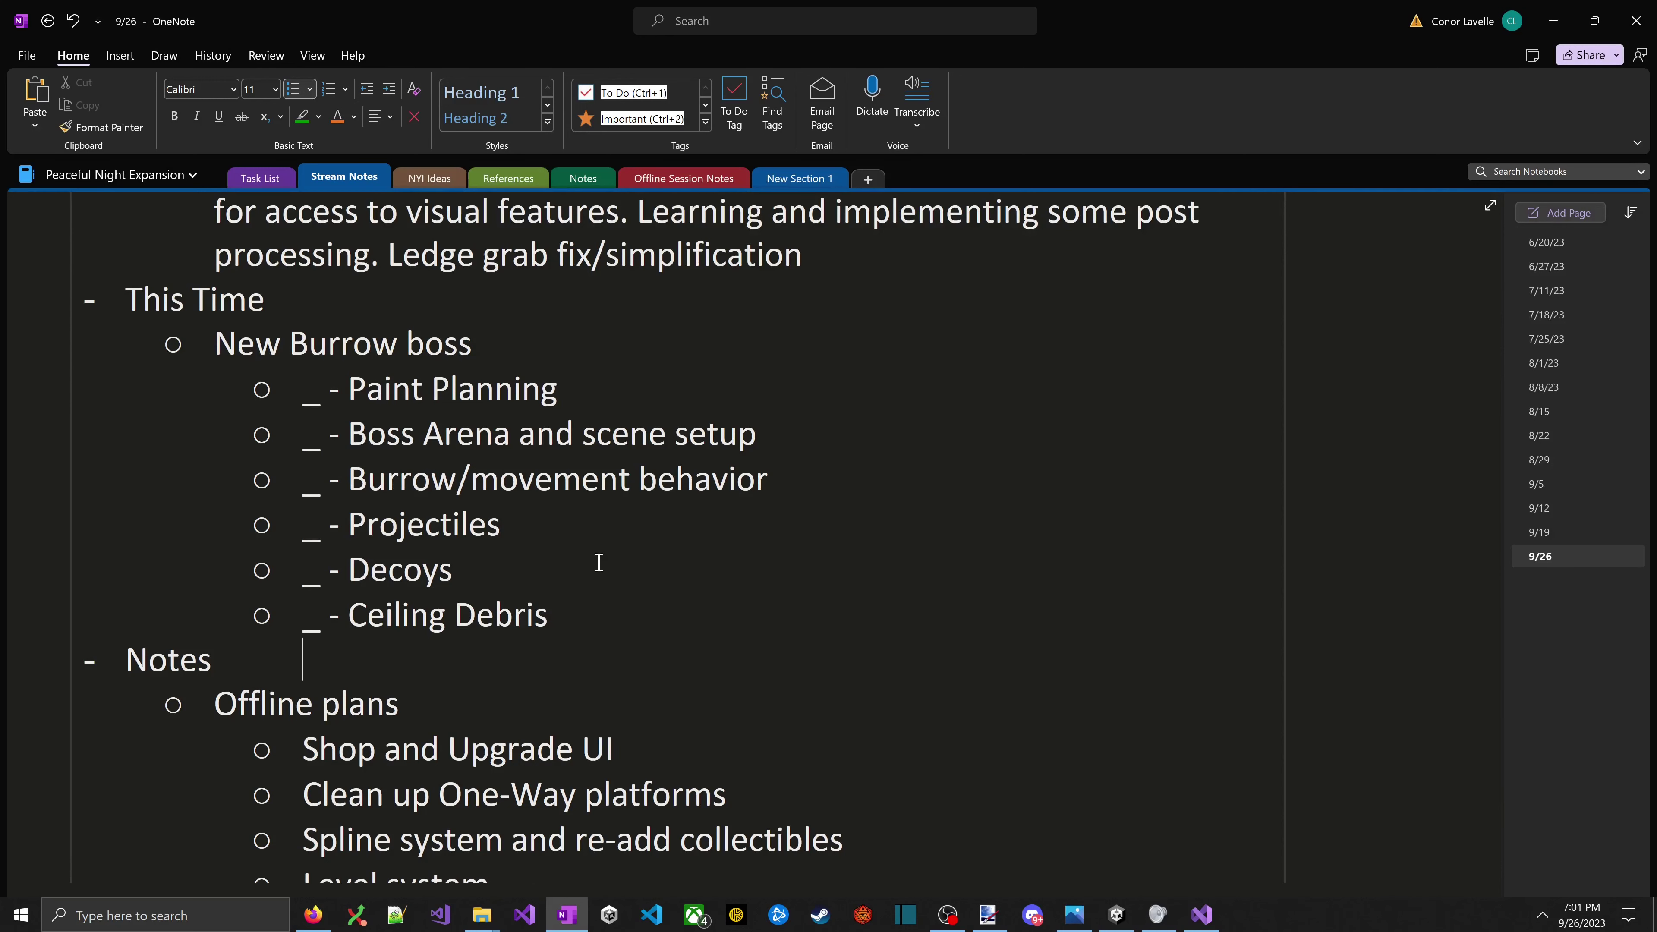
# - Add a 'Boss take Damage' item below 'Ceiling Debris' in the New Burrow boss checklist
pyautogui.write('_ Dam')
pyautogui.press('BackSpace')
pyautogui.press('BackSpace')
pyautogui.press('BackSpace')
pyautogui.write('- ')
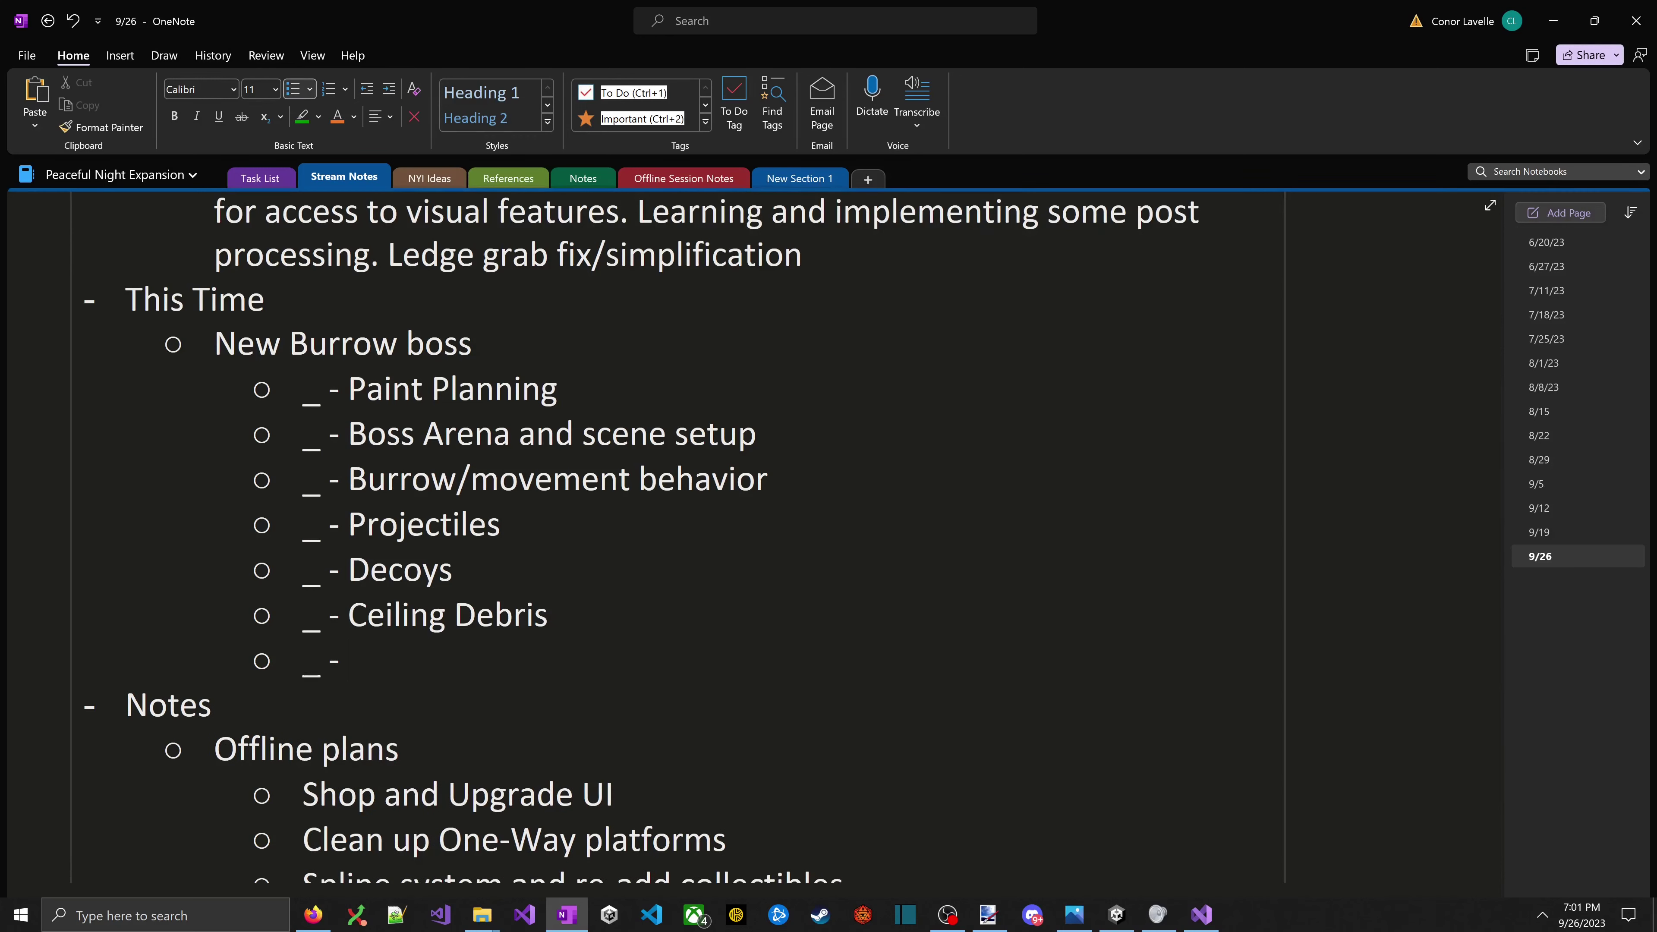
pyautogui.write('Damage')
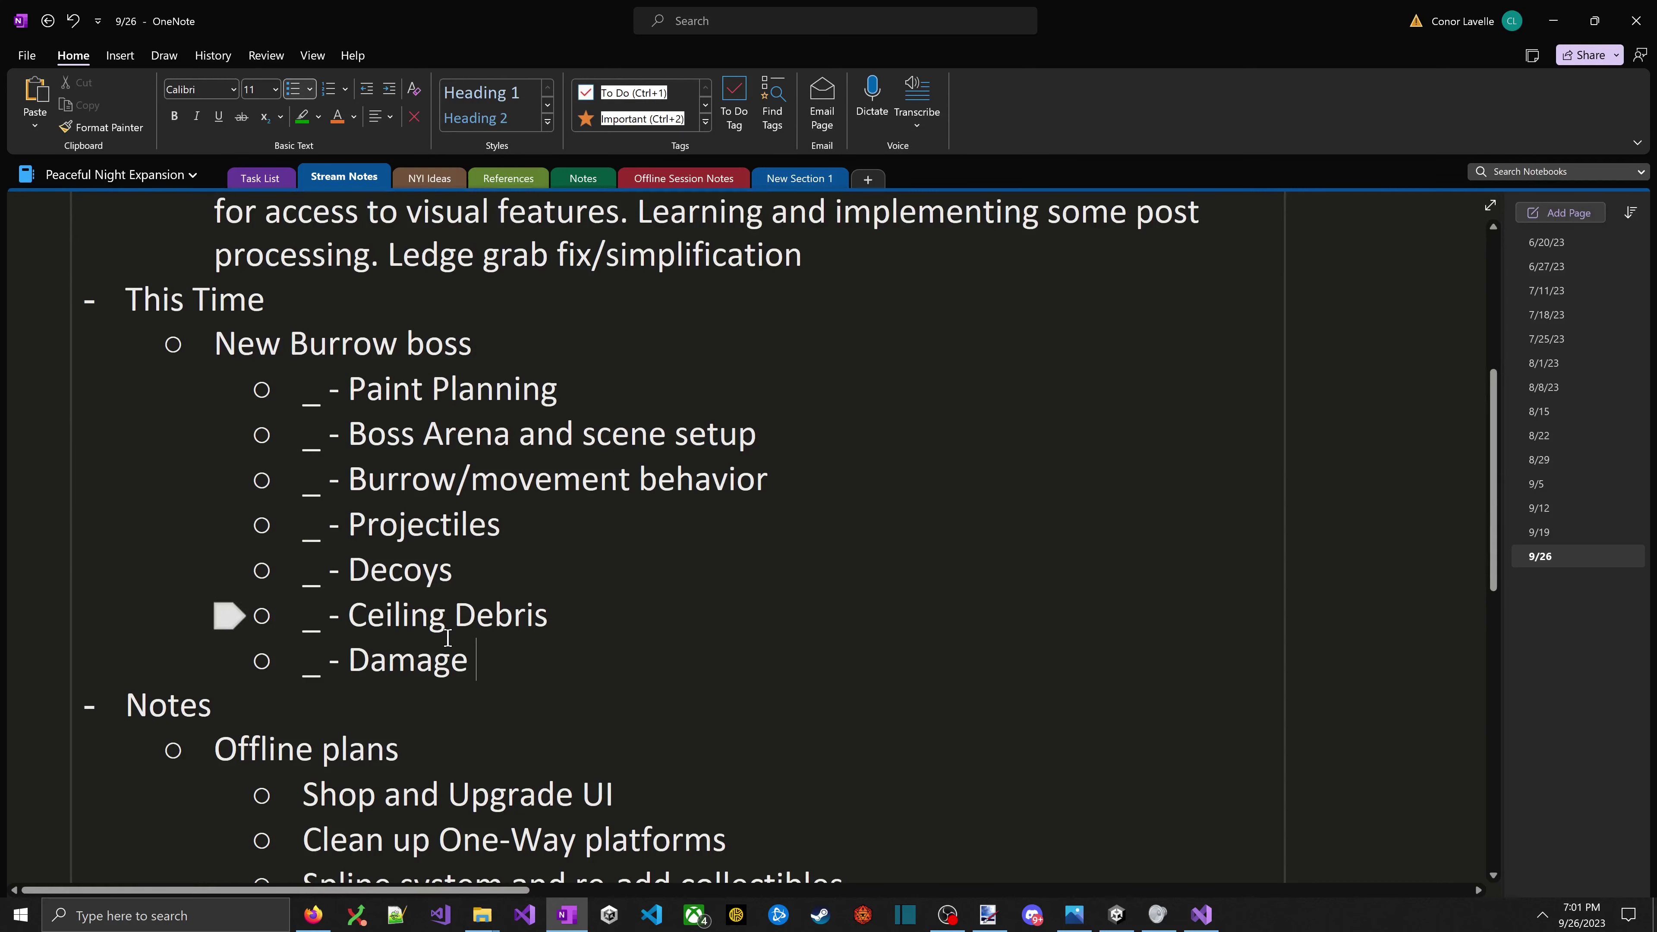
pyautogui.write('Boss take')
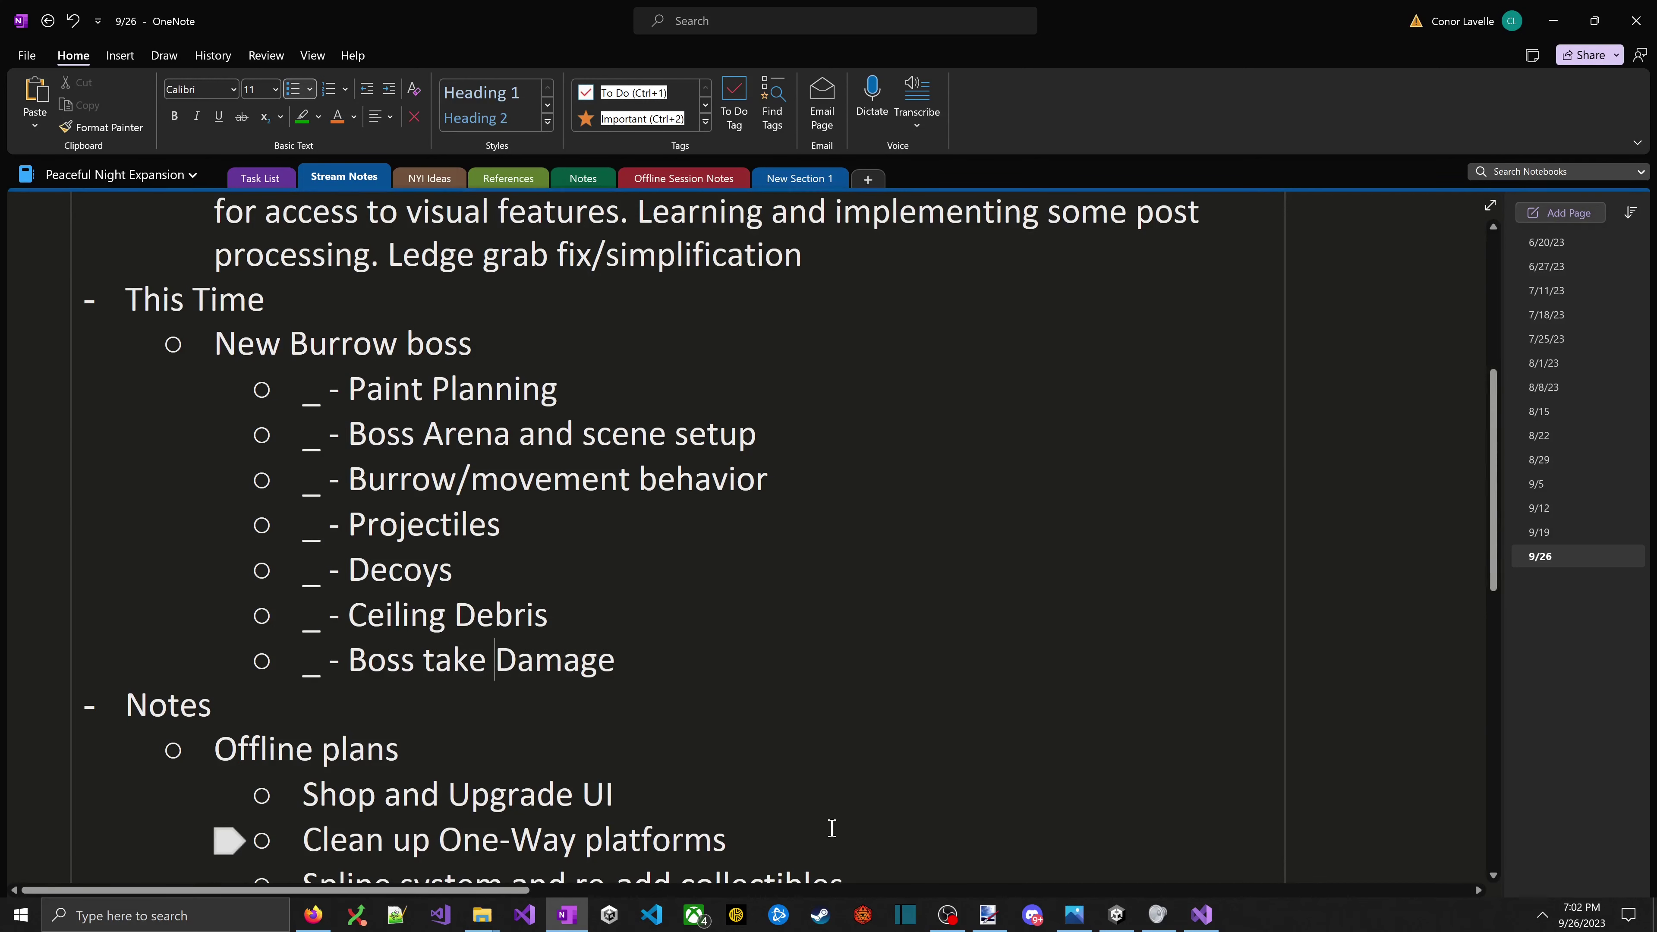
pyautogui.press('super+Tab')
pyautogui.press('super+Tab')
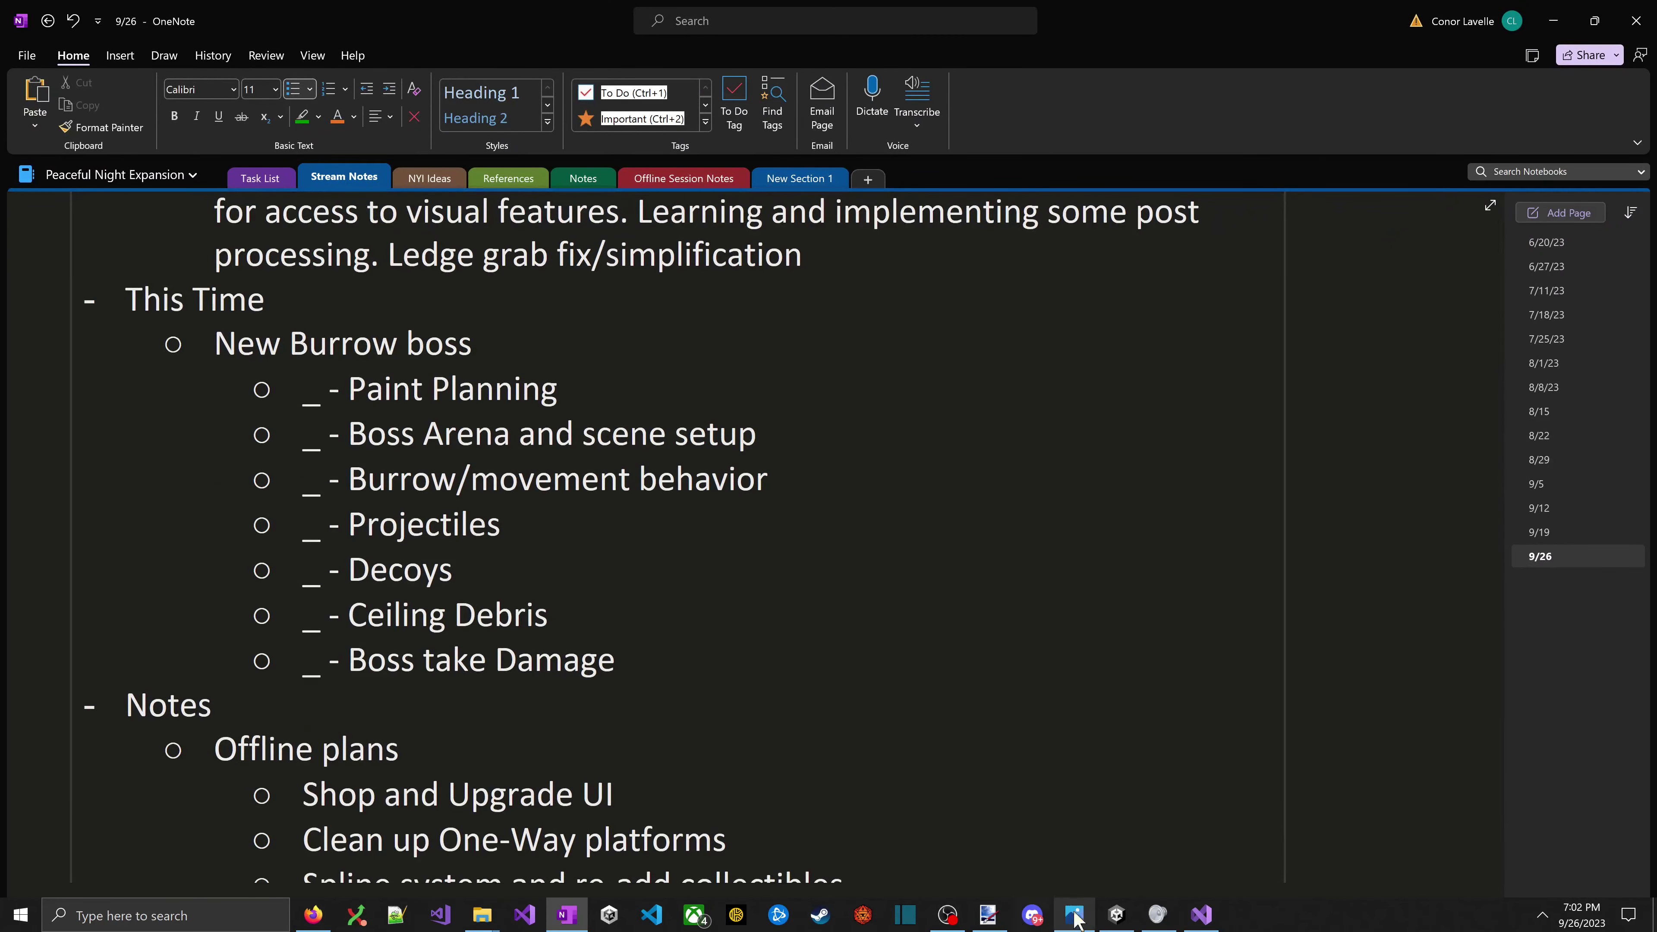
# - In paint.net, sketch two black ledge outlines with a squiggle inside the first ledge
pyautogui.click(998, 922)
pyautogui.scroll(5, 675, 422)
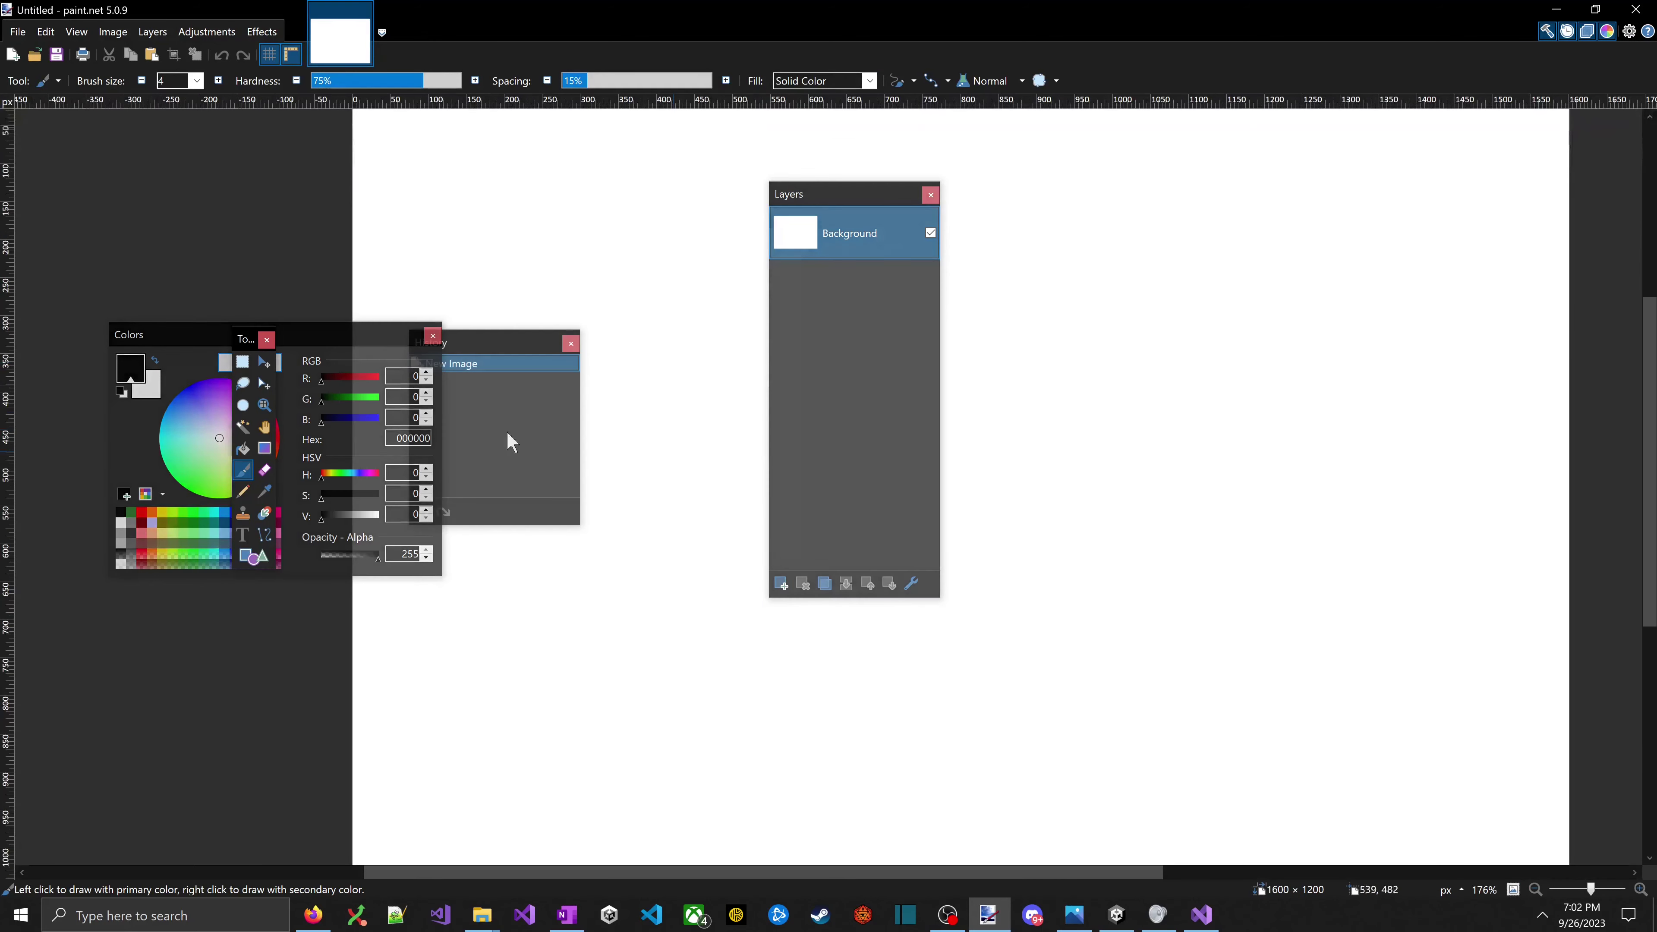
pyautogui.scroll(-3, 1048, 372)
pyautogui.moveTo(818, 194); pyautogui.dragTo(554, 229)
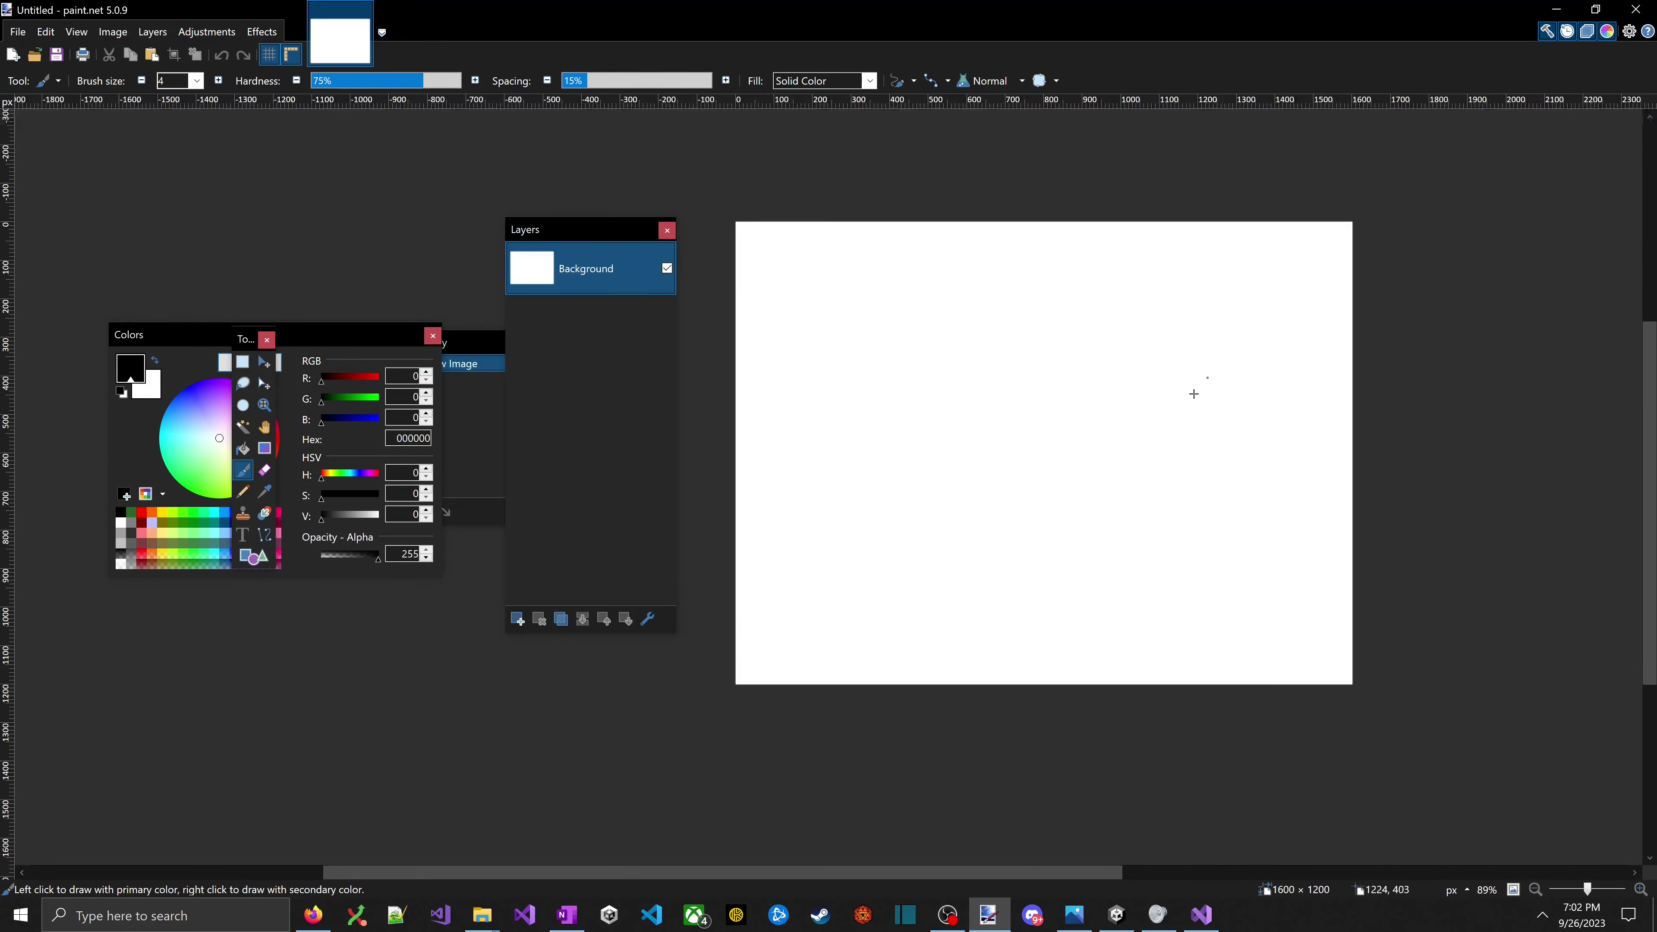
pyautogui.moveTo(1145, 419); pyautogui.dragTo(1083, 422)
pyautogui.scroll(2, 965, 483)
pyautogui.scroll(-3, 933, 545)
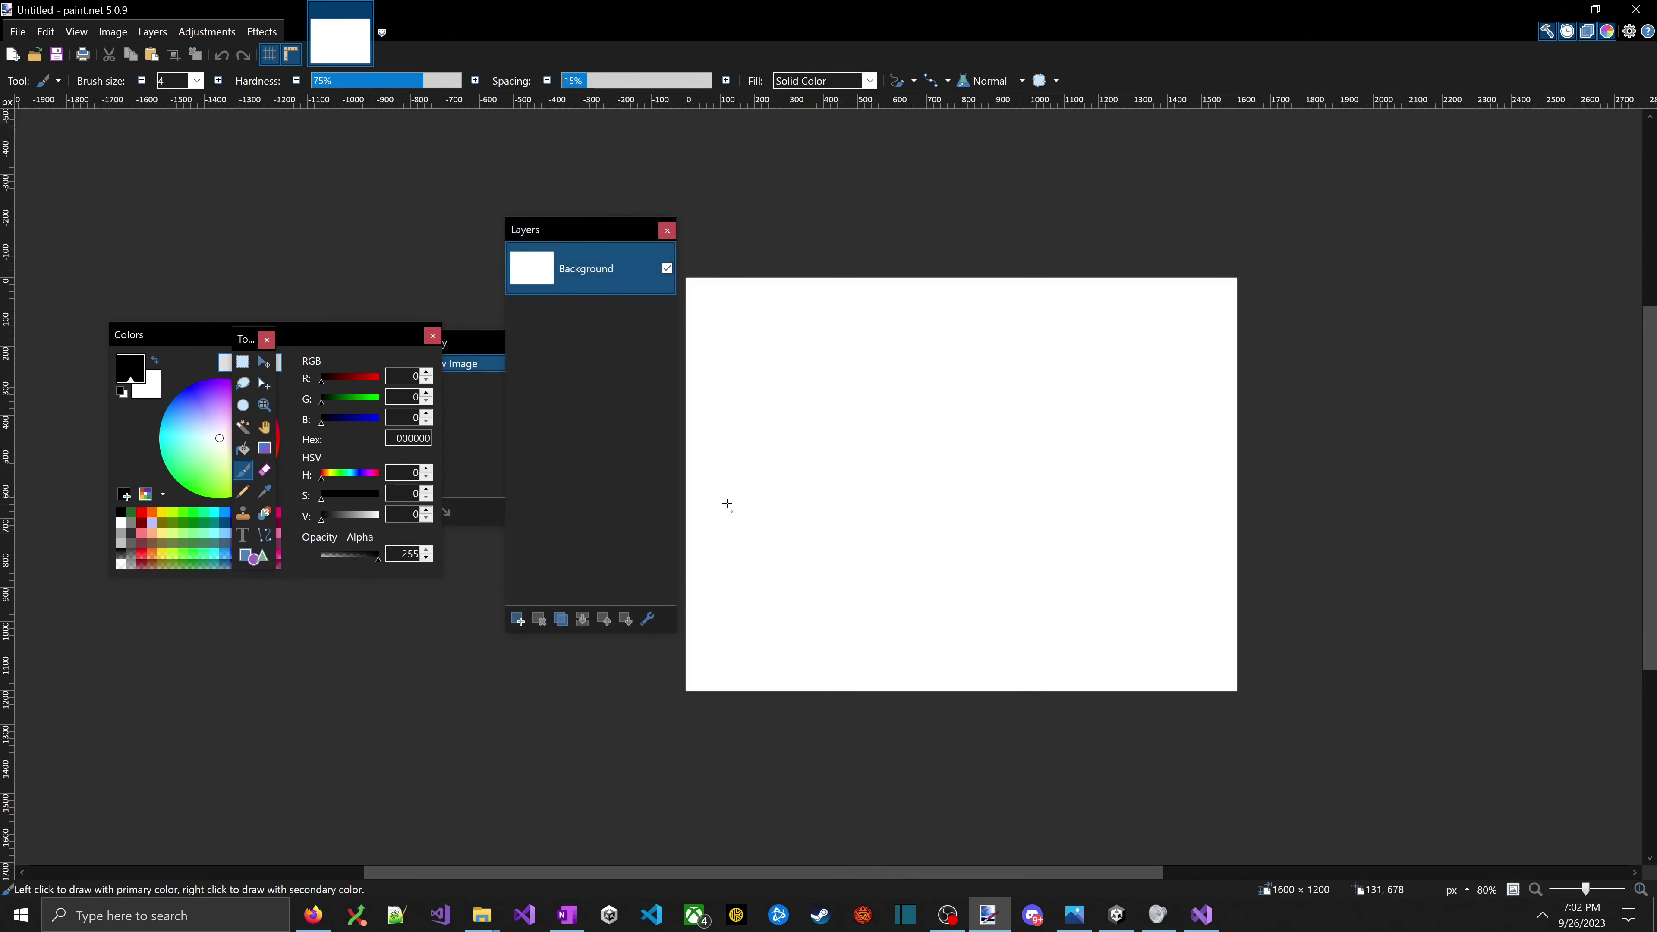
pyautogui.moveTo(751, 582); pyautogui.dragTo(751, 582)
pyautogui.moveTo(751, 519)
pyautogui.mouseDown()
pyautogui.moveTo(885, 526)
pyautogui.moveTo(880, 631)
pyautogui.mouseUp()
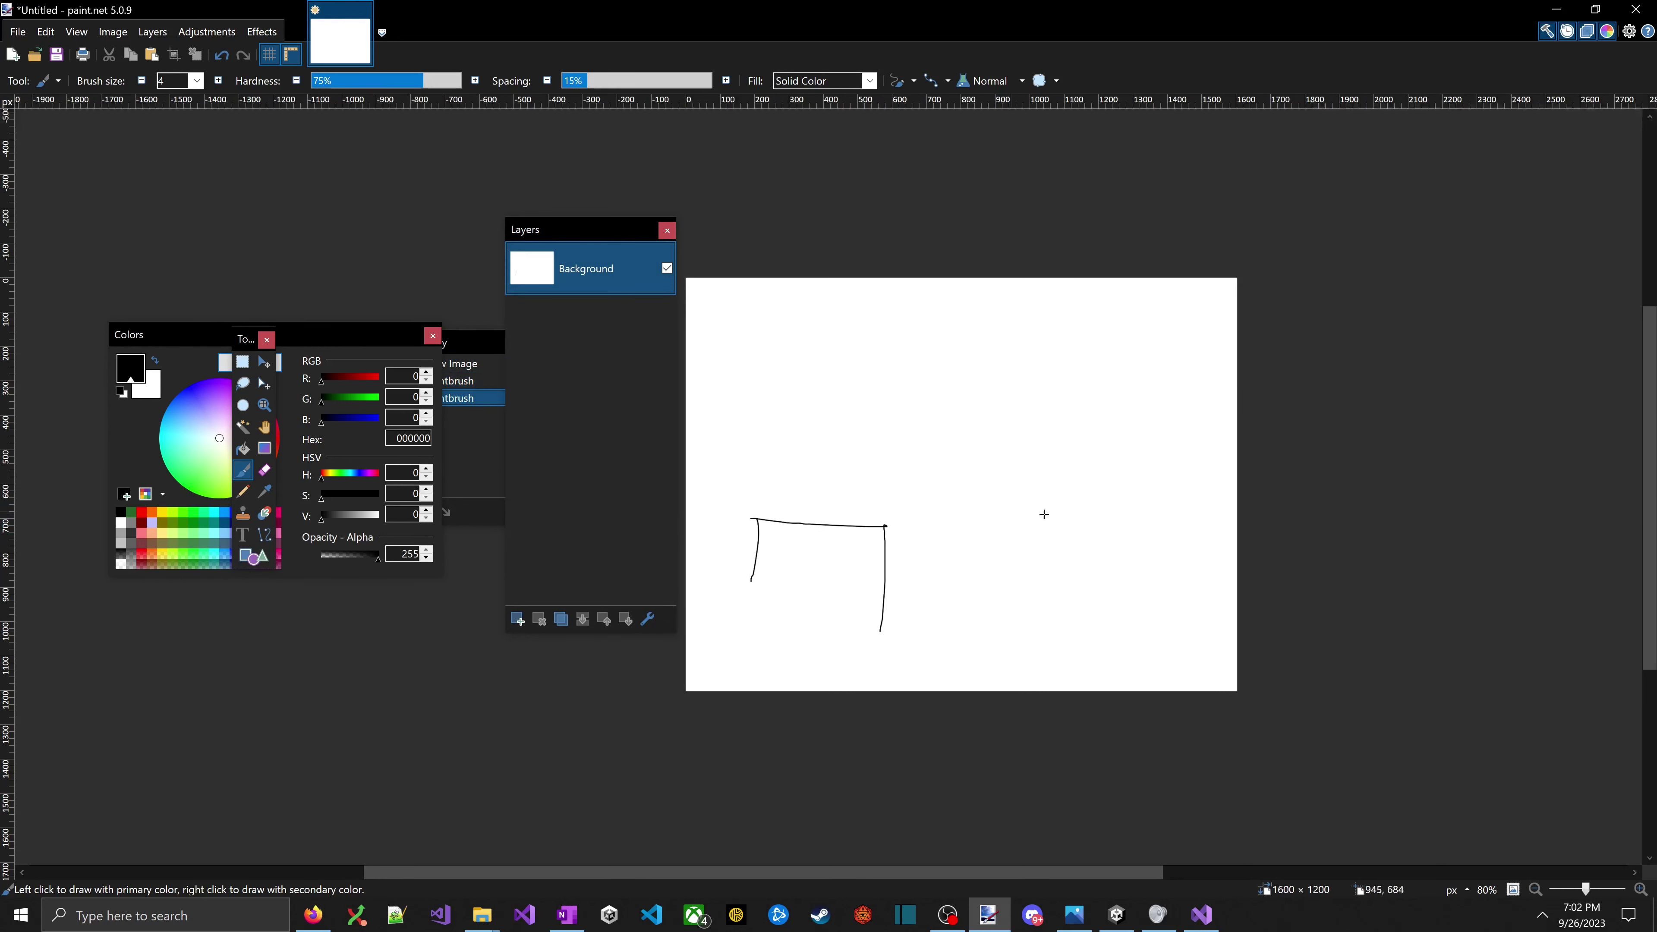
pyautogui.moveTo(1048, 537)
pyautogui.mouseDown()
pyautogui.moveTo(1046, 572)
pyautogui.moveTo(1148, 527)
pyautogui.moveTo(1164, 573)
pyautogui.moveTo(1103, 527)
pyautogui.moveTo(1130, 550)
pyautogui.moveTo(1152, 540)
pyautogui.mouseUp()
pyautogui.moveTo(841, 553); pyautogui.dragTo(810, 547)
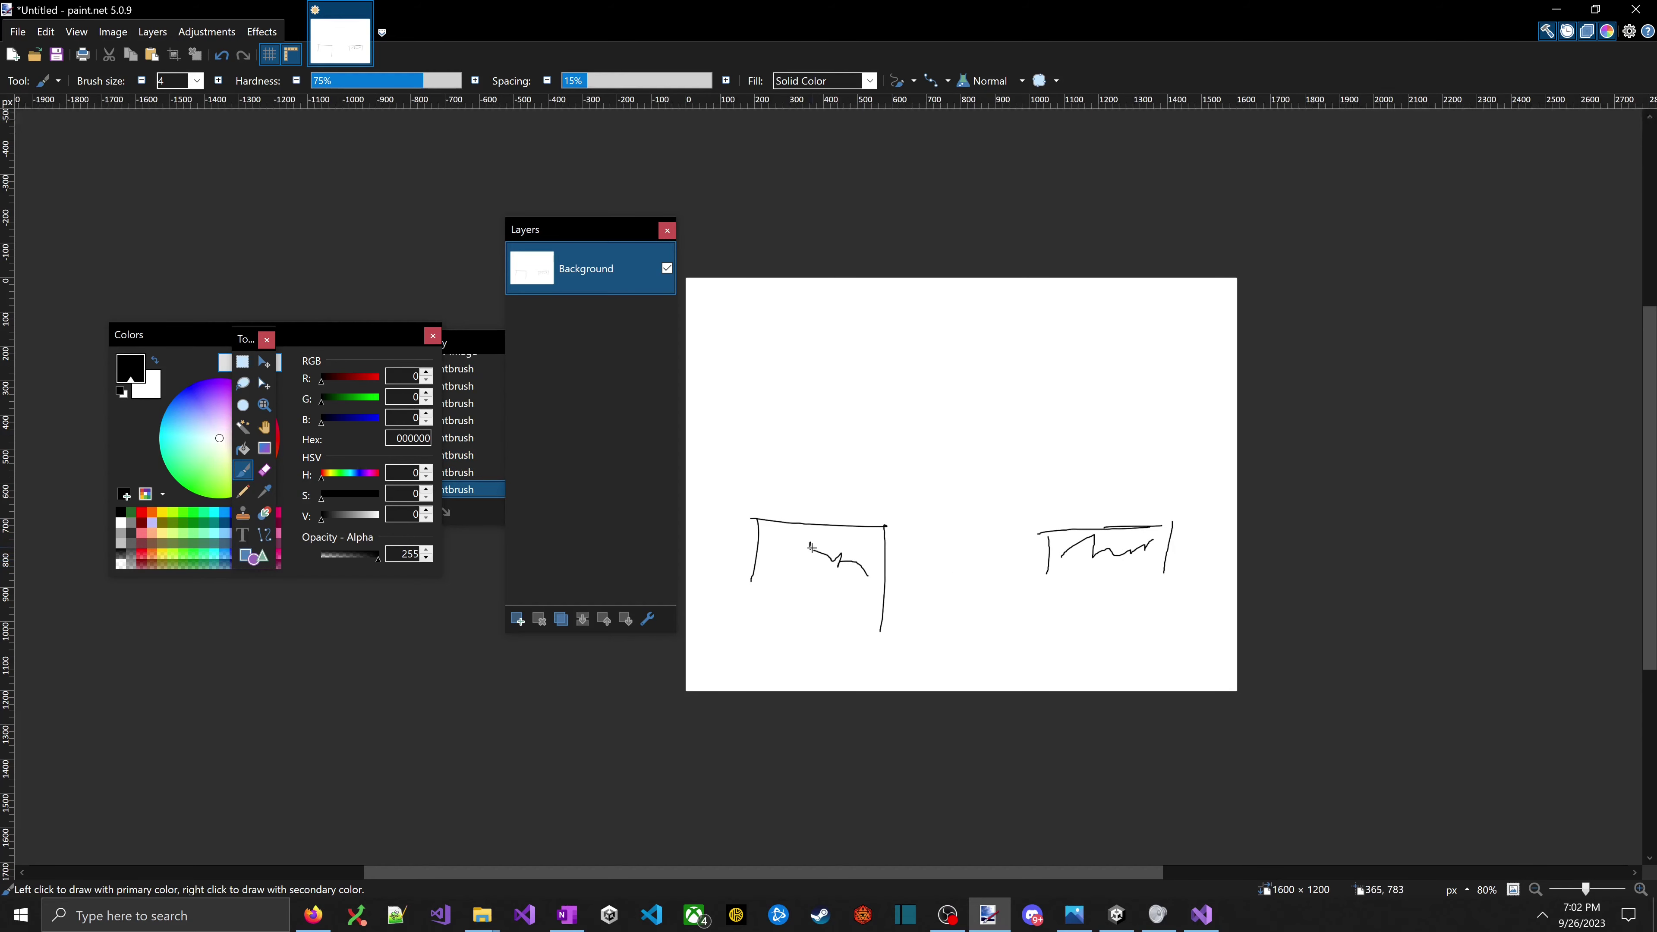
pyautogui.scroll(5, 817, 558)
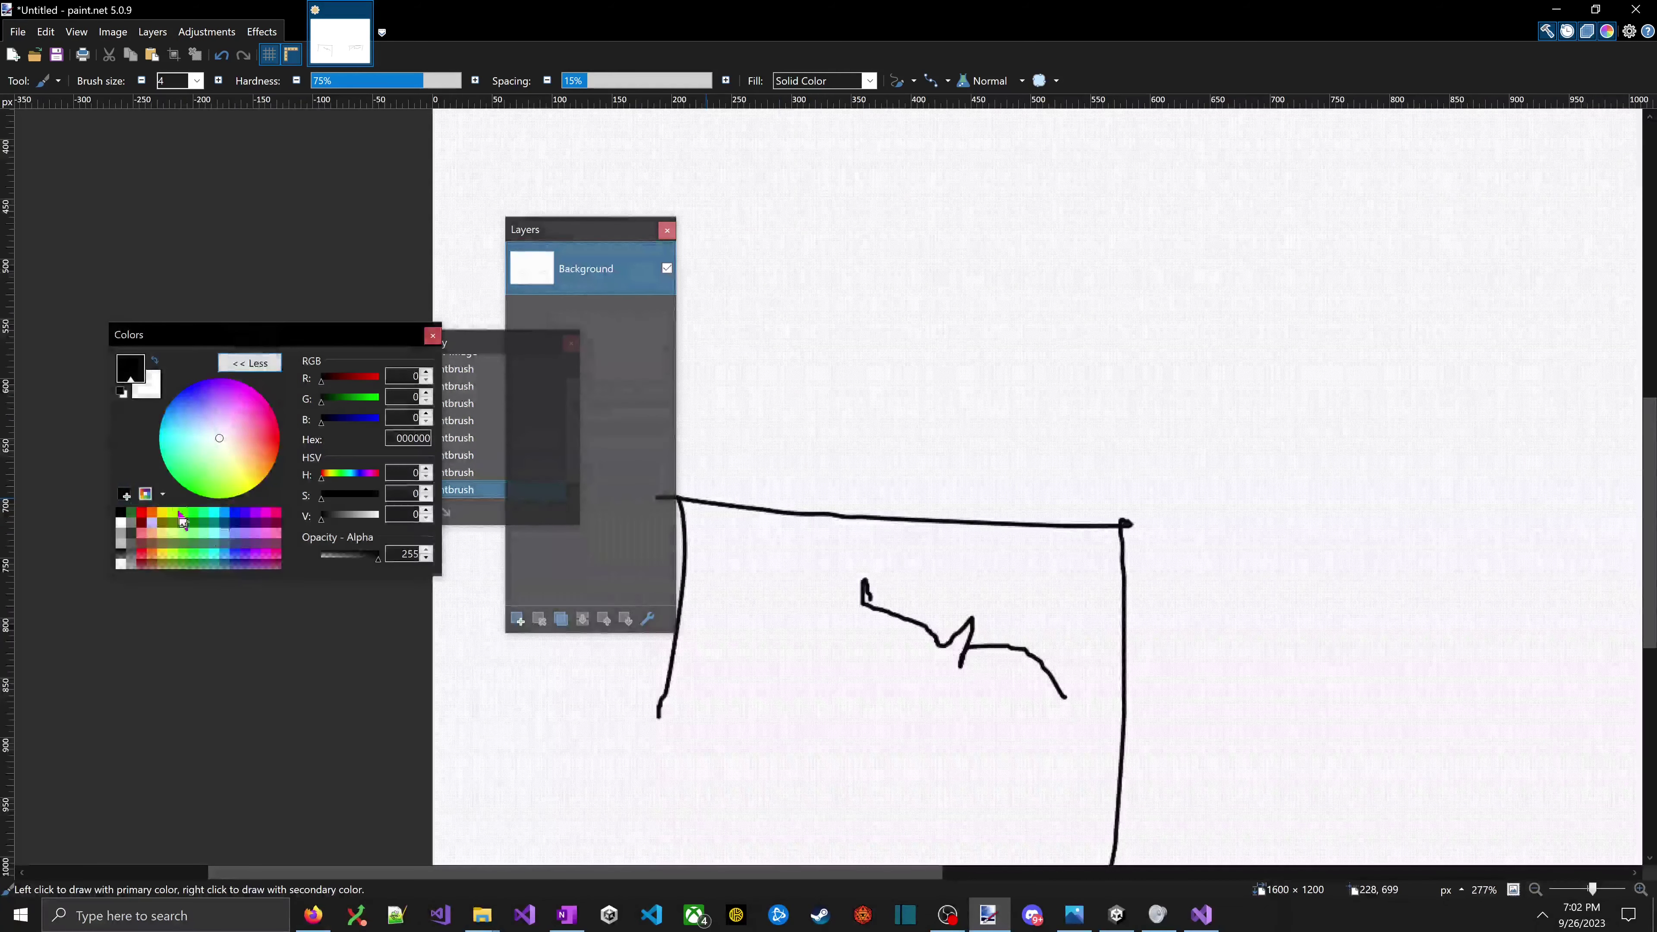
# - Add olive marks and an olive curve along the ledge tops
pyautogui.click(168, 523)
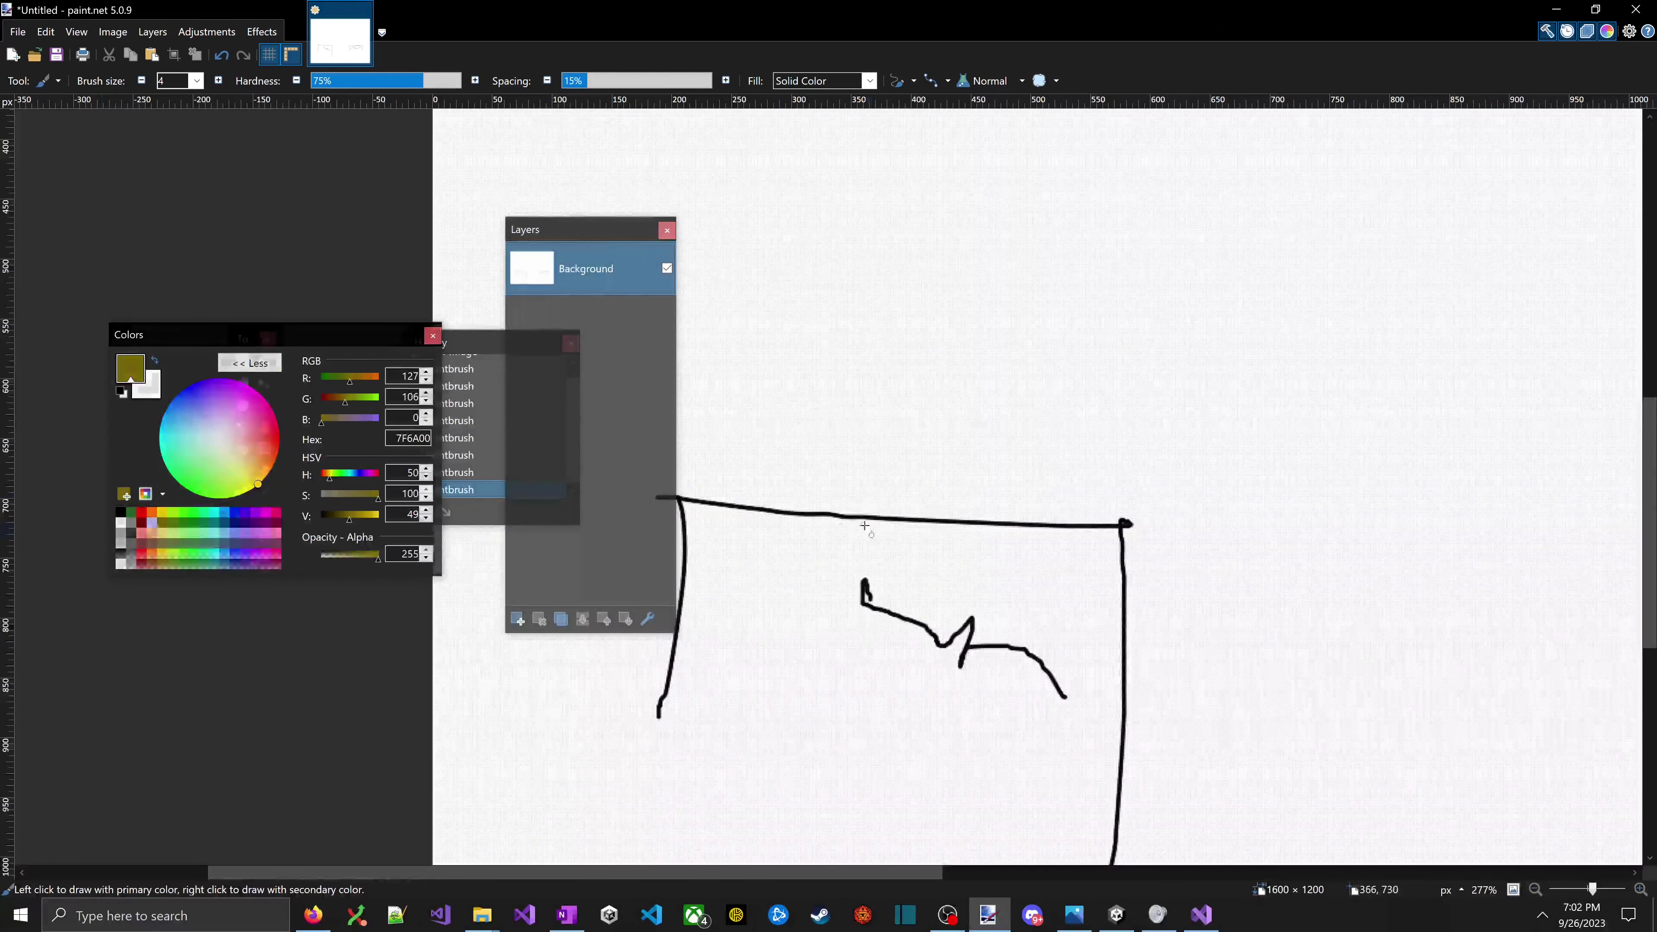
pyautogui.moveTo(854, 522); pyautogui.dragTo(797, 487)
pyautogui.moveTo(934, 520)
pyautogui.mouseDown()
pyautogui.moveTo(948, 483)
pyautogui.moveTo(938, 520)
pyautogui.mouseUp()
pyautogui.moveTo(748, 502); pyautogui.dragTo(800, 506)
pyautogui.moveTo(1026, 539); pyautogui.dragTo(1026, 495)
pyautogui.scroll(-5, 1242, 483)
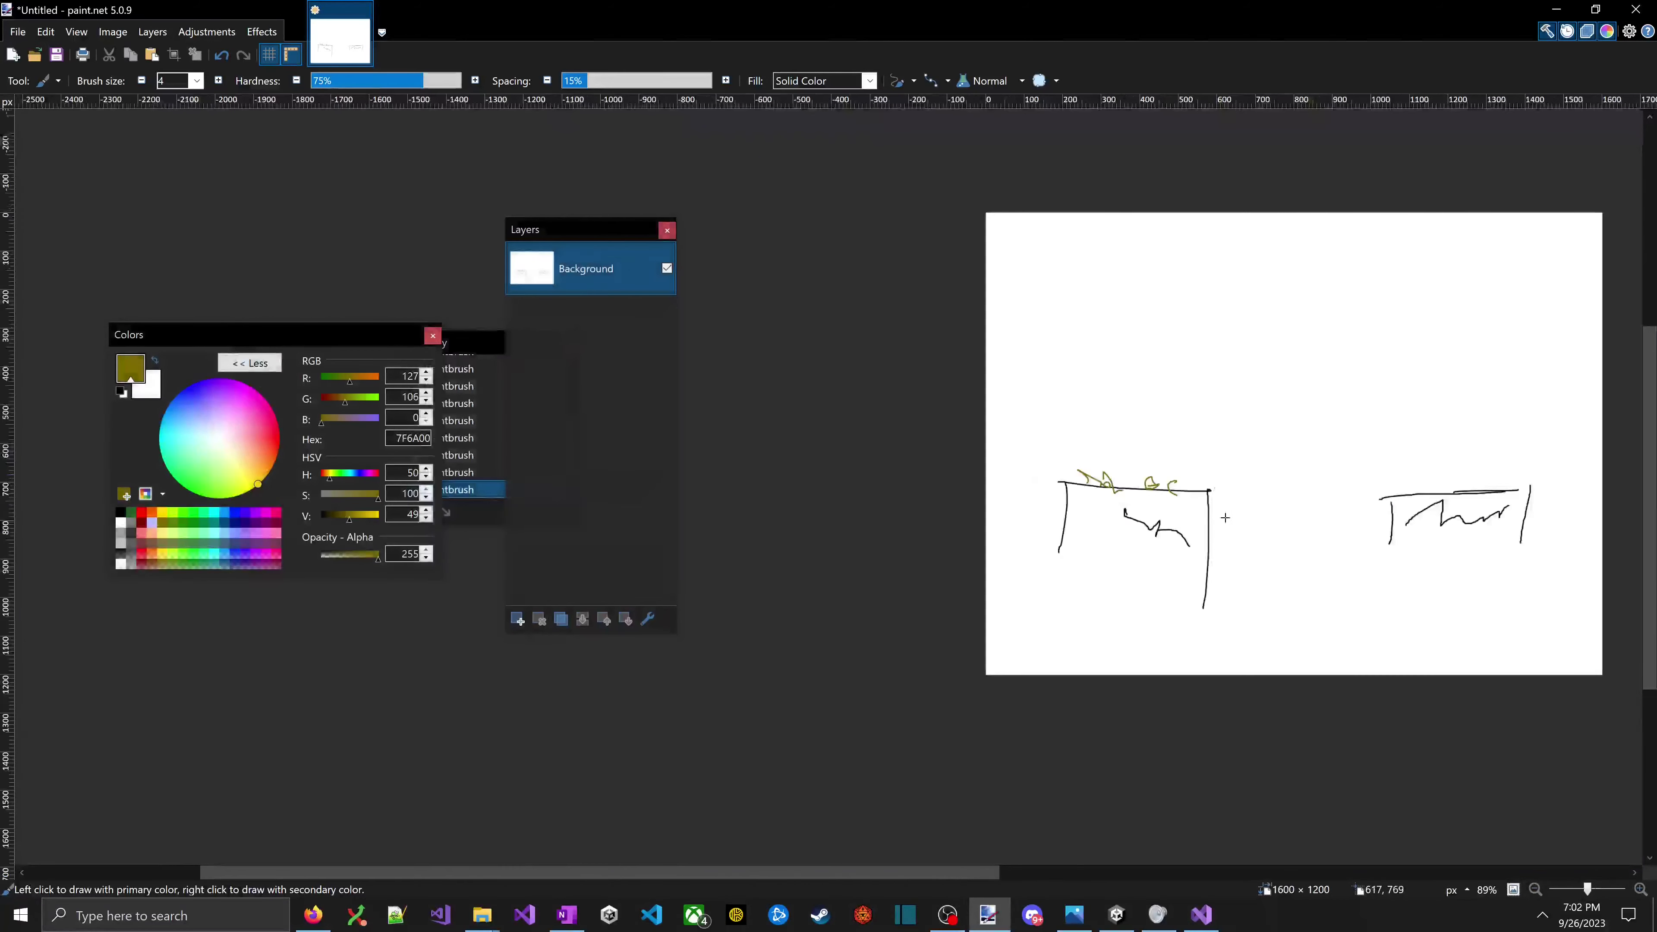
pyautogui.moveTo(1232, 525)
pyautogui.mouseDown()
pyautogui.moveTo(1084, 553)
pyautogui.moveTo(1142, 571)
pyautogui.mouseUp()
# - In black, draw a floor line, an upper platform outline, a floor step and arrow strokes
pyautogui.click(121, 516)
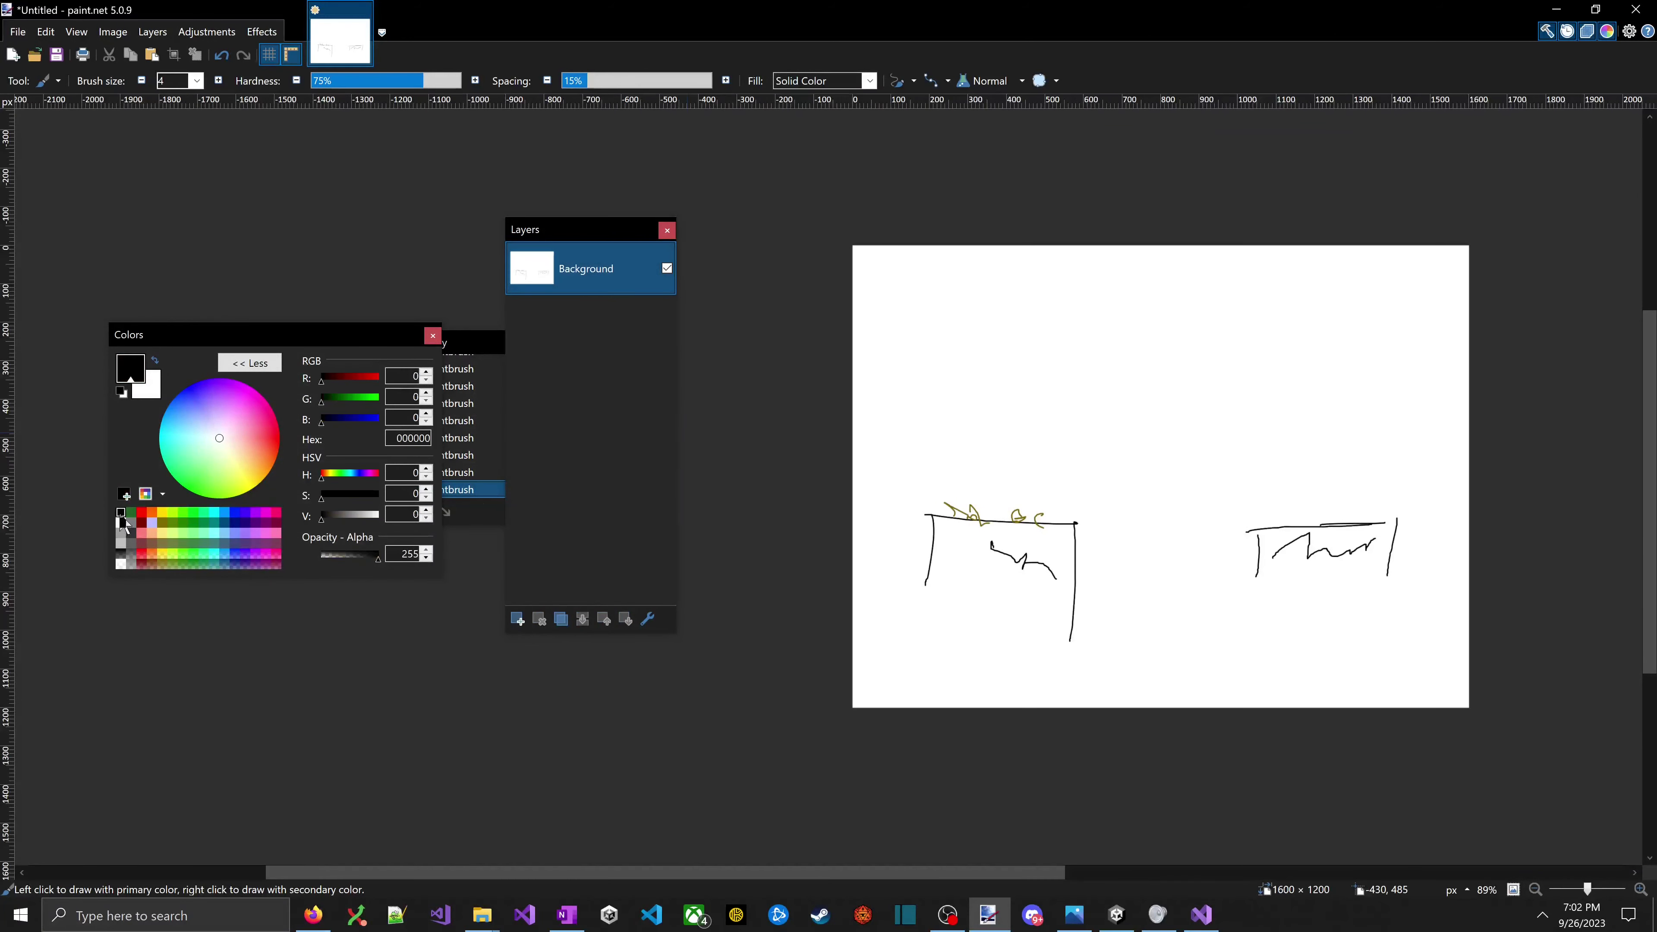
pyautogui.moveTo(1062, 351); pyautogui.dragTo(1078, 463)
pyautogui.hotkey('ctrl', 'z')
pyautogui.moveTo(1076, 596)
pyautogui.mouseDown()
pyautogui.moveTo(1132, 600)
pyautogui.moveTo(1130, 377)
pyautogui.mouseUp()
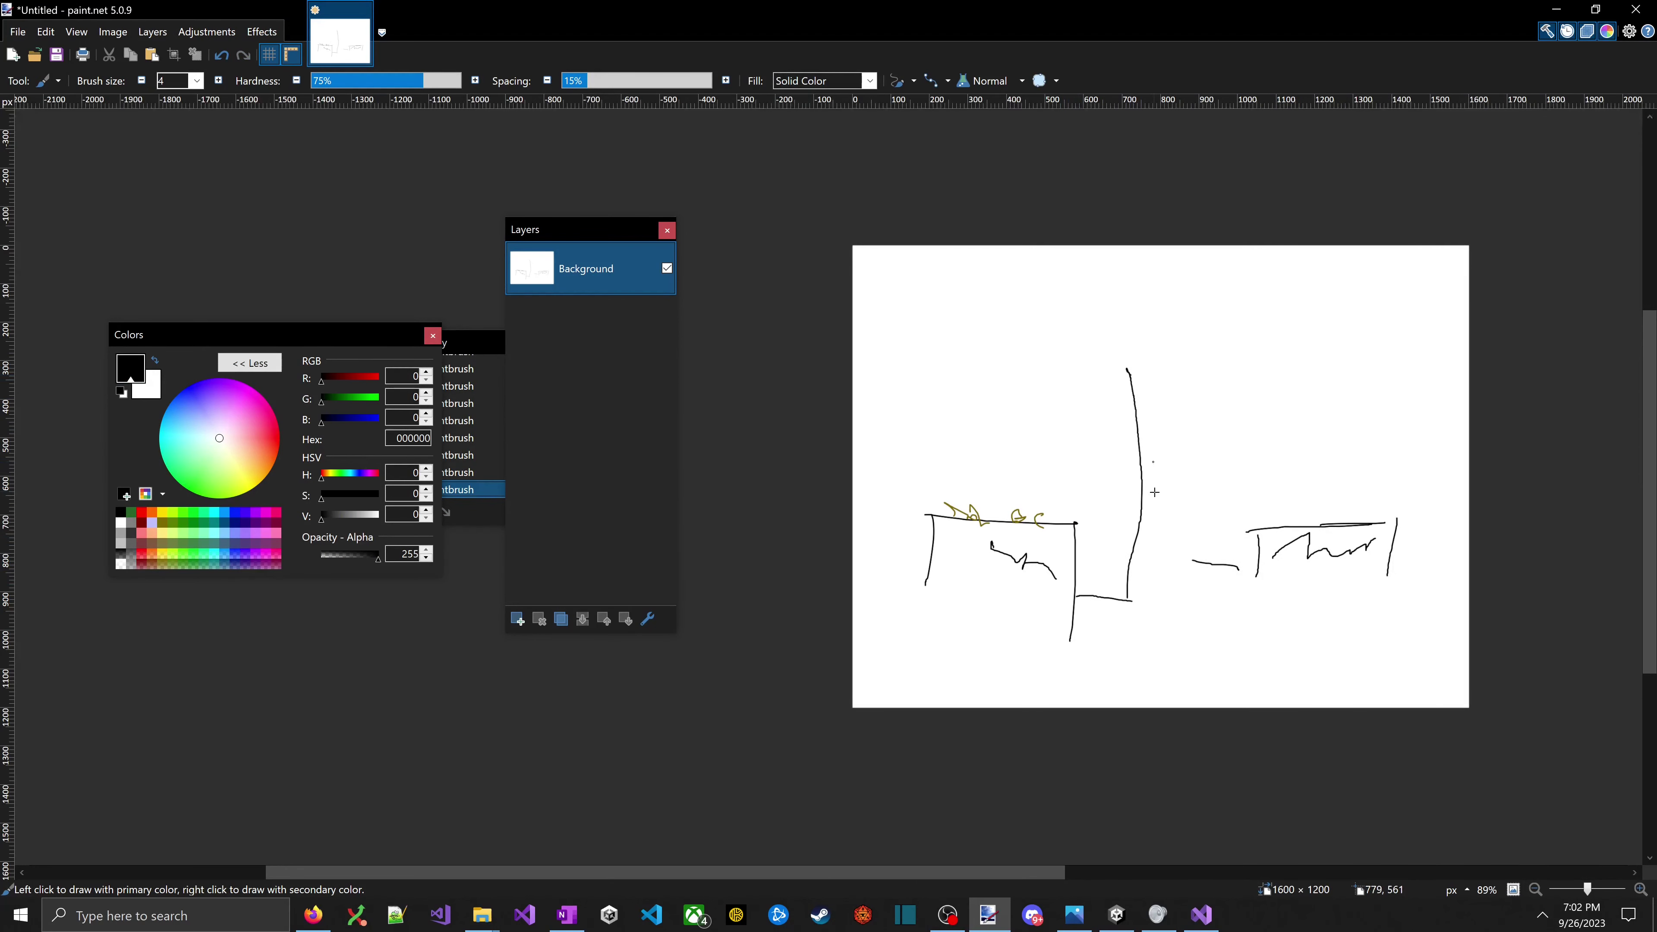
pyautogui.moveTo(1080, 435); pyautogui.dragTo(1300, 423)
pyautogui.moveTo(1268, 365); pyautogui.dragTo(1027, 379)
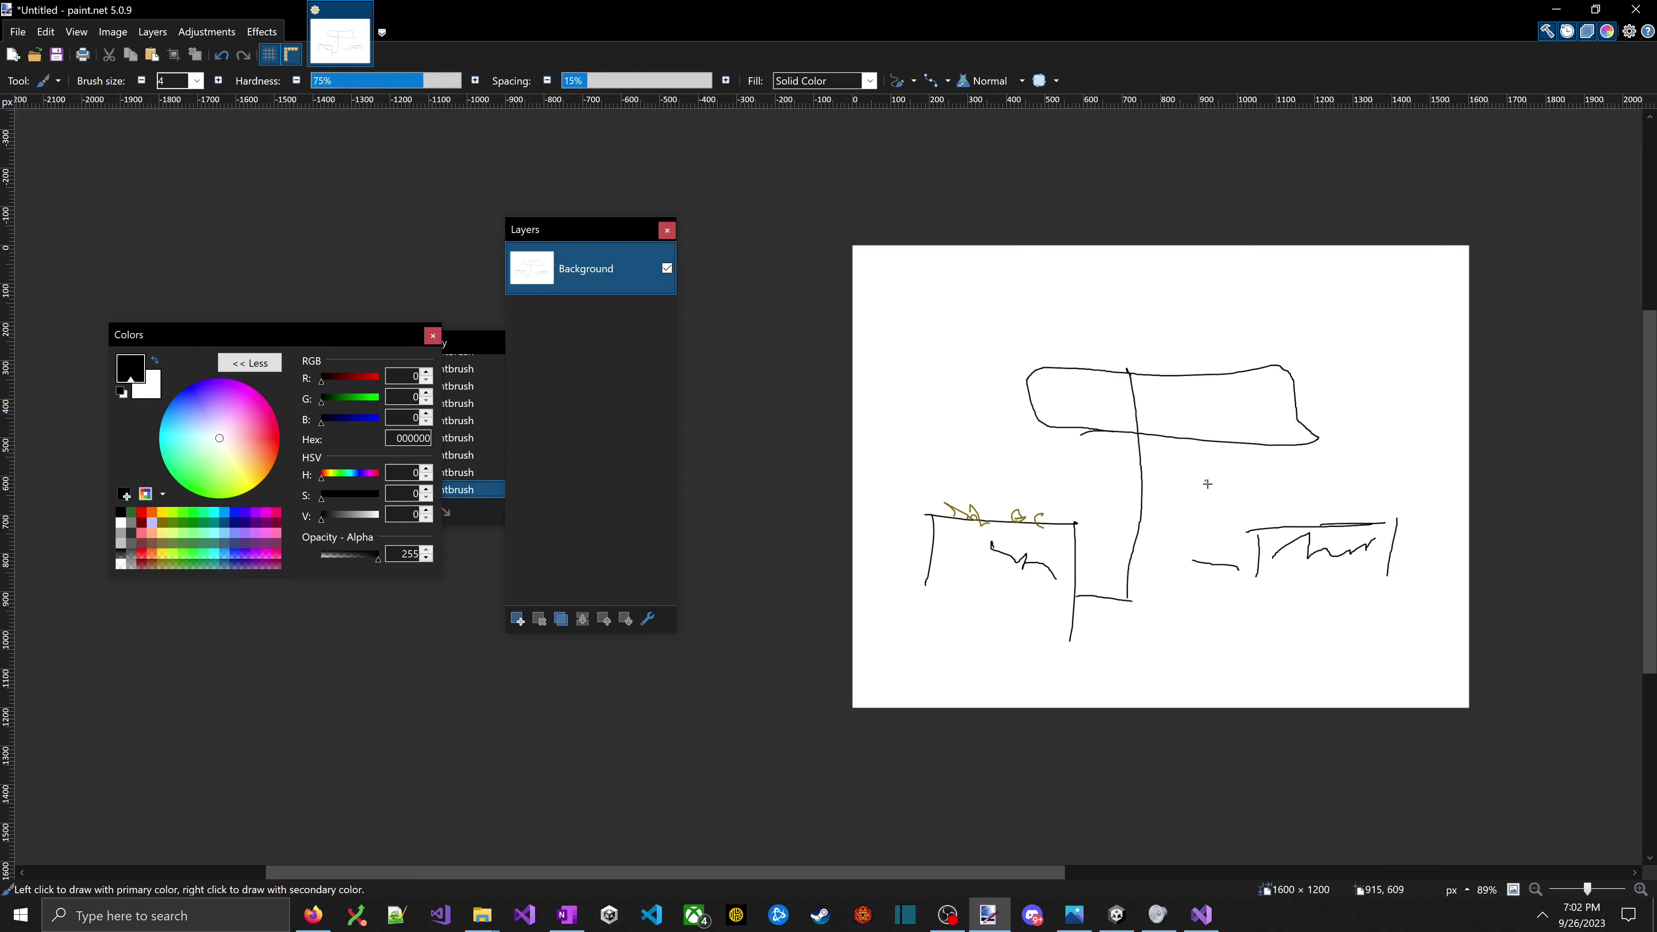
pyautogui.moveTo(1174, 450)
pyautogui.mouseDown()
pyautogui.moveTo(1179, 570)
pyautogui.moveTo(1257, 582)
pyautogui.mouseUp()
pyautogui.moveTo(937, 435); pyautogui.dragTo(1018, 421)
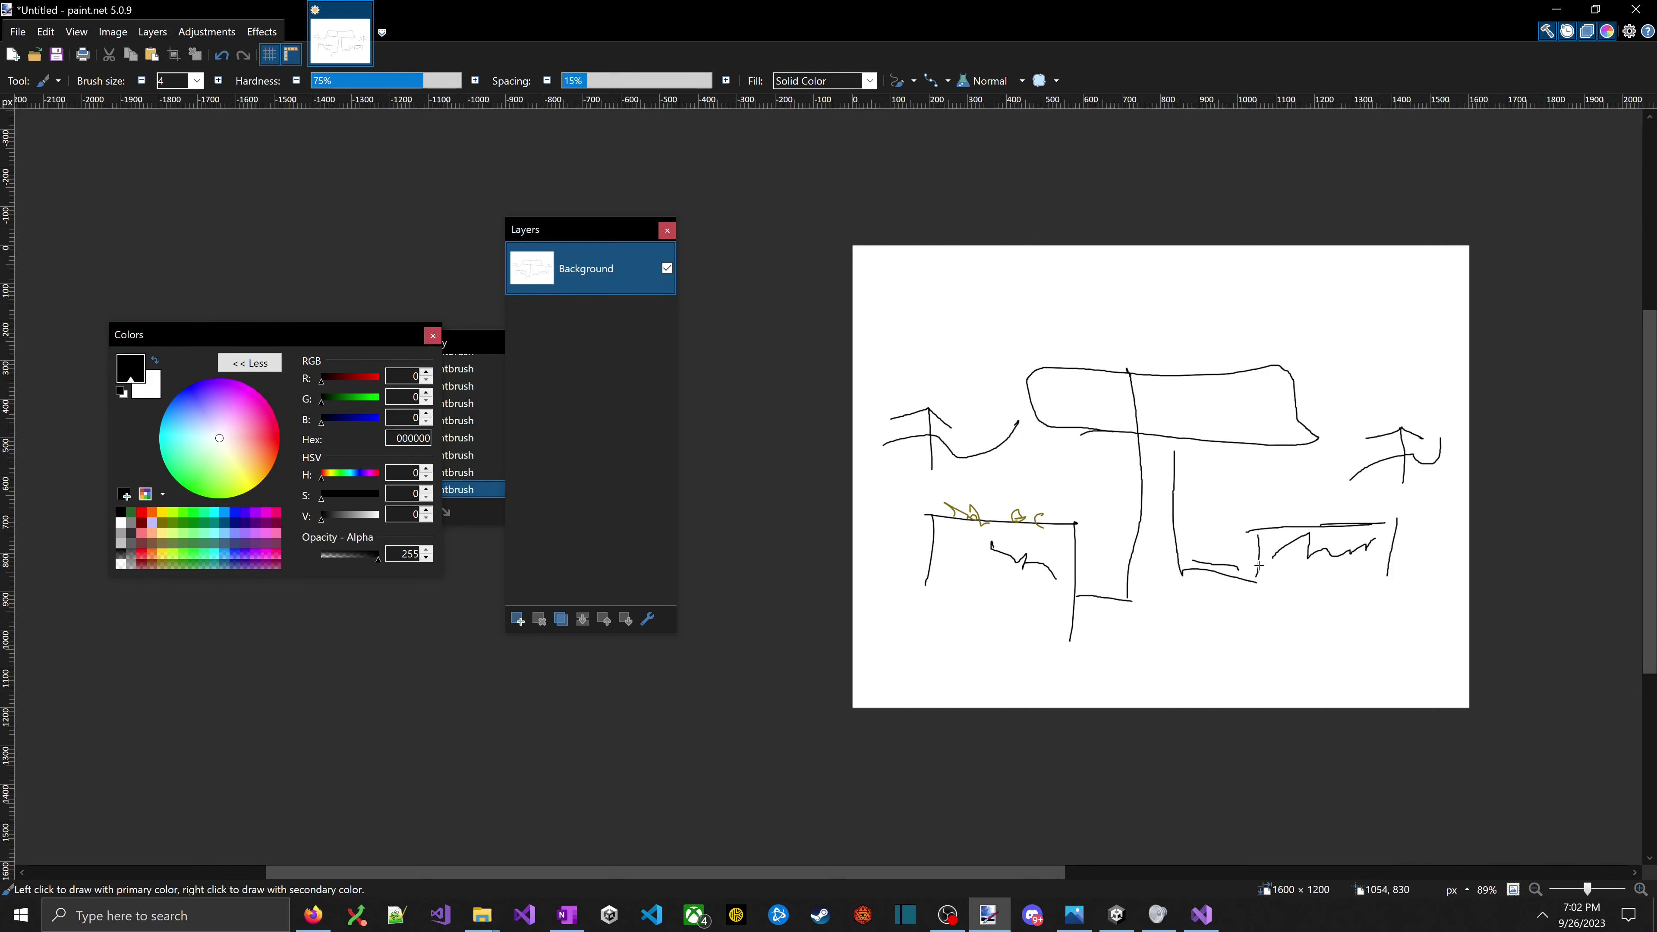
pyautogui.hotkey('ctrl', 'a')
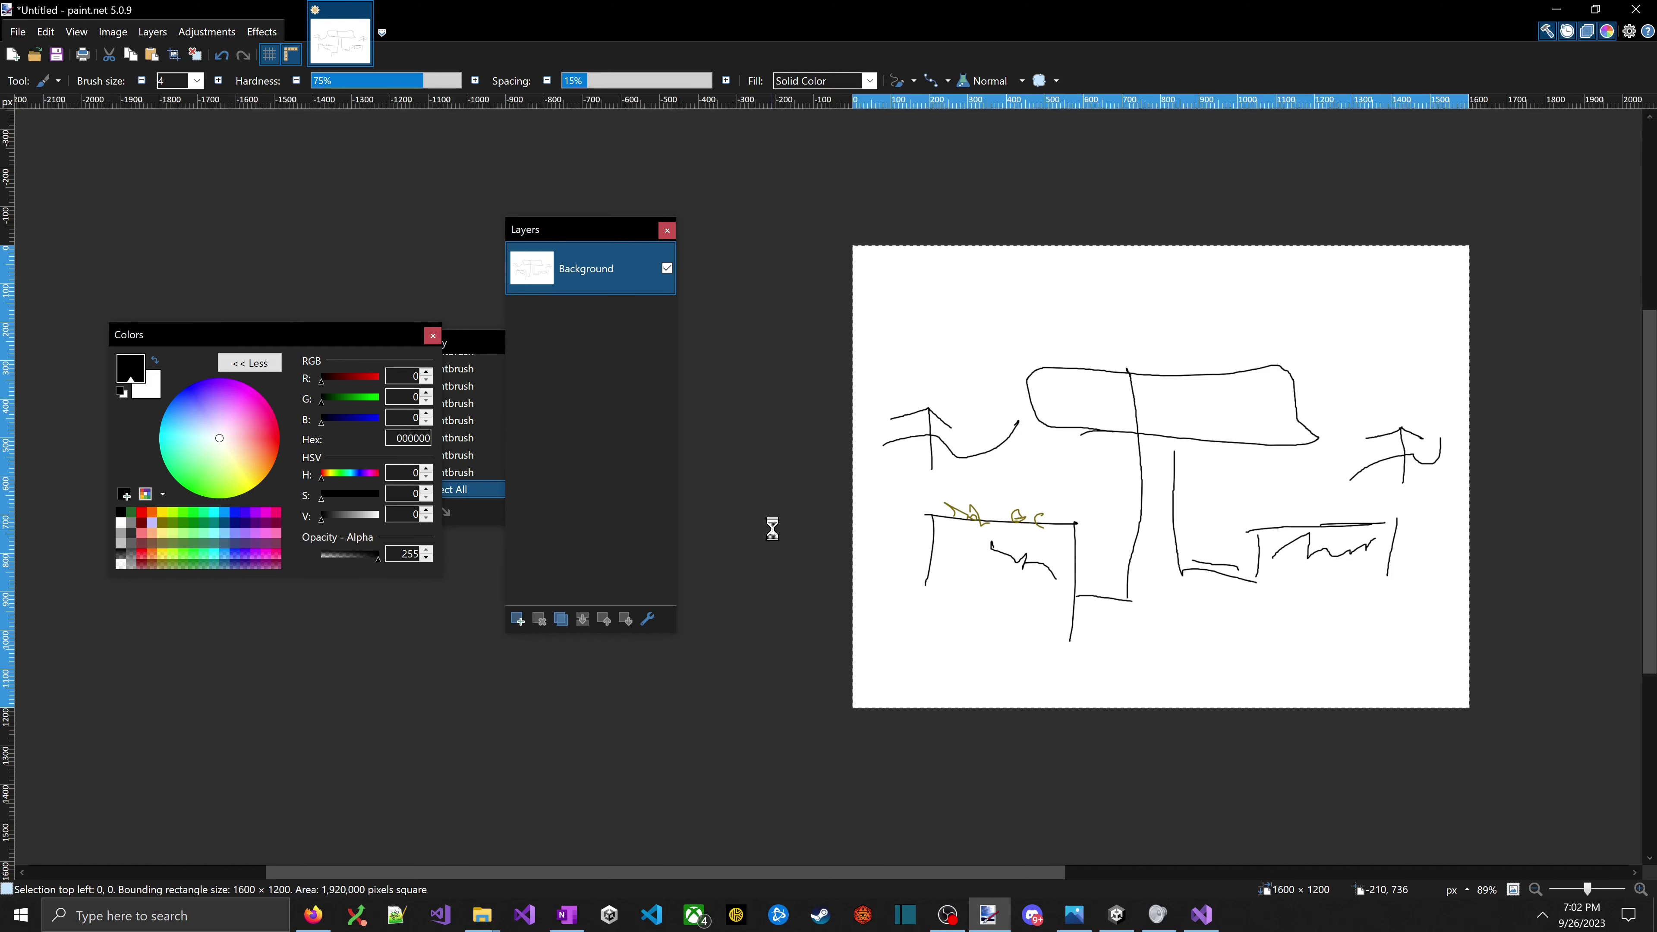
# - Widen the canvas to 3200 pixels, anchored on the left
pyautogui.hotkey('ctrl', 'shift', 'r')
pyautogui.click(876, 543)
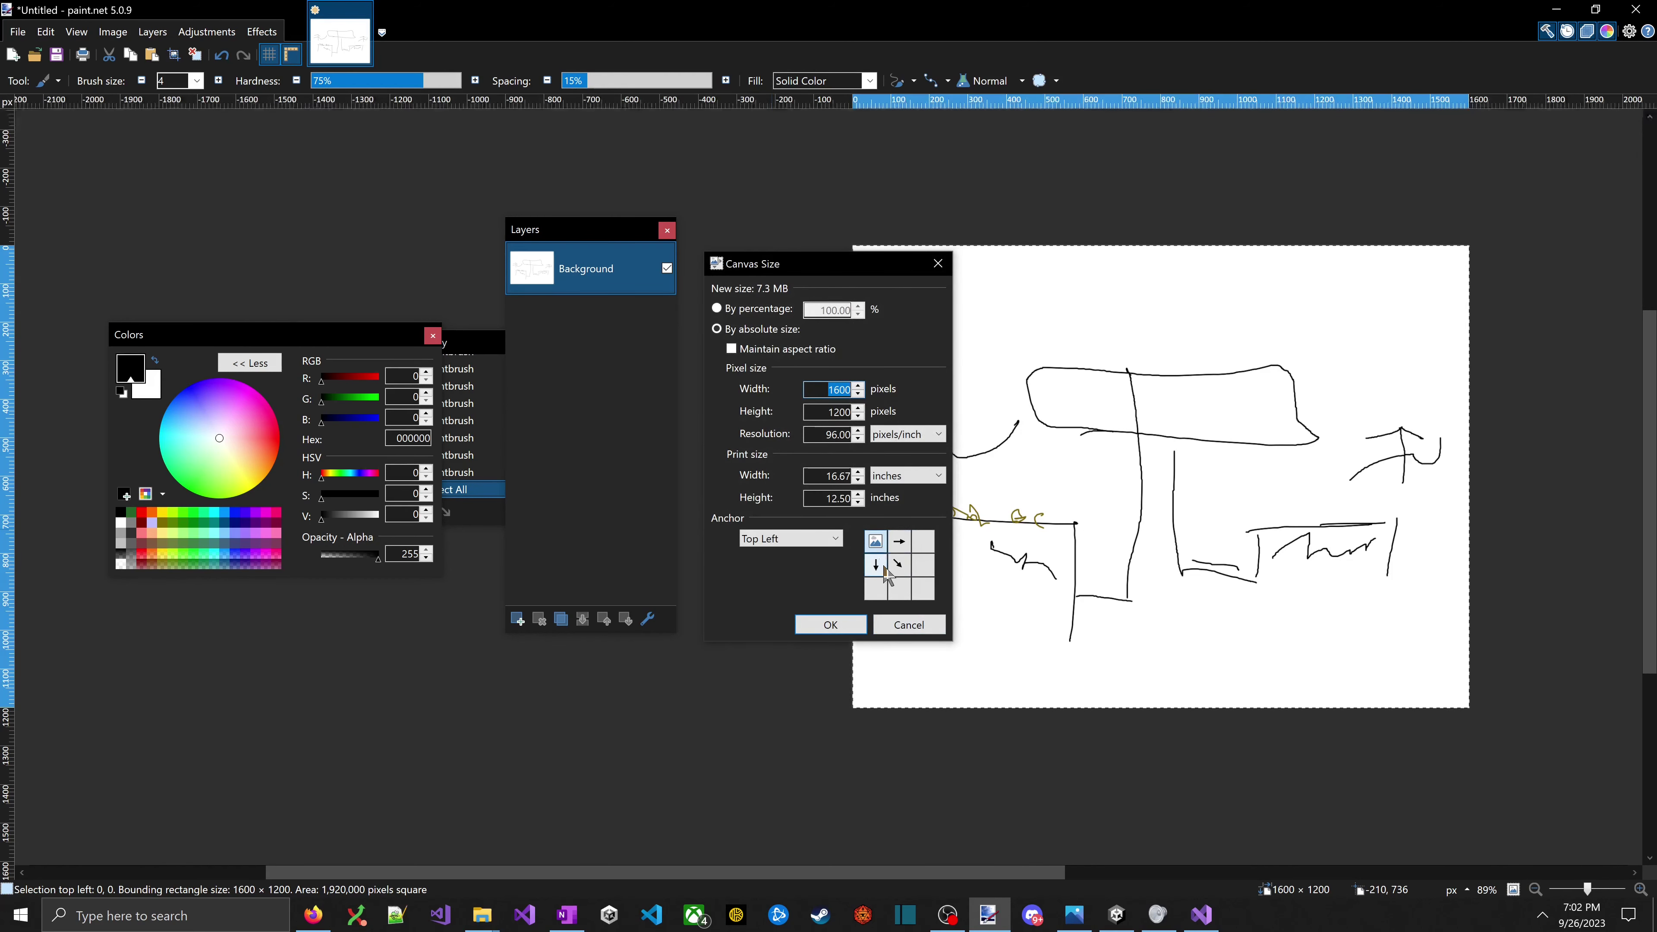
pyautogui.click(881, 566)
pyautogui.click(811, 394)
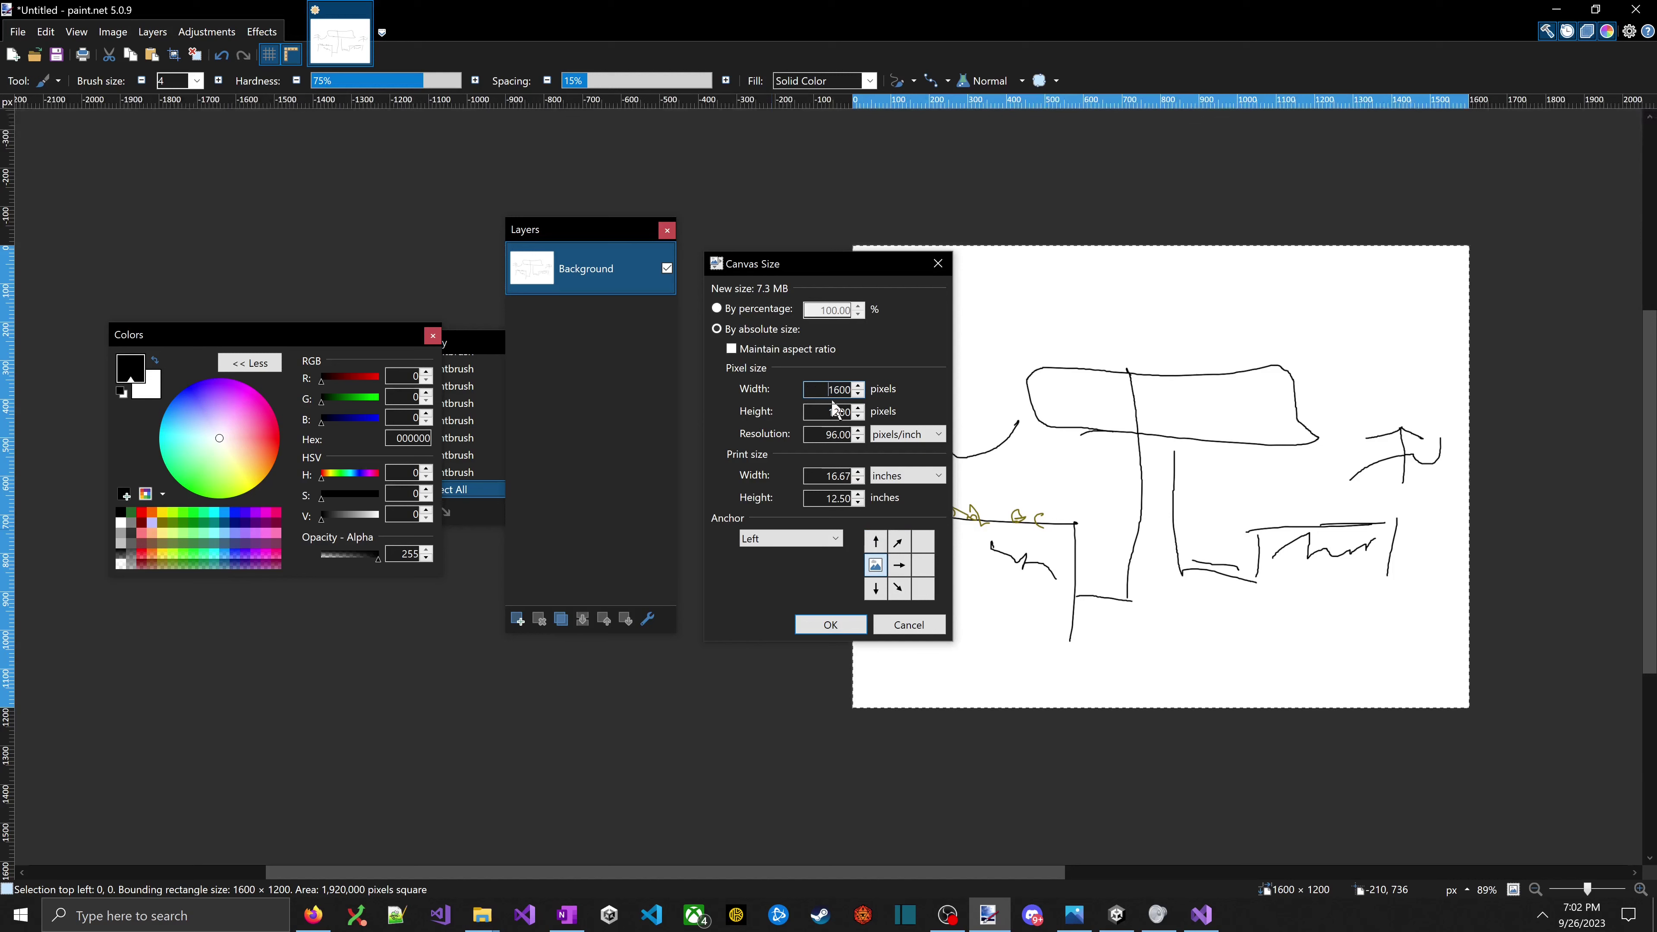
pyautogui.press('Delete')
pyautogui.press('Delete')
pyautogui.press('Delete')
pyautogui.press('Delete')
pyautogui.write('320')
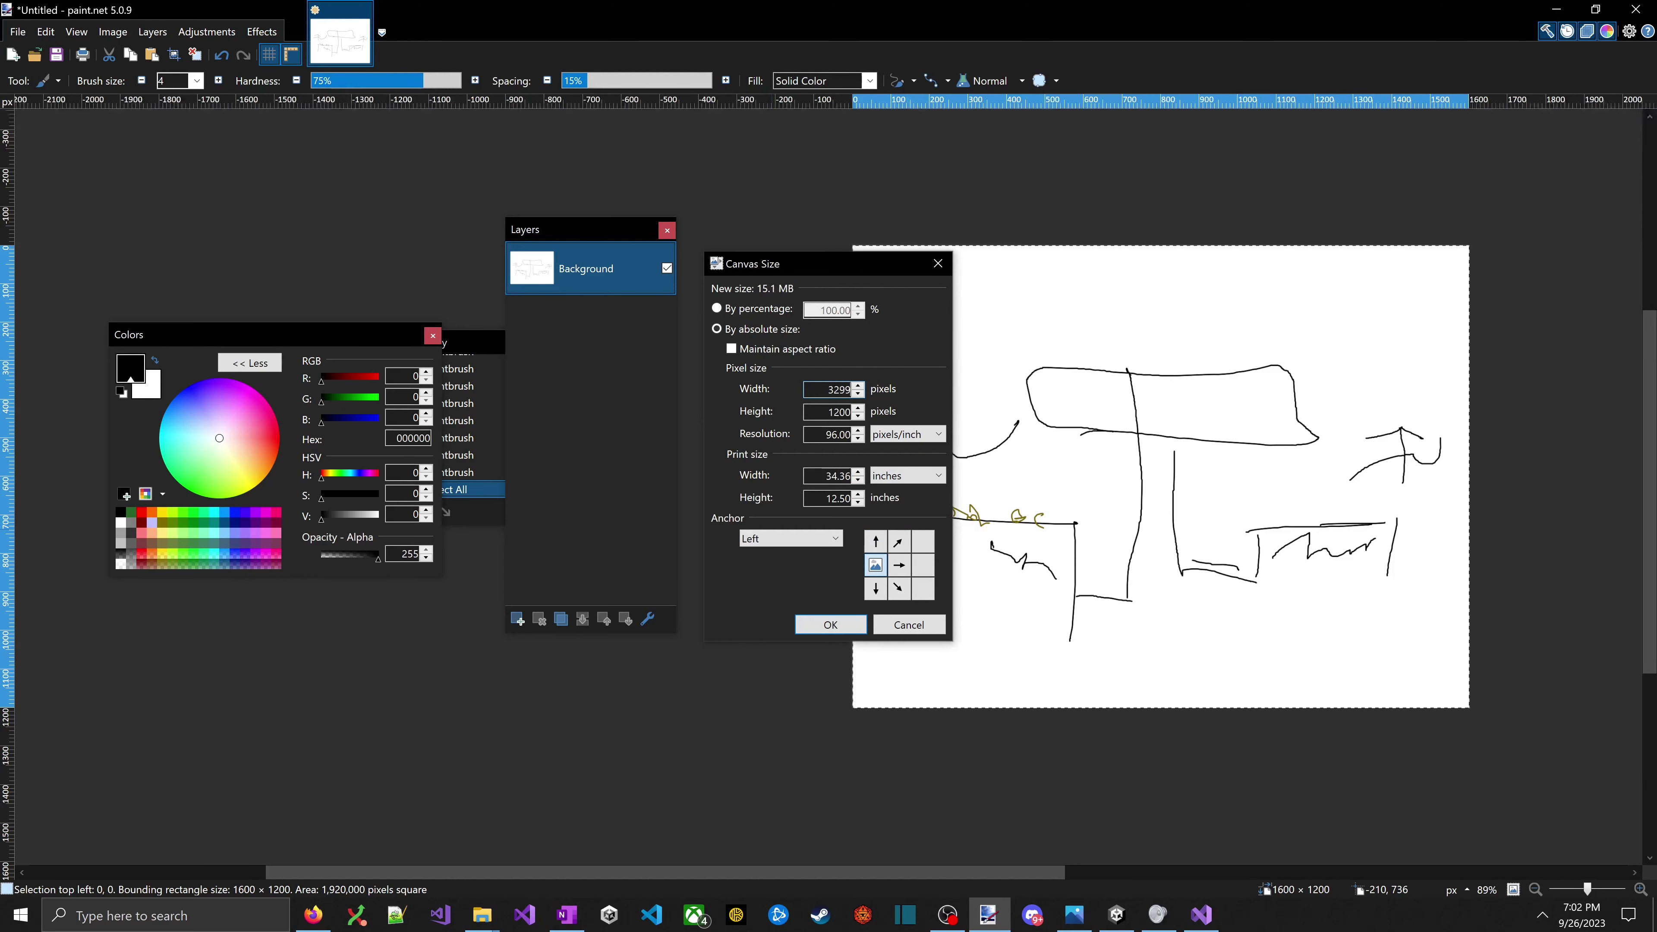
pyautogui.write('0')
pyautogui.press('Return')
# - Paste the copied sketch and place it on the new right half
pyautogui.scroll(-5, 991, 391)
pyautogui.moveTo(1044, 535); pyautogui.dragTo(653, 545)
pyautogui.hotkey('ctrl', 'v')
pyautogui.moveTo(868, 542); pyautogui.dragTo(952, 519)
pyautogui.hotkey('ctrl', 'd')
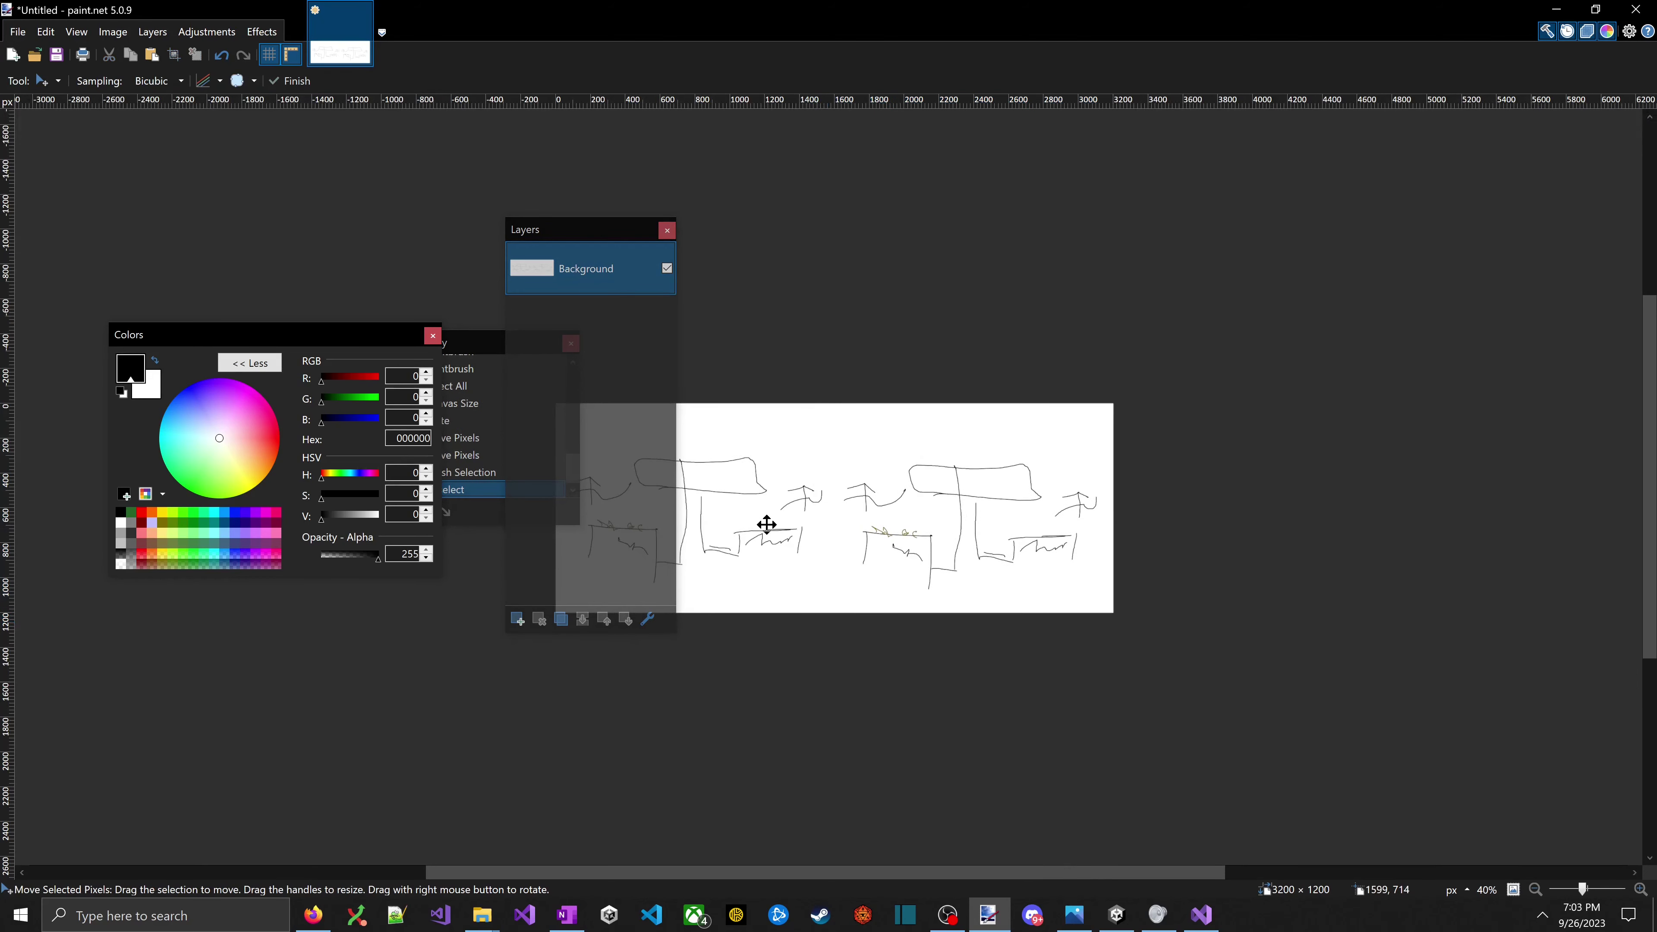
# - Pick magenta, maximize paint.net, and undo/redo back to the copy sitting on the right
pyautogui.click(266, 523)
pyautogui.click(457, 364)
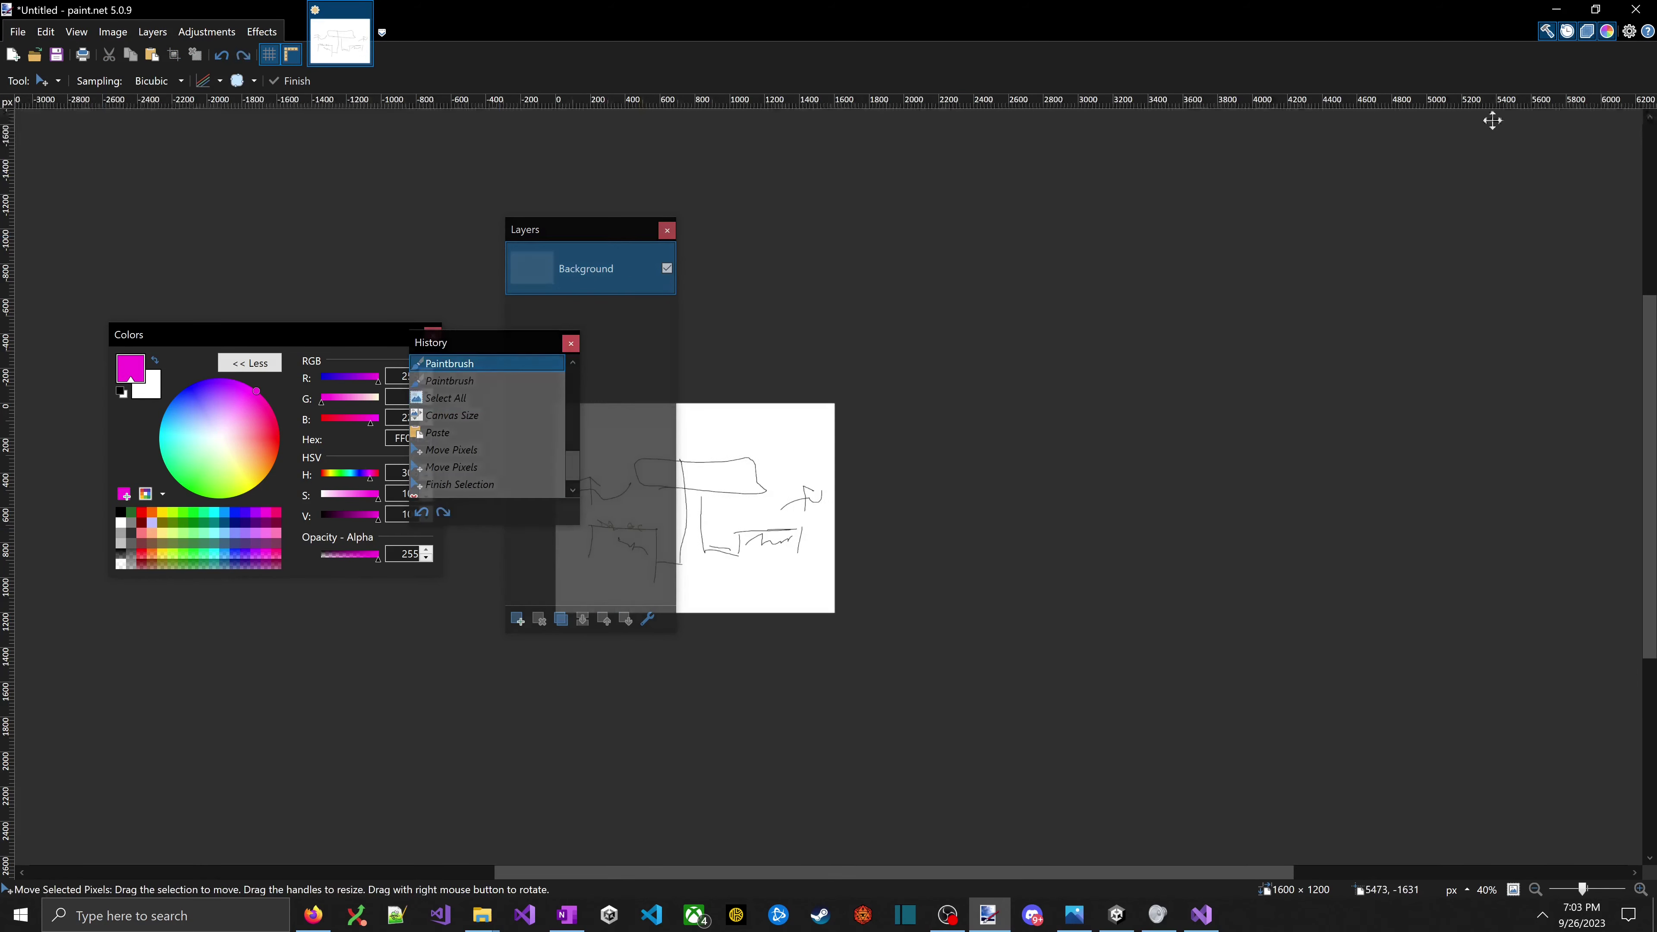
pyautogui.moveTo(1493, 10)
pyautogui.mouseDown()
pyautogui.moveTo(787, 30)
pyautogui.moveTo(847, 101)
pyautogui.mouseUp()
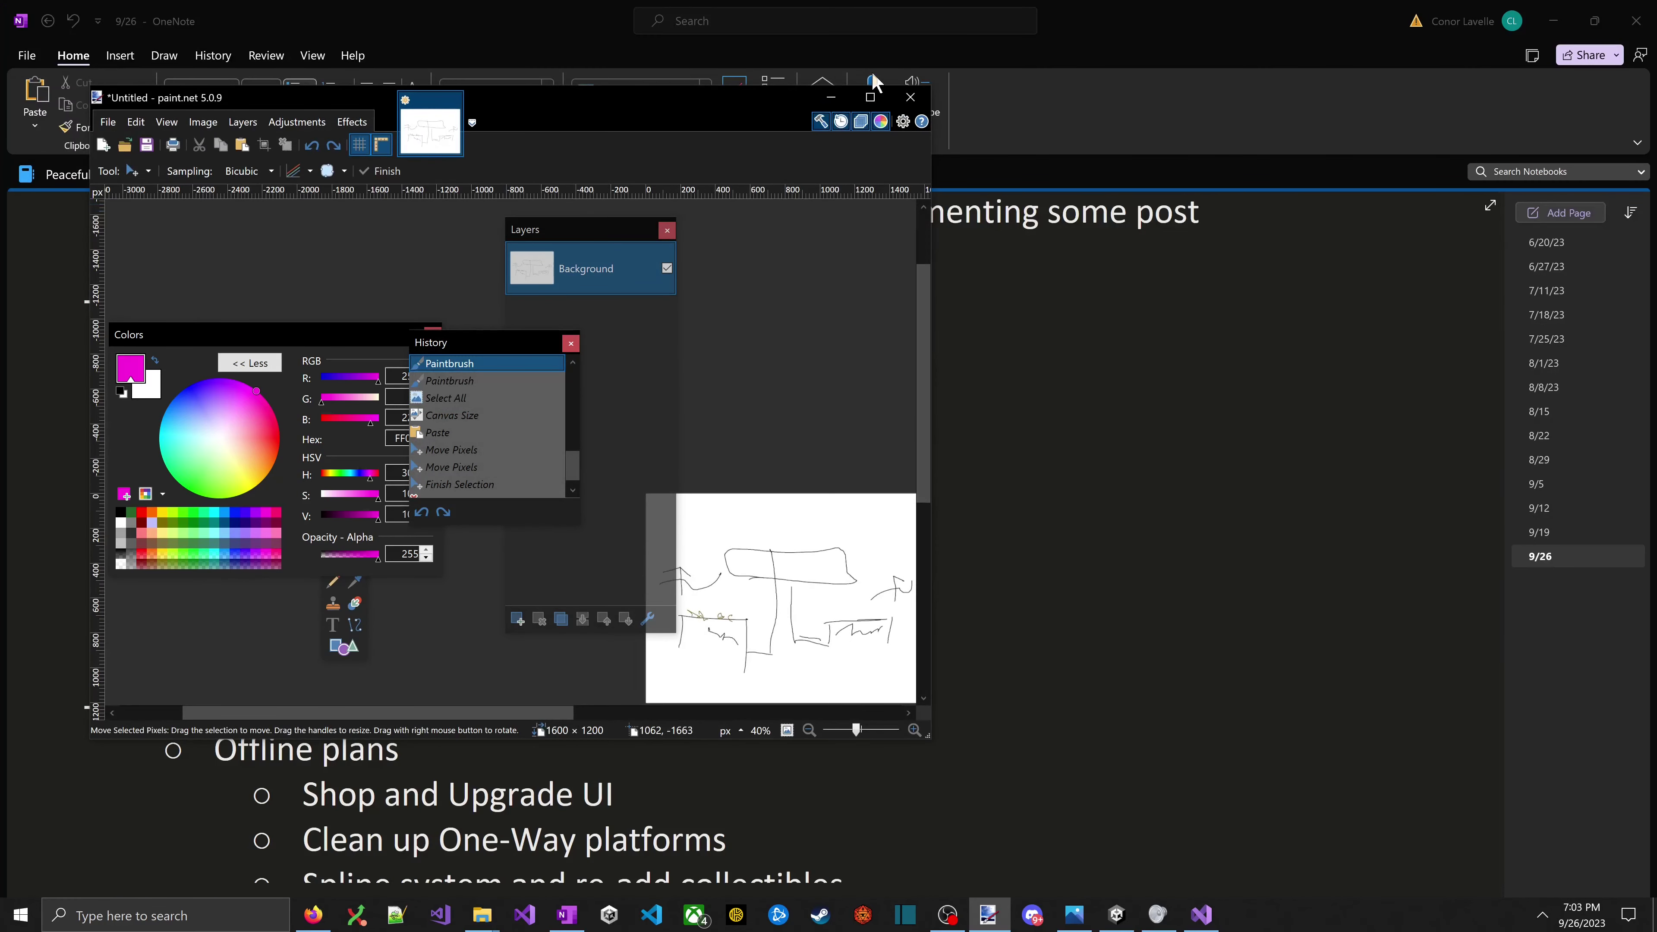
pyautogui.click(871, 97)
pyautogui.hotkey('ctrl', 'z')
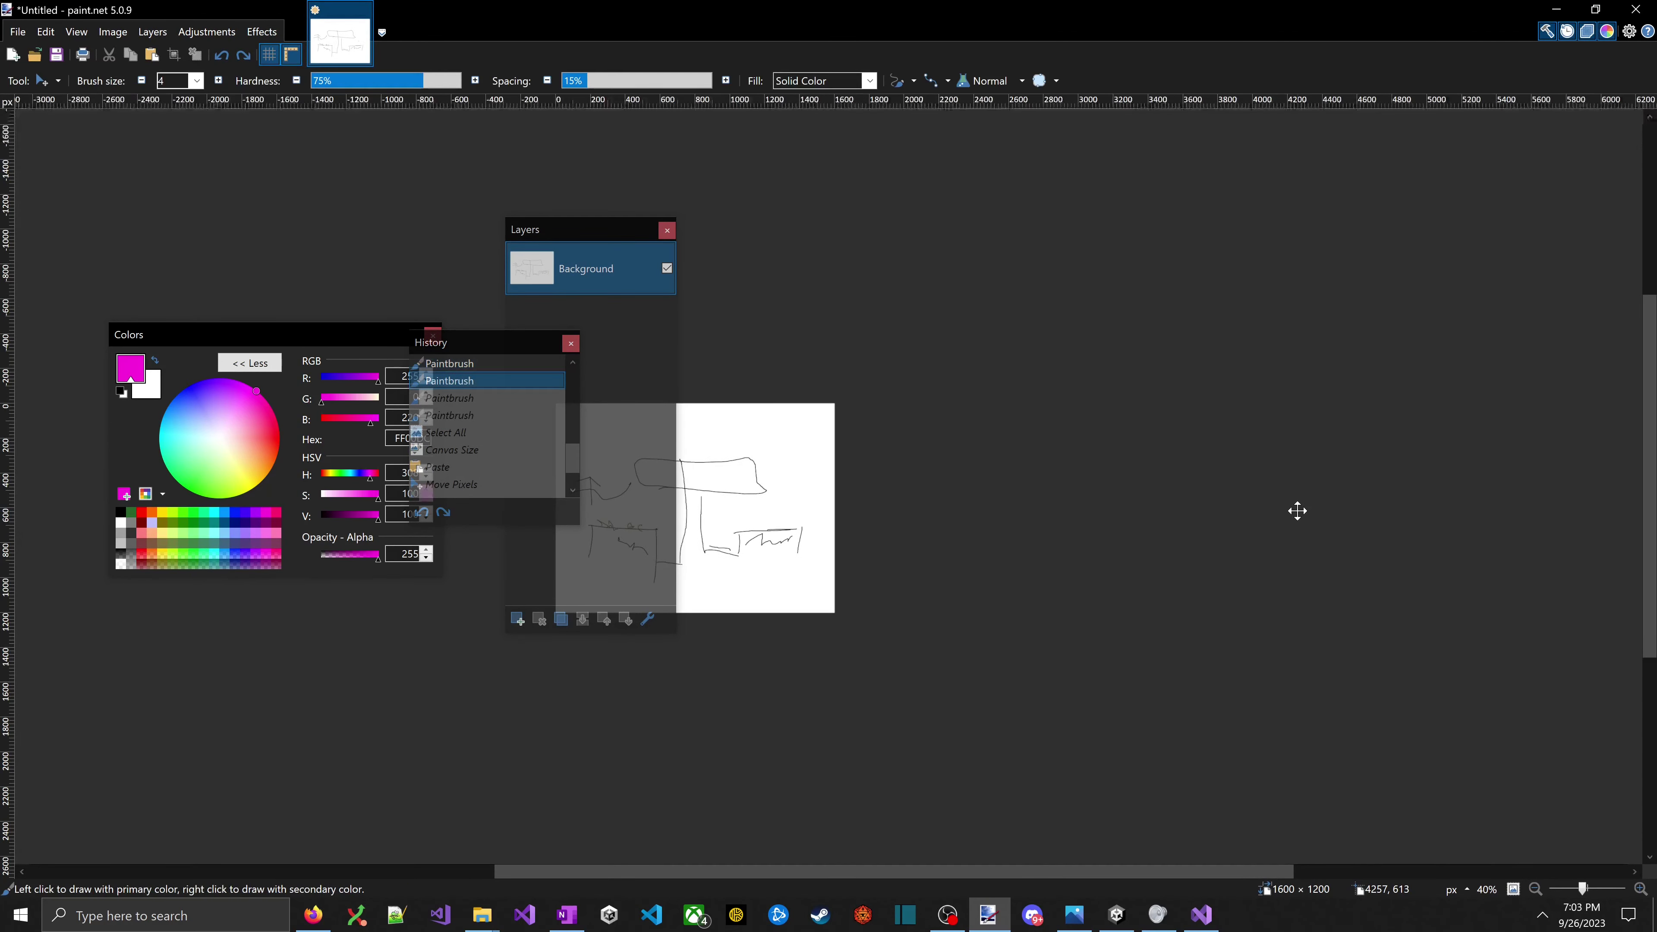
pyautogui.hotkey('ctrl', 'y')
pyautogui.hotkey('ctrl', 'y')
pyautogui.hotkey('ctrl', 'y')
pyautogui.hotkey('ctrl', 'y')
pyautogui.hotkey('ctrl', 'y')
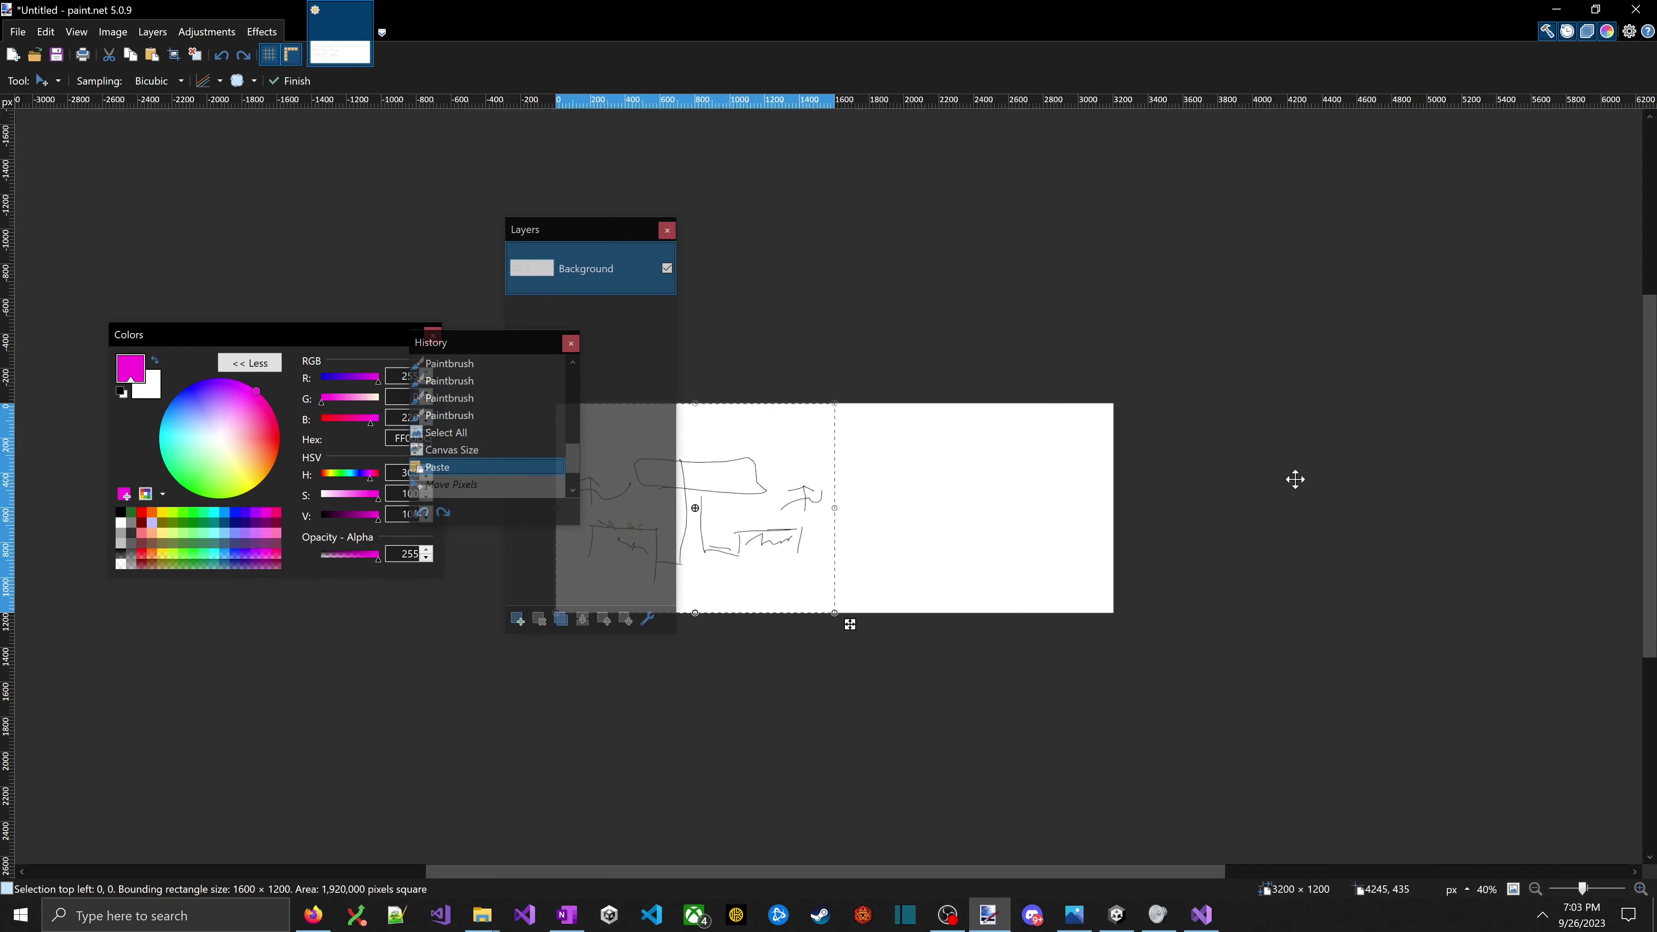
pyautogui.hotkey('ctrl', 'y')
pyautogui.hotkey('ctrl', 'y')
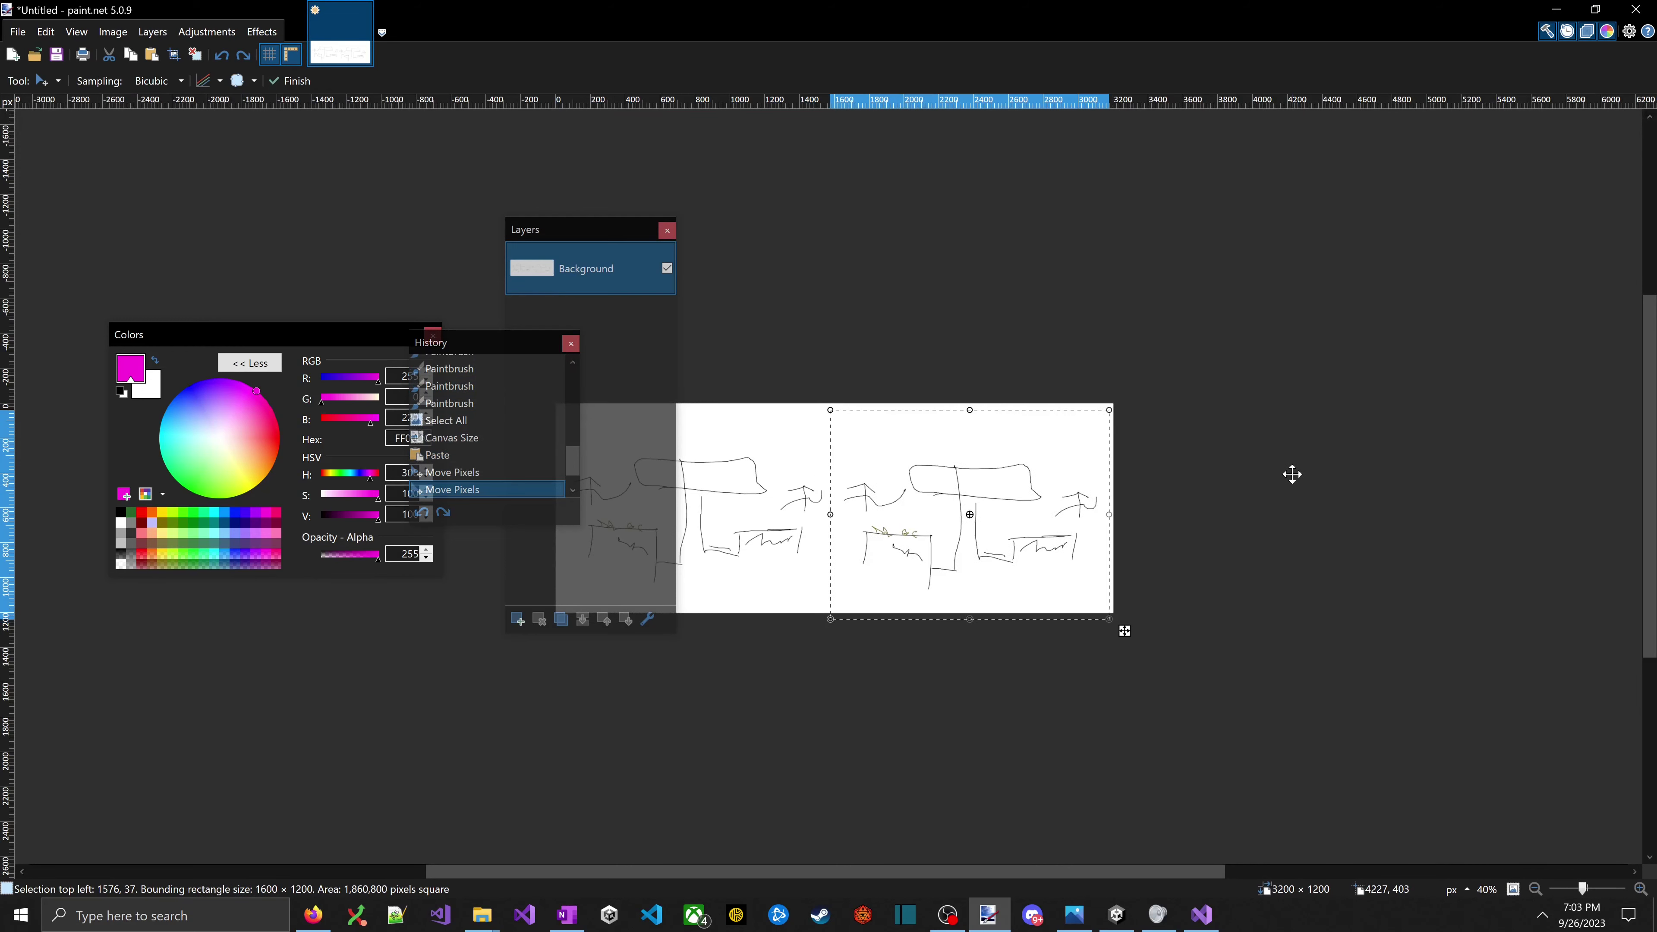
pyautogui.click(1546, 33)
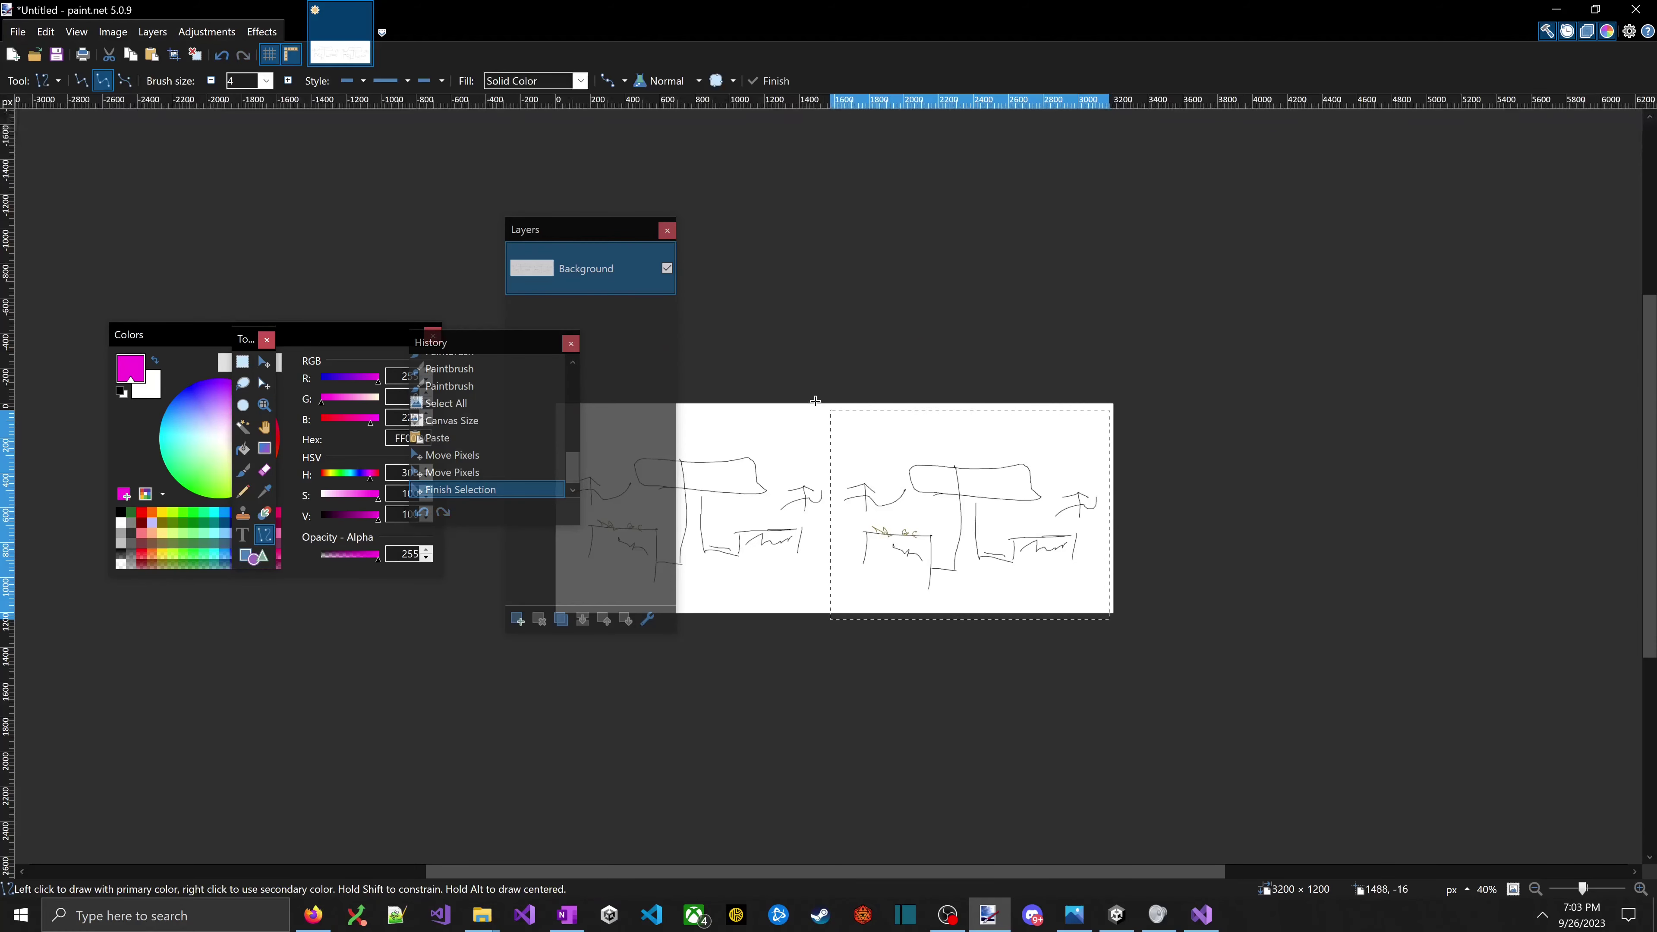
# - Draw a magenta divider down the canvas and try short olive lines near the box
pyautogui.moveTo(829, 406); pyautogui.dragTo(833, 655)
pyautogui.press('Return')
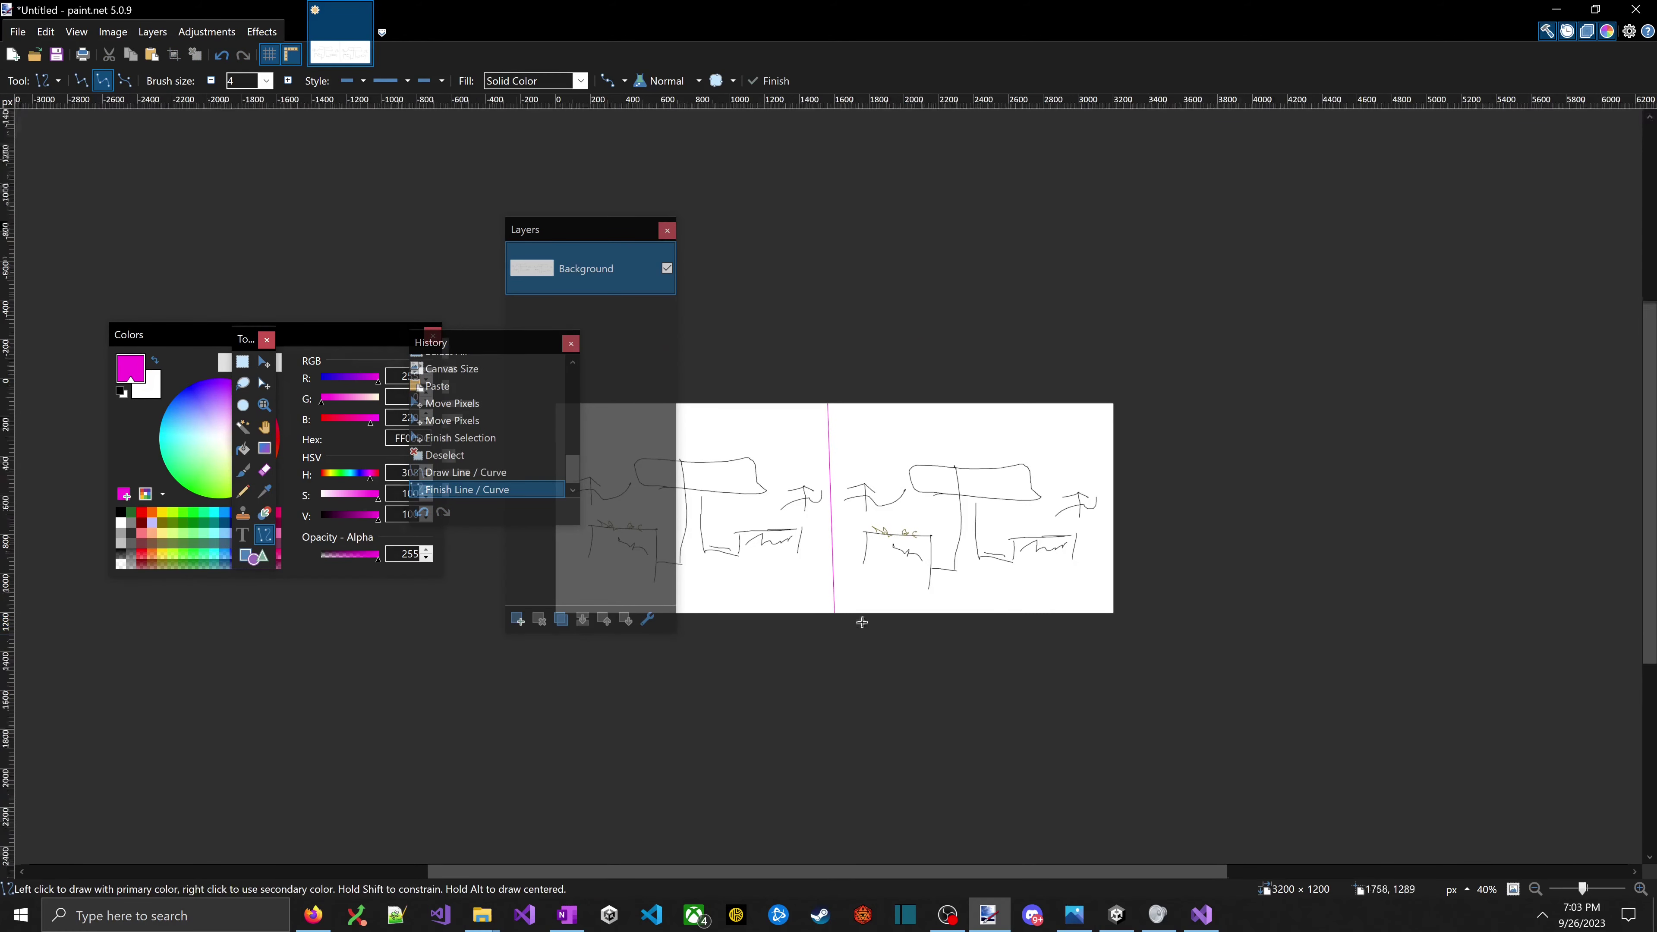
pyautogui.scroll(2, 862, 622)
pyautogui.click(160, 523)
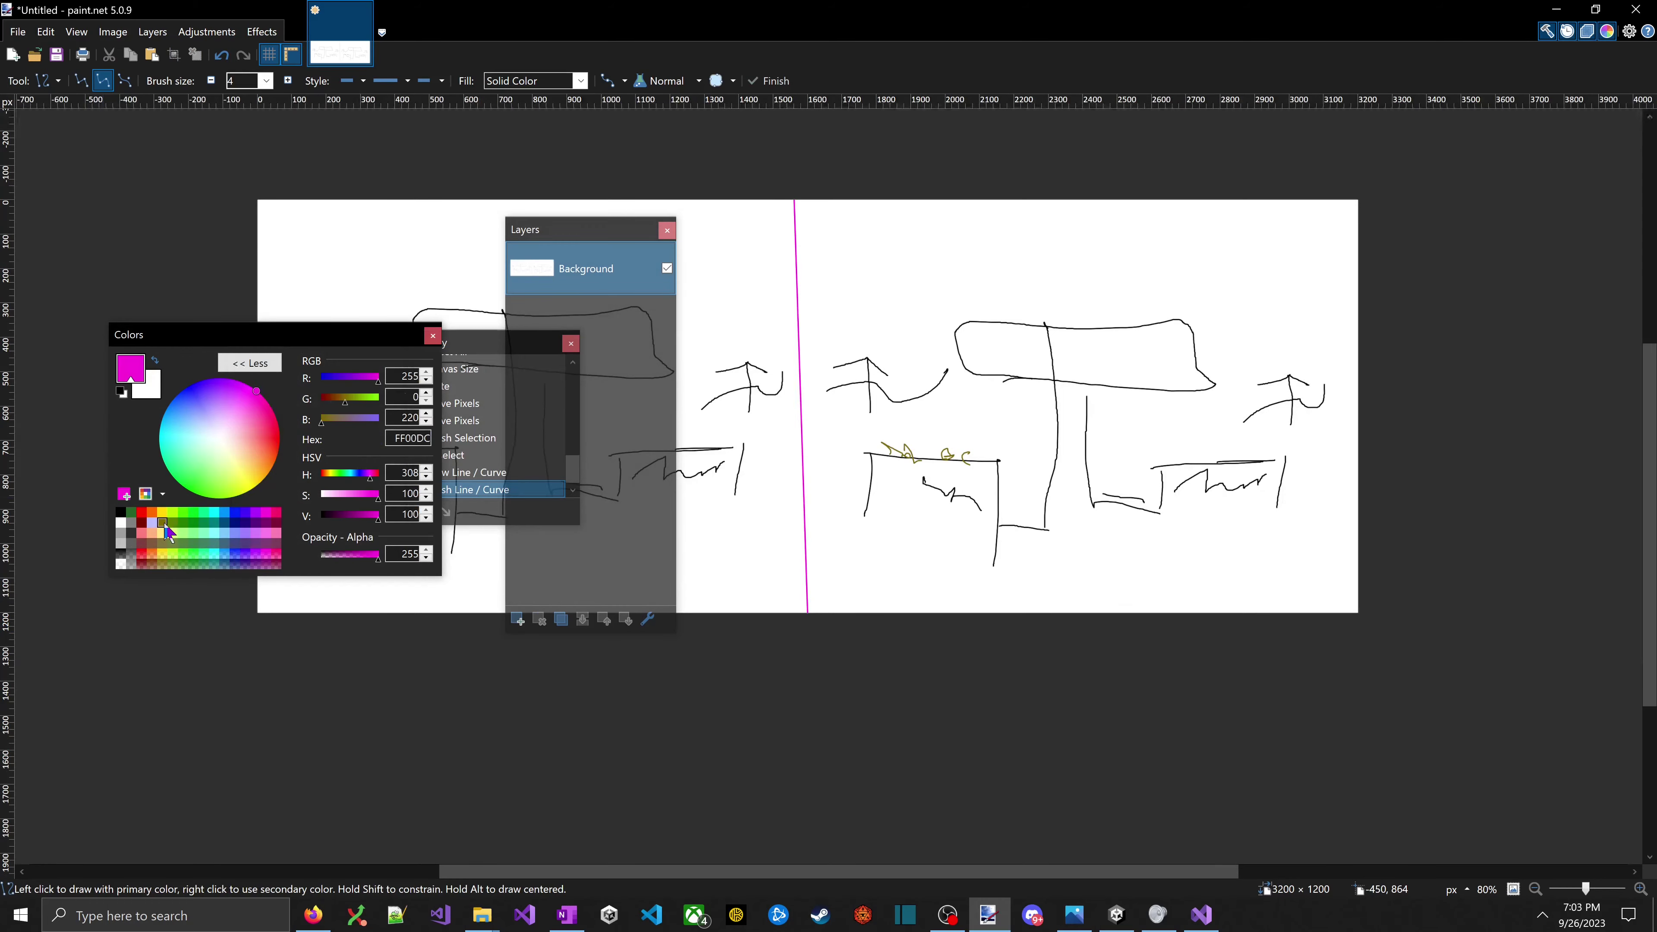
pyautogui.scroll(2, 984, 555)
pyautogui.scroll(2, 985, 555)
pyautogui.moveTo(960, 416)
pyautogui.mouseDown()
pyautogui.moveTo(1011, 319)
pyautogui.moveTo(958, 322)
pyautogui.moveTo(1083, 323)
pyautogui.moveTo(1070, 434)
pyautogui.moveTo(1069, 406)
pyautogui.mouseUp()
pyautogui.press('Return')
pyautogui.press('Return')
pyautogui.press('Return')
pyautogui.moveTo(1094, 290); pyautogui.dragTo(1114, 311)
pyautogui.press('Return')
pyautogui.hotkey('ctrl', 'z')
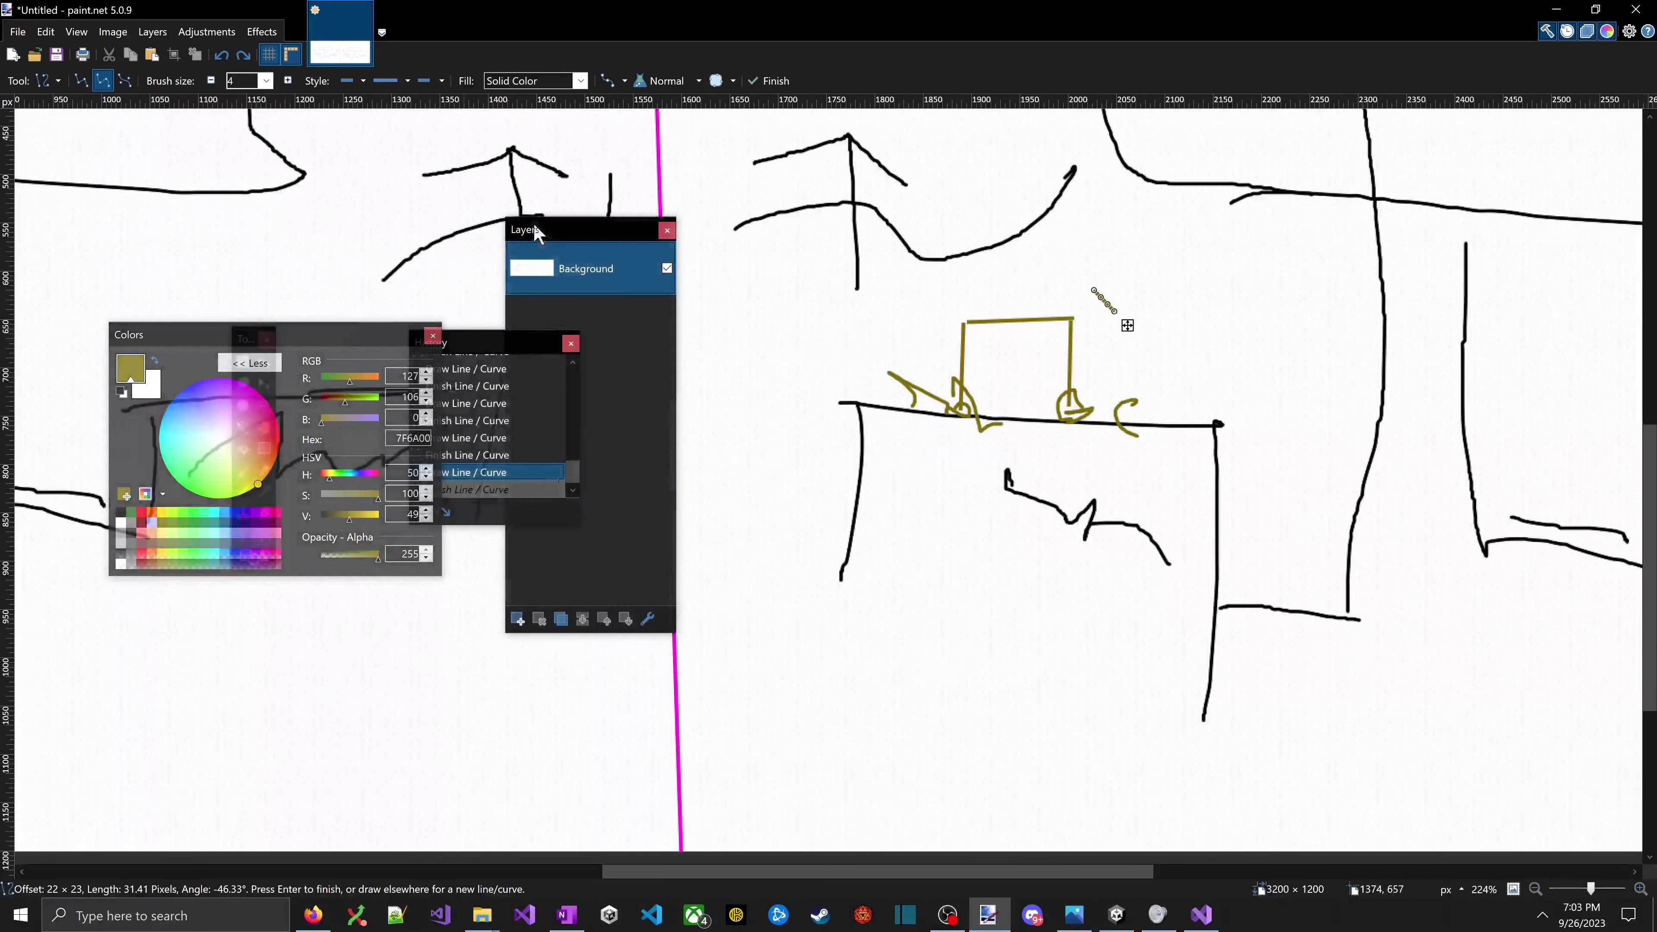
# - Switch to the Paintbrush and paint short olive strokes around the box
pyautogui.moveTo(475, 346); pyautogui.dragTo(586, 343)
pyautogui.moveTo(316, 343); pyautogui.dragTo(305, 542)
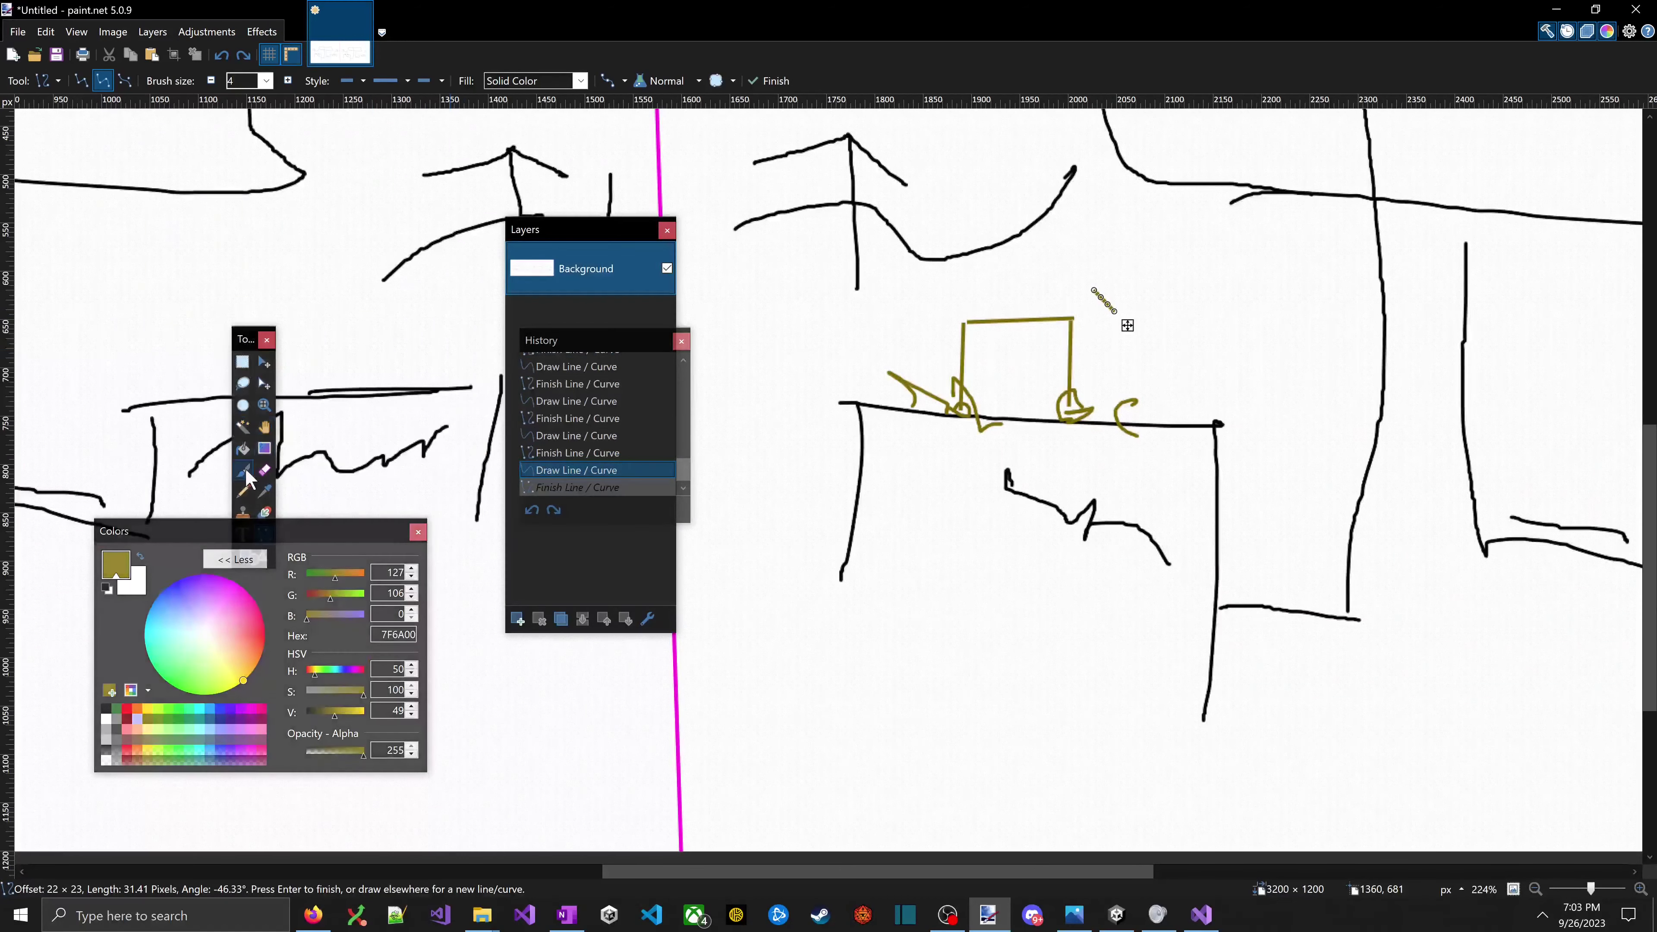
pyautogui.hotkey('ctrl', 'z')
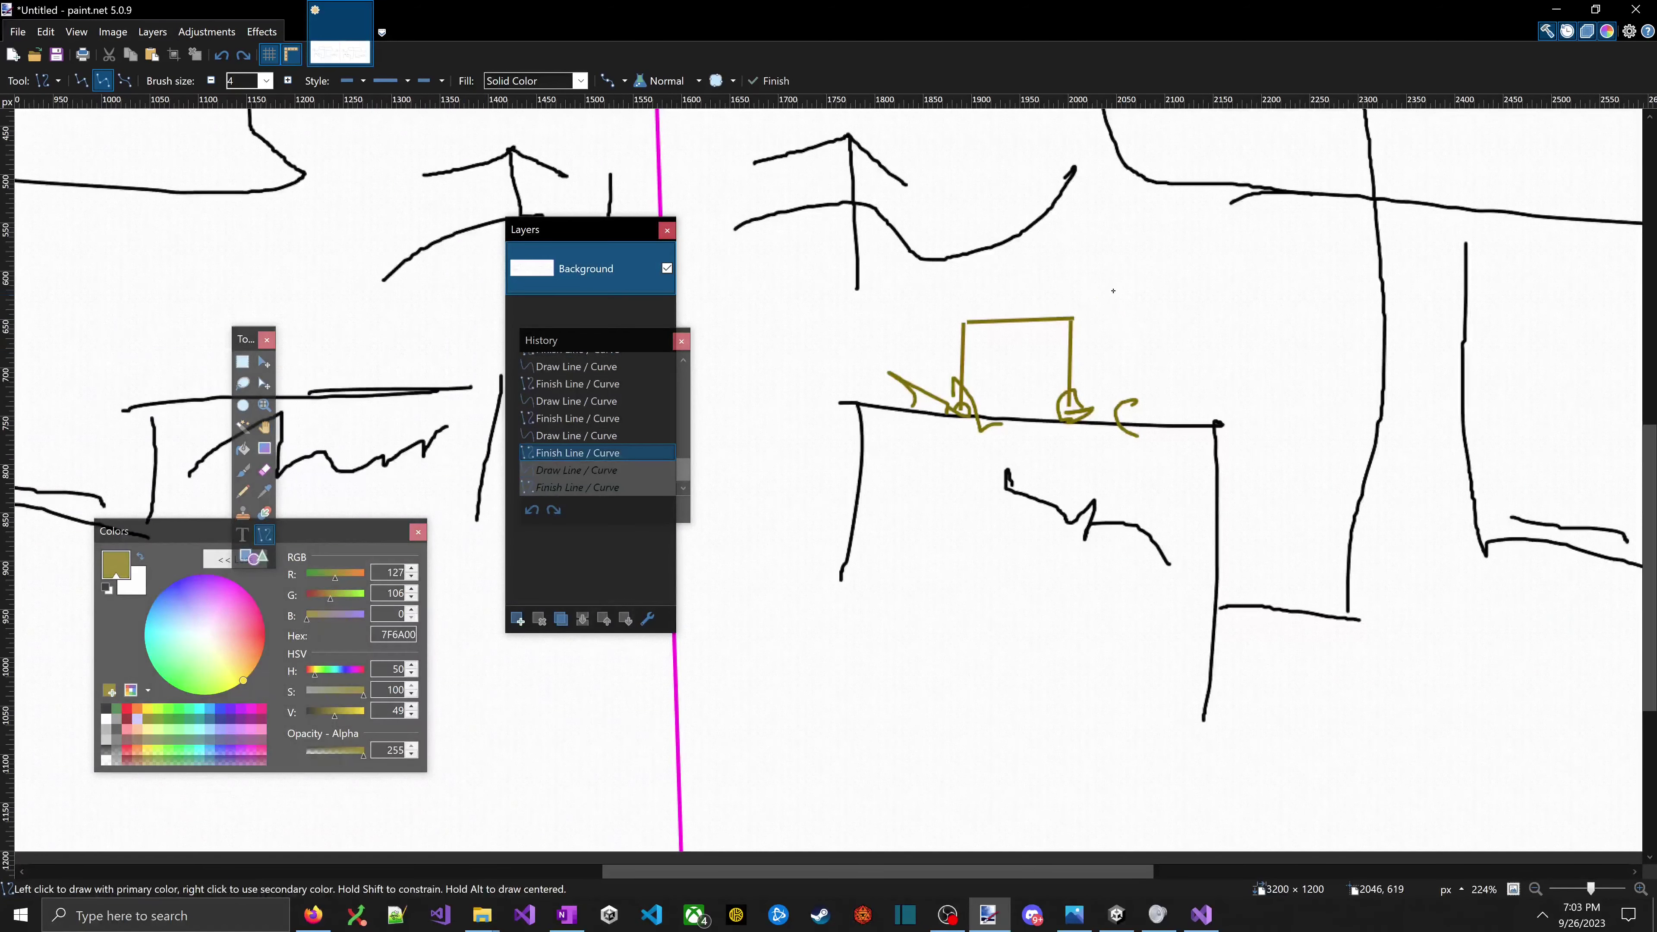
pyautogui.moveTo(1113, 290)
pyautogui.mouseDown()
pyautogui.moveTo(1089, 313)
pyautogui.moveTo(1114, 295)
pyautogui.moveTo(1114, 327)
pyautogui.mouseUp()
pyautogui.click(243, 470)
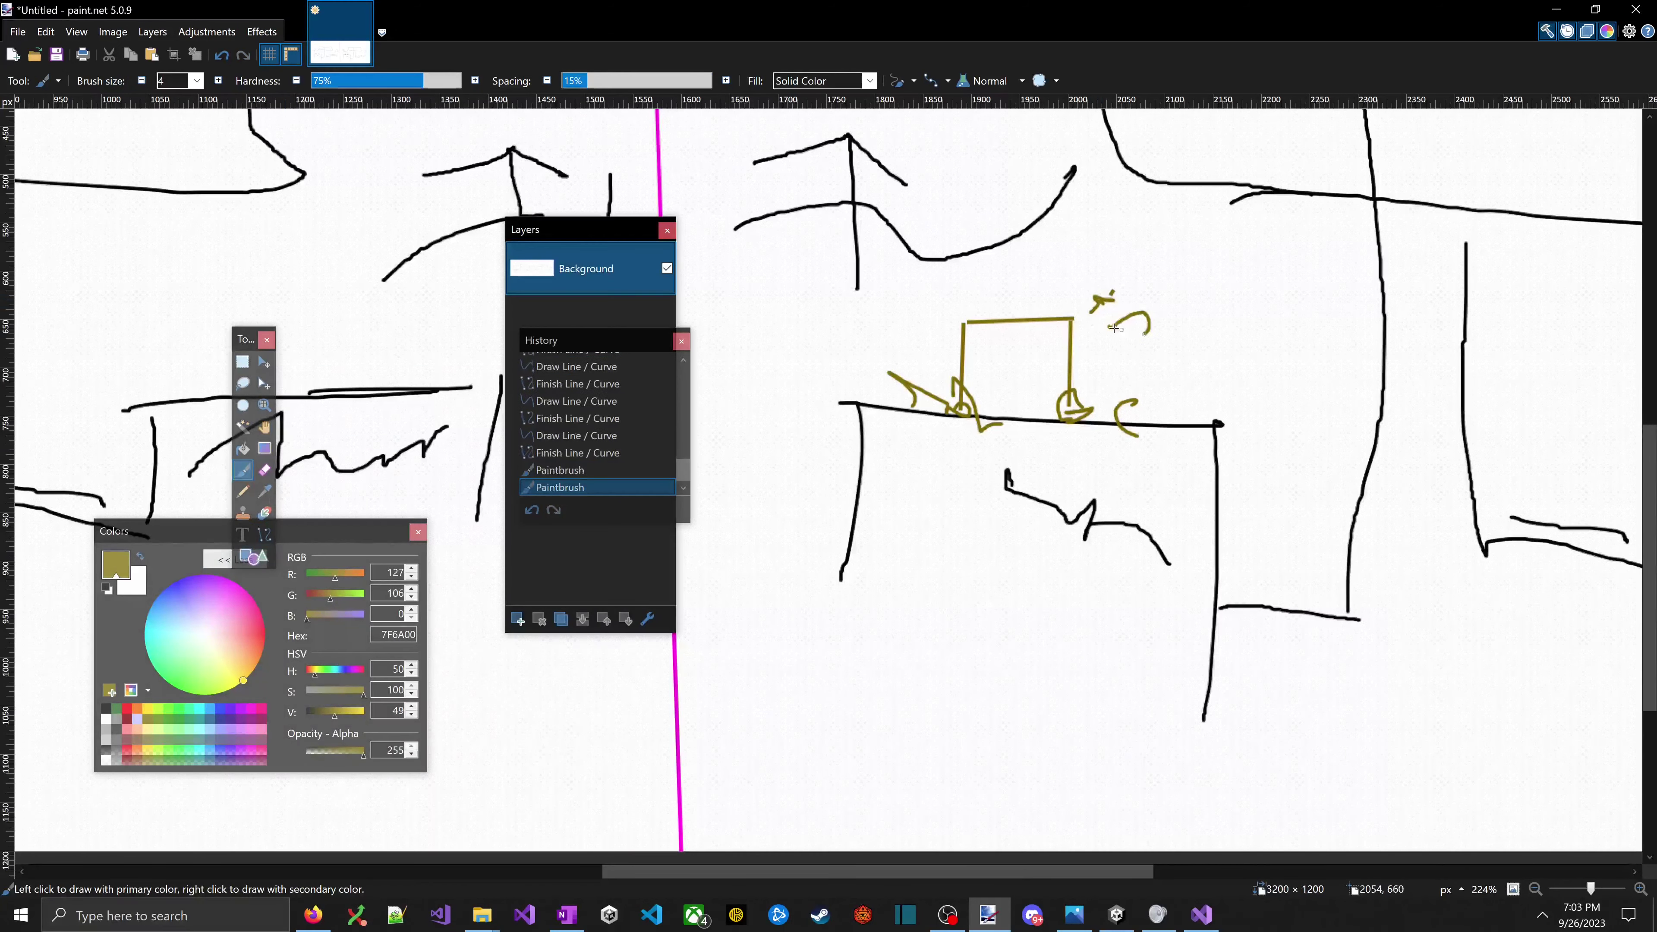
pyautogui.moveTo(967, 325)
pyautogui.mouseDown()
pyautogui.moveTo(919, 309)
pyautogui.moveTo(967, 281)
pyautogui.mouseUp()
pyautogui.moveTo(945, 349); pyautogui.dragTo(886, 326)
pyautogui.moveTo(1072, 353); pyautogui.dragTo(1094, 339)
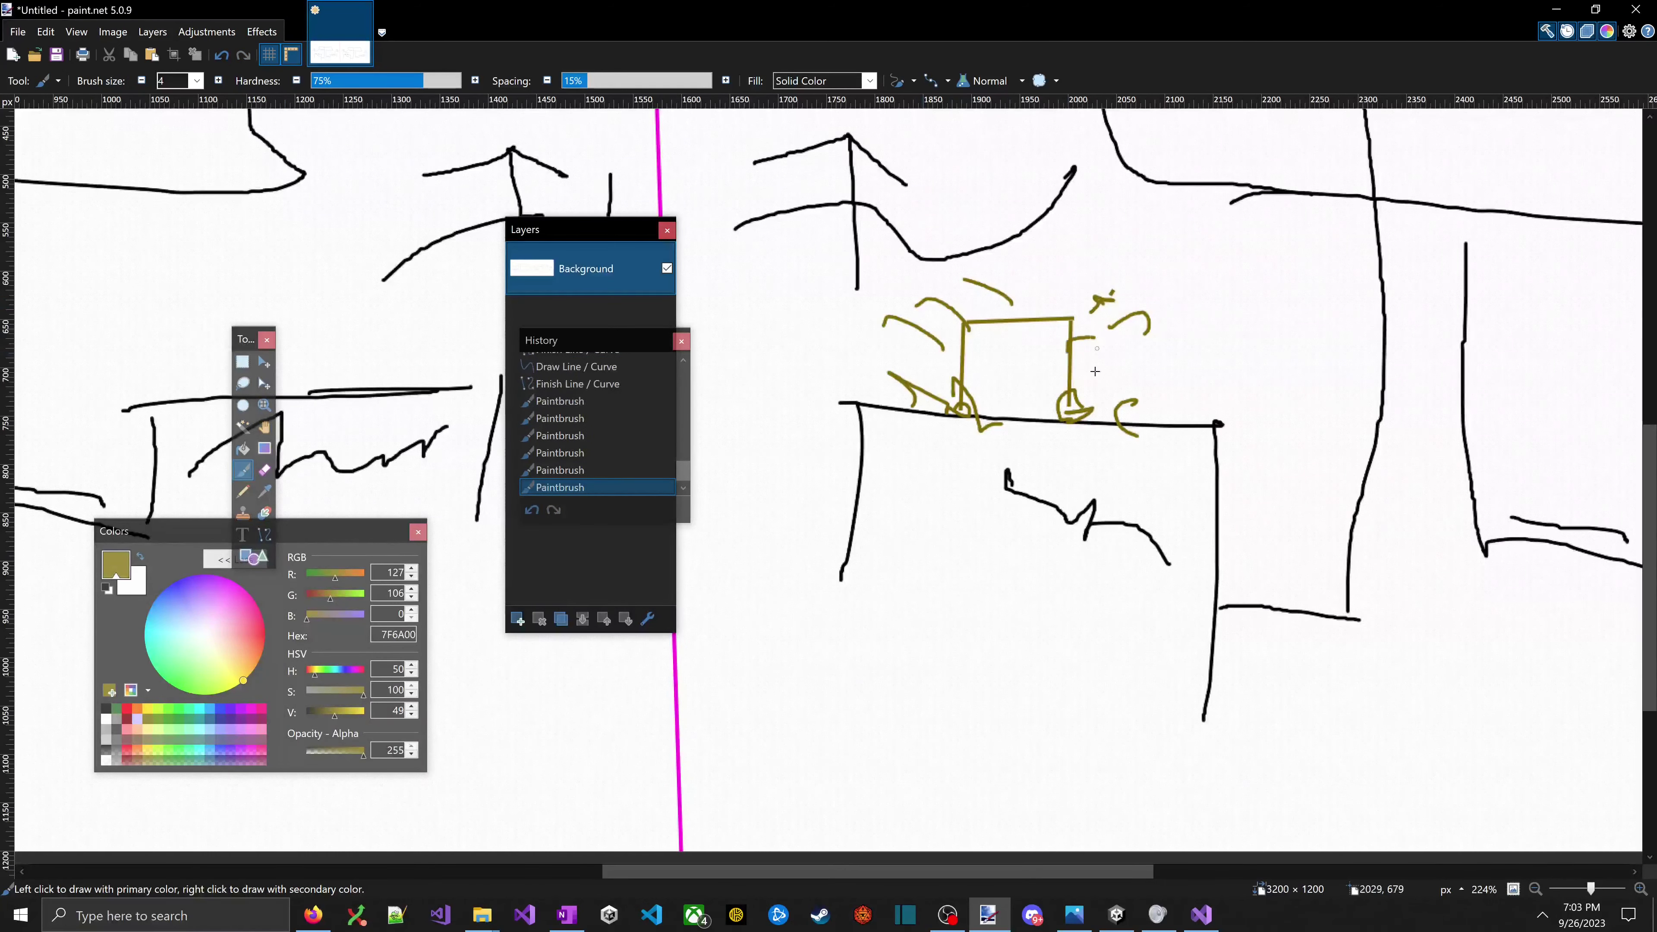
pyautogui.scroll(-7, 1298, 451)
pyautogui.scroll(-4, 1303, 452)
pyautogui.scroll(4, 1289, 512)
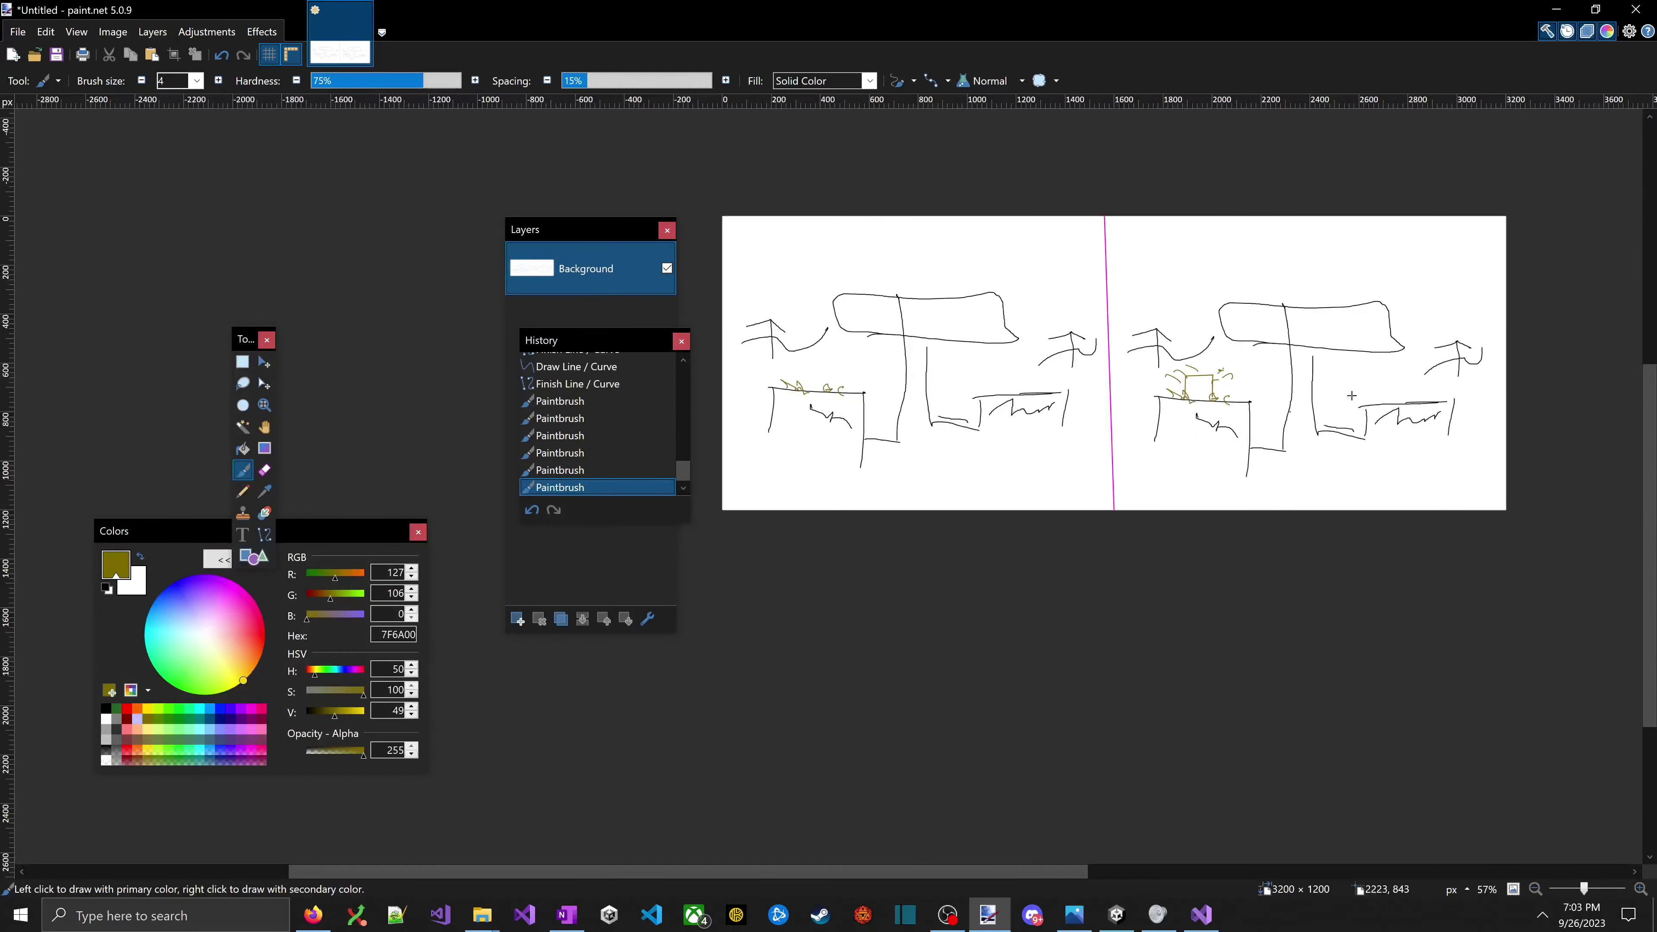
# - Paint magenta arrows above and below the olive box, undoing a stray stroke
pyautogui.hotkey('ctrl', 'a')
pyautogui.scroll(1, 1016, 475)
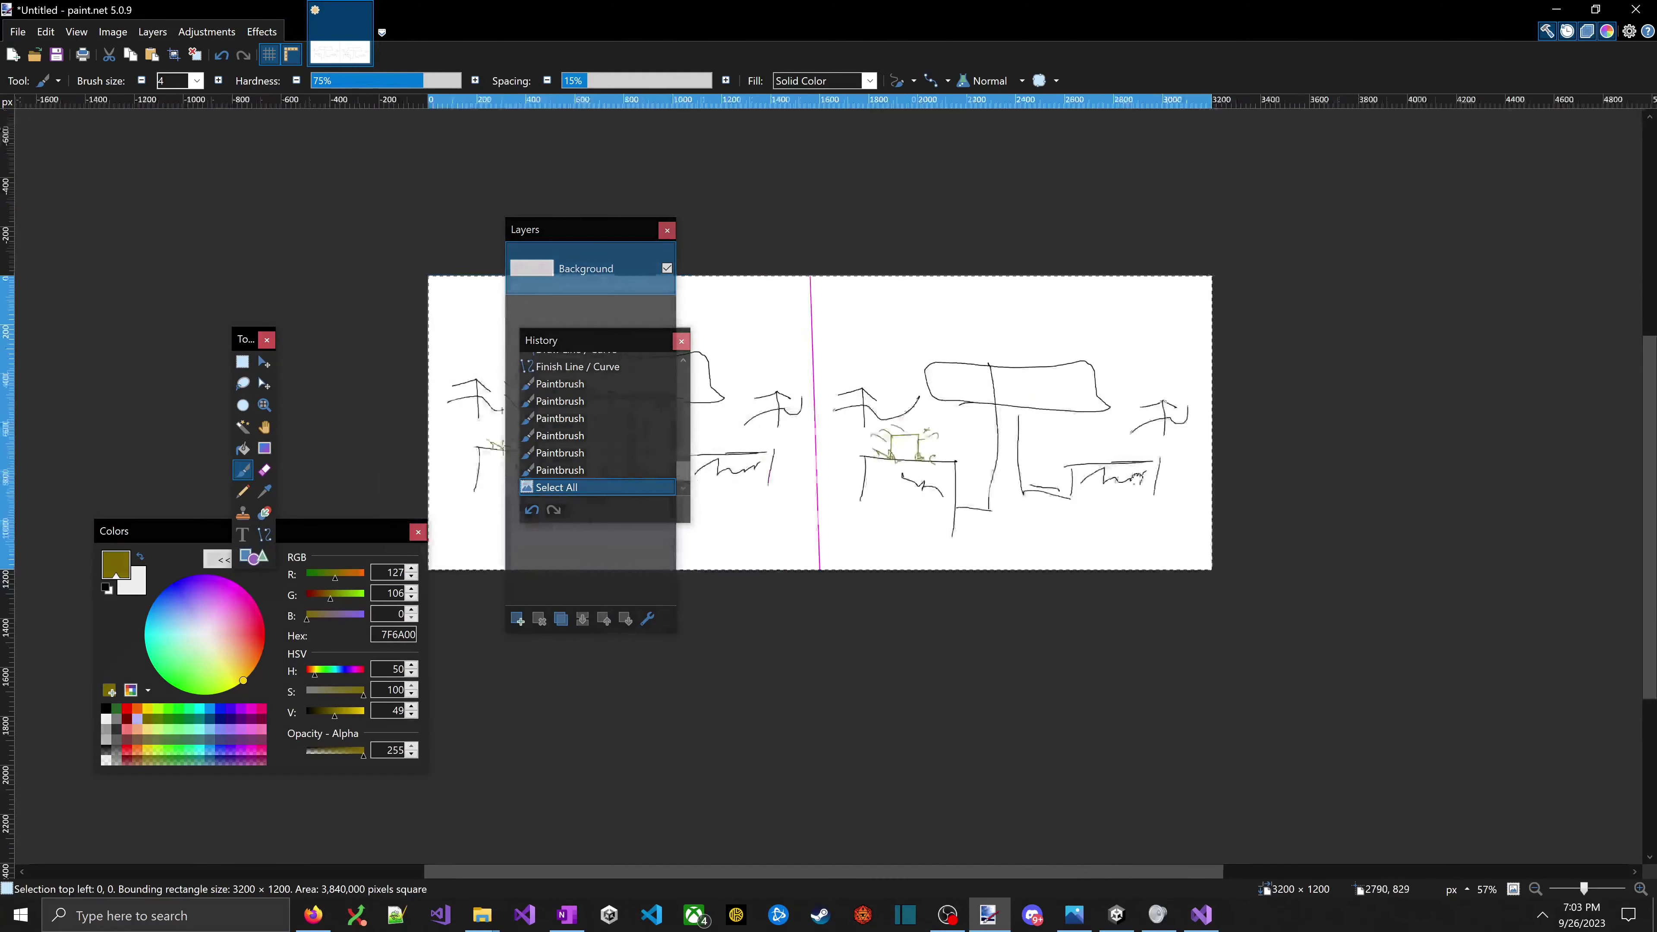
pyautogui.scroll(4, 1016, 475)
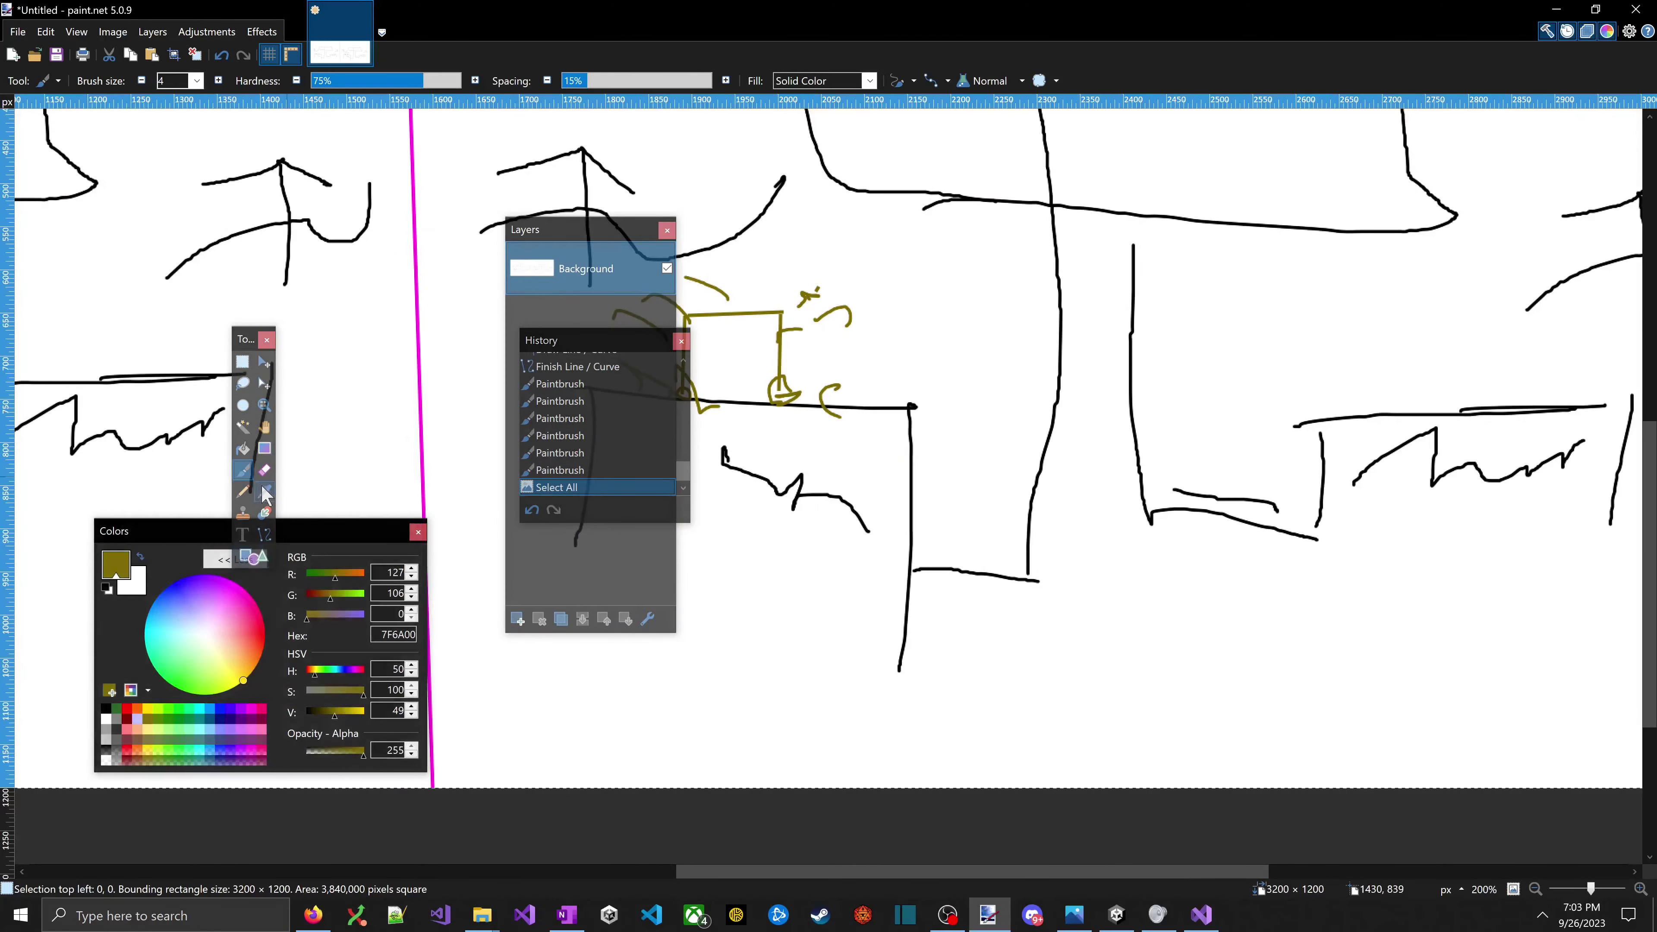
pyautogui.click(253, 709)
pyautogui.scroll(2, 788, 407)
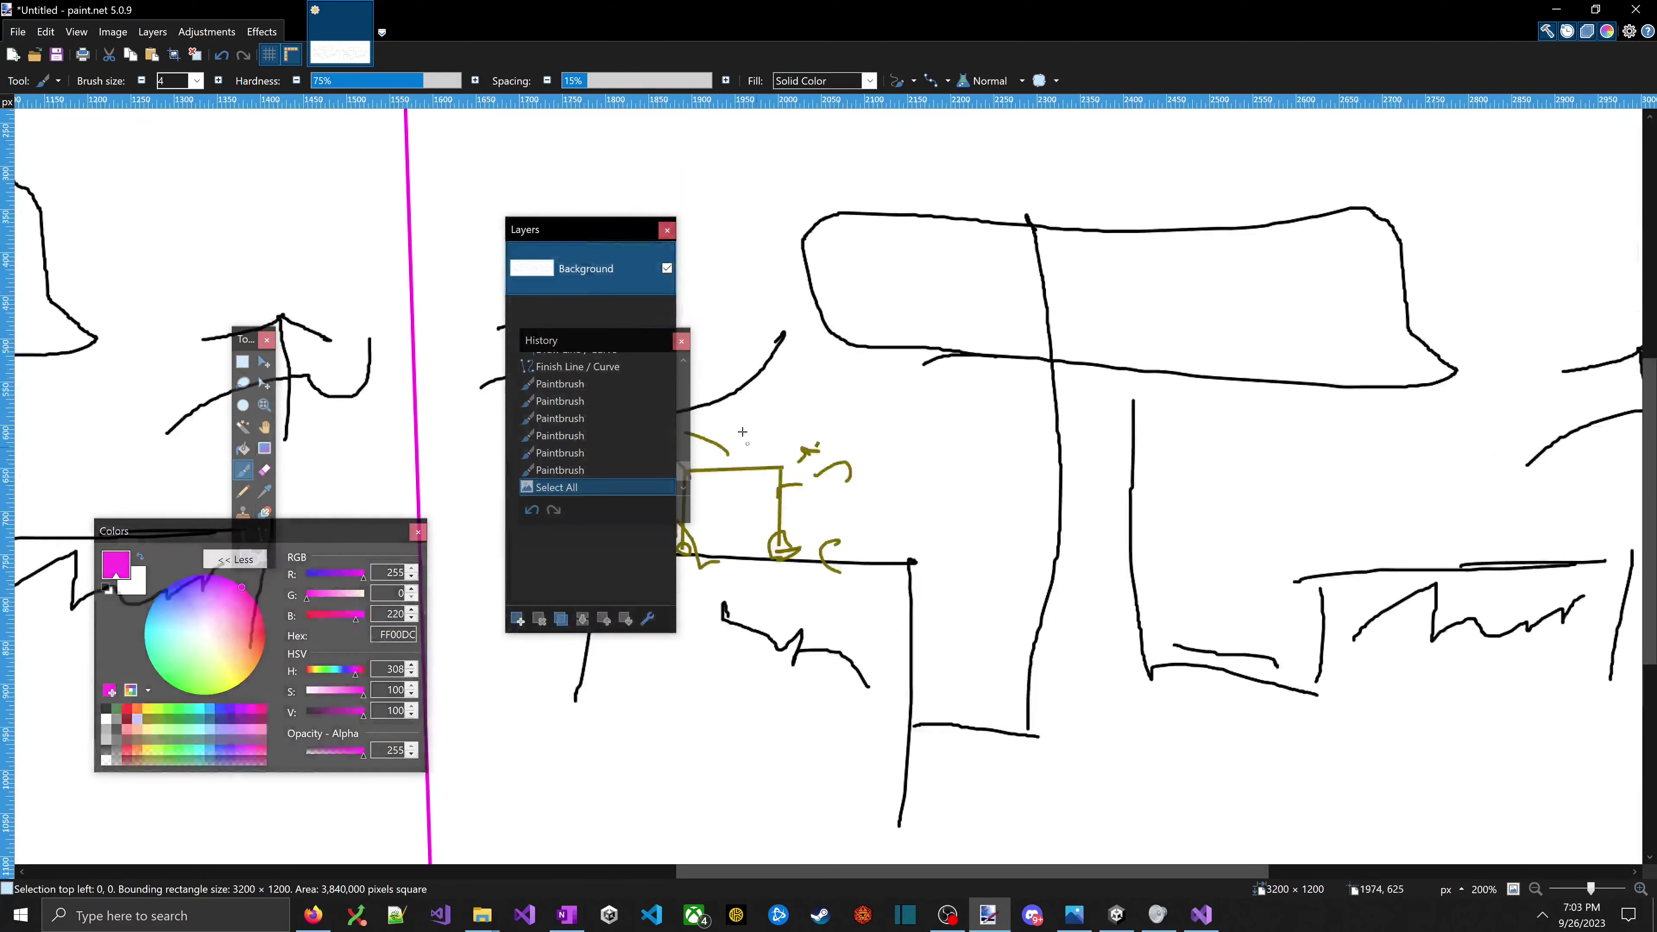
pyautogui.moveTo(788, 408)
pyautogui.mouseDown()
pyautogui.moveTo(773, 422)
pyautogui.moveTo(806, 404)
pyautogui.moveTo(788, 428)
pyautogui.mouseUp()
pyautogui.hscroll(-2, 806, 403)
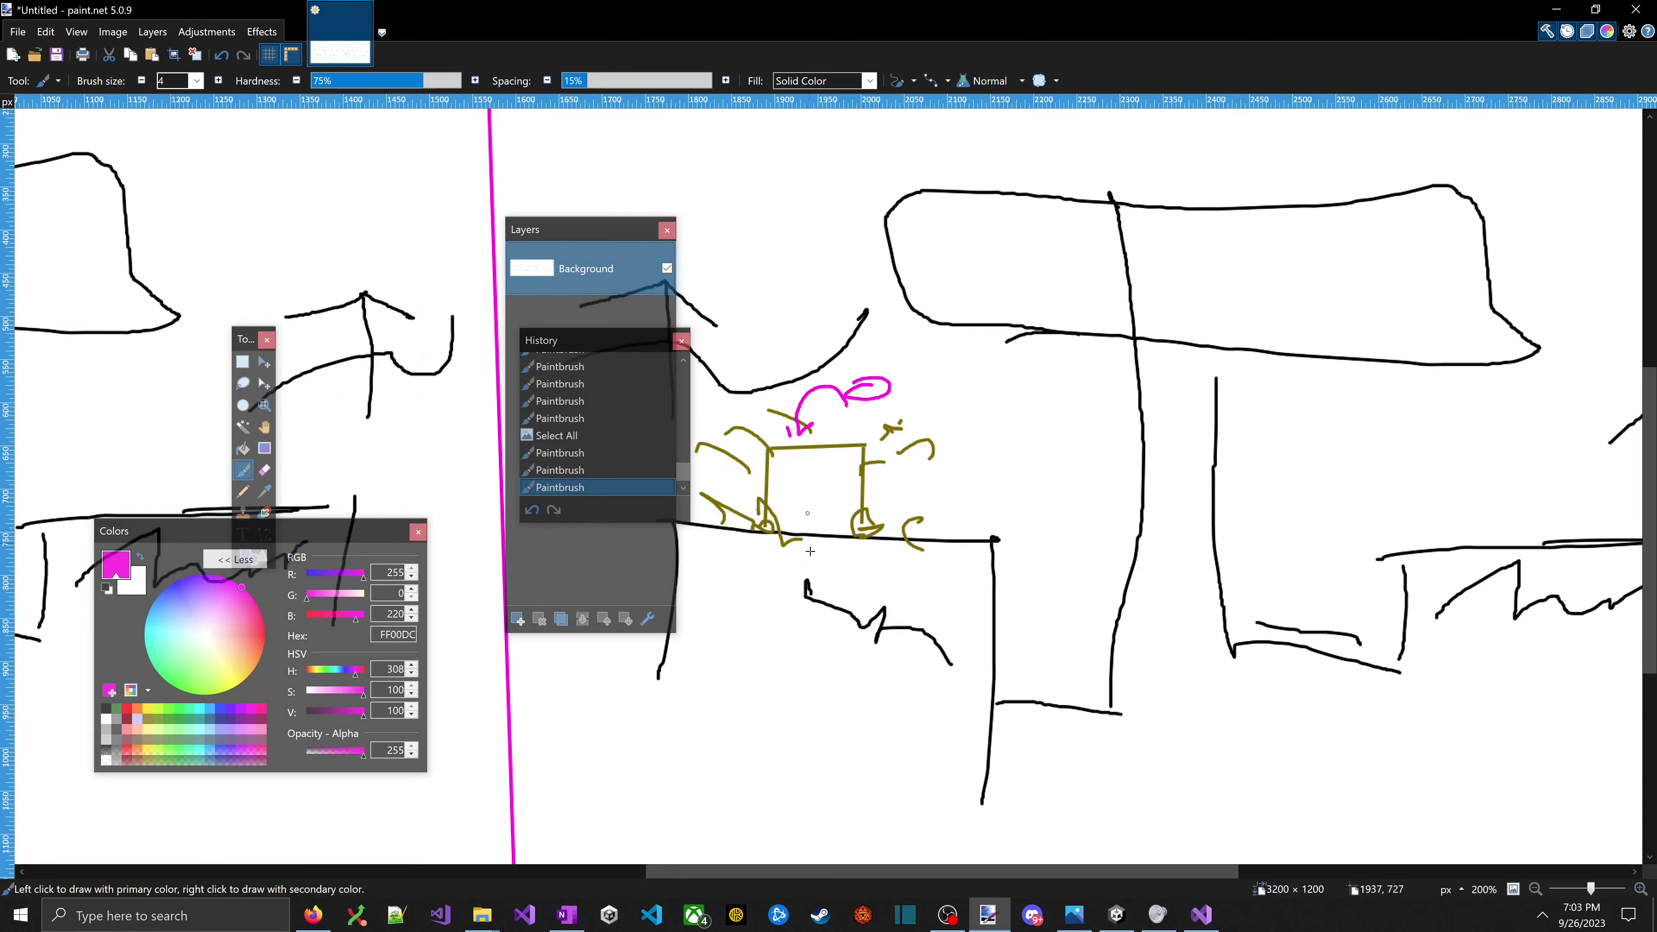
pyautogui.moveTo(807, 507)
pyautogui.mouseDown()
pyautogui.moveTo(803, 583)
pyautogui.moveTo(763, 552)
pyautogui.mouseUp()
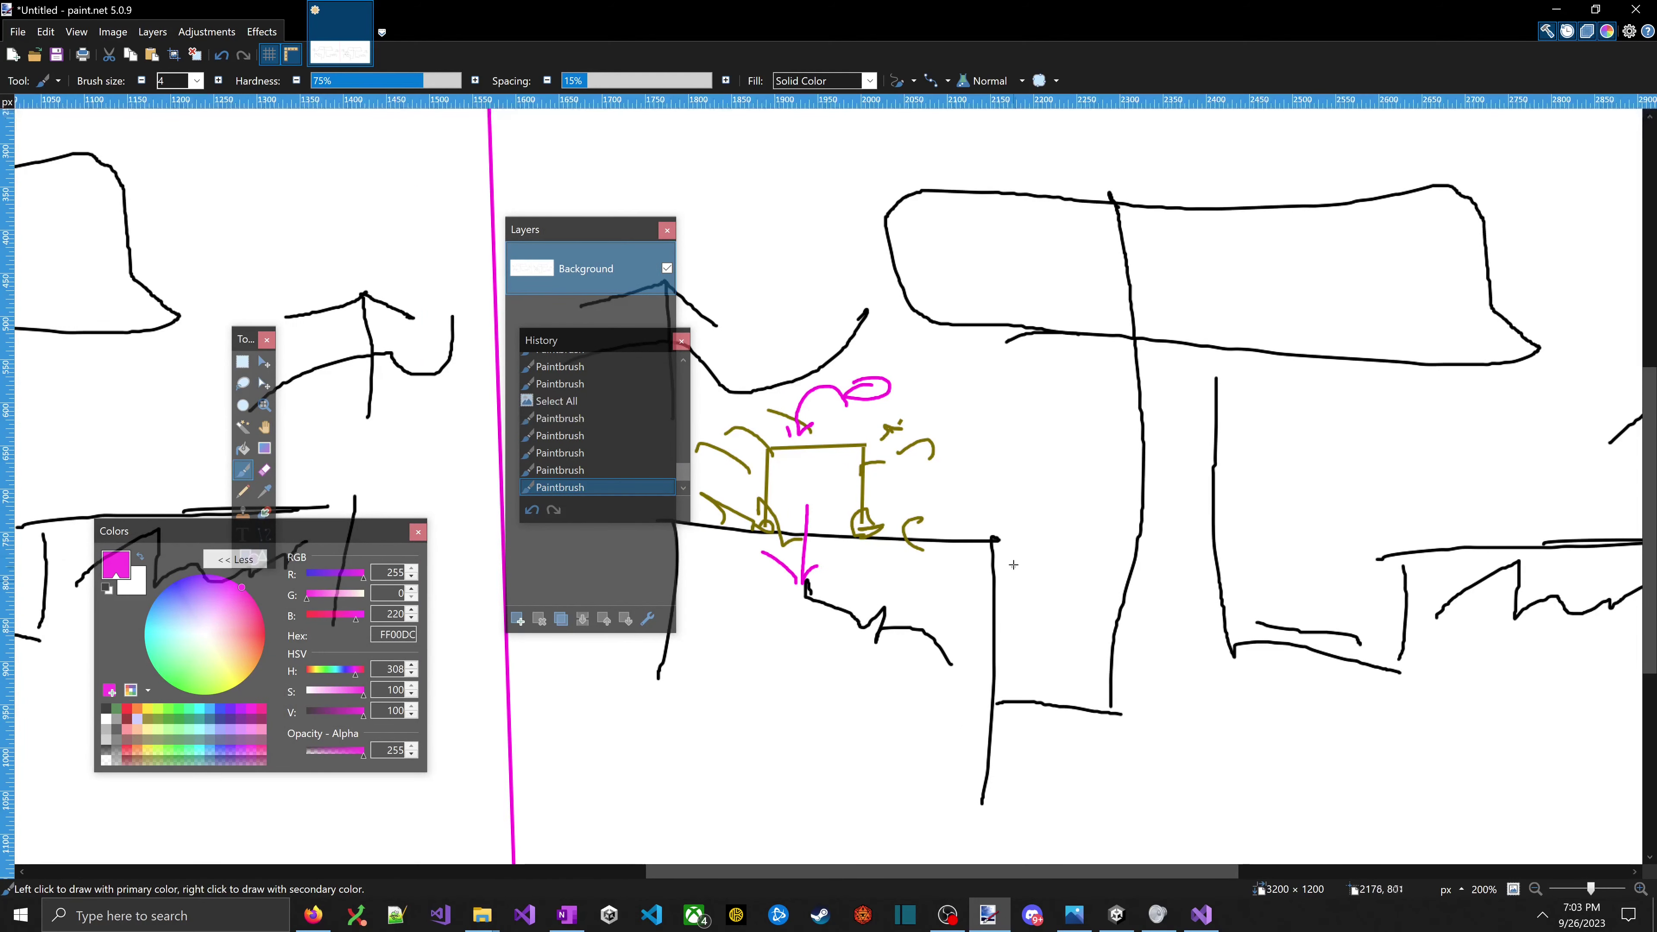
pyautogui.moveTo(1013, 564); pyautogui.dragTo(991, 571)
pyautogui.click(242, 470)
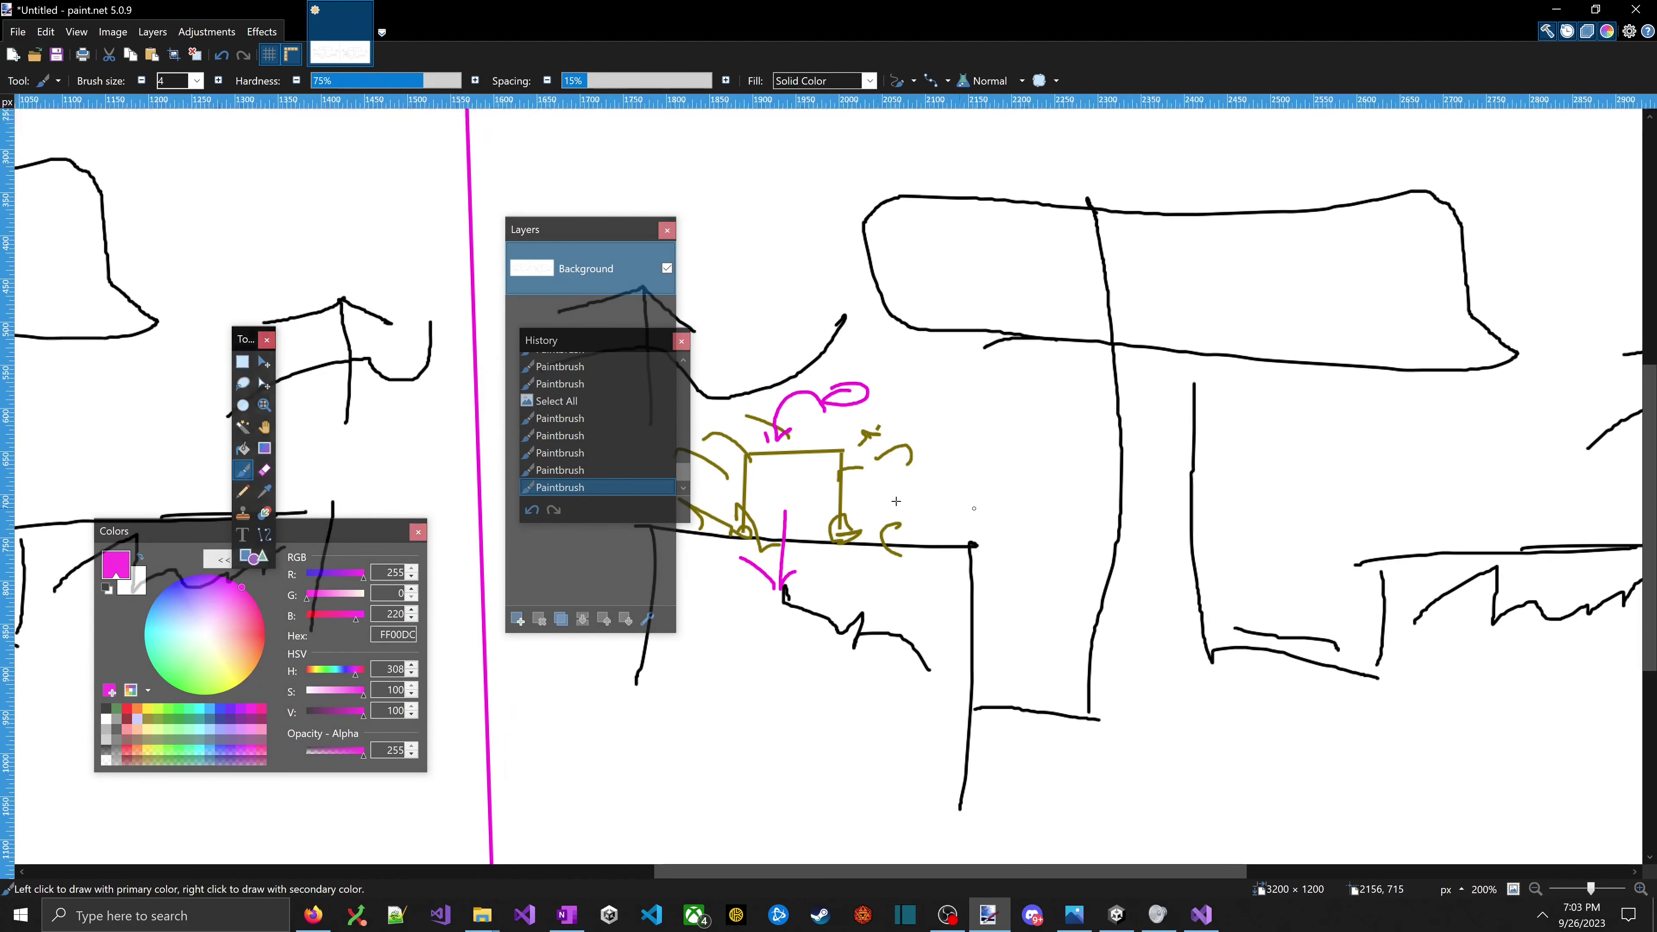
pyautogui.moveTo(719, 432); pyautogui.dragTo(883, 560)
pyautogui.hotkey('ctrl', 'z')
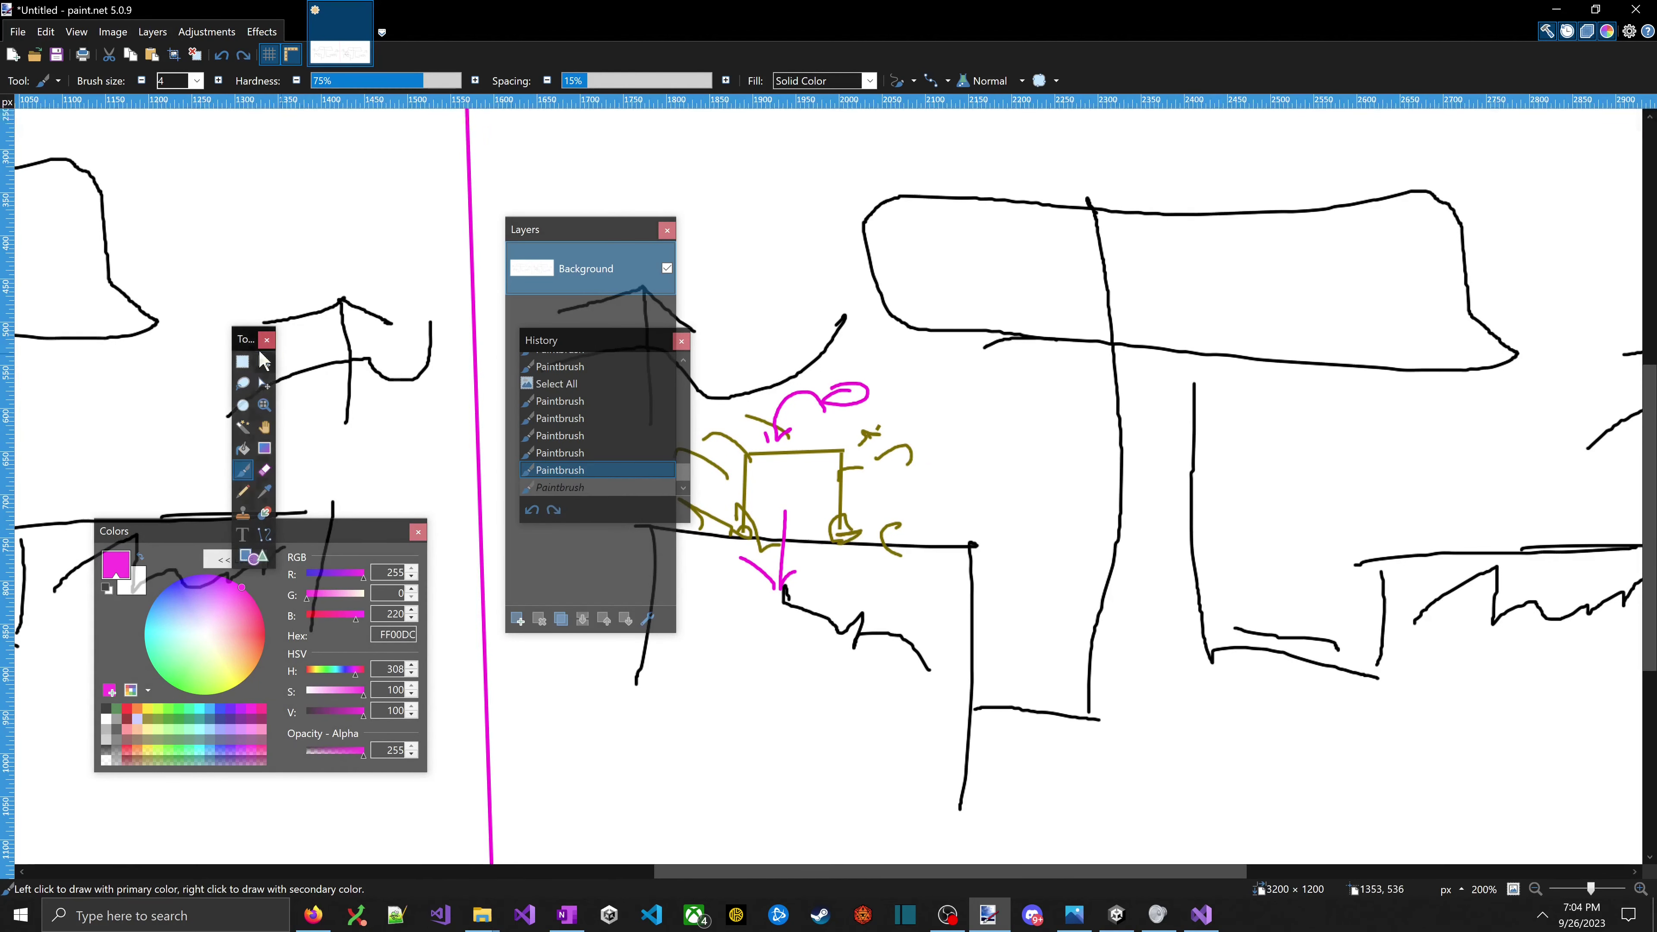
# - Copy the olive box drawing and place the copy on the right-hand ledge
pyautogui.click(242, 360)
pyautogui.moveTo(706, 432)
pyautogui.mouseDown()
pyautogui.moveTo(813, 536)
pyautogui.moveTo(895, 543)
pyautogui.mouseUp()
pyautogui.hotkey('ctrl', 'c')
pyautogui.hotkey('ctrl', 'v')
pyautogui.moveTo(833, 492); pyautogui.dragTo(1347, 540)
pyautogui.hotkey('ctrl', 'd')
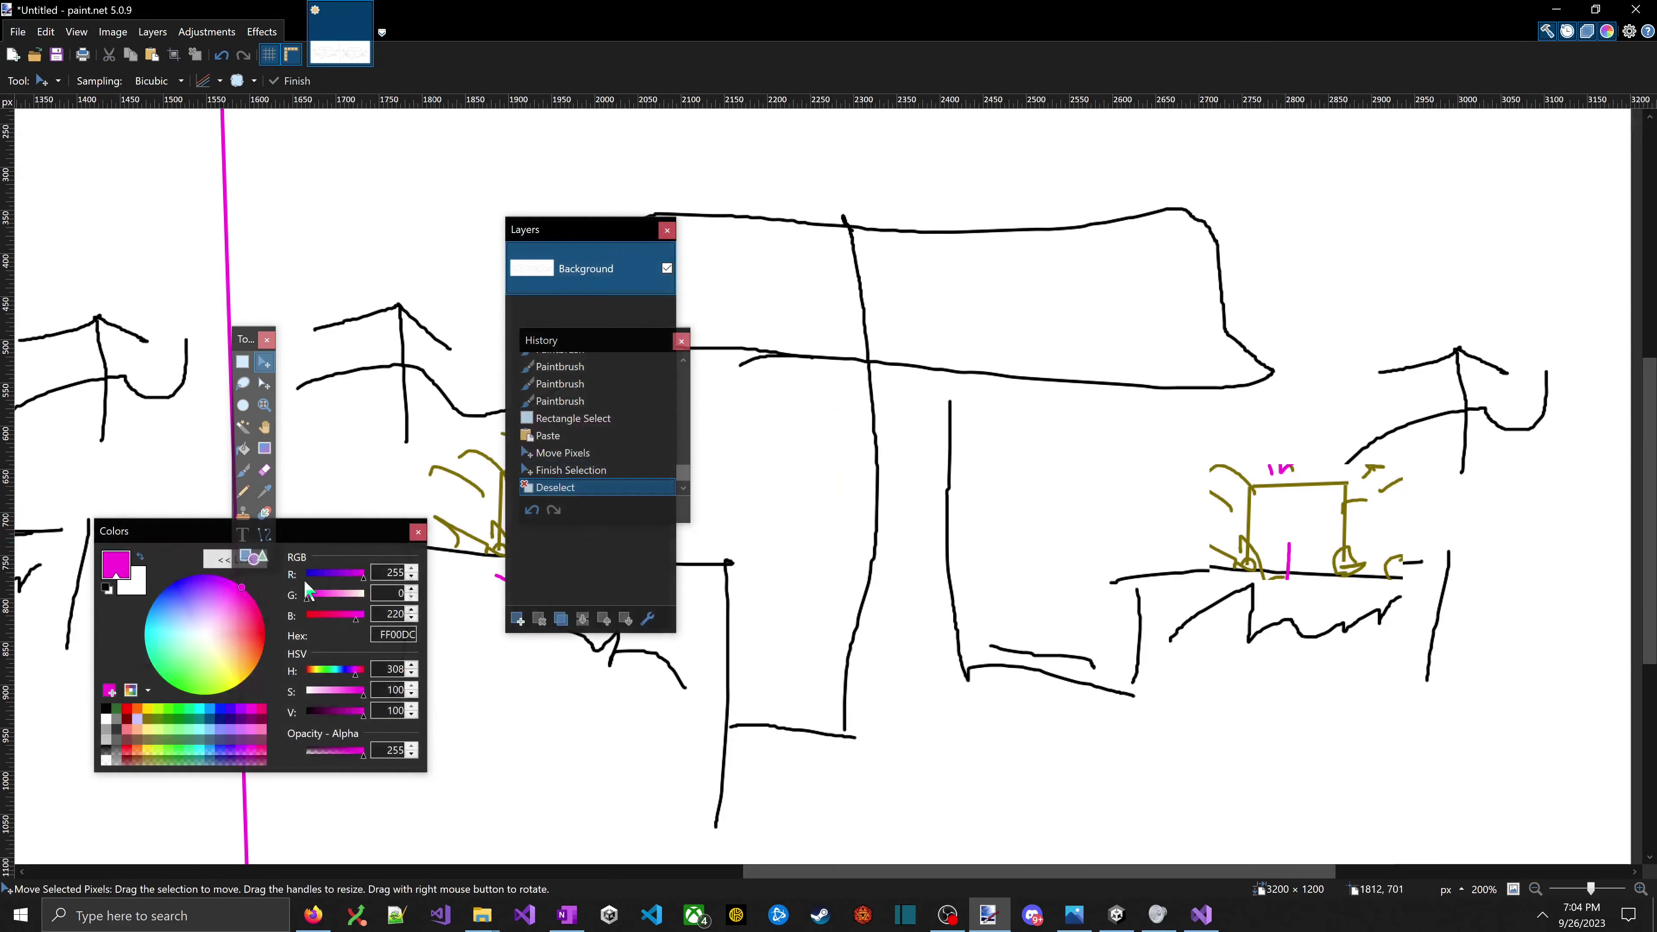
# - Erase the magenta marks on the copied box and paint white over see-through spots
pyautogui.click(264, 470)
pyautogui.scroll(3, 1305, 555)
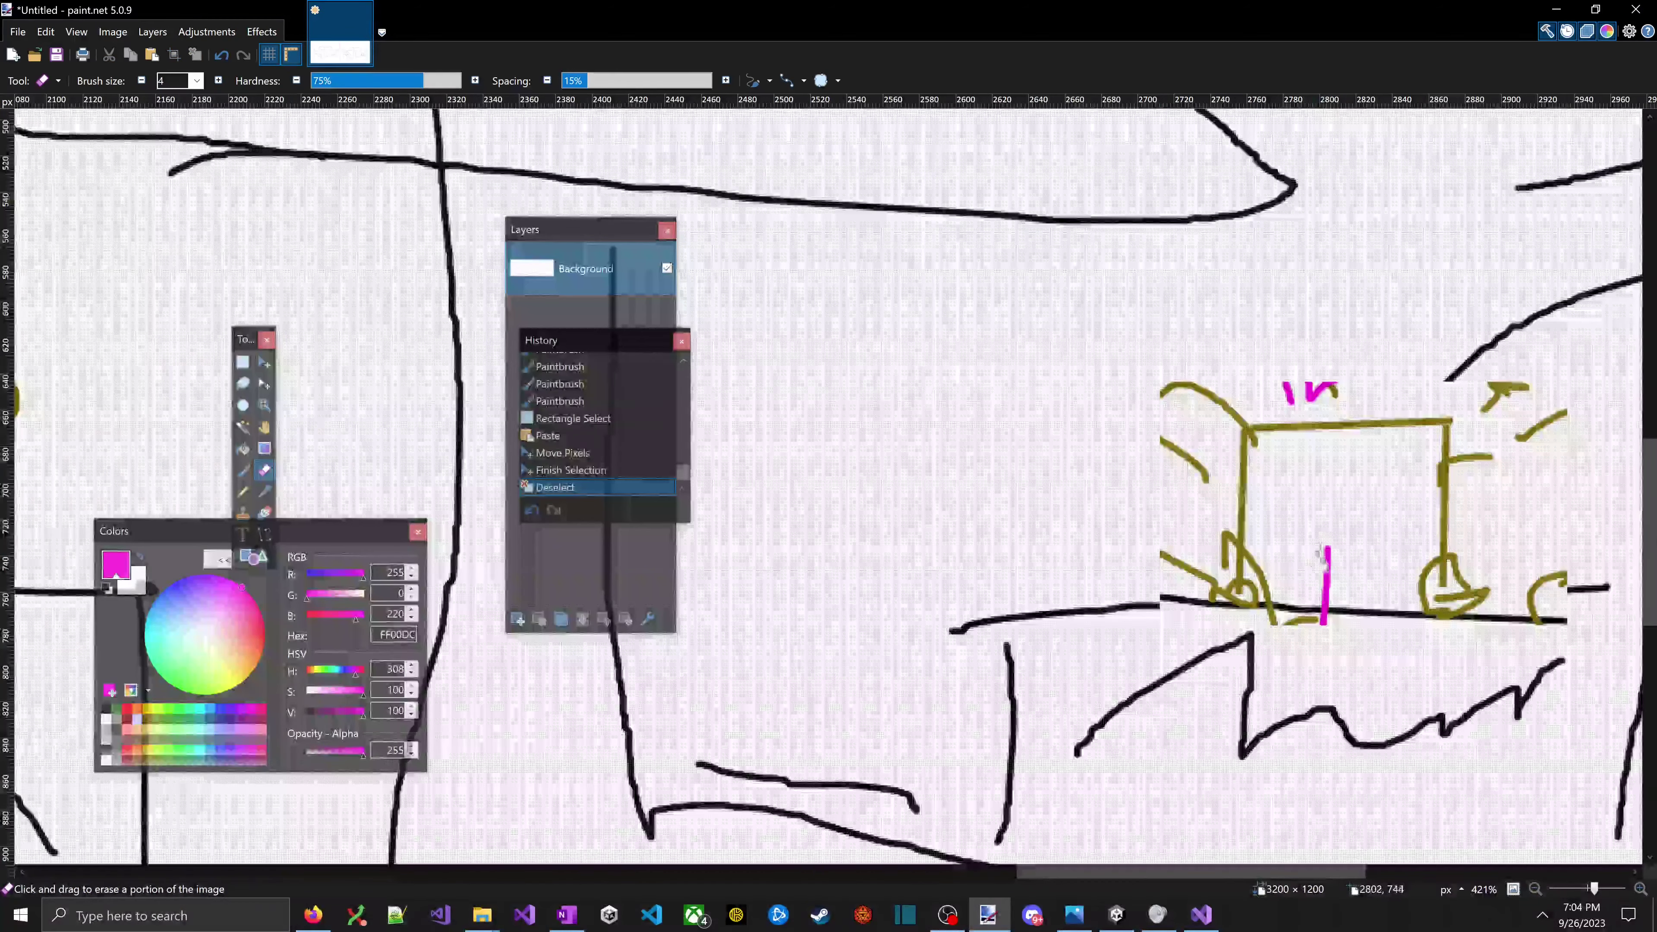
pyautogui.moveTo(1323, 553); pyautogui.dragTo(1327, 595)
pyautogui.moveTo(1336, 423); pyautogui.dragTo(1239, 363)
pyautogui.scroll(-7, 1323, 451)
pyautogui.scroll(1, 1539, 521)
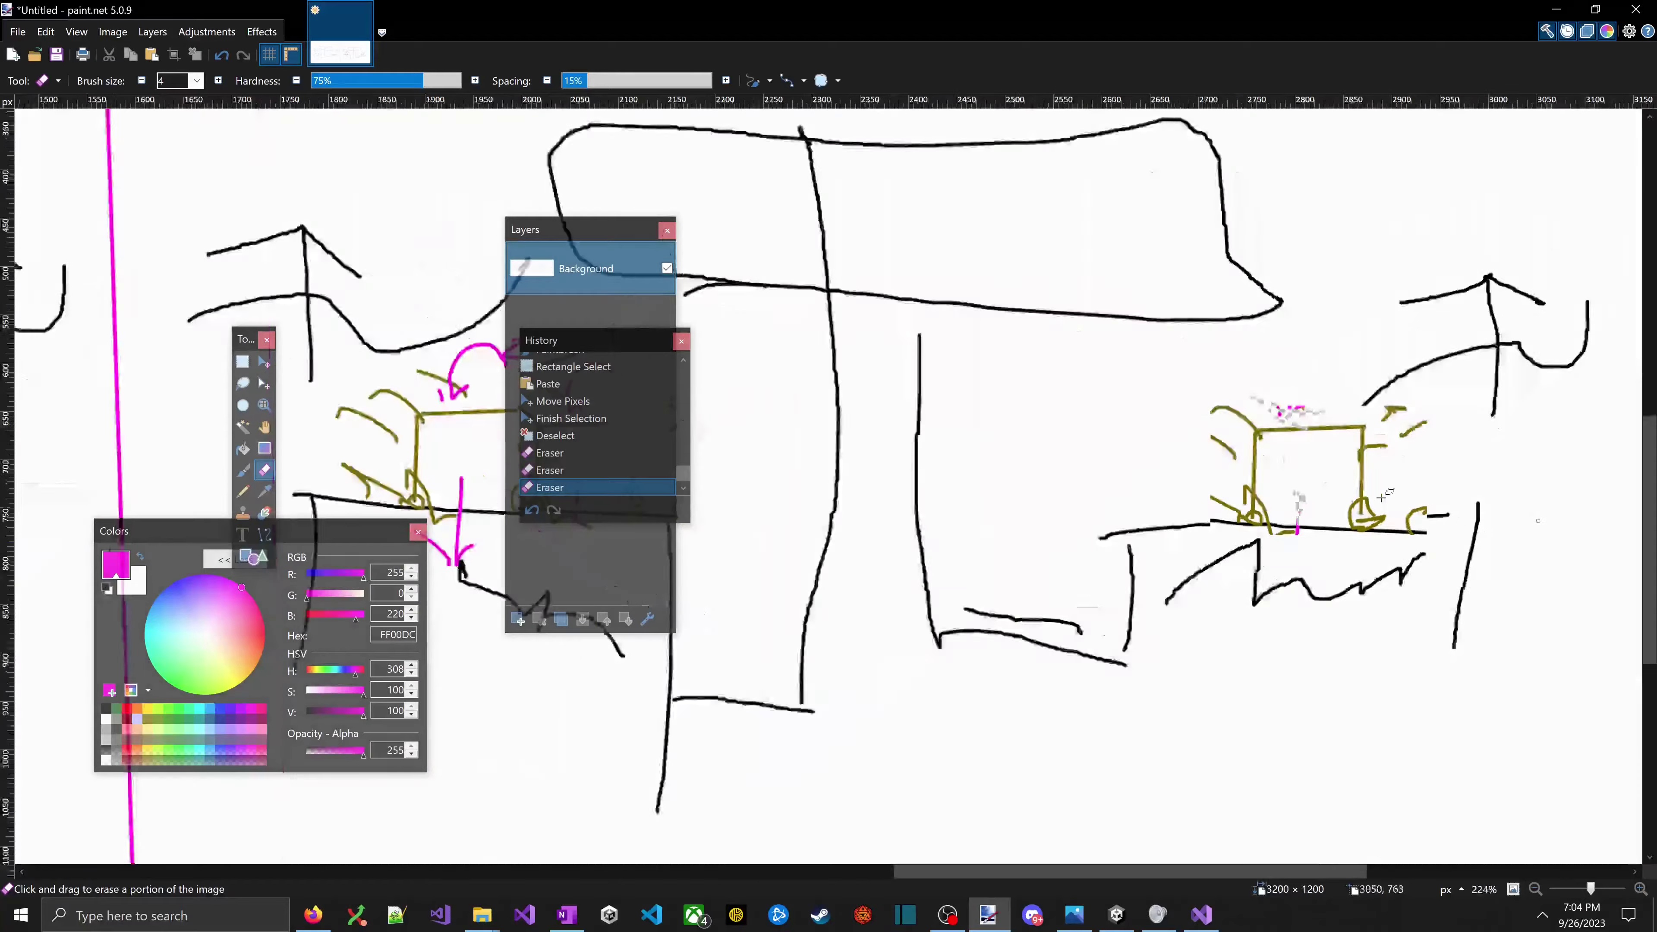
pyautogui.scroll(3, 1382, 498)
pyautogui.click(243, 469)
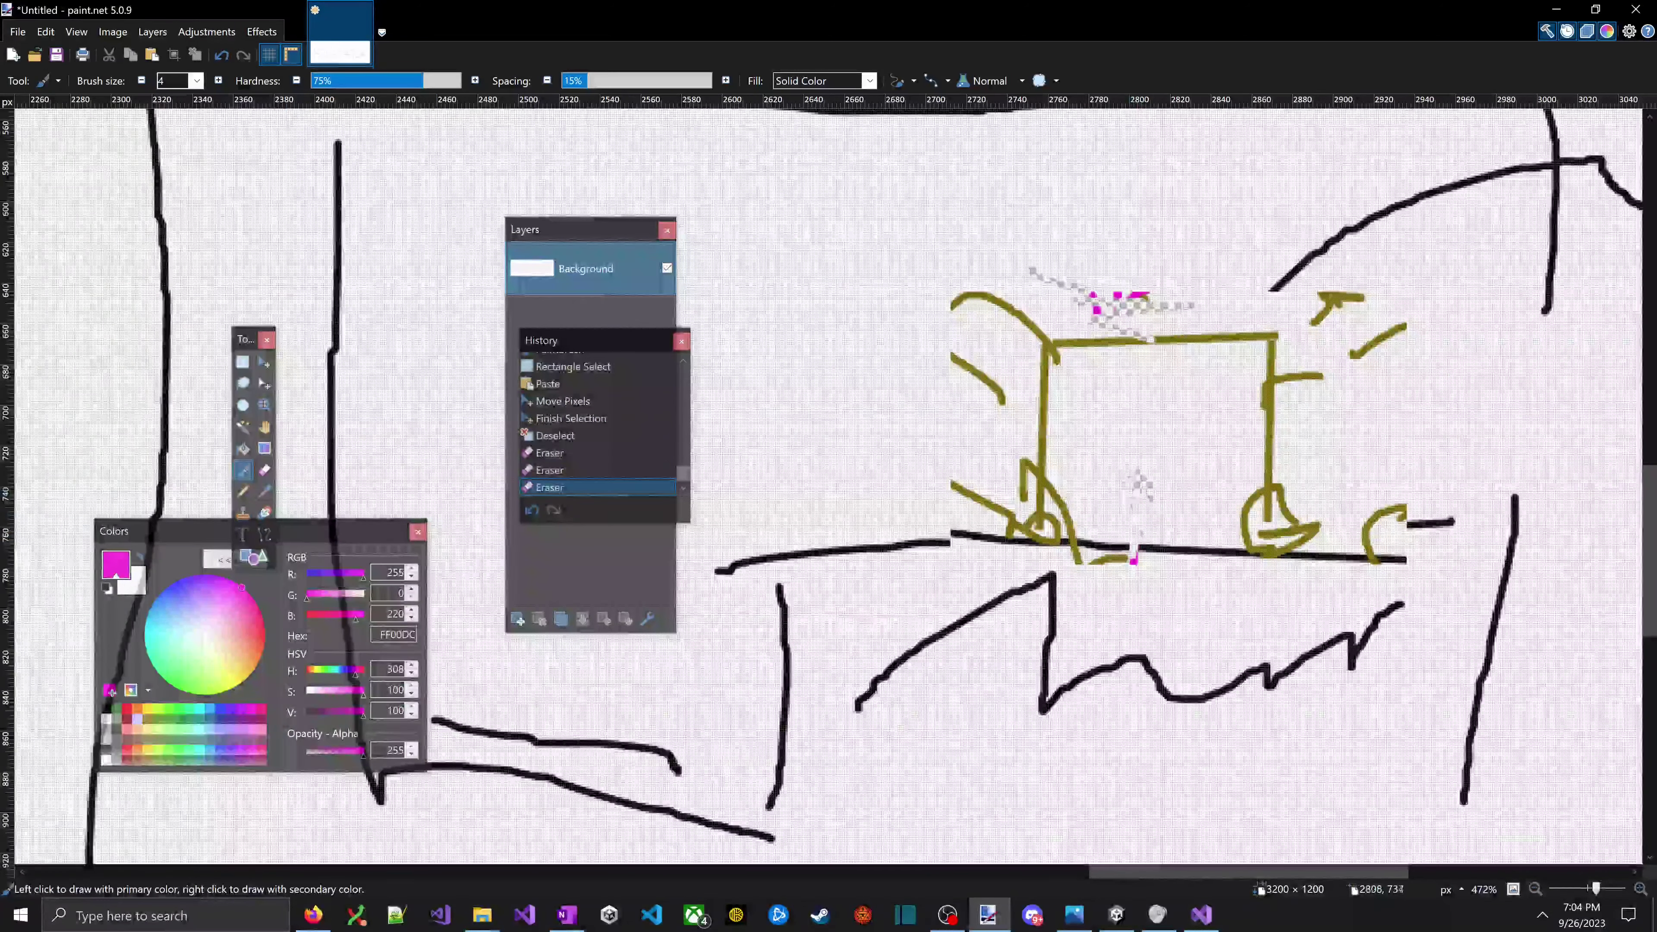
pyautogui.moveTo(1130, 494); pyautogui.dragTo(1140, 506)
pyautogui.moveTo(1128, 318)
pyautogui.mouseDown()
pyautogui.moveTo(1202, 284)
pyautogui.moveTo(1083, 283)
pyautogui.moveTo(1173, 303)
pyautogui.mouseUp()
# - Paint an olive circle above the copied box on the right
pyautogui.scroll(-6, 1160, 299)
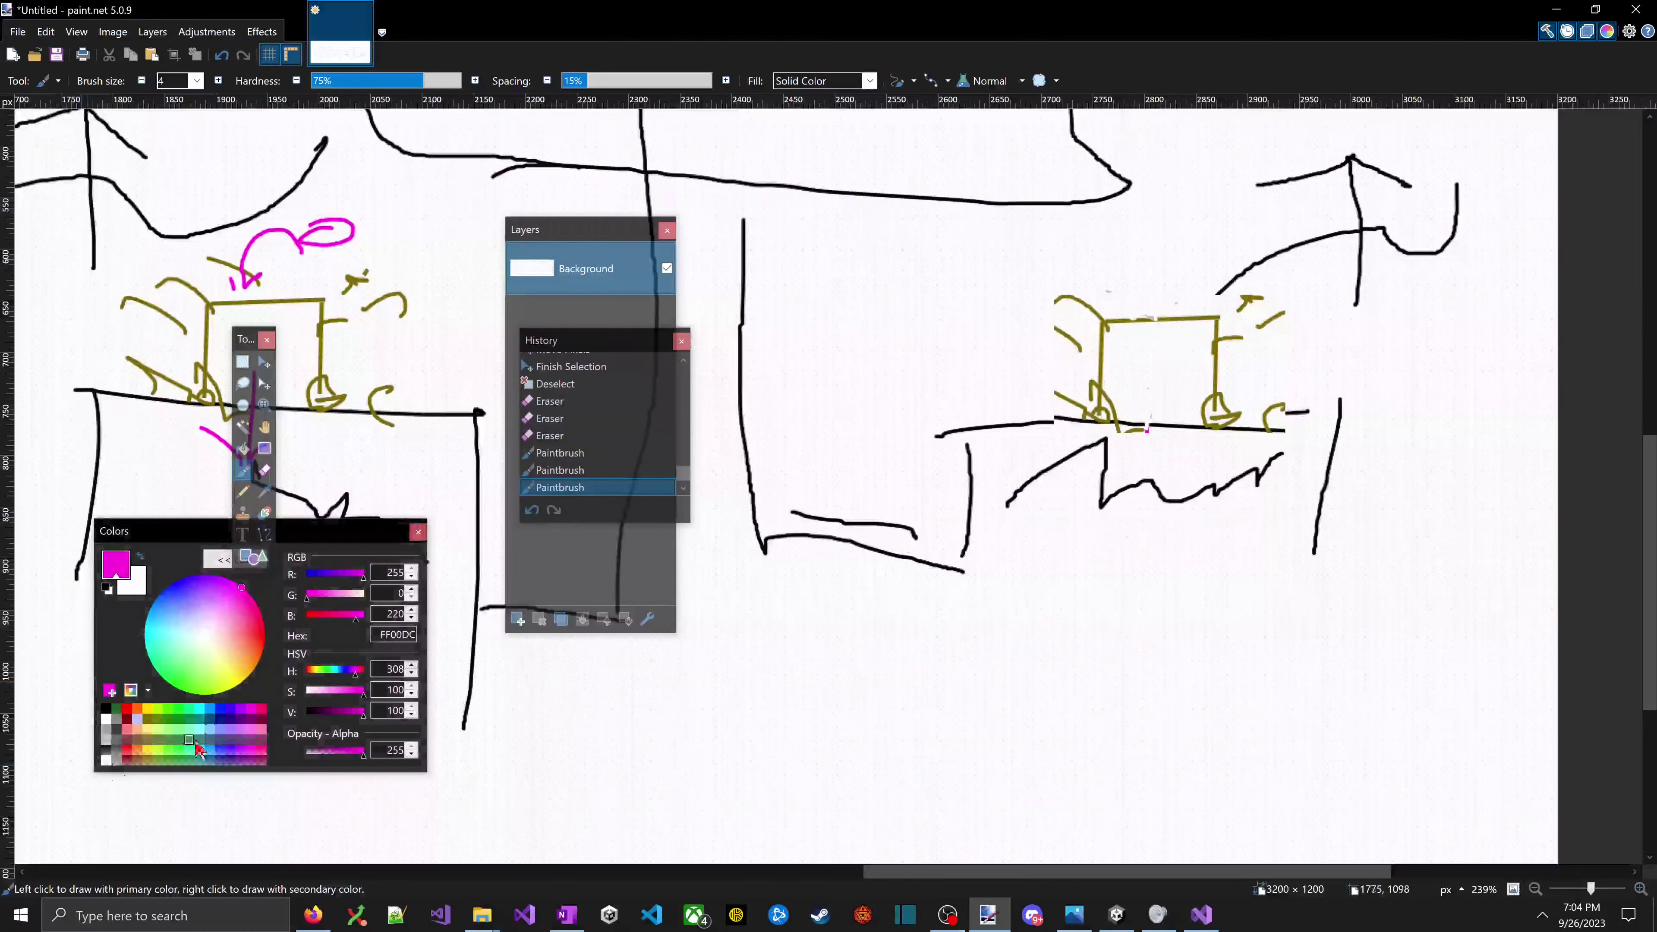
pyautogui.click(149, 719)
pyautogui.scroll(5, 956, 290)
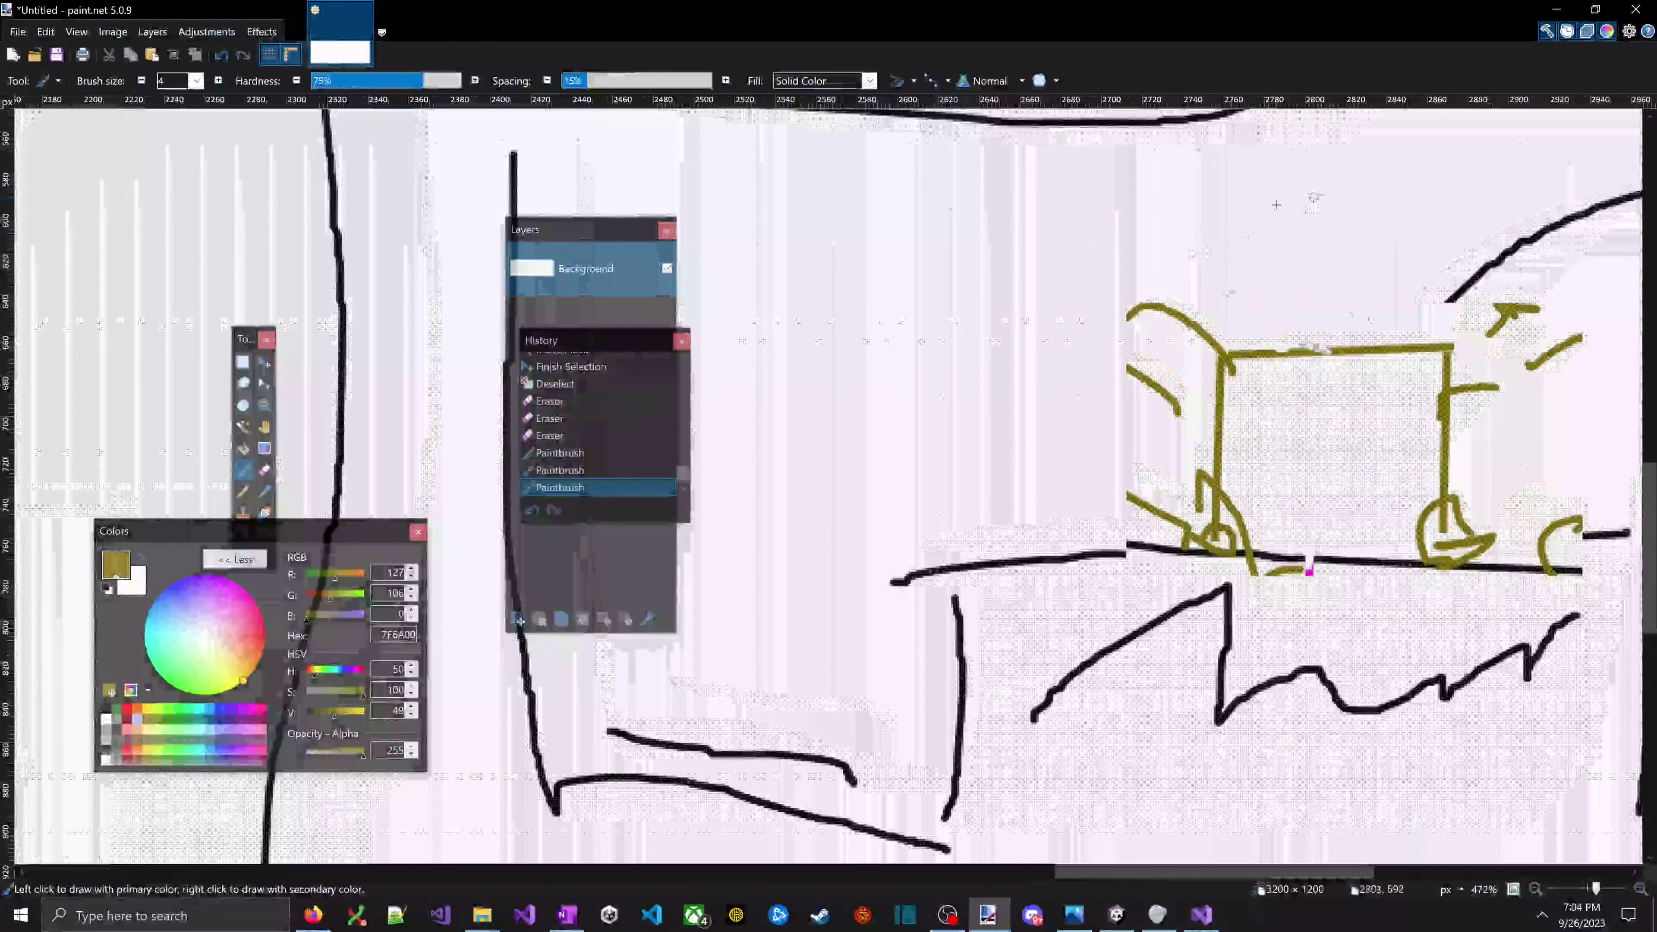
pyautogui.moveTo(1328, 167)
pyautogui.mouseDown()
pyautogui.moveTo(1305, 164)
pyautogui.moveTo(1360, 302)
pyautogui.moveTo(1354, 193)
pyautogui.moveTo(1314, 183)
pyautogui.moveTo(1319, 232)
pyautogui.moveTo(1404, 222)
pyautogui.mouseUp()
pyautogui.scroll(-1, 1243, 537)
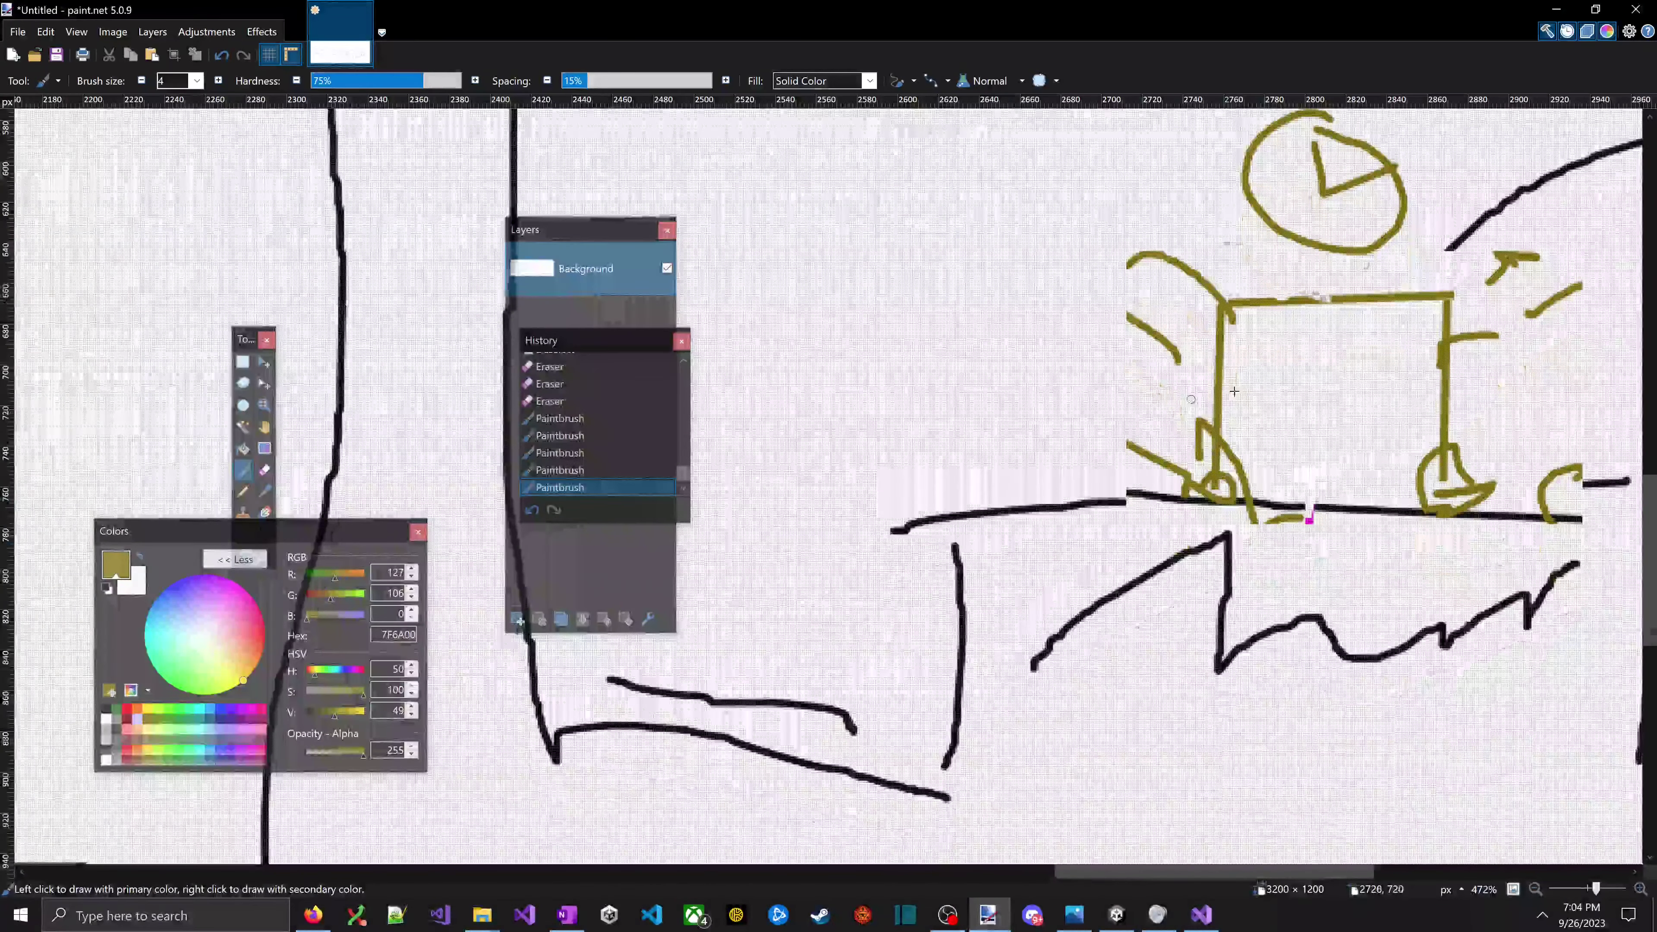
pyautogui.moveTo(1308, 383)
pyautogui.mouseDown()
pyautogui.moveTo(1331, 402)
pyautogui.moveTo(1356, 585)
pyautogui.moveTo(1393, 566)
pyautogui.mouseUp()
# - Draw a curved olive path along the bottom beneath the floor
pyautogui.scroll(-8, 1366, 576)
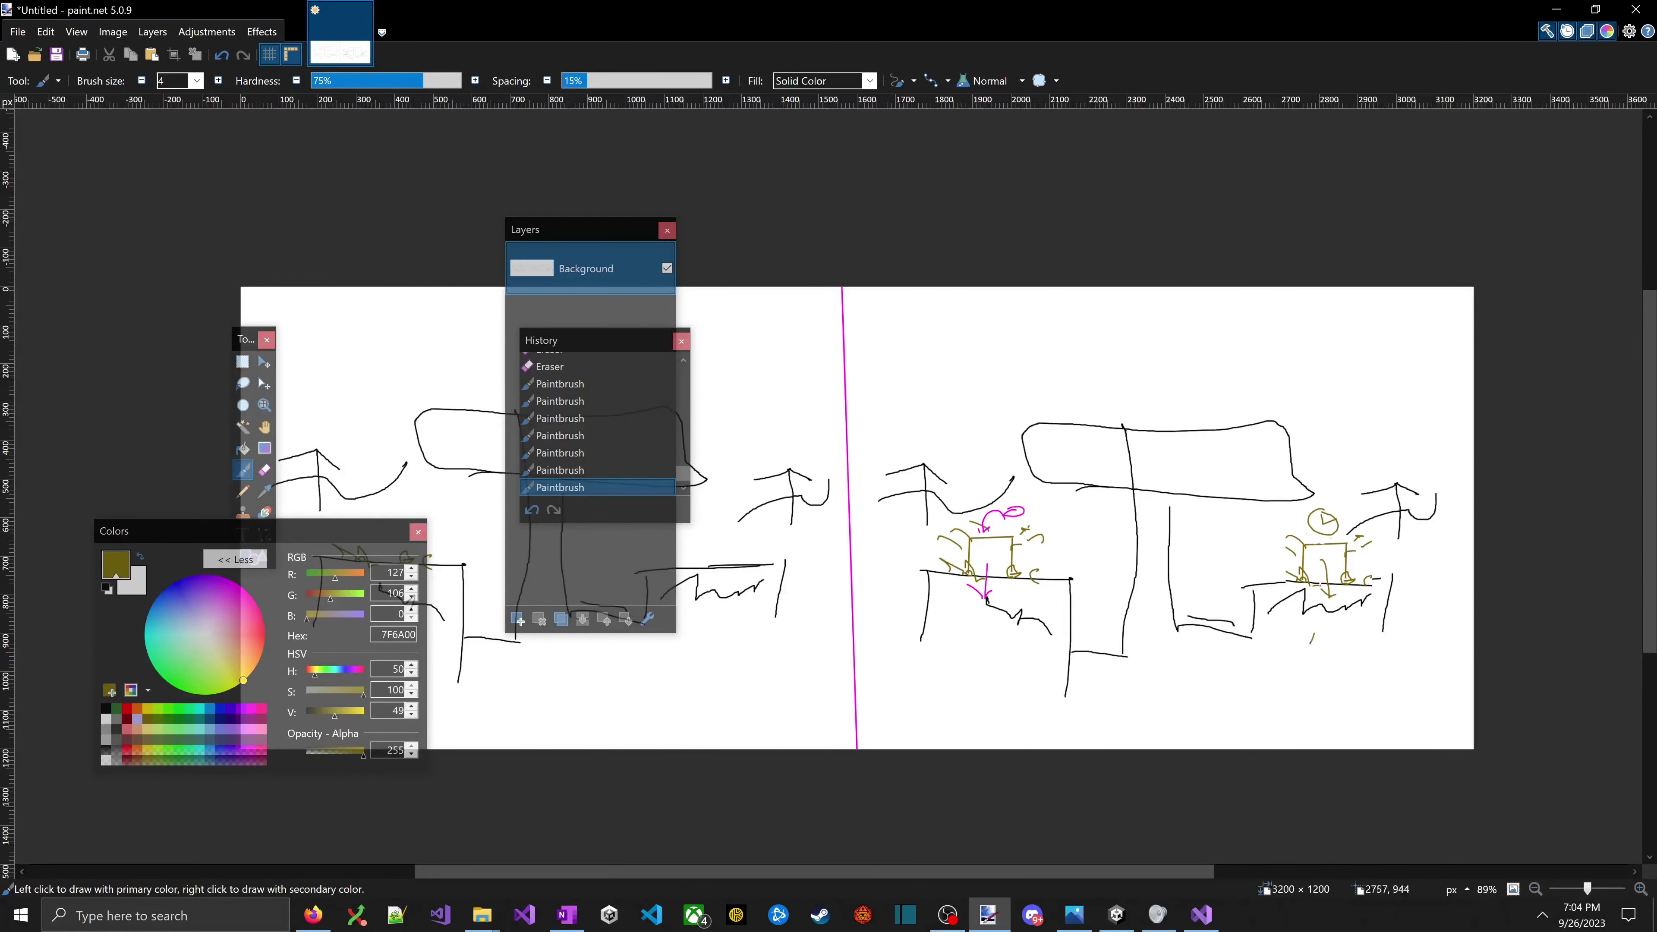
pyautogui.moveTo(1311, 636); pyautogui.dragTo(1135, 523)
pyautogui.hotkey('ctrl', 'z')
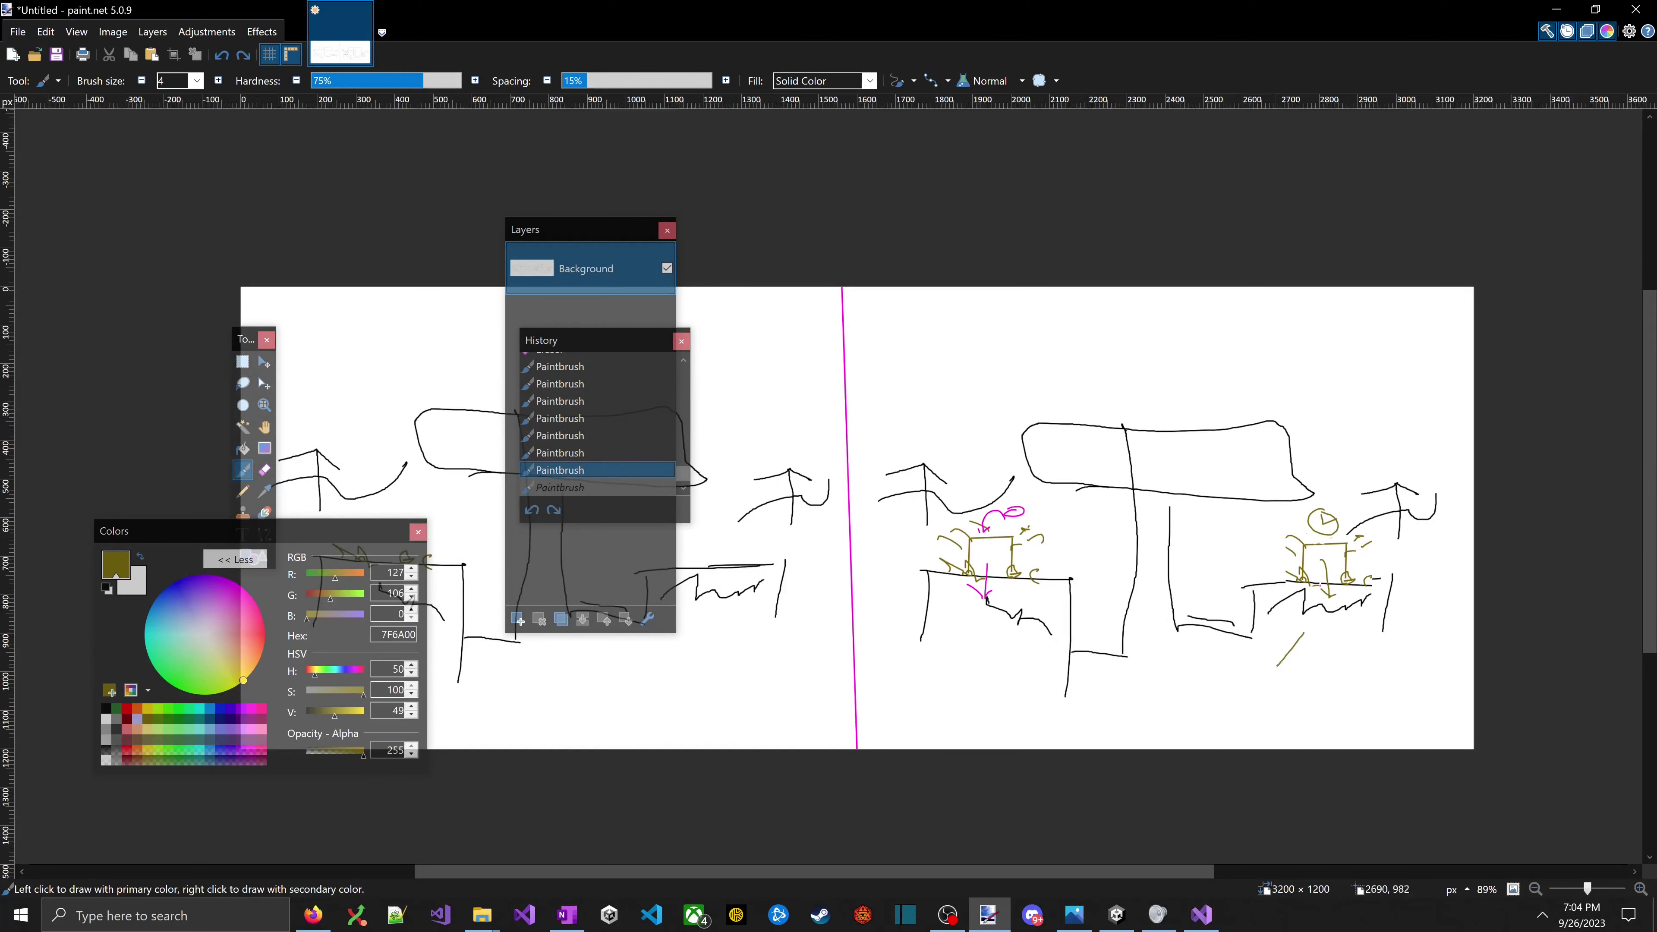
pyautogui.moveTo(1145, 707); pyautogui.dragTo(1090, 710)
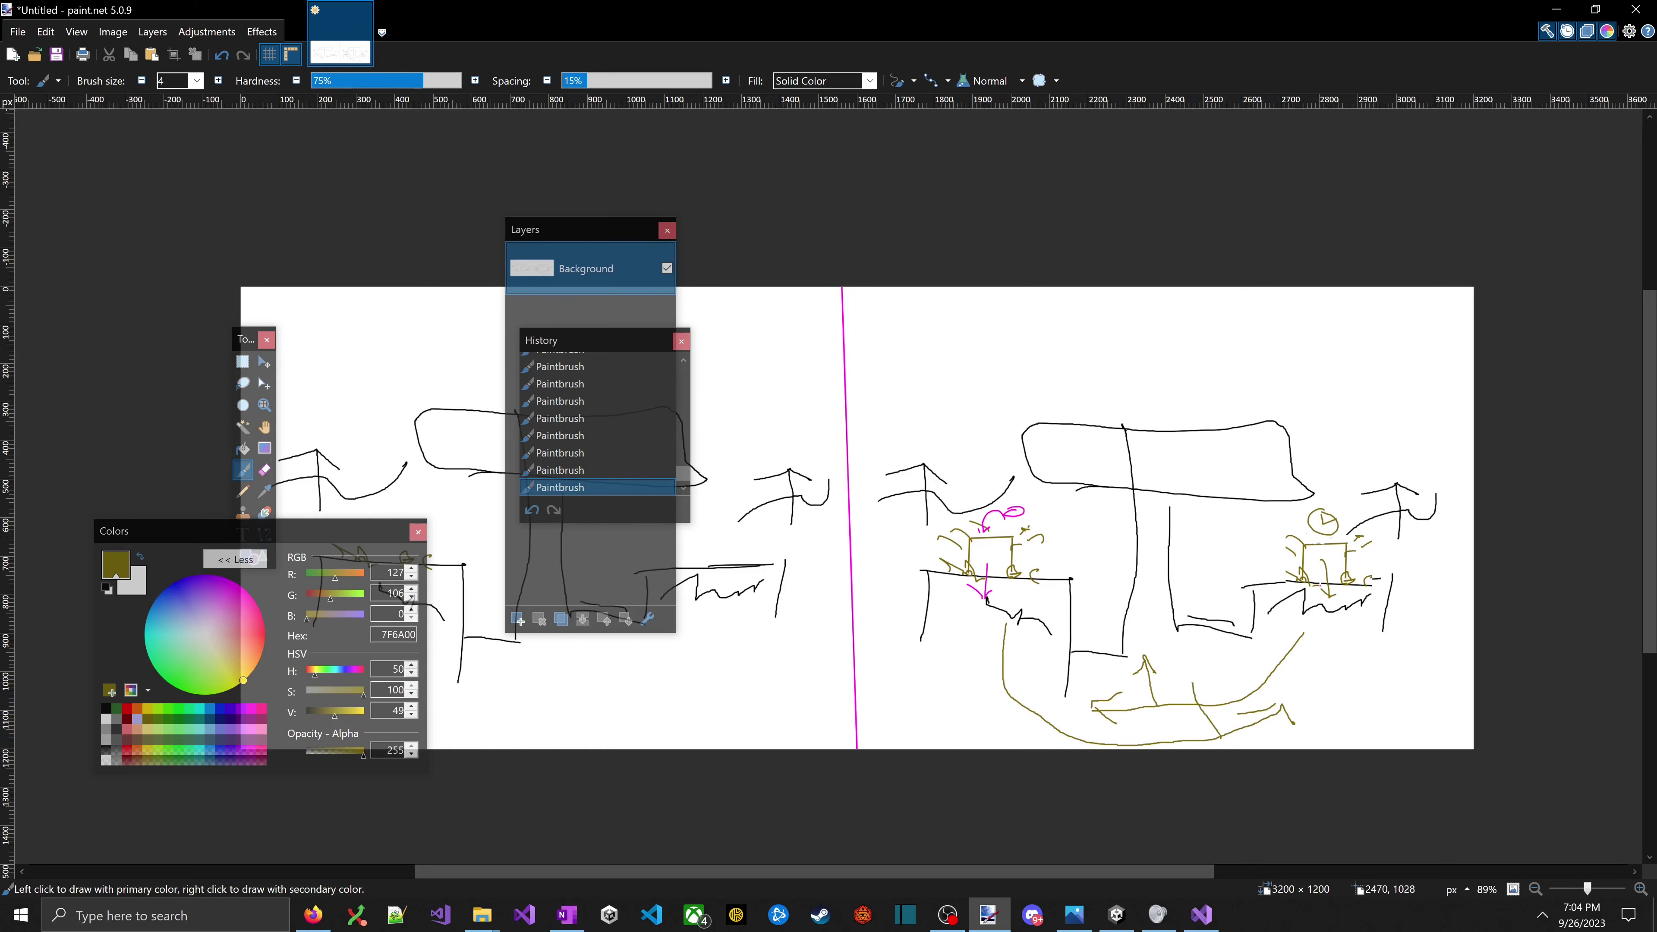
pyautogui.scroll(-3, 1227, 643)
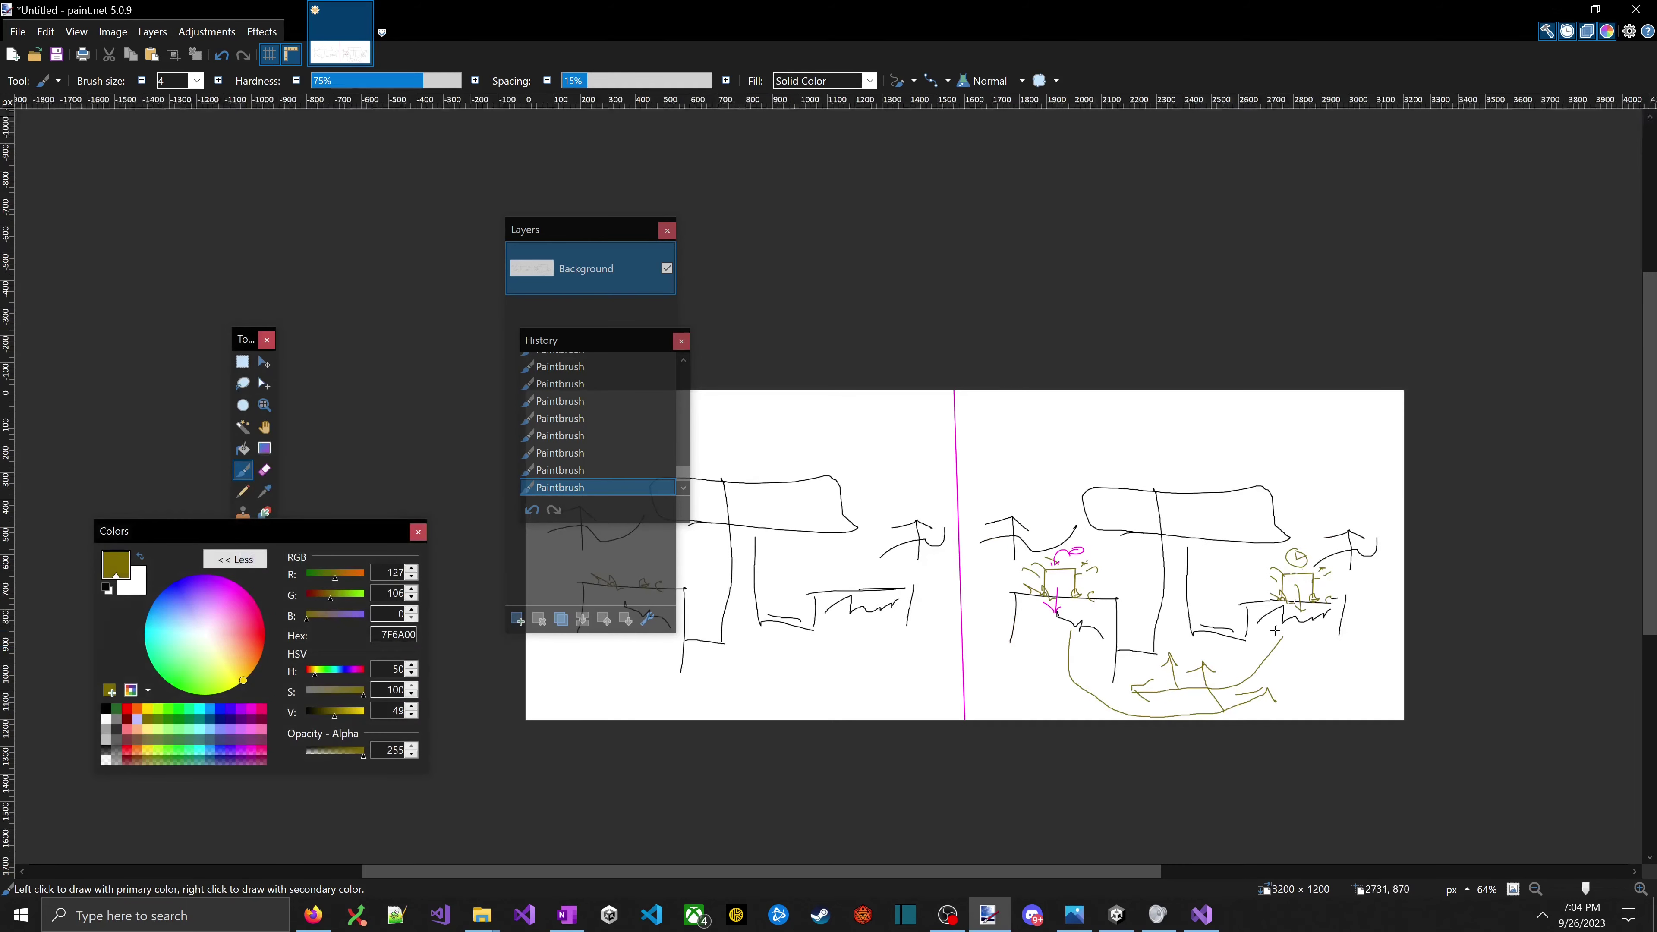
pyautogui.scroll(4, 1239, 580)
# - Extend the central pillar line downward with an olive stroke
pyautogui.hotkey('ctrl', 'z')
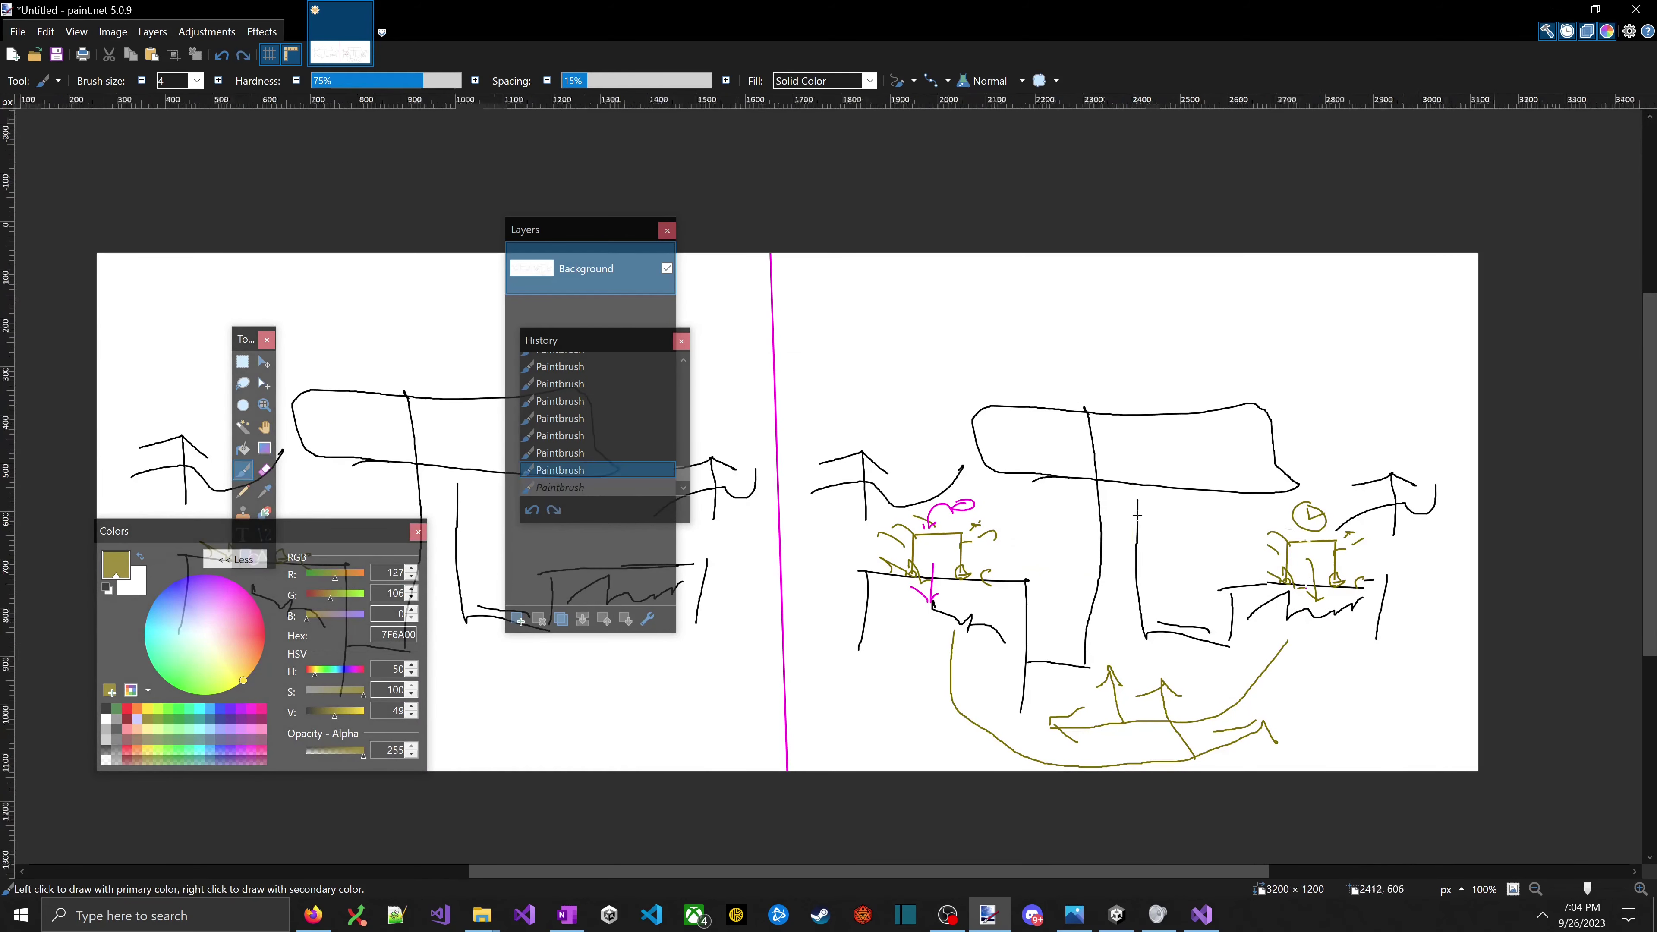
pyautogui.scroll(4, 1117, 433)
pyautogui.moveTo(1113, 532); pyautogui.dragTo(1129, 560)
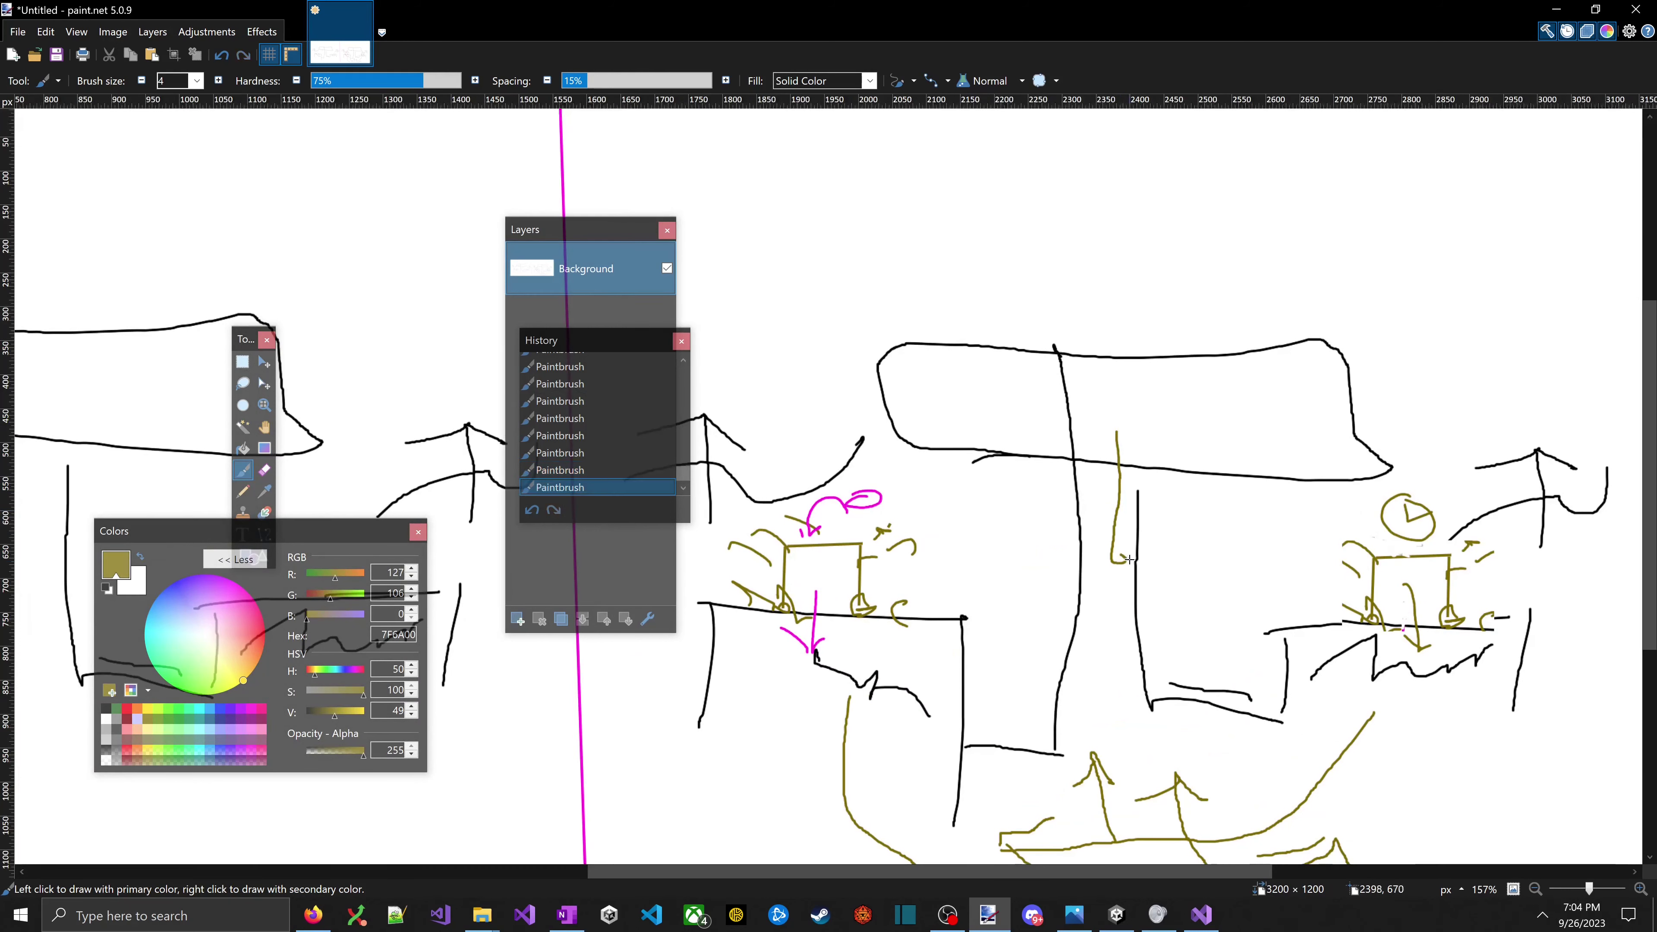
pyautogui.moveTo(1120, 490)
pyautogui.mouseDown()
pyautogui.moveTo(1119, 549)
pyautogui.moveTo(1102, 556)
pyautogui.mouseUp()
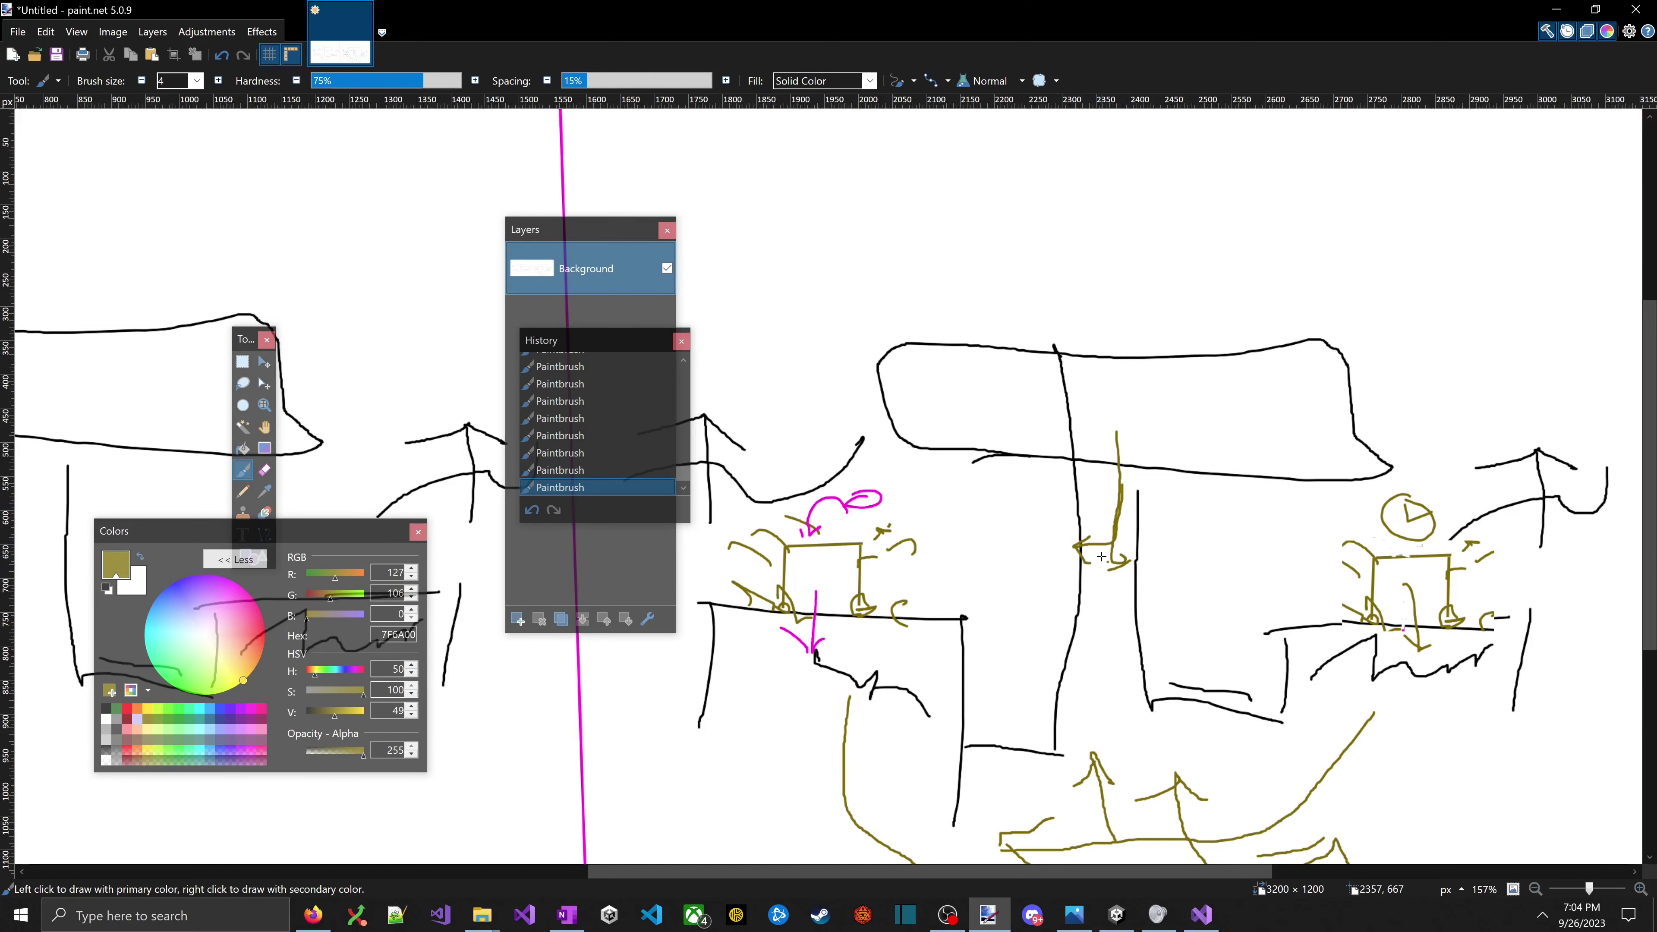
pyautogui.scroll(-5, 1121, 533)
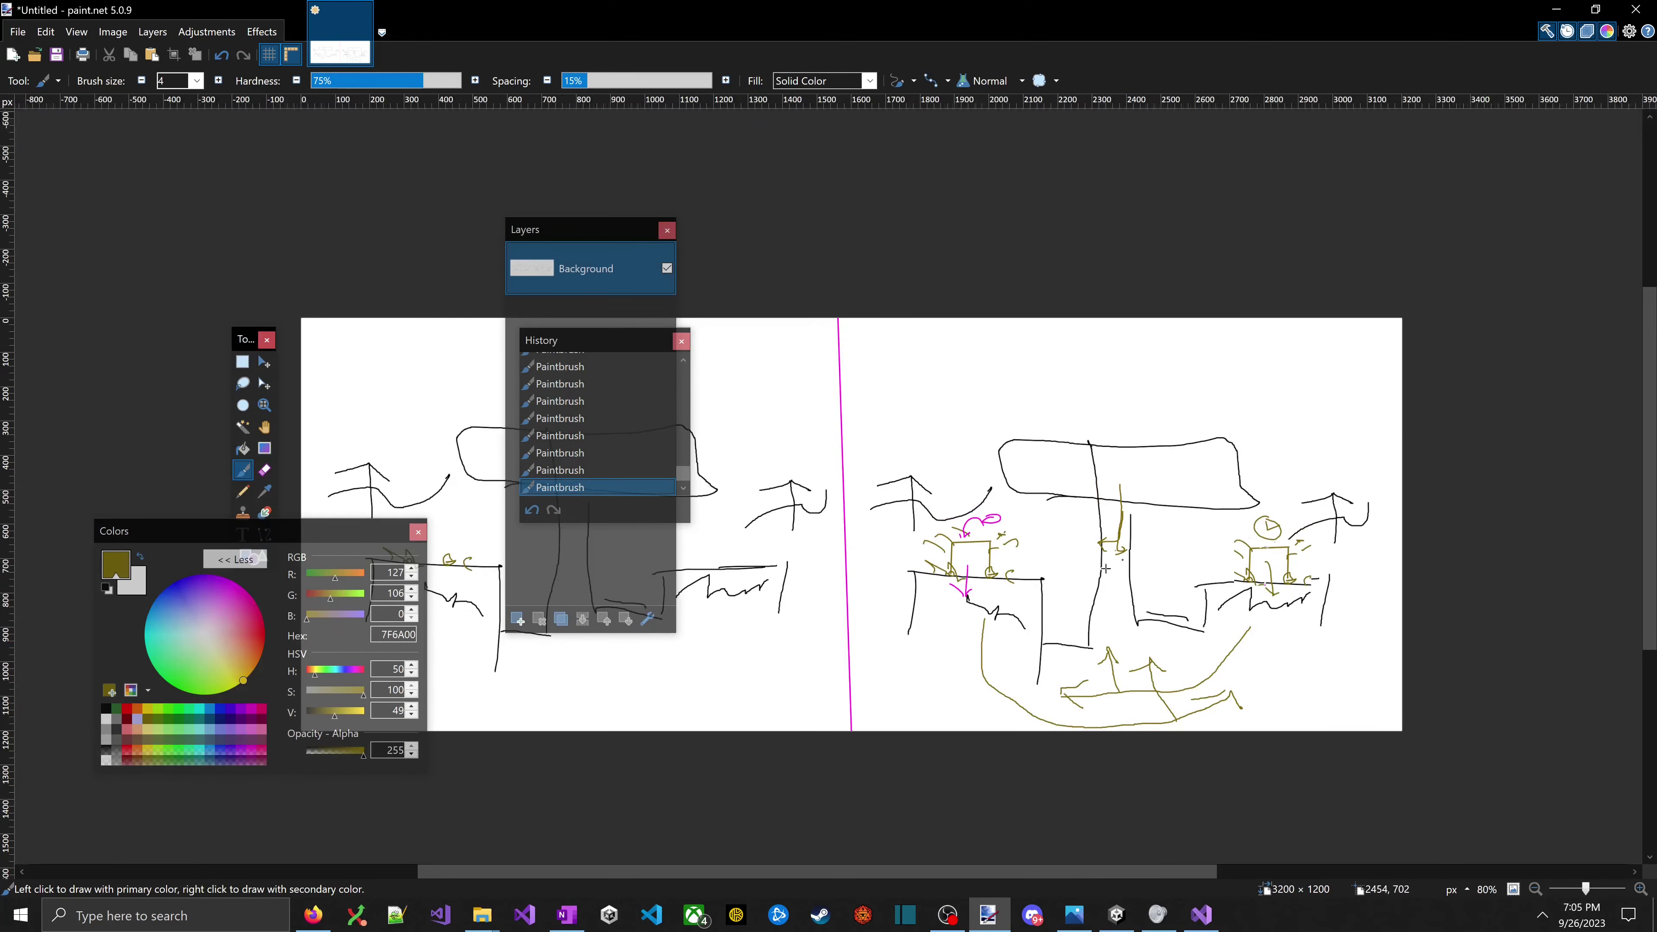
pyautogui.scroll(-4, 1171, 595)
# - Make black the secondary colour so added canvas space fills black
pyautogui.hotkey('ctrl', 'a')
pyautogui.scroll(2, 1198, 648)
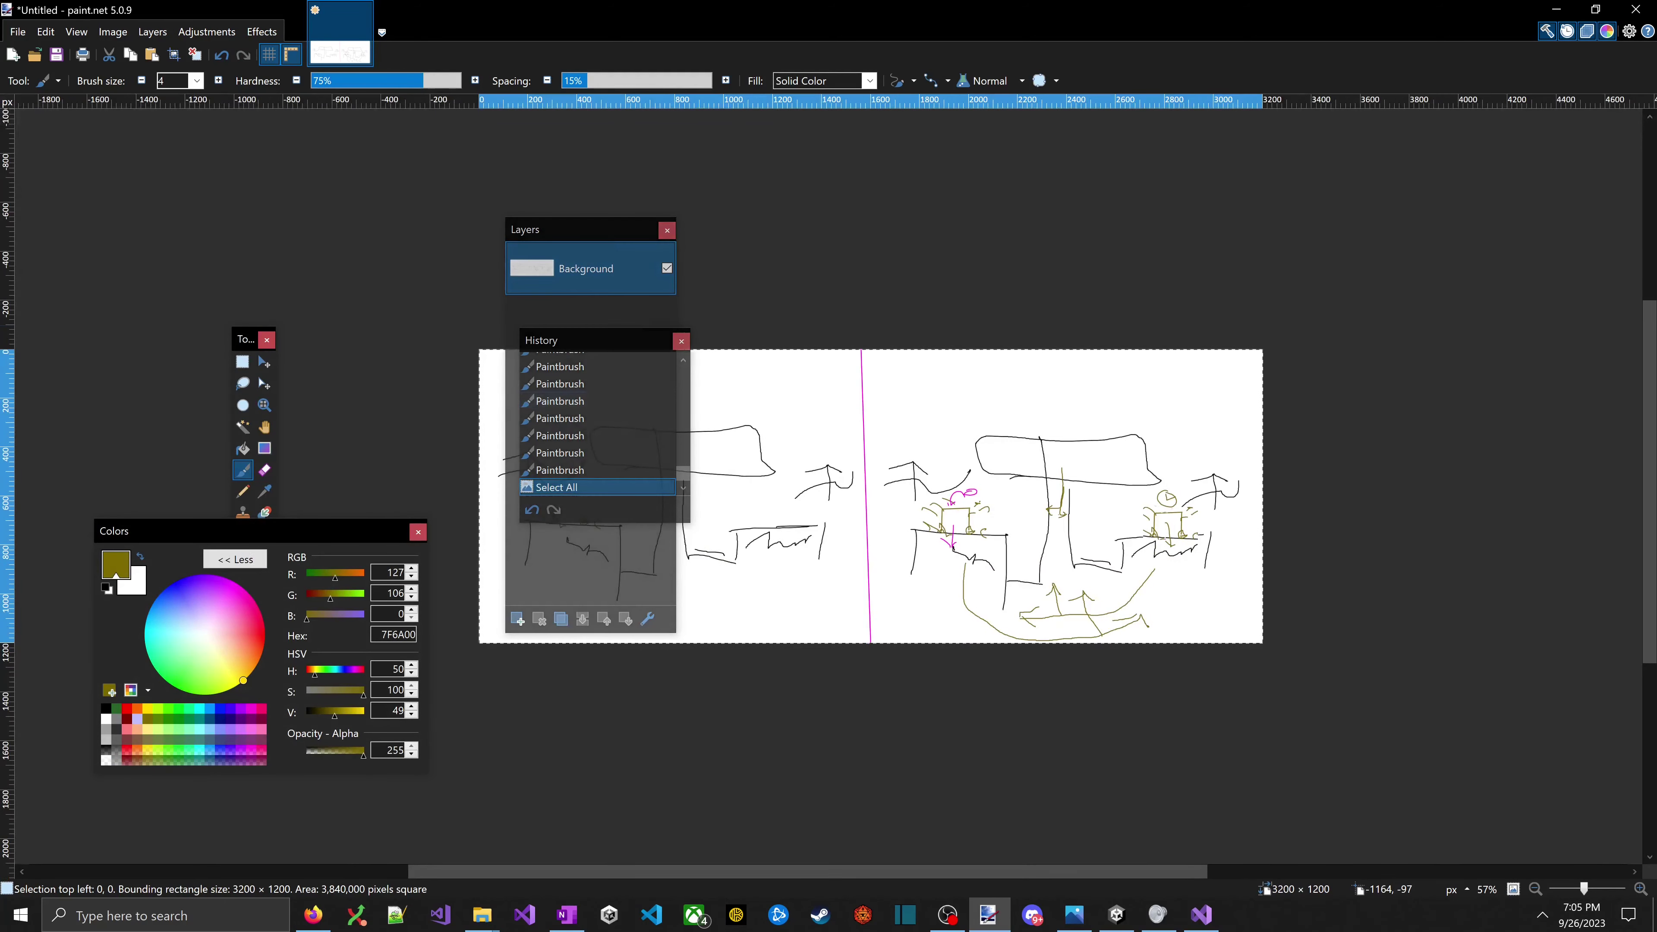
pyautogui.hotkey('ctrl', 'shift', 'r')
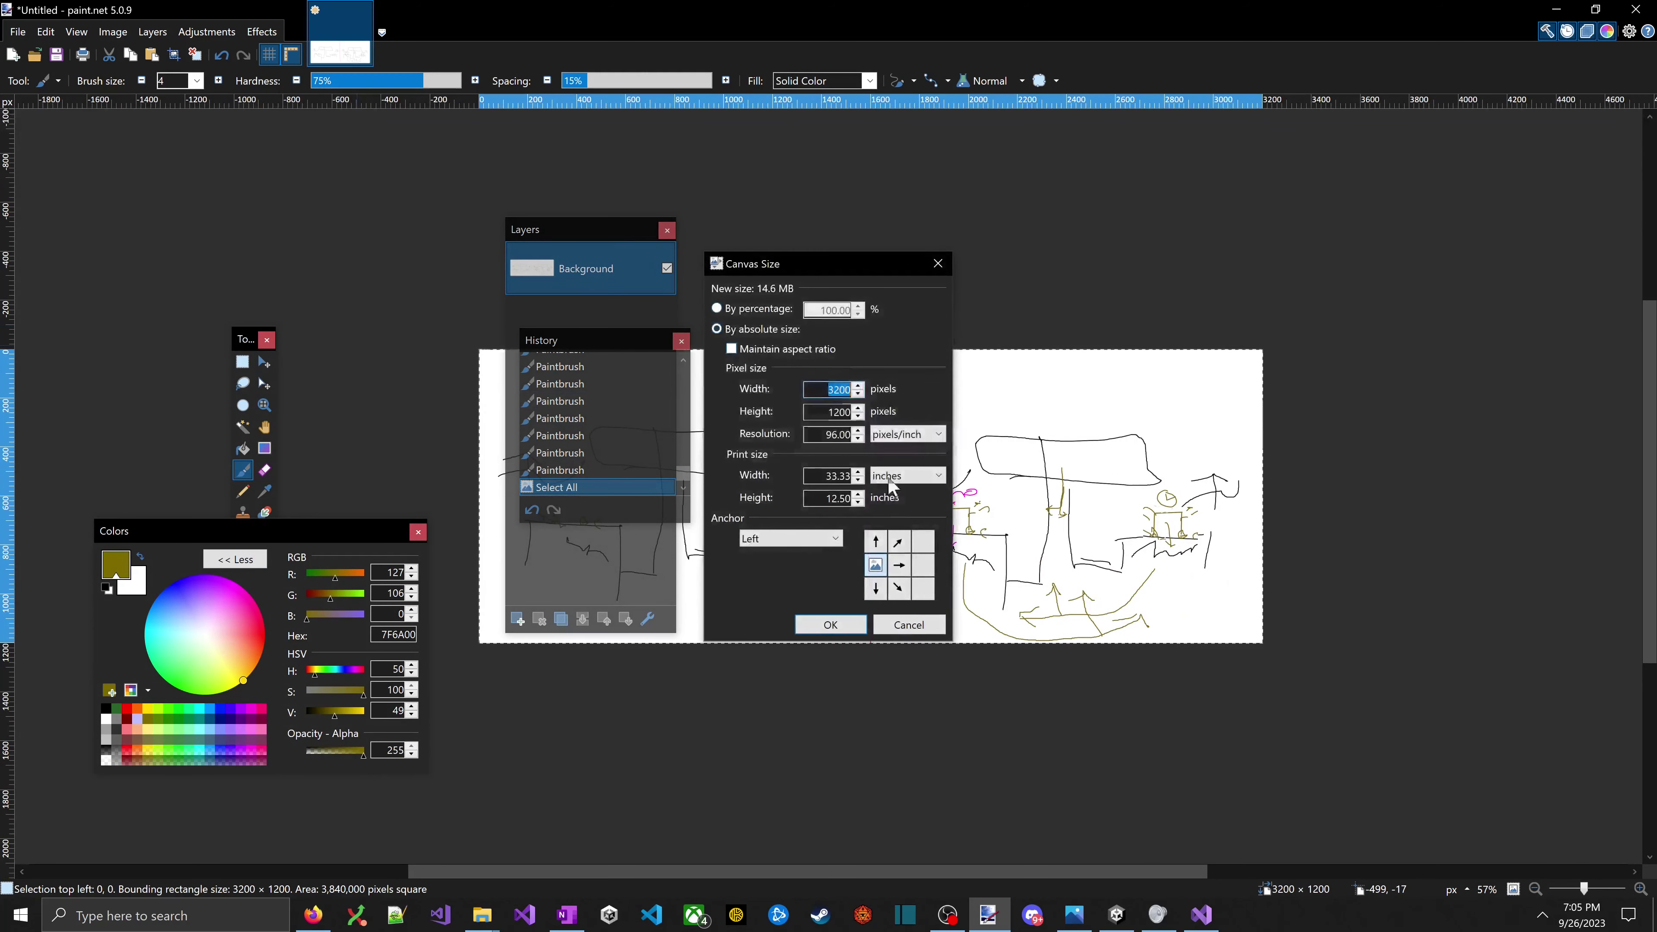
pyautogui.click(899, 540)
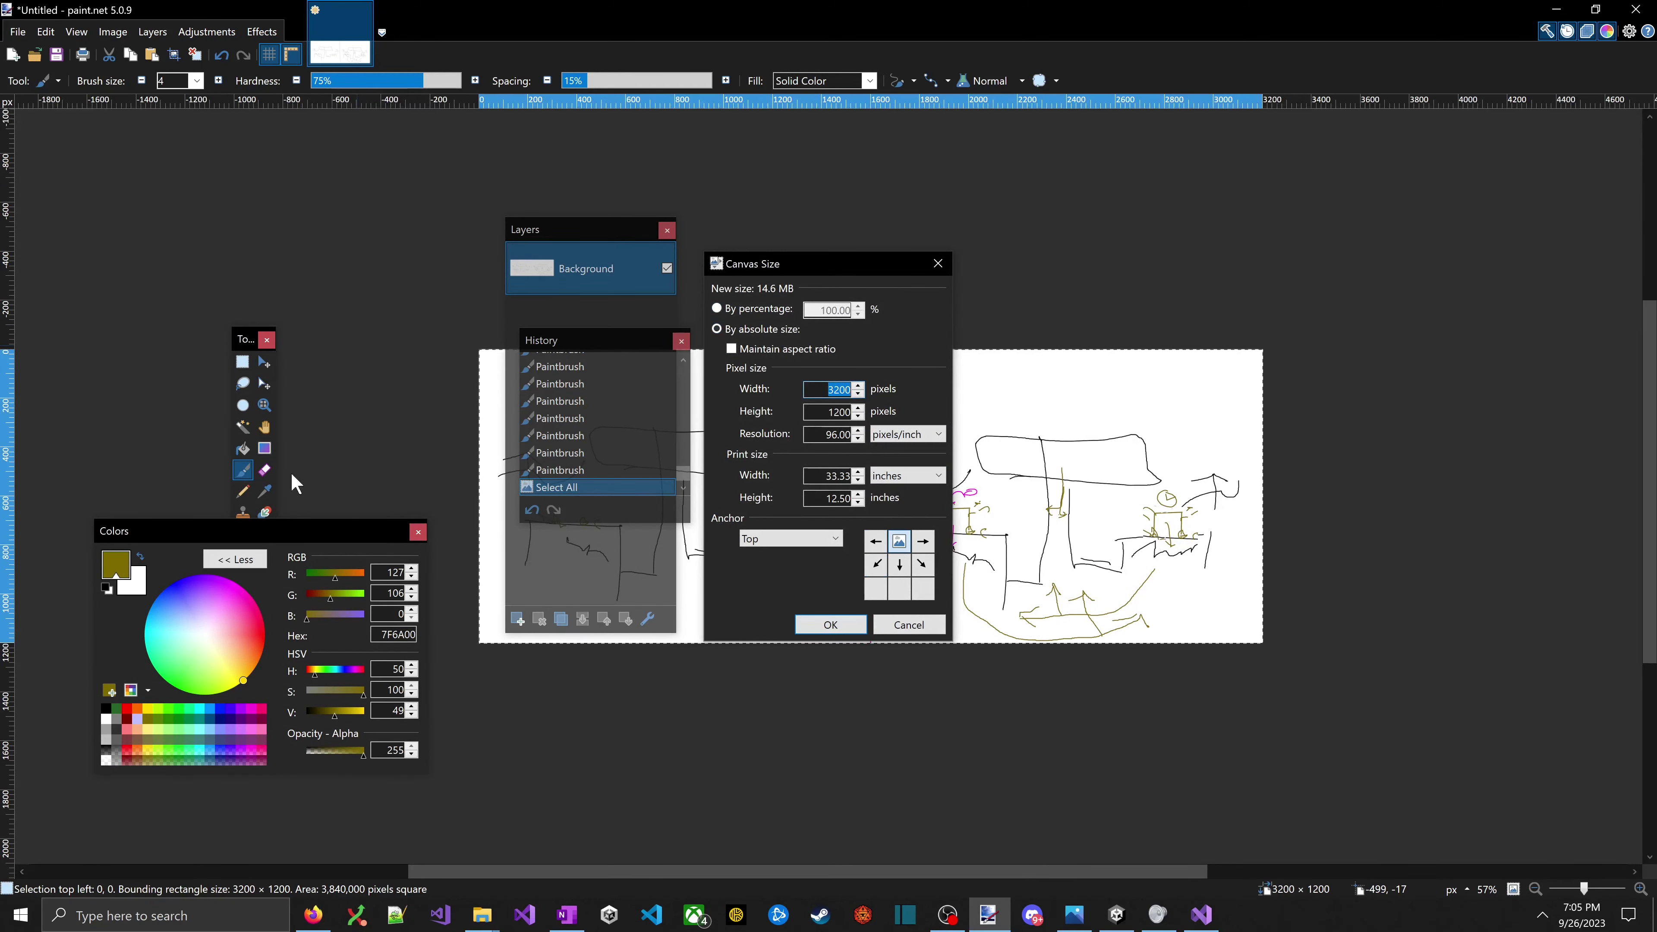
pyautogui.press('Escape')
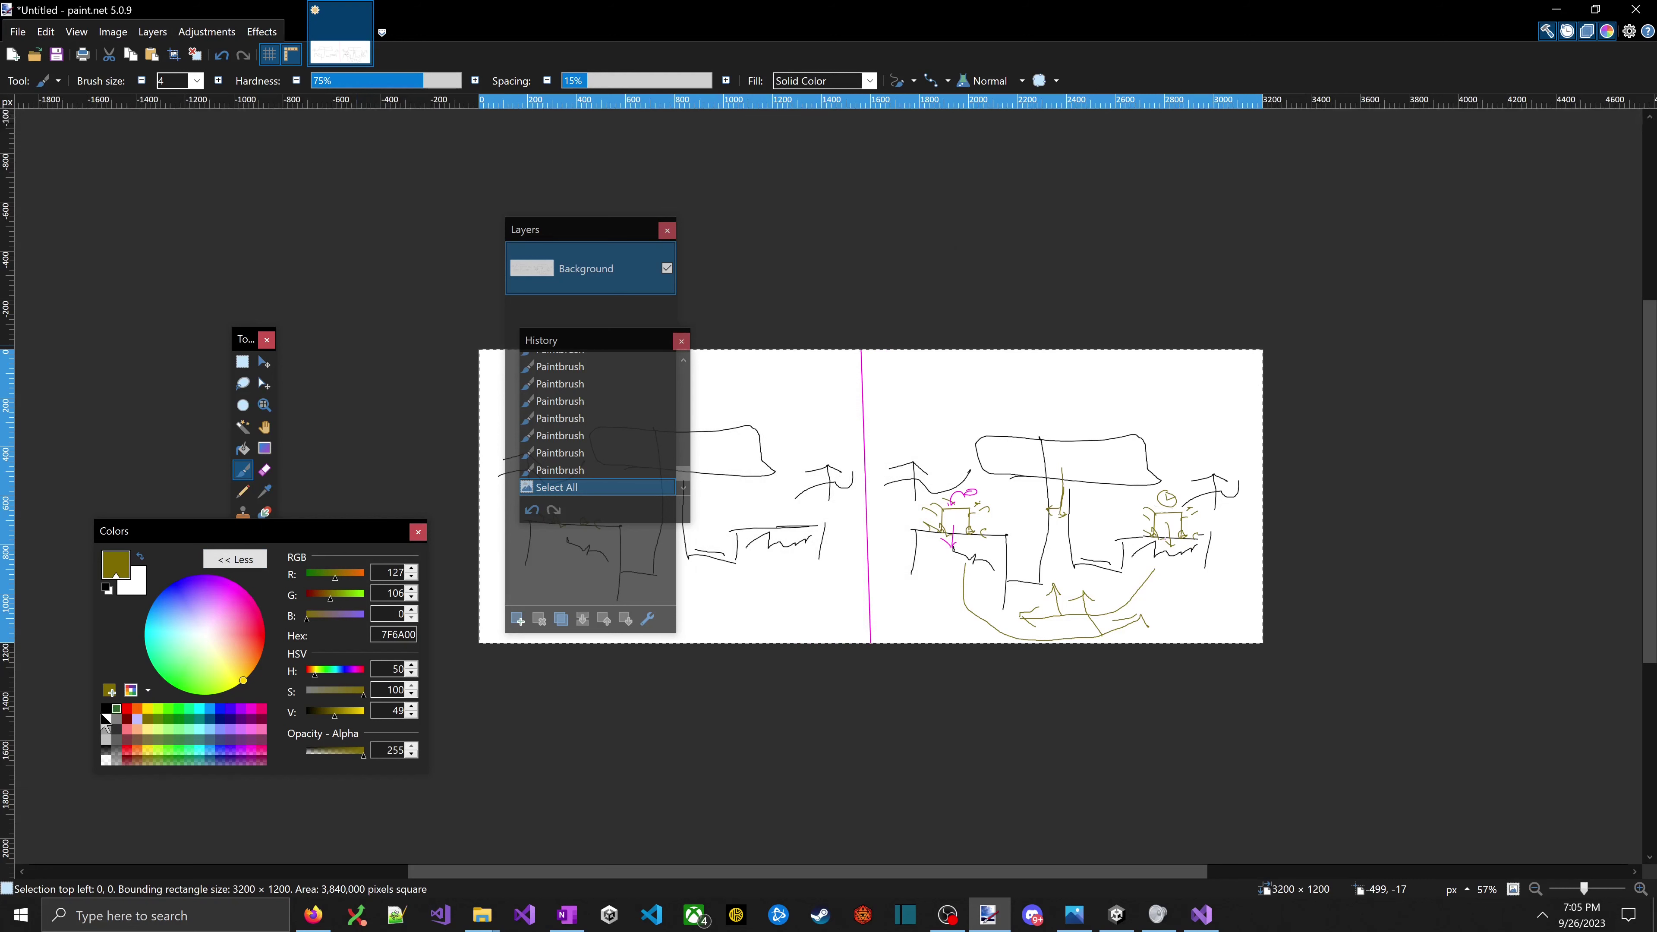
pyautogui.click(106, 710)
pyautogui.click(139, 556)
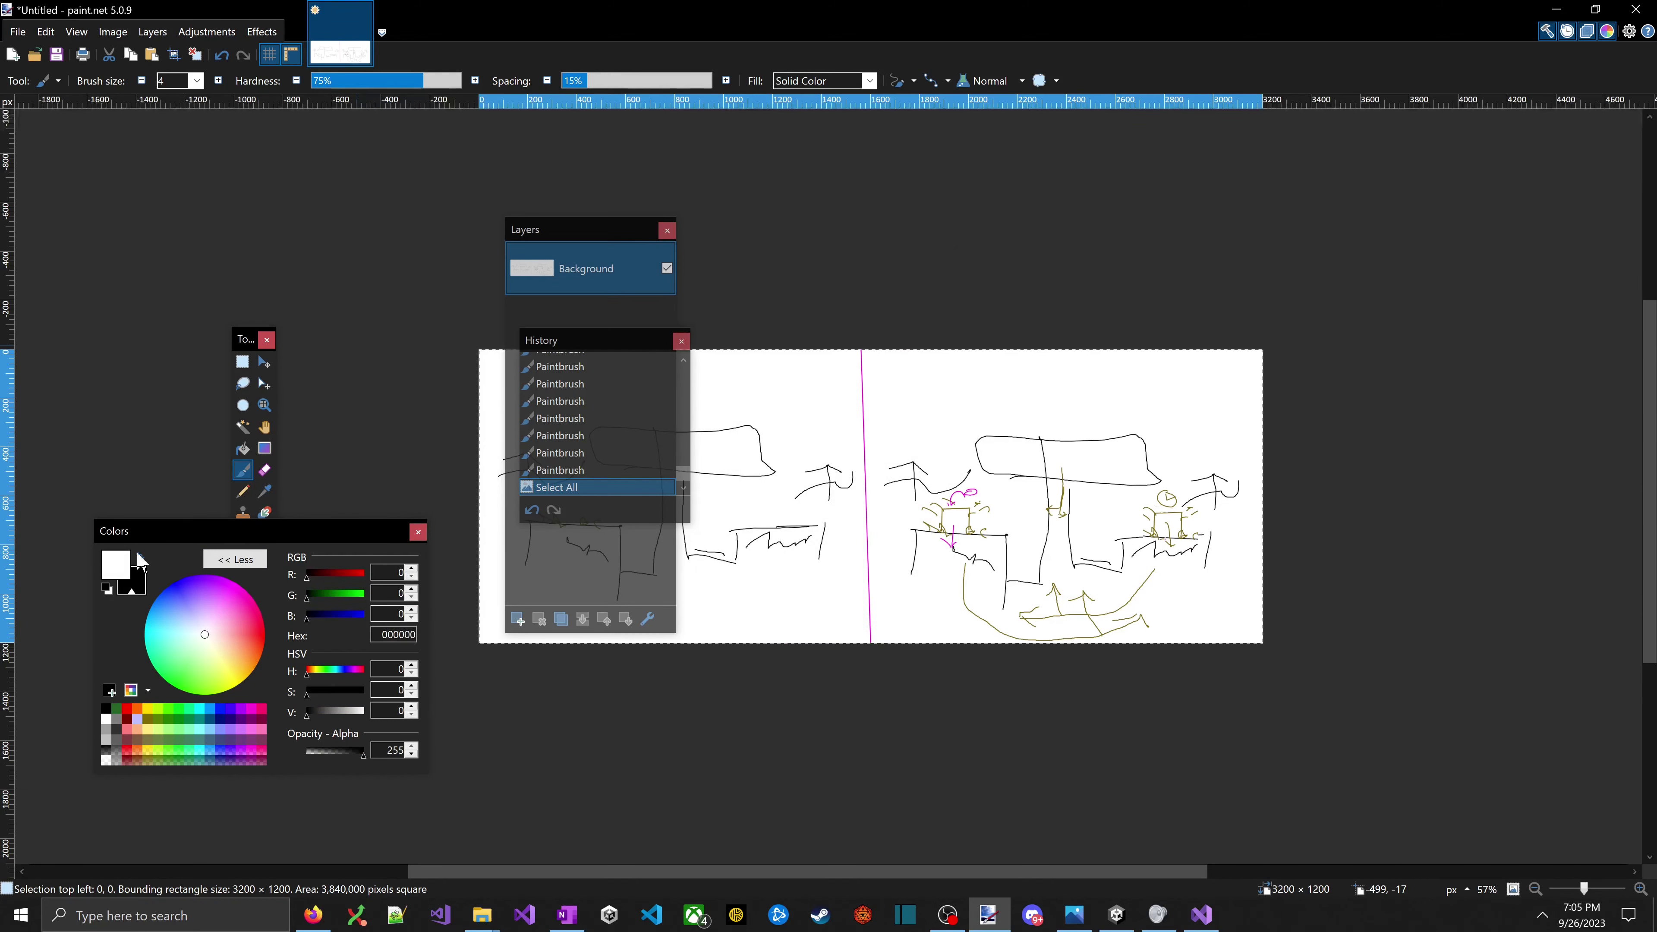
# - Set the canvas height to 2400 pixels, anchored at the top
pyautogui.hotkey('ctrl', 'shift', 'r')
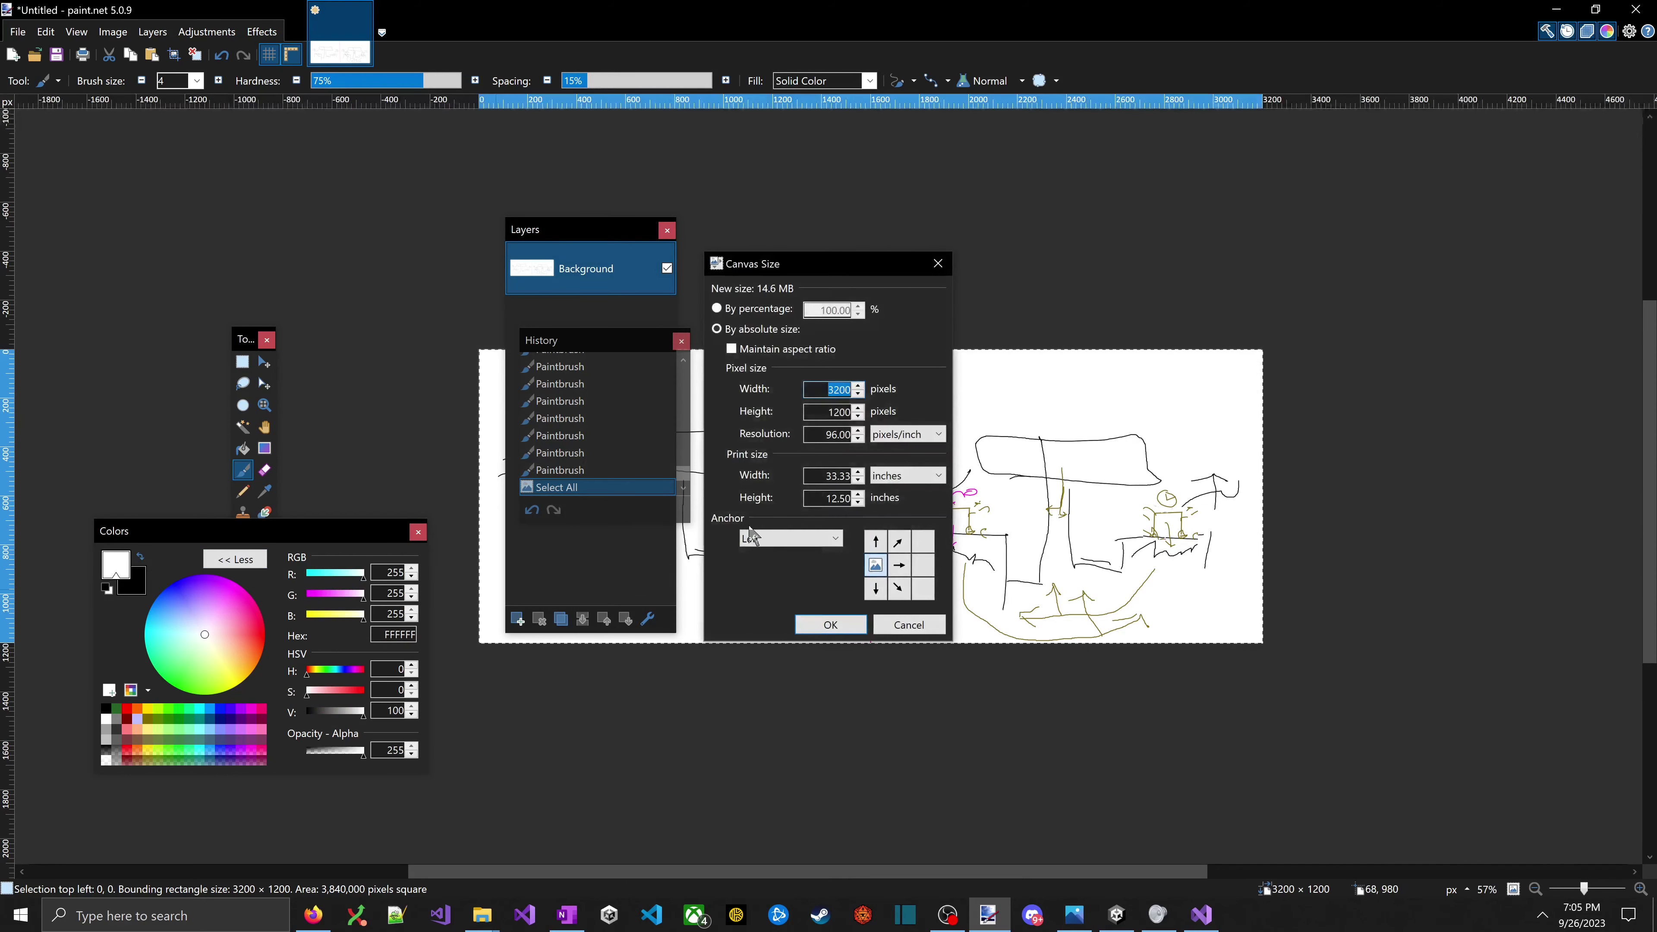
pyautogui.press('Tab')
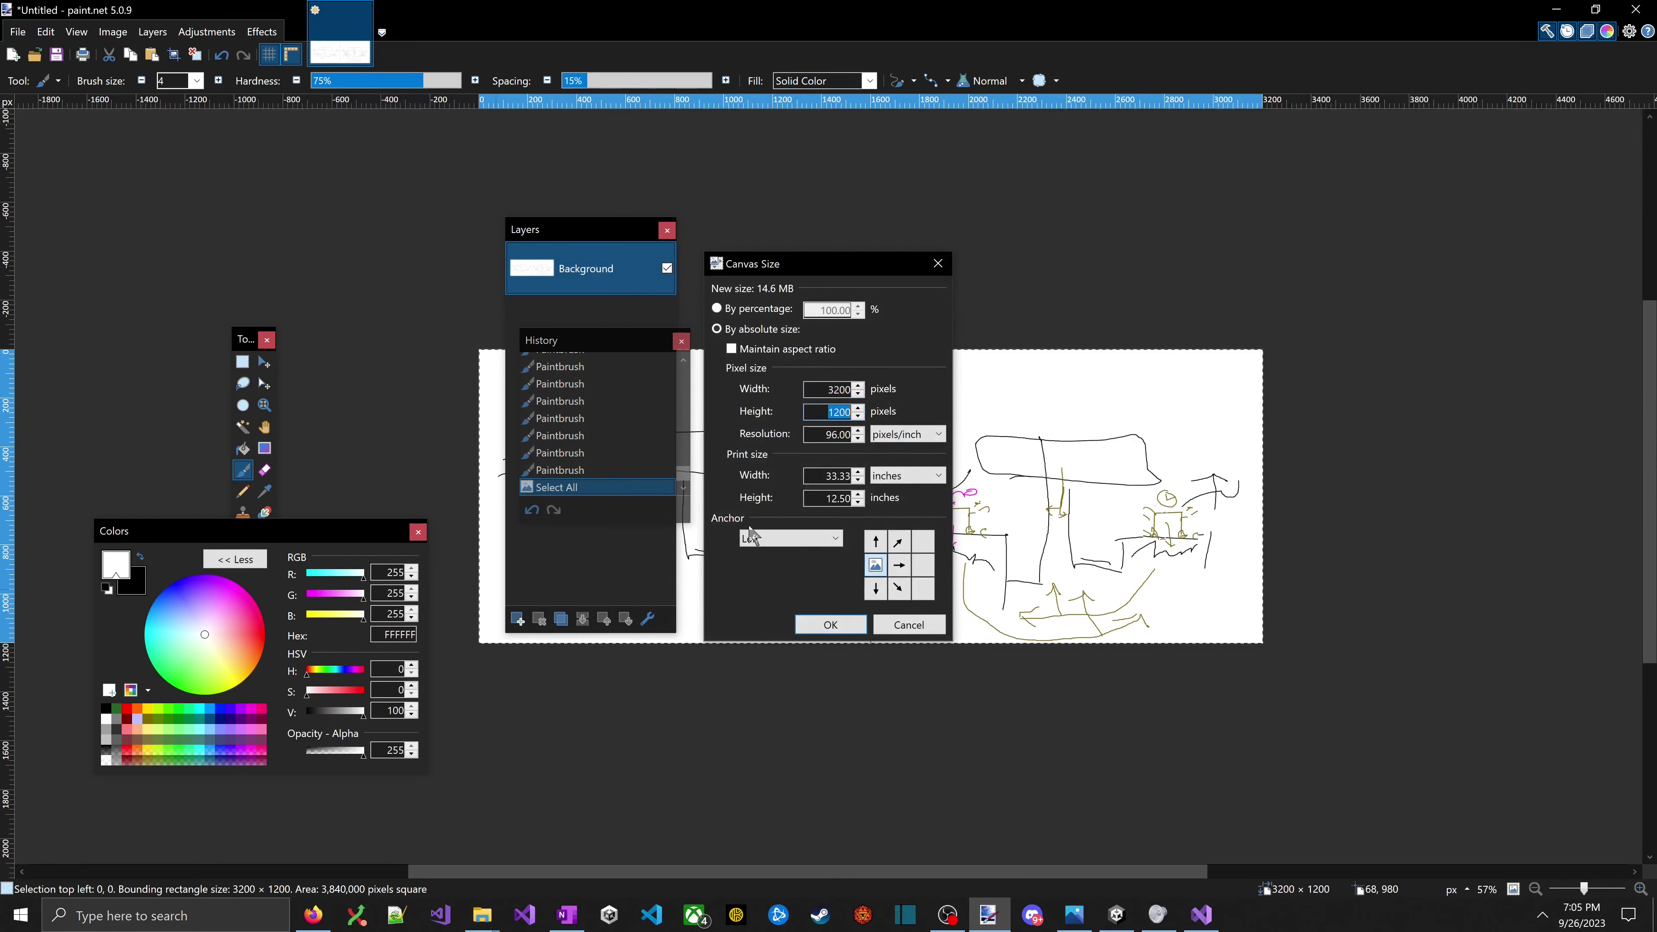
pyautogui.click(899, 537)
pyautogui.write('249')
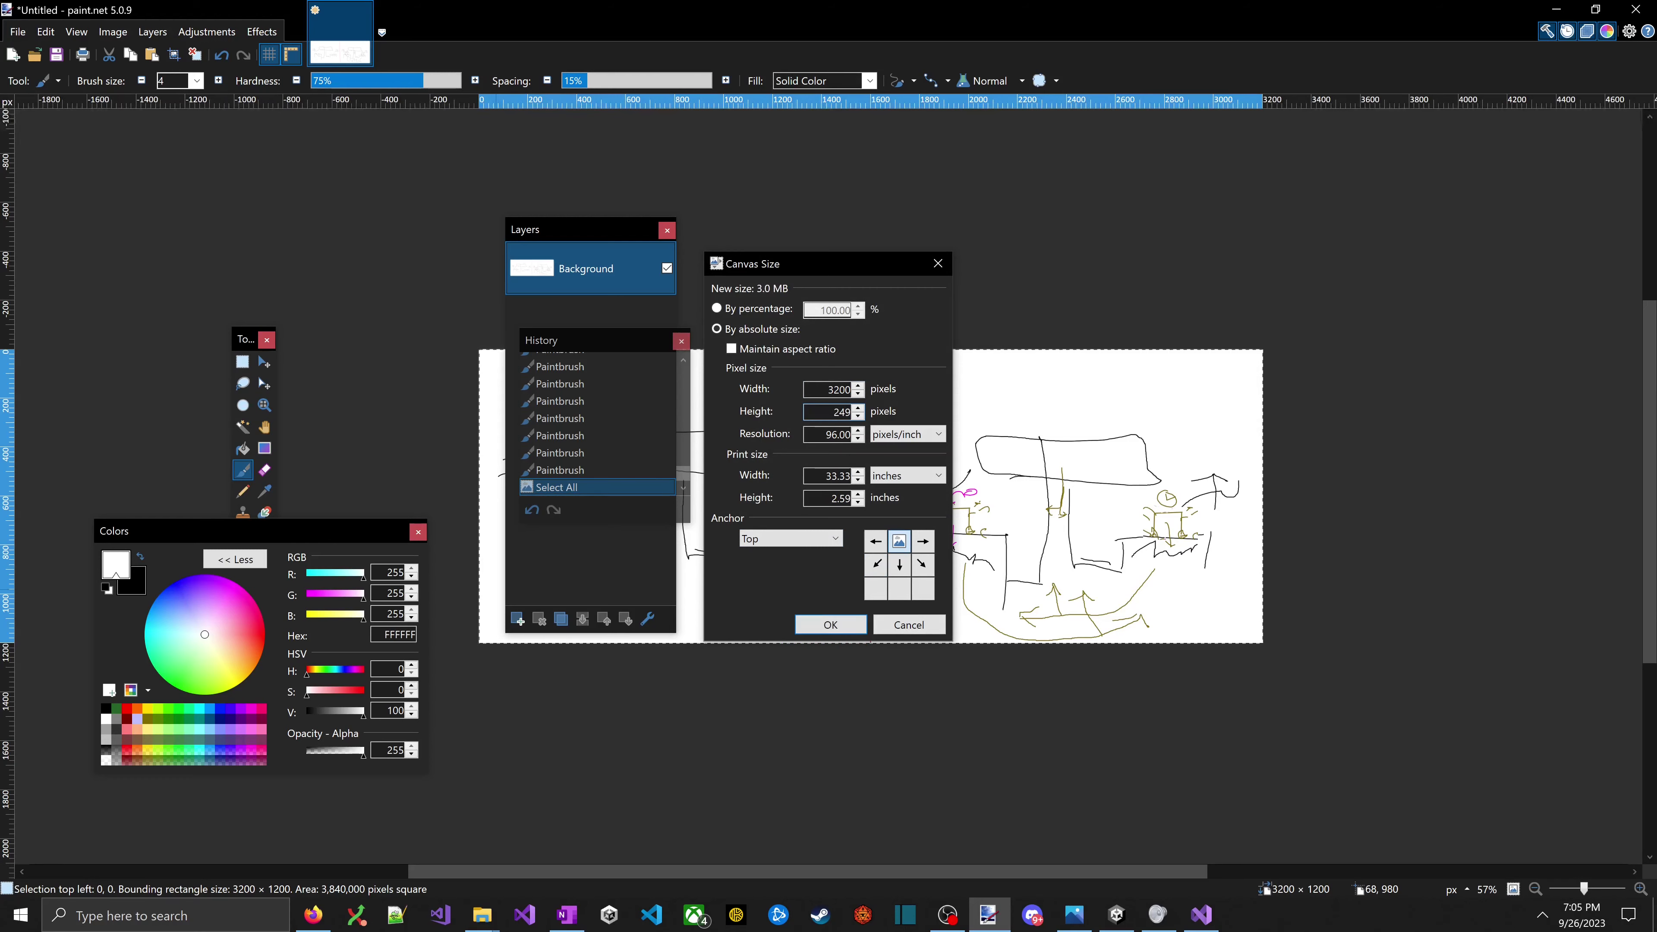
pyautogui.write('00')
pyautogui.press('Return')
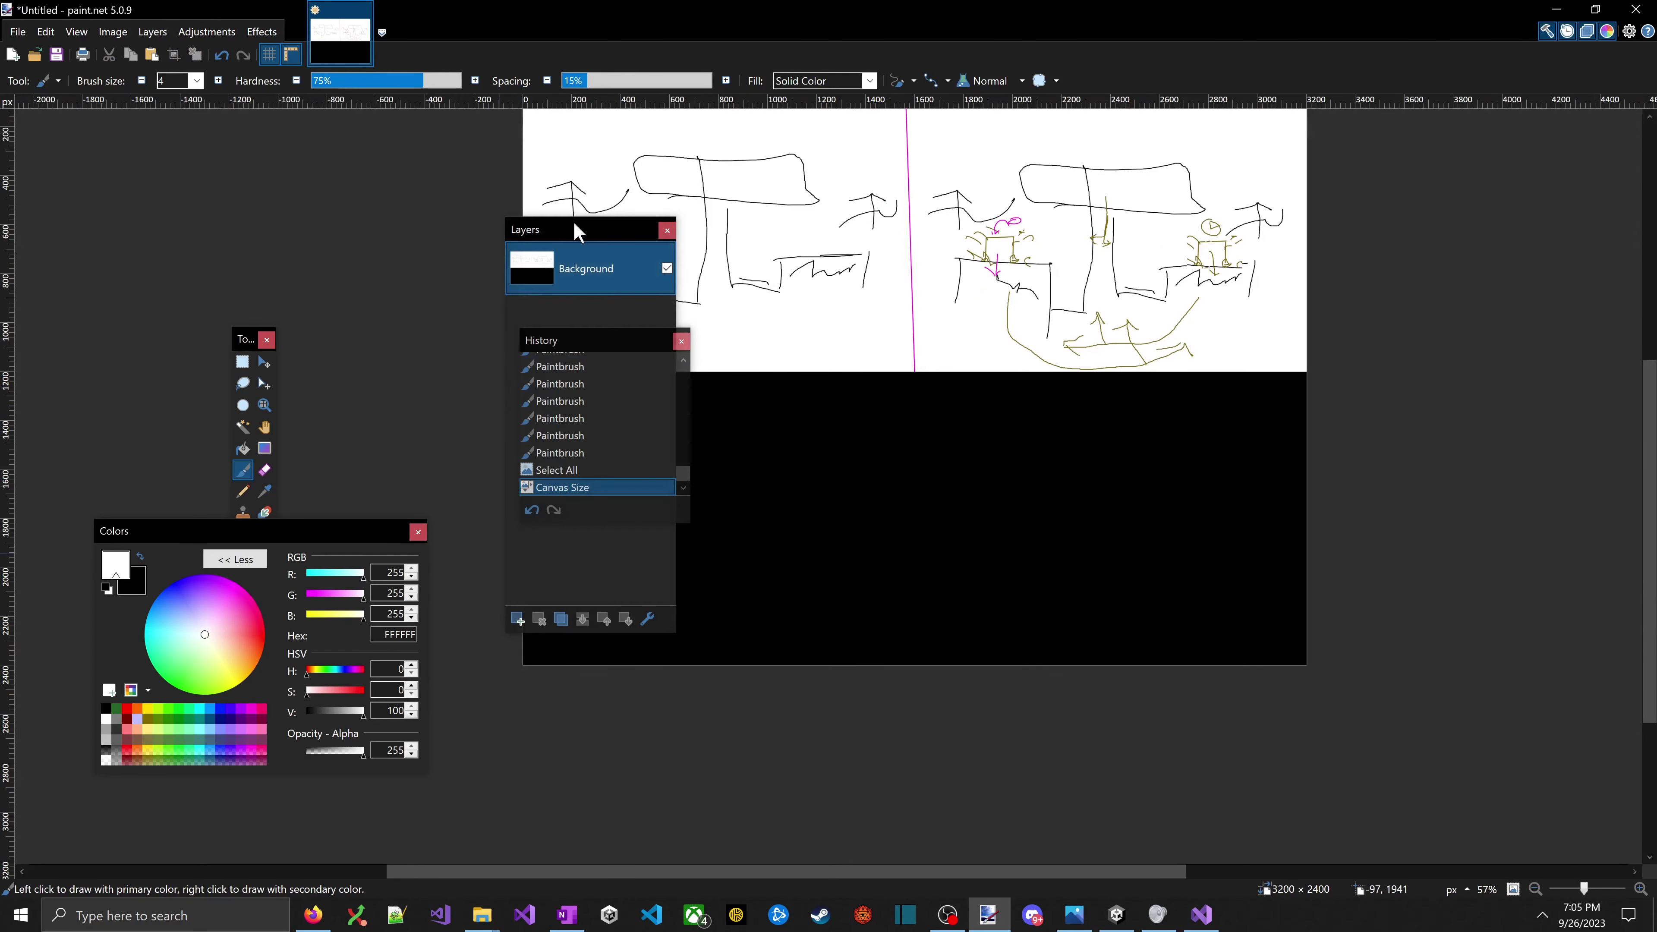
# - Copy the left half of the arena sketch into the empty lower-left black area of the canvas
pyautogui.moveTo(574, 230); pyautogui.dragTo(1436, 321)
pyautogui.moveTo(603, 340); pyautogui.dragTo(390, 274)
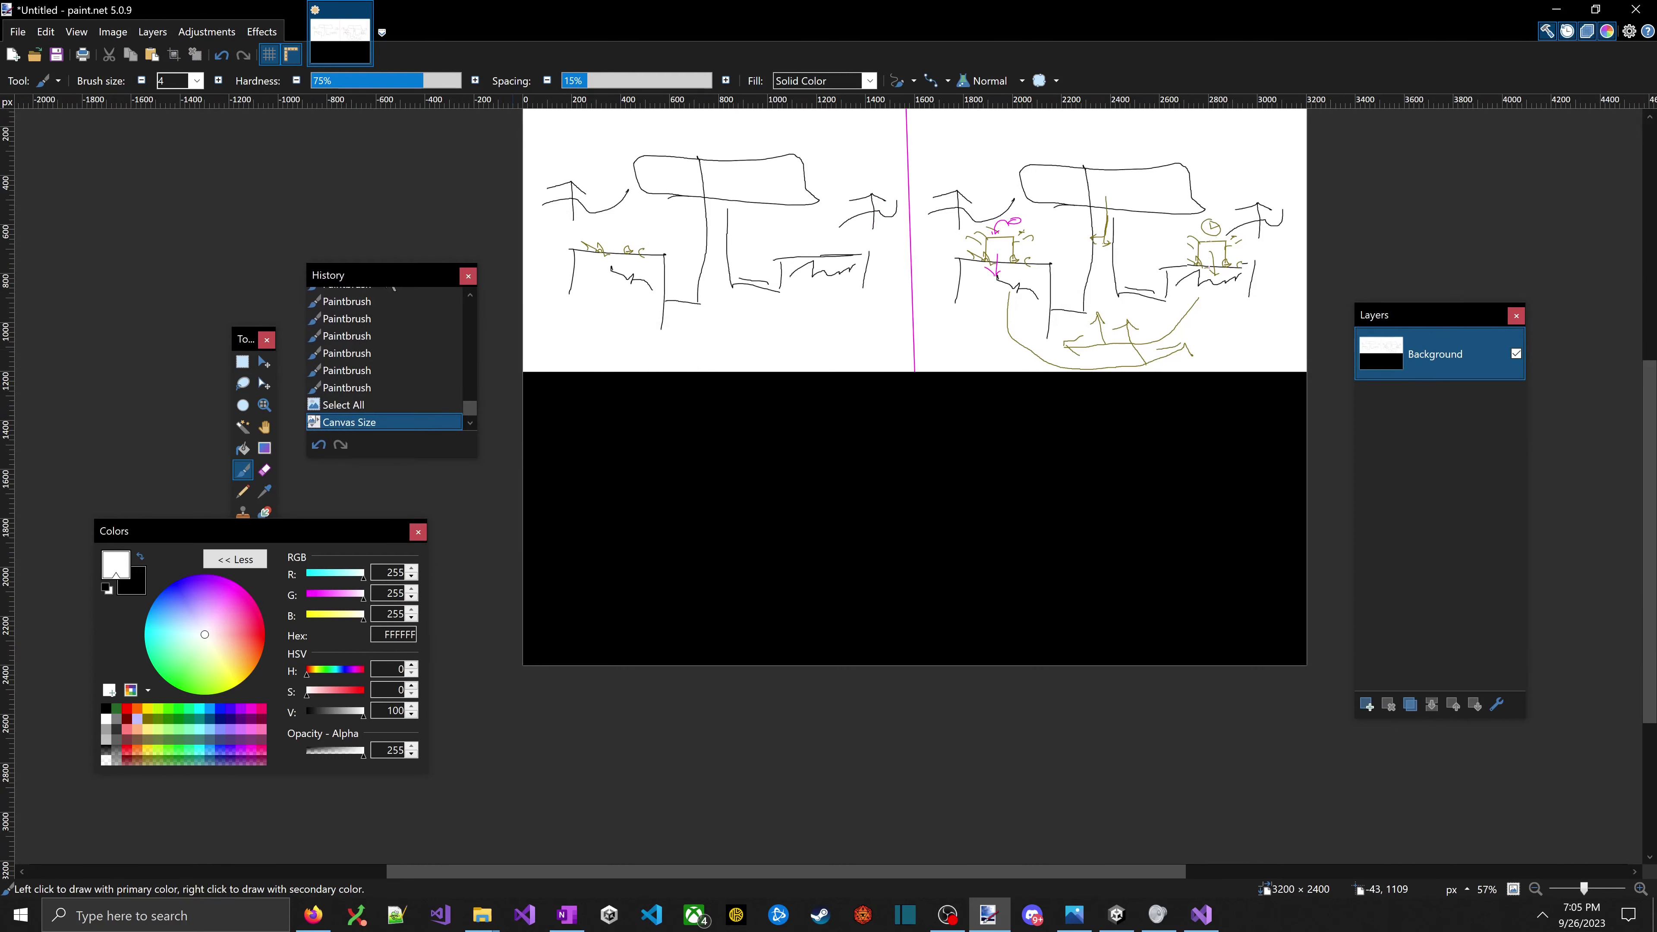
pyautogui.click(242, 362)
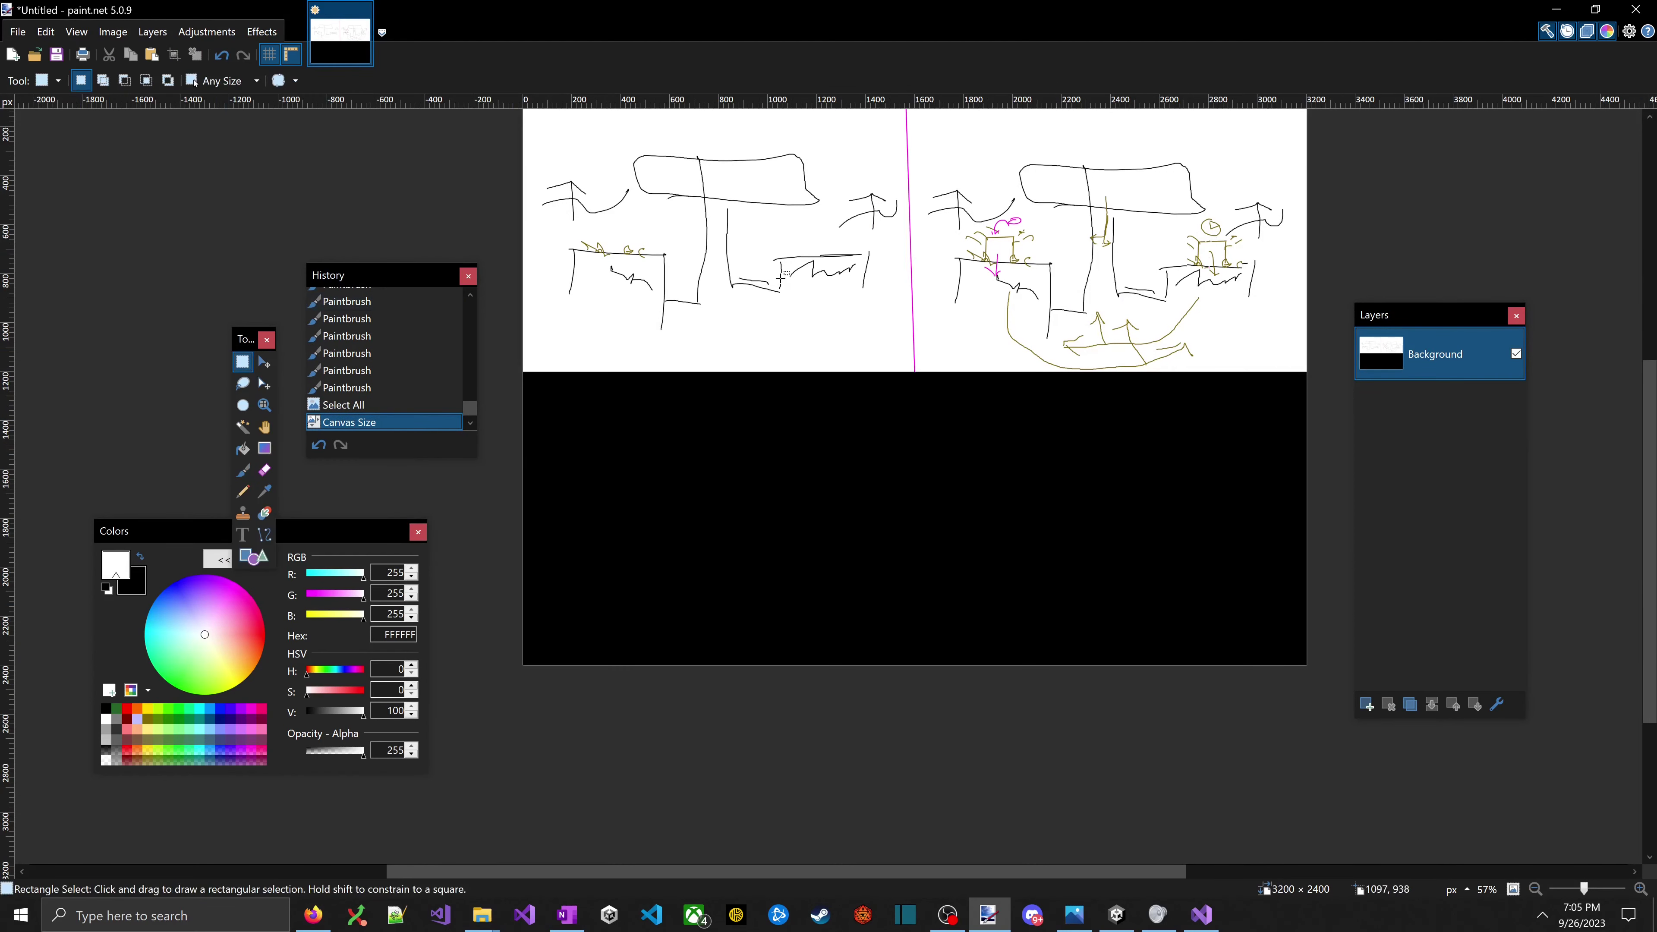
pyautogui.scroll(2, 663, 238)
pyautogui.moveTo(523, 233); pyautogui.dragTo(907, 531)
pyautogui.hotkey('ctrl', 'c')
pyautogui.hotkey('ctrl', 'v')
pyautogui.moveTo(776, 423)
pyautogui.mouseDown()
pyautogui.moveTo(740, 736)
pyautogui.moveTo(703, 692)
pyautogui.moveTo(720, 671)
pyautogui.mouseUp()
pyautogui.hotkey('ctrl', 'd')
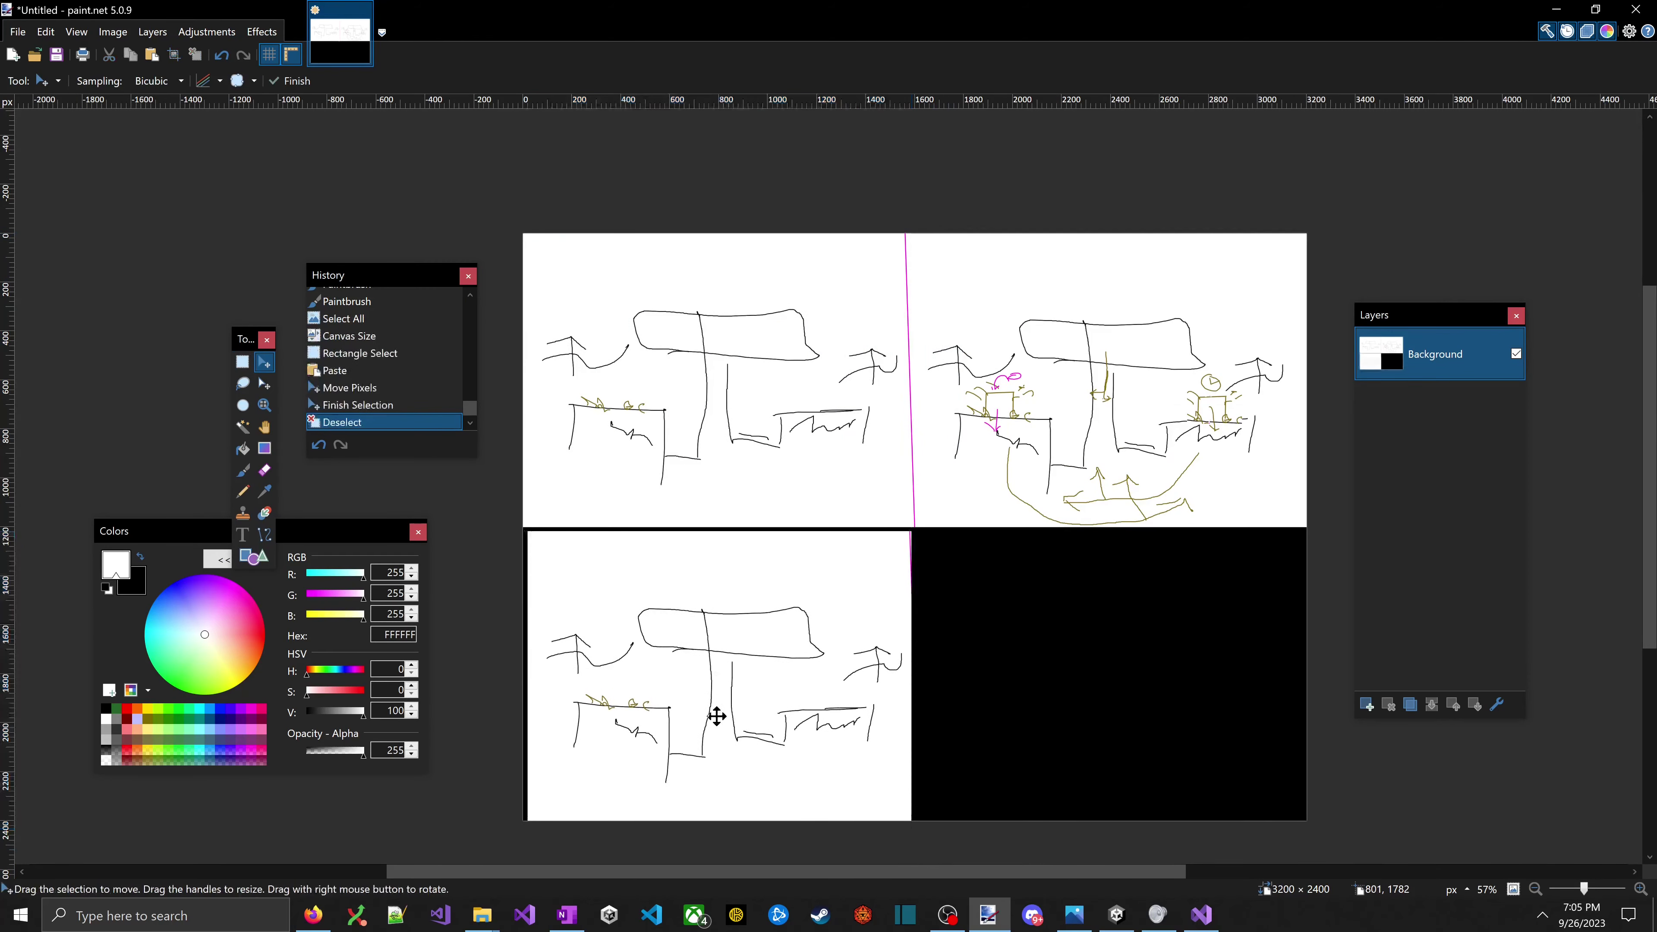
pyautogui.scroll(5, 720, 671)
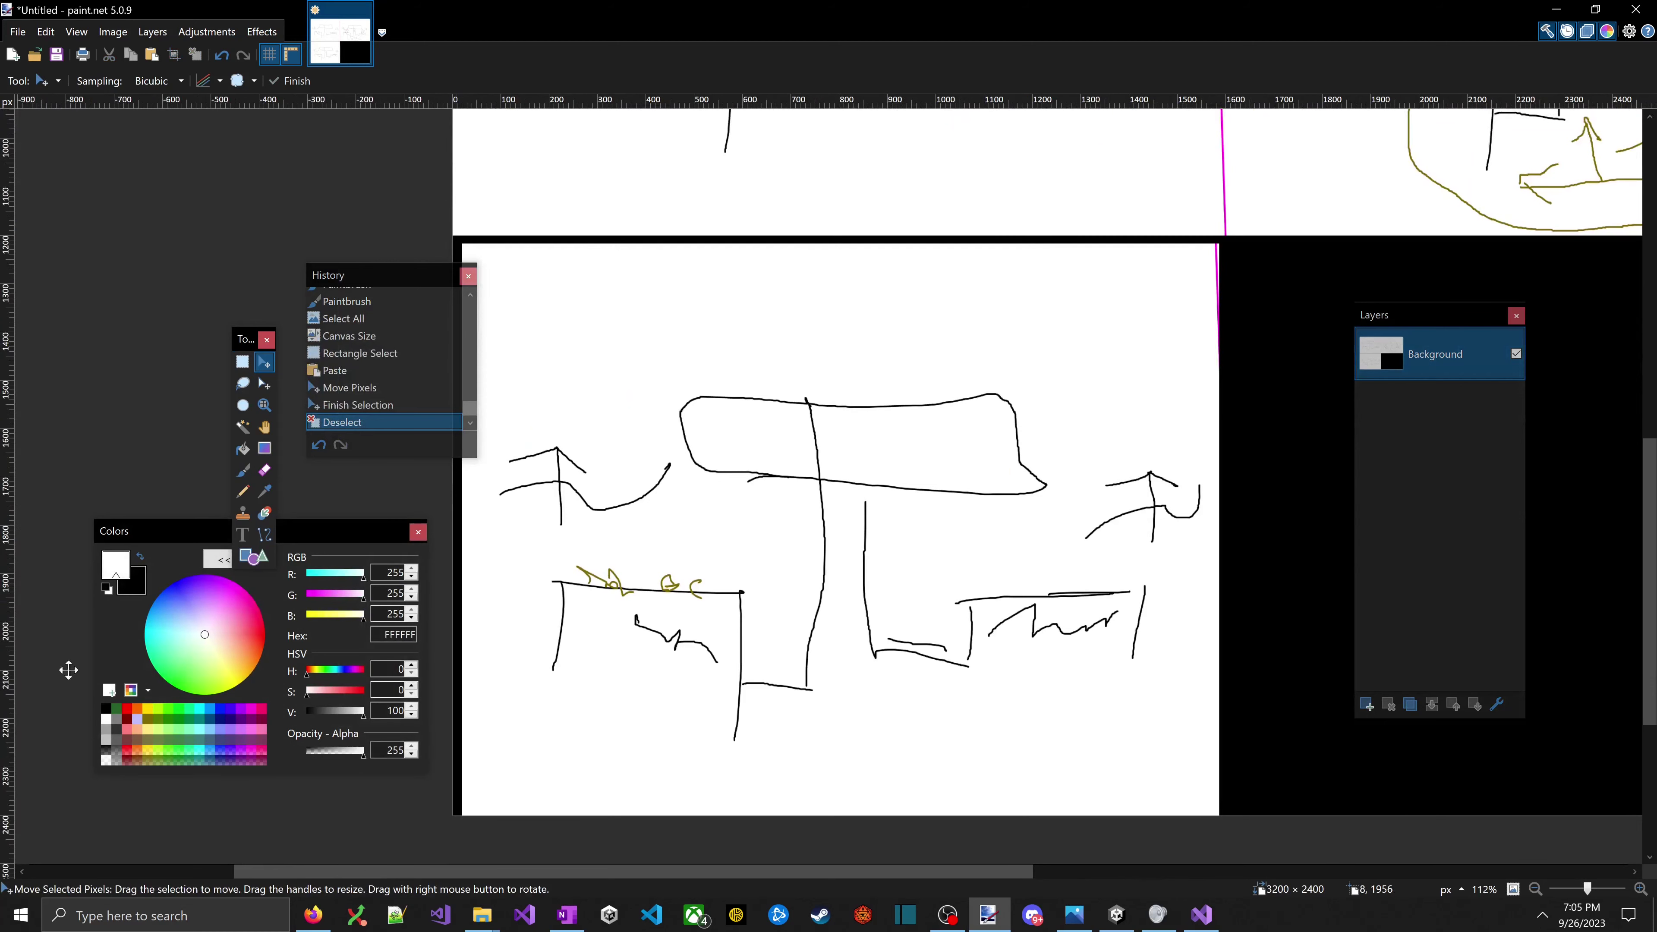
# - With a dark olive brush, draw an olive square on the left ledge of the lower-left copy
pyautogui.click(159, 719)
pyautogui.scroll(2, 507, 577)
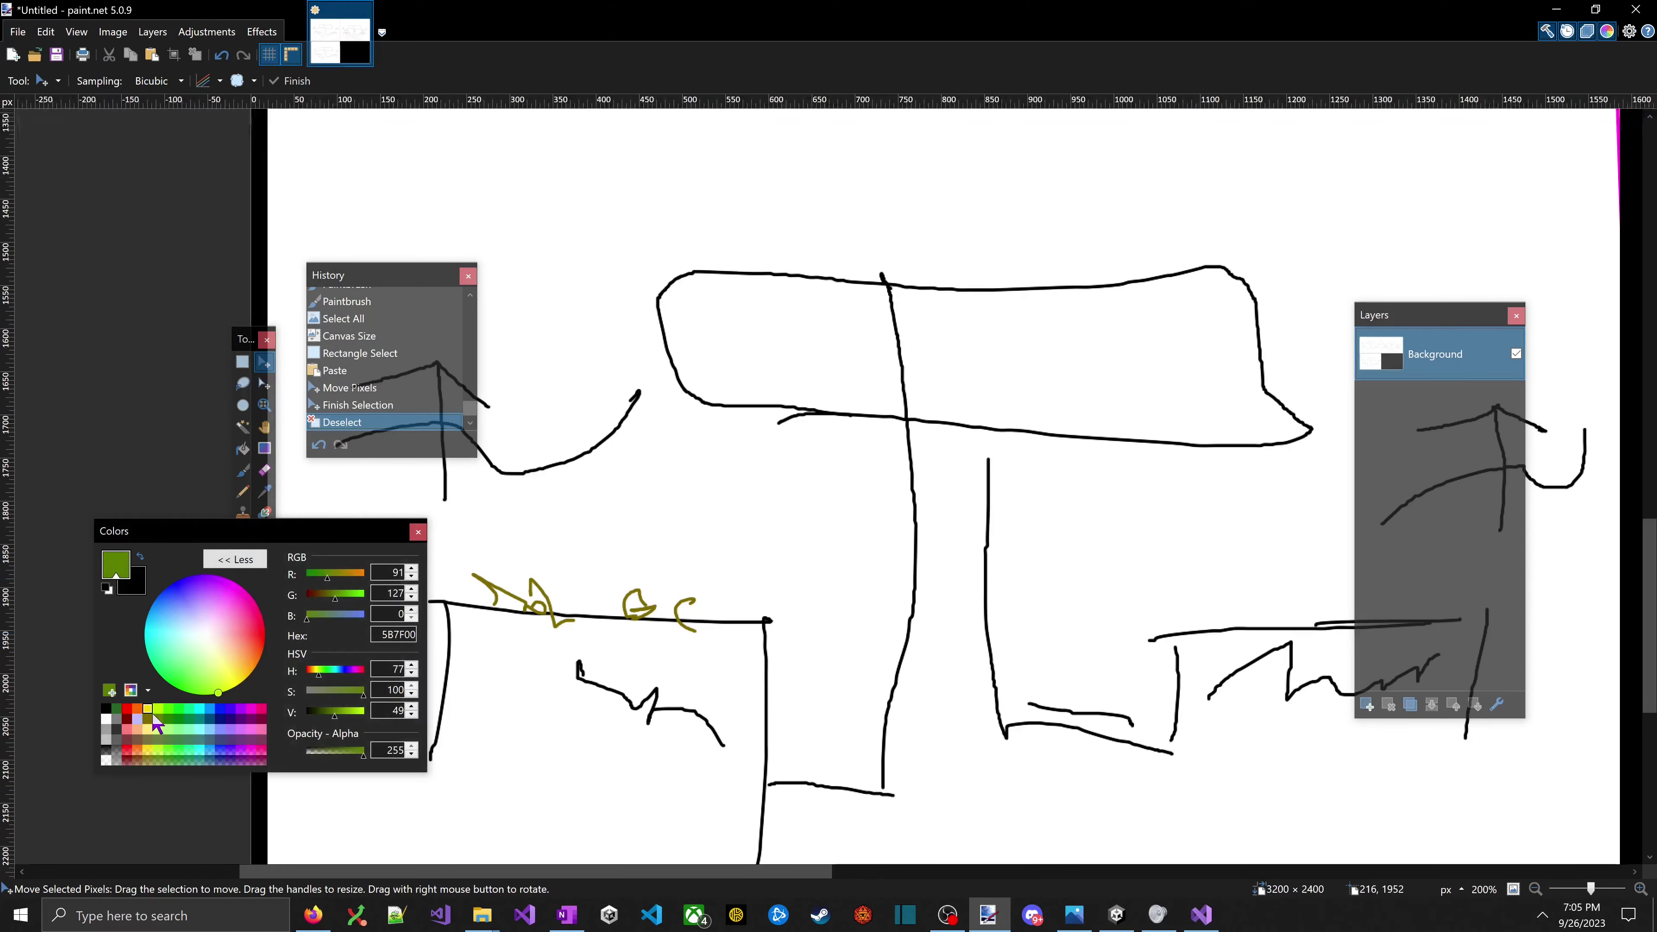
pyautogui.click(146, 718)
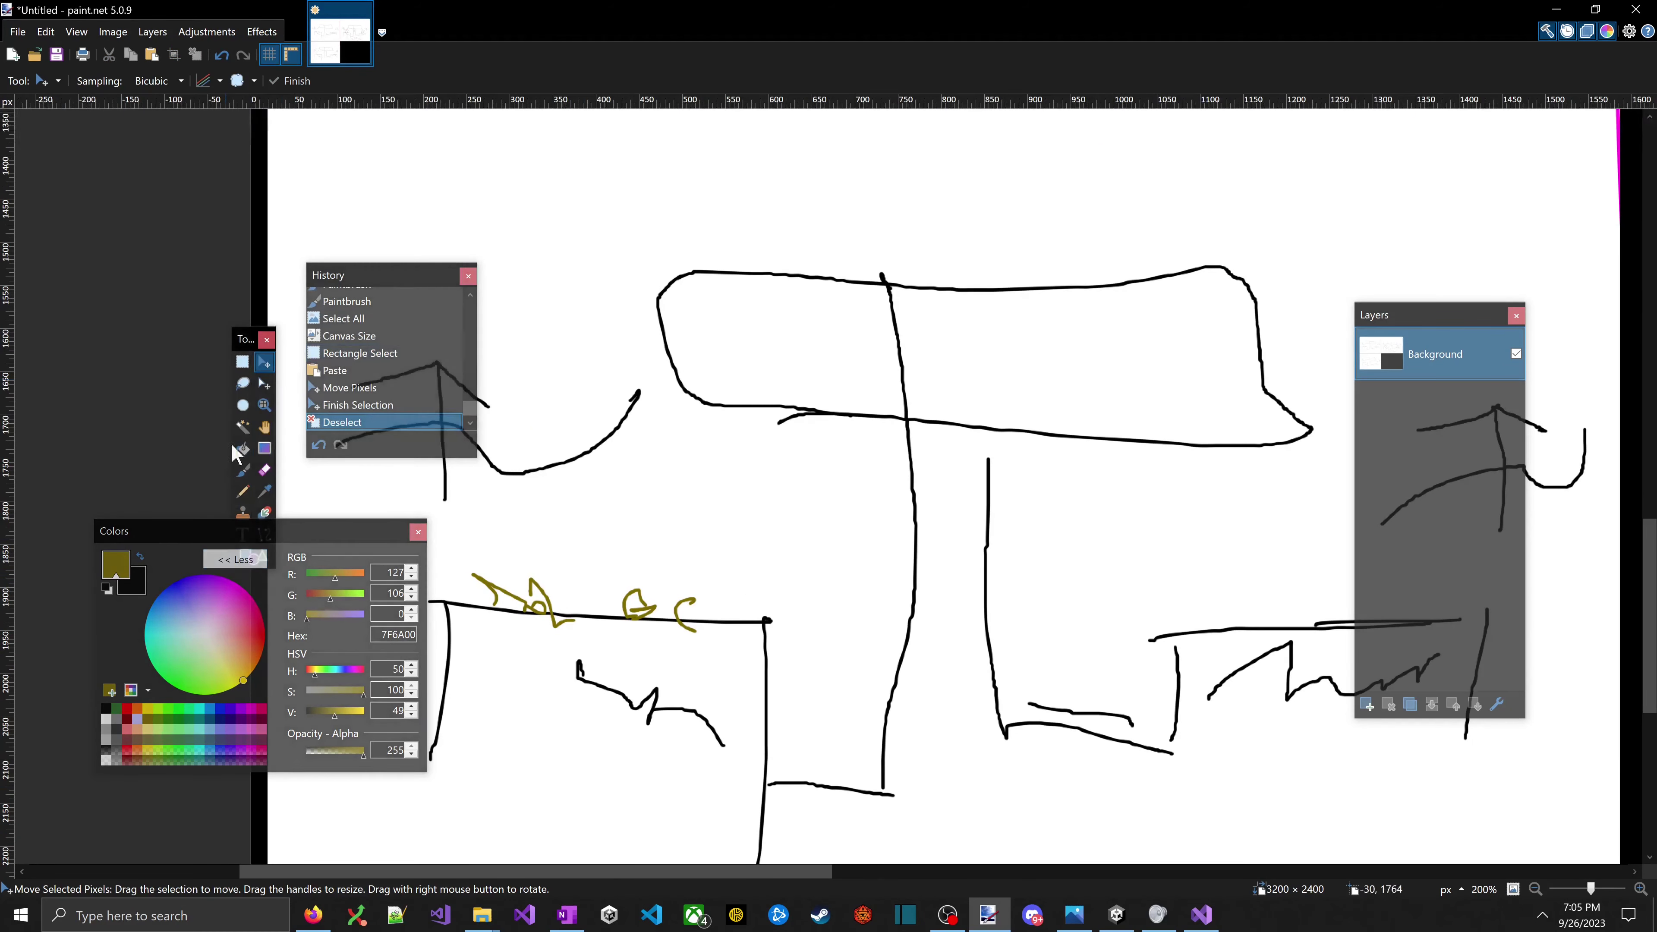
pyautogui.click(243, 470)
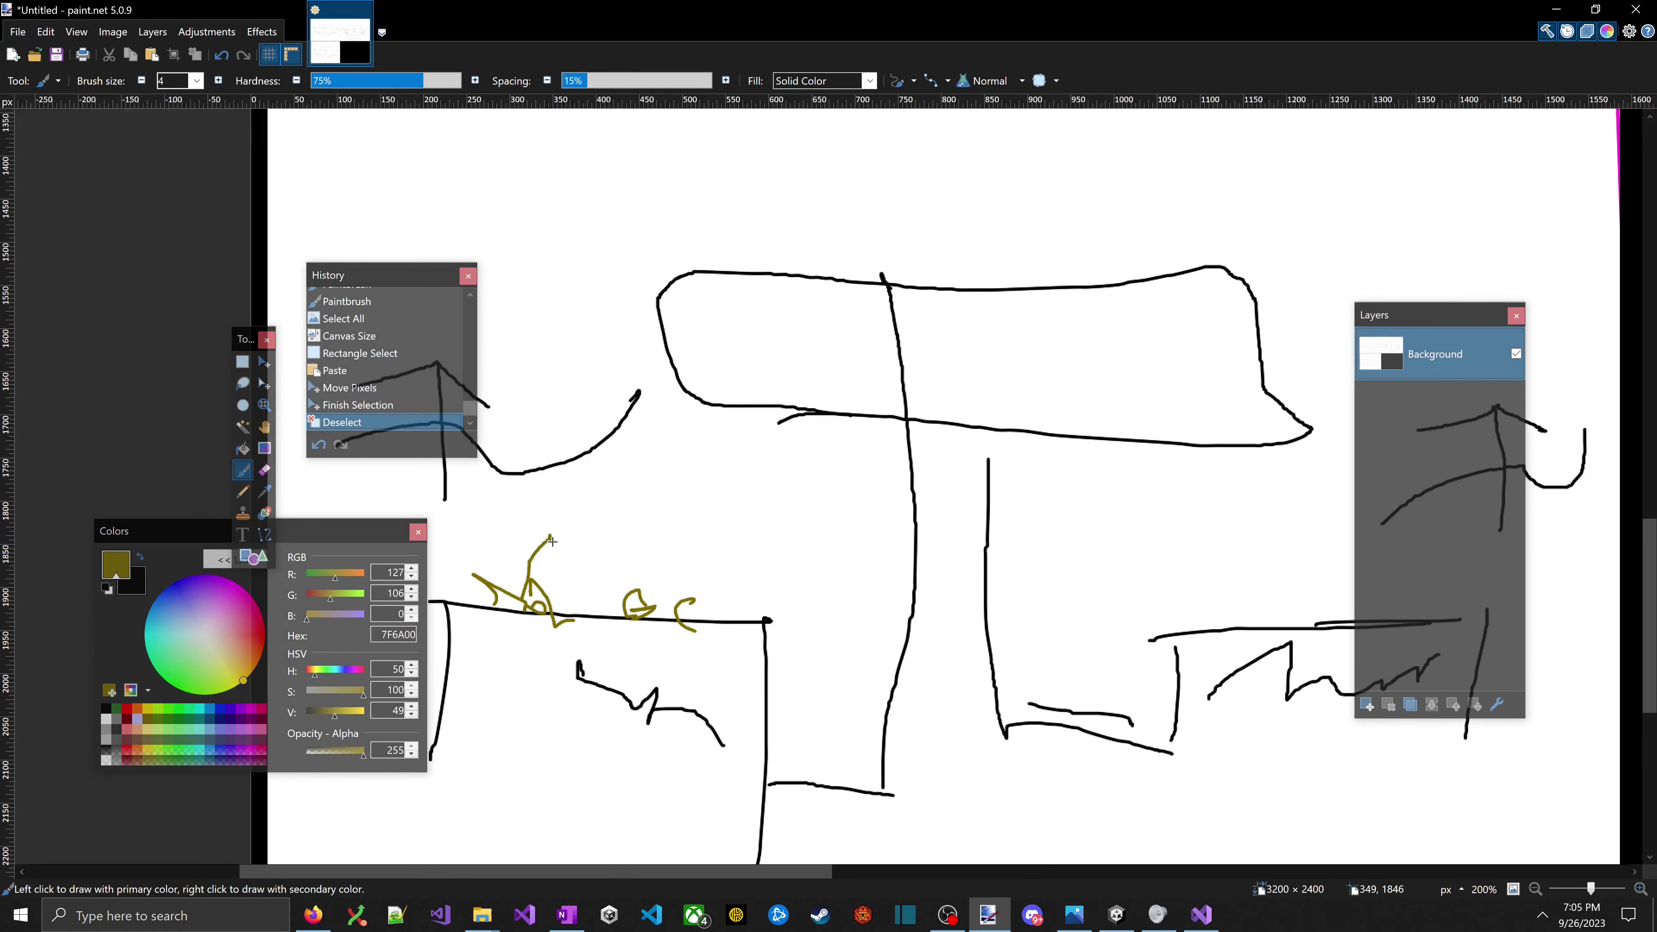
pyautogui.hotkey('ctrl', 'z')
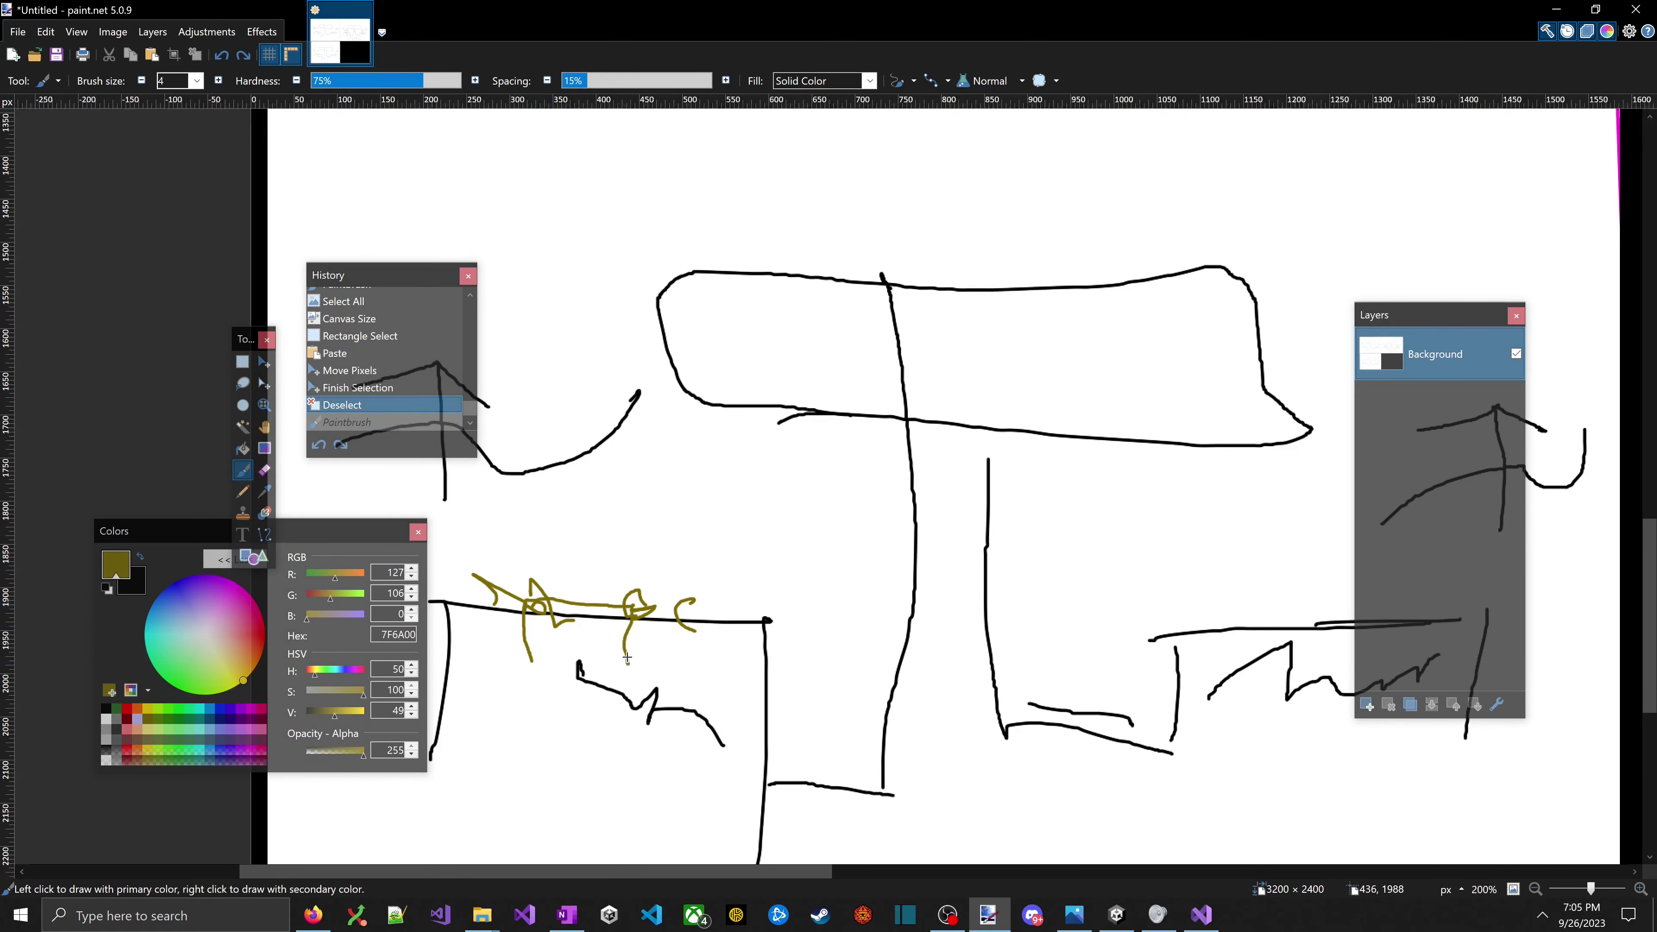
pyautogui.click(627, 658)
pyautogui.scroll(-3, 741, 731)
pyautogui.hotkey('ctrl', 'z')
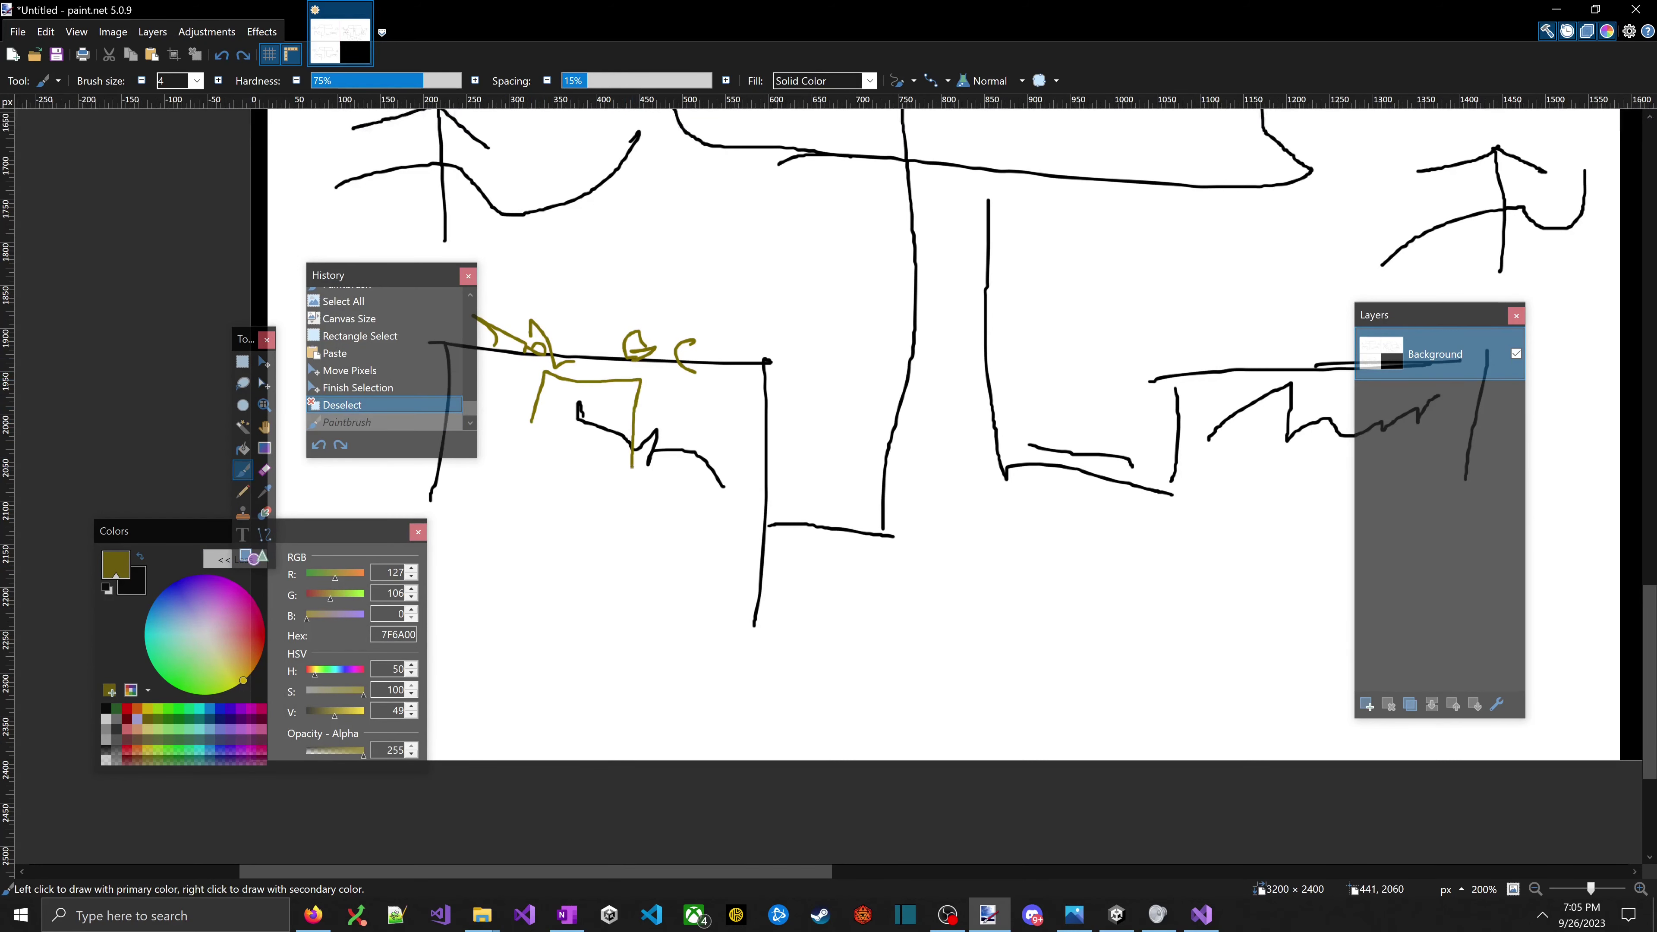
pyautogui.moveTo(535, 411); pyautogui.dragTo(534, 414)
# - Add olive N-shaped and short marks on the right ledge
pyautogui.moveTo(890, 570); pyautogui.dragTo(558, 615)
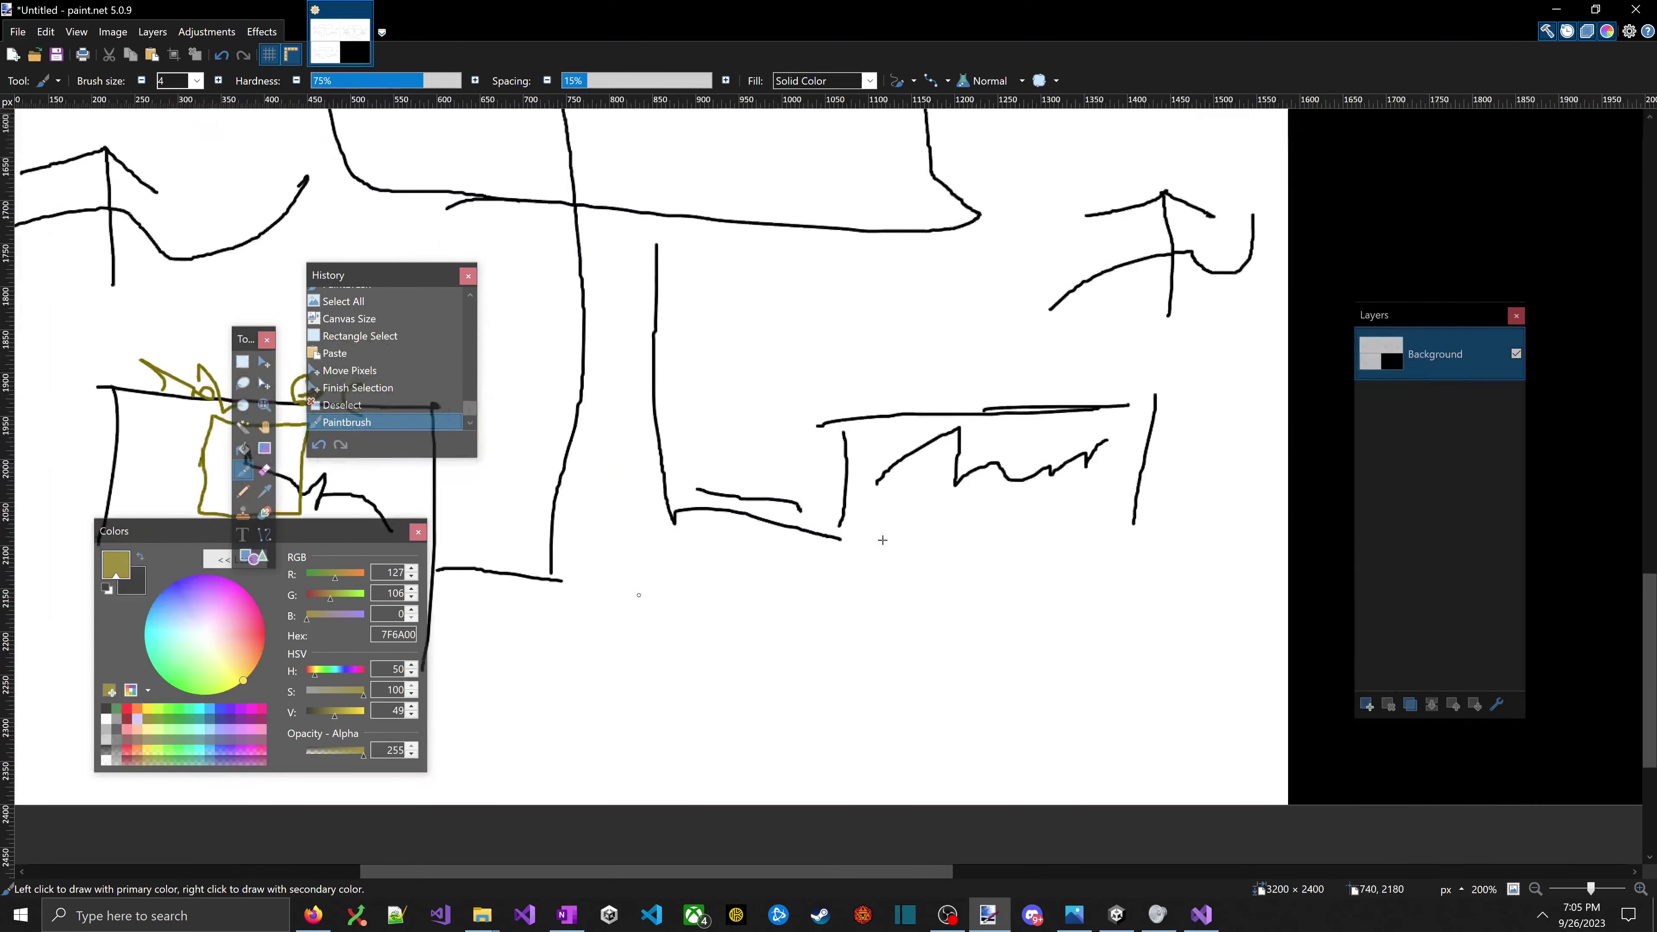
pyautogui.click(958, 455)
pyautogui.hotkey('ctrl', 'z')
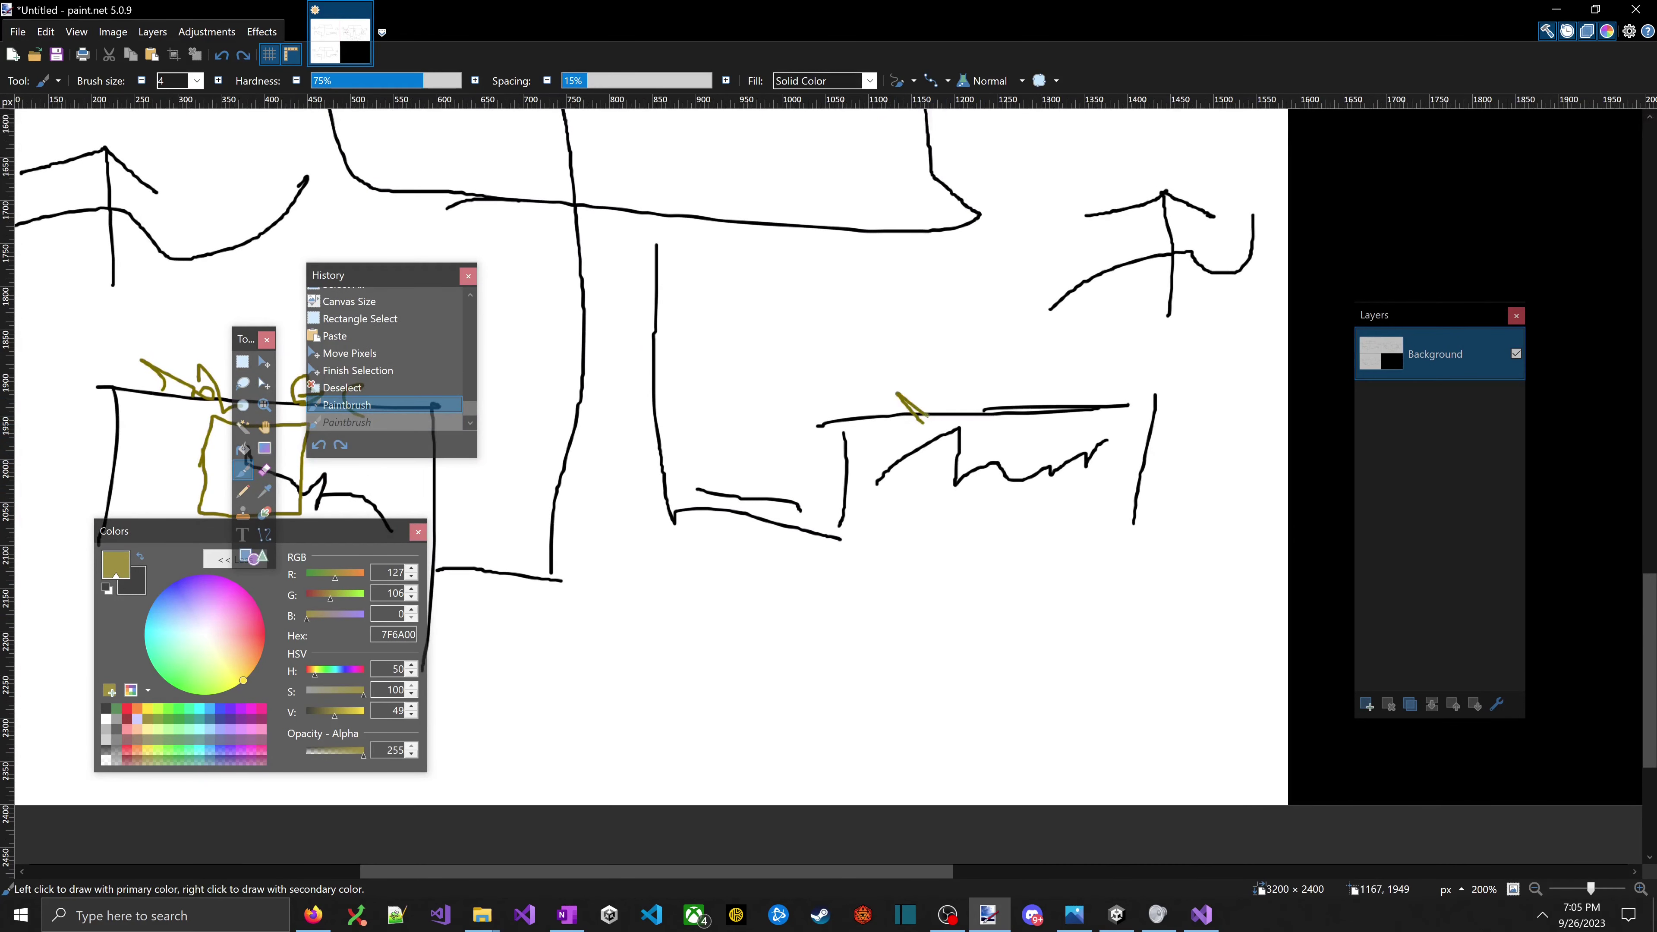
pyautogui.moveTo(917, 383); pyautogui.dragTo(930, 423)
pyautogui.moveTo(1066, 385); pyautogui.dragTo(1100, 392)
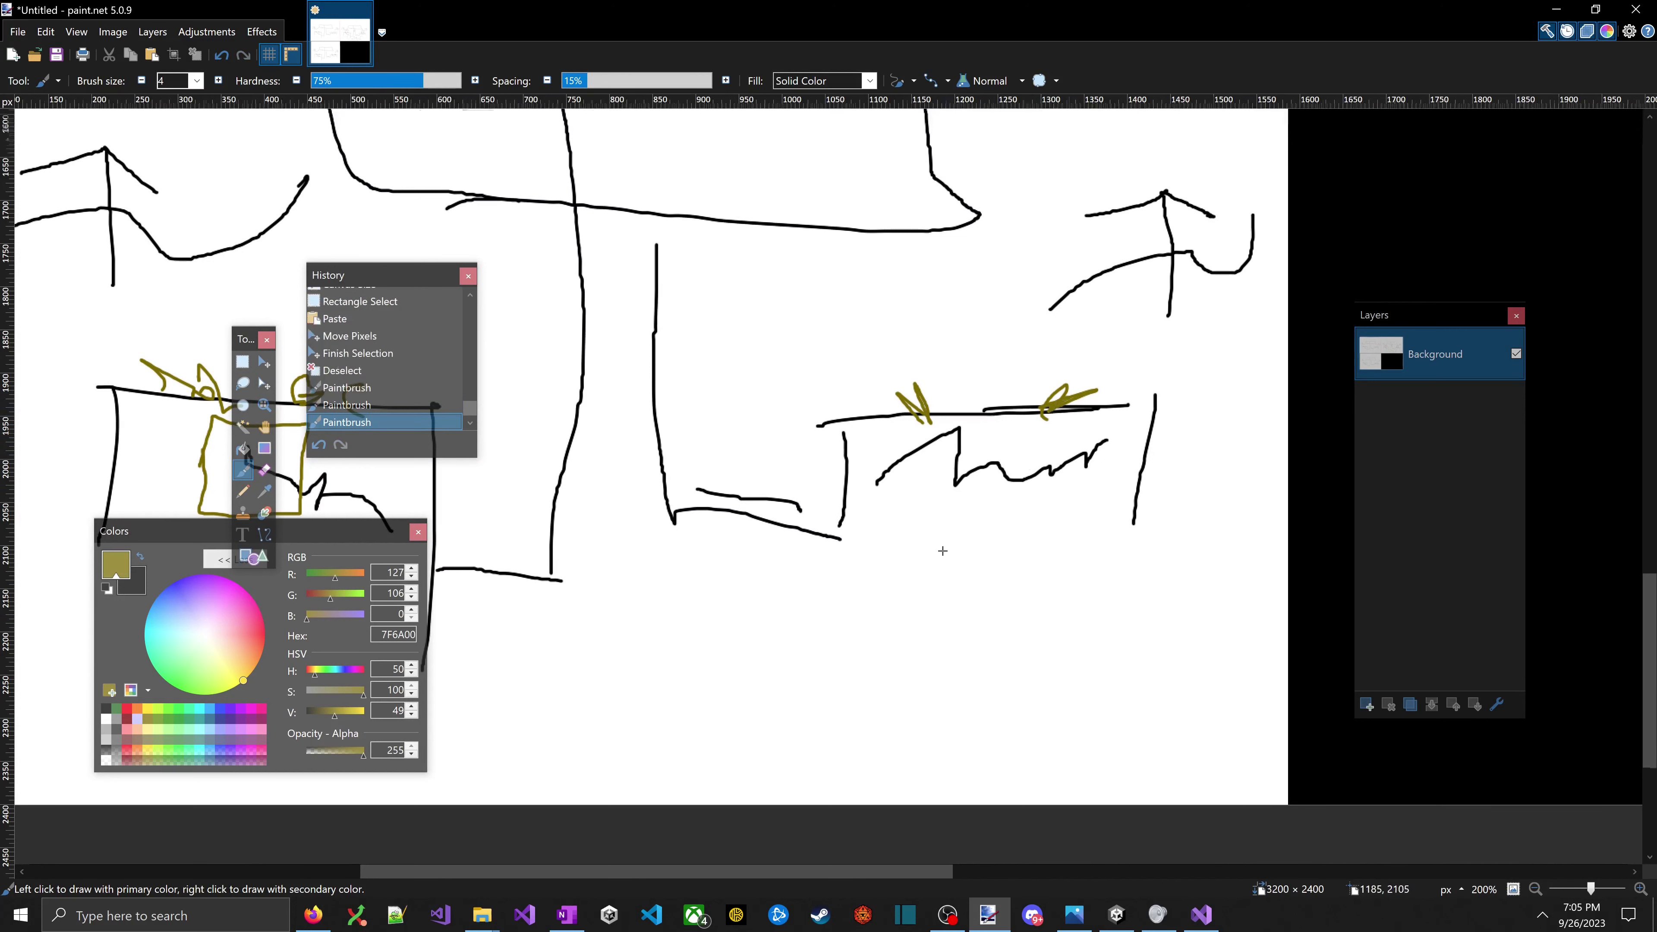
pyautogui.scroll(-5, 816, 561)
pyautogui.moveTo(815, 560); pyautogui.dragTo(992, 511)
# - Draw a lime-green check under the olive square and a red X below the right ledge
pyautogui.click(168, 708)
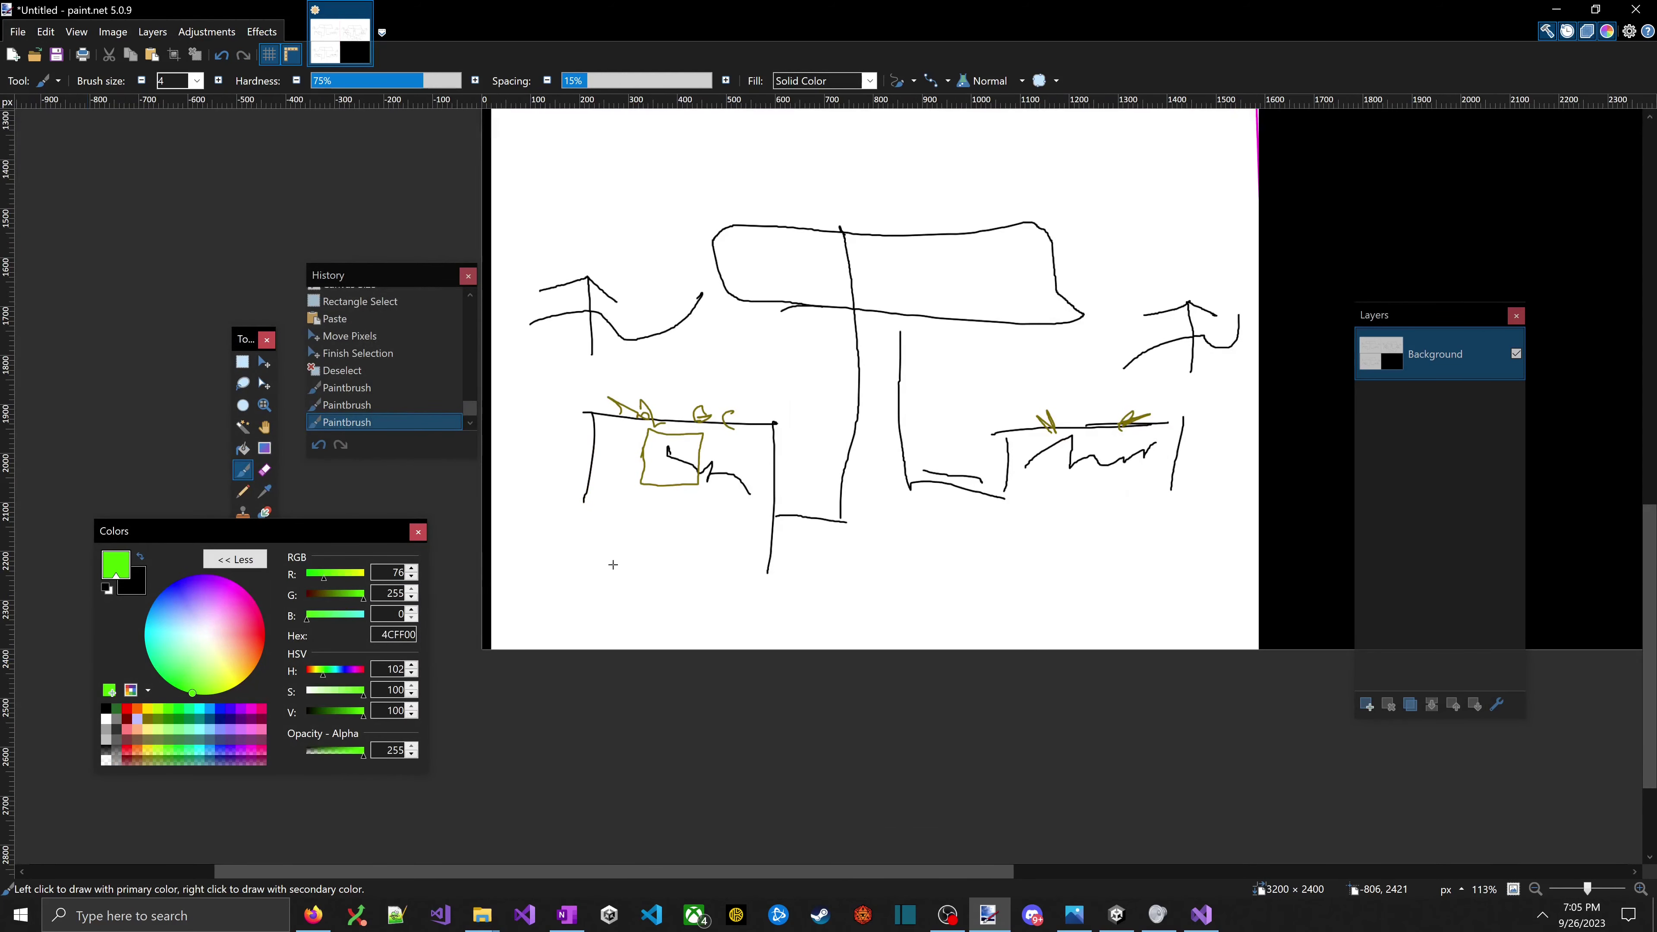
pyautogui.moveTo(663, 536); pyautogui.dragTo(655, 516)
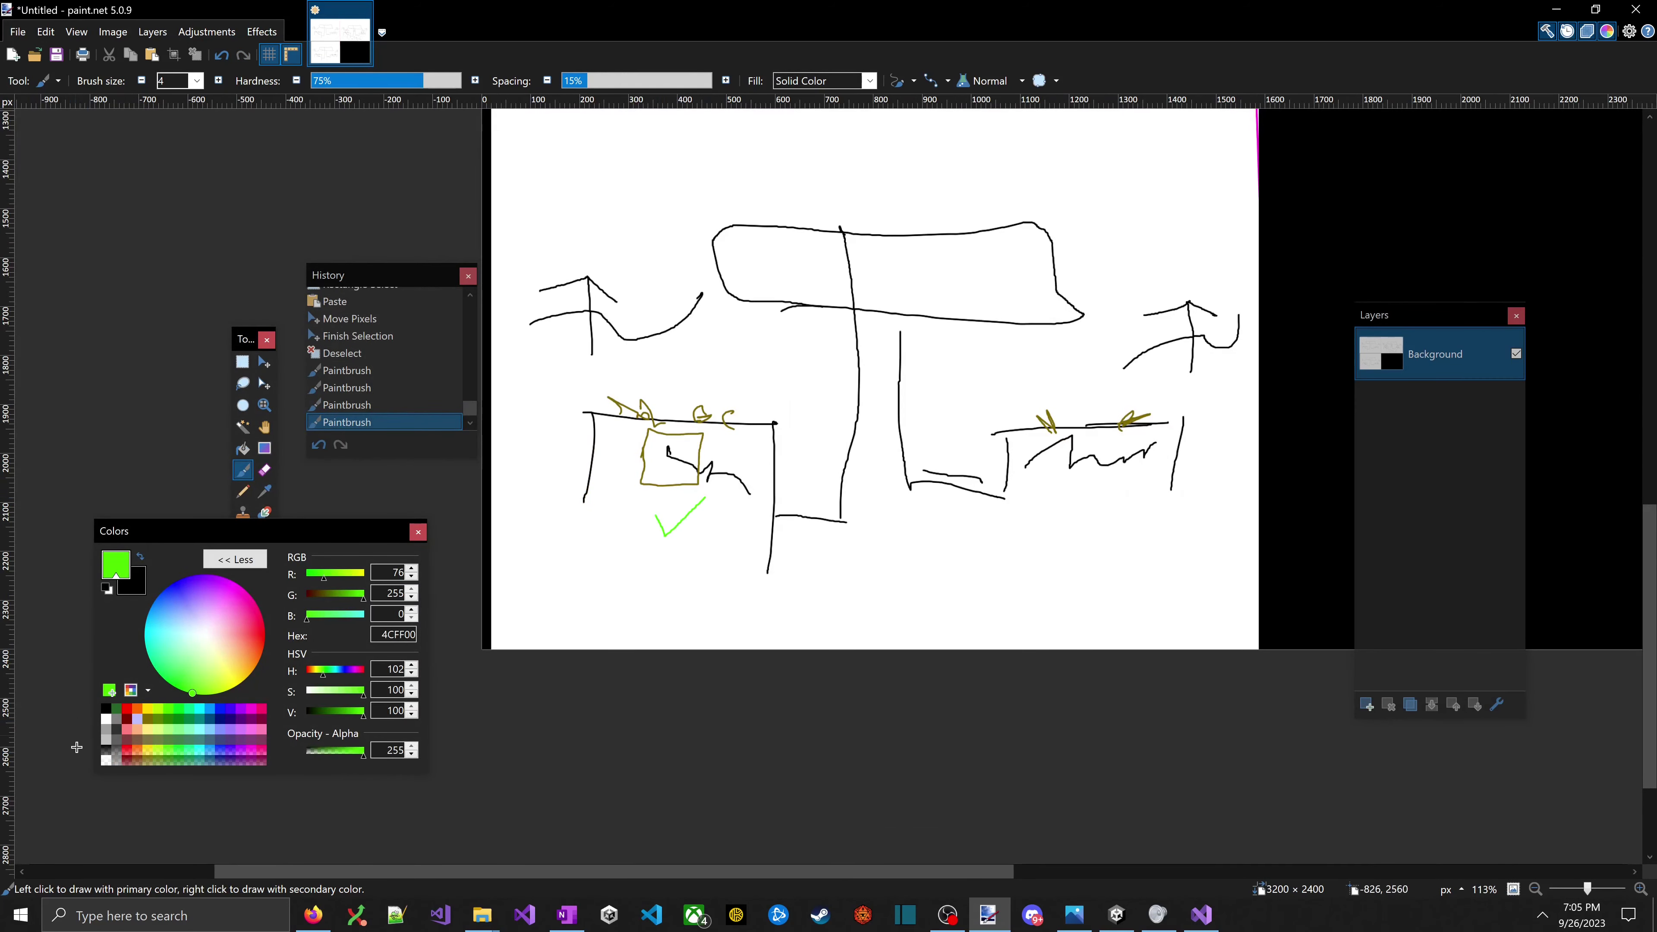
pyautogui.click(137, 709)
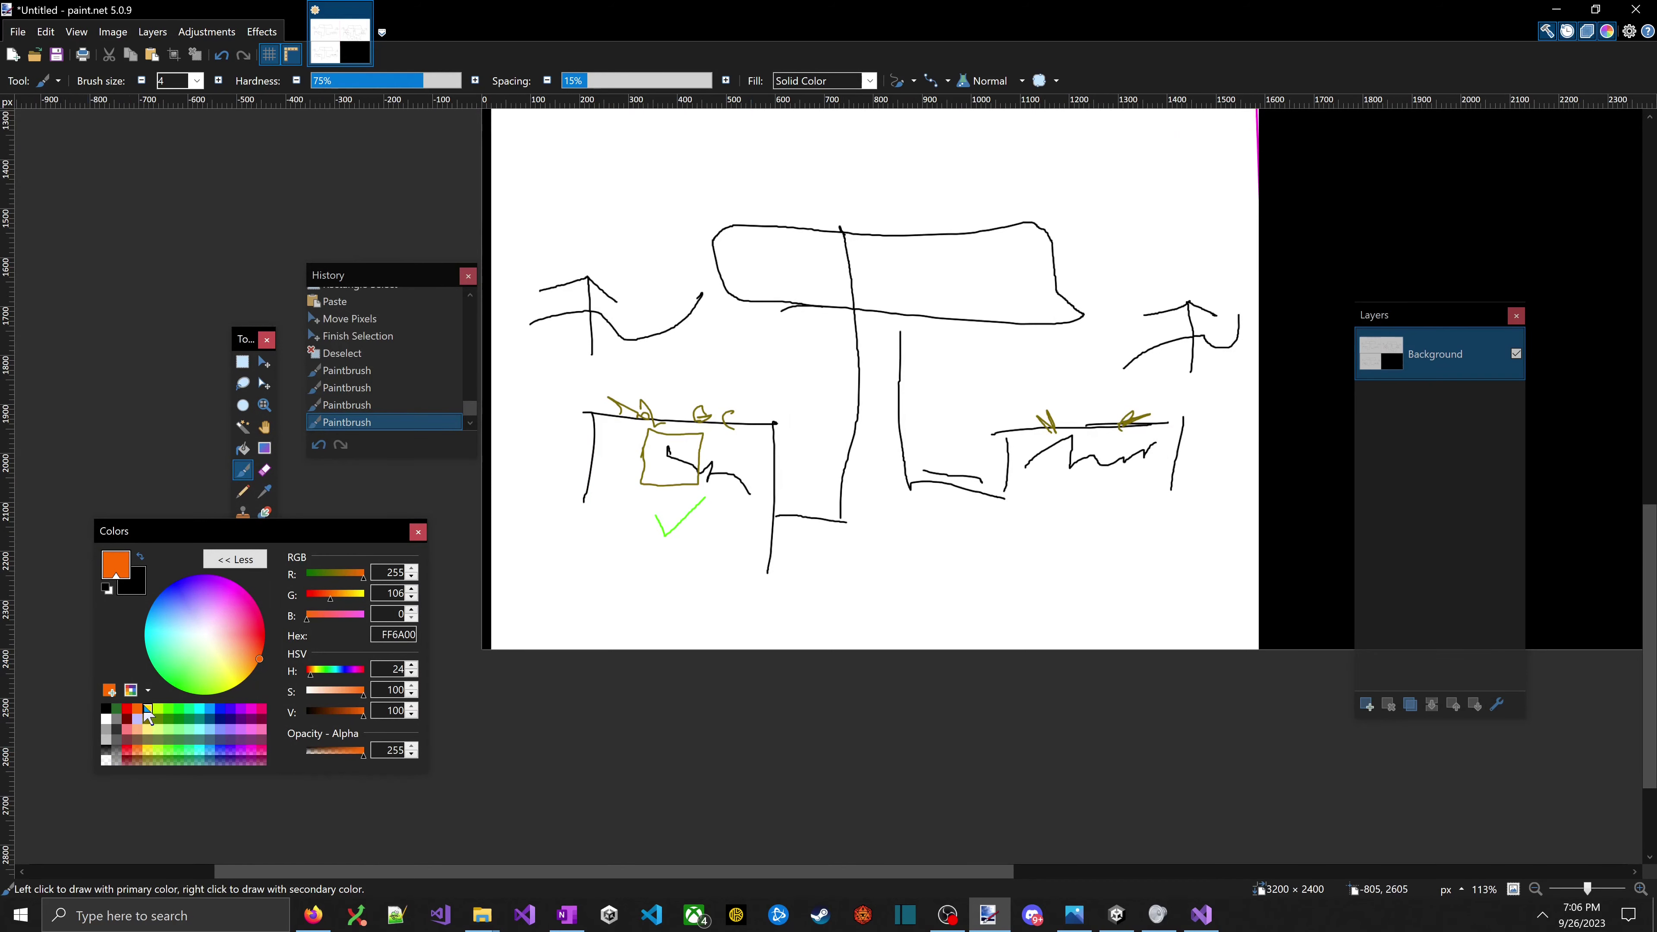
pyautogui.click(128, 709)
pyautogui.moveTo(1051, 469)
pyautogui.mouseDown()
pyautogui.moveTo(1089, 498)
pyautogui.moveTo(1039, 504)
pyautogui.mouseUp()
# - Add olive dabs under the right ledge and upward olive arrows through it and above the square
pyautogui.scroll(3, 1164, 377)
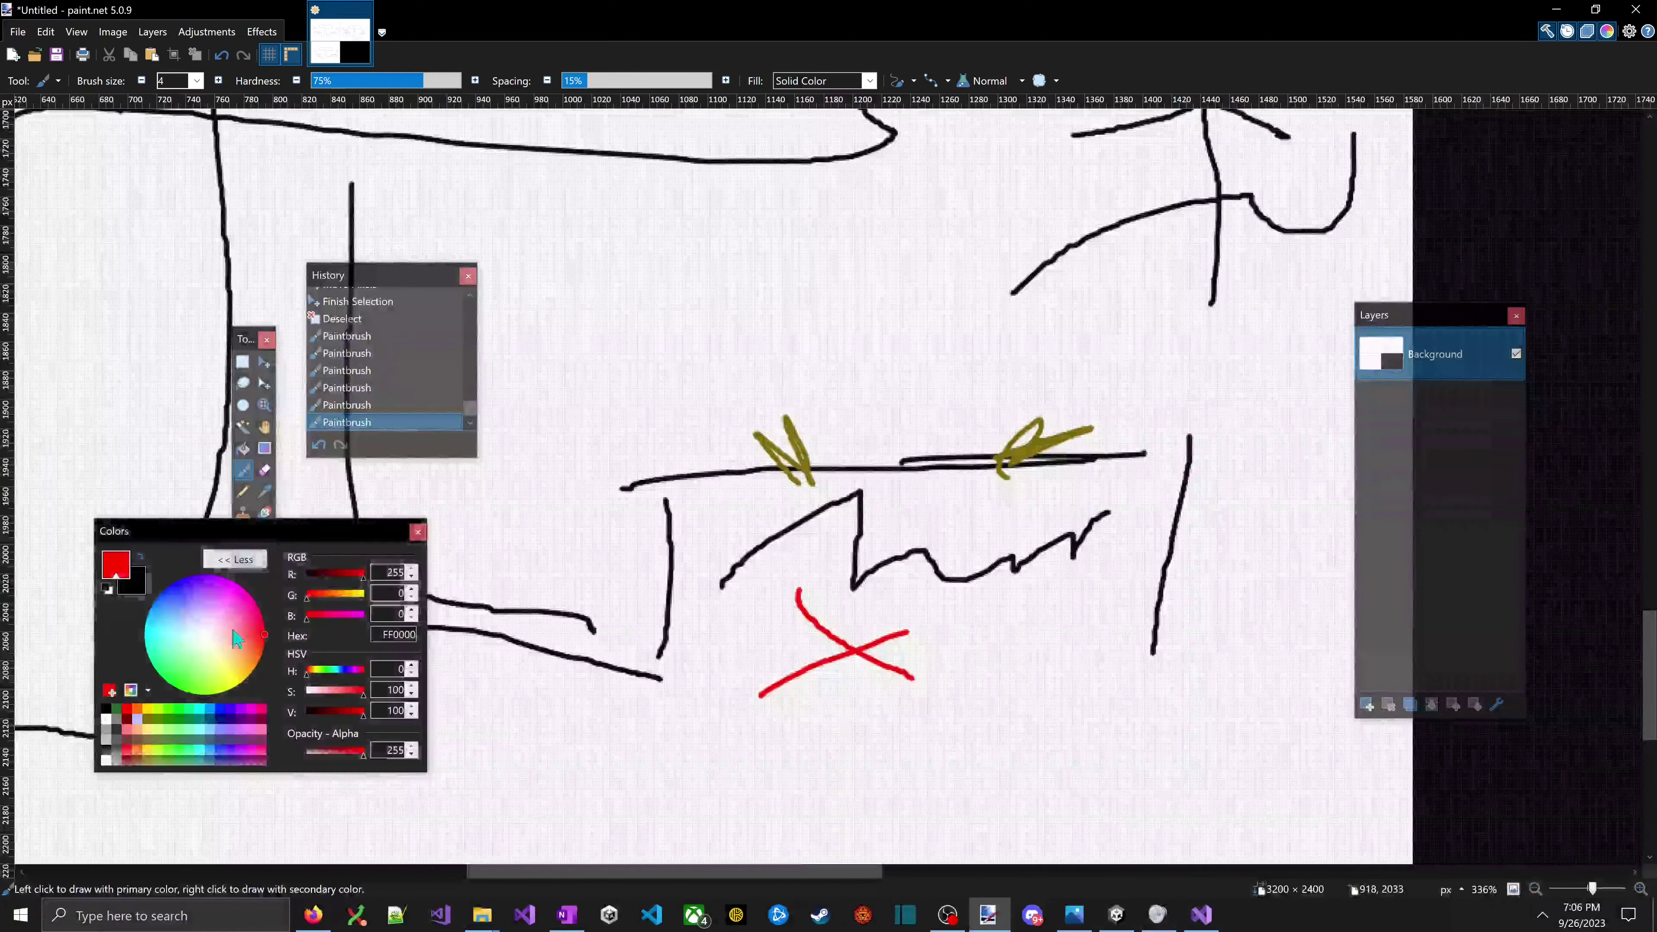
pyautogui.click(155, 720)
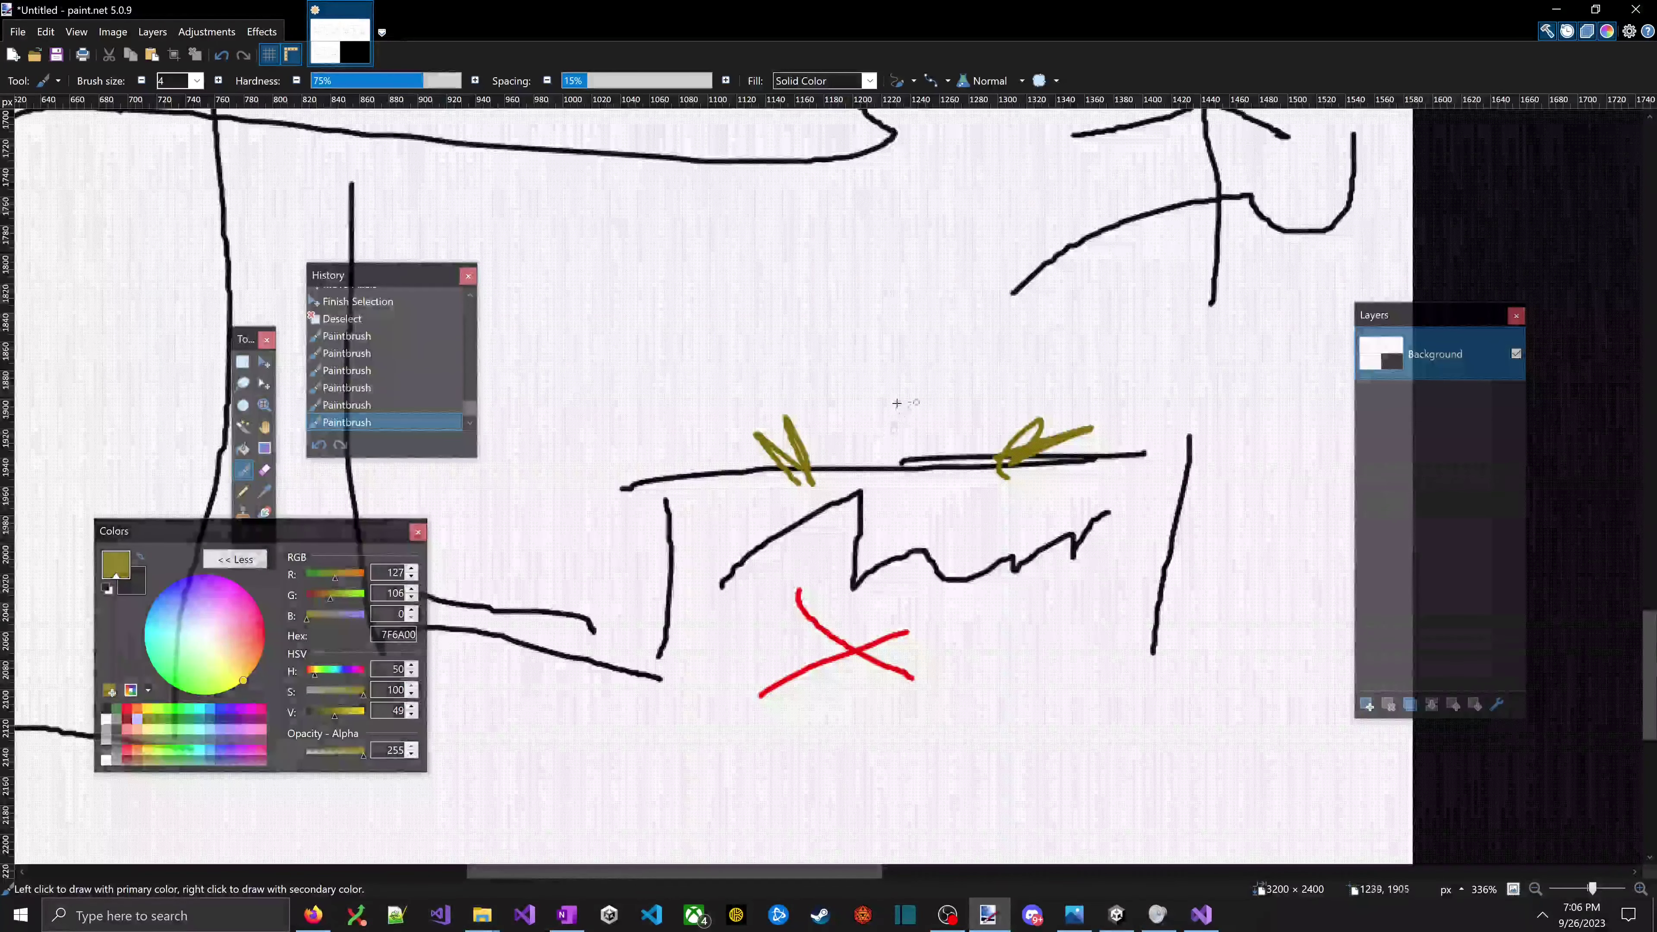
pyautogui.click(847, 521)
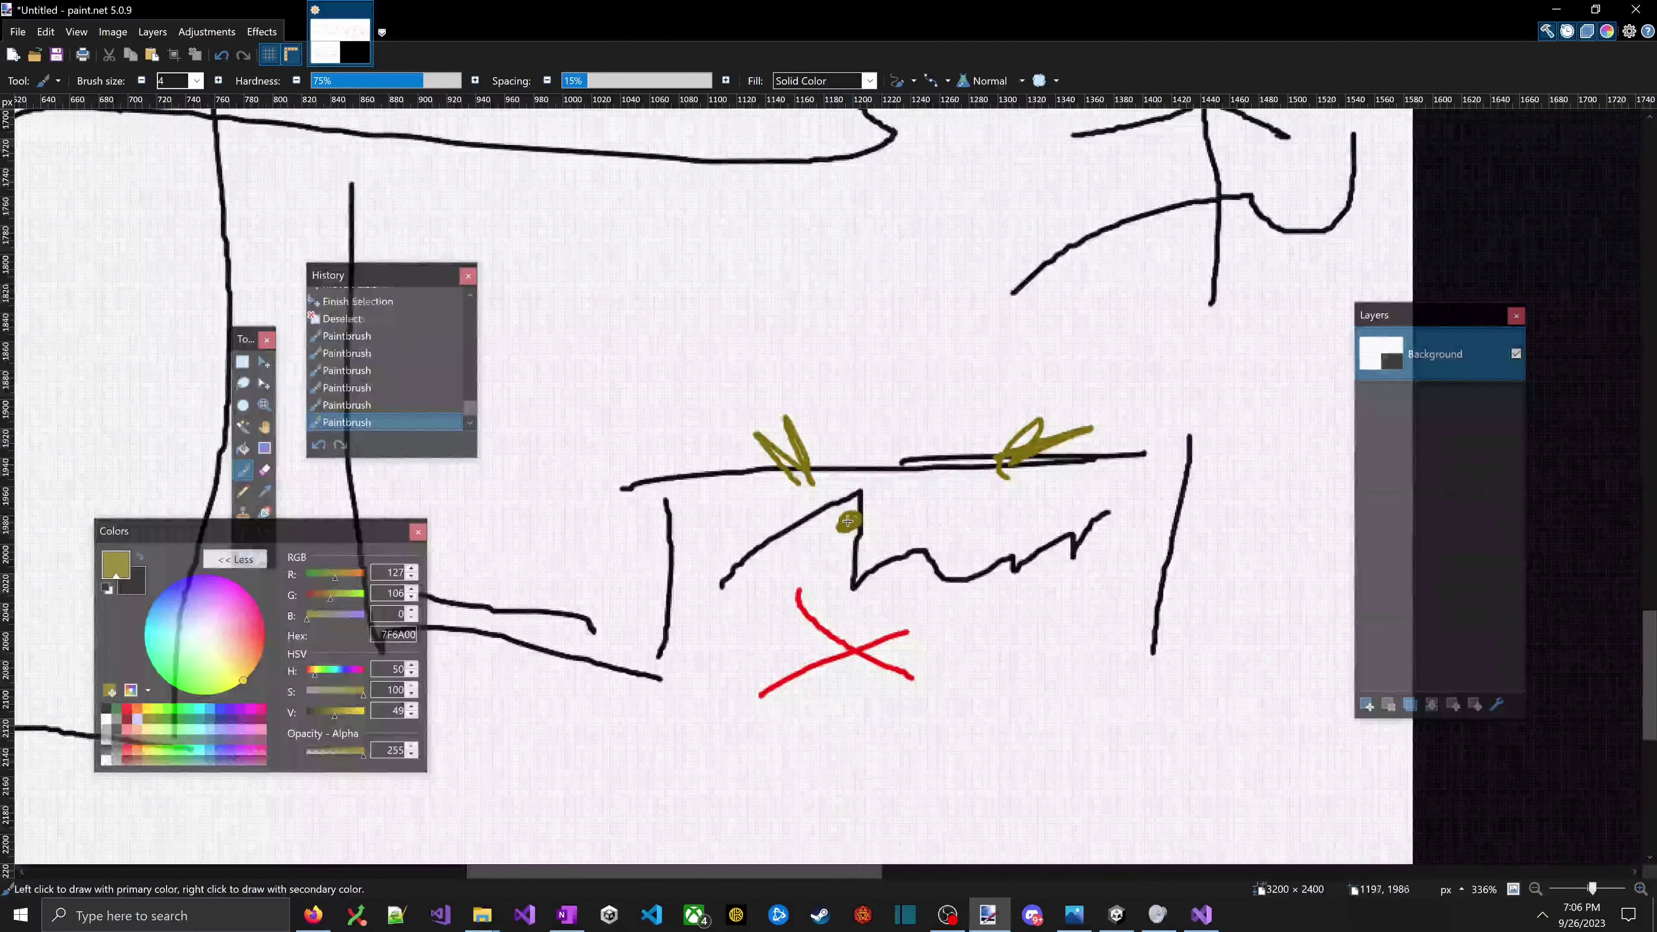
pyautogui.moveTo(919, 513)
pyautogui.mouseDown()
pyautogui.moveTo(896, 516)
pyautogui.moveTo(938, 517)
pyautogui.moveTo(926, 553)
pyautogui.mouseUp()
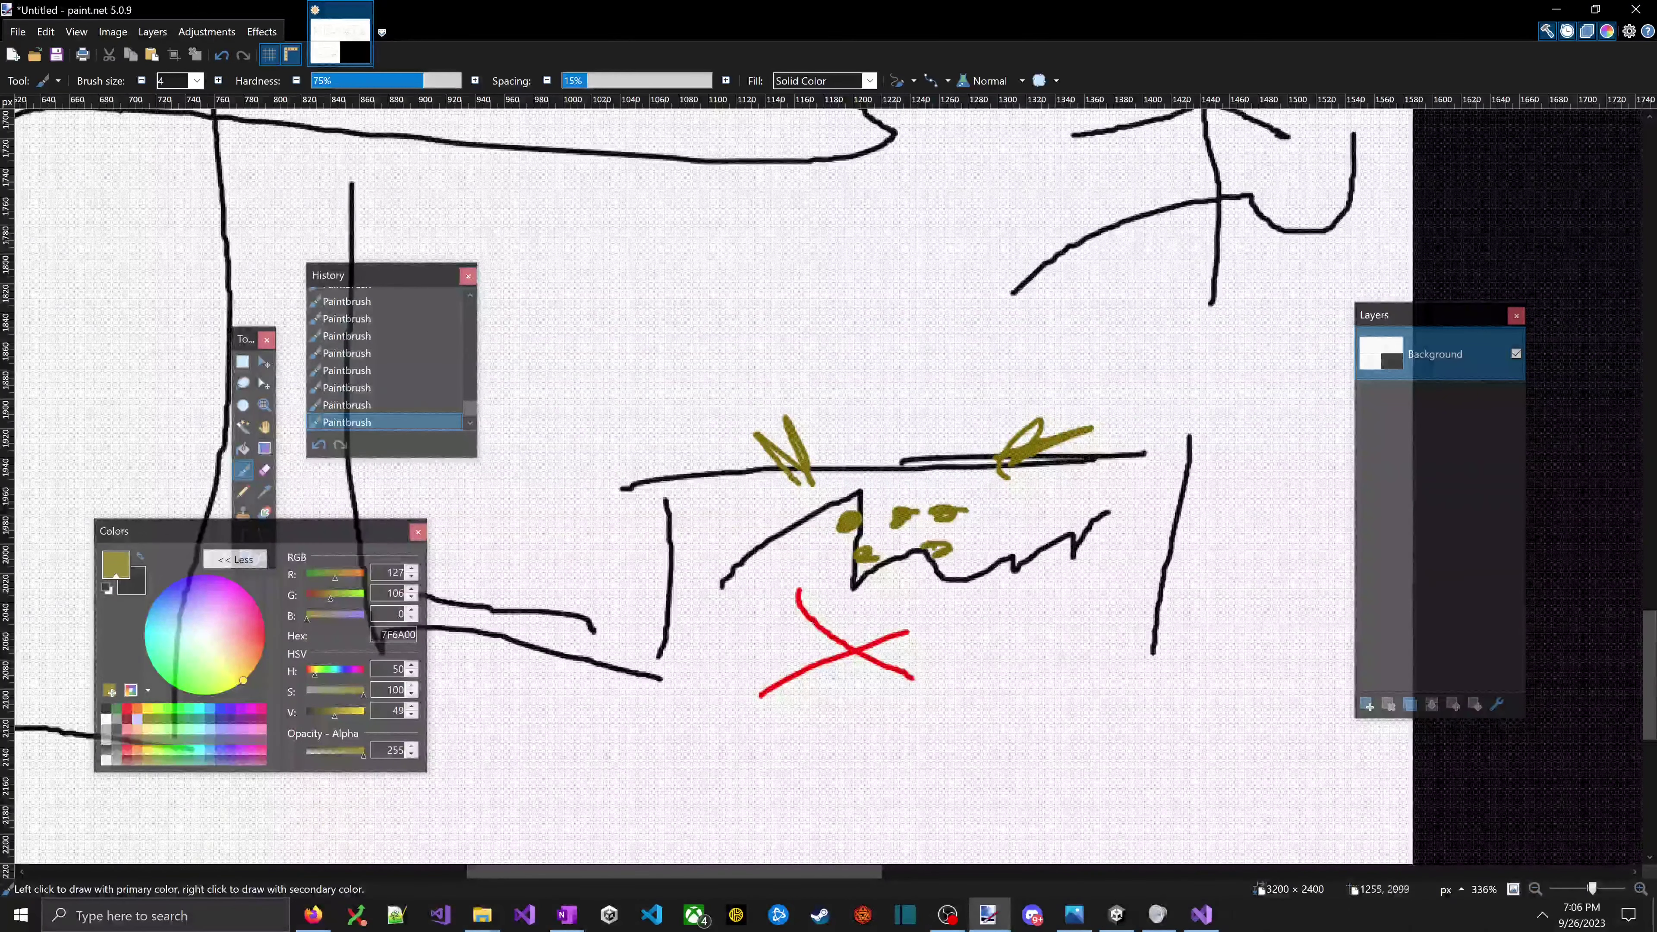
pyautogui.moveTo(905, 490)
pyautogui.mouseDown()
pyautogui.moveTo(904, 429)
pyautogui.moveTo(849, 429)
pyautogui.mouseUp()
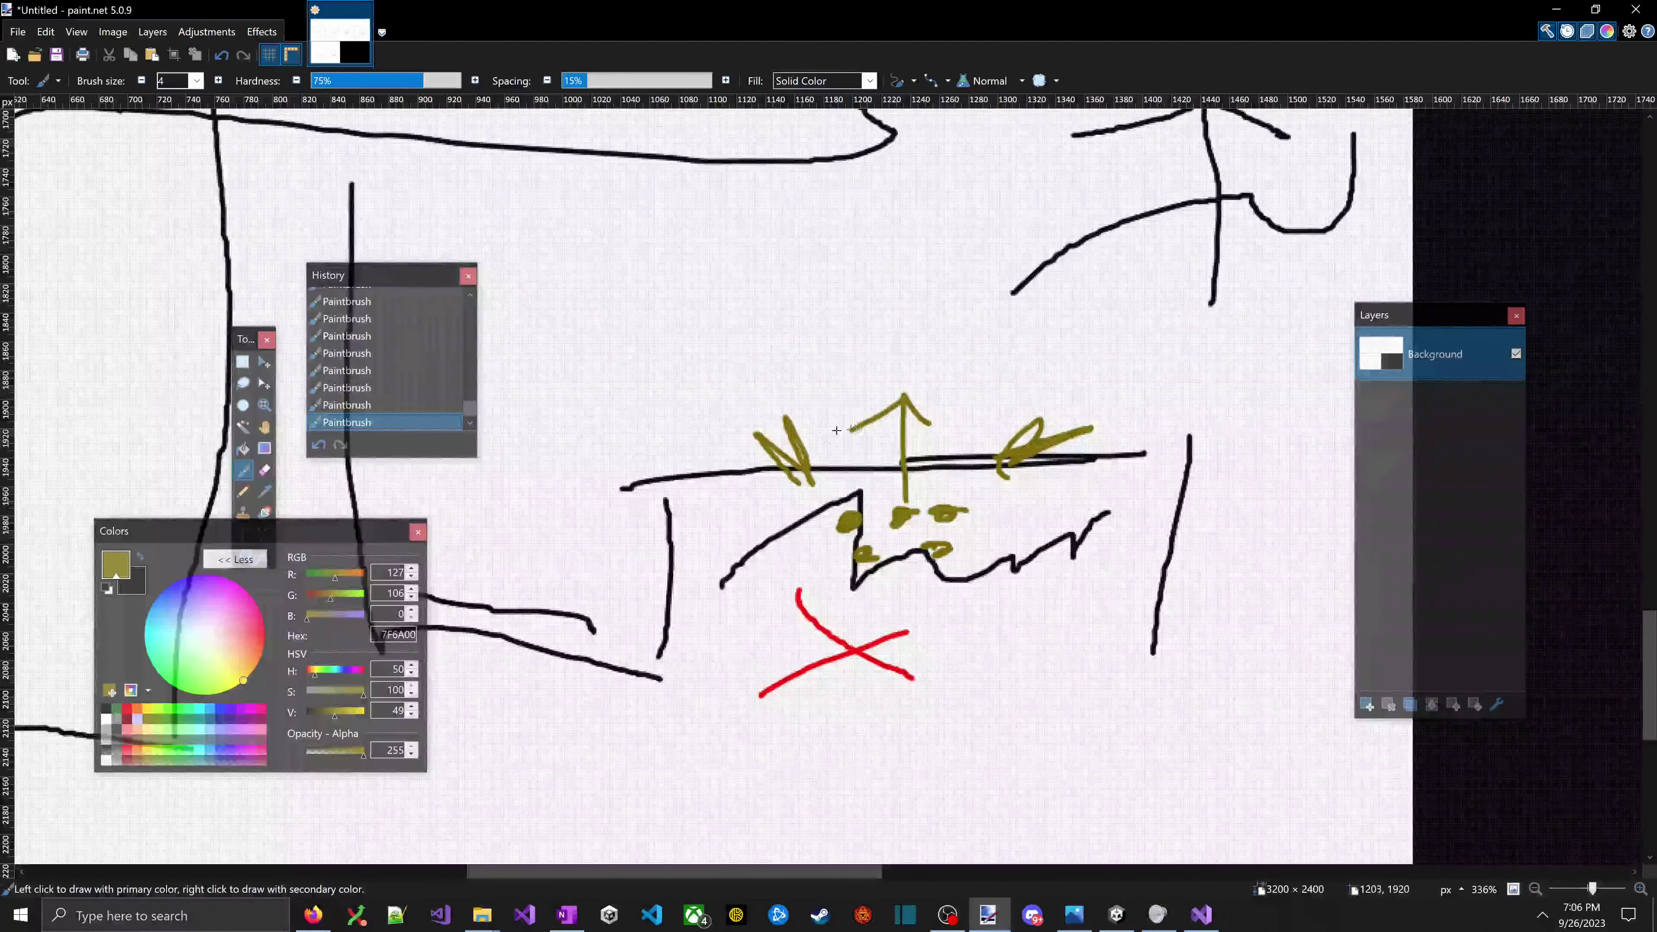
pyautogui.scroll(-4, 786, 460)
pyautogui.hscroll(-5, 705, 474)
pyautogui.moveTo(494, 481); pyautogui.dragTo(496, 460)
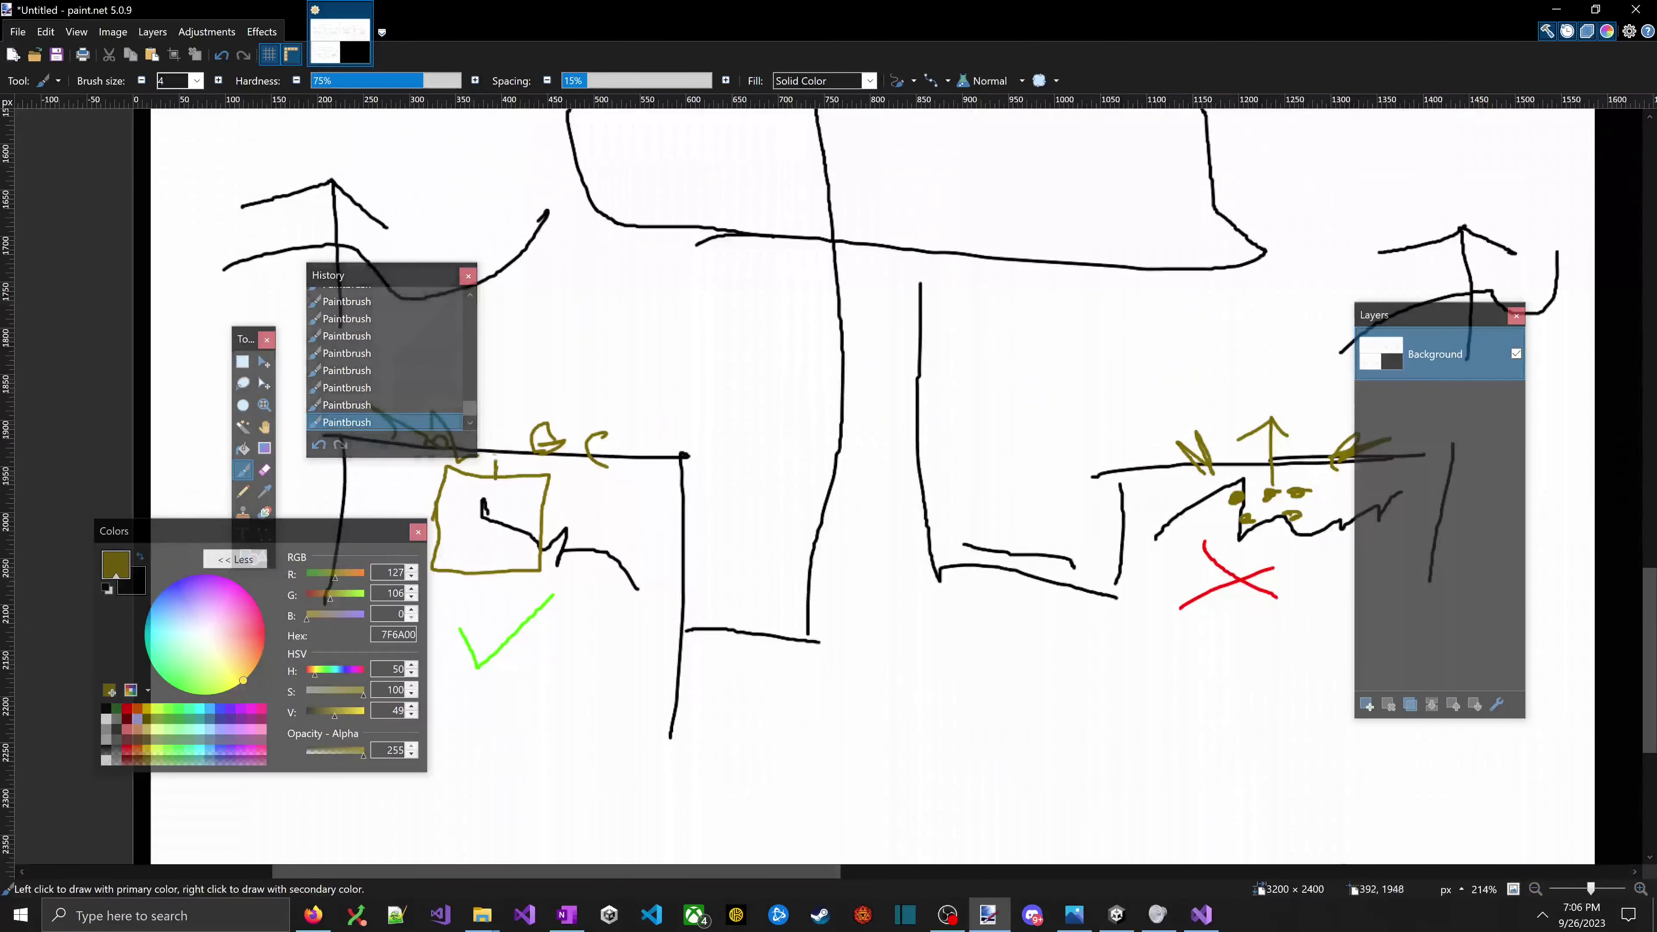
pyautogui.scroll(-3, 507, 415)
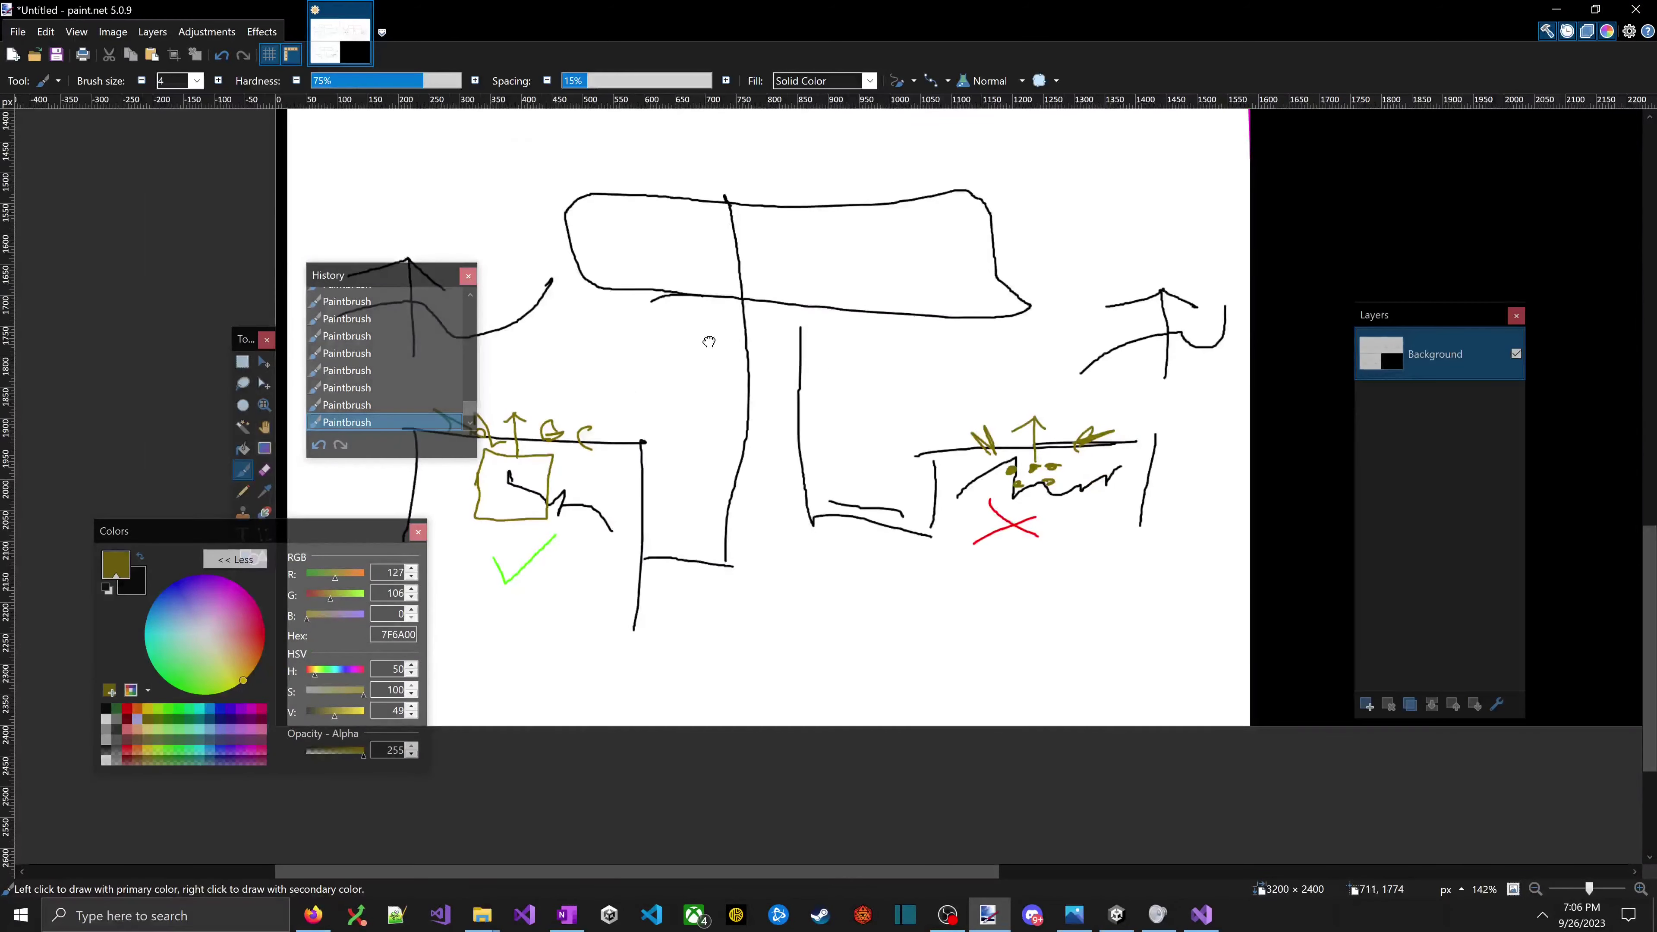
pyautogui.moveTo(702, 335); pyautogui.dragTo(842, 352)
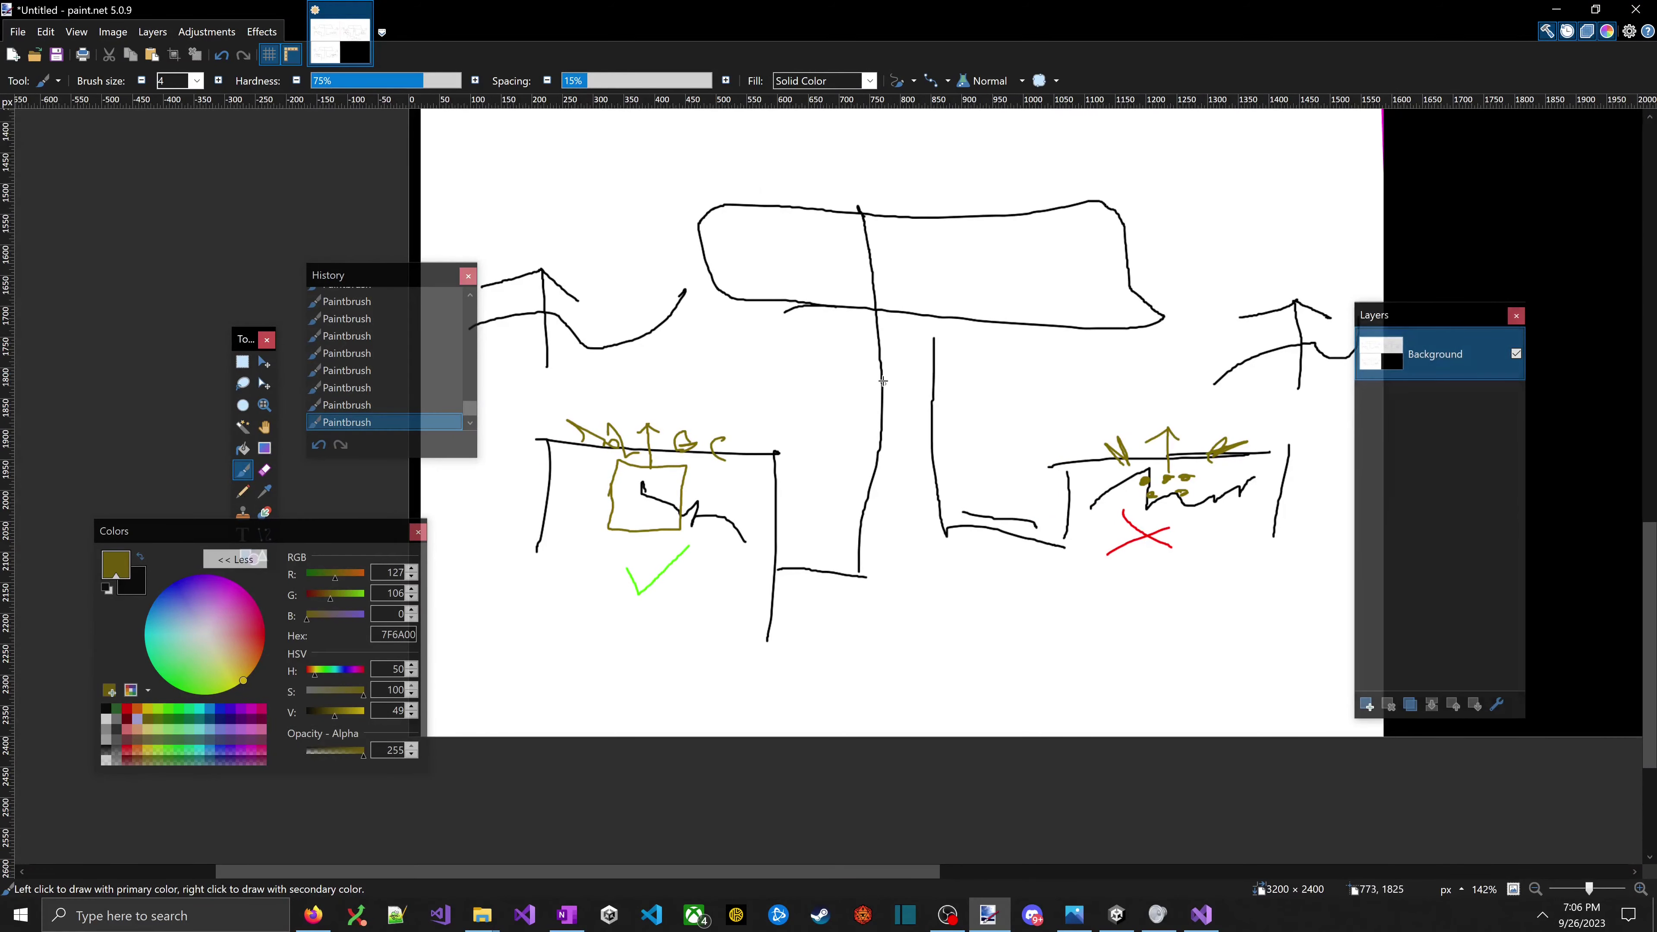
pyautogui.scroll(-4, 1045, 402)
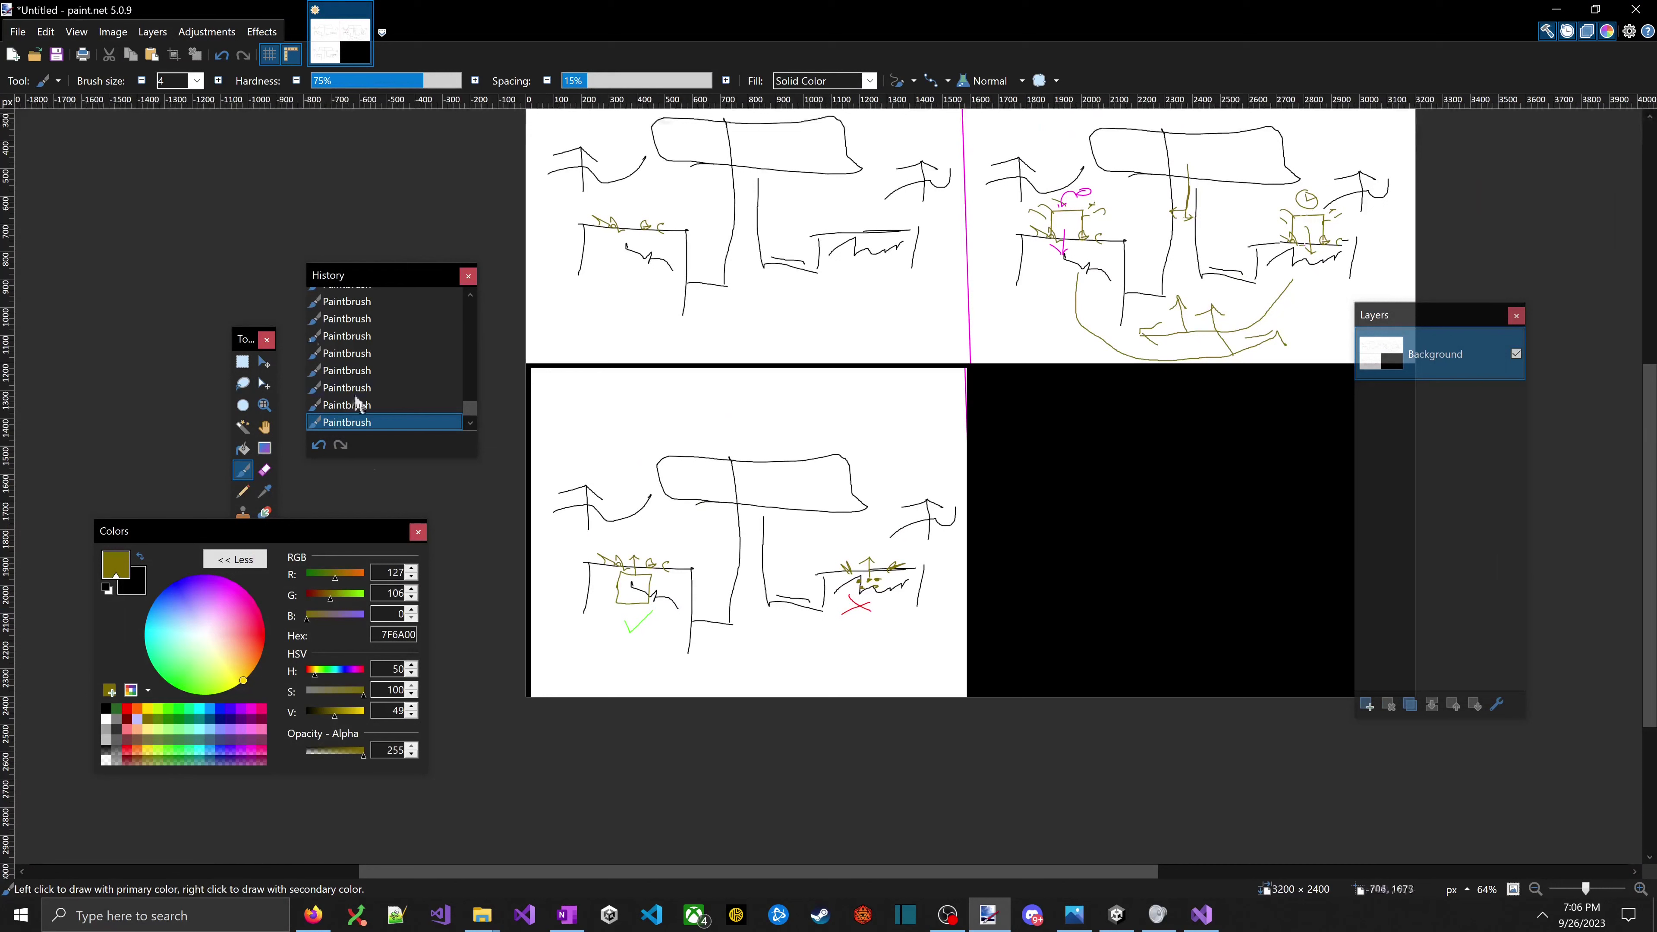
# - Paste a copy of the lower-left panel into the black lower-right area
pyautogui.click(242, 361)
pyautogui.moveTo(514, 370); pyautogui.dragTo(999, 785)
pyautogui.hotkey('ctrl', 'v')
pyautogui.moveTo(651, 554); pyautogui.dragTo(1203, 545)
pyautogui.hotkey('ctrl', 'd')
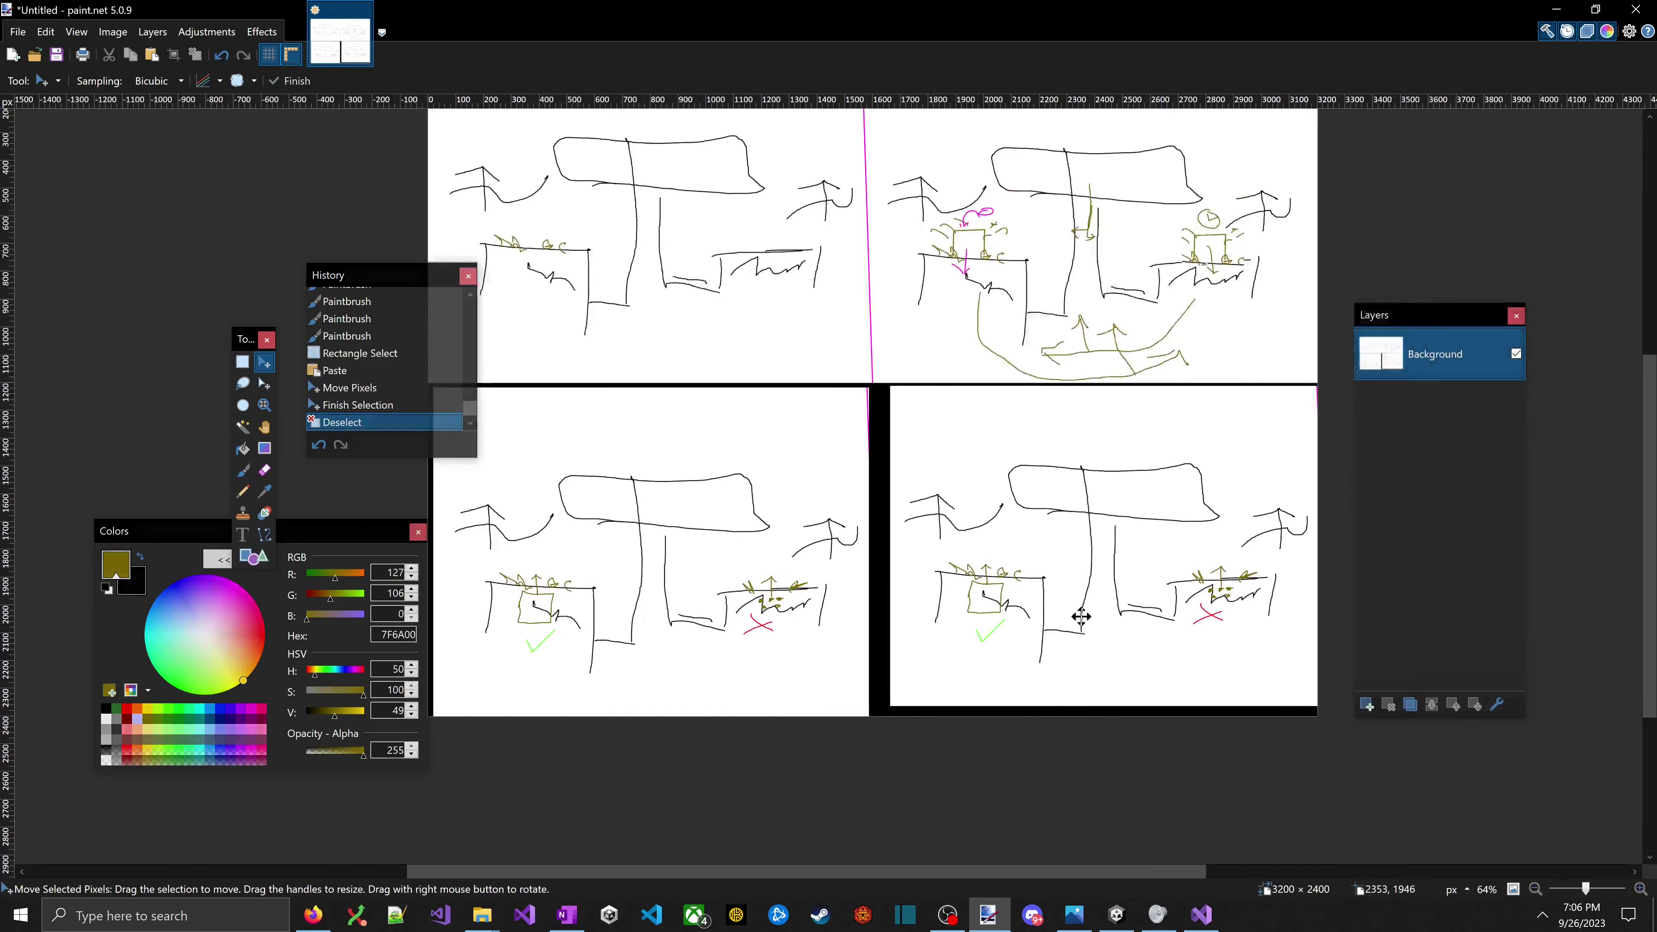
pyautogui.scroll(5, 1095, 658)
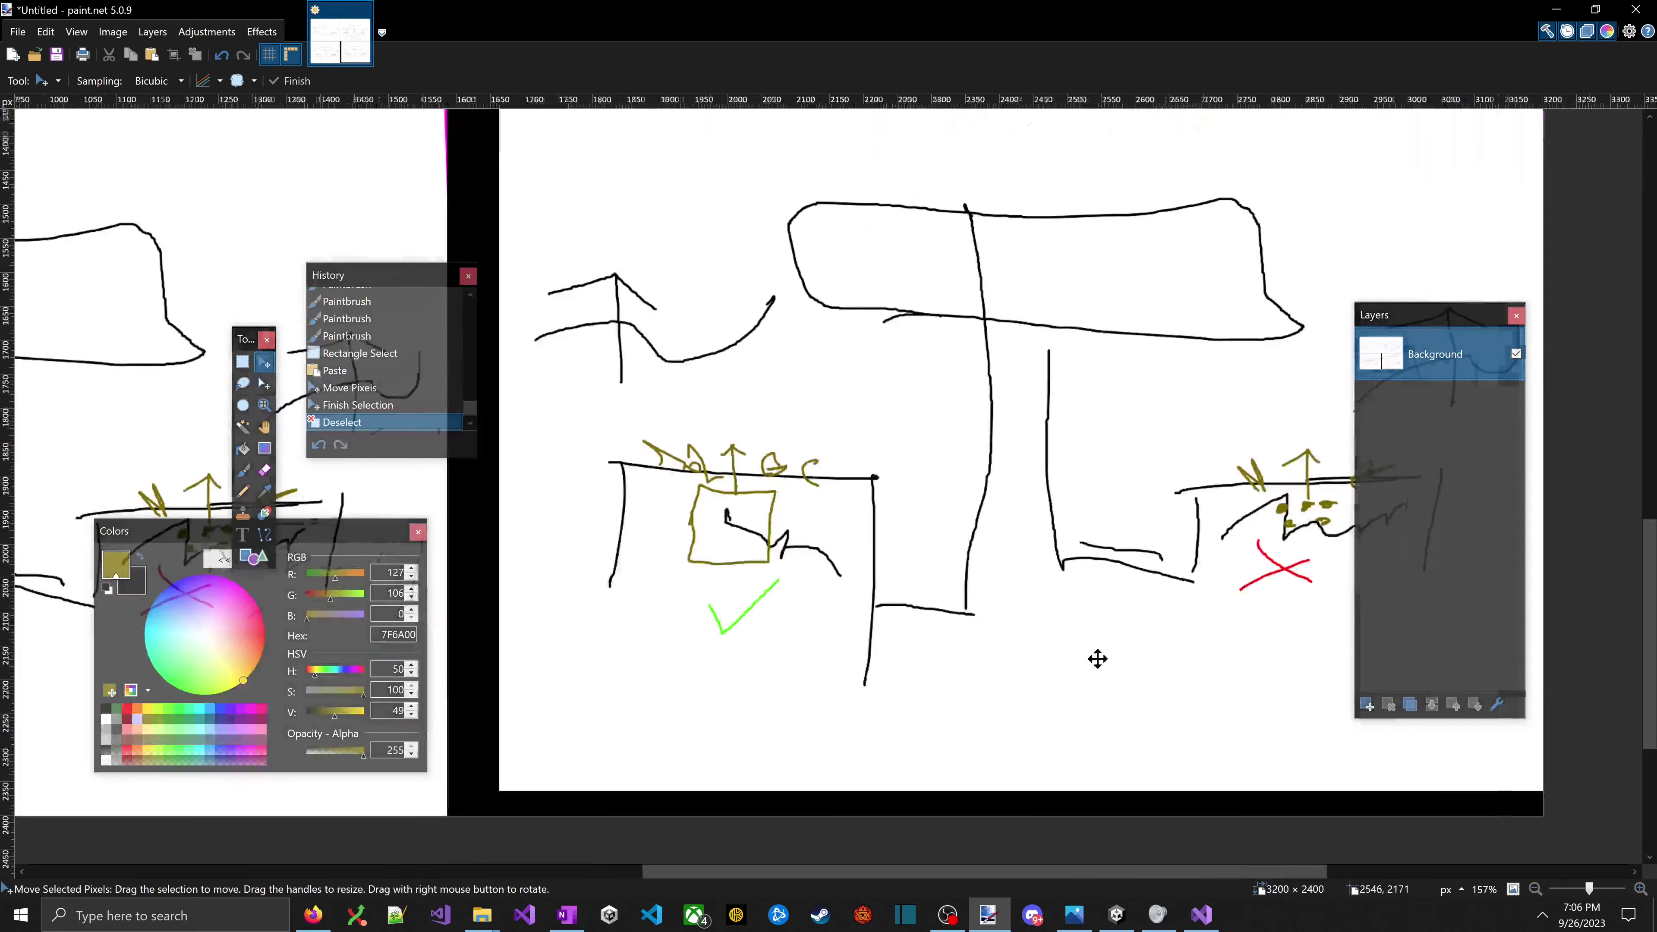
# - Set the secondary colour to white and paint out the green check mark
pyautogui.click(242, 470)
pyautogui.rightClick(116, 720)
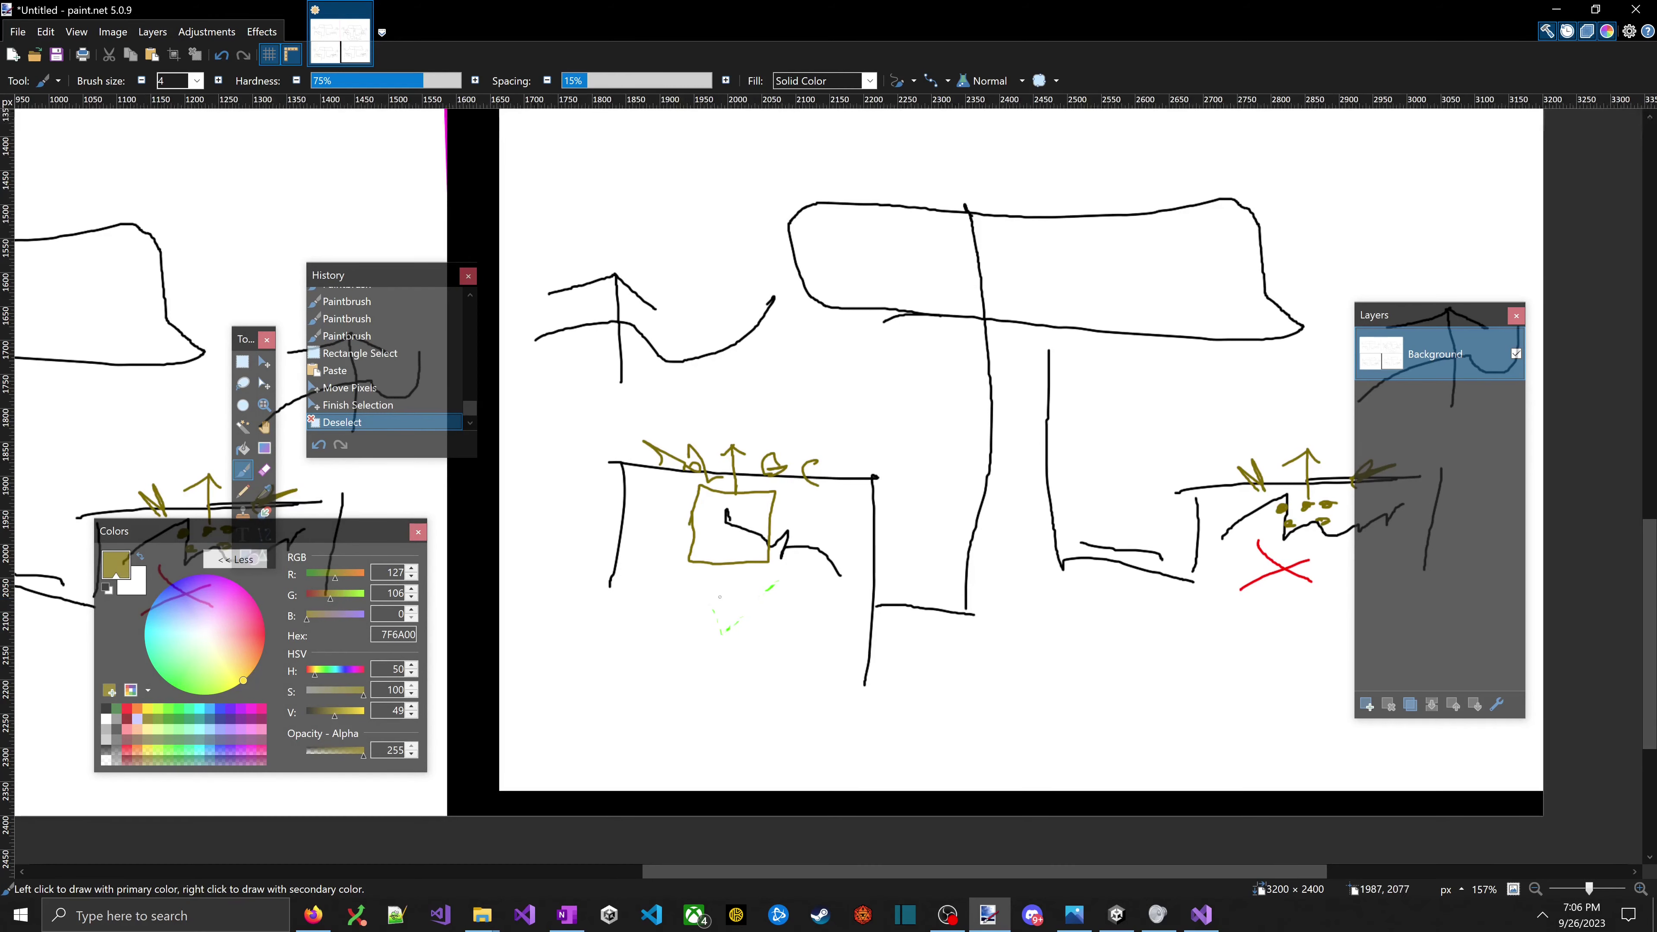
pyautogui.click(768, 557)
pyautogui.scroll(-5, 228, 497)
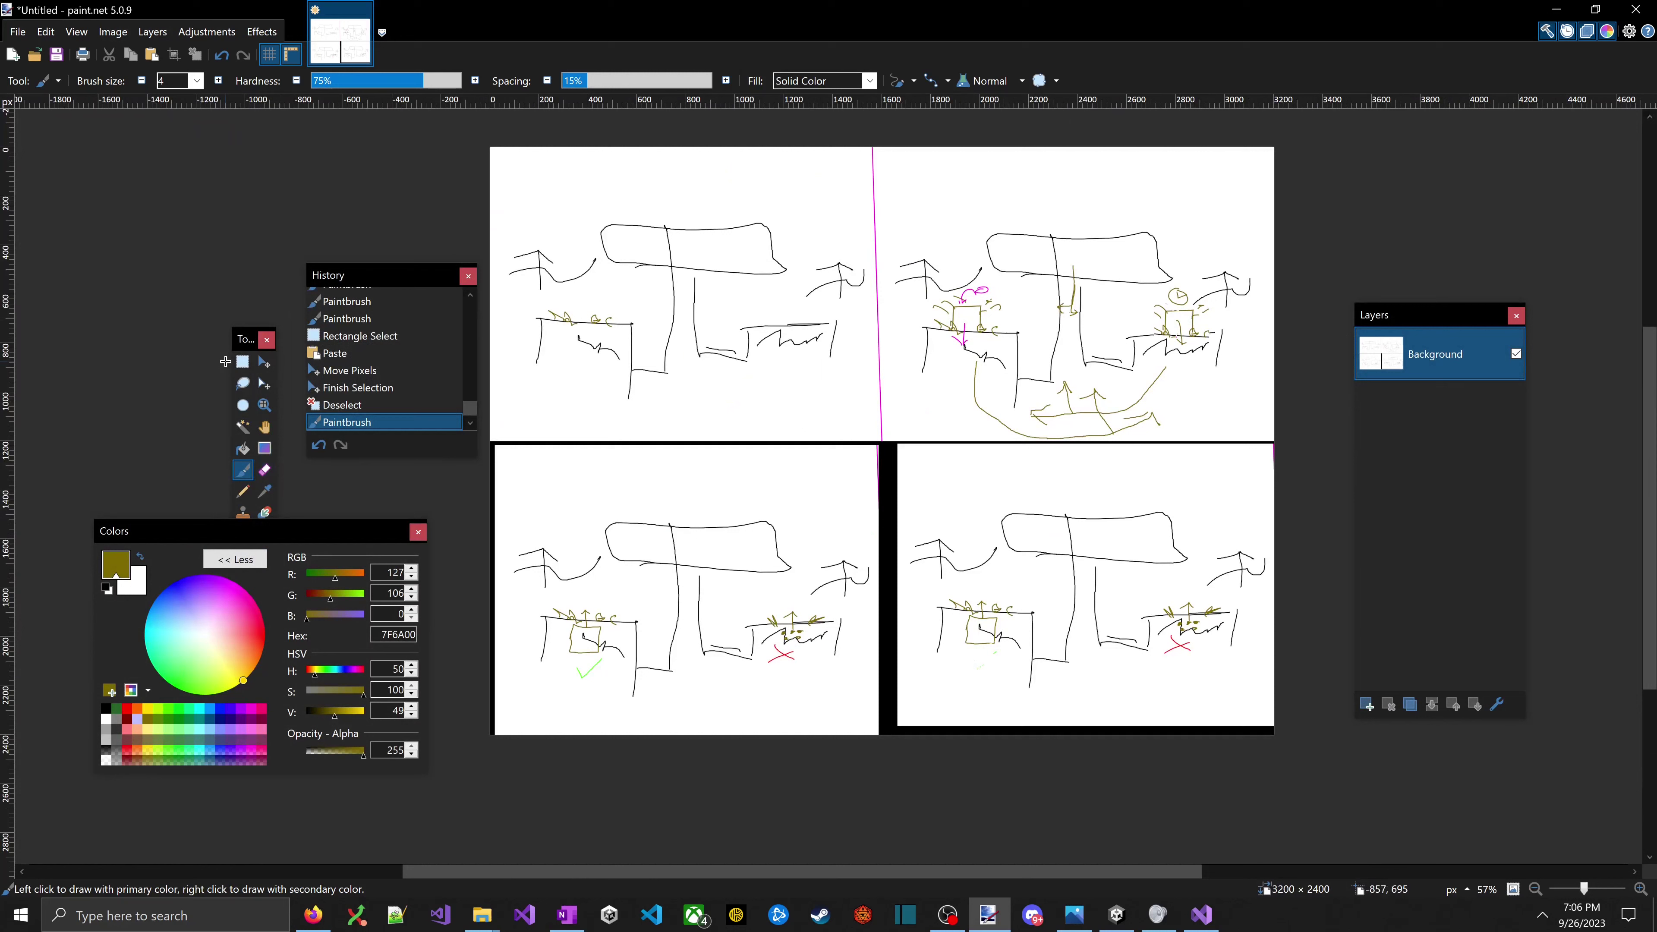
# - Copy the original top-left sketch panel over the lower-right panel
pyautogui.click(243, 361)
pyautogui.moveTo(486, 154)
pyautogui.mouseDown()
pyautogui.moveTo(843, 427)
pyautogui.moveTo(877, 433)
pyautogui.mouseUp()
pyautogui.hotkey('ctrl', 'c')
pyautogui.hotkey('ctrl', 'v')
pyautogui.moveTo(684, 267); pyautogui.dragTo(1091, 594)
pyautogui.hotkey('ctrl', 'd')
pyautogui.scroll(3, 1103, 627)
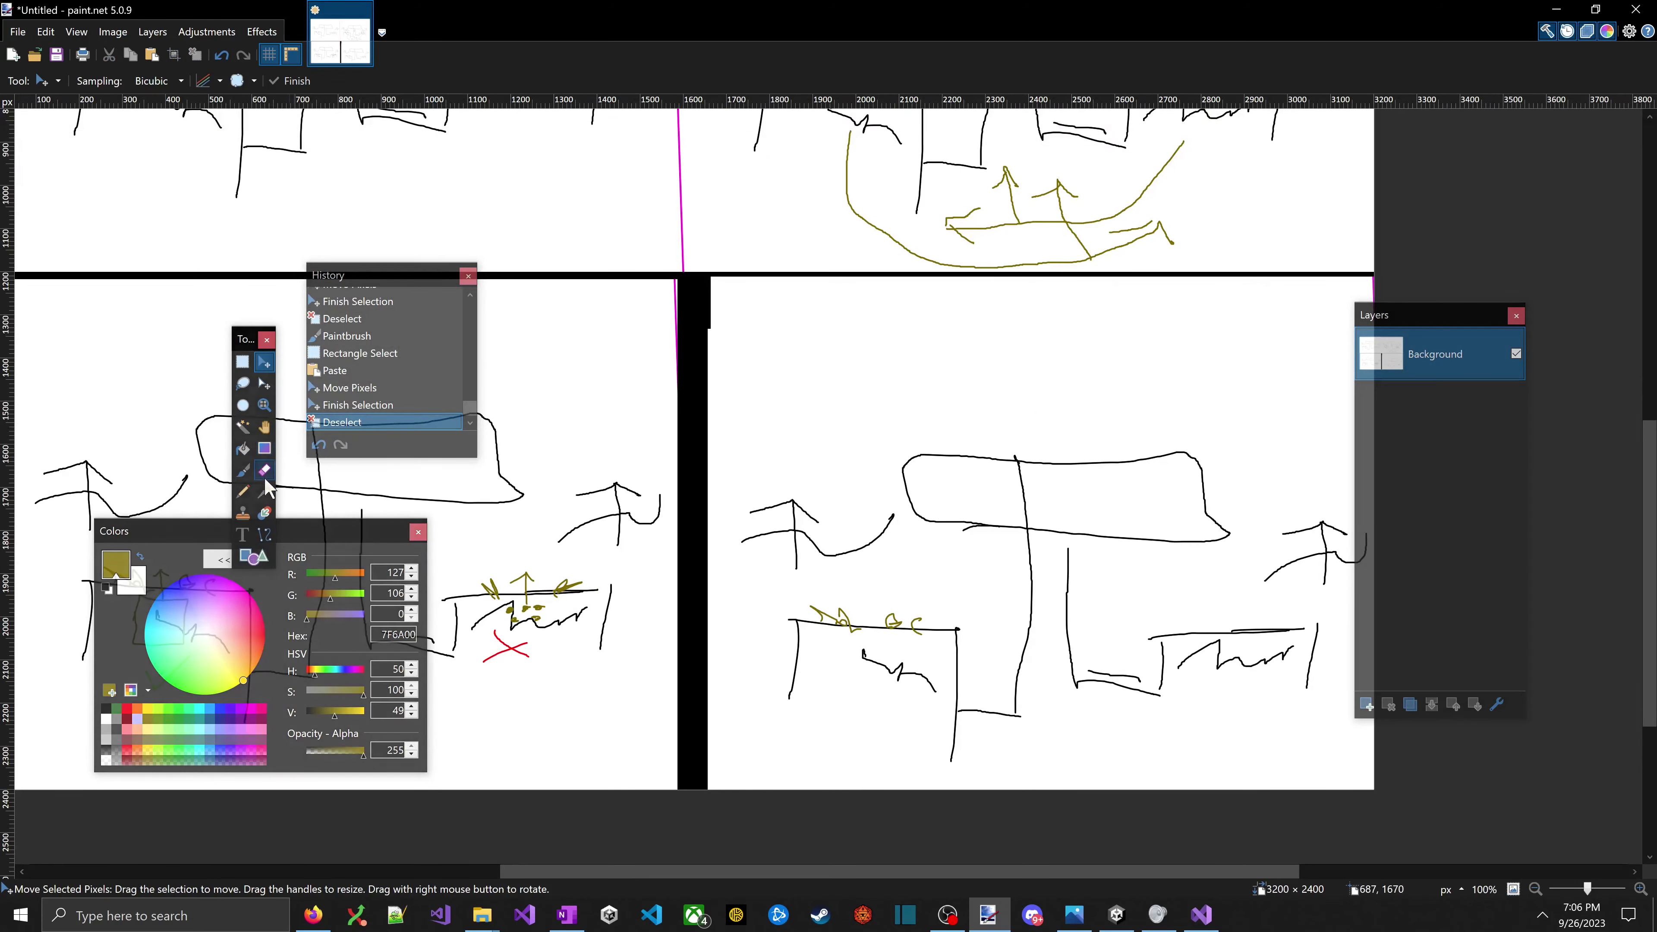
# - Draw an olive box over the left ledge of the lower-right panel
pyautogui.click(242, 470)
pyautogui.scroll(3, 863, 580)
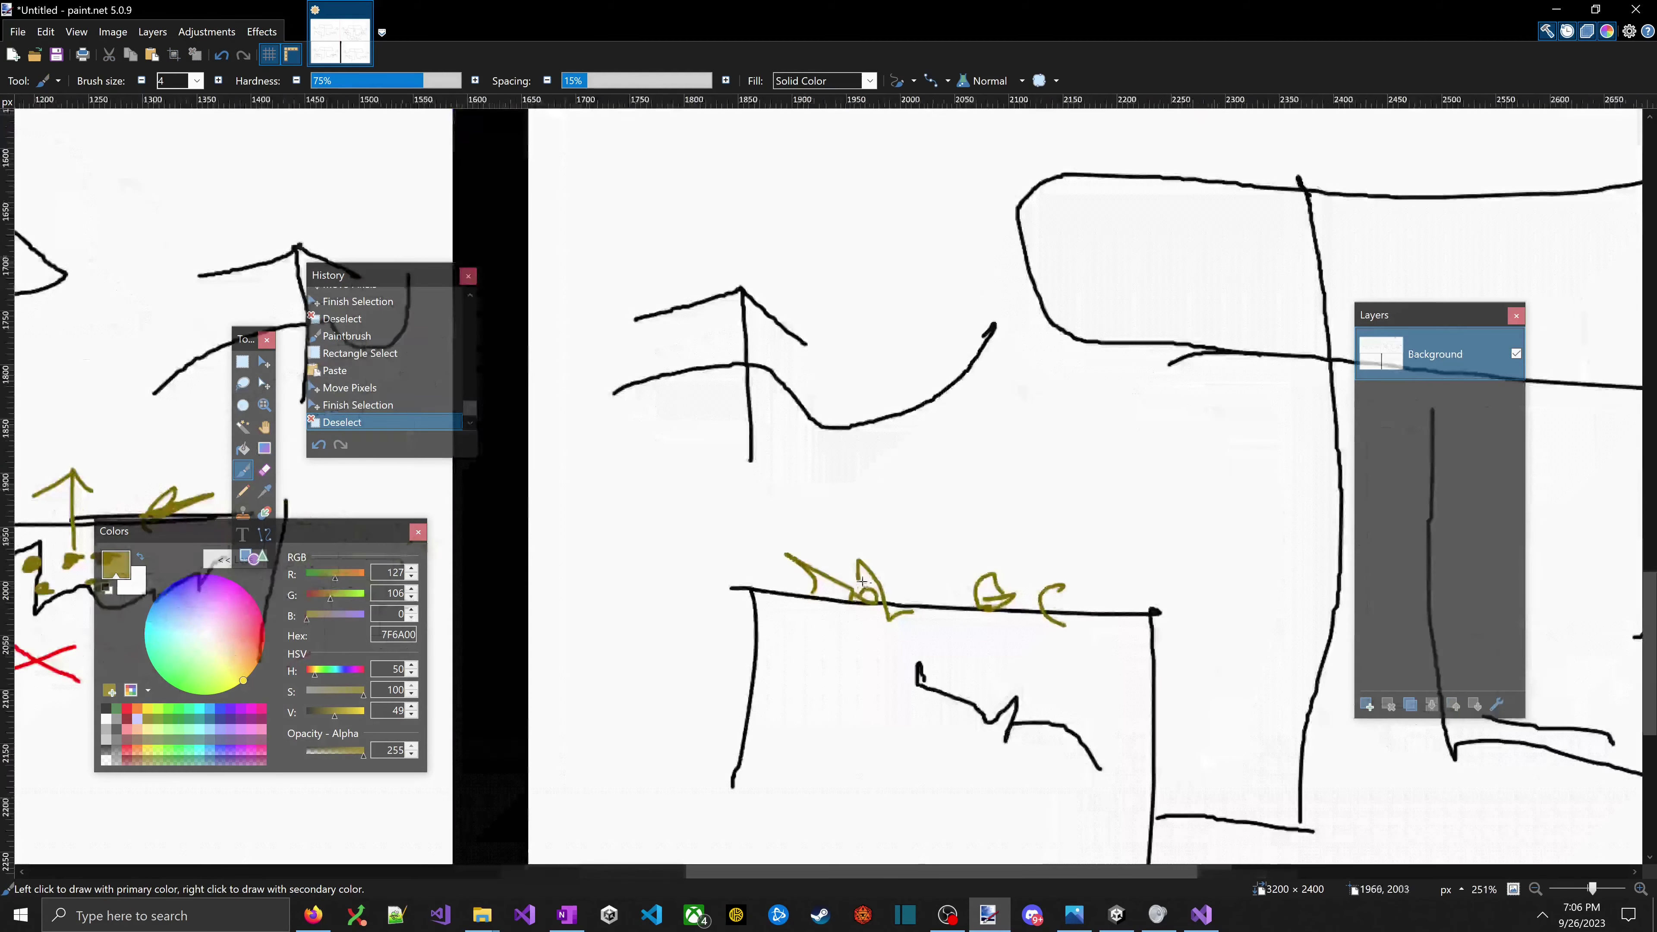
pyautogui.moveTo(852, 589)
pyautogui.mouseDown()
pyautogui.moveTo(850, 535)
pyautogui.moveTo(894, 500)
pyautogui.moveTo(1009, 538)
pyautogui.moveTo(1018, 594)
pyautogui.mouseUp()
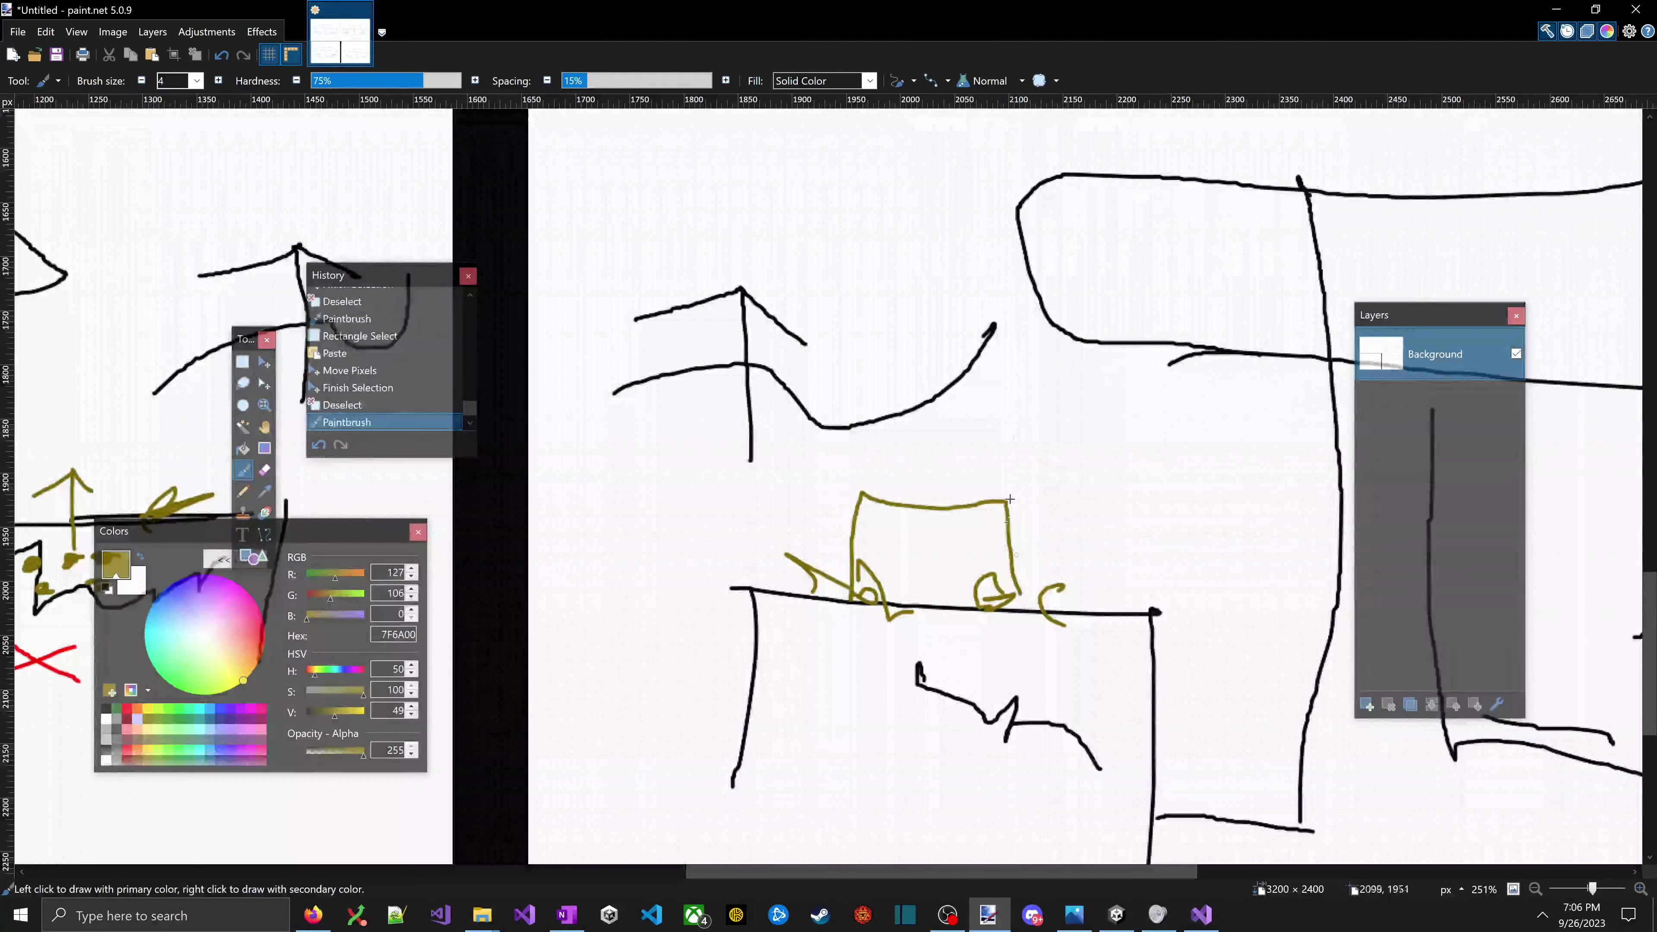
pyautogui.scroll(-5, 1010, 499)
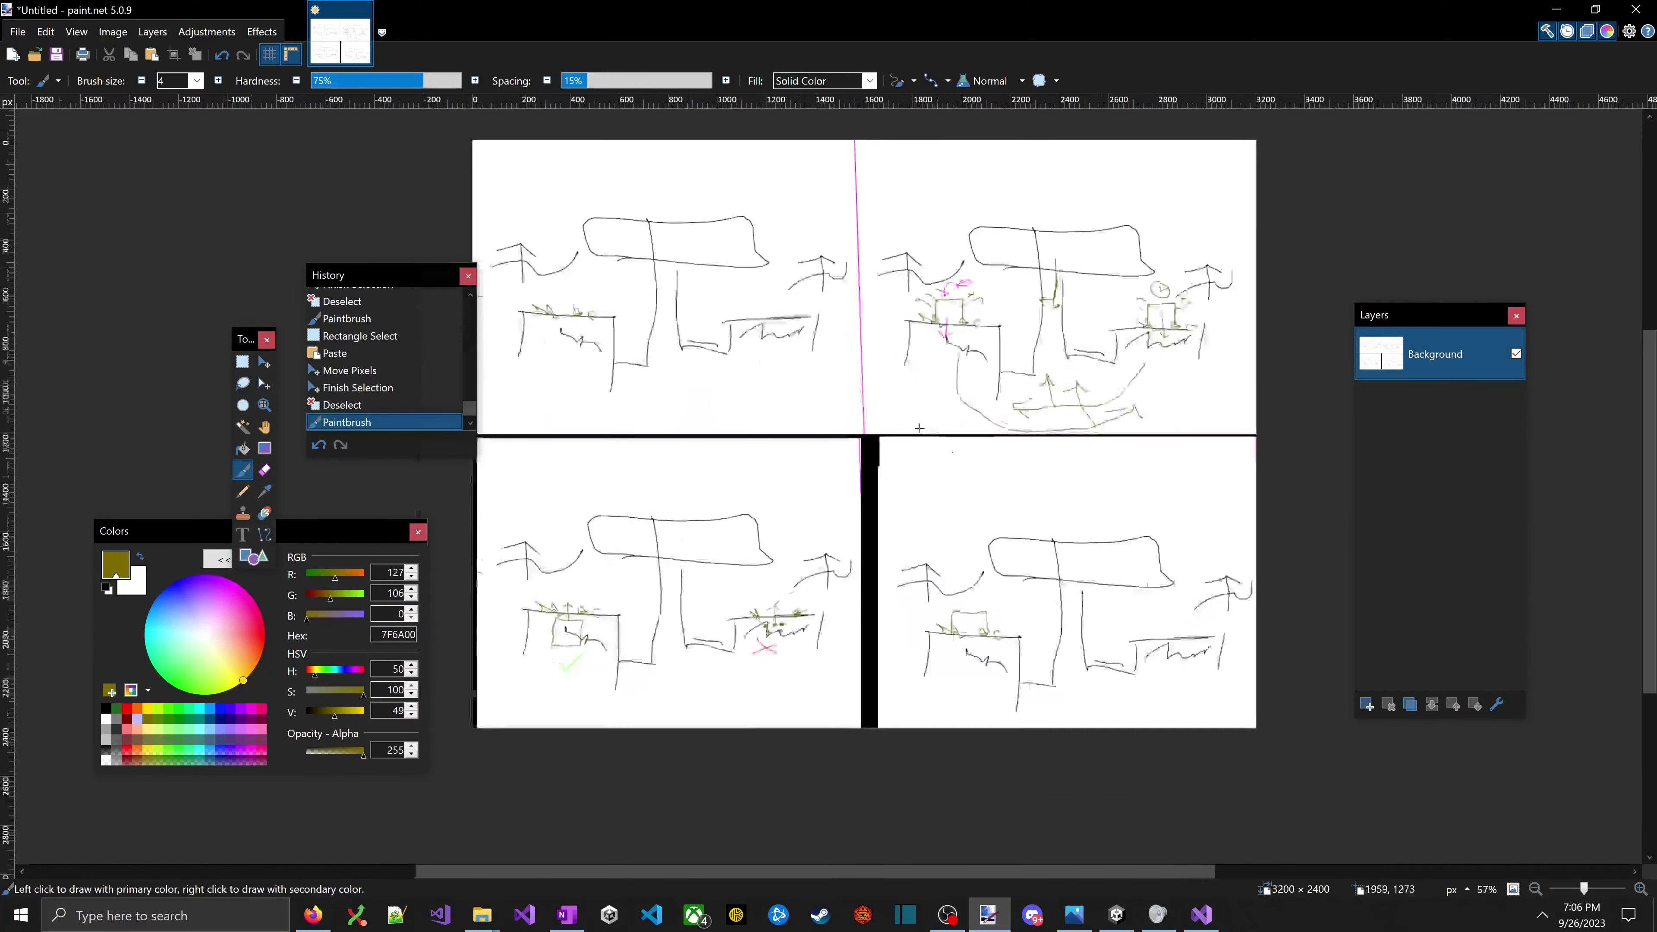
pyautogui.scroll(3, 920, 428)
# - Draw olive arrows above the ledges, including leftward and downward ones
pyautogui.moveTo(1116, 483)
pyautogui.mouseDown()
pyautogui.moveTo(1294, 479)
pyautogui.moveTo(1266, 467)
pyautogui.moveTo(1229, 500)
pyautogui.mouseUp()
pyautogui.moveTo(972, 497)
pyautogui.mouseDown()
pyautogui.moveTo(876, 495)
pyautogui.moveTo(944, 473)
pyautogui.moveTo(910, 521)
pyautogui.mouseUp()
pyautogui.moveTo(1166, 501)
pyautogui.mouseDown()
pyautogui.moveTo(1186, 580)
pyautogui.moveTo(1175, 560)
pyautogui.moveTo(1275, 538)
pyautogui.moveTo(908, 529)
pyautogui.mouseUp()
pyautogui.scroll(-2, 1245, 563)
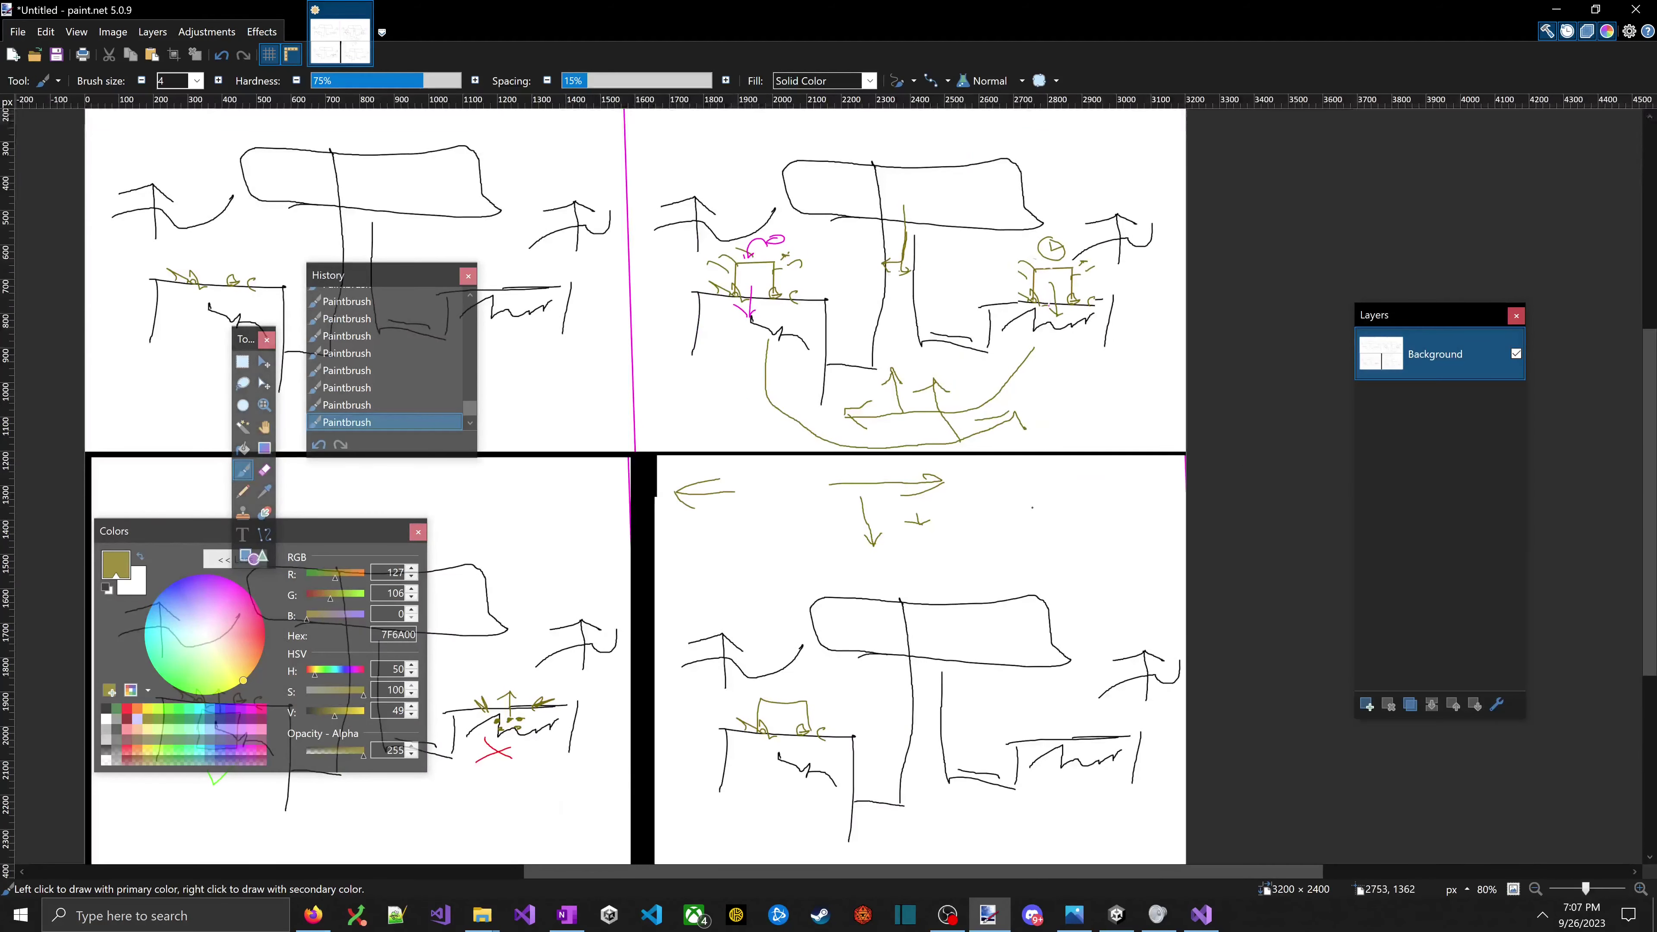
pyautogui.moveTo(1032, 507); pyautogui.dragTo(1057, 549)
pyautogui.scroll(-3, 1030, 562)
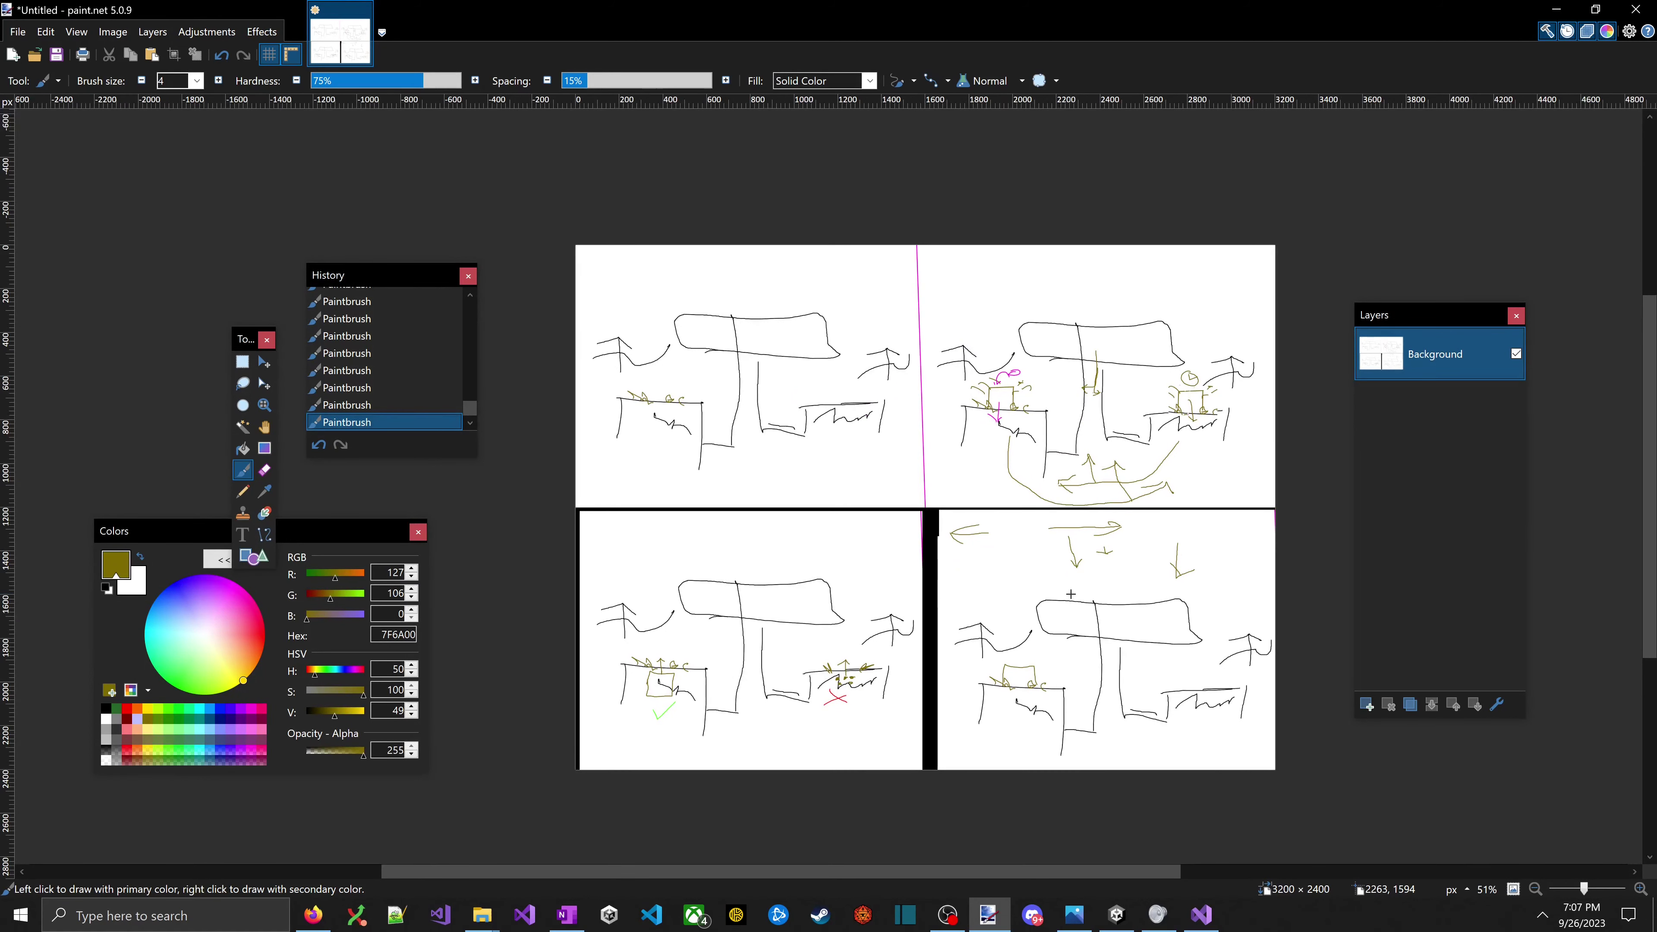
pyautogui.moveTo(890, 524); pyautogui.dragTo(859, 500)
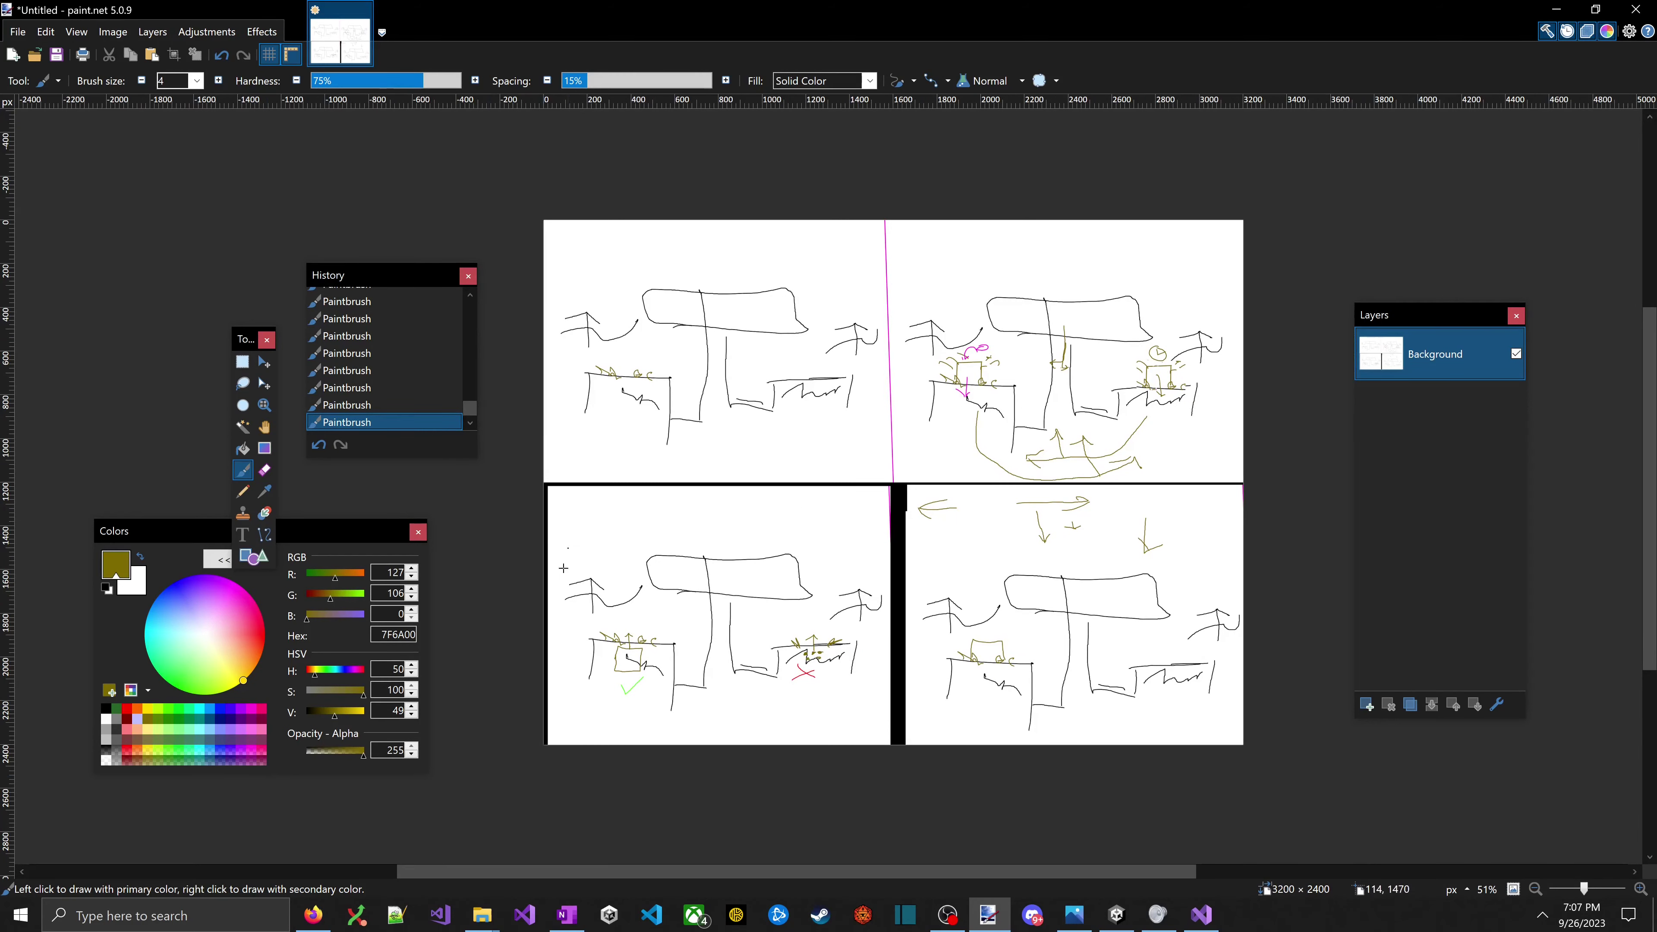
# - In OneNote, replace the blank marker before '- Paint Planning' with X
pyautogui.hotkey('alt', 'Tab')
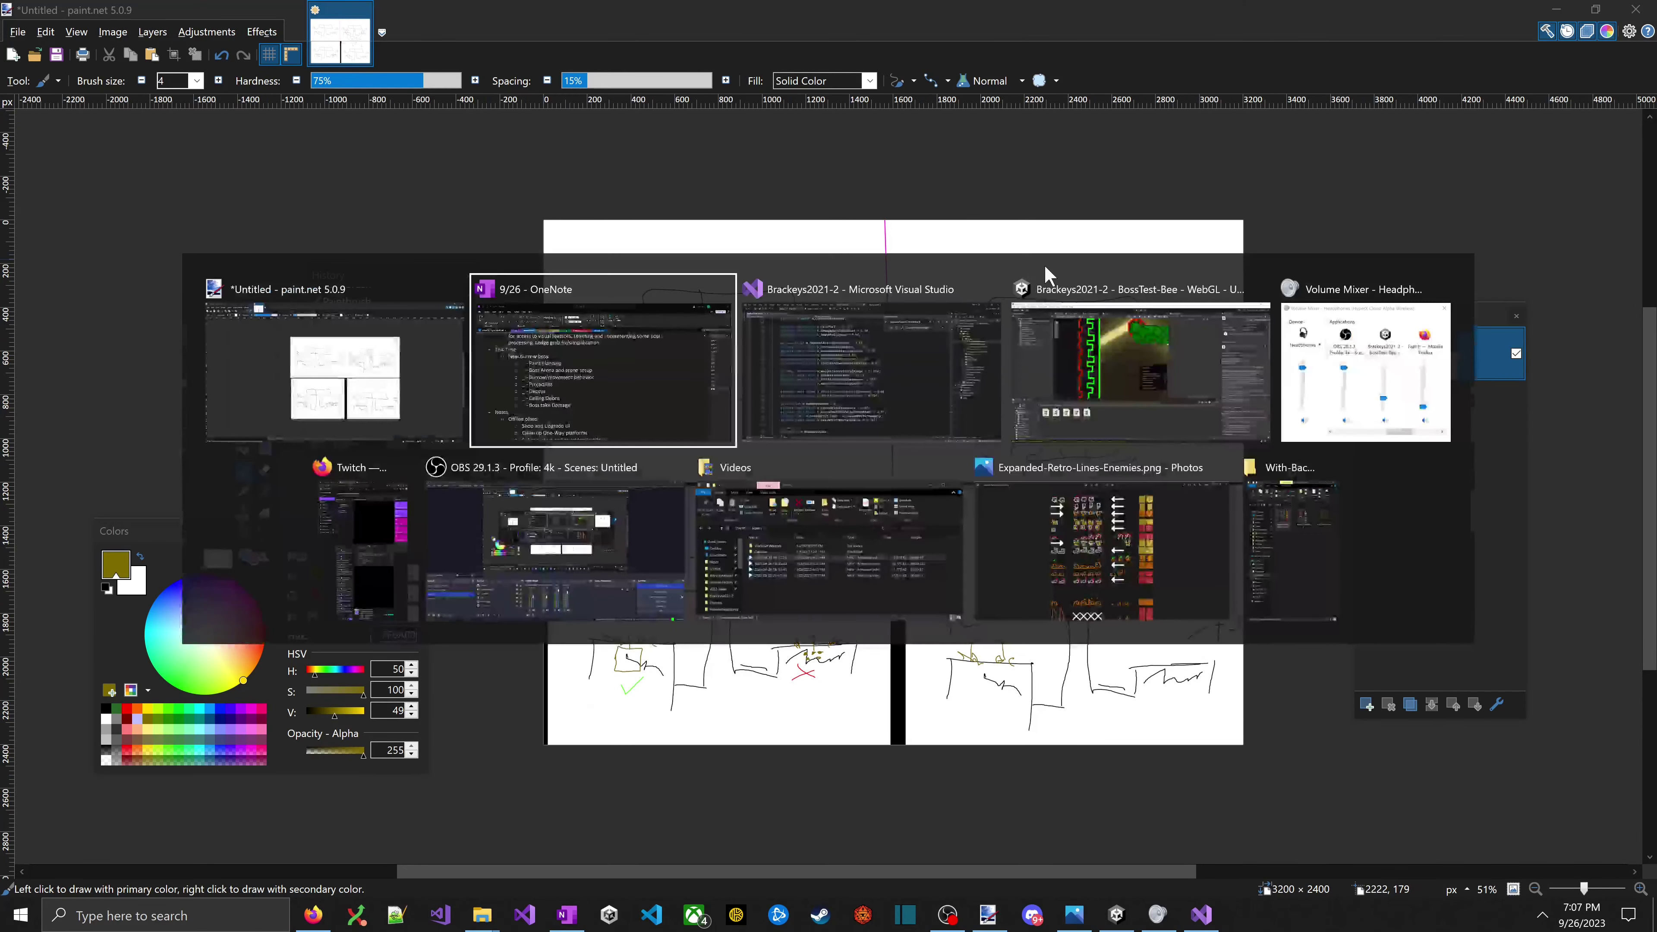
pyautogui.scroll(-2, 703, 418)
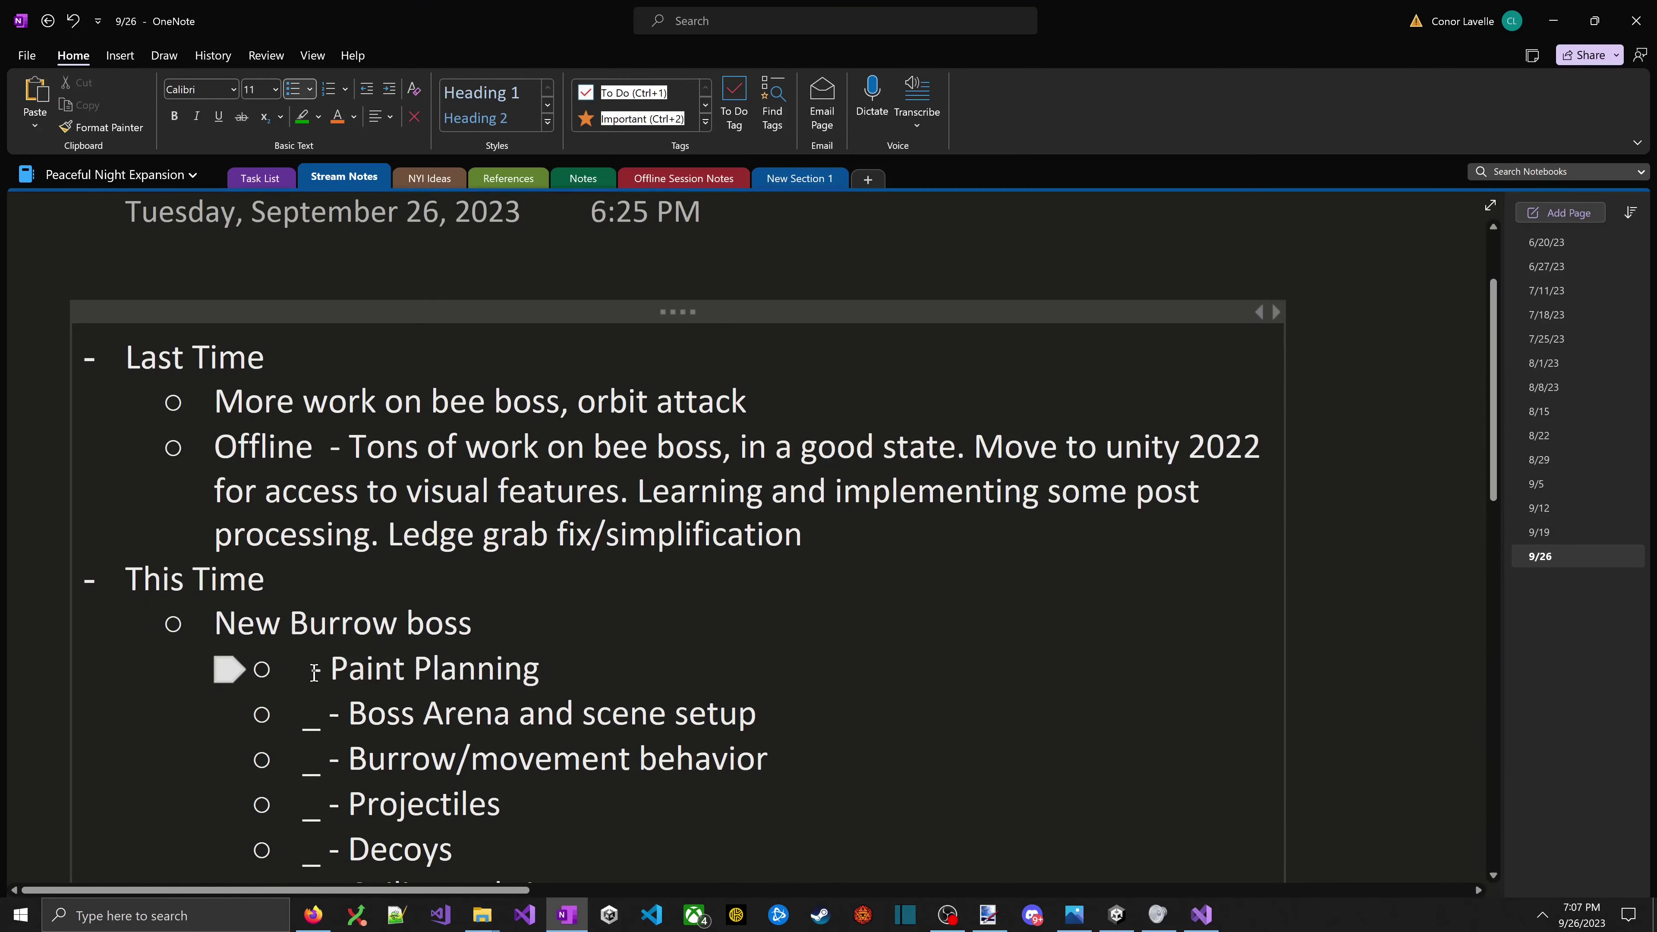
pyautogui.press('Delete')
pyautogui.write('X')
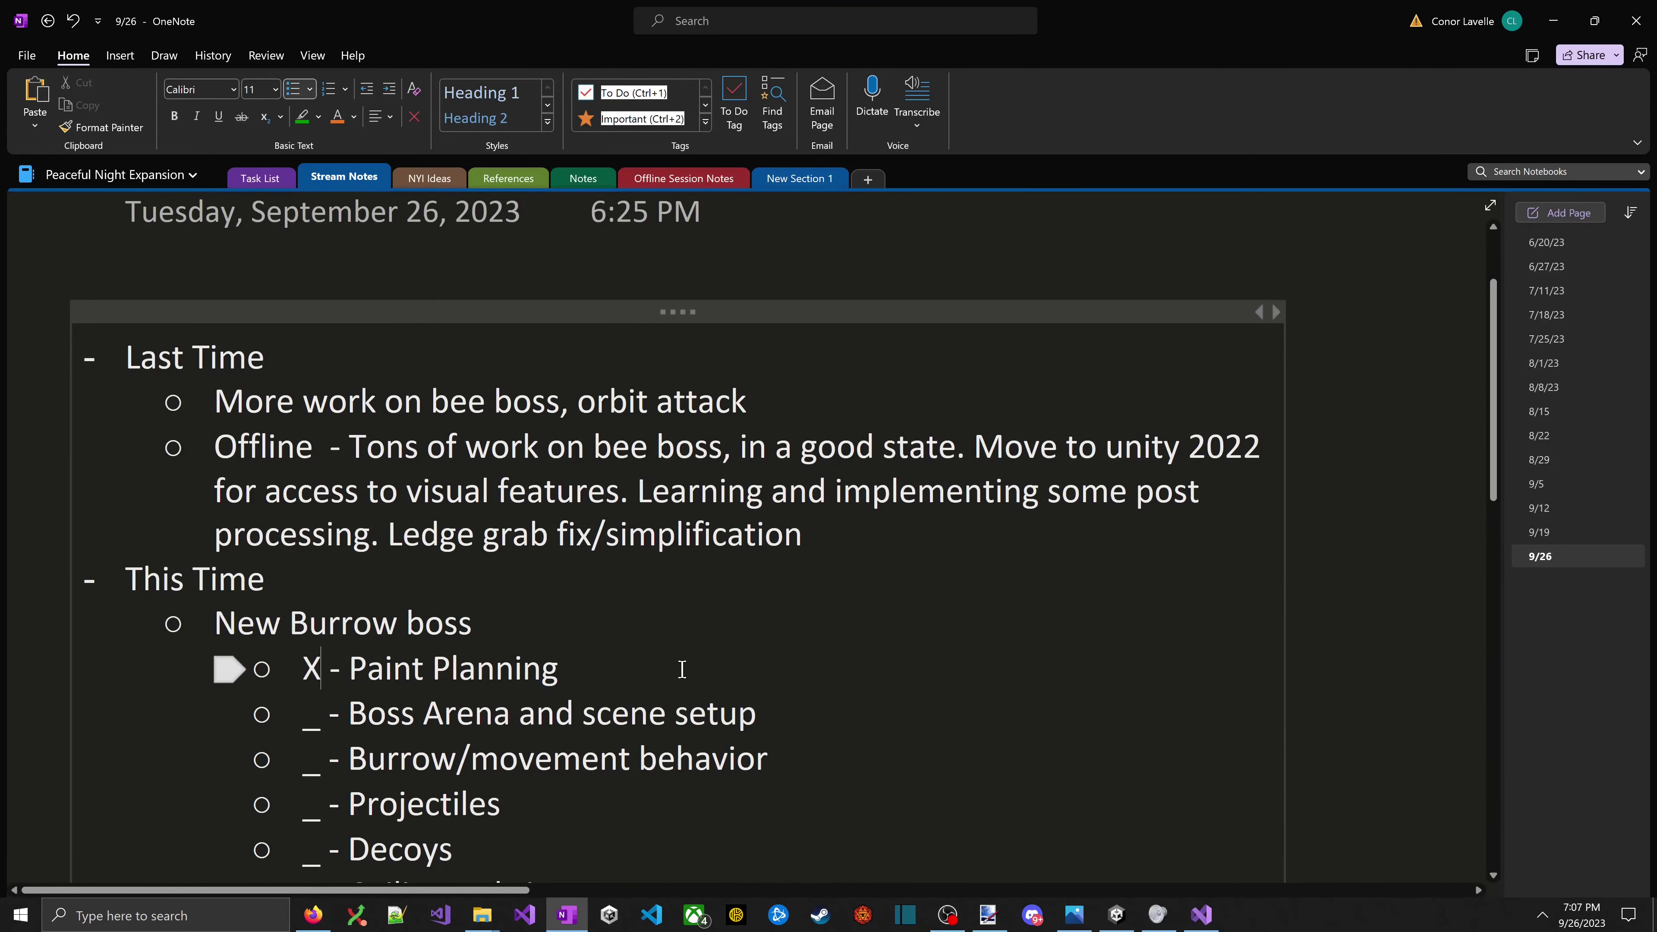
pyautogui.scroll(-2, 228, 653)
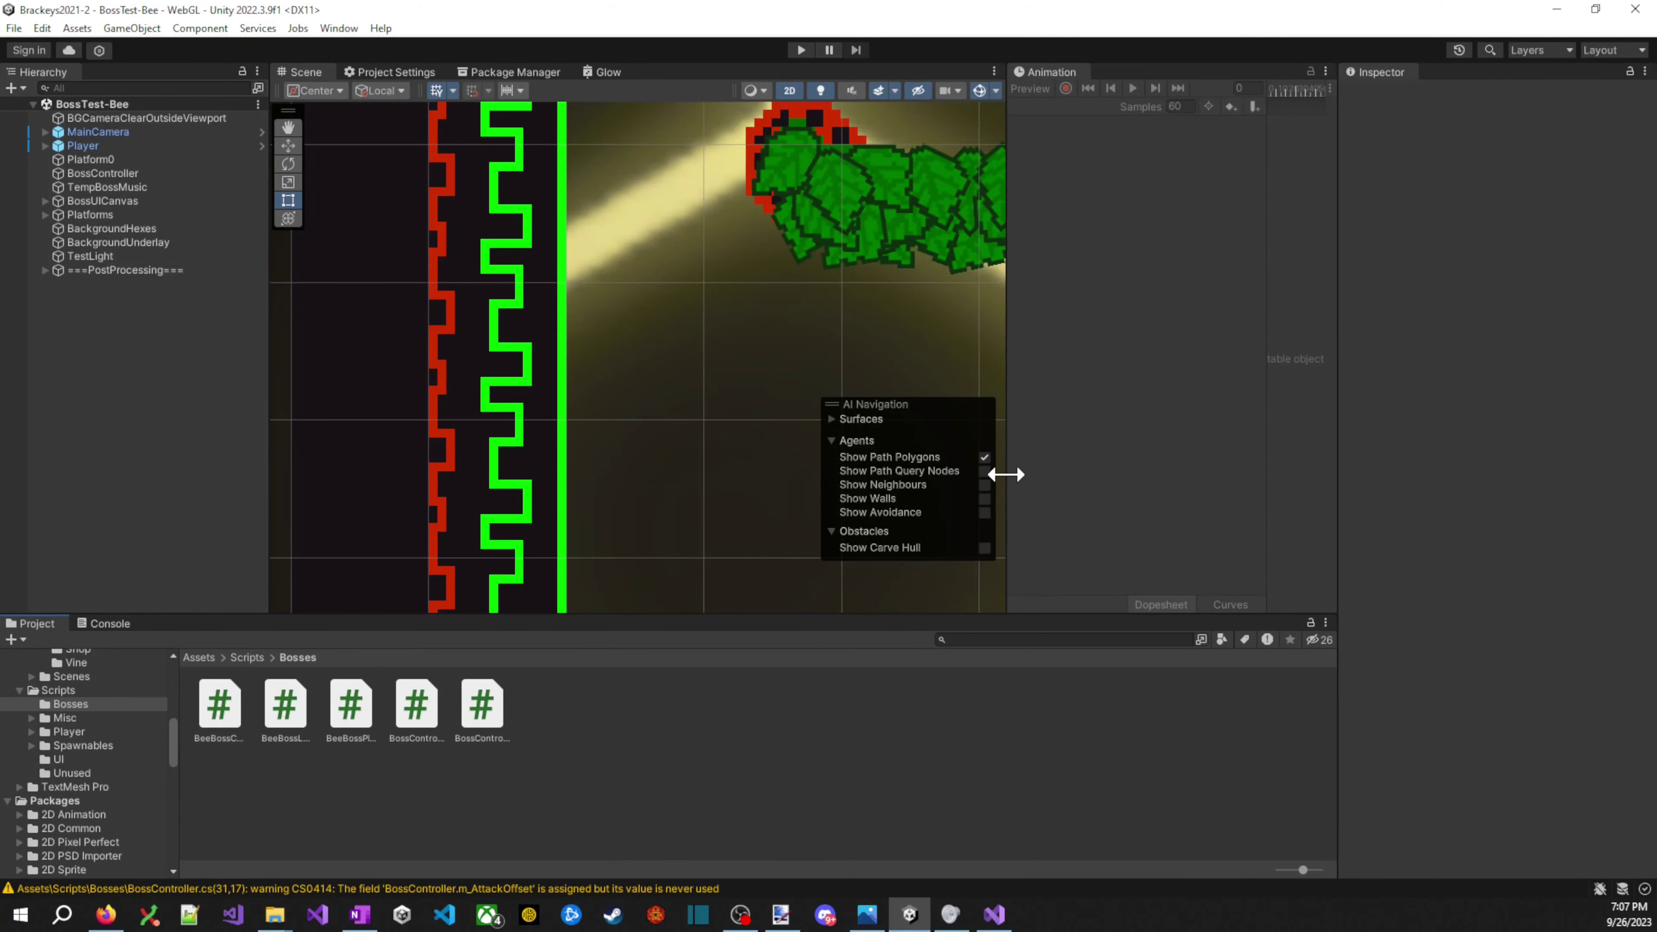
# - Close the Animation tab, recentre the hex arena in the Scene view, and show Assets > Scripts
pyautogui.moveTo(1006, 474); pyautogui.dragTo(851, 462)
pyautogui.scroll(-5, 636, 481)
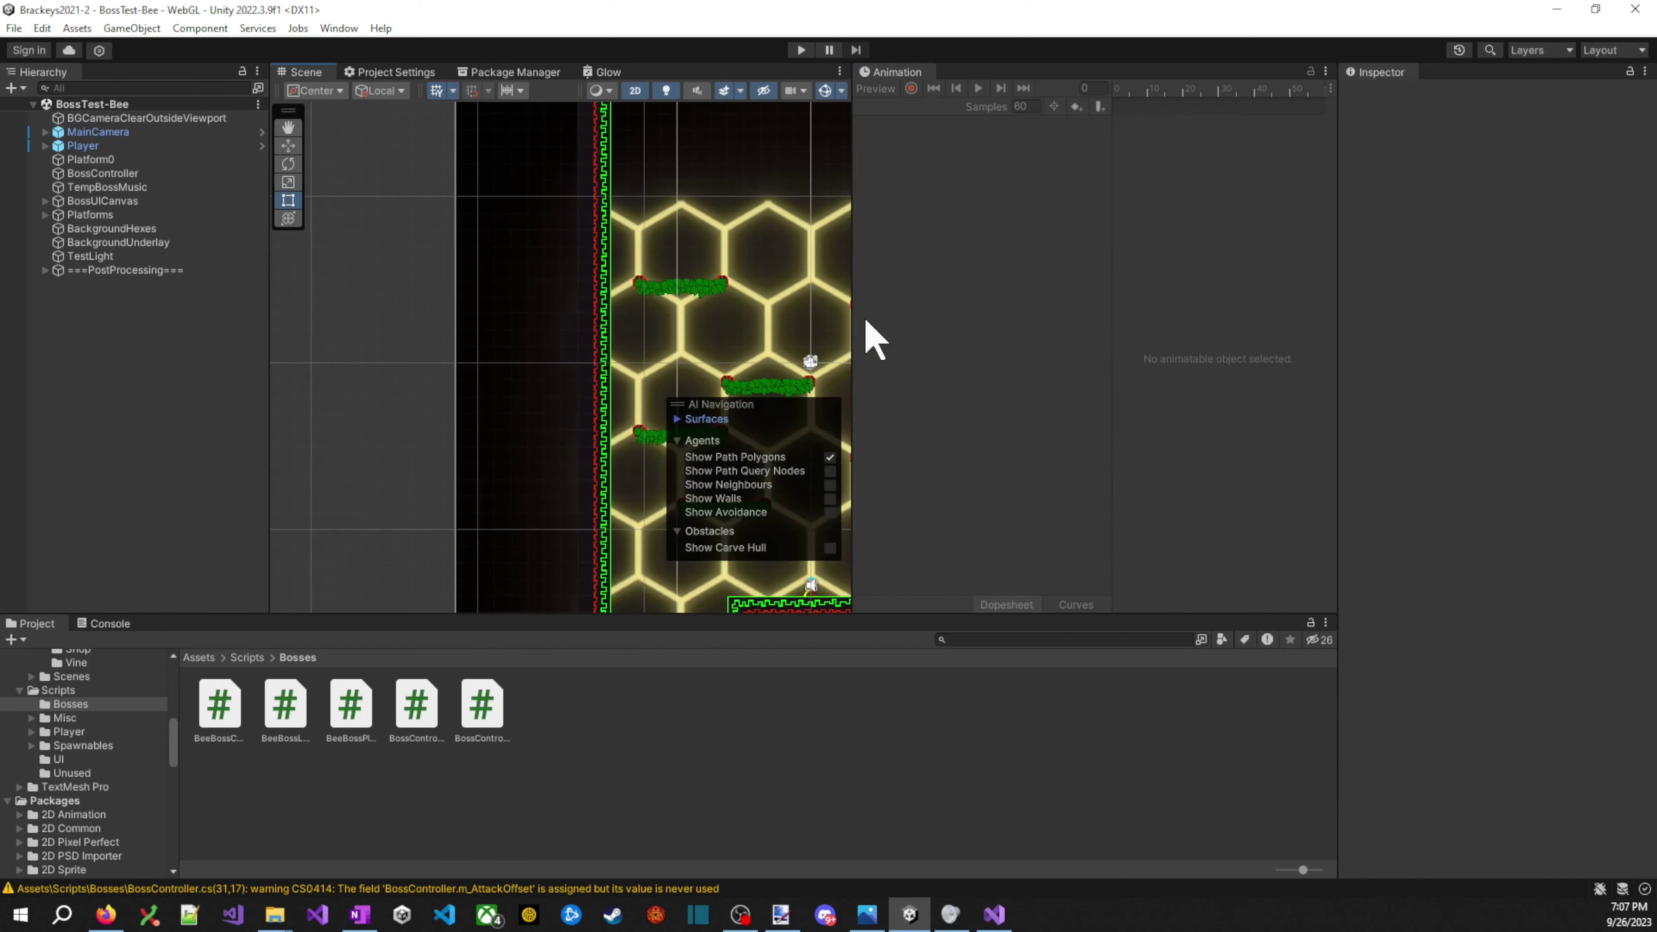
pyautogui.rightClick(910, 74)
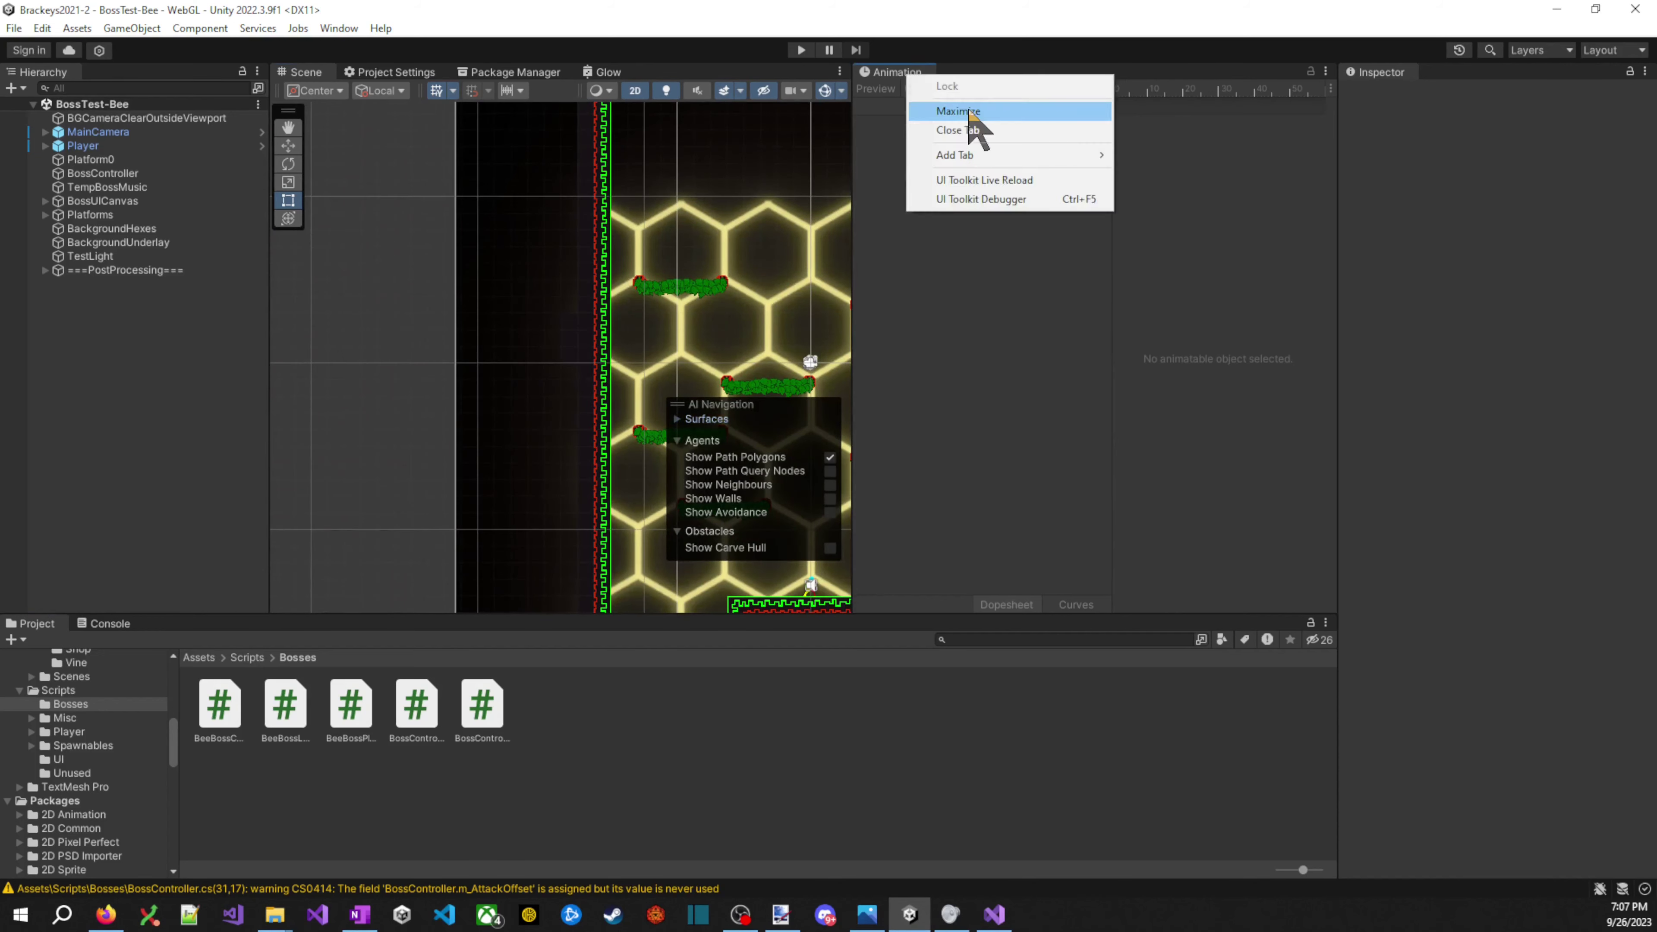
pyautogui.click(959, 121)
pyautogui.moveTo(713, 264); pyautogui.dragTo(709, 355)
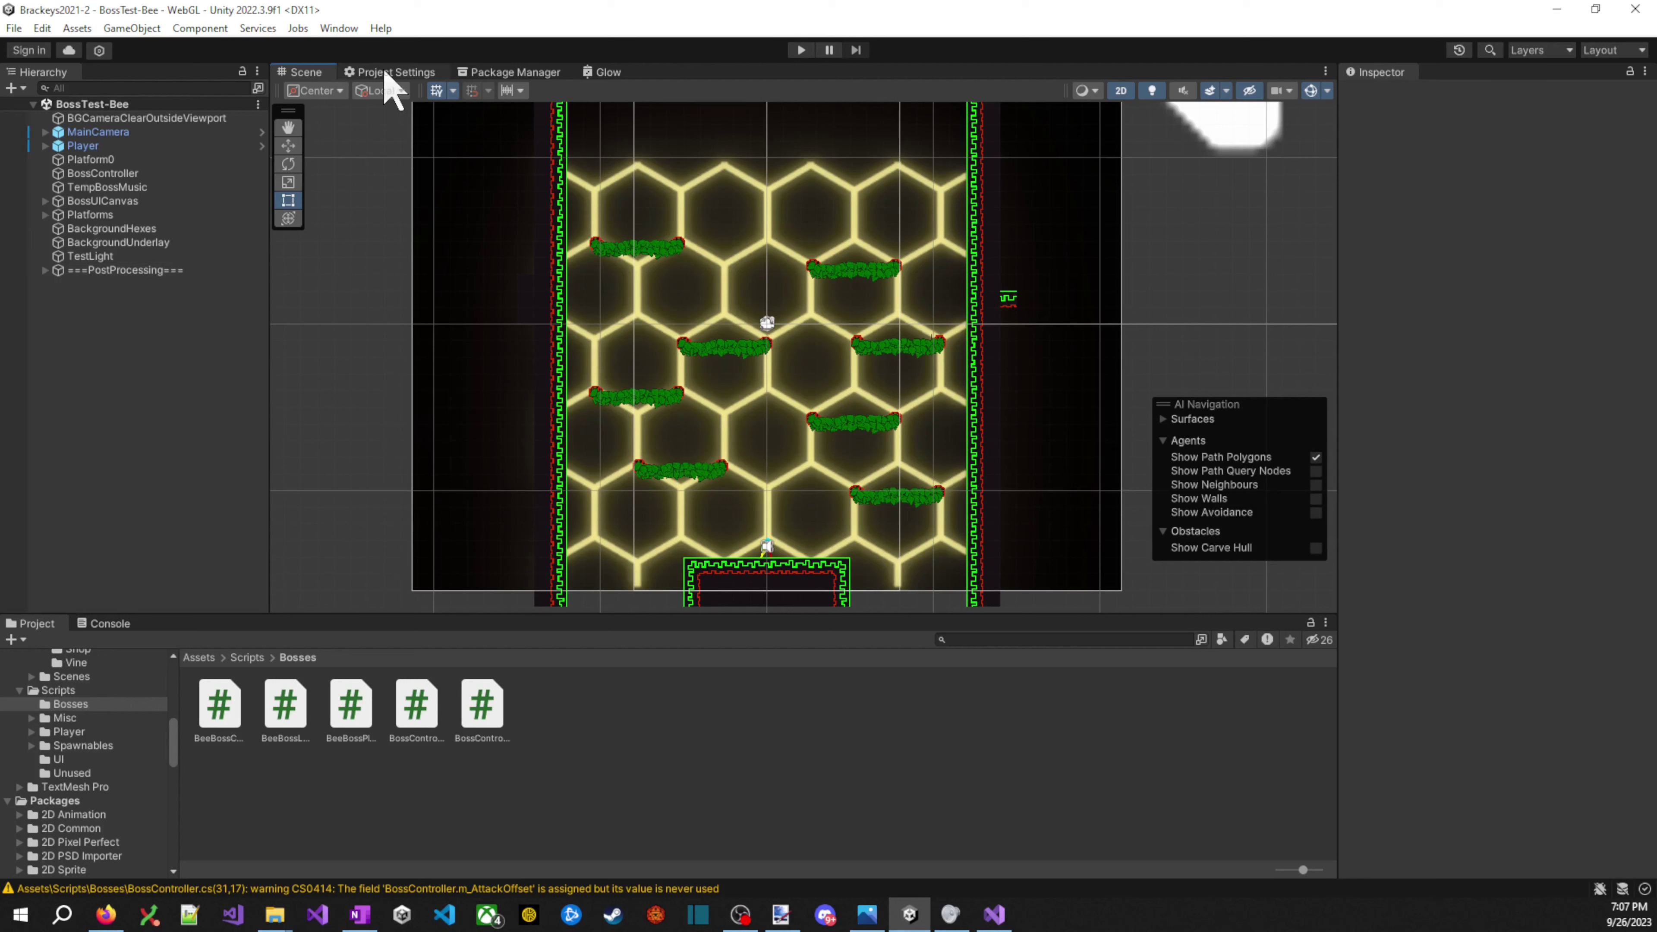
pyautogui.click(258, 659)
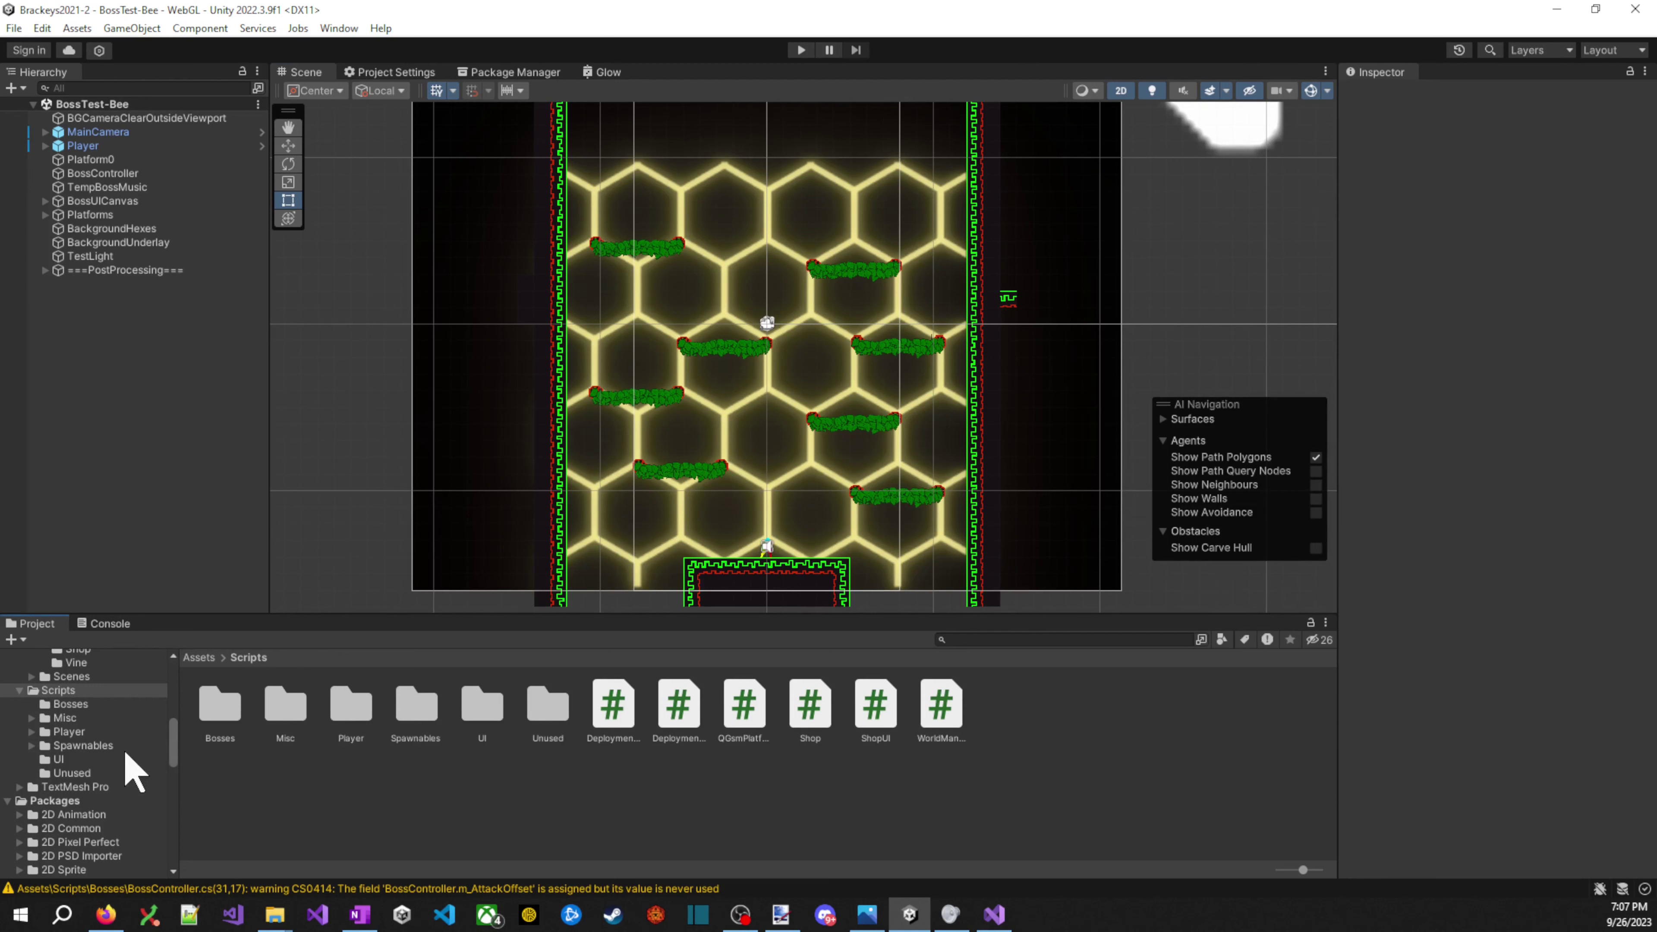
# - Browse to Resources > Scenes and select the BossTest-Bee scene asset
pyautogui.click(75, 787)
pyautogui.scroll(4, 82, 793)
pyautogui.click(71, 780)
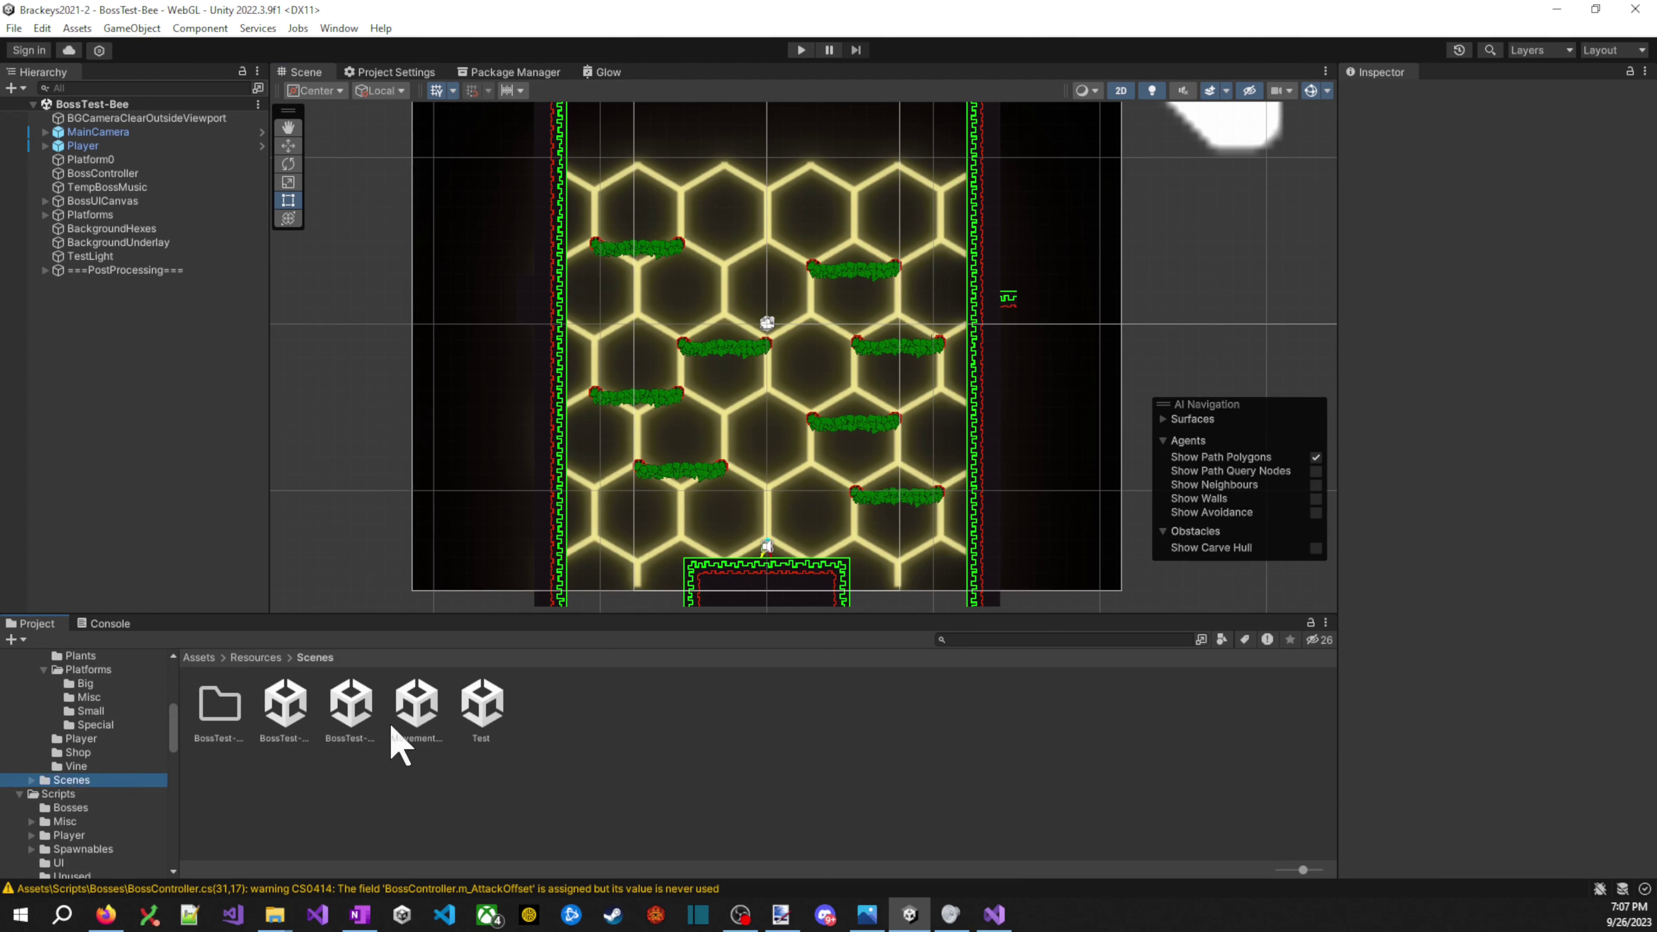
pyautogui.click(289, 710)
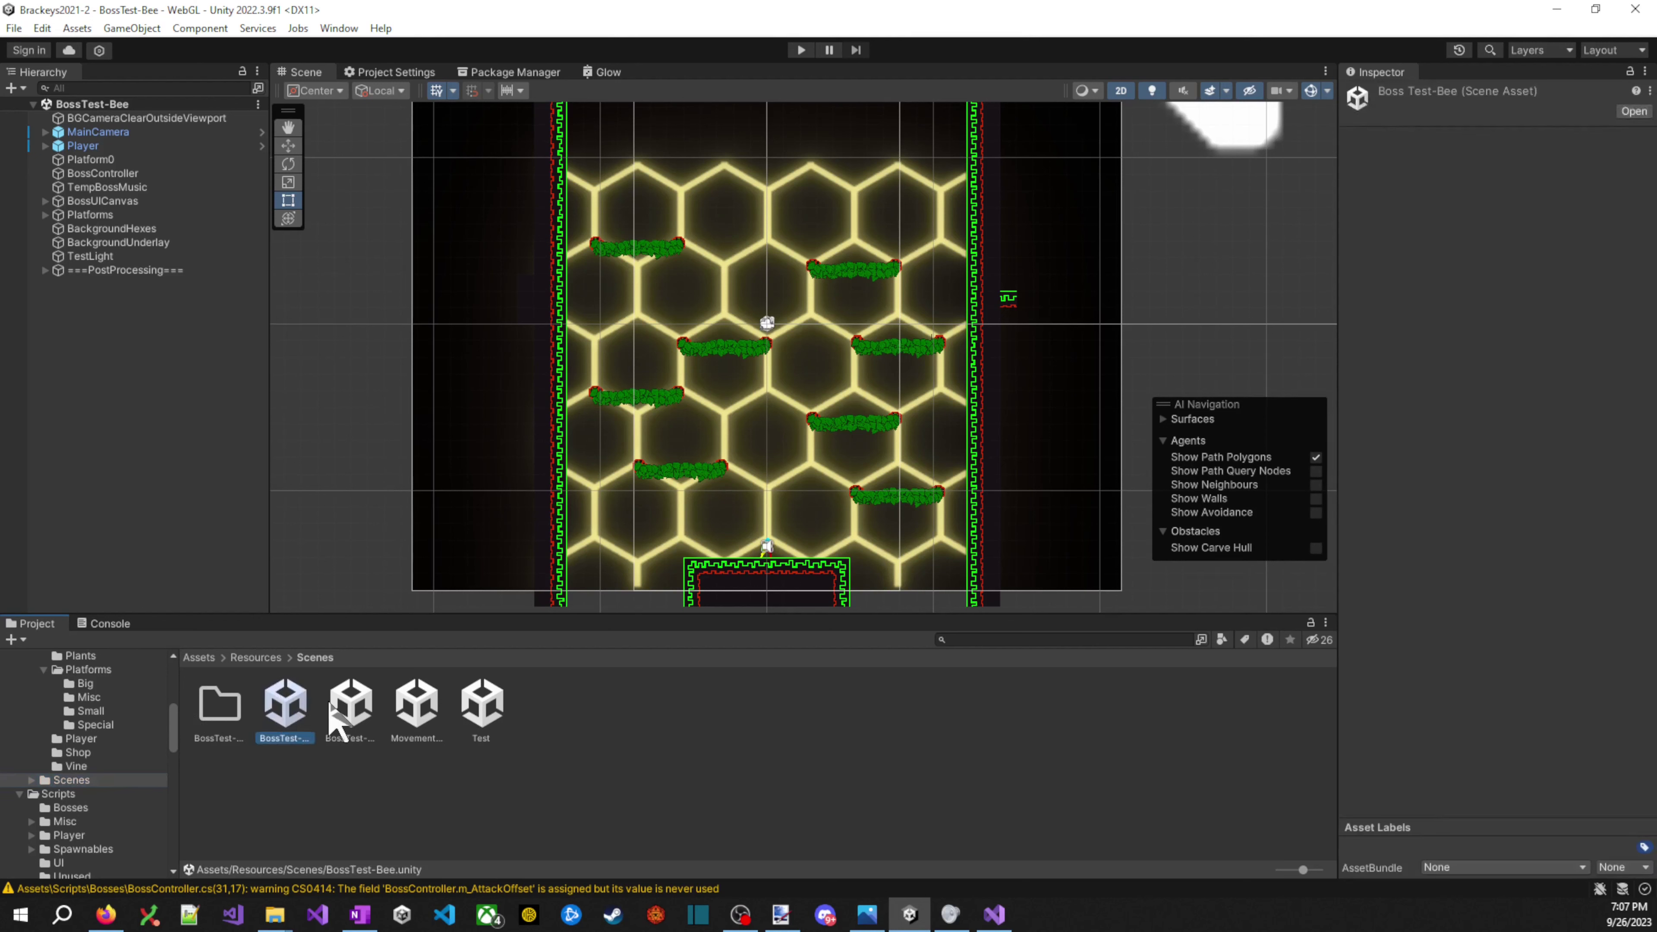
pyautogui.click(336, 712)
pyautogui.click(423, 711)
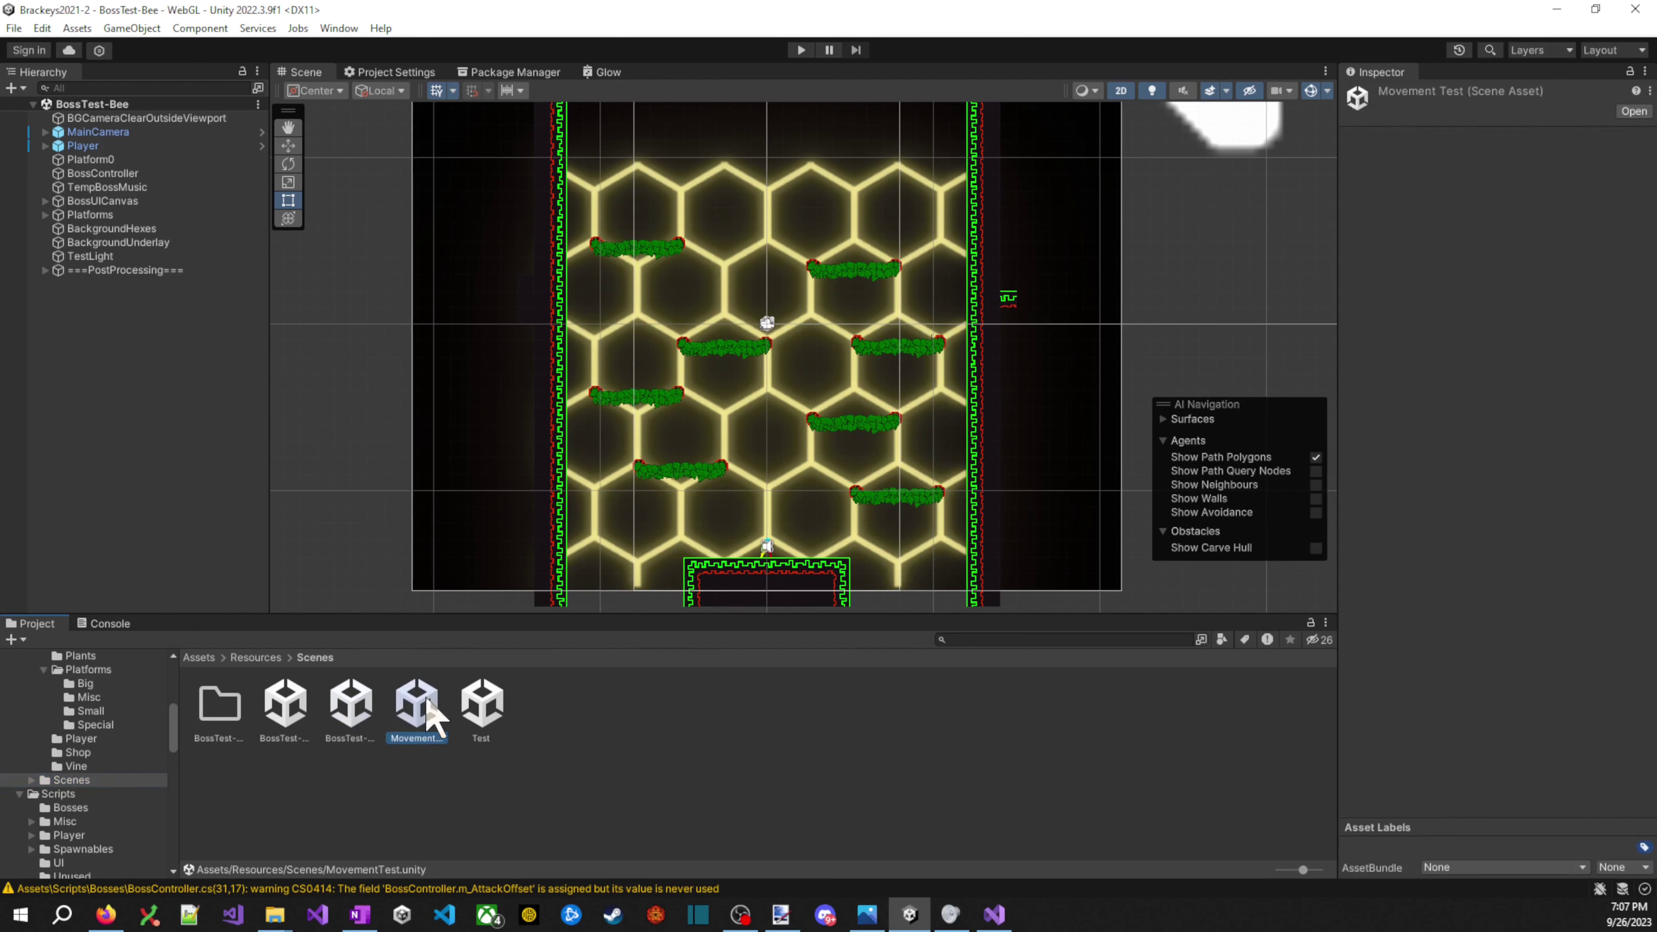
pyautogui.click(472, 724)
pyautogui.click(372, 708)
pyautogui.click(290, 712)
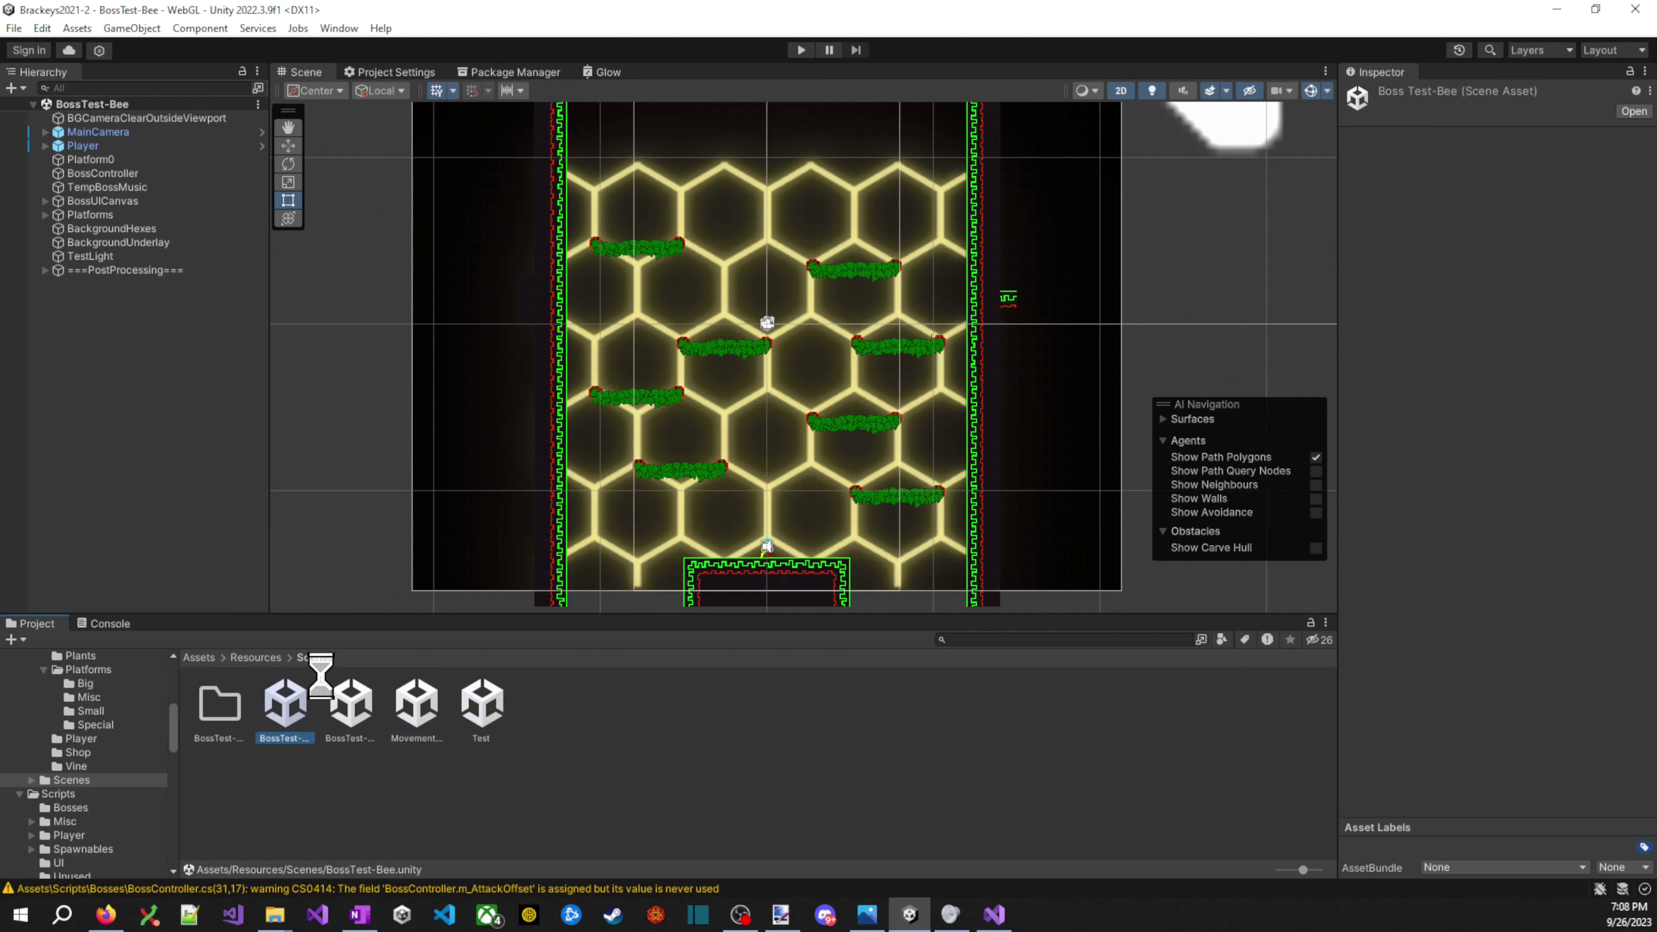
# - Duplicate BossTest-Bee as BossTest-Burrow and open the new scene
pyautogui.hotkey('ctrl', 'd')
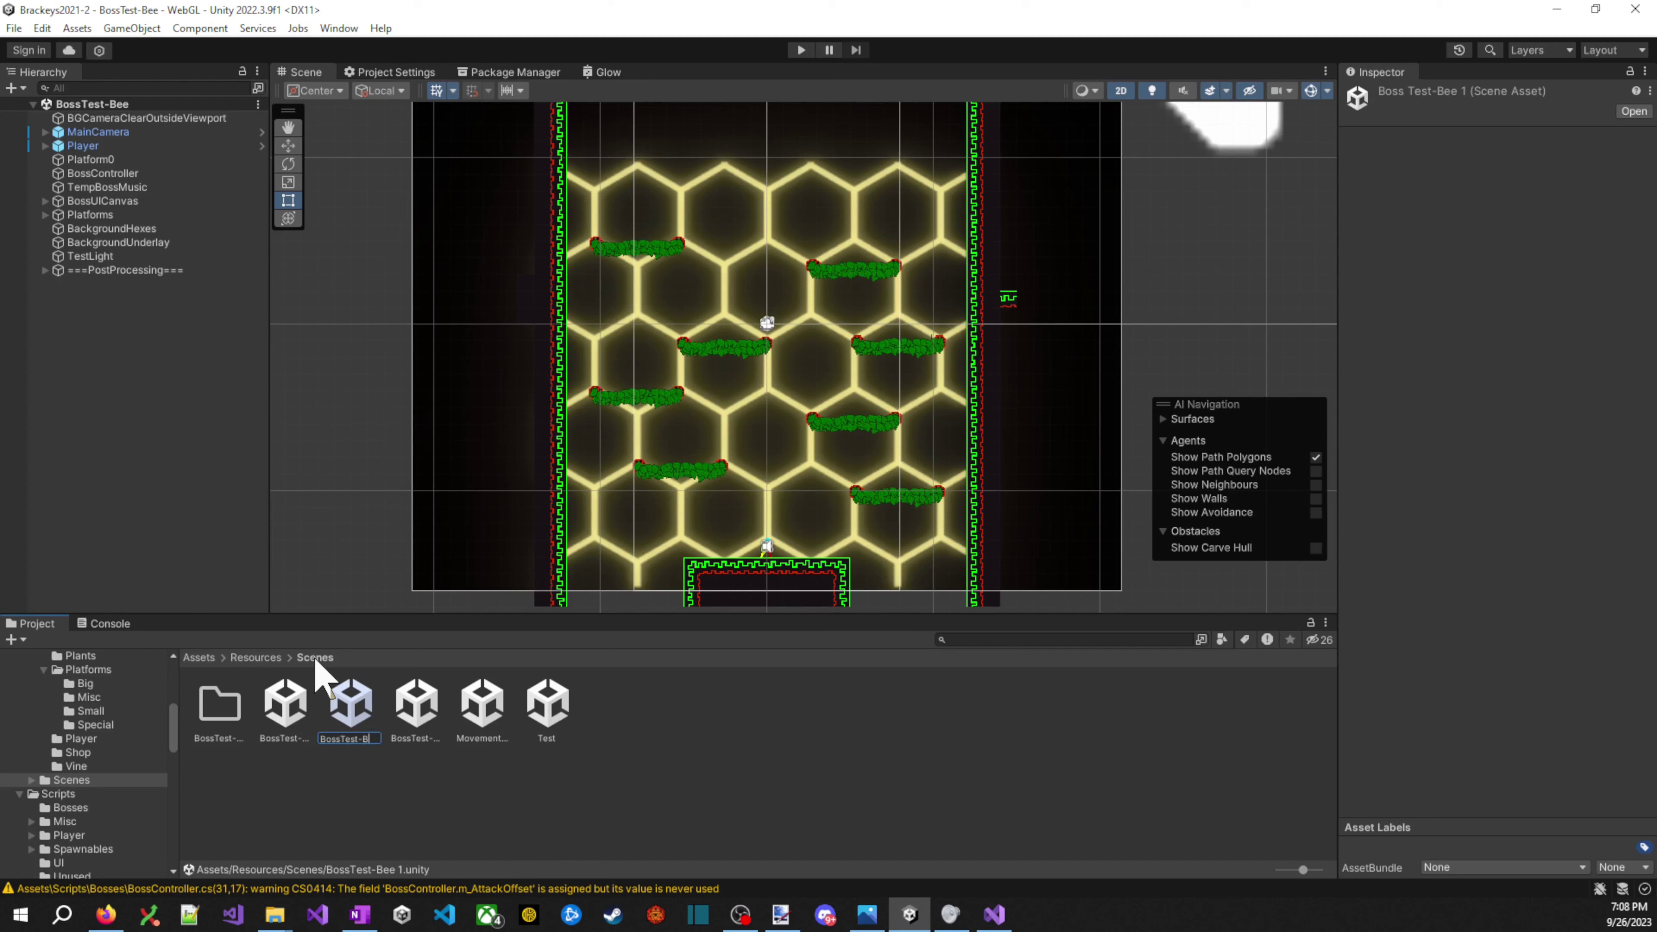
pyautogui.write('ow')
pyautogui.press('Return')
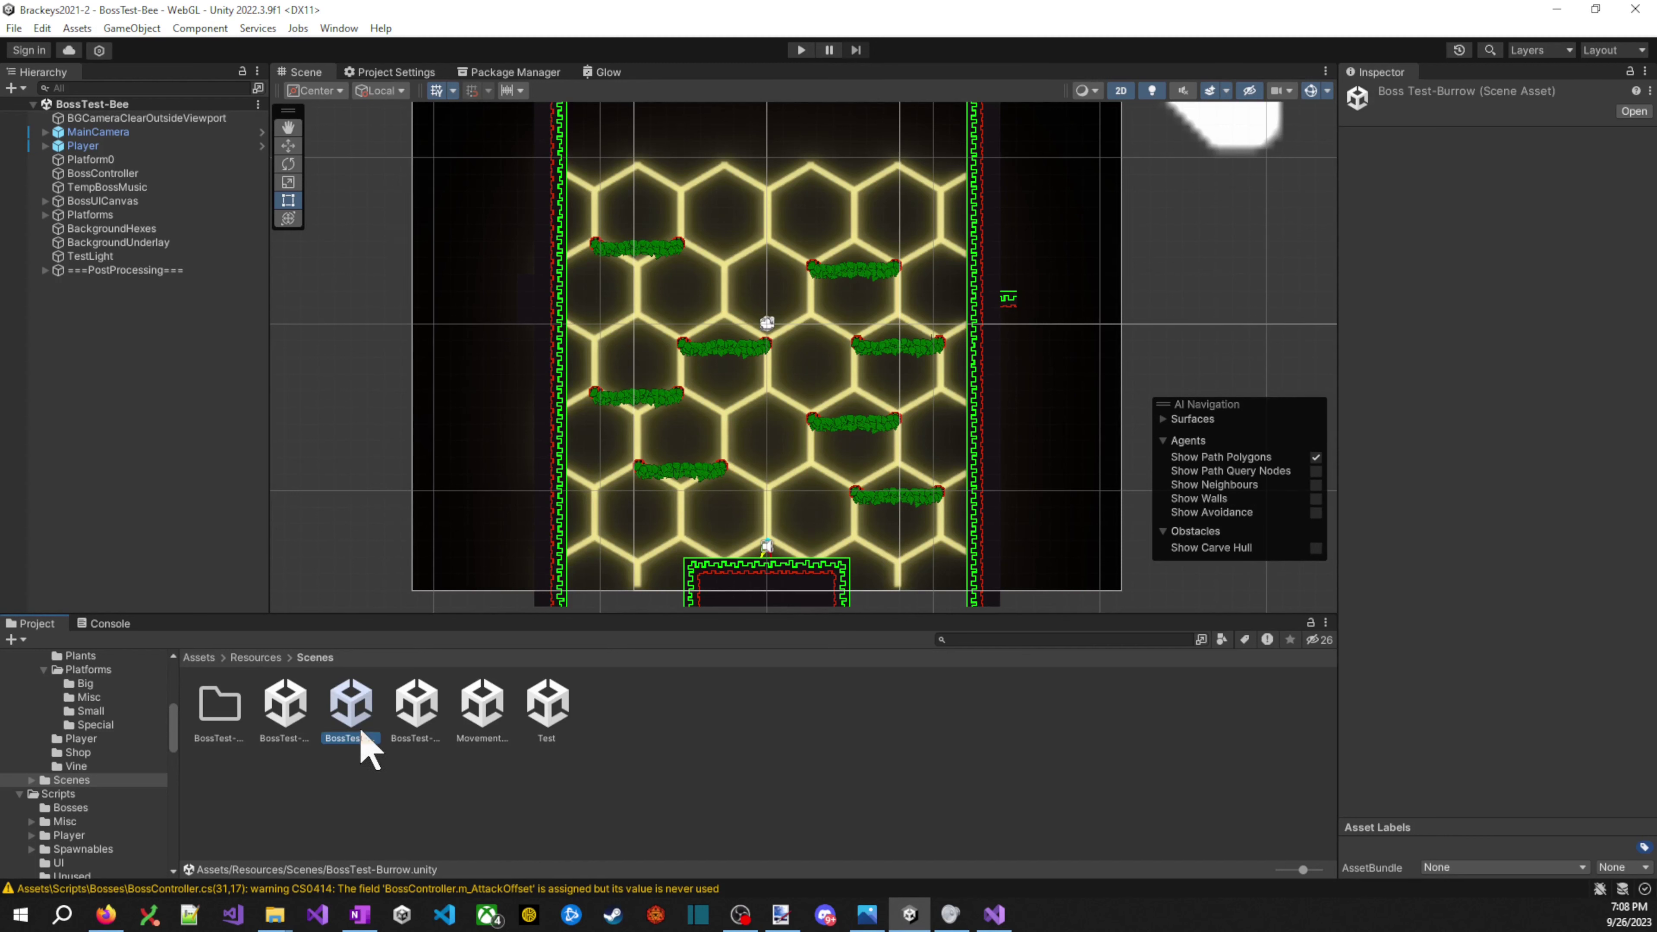
pyautogui.doubleClick(368, 708)
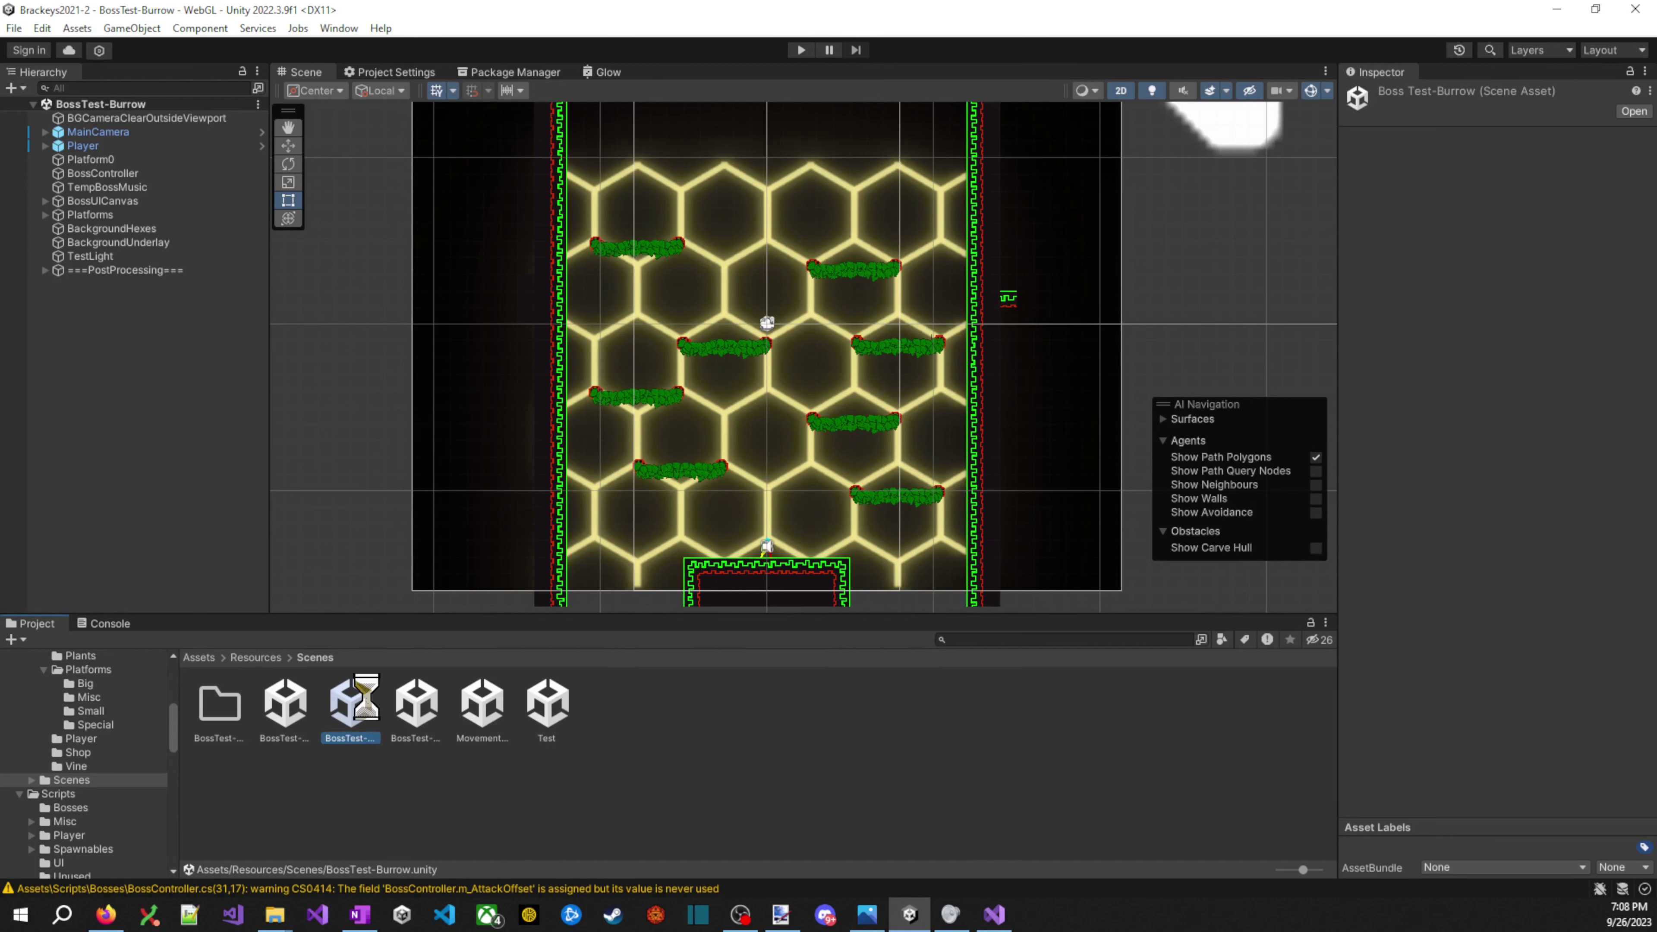
pyautogui.click(117, 201)
pyautogui.click(130, 228)
# - Delete the BackgroundHexes object after checking the other scene objects
pyautogui.click(142, 188)
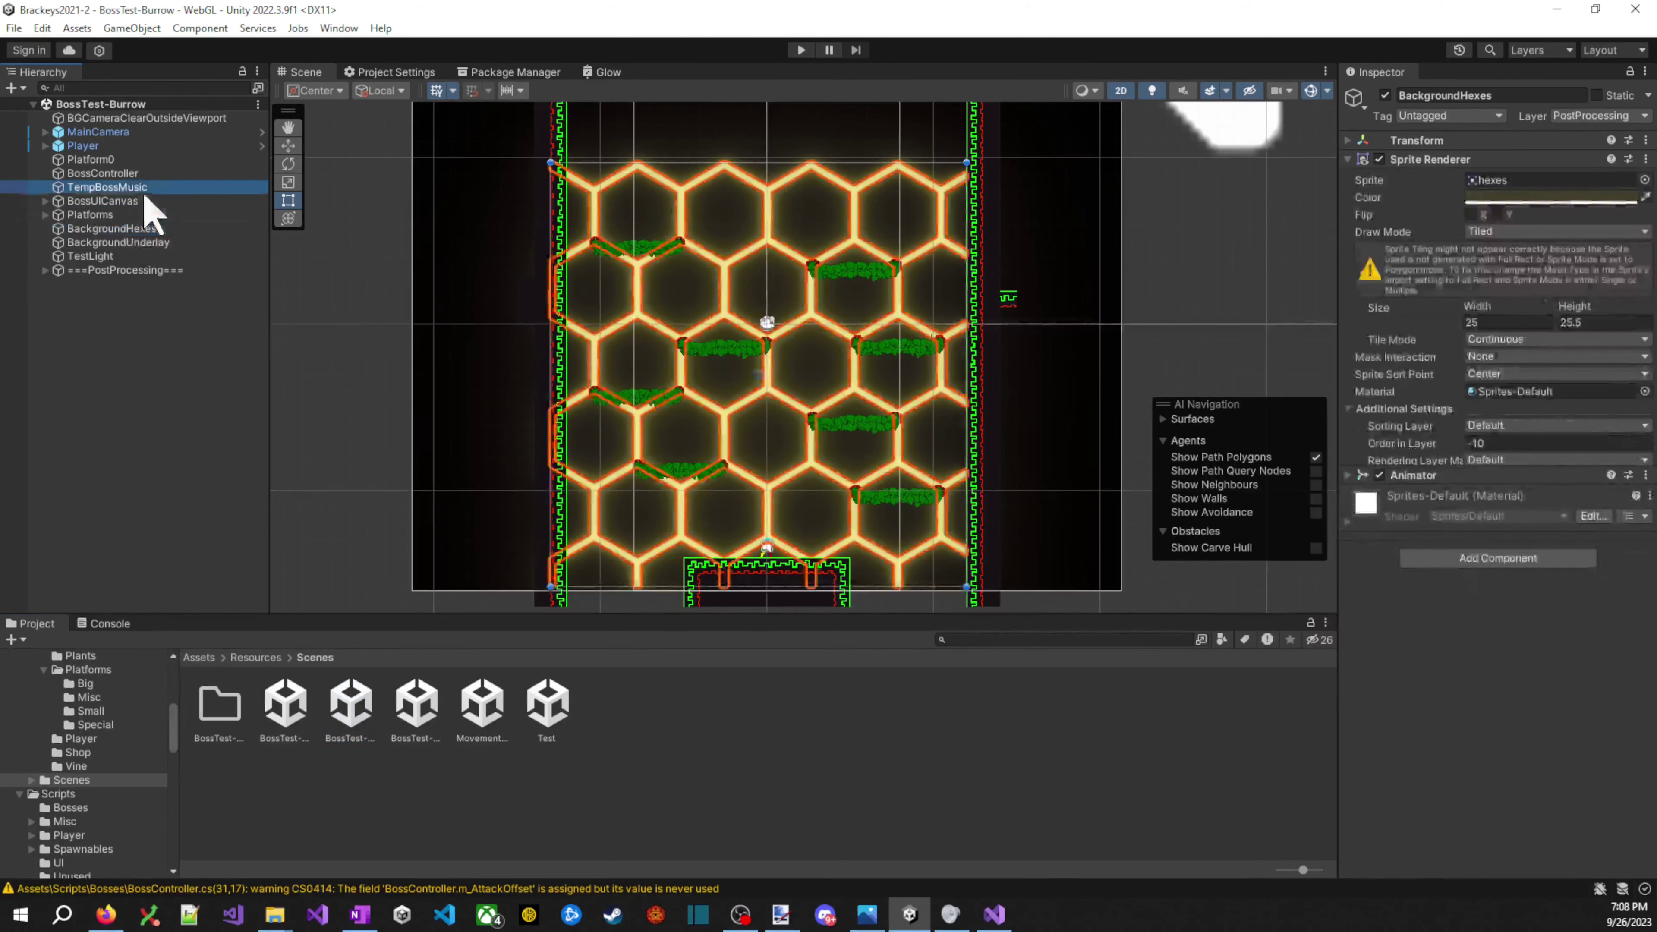
pyautogui.click(139, 215)
pyautogui.click(143, 160)
pyautogui.click(142, 187)
pyautogui.click(134, 201)
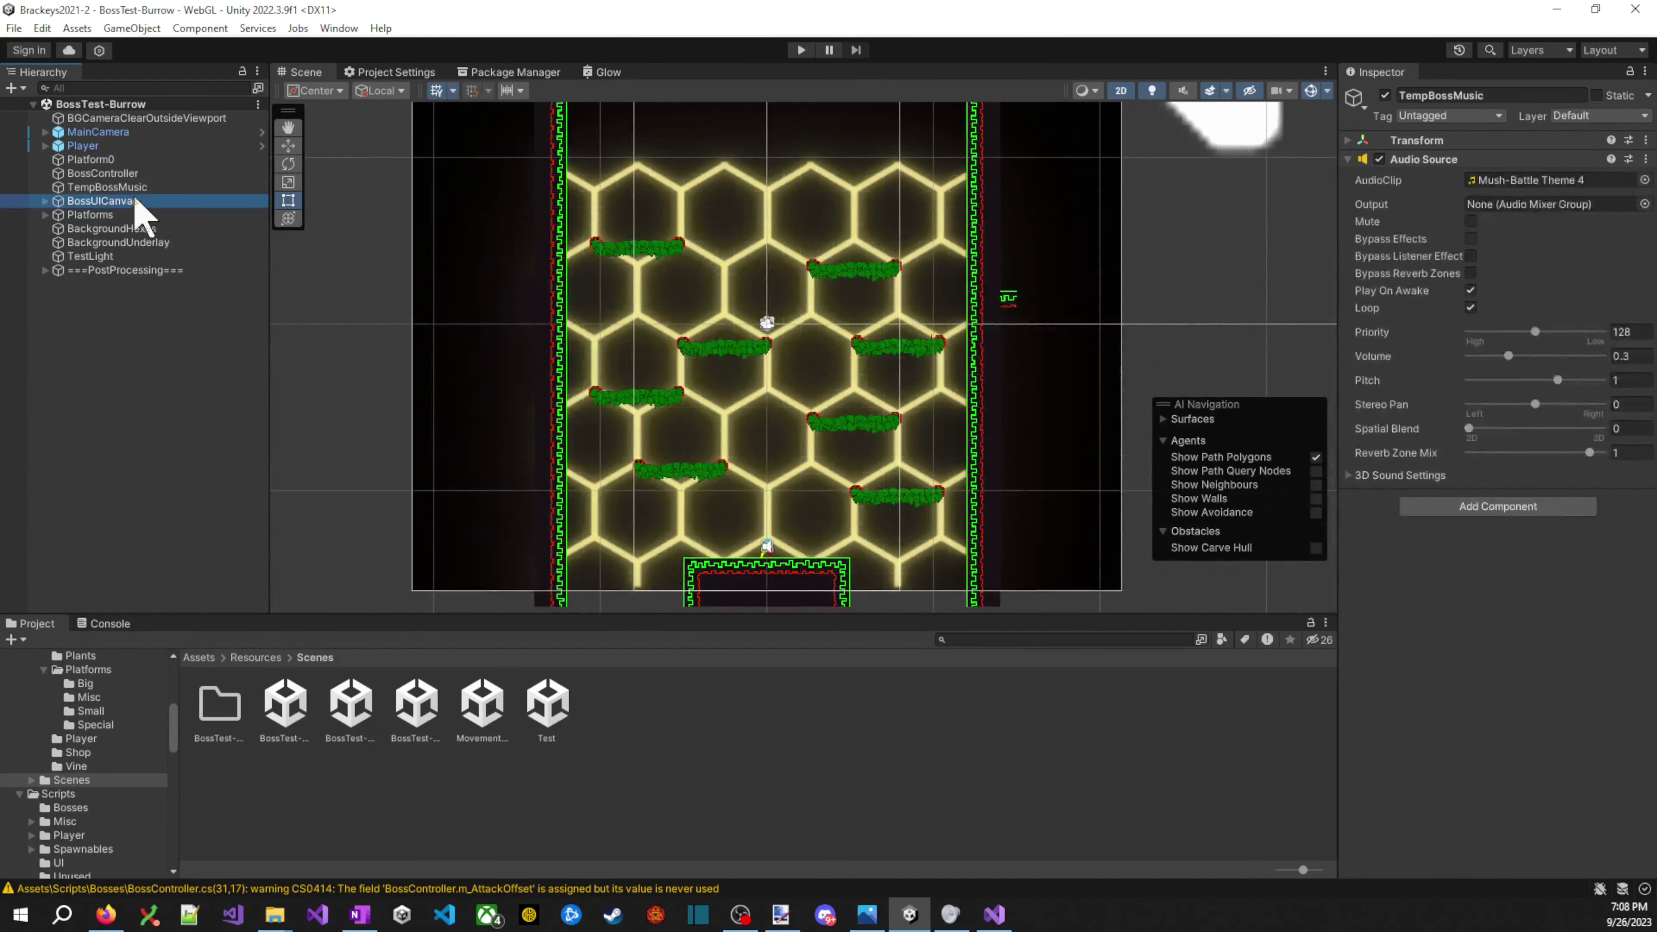
pyautogui.click(118, 215)
pyautogui.click(116, 226)
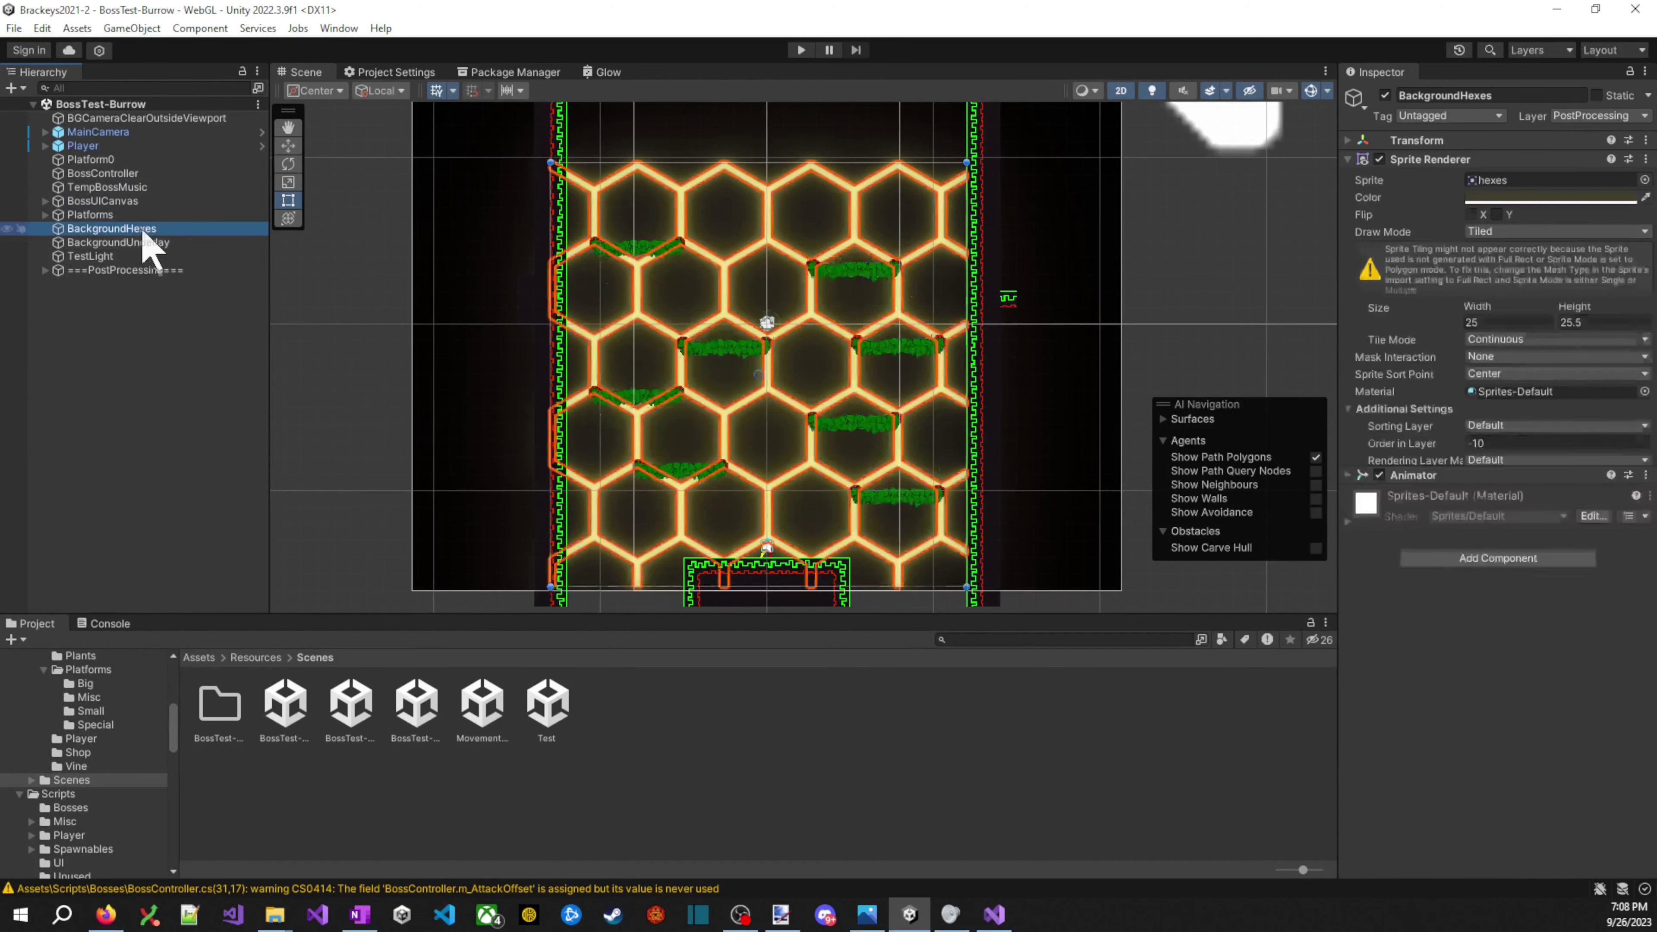
pyautogui.press('Delete')
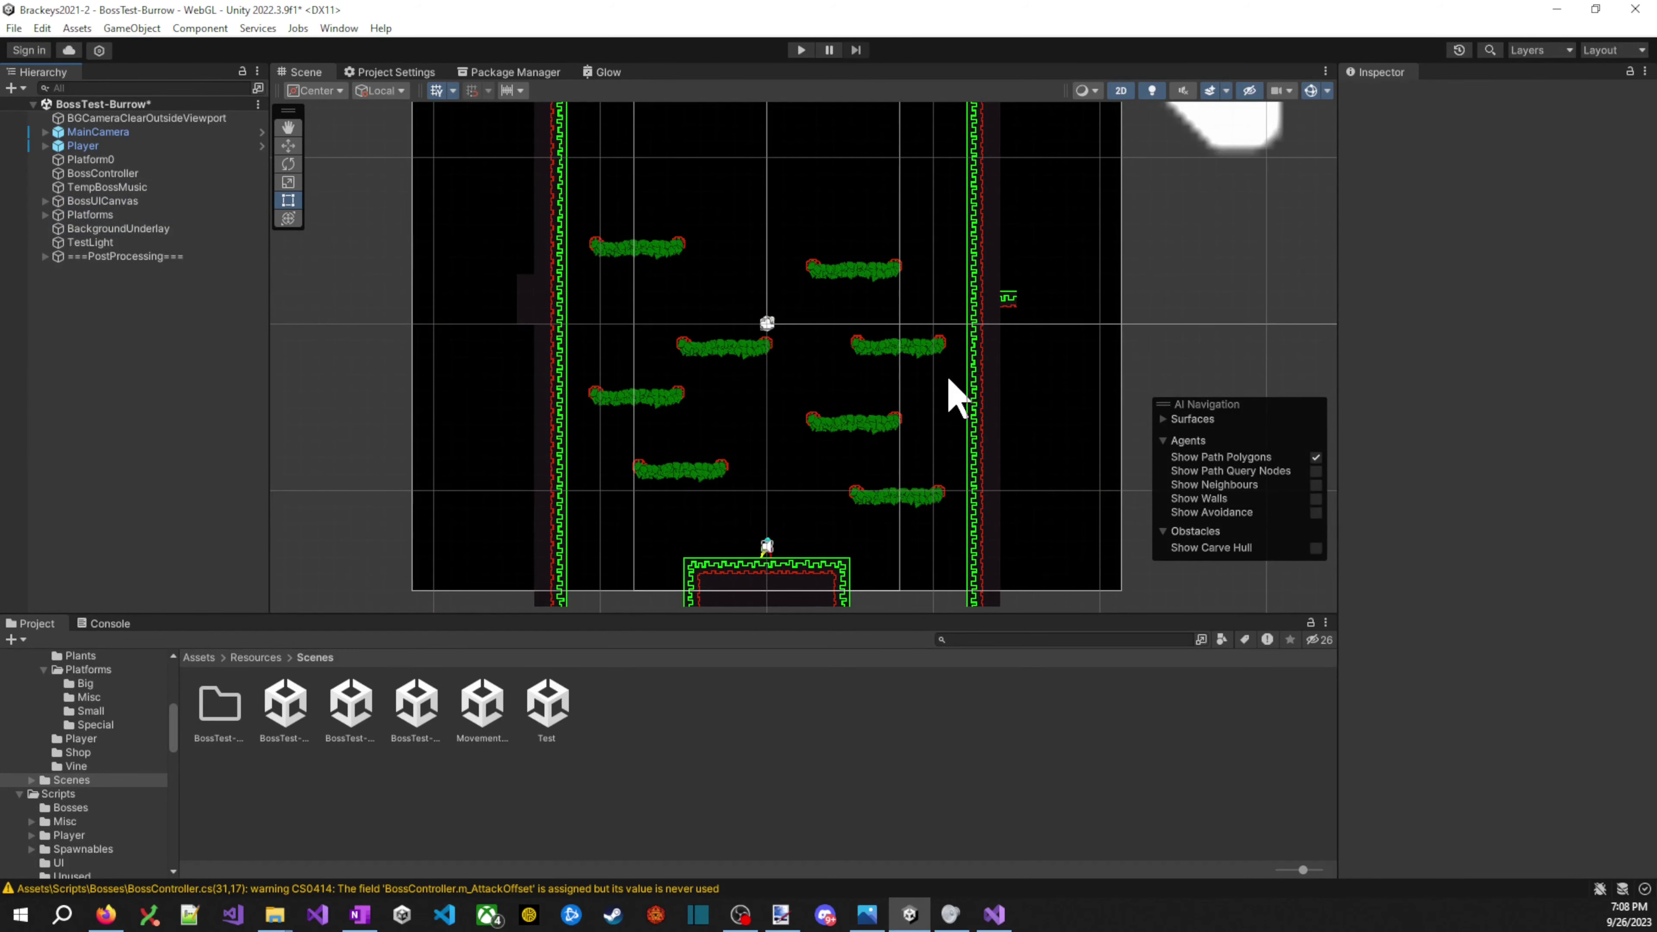
# - Check the ===PostProcessing=== group and restore TestLight after an accidental delete
pyautogui.click(45, 257)
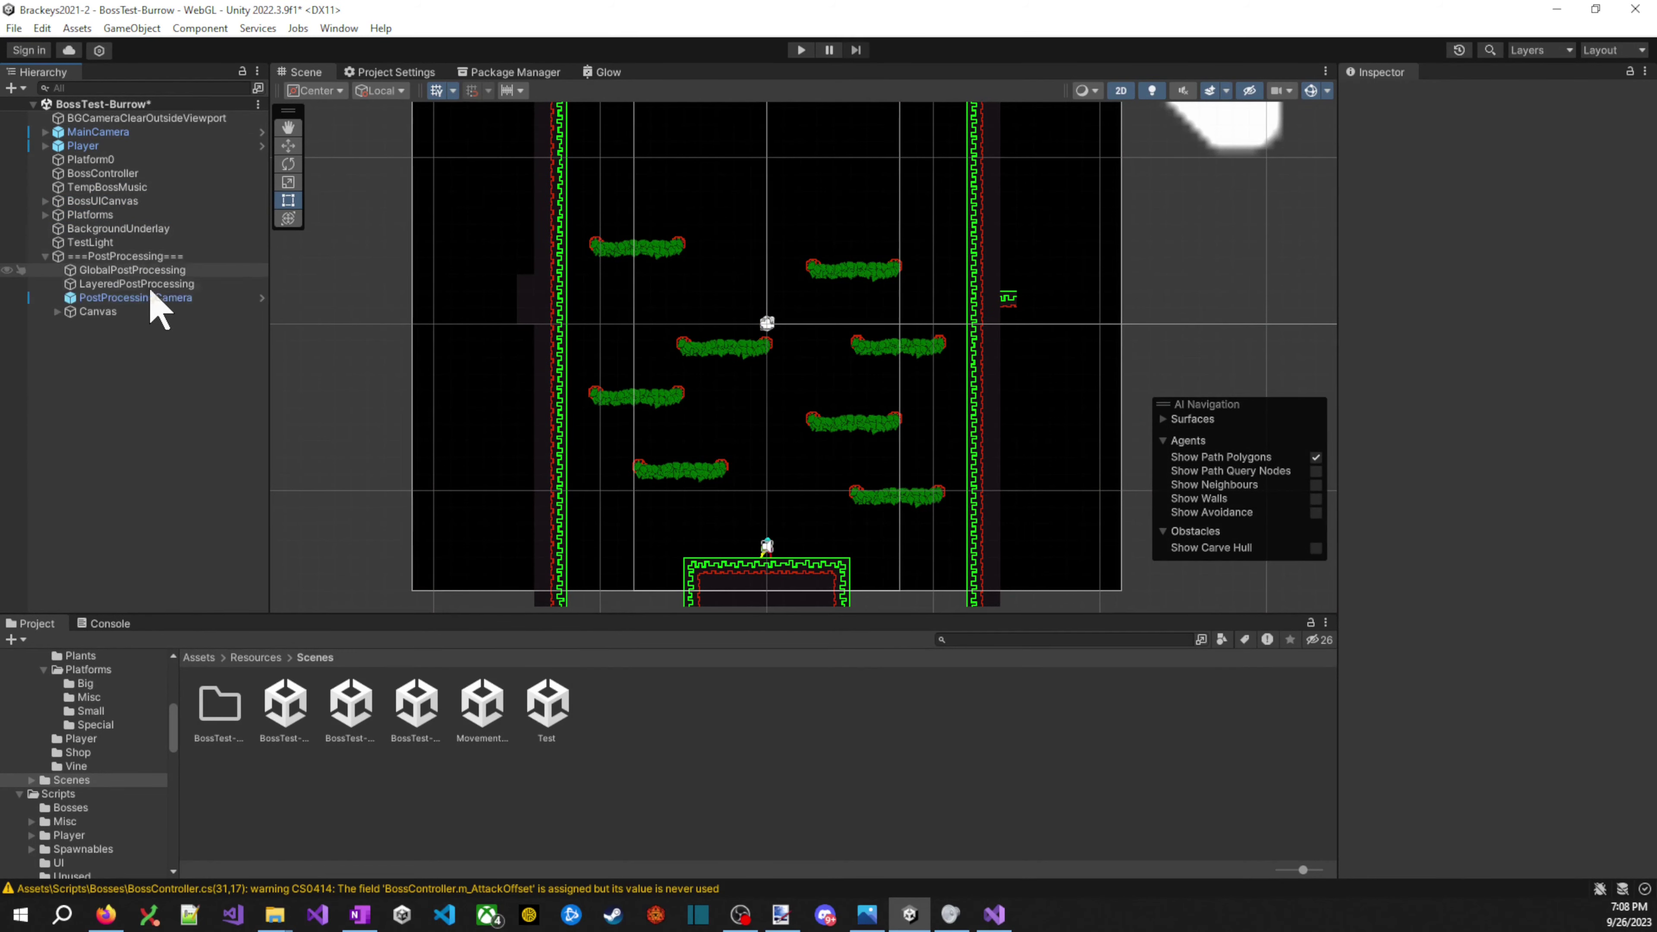
pyautogui.click(172, 297)
pyautogui.click(169, 284)
pyautogui.click(45, 256)
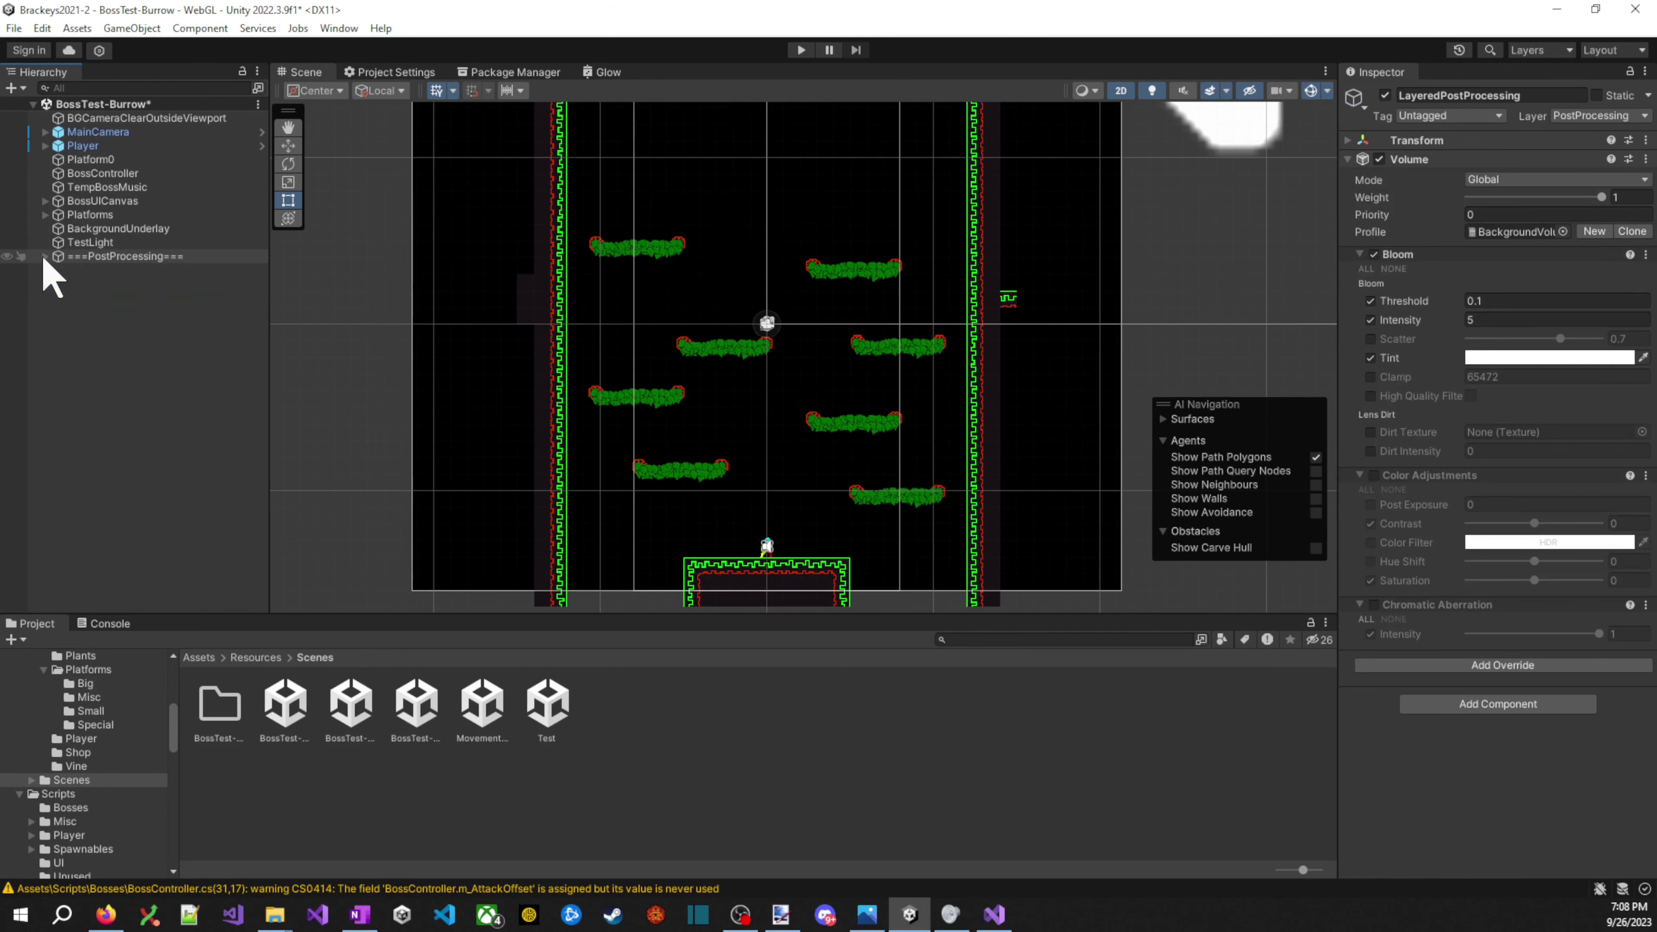
pyautogui.click(98, 243)
pyautogui.press('Delete')
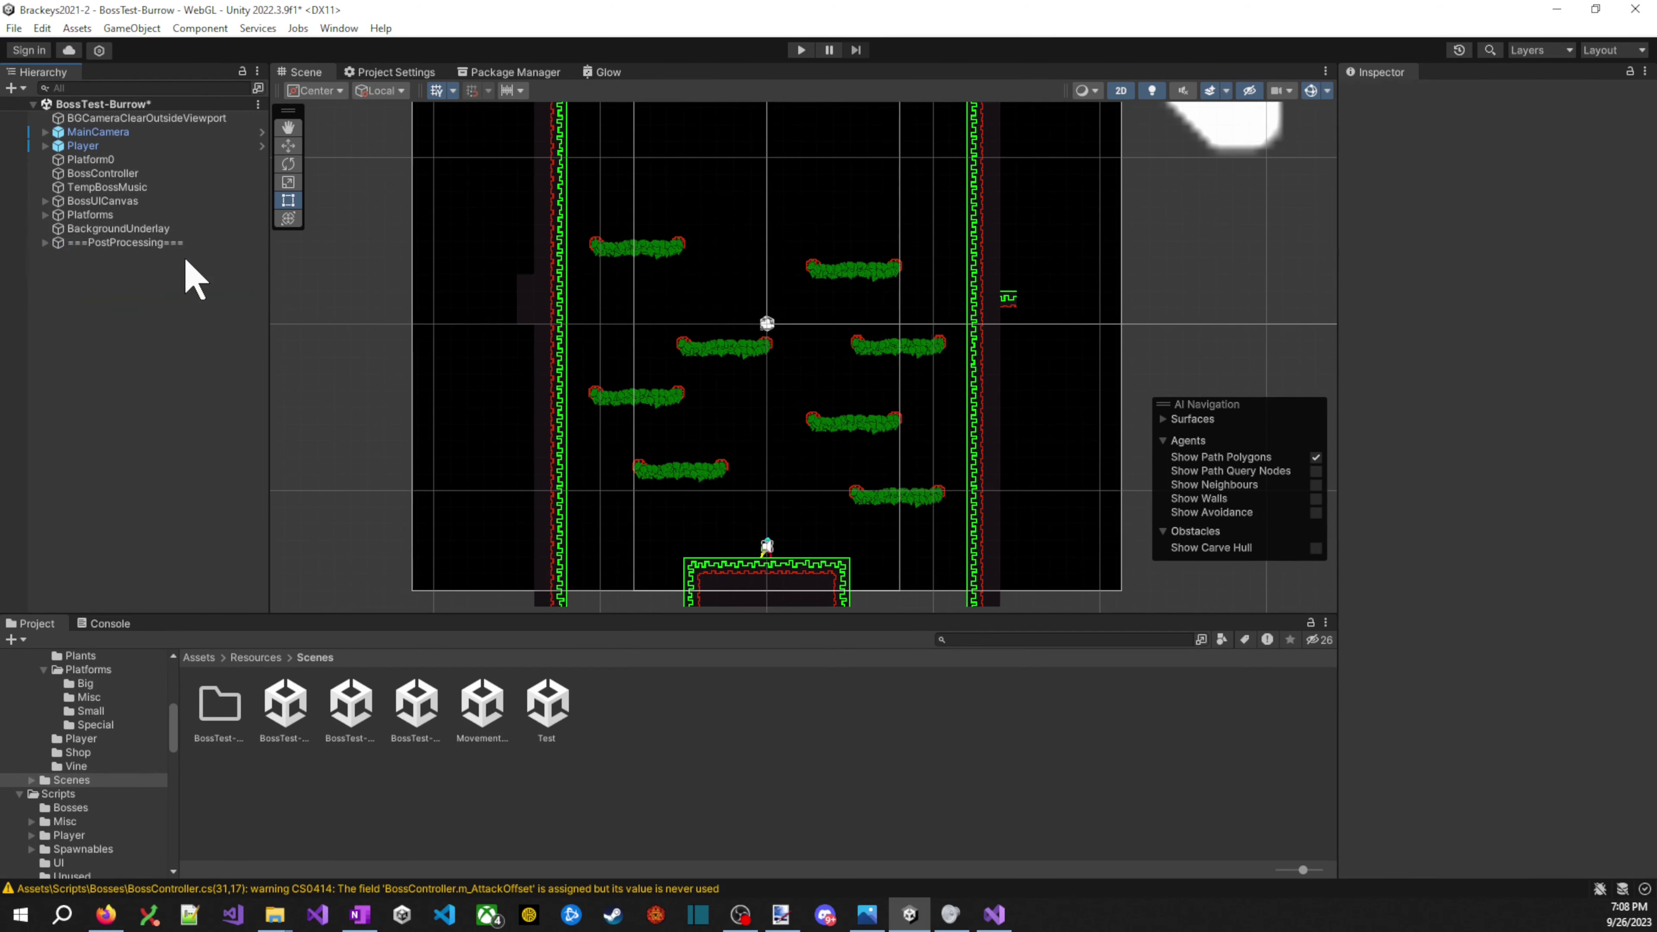
pyautogui.hotkey('ctrl', 'z')
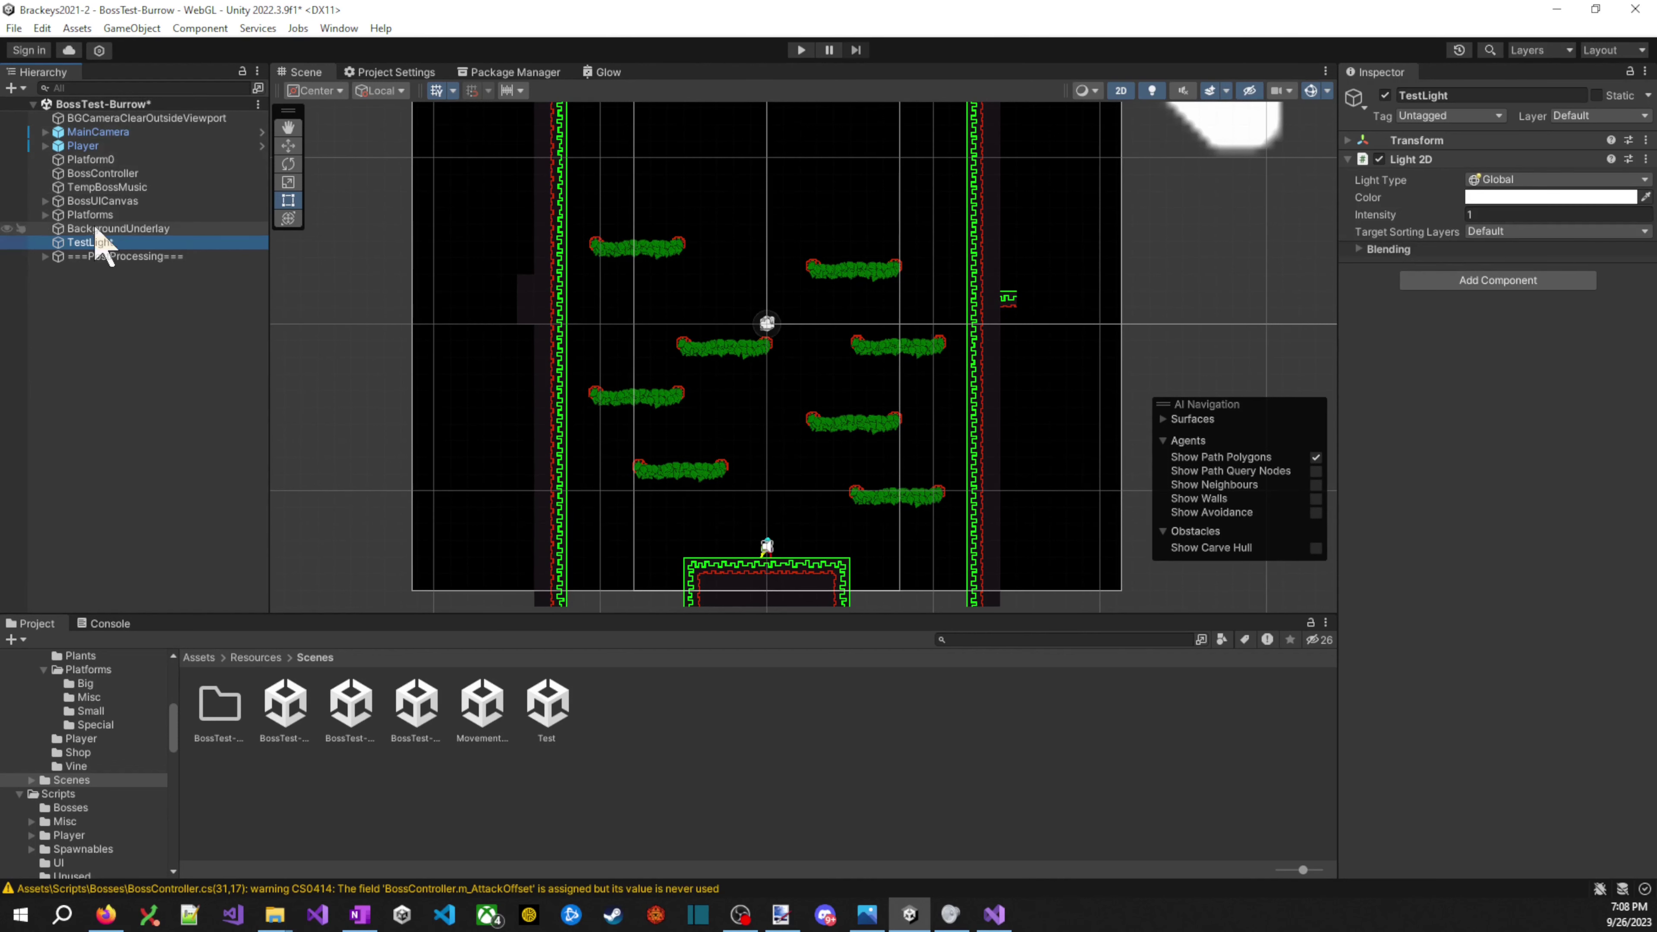
# - Check BackgroundUnderlay's Animator, then delete BackgroundUnderlay from the scene
pyautogui.click(111, 228)
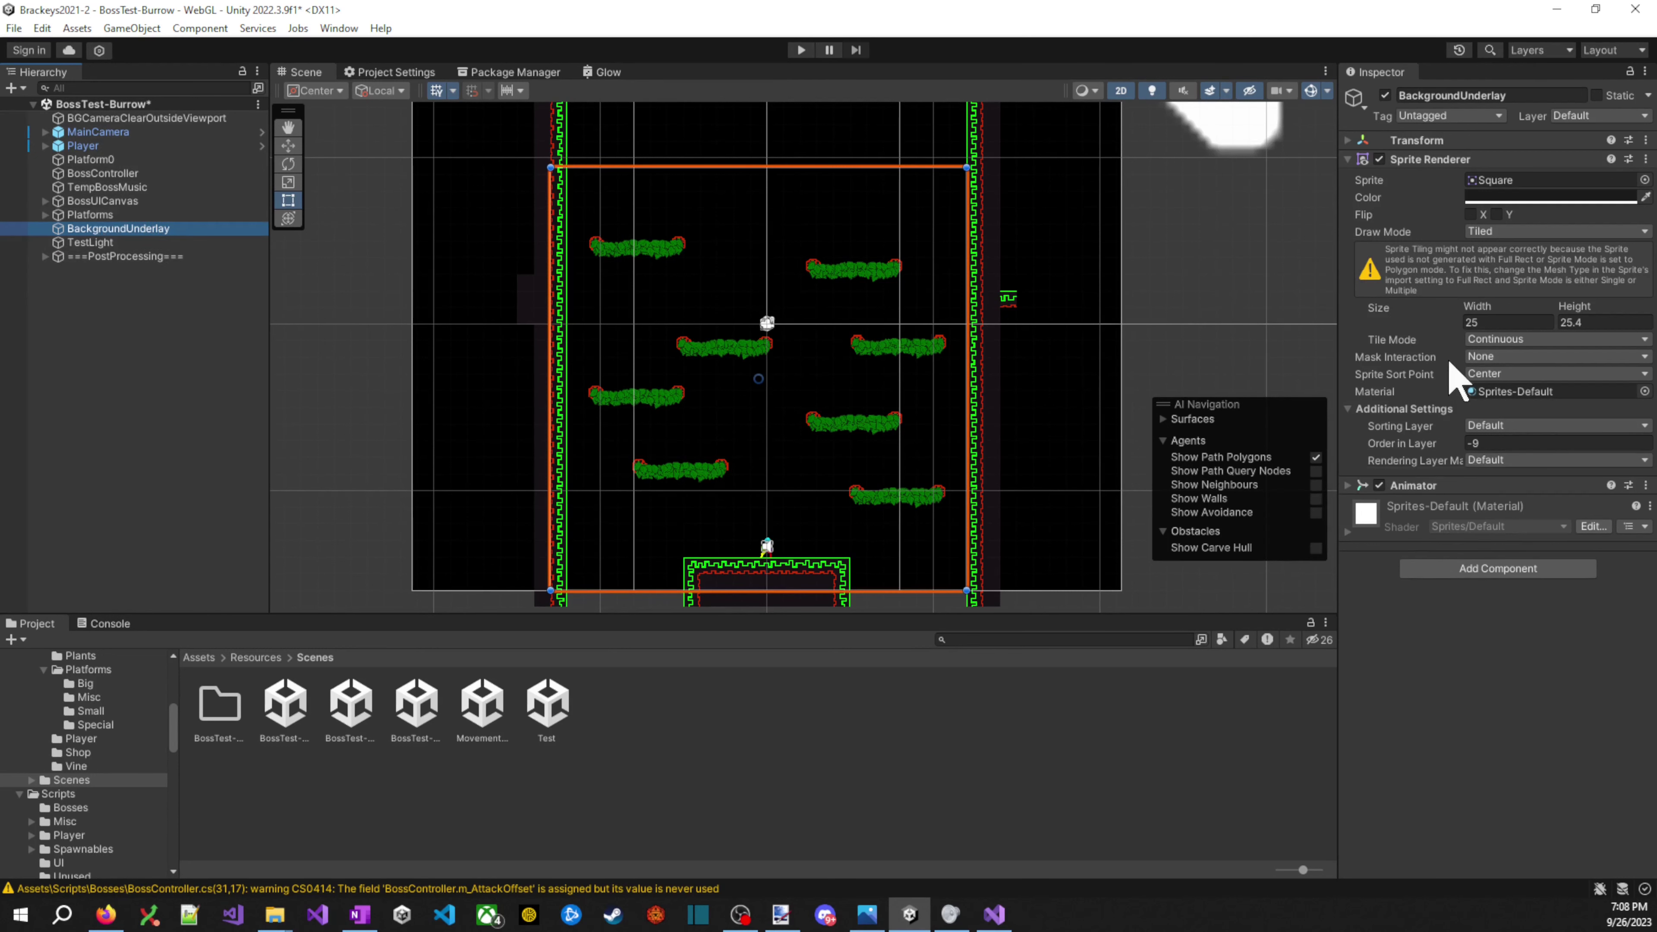
pyautogui.click(1427, 488)
pyautogui.click(1427, 494)
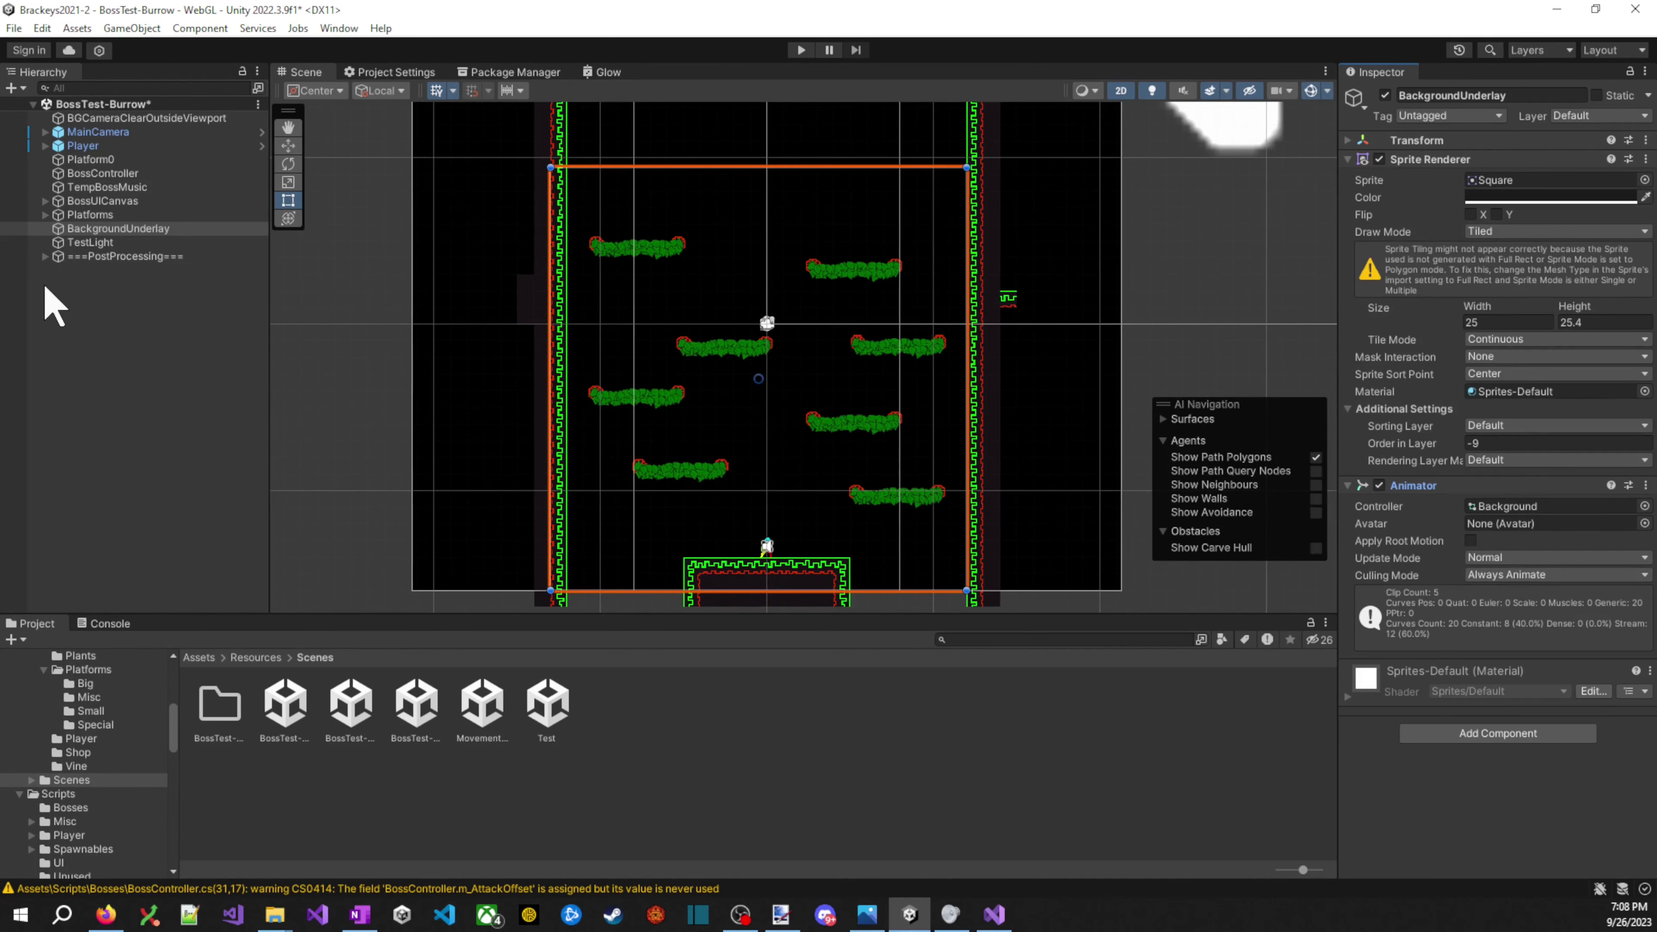
pyautogui.click(162, 229)
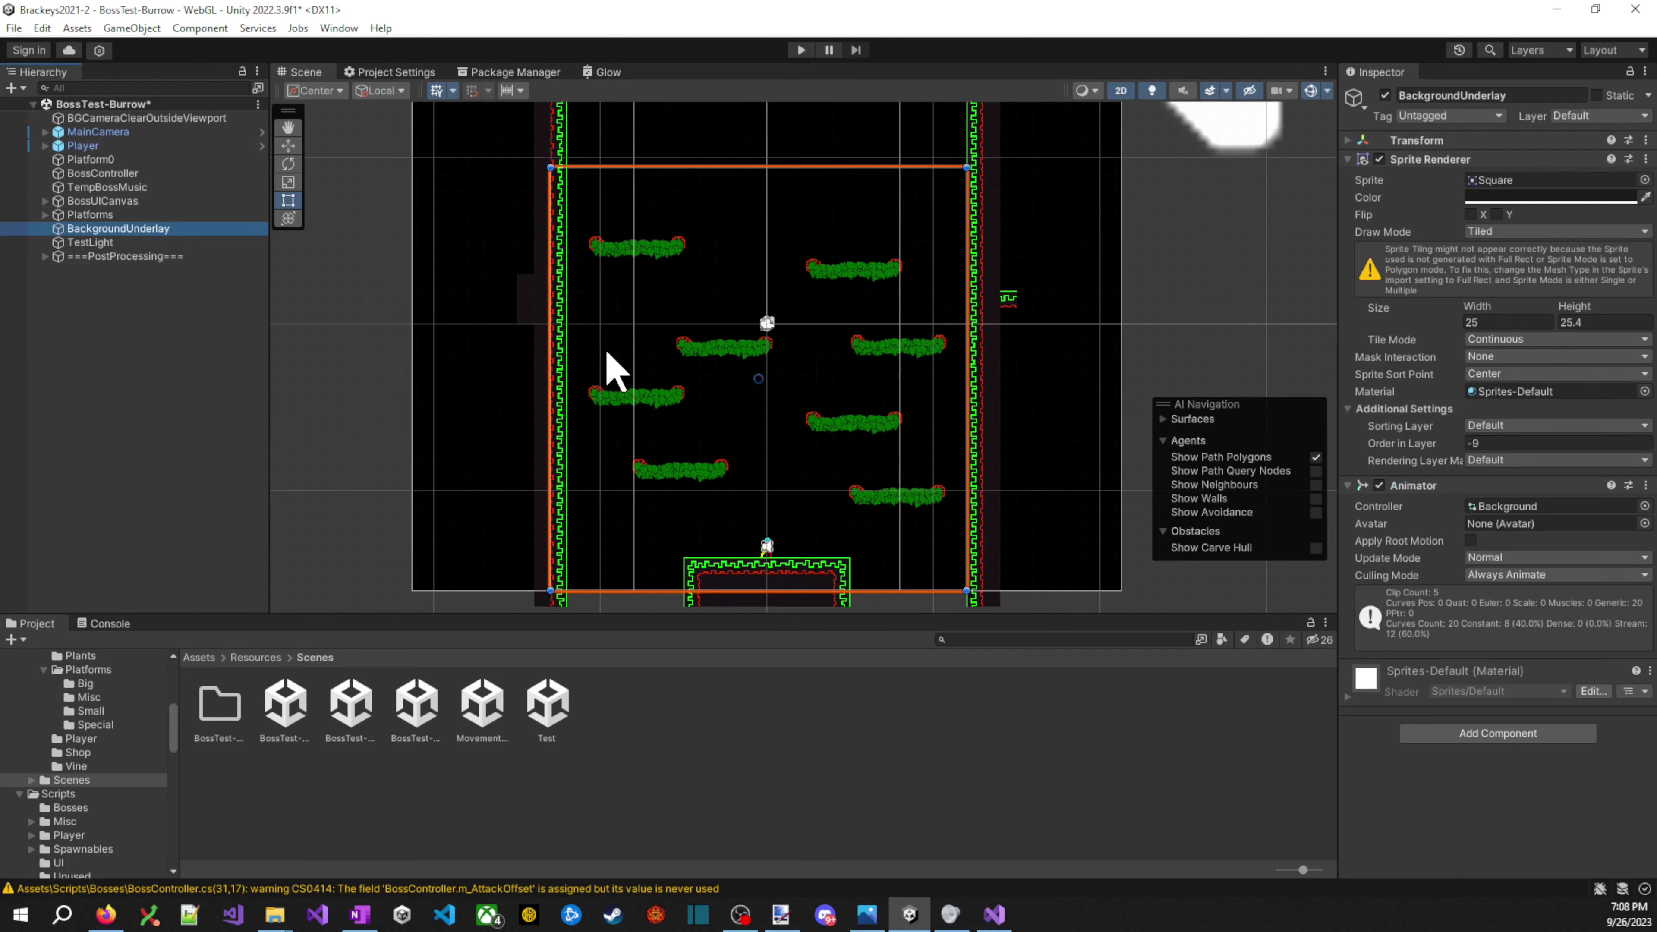
pyautogui.press('Delete')
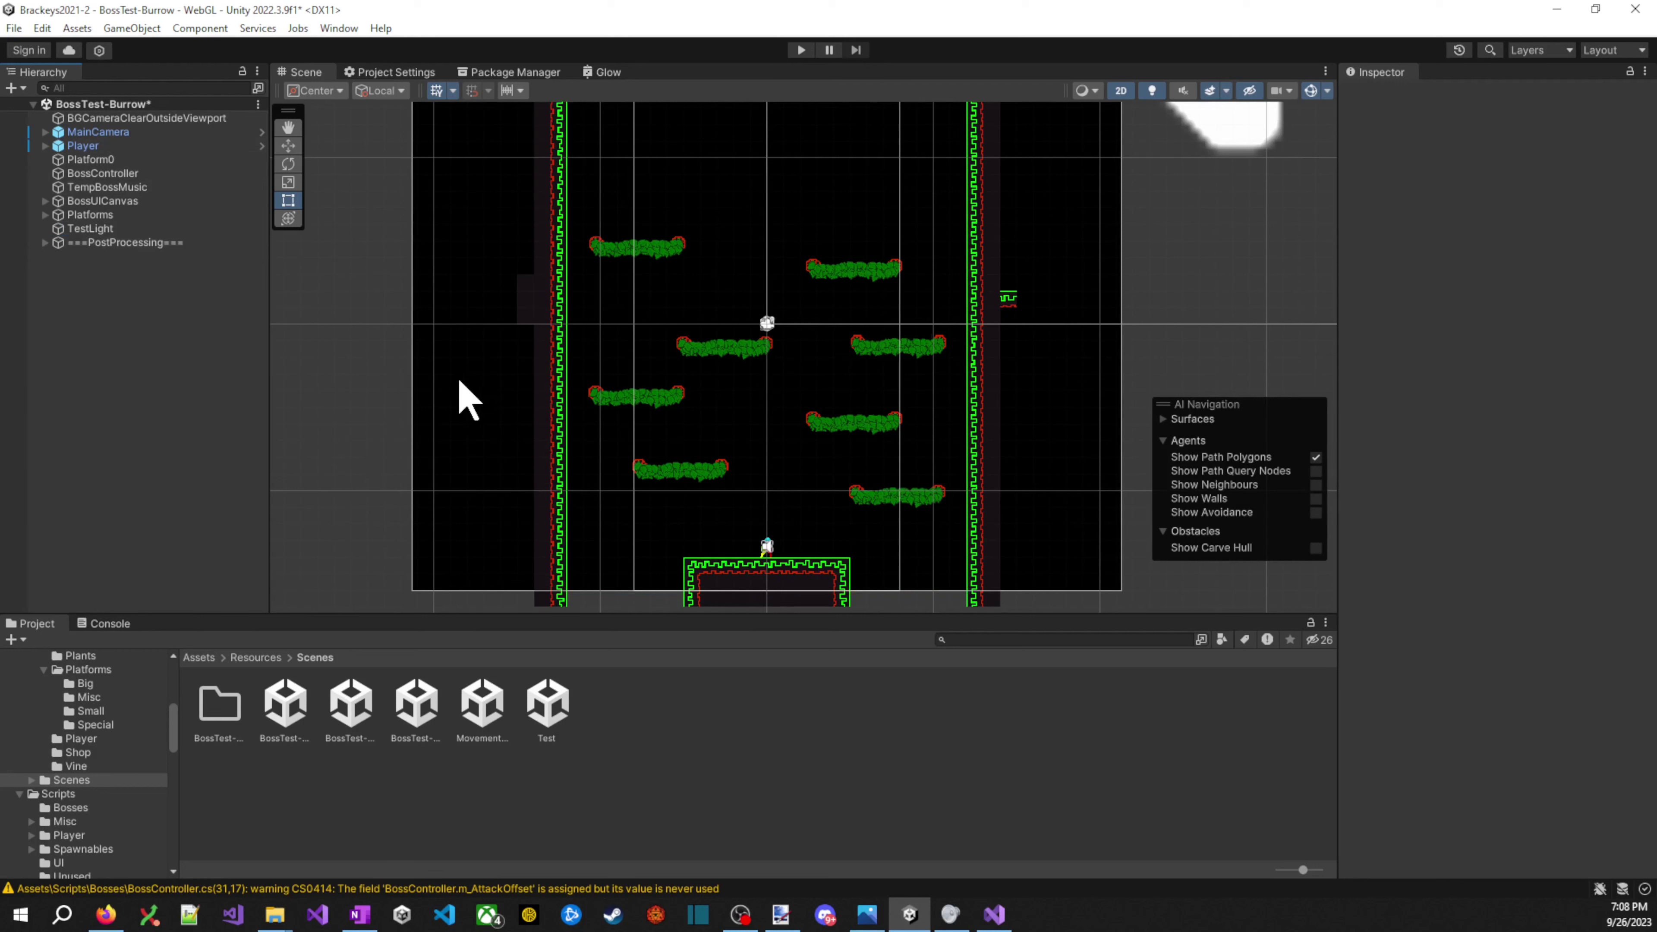
pyautogui.hotkey('ctrl', 'z')
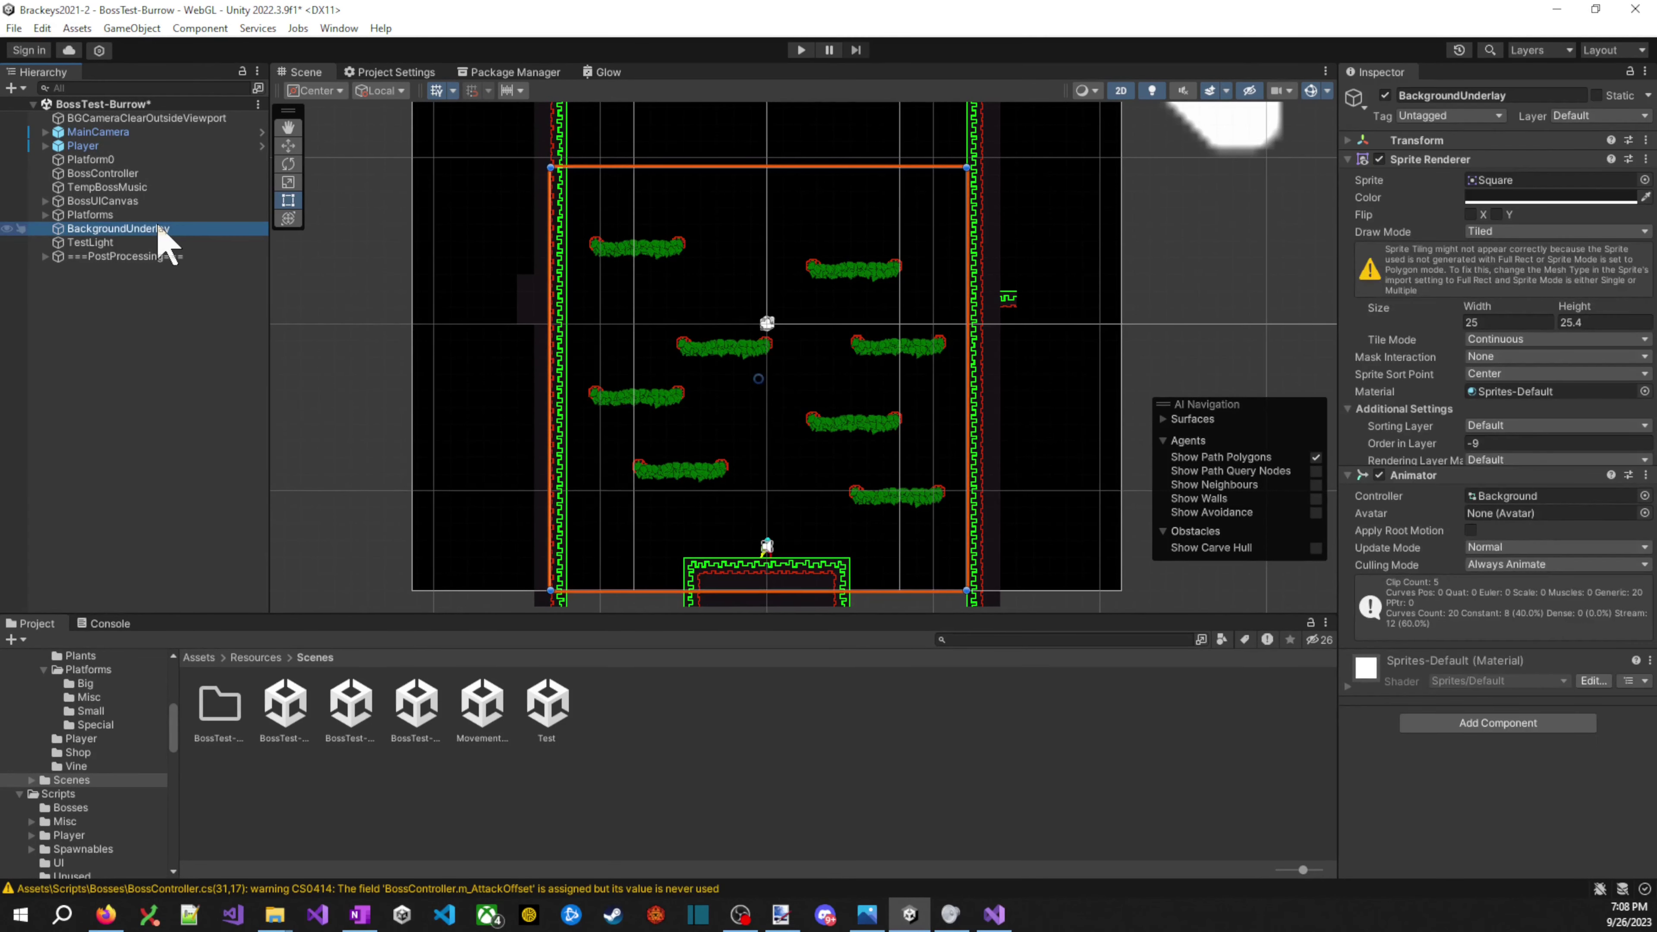
pyautogui.press('Delete')
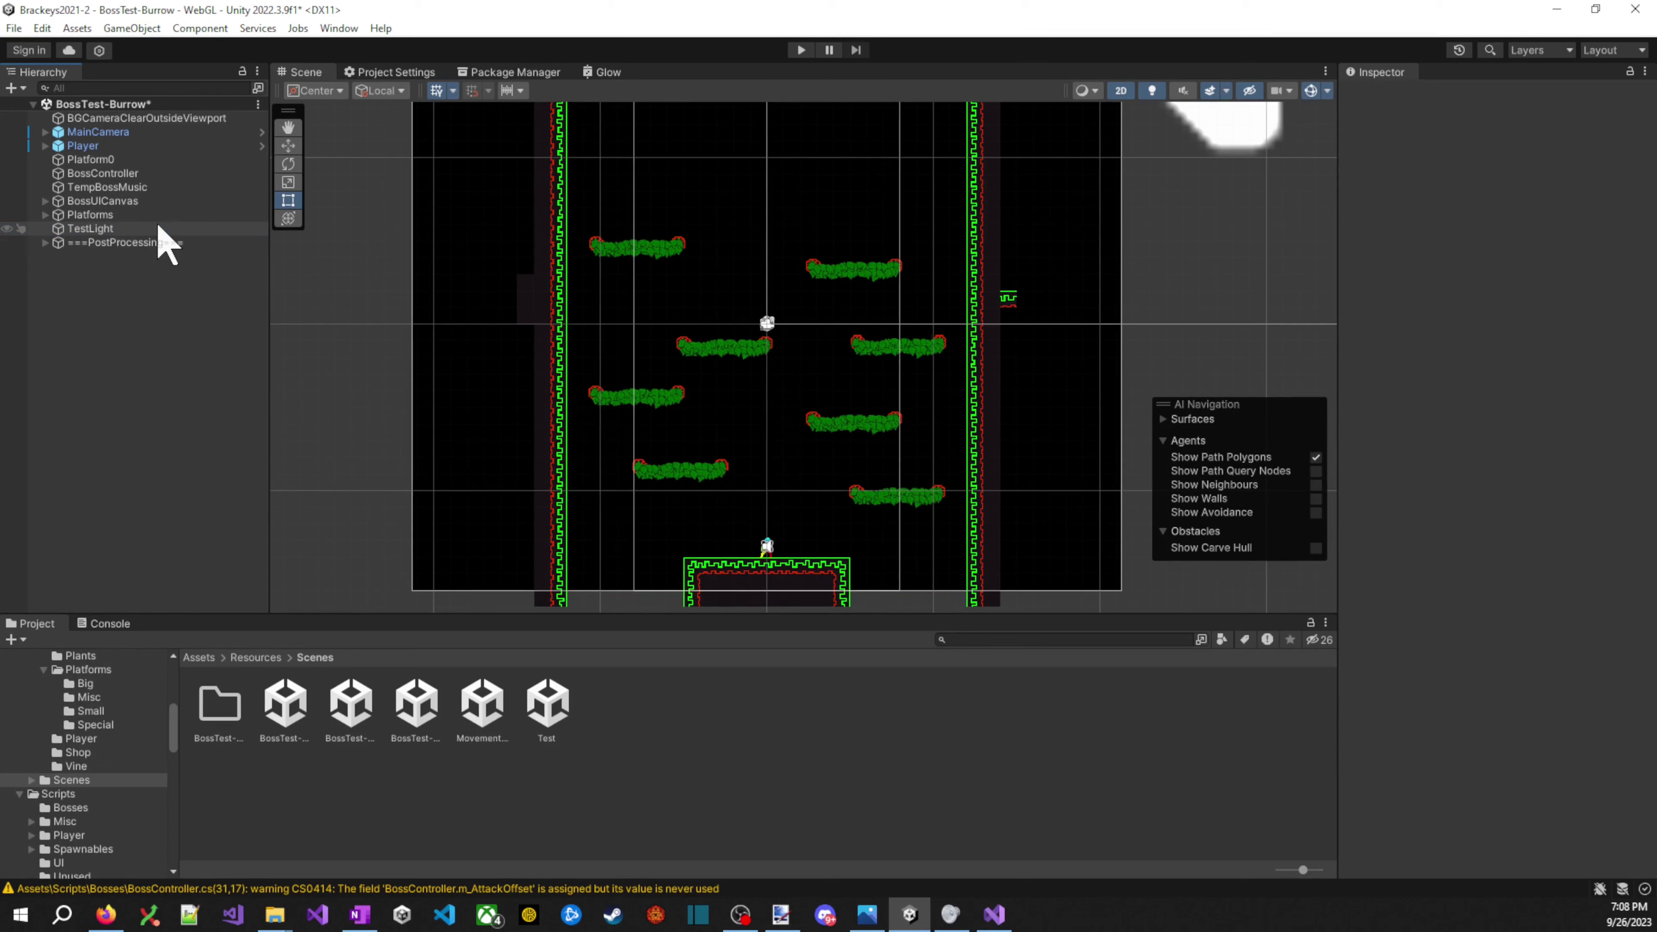
pyautogui.click(147, 215)
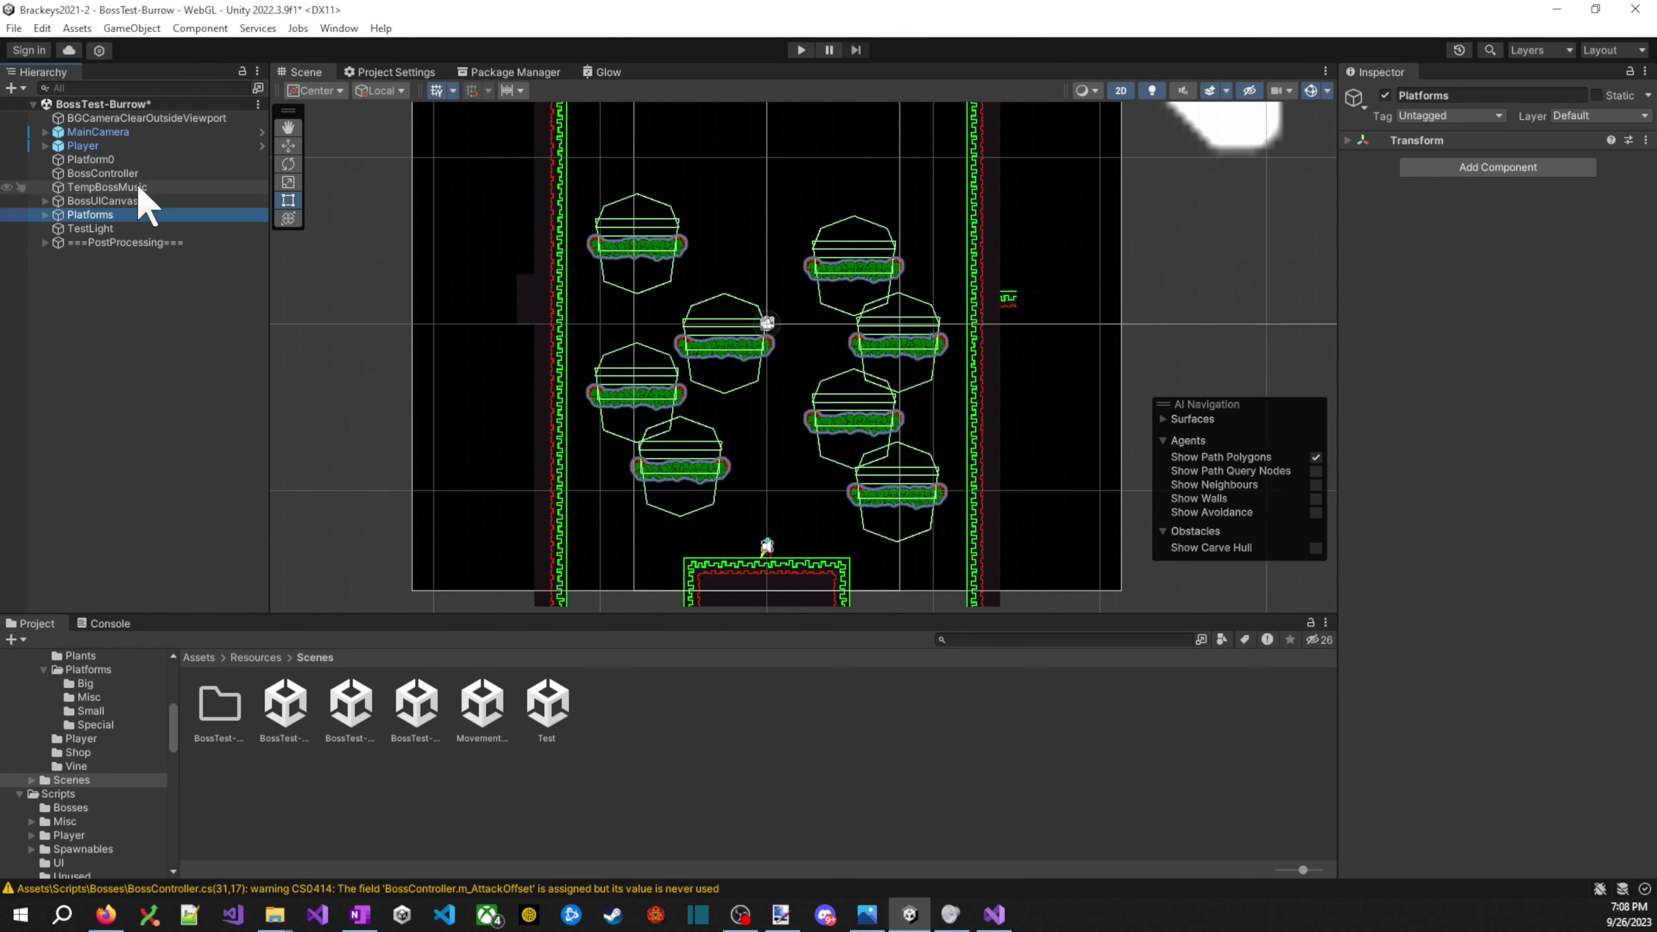
# - Expand BossUICanvas to inspect UIGroupSwitcher, LandscapeUIGroup and LandscapeGameGroup, then collapse them
pyautogui.moveTo(138, 187); pyautogui.dragTo(140, 208)
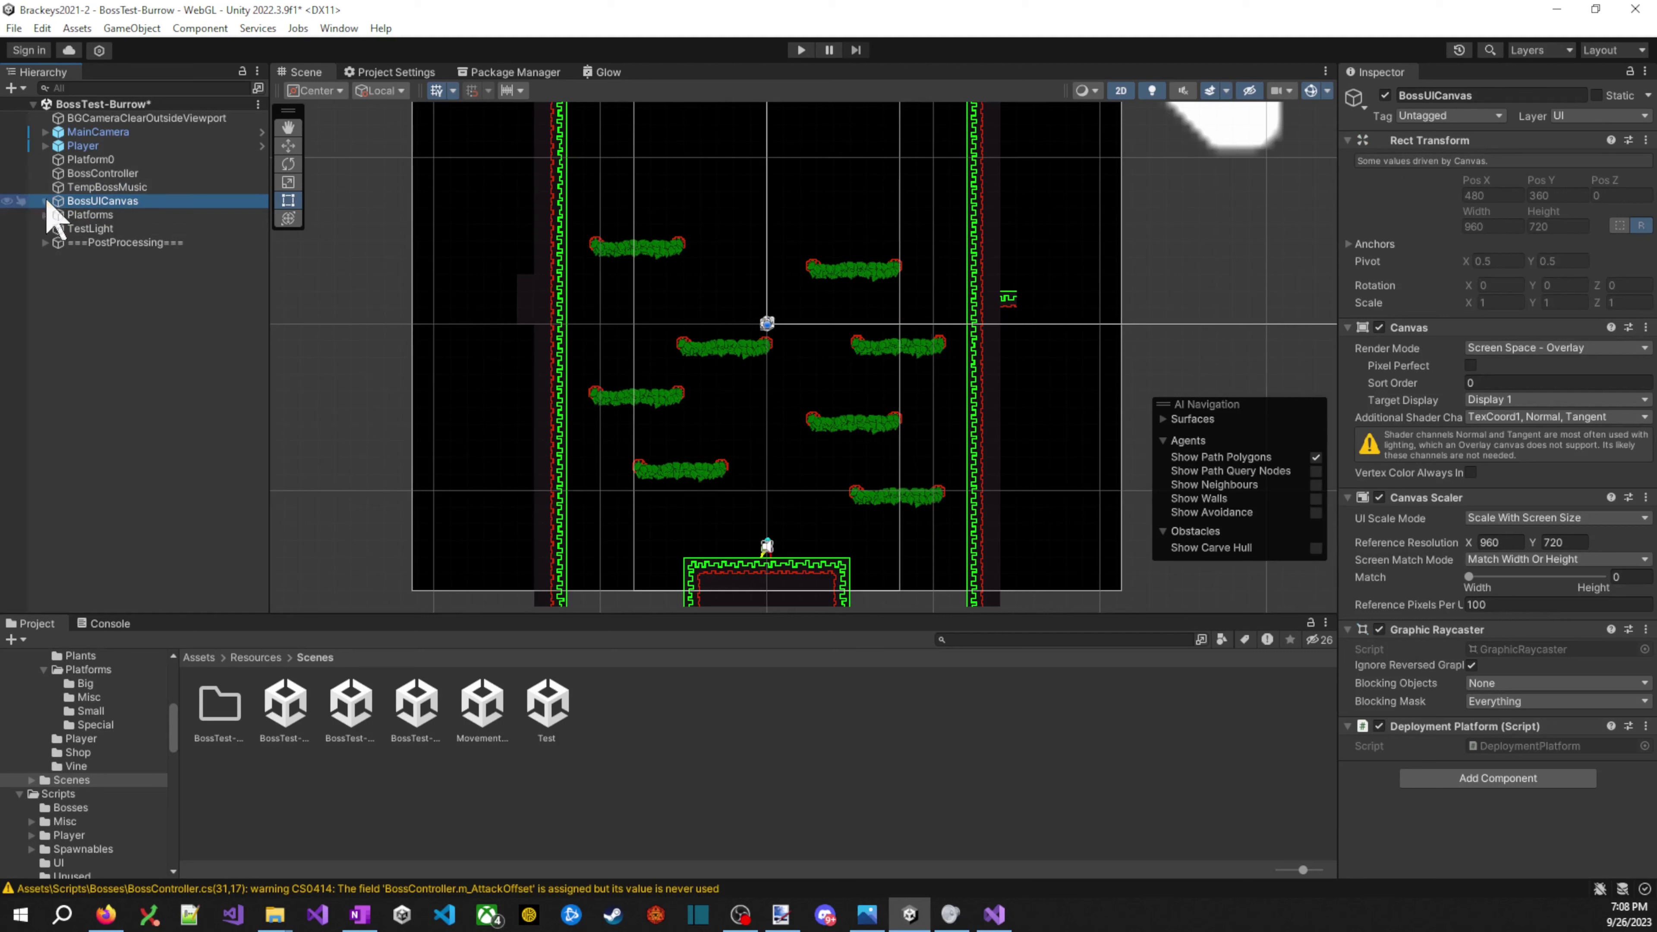
pyautogui.click(45, 201)
pyautogui.click(72, 231)
pyautogui.click(57, 228)
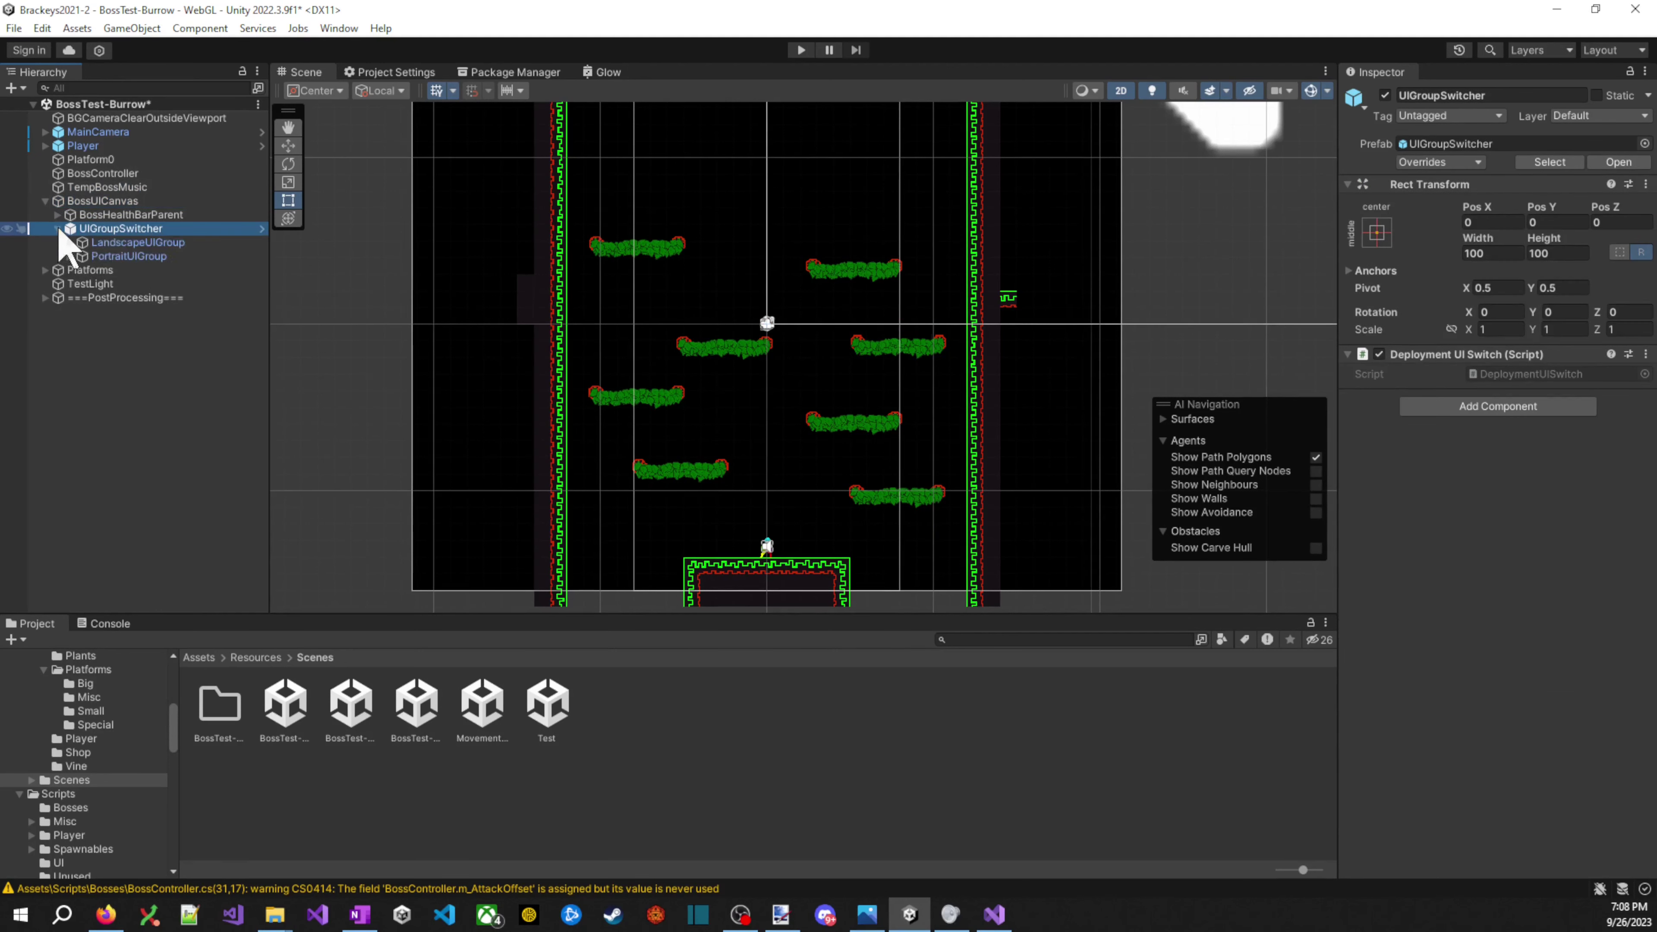
pyautogui.click(75, 243)
pyautogui.click(70, 243)
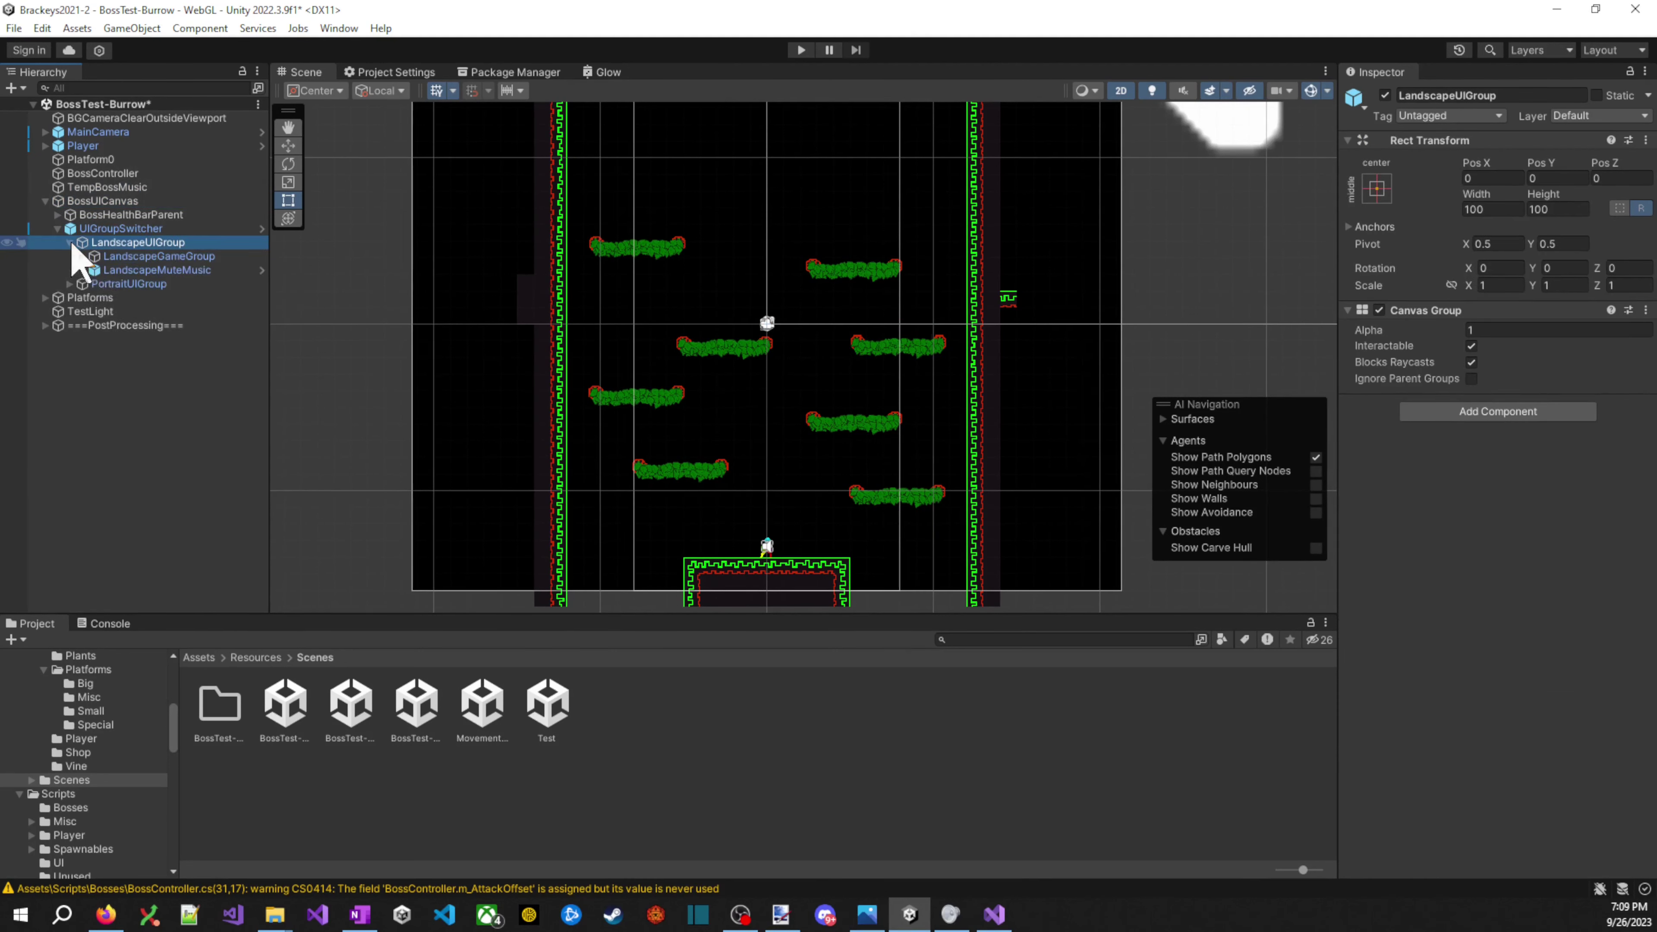
pyautogui.click(91, 256)
pyautogui.click(82, 256)
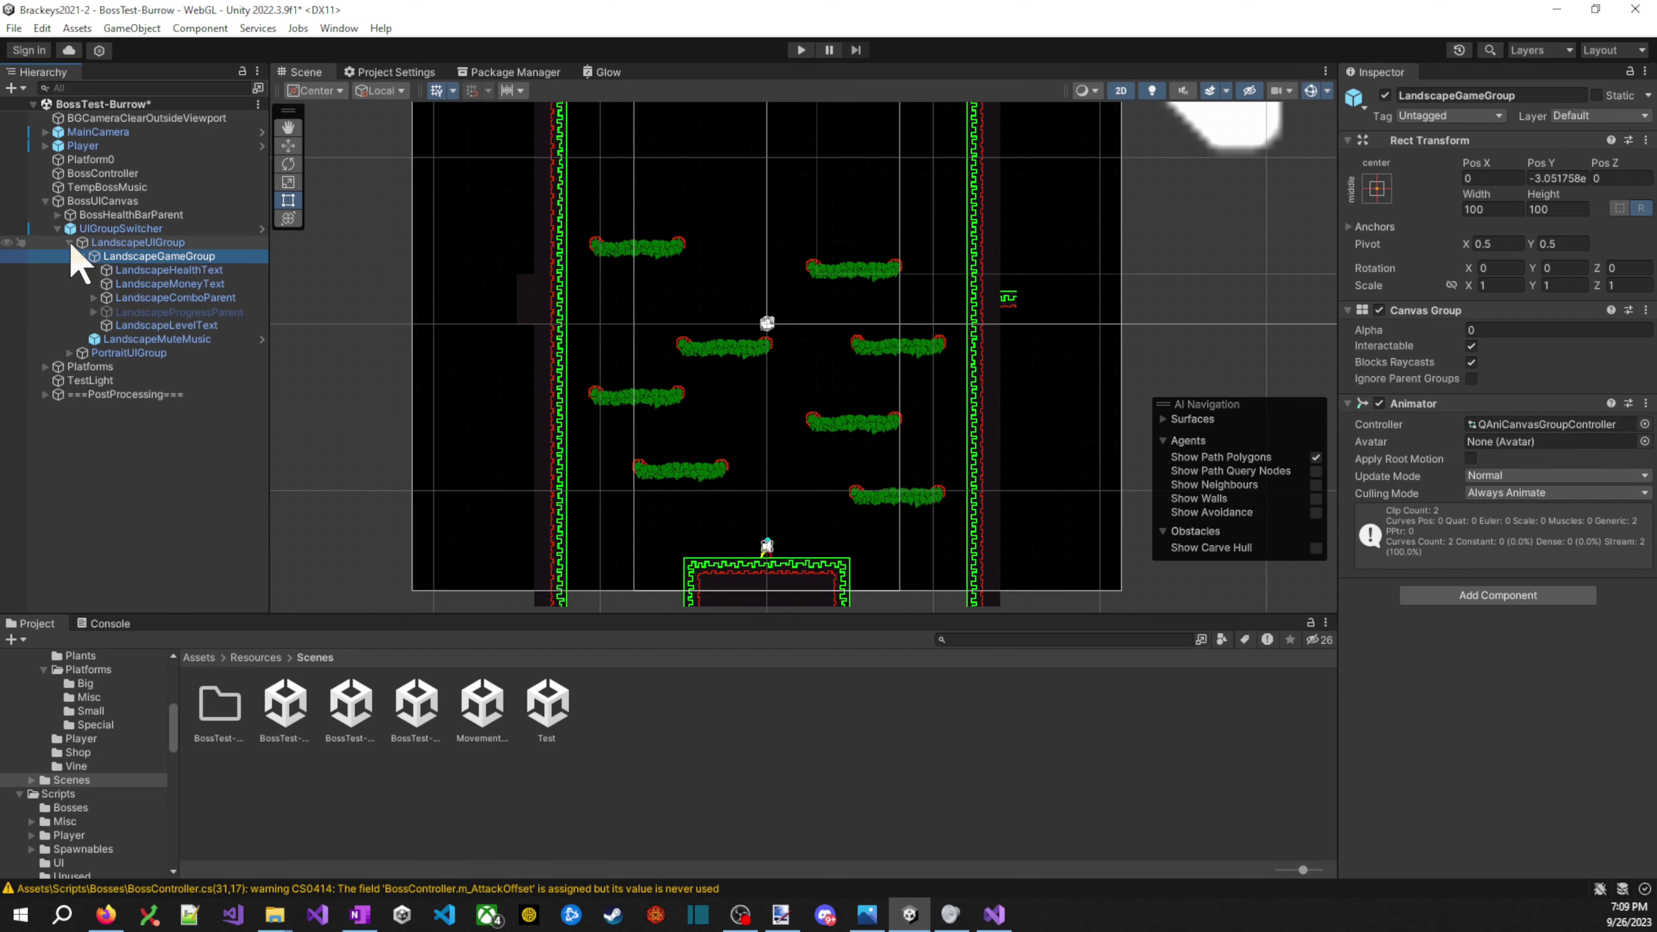
pyautogui.click(69, 243)
pyautogui.click(57, 228)
pyautogui.scroll(-1, 751, 431)
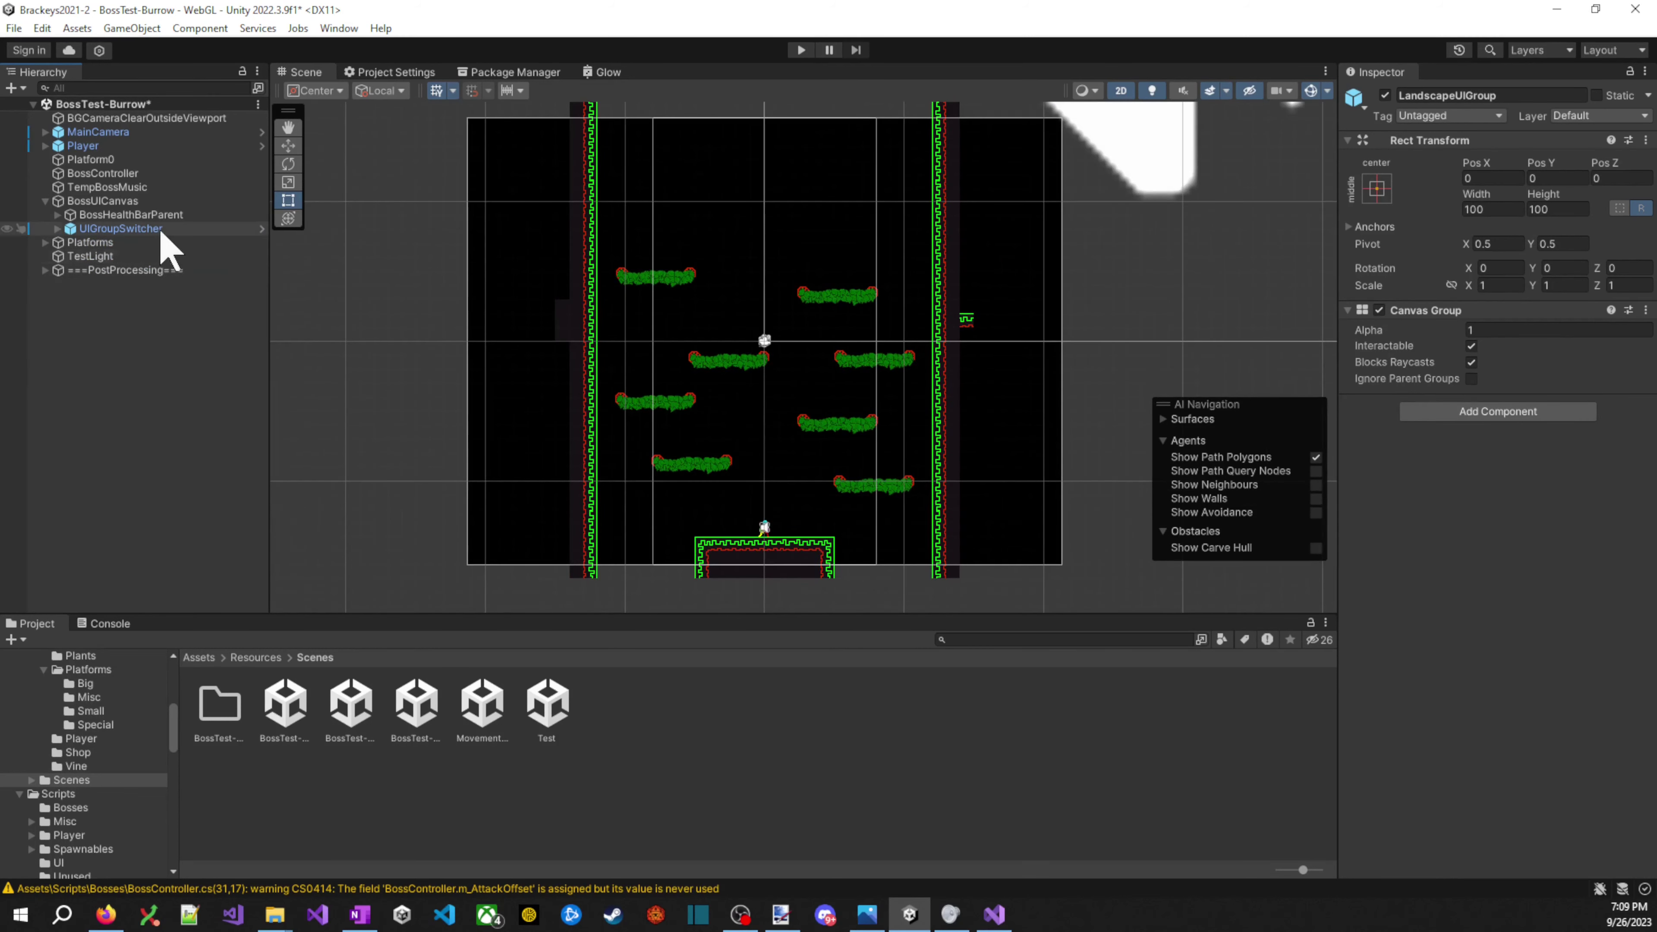
# - Remove the Bee Boss Controller (Script) component from BossController
pyautogui.click(154, 214)
pyautogui.click(110, 202)
pyautogui.click(124, 176)
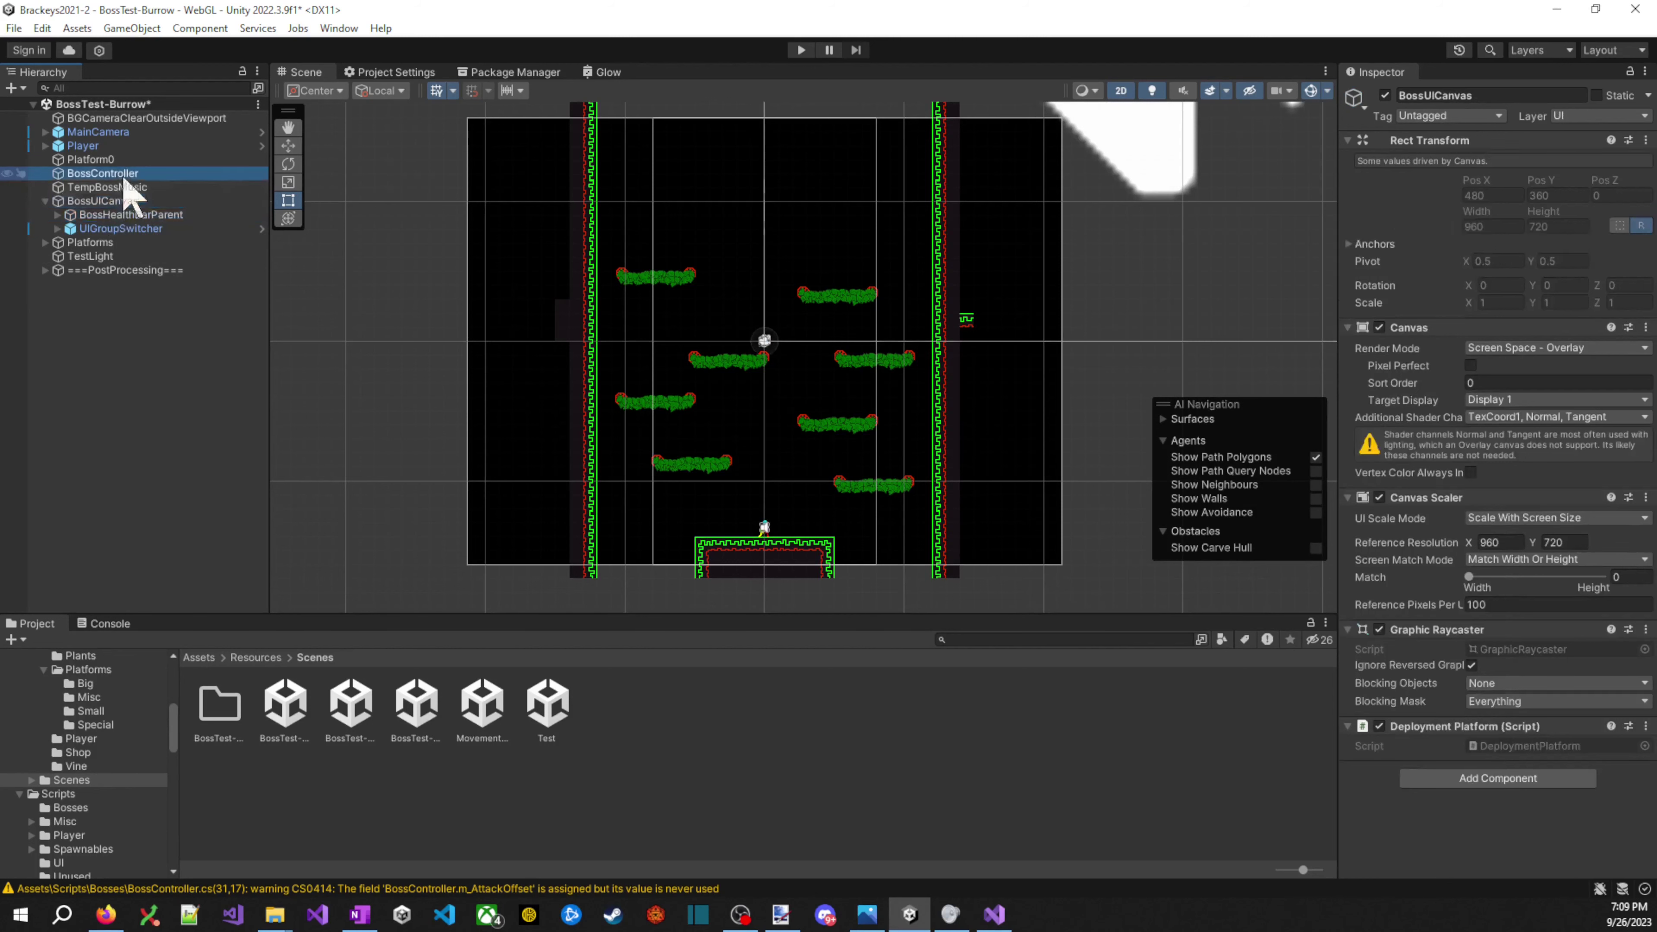
pyautogui.click(129, 188)
pyautogui.click(117, 174)
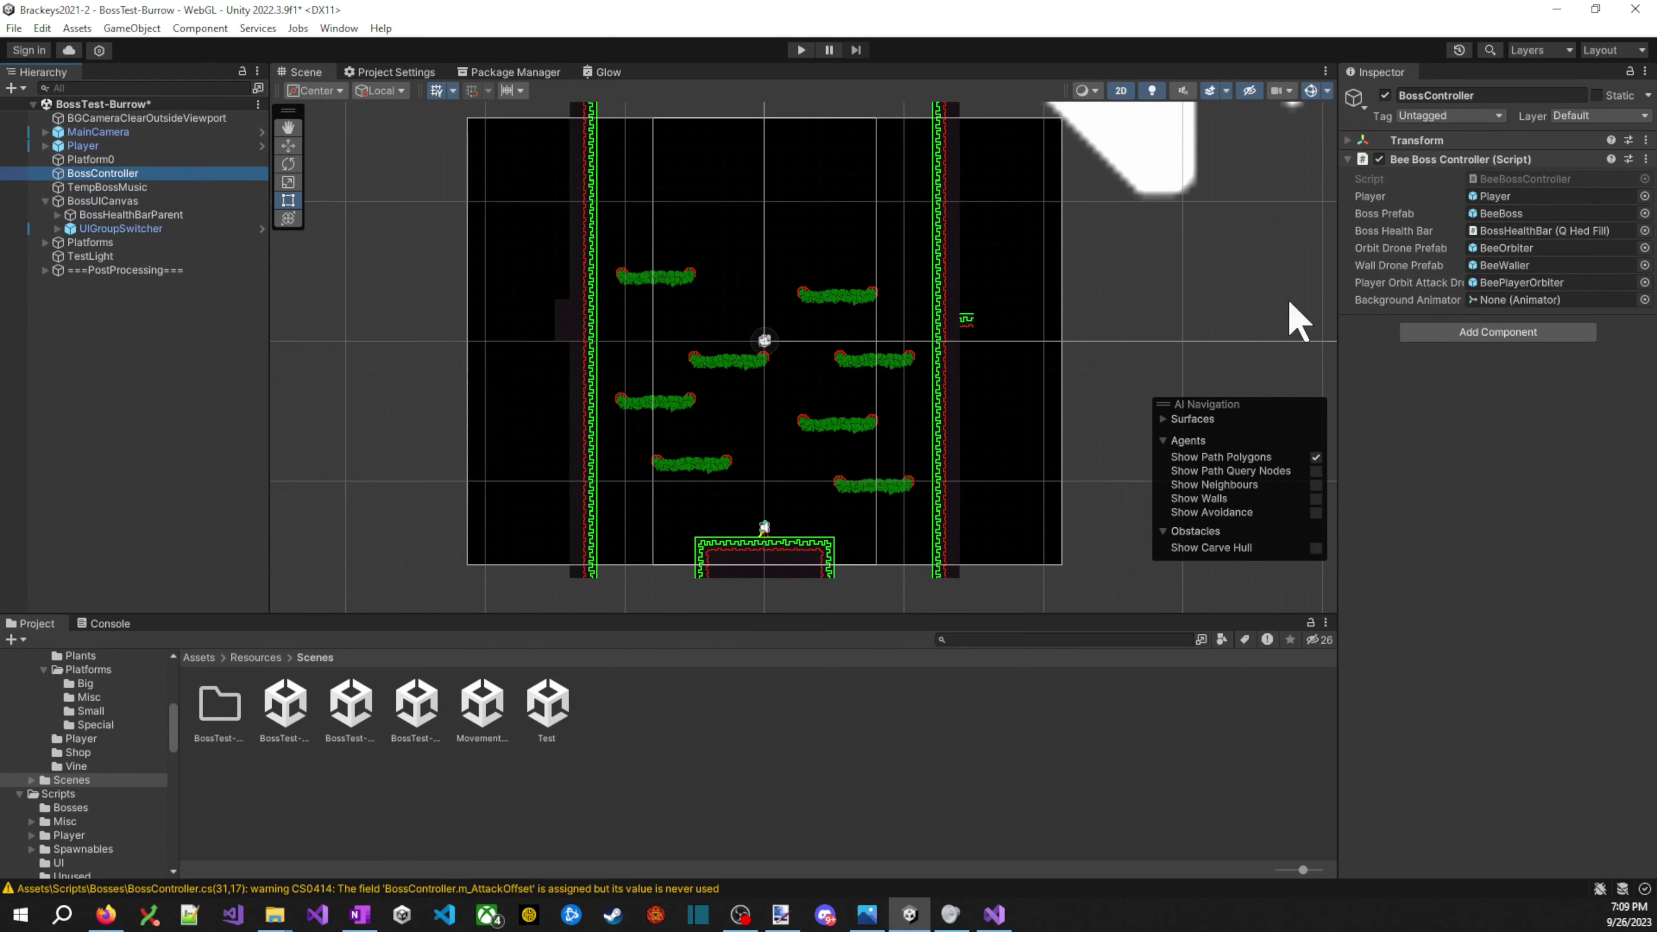
pyautogui.rightClick(1498, 161)
pyautogui.click(1520, 195)
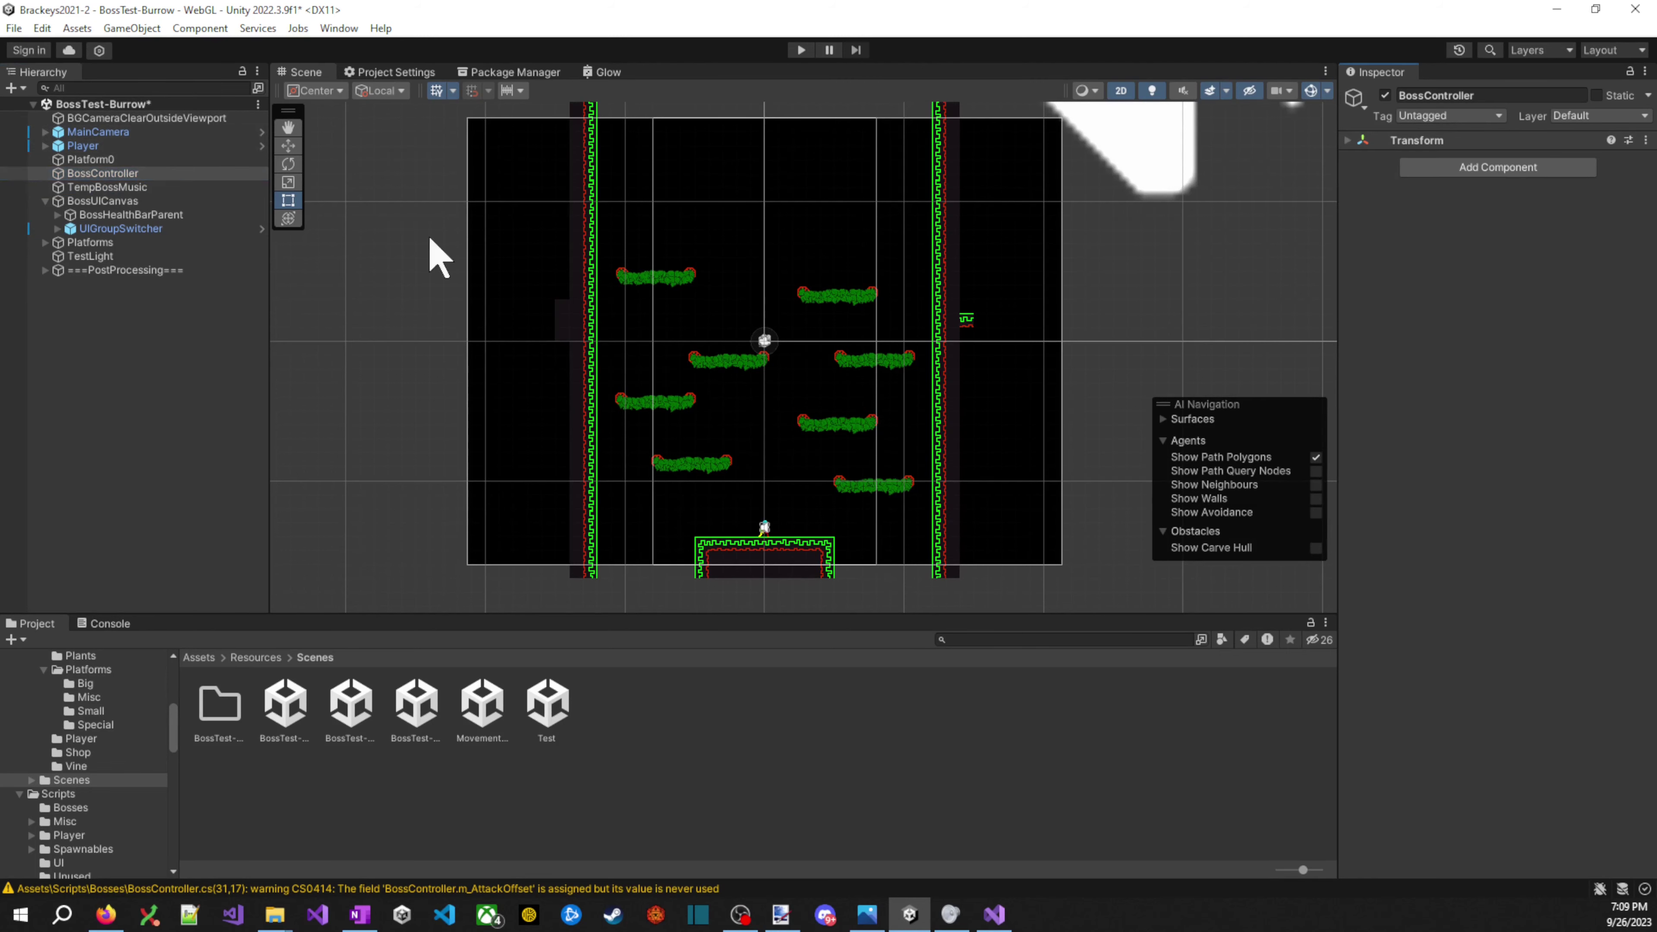
pyautogui.click(117, 150)
pyautogui.click(121, 159)
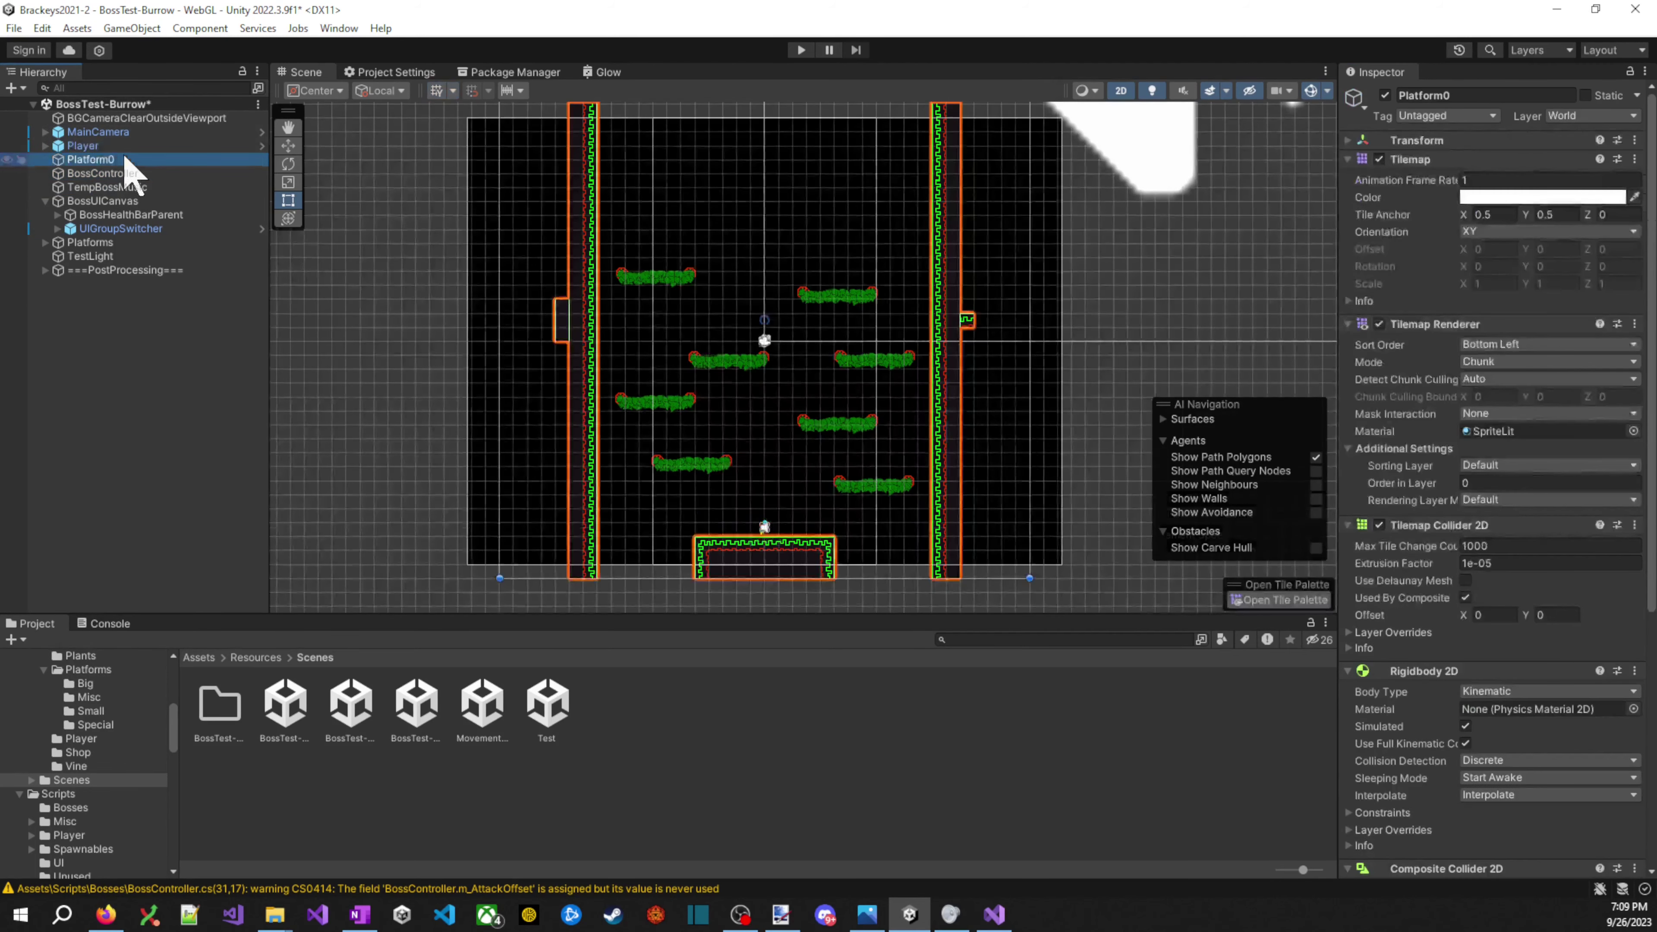
pyautogui.click(125, 270)
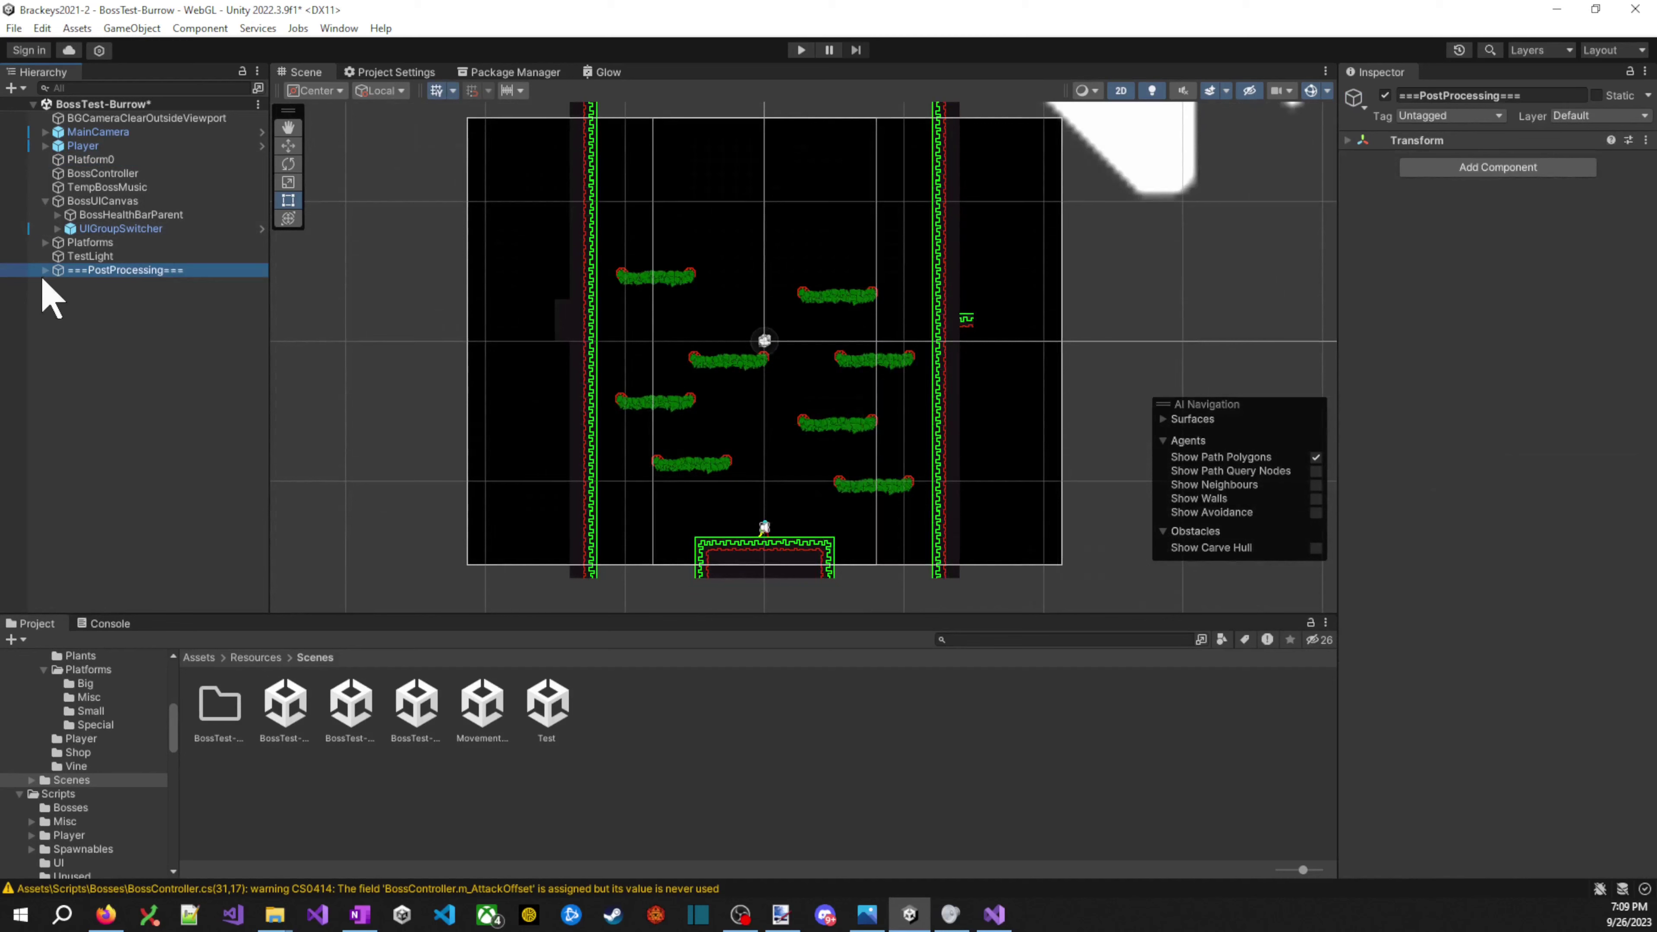
pyautogui.click(801, 50)
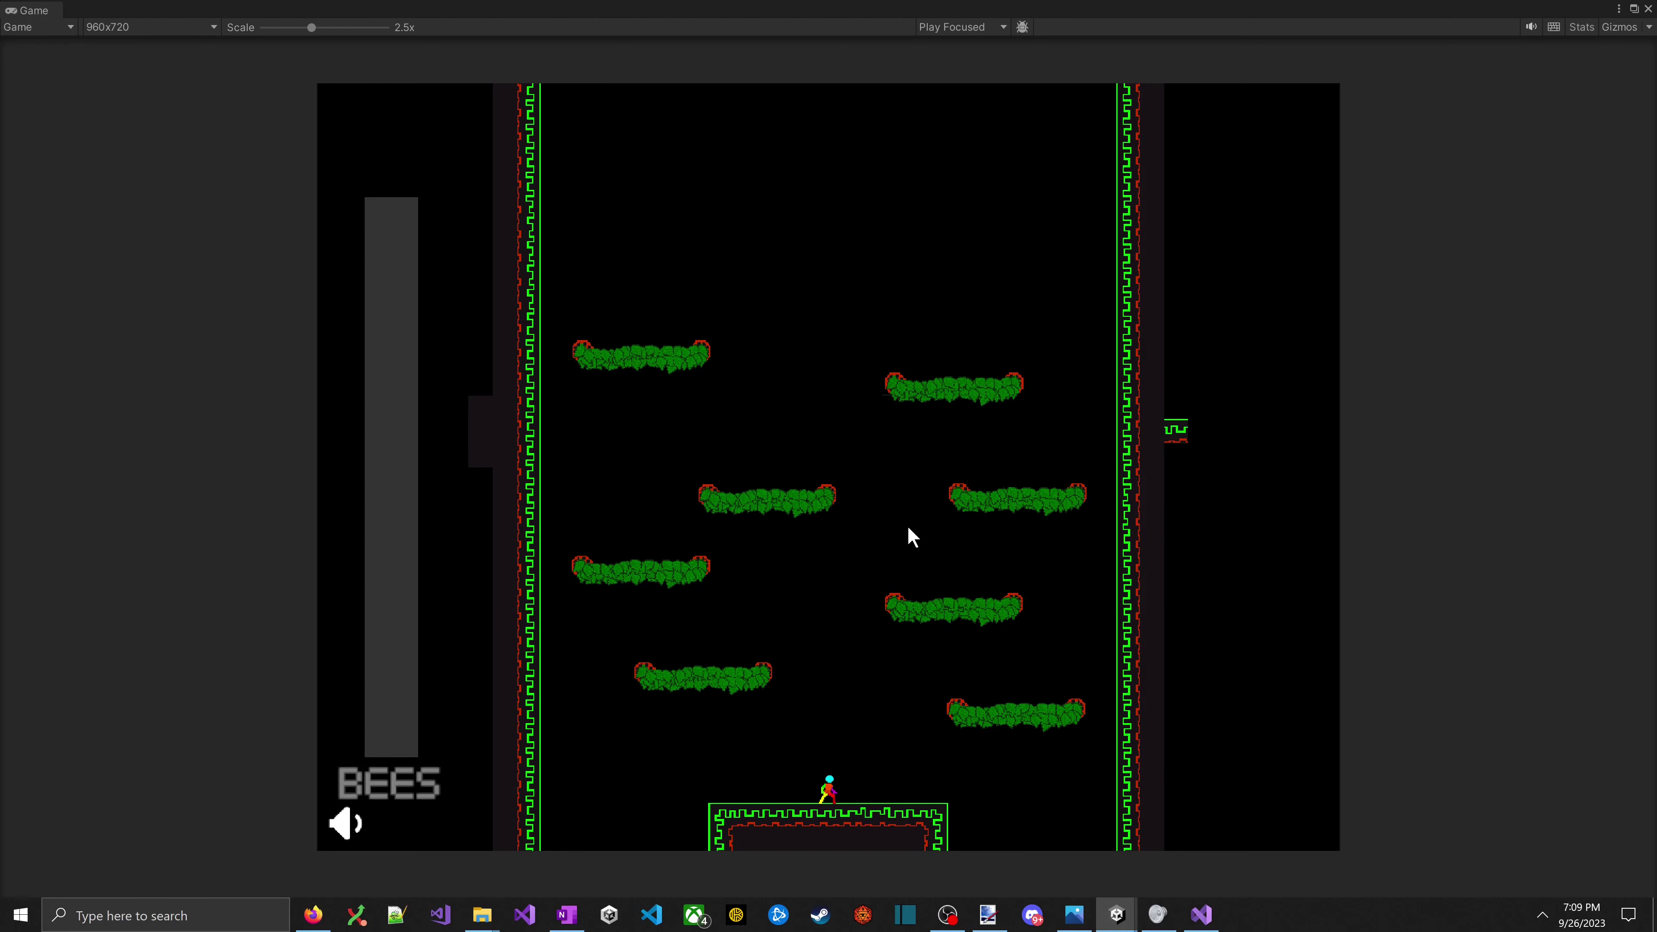
pyautogui.press('a')
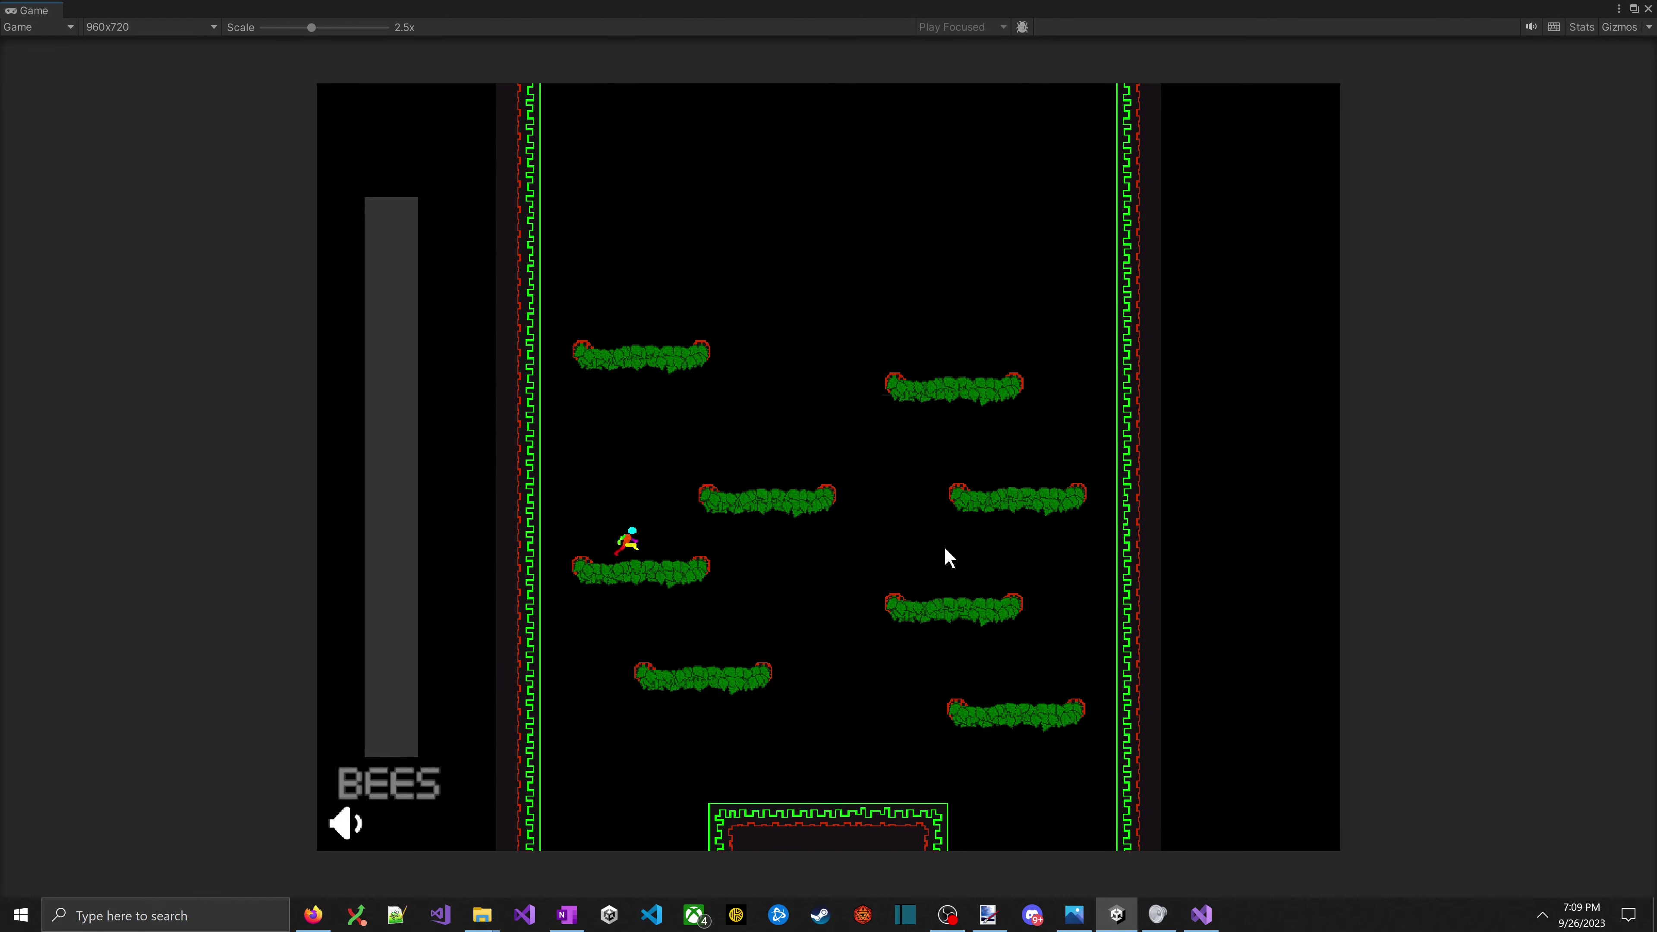
pyautogui.press('space')
pyautogui.press('space')
pyautogui.press('Right')
pyautogui.press('space')
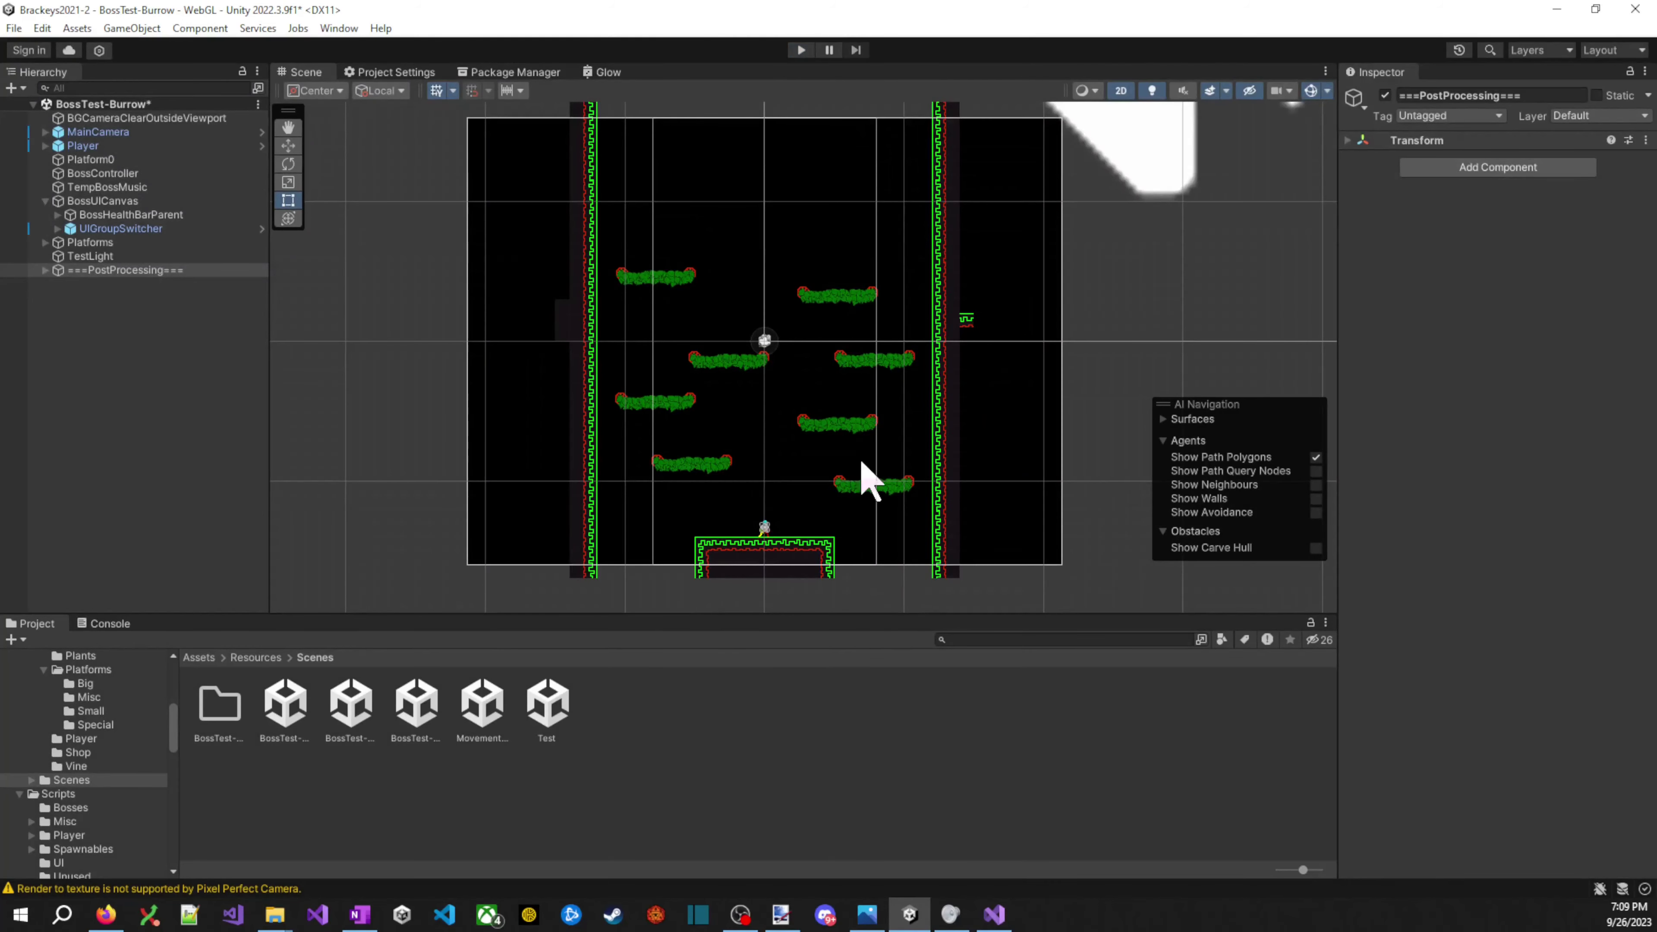
pyautogui.scroll(3, 858, 506)
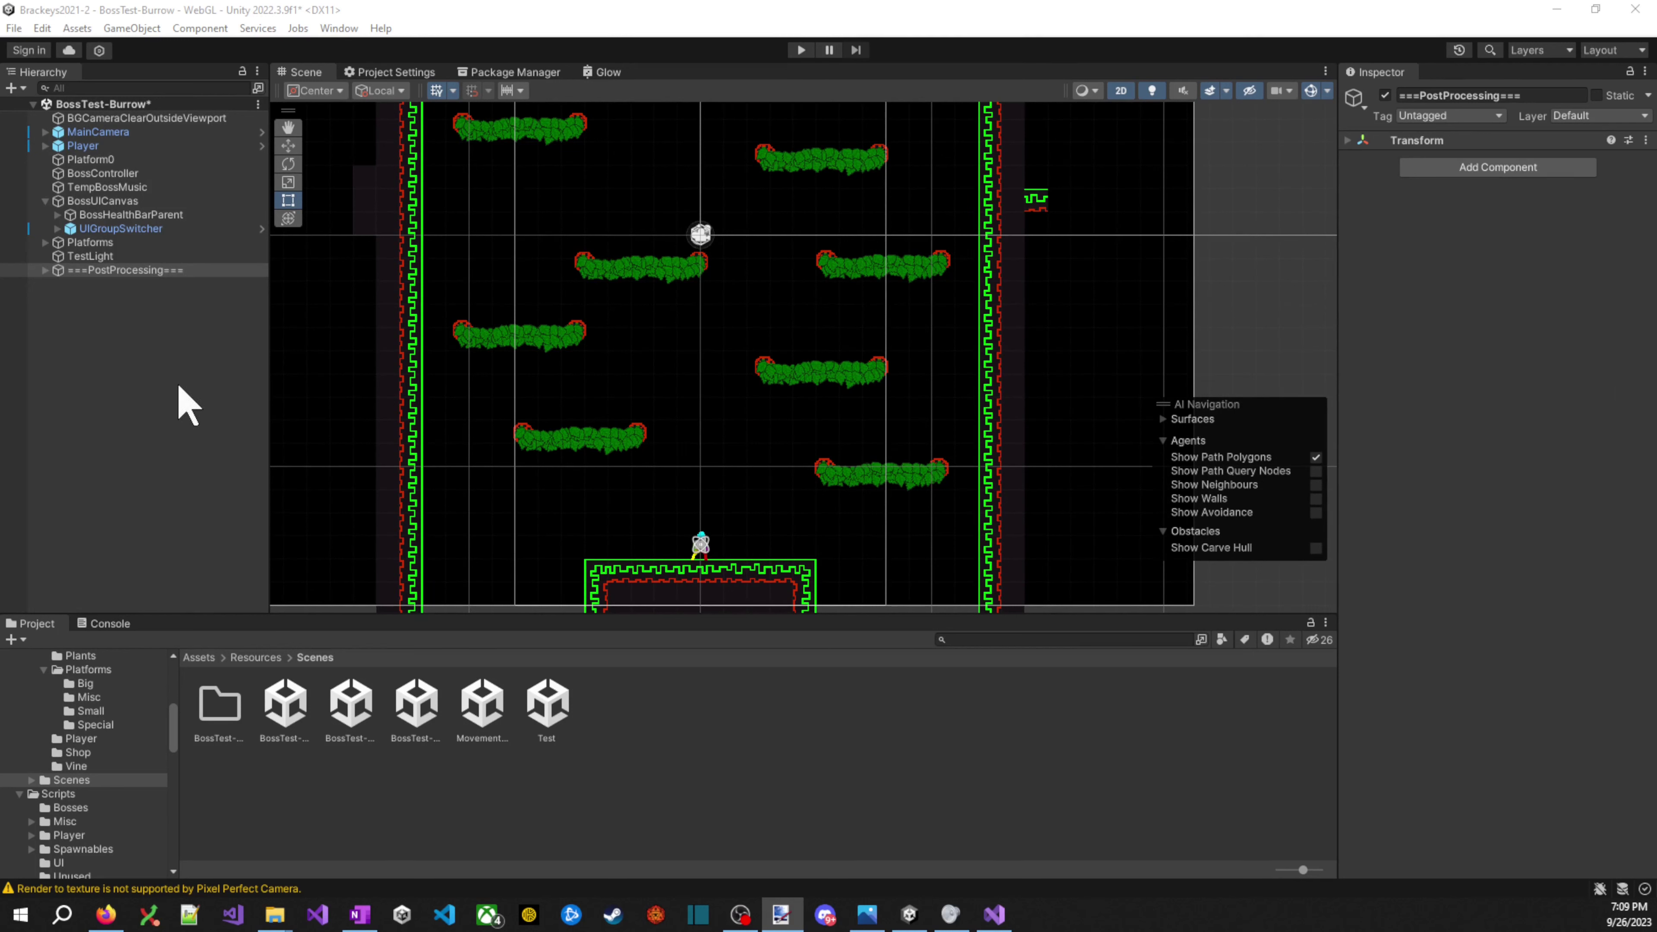
pyautogui.click(108, 119)
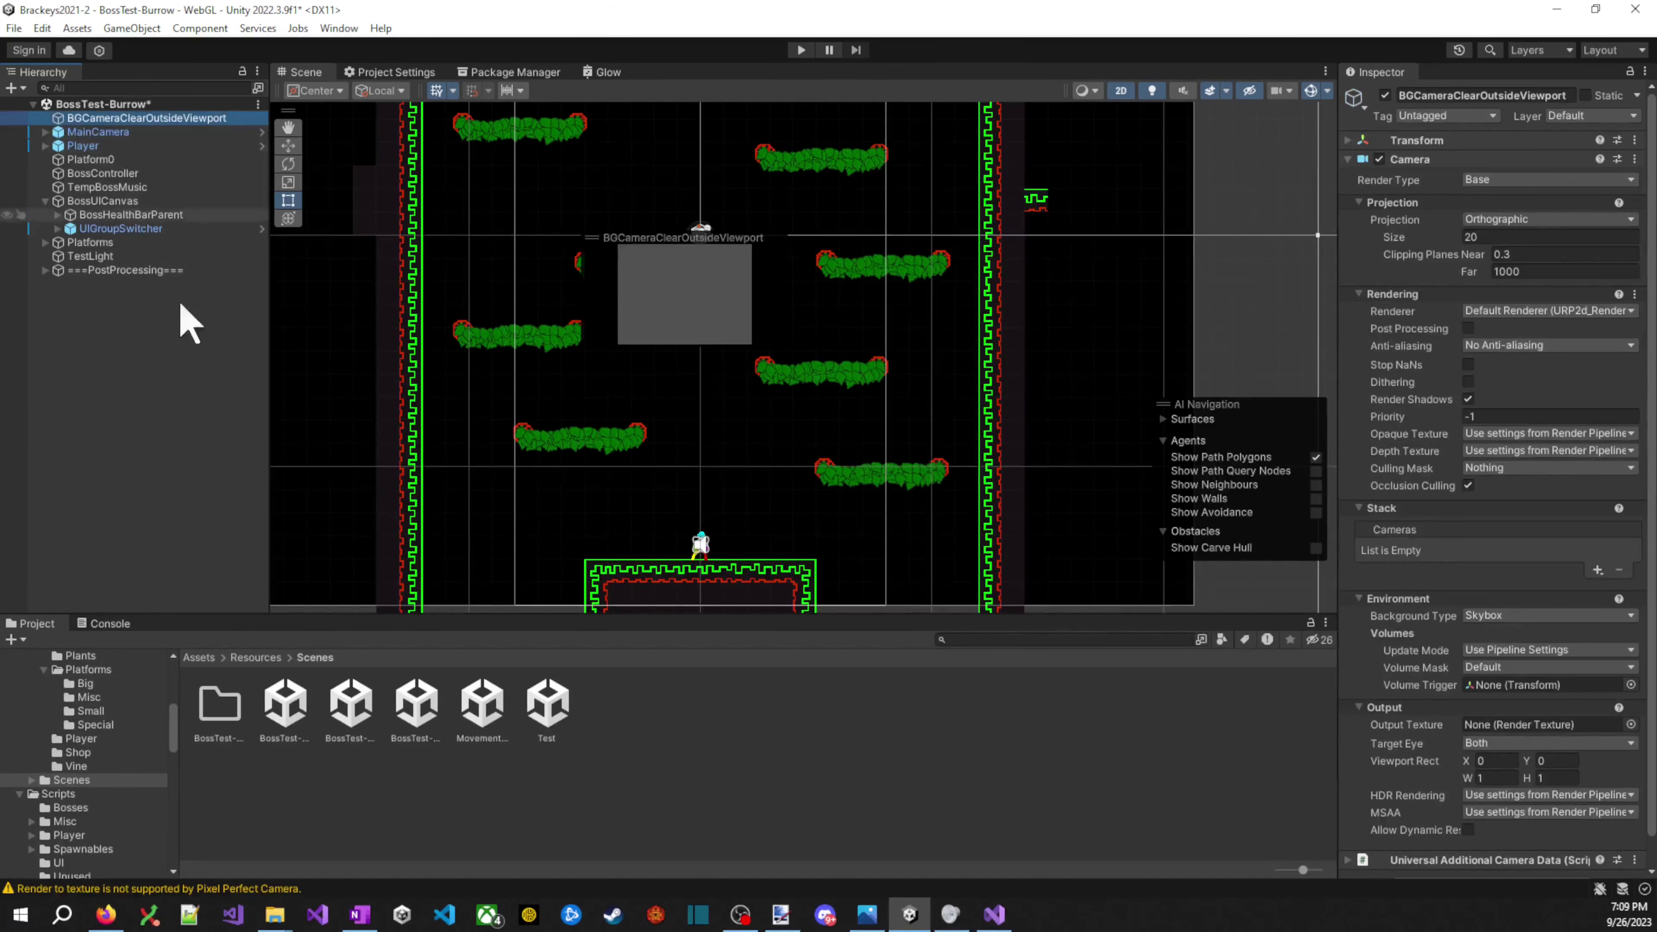
pyautogui.click(128, 133)
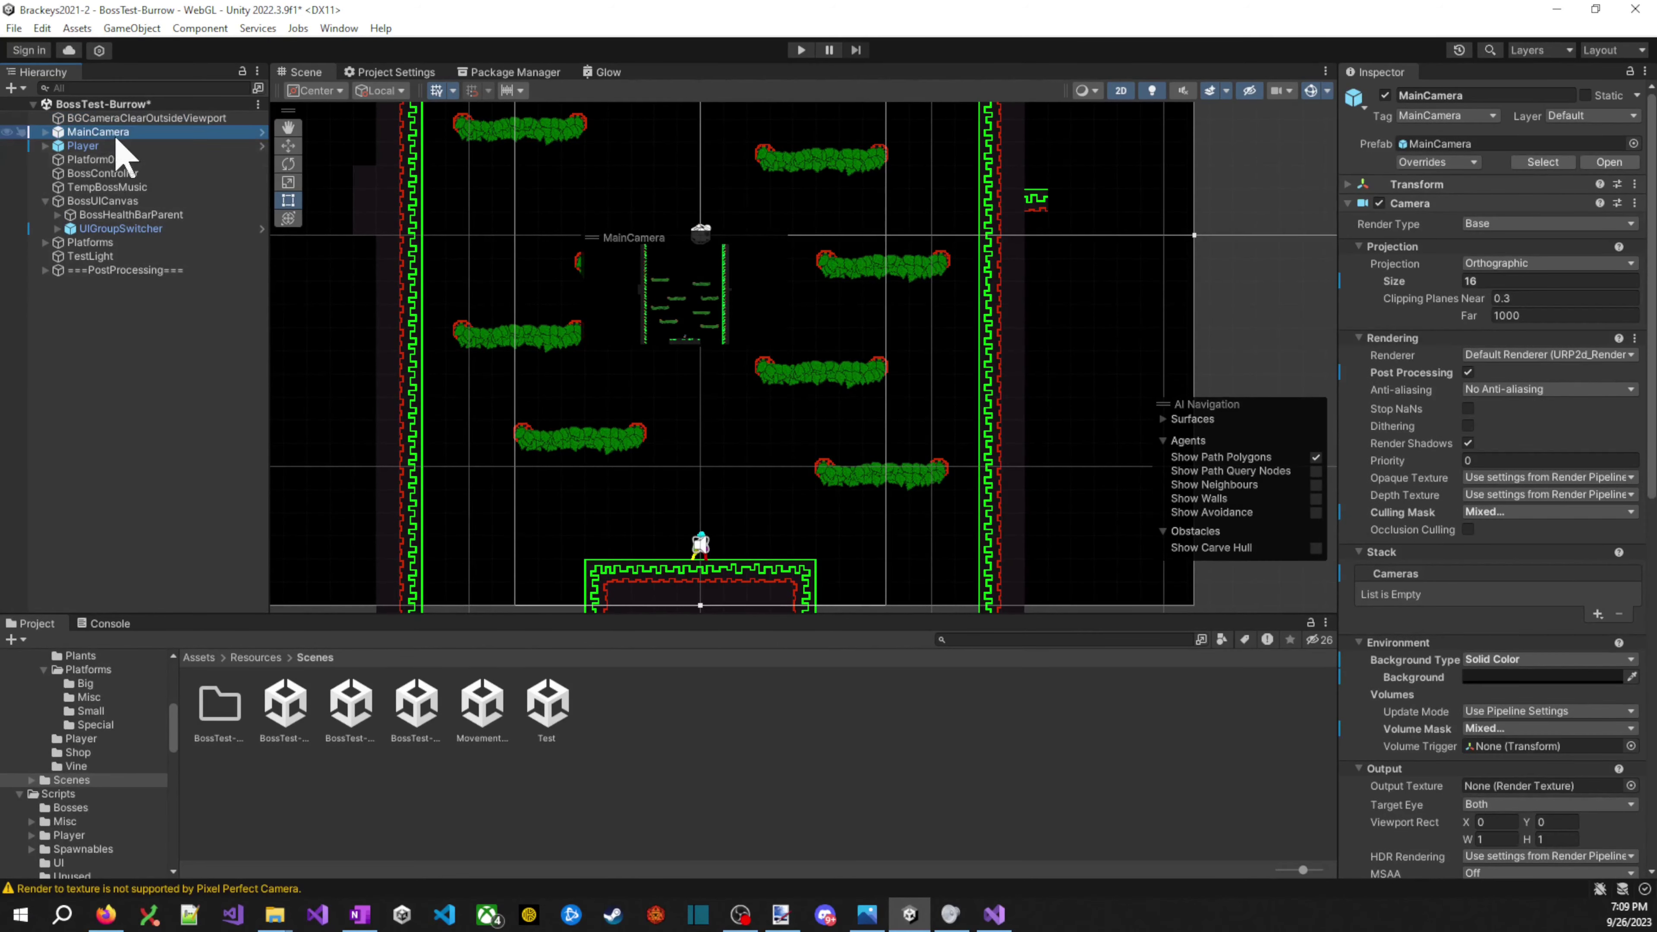
pyautogui.click(98, 159)
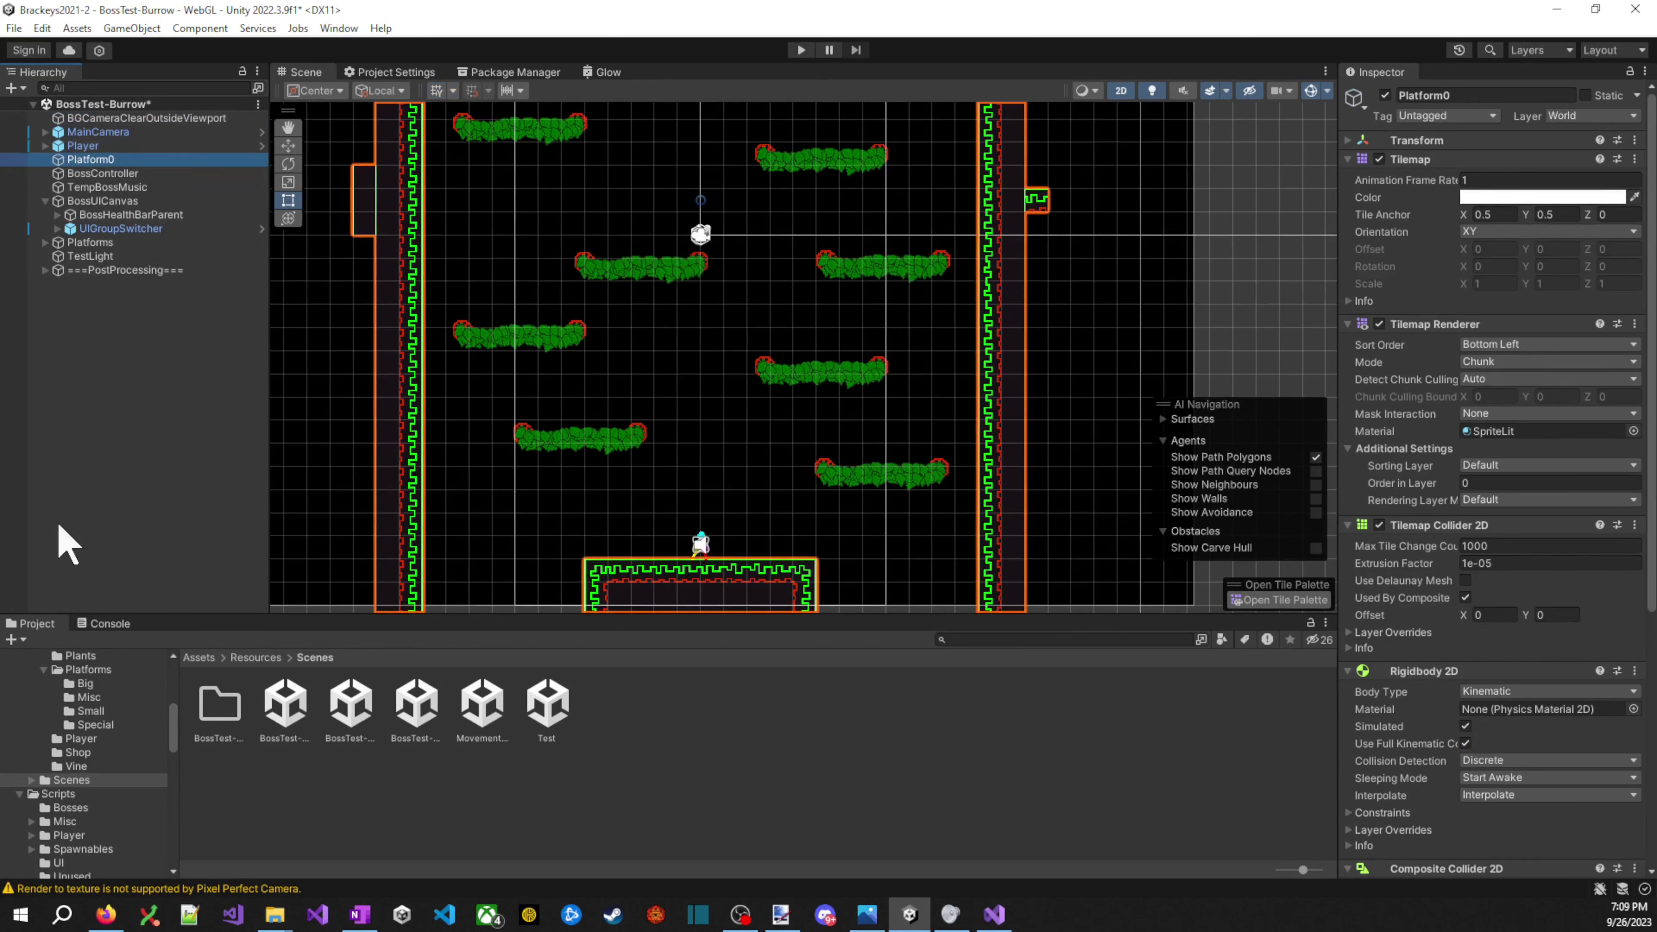
pyautogui.click(339, 28)
# - Open the Tile Palette, dock it under the Hierarchy and enlarge its tile grid
pyautogui.moveTo(391, 48)
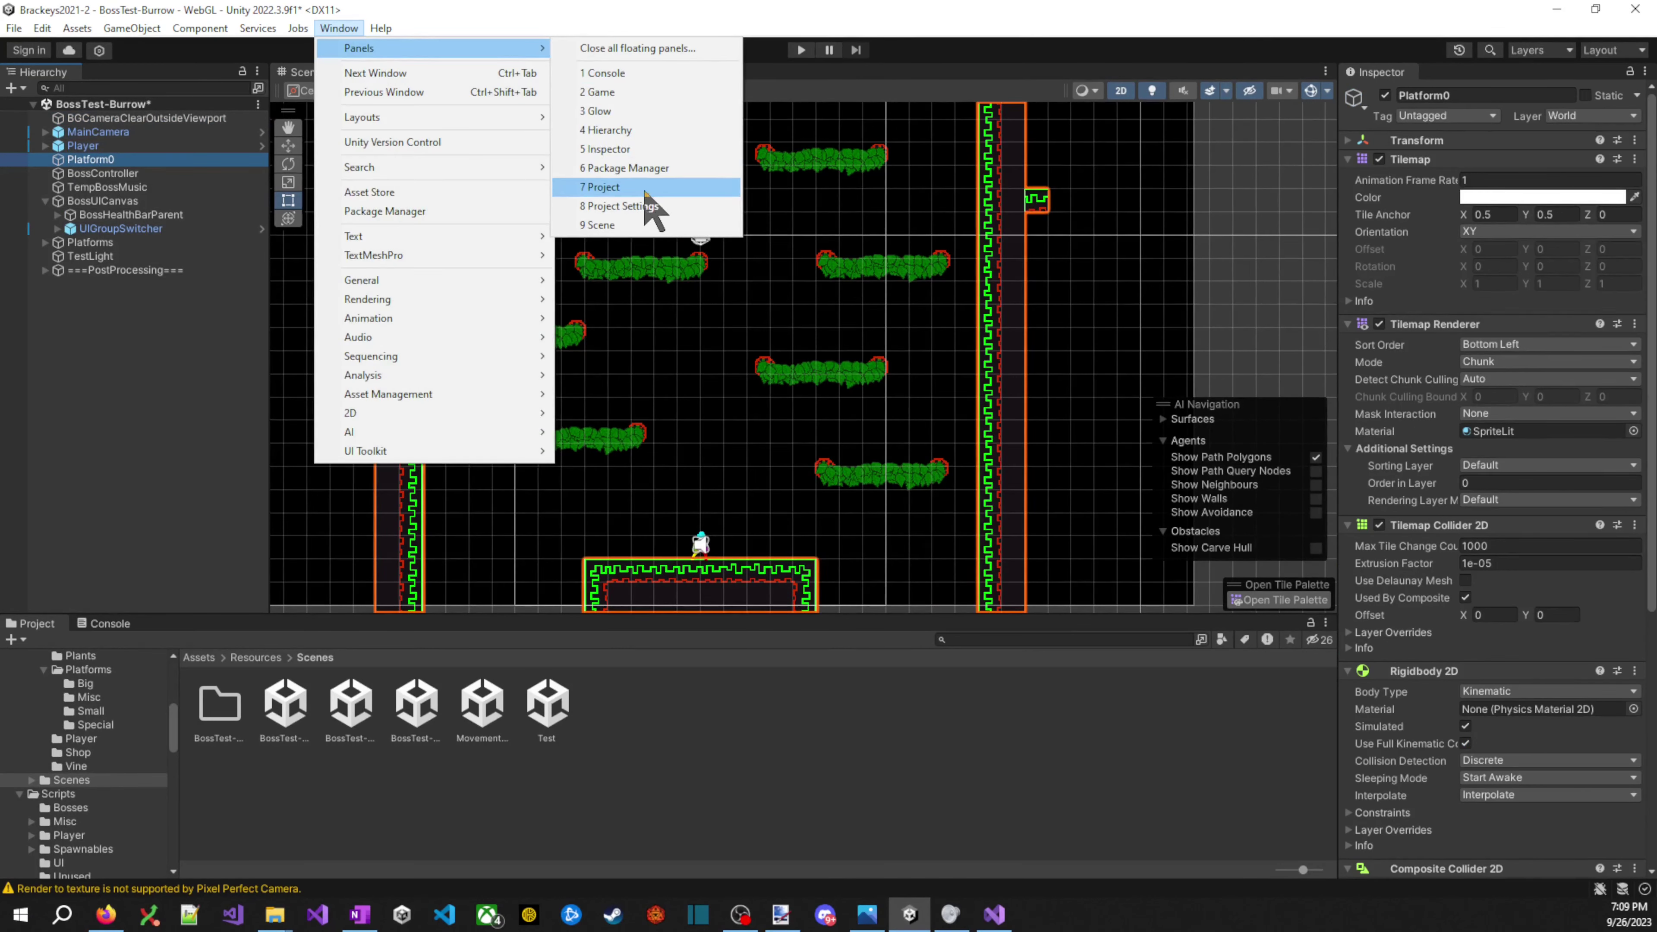
pyautogui.moveTo(451, 417)
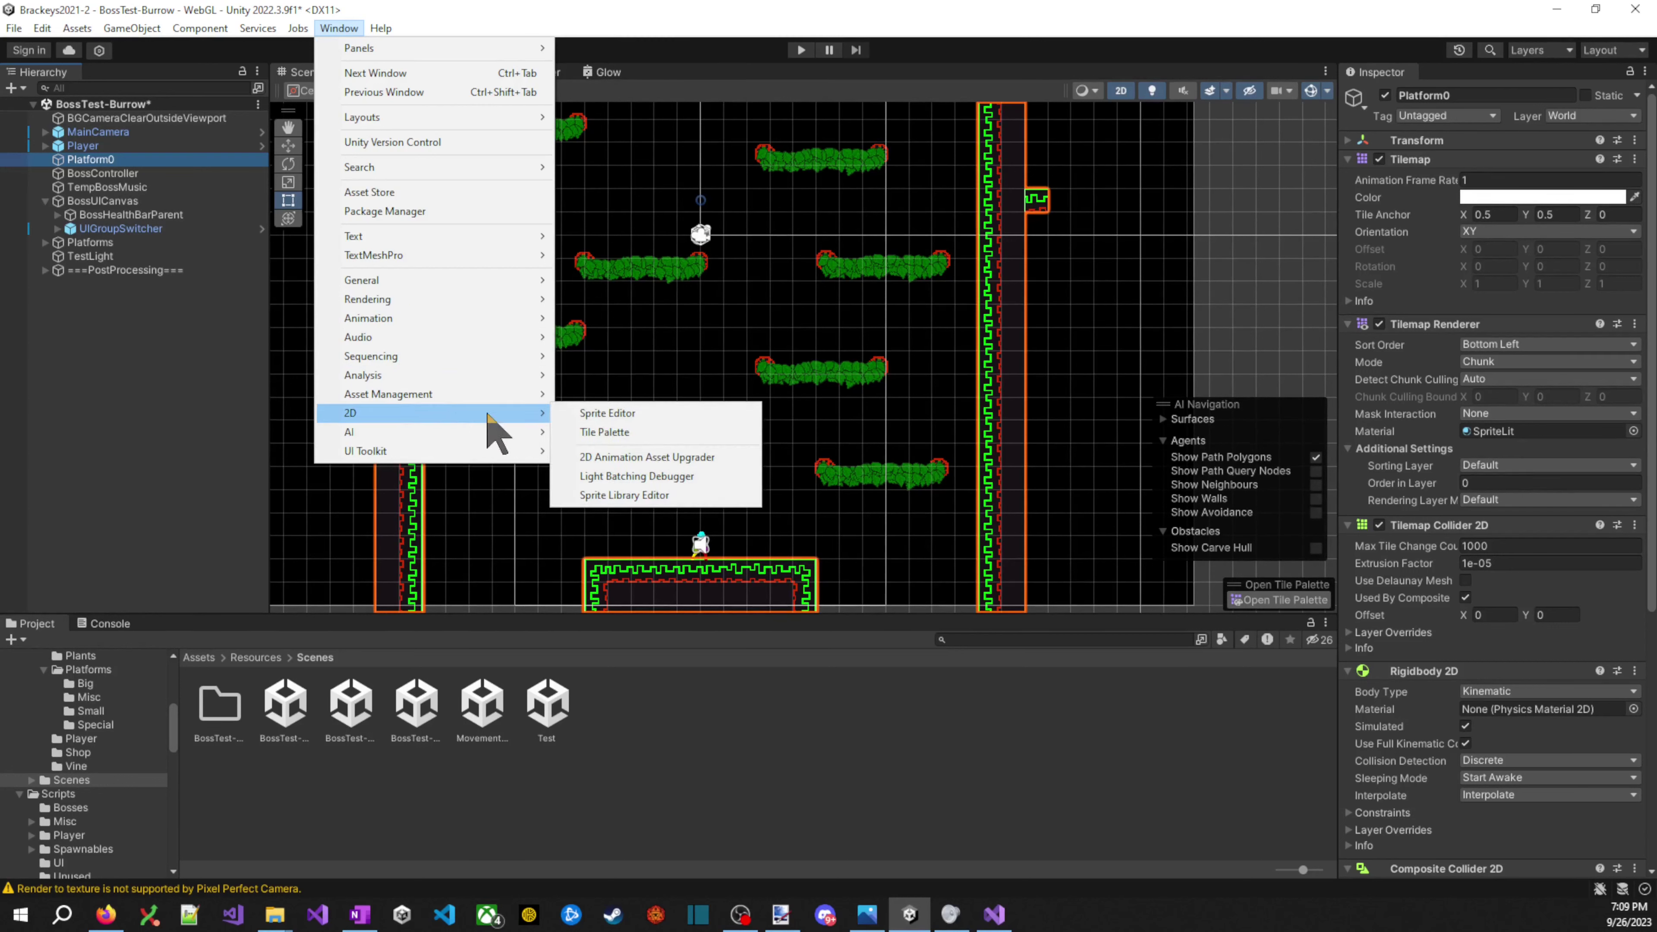
pyautogui.click(653, 432)
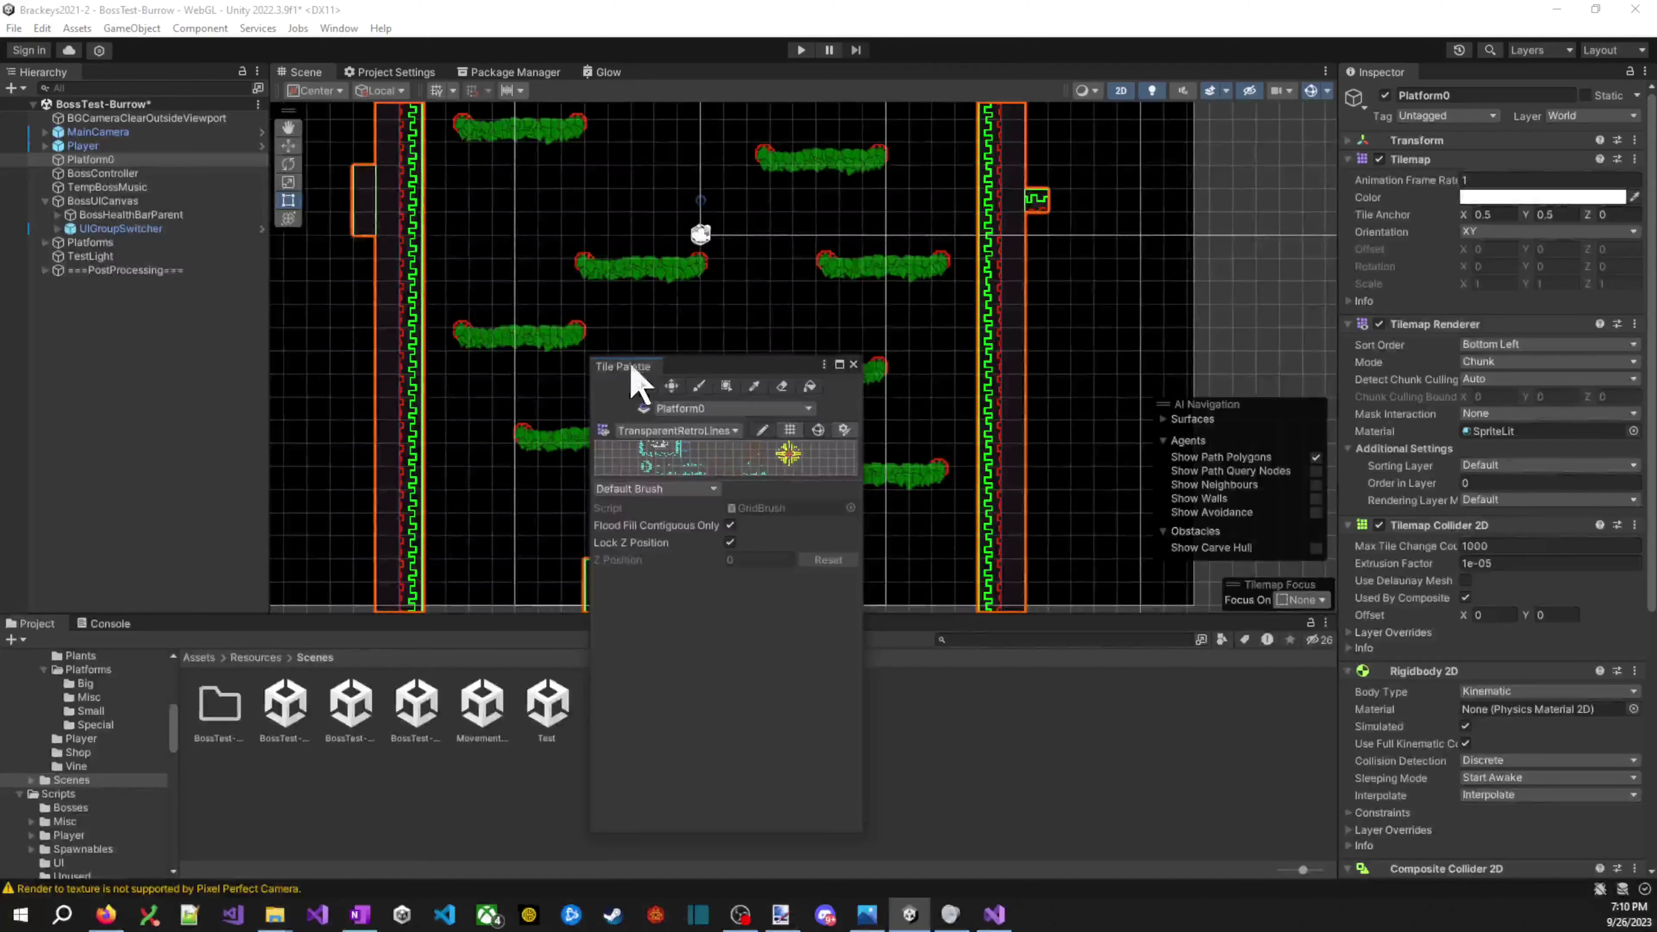
pyautogui.moveTo(636, 372); pyautogui.dragTo(156, 310)
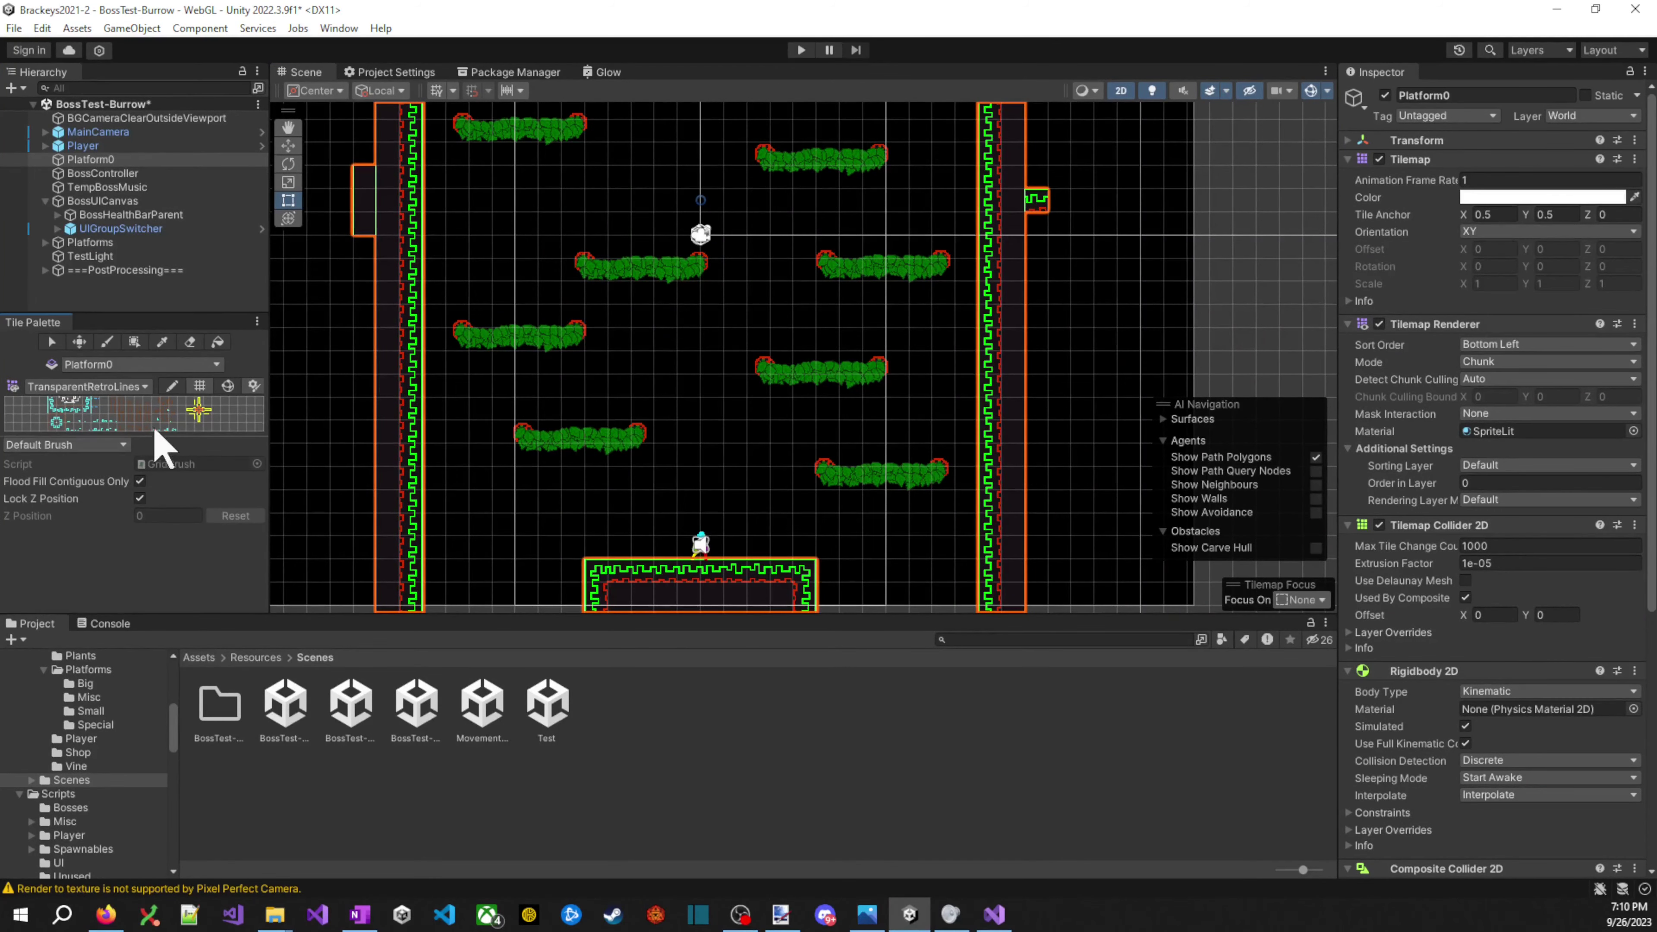
pyautogui.moveTo(154, 429)
pyautogui.mouseDown()
pyautogui.moveTo(131, 587)
pyautogui.moveTo(116, 546)
pyautogui.mouseUp()
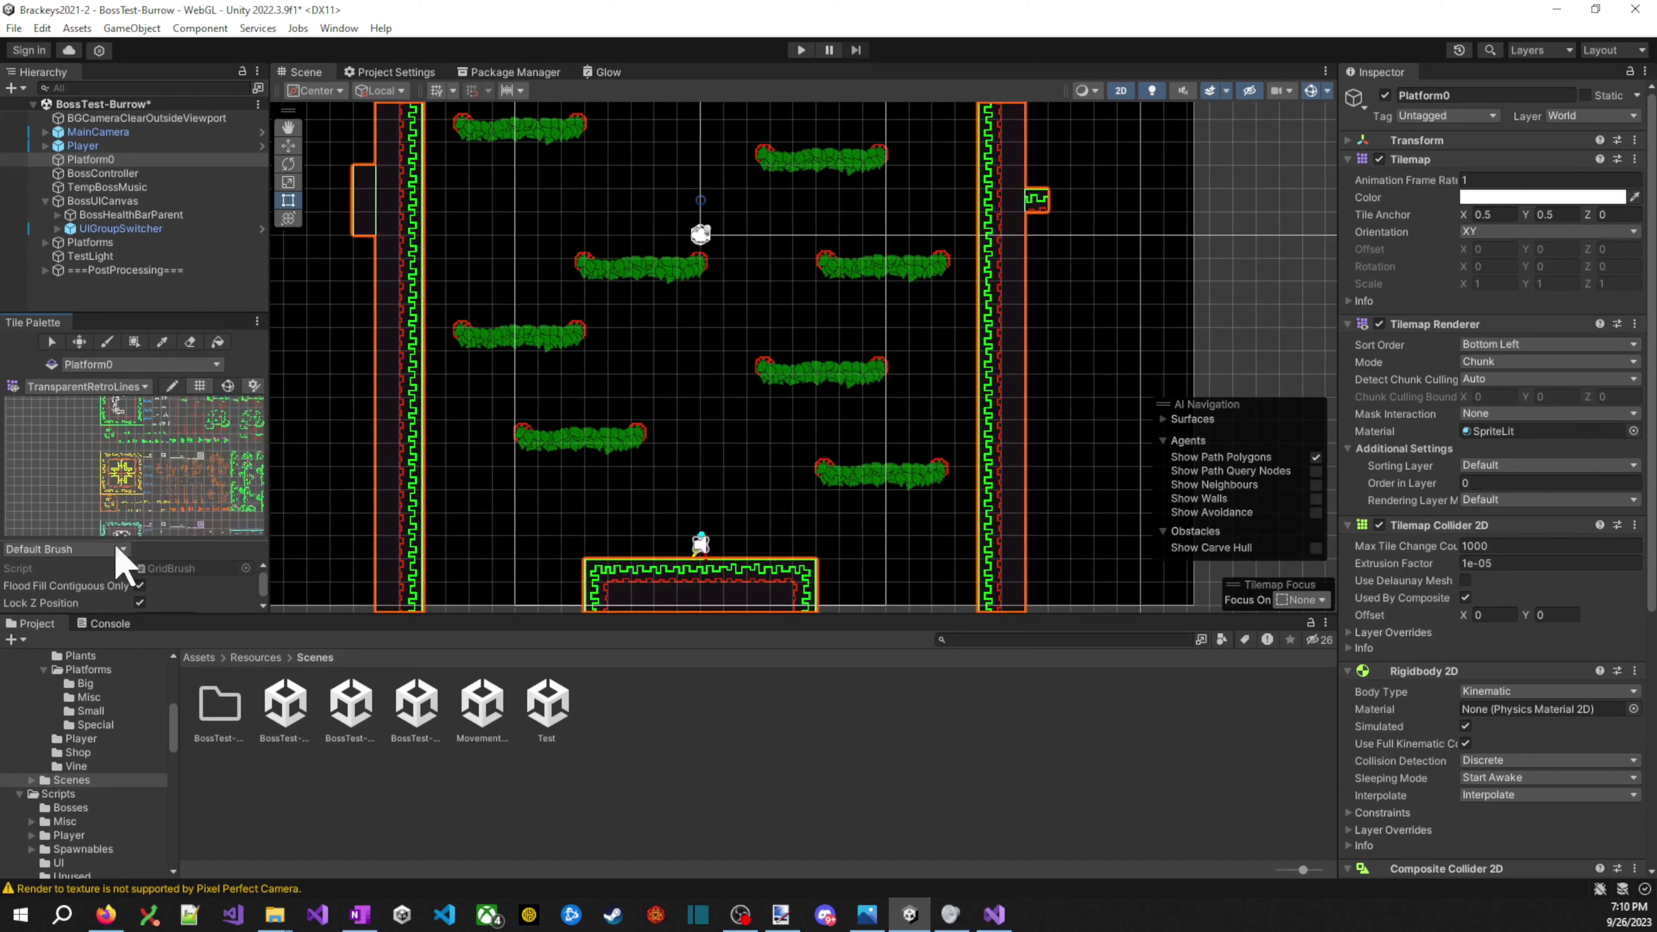
# - Switch the palette from TransparentRetroLines to Main and zoom in on its tiles
pyautogui.click(107, 386)
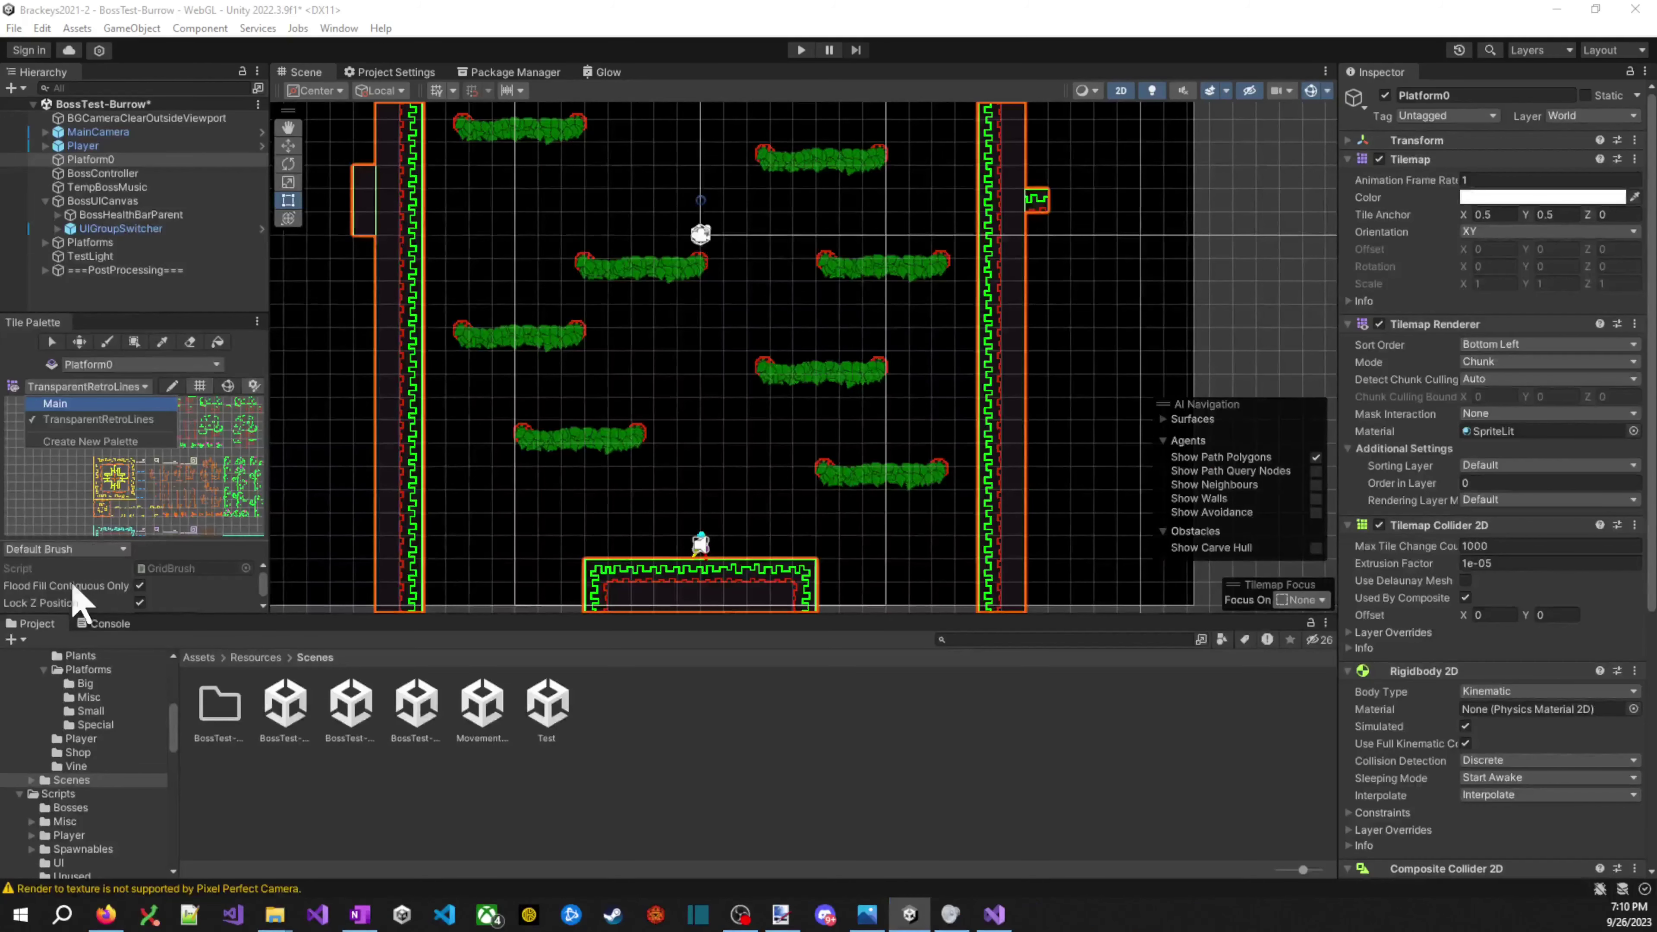
pyautogui.click(91, 405)
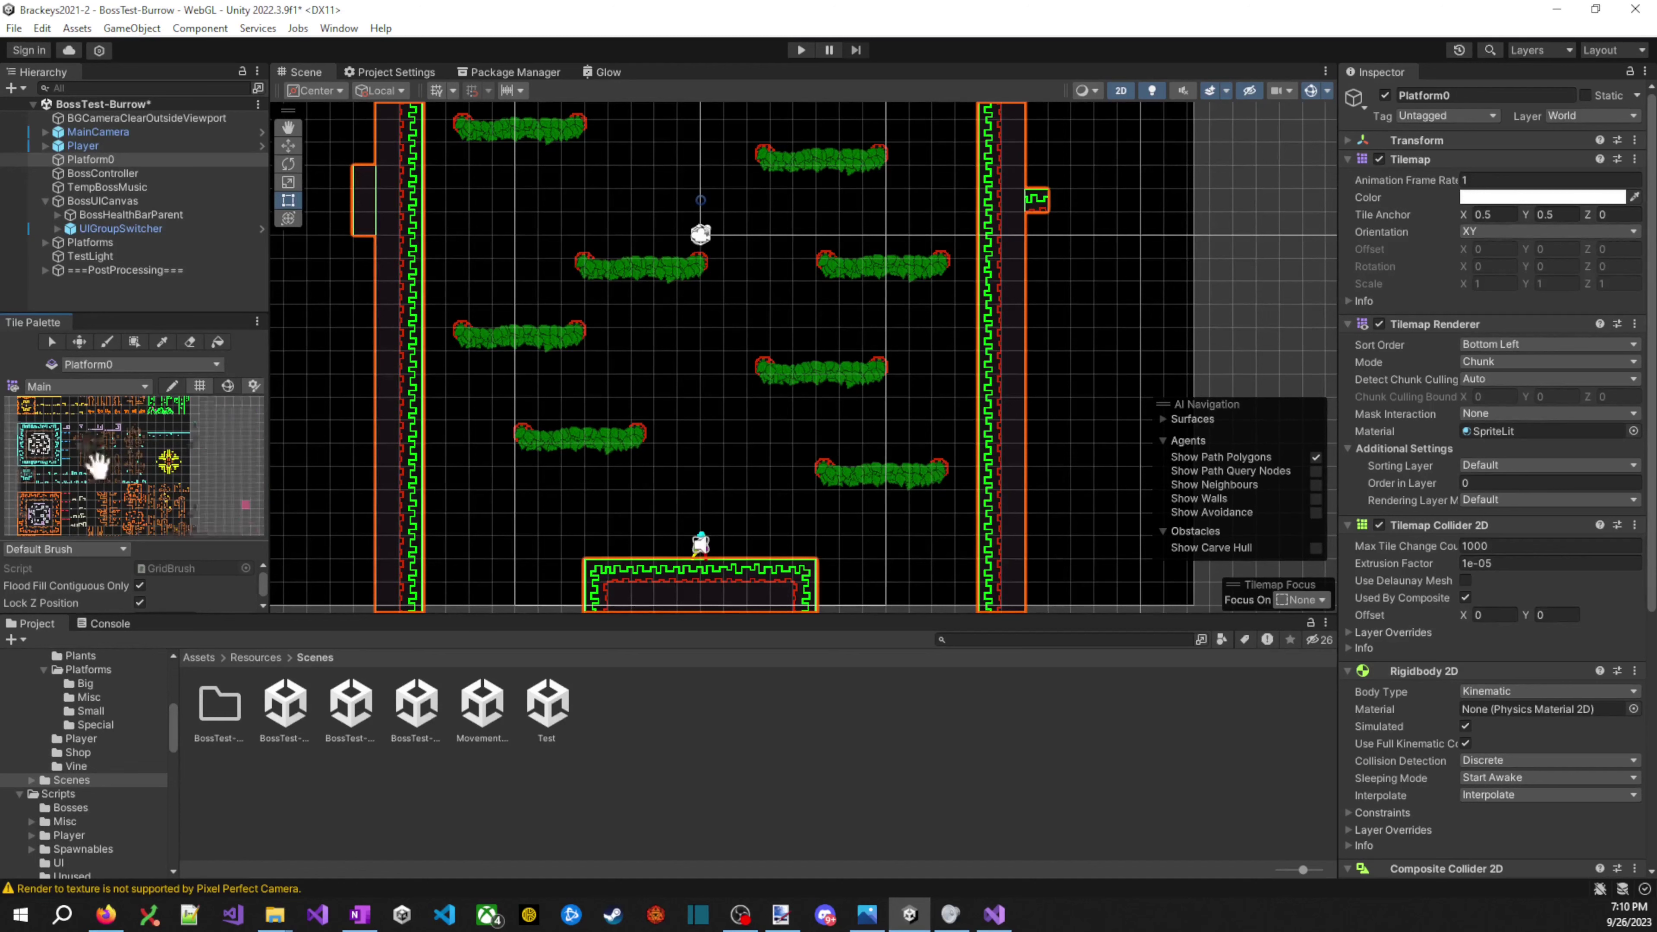
pyautogui.scroll(4, 93, 462)
pyautogui.scroll(3, 68, 413)
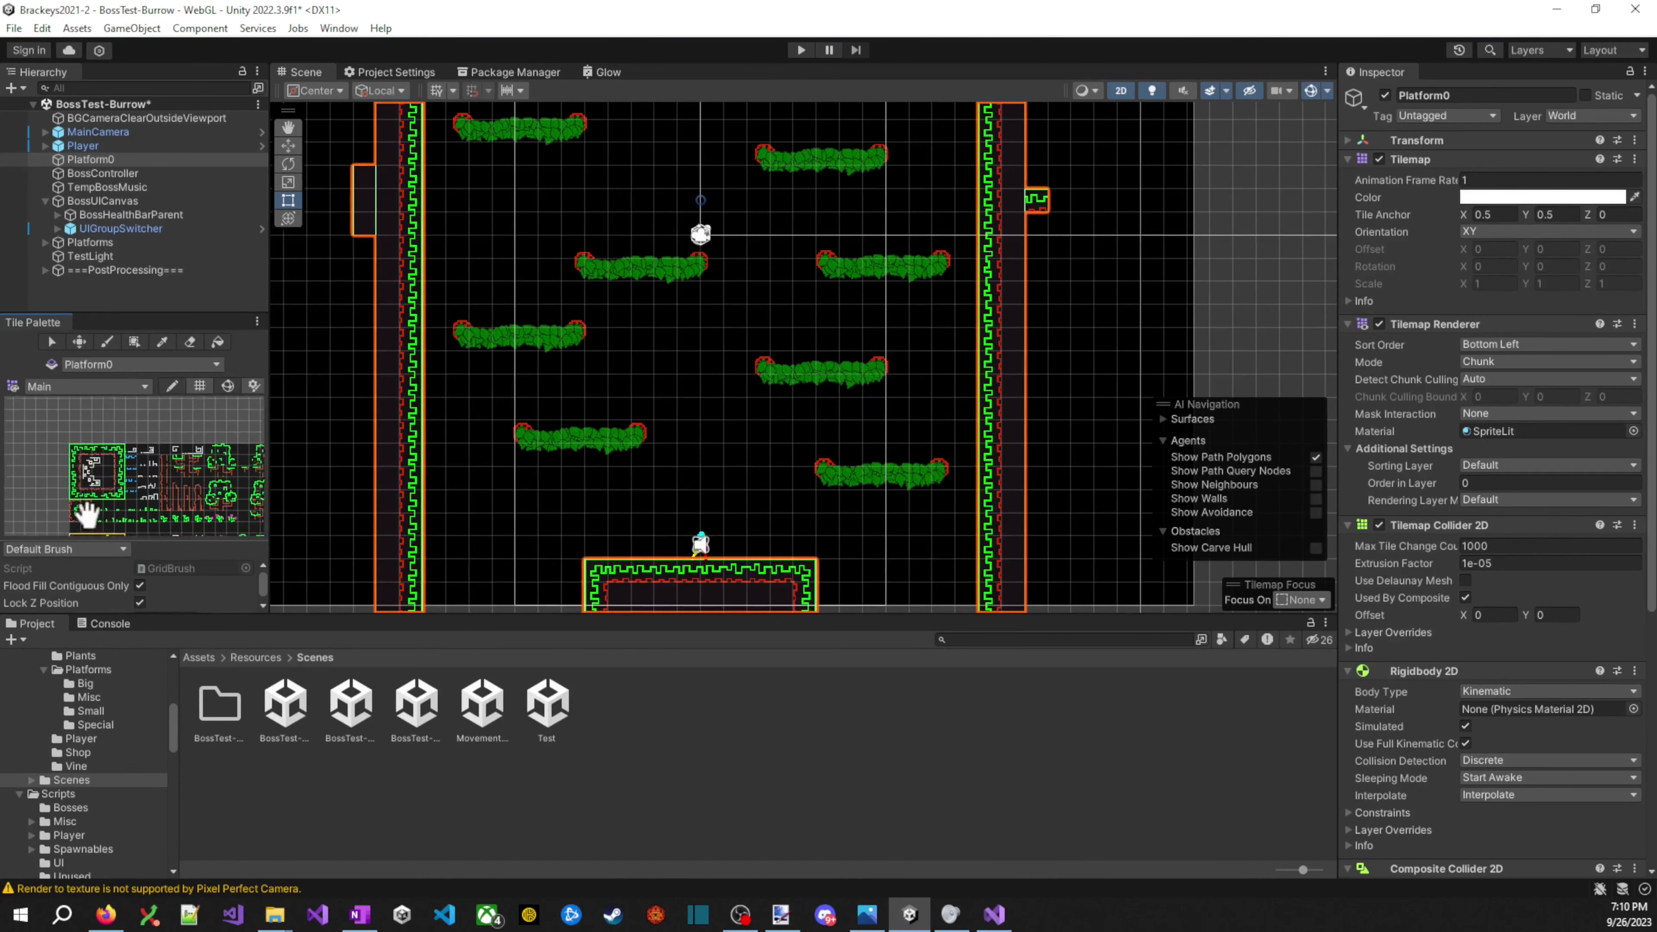
# - Pick a platform tile, then expand UIGroupSwitcher and its PortraitUIGroup in the Hierarchy
pyautogui.click(168, 419)
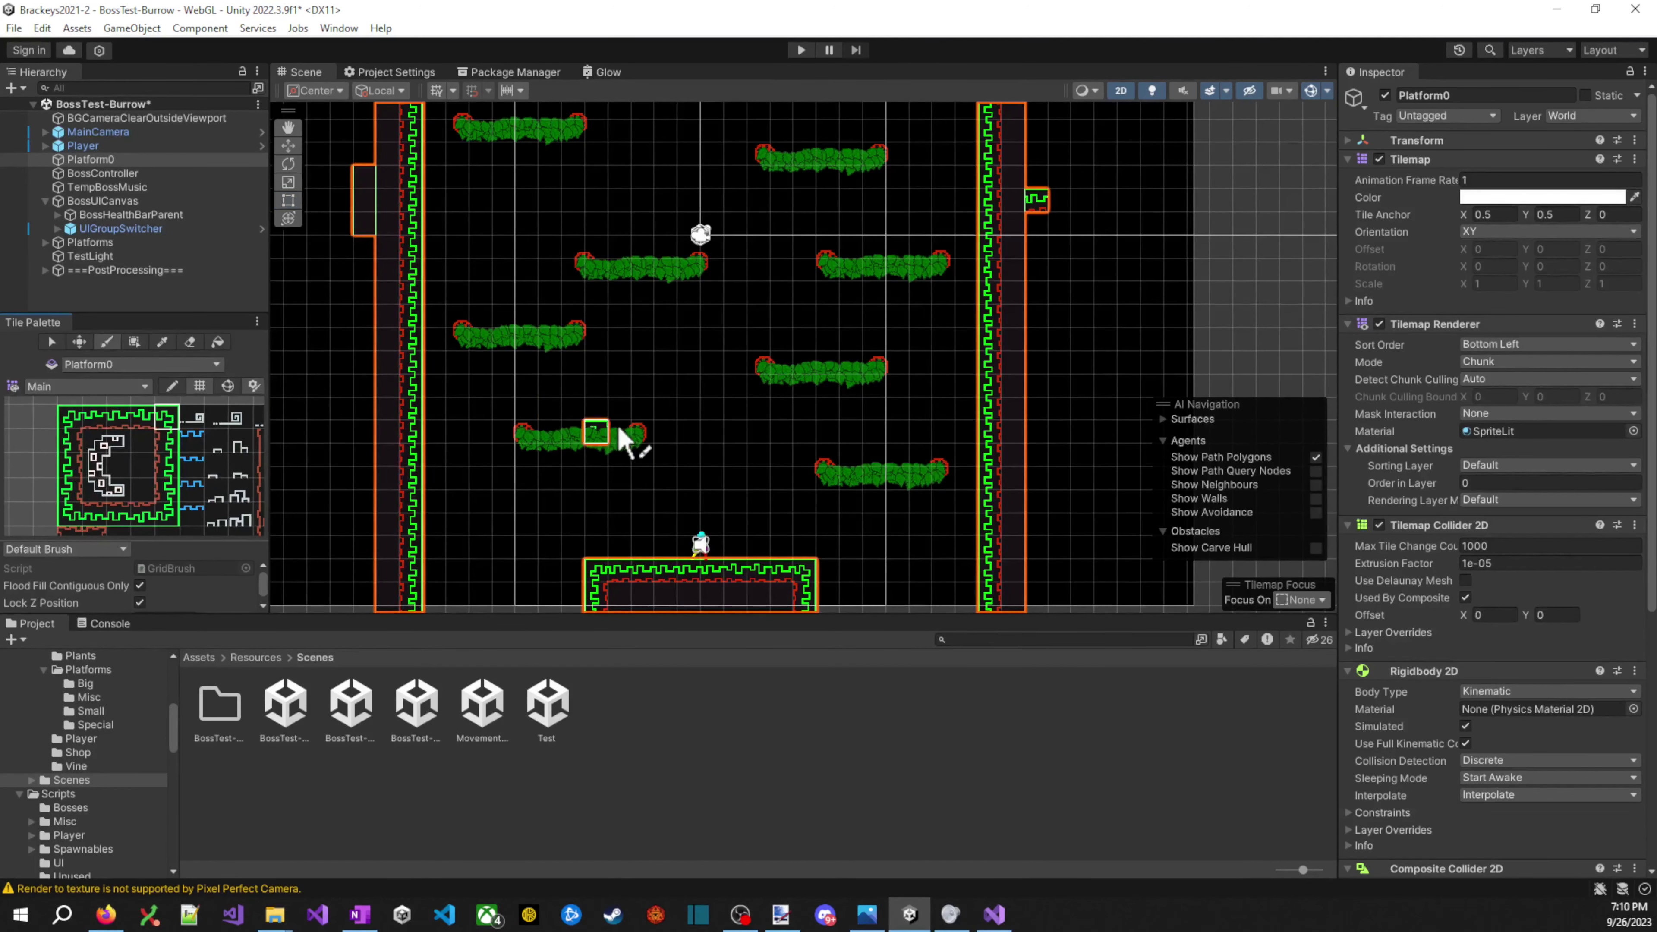
pyautogui.click(59, 233)
pyautogui.click(57, 229)
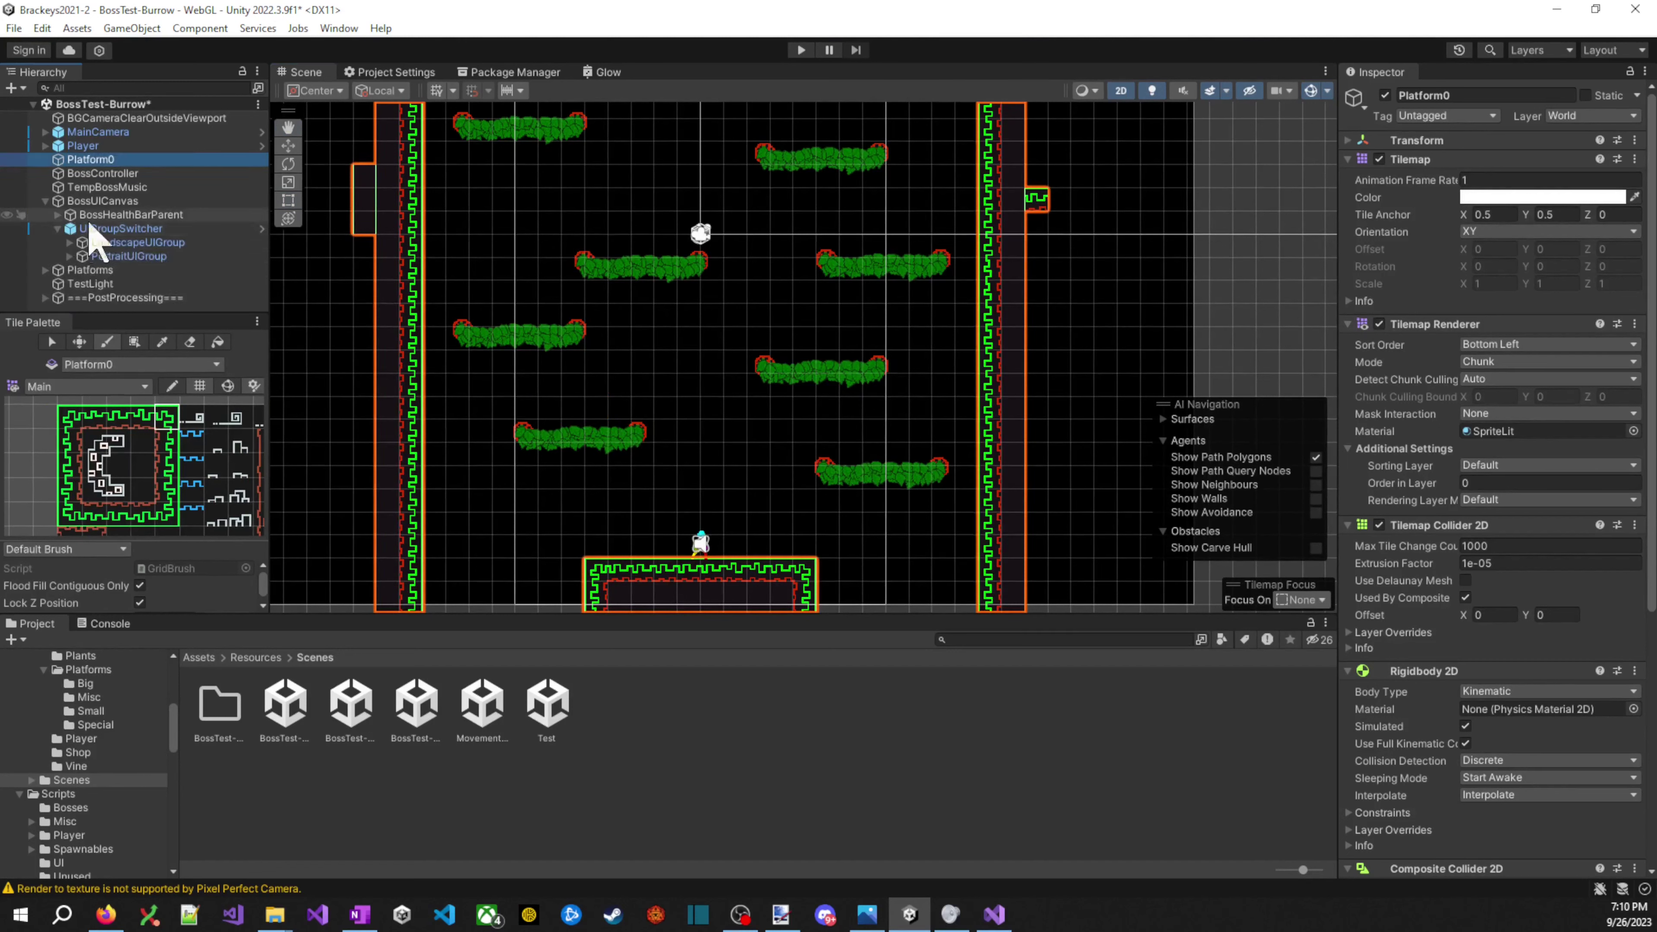
pyautogui.click(70, 256)
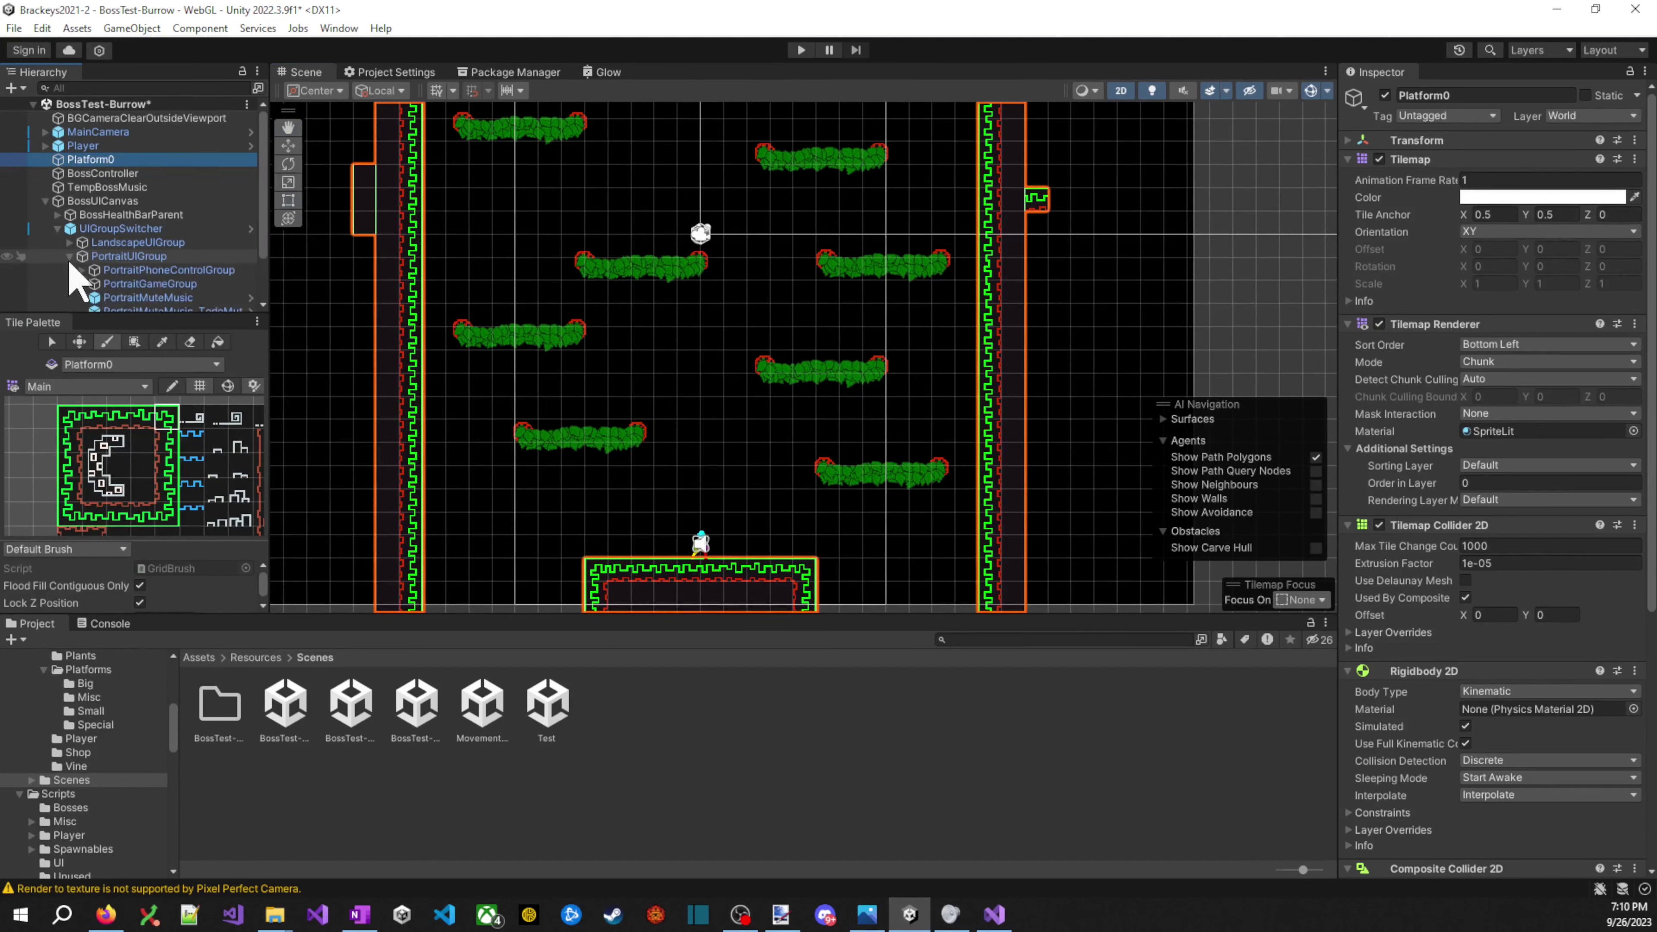
# - Peek inside BossHealthBarParent, collapse it, select UIGroupSwitcher and pan the Scene view
pyautogui.click(57, 214)
pyautogui.click(65, 214)
pyautogui.click(57, 214)
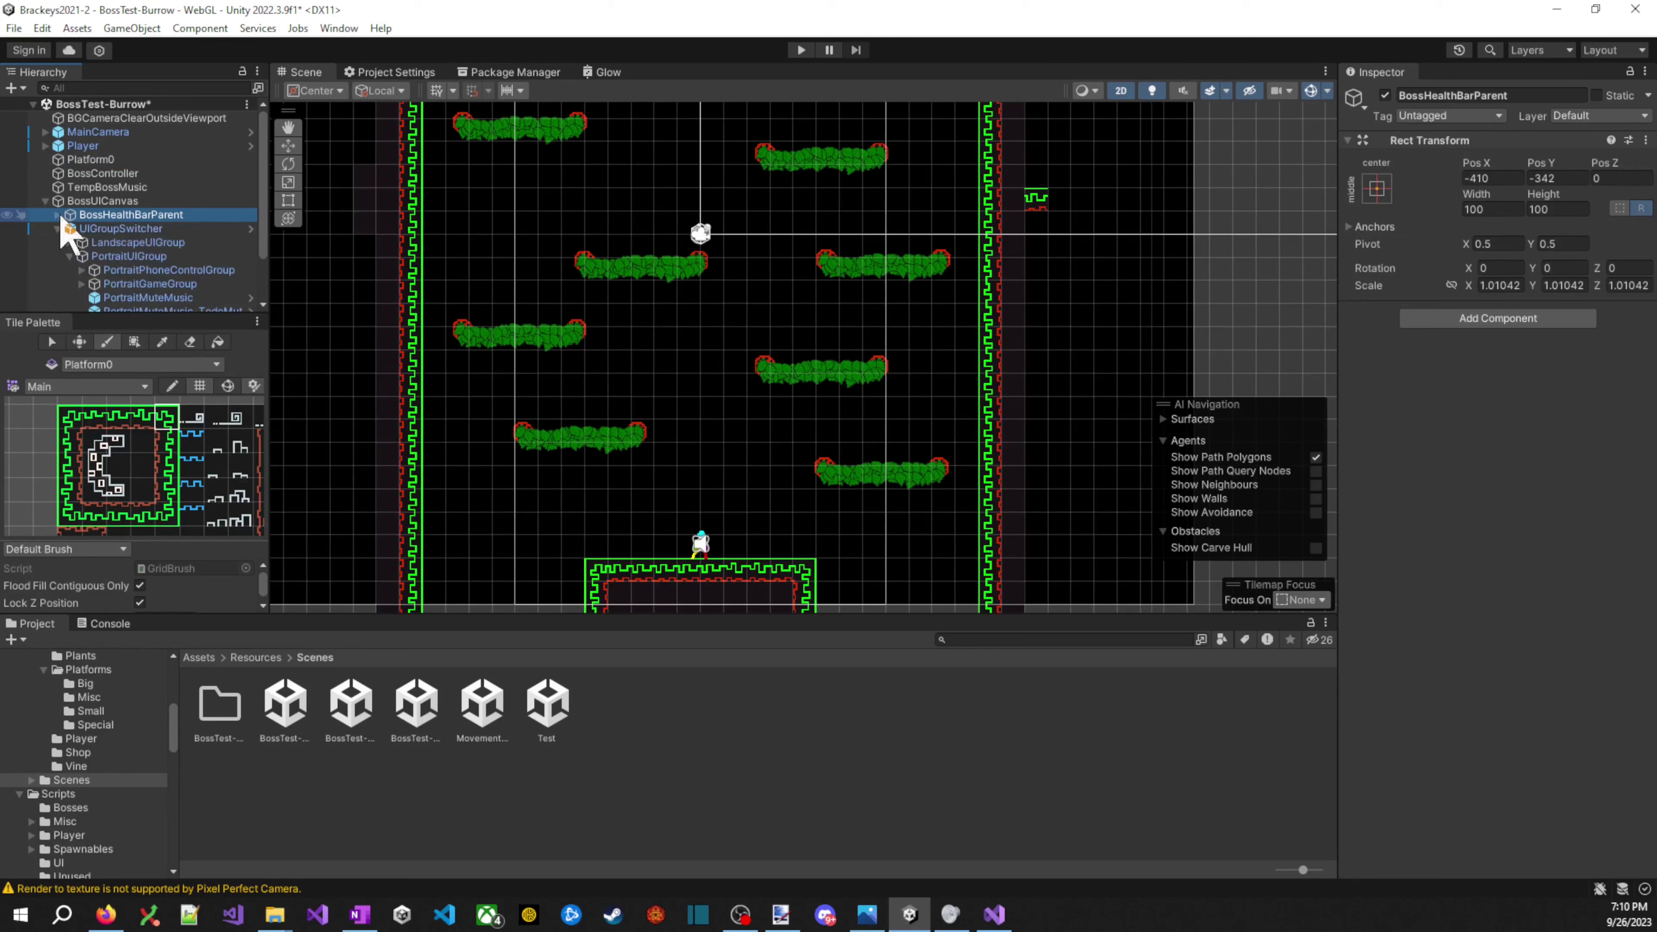
pyautogui.click(63, 228)
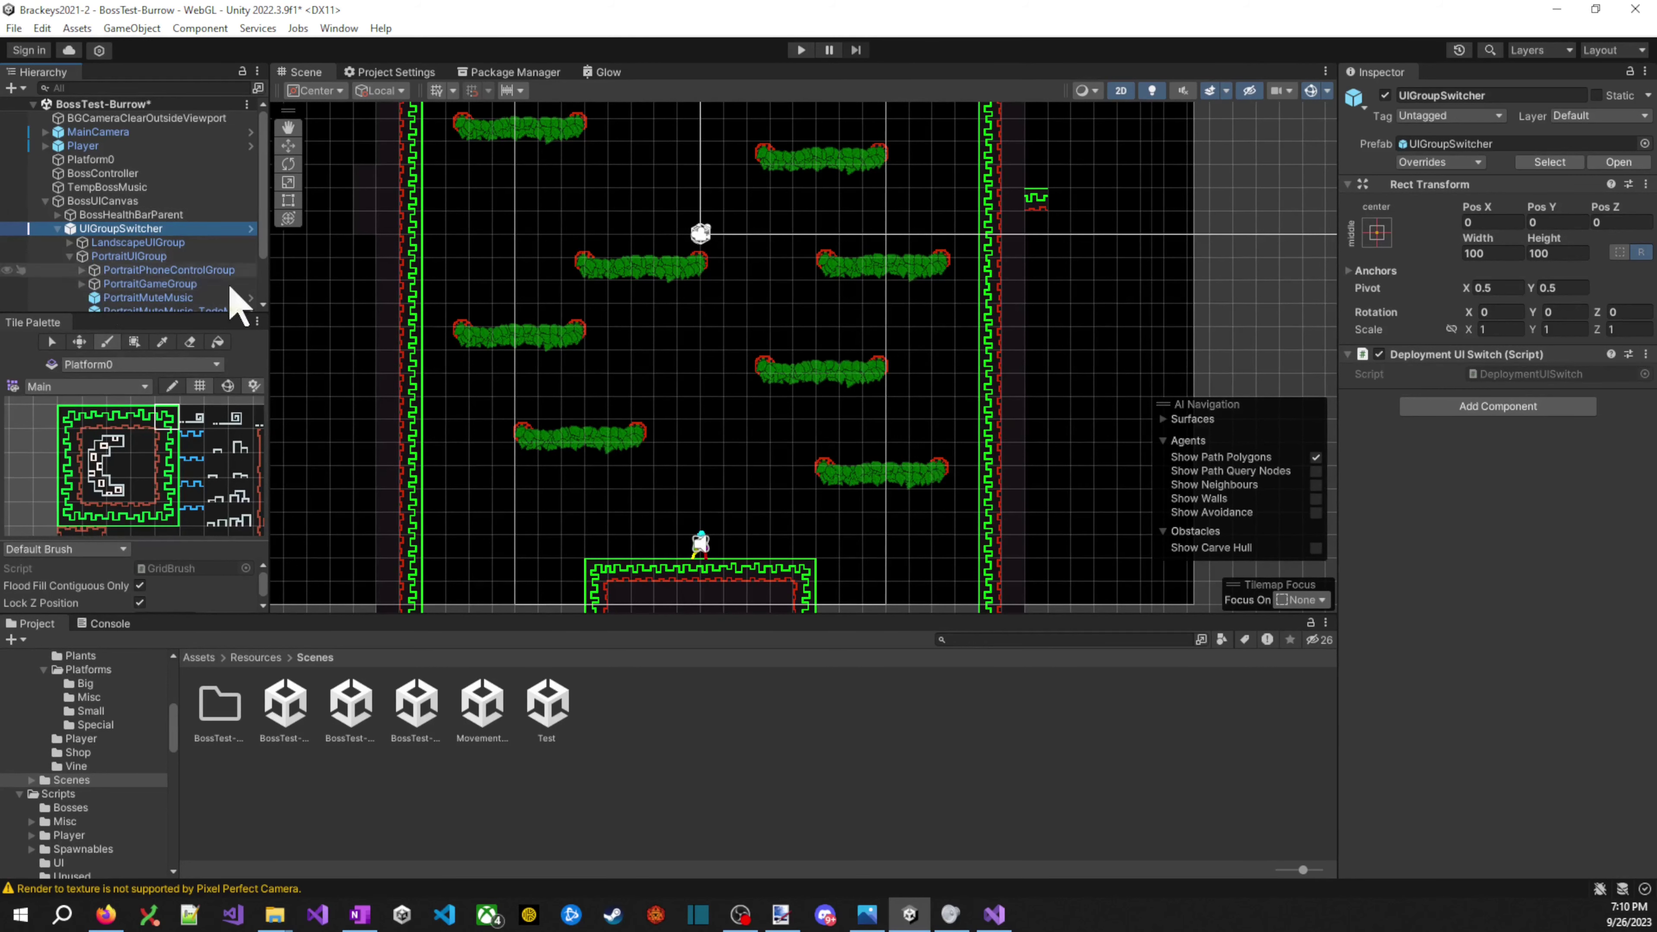
pyautogui.scroll(-1, 181, 445)
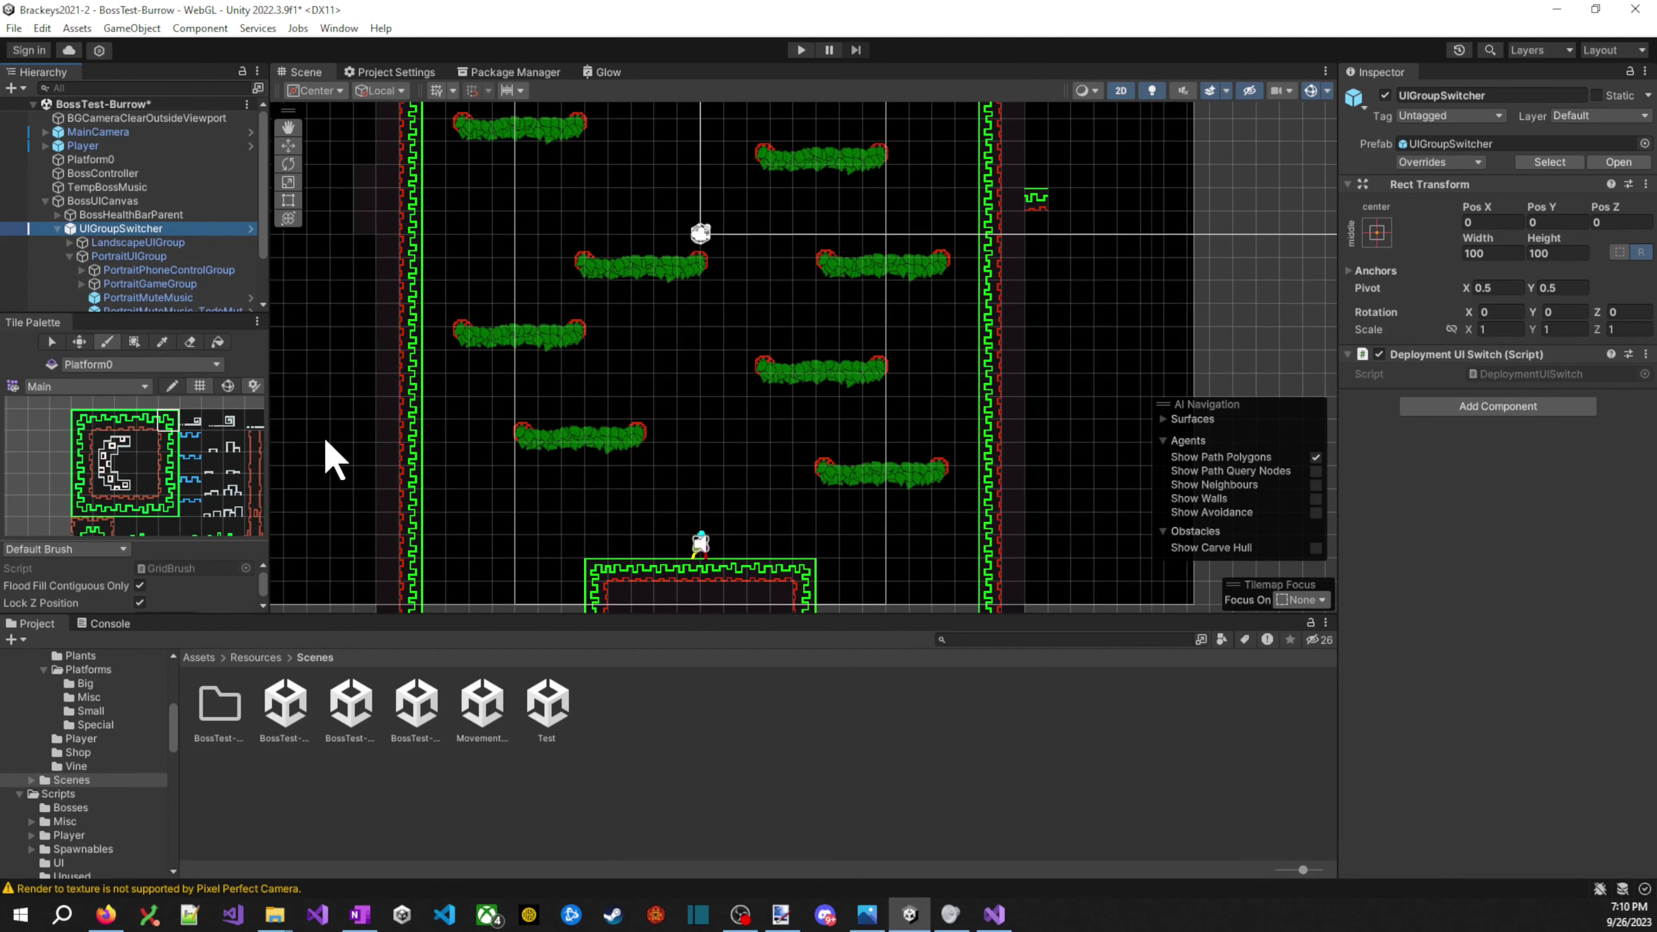
pyautogui.moveTo(809, 446); pyautogui.dragTo(791, 390)
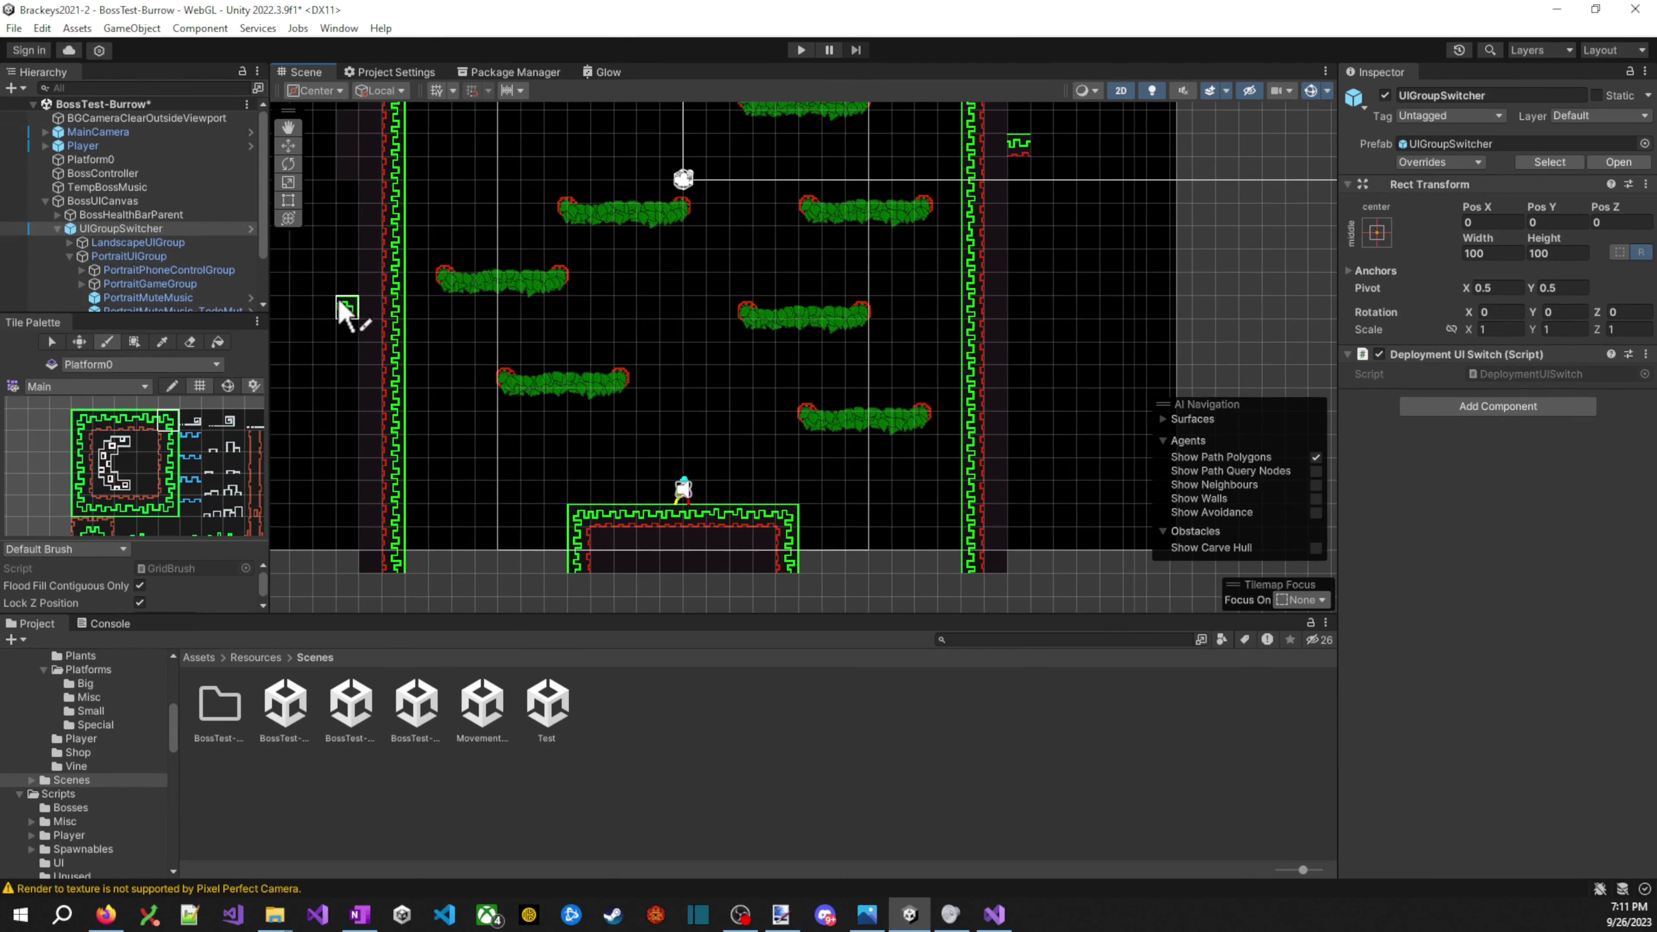
pyautogui.click(340, 301)
pyautogui.hotkey('ctrl', 'z')
pyautogui.scroll(-1, 273, 420)
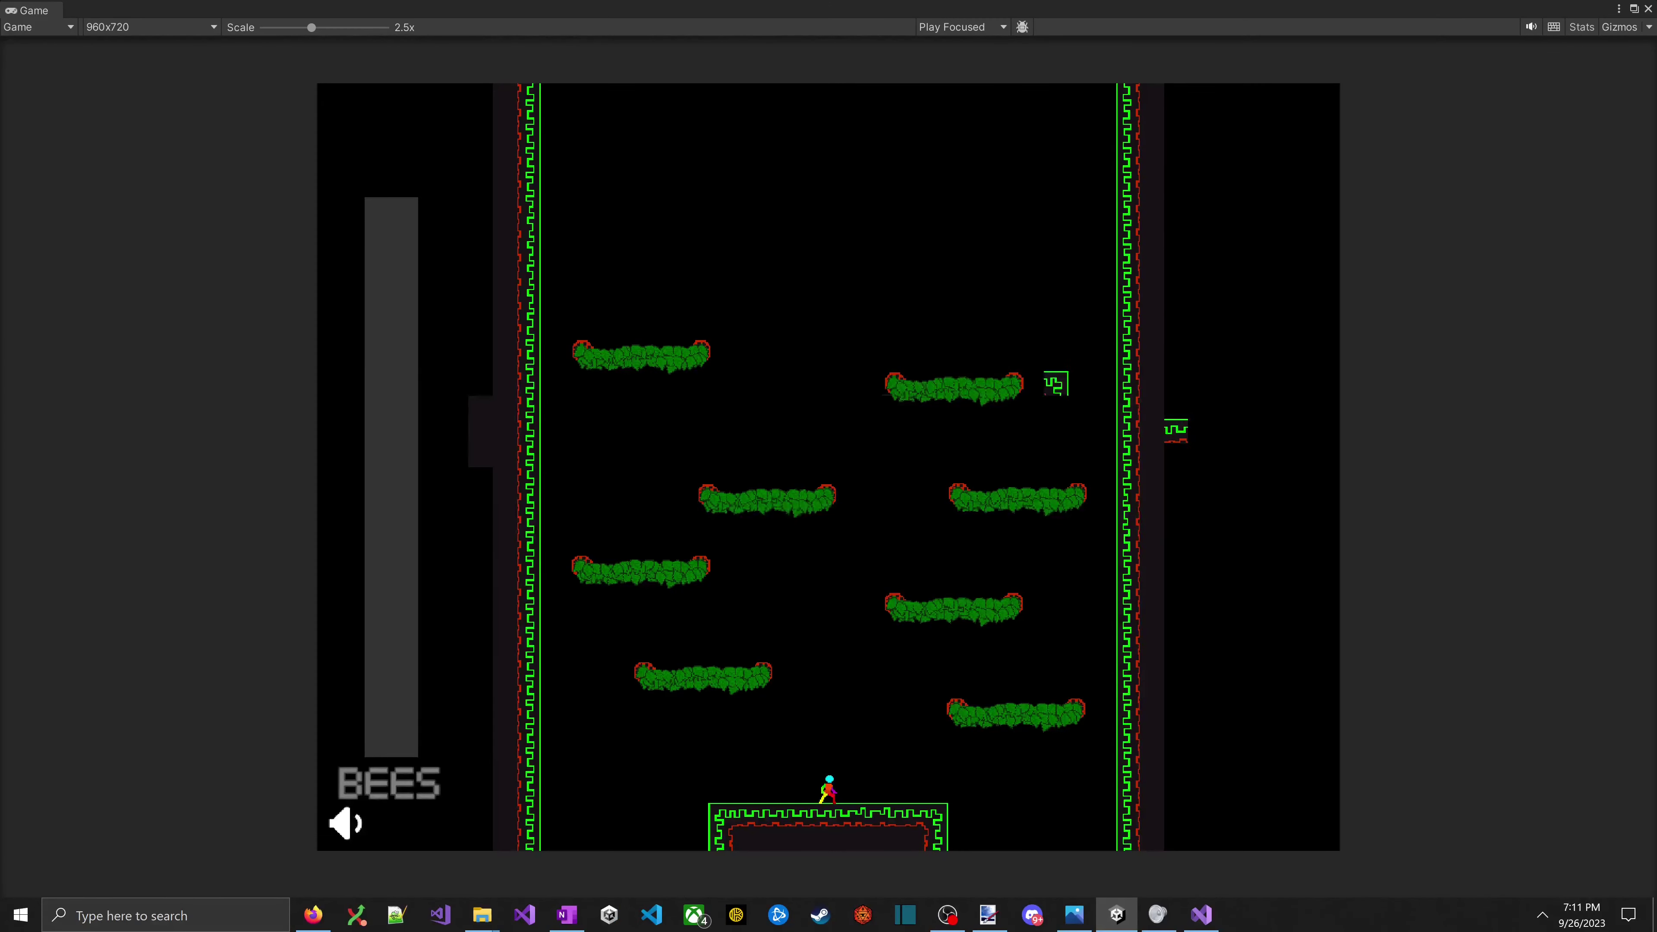
pyautogui.hotkey('ctrl', 'p')
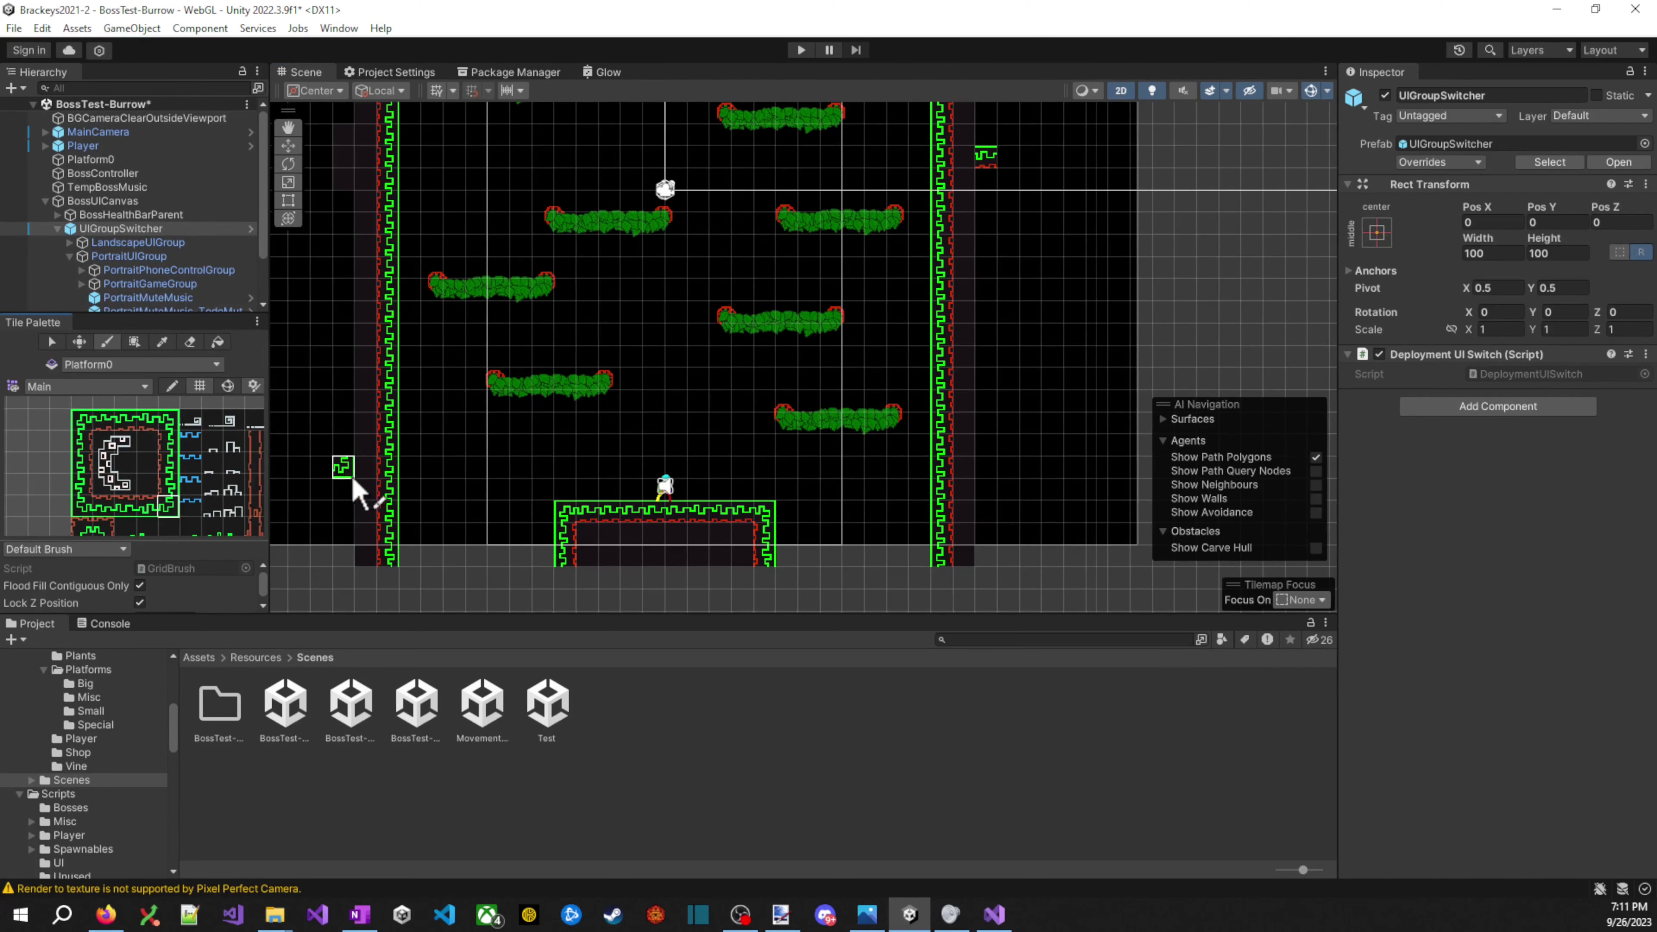
# - Paint stair-step tiles climbing diagonally up and right from the left wall
pyautogui.scroll(5, 391, 483)
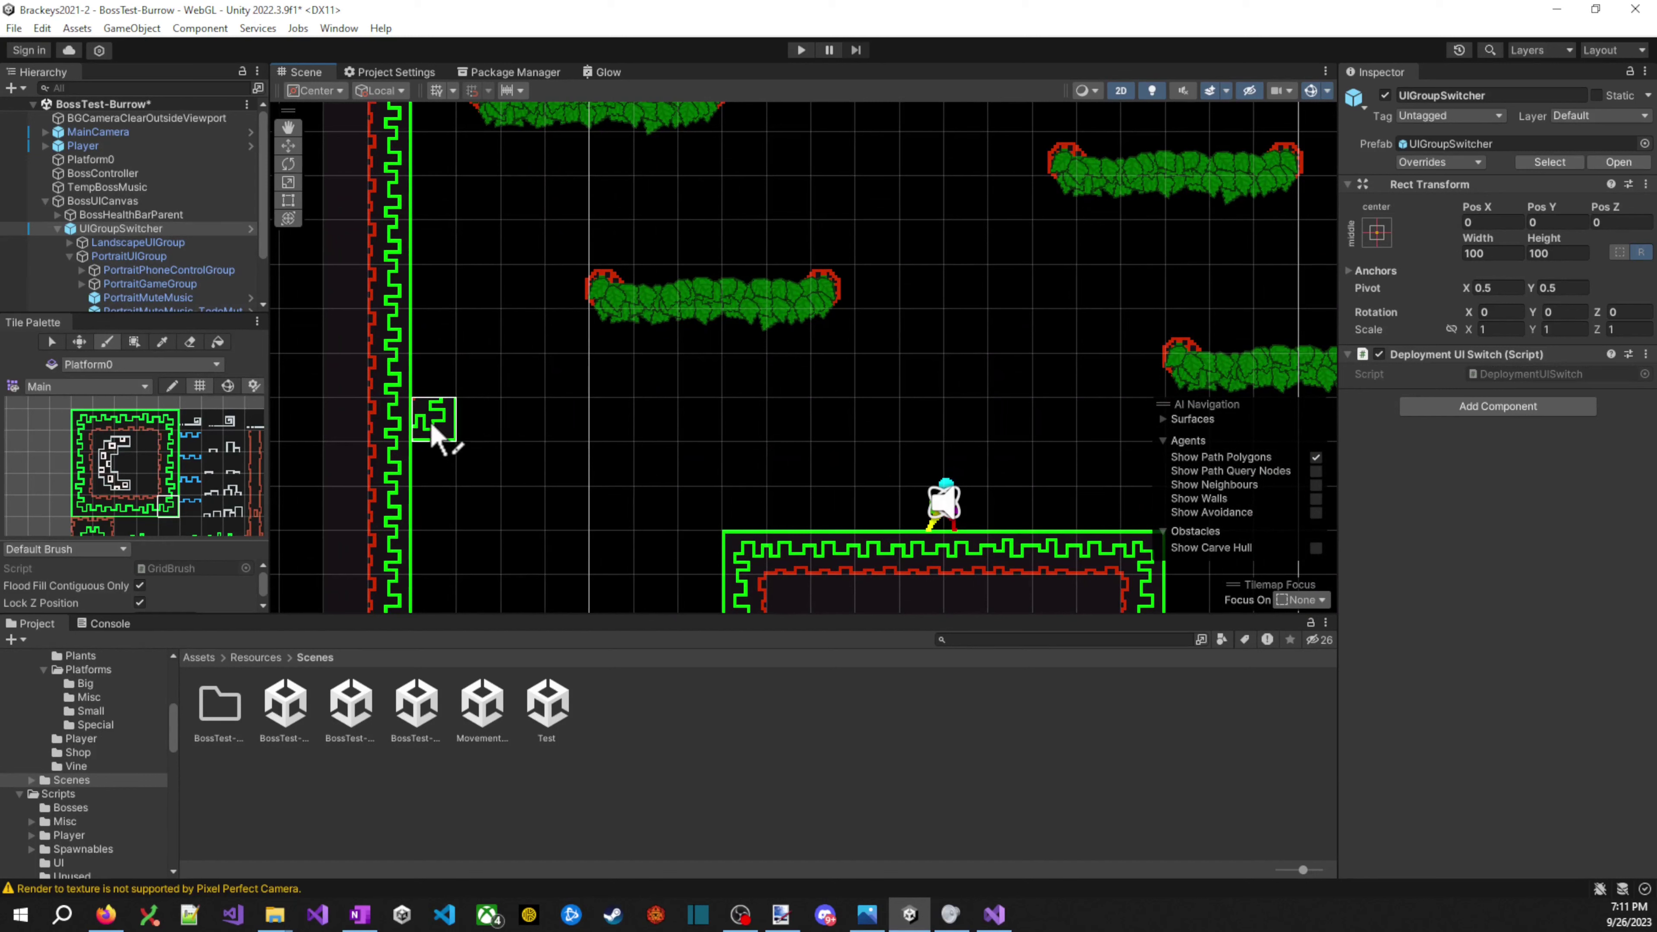
pyautogui.click(435, 443)
pyautogui.click(475, 380)
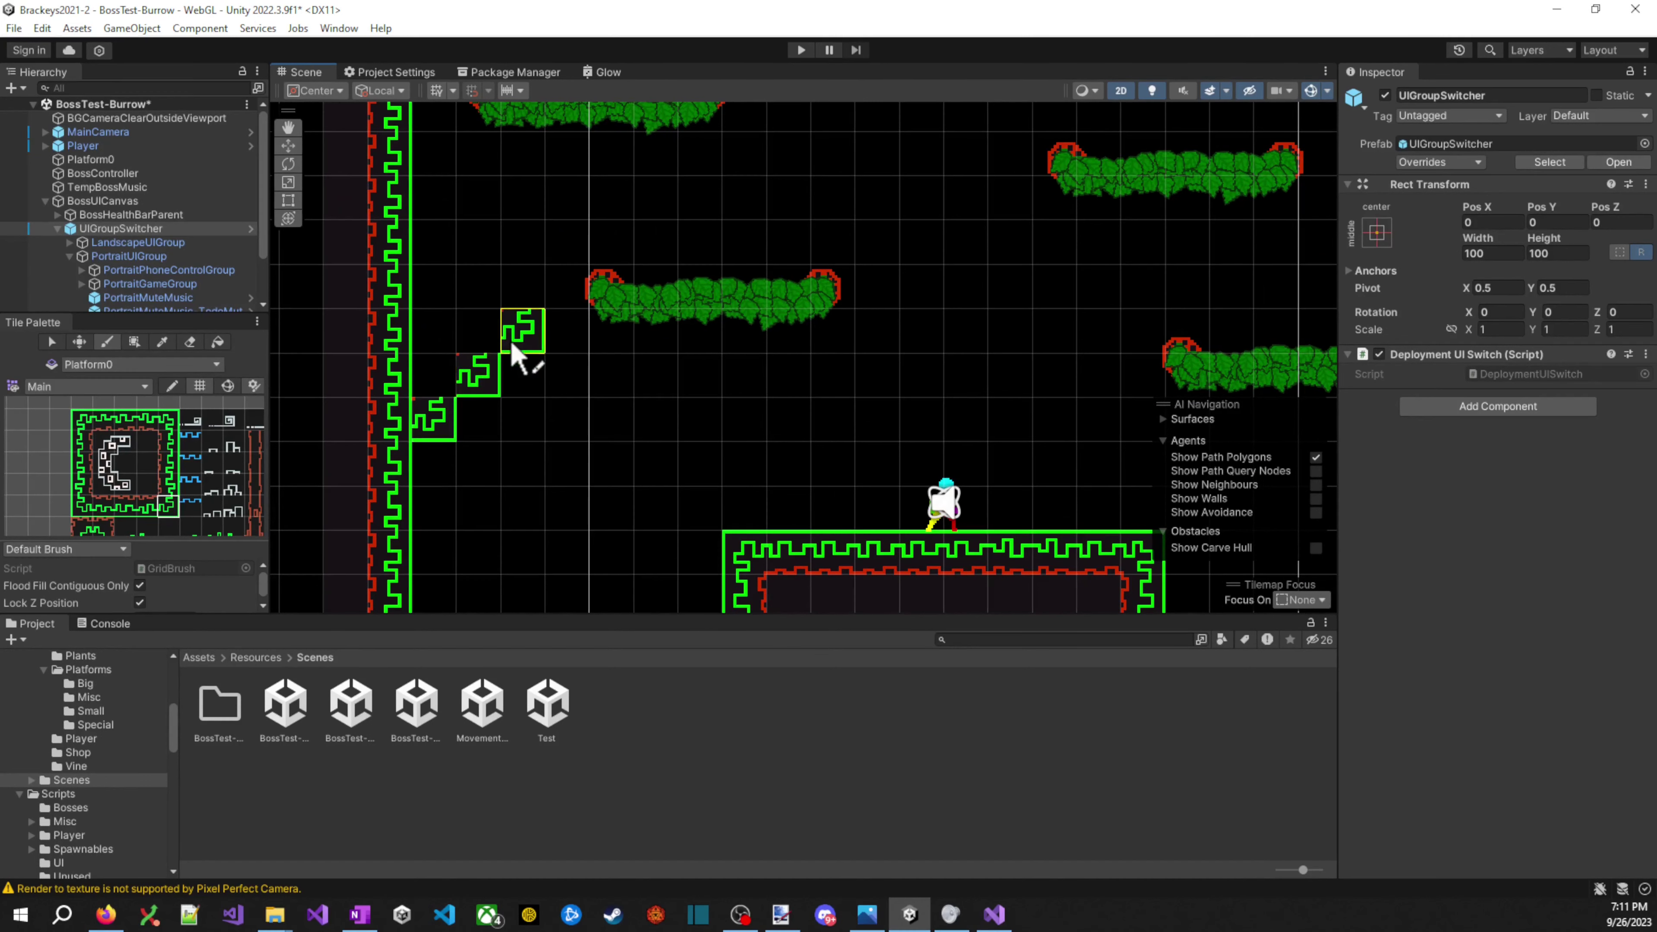
pyautogui.click(168, 420)
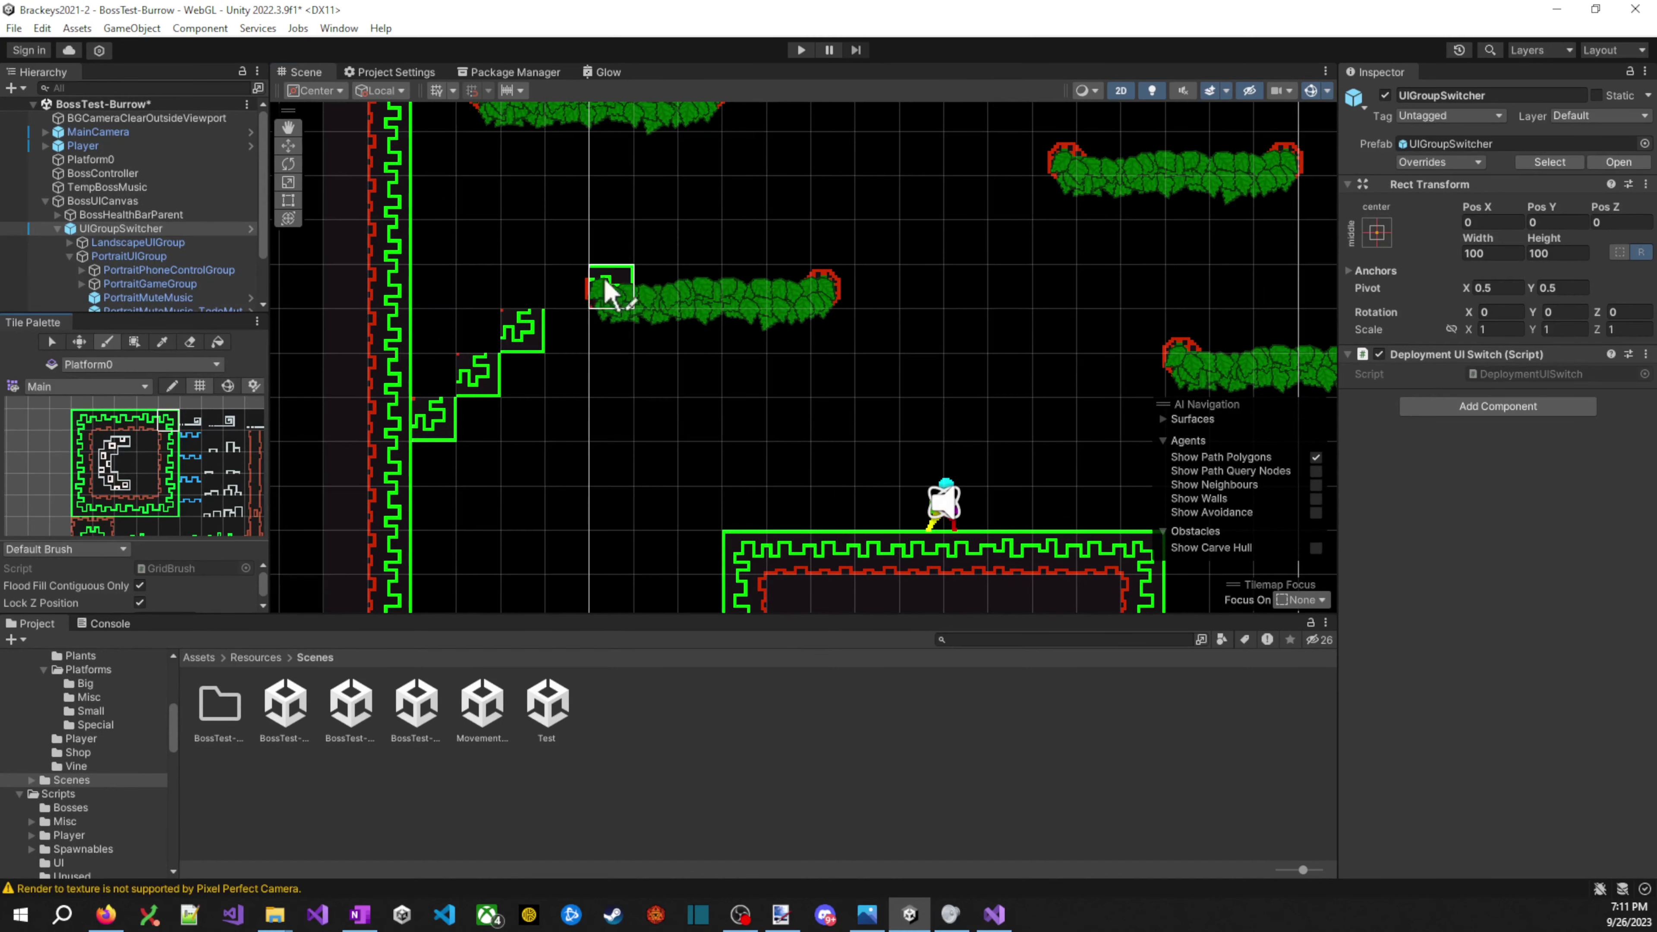
pyautogui.click(171, 513)
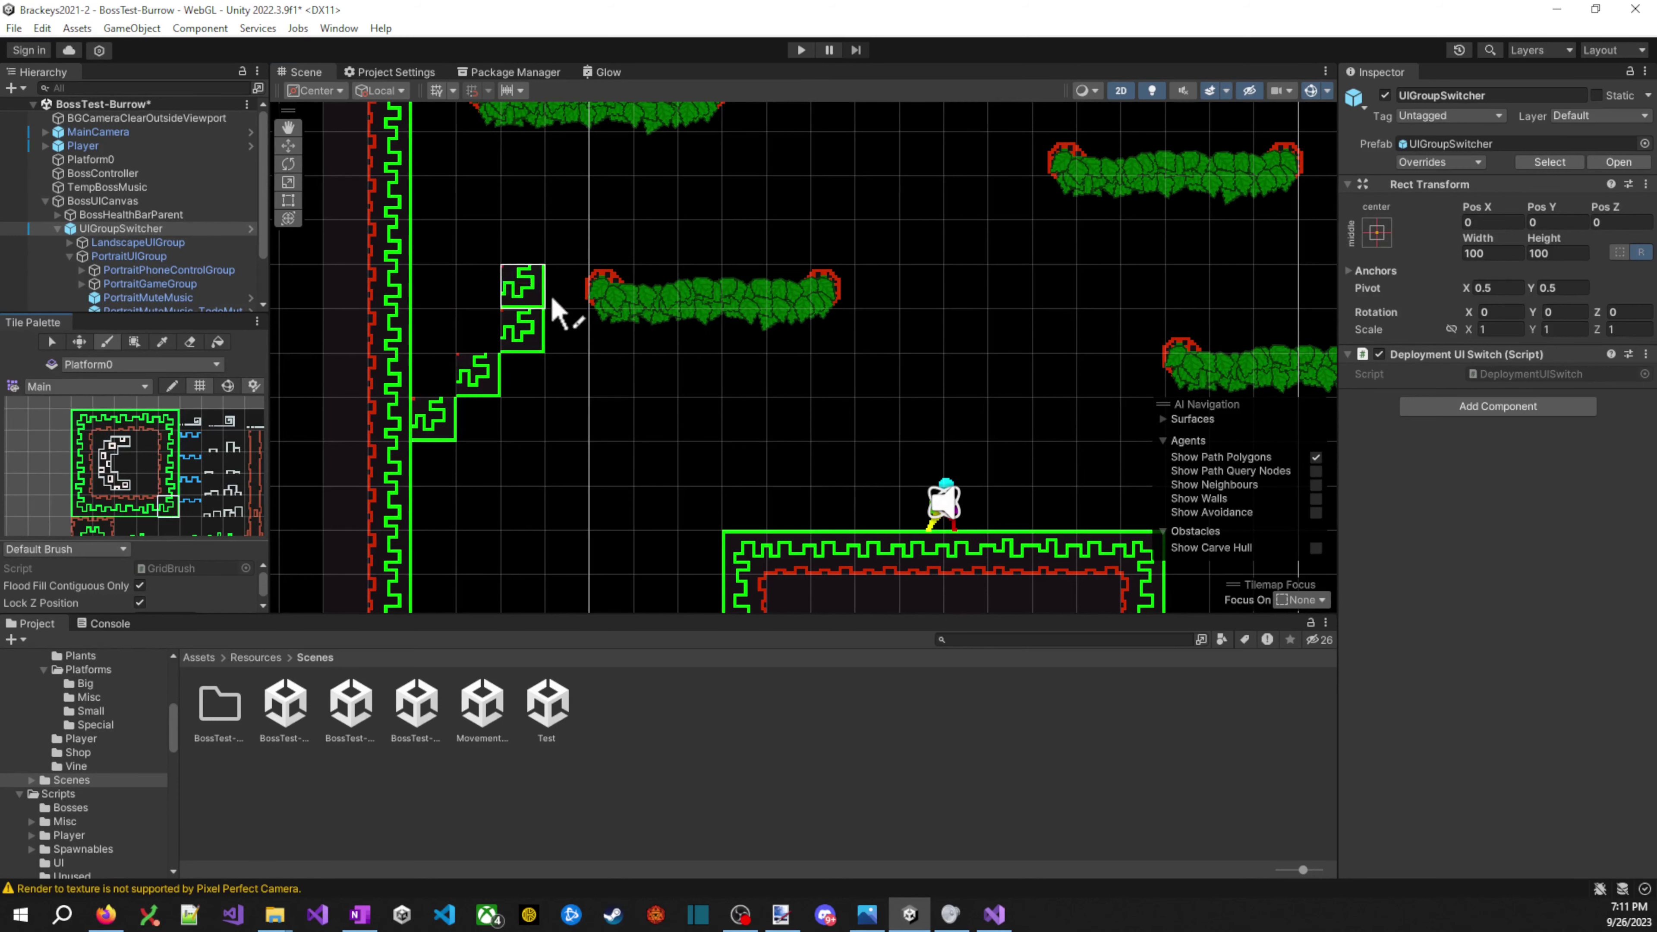
pyautogui.click(562, 291)
pyautogui.scroll(-6, 780, 481)
pyautogui.moveTo(881, 348)
pyautogui.mouseDown()
pyautogui.moveTo(726, 423)
pyautogui.moveTo(752, 350)
pyautogui.mouseUp()
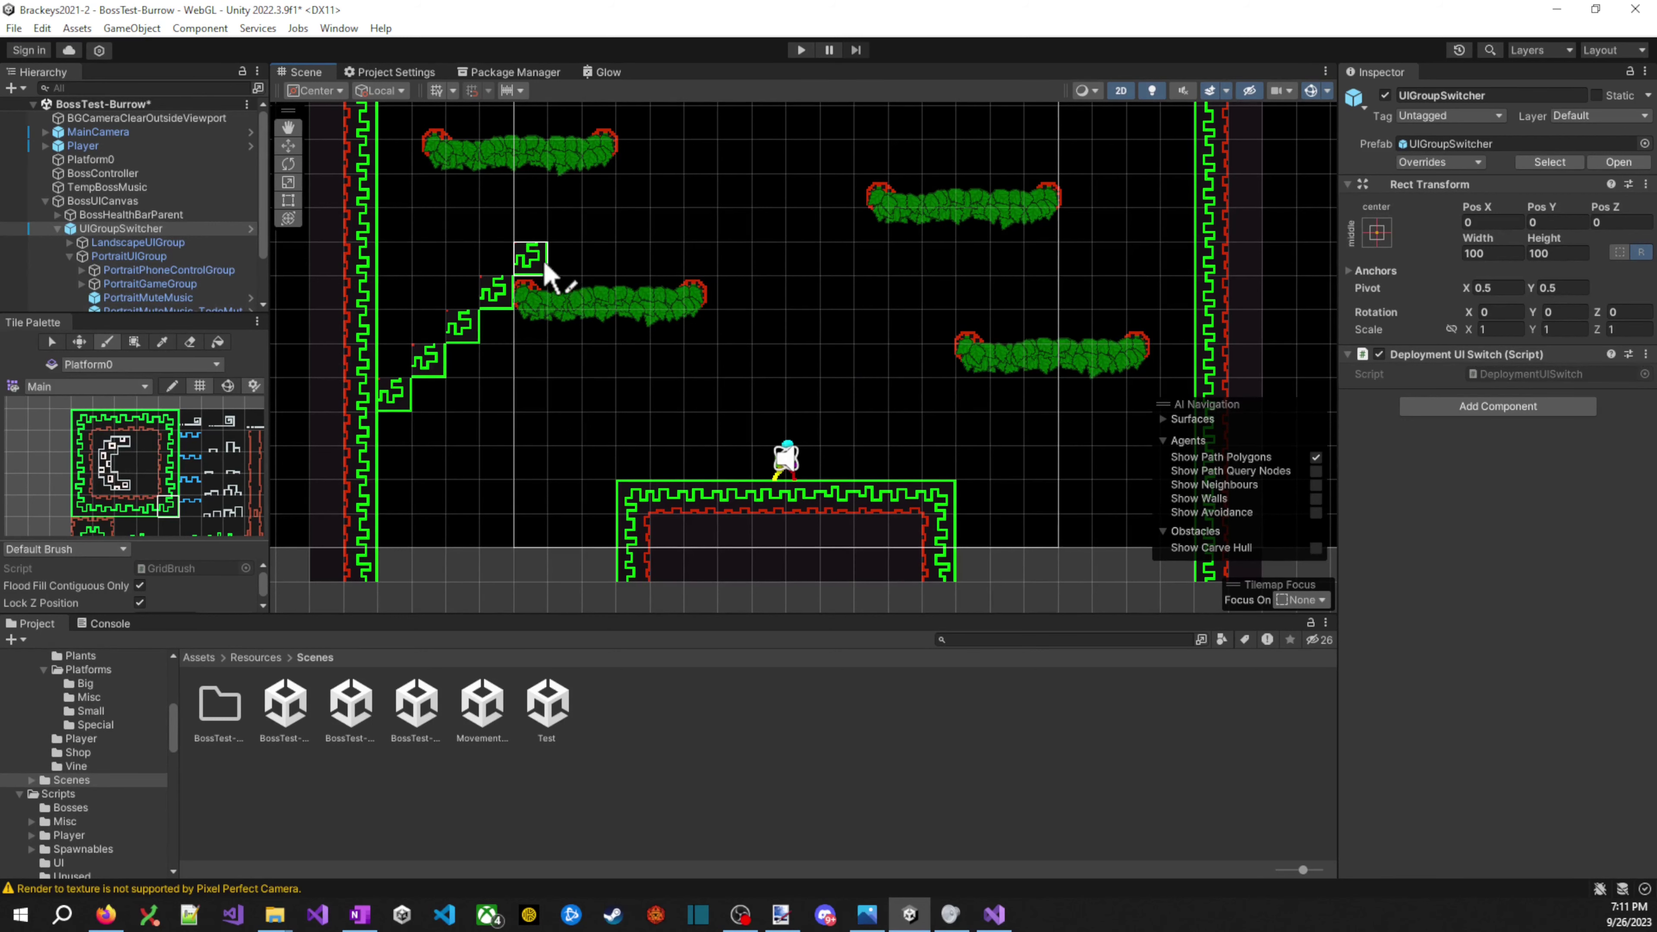
# - Paint a corner tile and two-tile platform pieces on top of the staircase
pyautogui.press('Up')
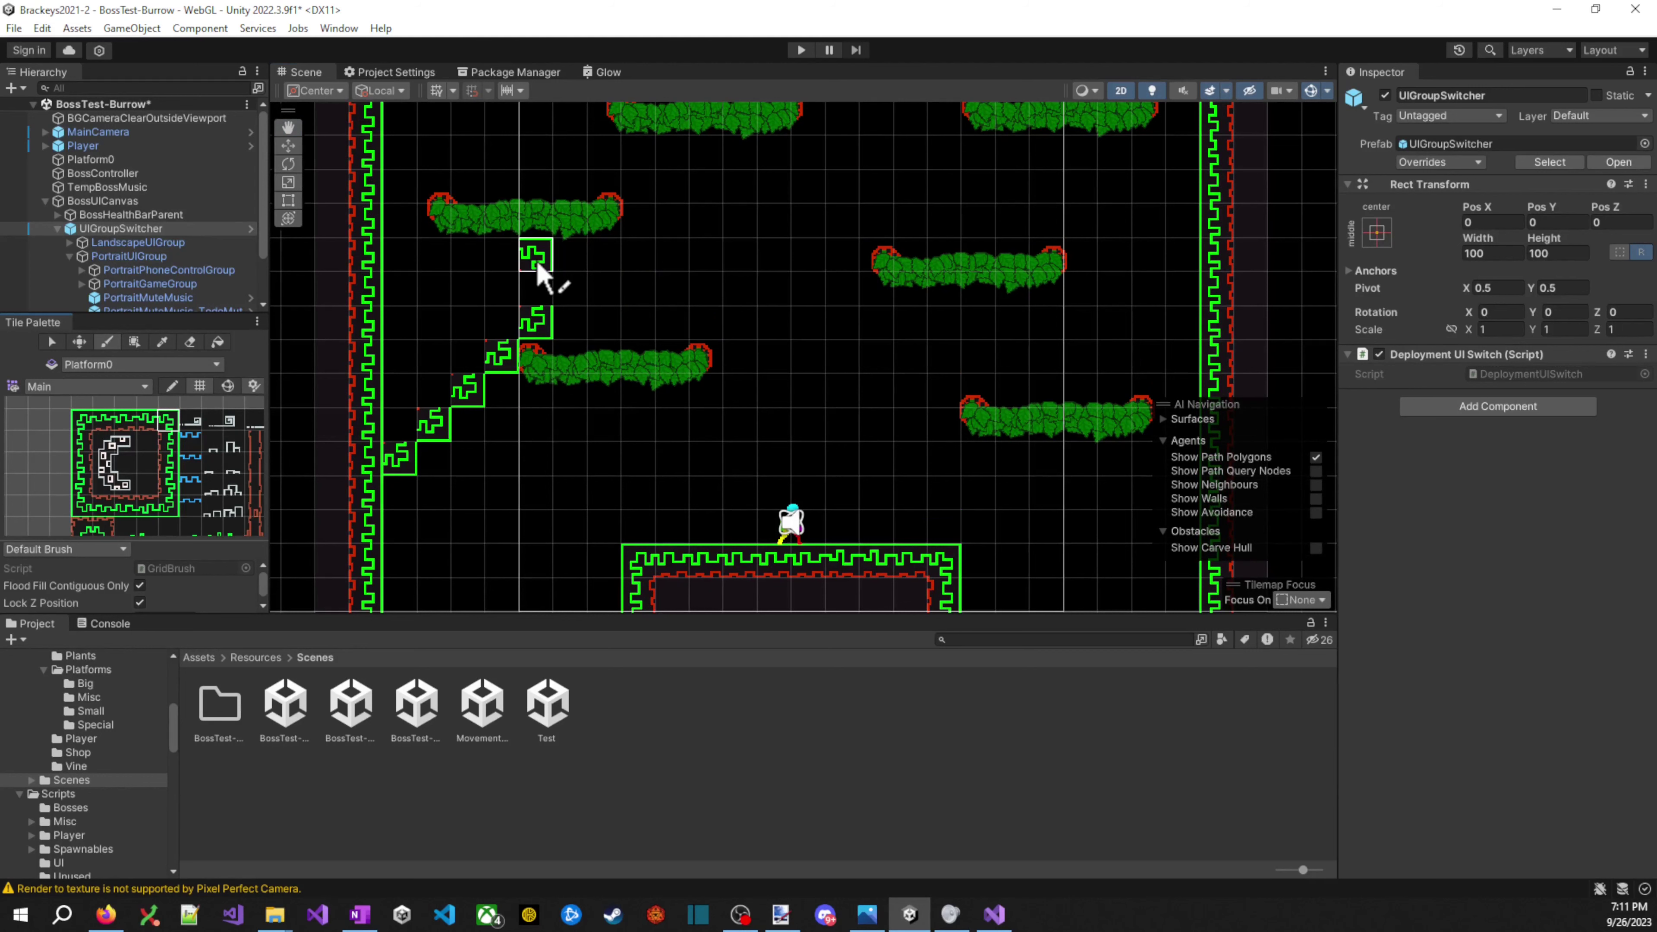
pyautogui.click(538, 264)
pyautogui.moveTo(621, 305); pyautogui.dragTo(674, 431)
pyautogui.scroll(-1, 607, 420)
pyautogui.click(154, 444)
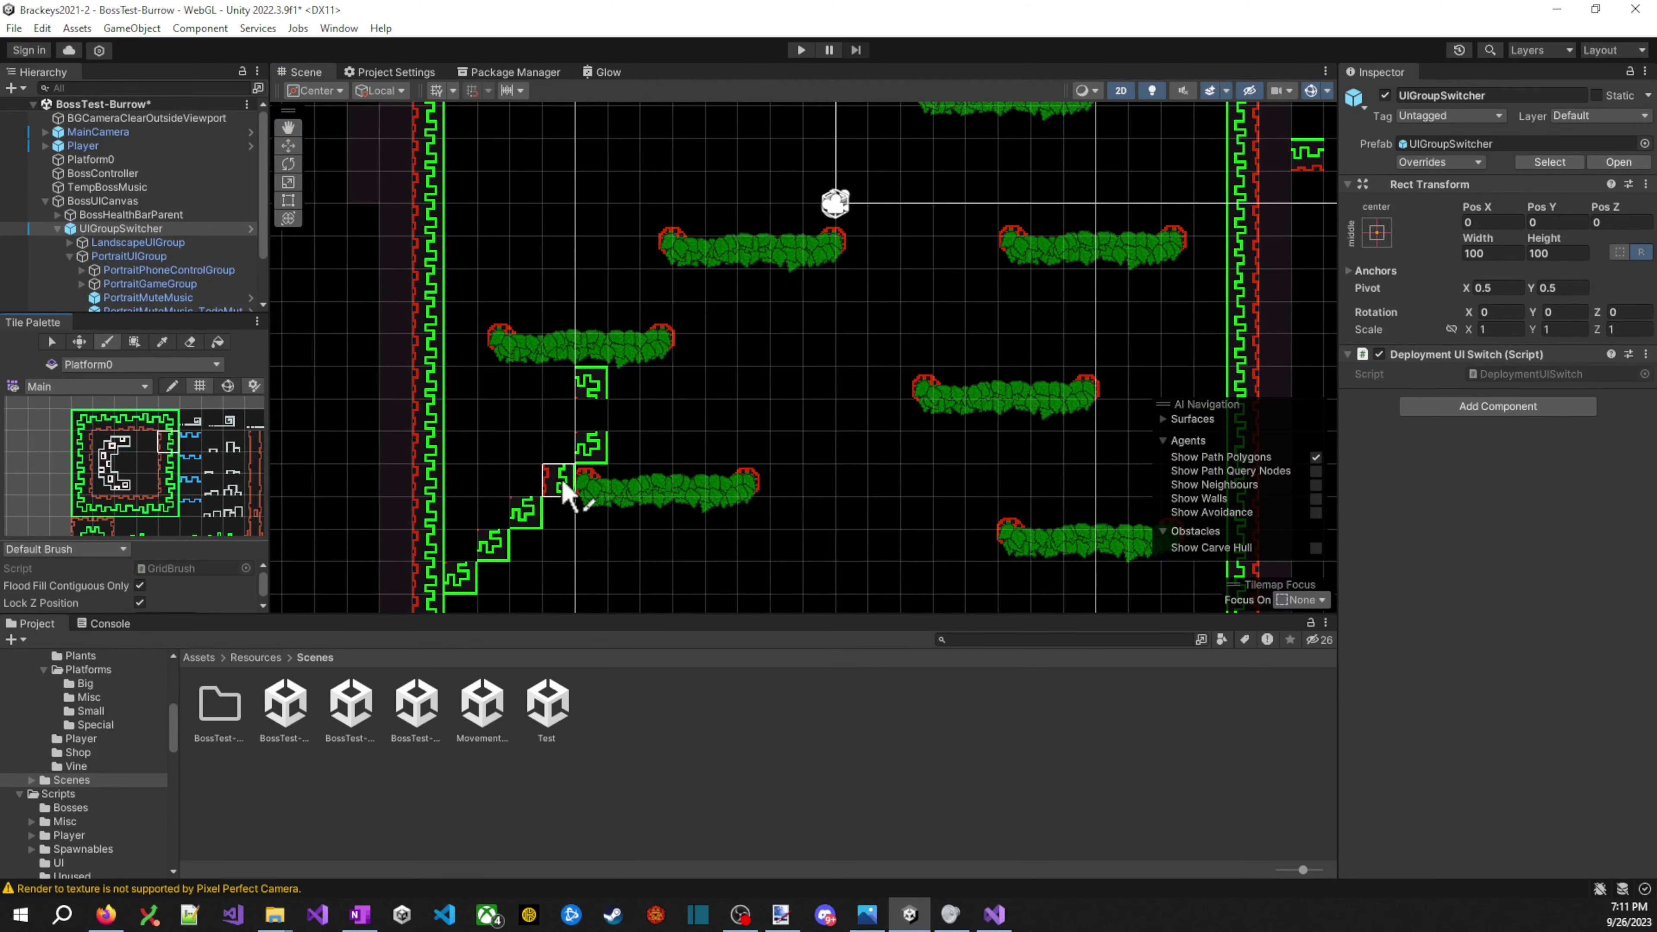
pyautogui.moveTo(139, 508); pyautogui.dragTo(165, 507)
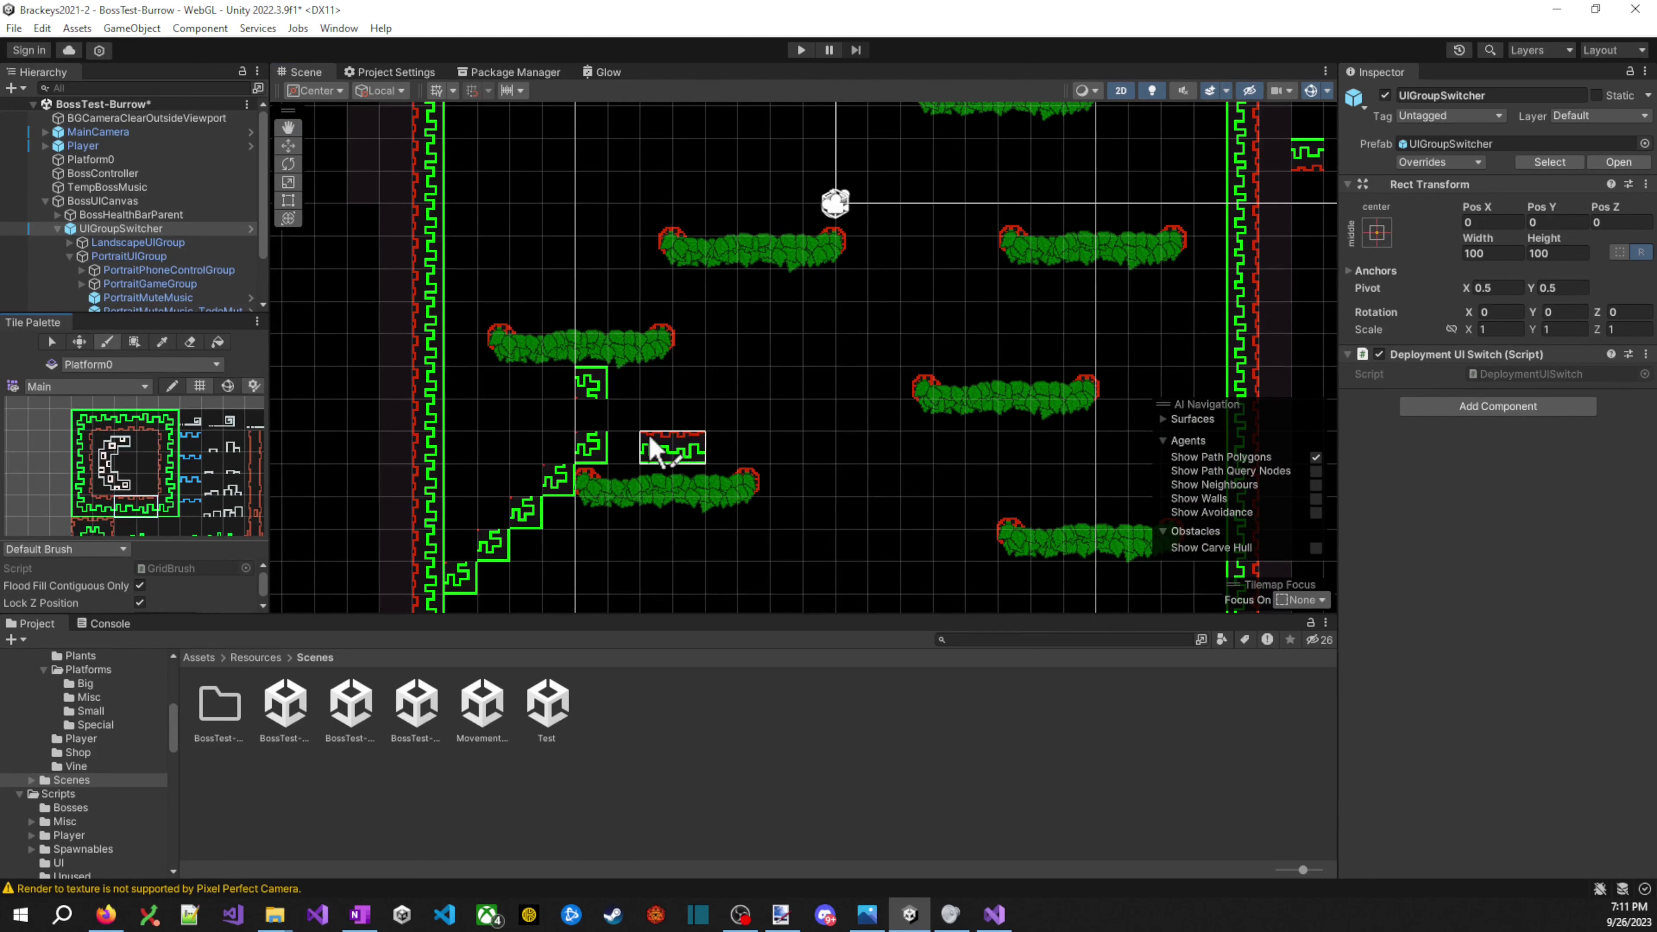
pyautogui.click(593, 448)
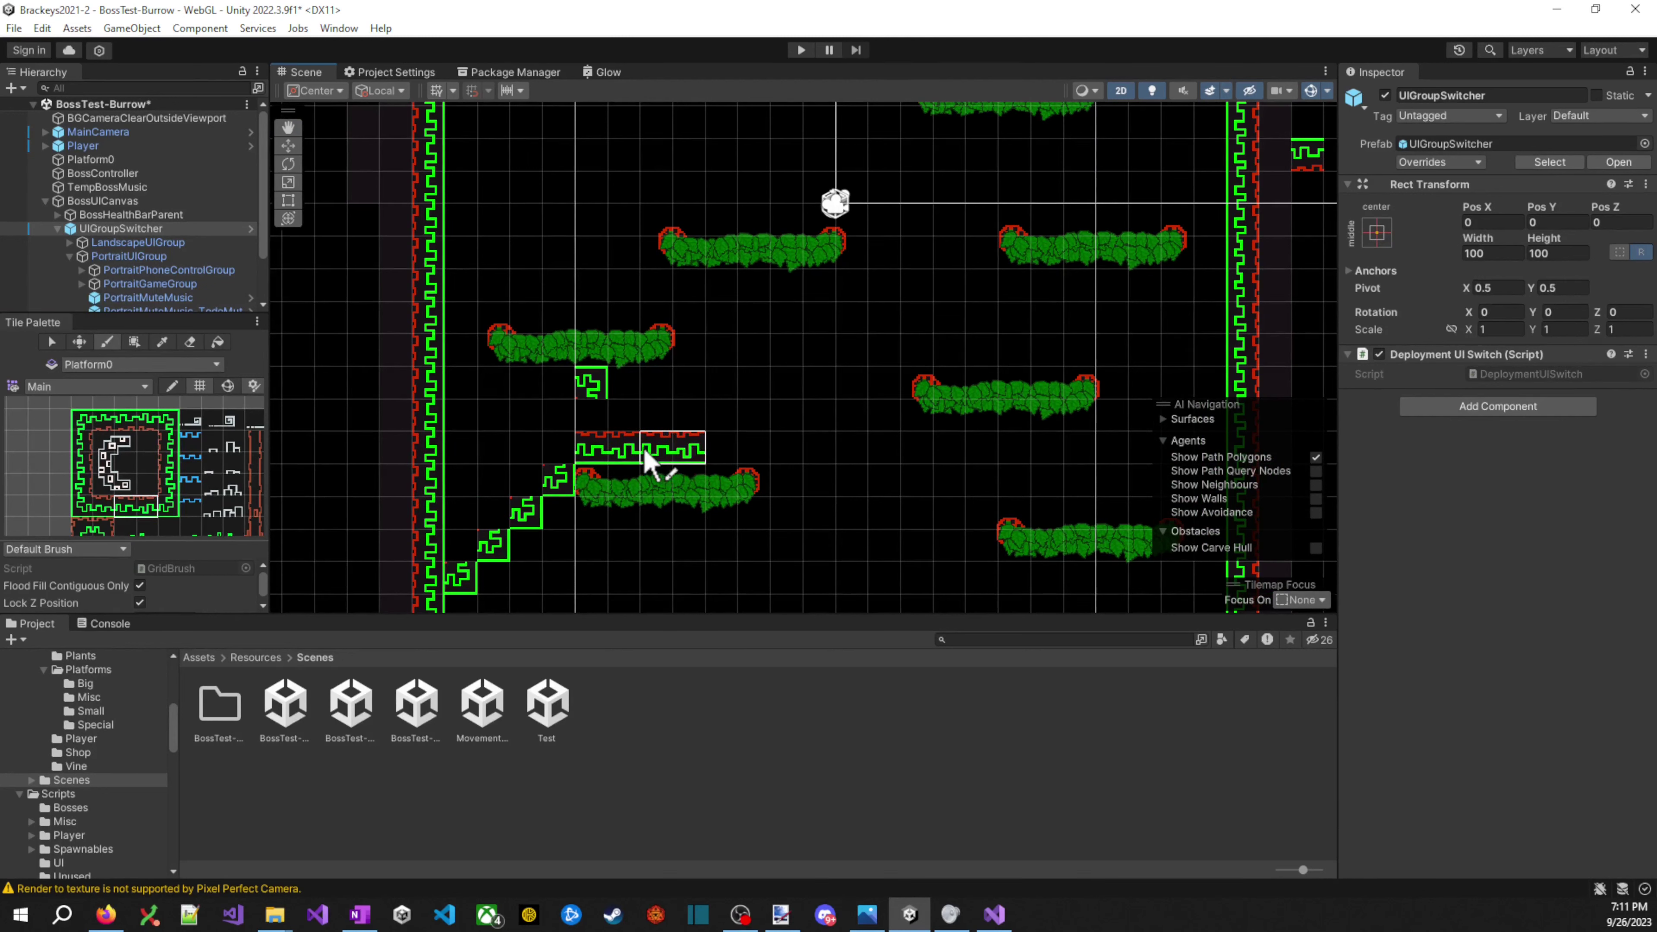
pyautogui.click(626, 449)
# - Add right-edge wall tiles and a continuous top row to close the box ledge
pyautogui.click(172, 512)
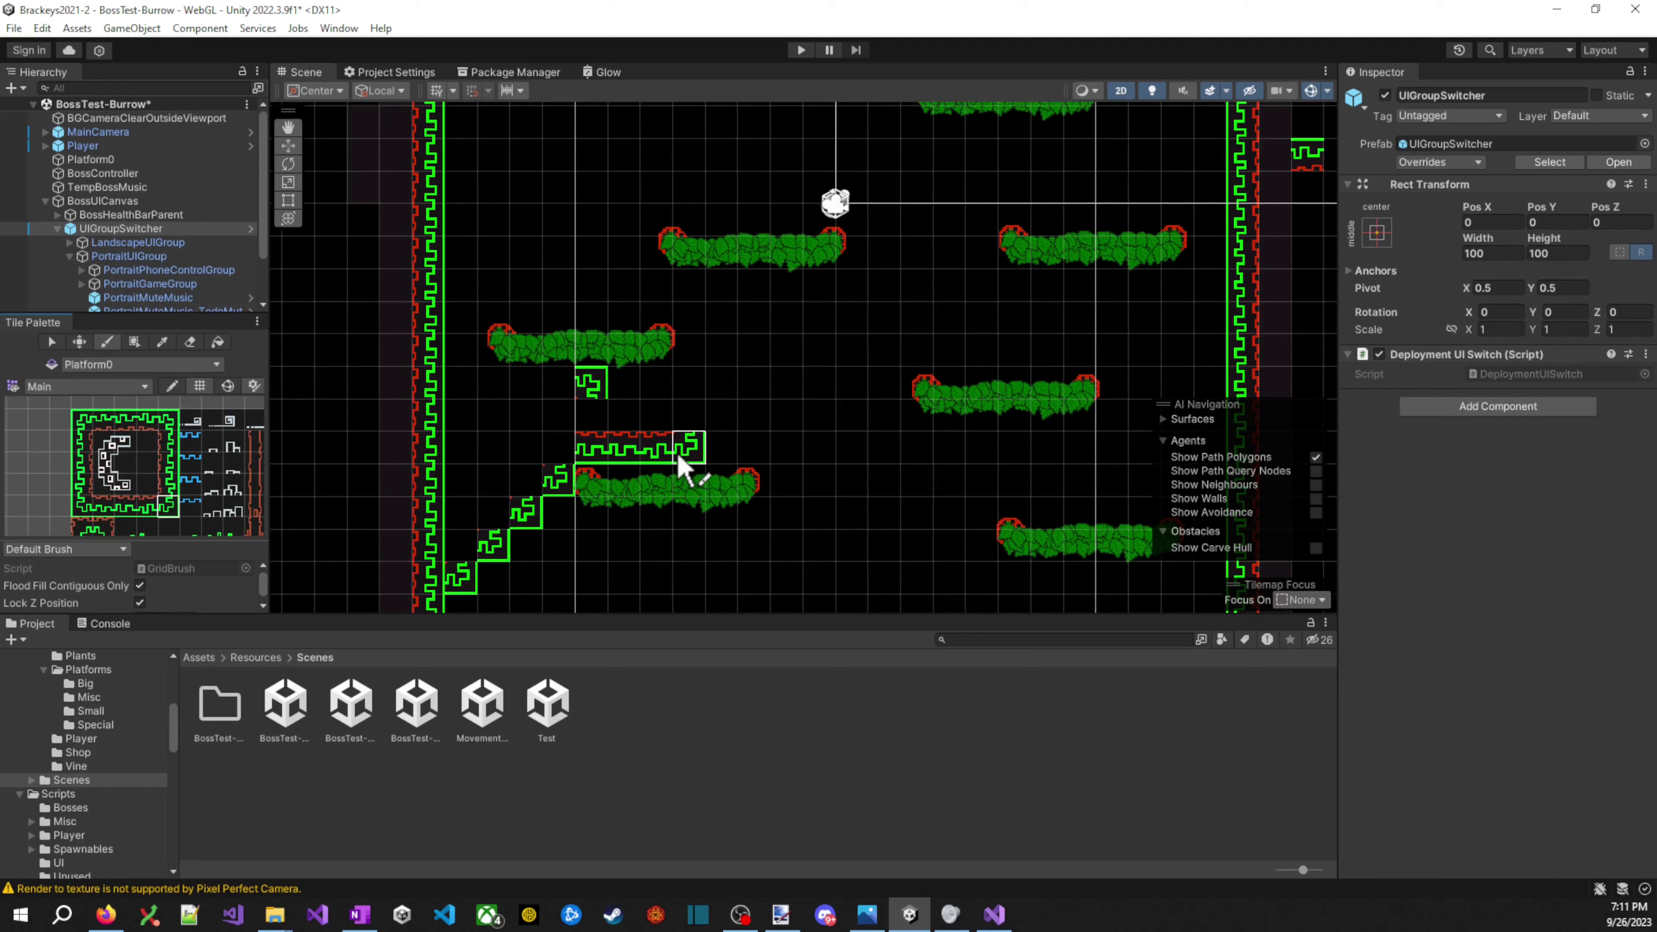
pyautogui.click(171, 479)
pyautogui.click(690, 416)
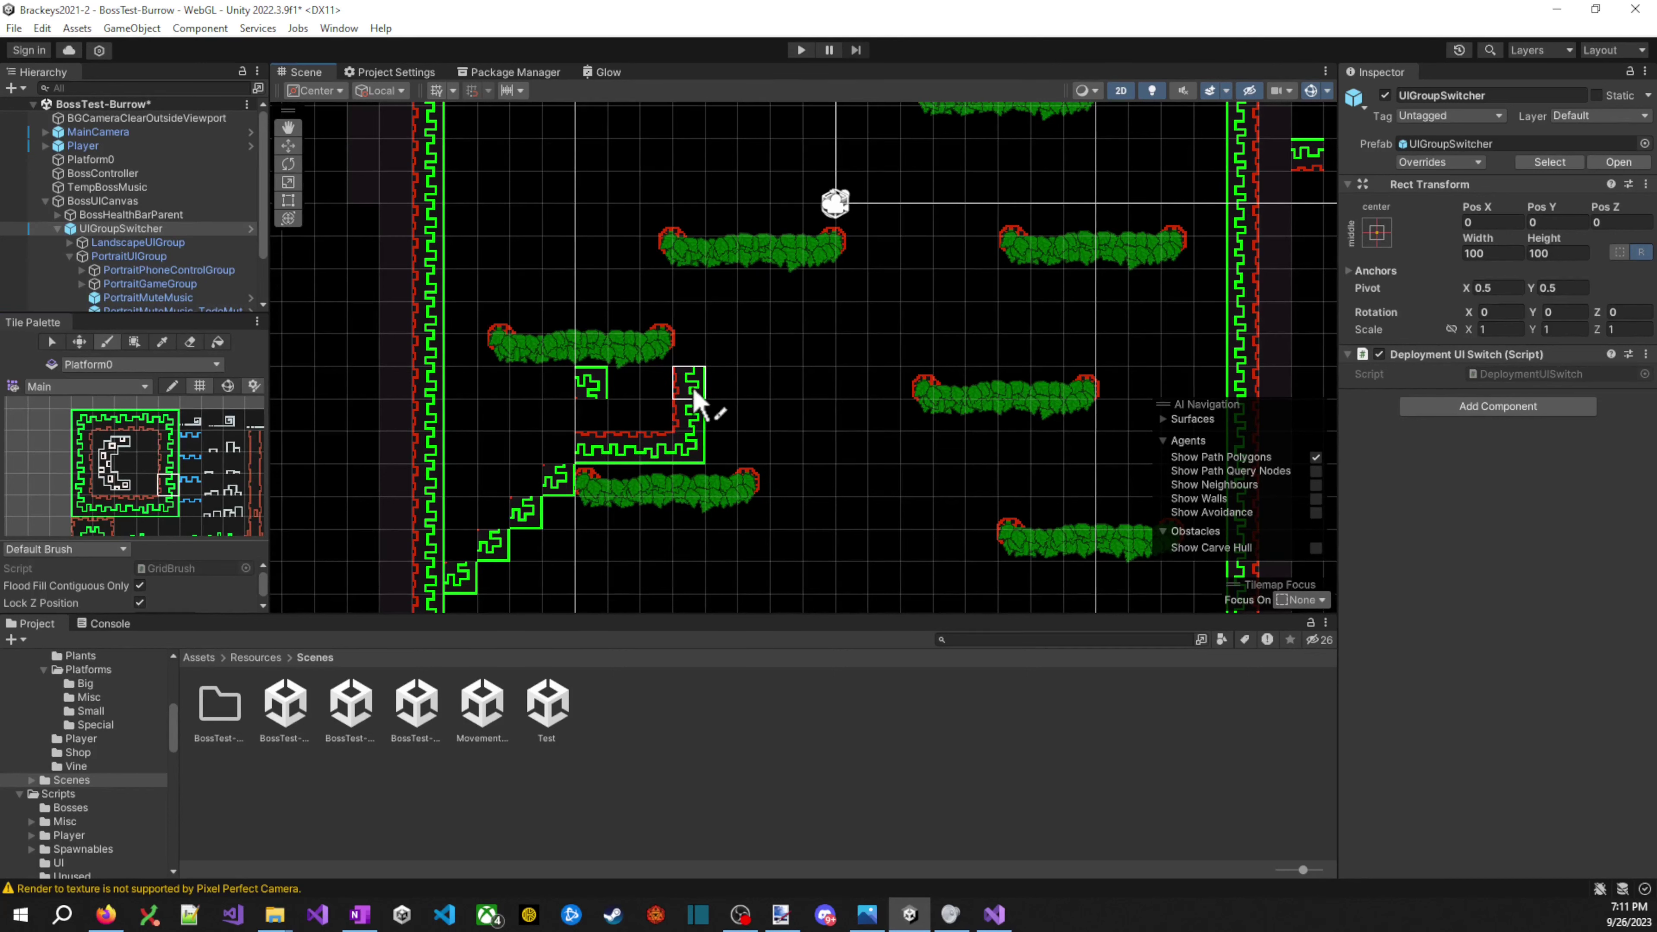
pyautogui.click(689, 382)
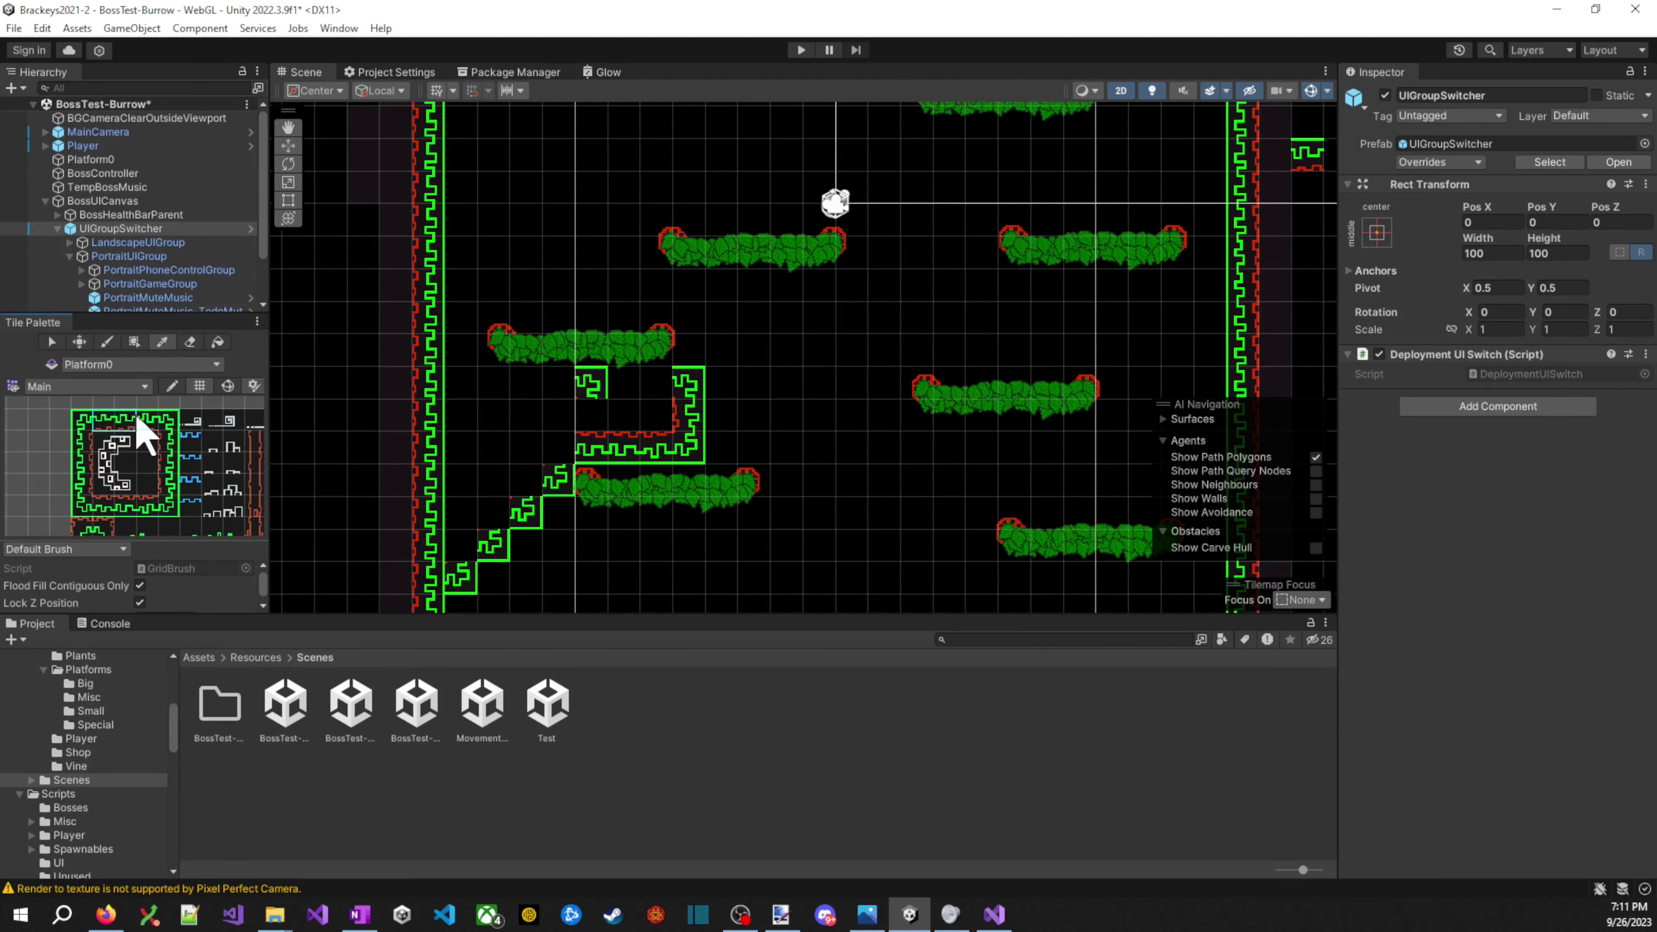
pyautogui.click(653, 389)
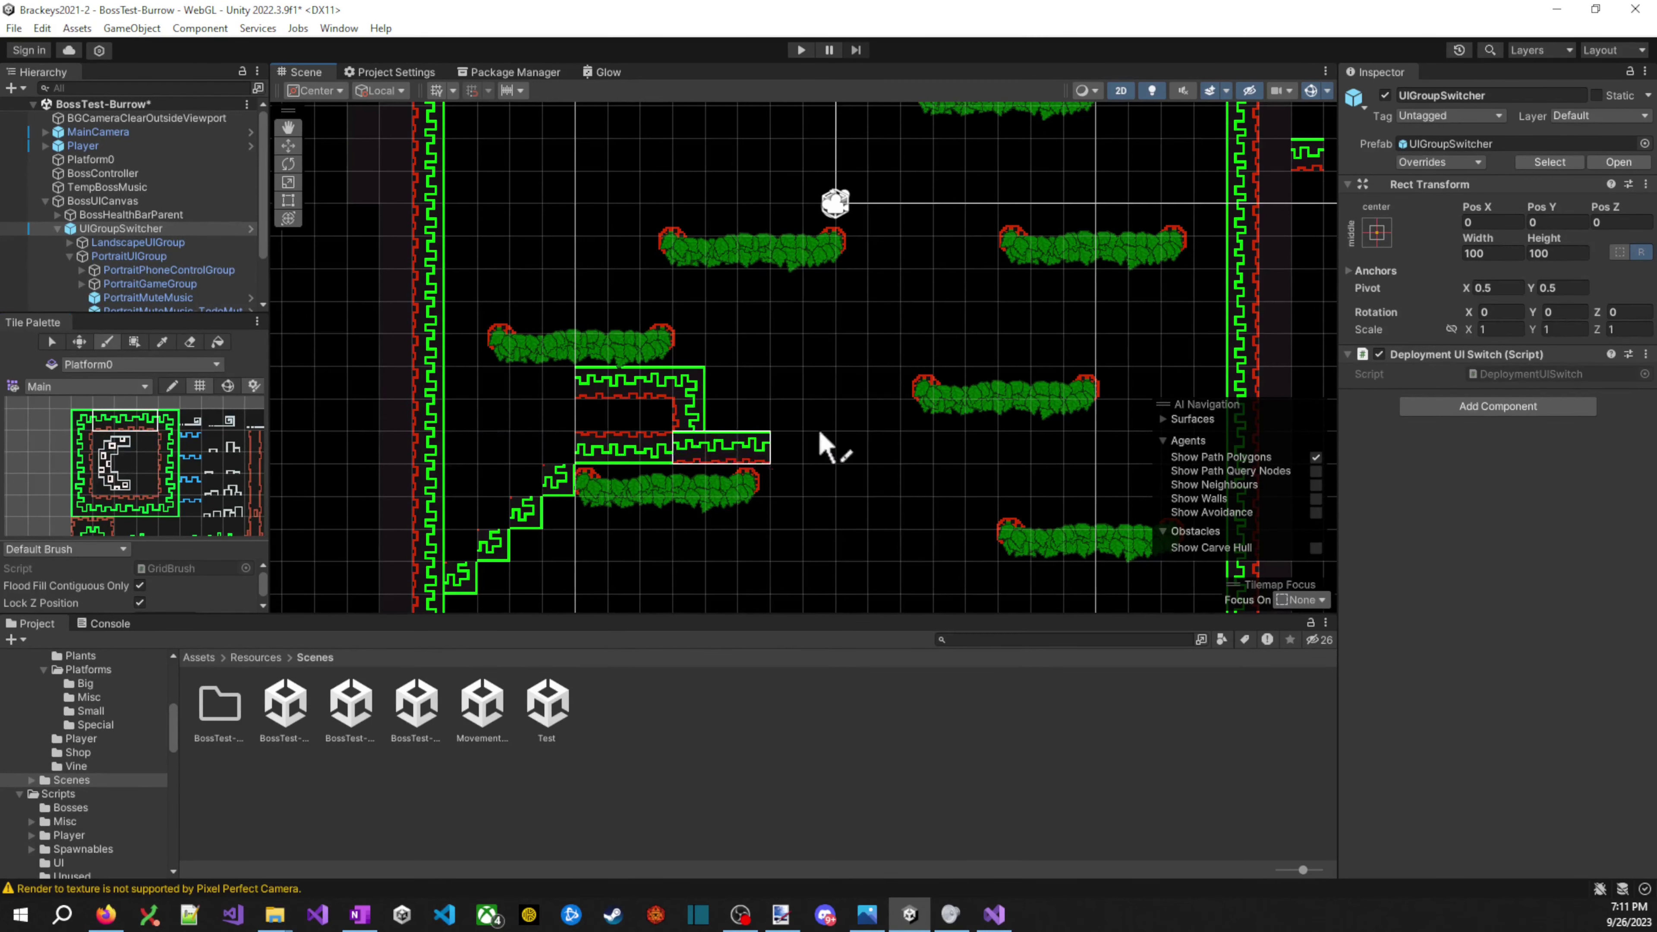
pyautogui.scroll(5, 163, 499)
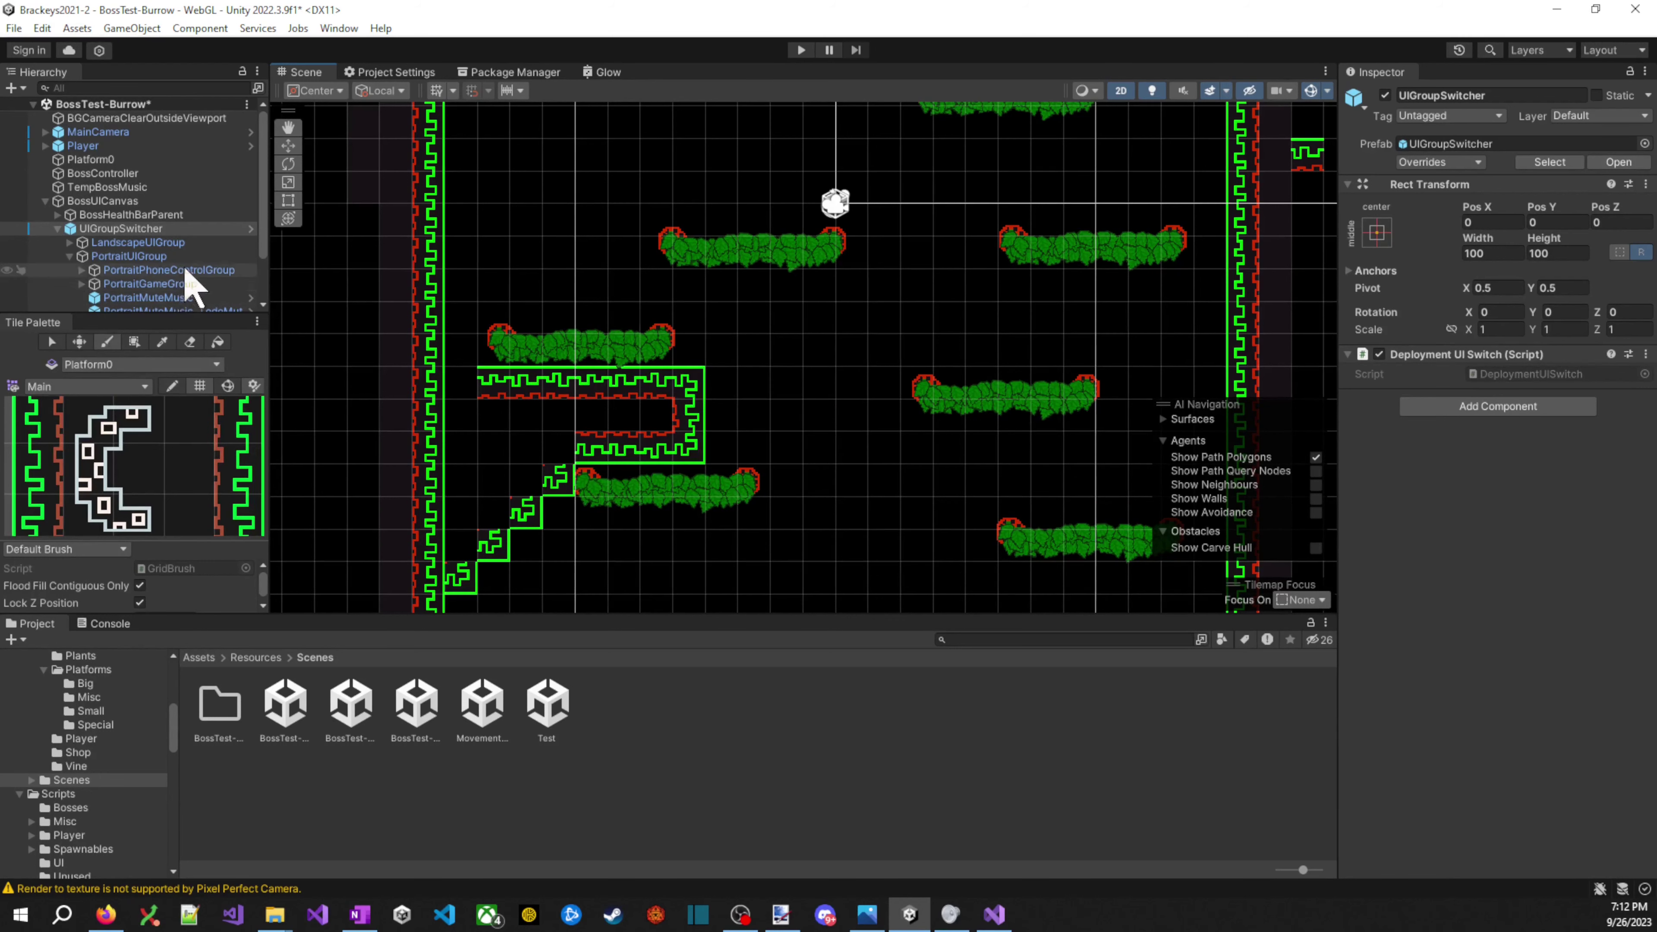
pyautogui.scroll(-3, 65, 271)
# - Expand the PostProcessing group and select the GlobalPostProcessing volume
pyautogui.click(44, 304)
pyautogui.scroll(-3, 98, 287)
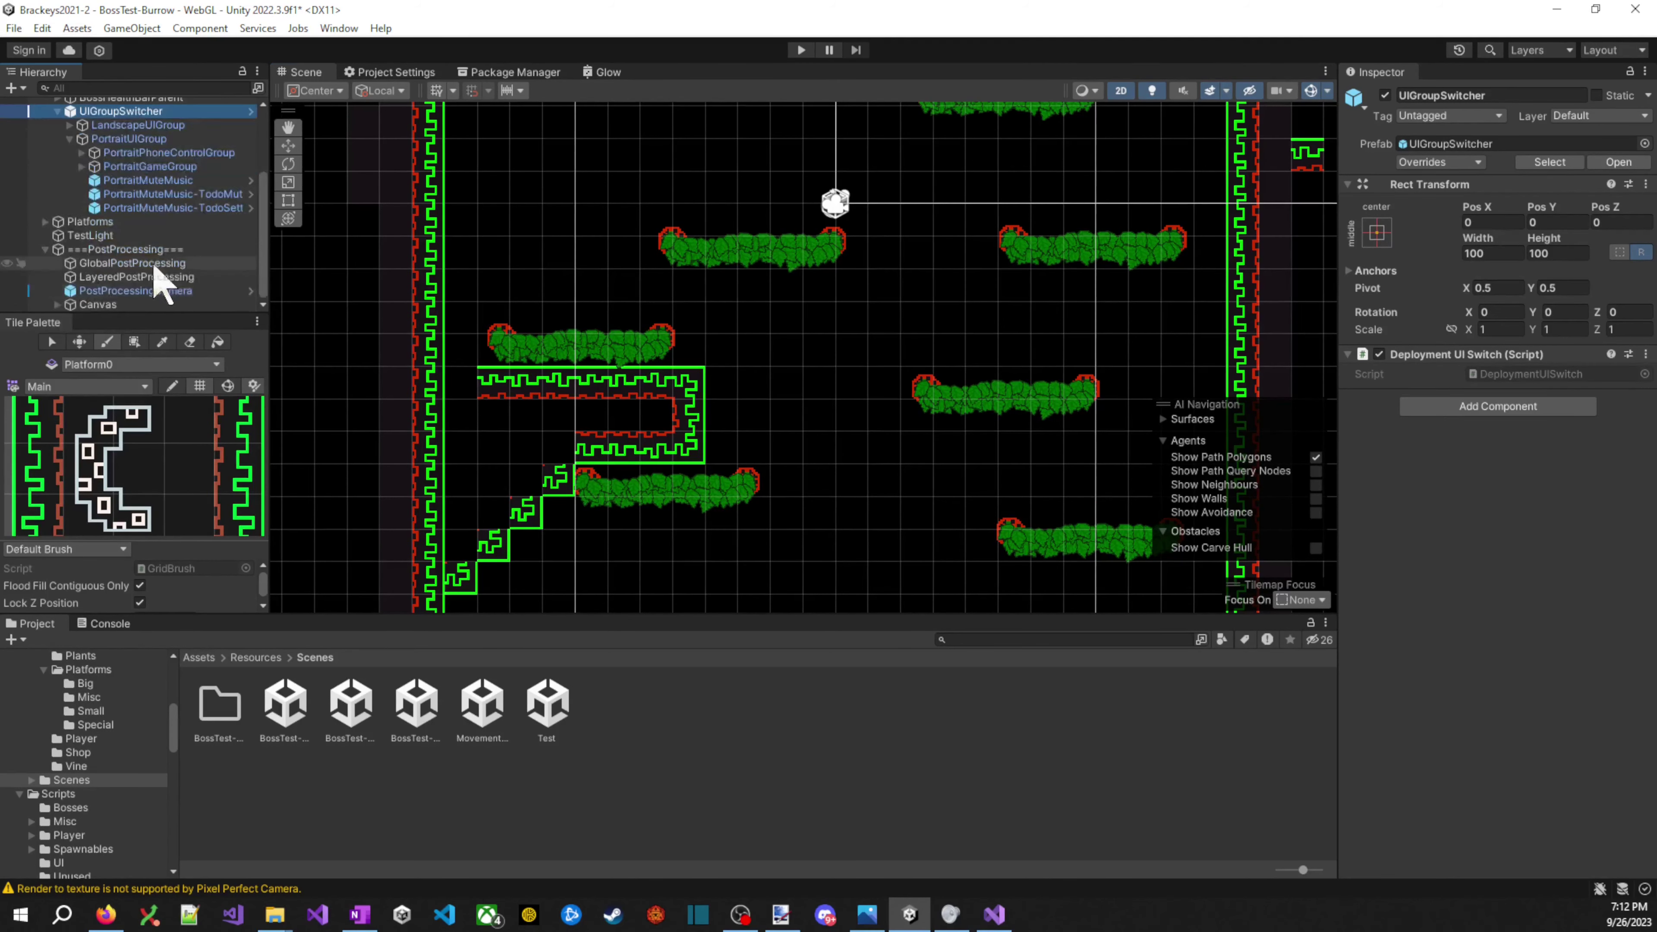
pyautogui.click(130, 291)
pyautogui.scroll(-5, 1555, 469)
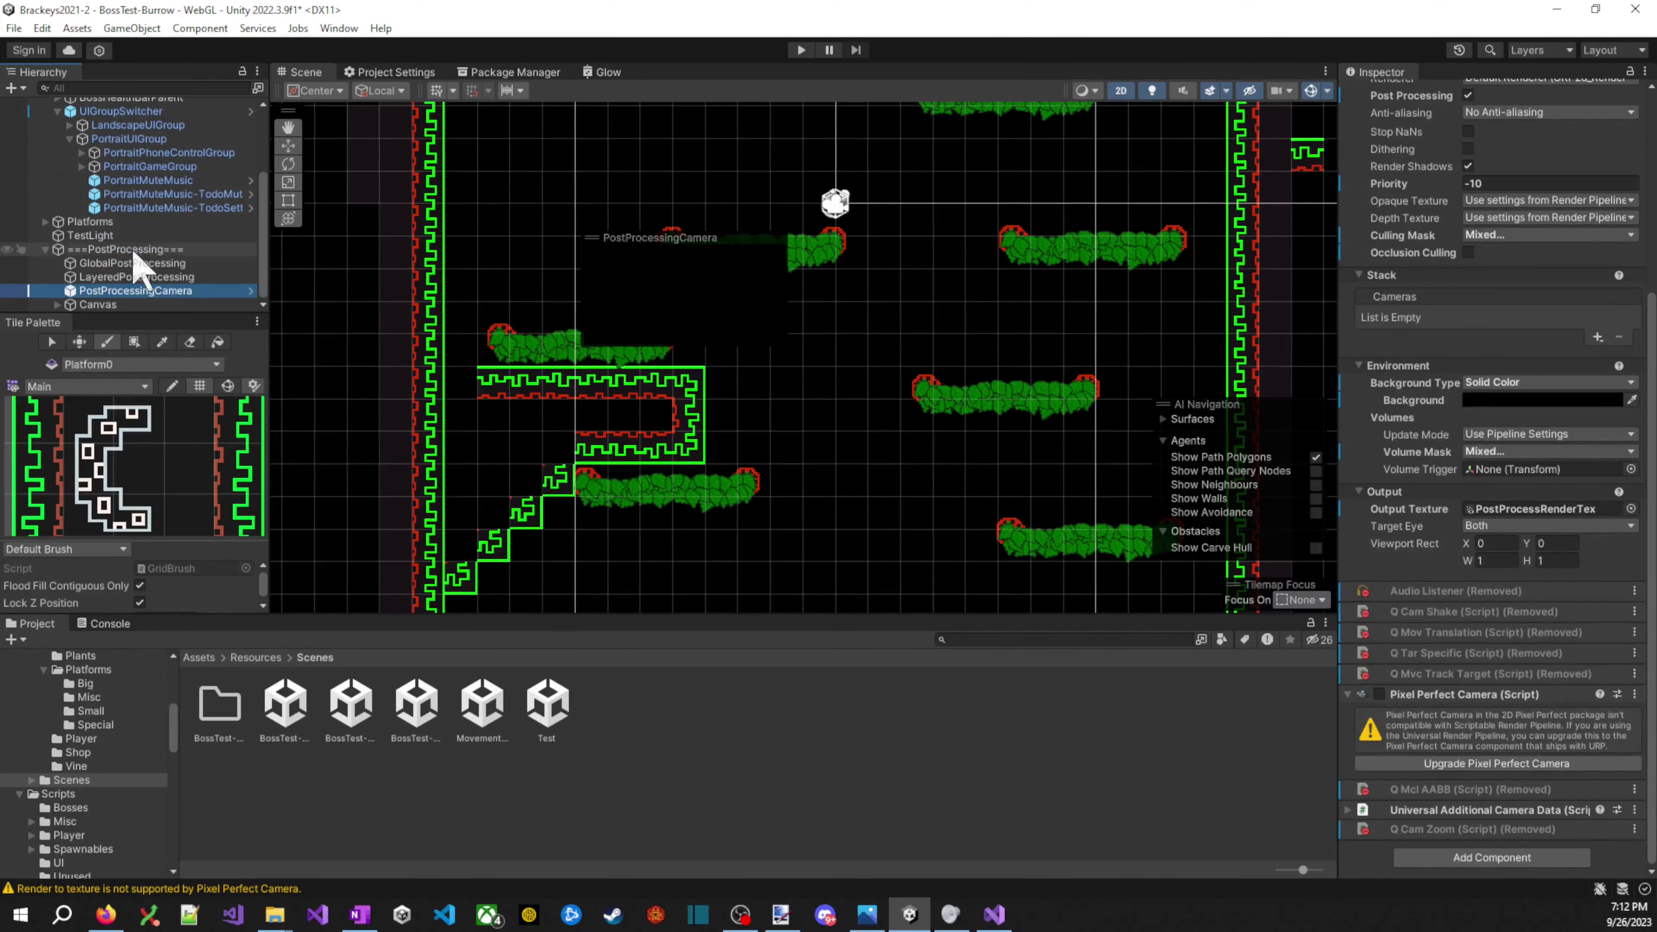
pyautogui.click(133, 263)
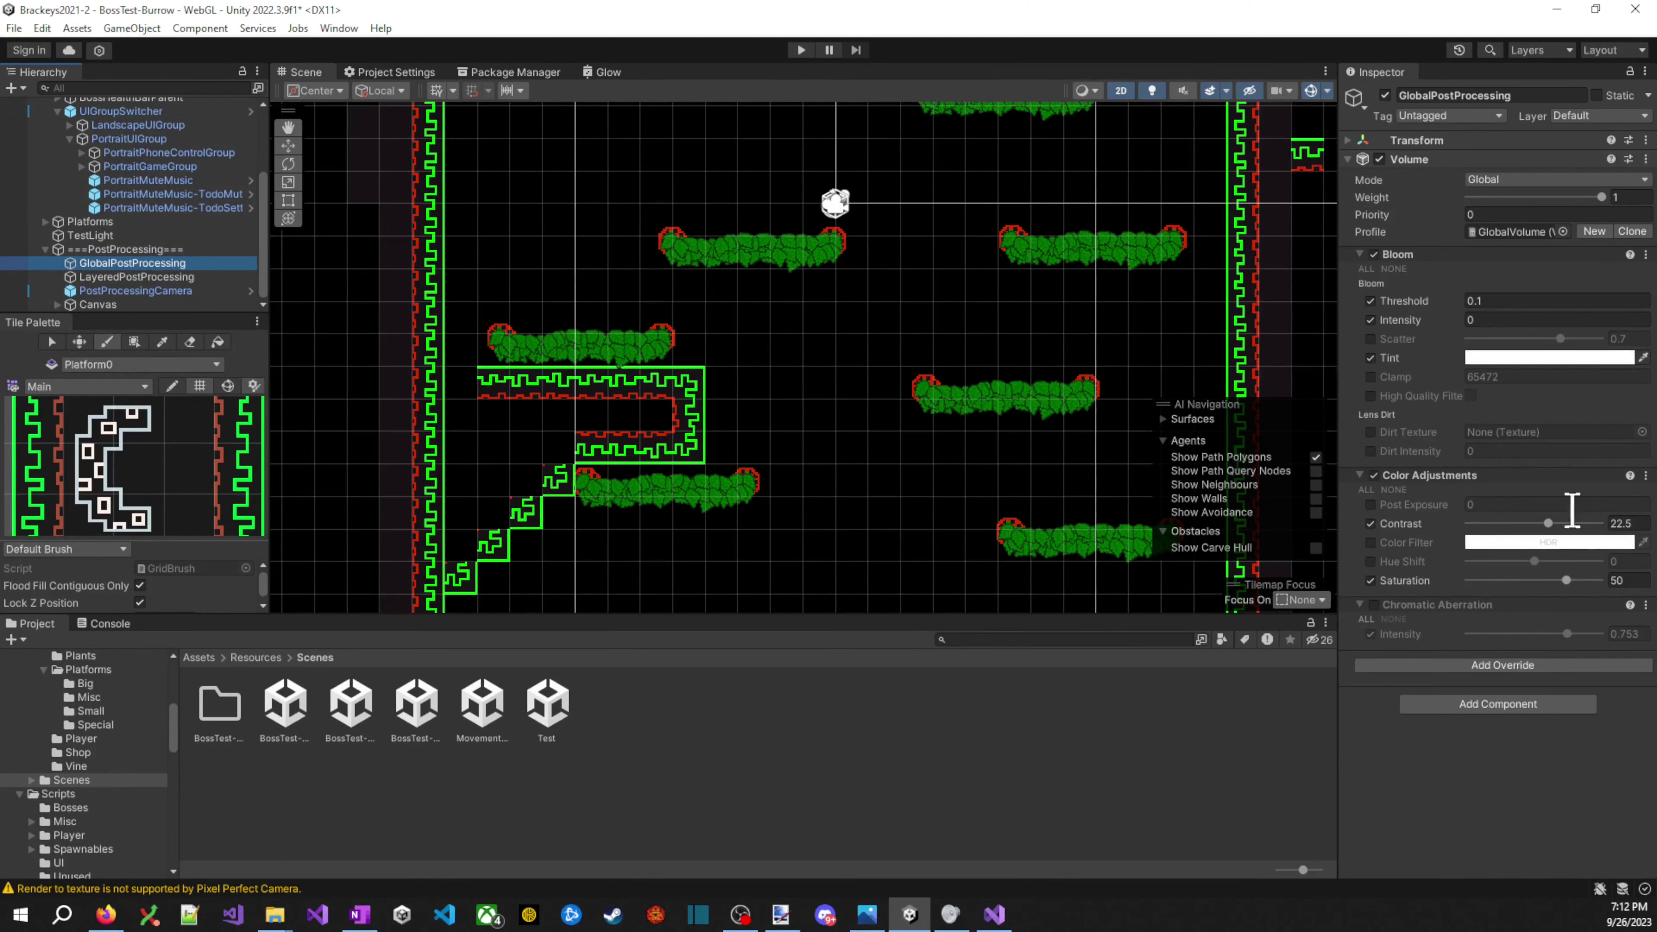
# - Test Contrast at 100, then settle on Contrast 22.5 and Saturation 50
pyautogui.moveTo(1547, 522); pyautogui.dragTo(1627, 523)
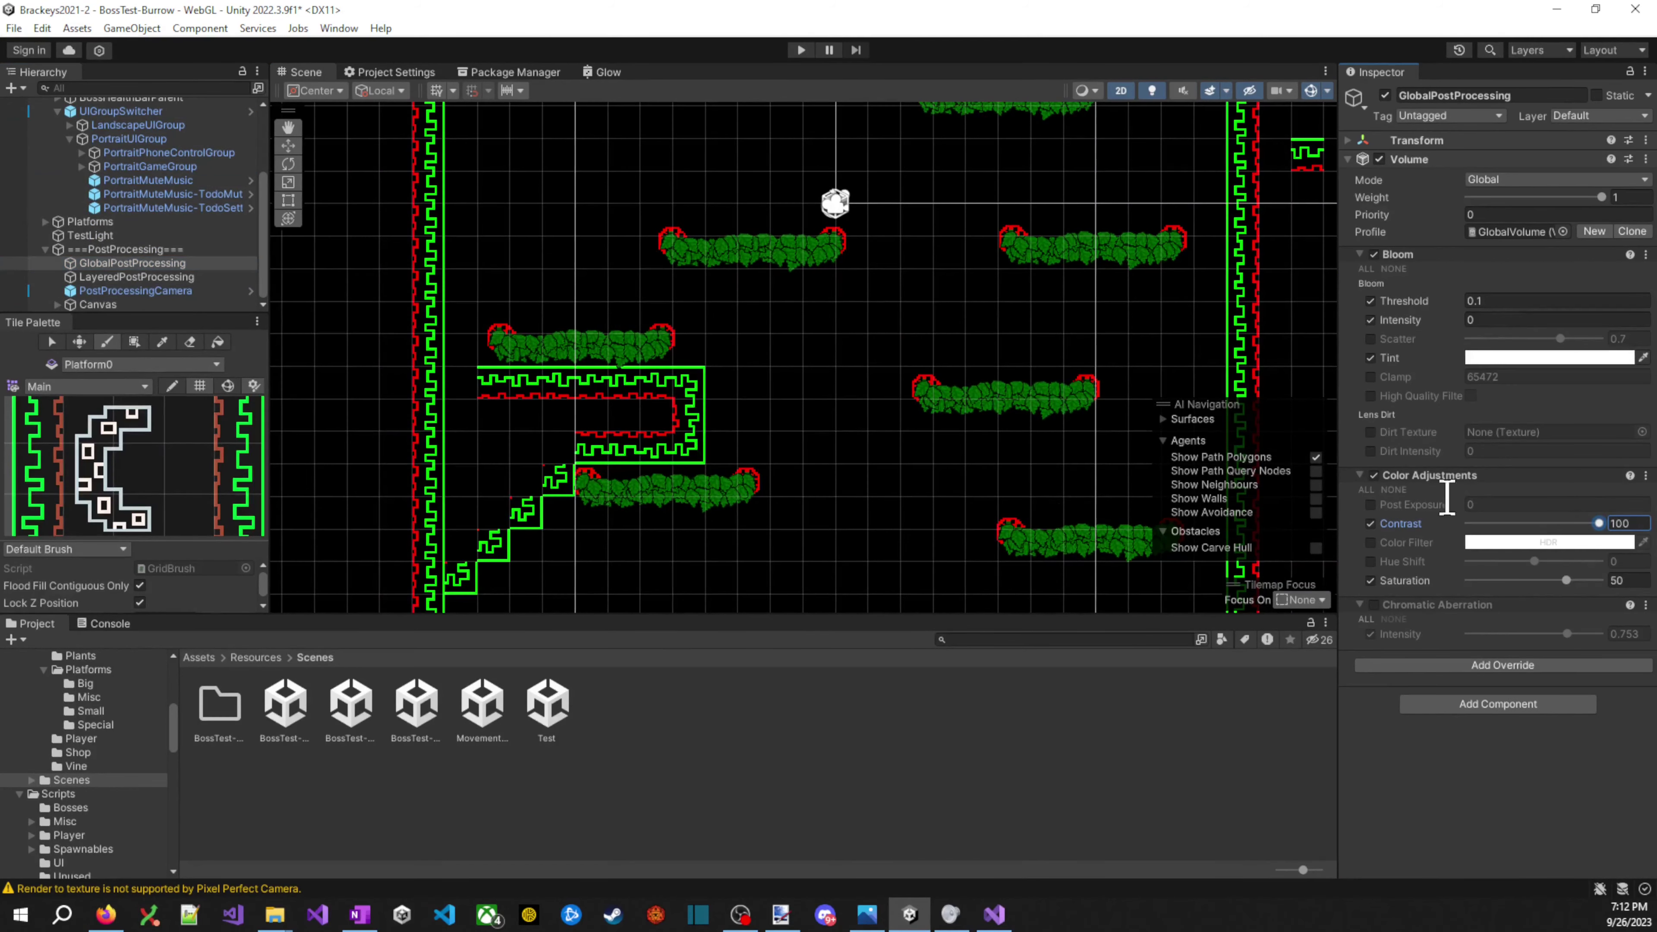
pyautogui.scroll(-5, 1017, 463)
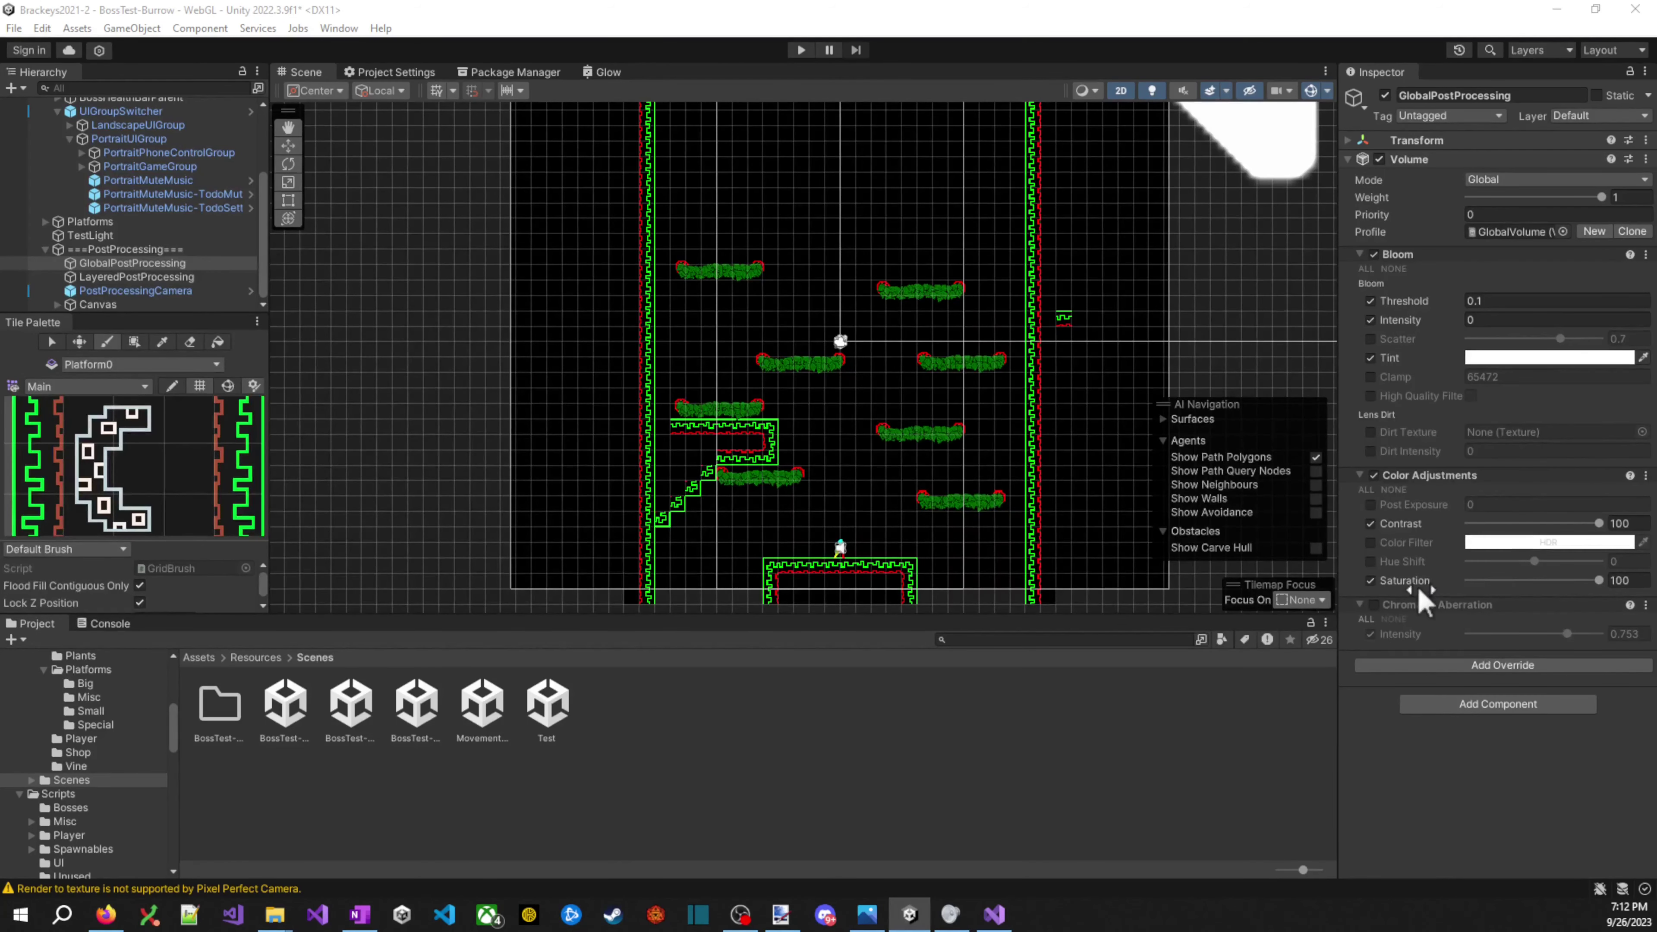
pyautogui.click(1421, 591)
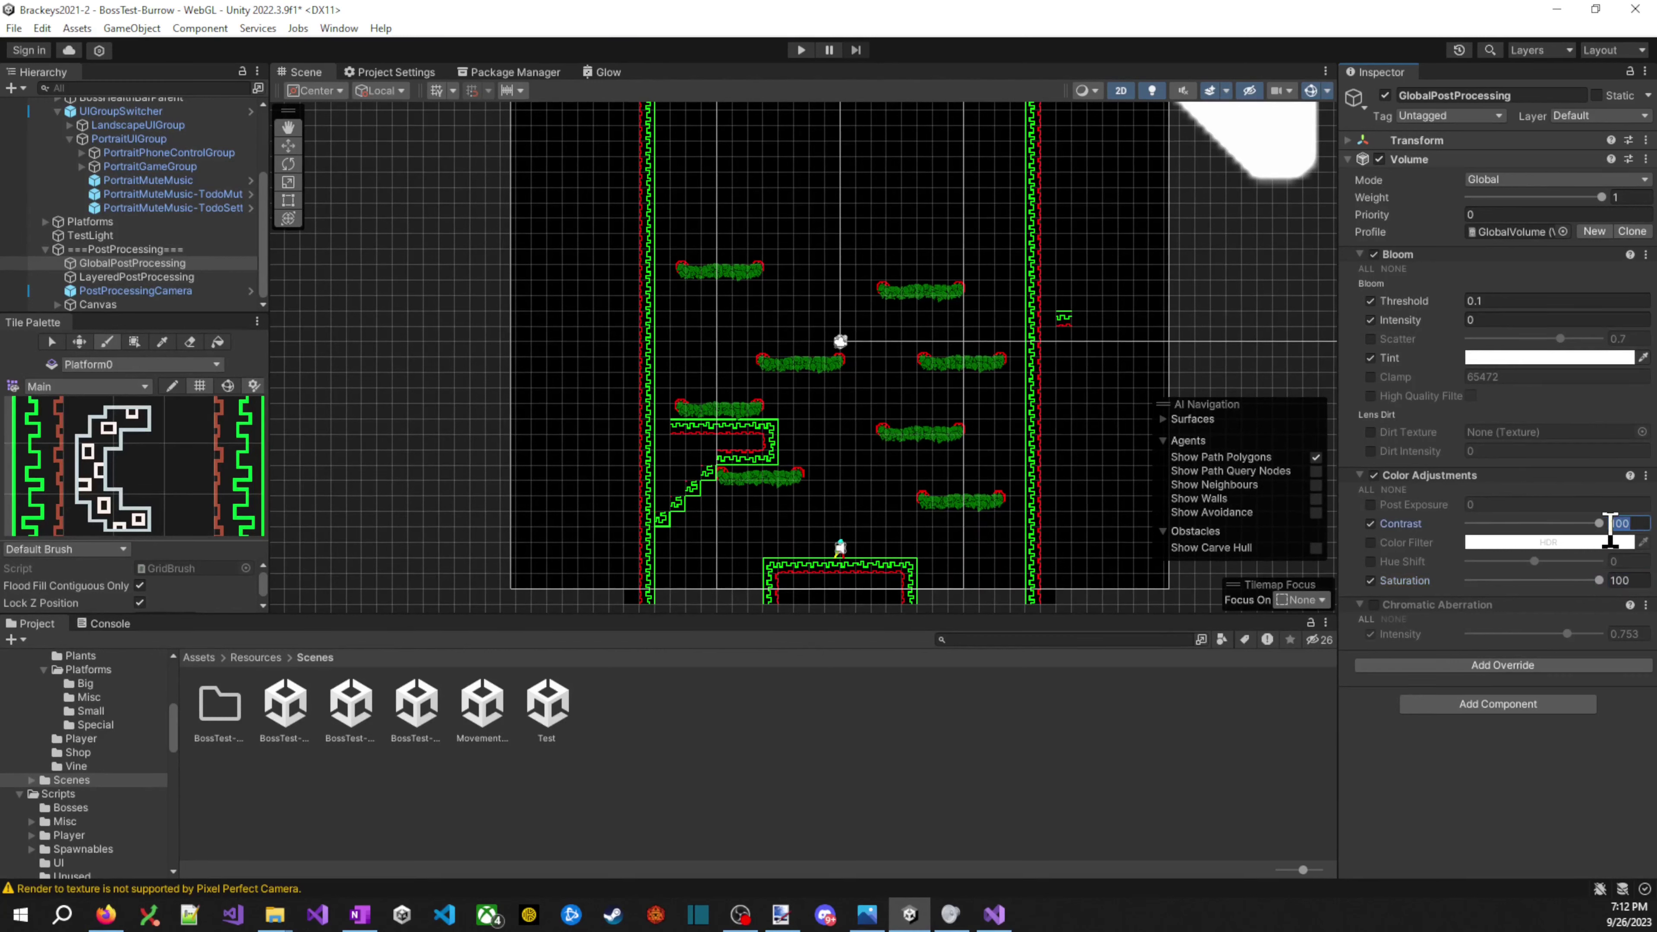
pyautogui.write('22.5')
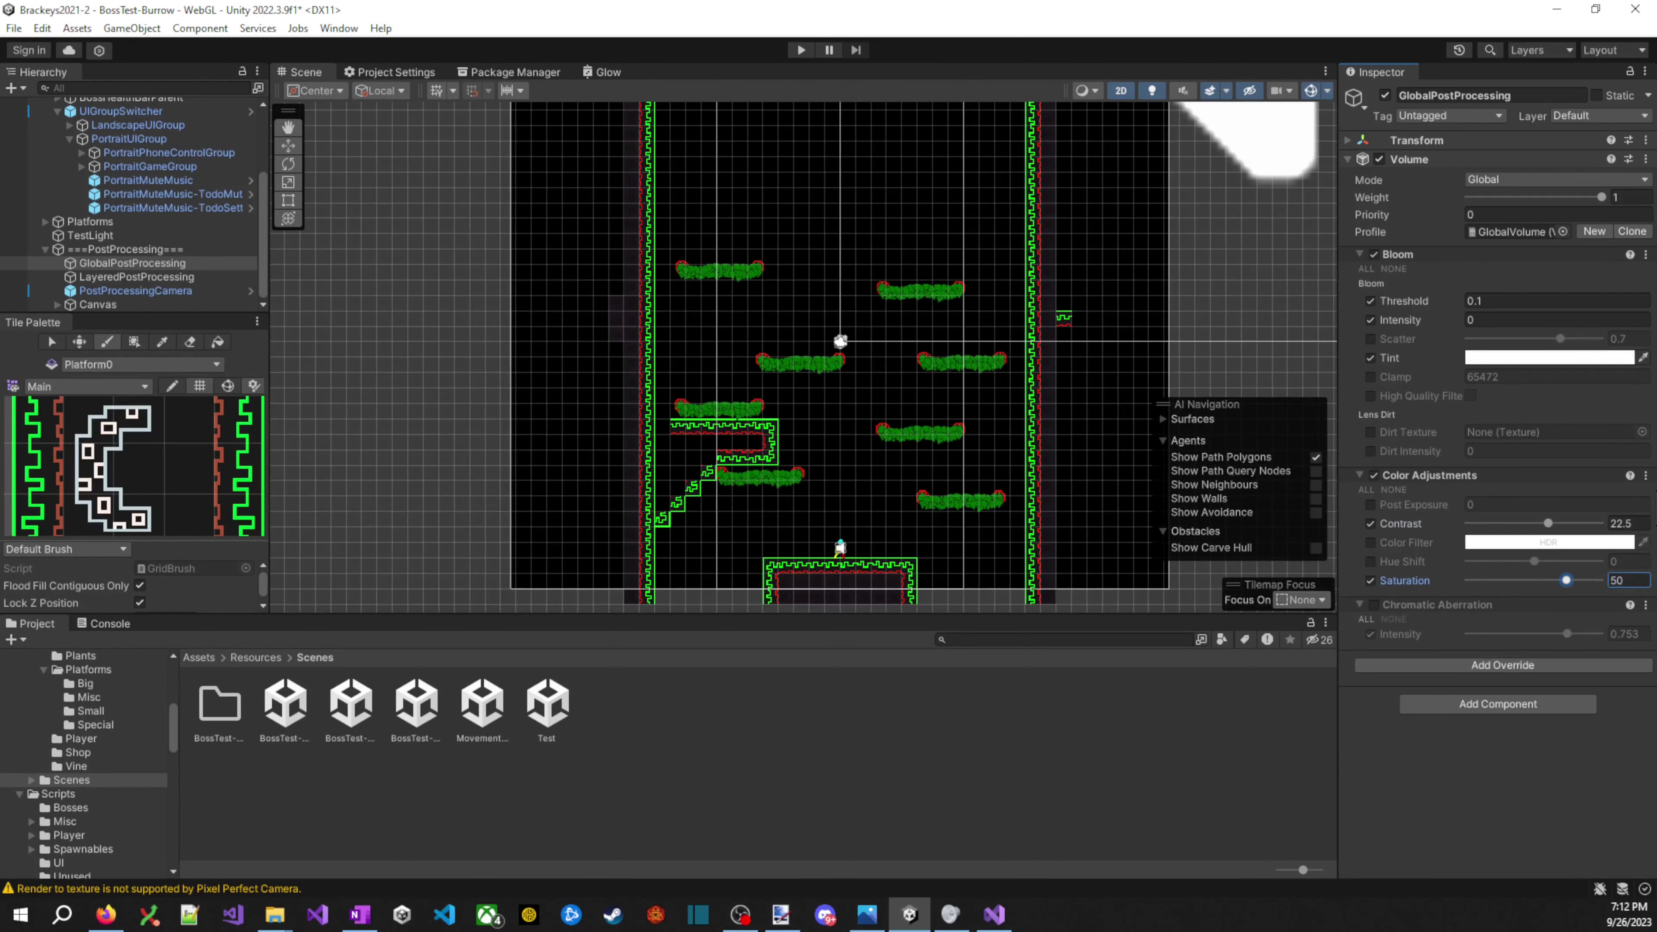
pyautogui.scroll(10, 660, 564)
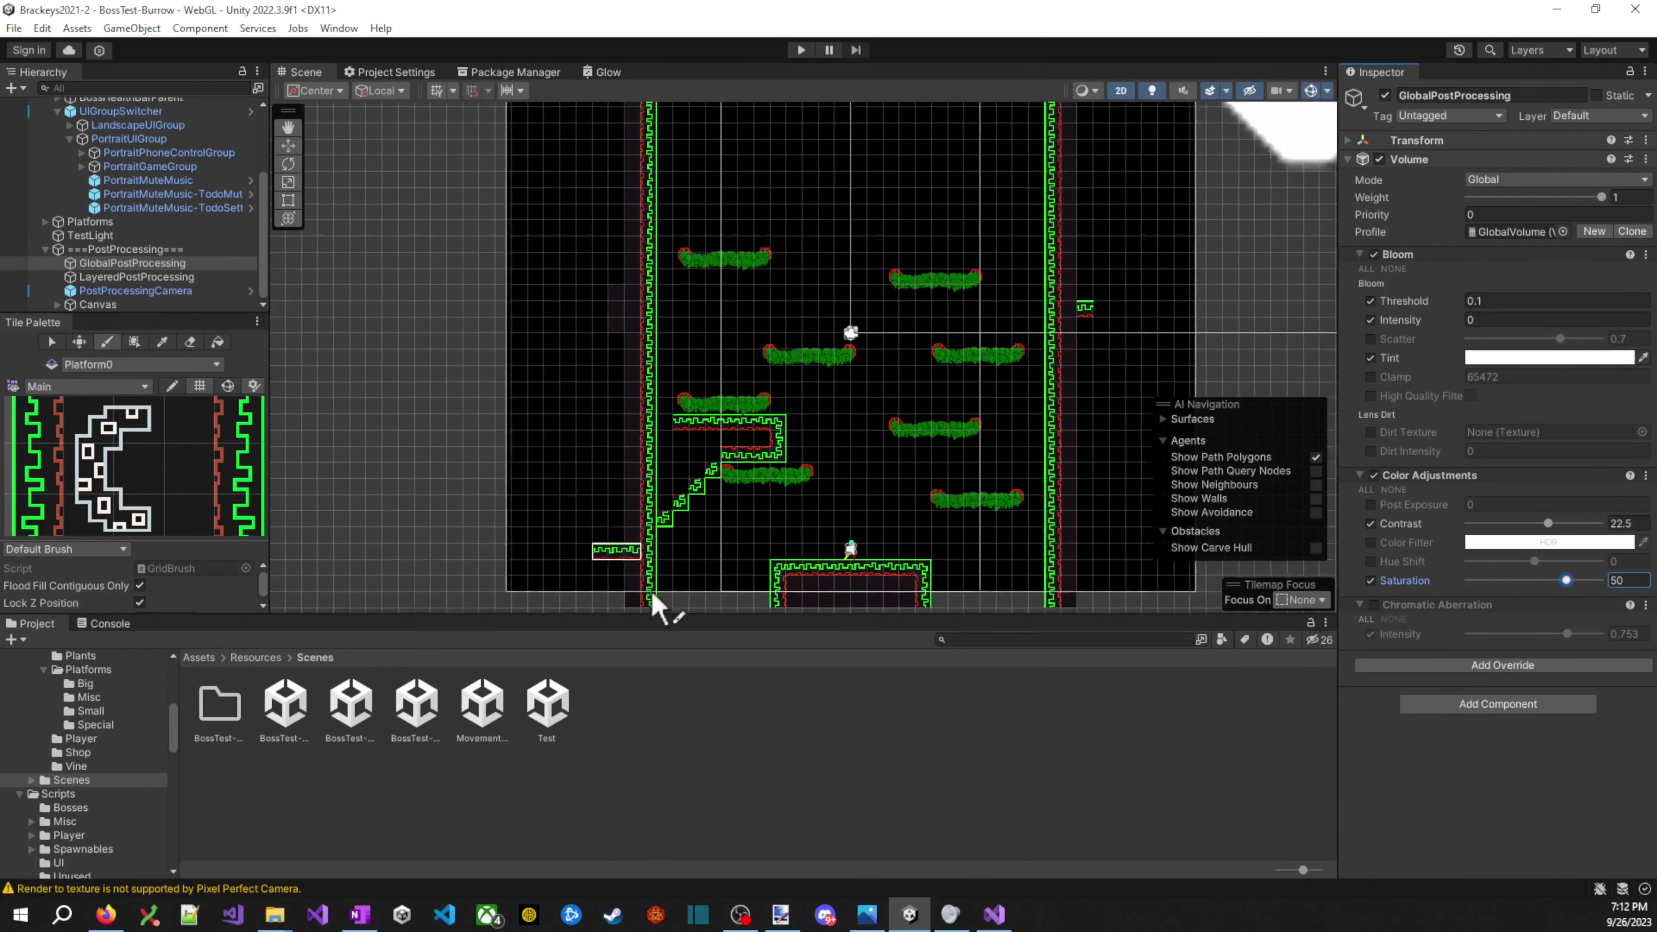
pyautogui.scroll(3, 670, 475)
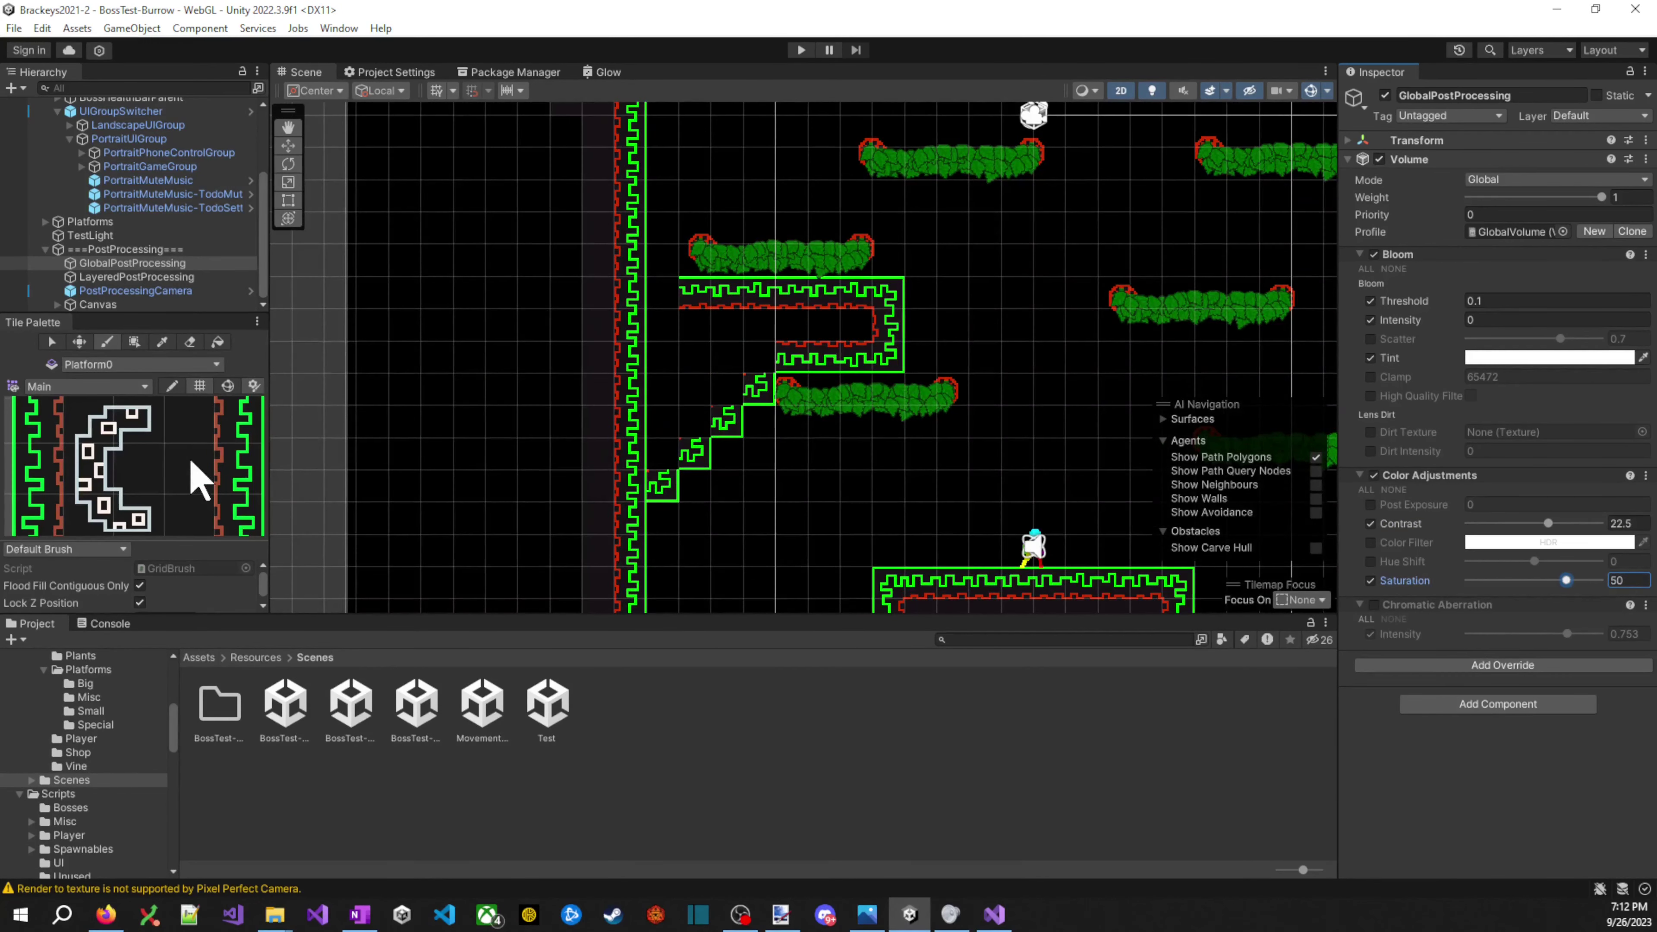
# - Paint a wall tile joining the upper-left ledge's left end to the wall
pyautogui.moveTo(189, 461); pyautogui.dragTo(176, 531)
pyautogui.click(146, 451)
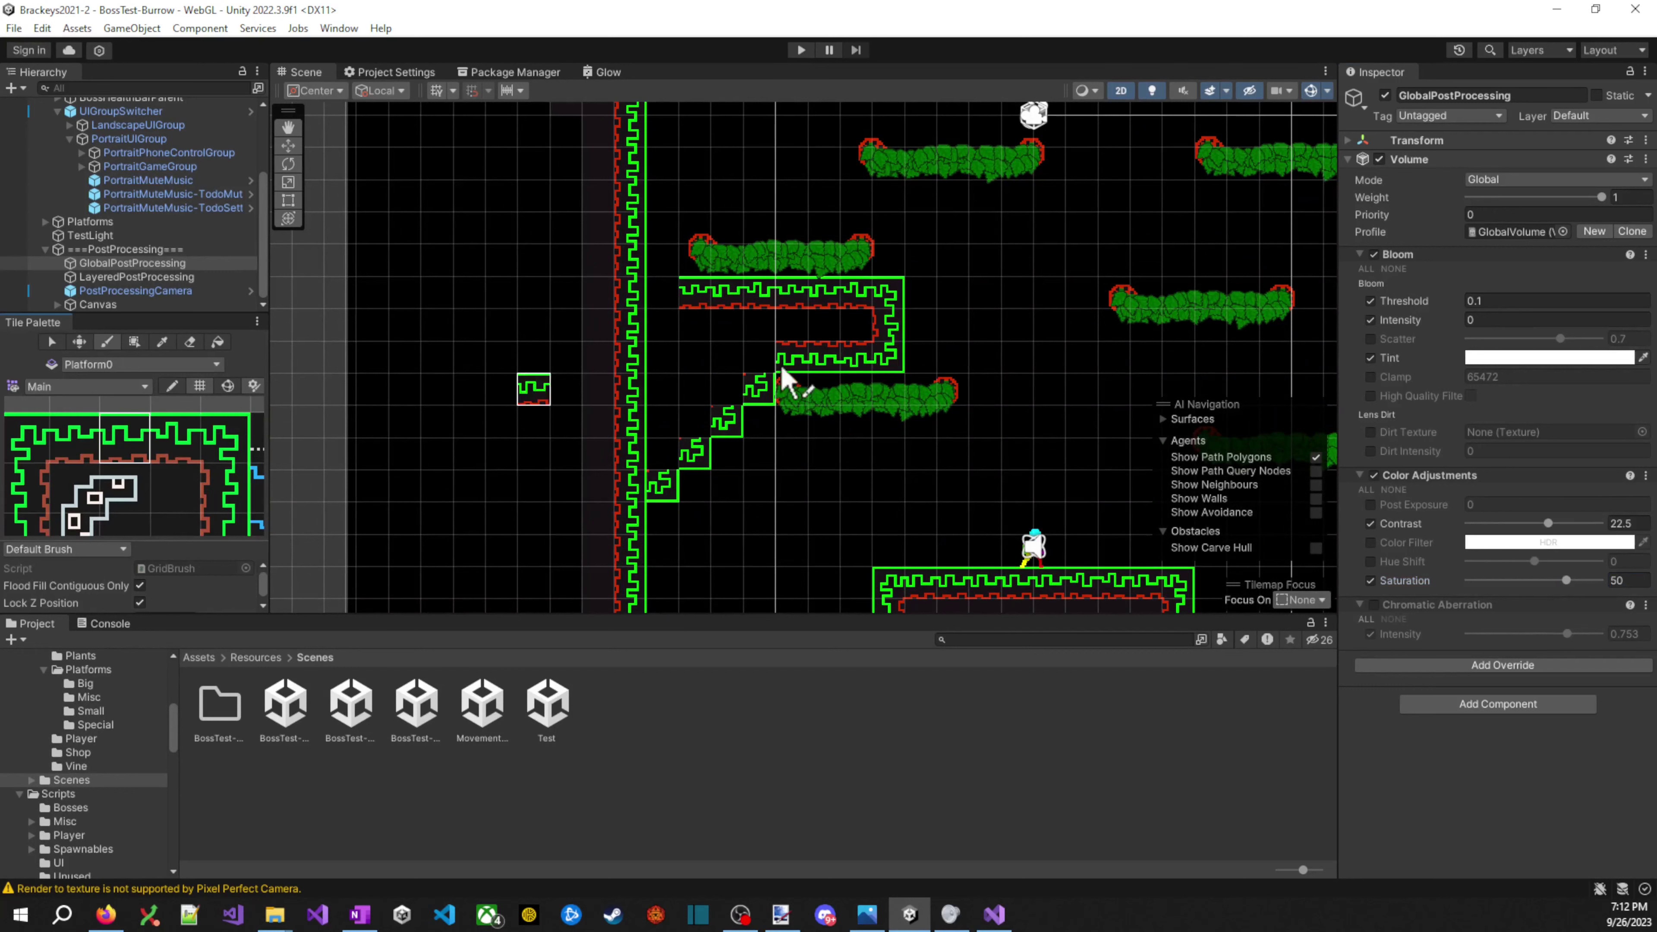
pyautogui.click(639, 307)
# - Brush plain dark fill tiles across the hollow interior of the ledge
pyautogui.moveTo(502, 326); pyautogui.dragTo(508, 408)
pyautogui.scroll(-2, 191, 480)
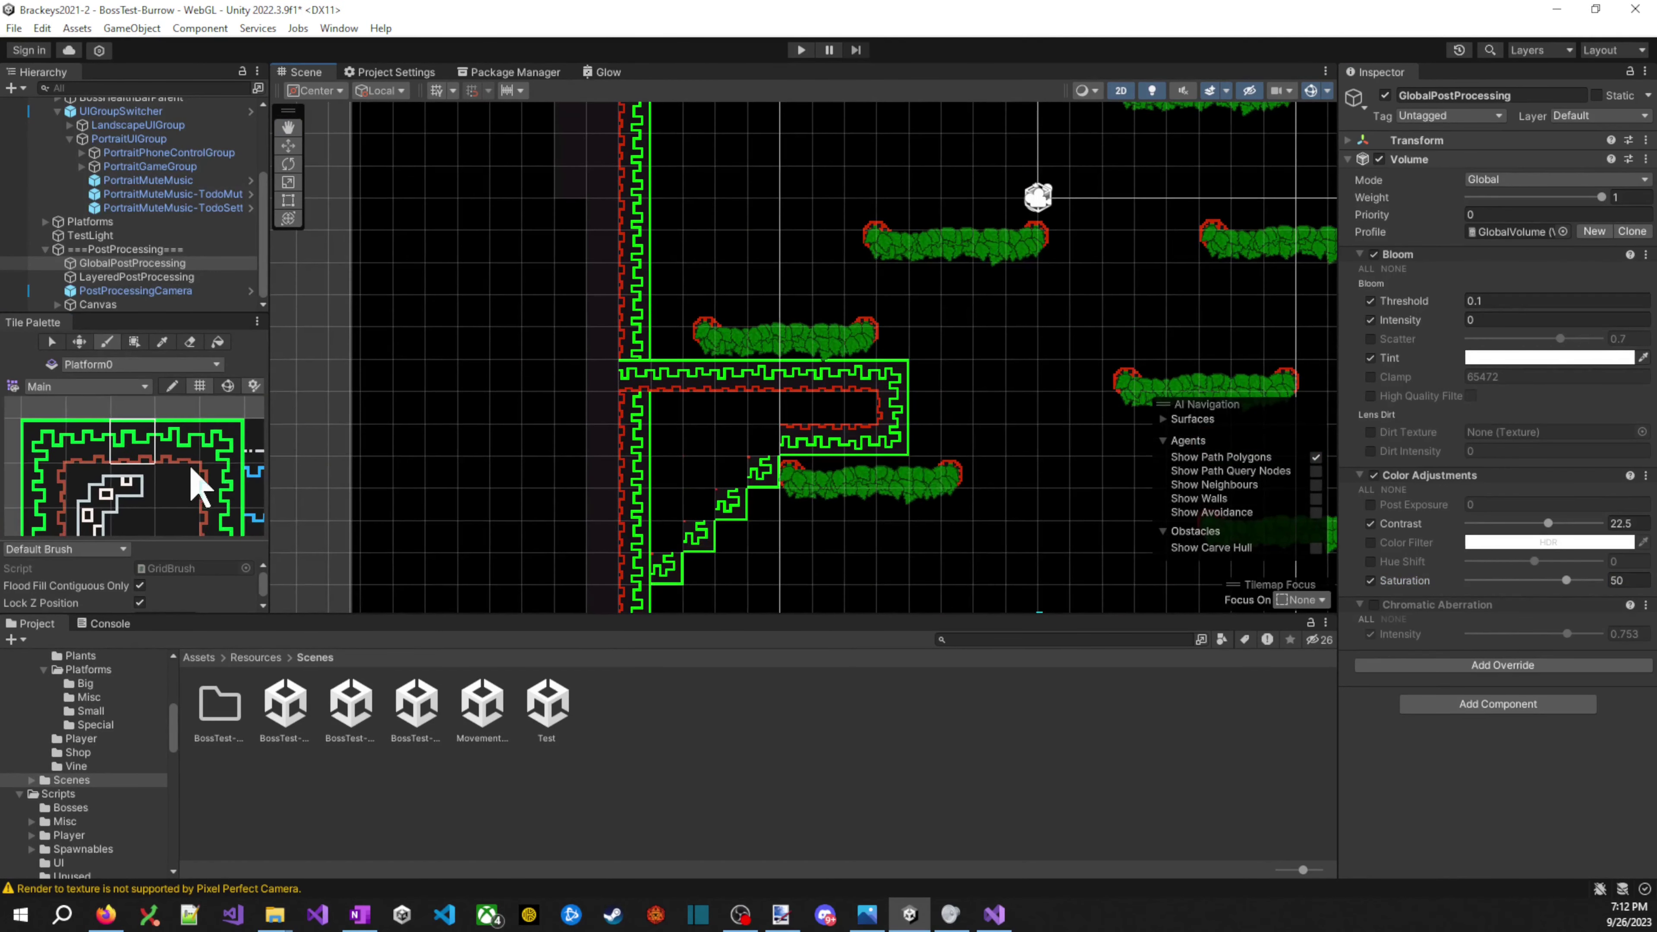
pyautogui.moveTo(171, 519); pyautogui.dragTo(200, 378)
pyautogui.click(124, 515)
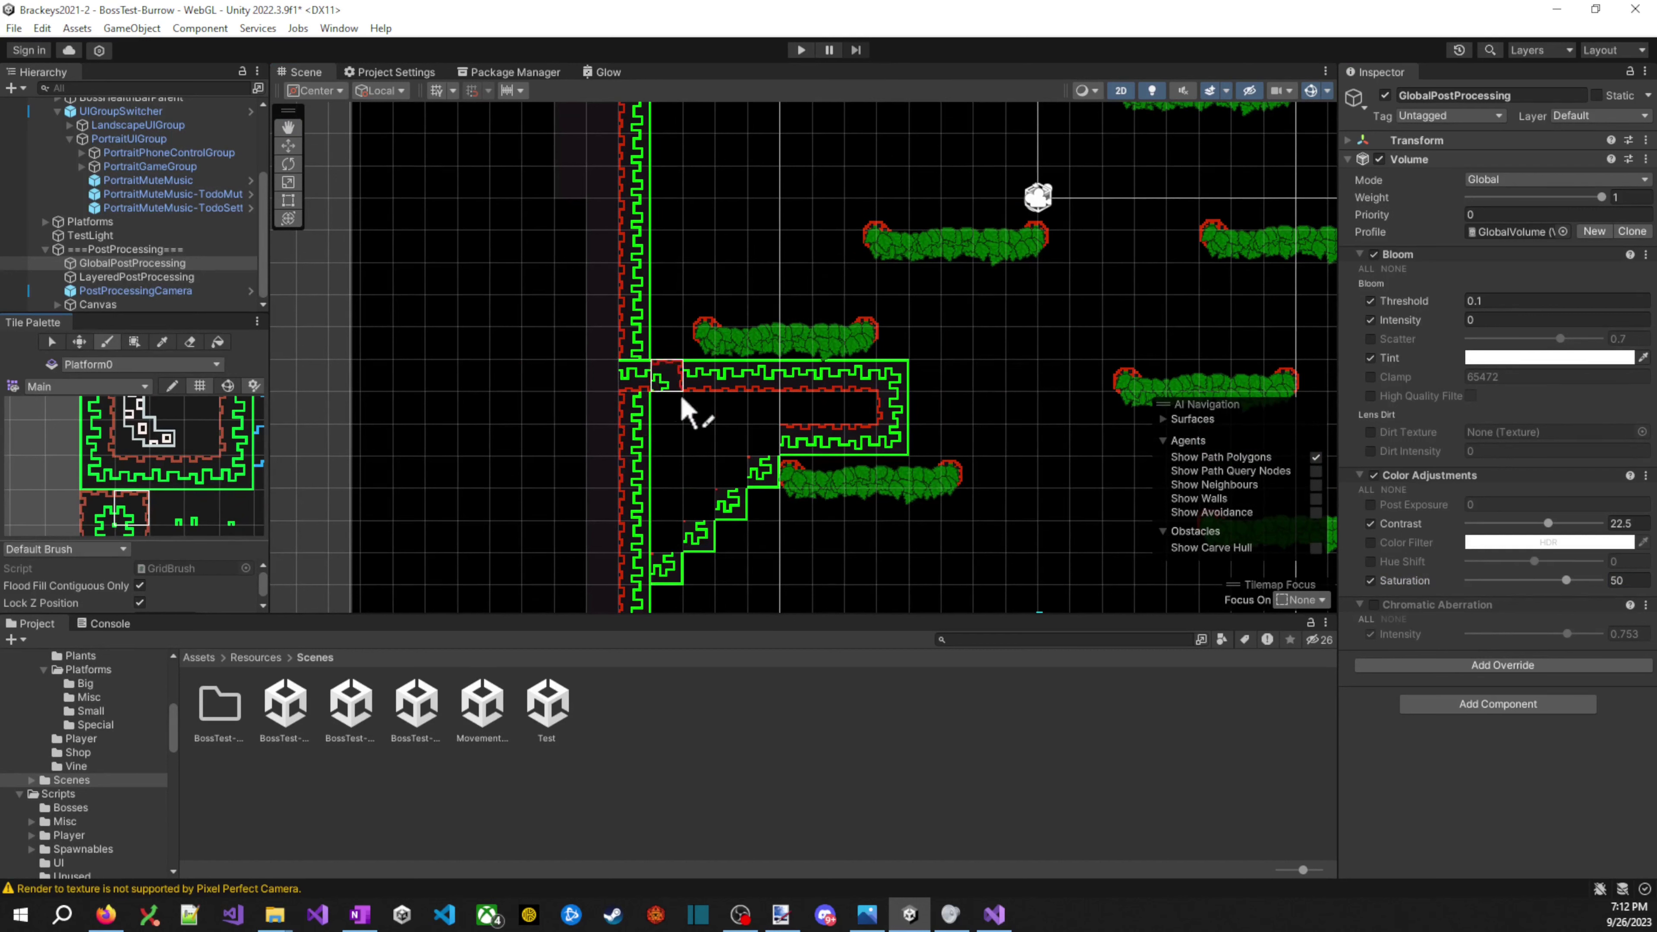
pyautogui.click(209, 405)
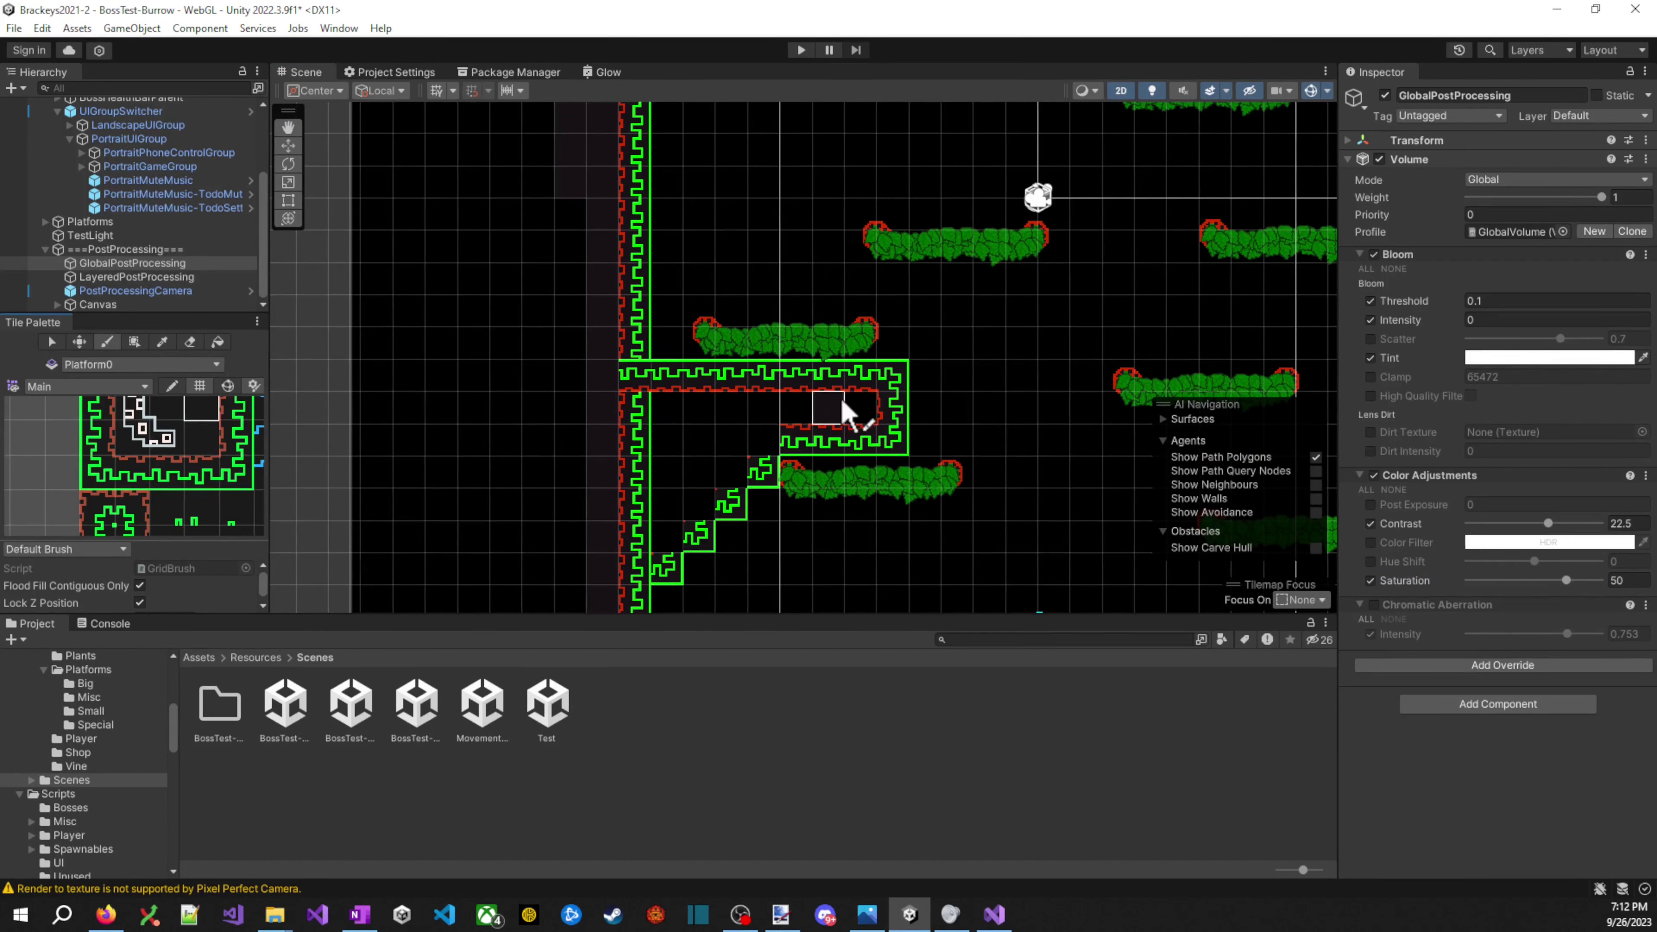
pyautogui.moveTo(860, 408)
pyautogui.mouseDown()
pyautogui.moveTo(754, 432)
pyautogui.moveTo(647, 425)
pyautogui.moveTo(658, 467)
pyautogui.moveTo(688, 471)
pyautogui.moveTo(658, 481)
pyautogui.moveTo(673, 494)
pyautogui.moveTo(629, 397)
pyautogui.mouseUp()
pyautogui.scroll(-6, 620, 424)
pyautogui.moveTo(972, 422); pyautogui.dragTo(818, 441)
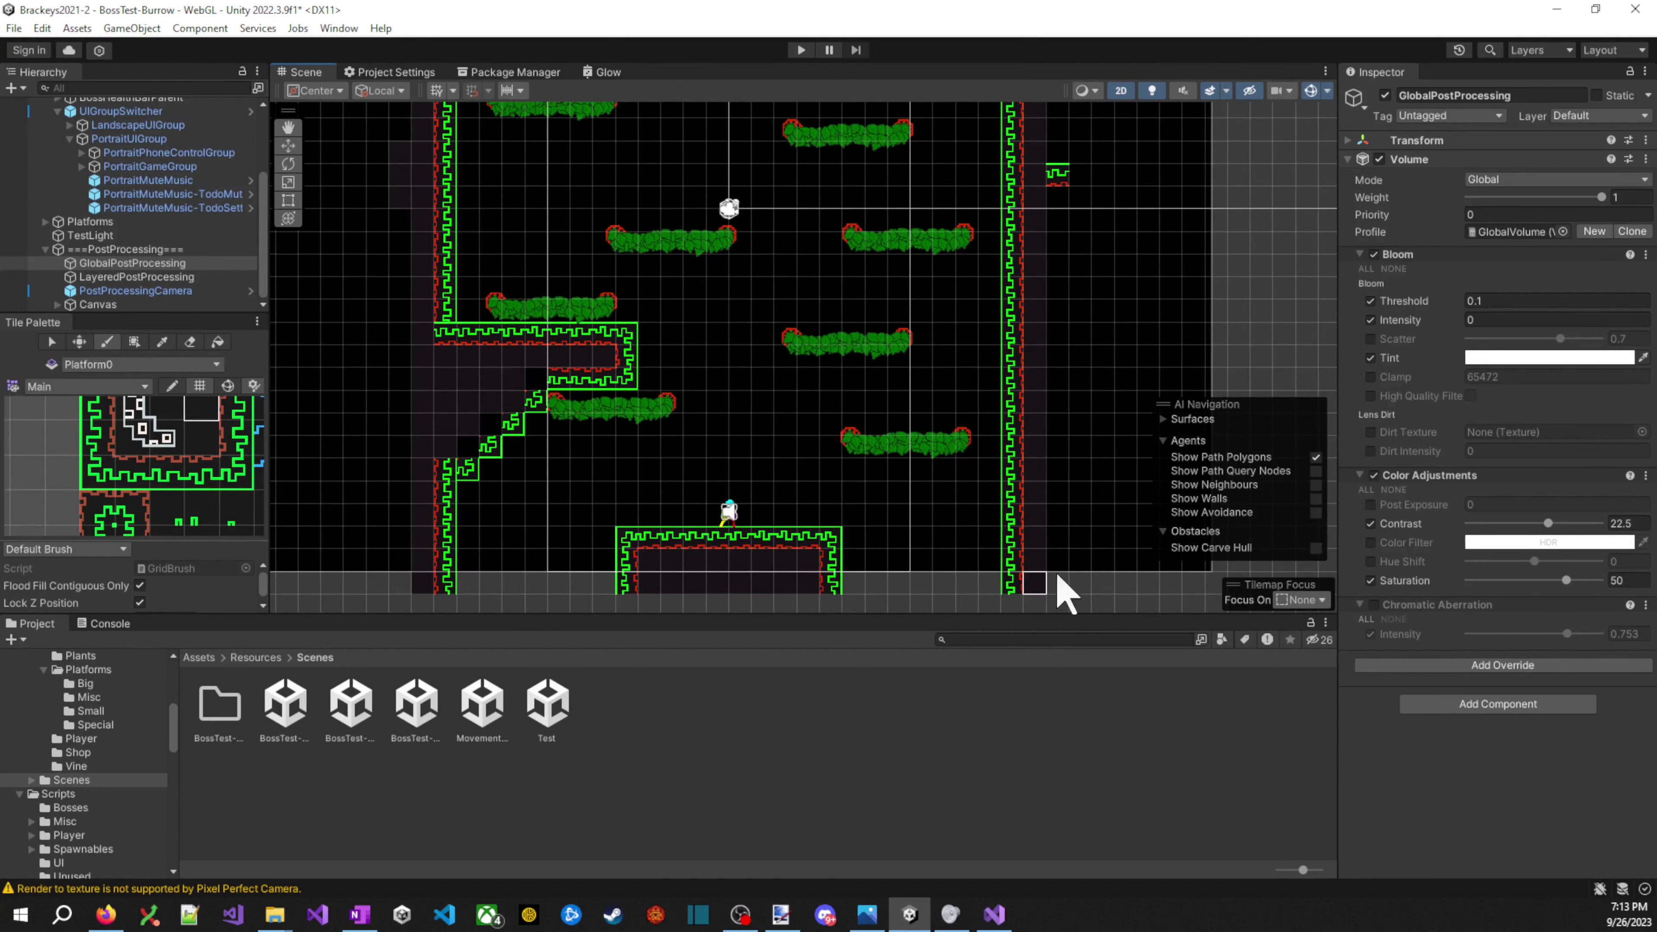
pyautogui.scroll(-2, 222, 436)
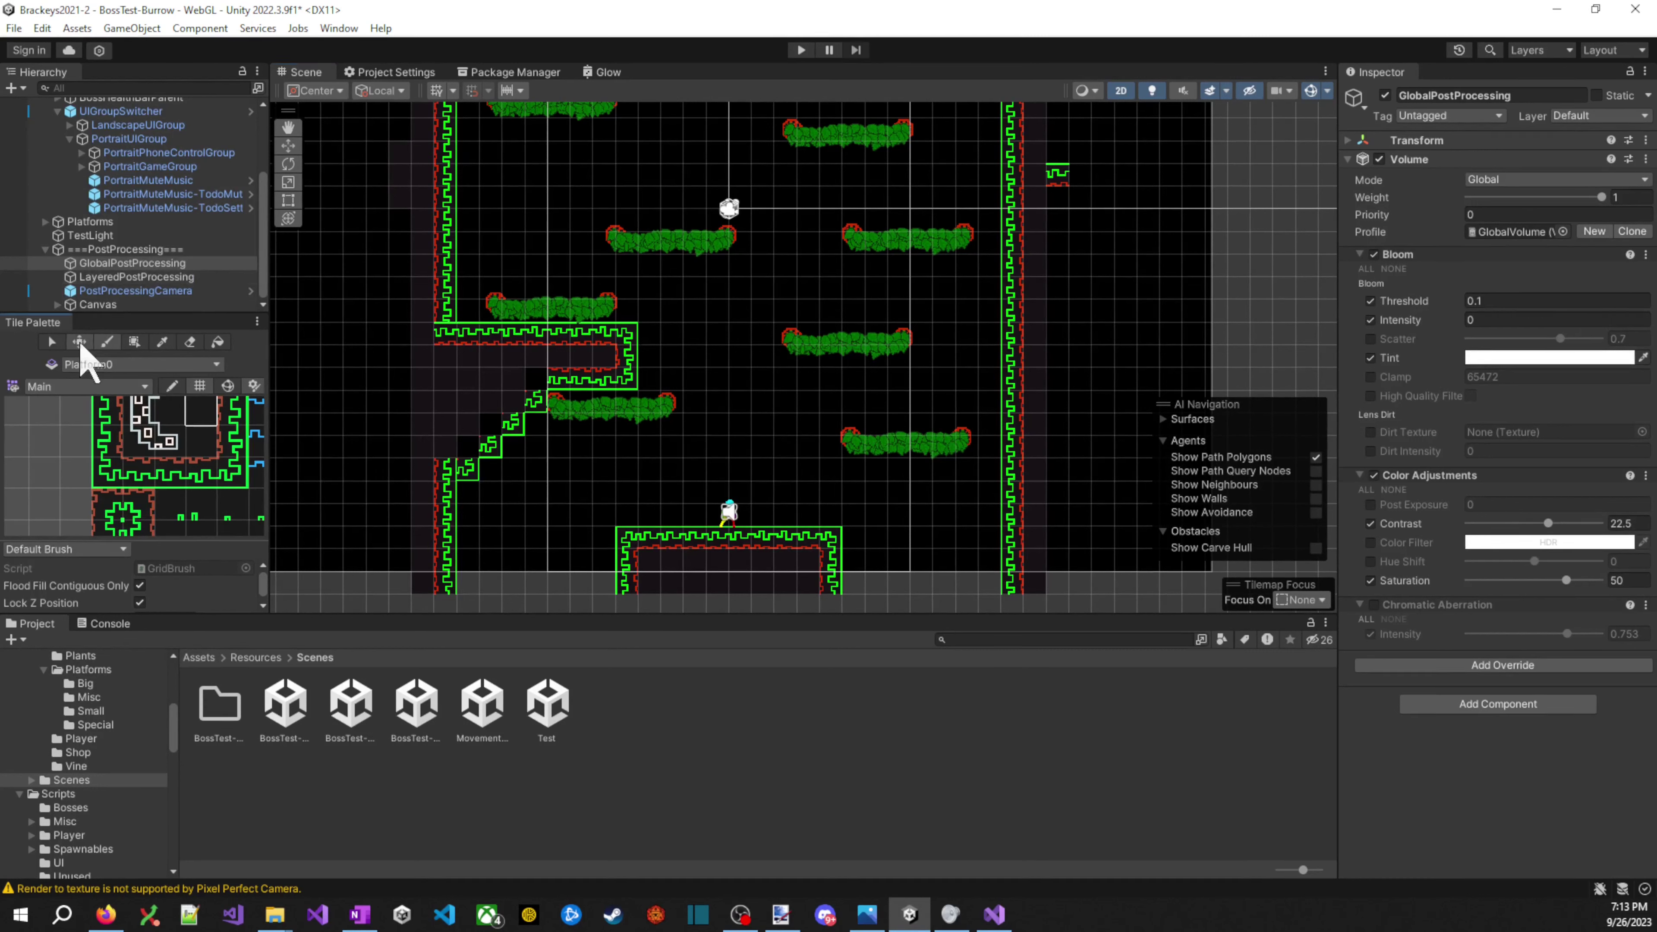
# - Select the floor's corner blocks and move them outward, the right one by four tiles
pyautogui.moveTo(652, 601); pyautogui.dragTo(576, 555)
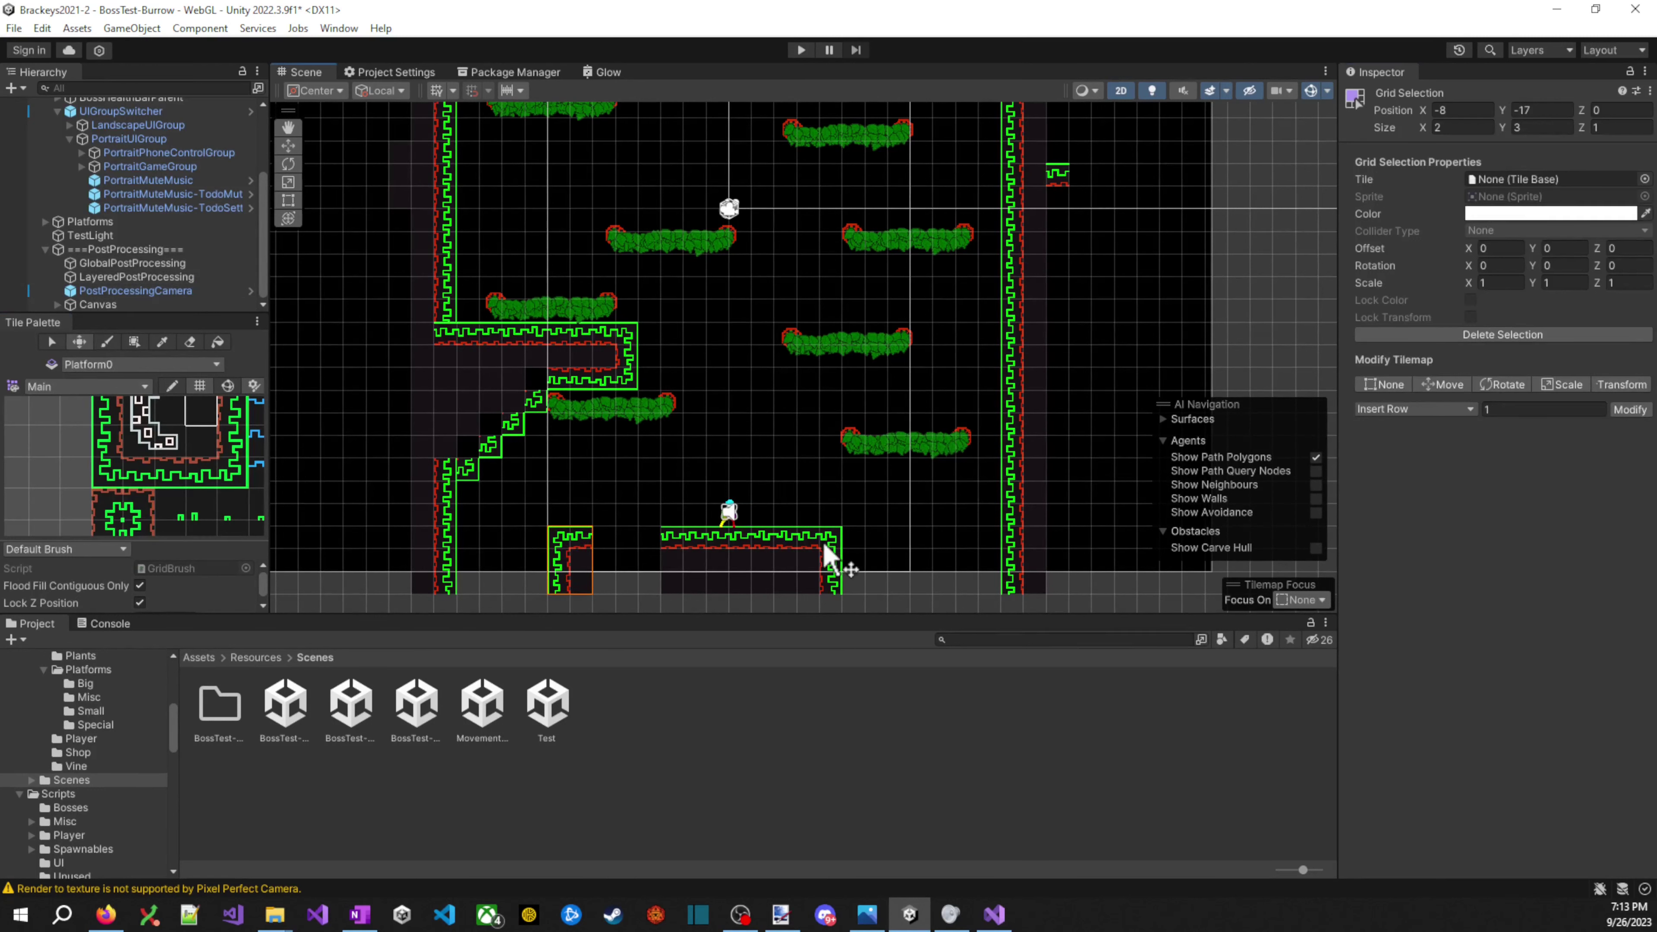
pyautogui.press('s')
pyautogui.moveTo(825, 545); pyautogui.dragTo(894, 578)
pyautogui.press('m')
# - Brush the two top edge tiles across the gaps to join the floor into one platform
pyautogui.moveTo(124, 447); pyautogui.dragTo(128, 512)
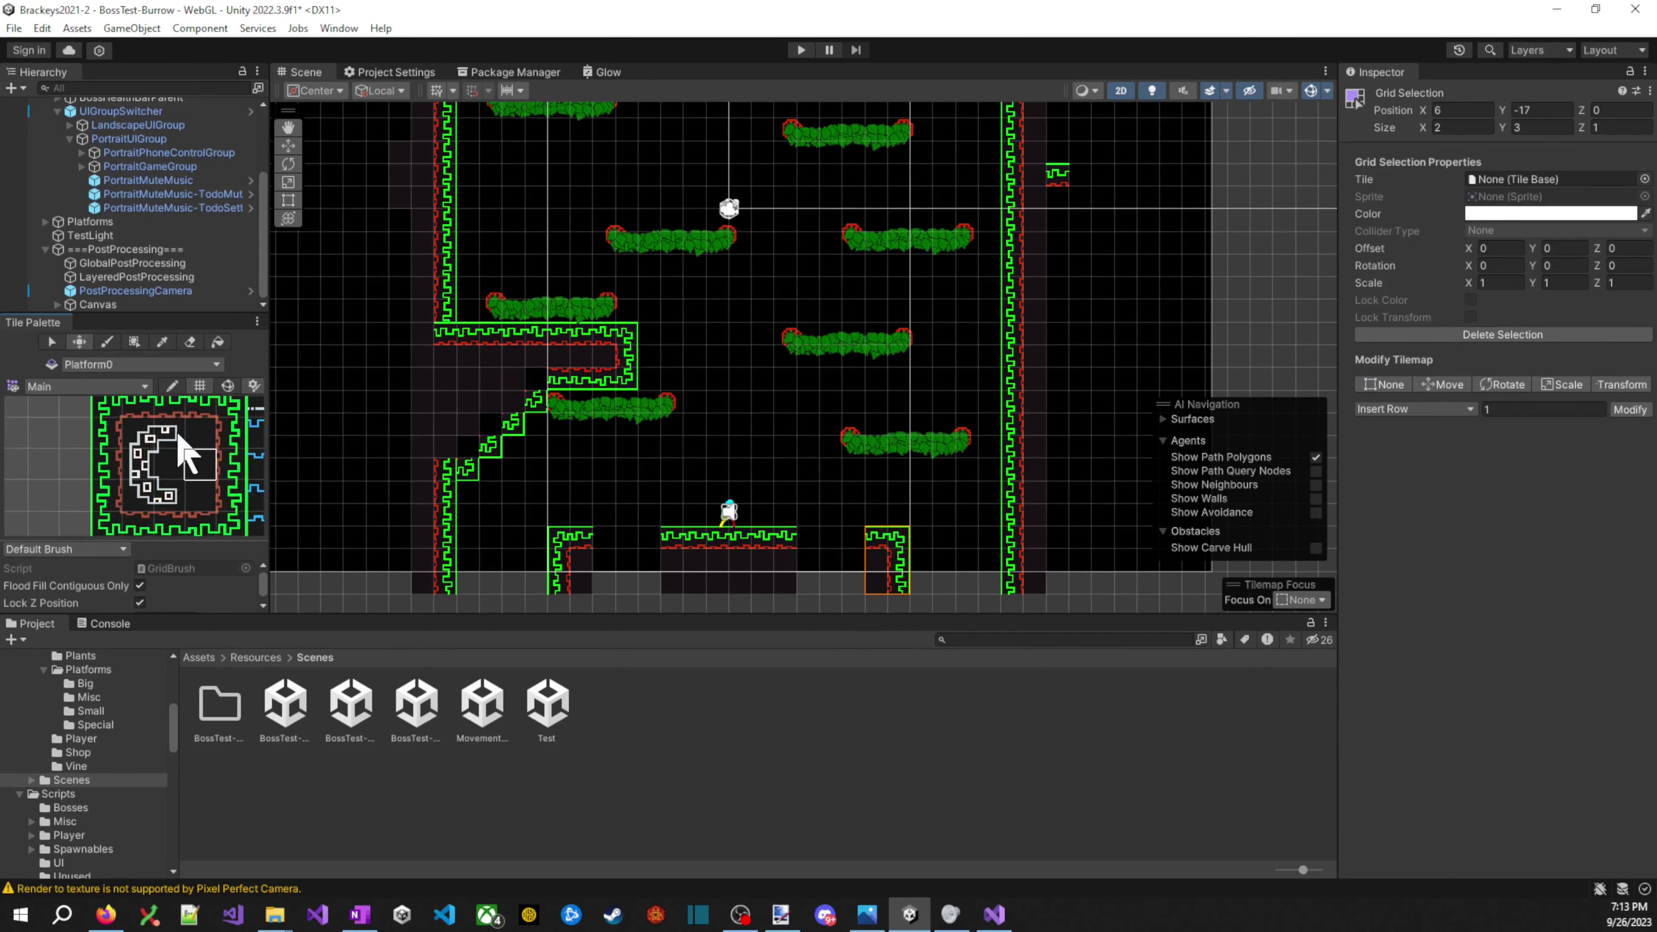
pyautogui.moveTo(178, 435)
pyautogui.mouseDown()
pyautogui.moveTo(158, 468)
pyautogui.moveTo(129, 447)
pyautogui.moveTo(184, 456)
pyautogui.mouseUp()
pyautogui.moveTo(636, 552); pyautogui.dragTo(862, 555)
# - Fill the widened floor's empty interior with the dark fill tile
pyautogui.click(186, 511)
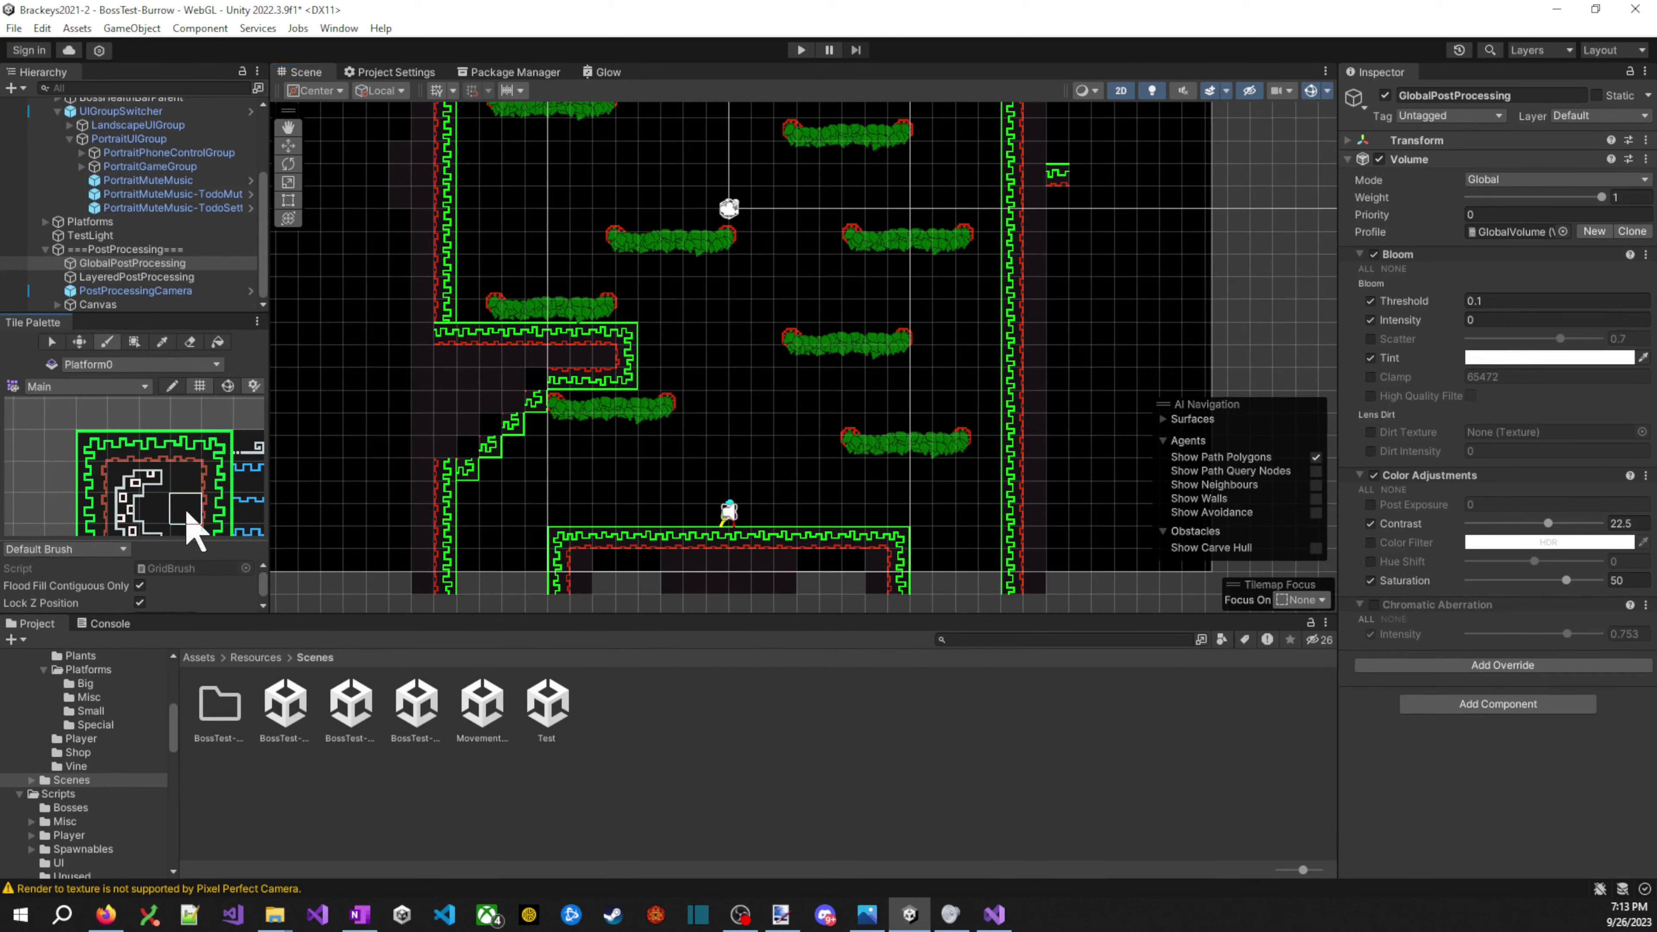
pyautogui.moveTo(603, 572)
pyautogui.mouseDown()
pyautogui.moveTo(677, 592)
pyautogui.moveTo(621, 592)
pyautogui.moveTo(860, 575)
pyautogui.mouseUp()
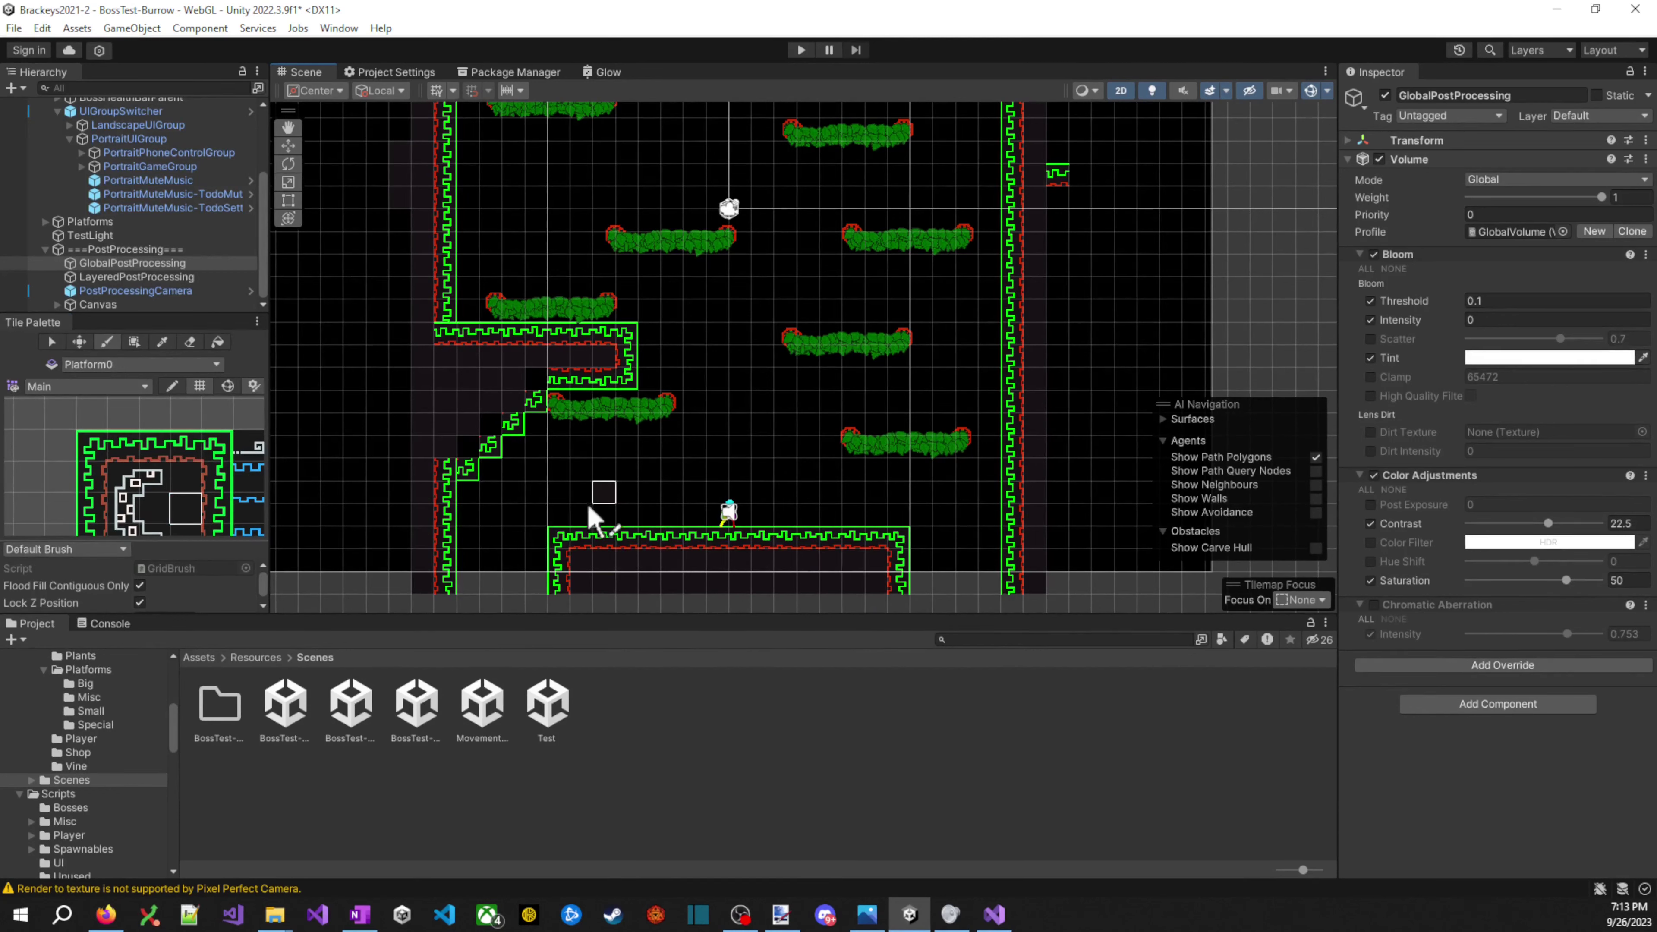
pyautogui.moveTo(80, 499); pyautogui.dragTo(105, 366)
pyautogui.scroll(1, 107, 451)
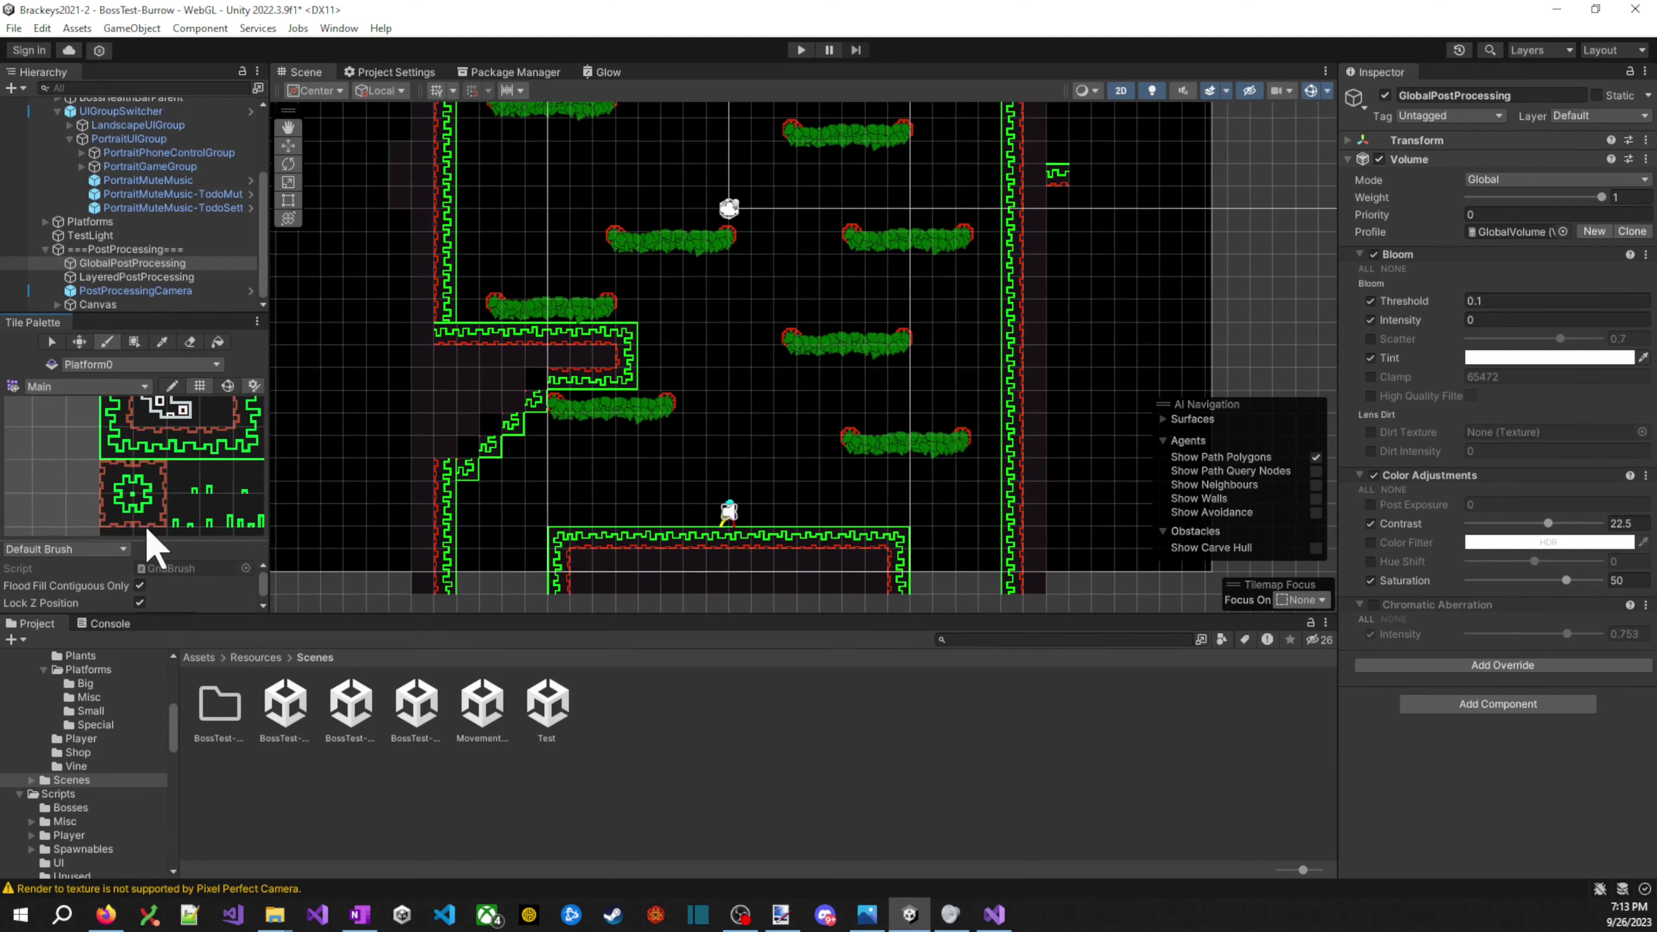
# - Paint corner tiles into the lowest cells of the left staircase
pyautogui.click(116, 476)
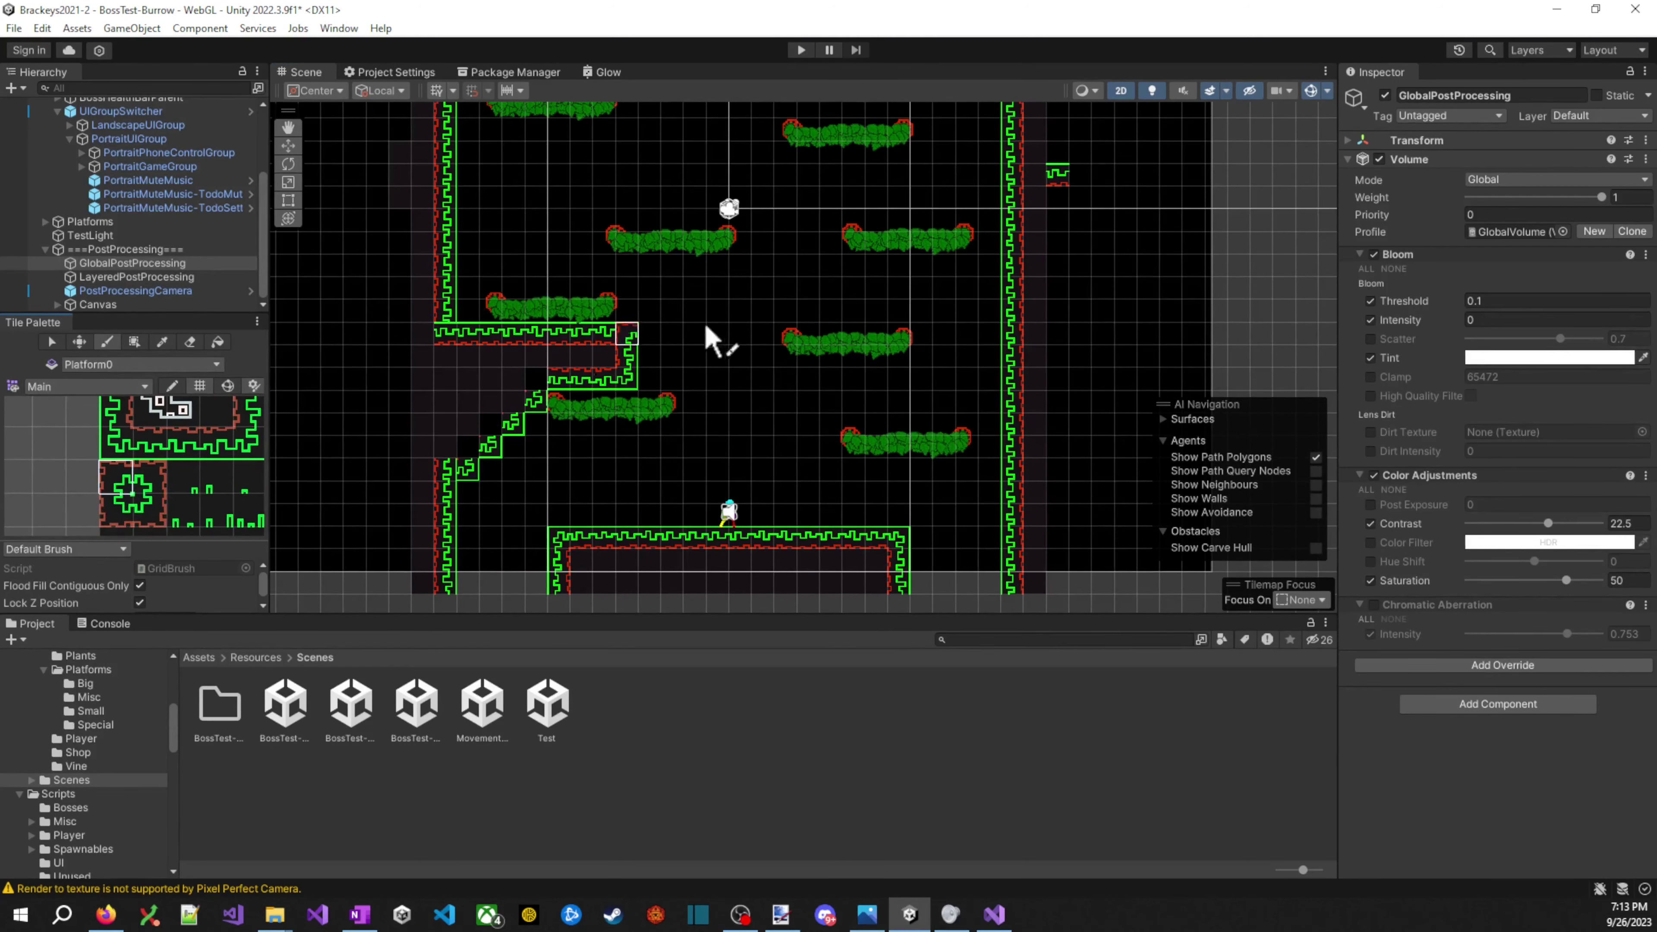
pyautogui.click(537, 381)
pyautogui.click(507, 404)
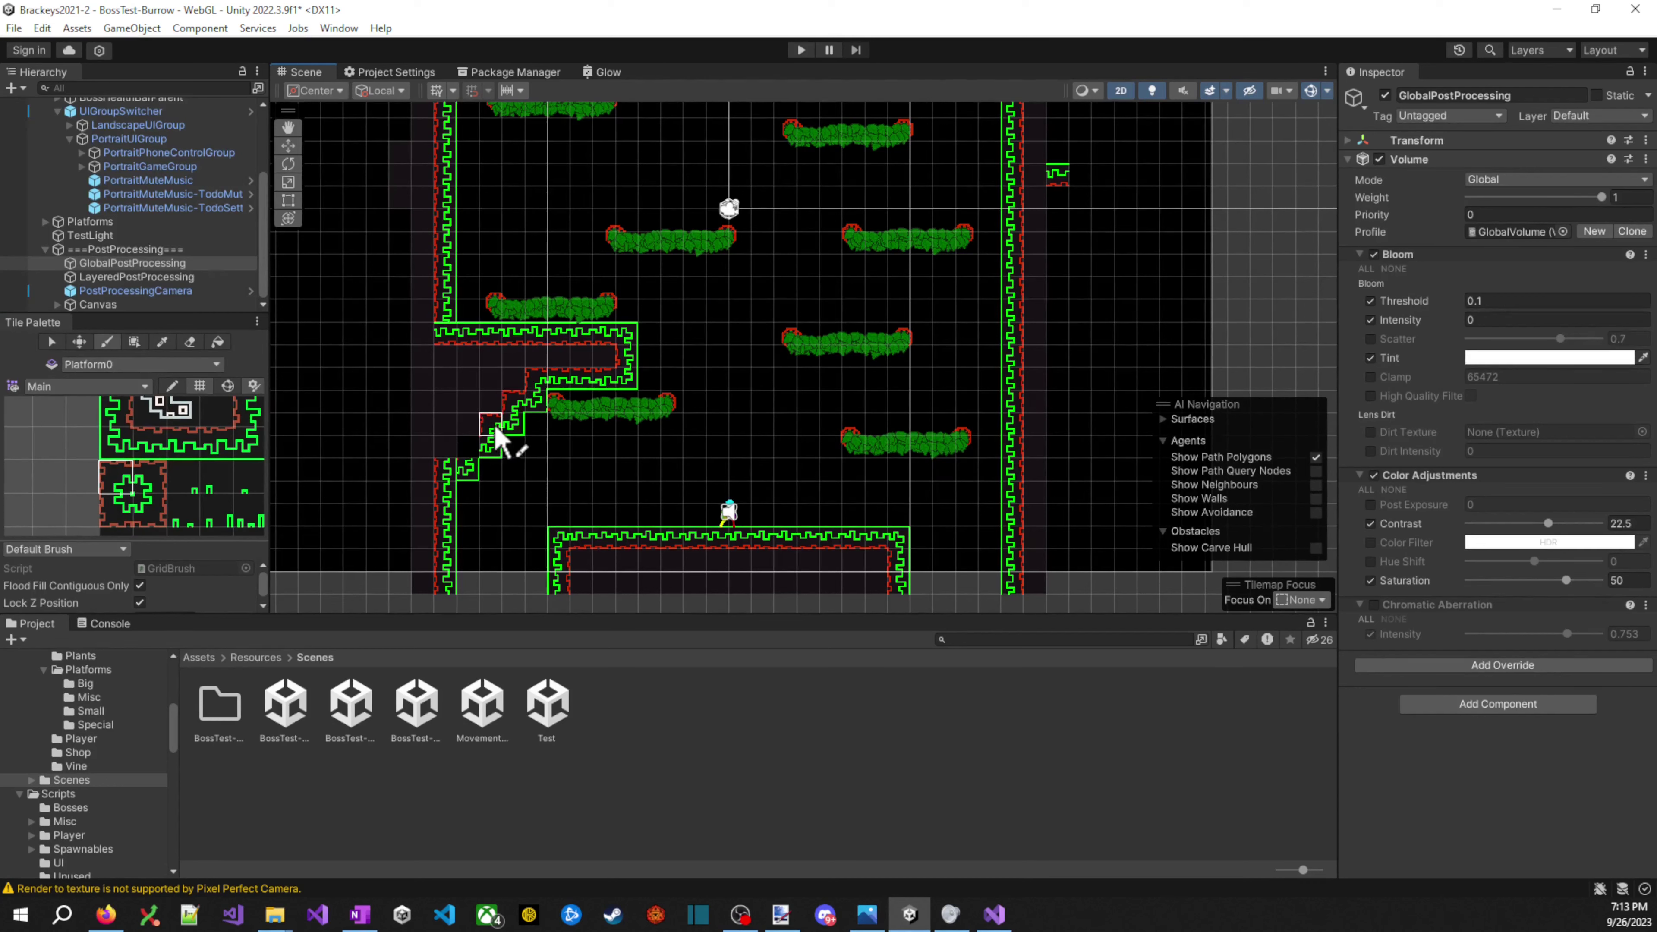
pyautogui.click(467, 456)
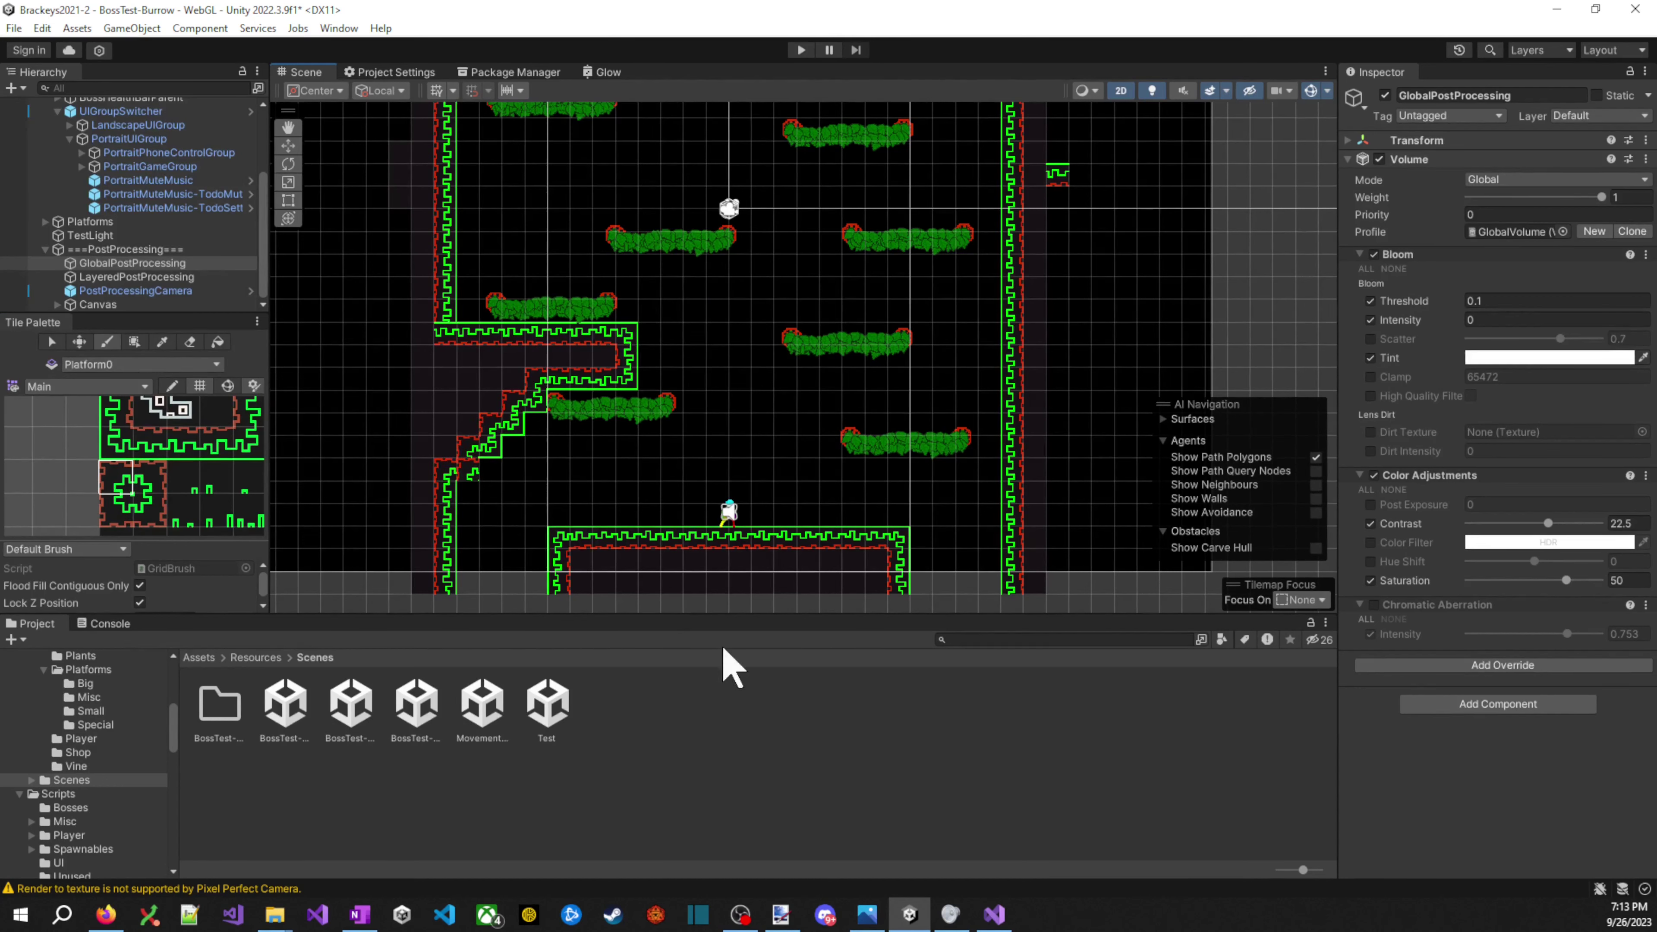
pyautogui.moveTo(232, 450); pyautogui.dragTo(125, 474)
pyautogui.click(140, 470)
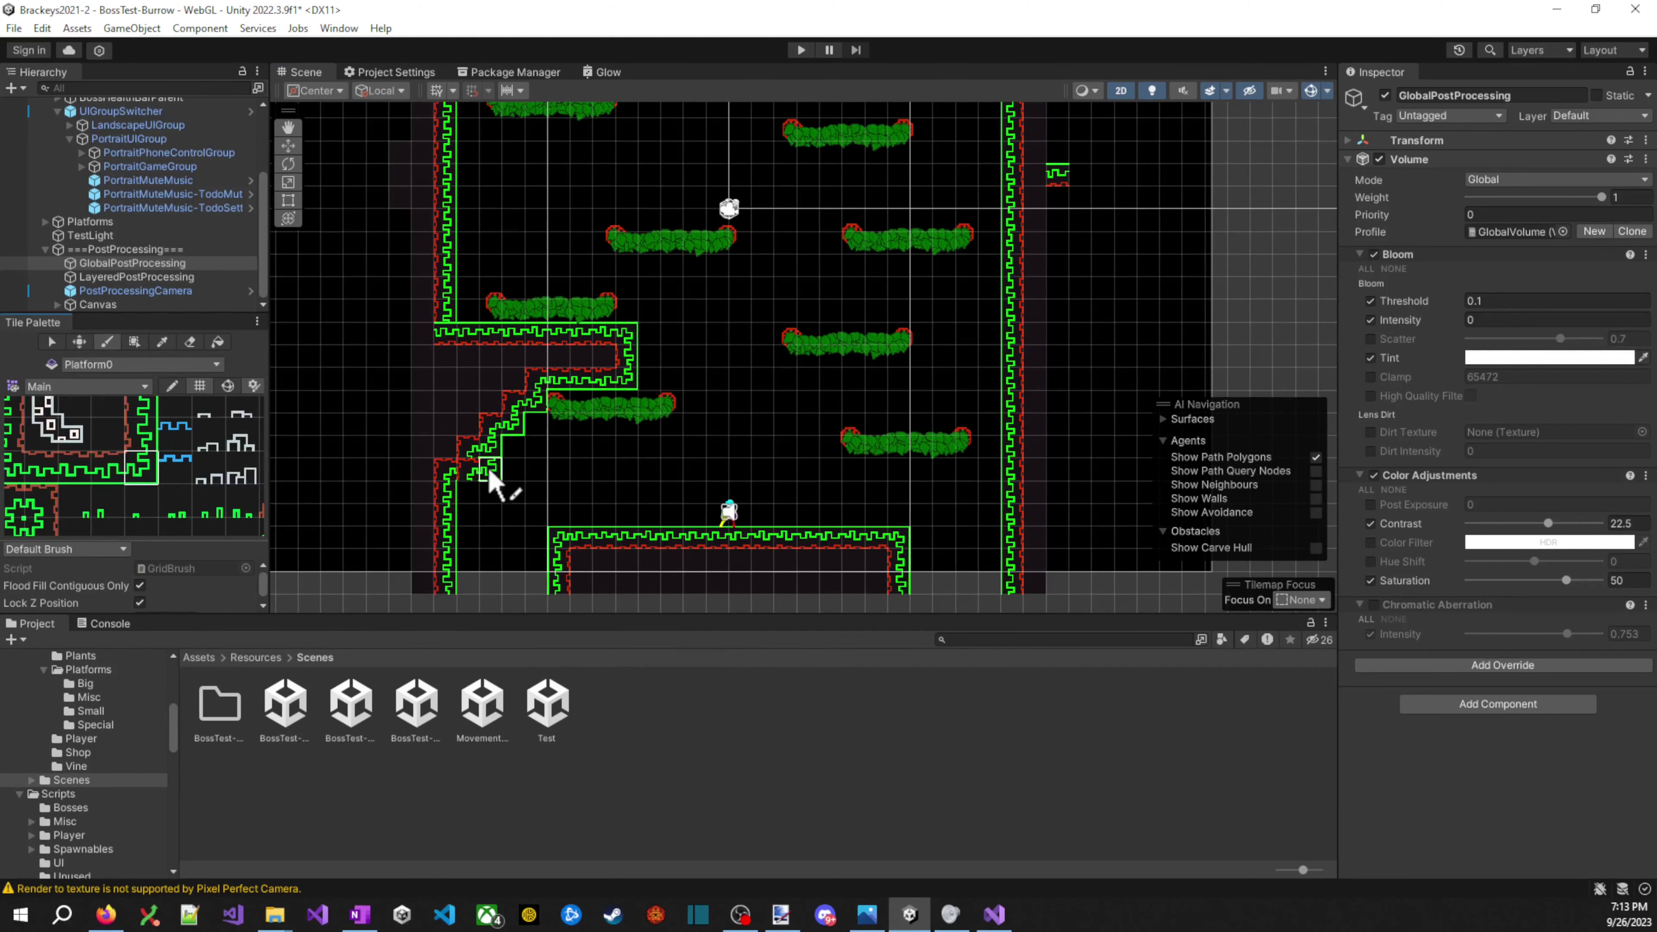
pyautogui.click(470, 472)
pyautogui.scroll(-1, 874, 529)
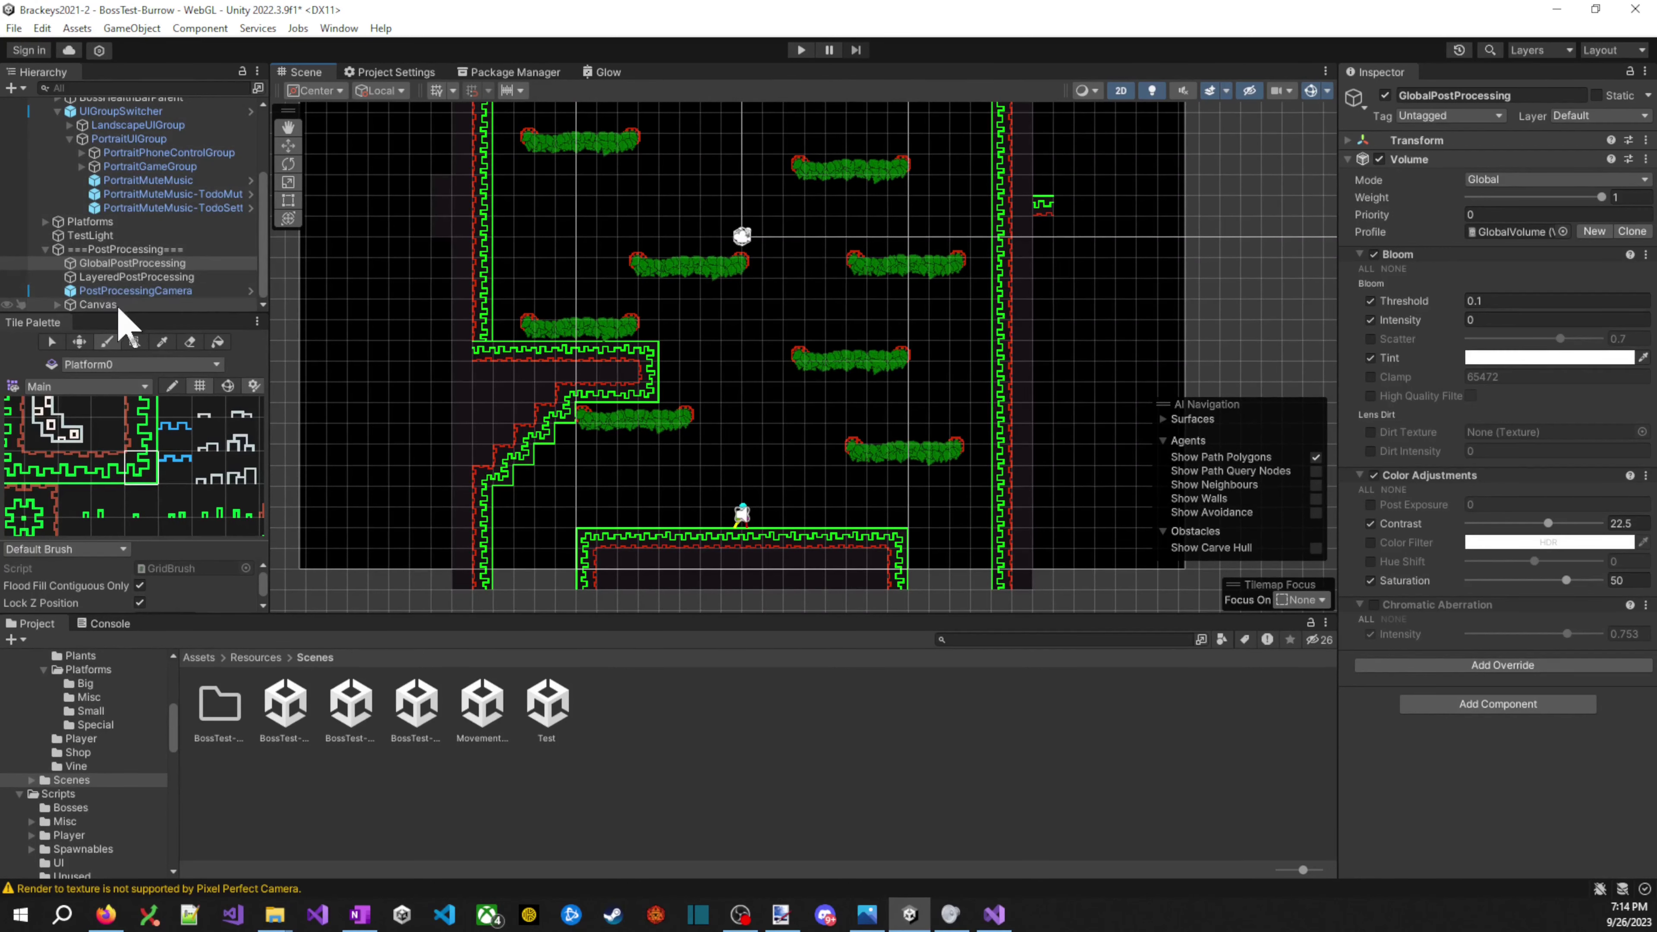
pyautogui.scroll(4, 118, 222)
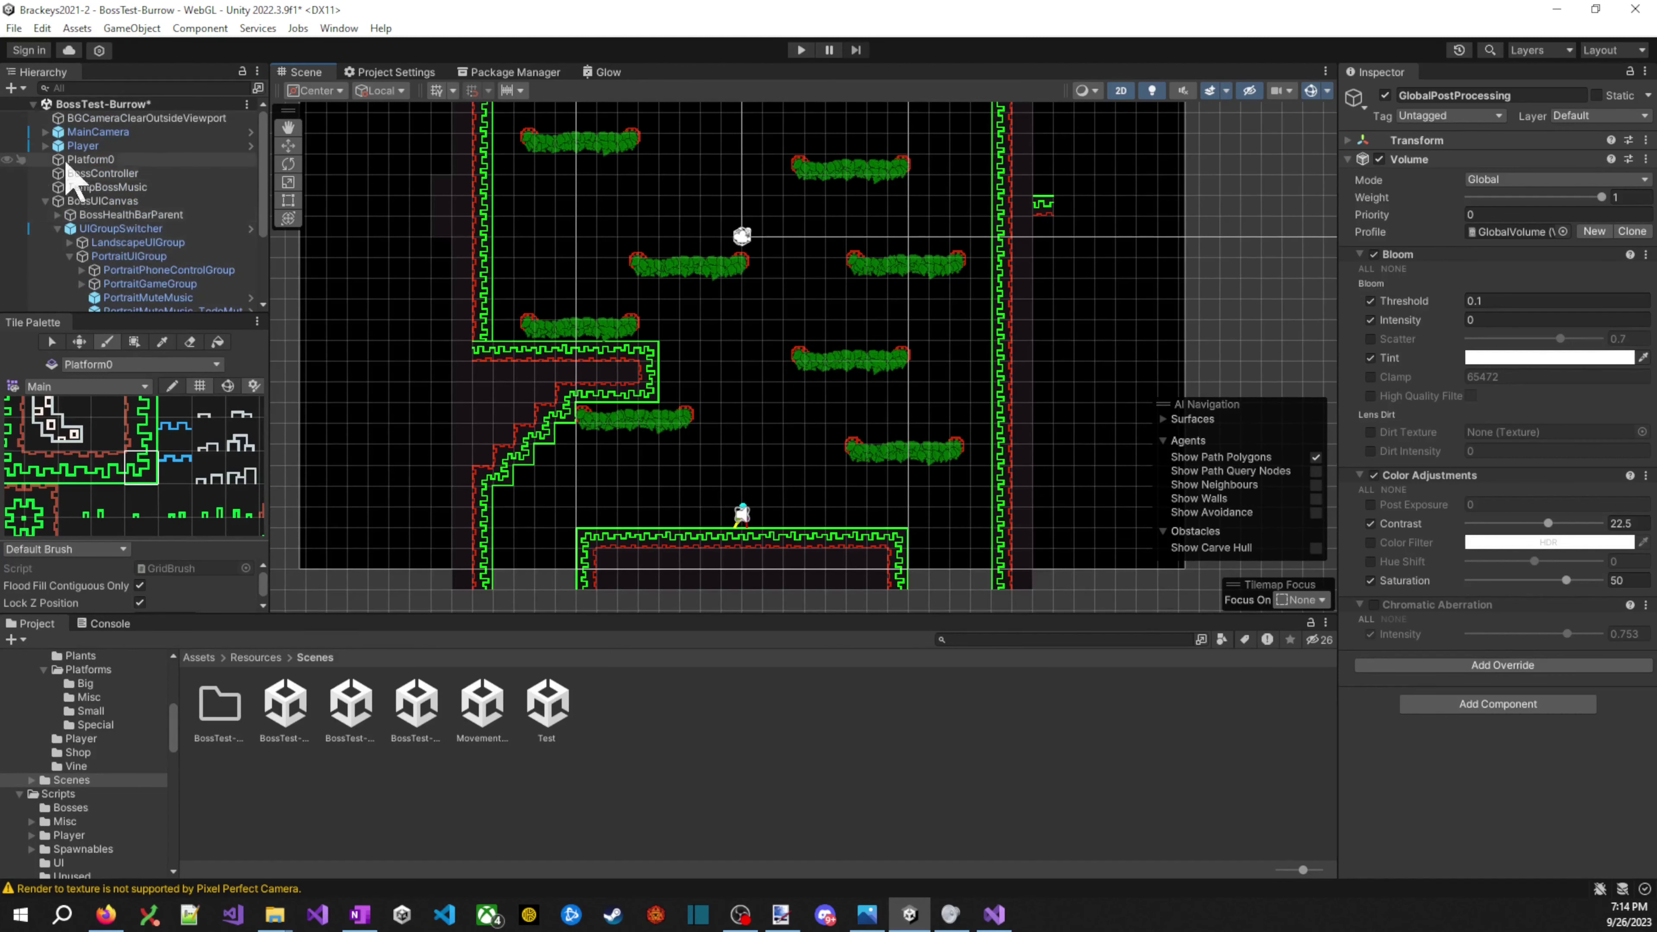
# - Delete floating platforms ps1-1 (2) through ps1-1 (7) from the Platforms group
pyautogui.click(91, 161)
pyautogui.scroll(-4, 82, 215)
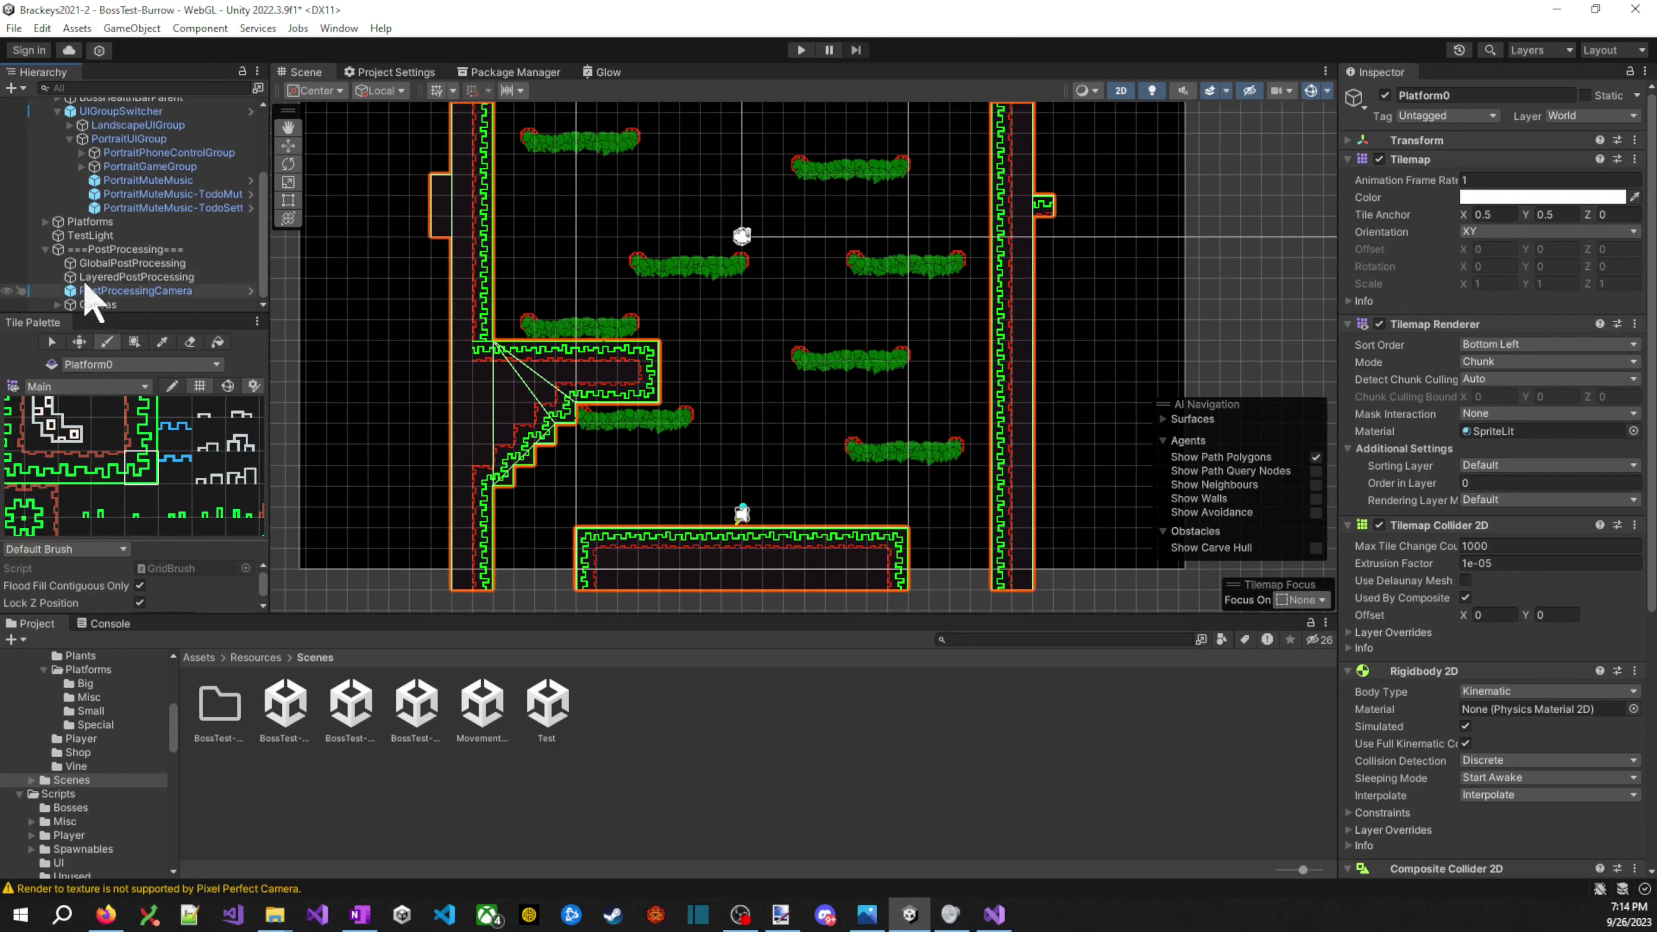
pyautogui.scroll(2, 146, 190)
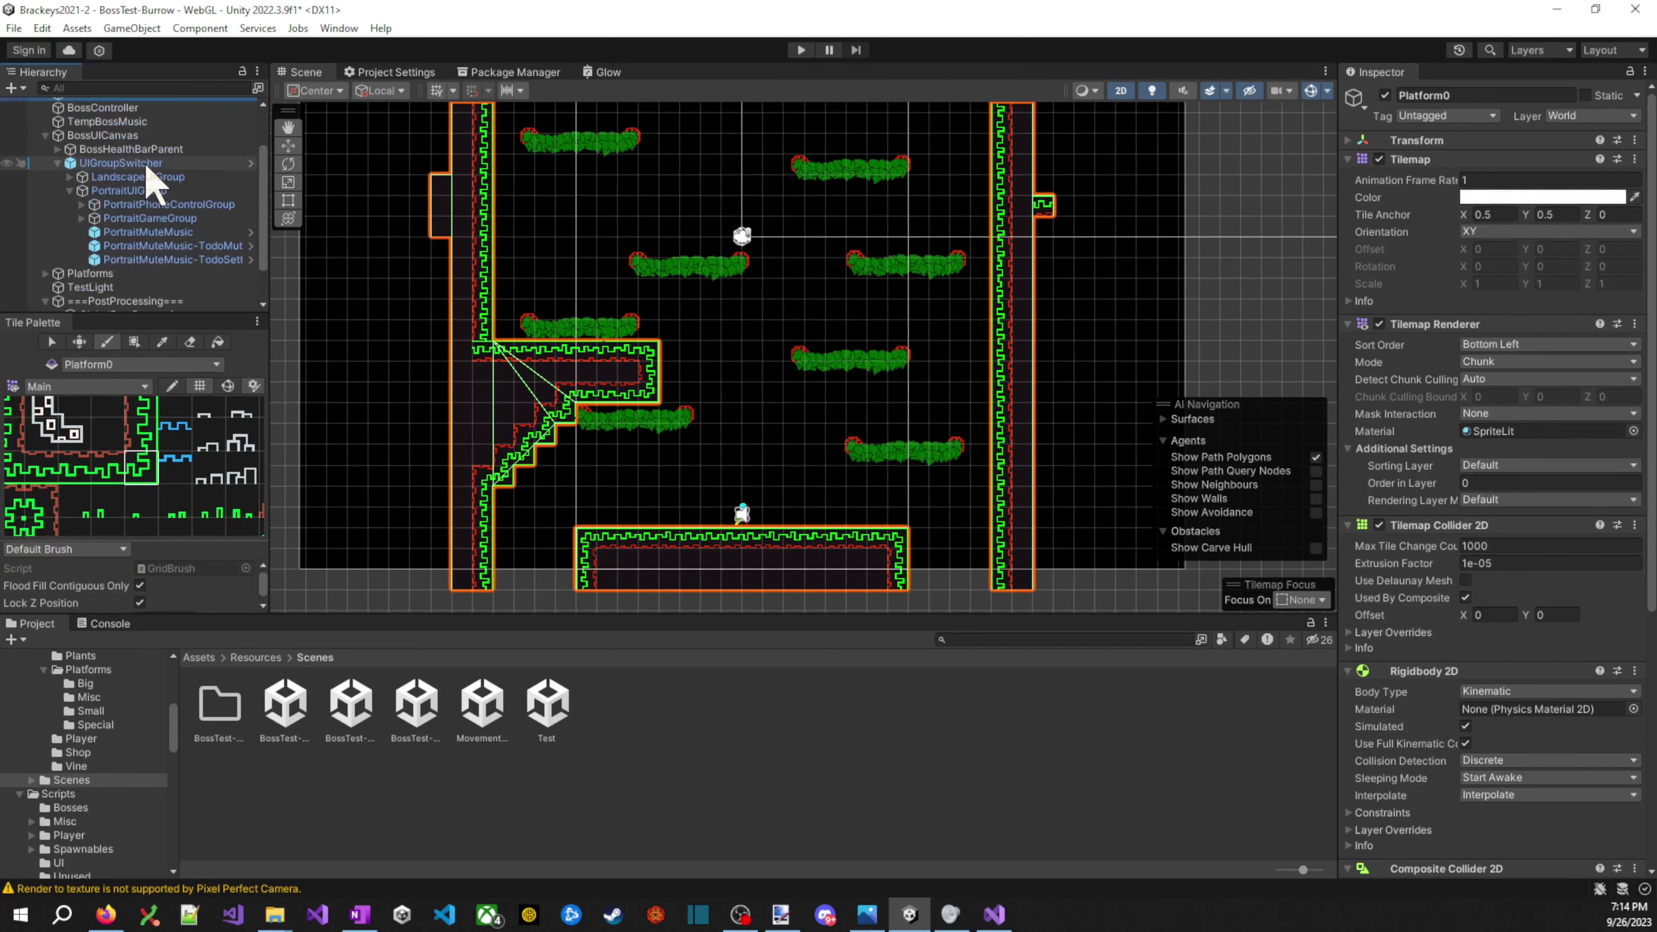
pyautogui.click(45, 135)
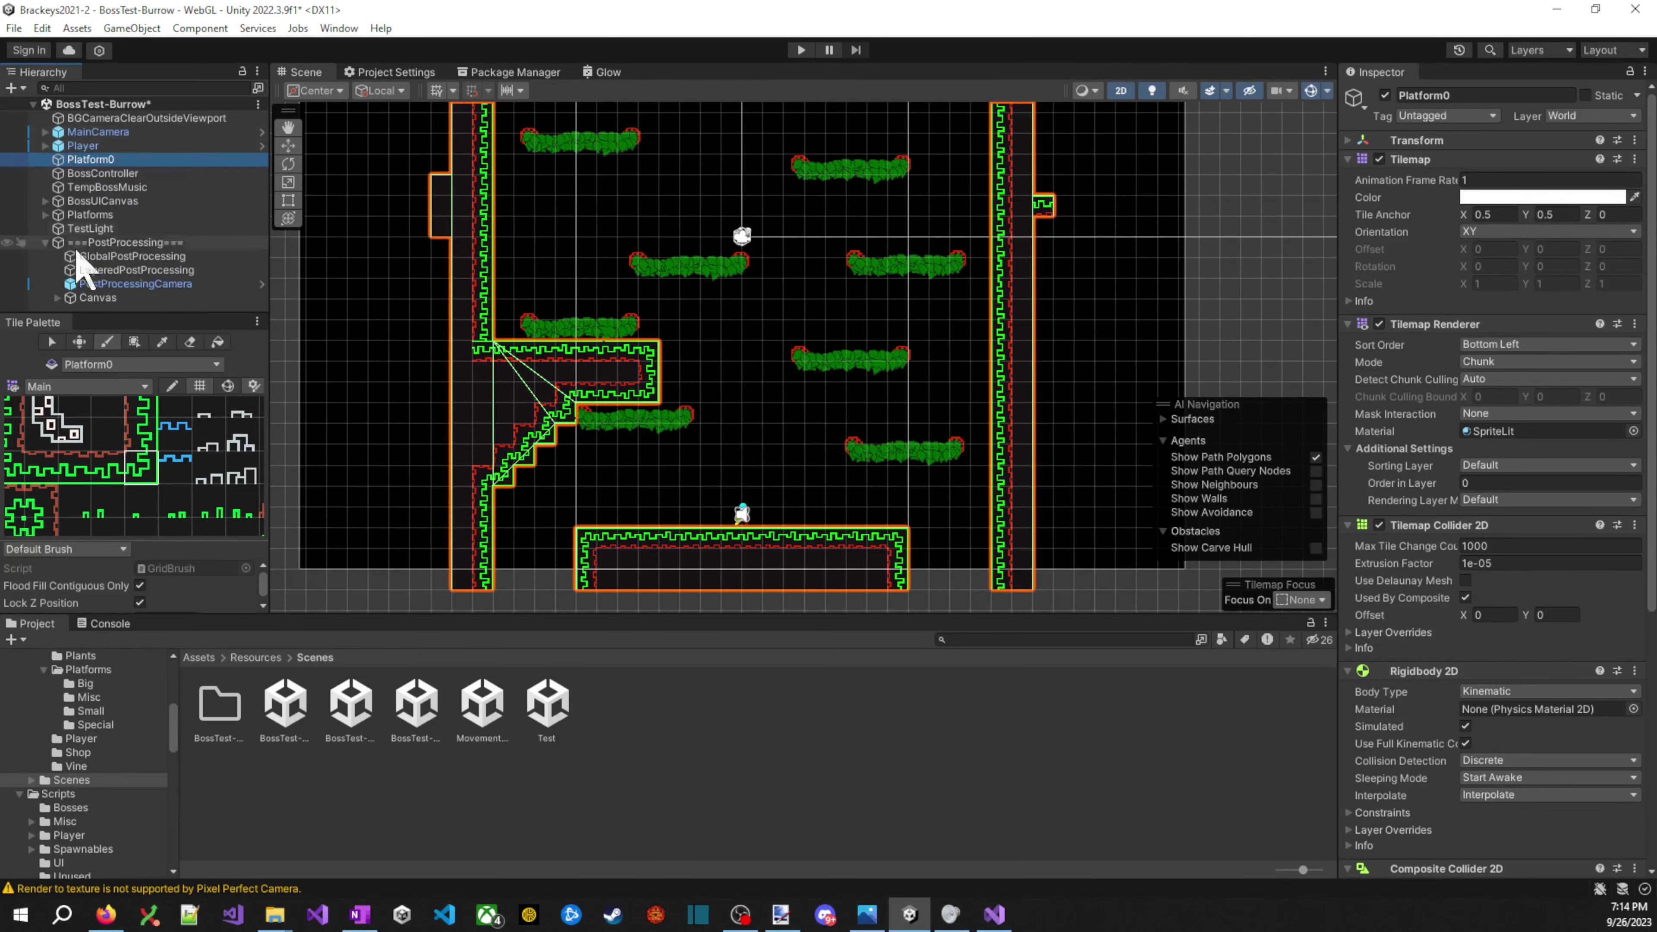
pyautogui.click(59, 215)
pyautogui.click(45, 215)
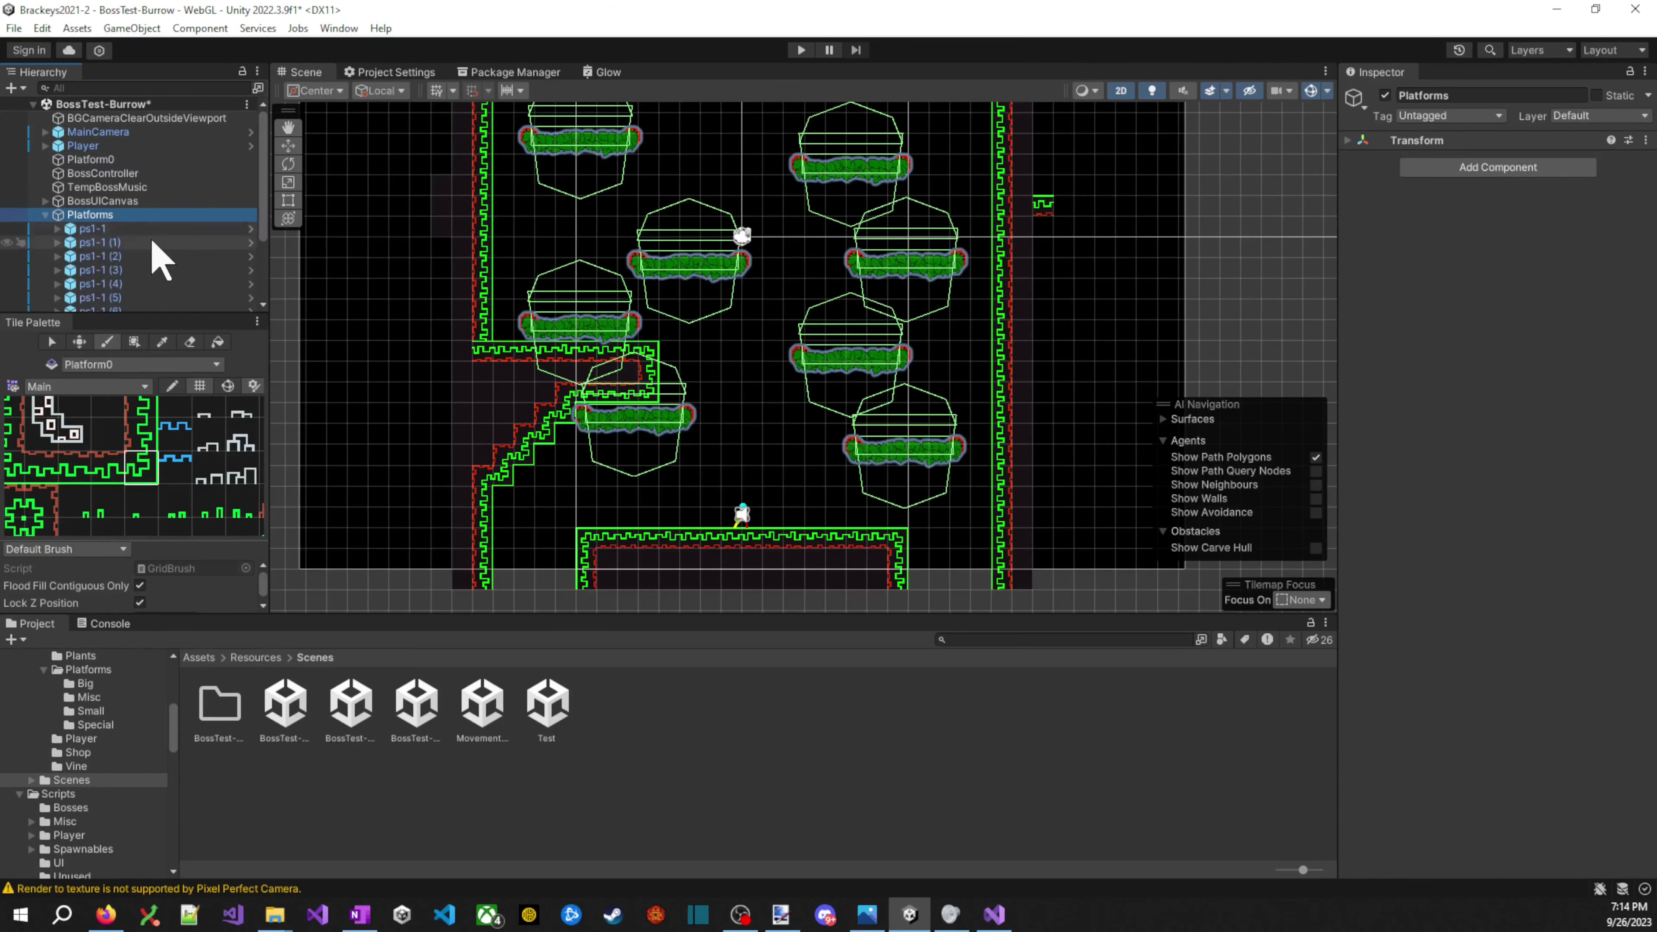
pyautogui.scroll(-4, 160, 261)
pyautogui.click(149, 221)
pyautogui.keyDown('shift'); pyautogui.click(167, 152); pyautogui.keyUp('shift')
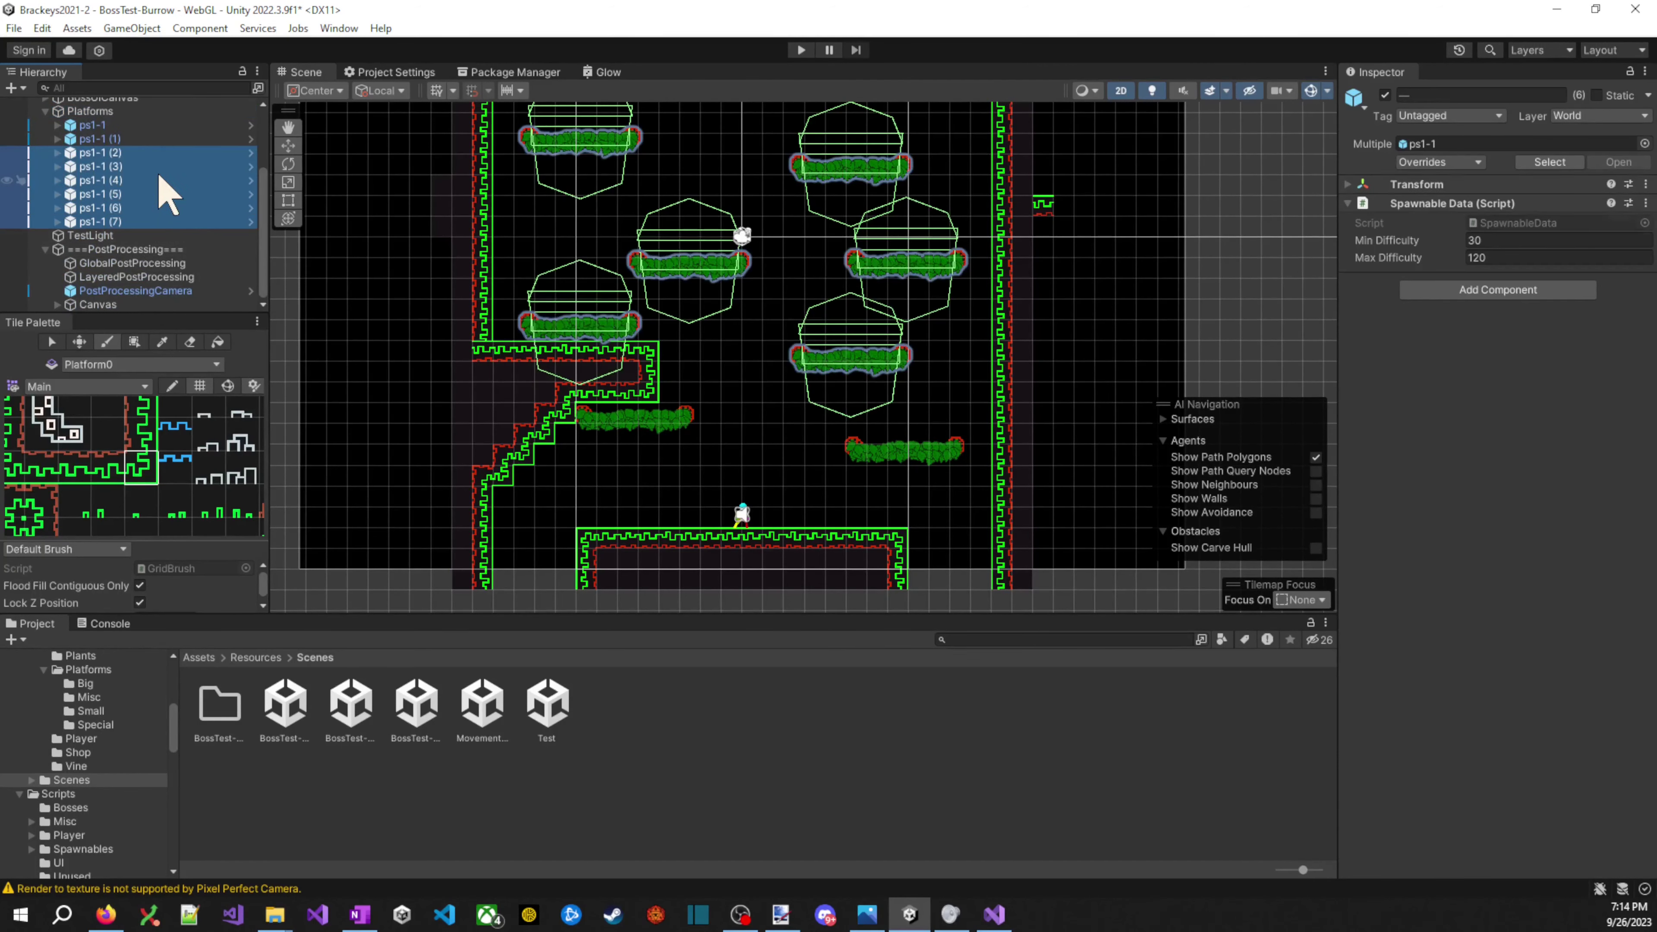
pyautogui.press('Delete')
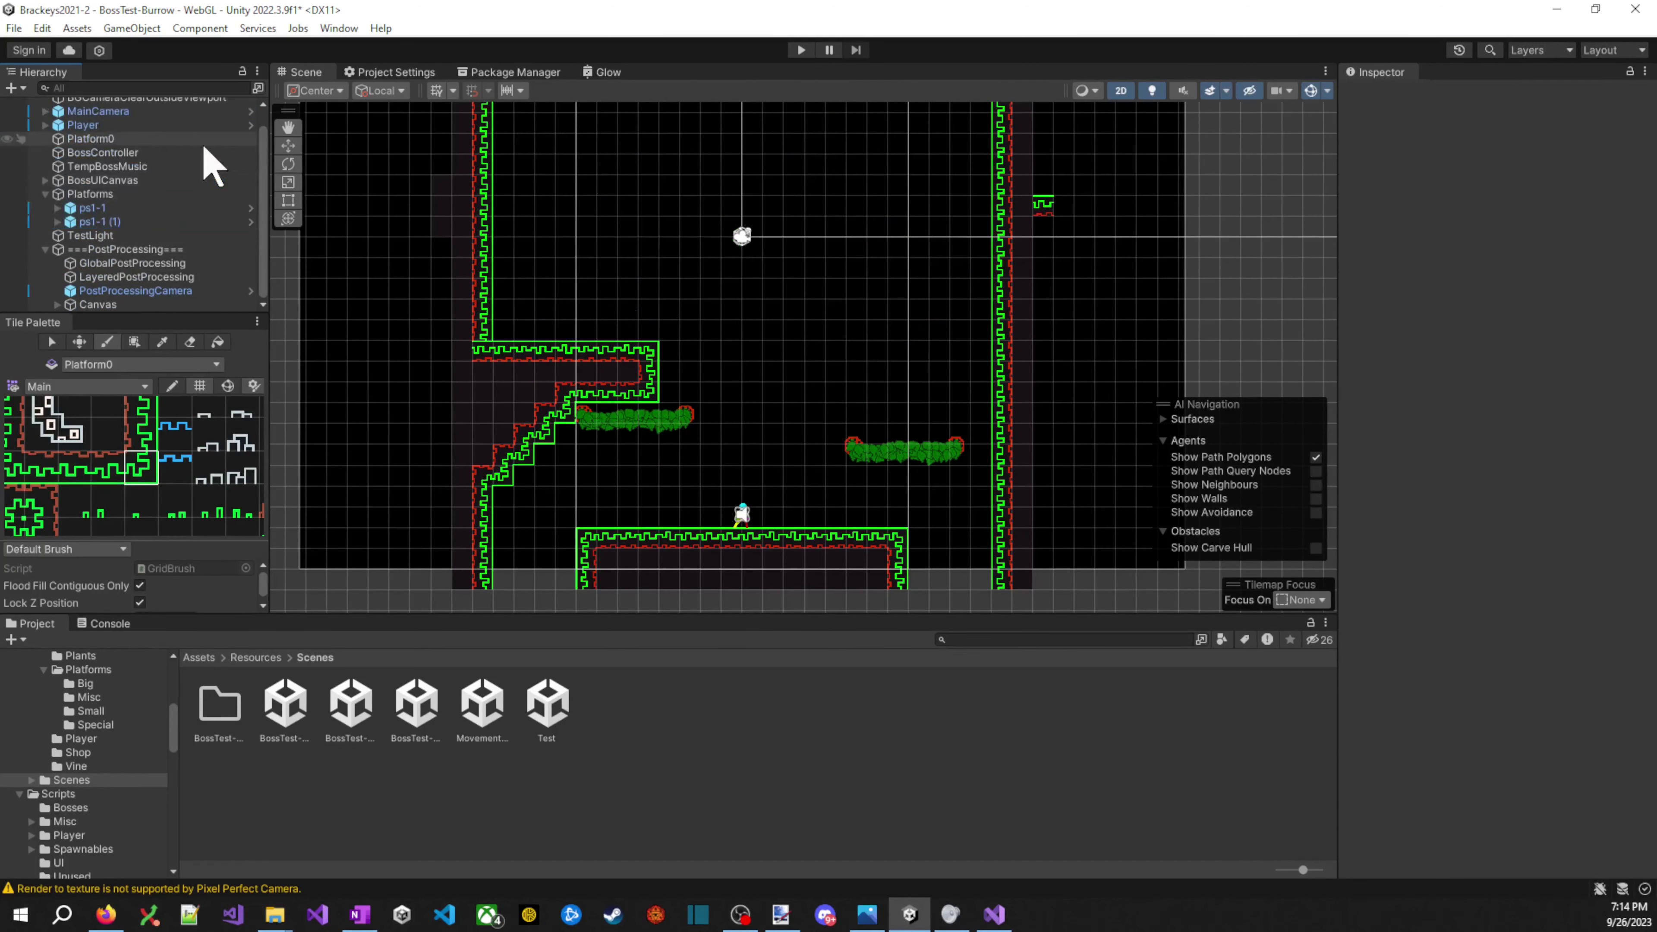
# - Raise ps1-1 and ps1-1 (1) side by side near the top ledge height
pyautogui.click(91, 210)
pyautogui.press('w')
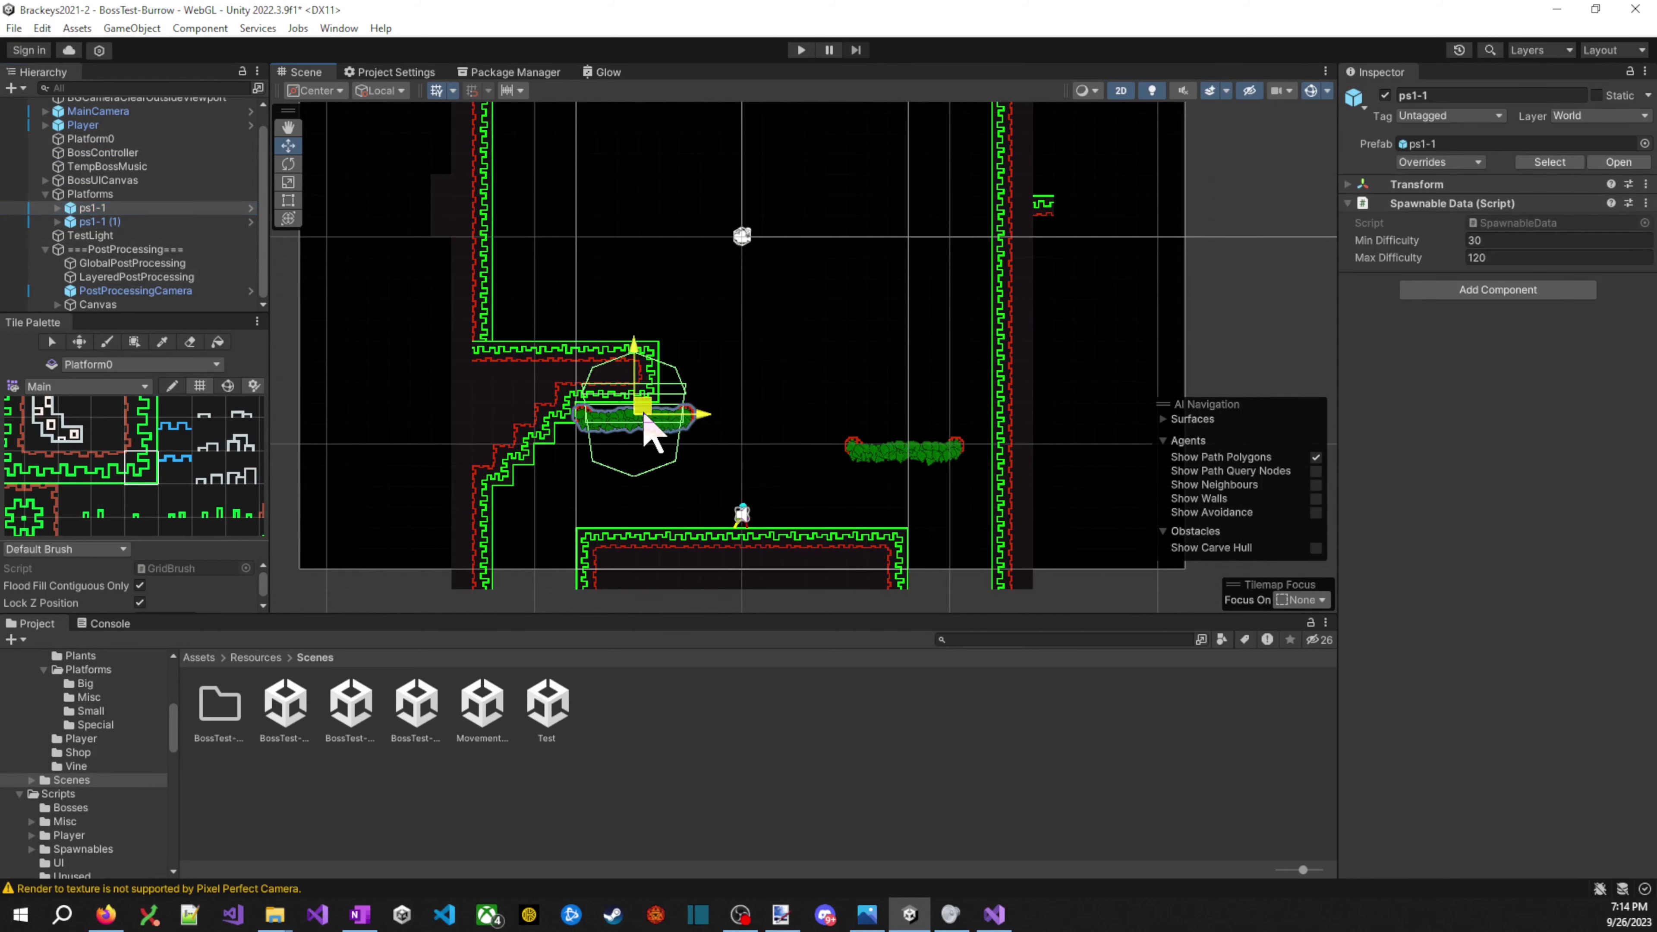
pyautogui.moveTo(645, 418); pyautogui.dragTo(629, 248)
pyautogui.moveTo(913, 344); pyautogui.dragTo(892, 425)
pyautogui.click(163, 221)
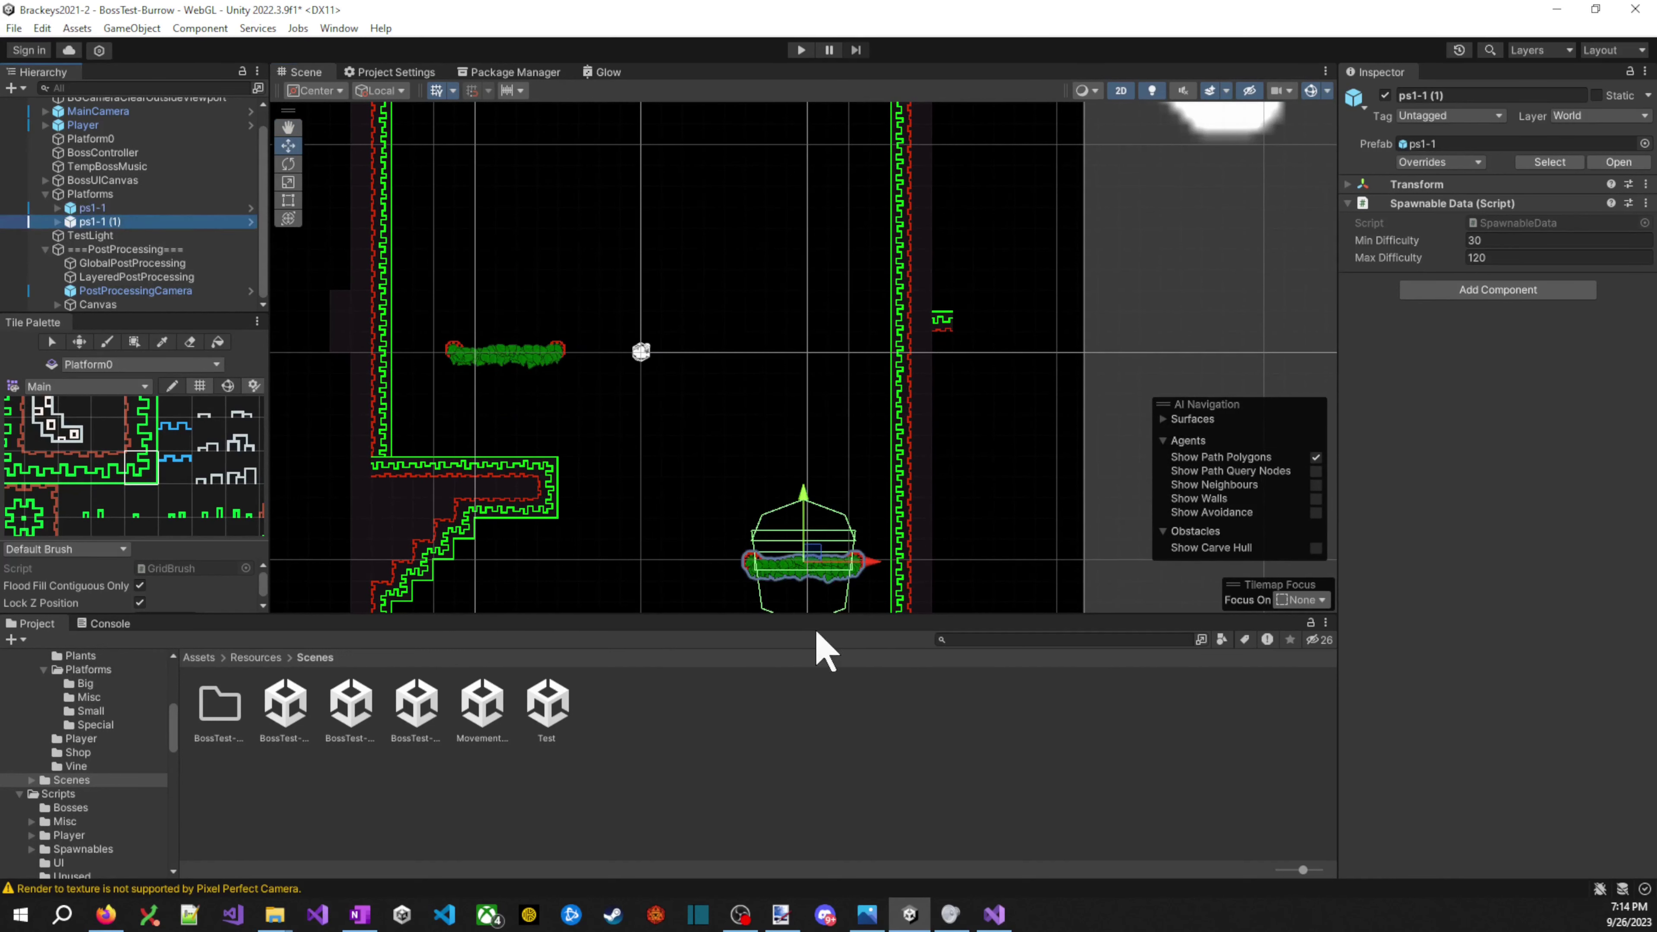
pyautogui.moveTo(819, 558); pyautogui.dragTo(807, 351)
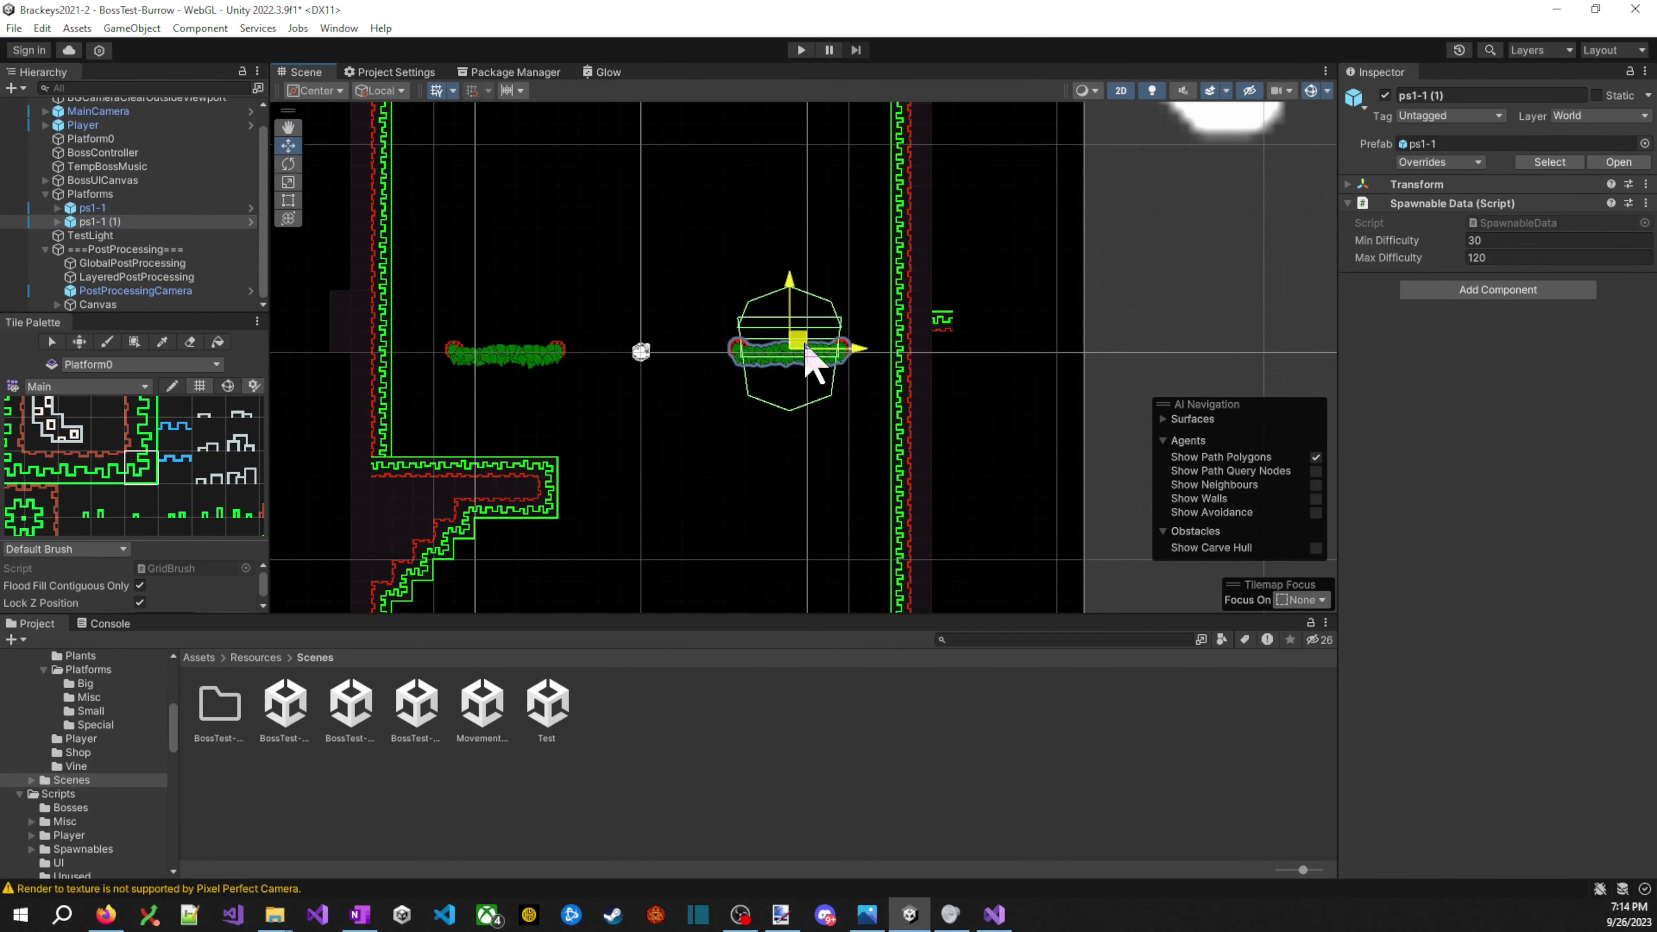
pyautogui.click(848, 548)
pyautogui.moveTo(848, 547); pyautogui.dragTo(884, 360)
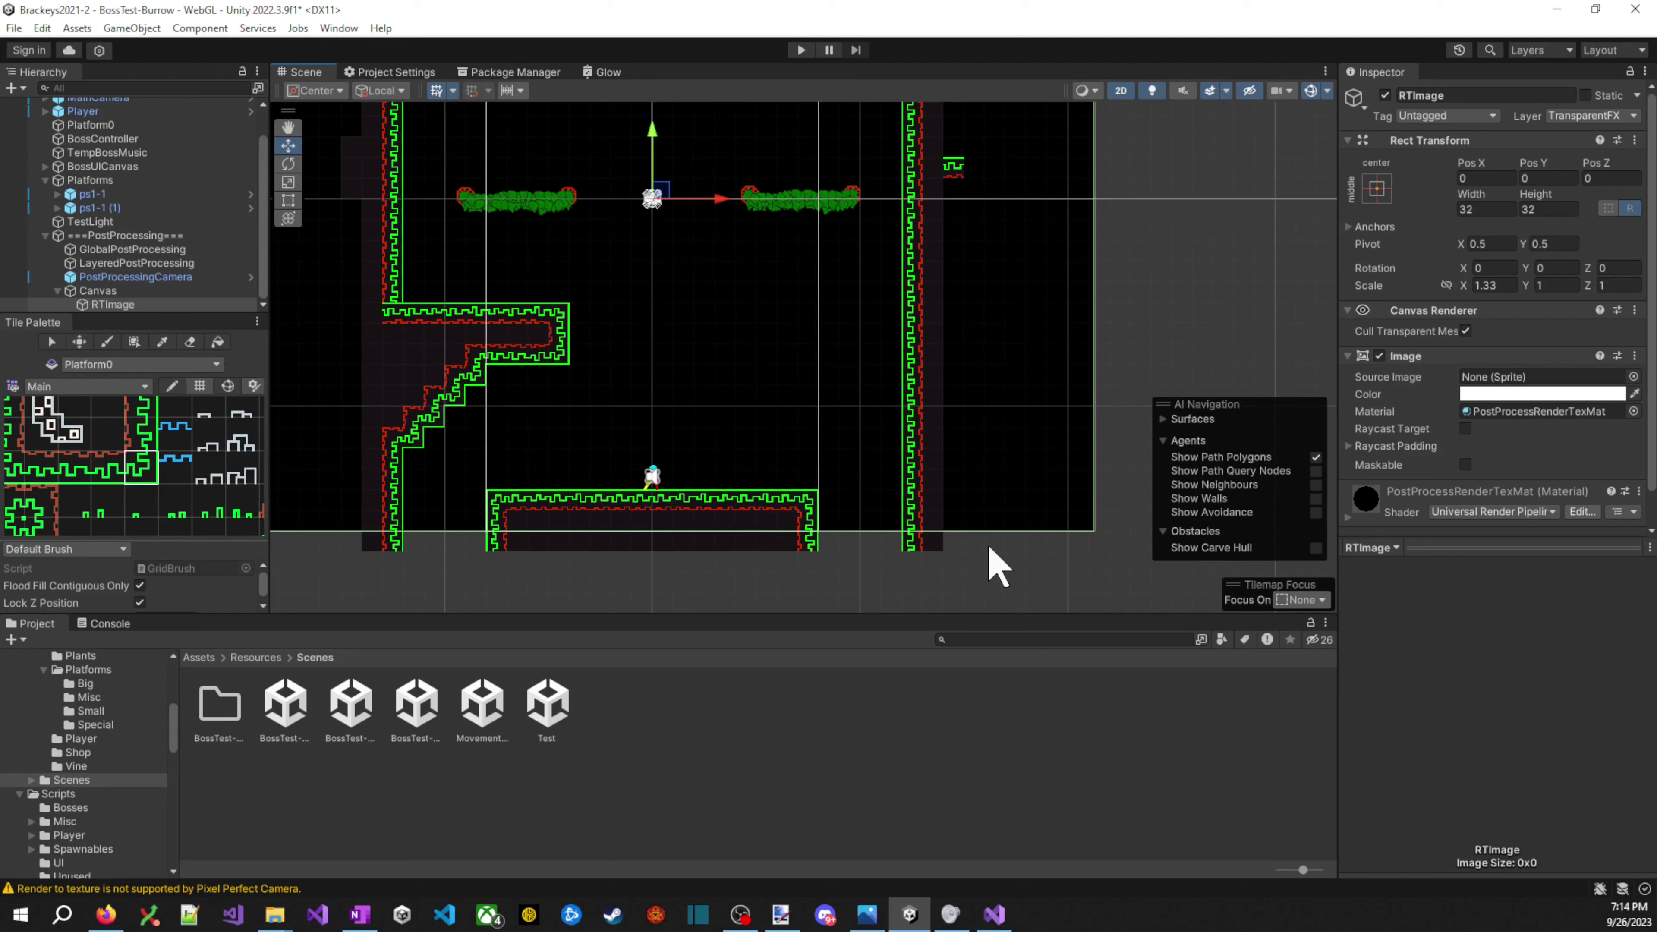
# - Pick a block of ledge tiles and paint the ledge top beside the right wall
pyautogui.scroll(1, 287, 303)
pyautogui.scroll(1, 251, 305)
pyautogui.scroll(3, 98, 444)
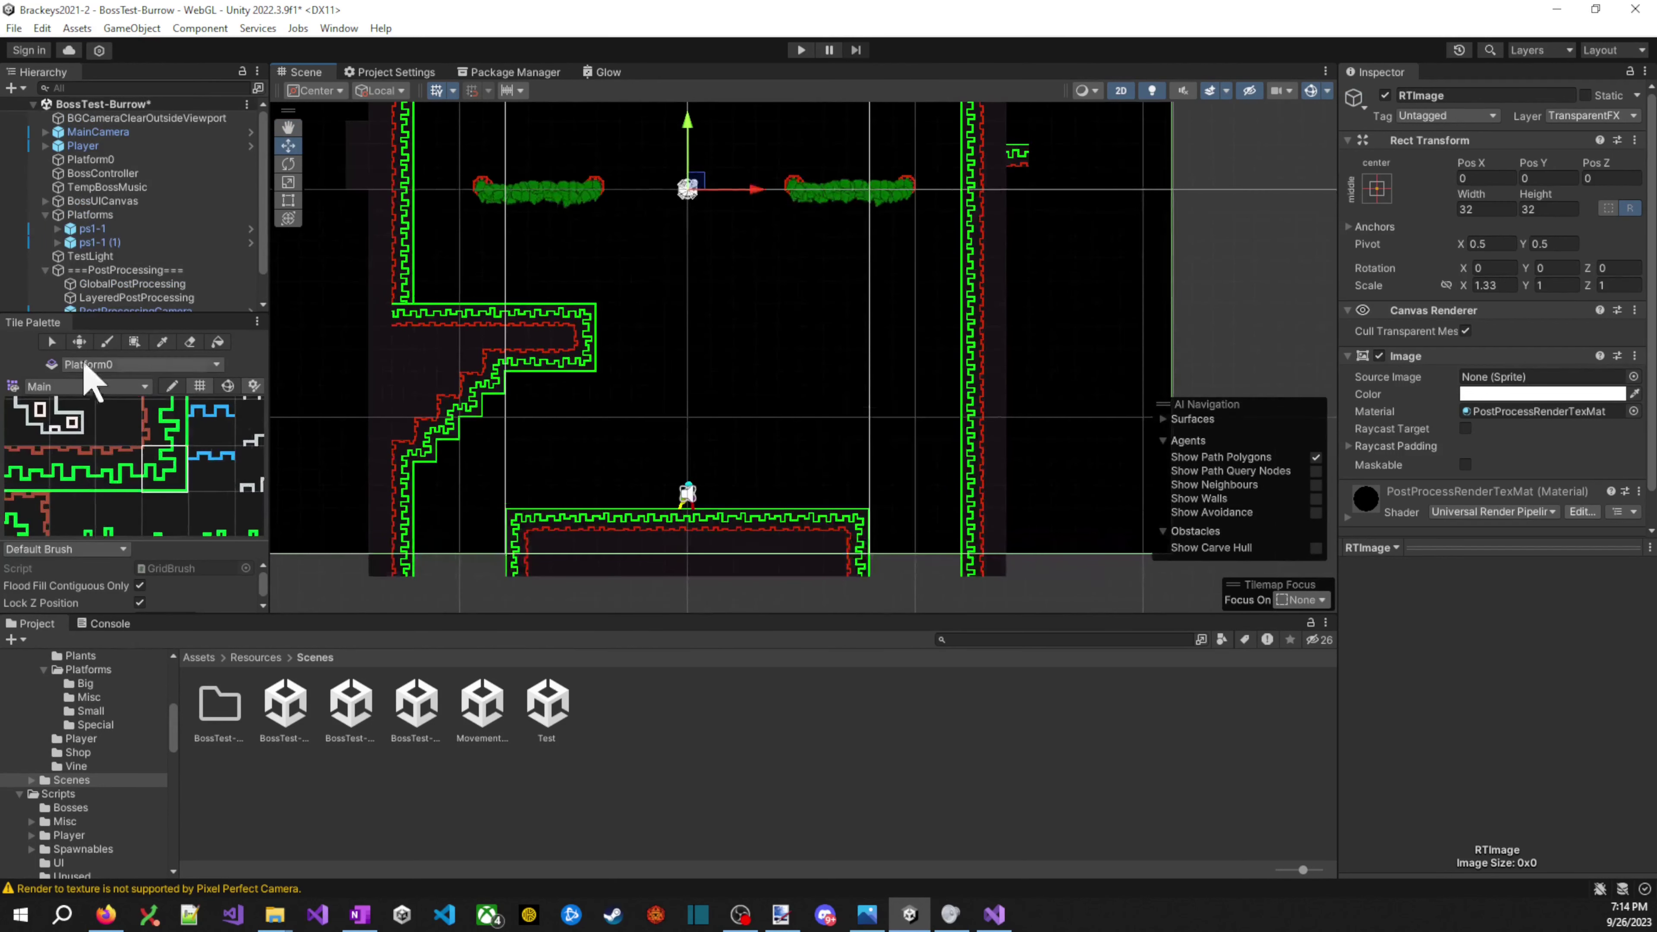
pyautogui.moveTo(104, 414)
pyautogui.mouseDown()
pyautogui.moveTo(153, 554)
pyautogui.moveTo(181, 417)
pyautogui.mouseUp()
pyautogui.scroll(-2, 156, 515)
pyautogui.click(106, 480)
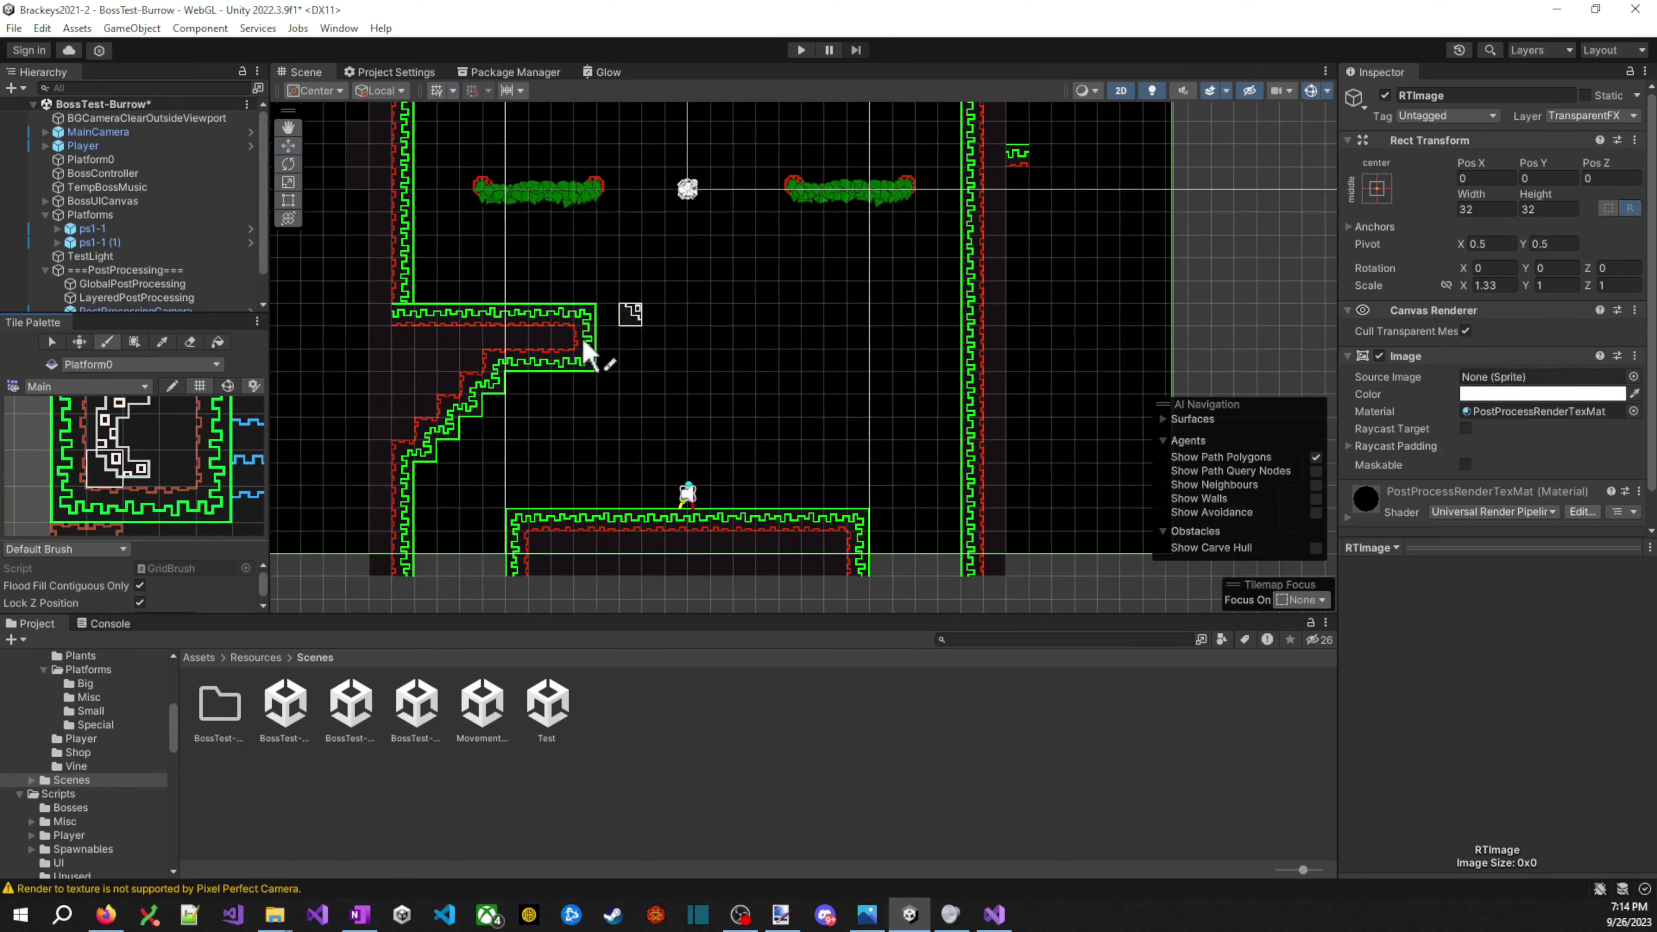
pyautogui.scroll(1, 375, 334)
pyautogui.scroll(3, 398, 353)
pyautogui.scroll(2, 124, 509)
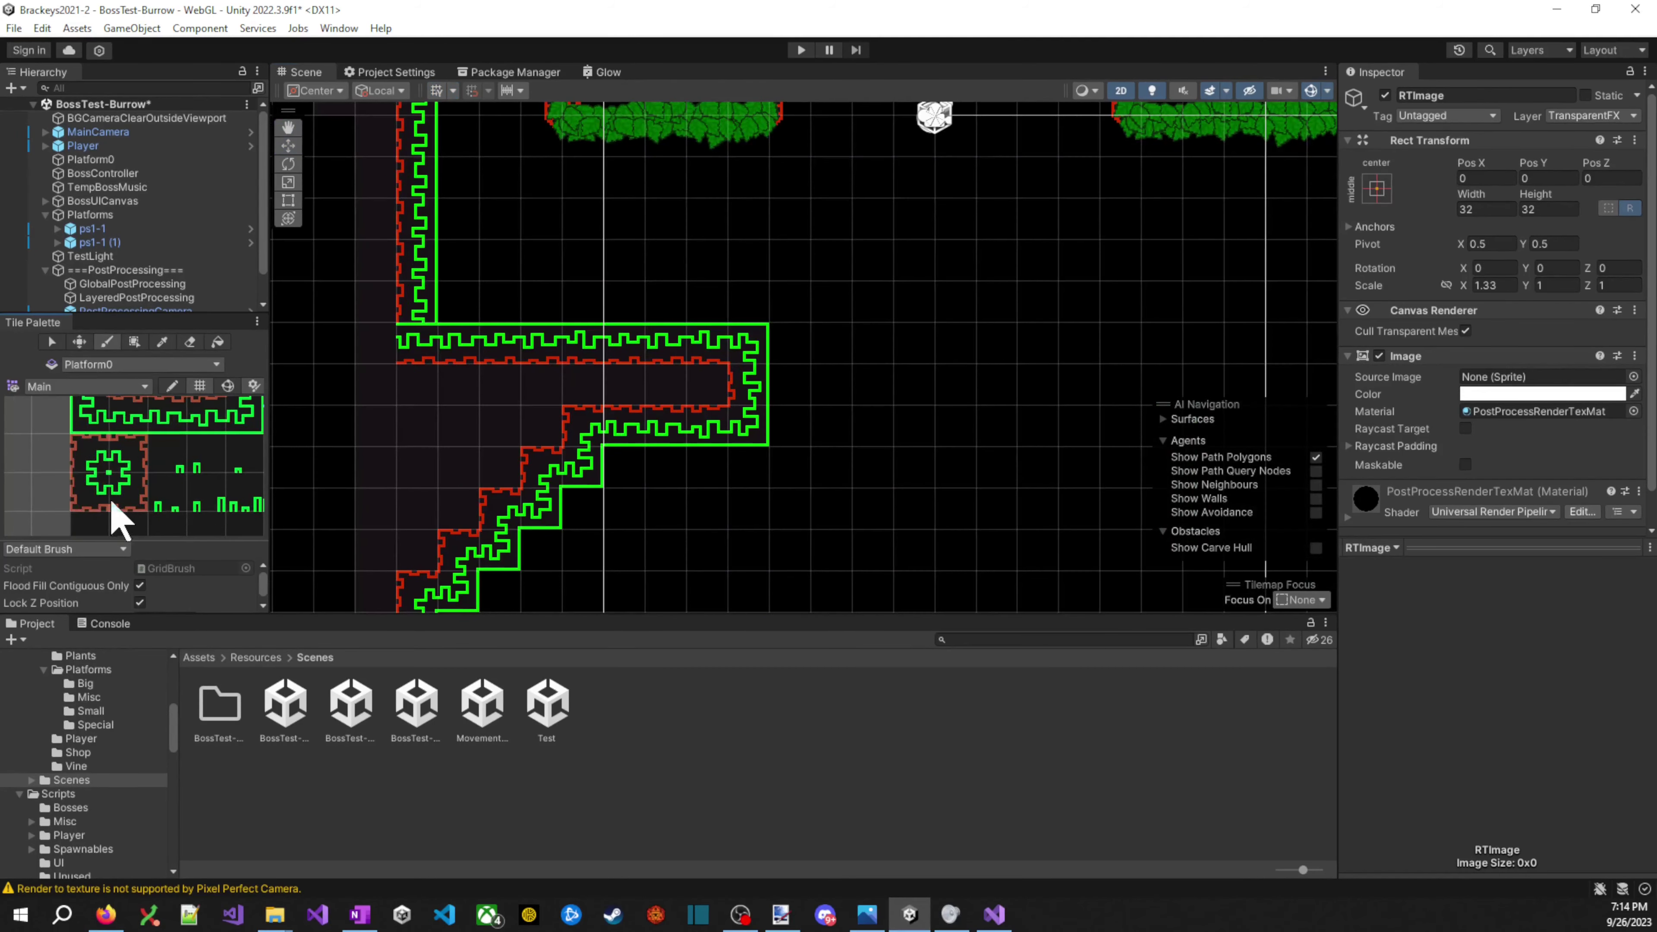
pyautogui.click(92, 490)
pyautogui.scroll(-6, 839, 417)
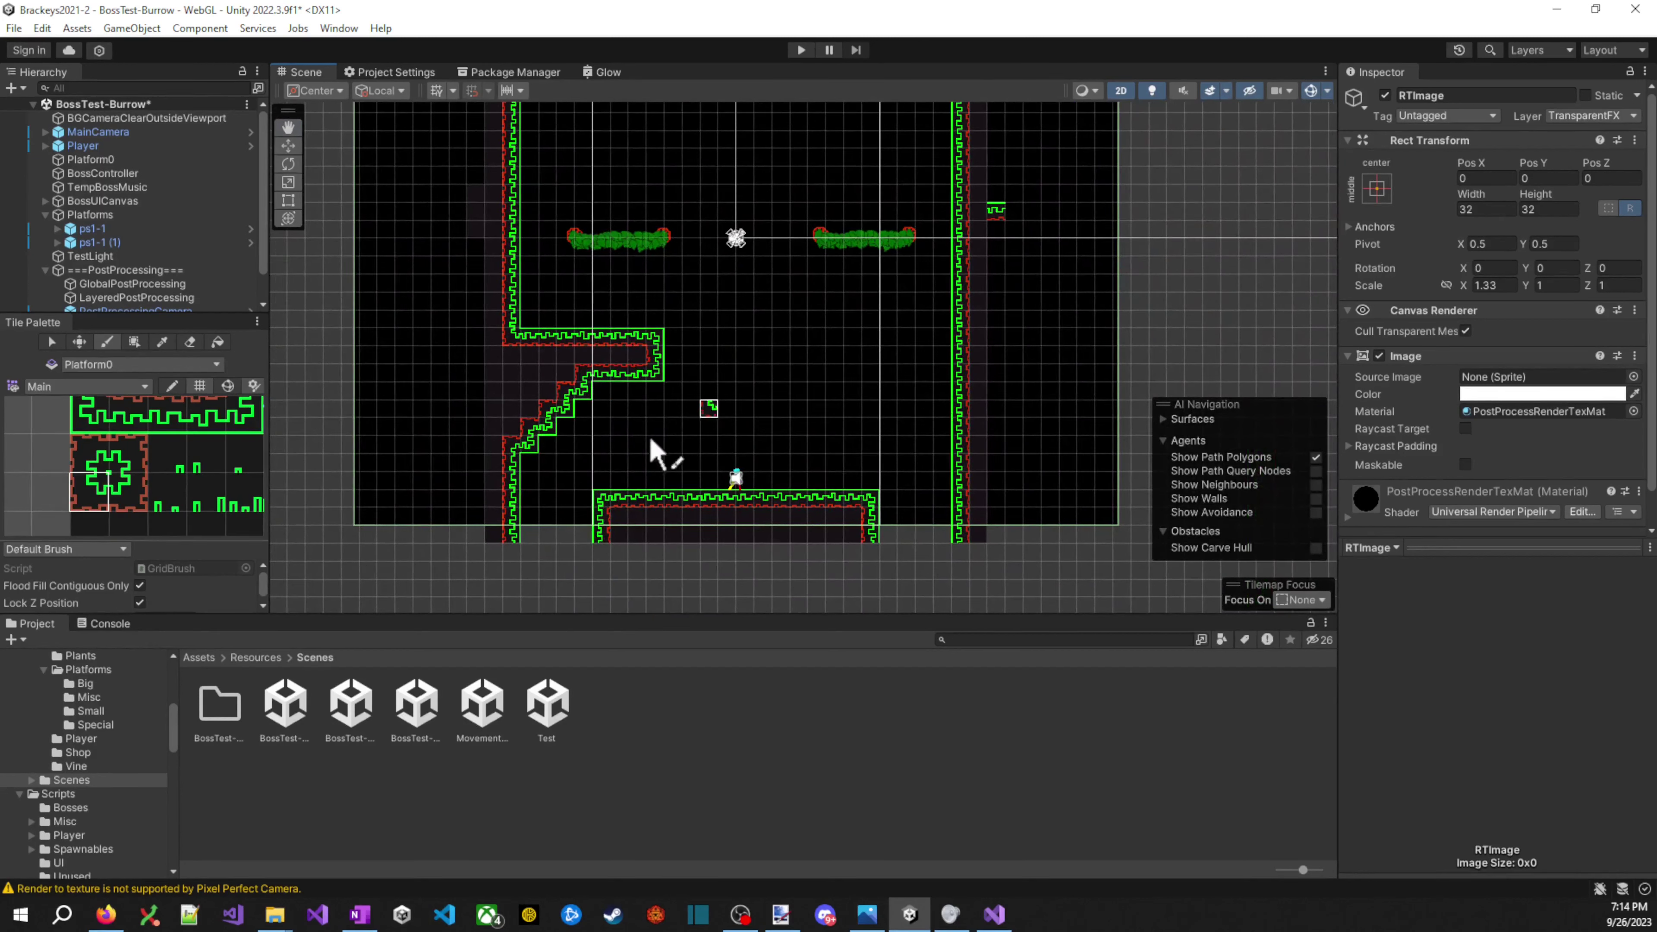
pyautogui.scroll(4, 83, 436)
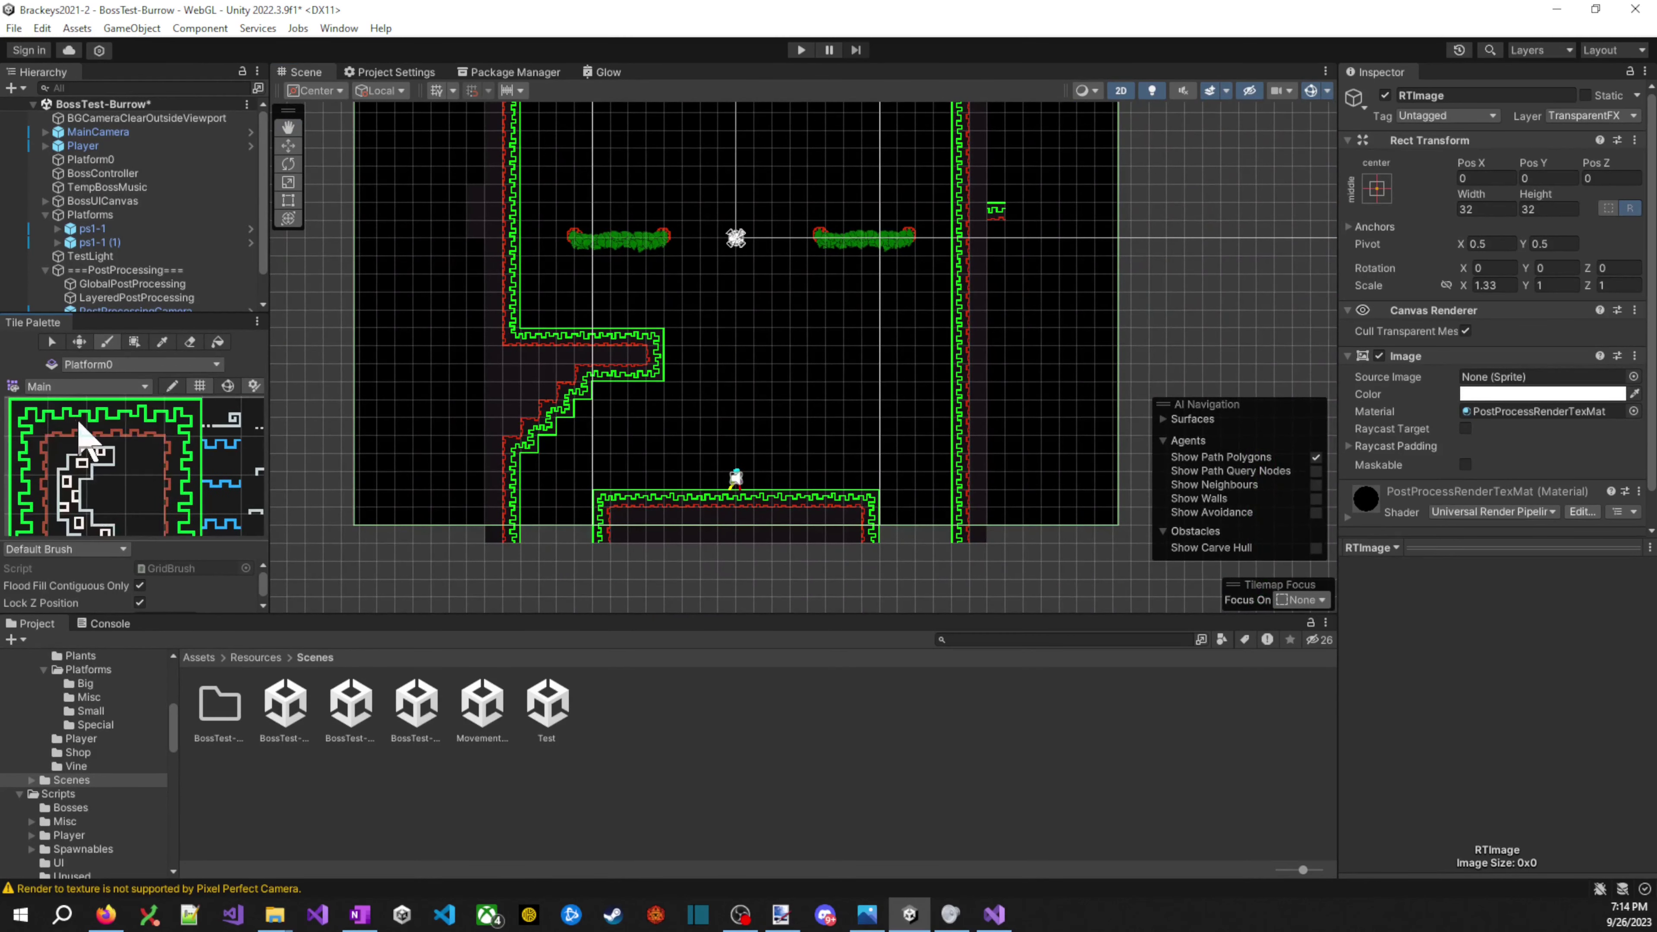
pyautogui.moveTo(94, 424); pyautogui.dragTo(148, 433)
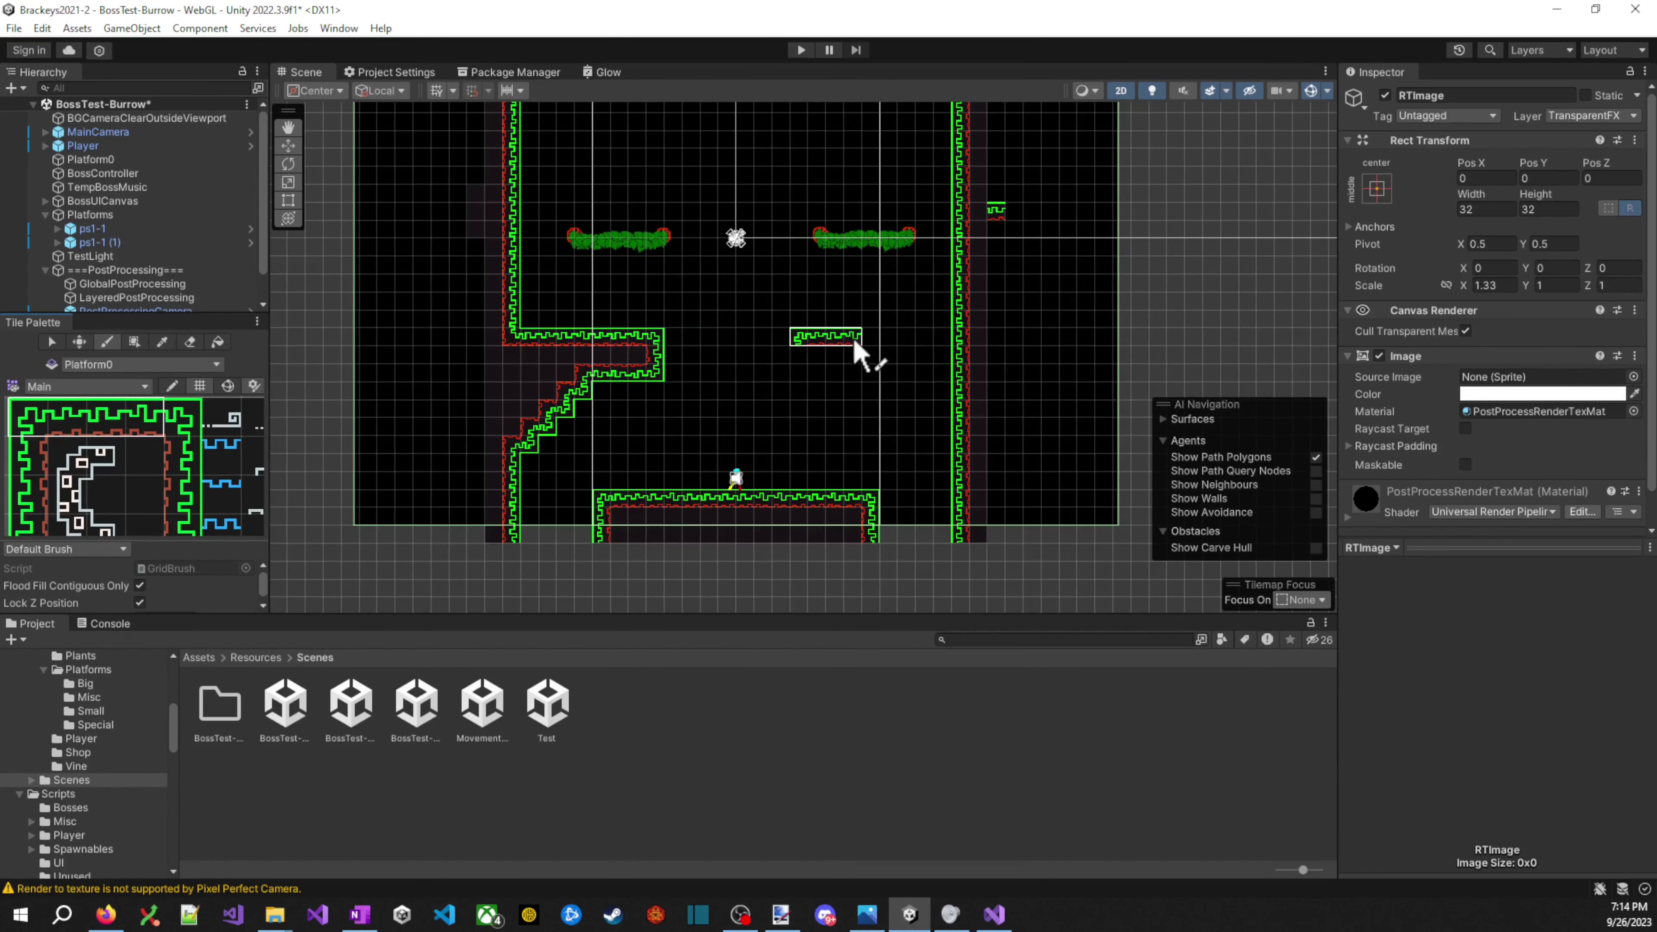
pyautogui.click(874, 345)
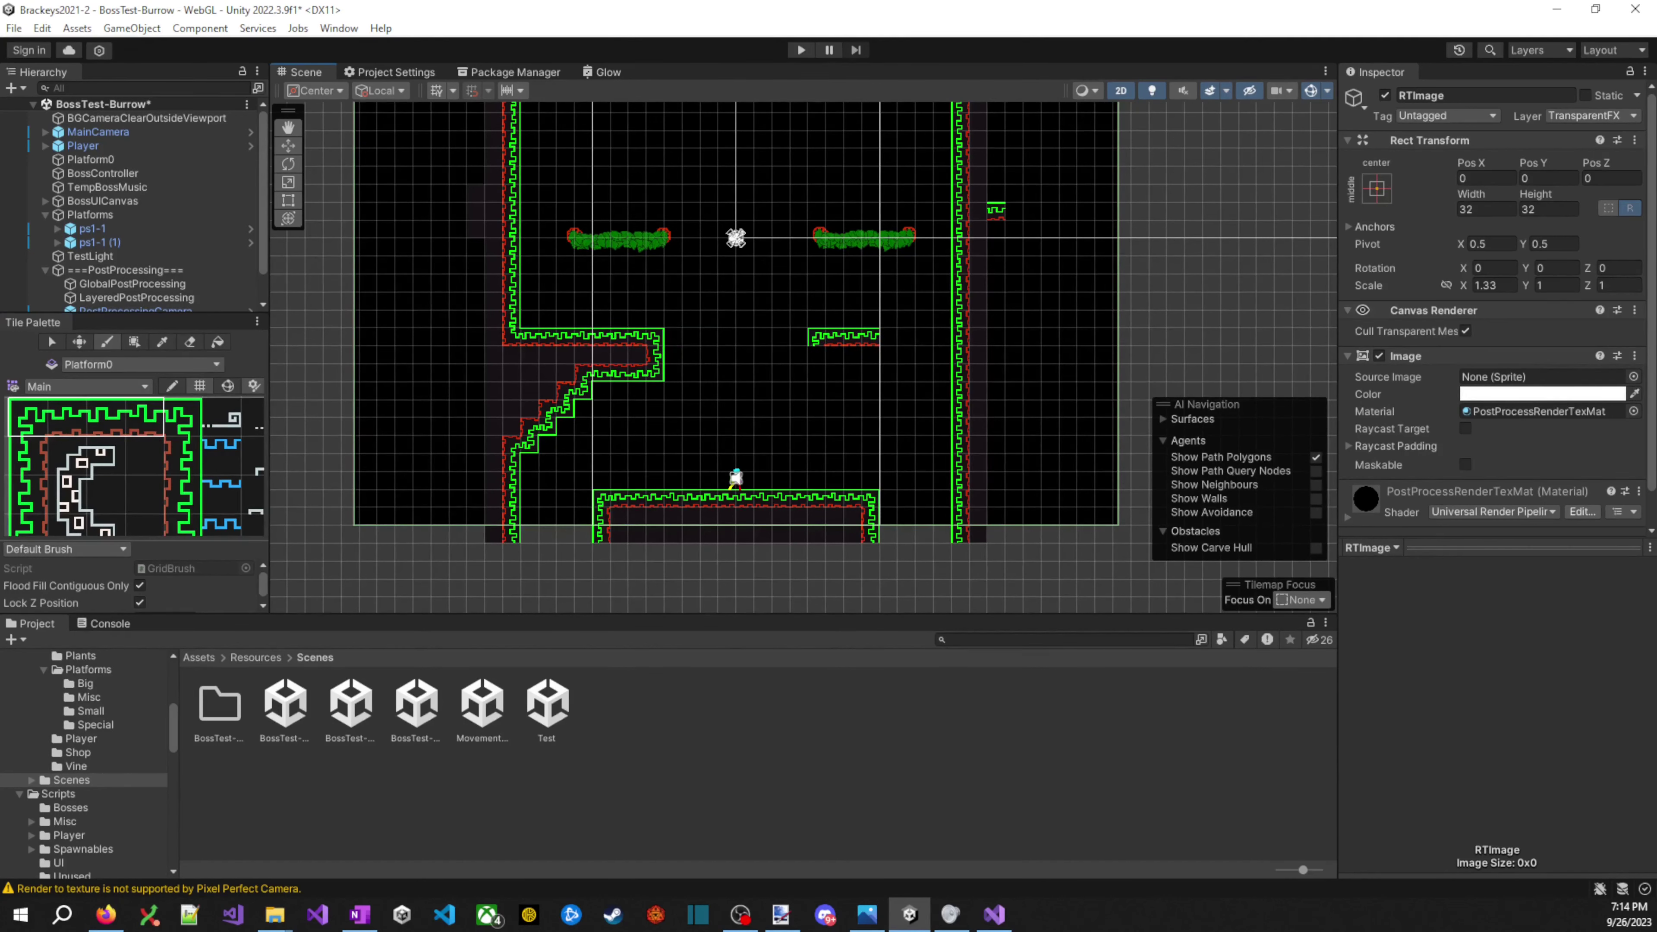
# - Paint the new ledge's underside tiles and cap its left end with a corner tile
pyautogui.moveTo(65, 418); pyautogui.dragTo(141, 424)
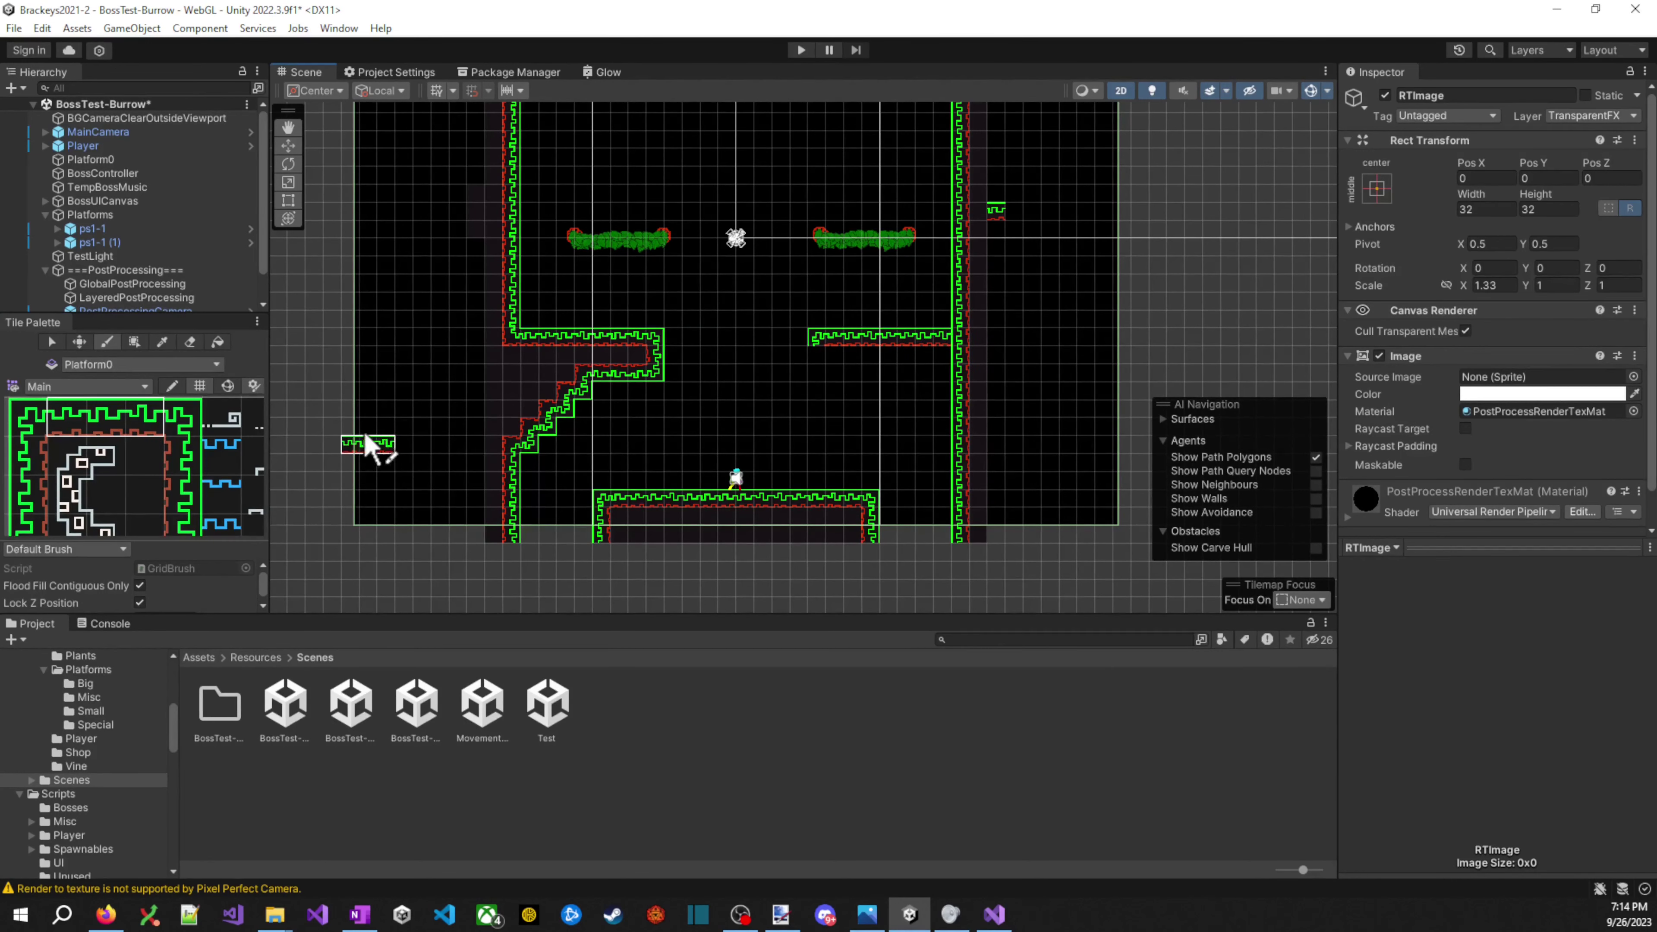
pyautogui.moveTo(127, 500)
pyautogui.mouseDown()
pyautogui.moveTo(105, 470)
pyautogui.moveTo(168, 366)
pyautogui.mouseUp()
pyautogui.click(109, 504)
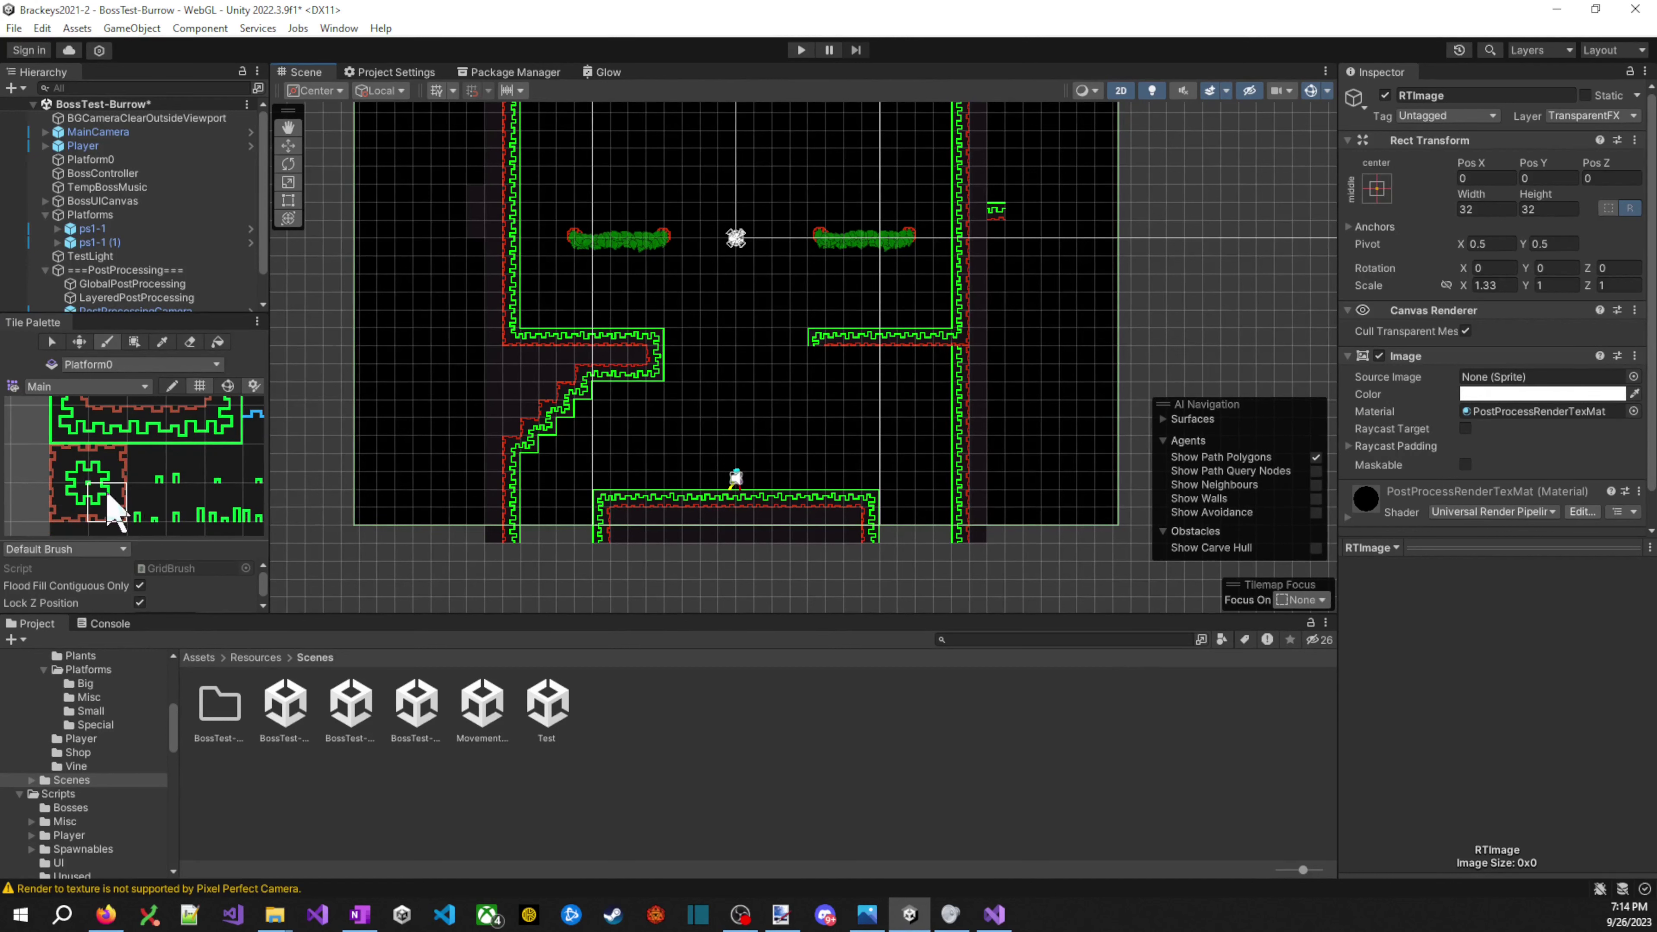
pyautogui.moveTo(108, 431); pyautogui.dragTo(190, 427)
pyautogui.click(853, 363)
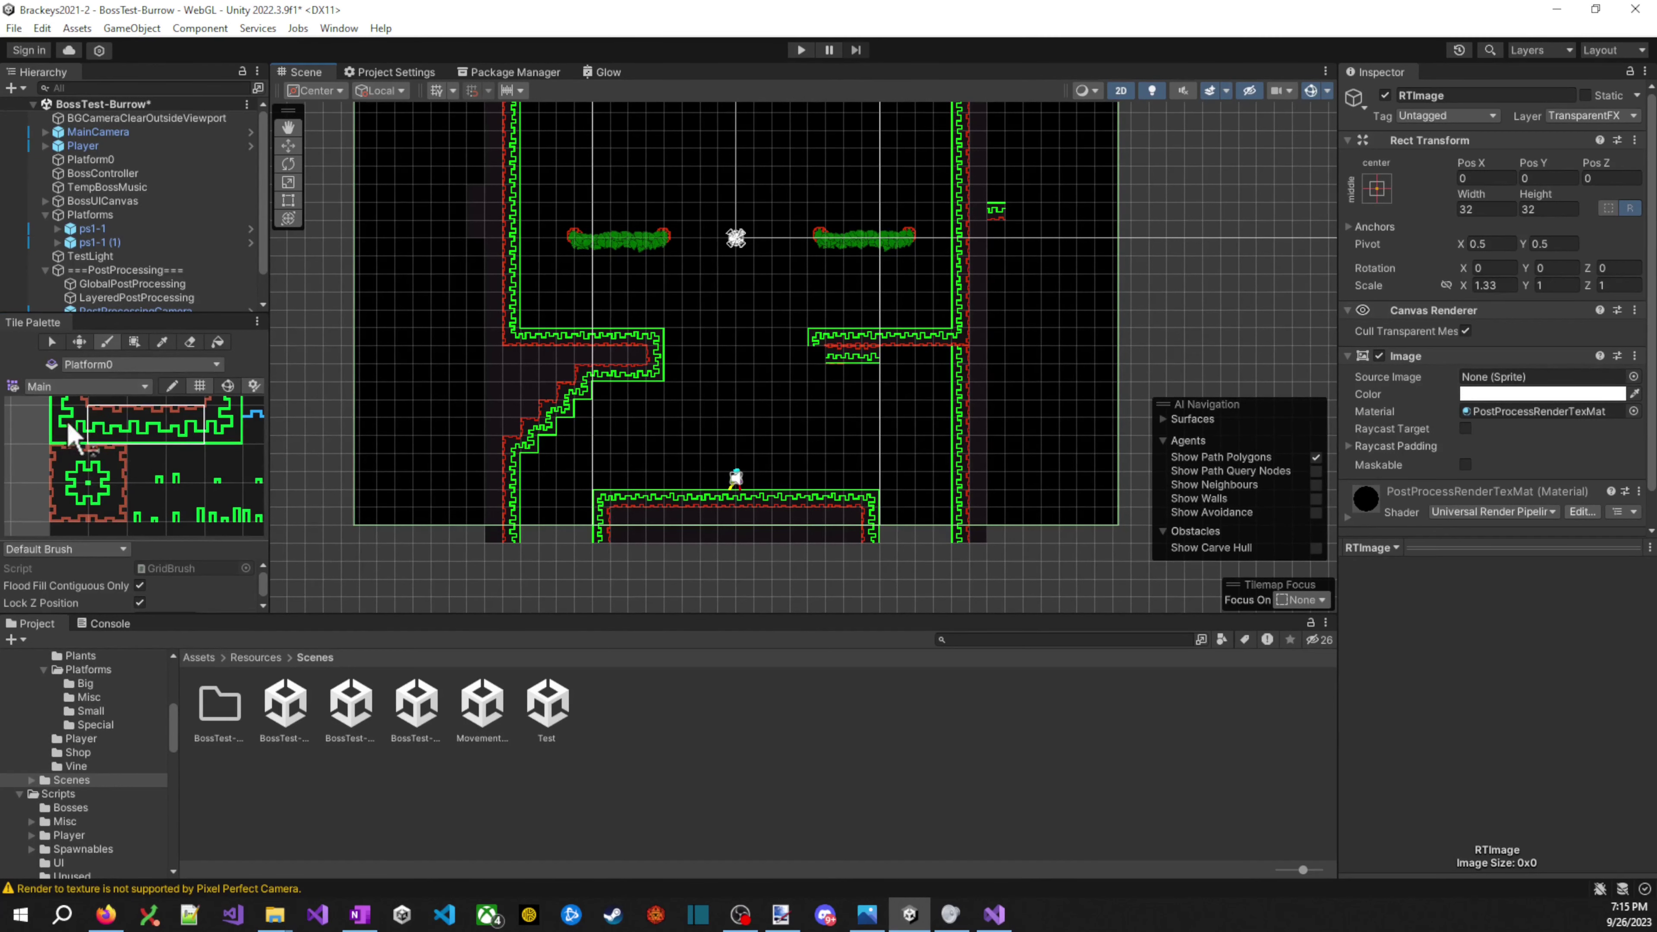
pyautogui.click(65, 423)
pyautogui.click(817, 351)
pyautogui.scroll(9, 883, 385)
pyautogui.scroll(7, 897, 377)
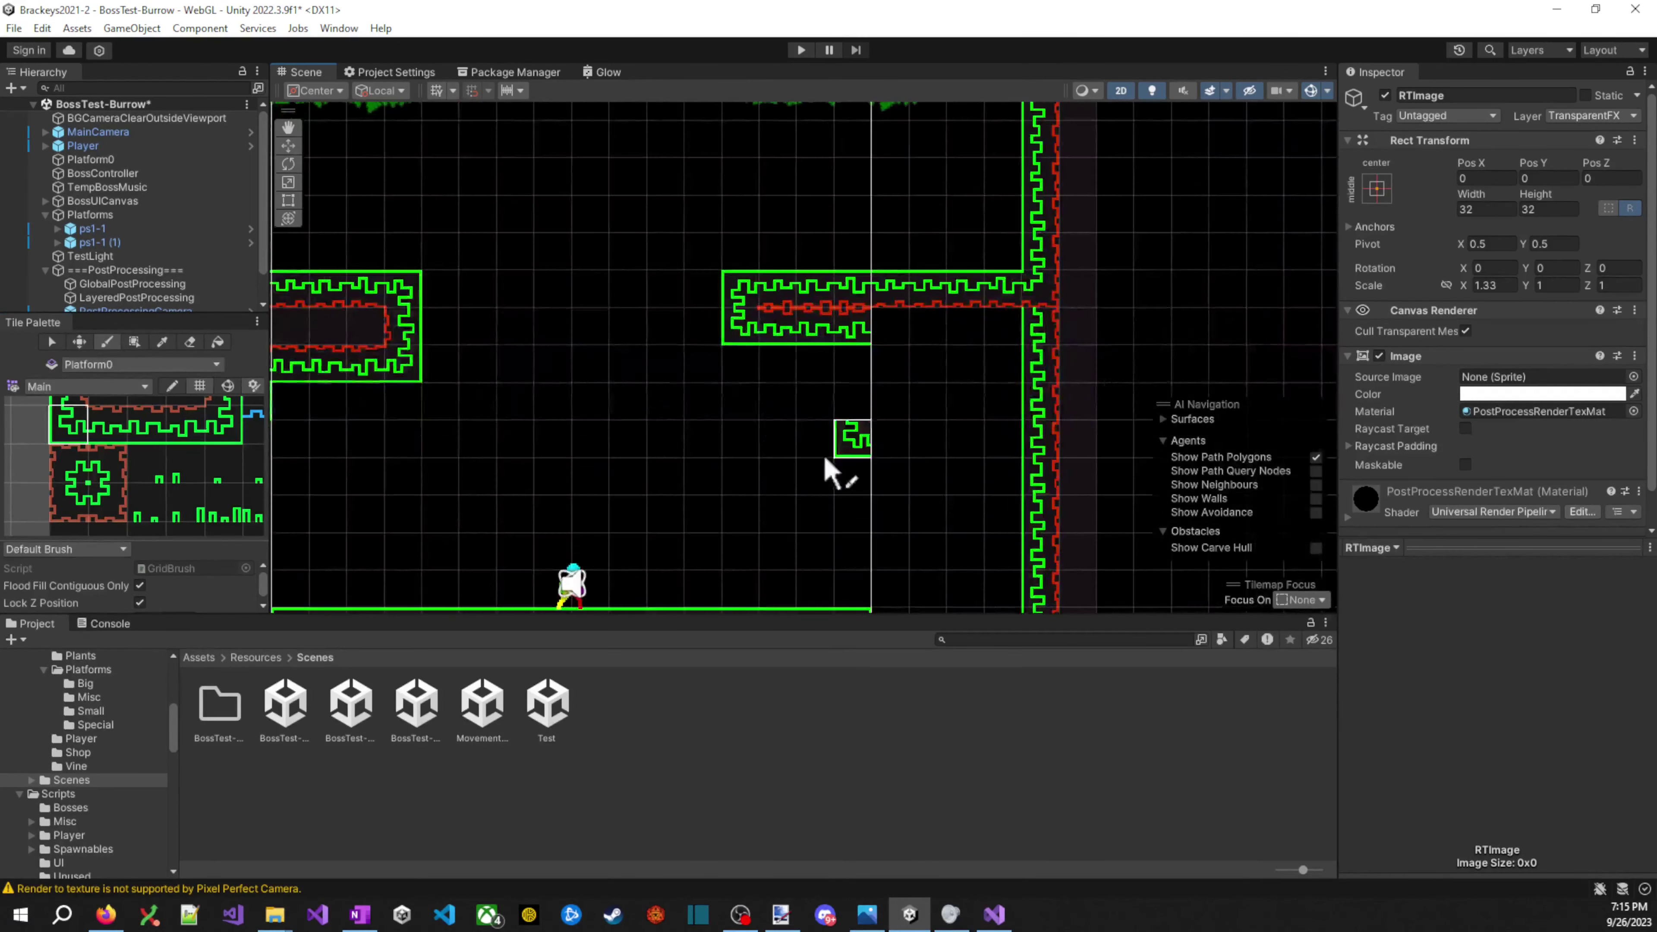
pyautogui.scroll(-8, 699, 452)
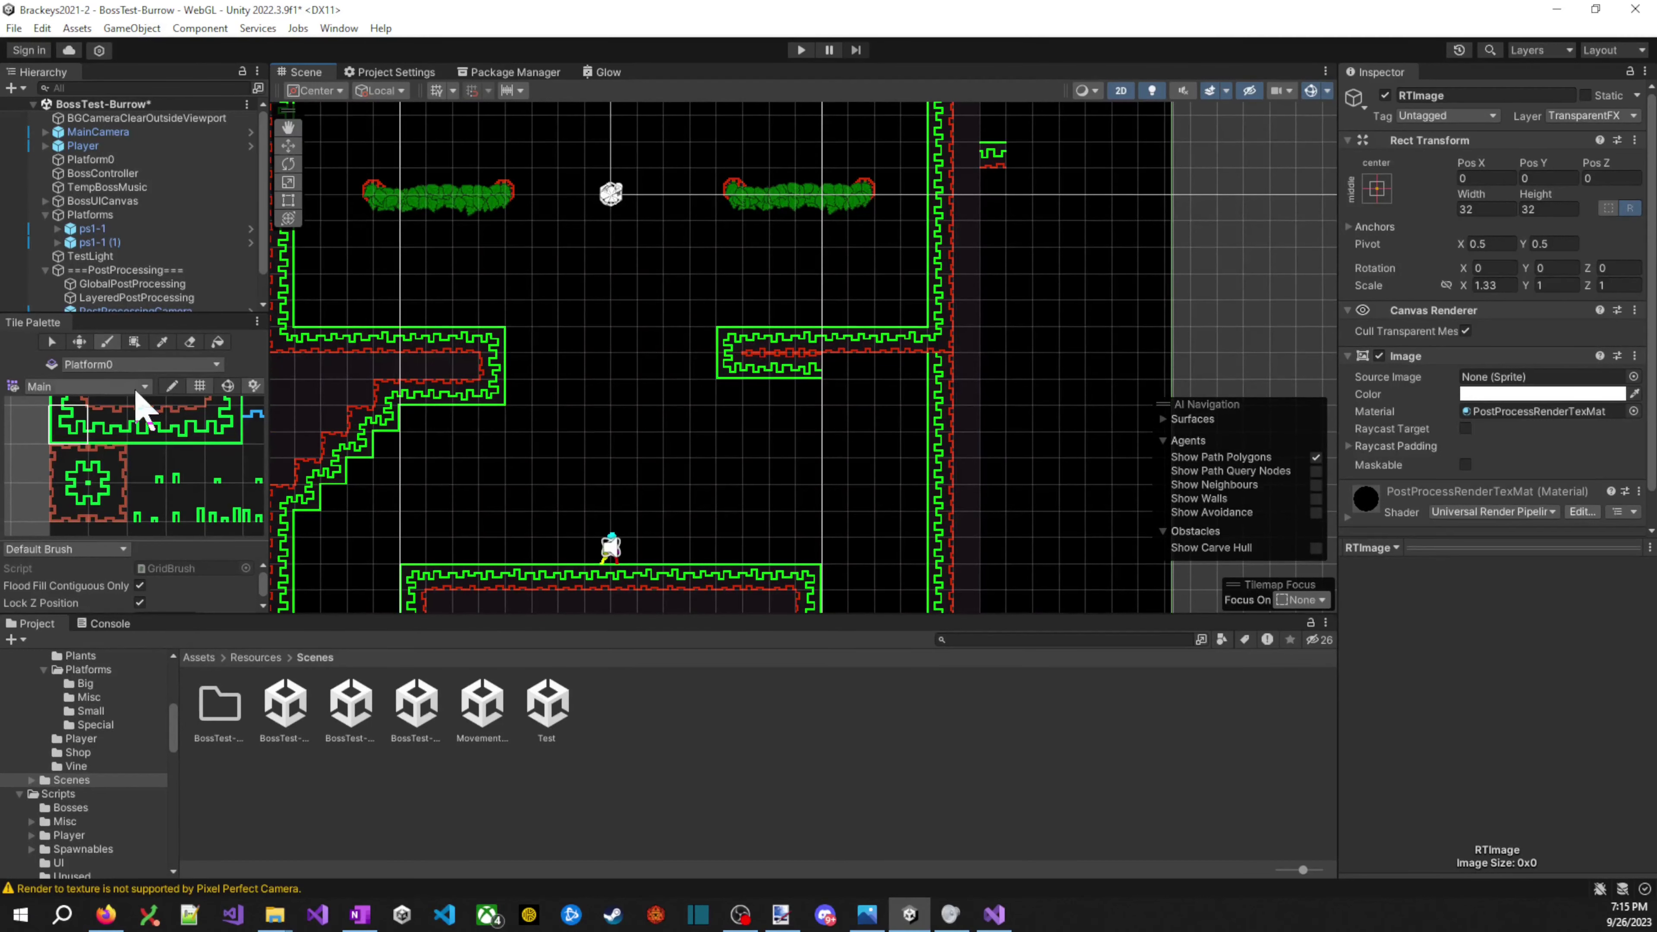
# - Select the right ledge's bottom strip and move it down one row
pyautogui.click(85, 343)
pyautogui.moveTo(734, 367); pyautogui.dragTo(776, 392)
pyautogui.press('m')
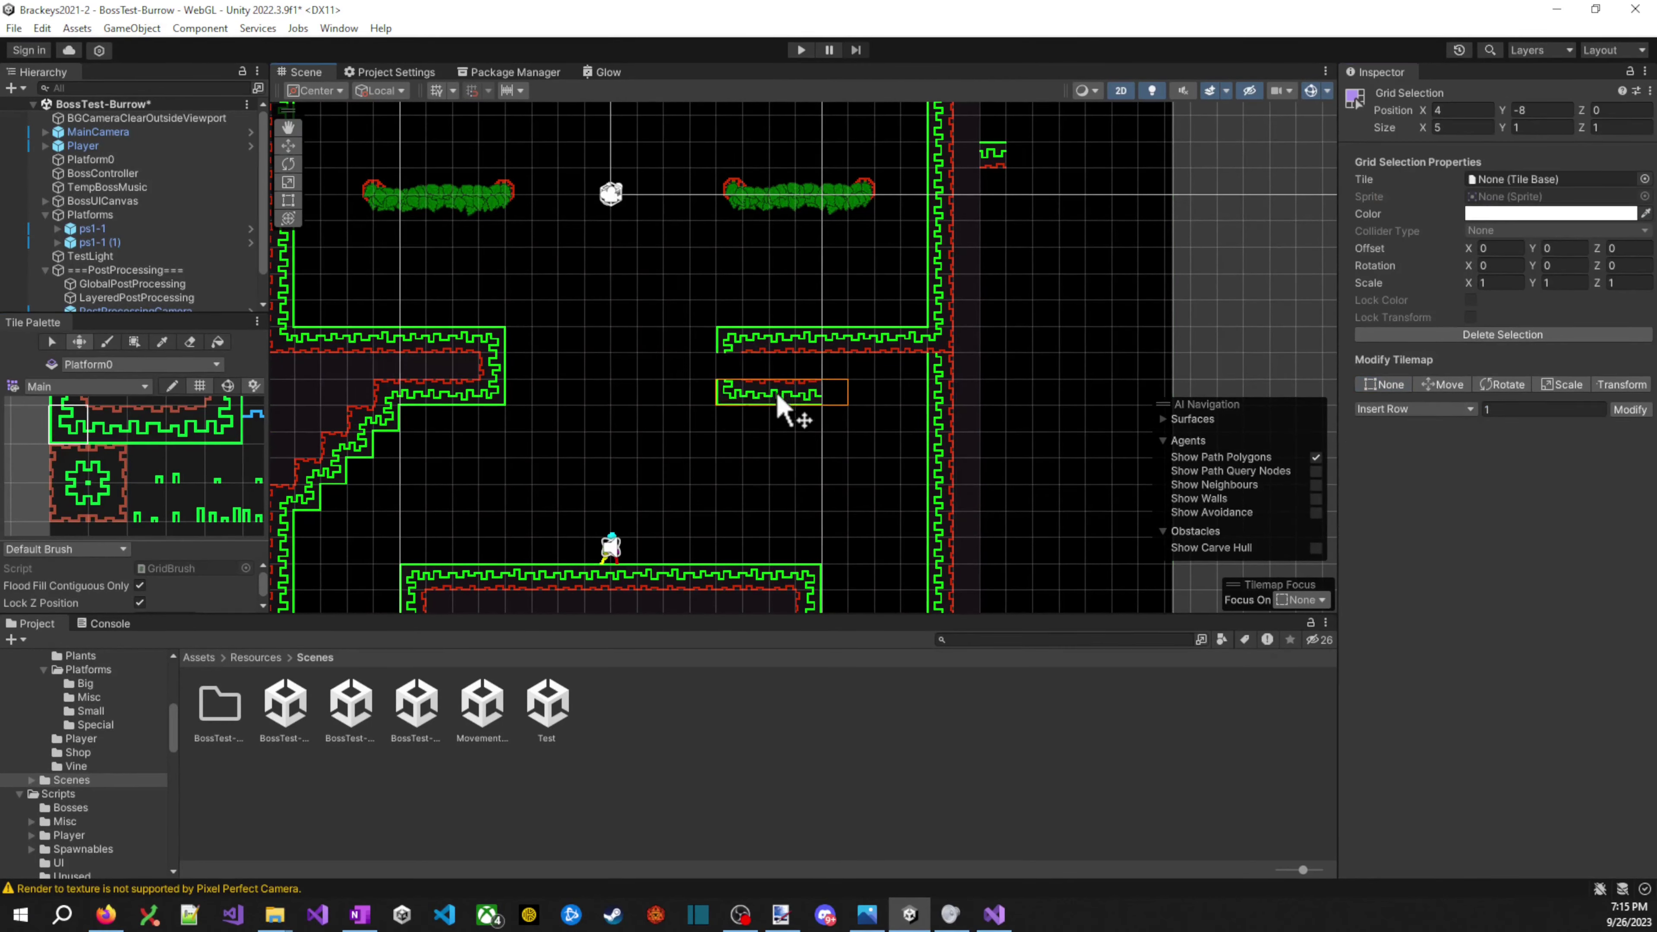
# - Paint wall edge tiles down the right ledge's left side
pyautogui.moveTo(72, 424); pyautogui.dragTo(76, 484)
pyautogui.scroll(1, 78, 457)
pyautogui.click(78, 456)
pyautogui.click(729, 369)
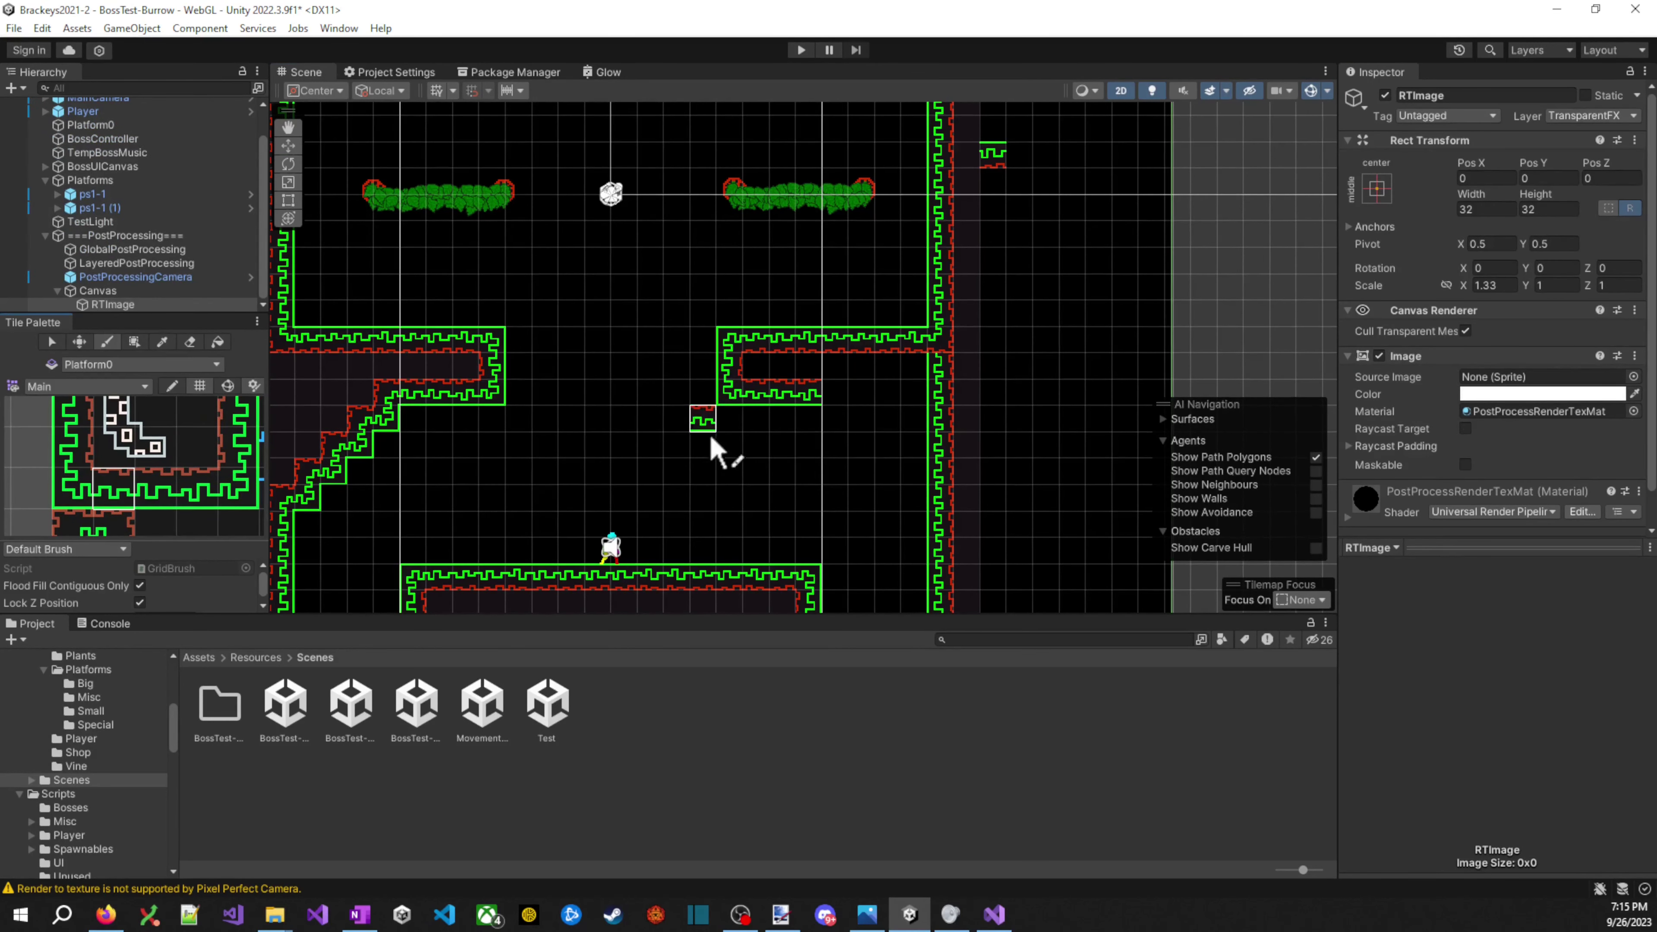
# - Paint two stair steps descending below the right ledge toward the floor
pyautogui.click(73, 488)
pyautogui.click(835, 418)
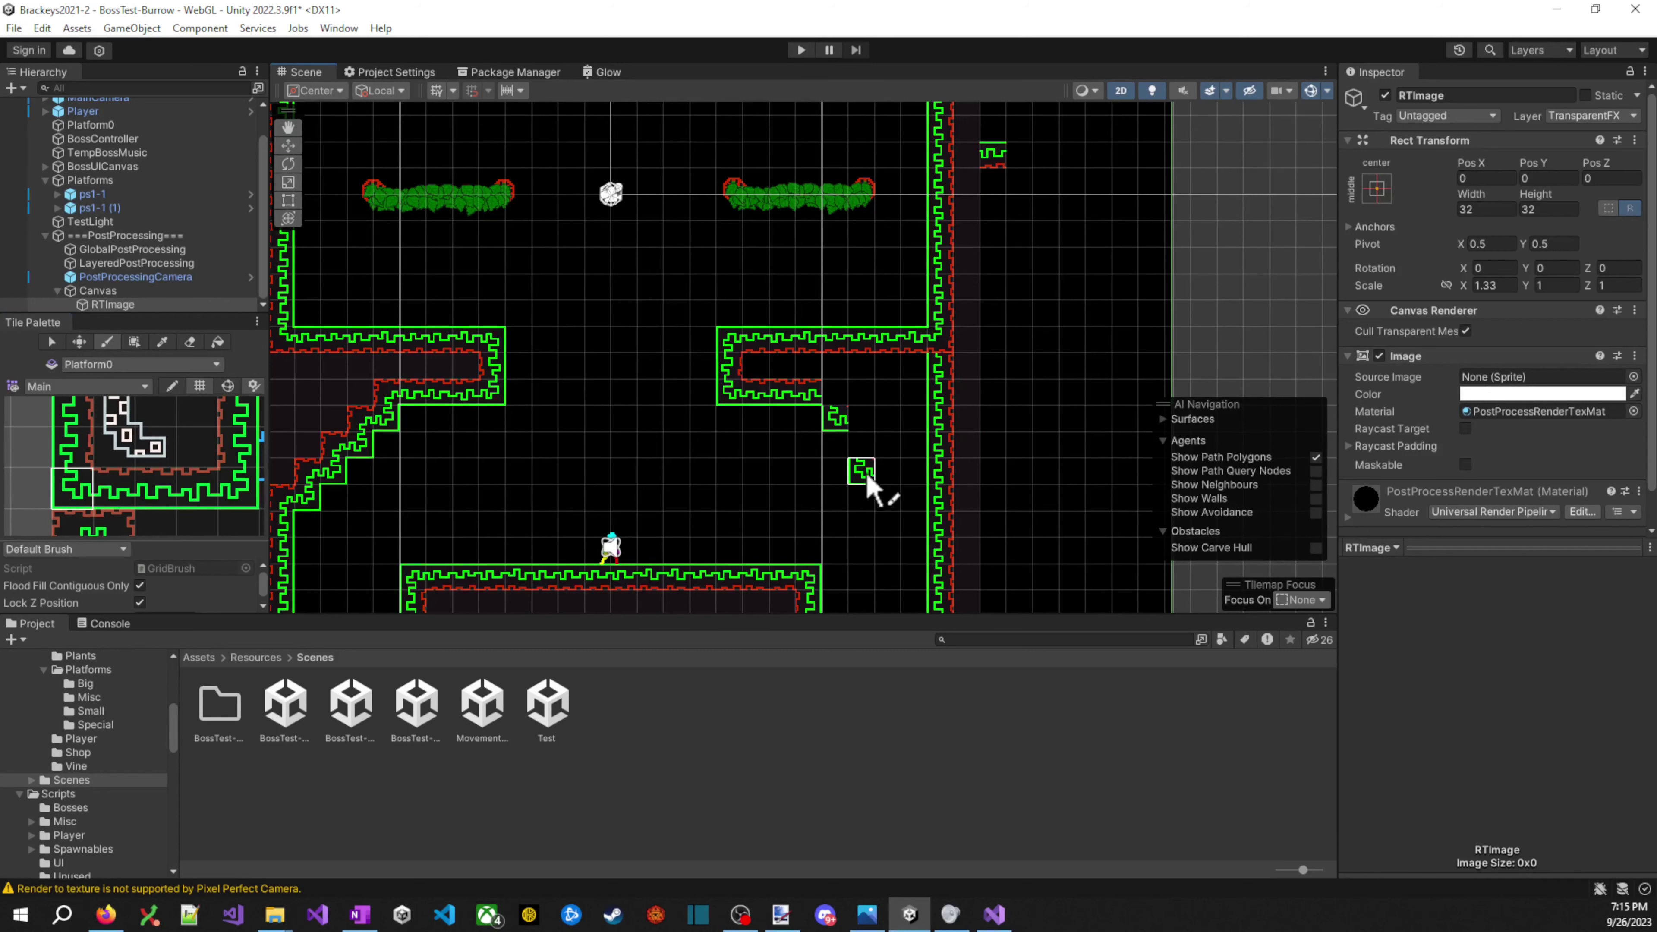
pyautogui.click(888, 471)
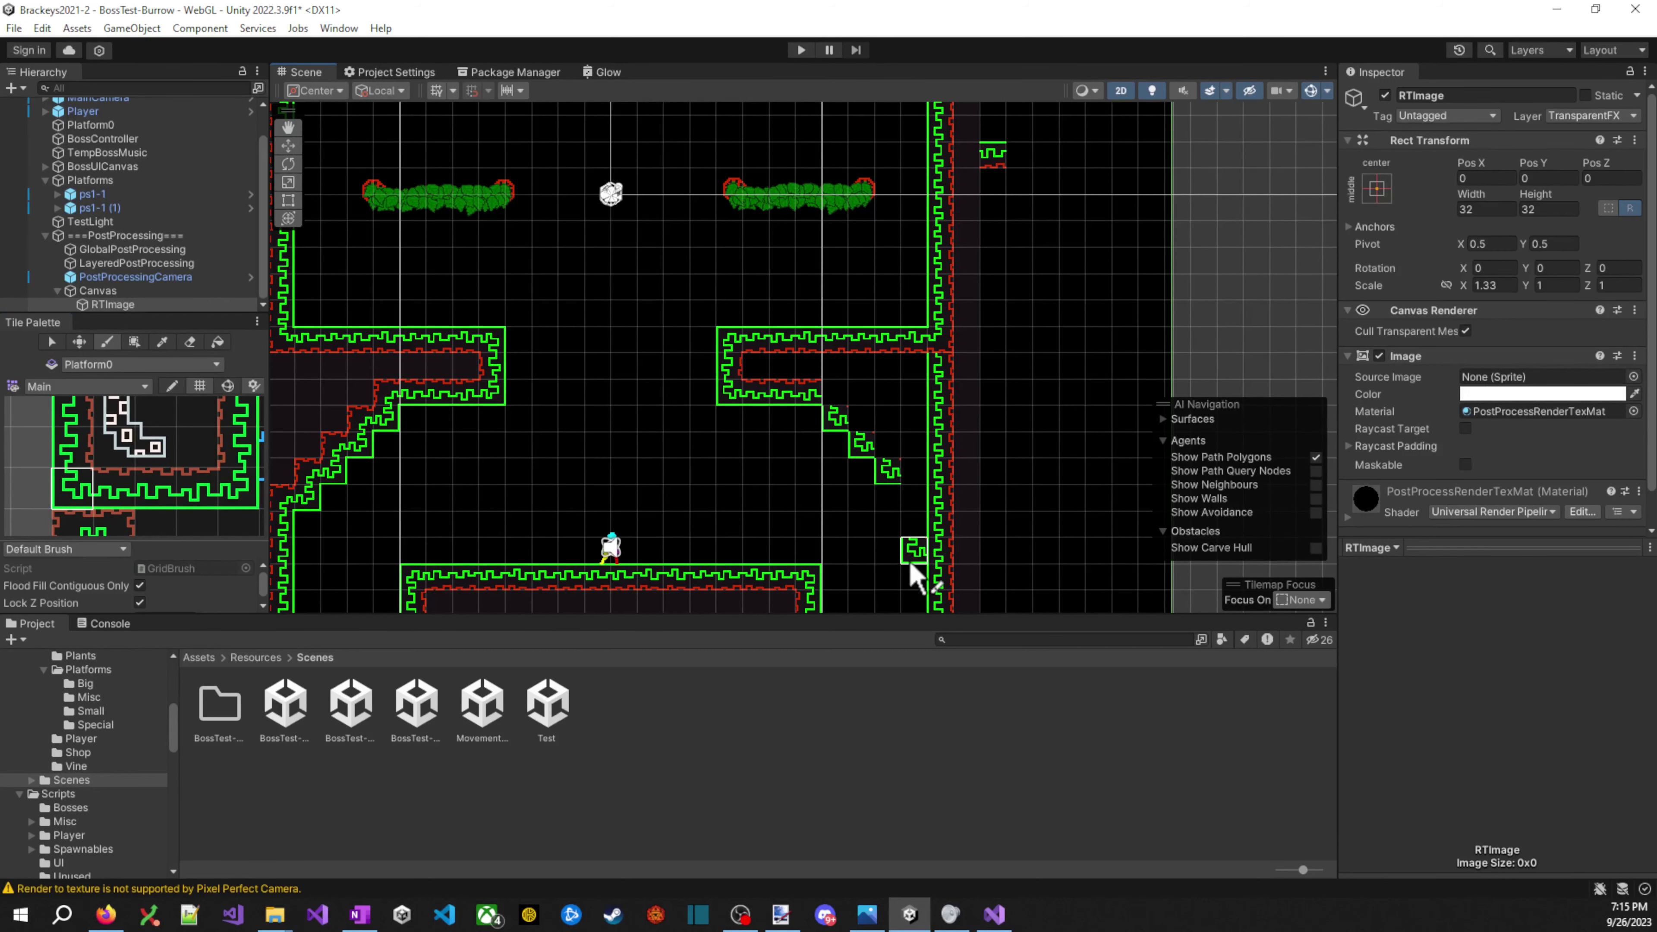
pyautogui.scroll(-2, 816, 543)
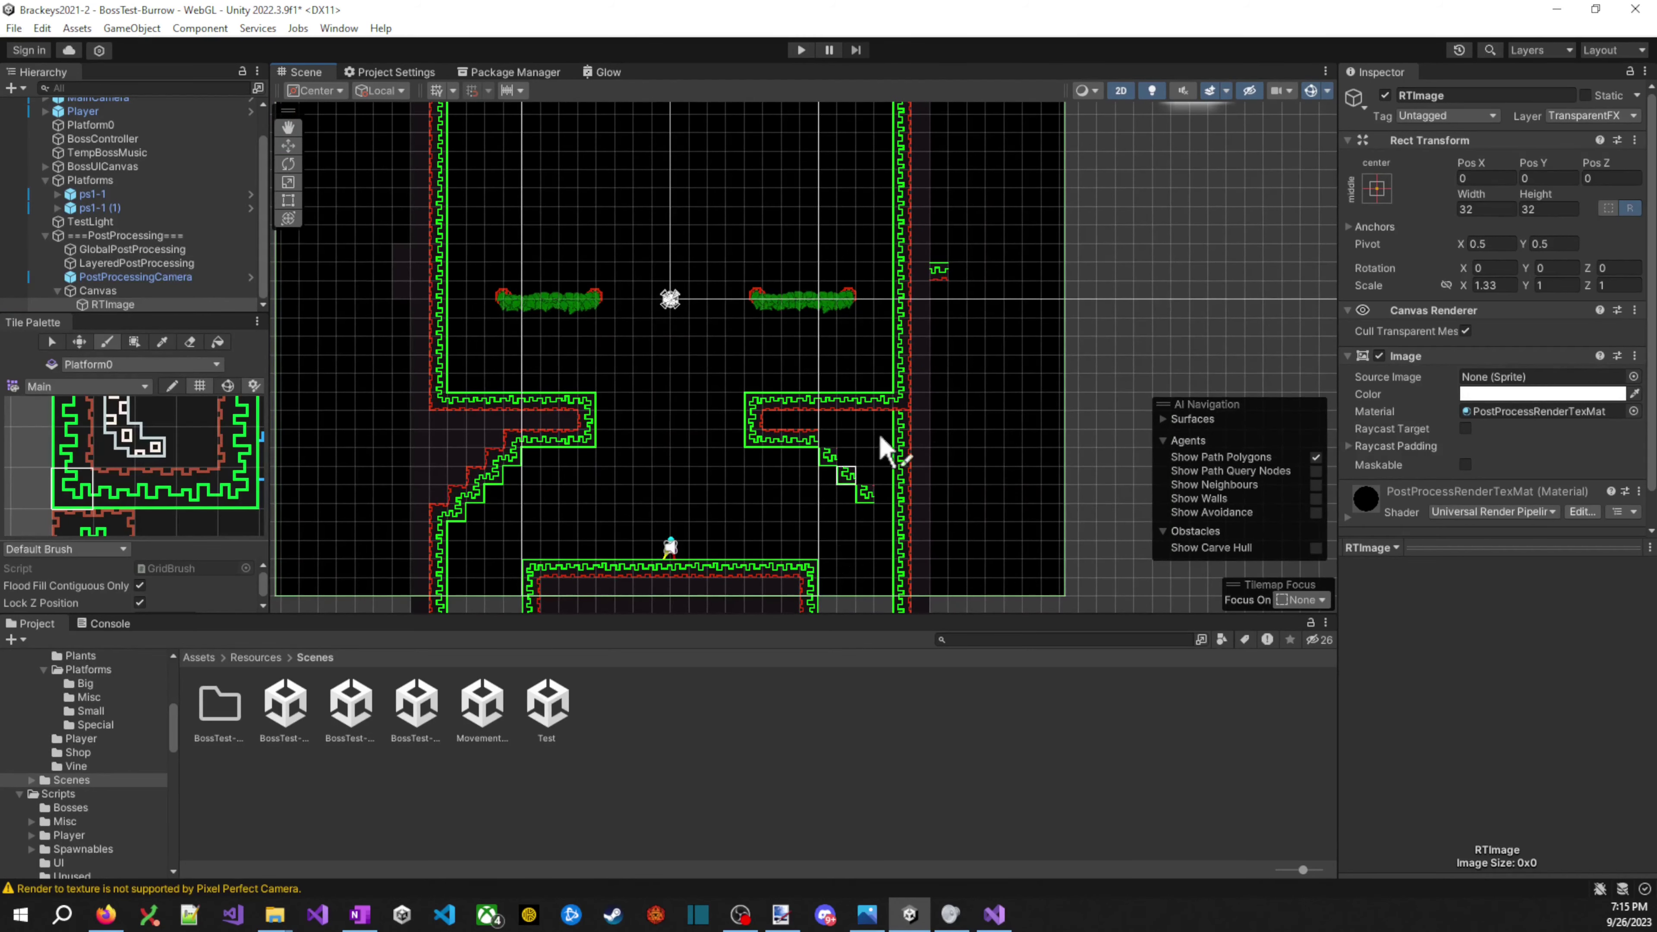
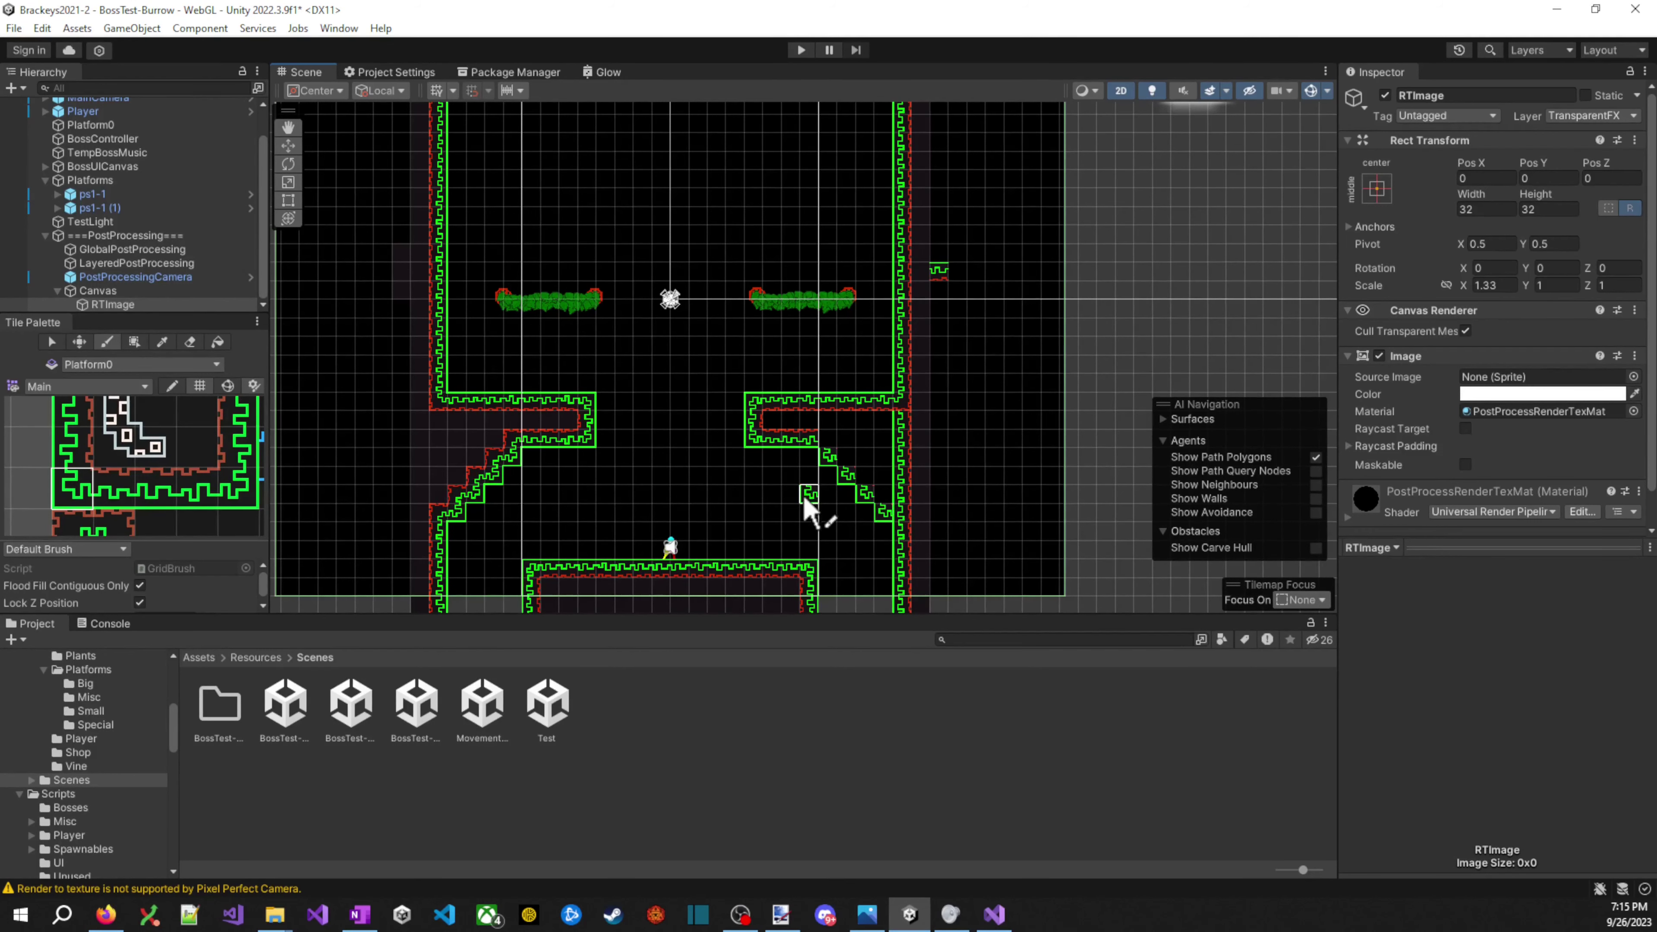
# - Paint the green stair wall tile down the right-hand stair steps
pyautogui.scroll(3, 874, 509)
pyautogui.scroll(4, 930, 515)
pyautogui.moveTo(121, 486); pyautogui.dragTo(175, 401)
pyautogui.click(156, 462)
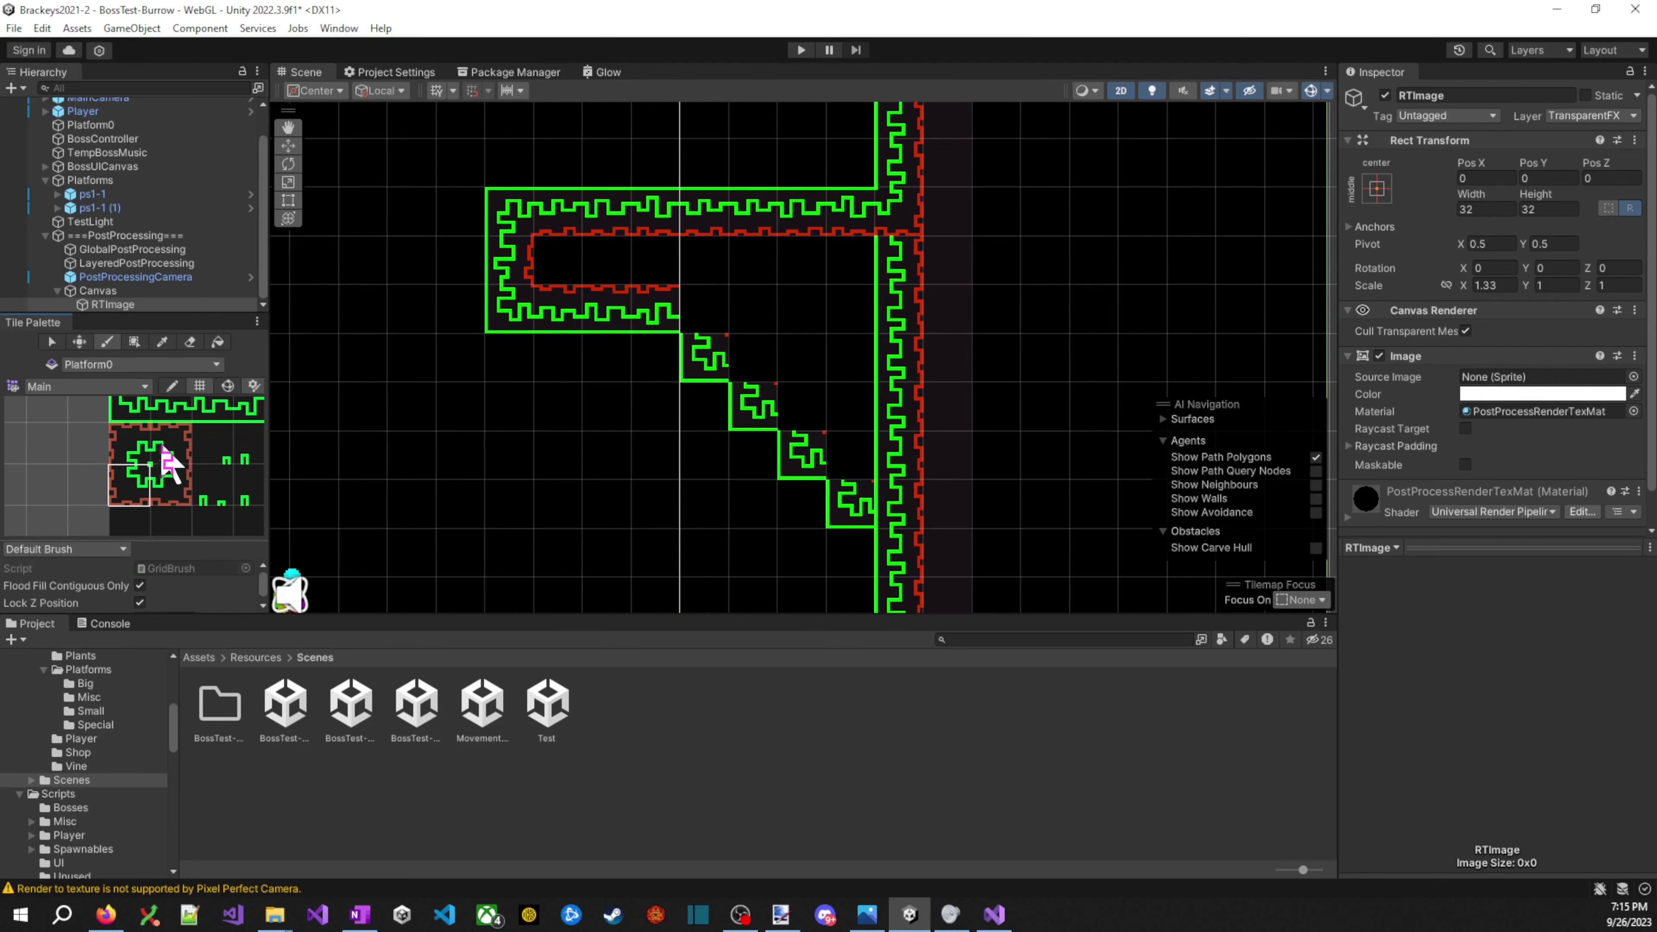
pyautogui.moveTo(726, 353)
pyautogui.mouseDown()
pyautogui.moveTo(770, 364)
pyautogui.moveTo(796, 418)
pyautogui.moveTo(914, 503)
pyautogui.mouseUp()
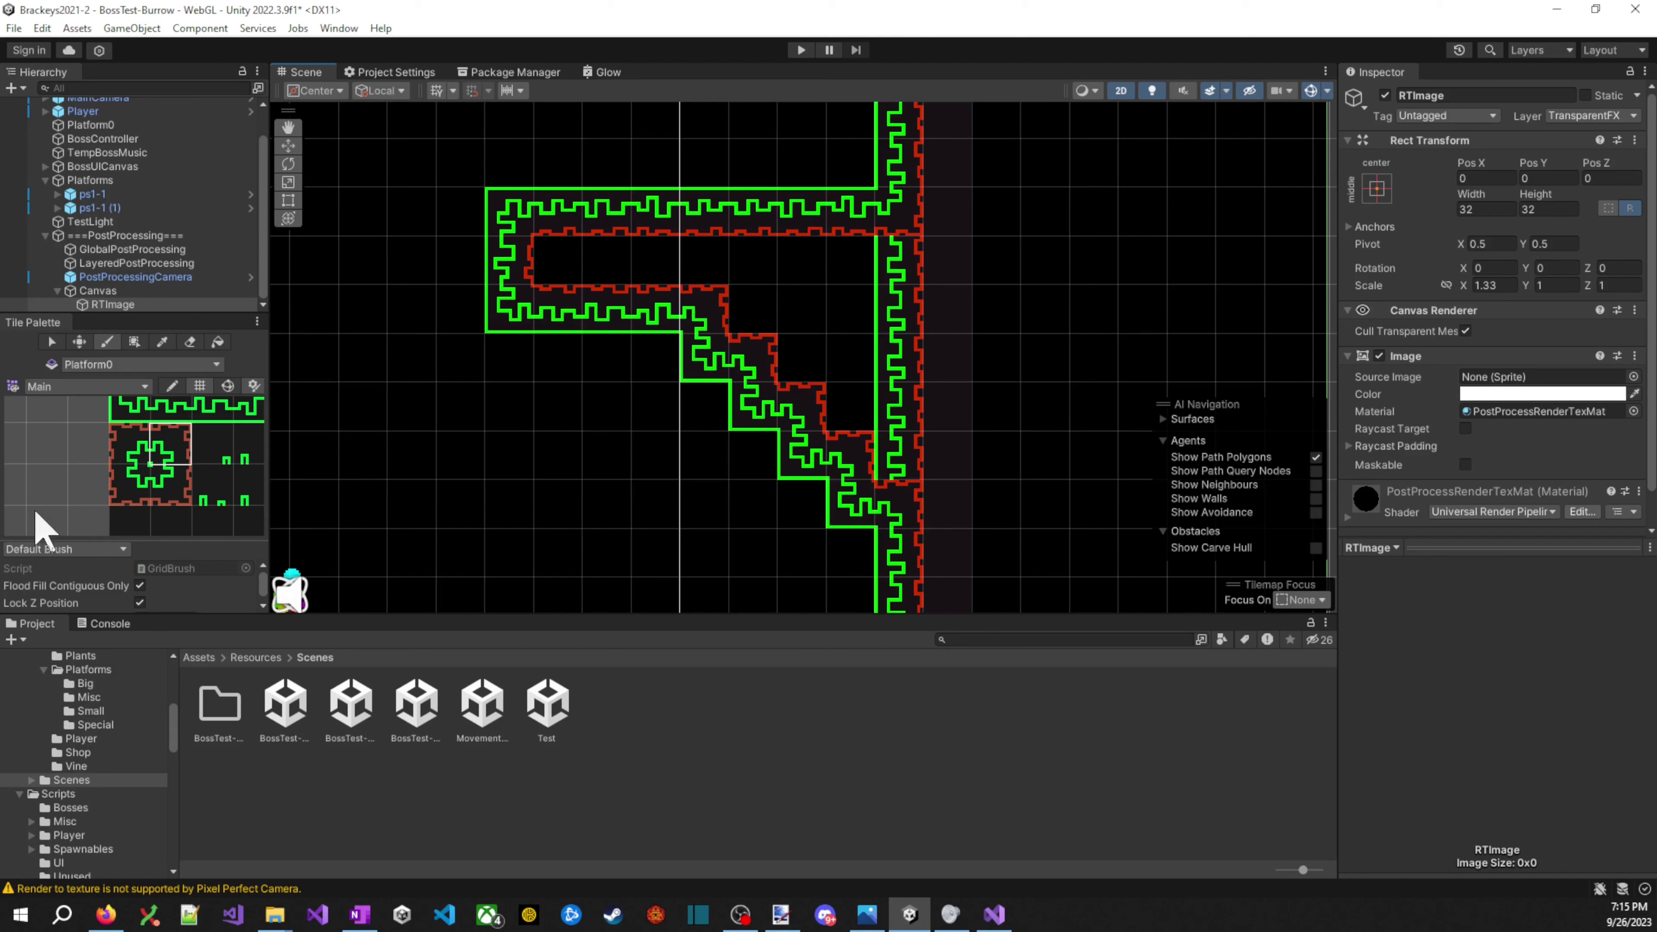
# - Fill dark floor tiles in beside the right-hand stair wall
pyautogui.moveTo(171, 453); pyautogui.dragTo(106, 581)
pyautogui.scroll(-2, 190, 452)
pyautogui.moveTo(922, 431)
pyautogui.mouseDown()
pyautogui.moveTo(892, 277)
pyautogui.moveTo(873, 385)
pyautogui.moveTo(852, 310)
pyautogui.moveTo(810, 341)
pyautogui.moveTo(807, 285)
pyautogui.moveTo(755, 289)
pyautogui.mouseUp()
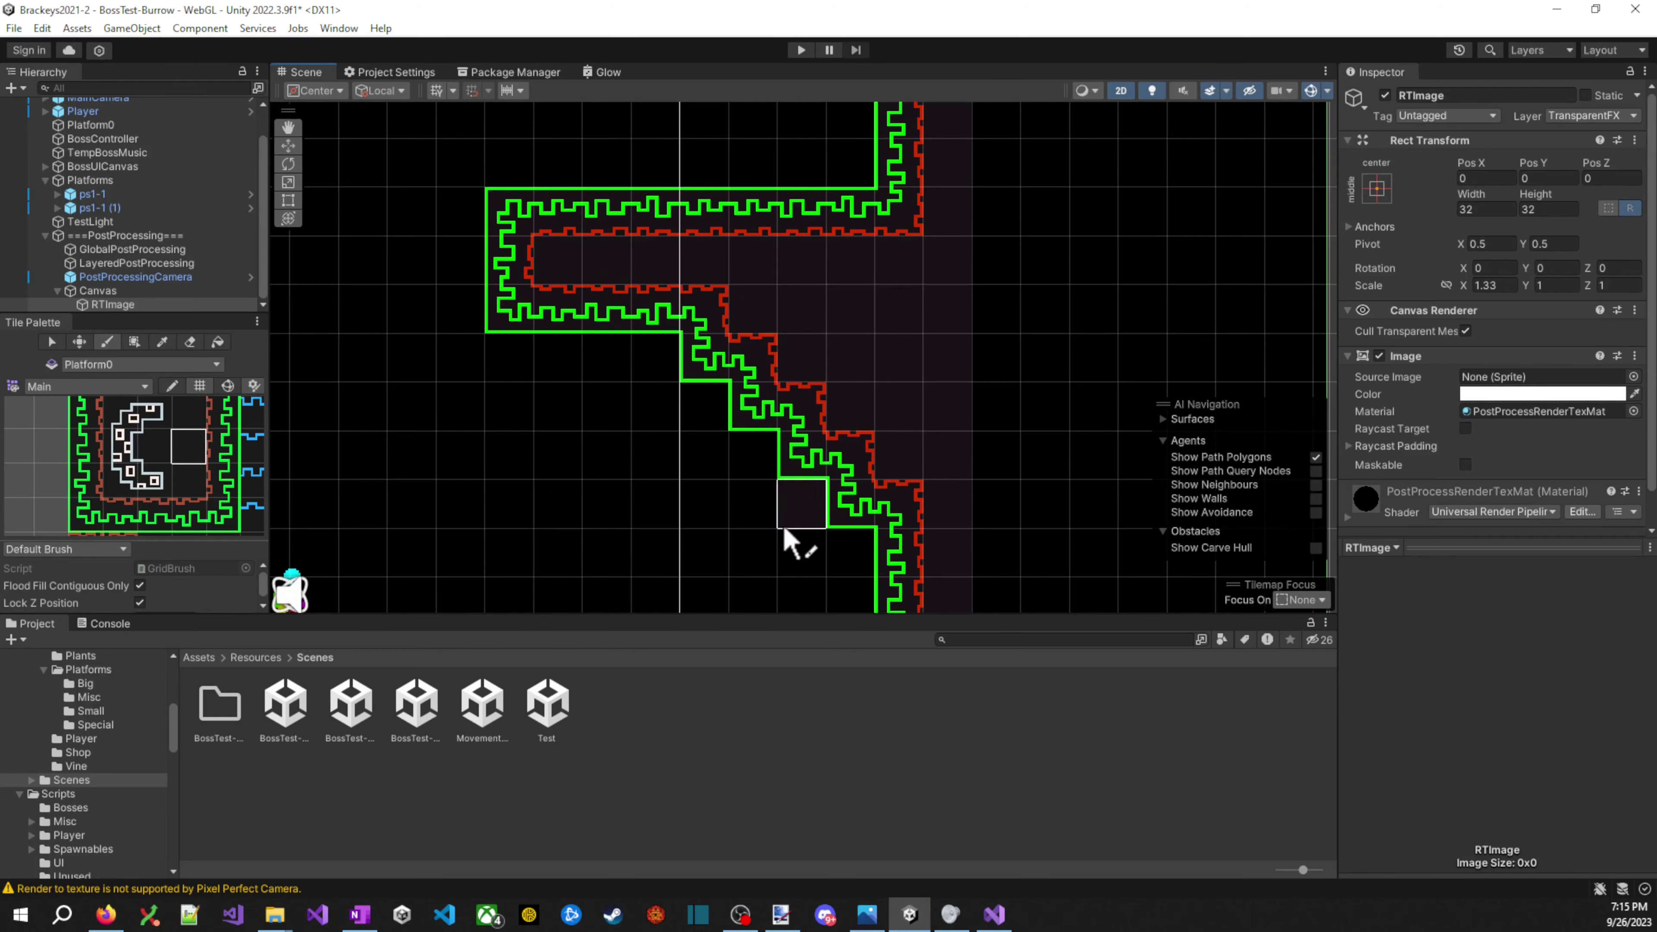
pyautogui.scroll(-5, 827, 520)
pyautogui.scroll(4, 790, 470)
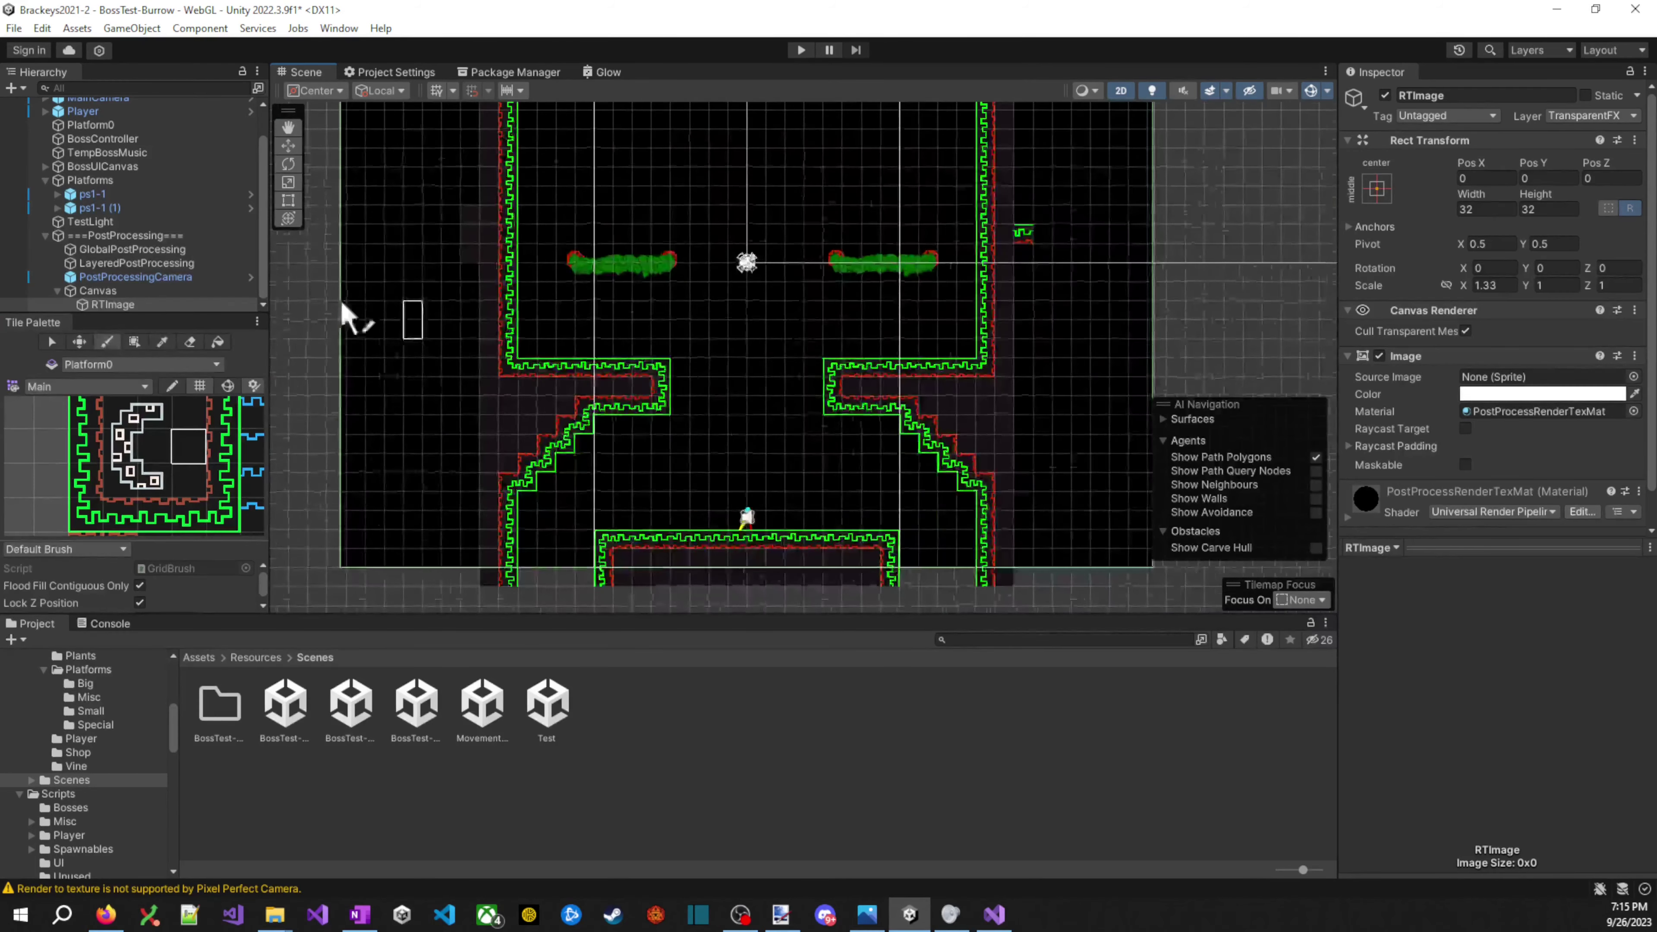
# - Position the left bush platform ps1-1 at X -6.5, Y -0.5
pyautogui.click(105, 194)
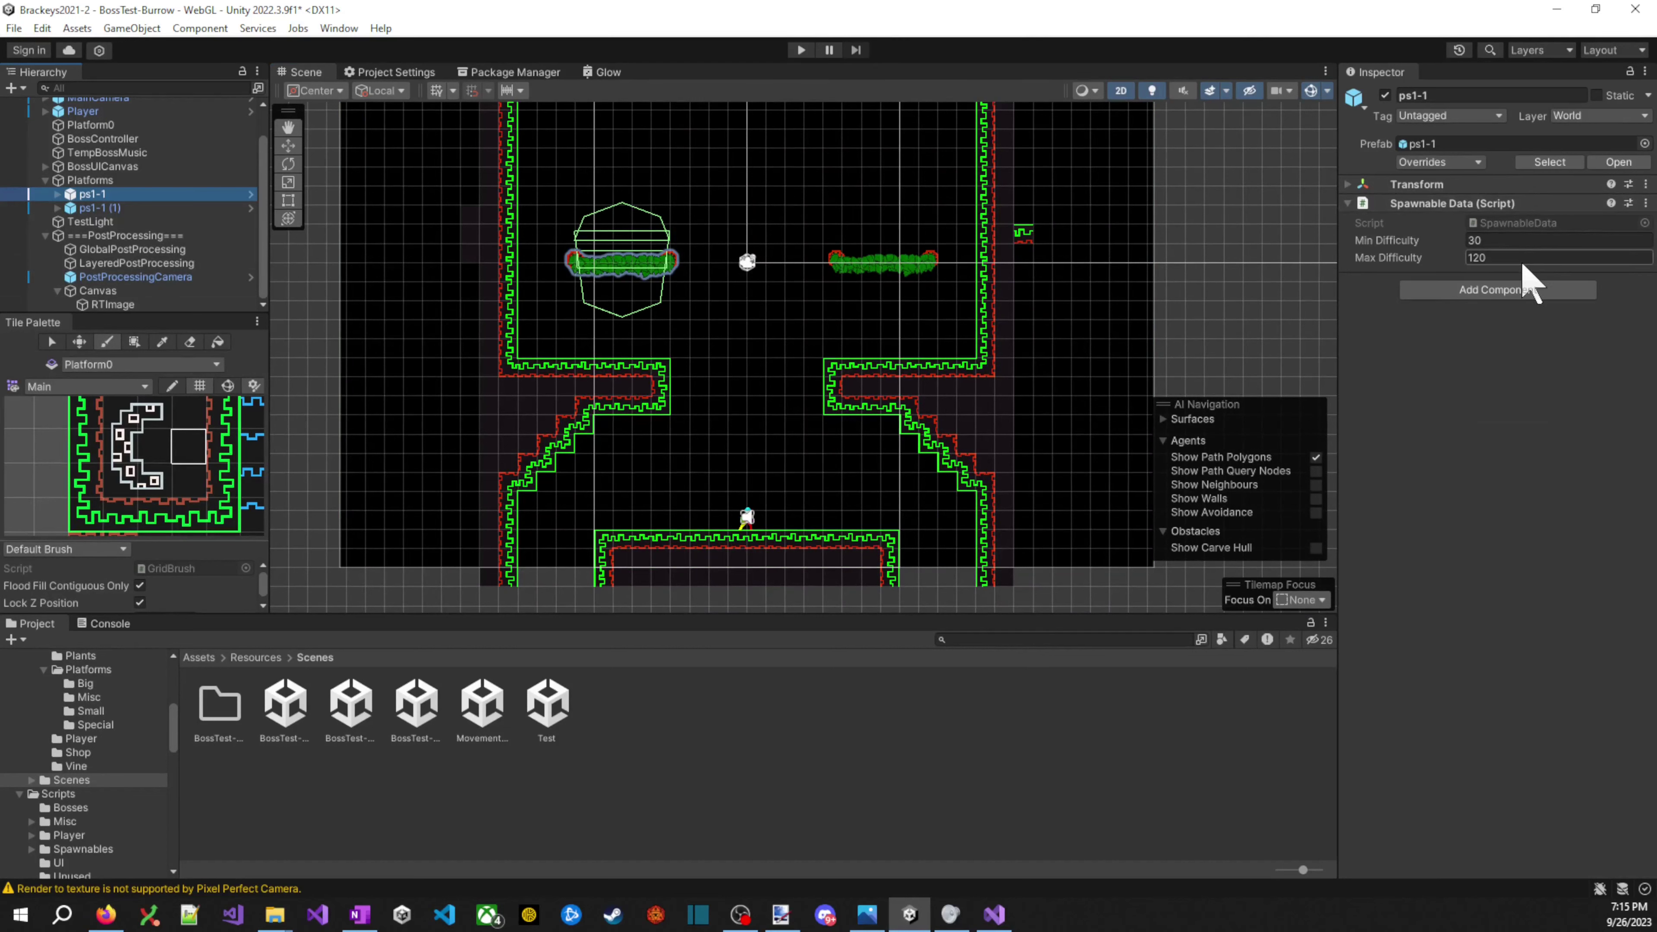
pyautogui.click(1416, 186)
pyautogui.click(1498, 205)
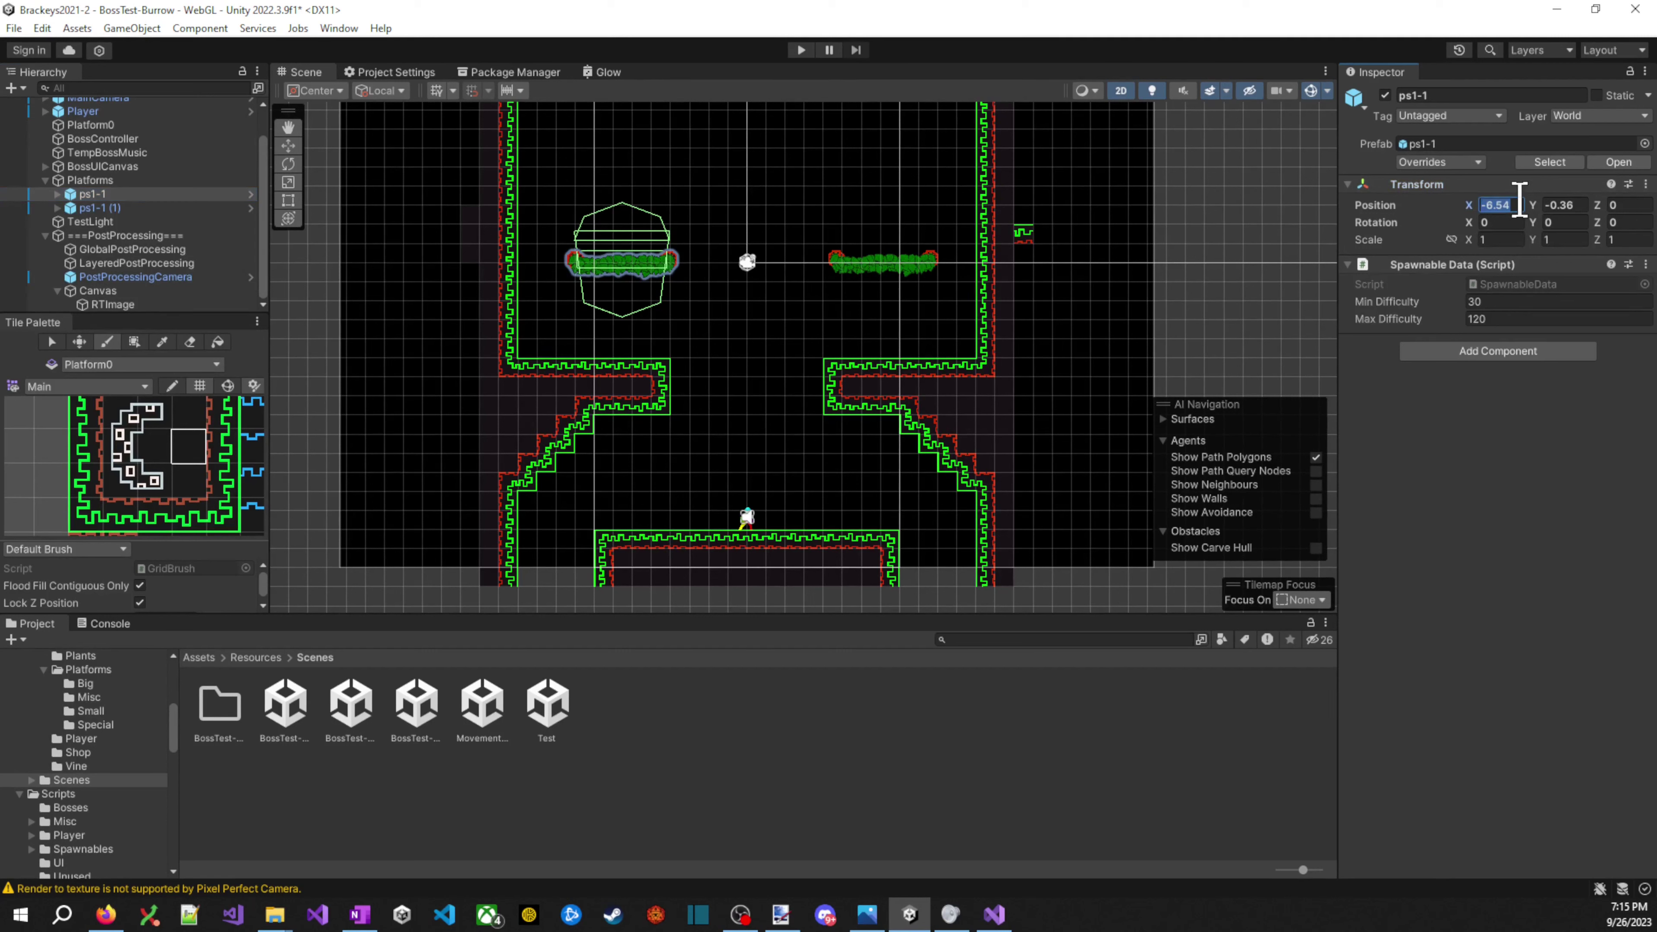
pyautogui.write('6.5')
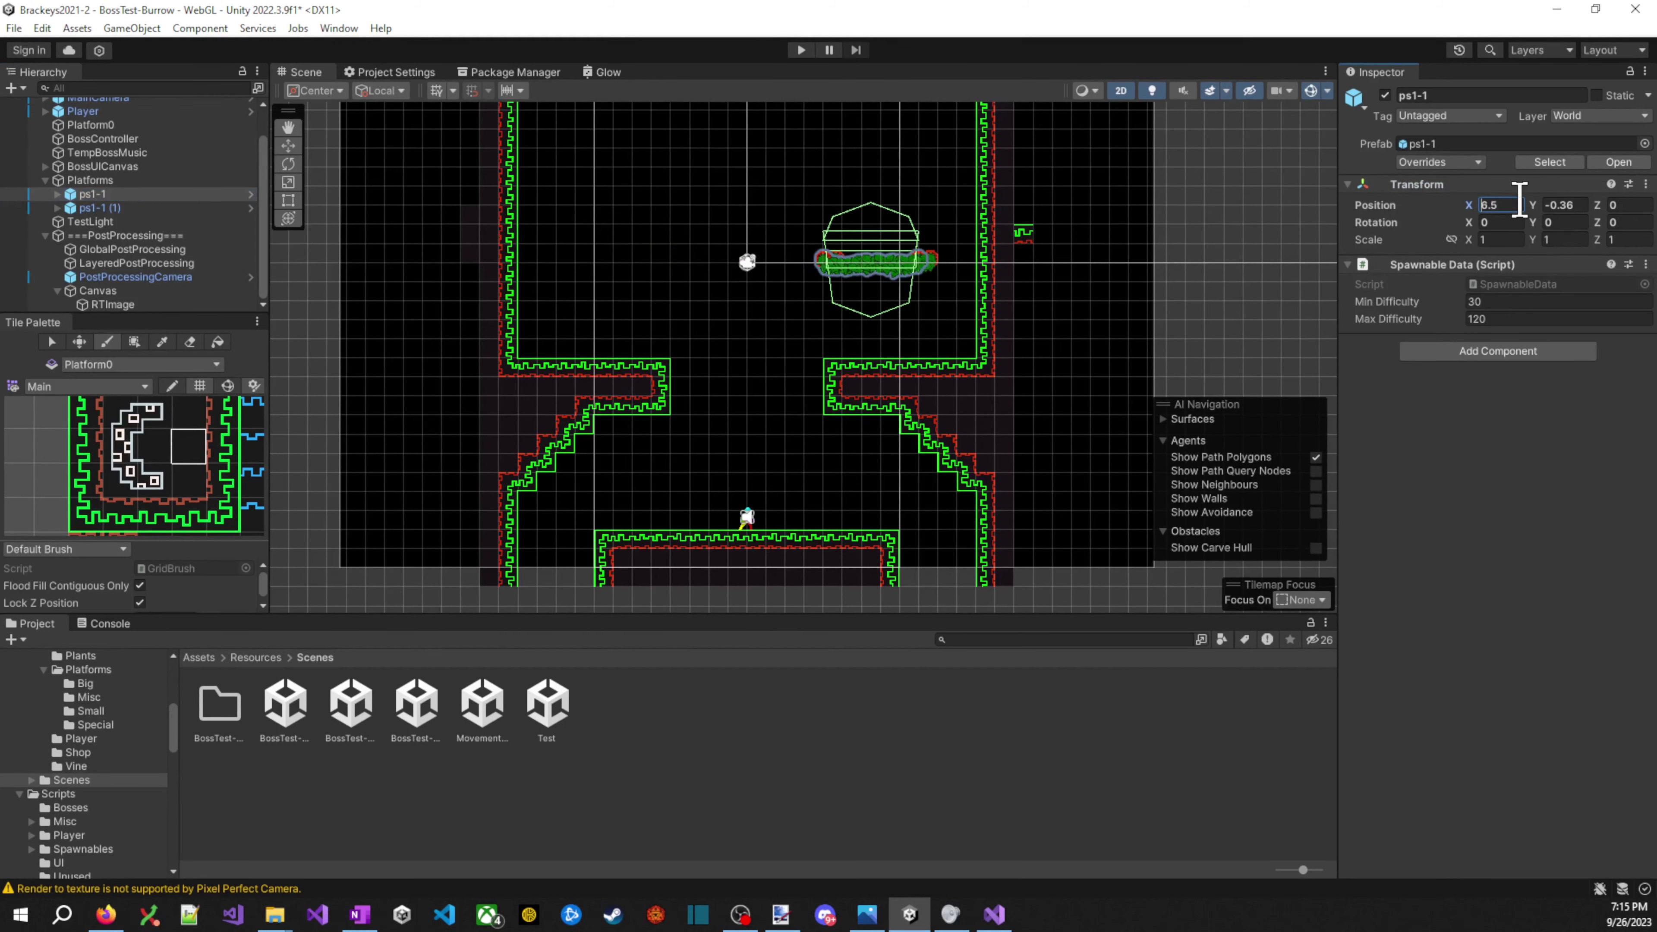
pyautogui.press('Home')
pyautogui.write('-')
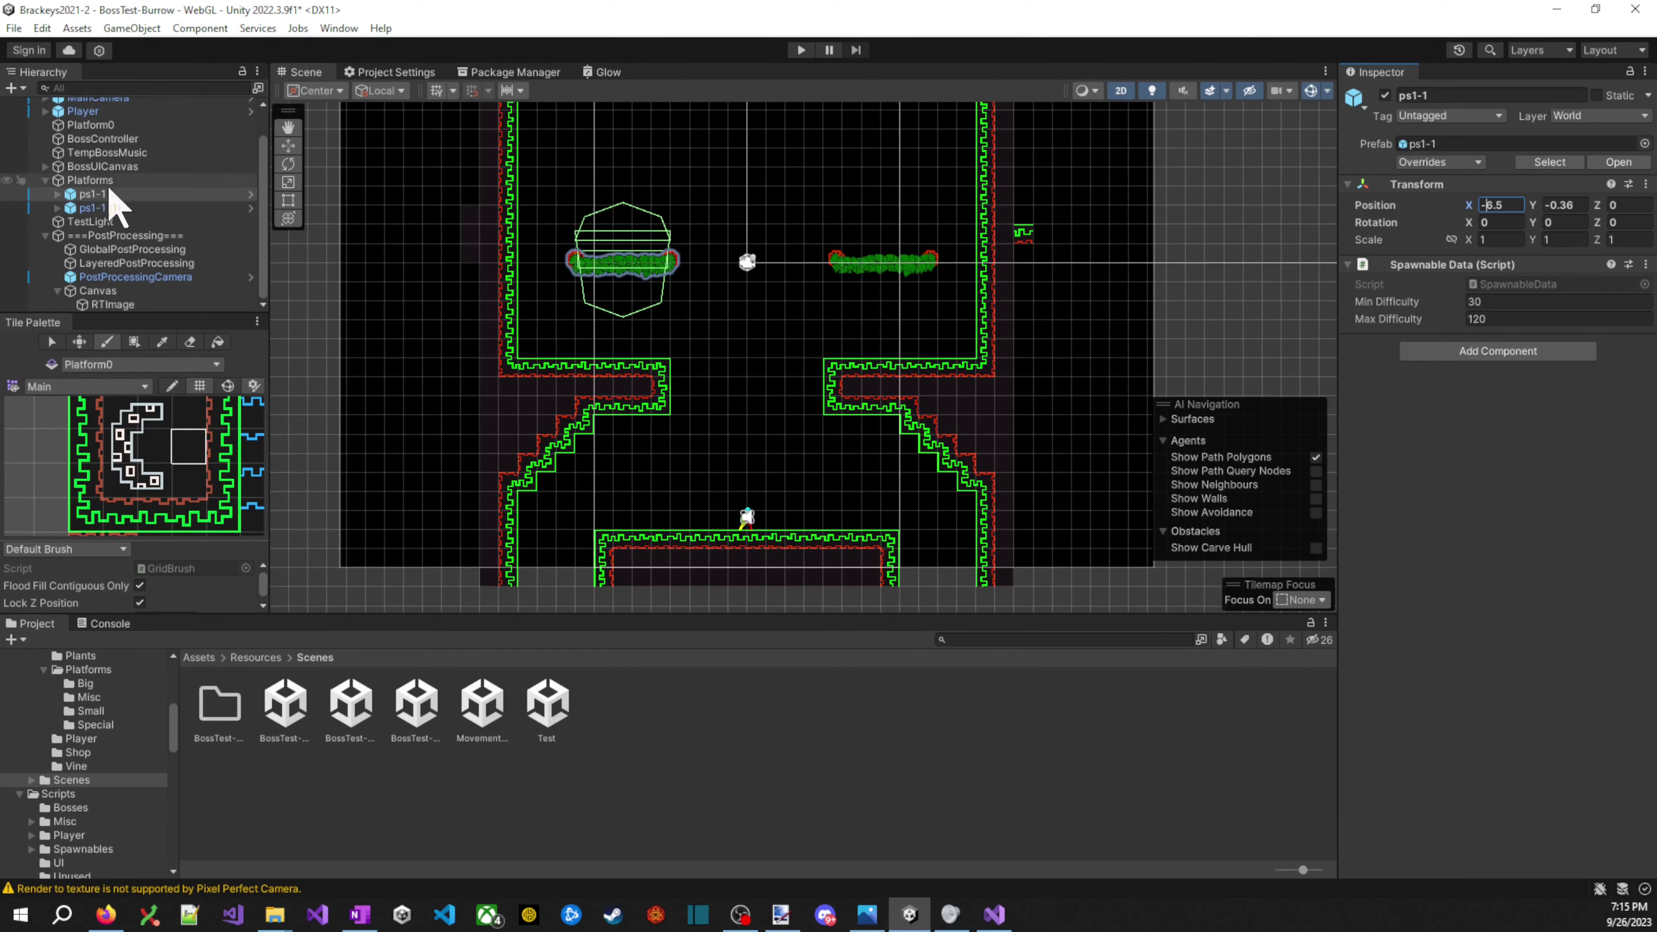
pyautogui.click(1582, 206)
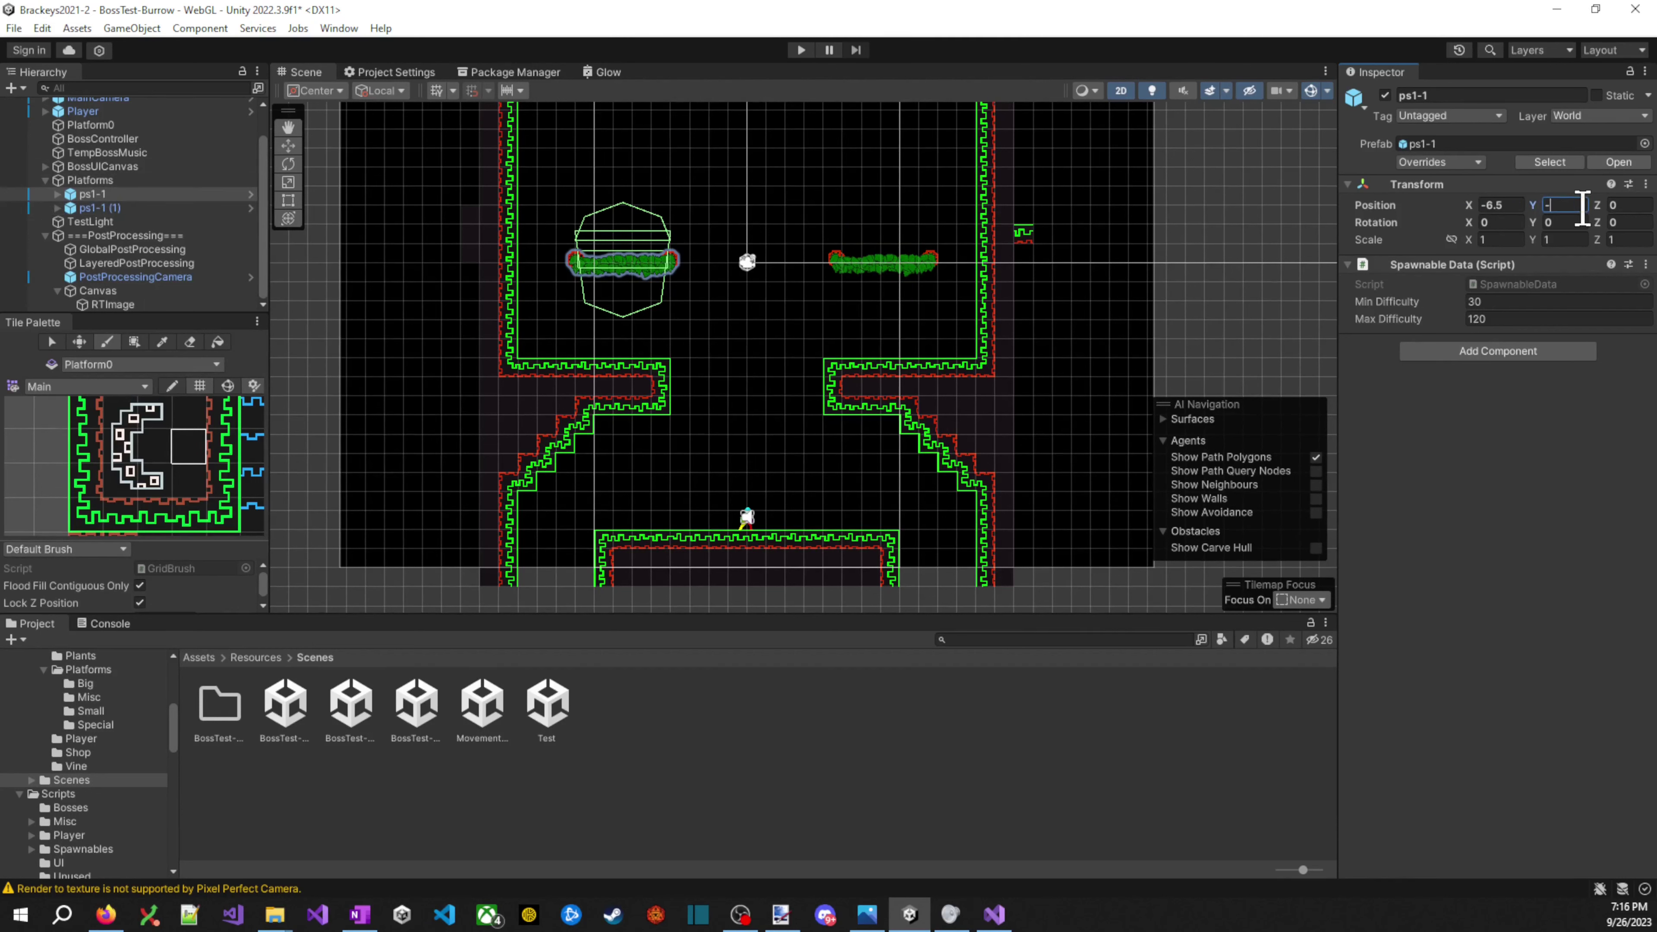
pyautogui.write('-0.5')
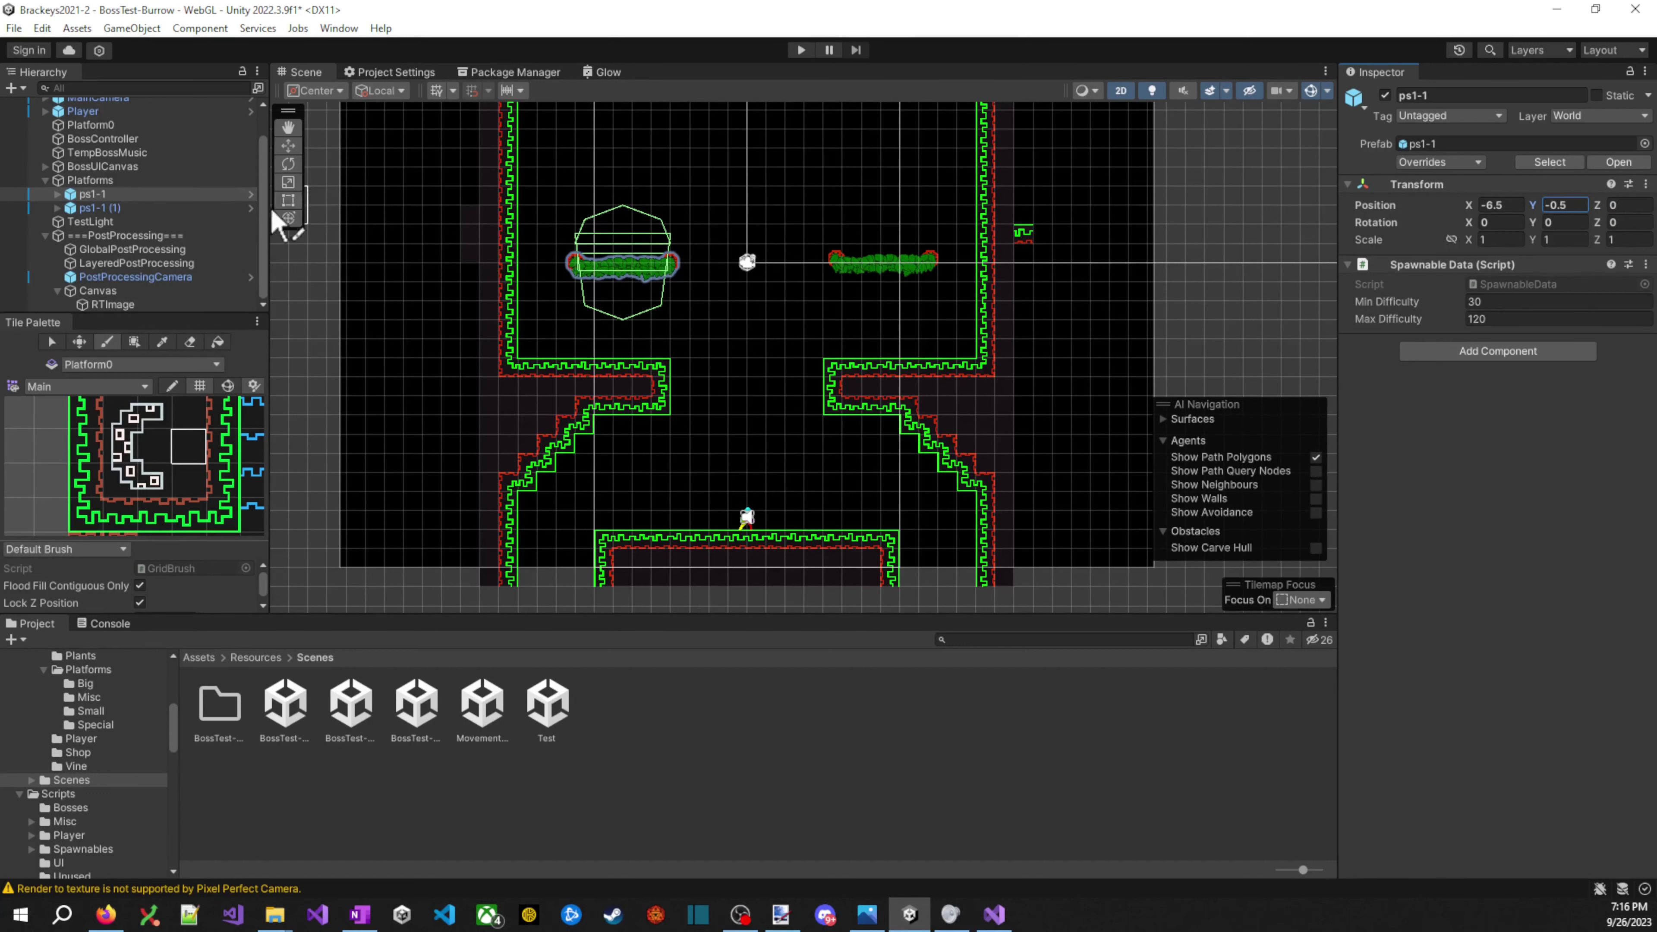
pyautogui.click(134, 195)
# - Position the right bush platform ps1-1 (1) at X 6.5, Y -0.5
pyautogui.click(134, 208)
pyautogui.click(1517, 204)
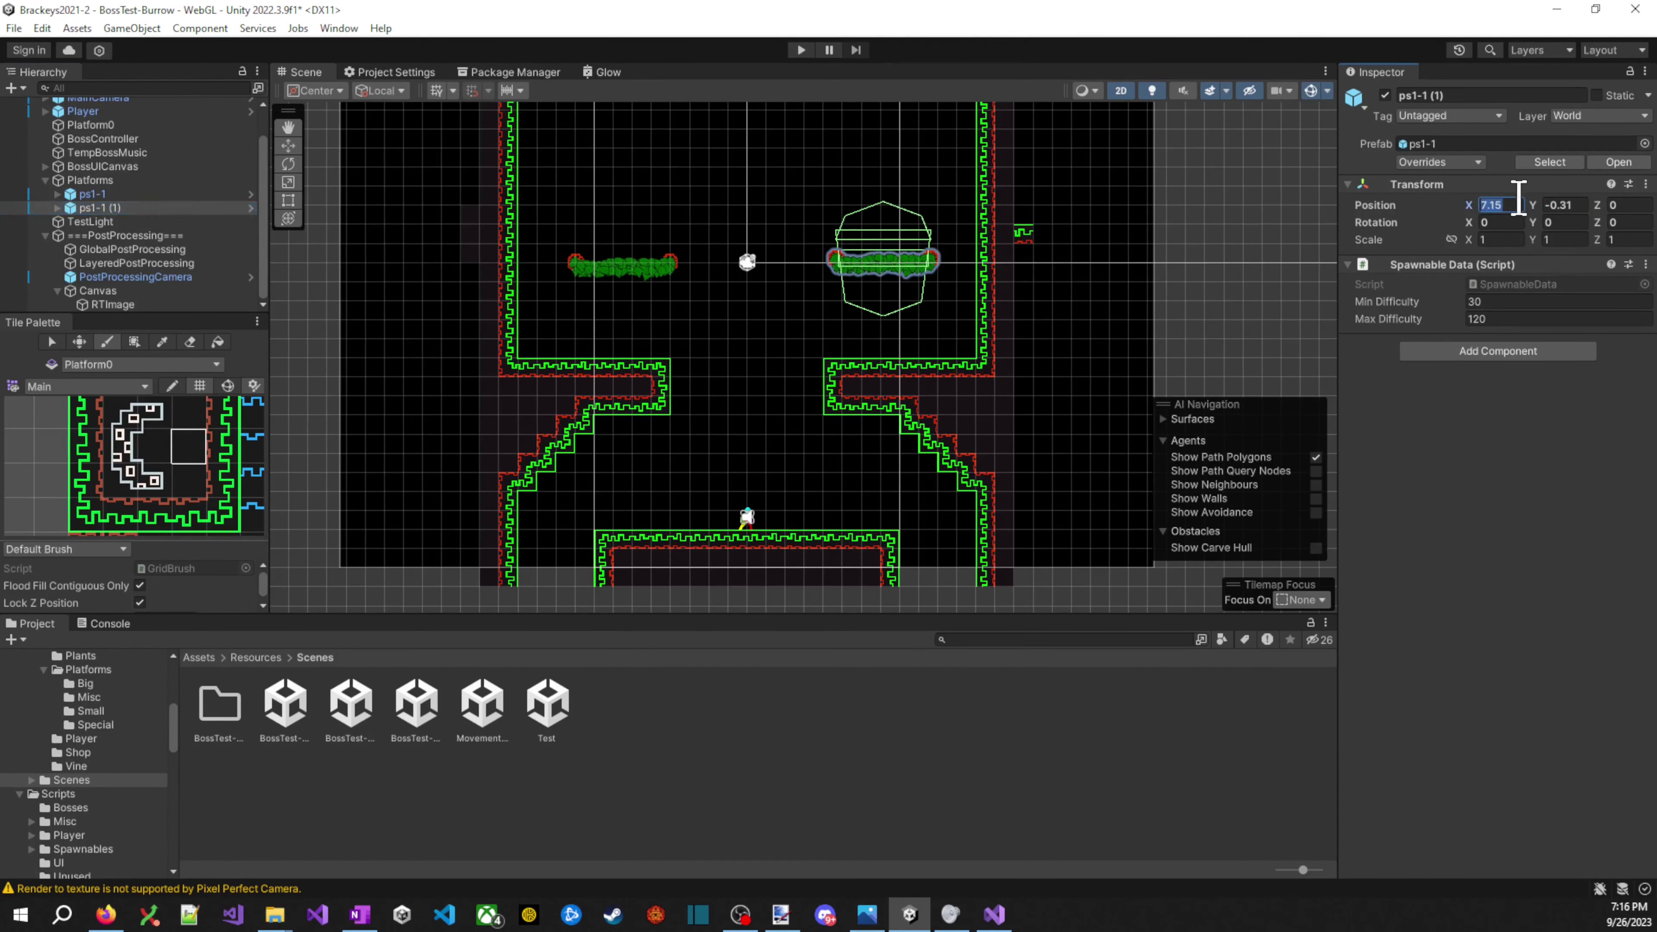
pyautogui.write('6.5')
pyautogui.press('Tab')
pyautogui.write('0.5')
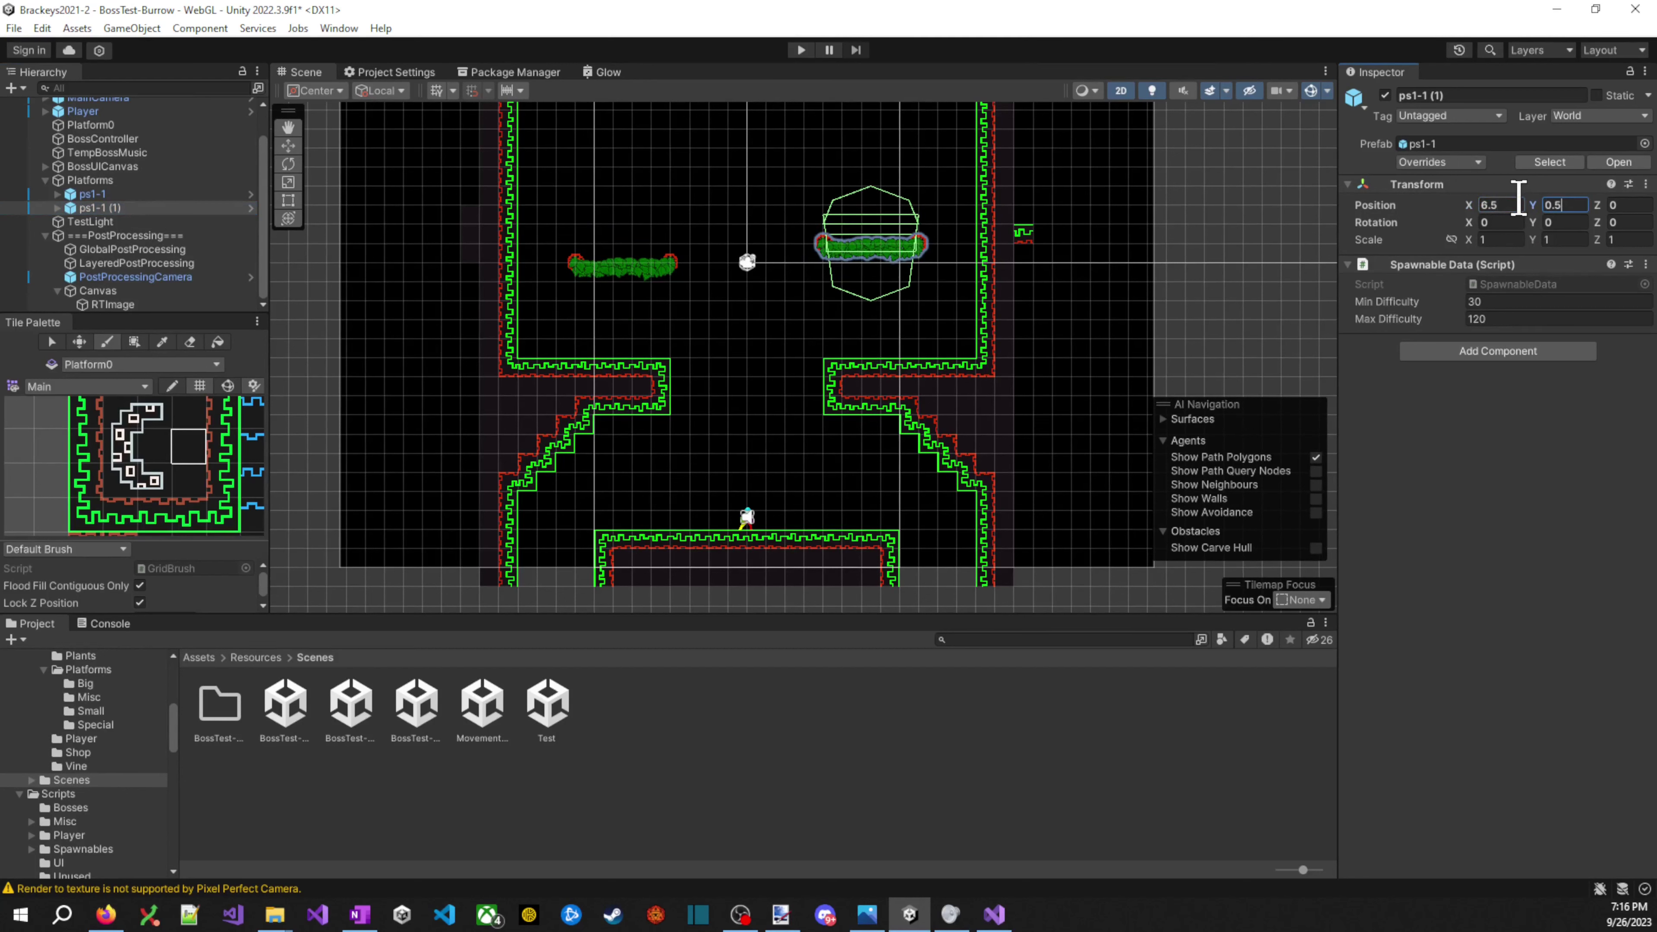
pyautogui.press('Home')
pyautogui.write('-')
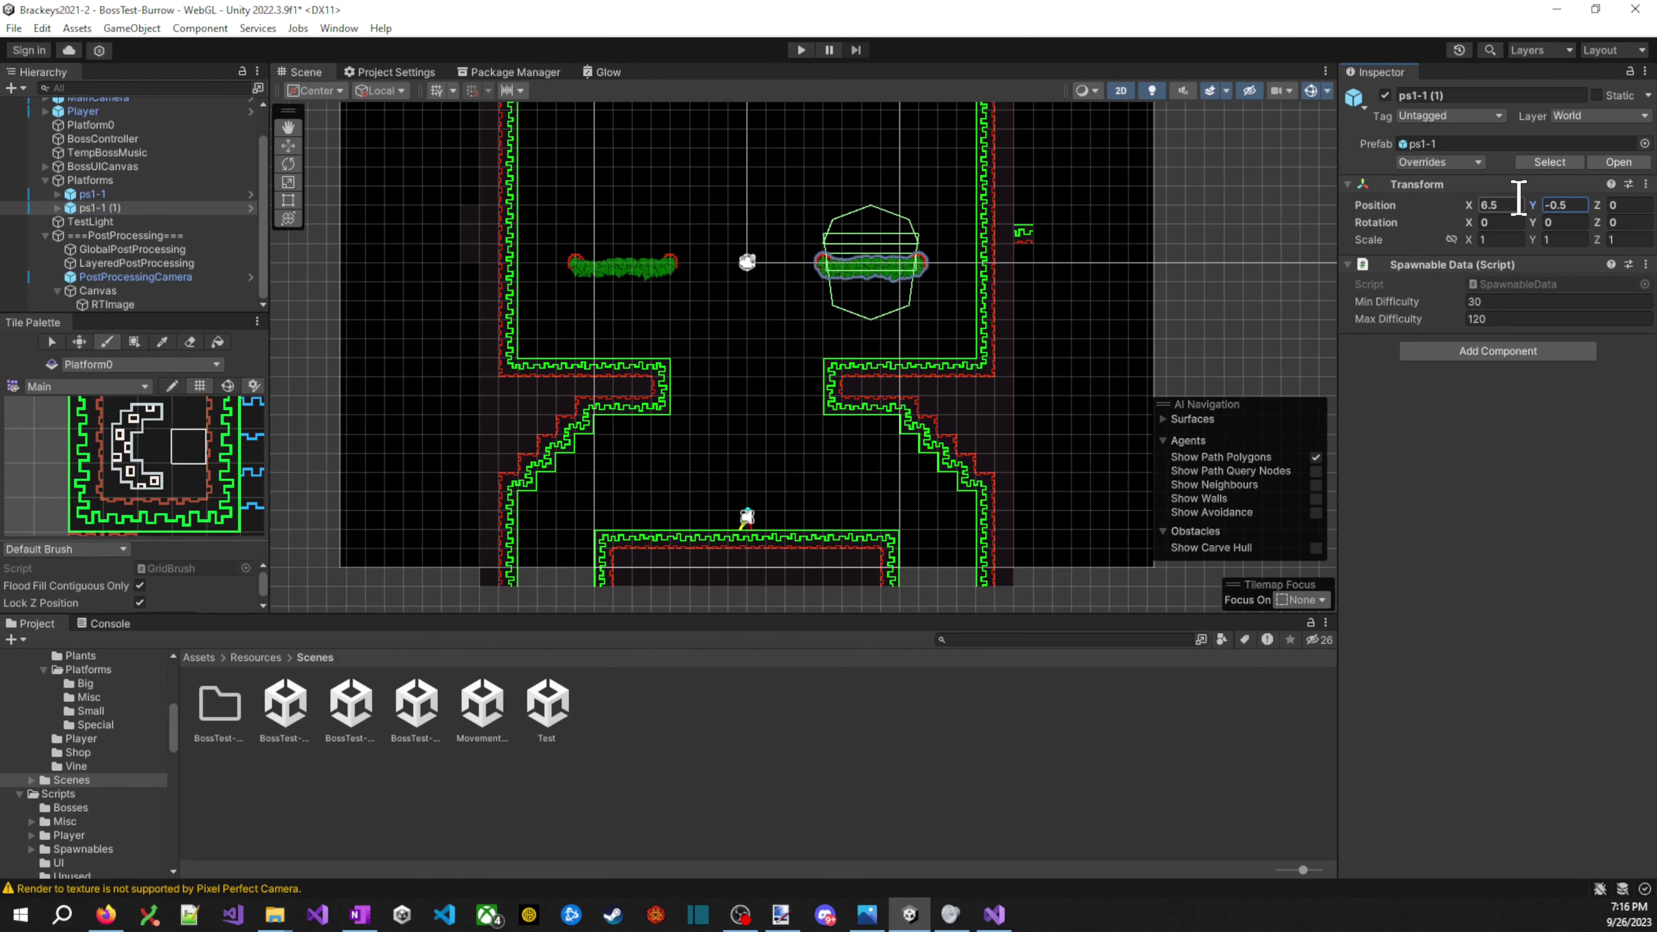
pyautogui.scroll(-2, 173, 454)
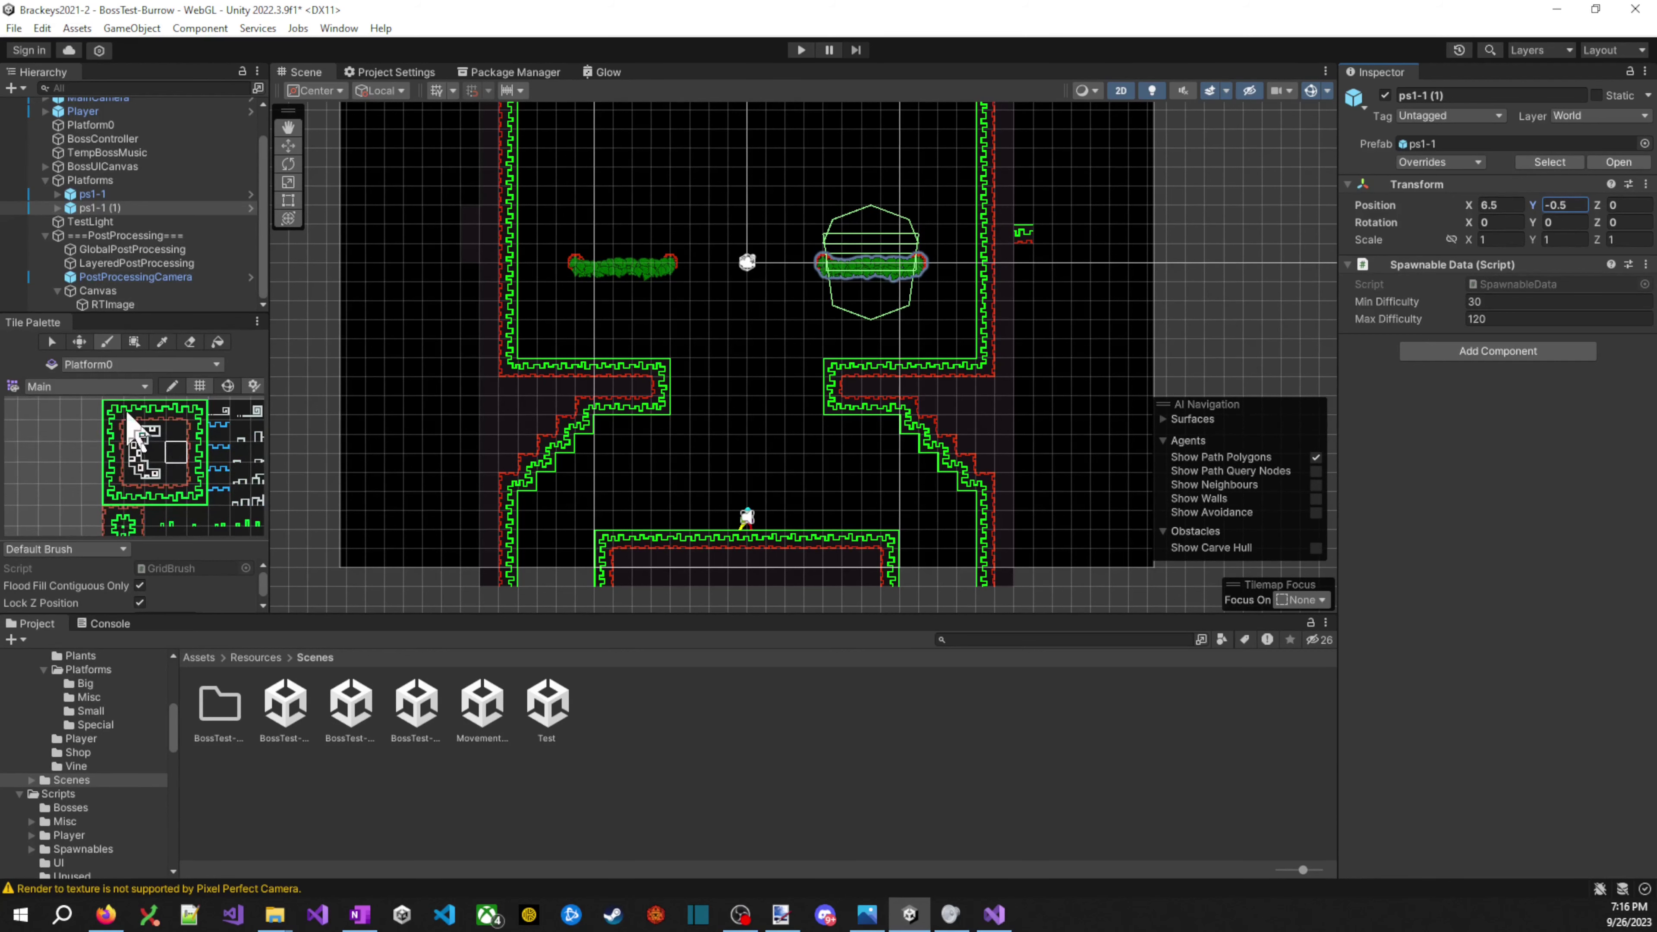
# - Pick a palette tile row and extend the top platform one tile right
pyautogui.moveTo(127, 412); pyautogui.dragTo(207, 406)
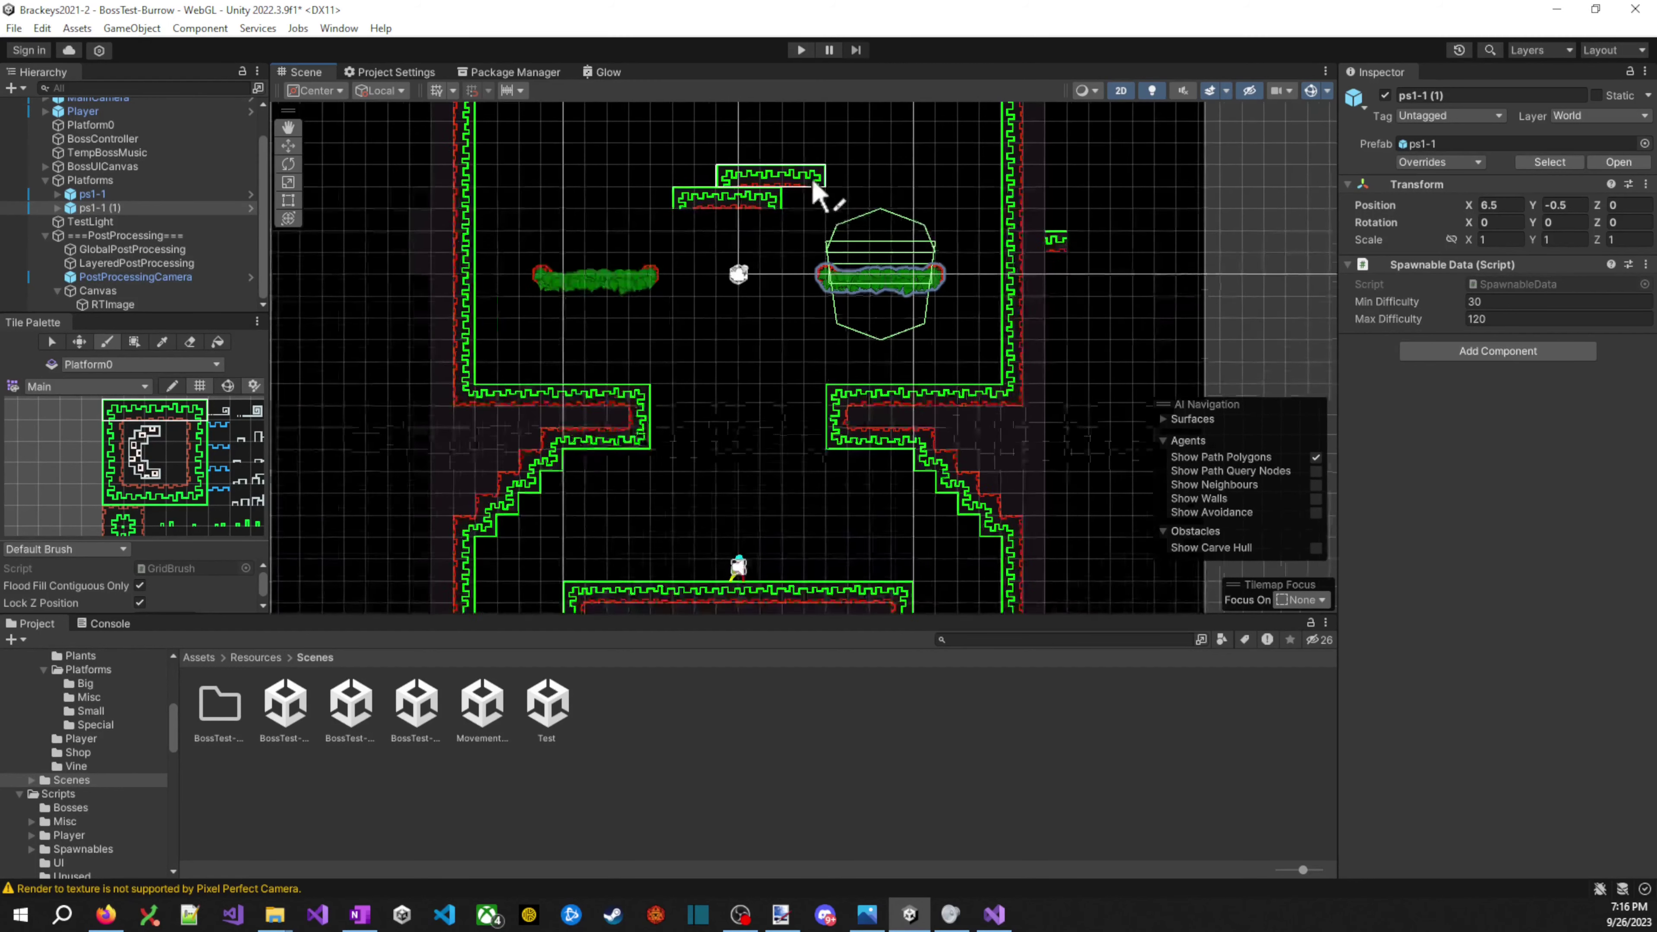
pyautogui.scroll(3, 815, 193)
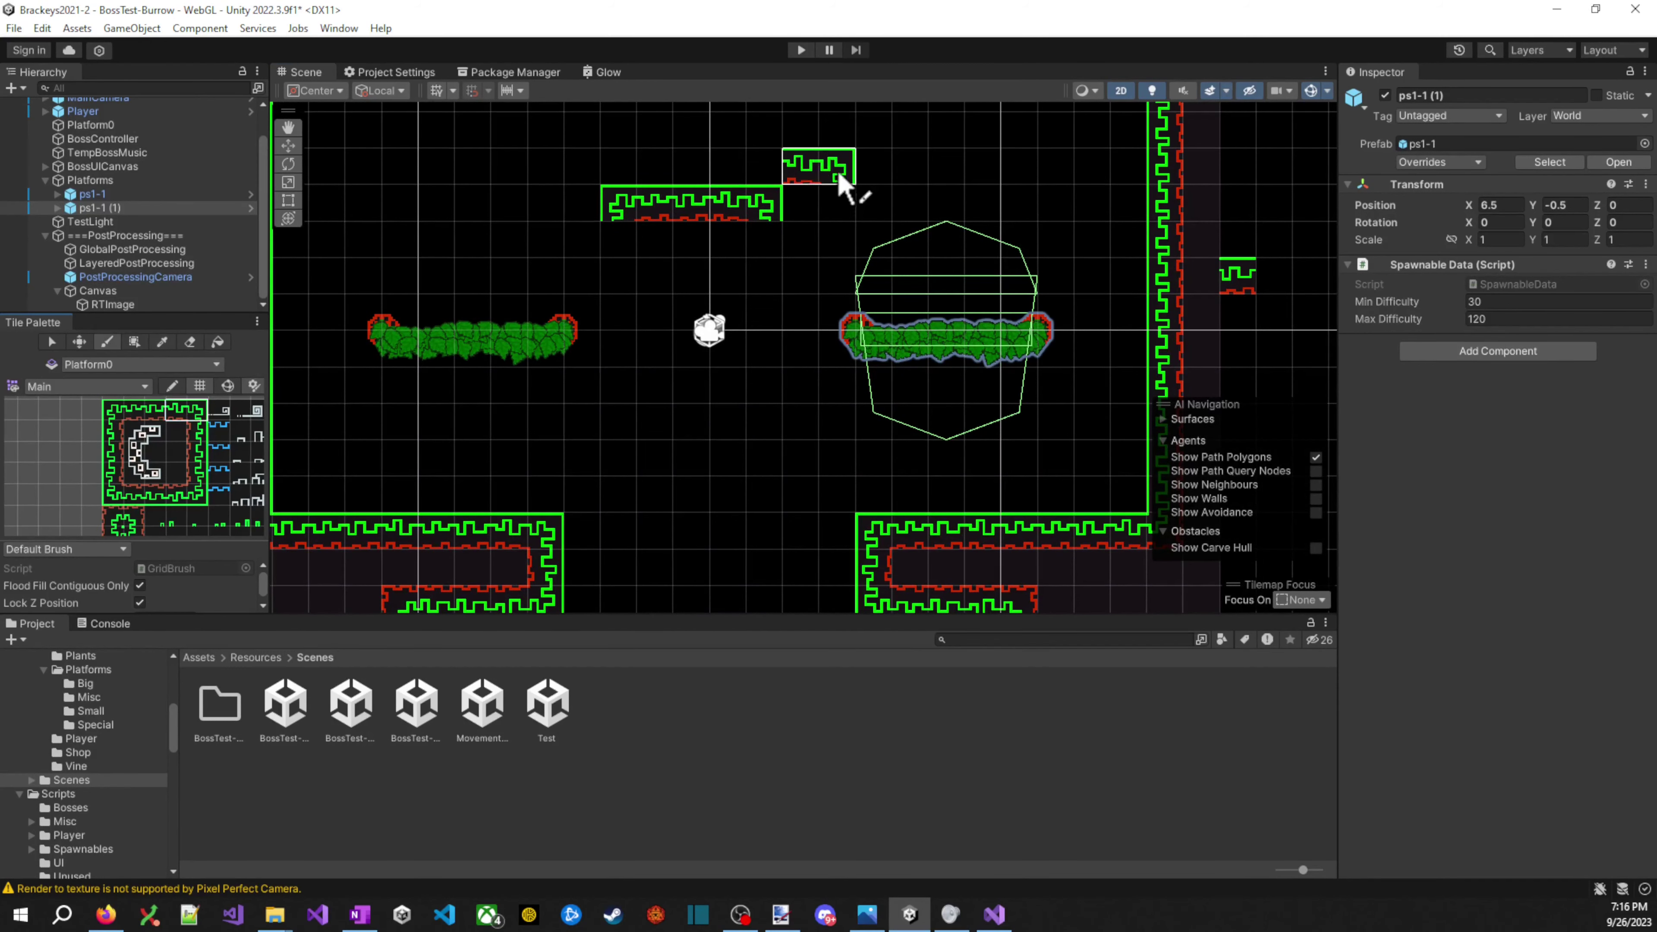
pyautogui.click(796, 190)
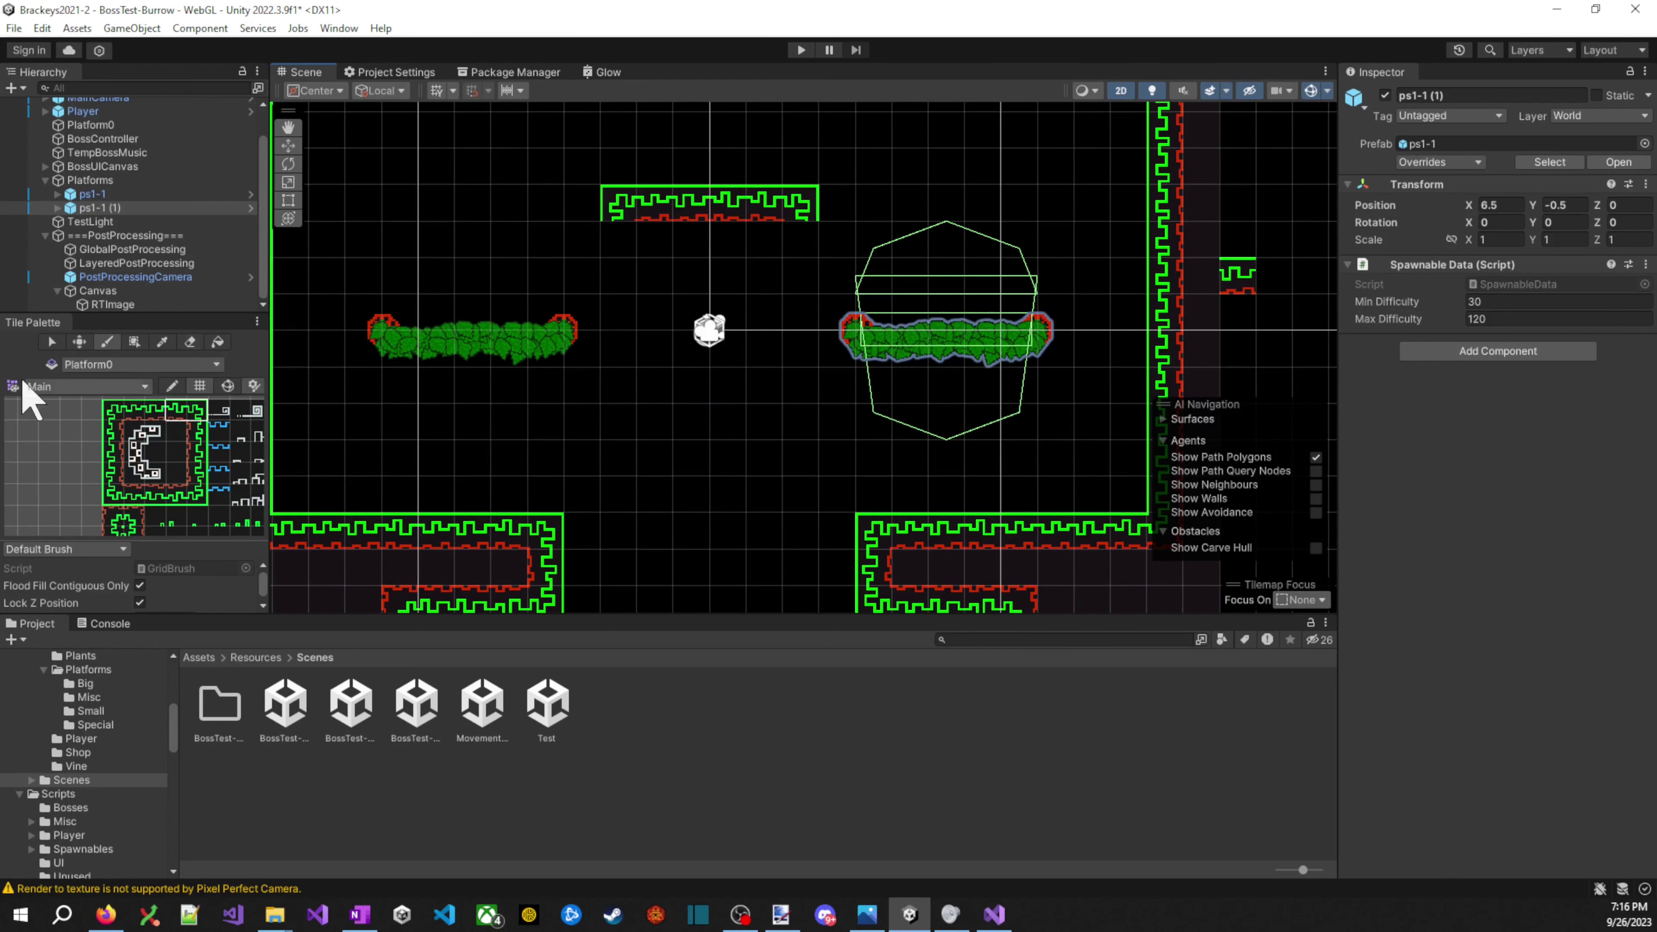
pyautogui.moveTo(490, 176); pyautogui.dragTo(451, 465)
pyautogui.moveTo(638, 425); pyautogui.dragTo(638, 287)
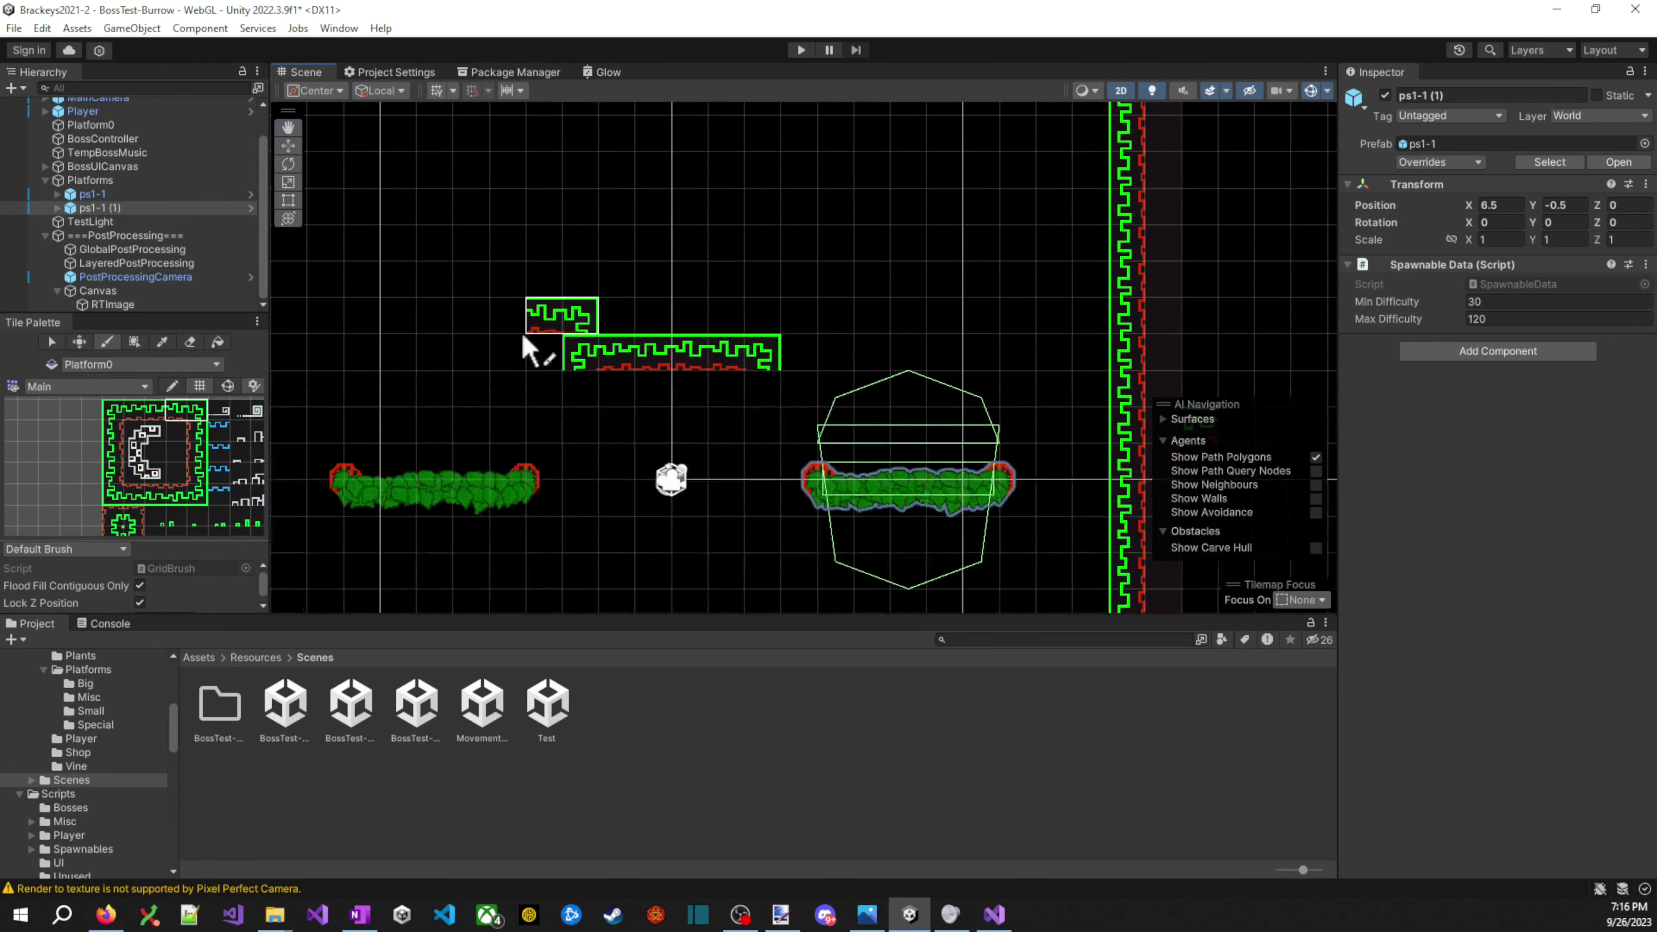
# - Select the top platform's row and pick bottom corner and edge tiles to thicken it
pyautogui.click(77, 341)
pyautogui.press('s')
pyautogui.moveTo(589, 355); pyautogui.dragTo(649, 281)
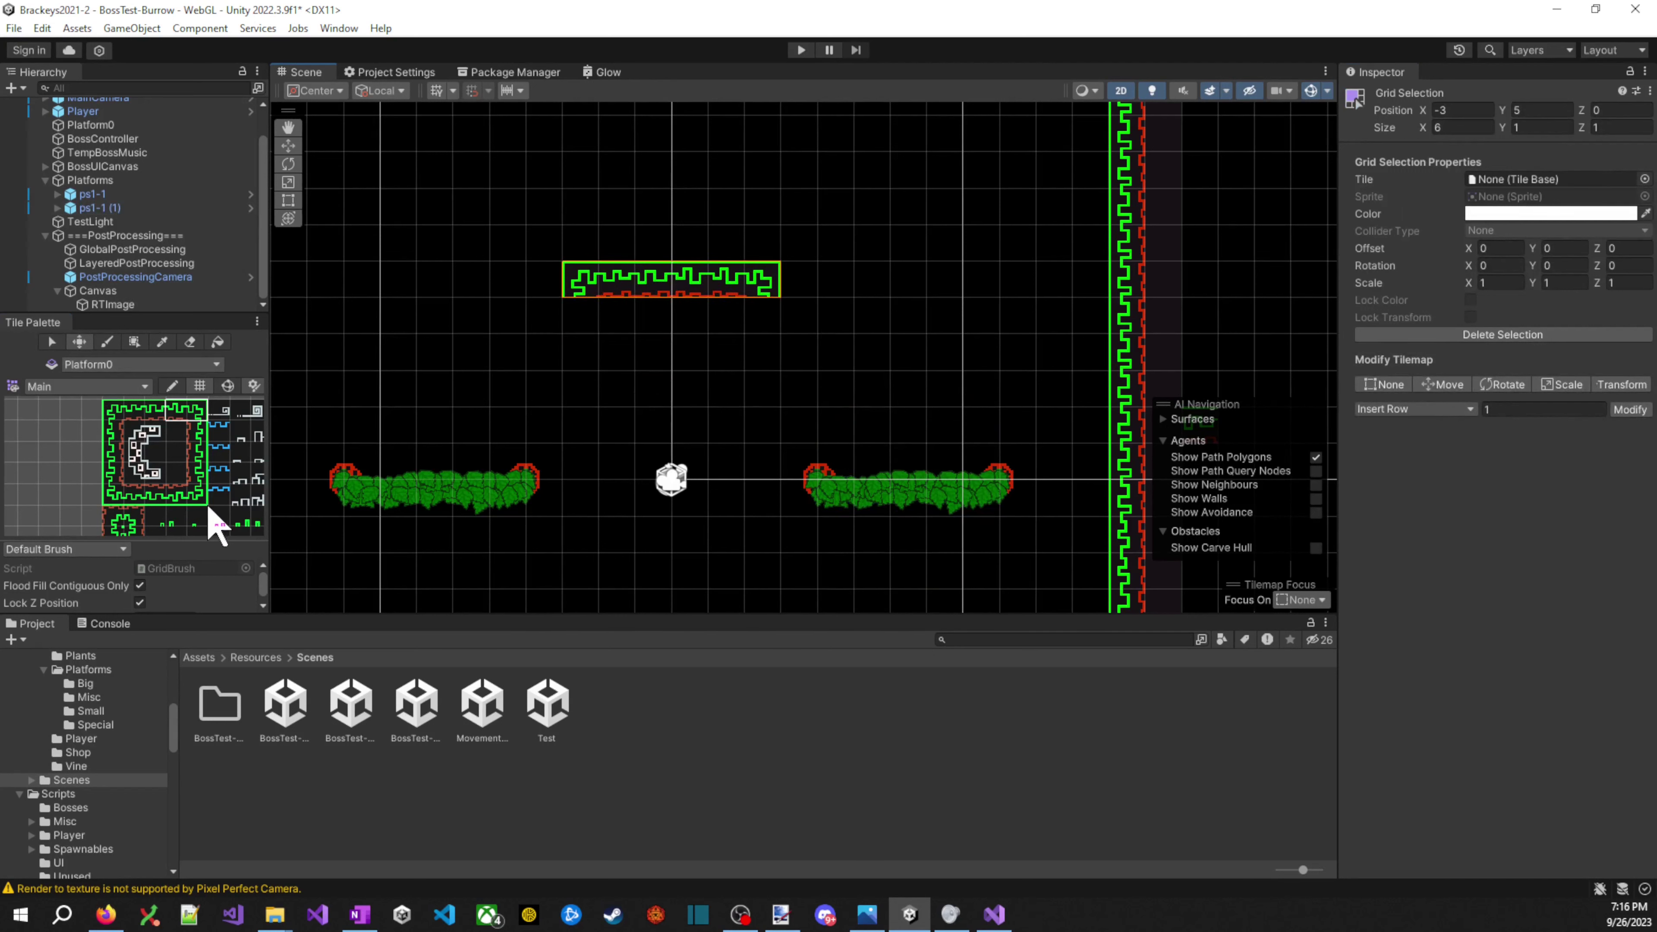
pyautogui.moveTo(110, 494); pyautogui.dragTo(193, 493)
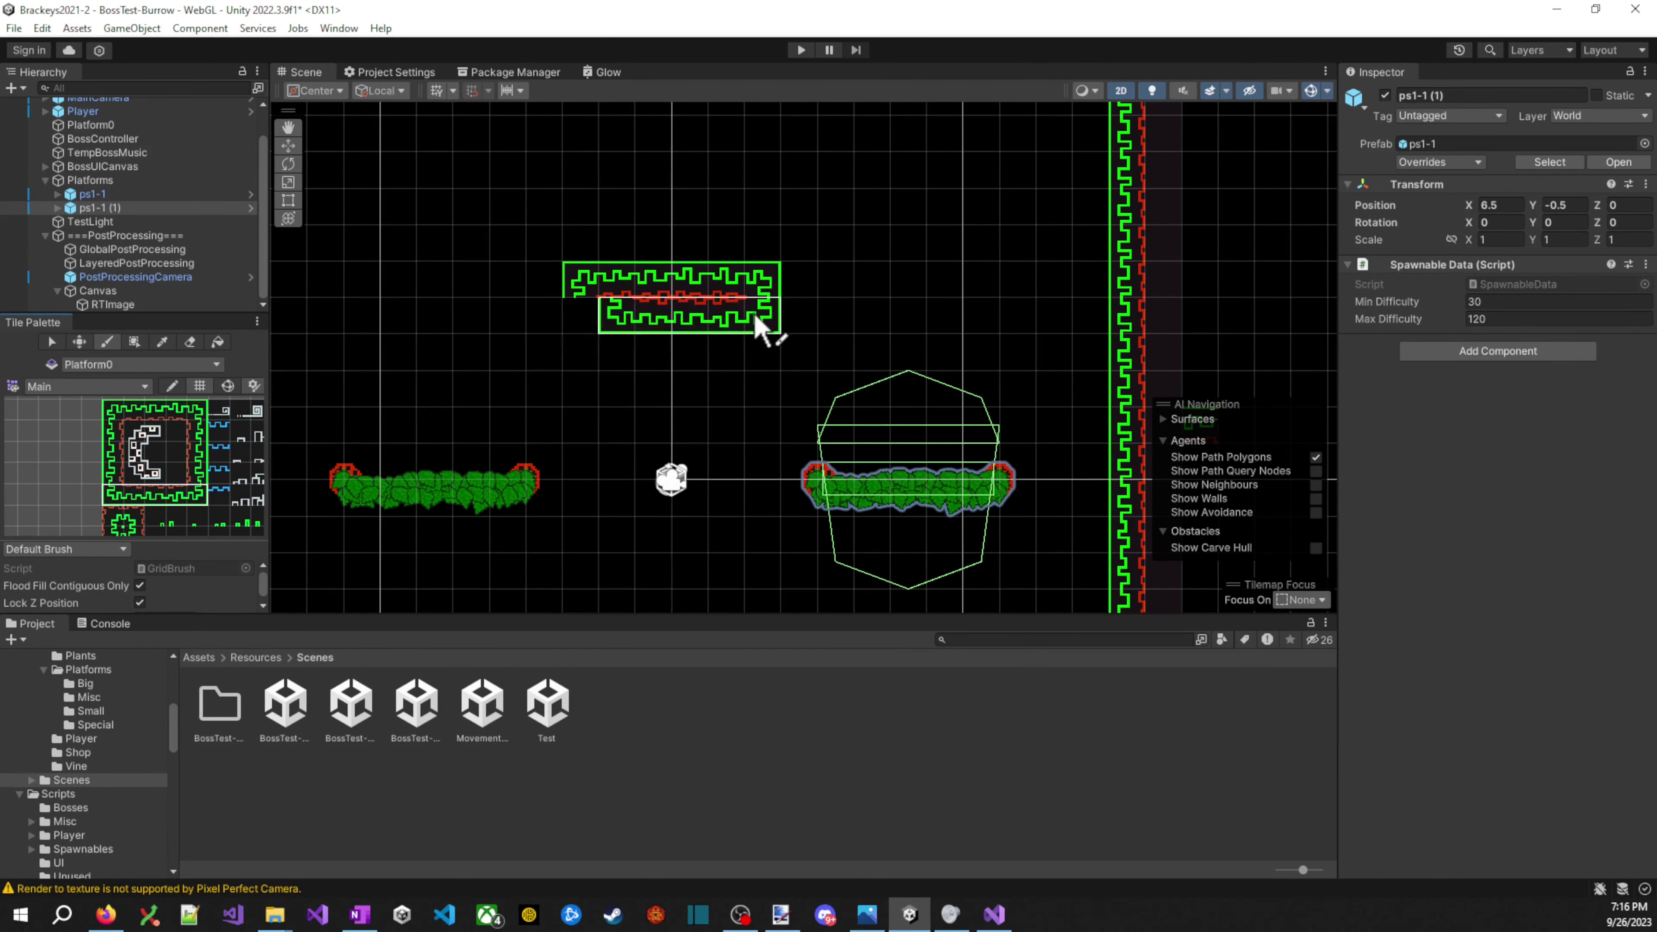
pyautogui.click(114, 494)
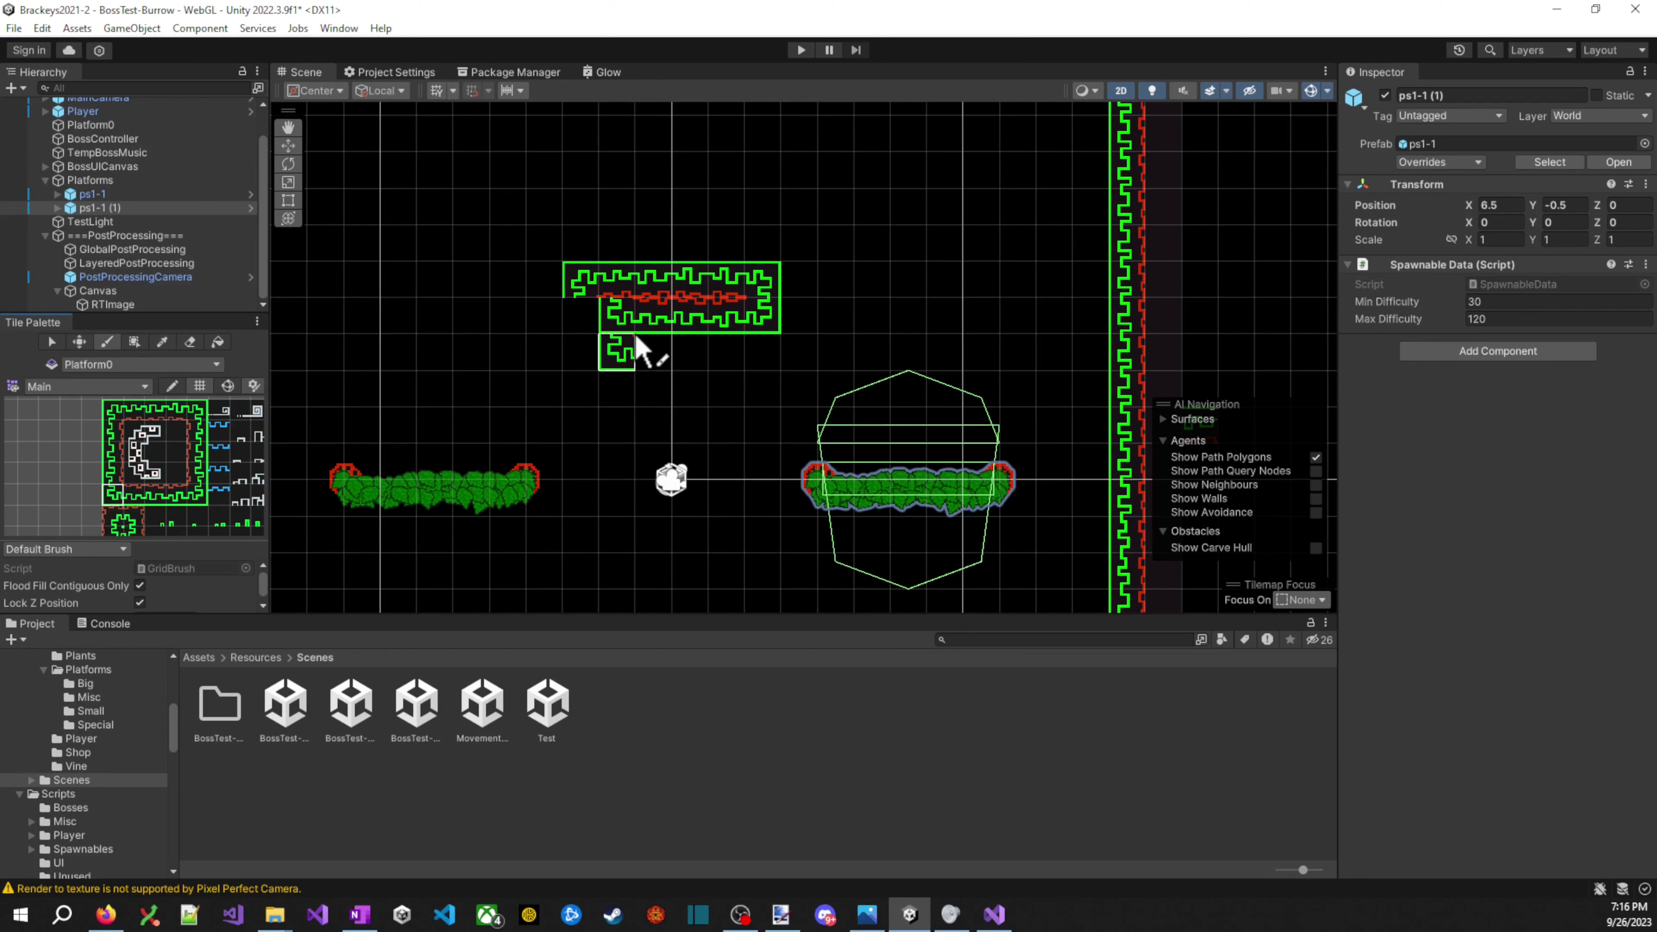
pyautogui.click(134, 494)
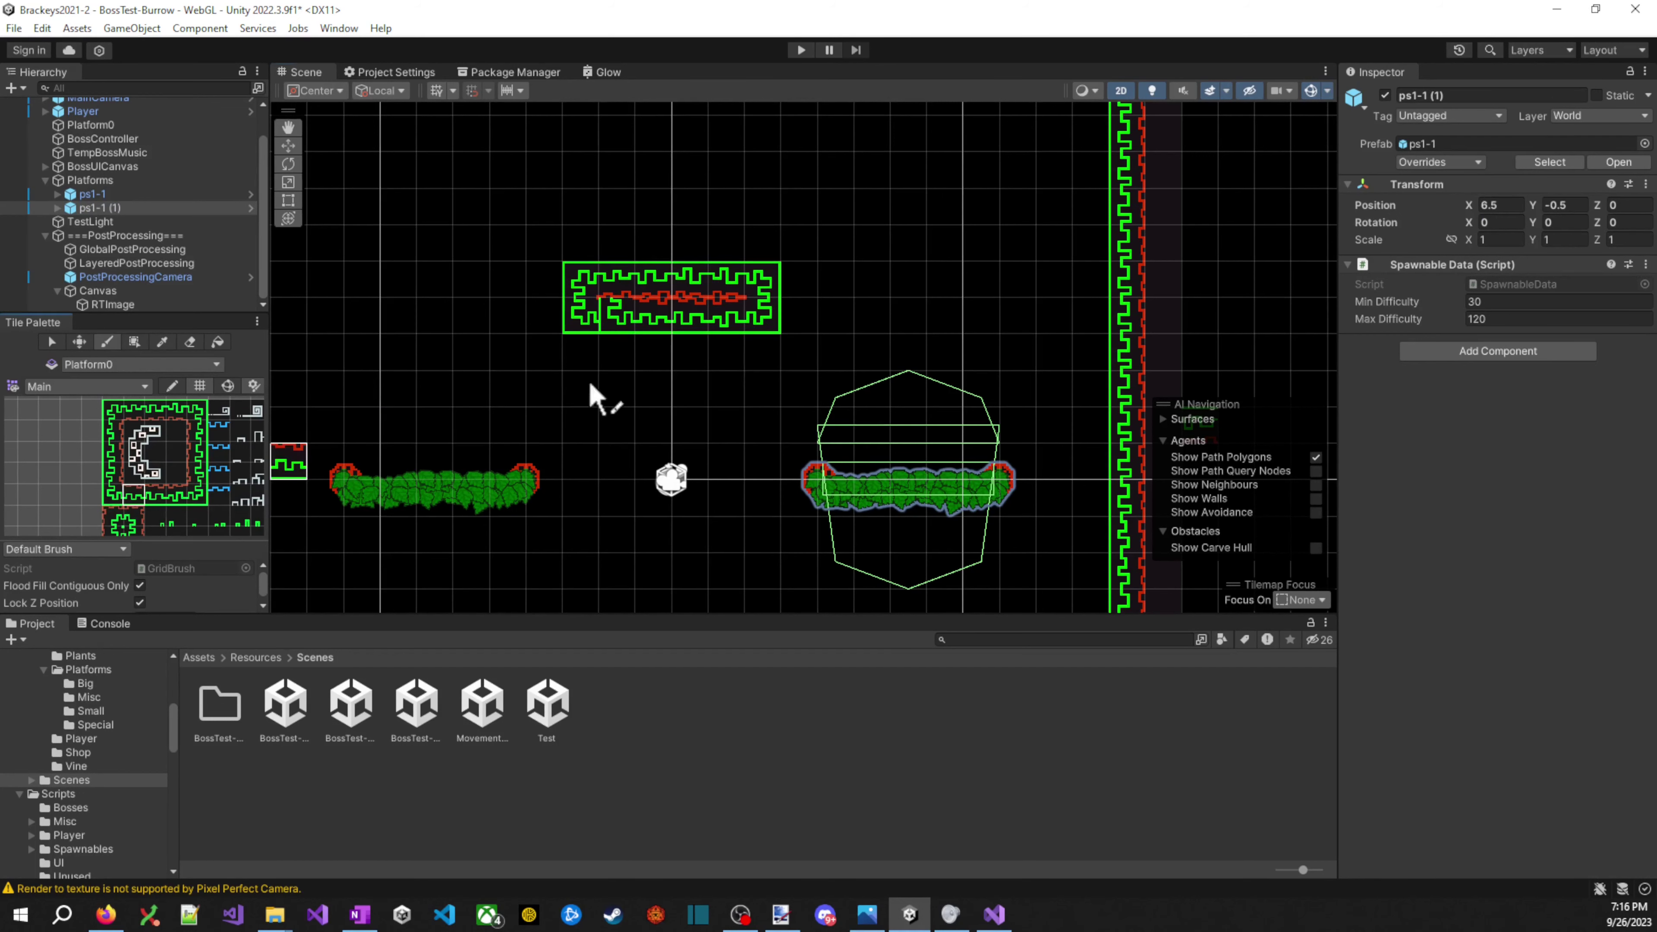
pyautogui.scroll(-5, 920, 503)
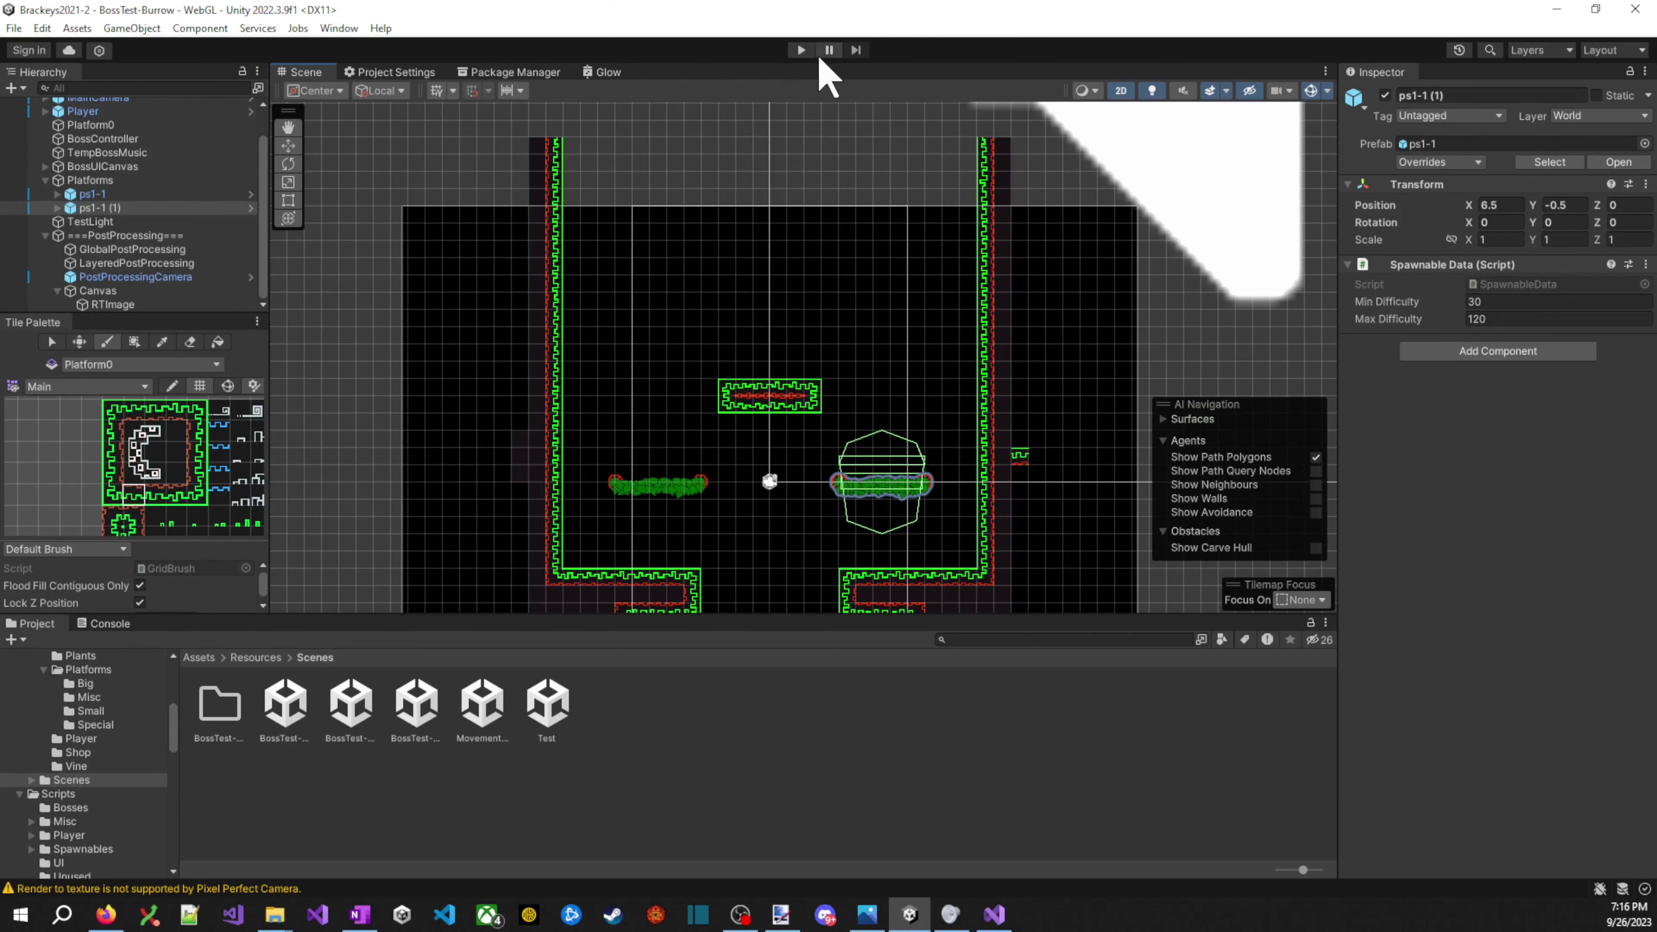
# - Start play mode and jump the character up from the left bush platform and bottom platform
pyautogui.click(802, 50)
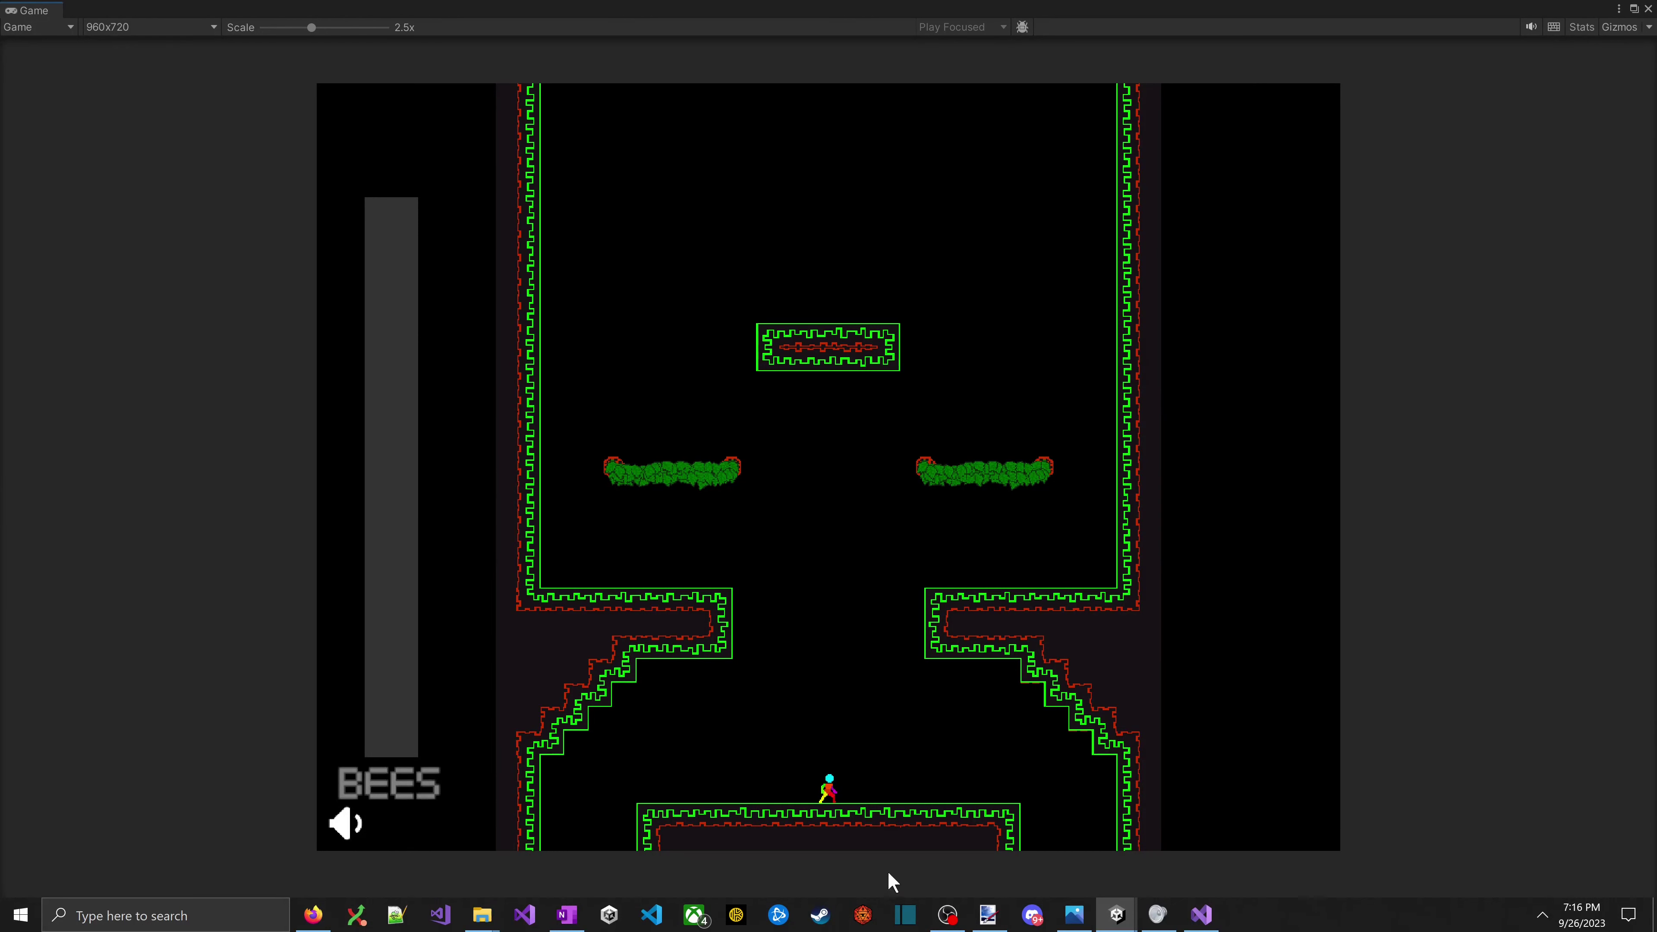
pyautogui.press('space')
pyautogui.press('a')
pyautogui.press('space')
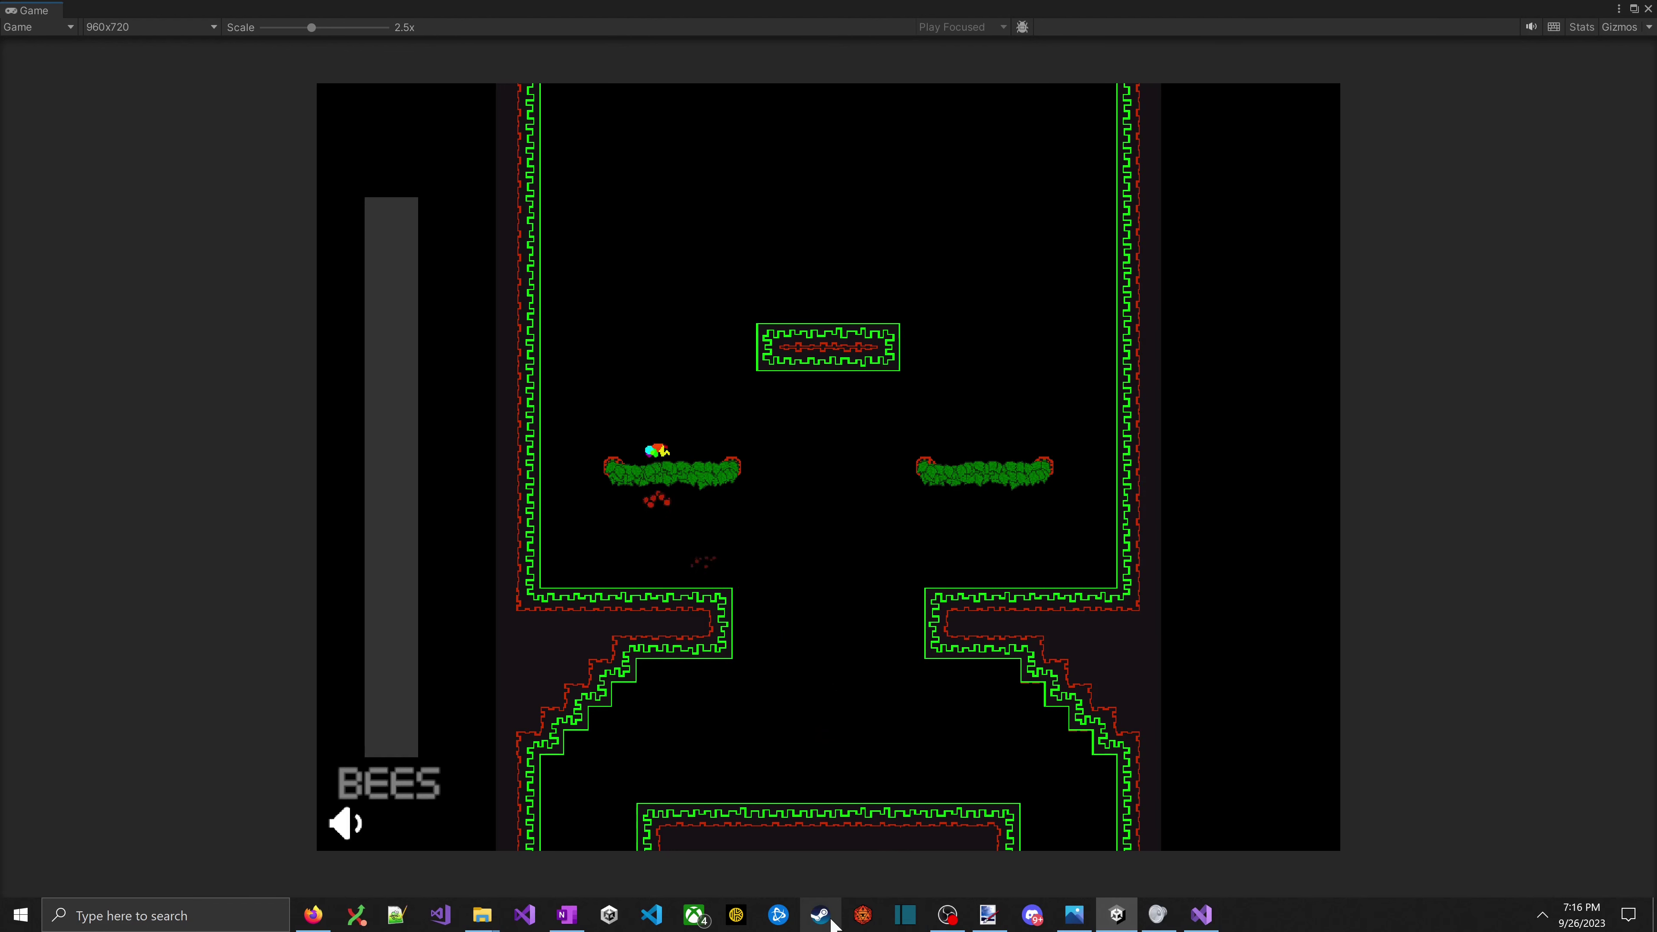
pyautogui.press('space')
pyautogui.press('space')
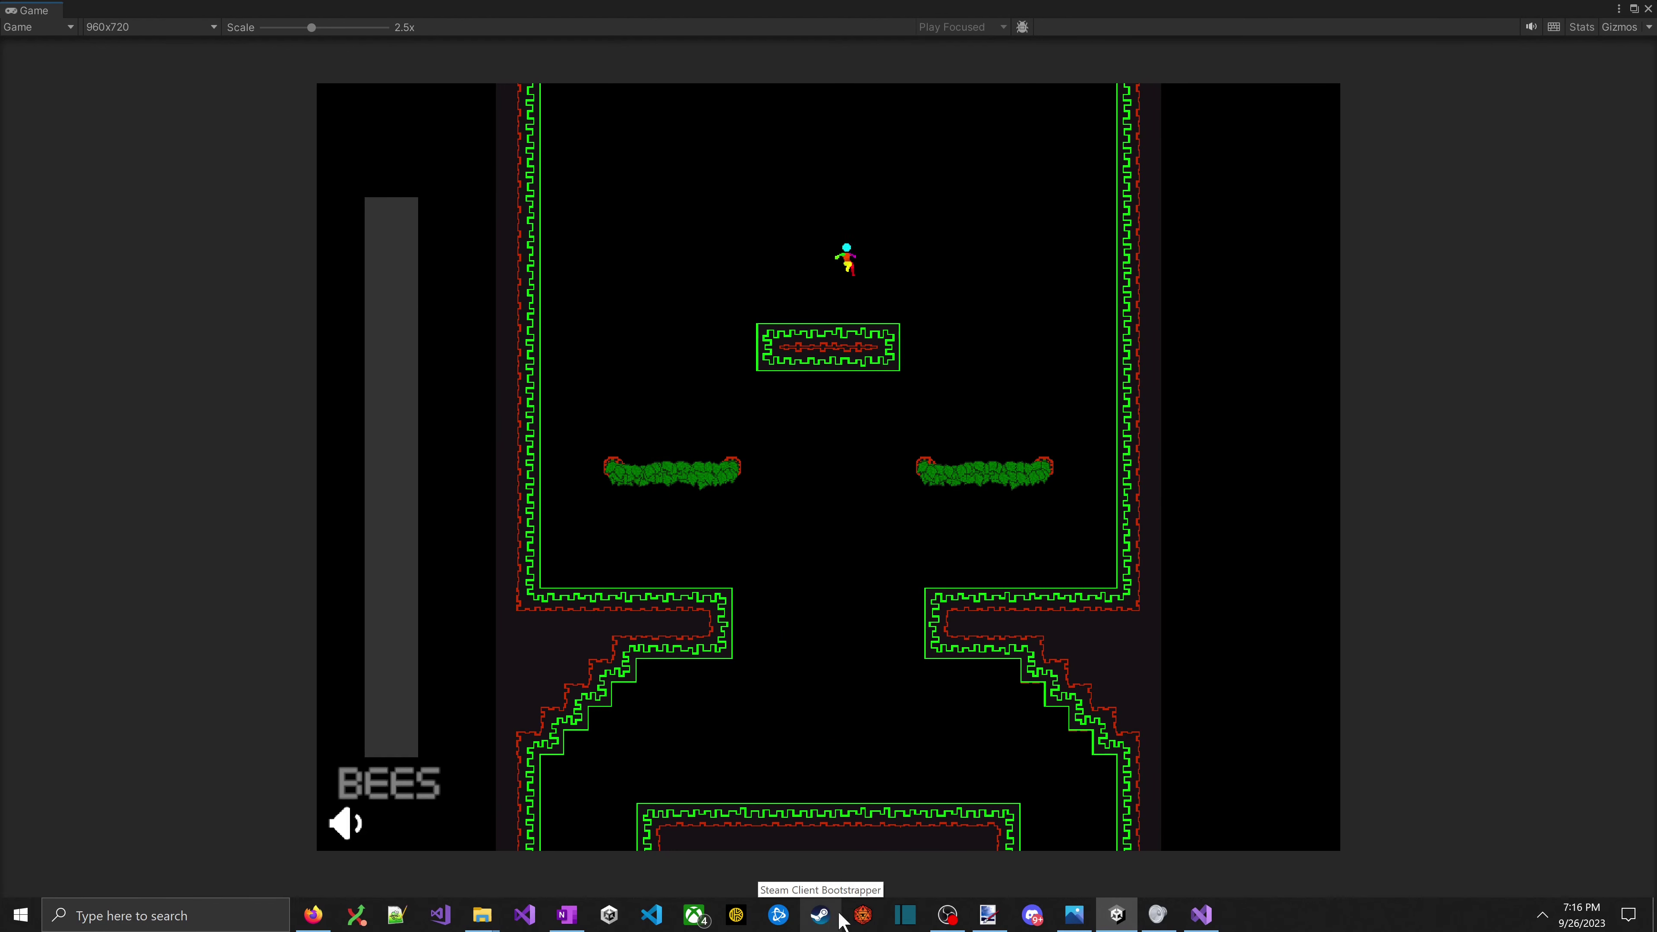
pyautogui.press('a')
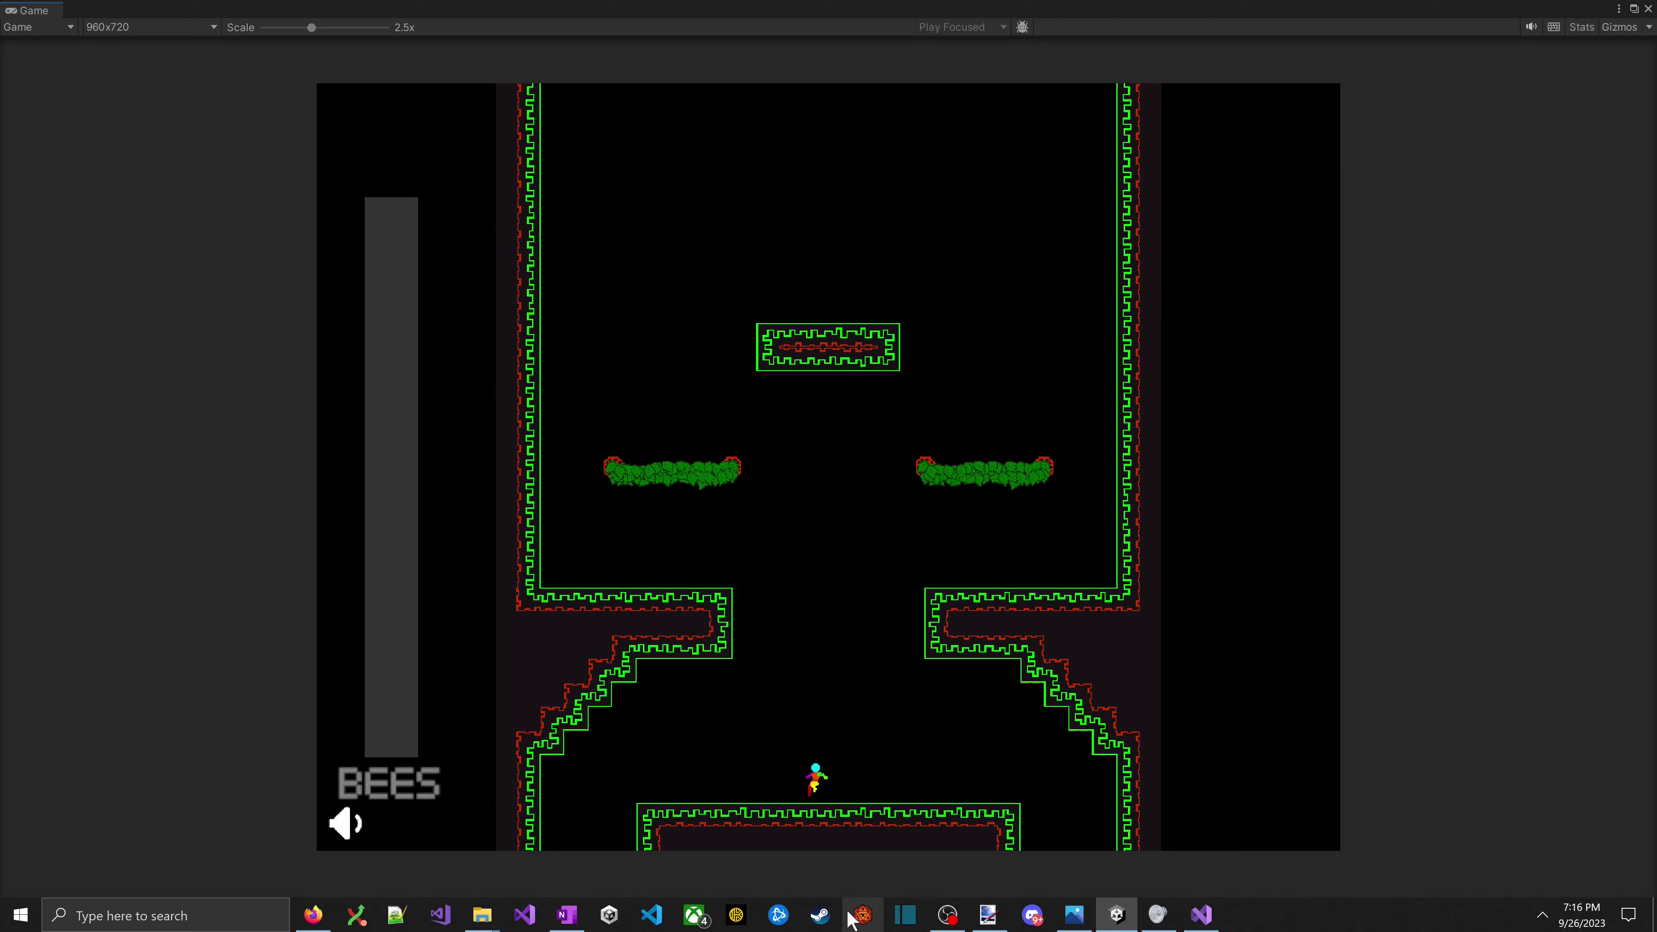
pyautogui.press('space')
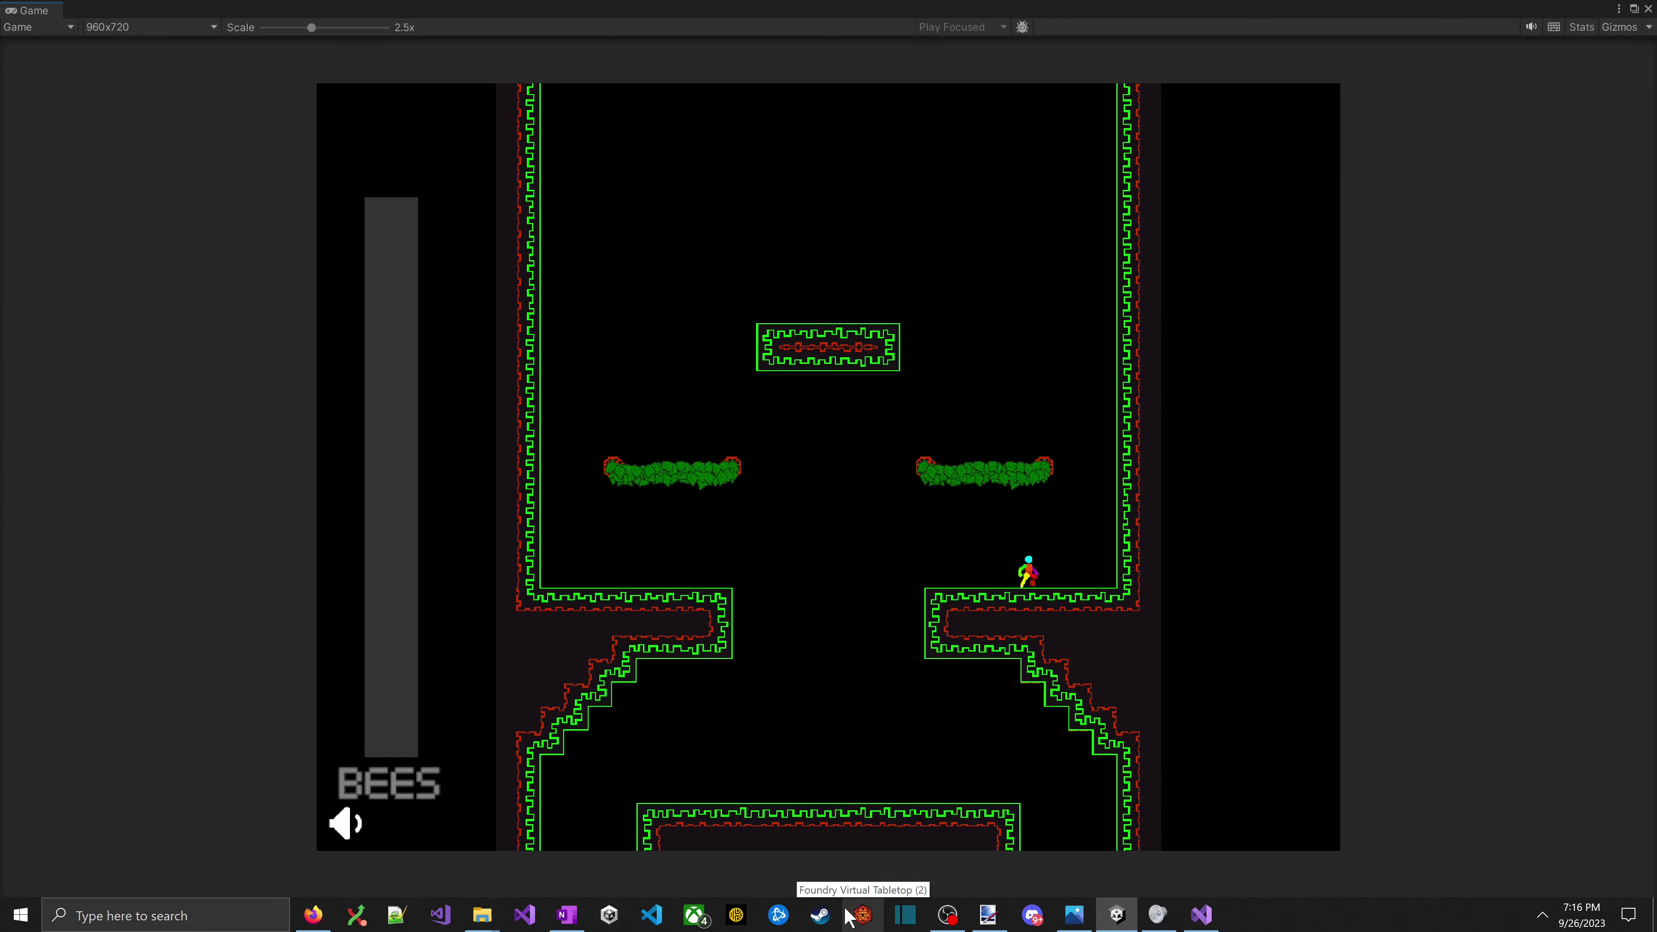
pyautogui.press('space')
# - Run and jump across the centre platform and right ledge, then stop play mode
pyautogui.press('d')
pyautogui.press('a')
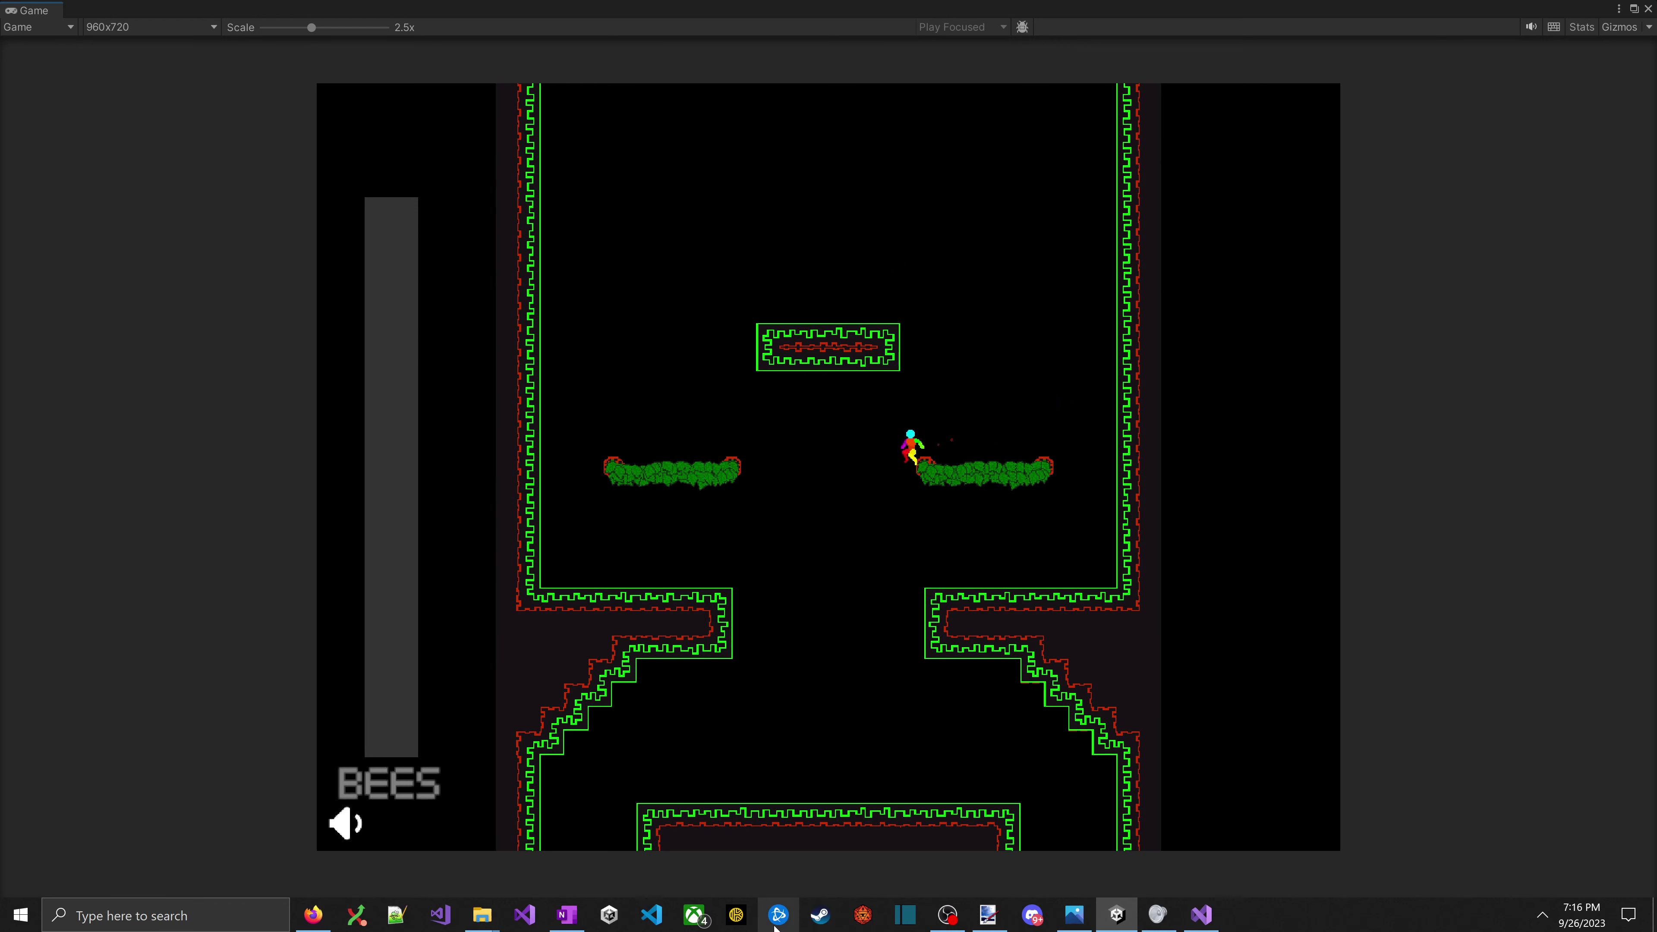
pyautogui.press('space')
pyautogui.press('space')
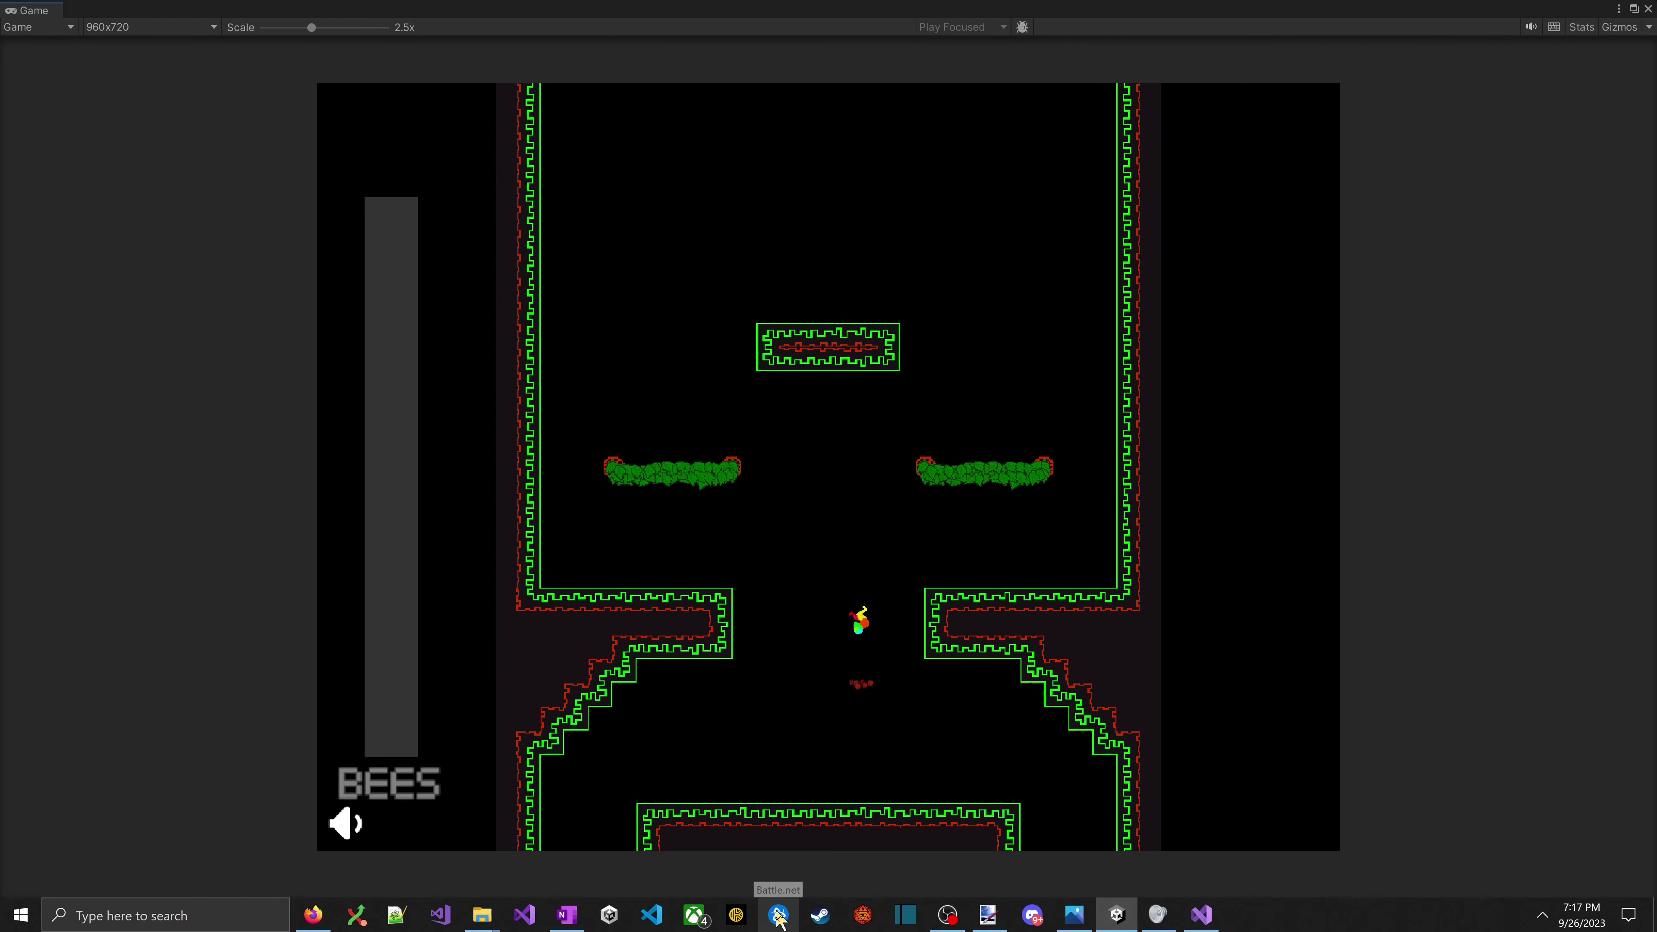
pyautogui.press('d')
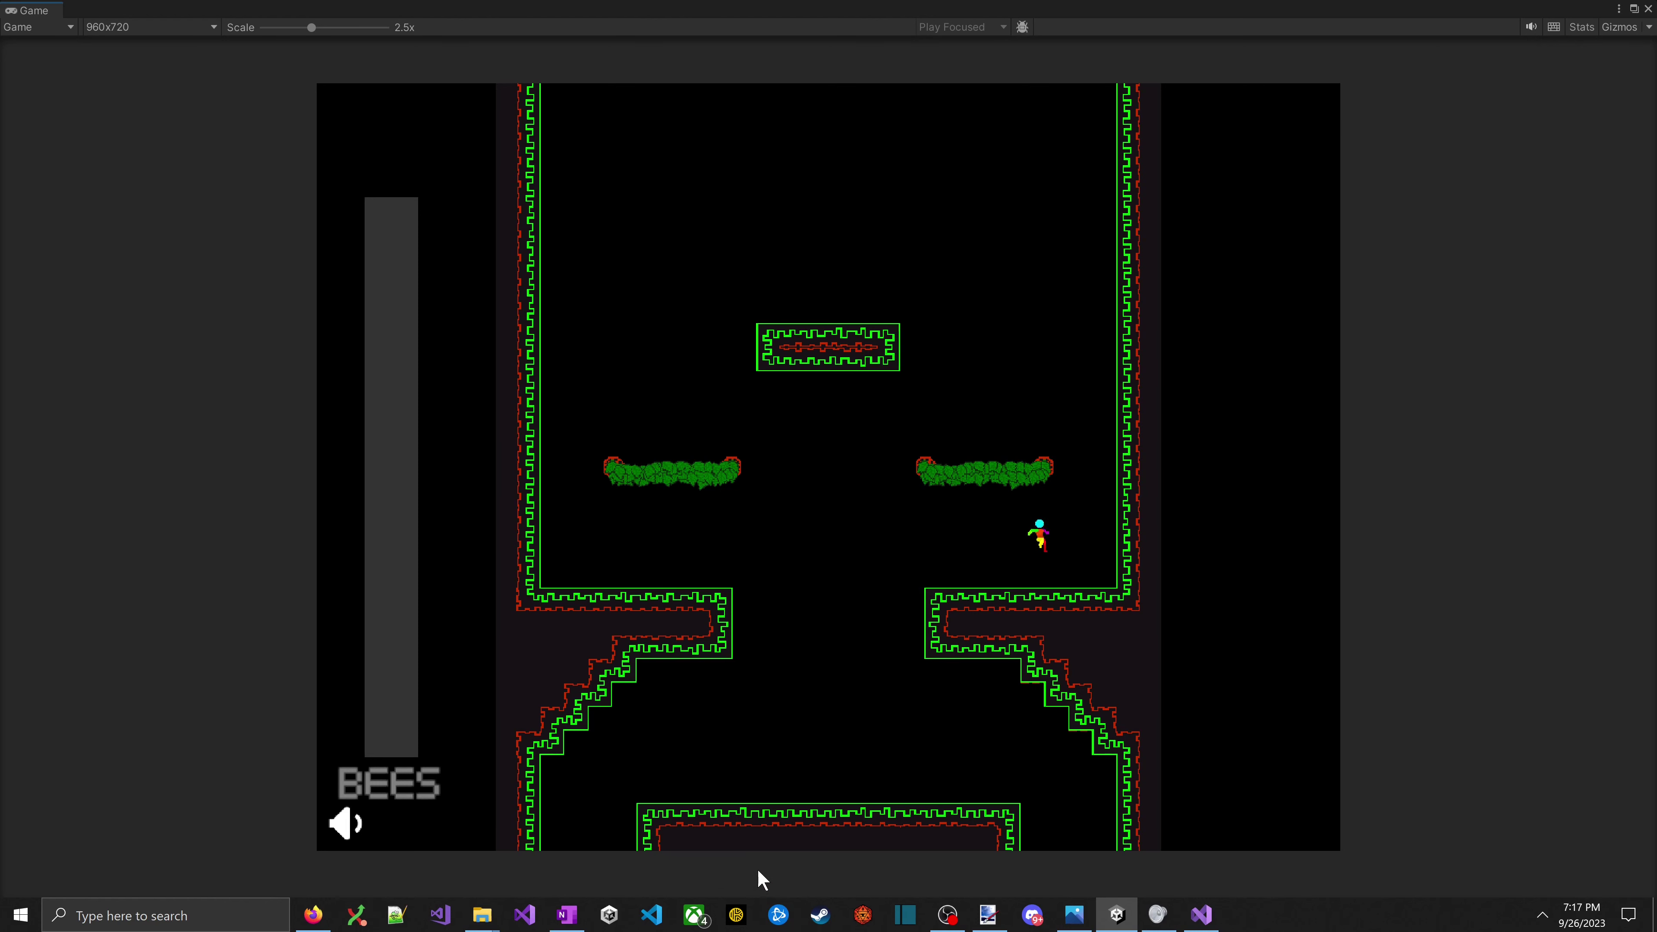
pyautogui.press('d')
pyautogui.press('space')
pyautogui.press('a')
pyautogui.press('space')
pyautogui.hotkey('ctrl', 'p')
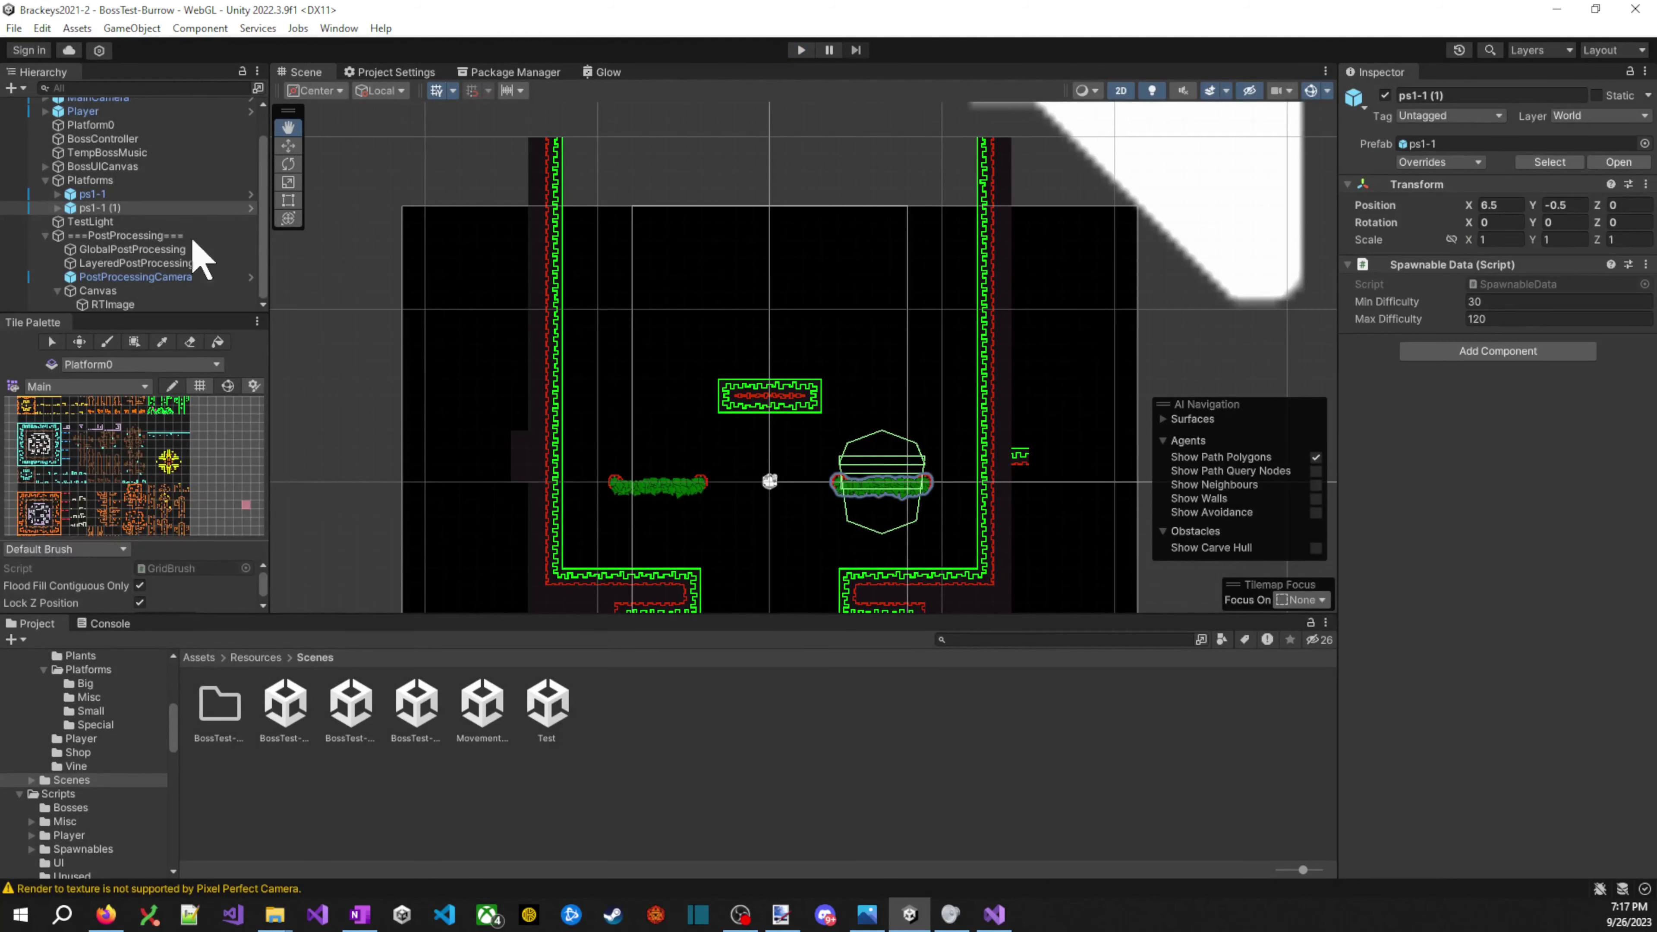
# - Set Position Y to 1 for both ps1-1 platforms together
pyautogui.keyDown('ctrl'); pyautogui.click(92, 193); pyautogui.keyUp('ctrl')
pyautogui.click(1585, 205)
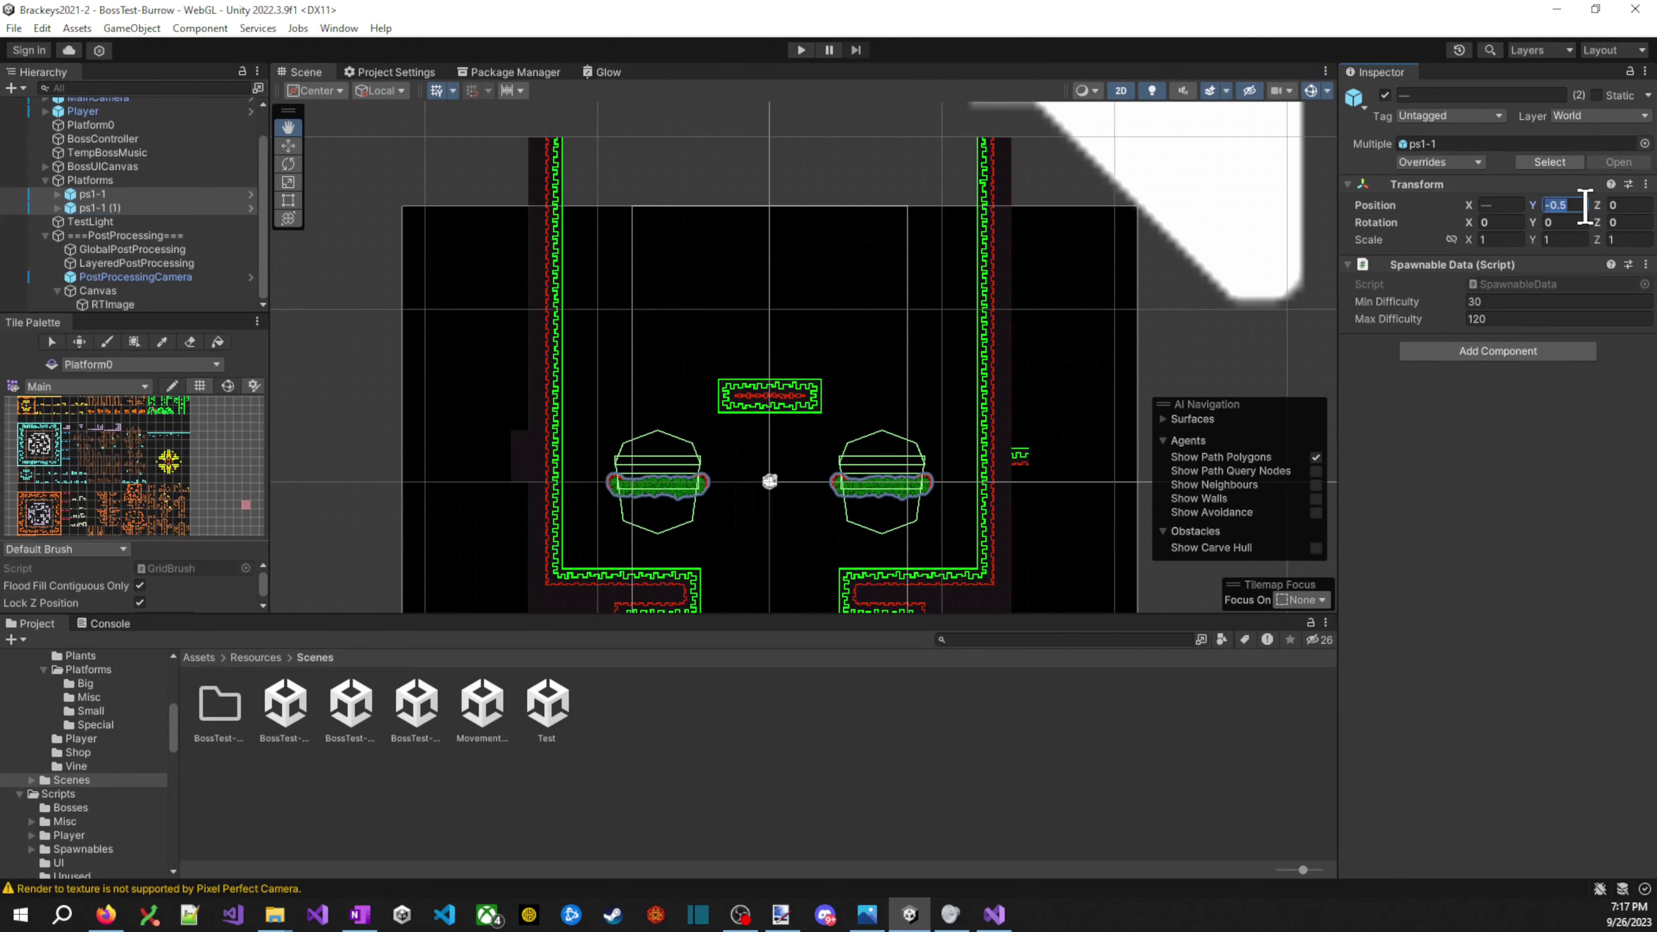
pyautogui.write('0.5')
pyautogui.press('BackSpace')
pyautogui.press('BackSpace')
pyautogui.press('BackSpace')
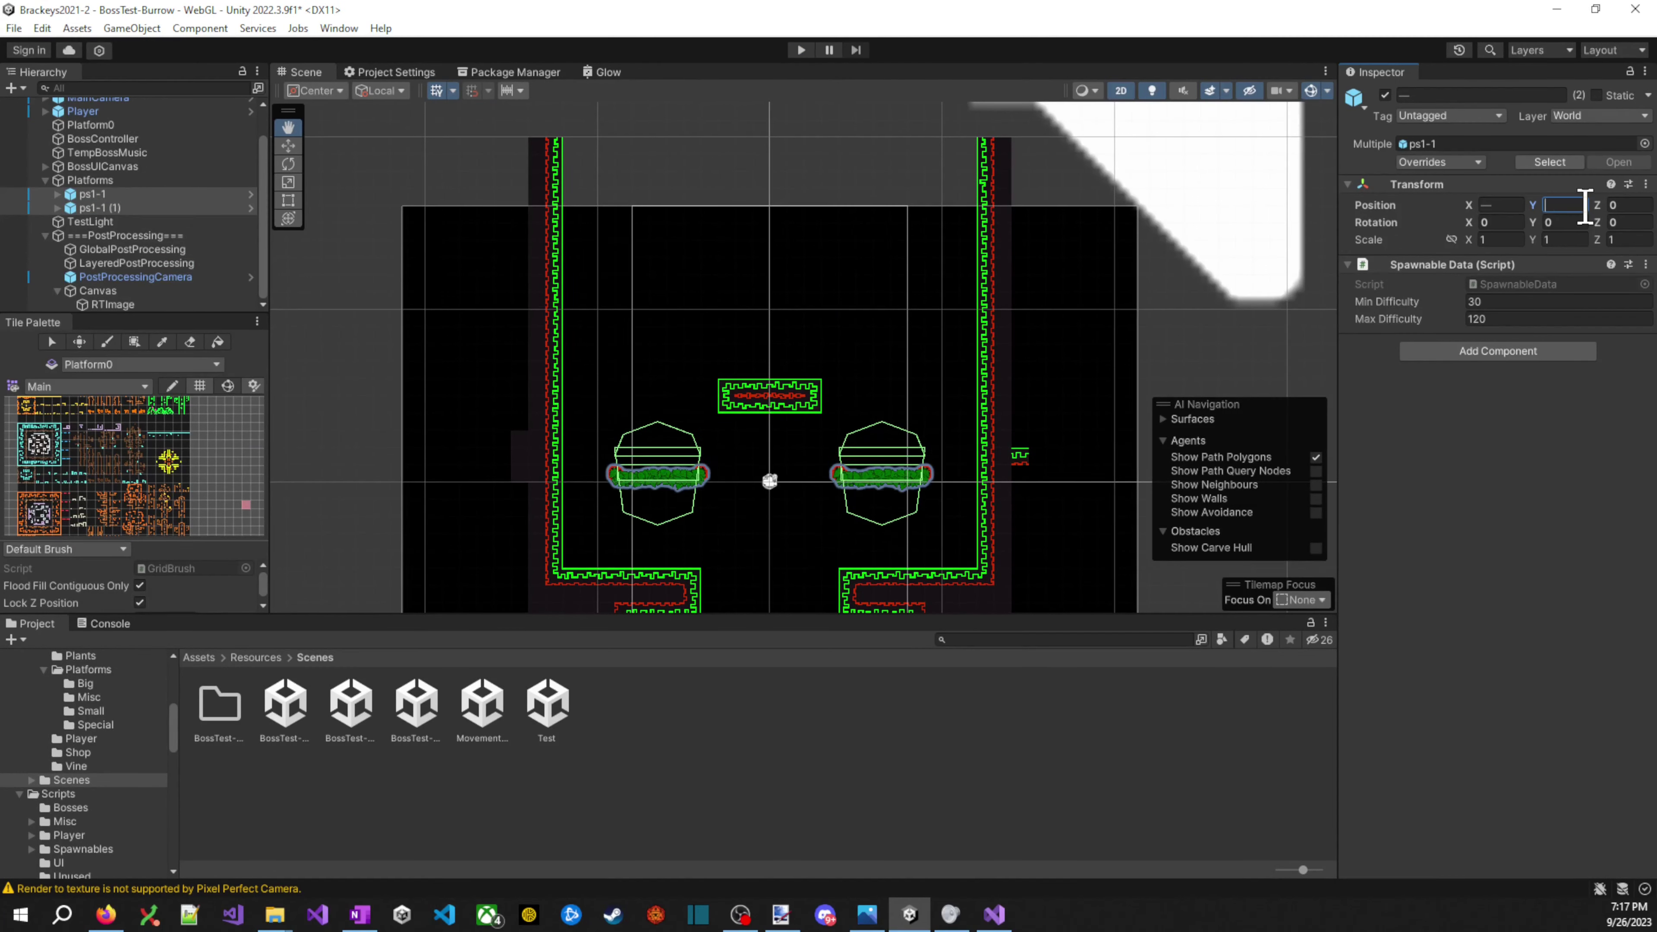
pyautogui.write('1')
pyautogui.click(72, 346)
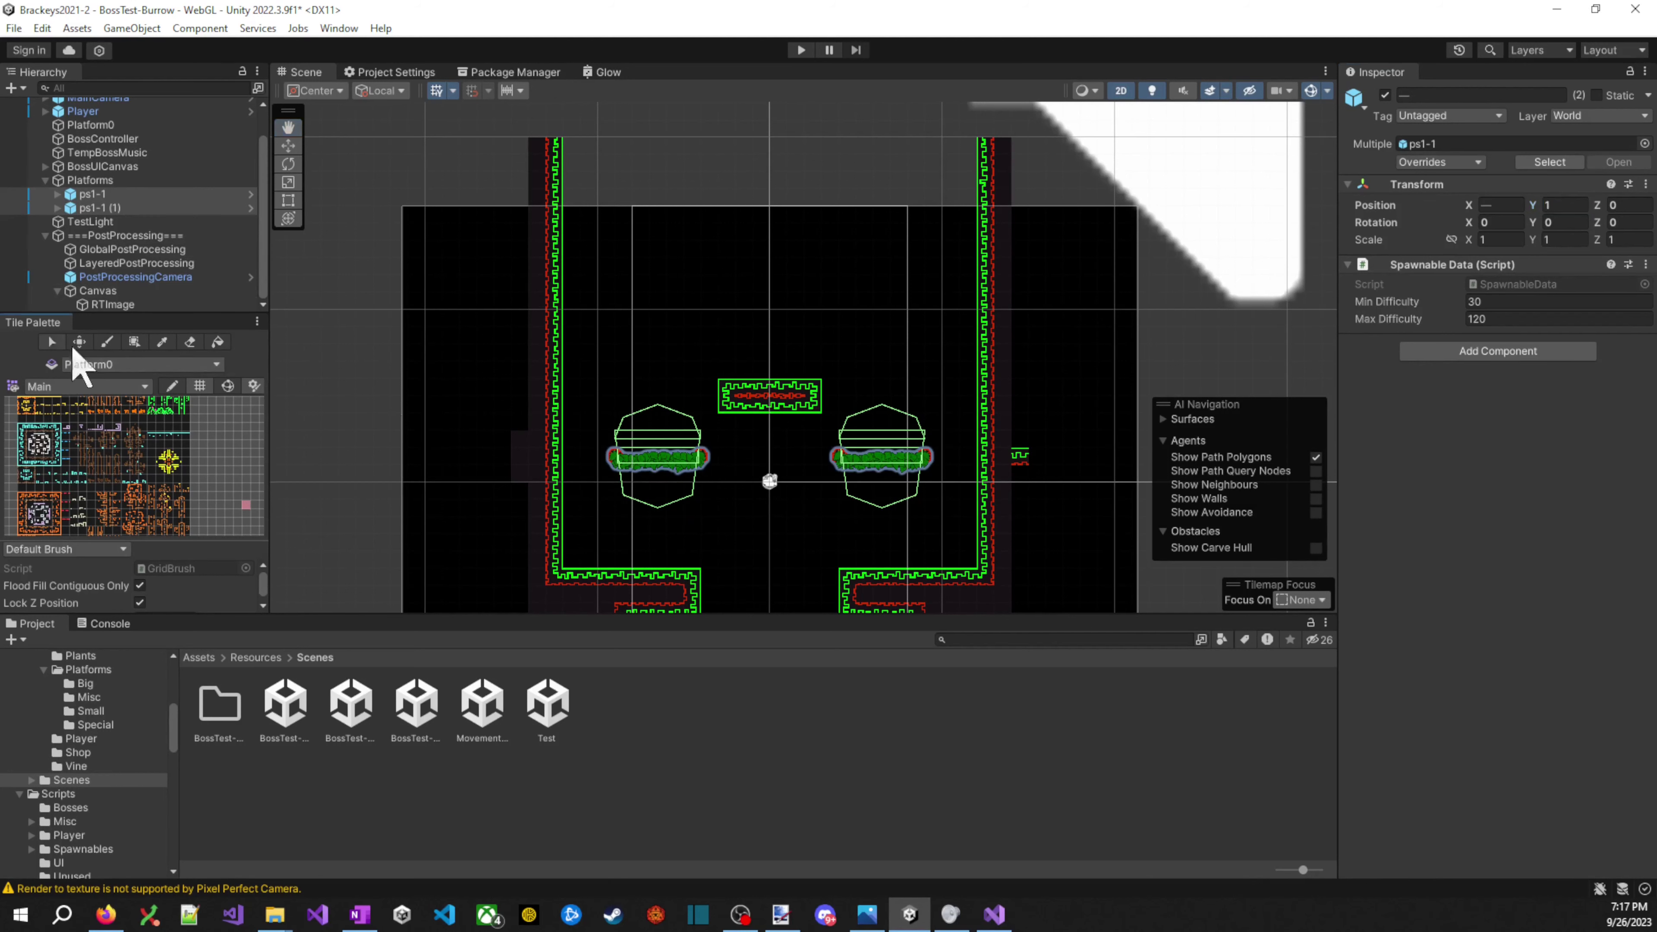
# - Select the Platform0 tilemap in the scene and pick a palette tile
pyautogui.scroll(2, 799, 400)
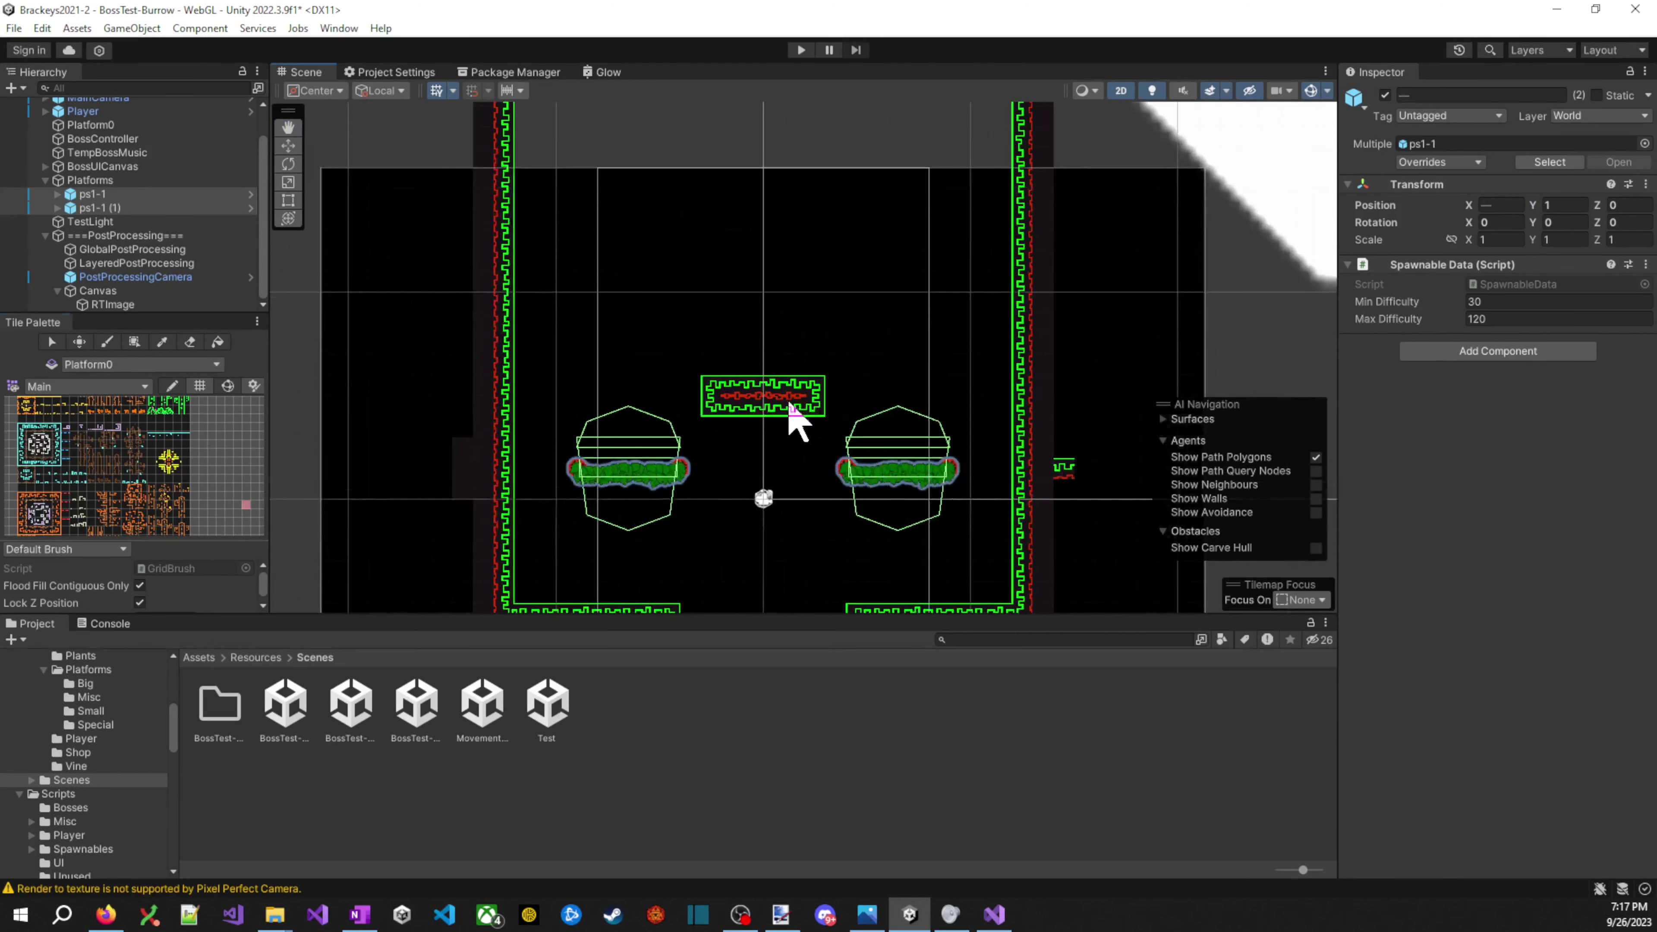
pyautogui.click(788, 402)
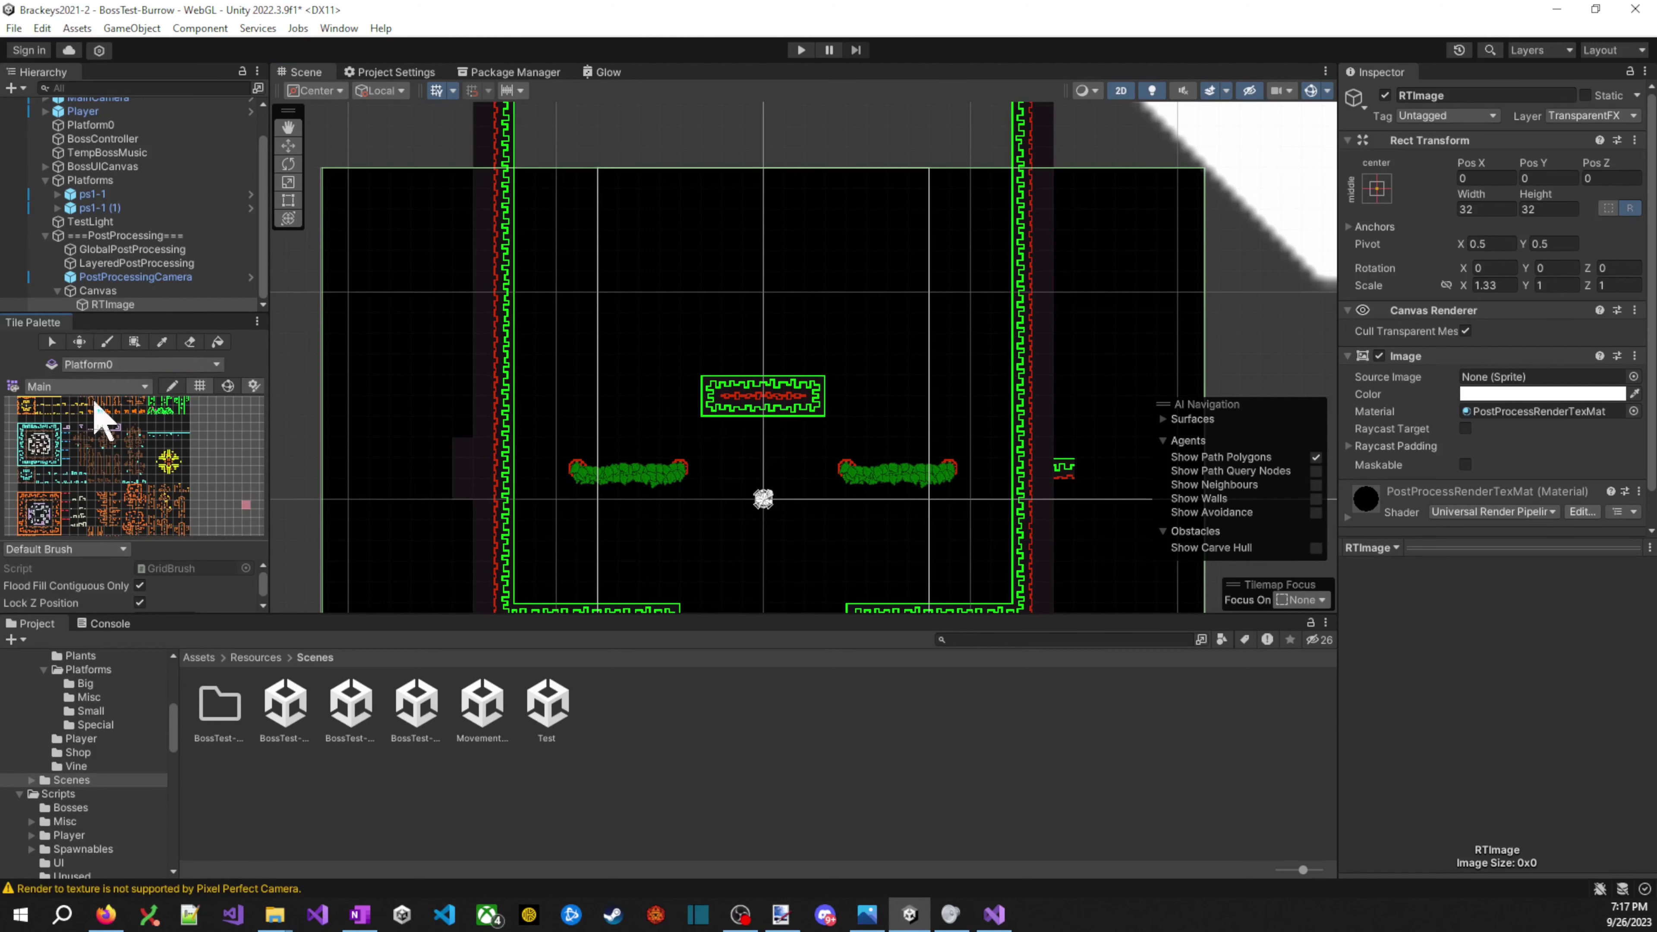
pyautogui.scroll(1, 392, 344)
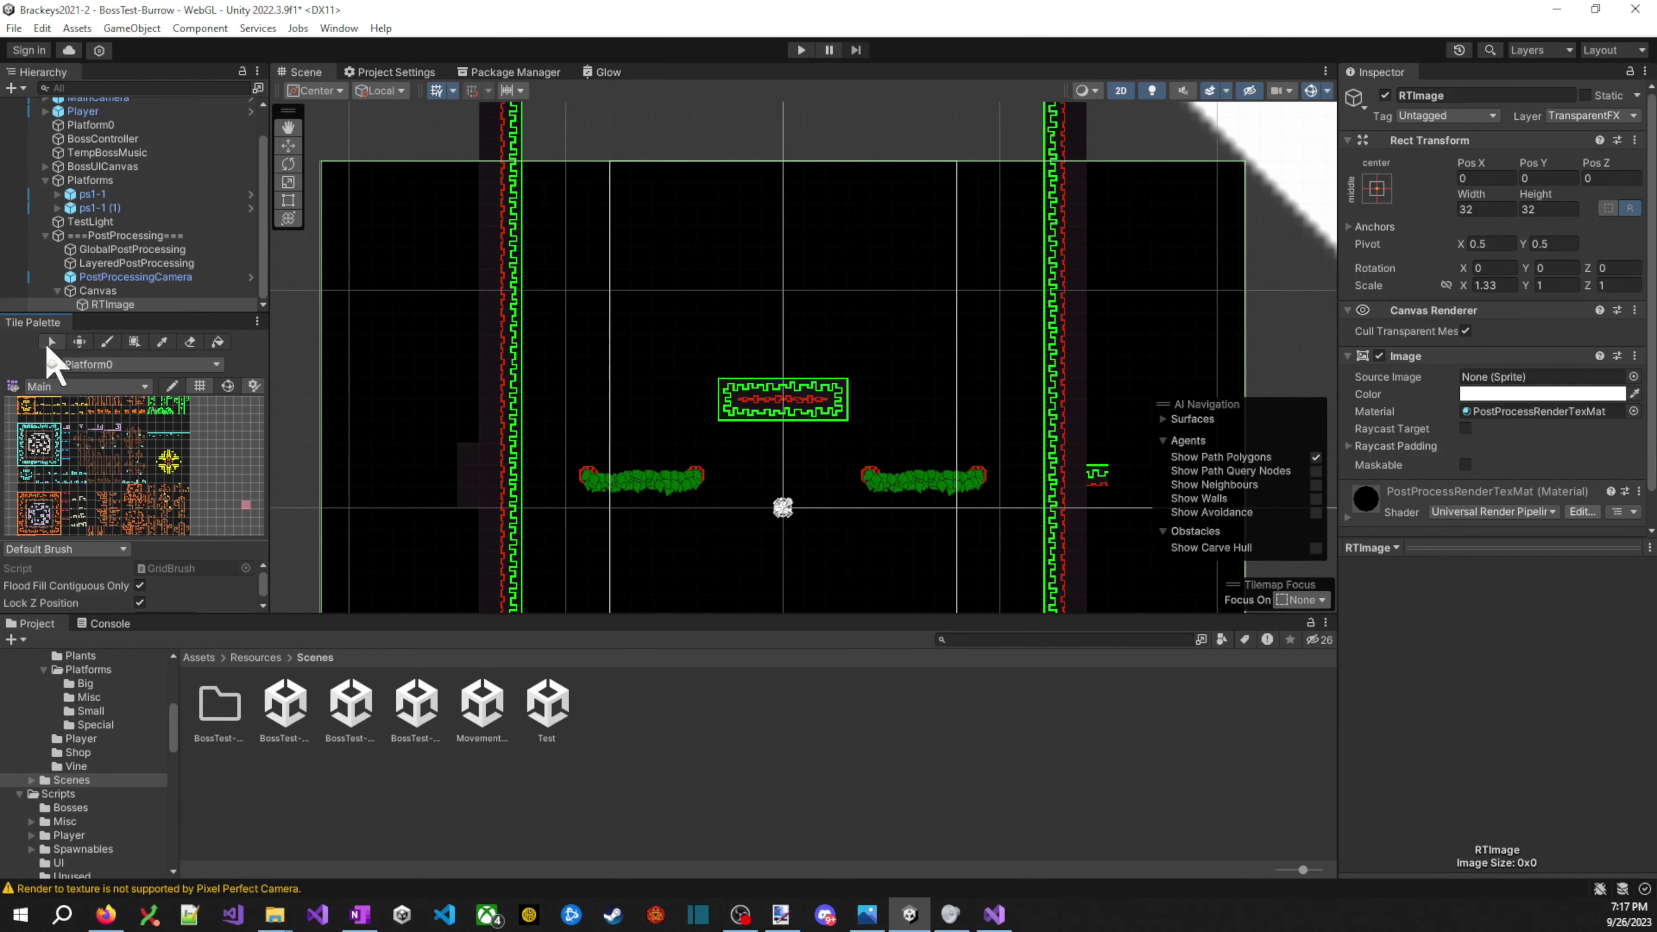
pyautogui.moveTo(854, 331); pyautogui.dragTo(687, 423)
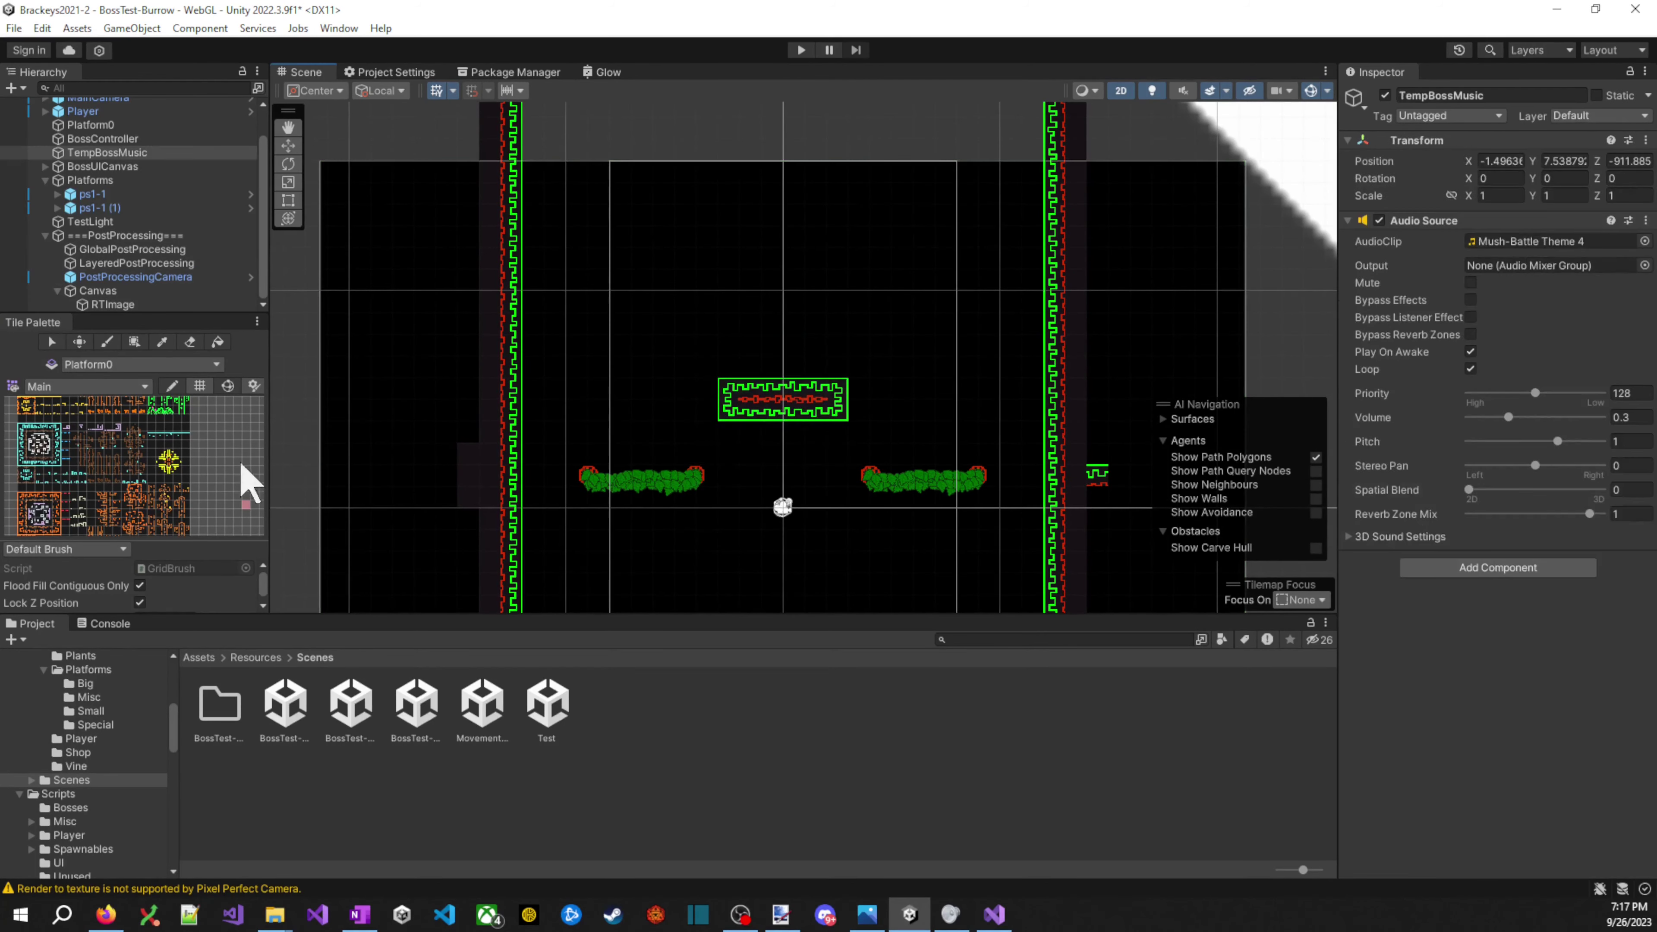
pyautogui.click(845, 412)
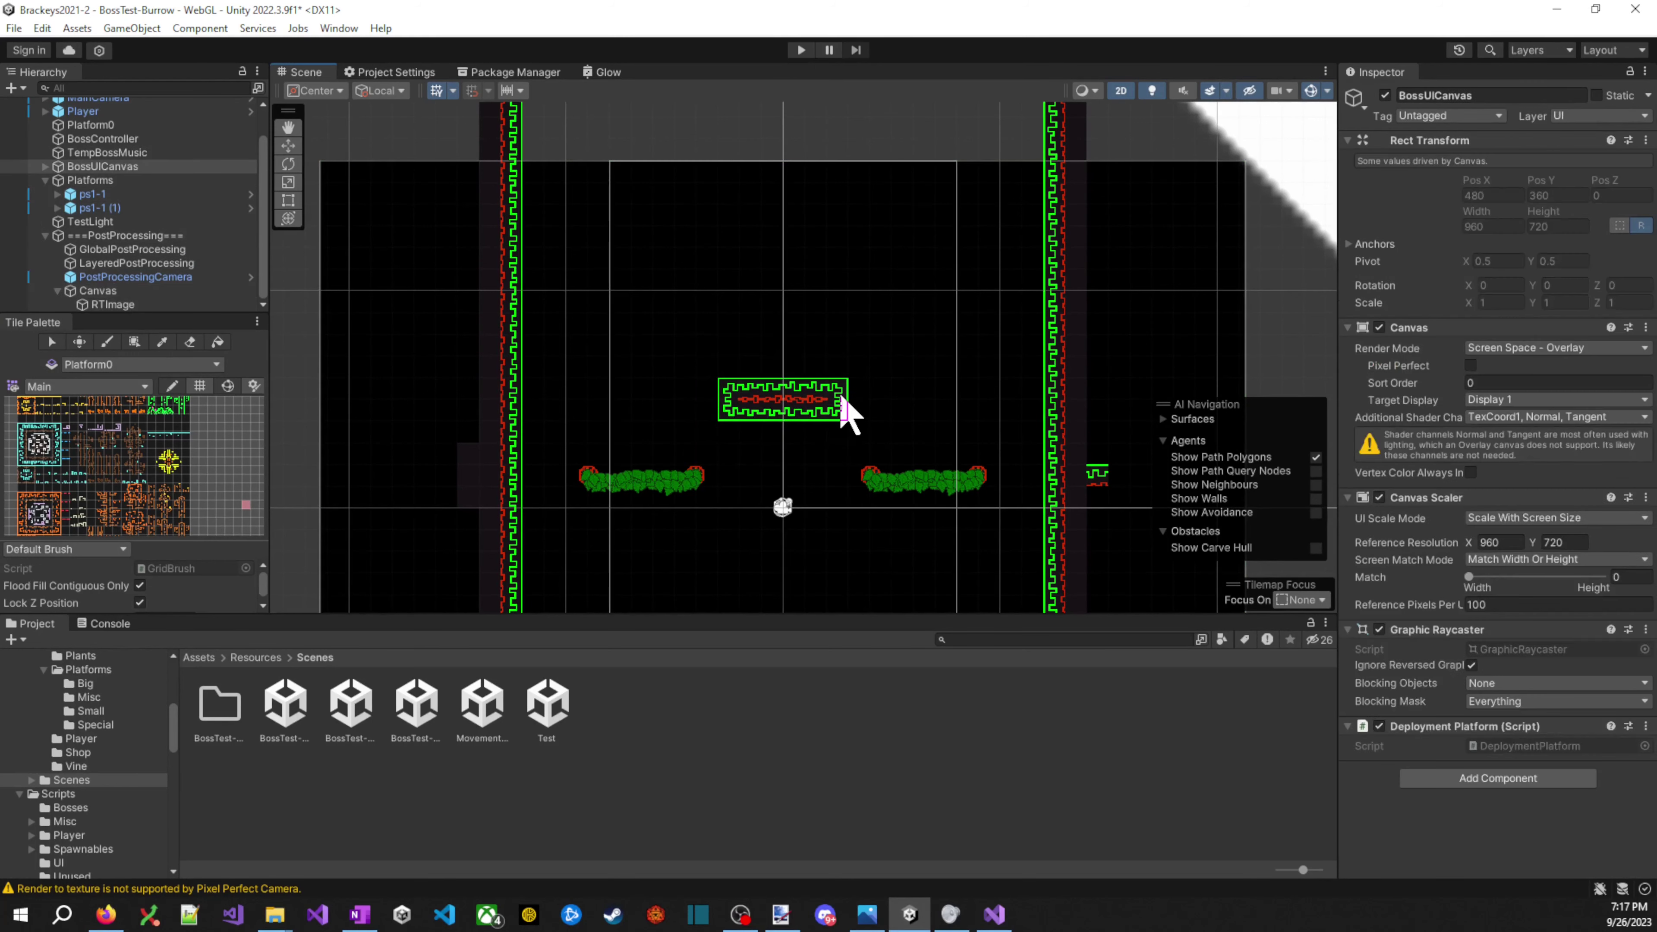
pyautogui.click(840, 406)
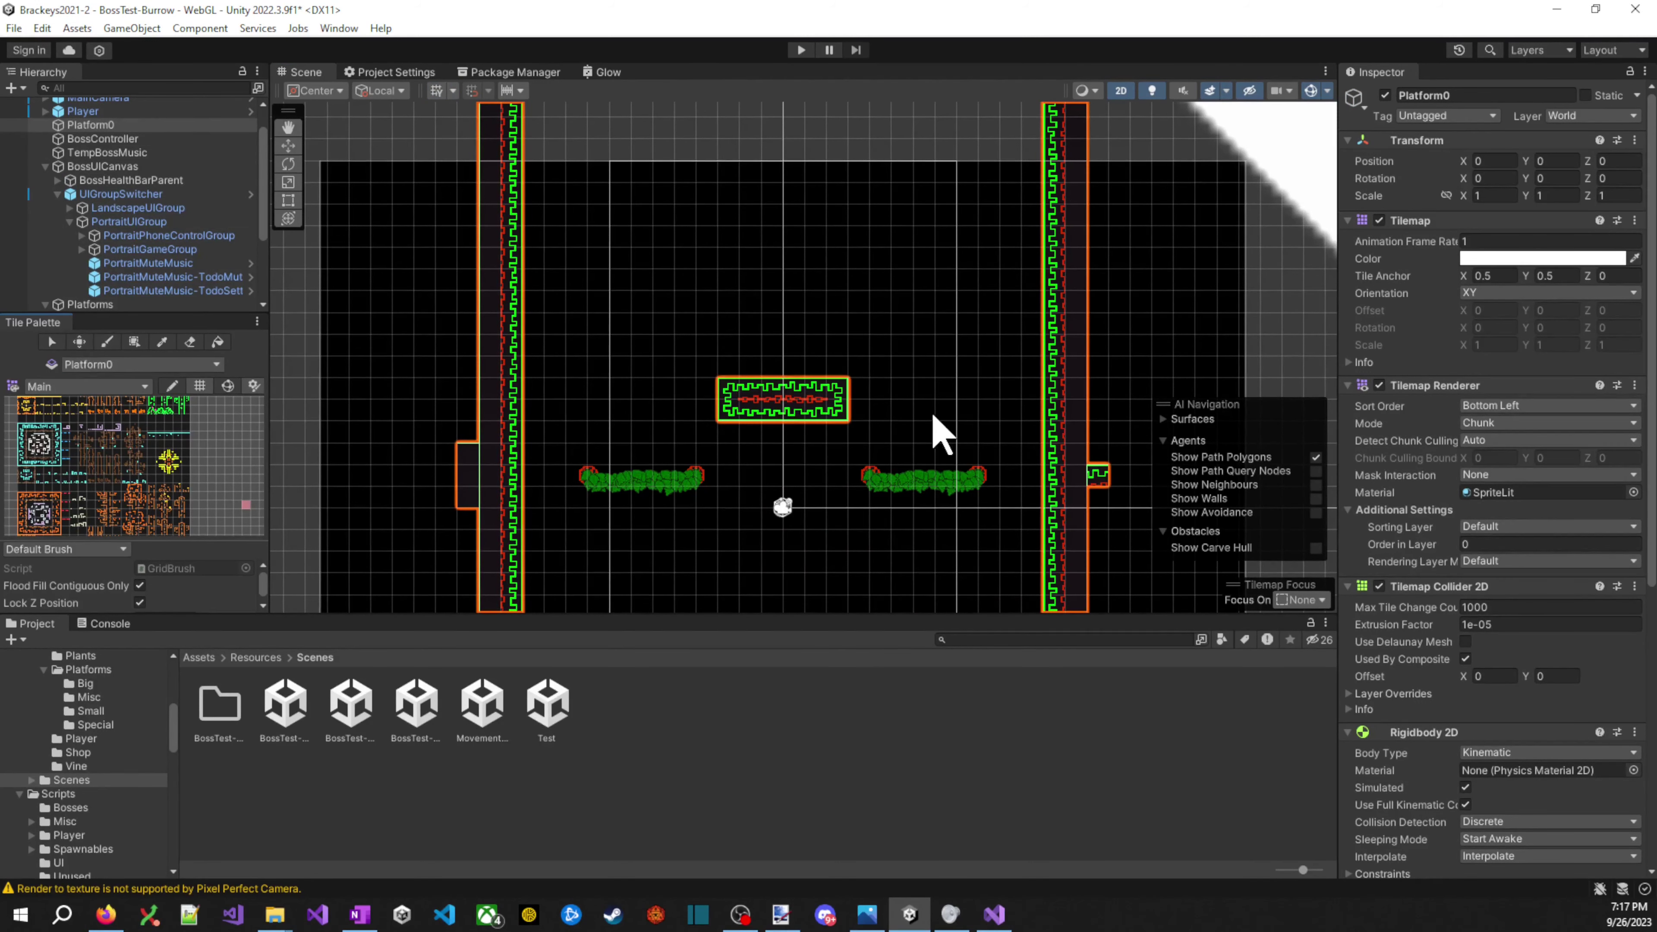
pyautogui.scroll(2, 795, 407)
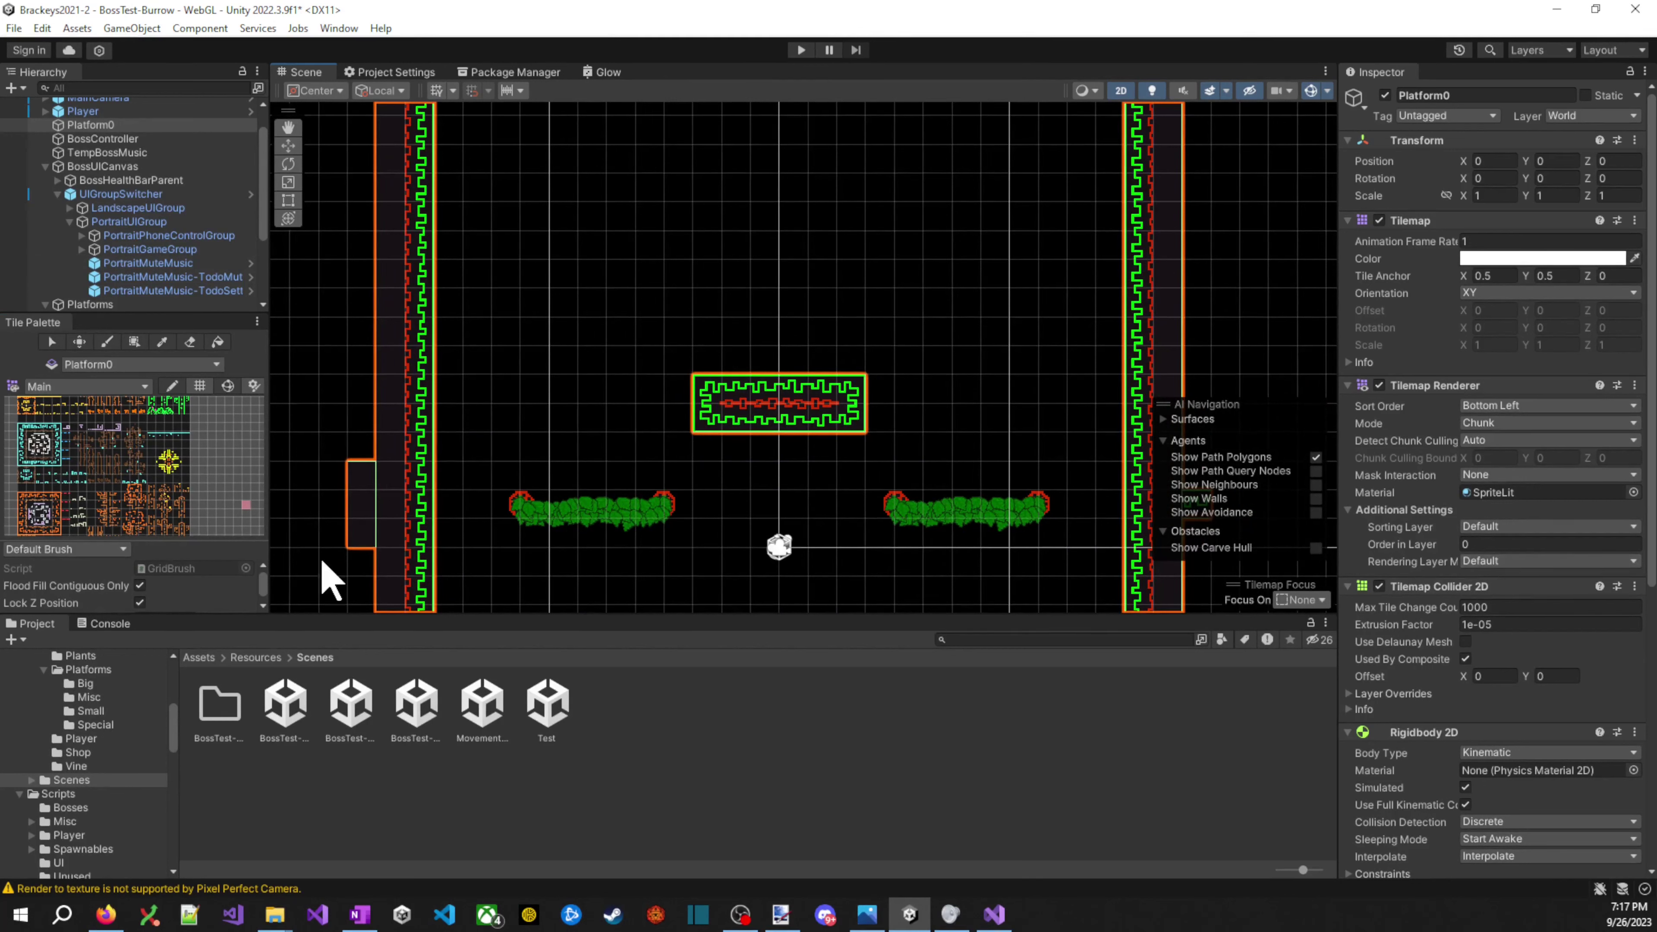
pyautogui.scroll(1, 74, 444)
pyautogui.click(73, 423)
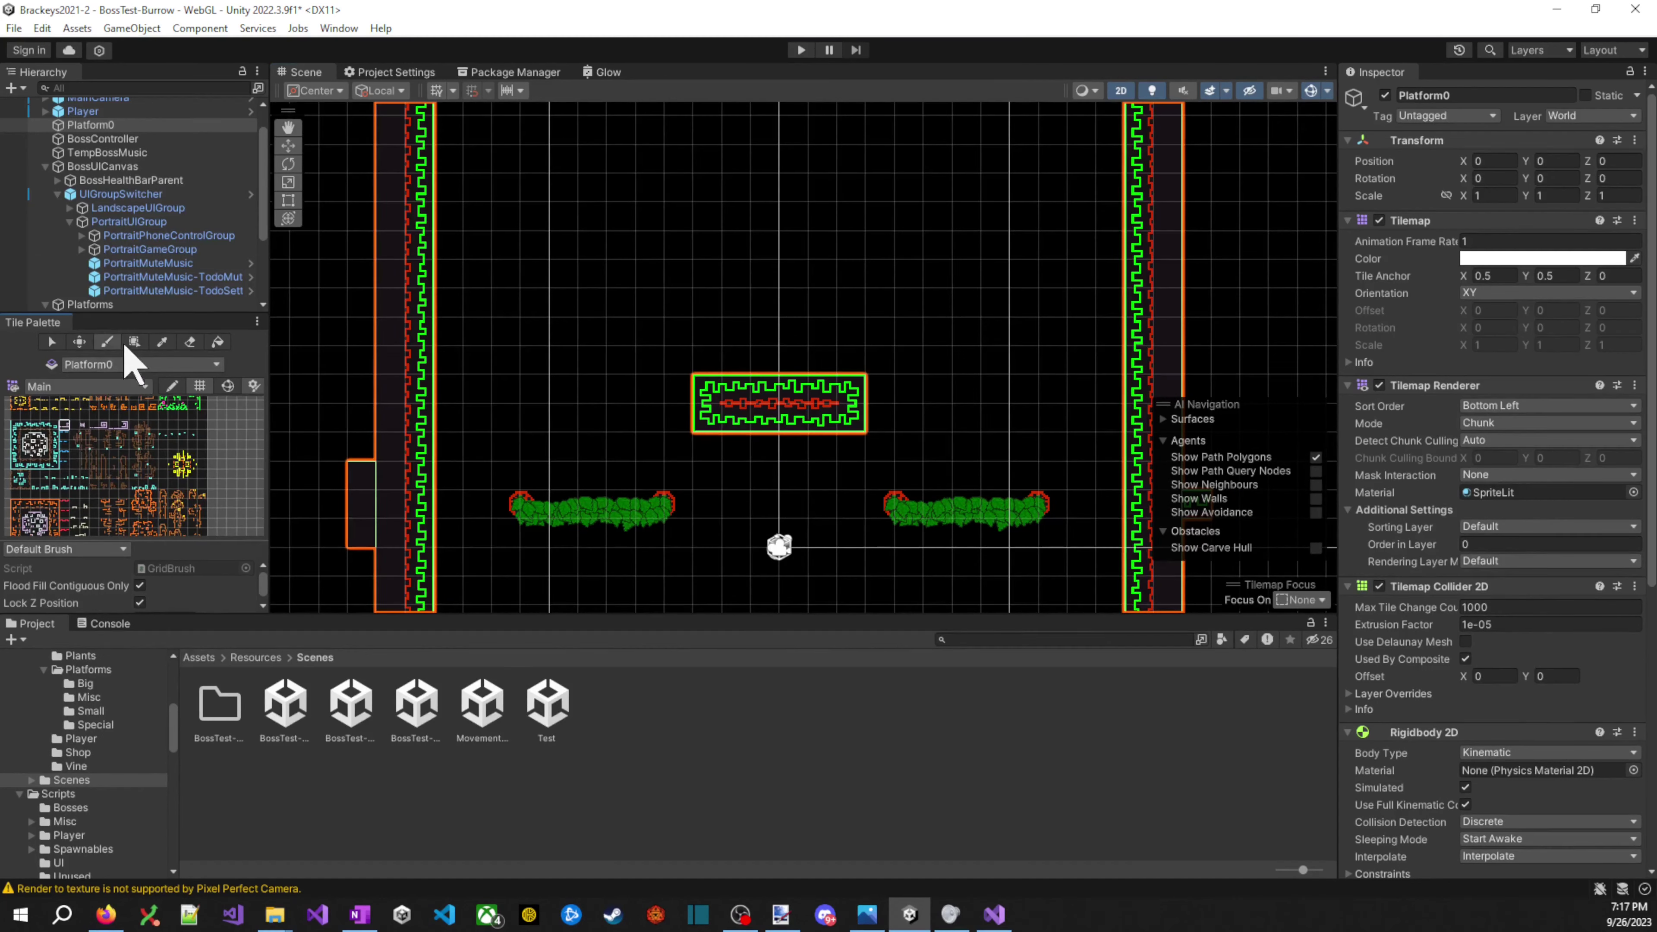
# - Paint a tile above the central platform, then move the central platform up two tiles
pyautogui.click(70, 341)
pyautogui.click(73, 341)
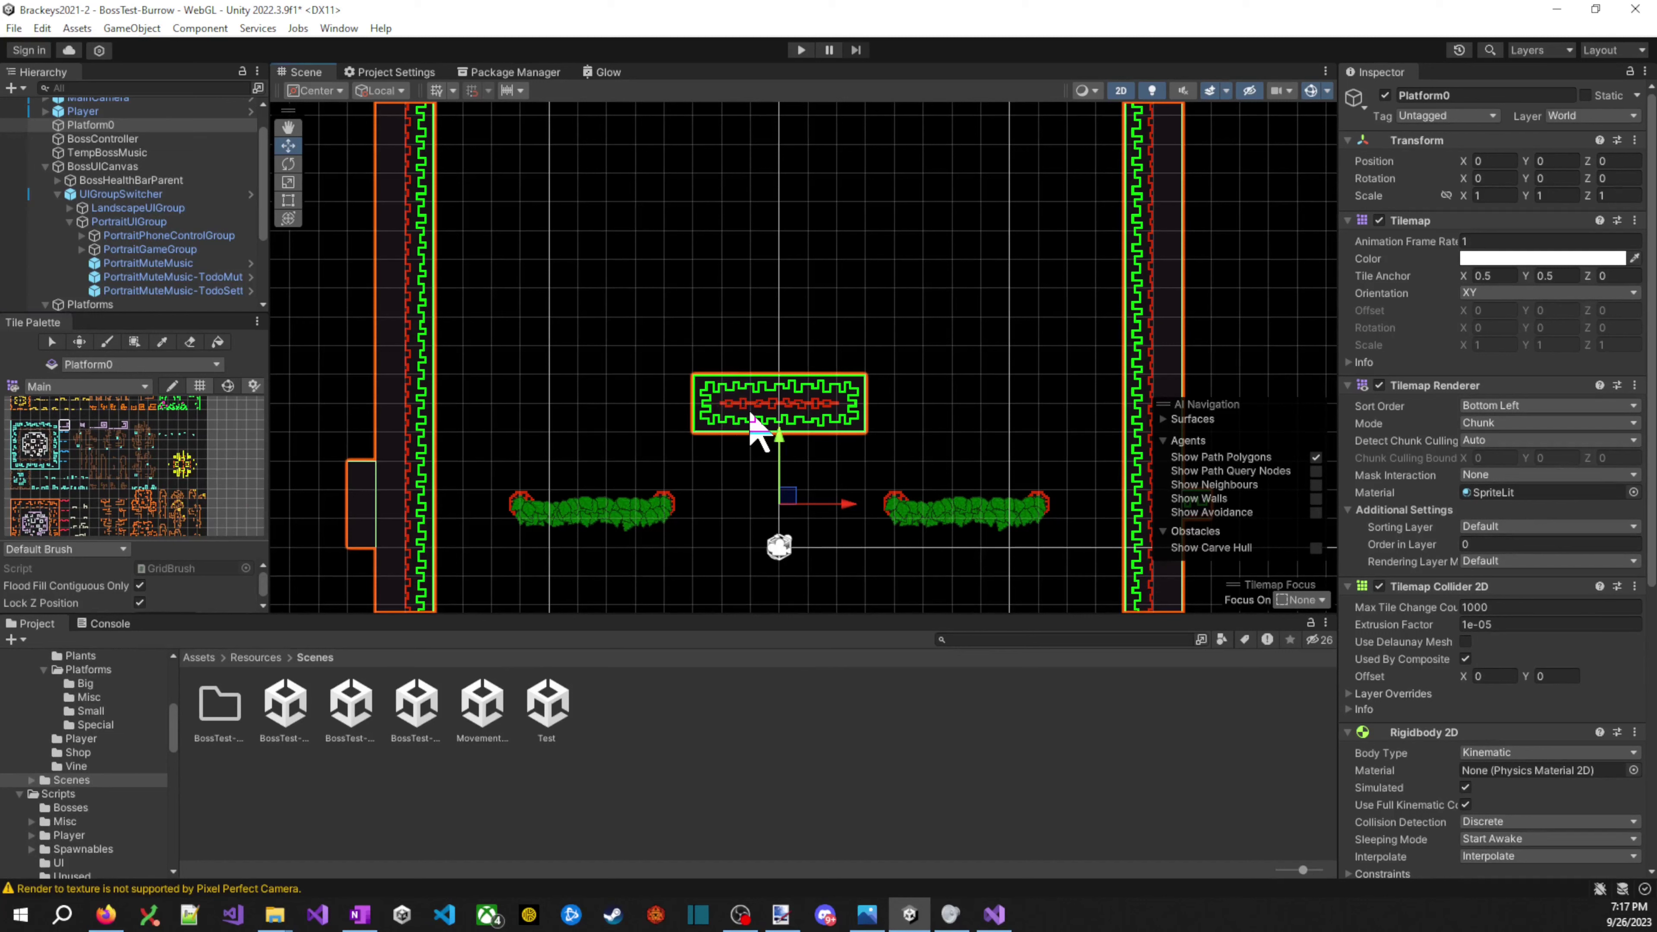
pyautogui.click(107, 341)
pyautogui.scroll(5, 124, 444)
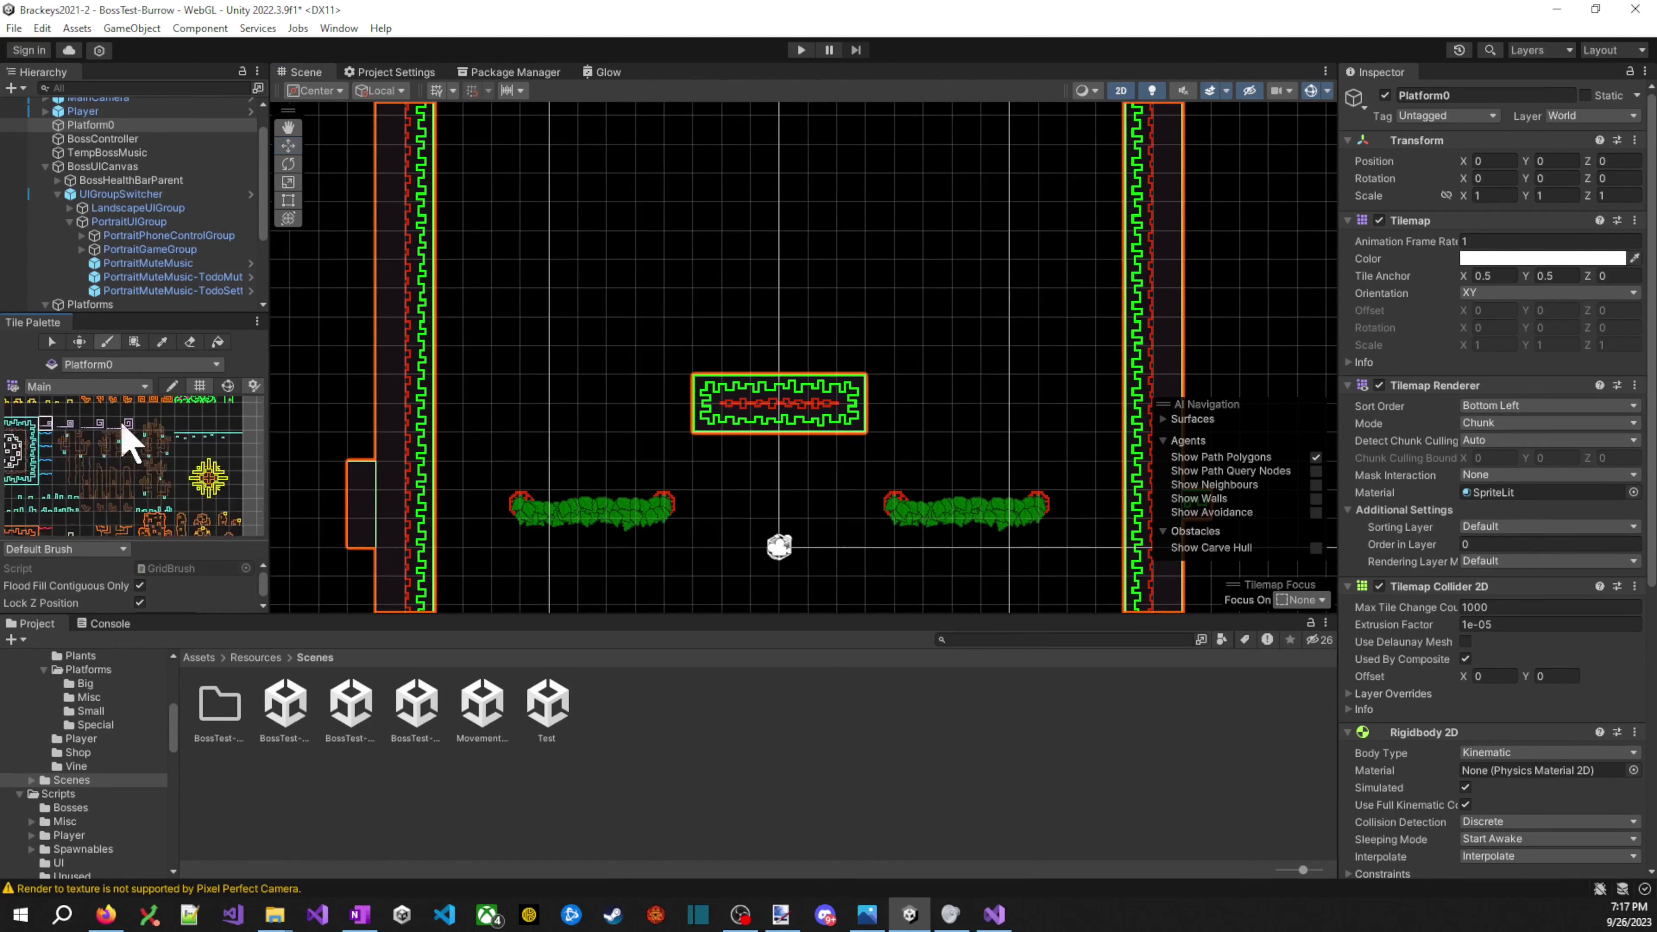
pyautogui.click(767, 332)
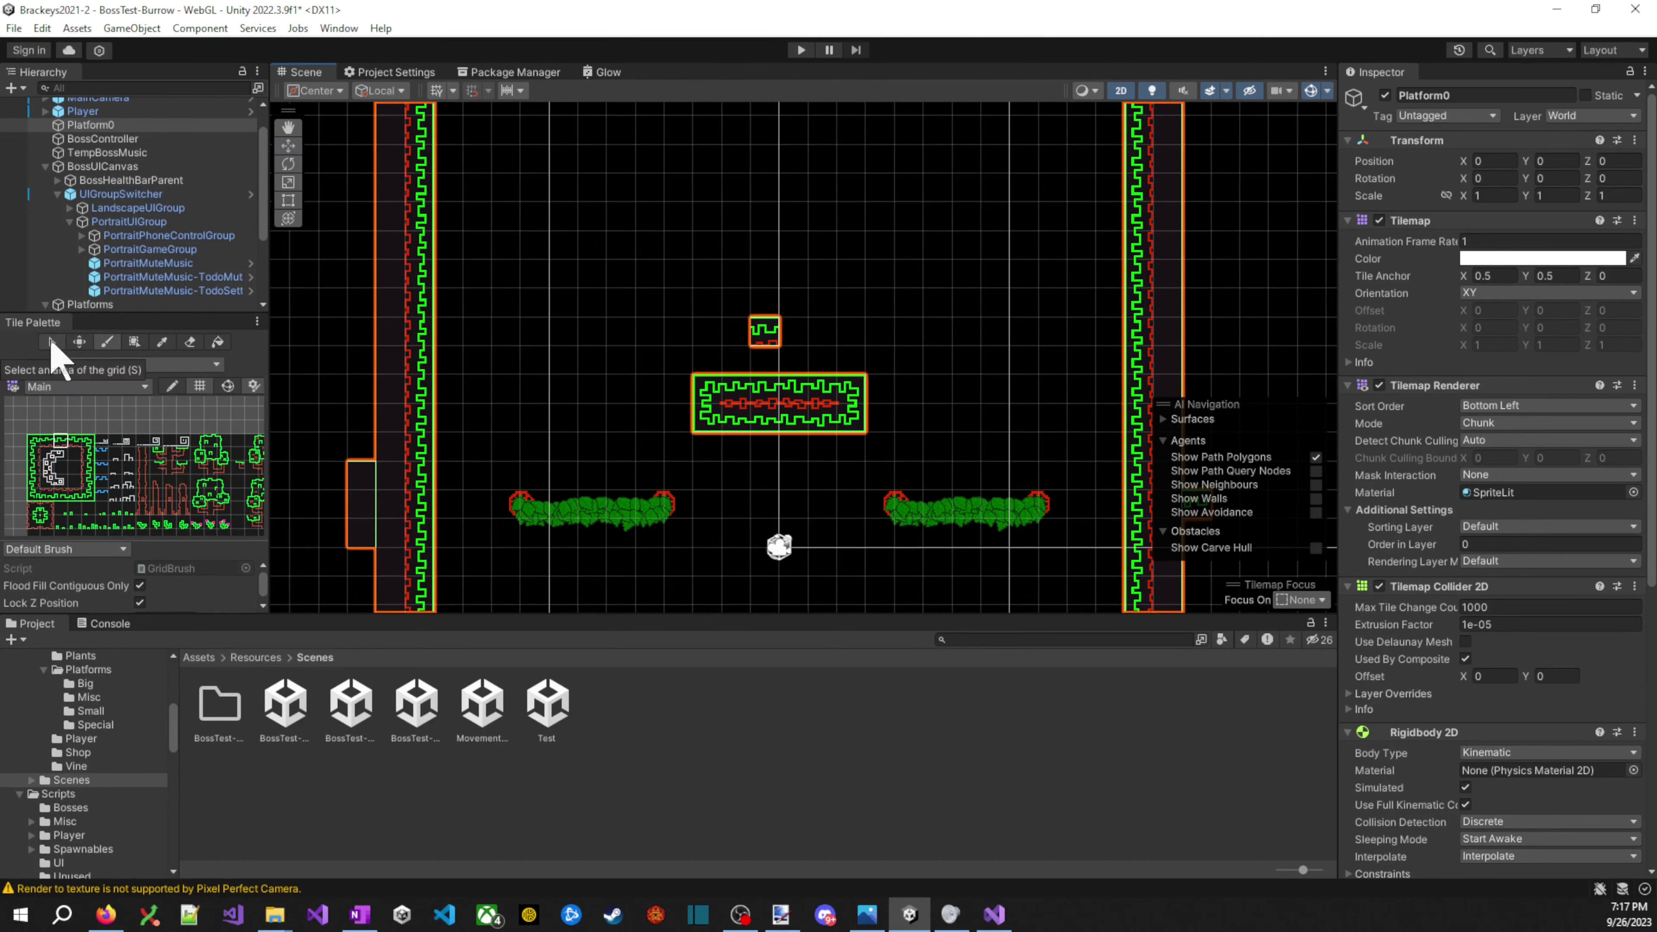
pyautogui.click(79, 342)
pyautogui.moveTo(718, 421)
pyautogui.mouseDown()
pyautogui.moveTo(846, 452)
pyautogui.moveTo(702, 400)
pyautogui.mouseUp()
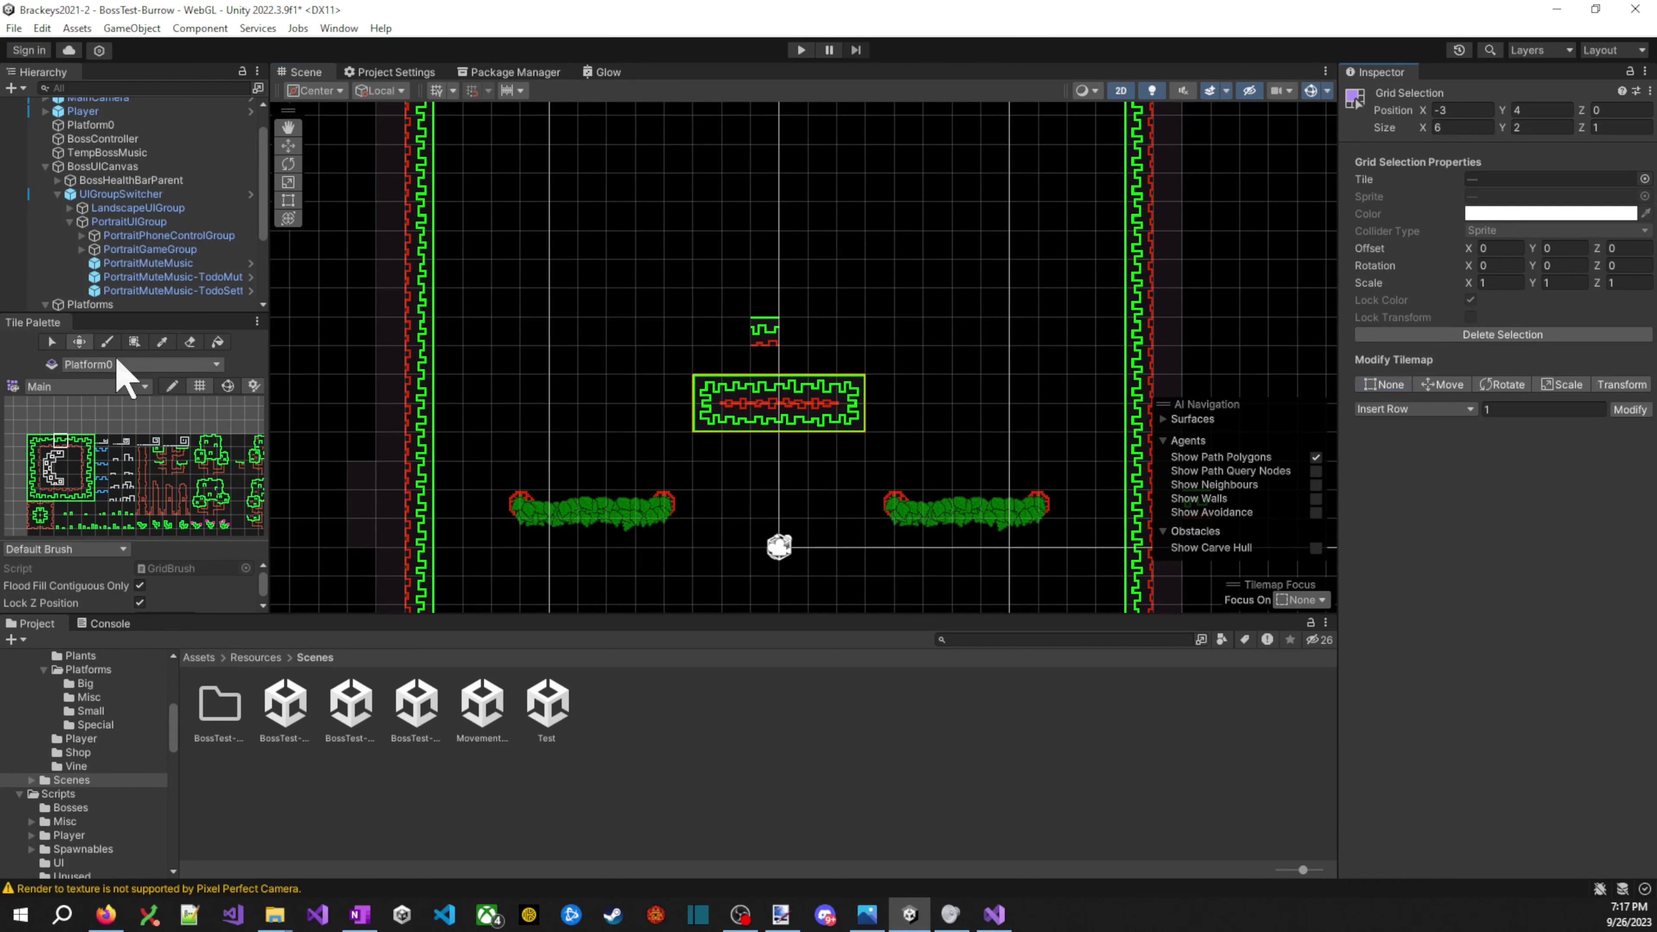
pyautogui.moveTo(841, 431); pyautogui.dragTo(837, 375)
# - Playtest the new layout, jumping between the left ledge and lower platforms
pyautogui.click(802, 51)
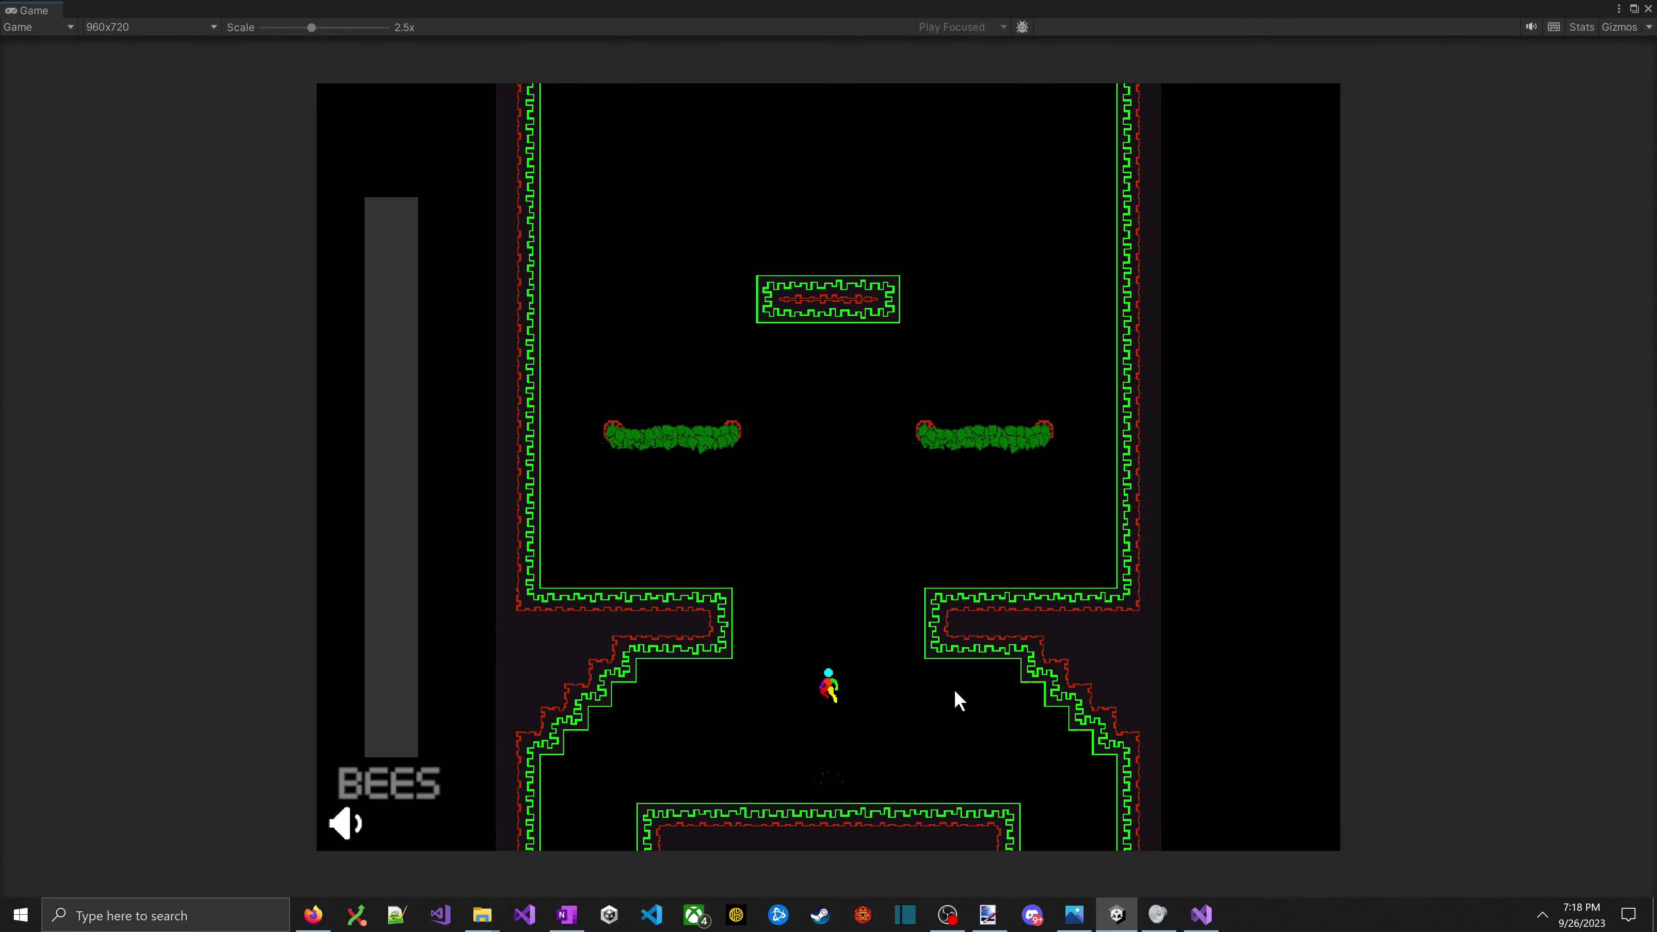
pyautogui.press('a')
pyautogui.press('space')
pyautogui.press('a')
pyautogui.press('space')
pyautogui.press('d')
pyautogui.press('a')
pyautogui.press('d')
pyautogui.press('space')
pyautogui.press('space')
pyautogui.press('a')
pyautogui.press('Left')
# - Stop play mode, move the left ledge down one tile, then undo it
pyautogui.press('a')
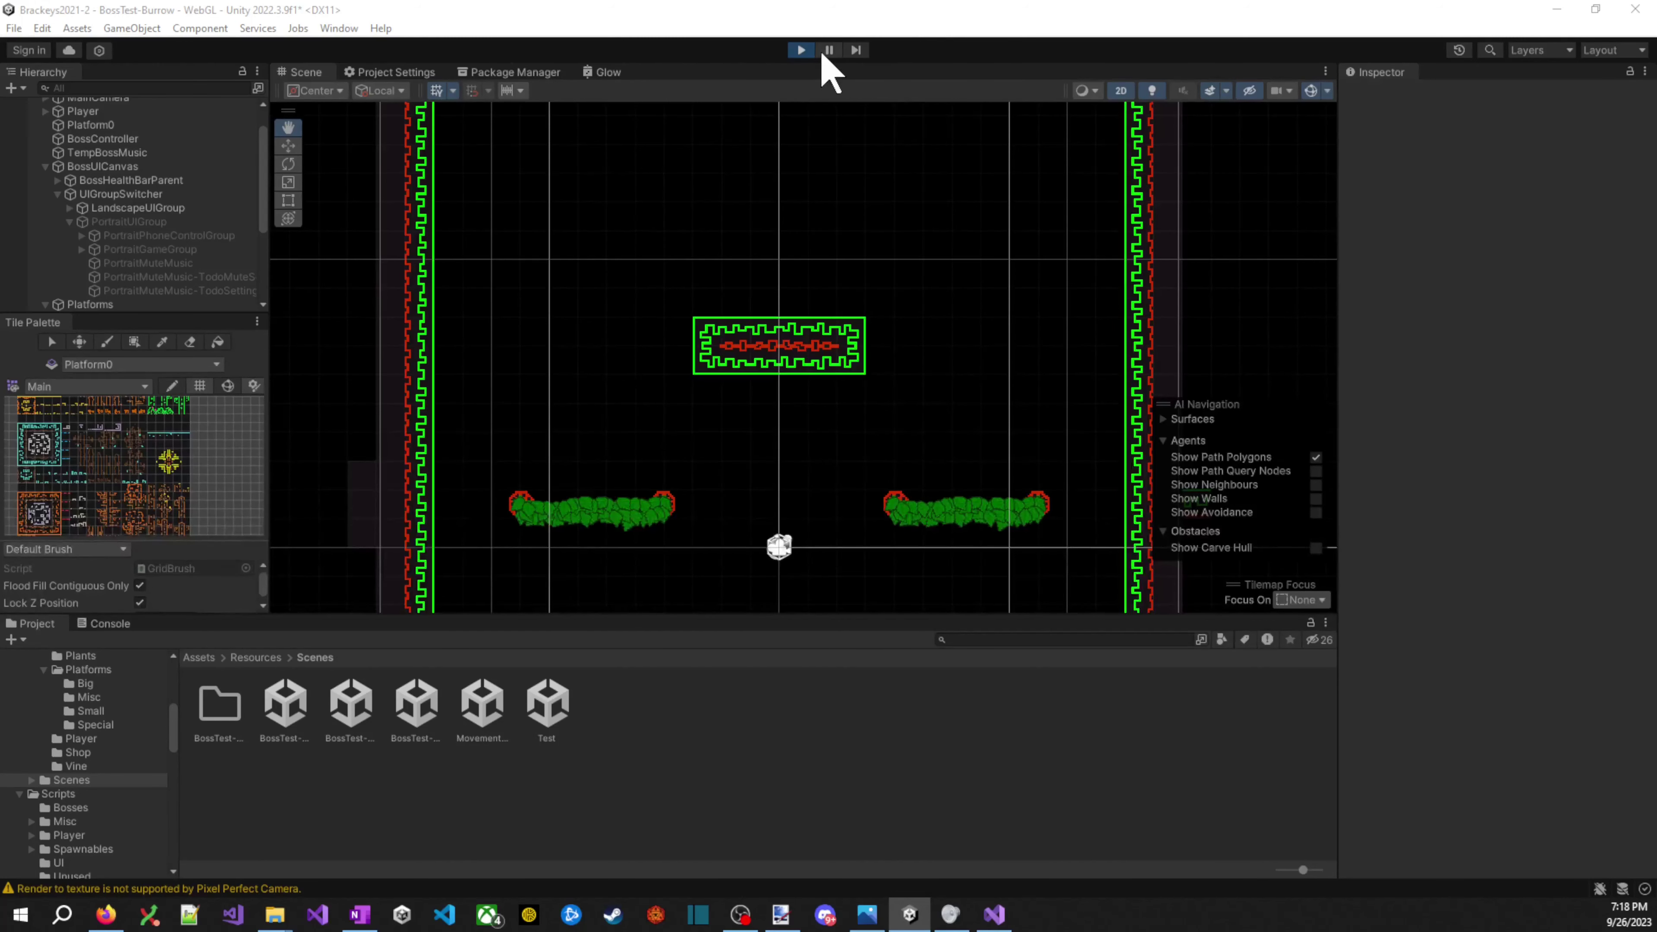
pyautogui.click(805, 51)
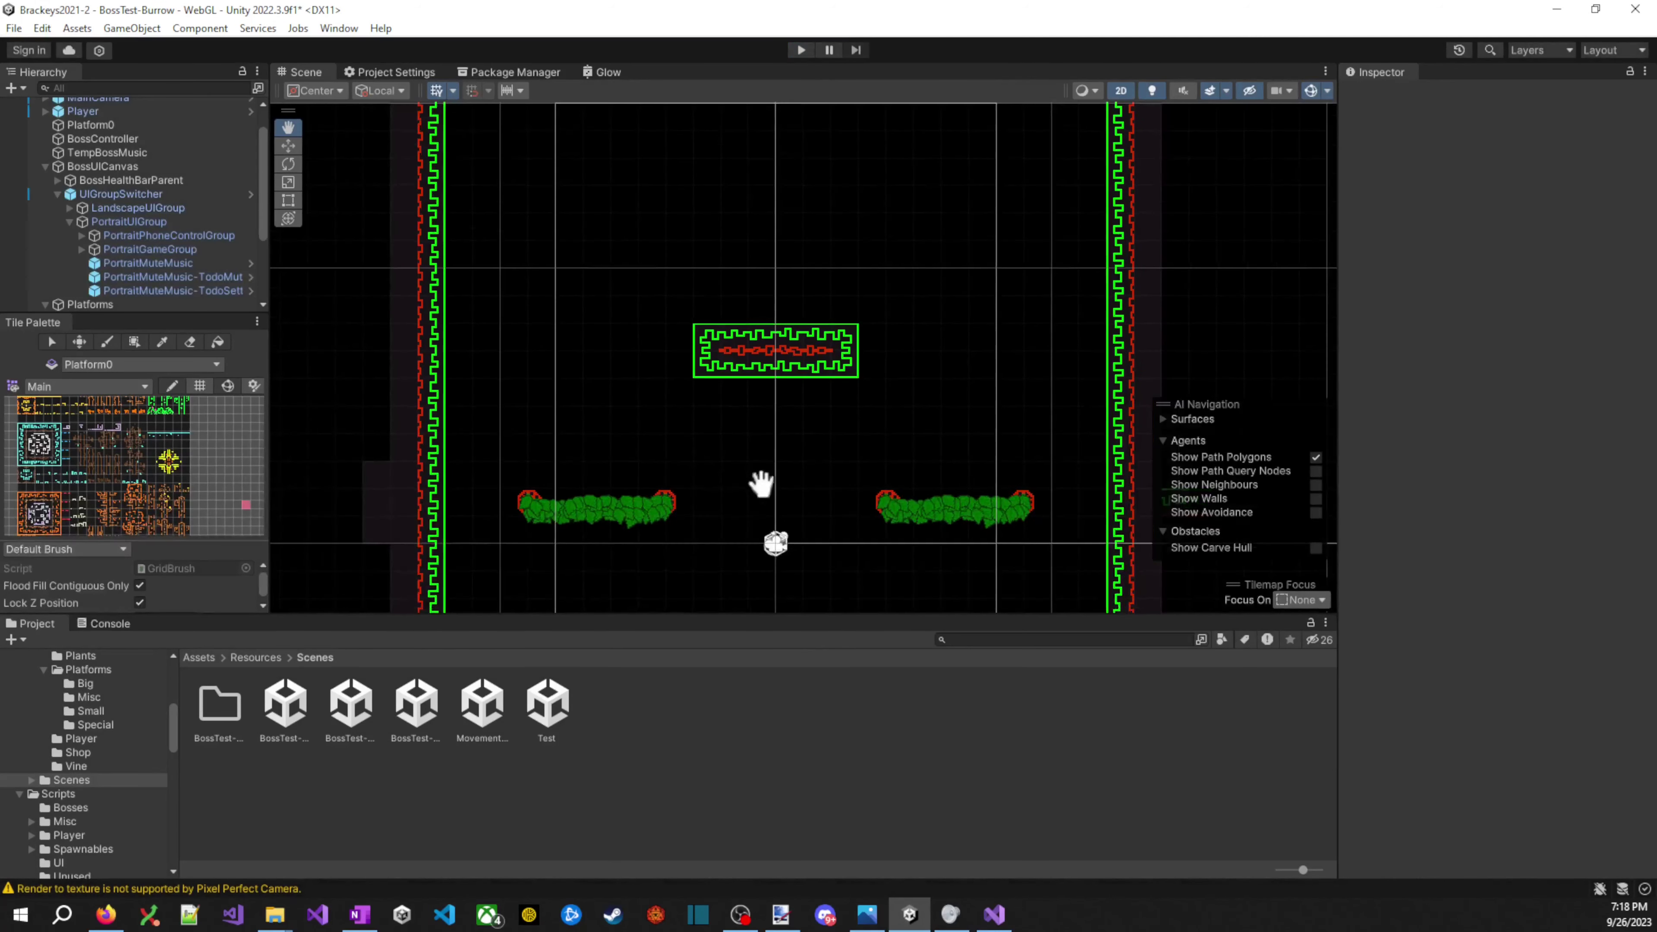
pyautogui.moveTo(759, 474); pyautogui.dragTo(796, 266)
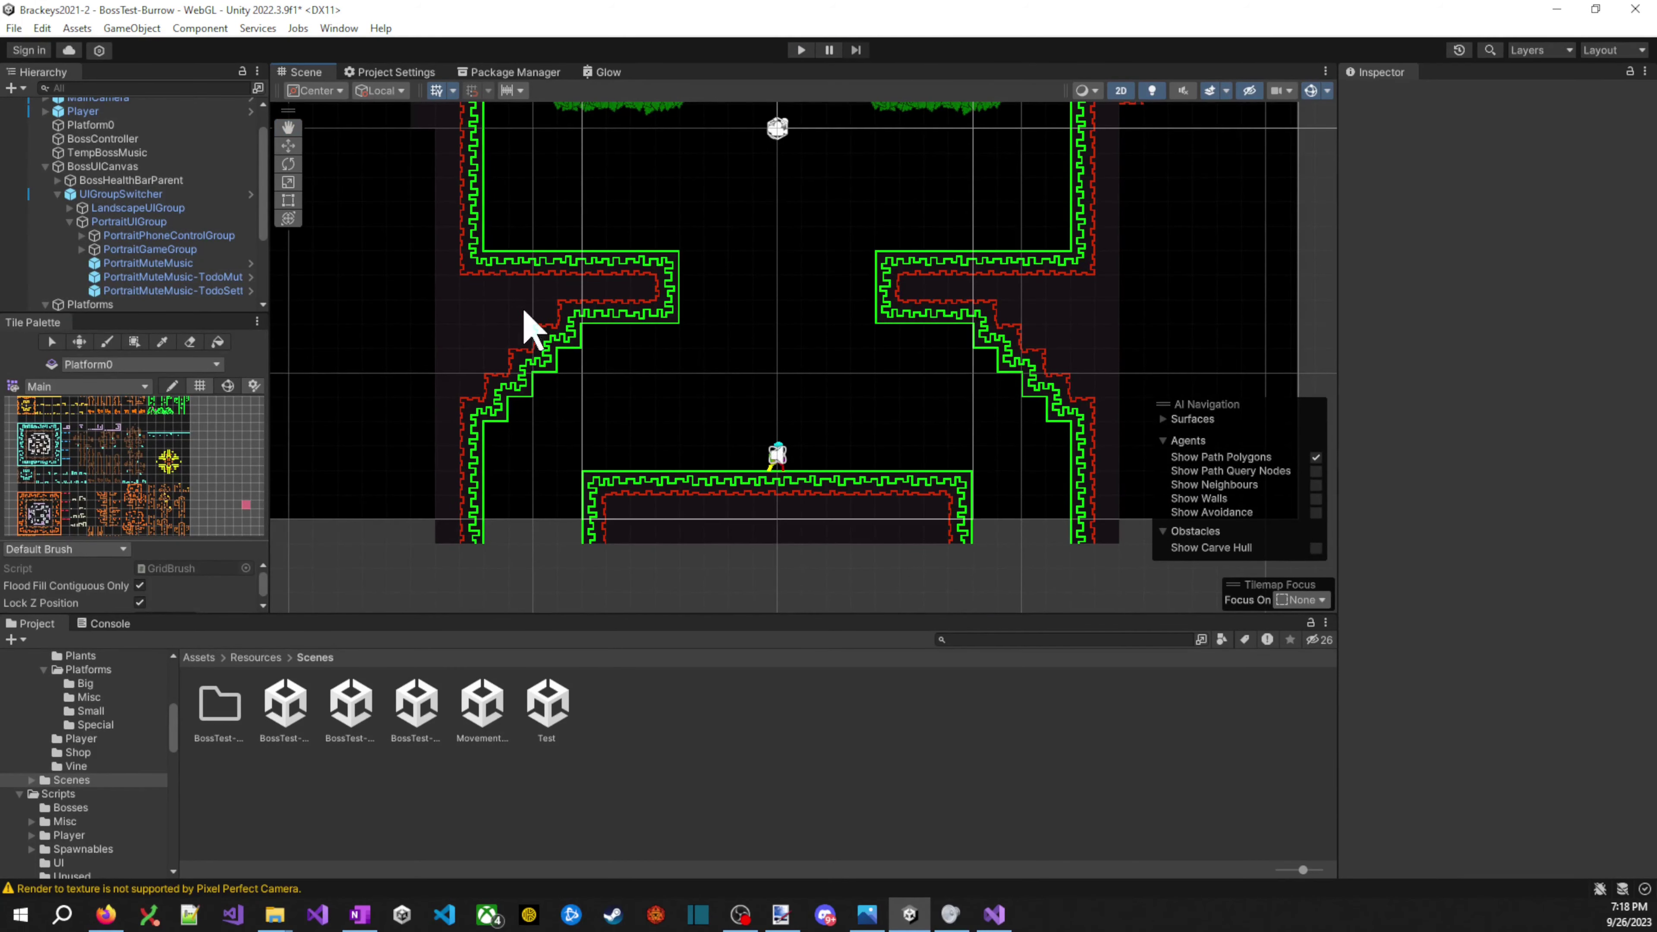
pyautogui.moveTo(89, 424); pyautogui.dragTo(79, 509)
pyautogui.scroll(3, 96, 437)
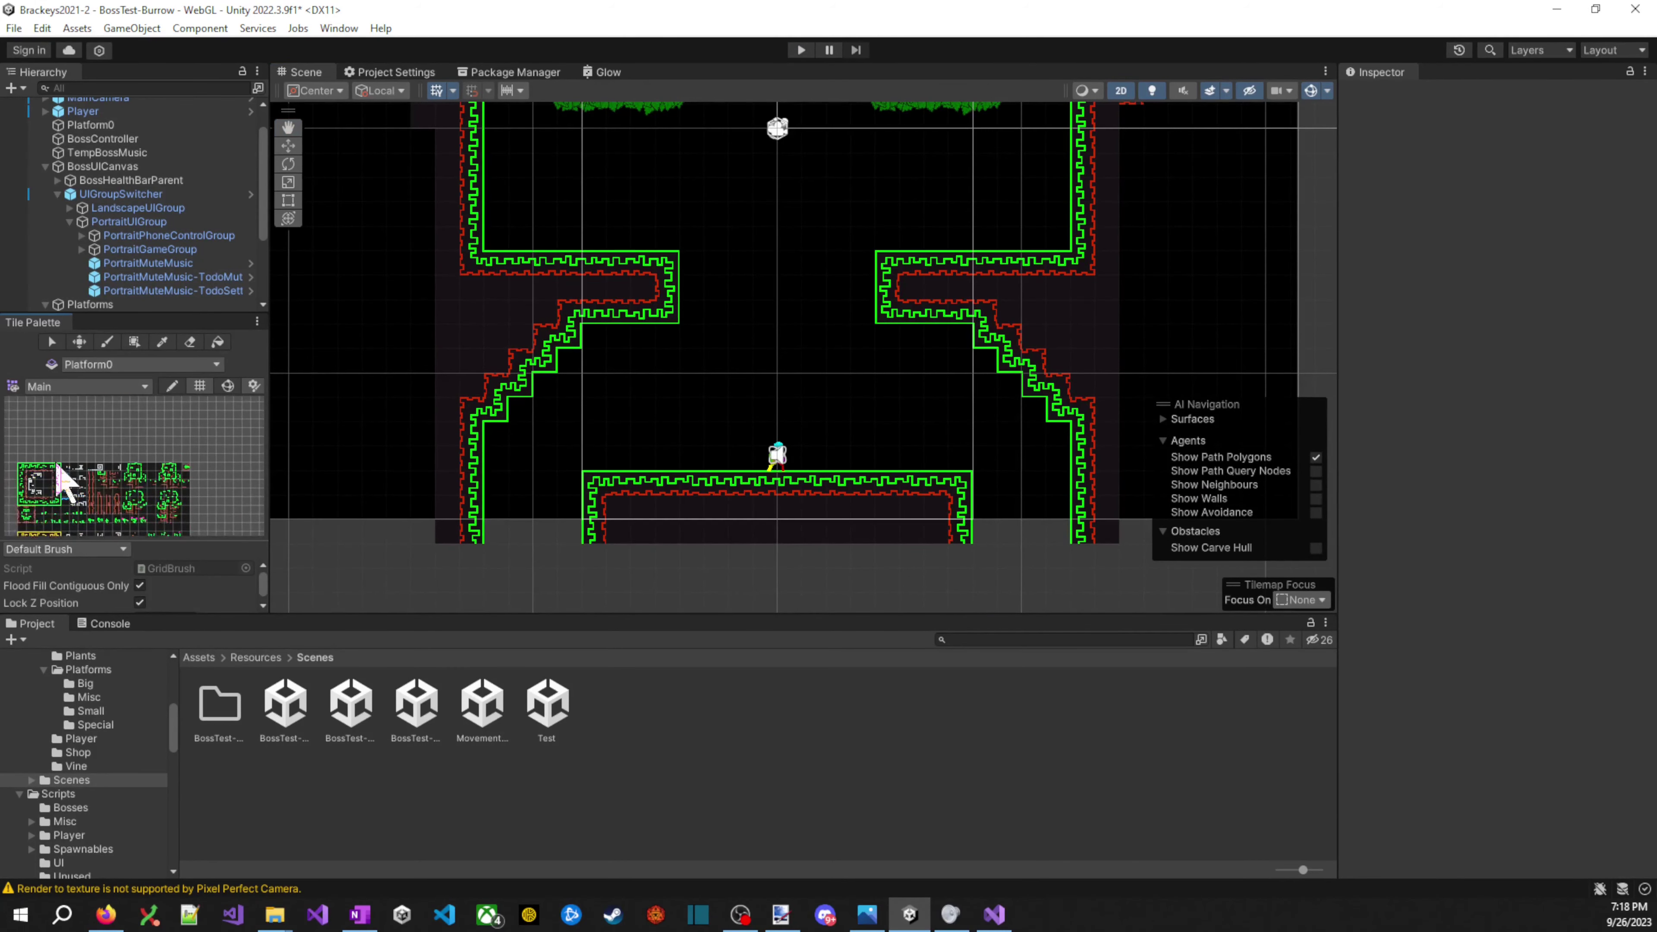
pyautogui.click(46, 494)
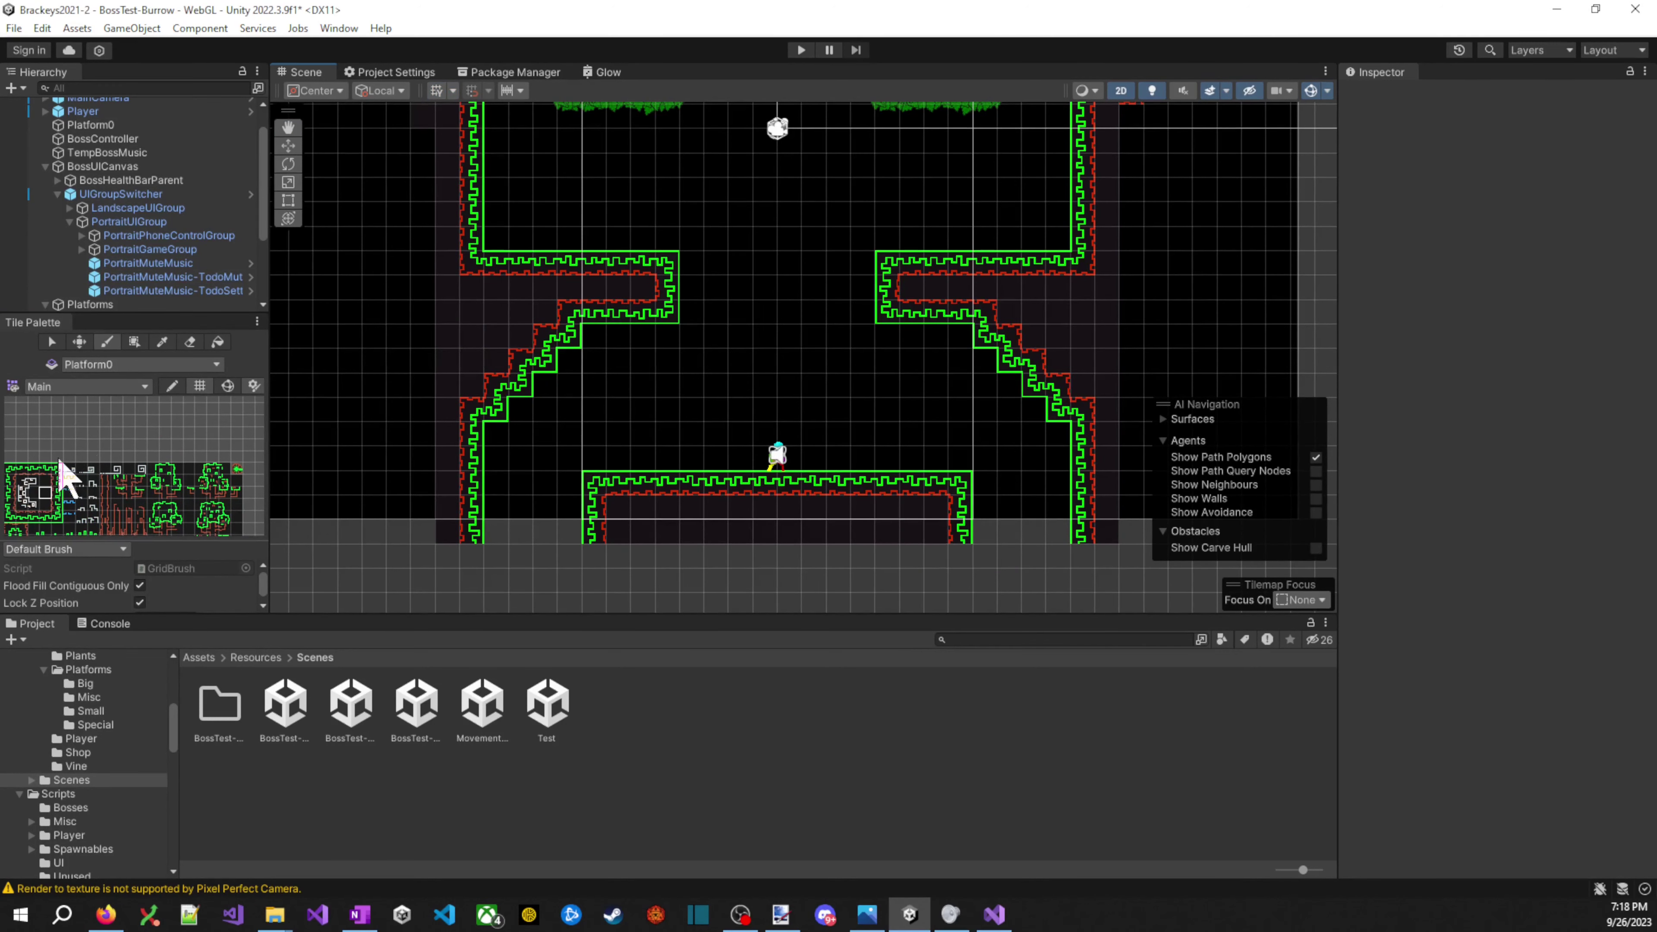
pyautogui.click(79, 342)
pyautogui.moveTo(499, 261); pyautogui.dragTo(1064, 418)
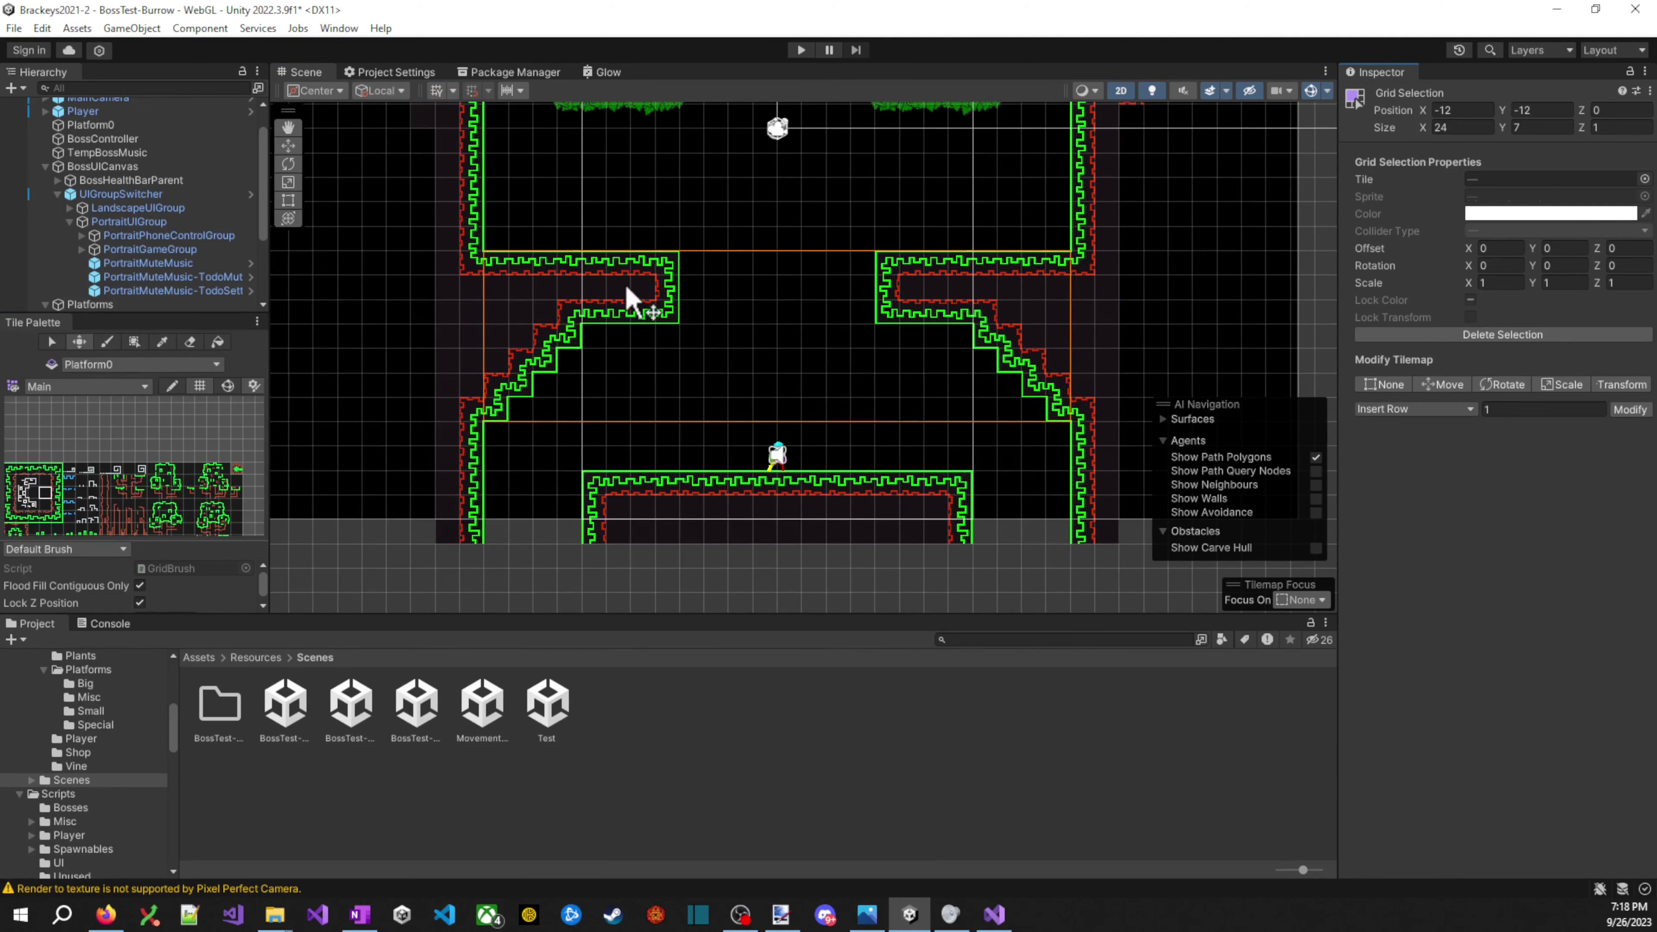
pyautogui.moveTo(629, 295); pyautogui.dragTo(629, 326)
pyautogui.hotkey('ctrl', 'z')
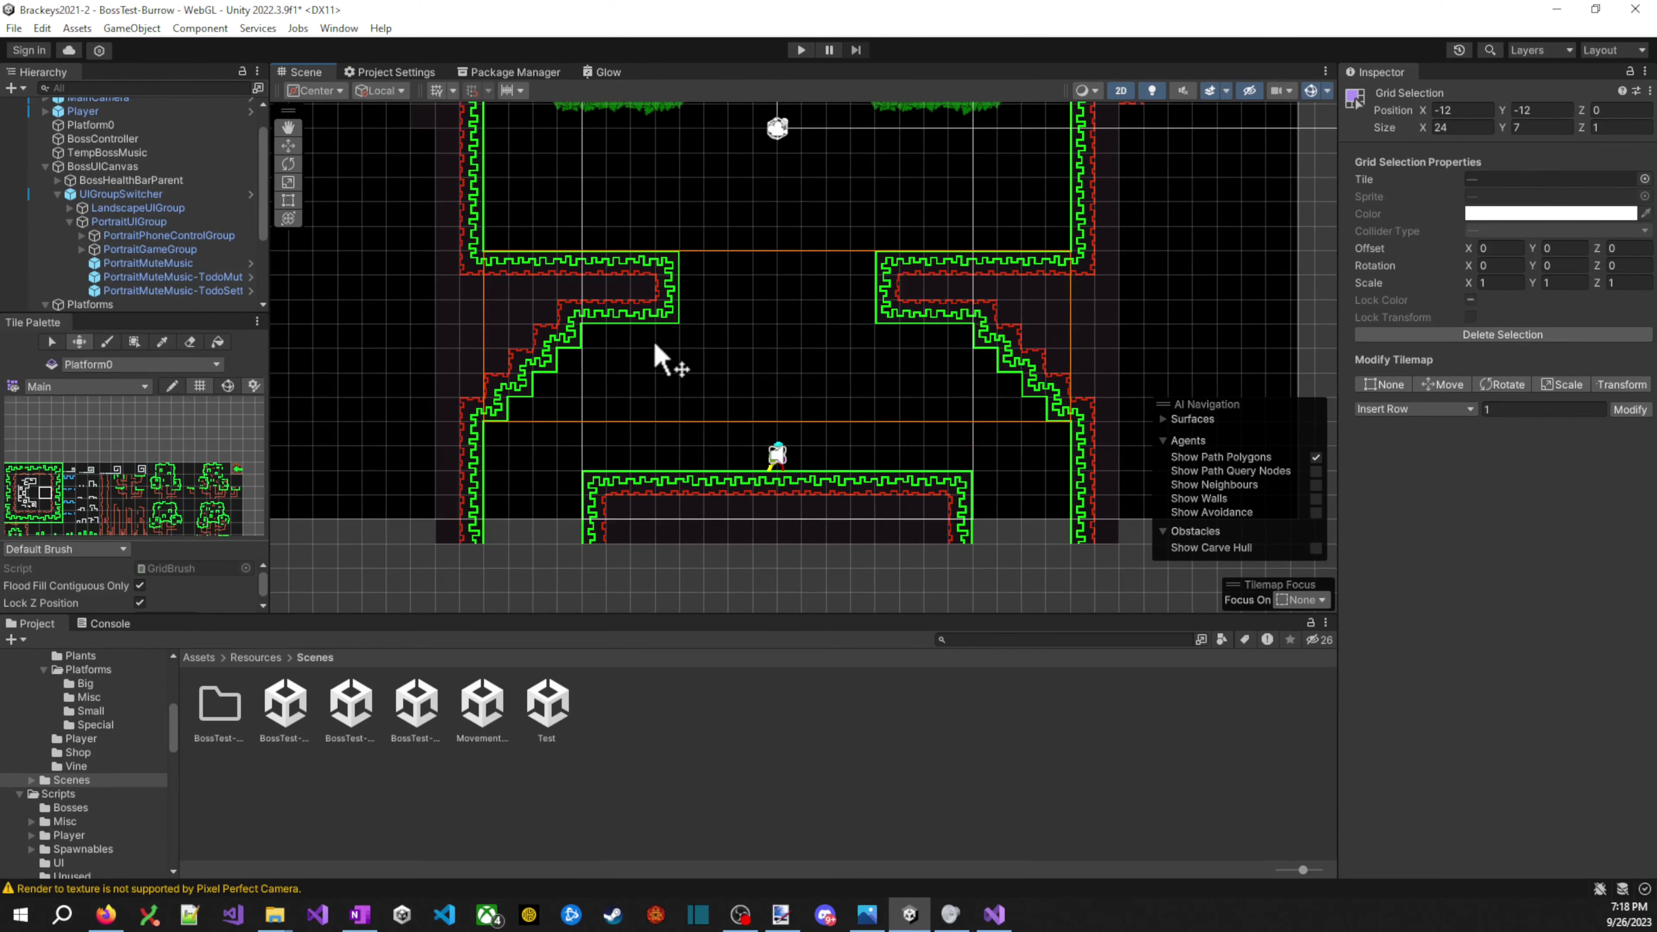
# - Move both stepped ledges down one tile and paint a wall tile into the right wall's gap
pyautogui.click(85, 341)
pyautogui.click(86, 341)
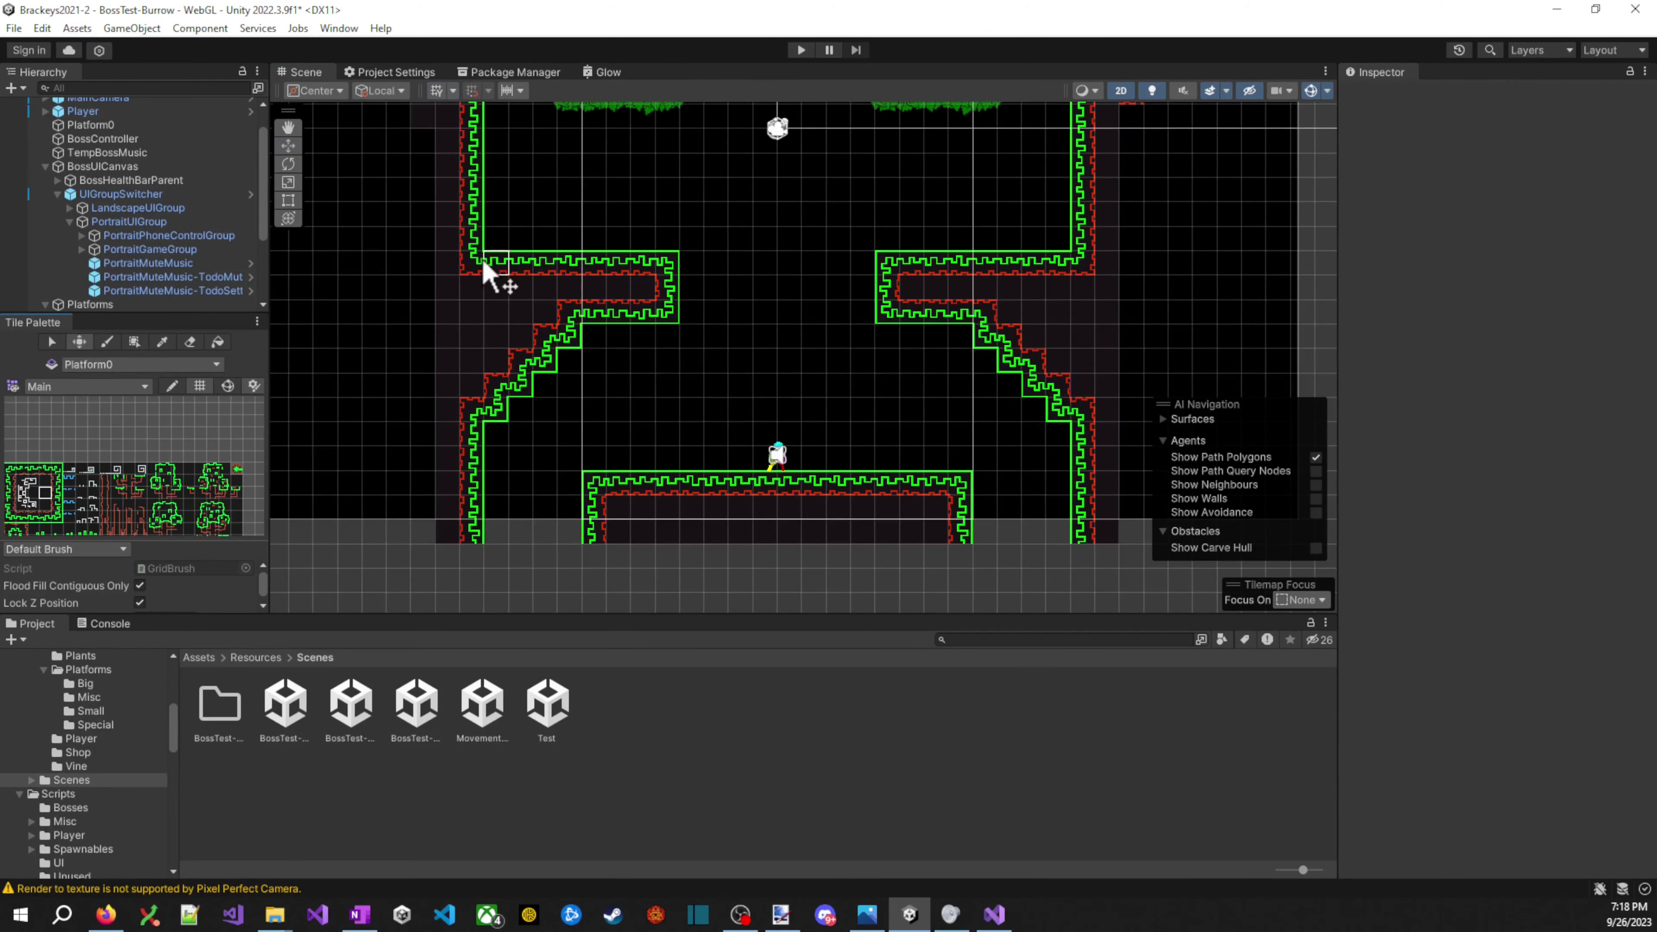
pyautogui.moveTo(465, 232); pyautogui.dragTo(1080, 420)
pyautogui.click(81, 341)
pyautogui.moveTo(628, 317); pyautogui.dragTo(623, 347)
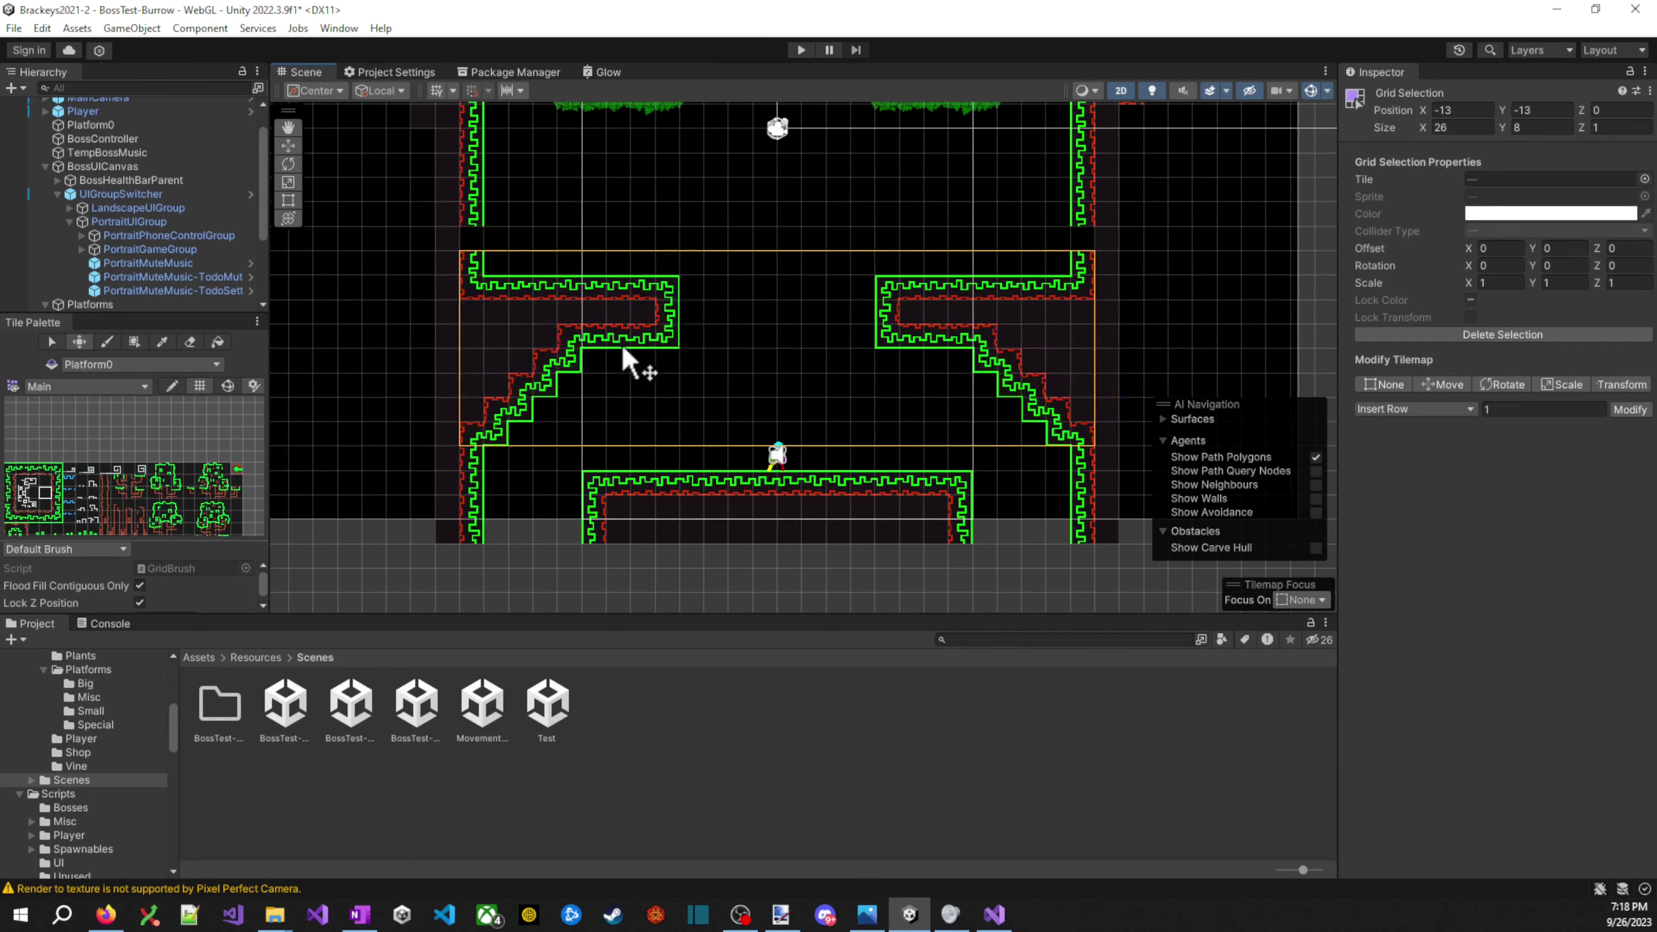
pyautogui.click(28, 491)
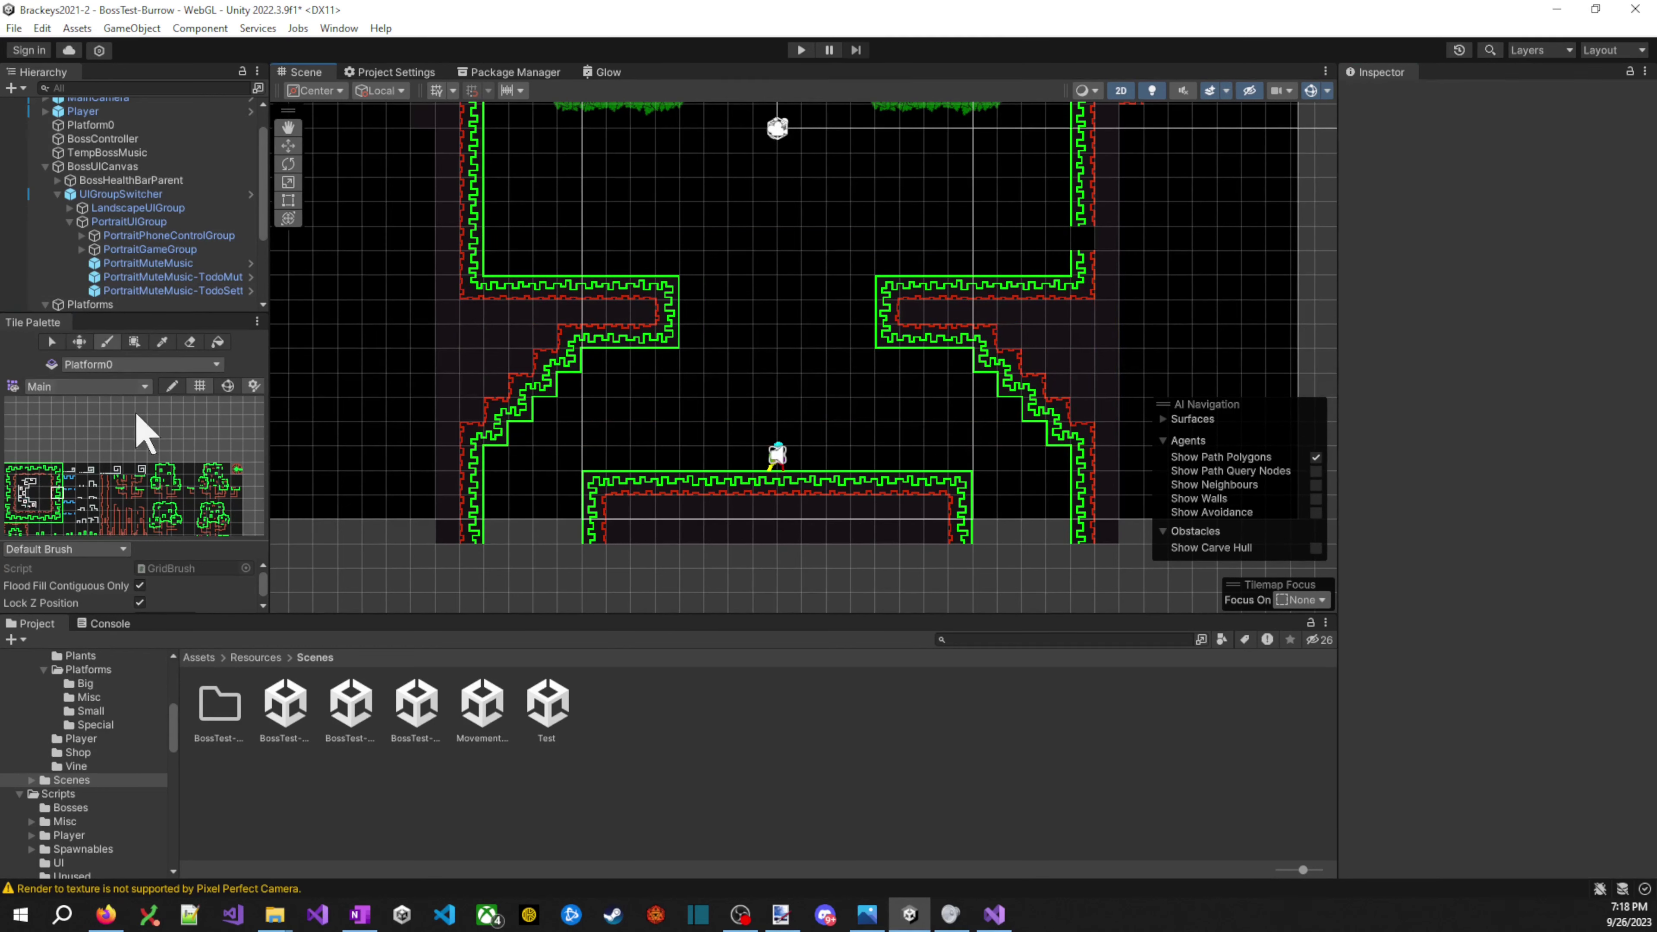
pyautogui.click(12, 484)
pyautogui.click(1082, 238)
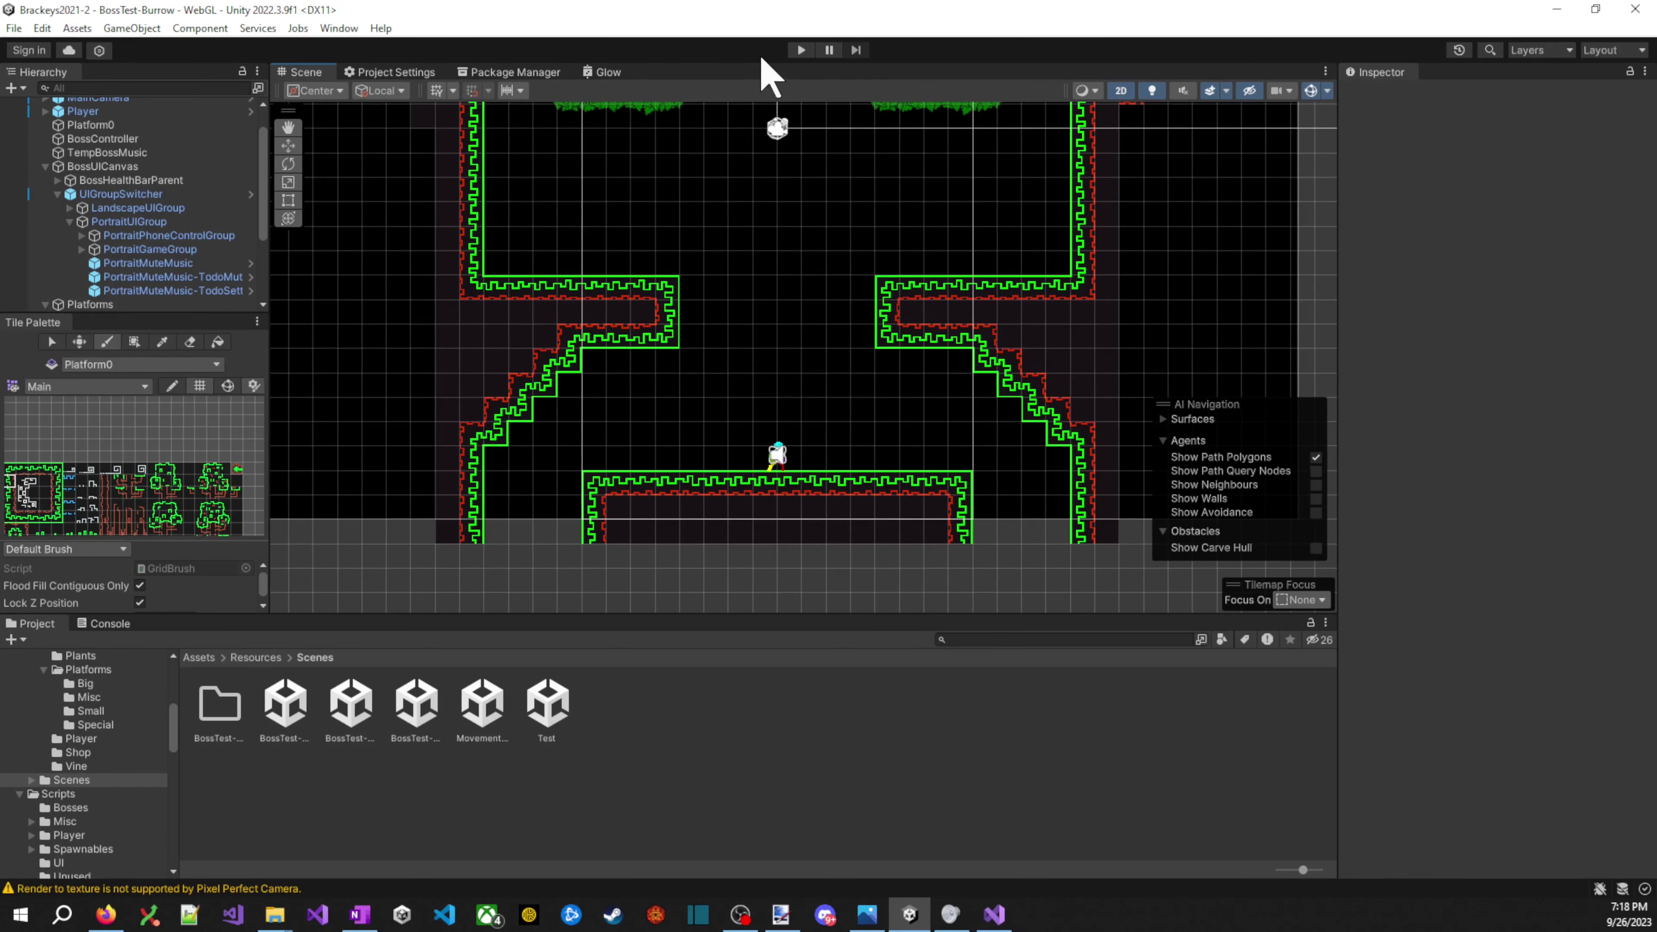
# - Playtest the lowered ledges by jumping and double-jumping left and right
pyautogui.click(801, 50)
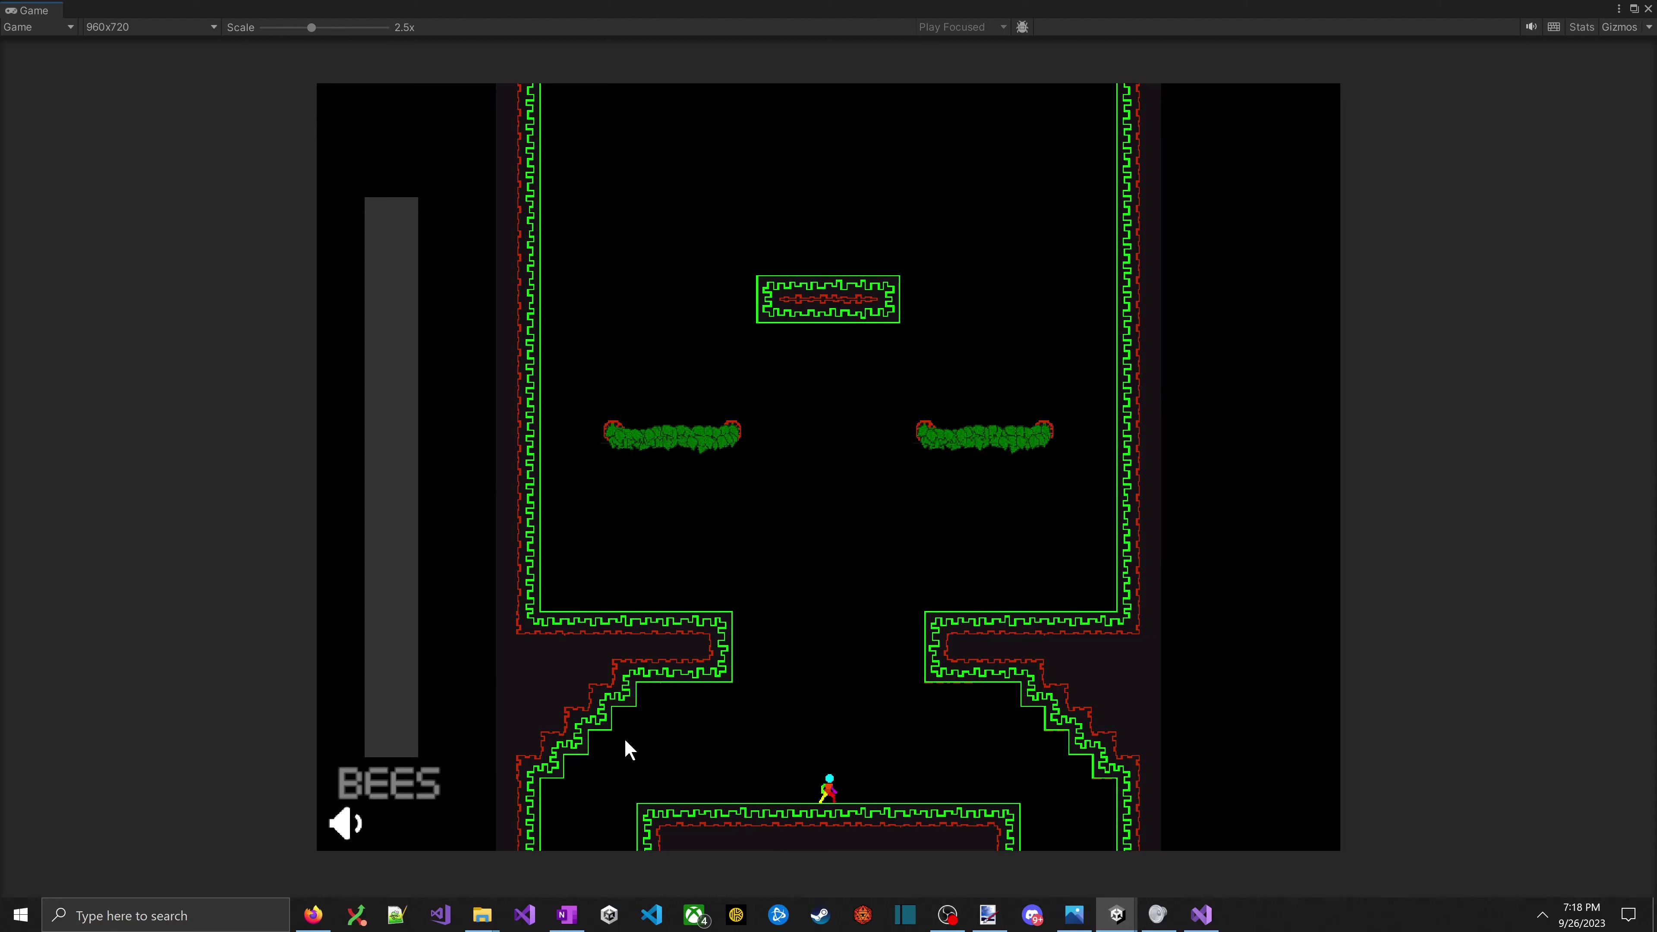
pyautogui.press('space')
pyautogui.press('space')
pyautogui.press('a')
pyautogui.press('d')
pyautogui.press('space')
pyautogui.press('space')
pyautogui.press('space')
pyautogui.press('space')
pyautogui.press('space')
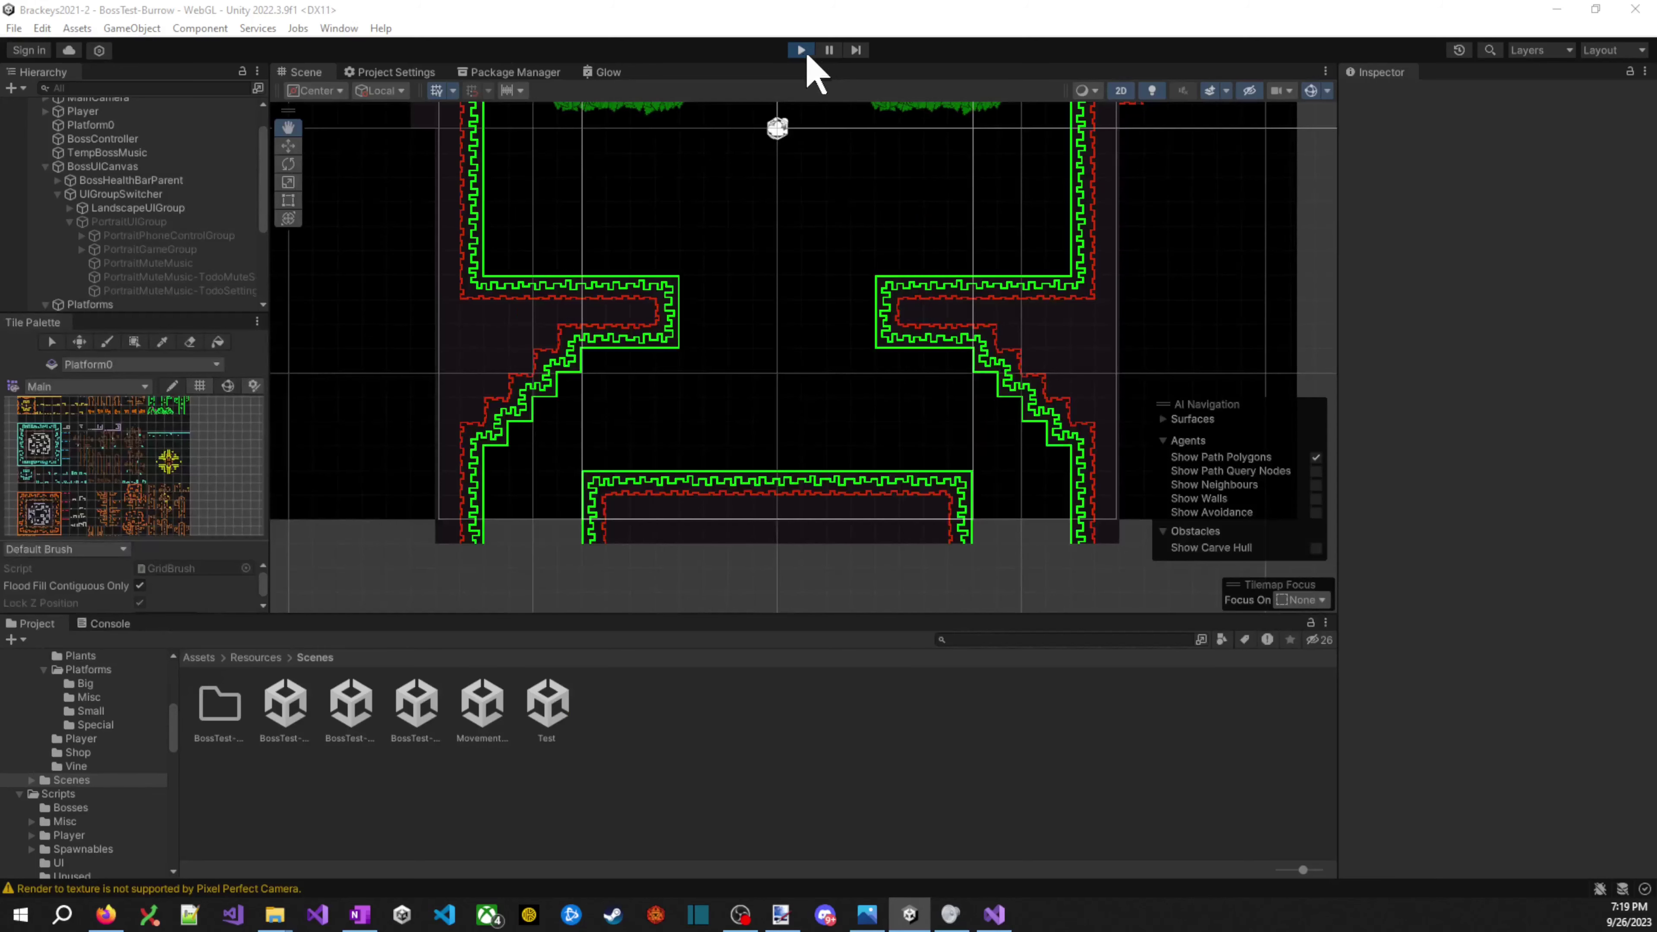
# - Stop play mode and set Position Y to 0.5 for both ps1-1 platforms
pyautogui.click(806, 51)
pyautogui.scroll(2, 157, 256)
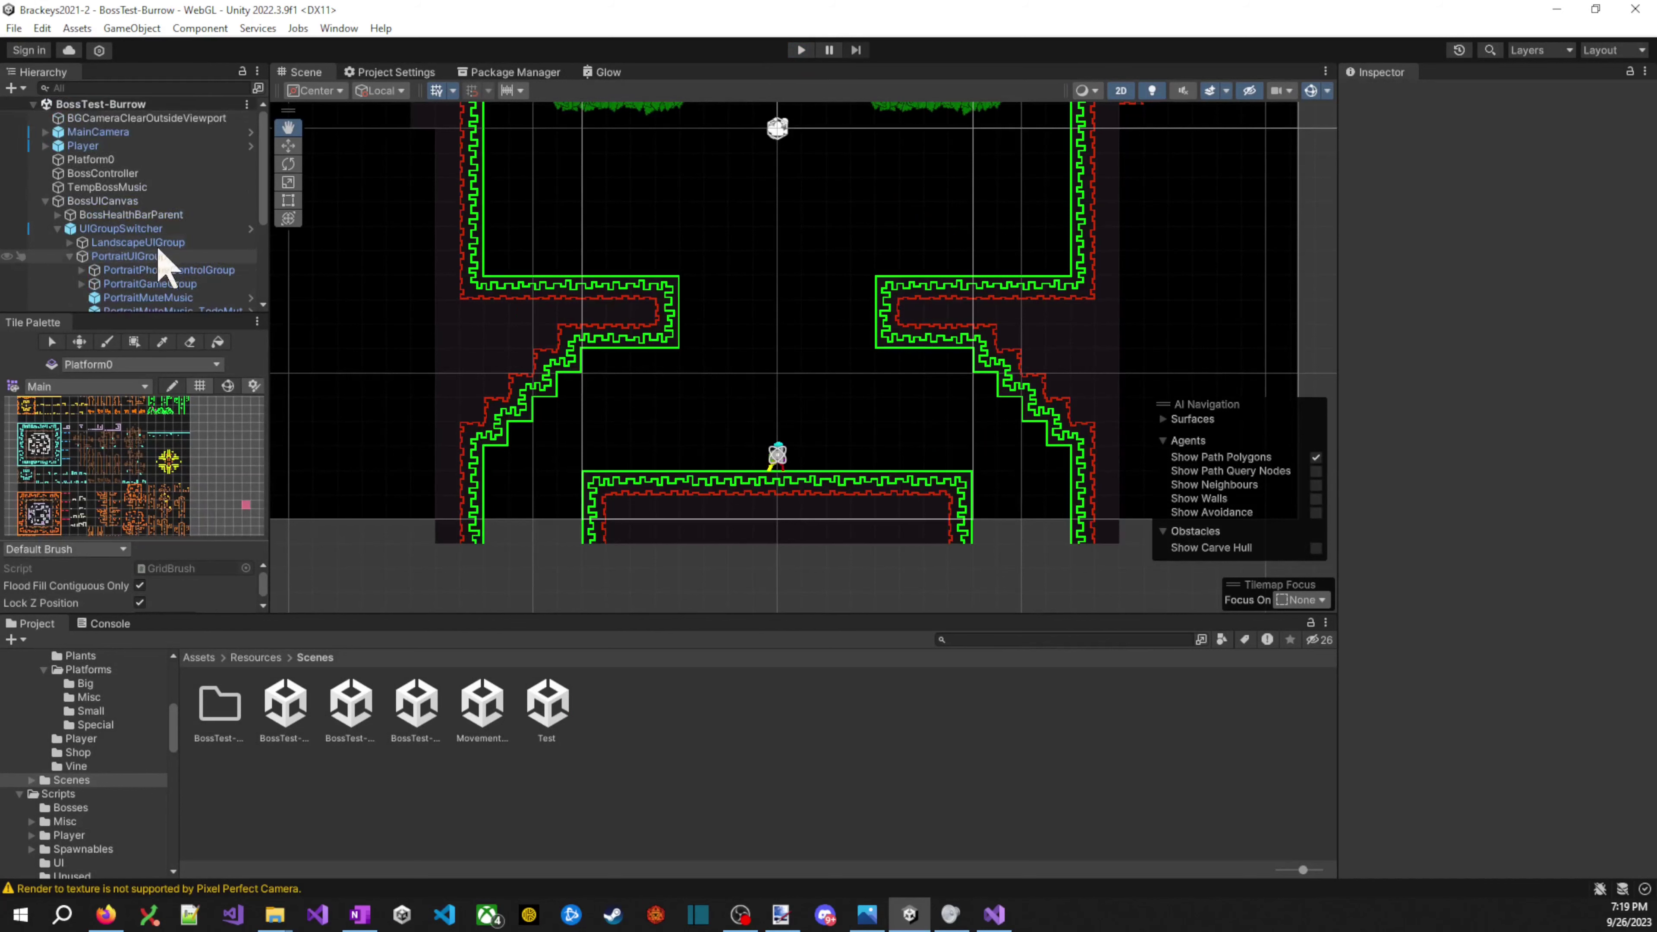
pyautogui.scroll(-3, 157, 249)
pyautogui.click(133, 195)
pyautogui.keyDown('shift'); pyautogui.click(118, 208); pyautogui.keyUp('shift')
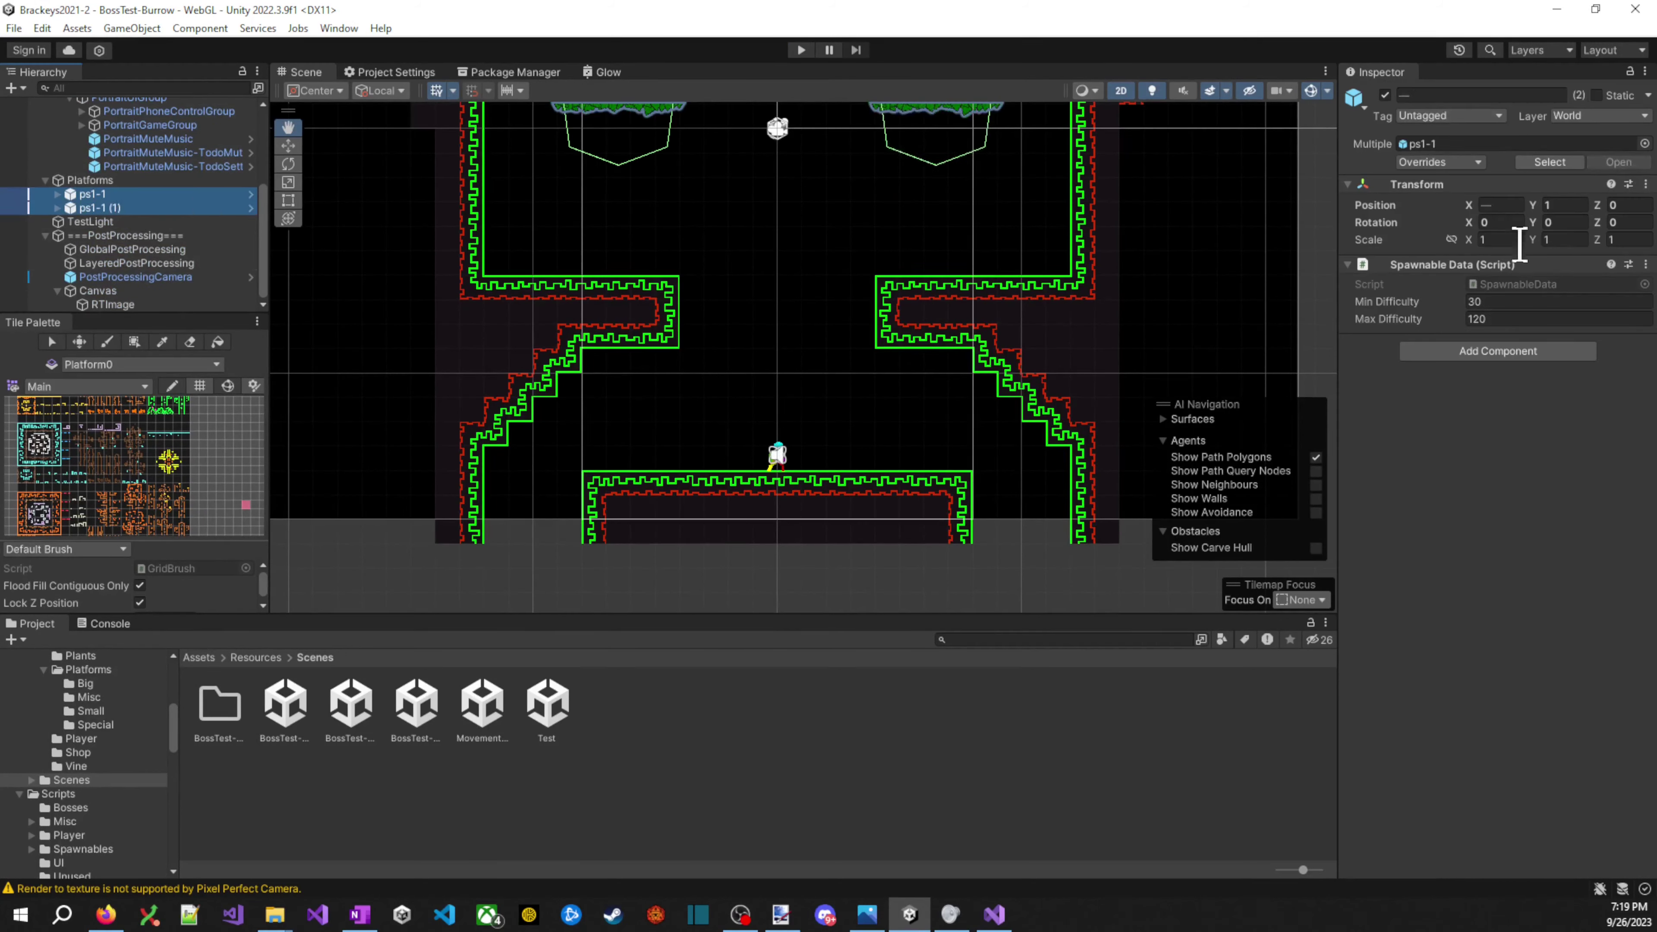
pyautogui.click(1562, 206)
pyautogui.write('0.5')
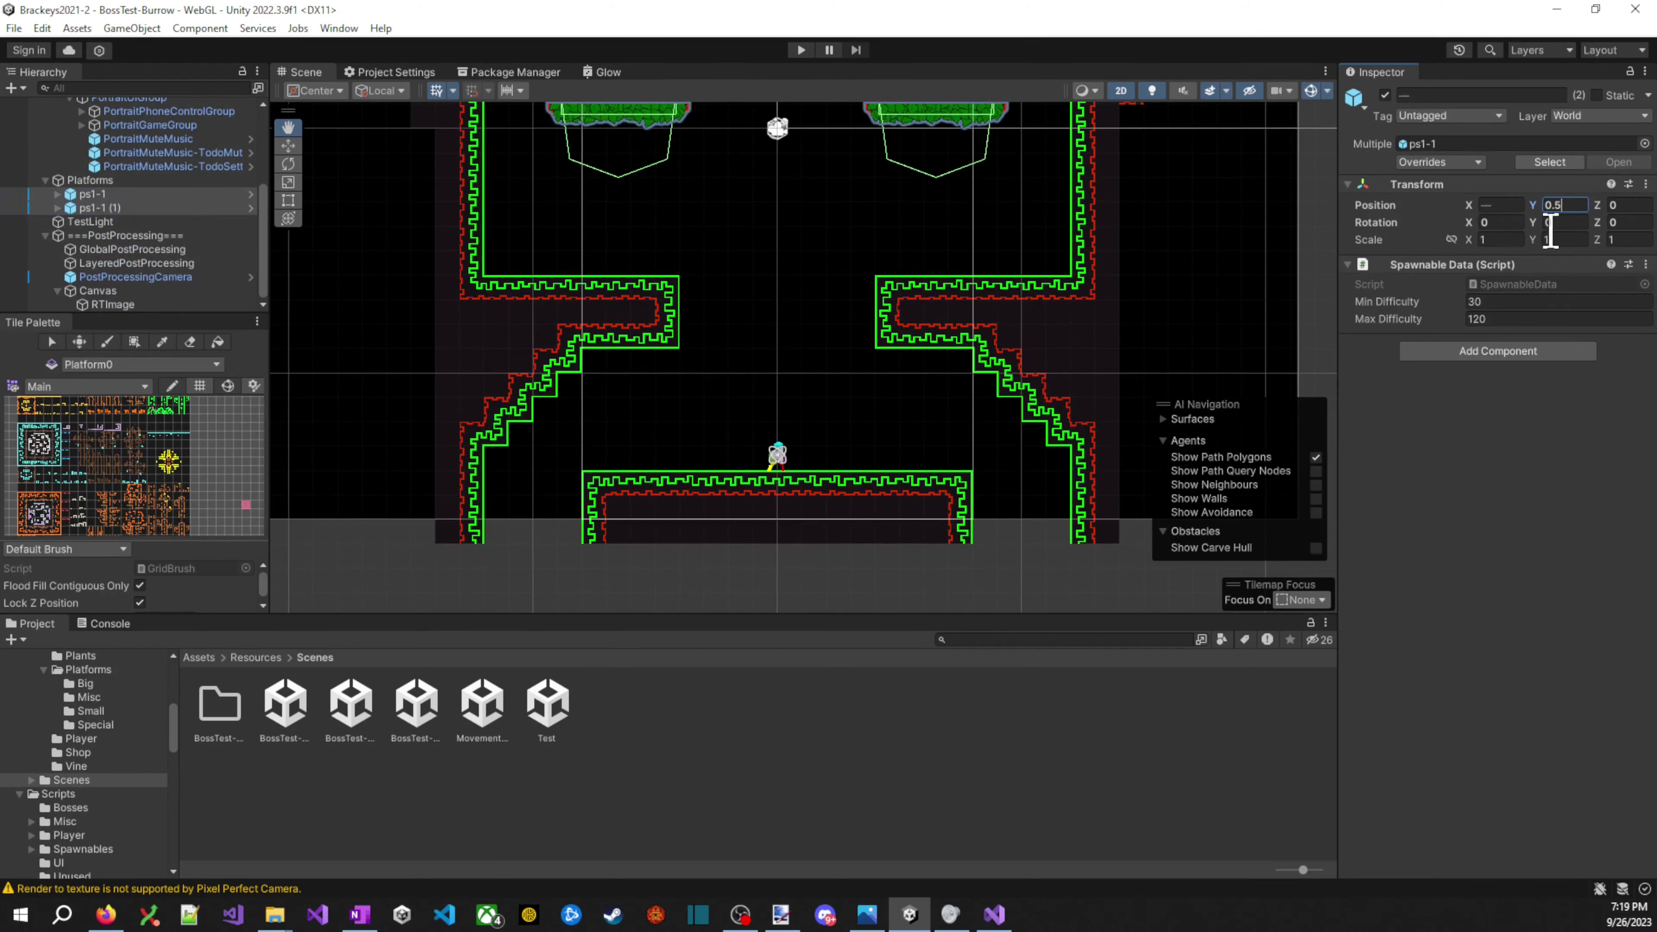
# - Playtest jumping onto the ledge and toward the central block, then stop play mode
pyautogui.click(801, 50)
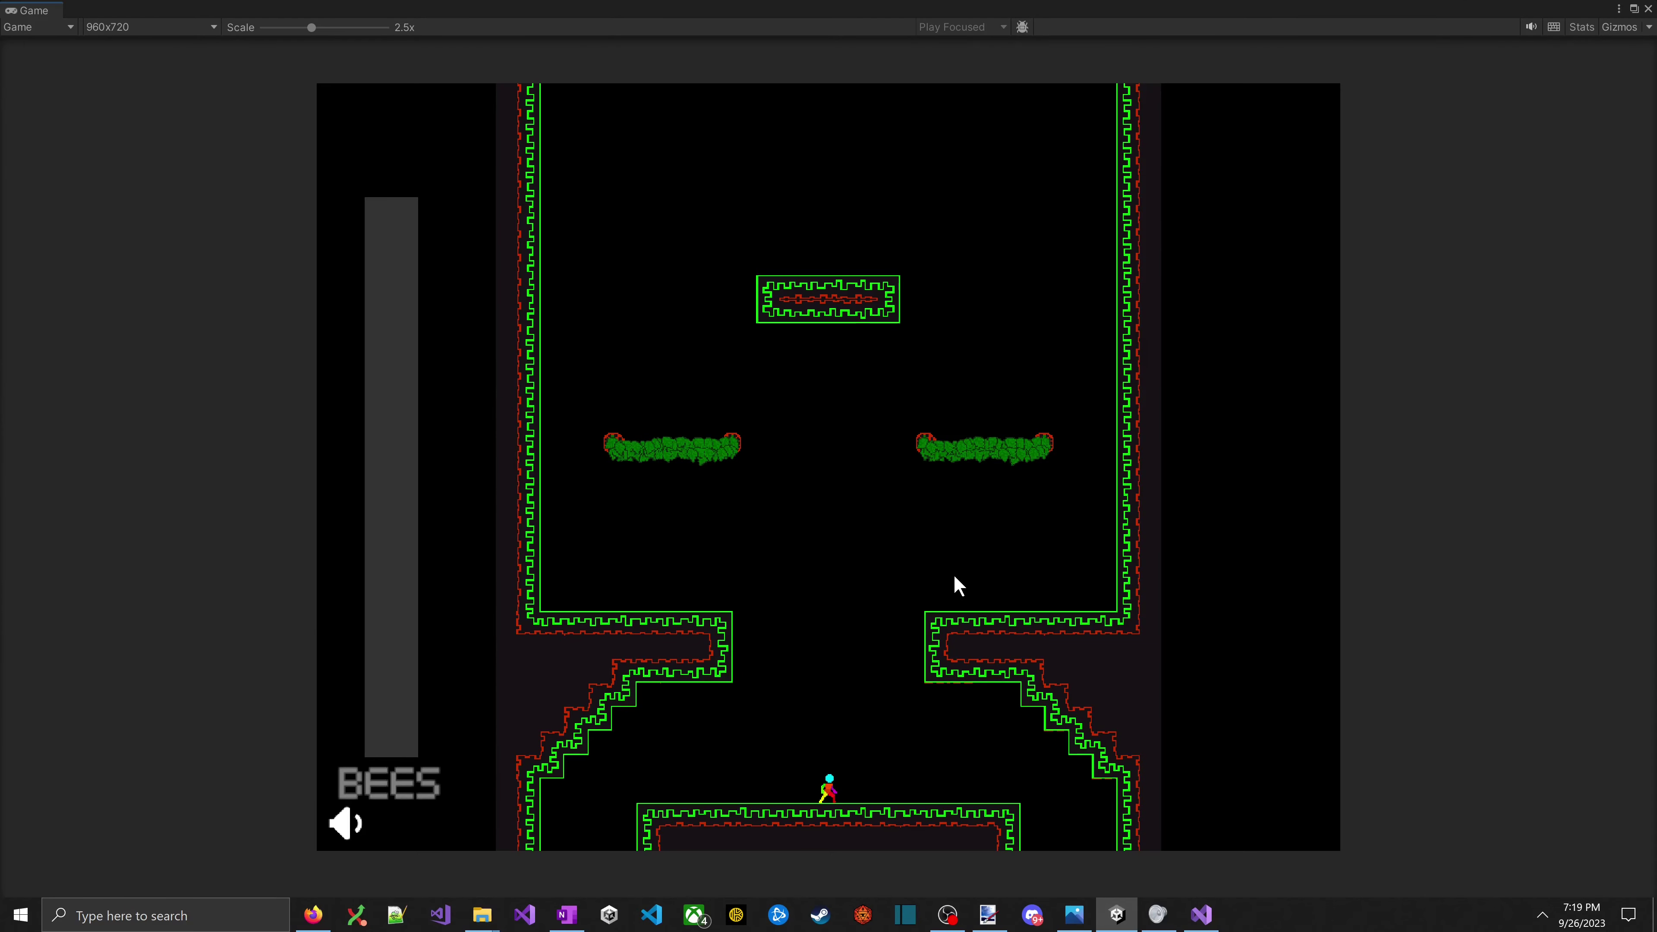
pyautogui.press('space')
pyautogui.press('space')
pyautogui.press('a')
pyautogui.press('space')
pyautogui.press('space')
pyautogui.press('space')
pyautogui.press('Right')
pyautogui.hotkey('ctrl', 'p')
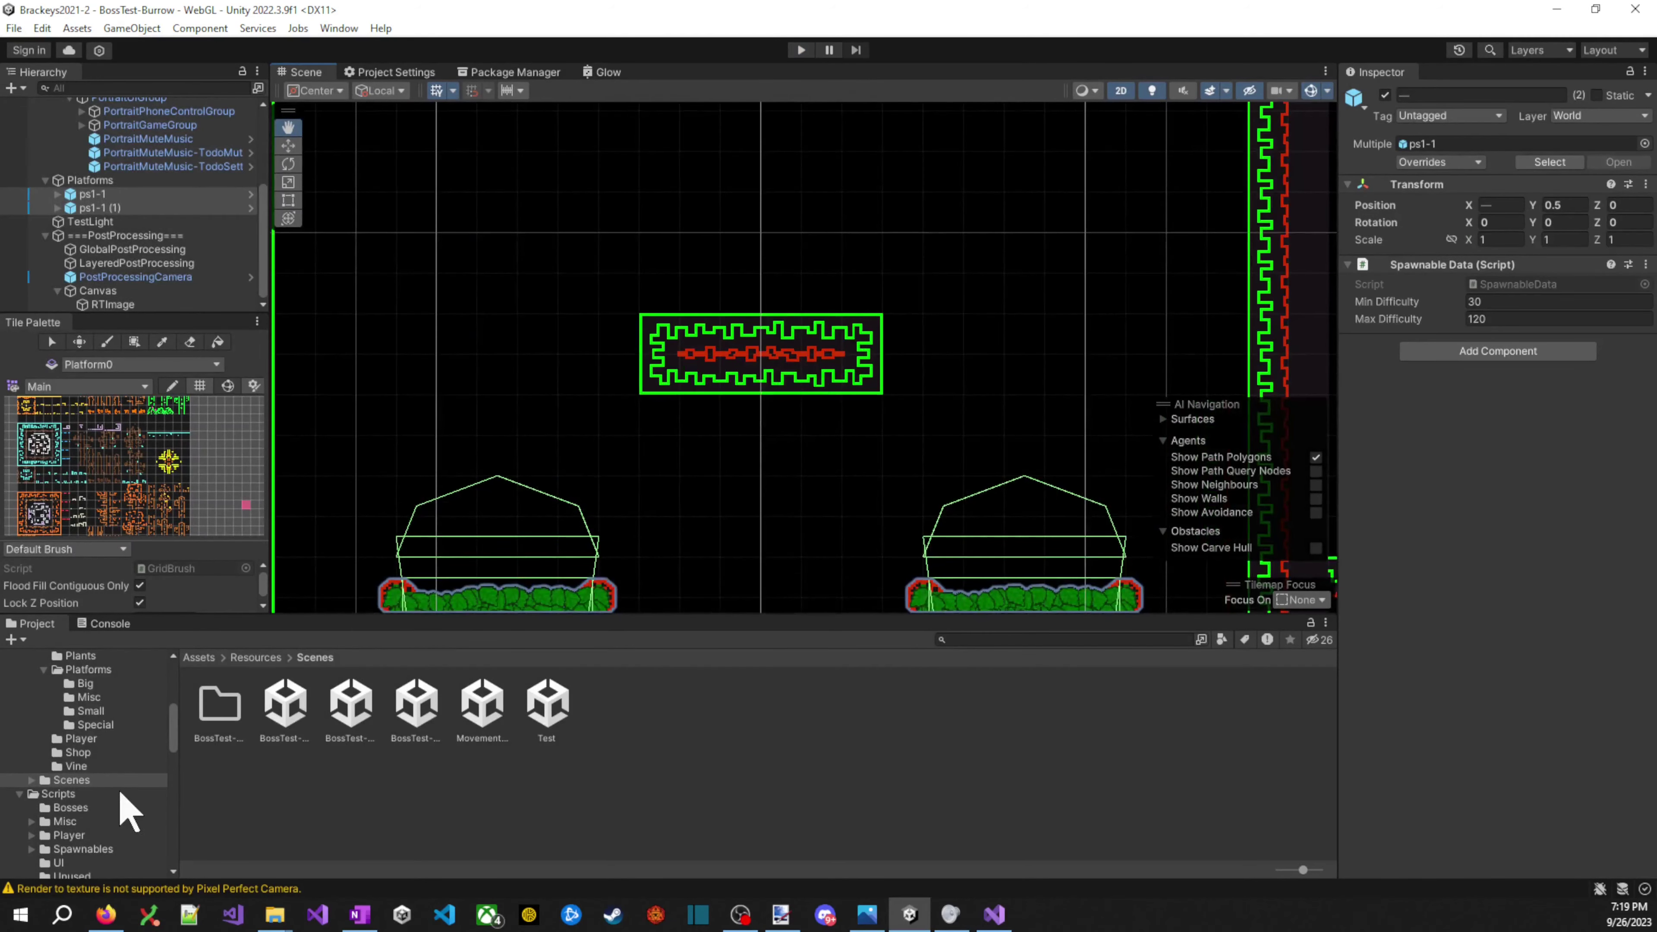
# - Paint green corner tiles below the floating platform's left and right sides
pyautogui.scroll(2, 81, 451)
pyautogui.moveTo(88, 460)
pyautogui.mouseDown()
pyautogui.moveTo(111, 492)
pyautogui.moveTo(108, 529)
pyautogui.mouseUp()
pyautogui.click(73, 458)
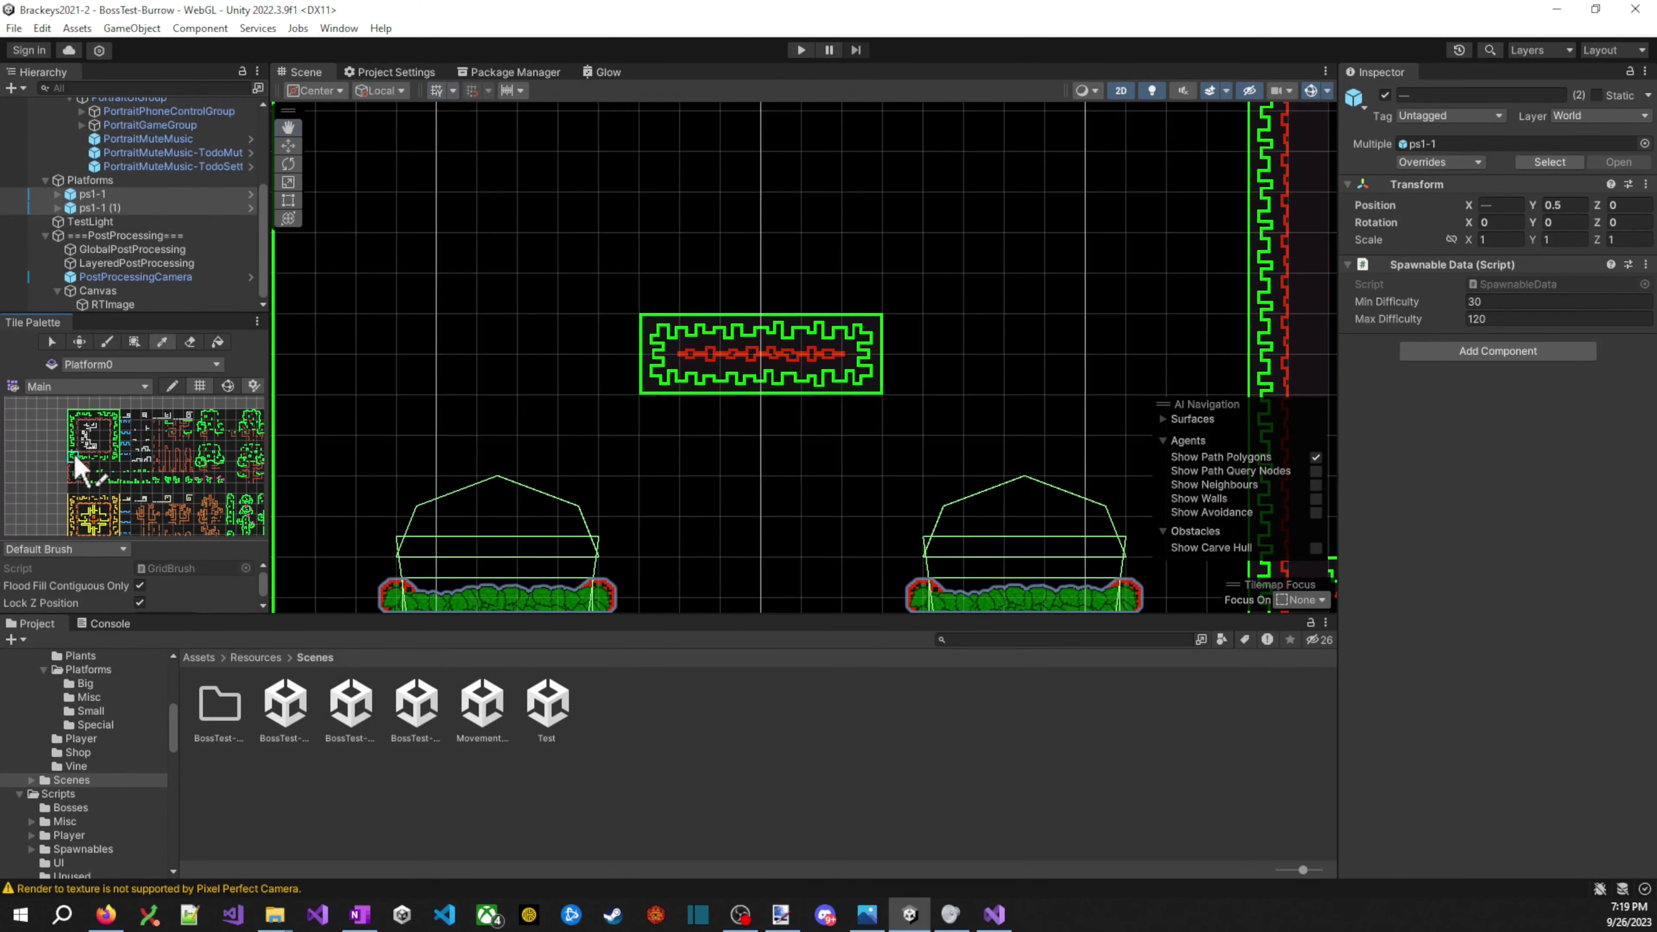
pyautogui.scroll(3, 737, 437)
pyautogui.scroll(1, 711, 434)
pyautogui.click(694, 428)
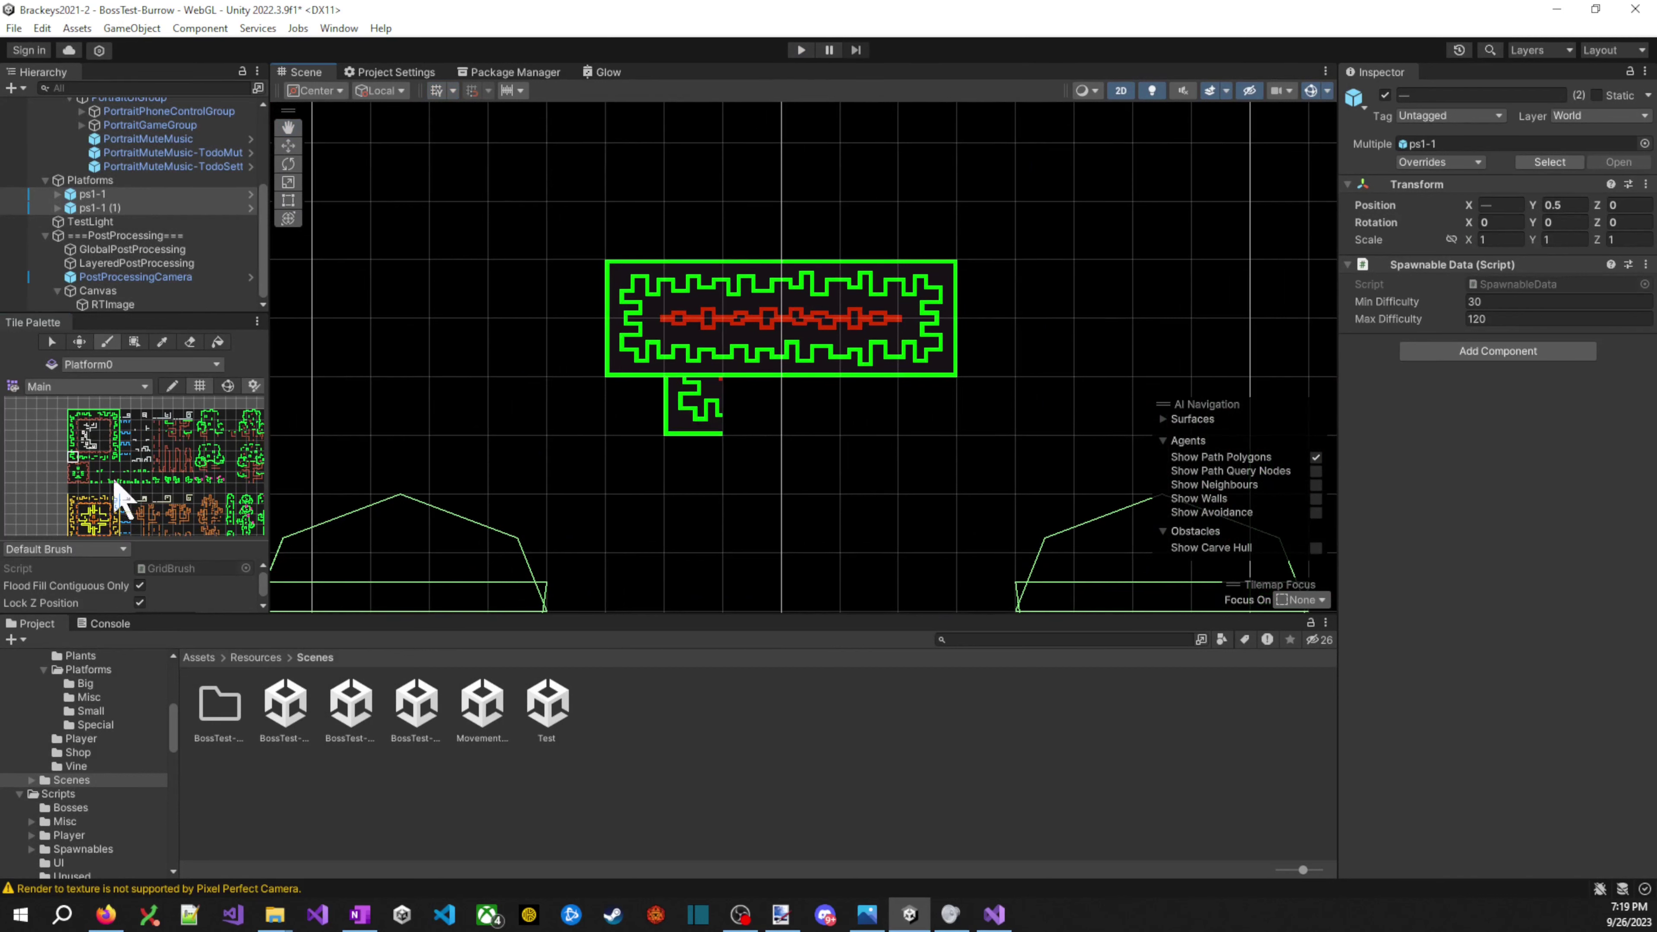
pyautogui.click(115, 470)
pyautogui.click(874, 418)
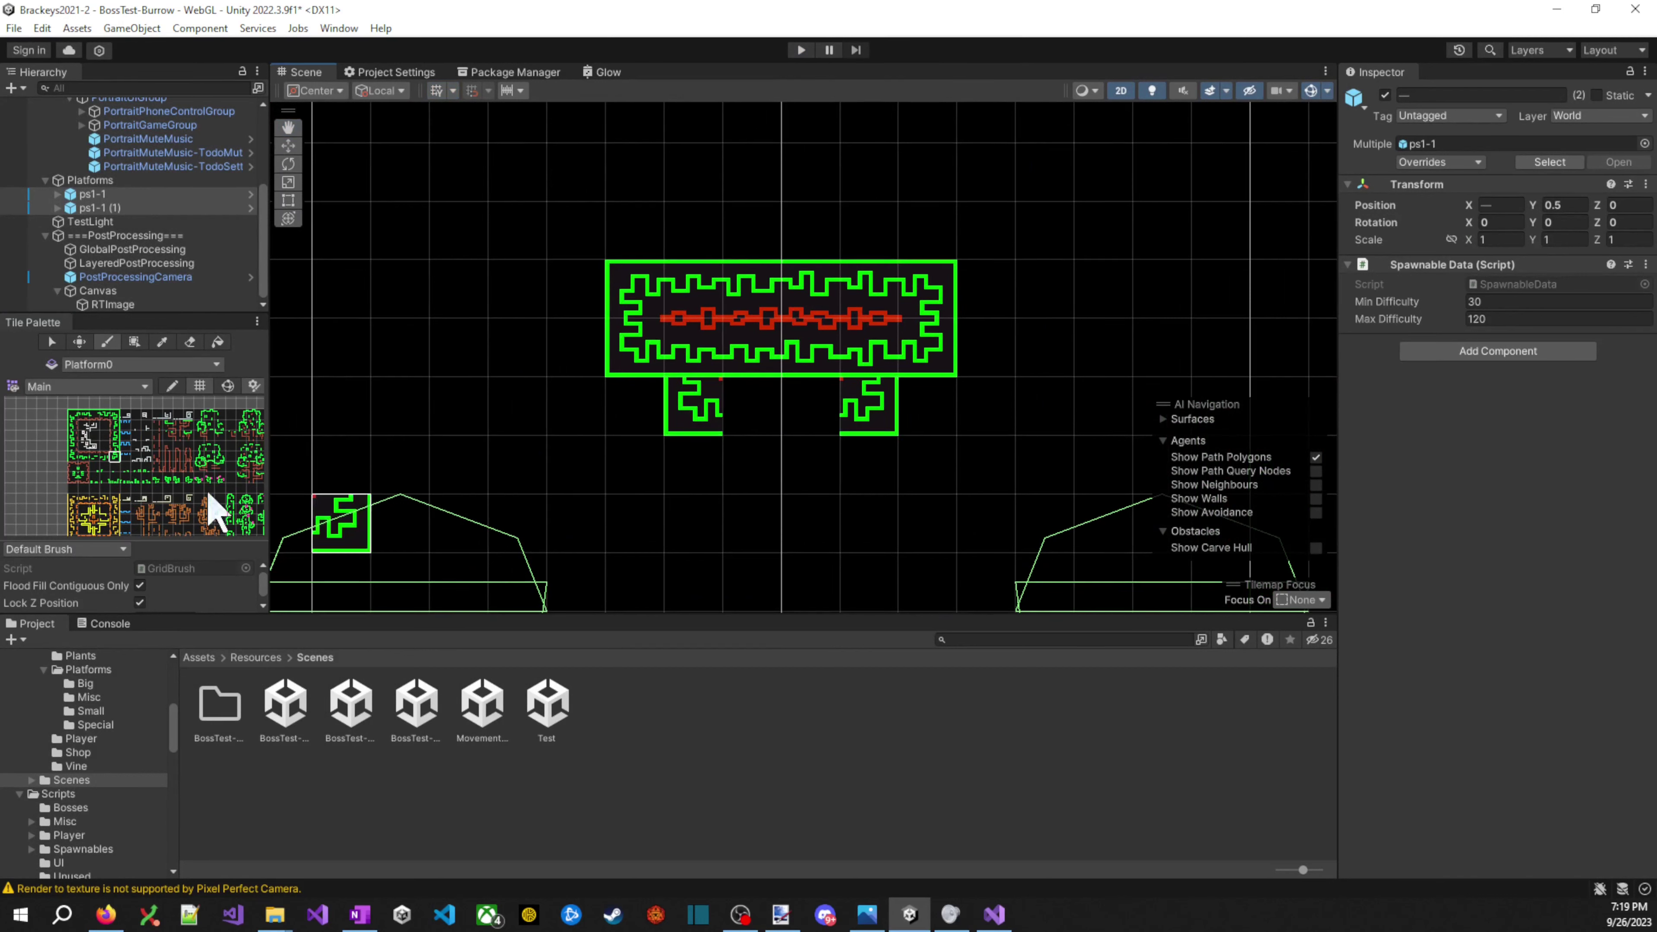
# - Fill the lower section's left and right cells with platform tiles
pyautogui.moveTo(92, 457); pyautogui.dragTo(103, 460)
pyautogui.moveTo(86, 458); pyautogui.dragTo(109, 467)
pyautogui.scroll(2, 89, 458)
pyautogui.scroll(1, 97, 459)
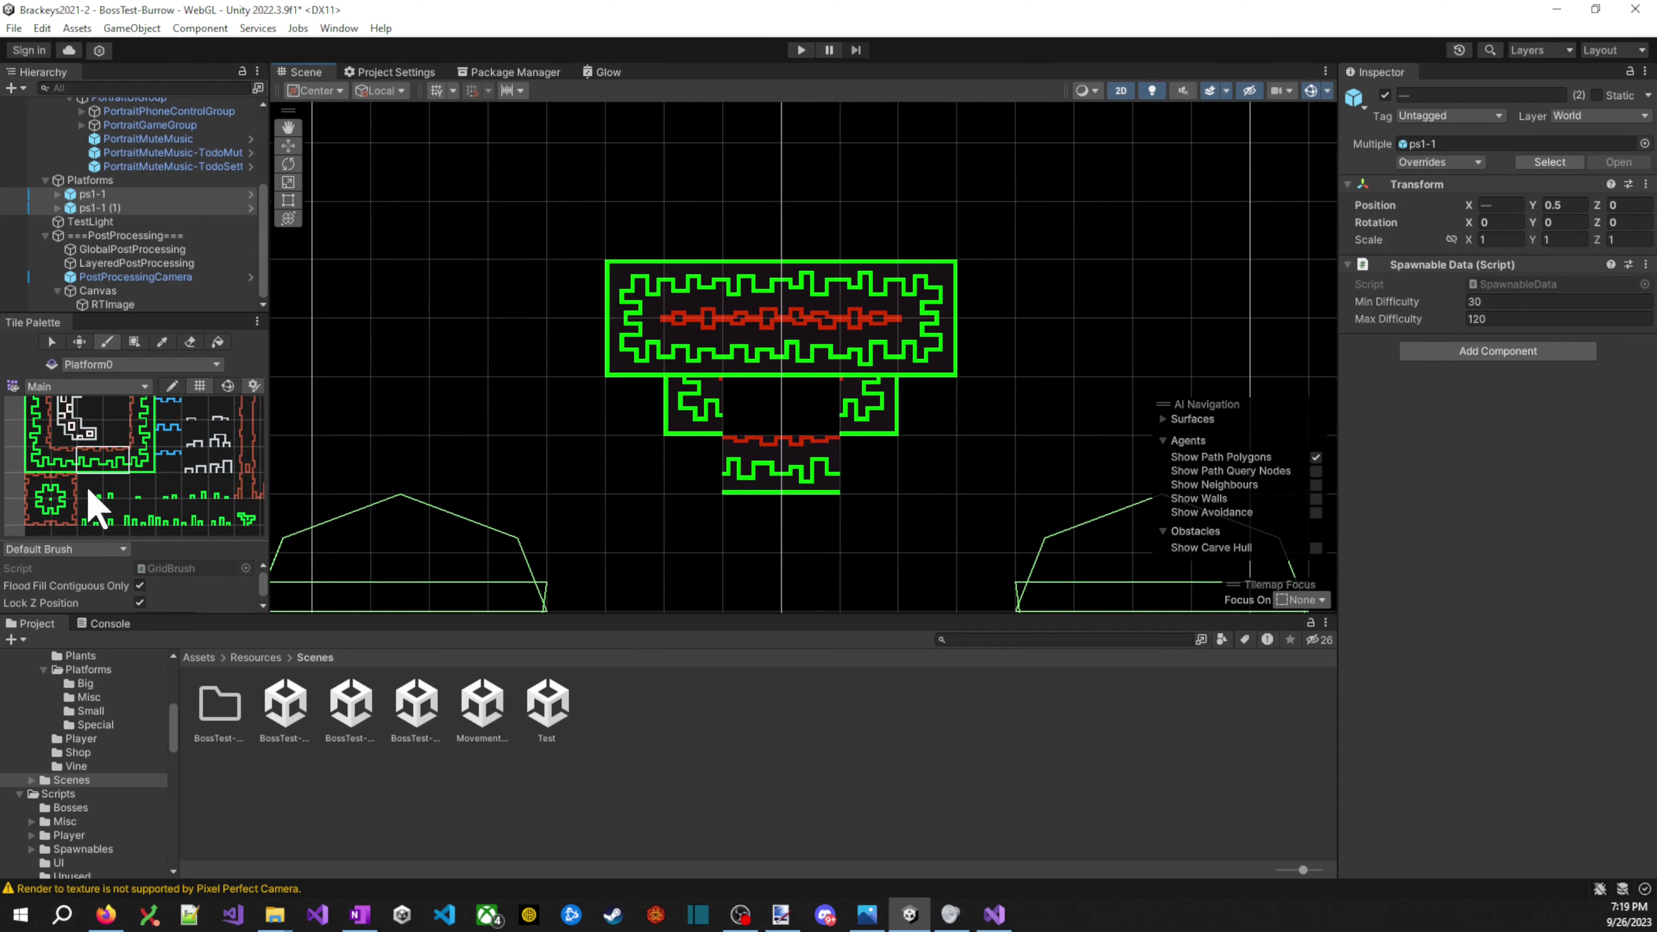
pyautogui.click(142, 460)
pyautogui.click(812, 480)
pyautogui.click(38, 459)
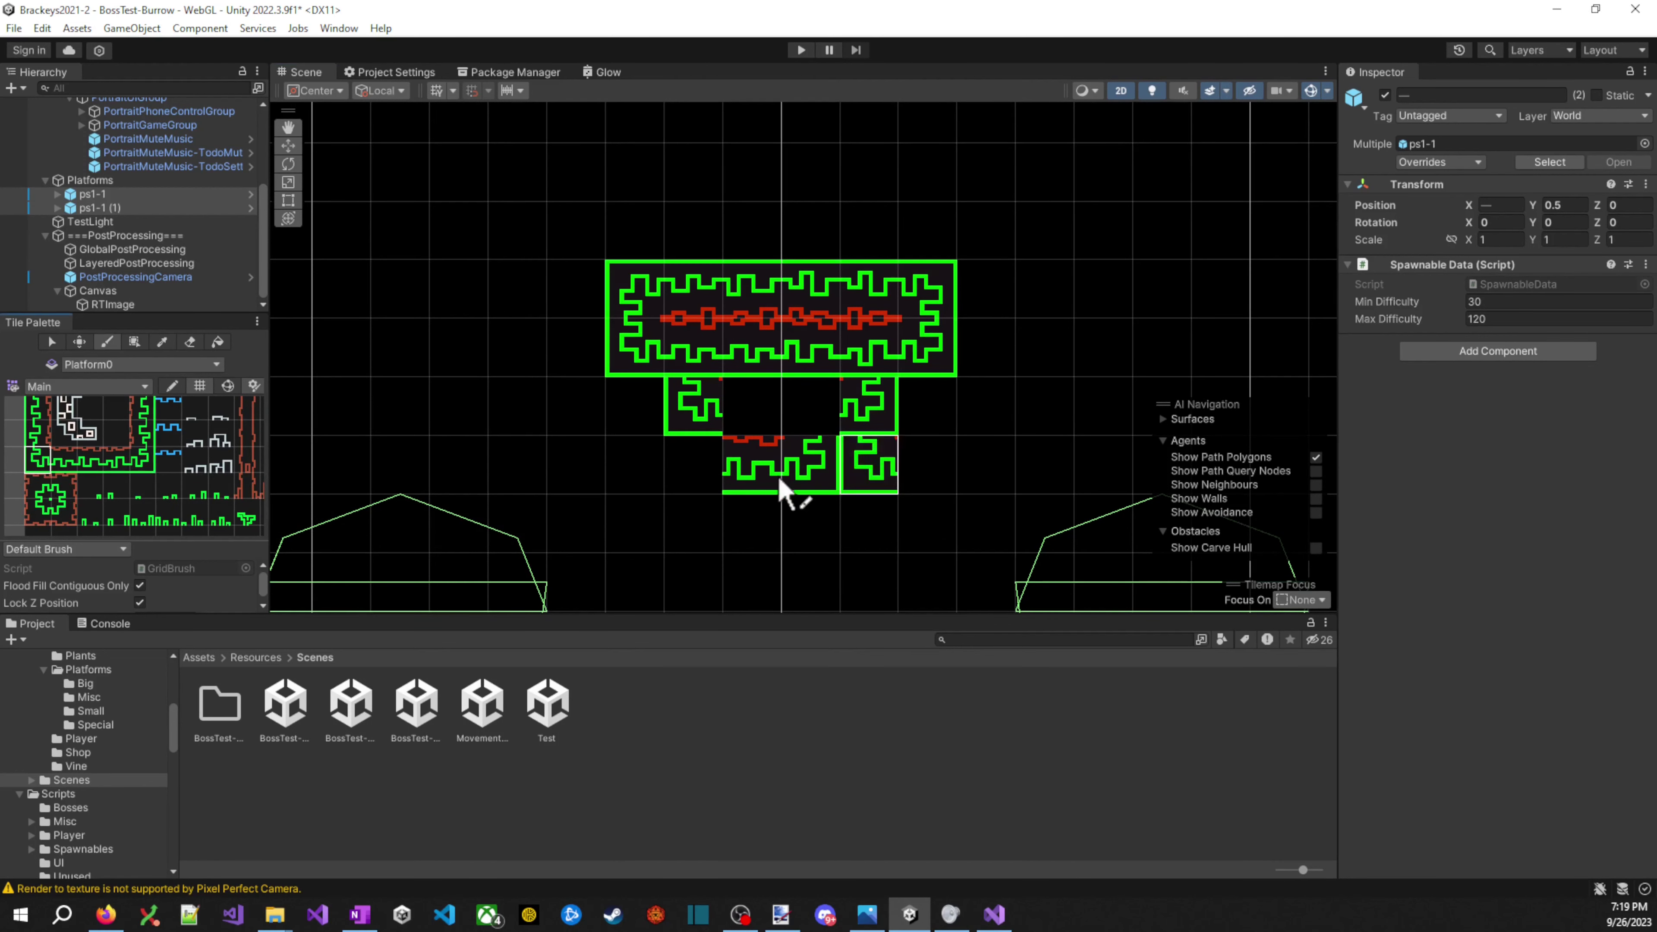
pyautogui.click(751, 465)
# - Join the upper and lower-left platform parts and fill the empty cell below
pyautogui.click(85, 503)
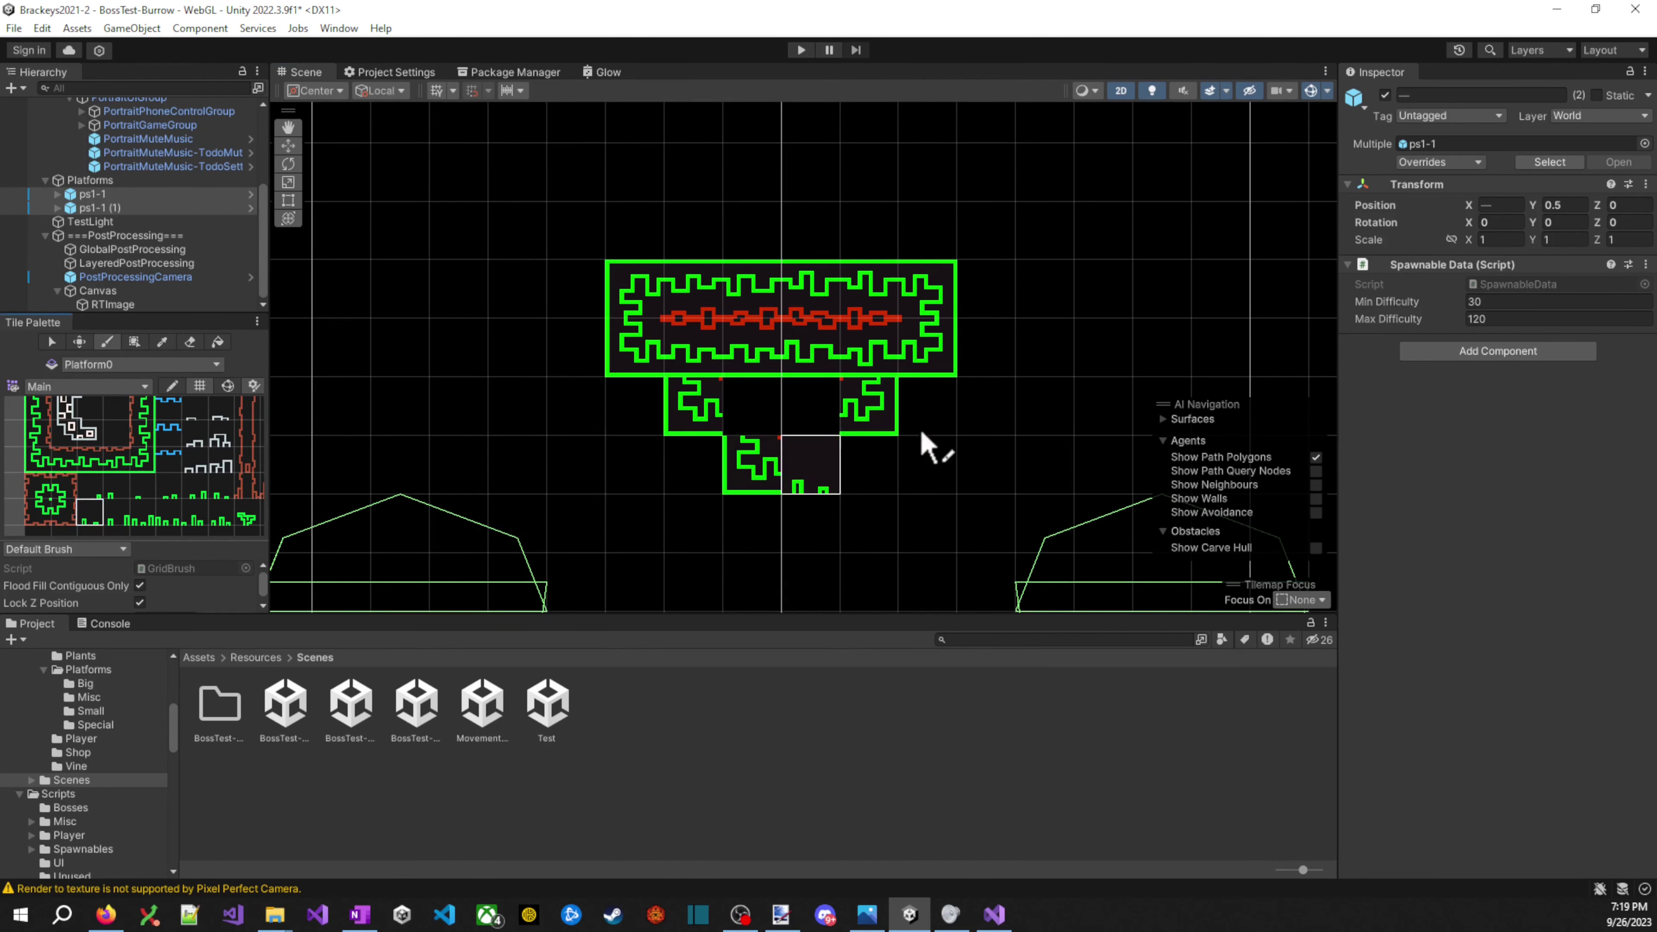
pyautogui.moveTo(45, 493); pyautogui.dragTo(62, 490)
pyautogui.click(58, 491)
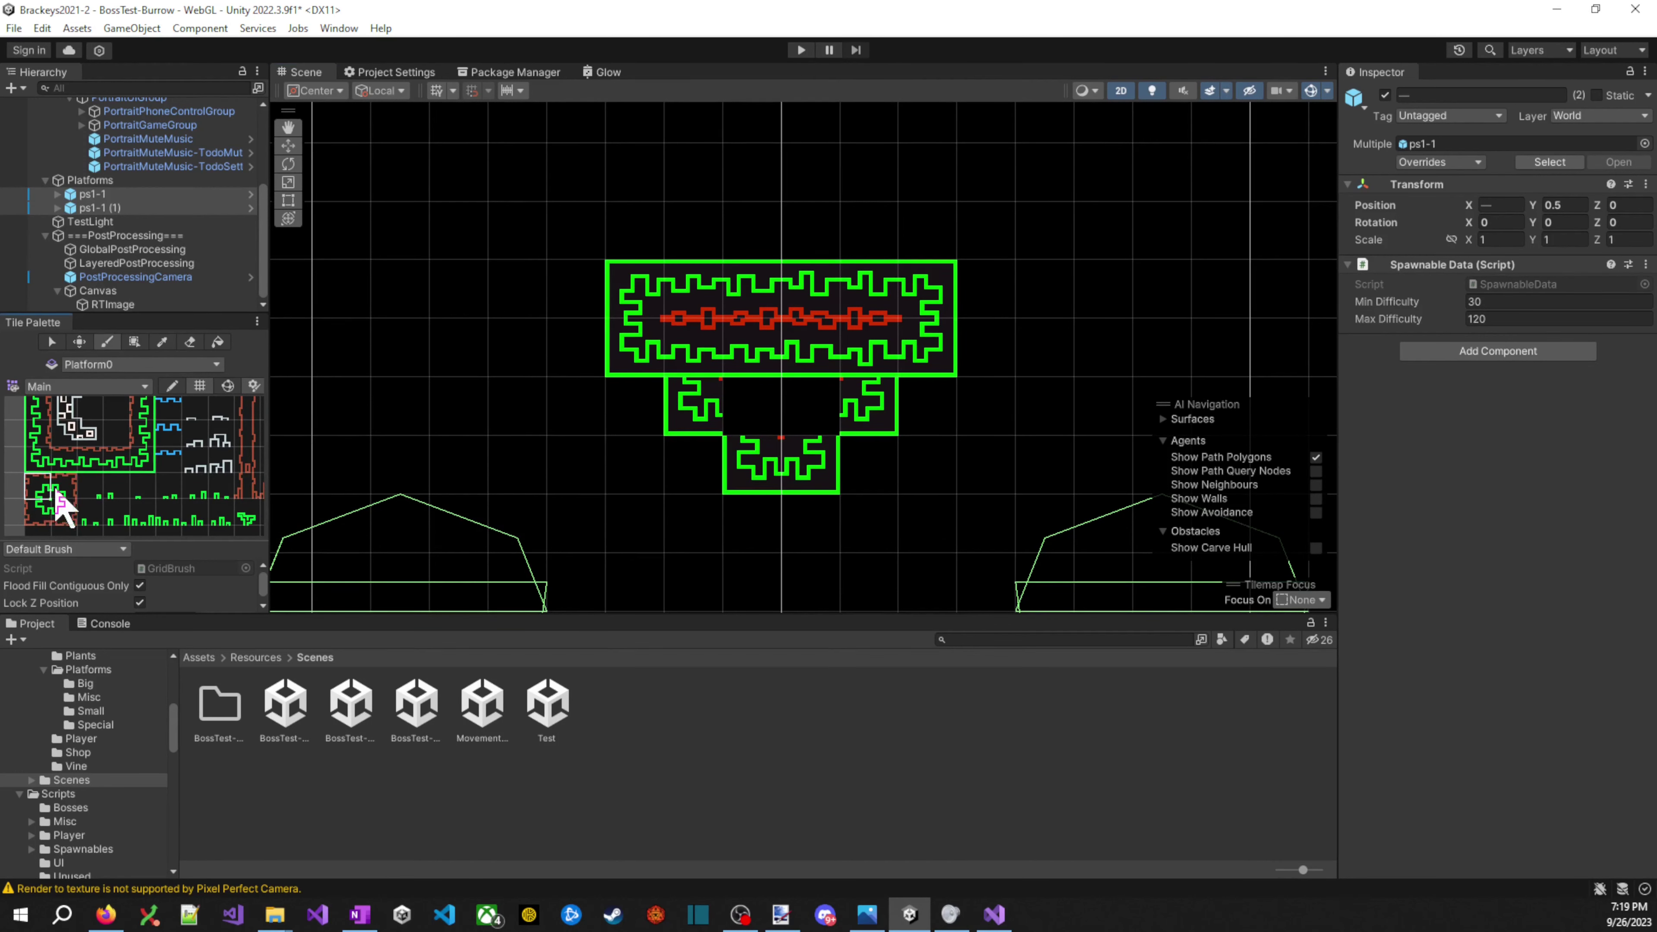
pyautogui.click(693, 353)
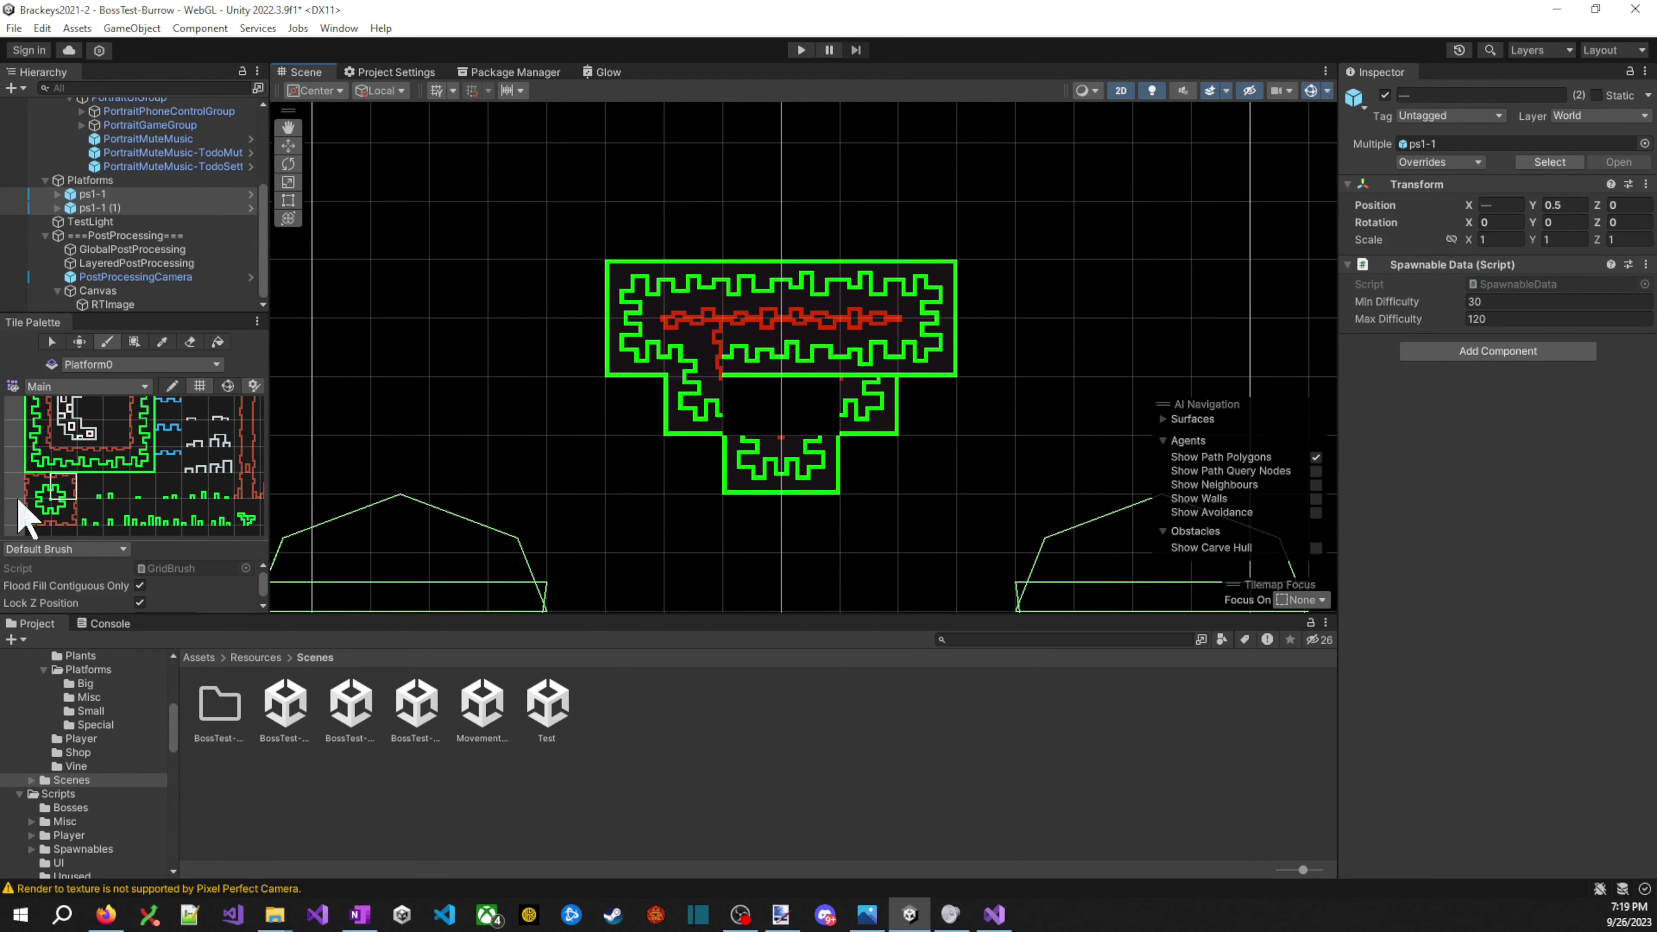
pyautogui.click(32, 491)
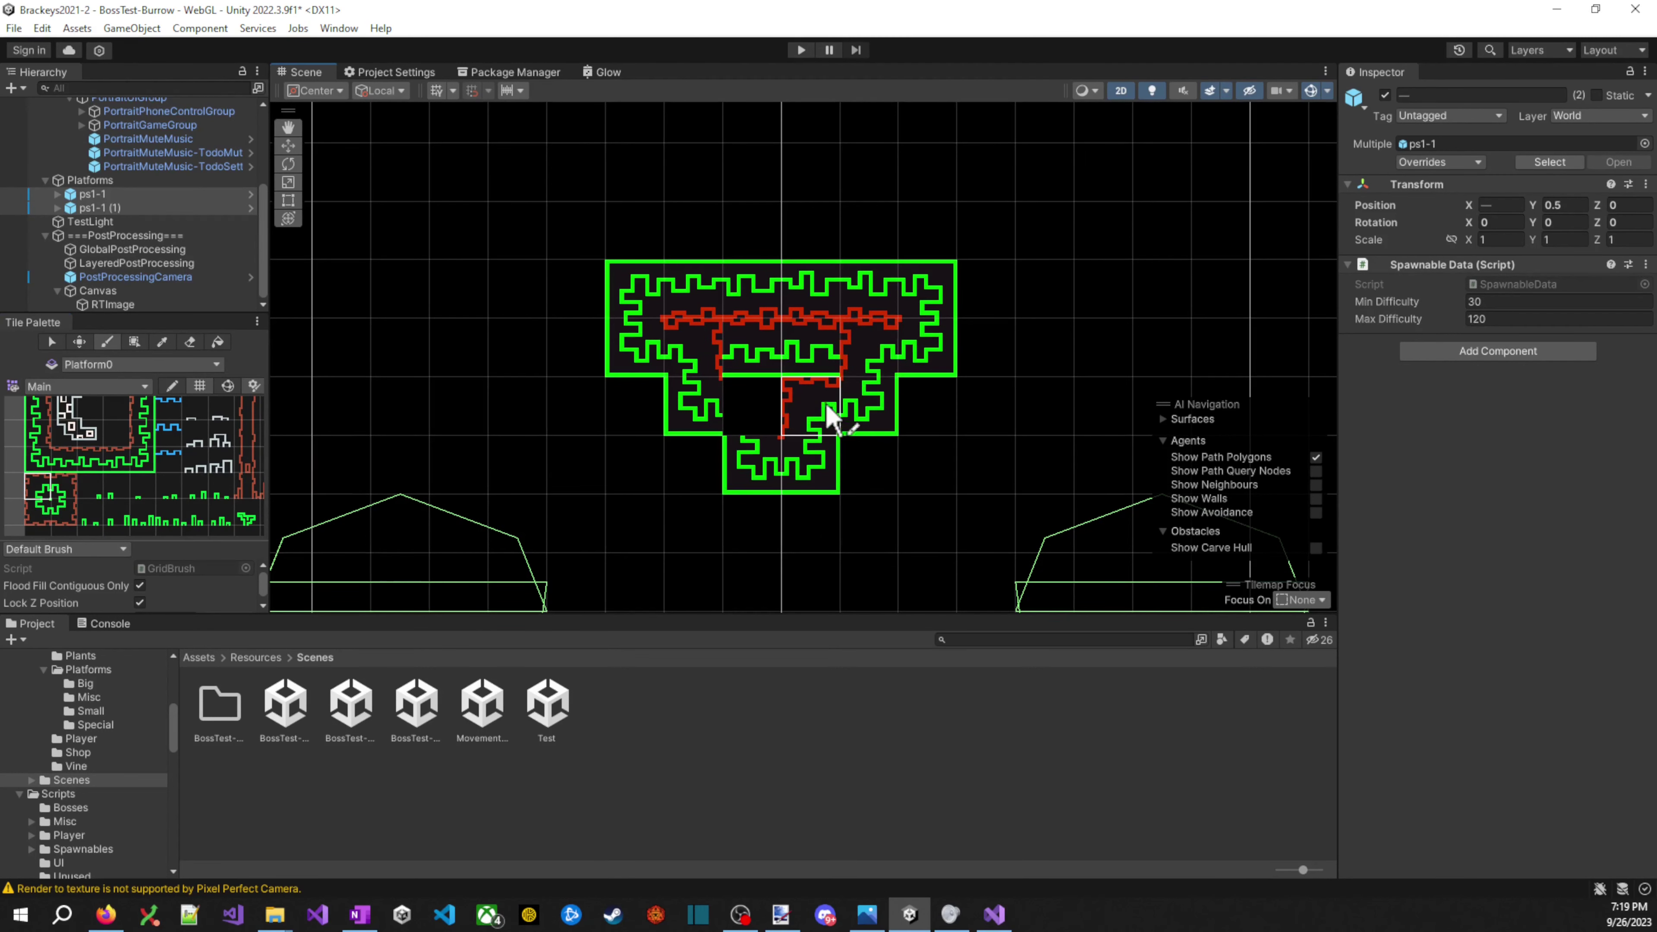
pyautogui.click(832, 415)
# - Tidy the outline and fill the platform's middle cells with plain inner tiles
pyautogui.click(64, 487)
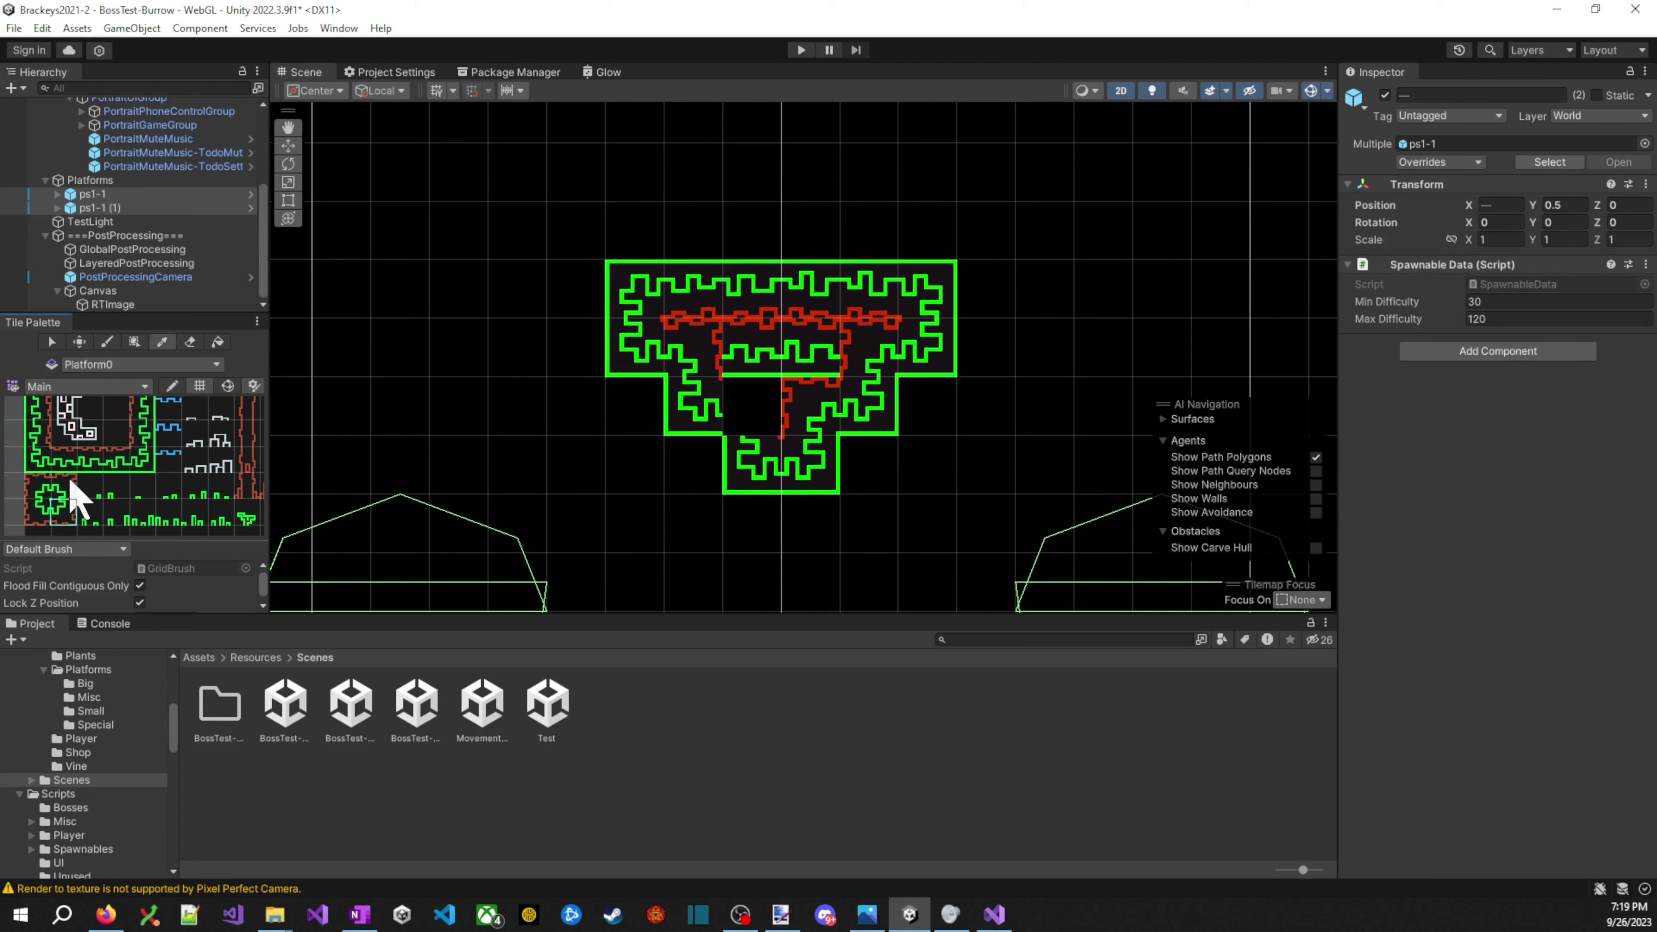
pyautogui.click(743, 405)
pyautogui.click(770, 355)
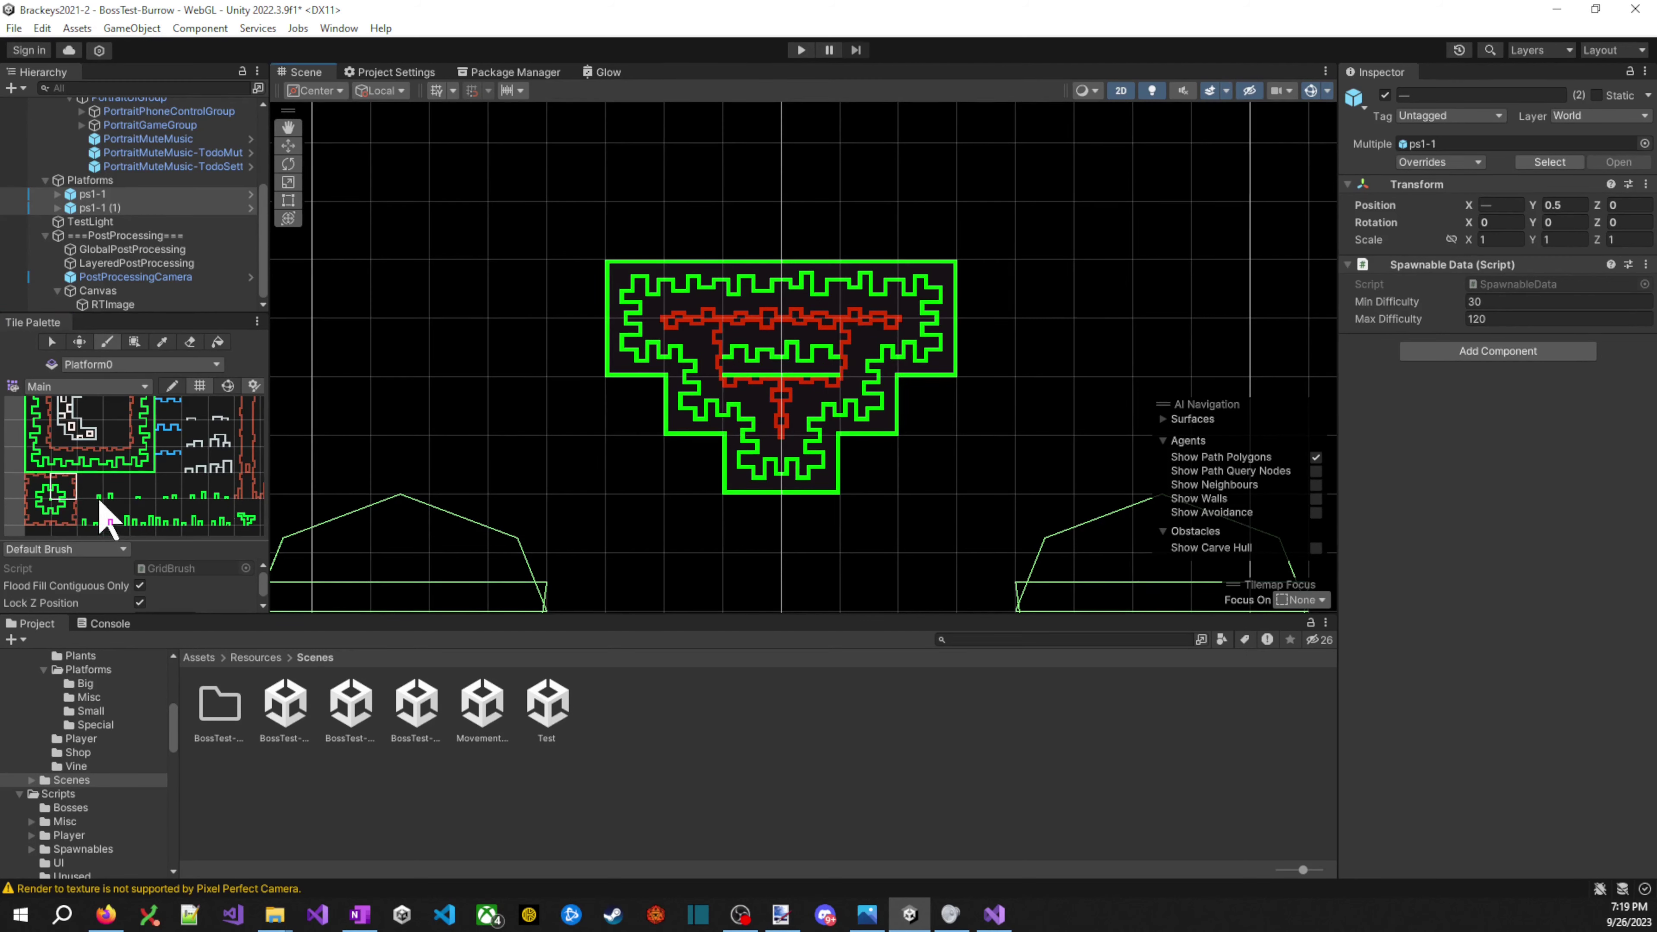
pyautogui.moveTo(123, 410); pyautogui.dragTo(116, 459)
pyautogui.click(113, 428)
pyautogui.moveTo(765, 353); pyautogui.dragTo(812, 352)
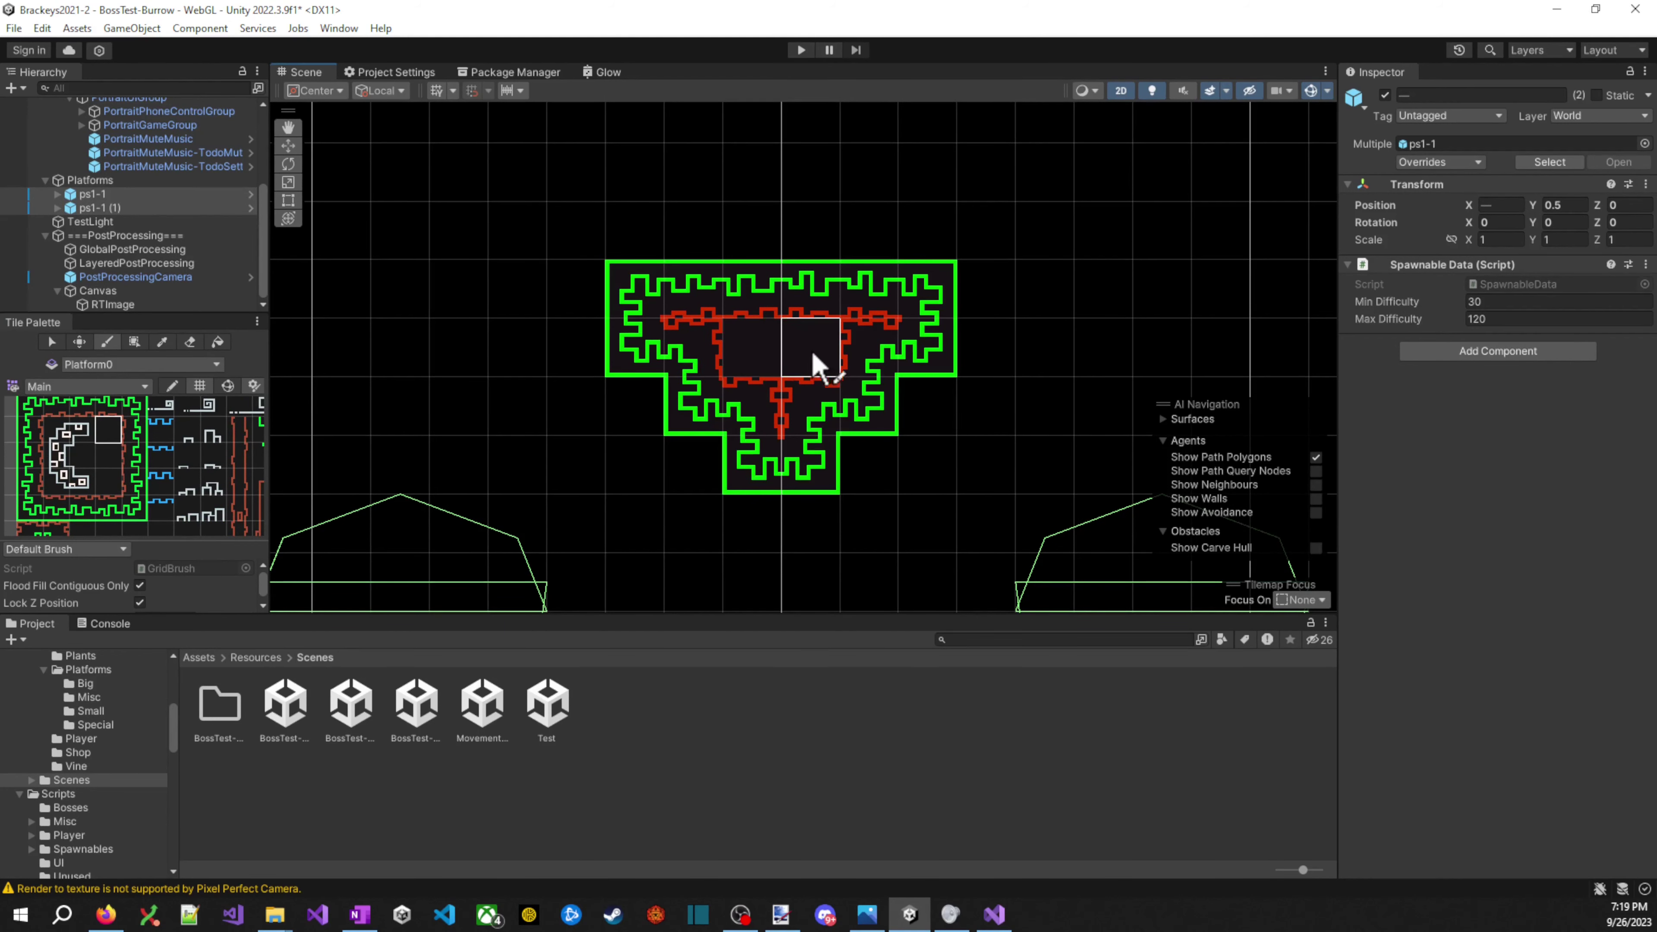
# - Enter Play mode and jump the character up onto the left ledge
pyautogui.click(804, 51)
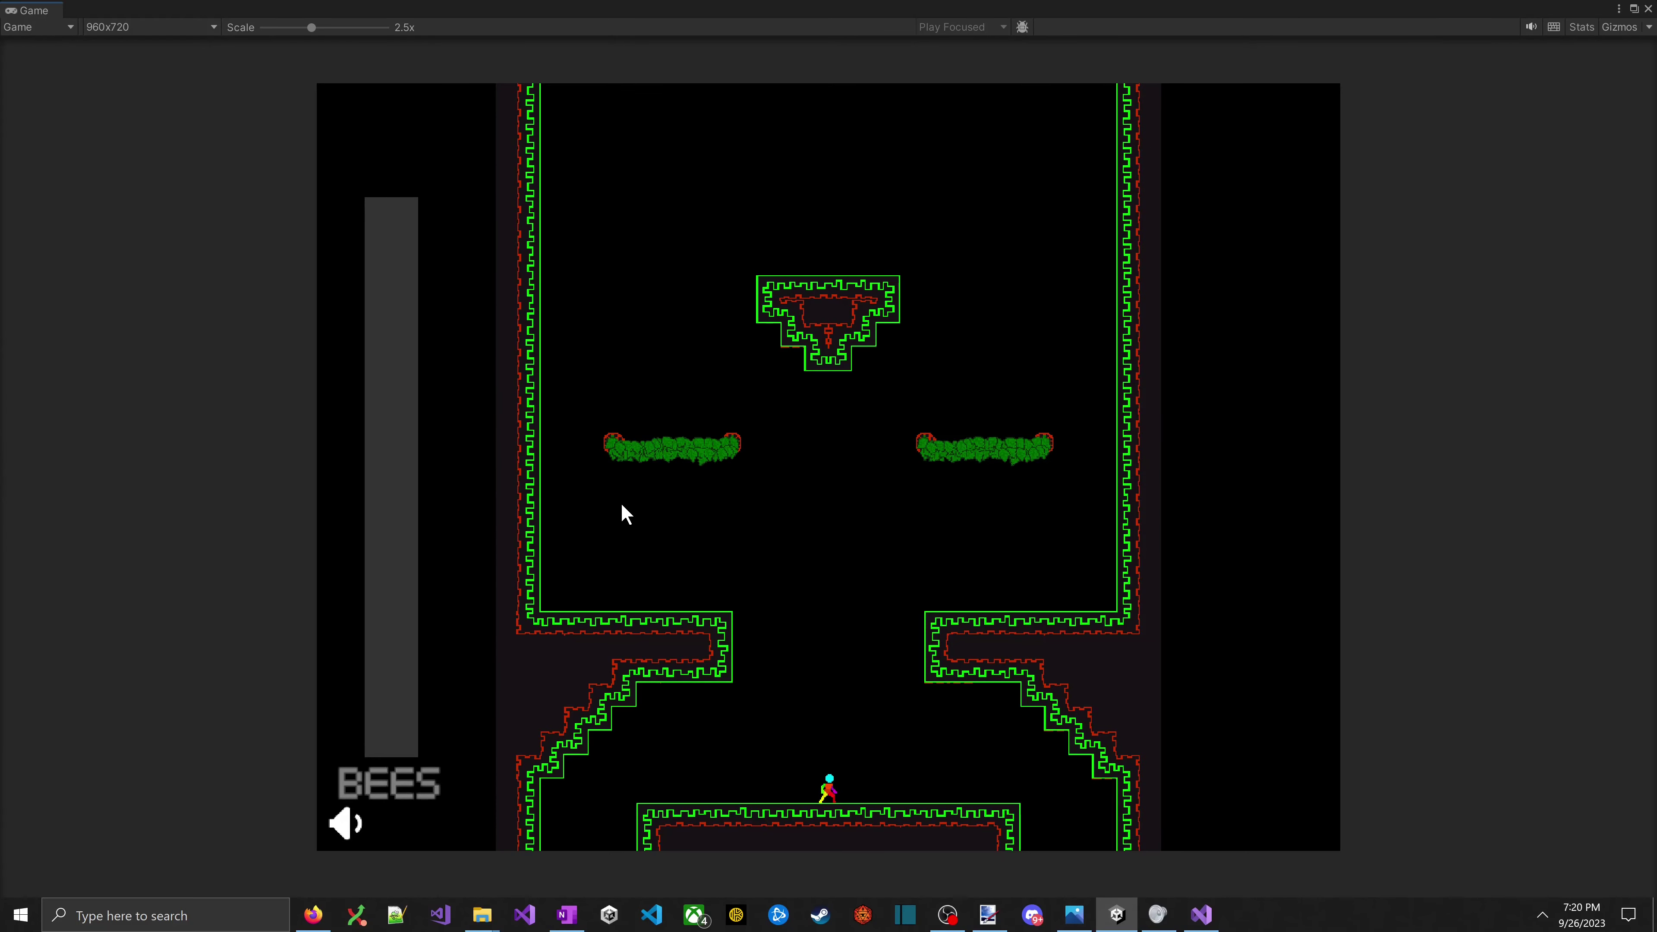
pyautogui.press('space')
pyautogui.press('space')
pyautogui.press('a')
pyautogui.press('space')
pyautogui.press('space')
pyautogui.press('space')
pyautogui.press('space')
pyautogui.press('space')
pyautogui.press('d')
# - Double-jump across the central platform between the bushes and toward the right wall
pyautogui.press('space')
pyautogui.press('Right')
pyautogui.press('Left')
pyautogui.press('space')
pyautogui.press('Left')
pyautogui.press('Right')
pyautogui.press('space')
pyautogui.press('Left')
pyautogui.press('space')
pyautogui.press('space')
pyautogui.press('space')
pyautogui.press('Right')
pyautogui.press('space')
pyautogui.press('Right')
# - Hop between the left bush and top platform, then switch to the OneNote notes
pyautogui.press('space')
pyautogui.press('Left')
pyautogui.press('space')
pyautogui.press('space')
pyautogui.press('space')
pyautogui.press('Right')
pyautogui.press('space')
pyautogui.press('space')
pyautogui.press('Left')
pyautogui.press('space')
pyautogui.press('space')
pyautogui.press('Right')
pyautogui.press('space')
pyautogui.press('Right')
pyautogui.press('space')
pyautogui.press('Left')
pyautogui.press('space')
pyautogui.press('space')
pyautogui.press('Left')
pyautogui.press('space')
pyautogui.press('Right')
pyautogui.press('space')
pyautogui.press('space')
pyautogui.press('space')
pyautogui.press('space')
pyautogui.press('Left')
pyautogui.press('space')
pyautogui.press('Right')
pyautogui.press('space')
pyautogui.press('space')
pyautogui.press('space')
pyautogui.press('space')
pyautogui.press('space')
pyautogui.press('space')
pyautogui.press('Right')
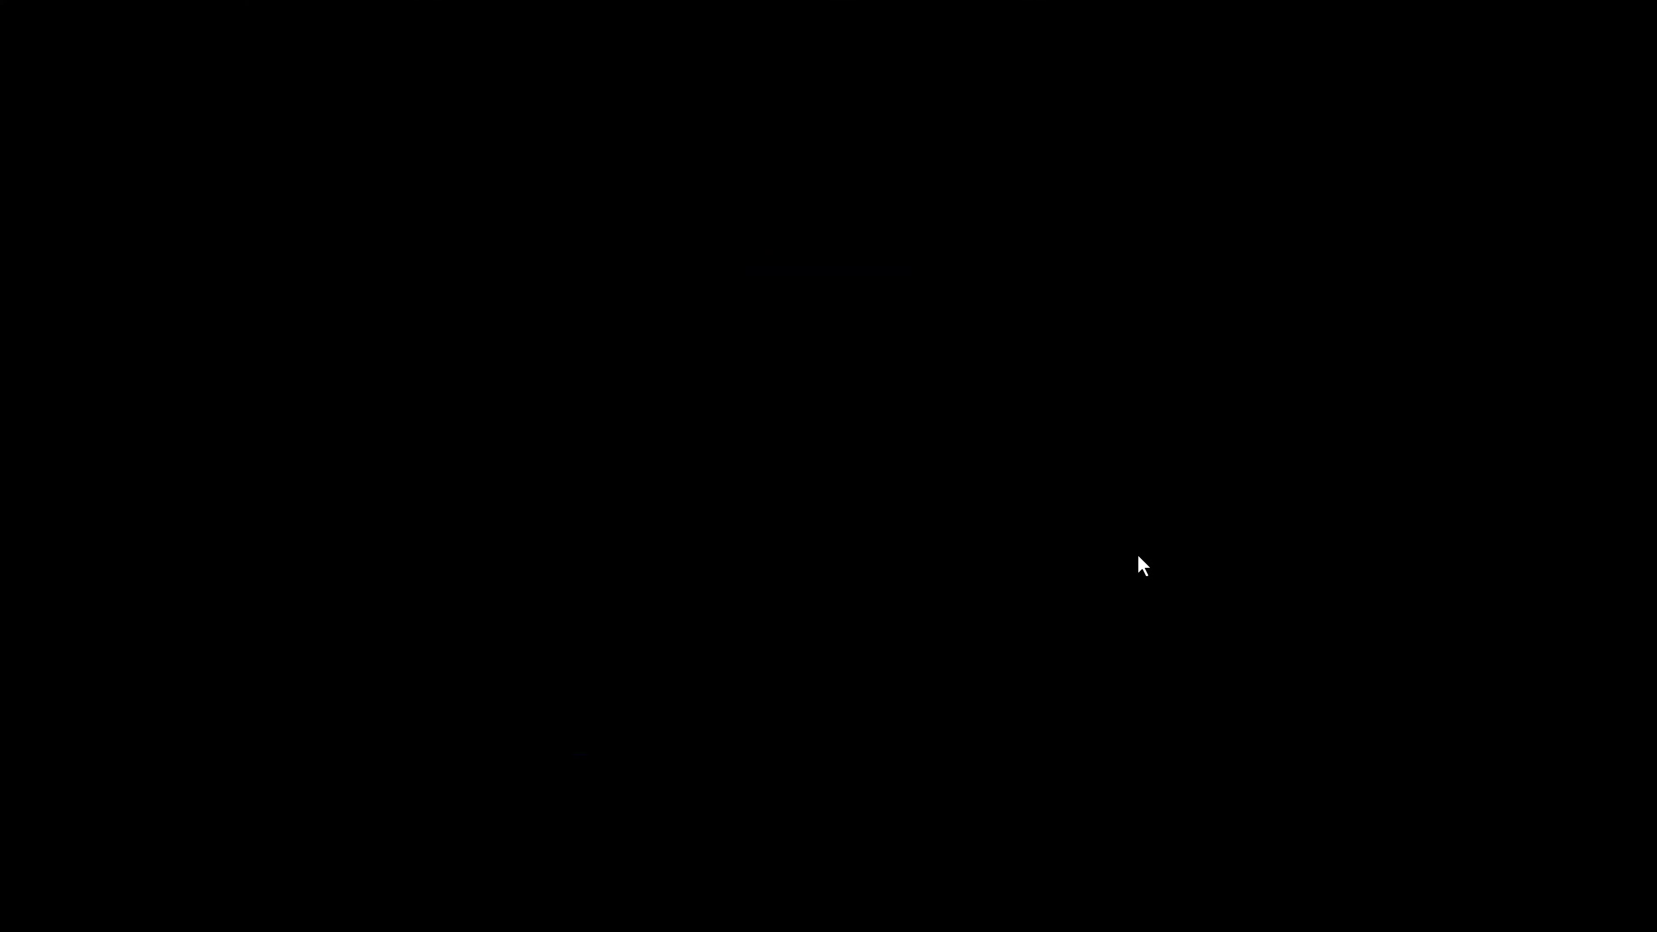
pyautogui.hotkey('alt', 'Tab')
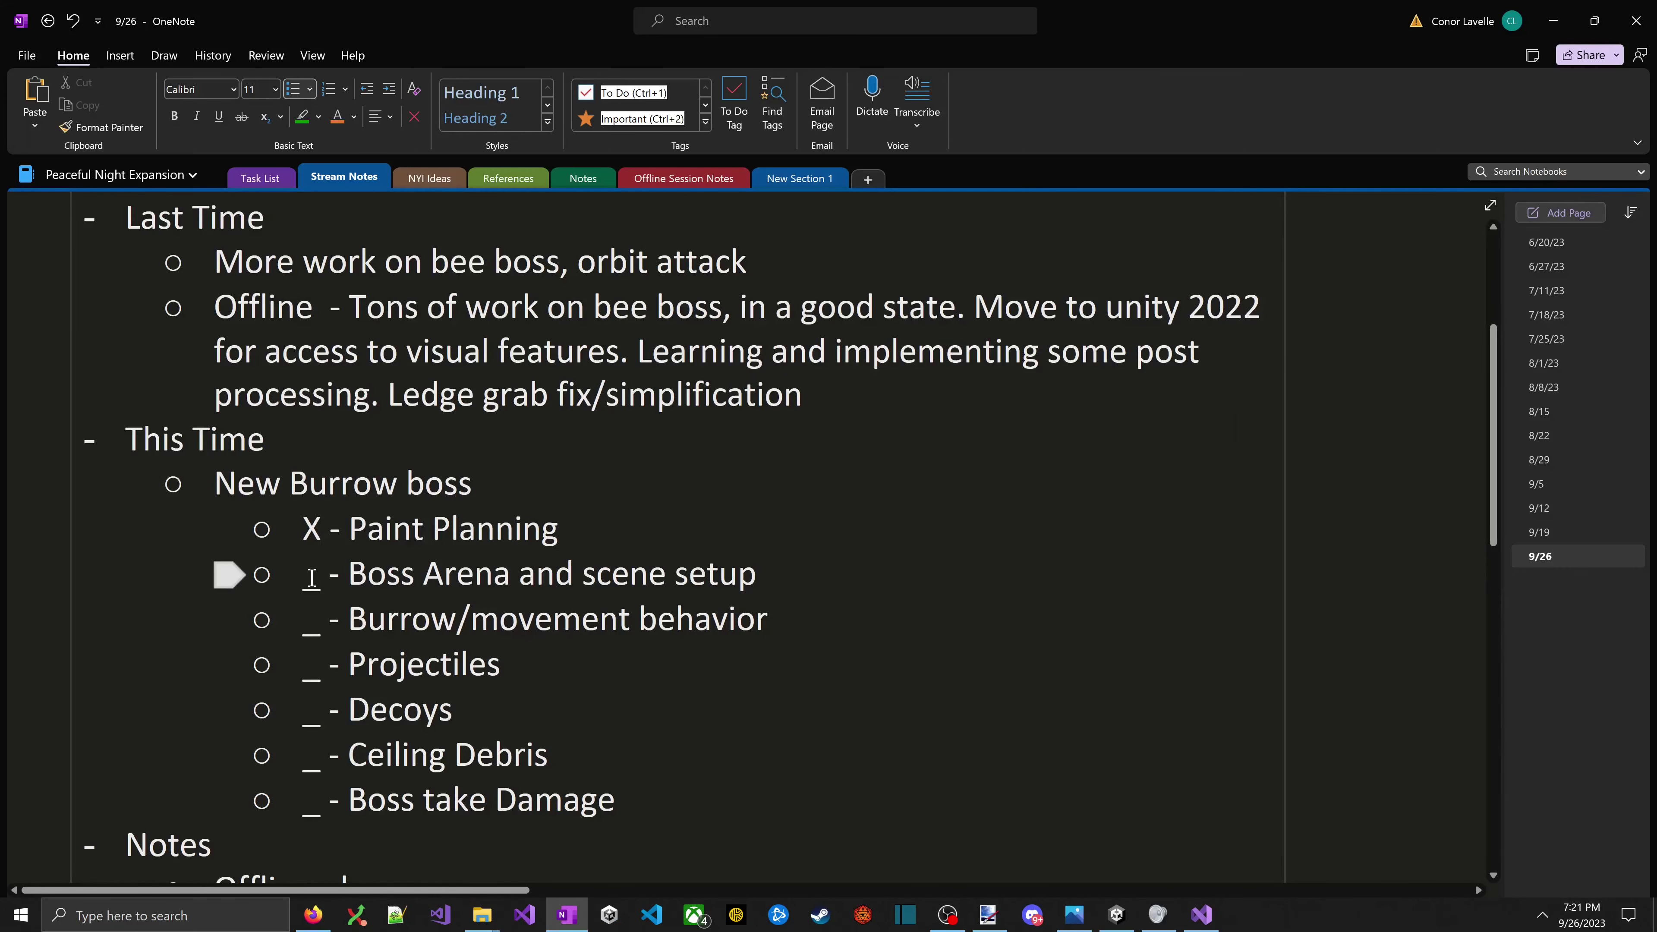
# - Mark the Boss Arena and scene setup item done with an X
pyautogui.click(312, 578)
pyautogui.press('Delete')
pyautogui.write('X')
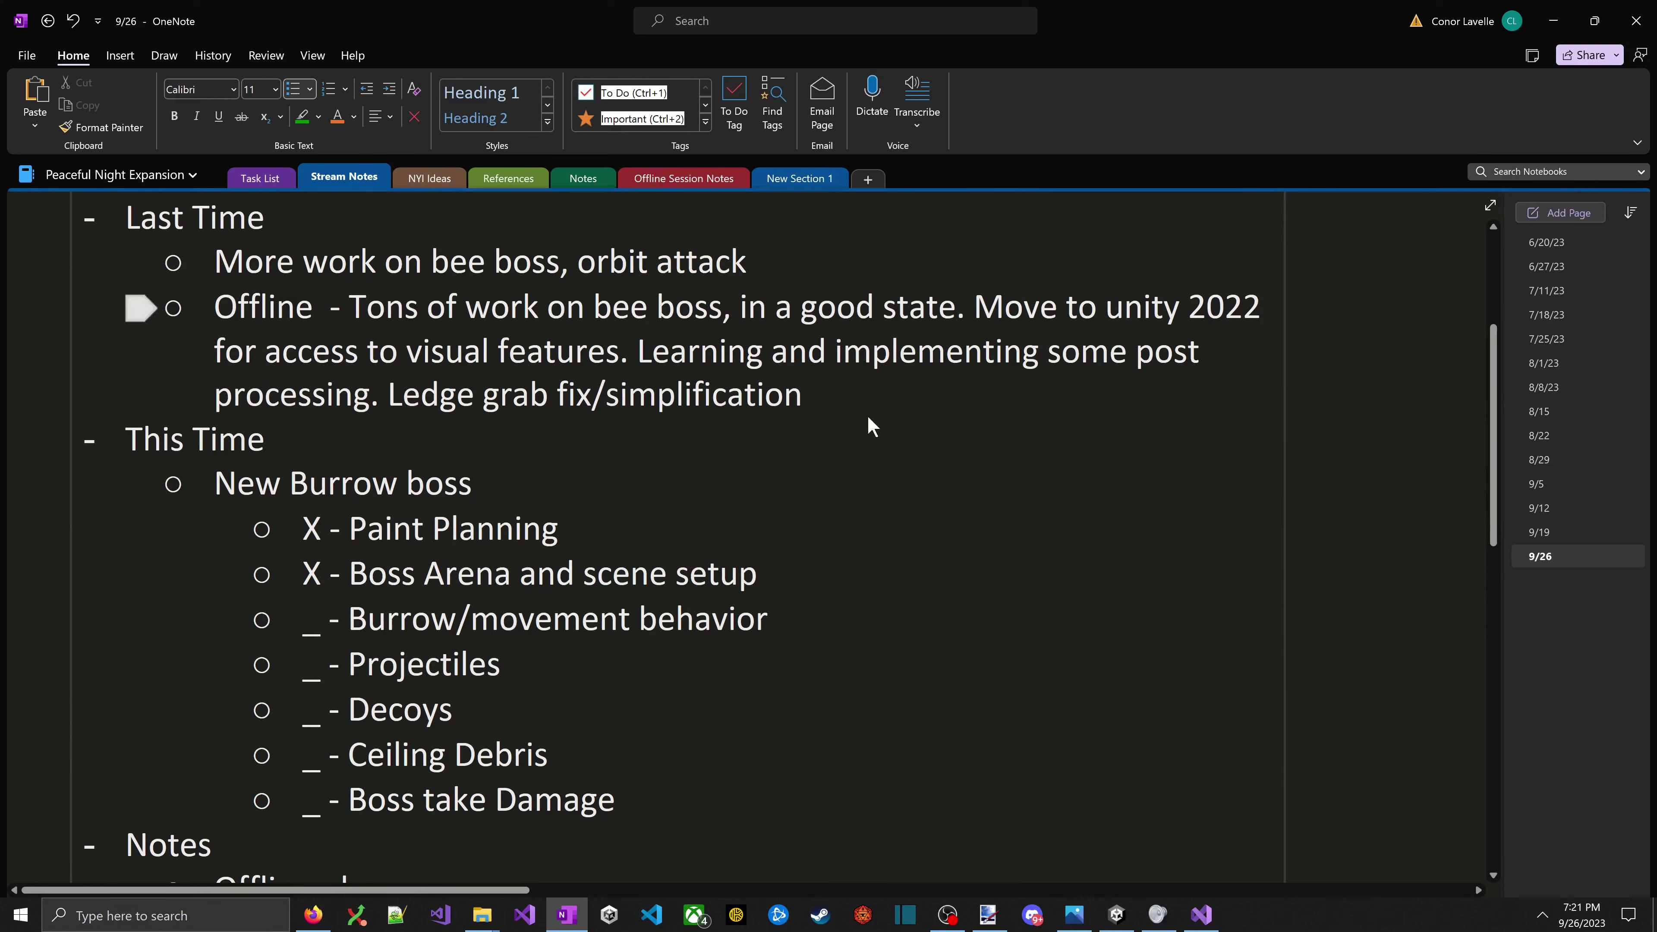
pyautogui.scroll(-10, 869, 425)
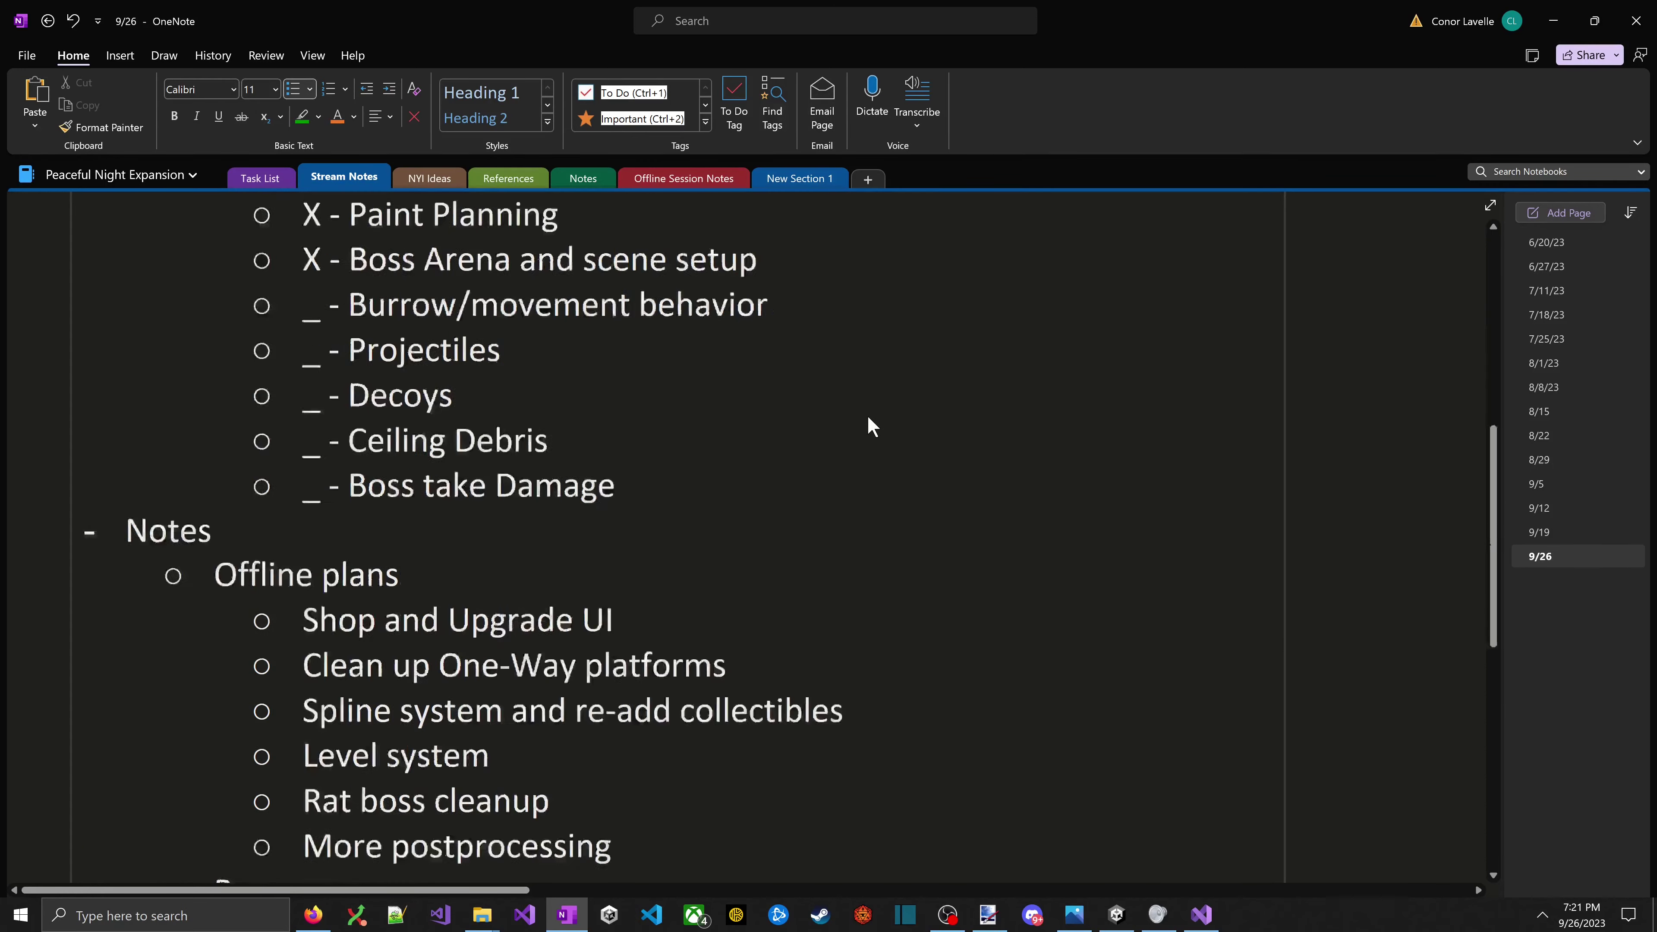
pyautogui.scroll(12, 869, 425)
pyautogui.scroll(2, 836, 448)
pyautogui.scroll(-5, 836, 448)
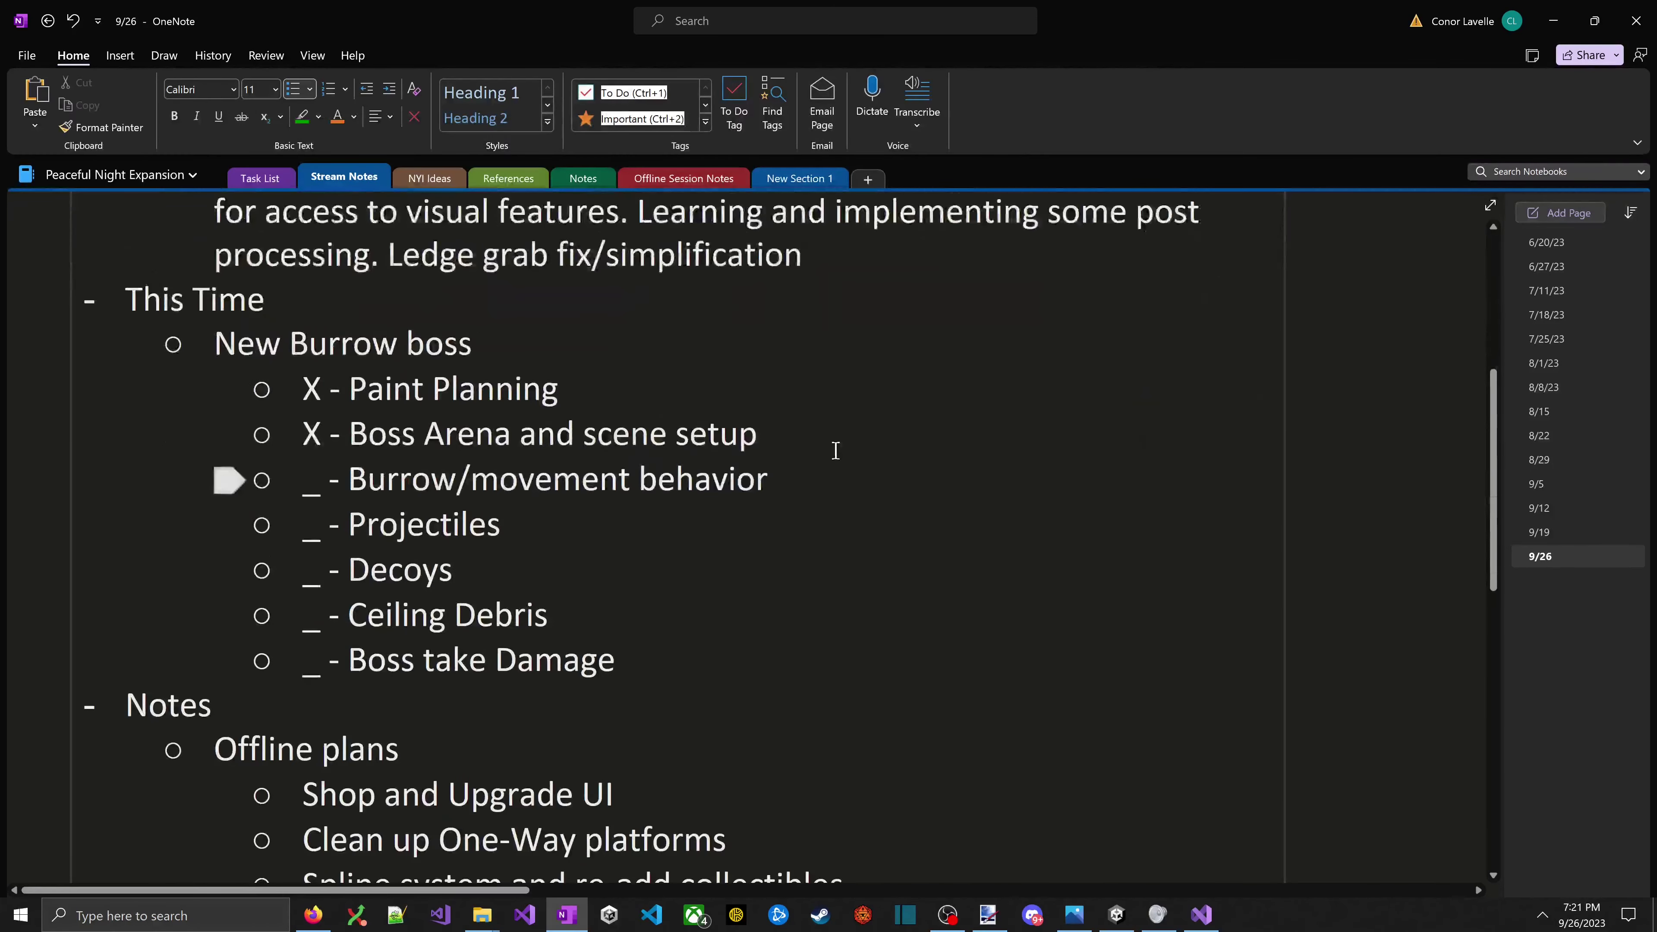
# - Append '(boss controller)' after Burrow/movement behavior and return to Unity
pyautogui.click(801, 476)
pyautogui.write('(boss')
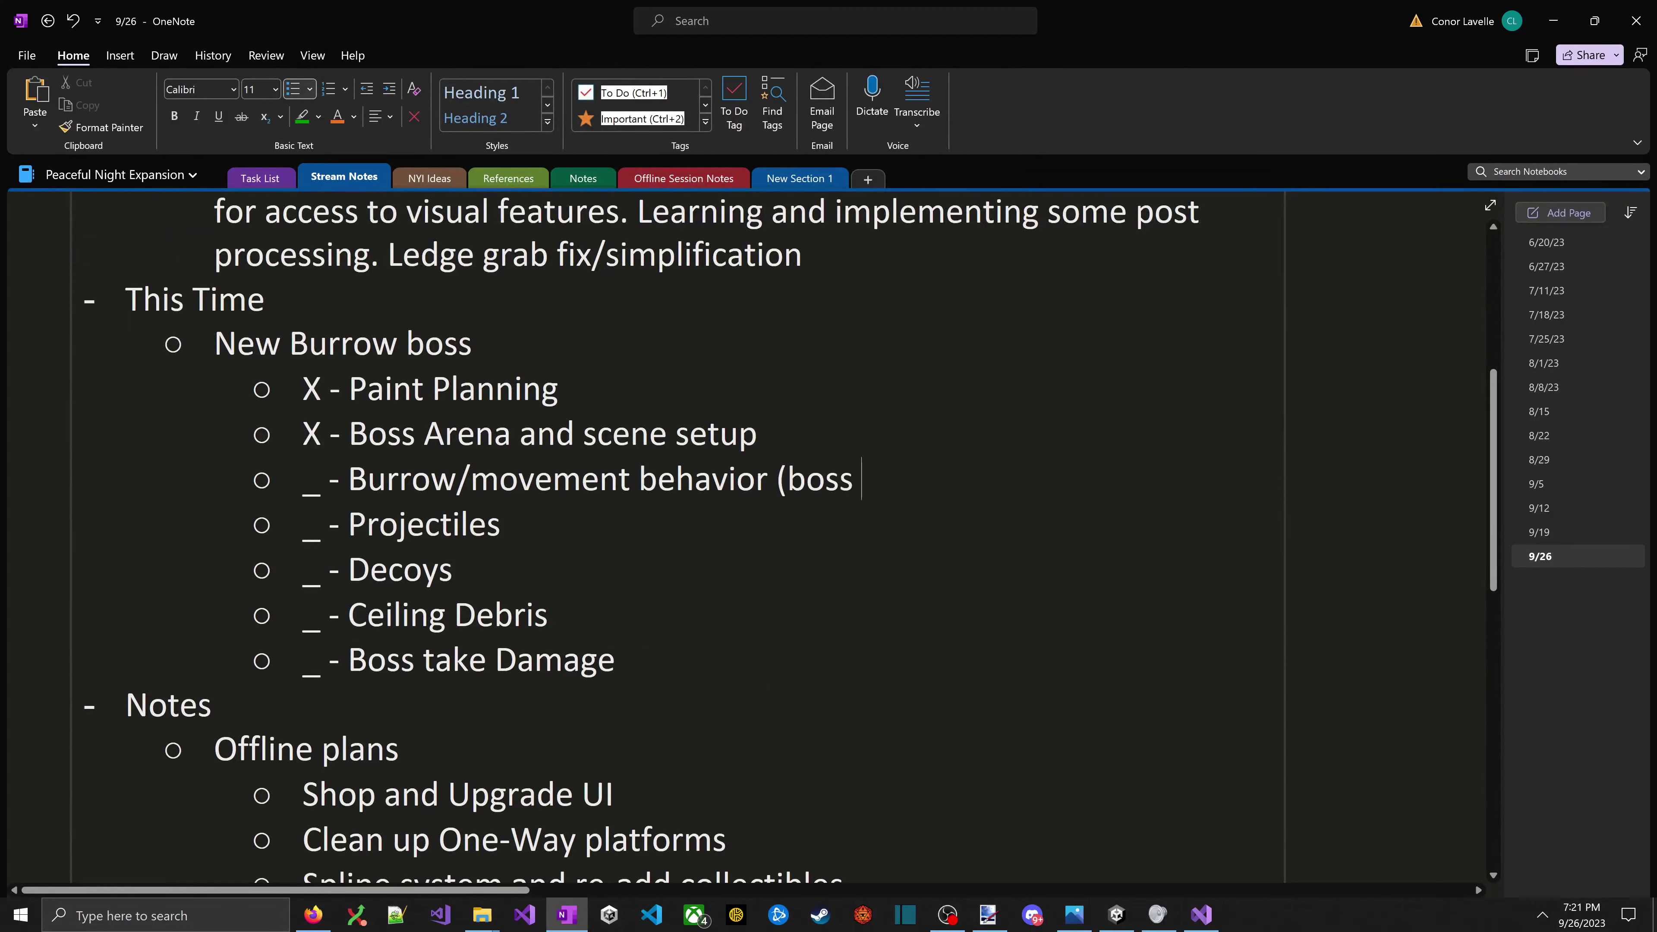
pyautogui.write(' controller')
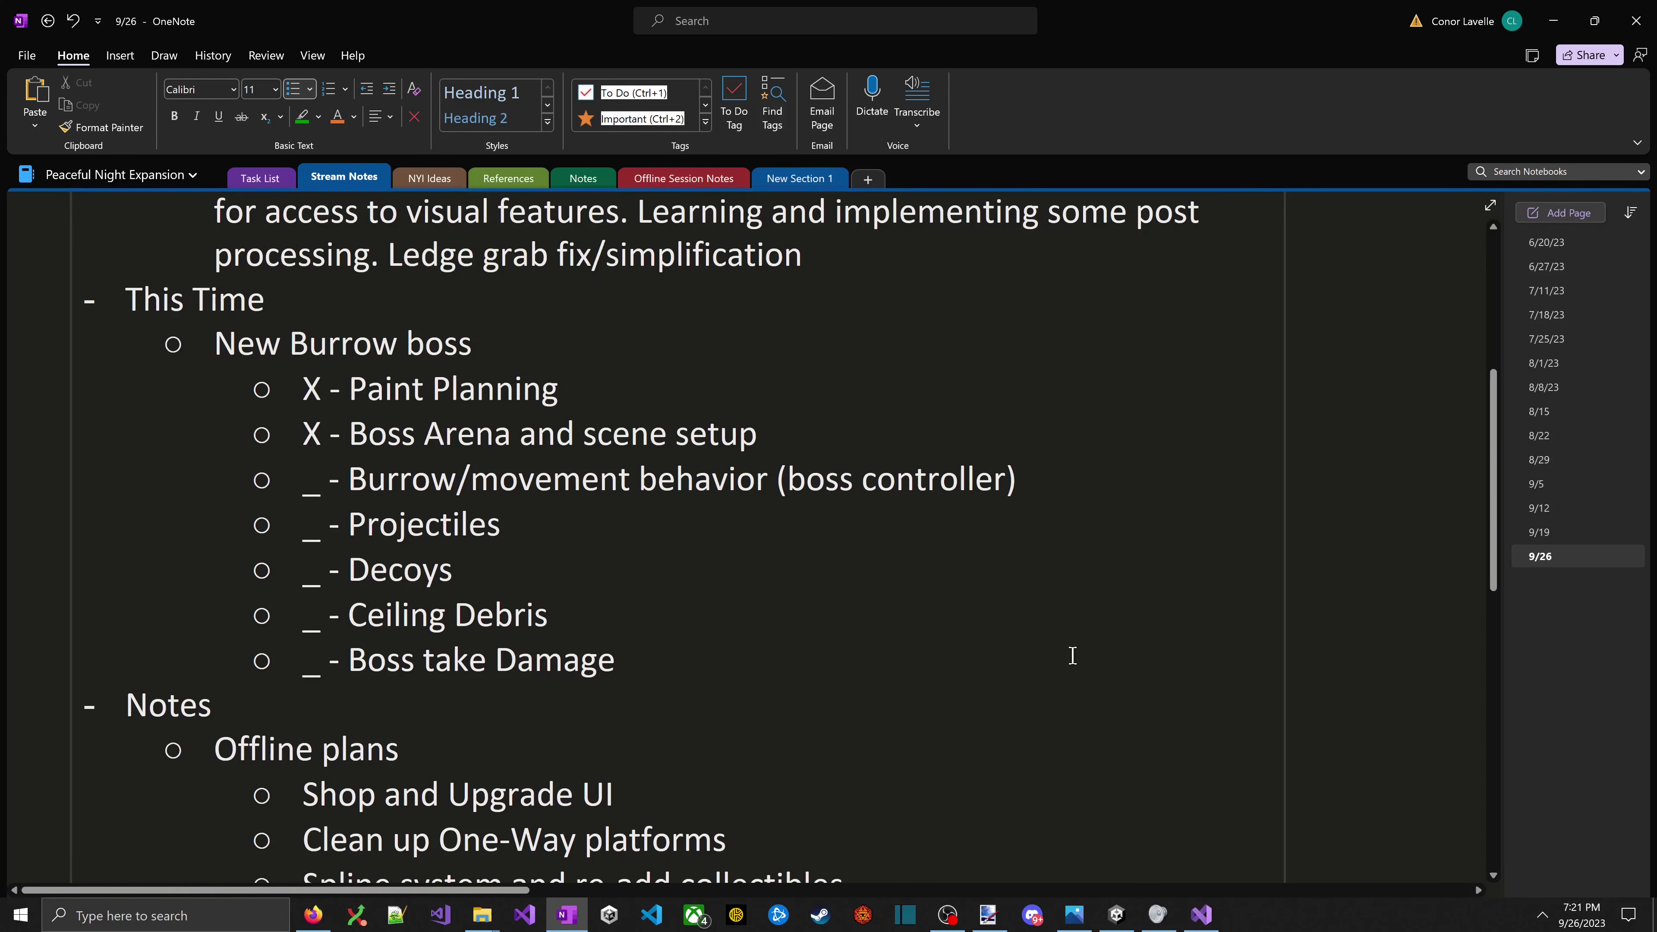
pyautogui.hotkey('alt', 'Tab')
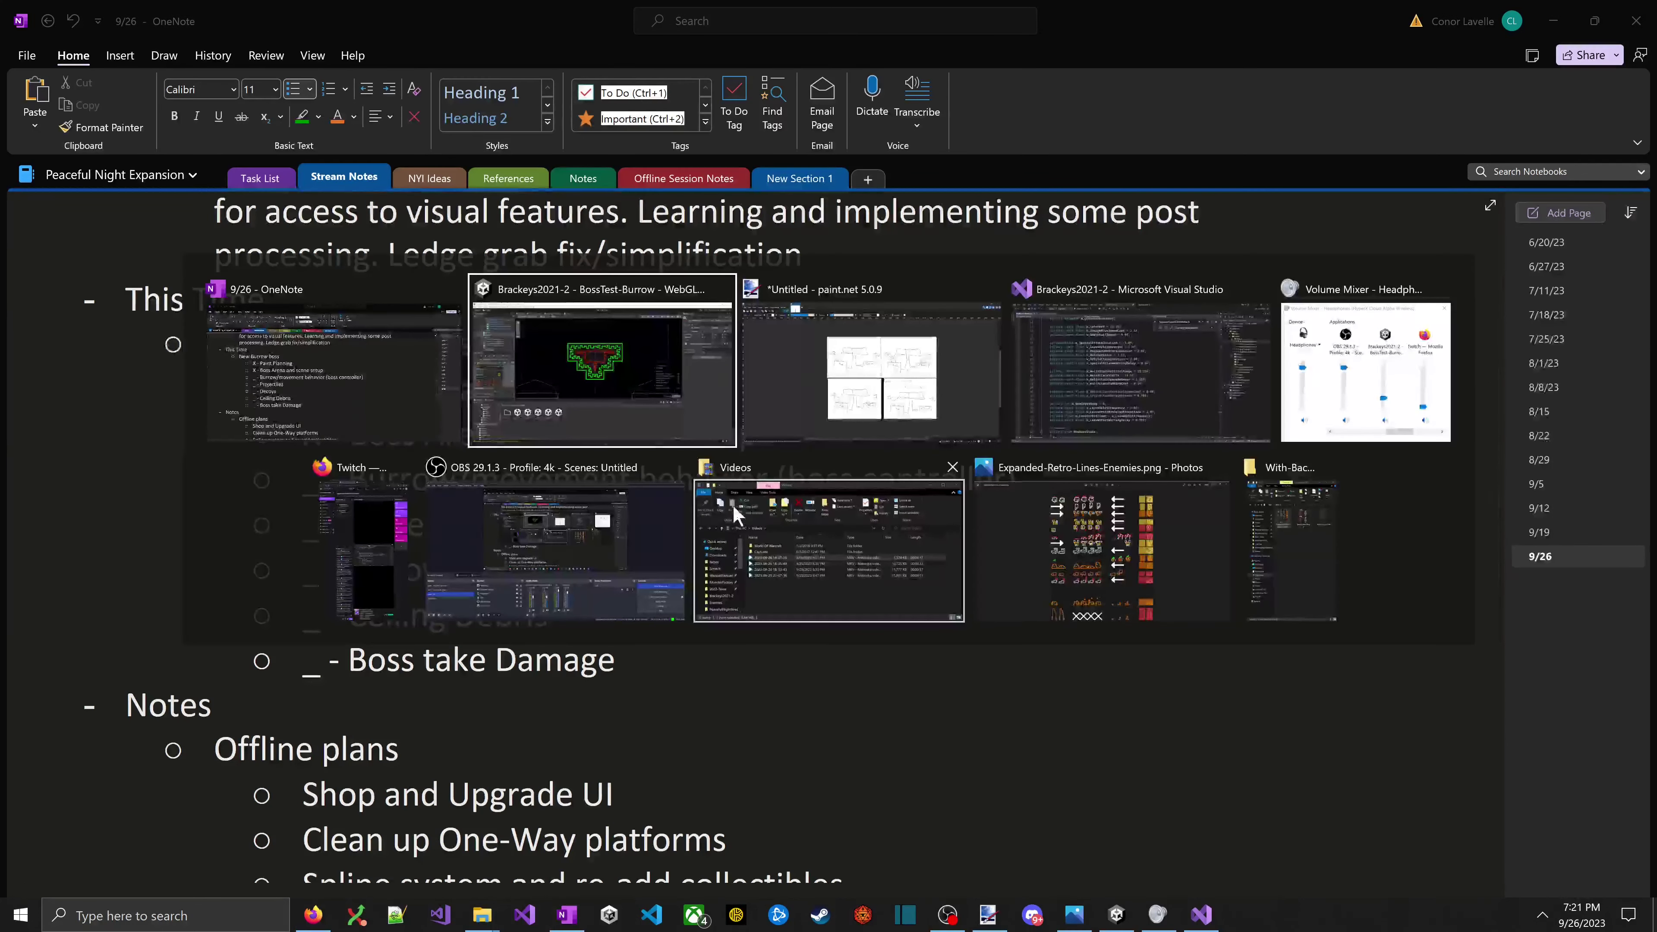
pyautogui.hotkey('alt', 'Tab')
pyautogui.click(669, 408)
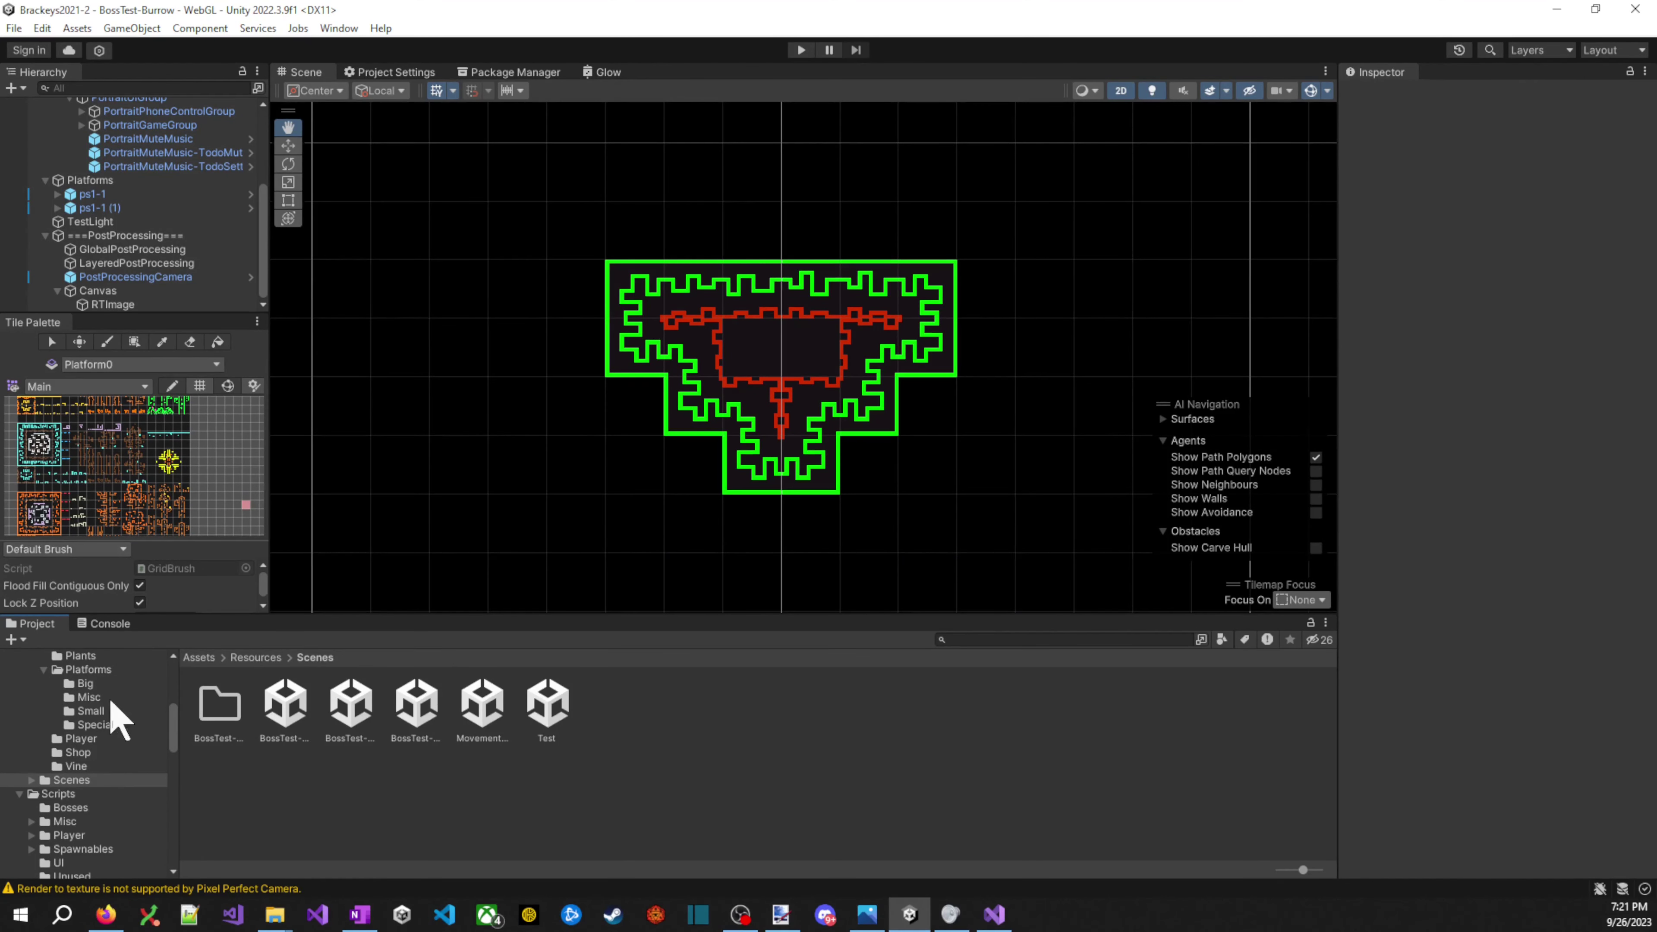
# - Navigate the Project window to the Scripts/Bosses folder
pyautogui.click(111, 723)
pyautogui.scroll(4, 114, 722)
pyautogui.click(69, 755)
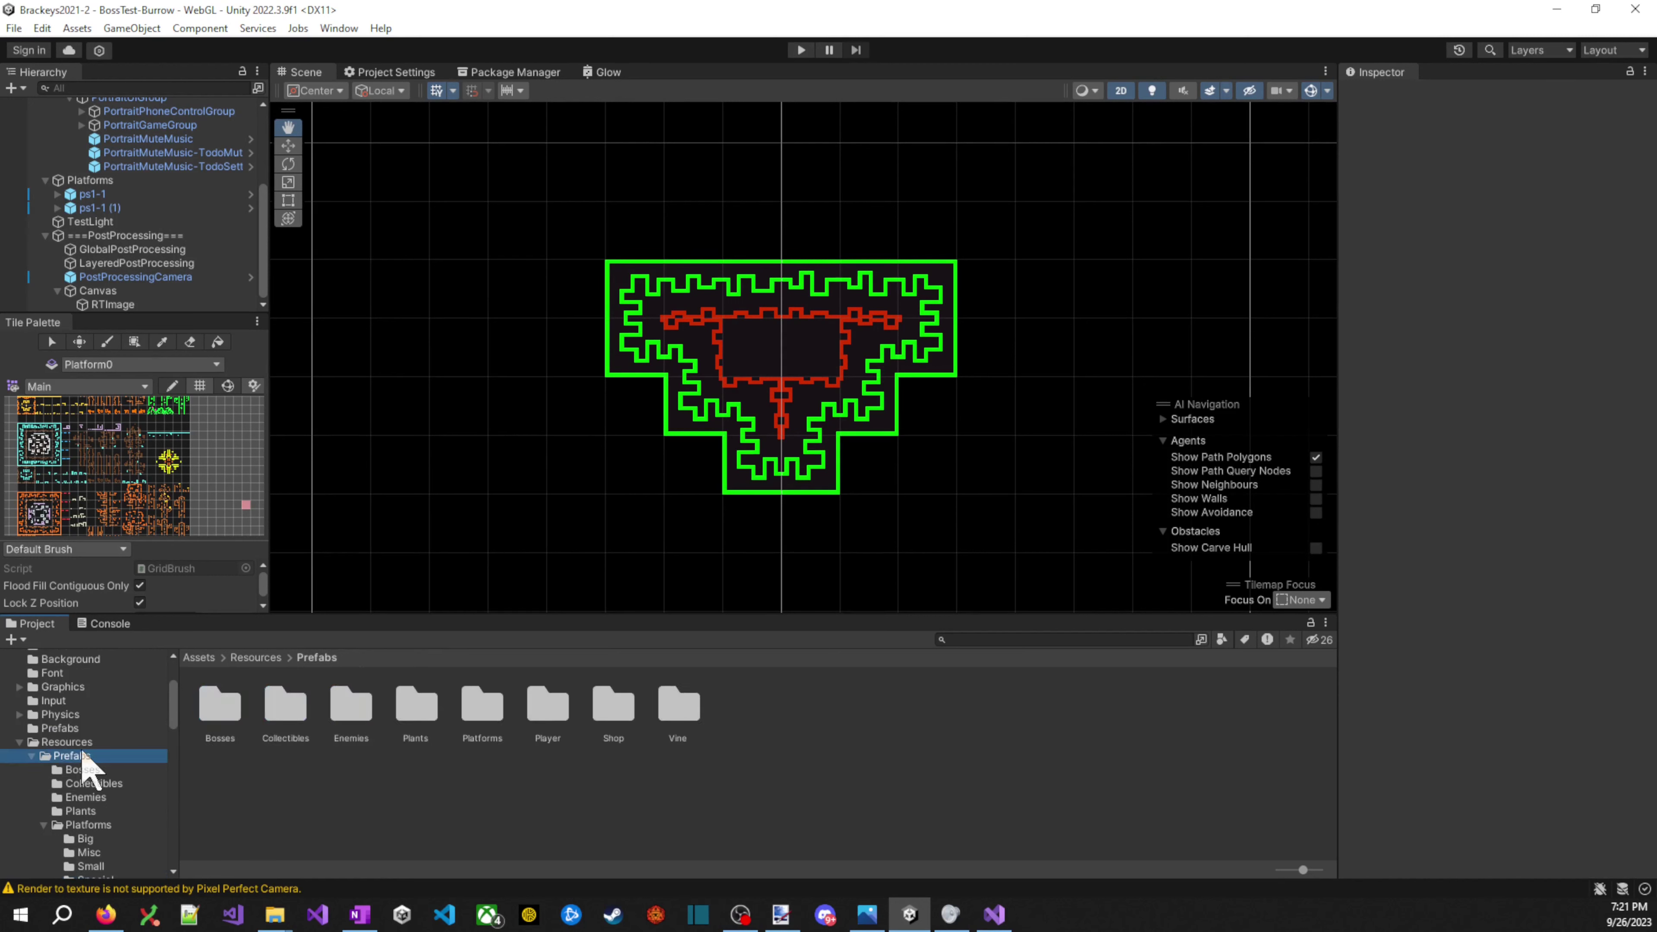
pyautogui.click(69, 741)
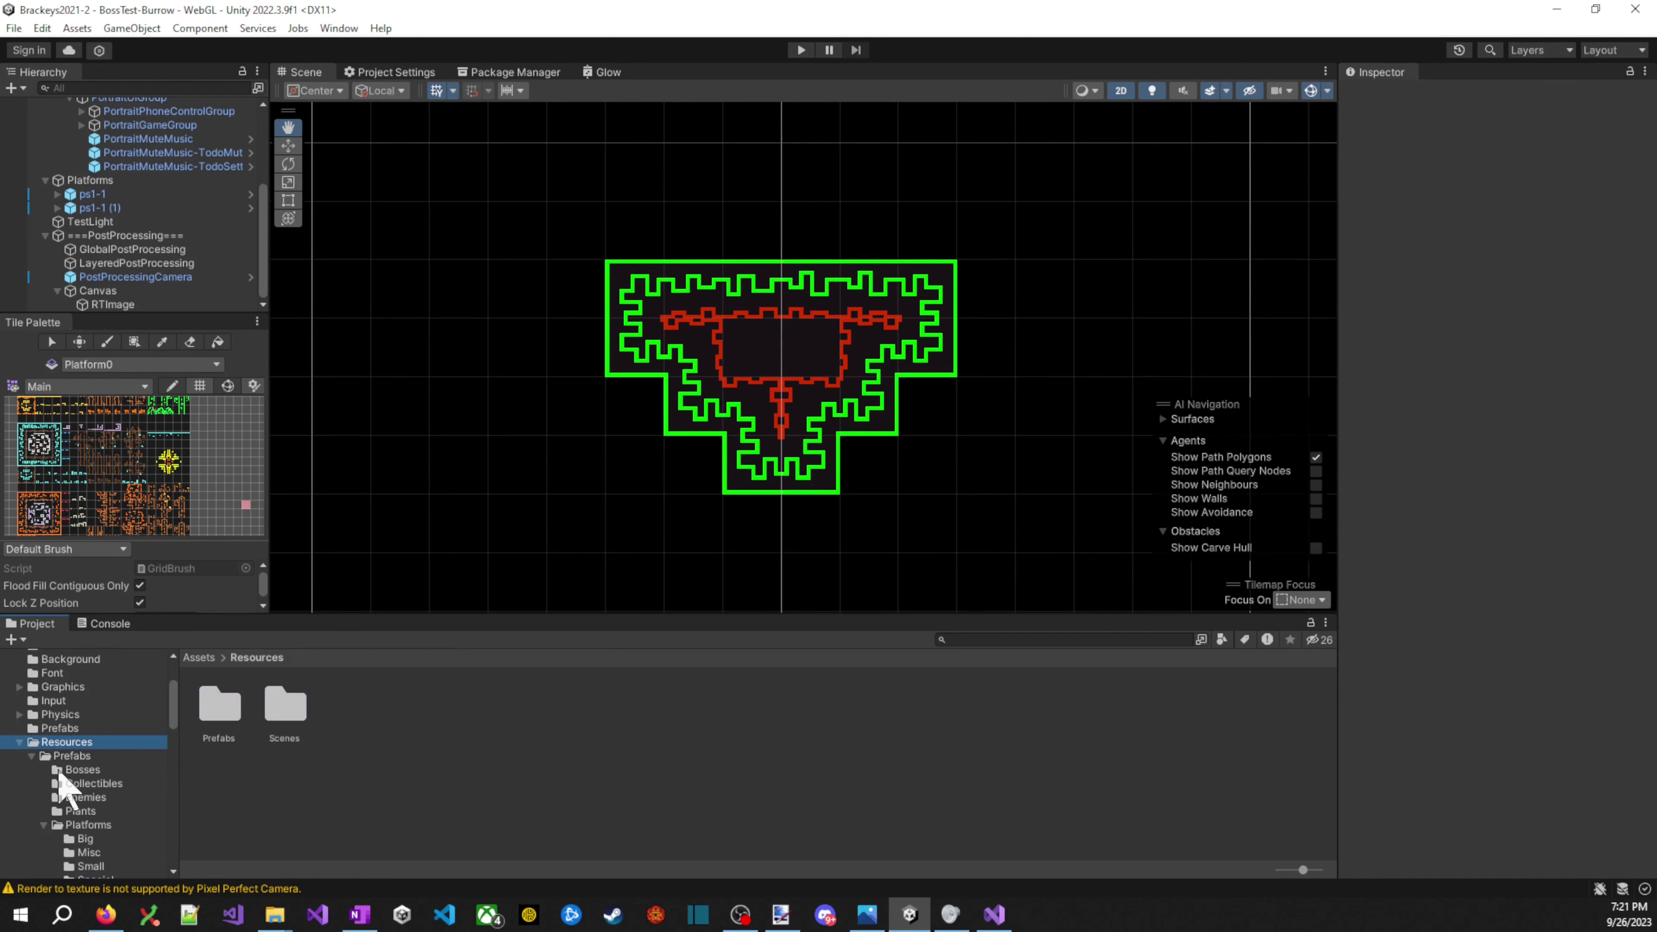
pyautogui.click(69, 755)
pyautogui.click(63, 731)
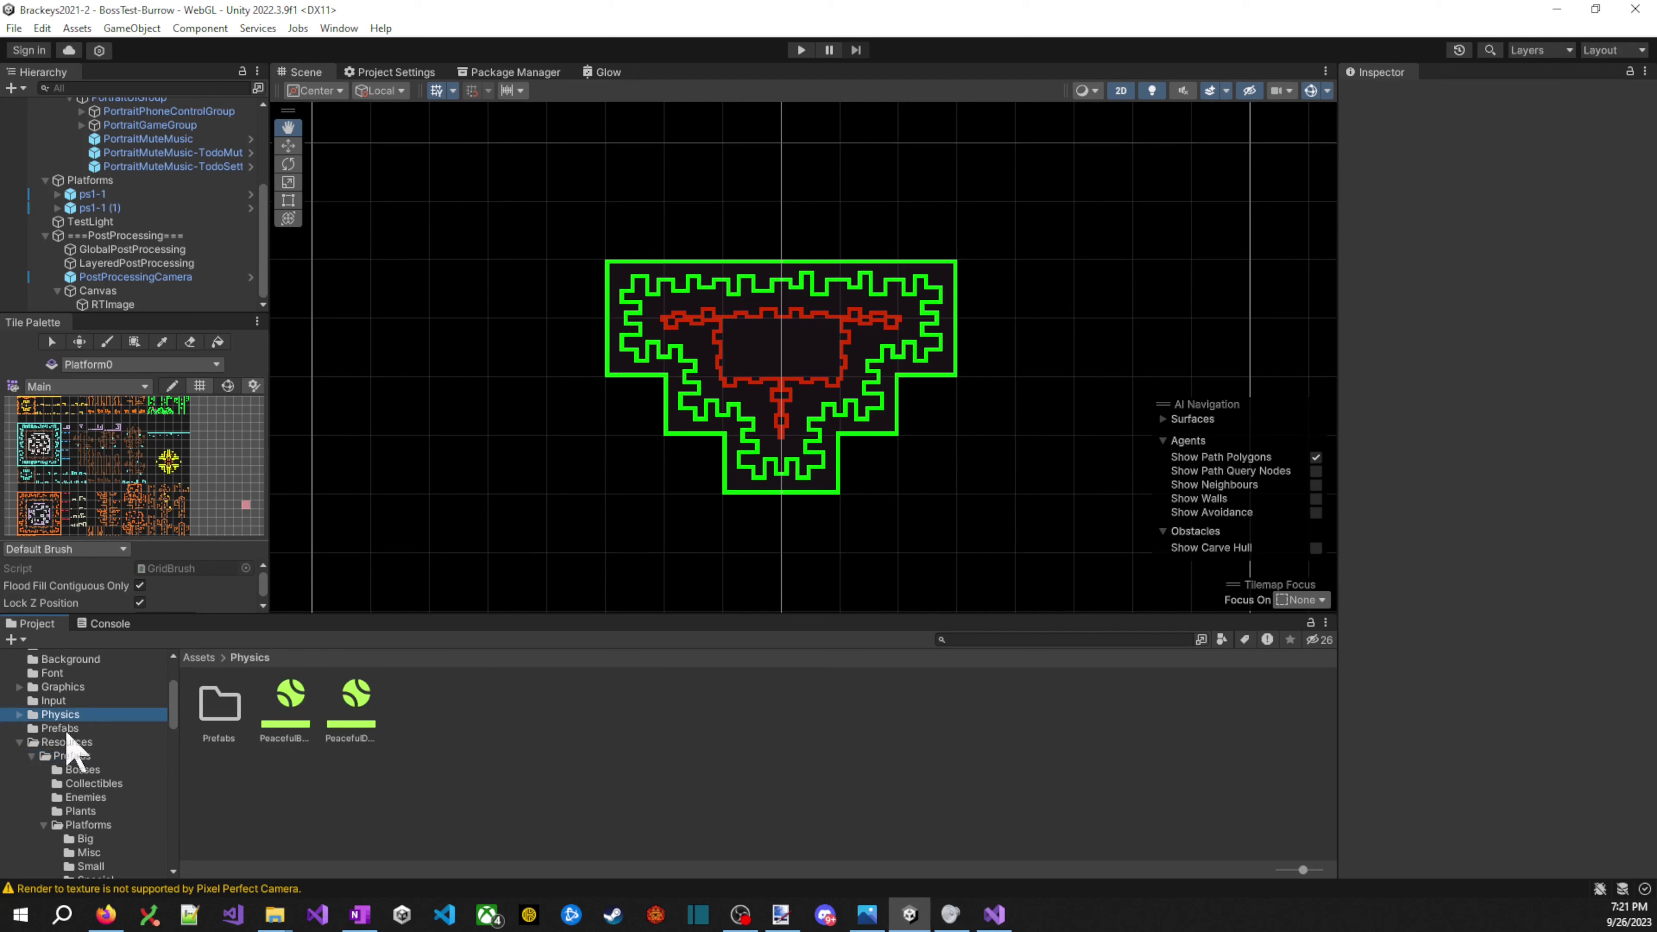
pyautogui.scroll(3, 74, 741)
pyautogui.click(11, 803)
pyautogui.click(10, 798)
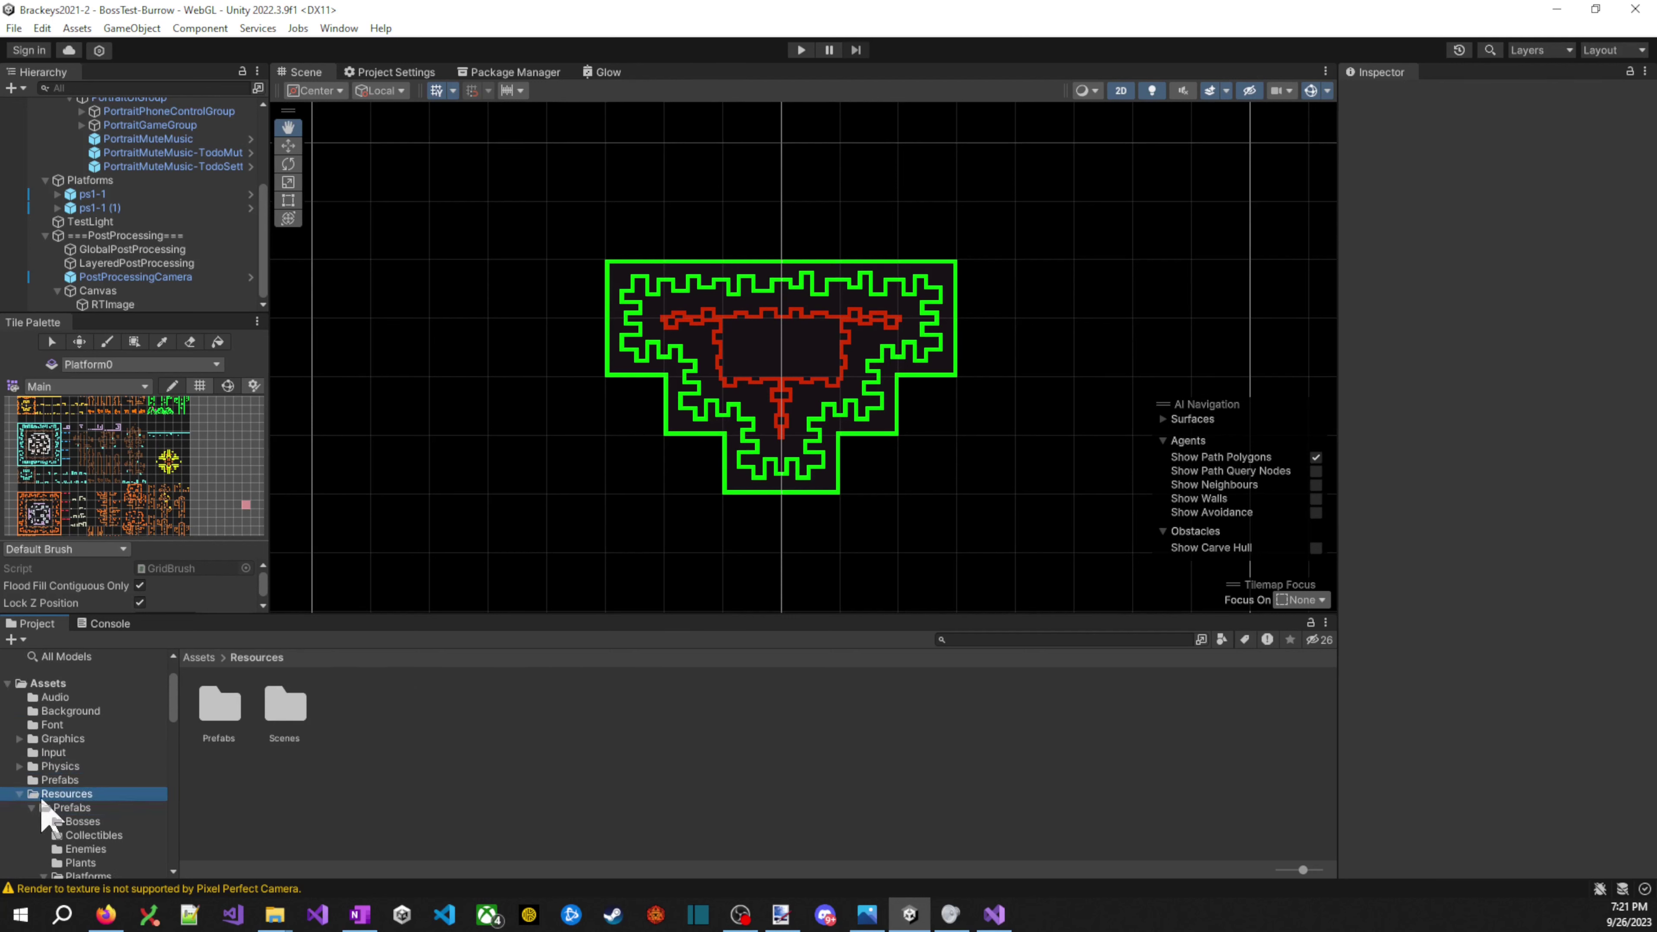
pyautogui.click(19, 798)
pyautogui.scroll(-1, 100, 829)
pyautogui.click(56, 755)
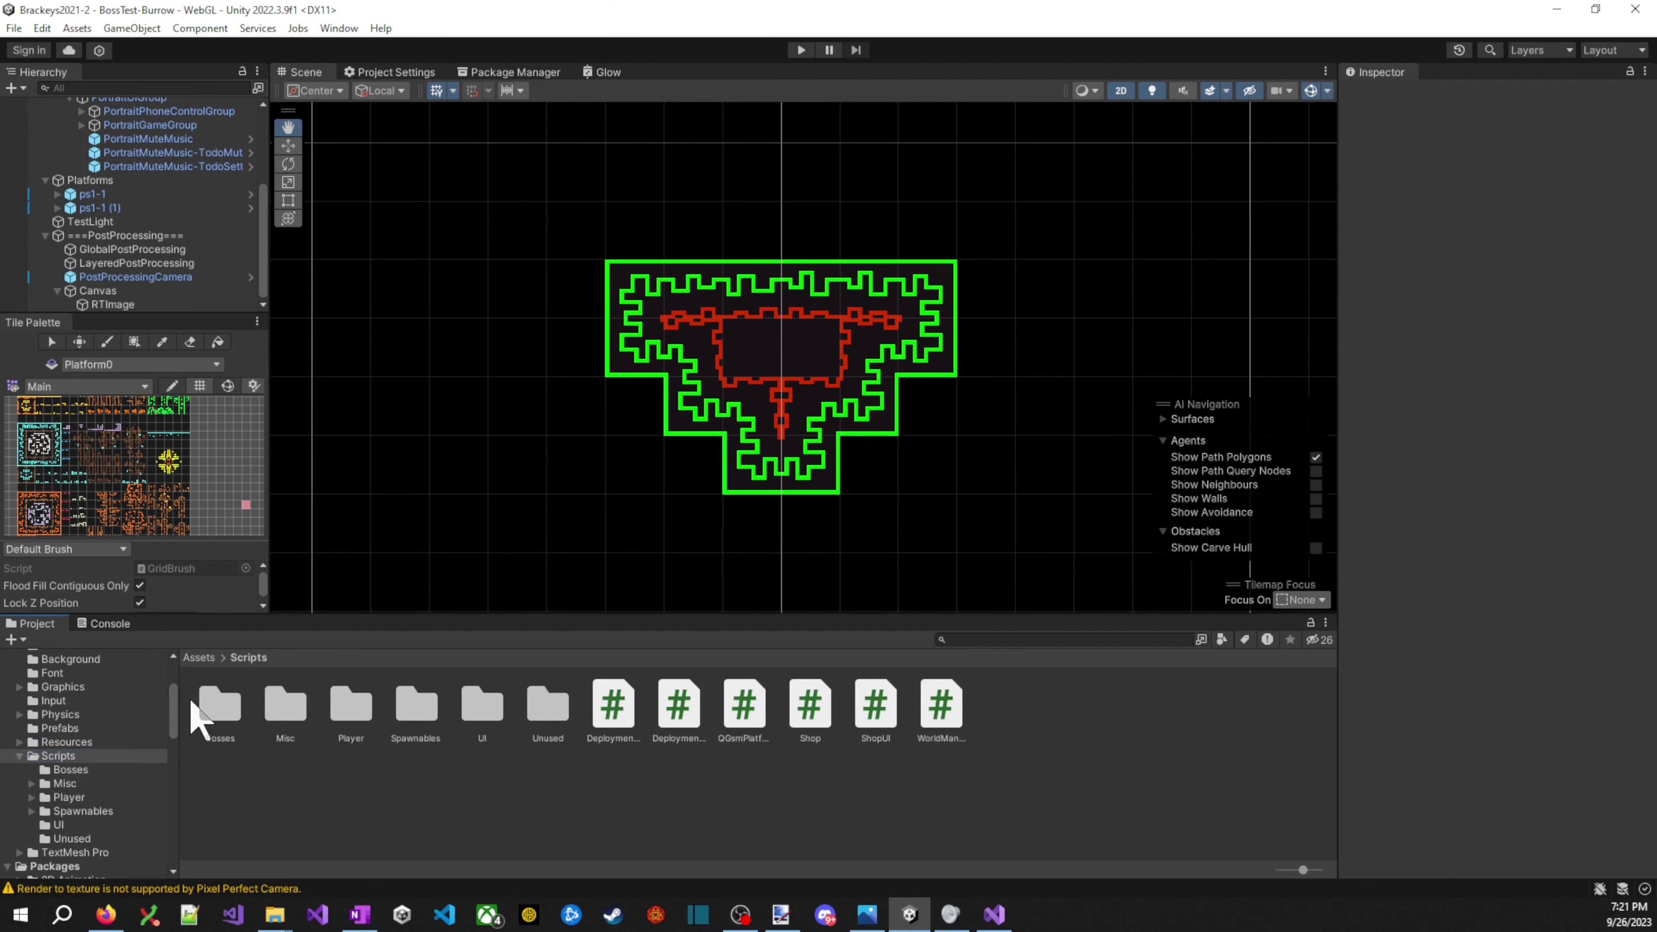
pyautogui.doubleClick(220, 705)
# - Create a C# script named BurrowBossController and open it in the code editor
pyautogui.rightClick(733, 746)
pyautogui.moveTo(914, 261)
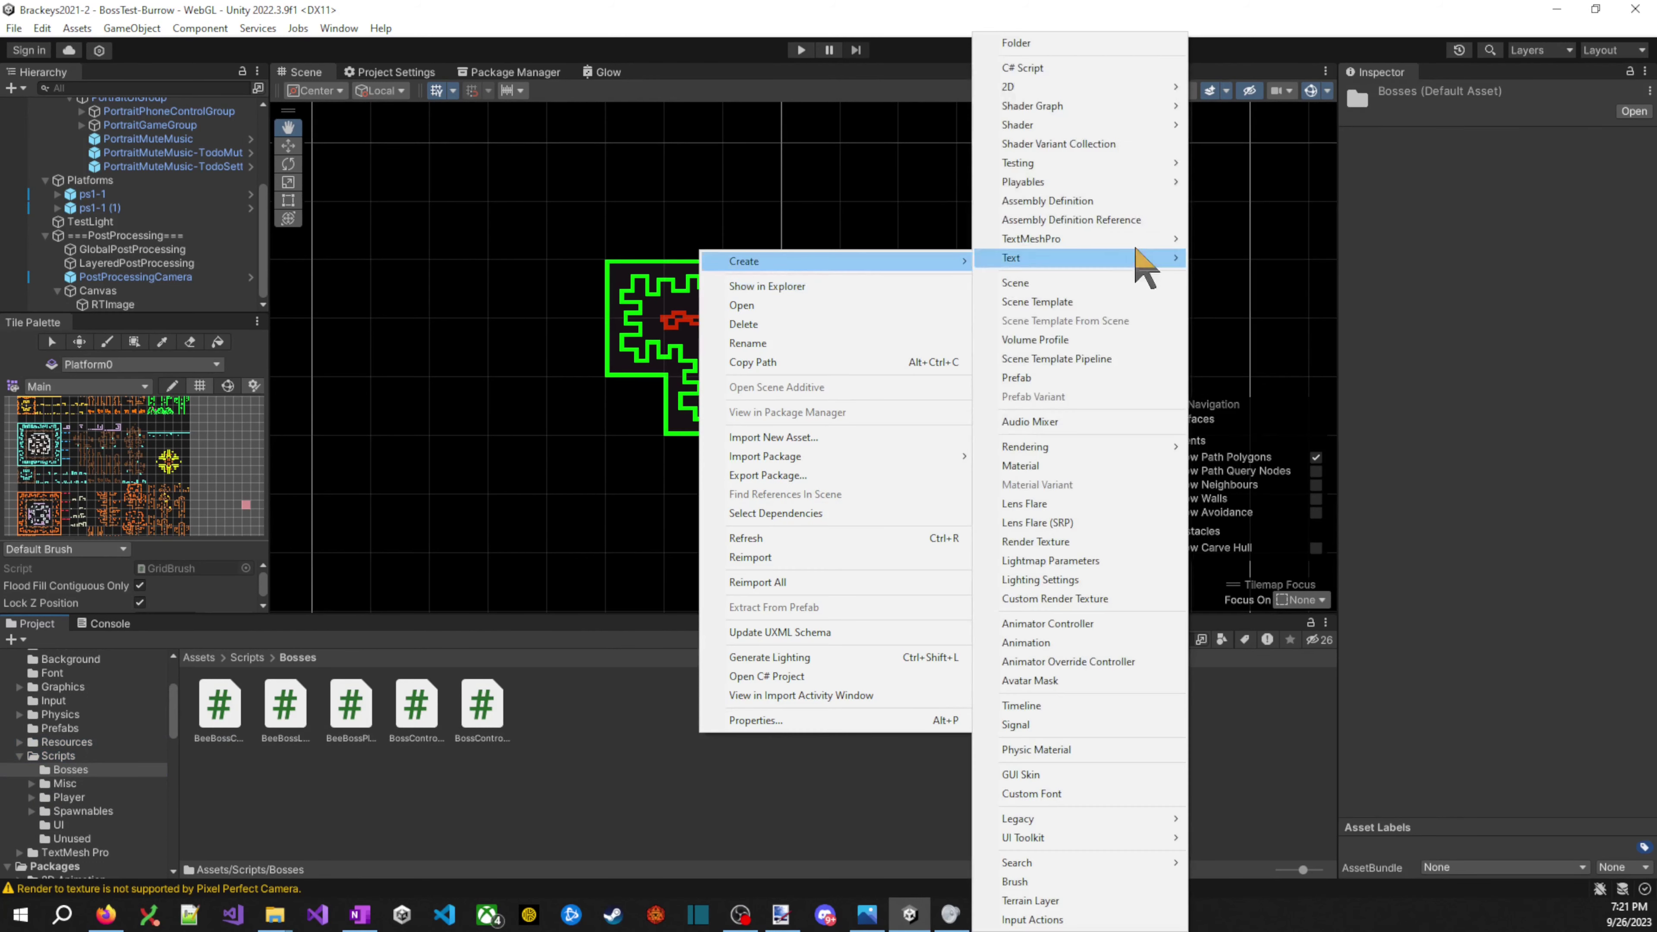
pyautogui.click(1143, 82)
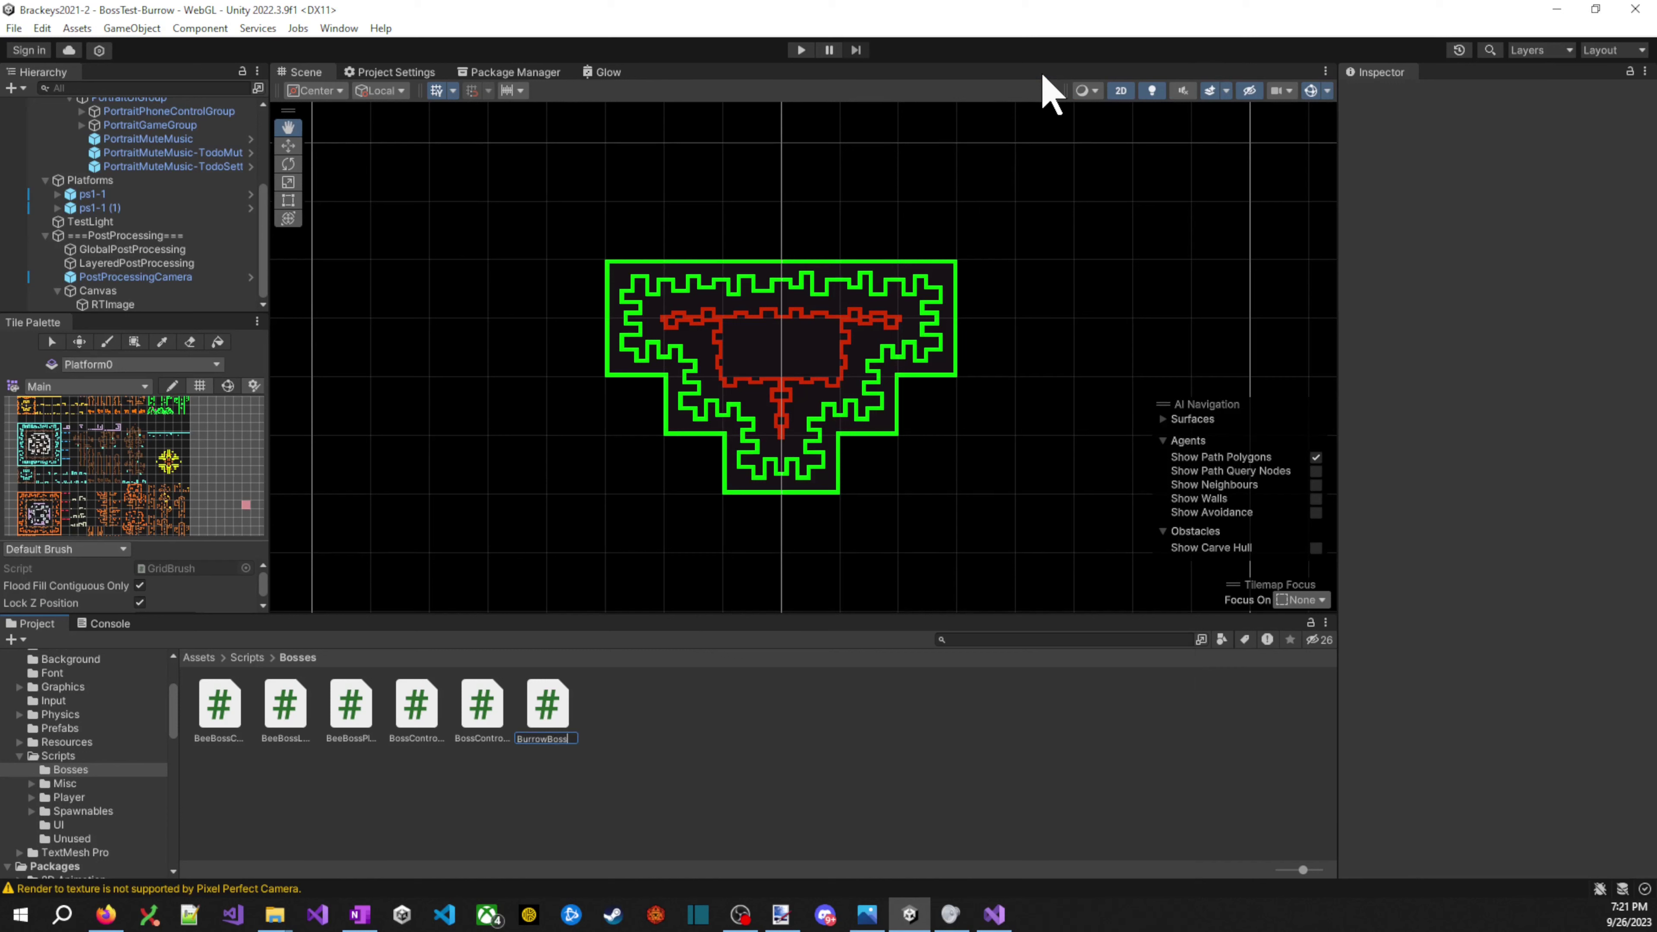
pyautogui.write('BurrowBossController')
pyautogui.press('Return')
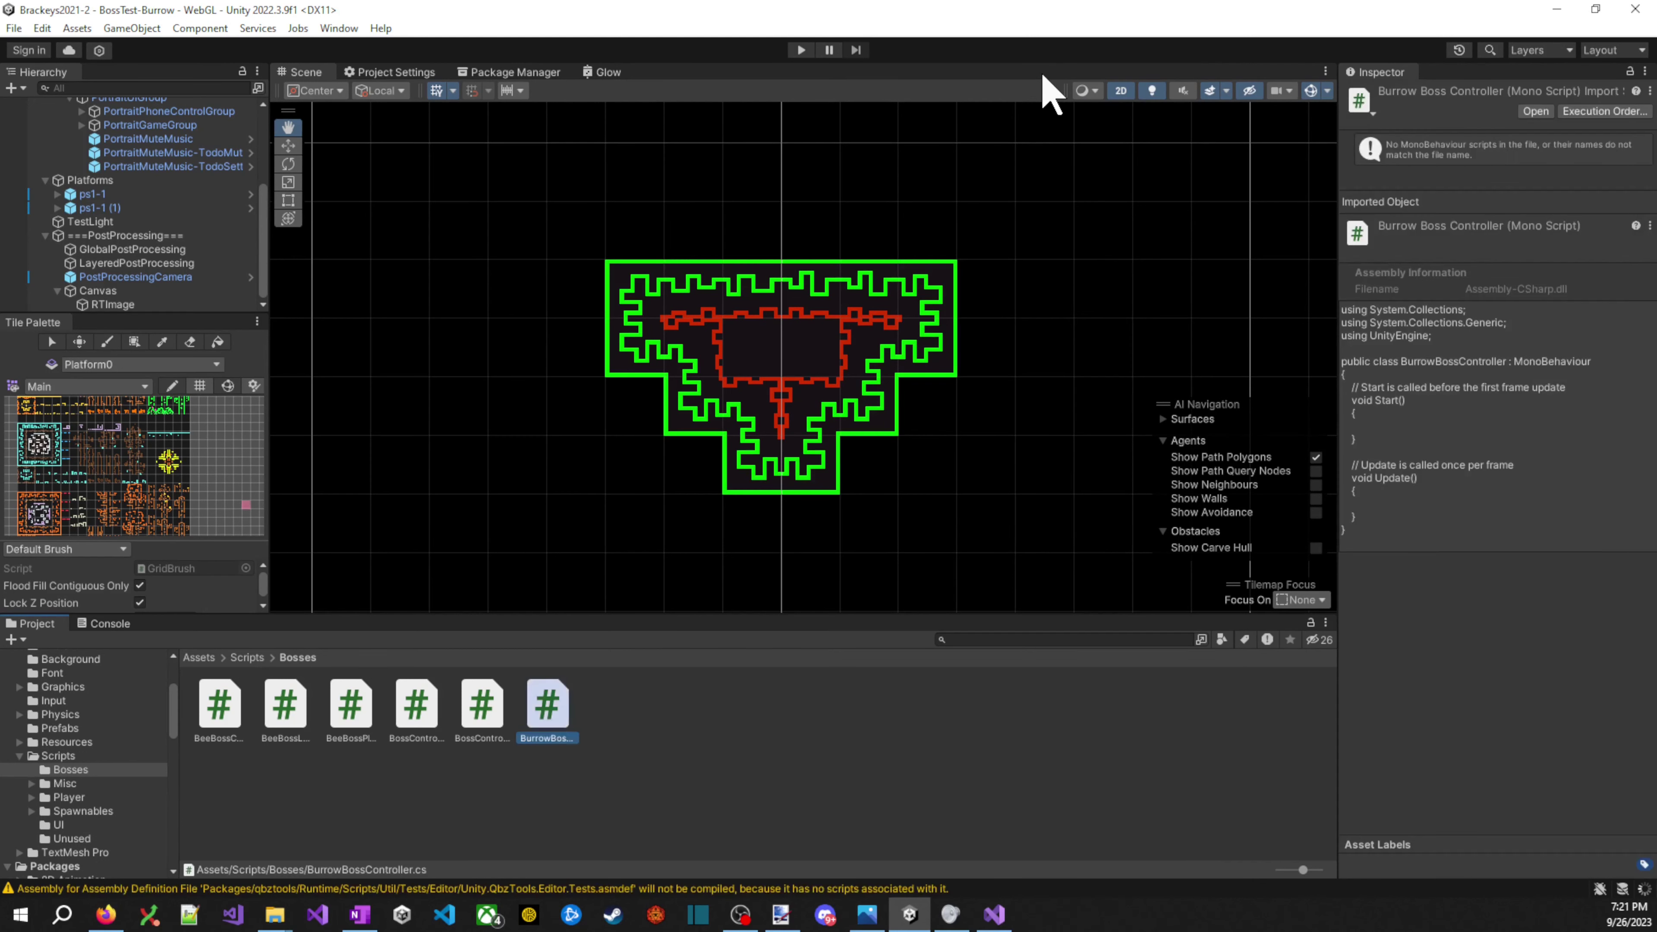
pyautogui.doubleClick(547, 708)
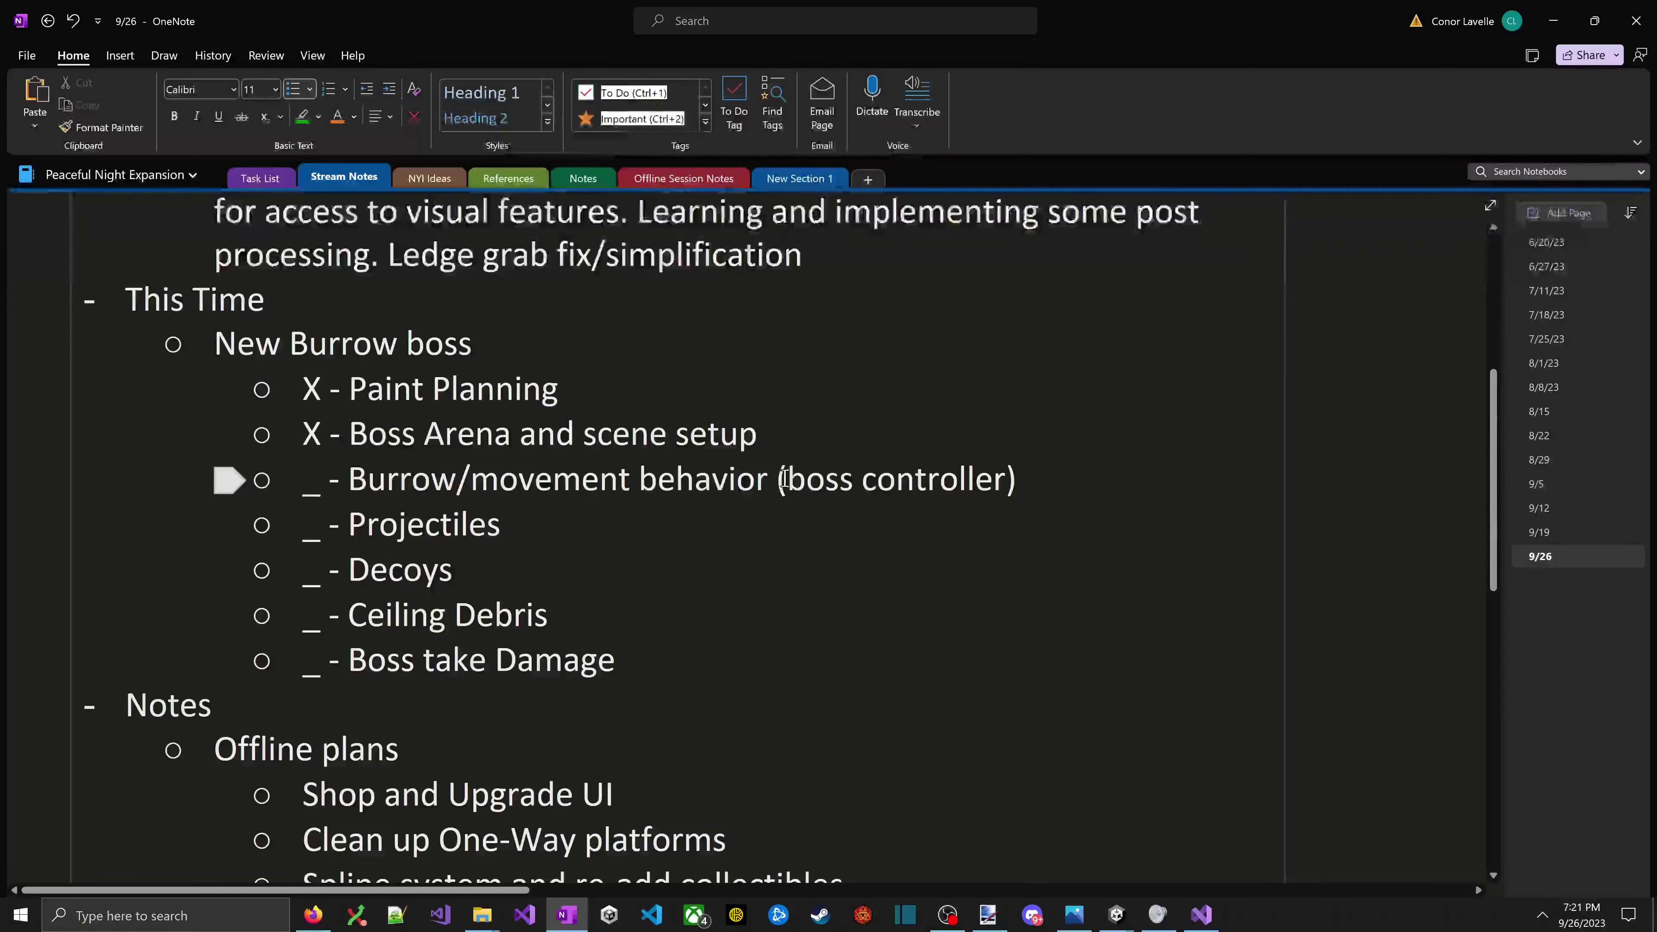
# - Add a task 'Boss controller, spawn boss prefab' below the Boss Arena line
pyautogui.moveTo(303, 481); pyautogui.dragTo(515, 464)
pyautogui.click(440, 481)
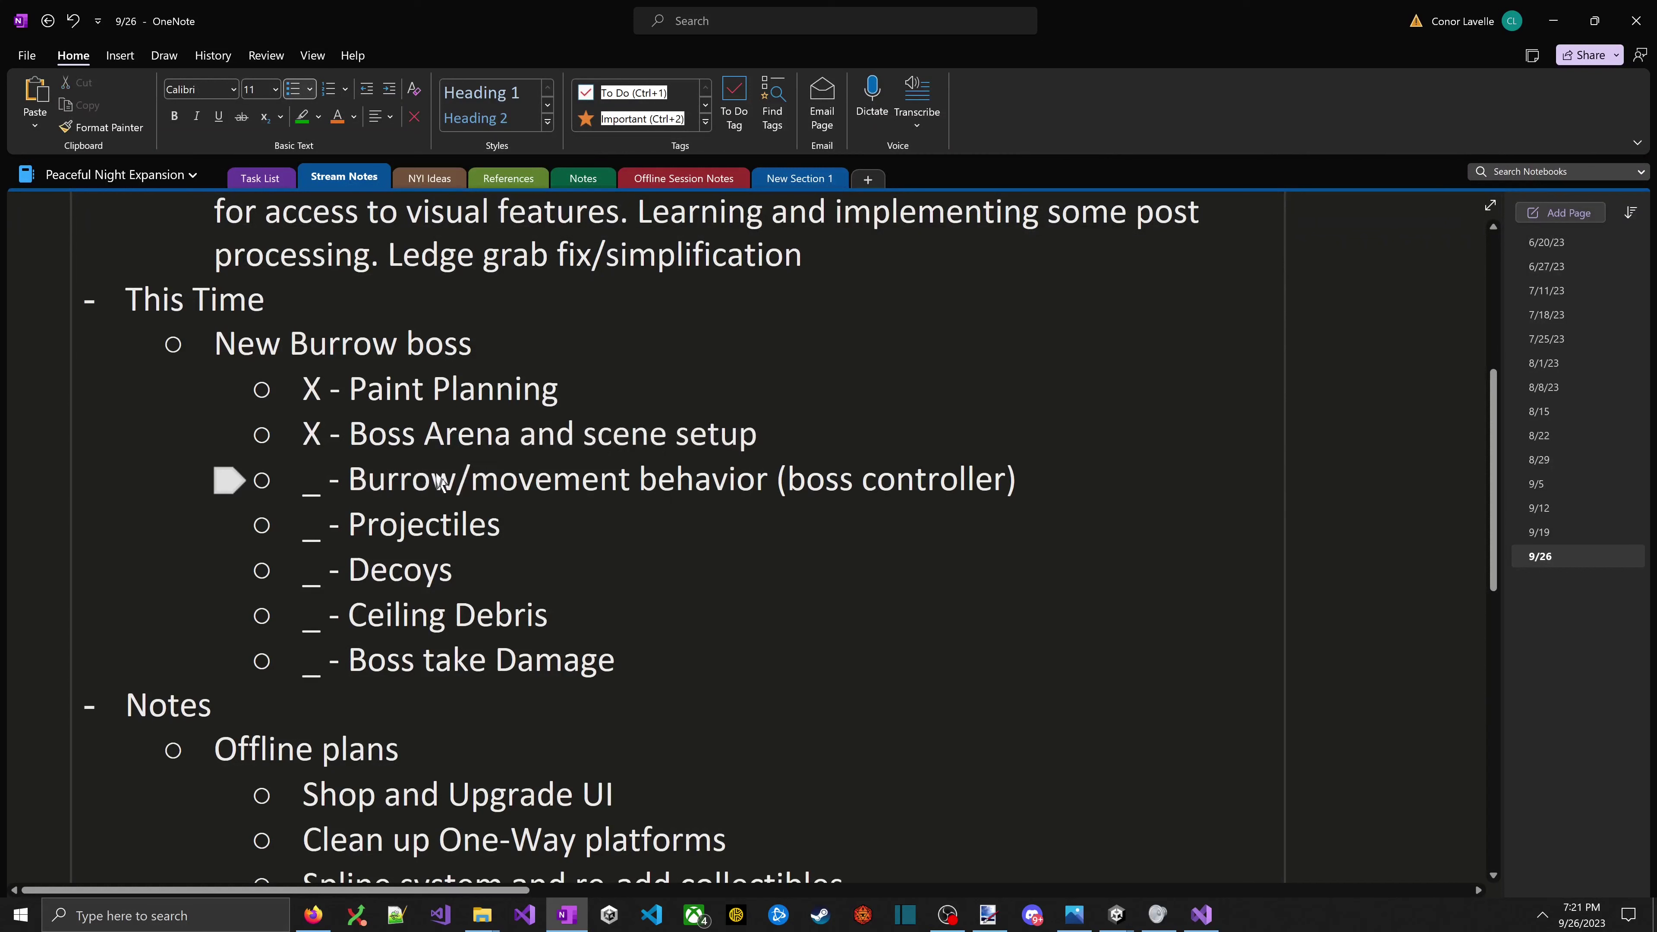
pyautogui.click(914, 448)
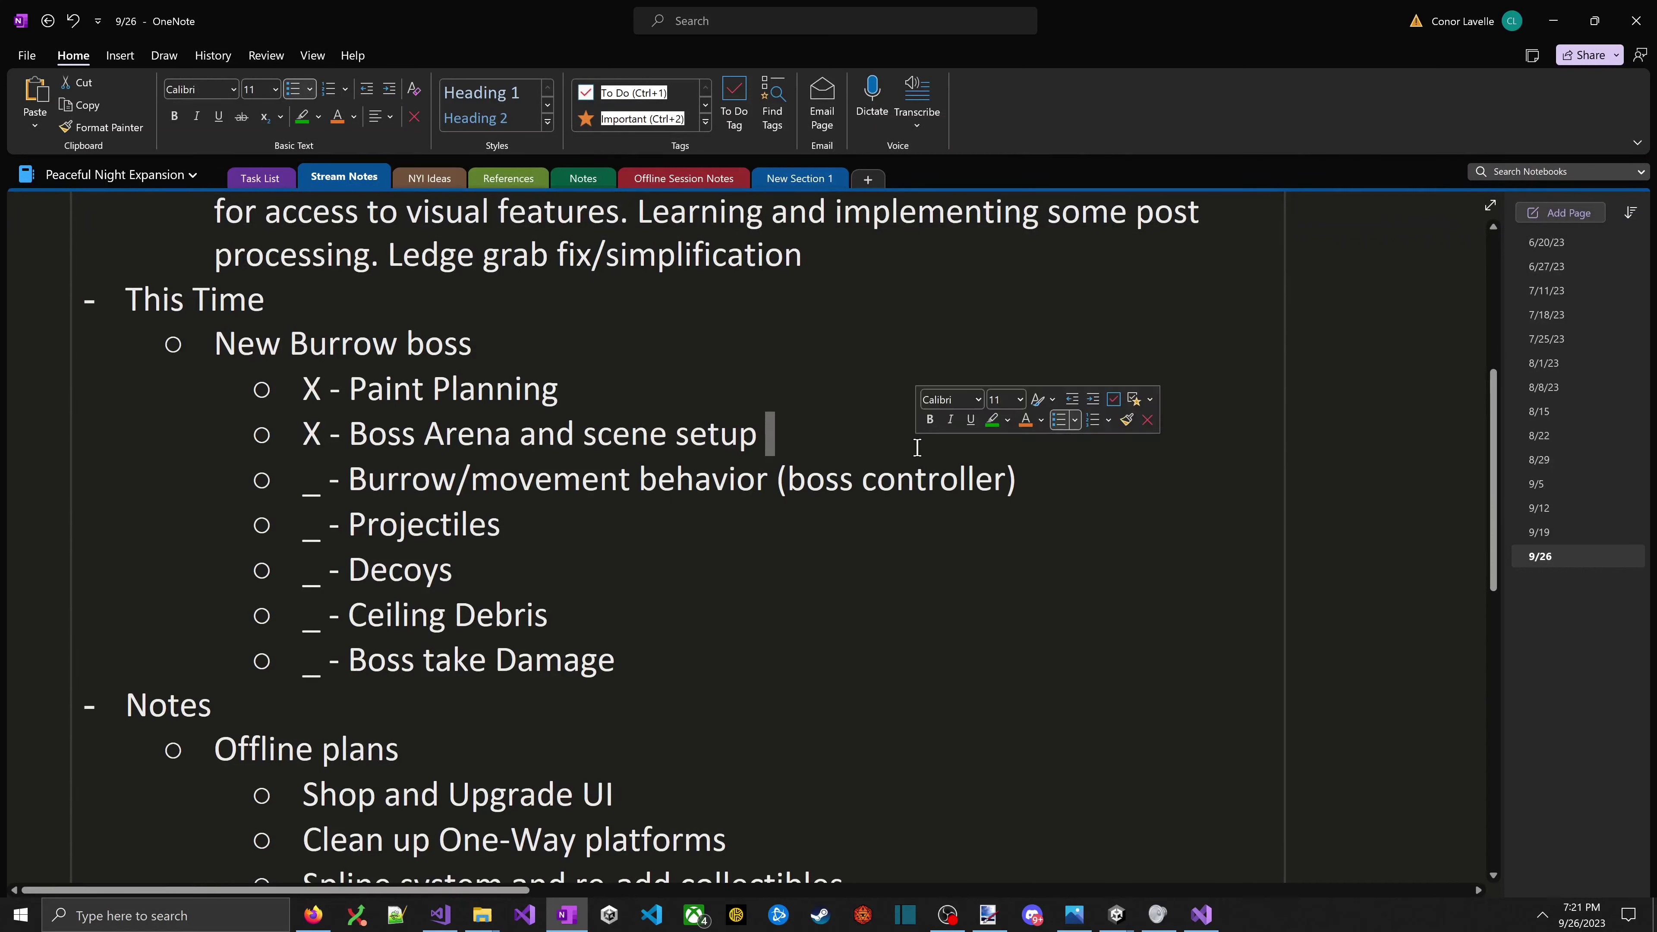
pyautogui.press('Return')
pyautogui.write(')')
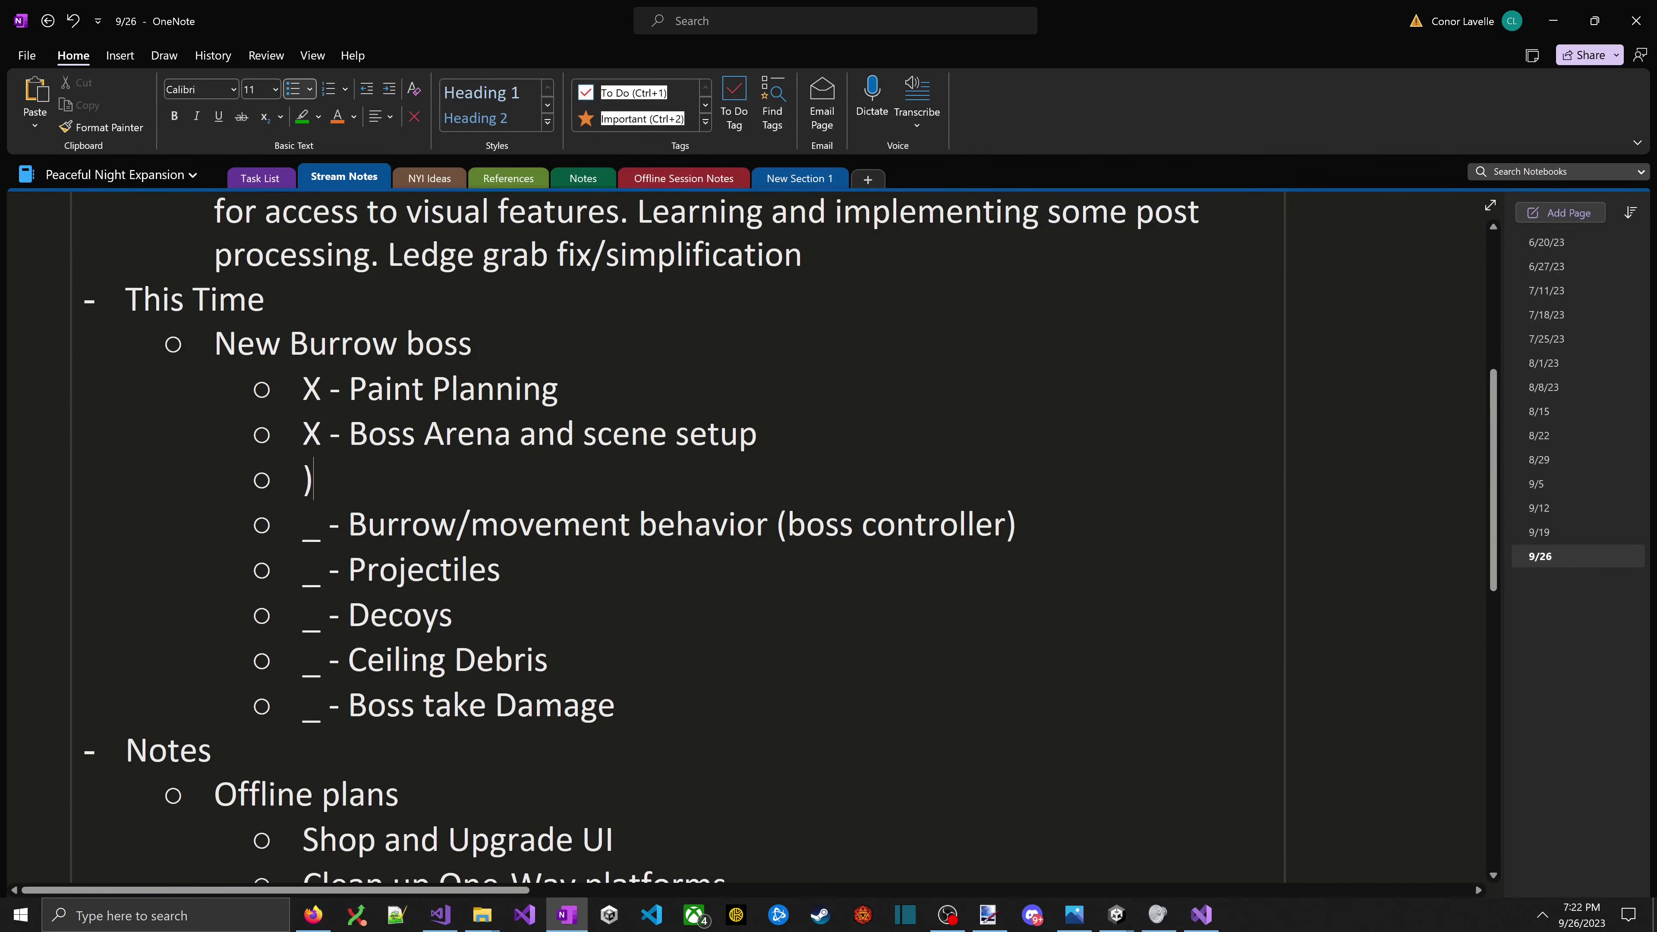
pyautogui.write('_ - Spawn')
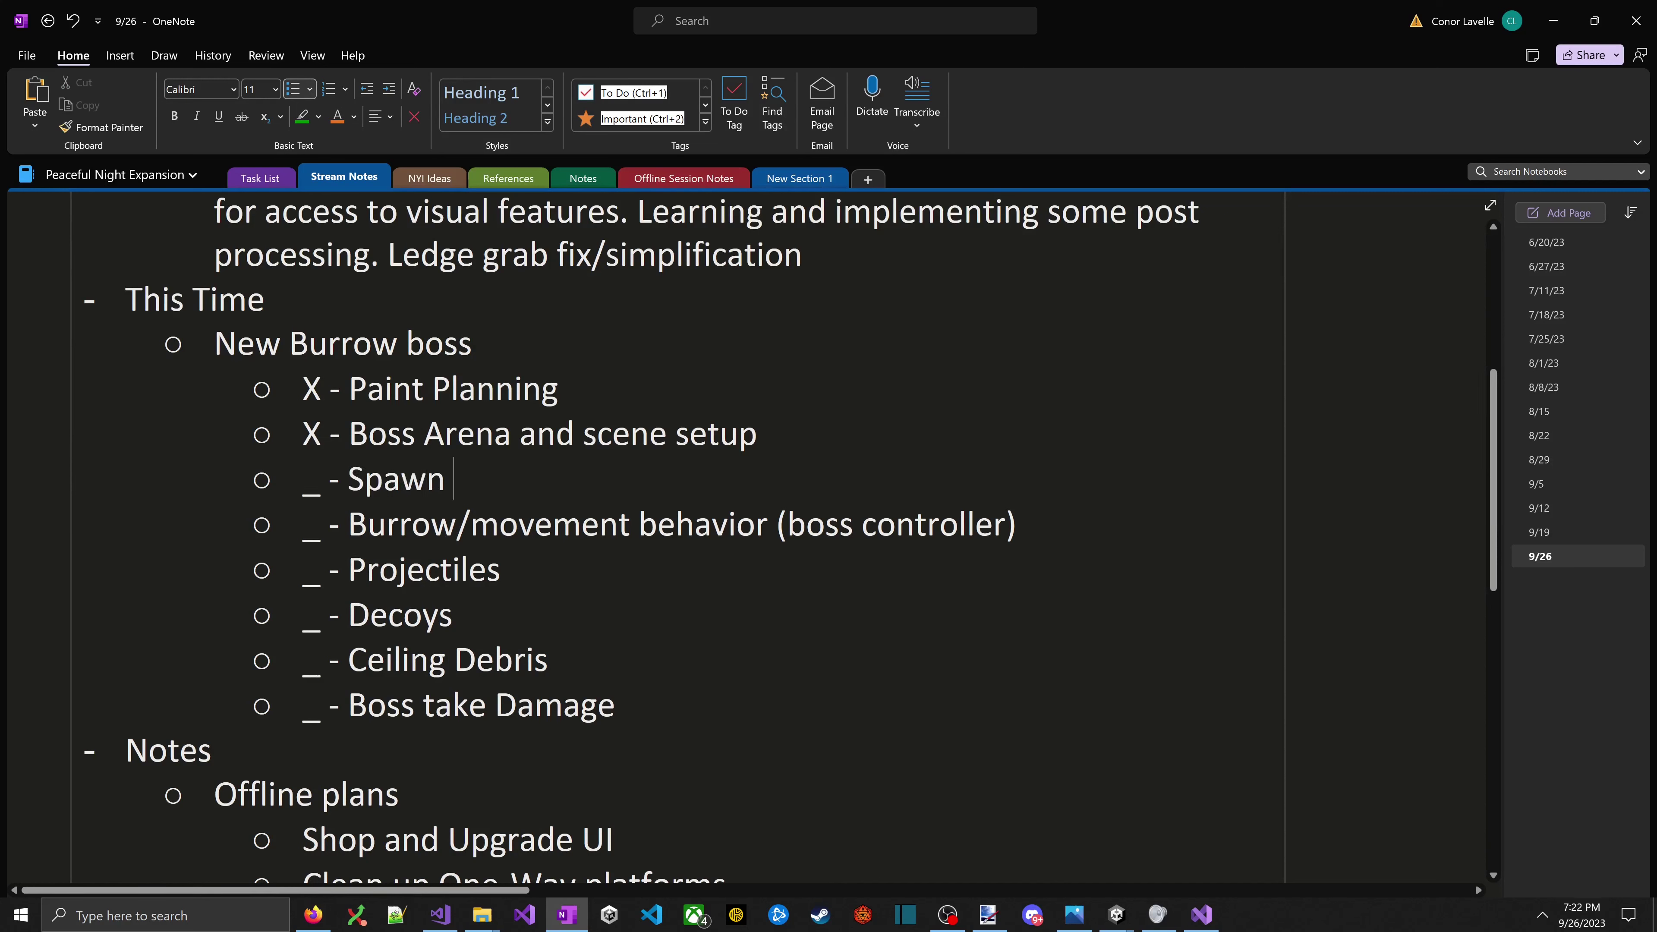
pyautogui.write(' bios')
pyautogui.hotkey('ctrl', 'BackSpace')
pyautogui.hotkey('ctrl', 'BackSpace')
pyautogui.write('Boss prefab')
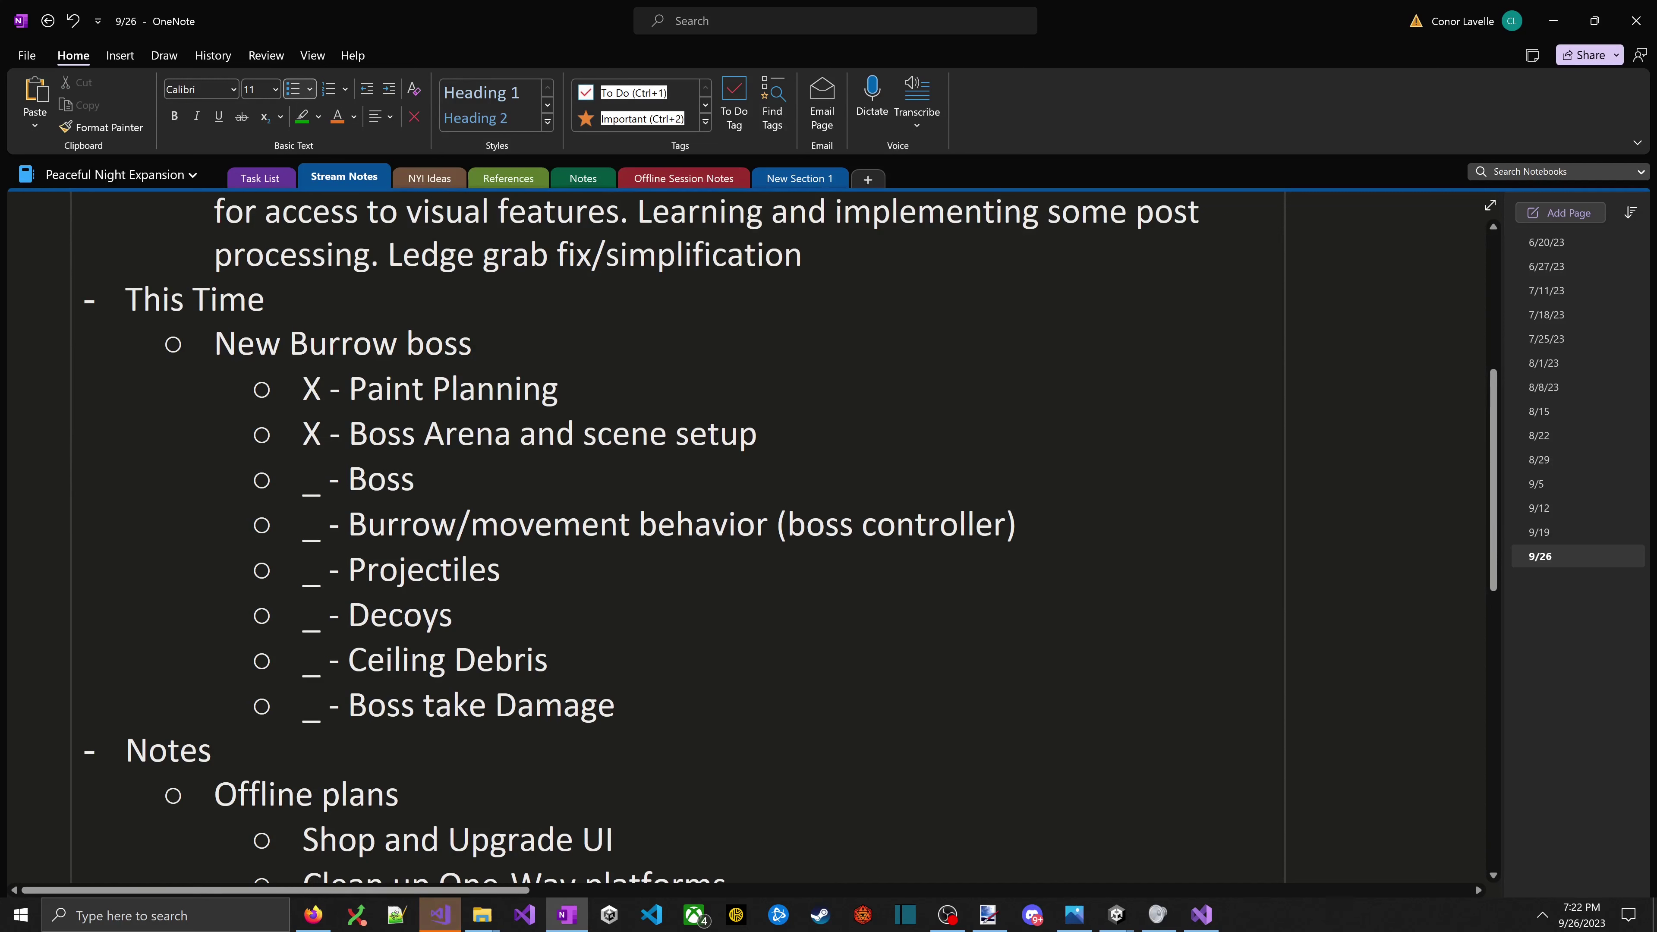
pyautogui.hotkey('ctrl', 'Left')
pyautogui.hotkey('ctrl', 'Left')
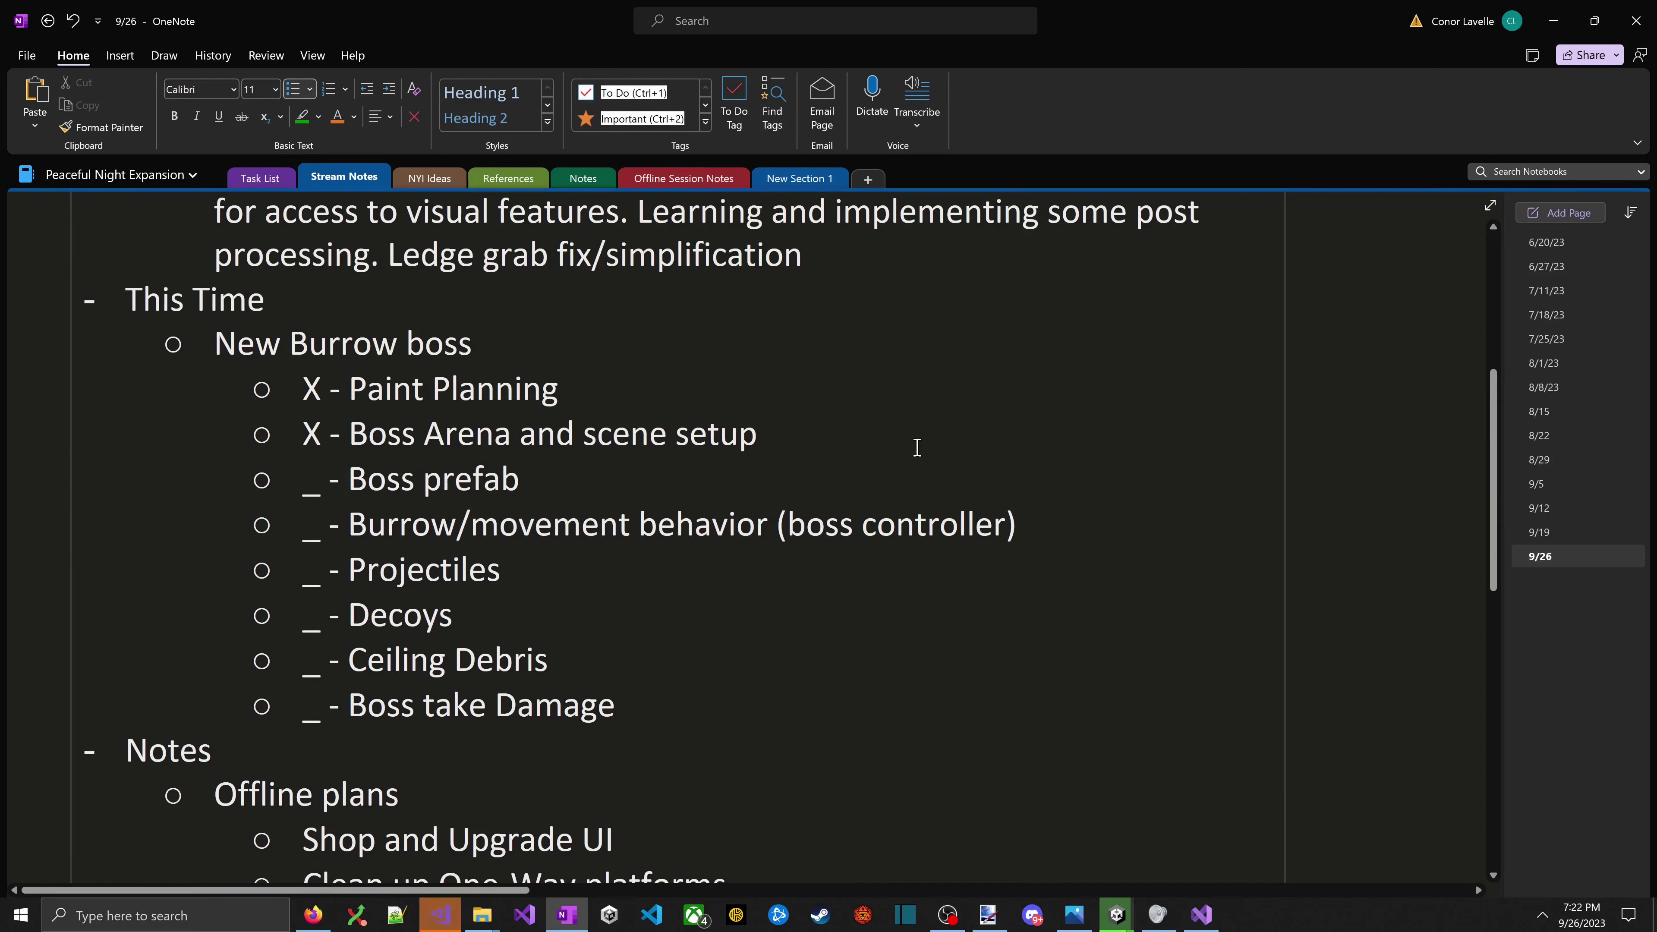
pyautogui.write('Boss con')
pyautogui.write('troller, spawn')
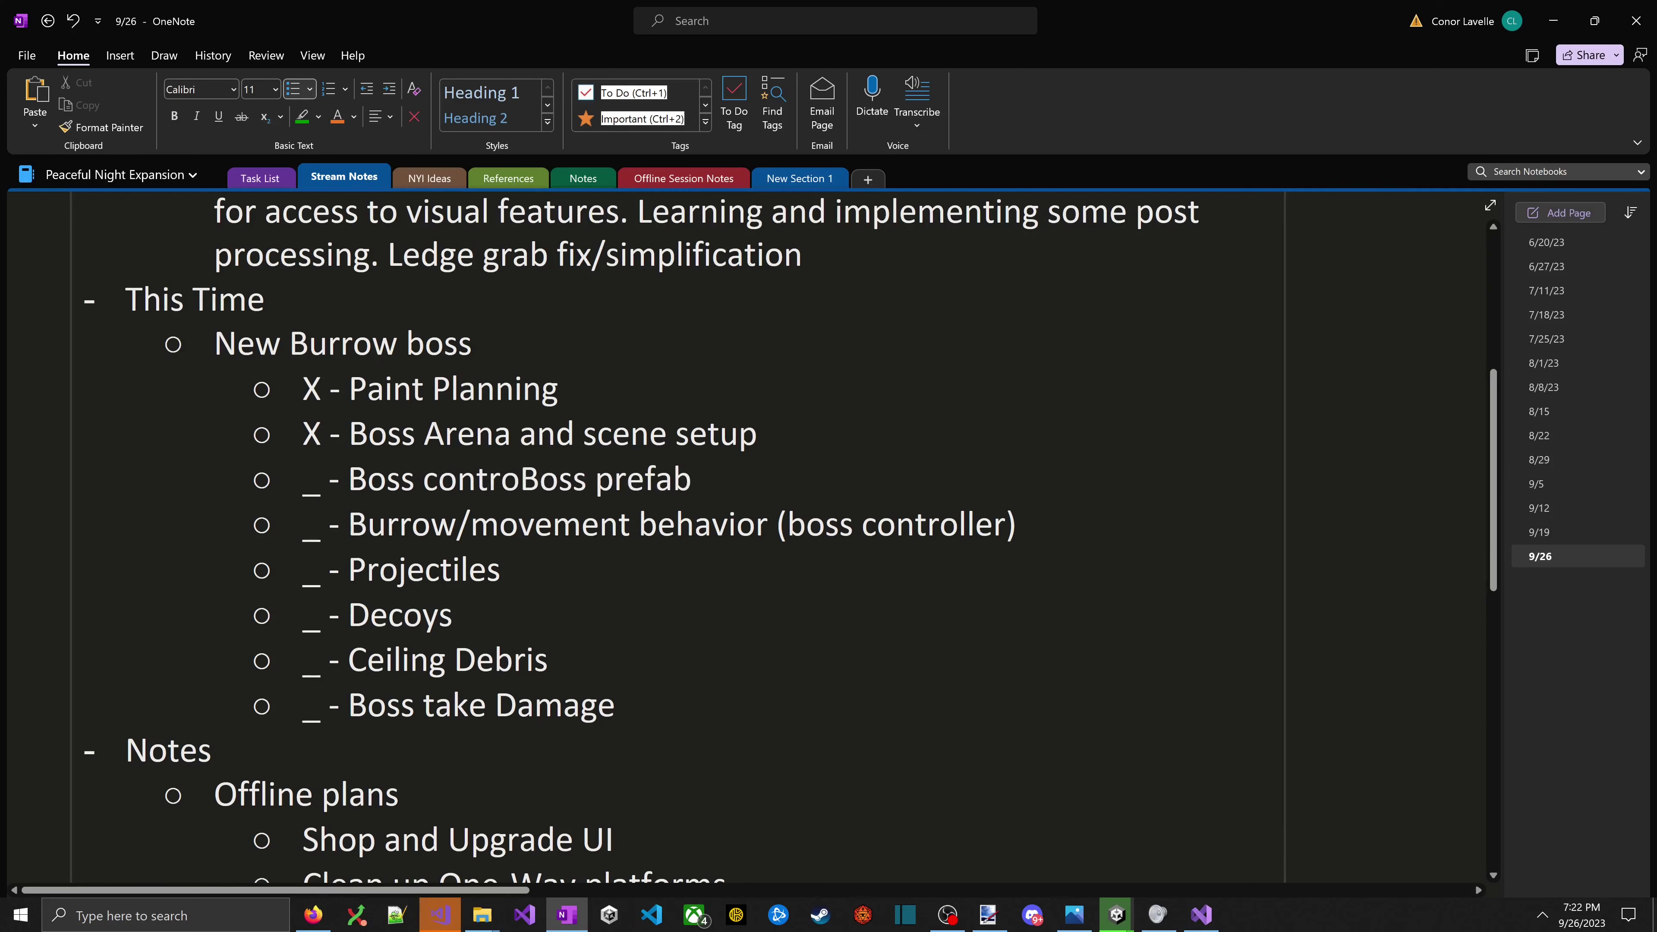
pyautogui.press('Delete')
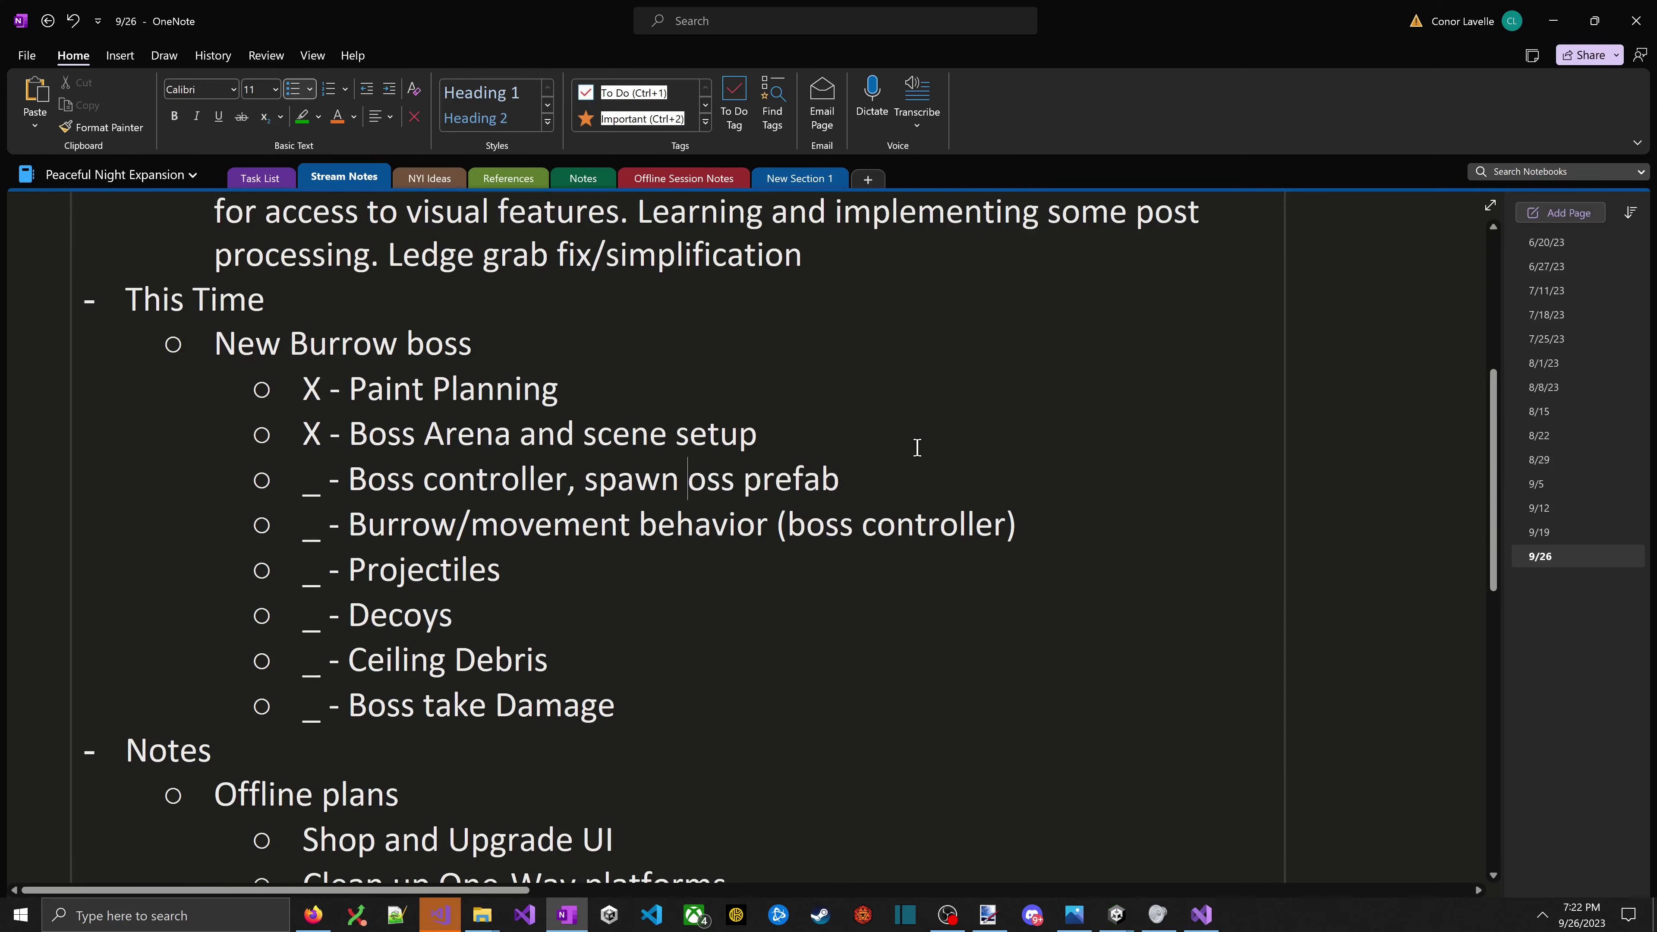
pyautogui.write('b')
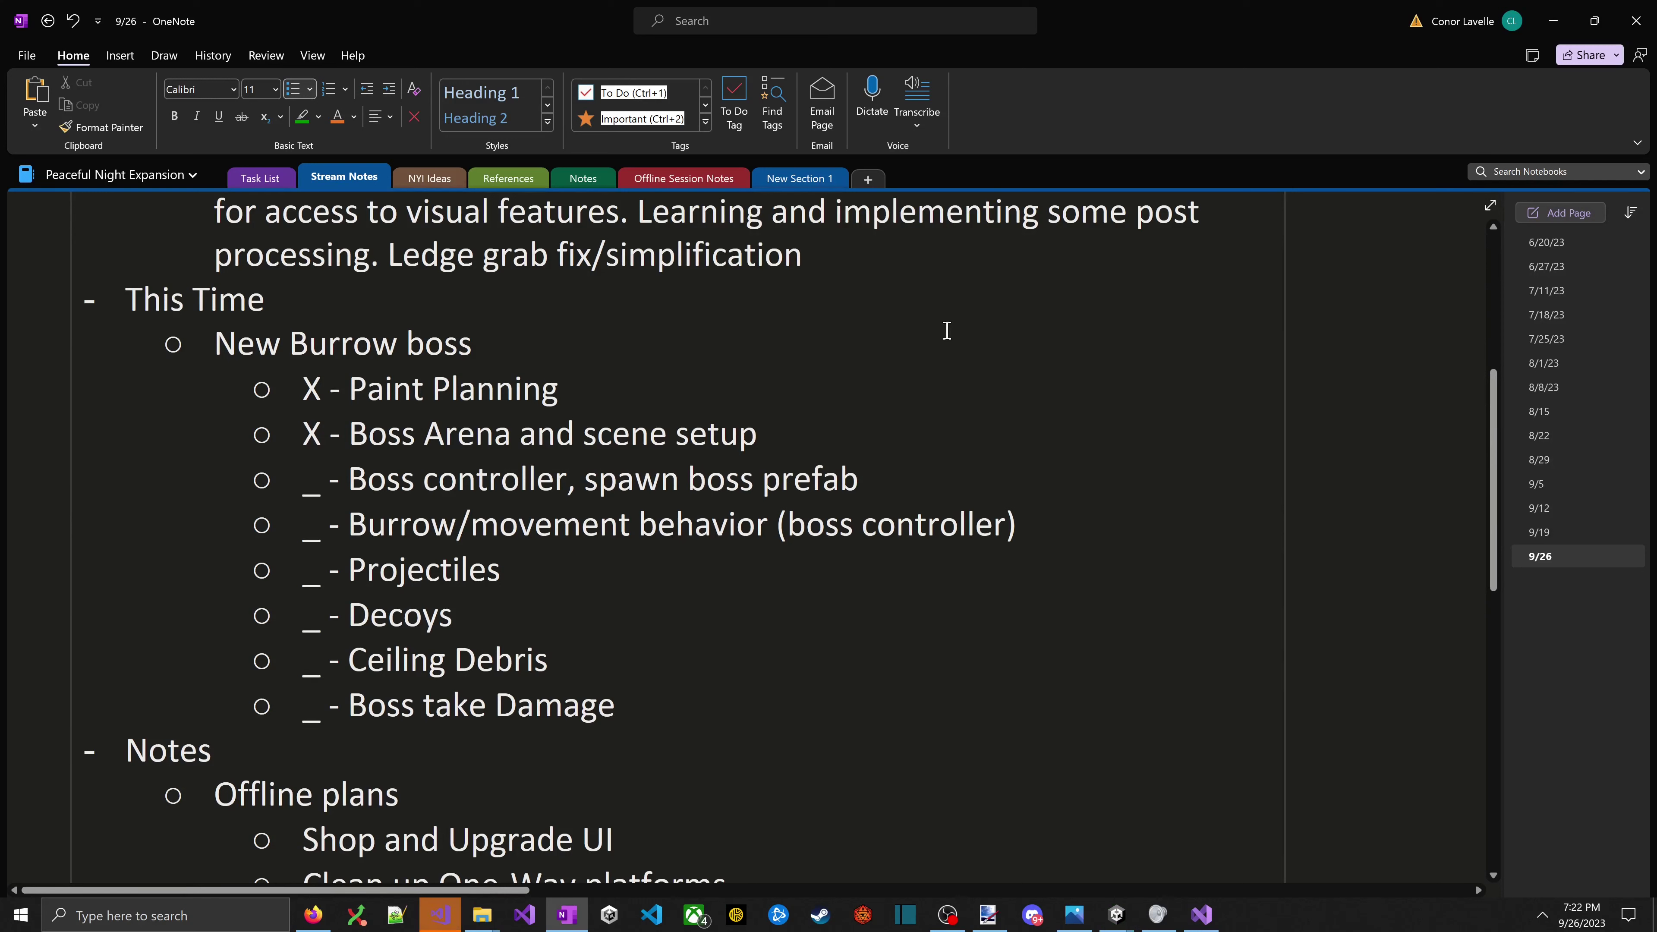
# - Delete '(boss controller)' from the Burrow/movement task and bring up Task View
pyautogui.press('Down')
pyautogui.hotkey('shift', 'End')
pyautogui.press('Delete')
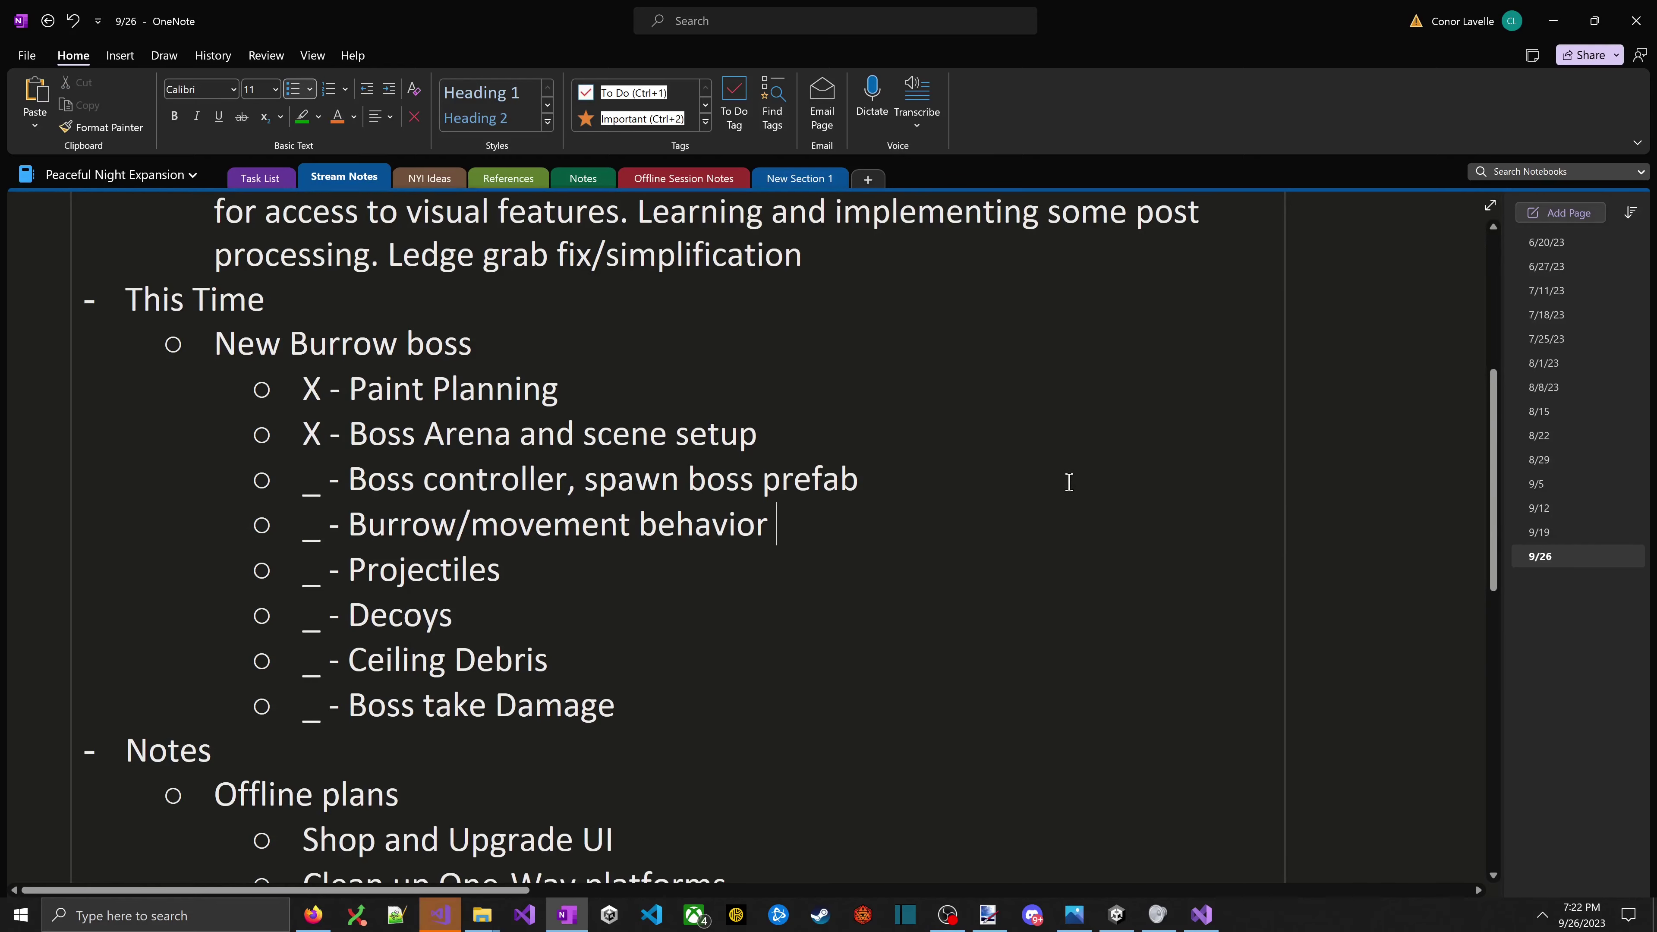
pyautogui.hotkey('alt', 'Tab')
pyautogui.press('super+Tab')
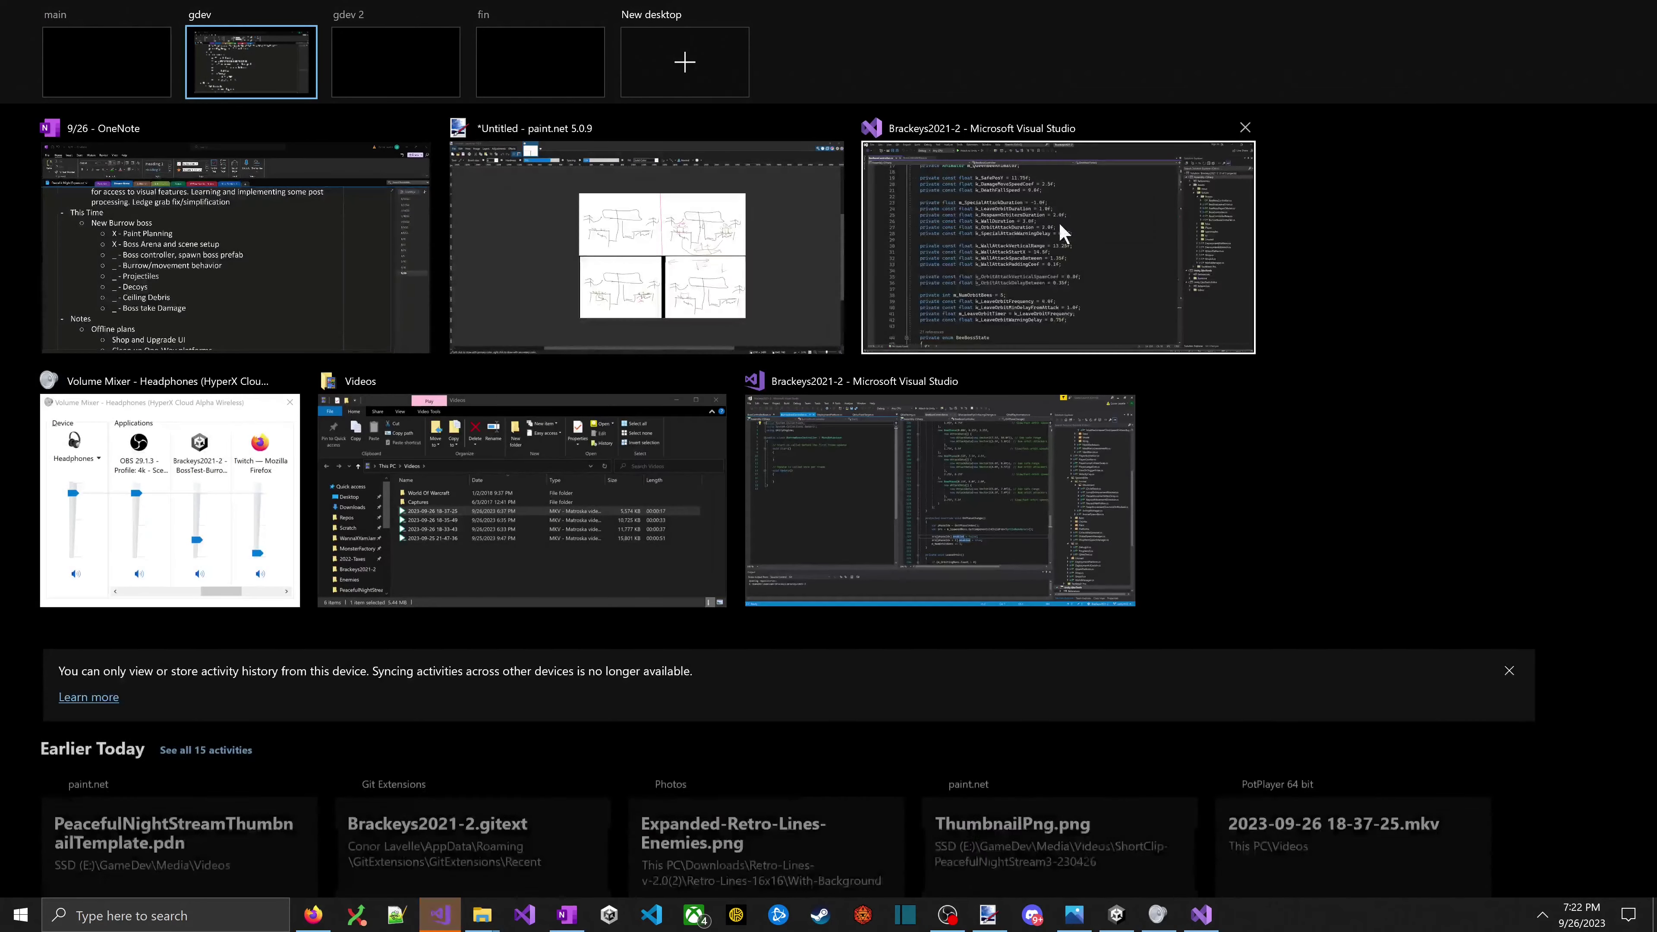
# - Close the duplicate Visual Studio window and open BurrowBossController.cs
pyautogui.moveTo(1055, 475)
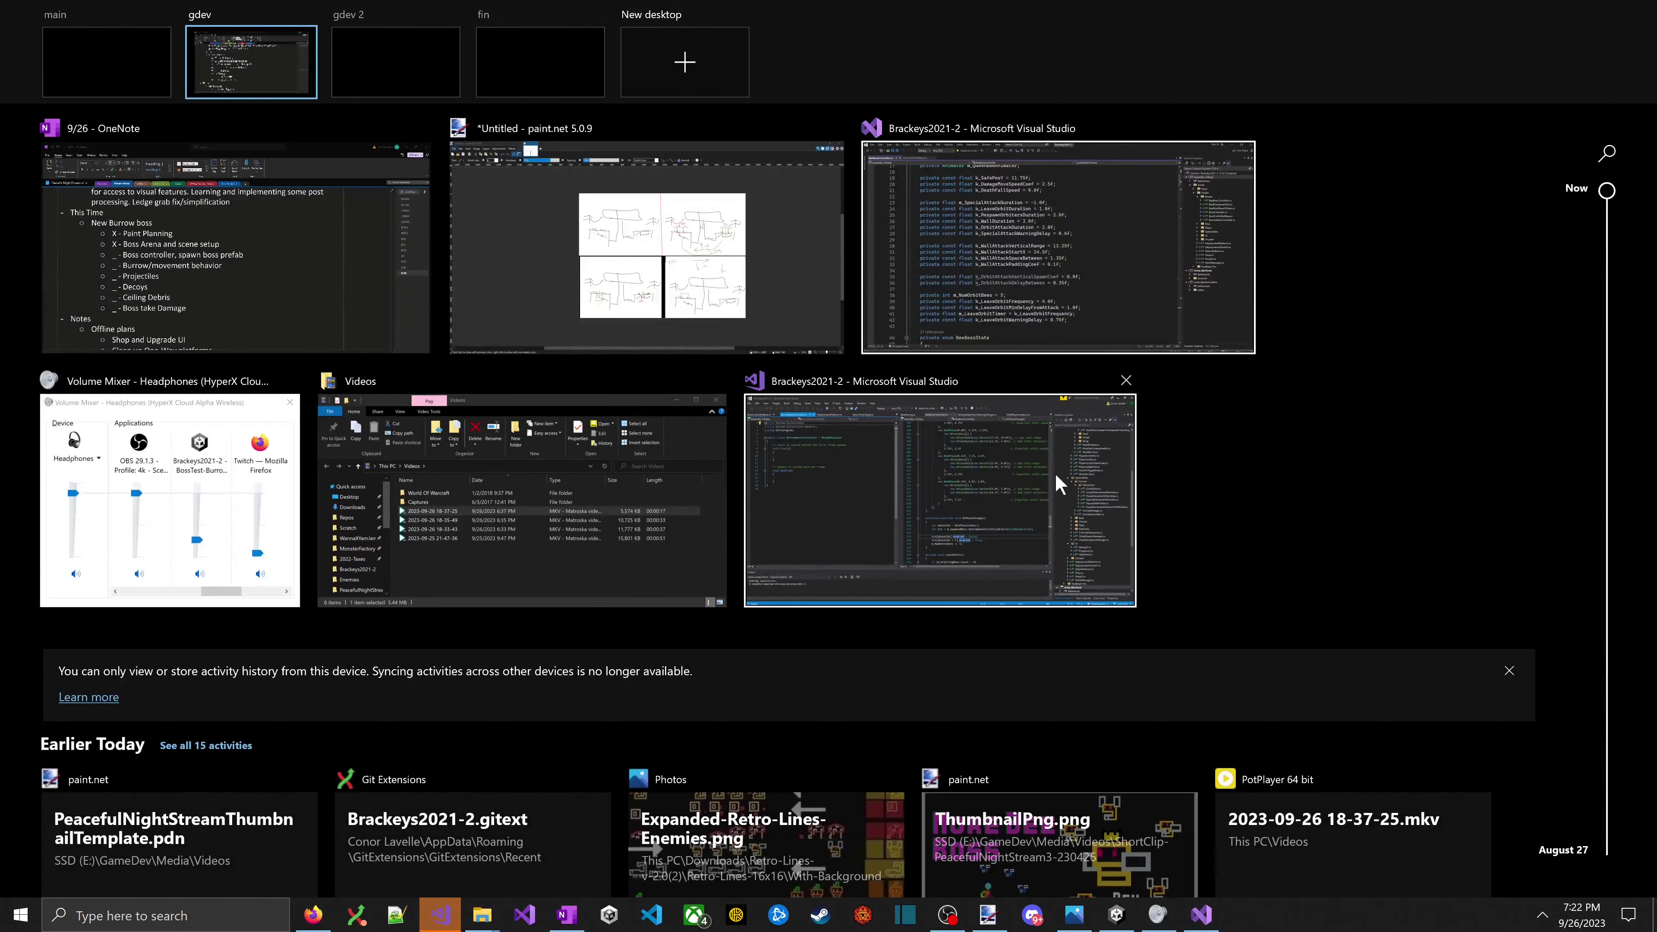
pyautogui.click(1127, 382)
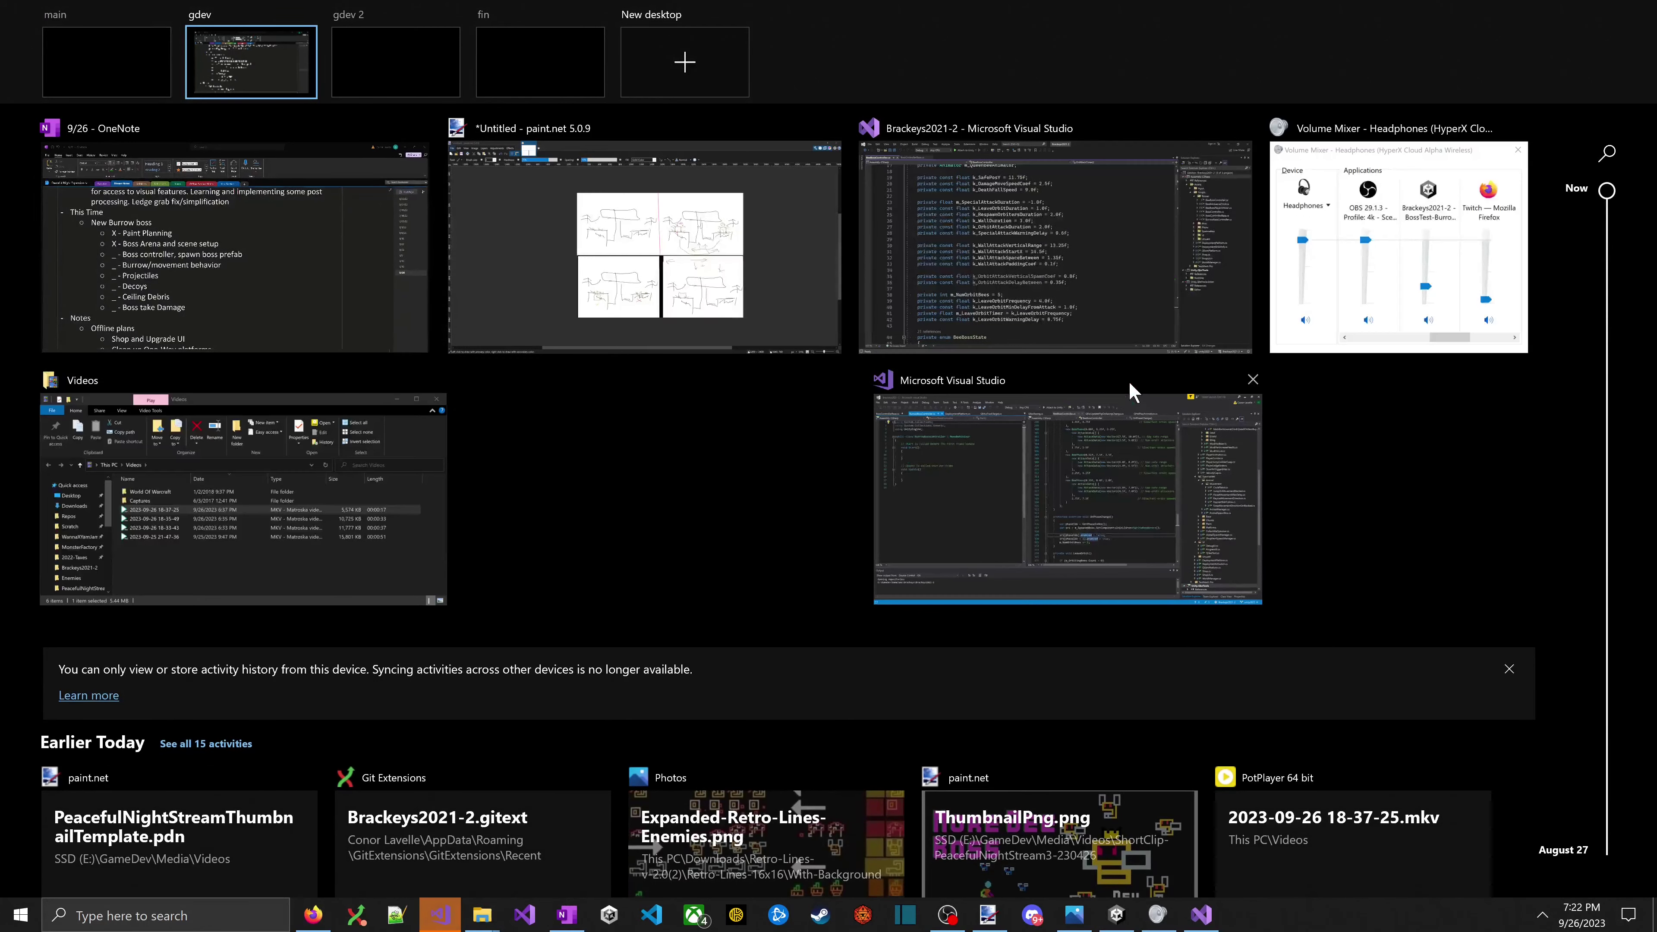
pyautogui.click(979, 245)
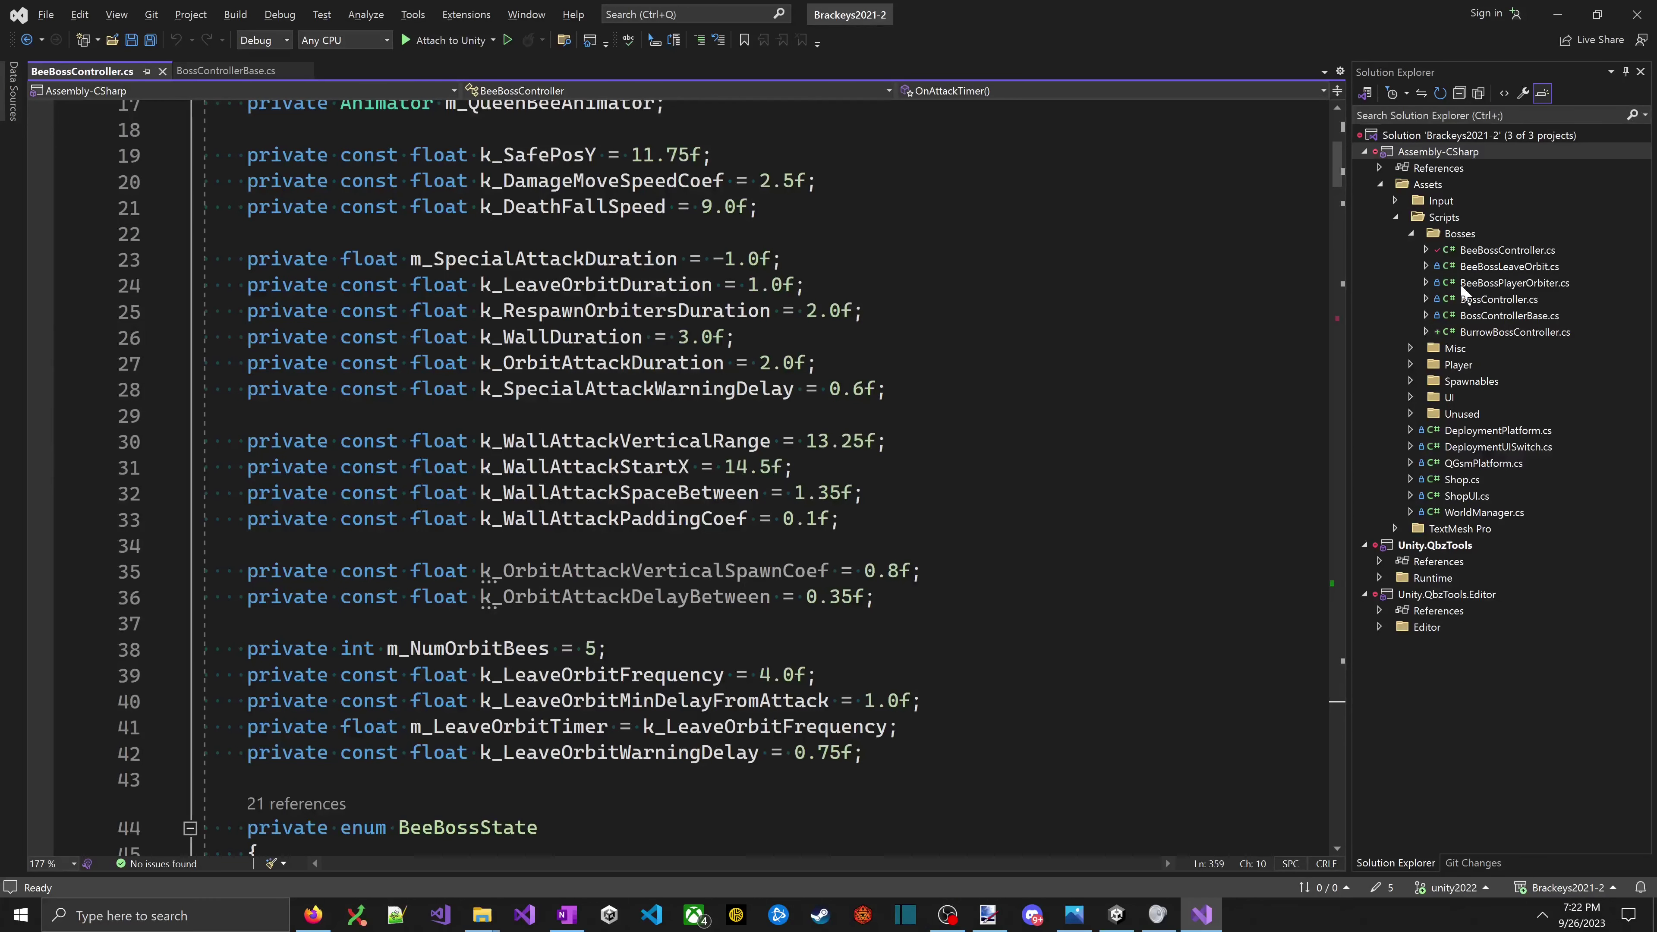
pyautogui.doubleClick(1501, 332)
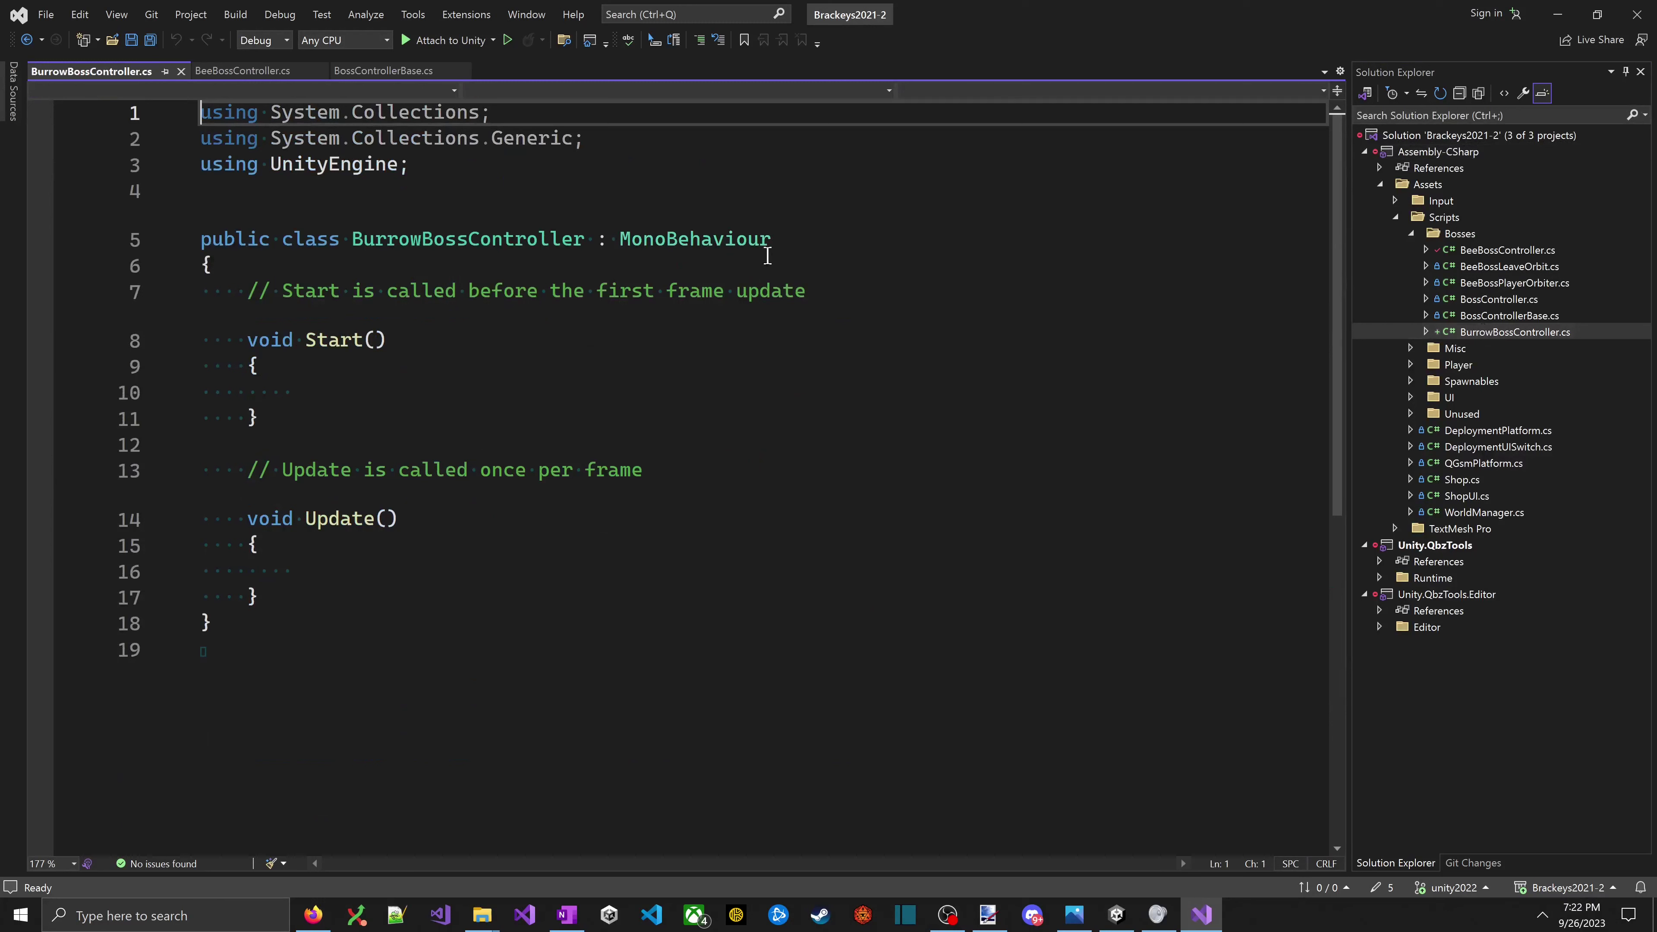
# - Replace the MonoBehaviour base class with BossControllerBase and save
pyautogui.doubleClick(714, 240)
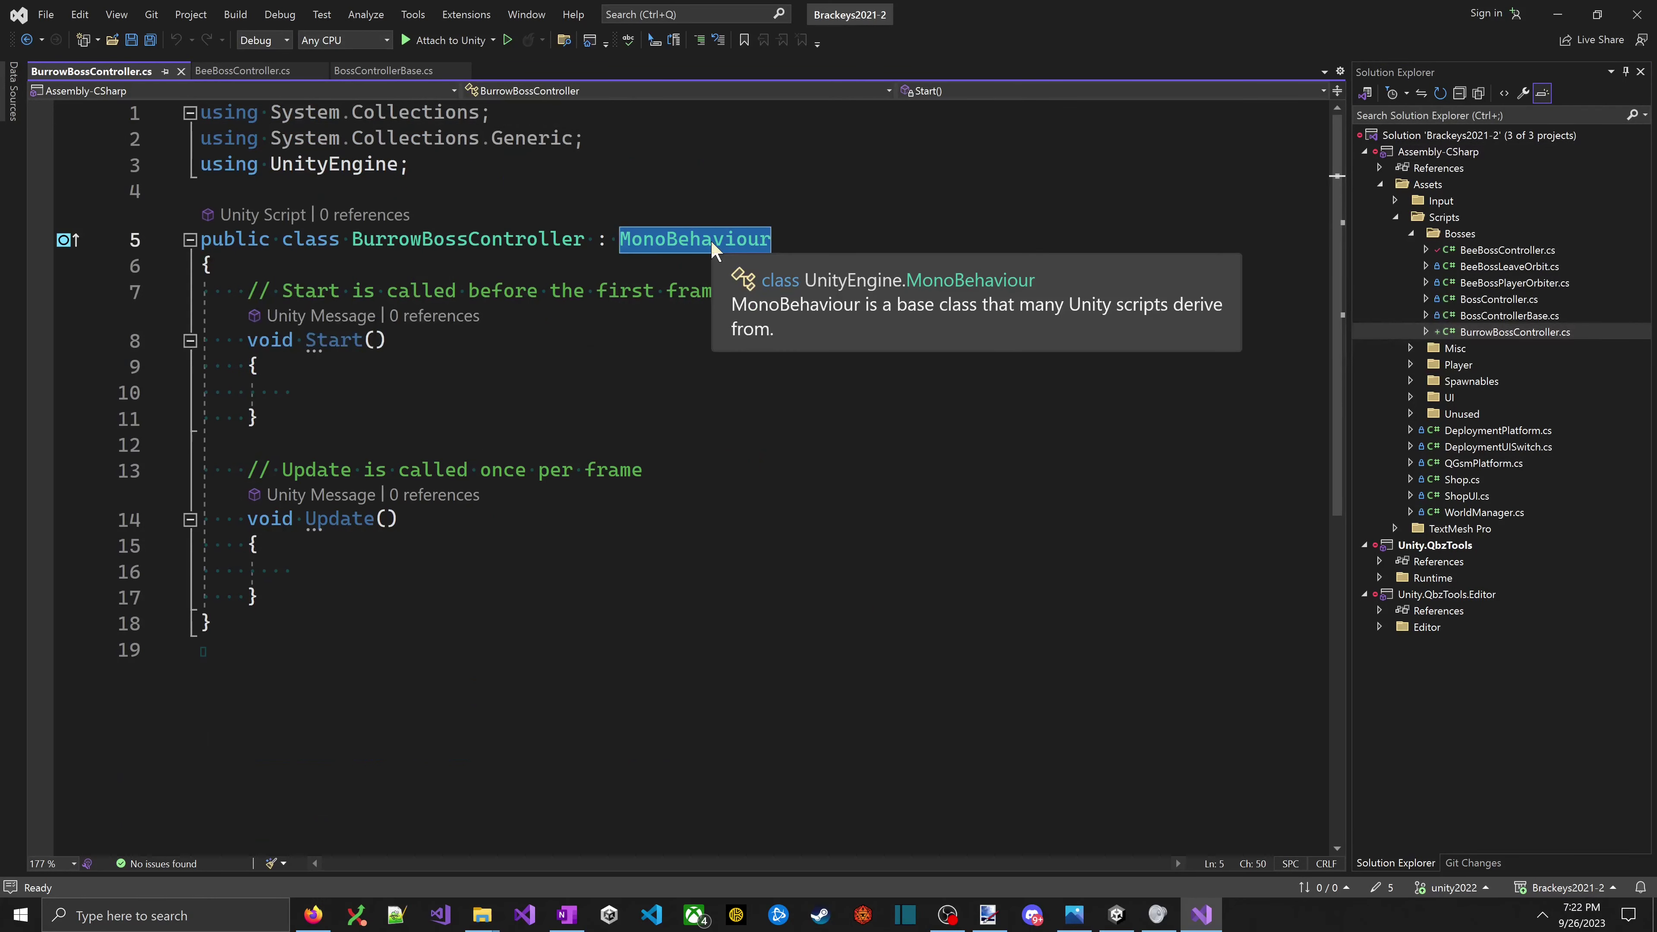
pyautogui.write('BossBas')
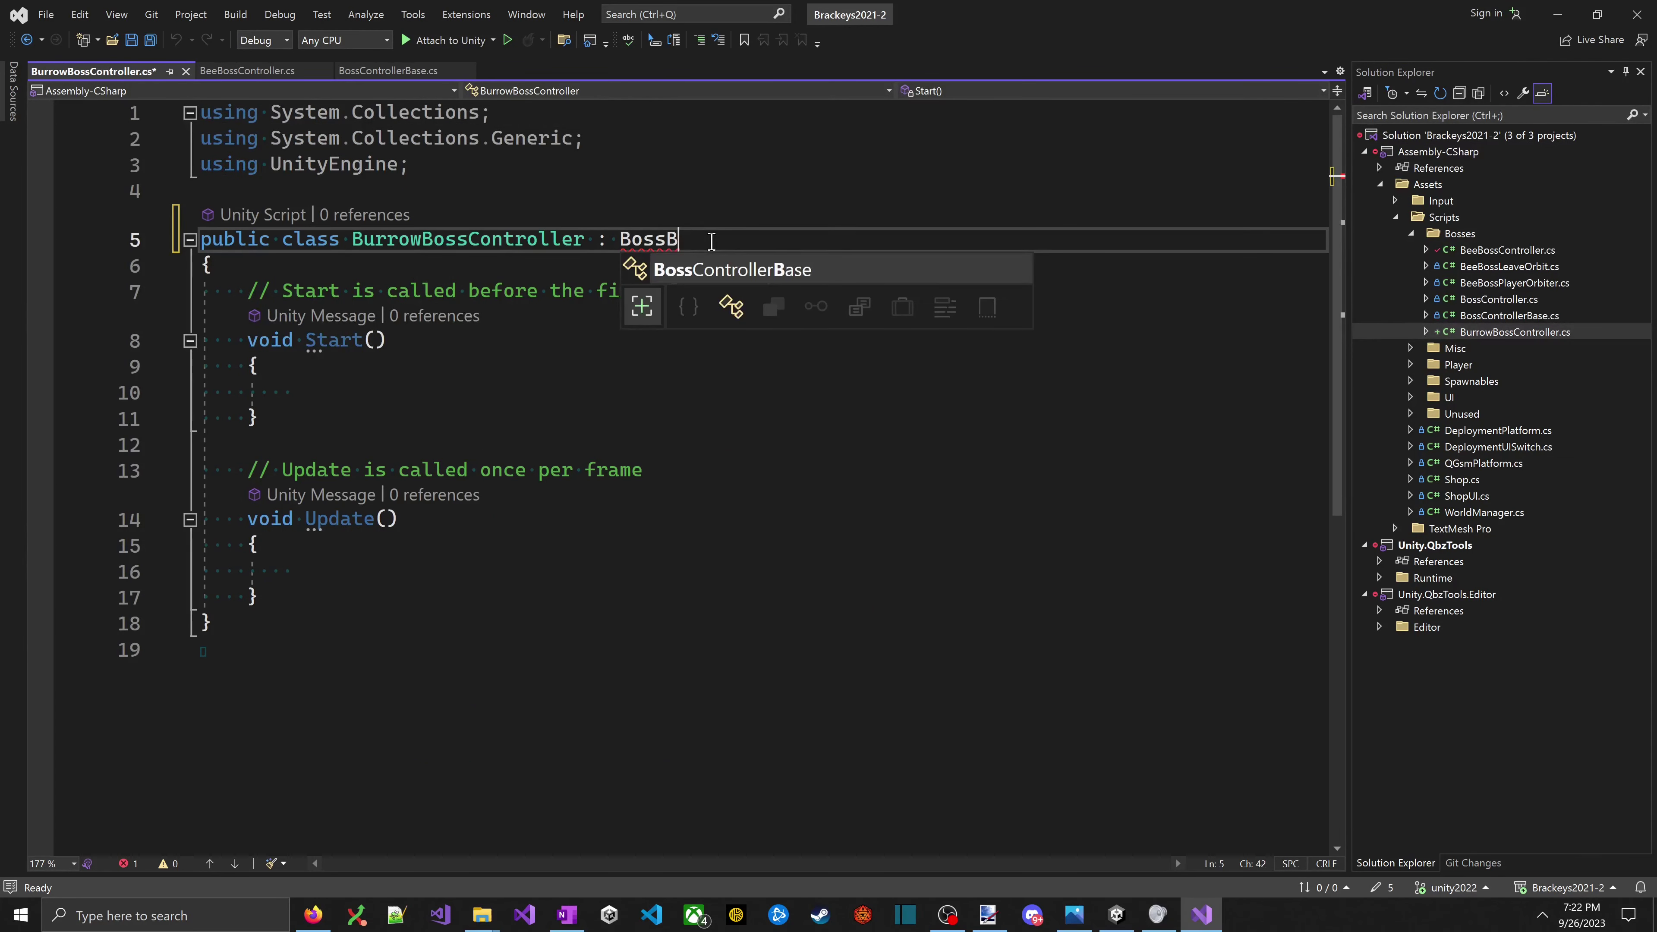
pyautogui.press('Tab')
pyautogui.press('Down')
pyautogui.press('Down')
pyautogui.hotkey('ctrl', 's')
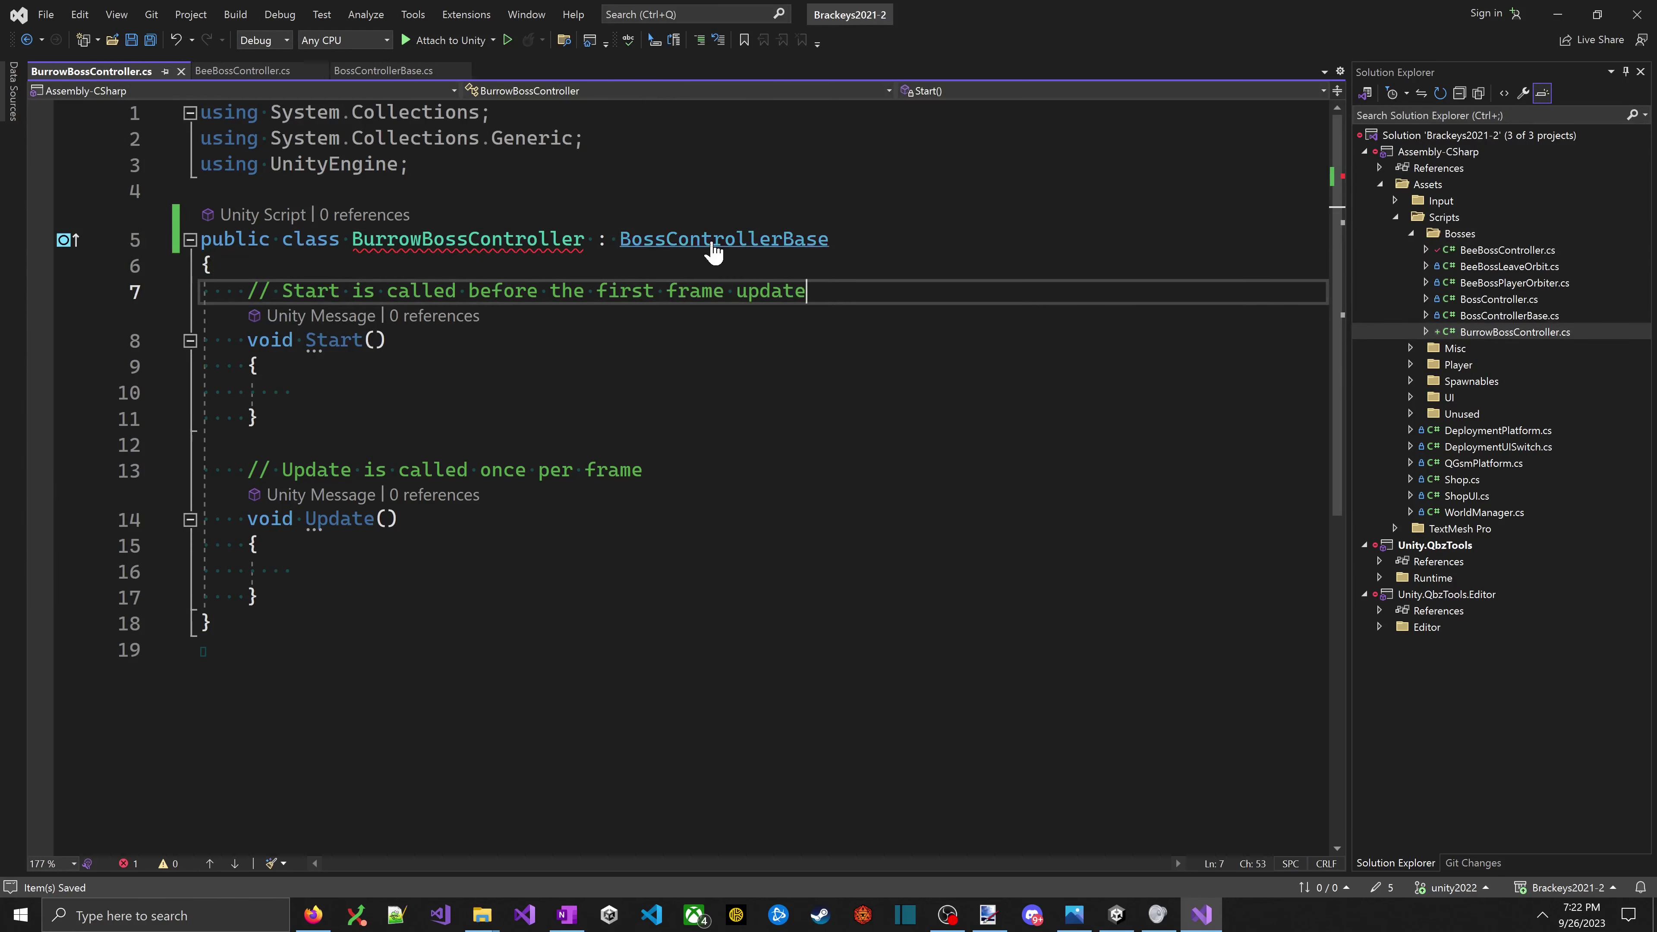
# - Delete the comment line above Start and save the script
pyautogui.hotkey('ctrl', 'BackSpace')
pyautogui.scroll(4, 576, 397)
pyautogui.scroll(-1, 575, 398)
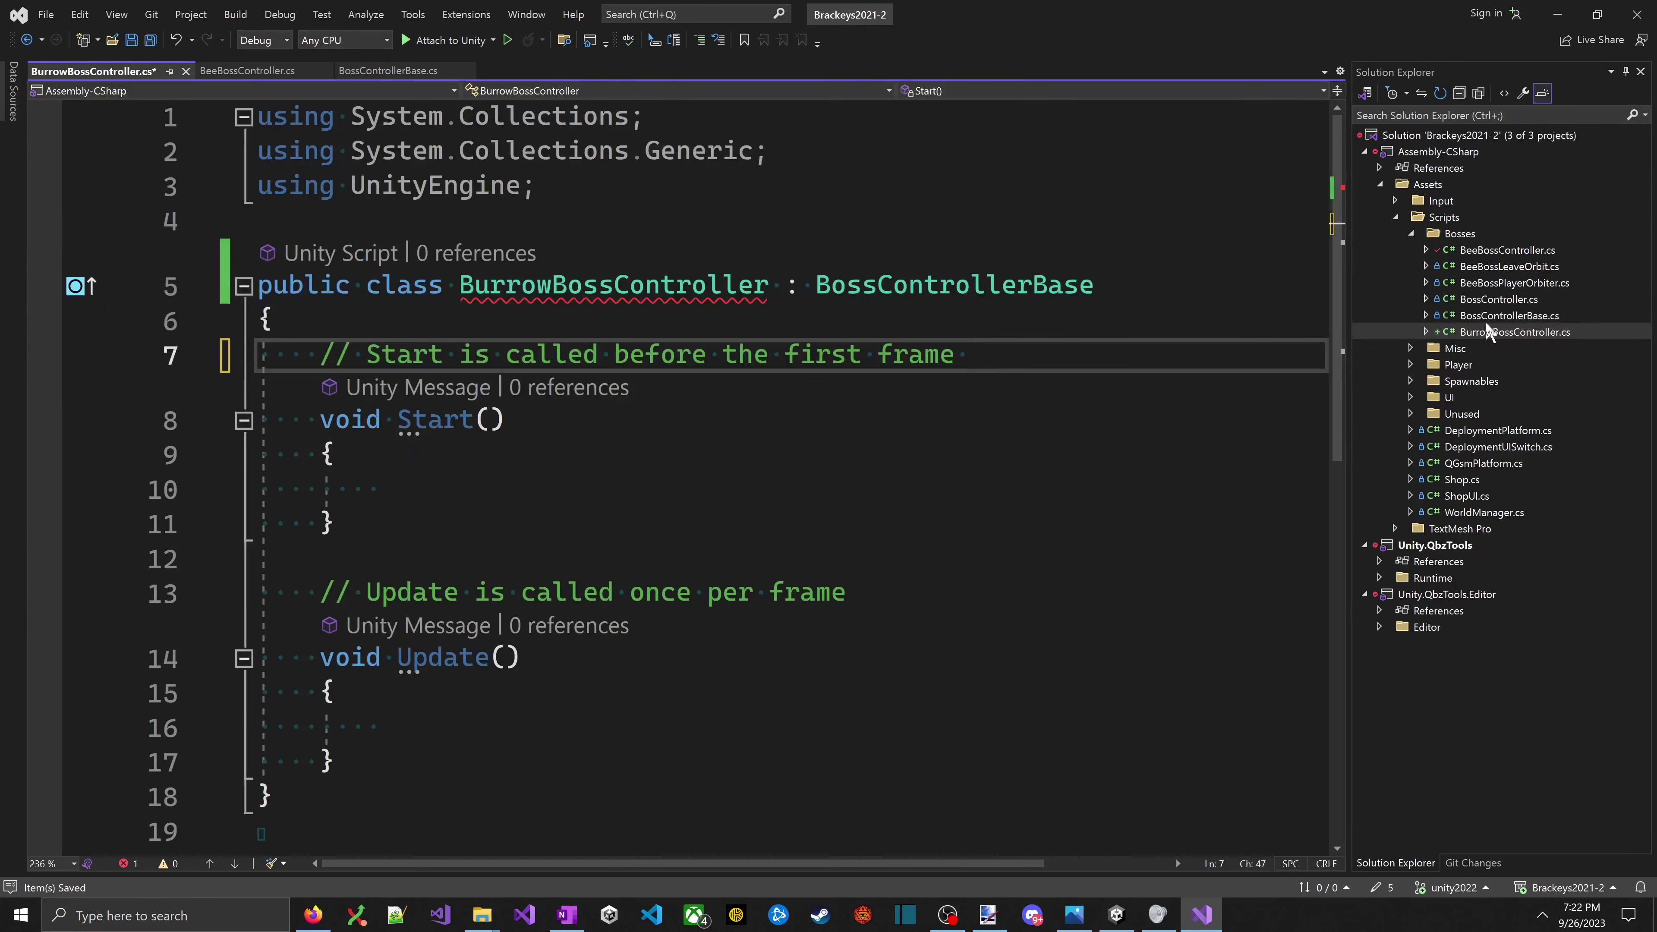
pyautogui.moveTo(1350, 333); pyautogui.dragTo(1456, 333)
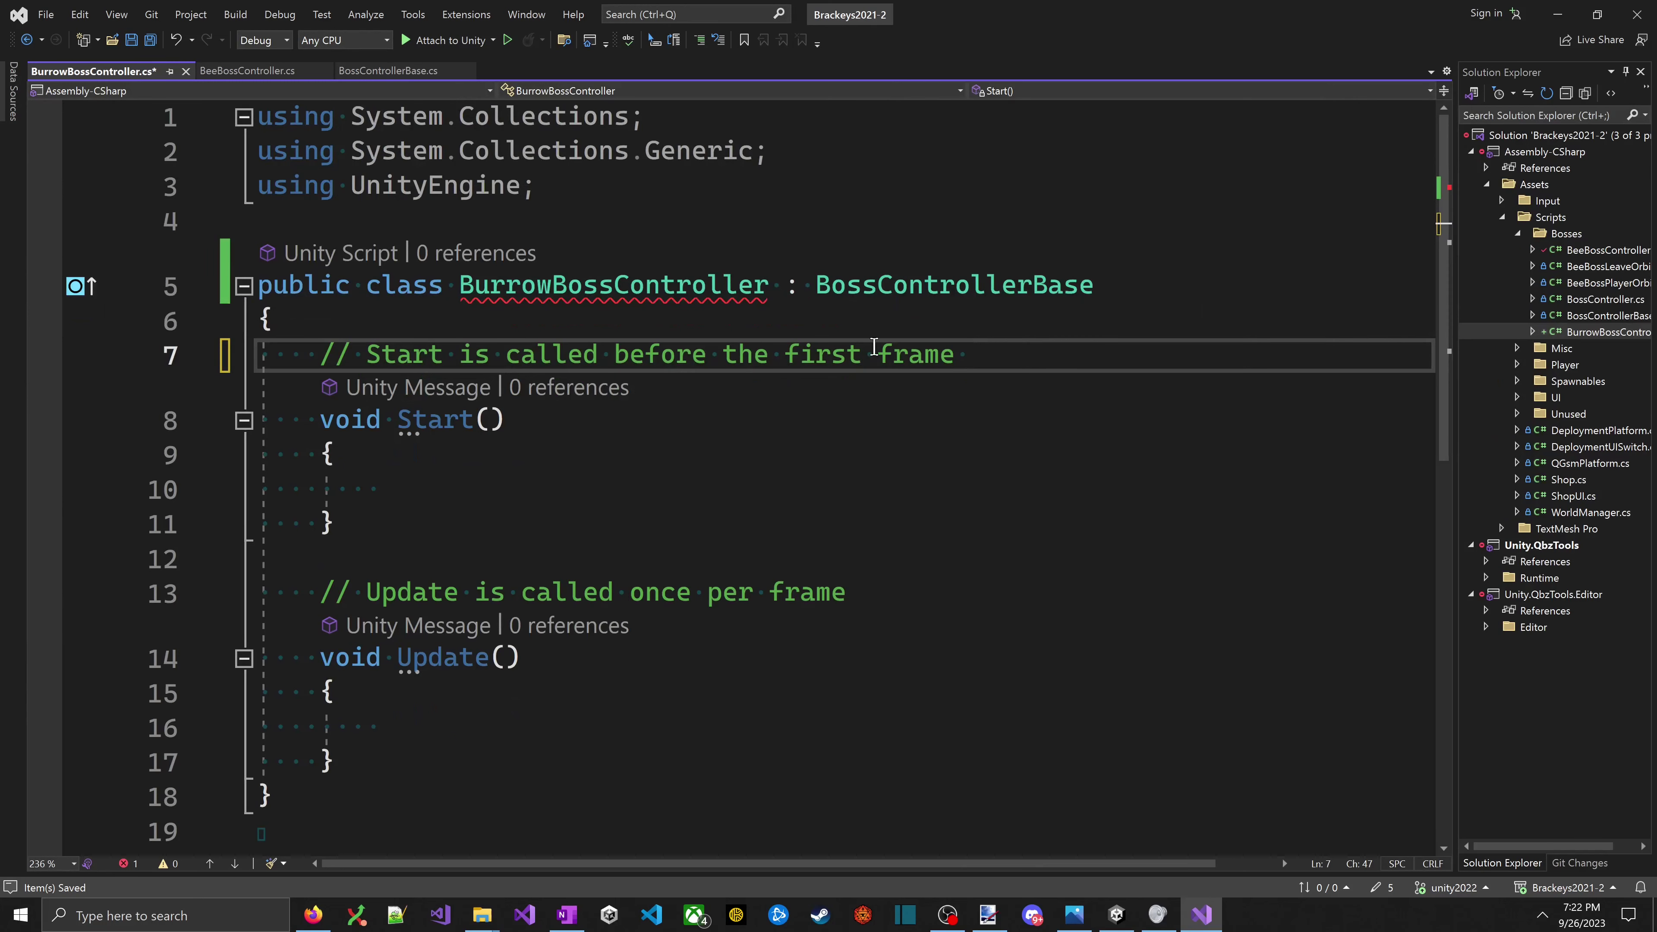
pyautogui.hotkey('shift', 'Home')
pyautogui.press('BackSpace')
pyautogui.press('BackSpace')
pyautogui.press('BackSpace')
pyautogui.hotkey('ctrl', 's')
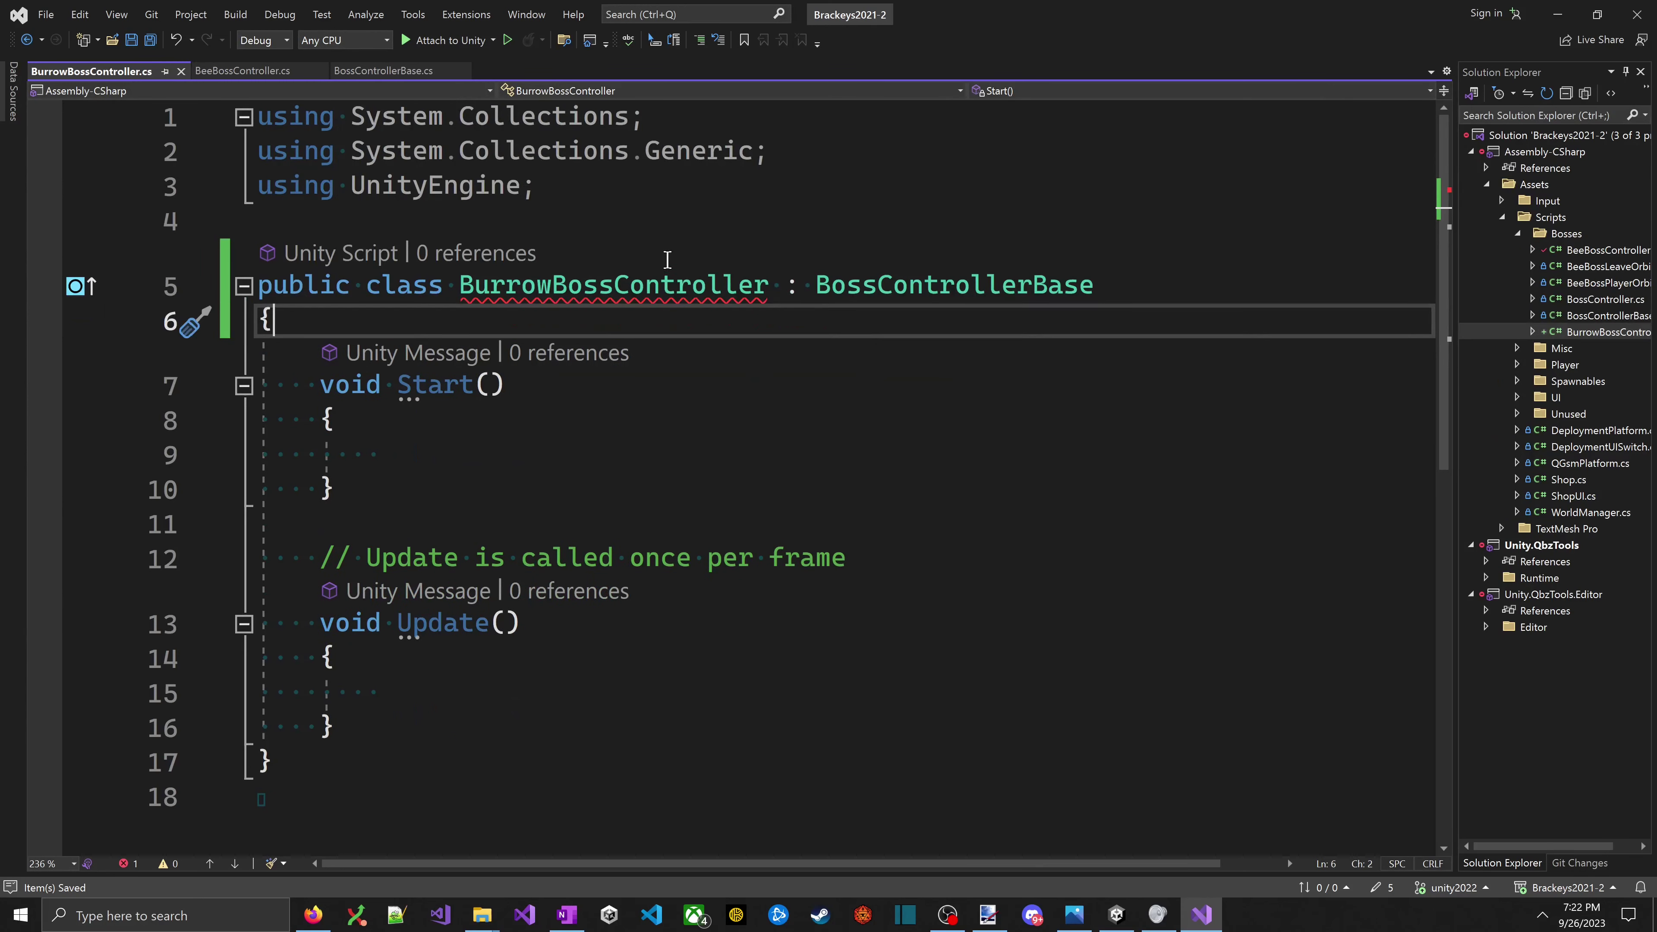
pyautogui.moveTo(653, 288)
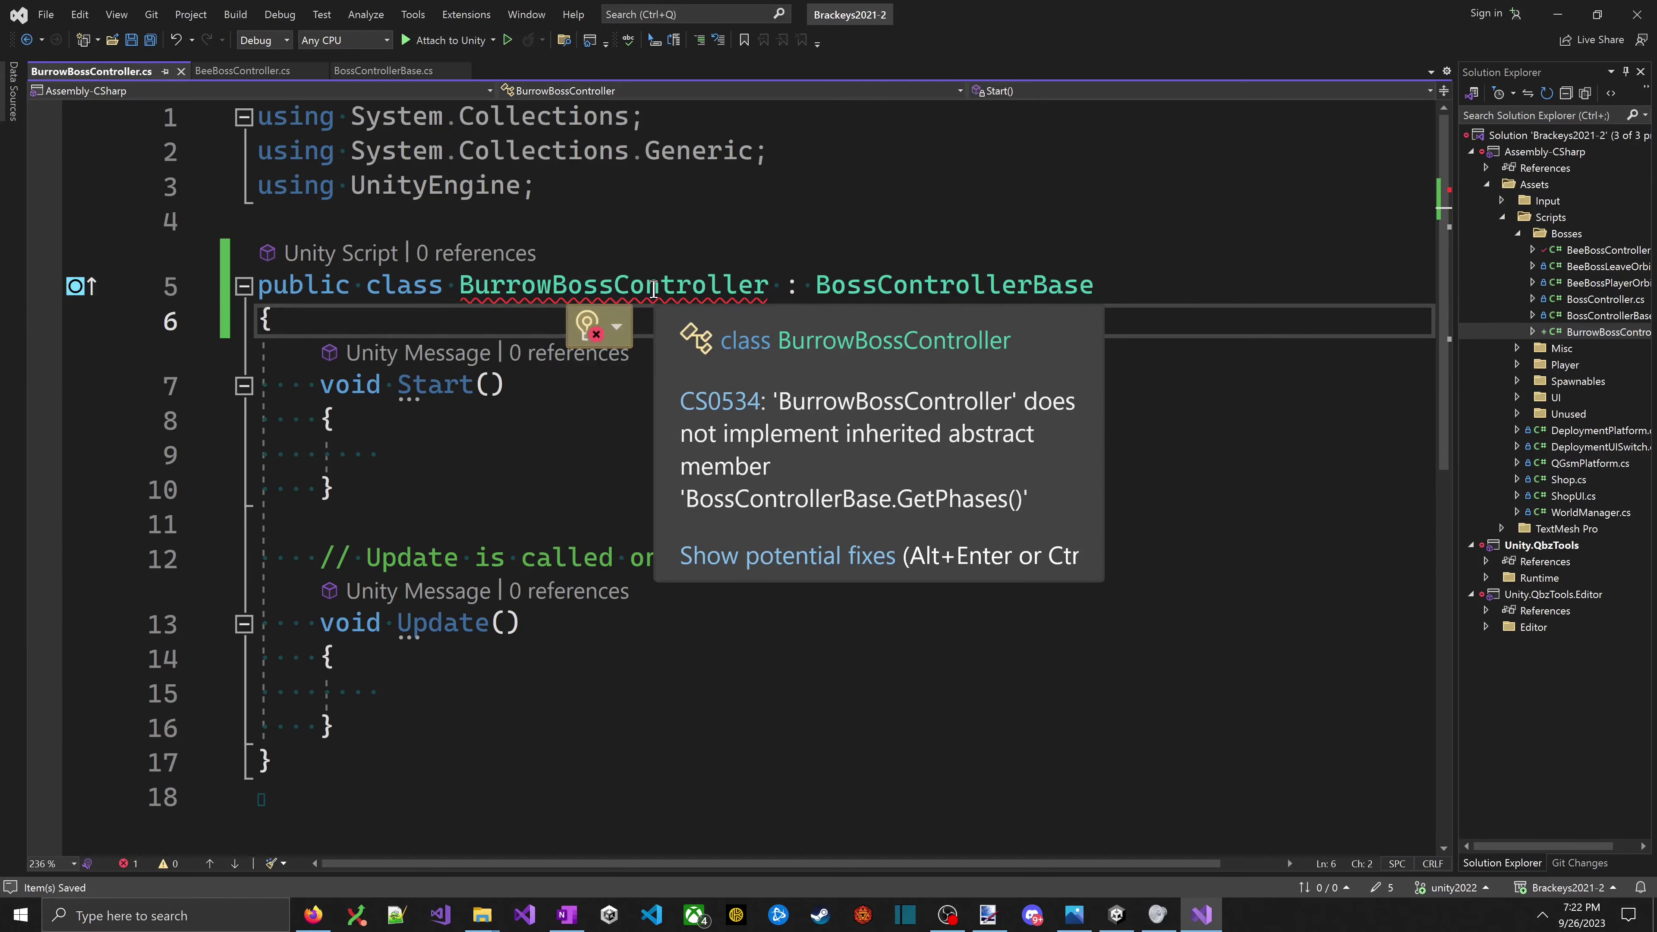
# - Copy the GetPhases override and its first BeePhase entry from BeeBossController.cs
pyautogui.click(243, 70)
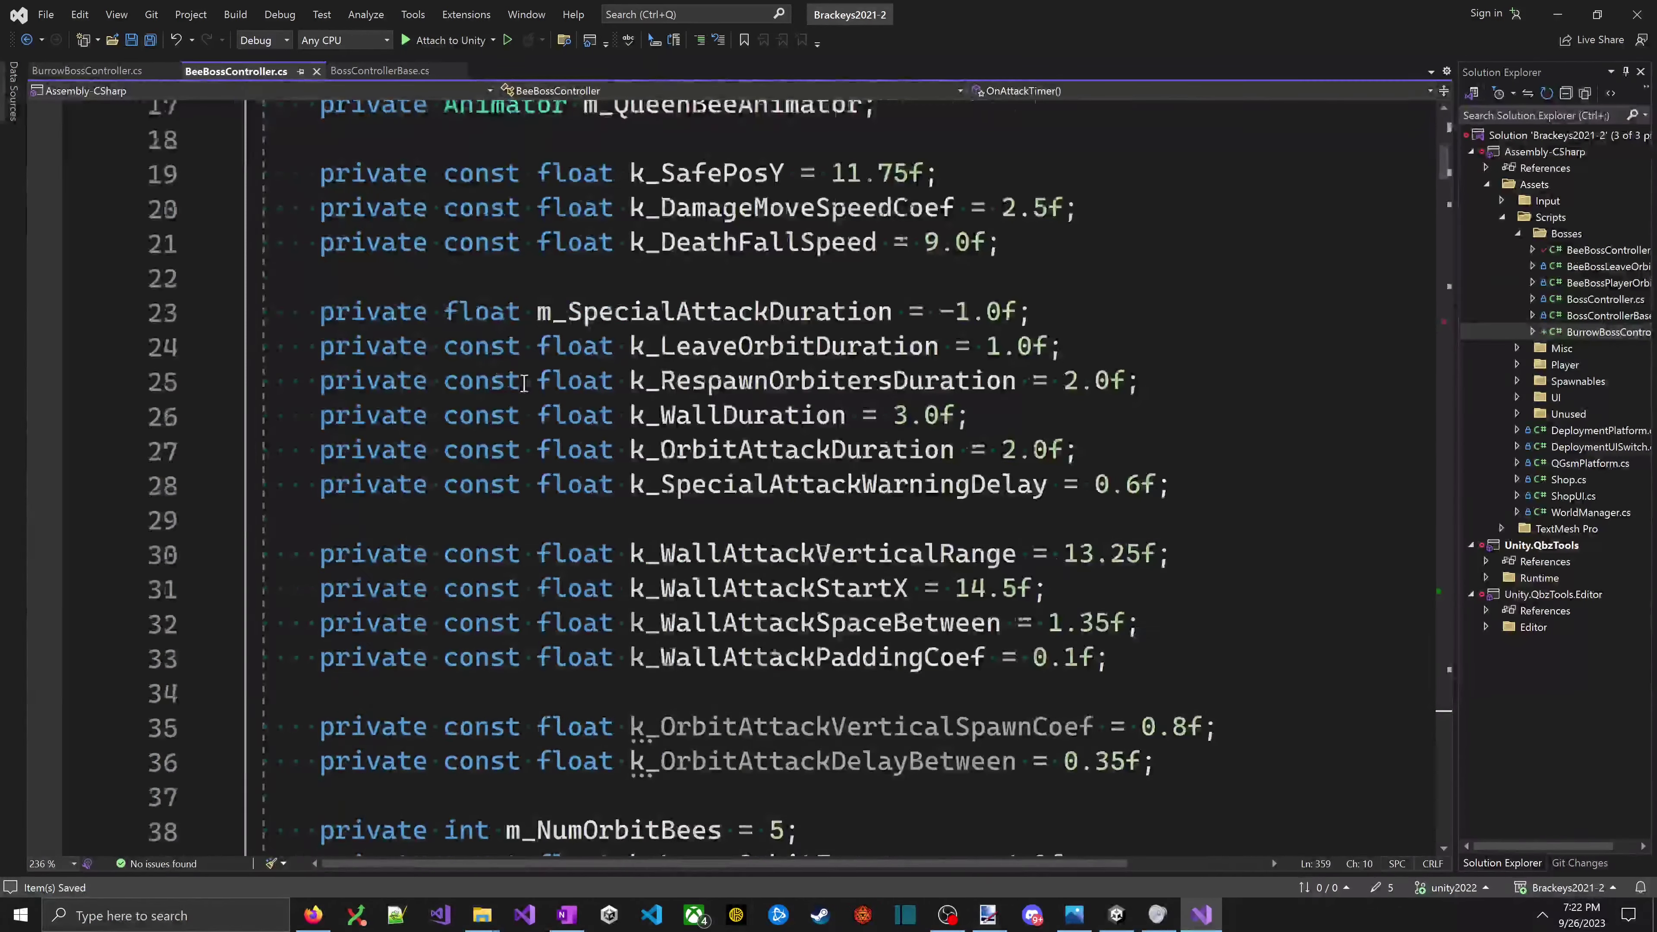
pyautogui.scroll(-20, 643, 476)
pyautogui.scroll(-20, 642, 475)
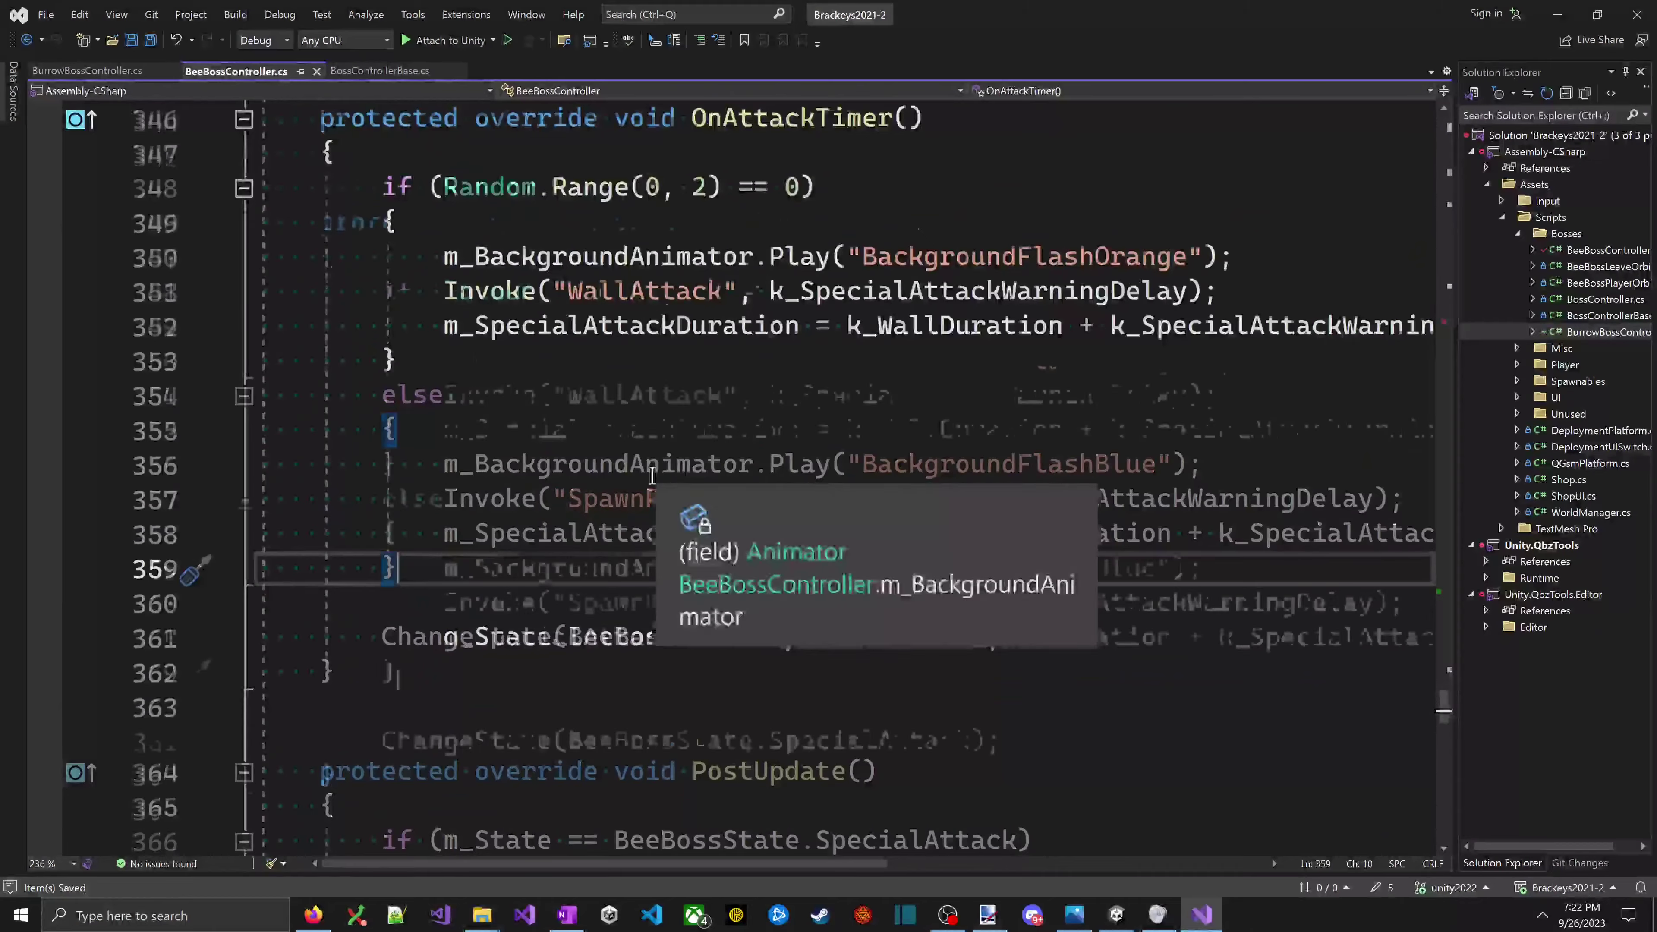
pyautogui.scroll(11, 652, 476)
pyautogui.scroll(-14, 659, 483)
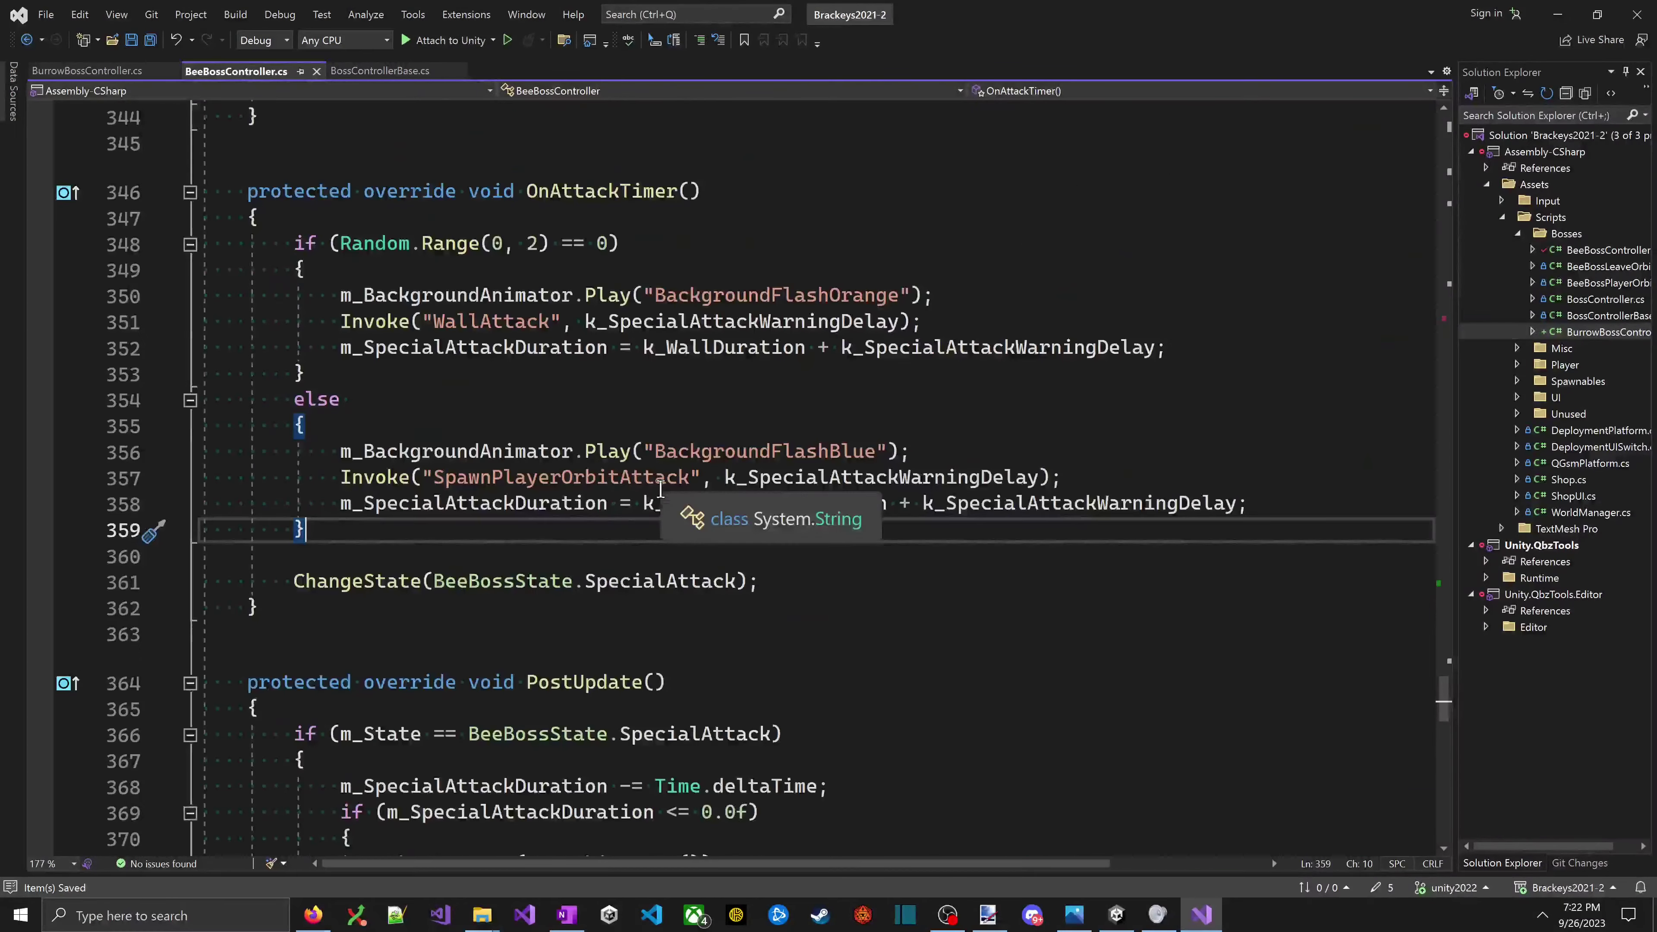
pyautogui.scroll(12, 658, 494)
pyautogui.scroll(6, 652, 503)
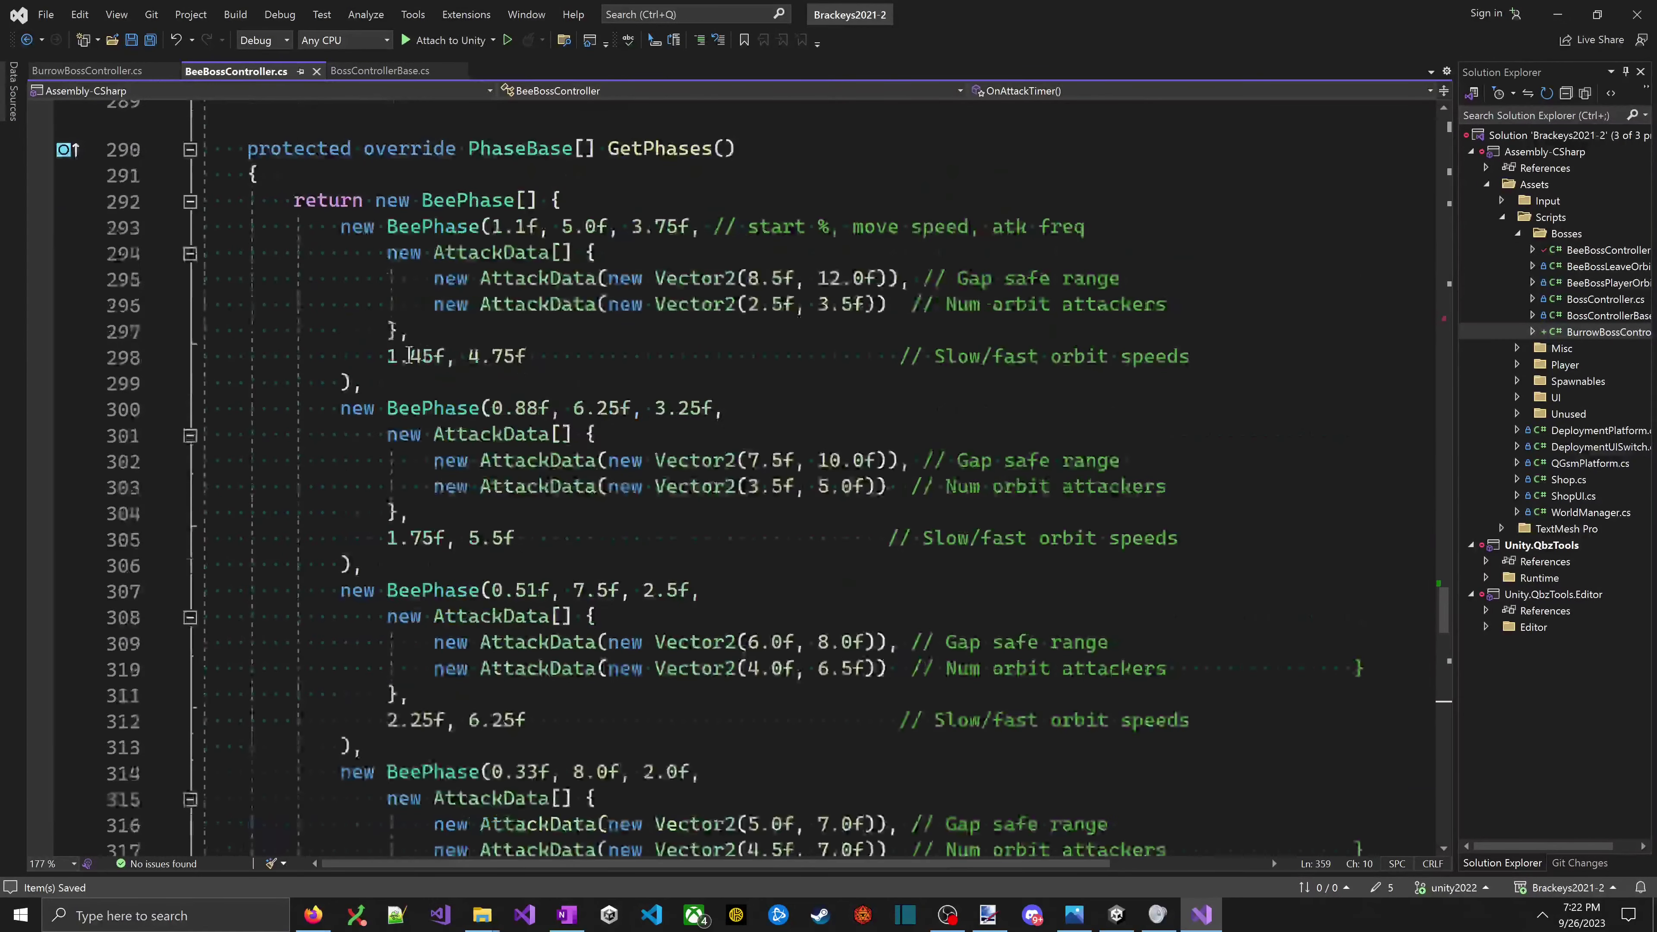
pyautogui.click(408, 201)
pyautogui.tripleClick(407, 201)
pyautogui.moveTo(407, 201); pyautogui.dragTo(183, 165)
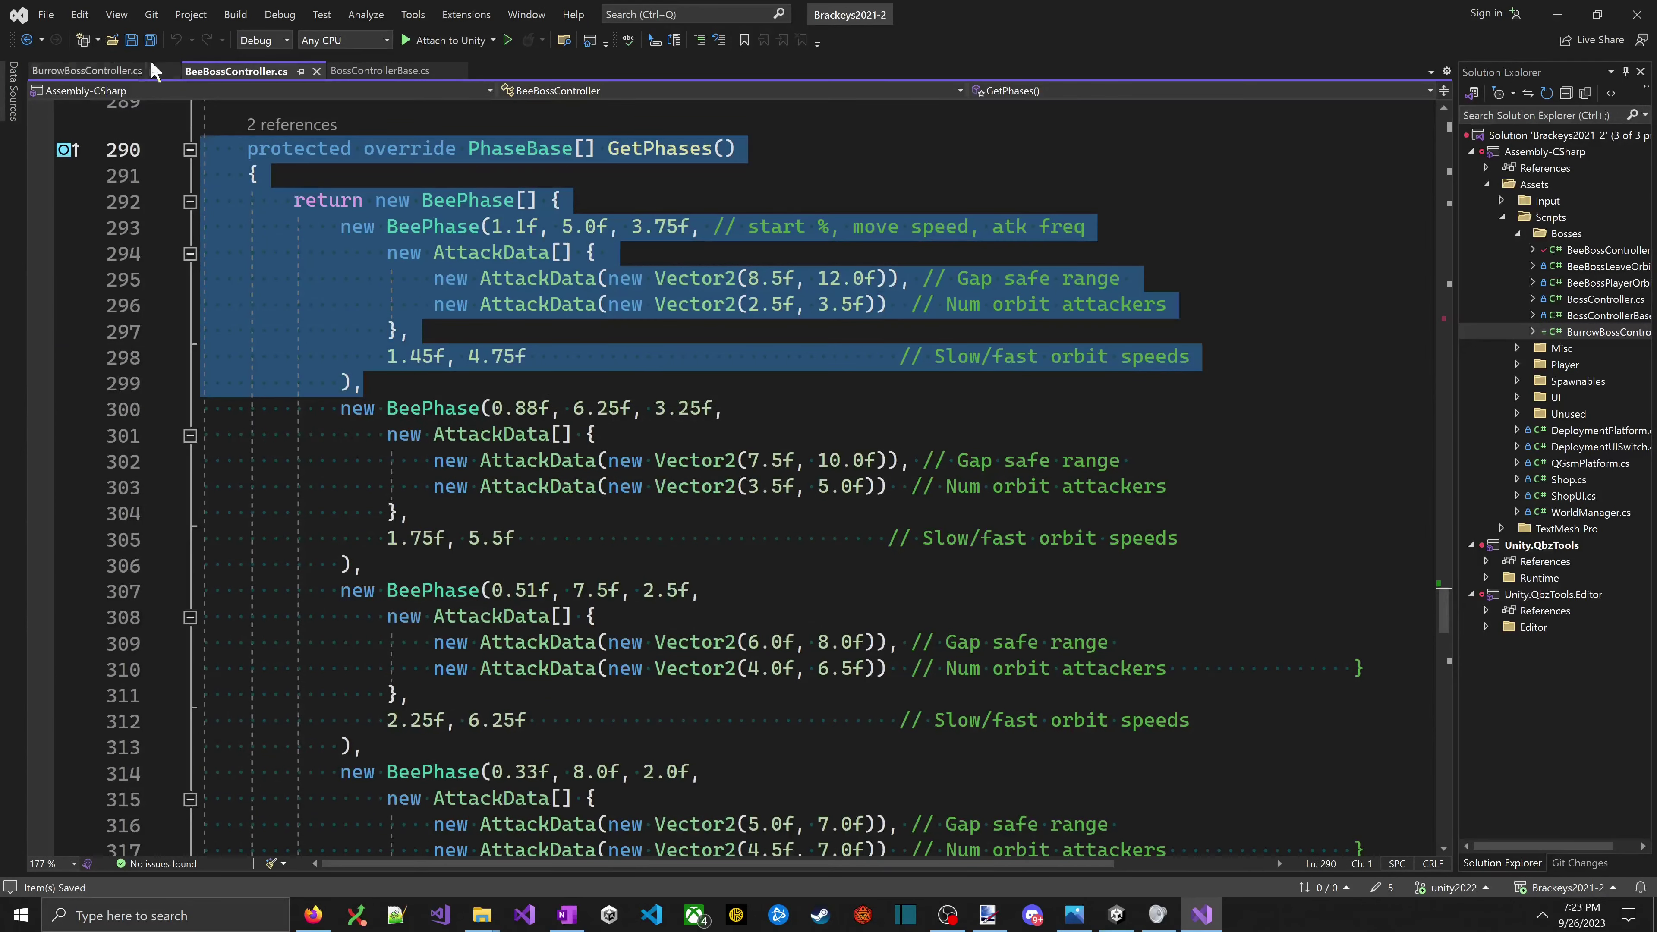
# - Paste GetPhases over BurrowBossController's empty Start method, add the closing brace, and save
pyautogui.click(87, 70)
pyautogui.click(398, 395)
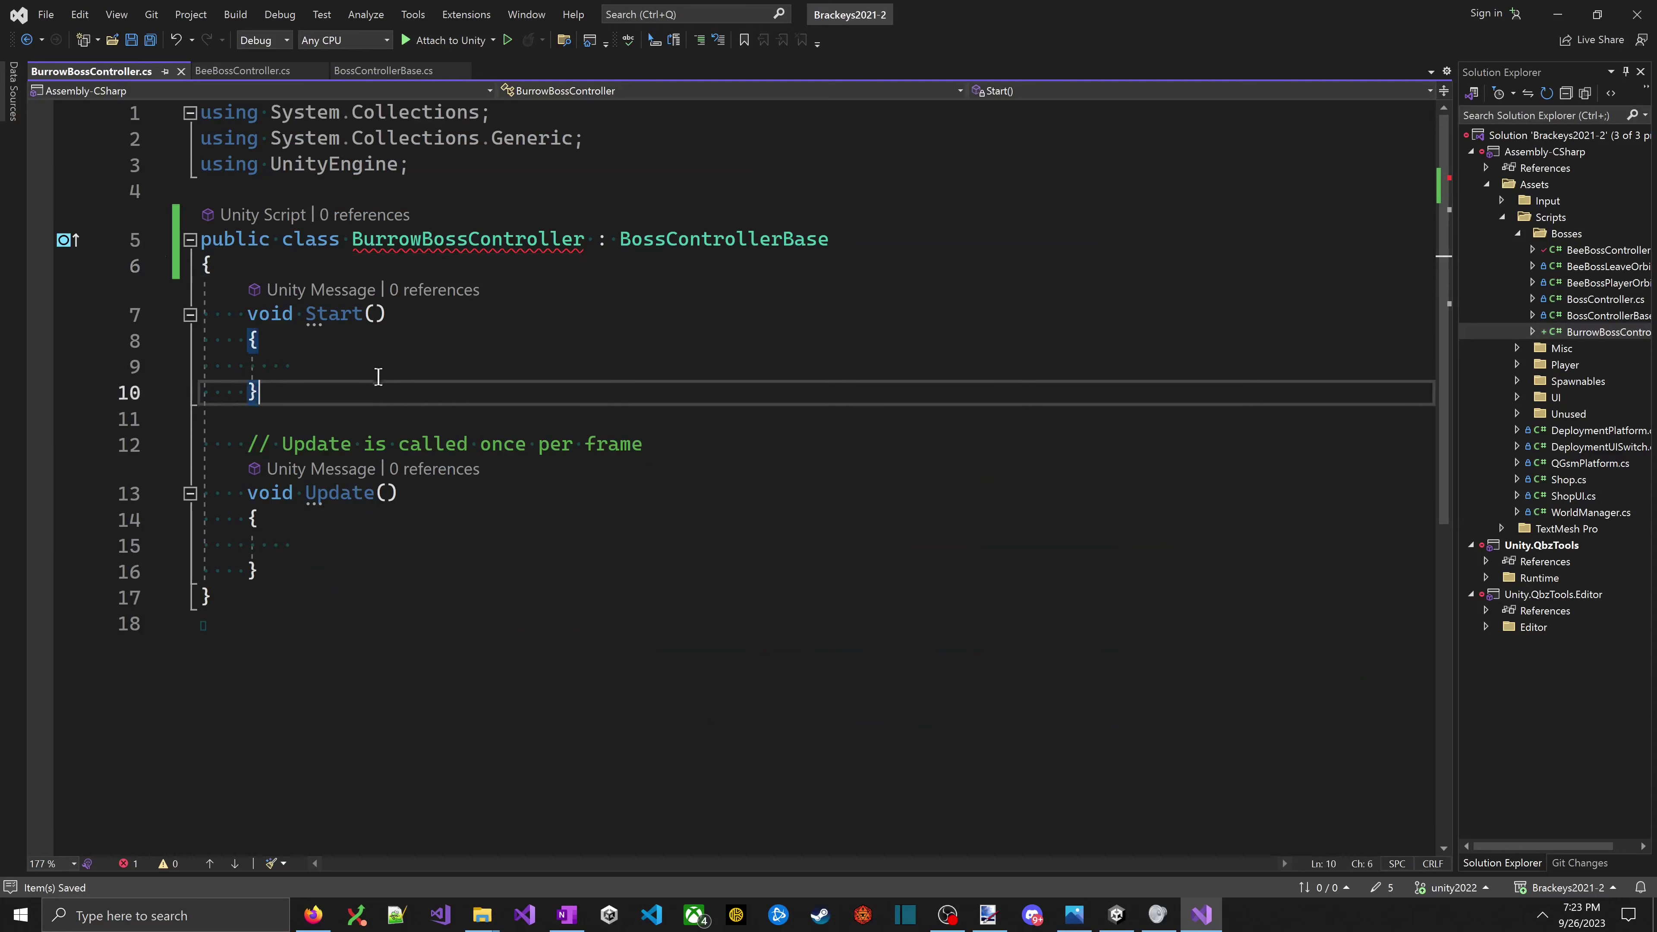
pyautogui.keyDown('shift'); pyautogui.click(181, 282); pyautogui.keyUp('shift')
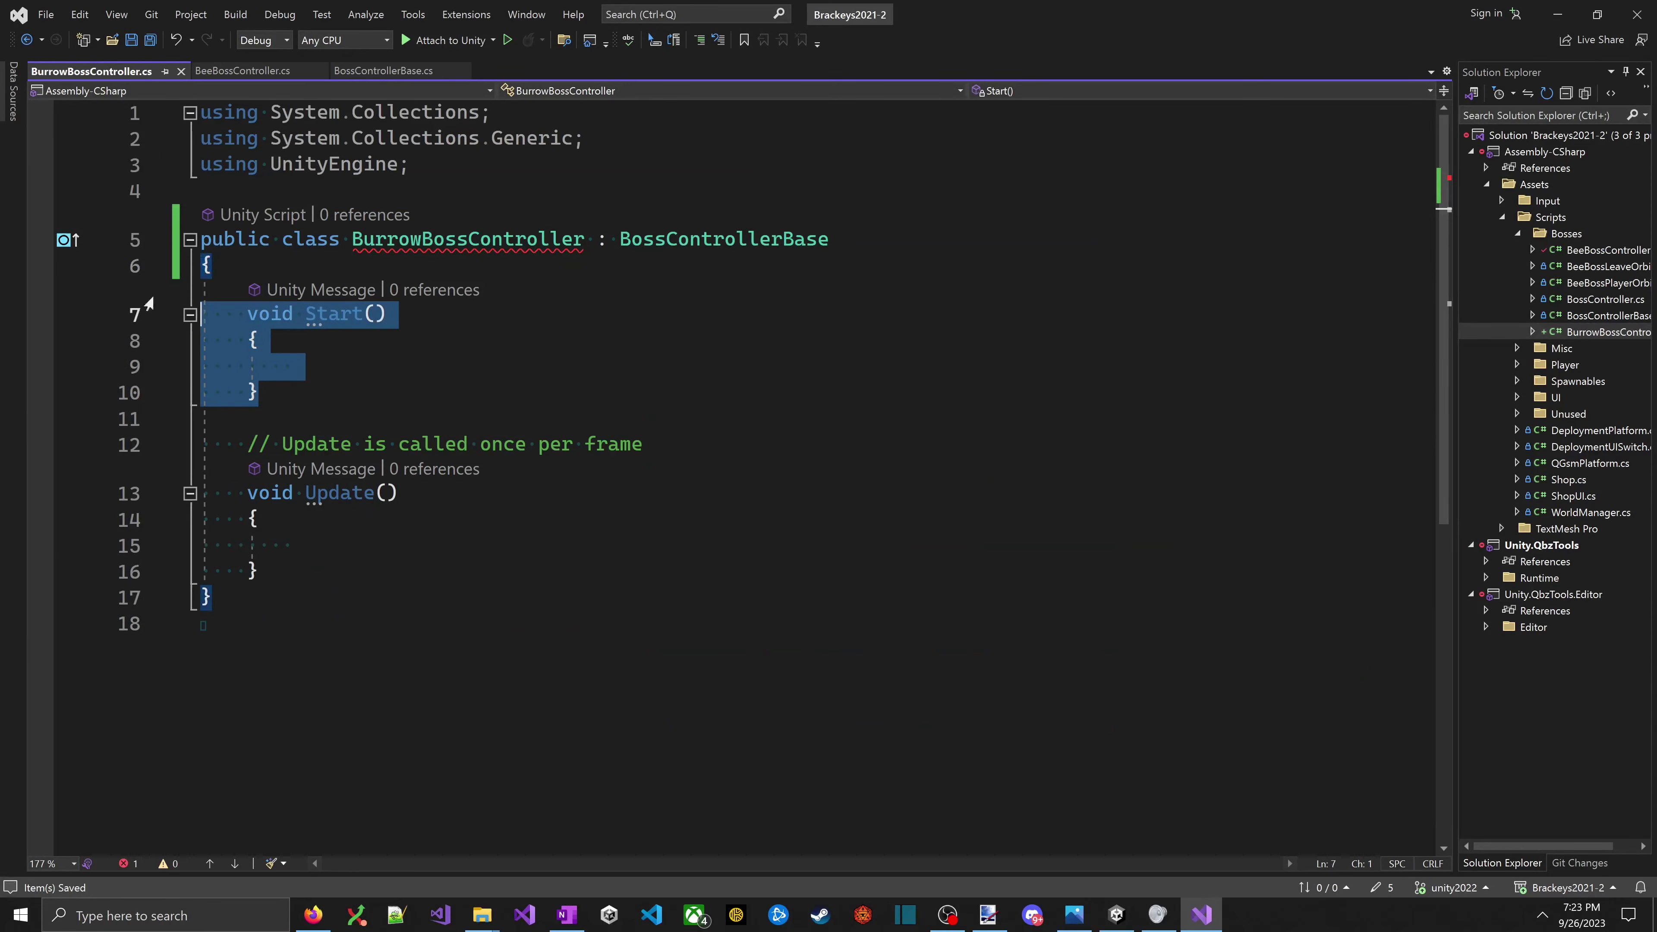
pyautogui.write('protected override PhaseBase[] GetPhases()     {         return new BeePhase[] {             new BeePhase(1.1f, 5.0f, 3.75f, // start %, move speed, atk freq                 new AttackData[] {                     new AttackData(new Vector2(8.5f, 12.0f)), // Gap safe range                     new AttackData(new Vector2(2.5f, 3.5f))  // Num orbit attackers                 },                 1.45f, 4.75f                                // Slow/fast orbit speeds             ),')
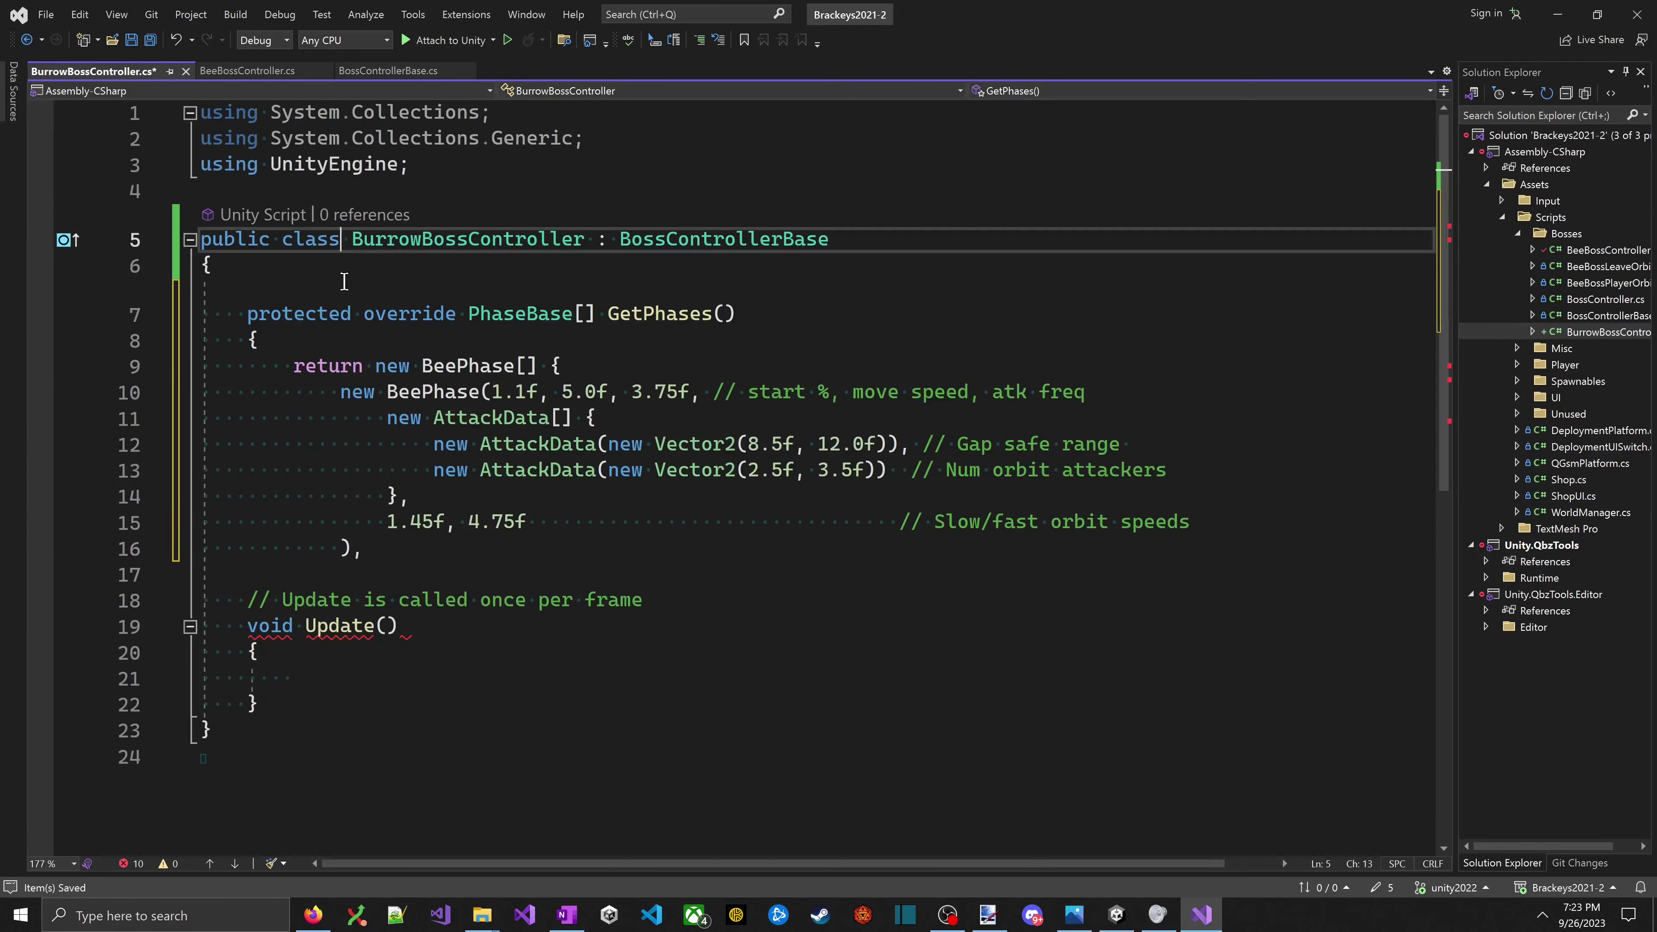
pyautogui.click(347, 276)
pyautogui.press('Down')
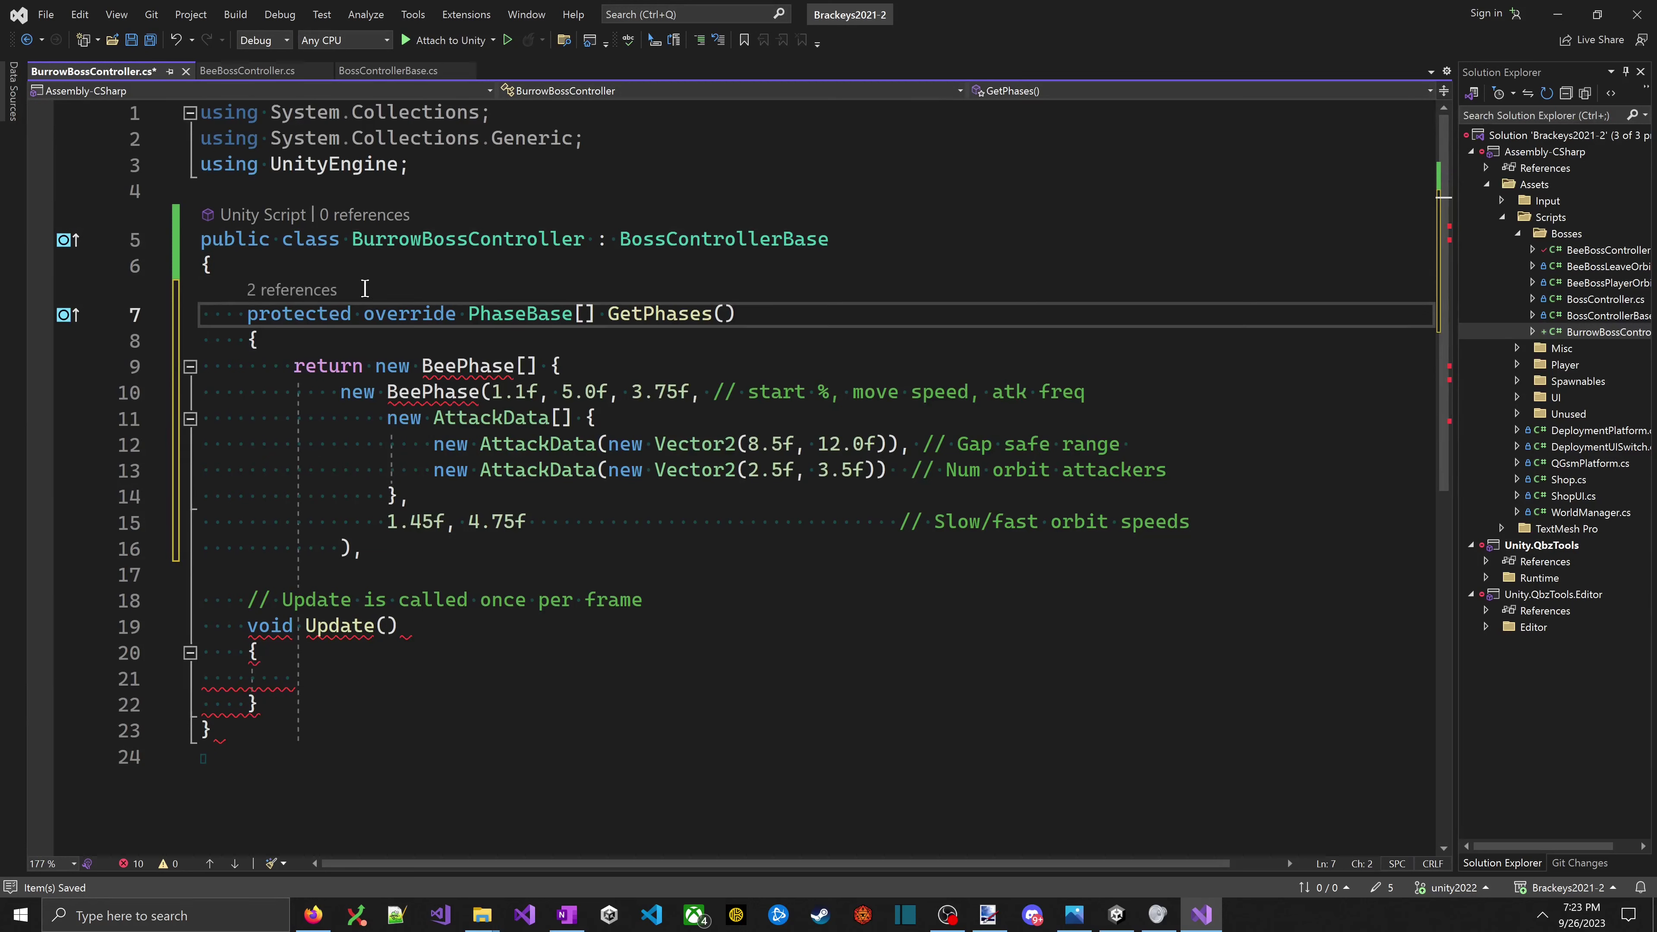
pyautogui.click(437, 556)
pyautogui.press('Return')
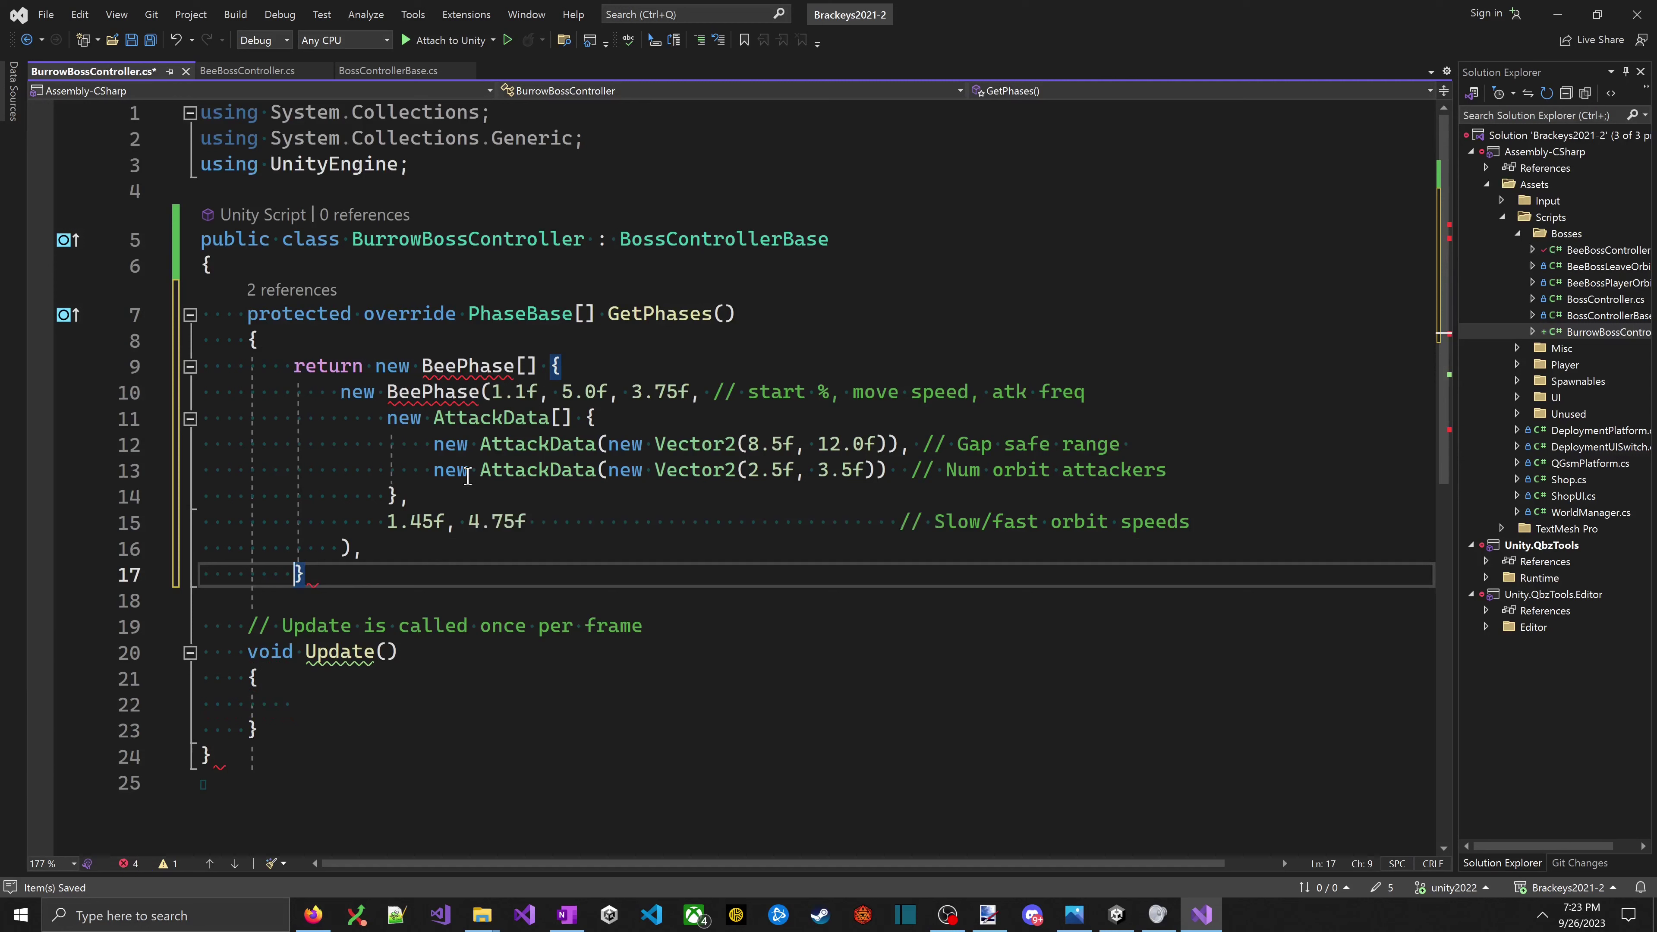
pyautogui.press('Return')
pyautogui.write('}')
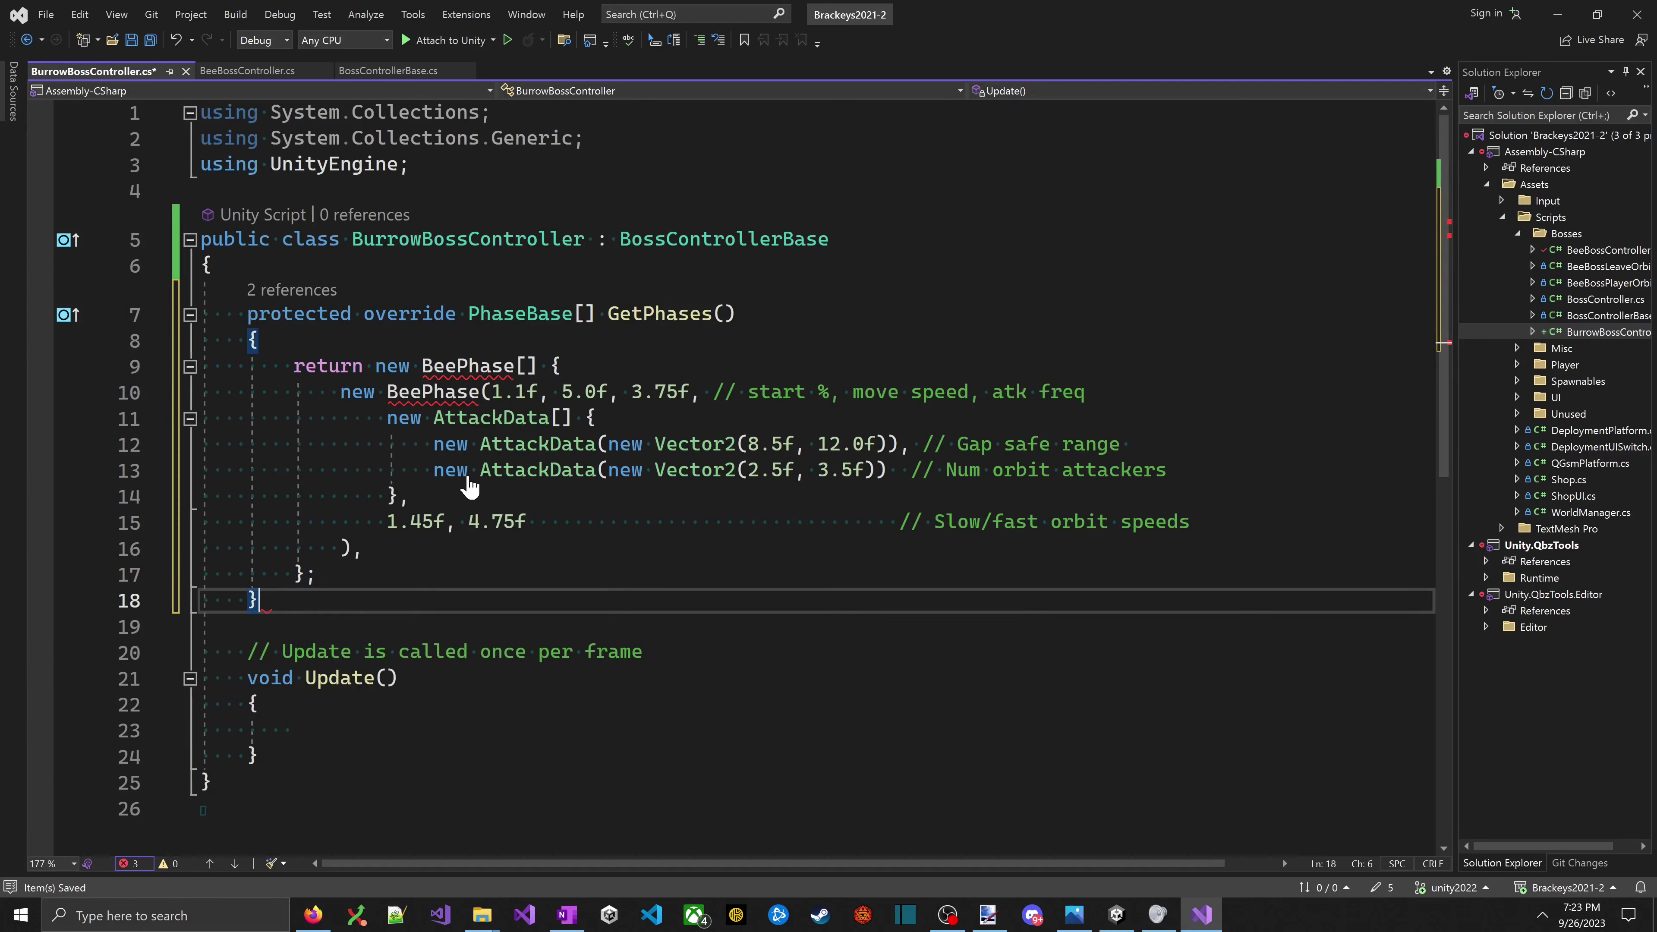
pyautogui.hotkey('ctrl', 's')
pyautogui.doubleClick(466, 366)
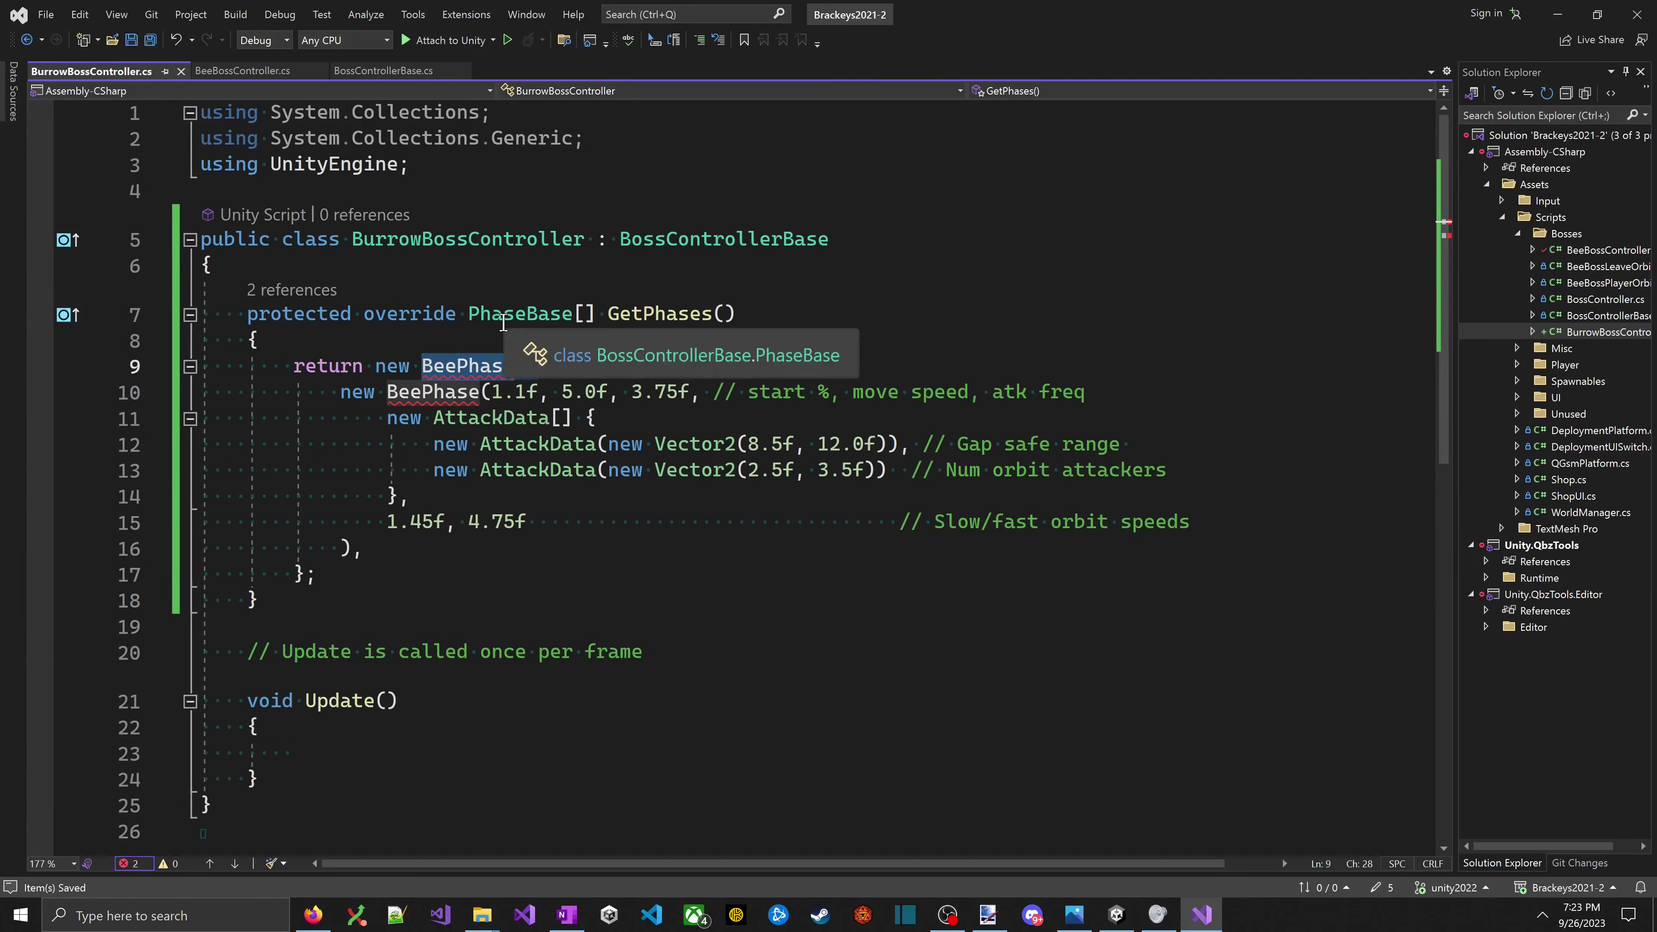
# - Change the returned array type and the phase constructor from BeePhase to PhaseBase
pyautogui.write('Phas')
pyautogui.press('Tab')
pyautogui.write('s')
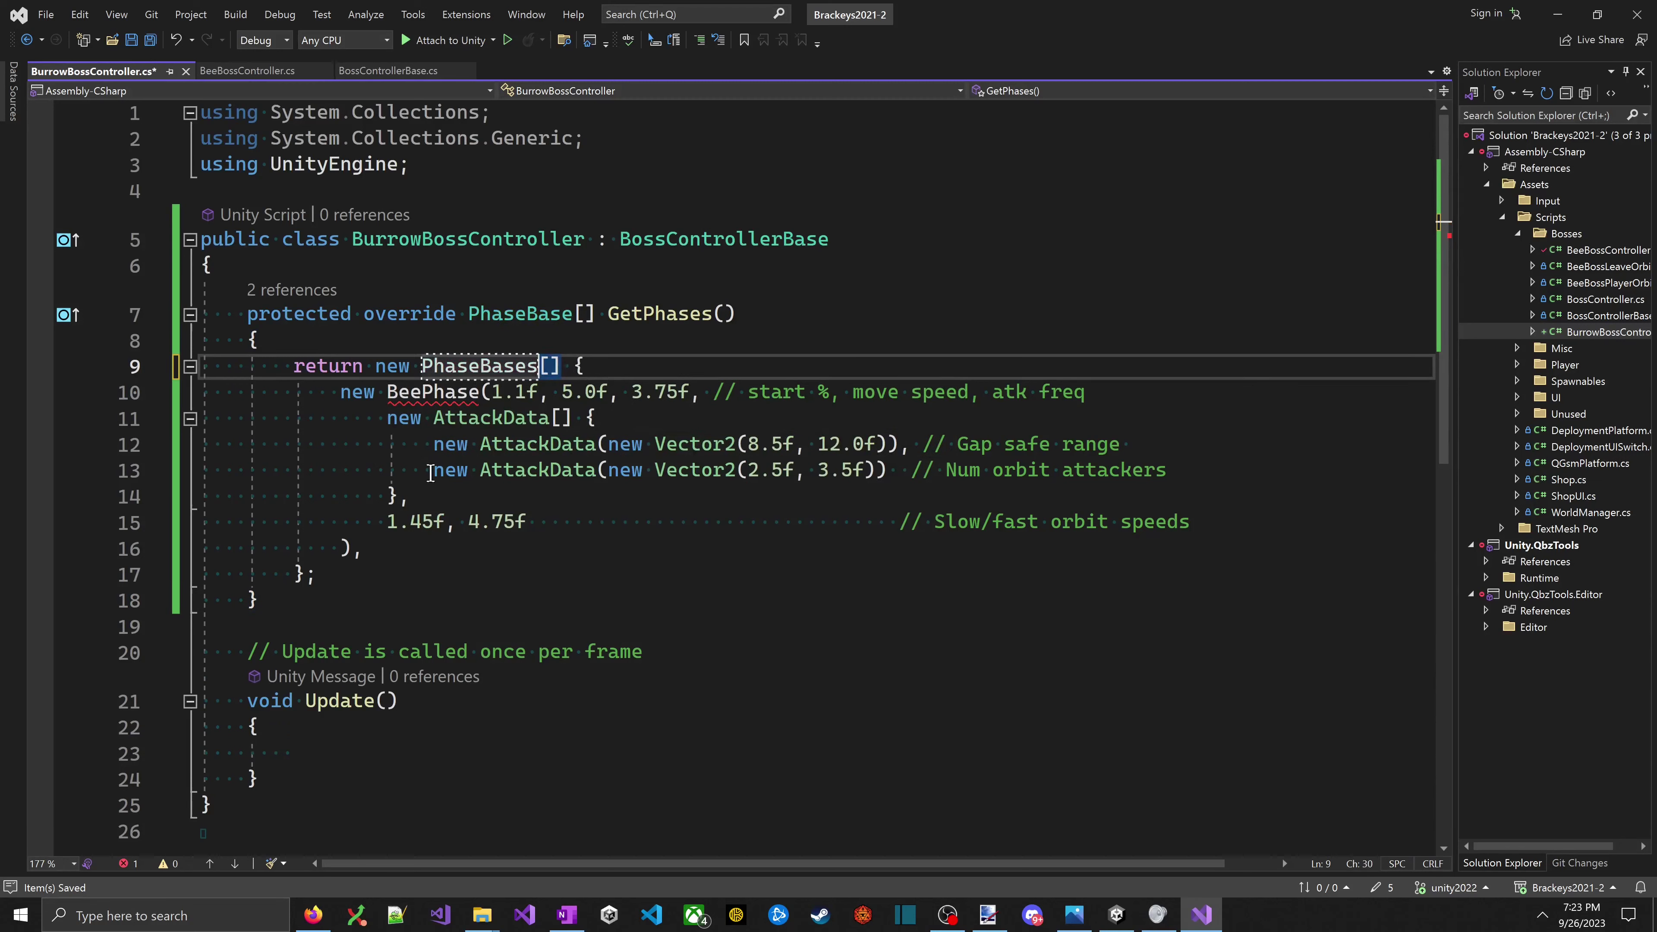
pyautogui.press('BackSpace')
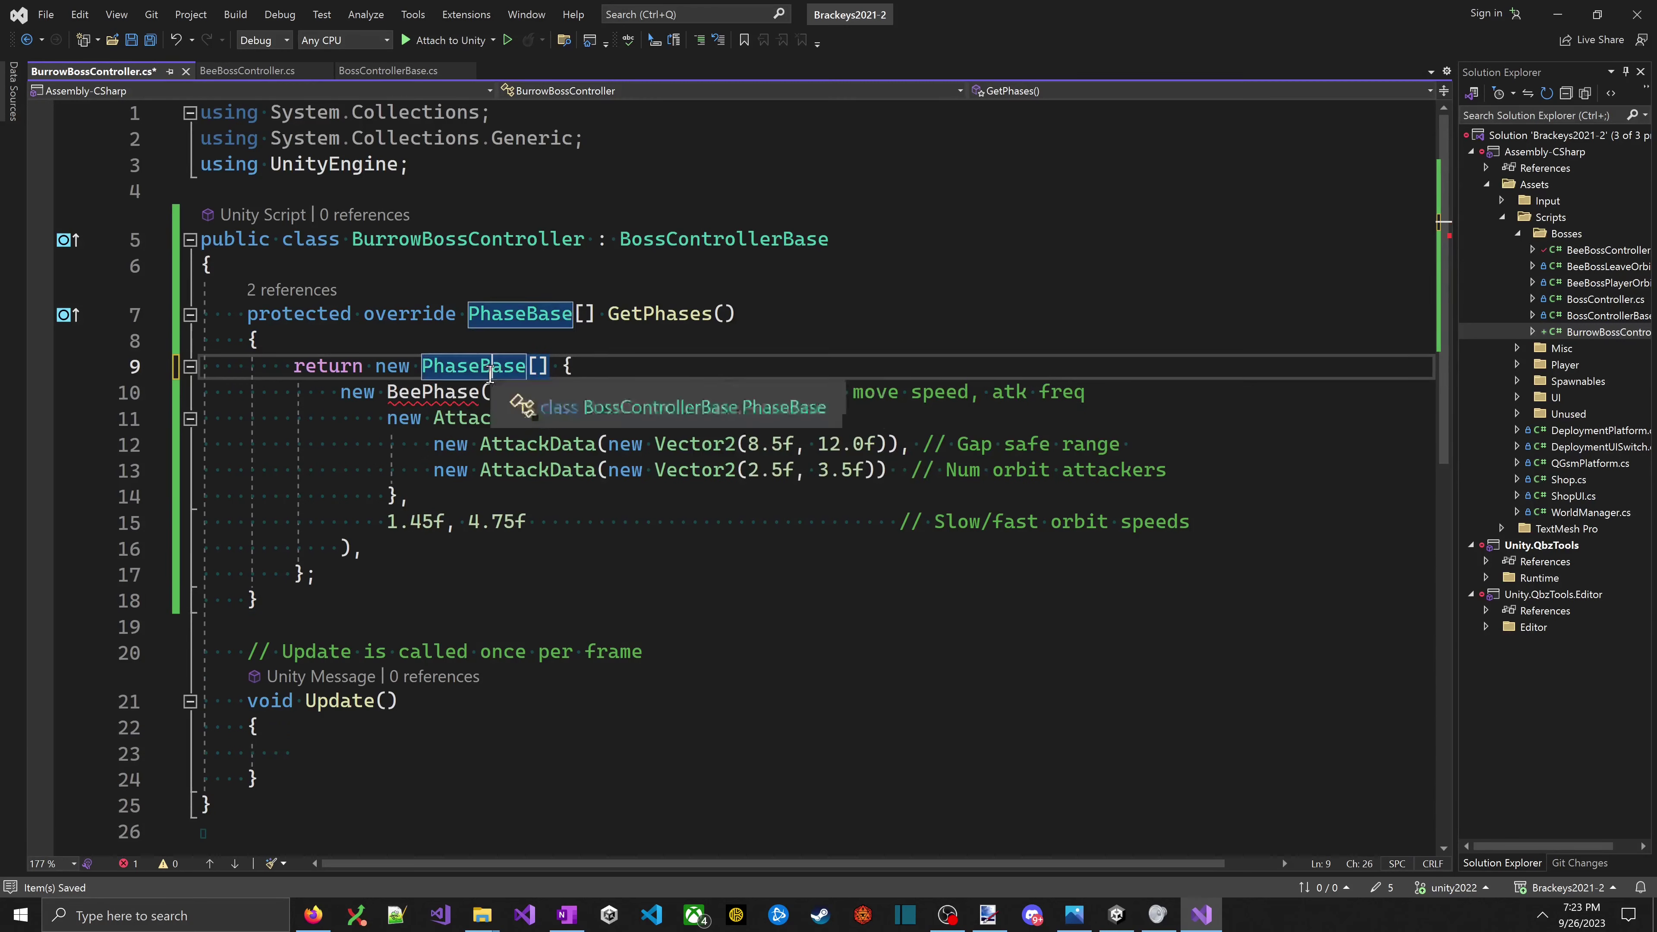
pyautogui.doubleClick(460, 400)
pyautogui.write('PhaseBase')
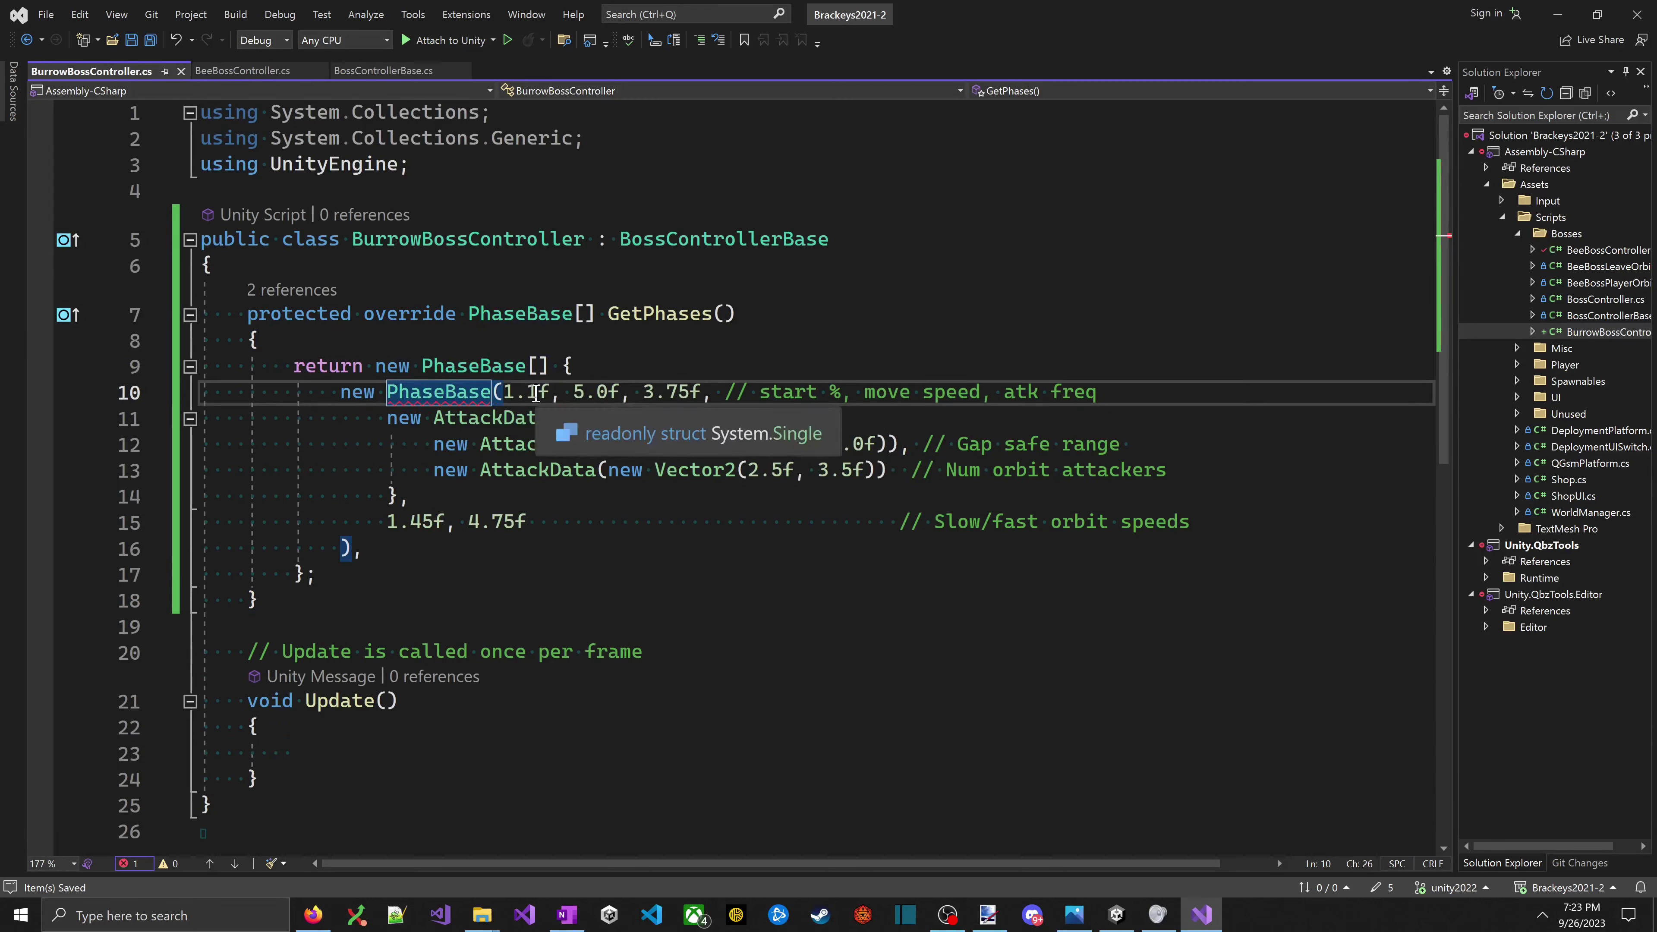
# - Try deleting the AttackData entries, then undo those edits
pyautogui.click(467, 430)
pyautogui.moveTo(443, 384)
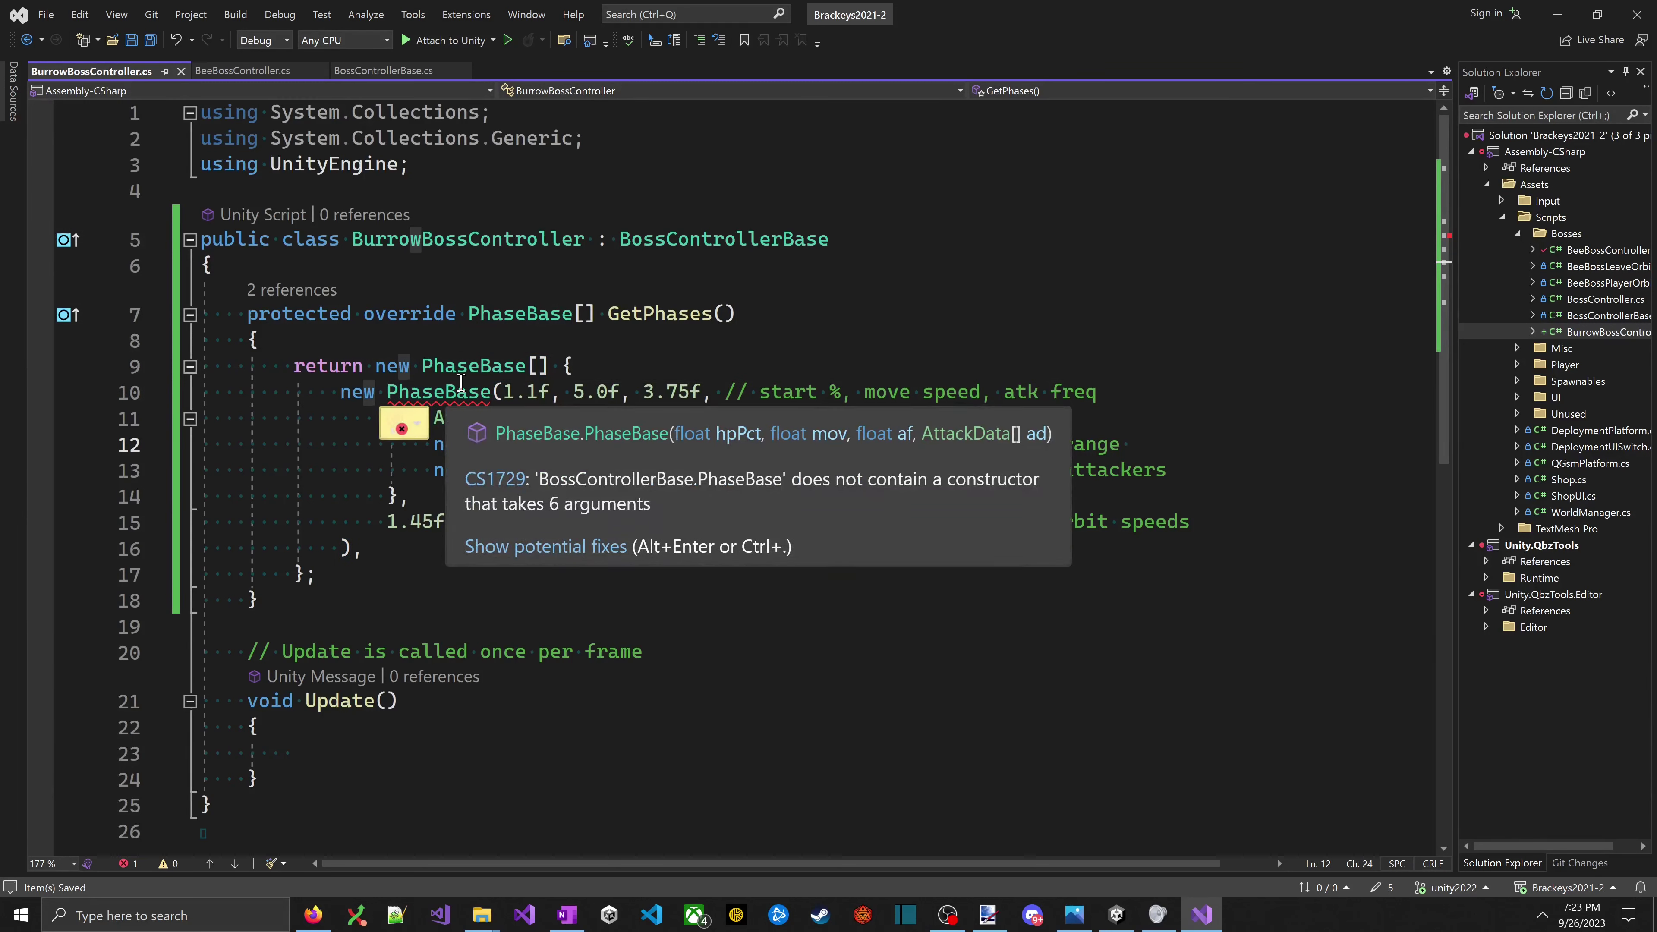
pyautogui.doubleClick(579, 470)
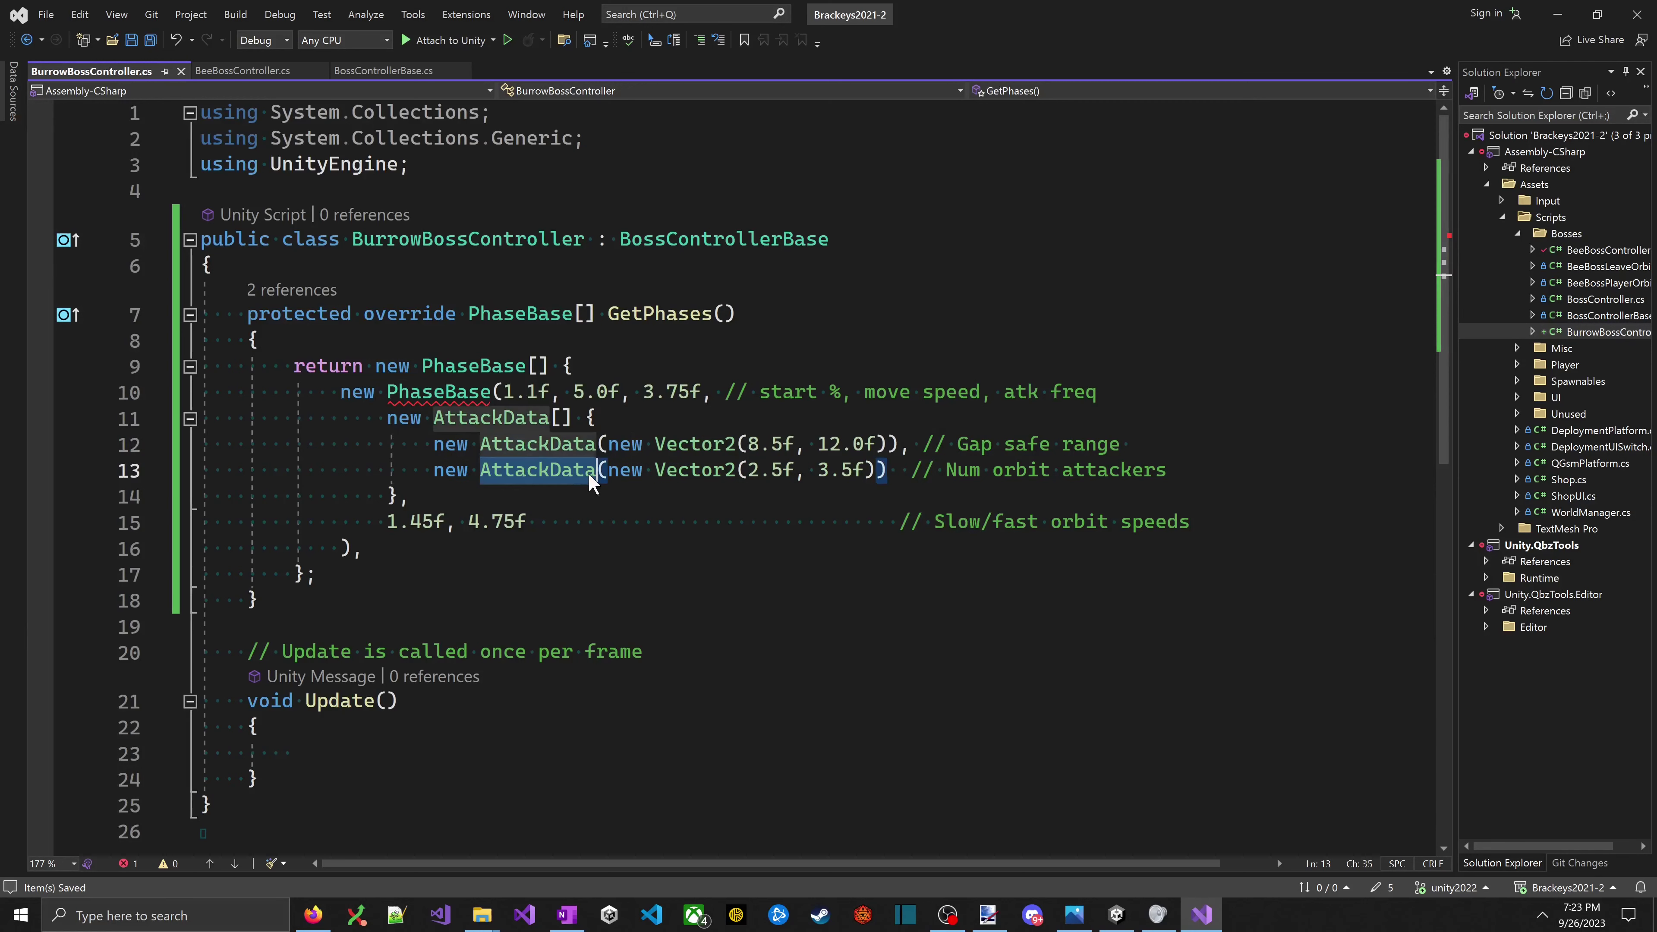
pyautogui.tripleClick(535, 472)
pyautogui.hotkey('shift', 'Up')
pyautogui.hotkey('shift', 'Up')
pyautogui.press('Delete')
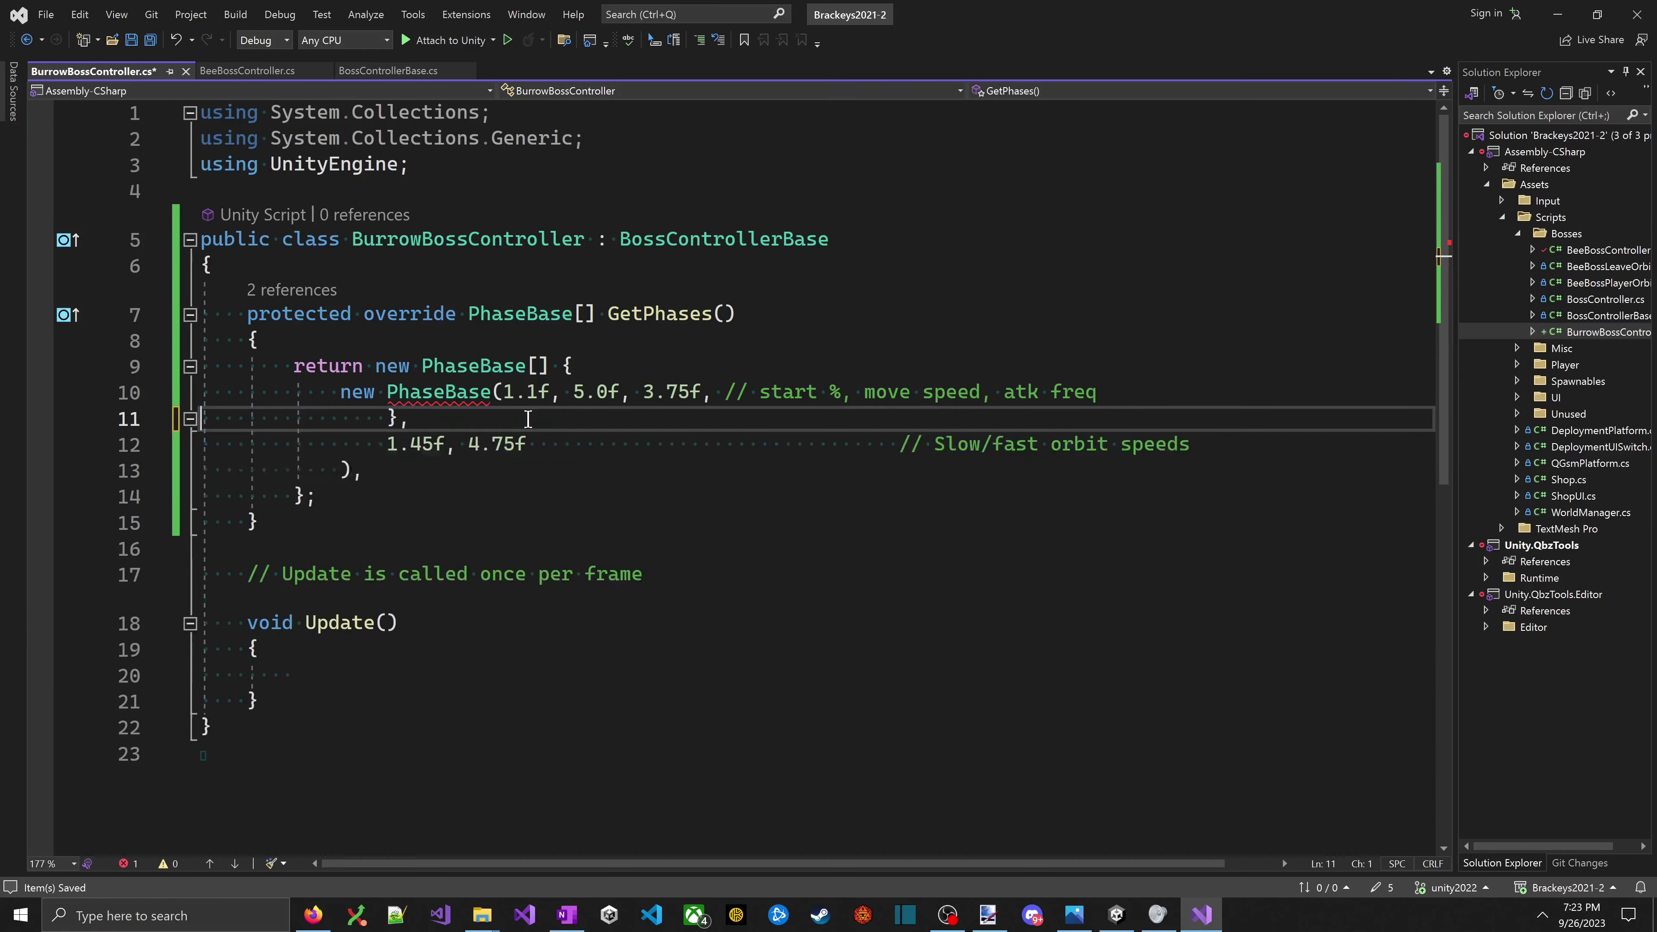
pyautogui.click(704, 392)
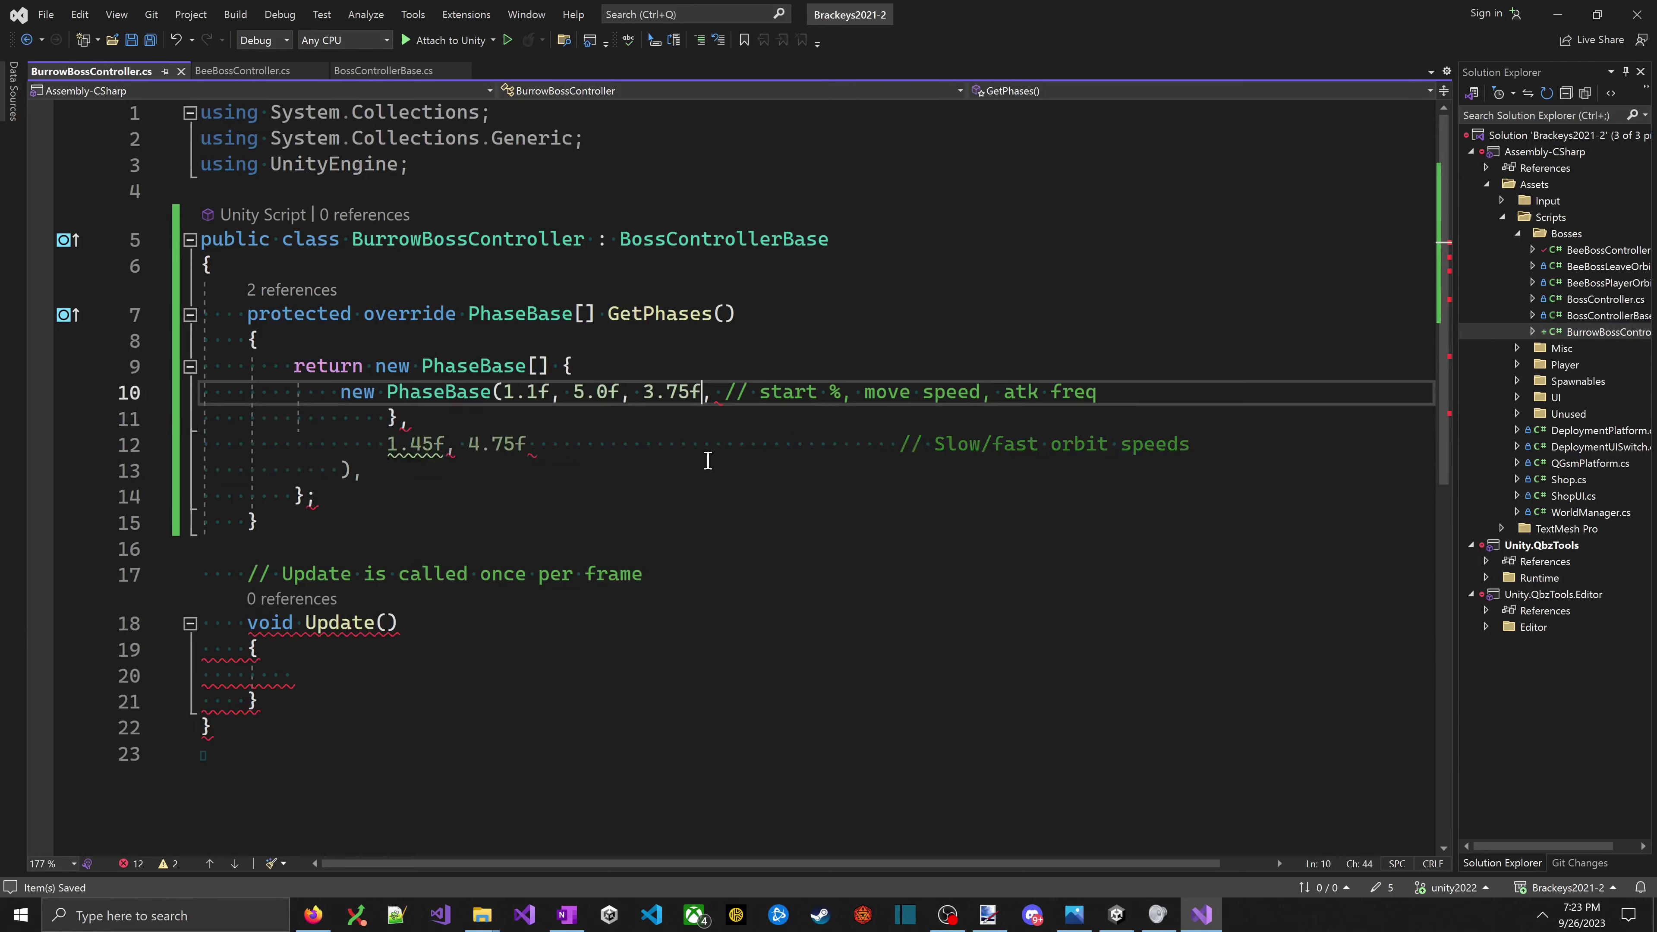
pyautogui.write(')')
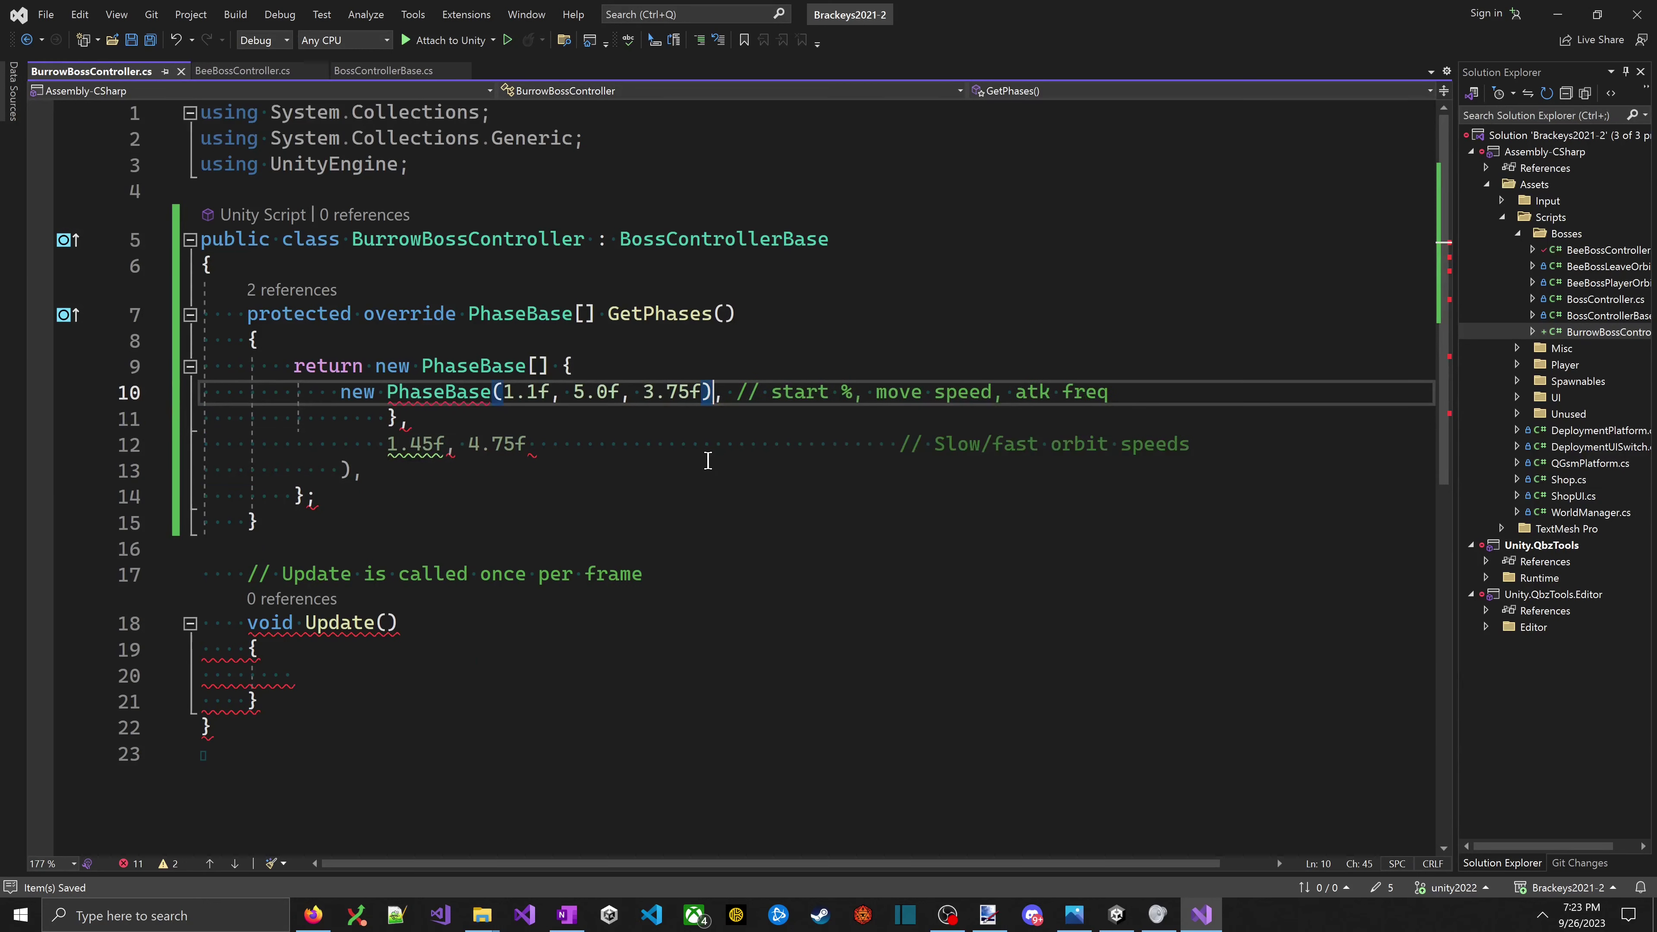
pyautogui.hotkey('ctrl', 'z')
pyautogui.hotkey('ctrl', 'z')
pyautogui.hotkey('ctrl', 'z')
# - Clear the AttackData entries, leaving an empty AttackData array
pyautogui.click(660, 465)
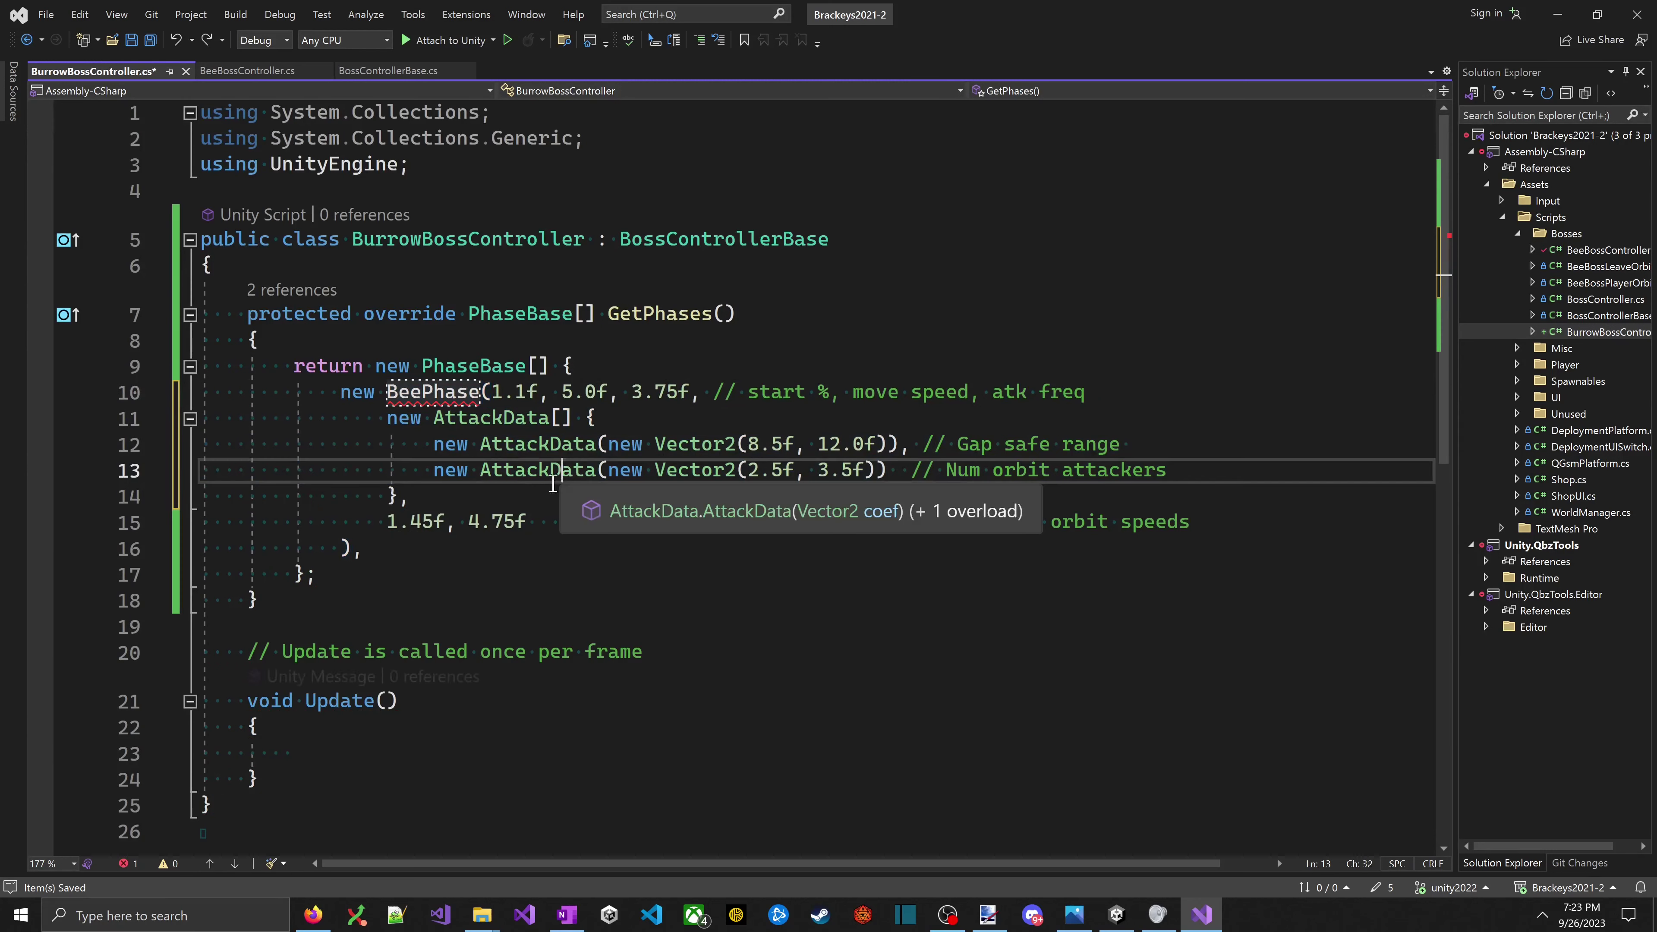
pyautogui.press('Down')
pyautogui.moveTo(553, 466); pyautogui.dragTo(560, 466)
pyautogui.moveTo(556, 466); pyautogui.dragTo(526, 441)
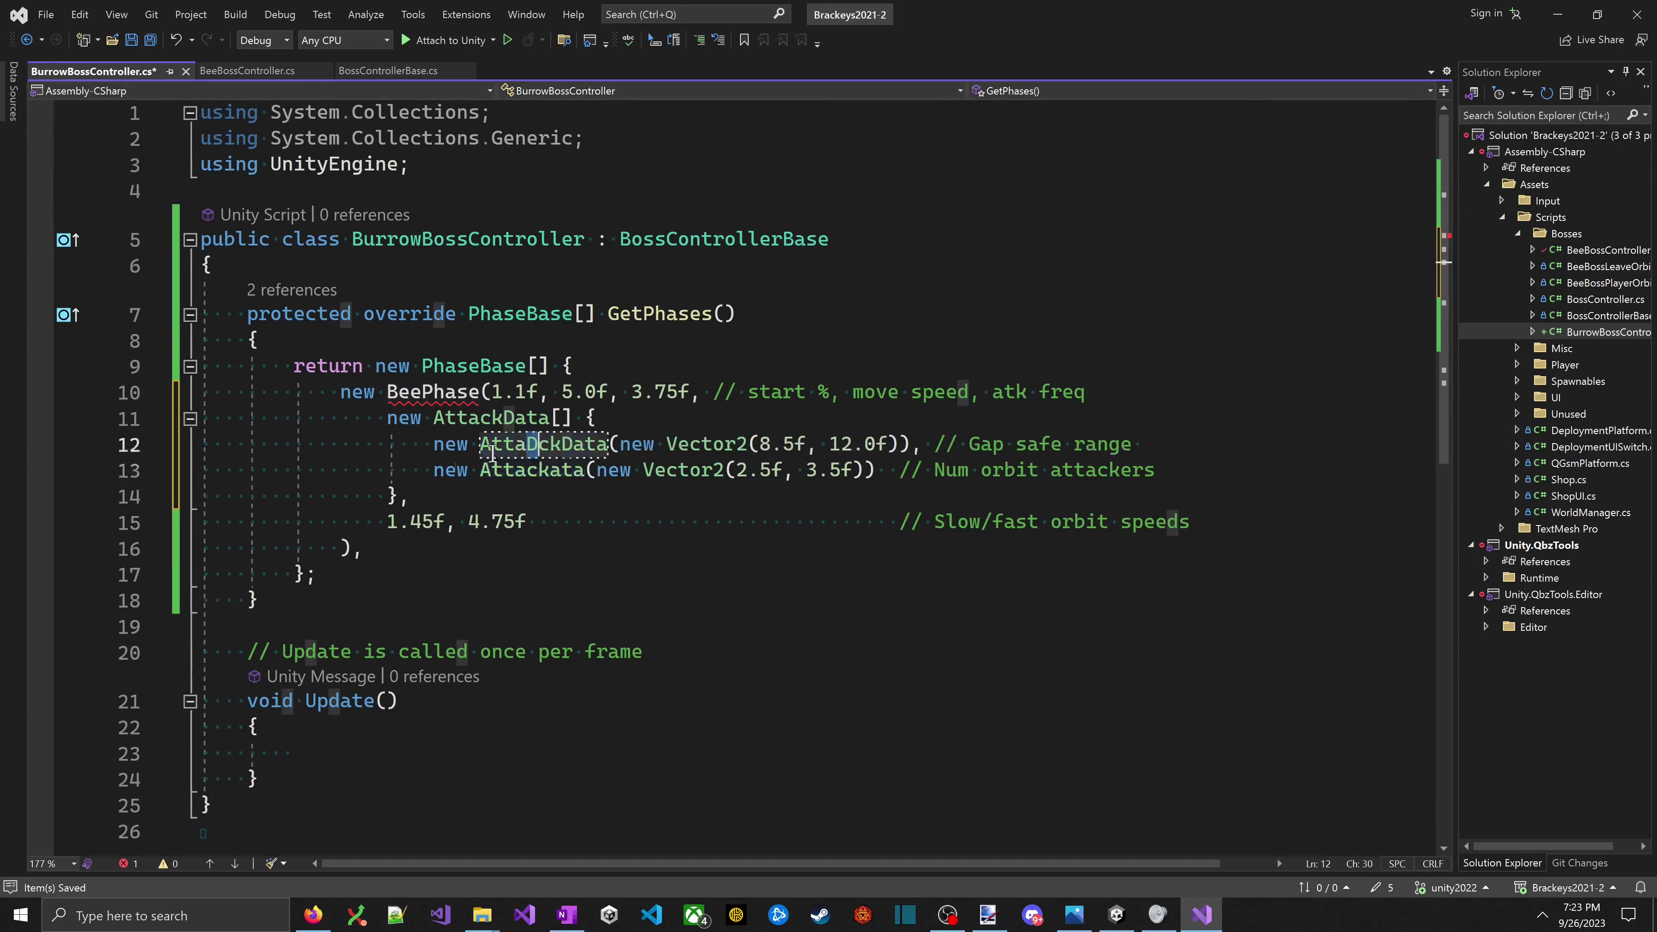
pyautogui.moveTo(388, 500); pyautogui.dragTo(395, 500)
pyautogui.press('Left')
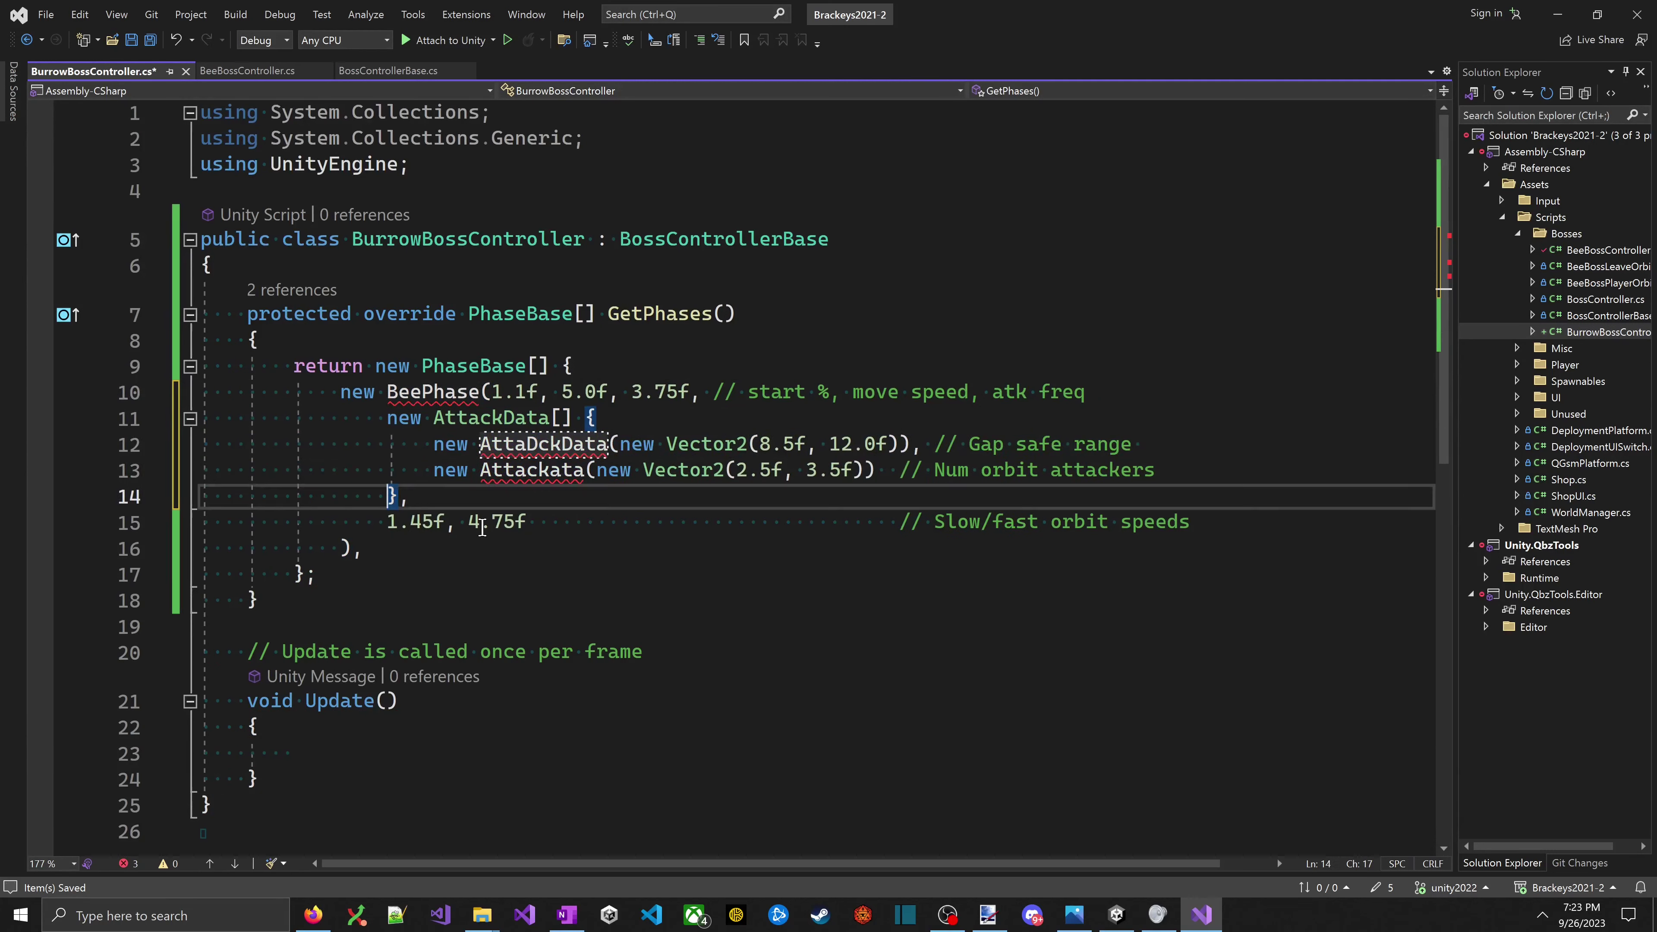
pyautogui.press('BackSpace')
pyautogui.press('BackSpace')
pyautogui.press('BackSpace')
pyautogui.press('BackSpace')
pyautogui.press('BackSpace')
pyautogui.press('BackSpace')
pyautogui.press('BackSpace')
pyautogui.press('BackSpace')
pyautogui.press('BackSpace')
pyautogui.press('BackSpace')
pyautogui.press('BackSpace')
pyautogui.press('BackSpace')
pyautogui.press('BackSpace')
pyautogui.press('BackSpace')
pyautogui.press('BackSpace')
pyautogui.press('BackSpace')
pyautogui.press('BackSpace')
pyautogui.press('BackSpace')
pyautogui.press('BackSpace')
pyautogui.press('BackSpace')
pyautogui.press('BackSpace')
pyautogui.press('BackSpace')
pyautogui.press('BackSpace')
pyautogui.press('BackSpace')
pyautogui.press('BackSpace')
pyautogui.press('BackSpace')
pyautogui.press('BackSpace')
pyautogui.press('BackSpace')
pyautogui.press('BackSpace')
pyautogui.press('BackSpace')
pyautogui.press('BackSpace')
pyautogui.press('BackSpace')
pyautogui.press('BackSpace')
pyautogui.press('BackSpace')
pyautogui.press('BackSpace')
pyautogui.press('BackSpace')
pyautogui.press('BackSpace')
pyautogui.press('BackSpace')
pyautogui.press('BackSpace')
pyautogui.press('BackSpace')
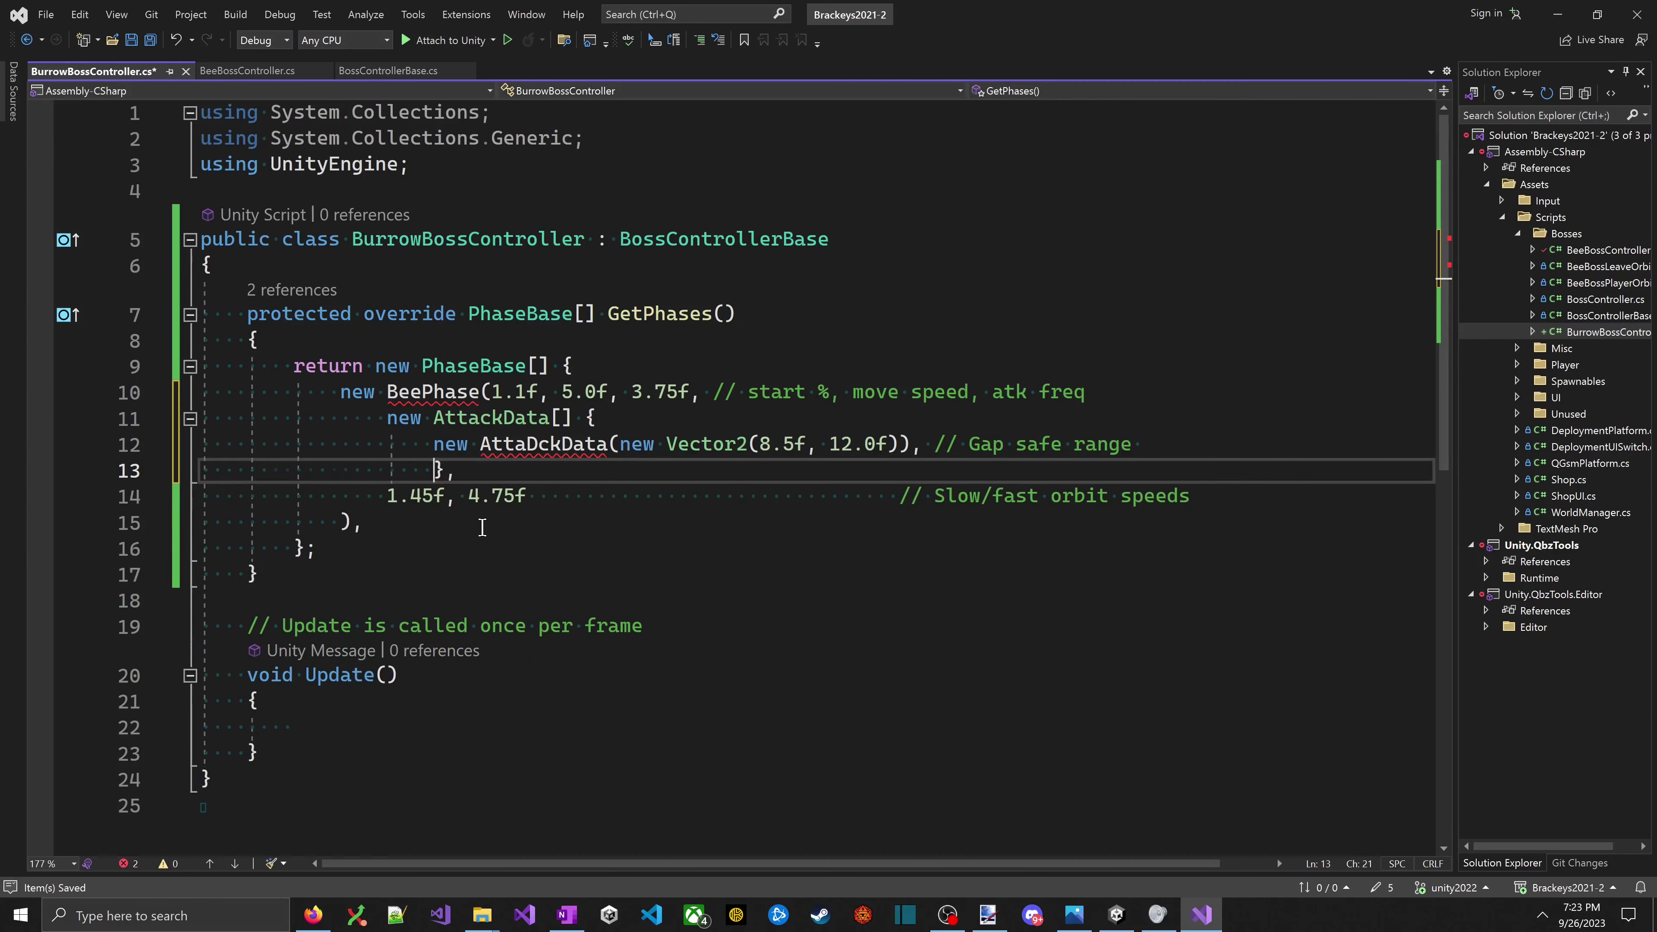
pyautogui.press('BackSpace')
pyautogui.press('BackSpace')
pyautogui.press('BackSpace')
pyautogui.press('BackSpace')
pyautogui.press('BackSpace')
pyautogui.press('BackSpace')
pyautogui.press('BackSpace')
pyautogui.press('BackSpace')
pyautogui.press('BackSpace')
pyautogui.press('BackSpace')
pyautogui.press('BackSpace')
pyautogui.press('BackSpace')
pyautogui.press('BackSpace')
pyautogui.press('BackSpace')
pyautogui.press('BackSpace')
pyautogui.press('BackSpace')
pyautogui.press('BackSpace')
pyautogui.press('BackSpace')
pyautogui.press('BackSpace')
pyautogui.press('BackSpace')
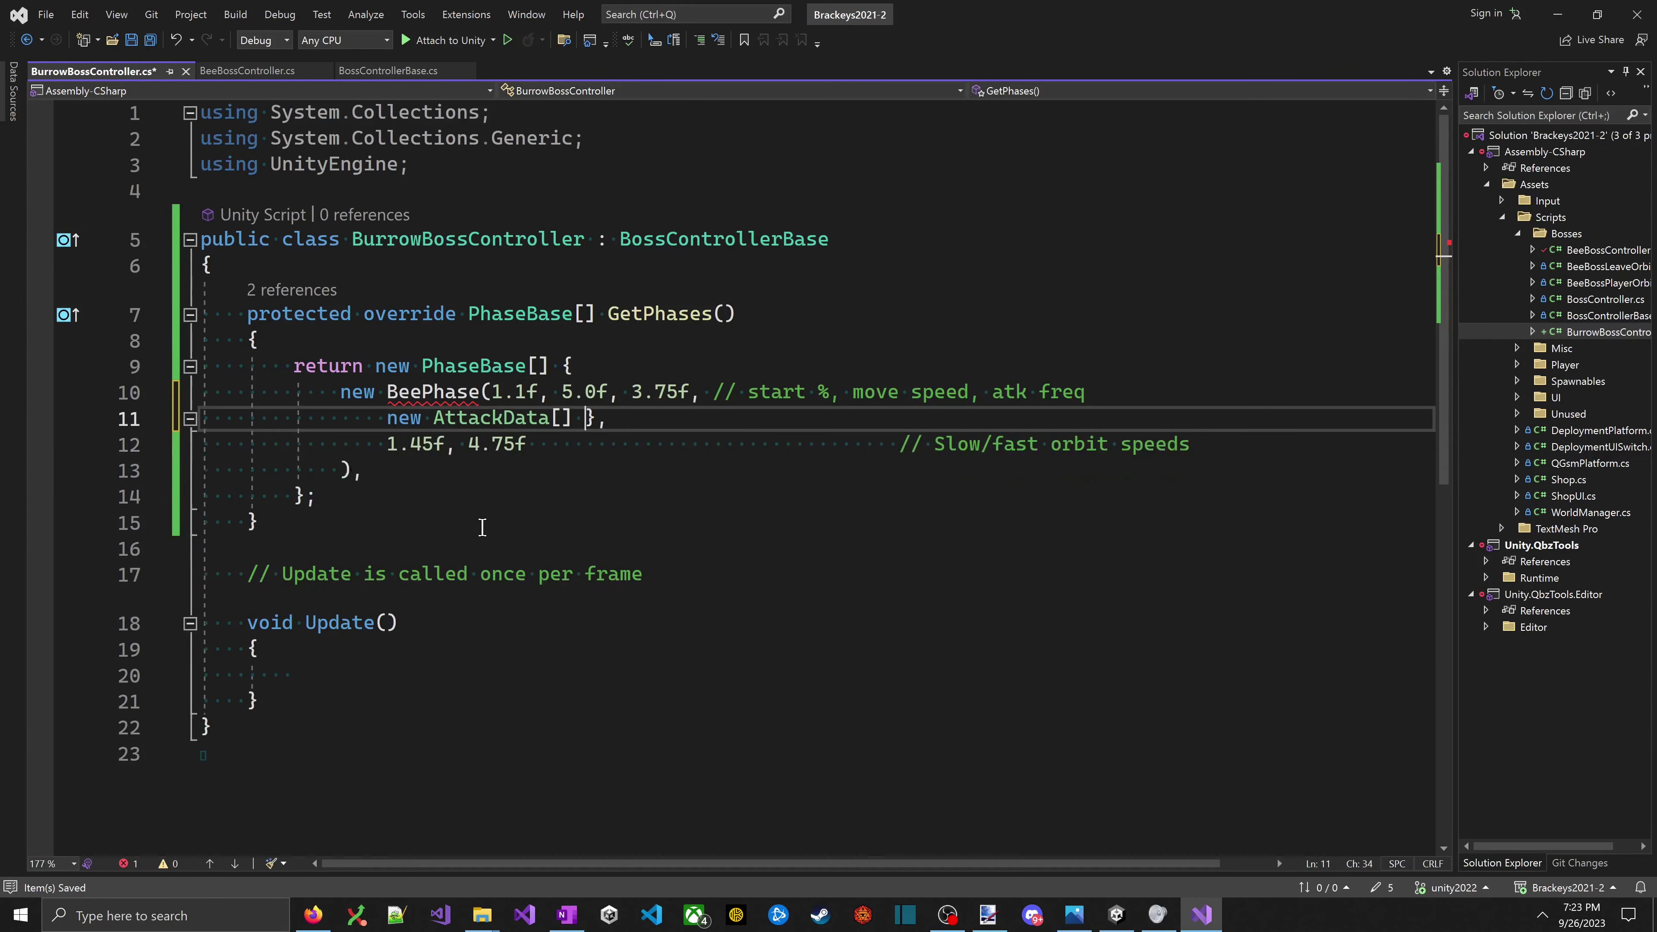
pyautogui.write('{')
# - Delete the 1.45f, 4.75f orbit speed line, close the phase call, and save
pyautogui.press('Down')
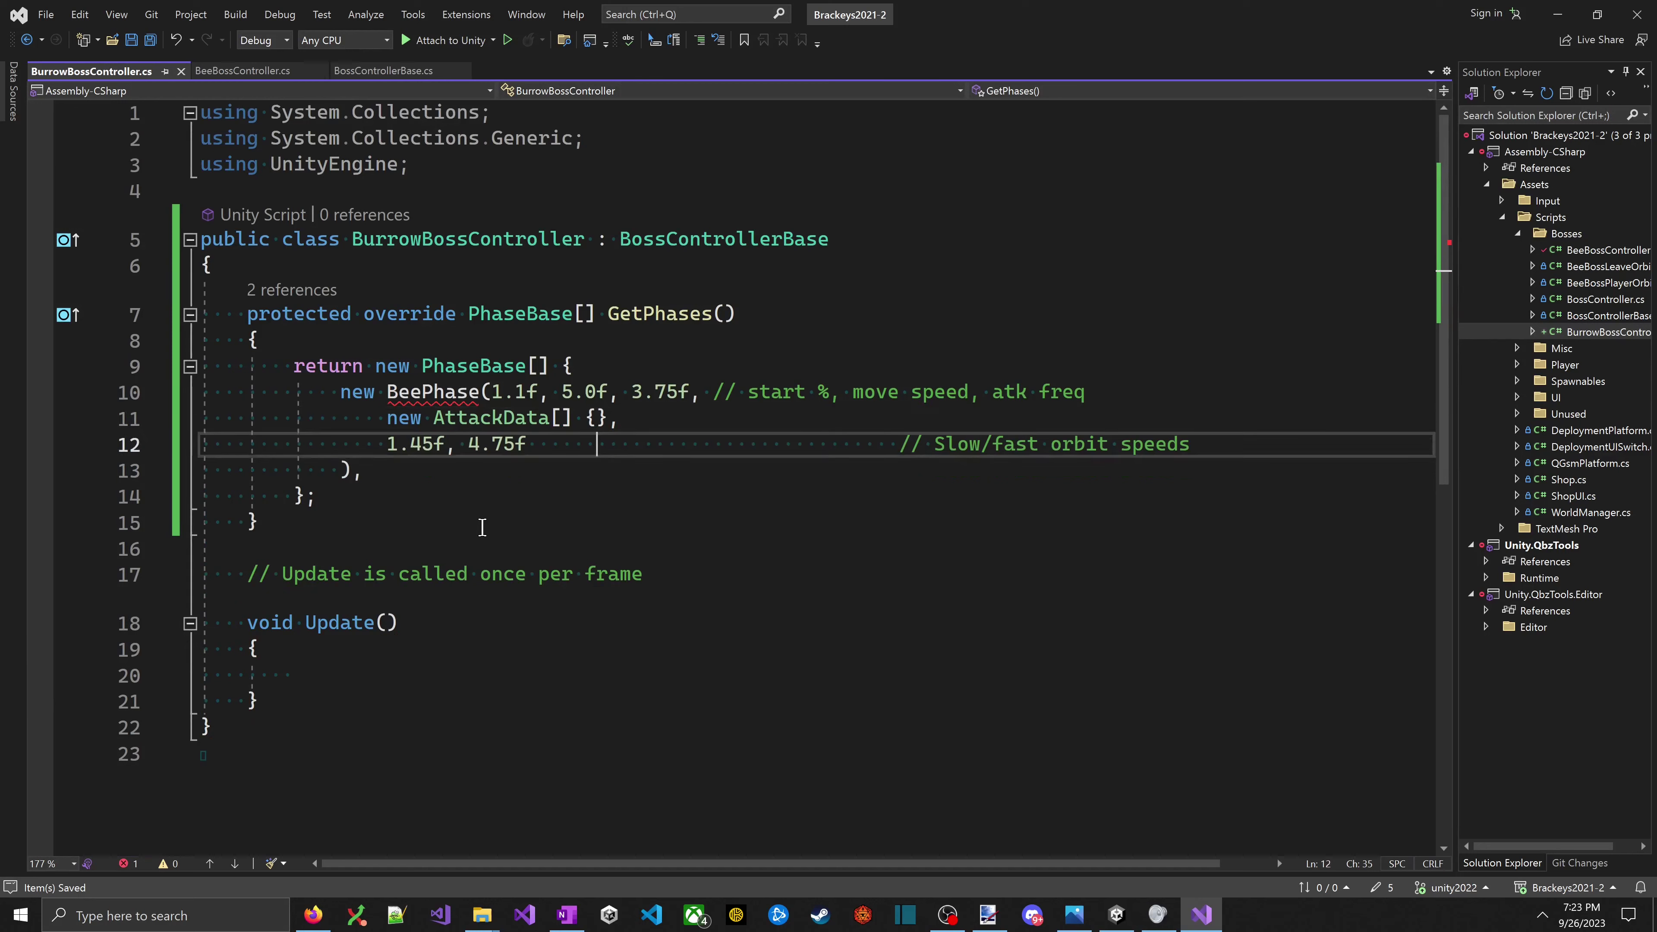
pyautogui.press('BackSpace')
pyautogui.press('BackSpace')
pyautogui.press('BackSpace')
pyautogui.press('BackSpace')
pyautogui.press('BackSpace')
pyautogui.press('BackSpace')
pyautogui.press('BackSpace')
pyautogui.press('BackSpace')
pyautogui.press('BackSpace')
pyautogui.press('BackSpace')
pyautogui.press('BackSpace')
pyautogui.press('BackSpace')
pyautogui.press('BackSpace')
pyautogui.press('BackSpace')
pyautogui.press('BackSpace')
pyautogui.press('BackSpace')
pyautogui.press('BackSpace')
pyautogui.press('BackSpace')
pyautogui.press('BackSpace')
pyautogui.press('BackSpace')
pyautogui.hotkey('shift', 'End')
pyautogui.press('BackSpace')
pyautogui.press('BackSpace')
pyautogui.press('BackSpace')
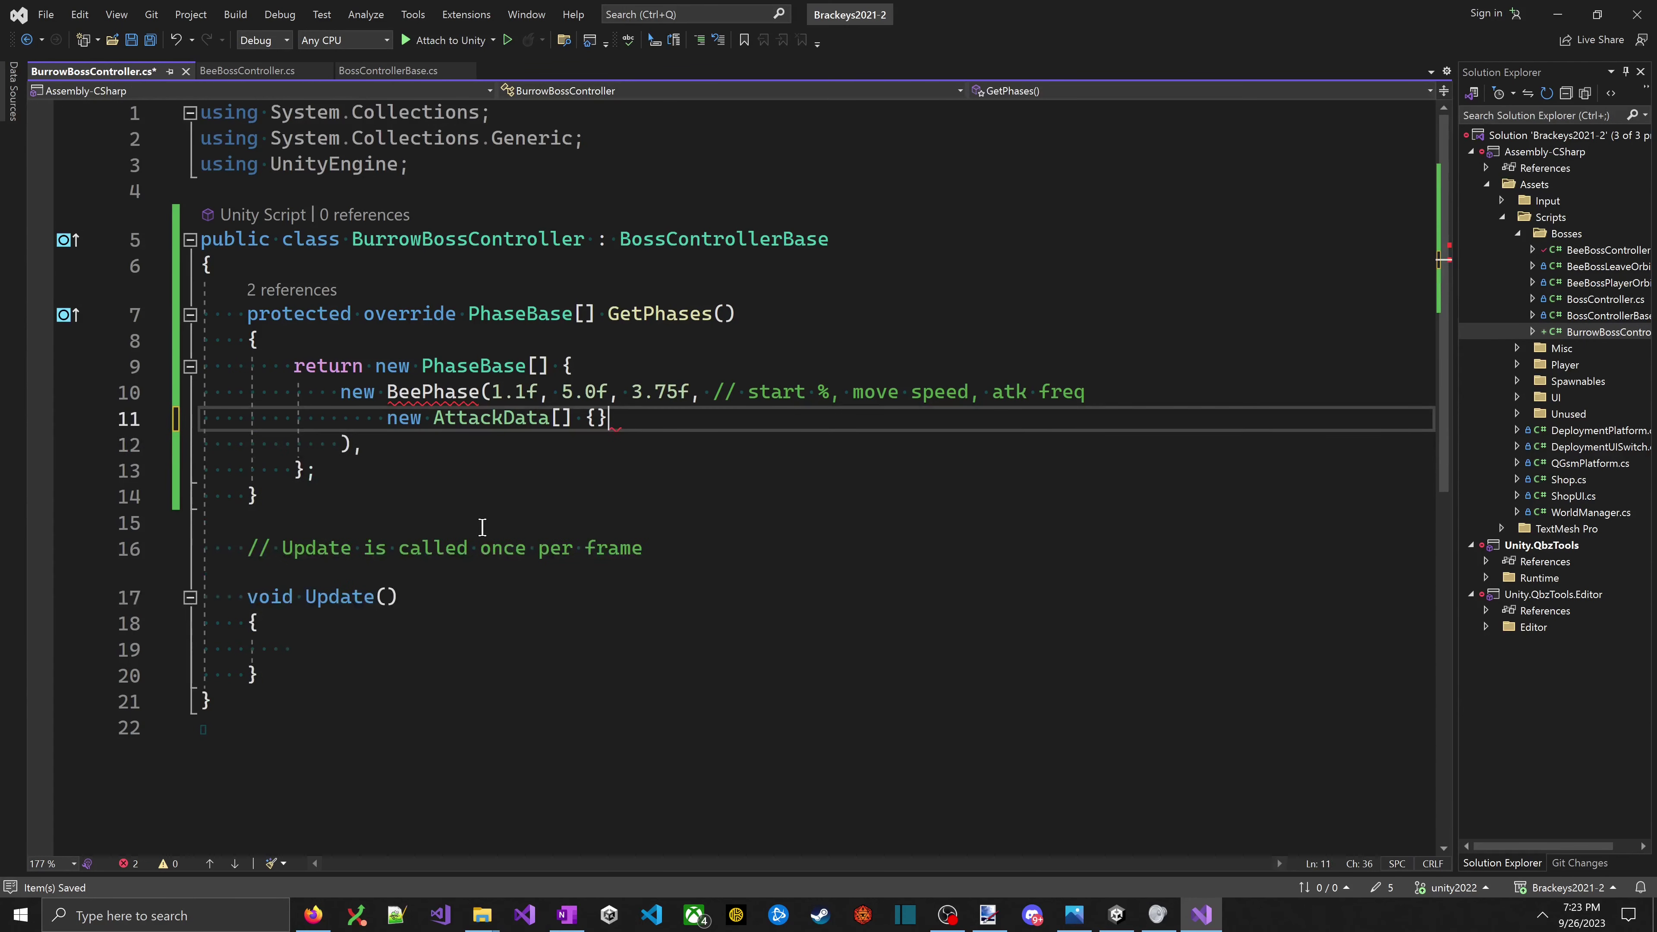
pyautogui.write(')')
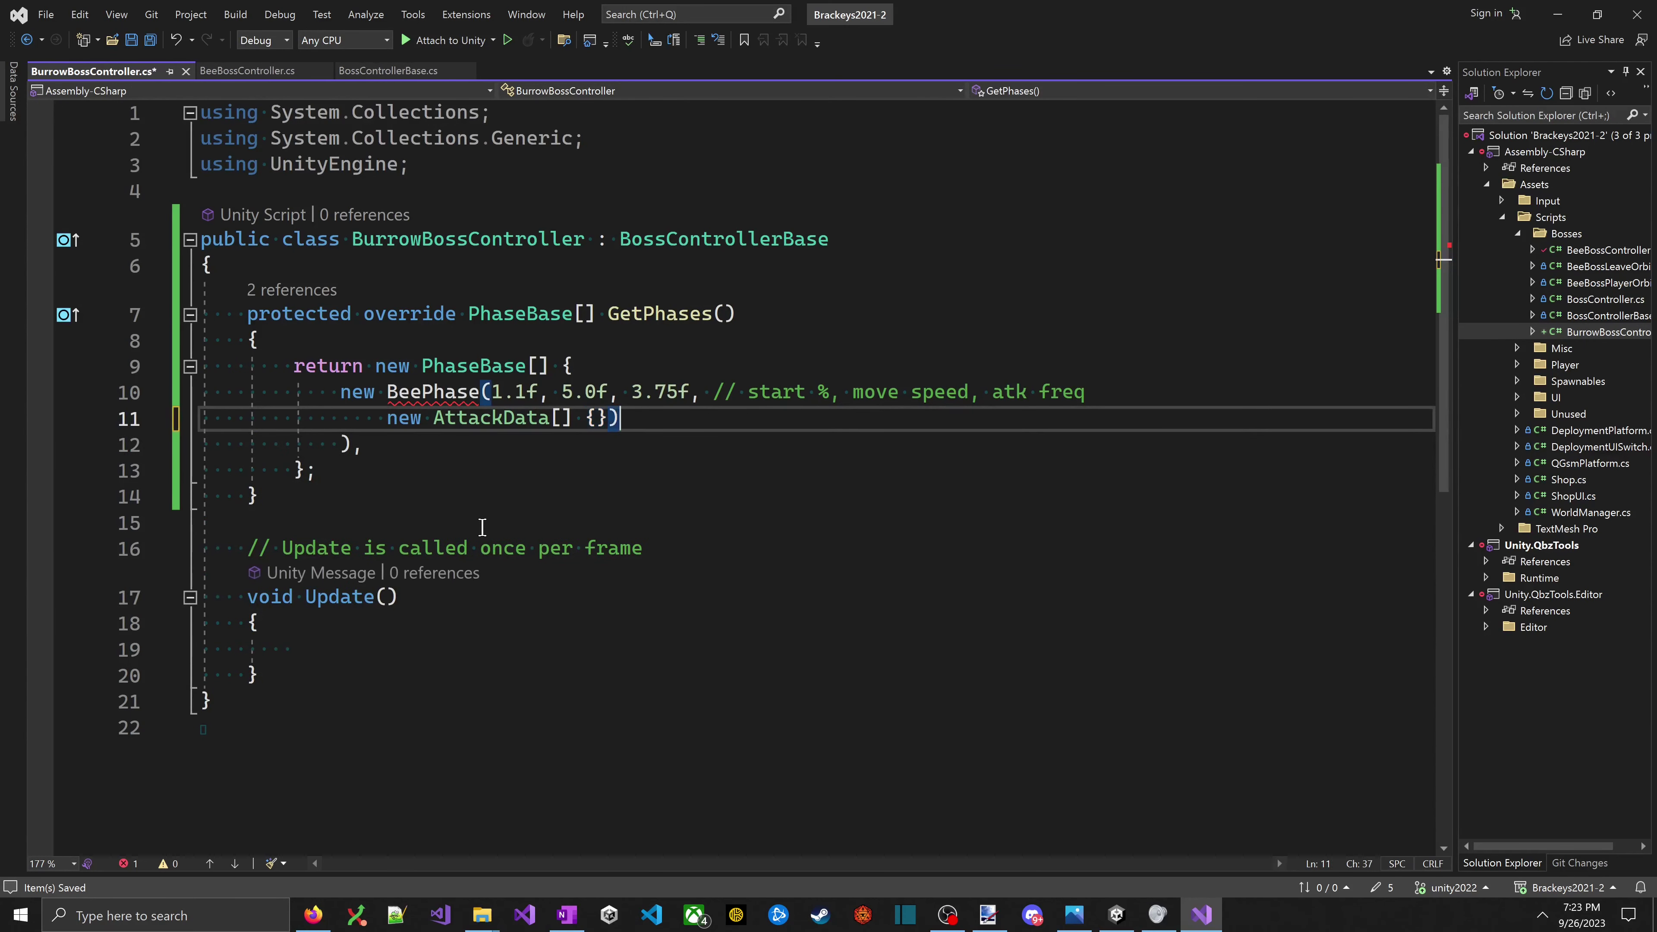
pyautogui.press('Return')
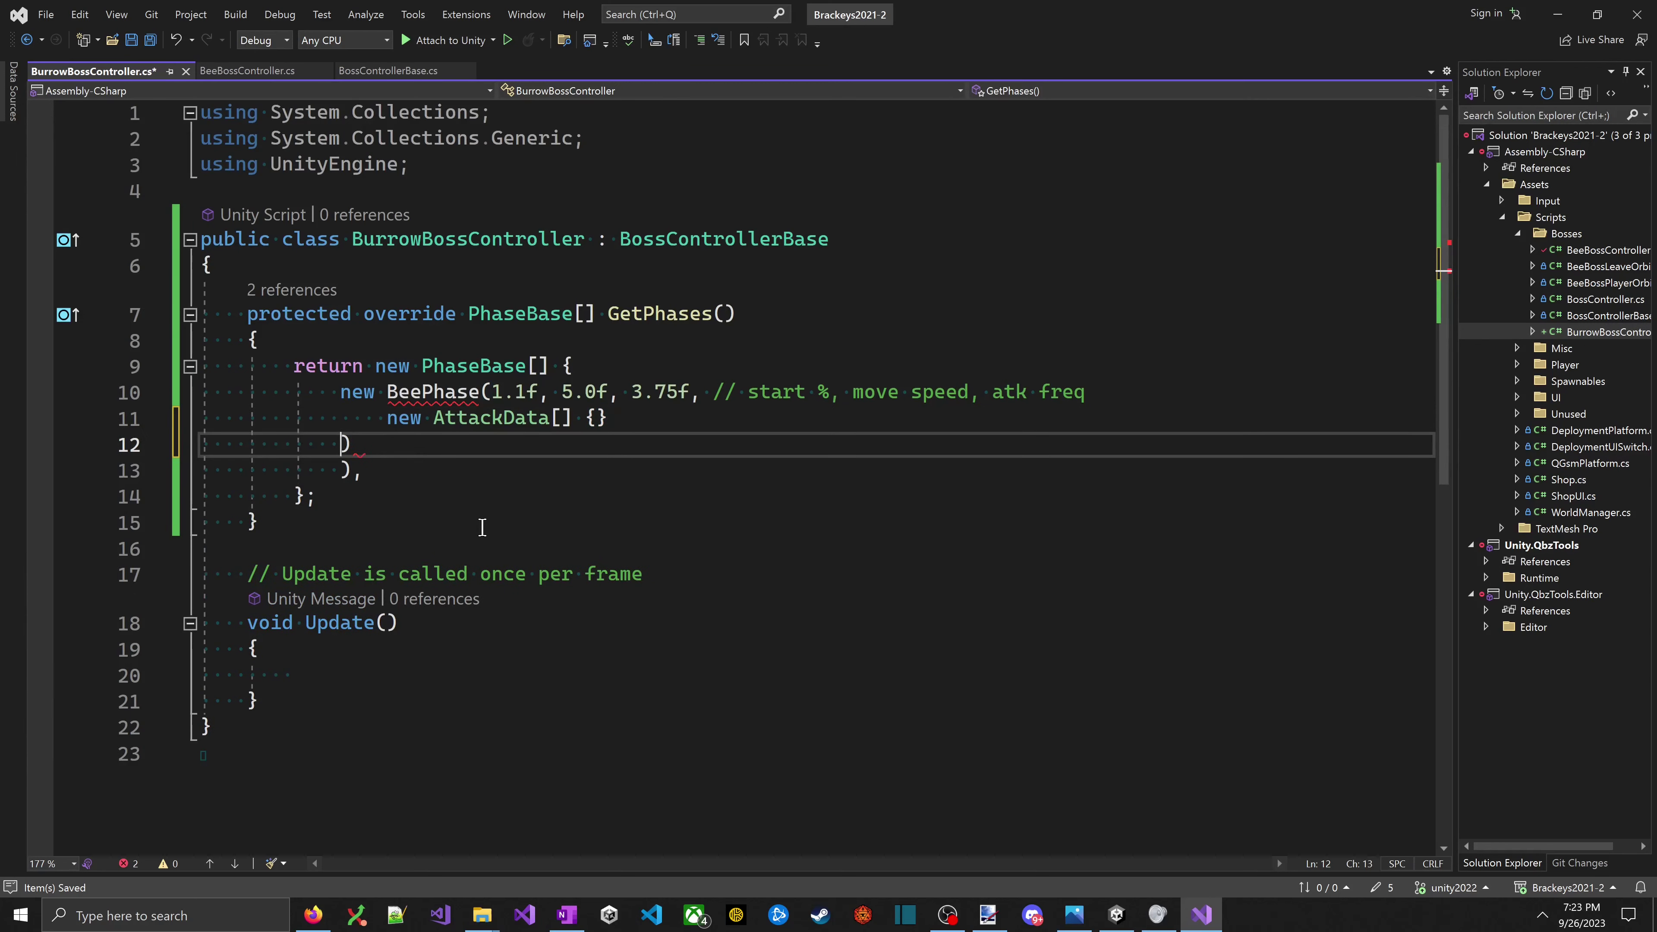
pyautogui.press('Delete')
pyautogui.press('BackSpace')
pyautogui.press('Down')
pyautogui.press('Down')
pyautogui.press('Up')
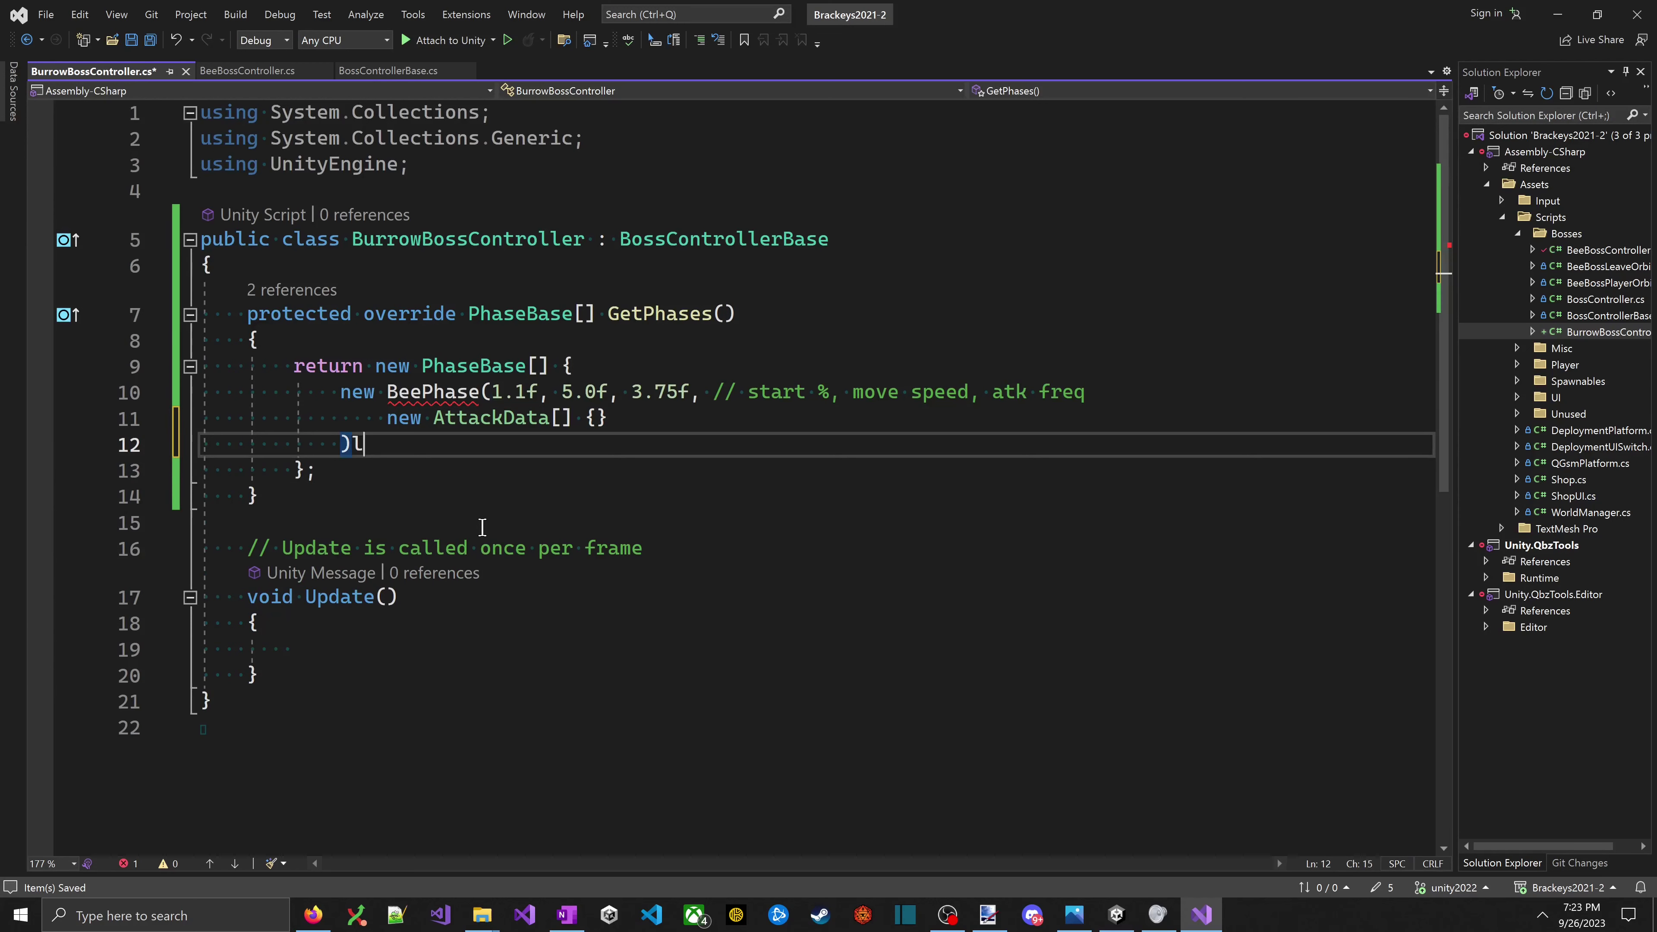
pyautogui.hotkey('ctrl', 's')
# - Replace BeePhase with PhaseBase in the phase constructor, copying the type name
pyautogui.click(866, 523)
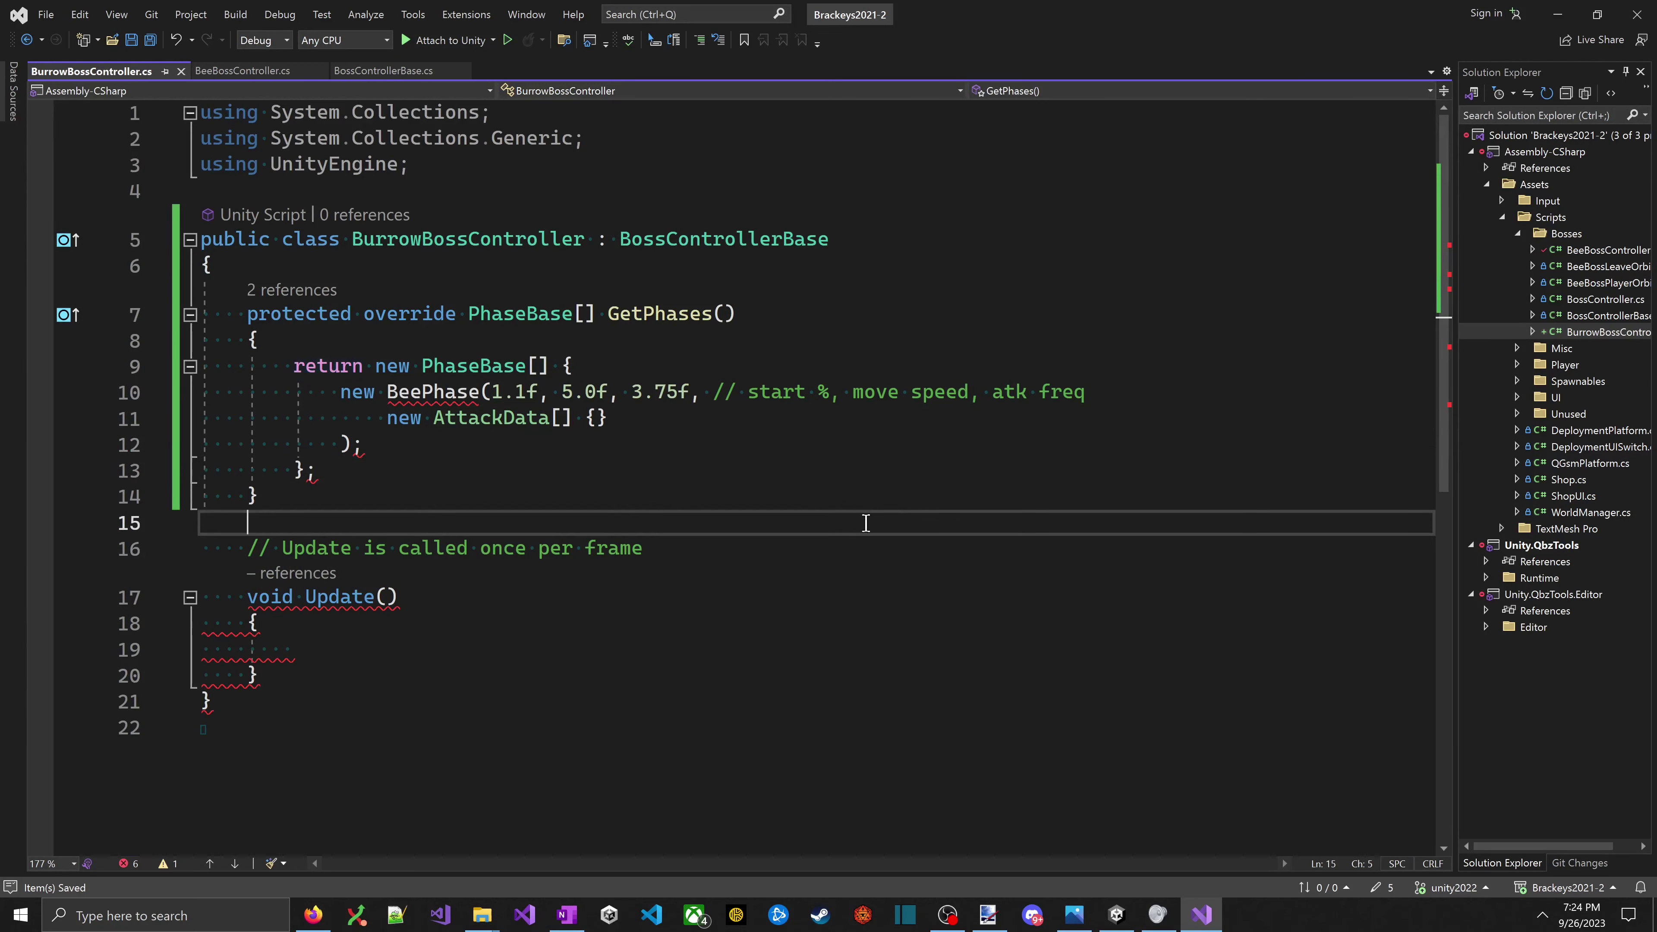
pyautogui.doubleClick(483, 364)
pyautogui.hotkey('ctrl', 'c')
pyautogui.doubleClick(436, 392)
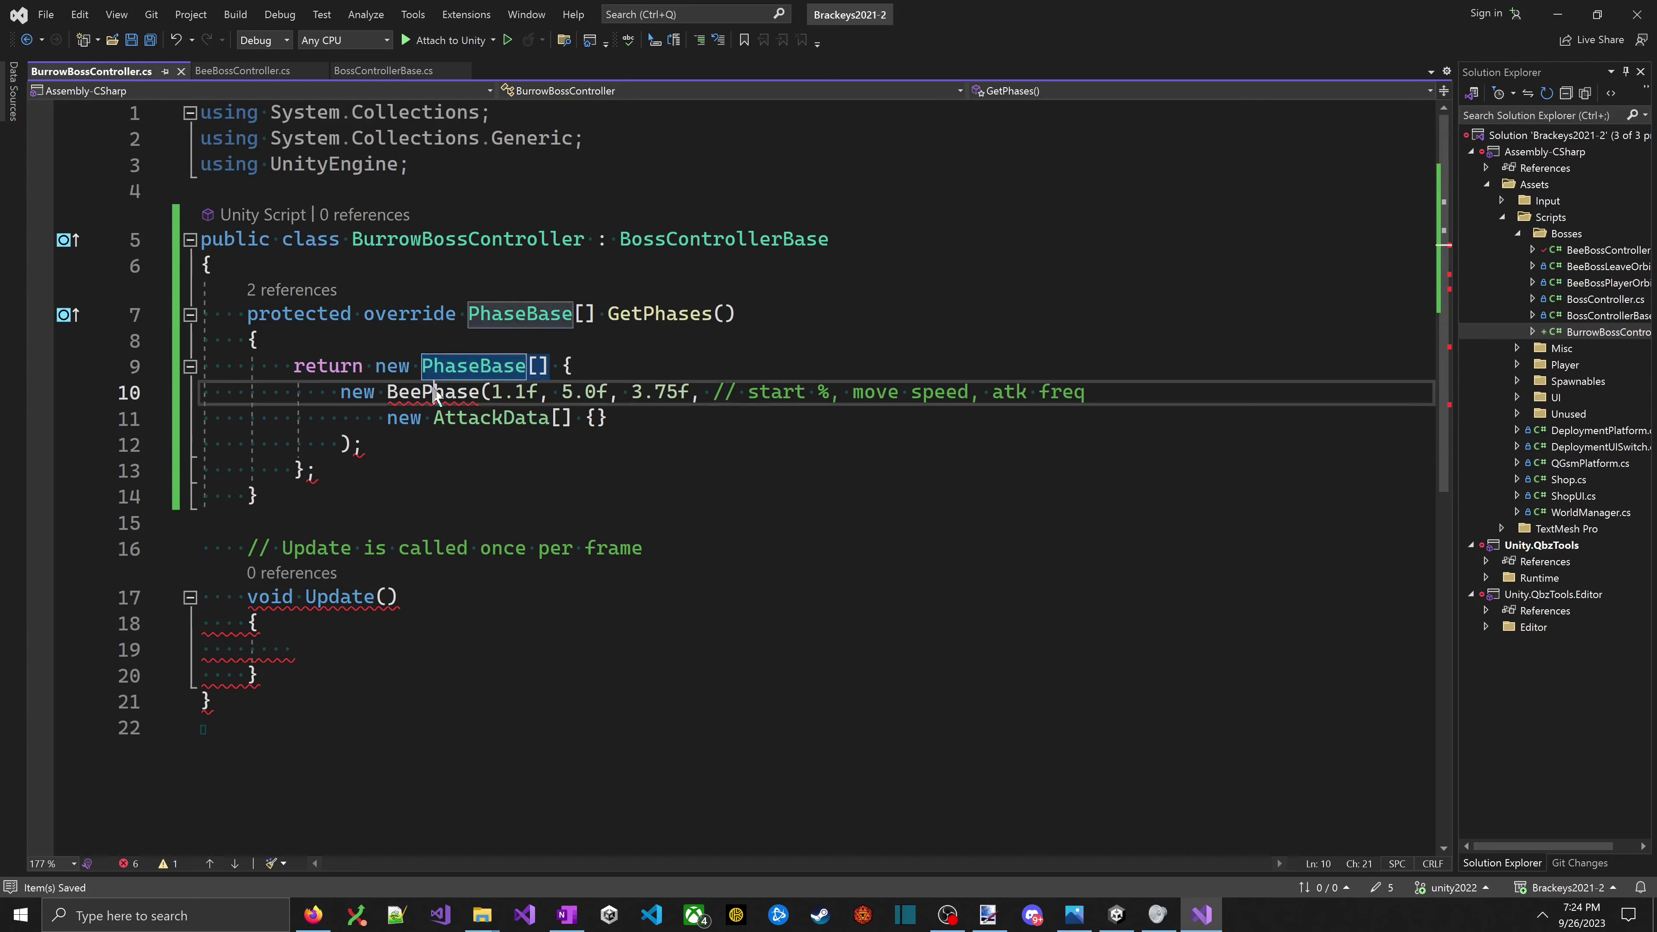
pyautogui.hotkey('ctrl', 'v')
pyautogui.click(685, 549)
pyautogui.click(792, 654)
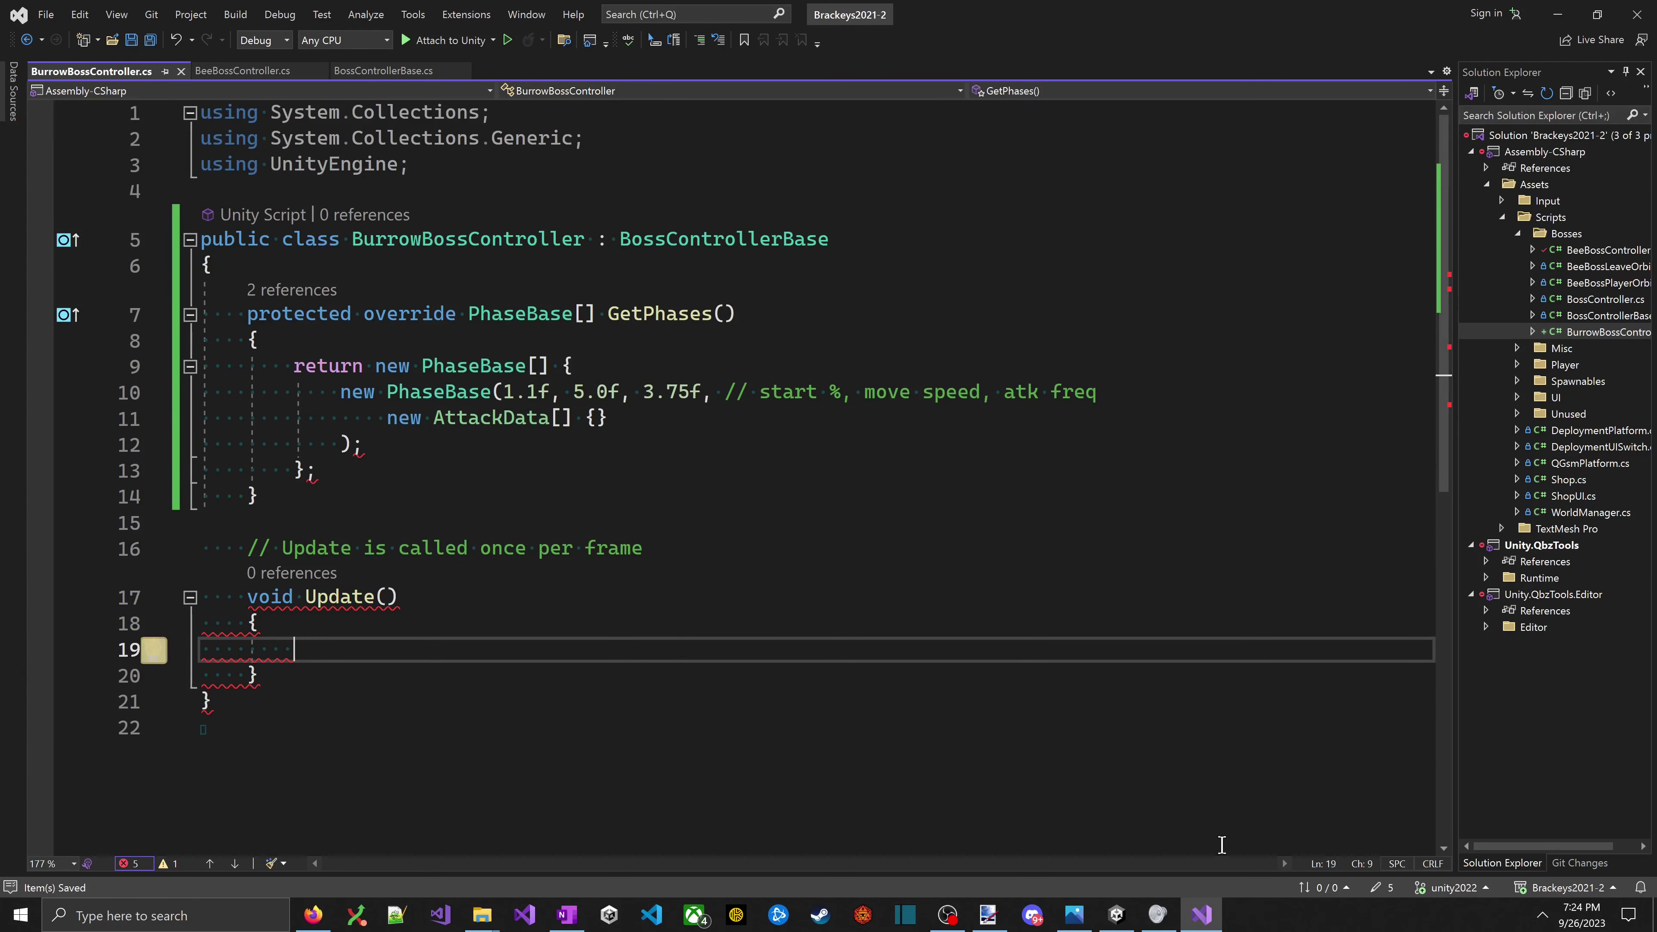
# - Edit the 3.75f attack frequency argument and save the script
pyautogui.click(664, 391)
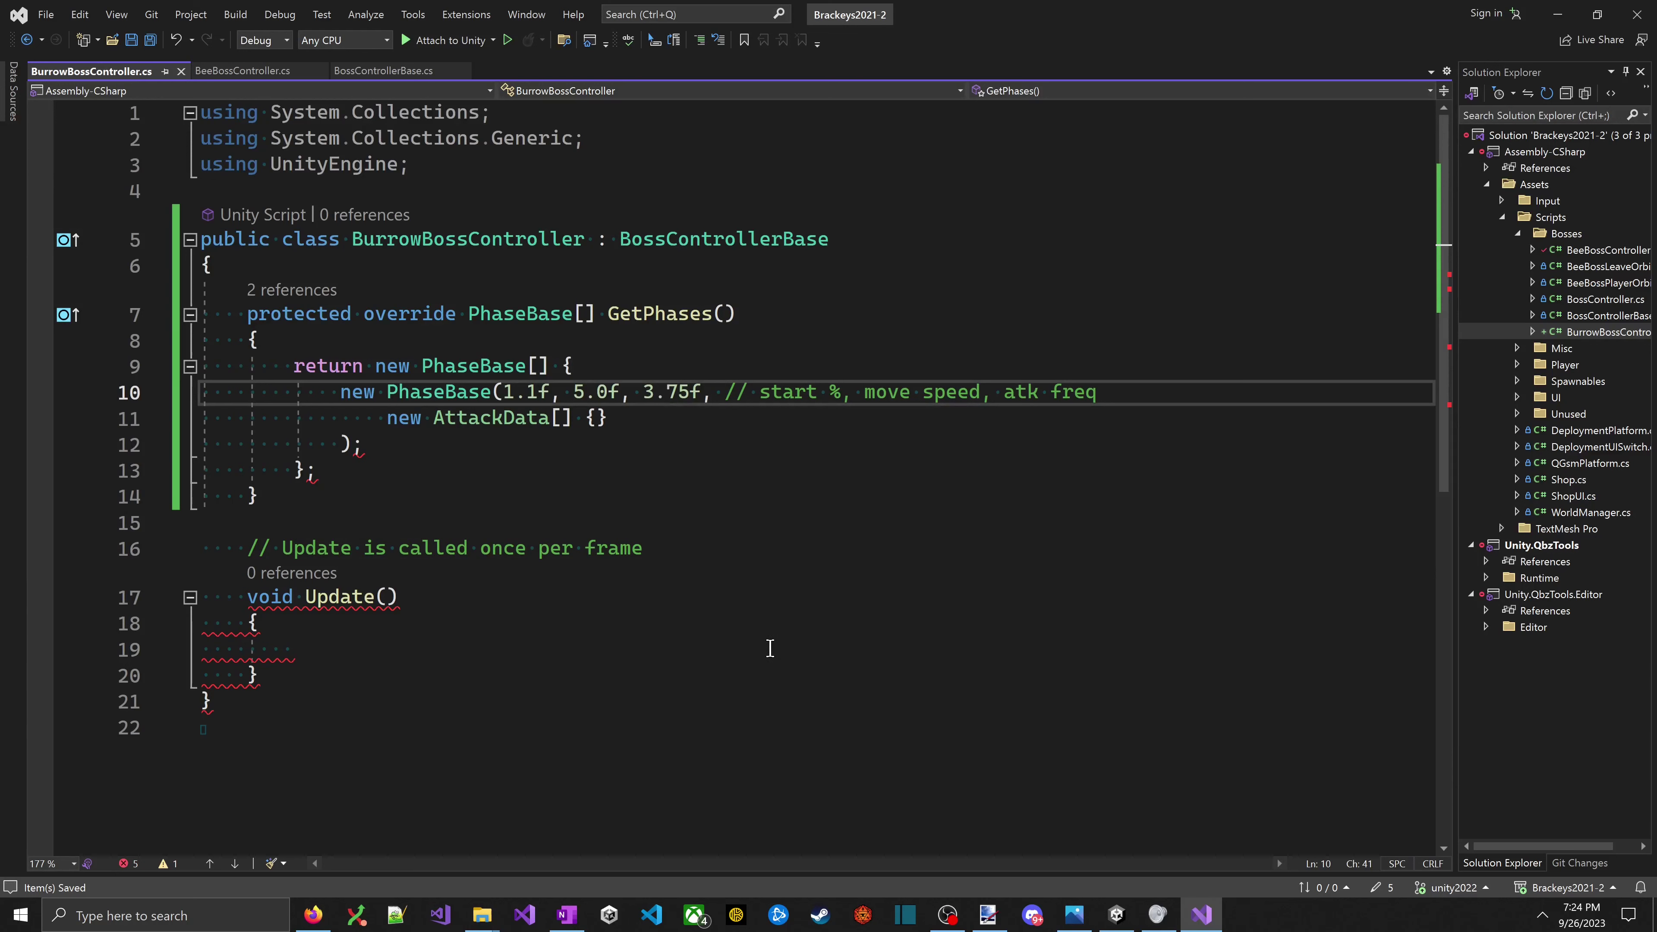
pyautogui.press('BackSpace')
pyautogui.write('1')
pyautogui.press('Right')
pyautogui.press('Right')
pyautogui.press('BackSpace')
pyautogui.write('5')
pyautogui.press('BackSpace')
pyautogui.press('BackSpace')
pyautogui.press('BackSpace')
pyautogui.write('2.')
pyautogui.hotkey('ctrl', 's')
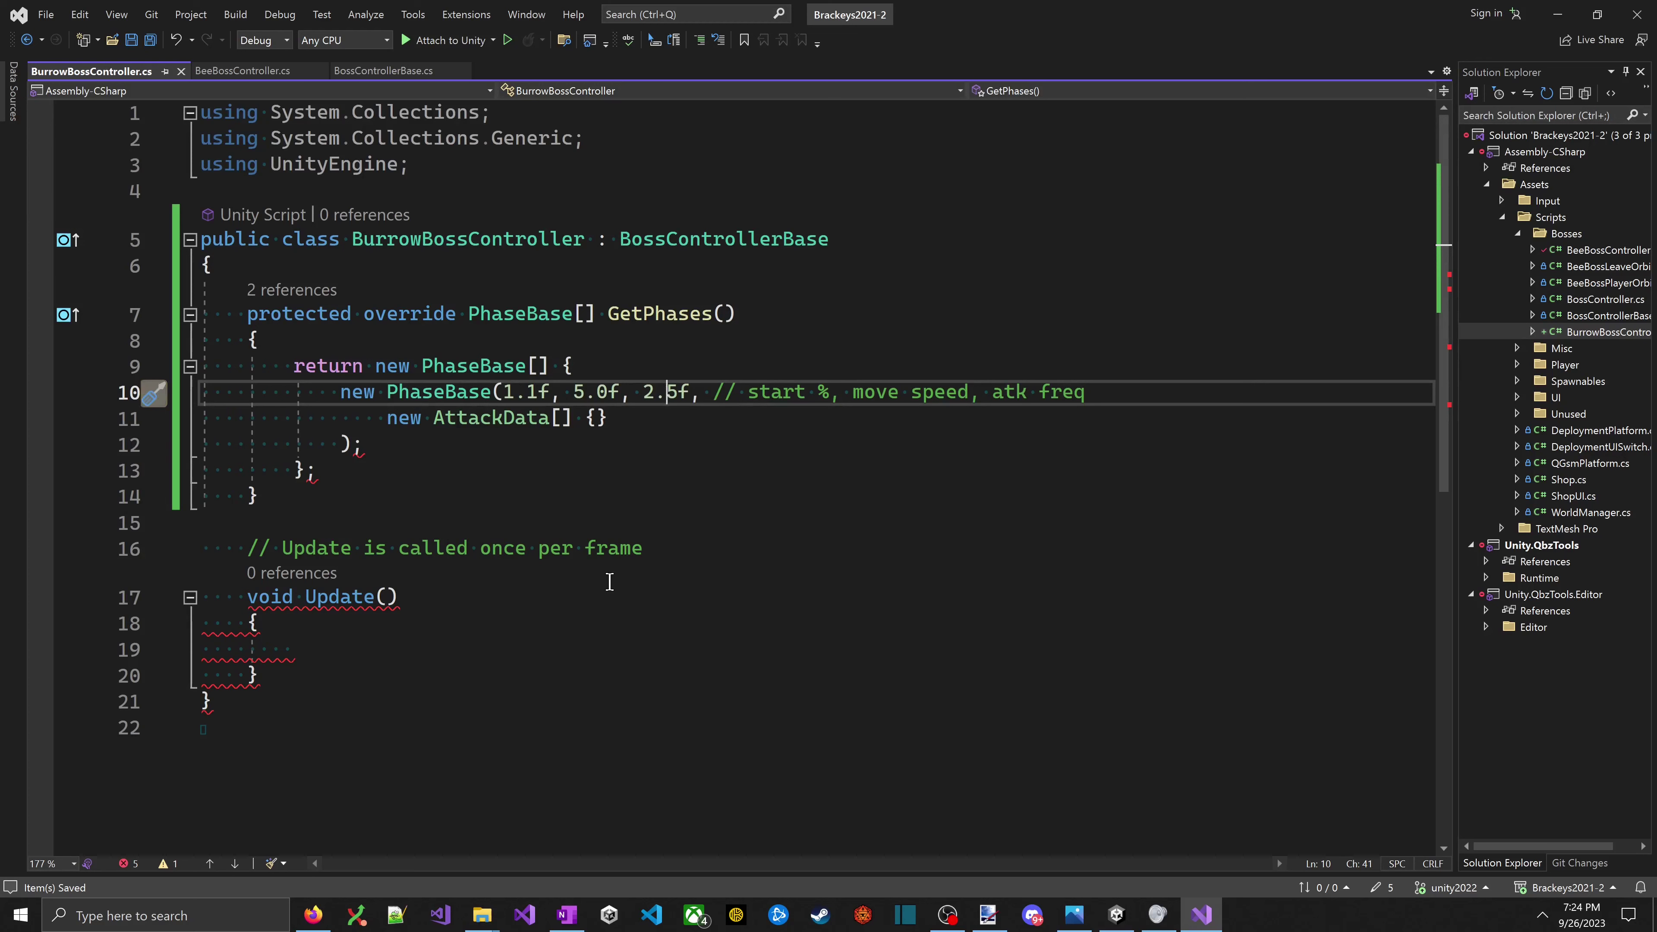
# - Check the PhaseBase parentheses and AttackData braces at the end of the array
pyautogui.click(699, 562)
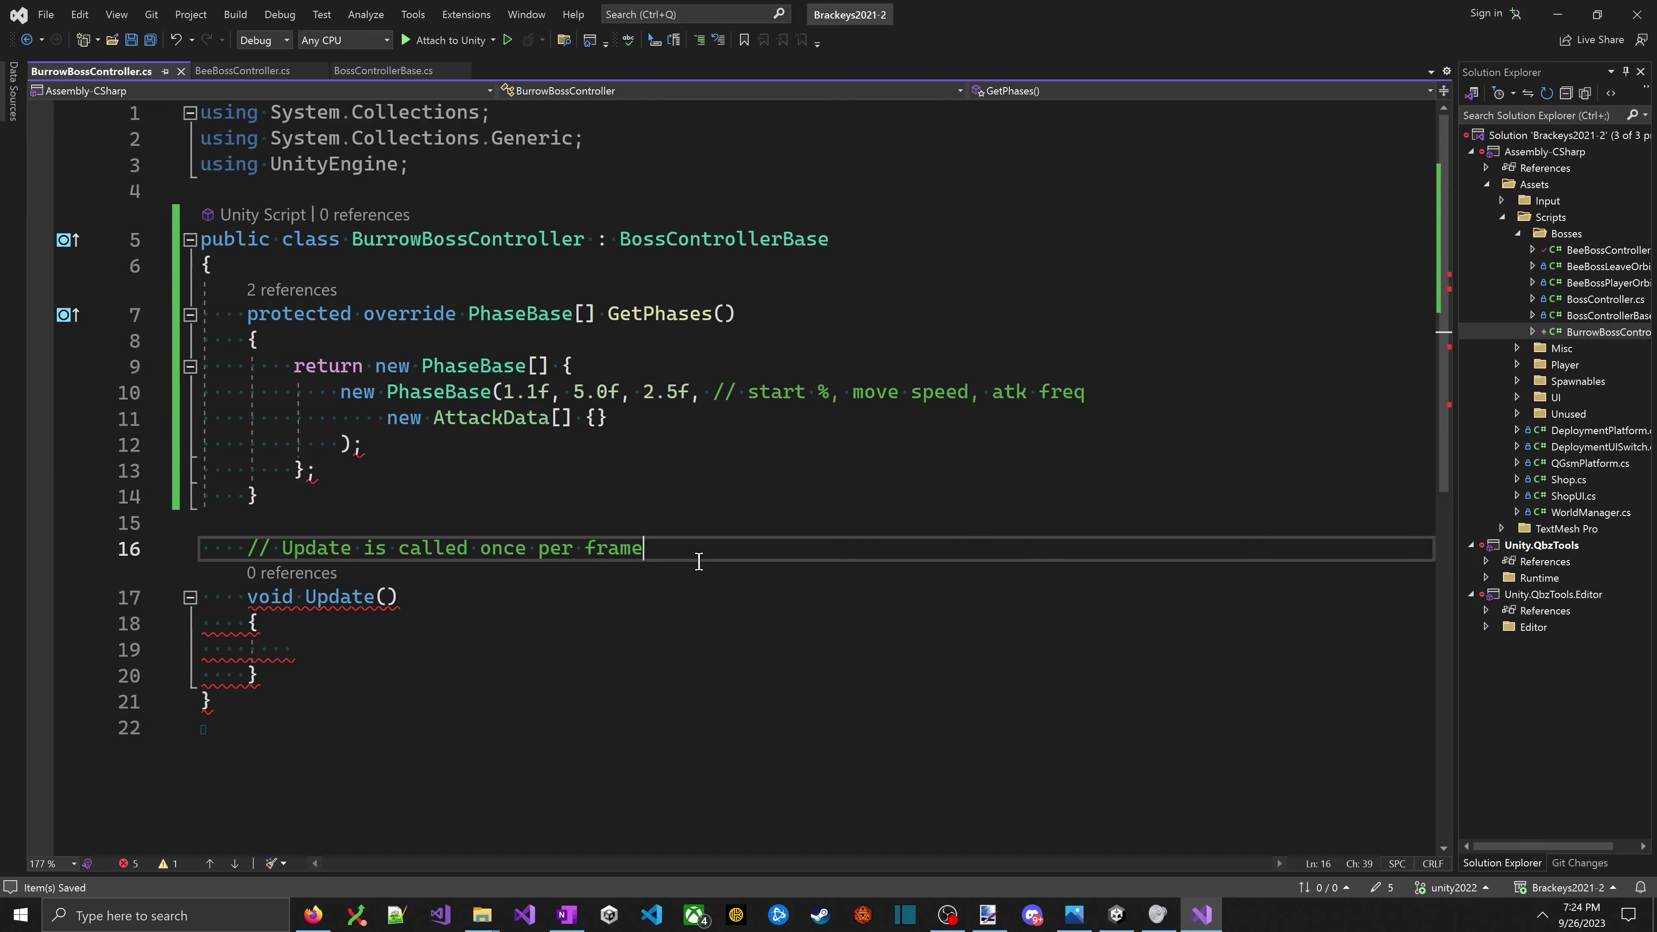
pyautogui.click(447, 461)
pyautogui.click(341, 452)
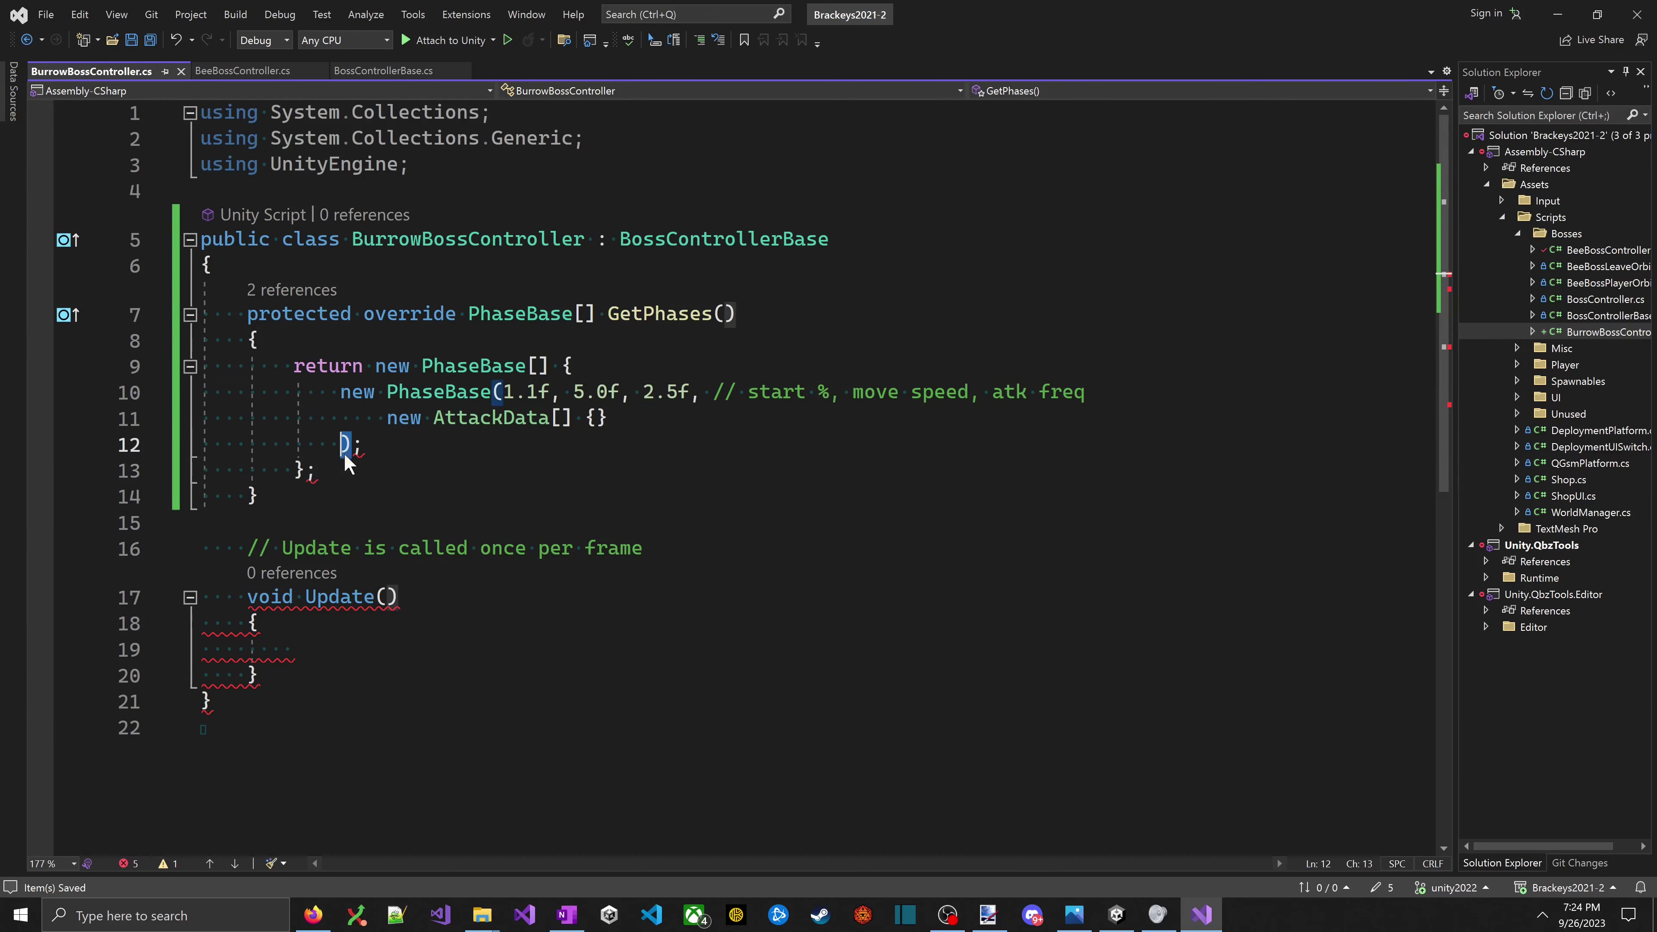
pyautogui.press('Right')
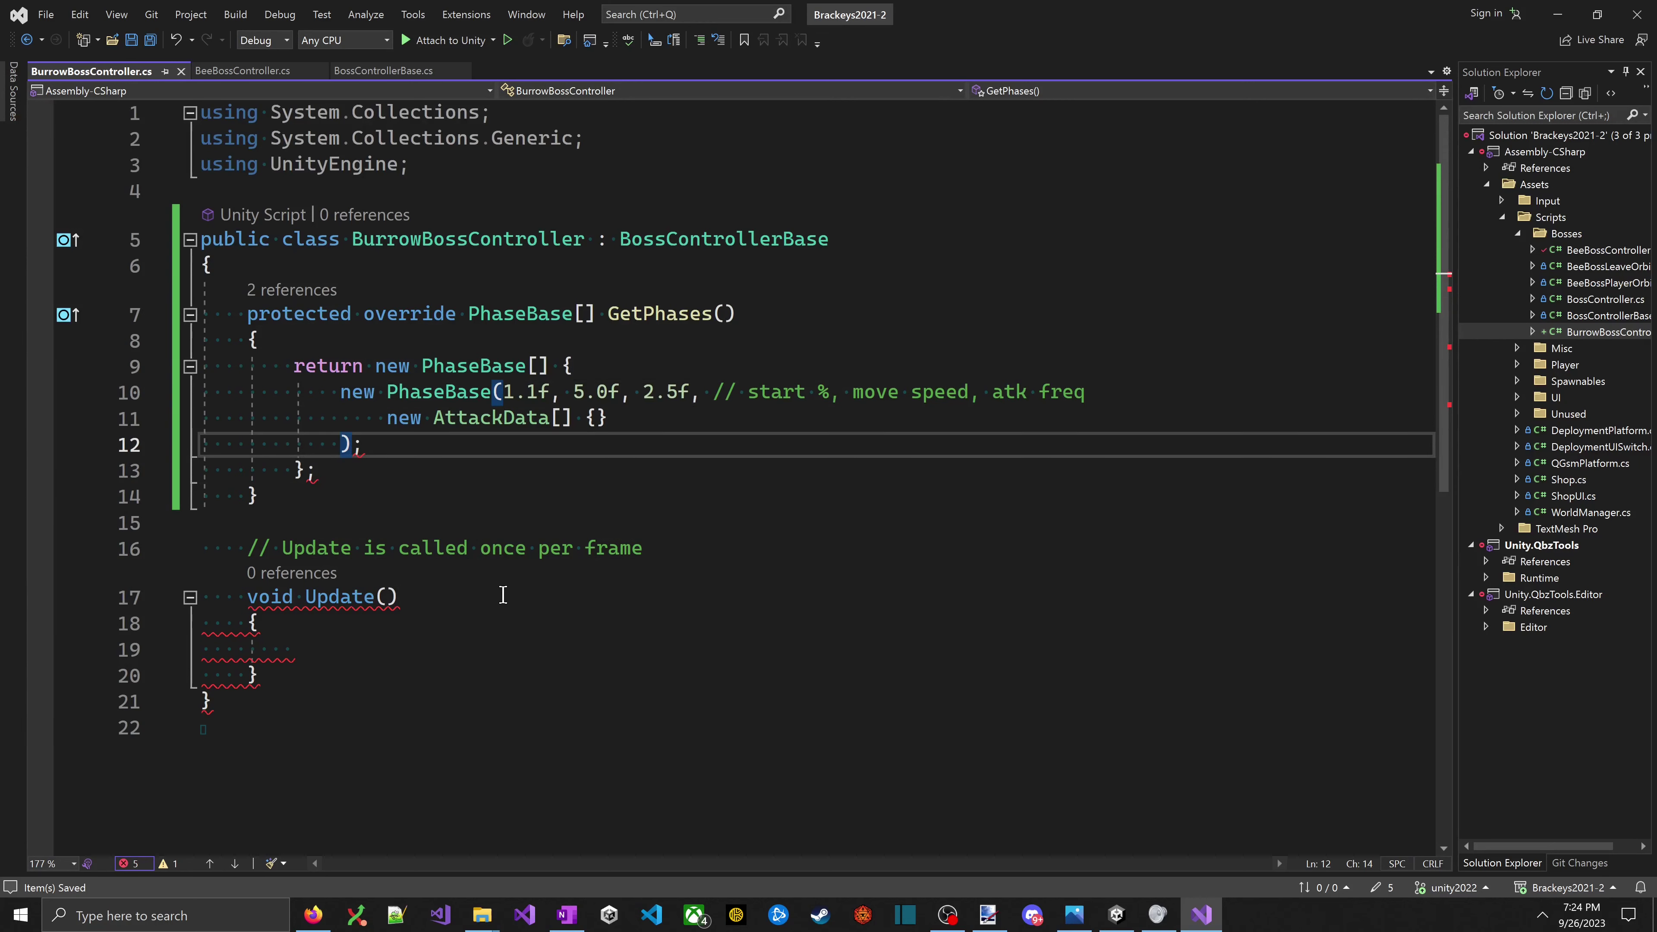
pyautogui.press('Down')
pyautogui.press('Left')
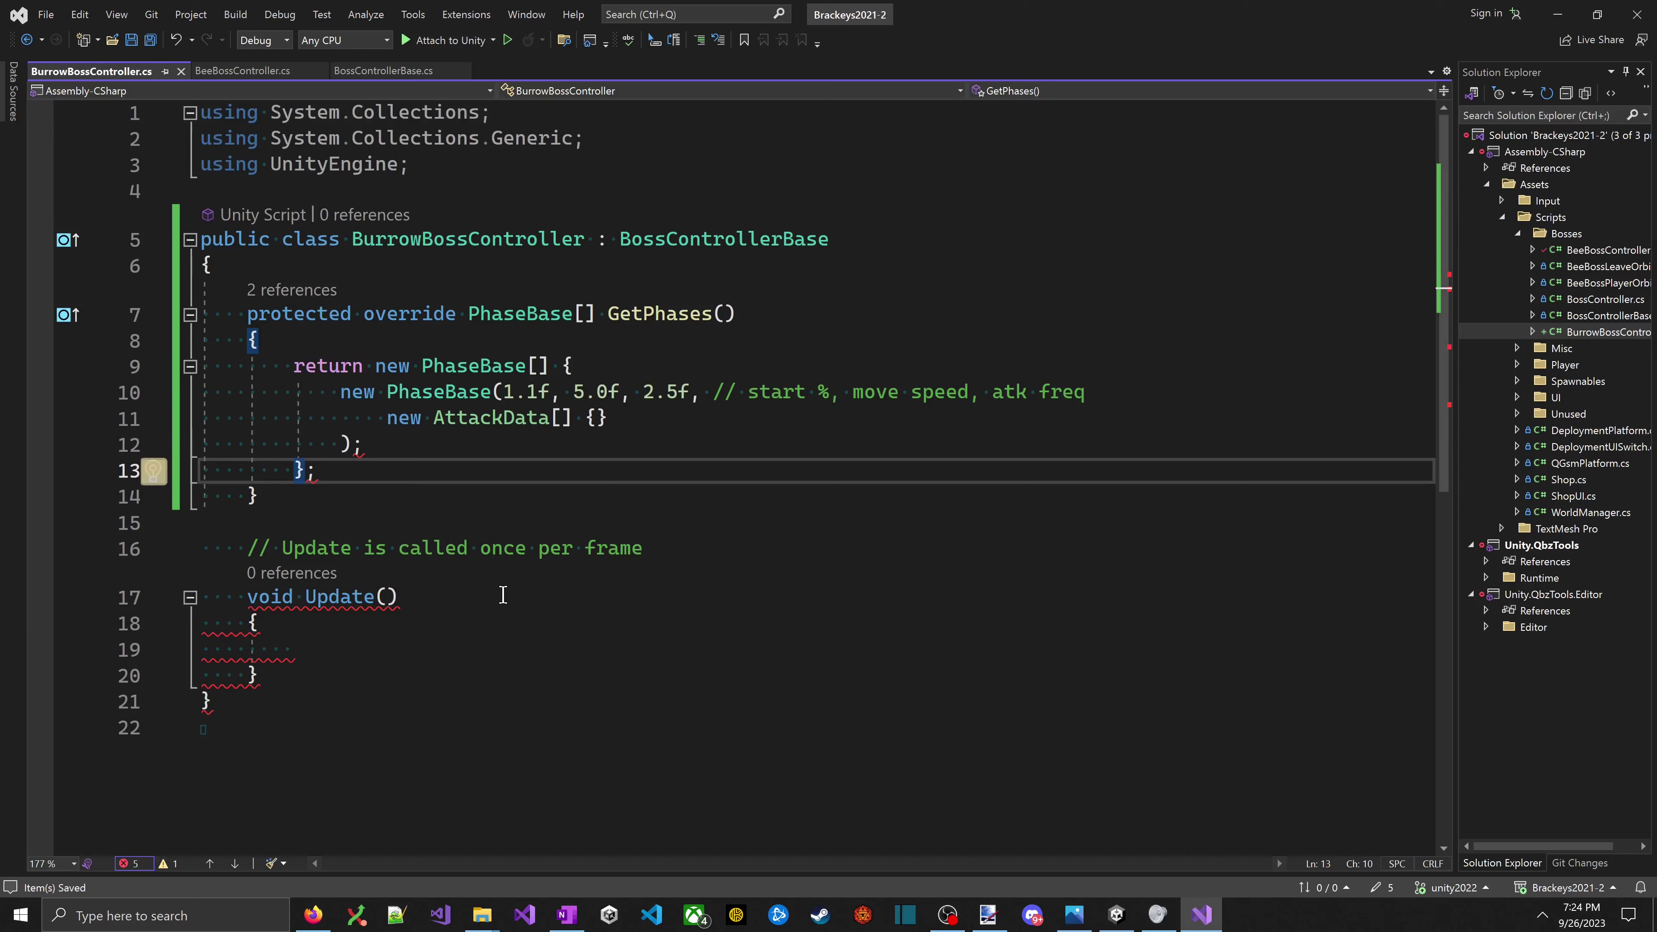
pyautogui.press('Up')
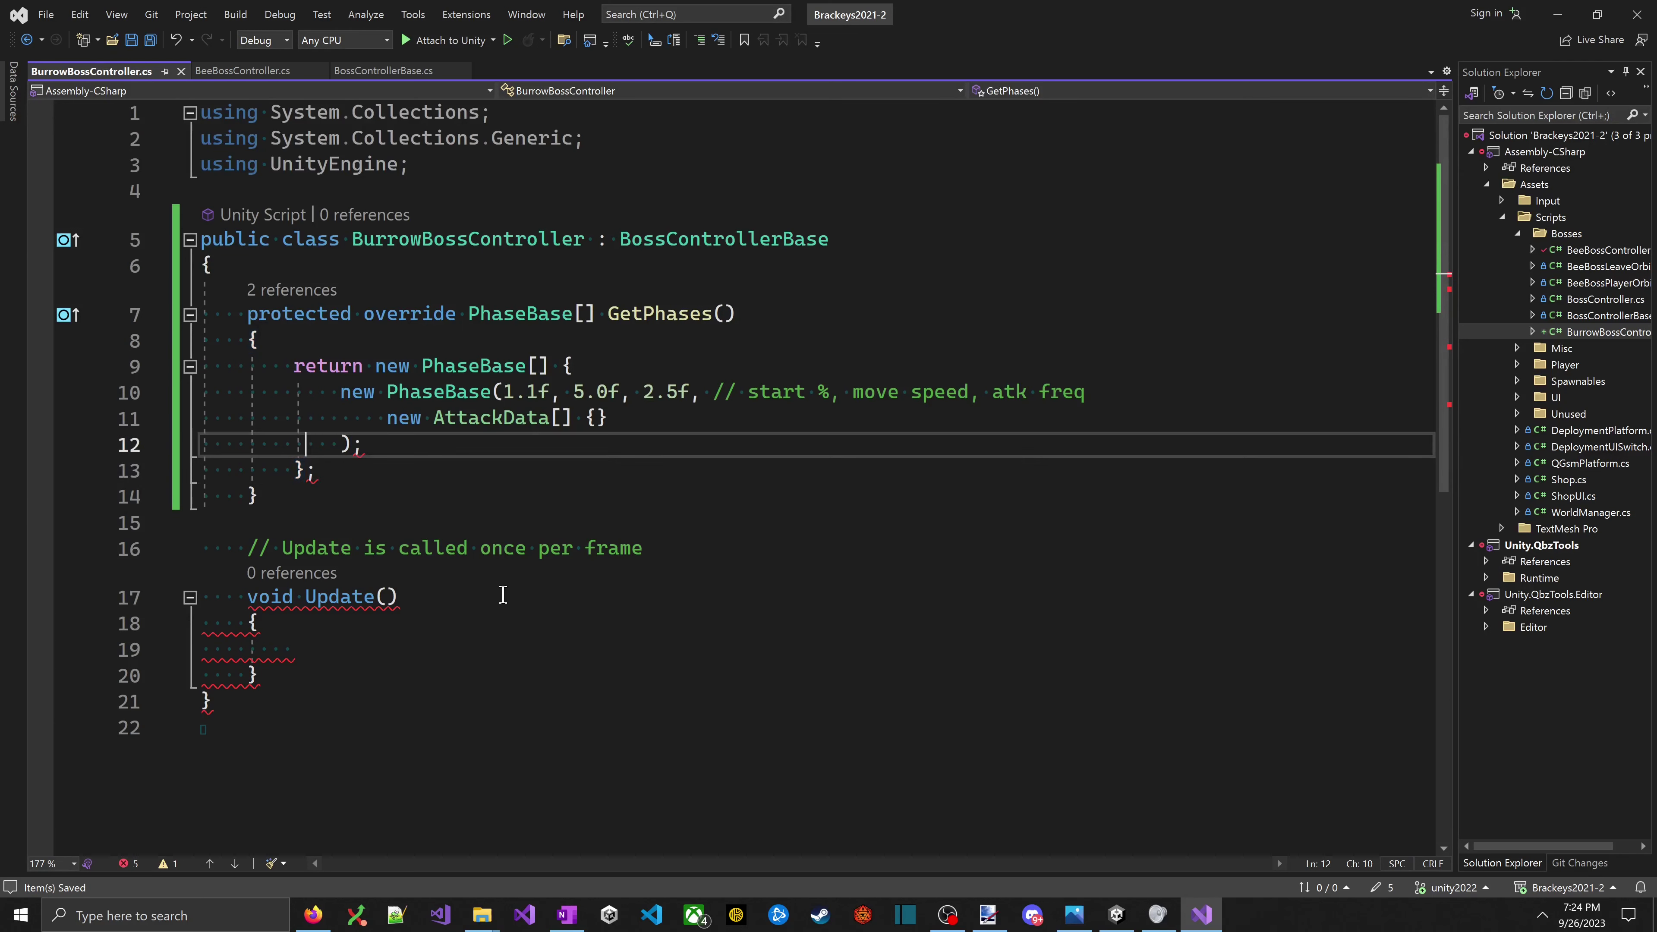
pyautogui.press('Up')
pyautogui.press('End')
pyautogui.press('Left')
# - Delete the stray semicolon after PhaseBase, keep the array's closing brace on its own line, and save
pyautogui.press('Down')
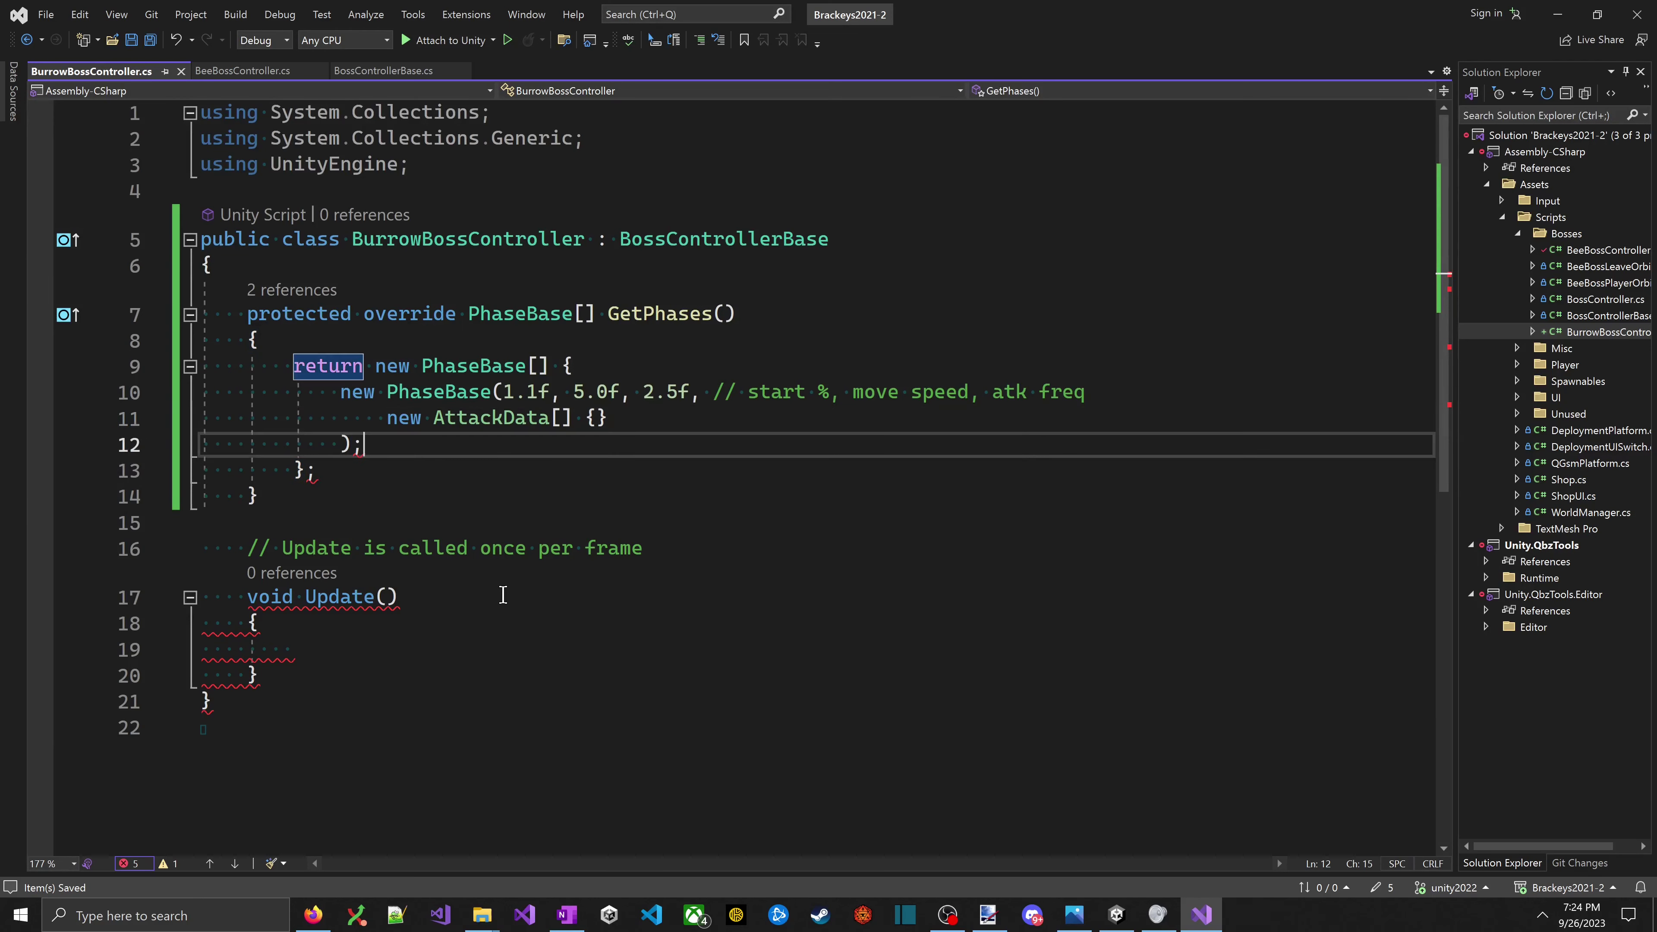
pyautogui.press('Left')
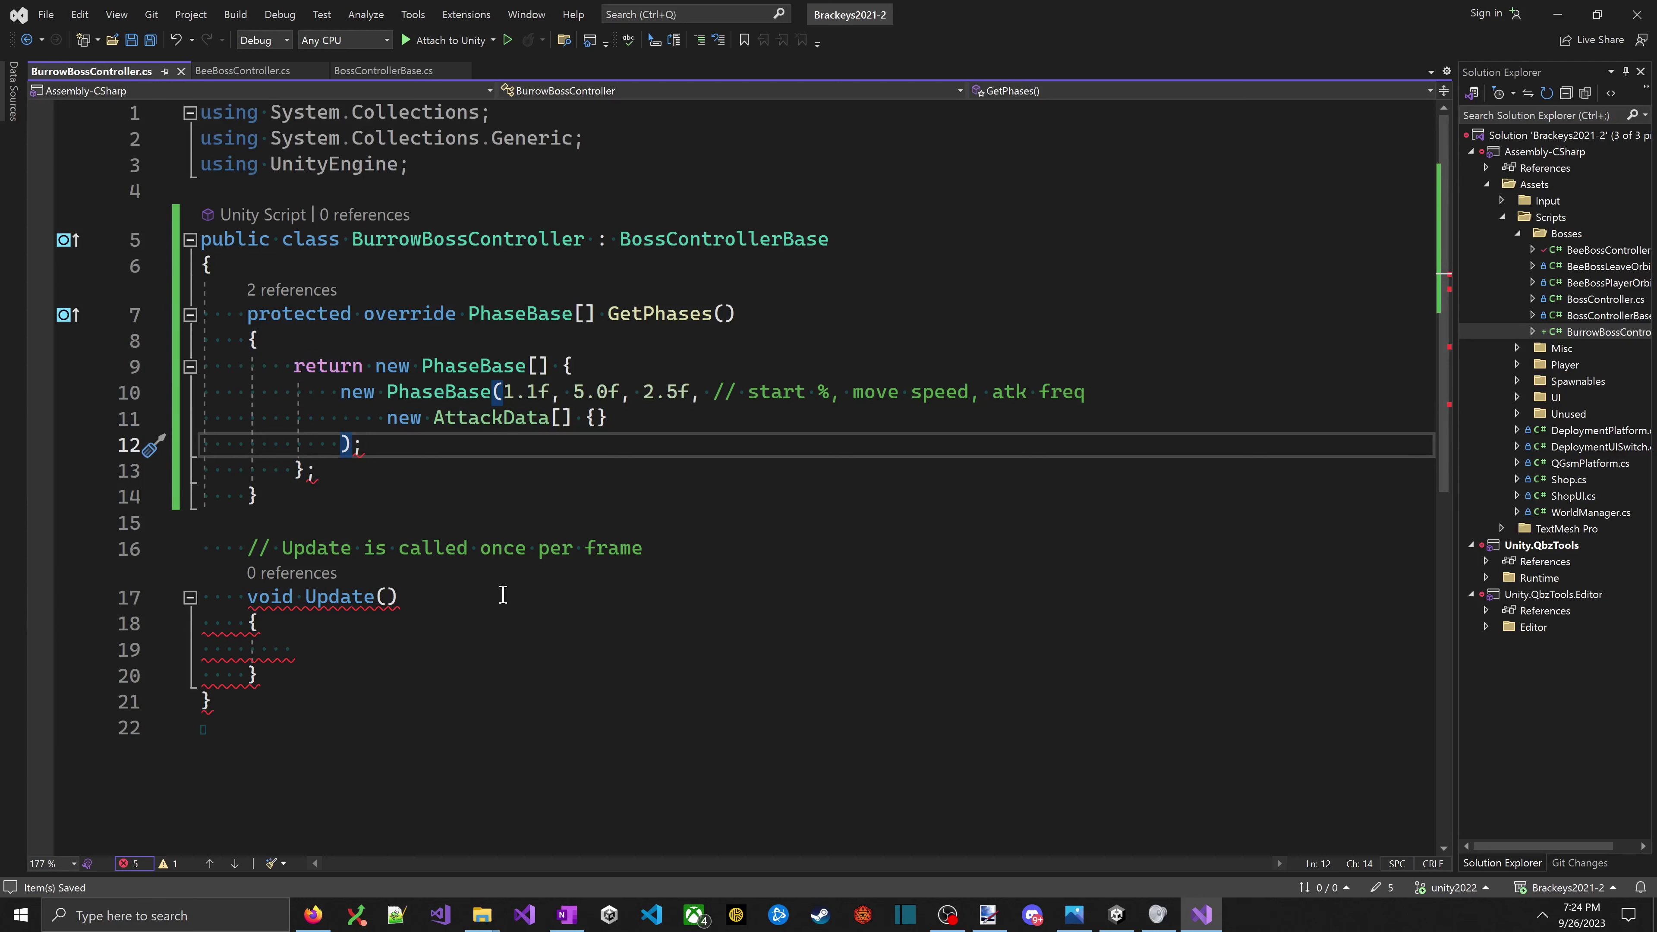
pyautogui.press('End')
pyautogui.press('Delete')
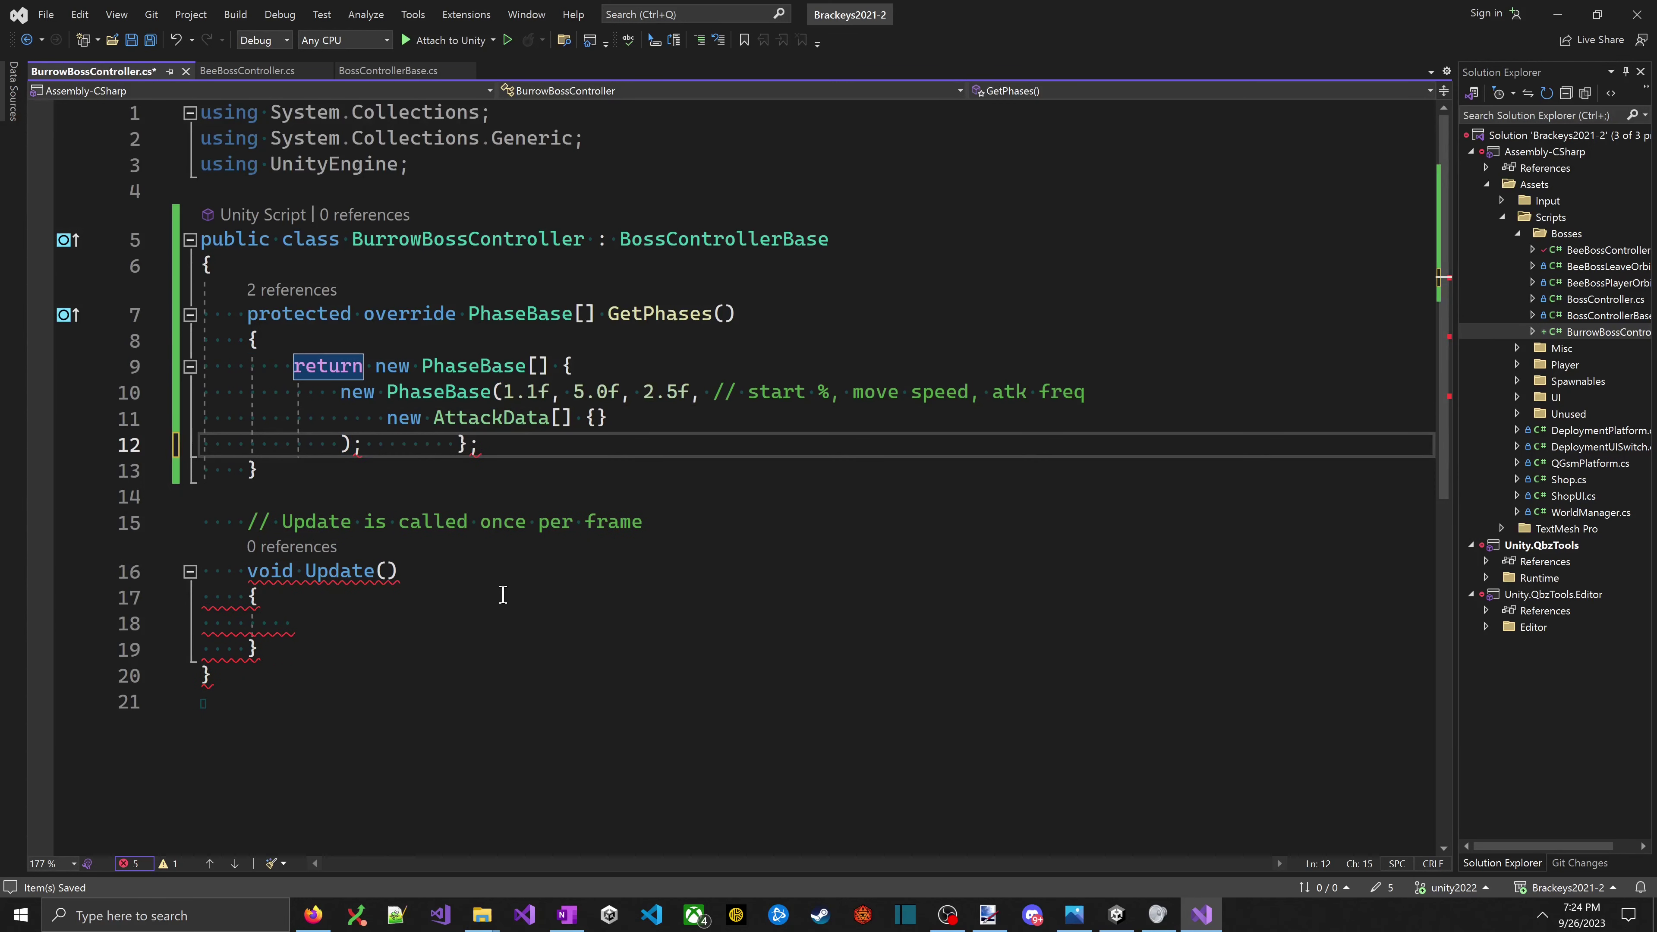
pyautogui.press('BackSpace')
pyautogui.press('Return')
pyautogui.hotkey('ctrl', 's')
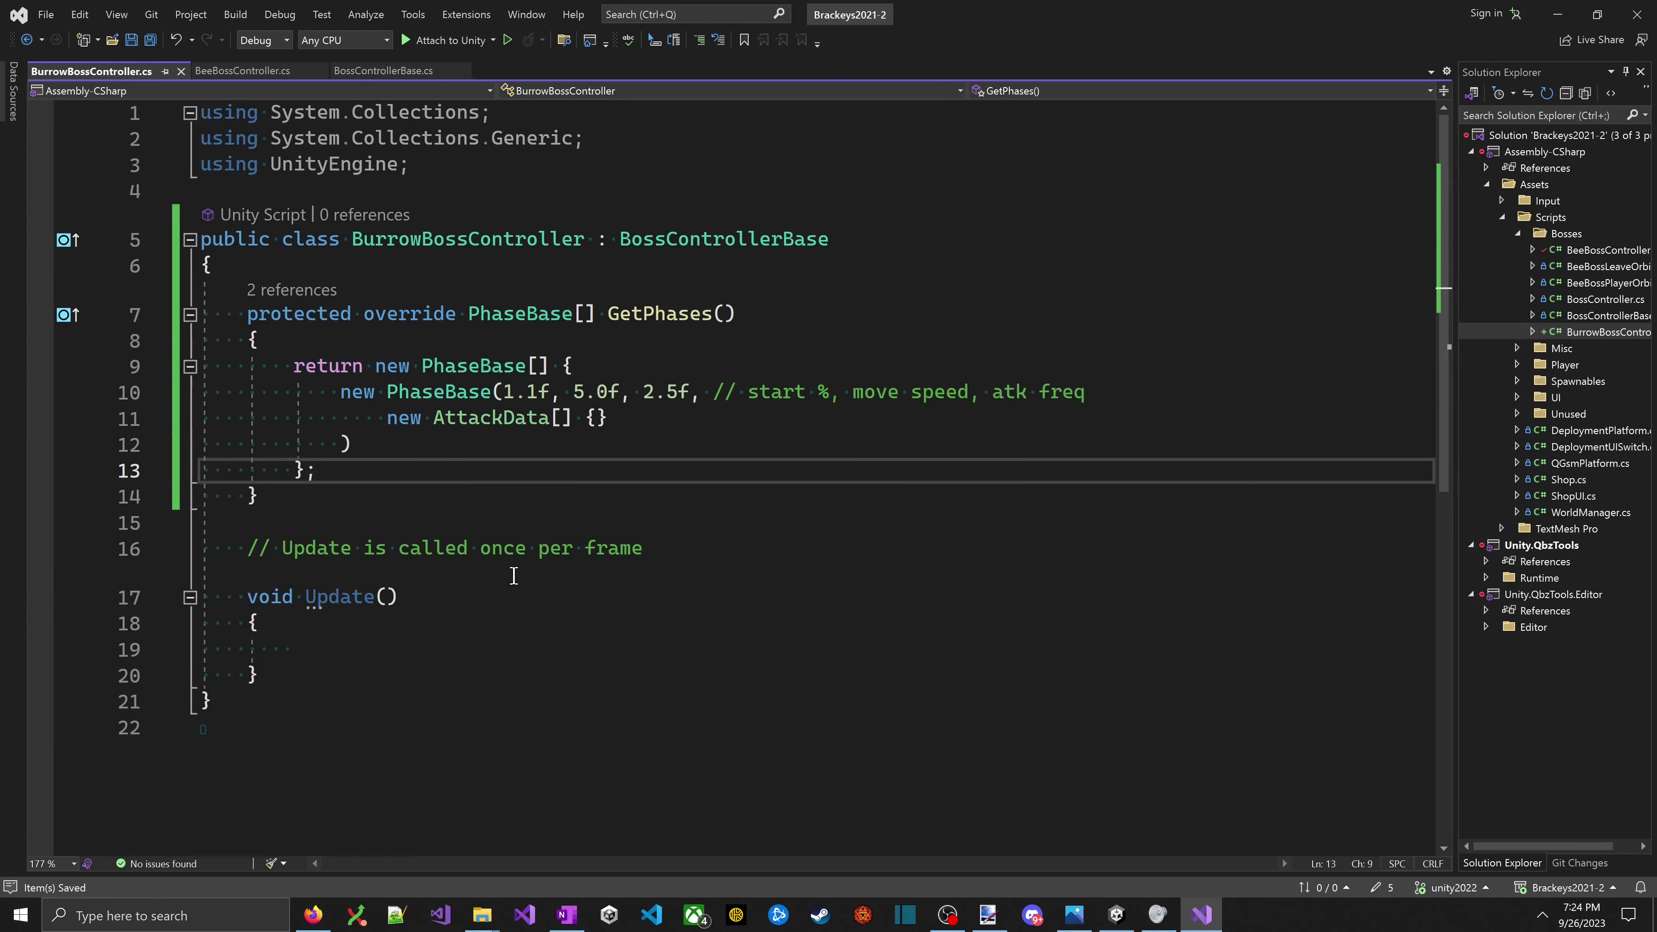
pyautogui.click(511, 577)
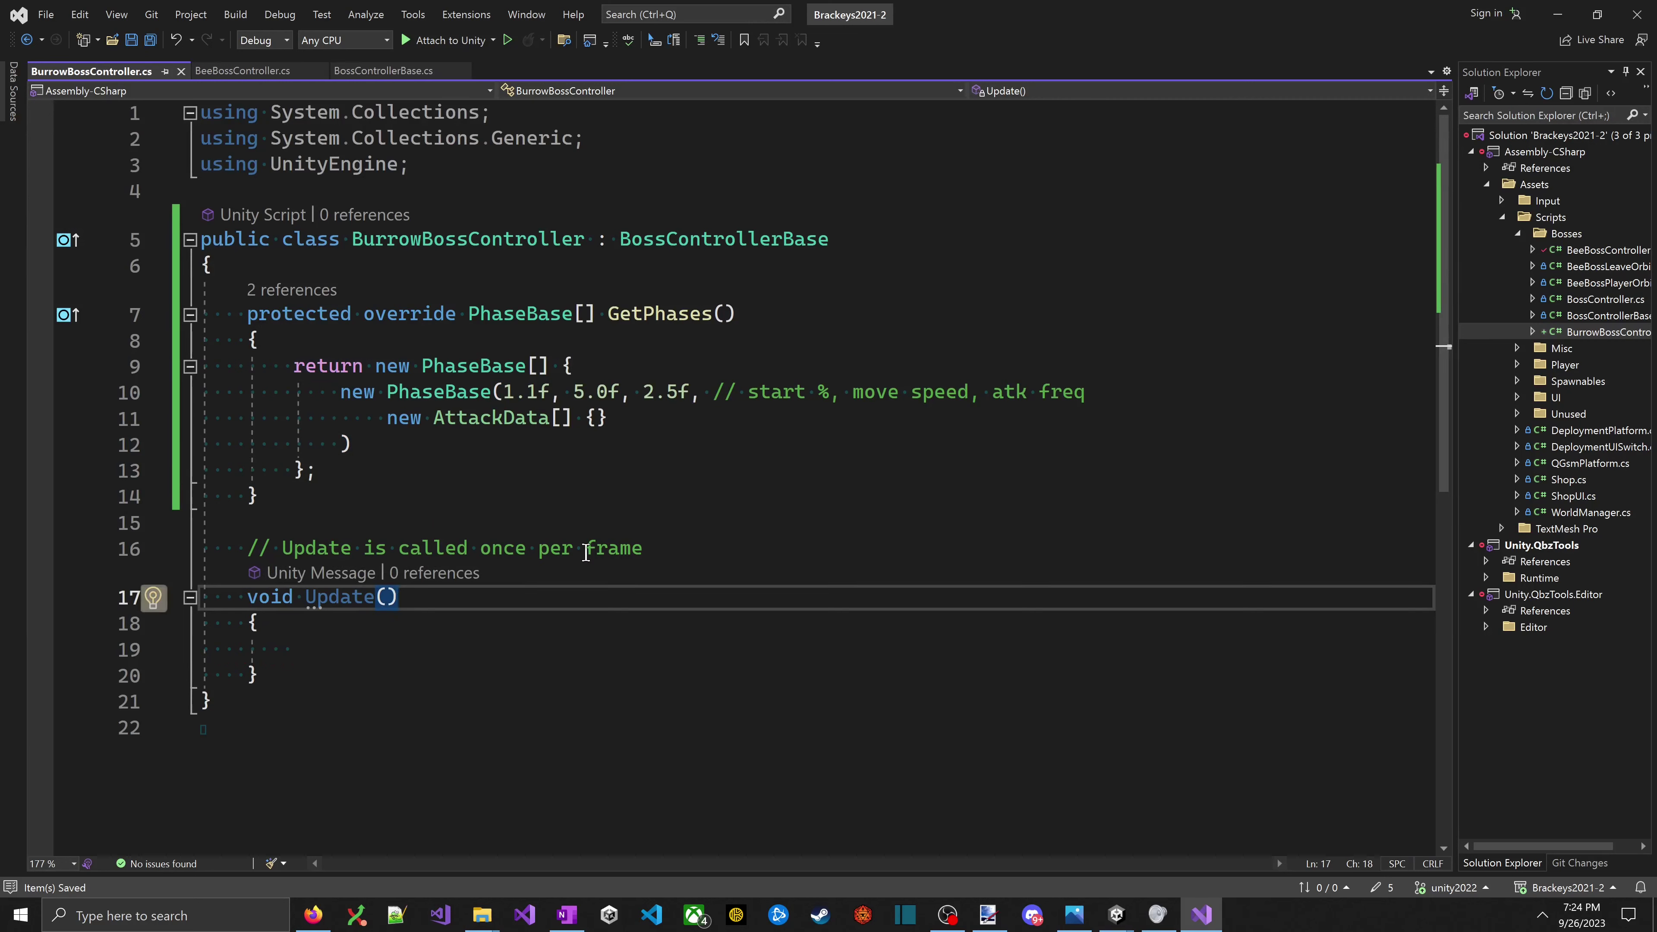
# - Delete the Update comment and the empty Update method from BurrowBossController
pyautogui.click(470, 393)
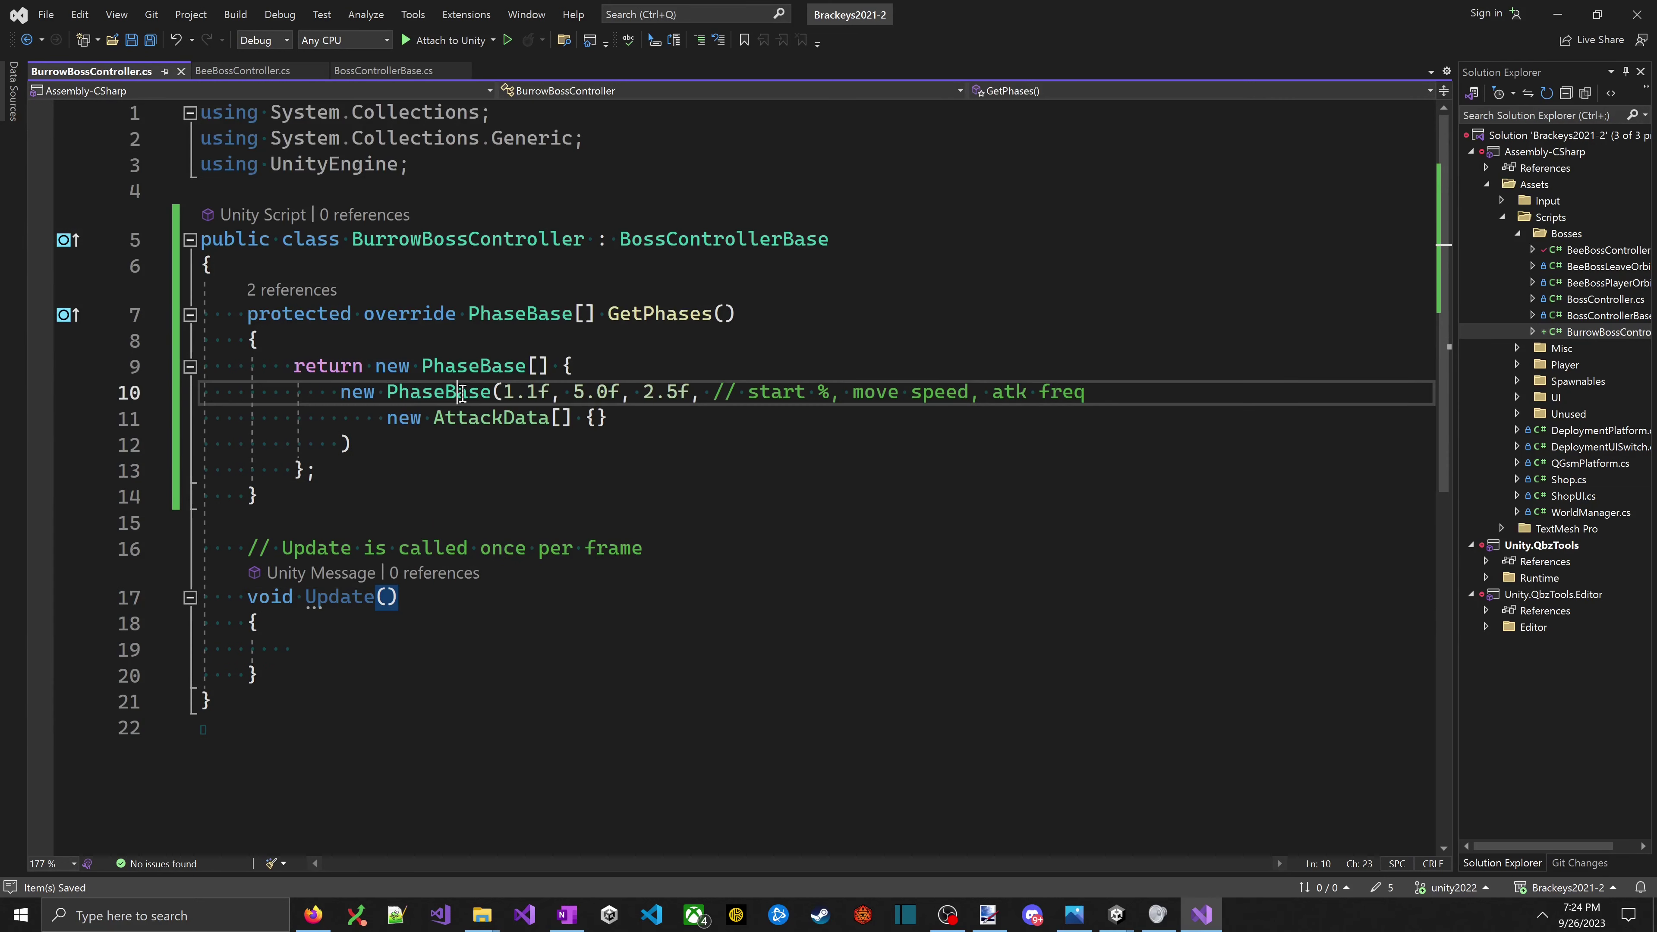
pyautogui.click(511, 314)
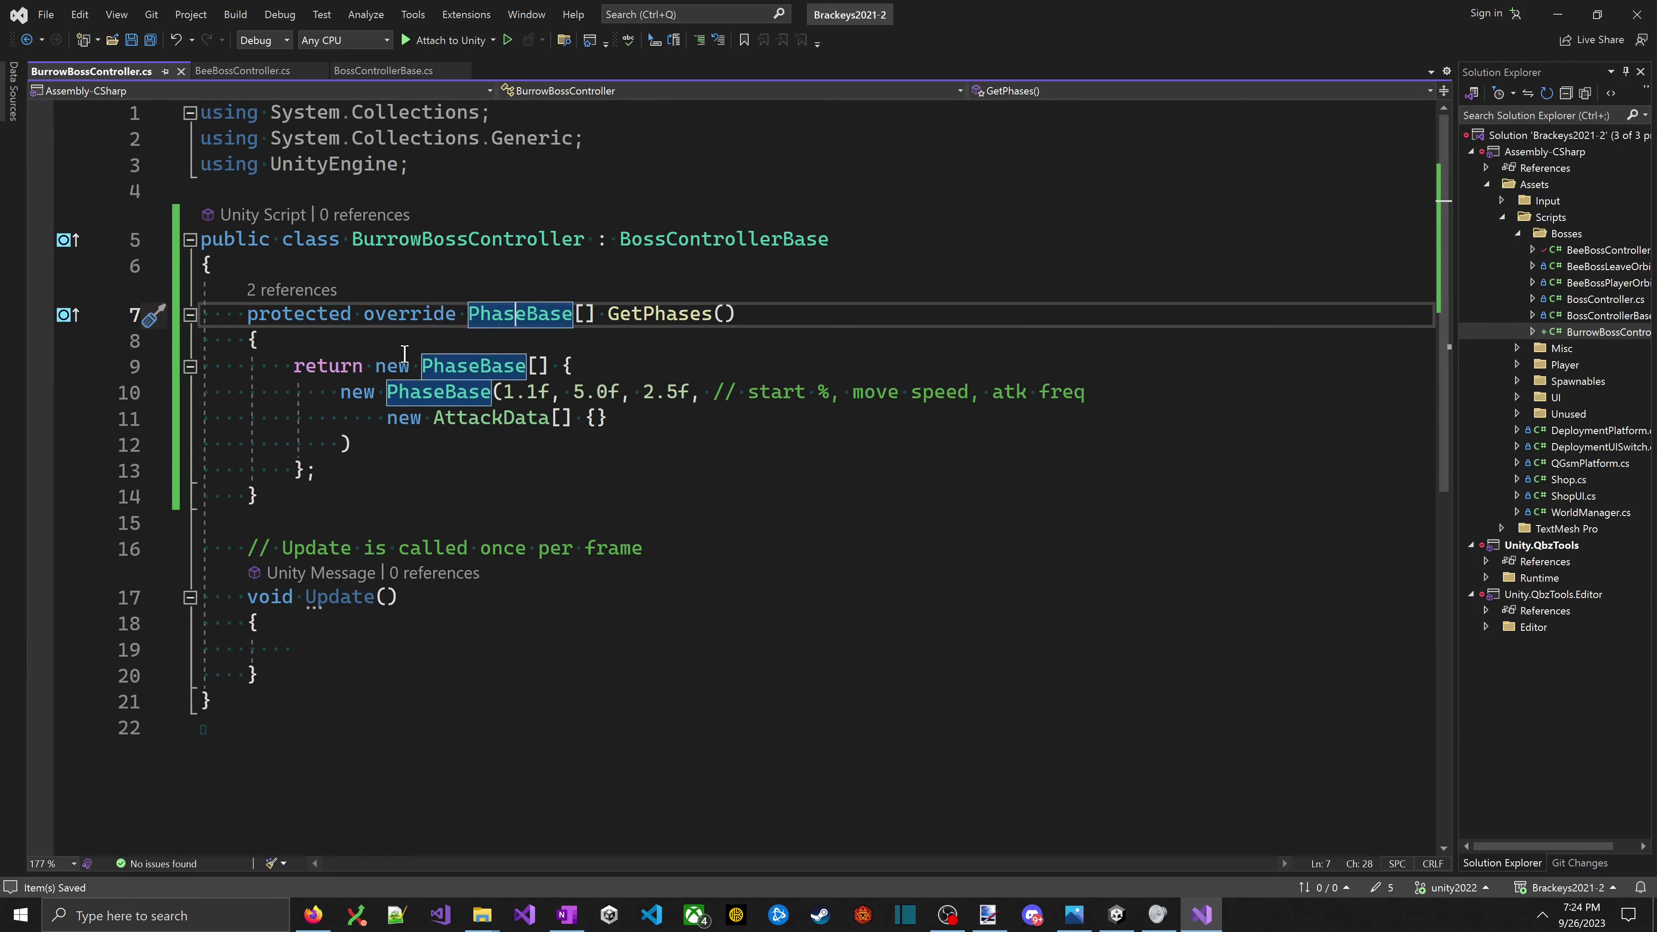
pyautogui.click(797, 553)
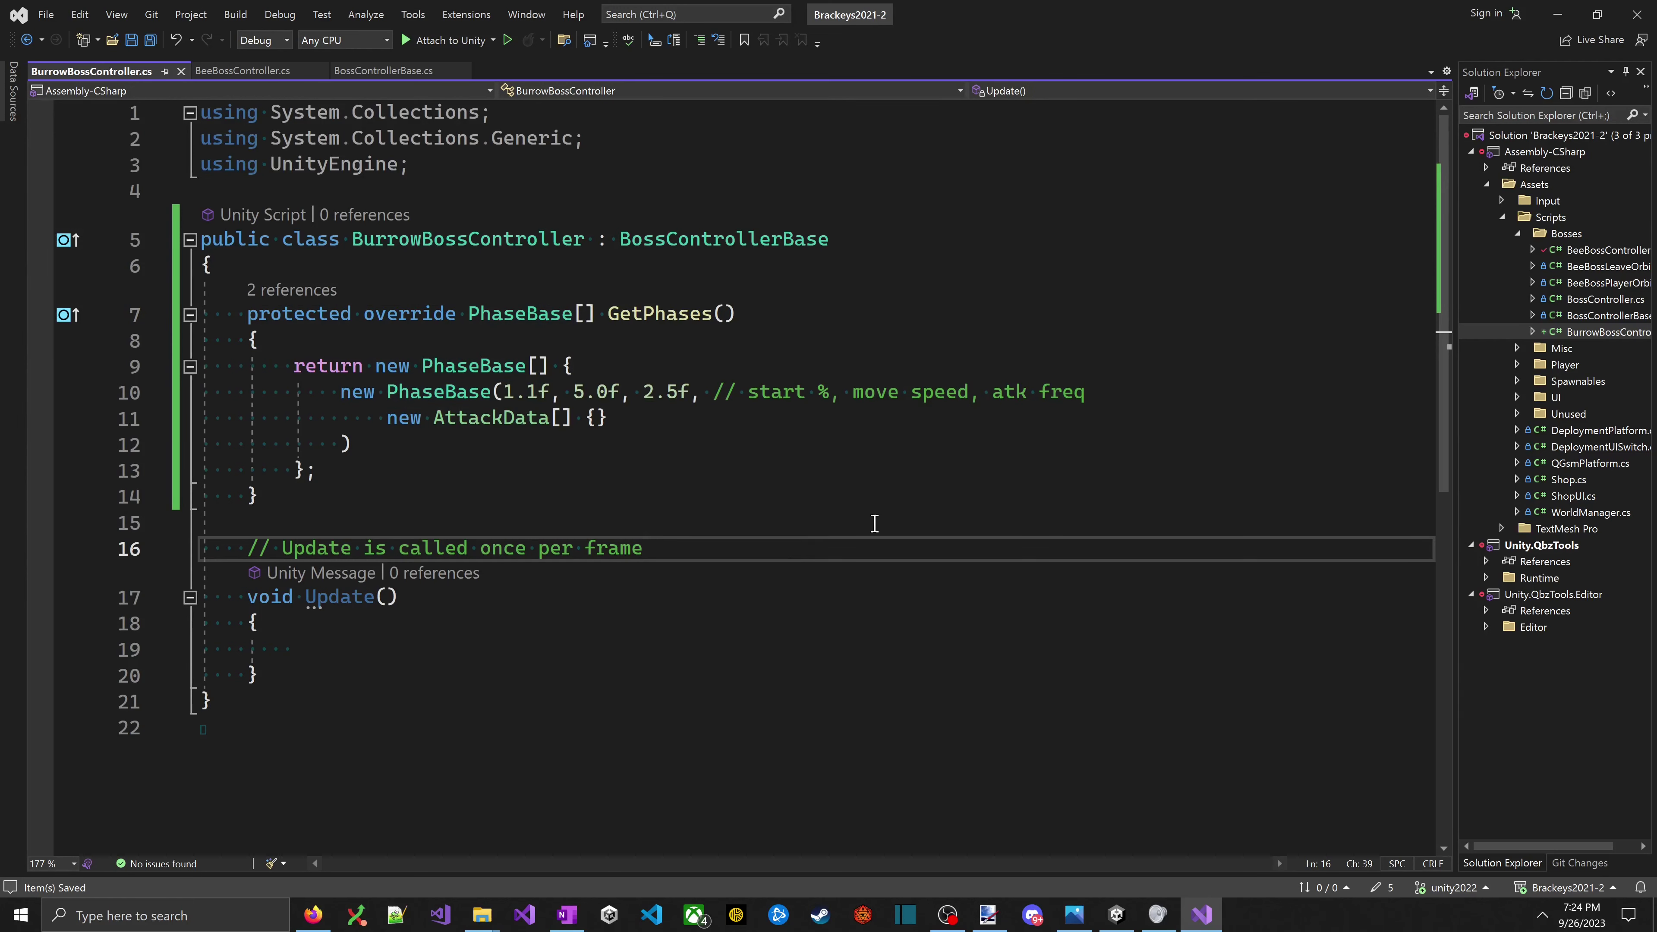
pyautogui.click(319, 672)
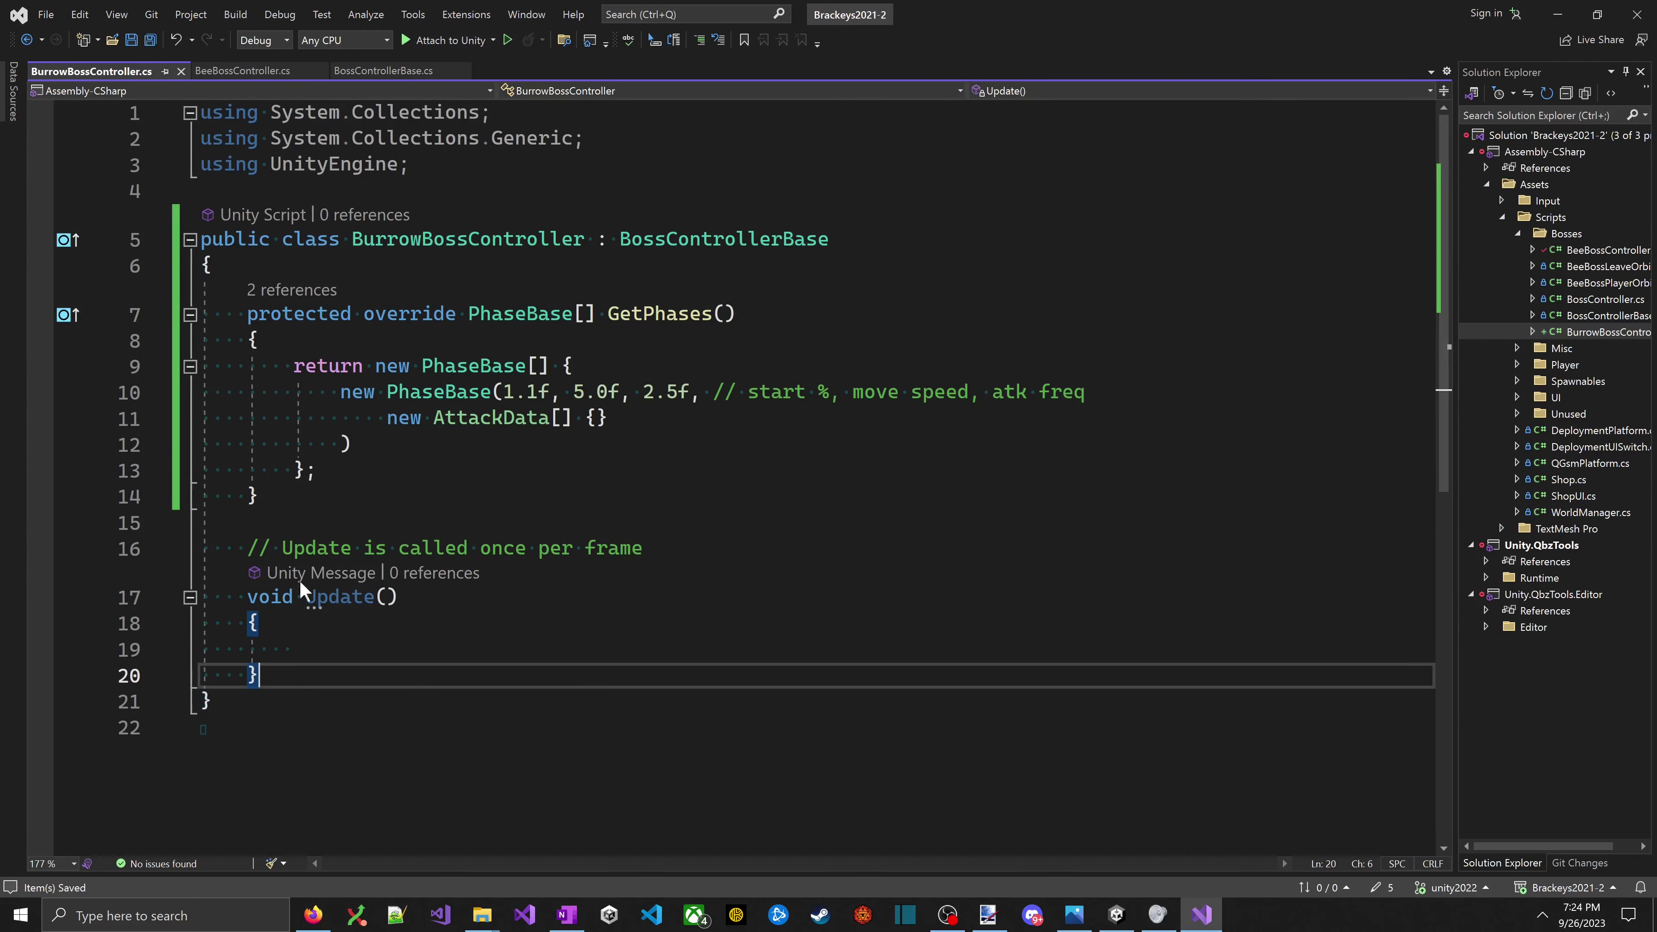
pyautogui.tripleClick(346, 548)
pyautogui.press('BackSpace')
pyautogui.moveTo(287, 633); pyautogui.dragTo(188, 520)
pyautogui.press('BackSpace')
# - Remove the leftover stray brace, save, and switch back to Unity
pyautogui.moveTo(323, 543); pyautogui.dragTo(101, 517)
pyautogui.press('BackSpace')
pyautogui.press('BackSpace')
pyautogui.hotkey('ctrl', 's')
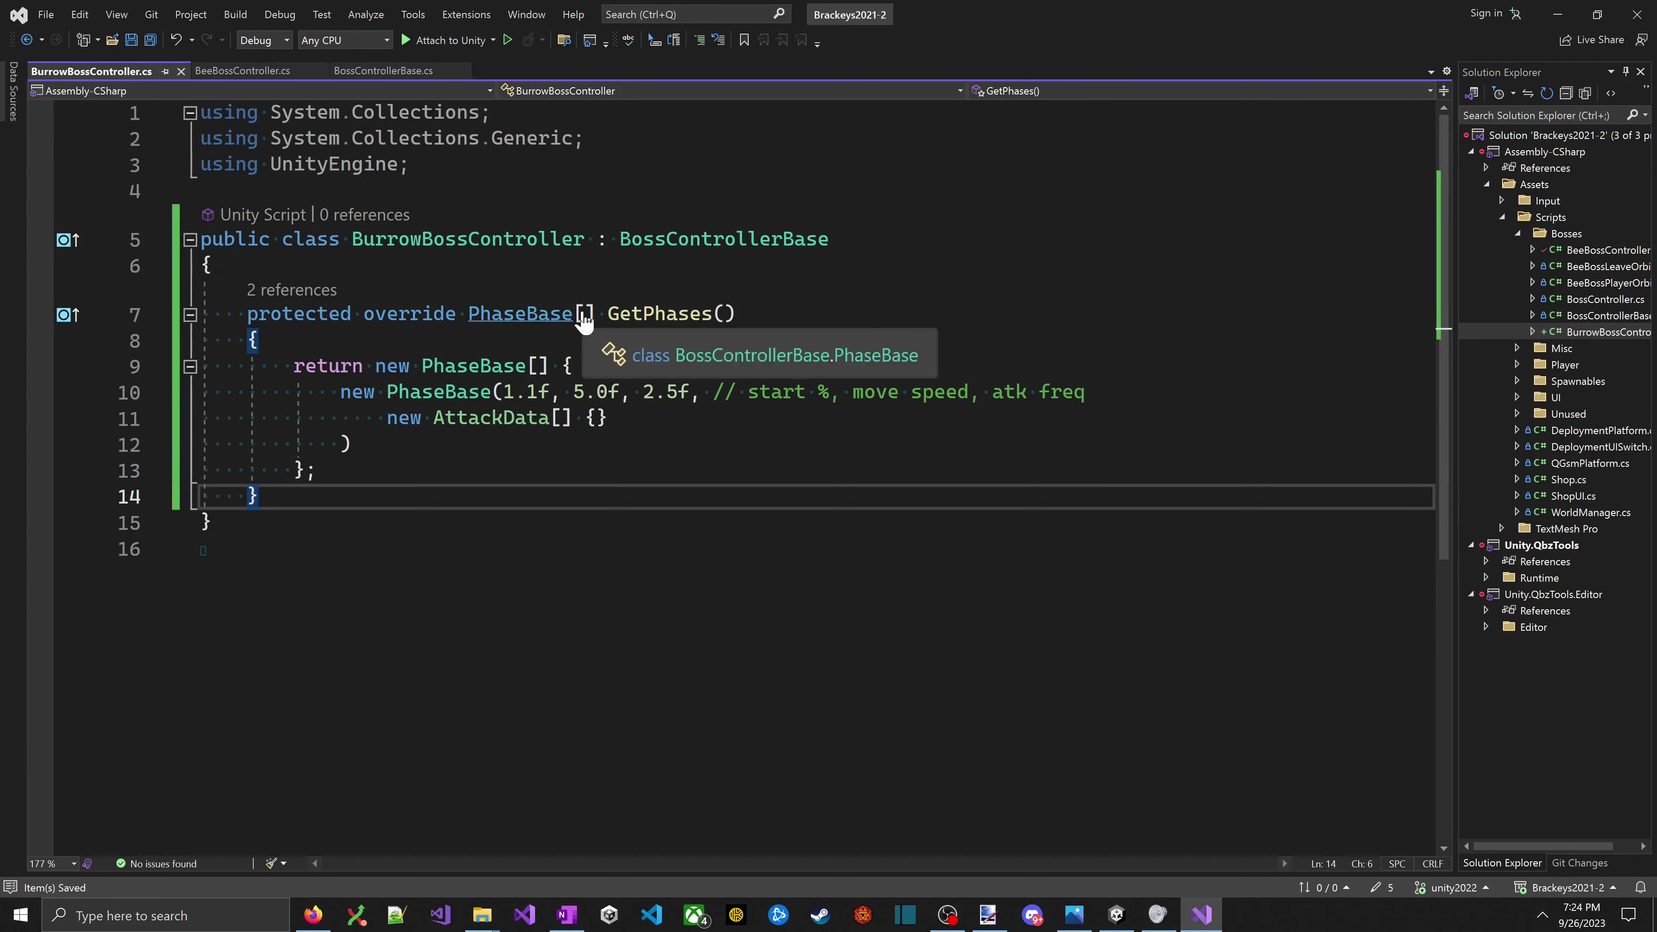
pyautogui.click(540, 278)
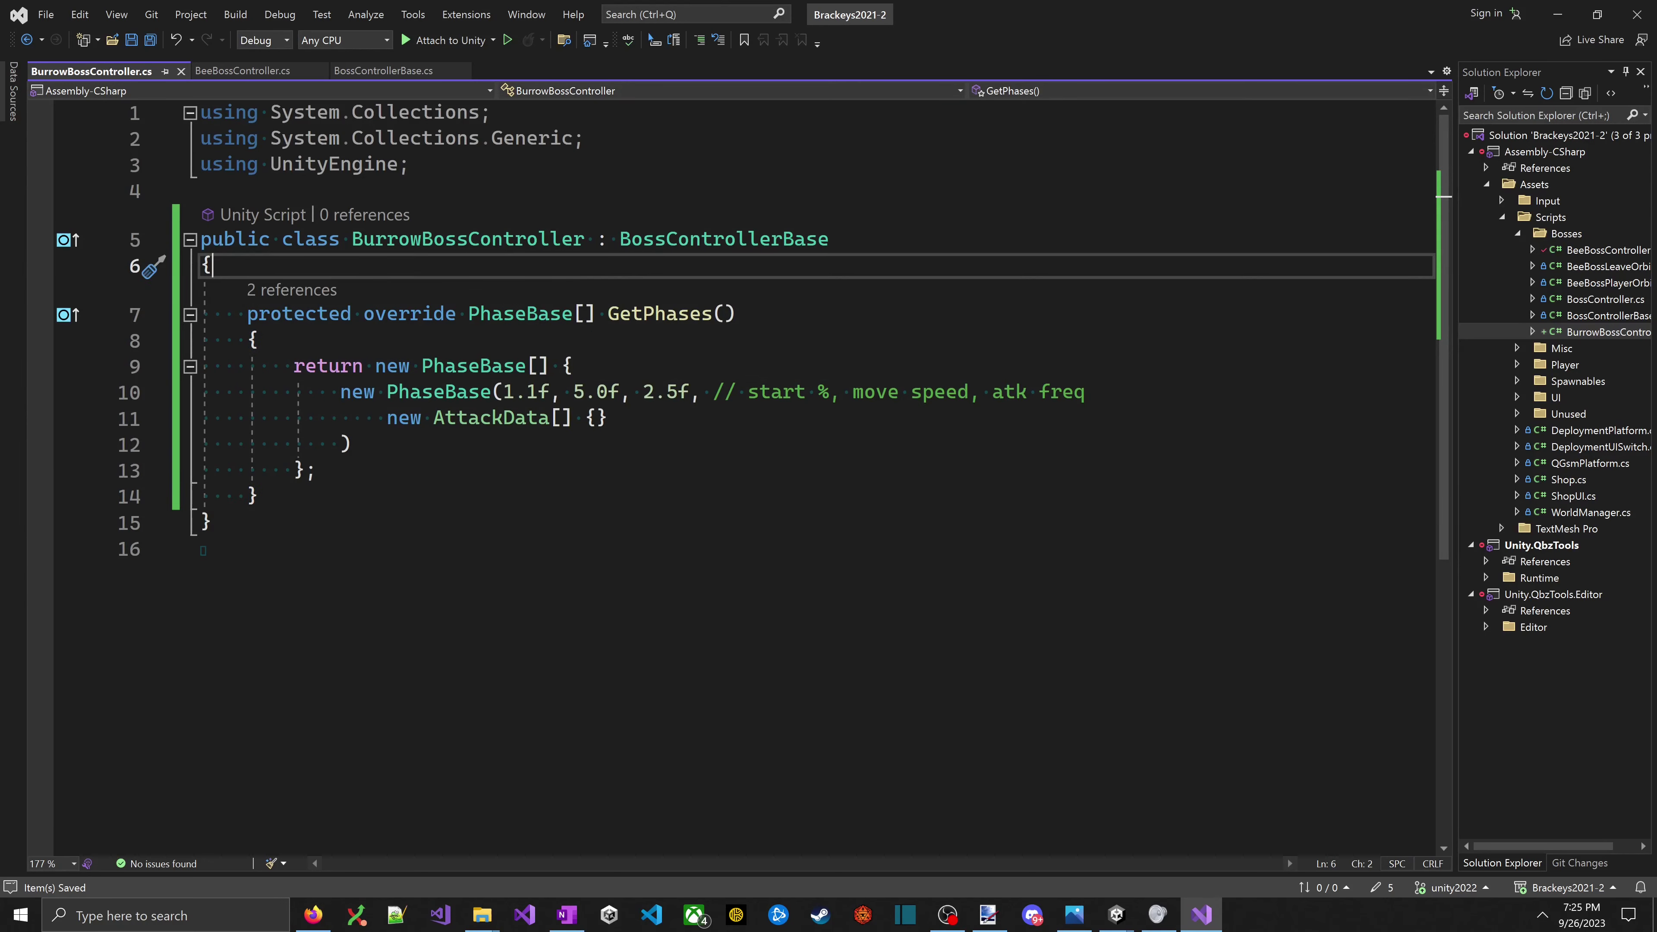
pyautogui.hotkey('alt', 'Tab')
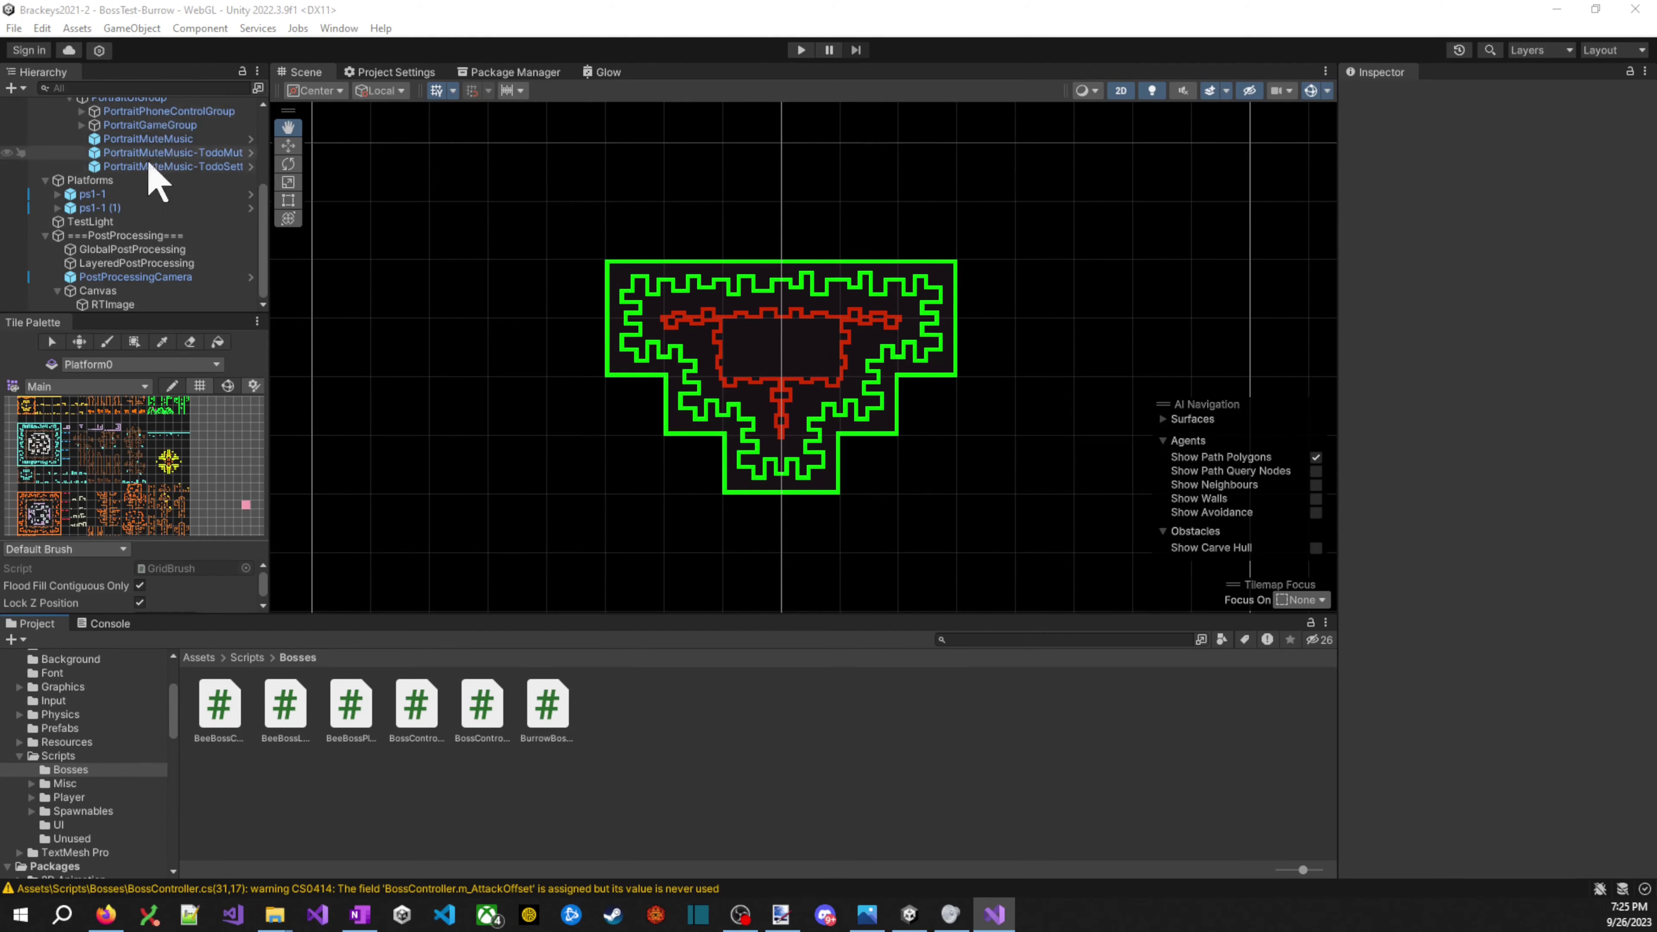
# - Add the Burrow Boss Controller component to BossController by searching 'burrow'
pyautogui.scroll(5, 149, 176)
pyautogui.click(106, 173)
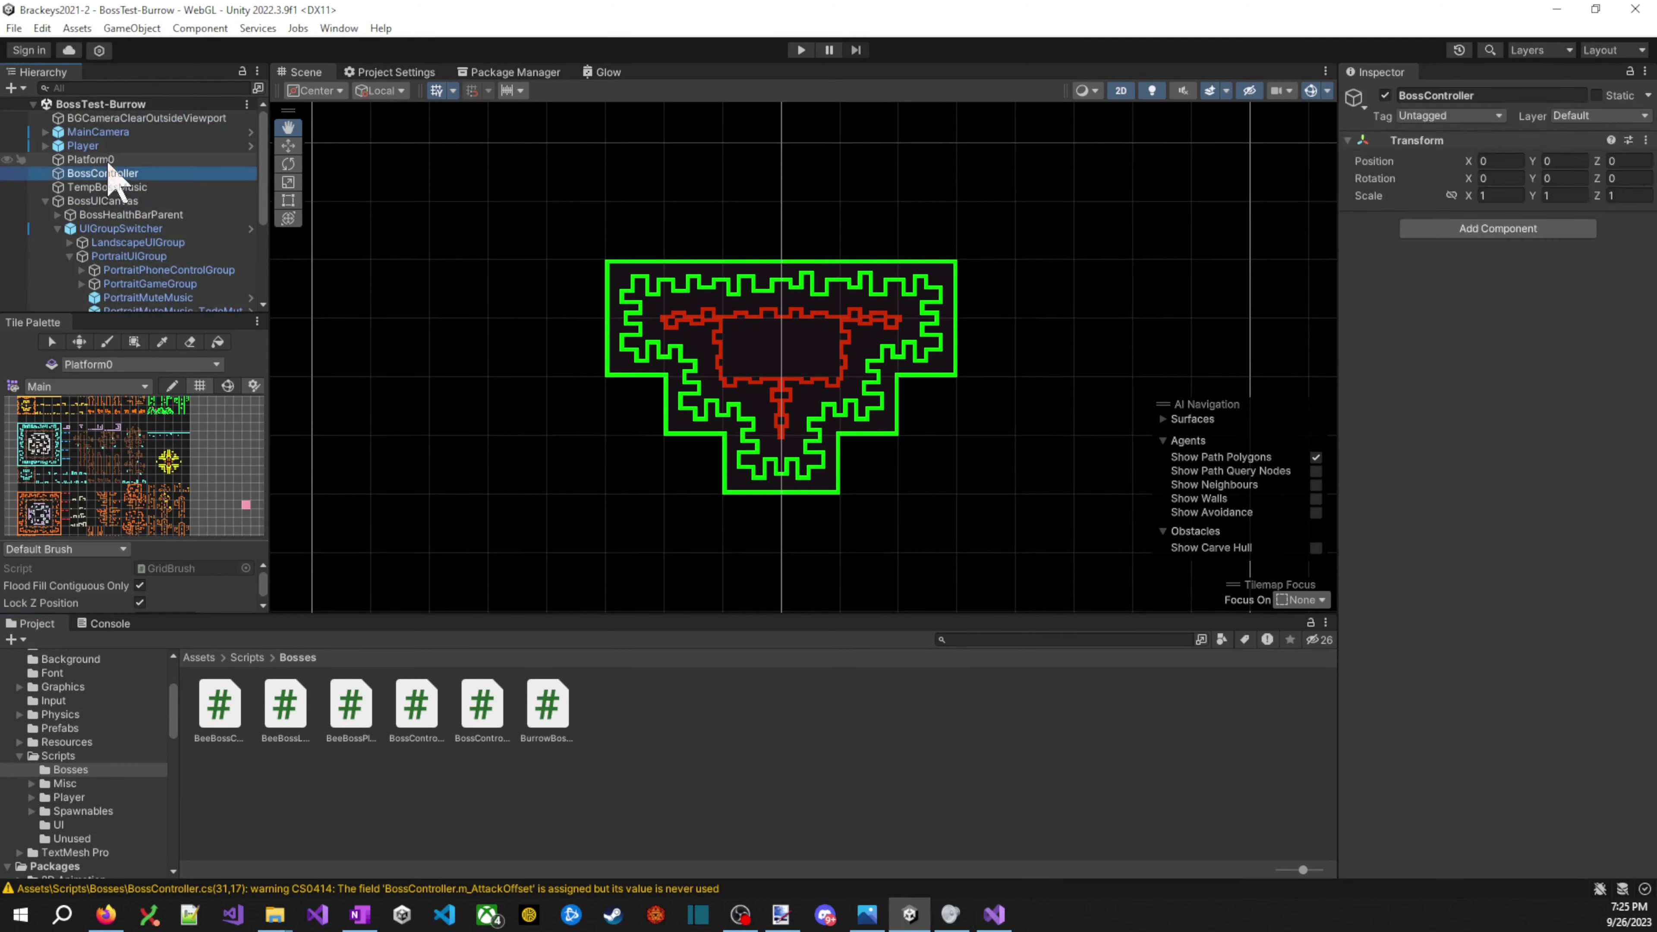
pyautogui.click(1506, 230)
pyautogui.write('burrow')
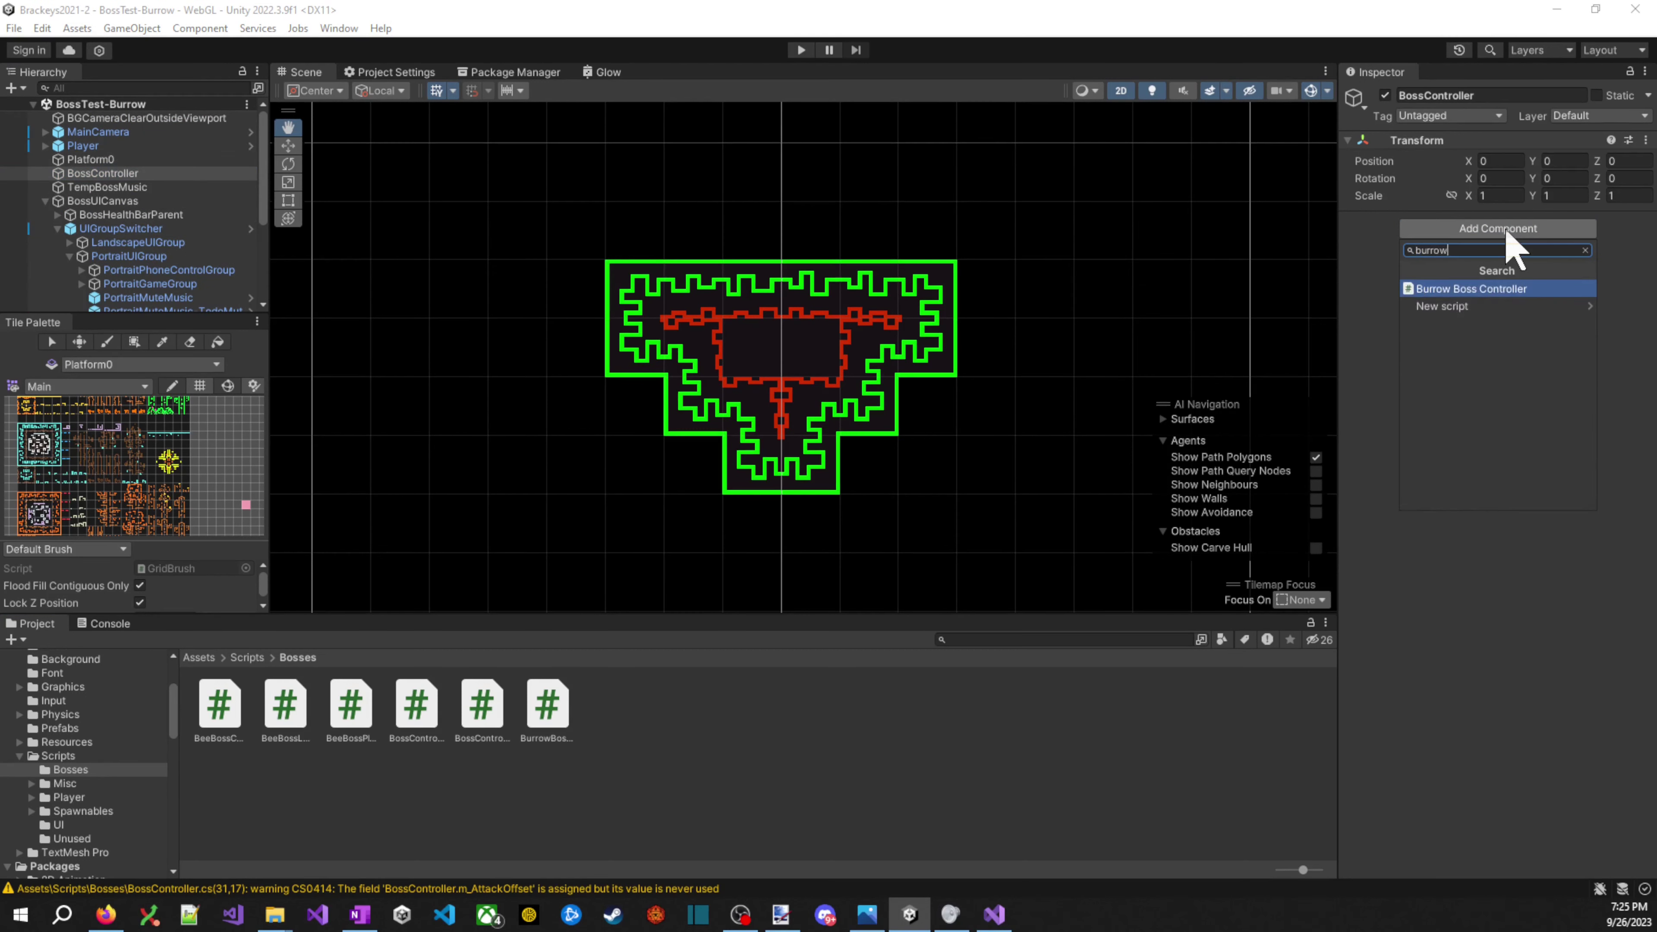
pyautogui.press('Return')
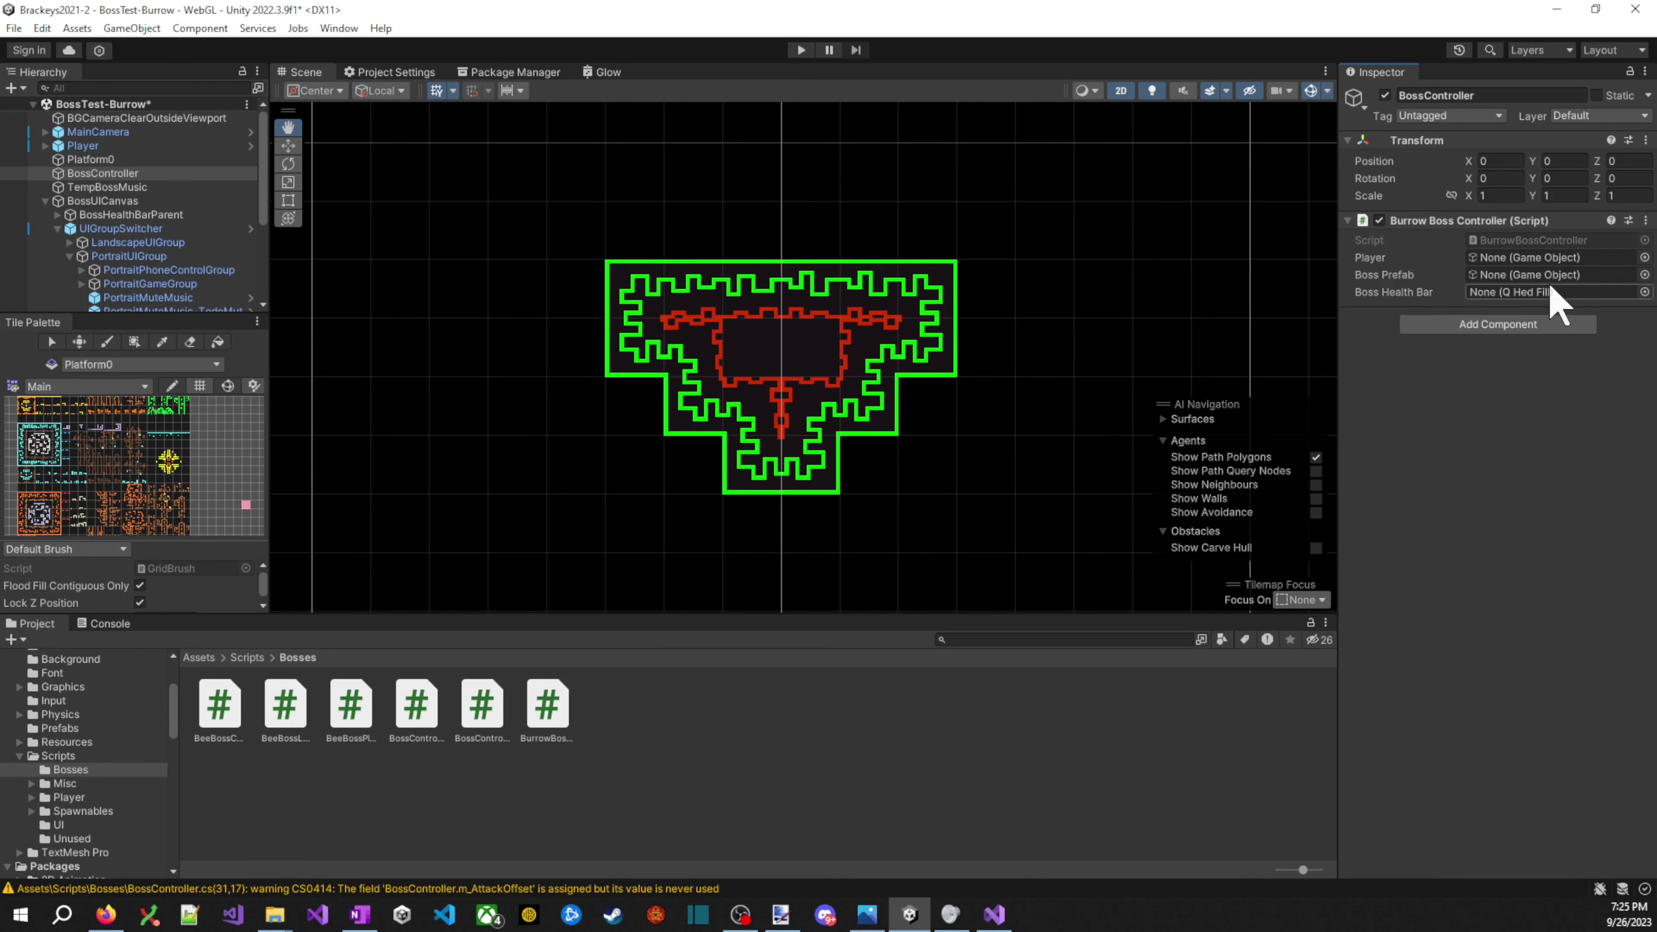
# - Assign Player to the Player field and BossHealthBar to Boss Health Bar, leaving Boss Prefab empty
pyautogui.click(1645, 257)
pyautogui.write('p')
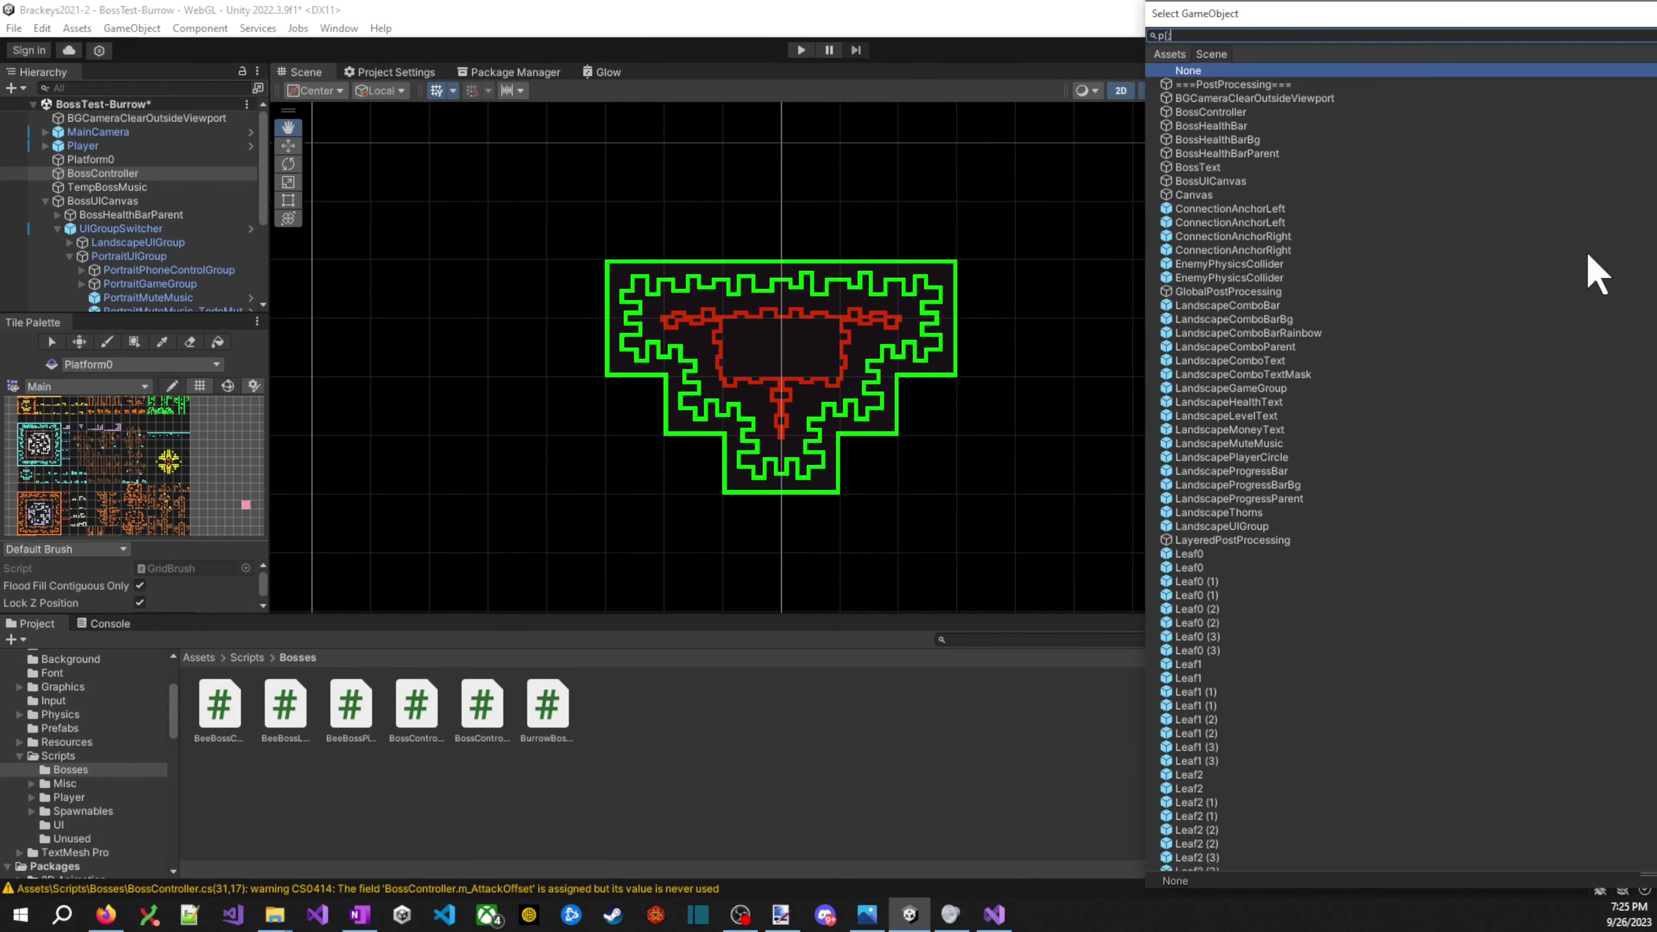
pyautogui.write('layer')
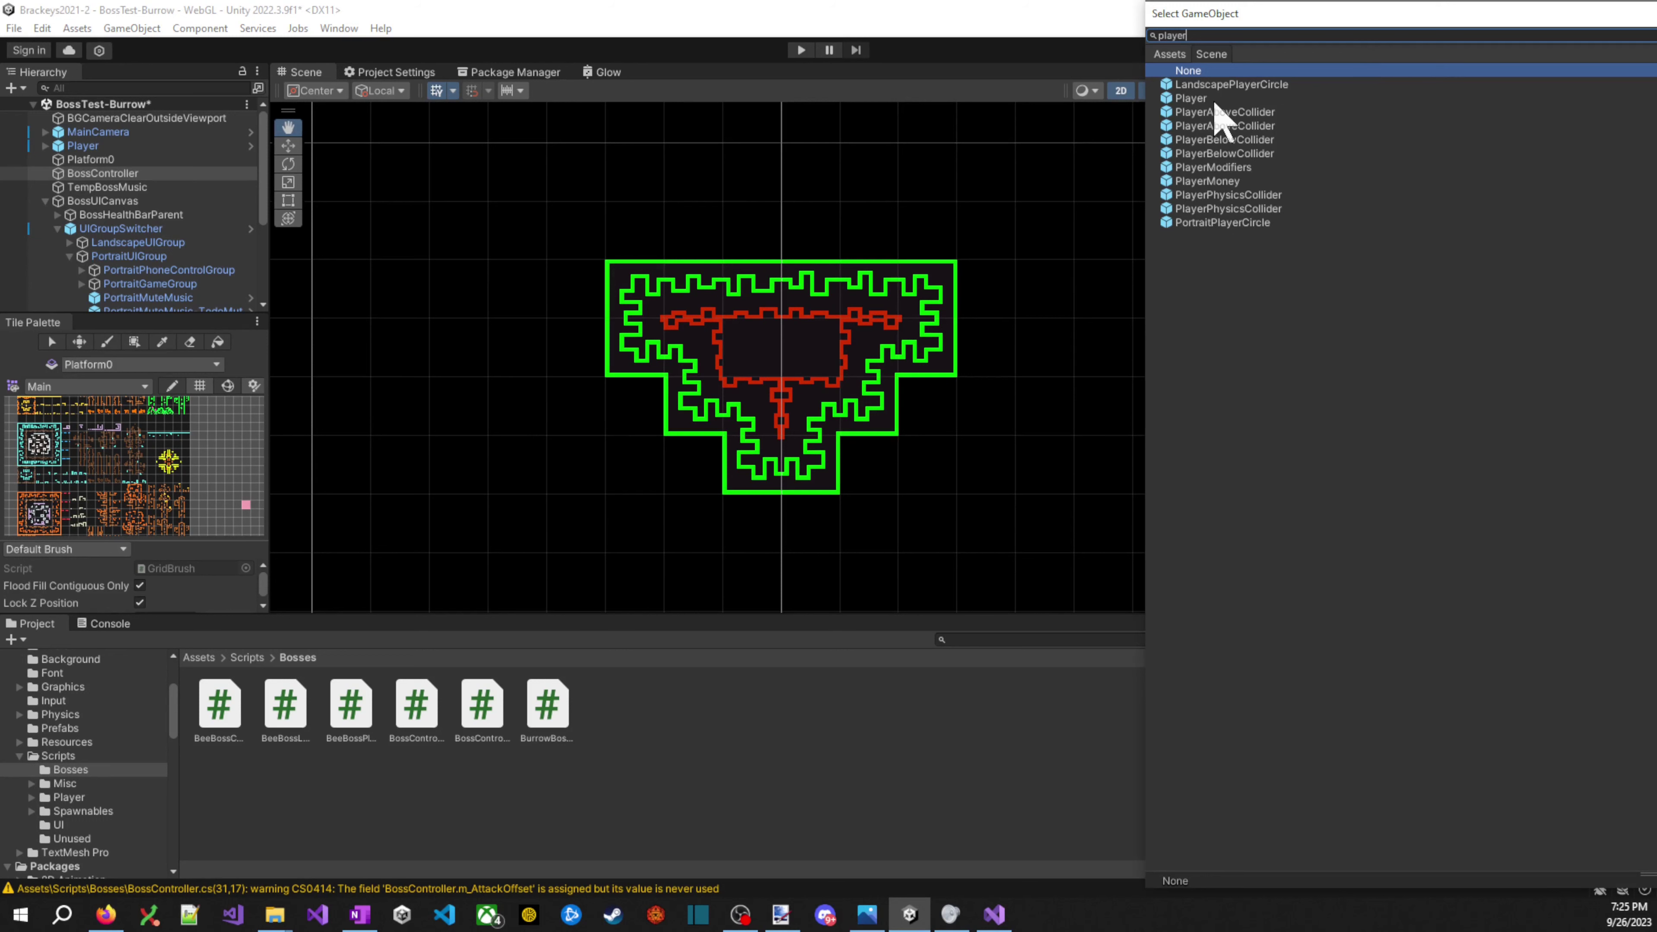
pyautogui.doubleClick(1191, 98)
pyautogui.click(1644, 275)
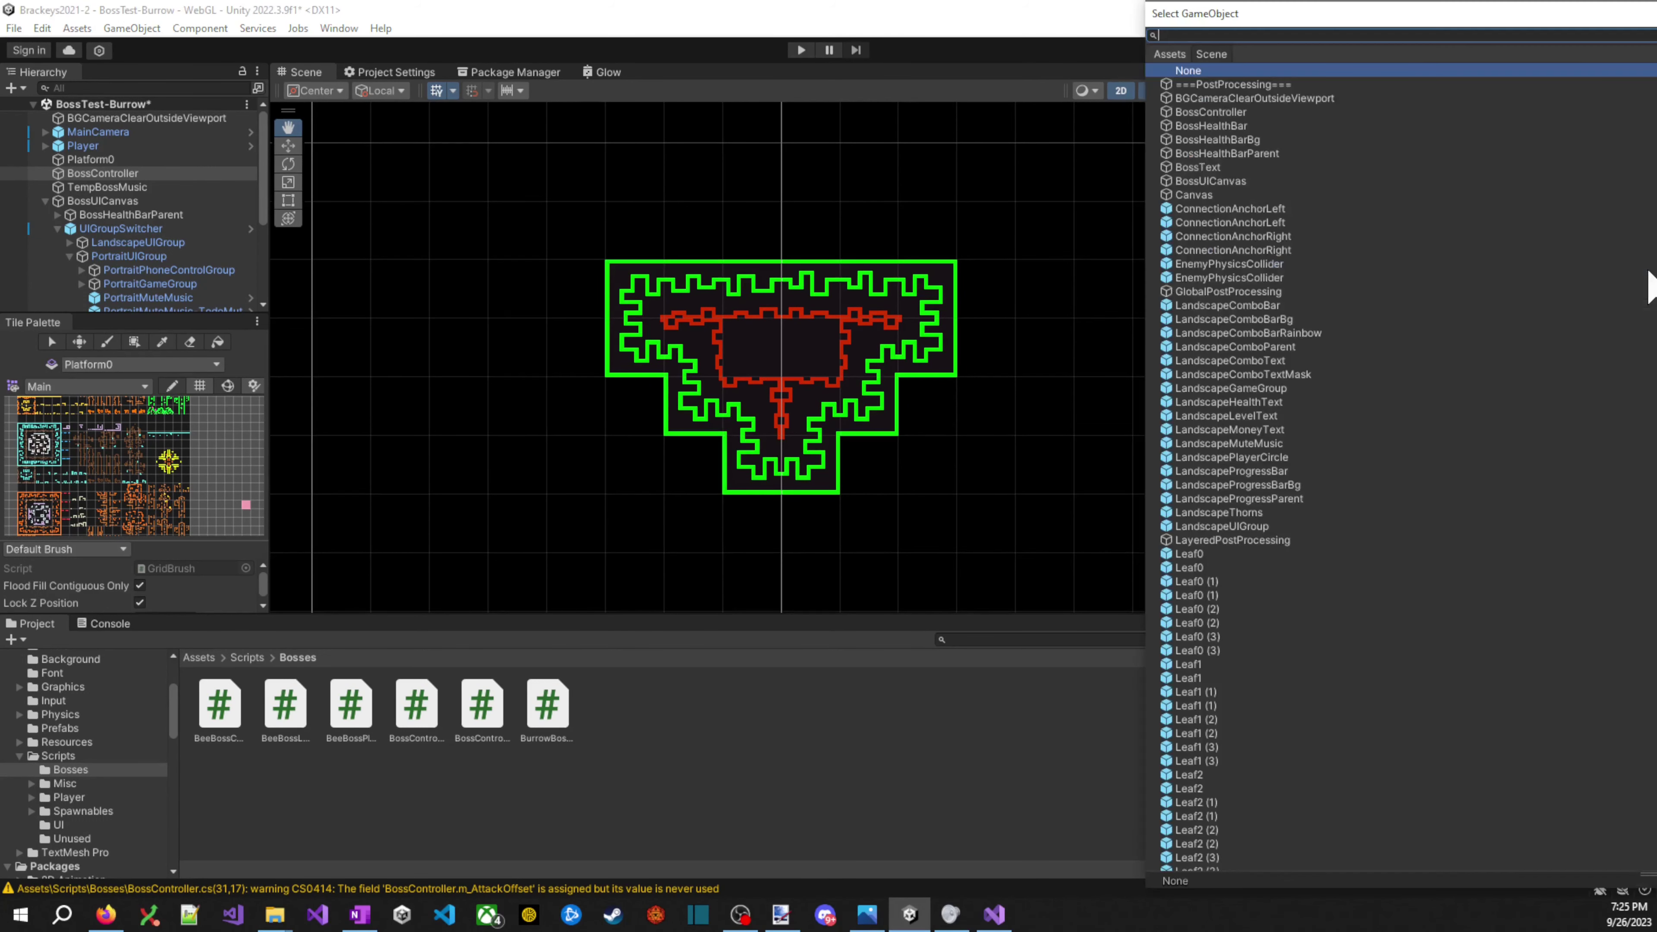
pyautogui.press('Escape')
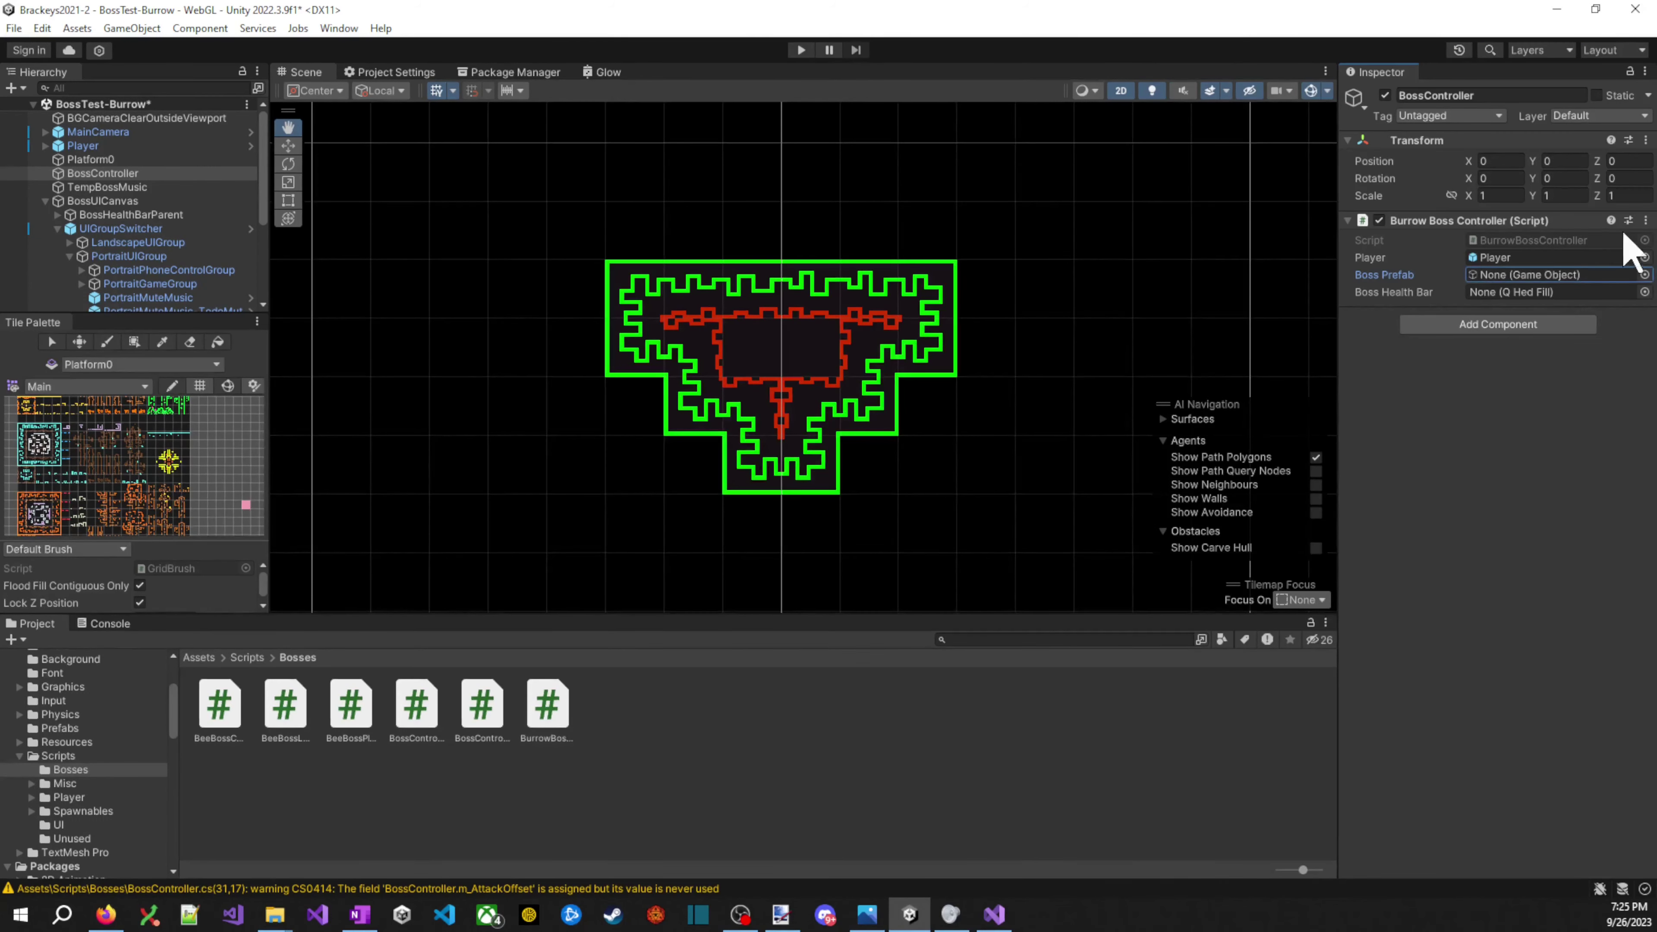
pyautogui.click(1644, 292)
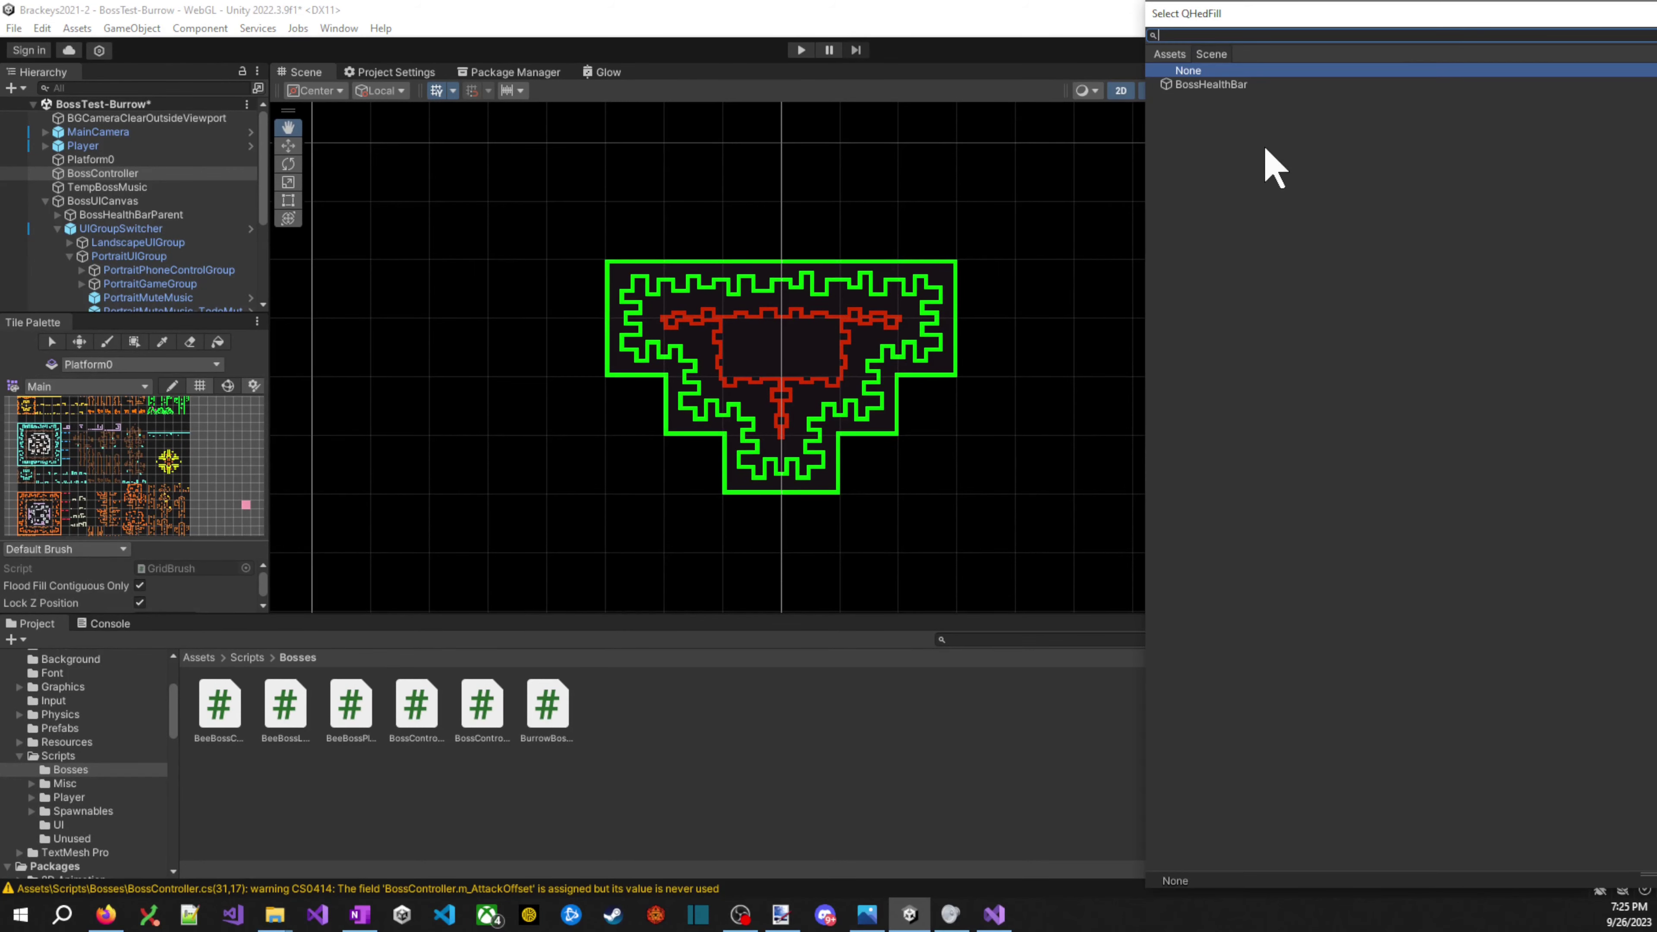
pyautogui.doubleClick(1231, 84)
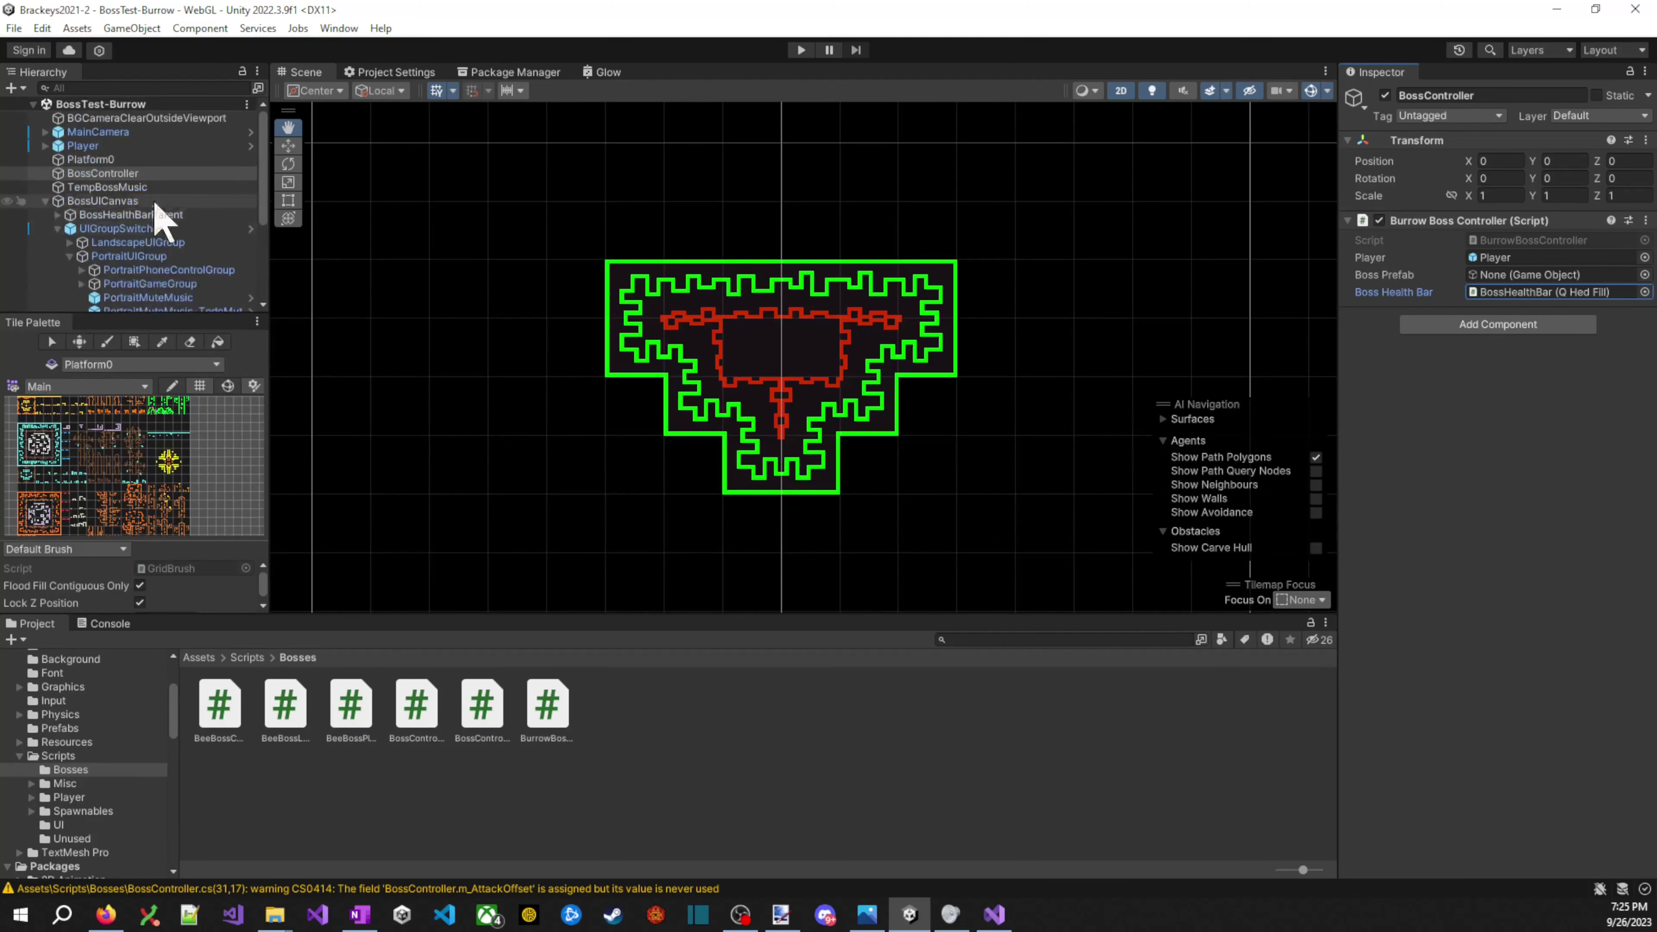
# - Select BossText under BossHealthBarParent and change its Text value from Bees to Burr
pyautogui.scroll(2, 148, 222)
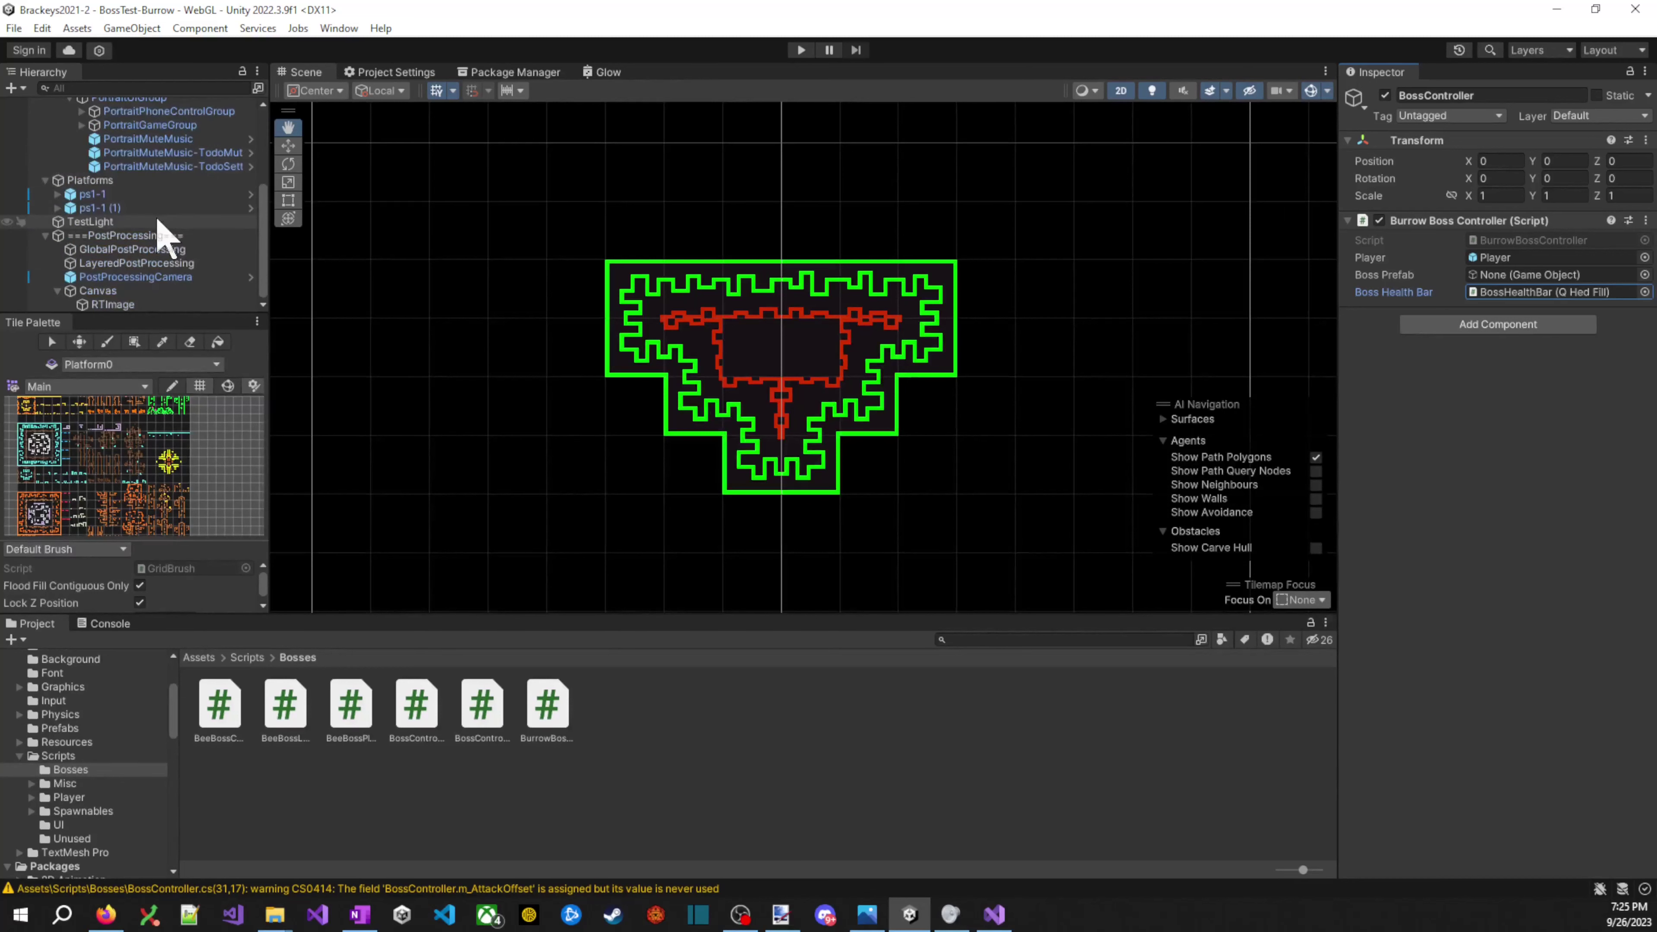
pyautogui.scroll(3, 174, 224)
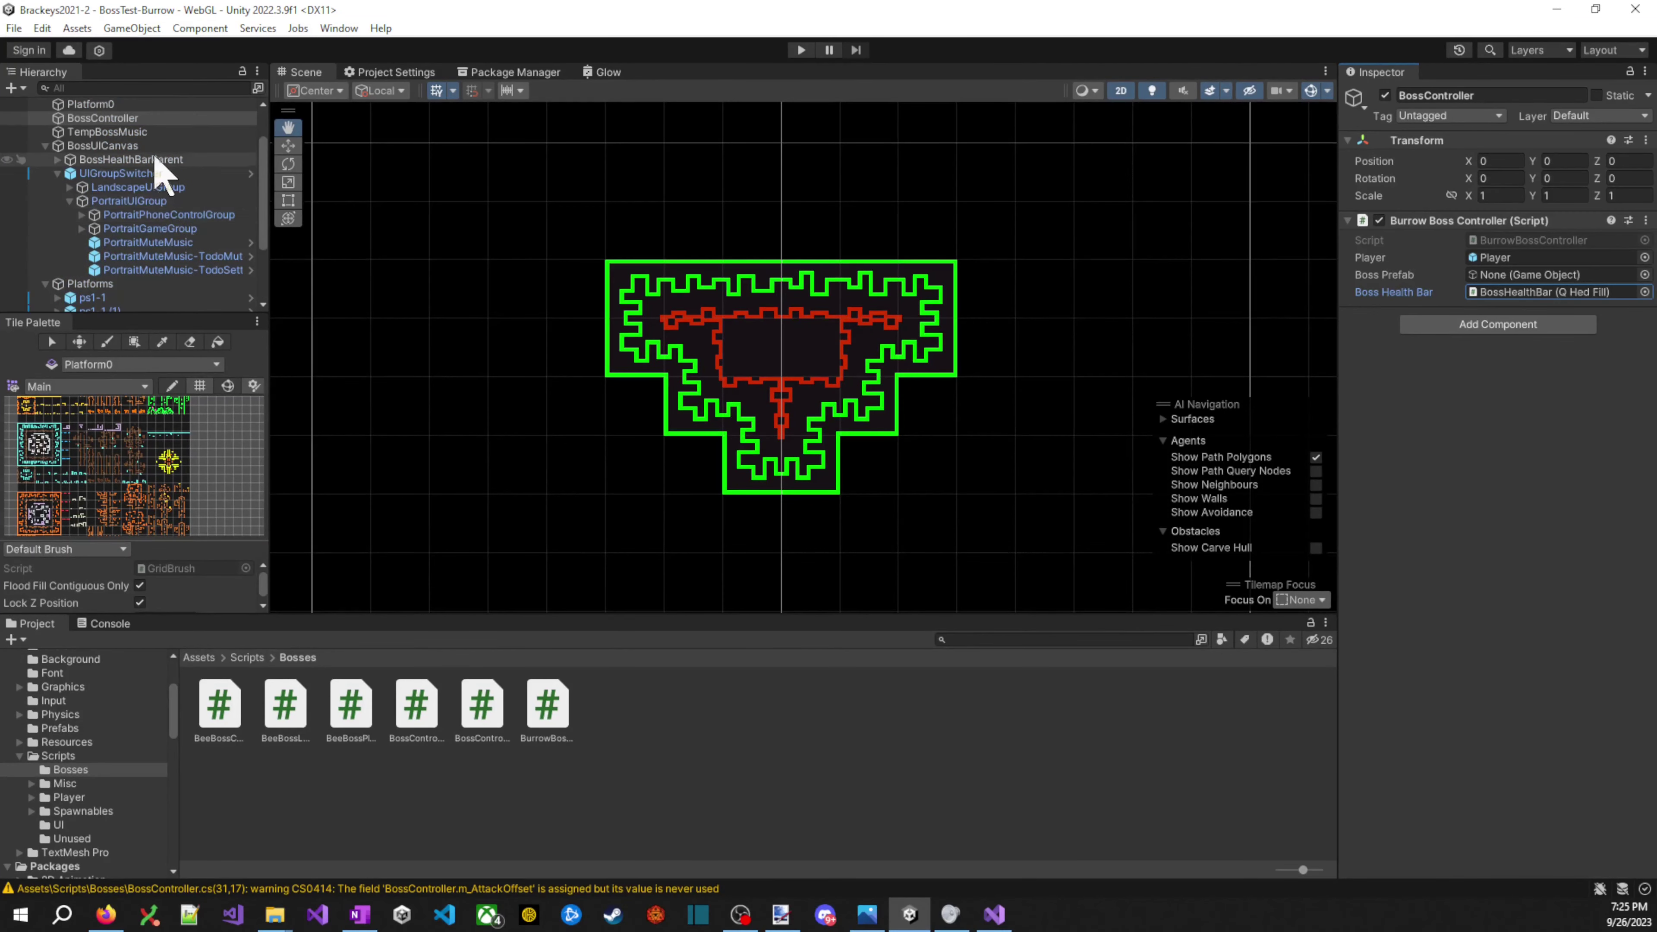
pyautogui.click(73, 161)
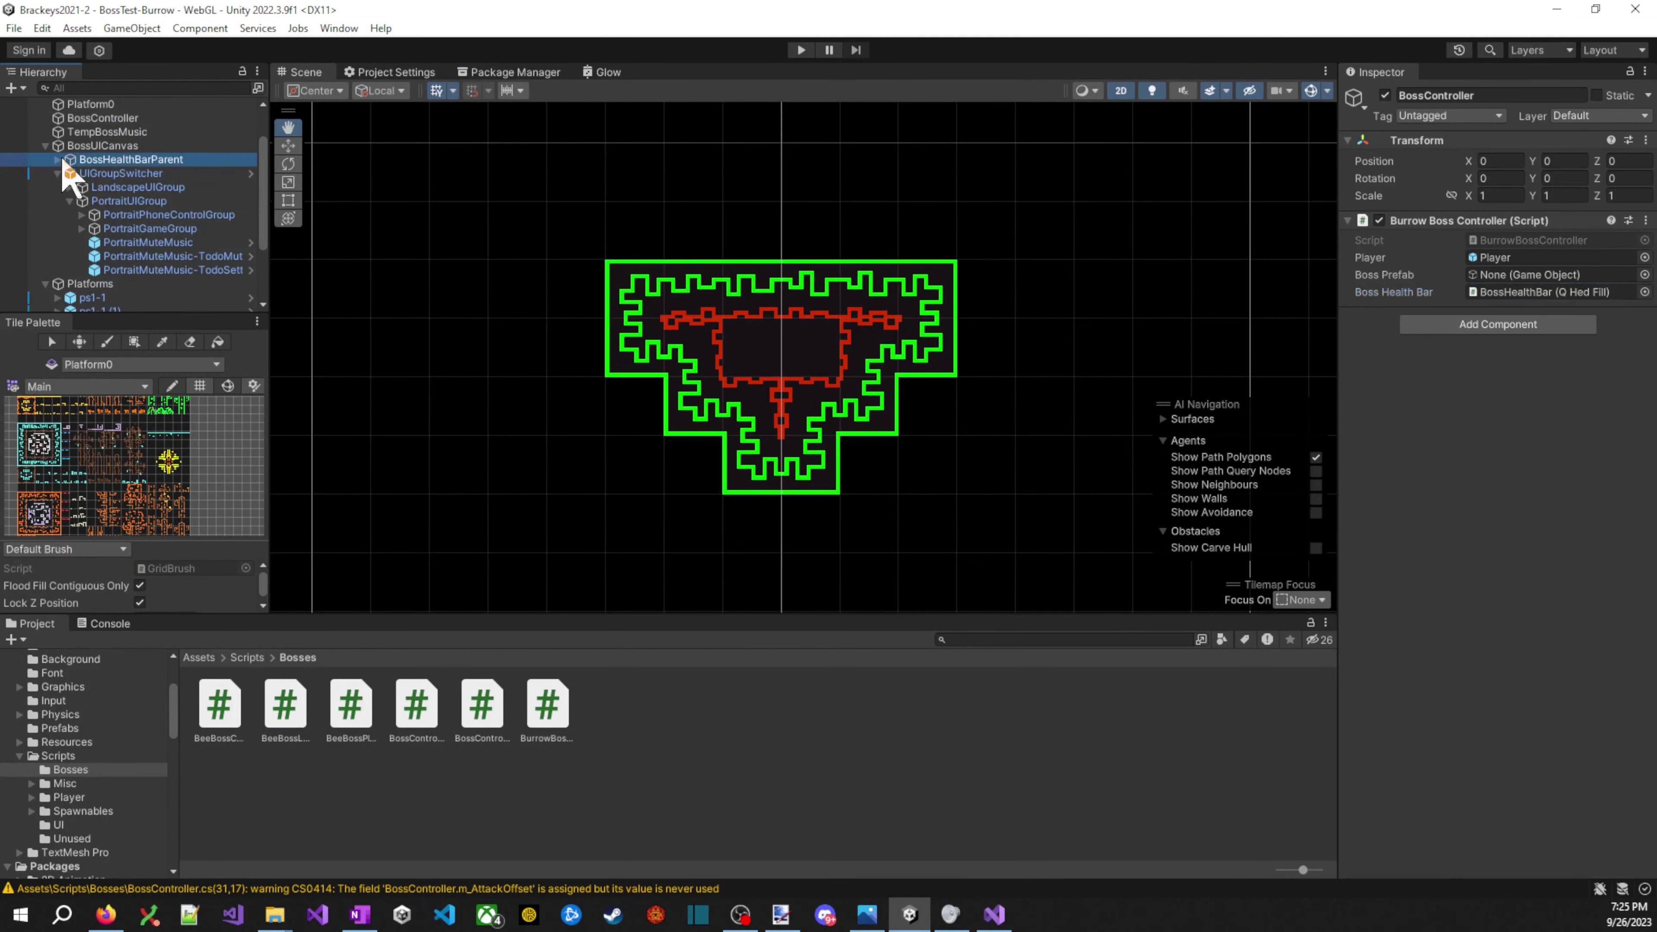
pyautogui.click(58, 160)
pyautogui.click(118, 201)
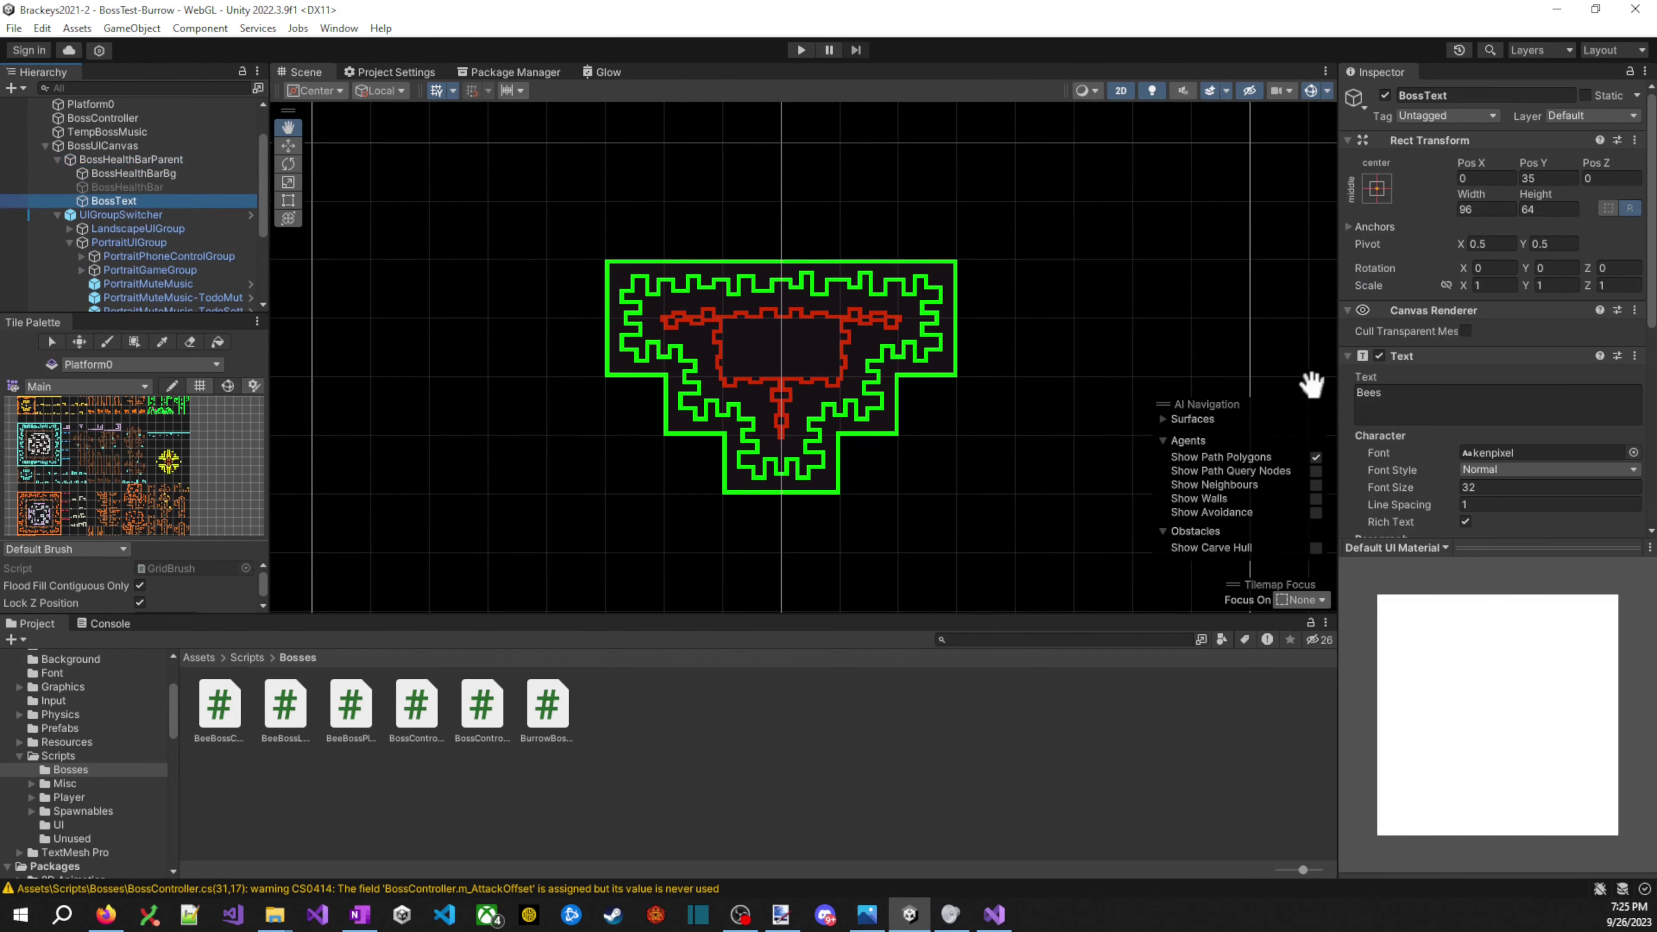
pyautogui.click(1418, 405)
pyautogui.press('Home')
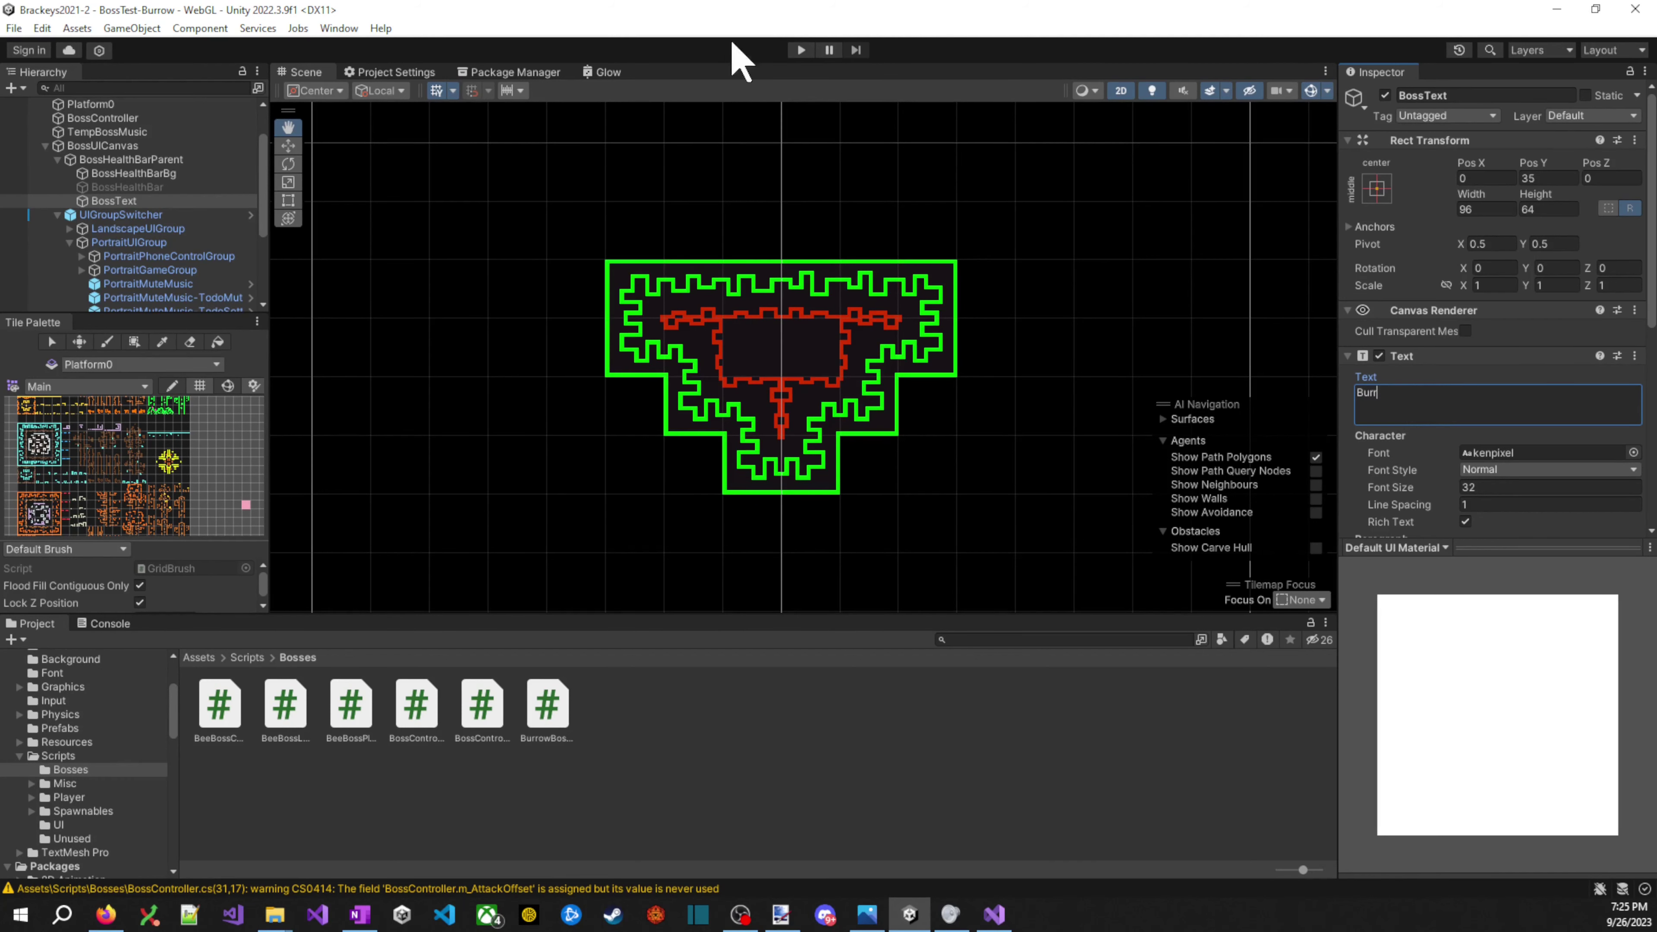
pyautogui.scroll(-2, 863, 268)
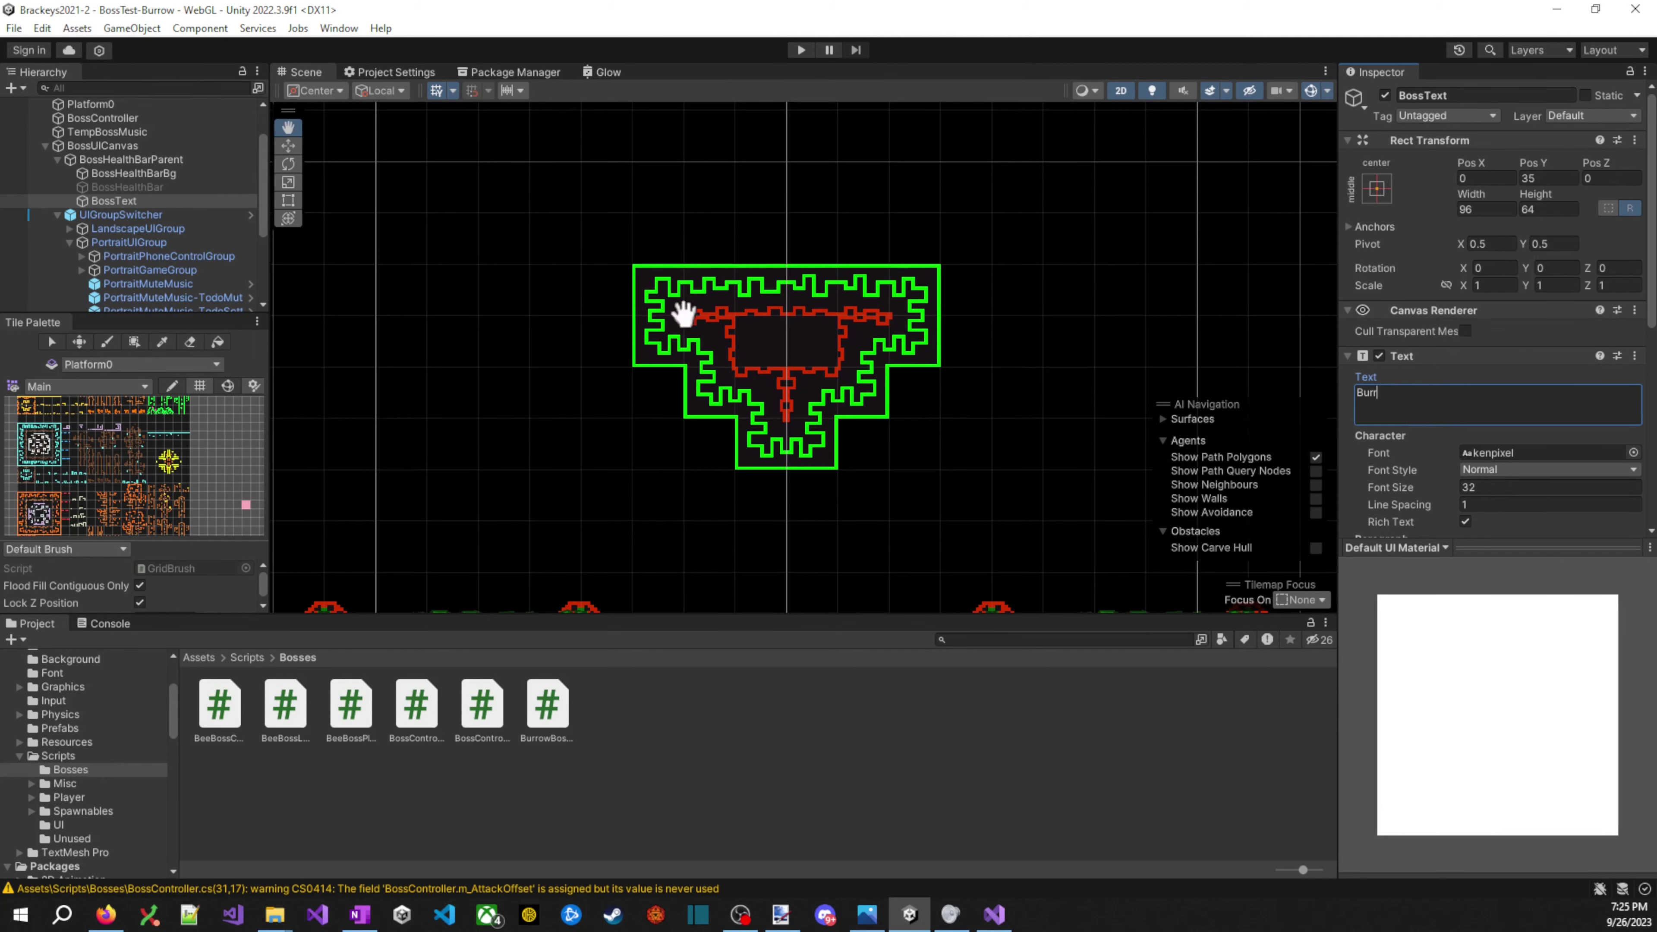
pyautogui.scroll(-1, 752, 203)
pyautogui.scroll(-3, 789, 340)
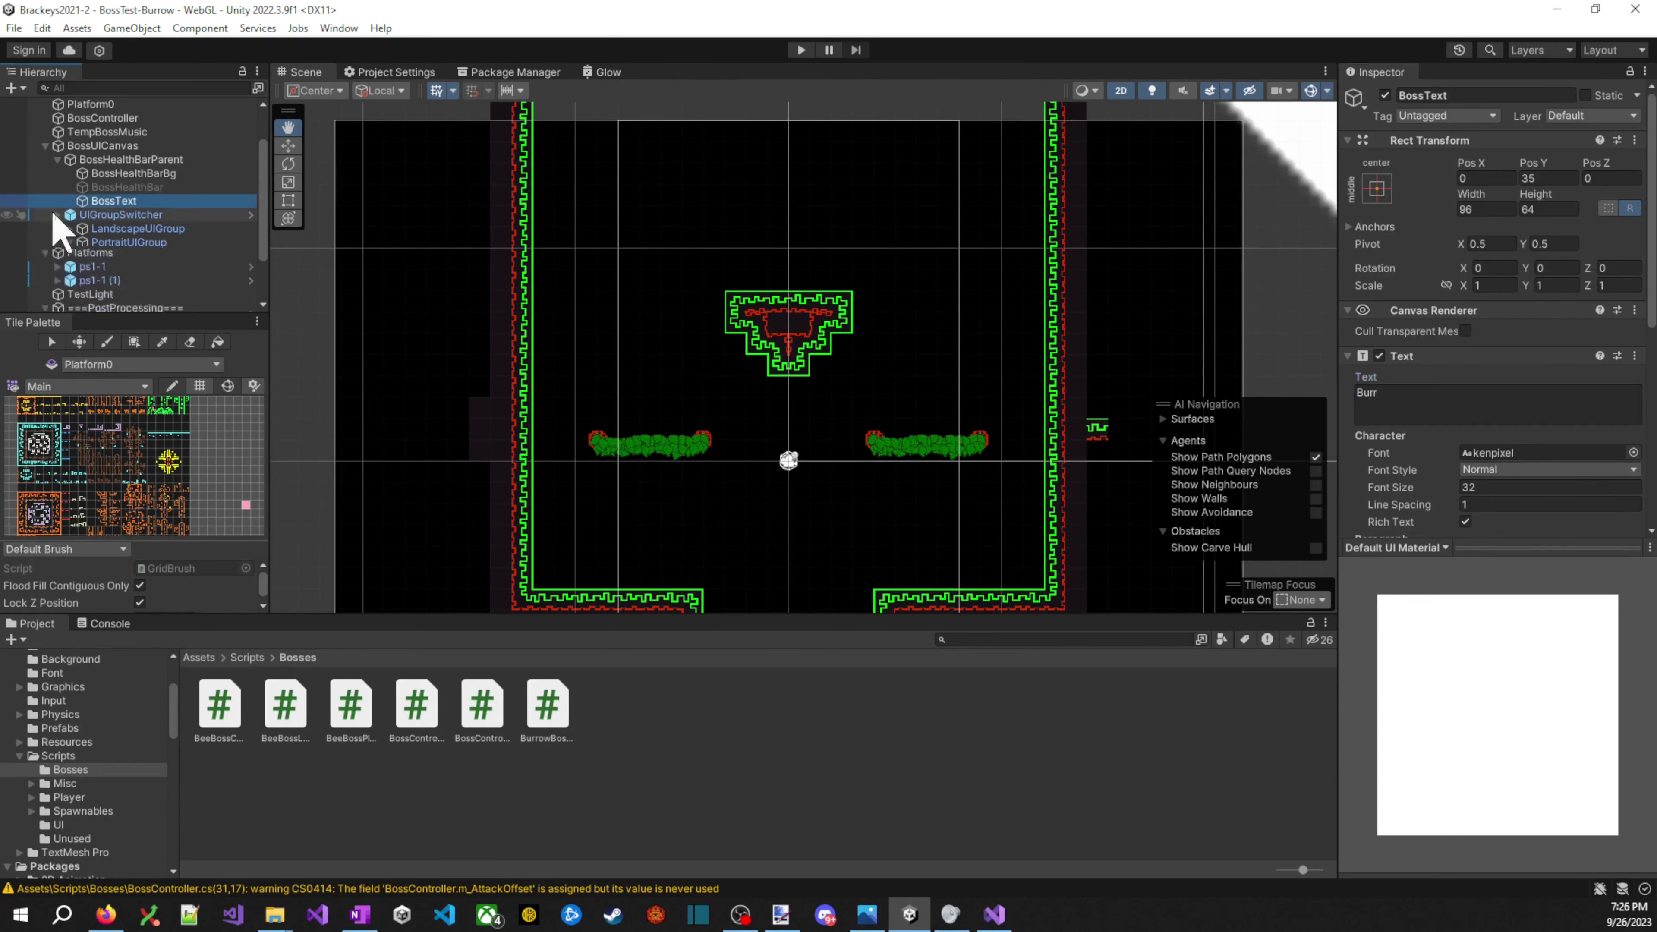
# - Fold the BossUICanvas and PostProcessing groups and create an empty root object named BurrowBoss
pyautogui.click(45, 145)
pyautogui.click(40, 237)
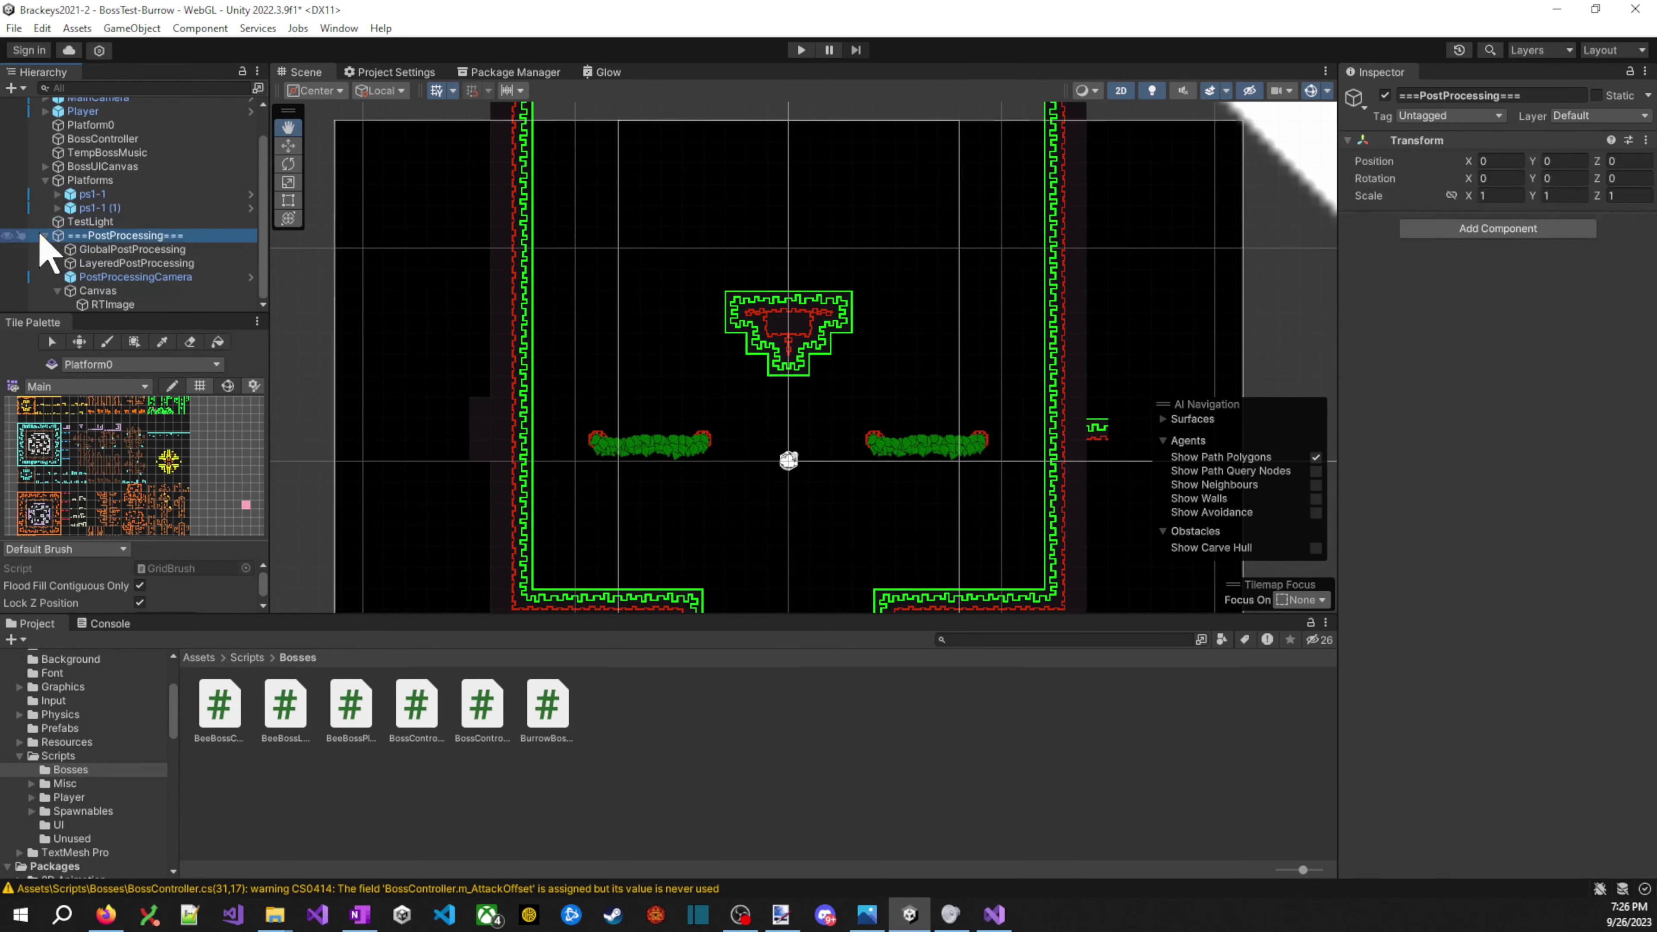
pyautogui.click(45, 236)
pyautogui.rightClick(131, 299)
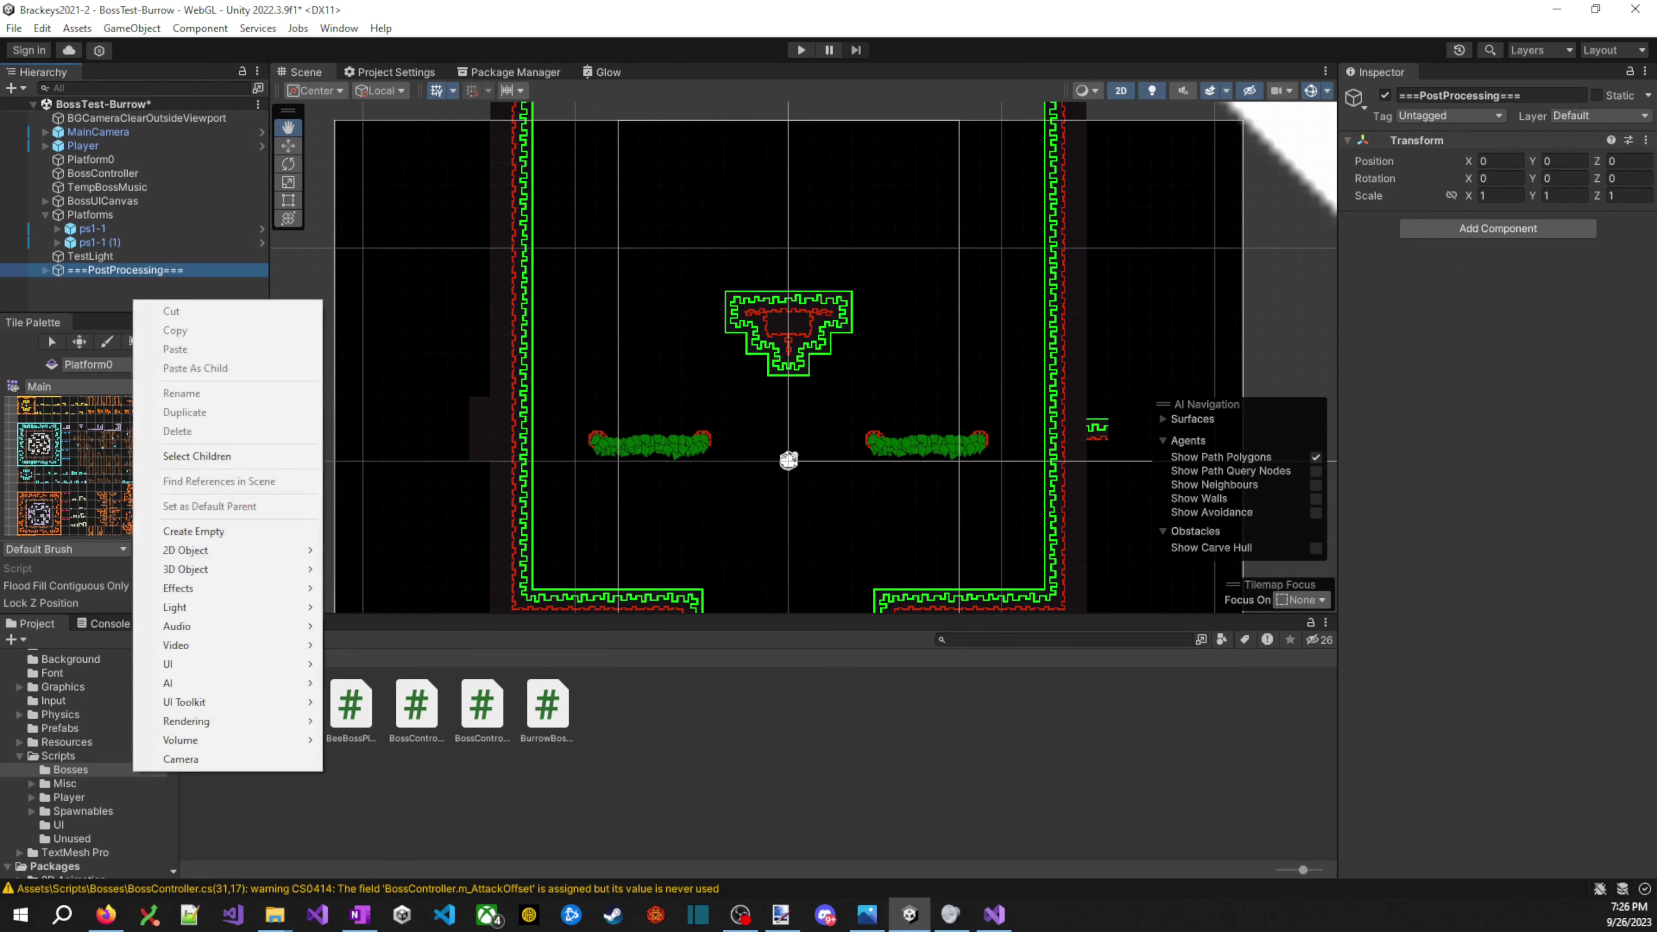
pyautogui.click(122, 296)
pyautogui.rightClick(124, 297)
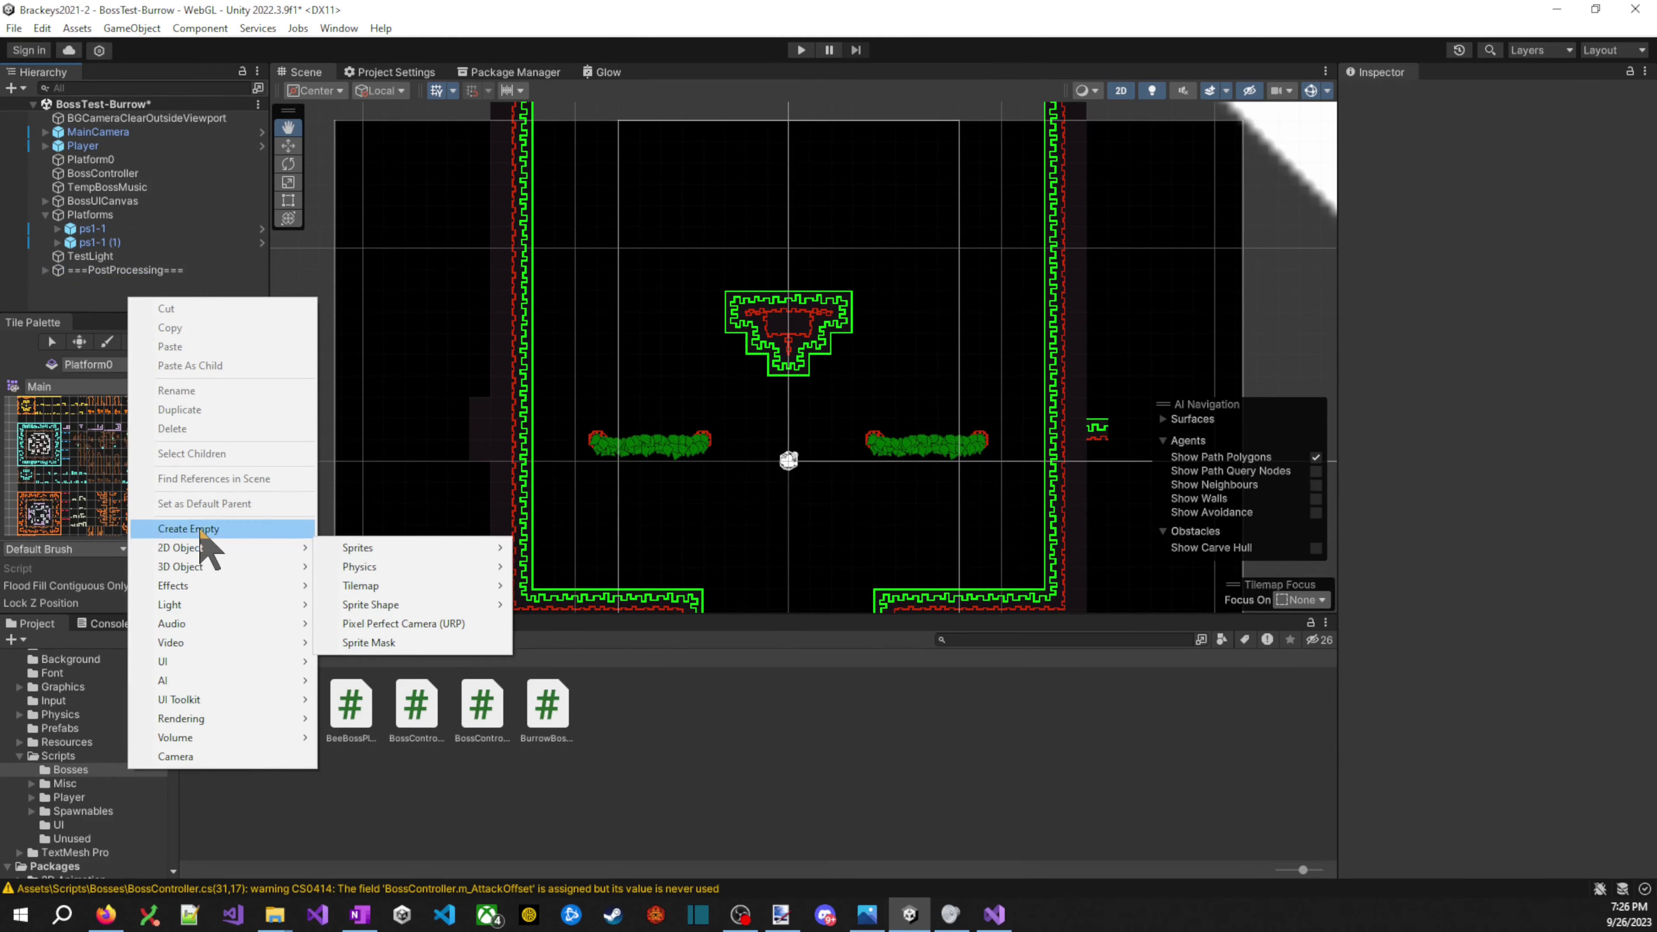
pyautogui.click(212, 529)
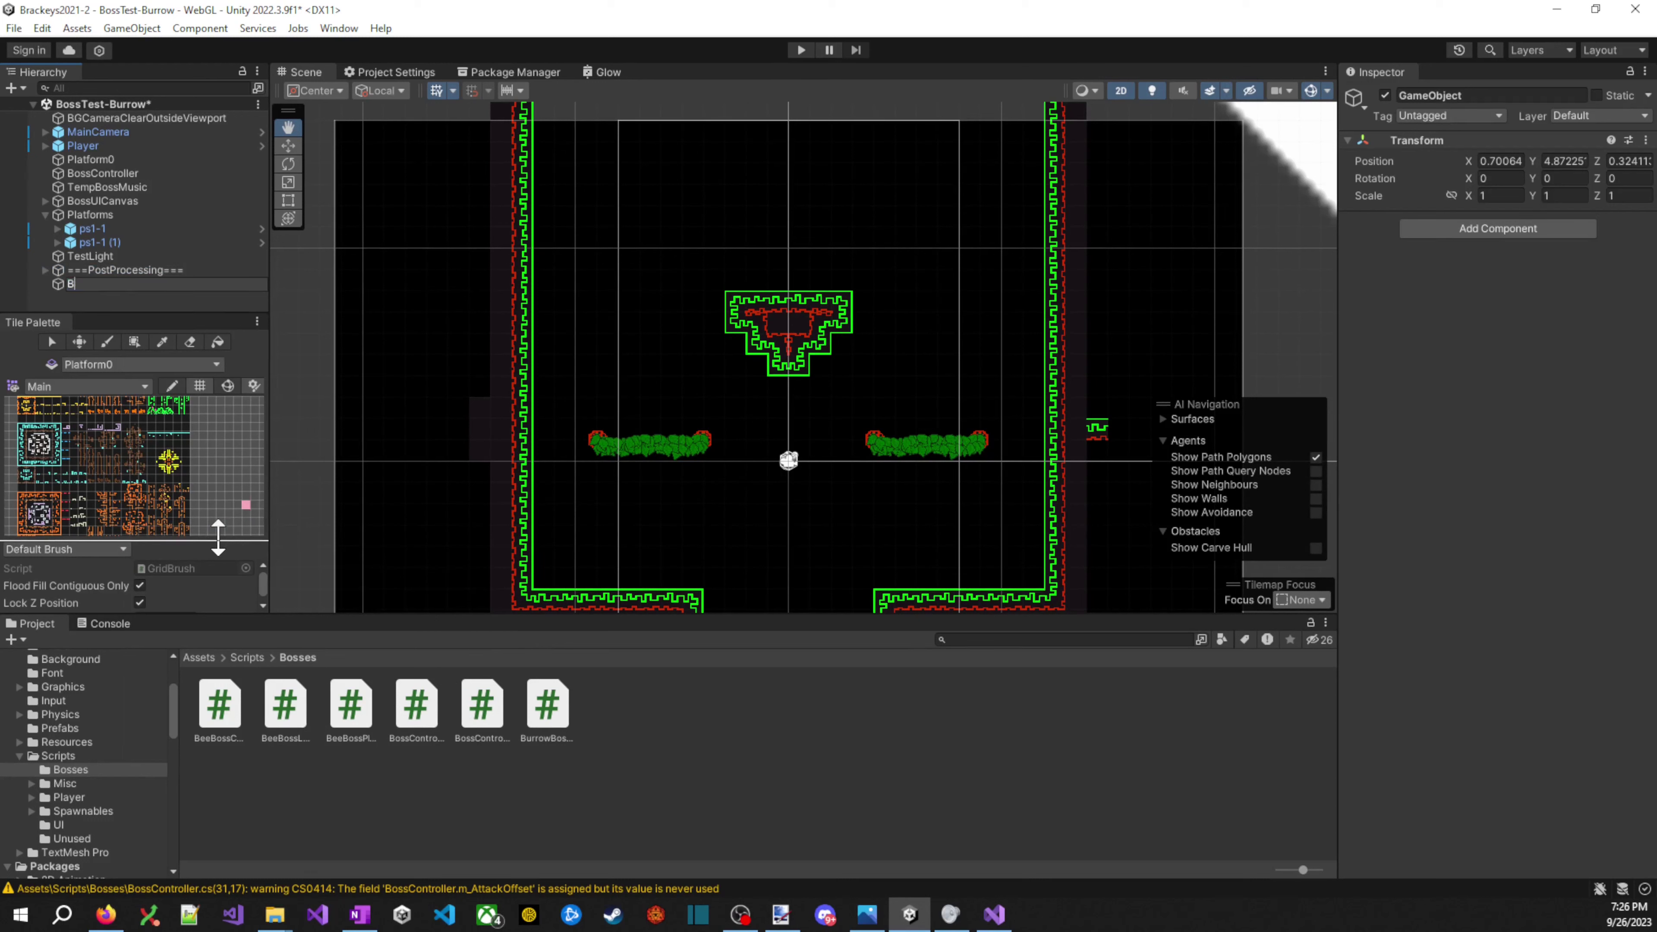
pyautogui.write('BurrowBoss')
pyautogui.press('Return')
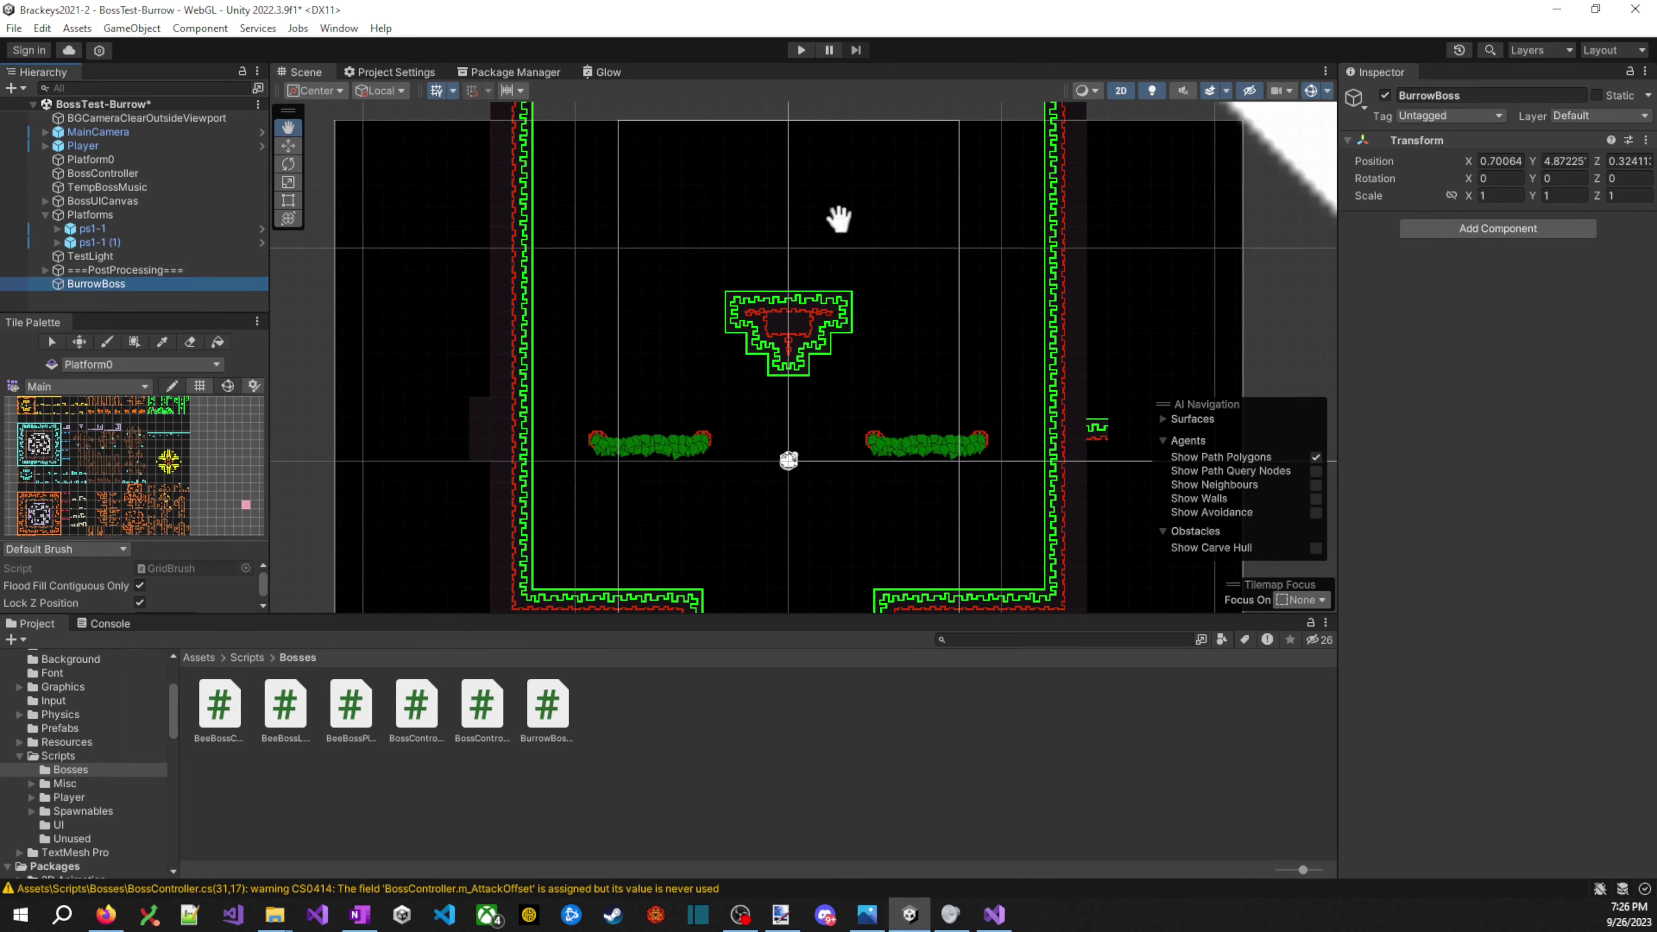
# - Set BurrowBoss's Transform position coordinates to 0
pyautogui.click(1449, 229)
pyautogui.click(1514, 162)
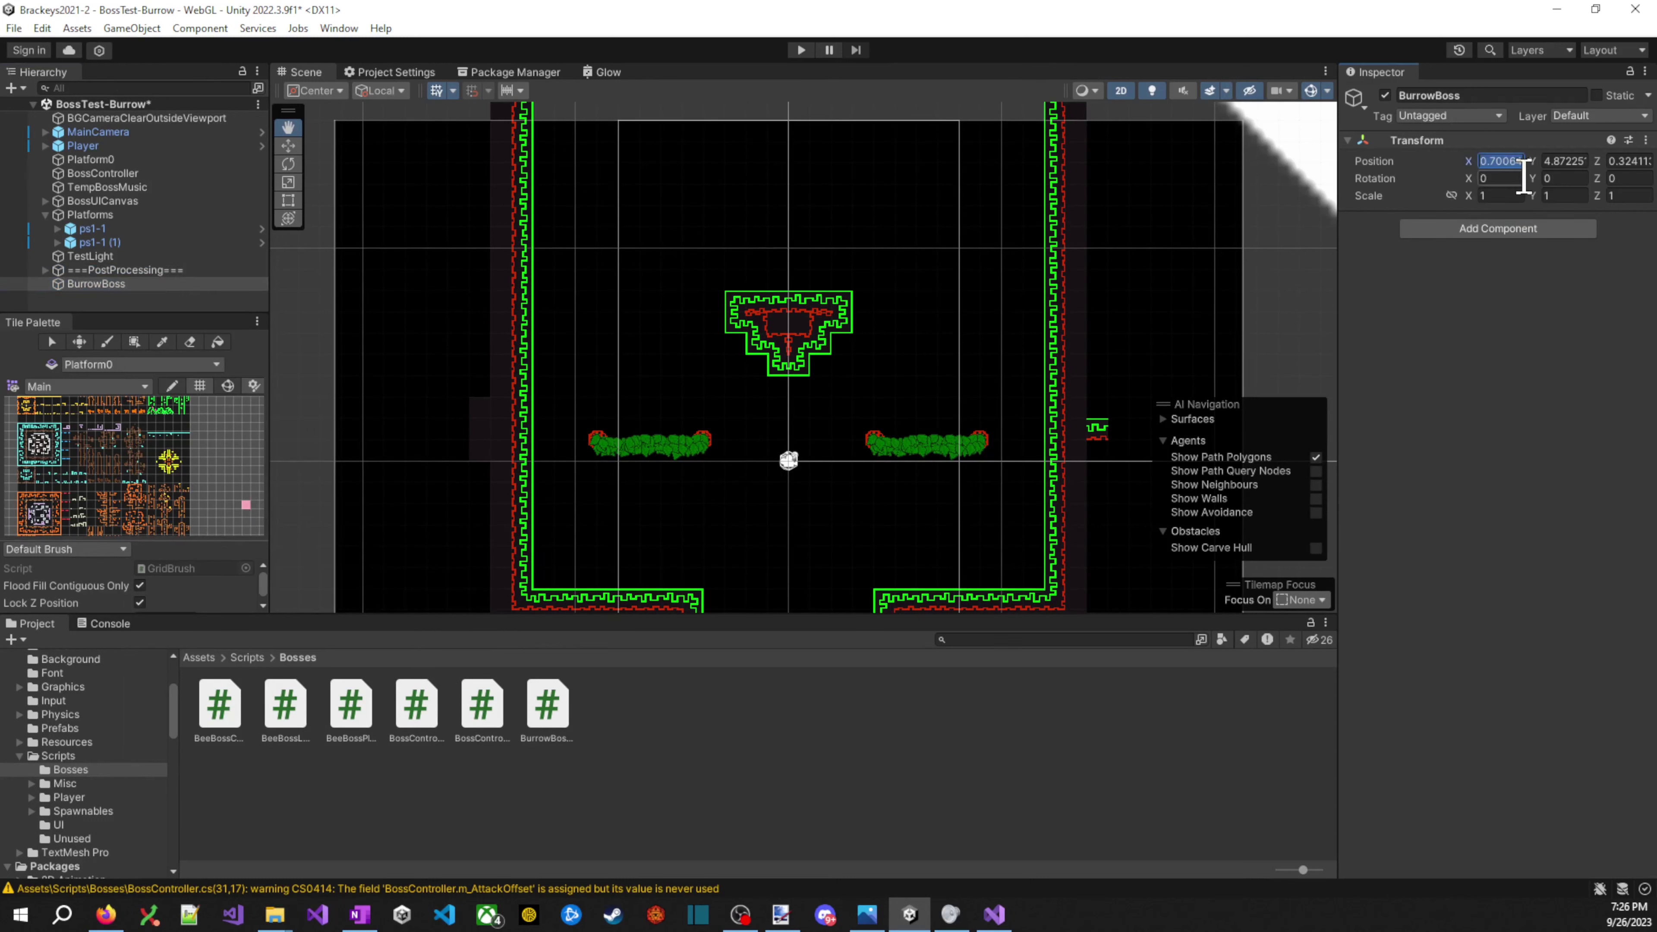
pyautogui.write('0')
pyautogui.press('Tab')
pyautogui.write('0')
pyautogui.press('Tab')
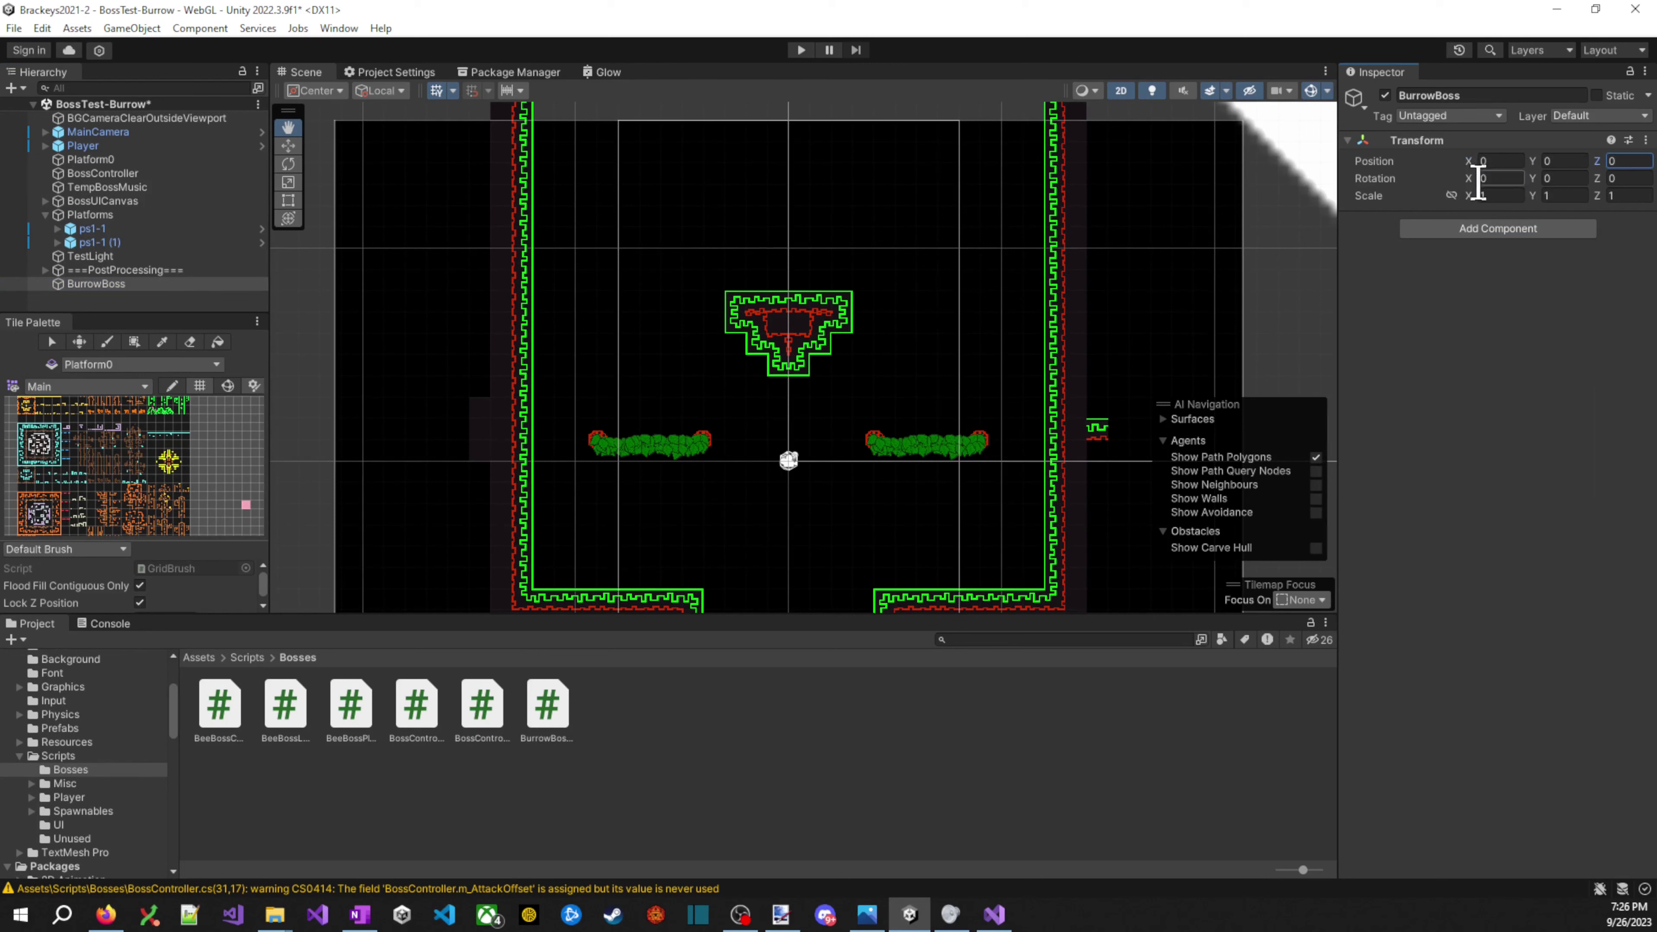
pyautogui.write('0')
# - Reselect the ===PostProcessing=== object in the Hierarchy
pyautogui.rightClick(119, 284)
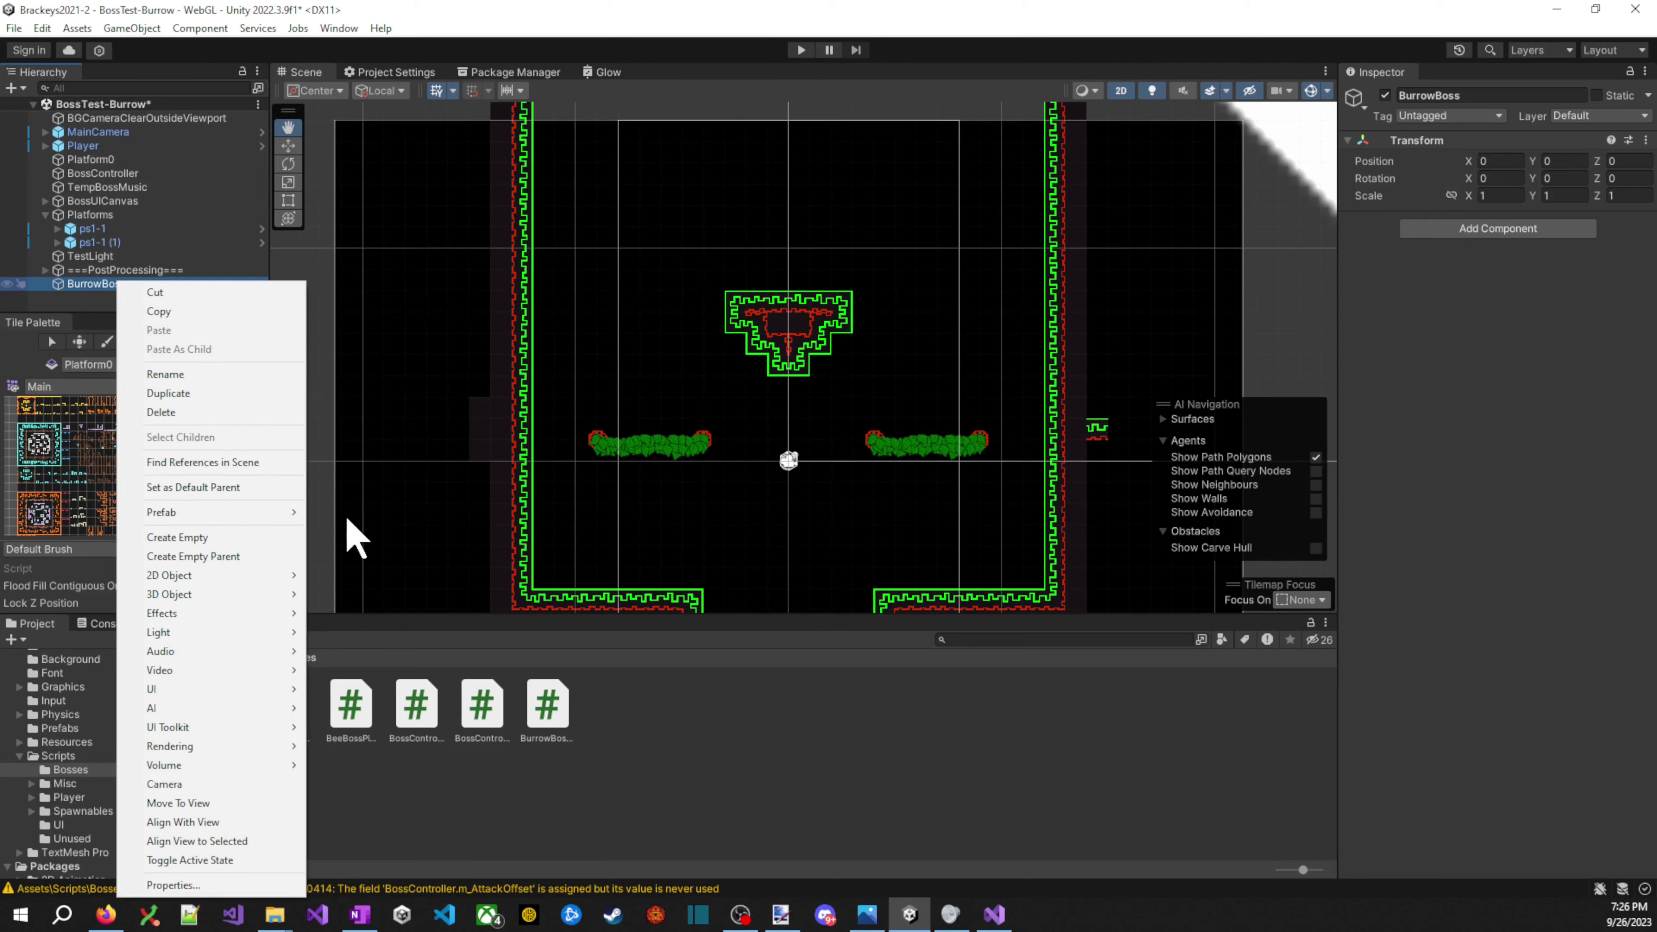
pyautogui.click(89, 262)
pyautogui.click(114, 296)
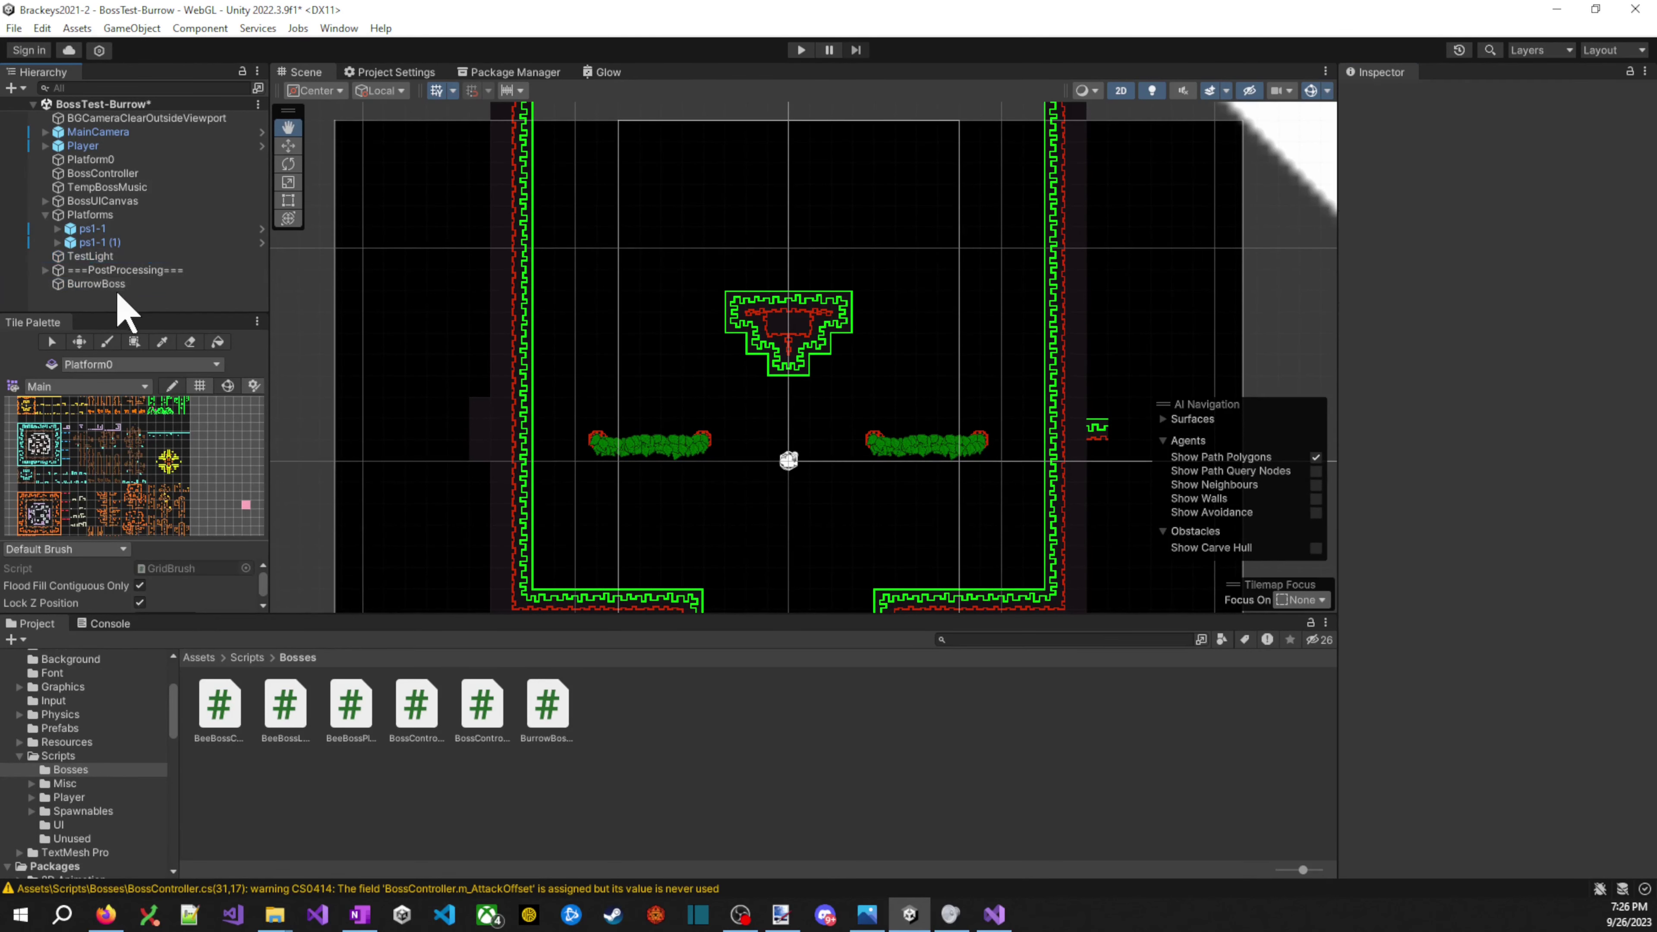
pyautogui.click(108, 275)
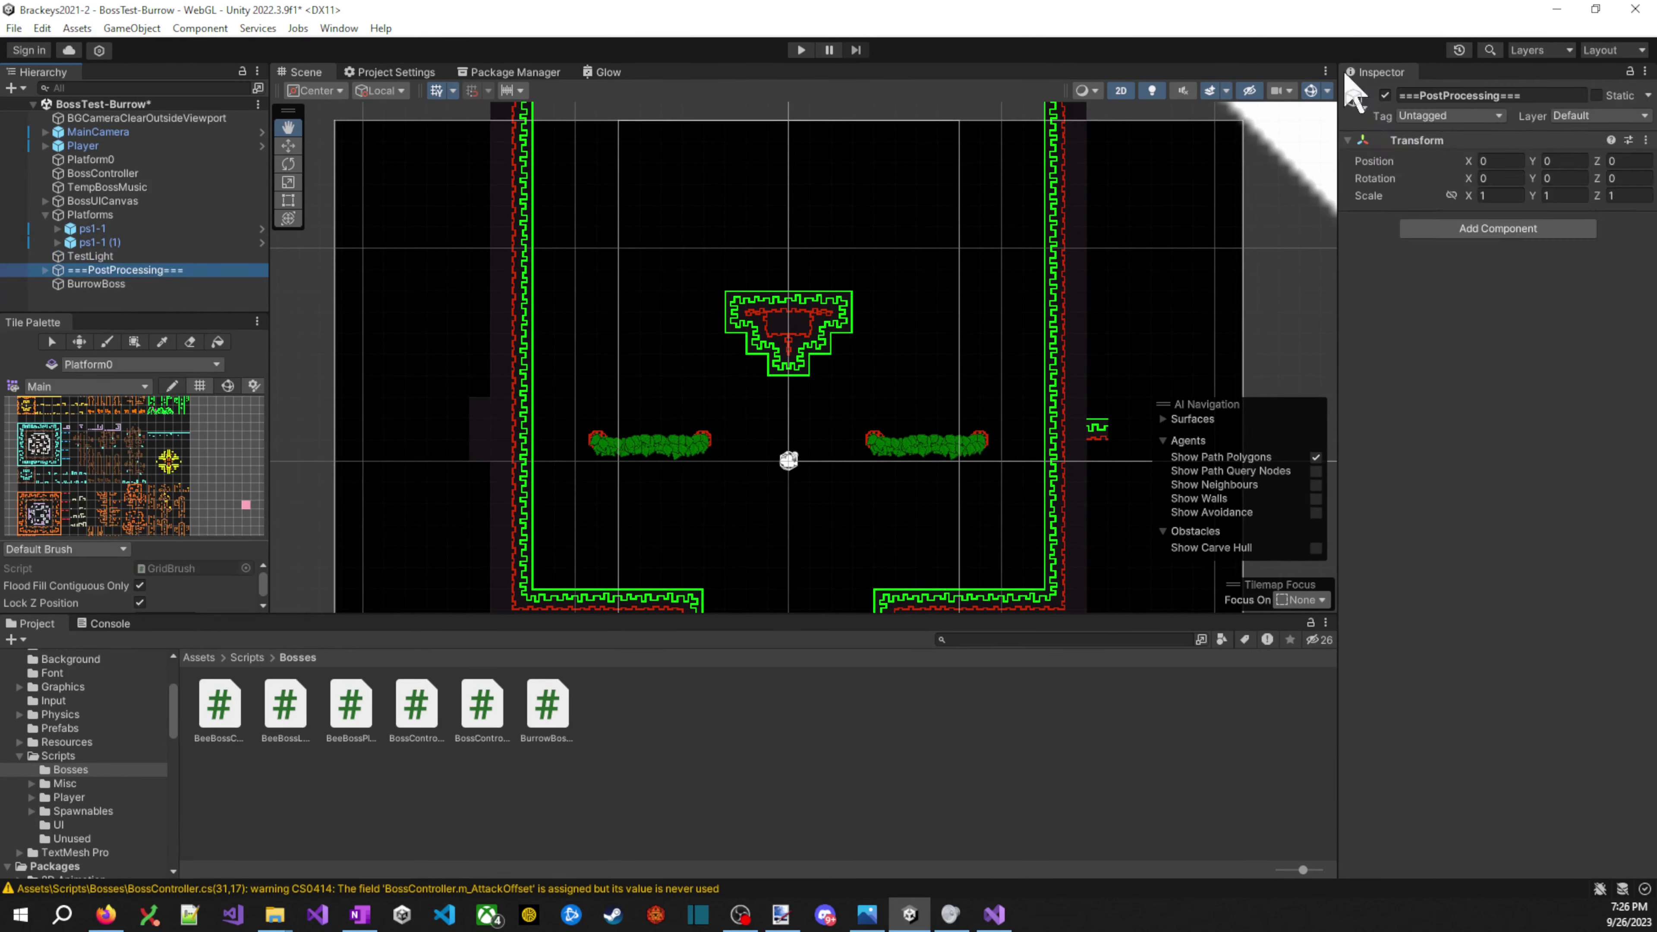
# - Add a Box Collider 2D to ===PostProcessing=== and enable Is Trigger
pyautogui.click(1494, 228)
pyautogui.write('baopx')
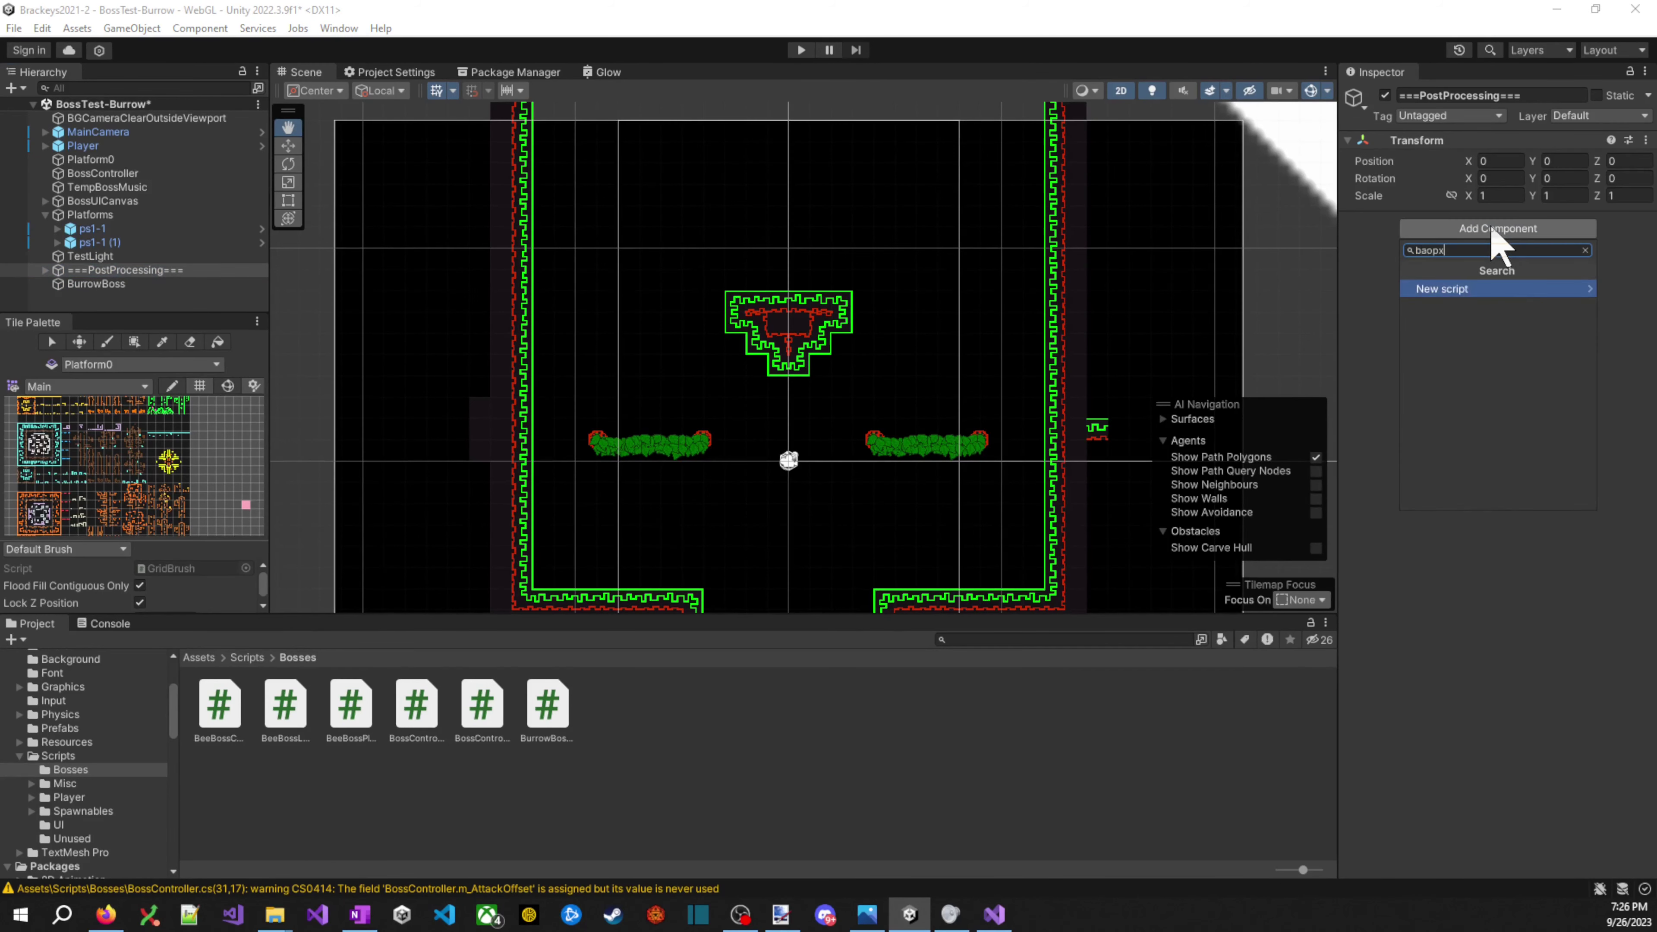
pyautogui.press('BackSpace')
pyautogui.press('BackSpace')
pyautogui.press('BackSpace')
pyautogui.press('BackSpace')
pyautogui.write('ox')
pyautogui.press('Down')
pyautogui.press('Return')
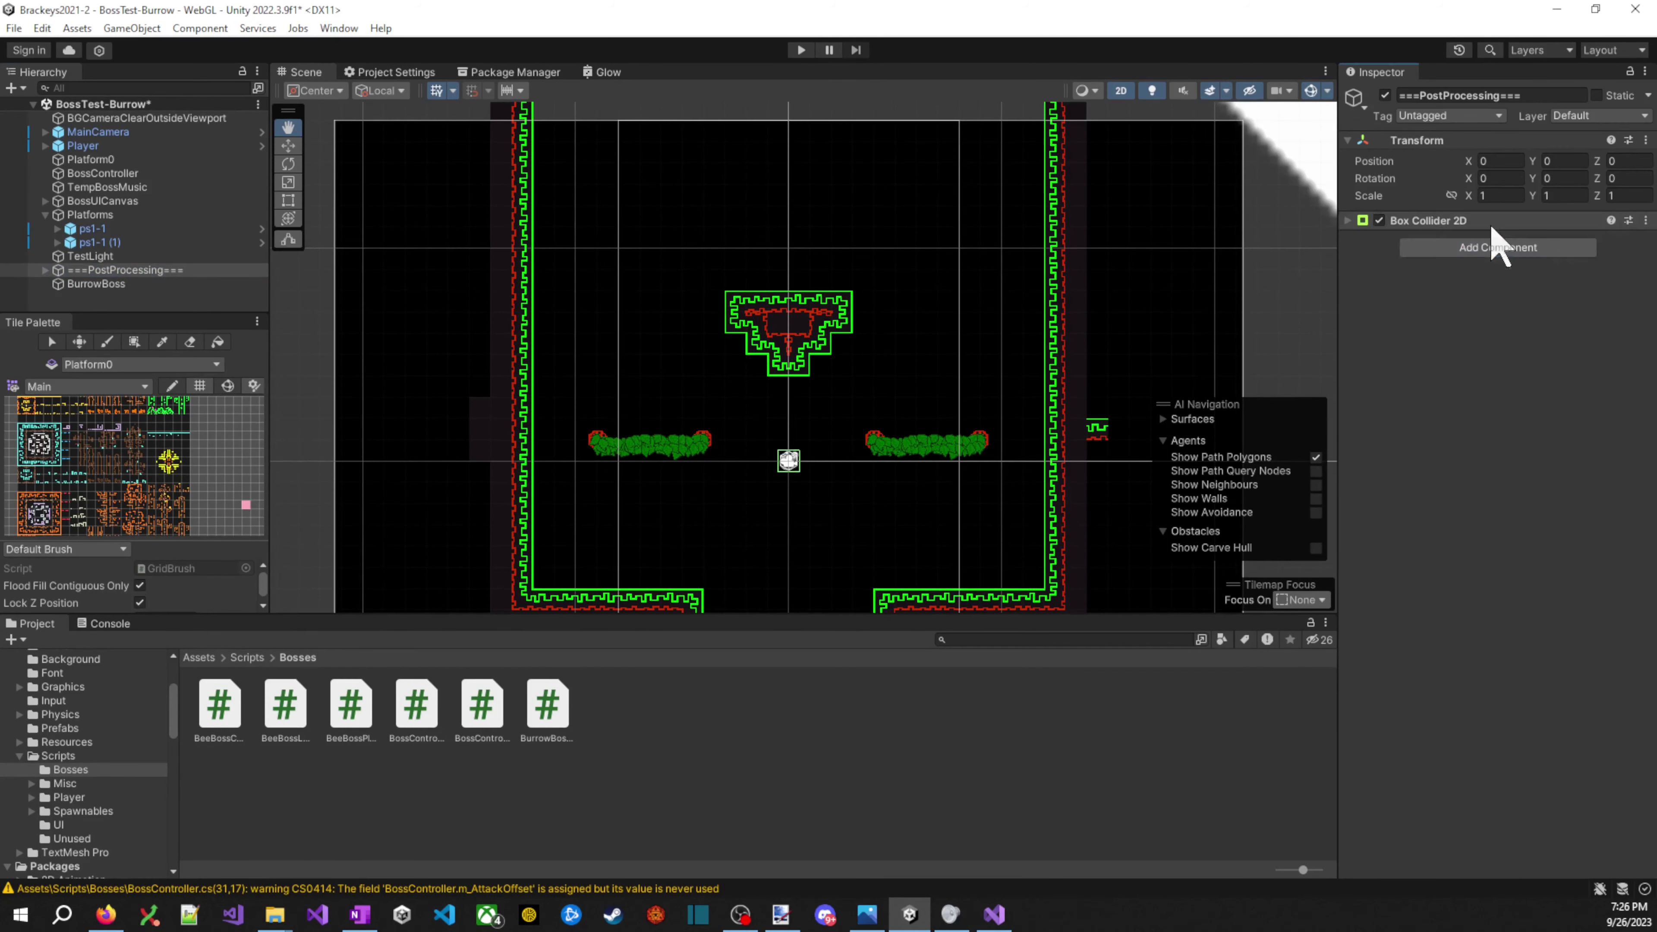
pyautogui.click(1348, 220)
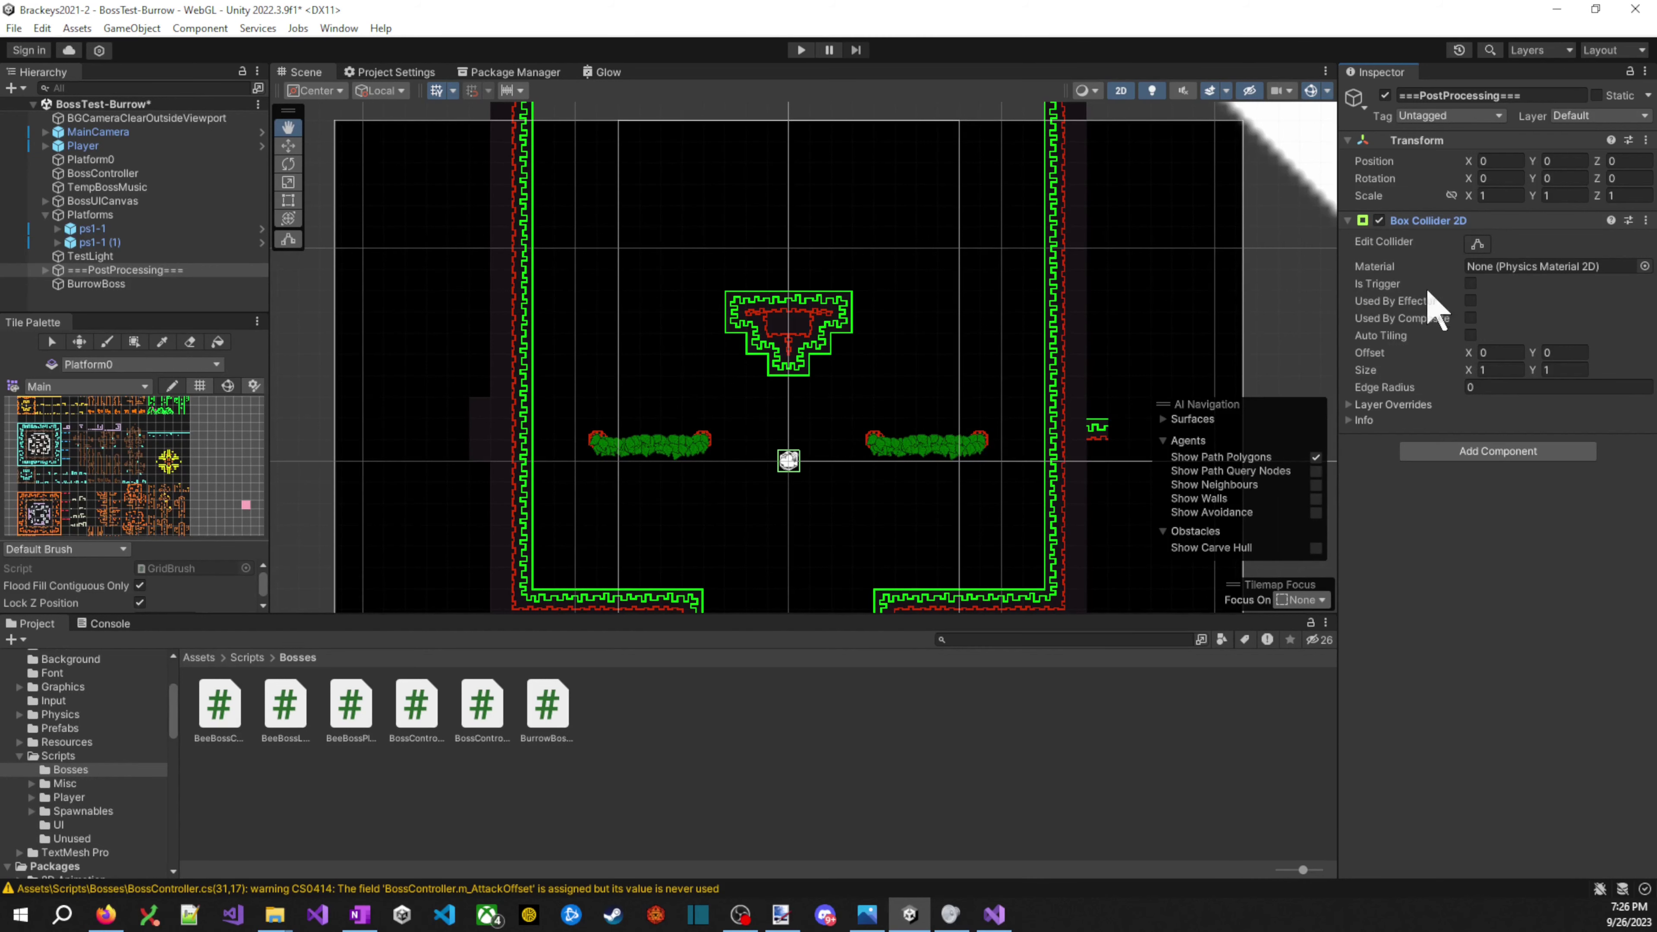
pyautogui.click(1471, 283)
# - Add a Sprite Renderer component to the same object
pyautogui.click(1449, 451)
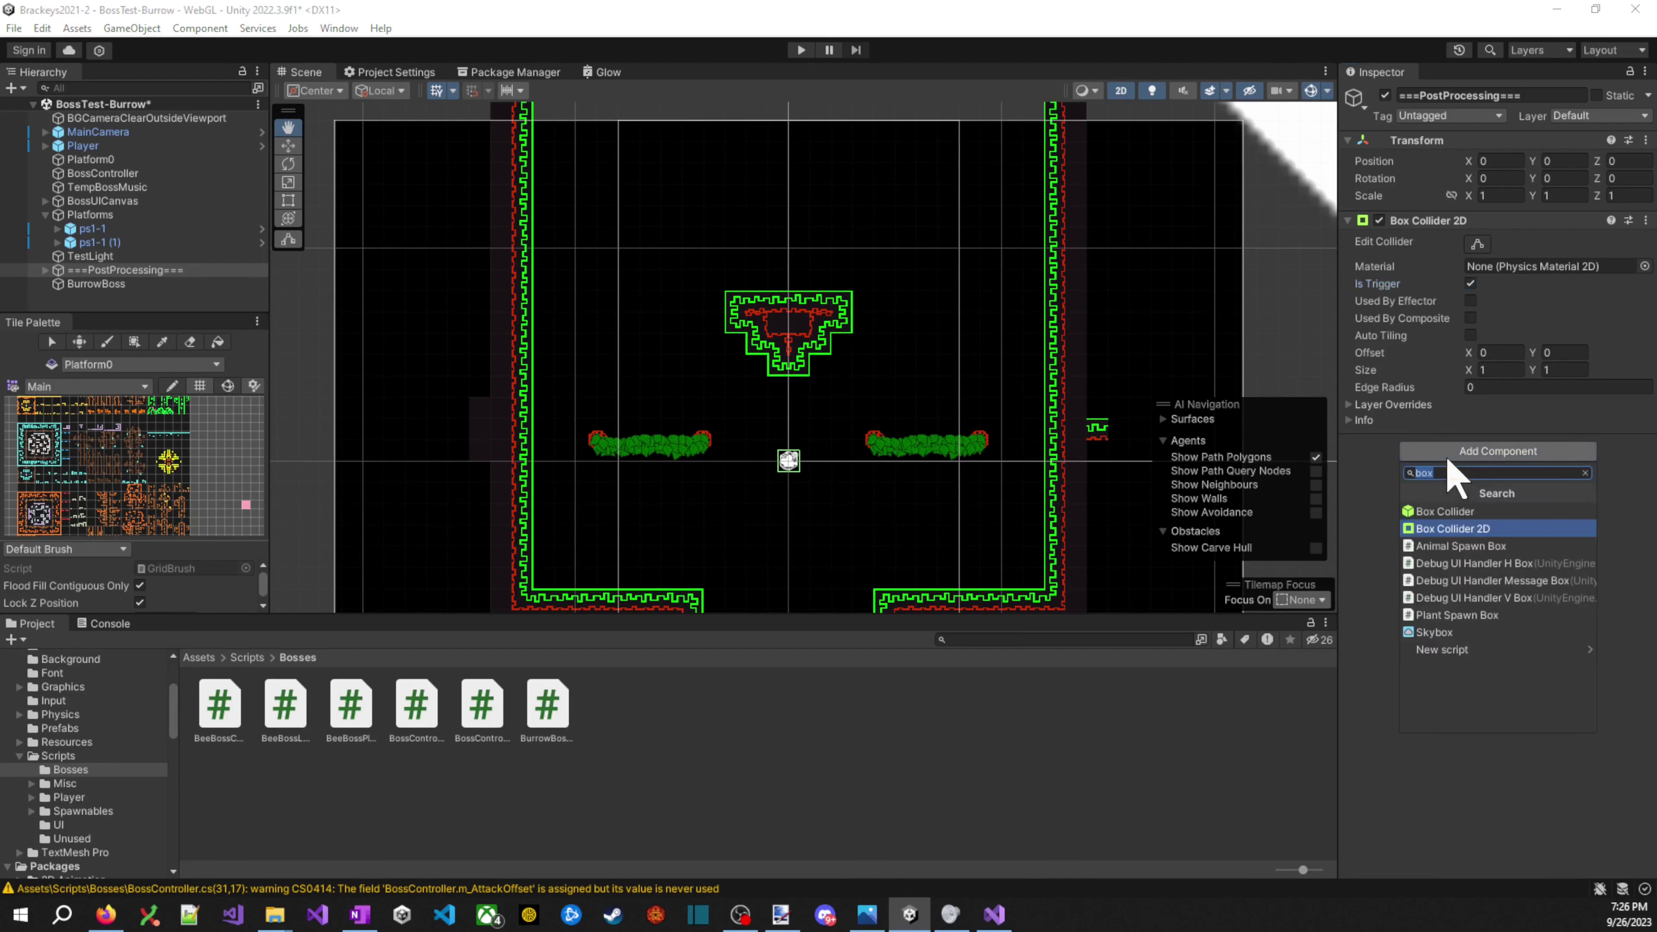
pyautogui.write('spritere')
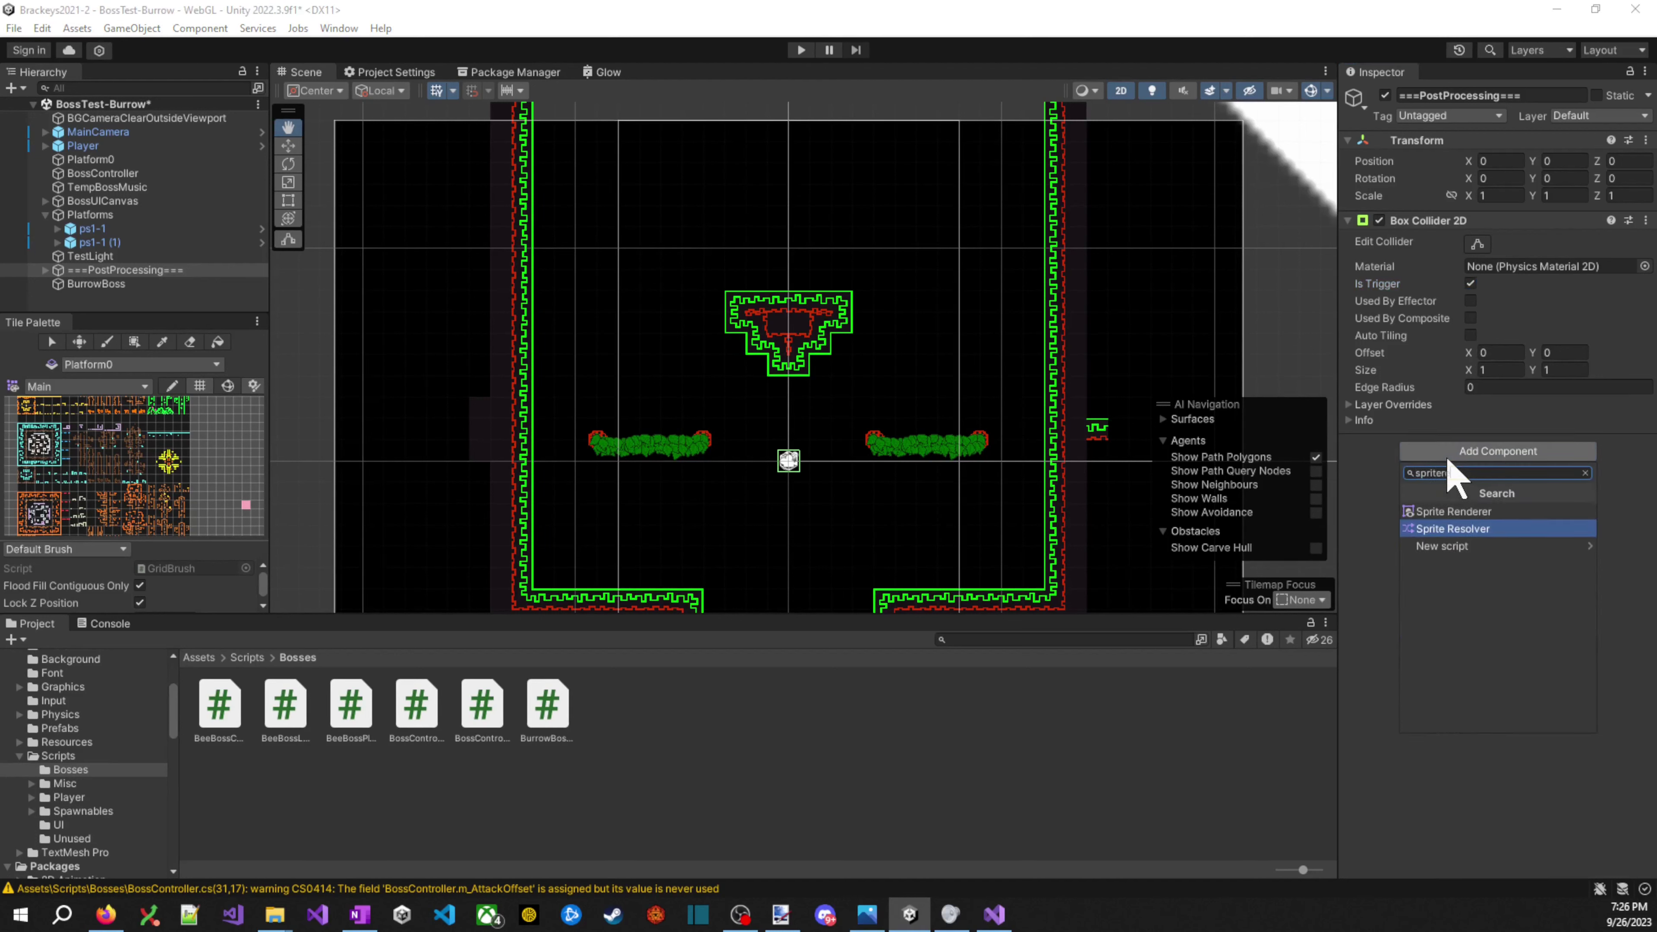
pyautogui.write('n')
pyautogui.press('Return')
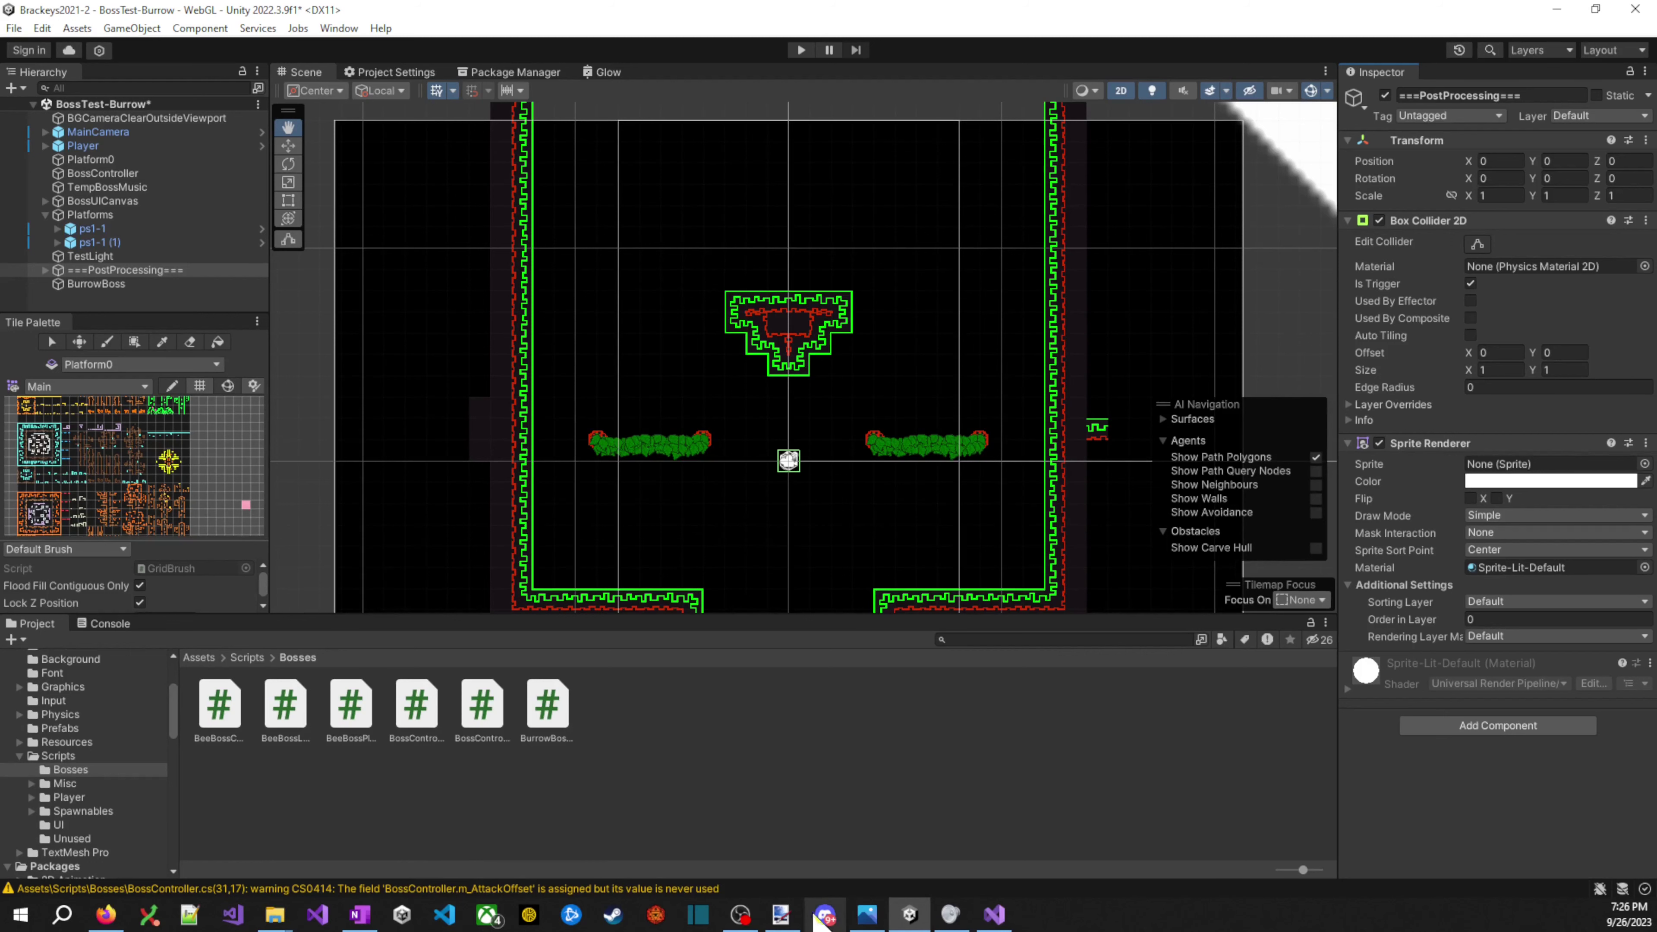
# - Zoom in and out on Expanded-Retro-Lines-Enemies.png to inspect the Idle, Move, Attack and Hit sprites
pyautogui.moveTo(781, 917)
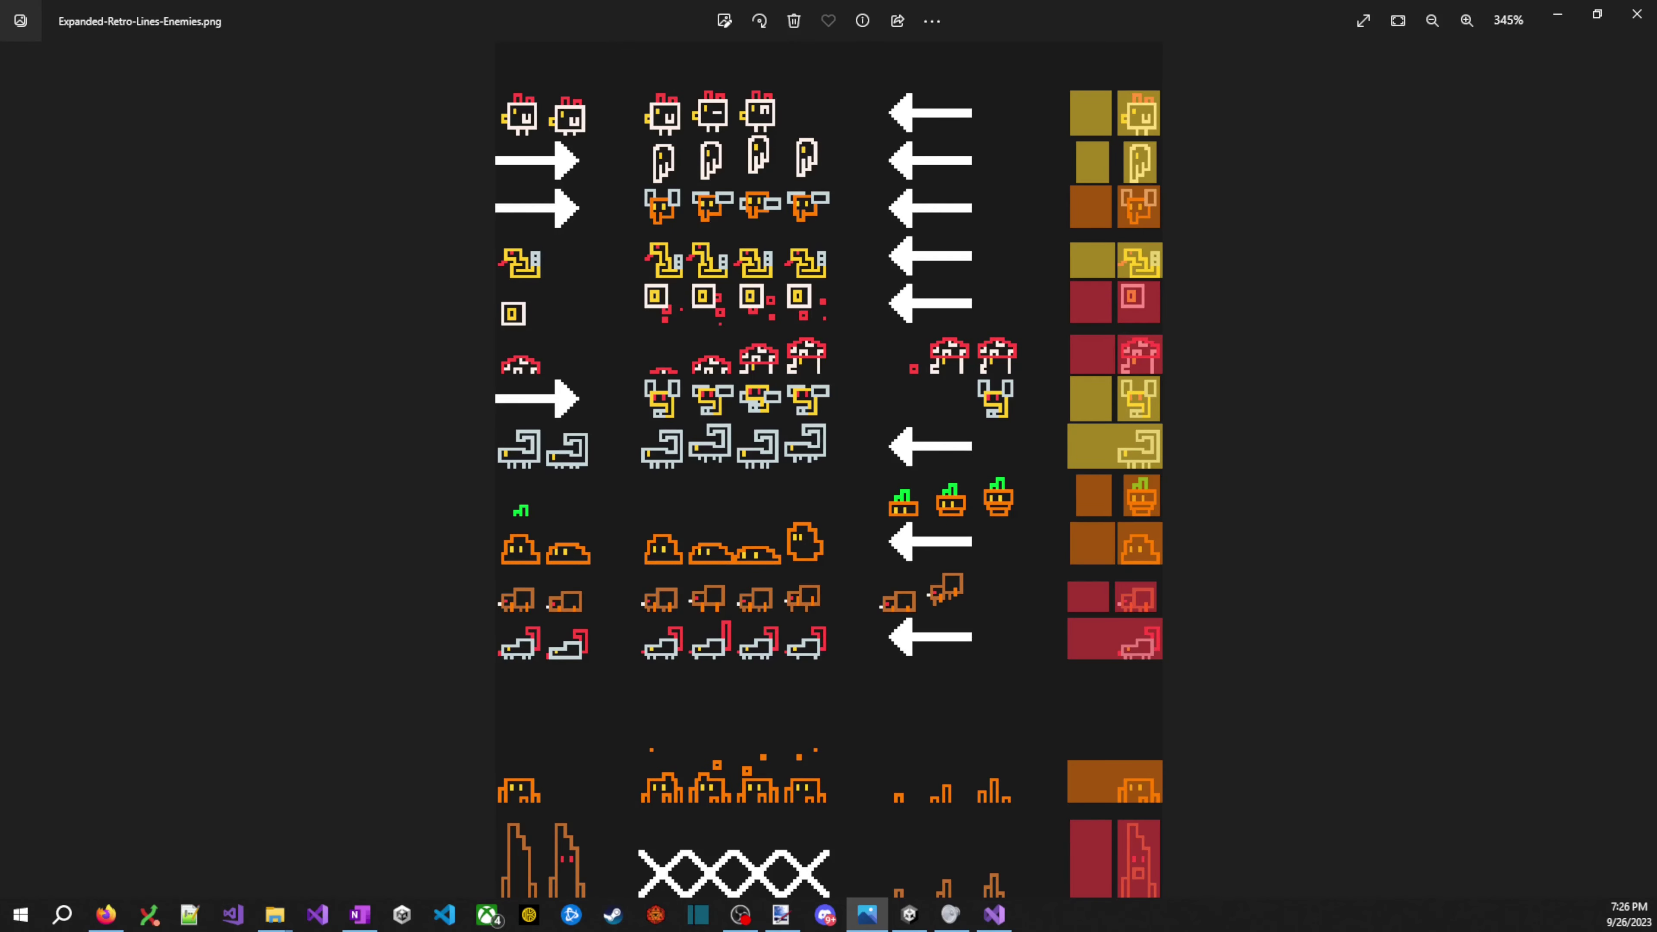
pyautogui.scroll(-3, 1284, 548)
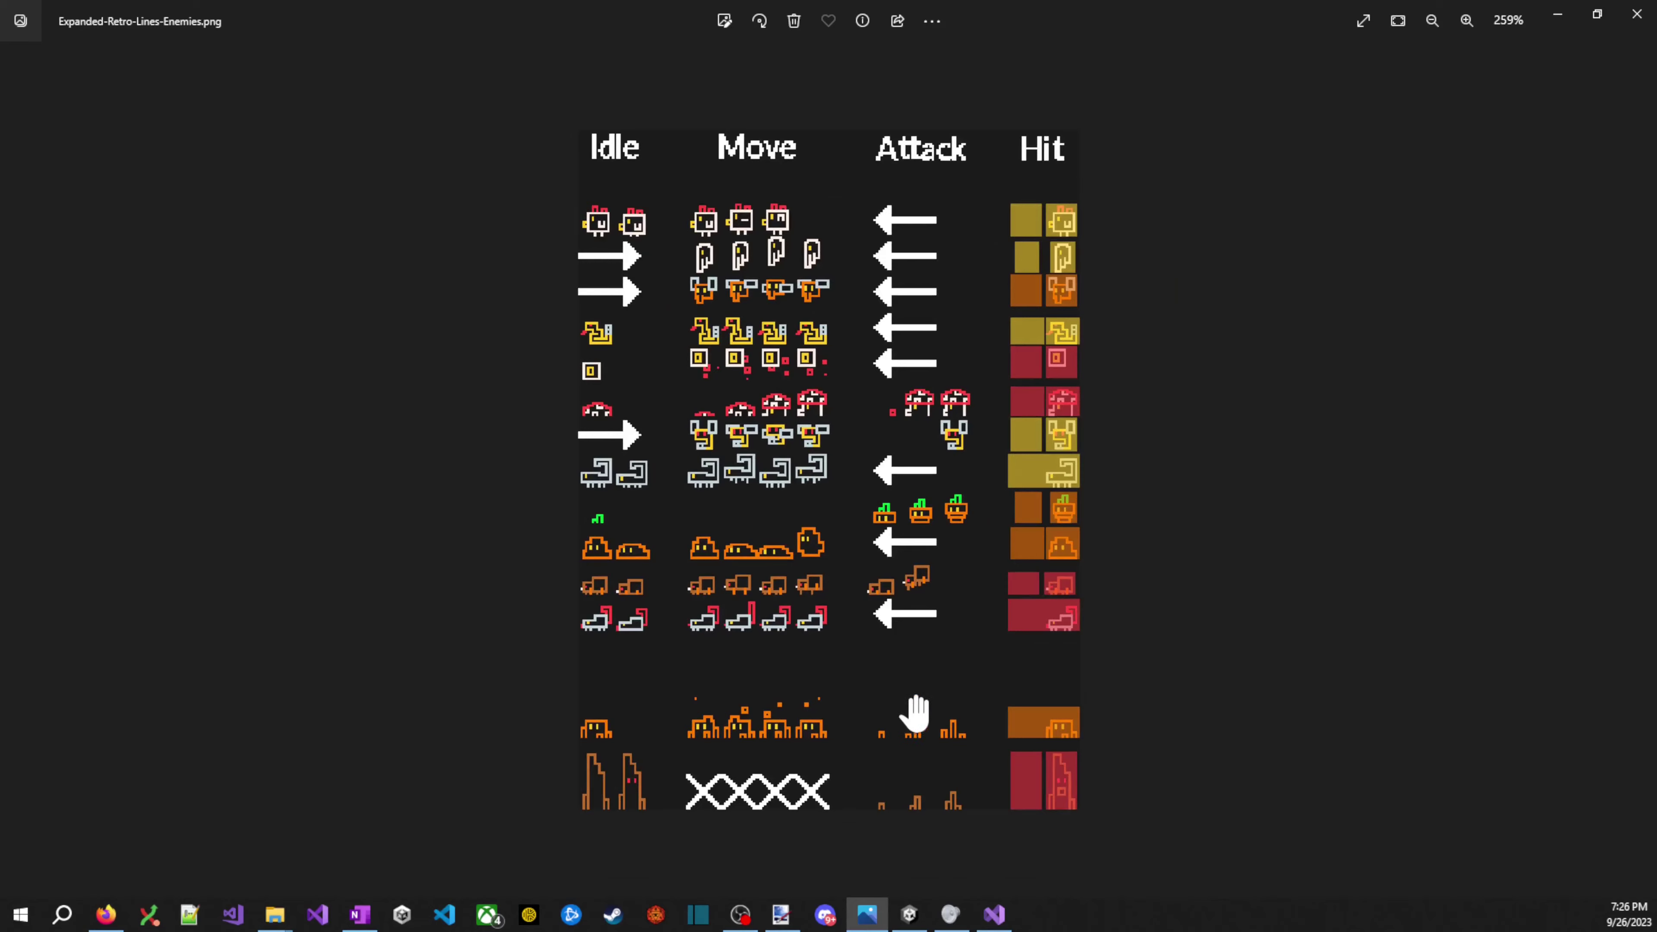
pyautogui.scroll(2, 914, 750)
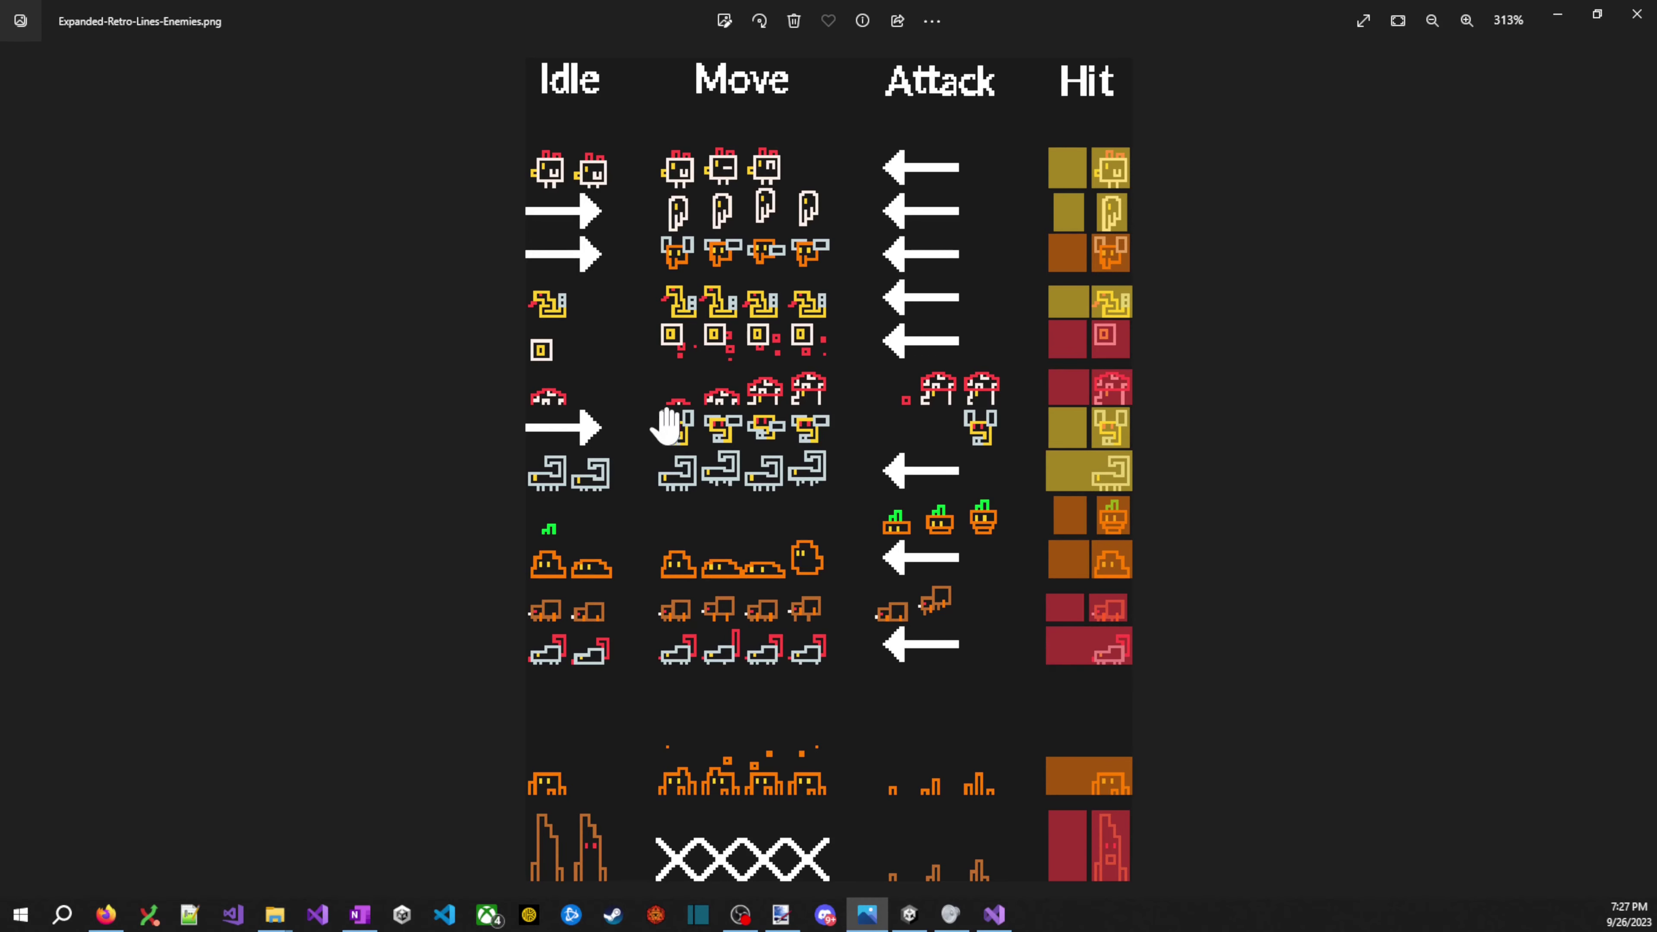
# - Close Photos, assign the Square sprite to the Sprite Renderer, and play the scene
pyautogui.click(1596, 14)
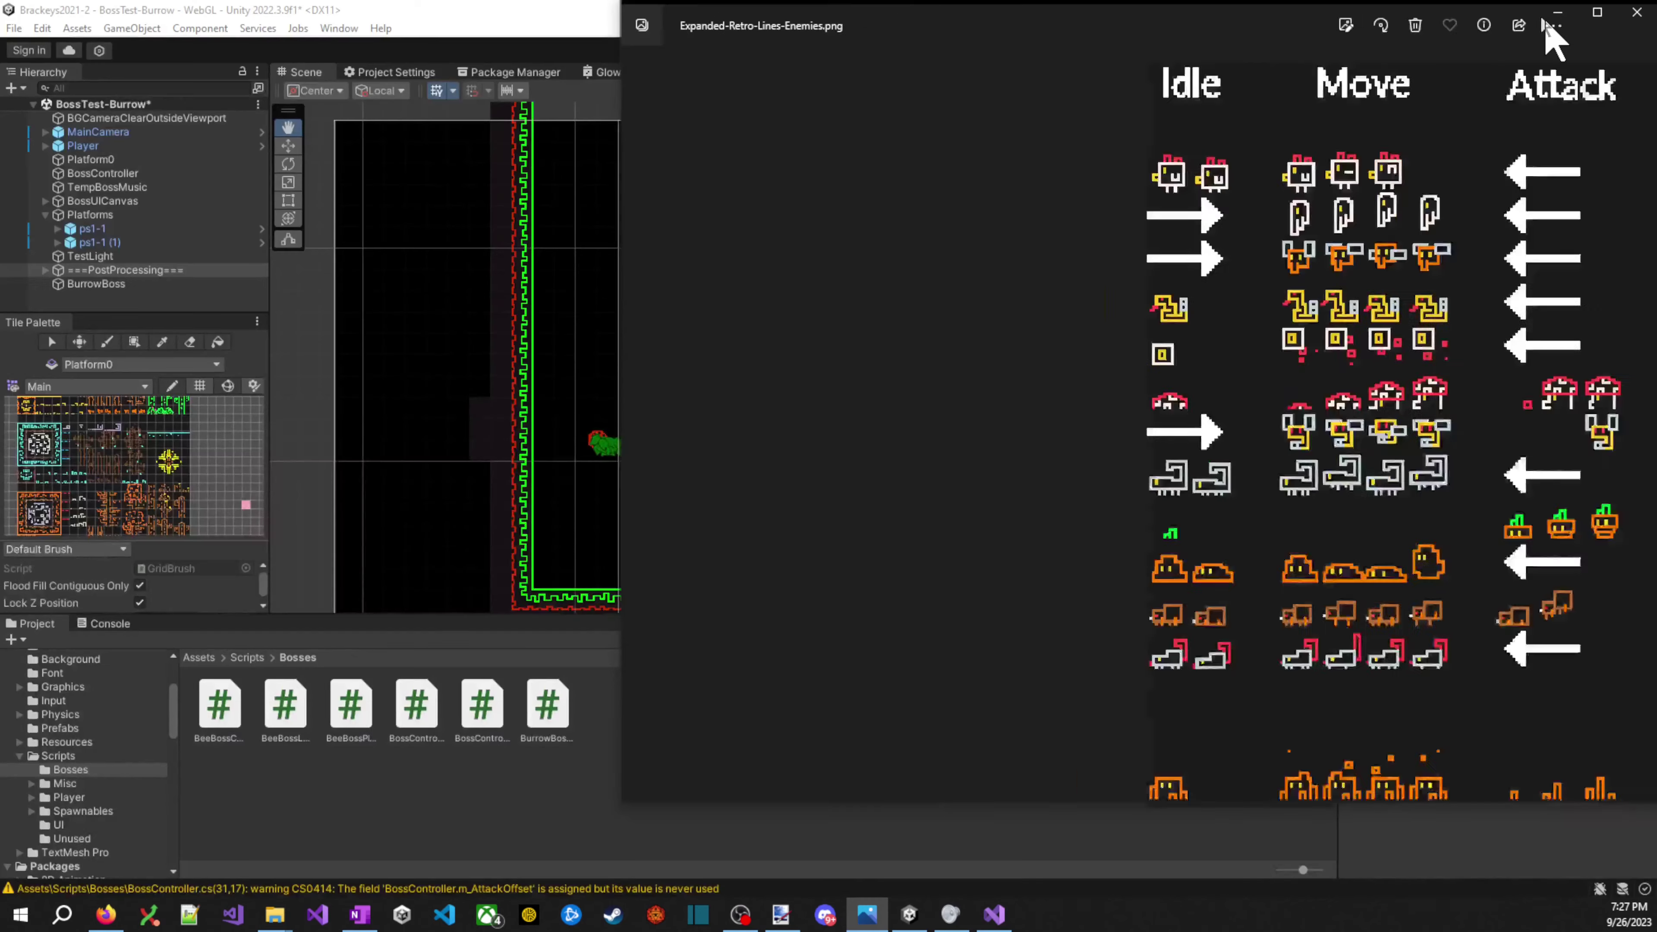
pyautogui.click(1630, 17)
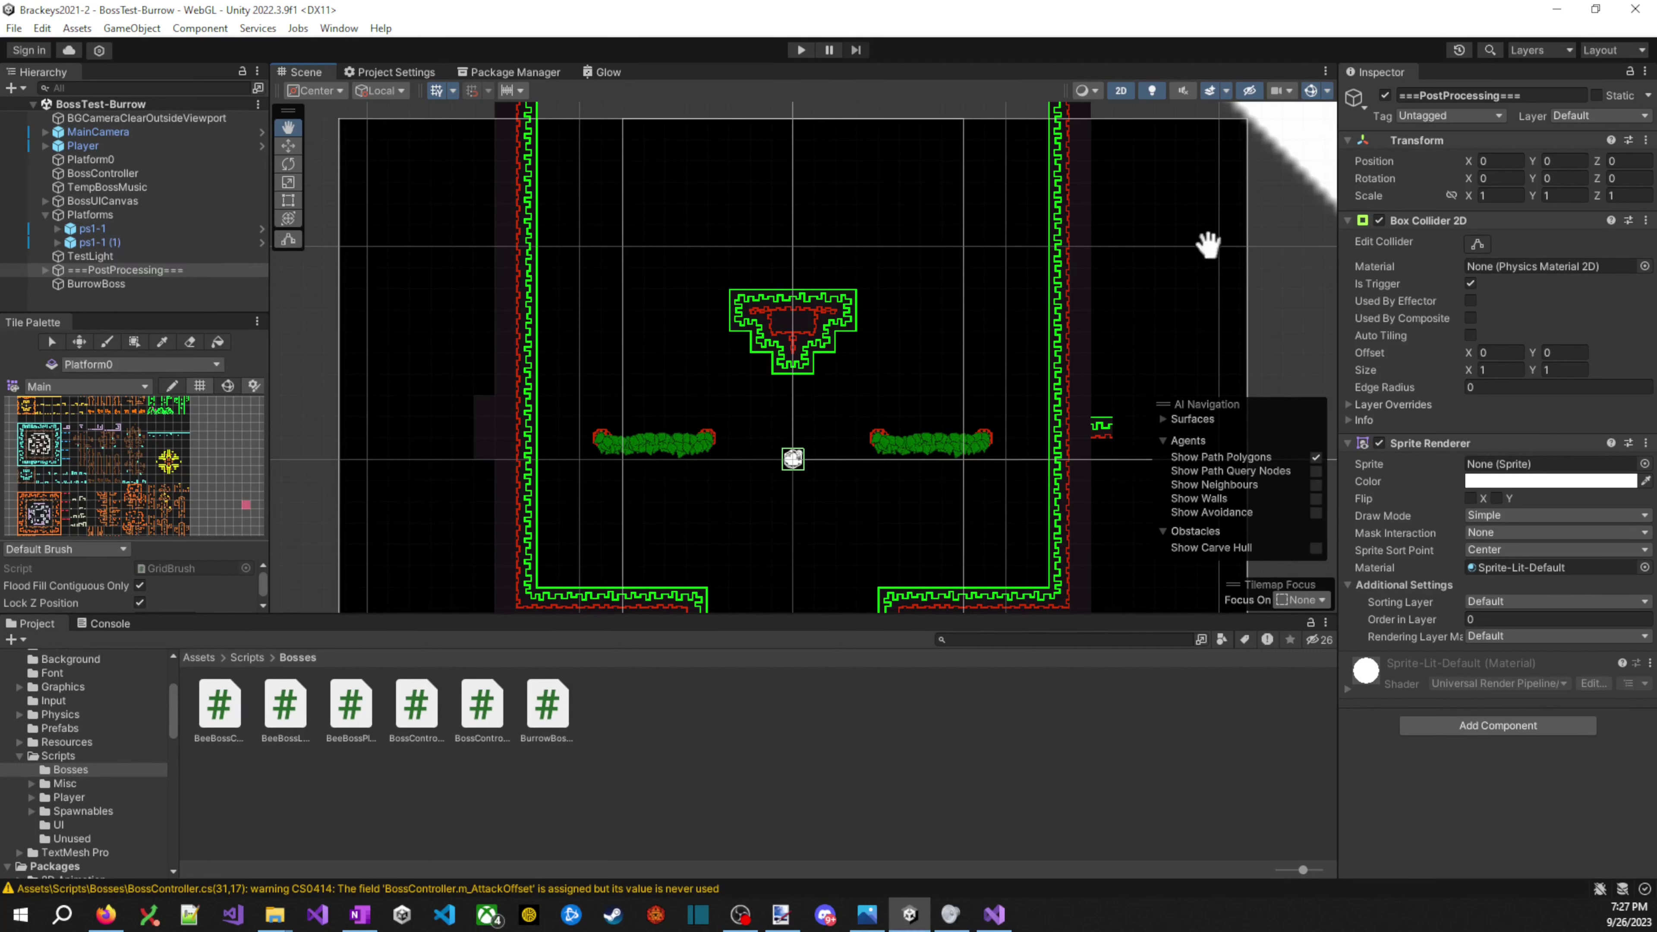
pyautogui.click(1644, 463)
pyautogui.write('sq')
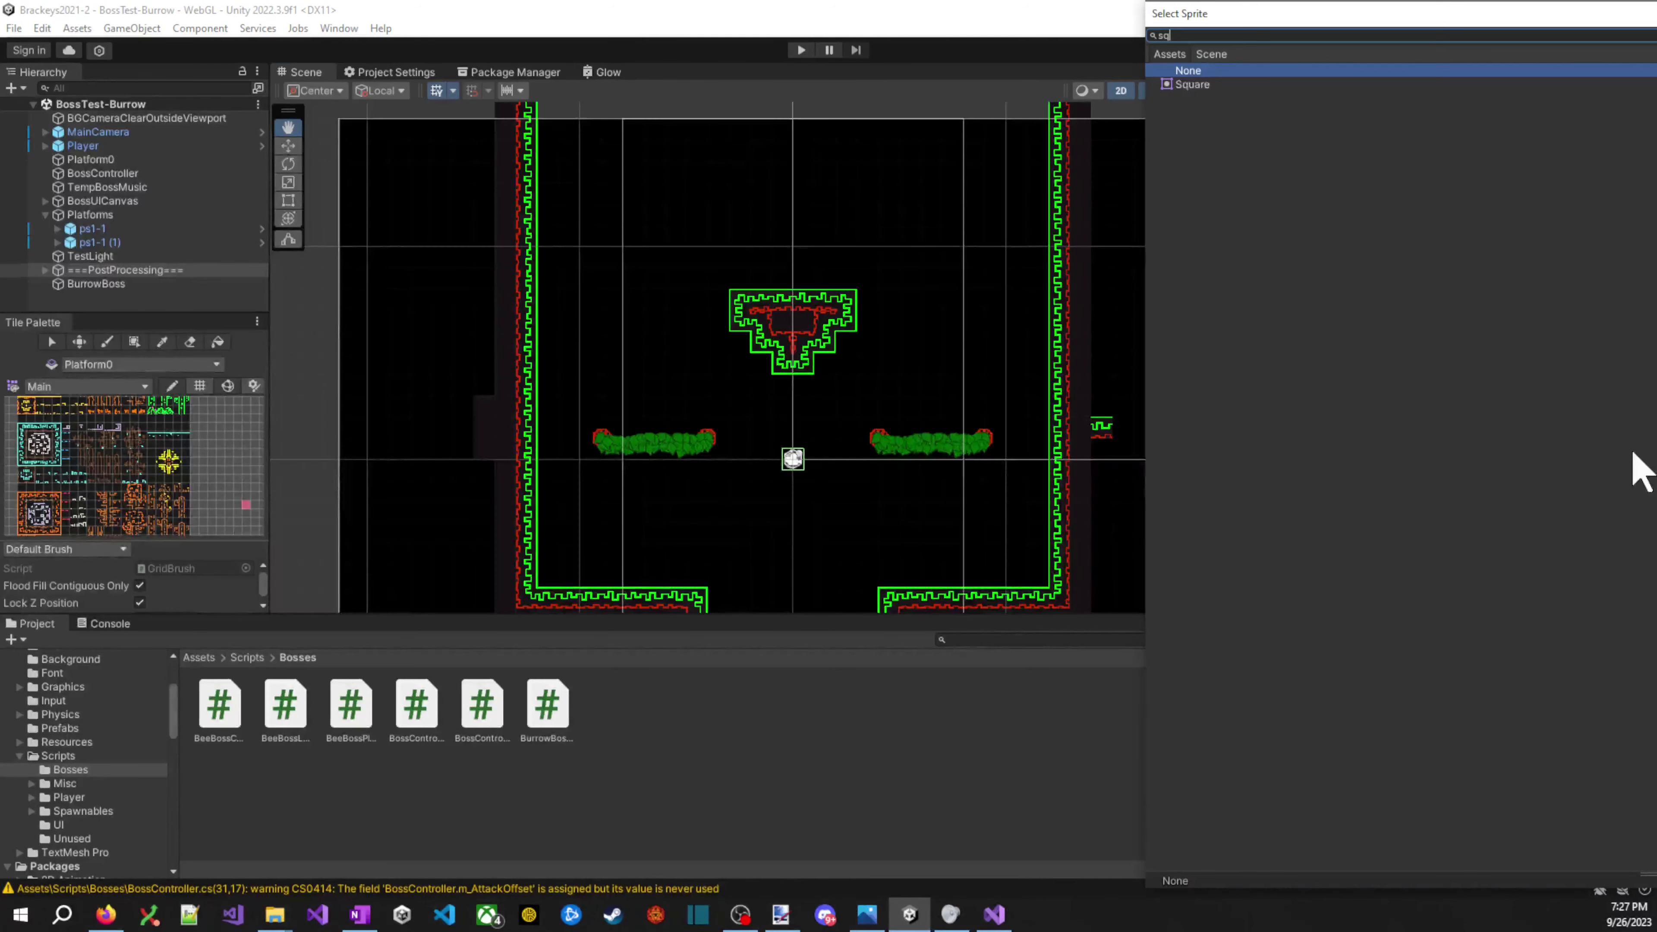
pyautogui.press('Down')
pyautogui.press('Return')
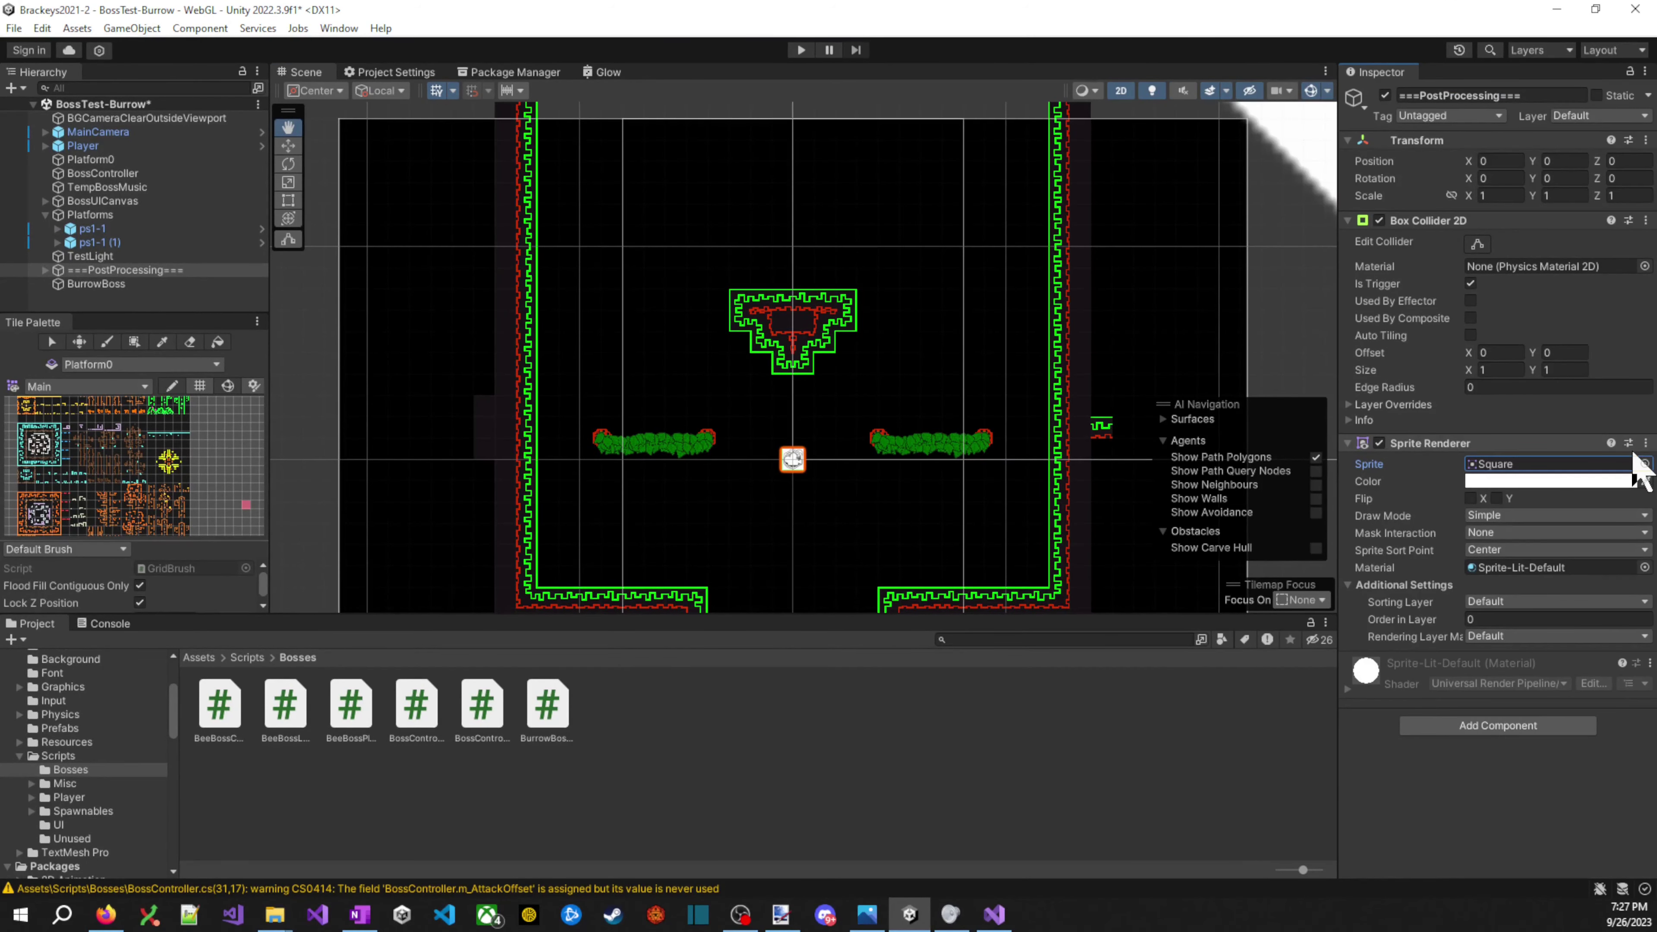
pyautogui.click(1516, 619)
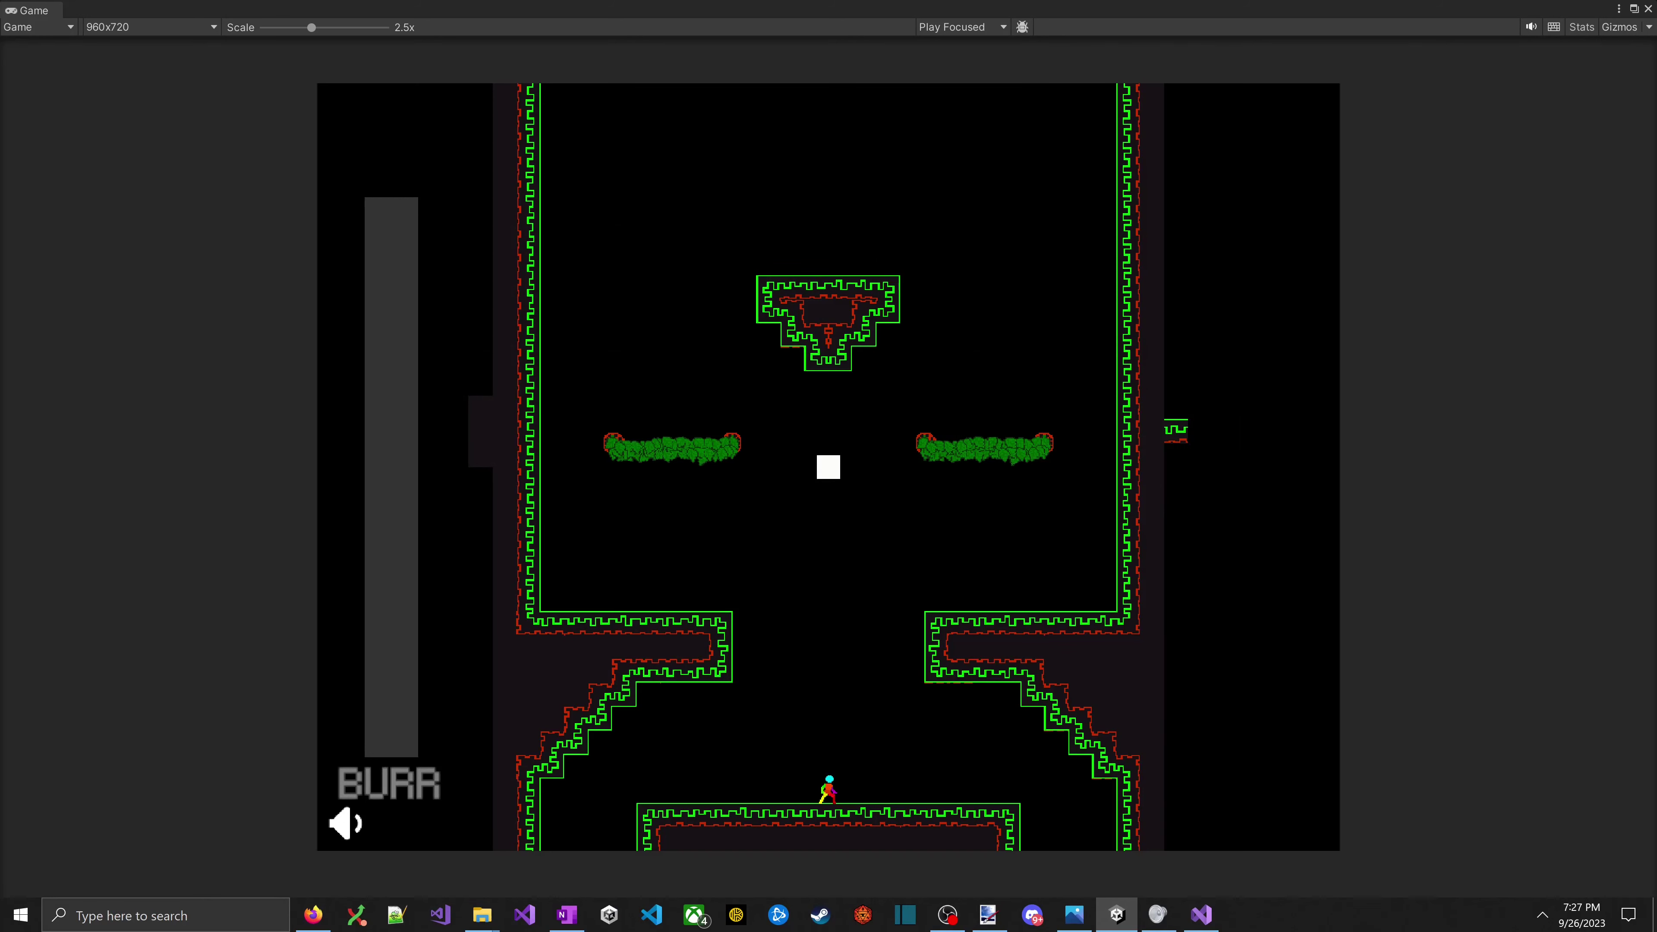
pyautogui.hotkey('alt', 'Tab')
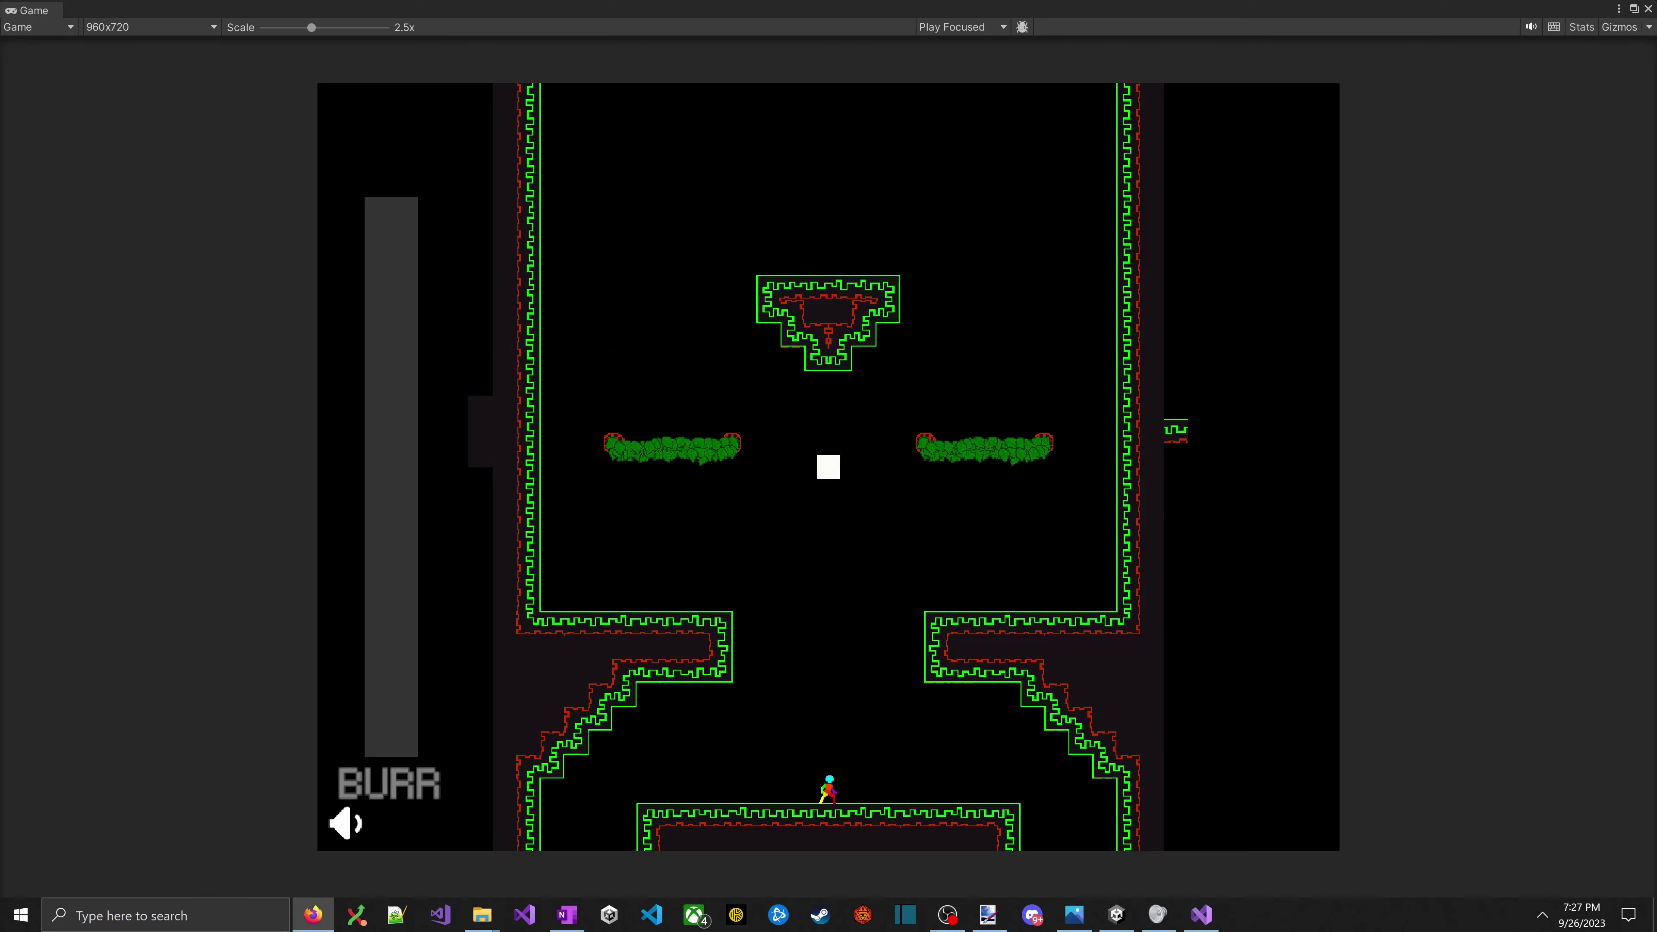
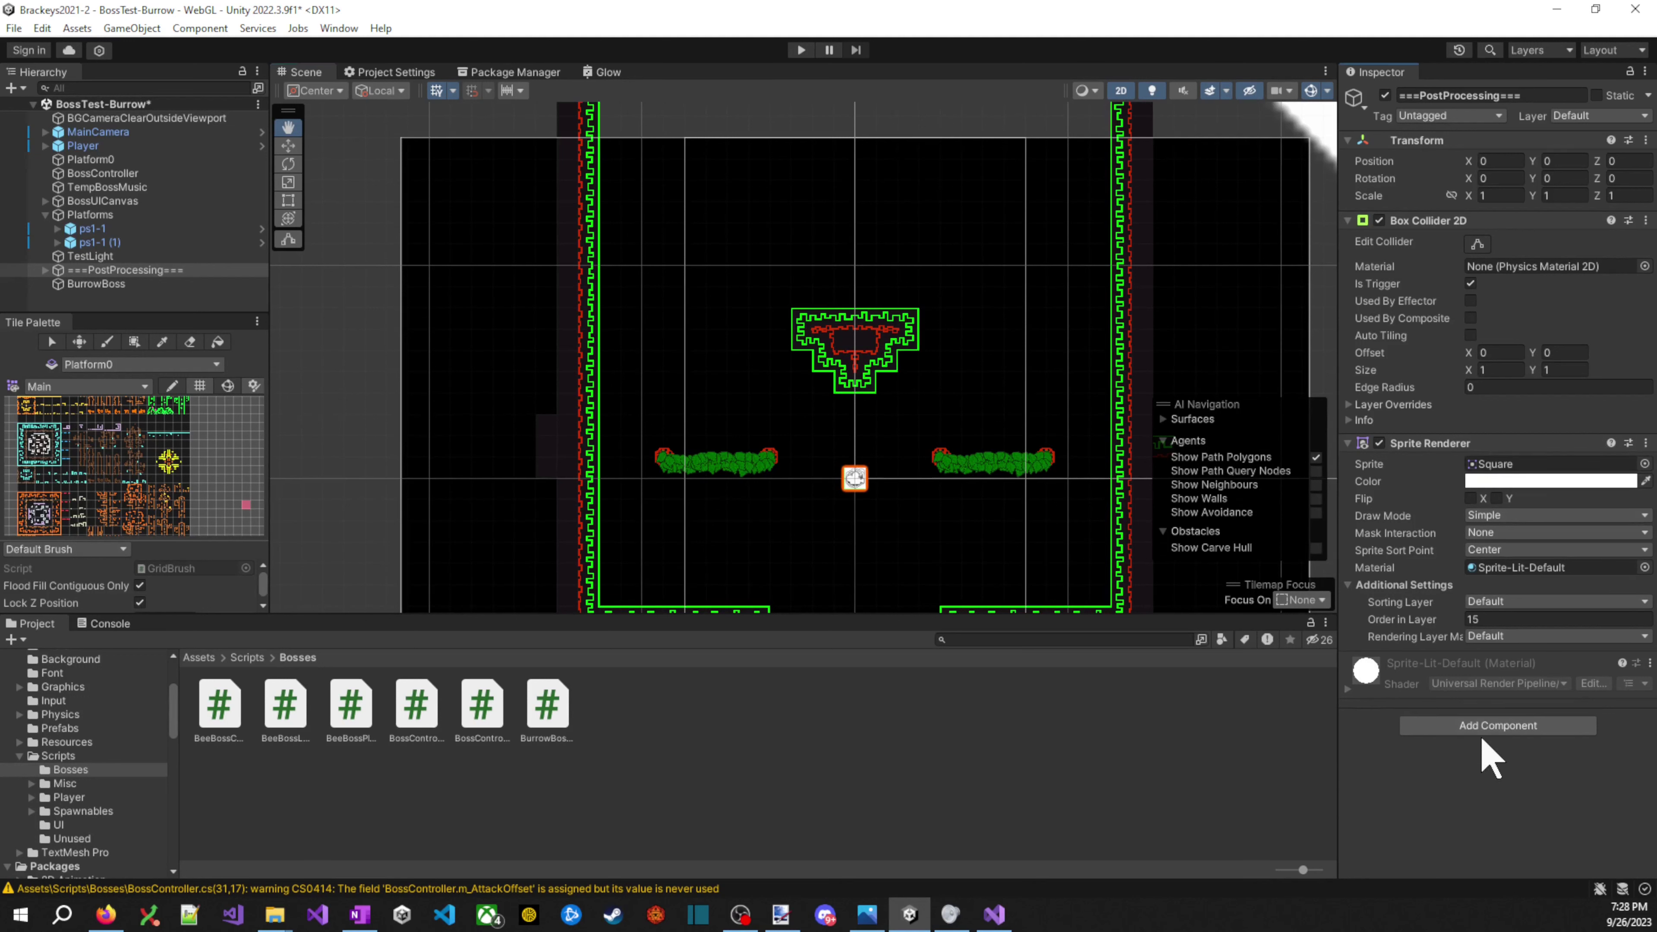
# - Search 'qhea' to add Q Hea Health to ===PostProcessing===, set Max Value 7, and save
pyautogui.click(1488, 726)
pyautogui.write('qhea')
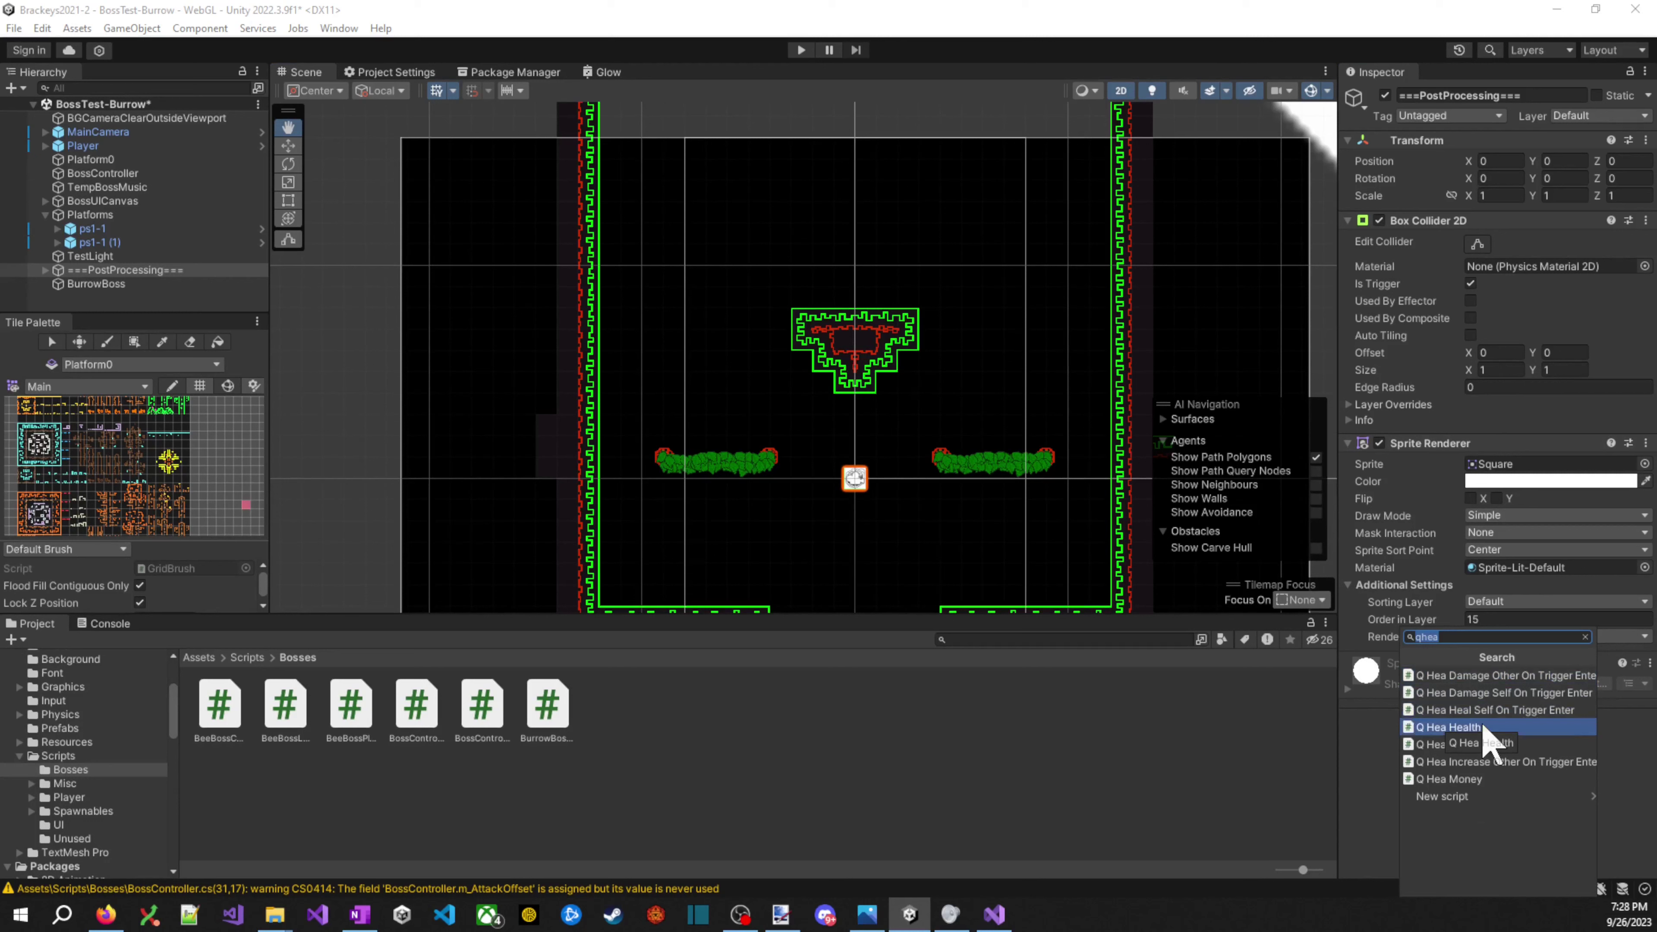
pyautogui.click(1482, 727)
pyautogui.click(1542, 681)
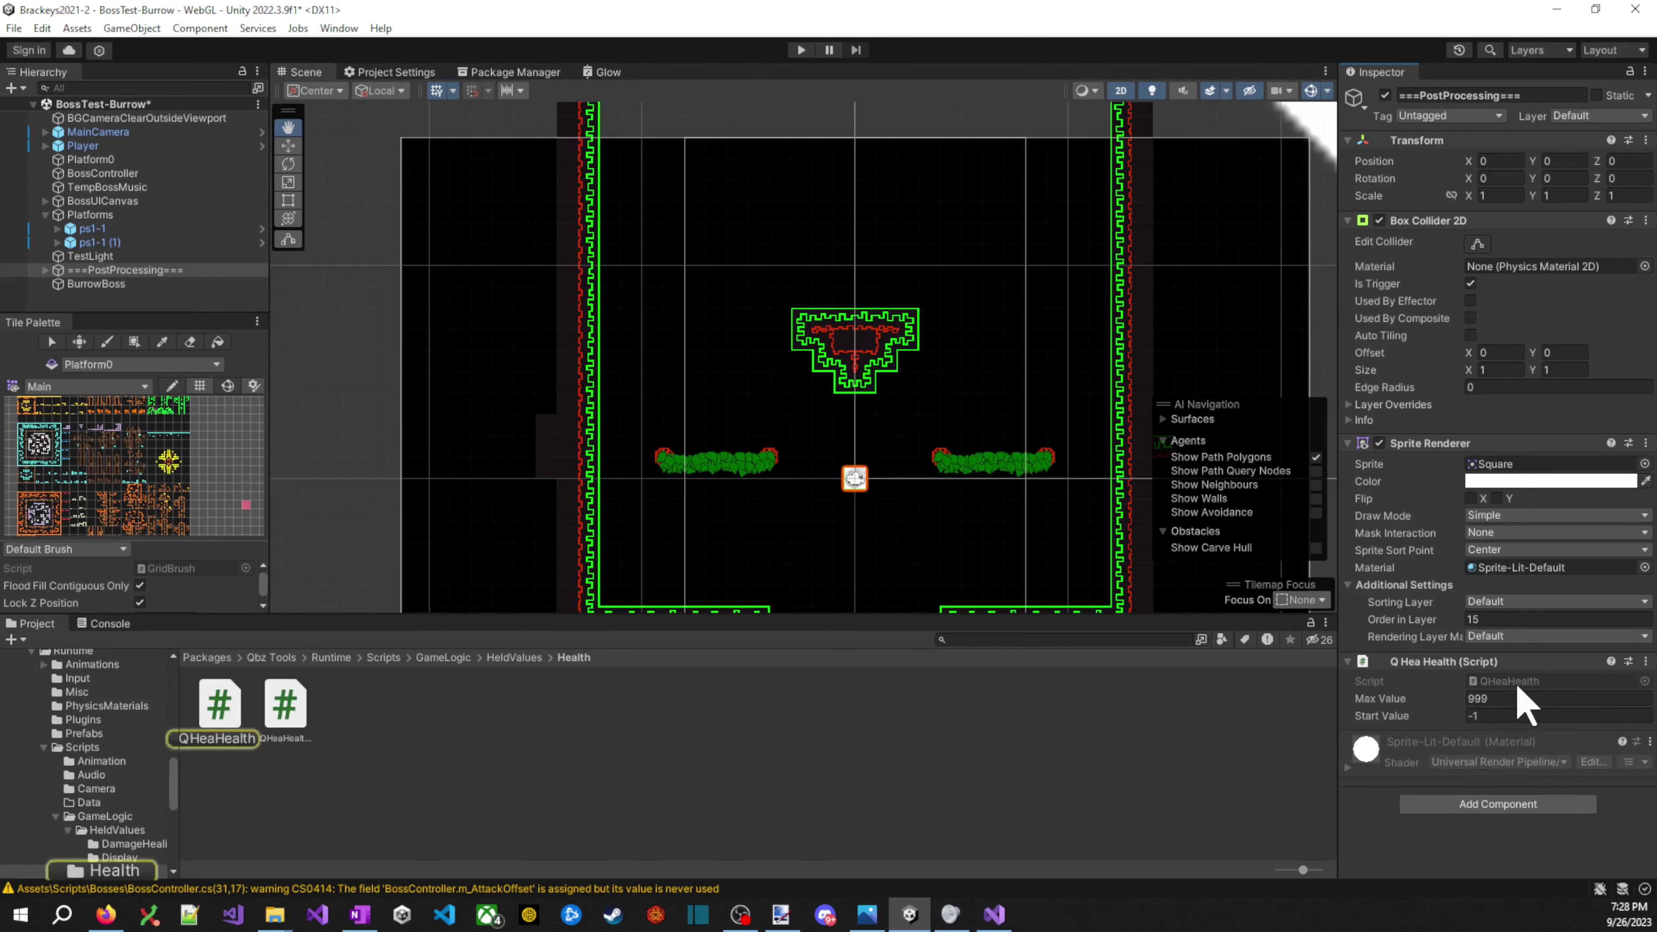
pyautogui.click(1531, 699)
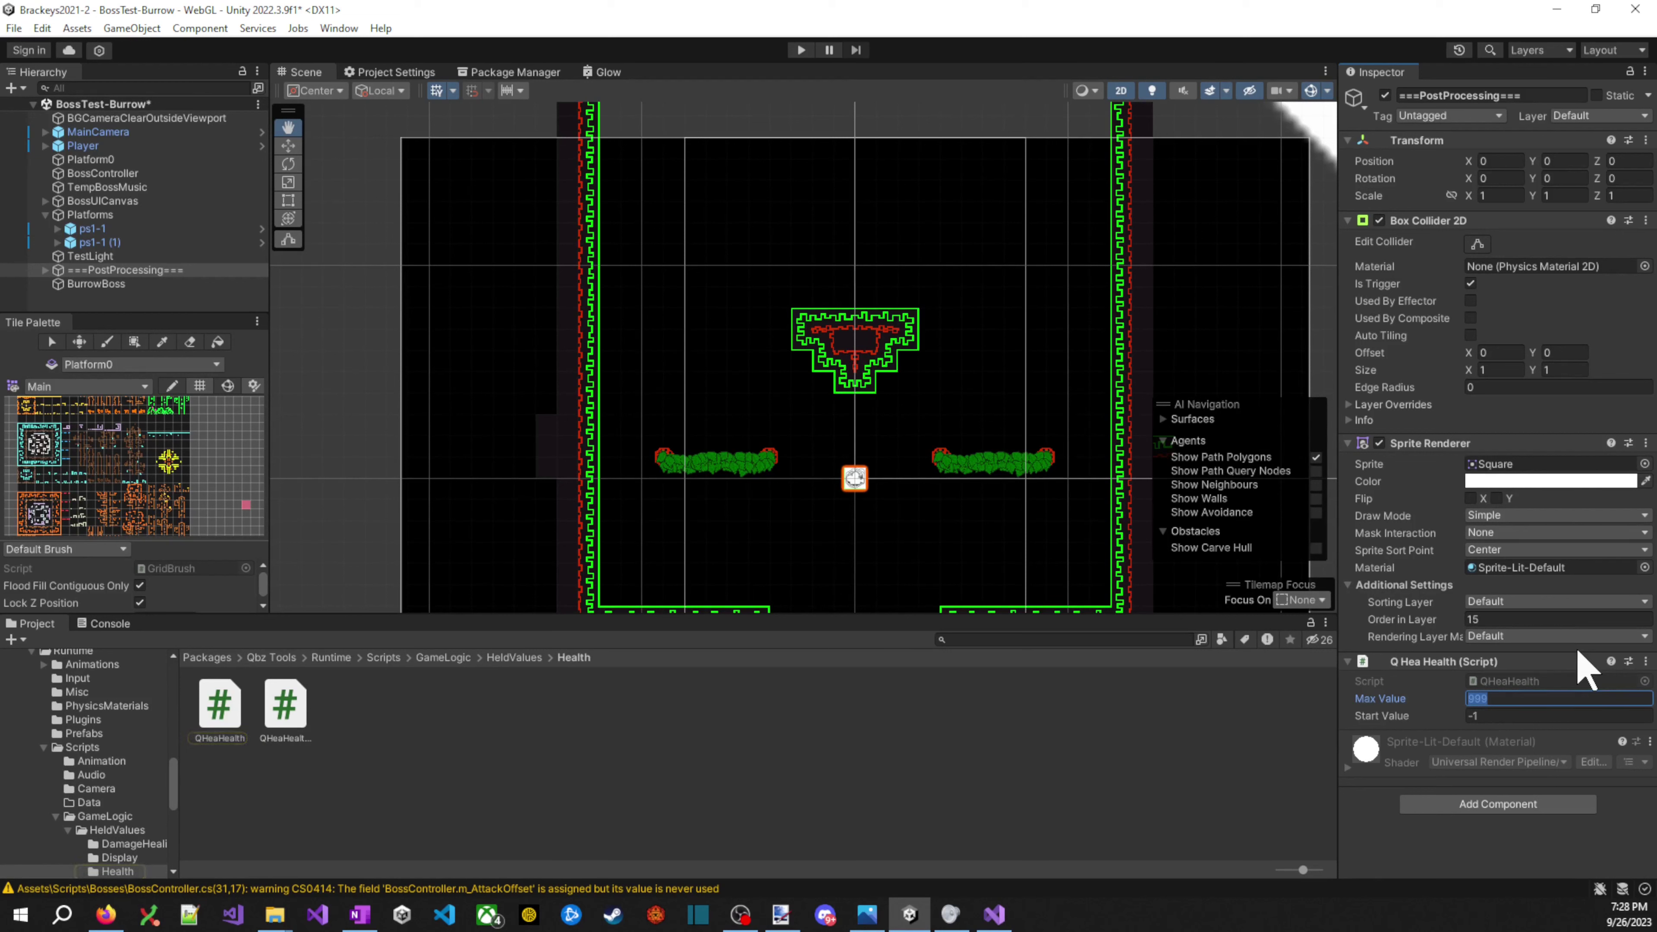
pyautogui.hotkey('ctrl', 's')
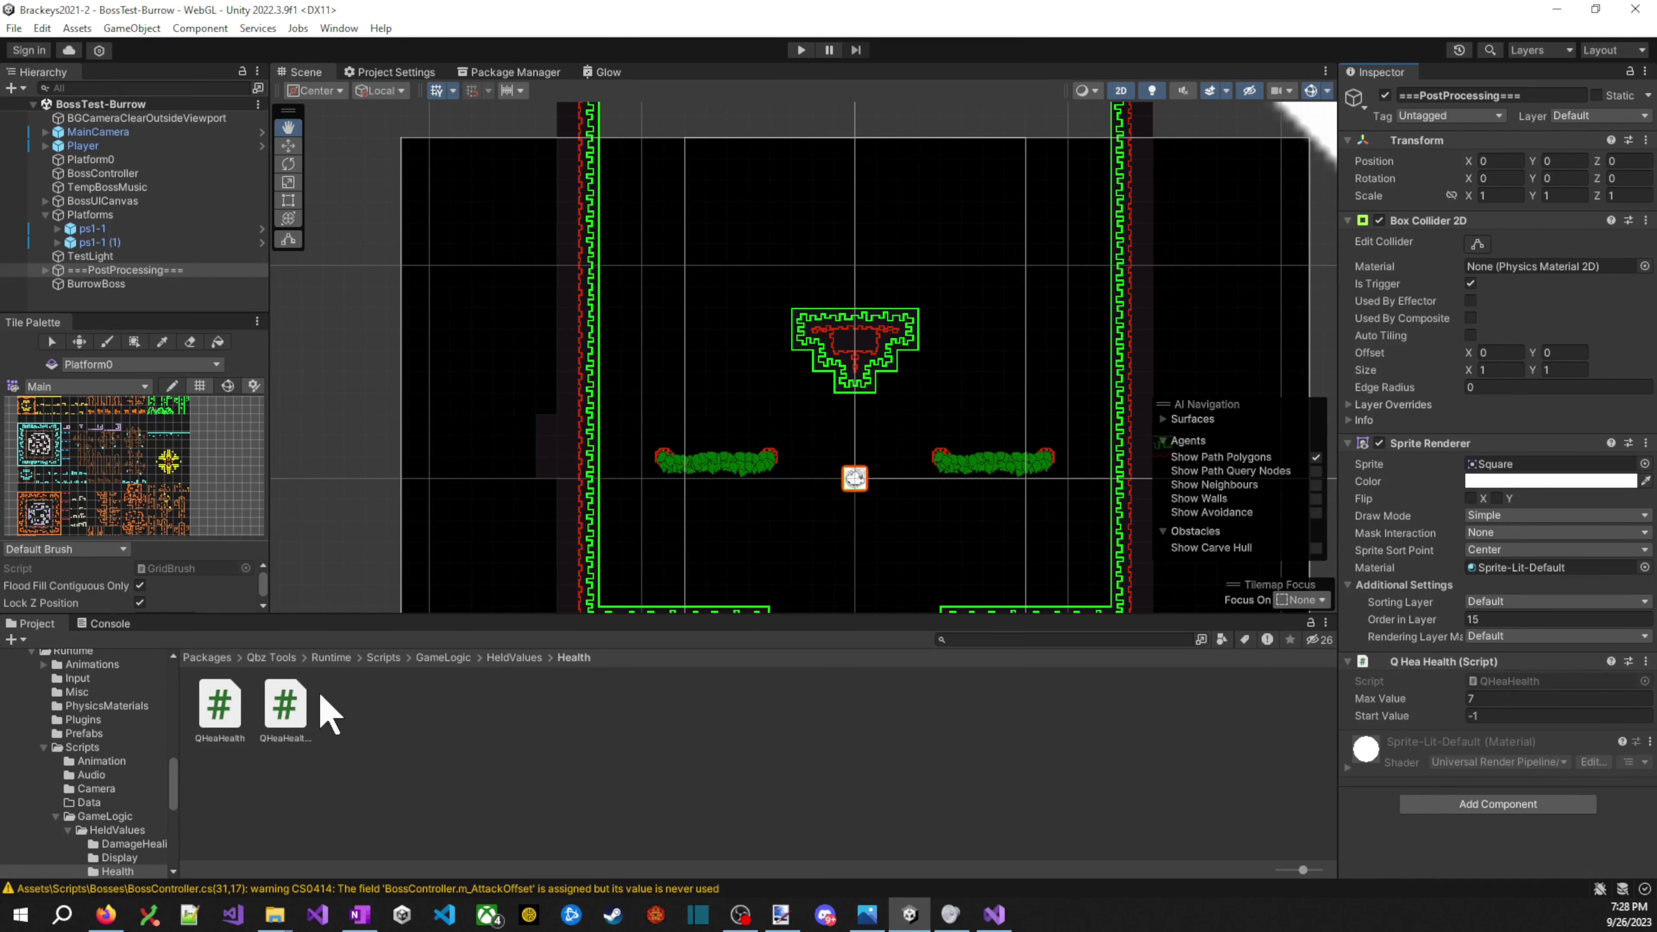
# - Browse the Prefabs and boss scripts folders, then show Resources > Prefabs > Bosses
pyautogui.click(76, 733)
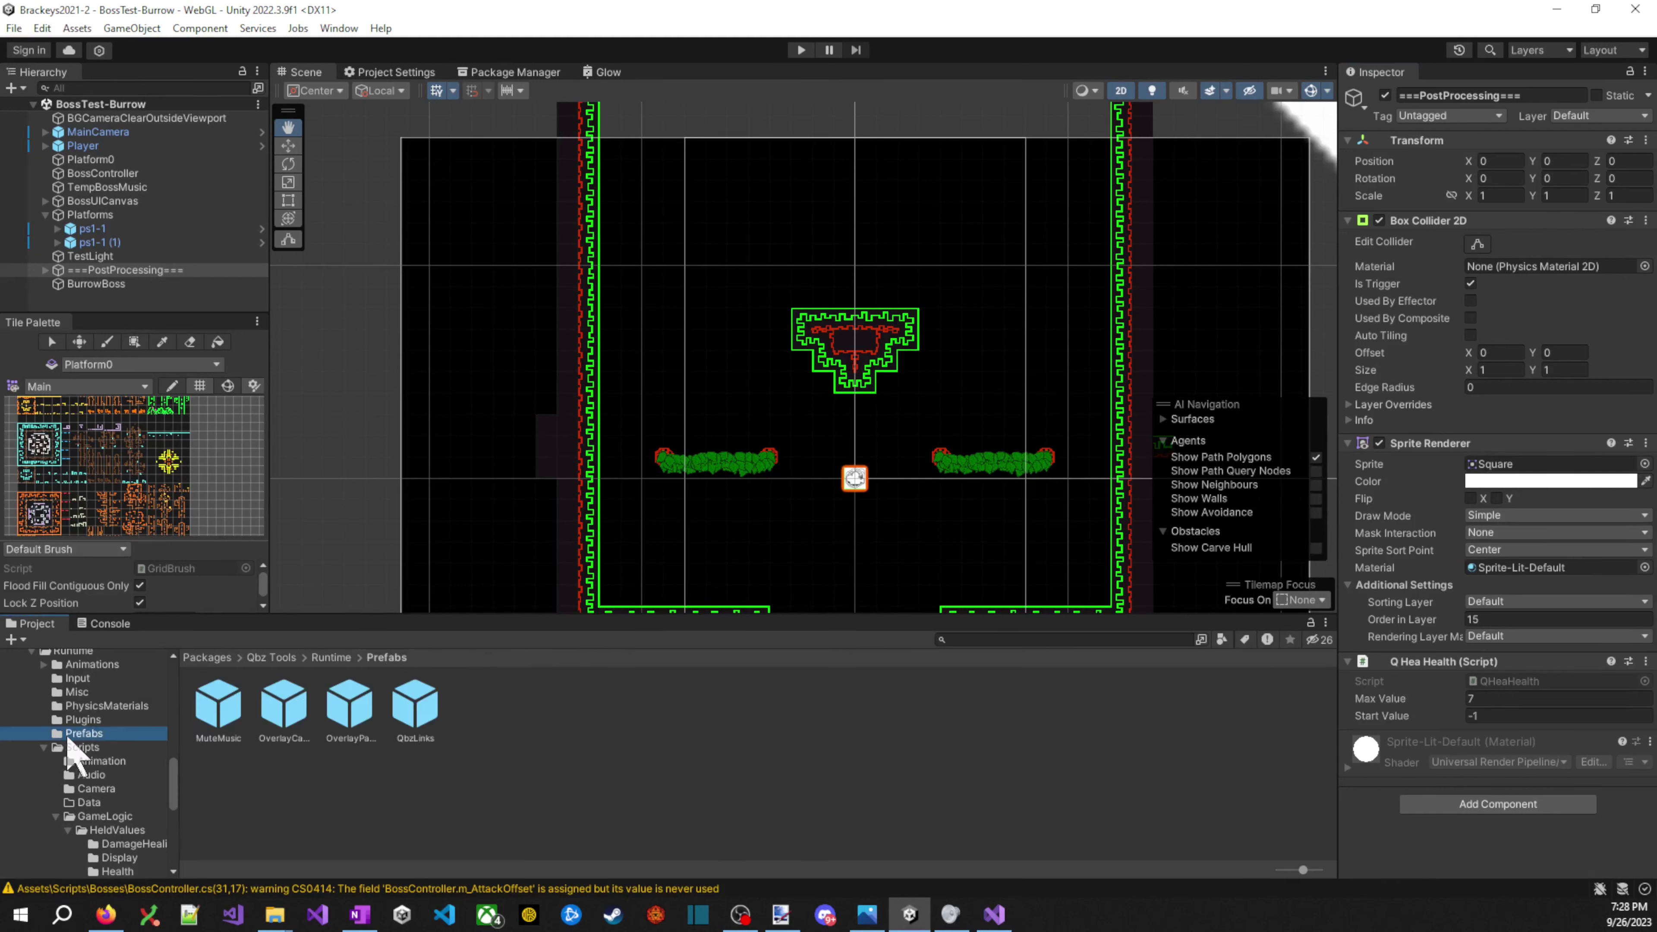
pyautogui.scroll(-5, 125, 778)
pyautogui.scroll(10, 121, 761)
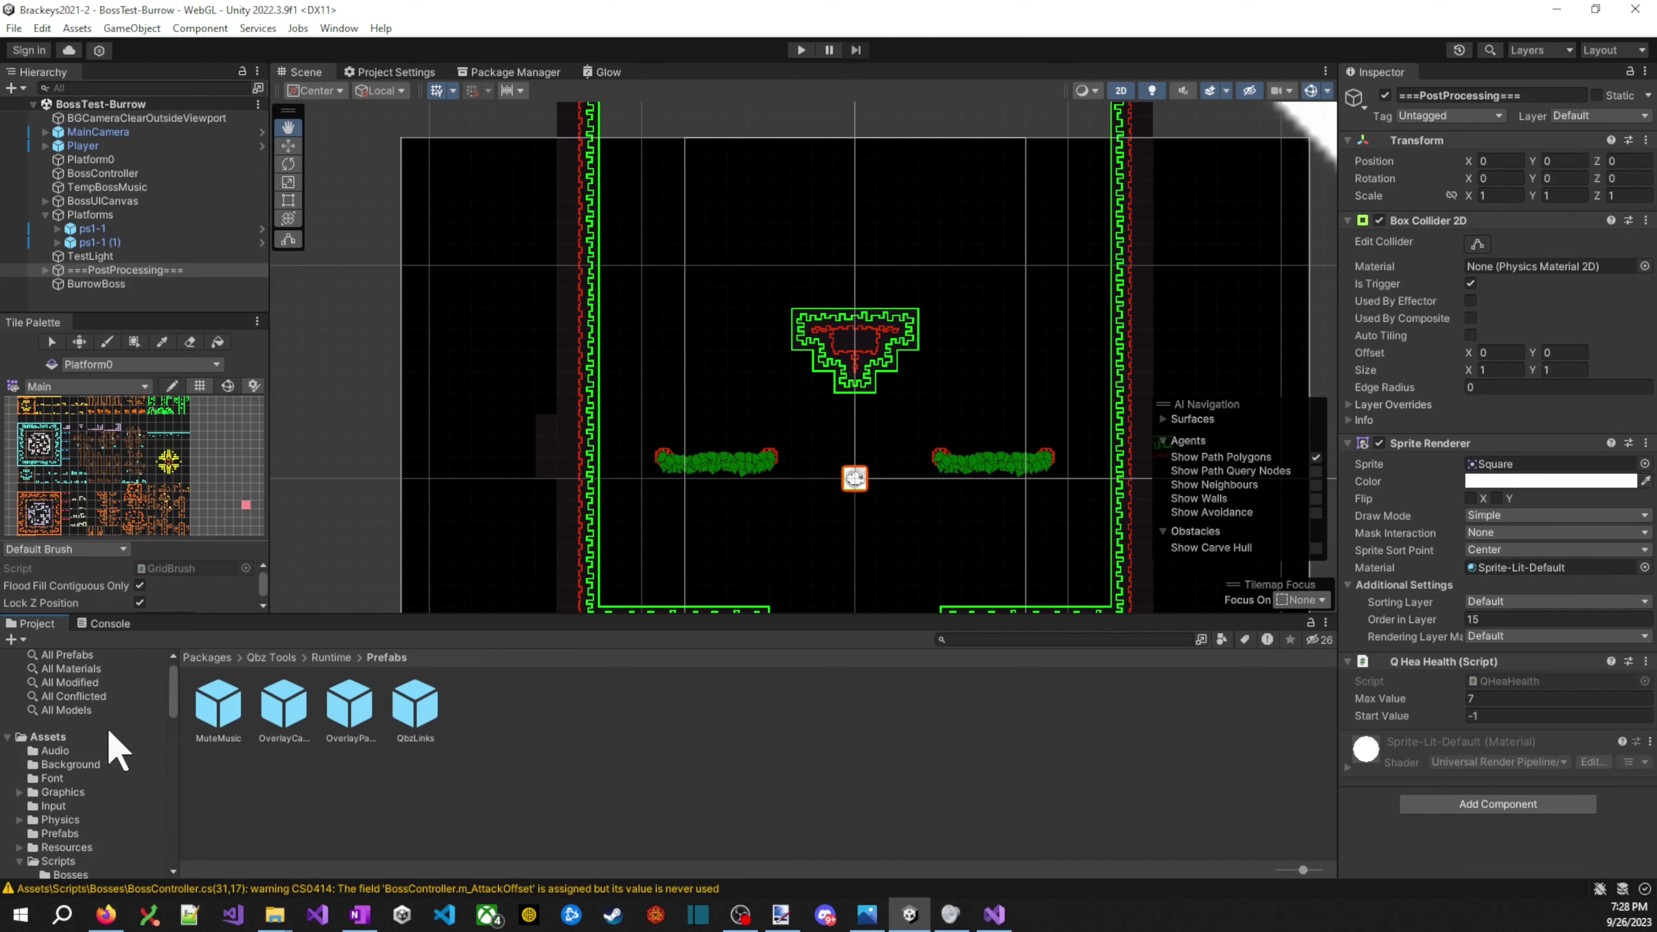
pyautogui.scroll(-5, 76, 849)
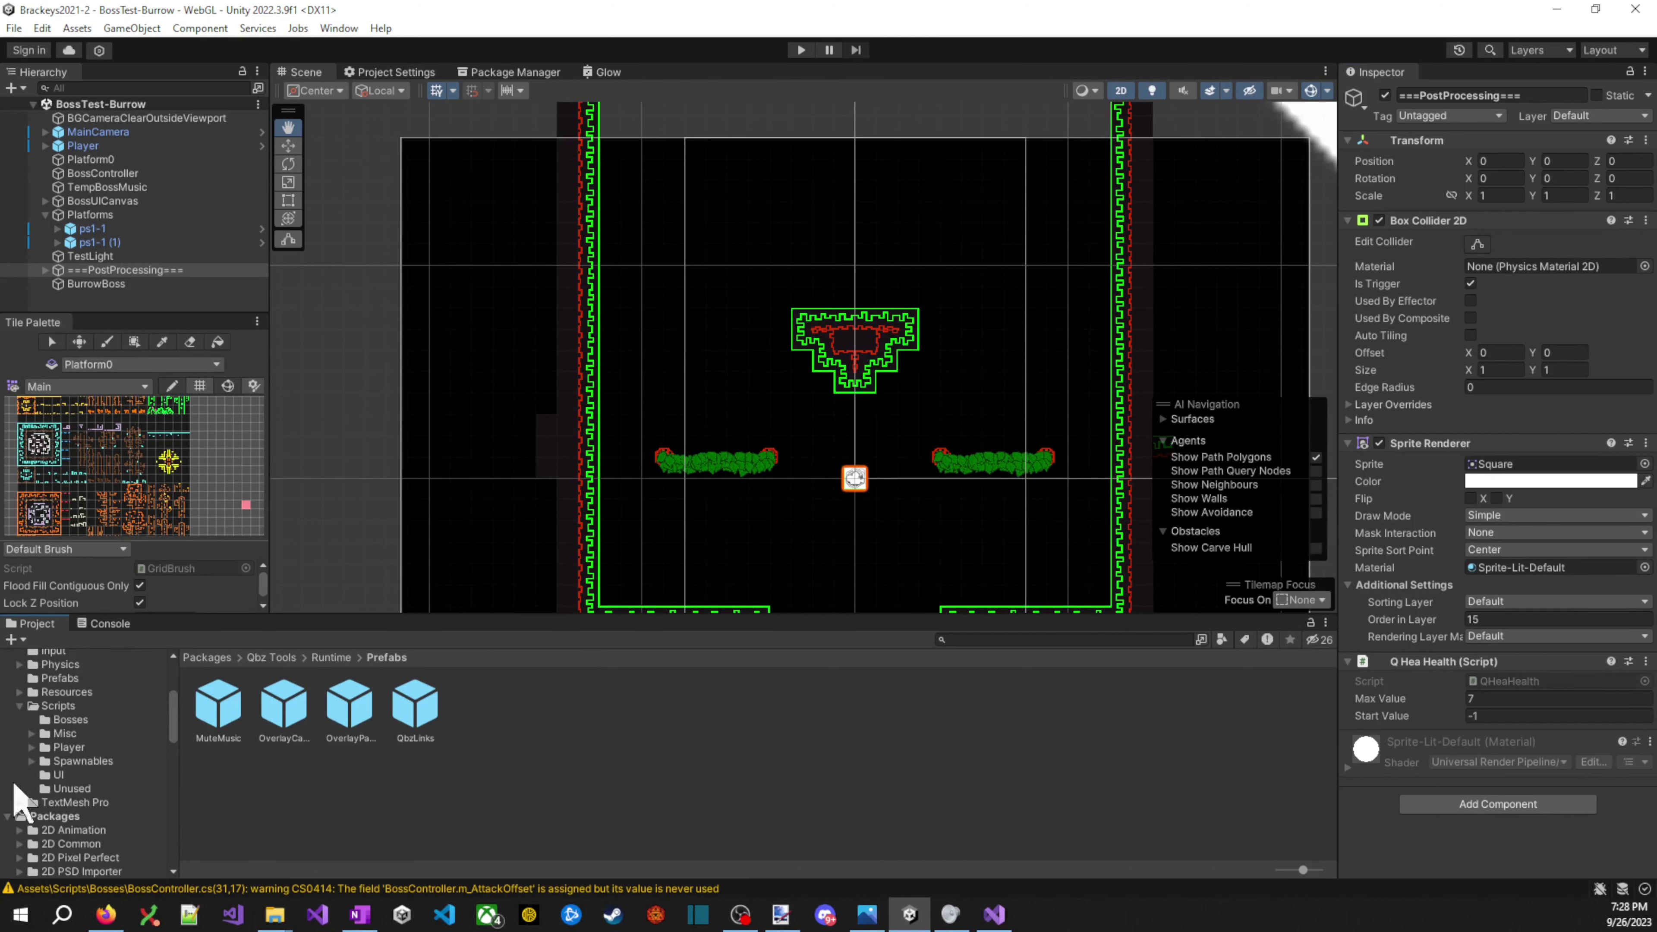
pyautogui.click(66, 721)
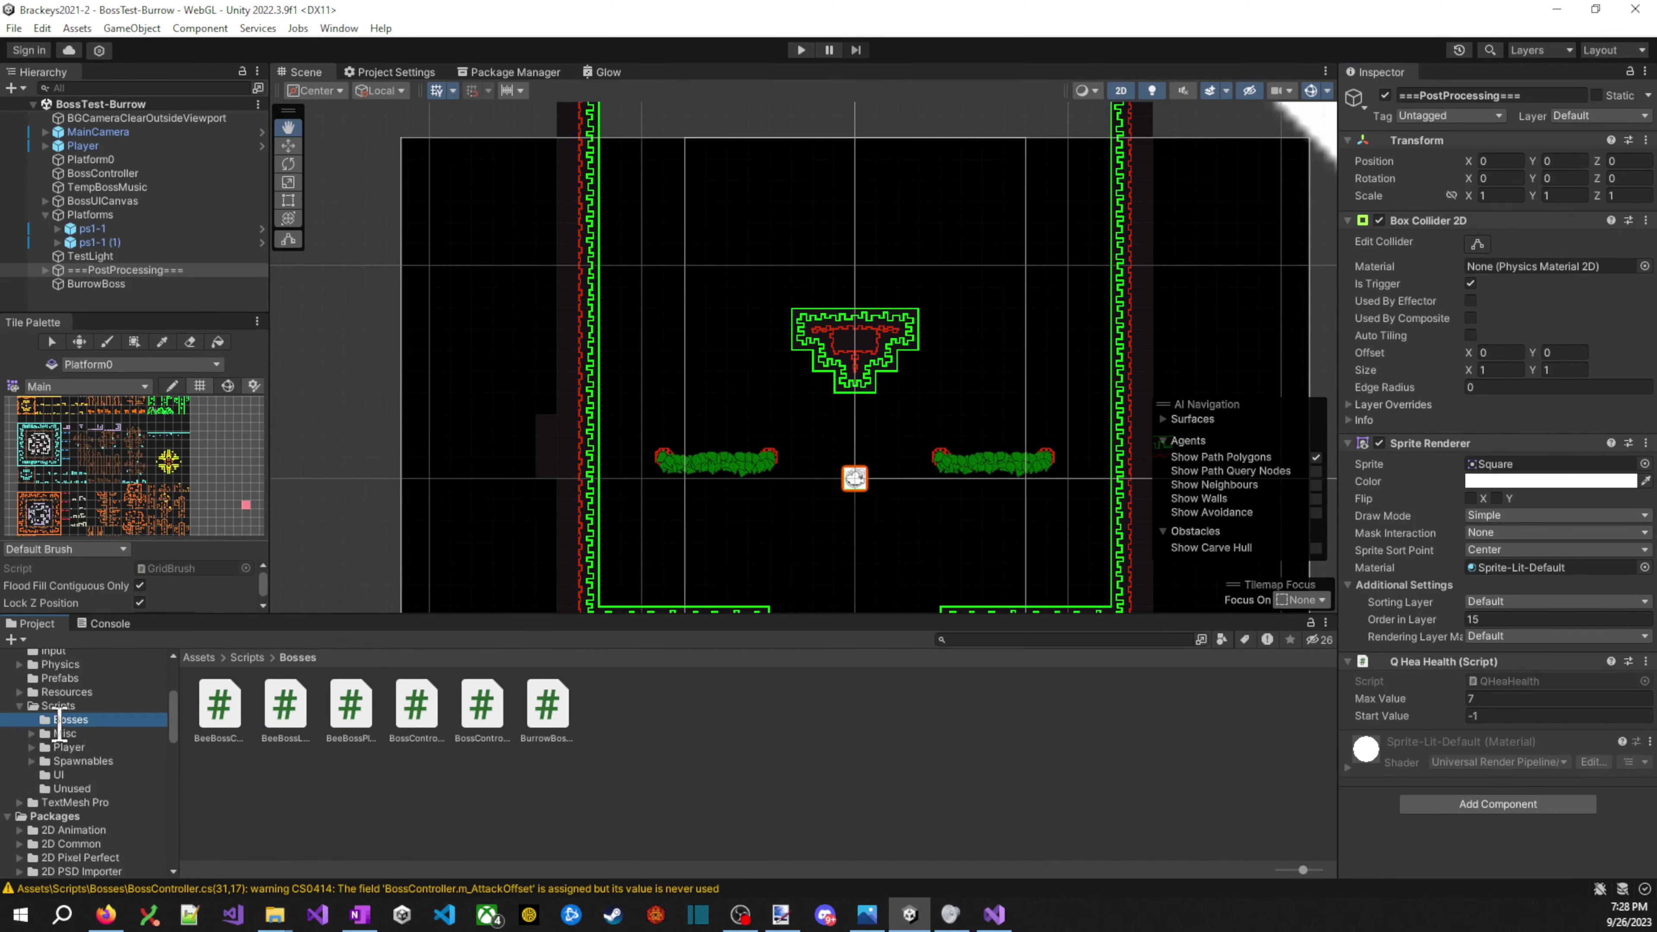
pyautogui.click(18, 692)
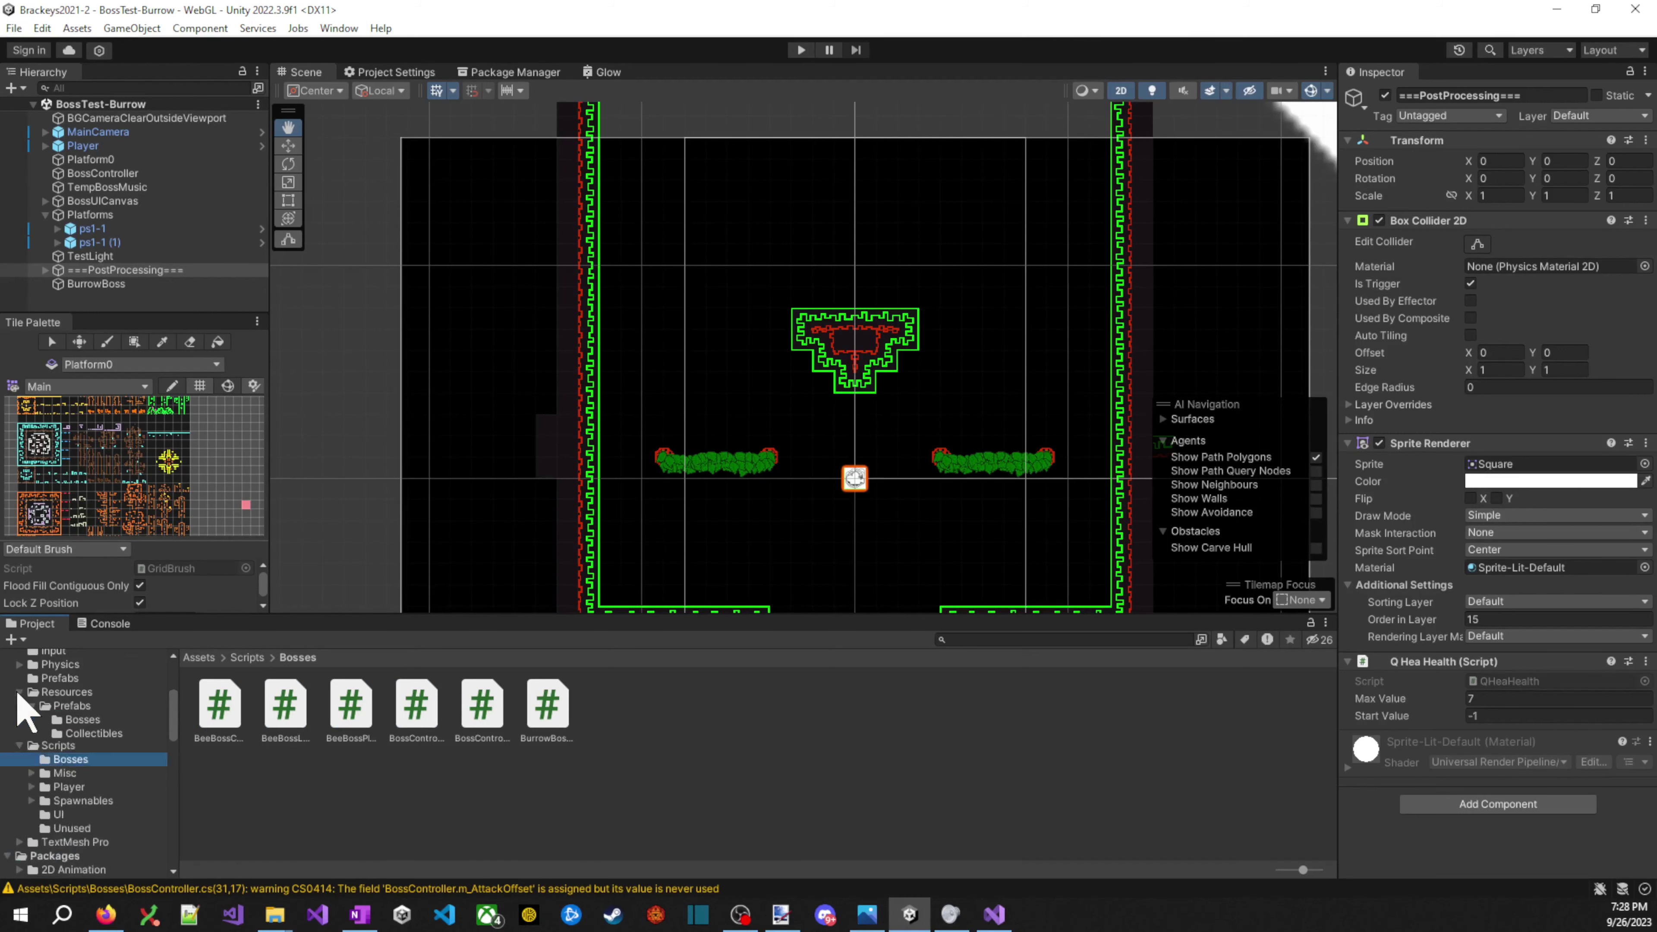
pyautogui.click(91, 723)
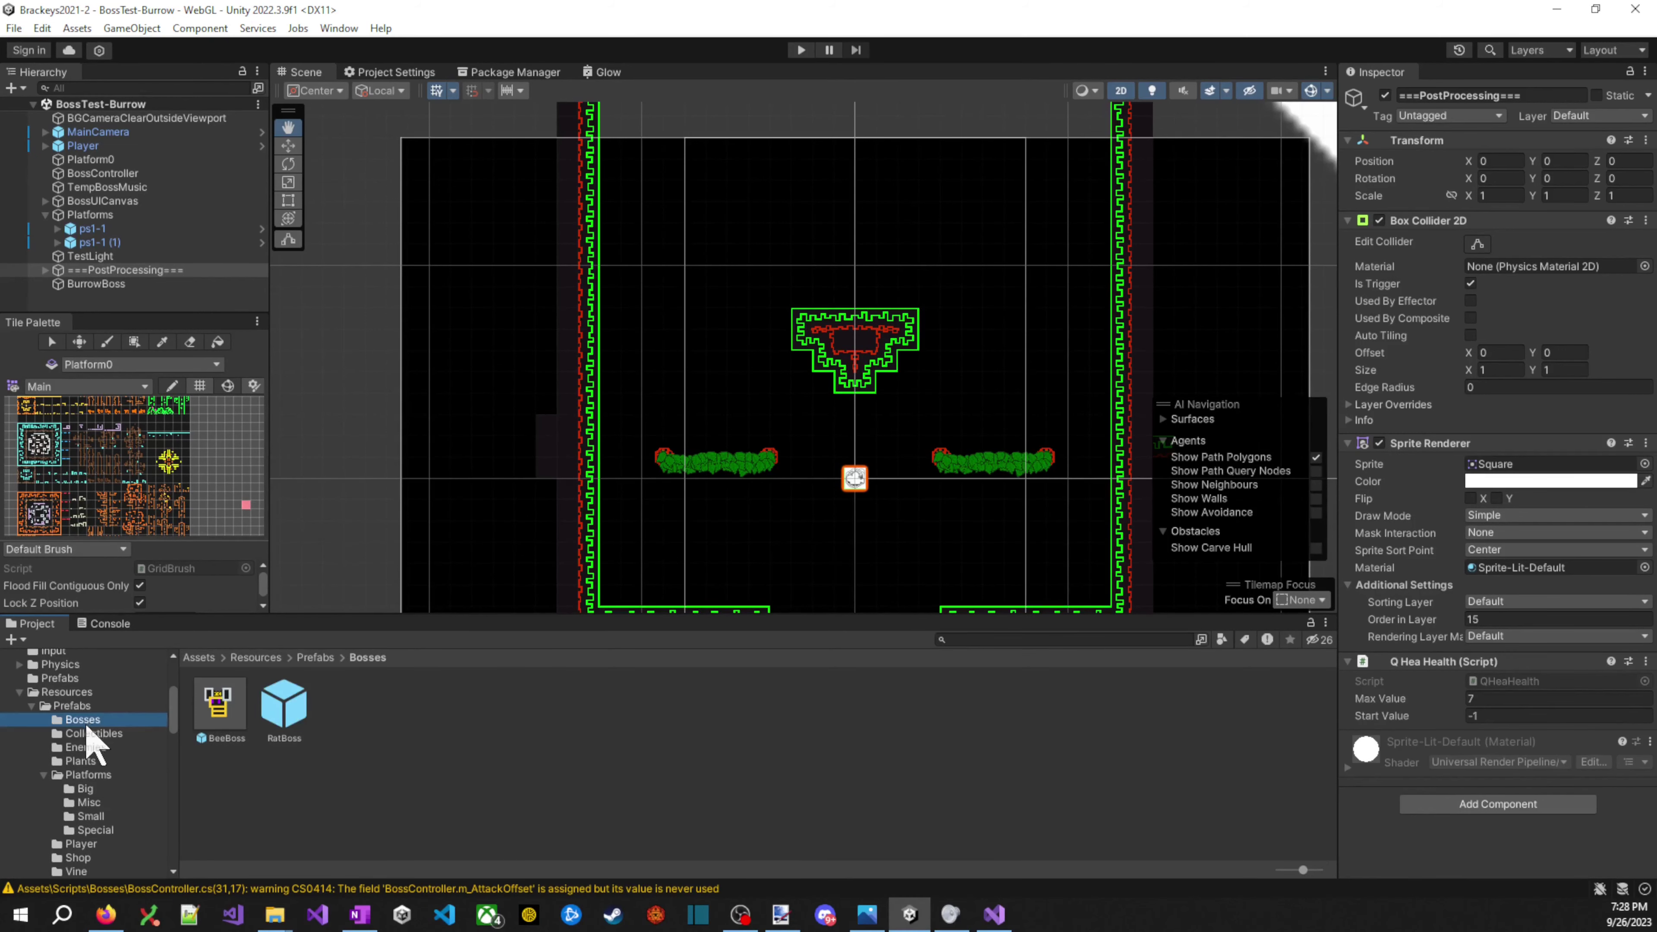
# - Open the BeeBoss prefab, review its components and DamageCollider child, then exit prefab mode
pyautogui.doubleClick(220, 708)
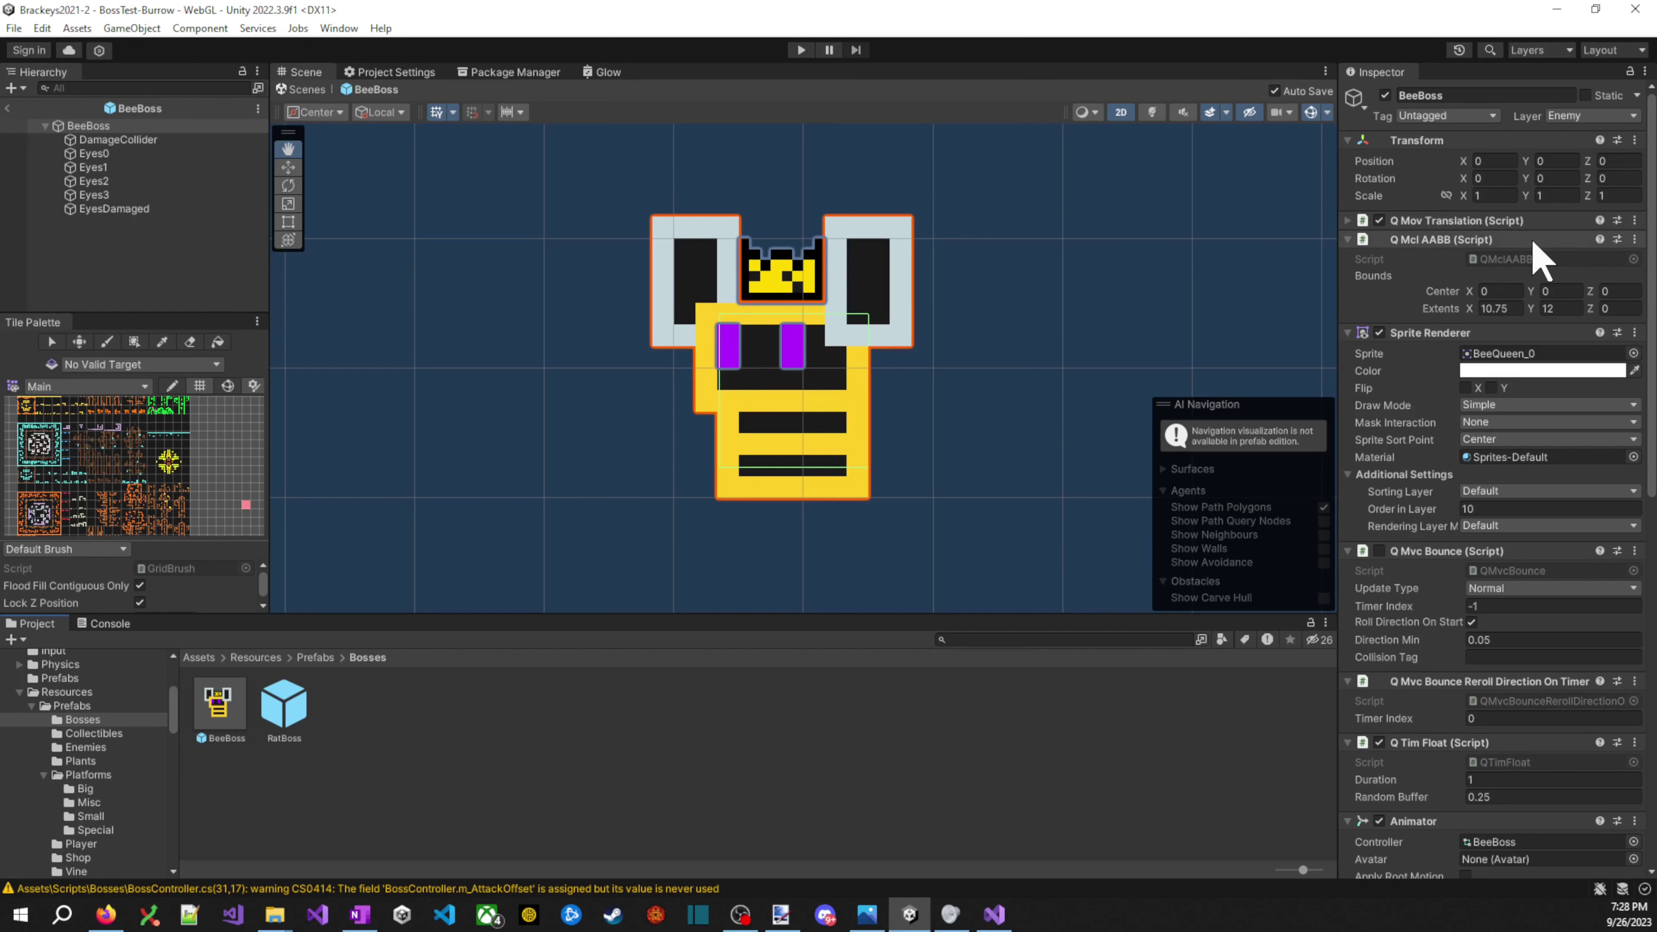
pyautogui.scroll(-3, 1517, 503)
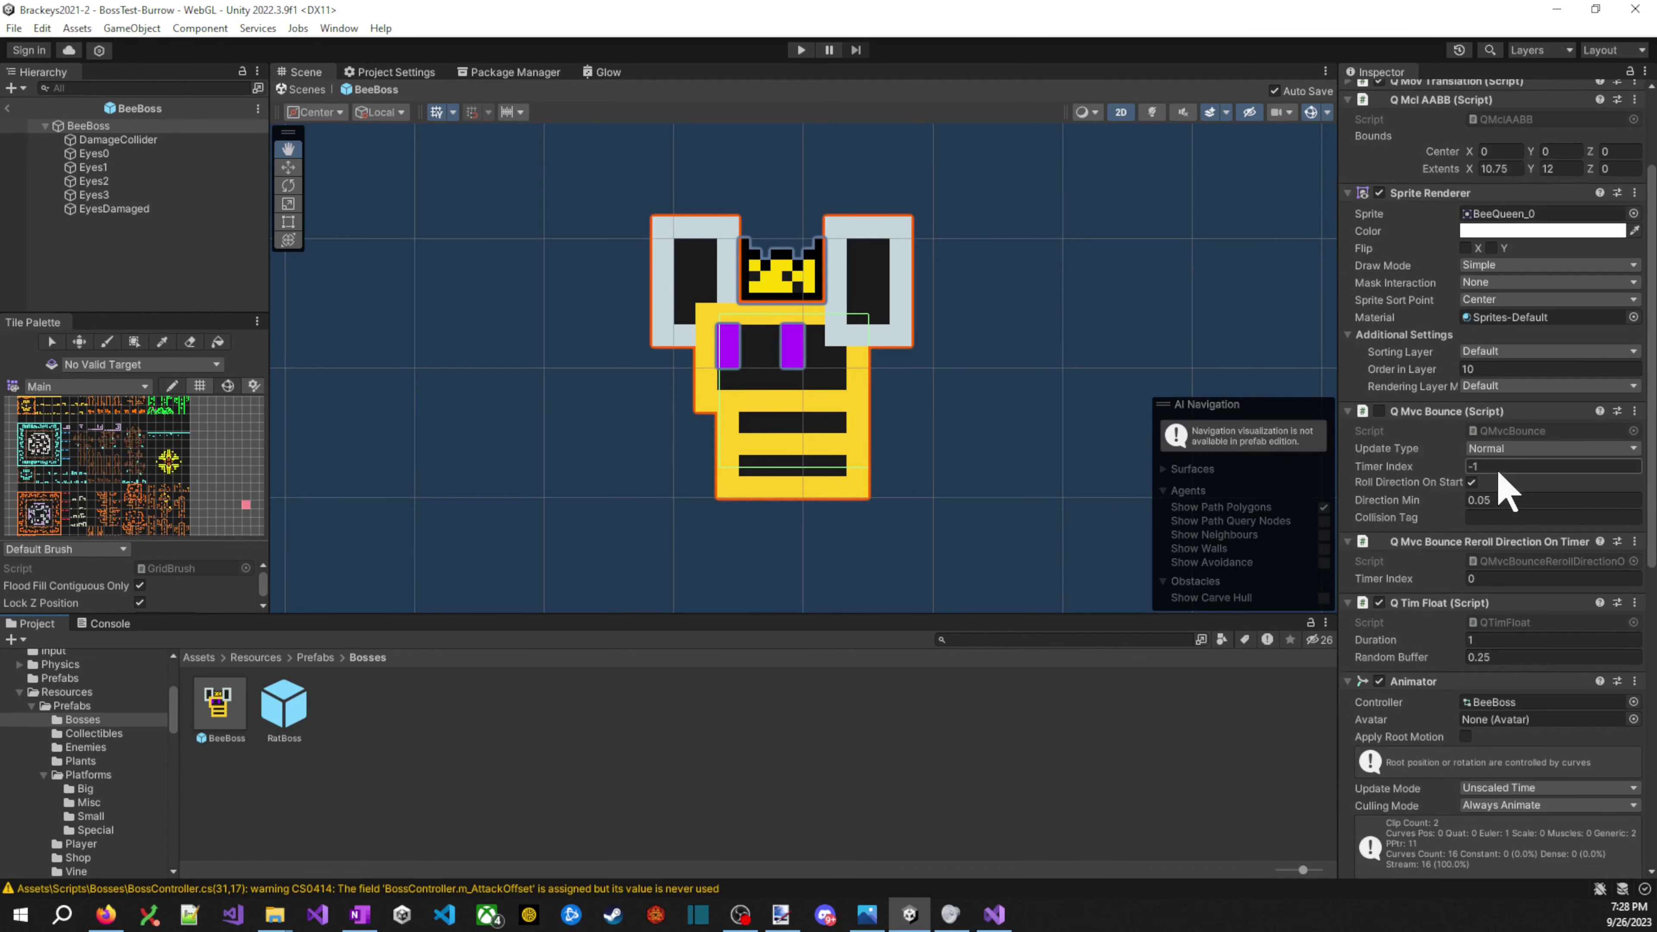
pyautogui.scroll(-1, 1458, 451)
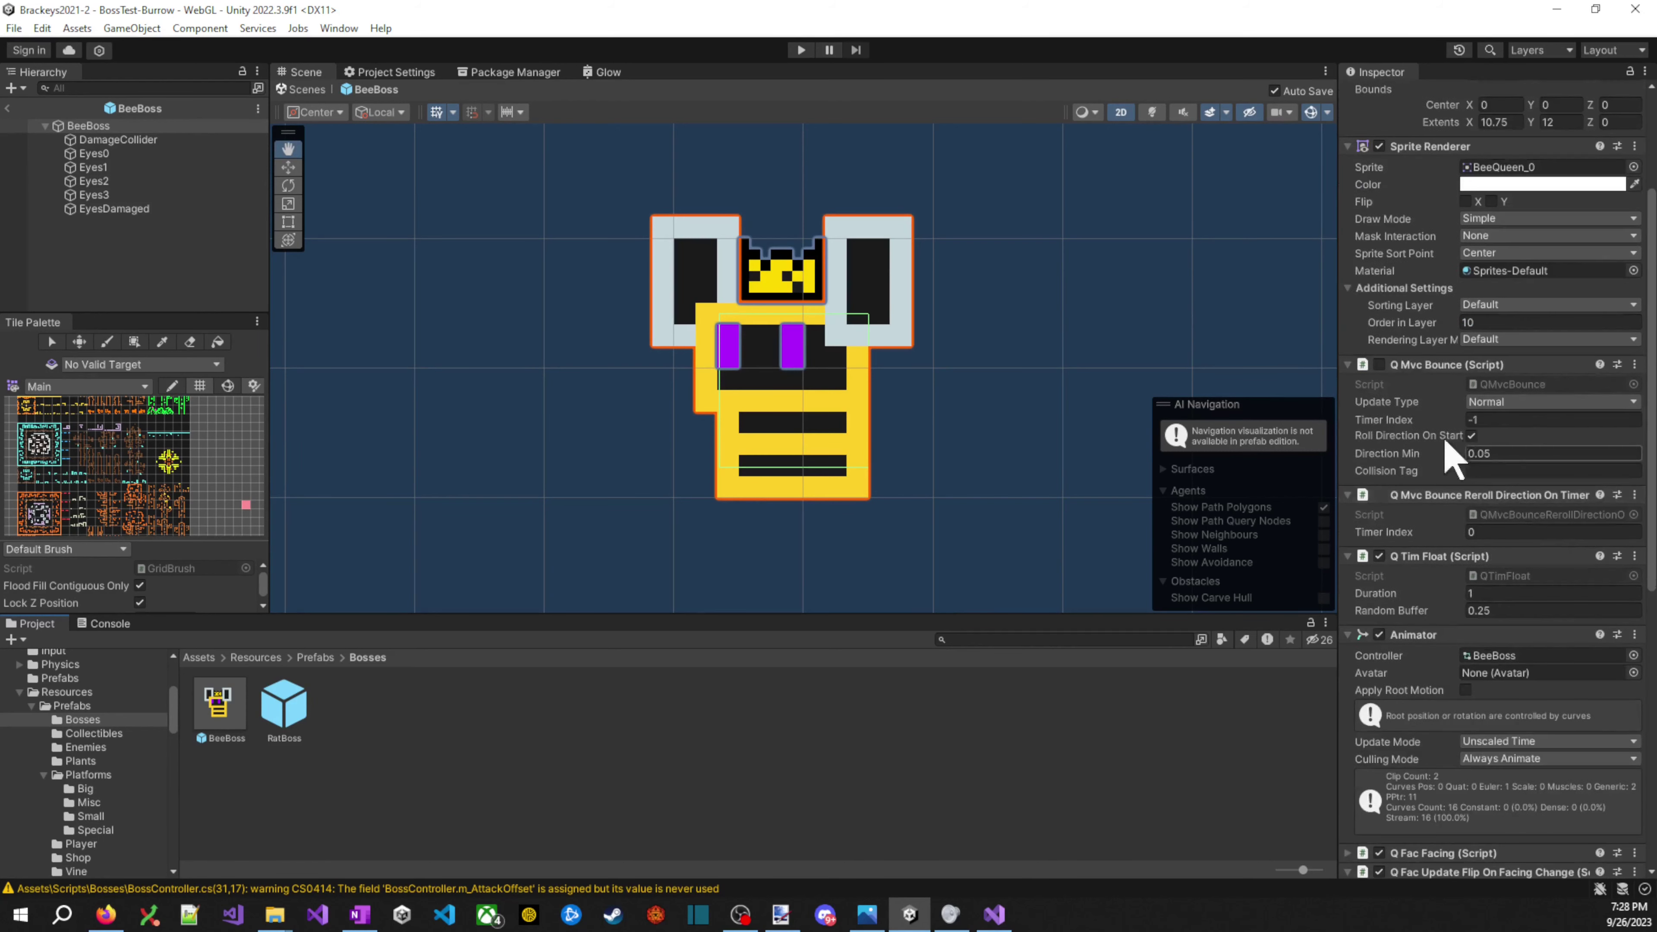
pyautogui.scroll(-3, 1448, 457)
pyautogui.scroll(-2, 1500, 516)
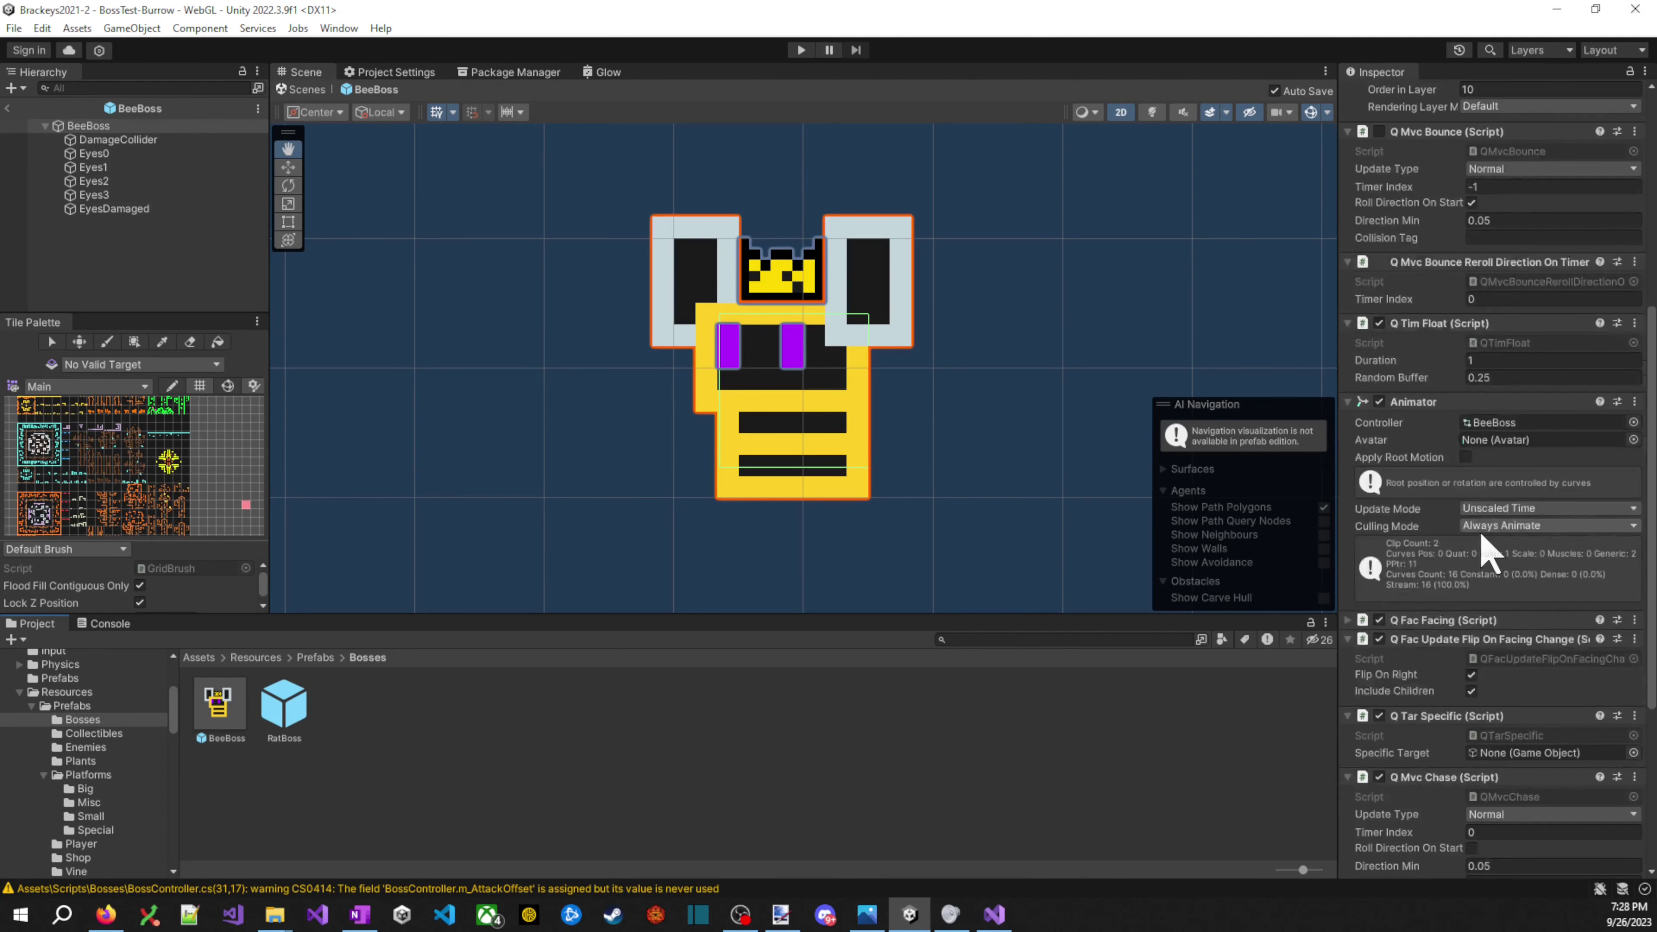
pyautogui.scroll(-4, 1481, 533)
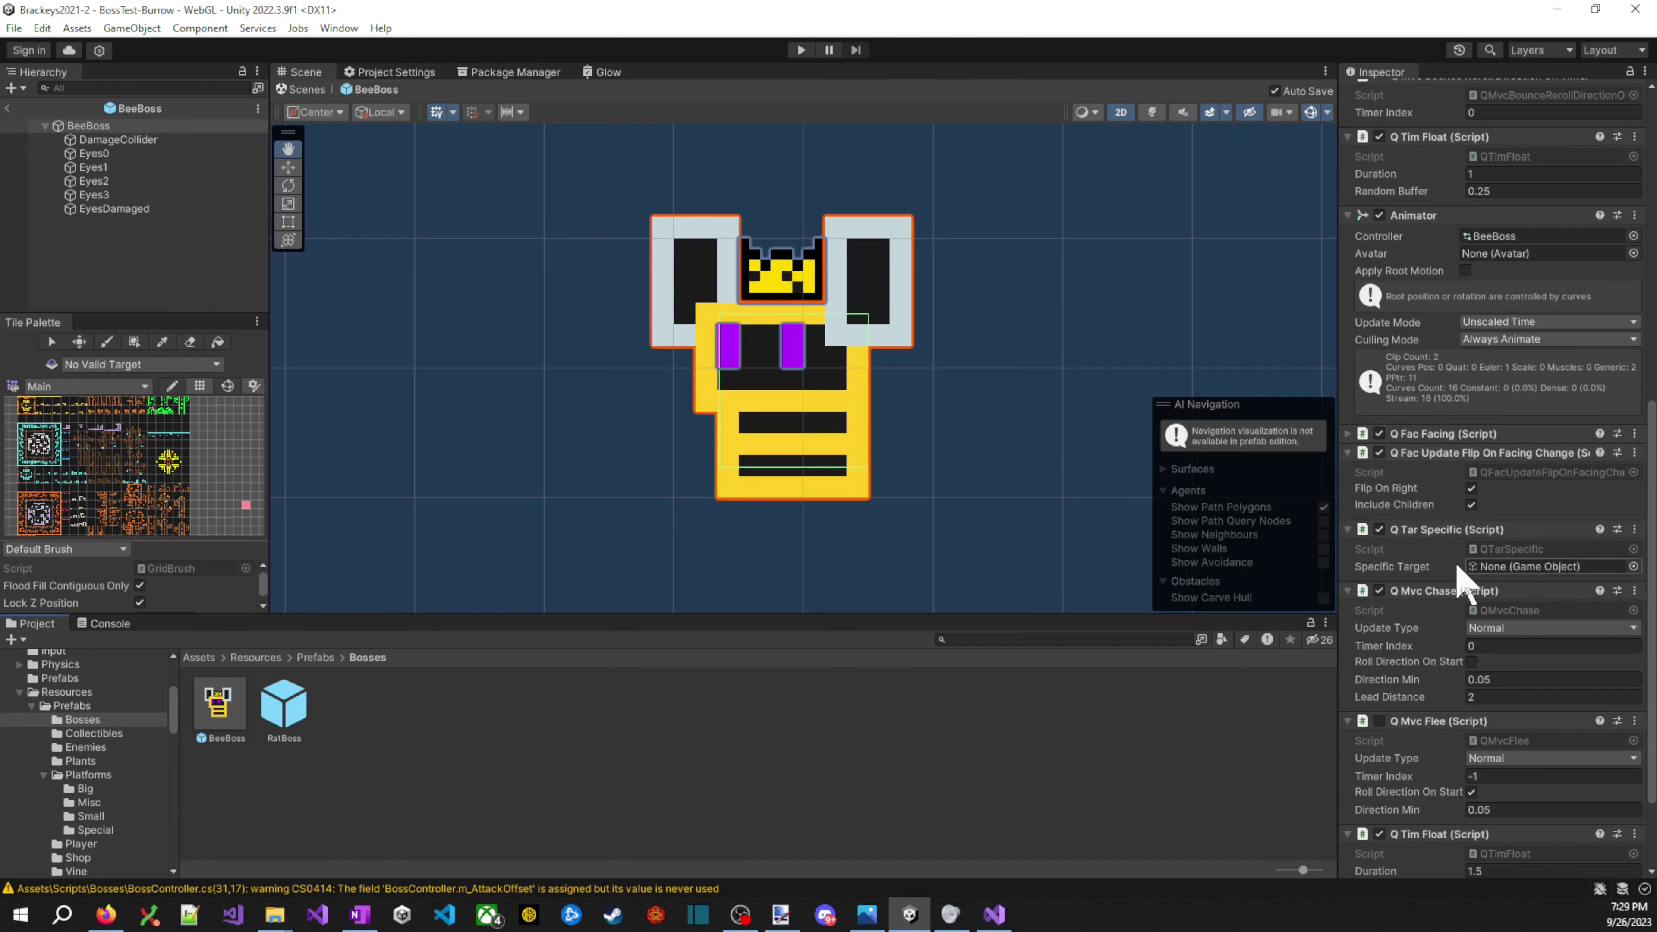
pyautogui.scroll(-3, 1448, 555)
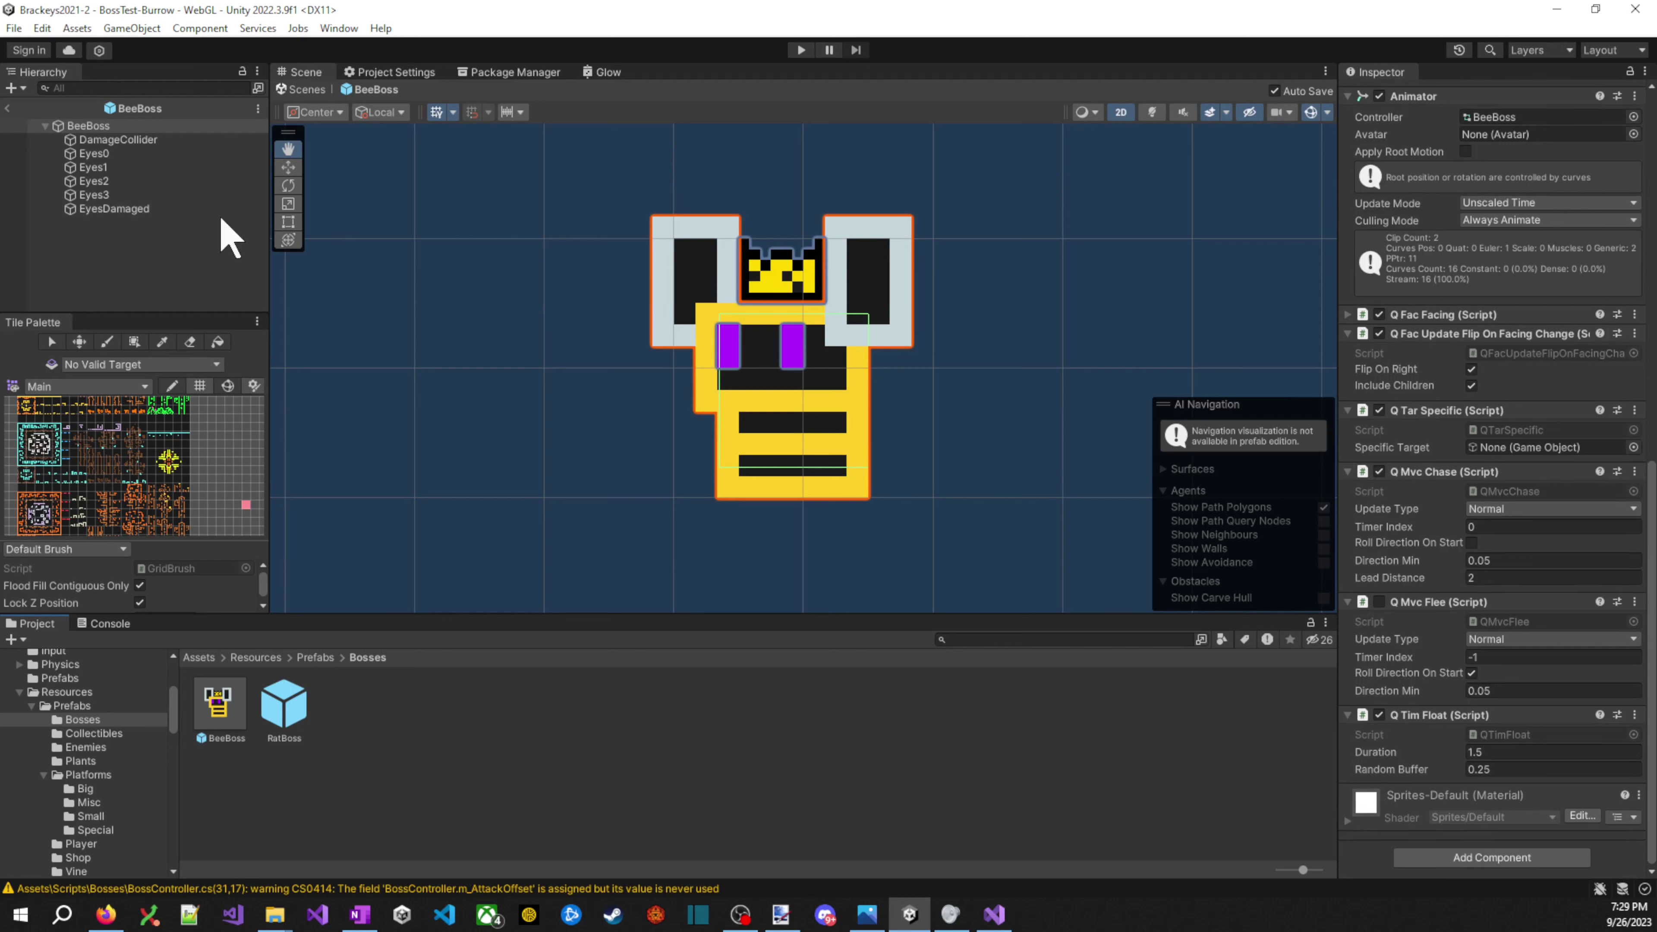
pyautogui.click(118, 139)
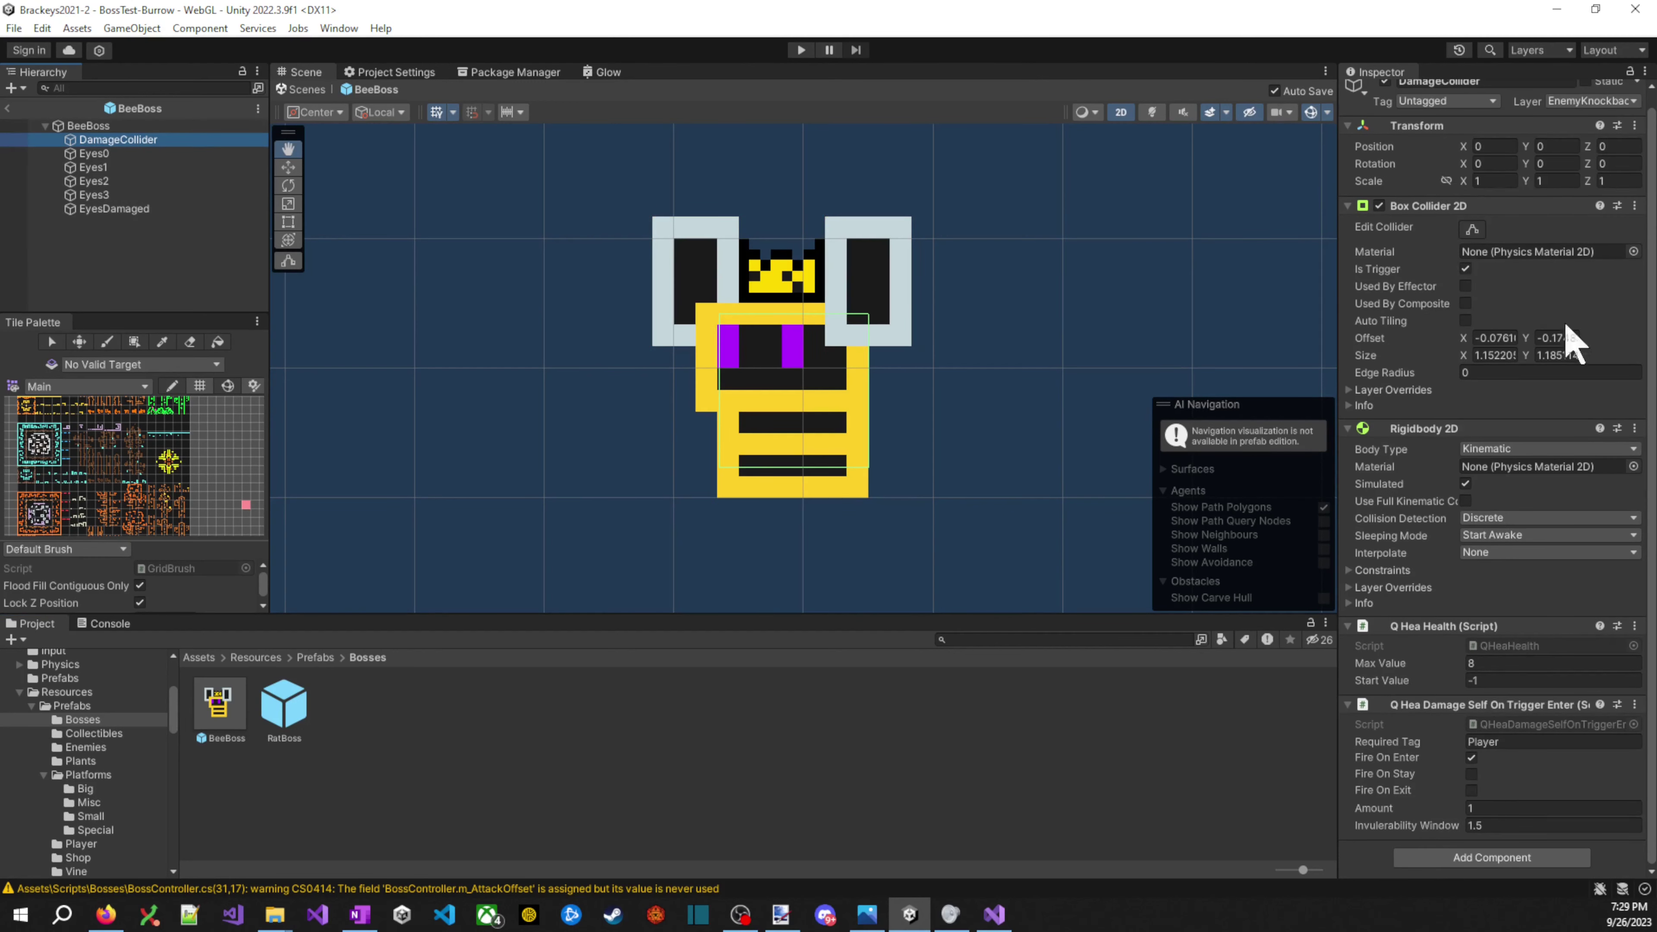
pyautogui.scroll(1, 1543, 280)
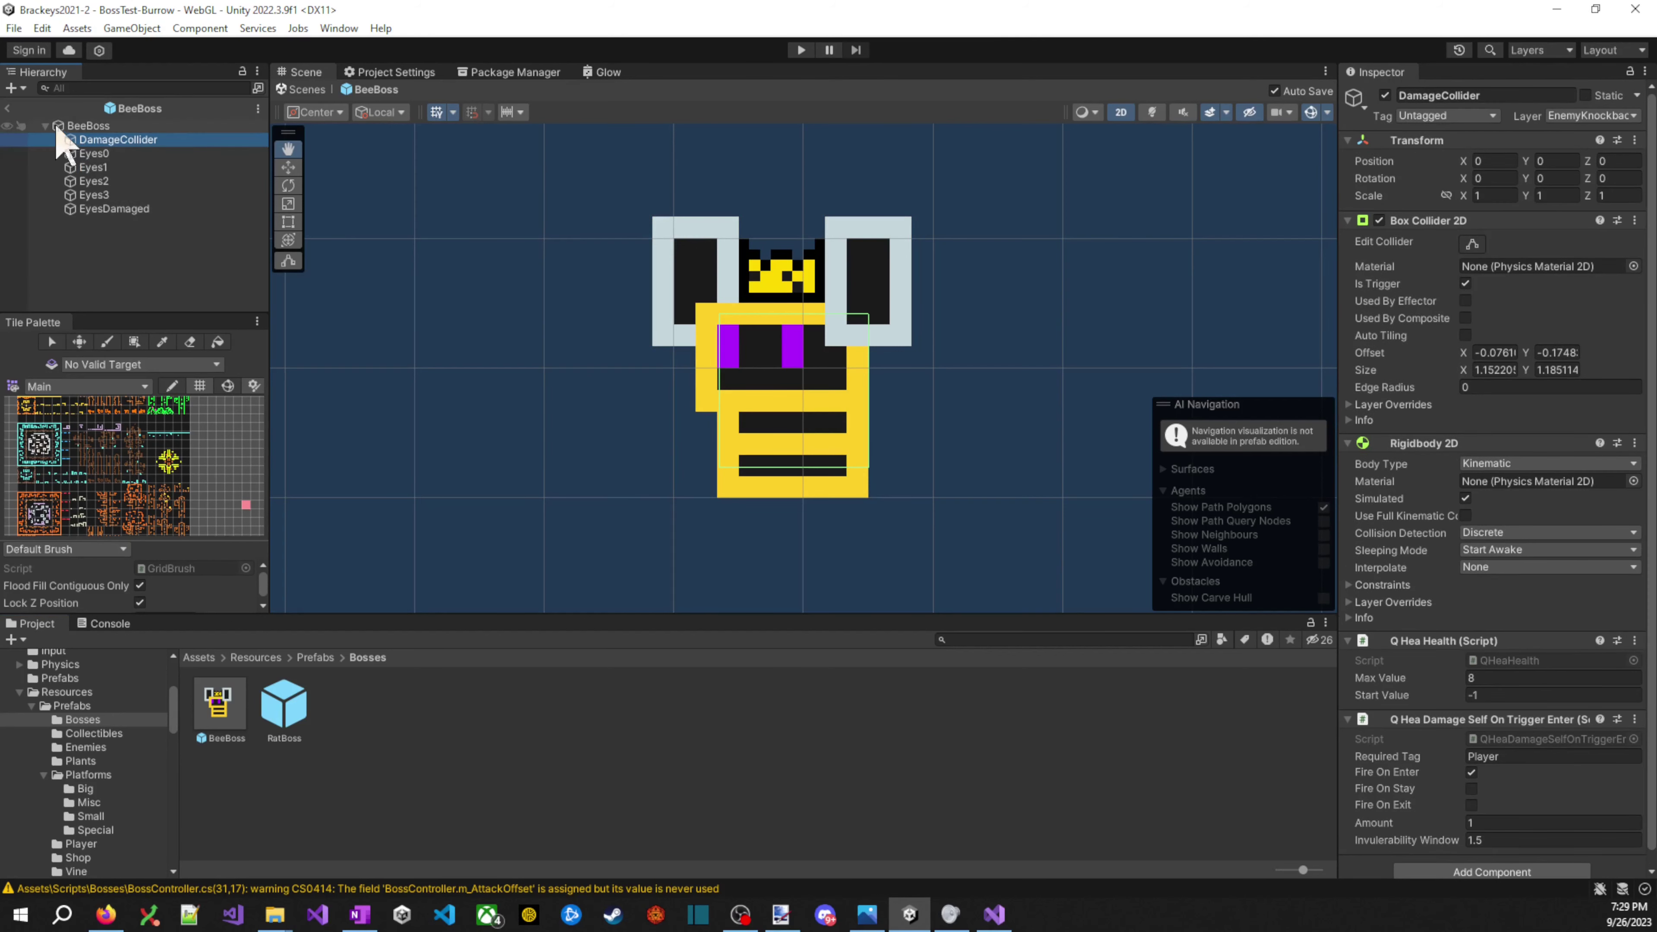
pyautogui.click(8, 108)
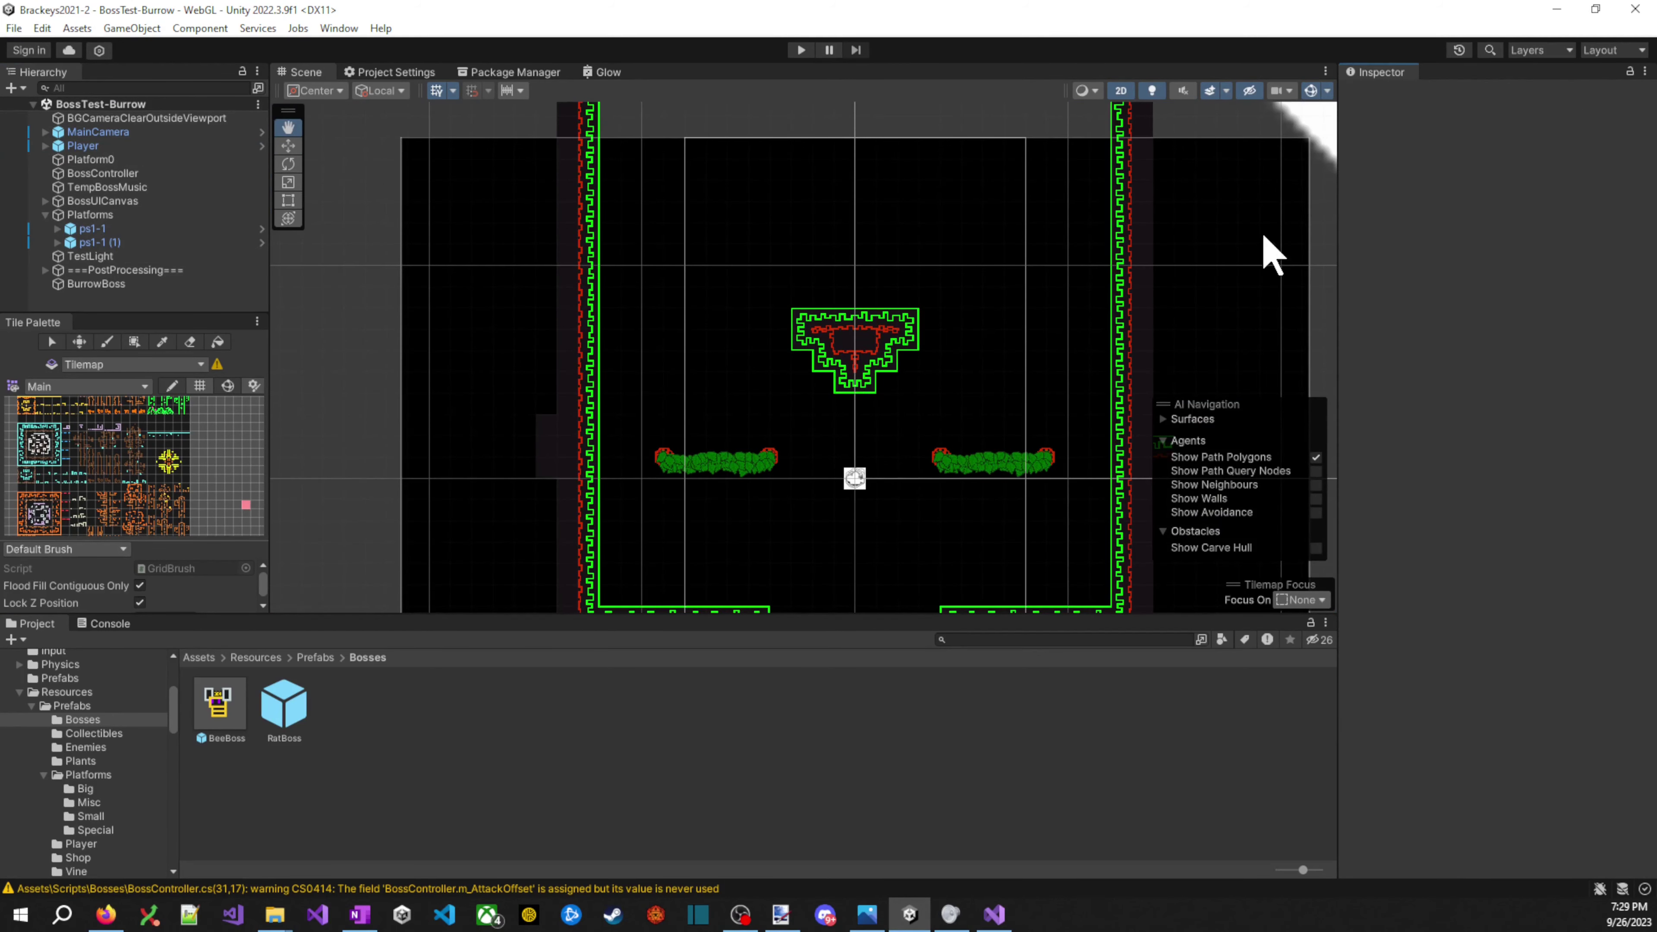
# - Try moving the Box Collider 2D from ===PostProcessing=== to BurrowBoss by dragging and copying
pyautogui.click(78, 284)
pyautogui.click(140, 283)
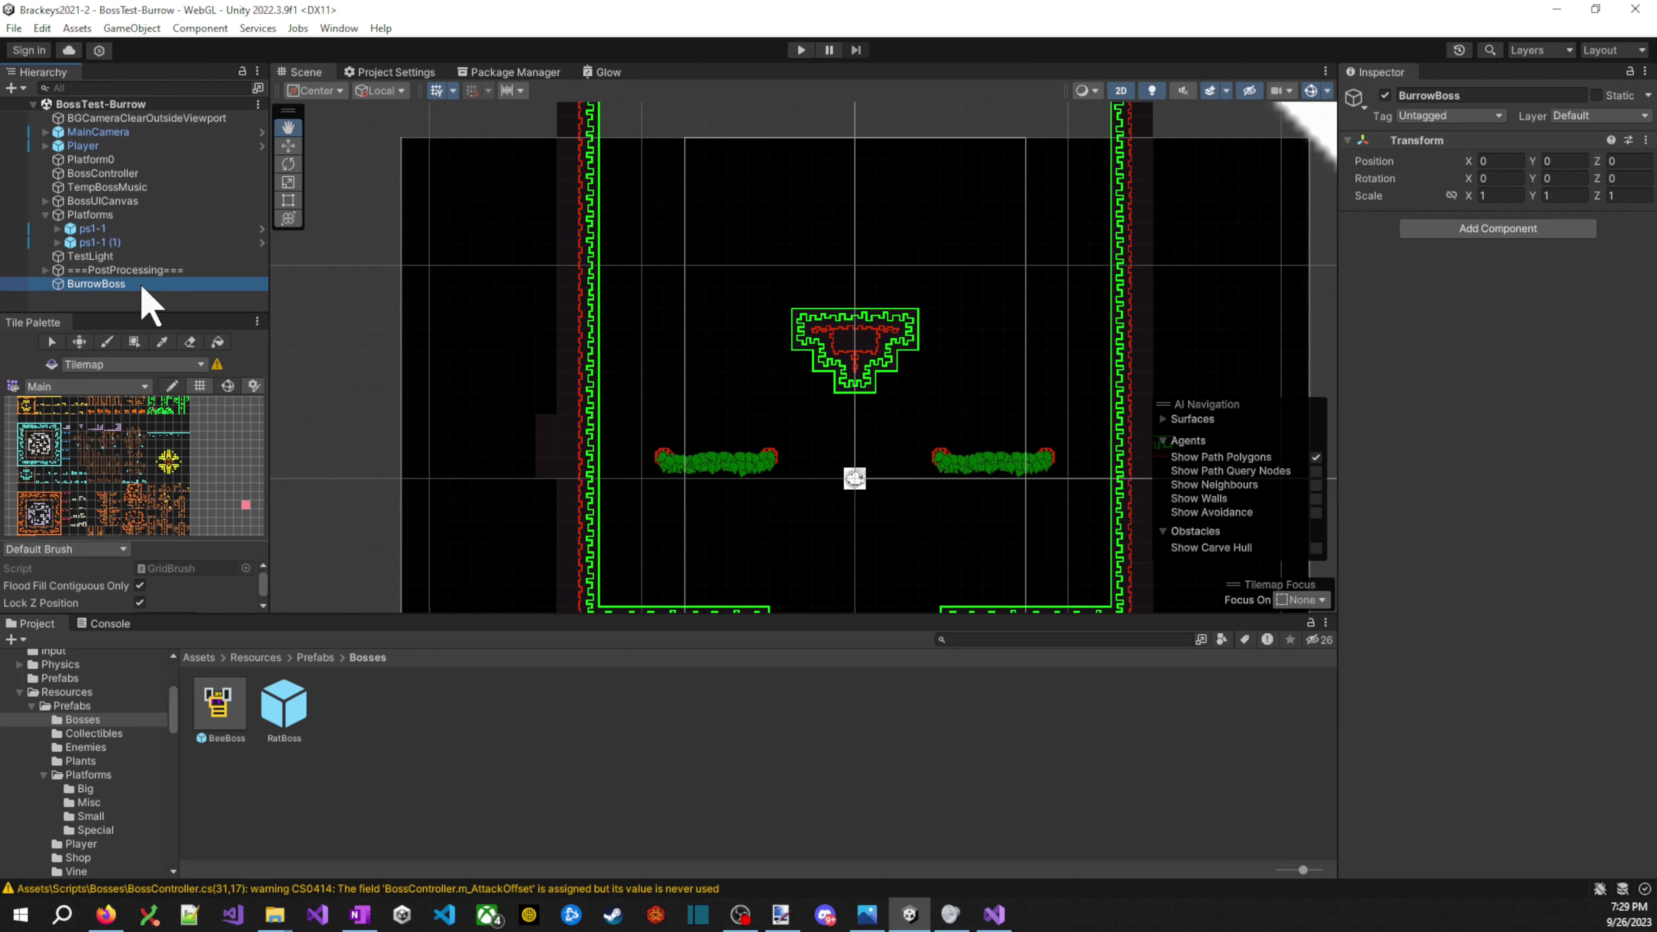
pyautogui.click(89, 273)
pyautogui.click(91, 285)
pyautogui.scroll(1, 761, 490)
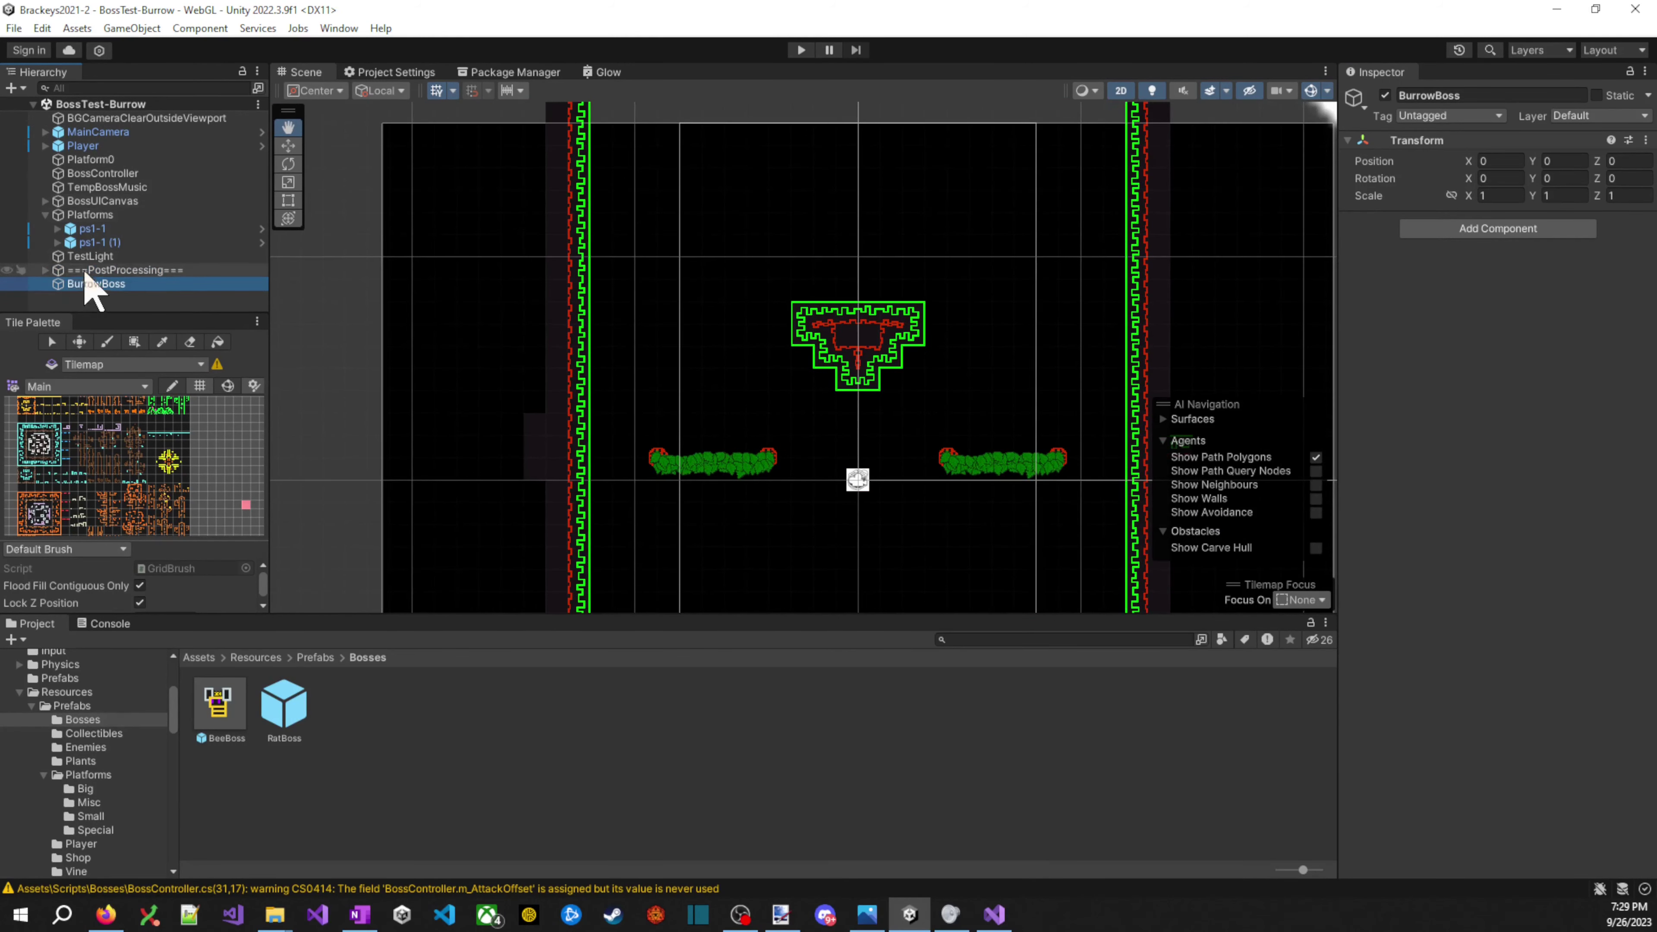
pyautogui.click(98, 271)
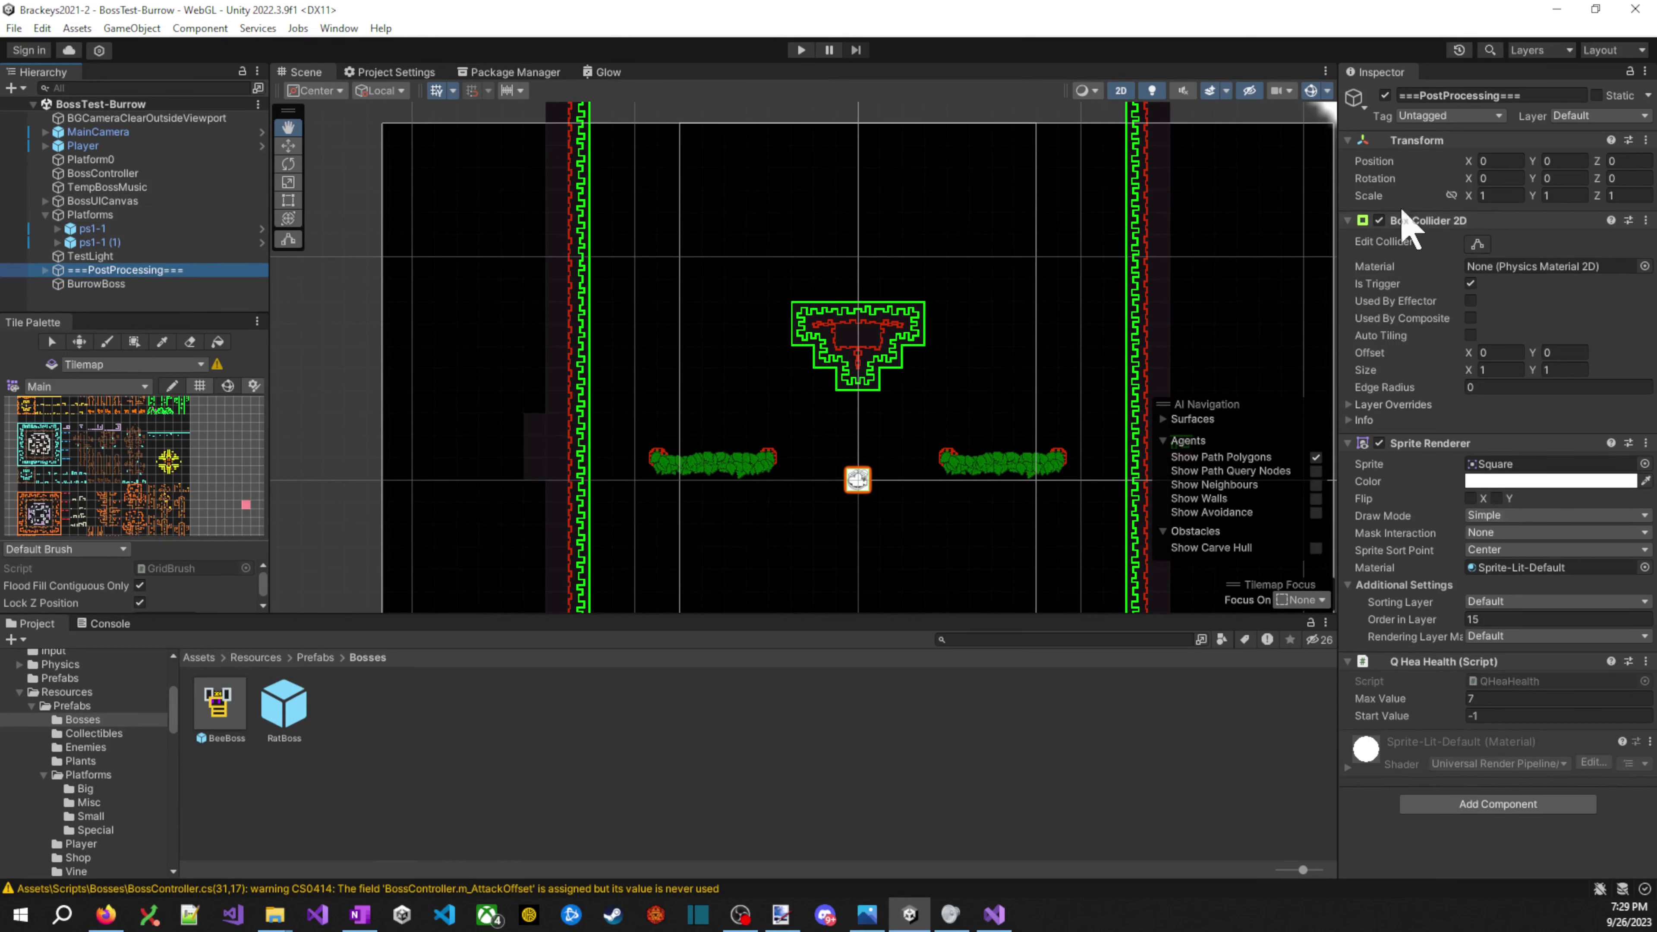
pyautogui.moveTo(1400, 218); pyautogui.dragTo(1439, 261)
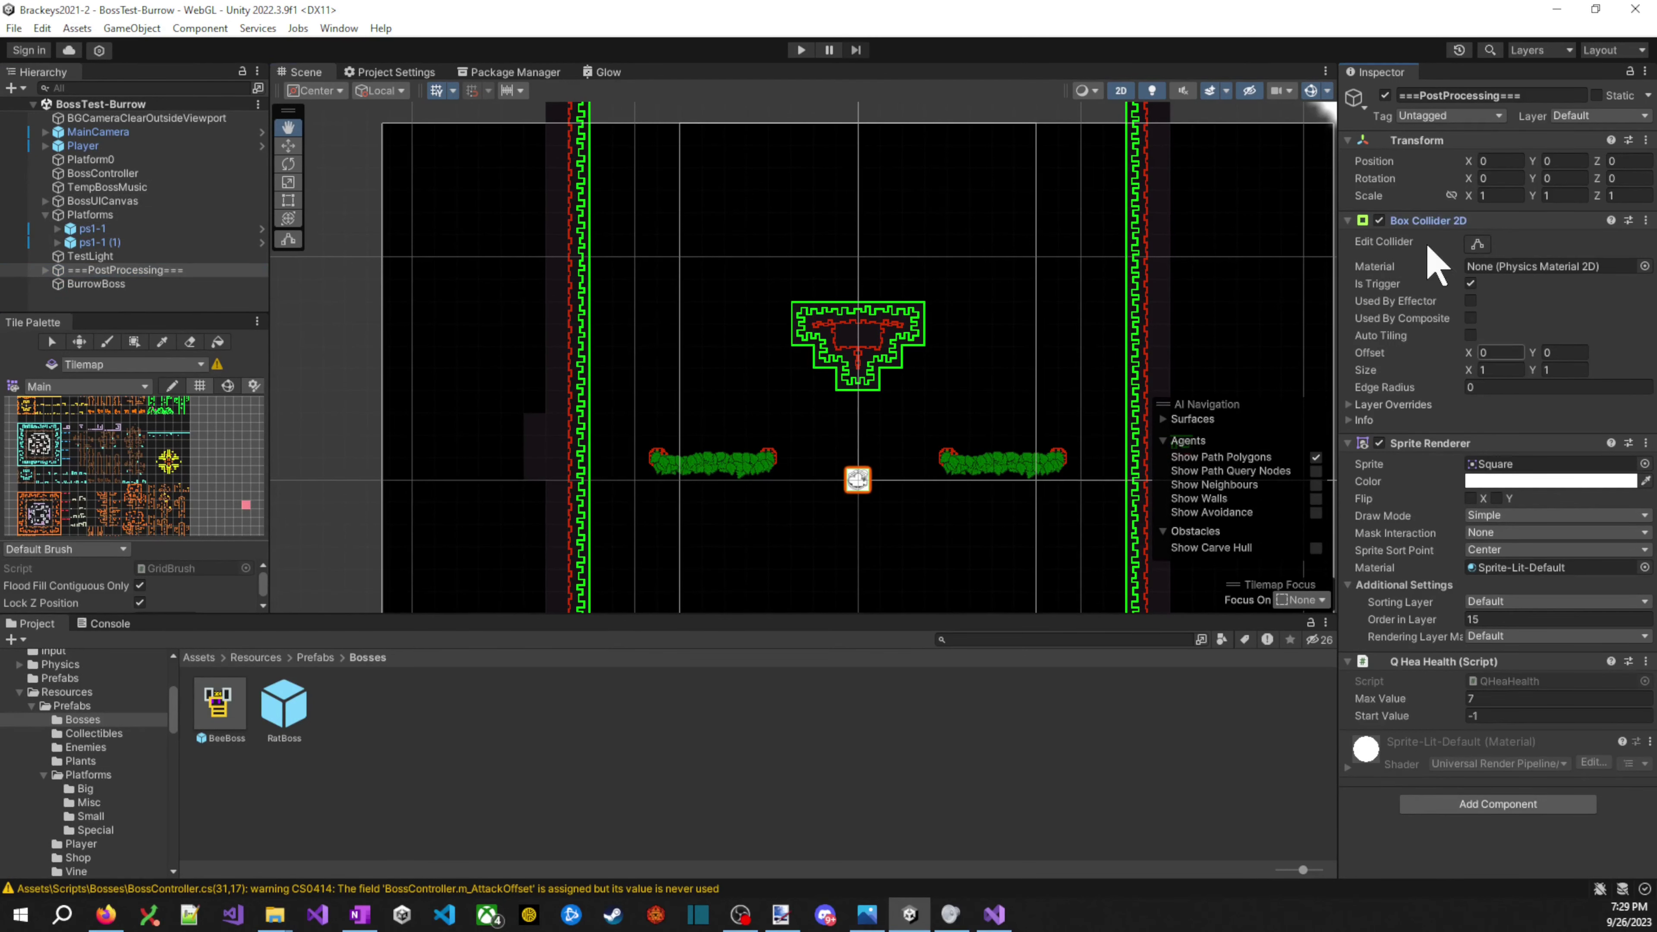
pyautogui.rightClick(1443, 220)
pyautogui.click(1501, 319)
pyautogui.click(124, 284)
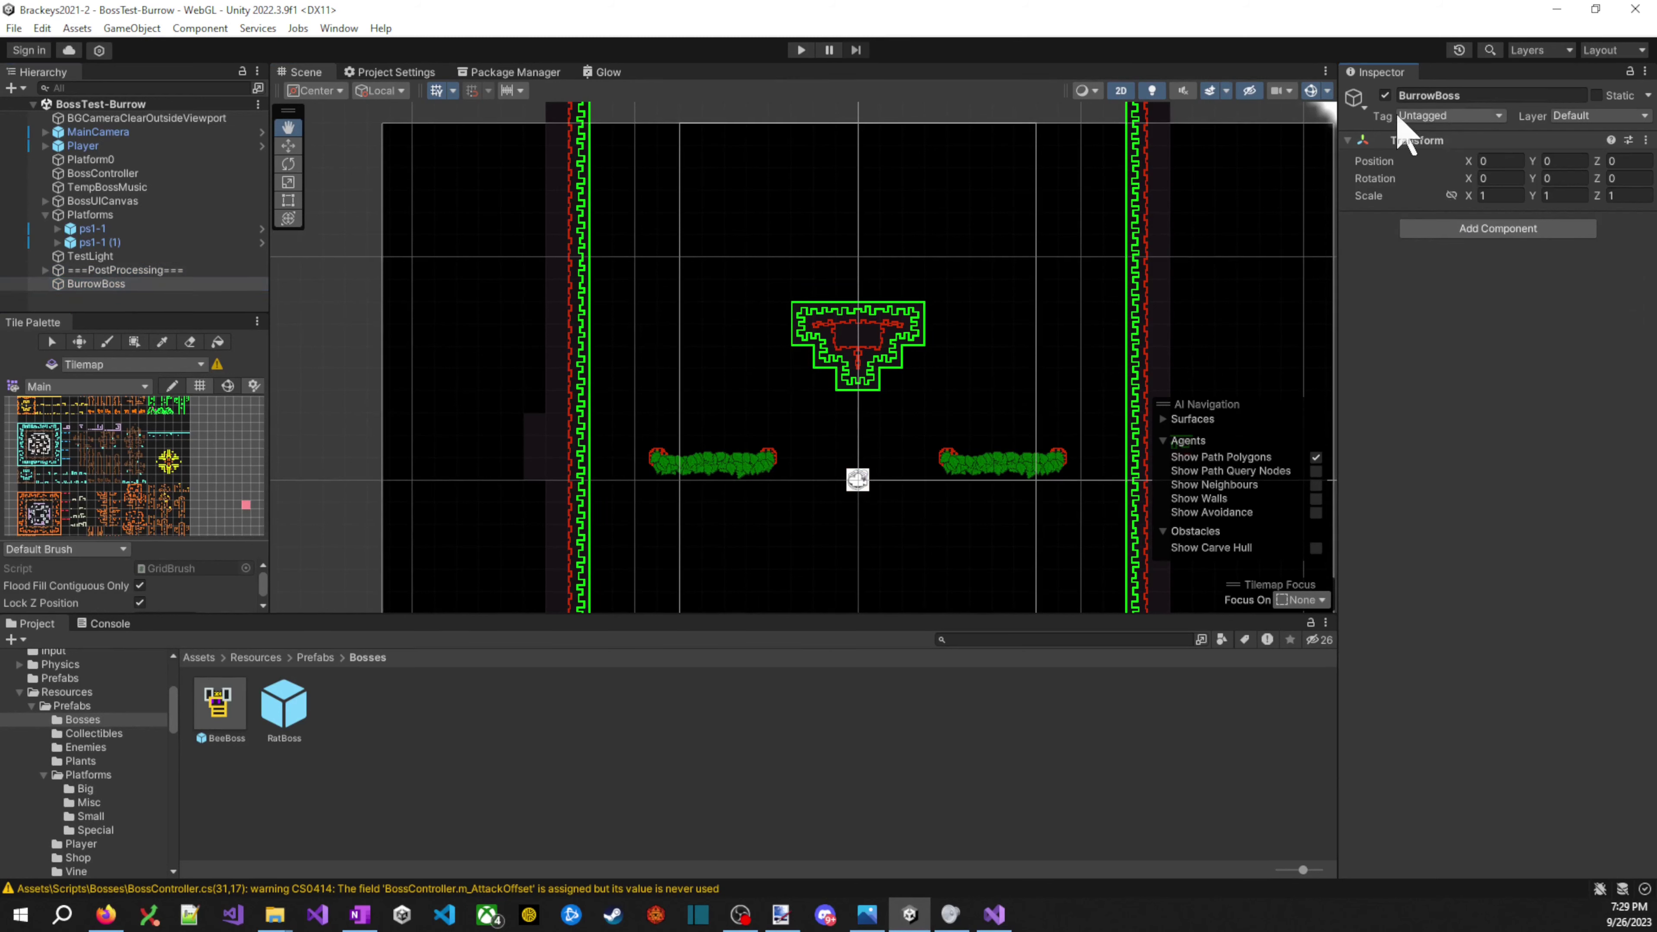
pyautogui.rightClick(1377, 143)
pyautogui.press('Escape')
# - Copy the Sprite Renderer from ===PostProcessing=== and paste it onto BurrowBoss as new
pyautogui.click(127, 270)
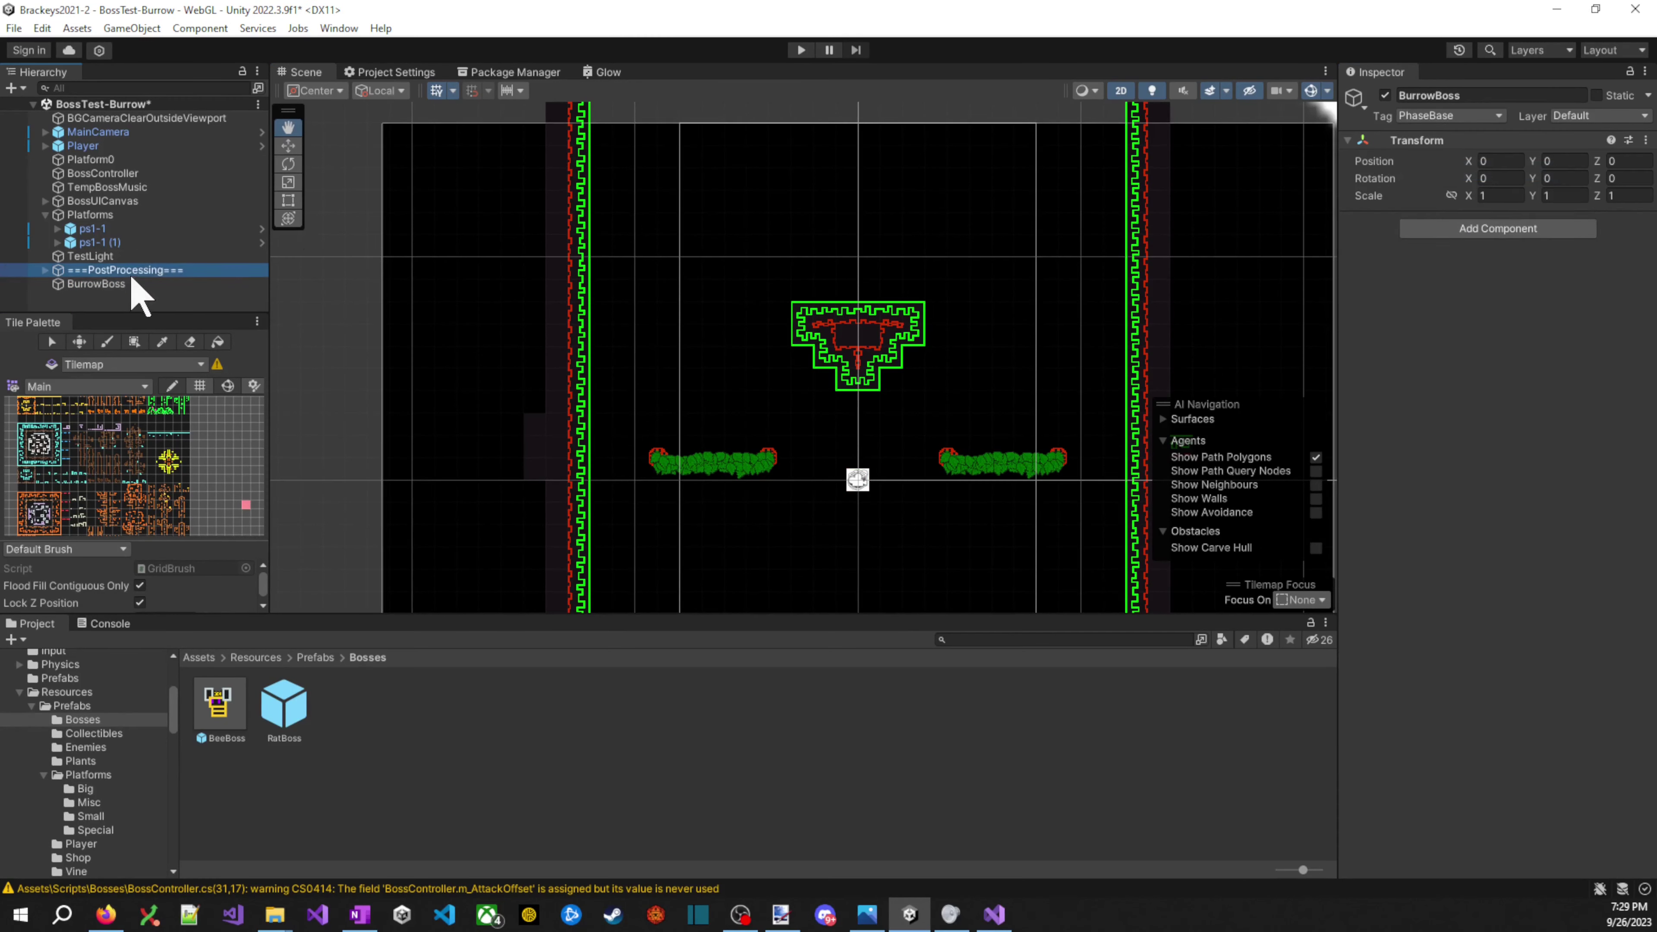
pyautogui.rightClick(1429, 445)
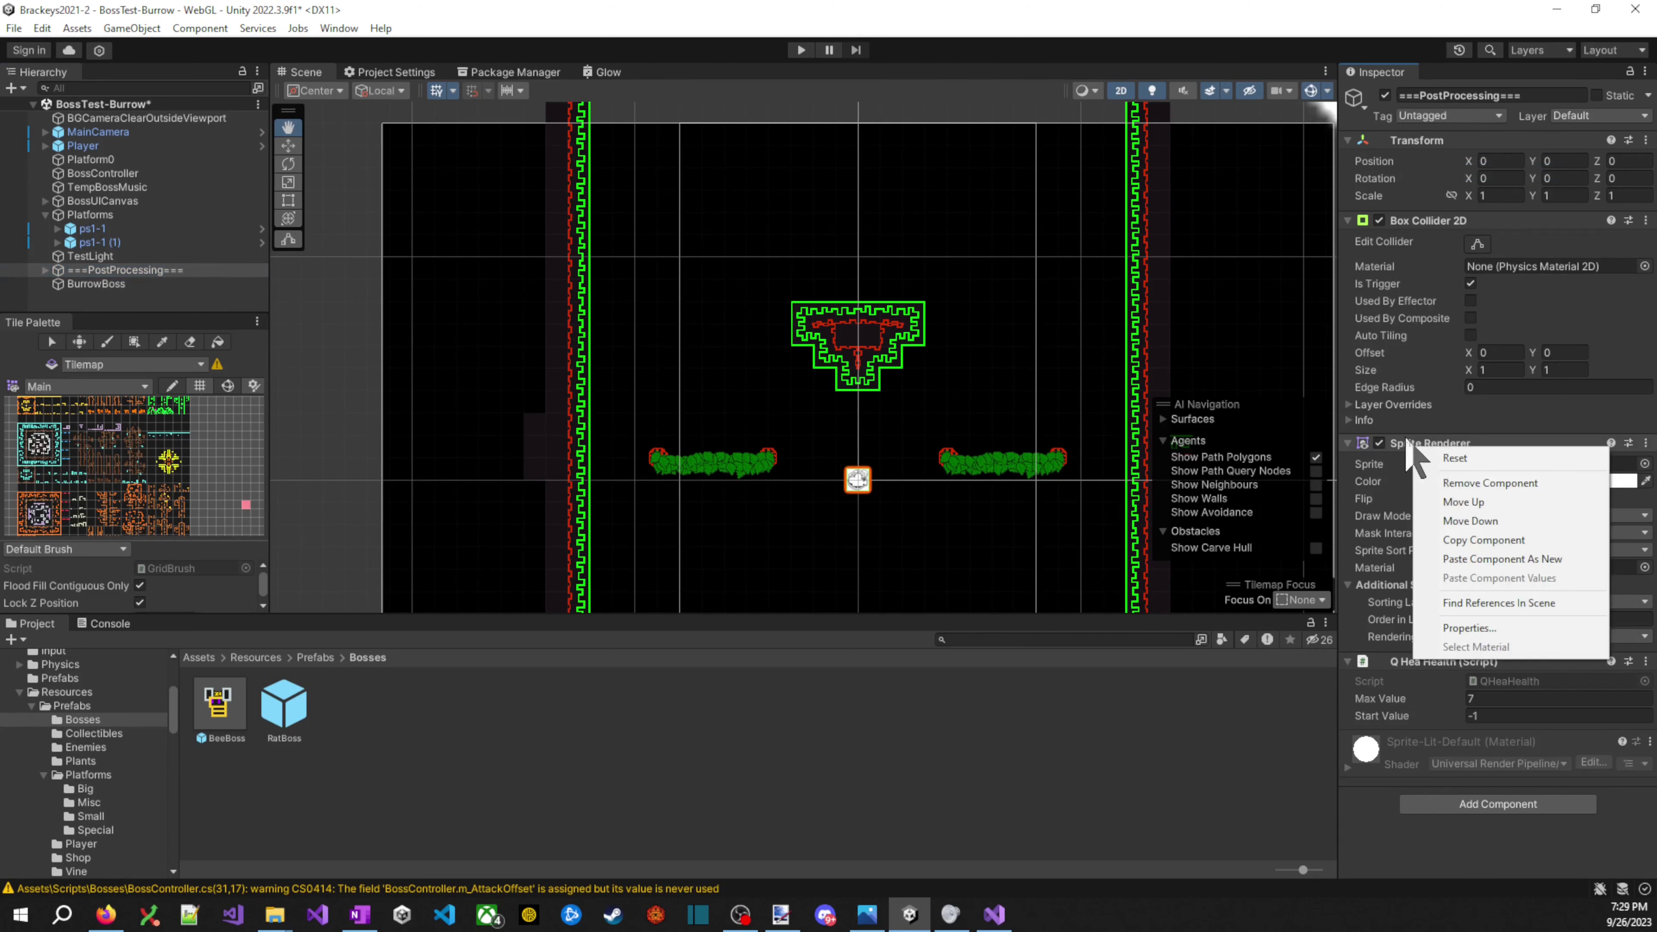
pyautogui.click(1494, 549)
pyautogui.click(98, 284)
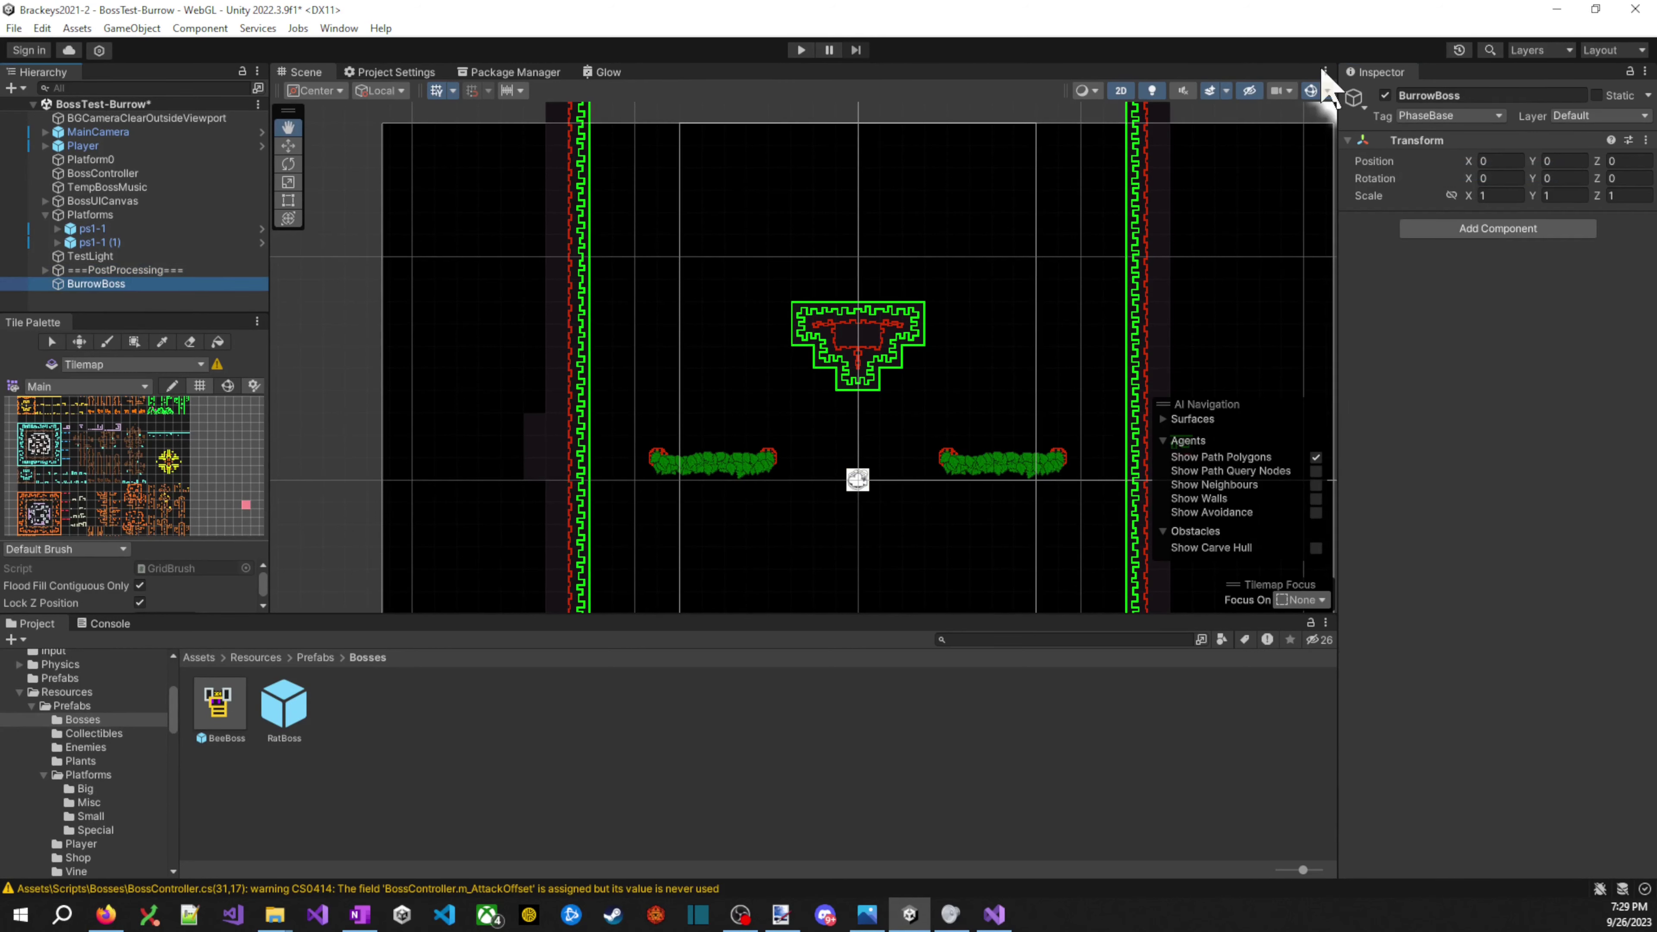
pyautogui.rightClick(1424, 147)
pyautogui.moveTo(1523, 282)
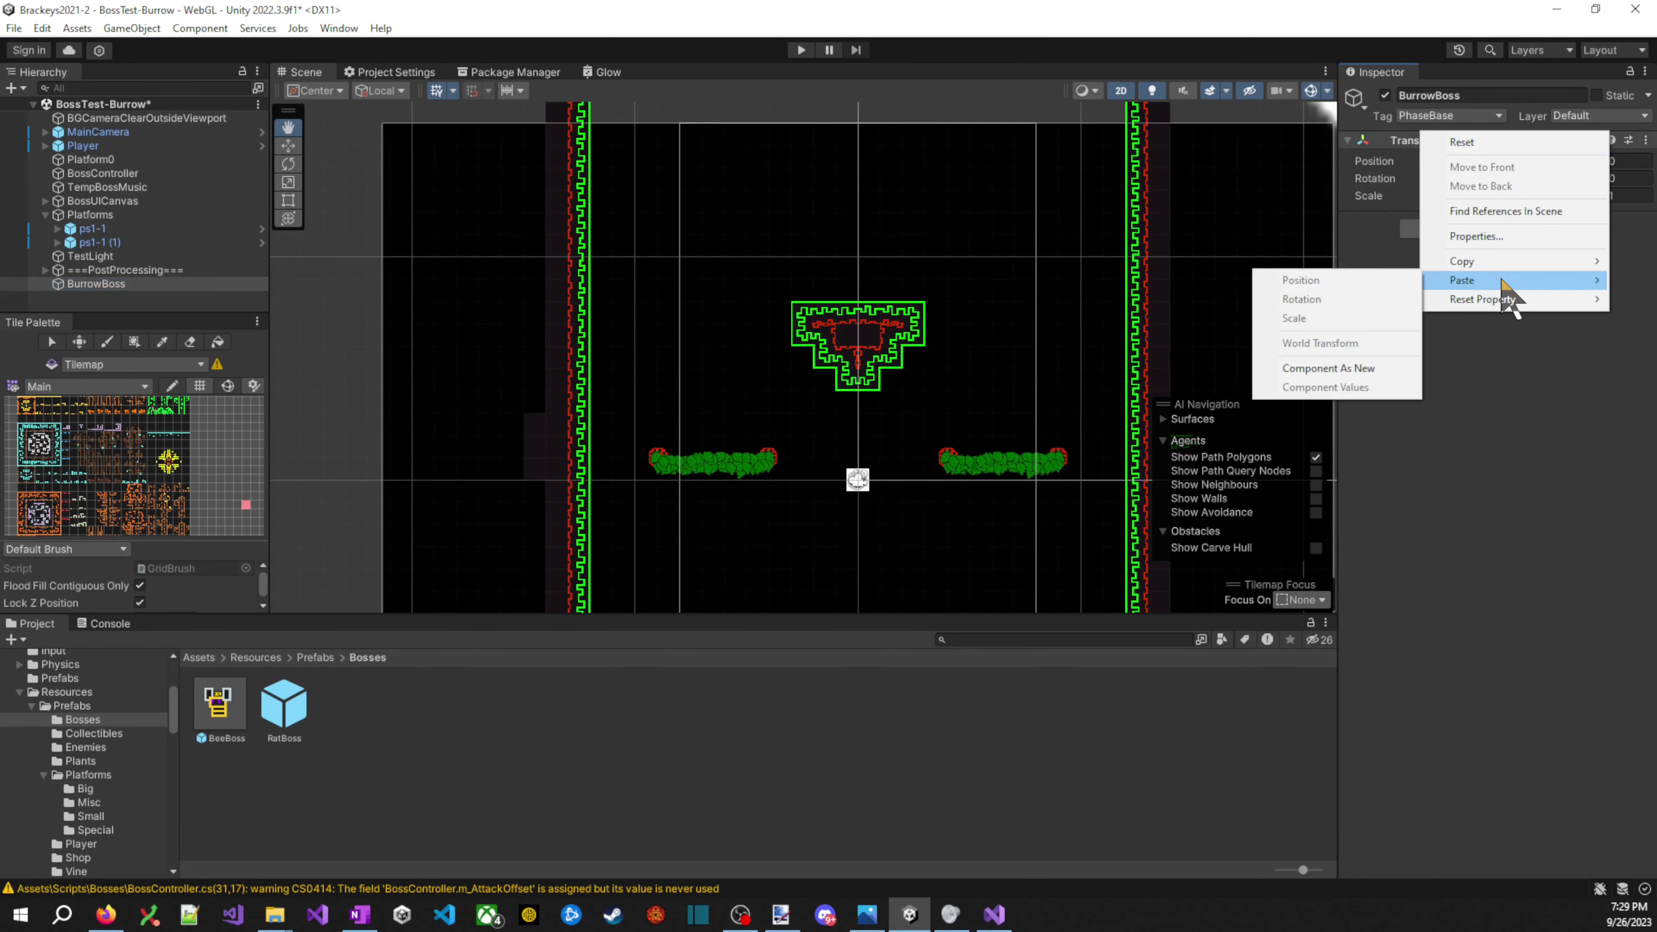
pyautogui.click(1395, 369)
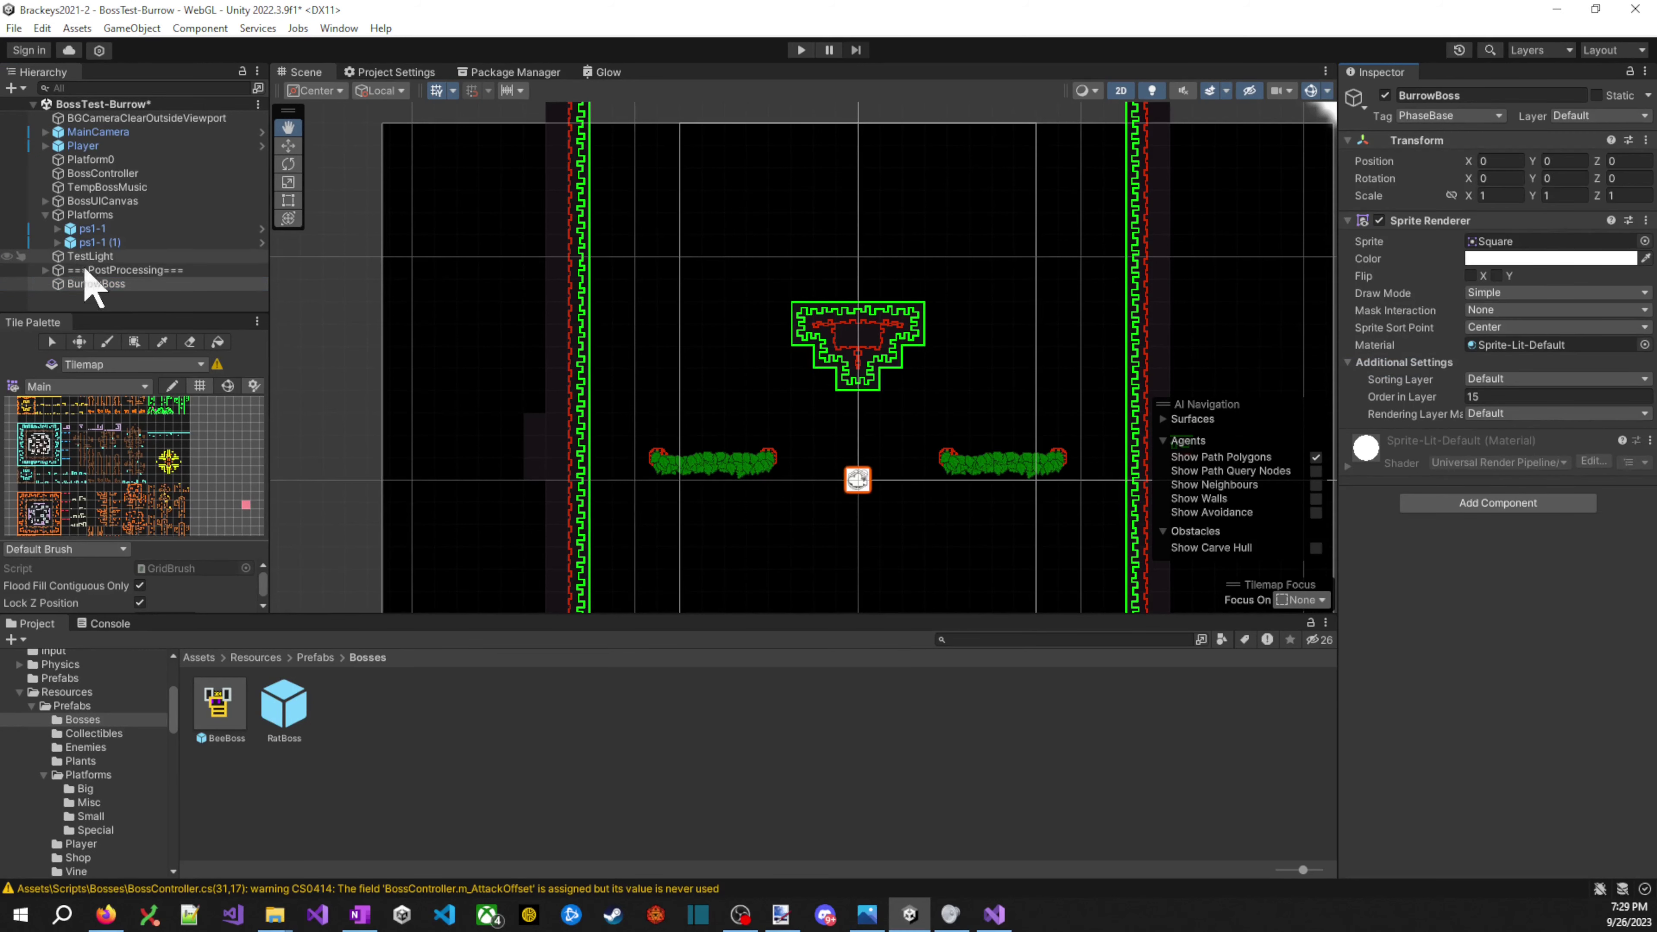
# - Copy the Box Collider 2D from ===PostProcessing=== and paste it onto BurrowBoss
pyautogui.click(98, 269)
pyautogui.rightClick(1416, 222)
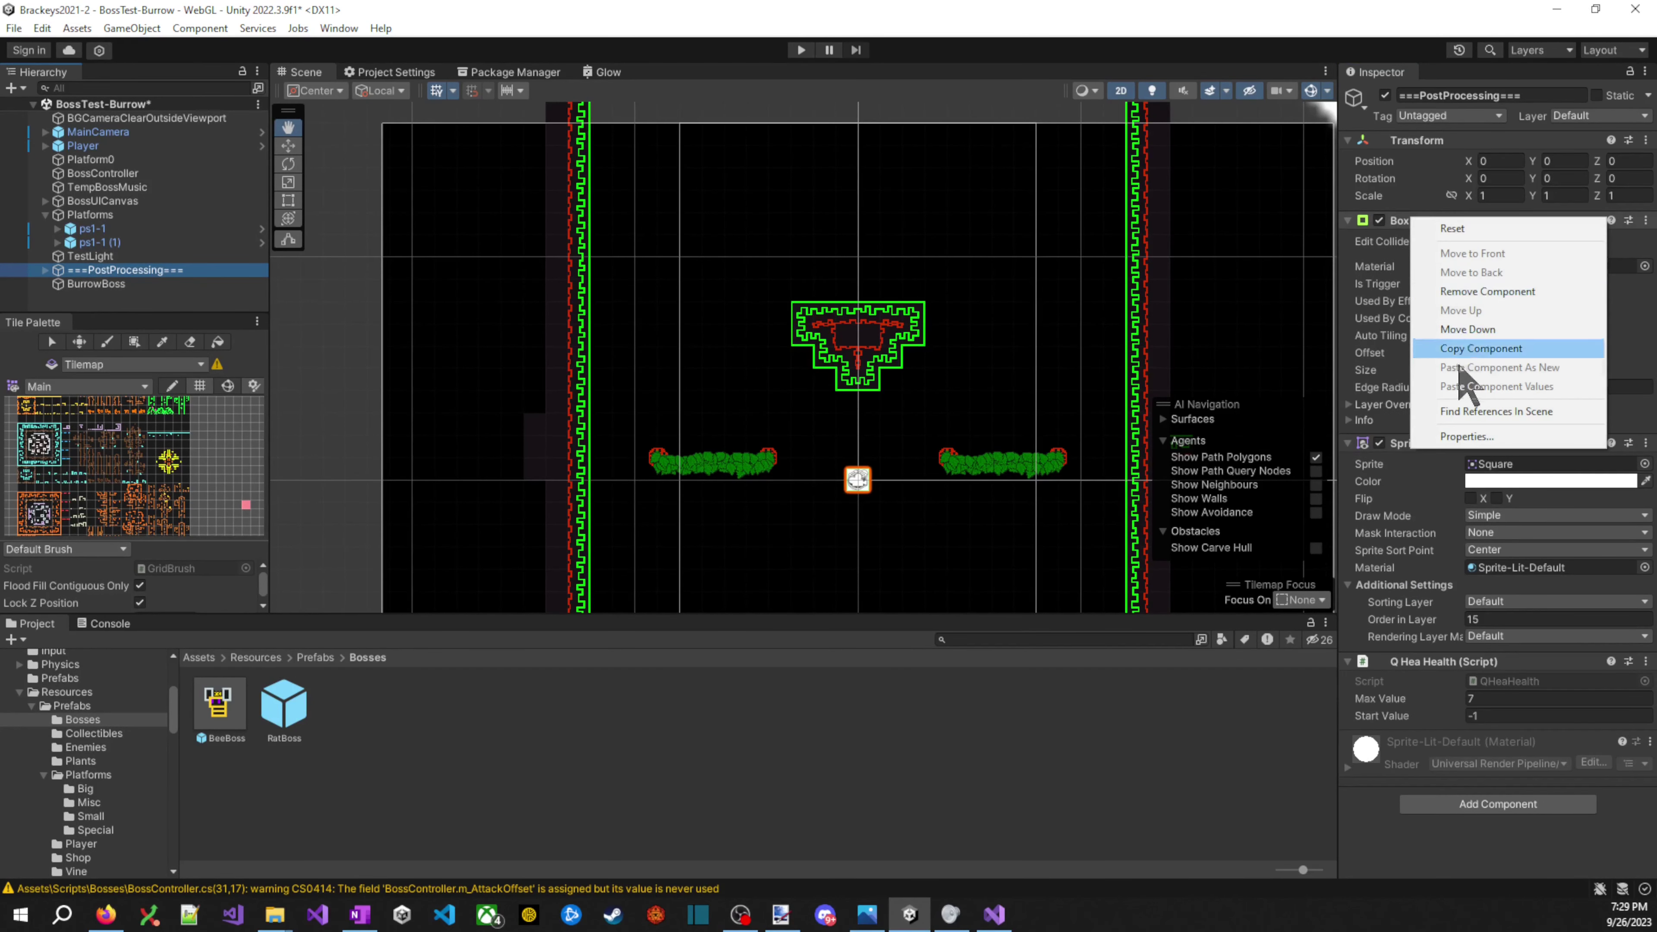
pyautogui.click(1482, 352)
pyautogui.click(91, 283)
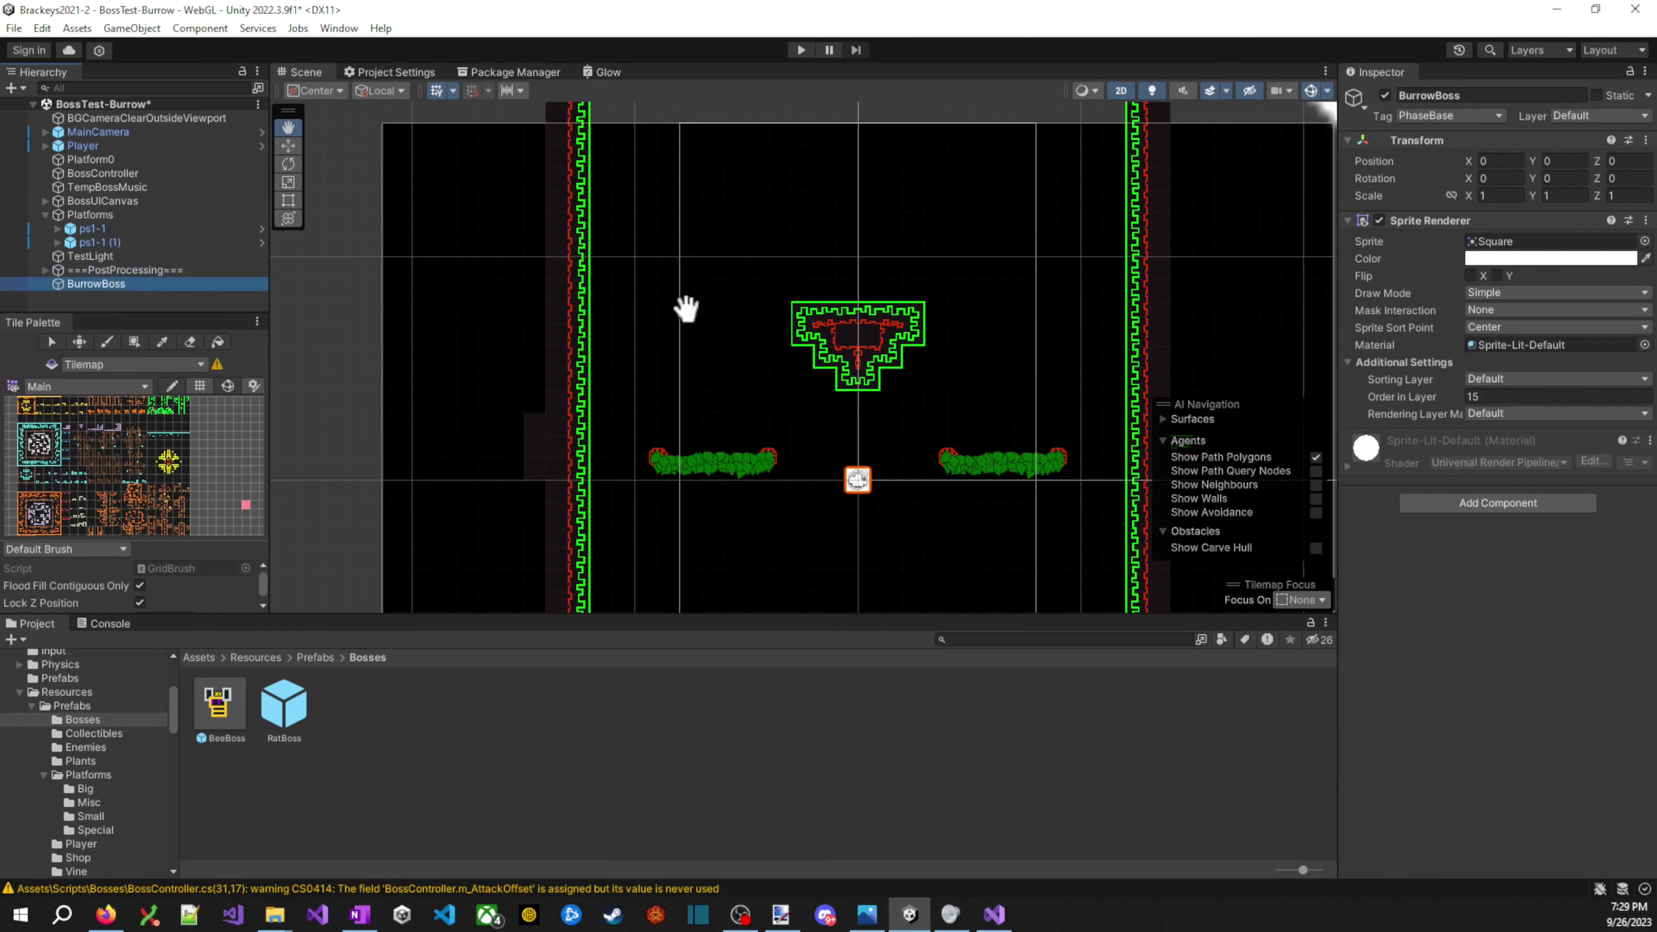
pyautogui.rightClick(1422, 219)
pyautogui.click(1516, 370)
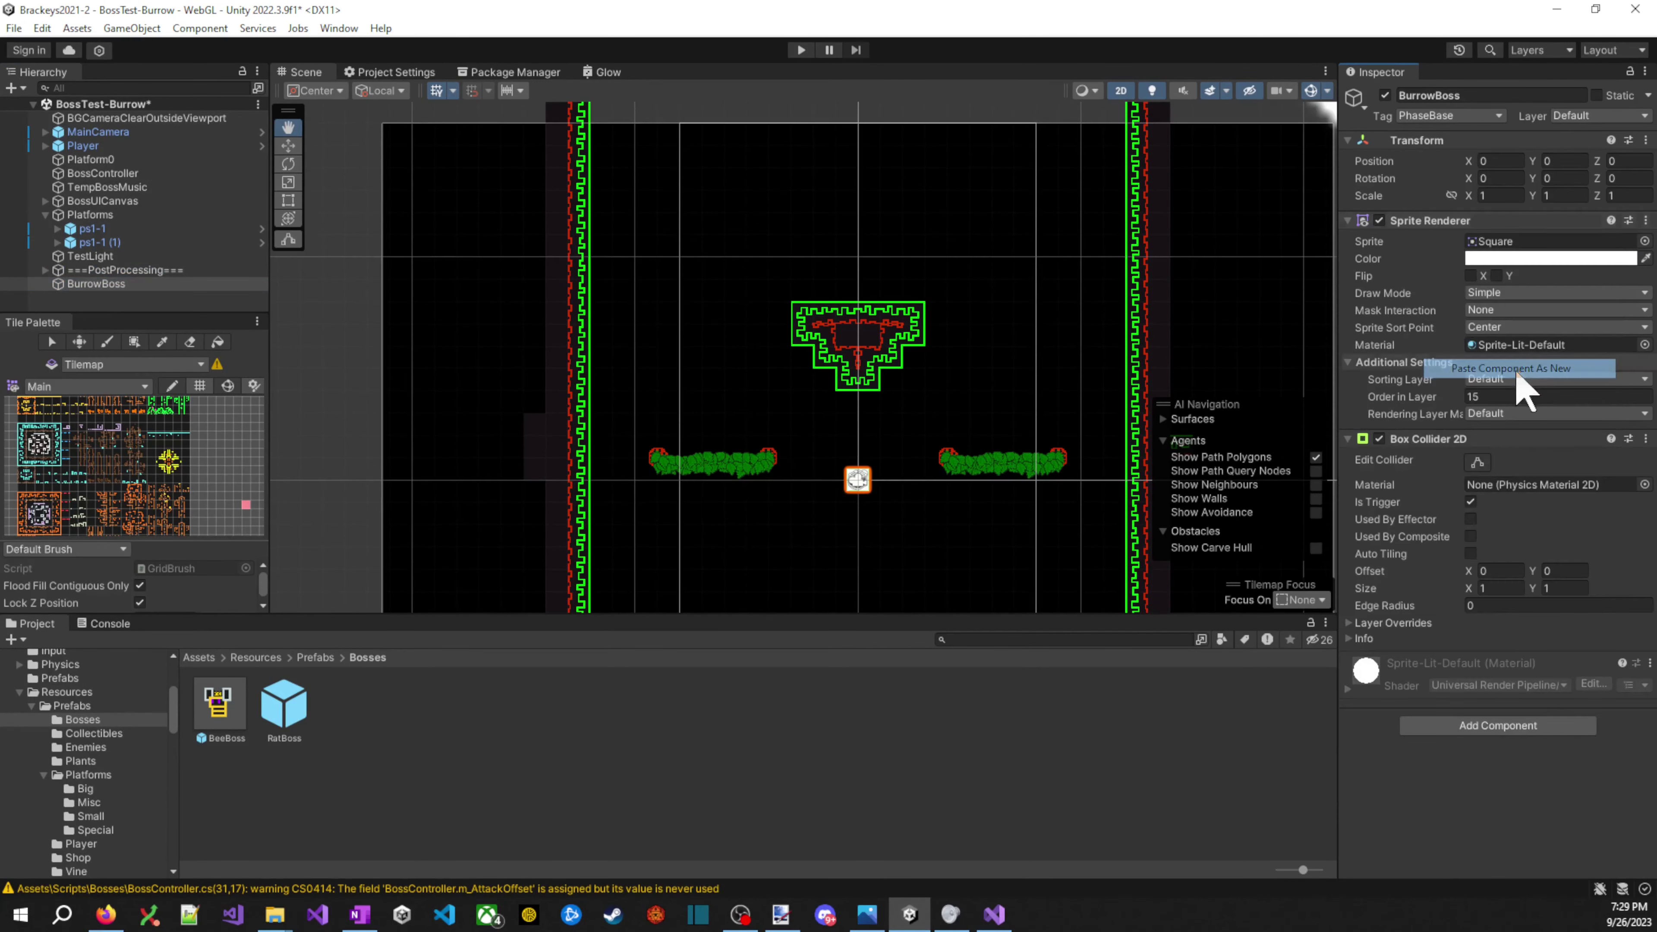
# - Copy the Q Hea Health component from ===PostProcessing=== and paste it onto BurrowBoss
pyautogui.click(157, 270)
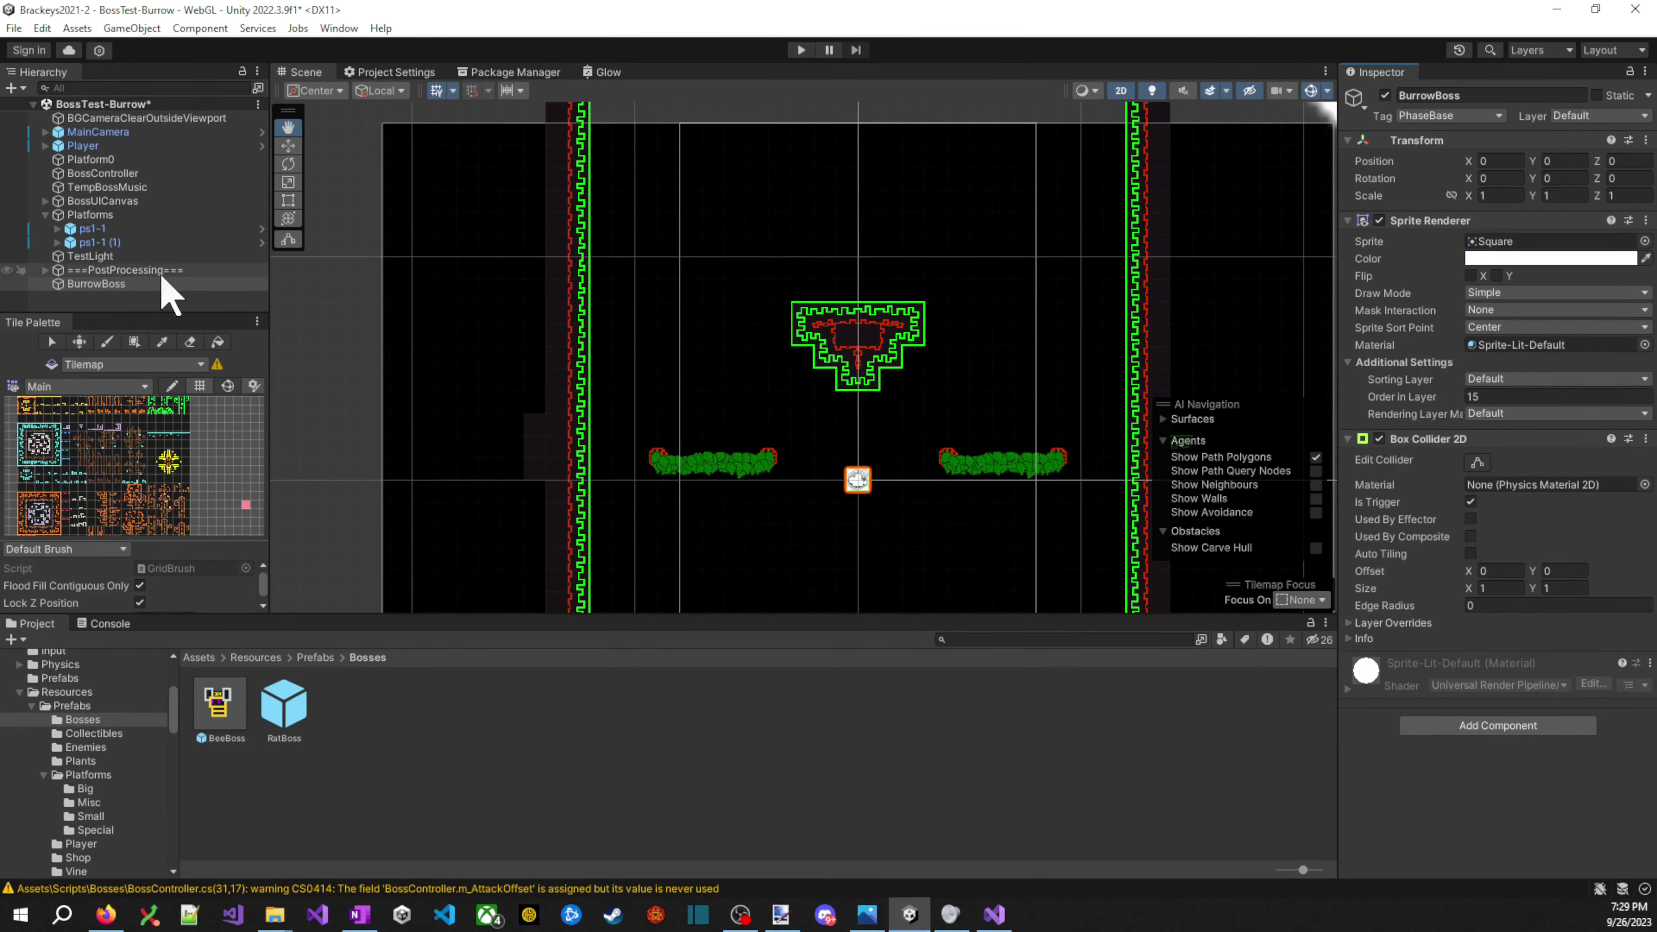
pyautogui.rightClick(1445, 661)
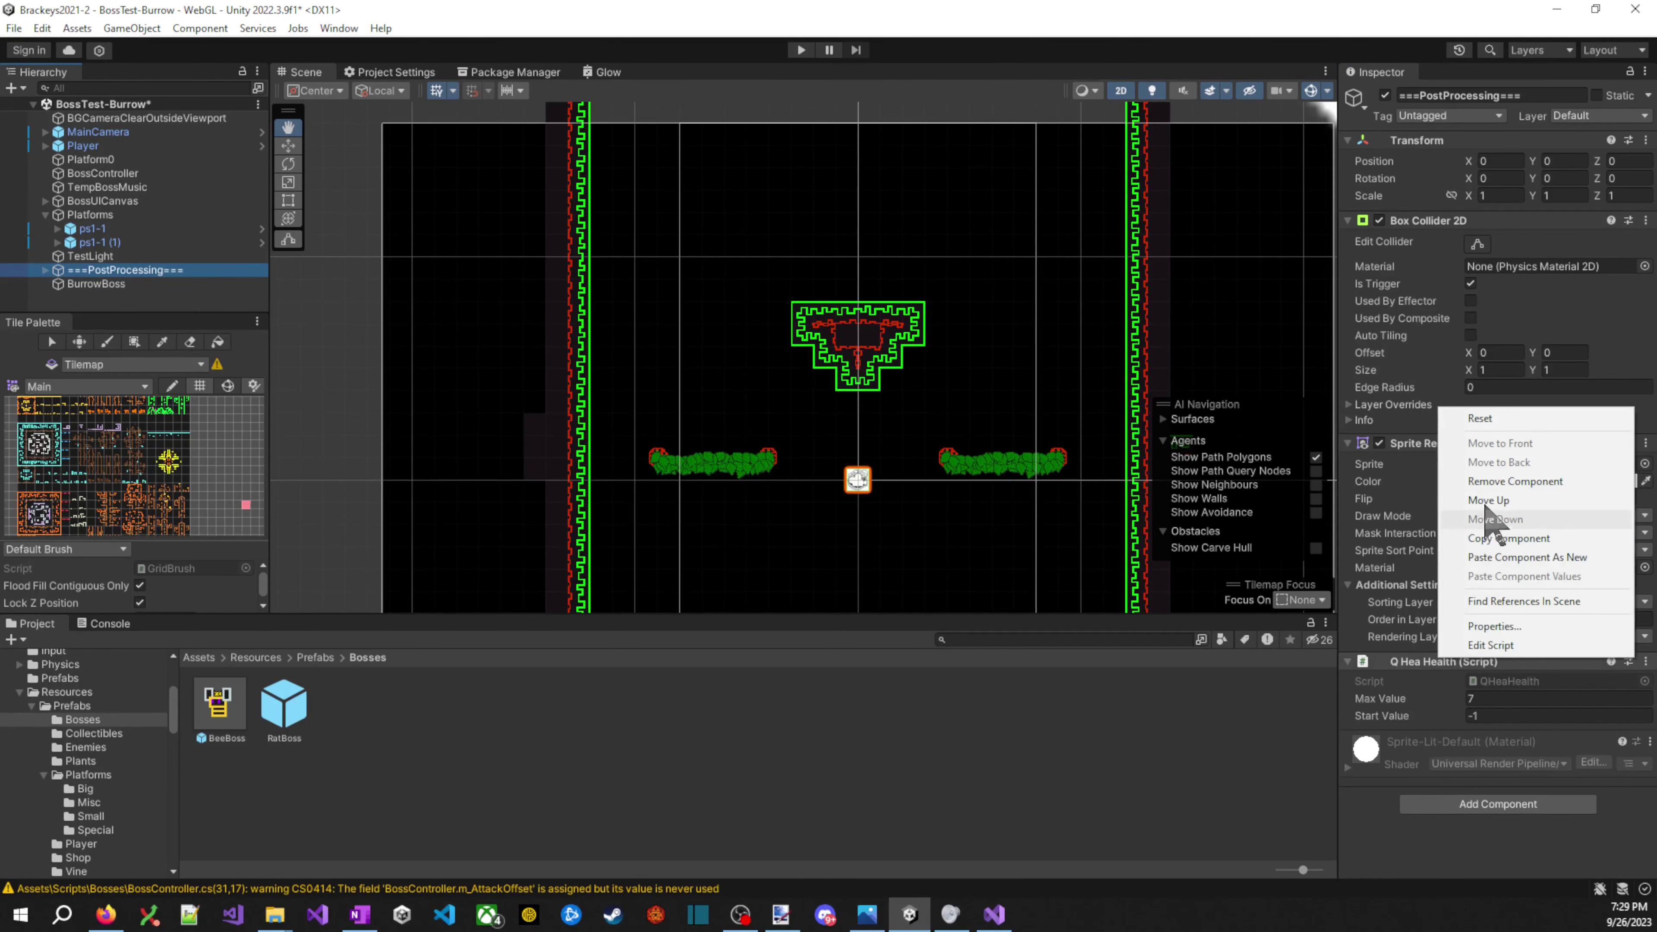
pyautogui.click(1514, 539)
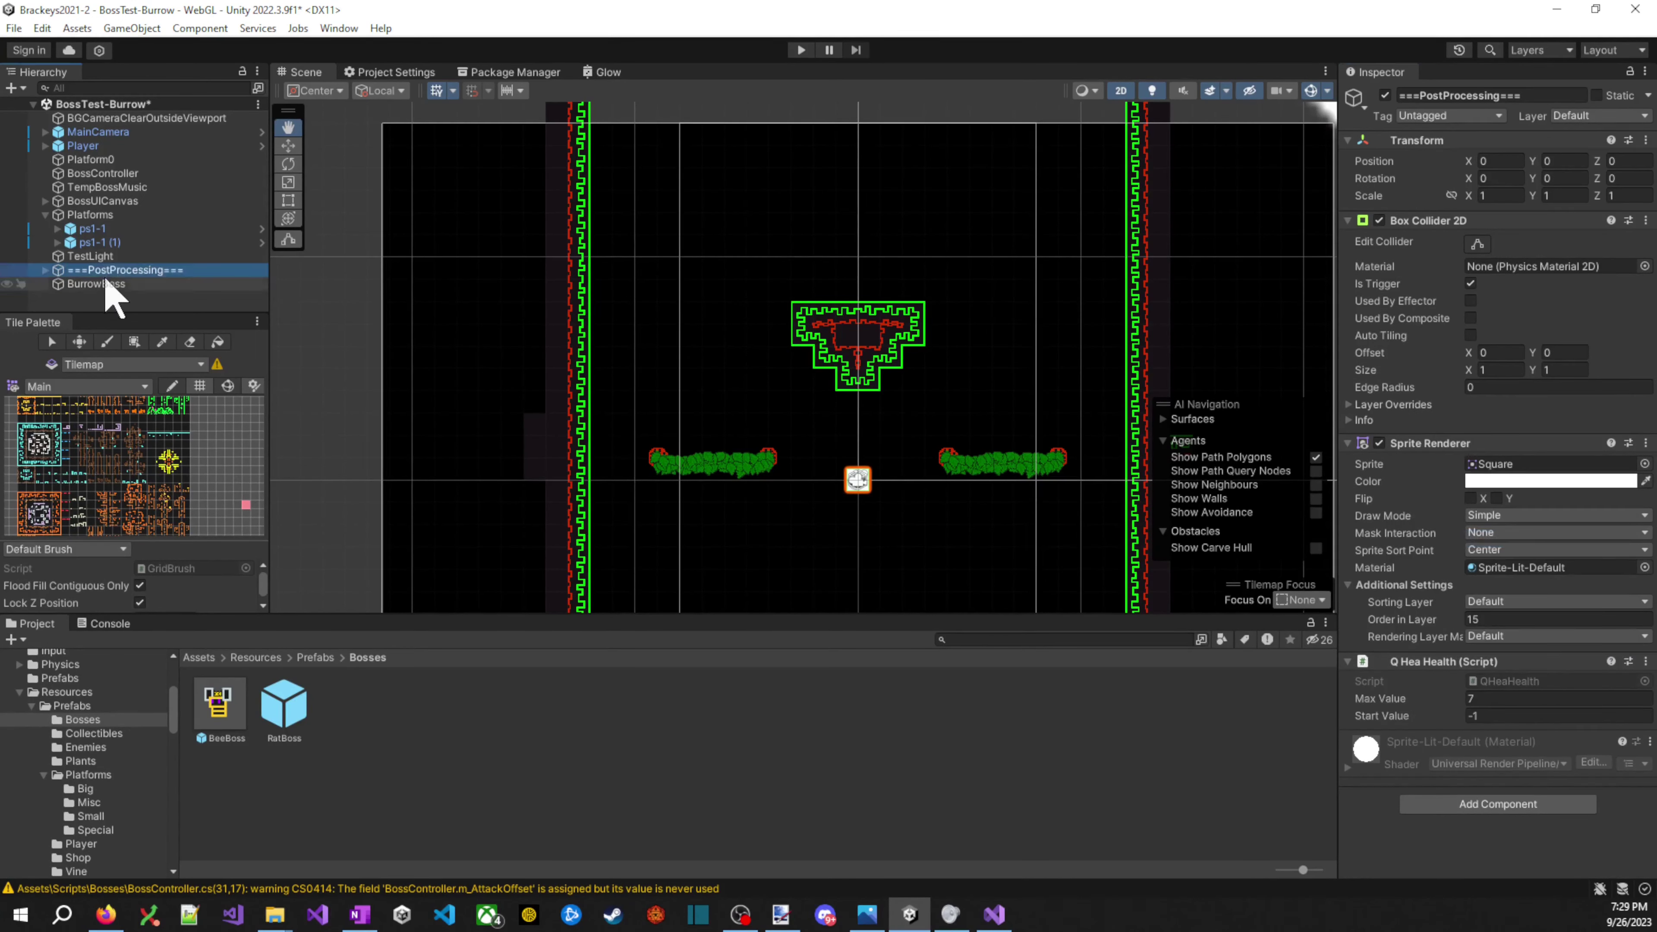
pyautogui.click(114, 302)
pyautogui.click(106, 287)
pyautogui.rightClick(1403, 438)
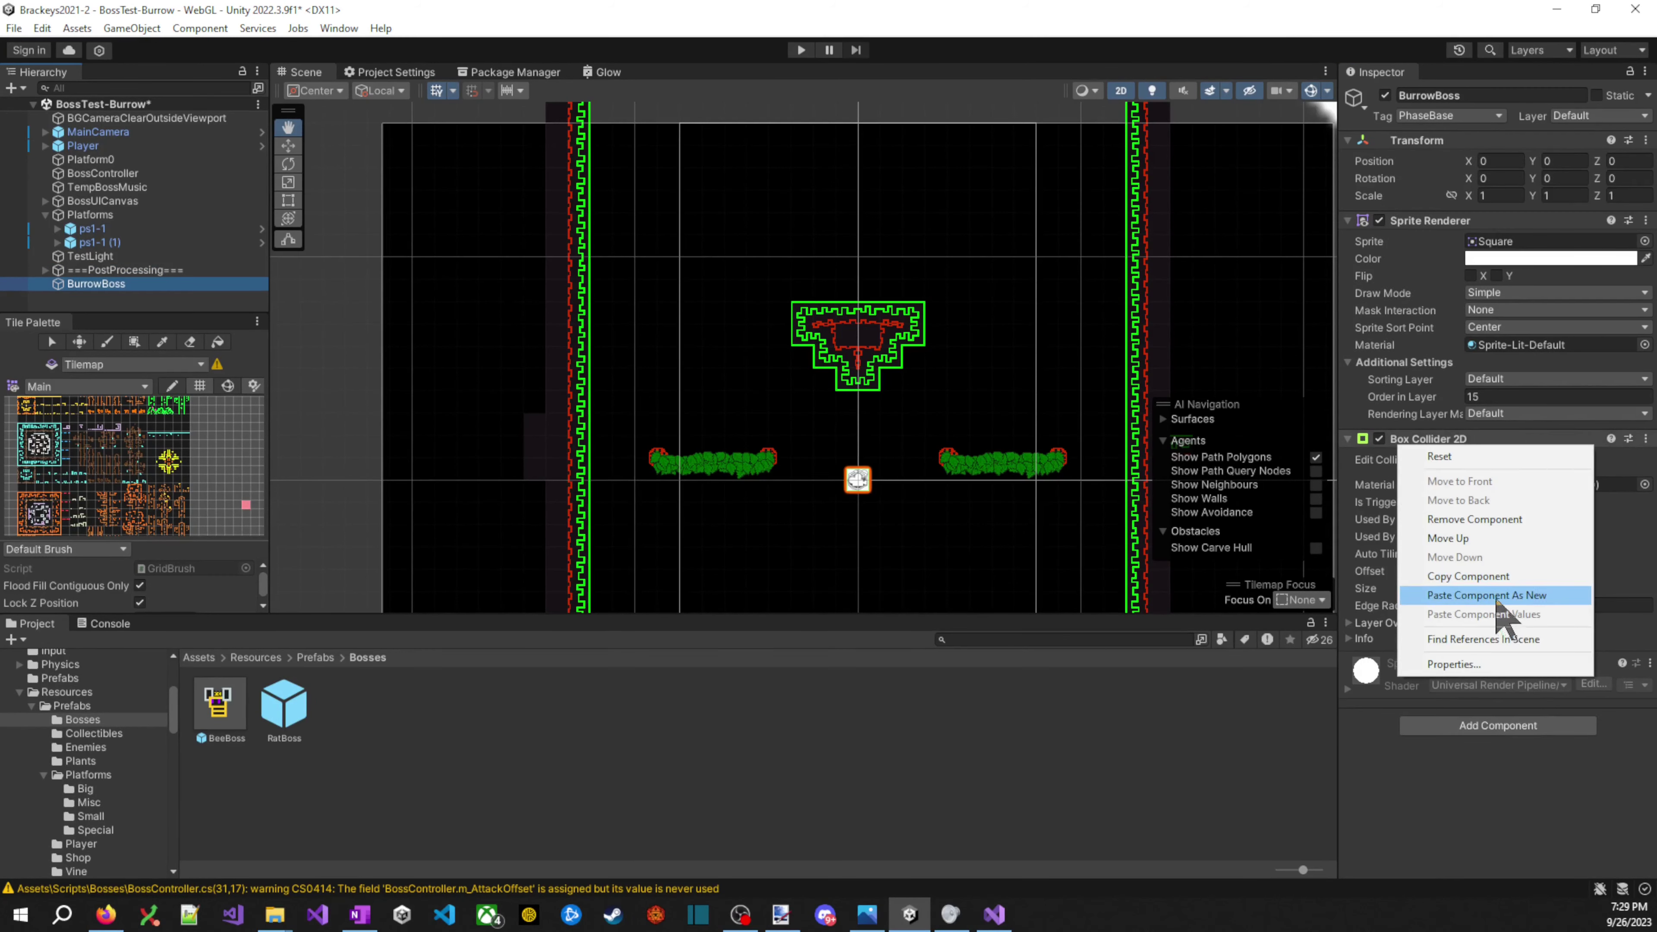
pyautogui.click(1497, 601)
# - Remove Box Collider 2D, Sprite Renderer and Q Hea Health from ===PostProcessing===, then save the scene
pyautogui.click(124, 270)
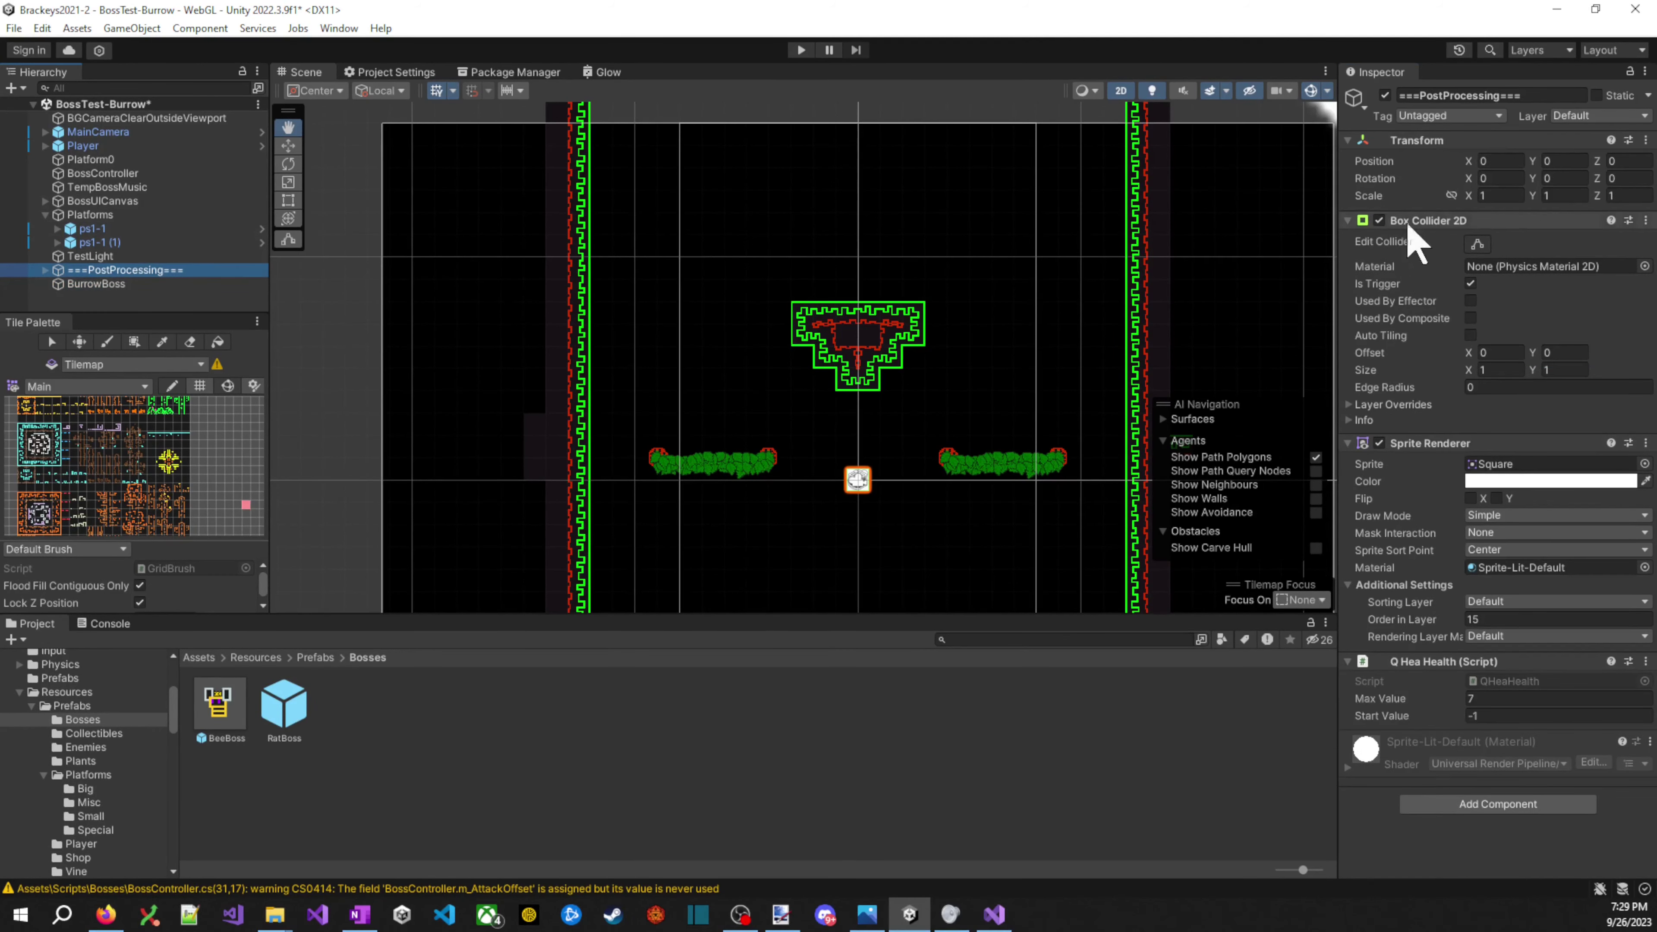
pyautogui.rightClick(1420, 225)
pyautogui.click(1501, 297)
pyautogui.rightClick(1429, 220)
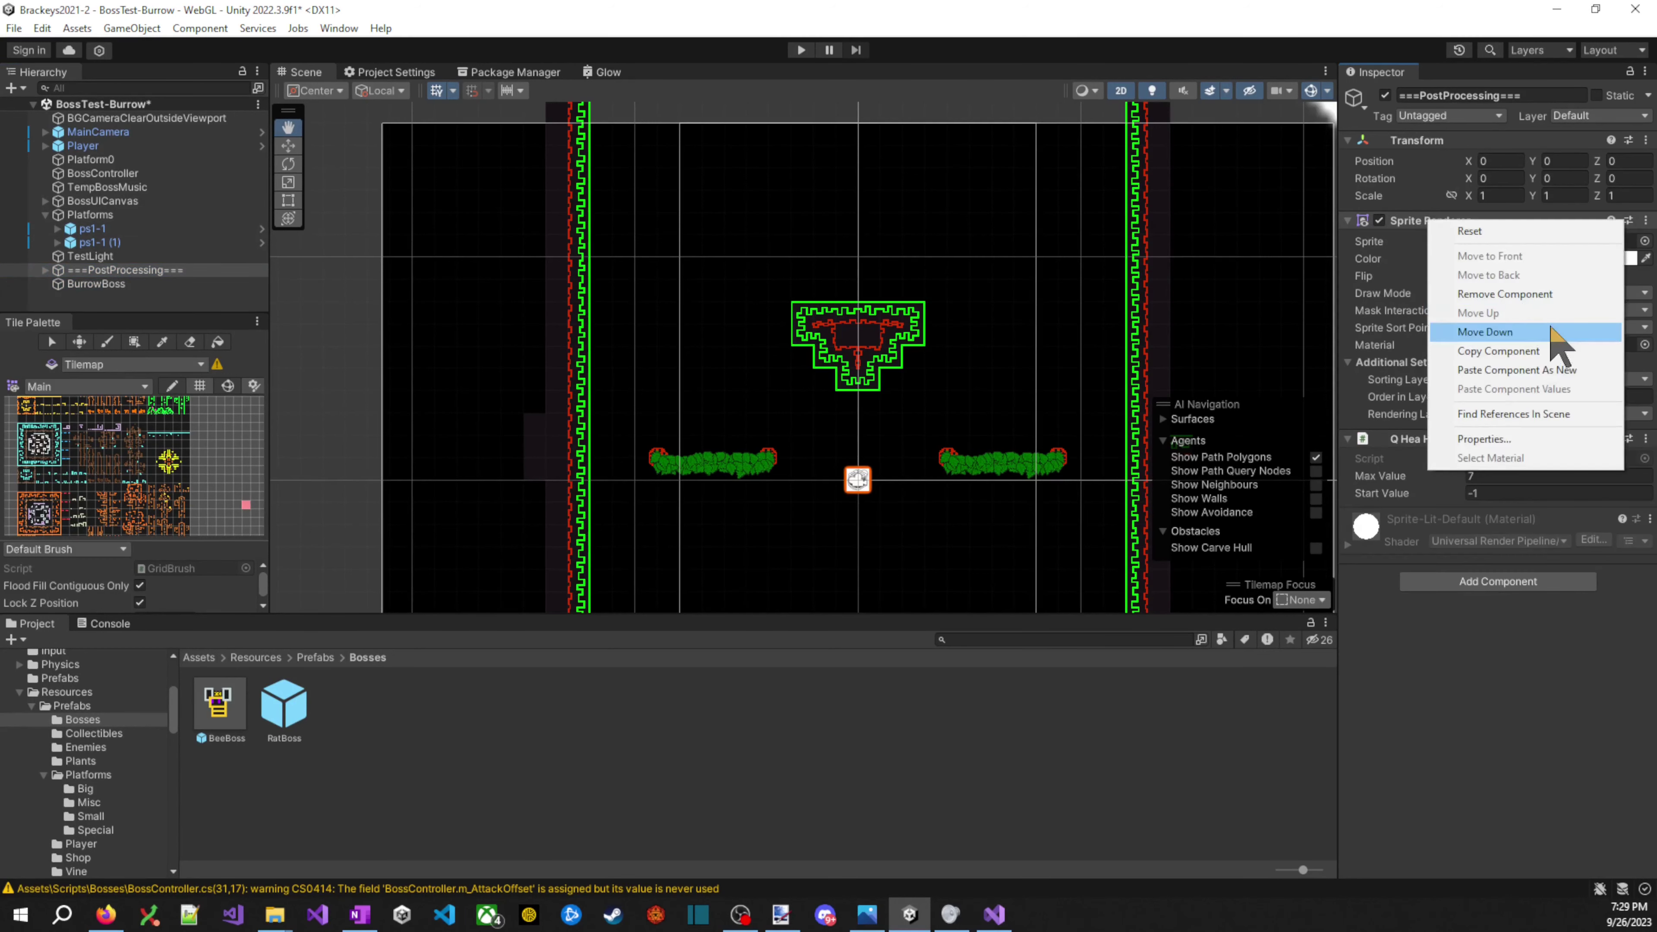
pyautogui.click(1513, 294)
pyautogui.rightClick(1429, 220)
pyautogui.click(1523, 296)
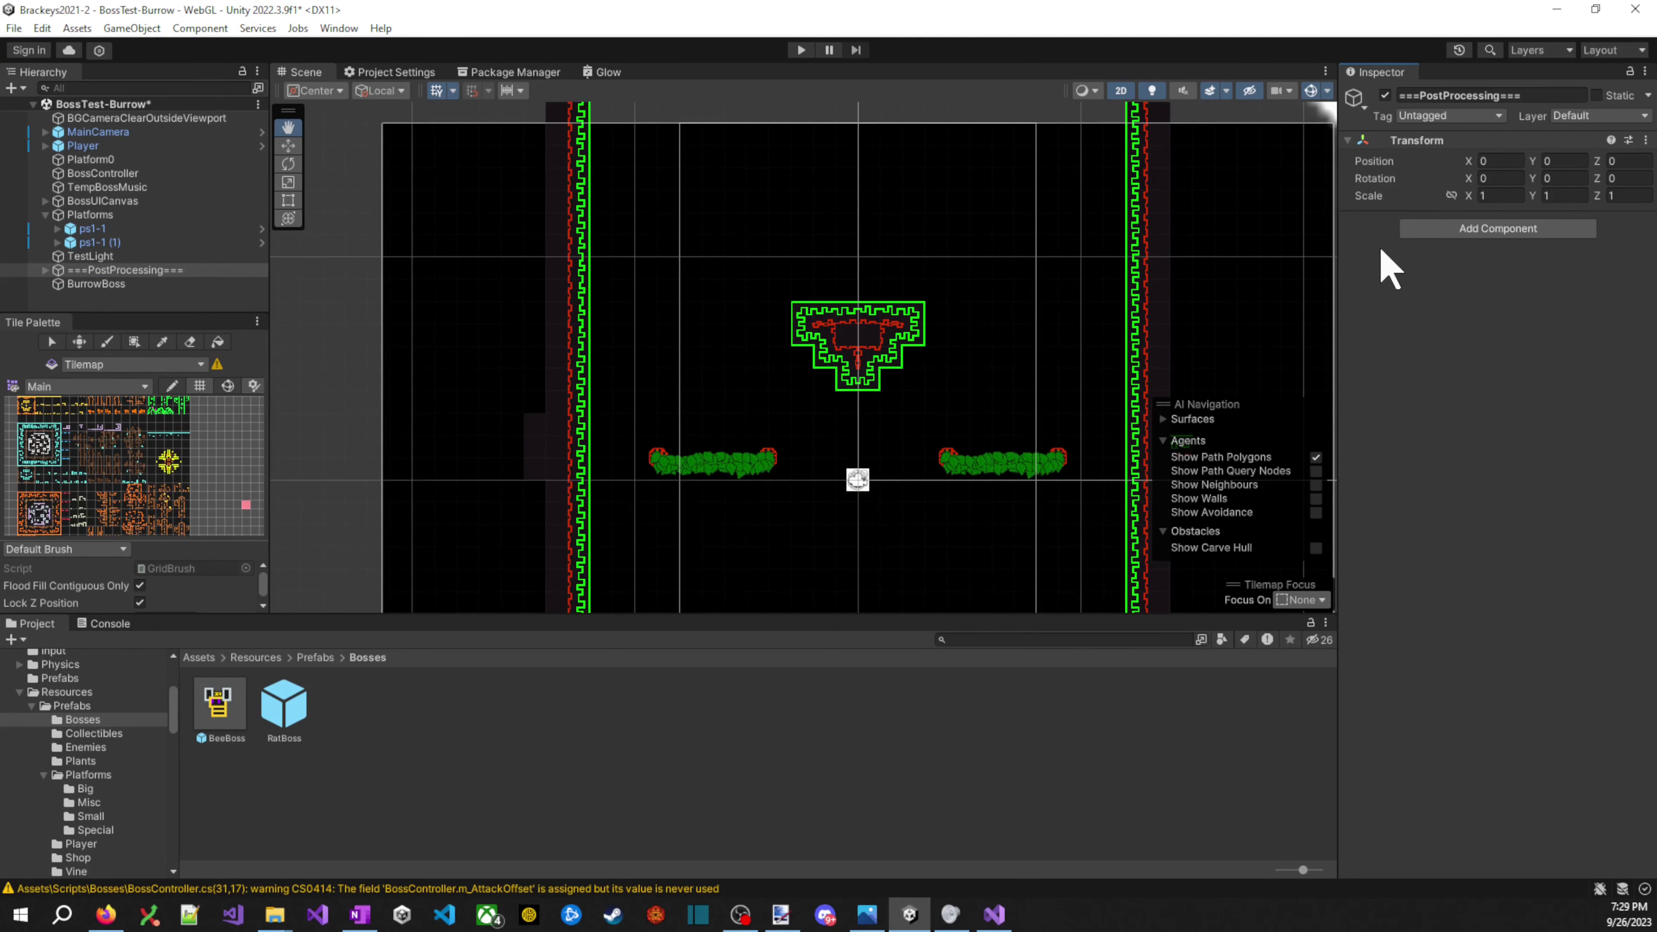
pyautogui.hotkey('ctrl', 's')
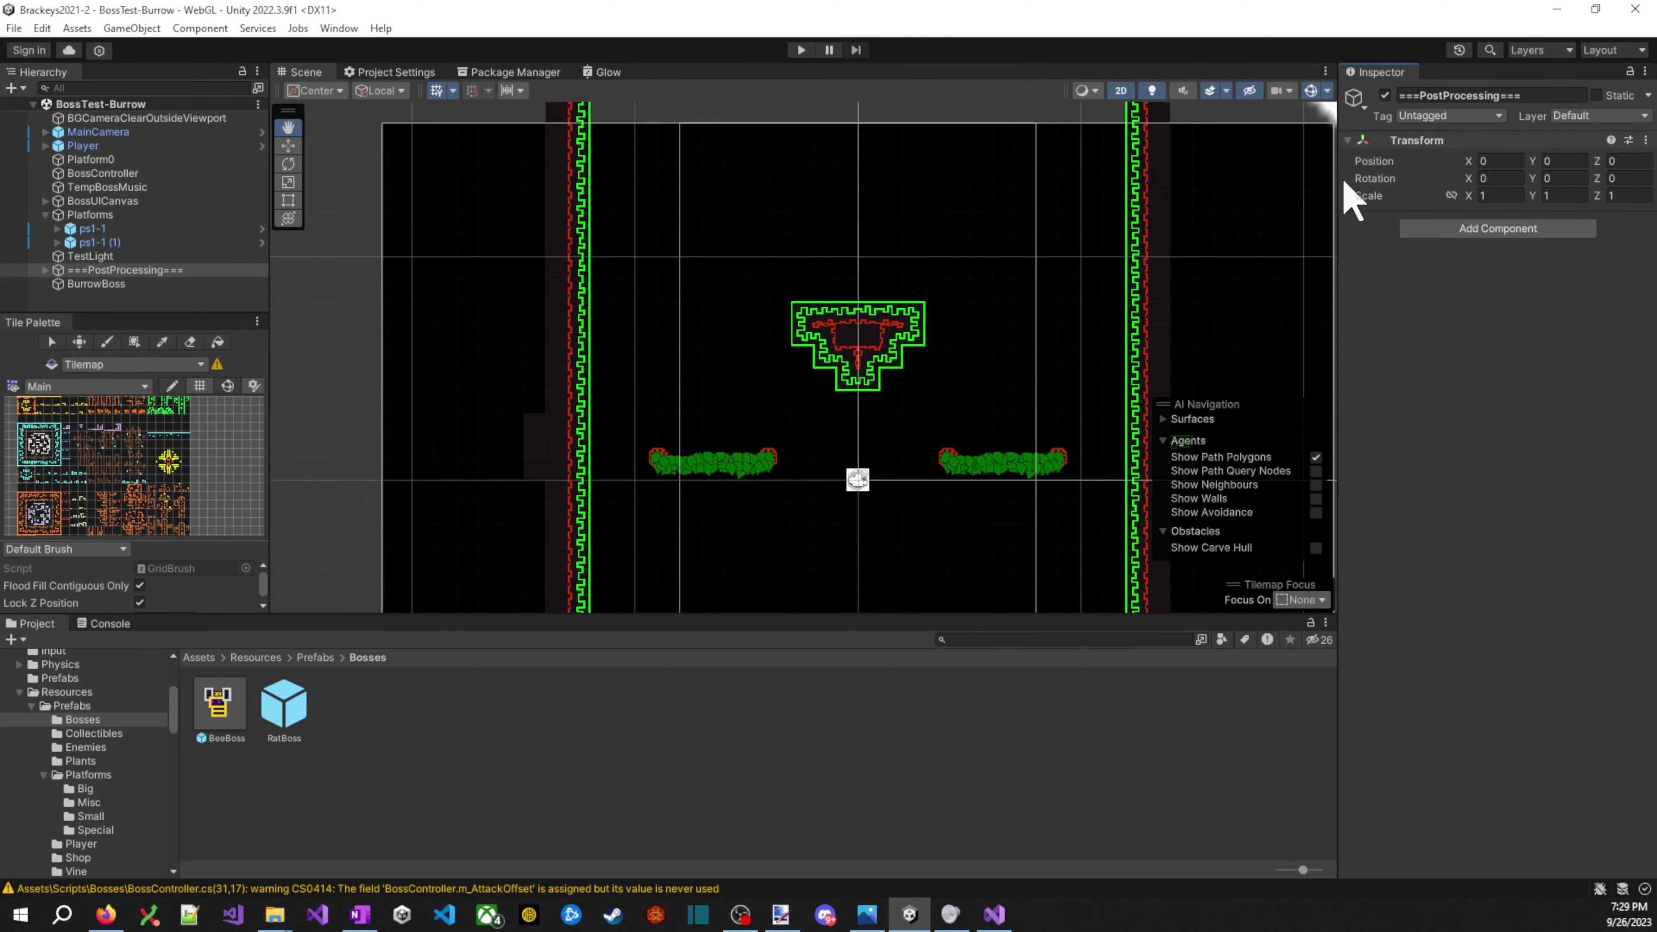
pyautogui.click(103, 289)
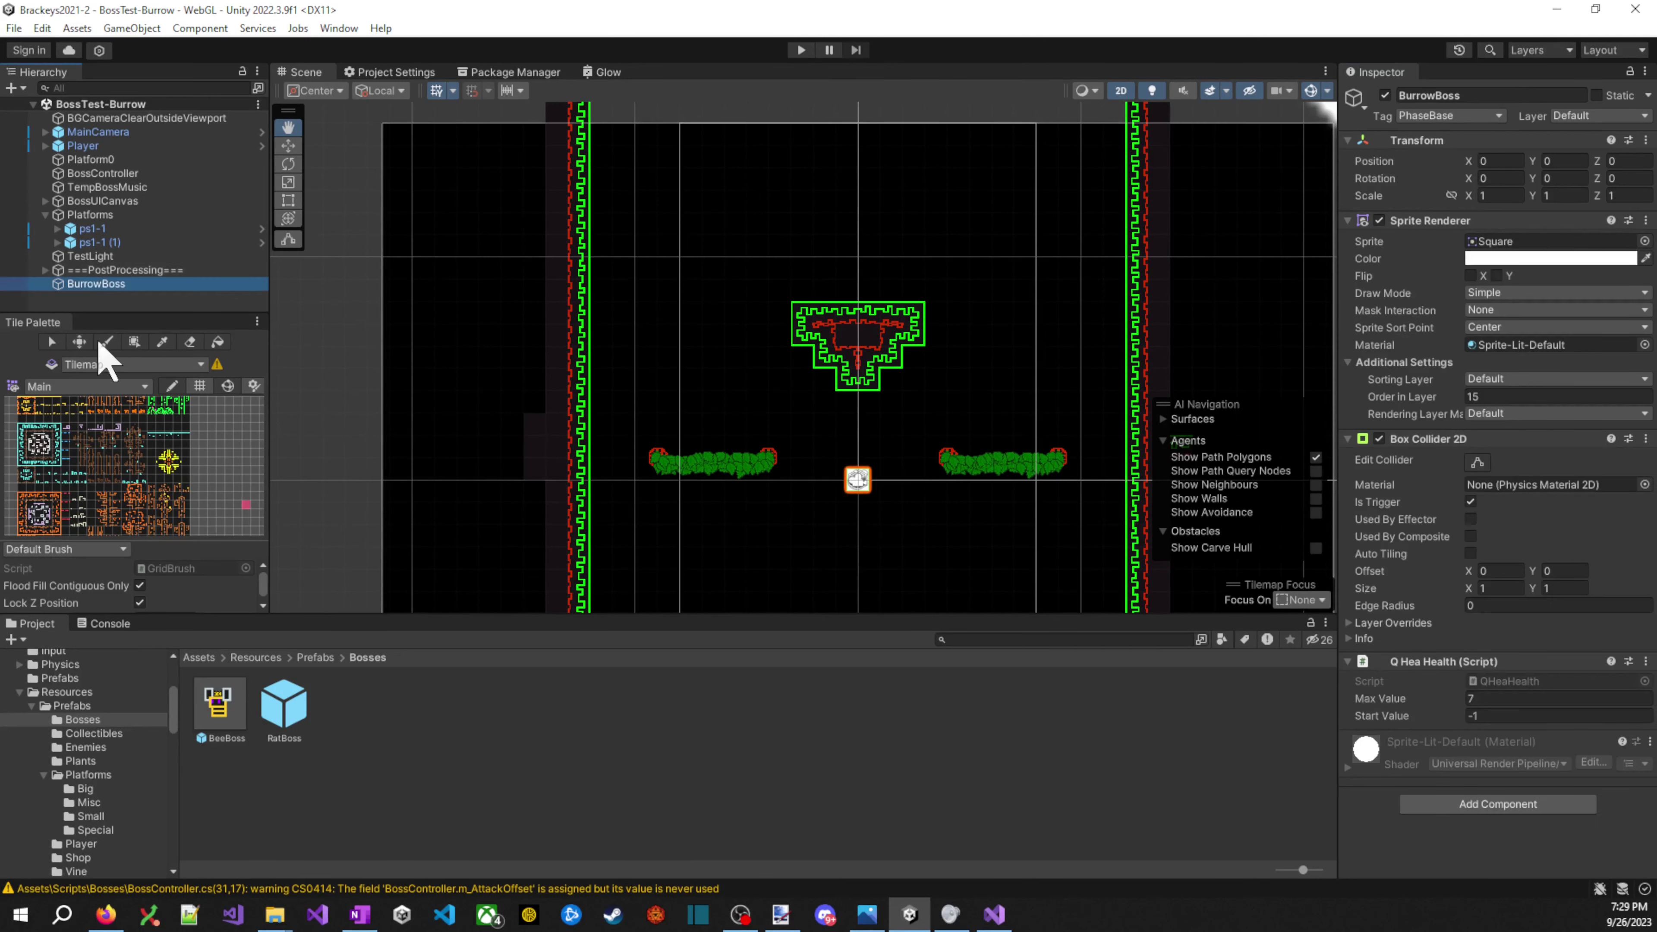
# - Set BurrowBoss's Sprite Renderer colour to red and play the scene to see the red square
pyautogui.click(1527, 258)
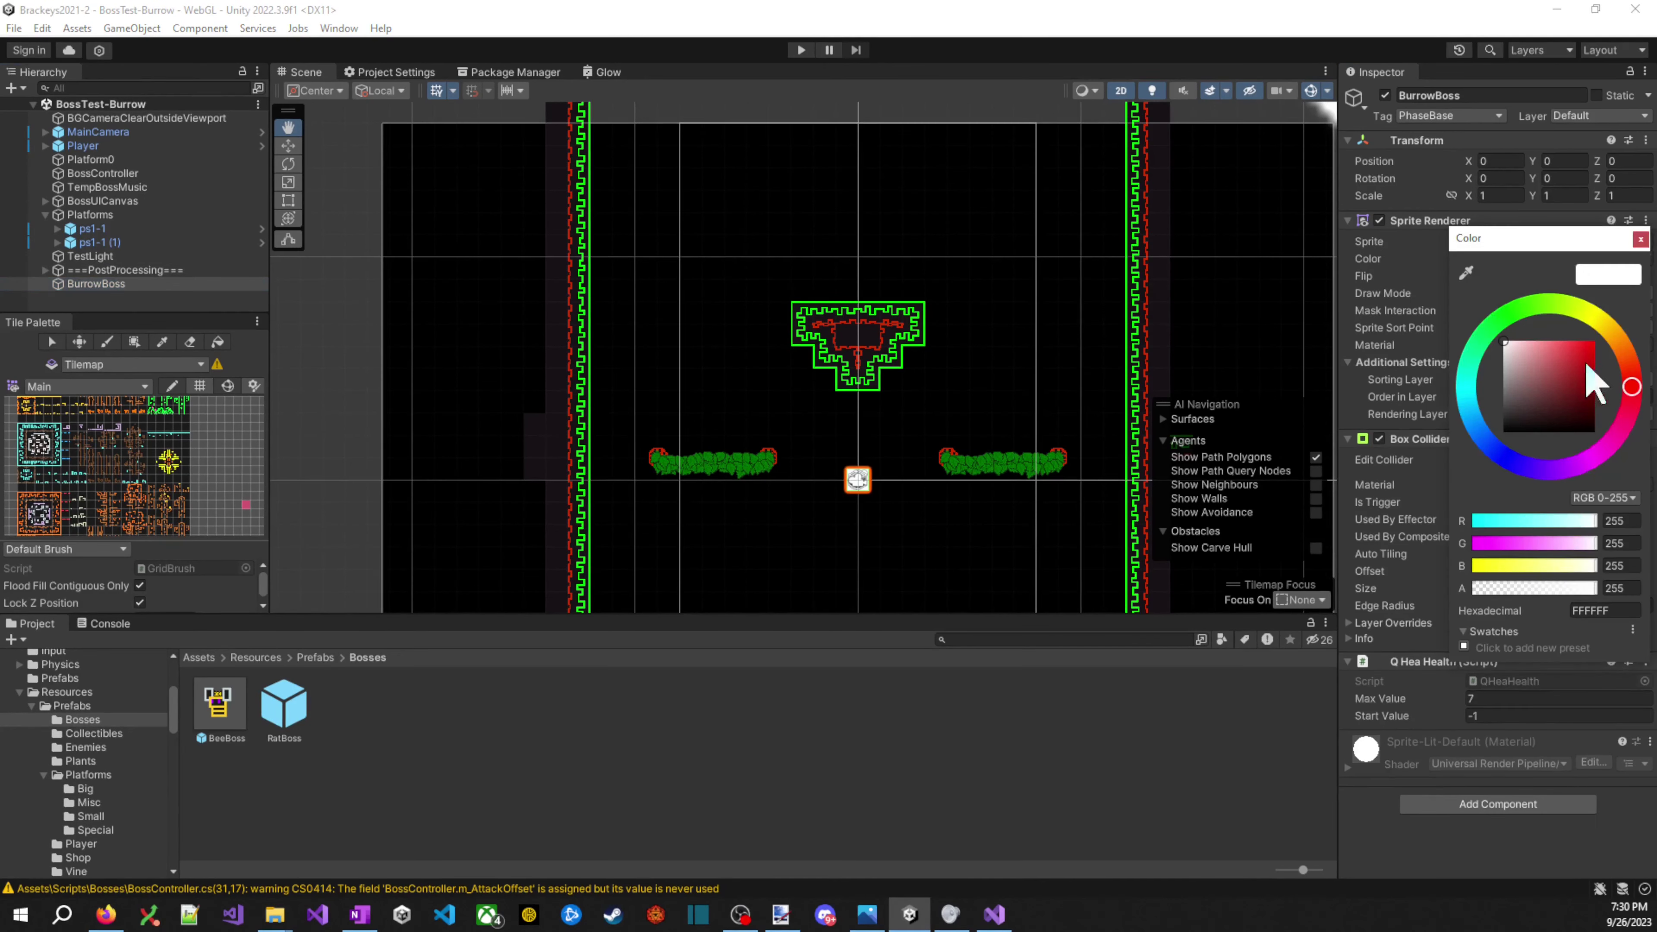
pyautogui.click(1553, 402)
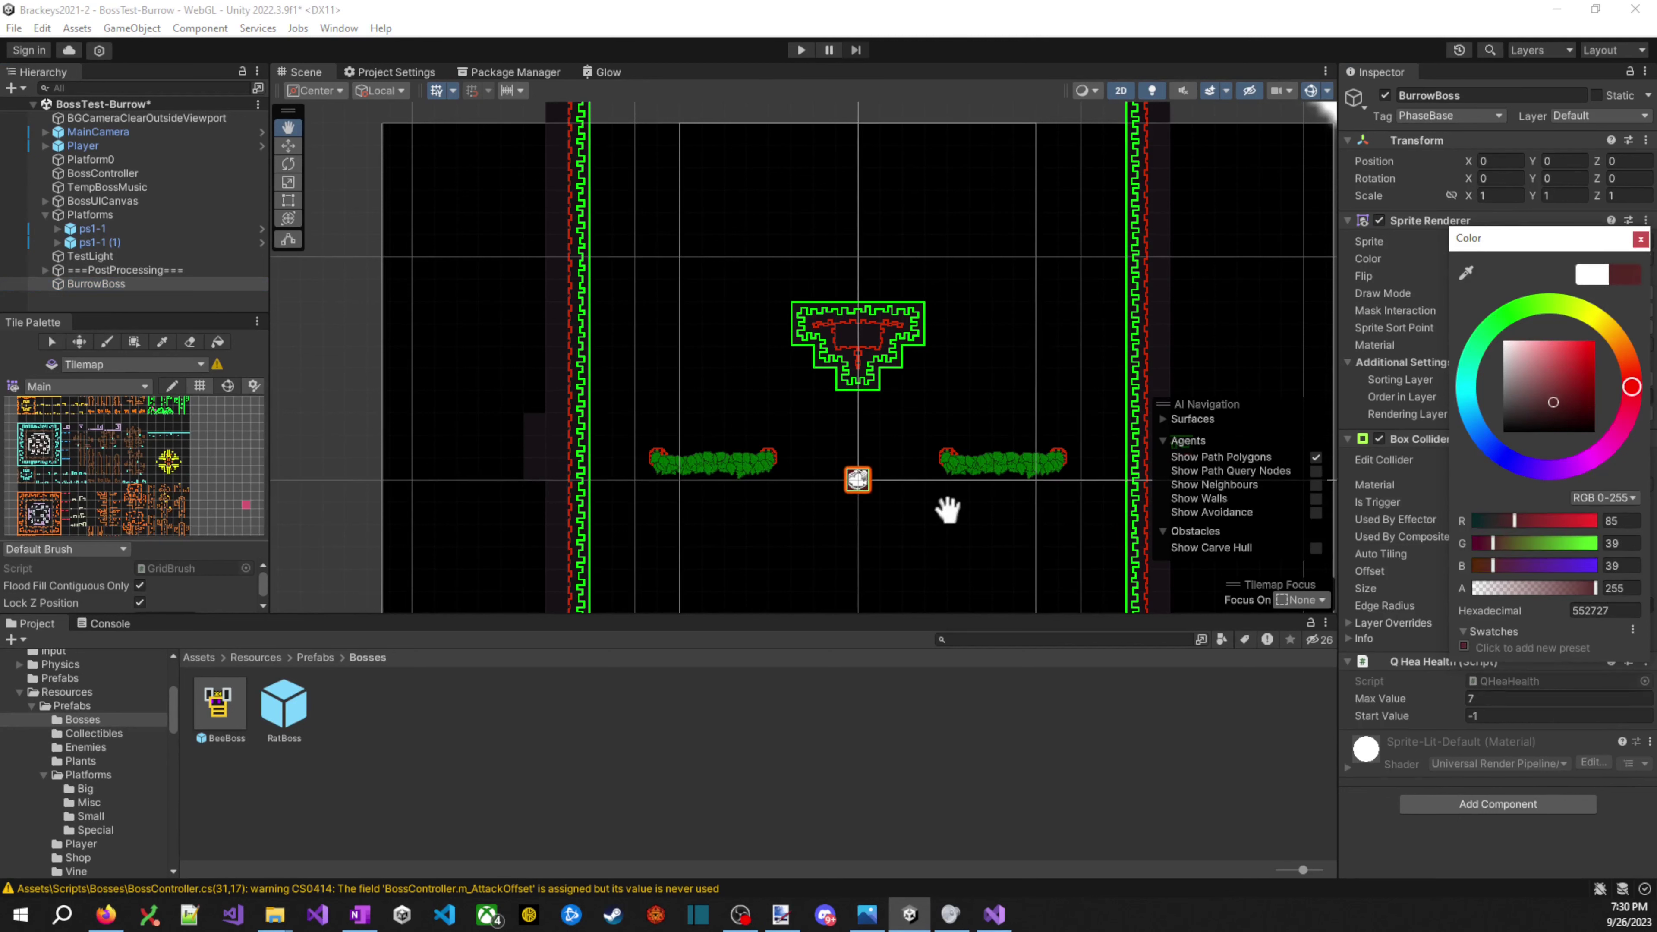
pyautogui.click(1561, 304)
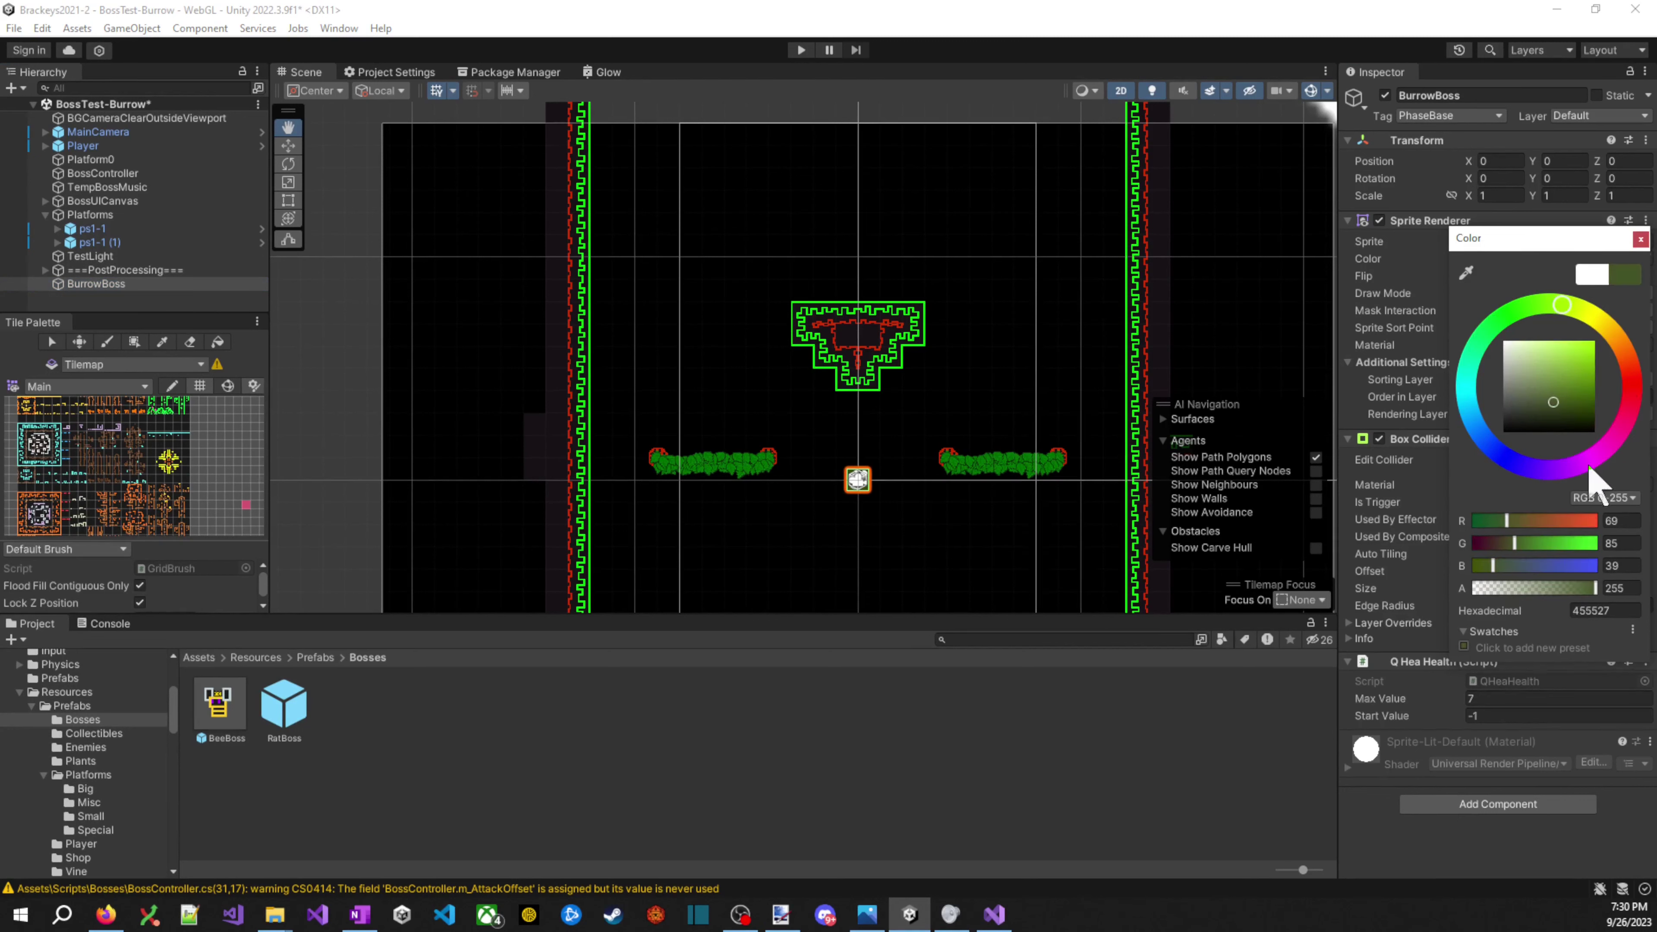
pyautogui.click(445, 23)
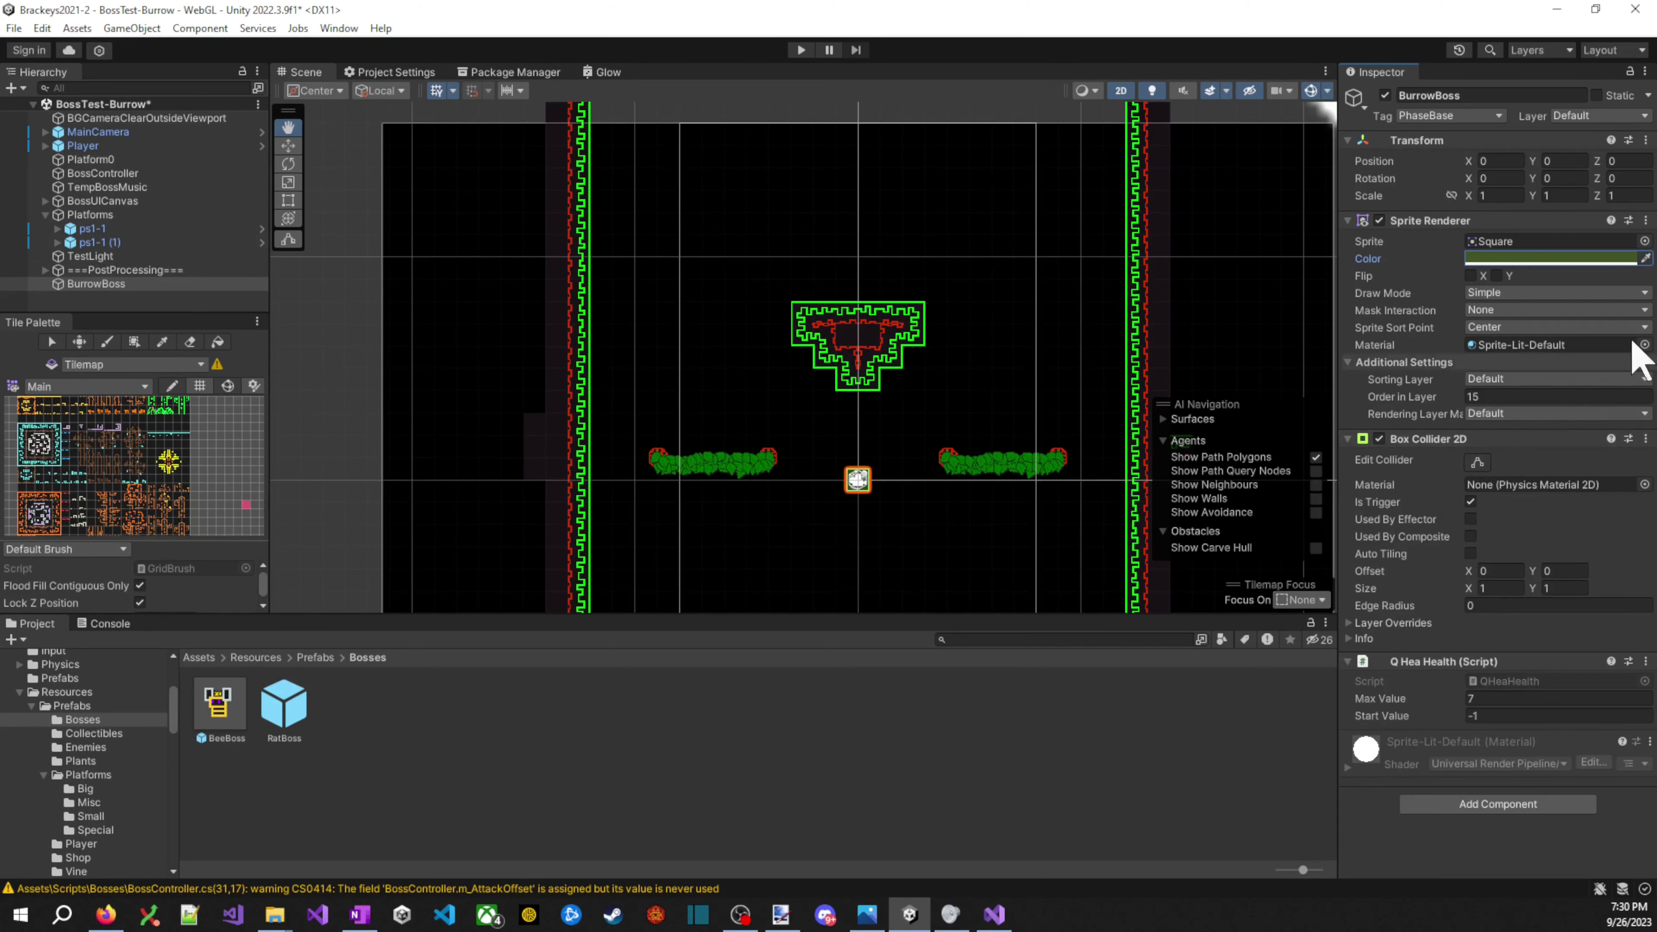
pyautogui.hotkey('ctrl', 'p')
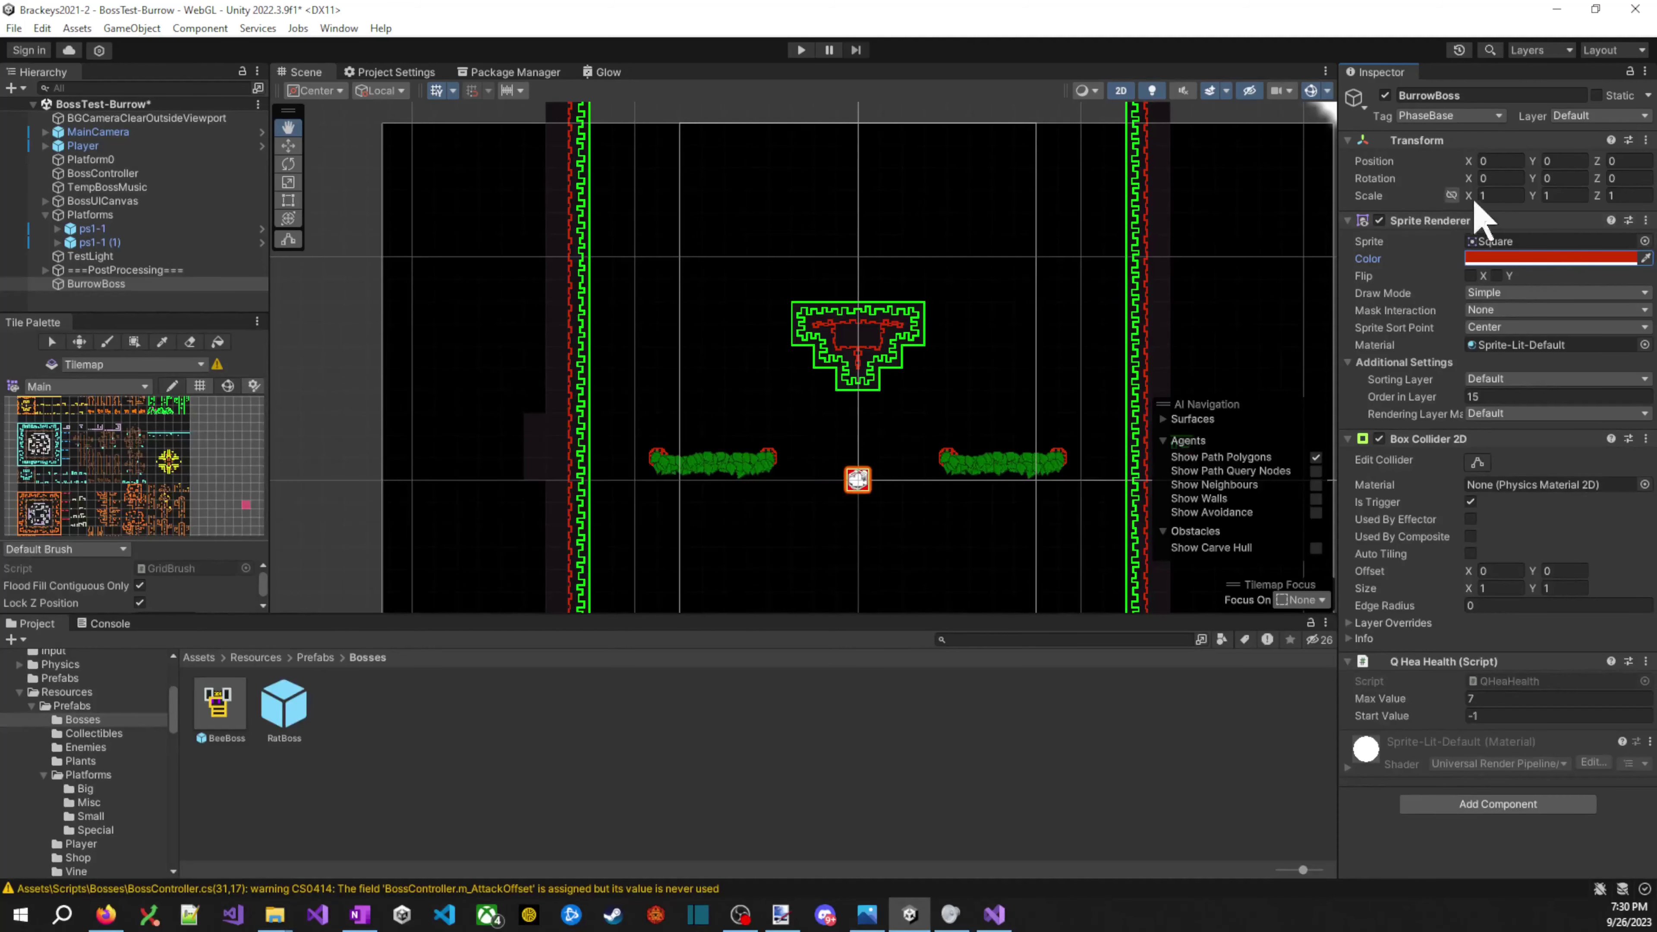
# - Set BurrowBoss's Scale X and Y to 2
pyautogui.click(1487, 196)
pyautogui.write('2')
pyautogui.press('Tab')
pyautogui.write('2')
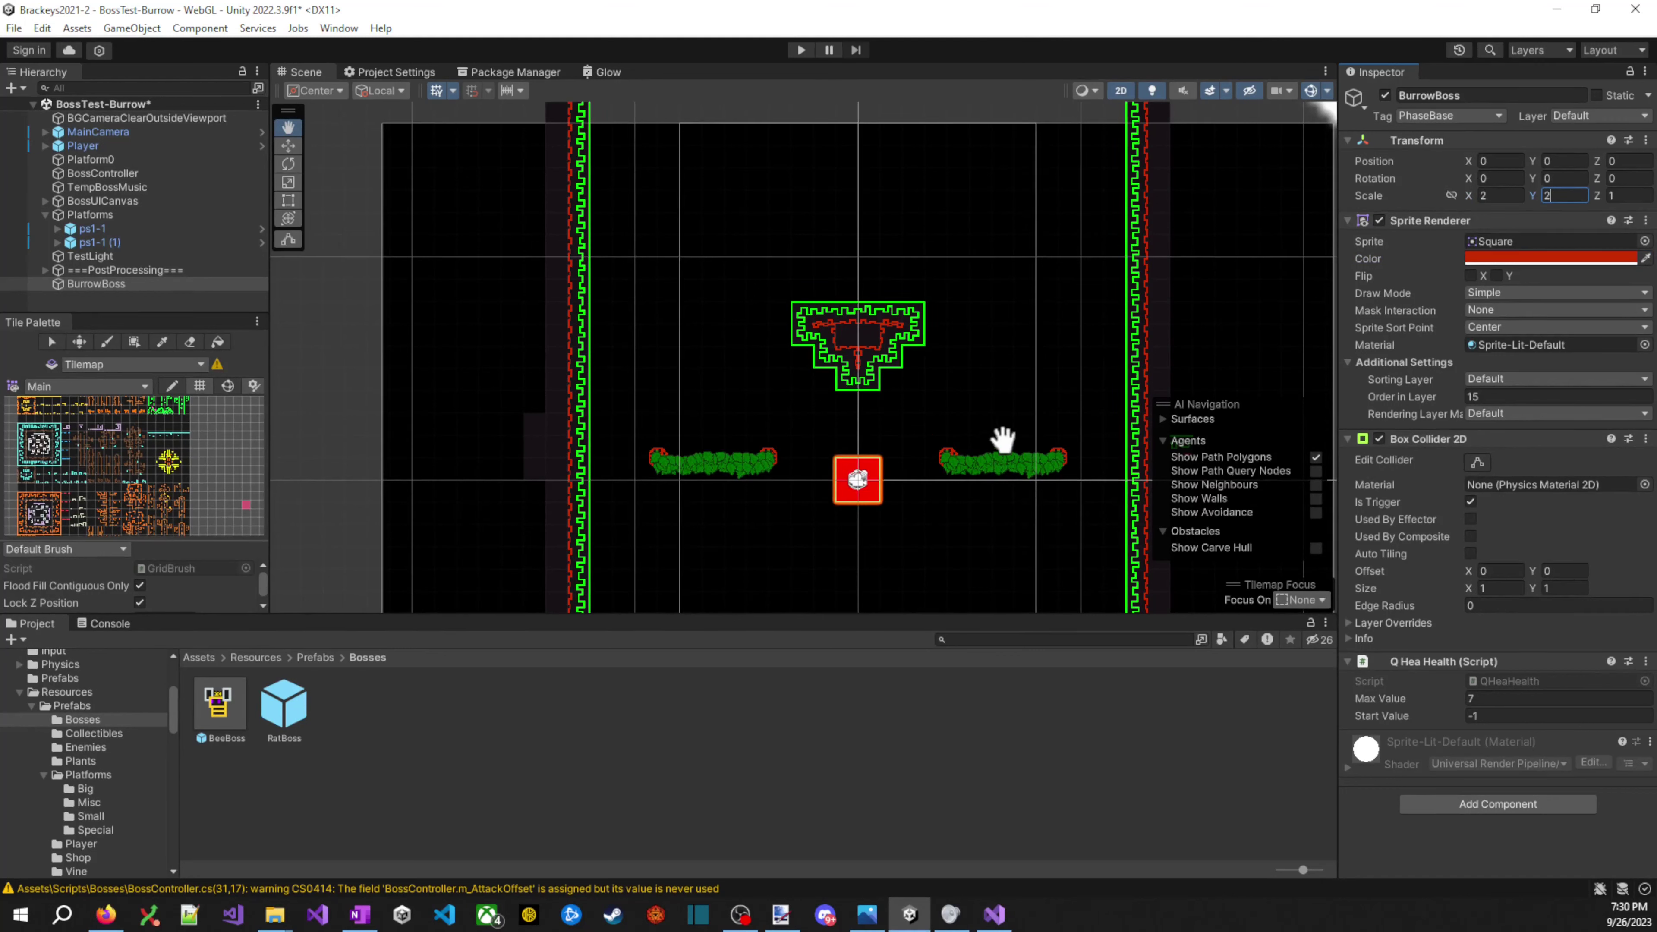
# - Save BurrowBoss as a prefab in Prefabs/Bosses, delete it from the scene, and save
pyautogui.moveTo(60, 286); pyautogui.dragTo(481, 806)
pyautogui.click(499, 766)
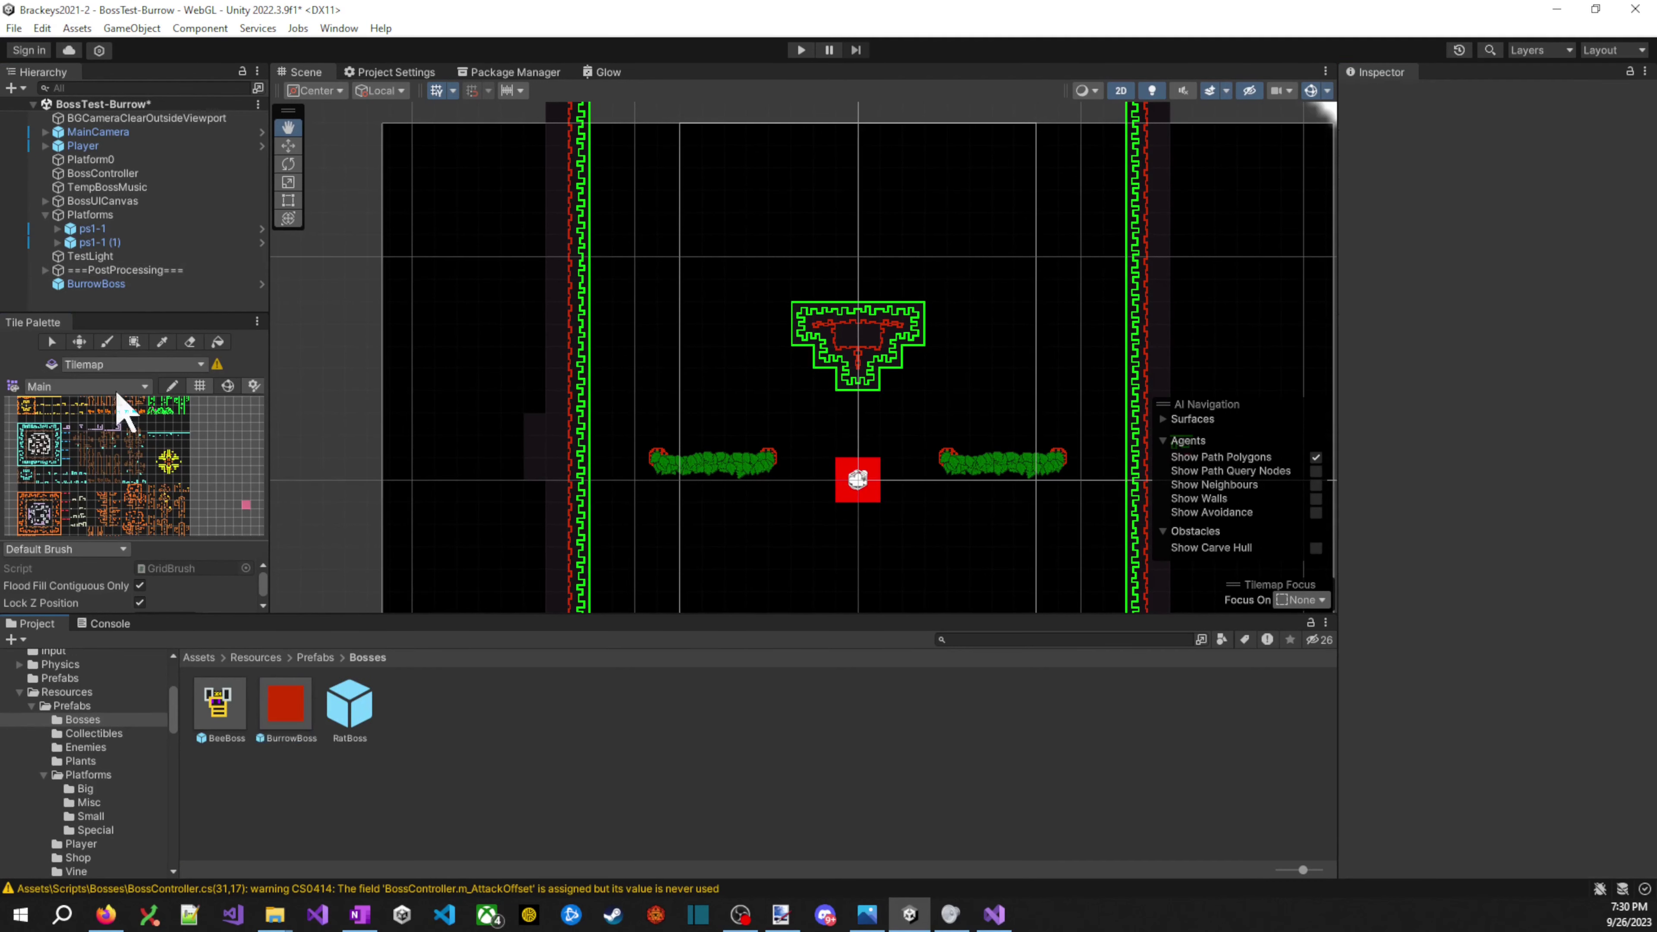
pyautogui.click(103, 273)
pyautogui.click(98, 285)
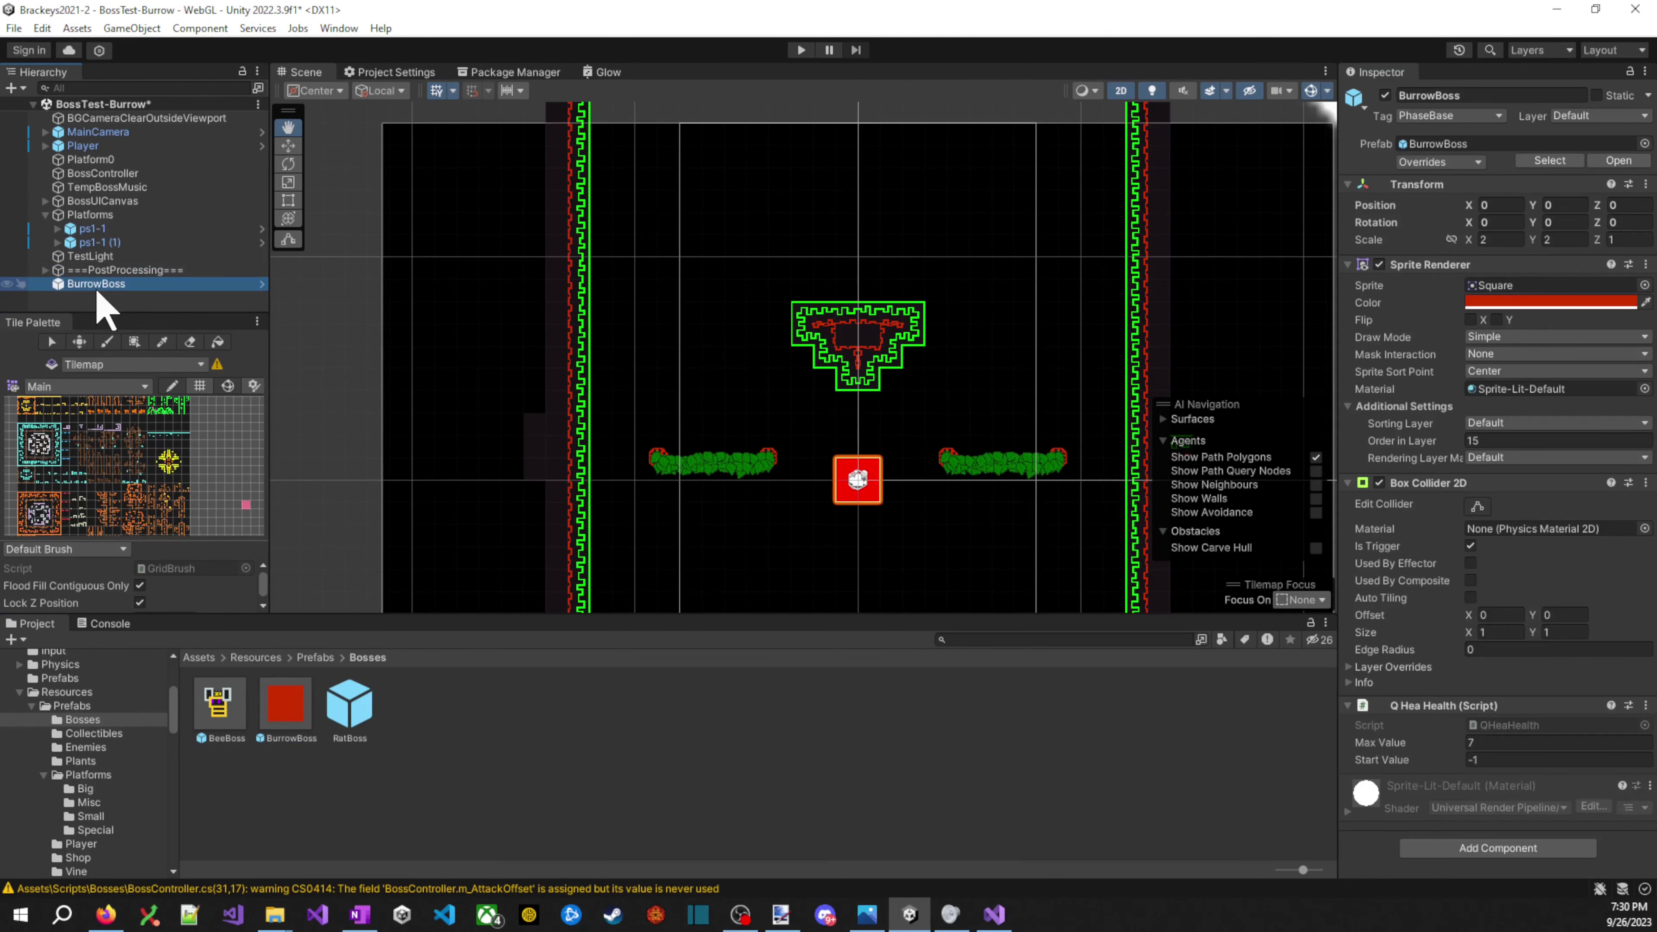
pyautogui.press('Delete')
pyautogui.hotkey('ctrl', 's')
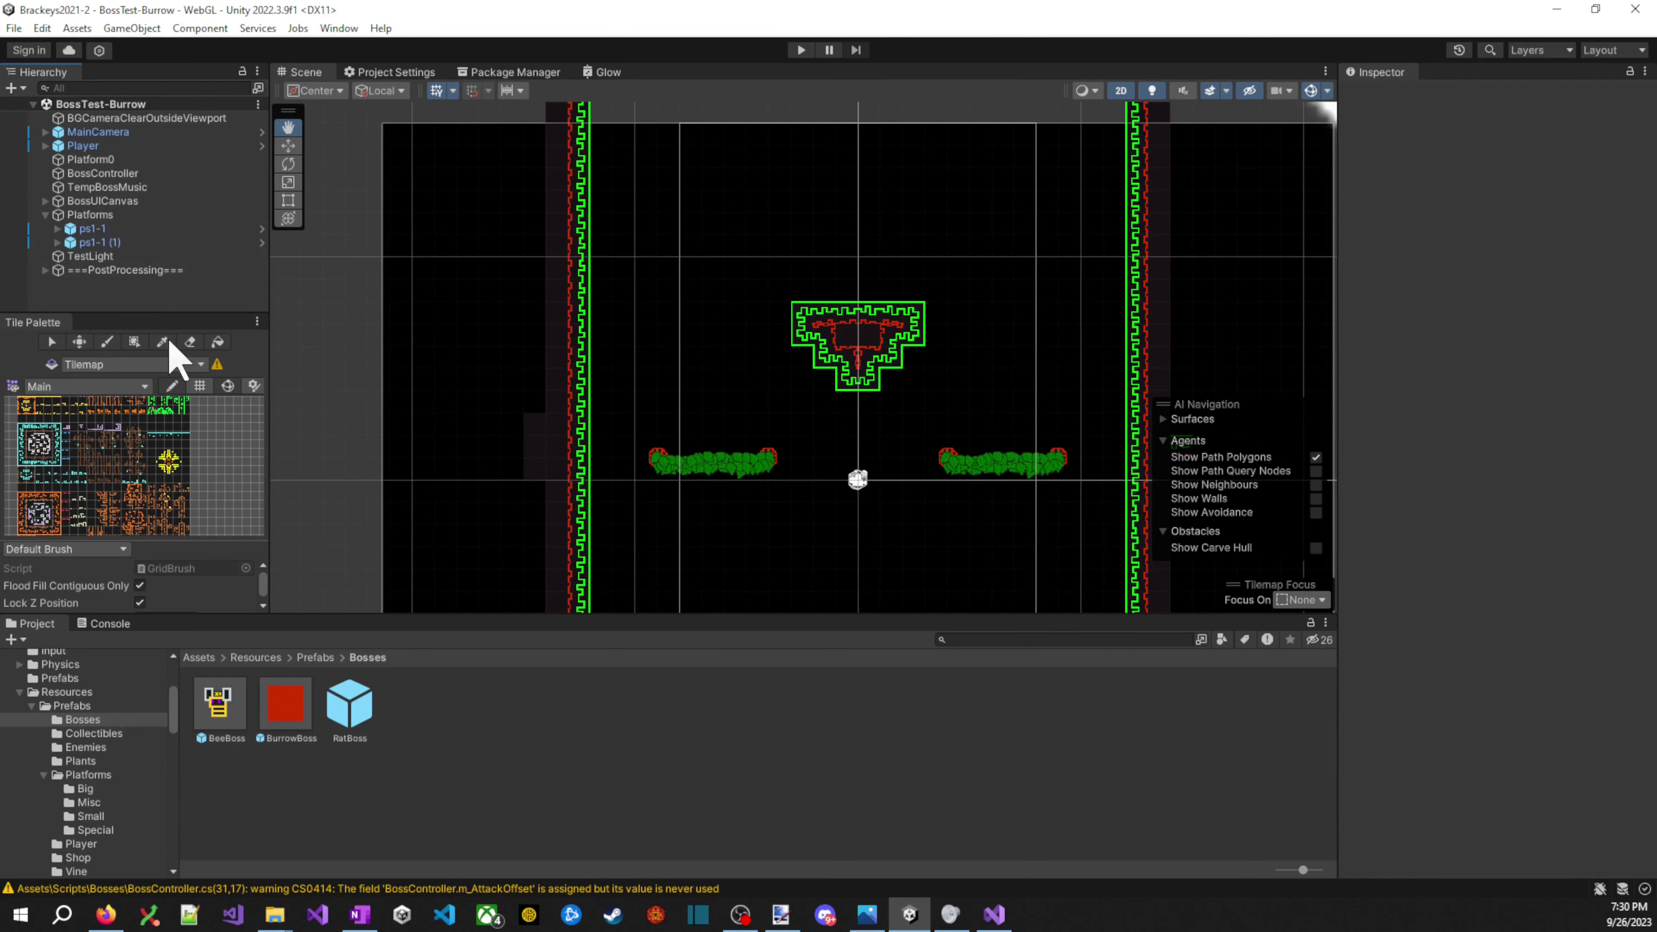
# - Assign the BurrowBoss prefab to BossController's Boss Prefab field
pyautogui.click(142, 173)
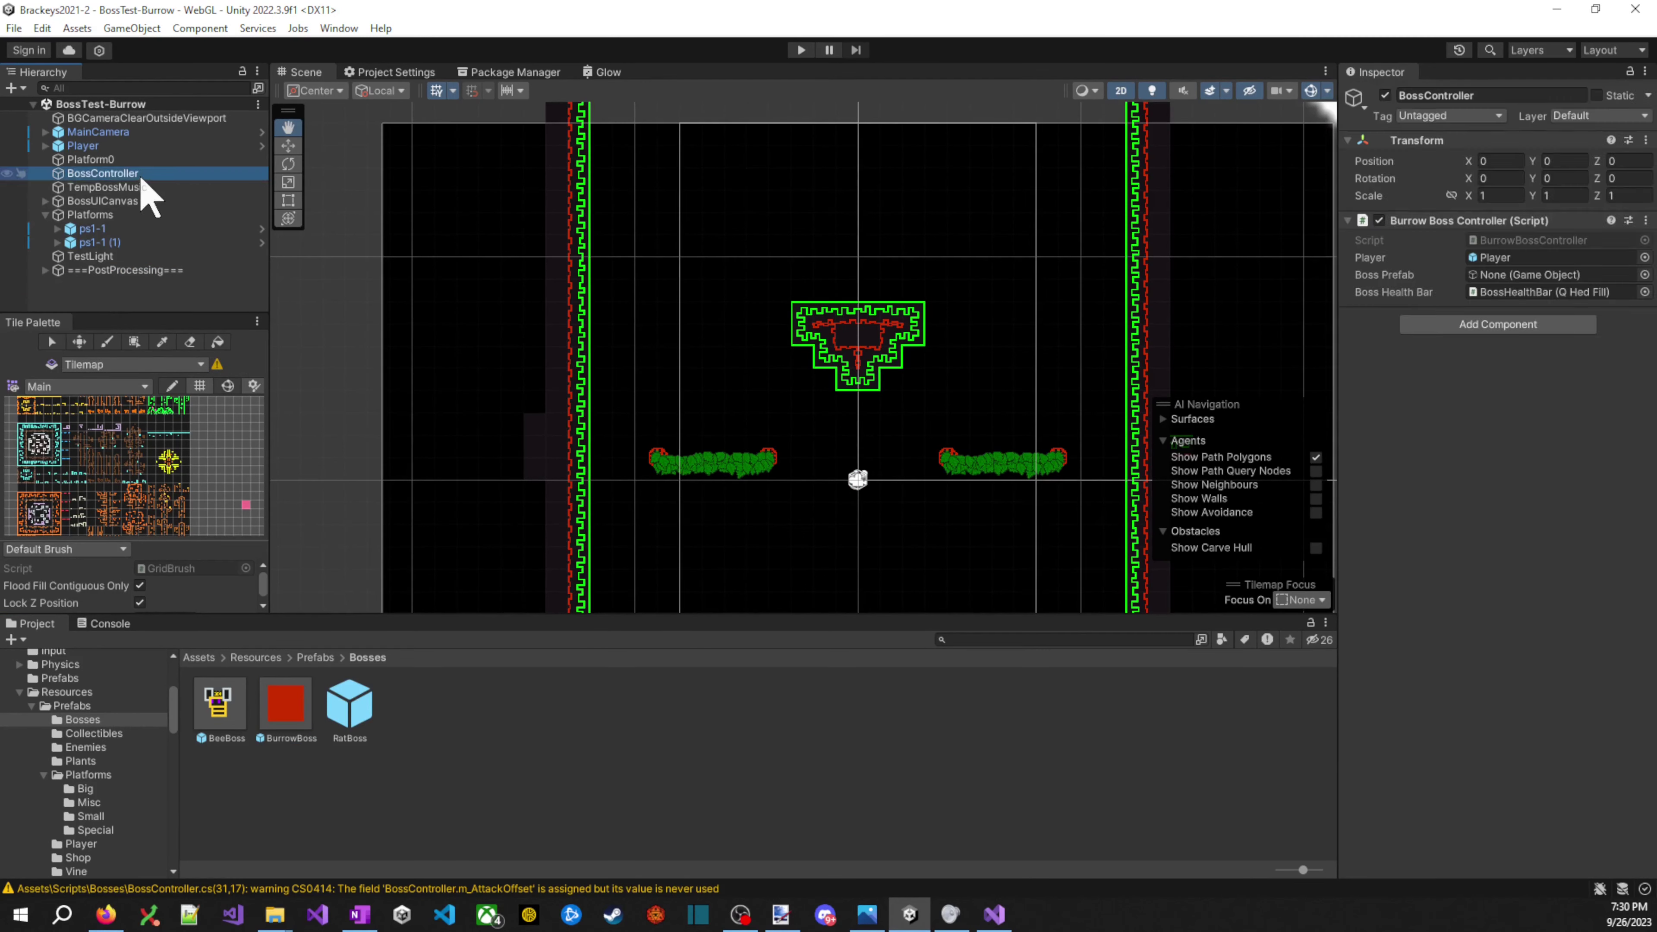
pyautogui.click(1645, 275)
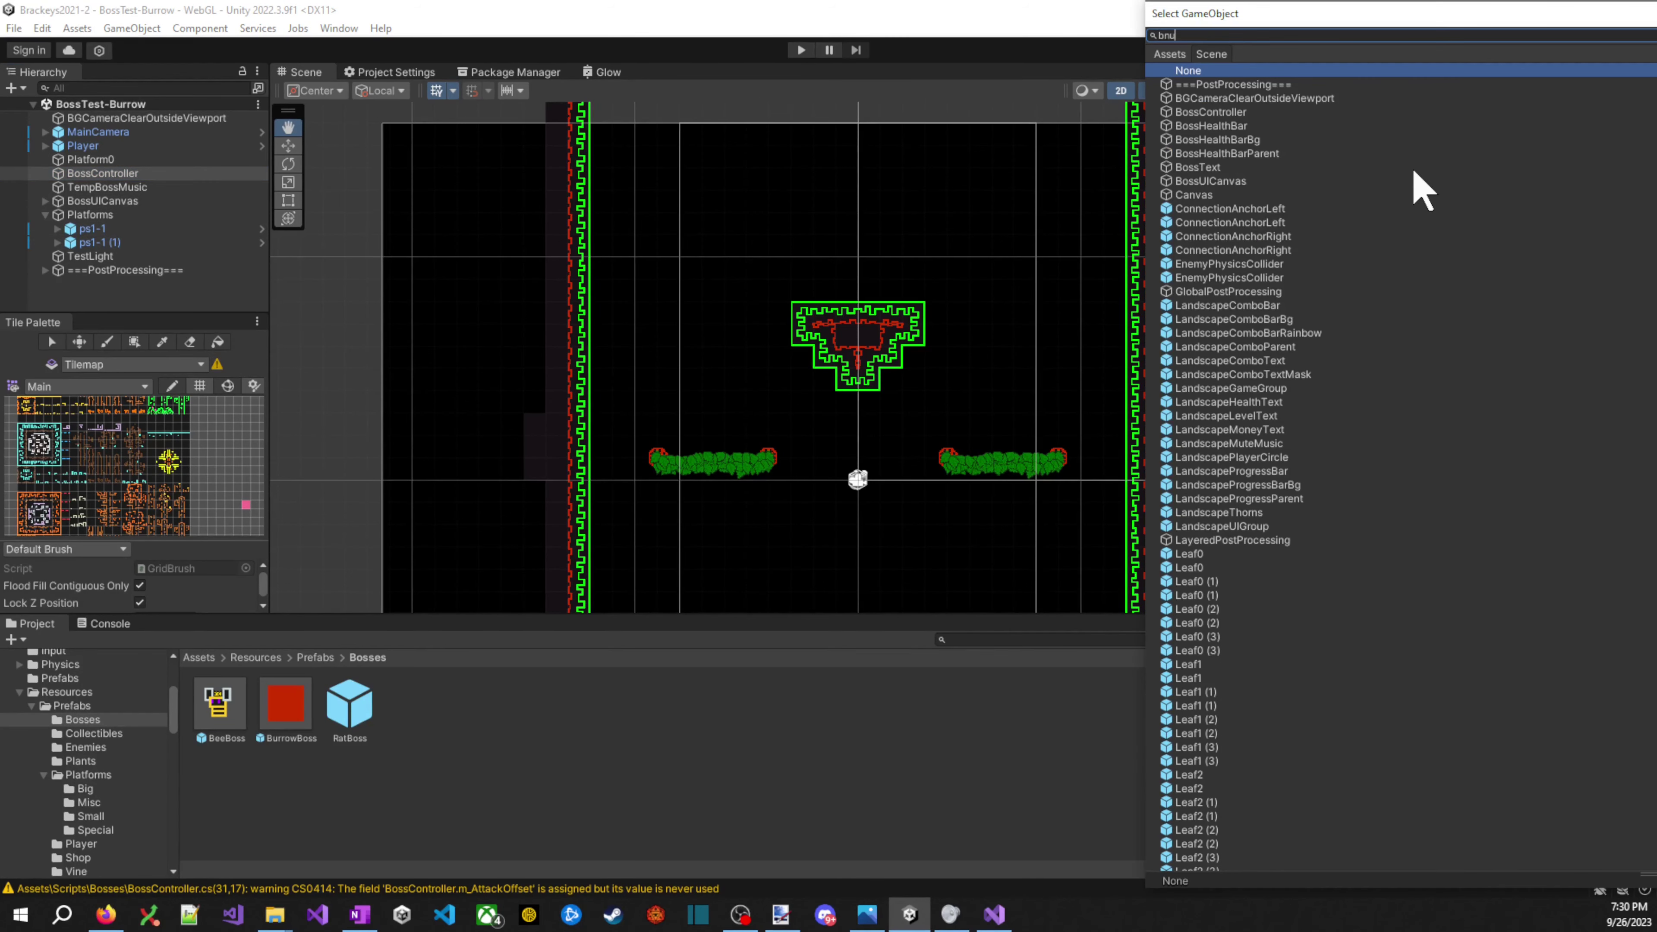
pyautogui.press('BackSpace')
pyautogui.press('BackSpace')
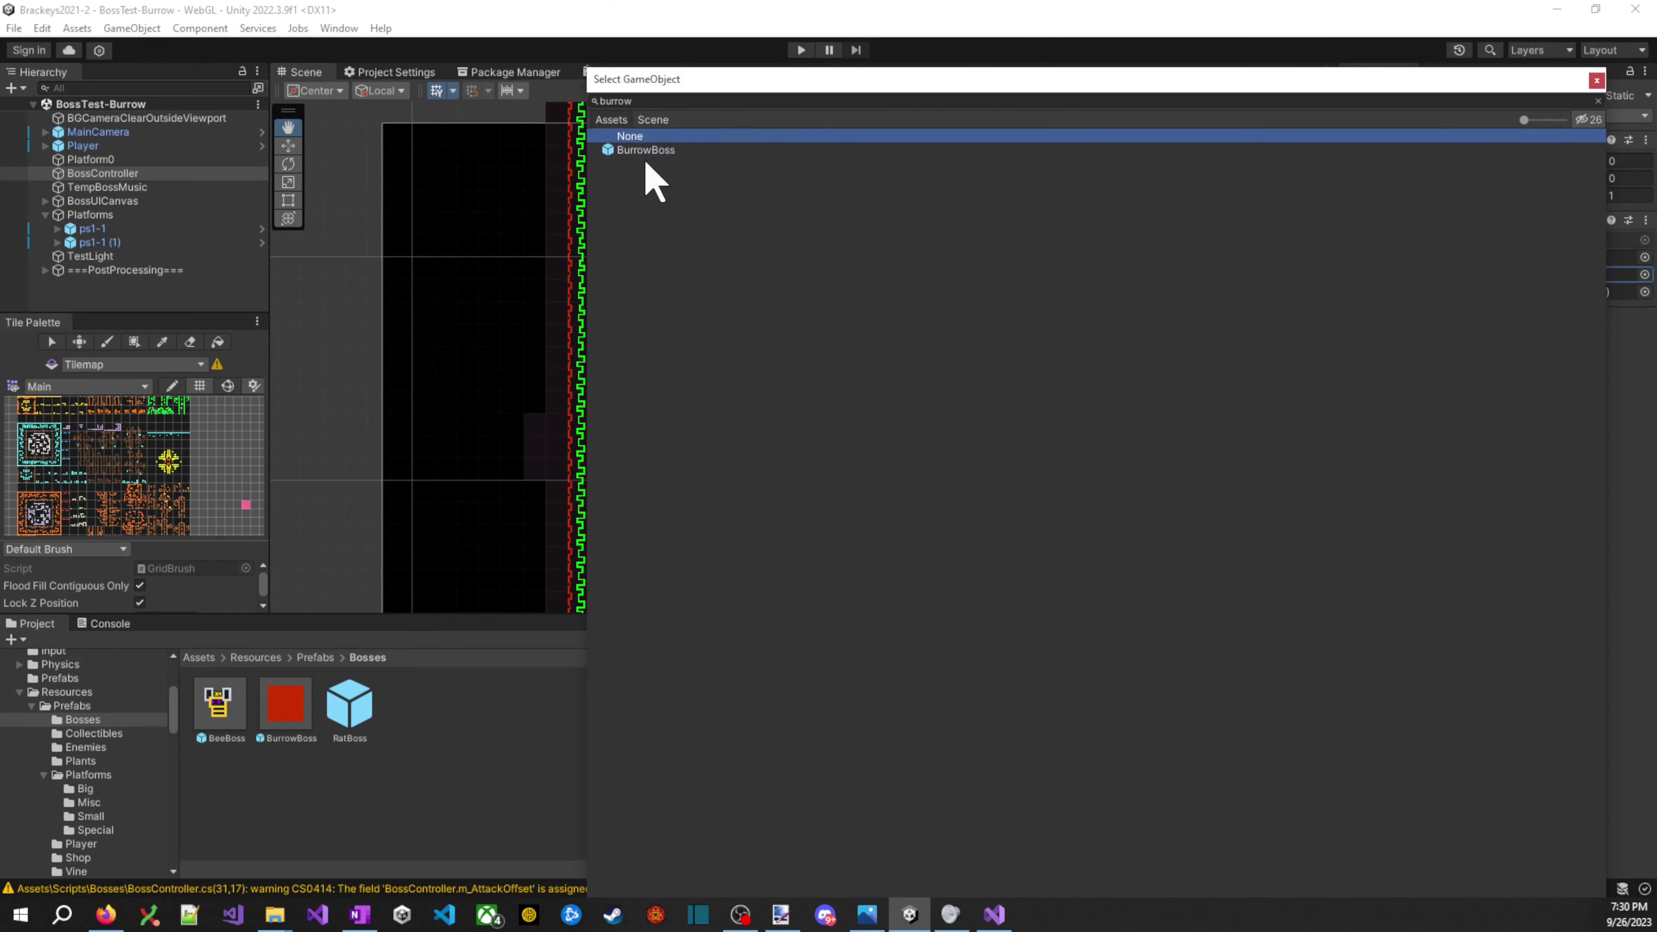
pyautogui.doubleClick(649, 154)
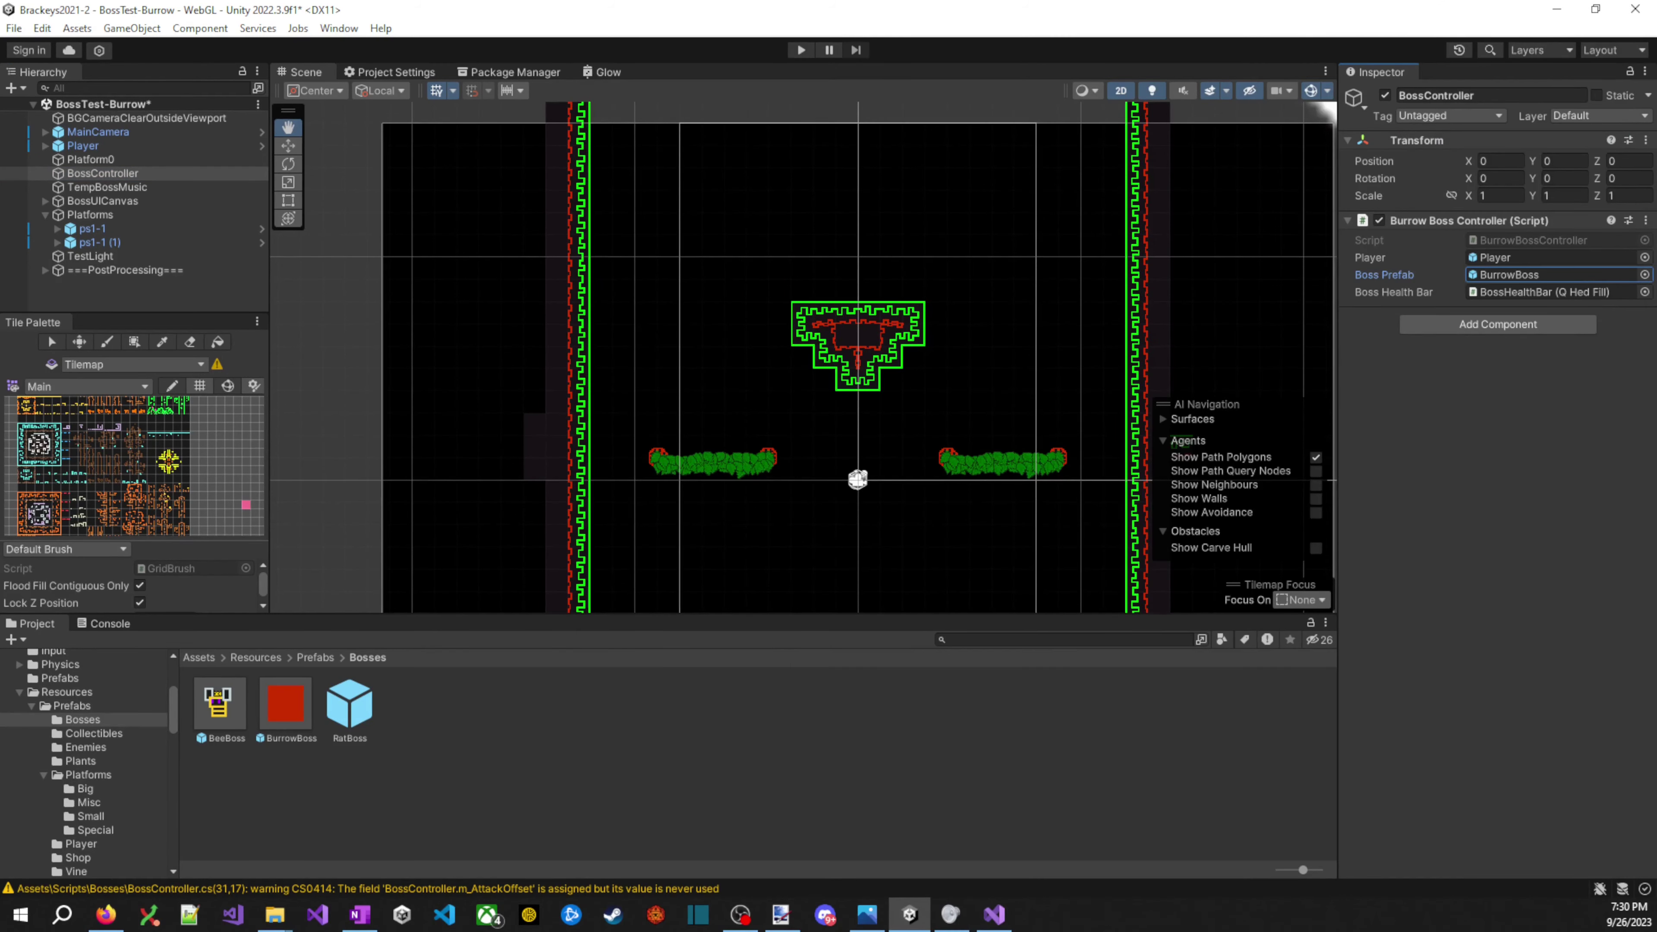
pyautogui.hotkey('alt', 'Tab')
# - Find SpawnBoss in BossControllerBase.cs and inspect its Vector3 signature and Instantiate call
pyautogui.click(1051, 295)
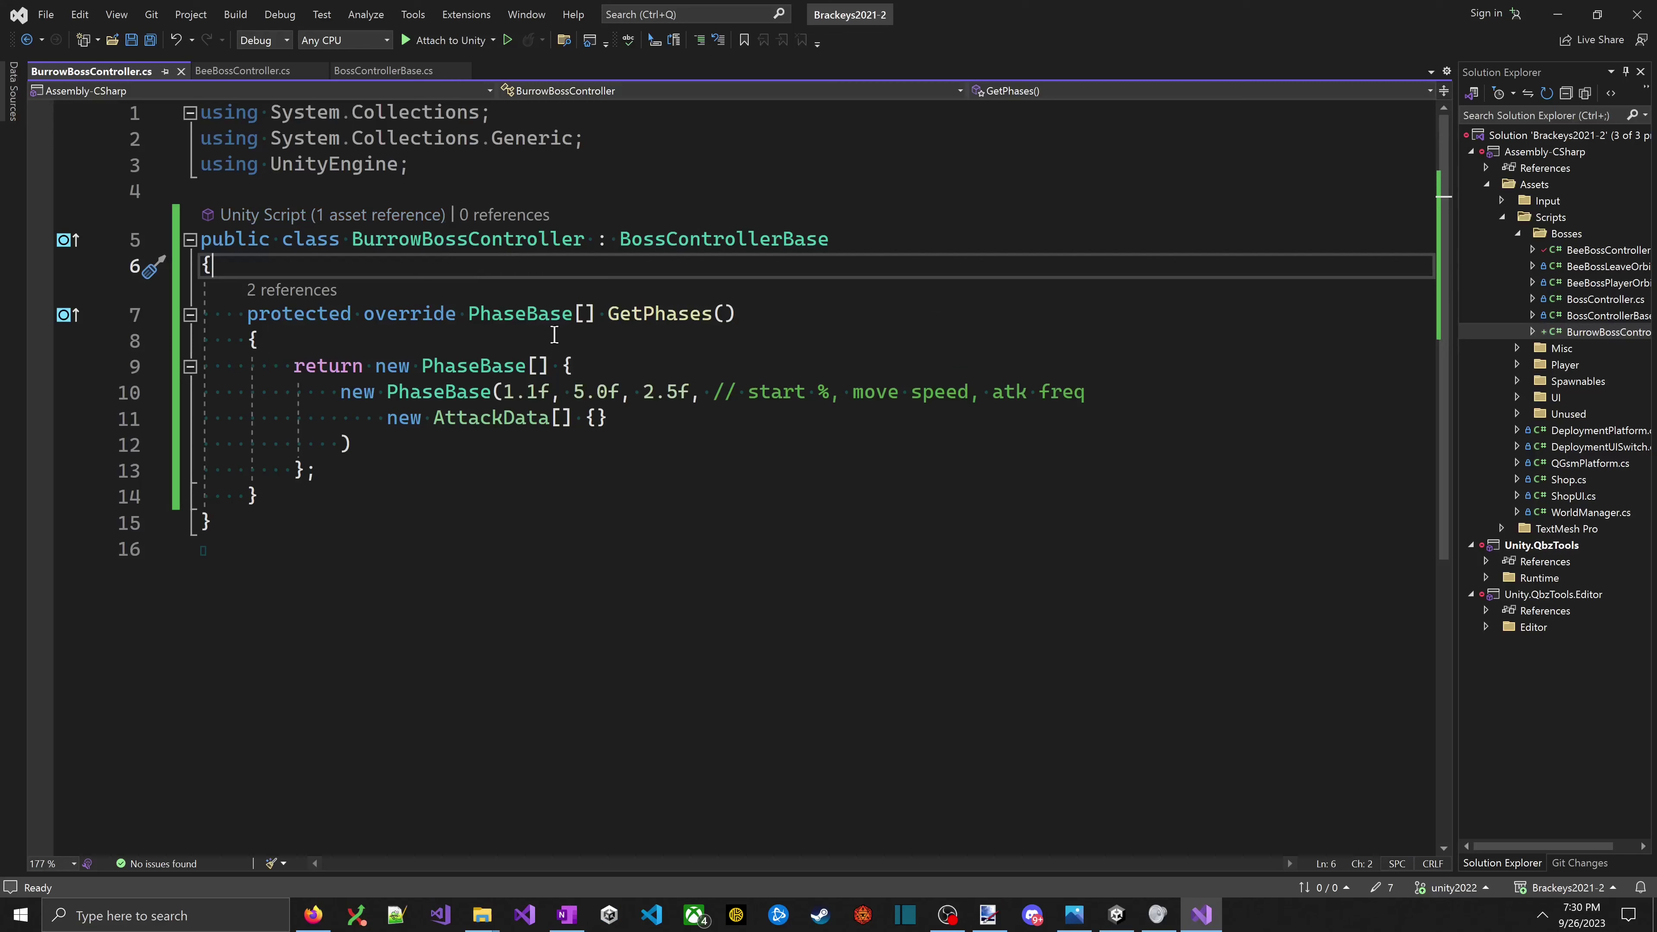
pyautogui.click(238, 71)
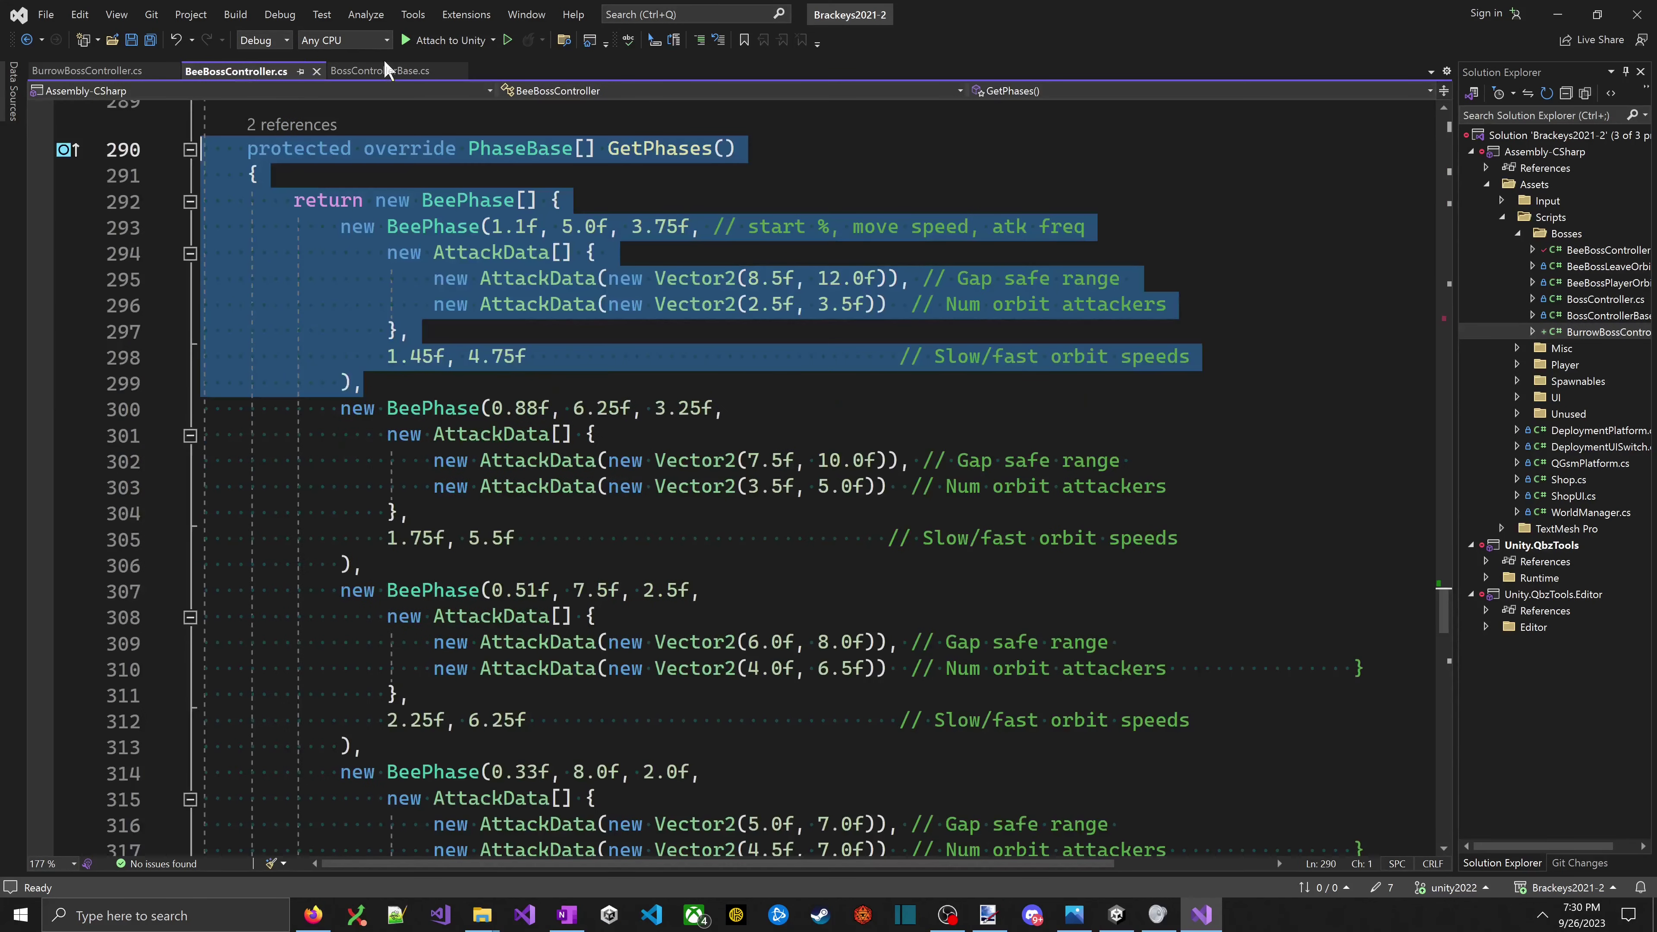
pyautogui.click(392, 67)
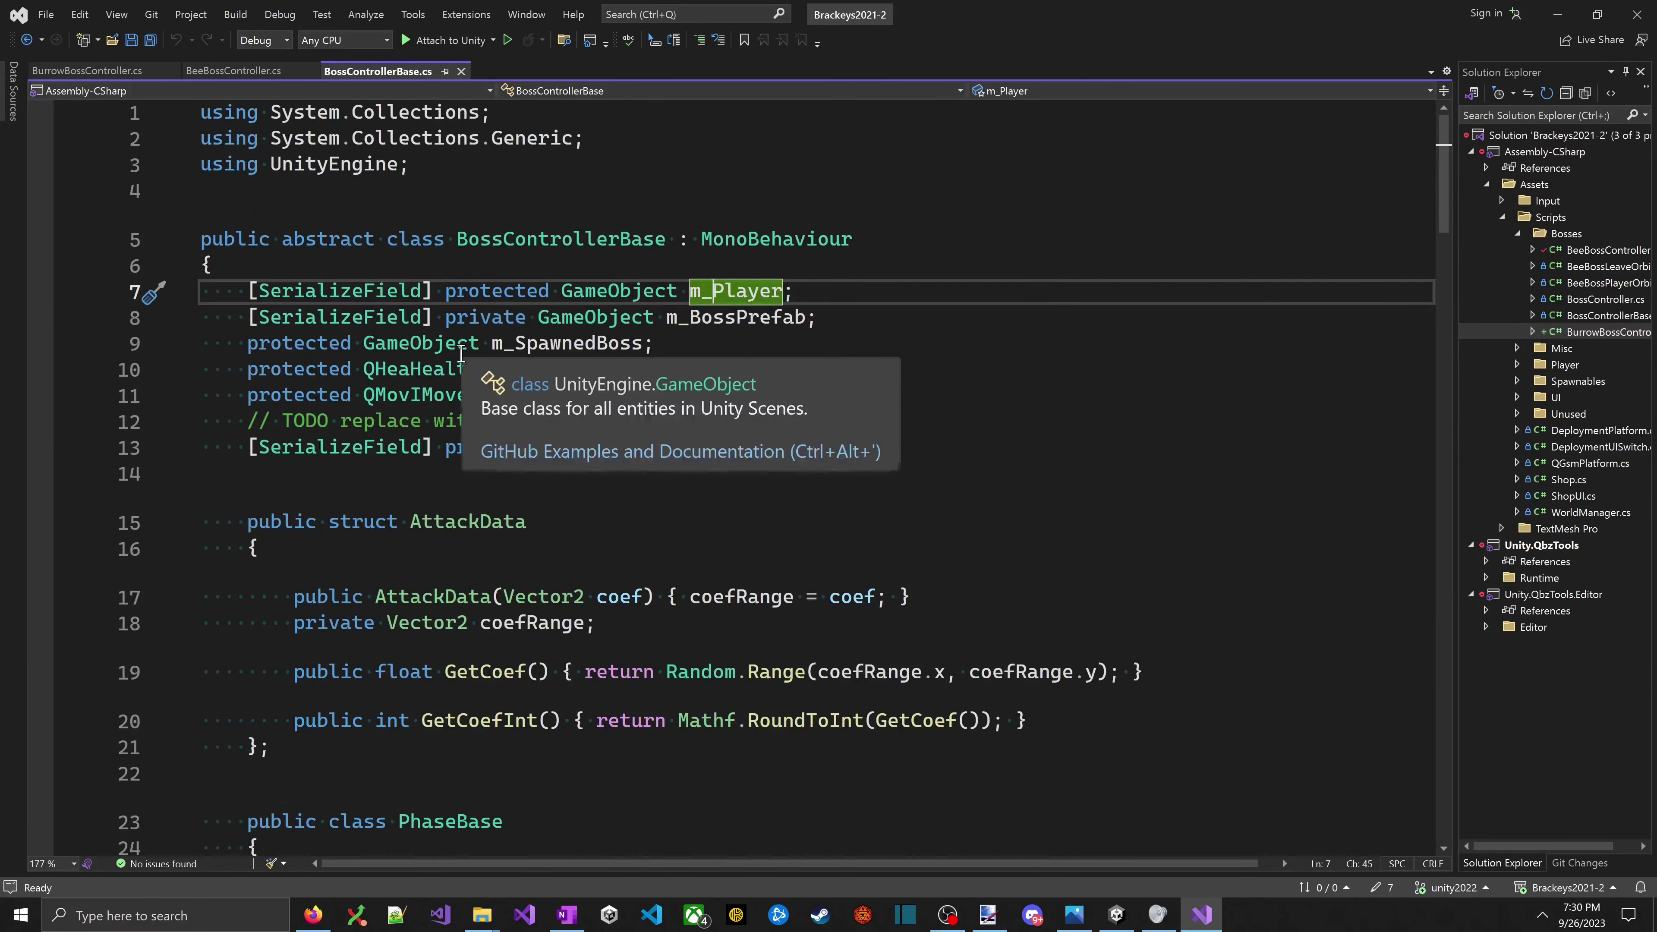
pyautogui.hotkey('ctrl', 'f')
pyautogui.press('BackSpace')
pyautogui.write('Spawn')
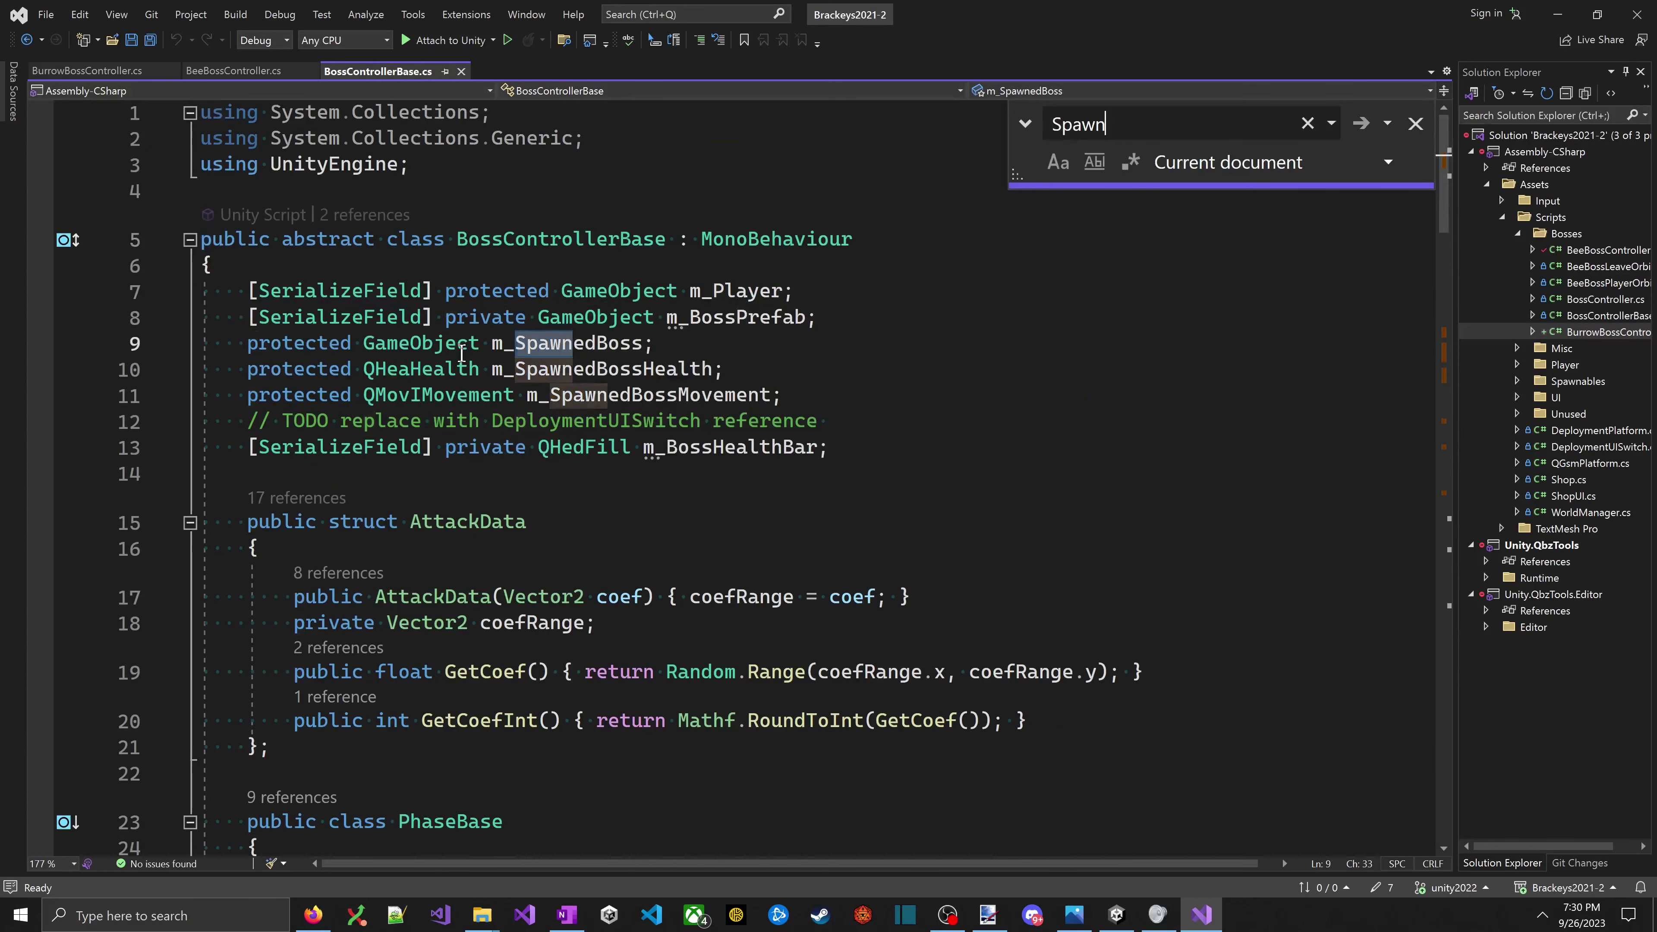
pyautogui.write('Boss')
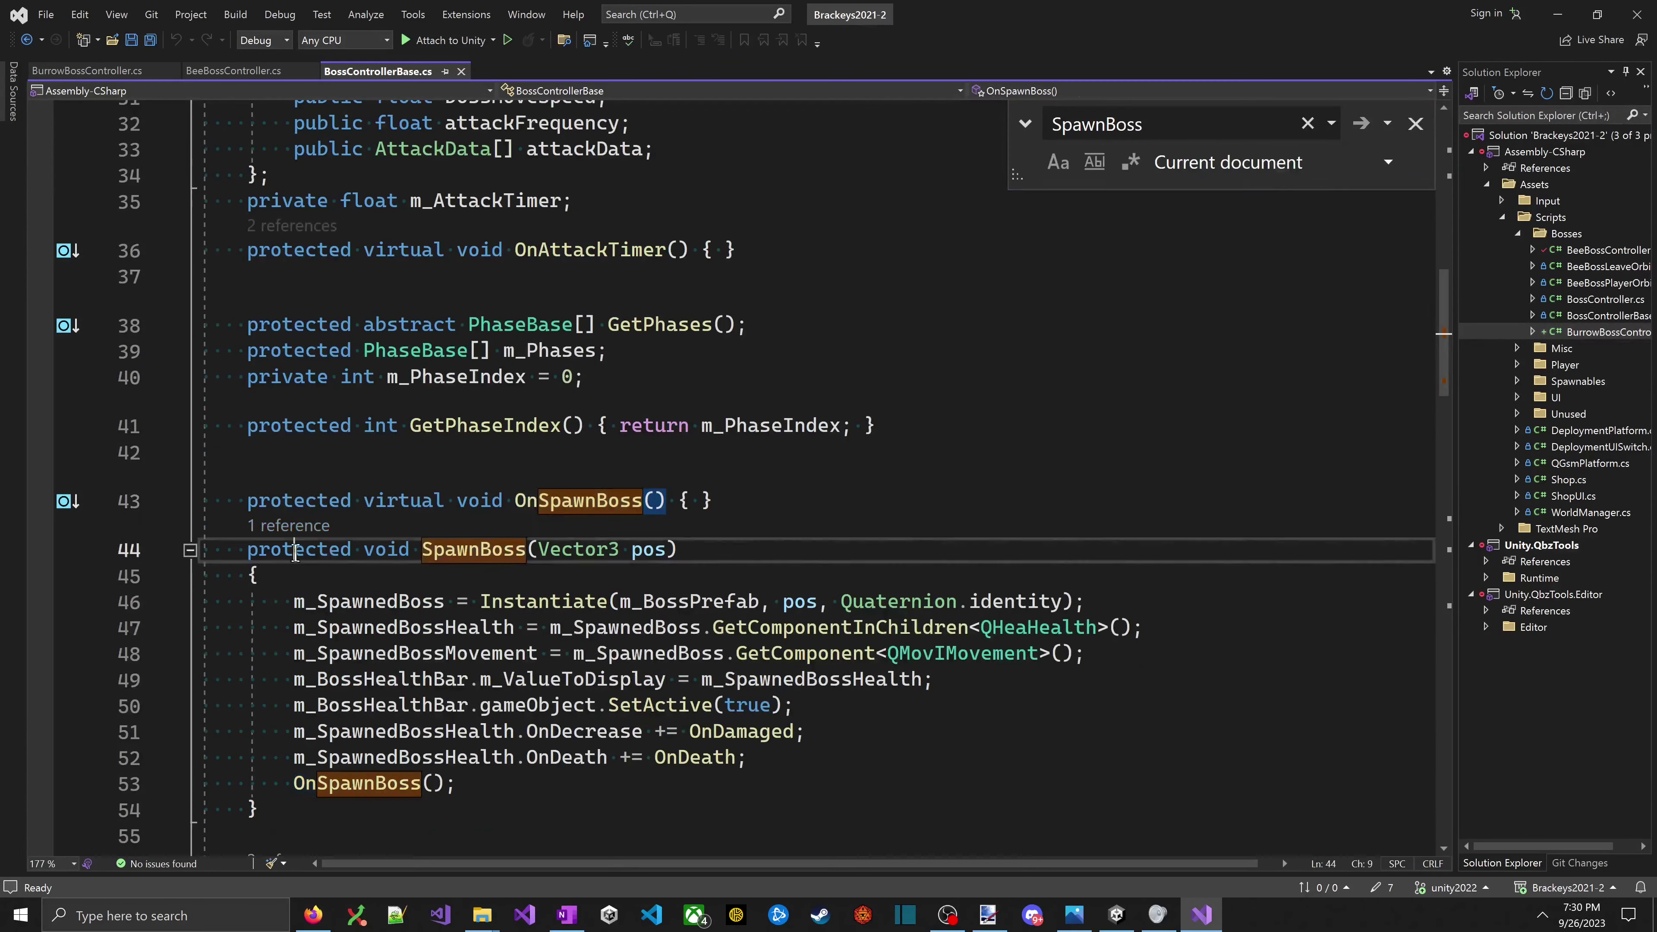
pyautogui.tripleClick(348, 561)
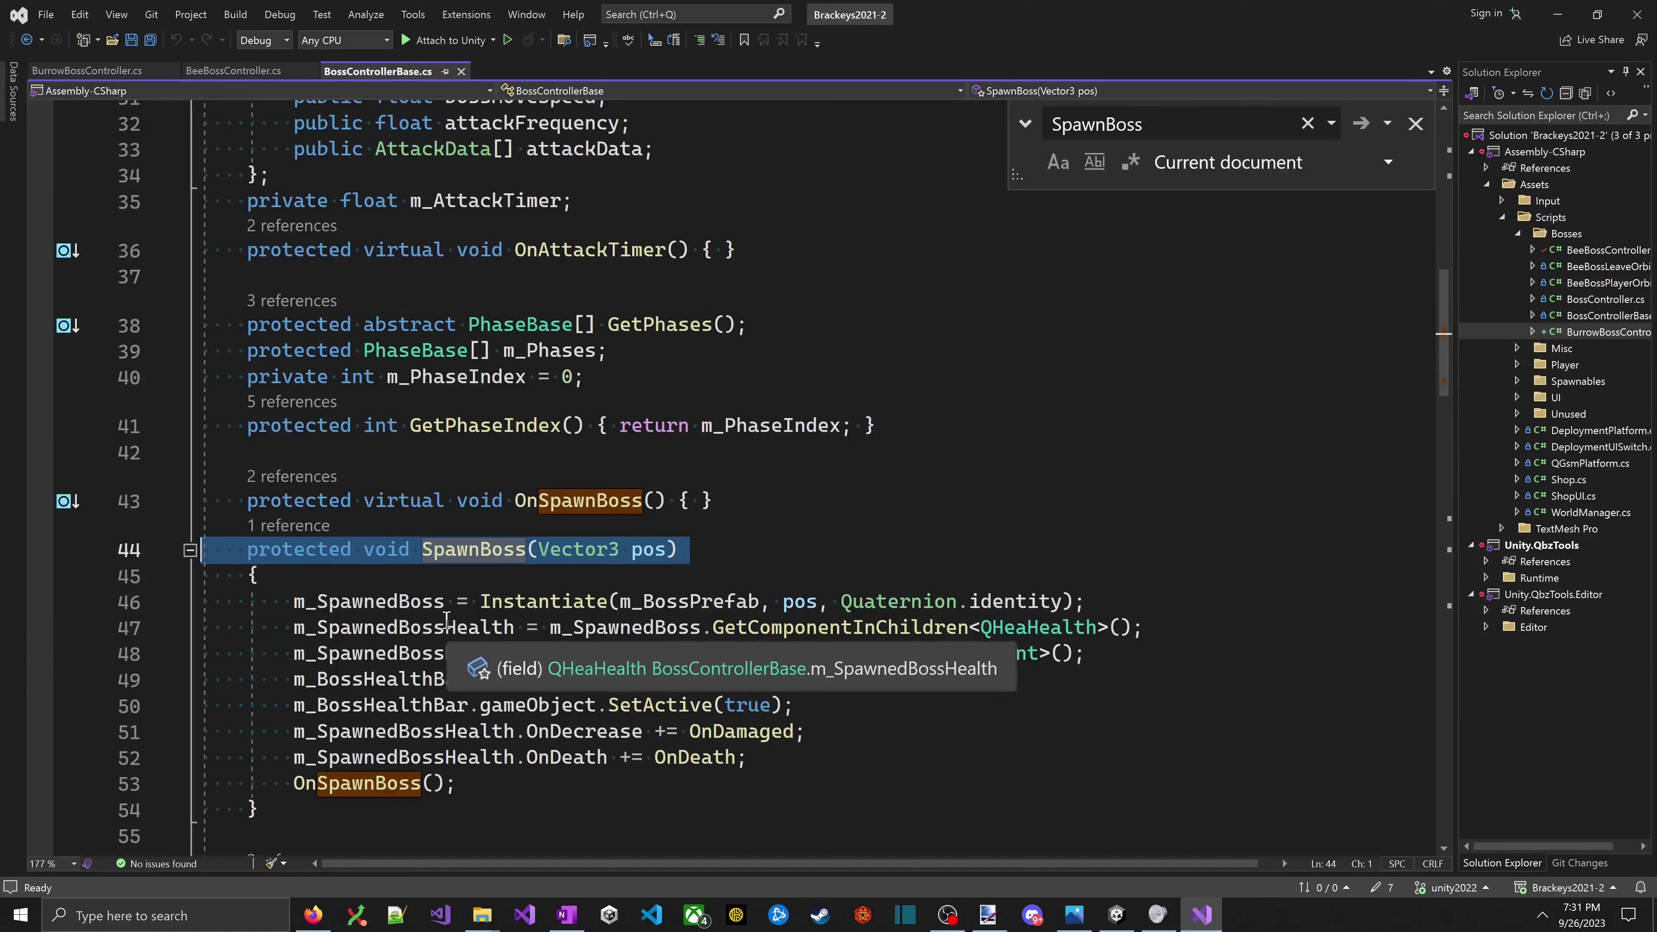
pyautogui.click(484, 602)
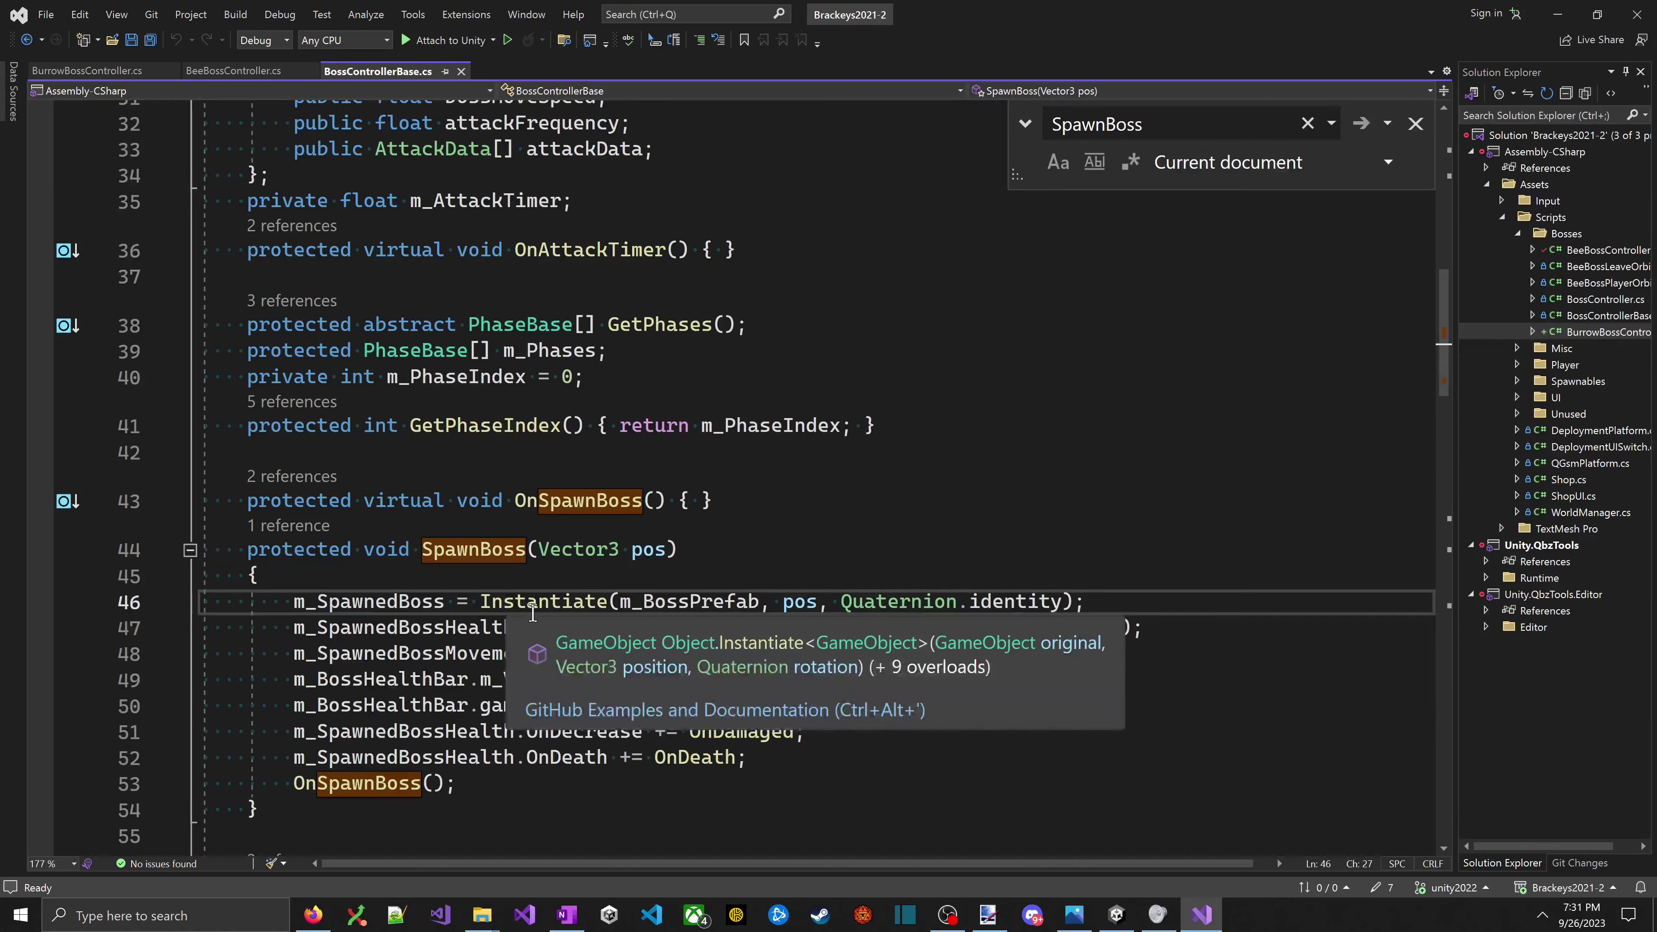
pyautogui.click(839, 552)
pyautogui.moveTo(685, 610)
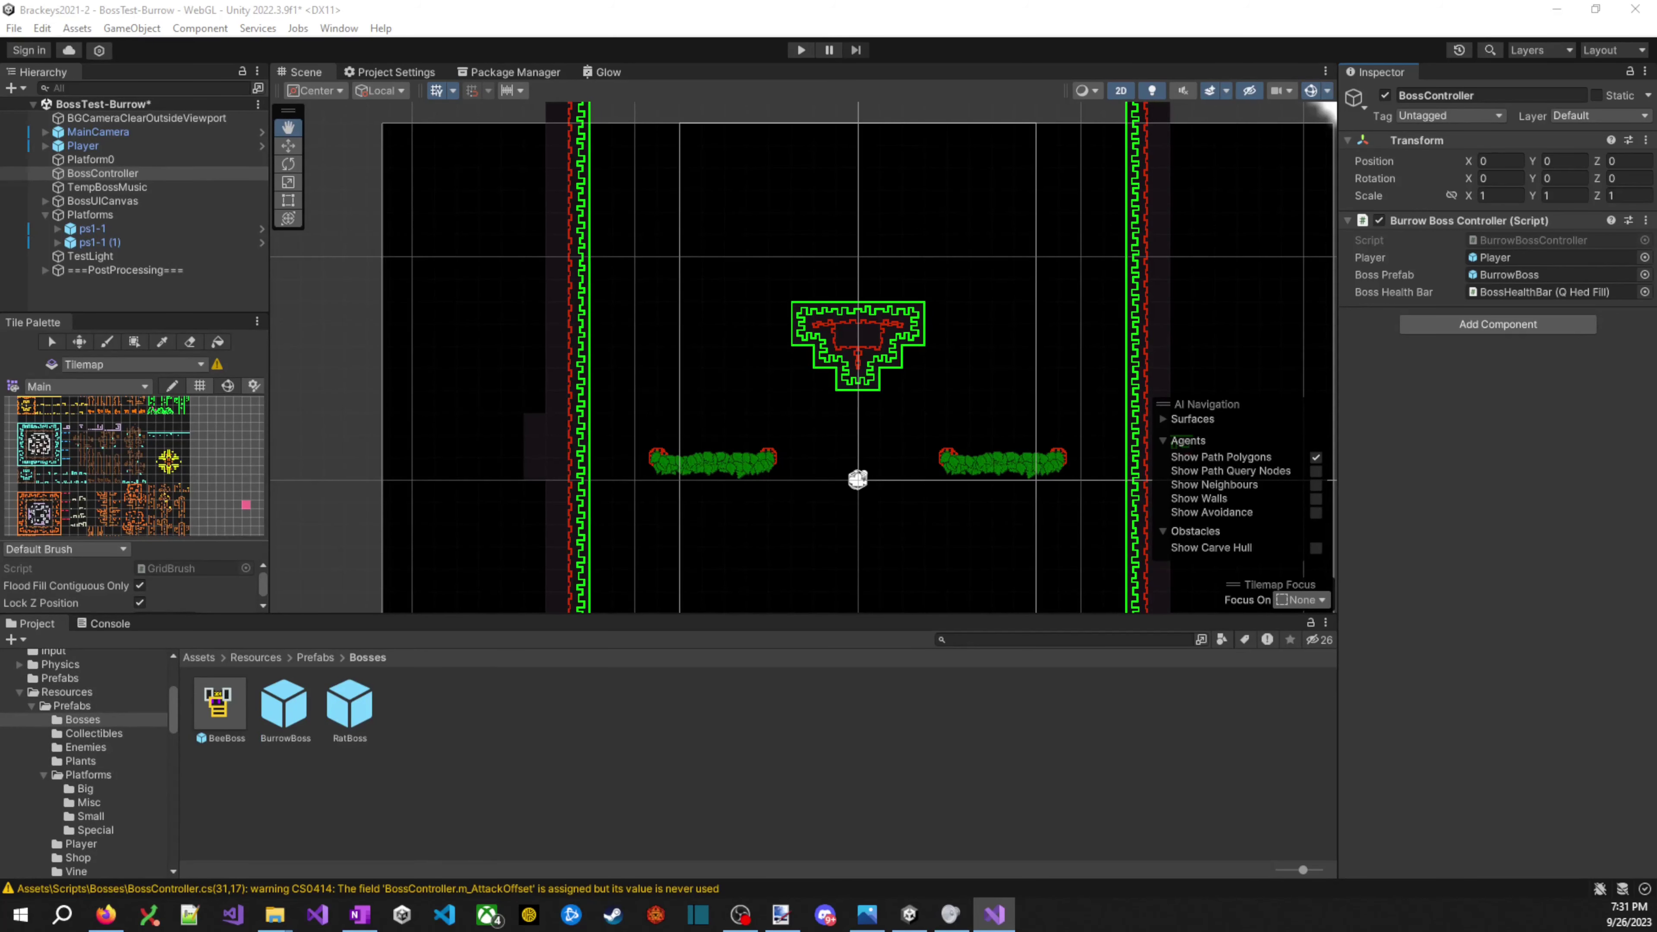
# - Return to Visual Studio and scroll through the SpawnBoss method in BossControllerBase.cs
pyautogui.hotkey('alt', 'Tab')
pyautogui.hotkey('alt', 'Tab')
pyautogui.scroll(-4, 890, 278)
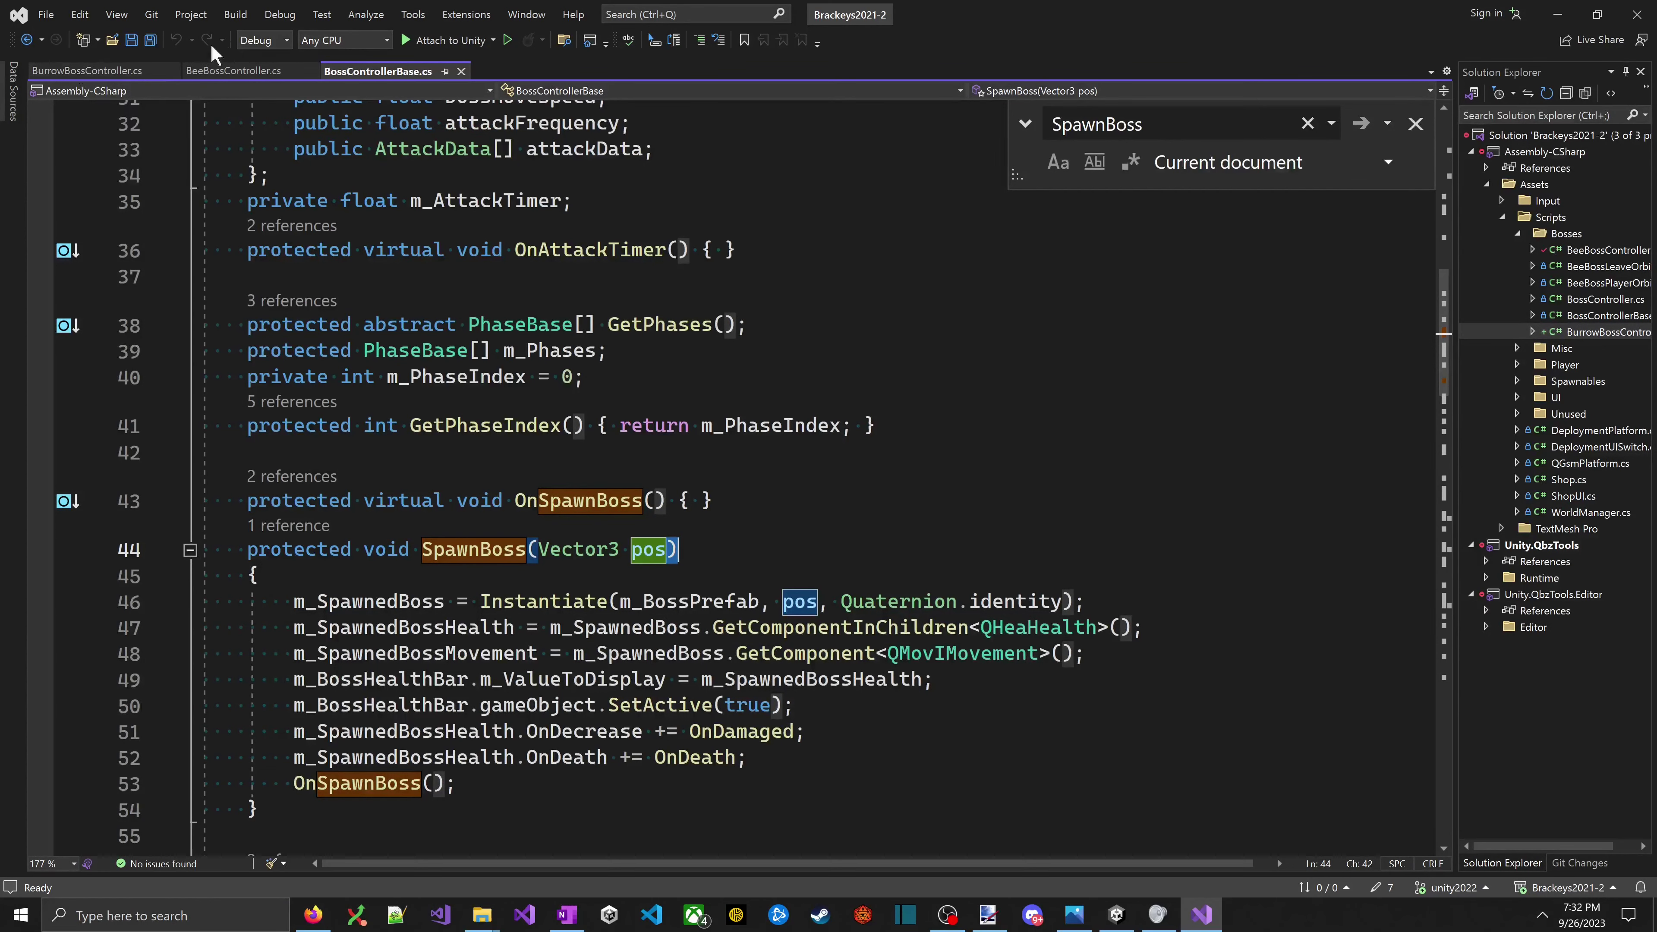
# - In BurrowBossController.cs, add a protected override OnStart after GetPhases and delete its base.OnStart() call
pyautogui.click(229, 71)
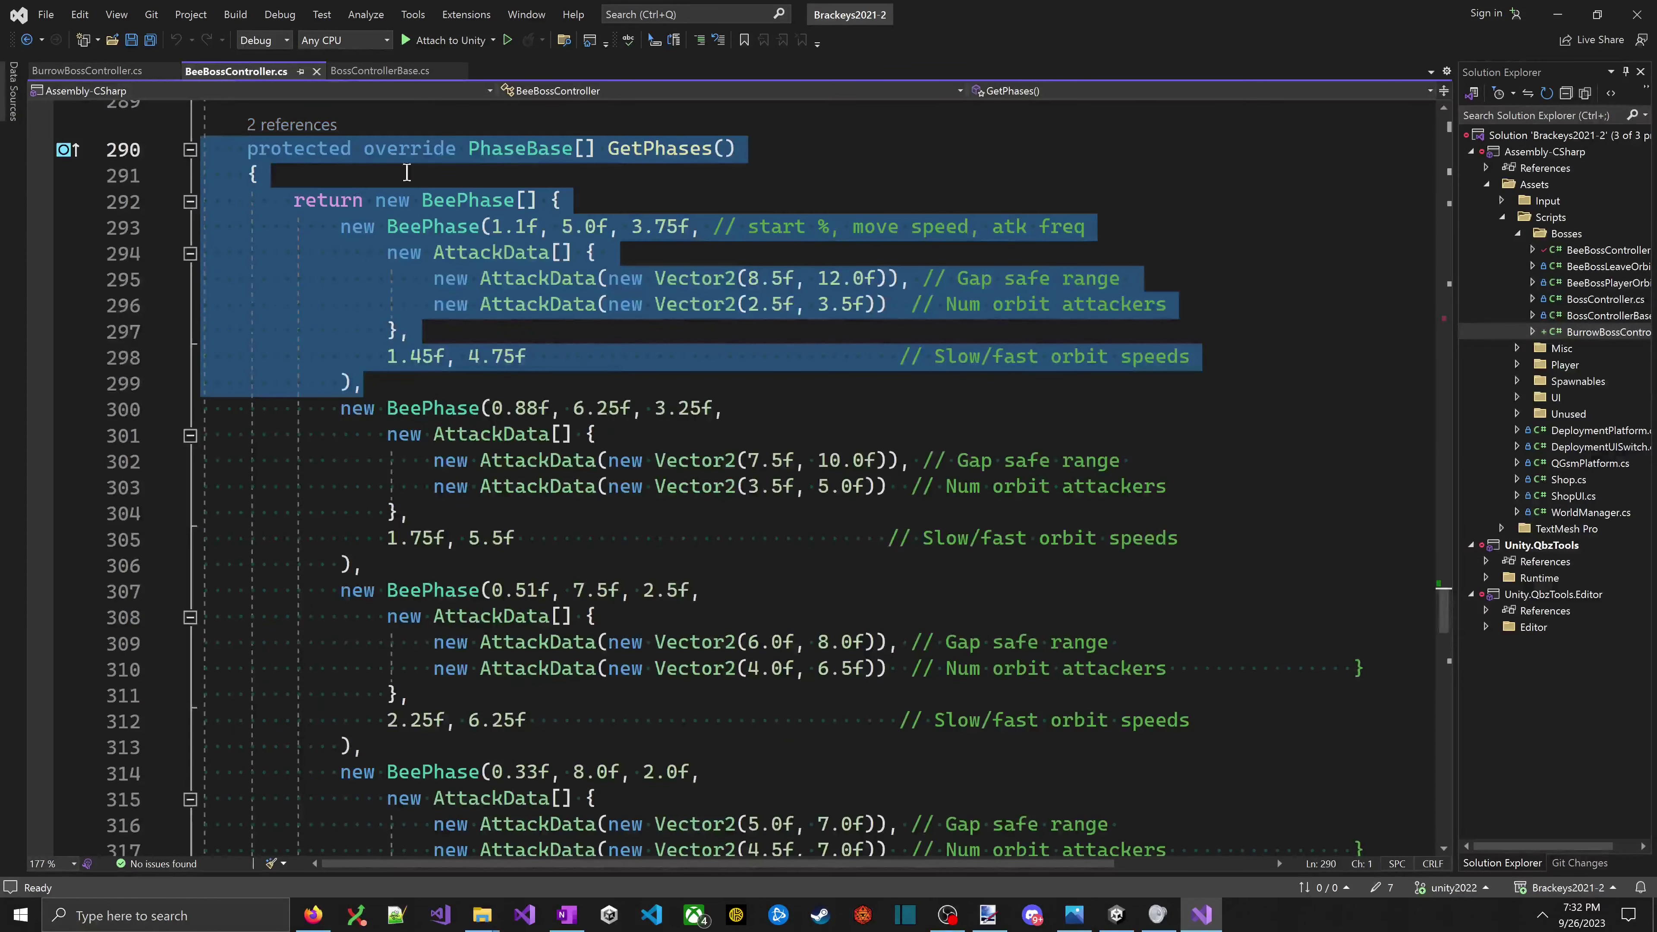
pyautogui.click(134, 71)
pyautogui.click(848, 443)
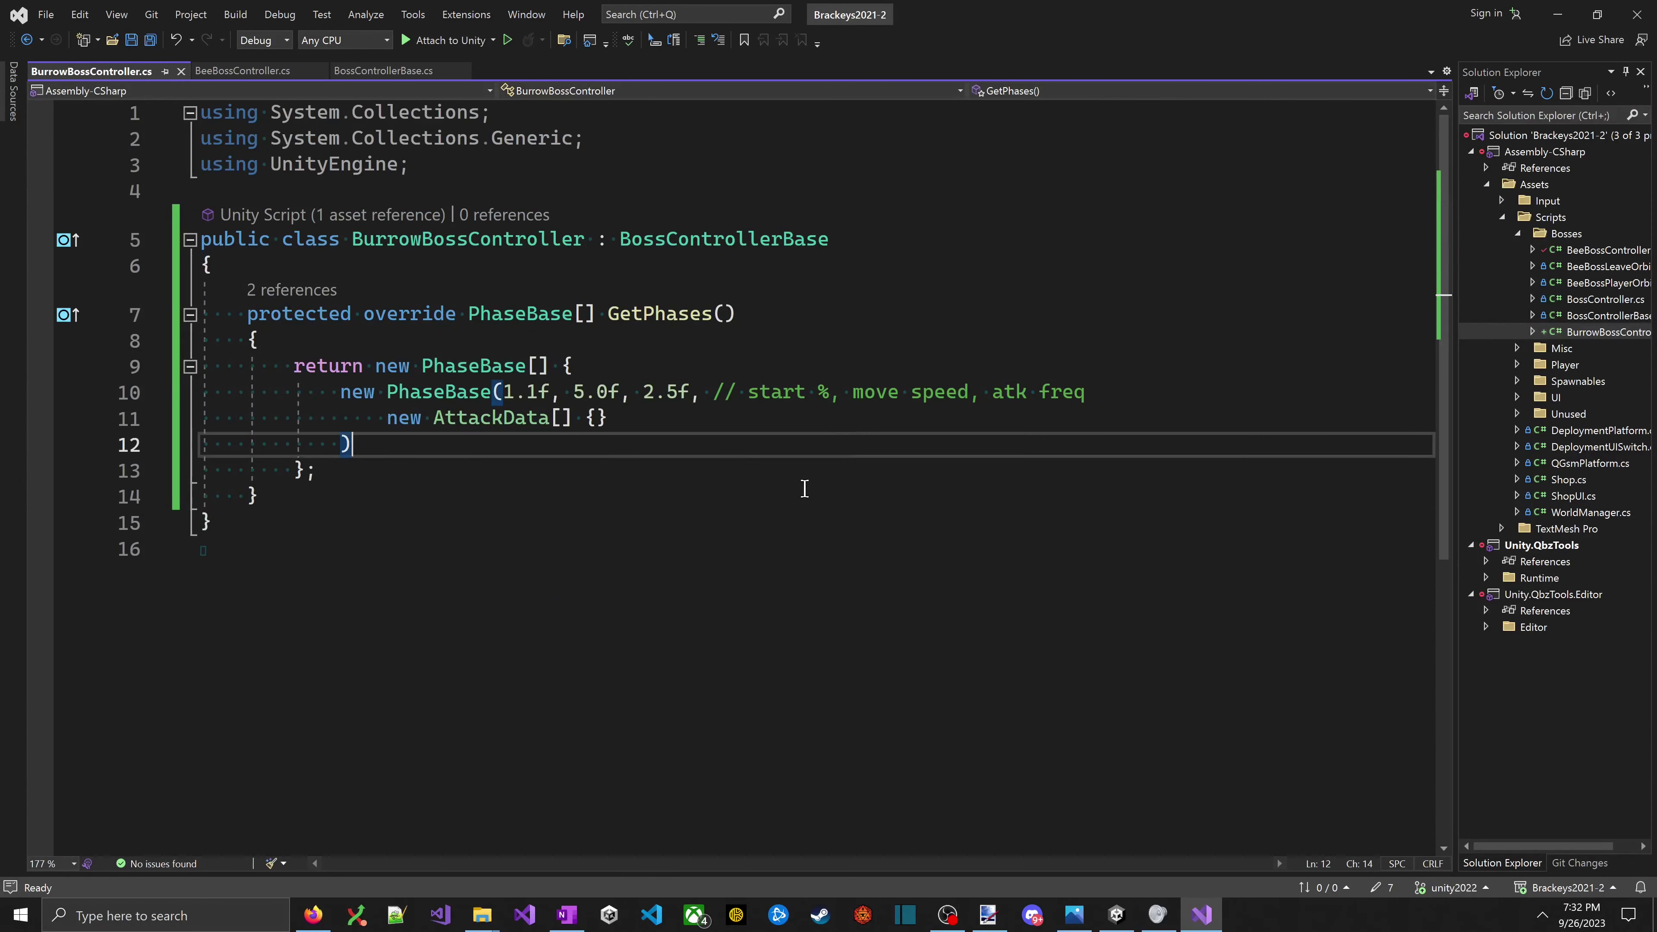
pyautogui.press('Down')
pyautogui.press('Down')
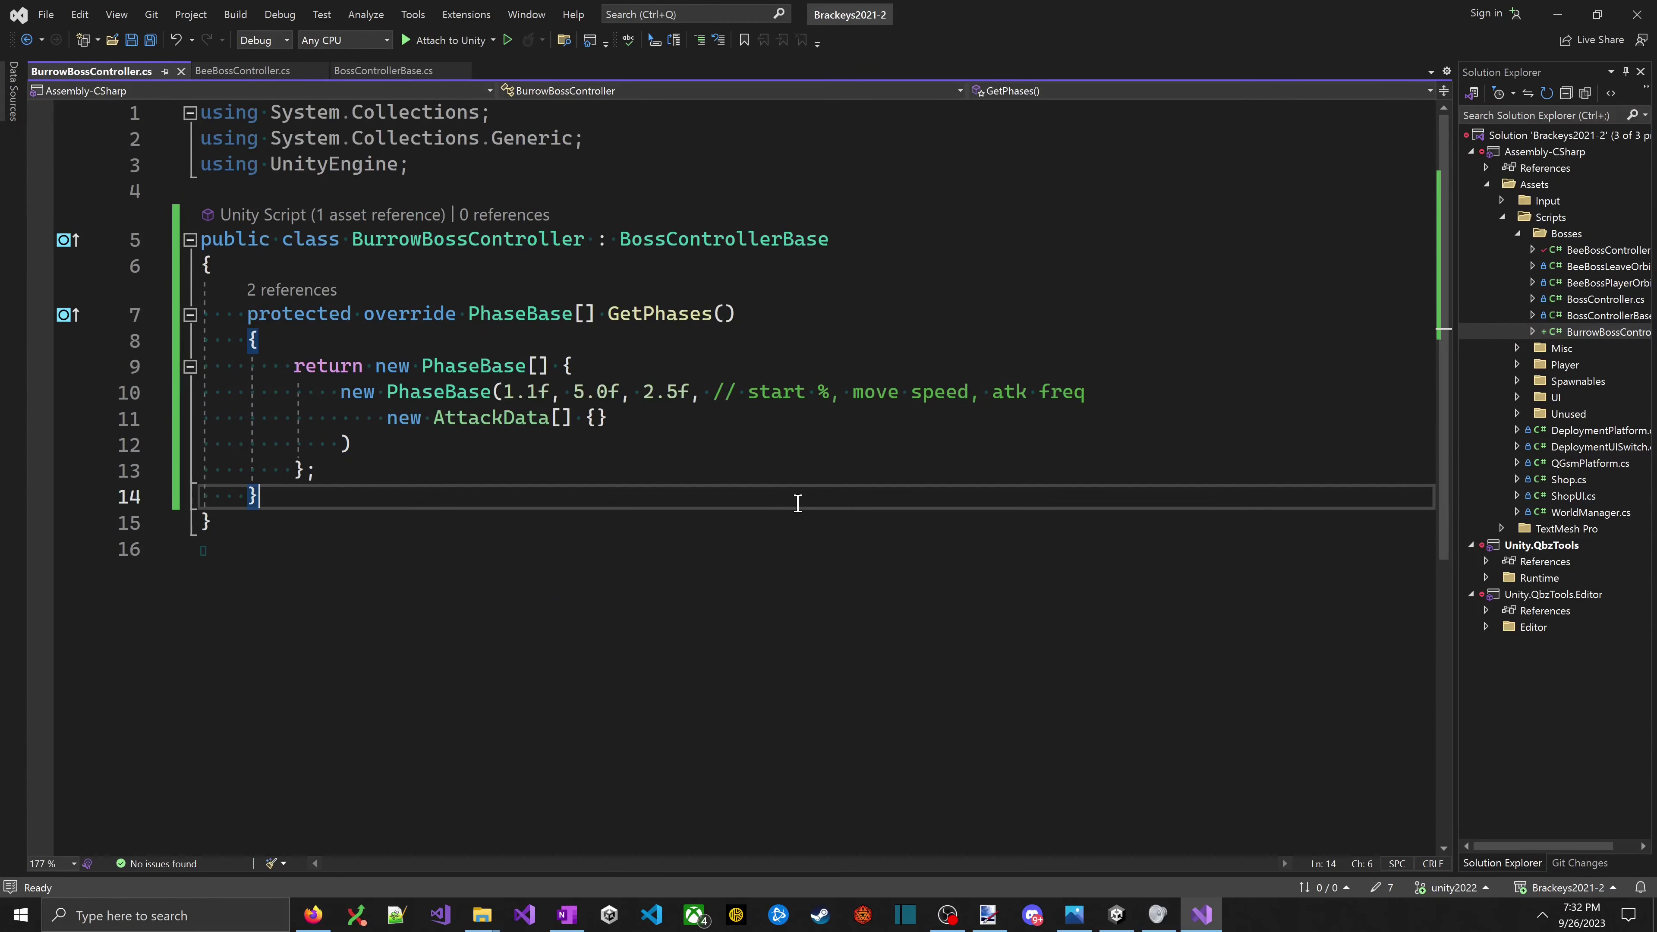
pyautogui.press('Return')
pyautogui.press('Return')
pyautogui.write('protected ')
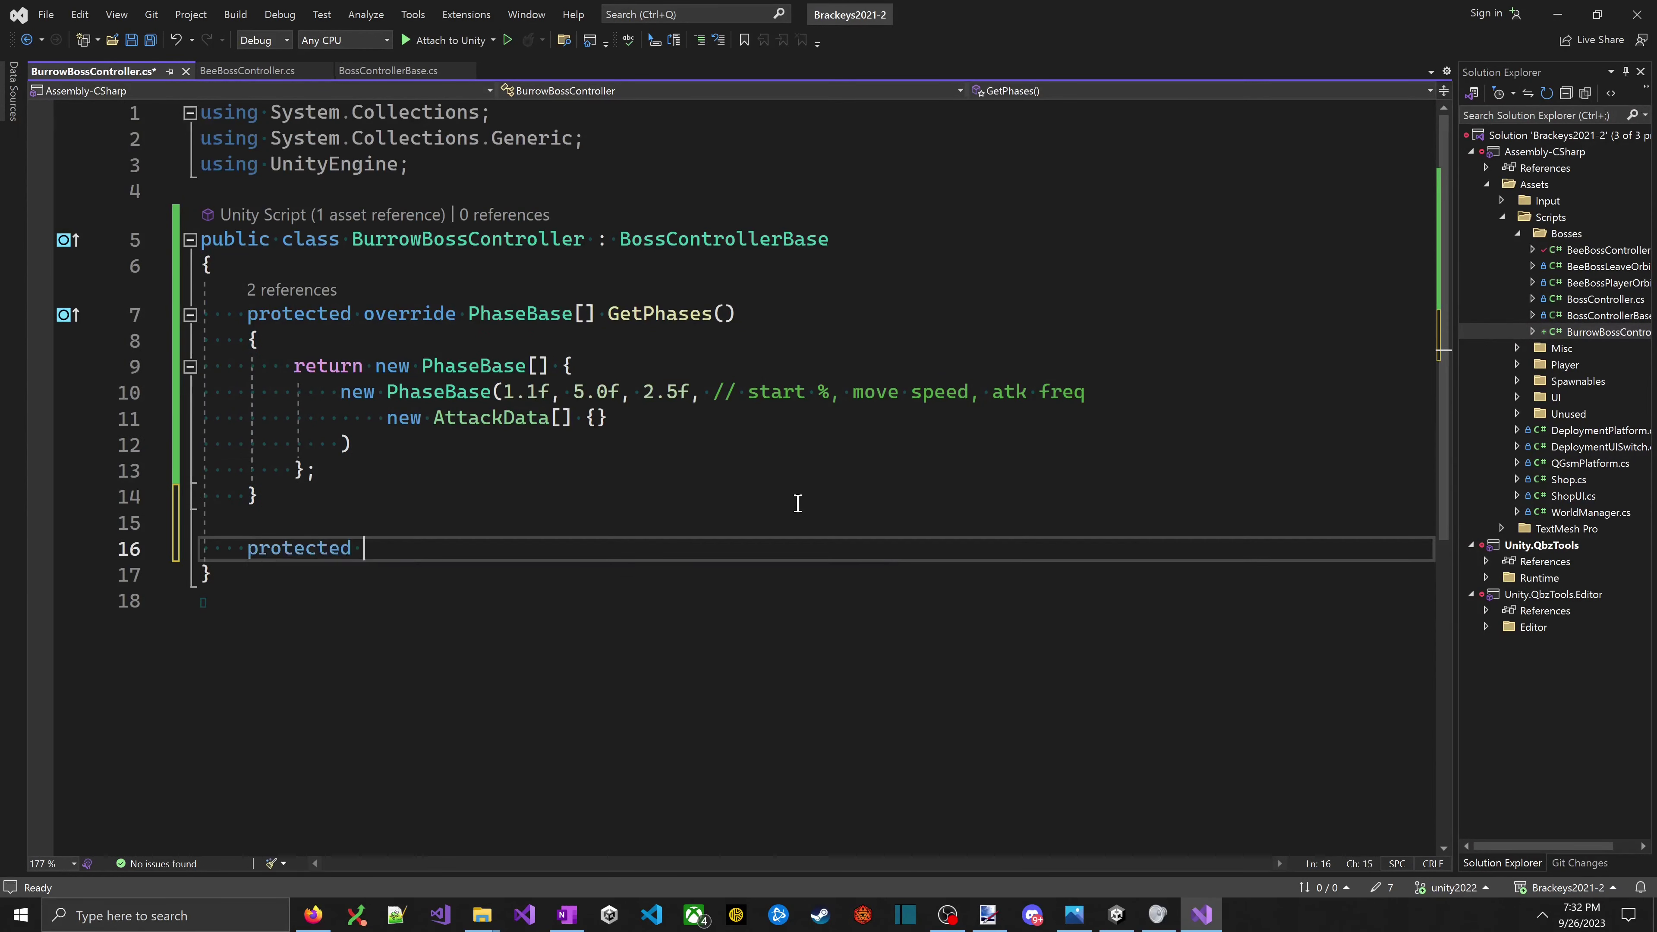
pyautogui.write('over')
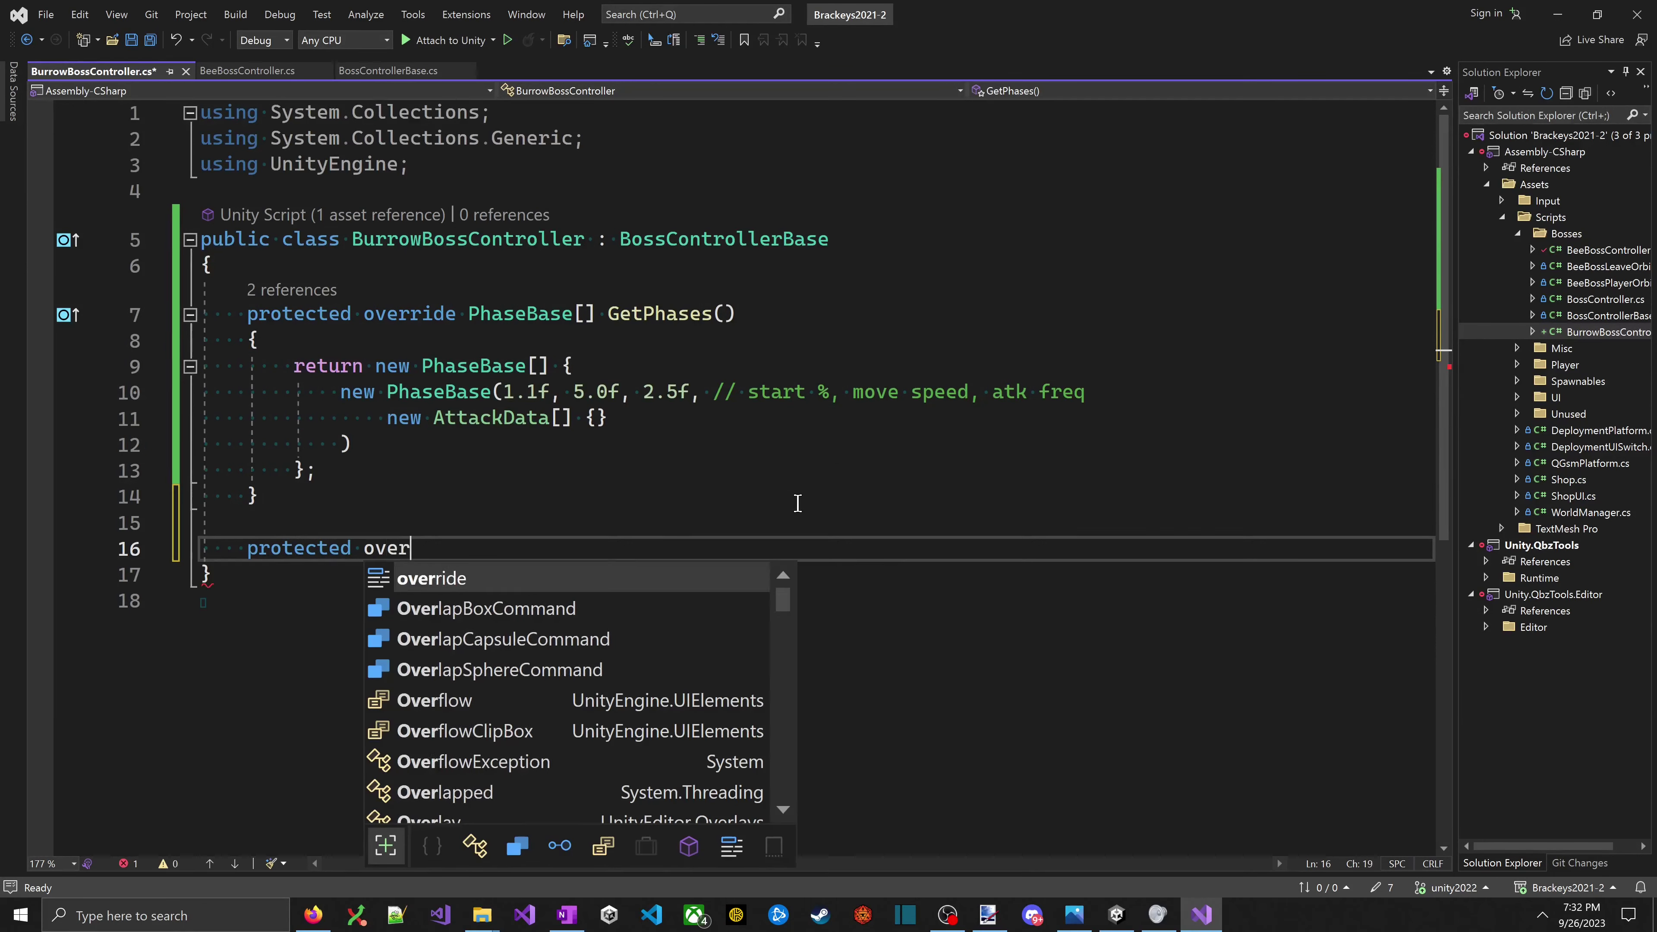
pyautogui.write('ride void On')
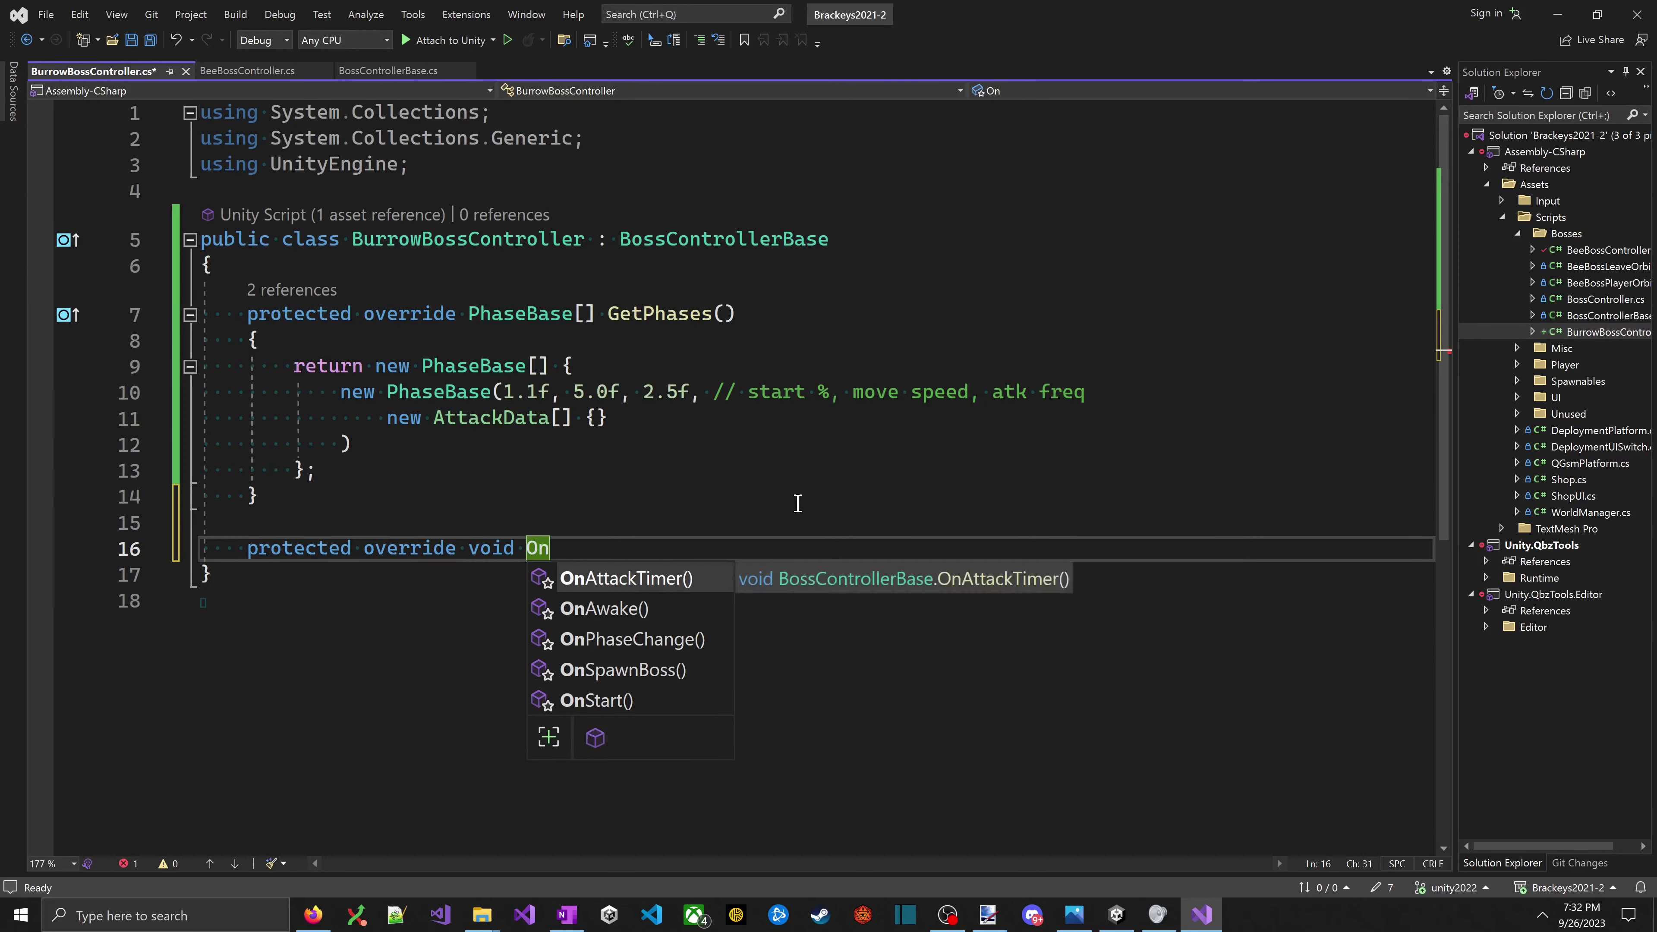
pyautogui.press('Down')
pyautogui.press('Down')
pyautogui.press('Down')
pyautogui.press('Down')
pyautogui.press('Tab')
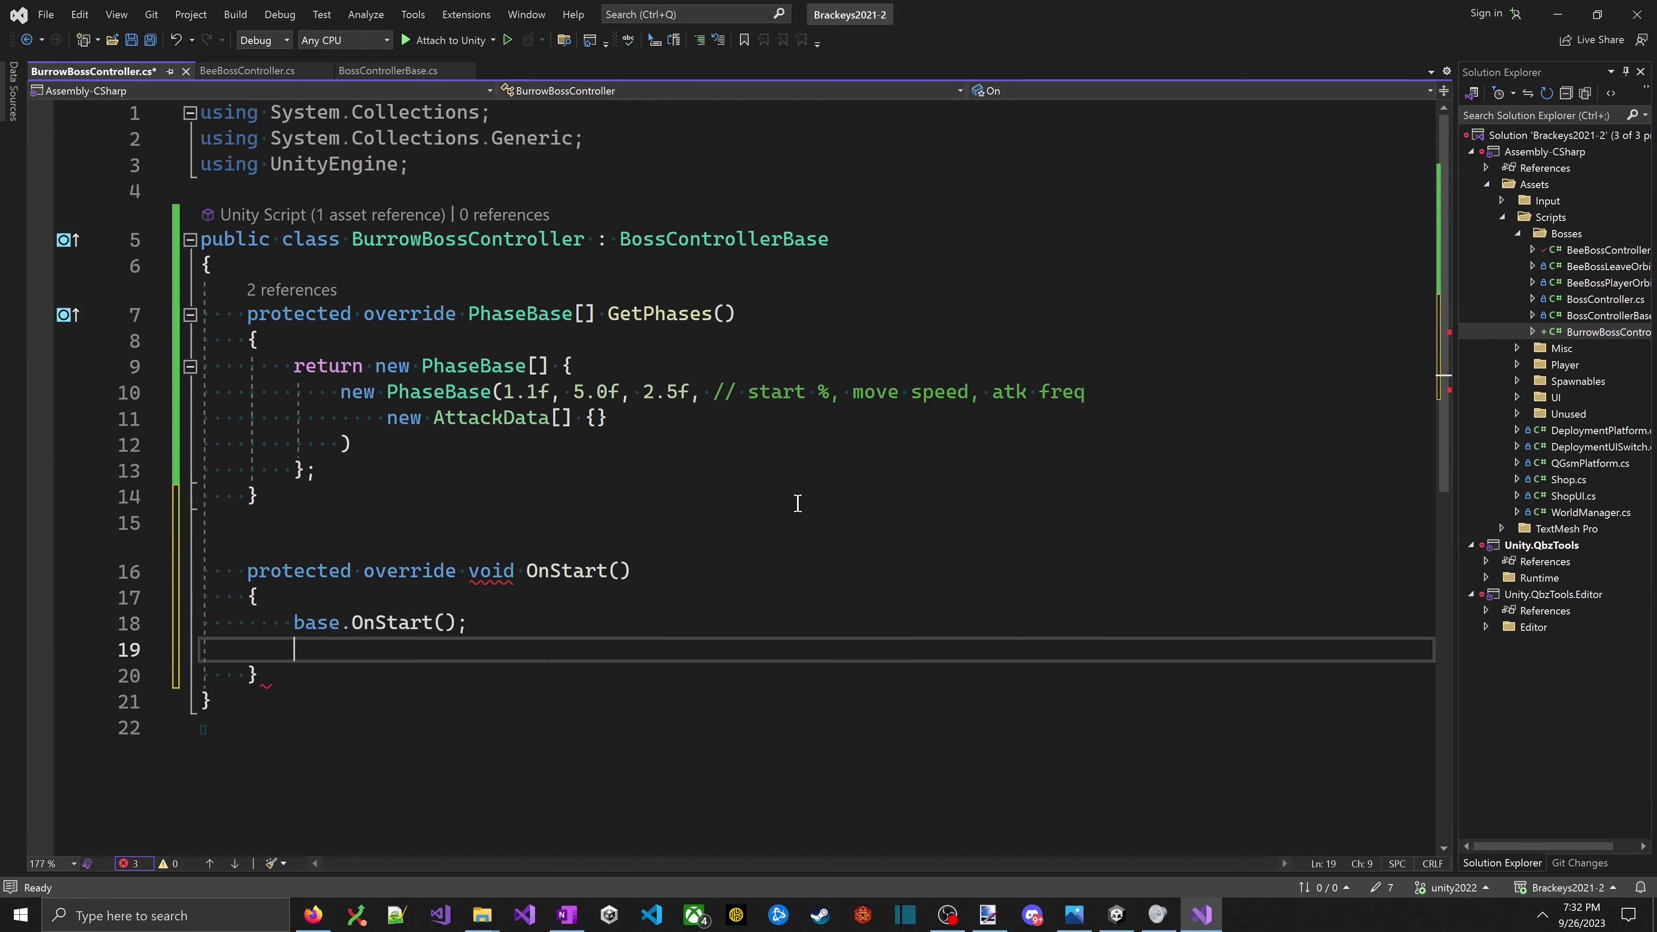
pyautogui.press('Up')
pyautogui.hotkey('shift', 'End')
pyautogui.press('Delete')
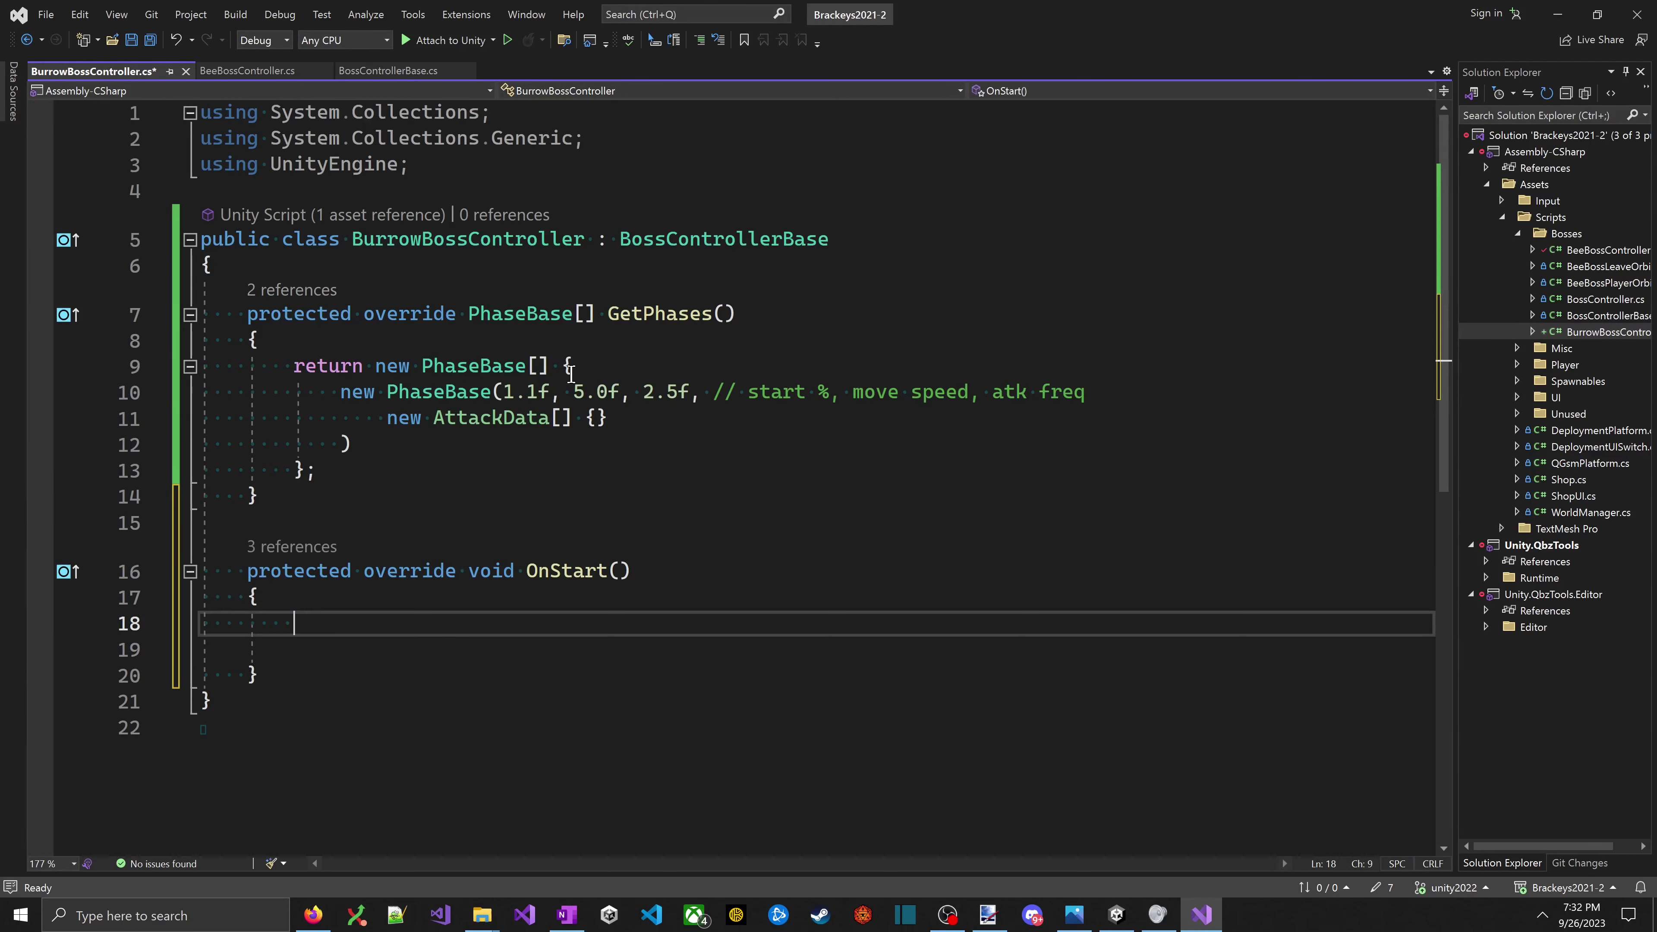
pyautogui.press('Delete')
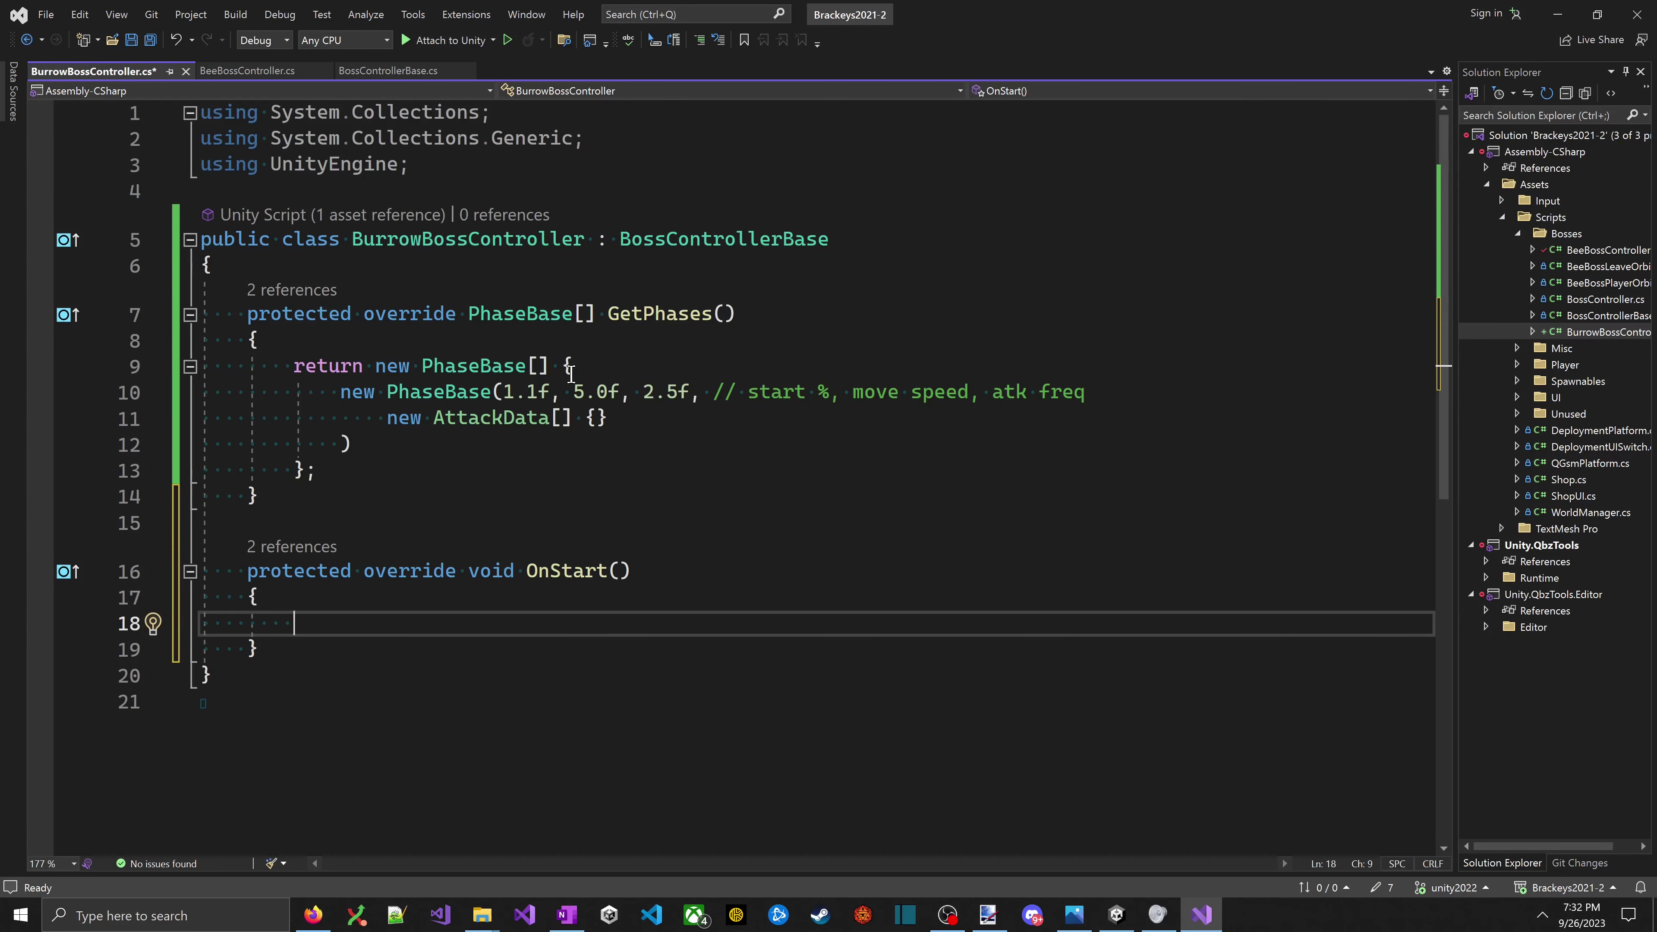
pyautogui.press('Down')
pyautogui.press('Down')
pyautogui.press('Up')
pyautogui.press('Up')
# - Write a SpawnBoss( call inside the empty OnStart body, leaving the position argument out
pyautogui.click(1187, 573)
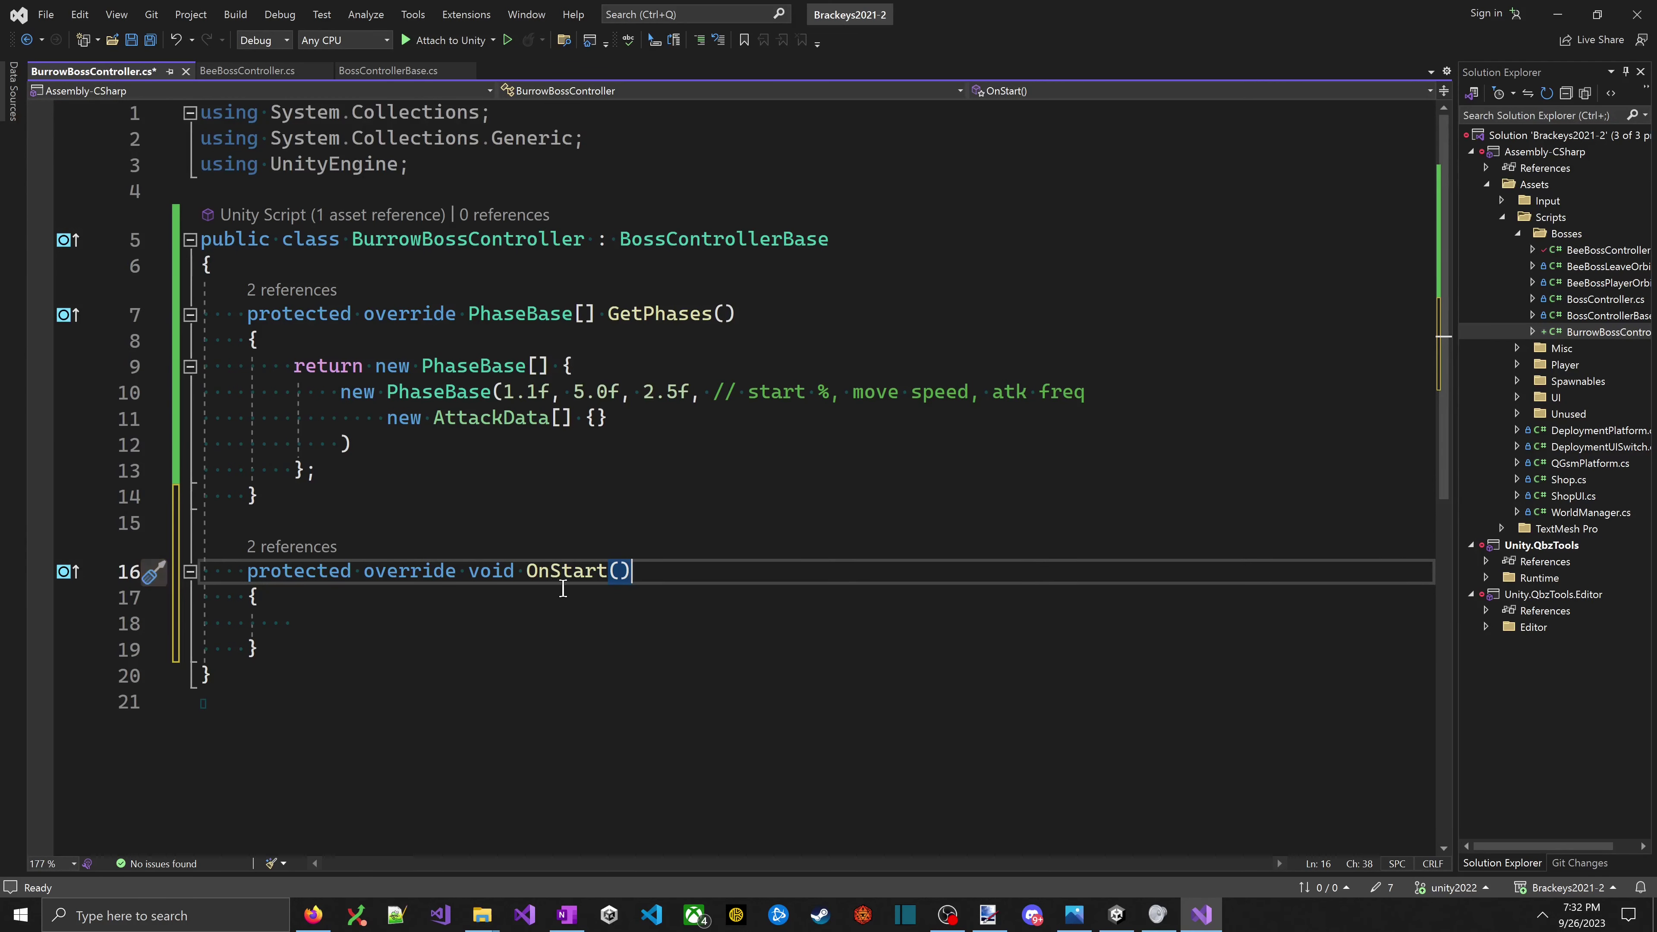
pyautogui.click(574, 565)
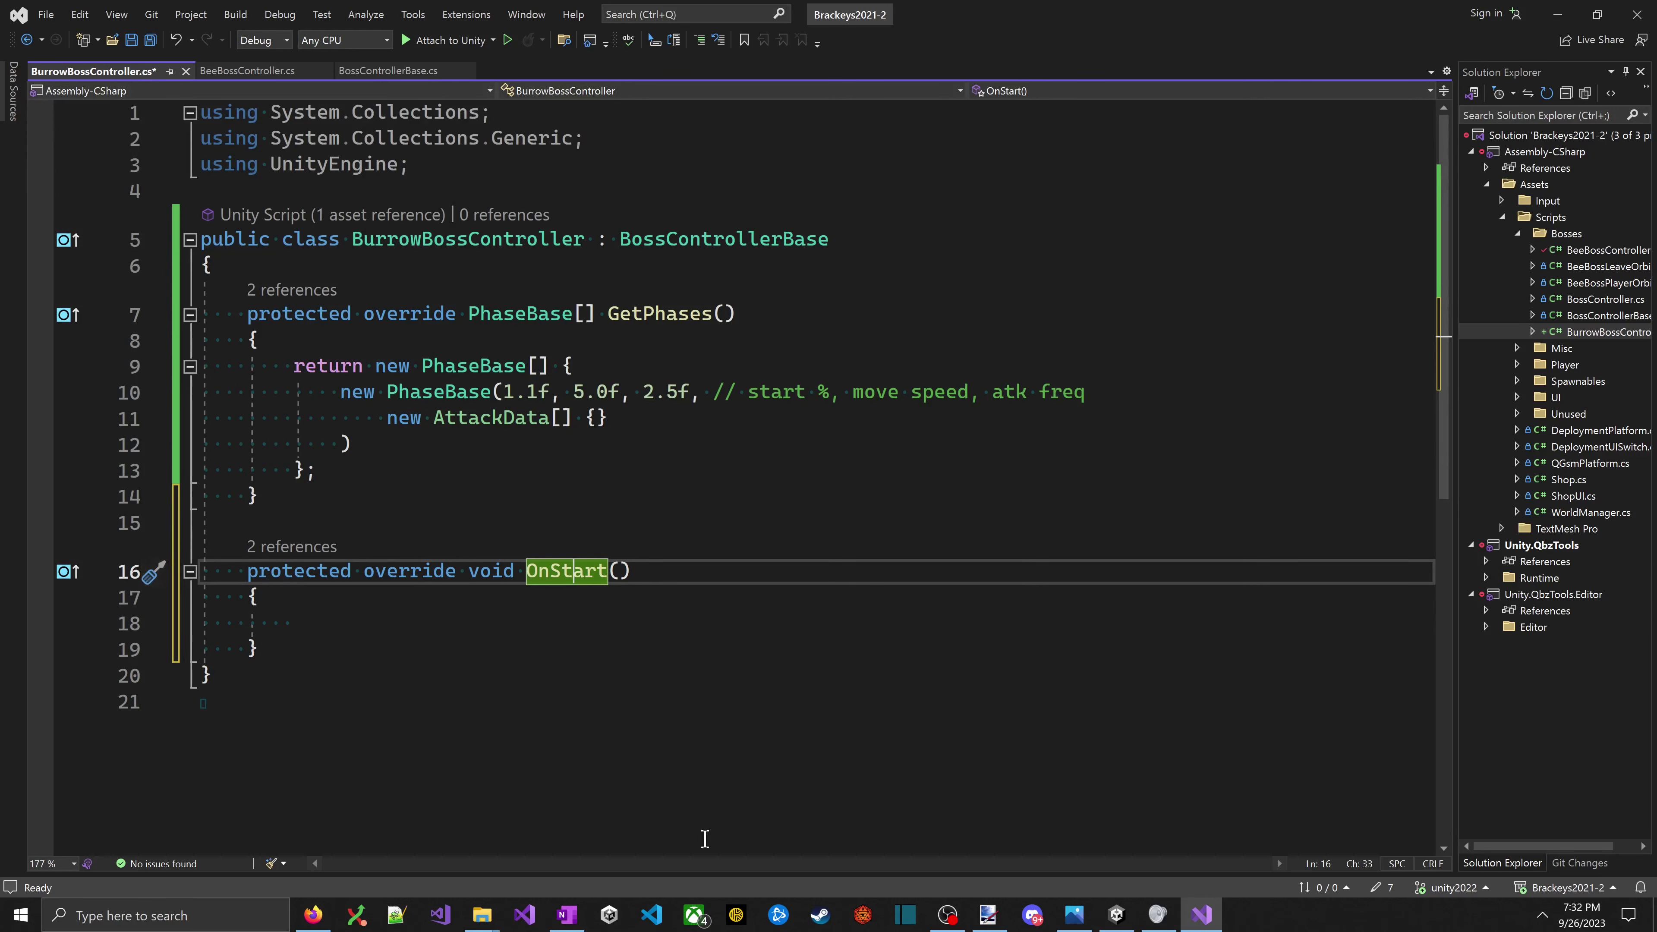
pyautogui.click(650, 703)
pyautogui.click(494, 669)
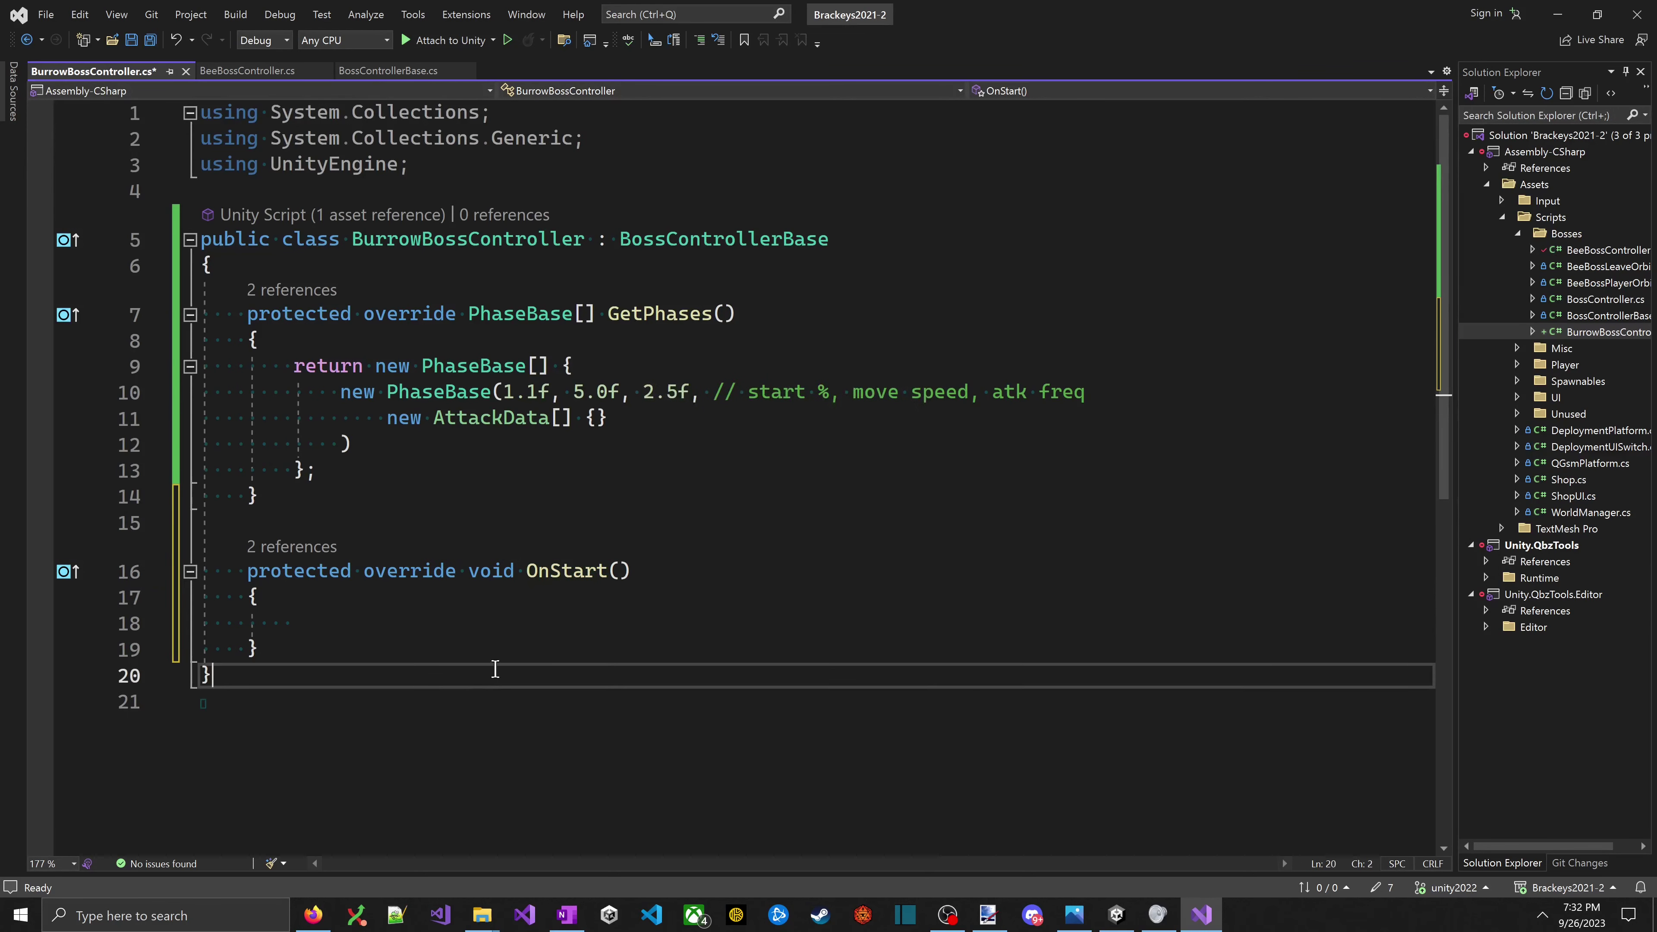
pyautogui.click(510, 648)
pyautogui.doubleClick(461, 572)
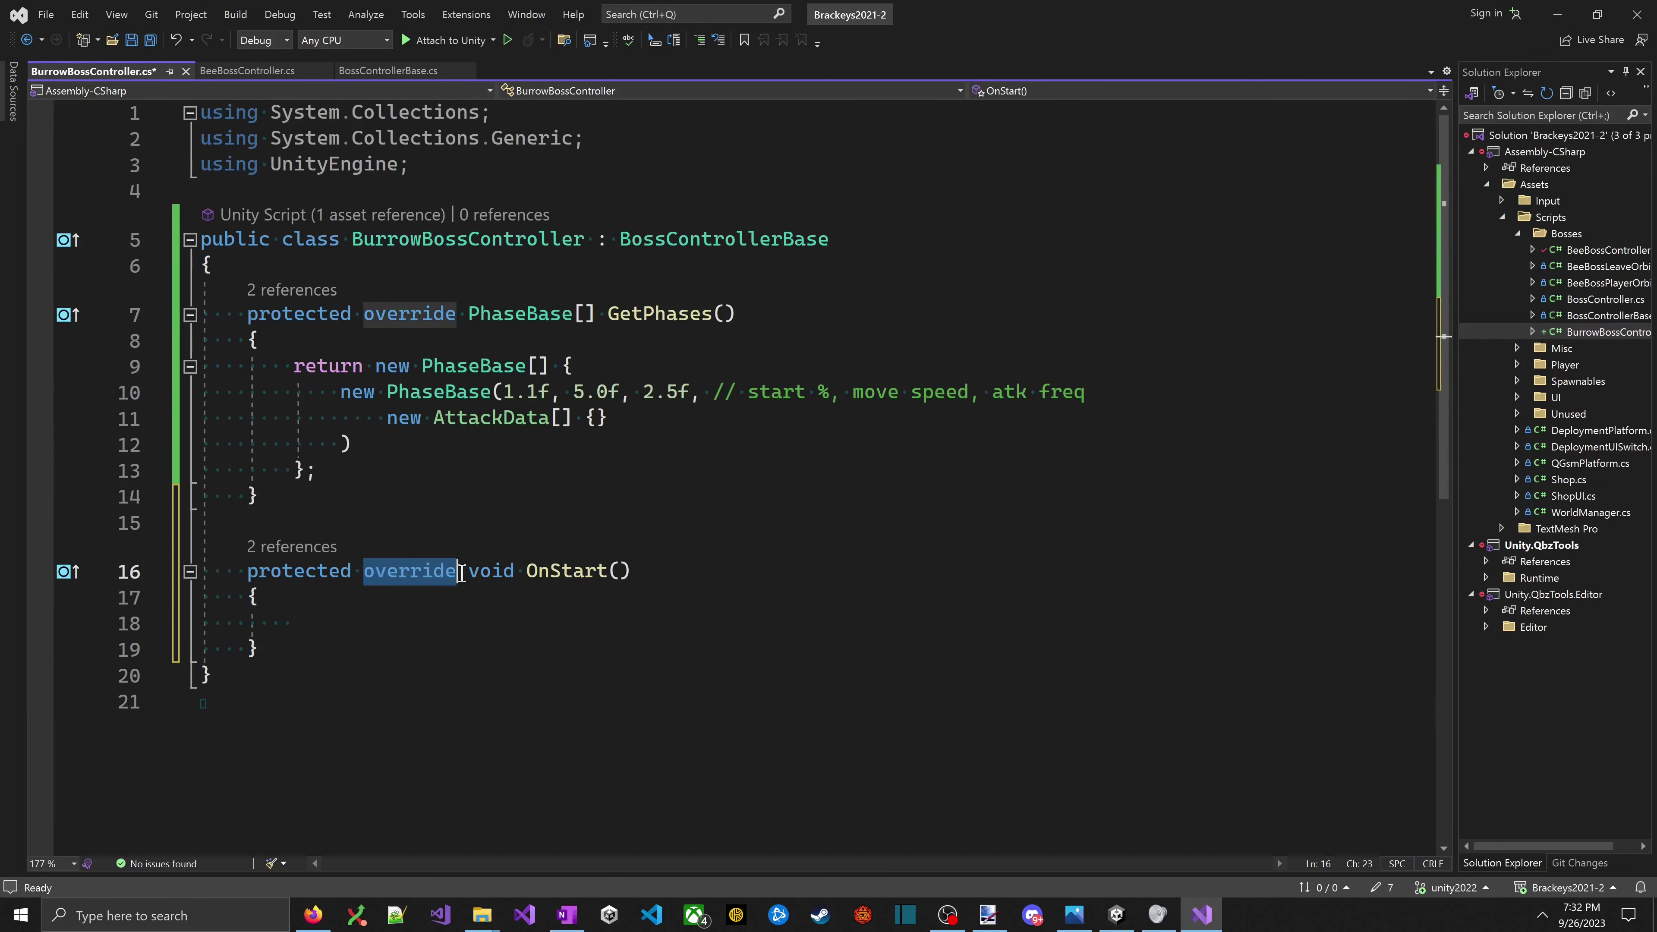
pyautogui.click(458, 625)
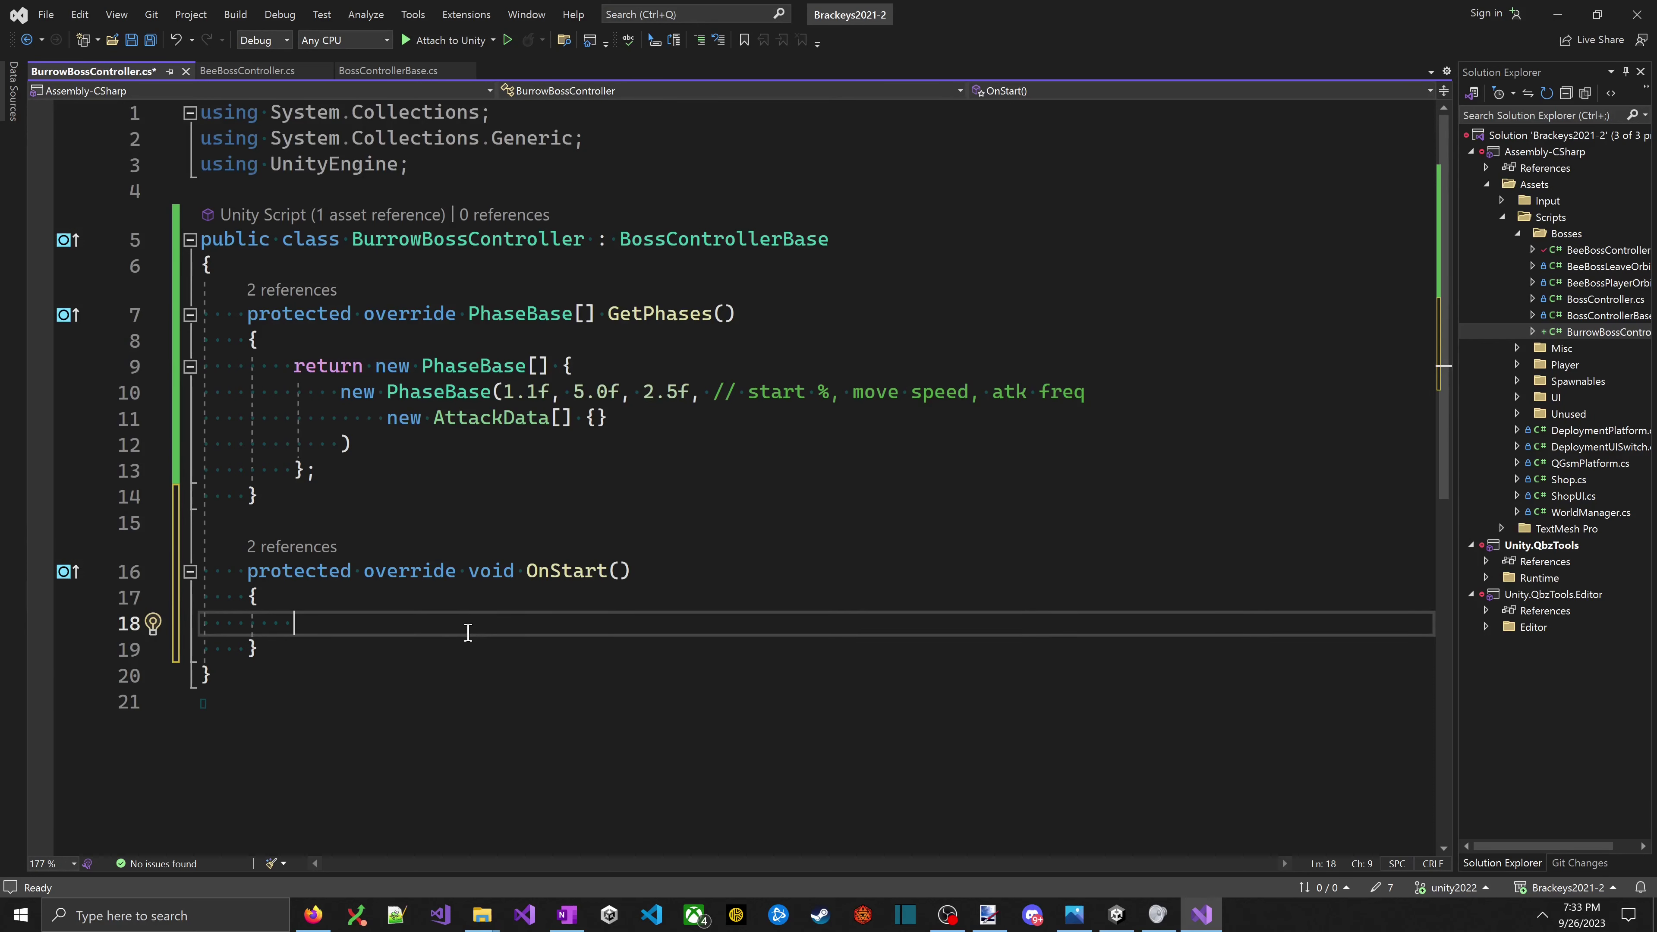
pyautogui.write('So')
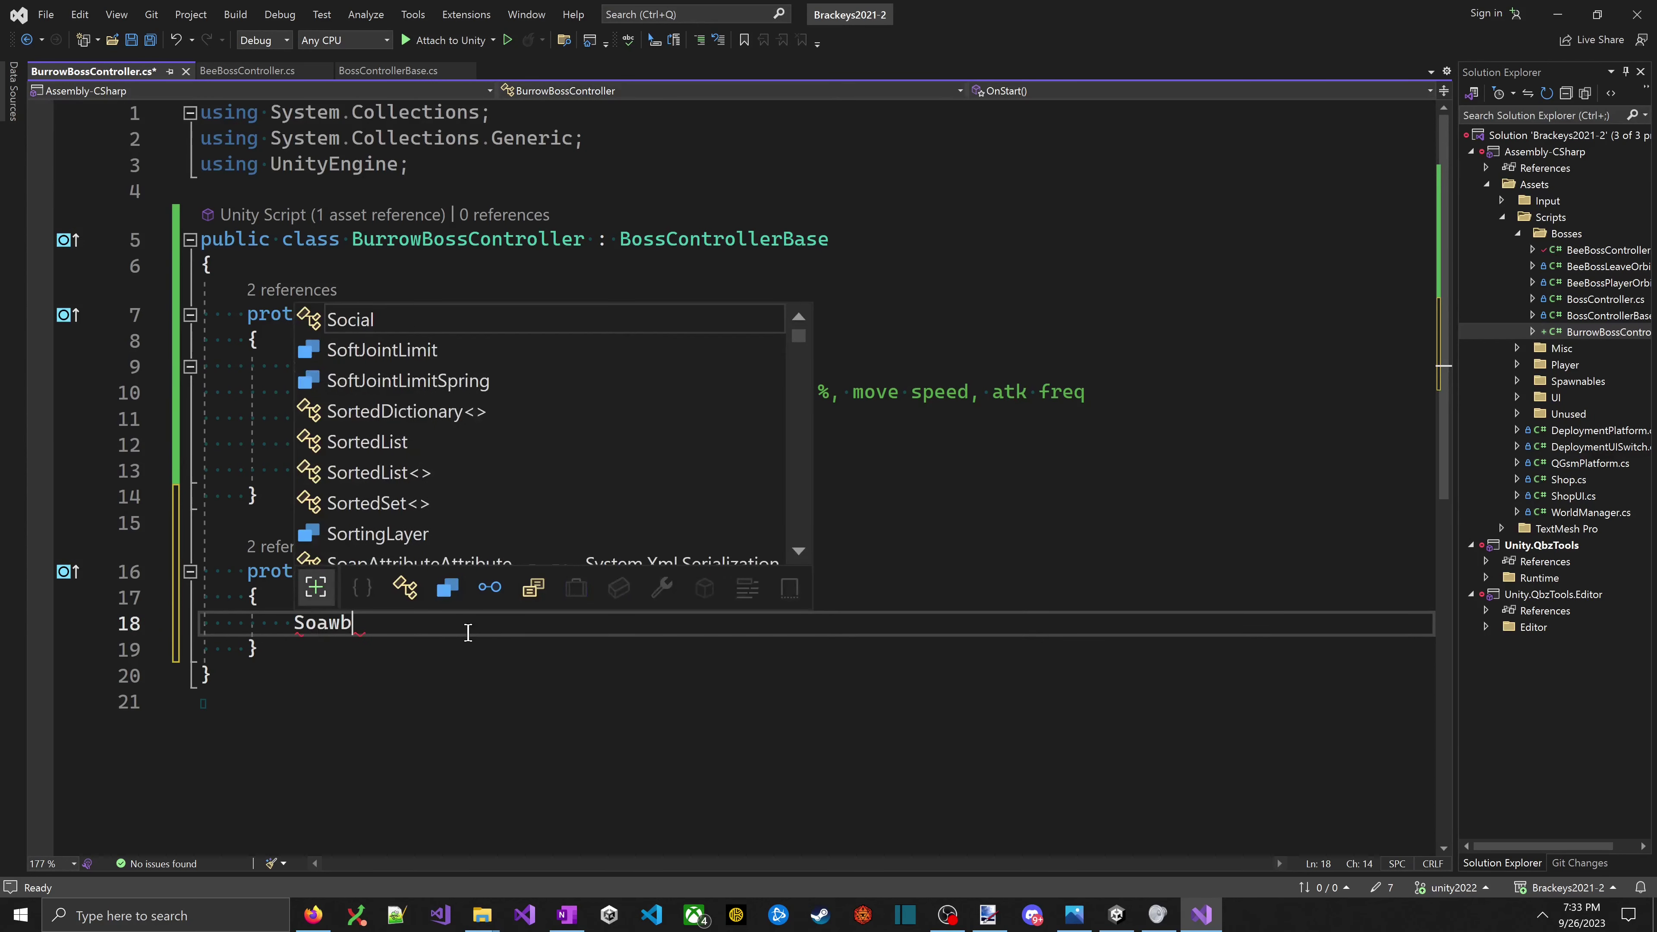
pyautogui.press('BackSpace')
pyautogui.write('pawnB')
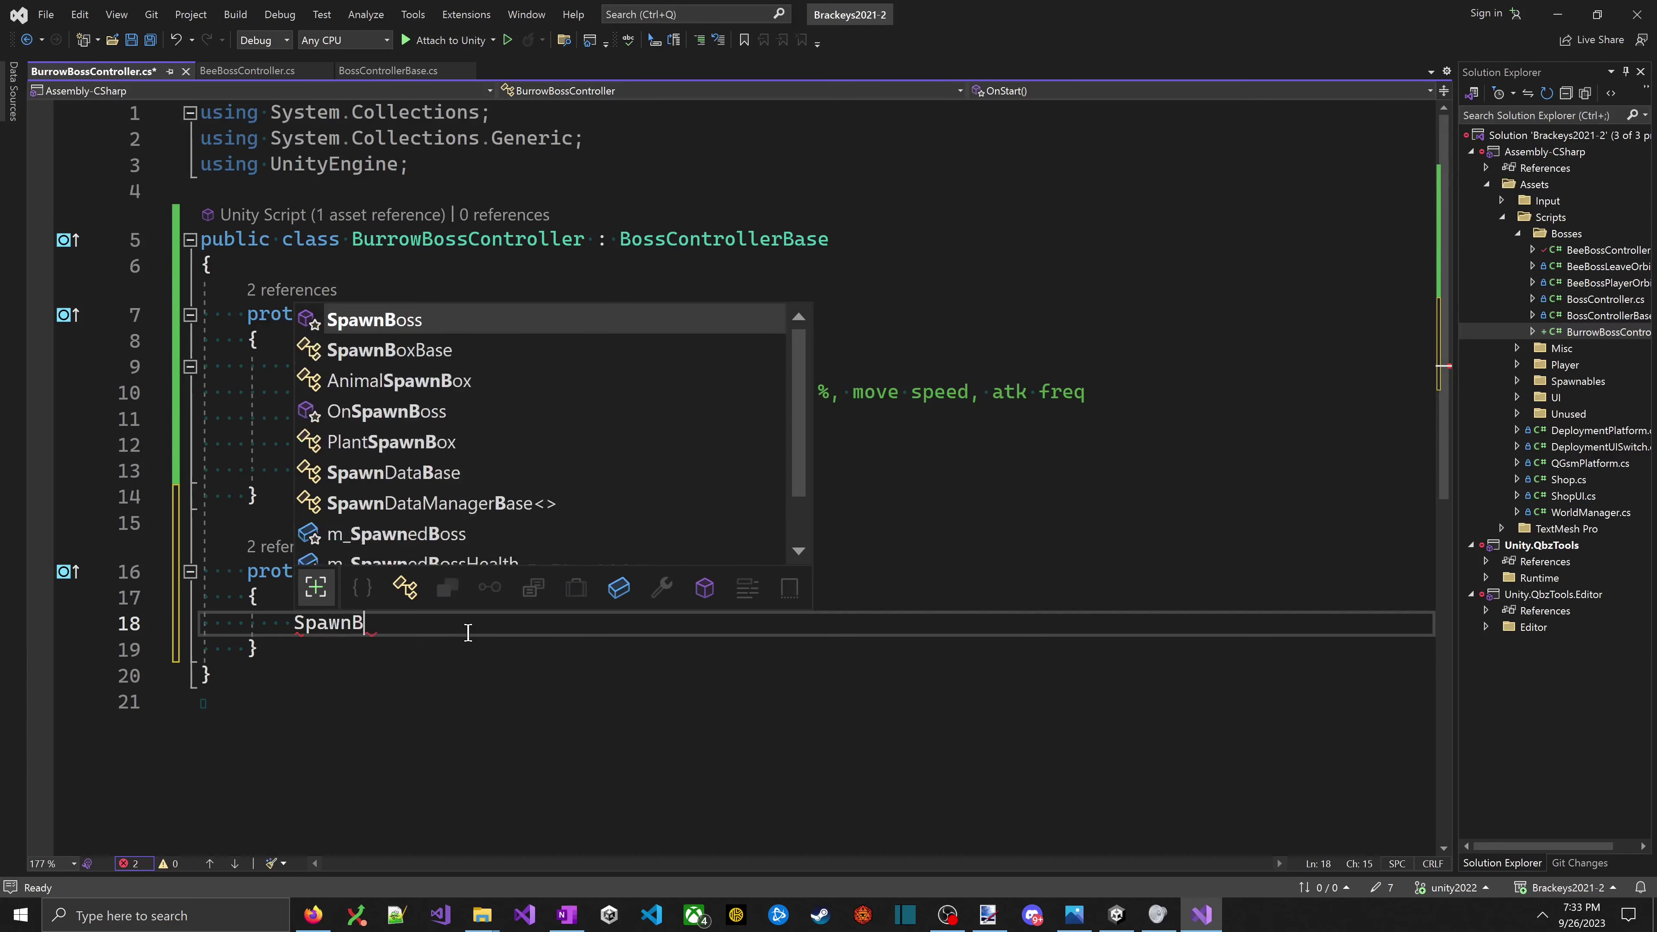
pyautogui.write('oss(')
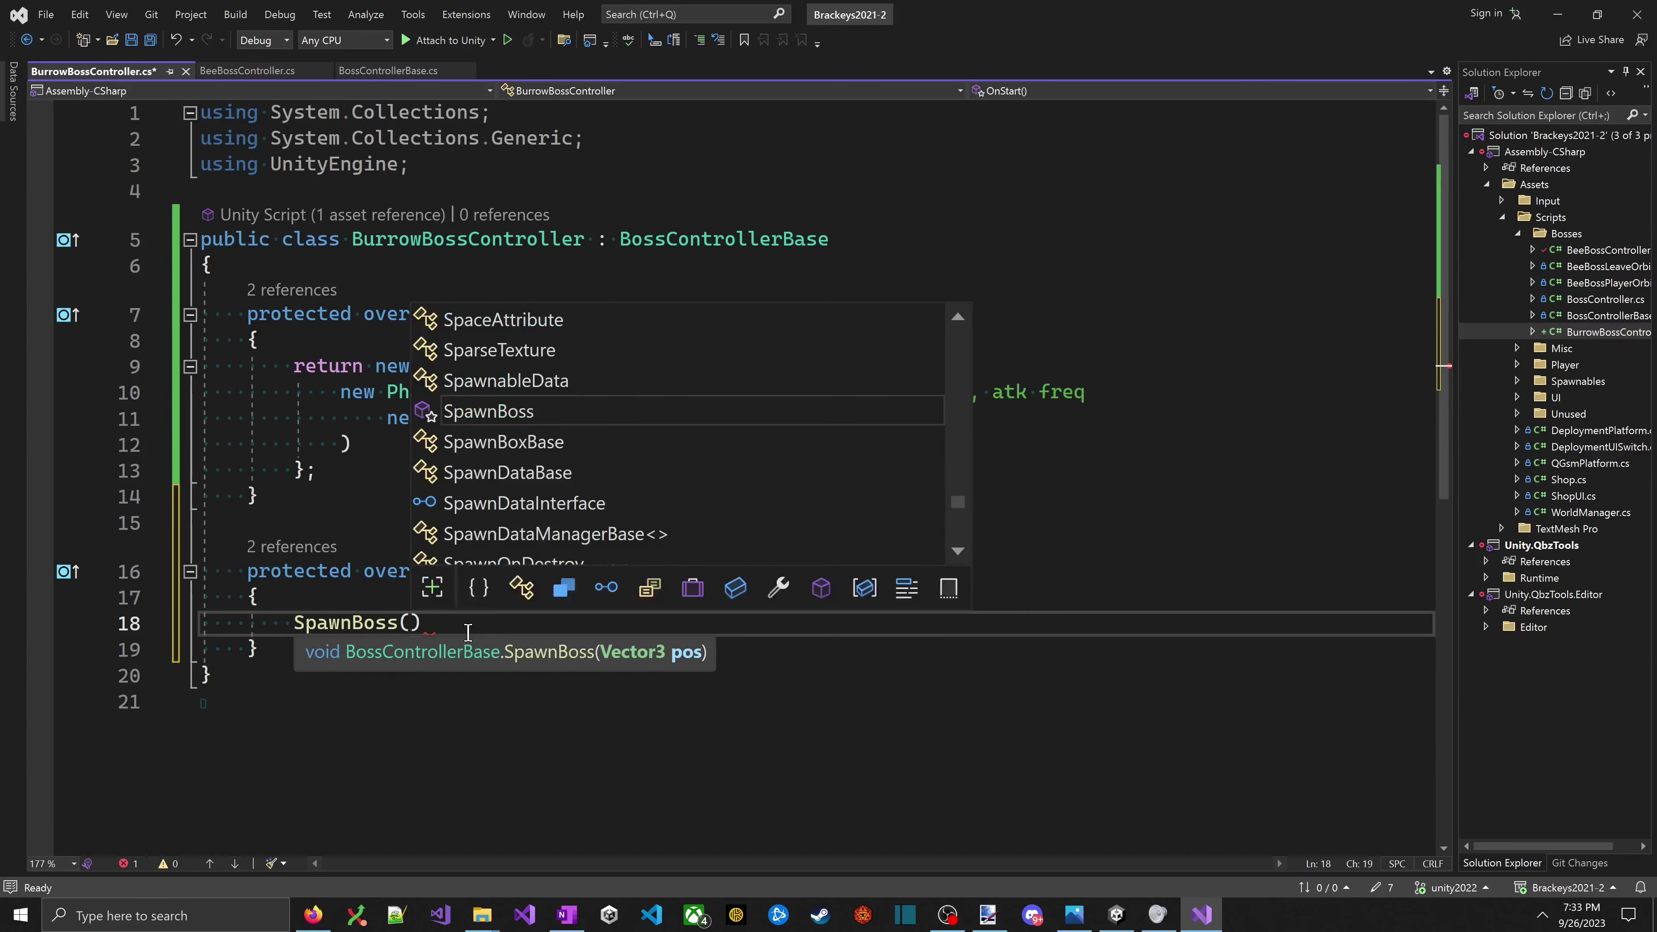
pyautogui.press('Escape')
pyautogui.press('Escape')
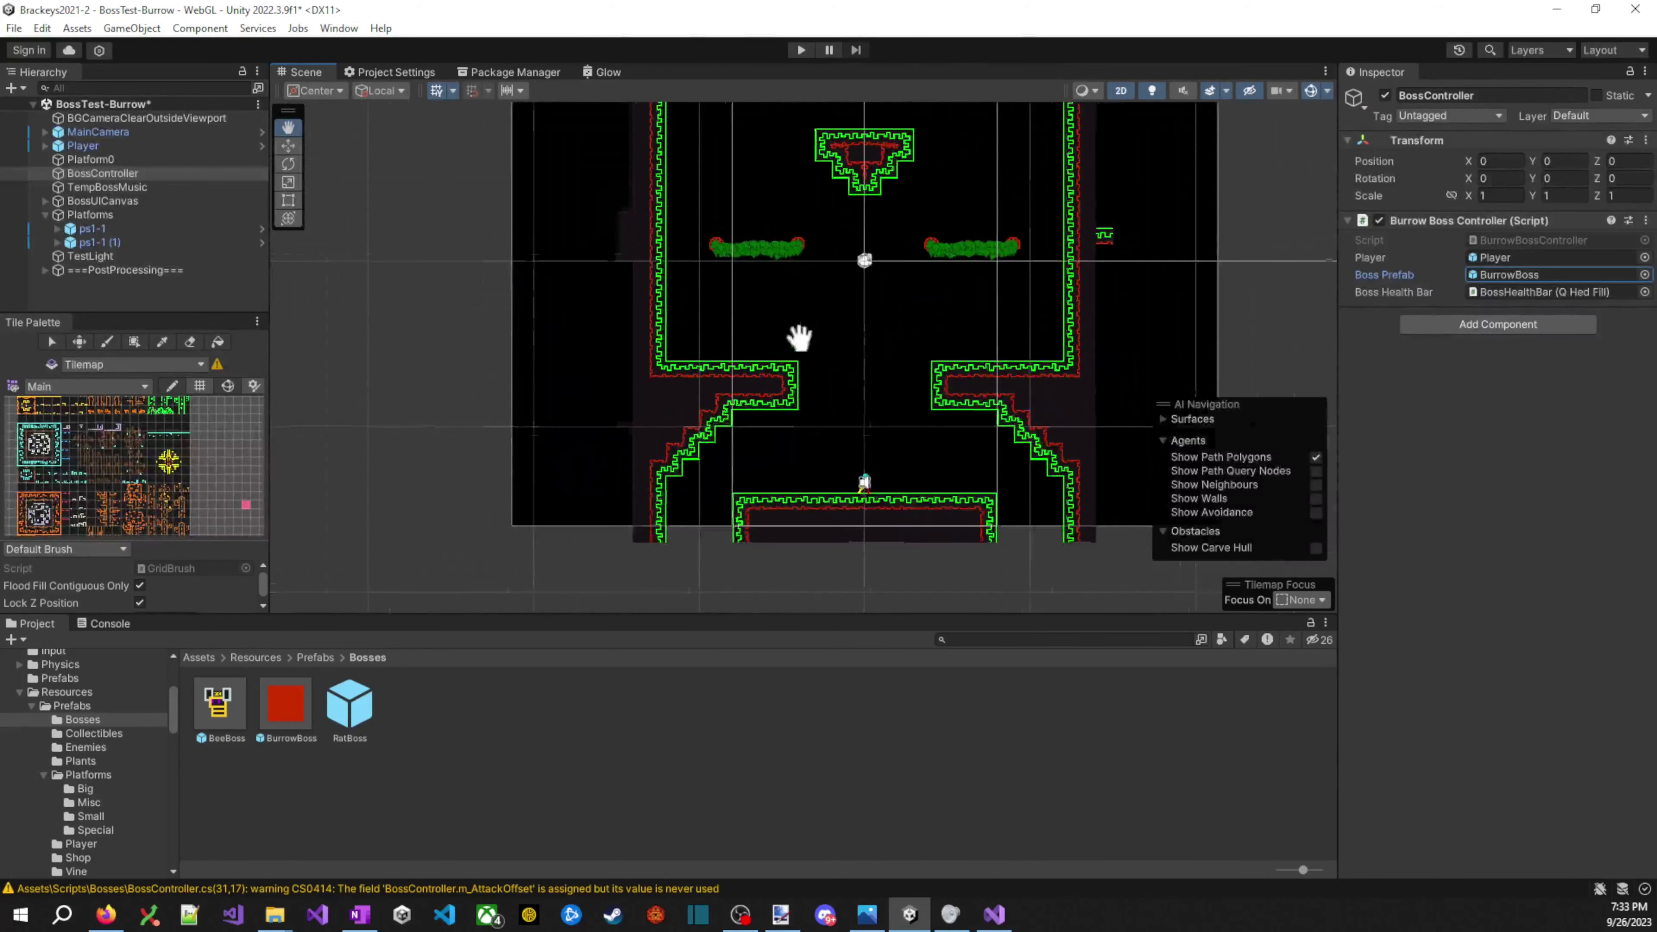
pyautogui.scroll(2, 799, 338)
# - Drag the Player up onto the upper platform, around Y 8.7, and play-test it
pyautogui.click(160, 146)
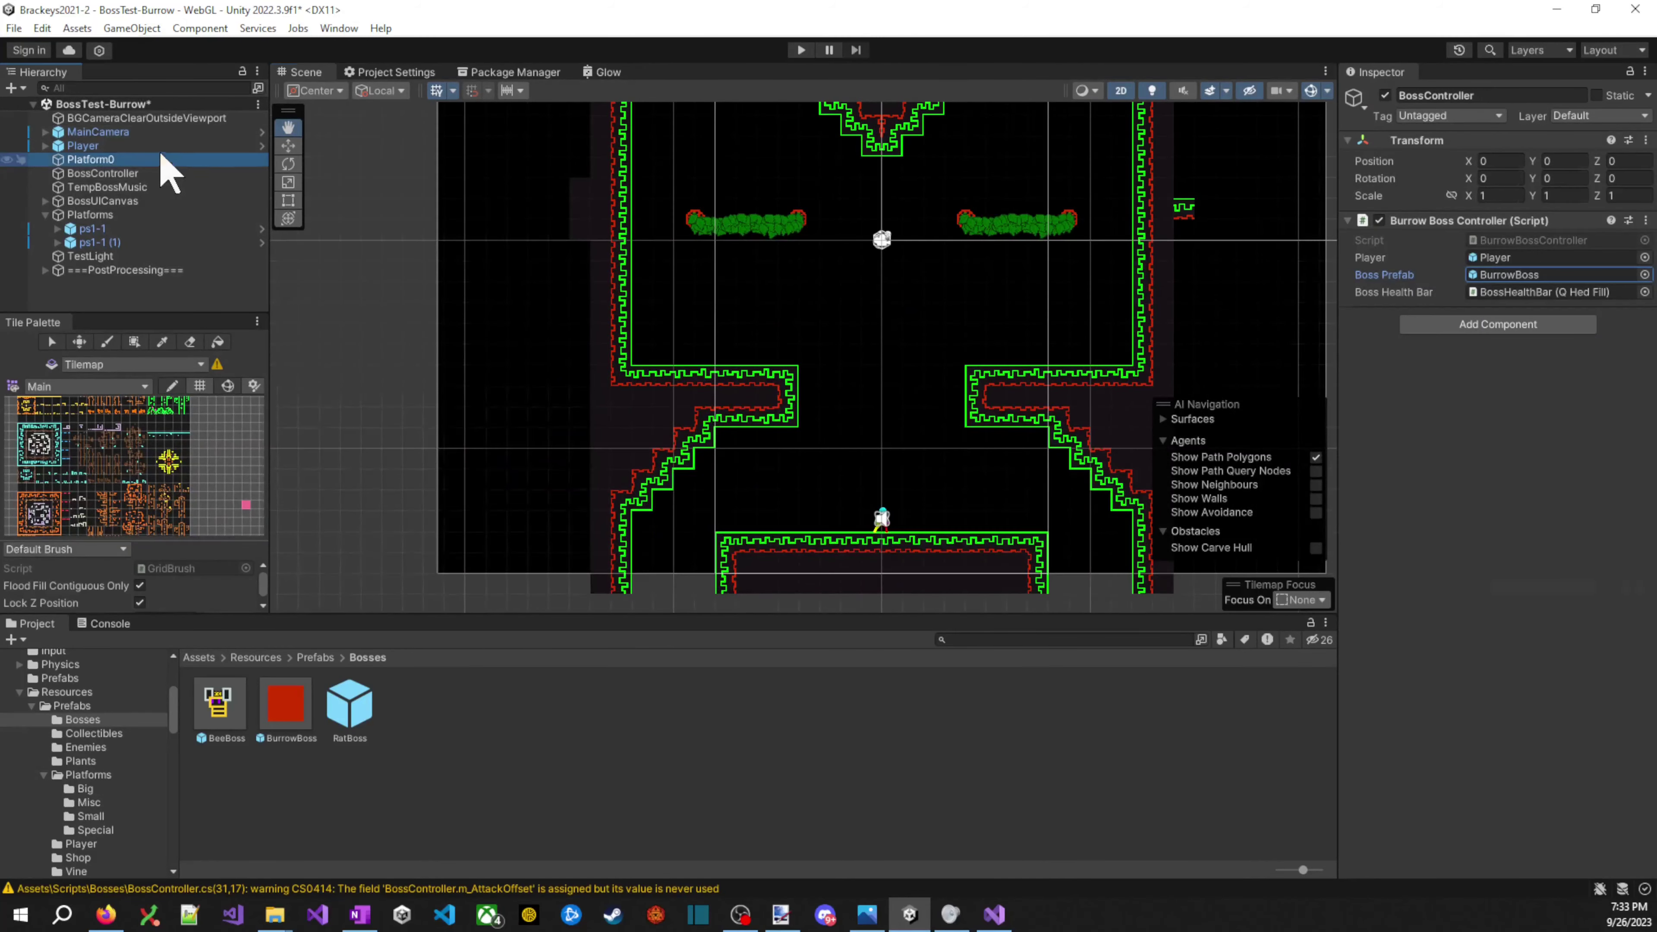
pyautogui.moveTo(881, 466); pyautogui.dragTo(877, 181)
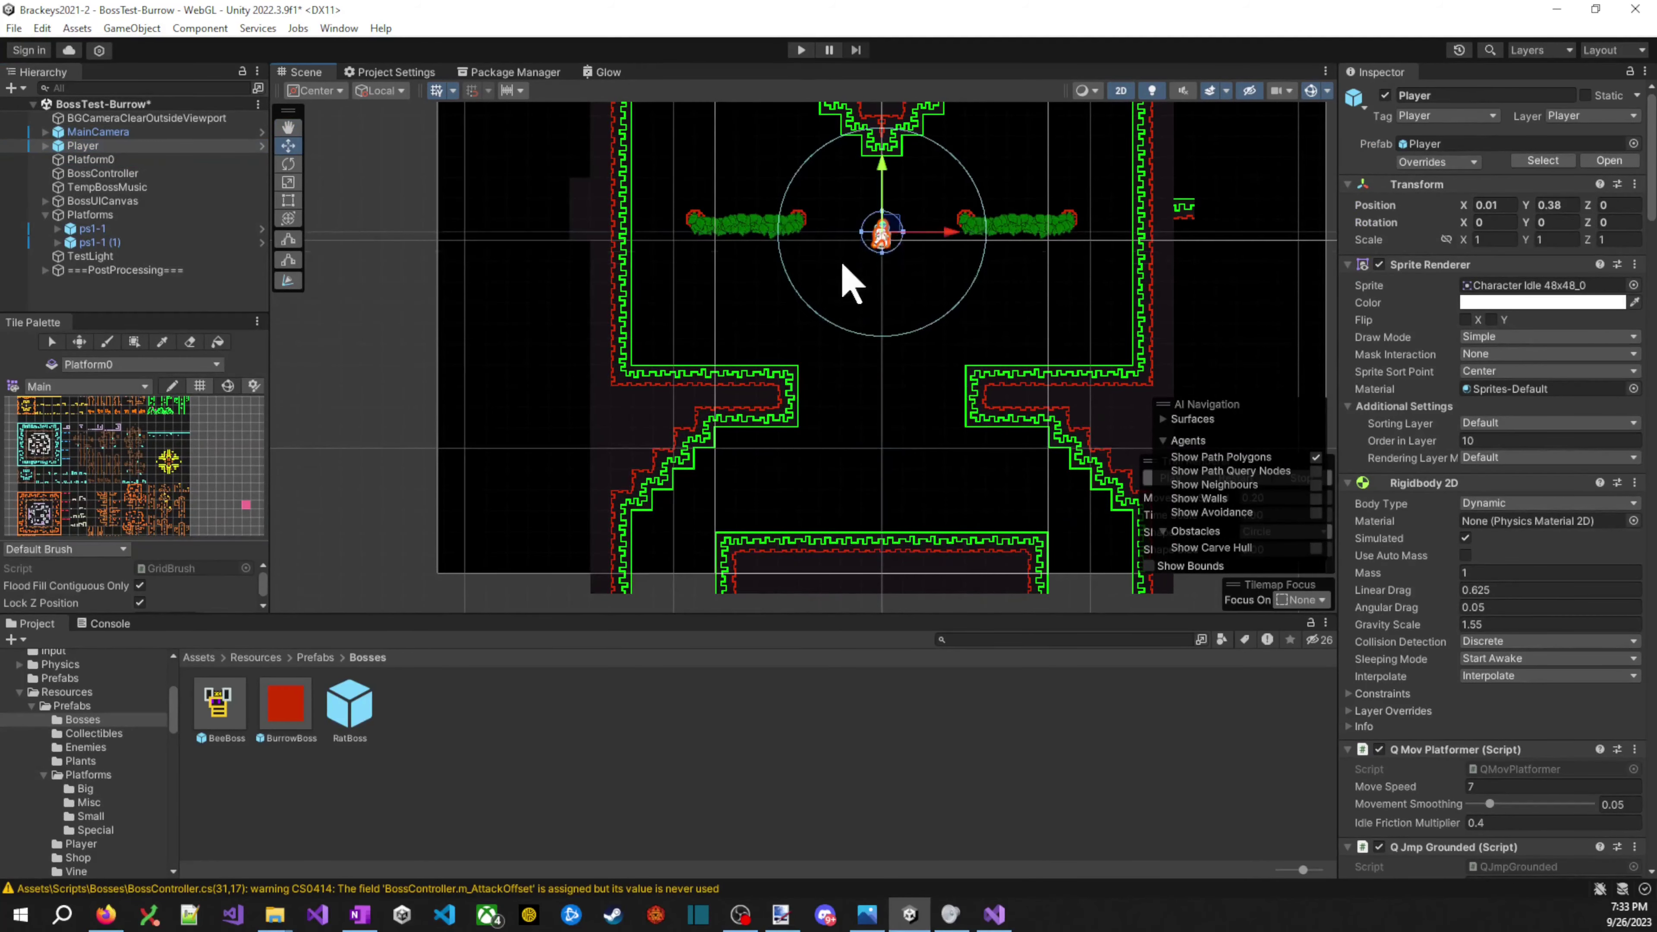
pyautogui.moveTo(841, 259); pyautogui.dragTo(839, 544)
pyautogui.moveTo(881, 459); pyautogui.dragTo(896, 274)
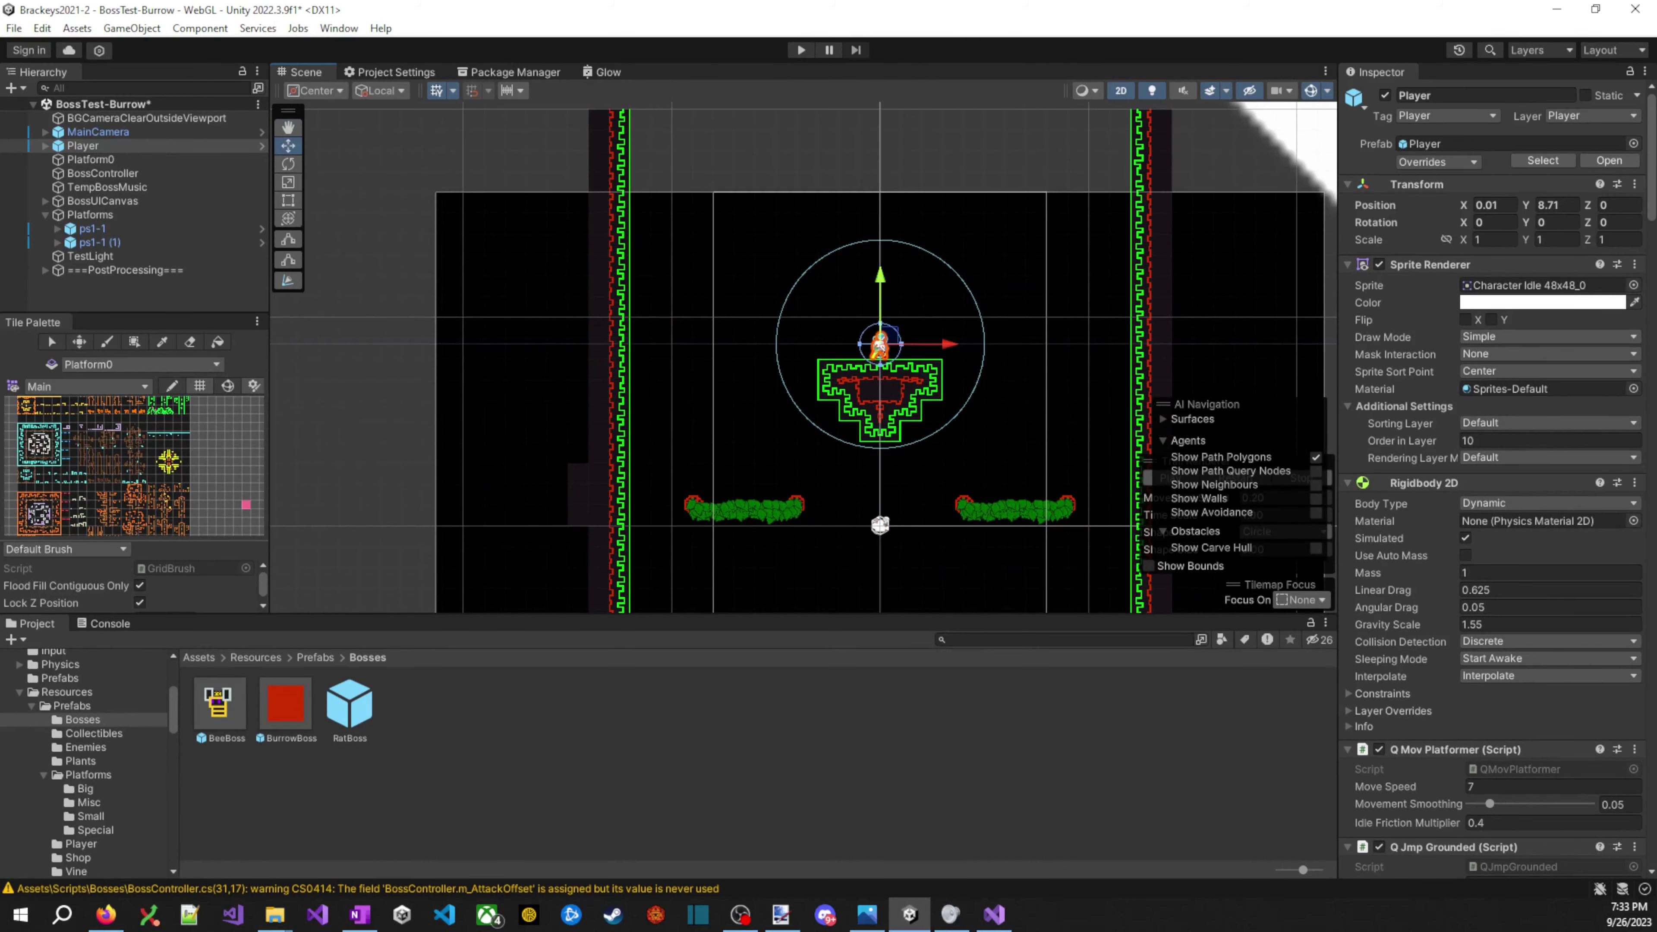
pyautogui.hotkey('ctrl', 'p')
pyautogui.scroll(-3, 851, 497)
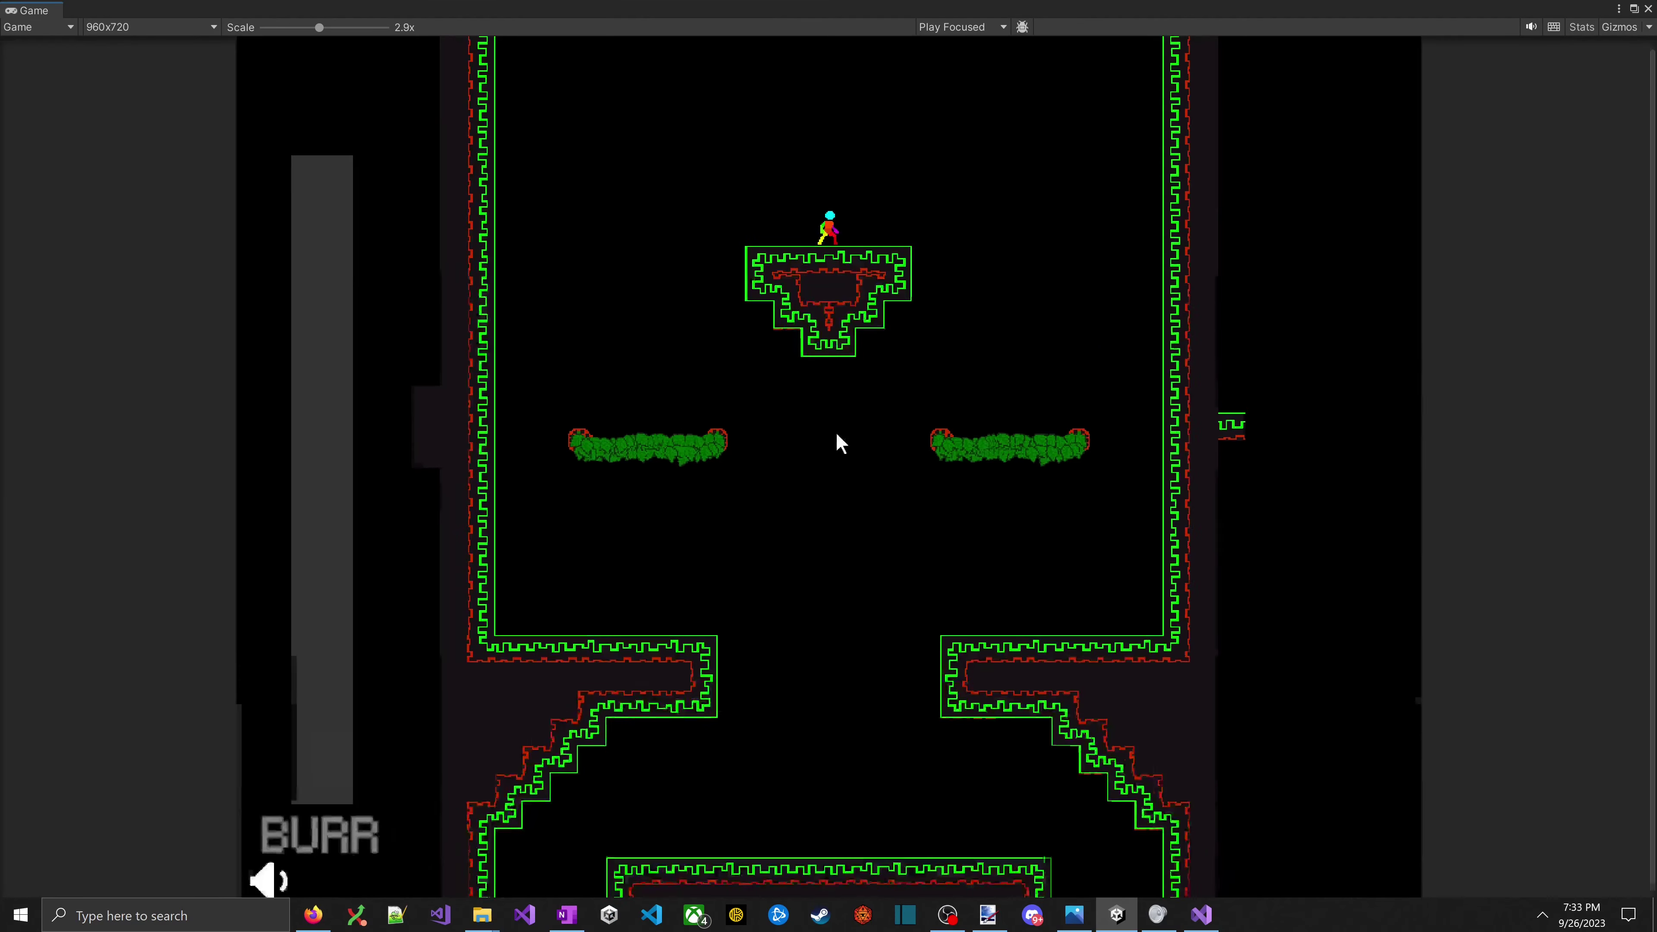
pyautogui.hotkey('ctrl', 'p')
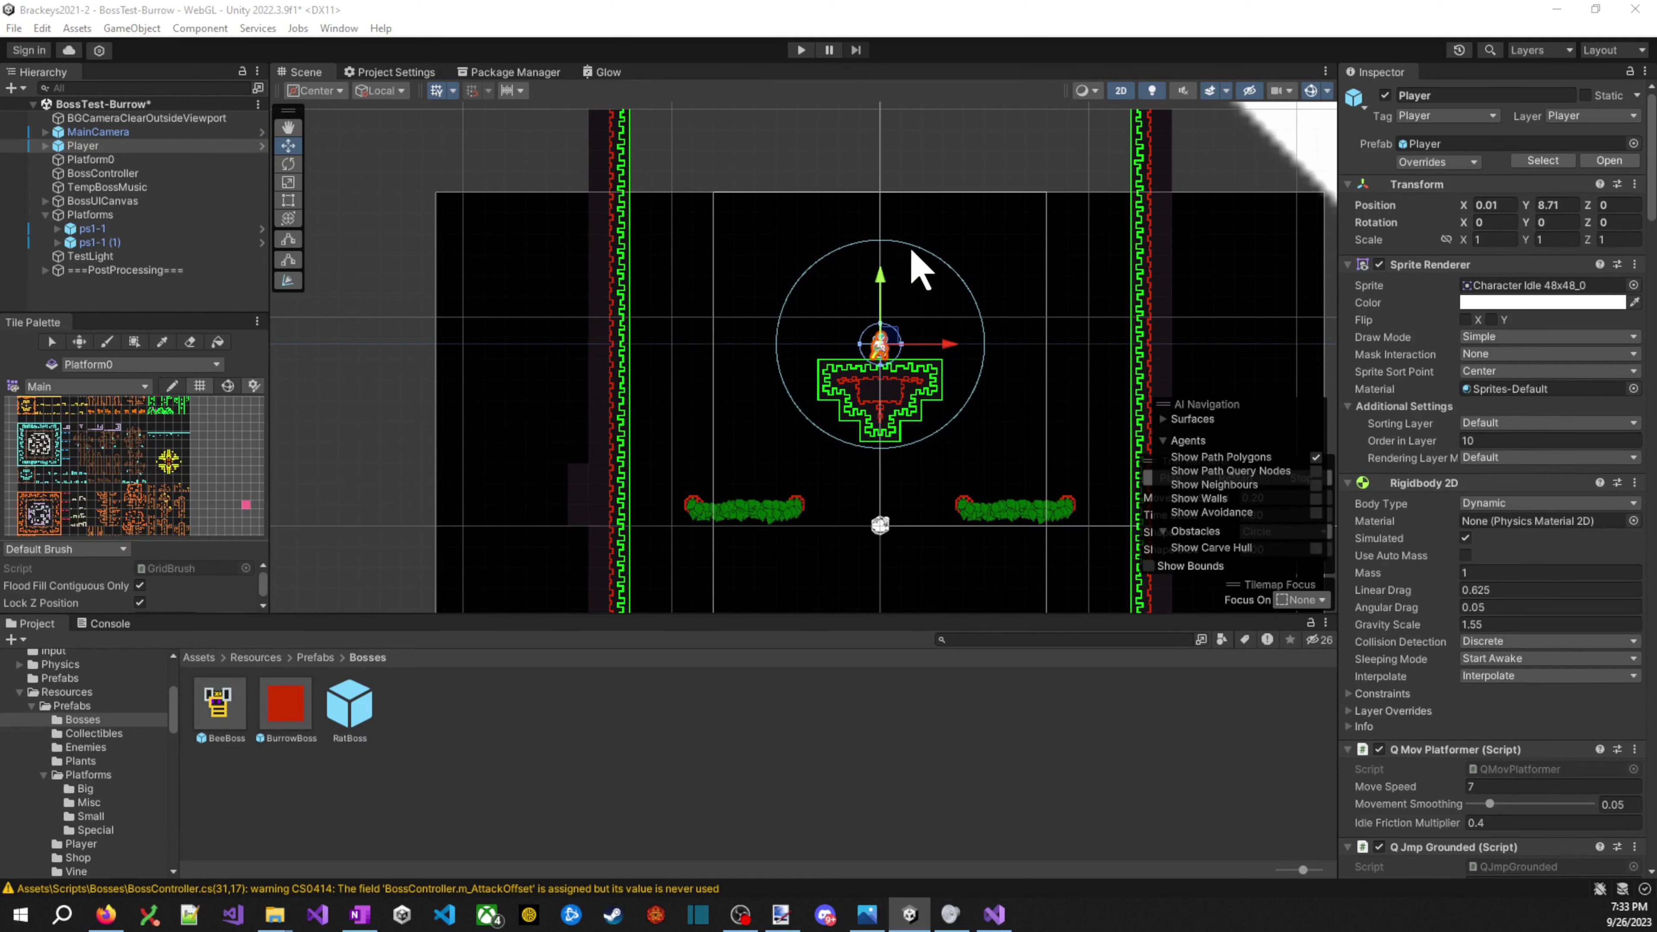
# - Undo the Player's move to restore its original position
pyautogui.hotkey('ctrl', 'z')
pyautogui.scroll(-6, 1089, 274)
pyautogui.hotkey('ctrl', 'z')
pyautogui.moveTo(1066, 375); pyautogui.dragTo(1037, 209)
pyautogui.hotkey('ctrl', 'p')
pyautogui.hotkey('alt', 'Tab')
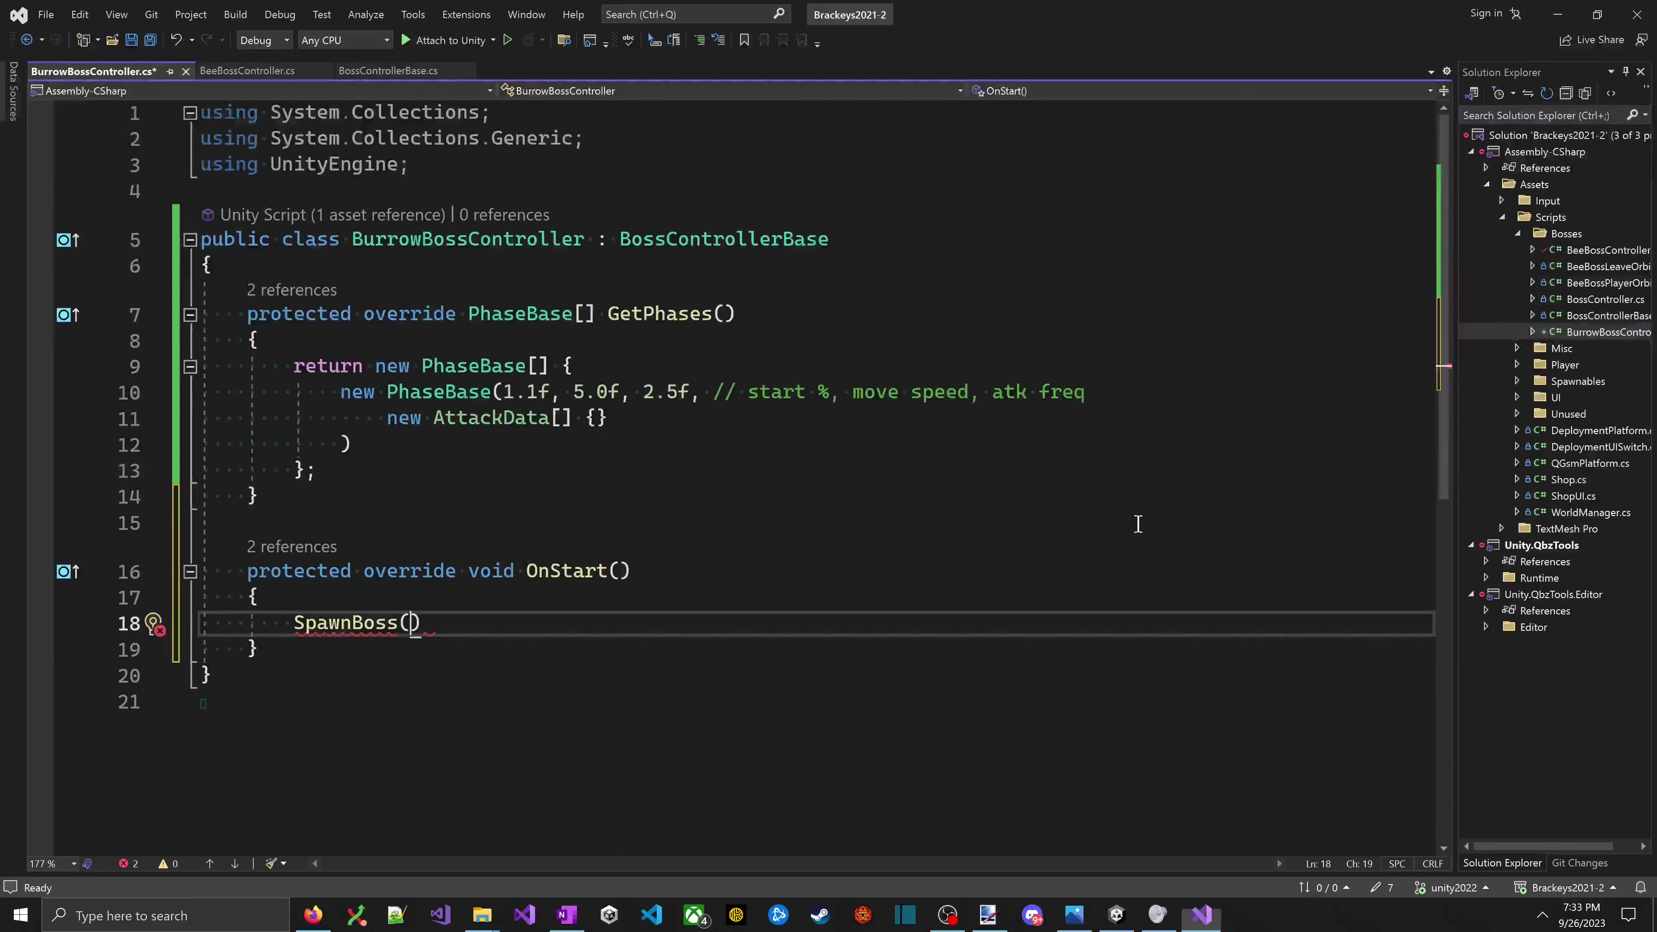
# - Add a private const float k_SpawnYTop = 7.75f field at the top of the class and save
pyautogui.click(859, 241)
pyautogui.press('Down')
pyautogui.press('Return')
pyautogui.press('Return')
pyautogui.press('Up')
pyautogui.press('Tab')
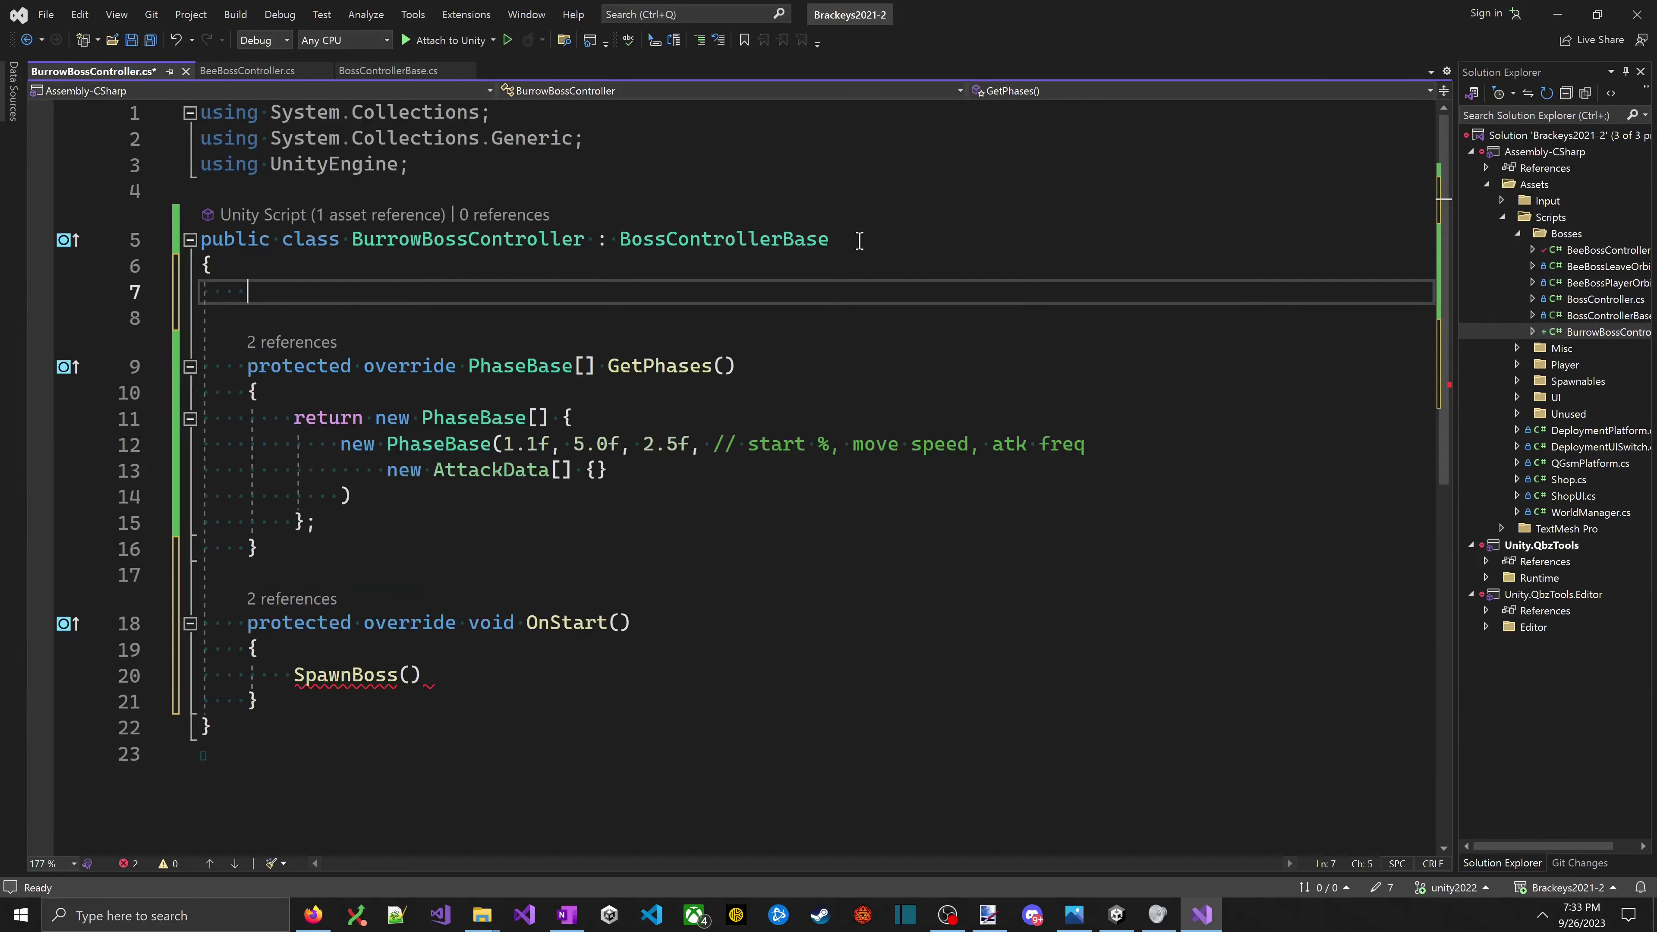
pyautogui.write('private const ')
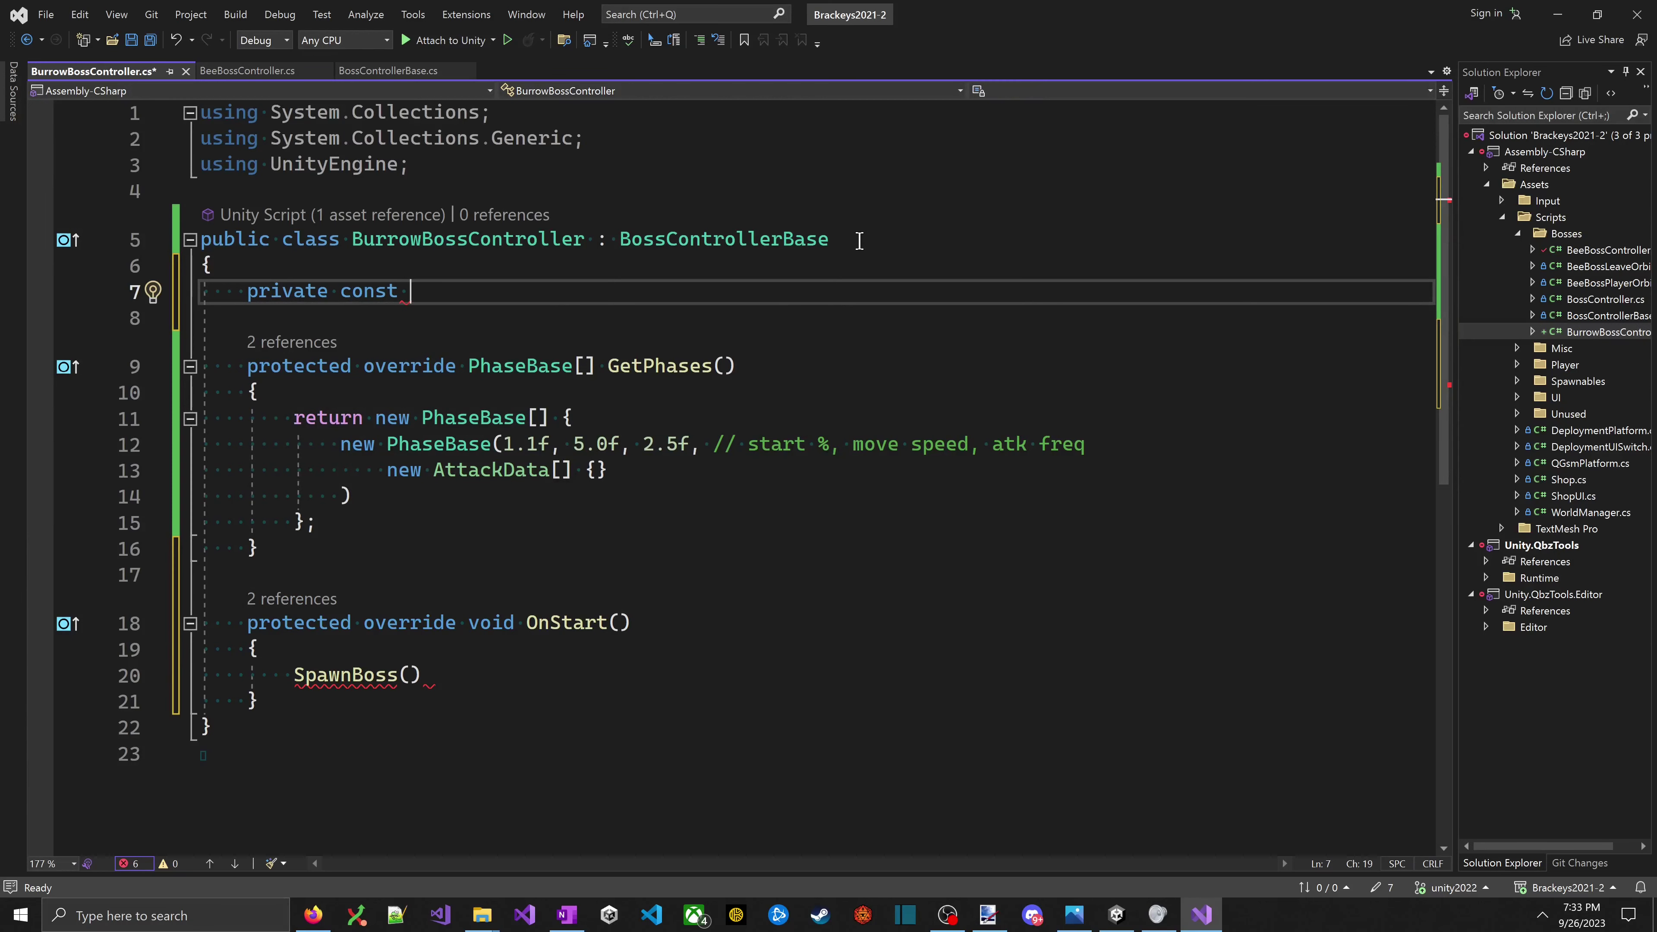
pyautogui.write('float k_Spaw')
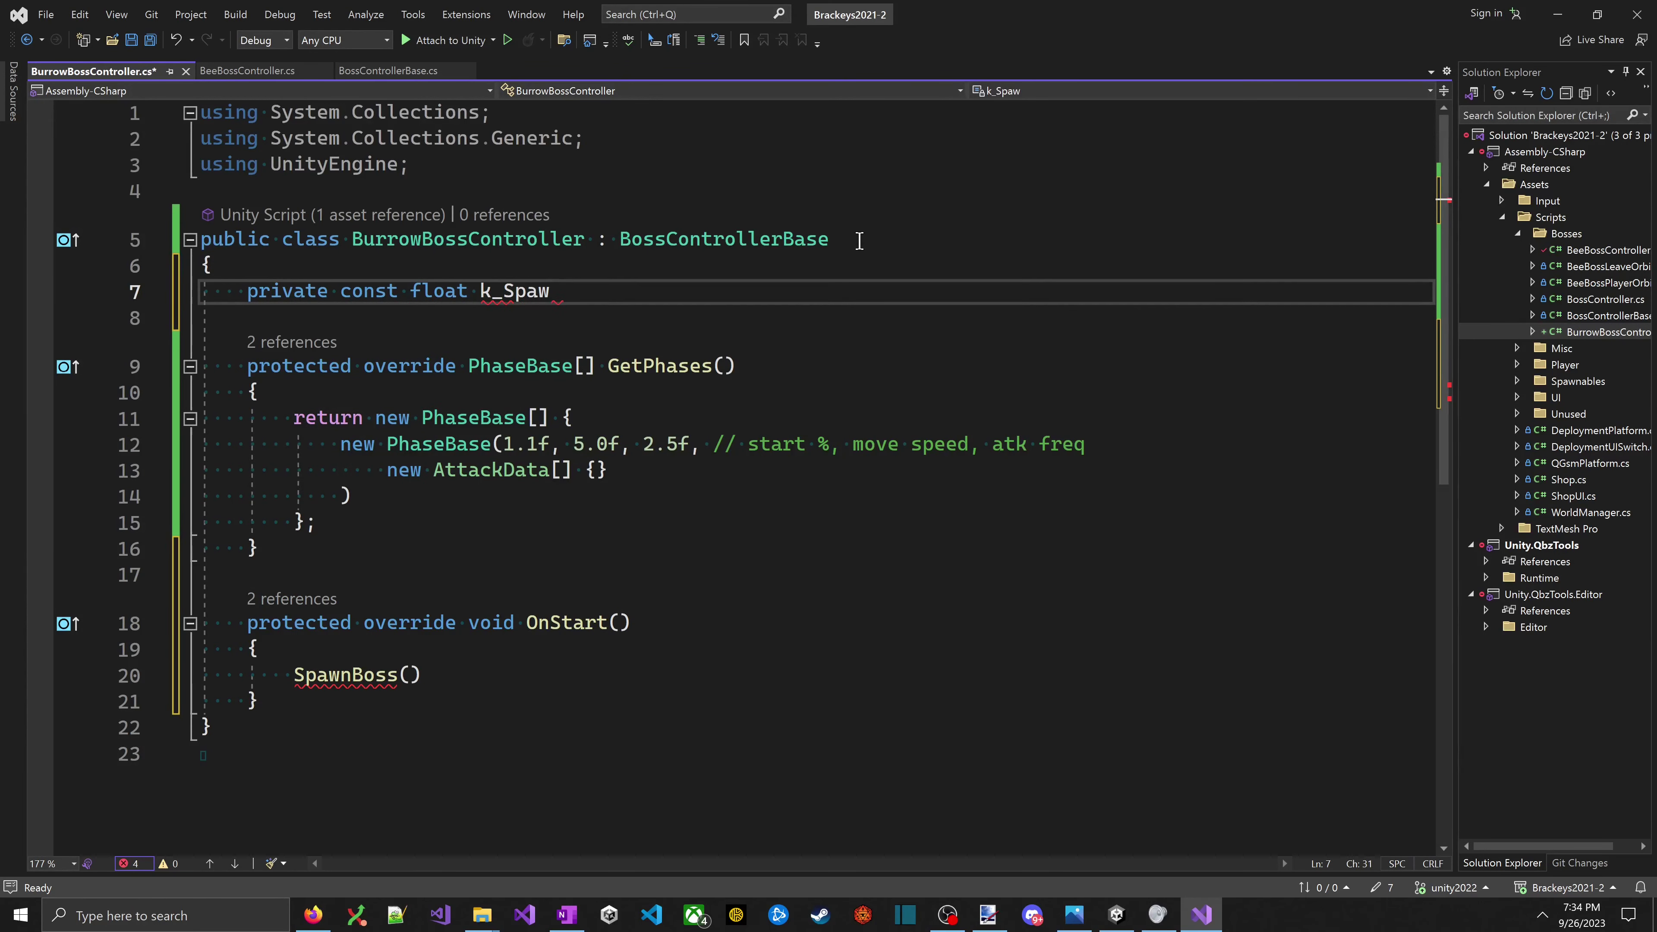
pyautogui.write('nYTop;')
pyautogui.hotkey('ctrl', 's')
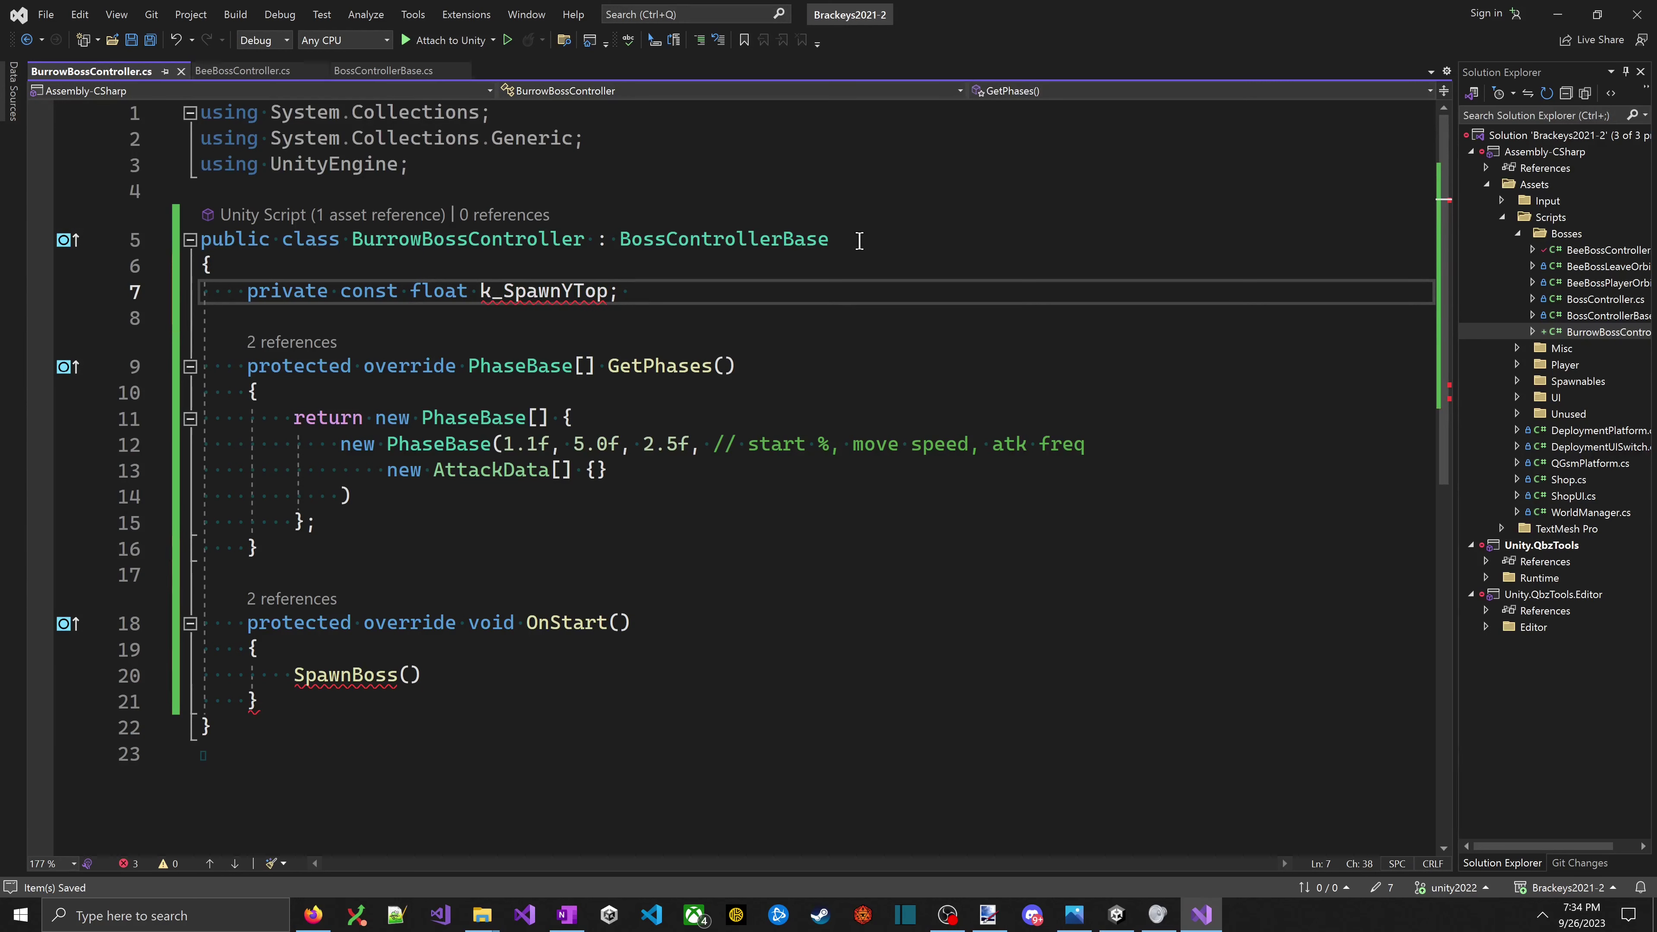
pyautogui.press('BackSpace')
pyautogui.press('BackSpace')
pyautogui.write('= ')
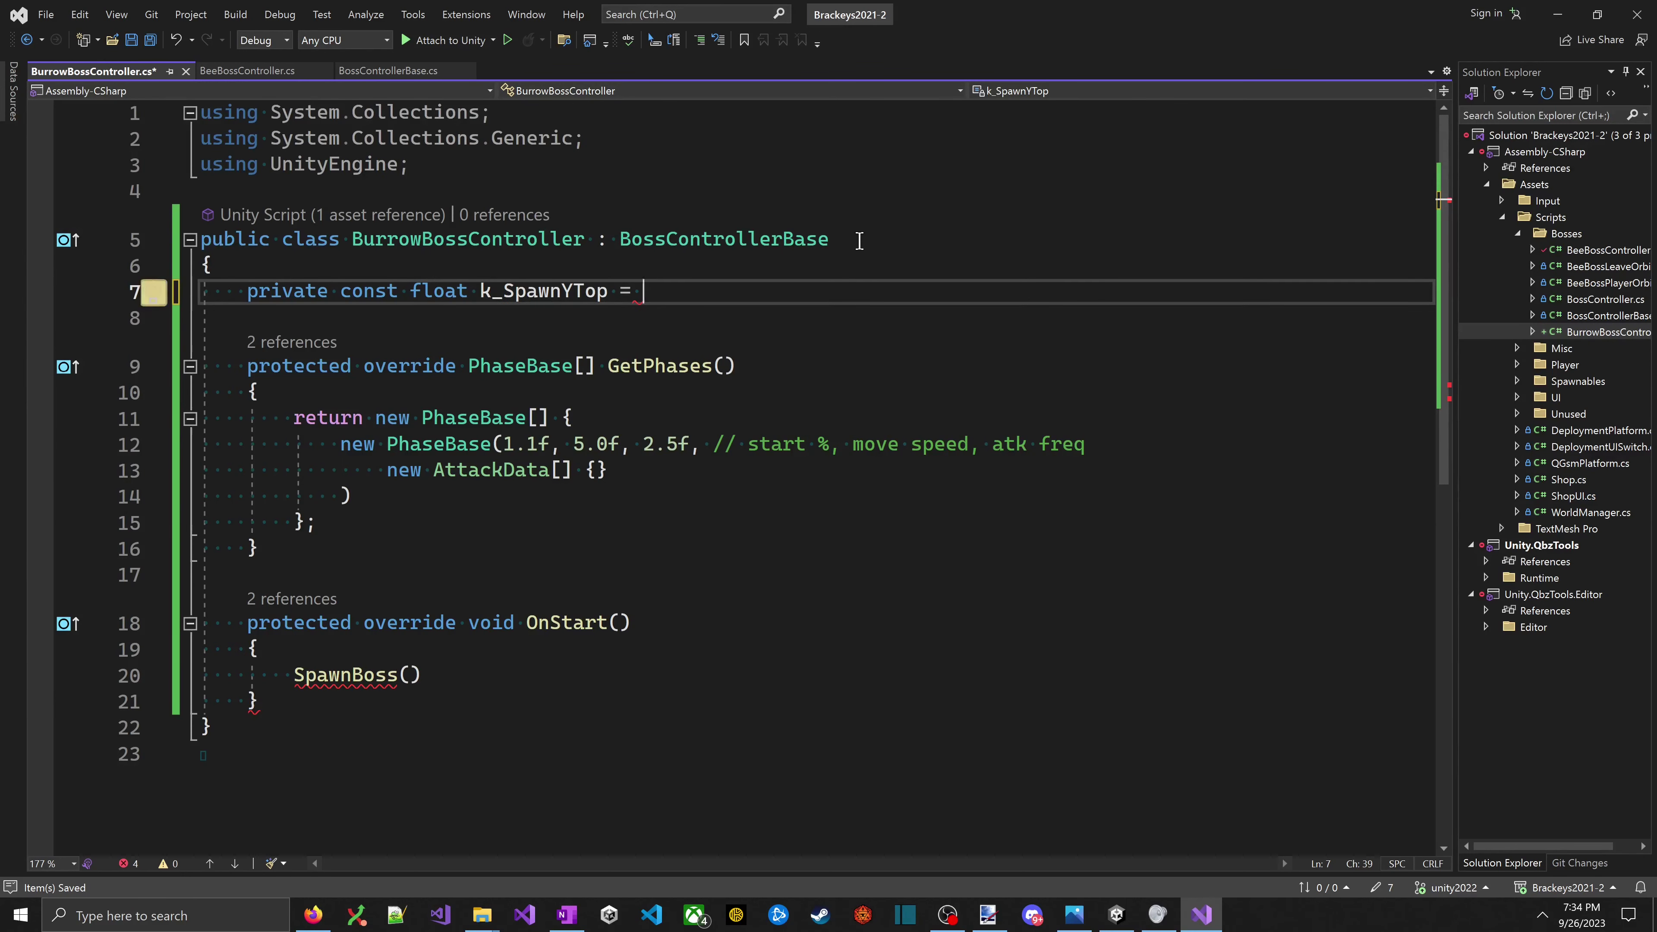
pyautogui.write('9.25')
pyautogui.press('BackSpace')
pyautogui.press('BackSpace')
pyautogui.press('BackSpace')
pyautogui.press('BackSpace')
pyautogui.write('89')
pyautogui.press('BackSpace')
pyautogui.press('BackSpace')
pyautogui.press('BackSpace')
pyautogui.write('7.7')
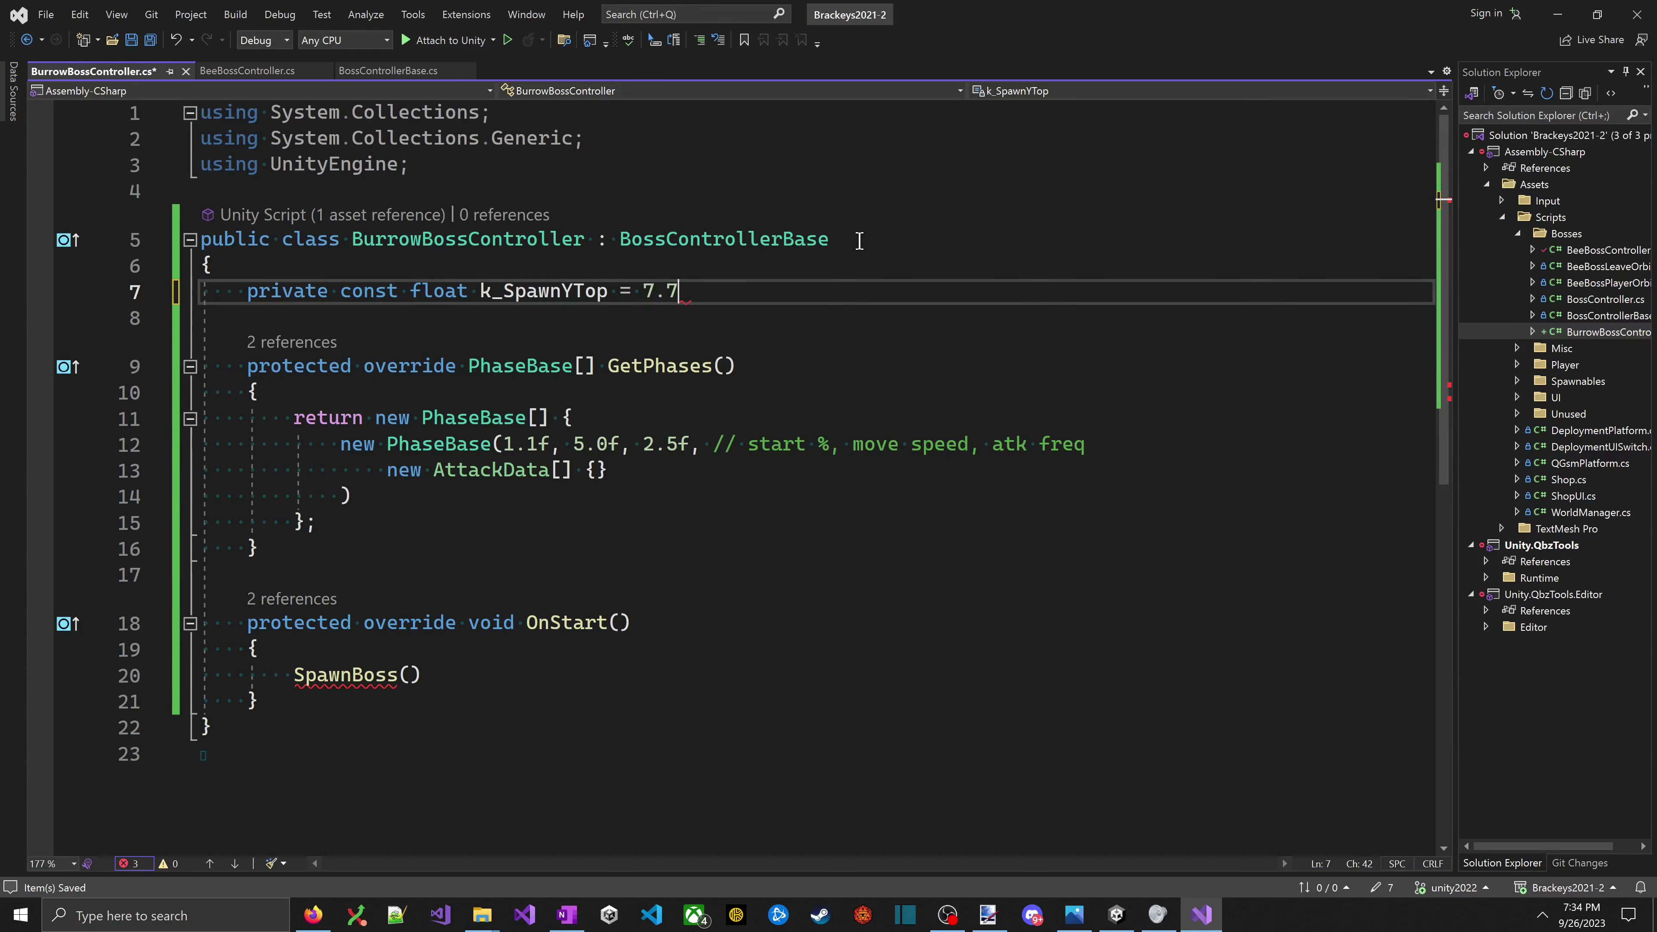
pyautogui.write('5f;')
pyautogui.hotkey('ctrl', 's')
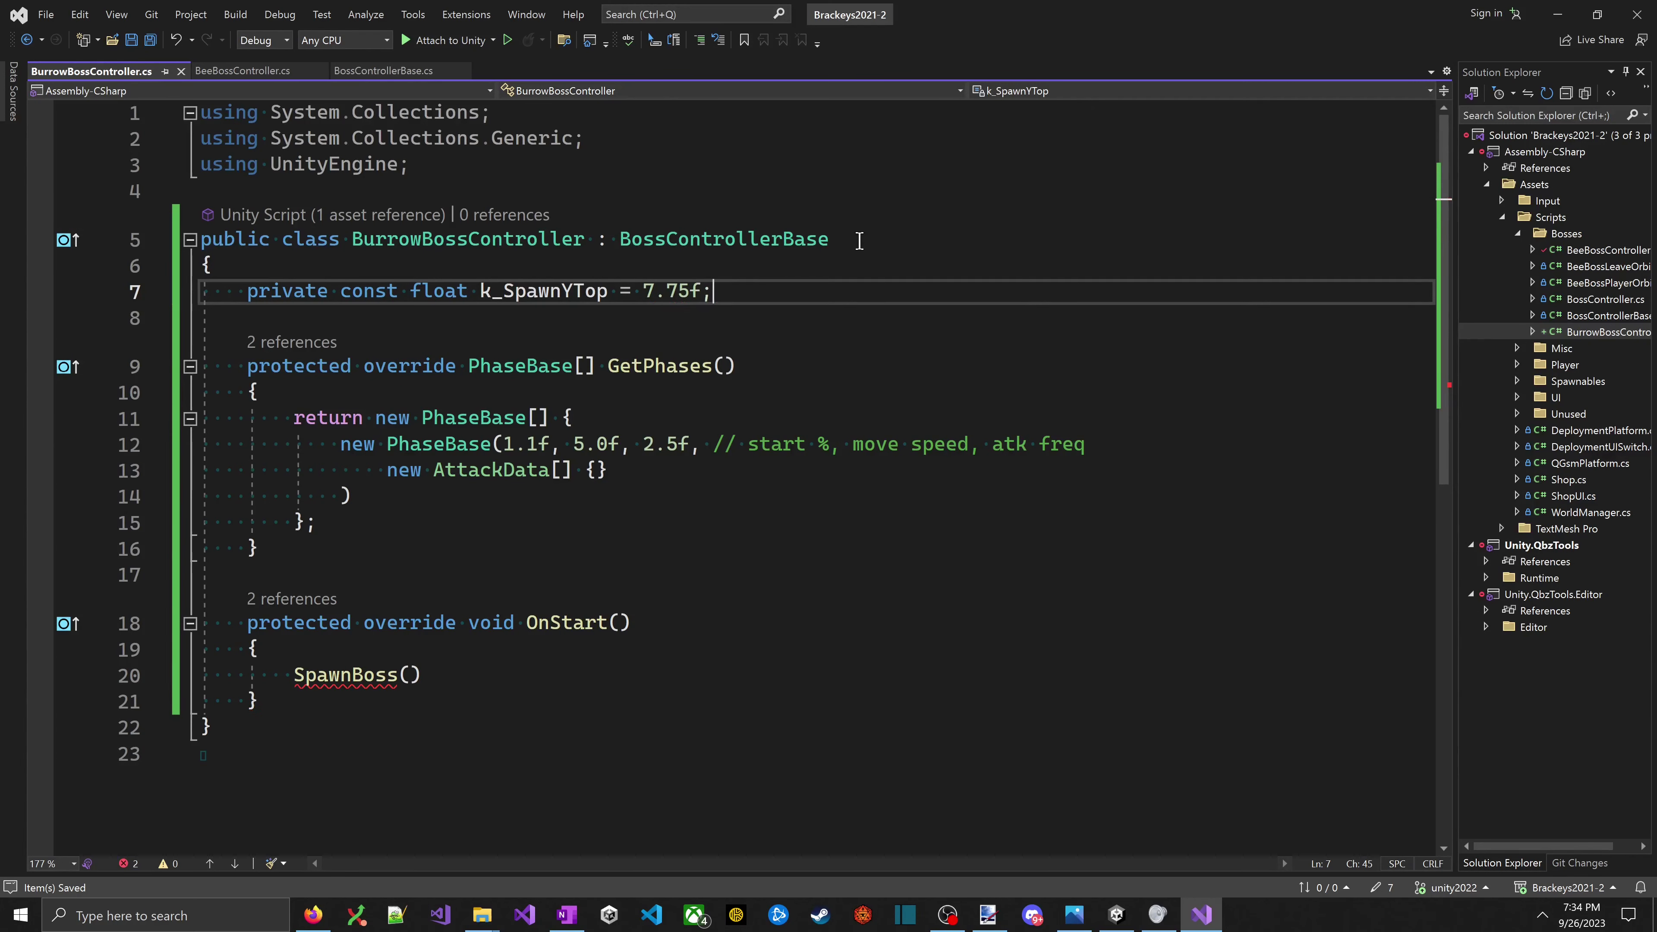
# - Change the OnStart call to SpawnBoss(new Vector3(0.0f, k_SpawnYTop));
pyautogui.click(950, 321)
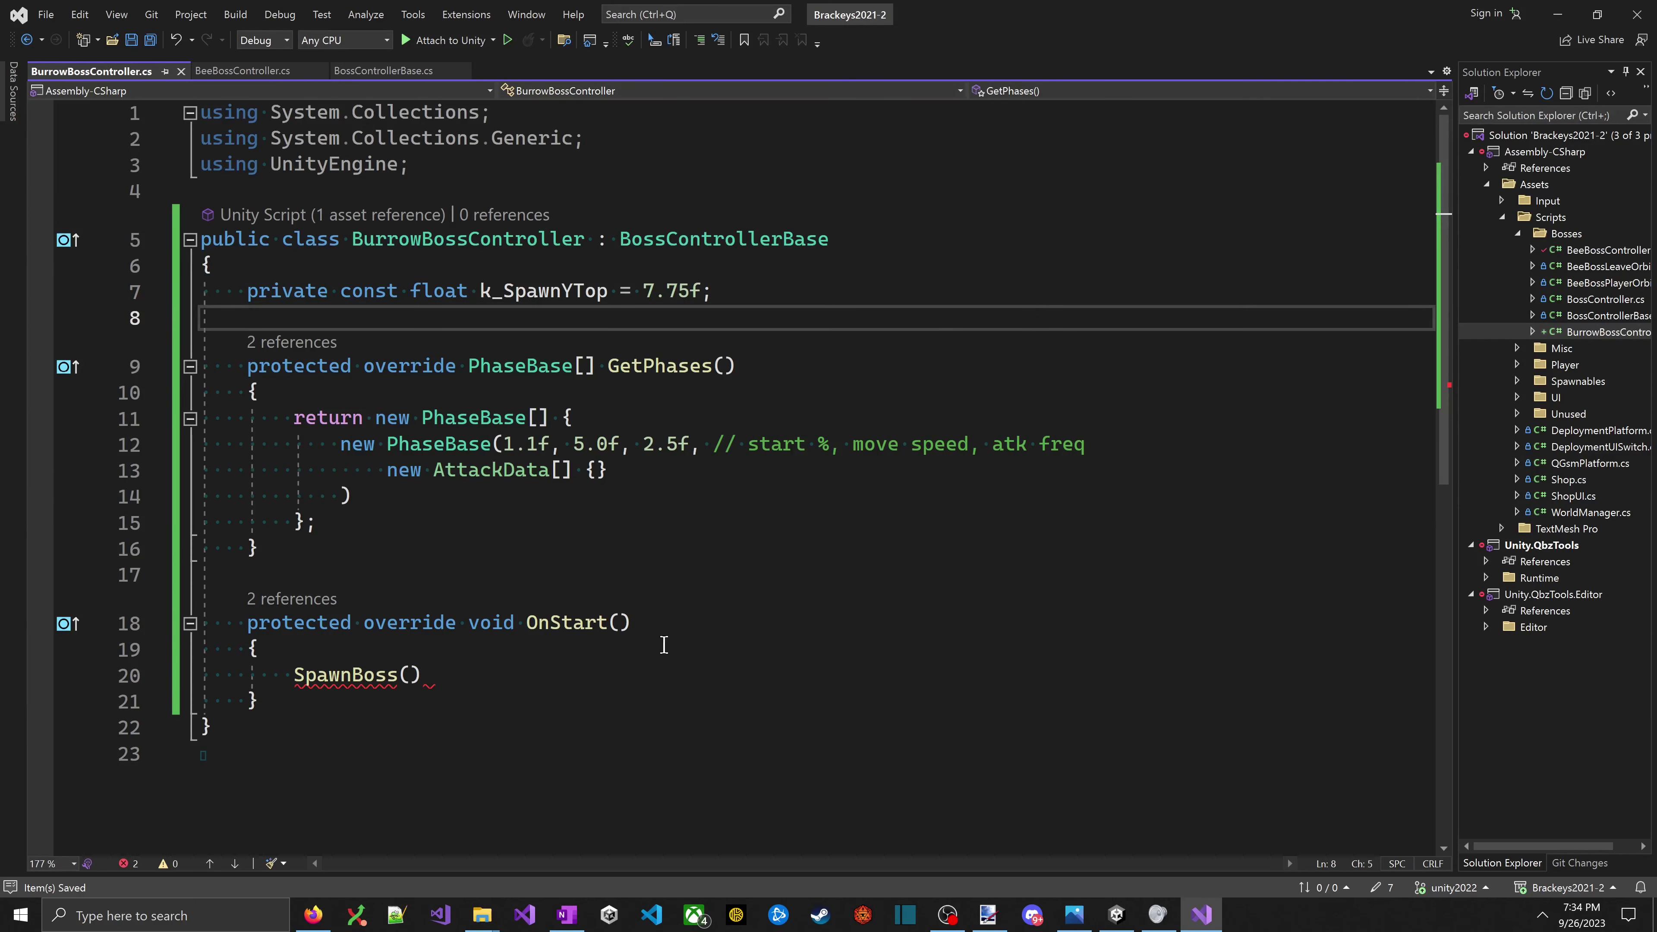
pyautogui.click(660, 673)
pyautogui.press('Down')
pyautogui.press('Up')
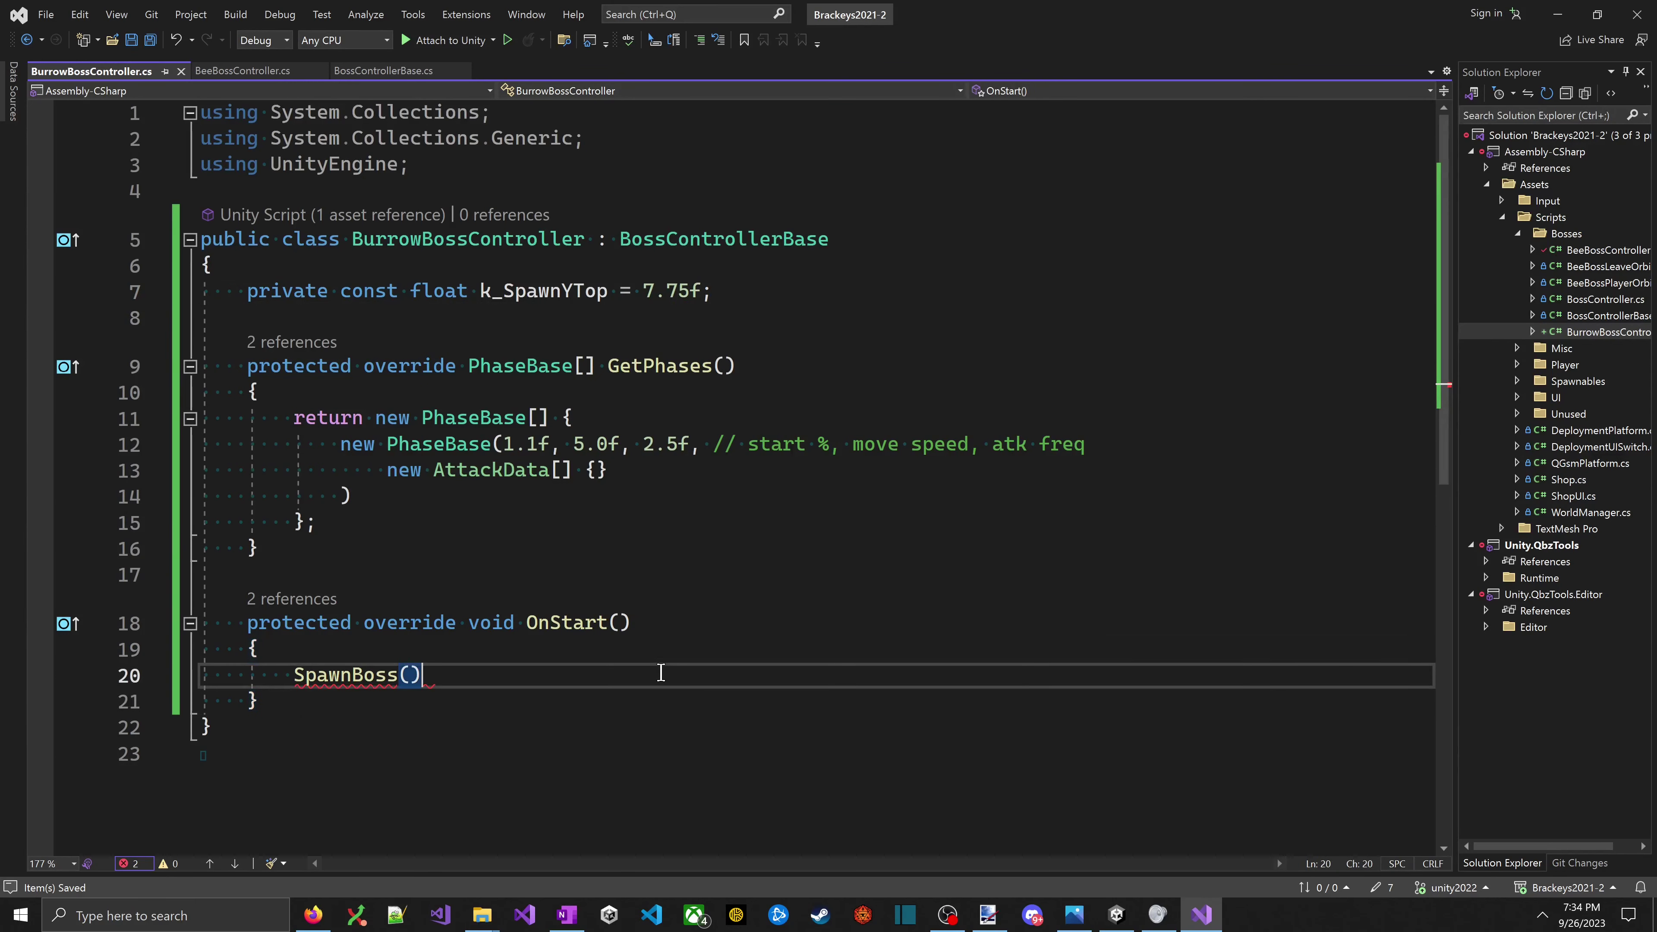
pyautogui.press('Left')
pyautogui.write('new Vecto')
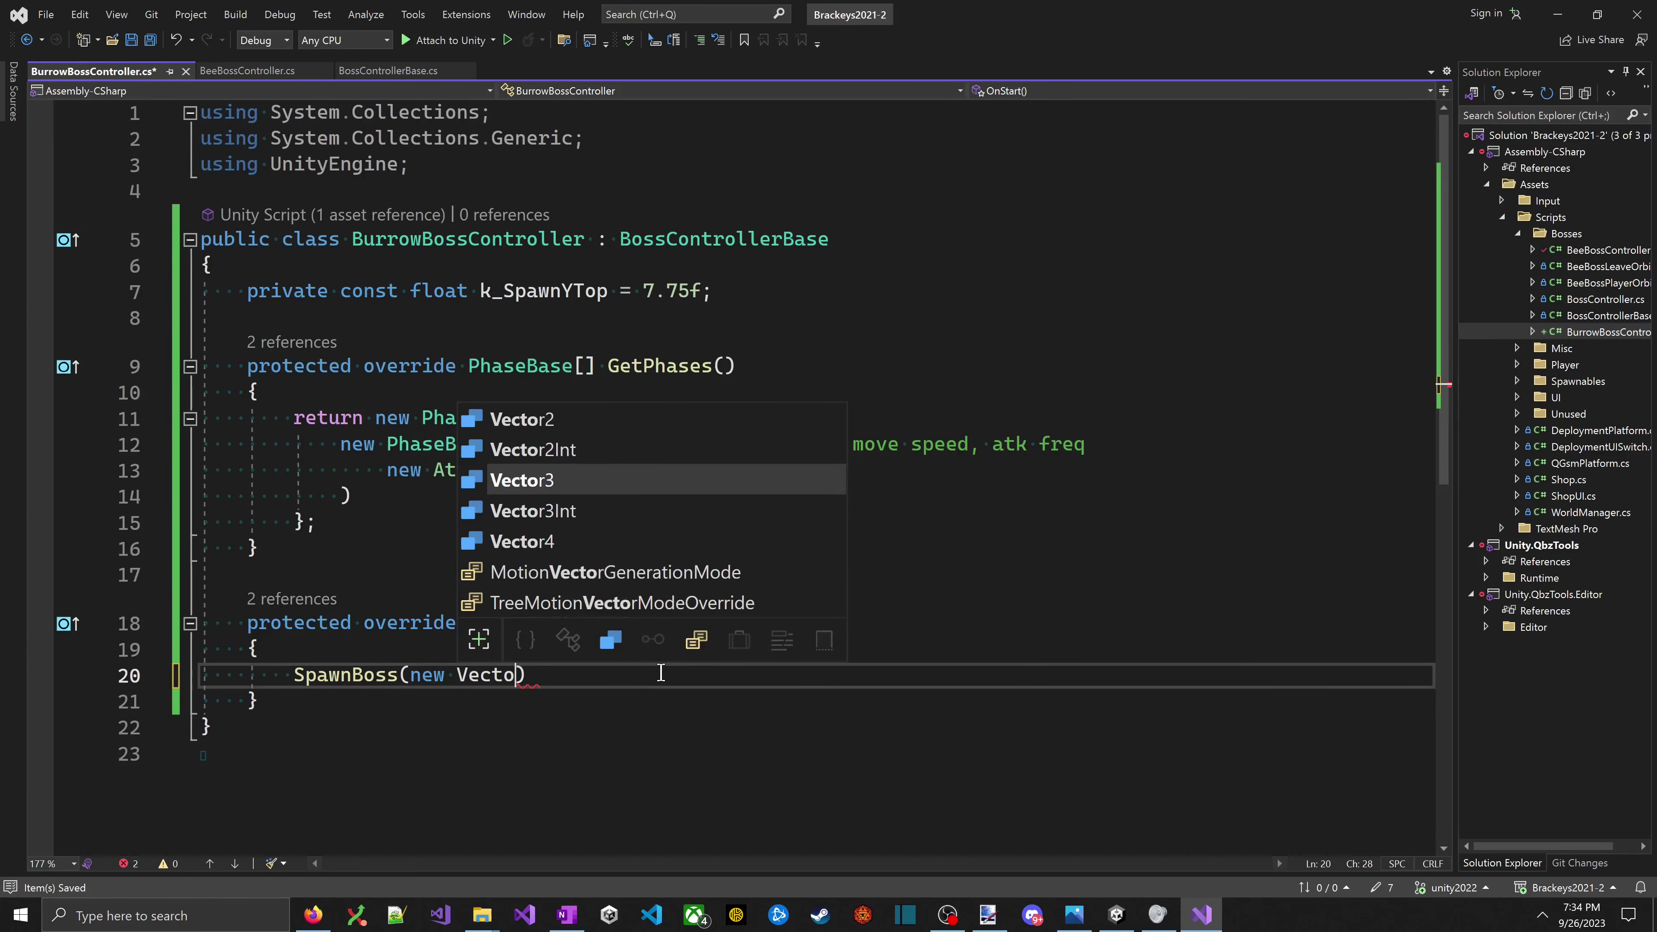
pyautogui.write('r3(0.')
pyautogui.write('k')
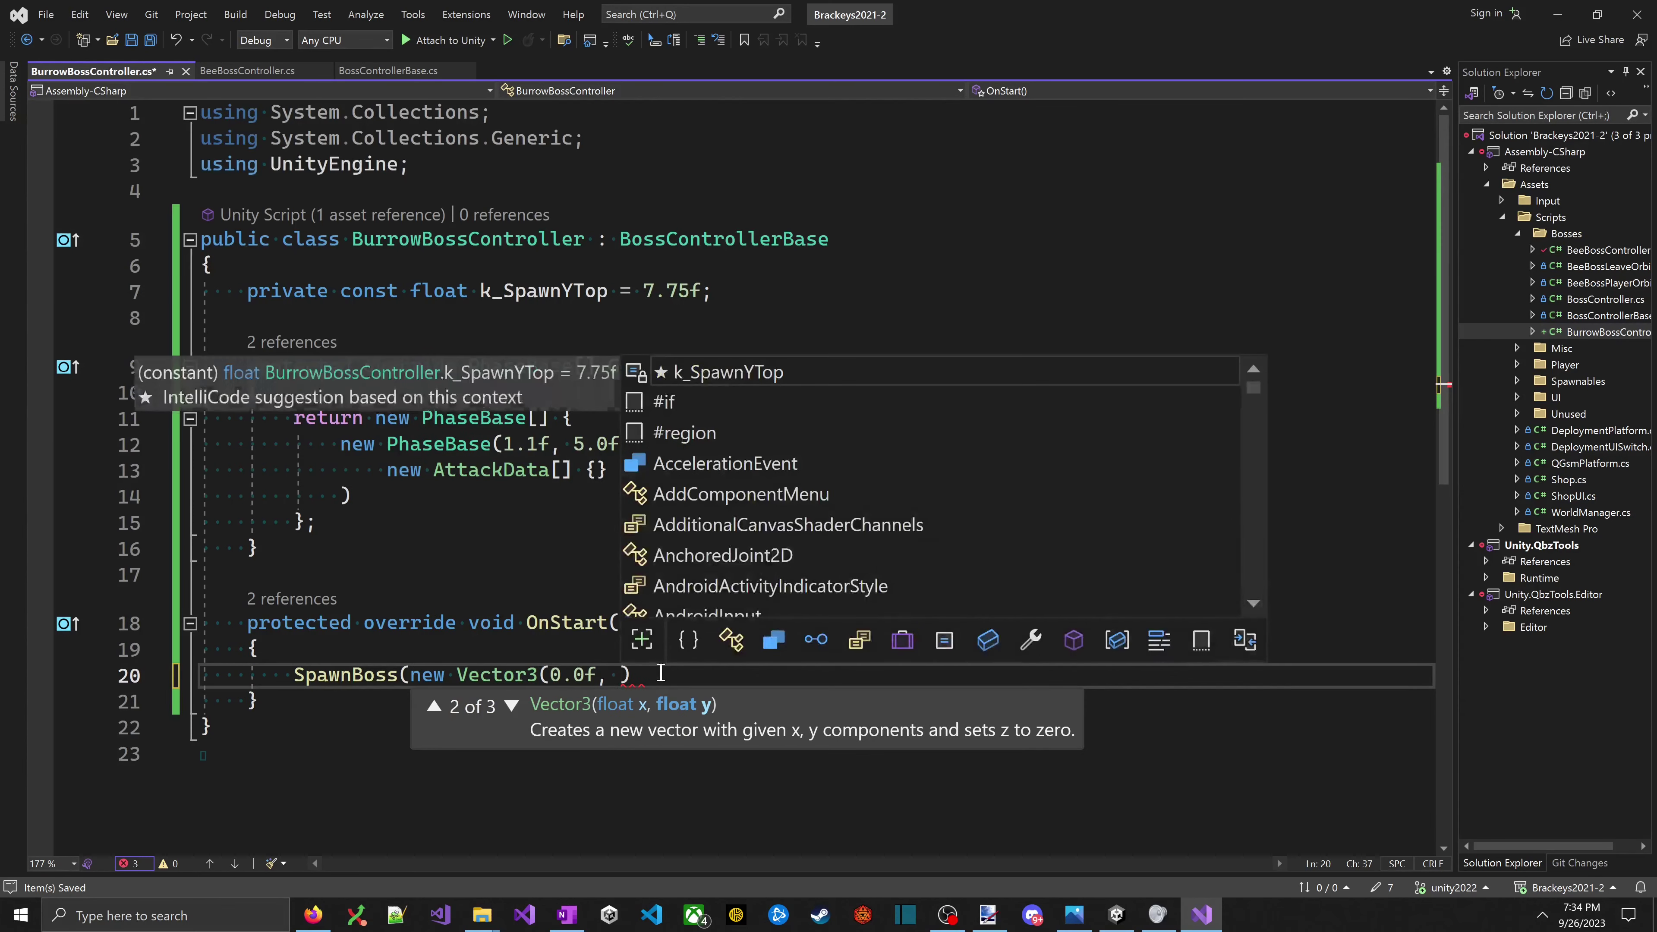
pyautogui.write('_SpawnY')
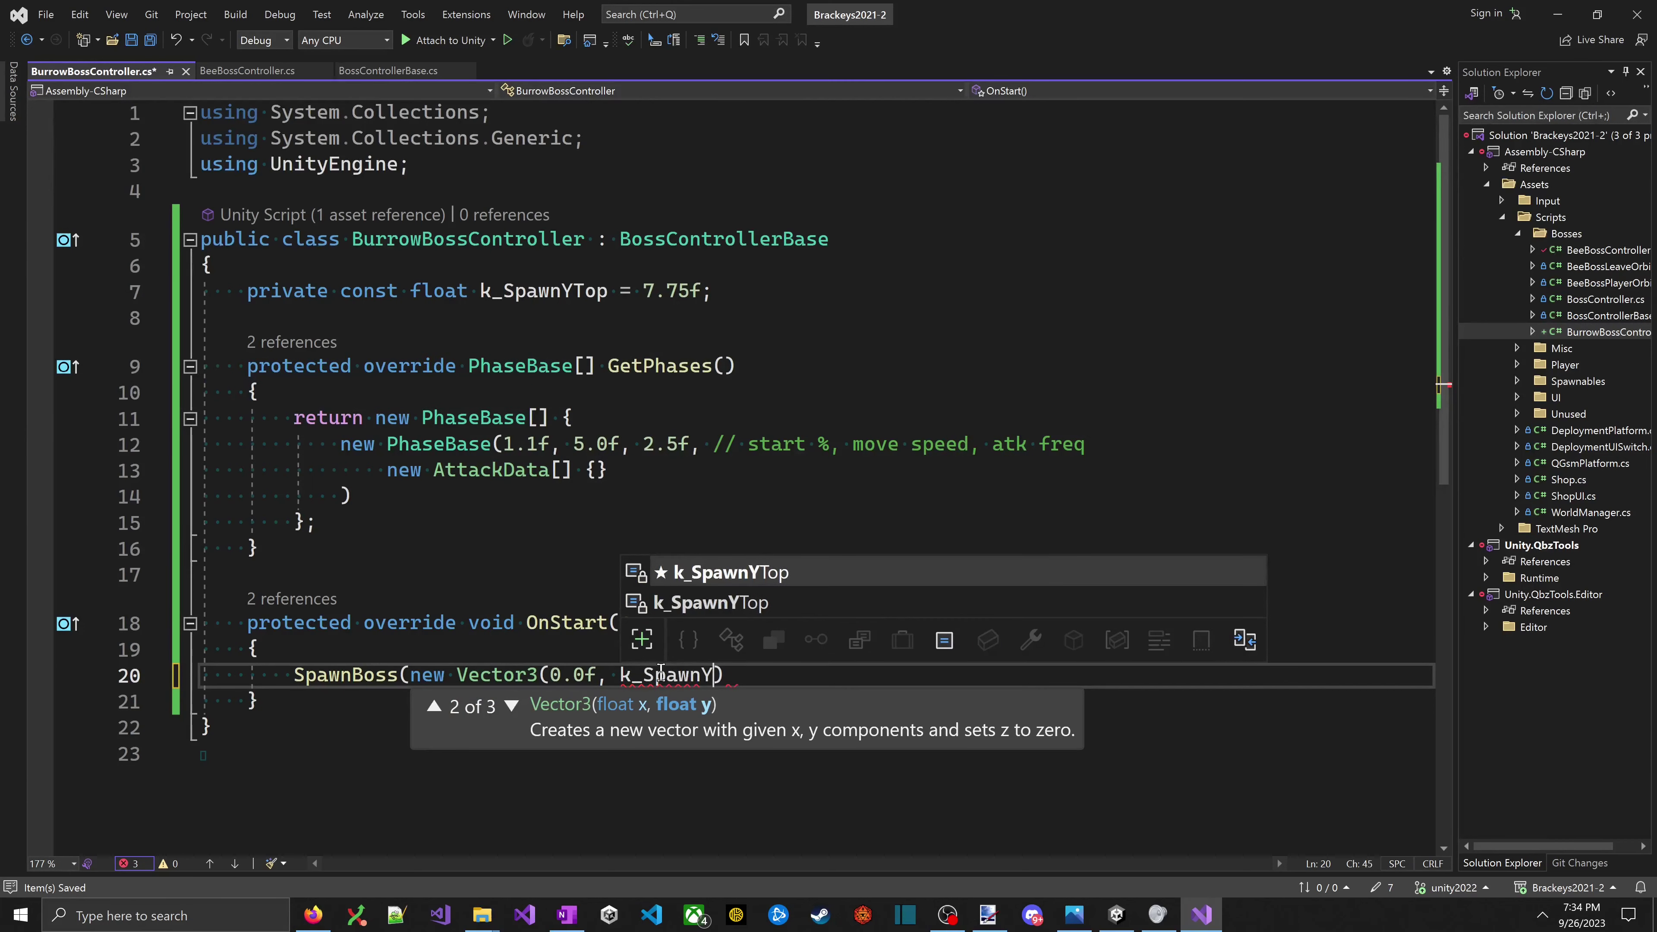
pyautogui.write('Top)')
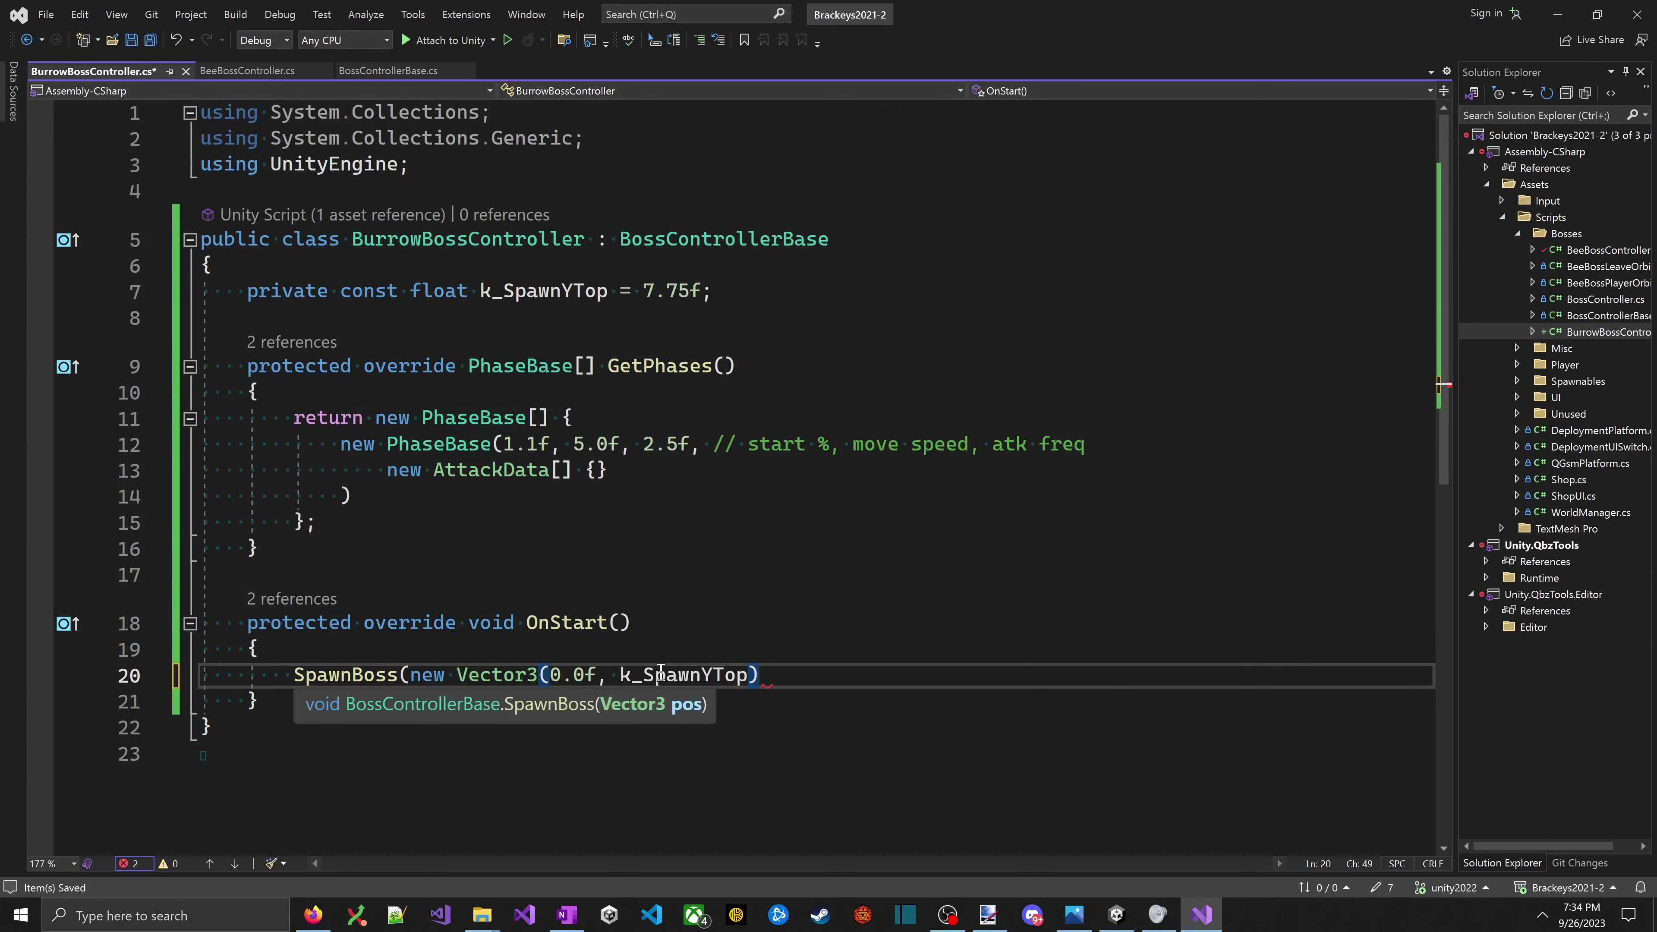
pyautogui.write(');')
pyautogui.click(598, 550)
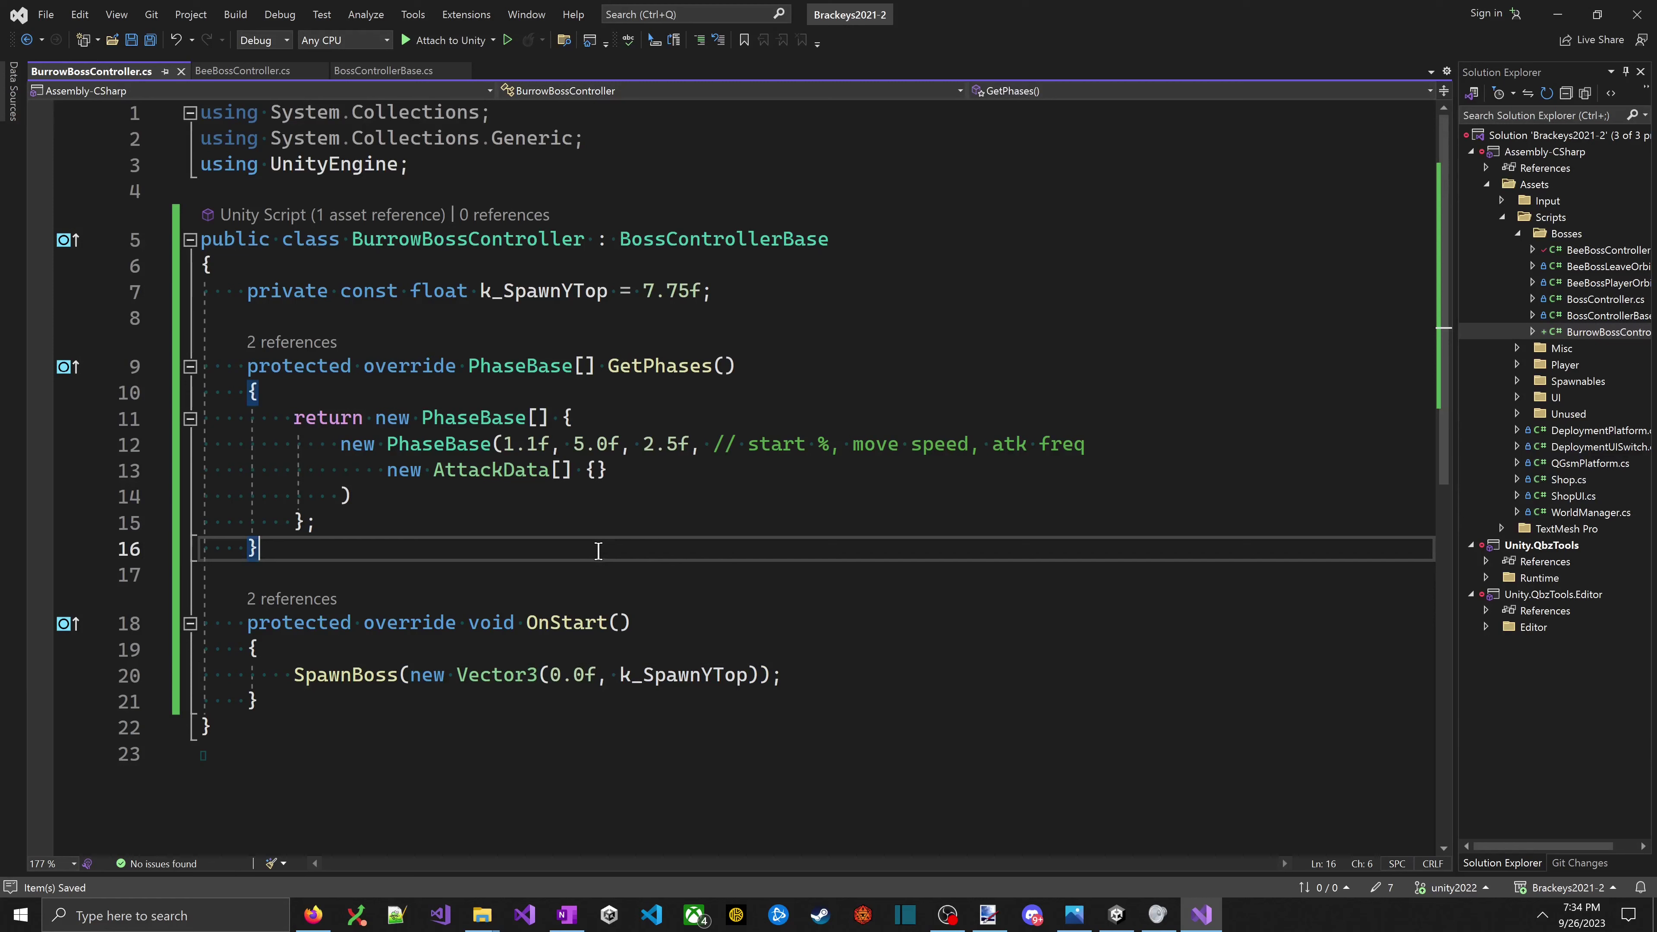
pyautogui.click(888, 473)
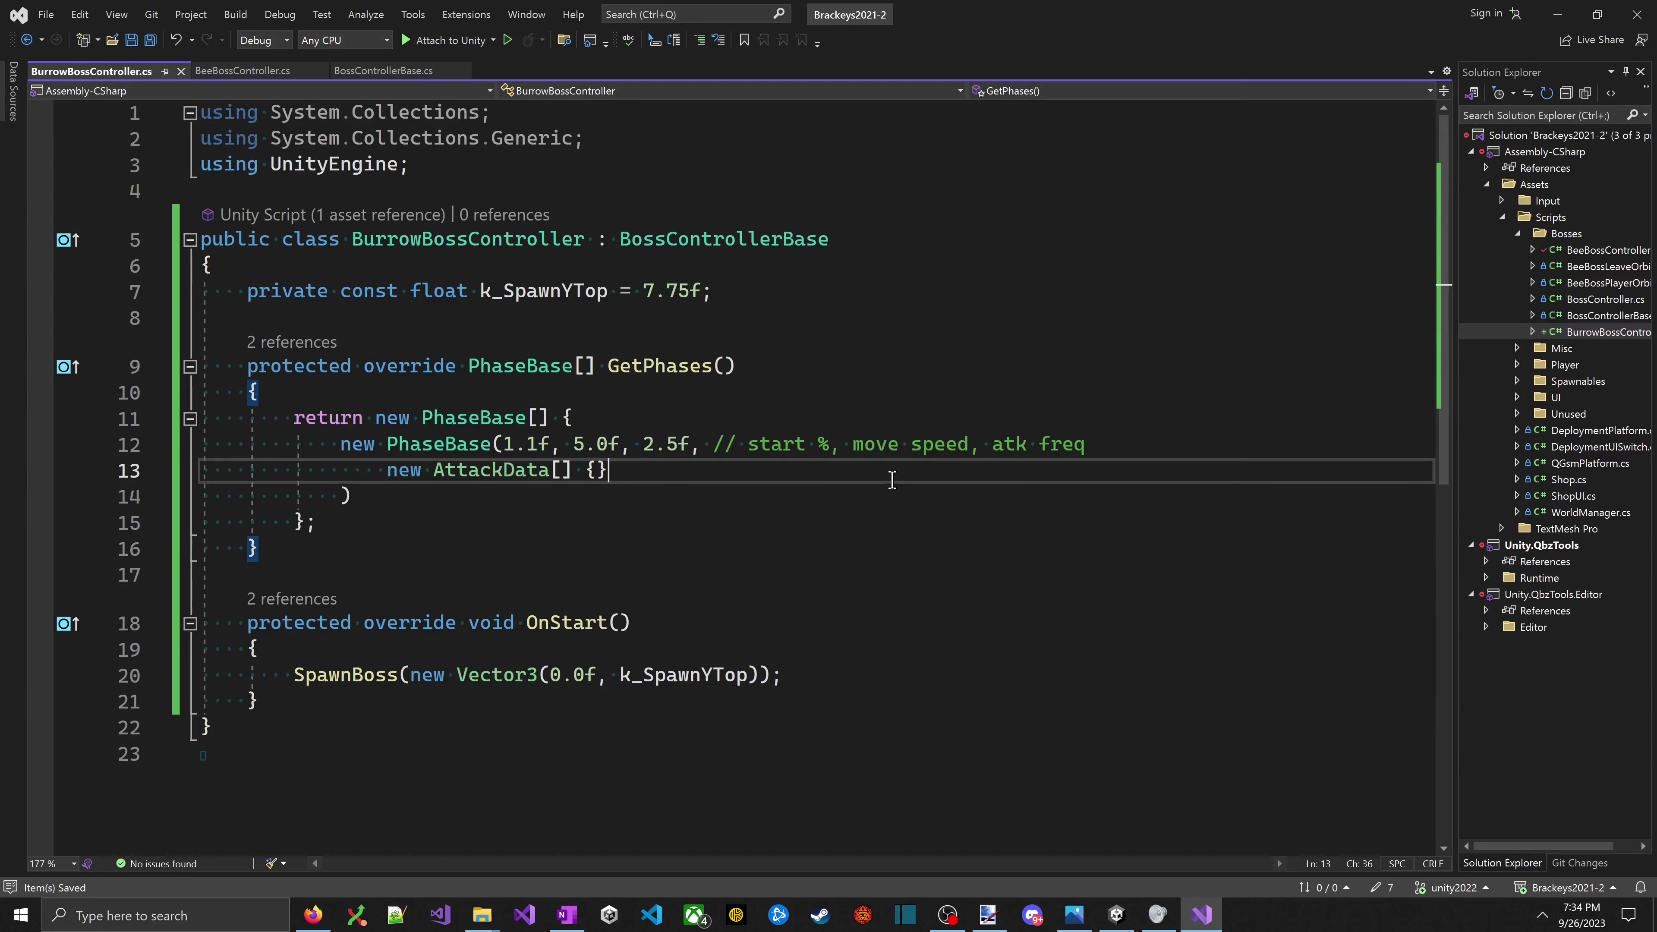
pyautogui.click(983, 552)
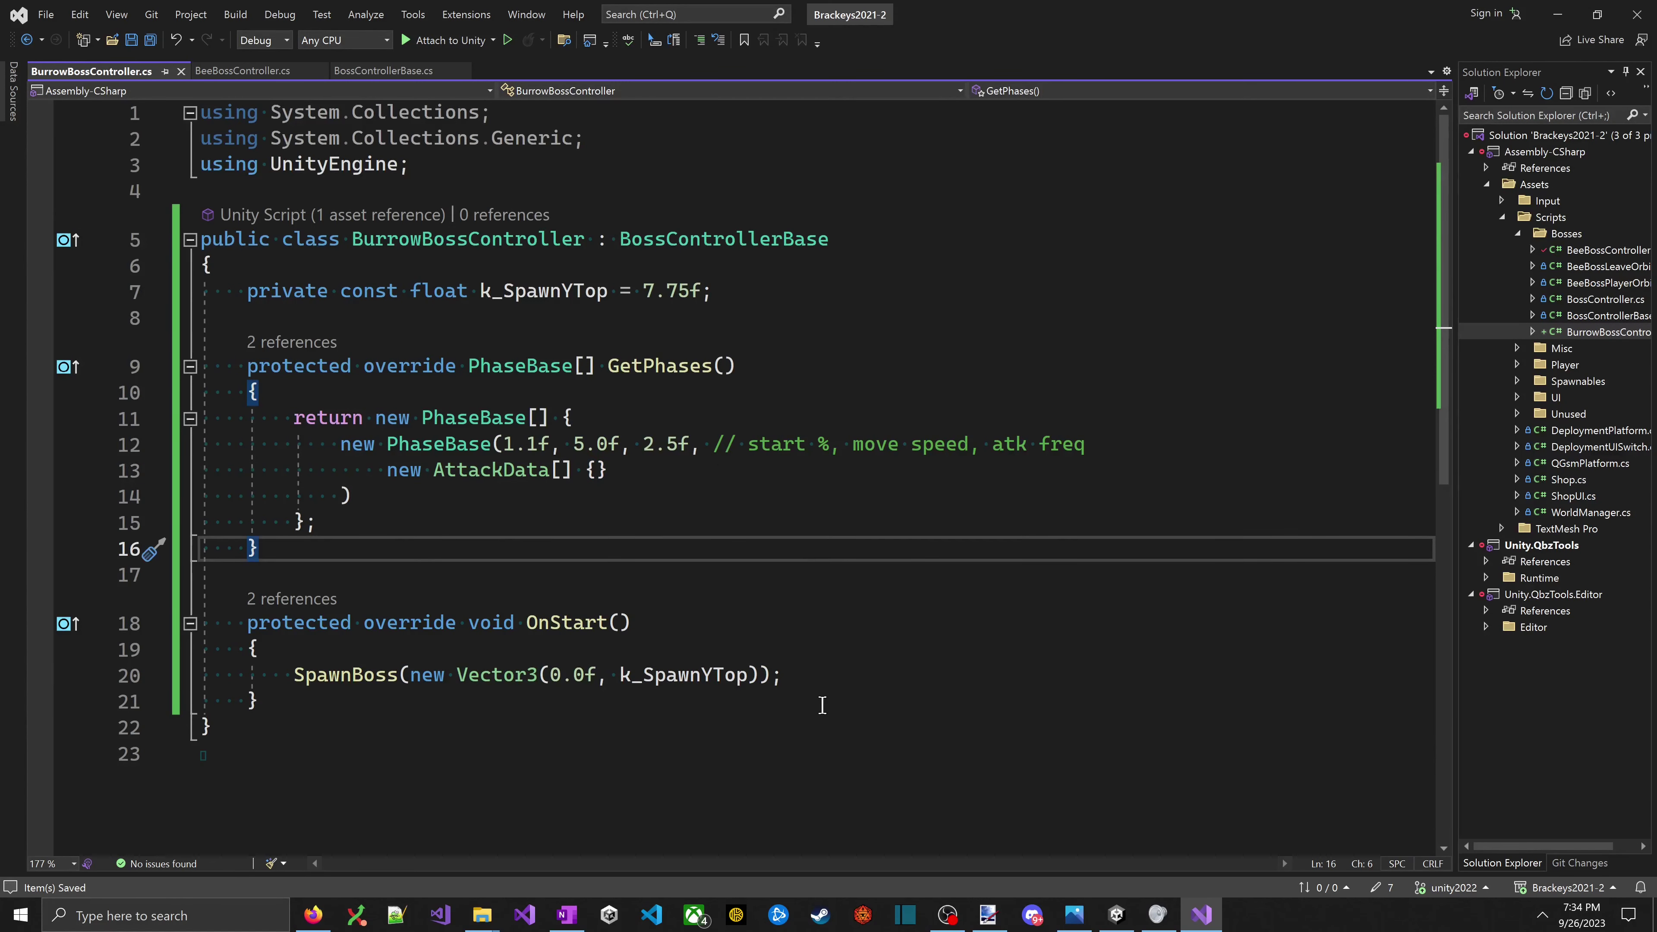
# - Recompile in Unity, play the level and jump around to check the BurrowBoss spawns up top, then stop
pyautogui.hotkey('alt', 'Tab')
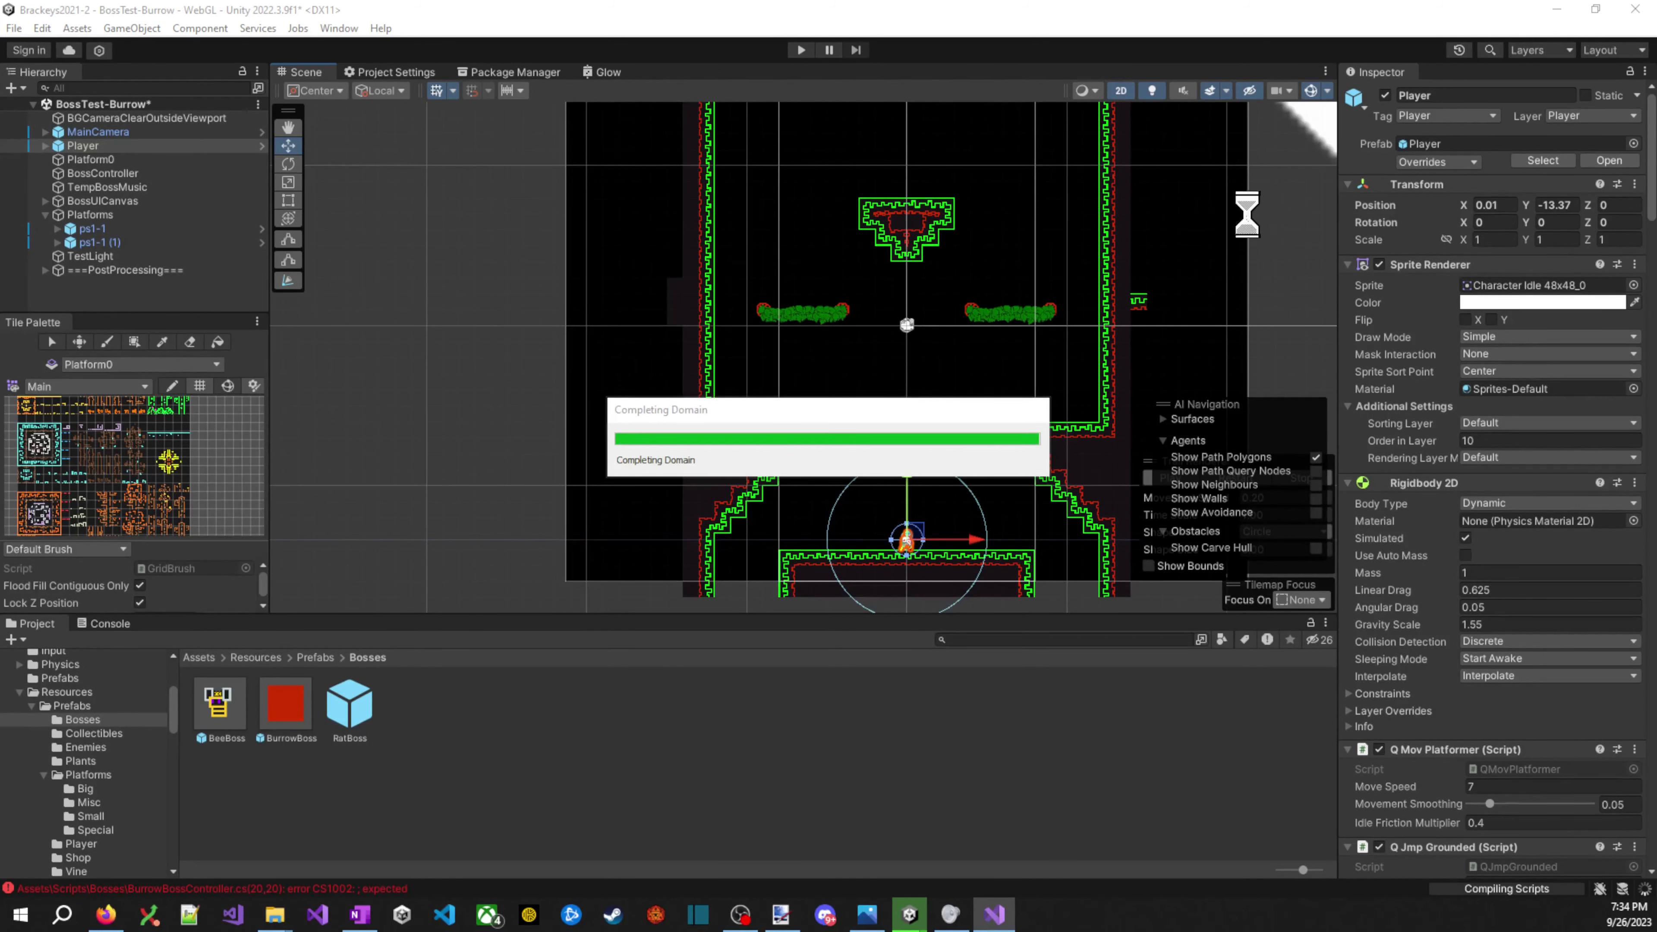
pyautogui.hotkey('ctrl', 'p')
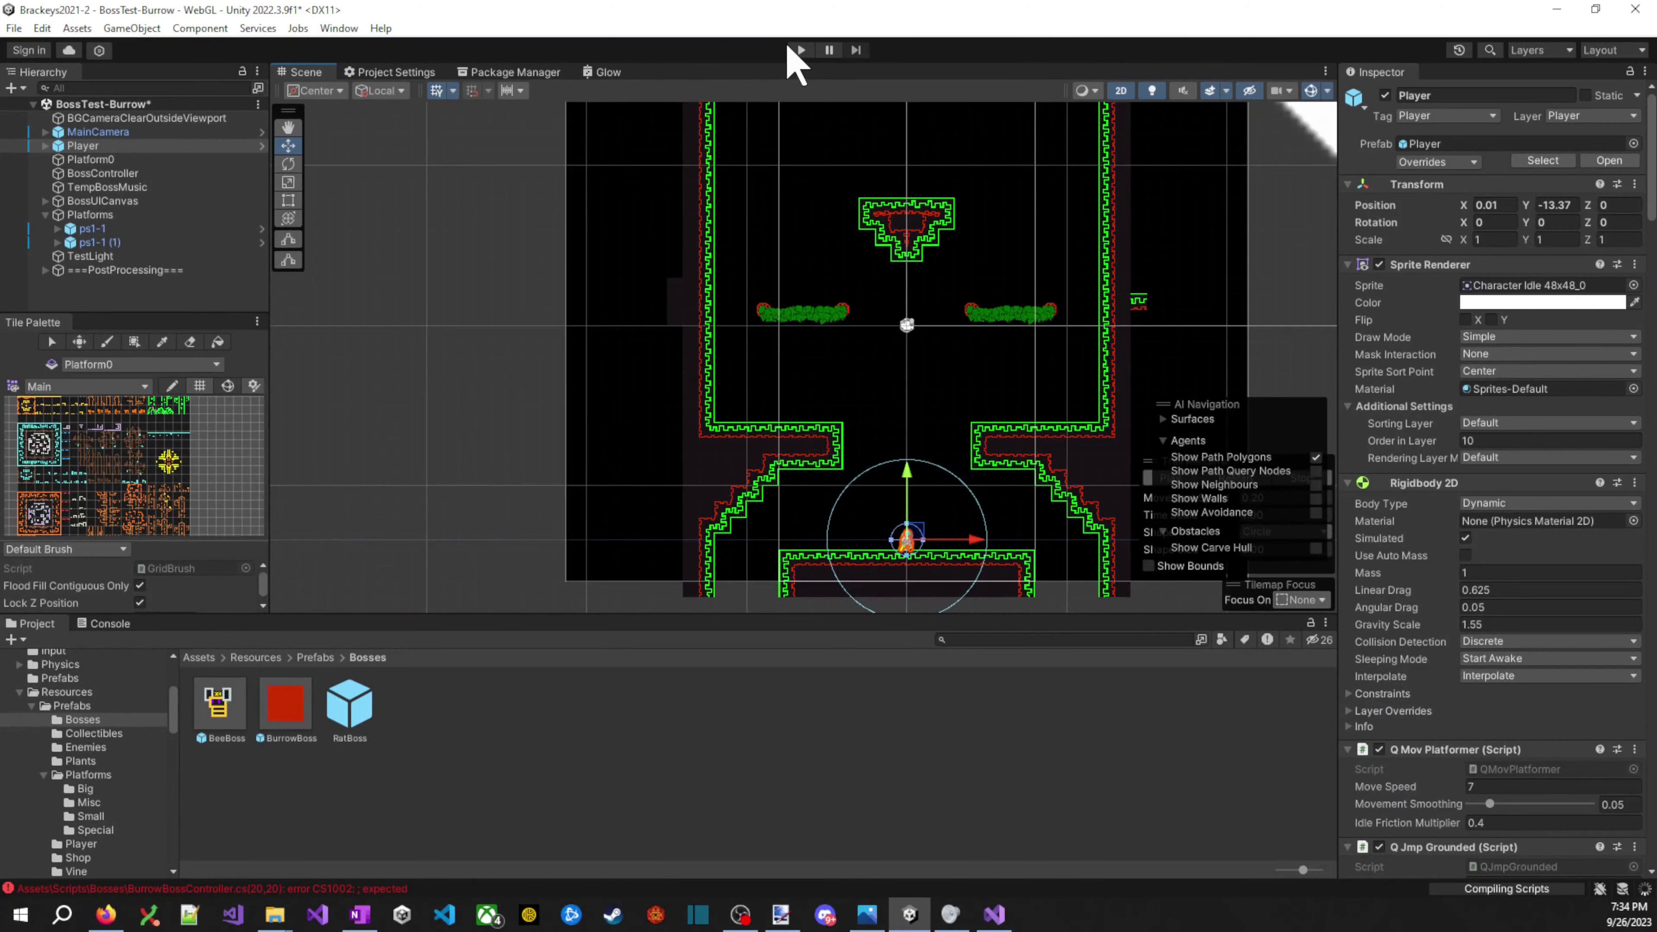
pyautogui.click(801, 50)
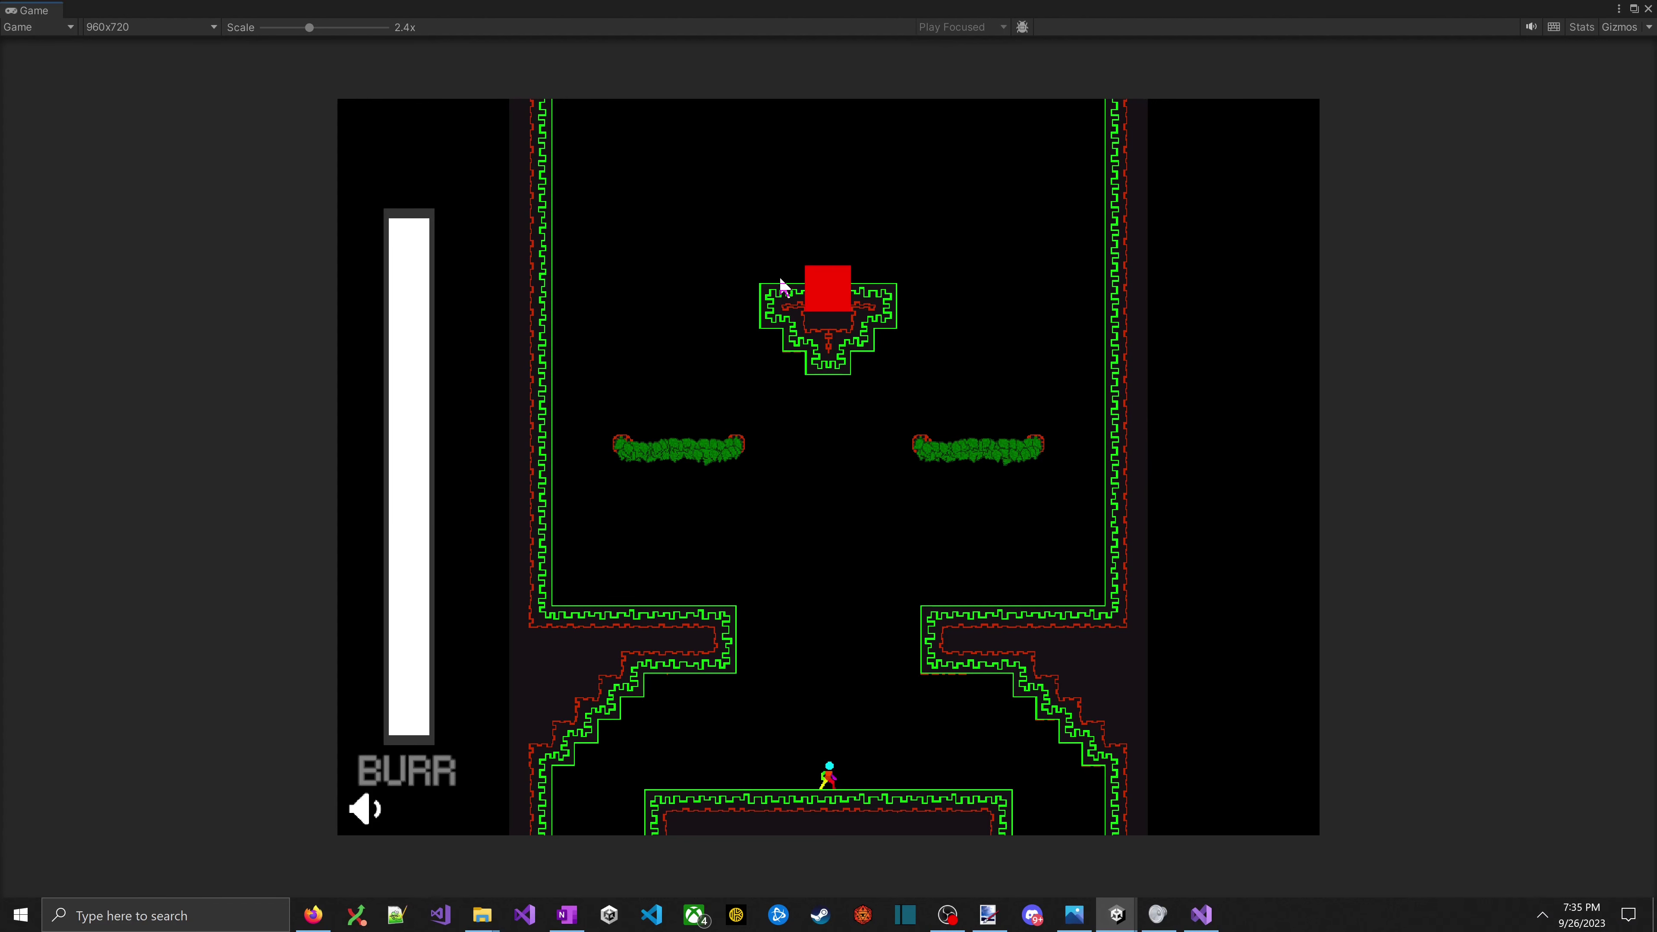
pyautogui.press('space')
pyautogui.press('space')
pyautogui.press('a')
pyautogui.press('d')
pyautogui.press('space')
pyautogui.press('Left')
pyautogui.press('space')
pyautogui.hotkey('shift', 'space')
# - Edit the k_SpawnYTop value on line 7 from 7.75f to 6.75f, save, and let Unity recompile
pyautogui.click(810, 52)
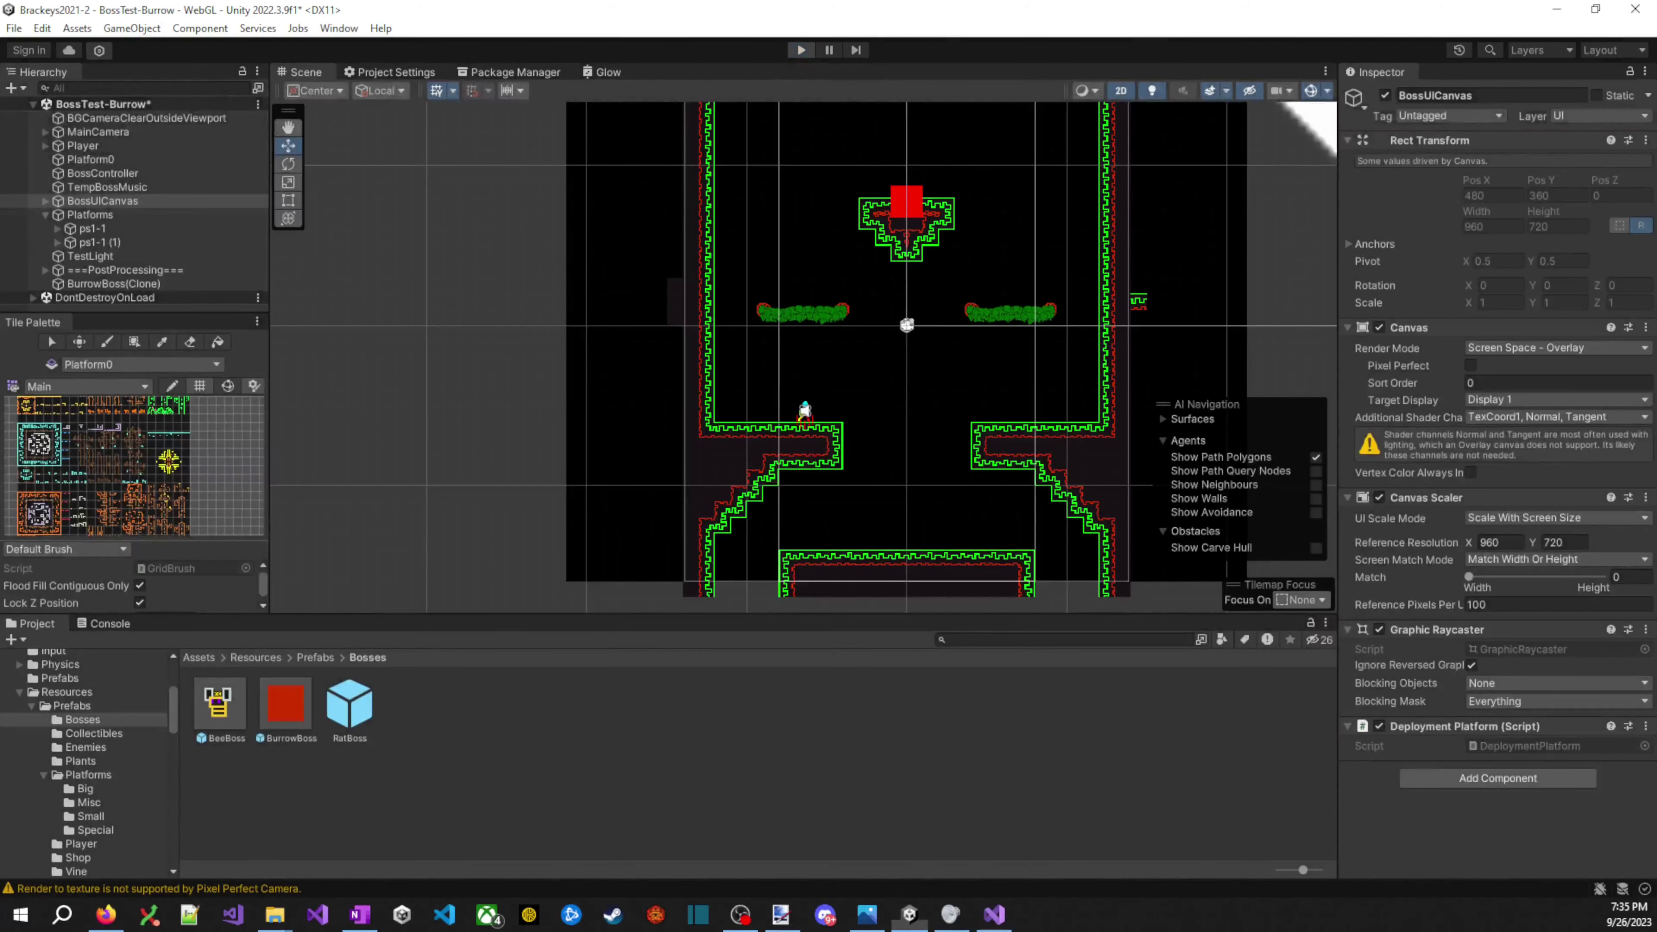
pyautogui.click(1201, 915)
pyautogui.click(678, 676)
pyautogui.doubleClick(733, 682)
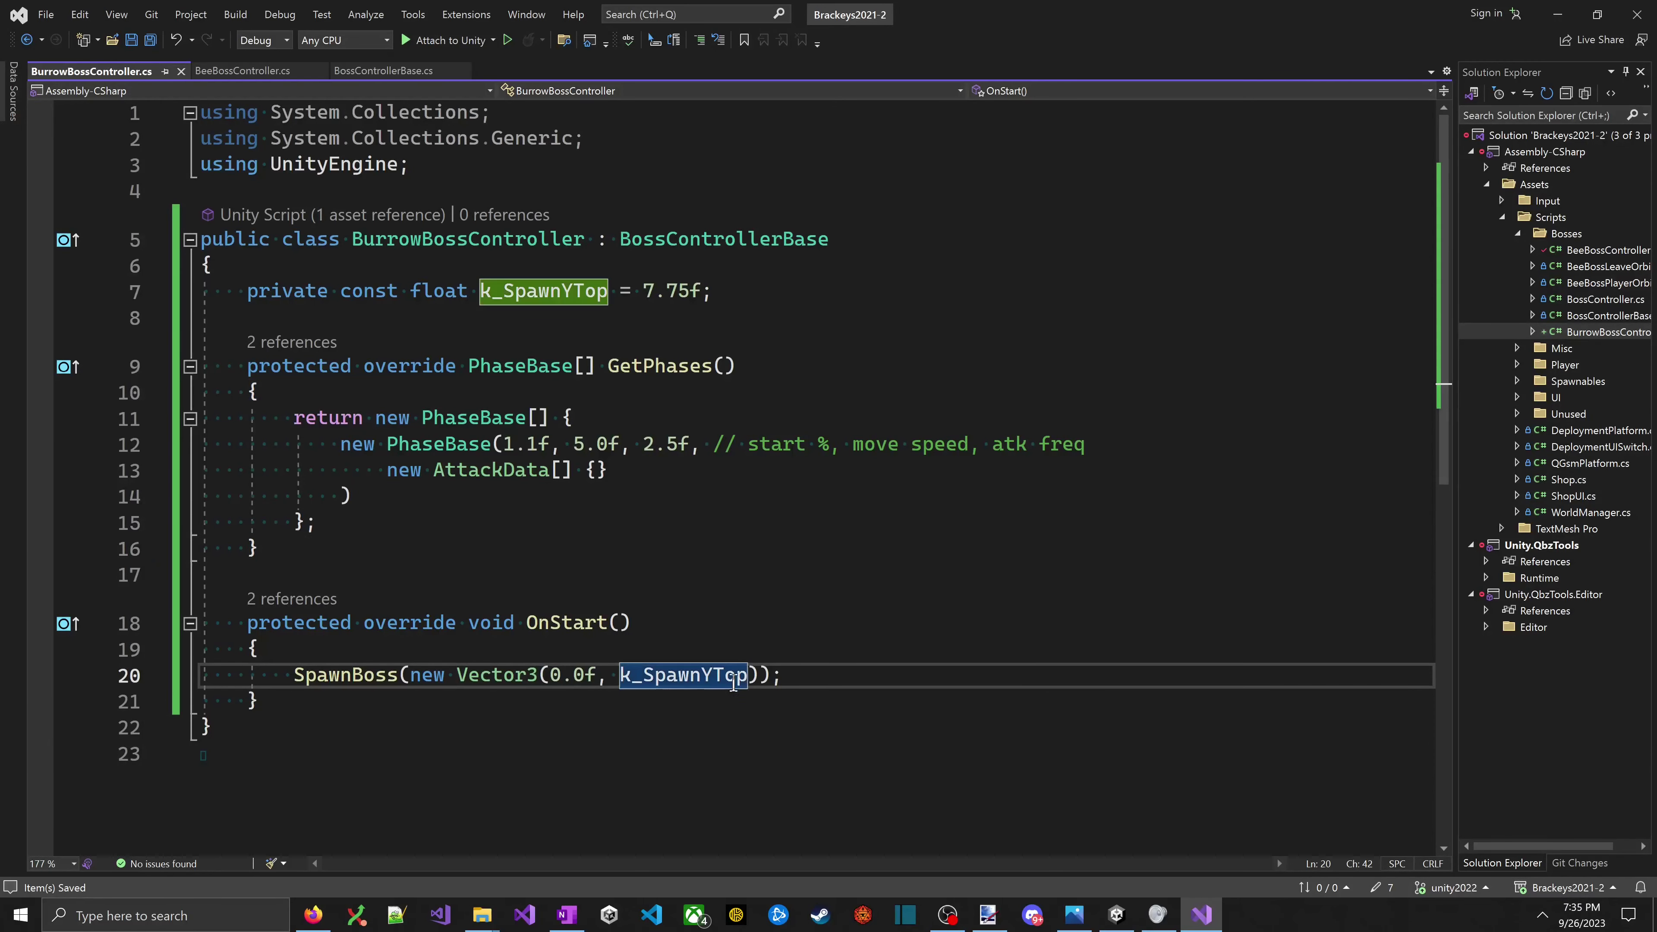
pyautogui.click(678, 291)
pyautogui.press('BackSpace')
pyautogui.write('2')
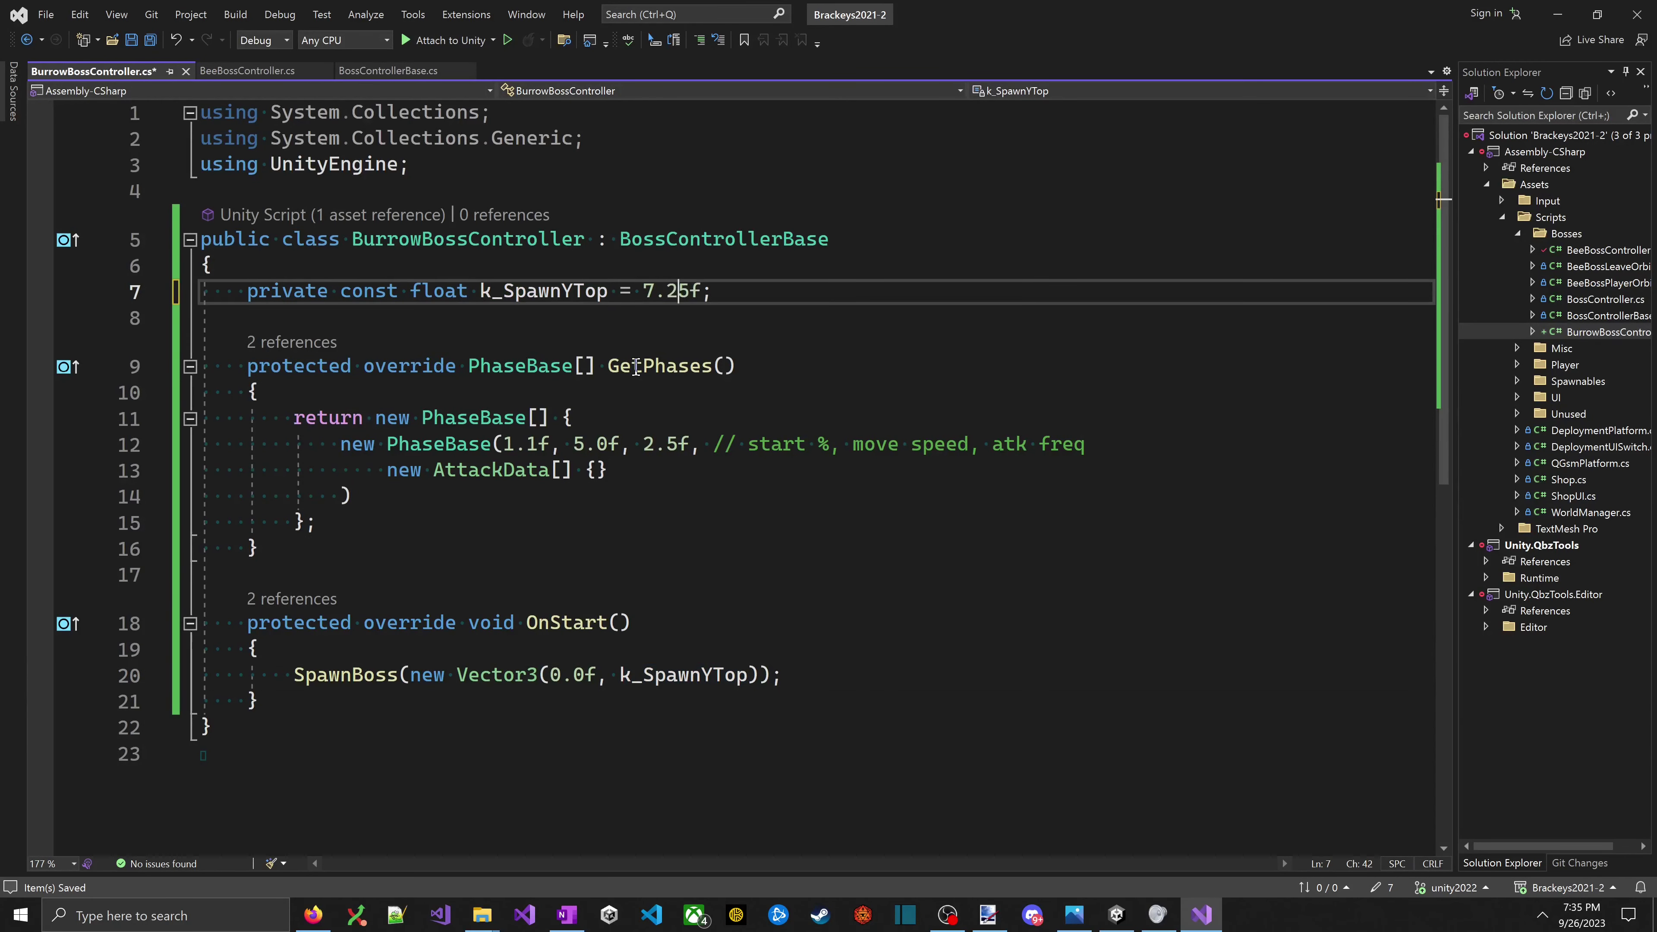
pyautogui.hotkey('alt', 'Tab')
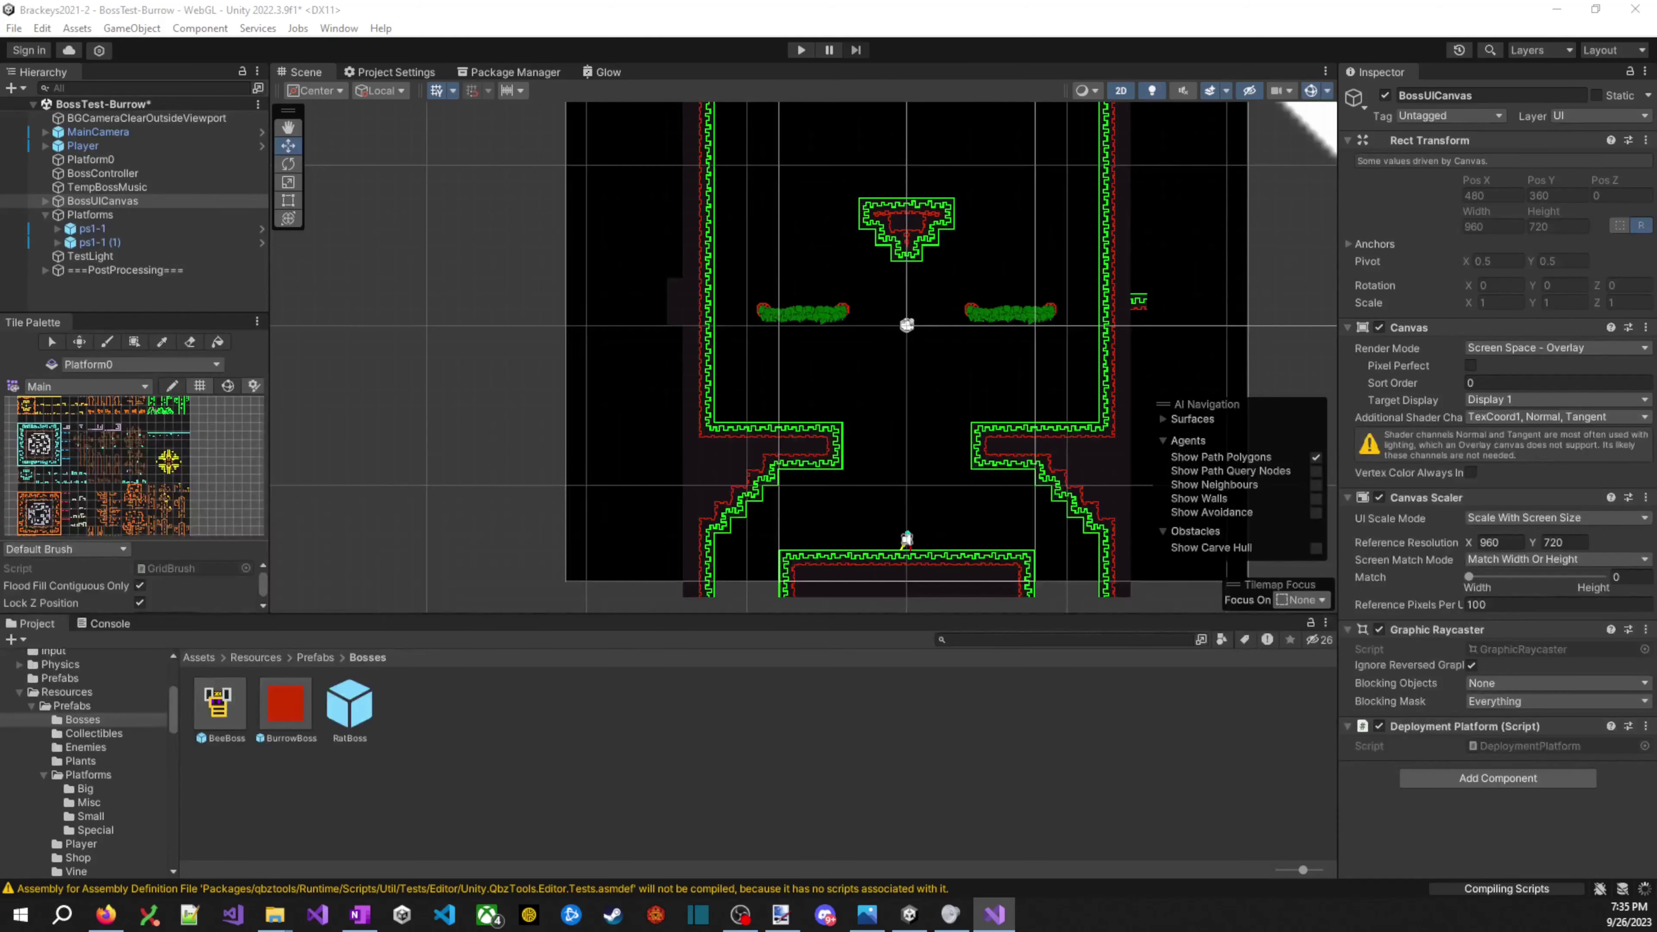
pyautogui.hotkey('alt', 'Tab')
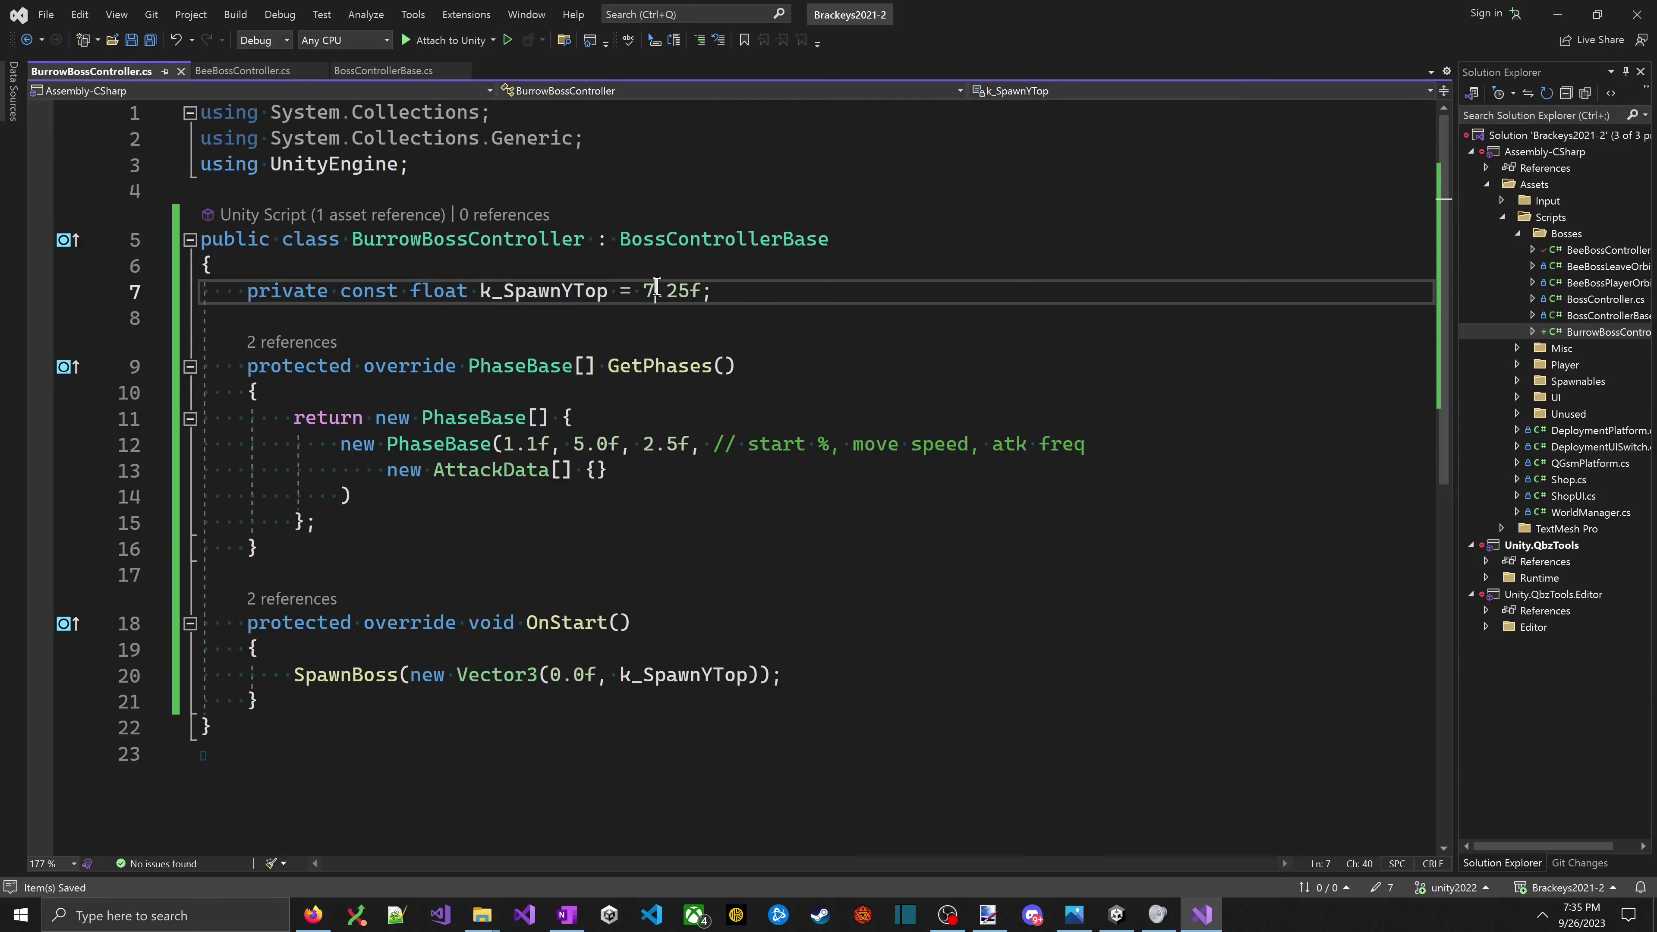
pyautogui.press('BackSpace')
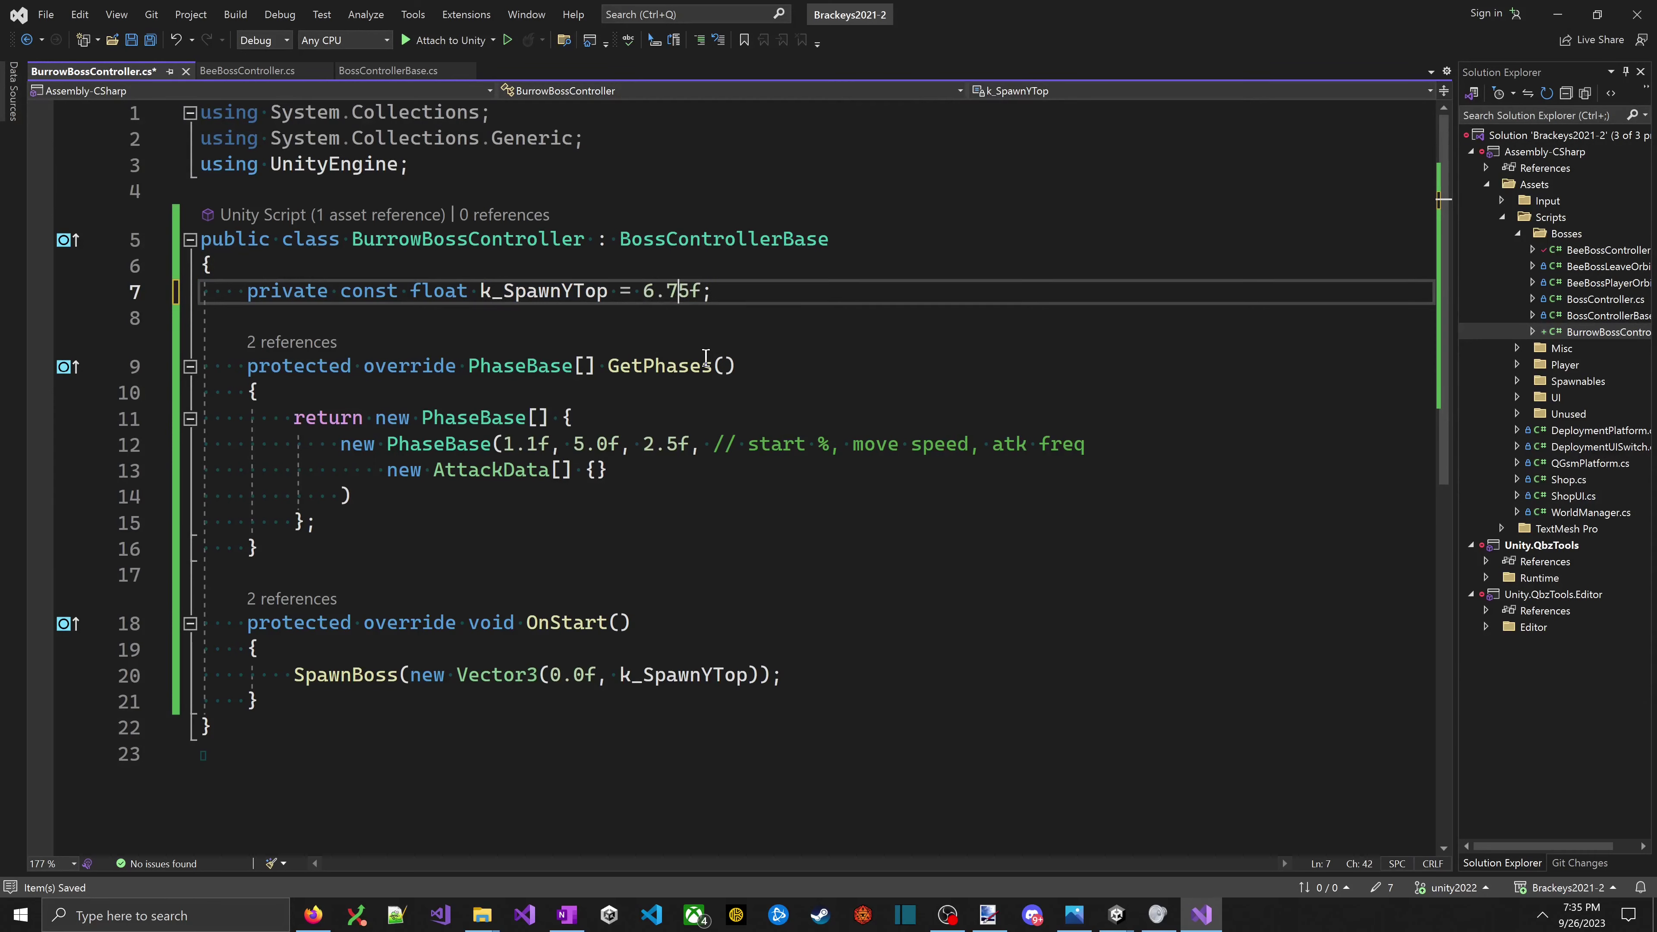
pyautogui.hotkey('ctrl', 's')
pyautogui.hotkey('alt', 'Tab')
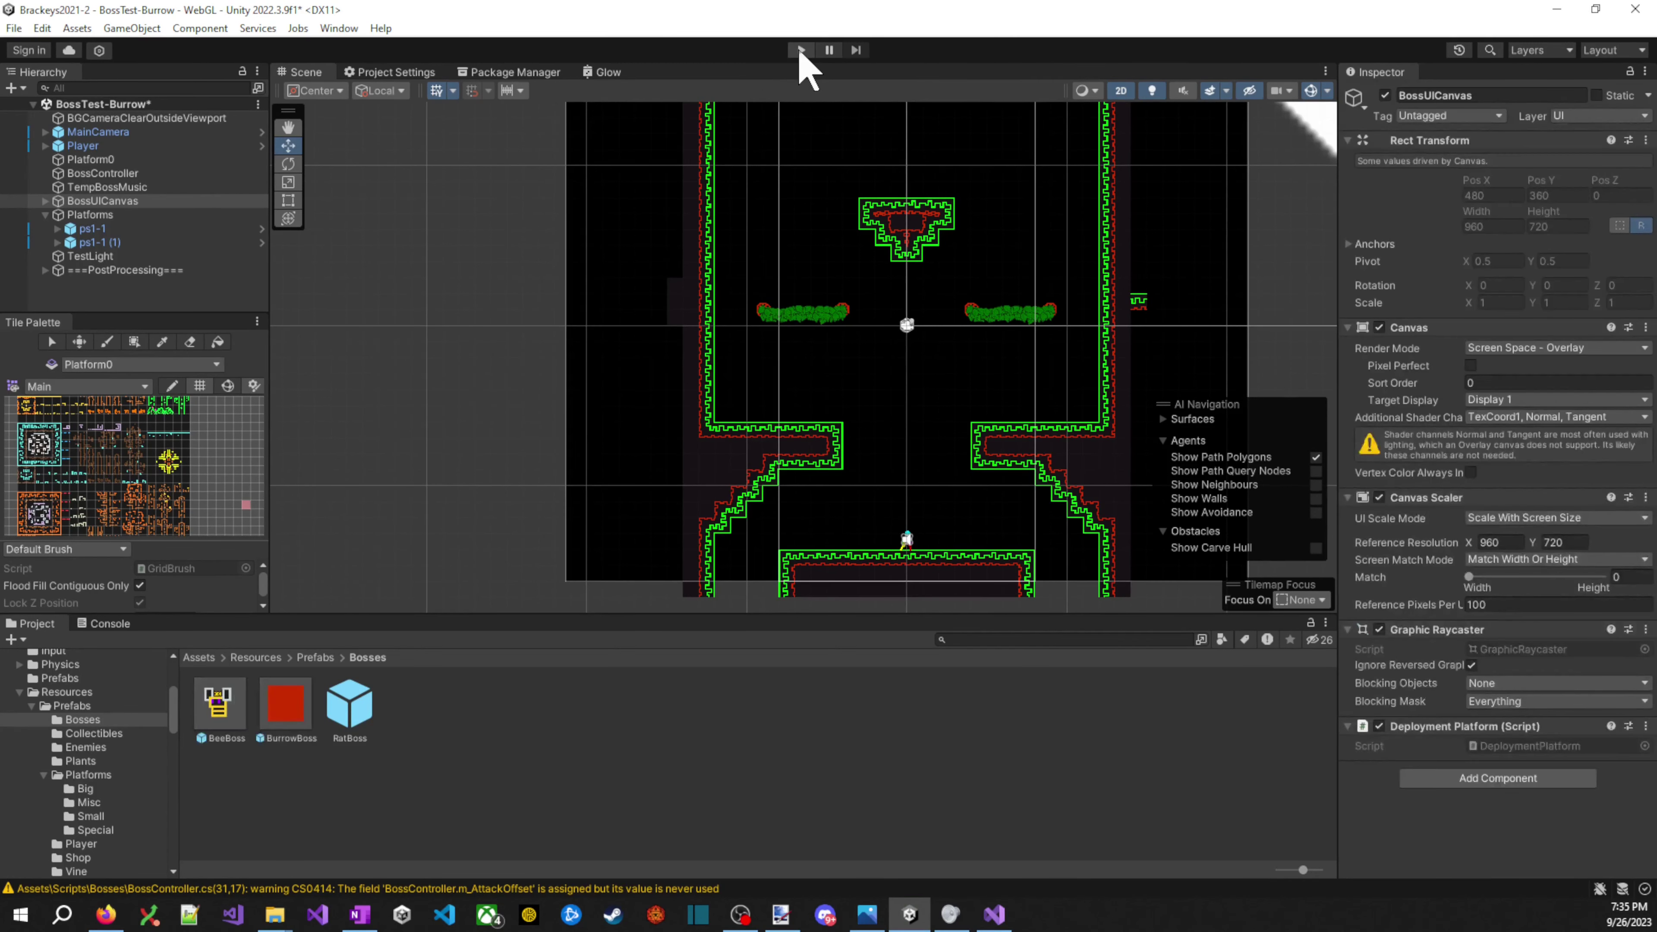
# - Start Play and jump the character between the ledges toward the red boss square
pyautogui.click(802, 51)
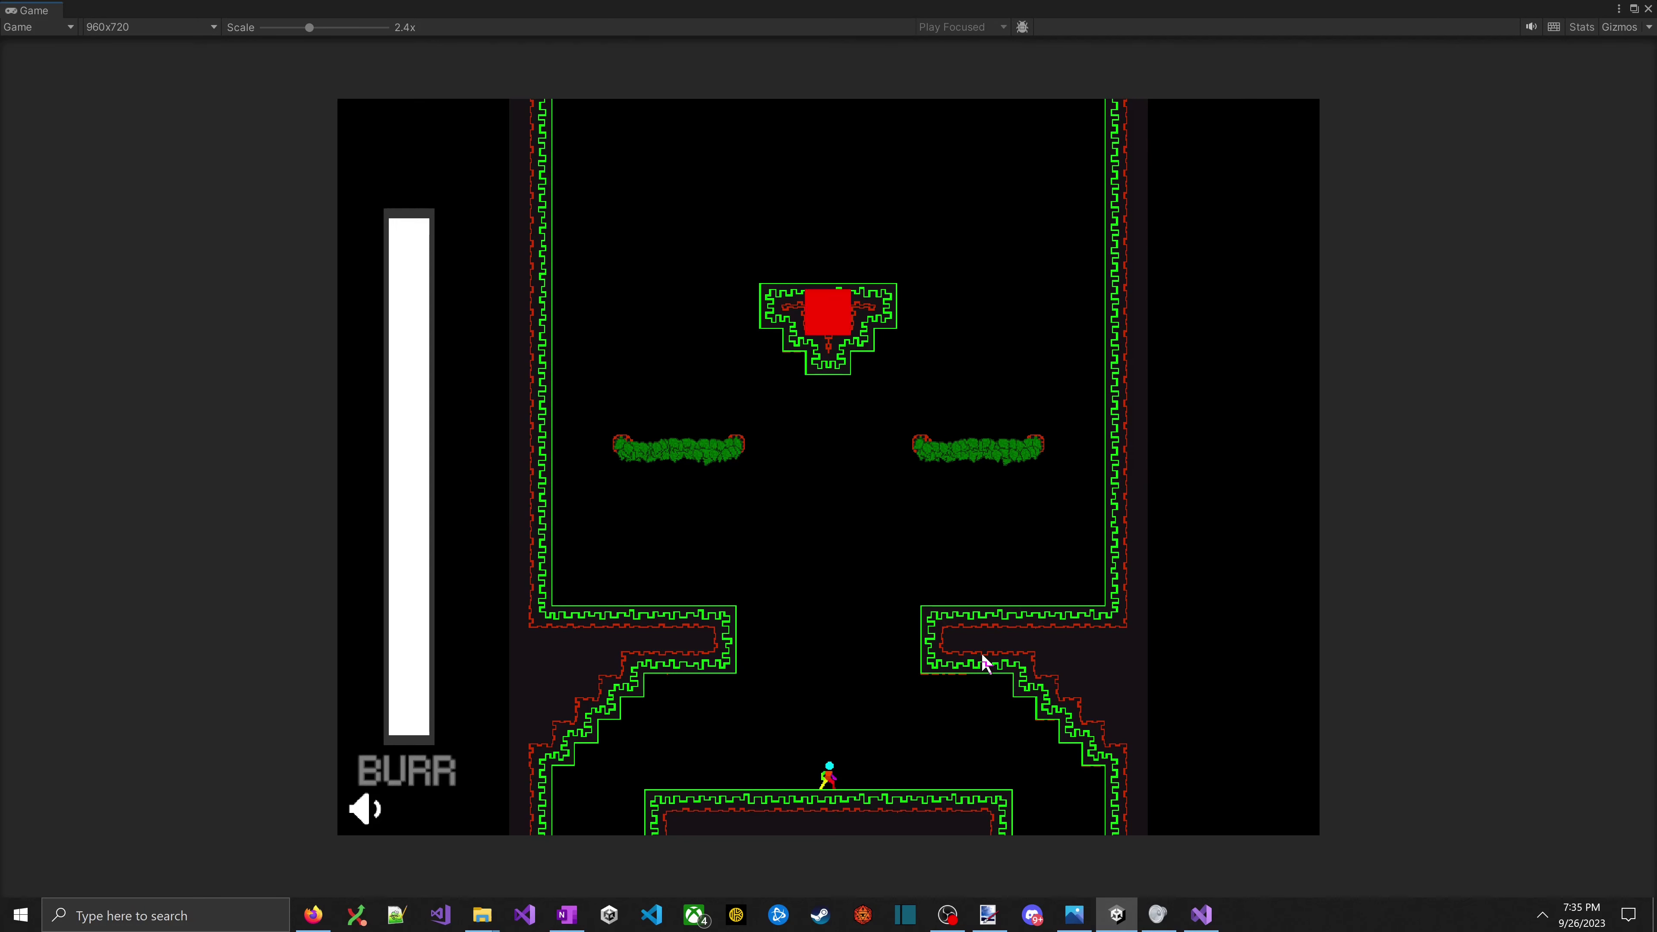
pyautogui.press('space')
pyautogui.press('space')
pyautogui.press('a')
pyautogui.press('space')
pyautogui.press('space')
pyautogui.press('d')
pyautogui.press('space')
pyautogui.press('a')
pyautogui.press('space')
pyautogui.press('space')
pyautogui.press('Right')
pyautogui.press('space')
pyautogui.press('Left')
pyautogui.press('space')
pyautogui.press('d')
pyautogui.press('space')
pyautogui.press('space')
pyautogui.press('space')
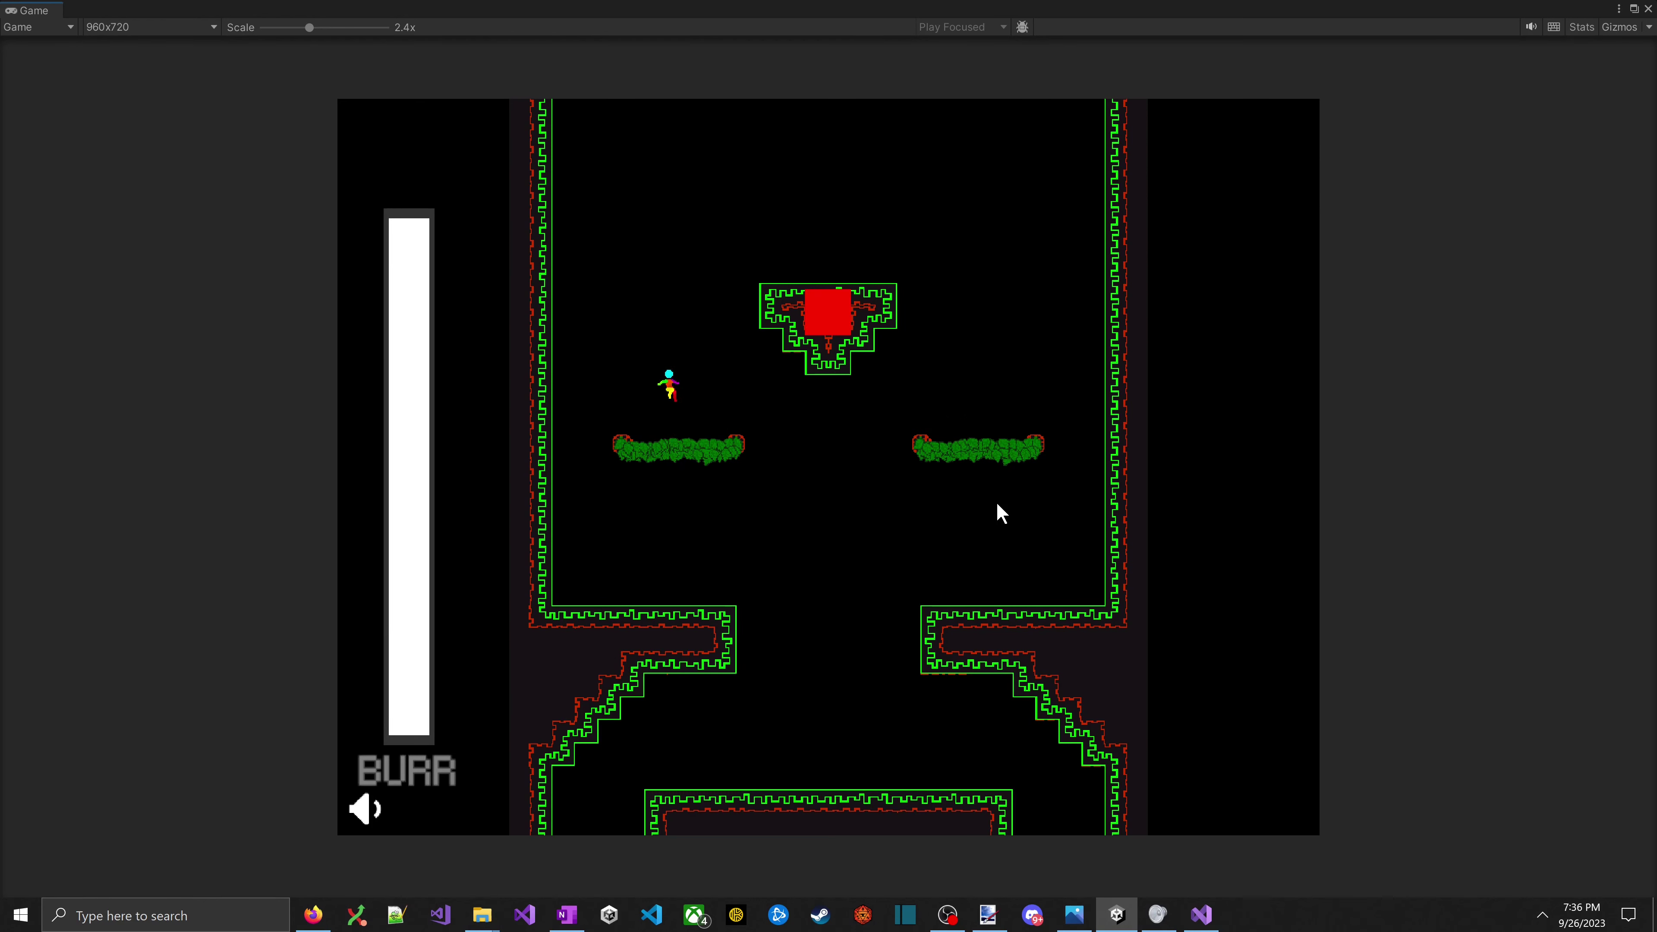
pyautogui.press('Right')
pyautogui.press('space')
pyautogui.press('Right')
pyautogui.press('space')
pyautogui.press('Left')
pyautogui.press('space')
pyautogui.press('Left')
pyautogui.press('space')
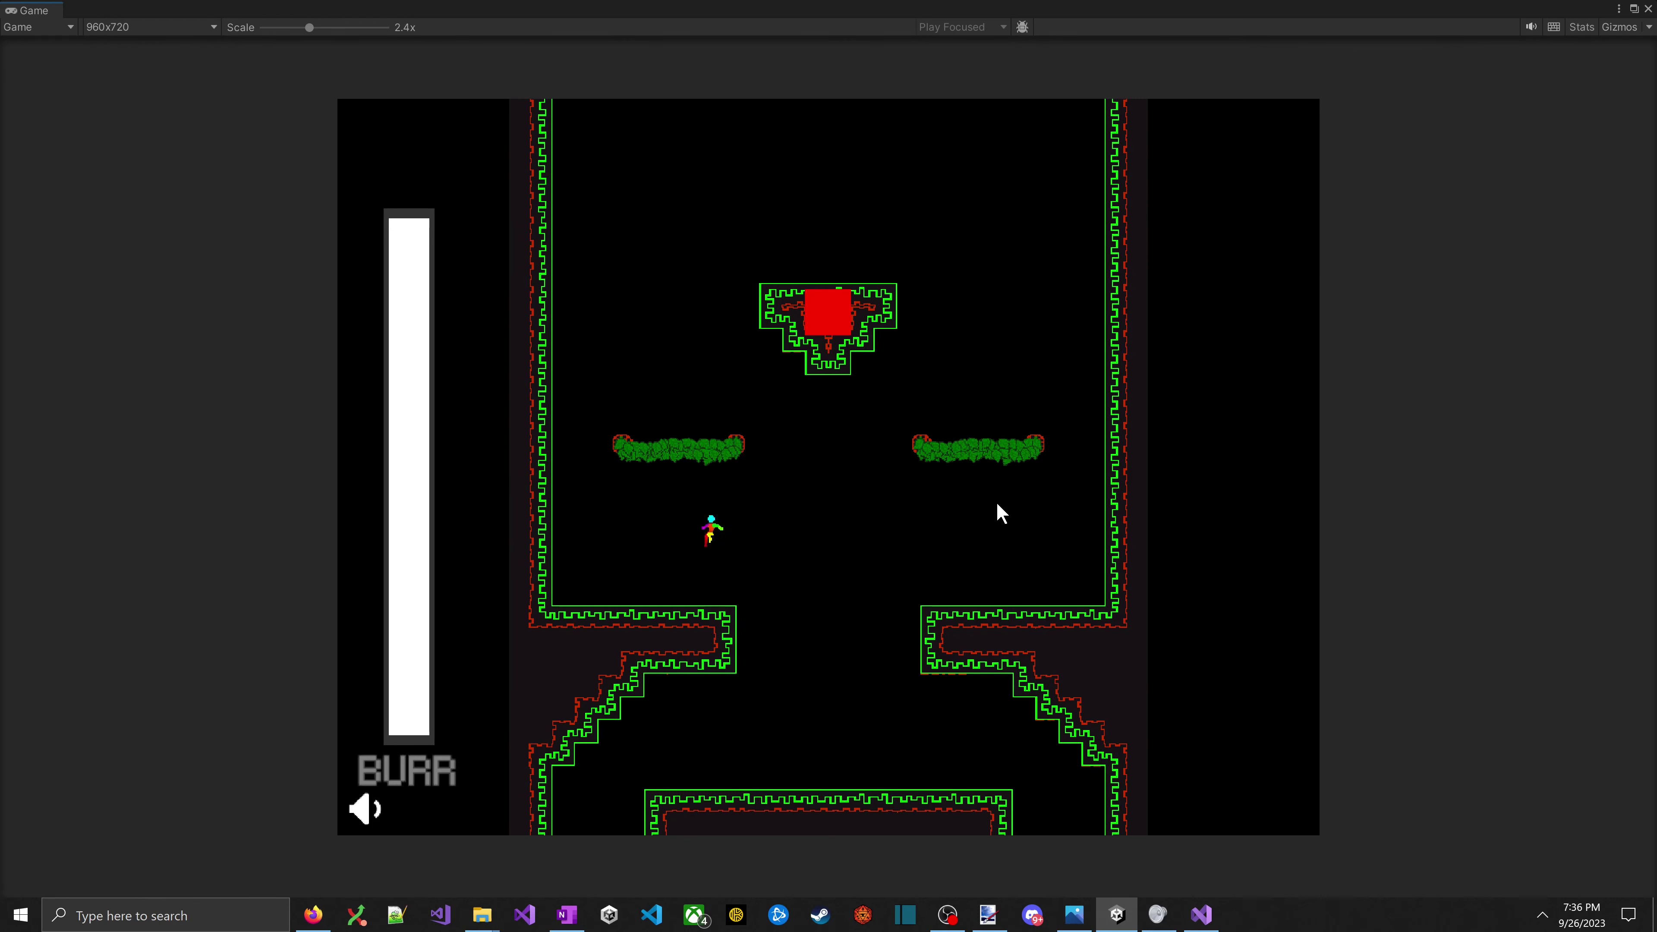
# - Keep jumping across the bush platforms to confirm the boss rests on the top platform
pyautogui.press('space')
pyautogui.press('space')
pyautogui.press('space')
pyautogui.press('space')
pyautogui.press('Right')
pyautogui.press('space')
pyautogui.press('Down')
pyautogui.press('Right')
pyautogui.press('Left')
pyautogui.press('space')
pyautogui.press('space')
pyautogui.press('space')
pyautogui.press('Left')
pyautogui.press('space')
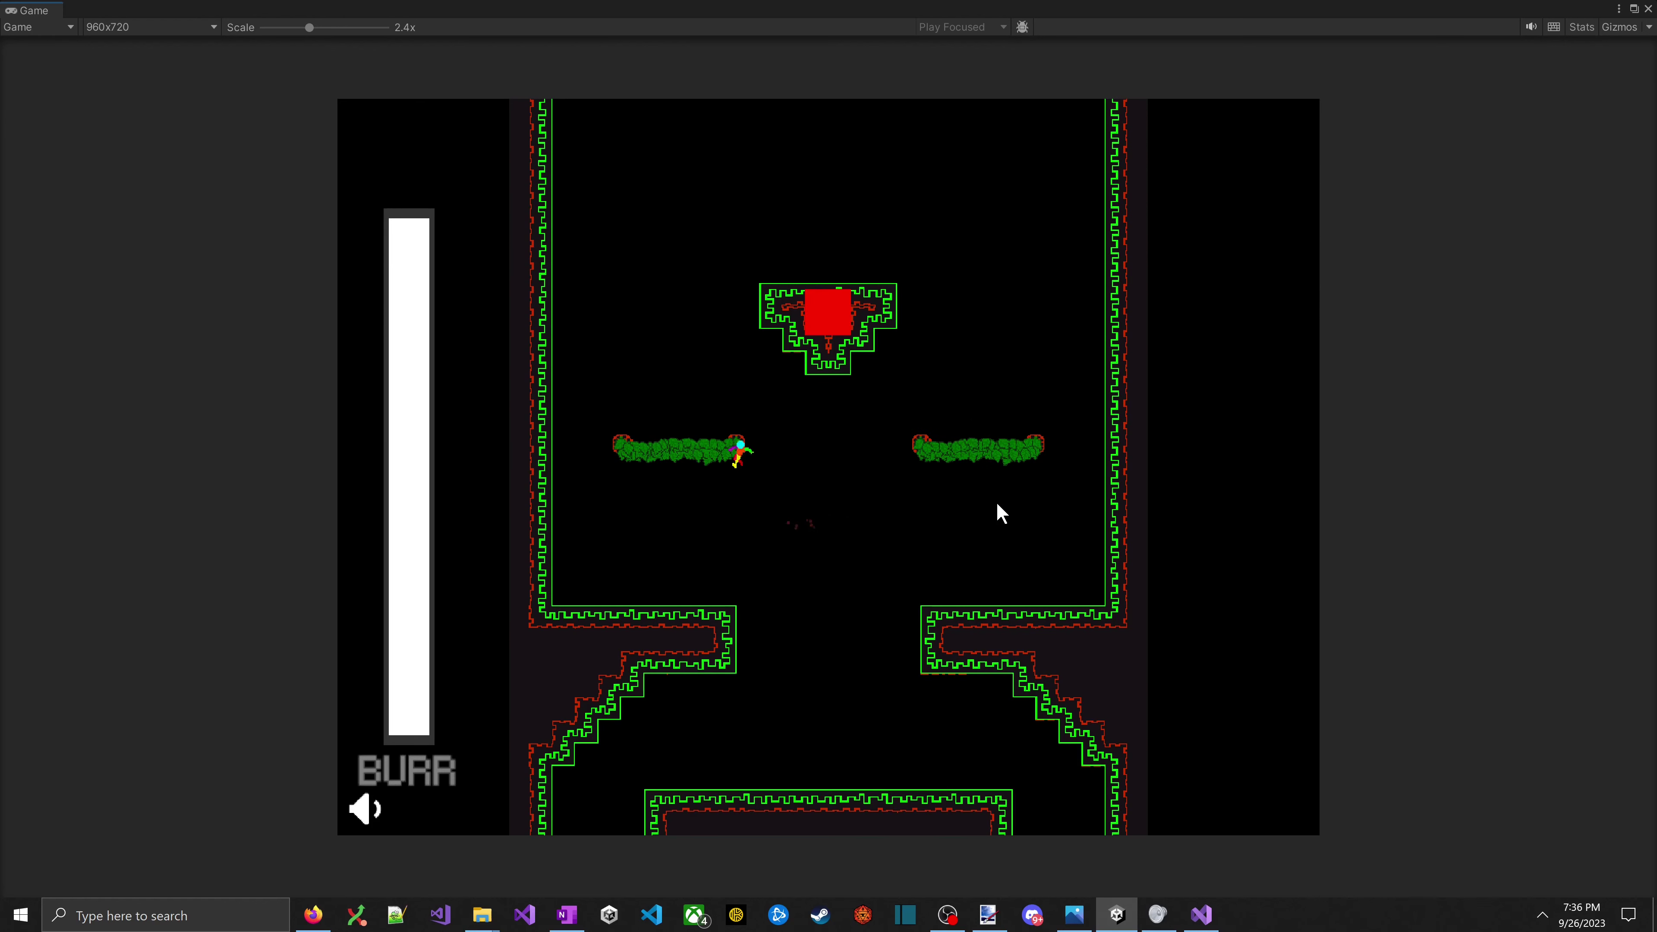
pyautogui.press('Left')
pyautogui.press('space')
pyautogui.press('Right')
pyautogui.press('space')
pyautogui.press('space')
pyautogui.press('space')
pyautogui.press('Left')
pyautogui.press('space')
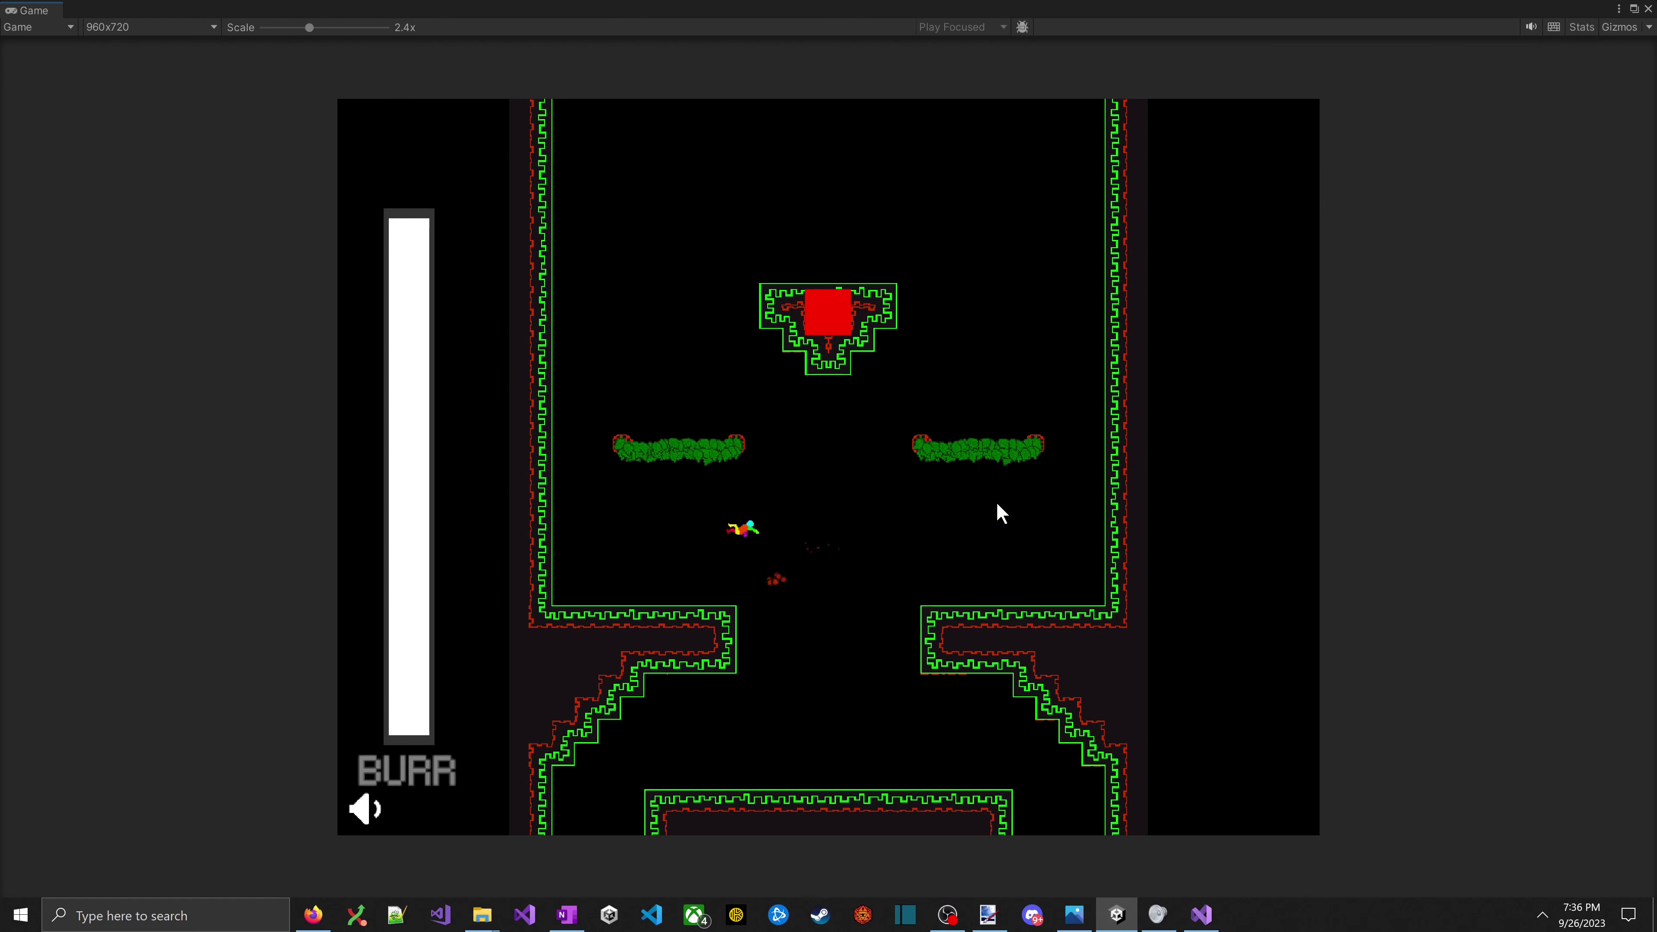
pyautogui.press('space')
pyautogui.press('space')
pyautogui.press('Right')
pyautogui.press('space')
pyautogui.press('space')
pyautogui.press('Left')
pyautogui.press('space')
pyautogui.press('space')
pyautogui.press('Right')
pyautogui.press('space')
pyautogui.press('Left')
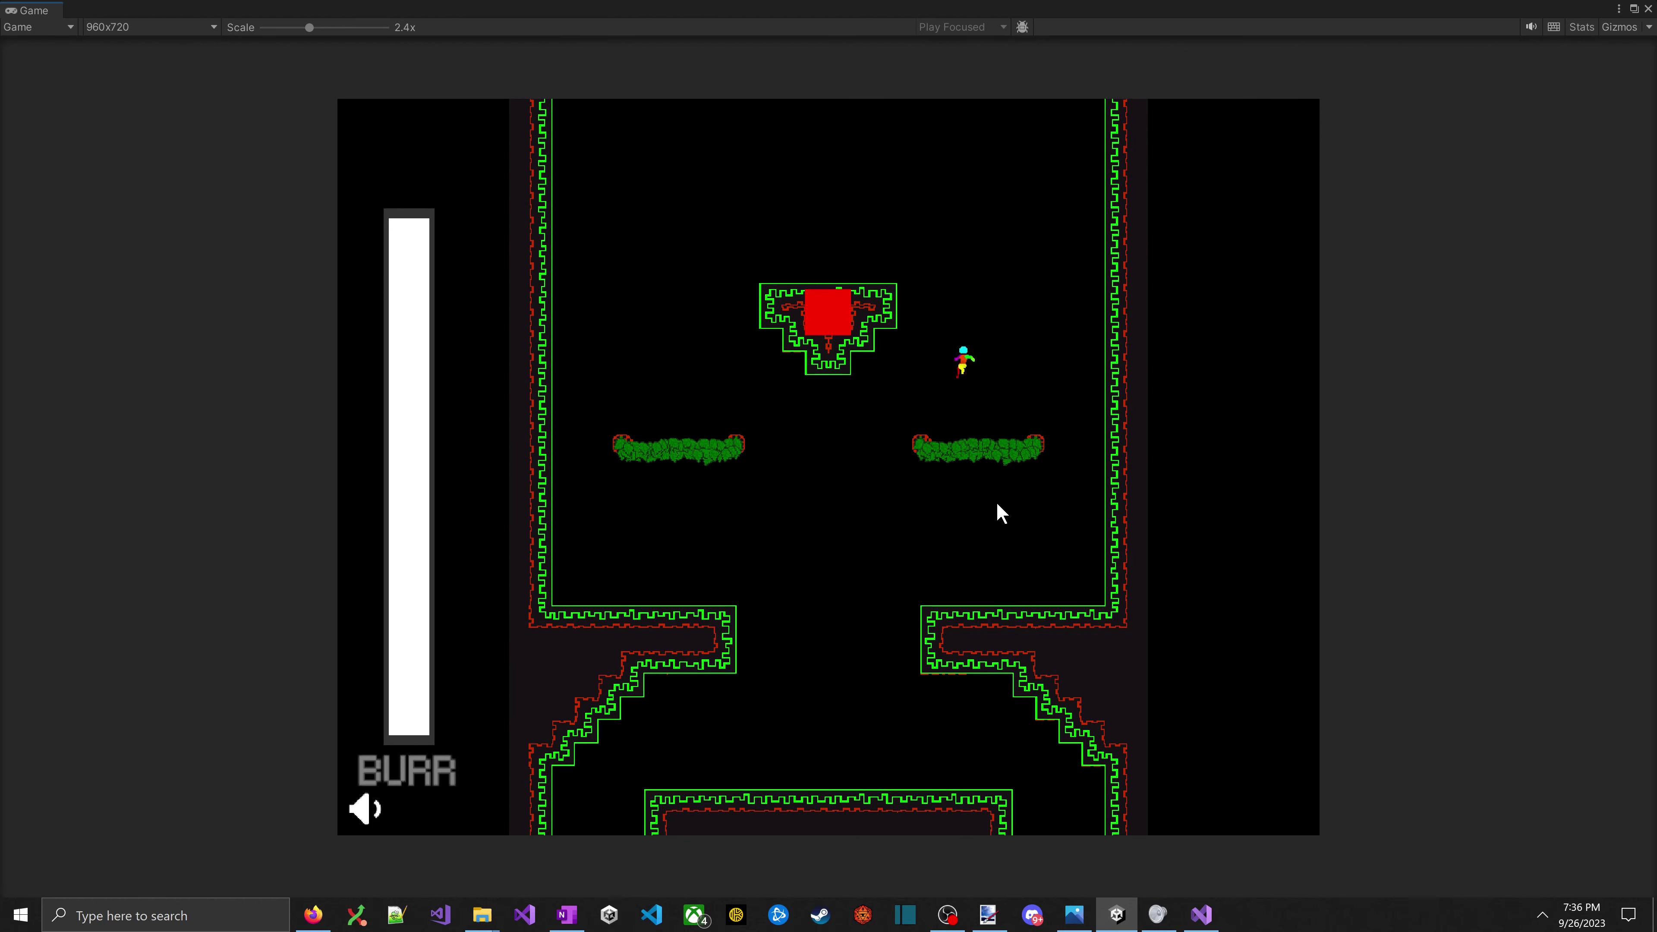
pyautogui.press('space')
pyautogui.press('space')
pyautogui.press('space')
pyautogui.press('space')
pyautogui.press('space')
pyautogui.press('space')
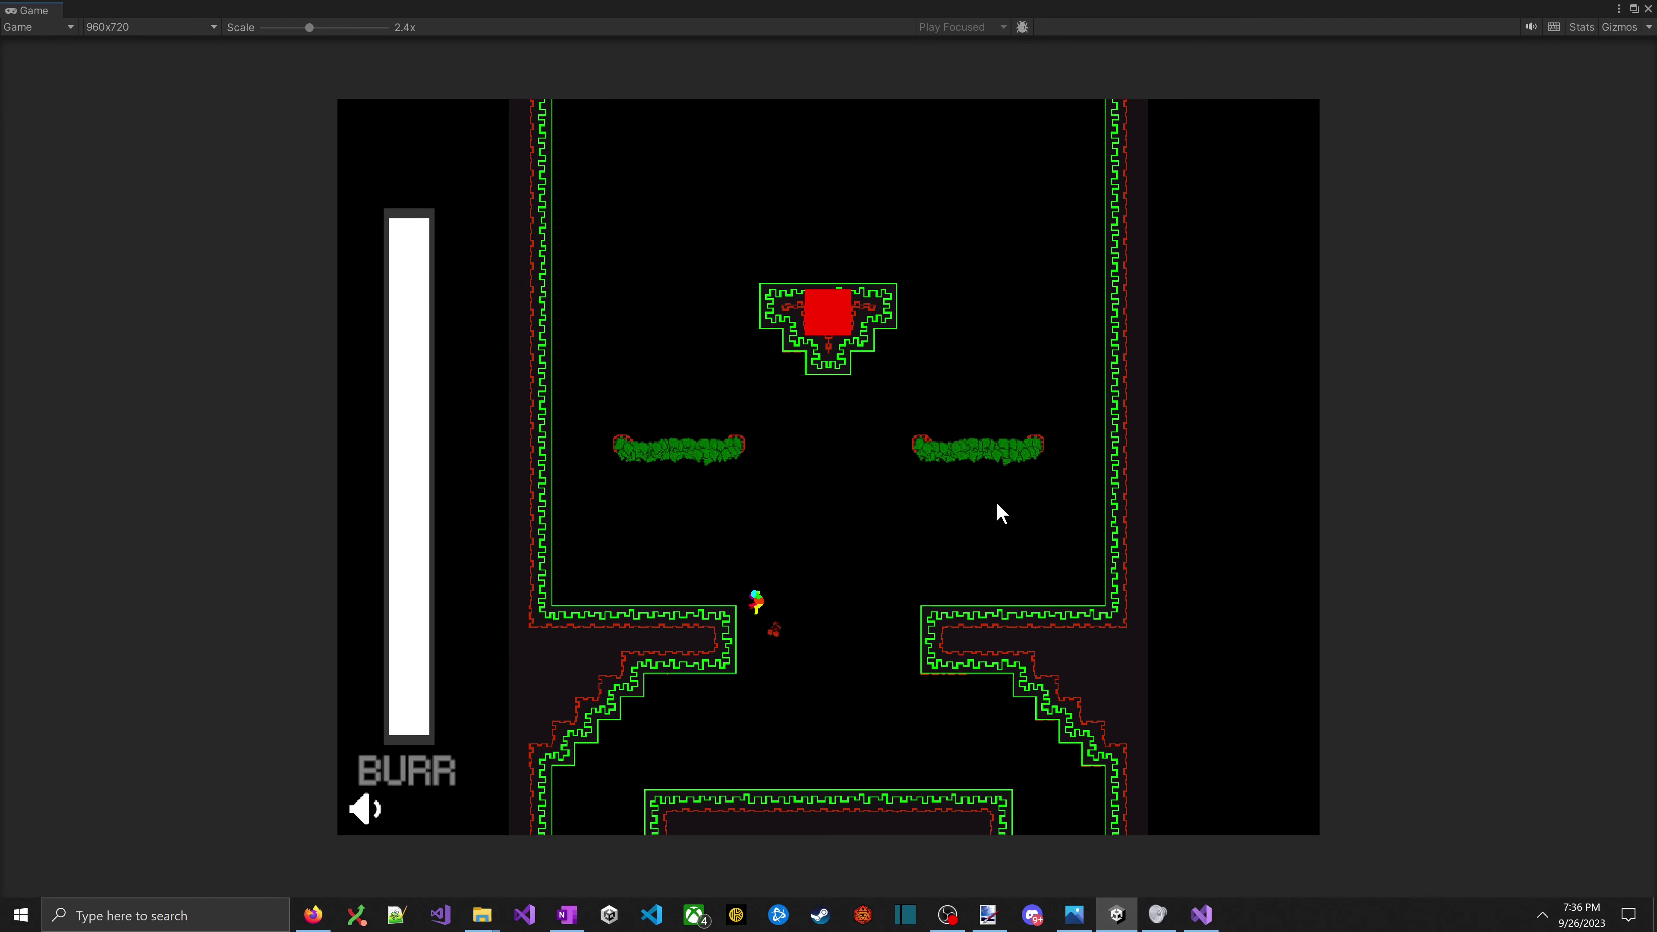
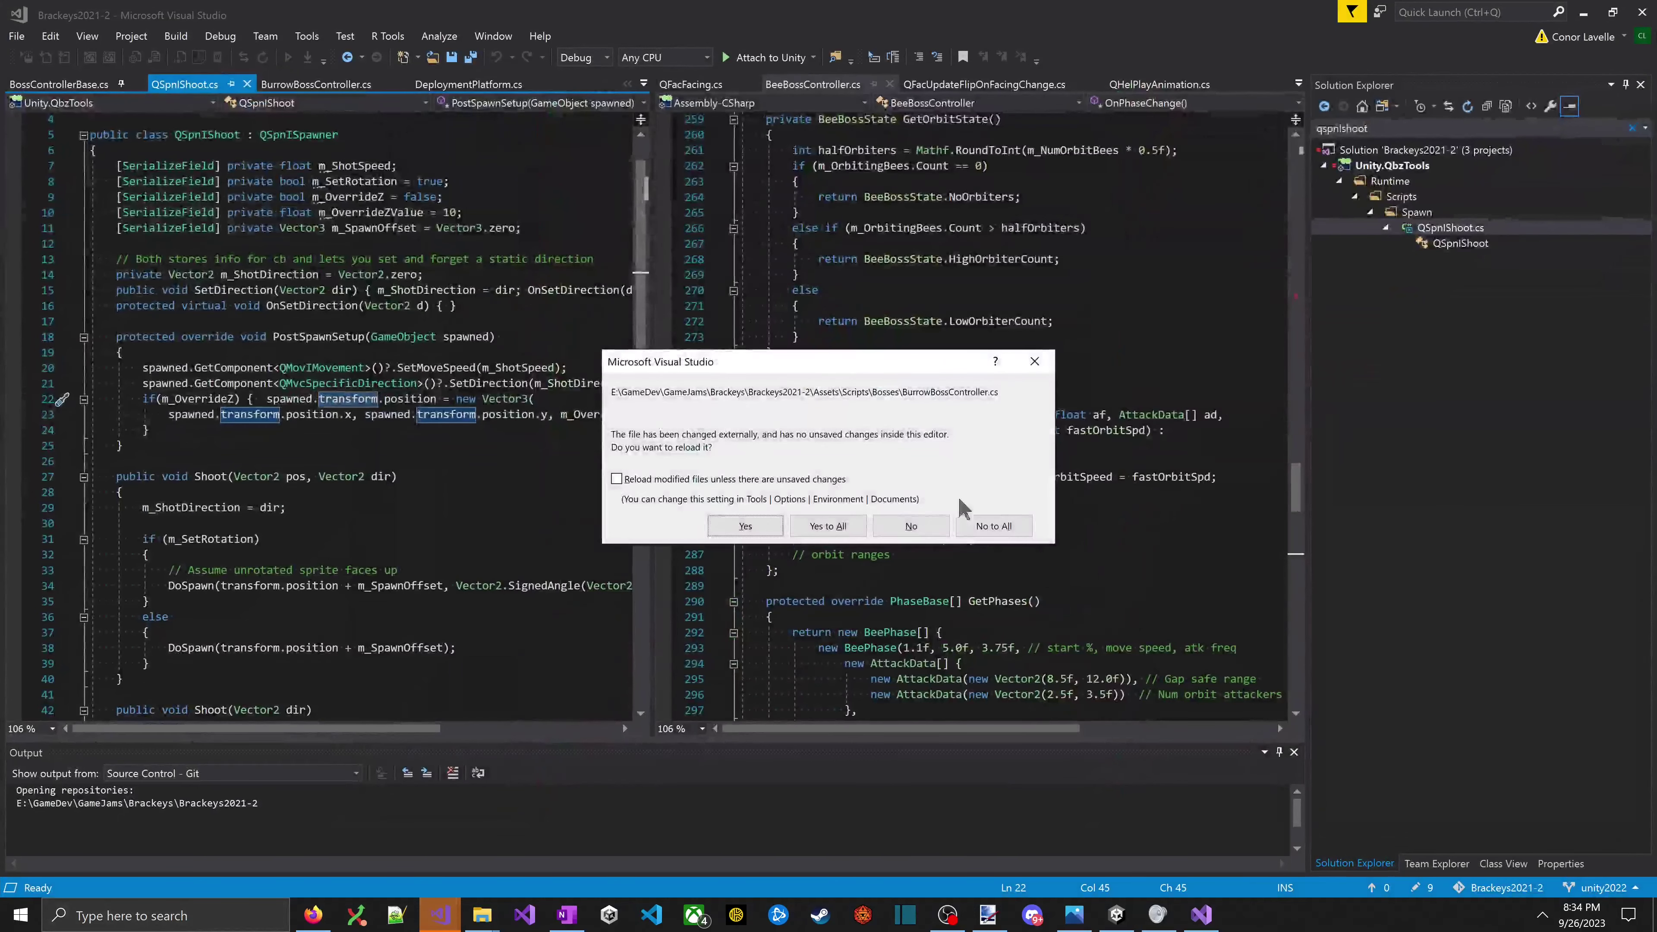
# - Return to the BurrowBossController script and select the m_ProjectilePrefab line in ShootVolley
pyautogui.hotkey('alt', 'Tab')
pyautogui.click(793, 399)
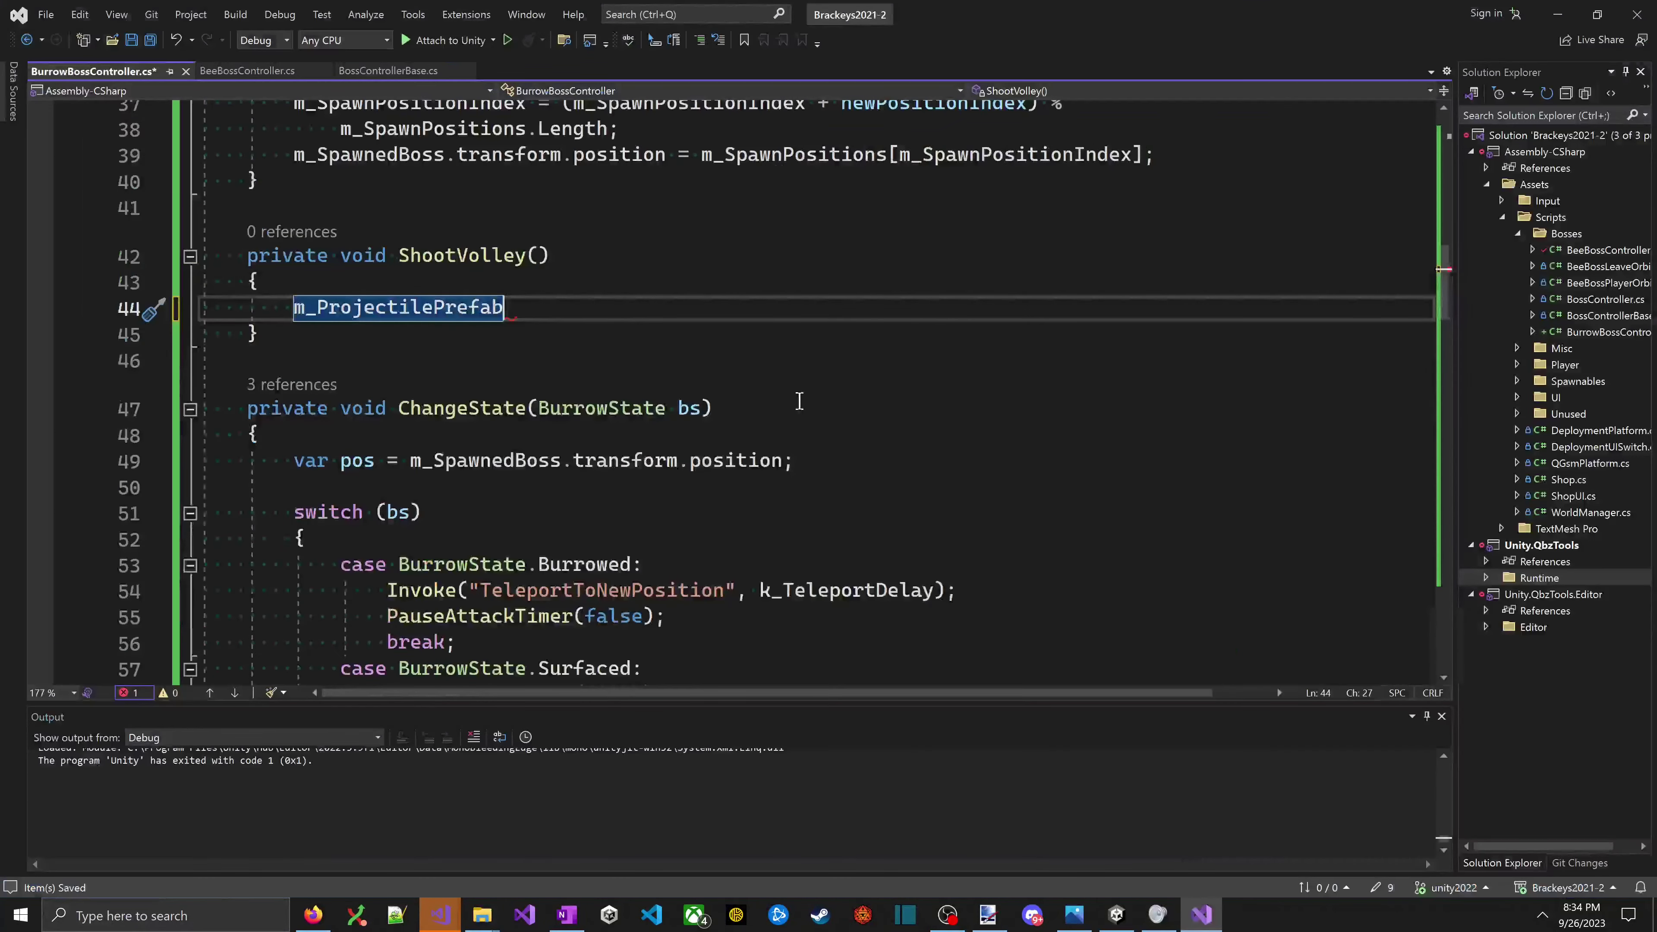
pyautogui.click(687, 408)
pyautogui.click(651, 287)
pyautogui.click(653, 305)
pyautogui.hotkey('shift', 'Home')
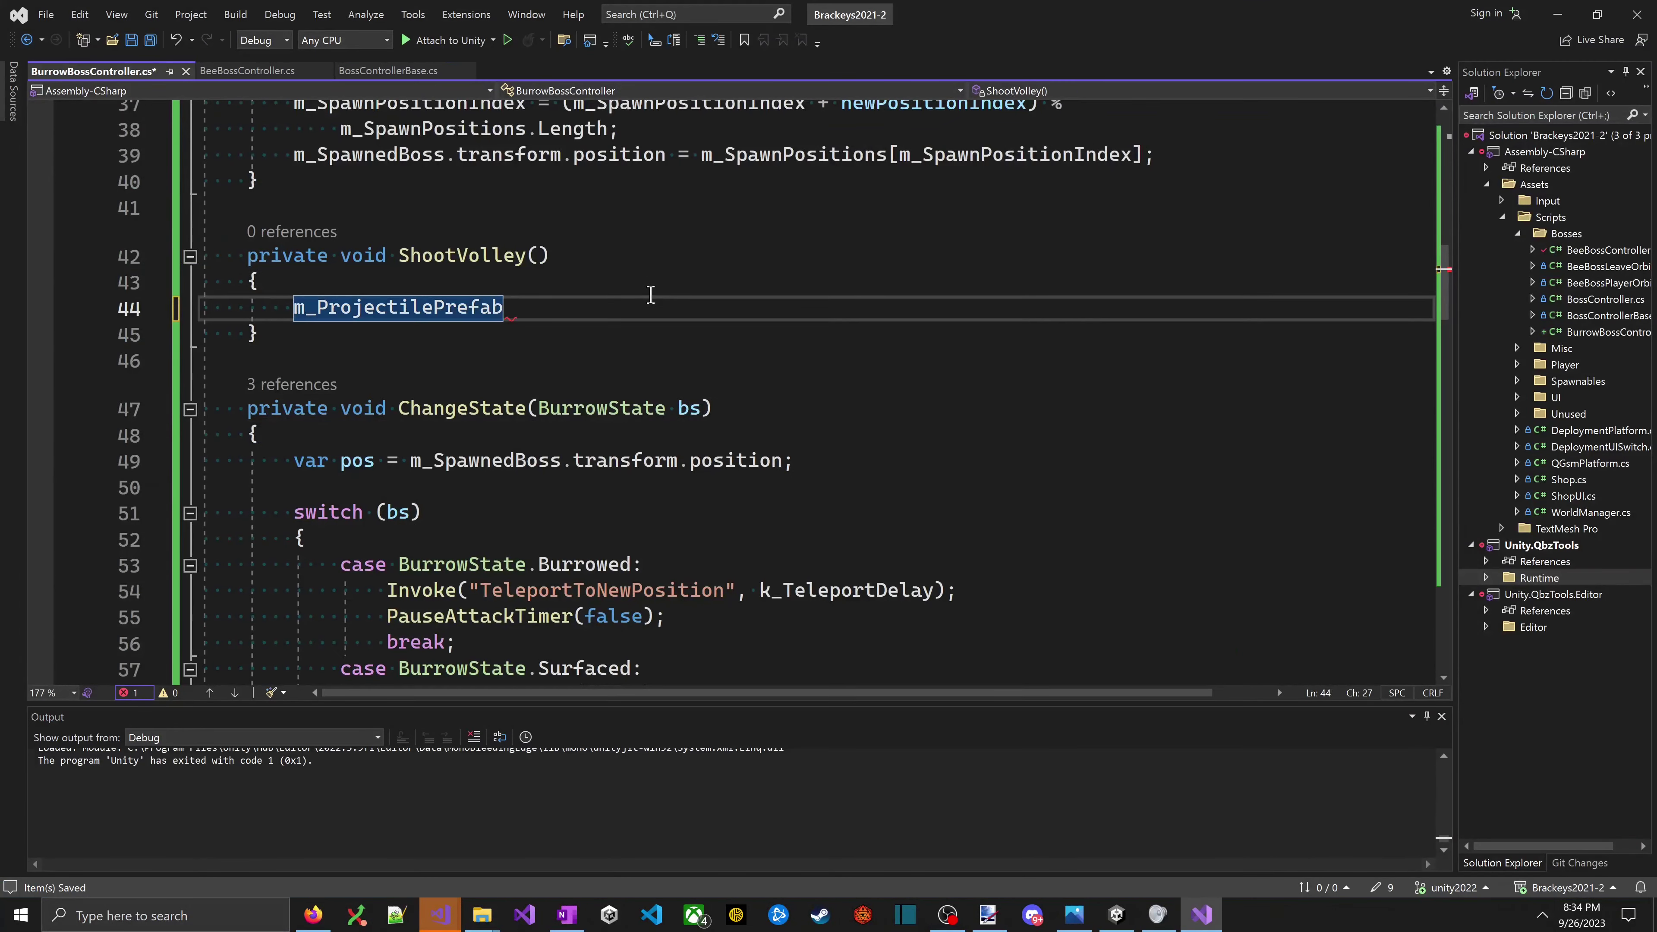
pyautogui.press('Left')
pyautogui.write('v')
pyautogui.press('BackSpace')
# - Add an empty private void ShootVolleyImpl() method above ShootVolley and save
pyautogui.click(656, 188)
pyautogui.press('Return')
pyautogui.press('Return')
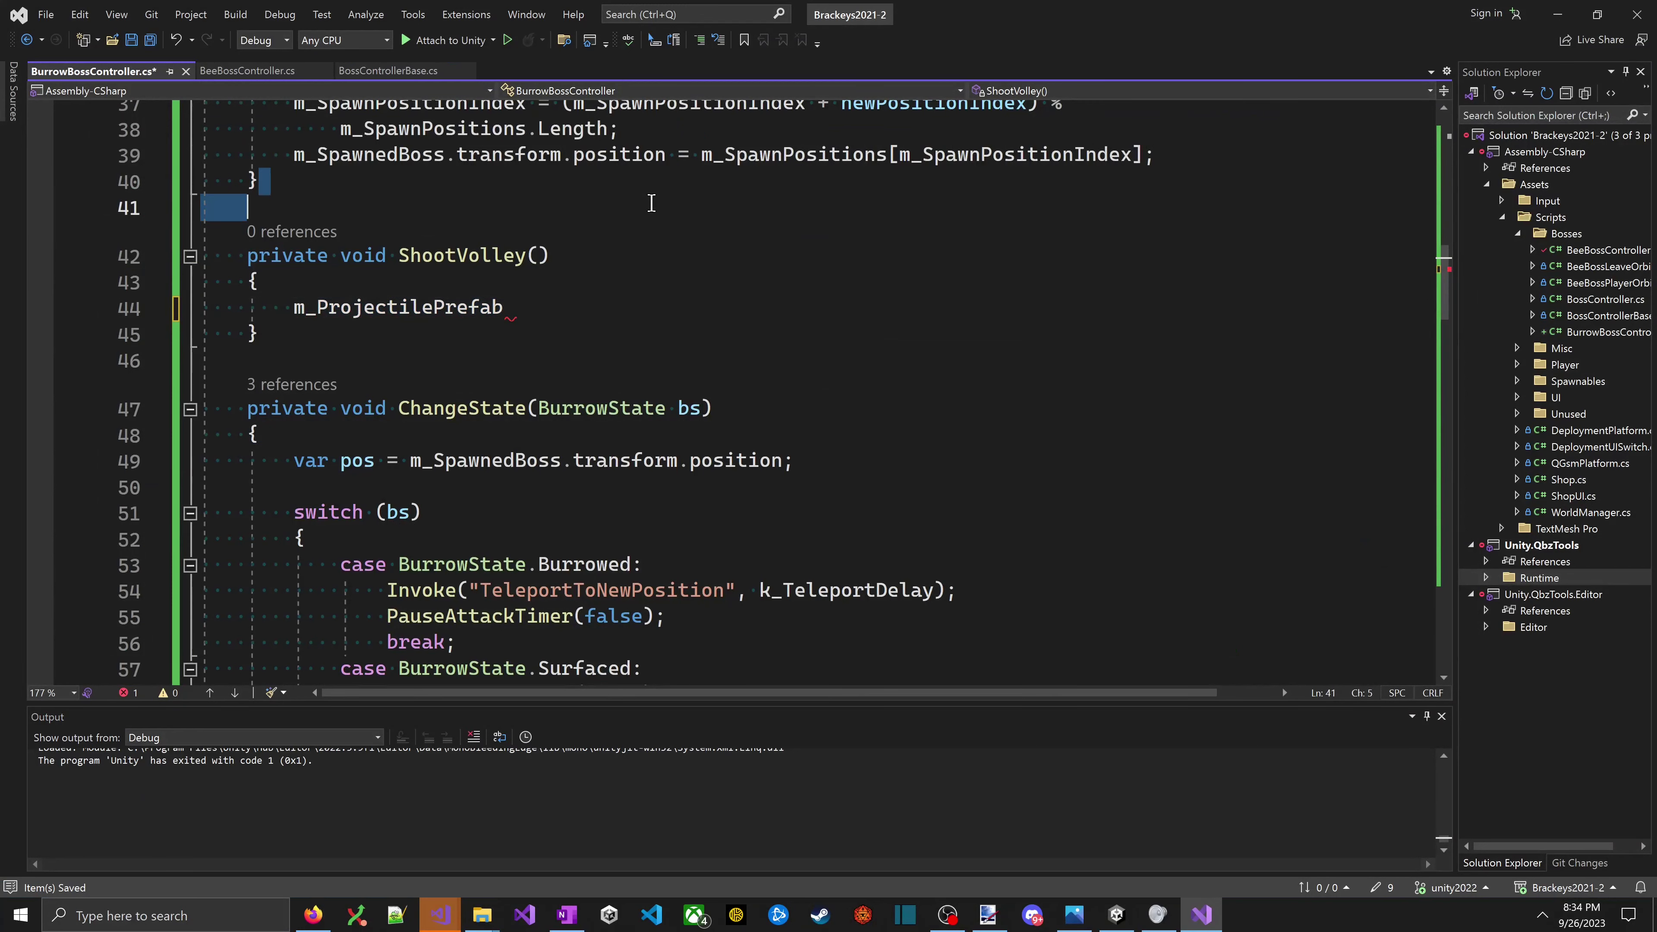
pyautogui.write('private ')
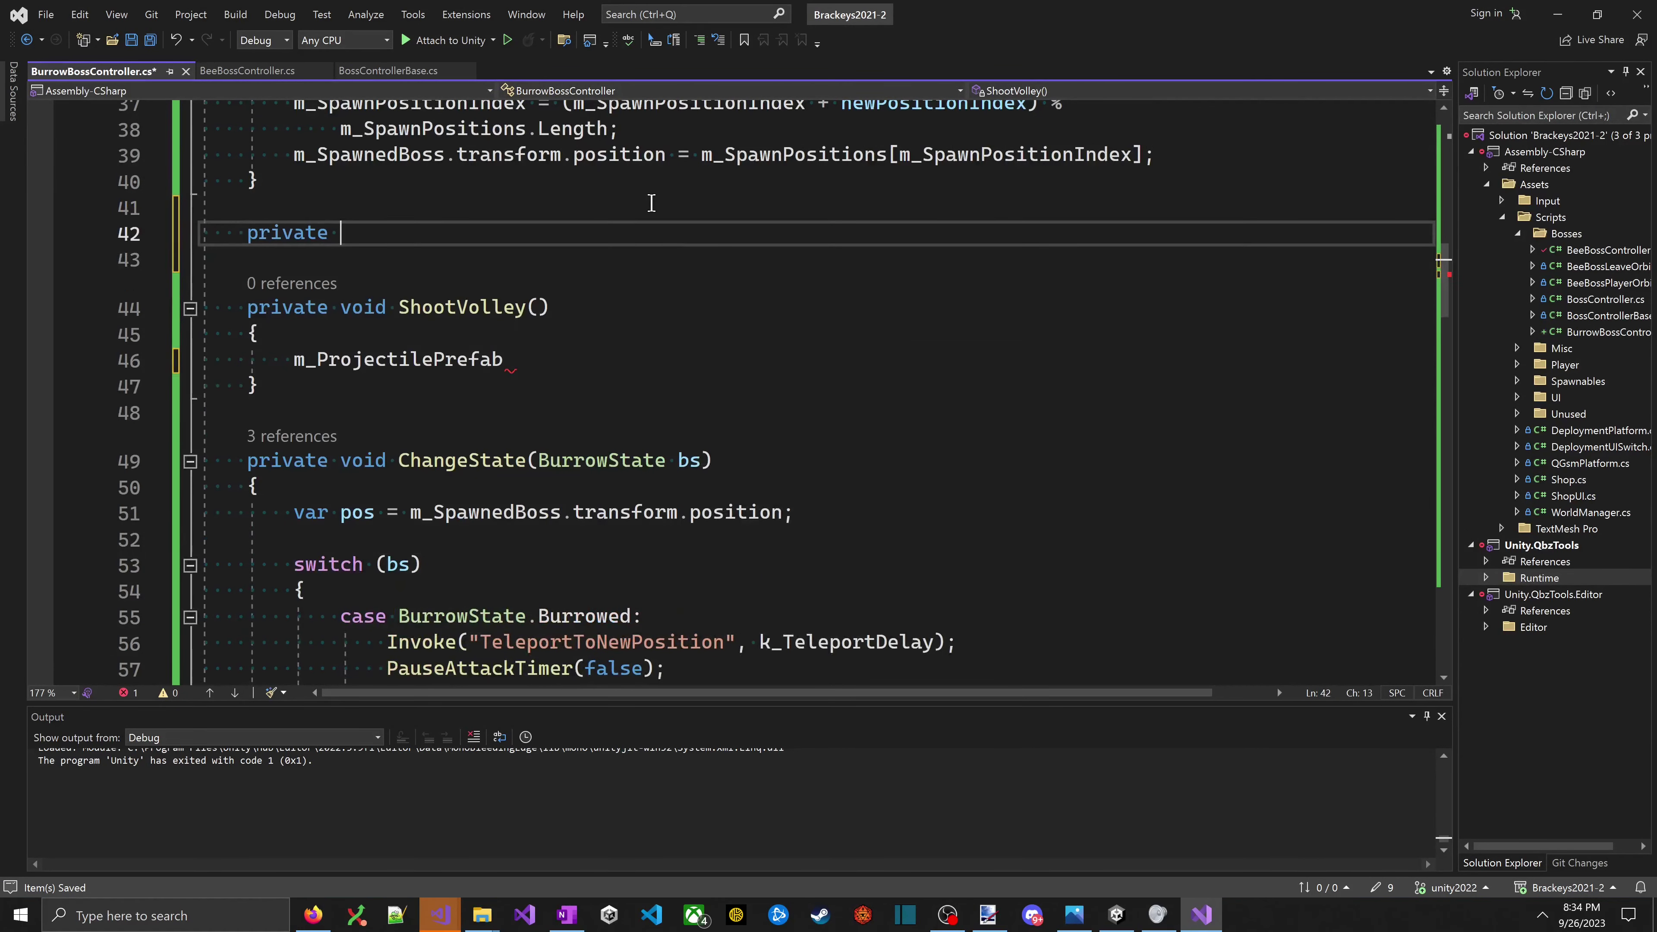
pyautogui.write('void Shoot')
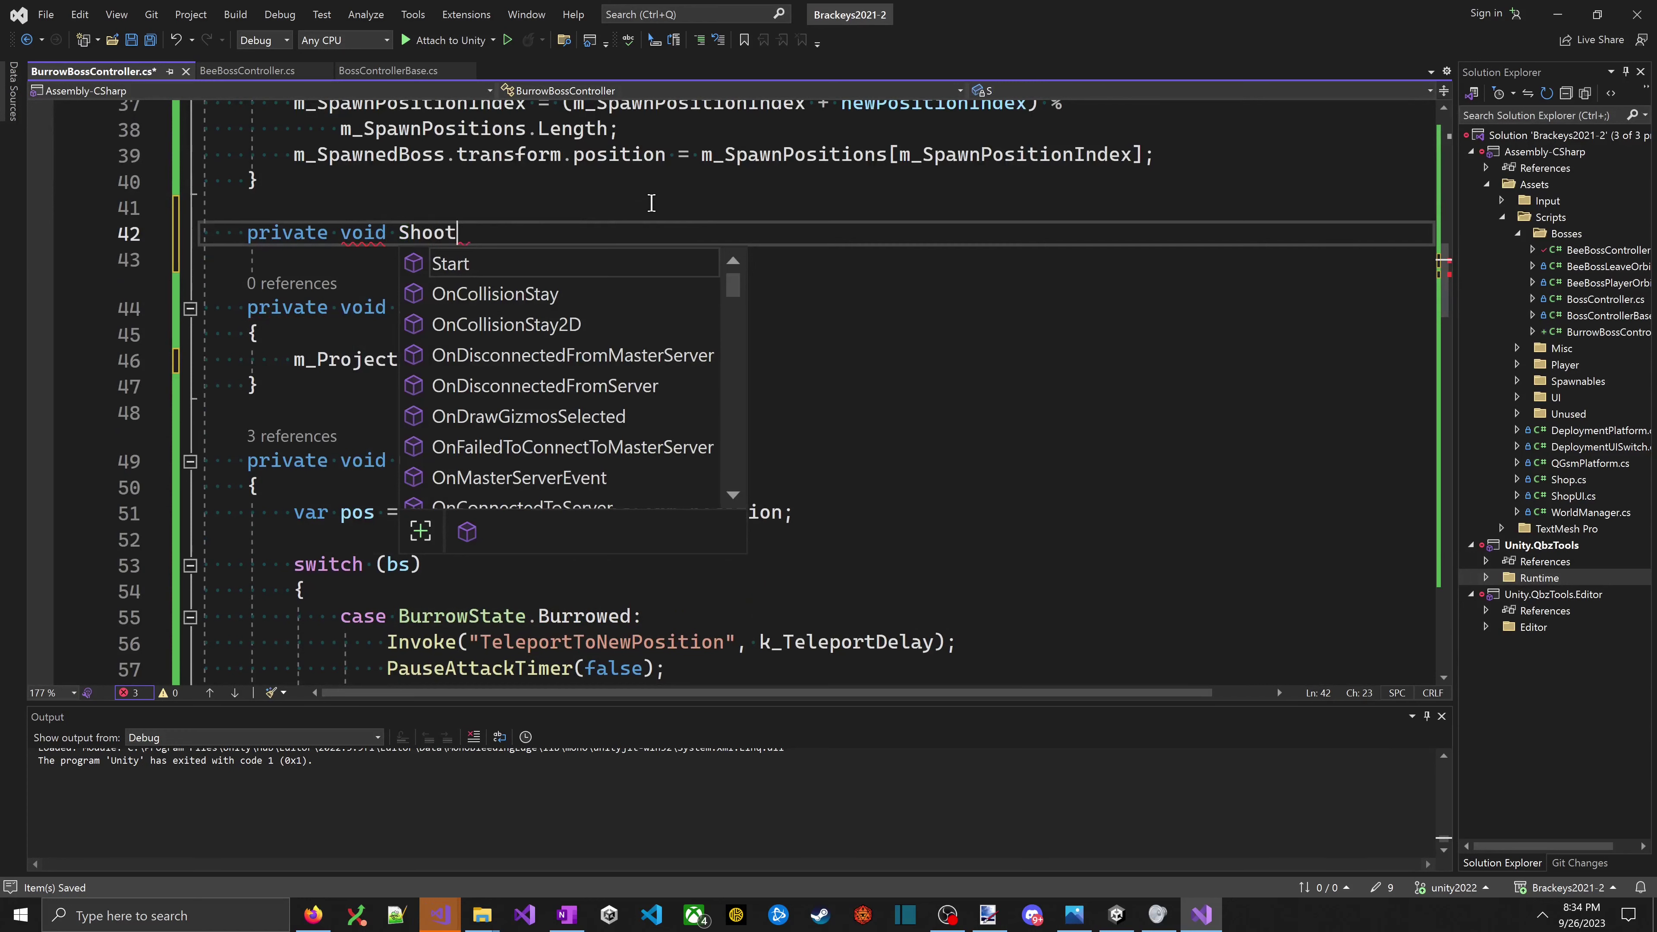
pyautogui.write('VolleyImpl()')
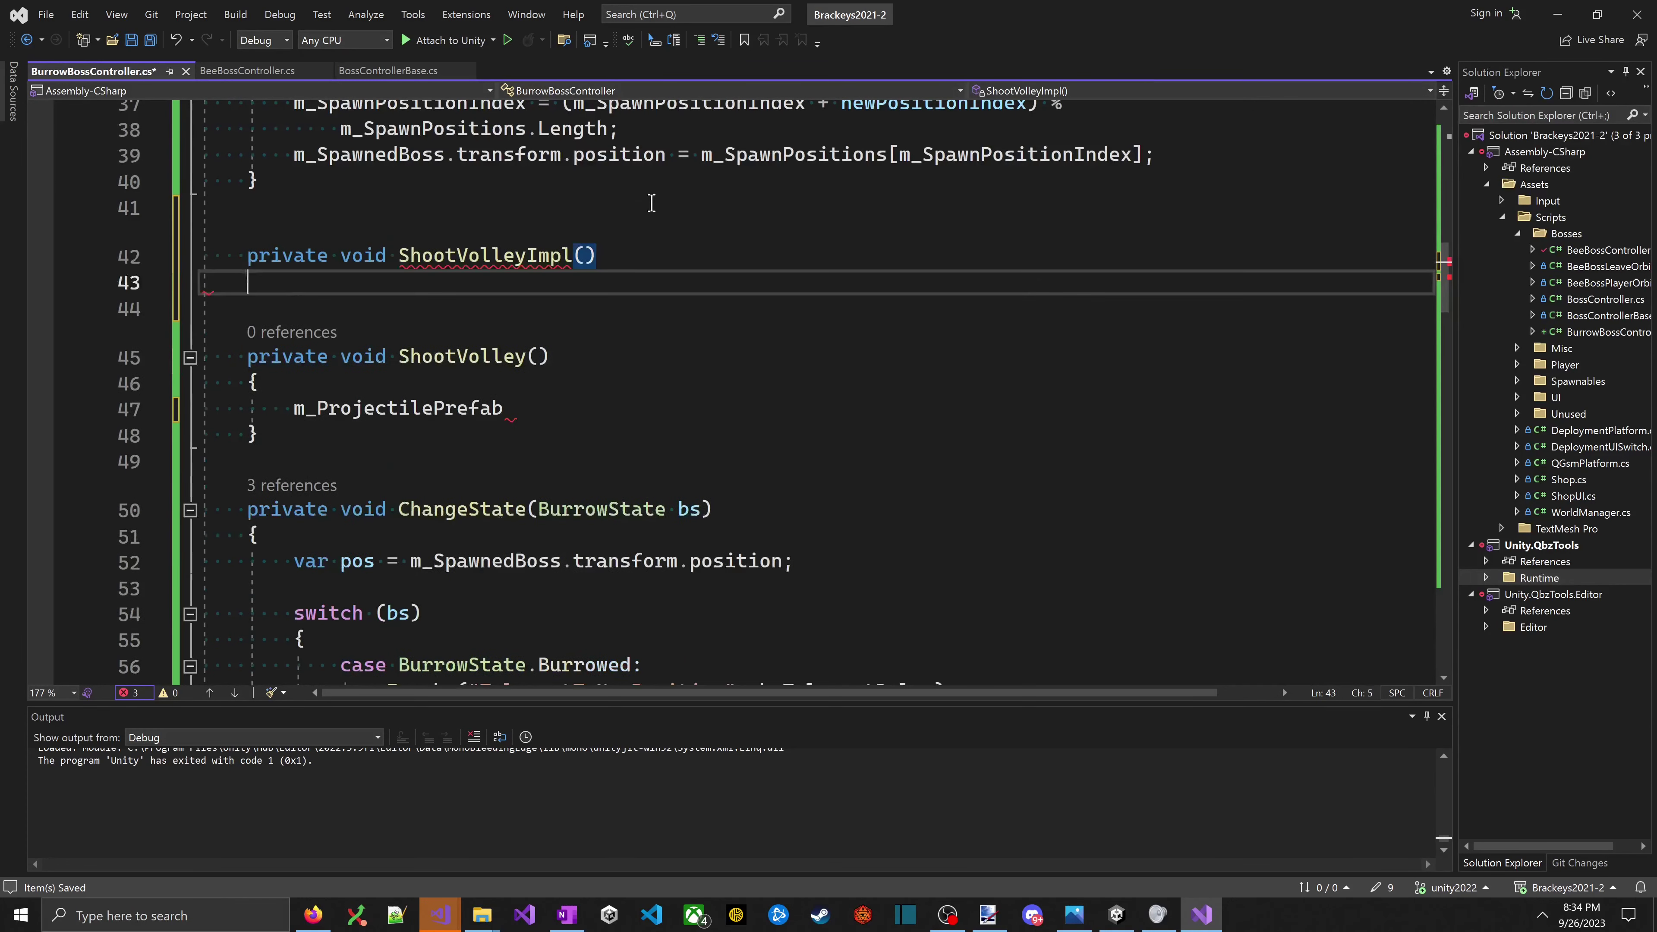
pyautogui.write('{')
pyautogui.press('Return')
pyautogui.hotkey('ctrl', 's')
# - Replace the m_ProjectilePrefab placeholder in ShootVolley with int kNumShots = 8; and save
pyautogui.click(577, 256)
pyautogui.click(719, 438)
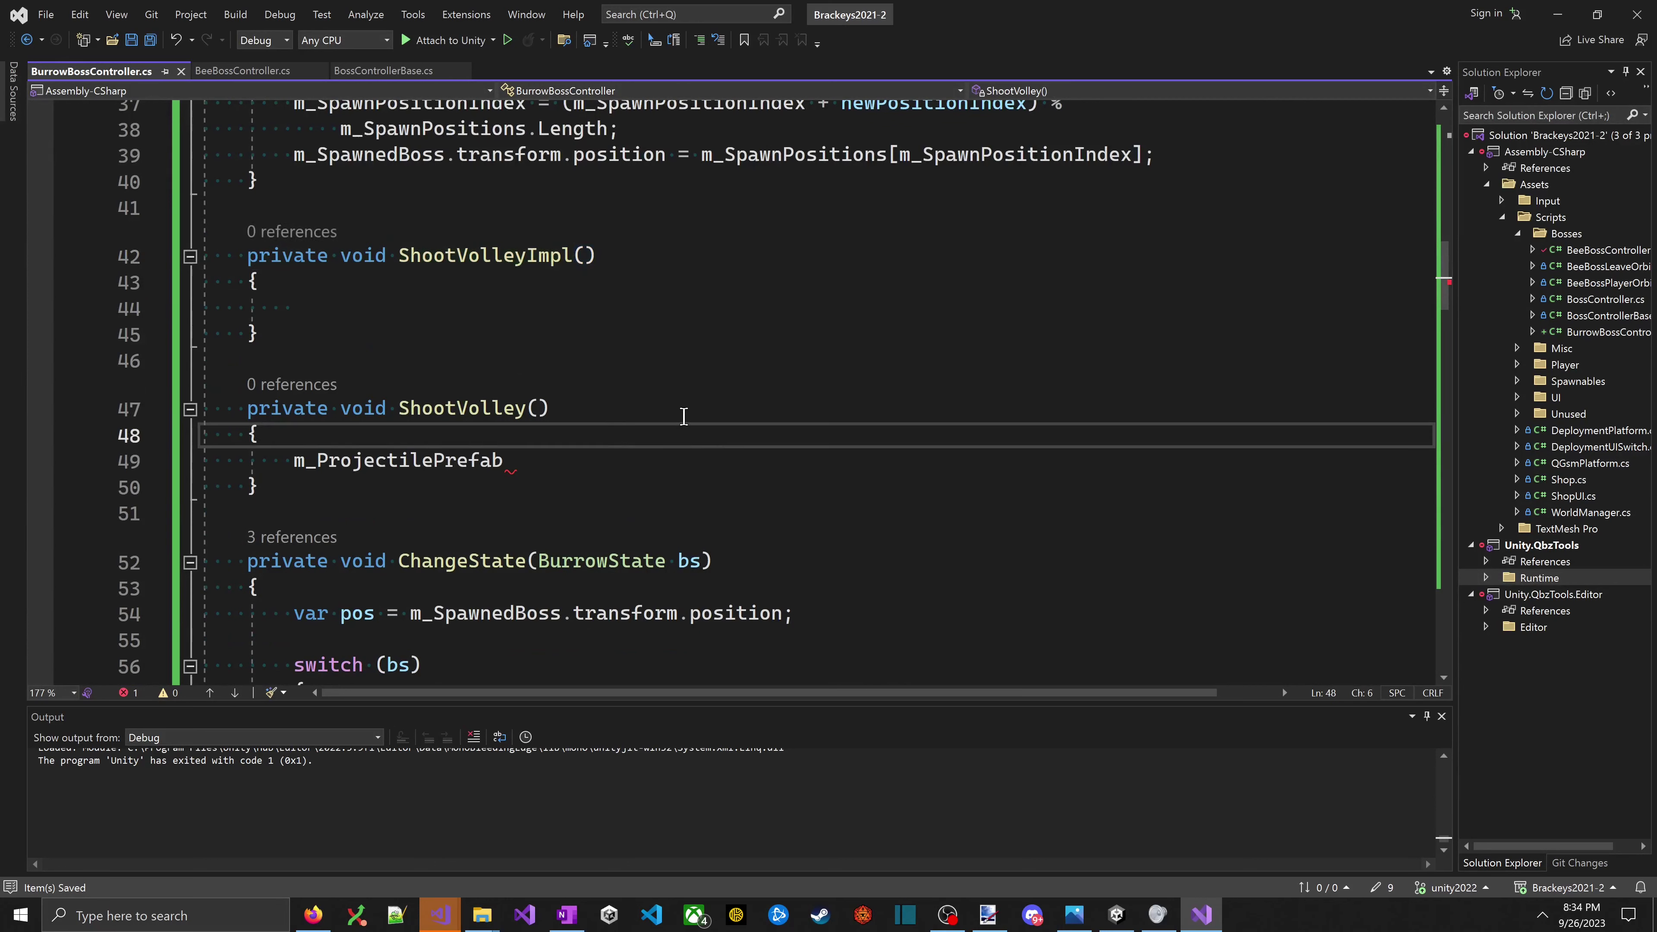
pyautogui.click(600, 472)
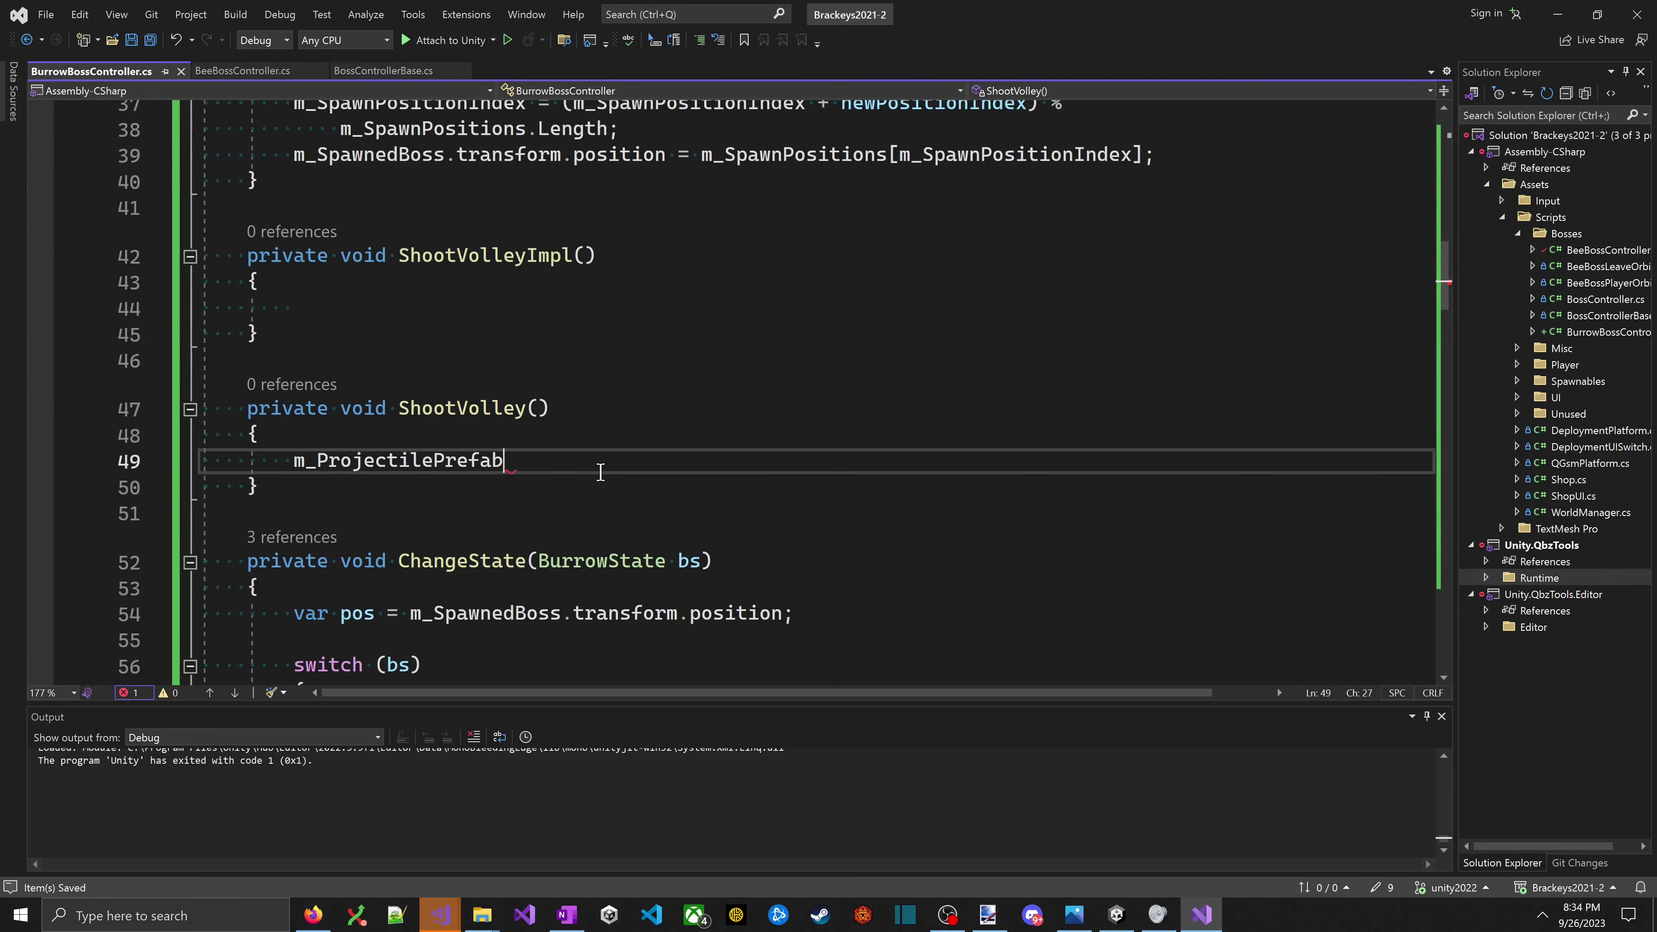
pyautogui.hotkey('shift', 'Home')
pyautogui.write('for')
pyautogui.hotkey('ctrl', 'shift', 'Left')
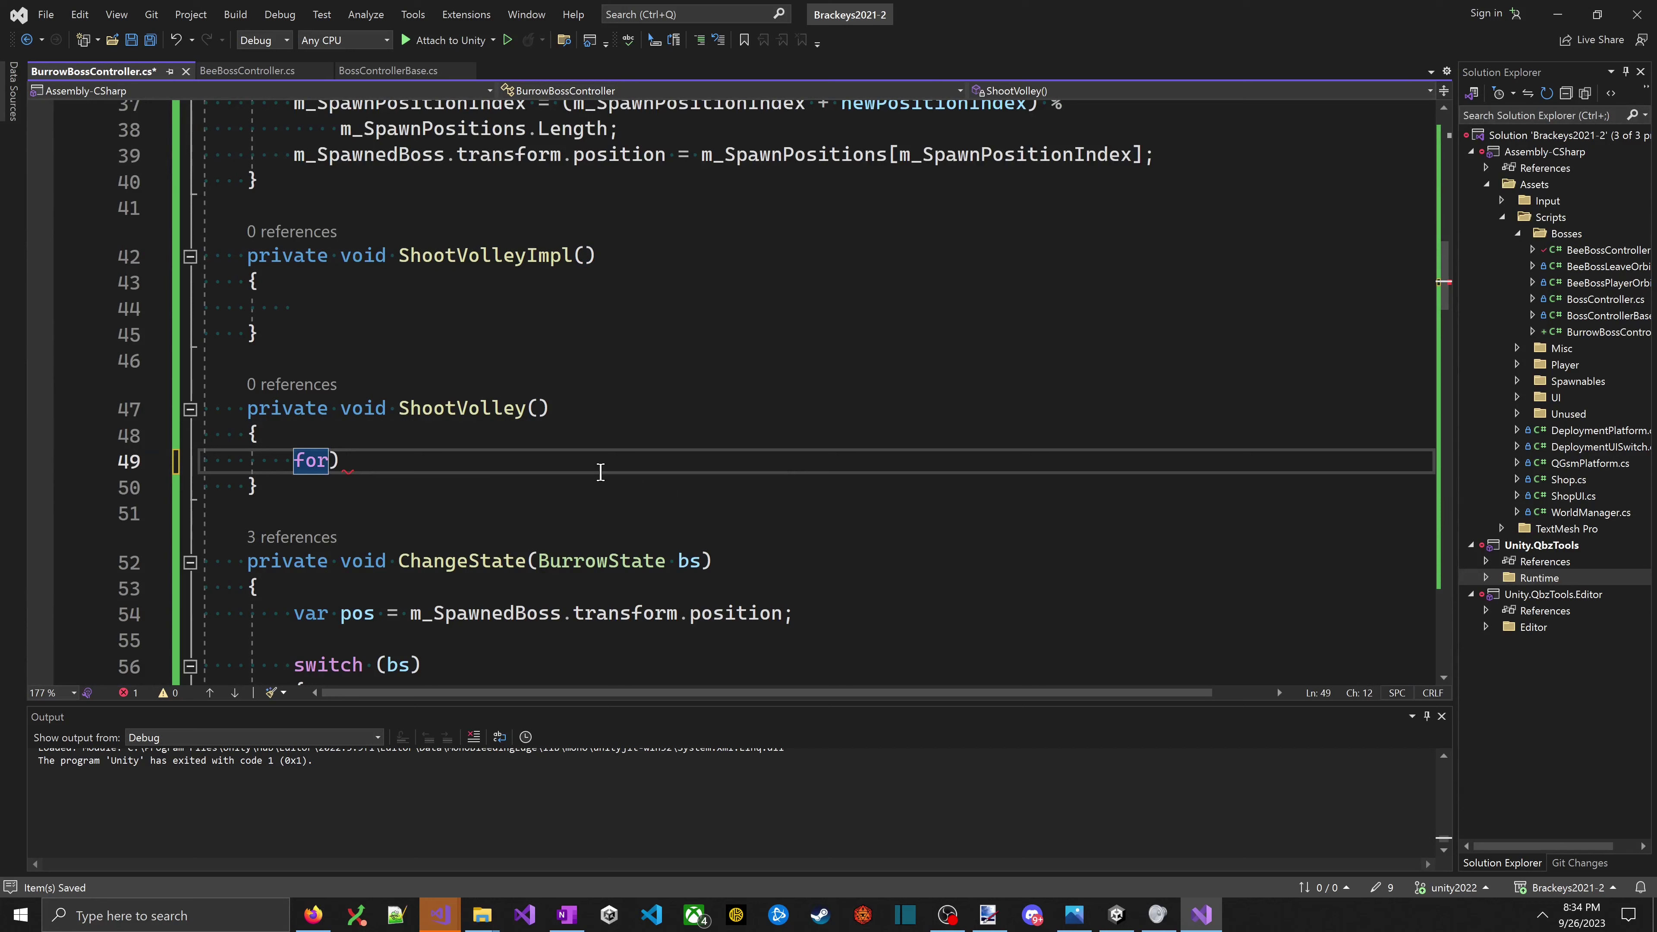
pyautogui.write('uint')
pyautogui.hotkey('ctrl', 'BackSpace')
pyautogui.write('int kNumShots =')
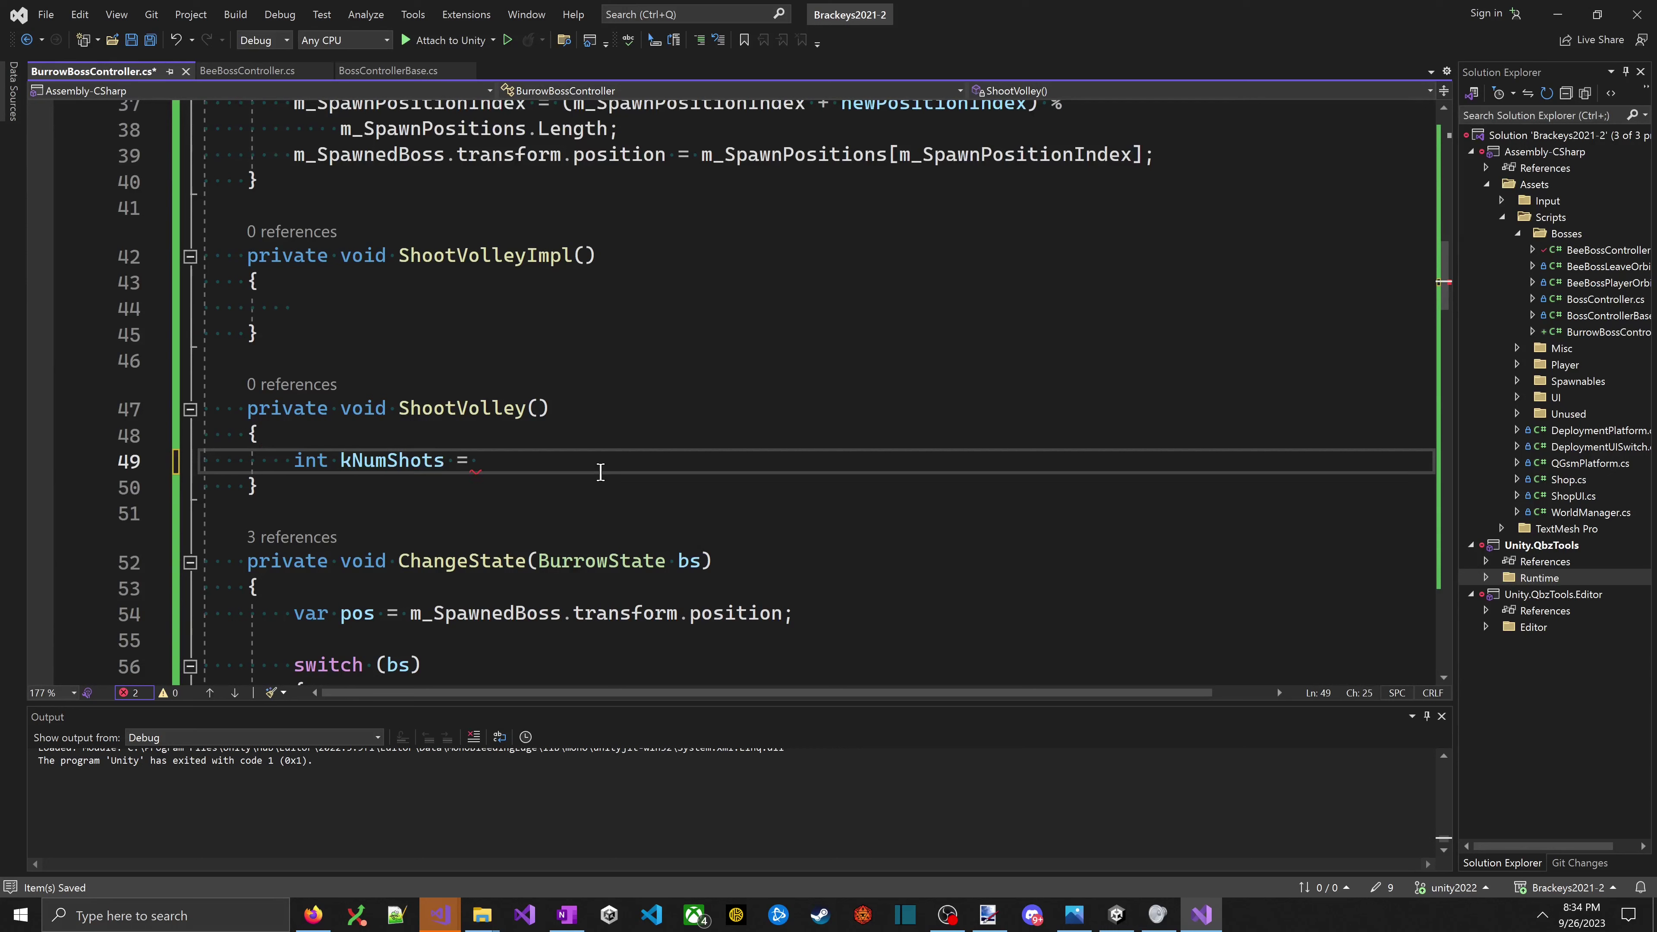
pyautogui.write(' 7; ')
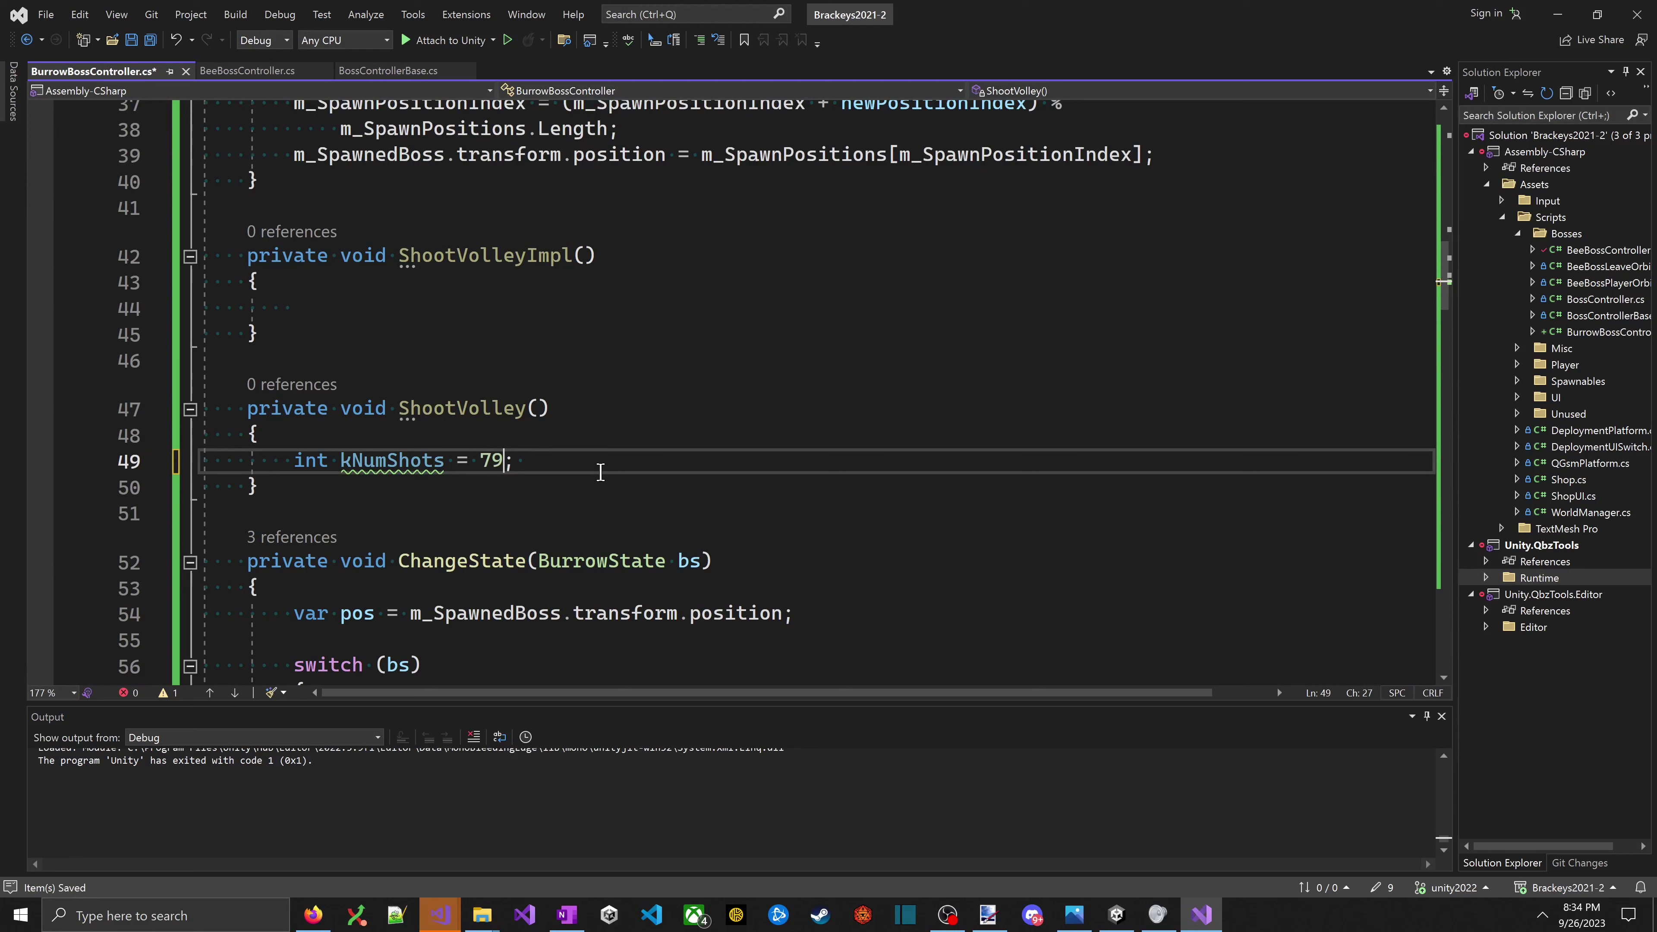
pyautogui.write('8')
pyautogui.hotkey('ctrl', 's')
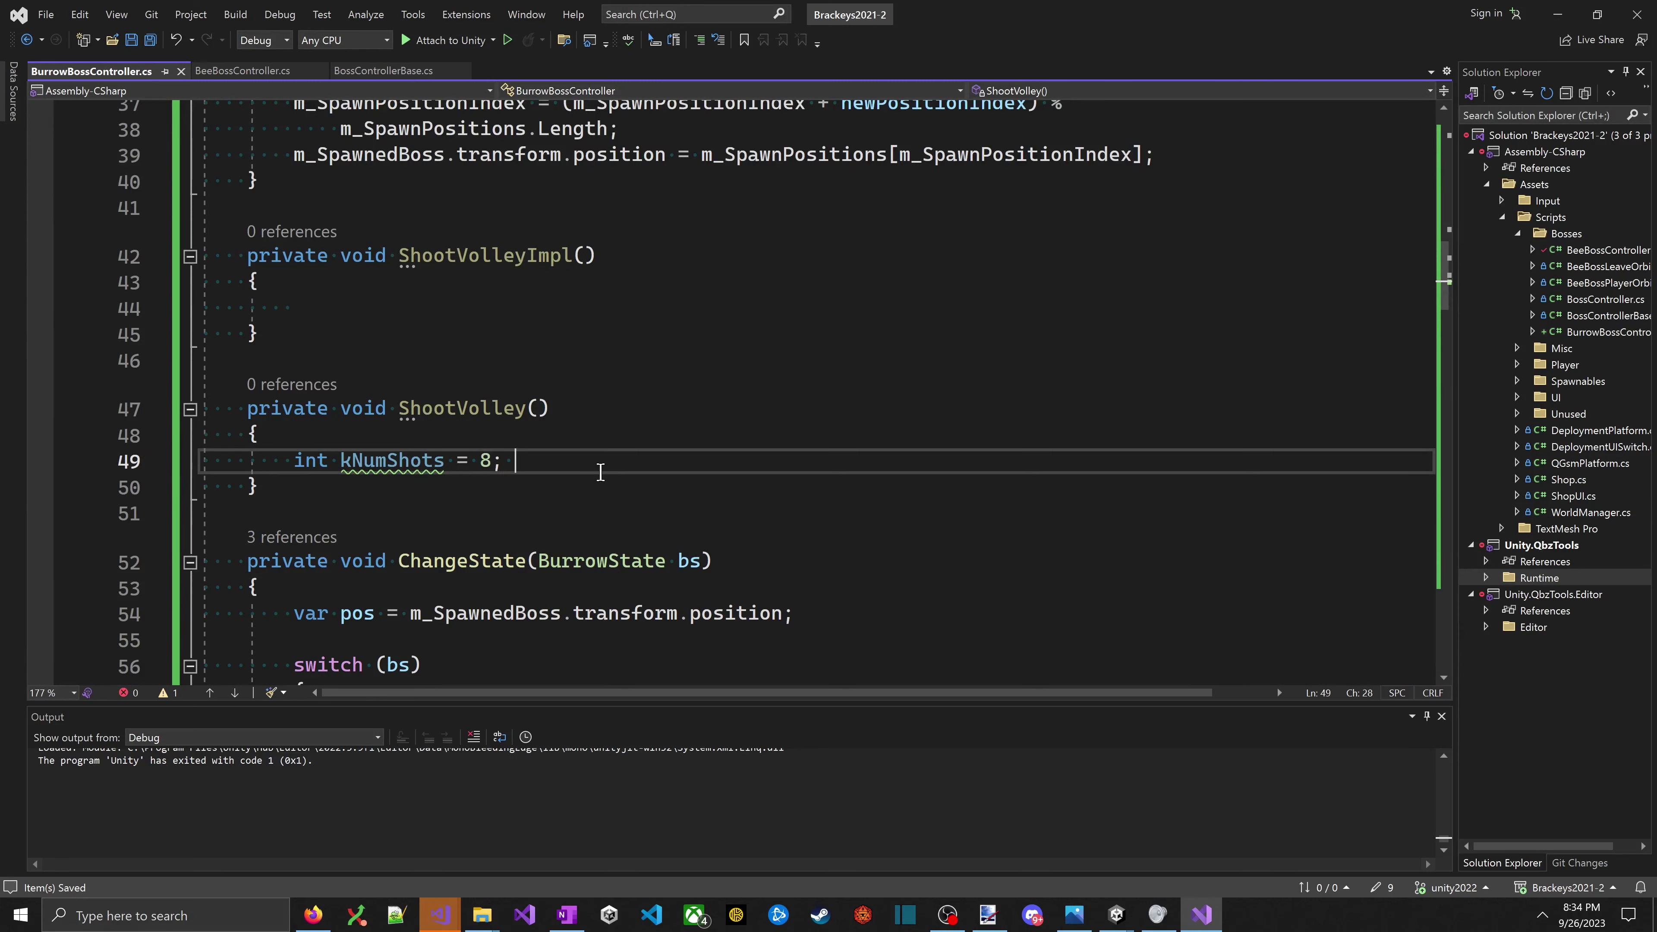
pyautogui.press('Return')
# - Write the for (int i = 0; i < 8; ++i) loop header with an empty body and save
pyautogui.write('for (int i  0;')
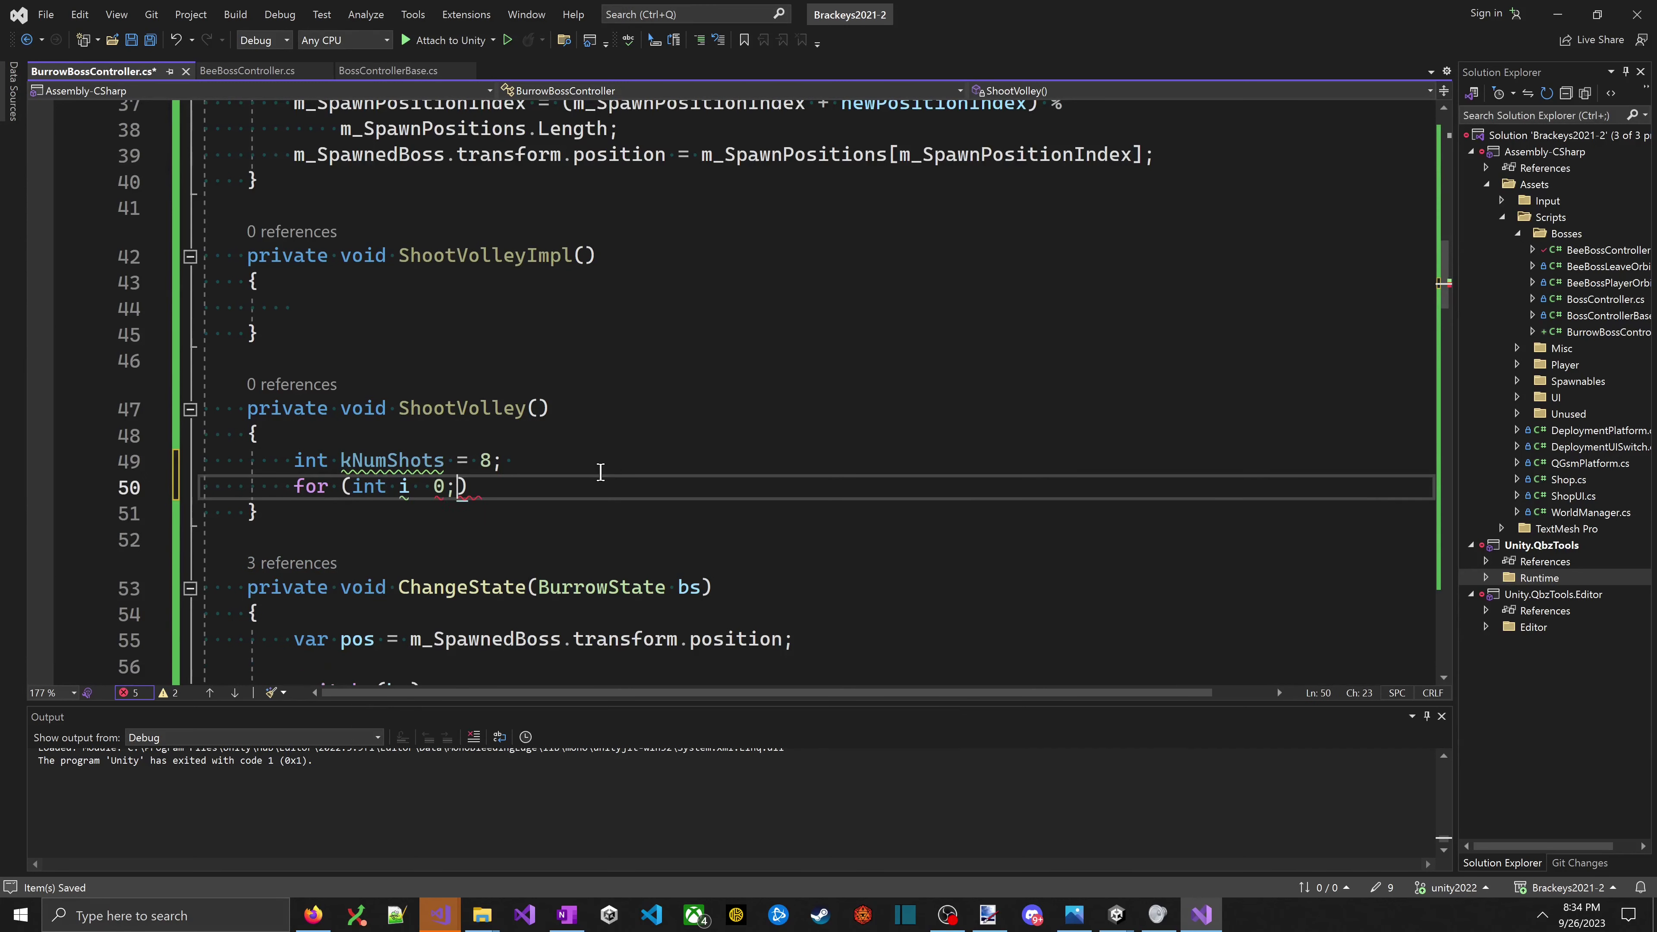
pyautogui.press('BackSpace')
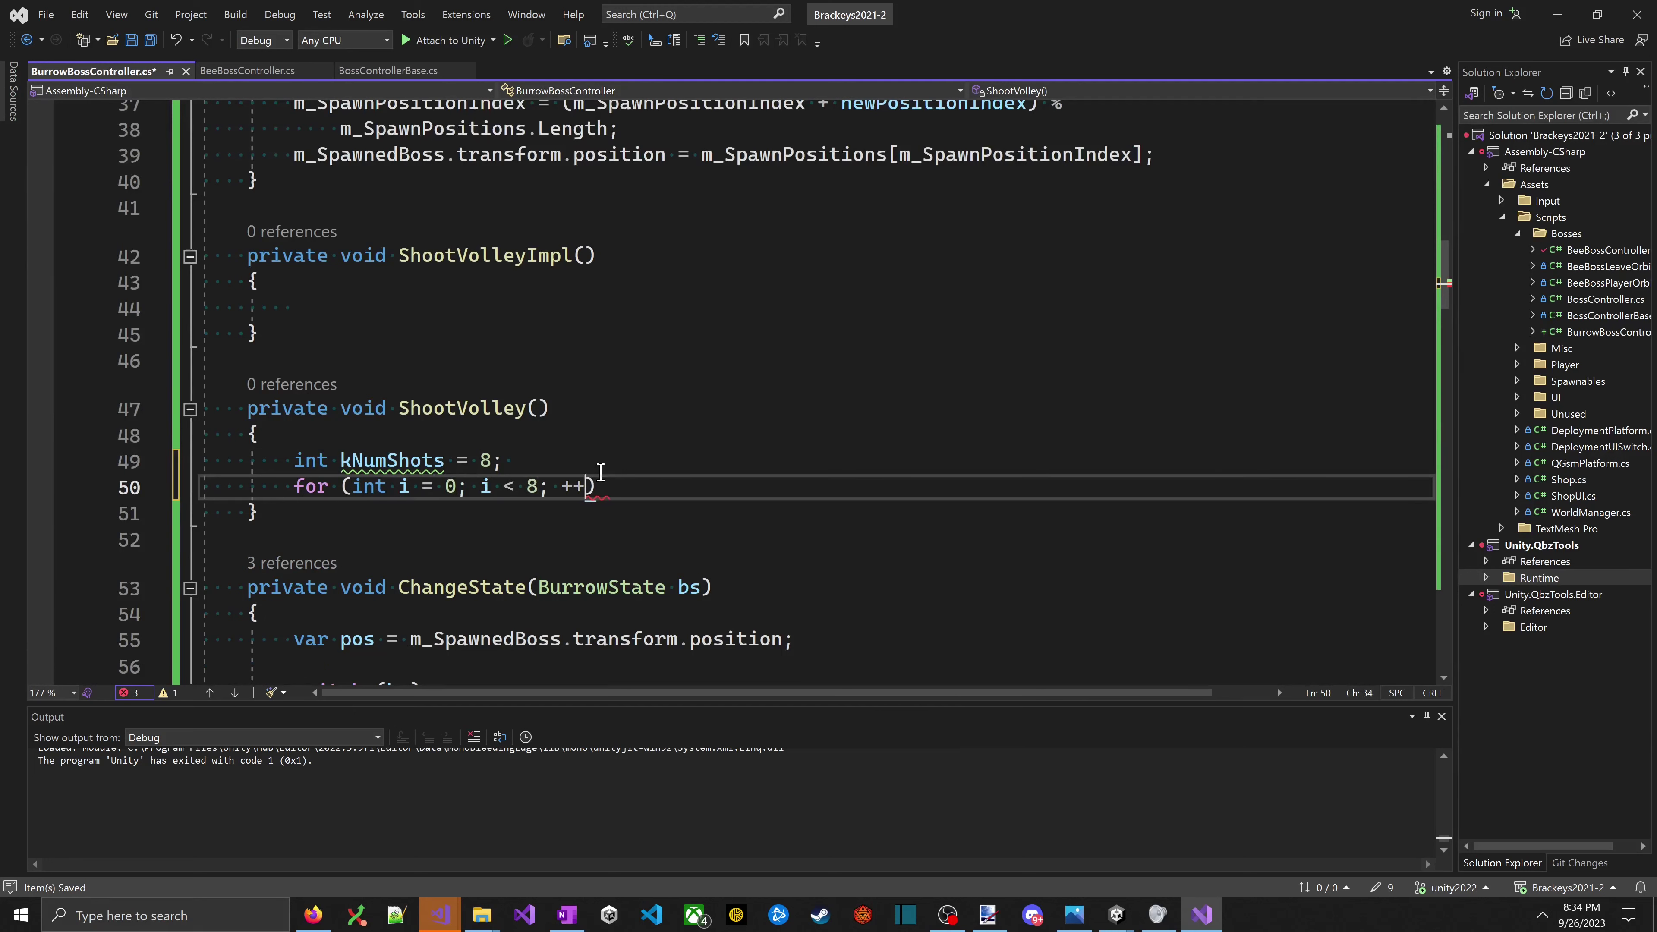
pyautogui.write('i)')
pyautogui.hotkey('ctrl', 's')
pyautogui.press('Return')
pyautogui.write('{')
pyautogui.press('Return')
pyautogui.hotkey('ctrl', 's')
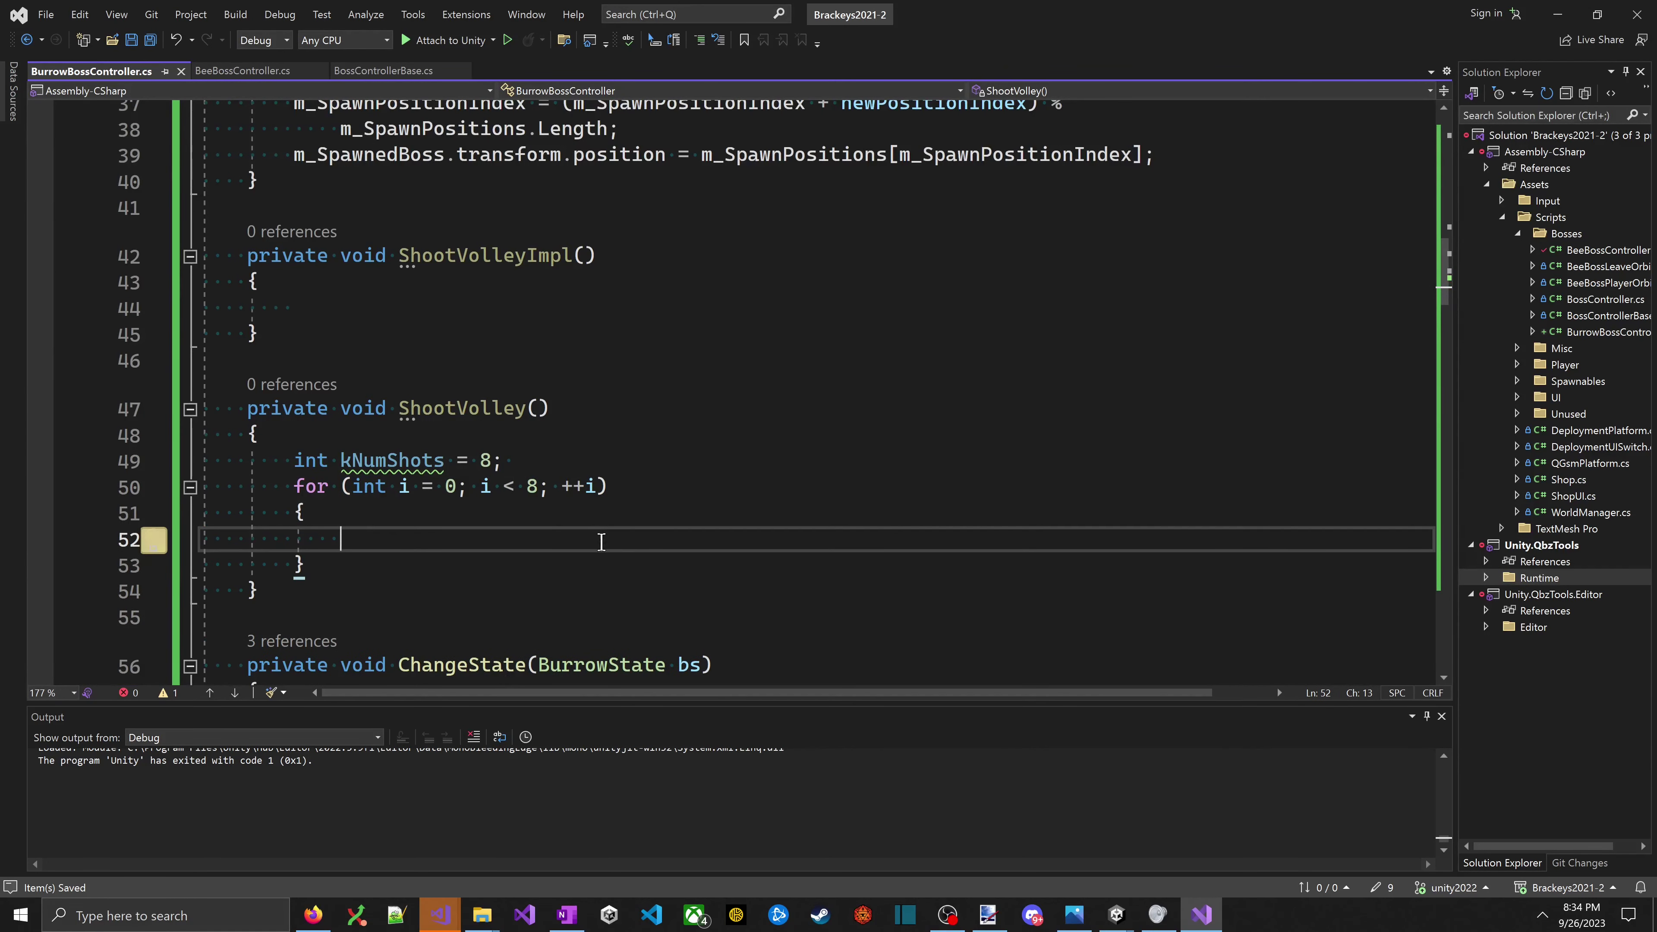
# - Insert a blank line above the loop, undoing an accidental DisablePrivateReflectionAttribute autocompletion
pyautogui.click(683, 465)
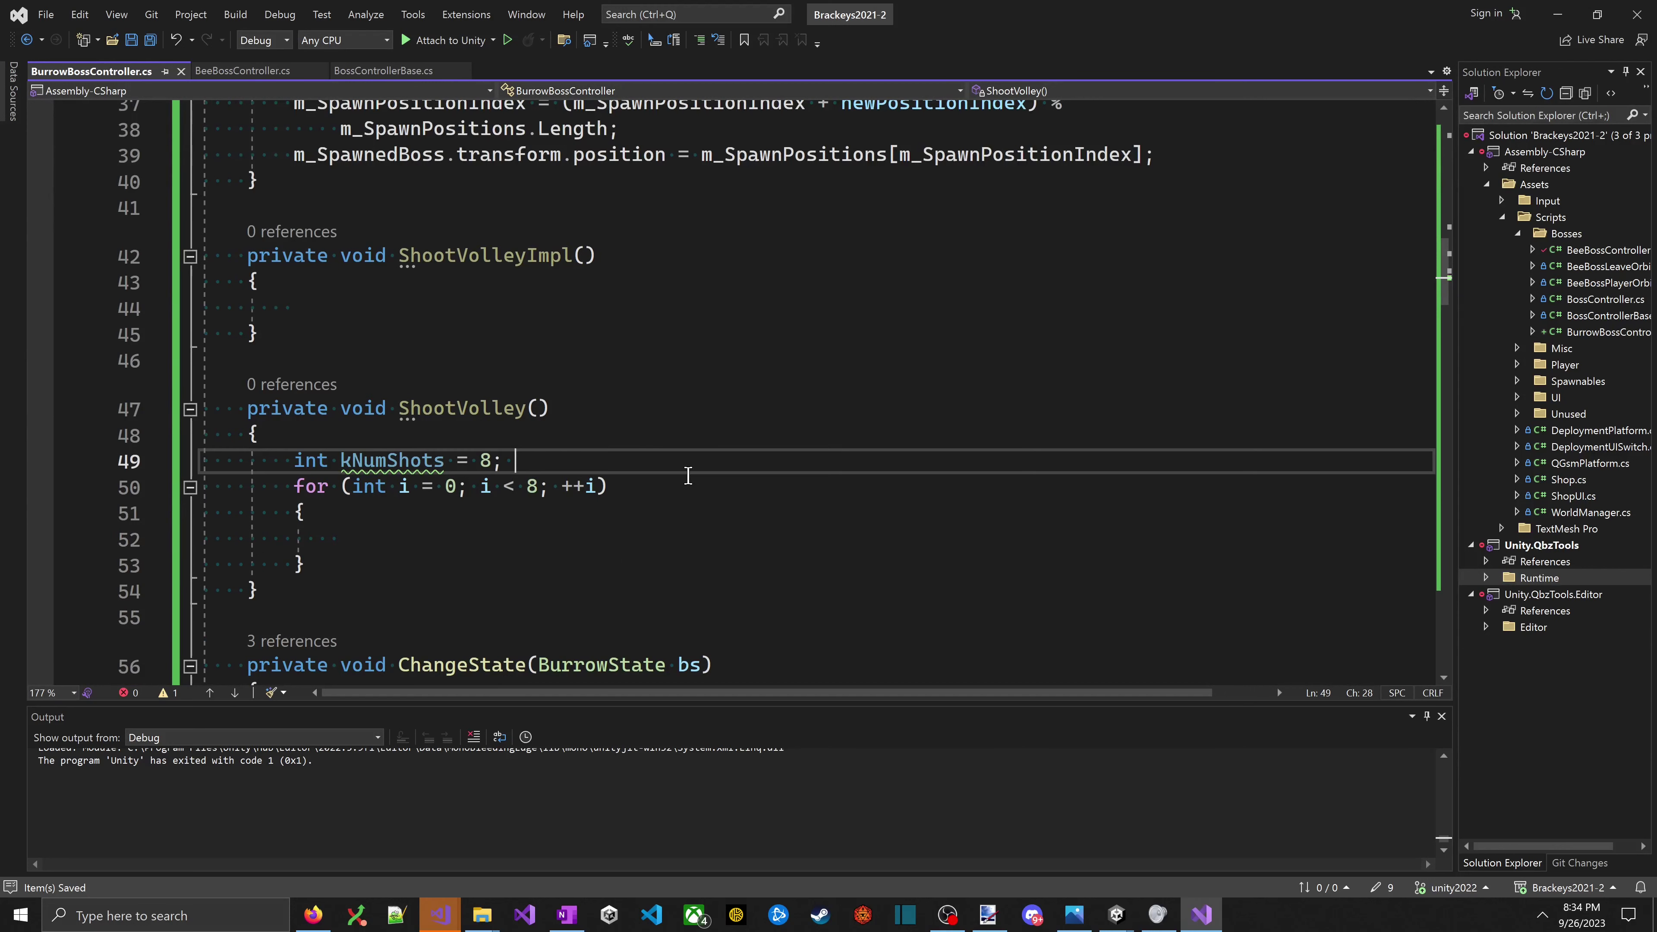
pyautogui.press('Return')
pyautogui.write('float')
pyautogui.hotkey('ctrl', 'BackSpace')
pyautogui.write('DisablePrivateReflectionAttribute')
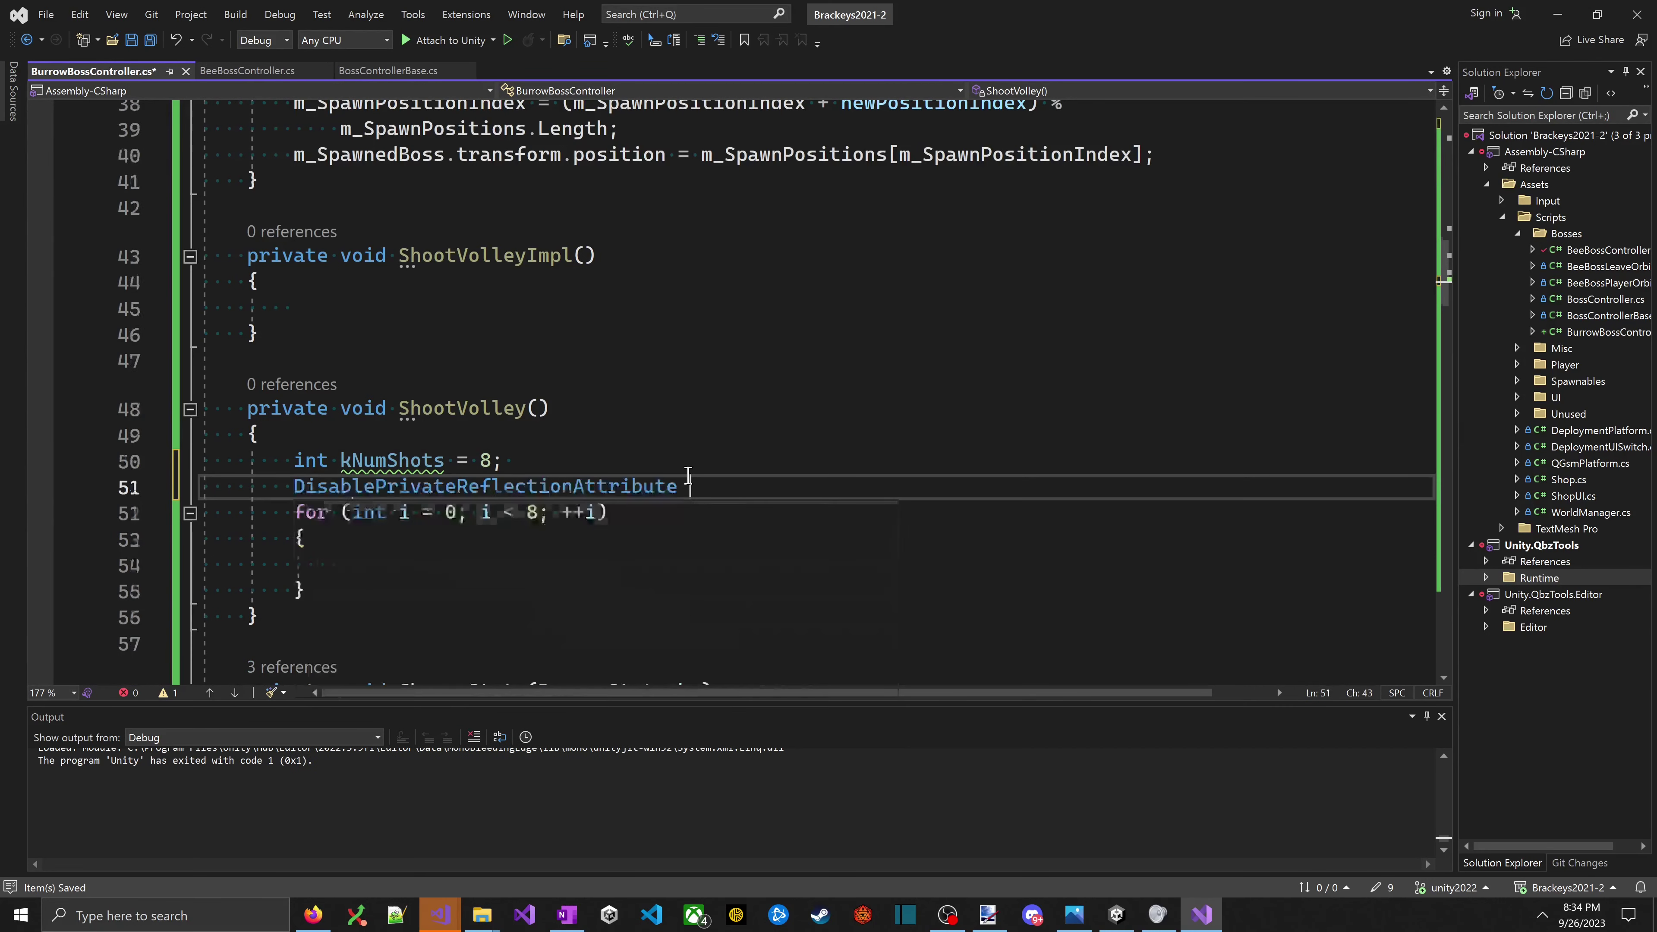
pyautogui.press('Escape')
pyautogui.hotkey('ctrl', 'z')
pyautogui.press('Up')
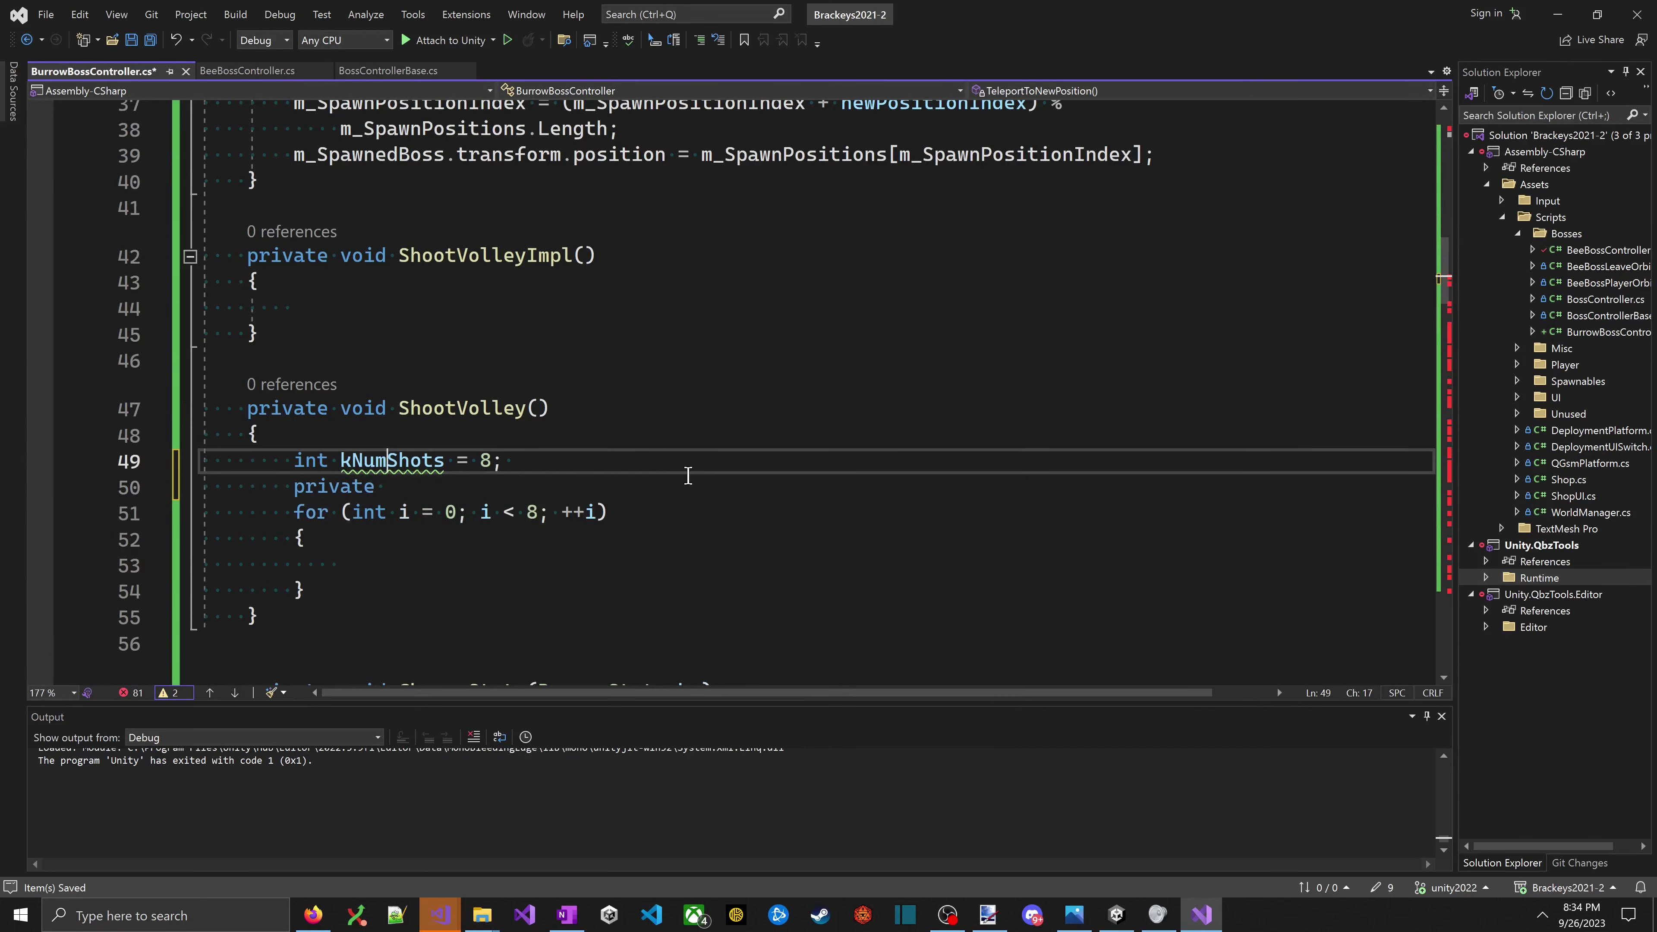
pyautogui.hotkey('ctrl', 'z')
pyautogui.press('Right')
pyautogui.write('c')
pyautogui.press('BackSpace')
# - Make kNumShots const and add const float kDelayBetween = 0.05f below it, then save
pyautogui.press('Up')
pyautogui.press('Up')
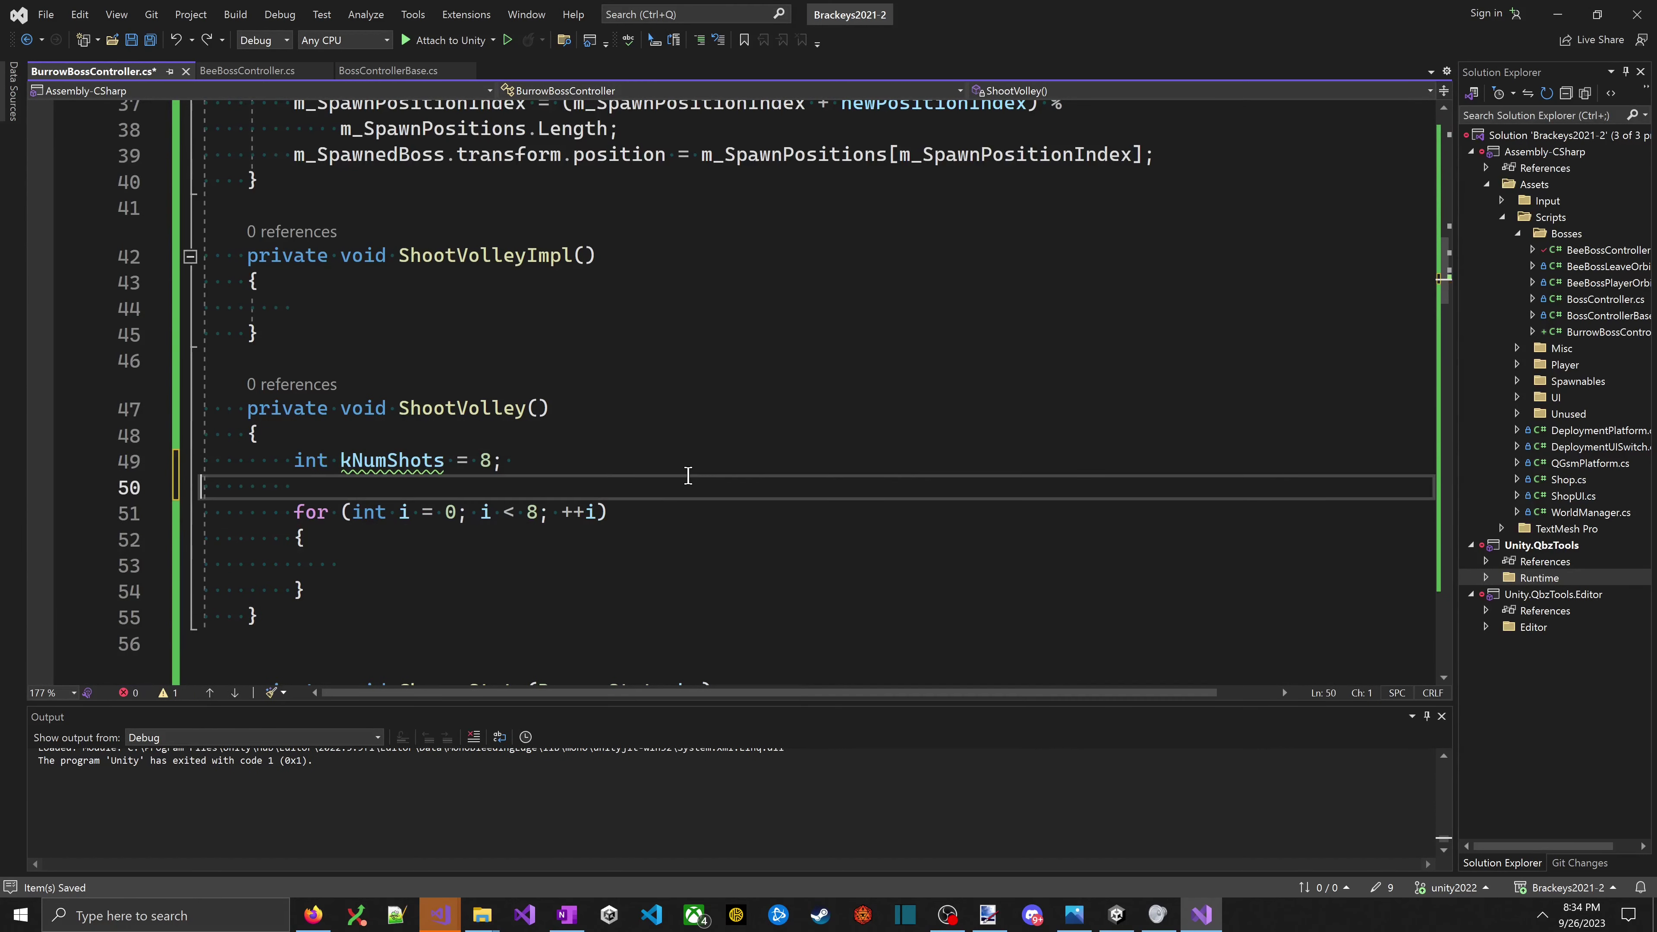
pyautogui.hotkey('ctrl', 'Right')
pyautogui.hotkey('ctrl', 'Right')
pyautogui.press('Home')
pyautogui.write('const')
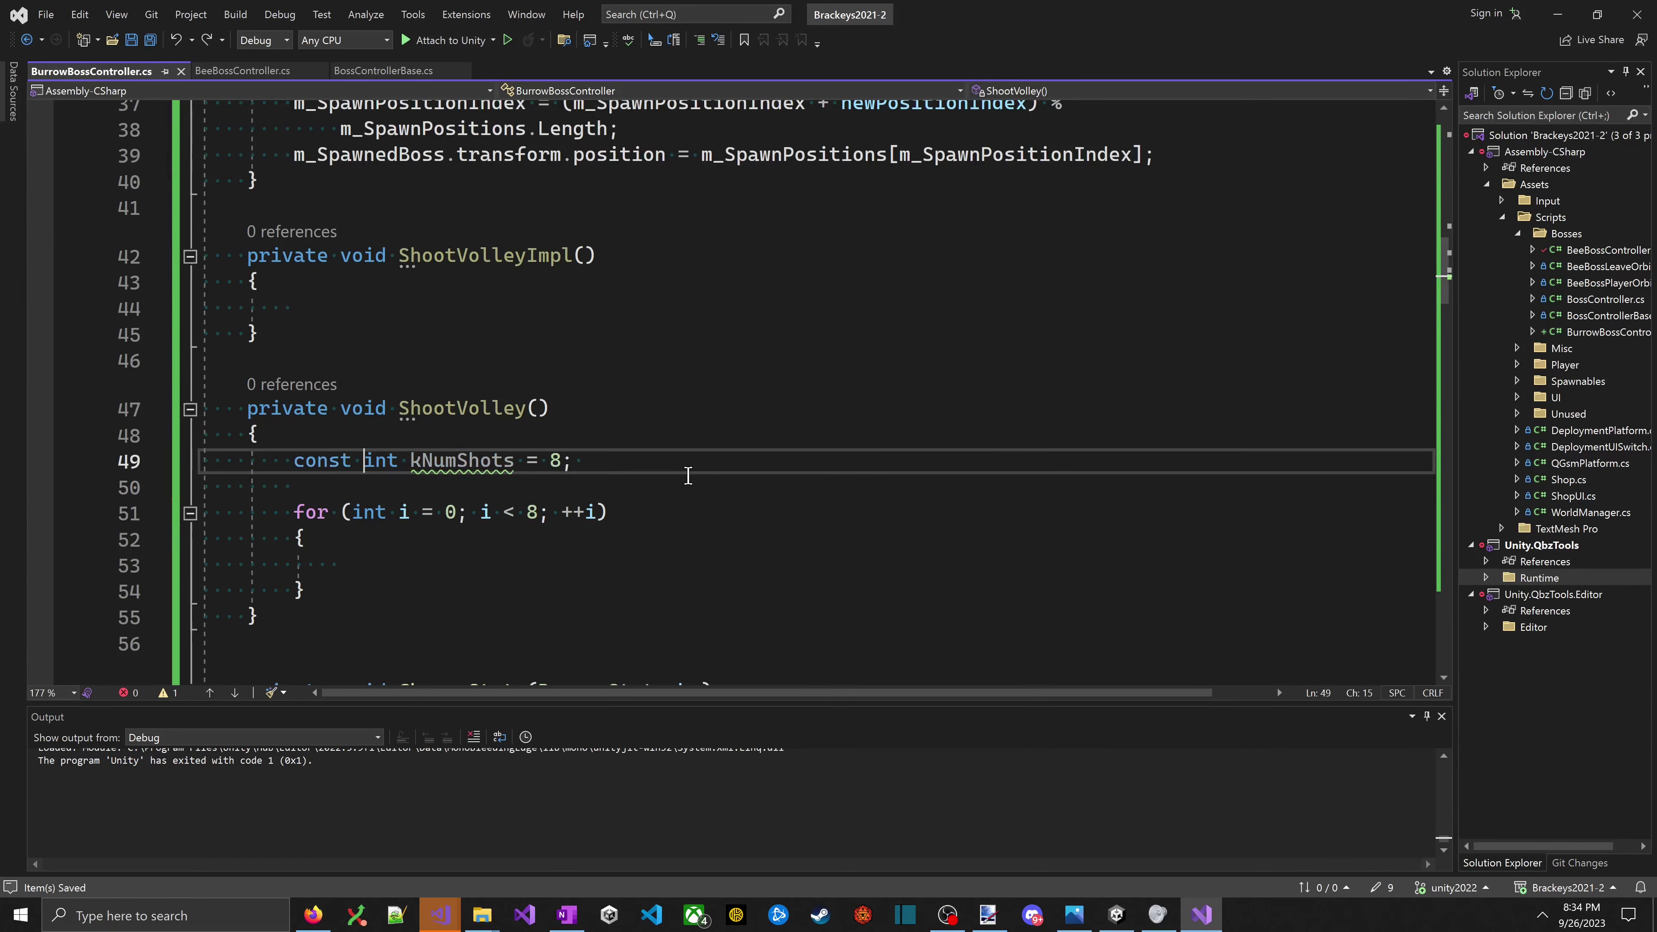
pyautogui.press('Down')
pyautogui.write('const float k')
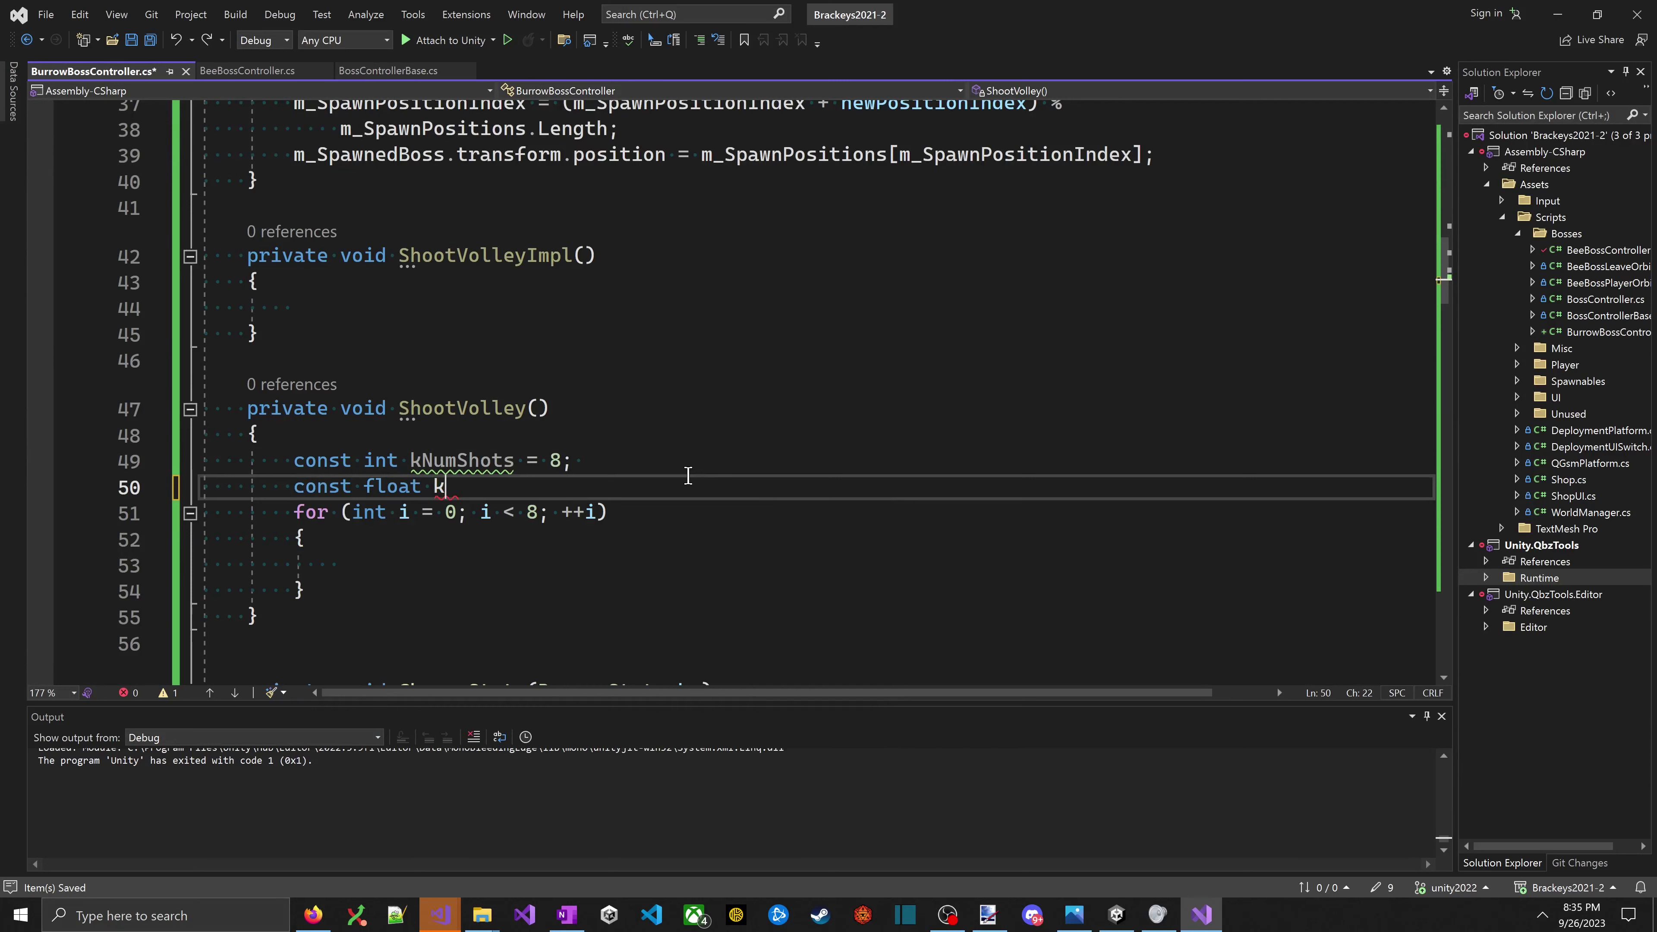
pyautogui.write('DelayBetween 0.05')
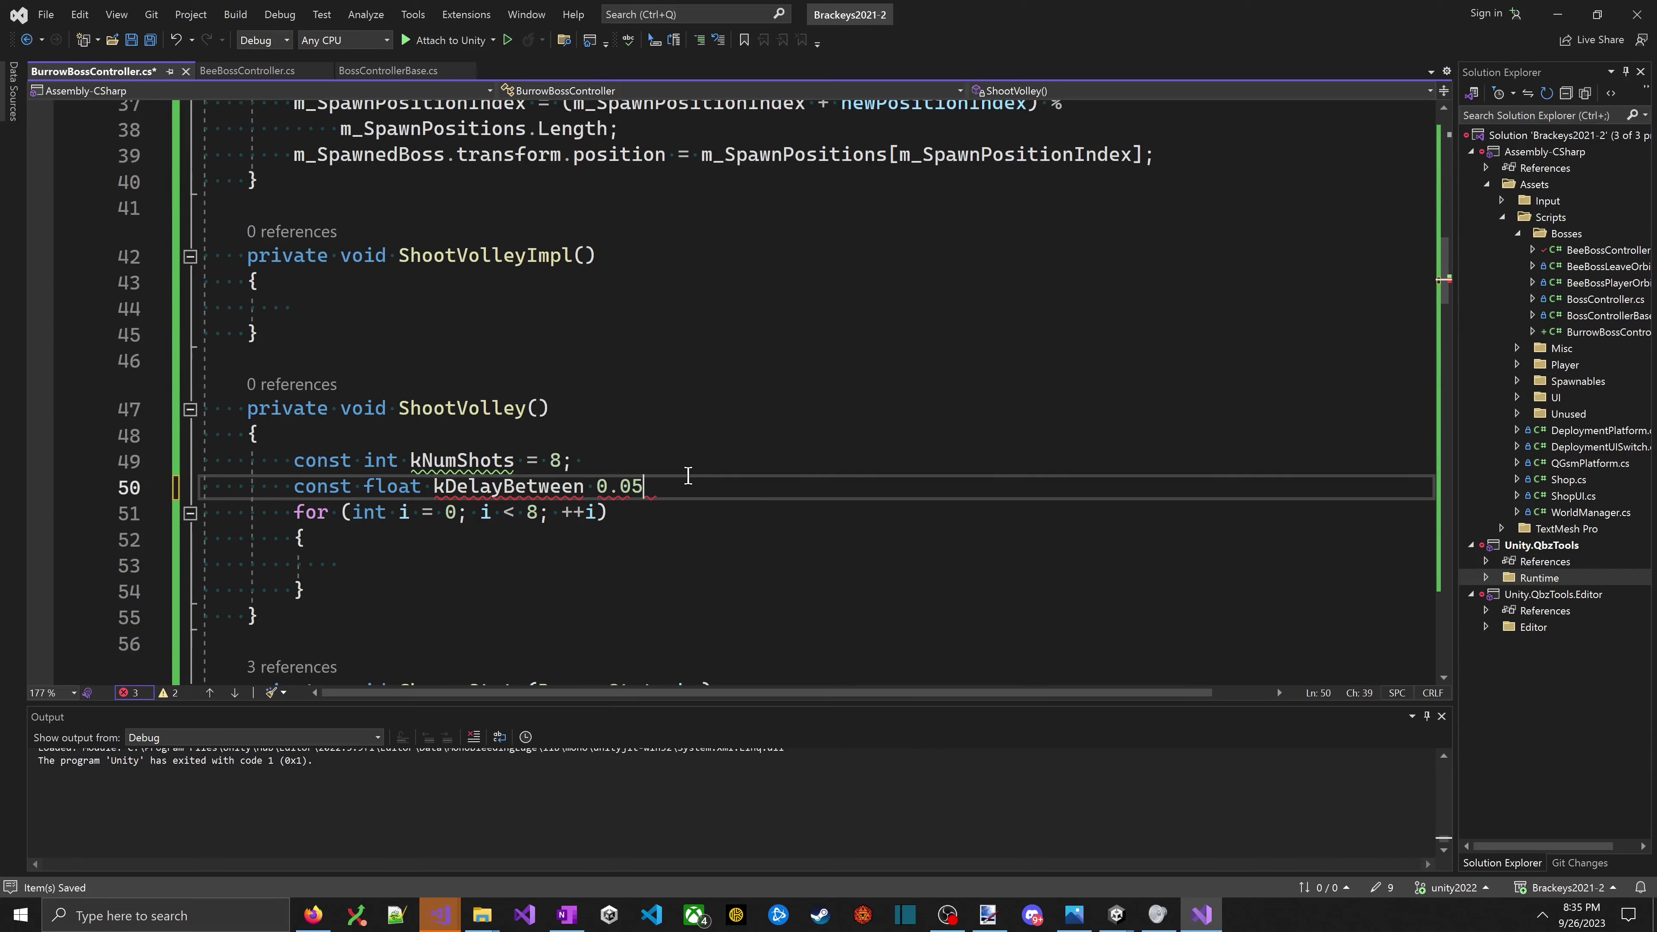
pyautogui.press('Left')
pyautogui.write('f')
pyautogui.hotkey('ctrl', 's')
# - Inside the loop, declare float delay = kDelayBetween * i;
pyautogui.press('Down')
pyautogui.press('Down')
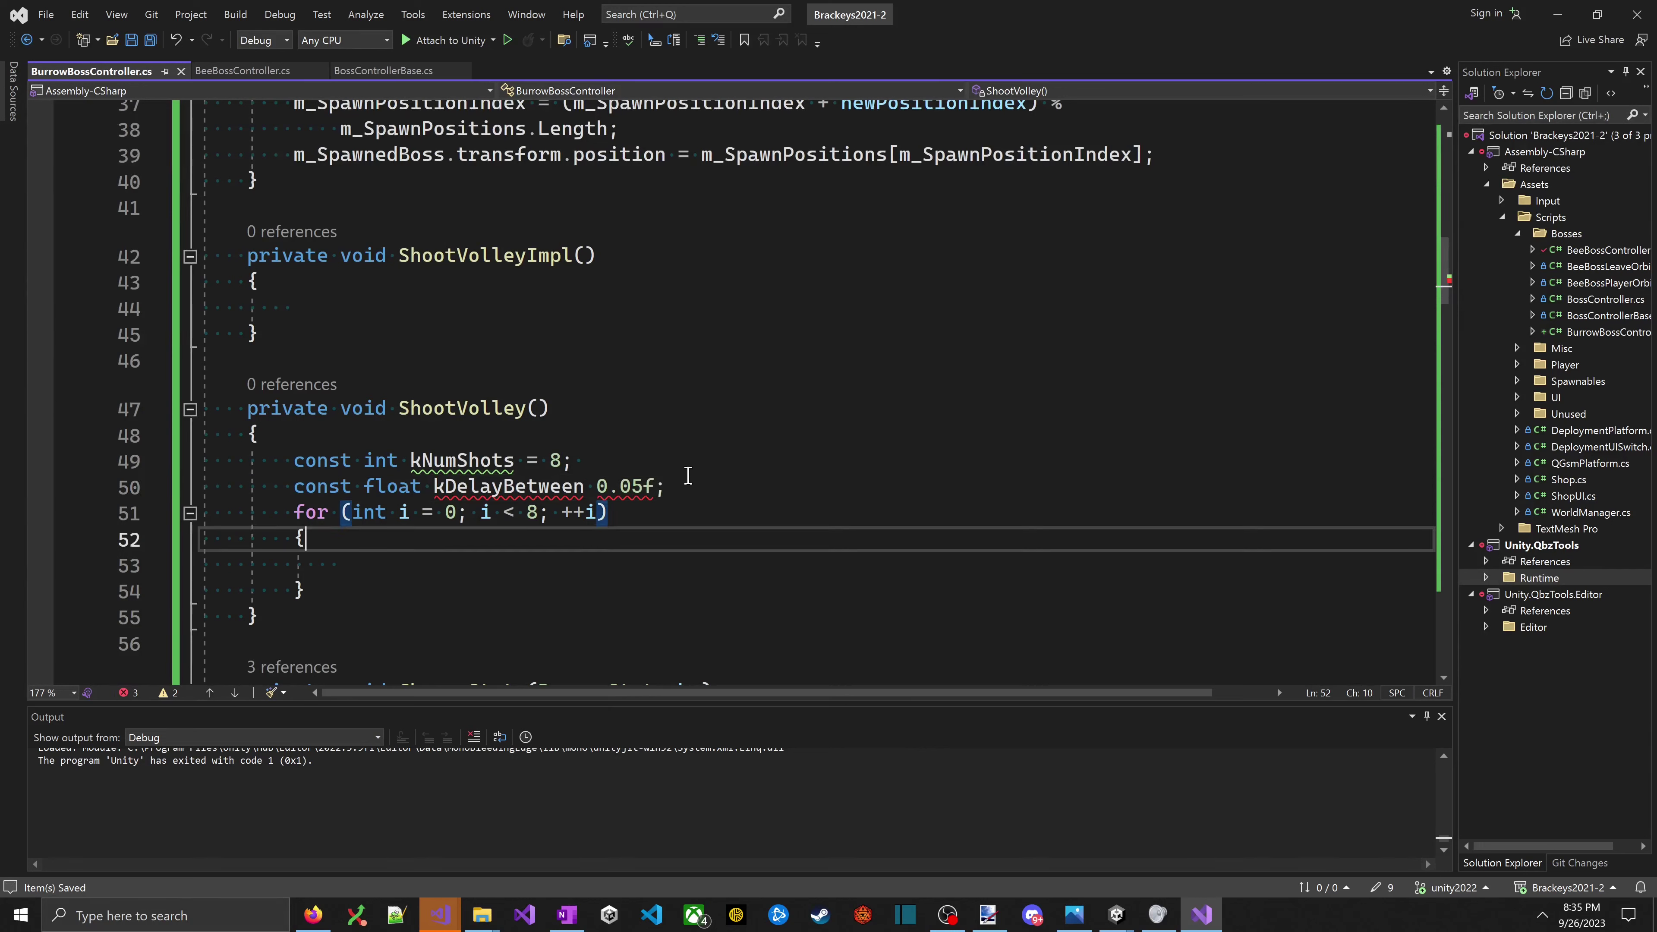
pyautogui.press('Down')
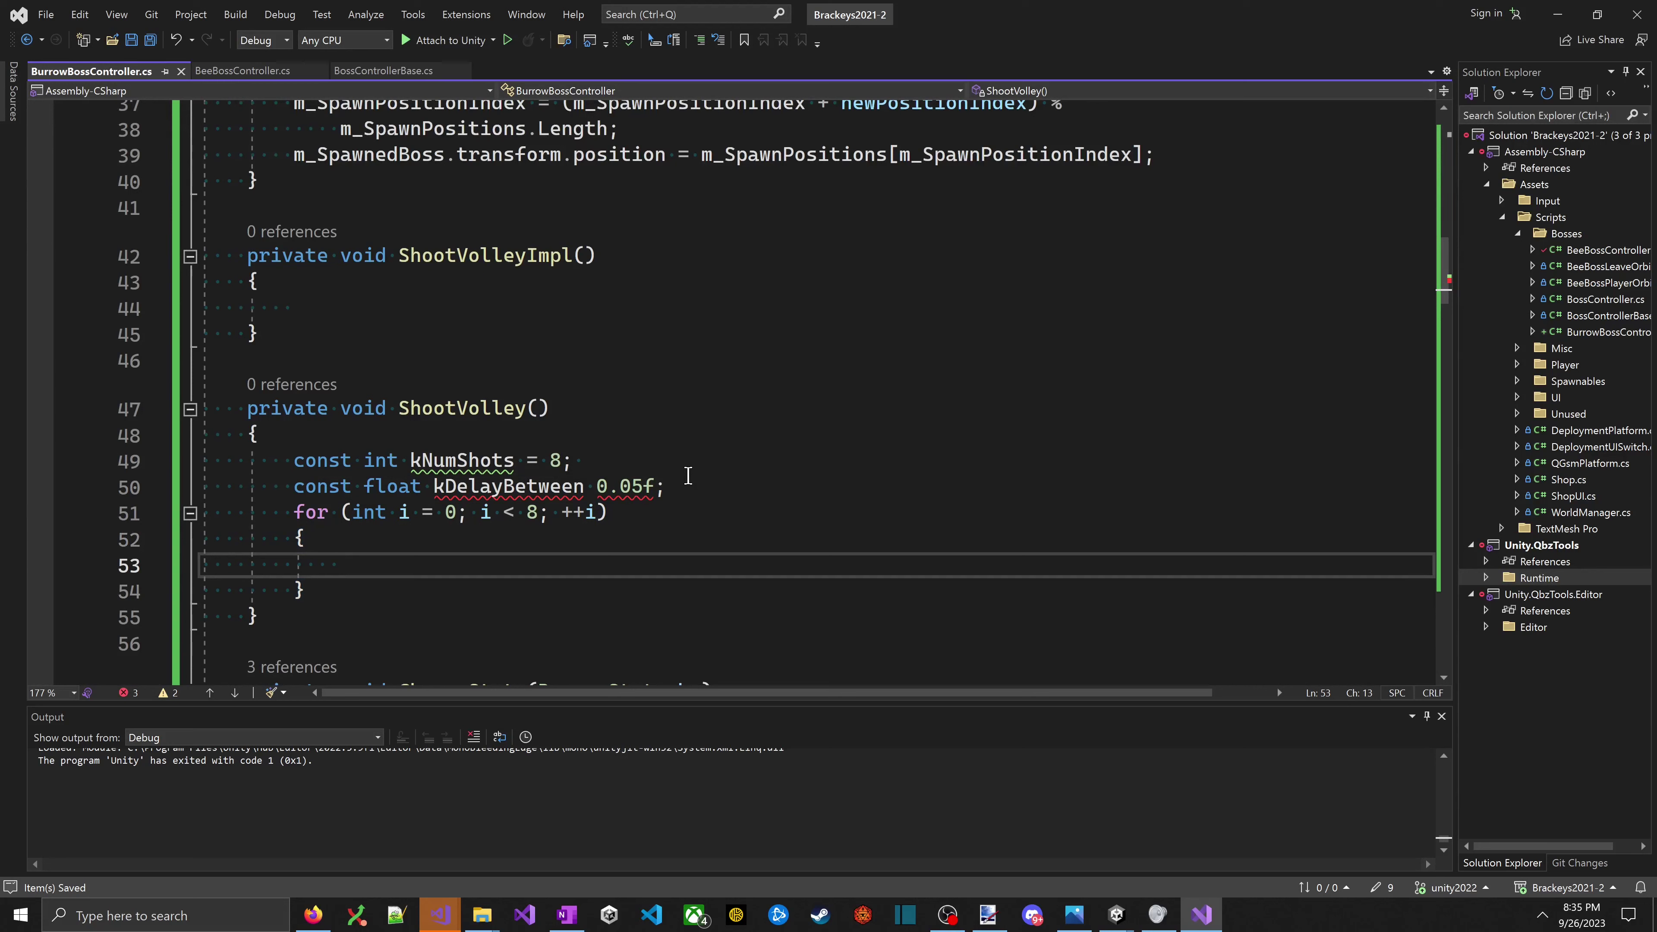
pyautogui.write('float delay =')
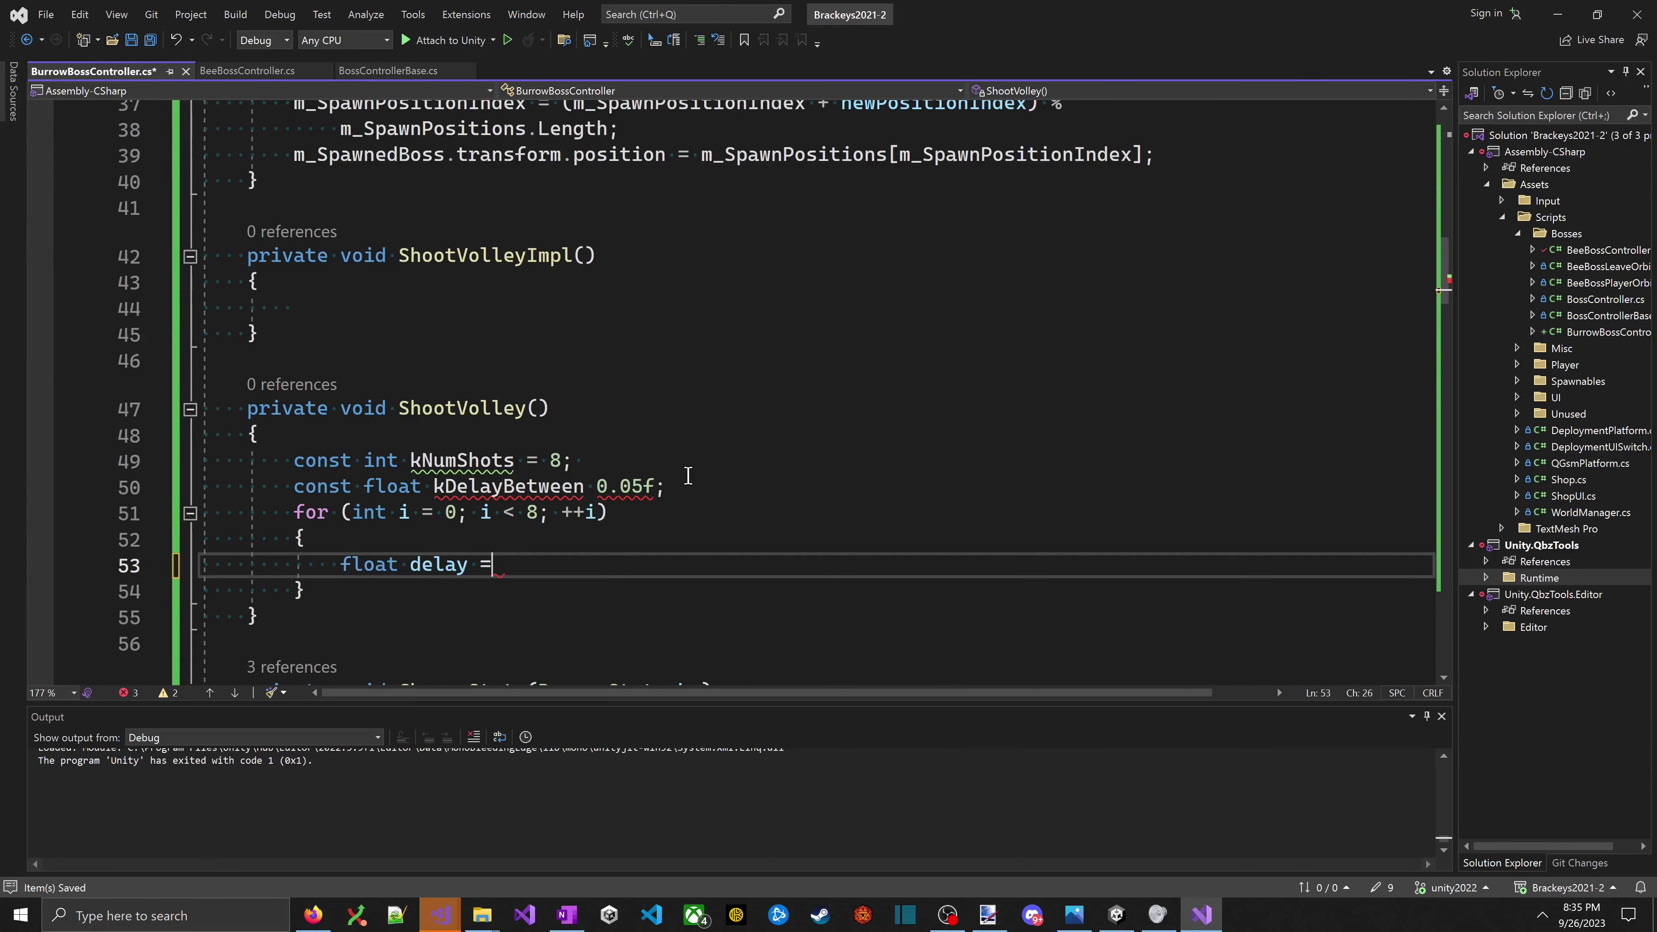
pyautogui.press('Up')
pyautogui.press('Up')
pyautogui.press('Up')
pyautogui.hotkey('ctrl', 'Right')
pyautogui.write('=')
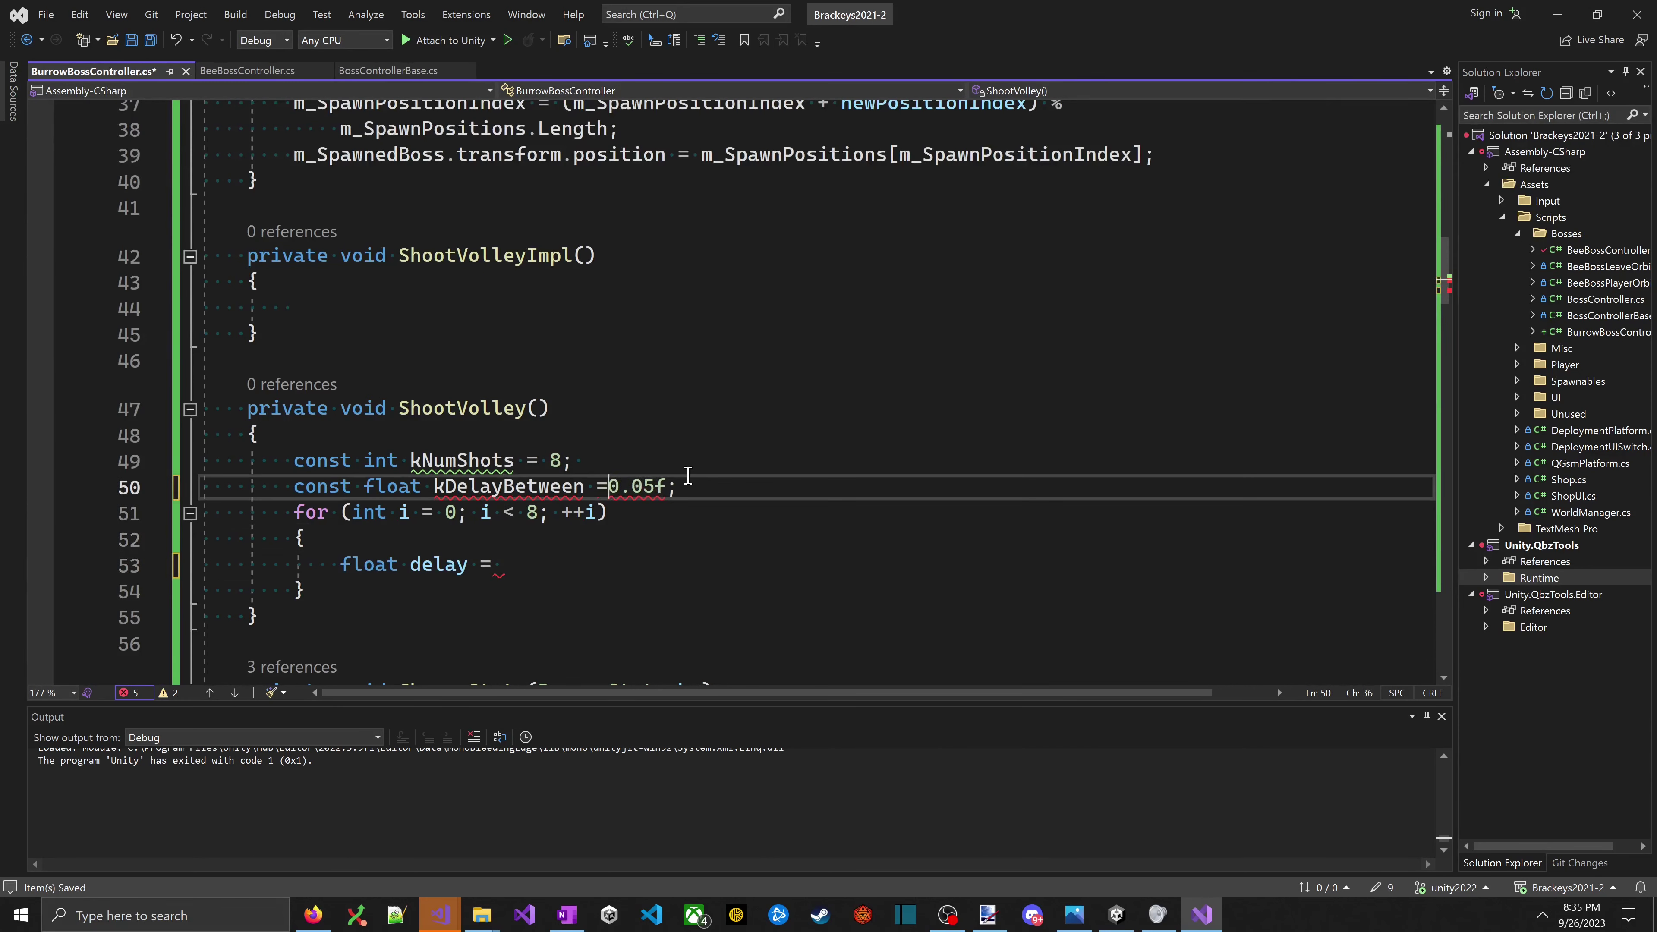
pyautogui.press('Down')
pyautogui.press('Down')
pyautogui.press('Down')
pyautogui.press('End')
pyautogui.write('k')
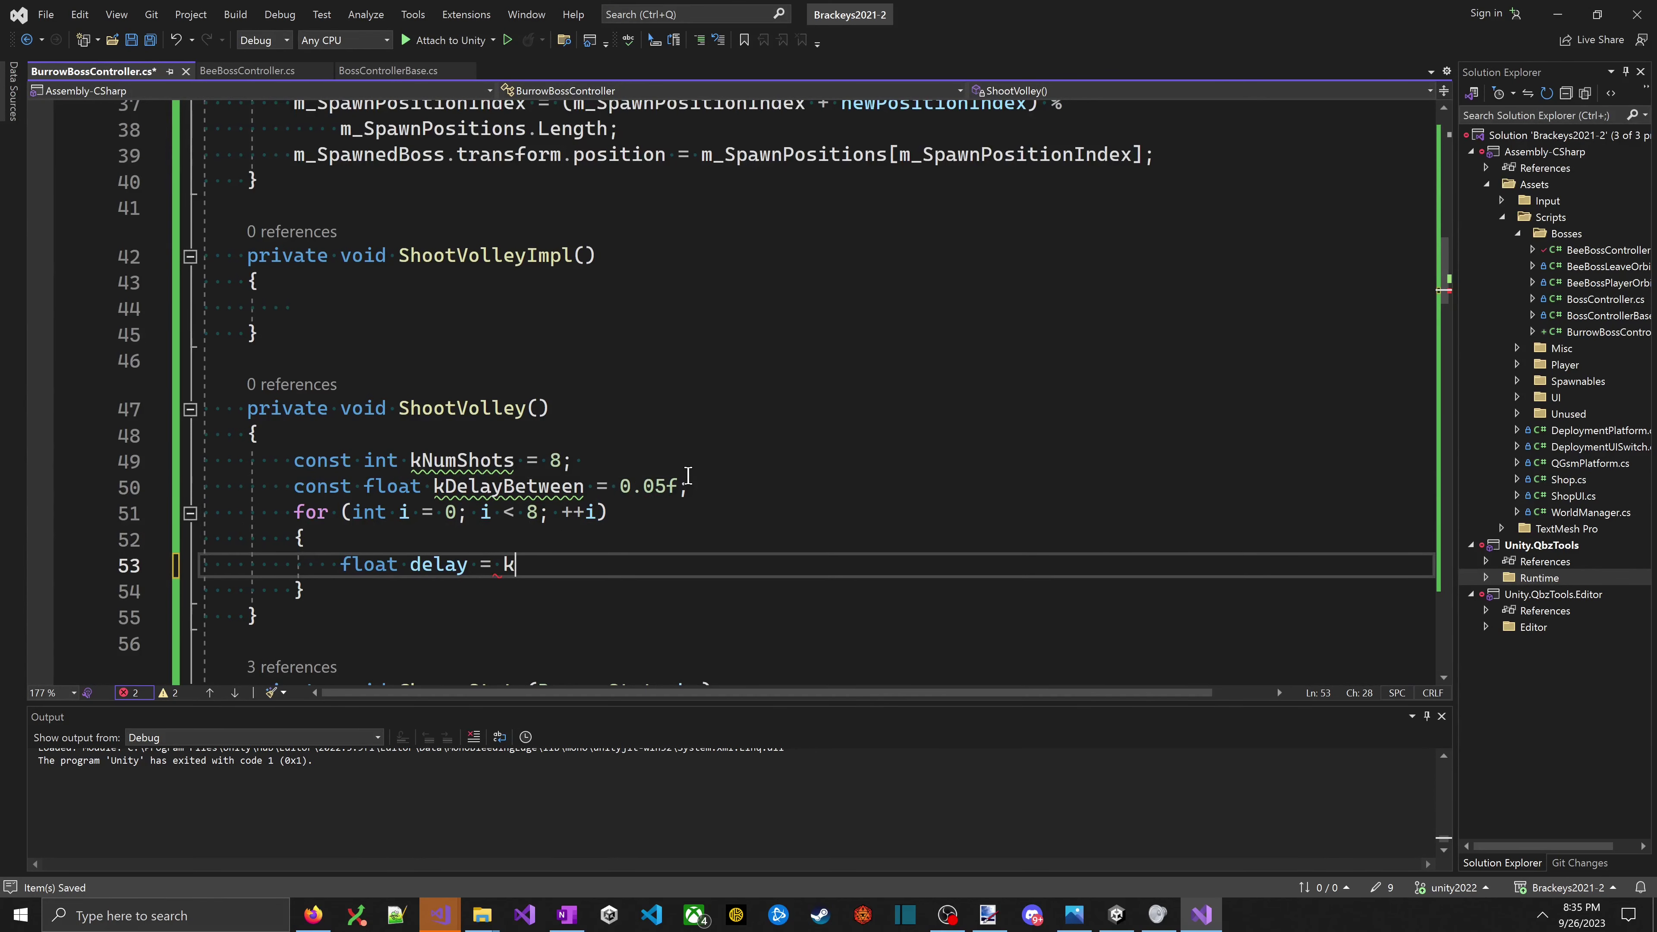
pyautogui.write('DelayBetween * i;')
pyautogui.press('Return')
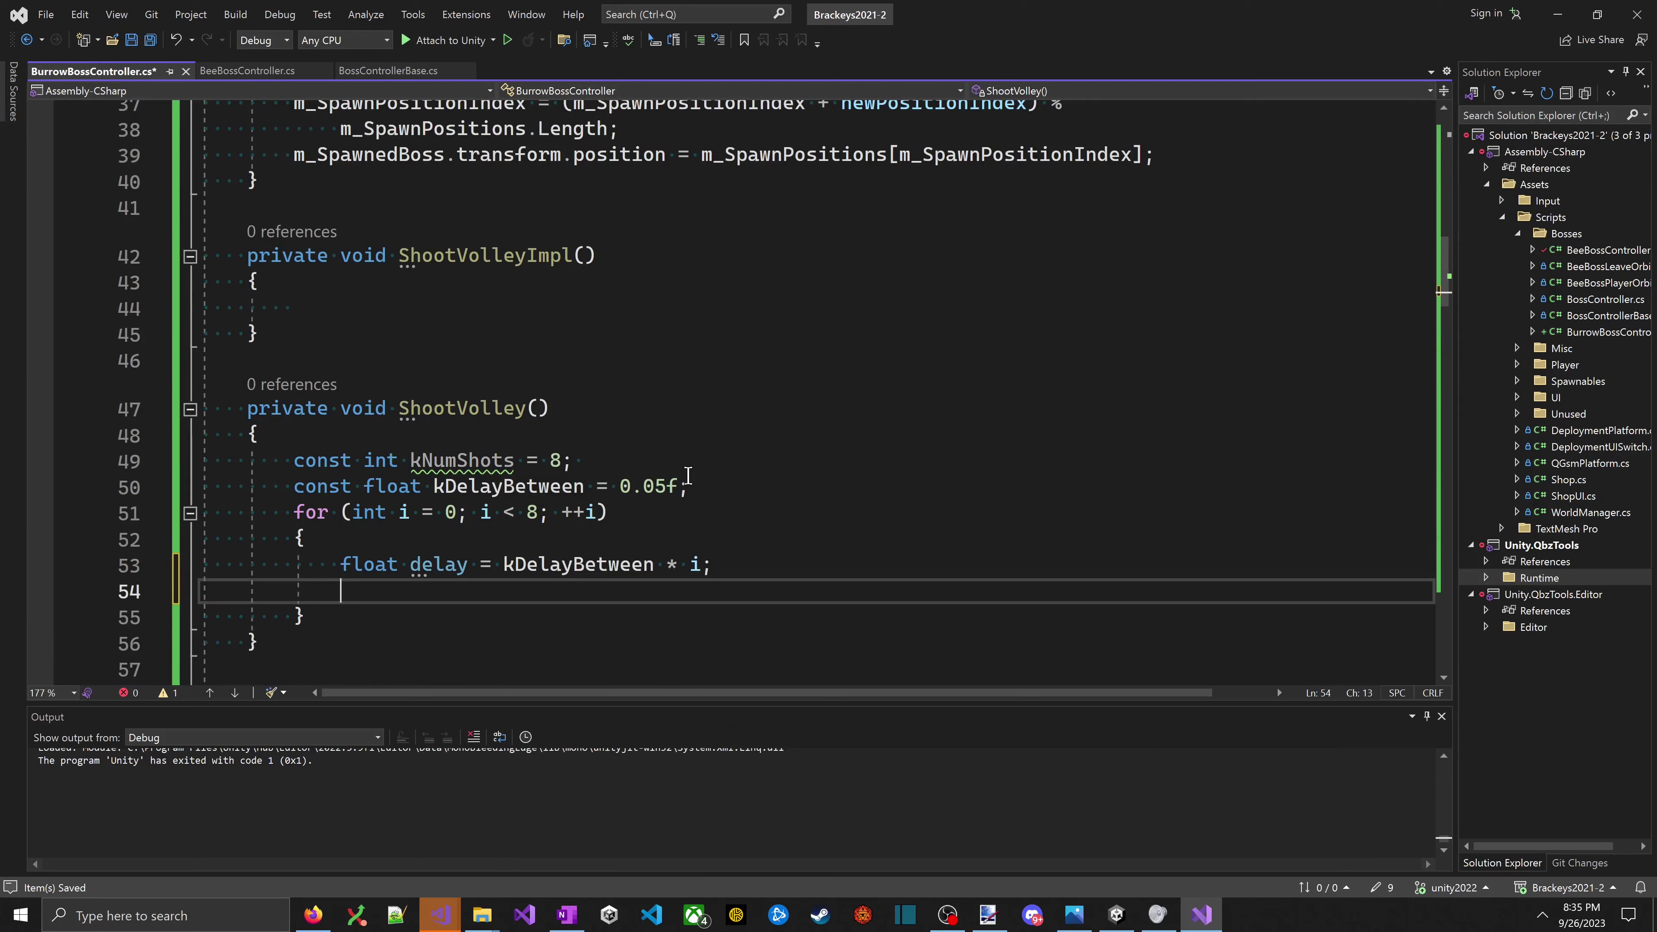
# - Add if (i > 0) { Invoke("ShootVolleyImpl"); } below the delay line
pyautogui.write('Invoke(')
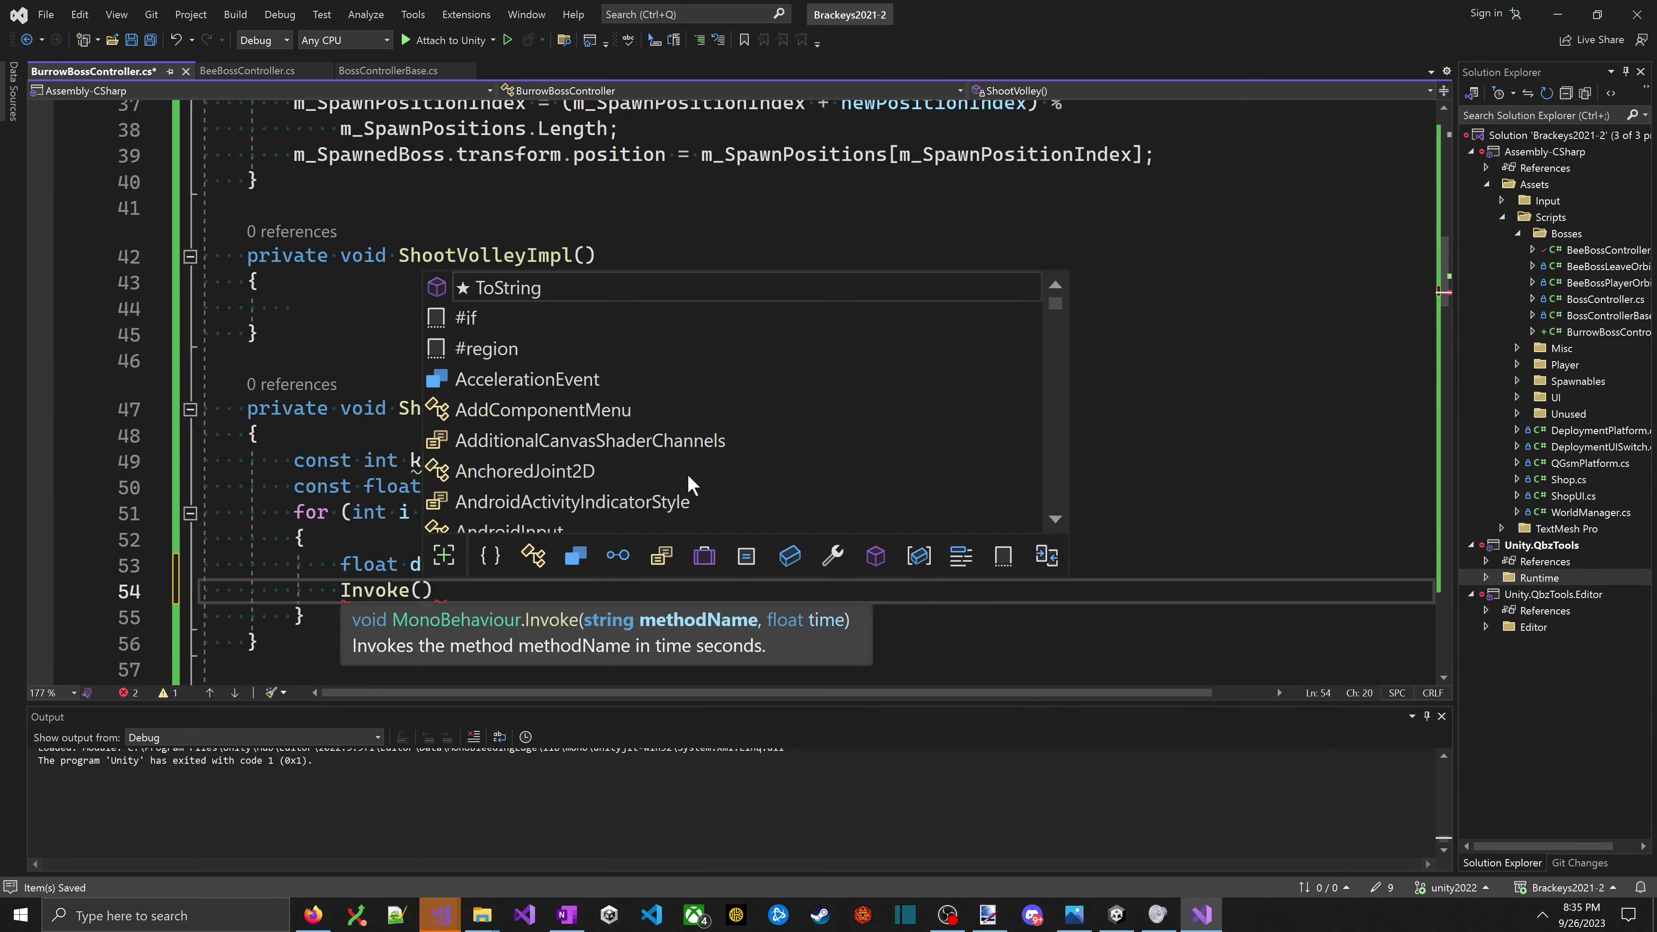
pyautogui.press('Escape')
pyautogui.press('Escape')
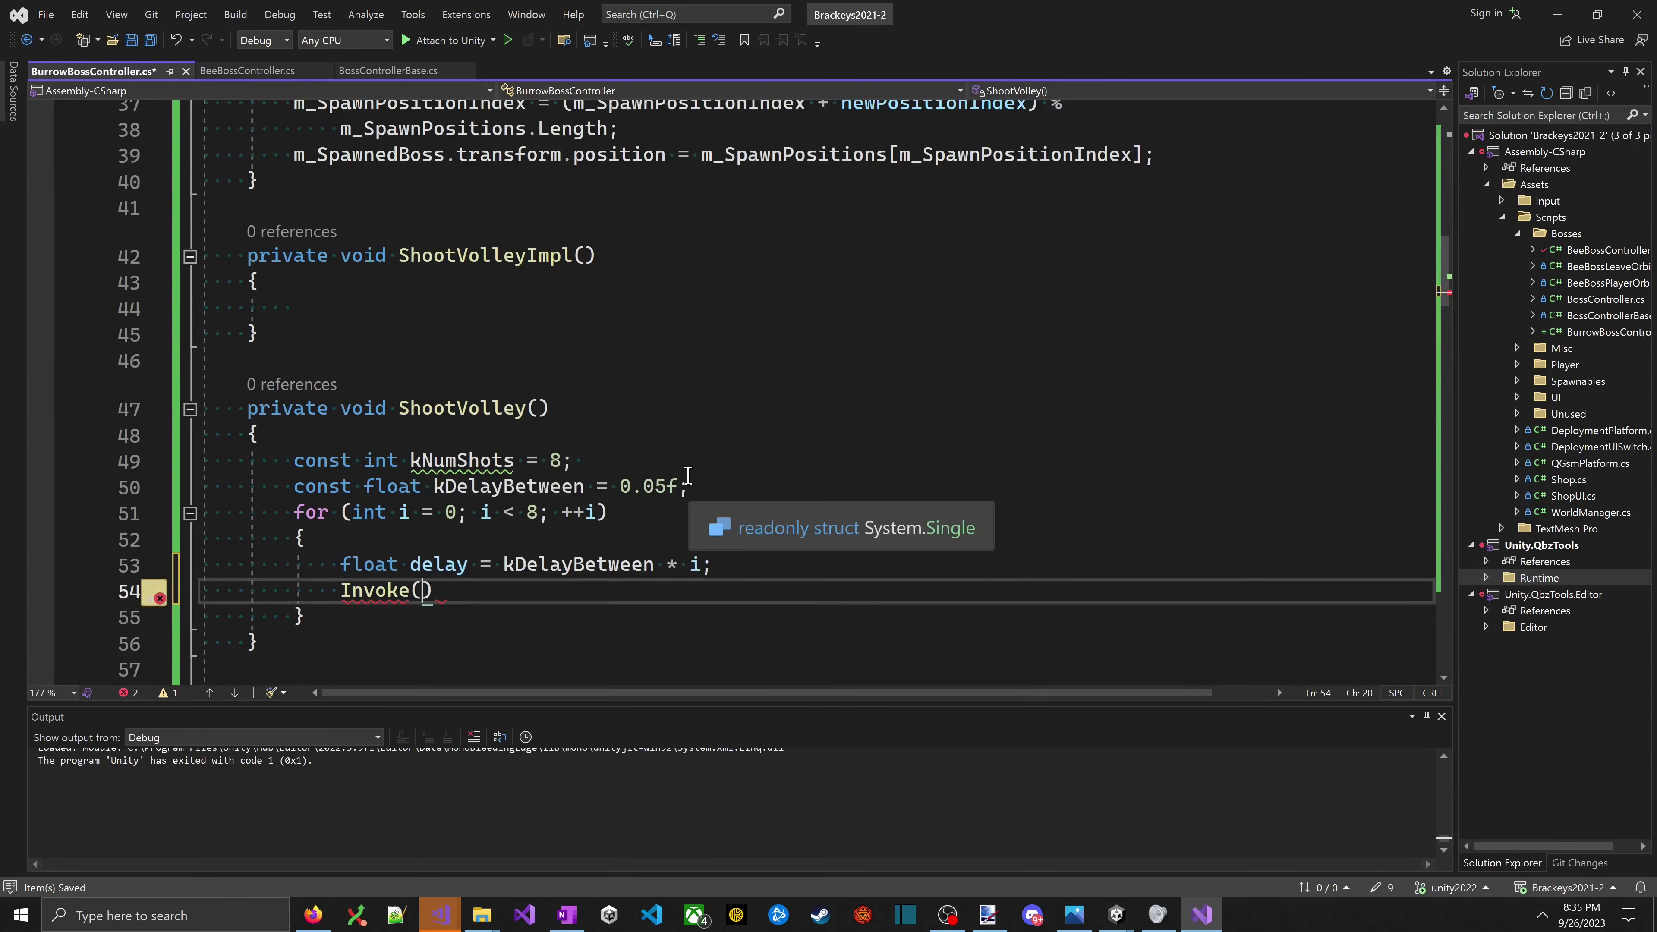
pyautogui.press('Up')
pyautogui.press('End')
pyautogui.press('Return')
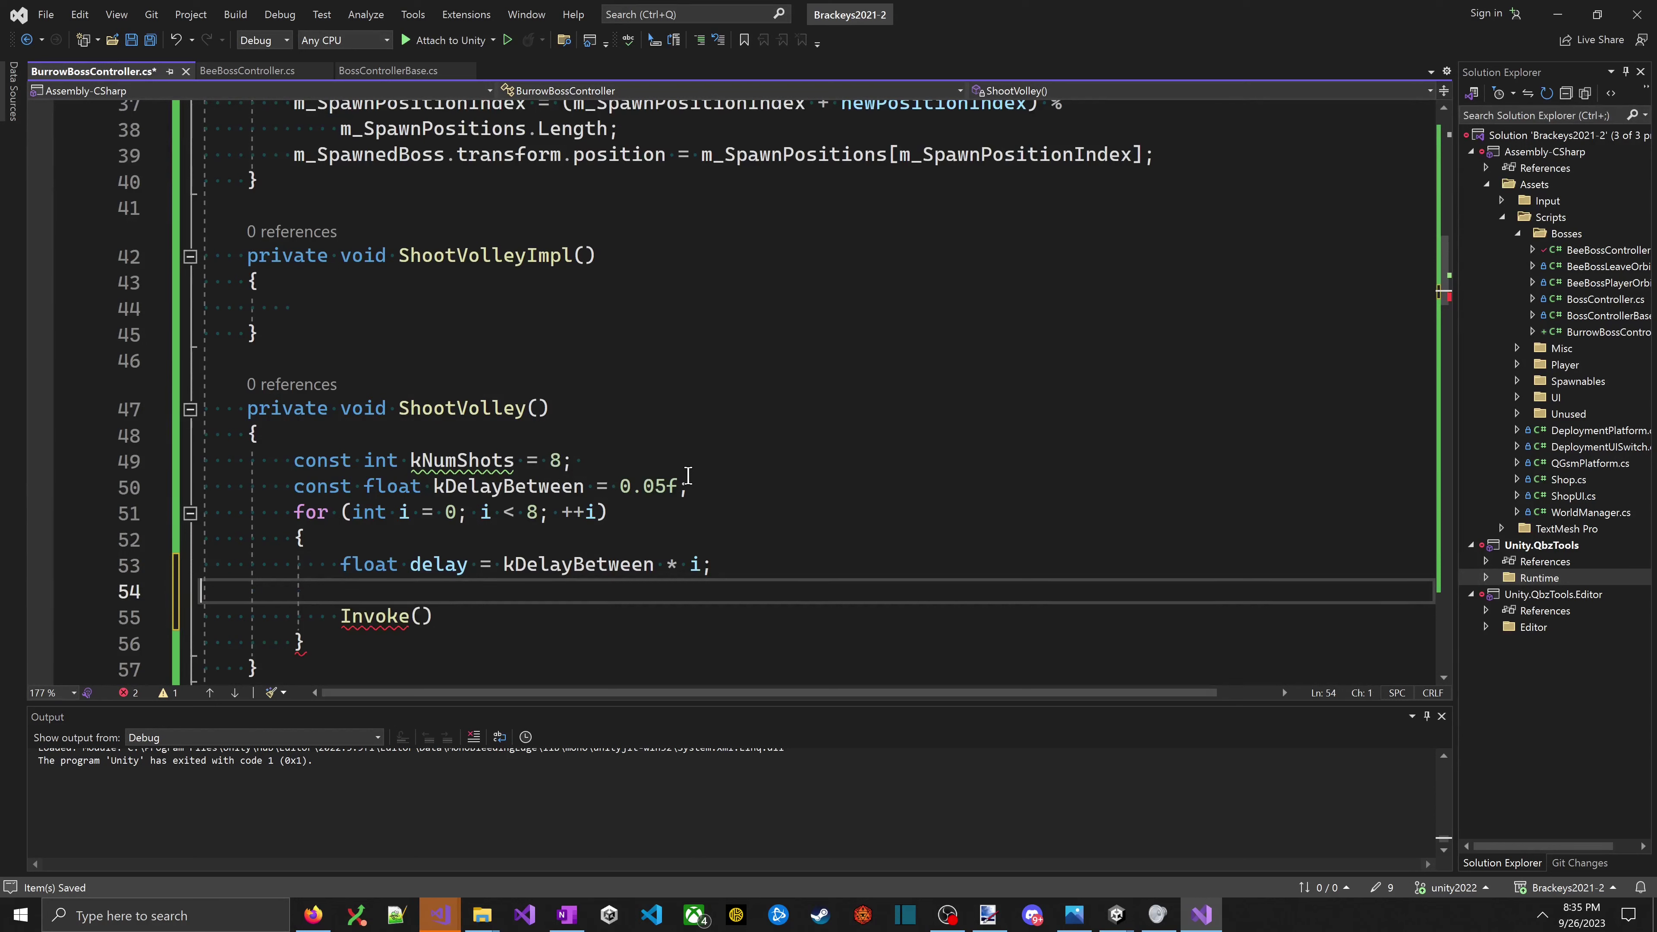
pyautogui.press('BackSpace')
pyautogui.press('Return')
pyautogui.write('if (i > 0) { Invoke')
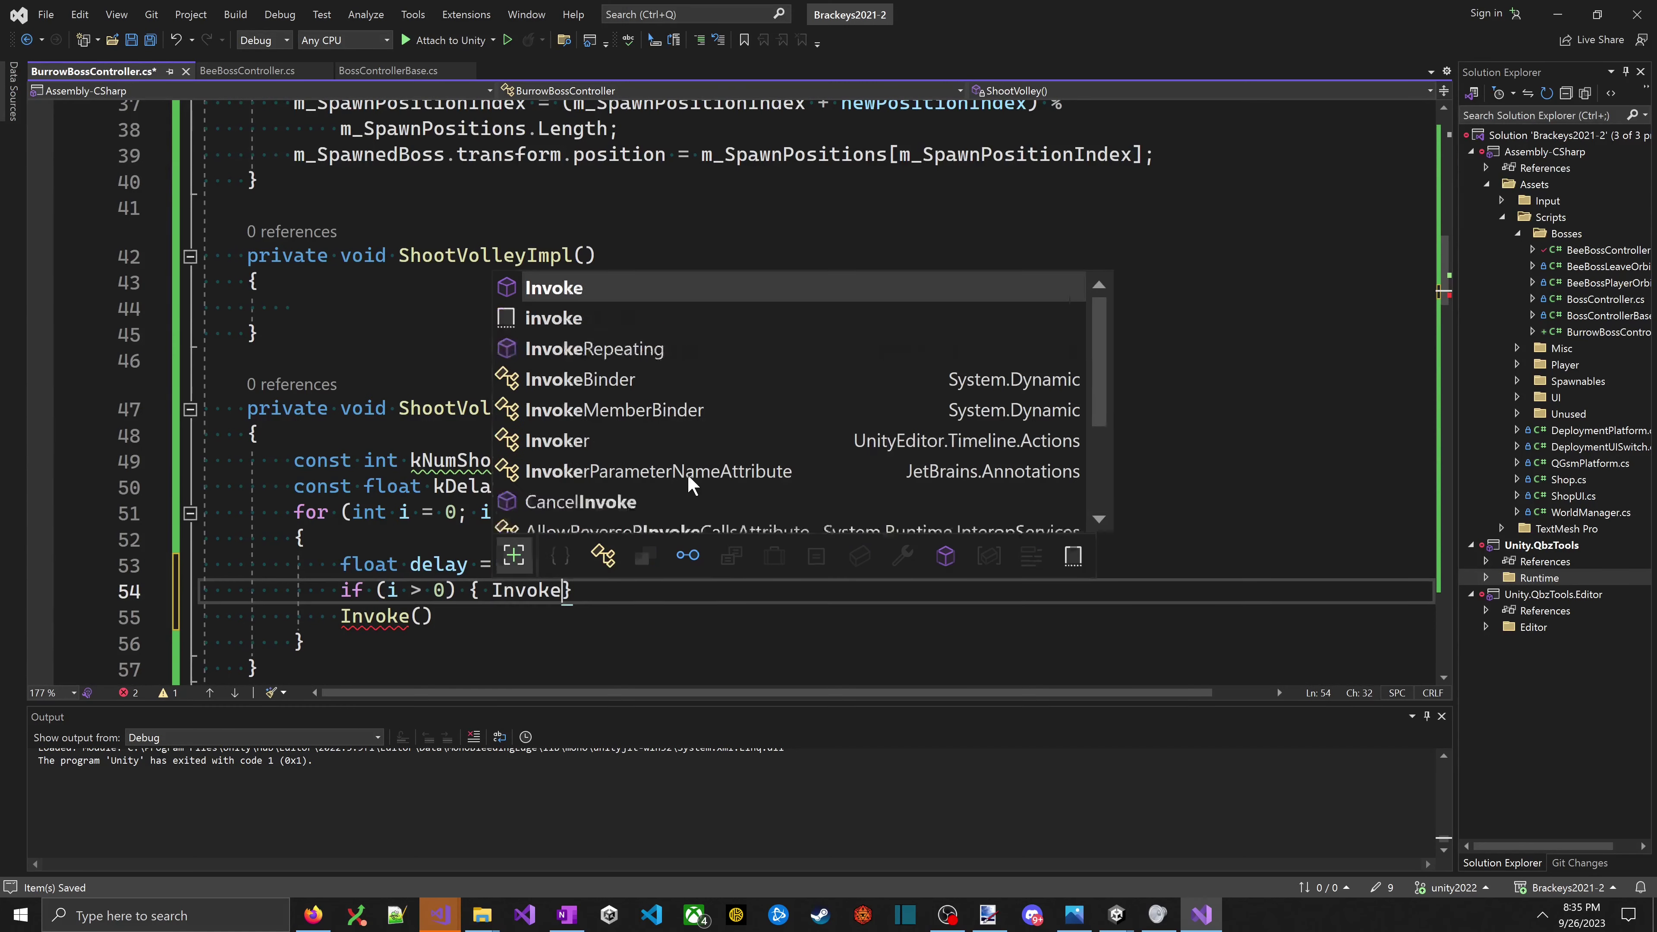
pyautogui.press('BackSpace')
pyautogui.write('(')
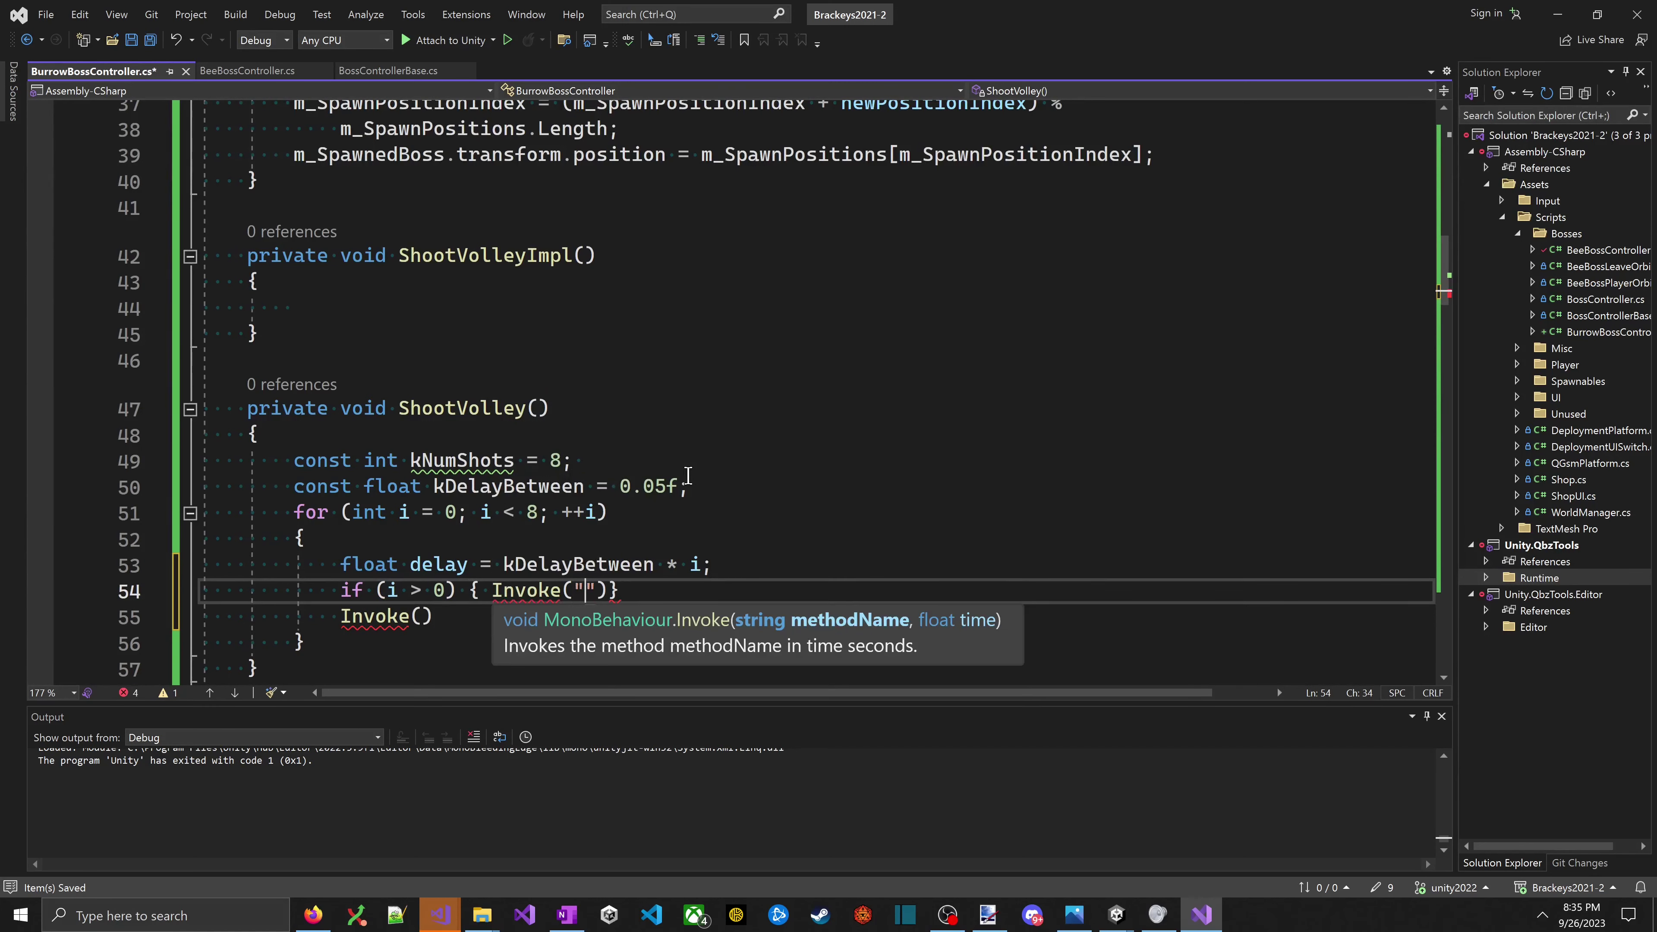
pyautogui.press('BackSpace')
pyautogui.press('BackSpace')
pyautogui.press('BackSpace')
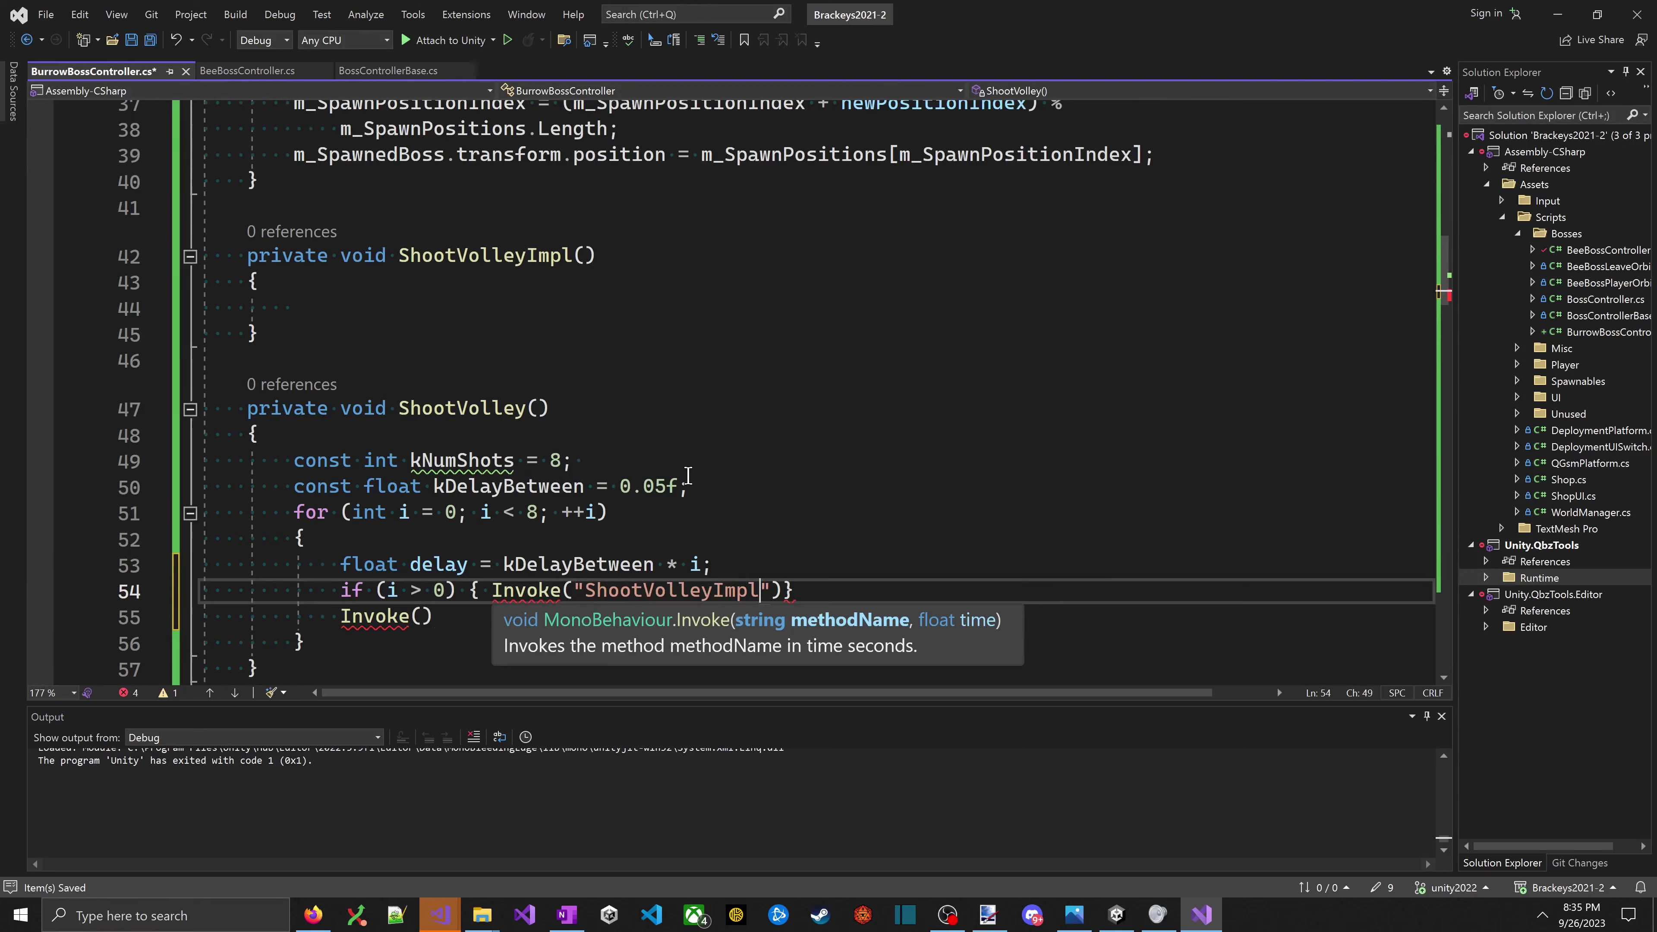
pyautogui.write('");')
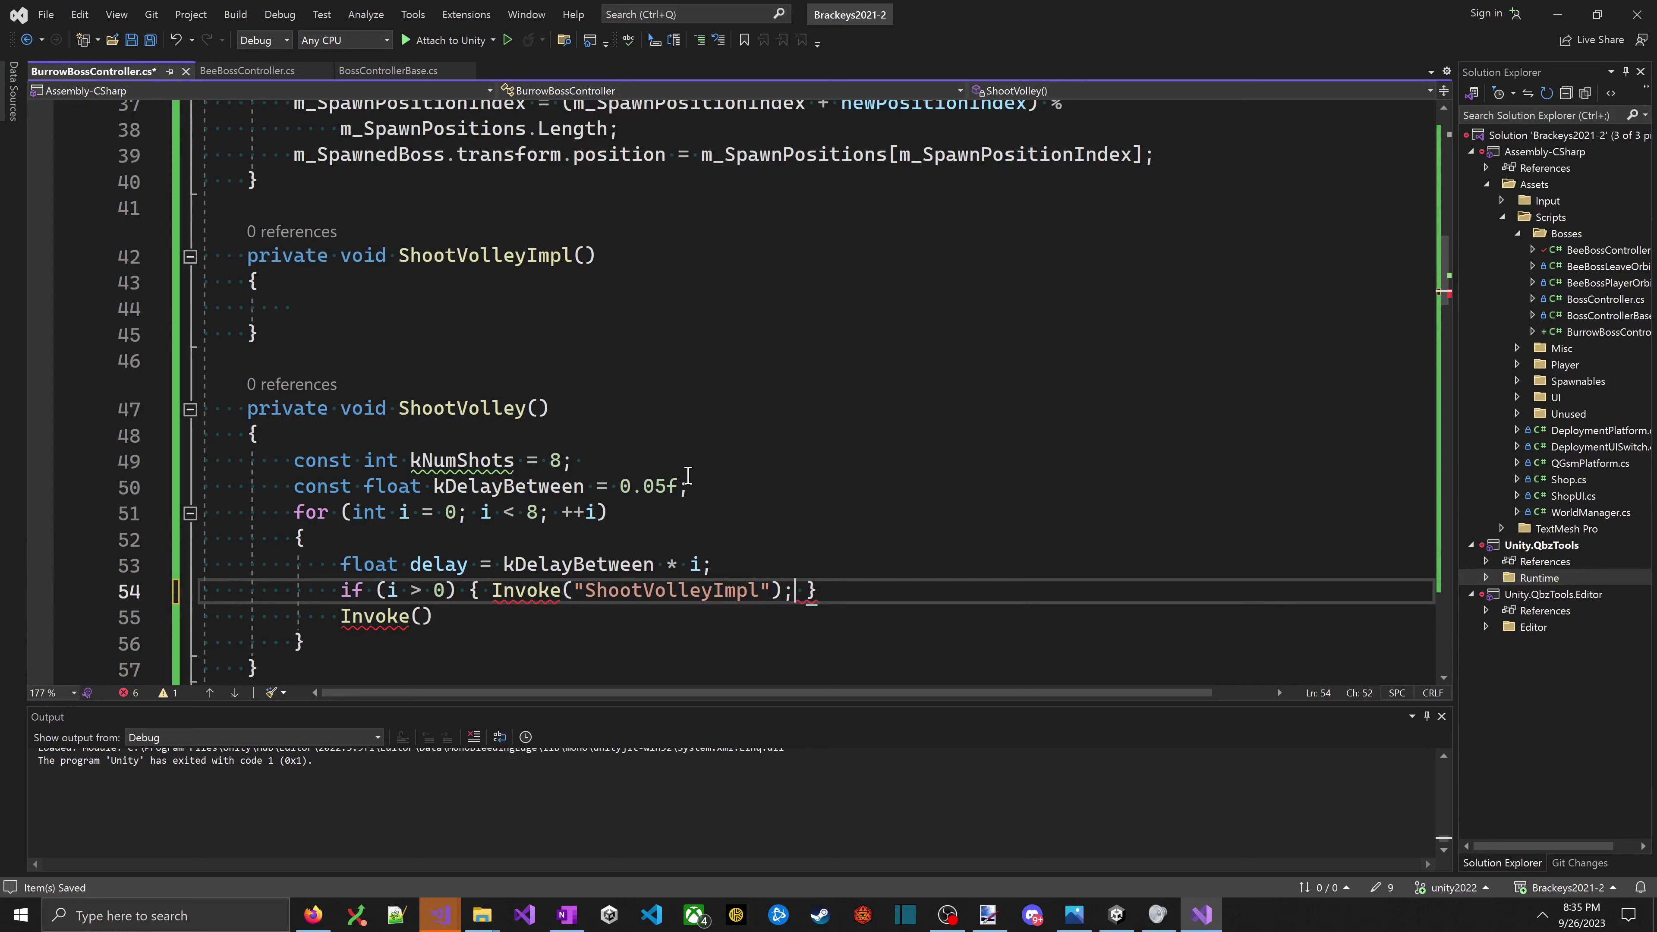
# - Add an else { ShootVolleyImpl(); } branch and pass delay as Invoke's second argument
pyautogui.press('Down')
pyautogui.write('m_ProjectilePrefab')
pyautogui.hotkey('shift', 'Home')
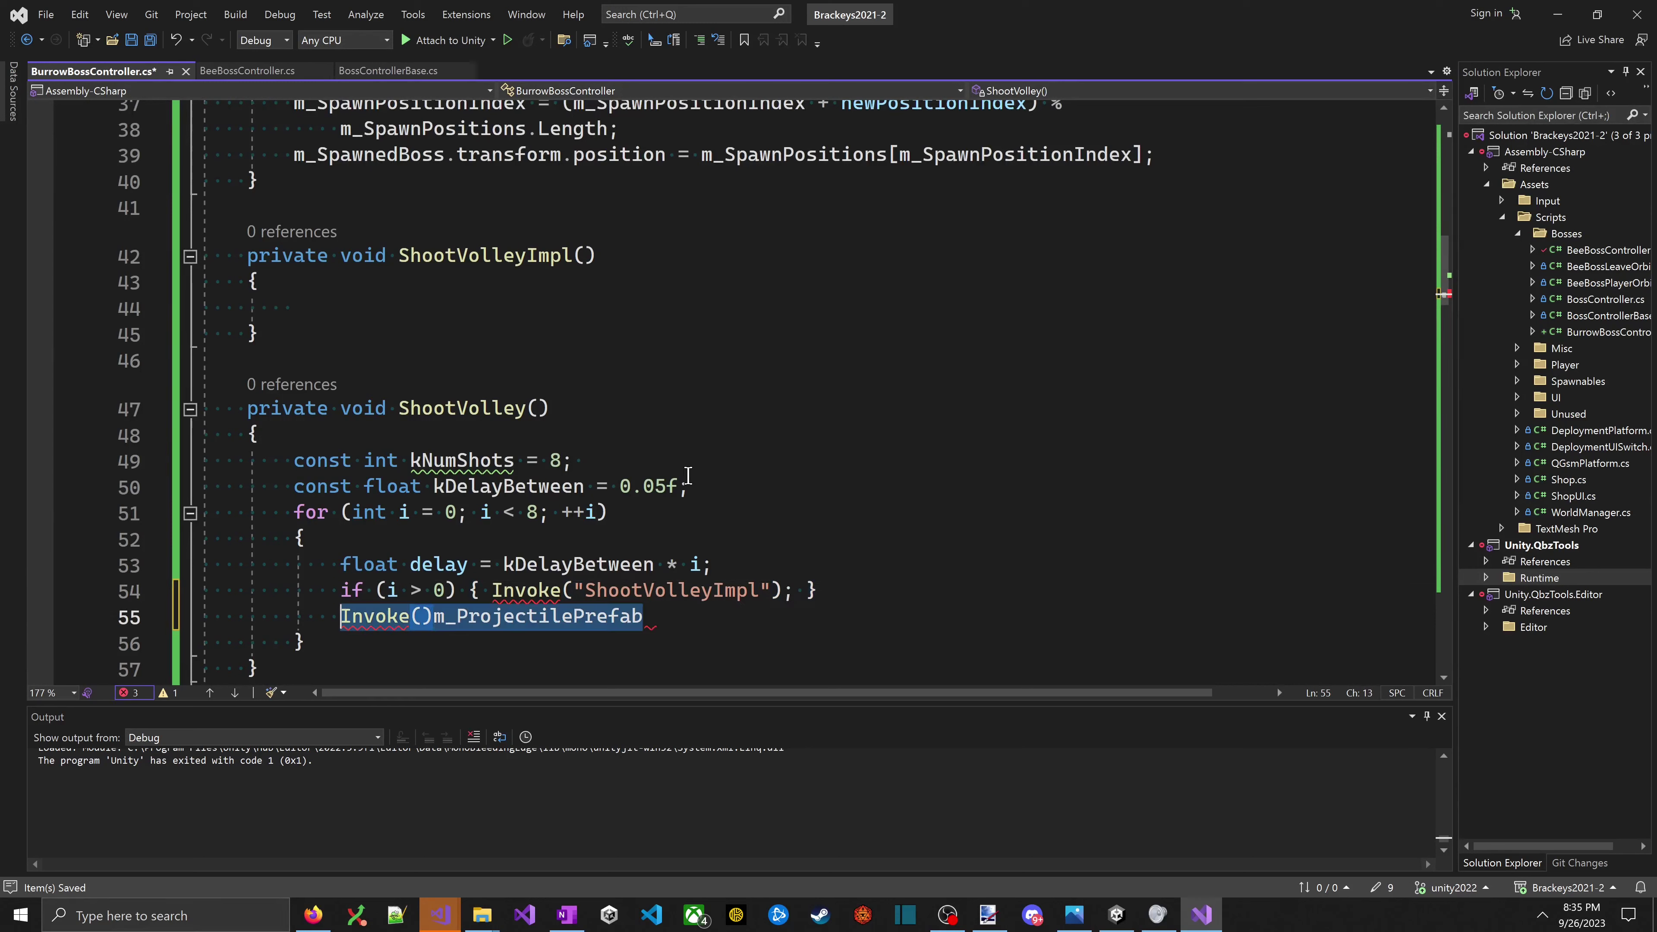
pyautogui.write('else;SecondarySpriteTexture {')
pyautogui.hotkey('ctrl', 'BackSpace')
pyautogui.hotkey('ctrl', 'BackSpace')
pyautogui.hotkey('ctrl', 'BackSpace')
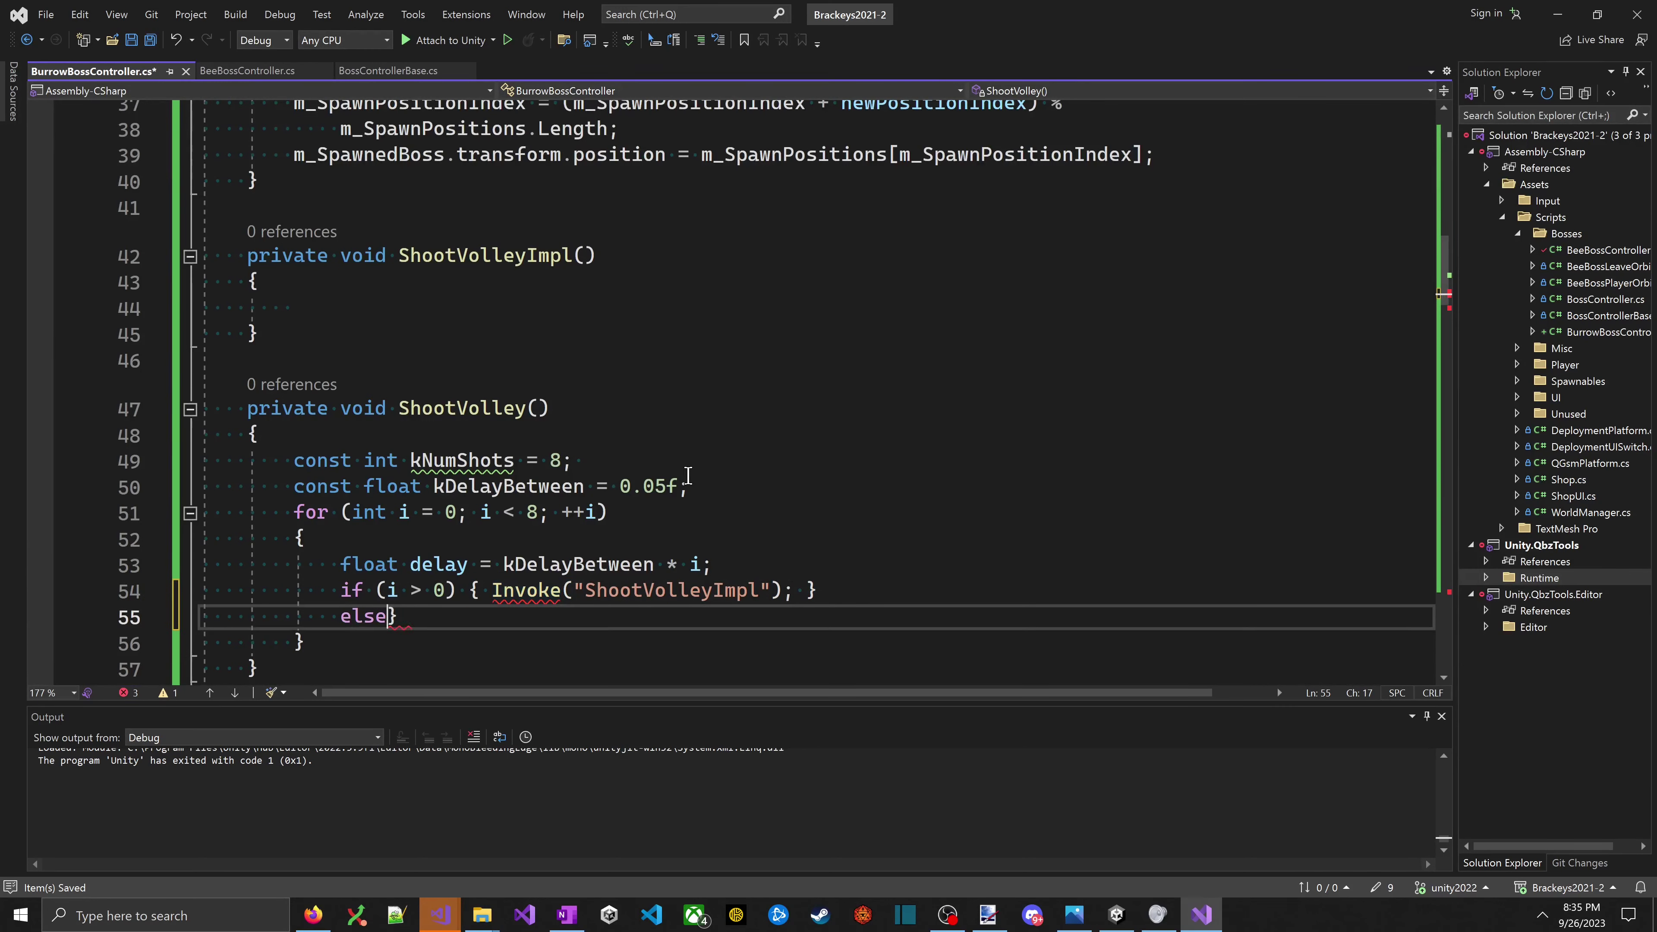
pyautogui.write('{')
pyautogui.write(' Shoot')
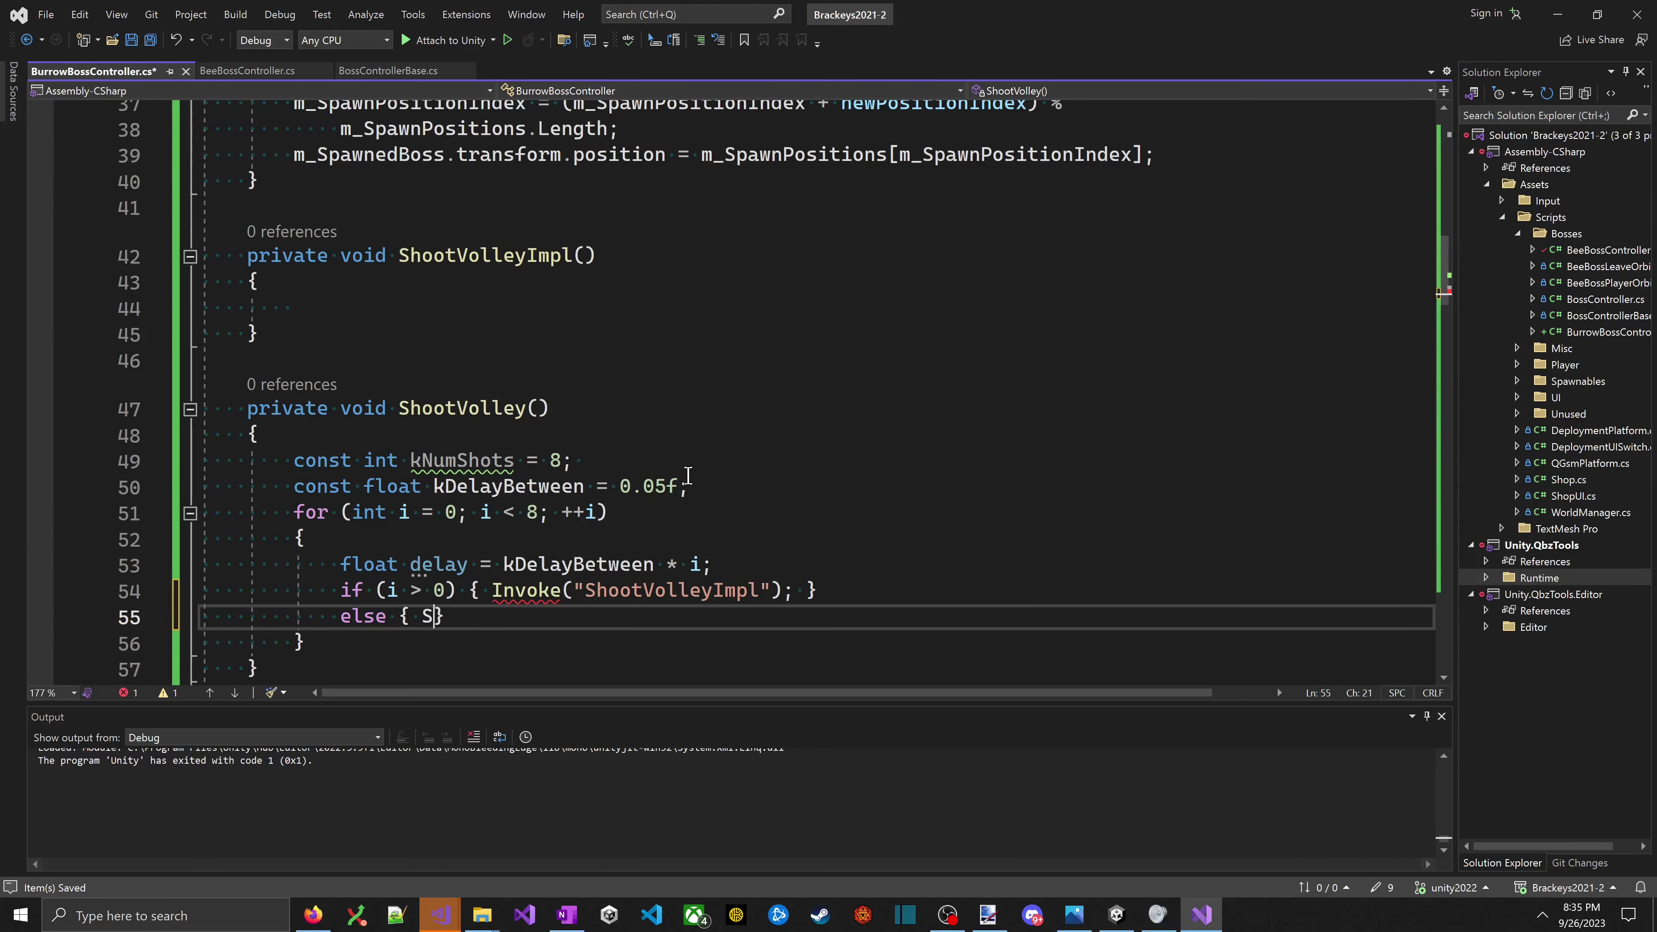
pyautogui.press('Down')
pyautogui.press('Tab')
pyautogui.write('();')
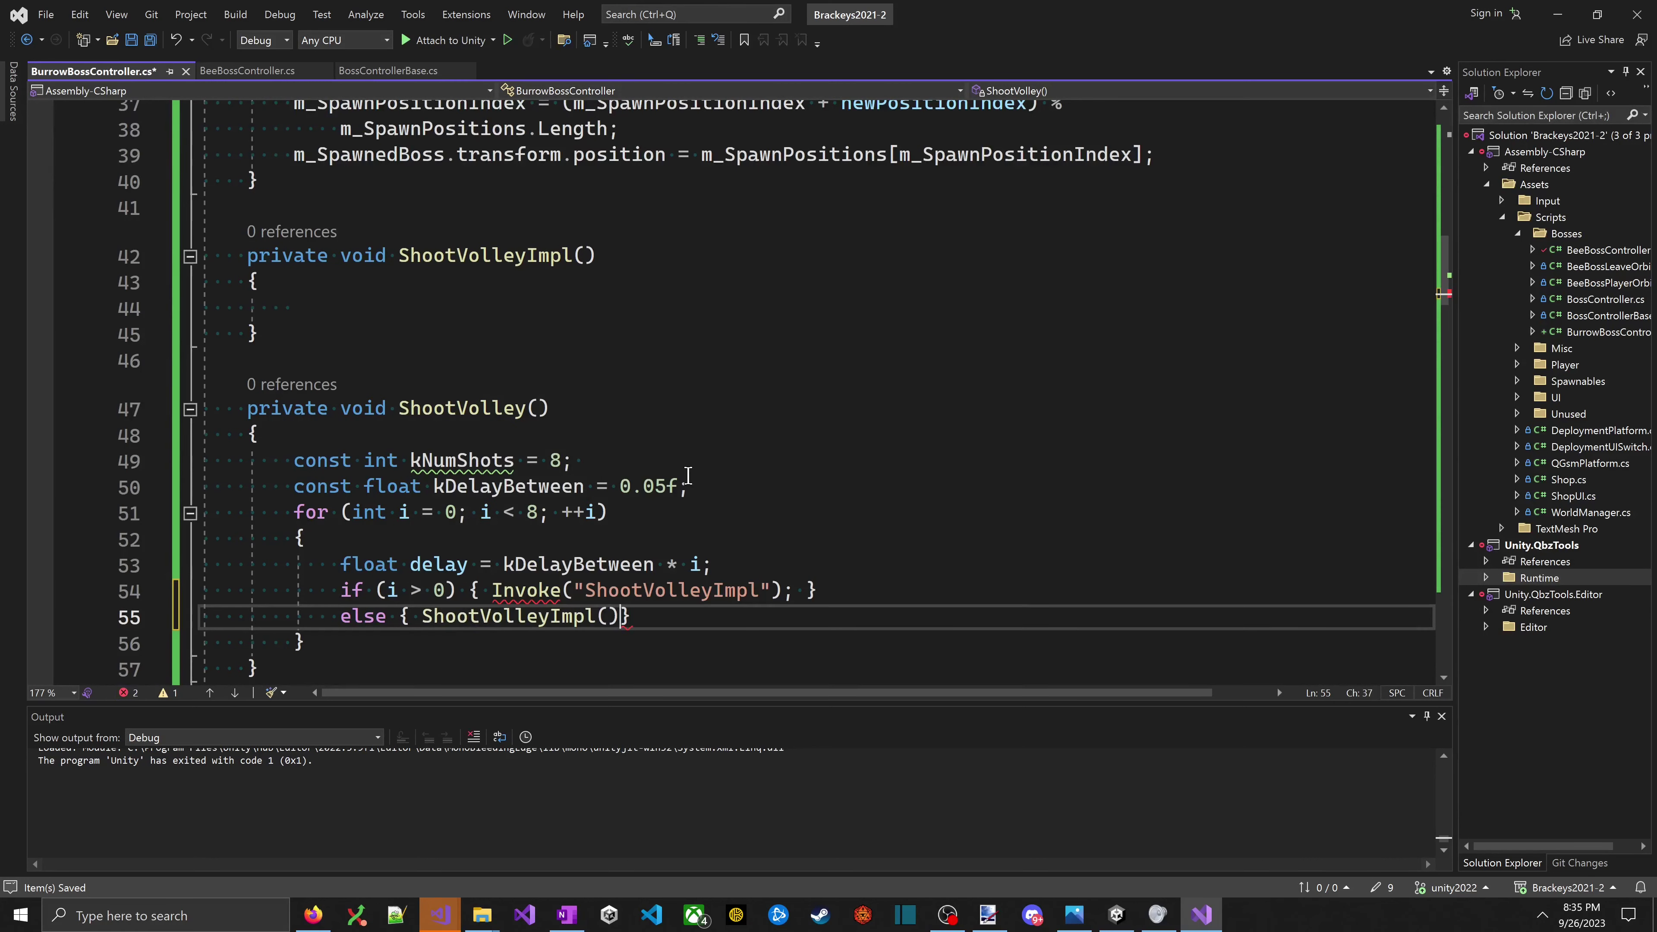
pyautogui.hotkey('ctrl', 's')
pyautogui.press('Up')
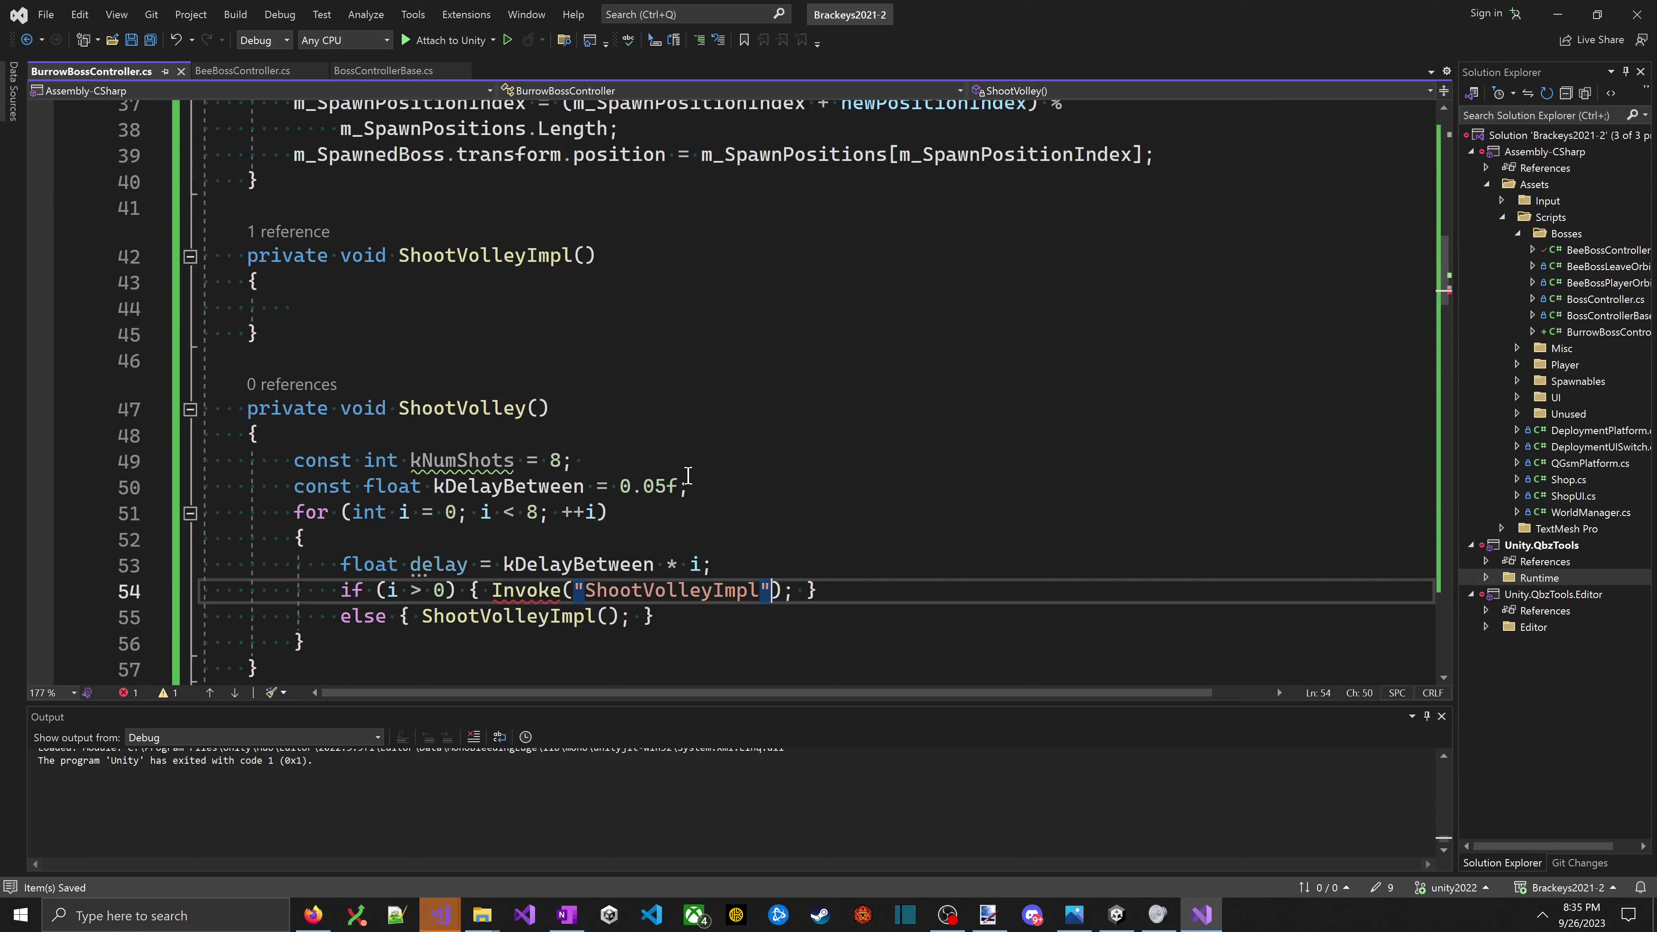
pyautogui.write('", delay')
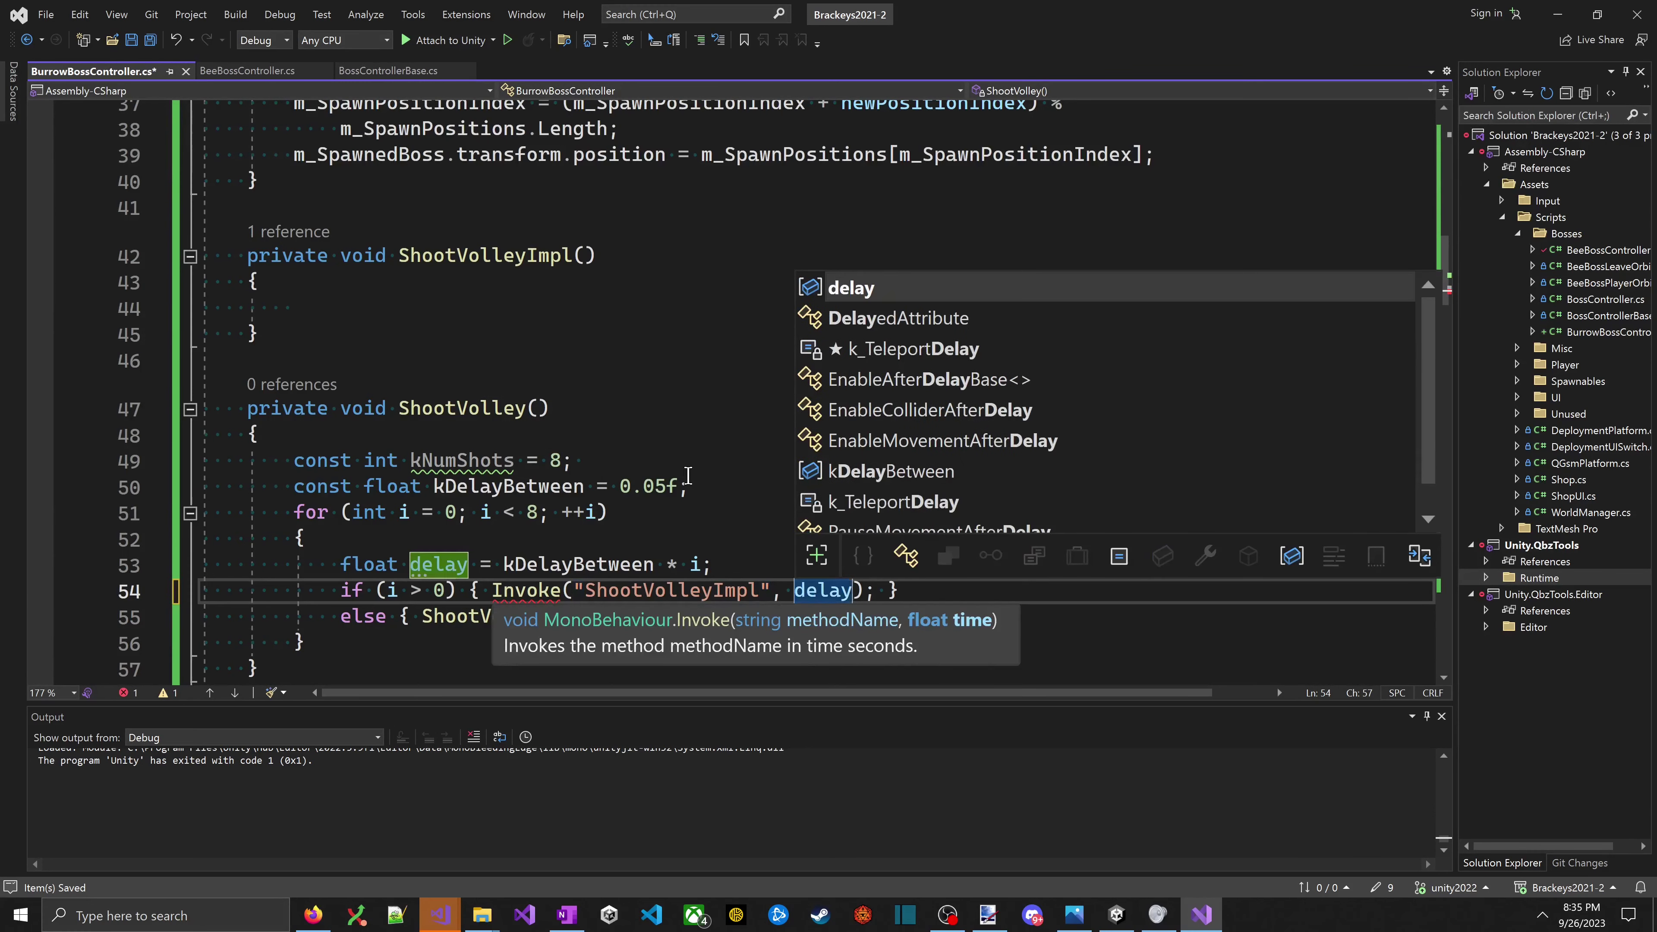
pyautogui.press('Escape')
pyautogui.press('Down')
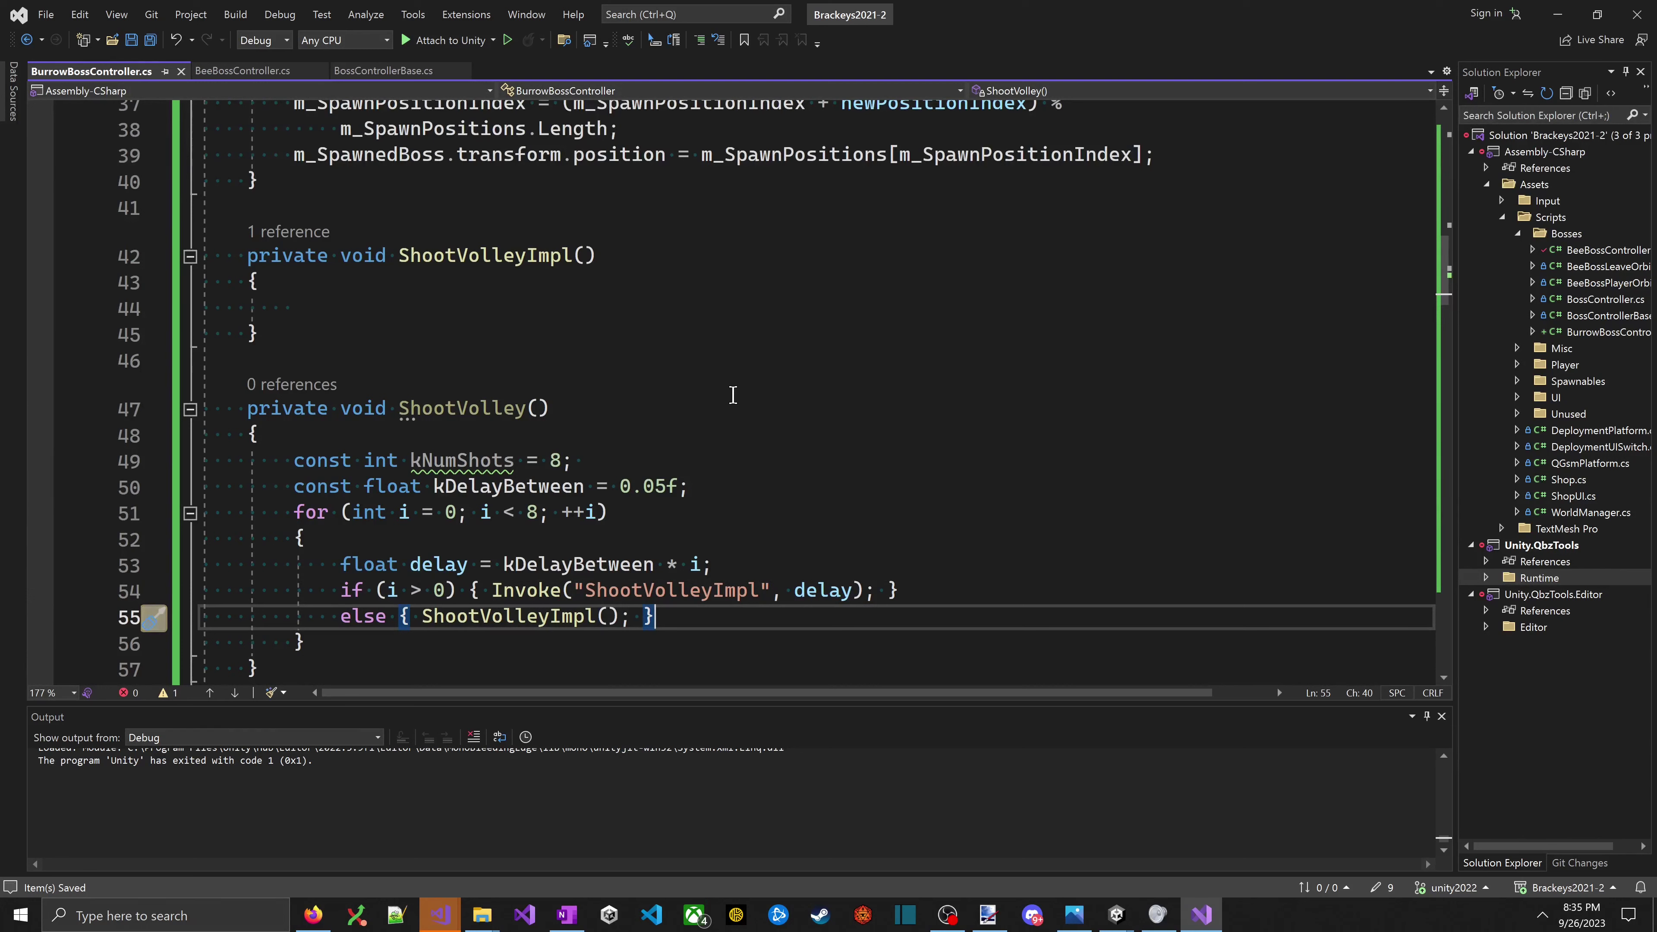
# - Replace the hardcoded 8 in the loop condition with kNumShots
pyautogui.click(792, 312)
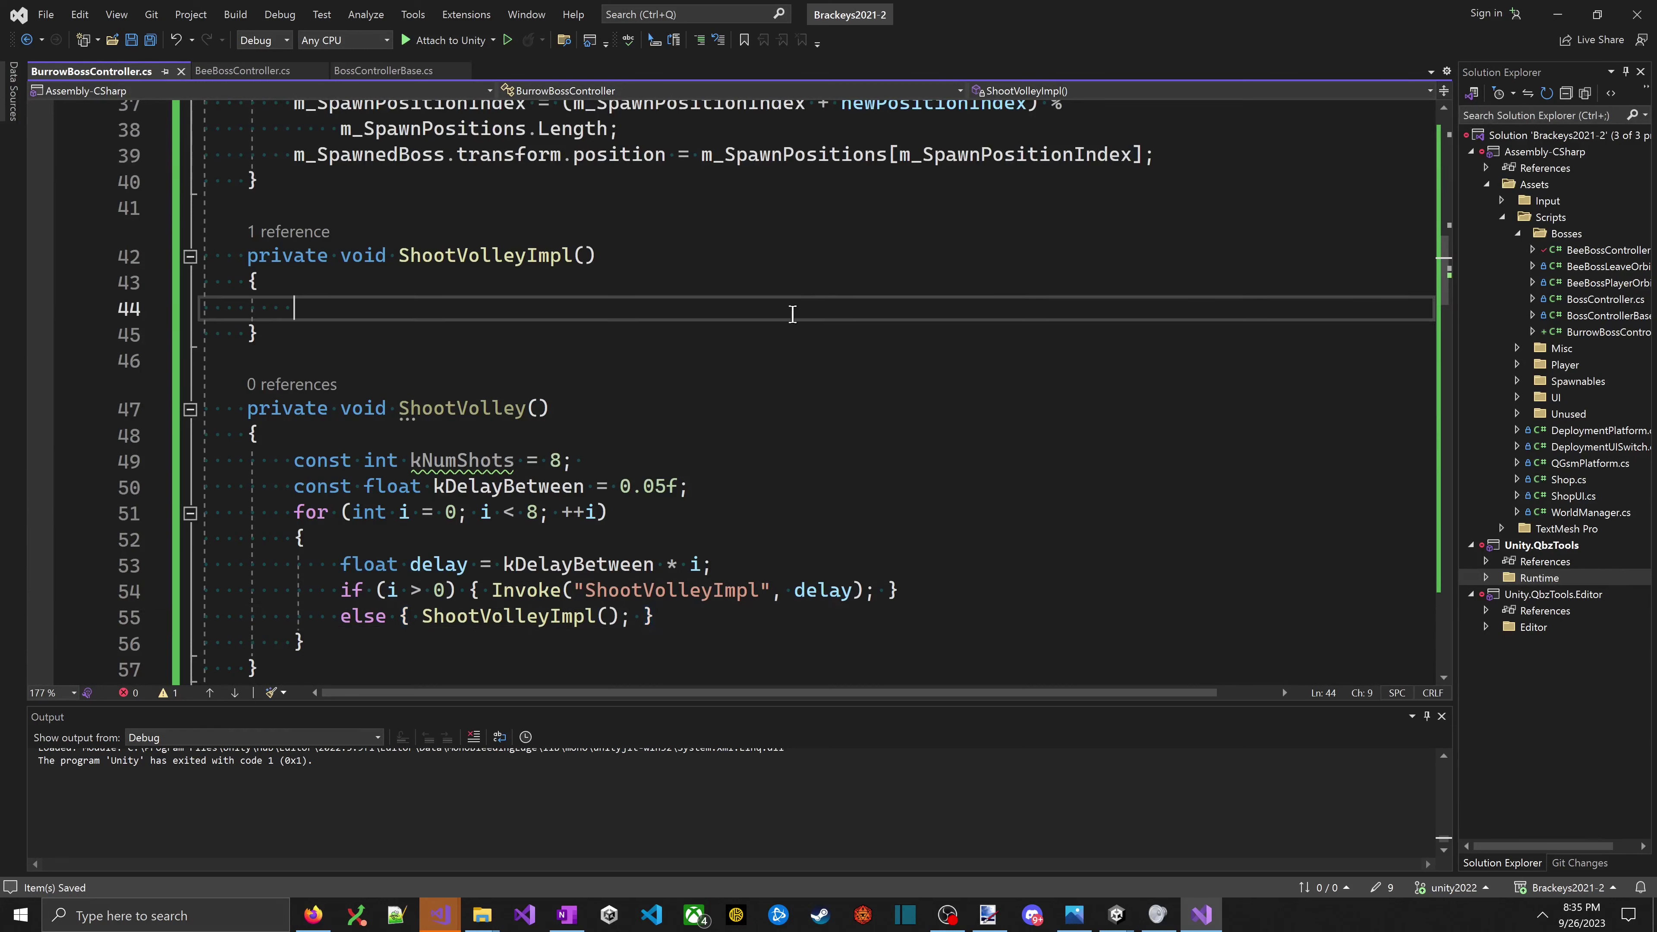
pyautogui.doubleClick(493, 461)
pyautogui.hotkey('ctrl', 'c')
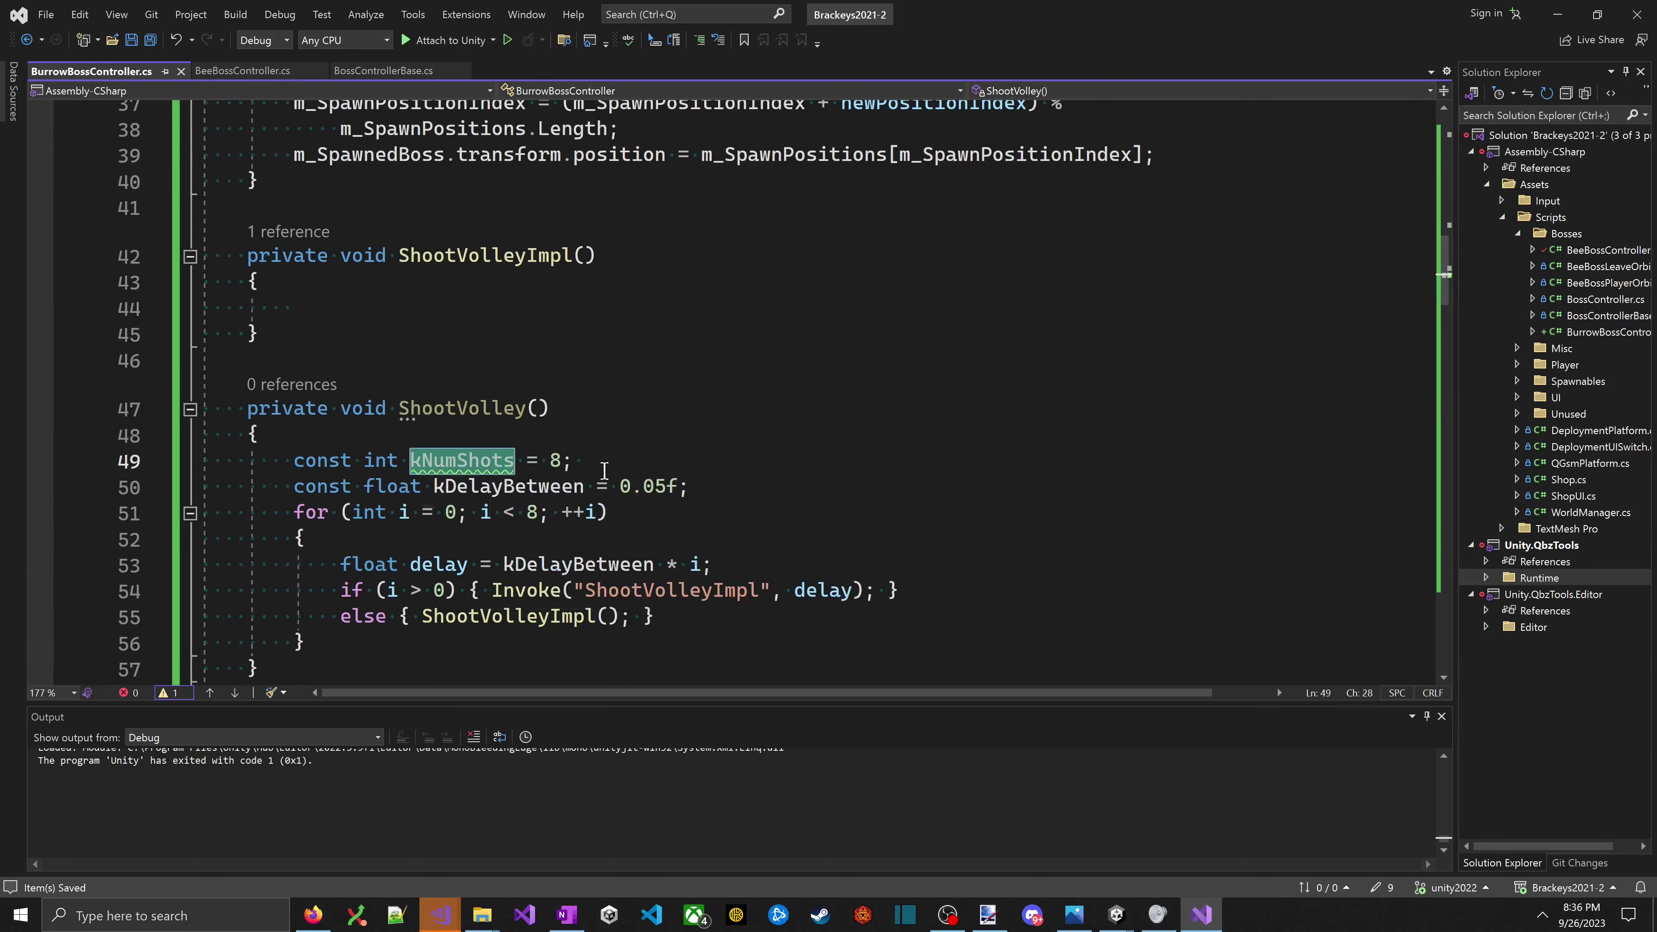
pyautogui.click(604, 469)
pyautogui.click(541, 514)
pyautogui.press('BackSpace')
pyautogui.hotkey('ctrl', 'v')
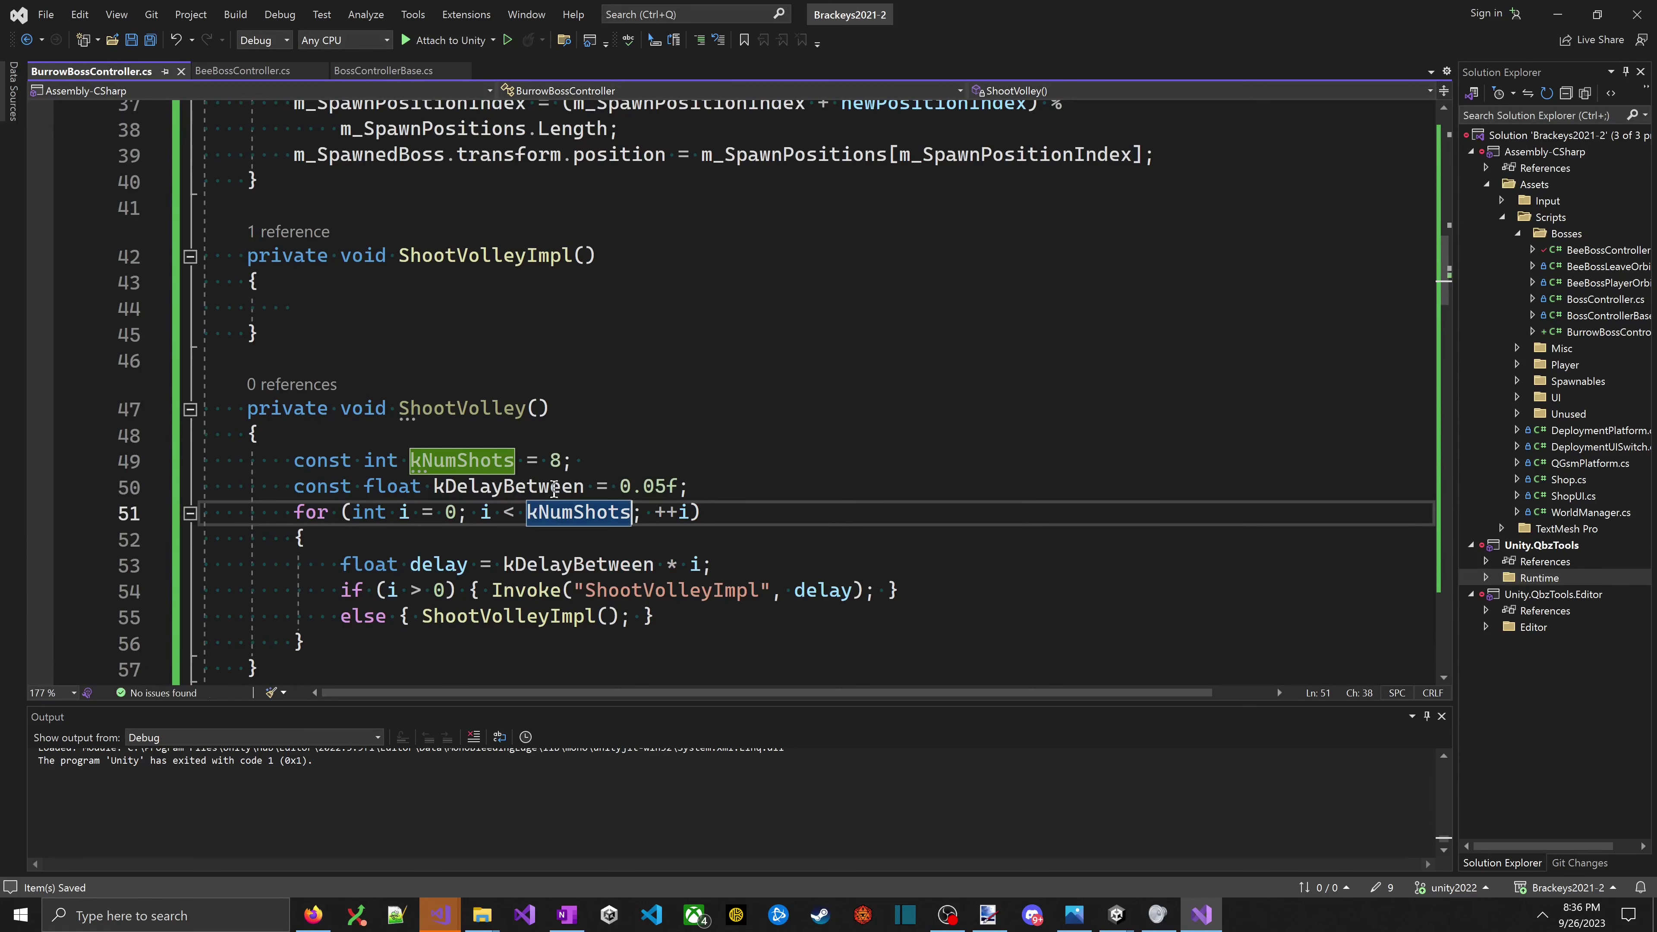
pyautogui.click(582, 459)
# - Begin ShootVolleyImpl with var projectile = Instantiate(m_ProjectilePrefab and save
pyautogui.scroll(2, 429, 411)
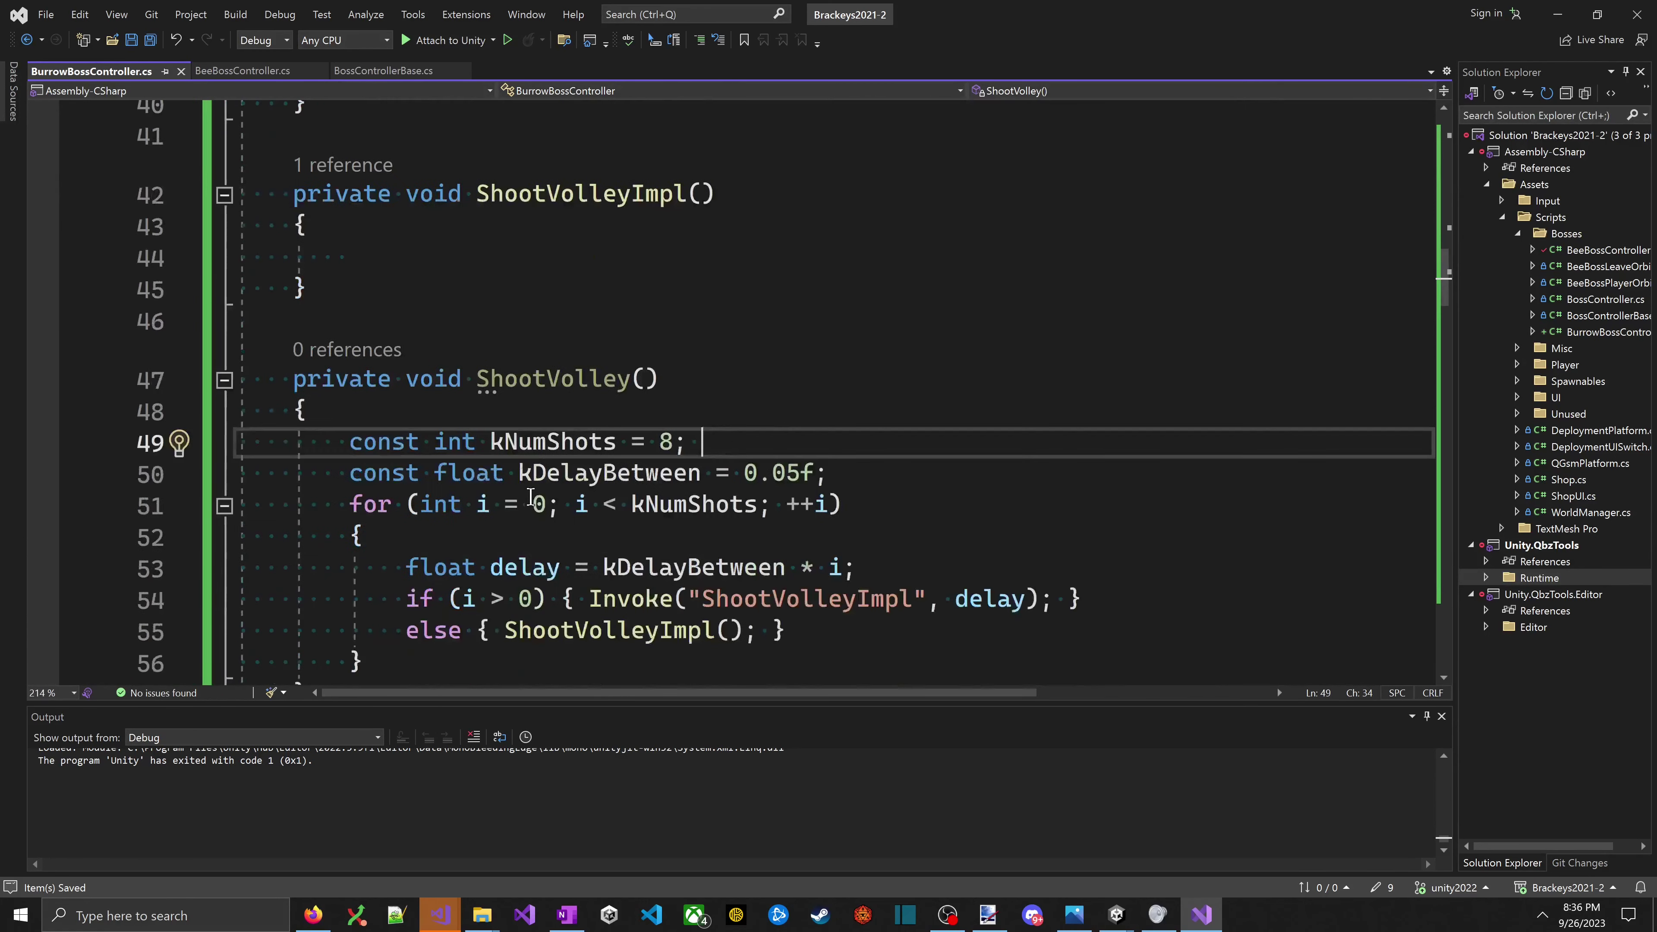
pyautogui.scroll(3, 721, 173)
pyautogui.click(815, 341)
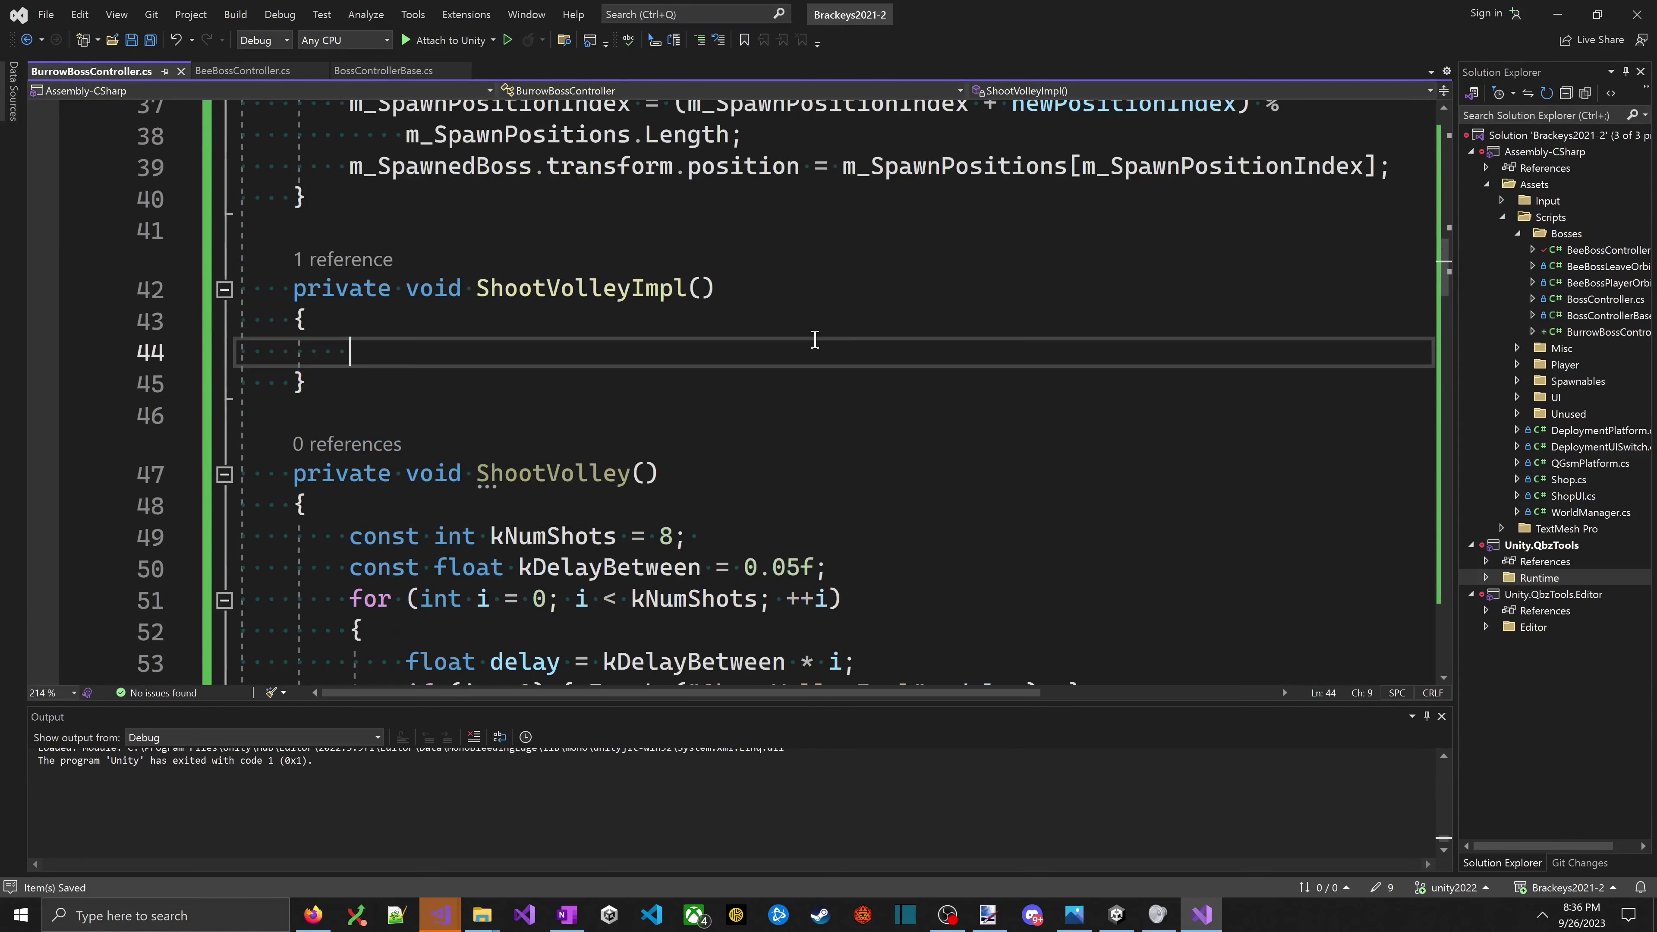
pyautogui.write('var')
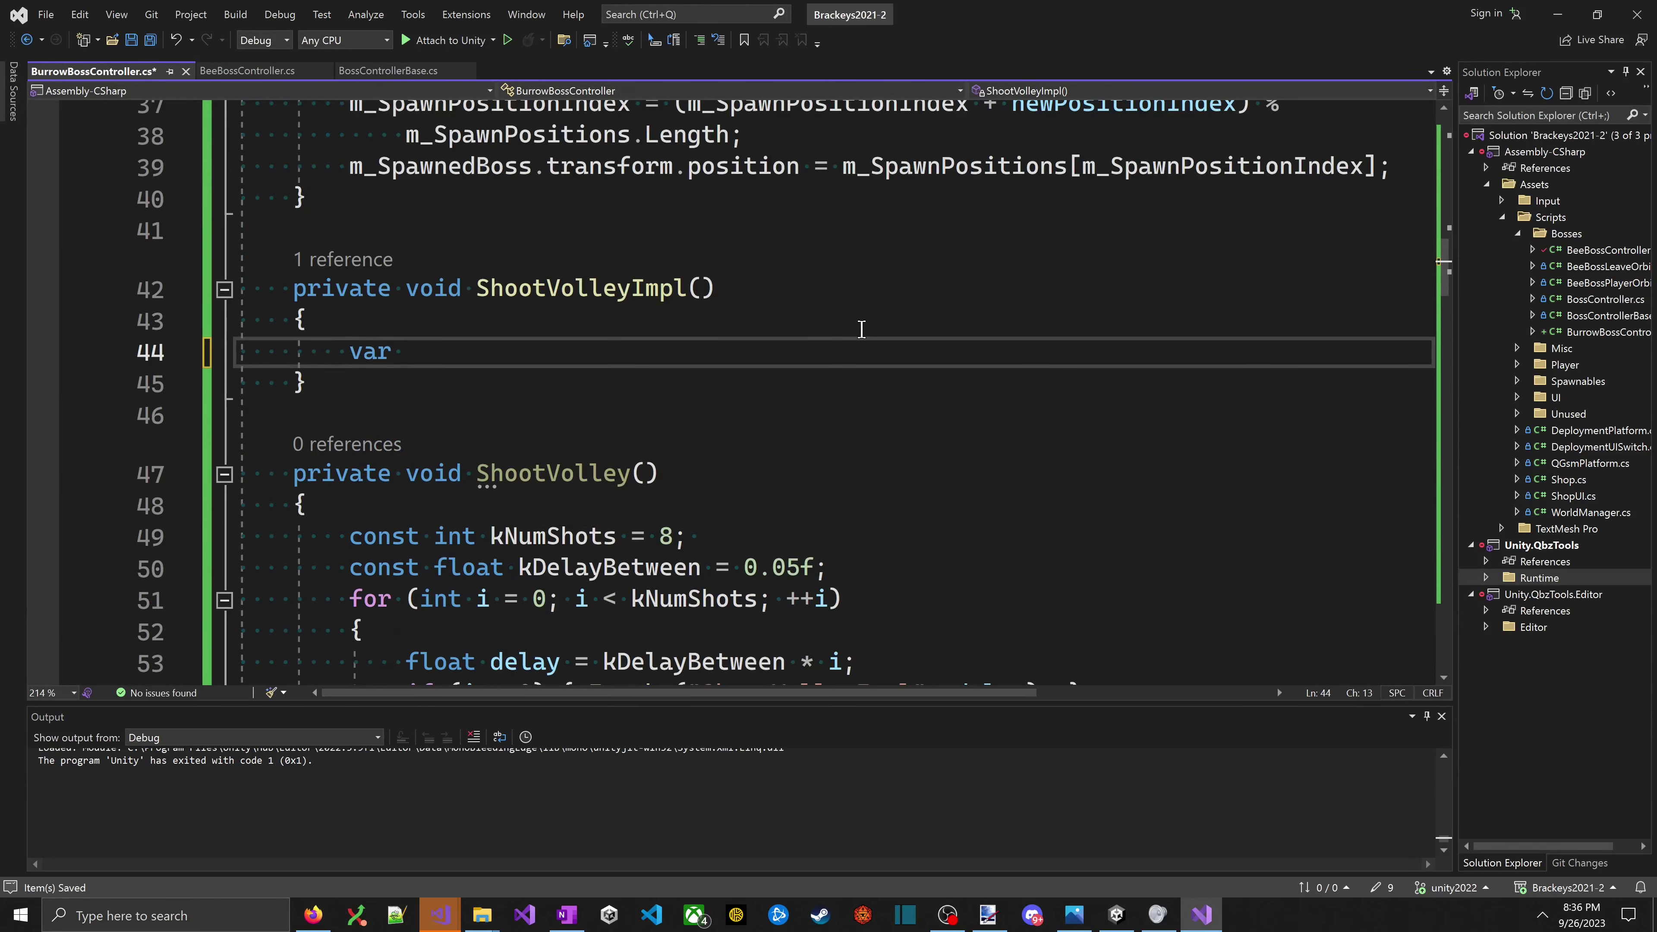
pyautogui.write(' p')
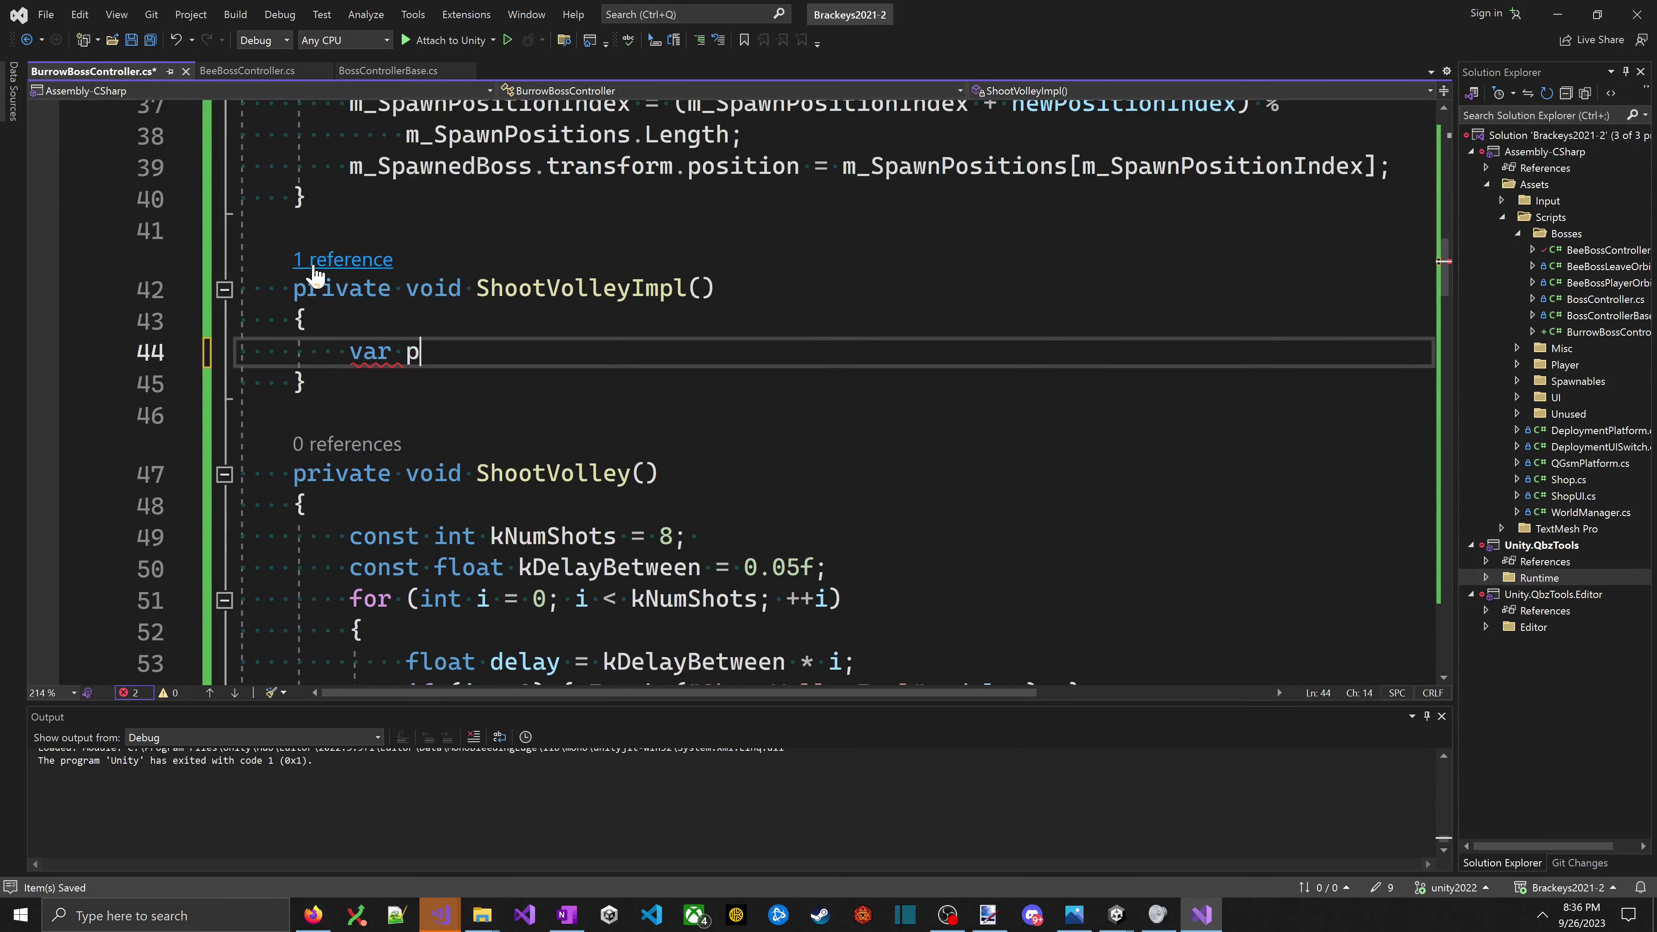
pyautogui.write('rojectile = mbox-')
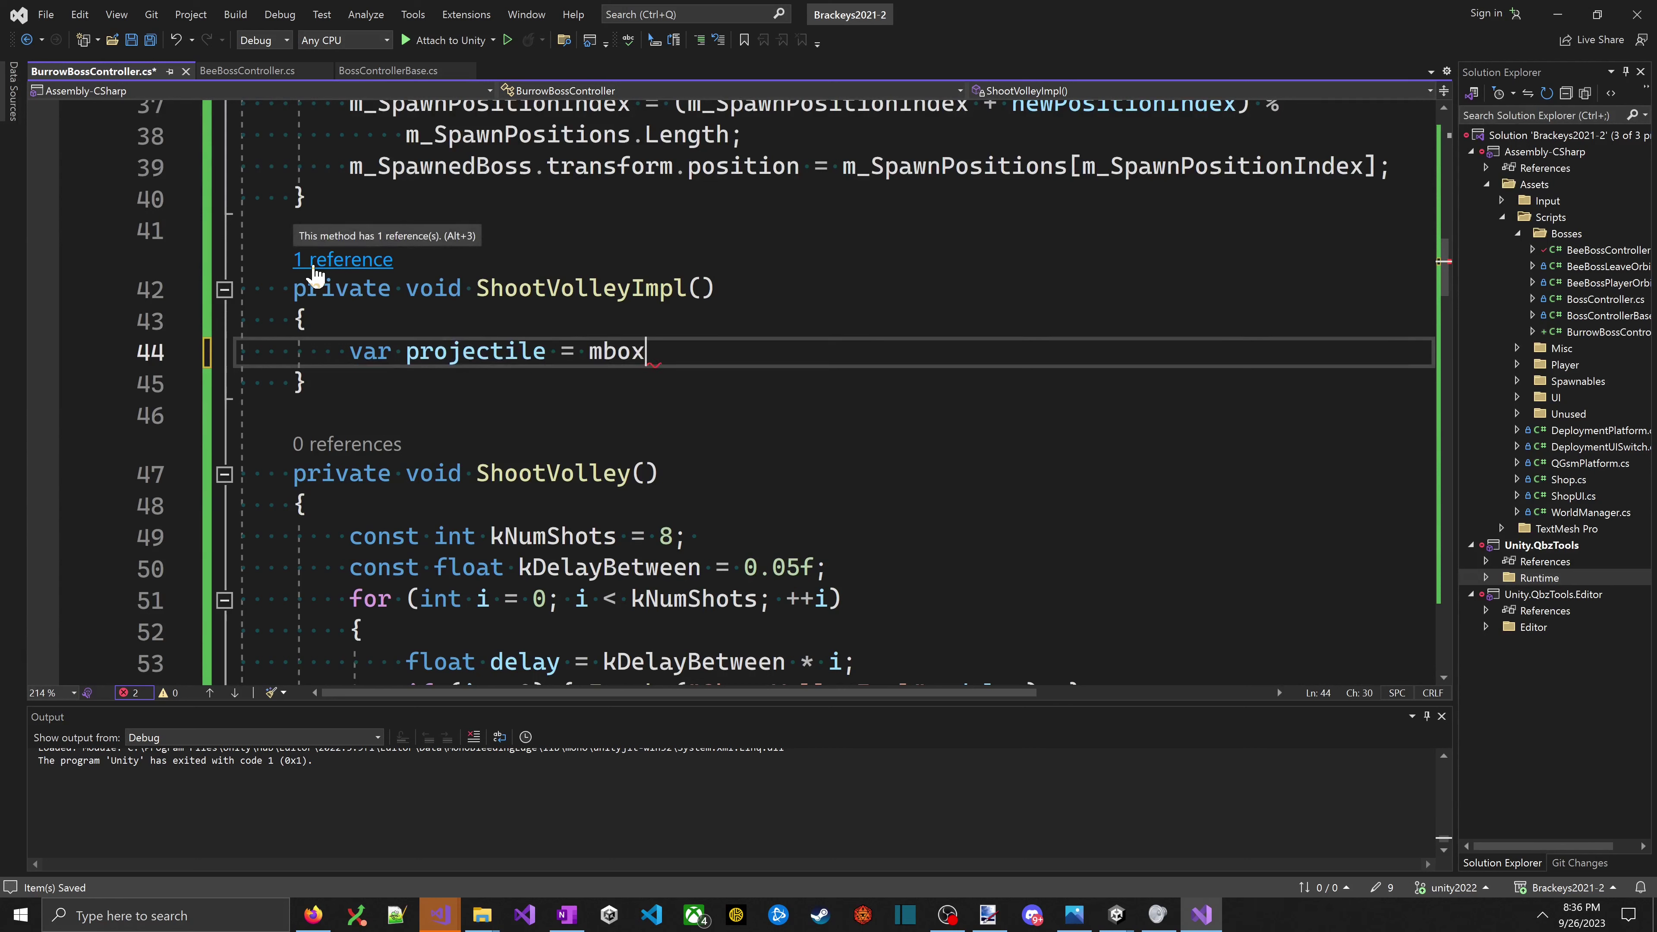
pyautogui.press('BackSpace')
pyautogui.press('BackSpace')
pyautogui.press('BackSpace')
pyautogui.press('BackSpace')
pyautogui.write('Insan')
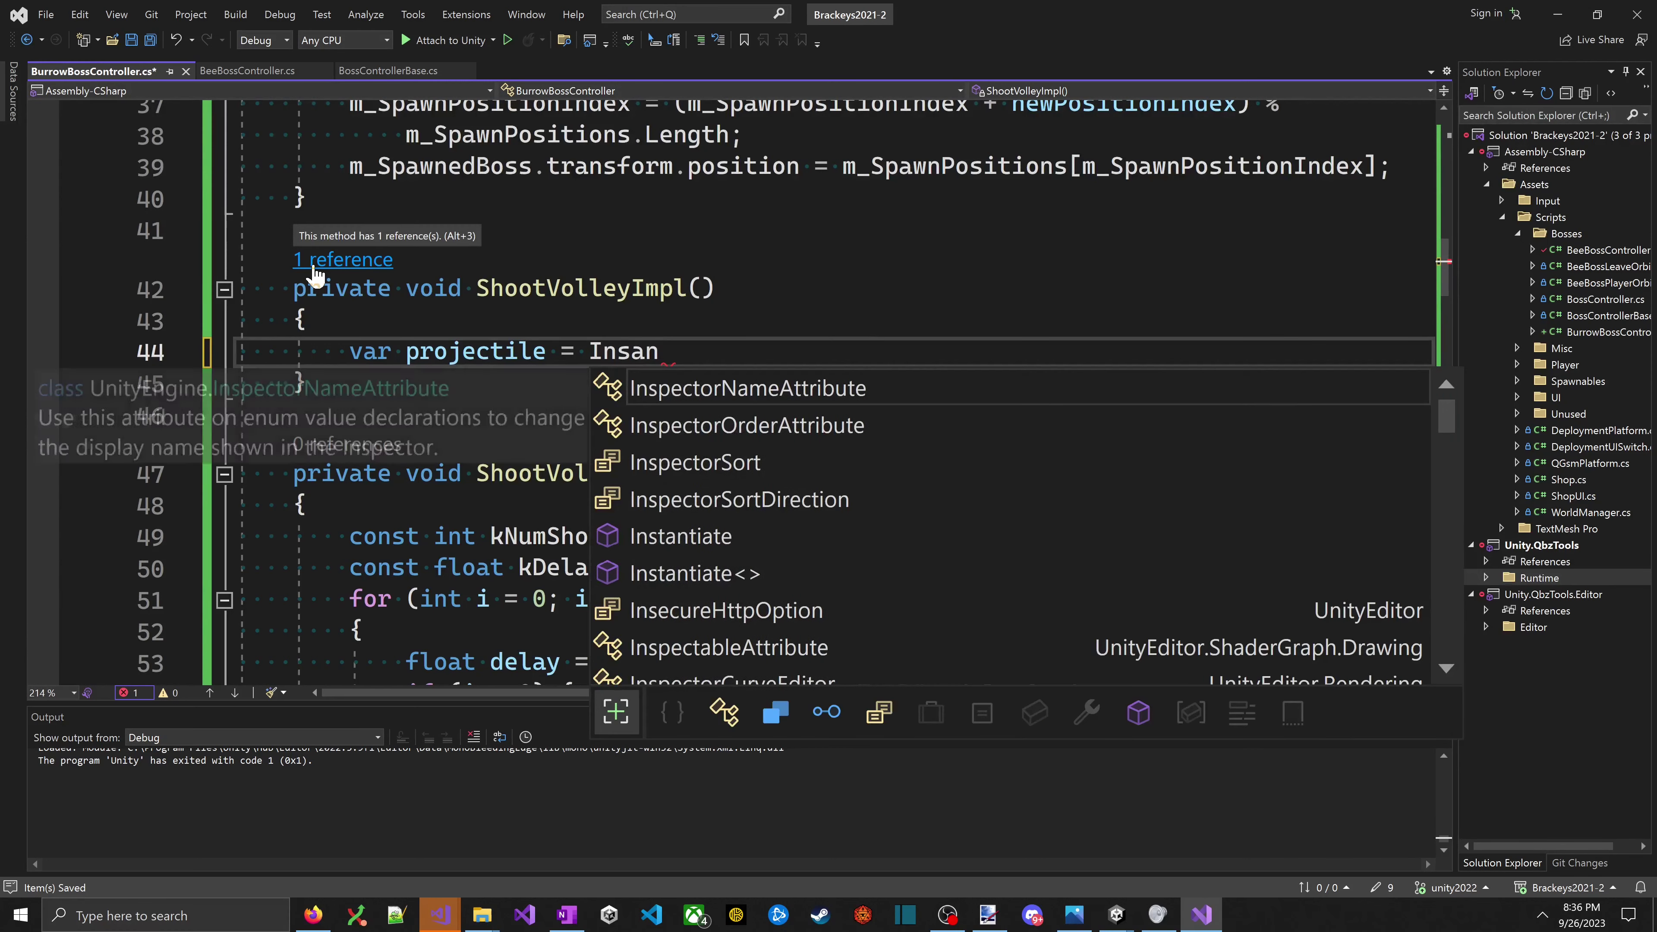
pyautogui.press('BackSpace')
pyautogui.press('Down')
pyautogui.press('Down')
pyautogui.press('Down')
pyautogui.press('Down')
pyautogui.press('Down')
pyautogui.press('Tab')
pyautogui.write('*(')
pyautogui.write('m_Player)')
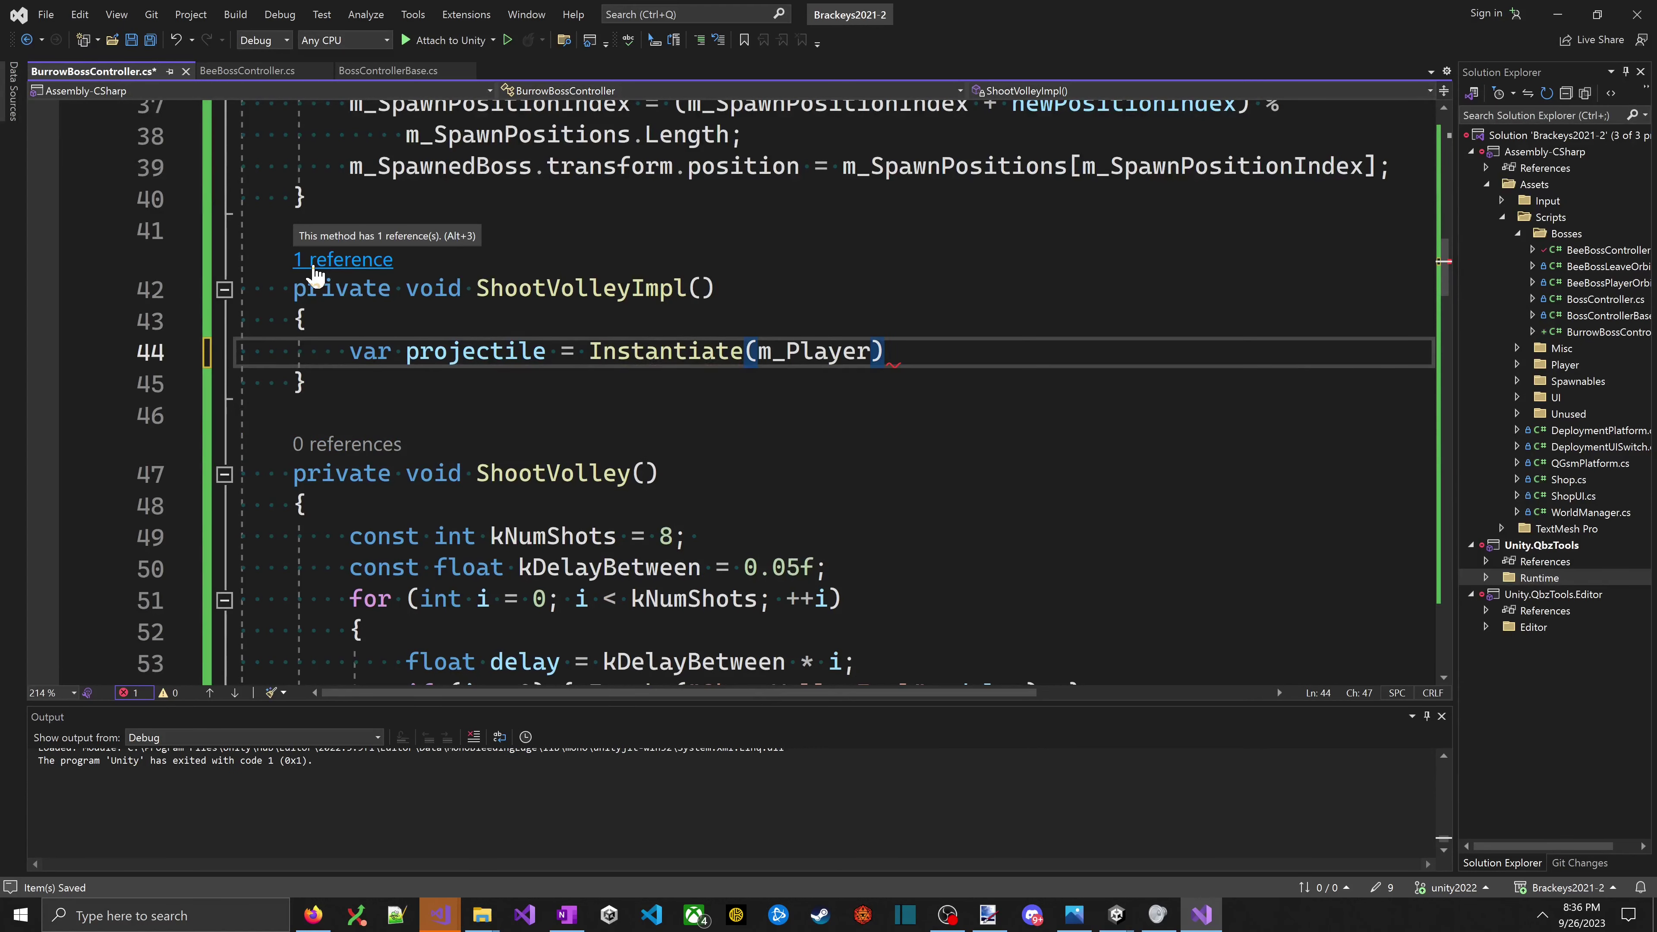
pyautogui.press('BackSpace')
pyautogui.press('BackSpace')
pyautogui.press('BackSpace')
pyautogui.press('BackSpace')
pyautogui.press('BackSpace')
pyautogui.press('BackSpace')
pyautogui.press('BackSpace')
pyautogui.press('BackSpace')
pyautogui.press('BackSpace')
pyautogui.write('m_P')
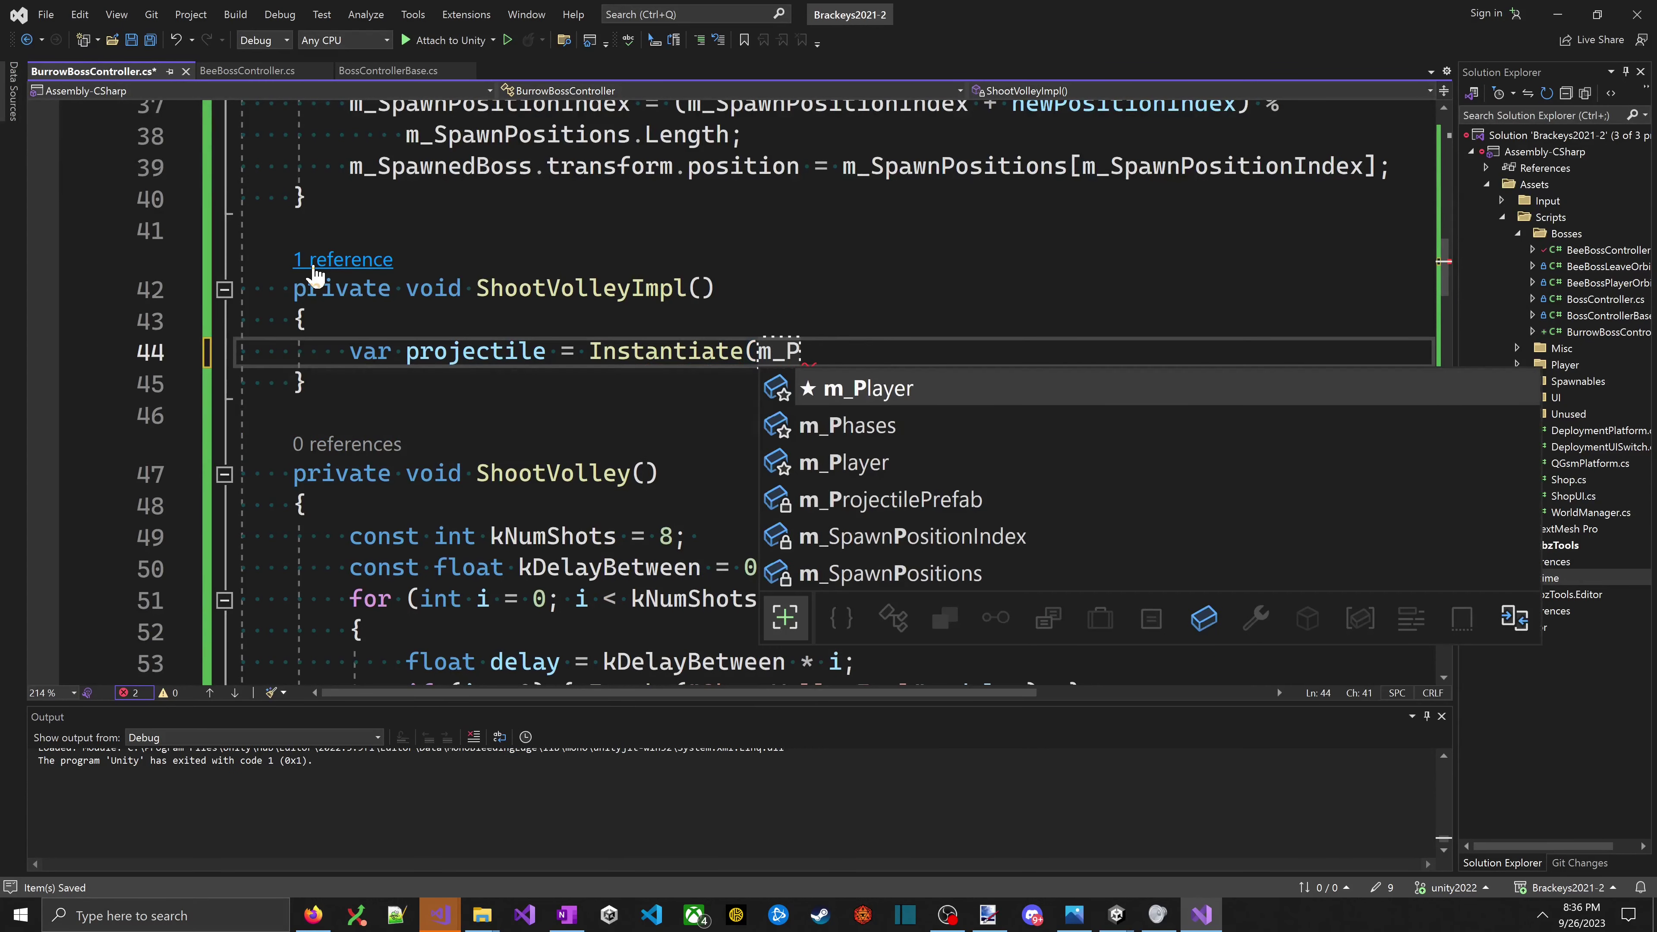
pyautogui.press('Down')
pyautogui.press('Down')
pyautogui.press('Down')
pyautogui.press('Down')
pyautogui.press('Up')
pyautogui.press('Tab')
pyautogui.hotkey('ctrl', 's')
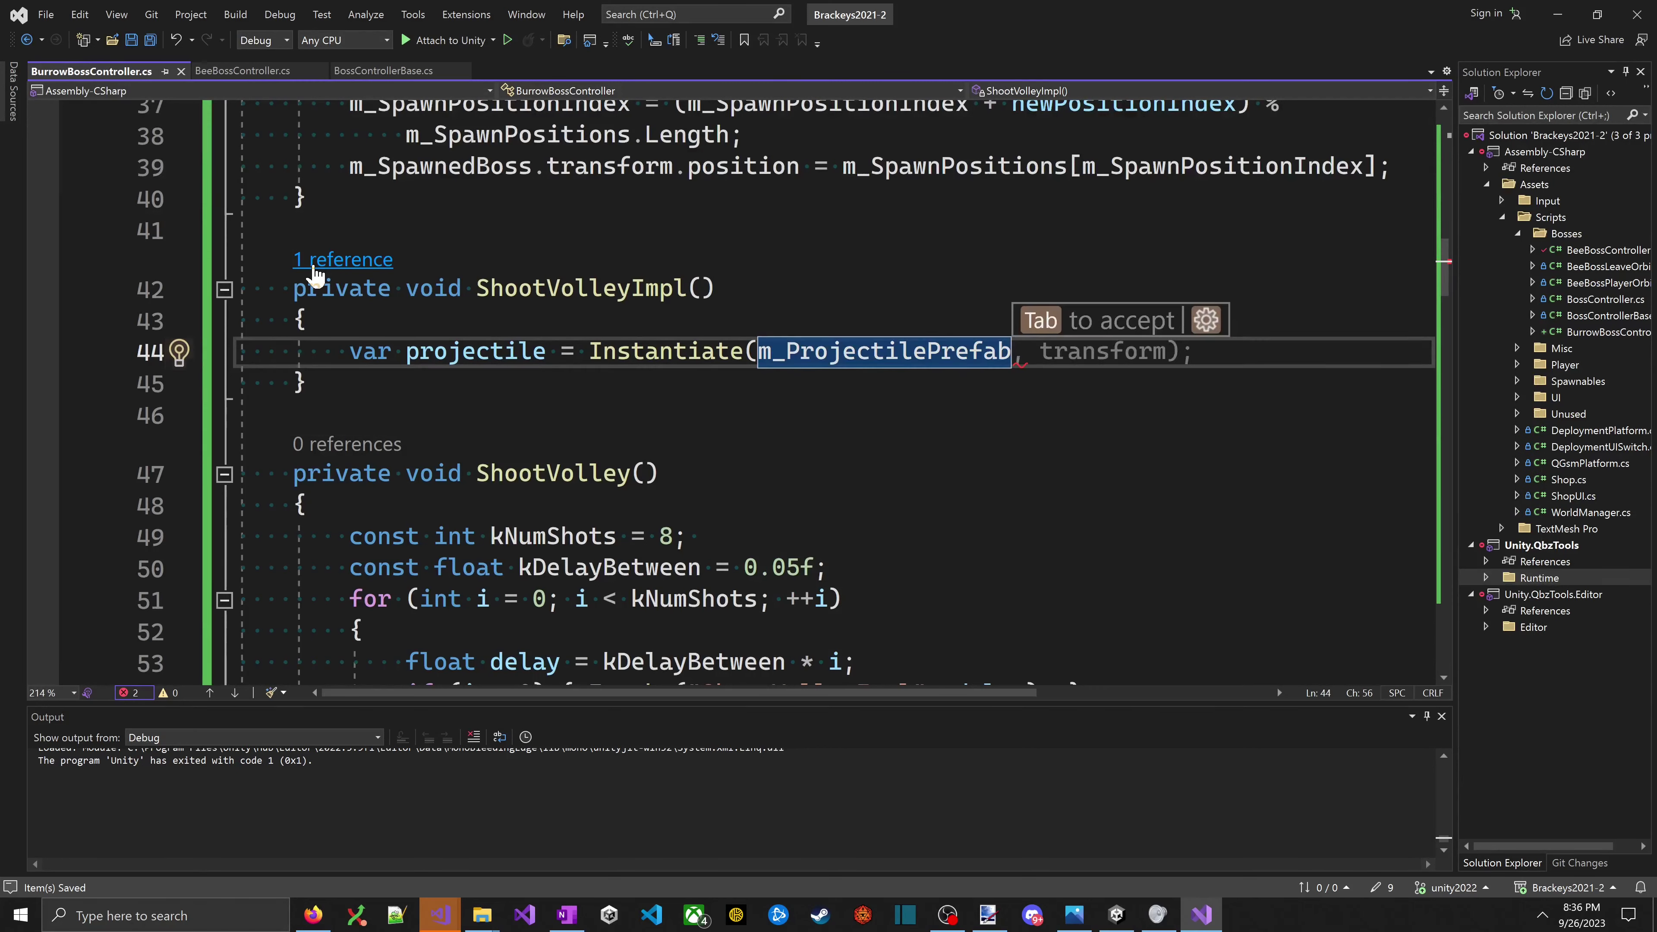
# - Add var pos = m_SpawnedBoss.transform.position; above the projectile line
pyautogui.write(',')
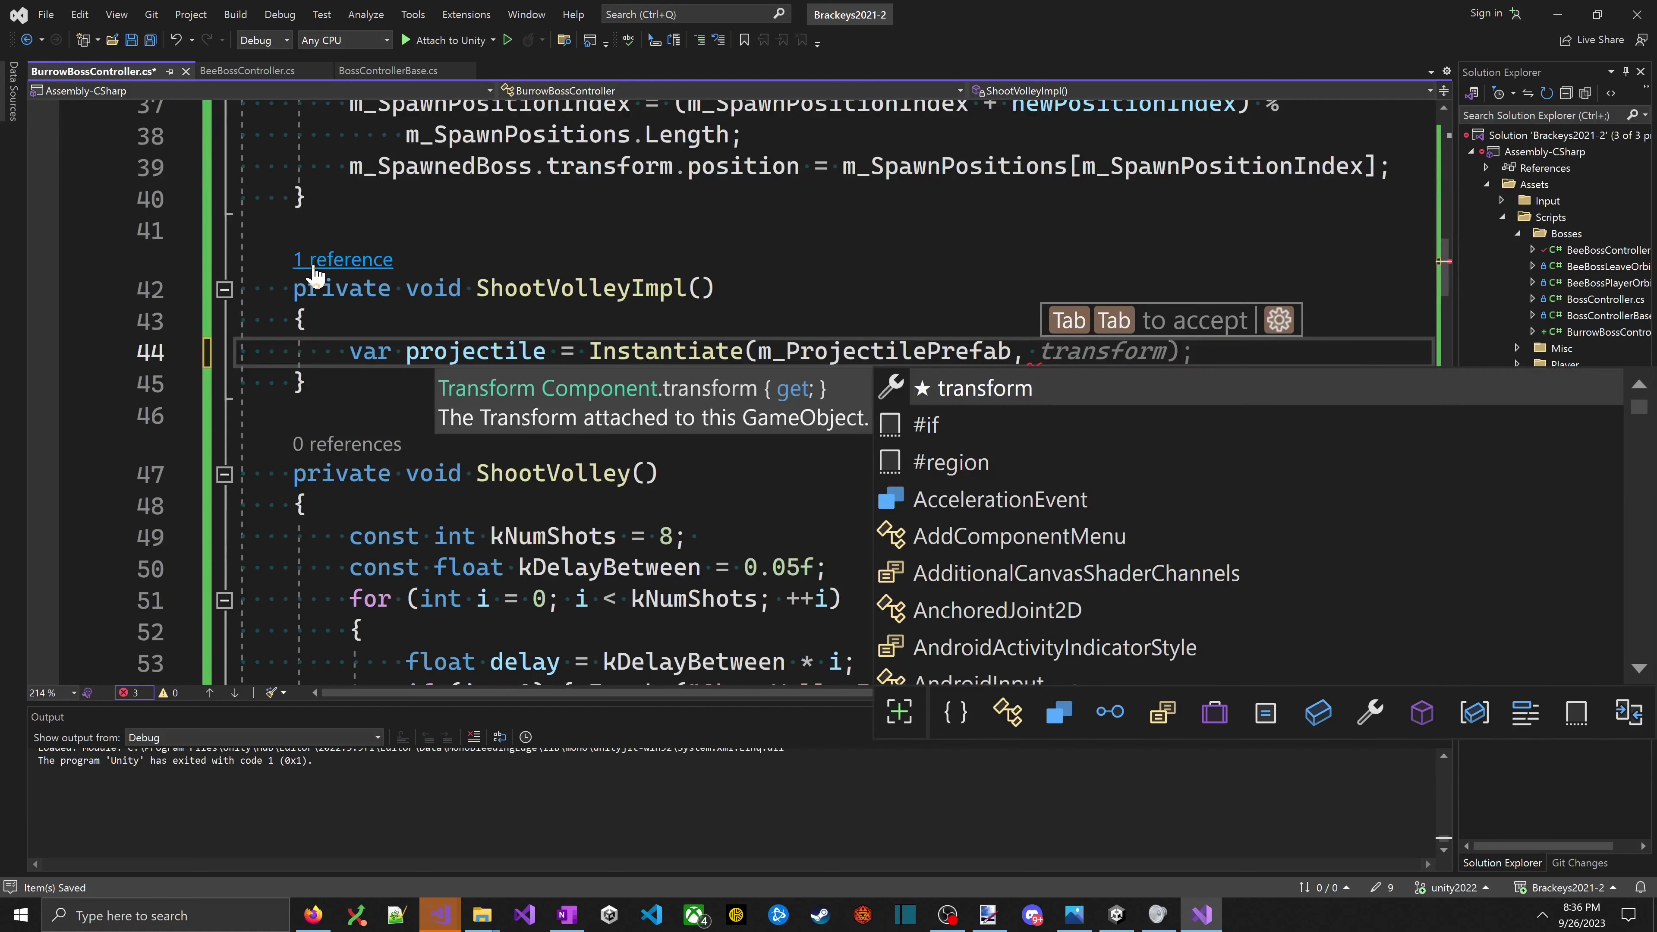
pyautogui.press('Tab')
pyautogui.write(', ')
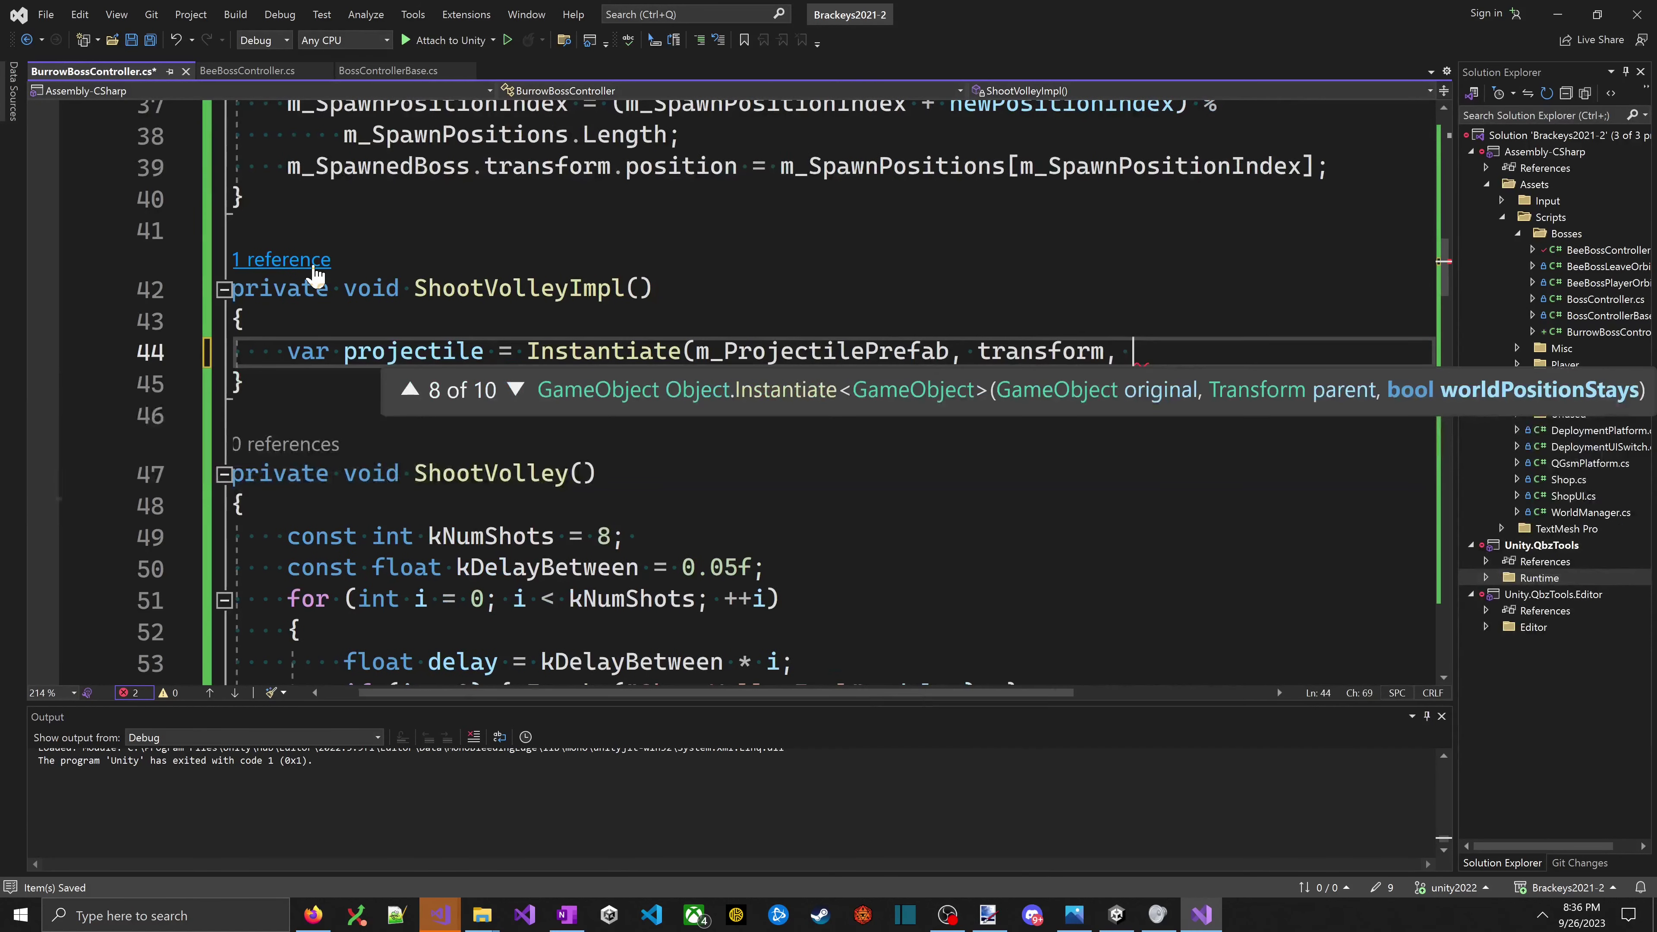
pyautogui.write('Qa')
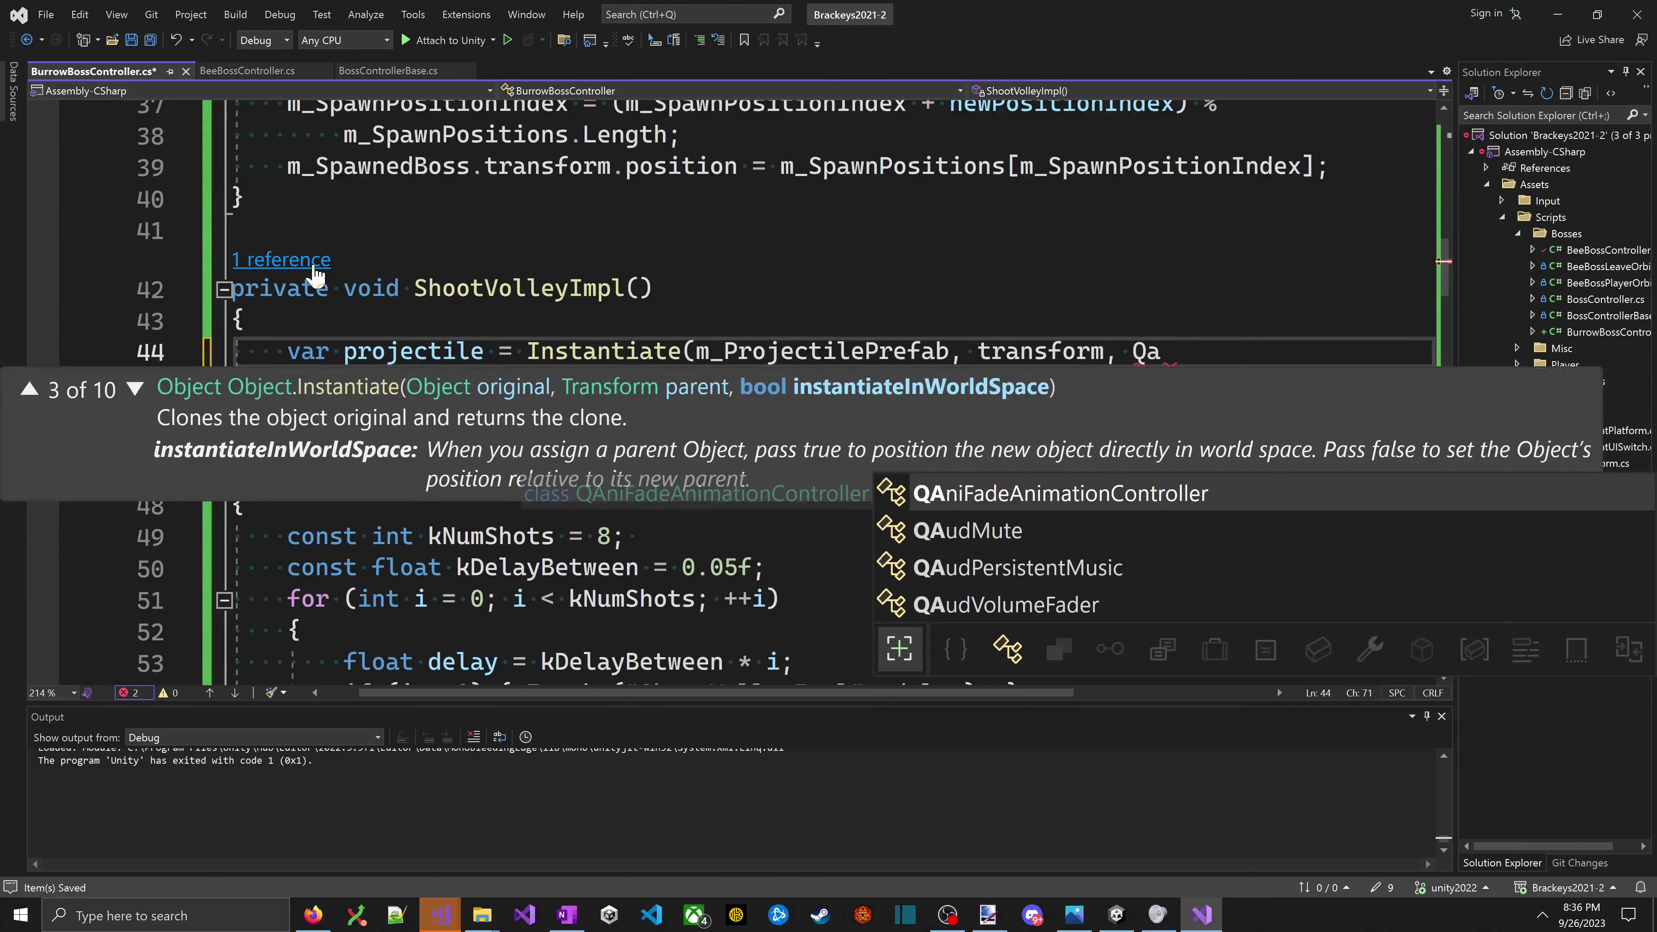
pyautogui.press('BackSpace')
pyautogui.press('BackSpace')
pyautogui.press('BackSpace')
pyautogui.press('BackSpace')
pyautogui.press('BackSpace')
pyautogui.press('BackSpace')
pyautogui.press('BackSpace')
pyautogui.press('BackSpace')
pyautogui.press('BackSpace')
pyautogui.press('BackSpace')
pyautogui.press('BackSpace')
pyautogui.press('BackSpace')
pyautogui.press('BackSpace')
pyautogui.press('Up')
pyautogui.press('Return')
pyautogui.write('var pos = m_SpawnedBossMovement-Spaw')
pyautogui.press('Escape')
pyautogui.press('BackSpace')
pyautogui.press('BackSpace')
pyautogui.press('BackSpace')
pyautogui.press('BackSpace')
pyautogui.press('BackSpace')
pyautogui.press('BackSpace')
pyautogui.press('BackSpace')
pyautogui.press('BackSpace')
pyautogui.press('BackSpace')
pyautogui.press('BackSpace')
pyautogui.press('BackSpace')
pyautogui.press('BackSpace')
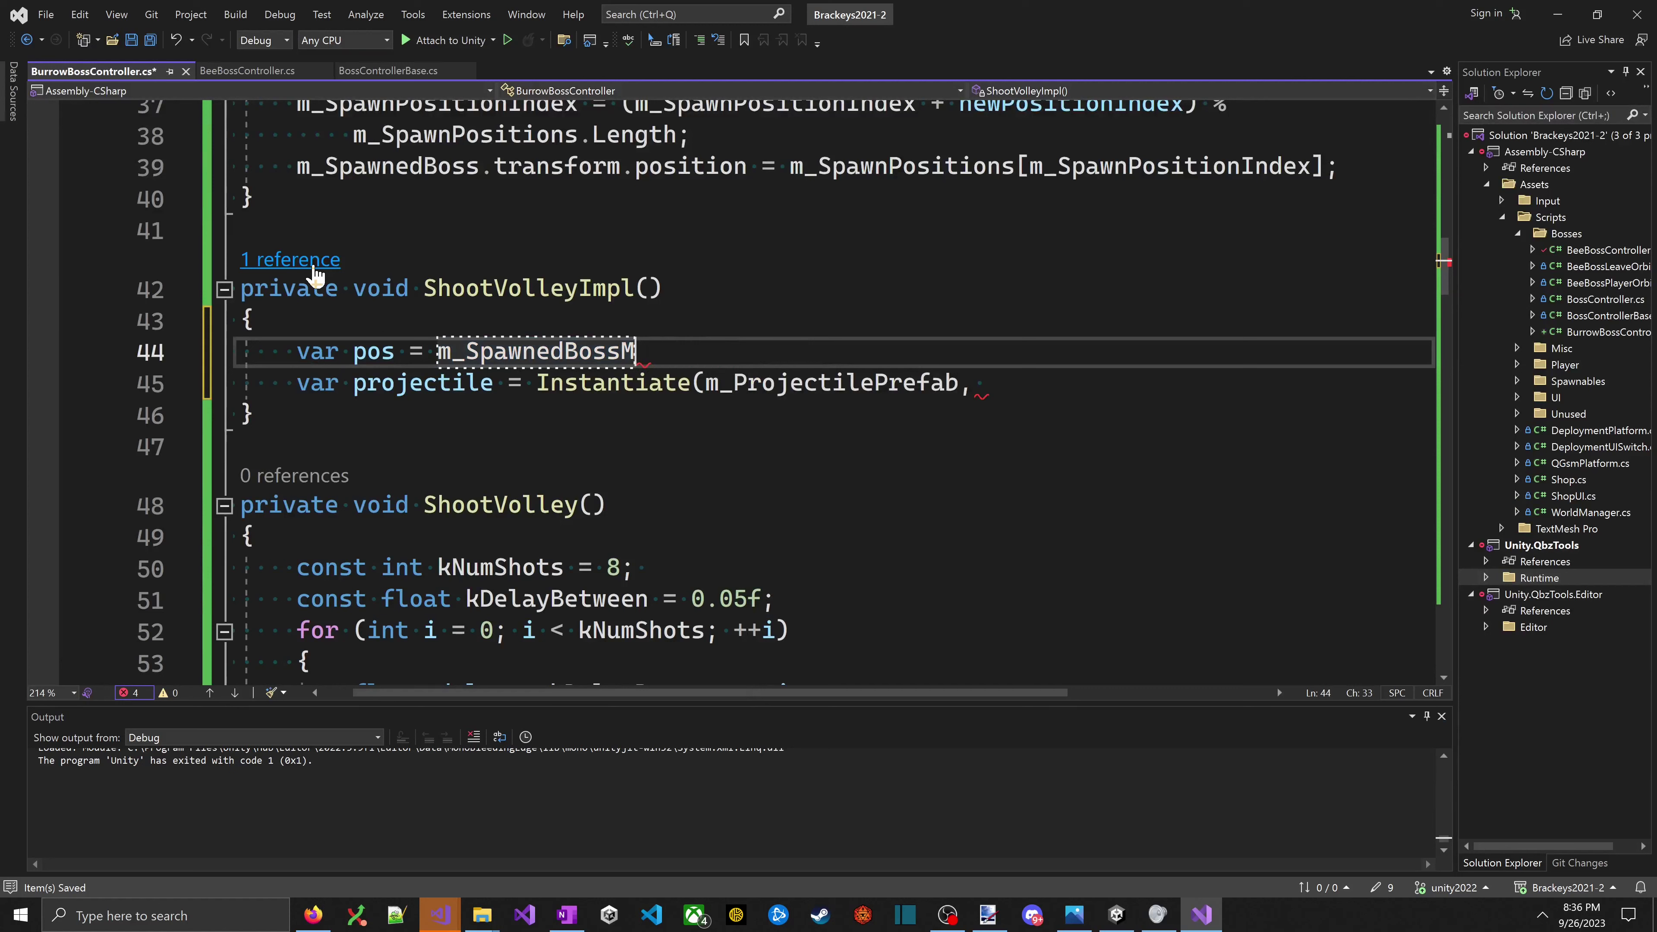
pyautogui.press('BackSpace')
pyautogui.write('.pos')
pyautogui.press('BackSpace')
pyautogui.write('t')
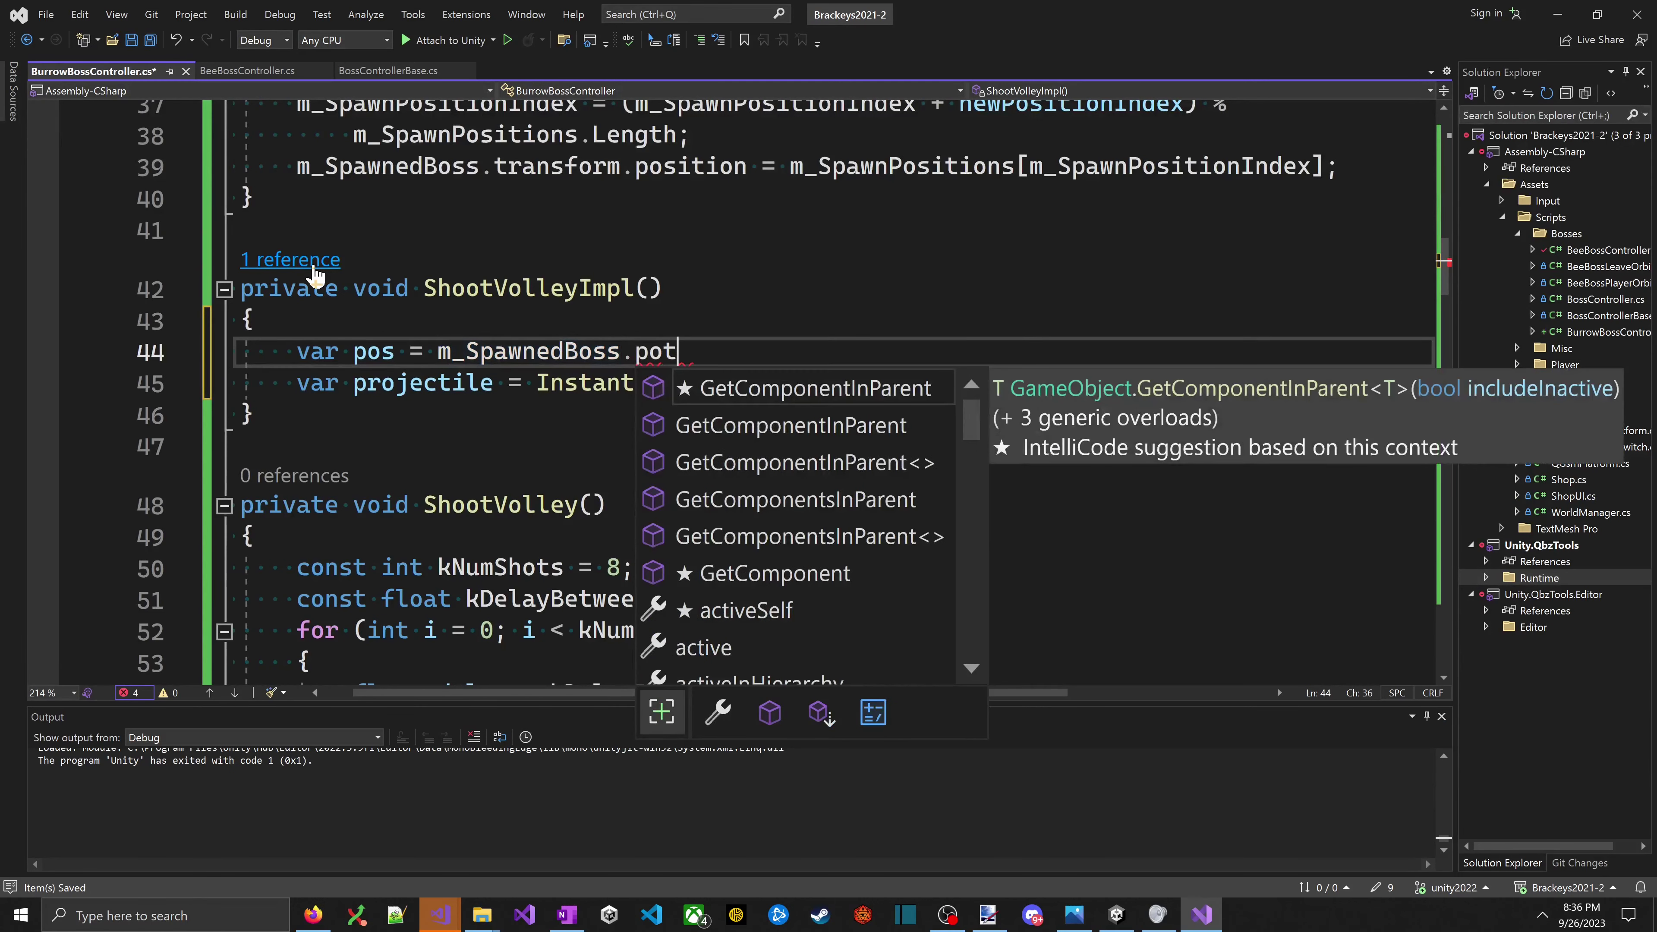
pyautogui.press('BackSpace')
pyautogui.press('BackSpace')
pyautogui.press('BackSpace')
pyautogui.press('BackSpace')
pyautogui.write('.trans')
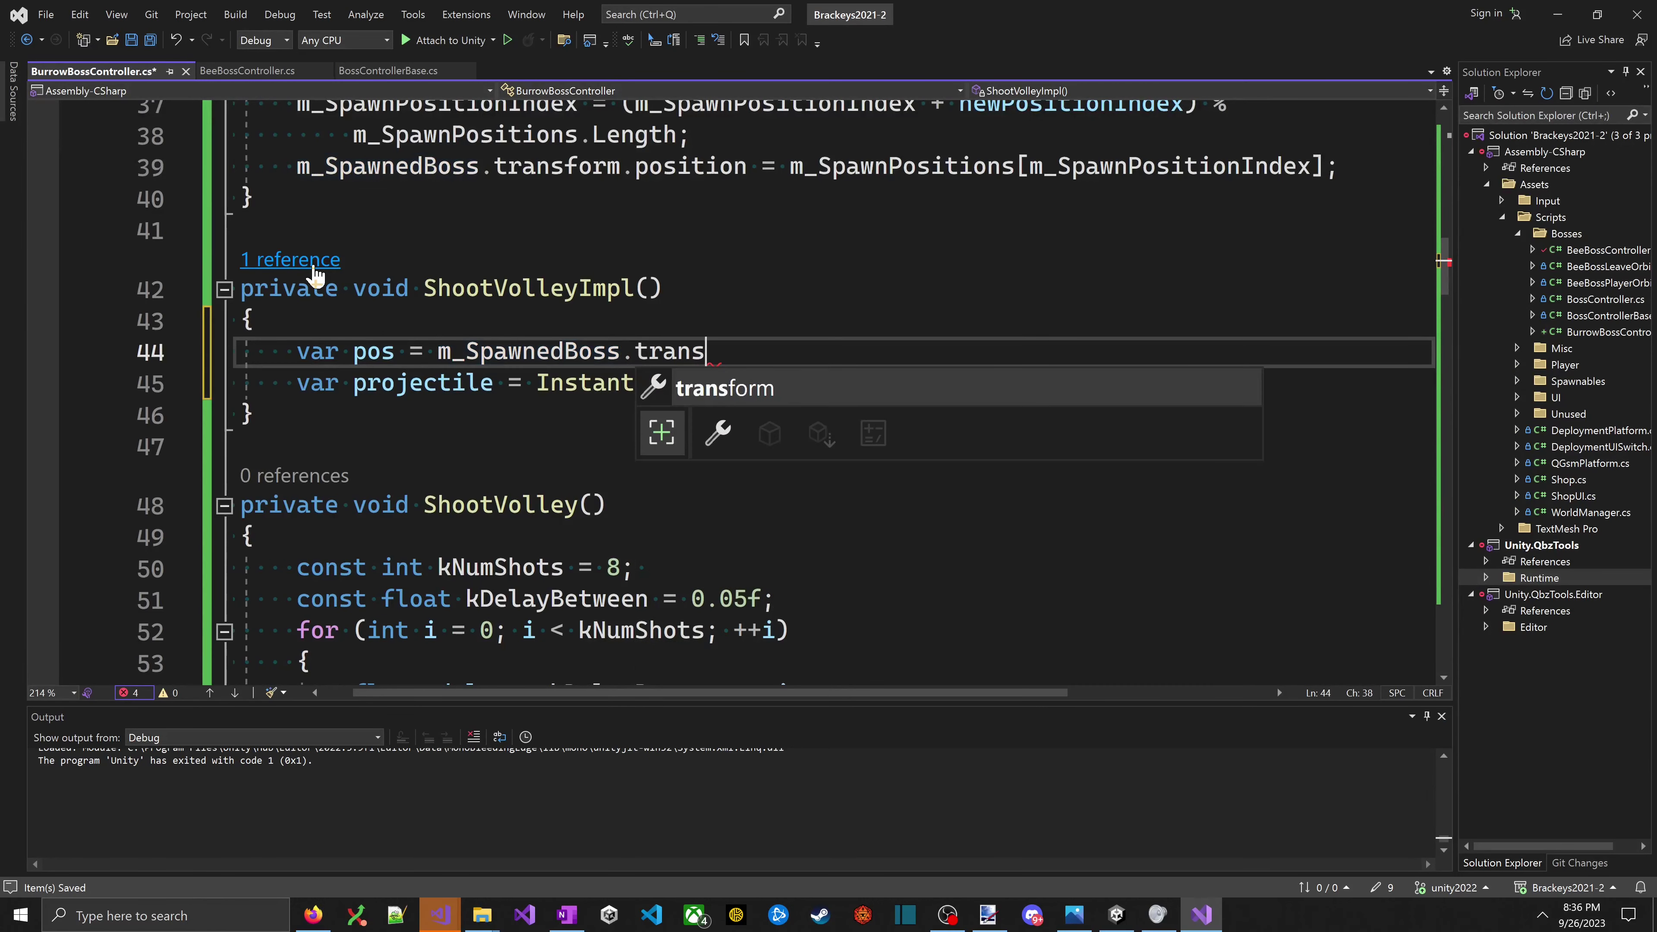
pyautogui.write('form.pos')
pyautogui.press('Tab')
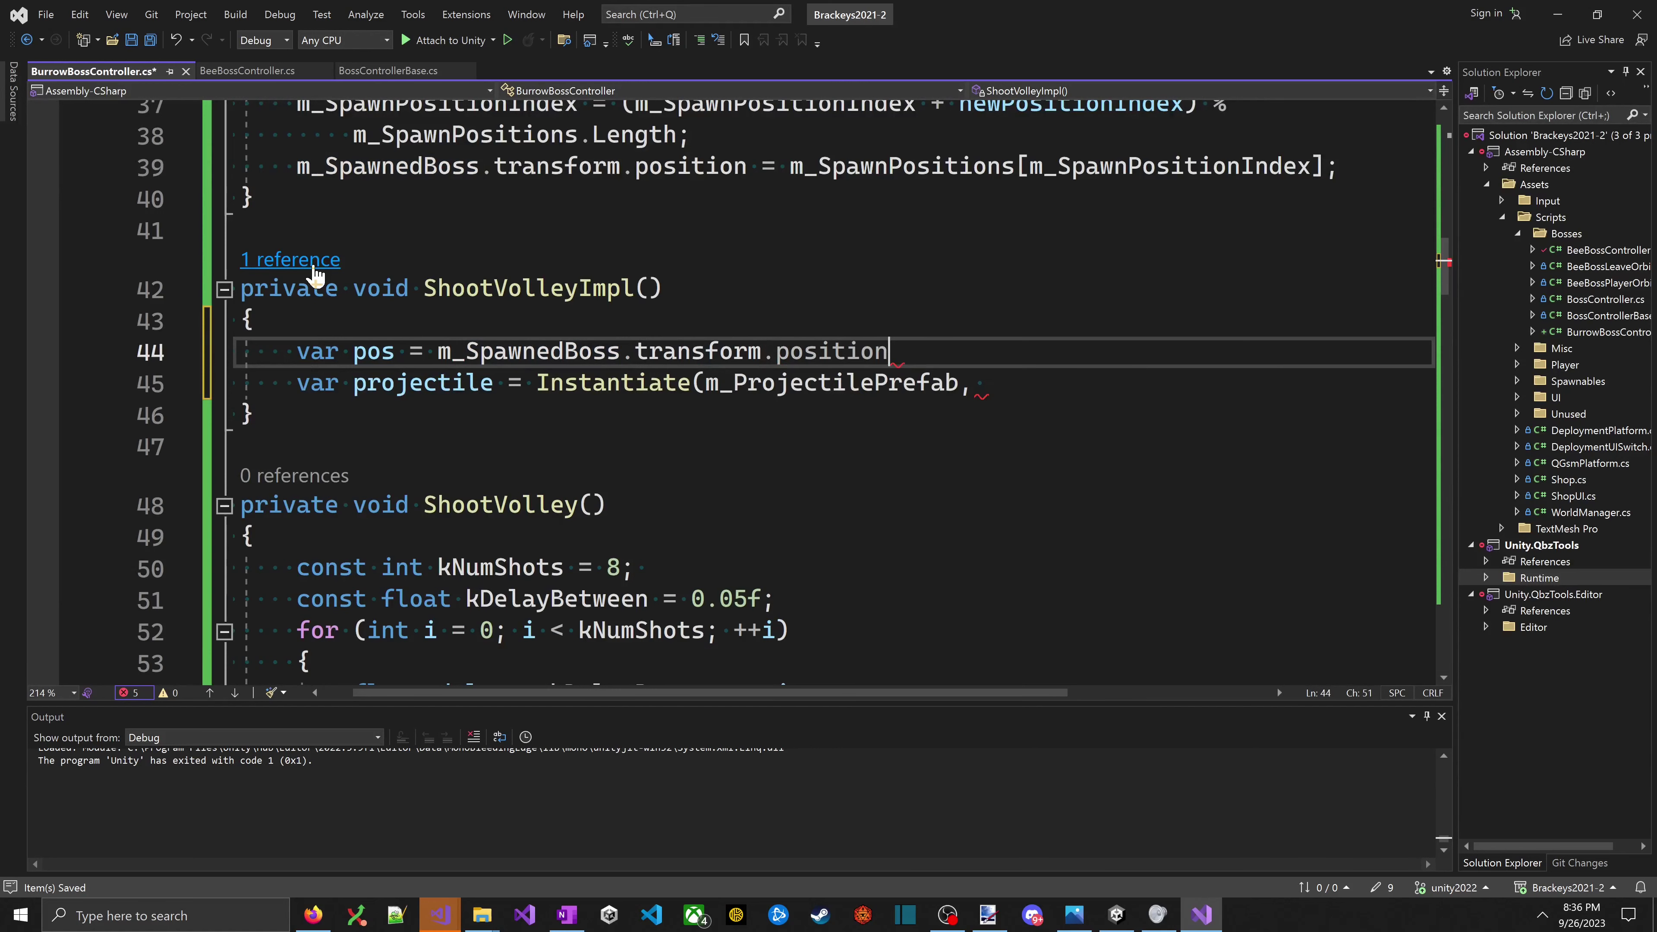
pyautogui.write(';')
# - Complete the call as Instantiate(m_ProjectilePrefab, pos, Quaternion.identity); and save
pyautogui.press('Down')
pyautogui.press('End')
pyautogui.write('pos')
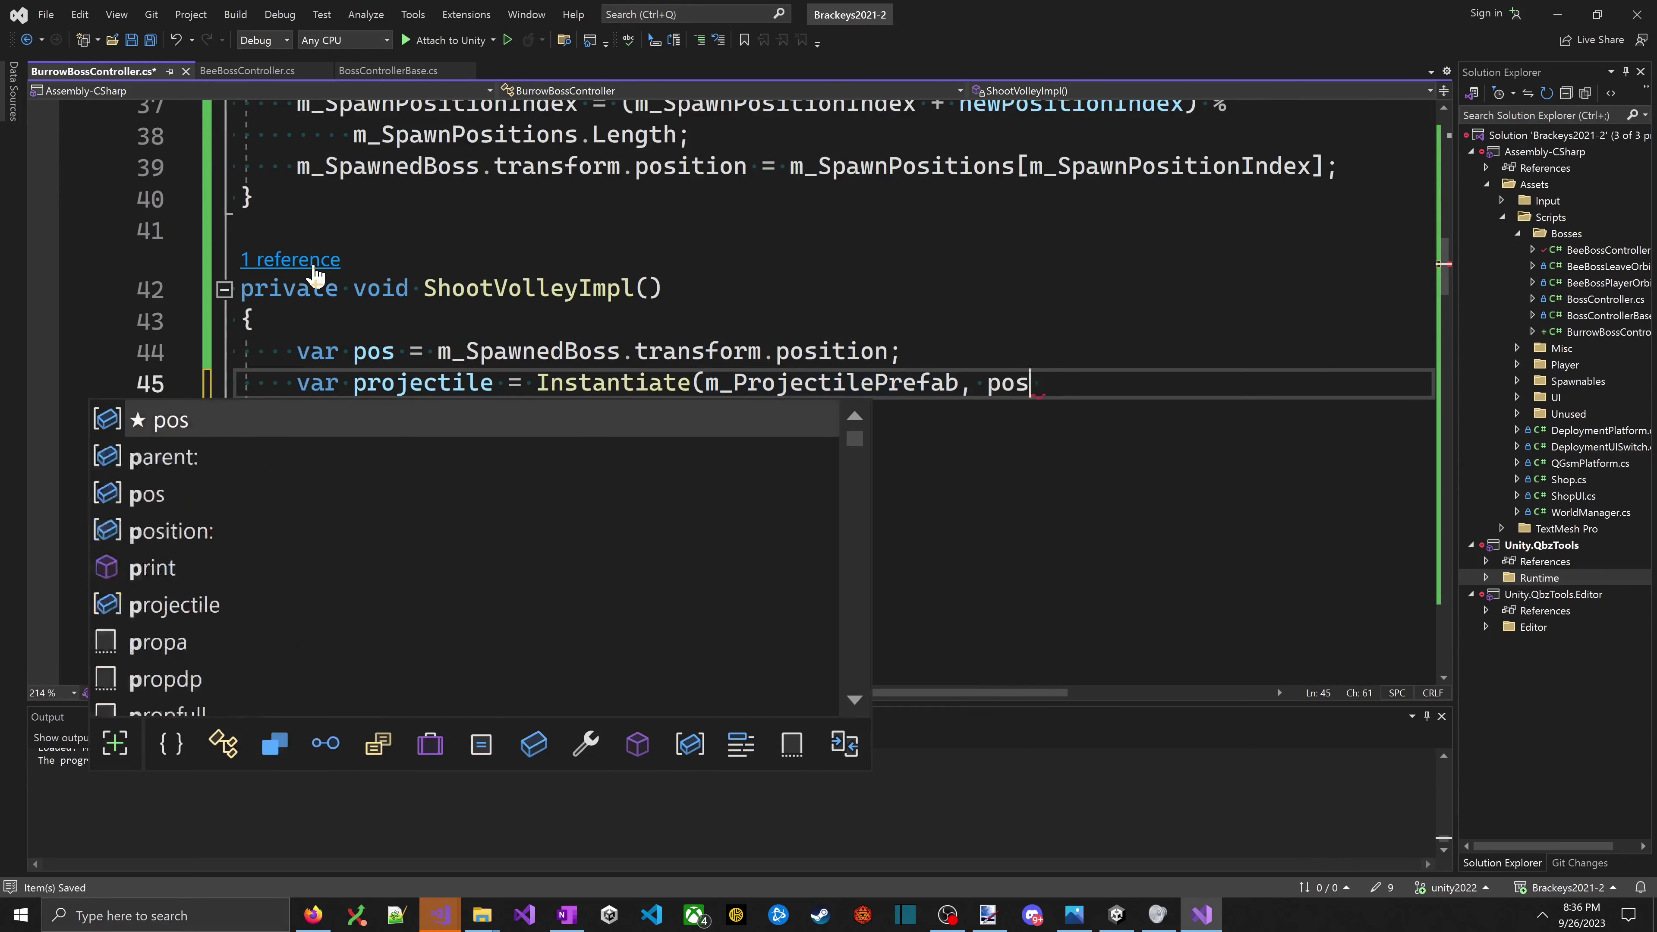
pyautogui.write('.')
pyautogui.press('BackSpace')
pyautogui.write(',')
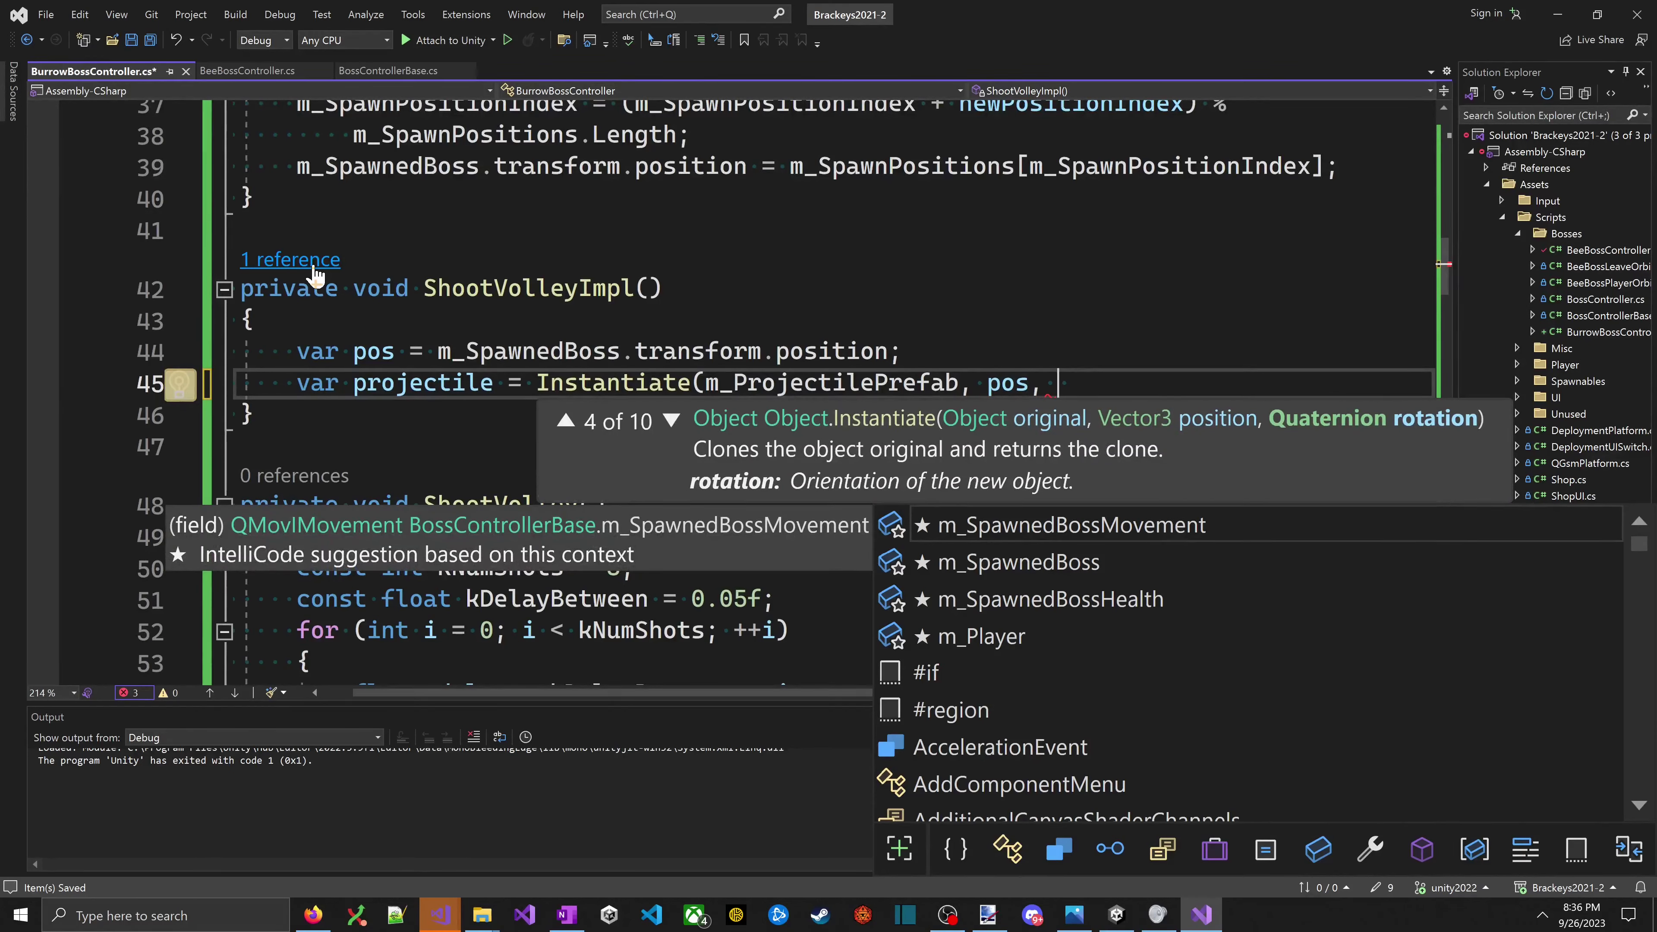
pyautogui.write('Quate')
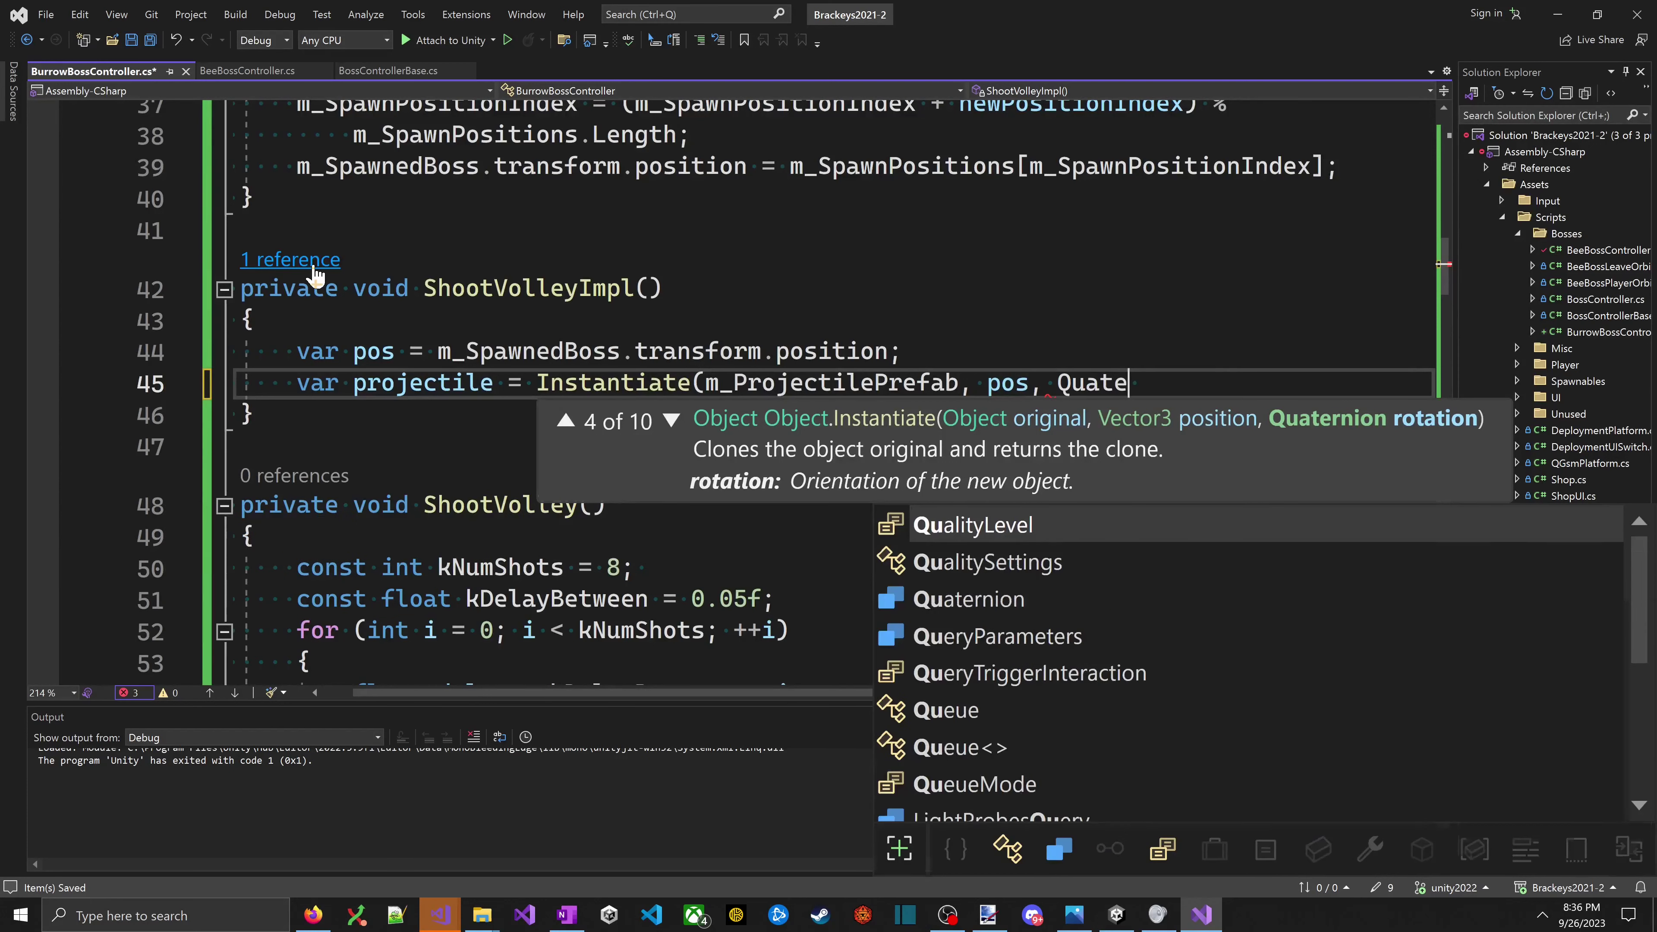
pyautogui.write('rnion.identity')
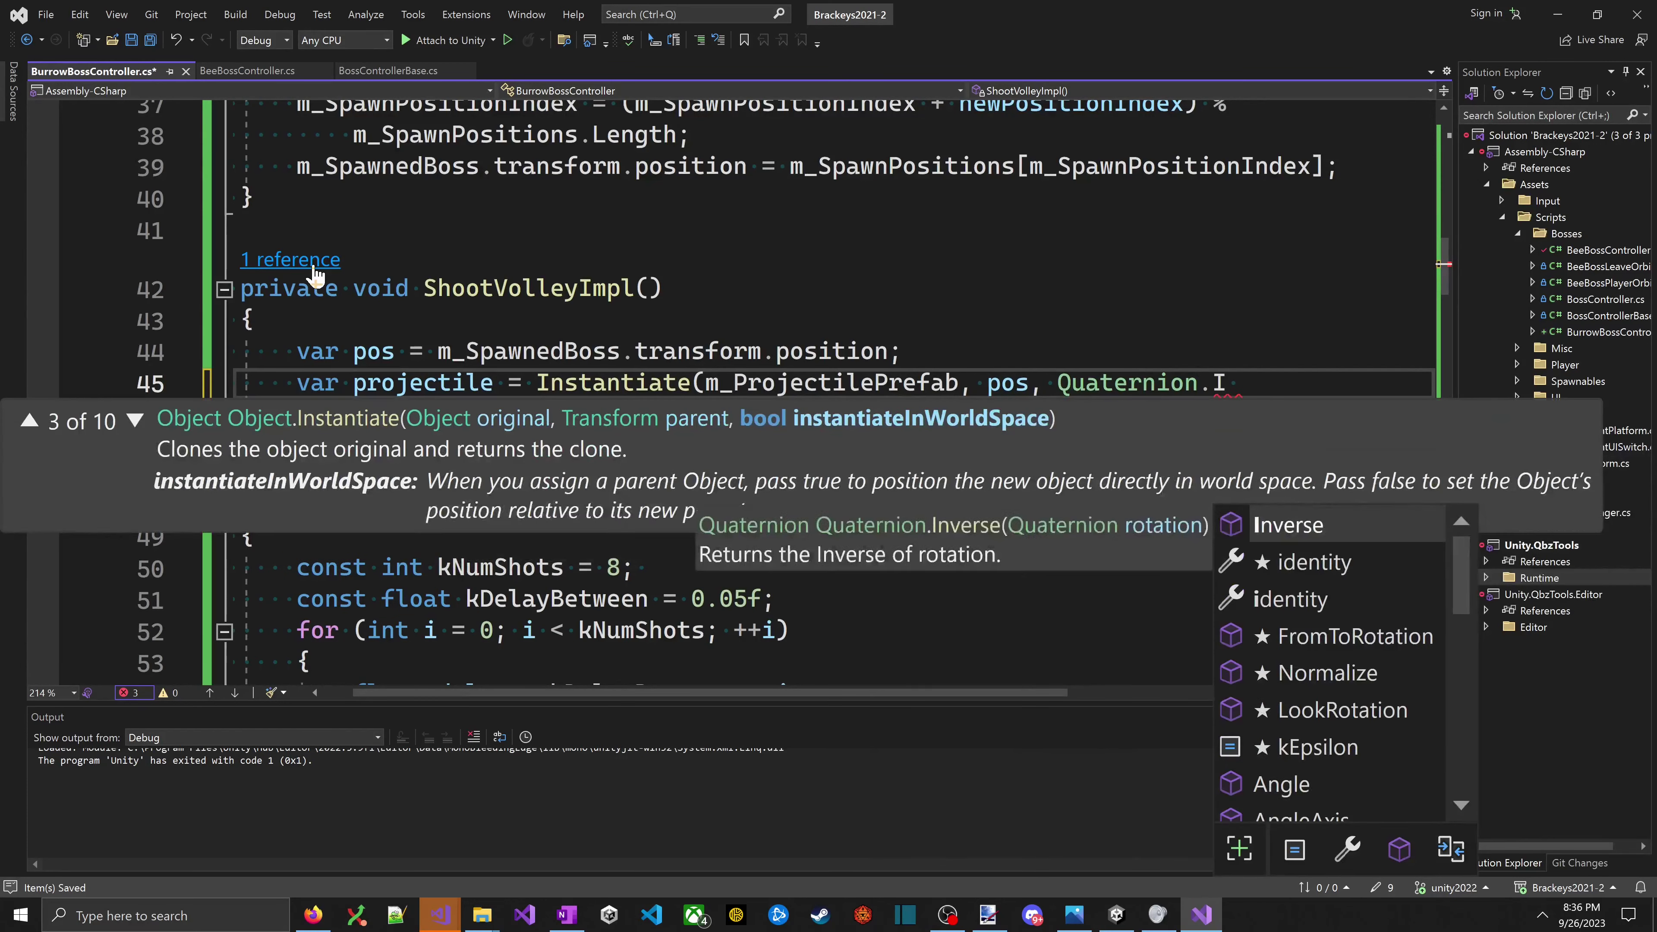
pyautogui.write(');')
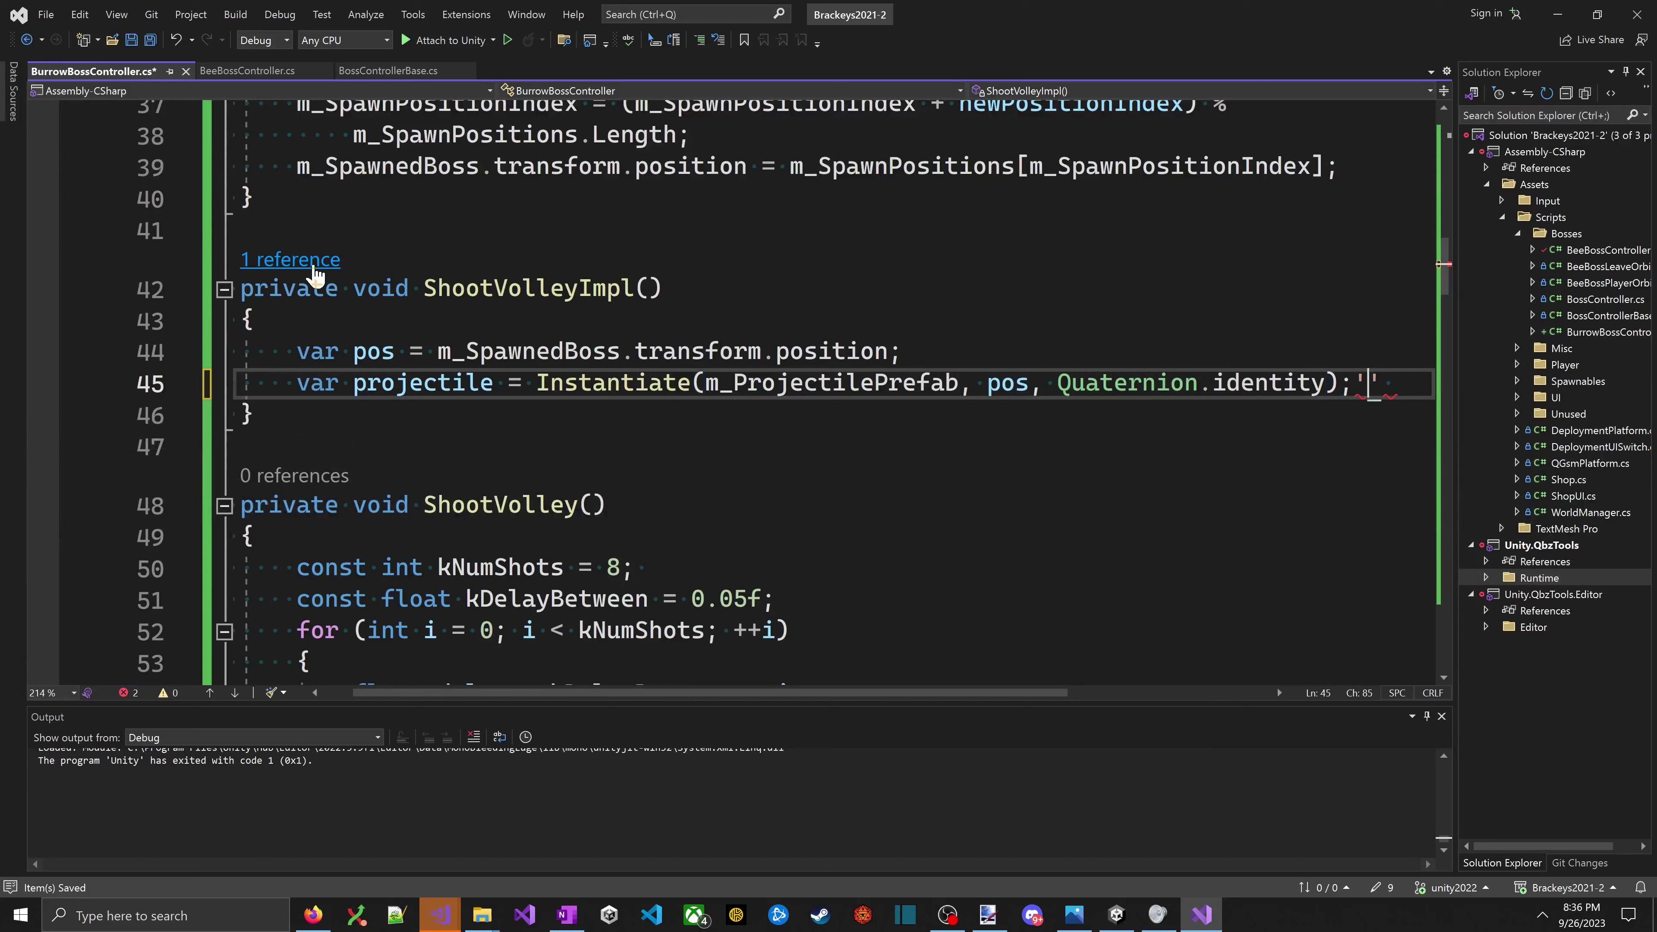
pyautogui.hotkey('ctrl', 's')
pyautogui.press('Return')
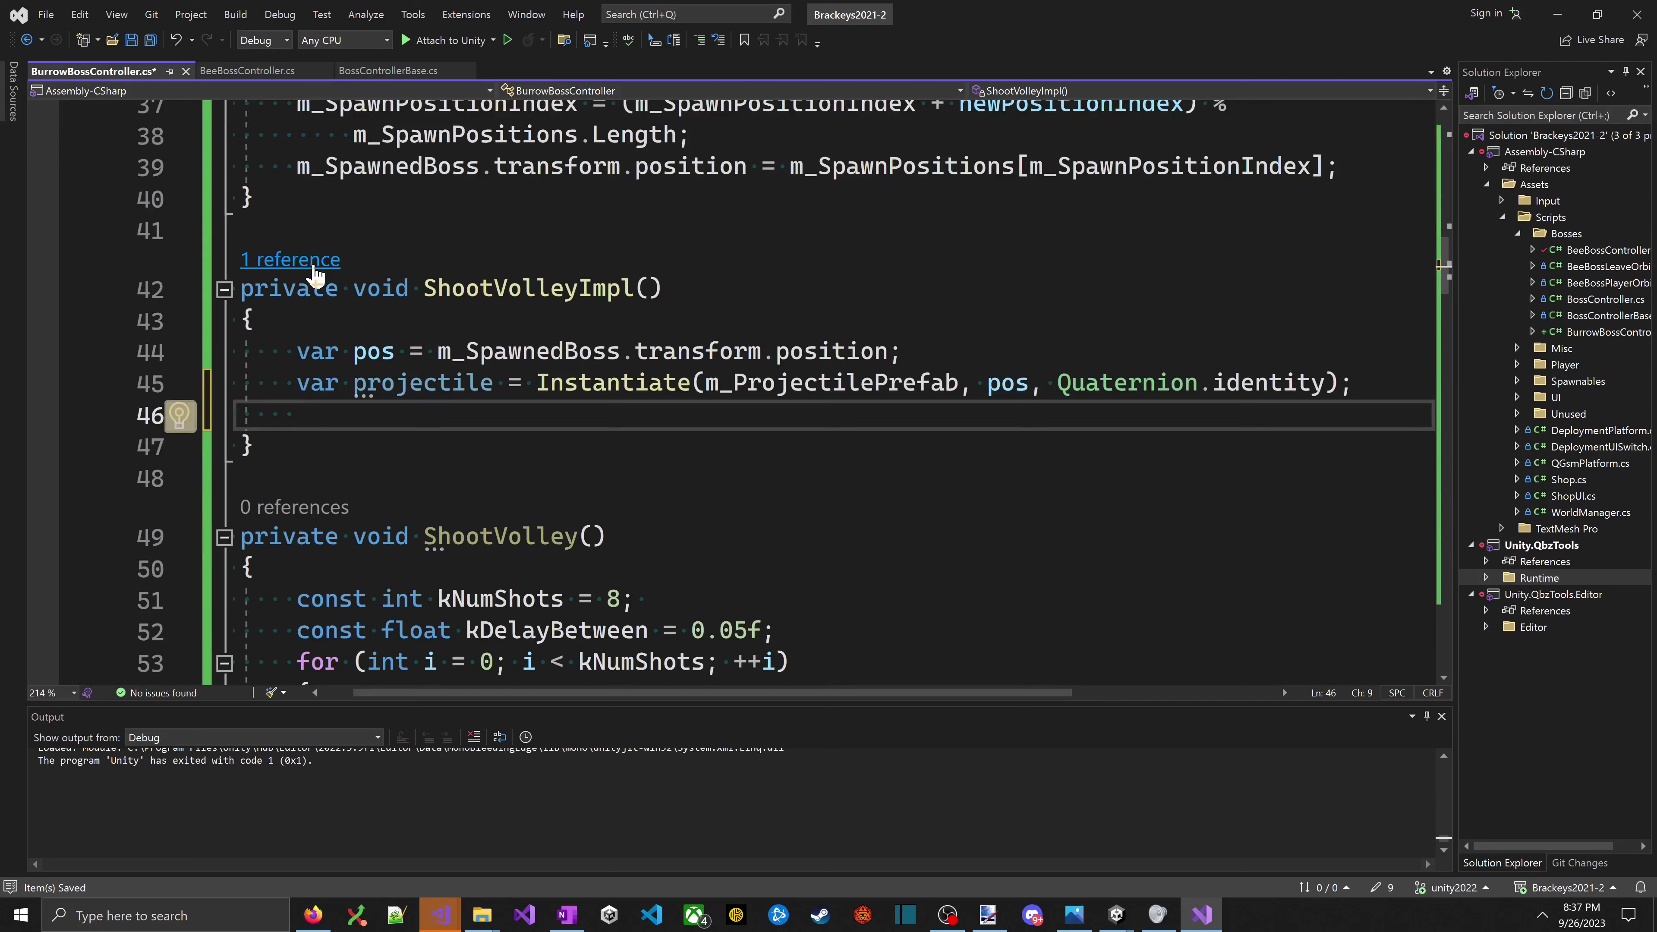
# - Store the projectile's Rigidbody2D component in var rb and save the script
pyautogui.write('var rb = proec')
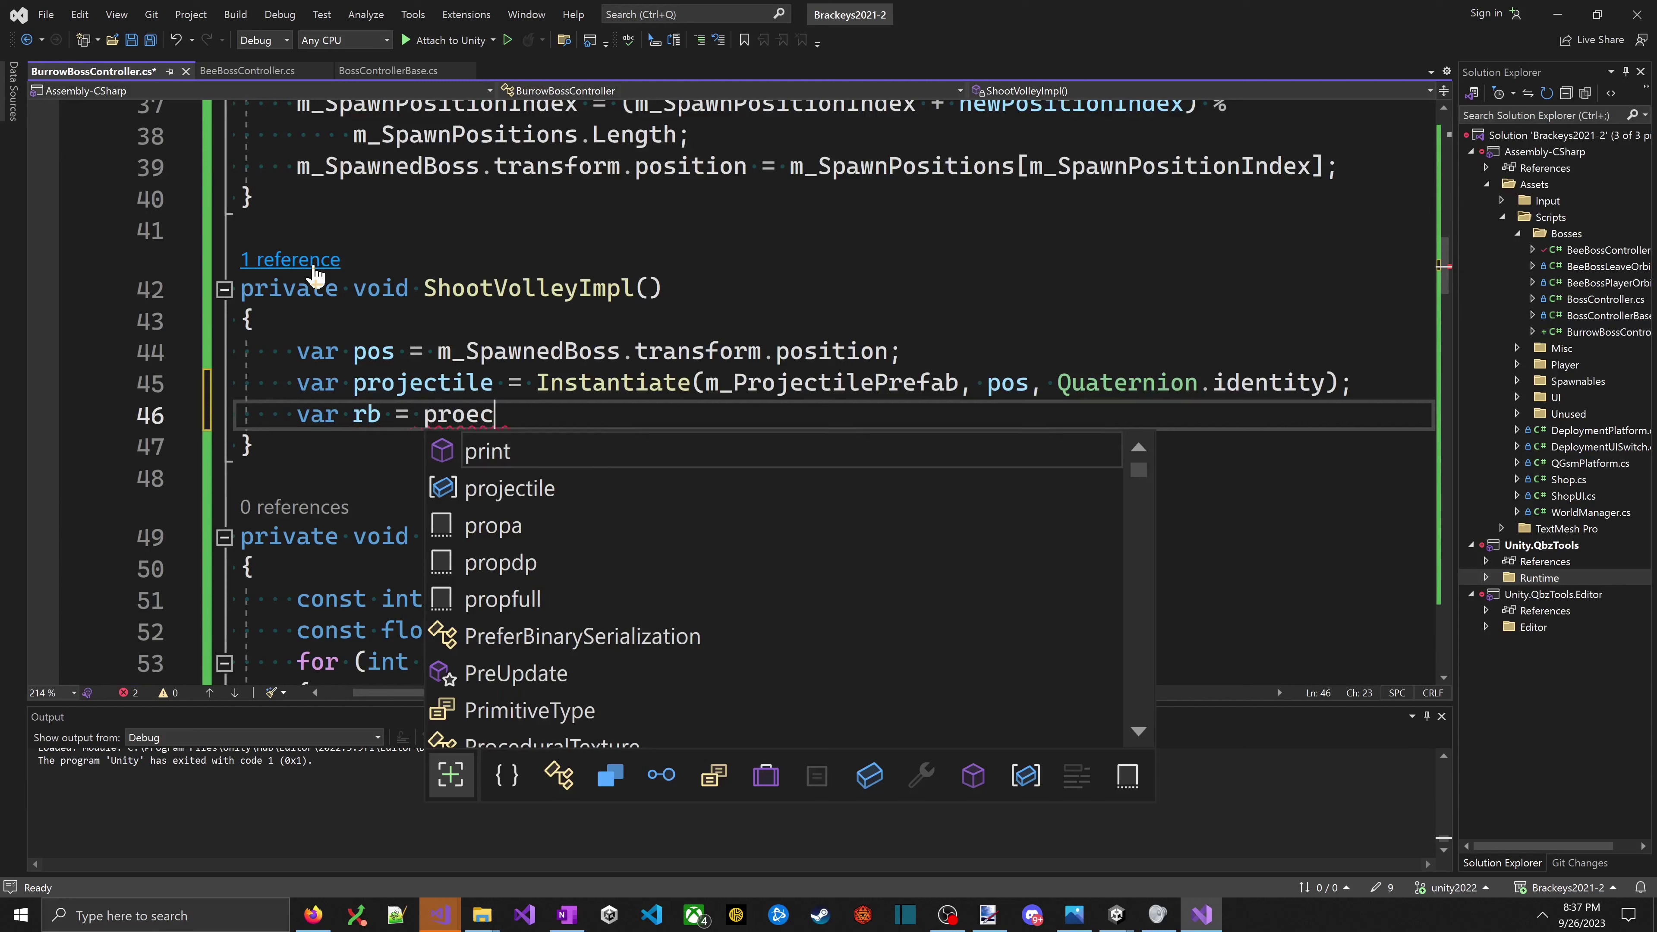
pyautogui.press('BackSpace')
pyautogui.press('BackSpace')
pyautogui.write('jetile.')
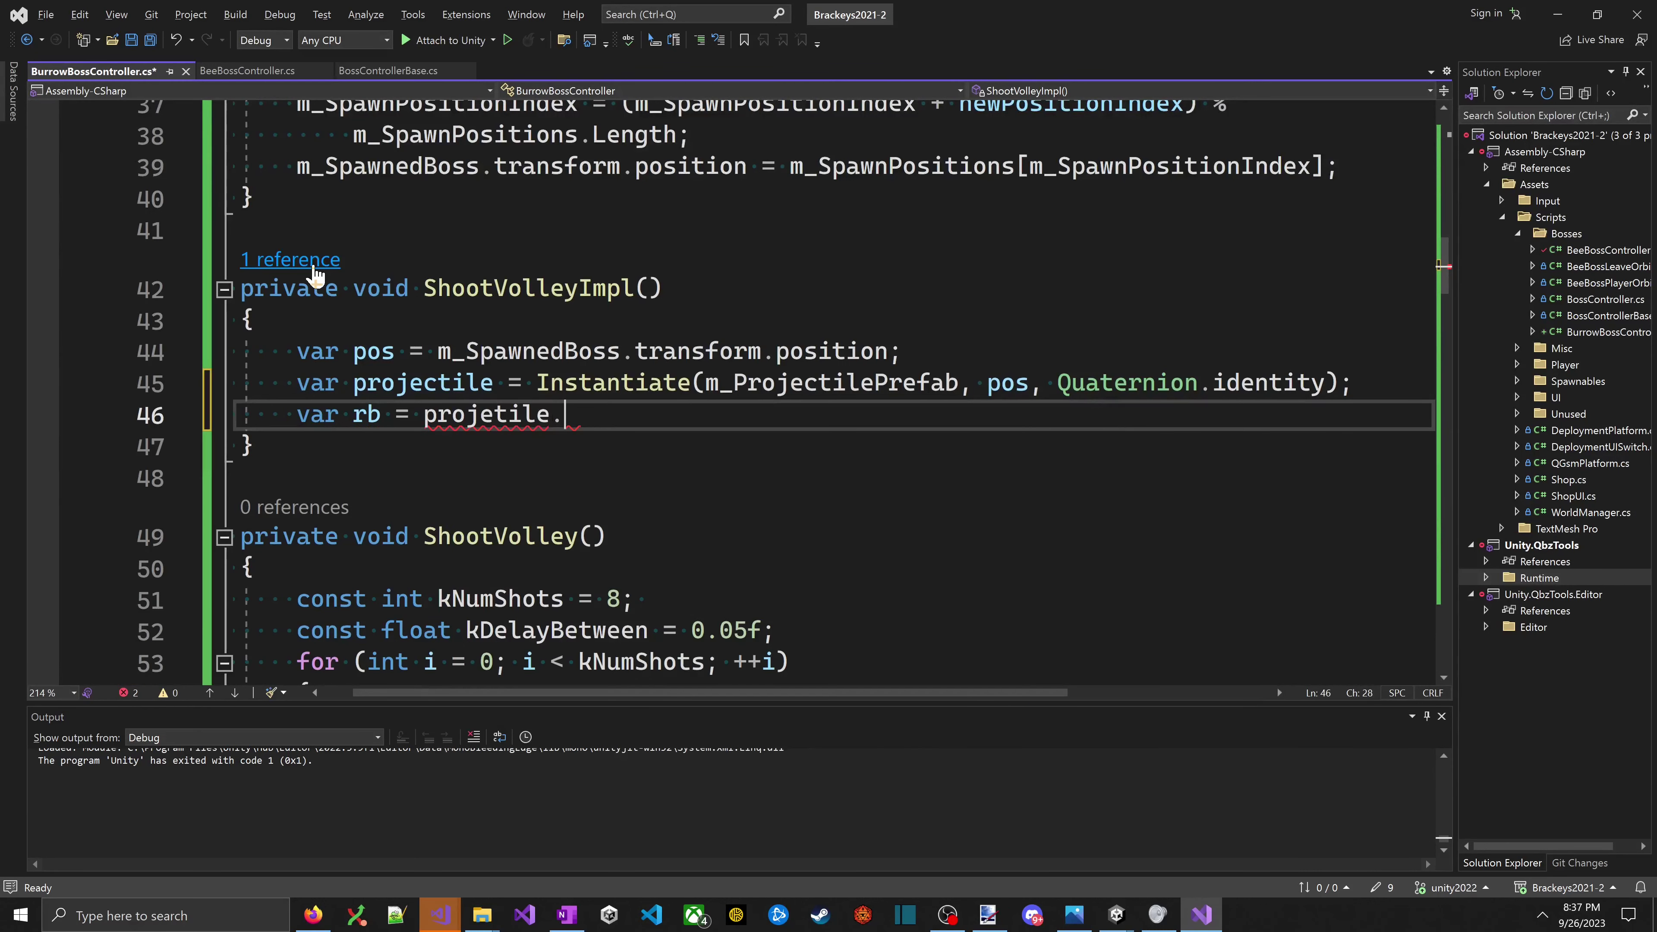
pyautogui.press('BackSpace')
pyautogui.press('BackSpace')
pyautogui.press('BackSpace')
pyautogui.press('BackSpace')
pyautogui.write('Get')
pyautogui.press('Tab')
pyautogui.write('<')
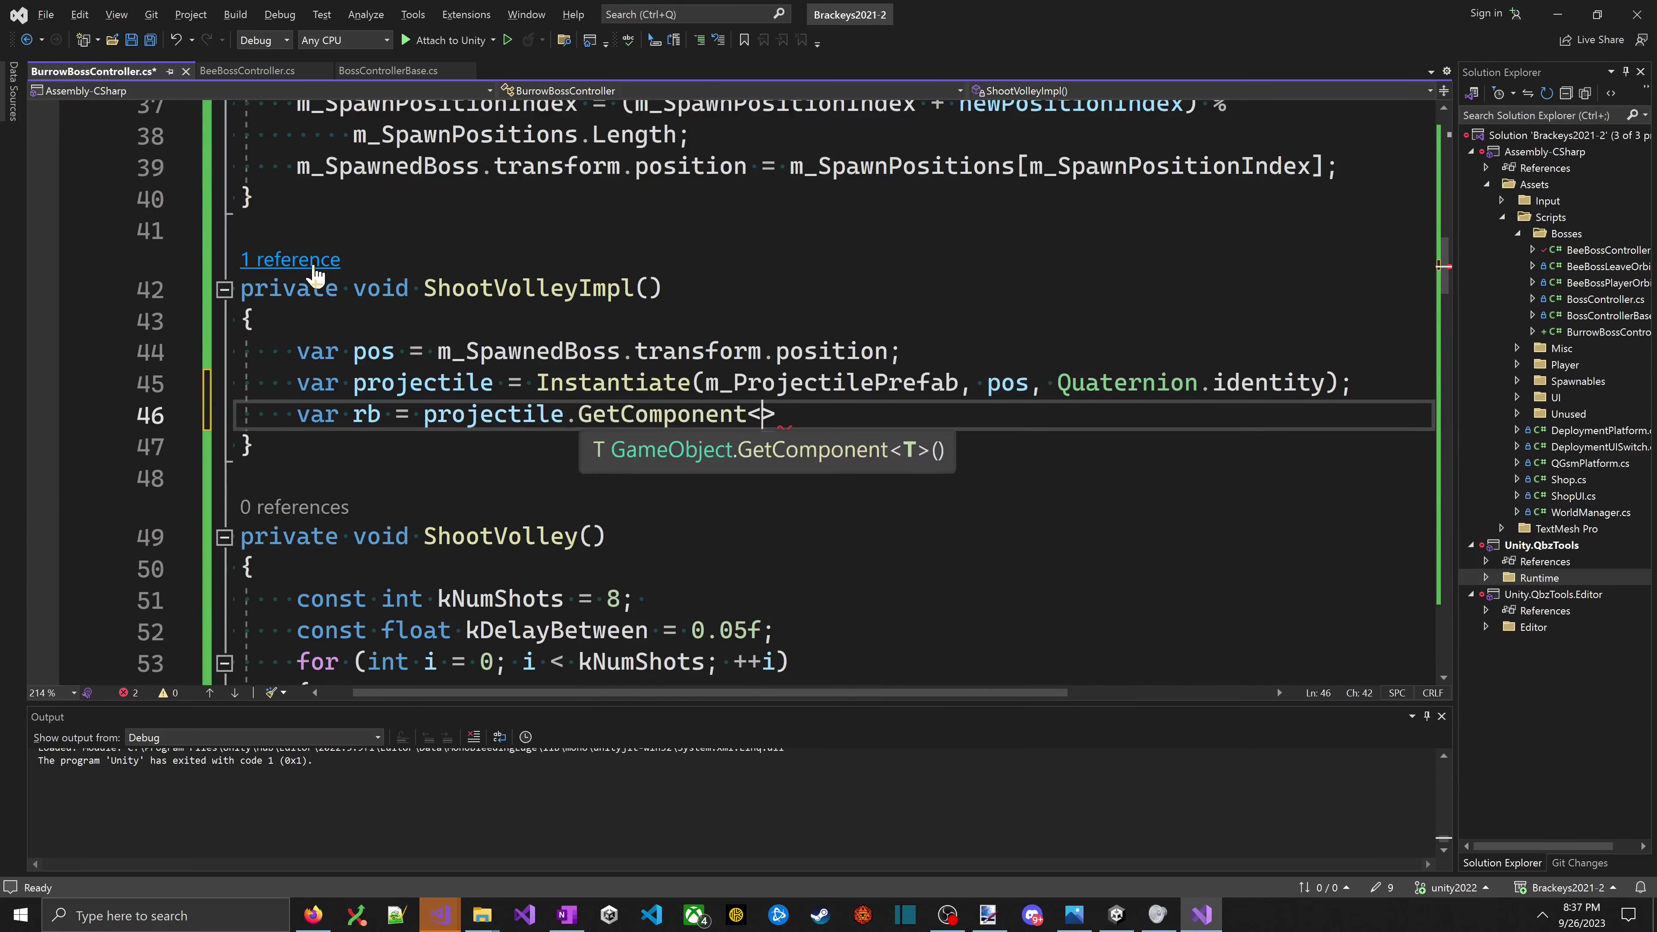
pyautogui.write('G')
pyautogui.press('BackSpace')
pyautogui.write('Rigidbody2D')
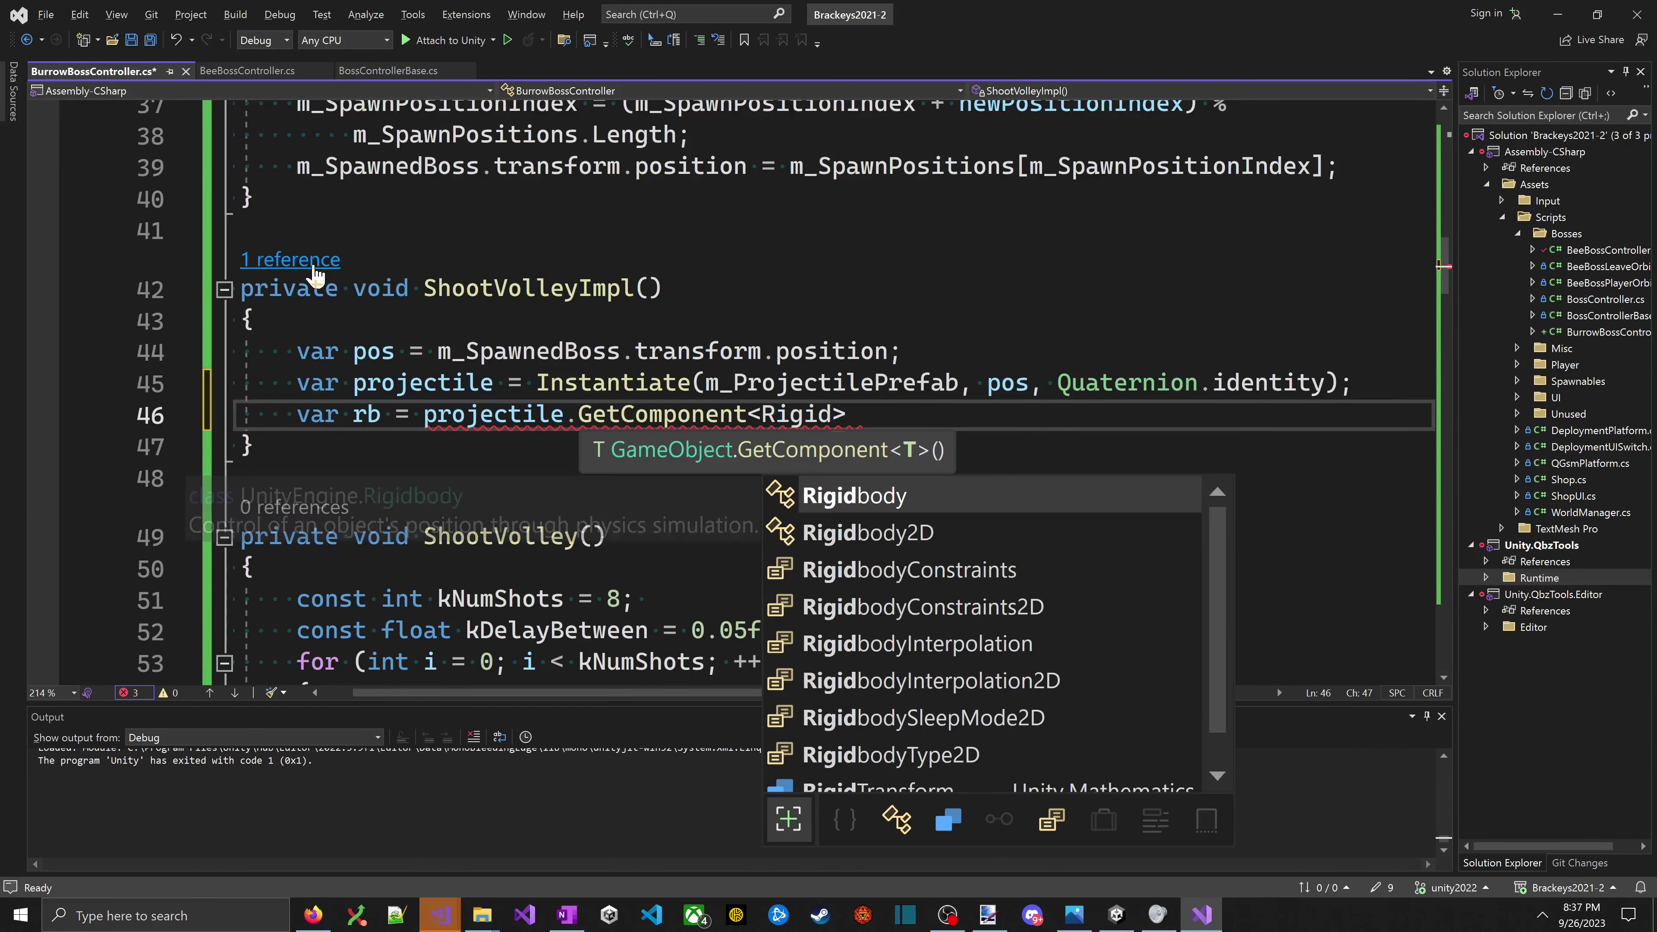
pyautogui.write('>();')
pyautogui.hotkey('ctrl', 's')
# - Start an rb.AddForce( call and insert a blank line above it
pyautogui.press('Return')
pyautogui.write('rb.Add')
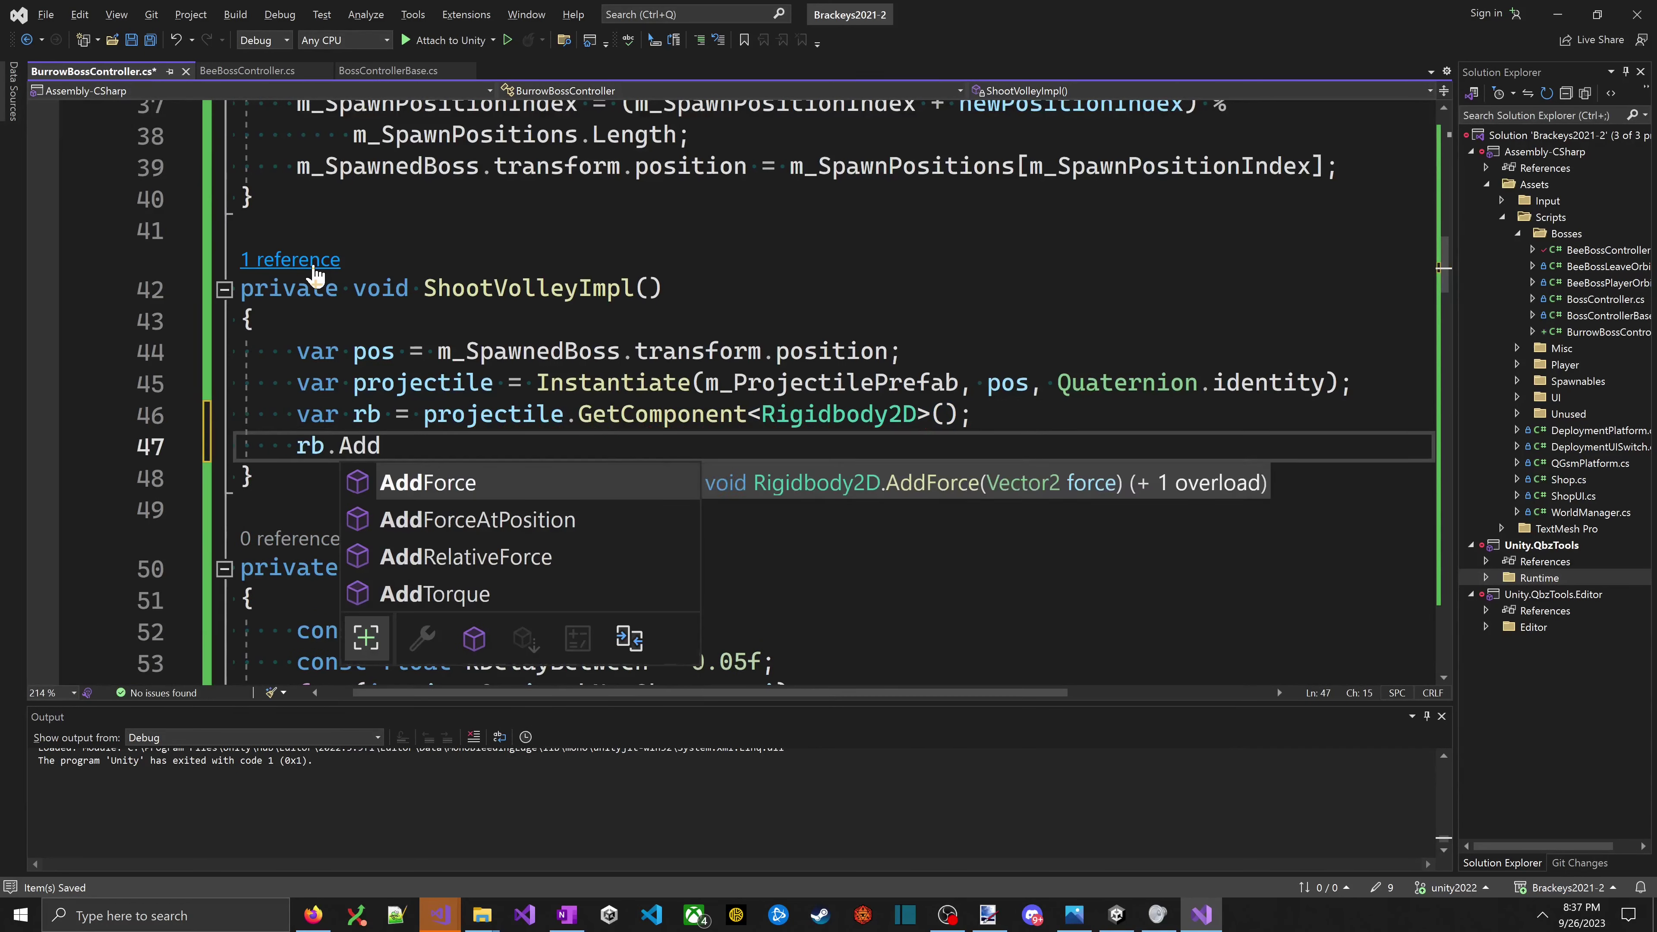
pyautogui.press('Tab')
pyautogui.write('(')
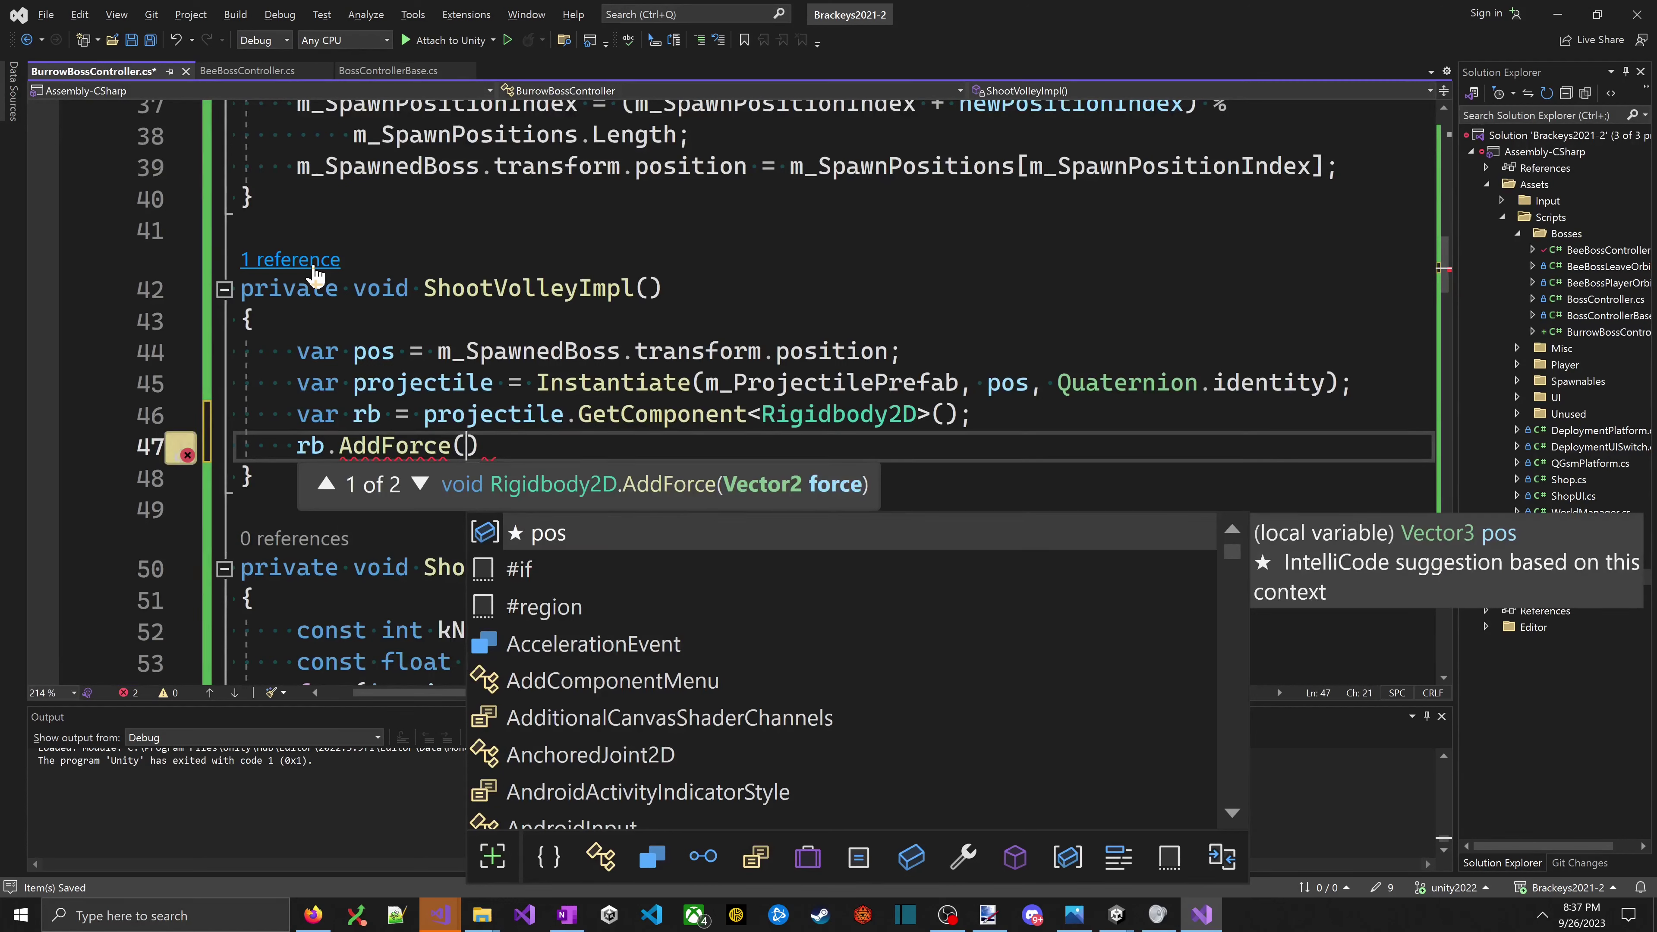
pyautogui.press('Escape')
pyautogui.press('End')
pyautogui.press('Return')
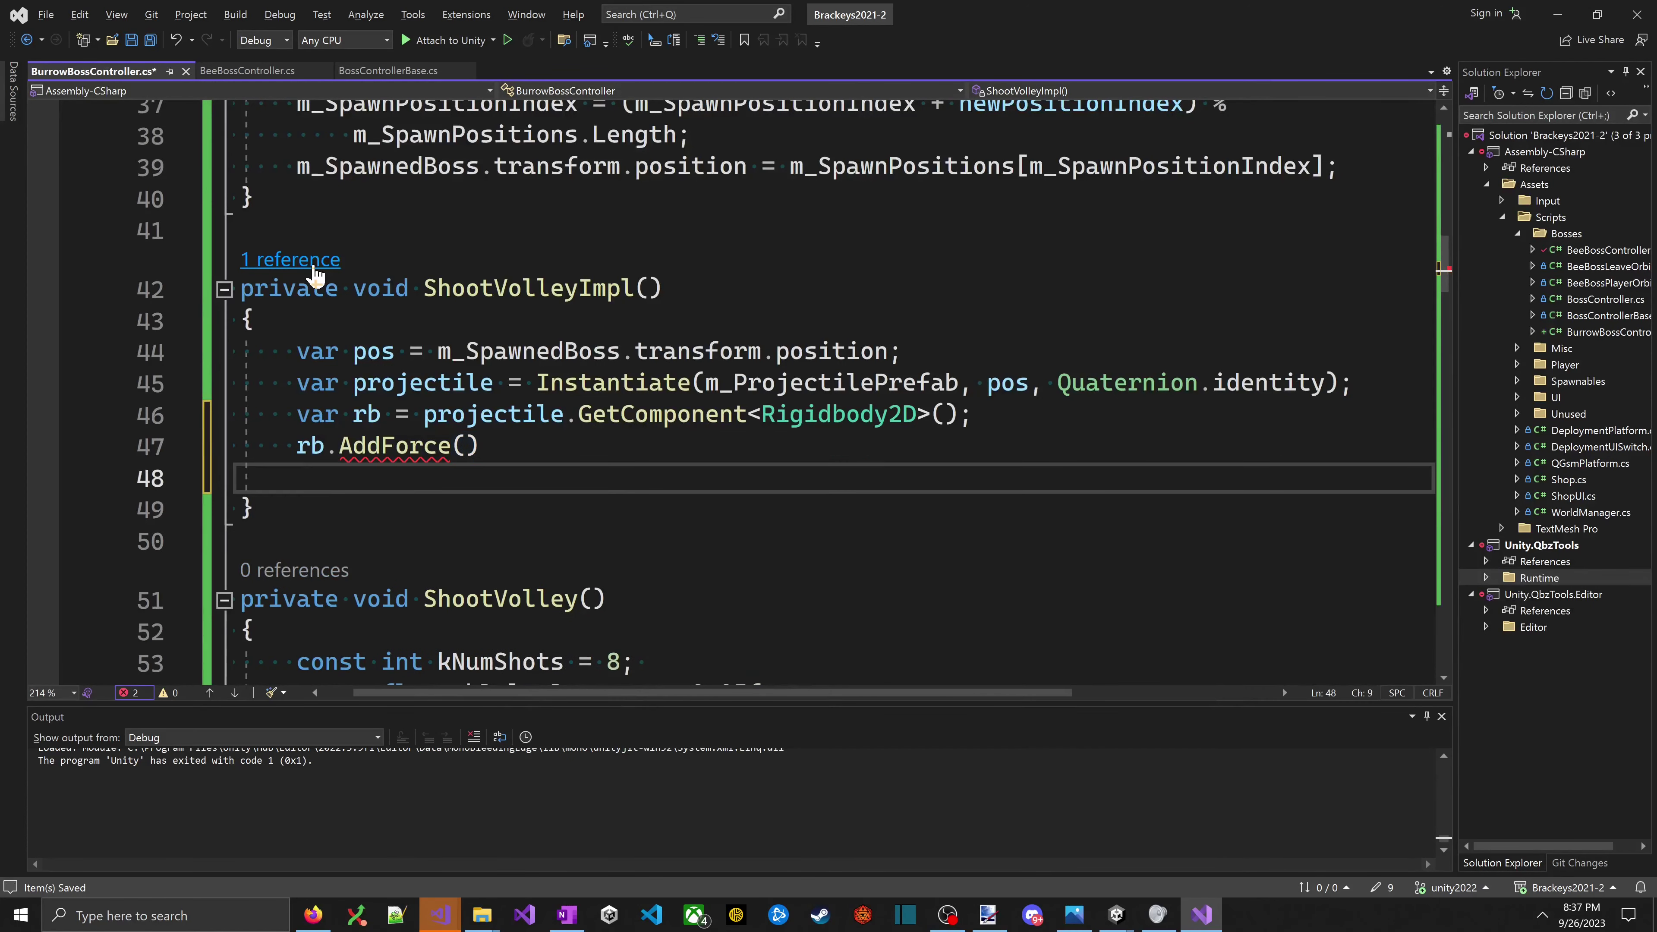
pyautogui.press('Up')
pyautogui.press('Up')
pyautogui.press('pagedown')
pyautogui.press('End')
pyautogui.press('pageup')
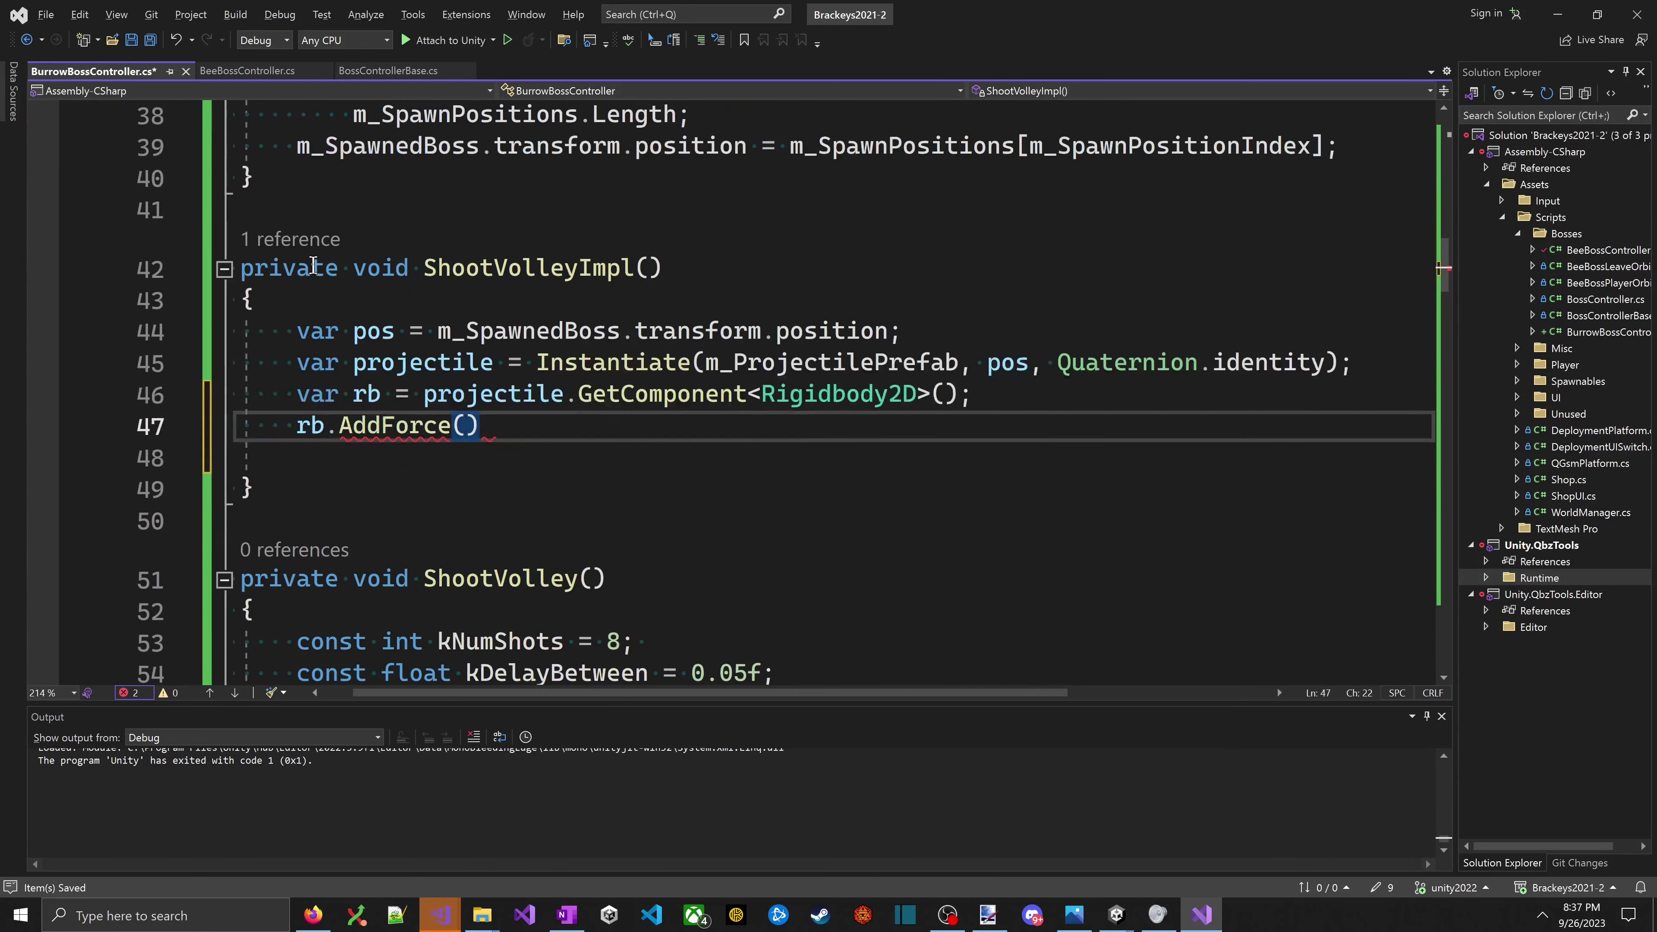
pyautogui.press('Up')
pyautogui.press('End')
pyautogui.press('Return')
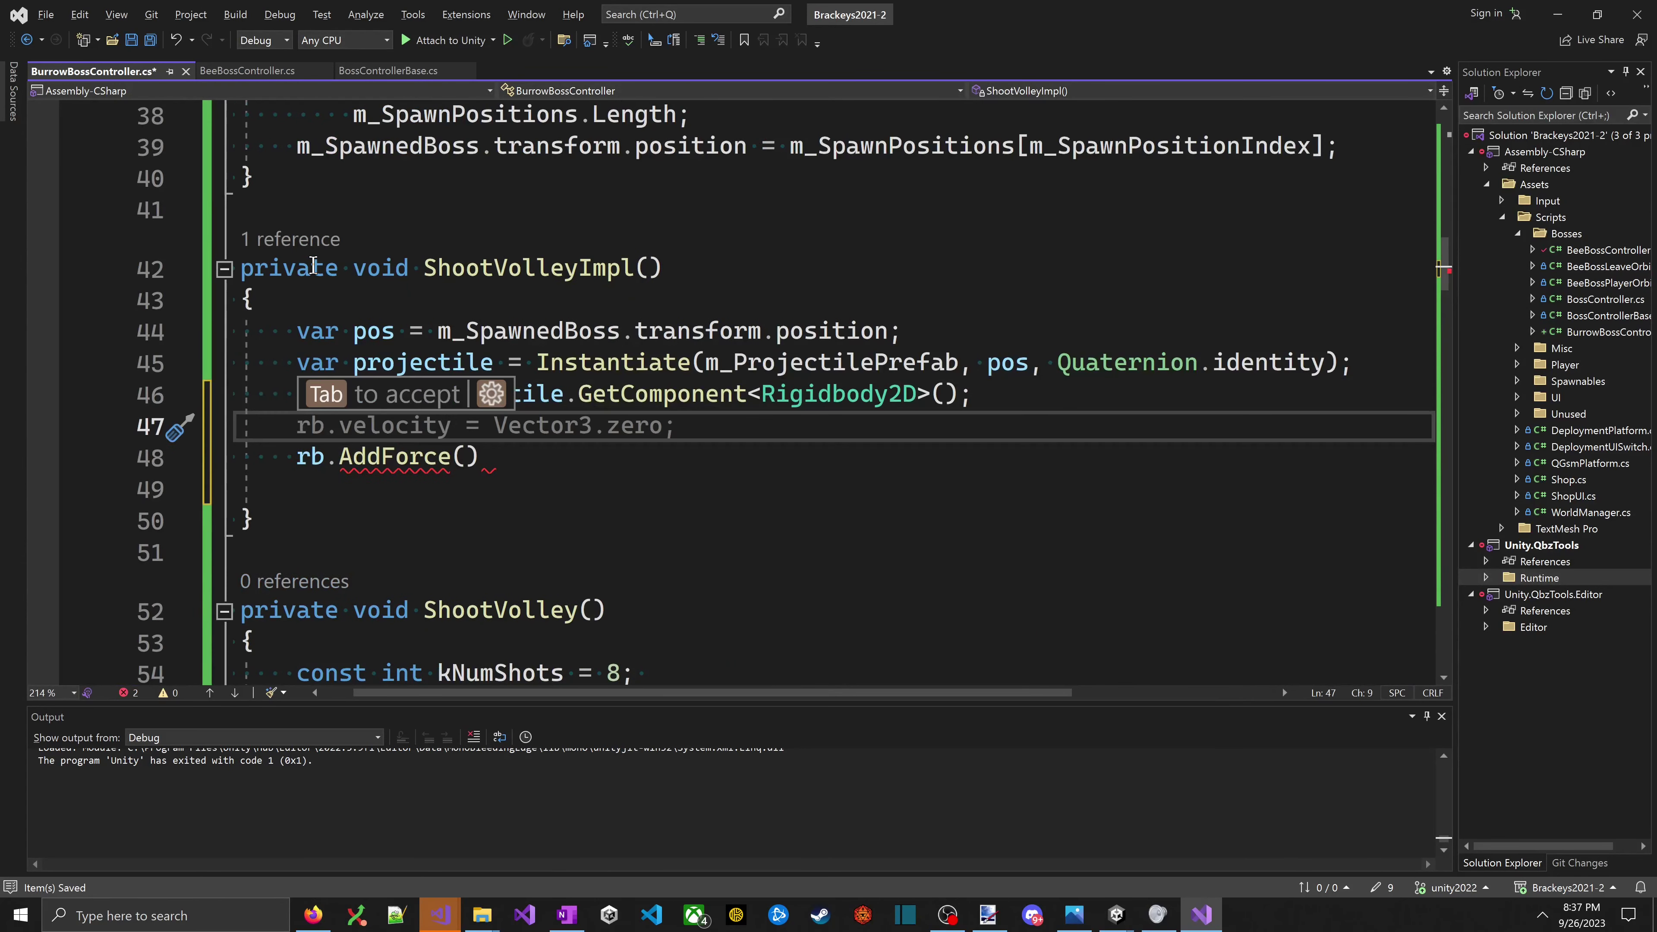
# - Begin Vector2 dir with Random.Range(-1, 1) wrapped in a new Vector2
pyautogui.write('Vector2 ')
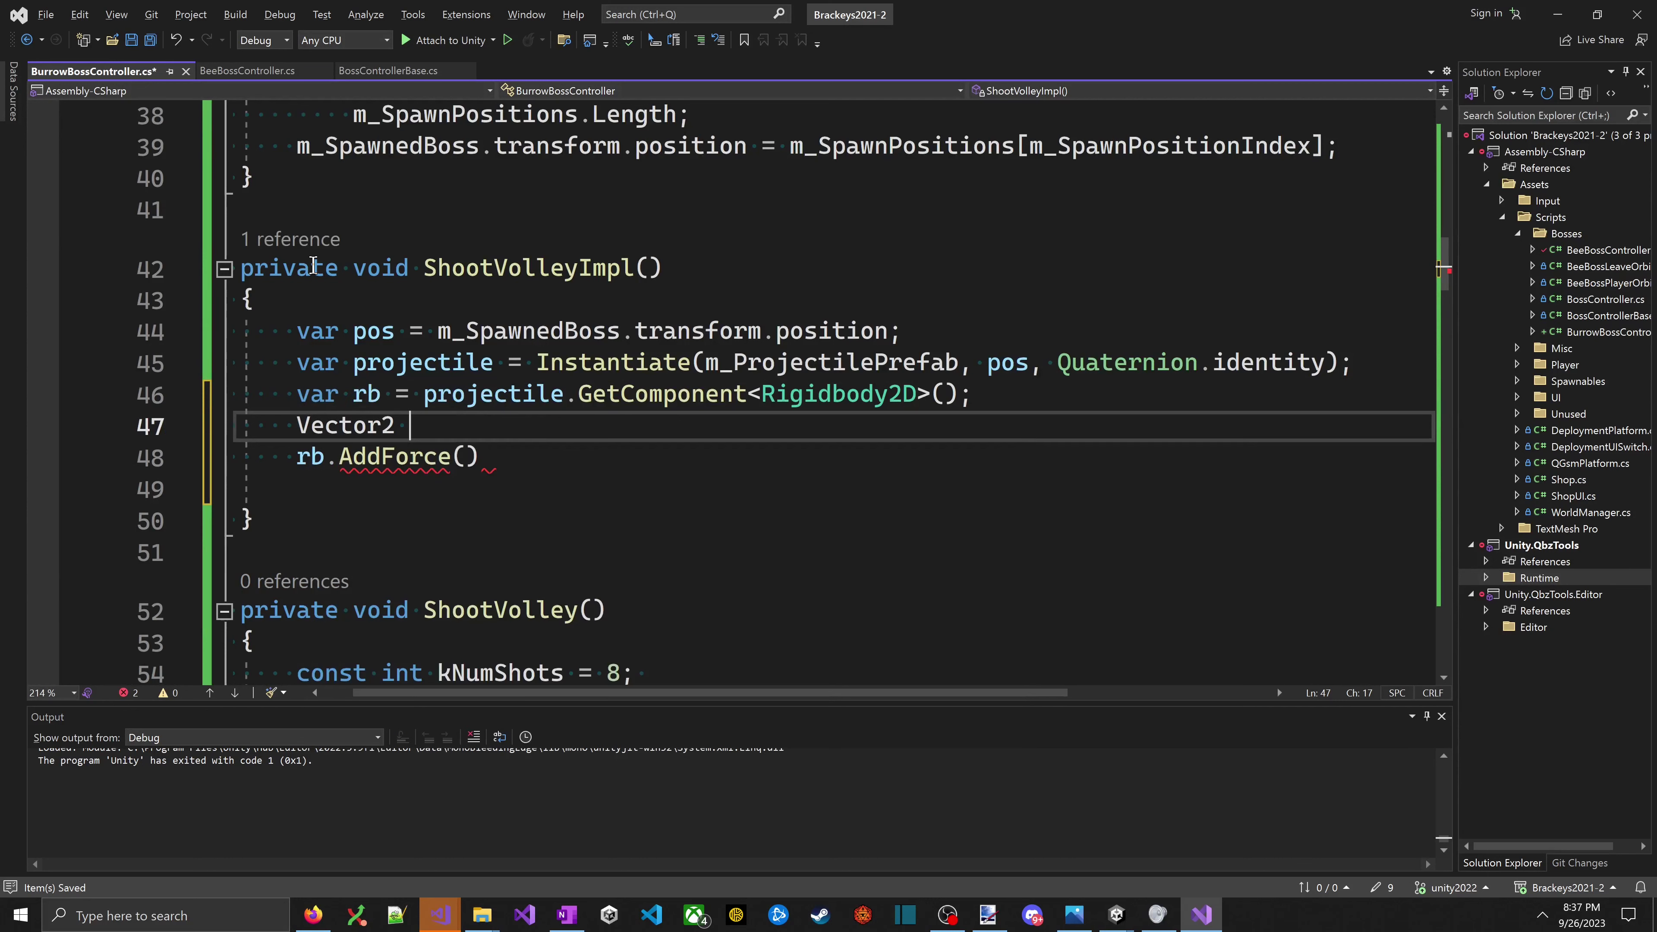
pyautogui.write('dir = ')
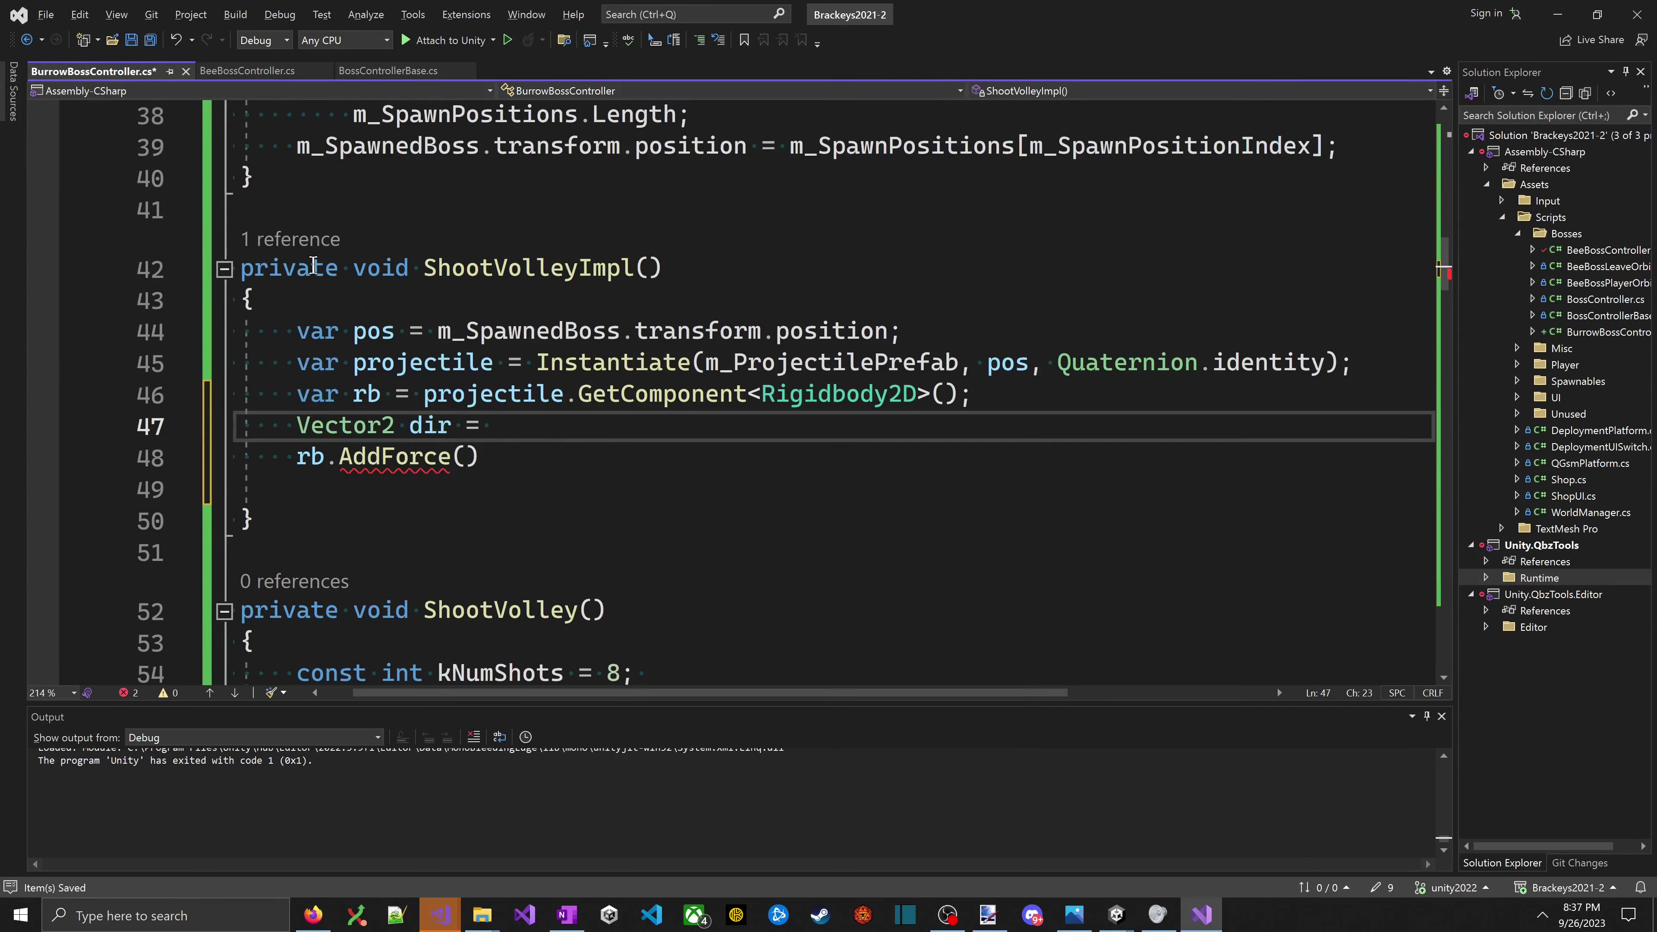
pyautogui.write('Ran')
pyautogui.press('BackSpace')
pyautogui.press('BackSpace')
pyautogui.press('BackSpace')
pyautogui.press('Return')
pyautogui.write('R')
pyautogui.press('BackSpace')
pyautogui.press('BackSpace')
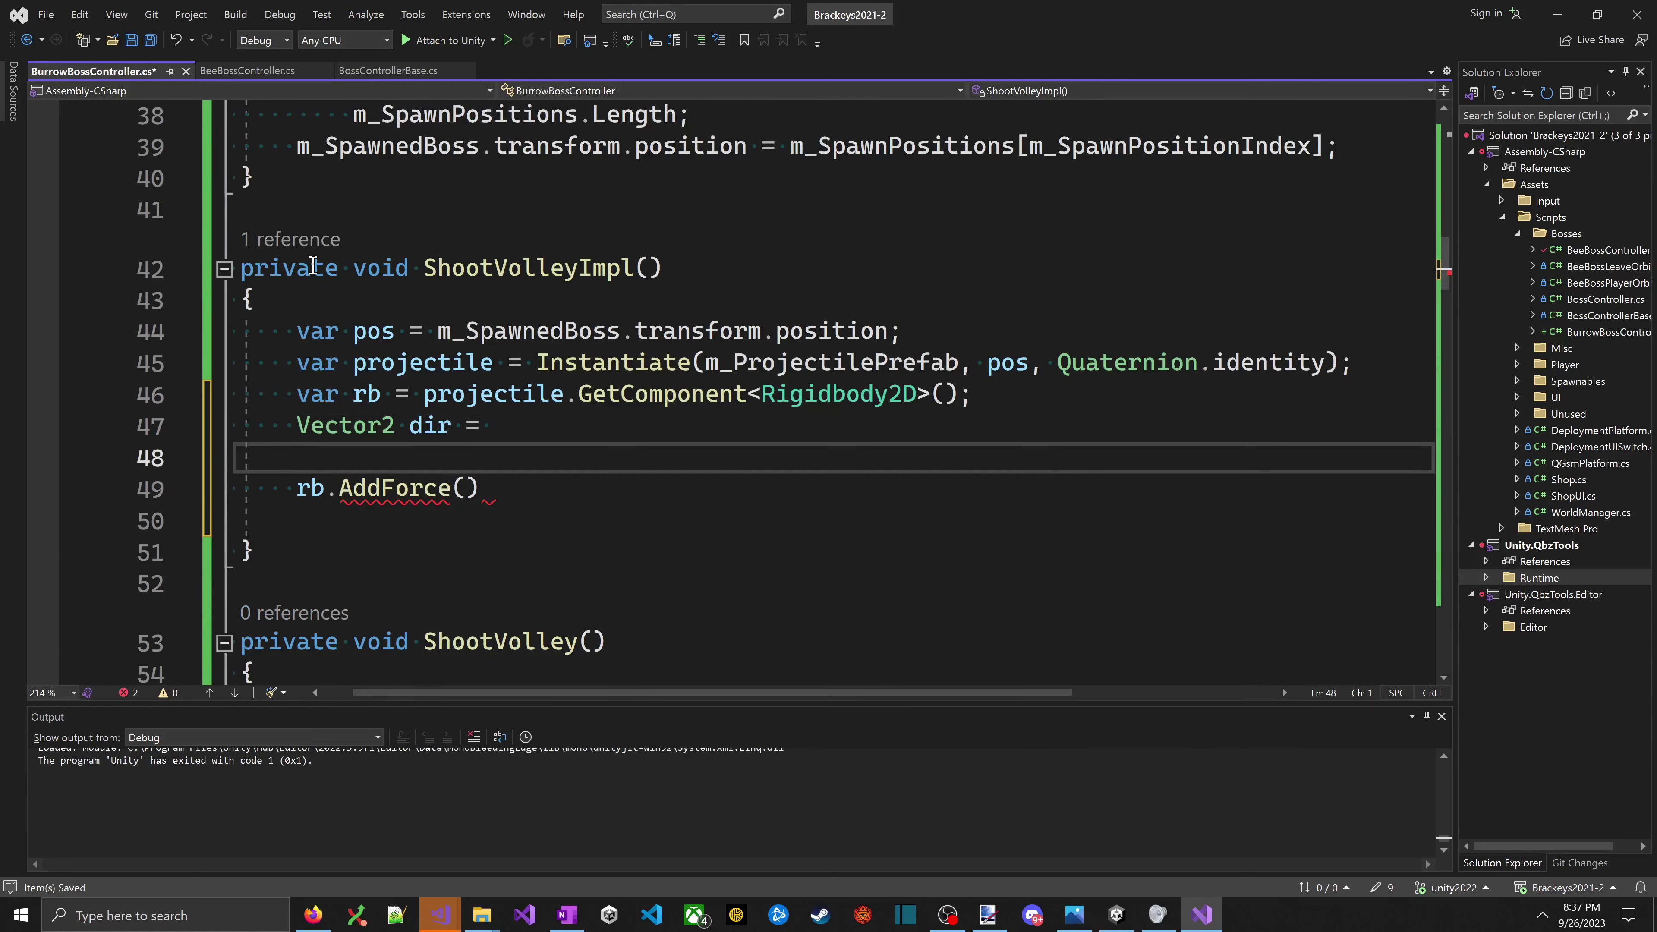
pyautogui.write('Random.Range(')
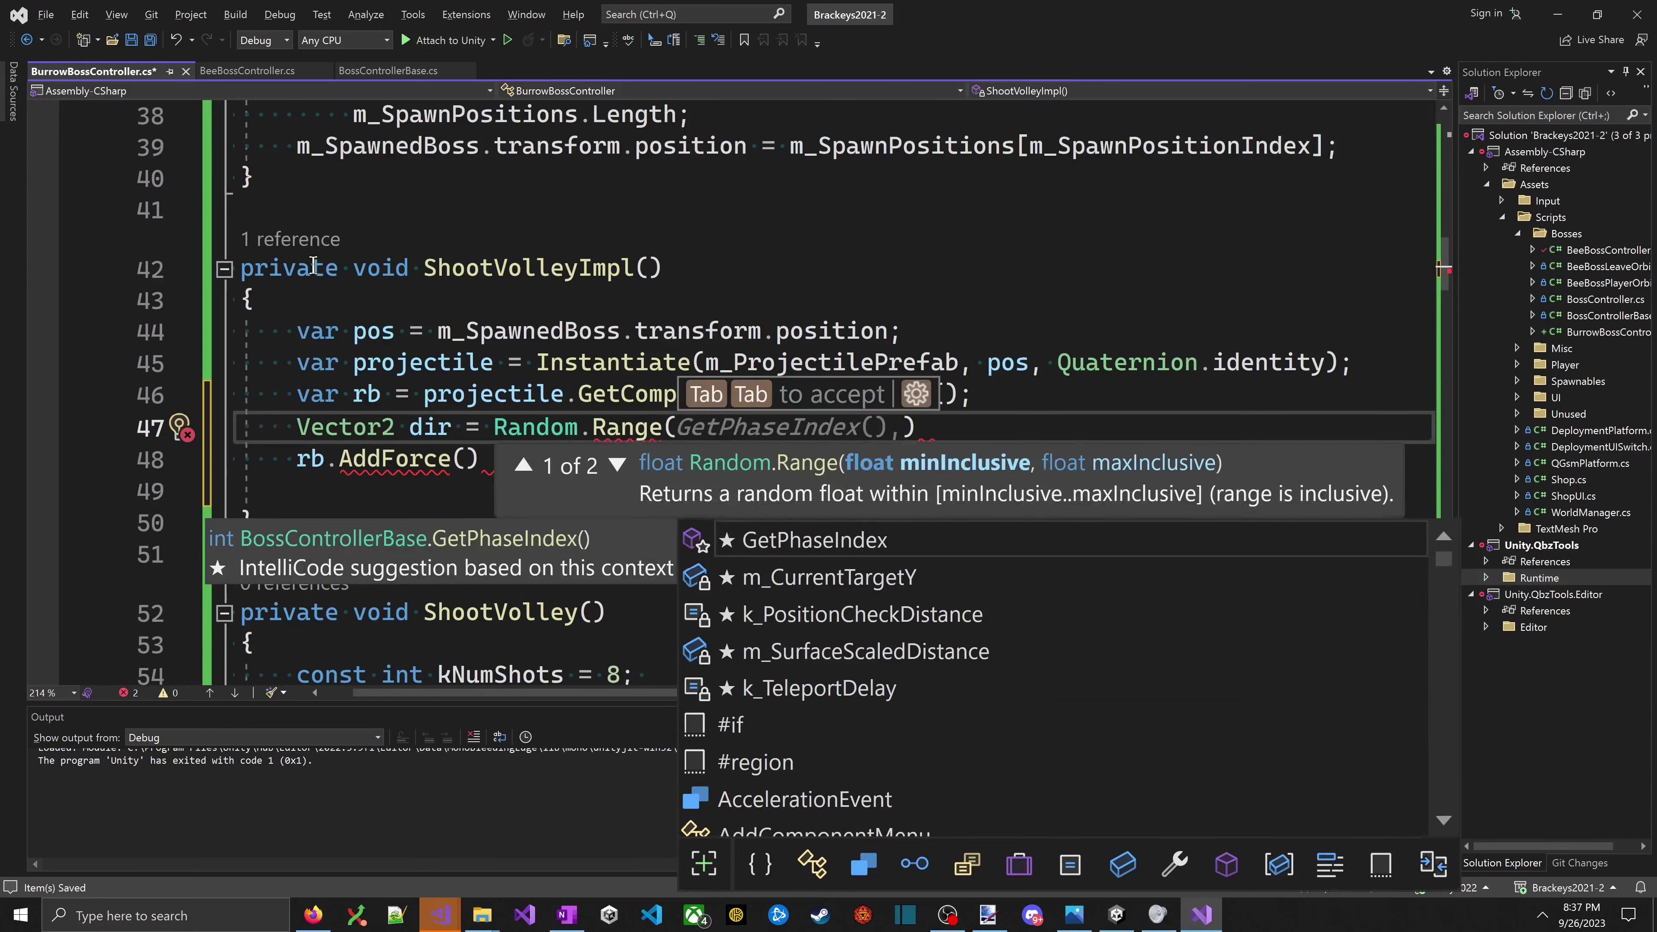
pyautogui.write('0,')
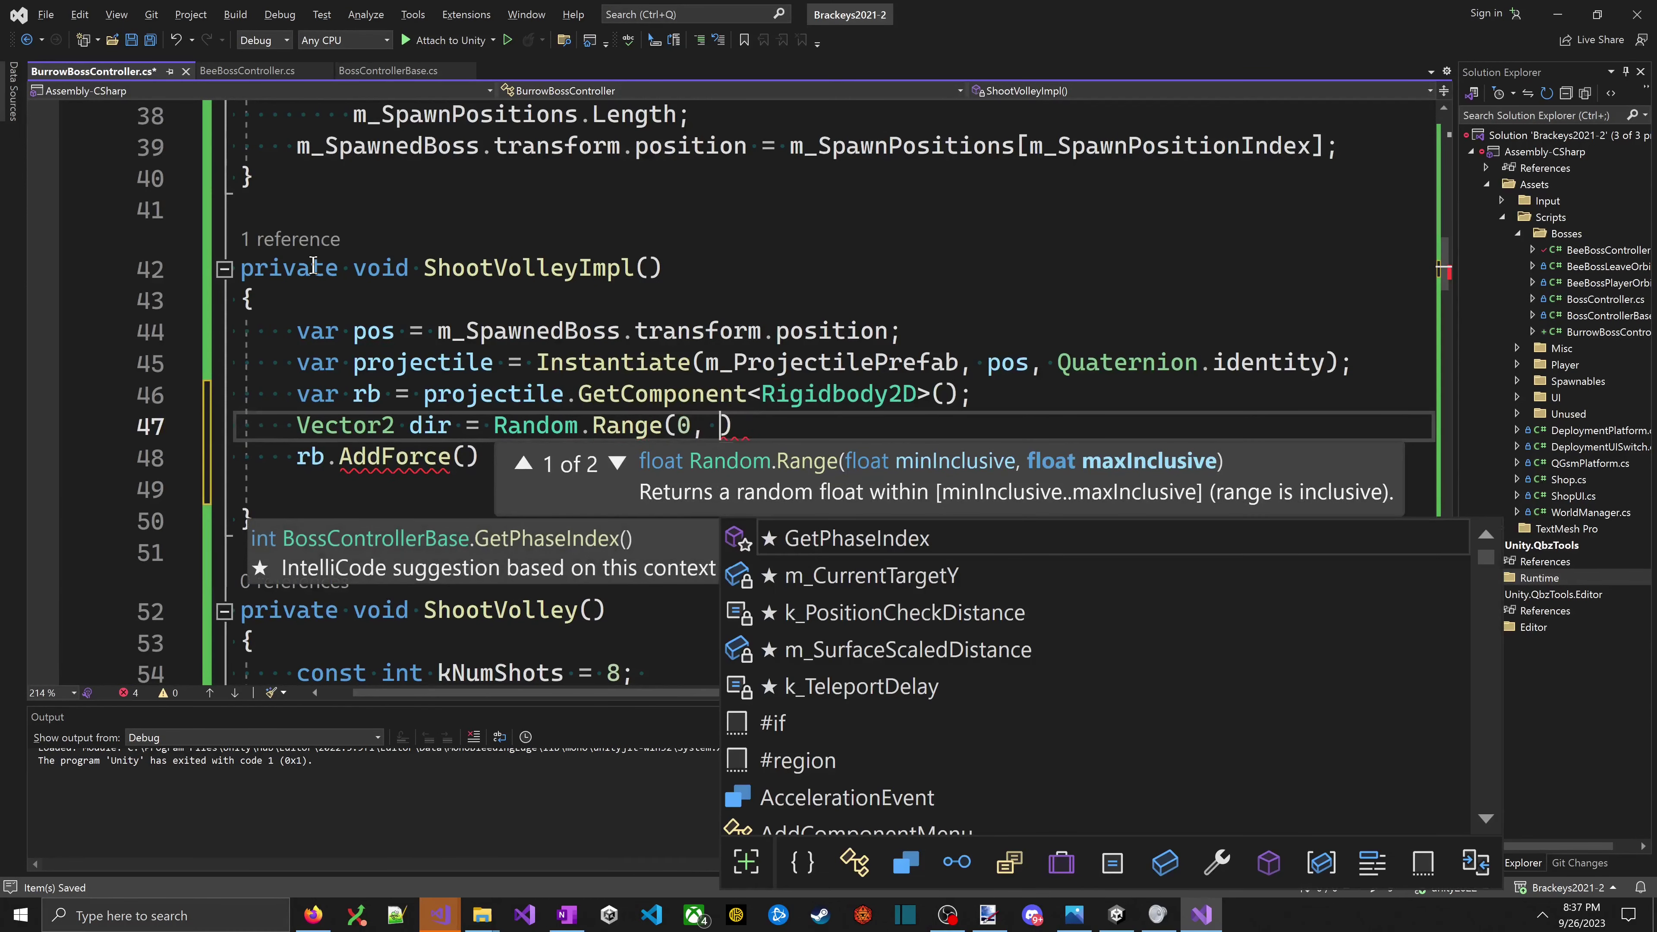
pyautogui.press('Escape')
pyautogui.press('BackSpace')
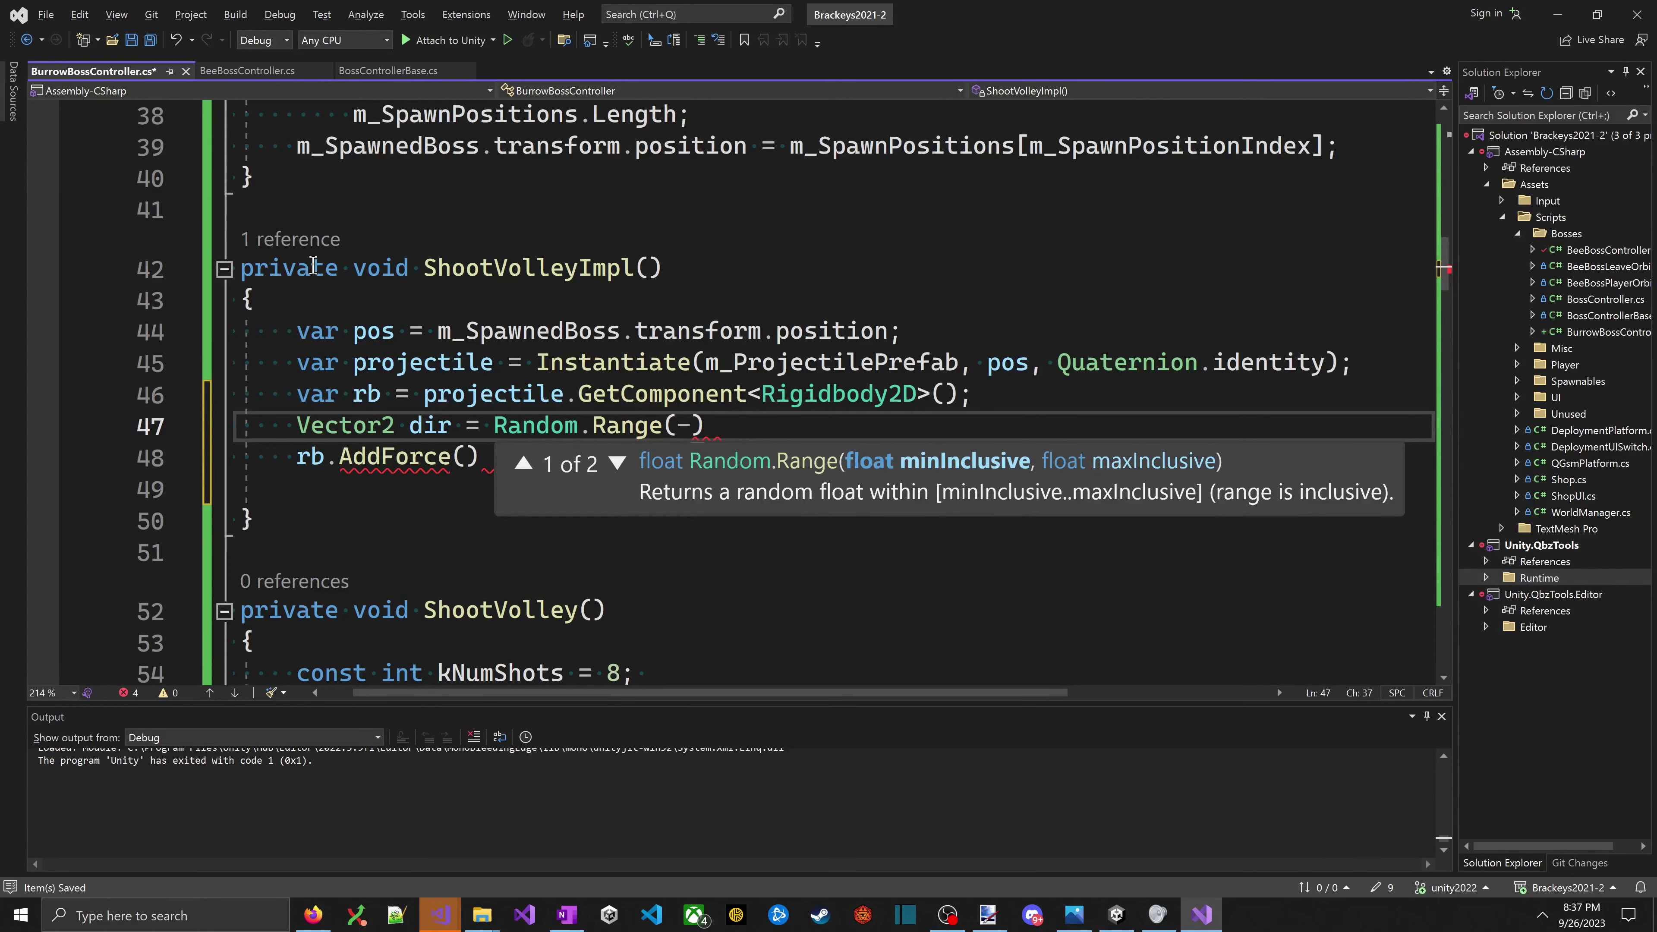
pyautogui.write('-1, 1')
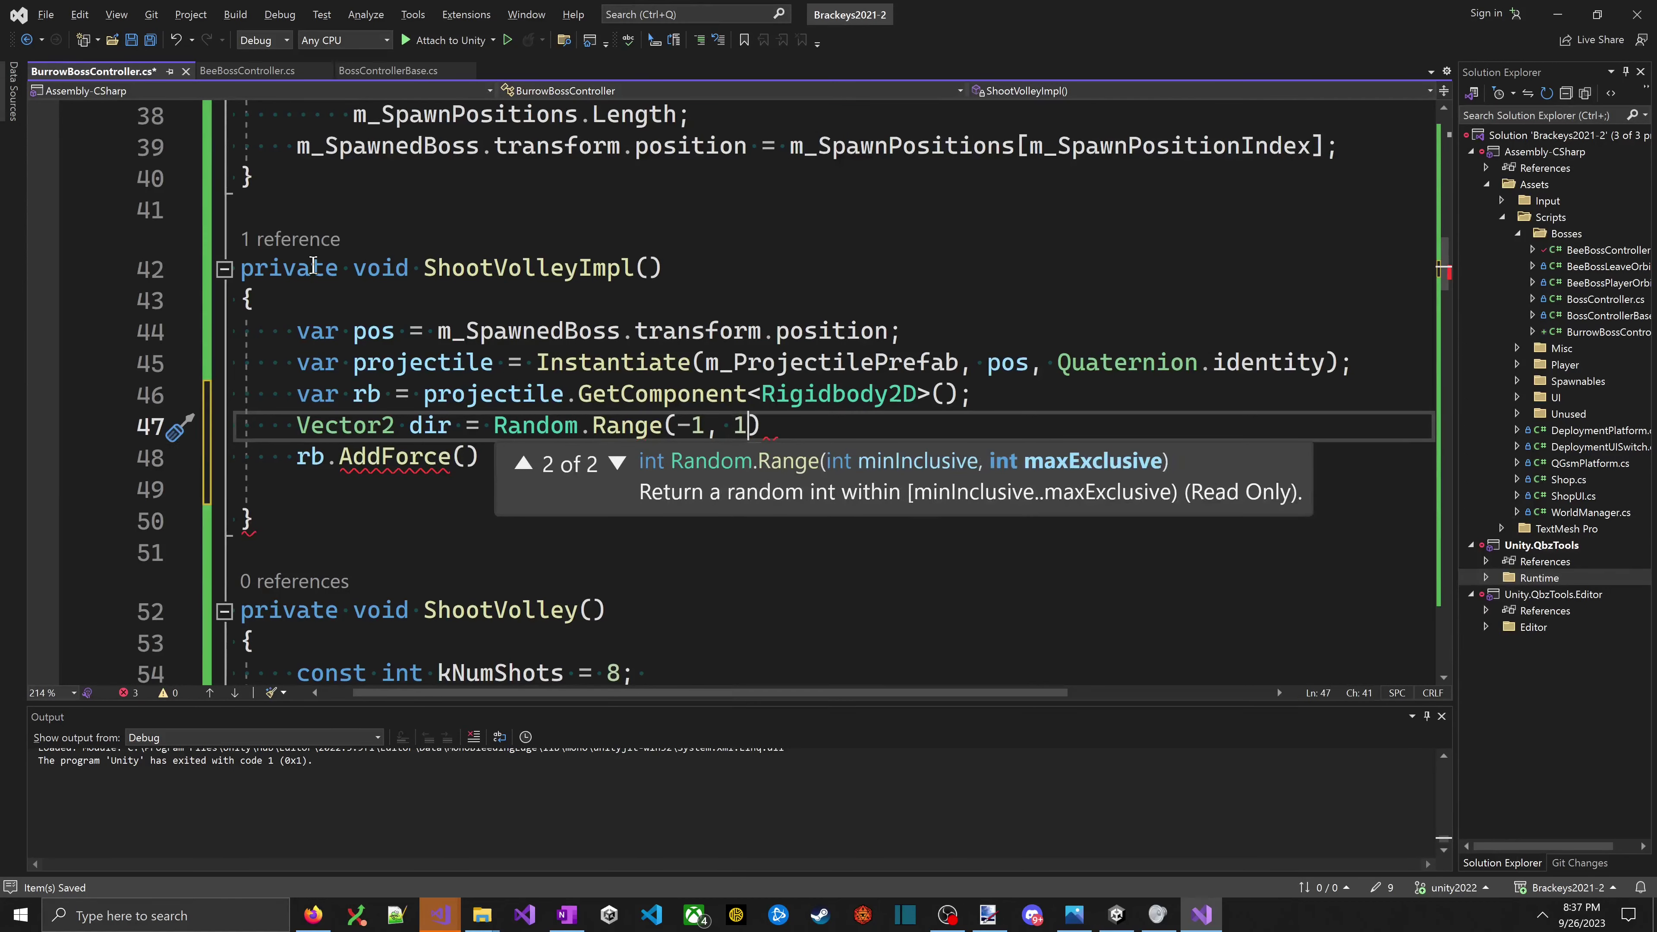
pyautogui.press('Escape')
pyautogui.press('Left')
pyautogui.press('Left')
pyautogui.press('Left')
pyautogui.press('Left')
pyautogui.press('Left')
pyautogui.press('Left')
pyautogui.press('Left')
pyautogui.press('Left')
pyautogui.press('Left')
pyautogui.press('Left')
pyautogui.press('Left')
pyautogui.press('Left')
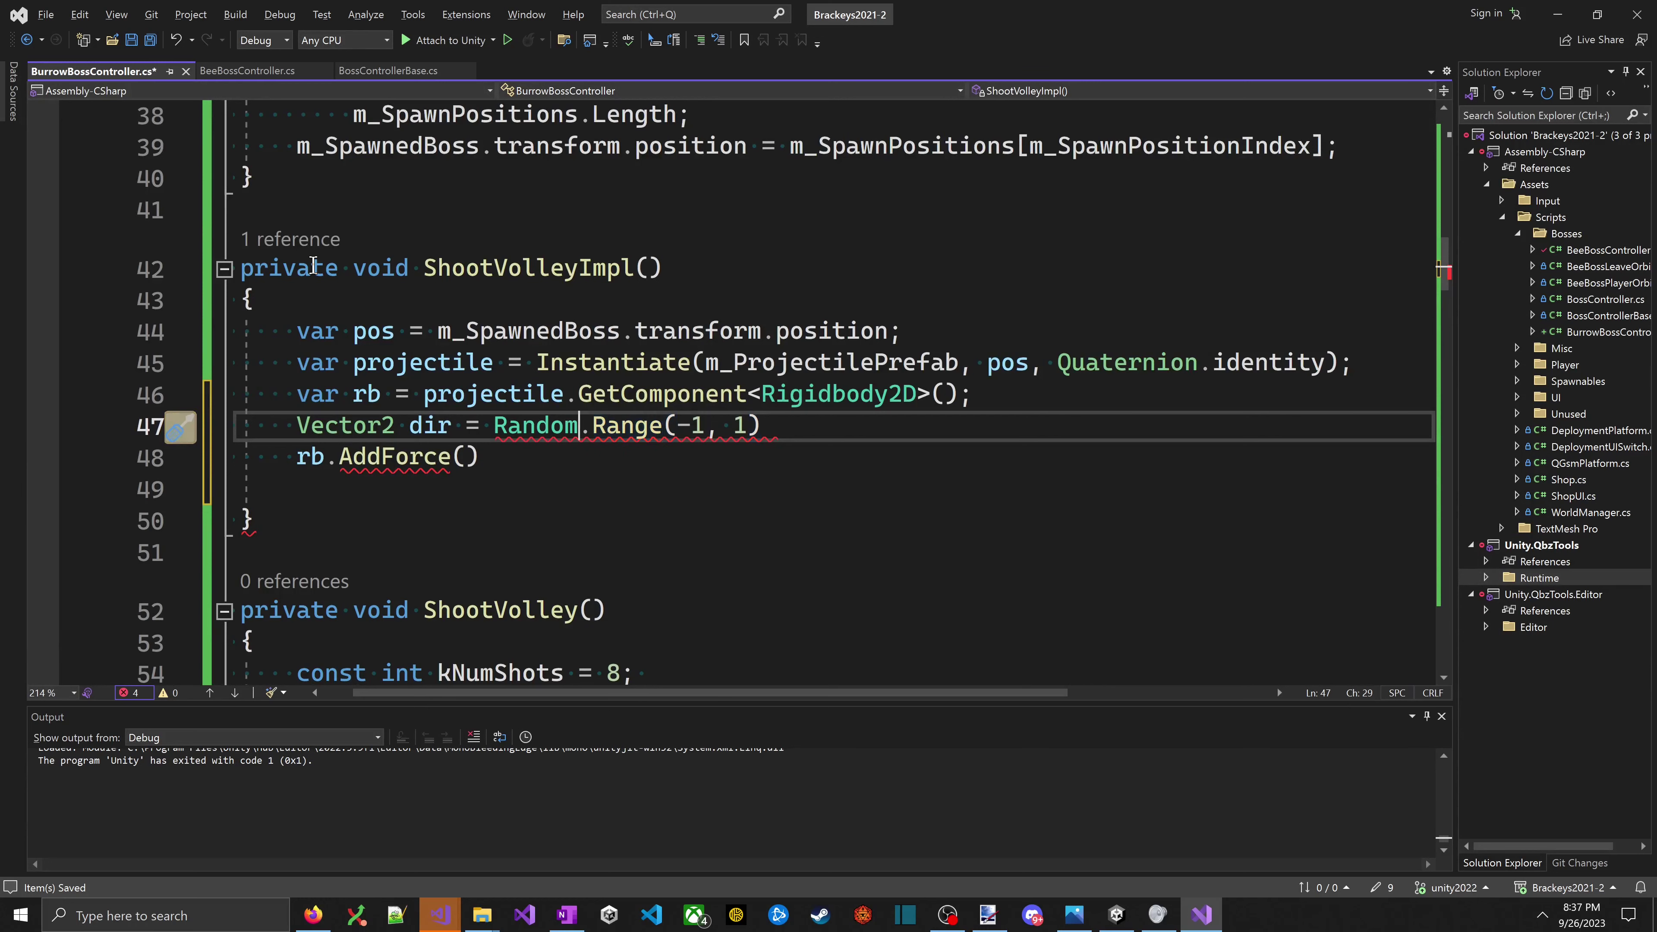
pyautogui.hotkey('ctrl', 'shift', 'Left')
pyautogui.scroll(-1, 314, 265)
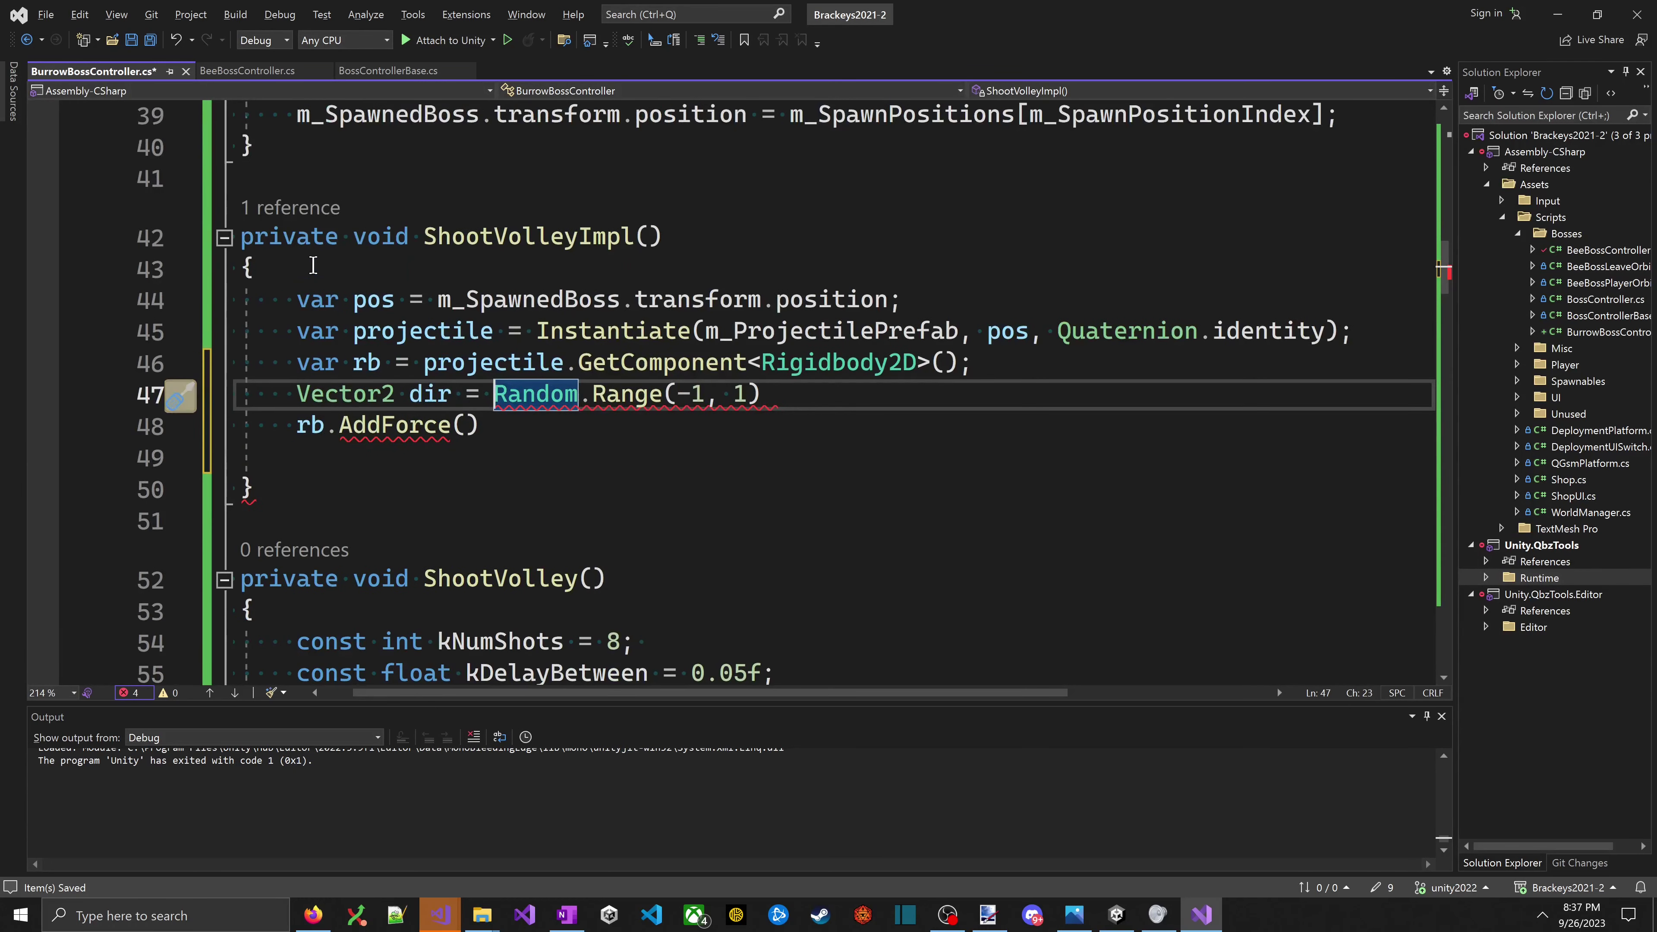
pyautogui.press('Left')
pyautogui.write('new Vect')
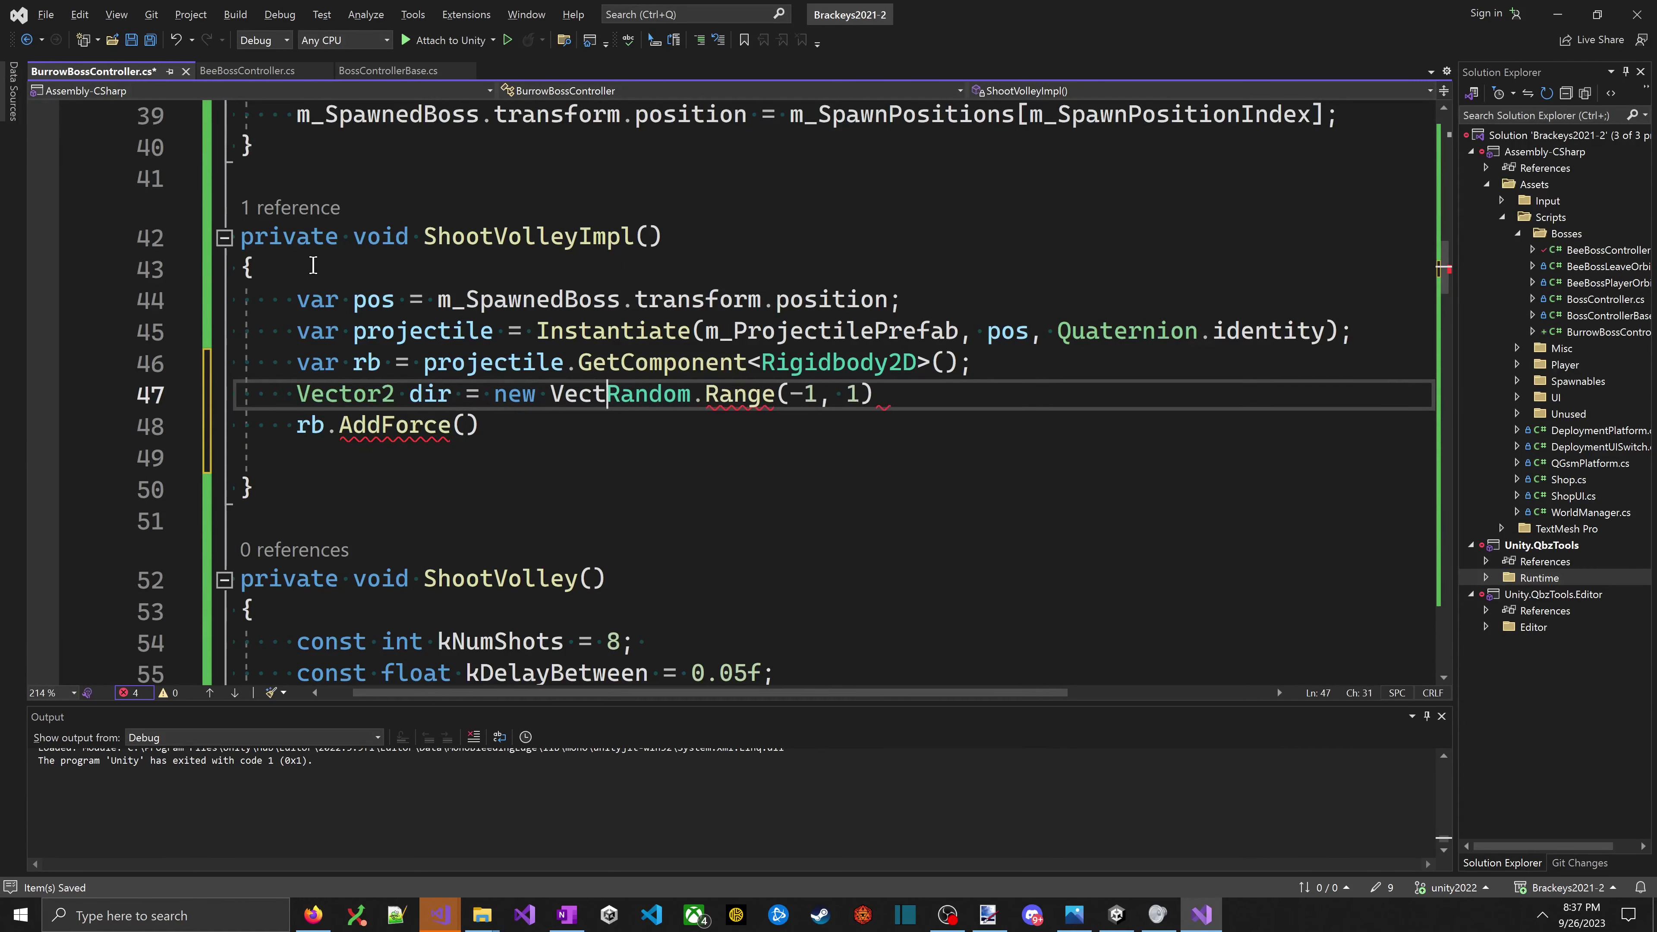
pyautogui.write('or2(')
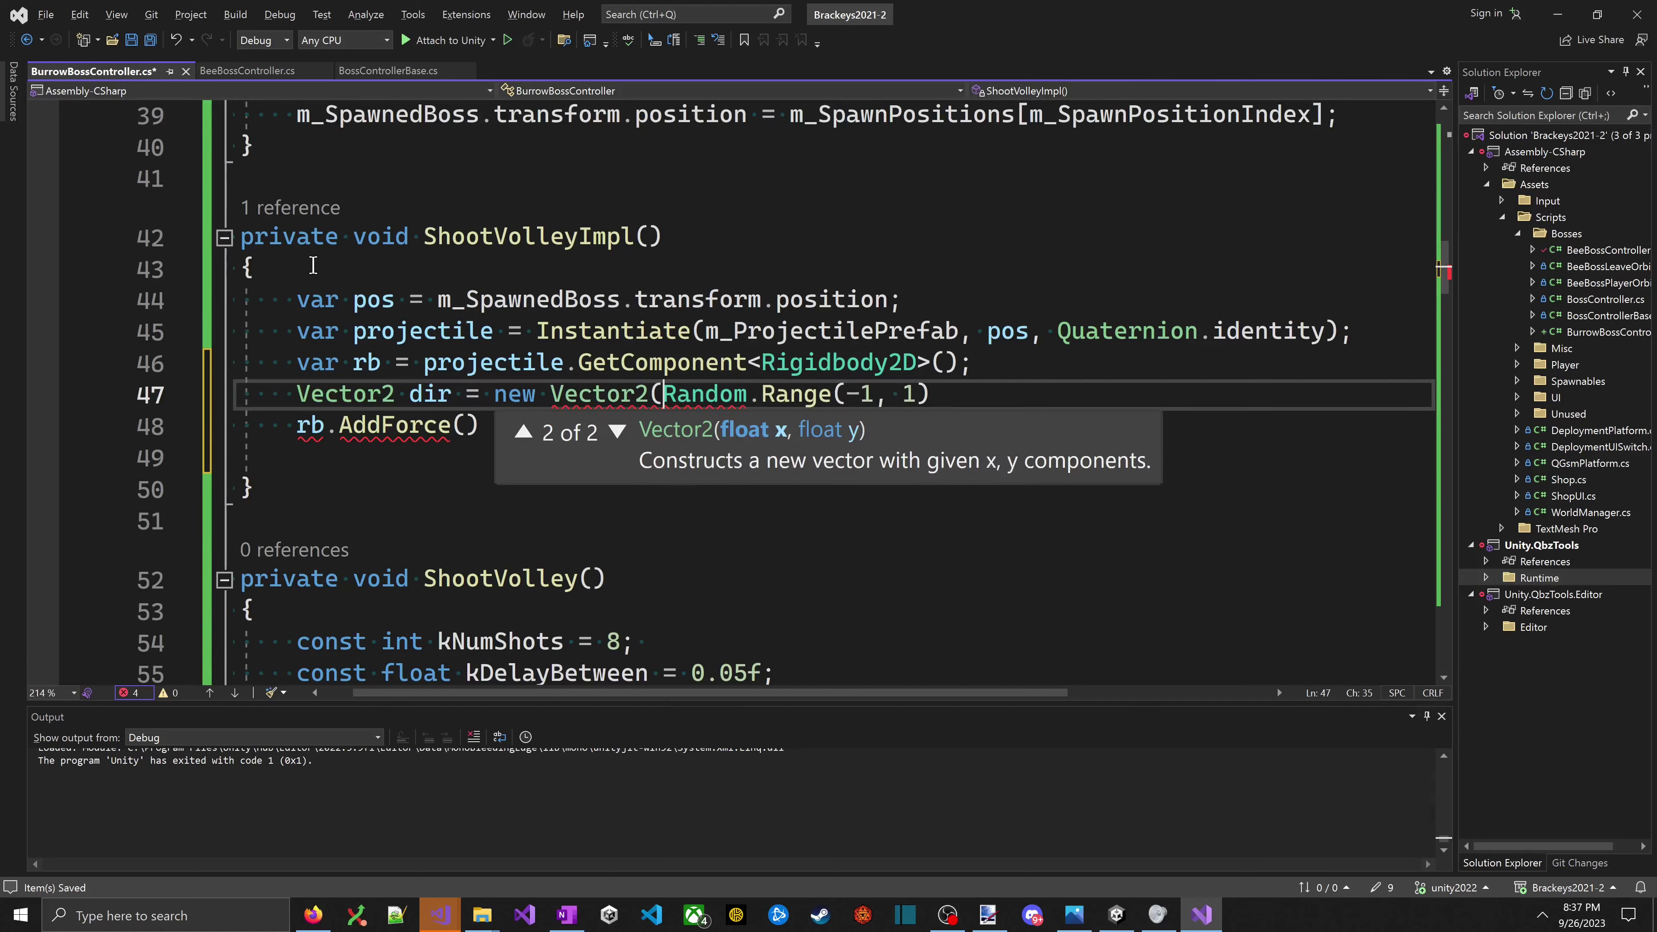
# - Make the x range floats (-1.0f to 1.0f) on its own line
pyautogui.hotkey('ctrl', 'space')
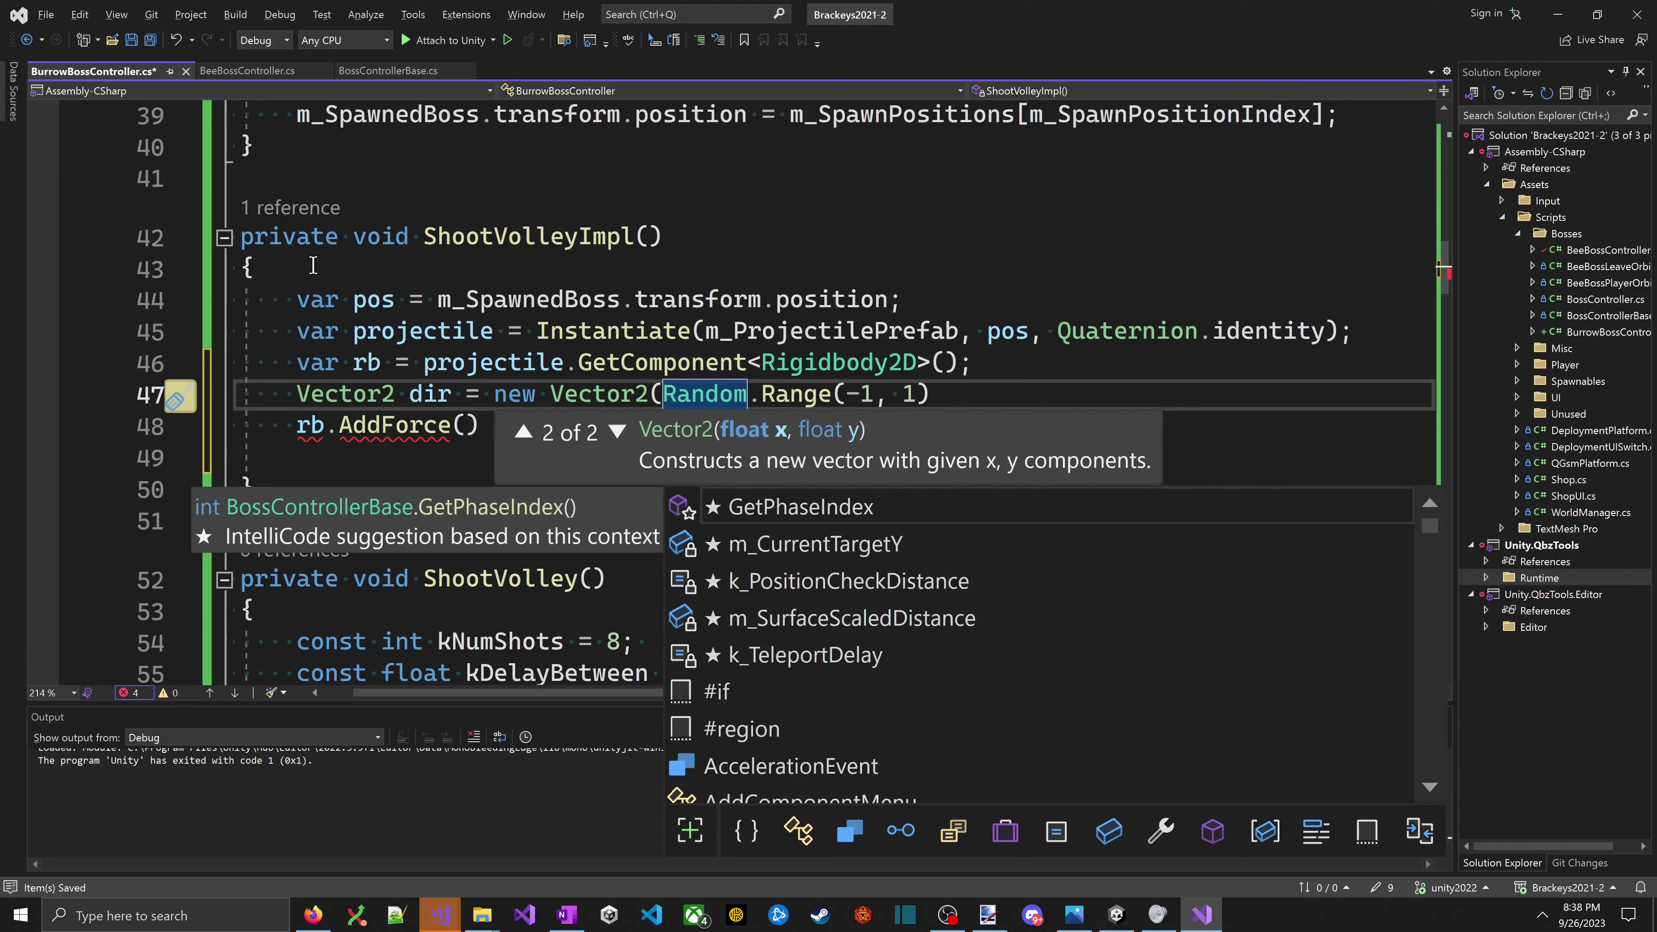
pyautogui.hotkey('ctrl', 'Right')
pyautogui.hotkey('ctrl', 'Right')
pyautogui.hotkey('ctrl', 'Right')
pyautogui.hotkey('ctrl', 'Right')
pyautogui.hotkey('ctrl', 'Right')
pyautogui.hotkey('ctrl', 'Right')
pyautogui.hotkey('ctrl', 'Right')
pyautogui.press('Left')
pyautogui.press('Left')
pyautogui.write('.0f')
pyautogui.press('Right')
pyautogui.press('Right')
pyautogui.write('.0f')
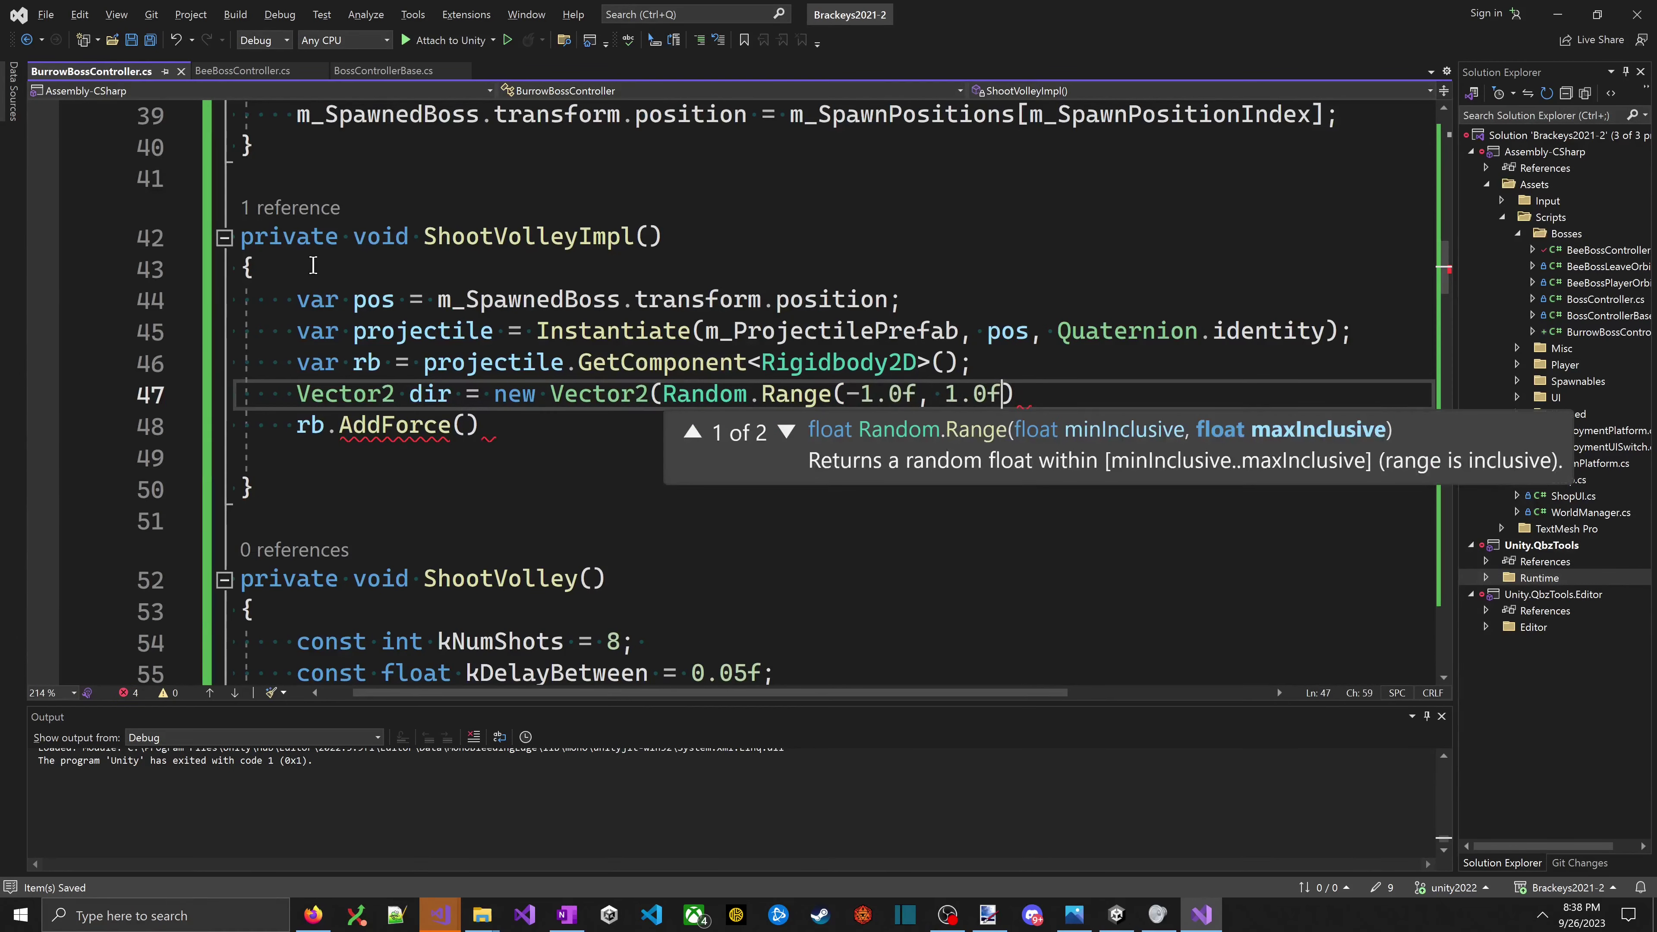
pyautogui.hotkey('ctrl', 'Left')
pyautogui.hotkey('ctrl', 'Left')
pyautogui.hotkey('ctrl', 'Left')
pyautogui.hotkey('ctrl', 'Left')
pyautogui.hotkey('ctrl', 'Left')
pyautogui.hotkey('ctrl', 'Left')
pyautogui.hotkey('ctrl', 'Left')
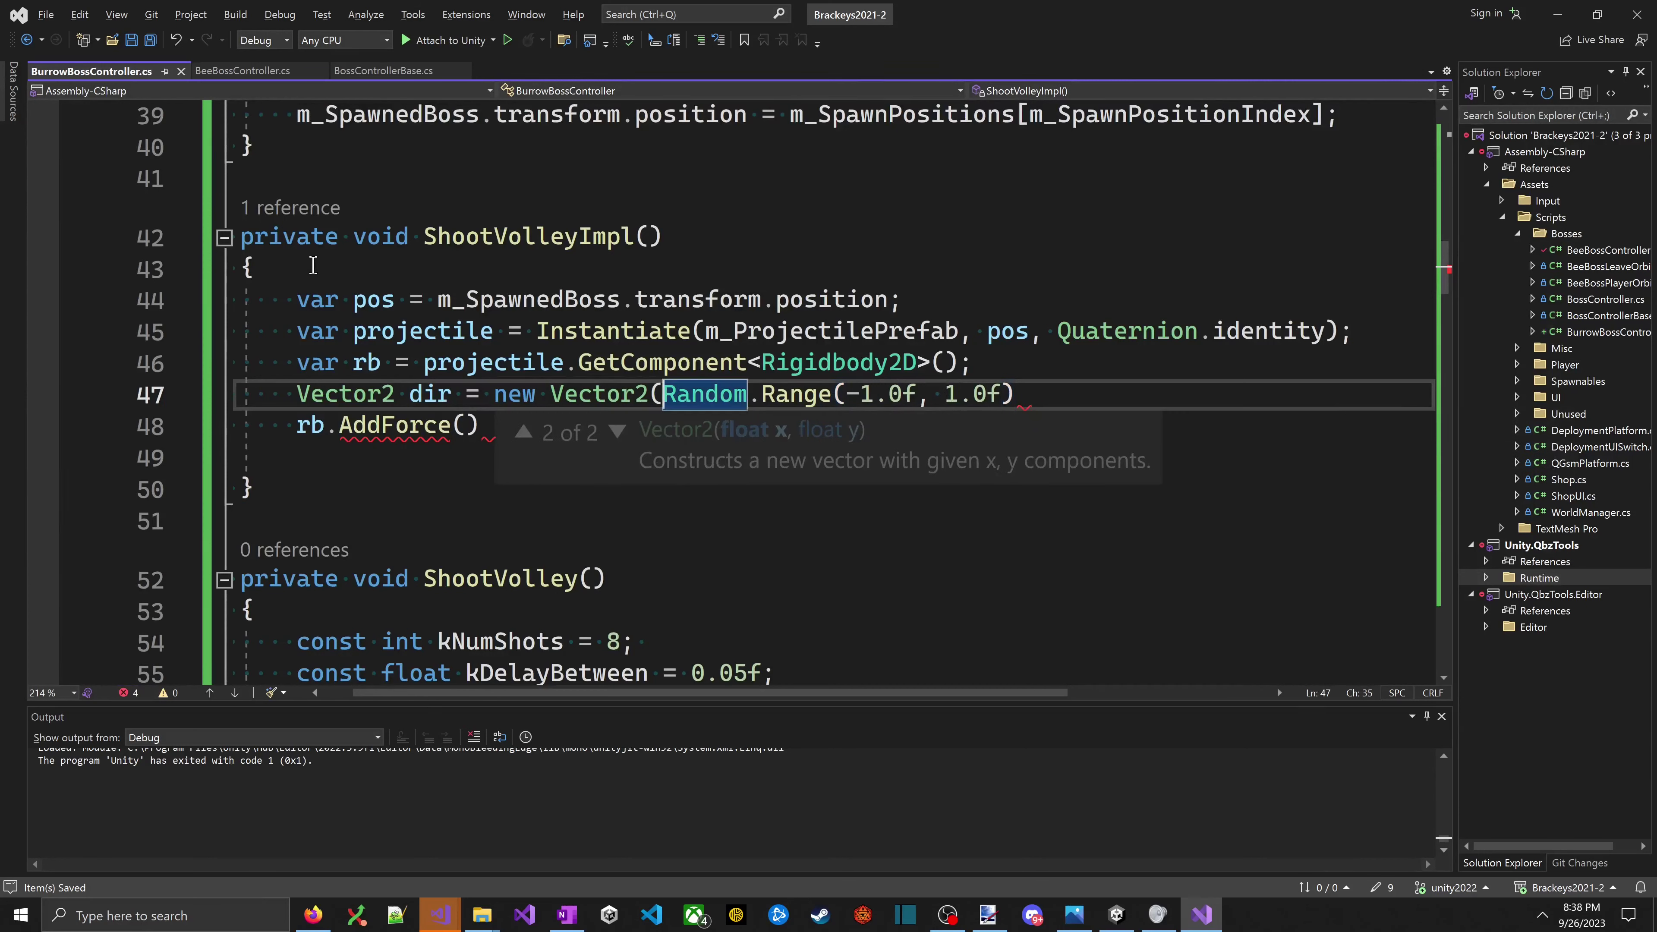
pyautogui.press('Return')
pyautogui.press('End')
pyautogui.write(',')
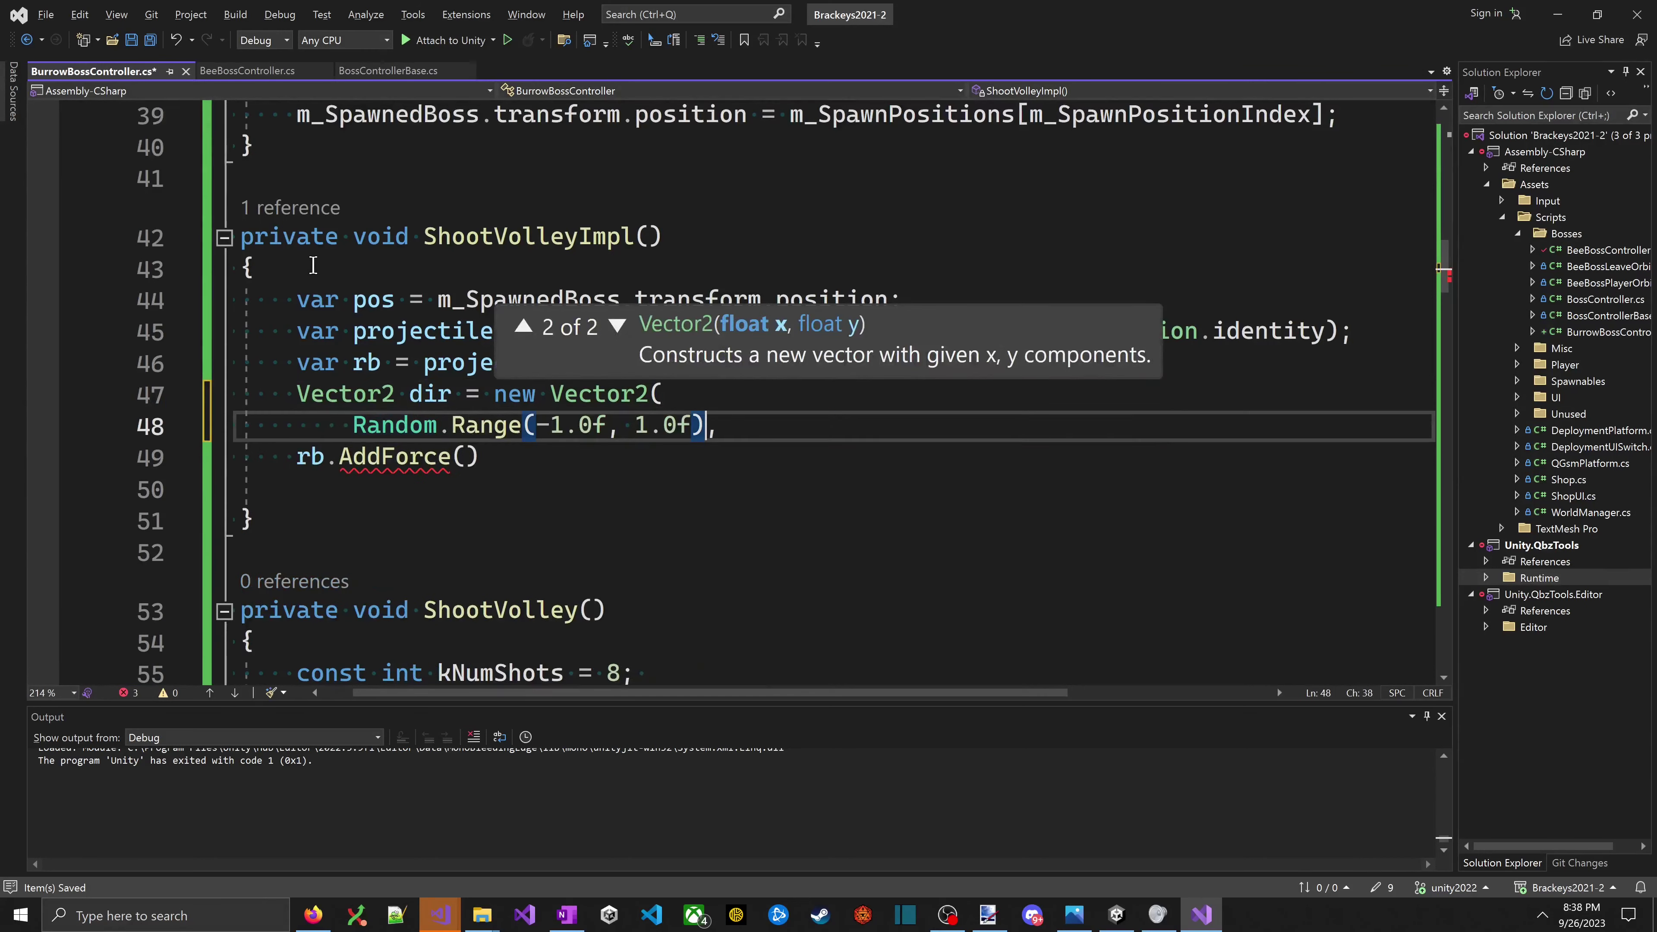
# - Add the y component Random.Range(0.0f, 1.0f) and end the vector with .normalized
pyautogui.press('Return')
pyautogui.write('Random.Range(-1.0f, 1.0f)')
pyautogui.press('Home')
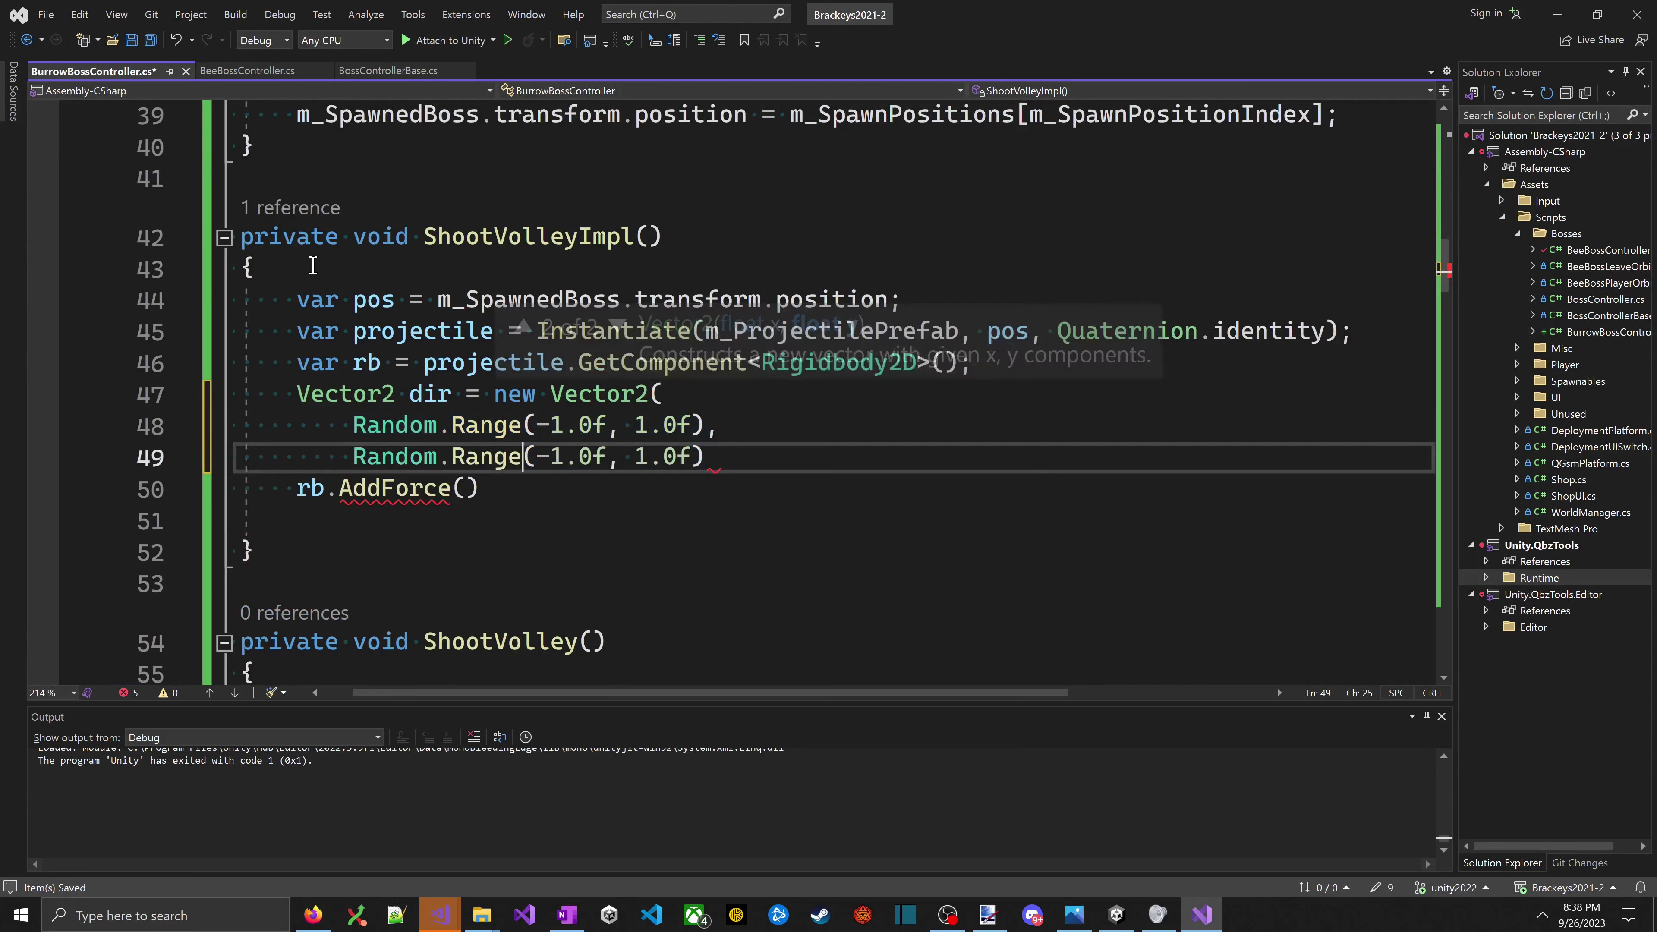
pyautogui.hotkey('ctrl', 'Right')
pyautogui.hotkey('ctrl', 'Right')
pyautogui.hotkey('ctrl', 'Right')
pyautogui.hotkey('ctrl', 'Right')
pyautogui.press('Delete')
pyautogui.press('Delete')
pyautogui.write('90')
pyautogui.press('BackSpace')
pyautogui.press('BackSpace')
pyautogui.write('0')
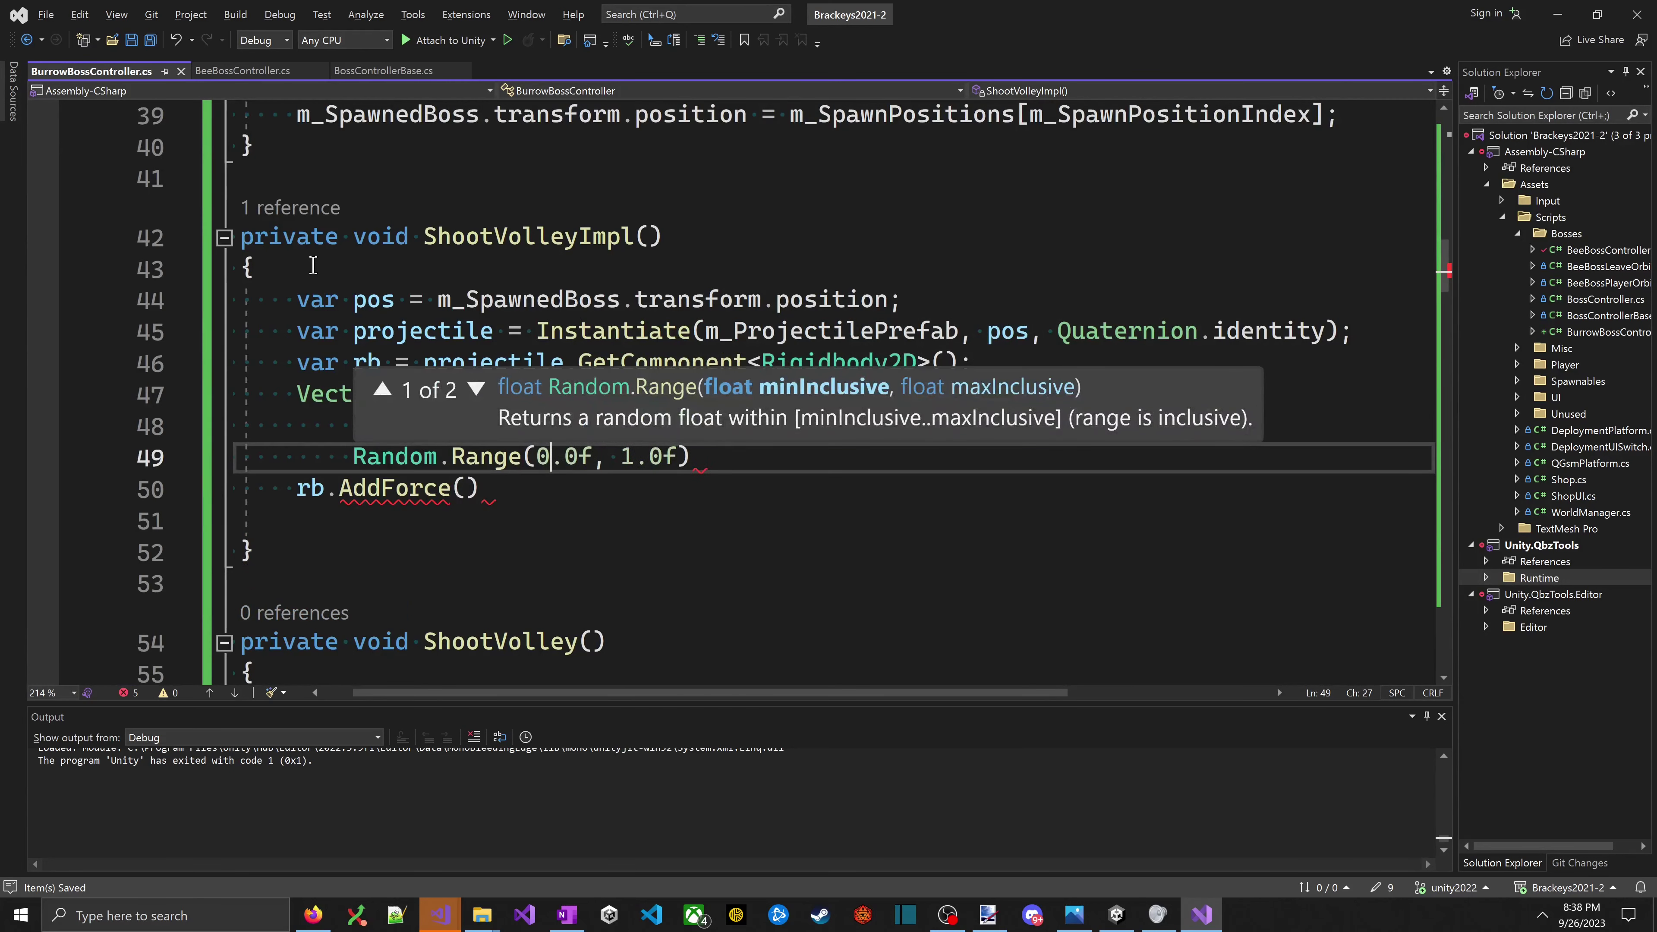
pyautogui.press('End')
pyautogui.write(').normal')
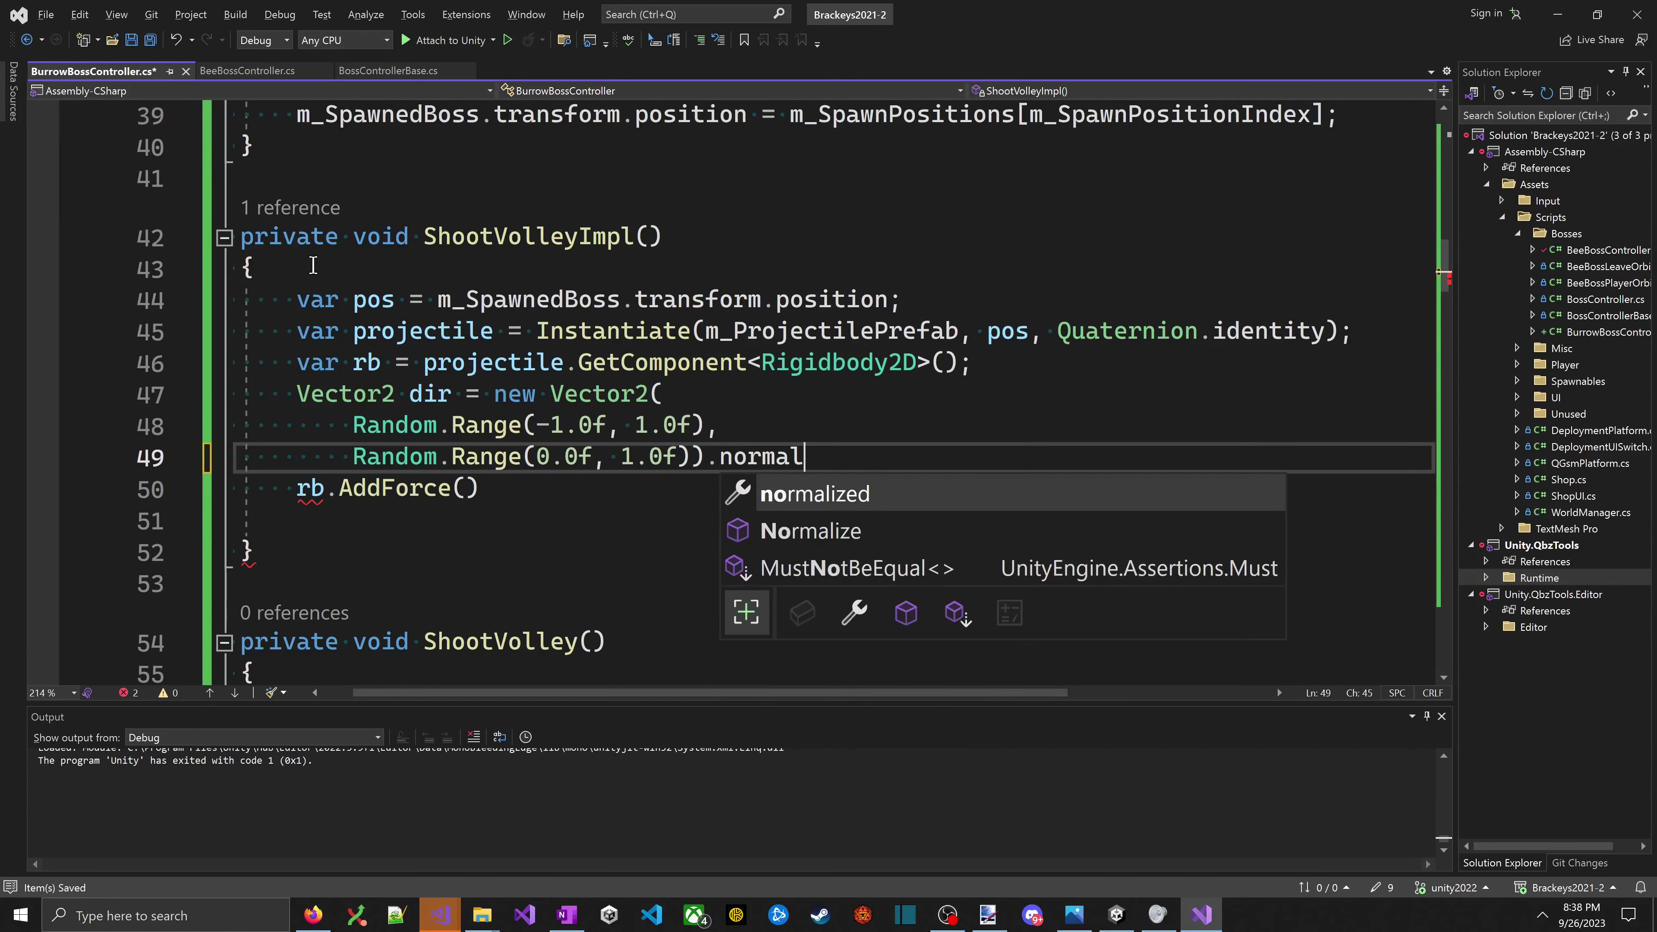
pyautogui.press('Tab')
pyautogui.write(';')
# - Start filling in the rb.AddForce arguments, checking its overloads, then return to the method's top
pyautogui.press('Down')
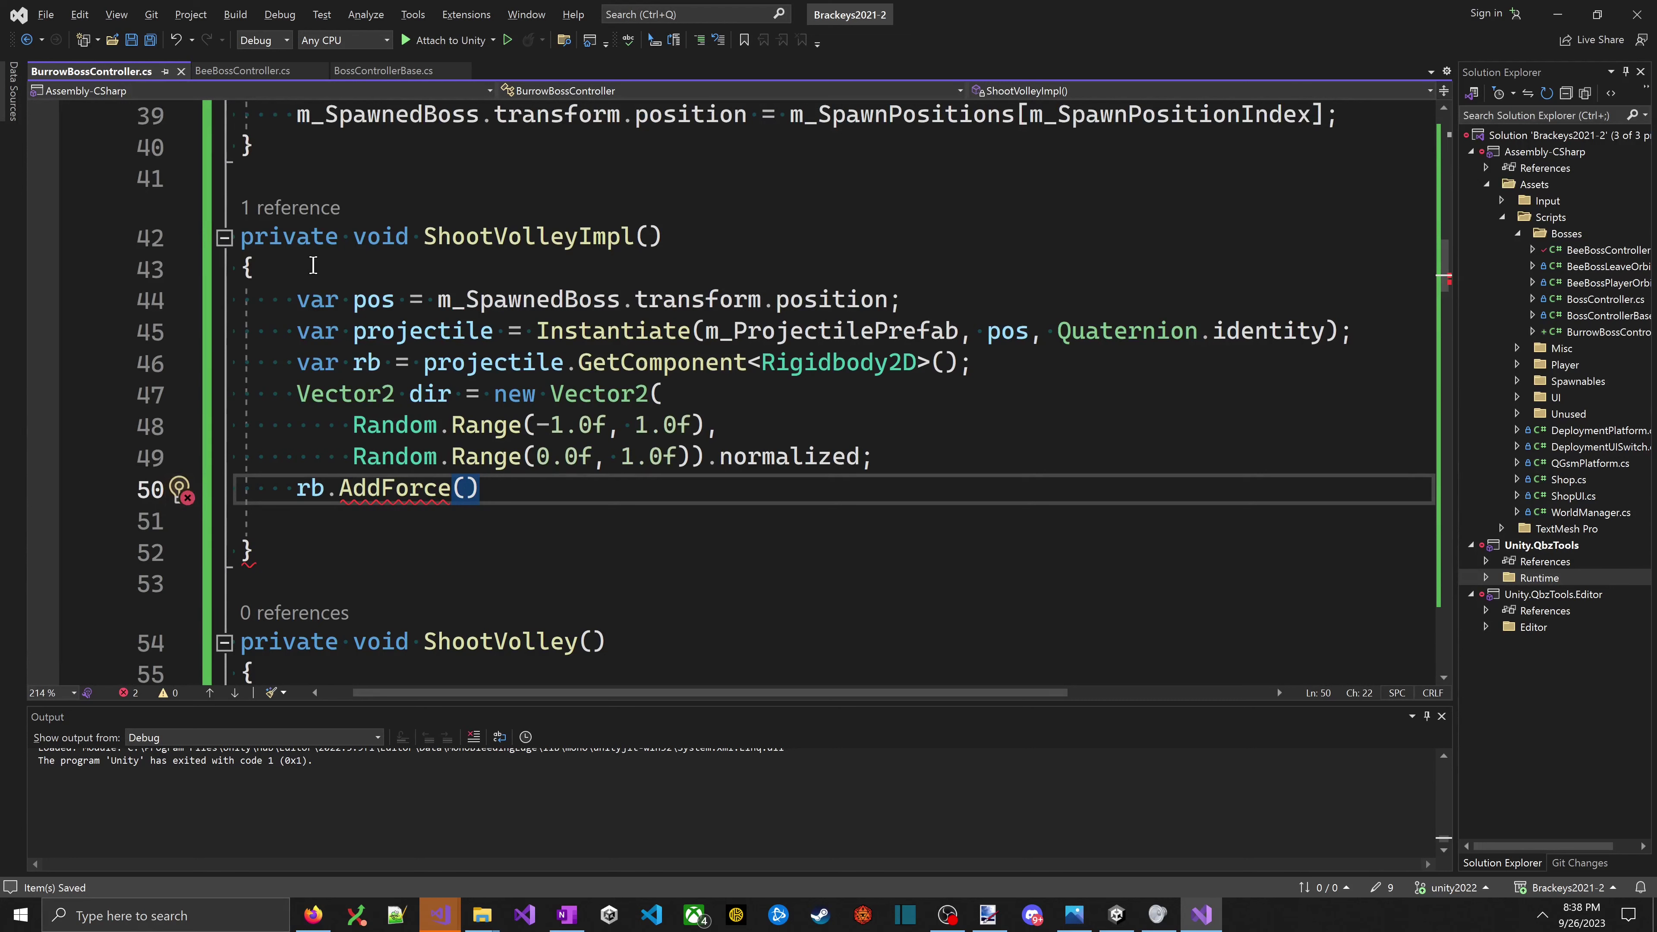
pyautogui.write('dir')
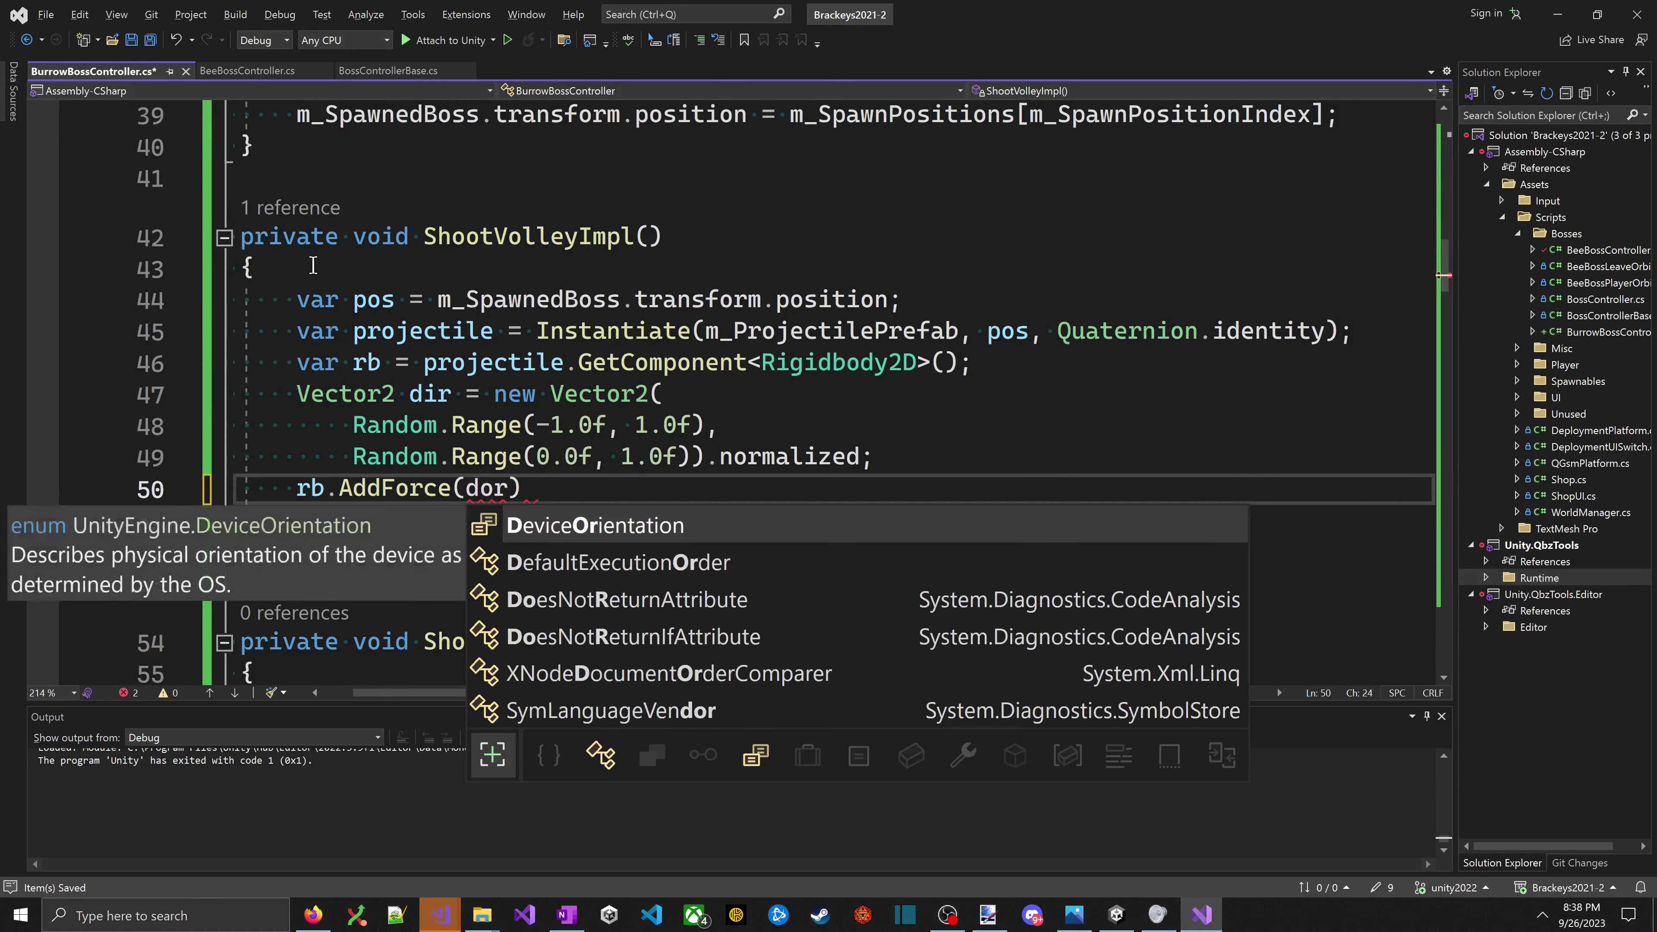
pyautogui.press('BackSpace')
pyautogui.press('BackSpace')
pyautogui.press('BackSpace')
pyautogui.press('BackSpace')
pyautogui.write('(')
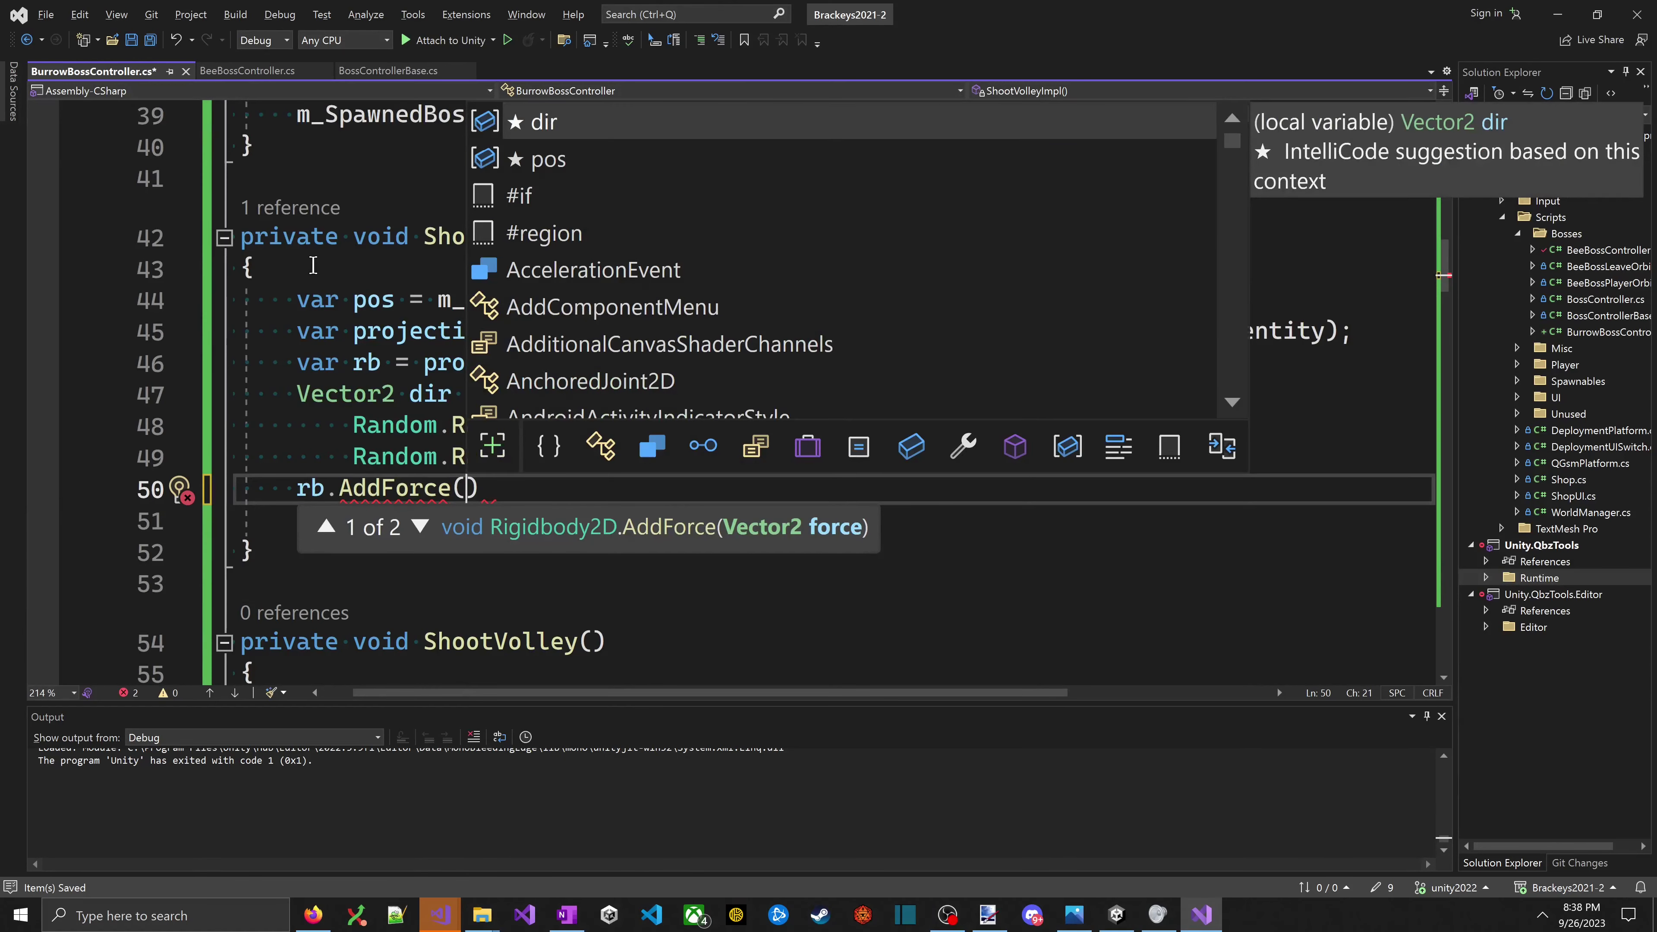
pyautogui.press('Escape')
pyautogui.press('Down')
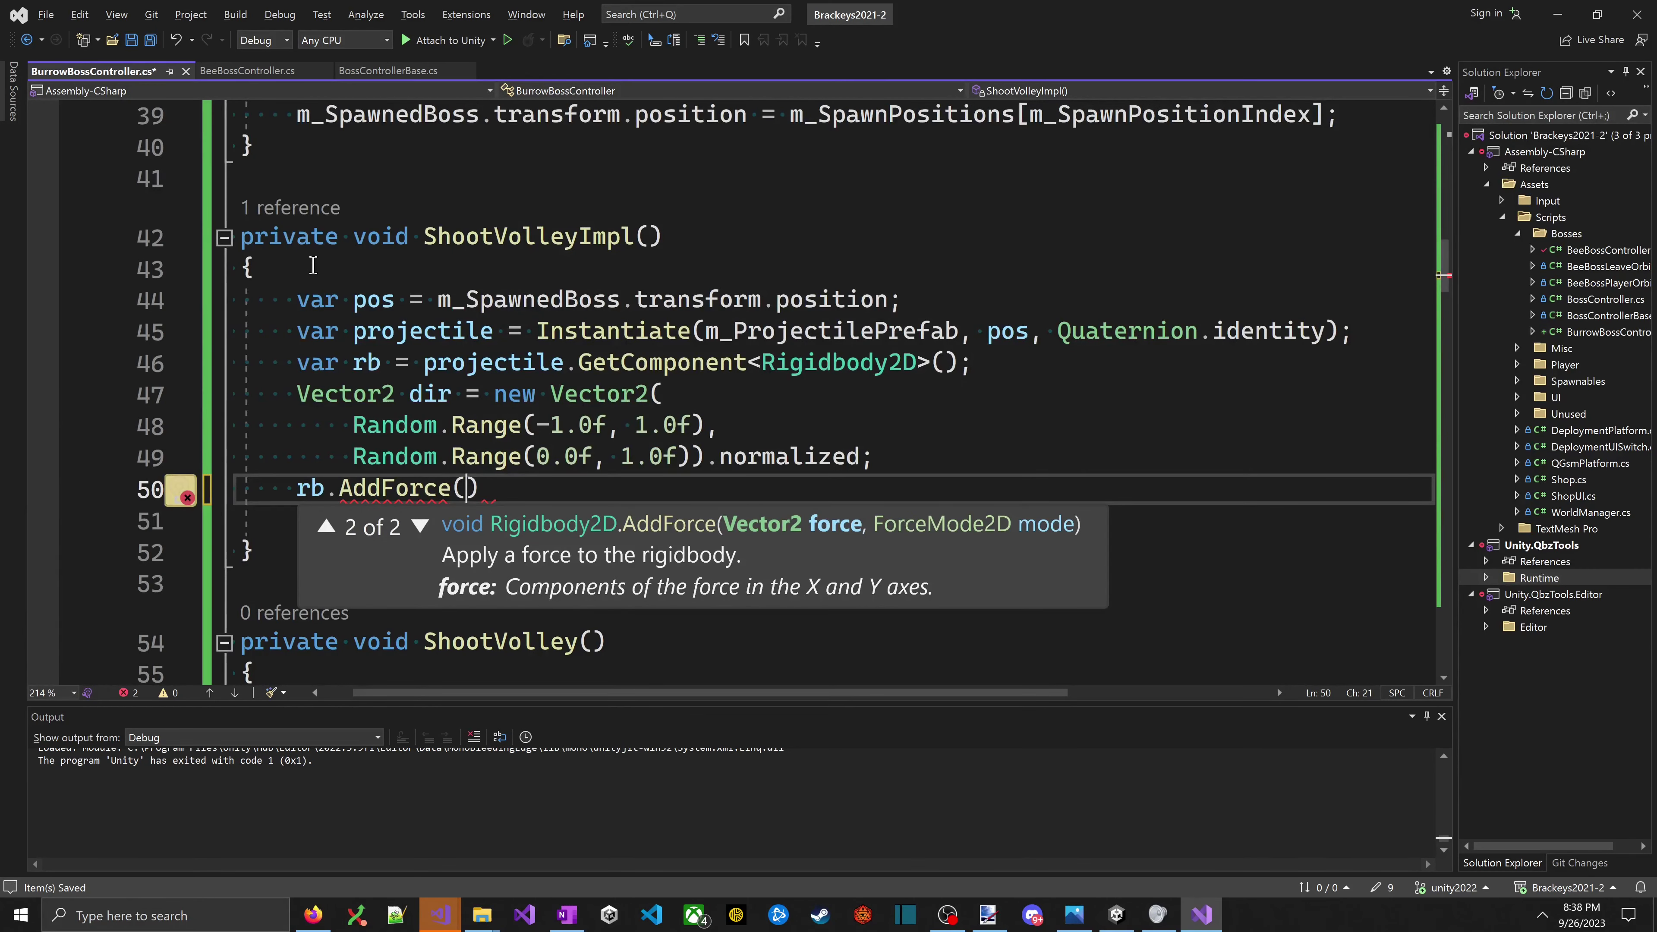
pyautogui.write('f')
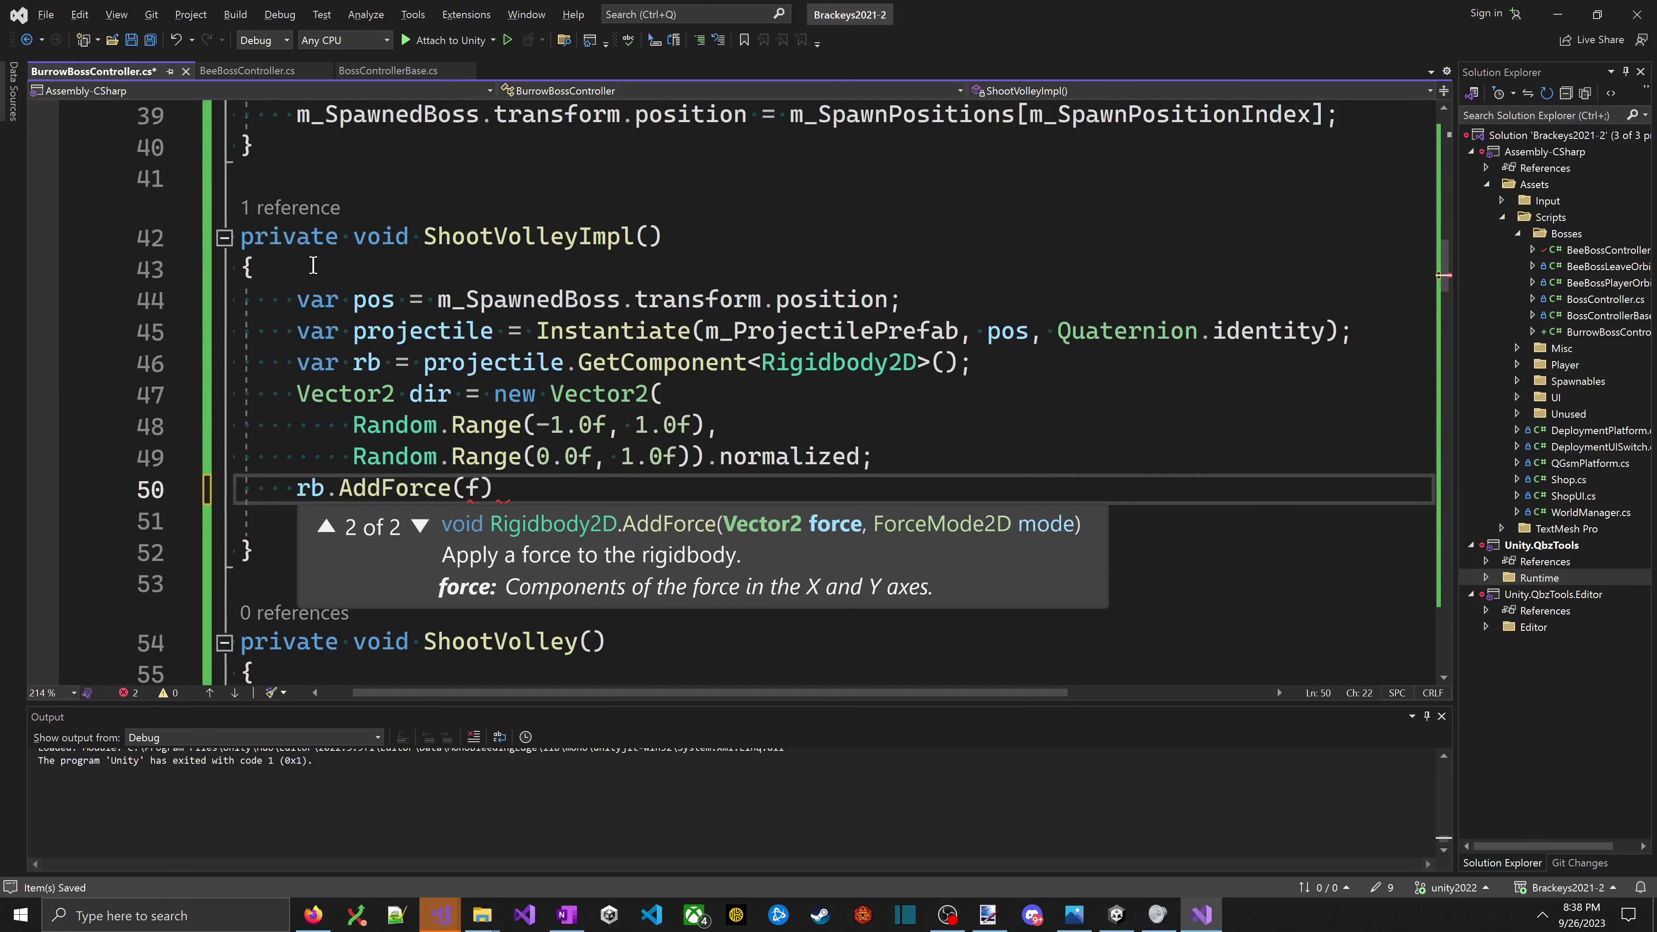
pyautogui.press('Escape')
pyautogui.press('Up')
pyautogui.press('Up')
pyautogui.press('Up')
pyautogui.press('Up')
pyautogui.press('Up')
pyautogui.press('Up')
pyautogui.press('Up')
pyautogui.press('Up')
pyautogui.press('Return')
pyautogui.hotkey('ctrl', 'z')
pyautogui.press('Left')
pyautogui.write("'")
pyautogui.press('BackSpace')
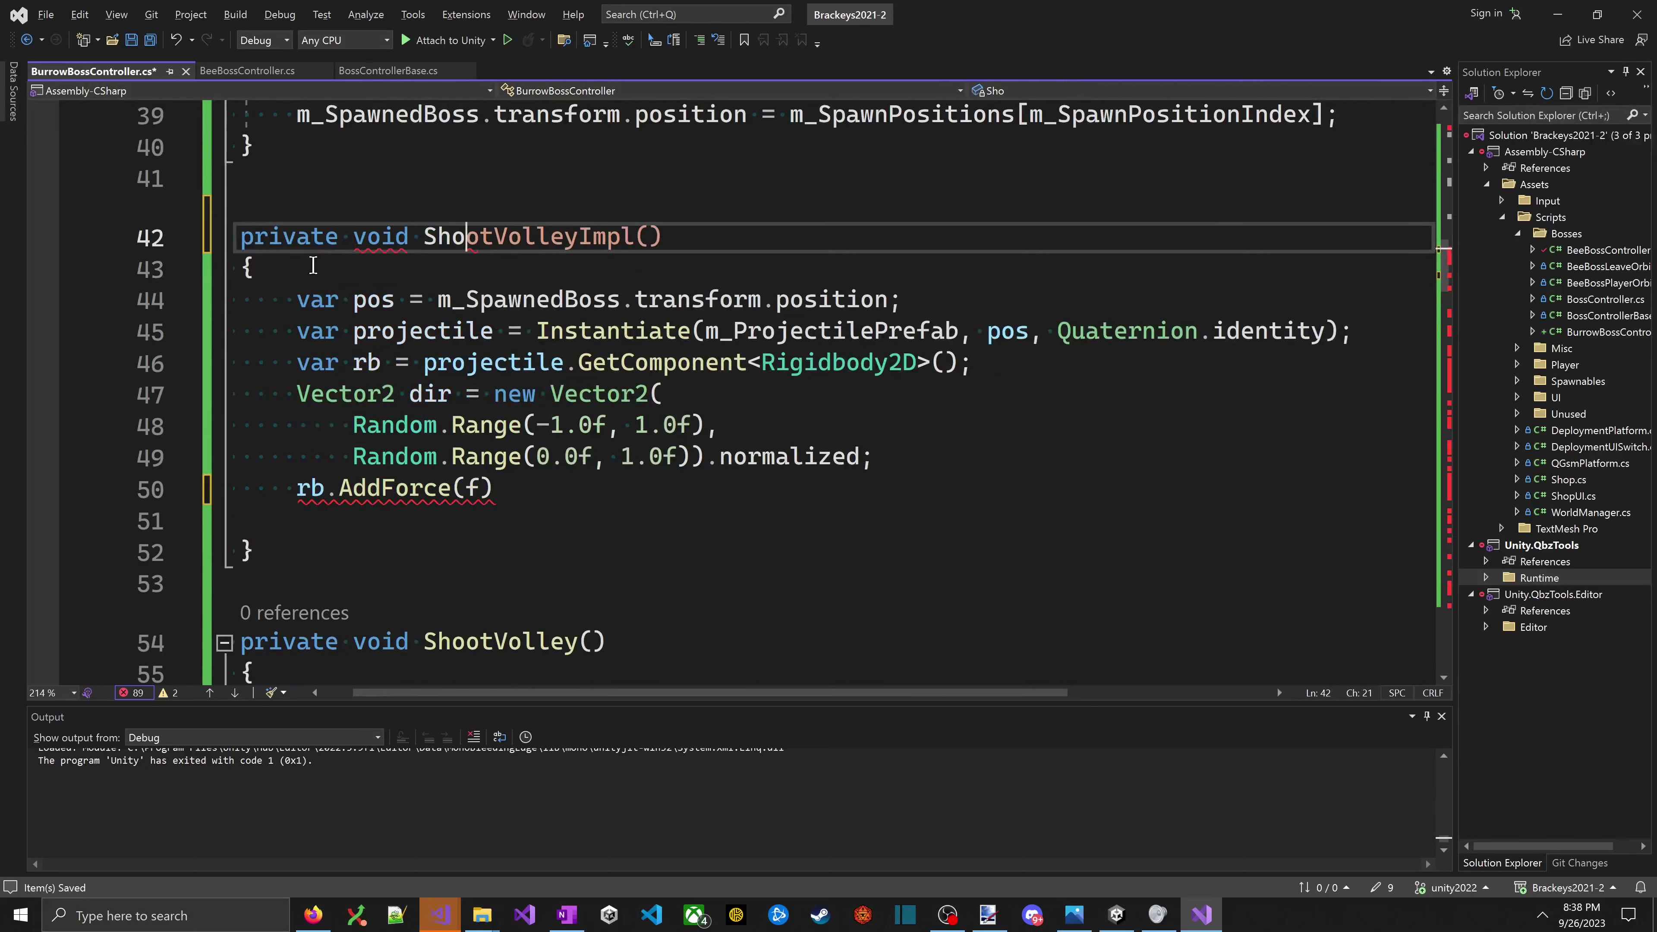
pyautogui.press('Down')
# - Declare const float kForceScale = 400.0f in ShootVolleyImpl and save
pyautogui.press('Return')
pyautogui.write('DisablePrivateReflectionAttribute con')
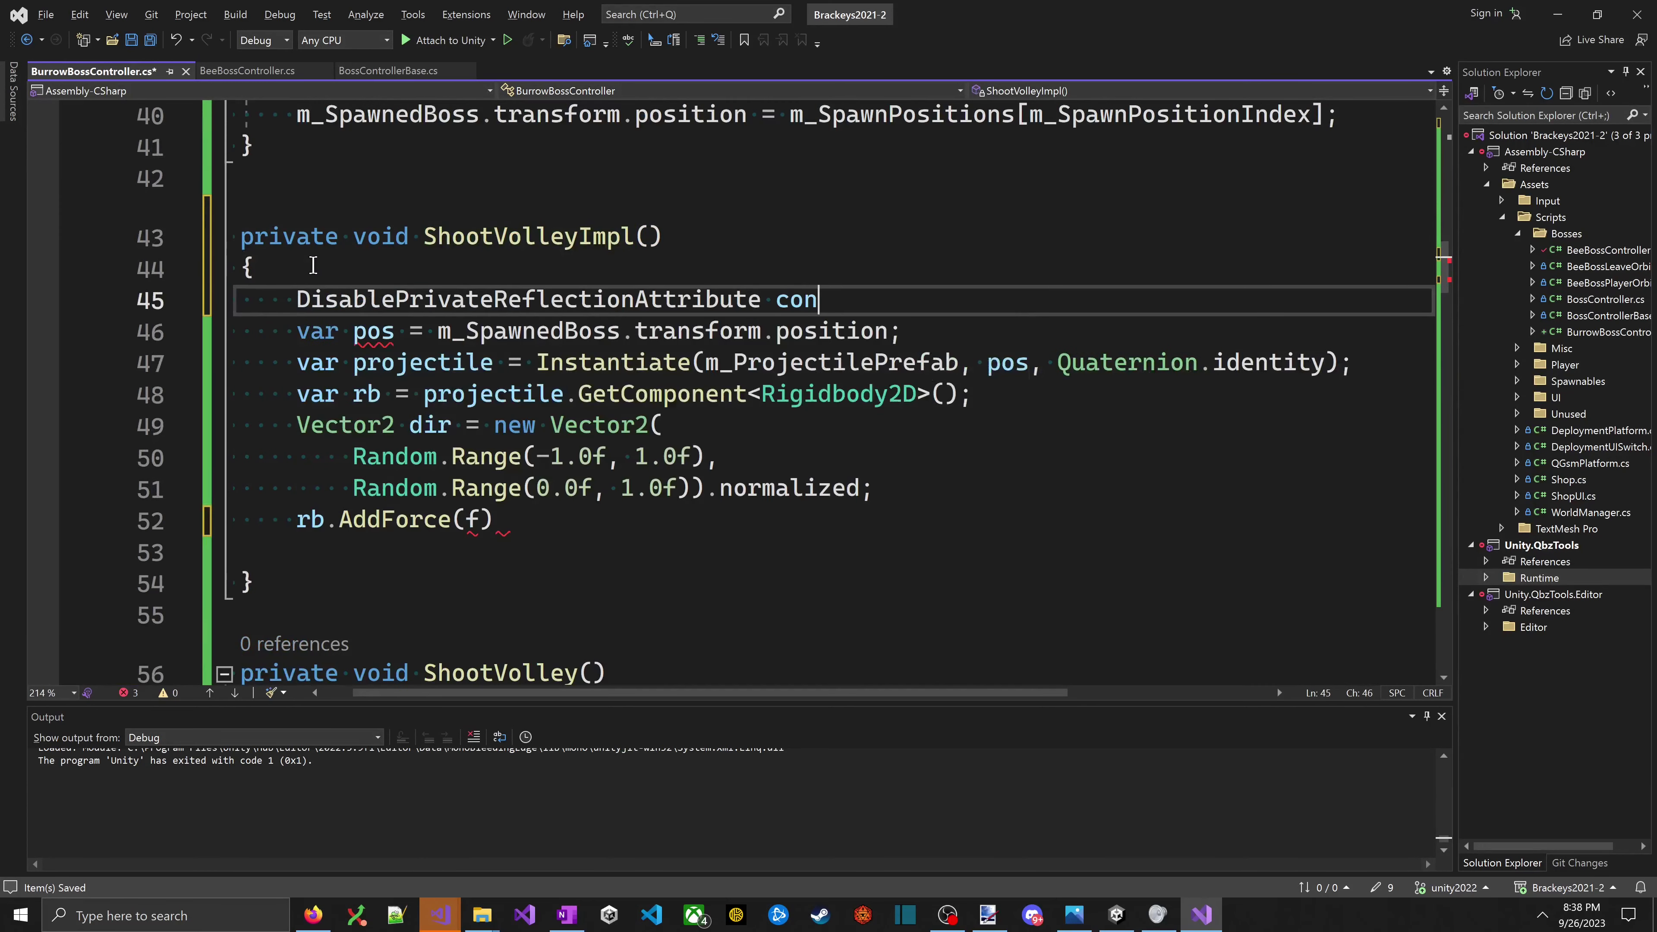
pyautogui.write('s')
pyautogui.hotkey('ctrl', 'z')
pyautogui.hotkey('ctrl', 'z')
pyautogui.hotkey('ctrl', 'BackSpace')
pyautogui.write('const')
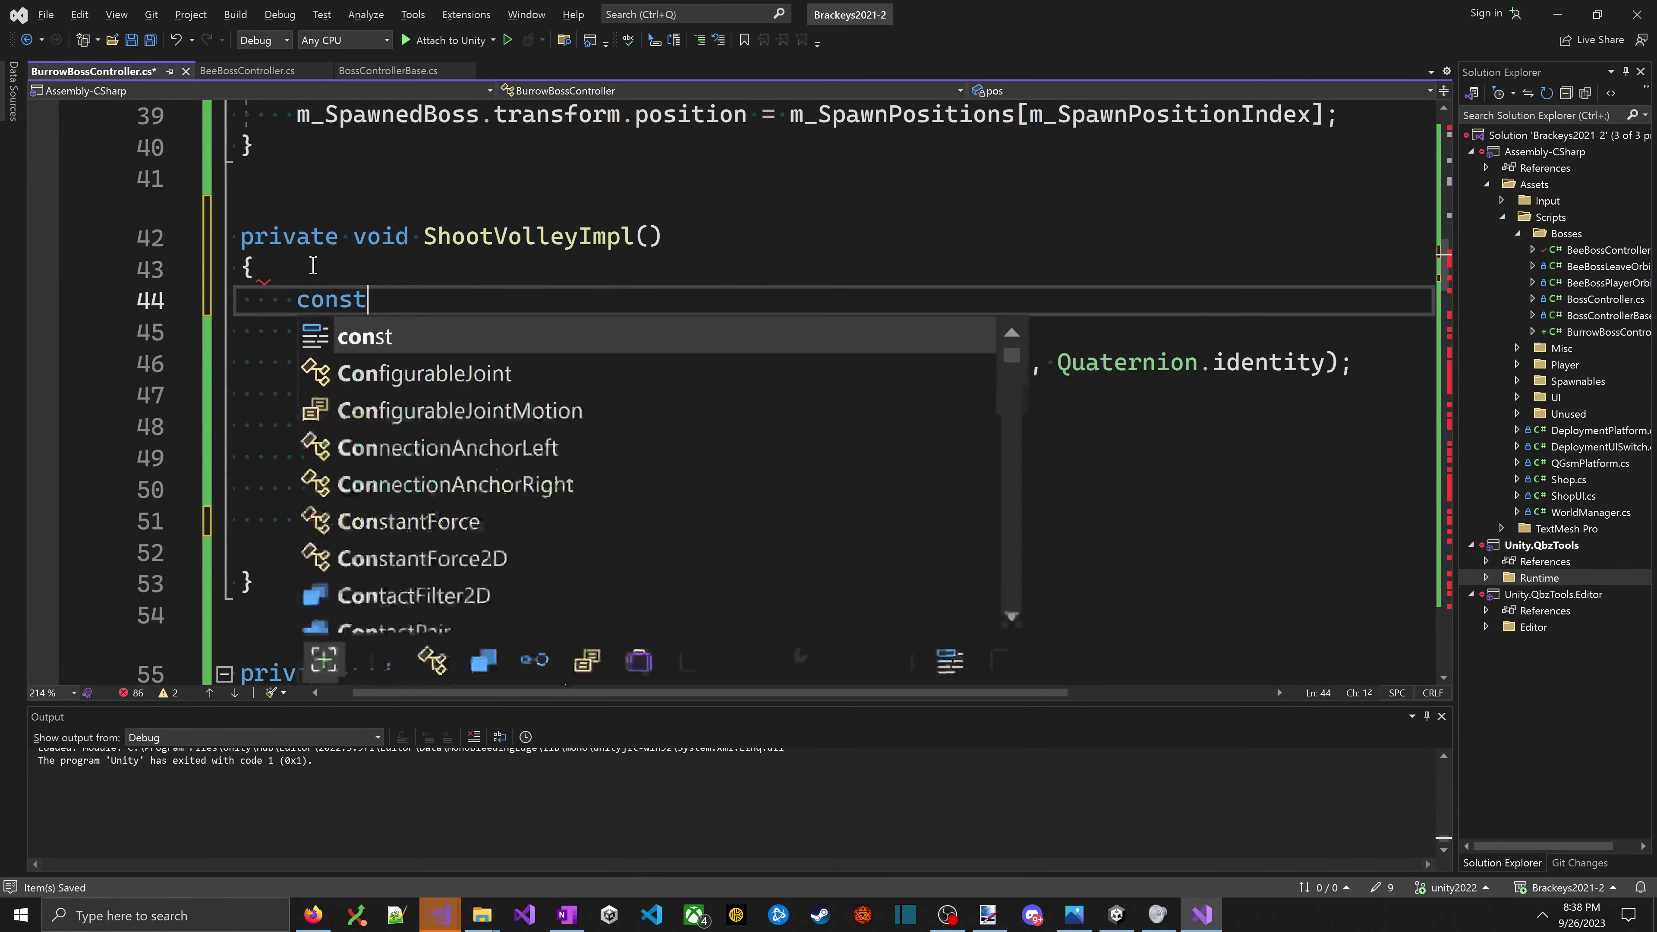
pyautogui.write(' float kForc')
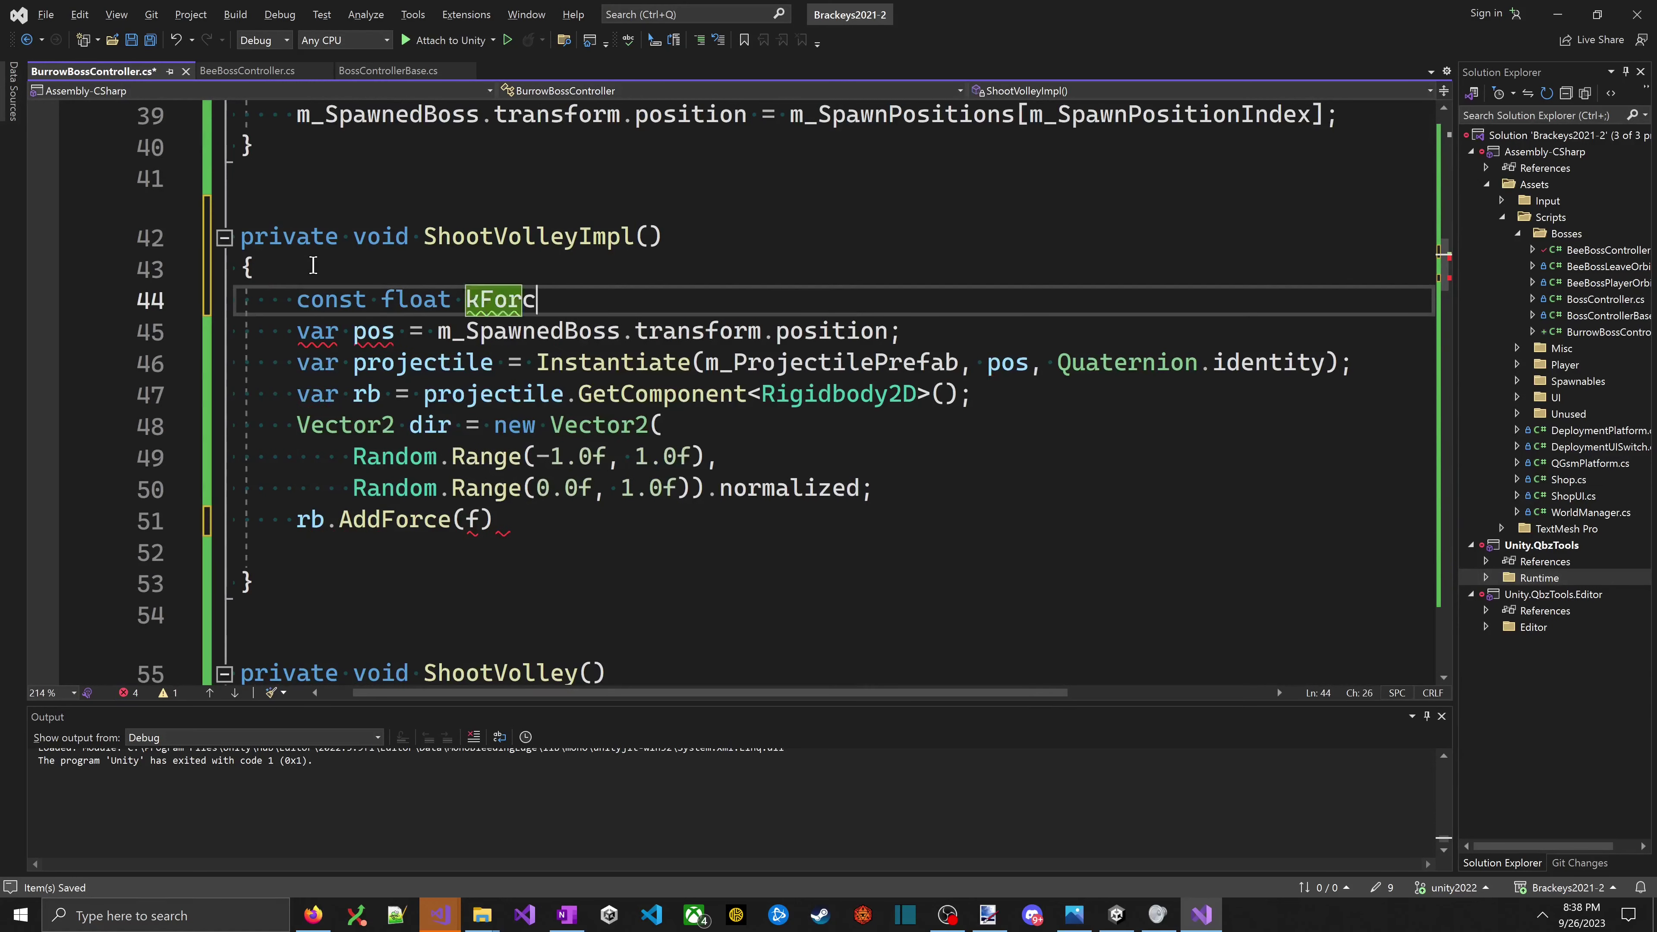
pyautogui.write('eSCale =')
pyautogui.hotkey('ctrl', 'BackSpace')
pyautogui.hotkey('ctrl', 'BackSpace')
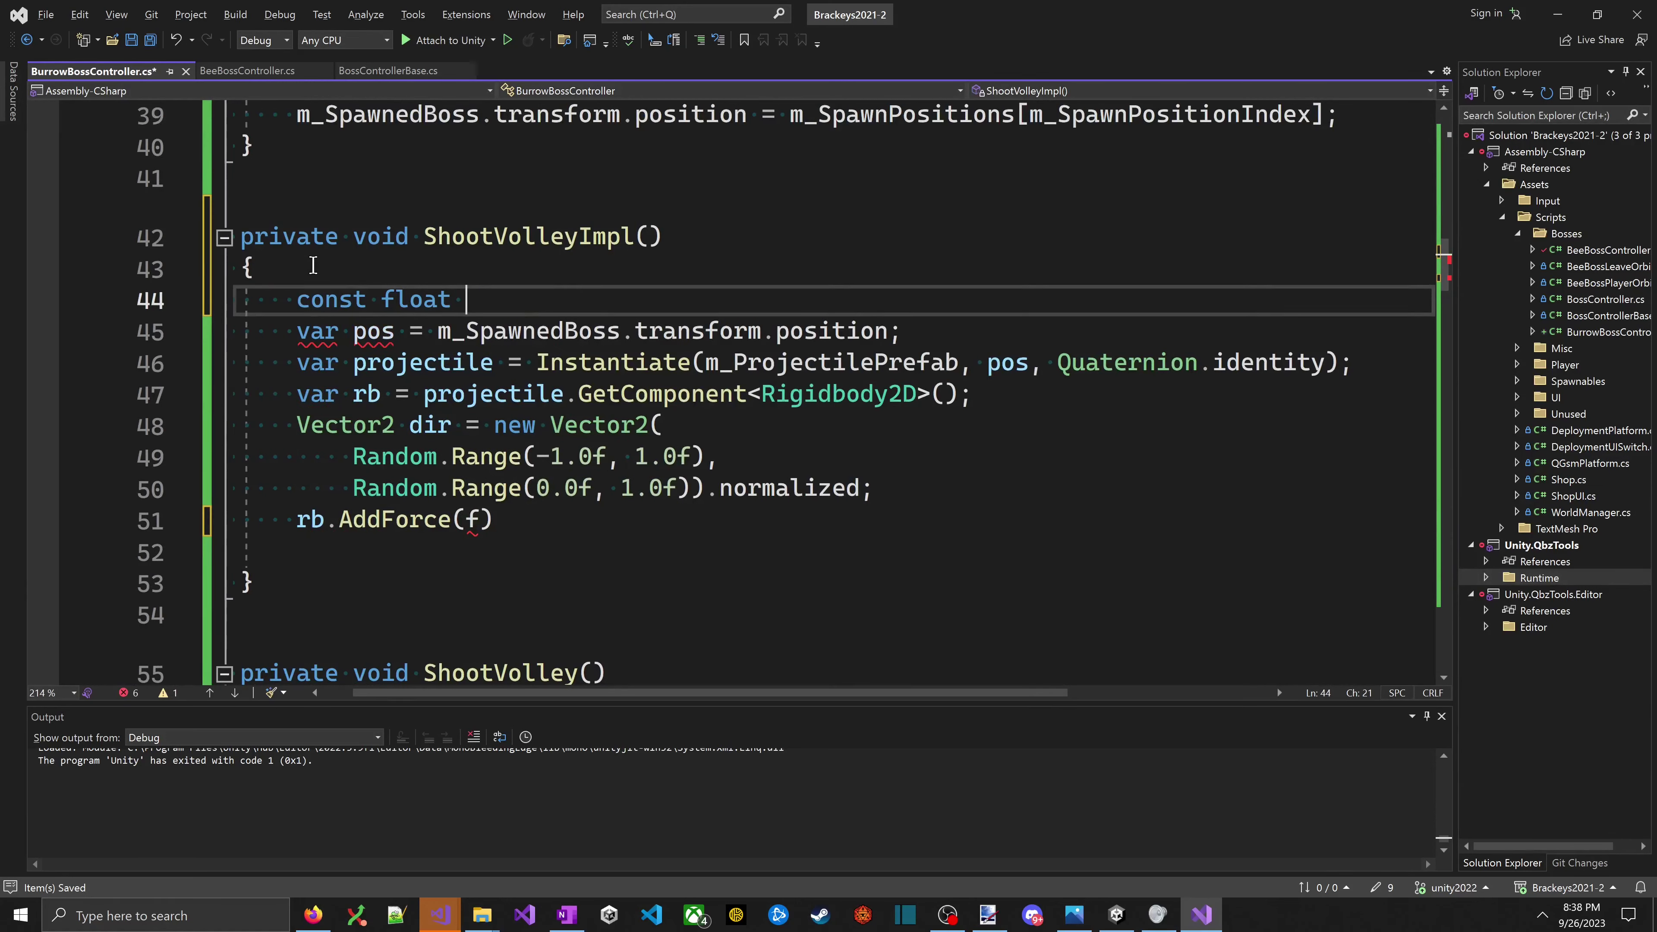
pyautogui.write('kForceSCale = 400.0f;')
pyautogui.hotkey('ctrl', 's')
pyautogui.hotkey('ctrl', 'w')
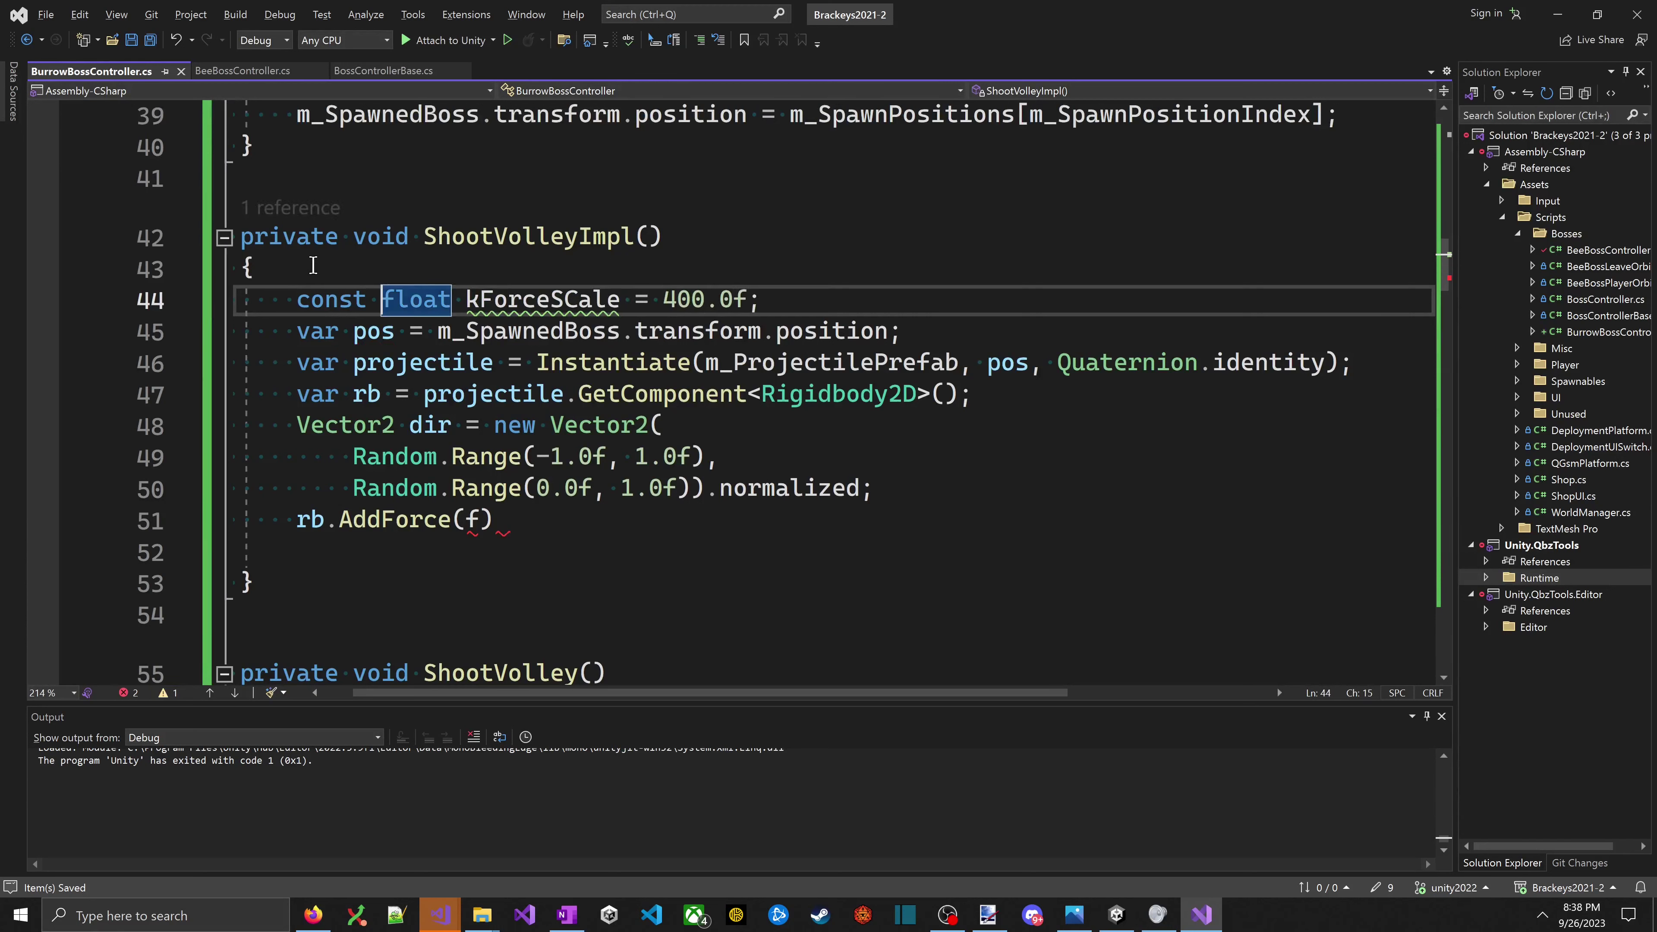
pyautogui.press('Right')
pyautogui.press('Right')
pyautogui.press('Right')
pyautogui.press('Right')
pyautogui.press('Right')
pyautogui.press('Right')
pyautogui.press('Right')
pyautogui.press('Right')
pyautogui.press('Right')
pyautogui.press('Delete')
pyautogui.write('c')
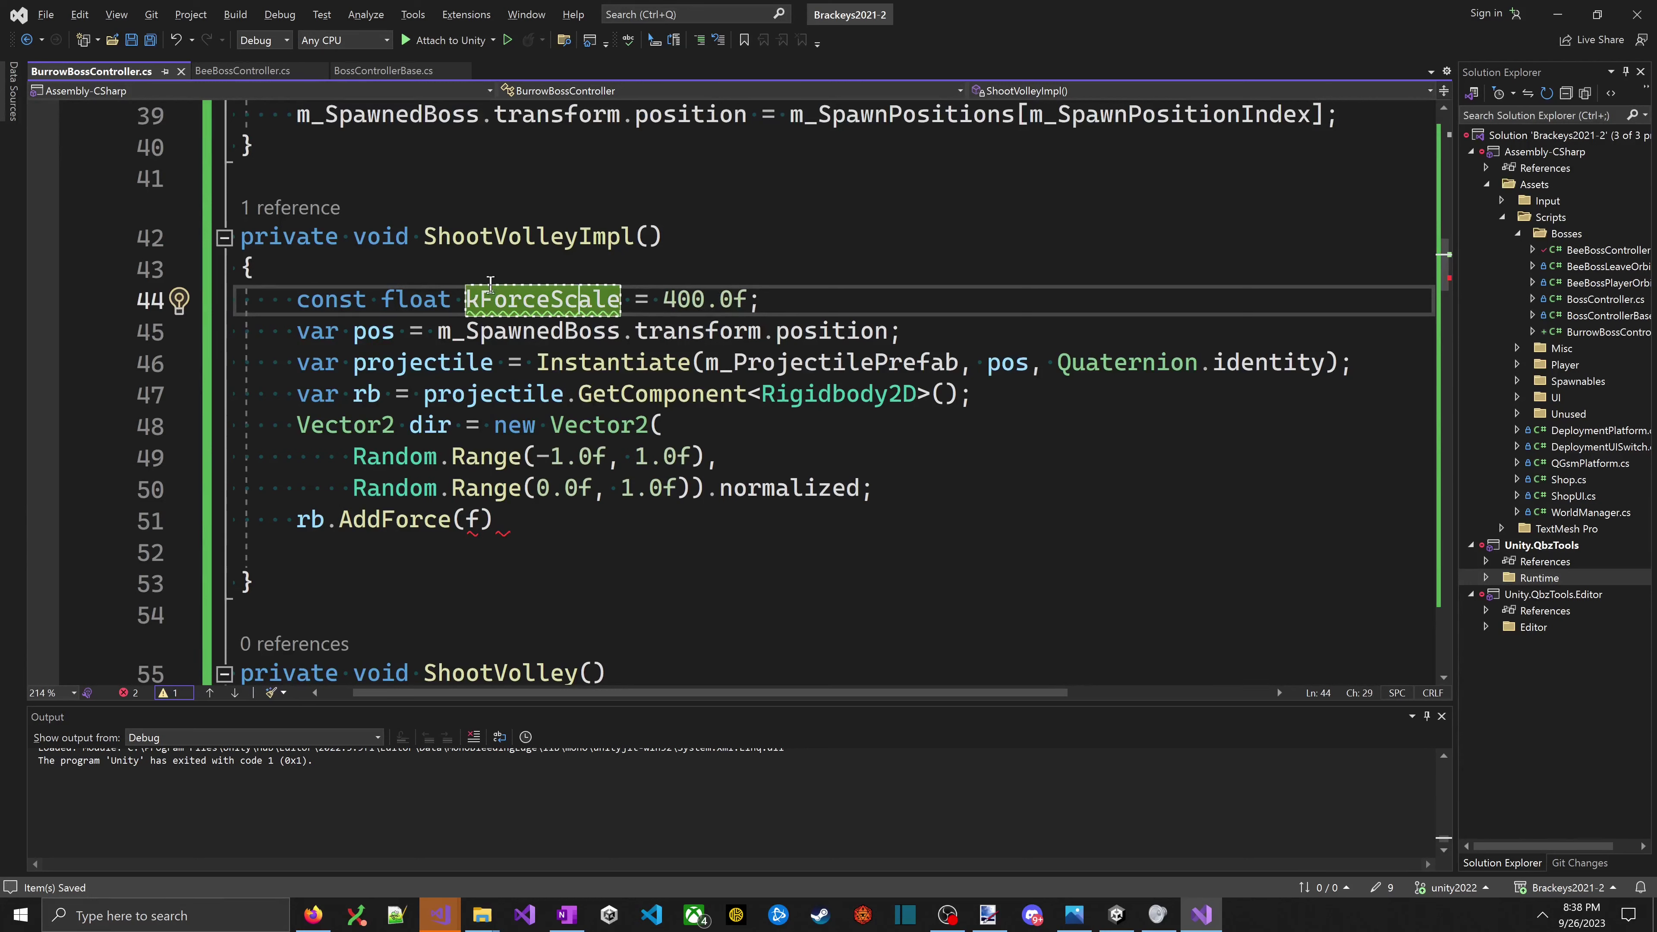
pyautogui.hotkey('ctrl', 'w')
pyautogui.hotkey('ctrl', 'c')
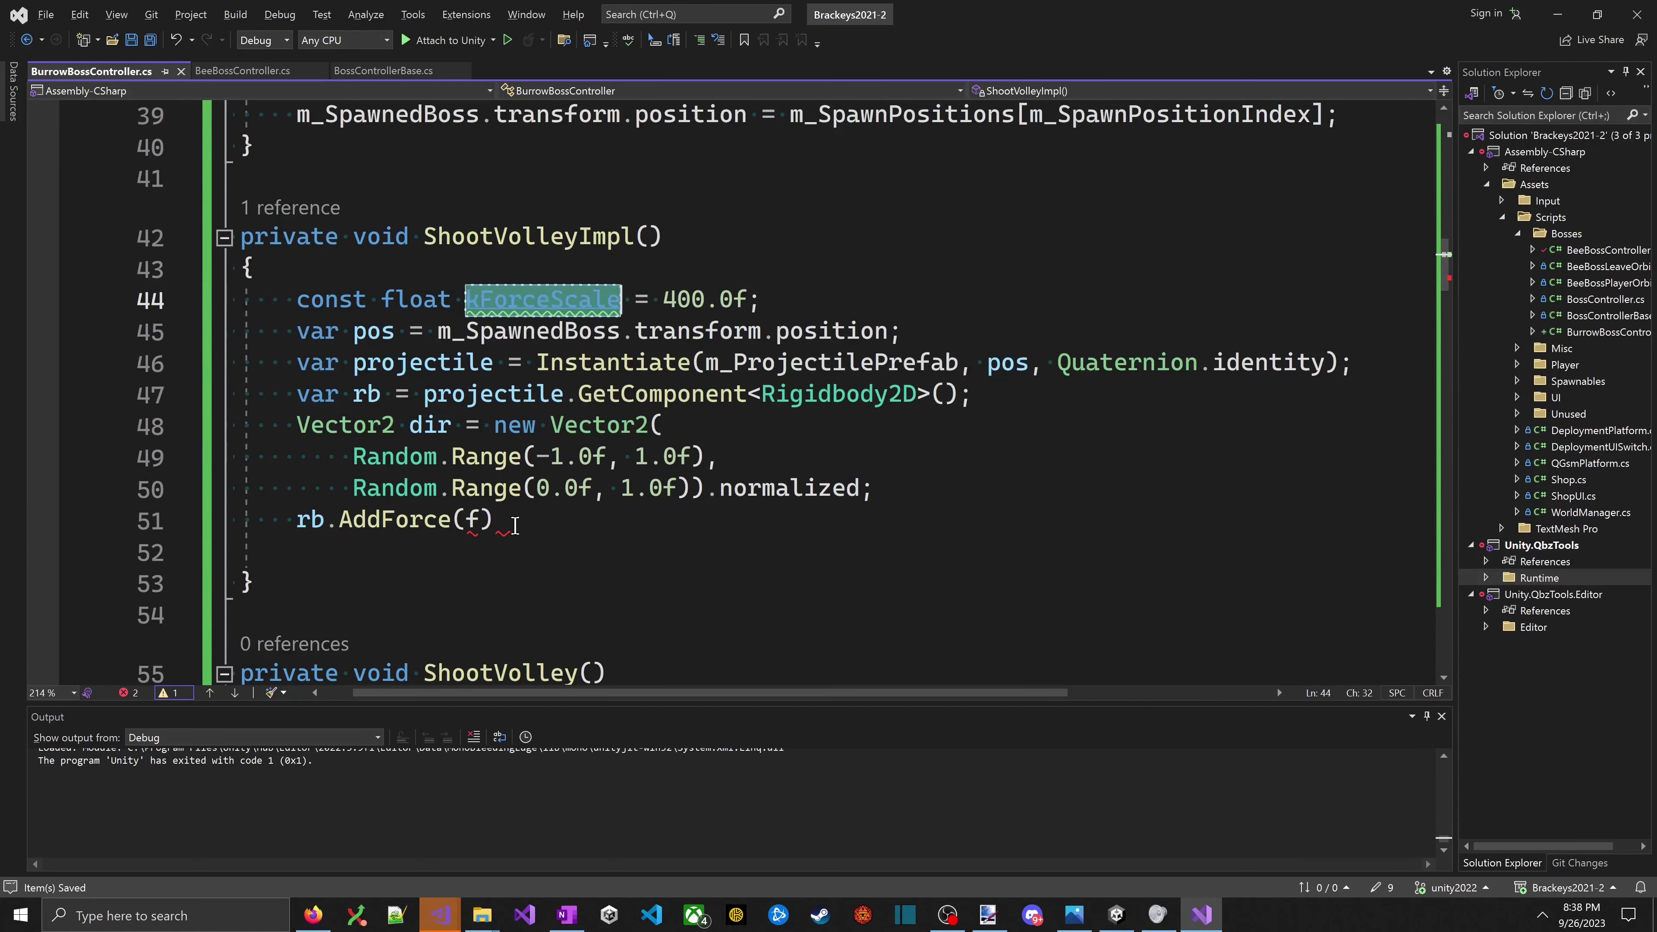
# - Change the call to rb.AddForce(kForceScale, ForceMode2D.Impulse) and save
pyautogui.click(515, 525)
pyautogui.press('BackSpace')
pyautogui.hotkey('ctrl', 'v')
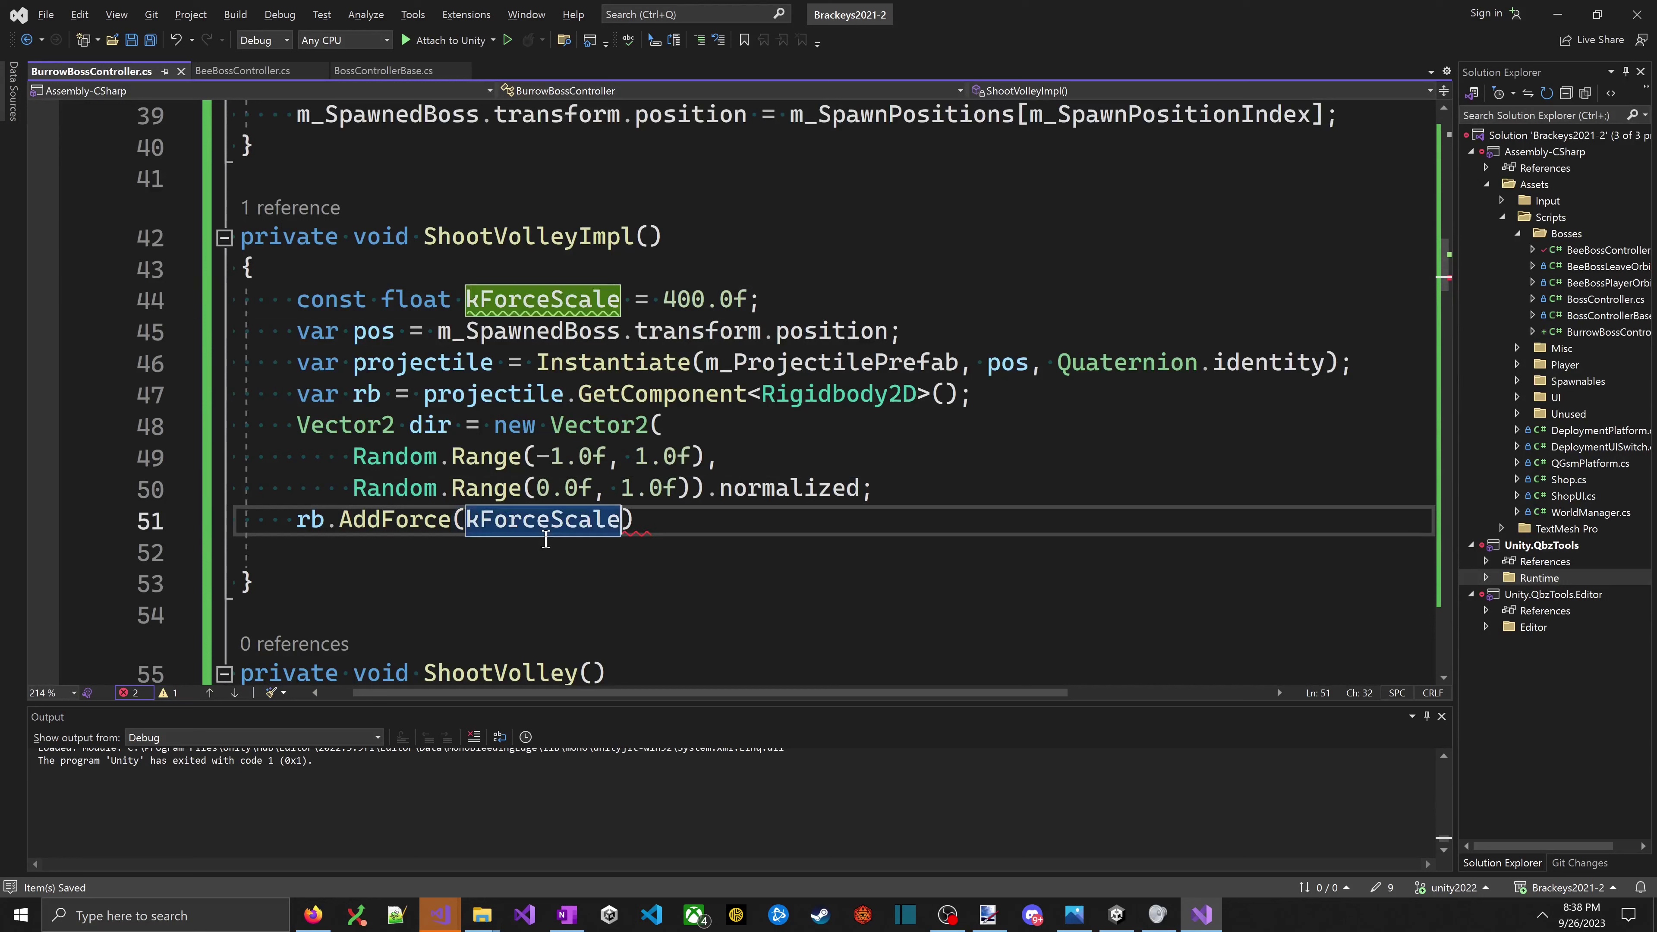
pyautogui.write(', ')
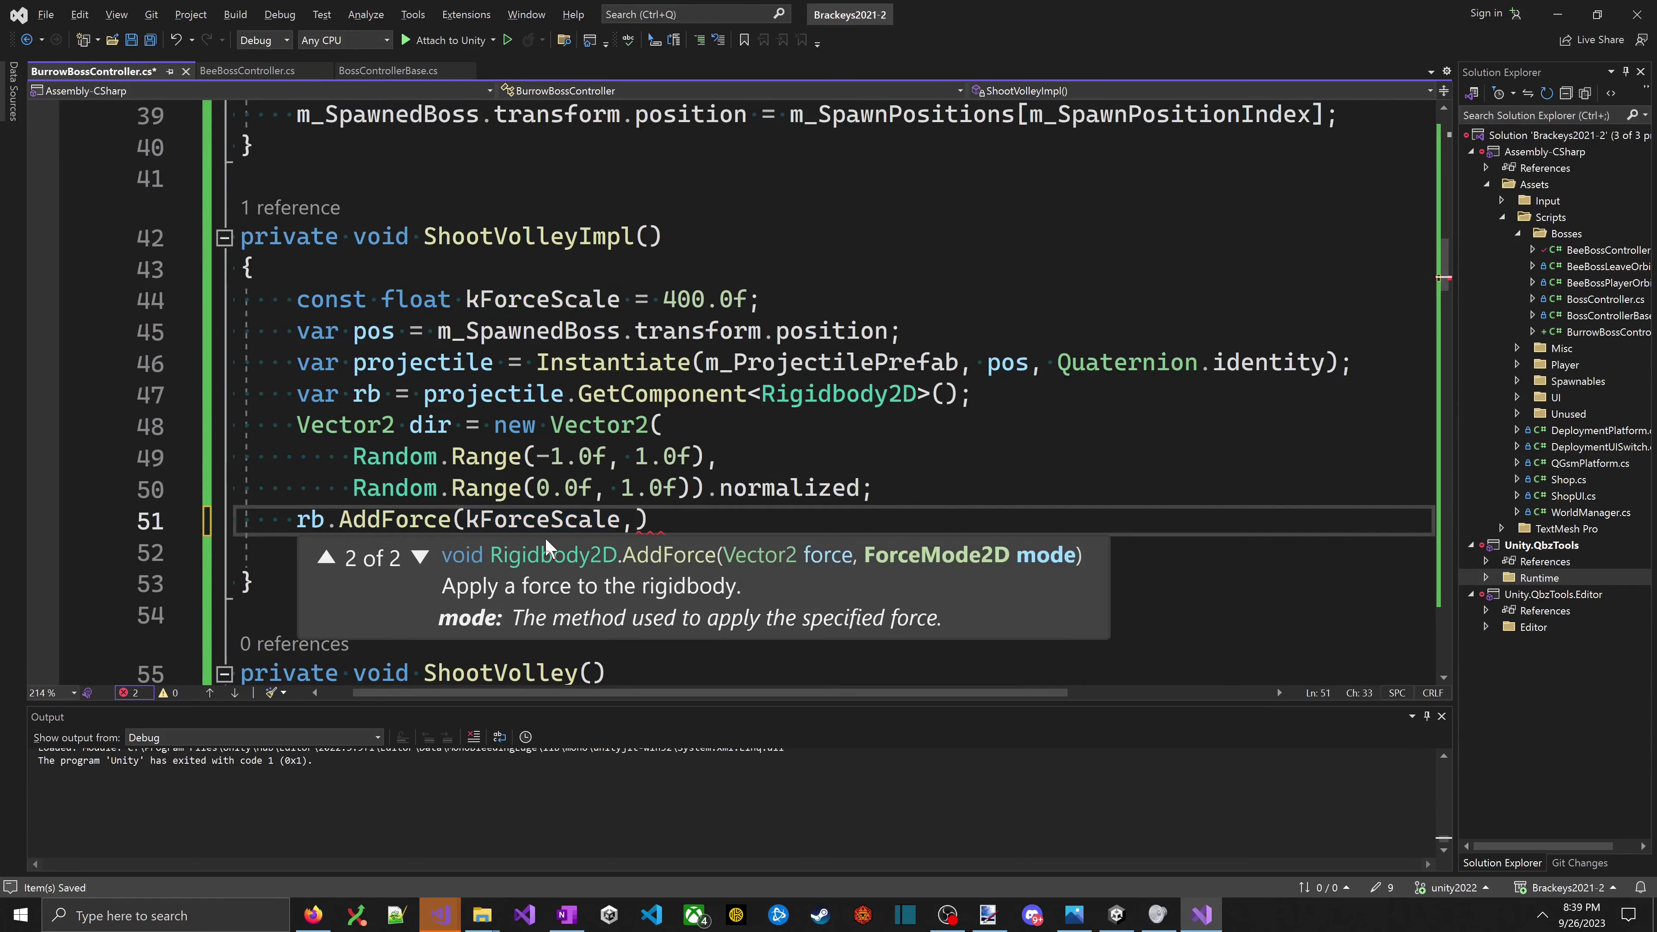
pyautogui.write('F')
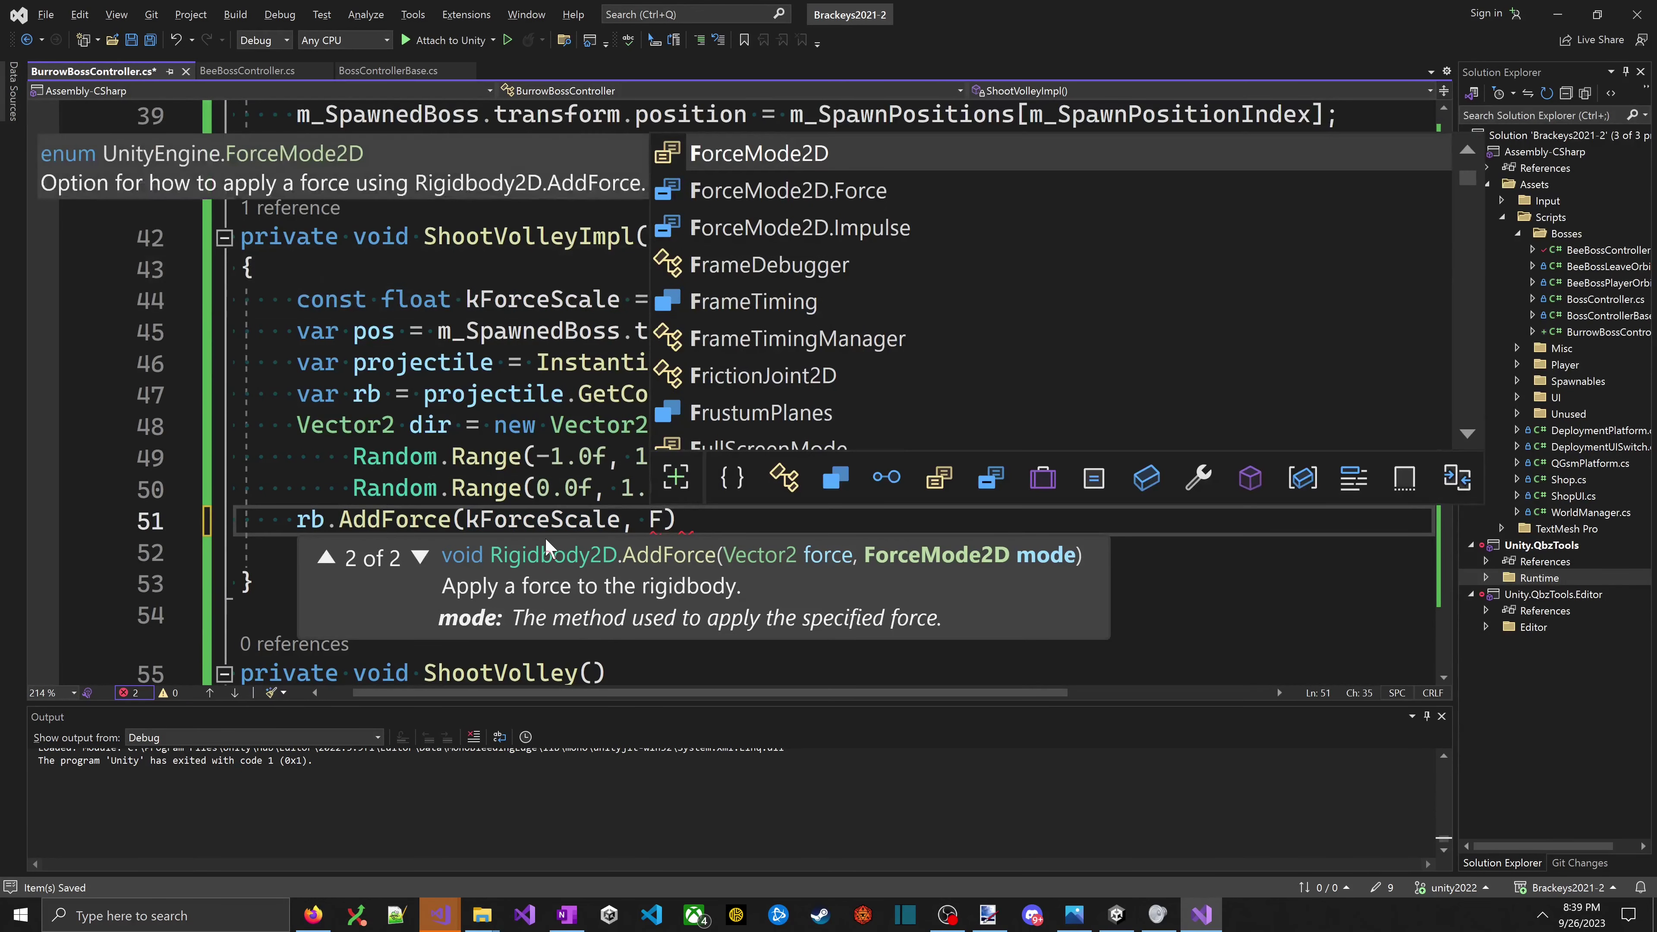
pyautogui.press('Down')
pyautogui.press('Down')
pyautogui.press('Down')
pyautogui.press('Escape')
pyautogui.write('orceMode2D.Impulse);')
pyautogui.hotkey('ctrl', 's')
pyautogui.press('Down')
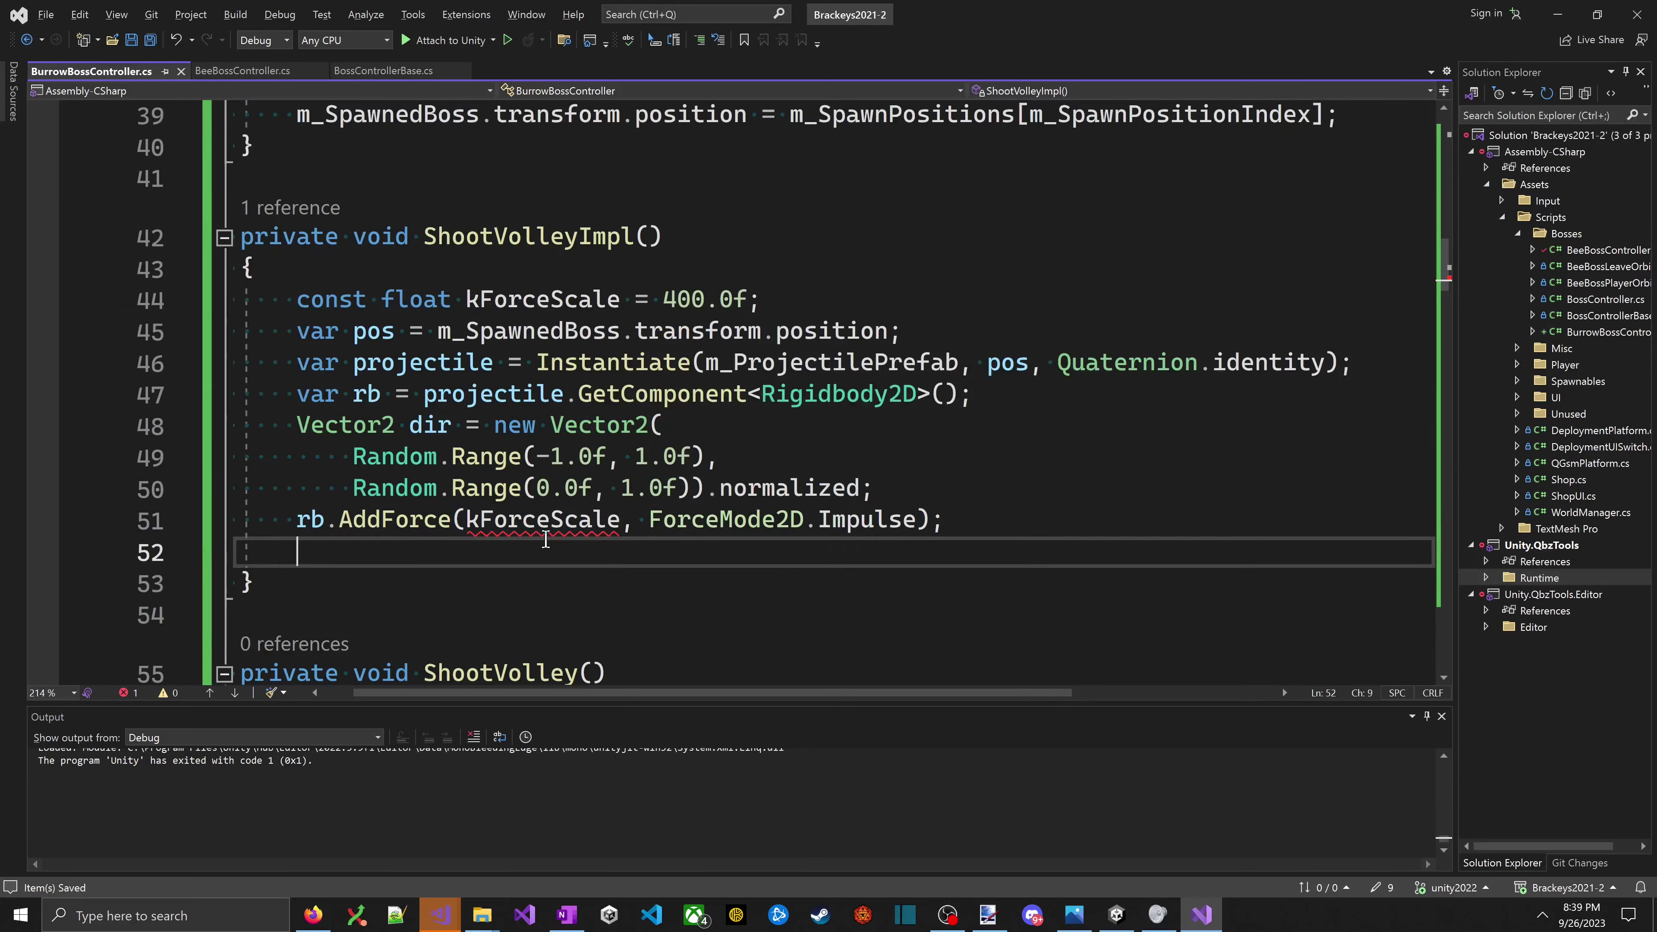
# - Multiply the force by dir (kForceScale * dir), save, and remove the trailing empty line
pyautogui.press('Up')
pyautogui.hotkey('ctrl', 'Right')
pyautogui.hotkey('ctrl', 'Right')
pyautogui.hotkey('ctrl', 'Right')
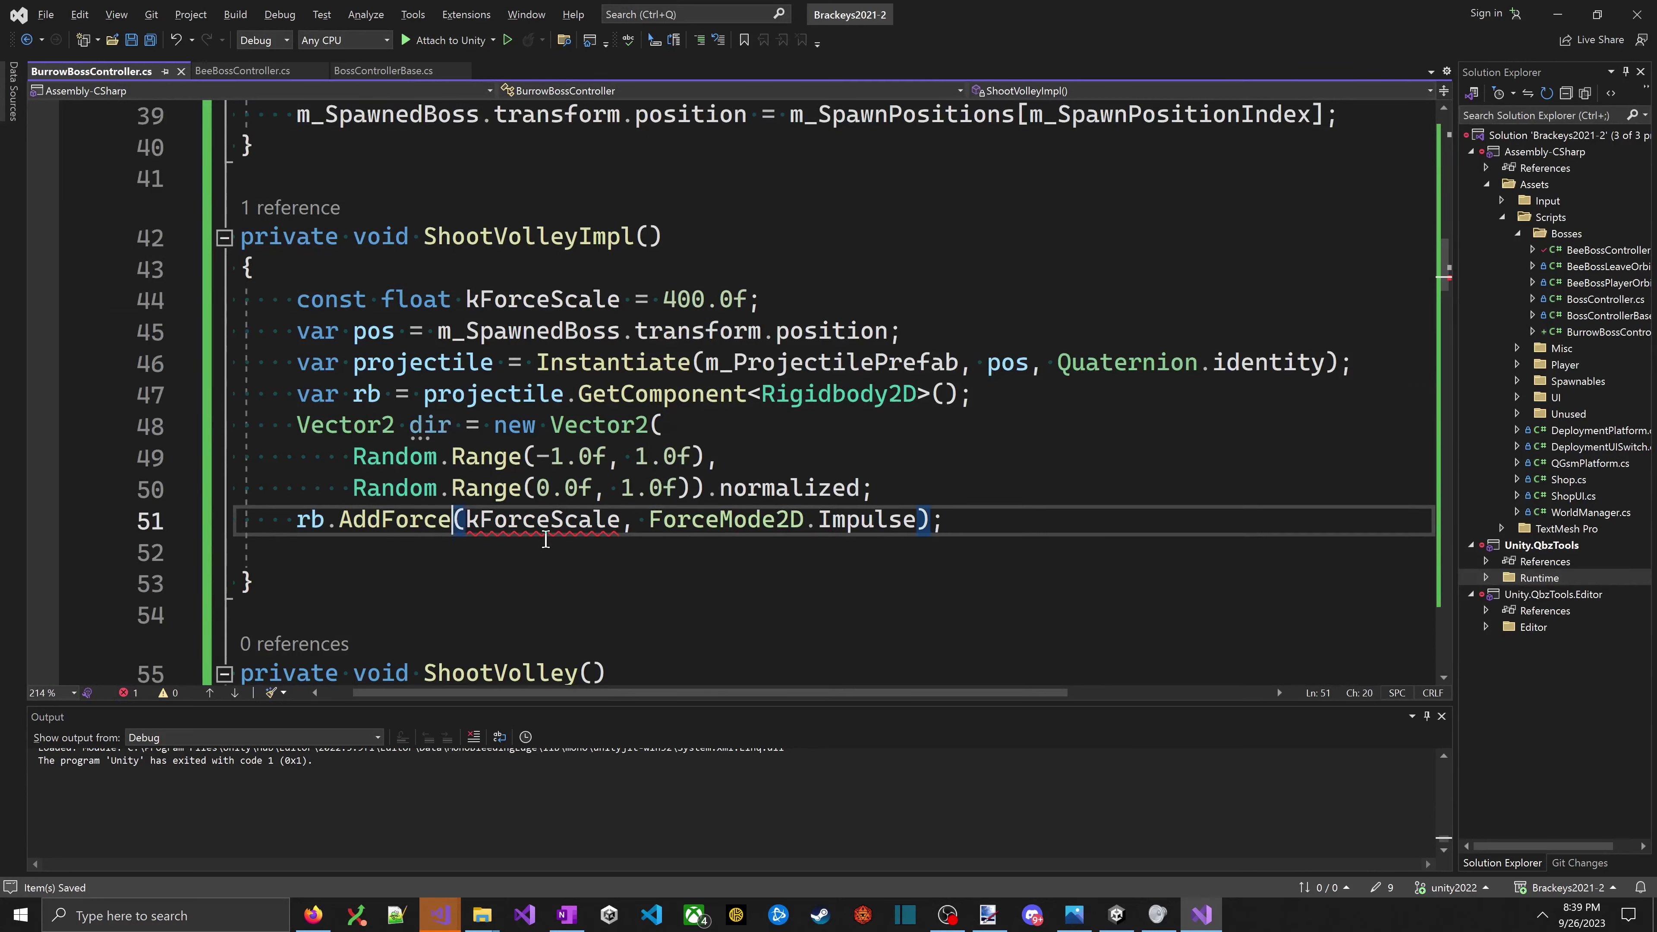
pyautogui.hotkey('ctrl', 'Right')
pyautogui.write('* dr')
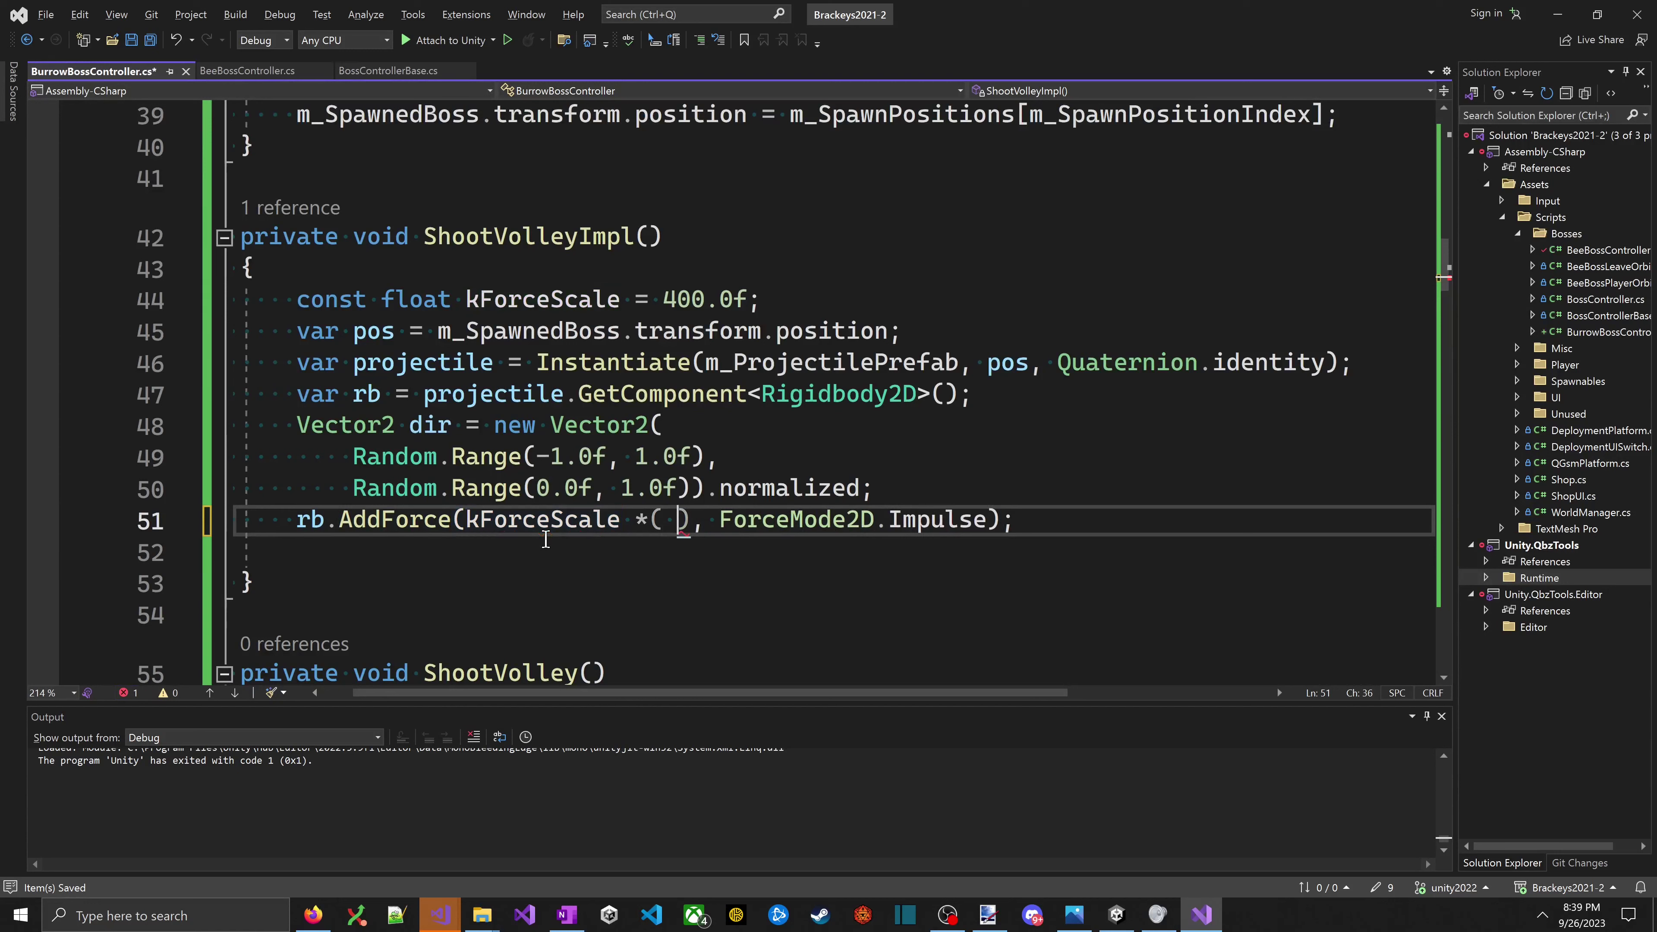
pyautogui.press('BackSpace')
pyautogui.write('ir')
pyautogui.hotkey('ctrl', 's')
pyautogui.press('Down')
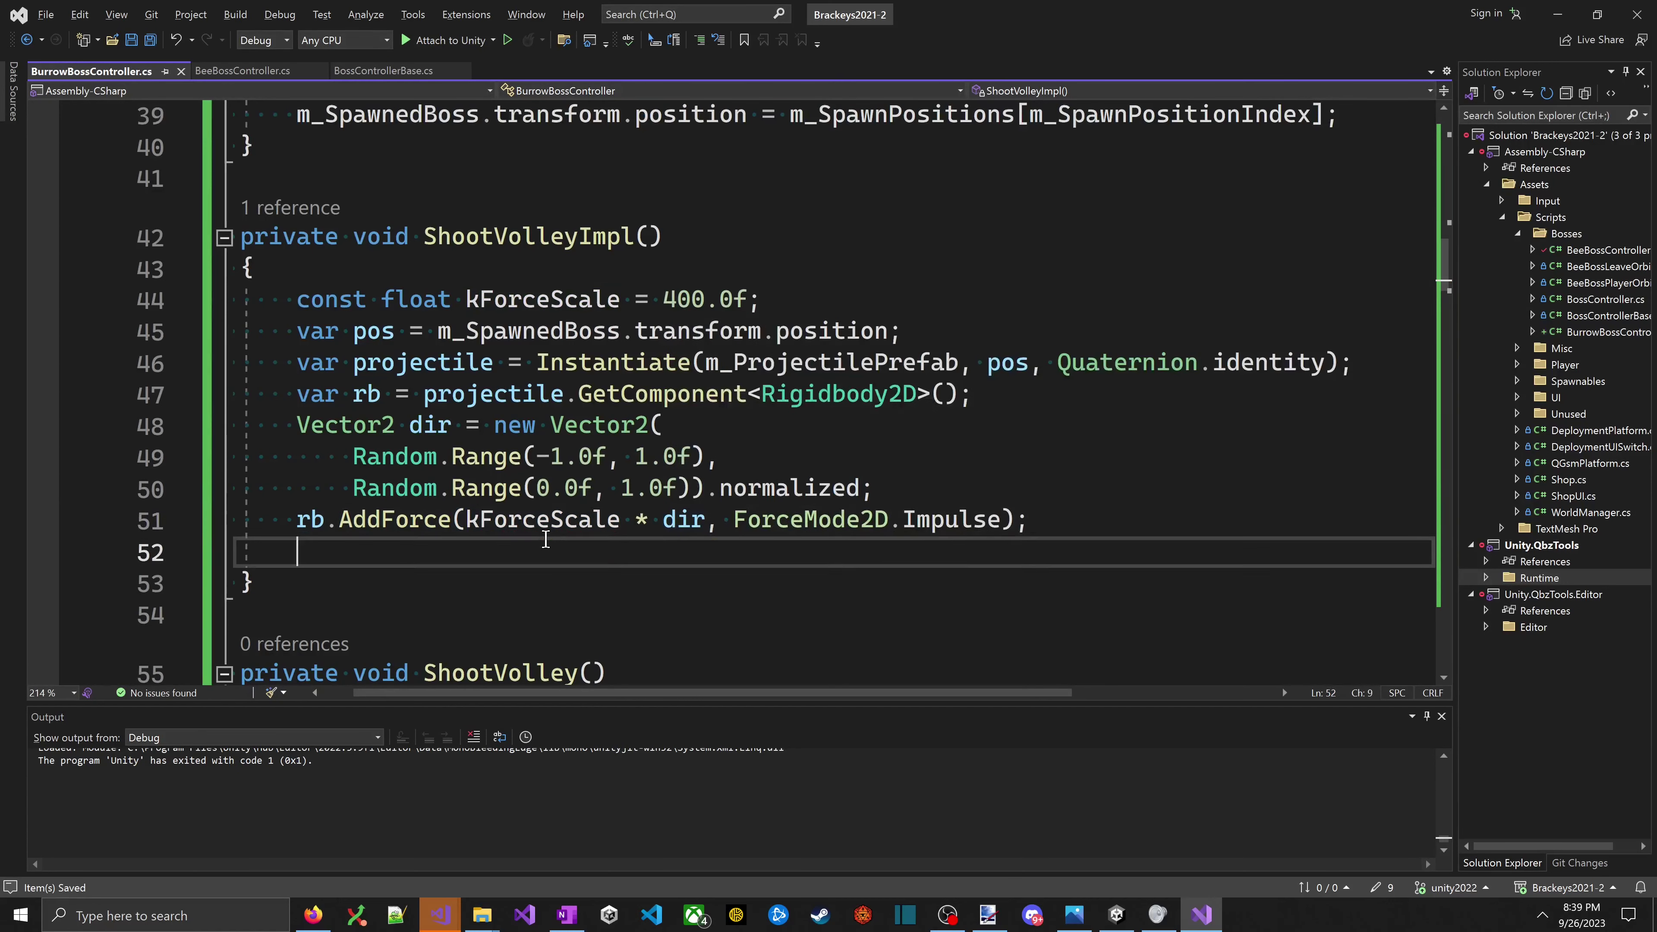
pyautogui.press('BackSpace')
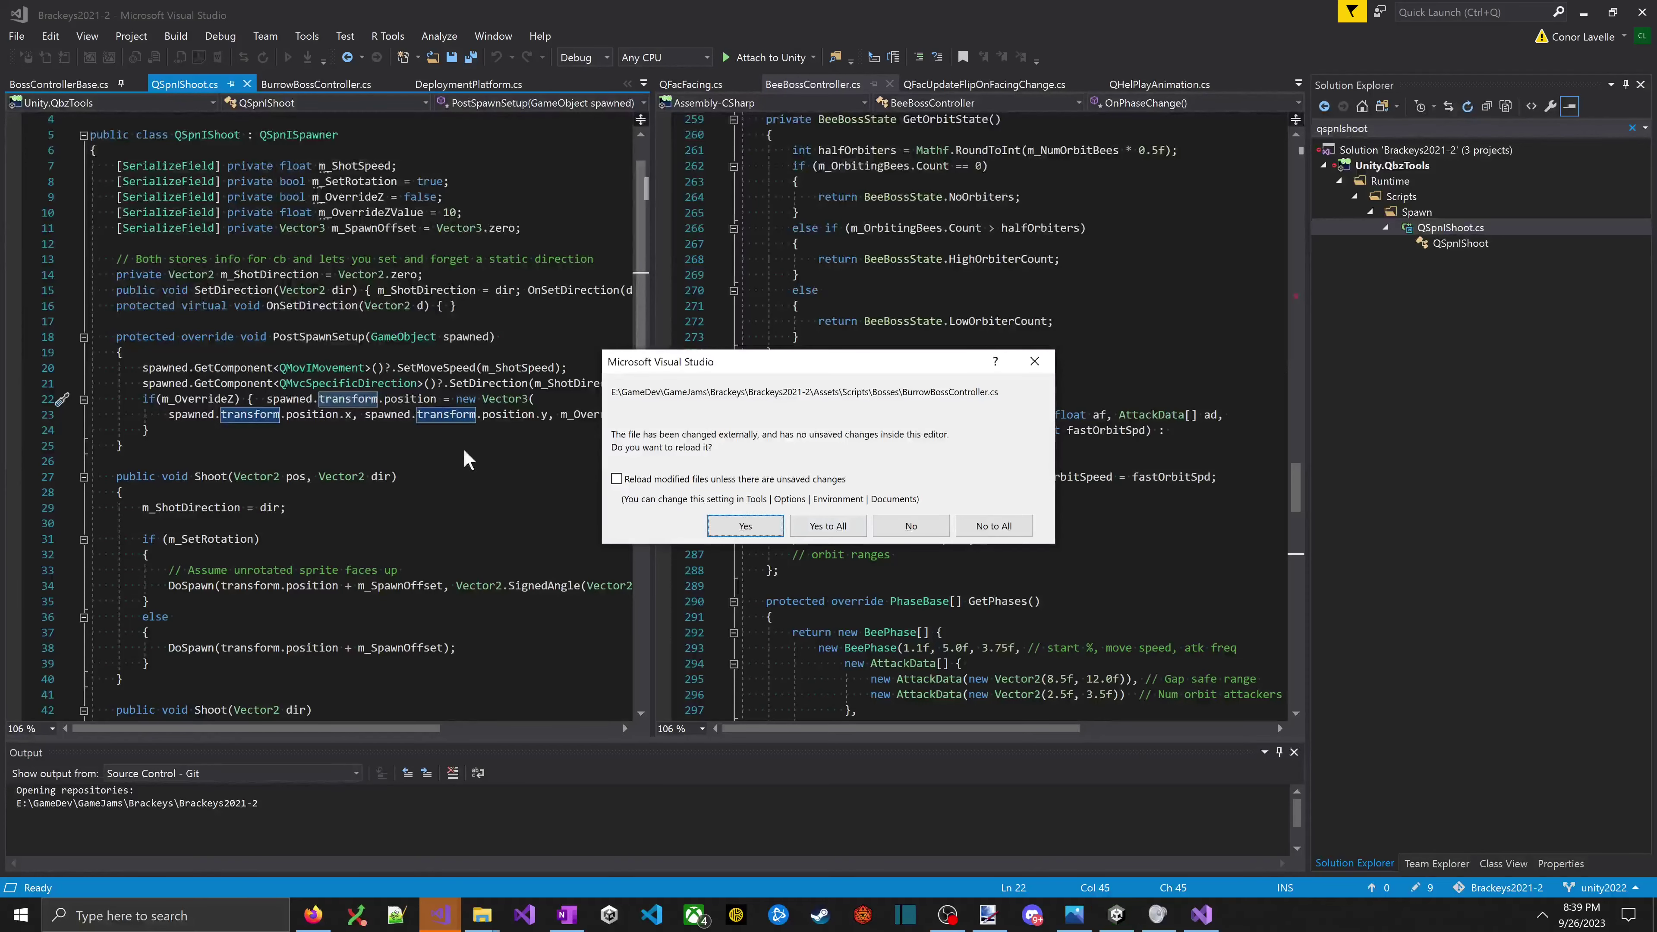
# - Reload the externally changed files in Visual Studio and switch to Unity so the scripts recompile
pyautogui.click(825, 529)
pyautogui.click(921, 584)
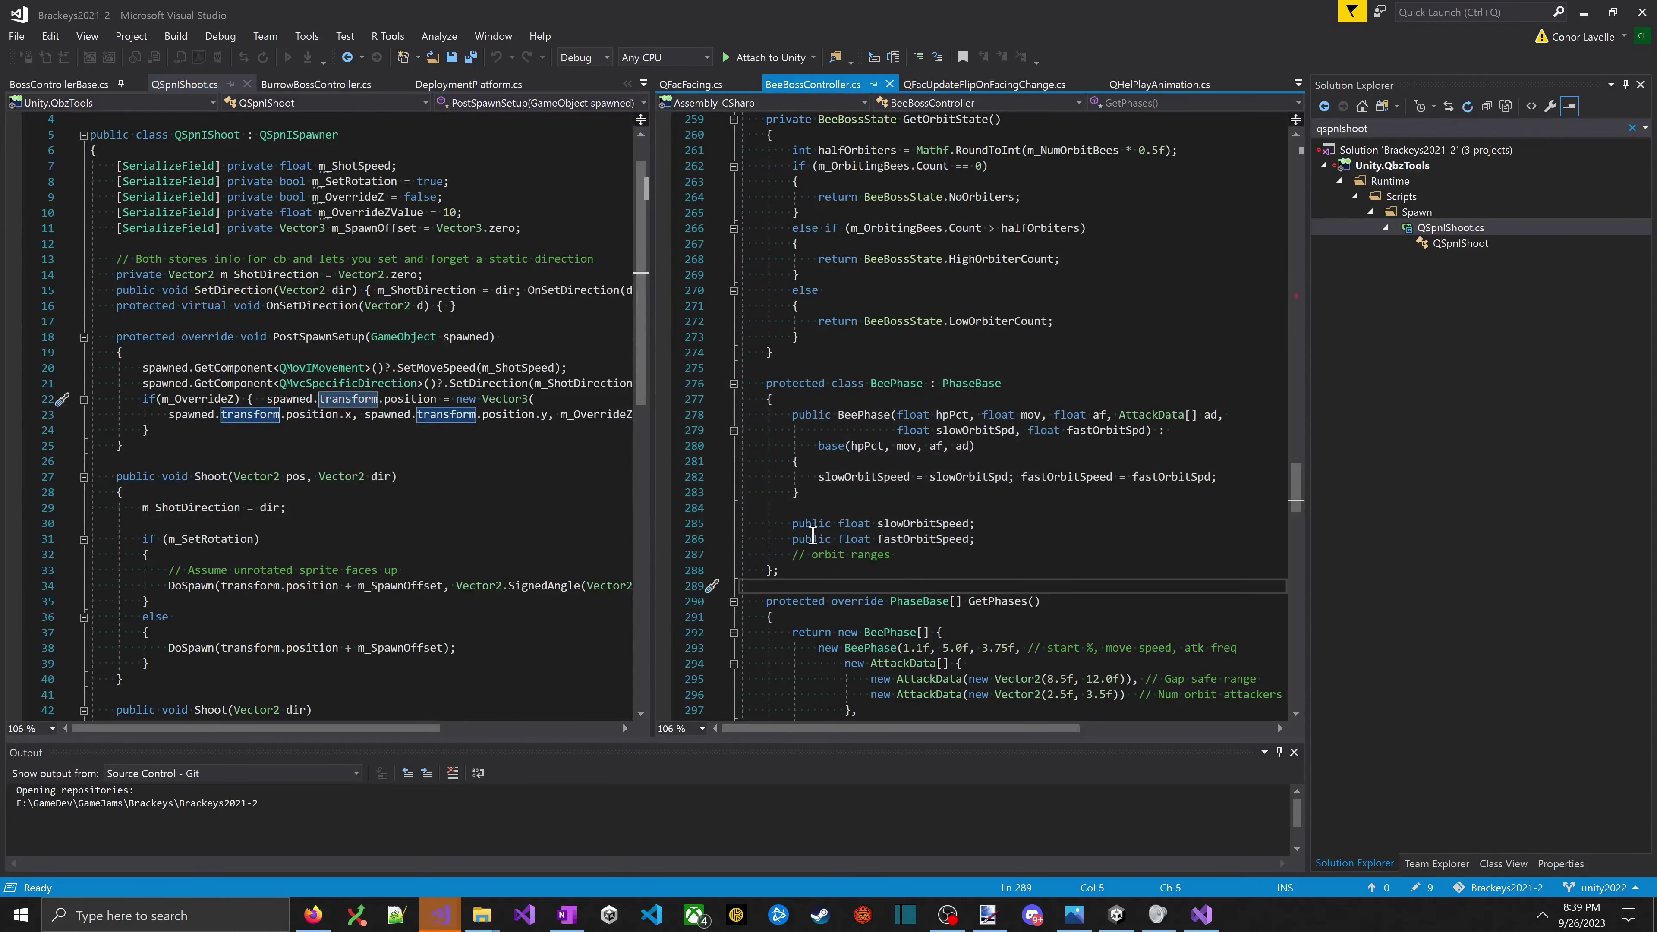
pyautogui.hotkey('alt', 'Tab')
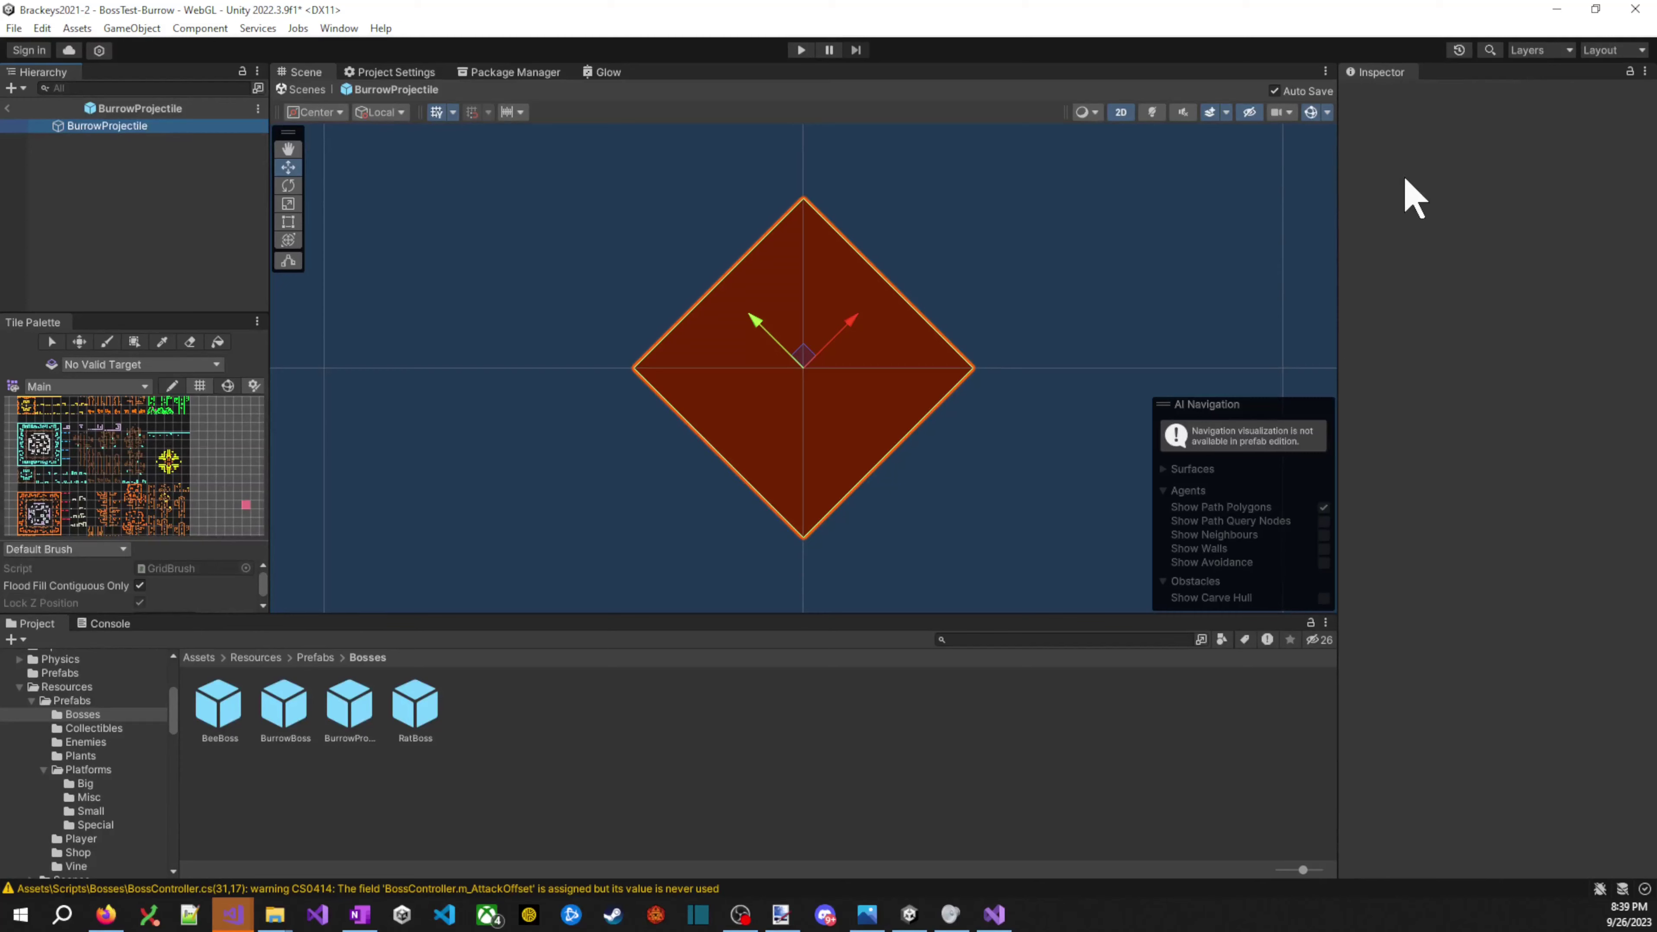
pyautogui.hotkey('alt', 'Tab')
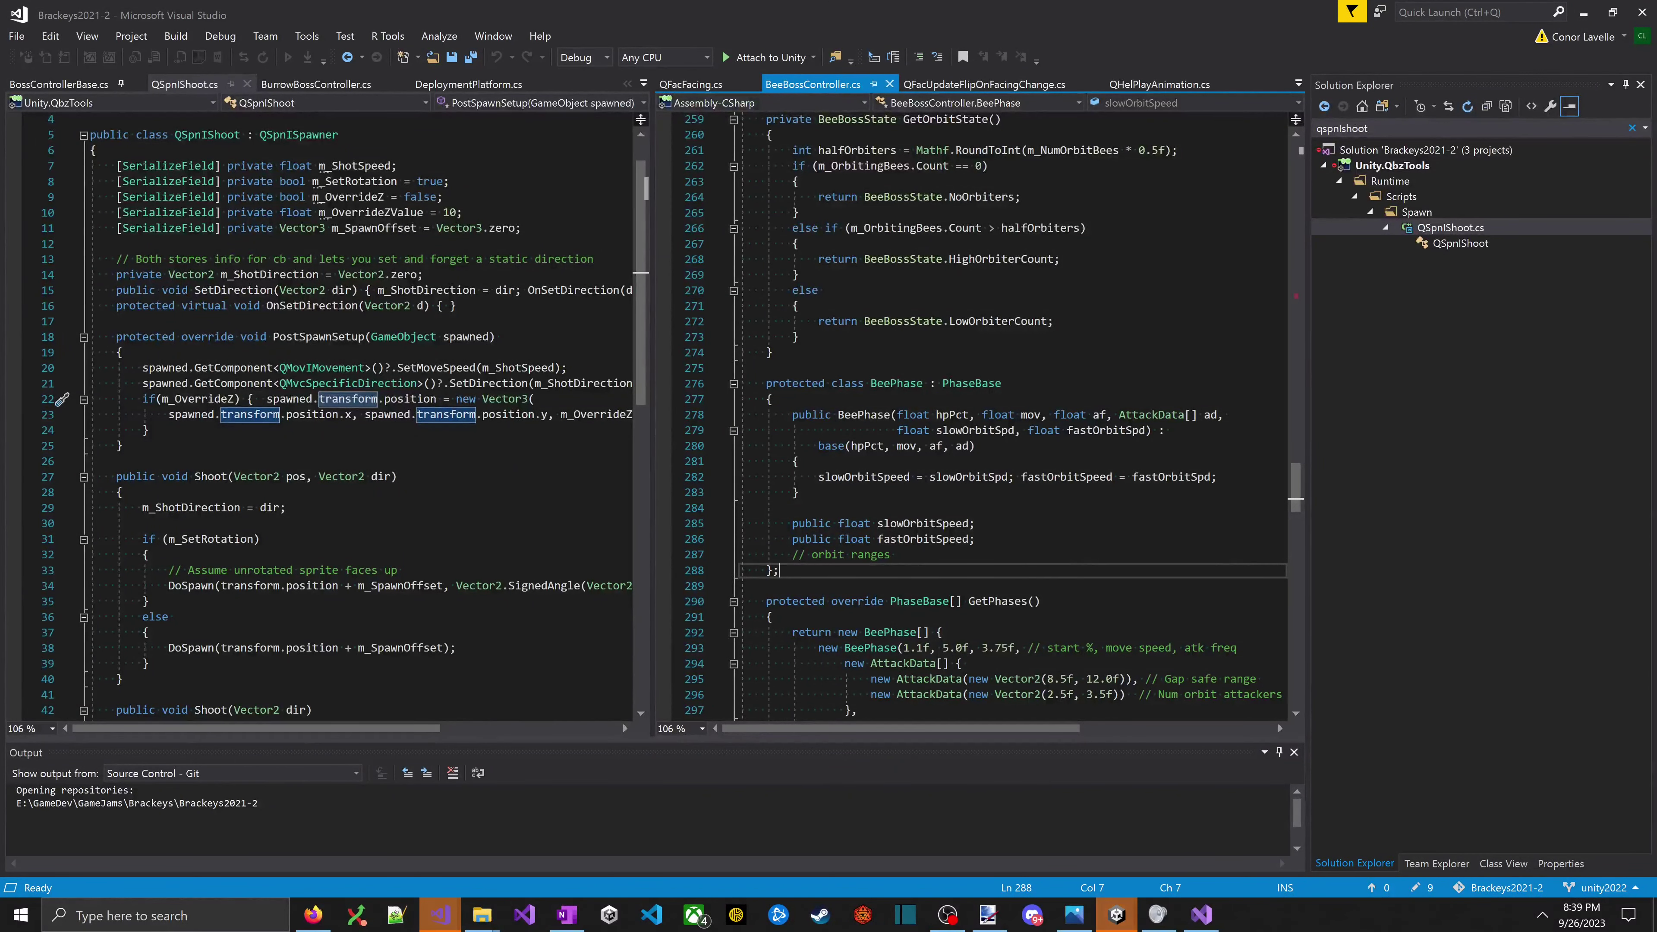
pyautogui.hotkey('alt', 'Tab')
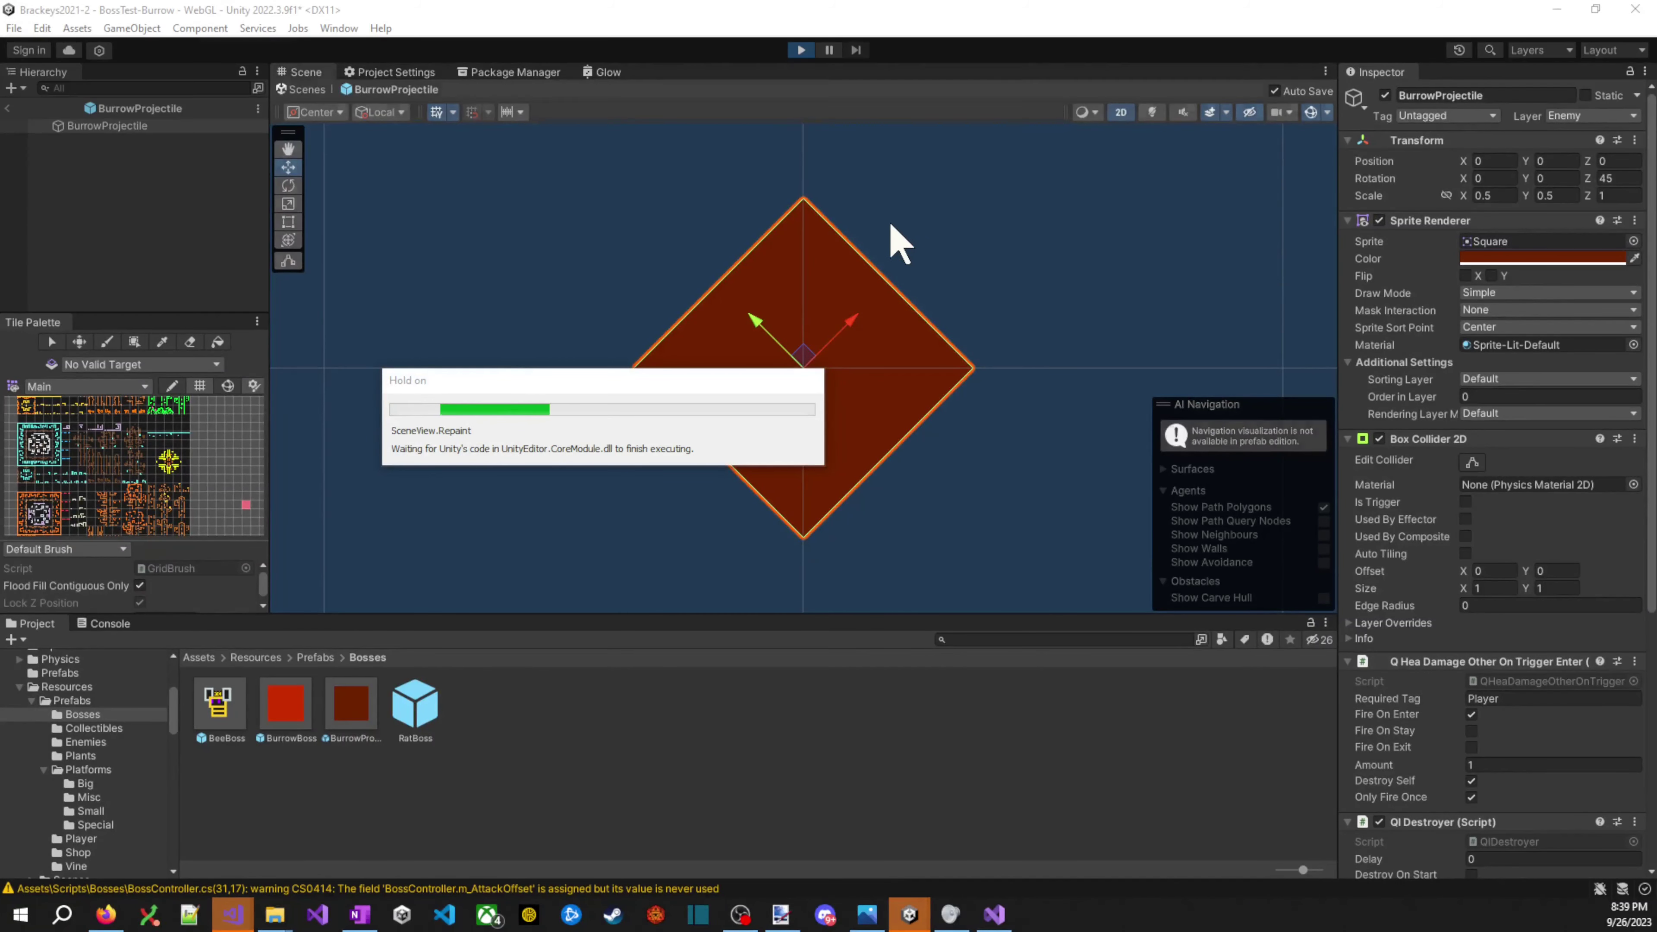
# - Run the character left and right and jump onto the platform while the red boss burrows
pyautogui.hotkey('alt', 'Tab')
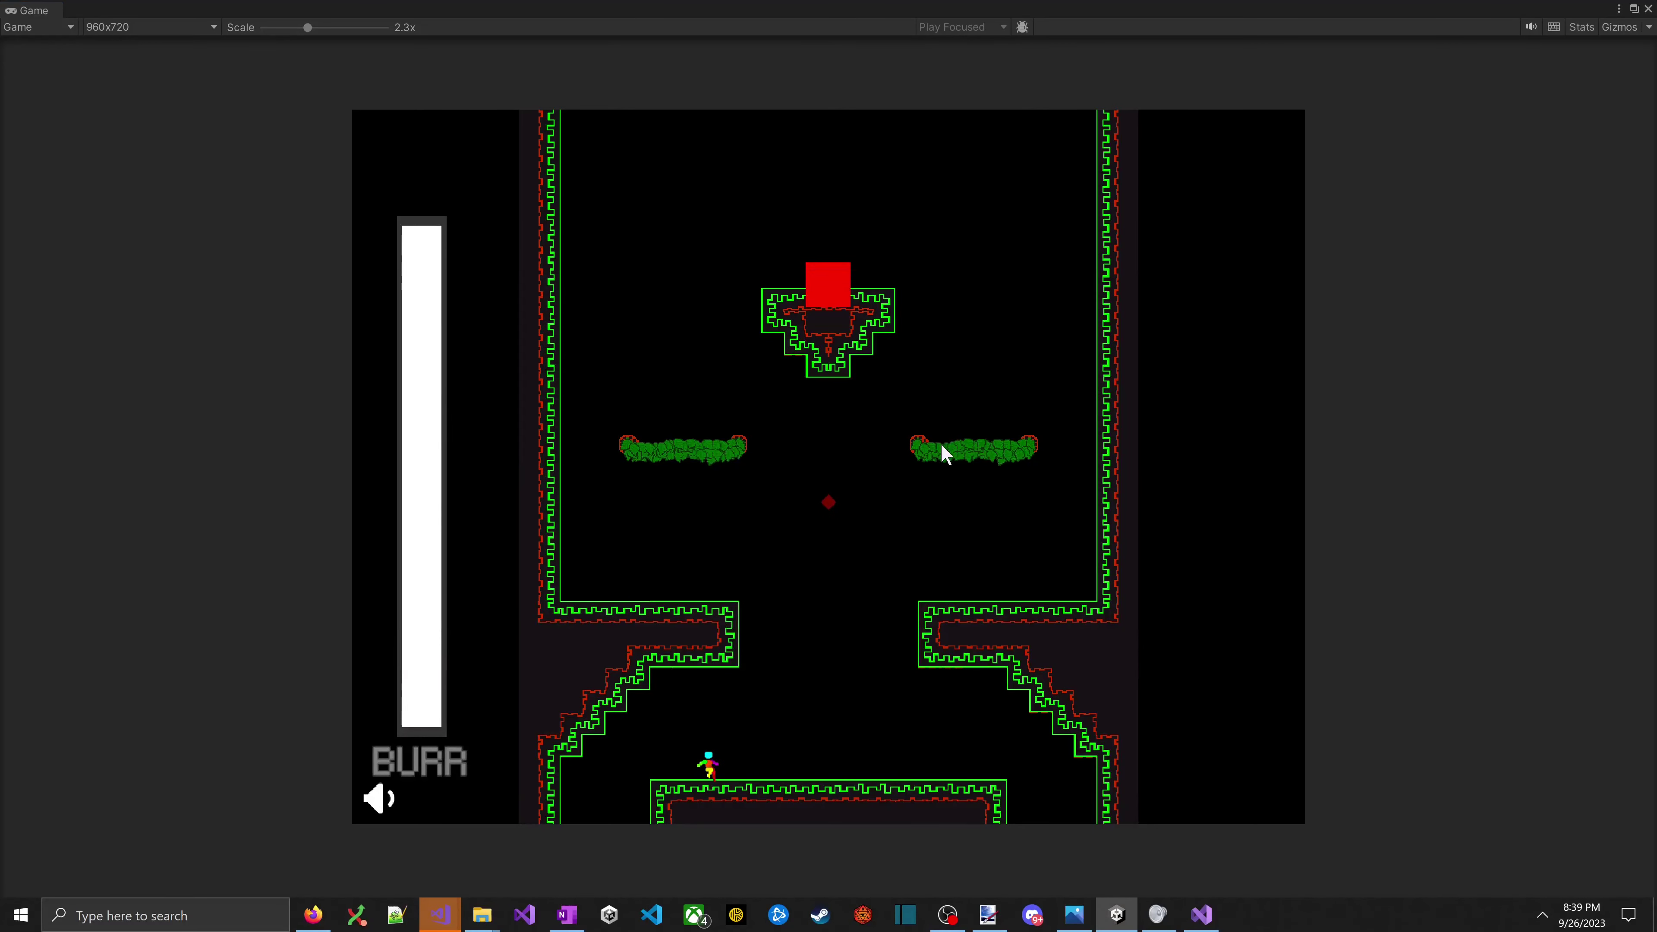
pyautogui.press('d')
pyautogui.press('space')
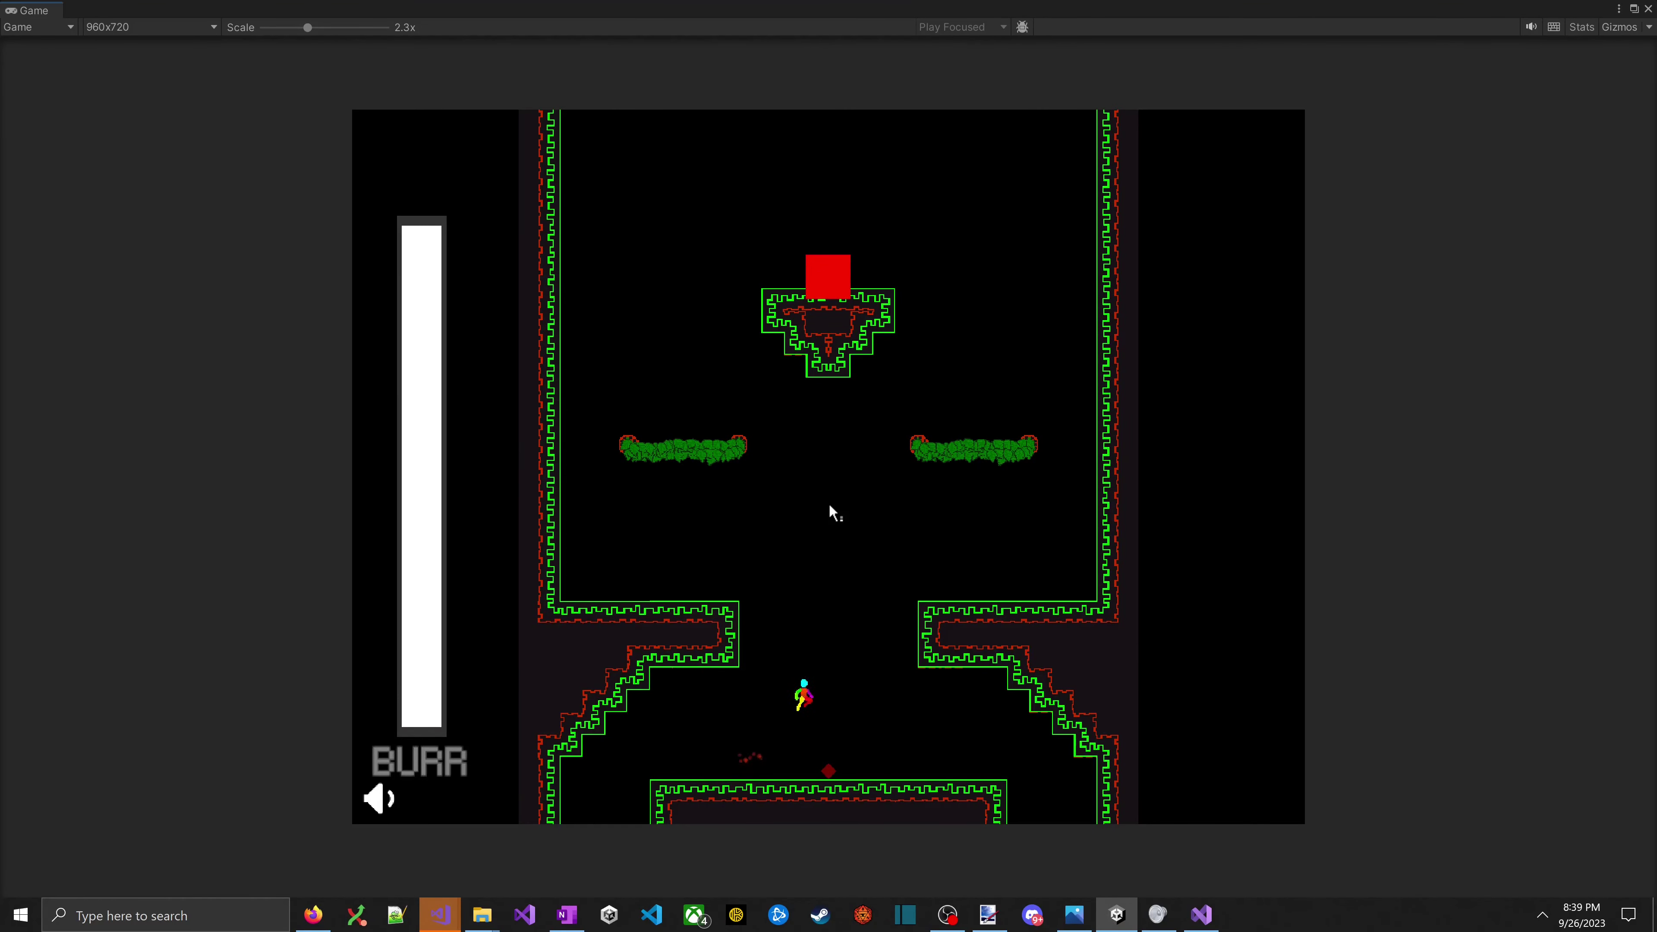
pyautogui.press('a')
pyautogui.press('Right')
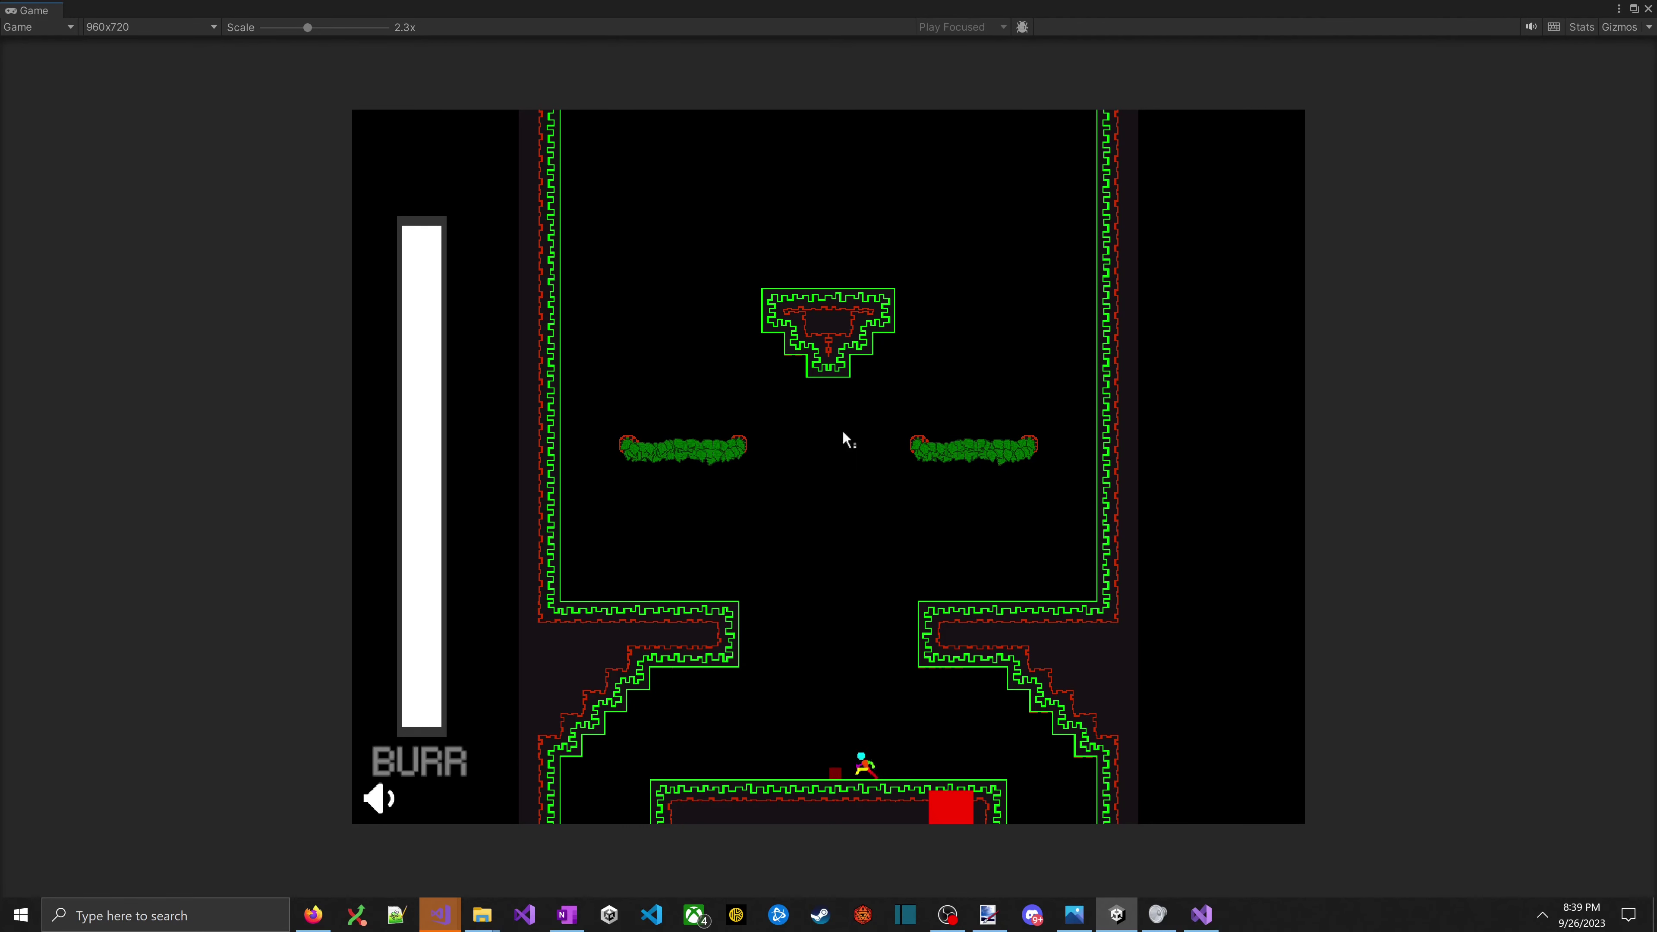
pyautogui.press('d')
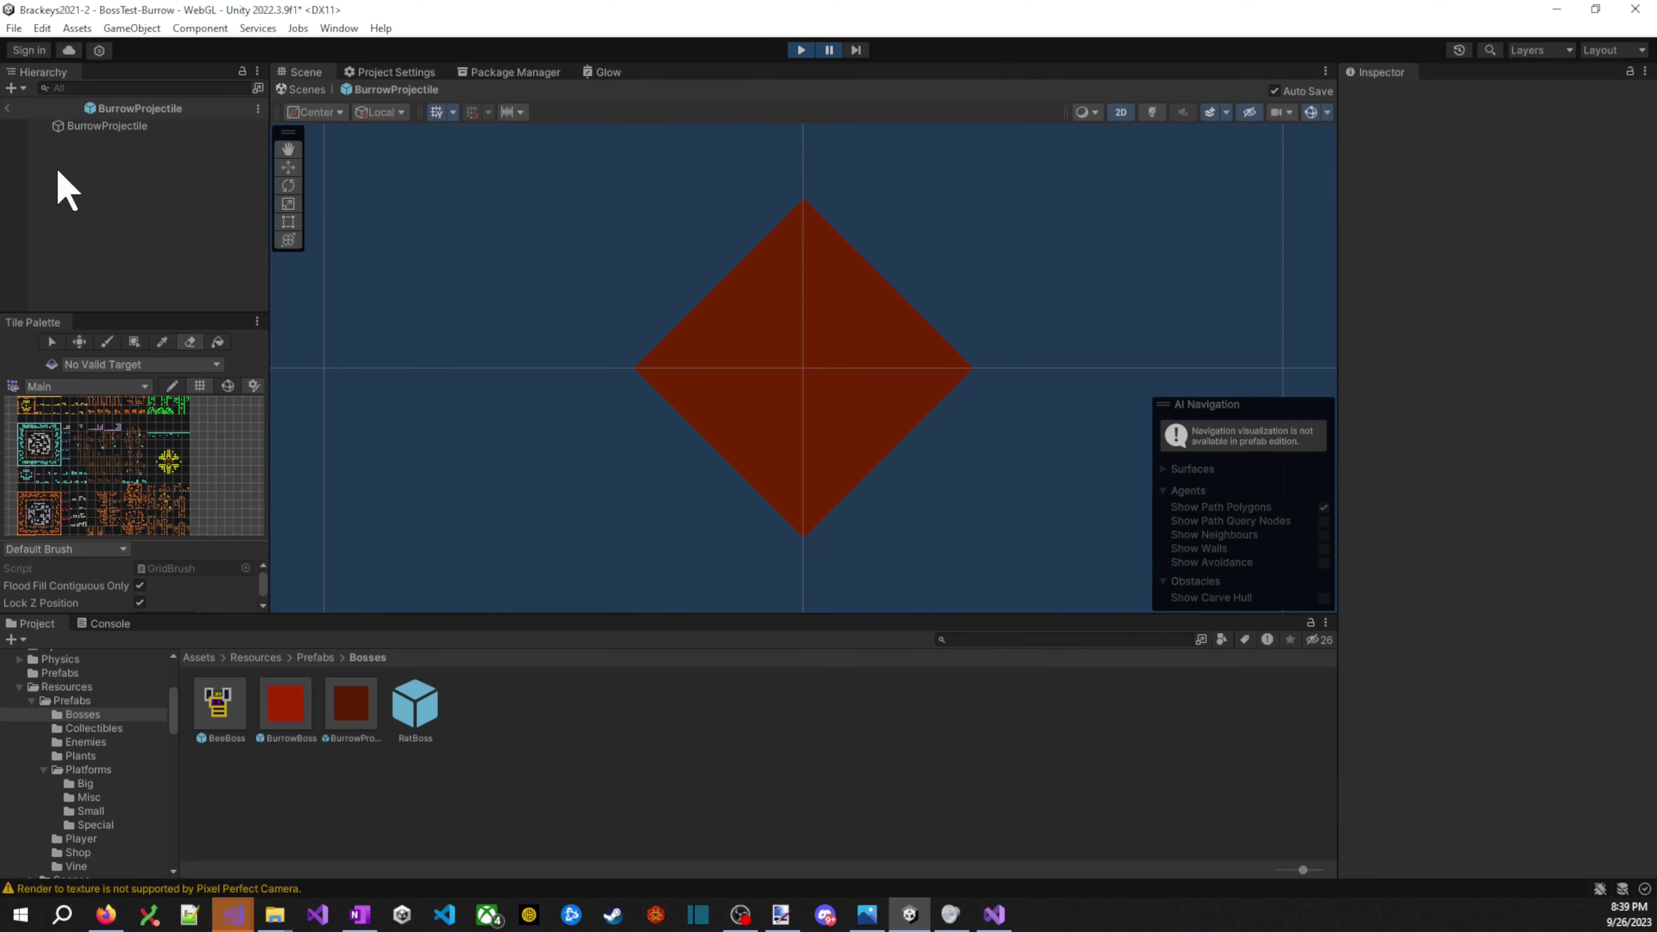
# - Inspect BurrowBoss(Clone) and the spawned BurrowProjectile's collider and physics settings, then stop play mode
pyautogui.click(8, 109)
pyautogui.click(111, 290)
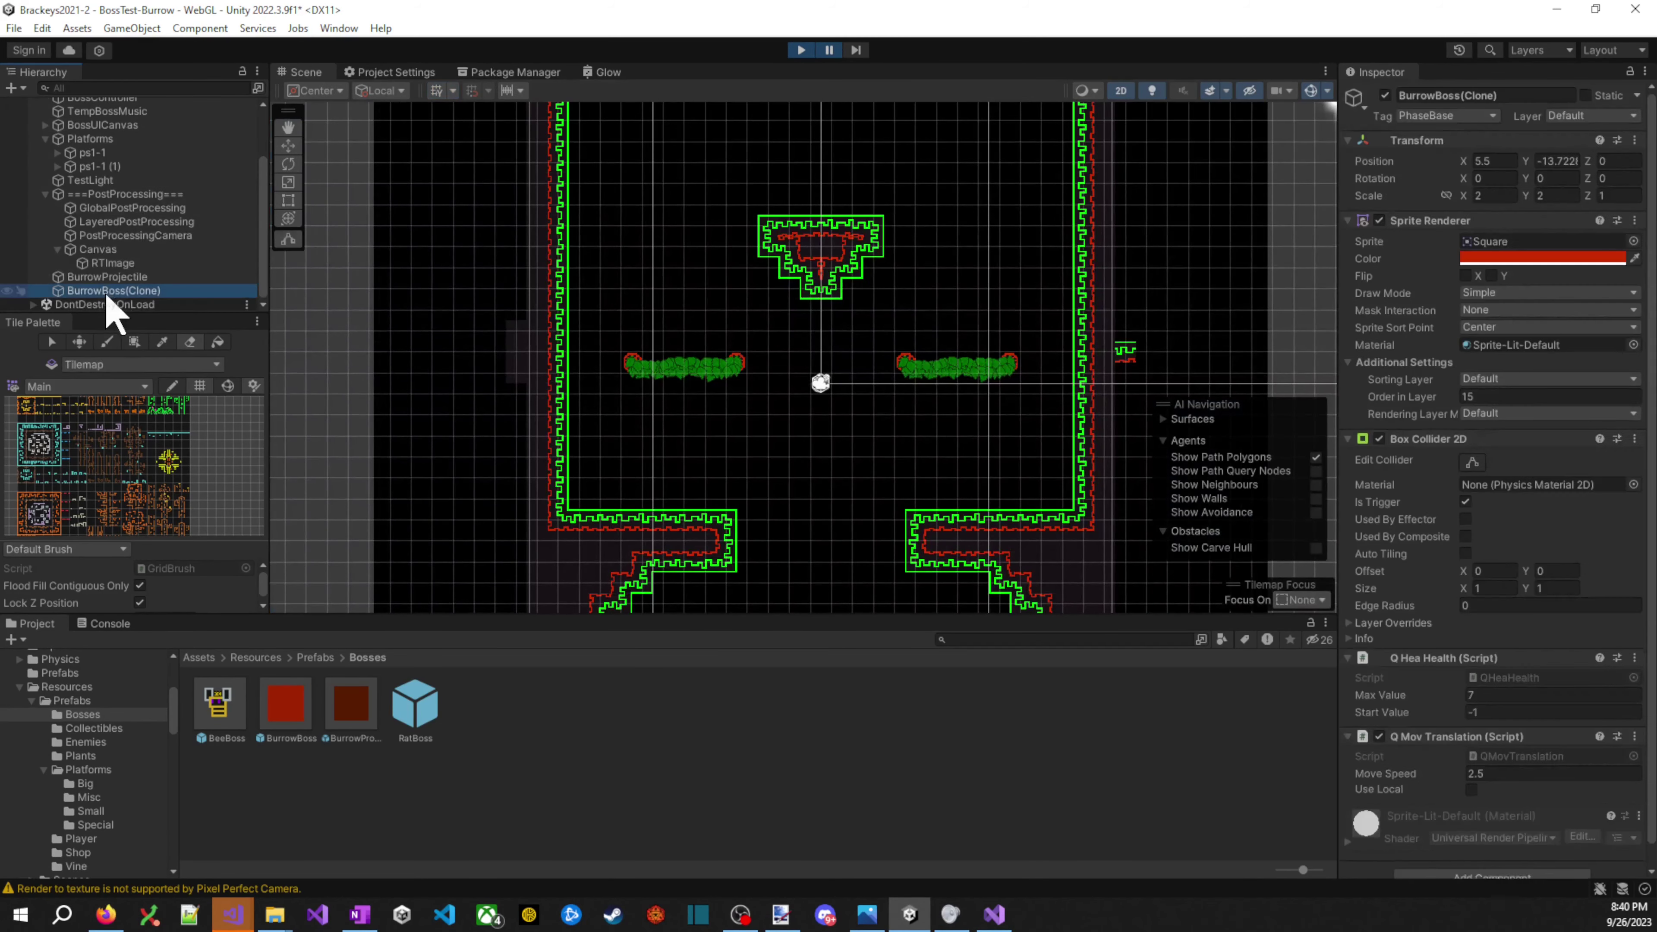
pyautogui.scroll(-1, 1533, 346)
pyautogui.scroll(1, 1538, 340)
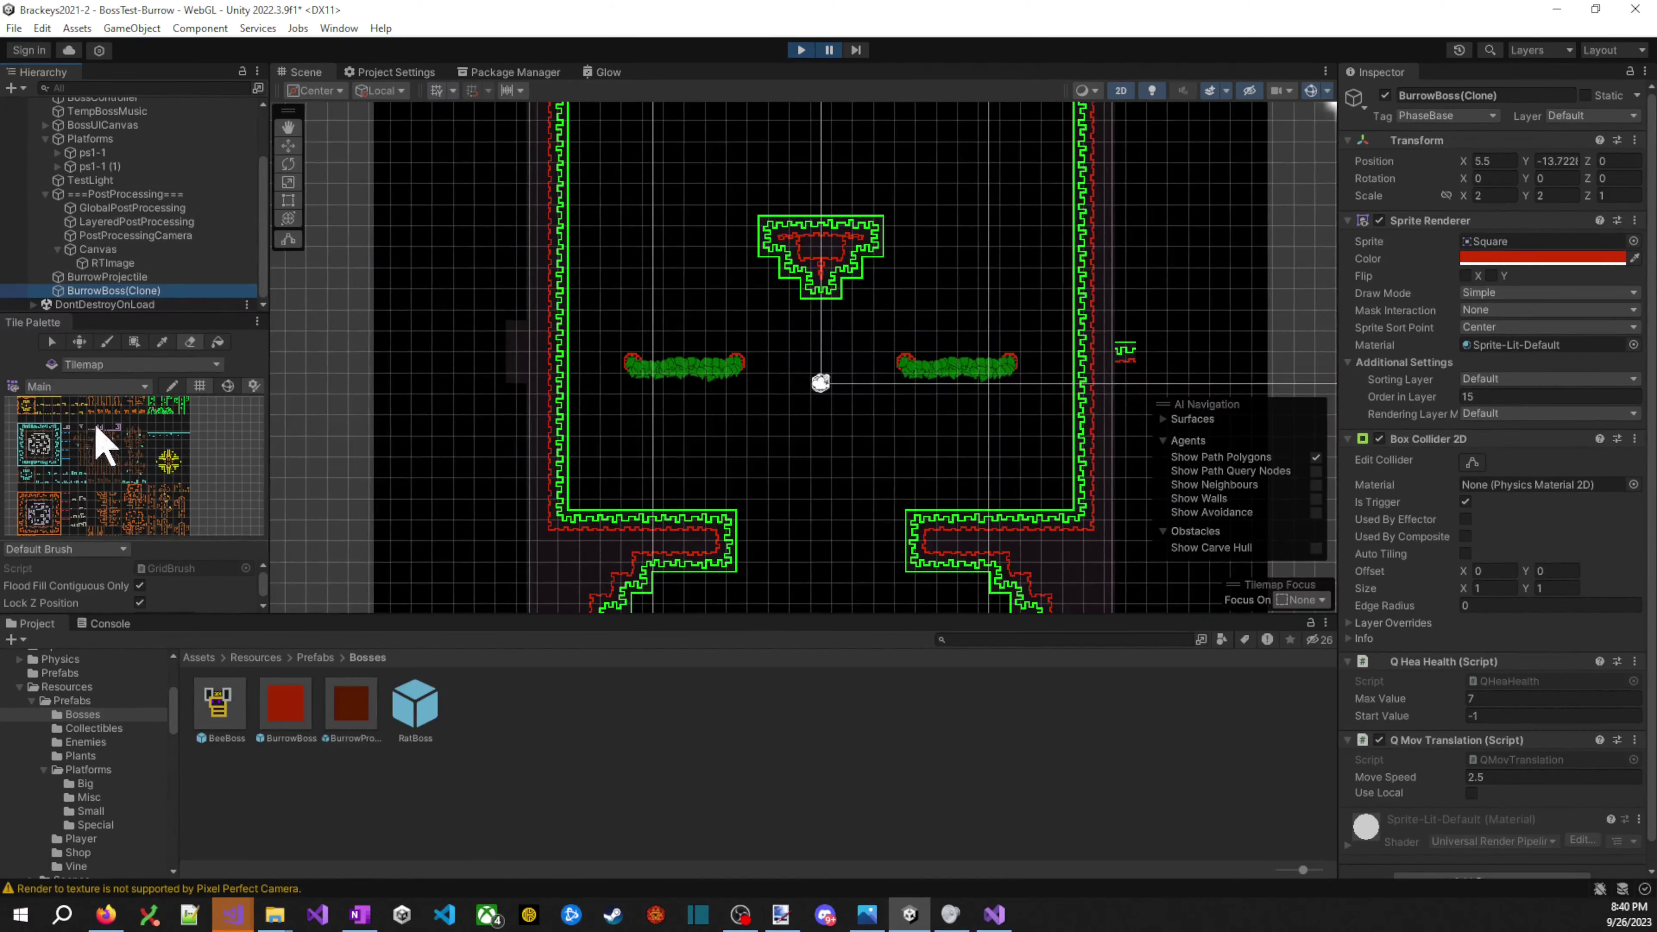
pyautogui.moveTo(145, 280); pyautogui.dragTo(913, 192)
pyautogui.scroll(-10, 1520, 493)
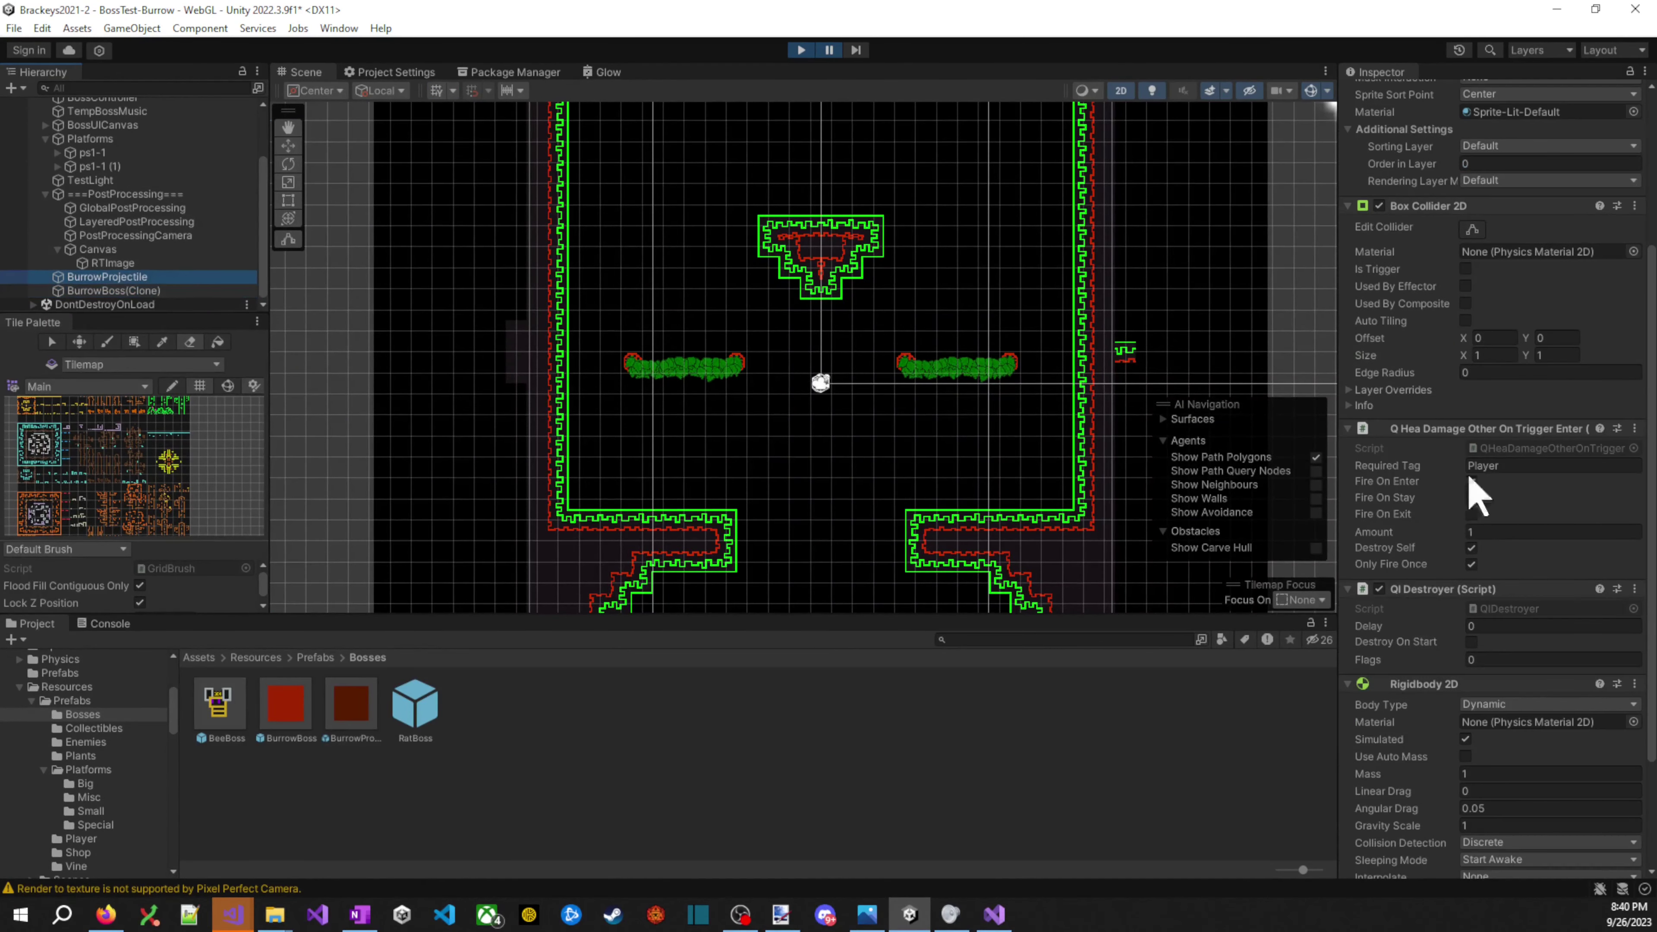
pyautogui.scroll(10, 1472, 359)
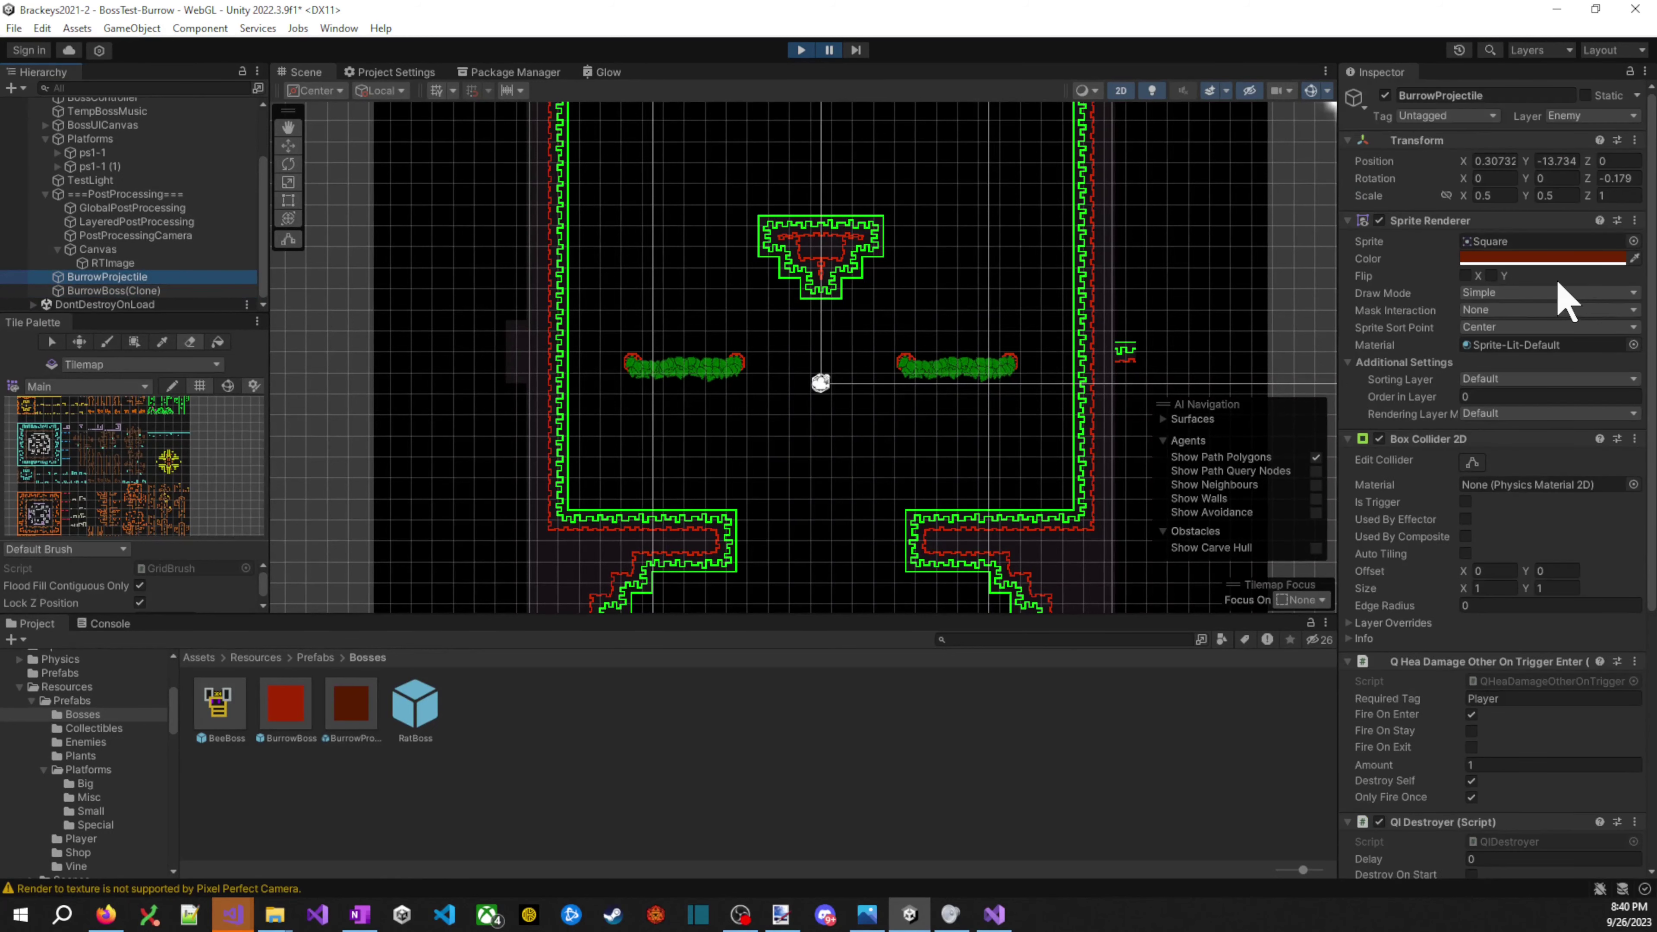
pyautogui.scroll(-15, 1501, 307)
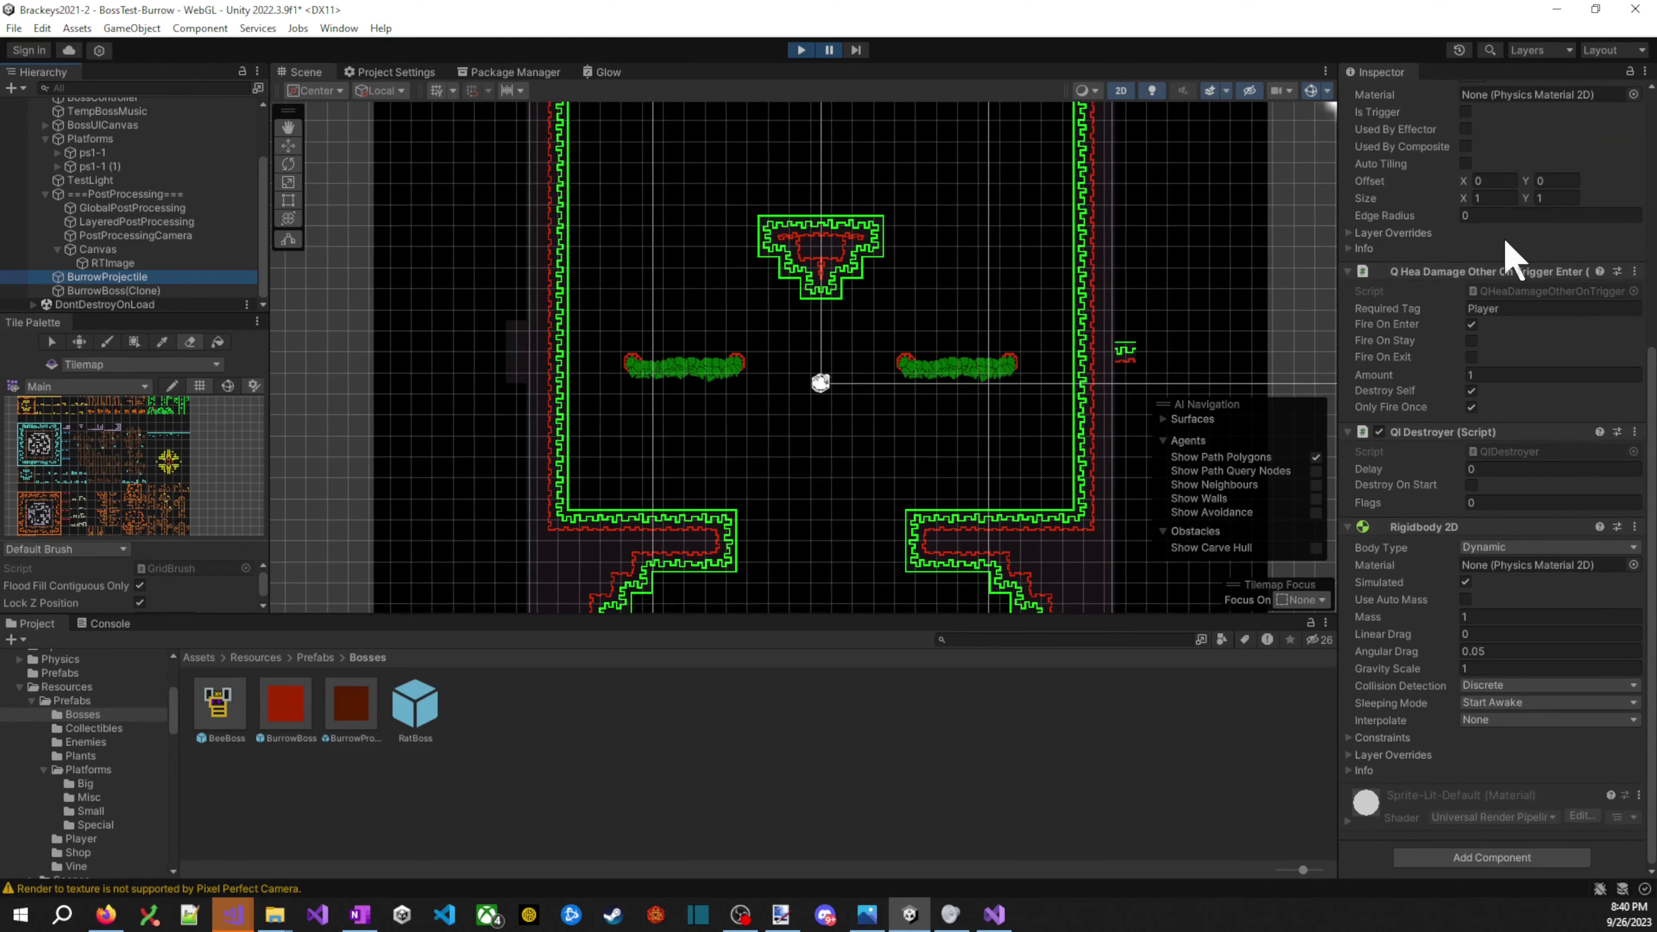
pyautogui.scroll(14, 1552, 481)
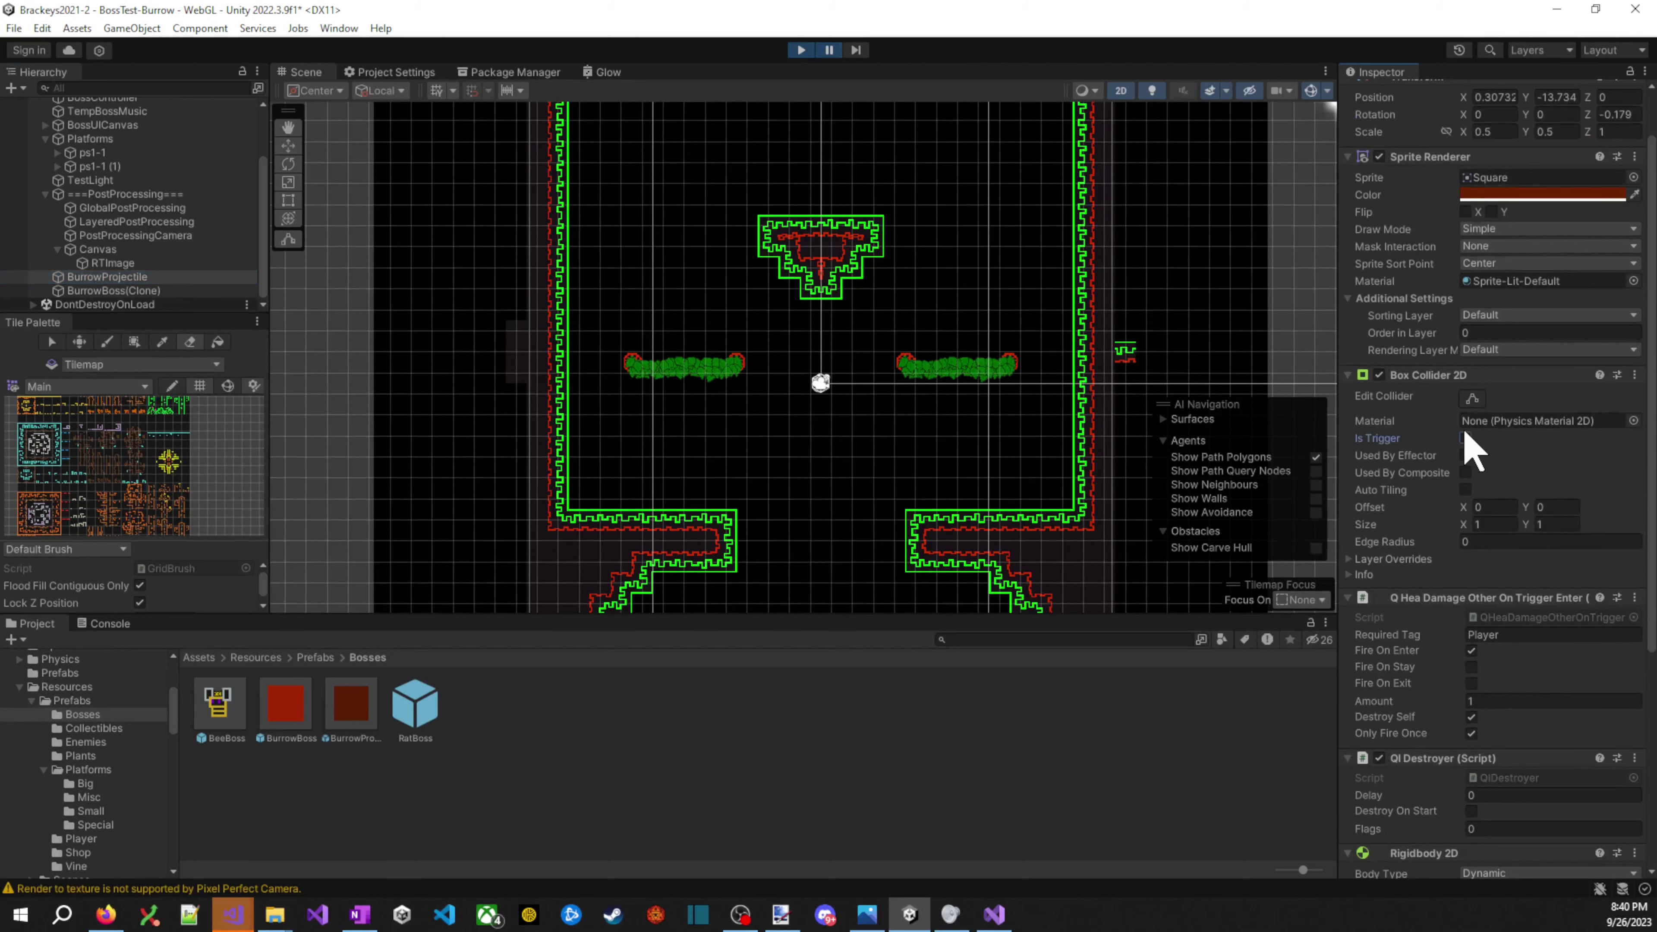
pyautogui.click(829, 50)
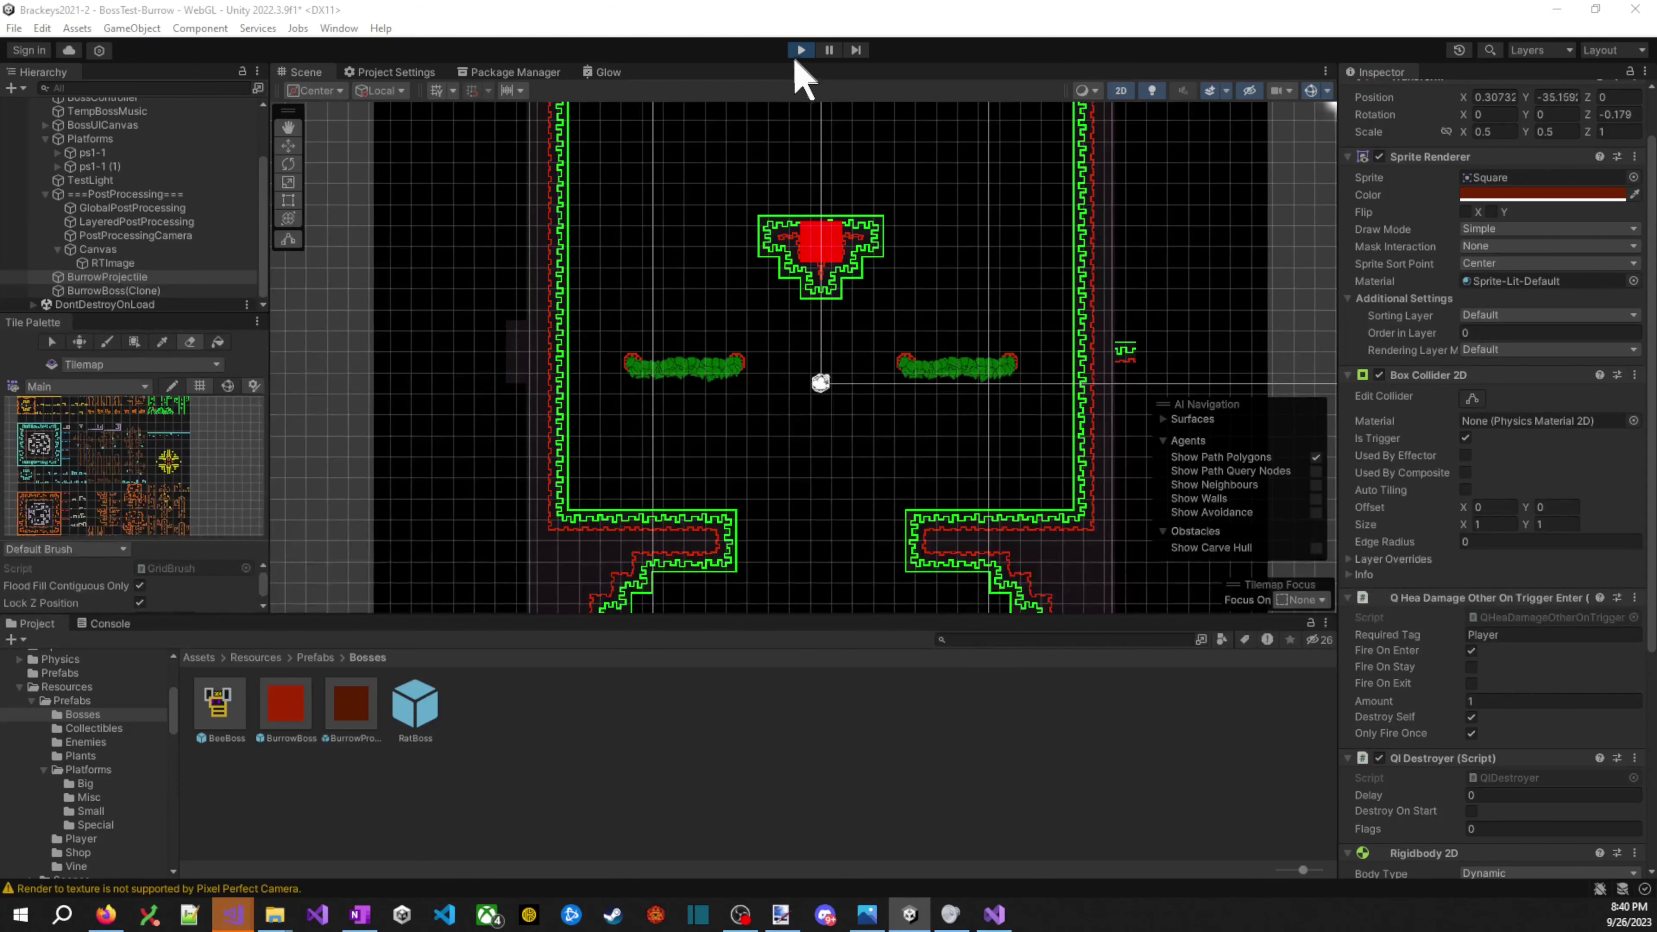
pyautogui.click(798, 51)
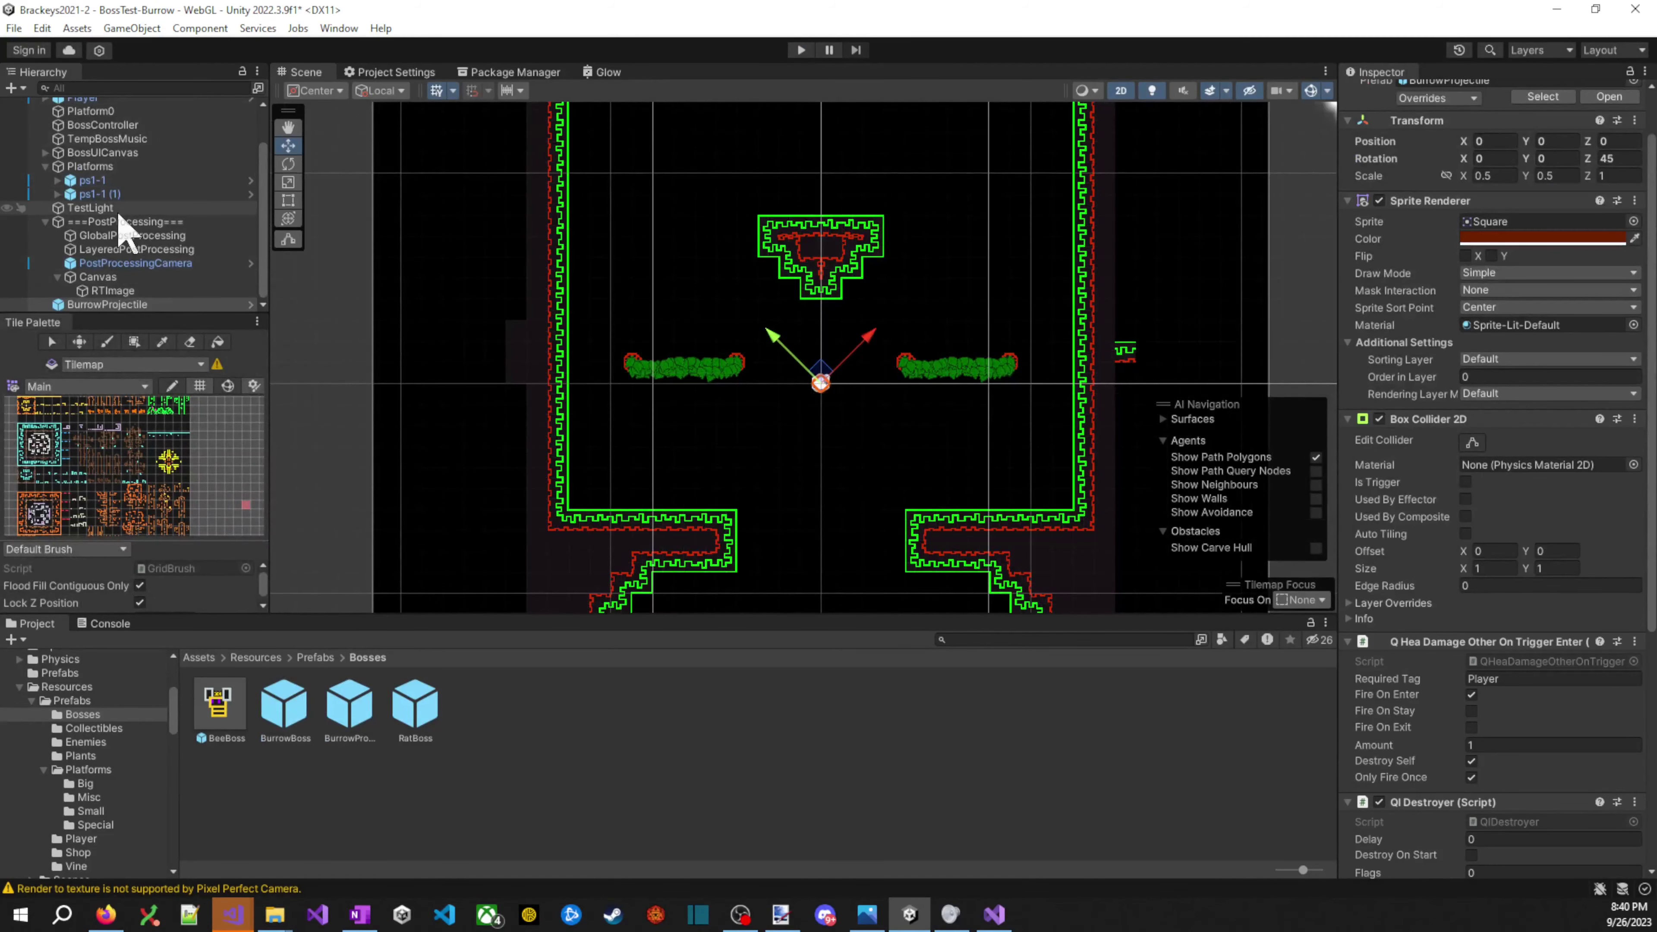
# - Delete the stray BurrowProjectile left in the scene Hierarchy
pyautogui.click(117, 290)
pyautogui.click(114, 304)
pyautogui.scroll(-1, 391, 290)
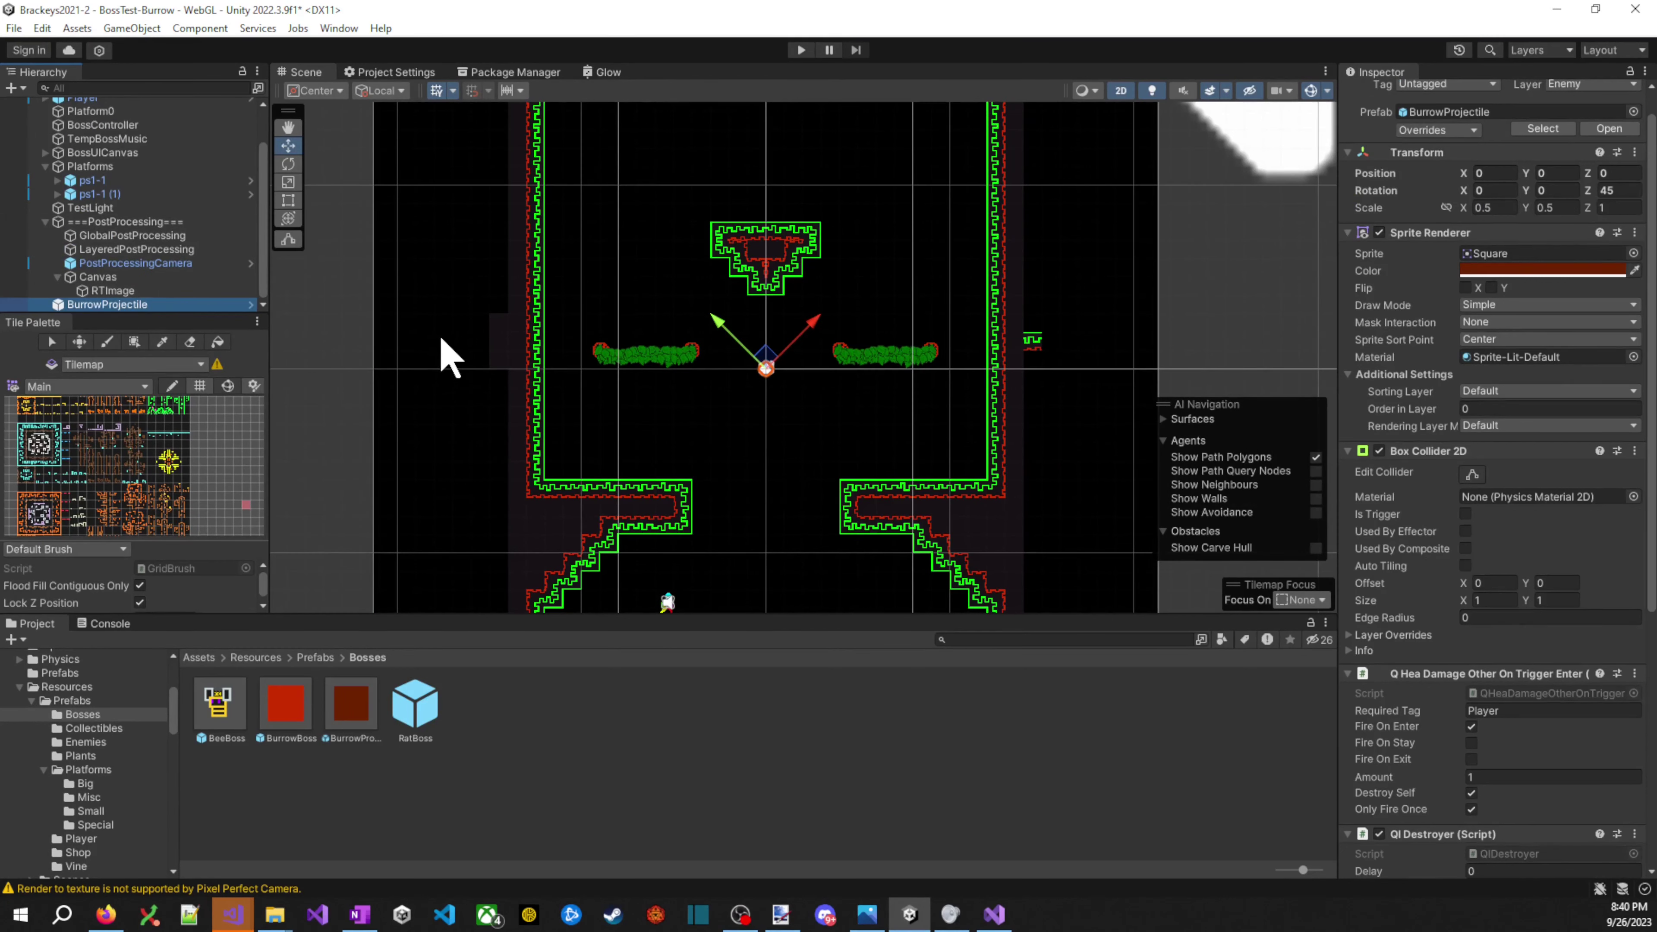
pyautogui.press('Delete')
# - Open the BurrowProjectile prefab asset for editing
pyautogui.click(347, 713)
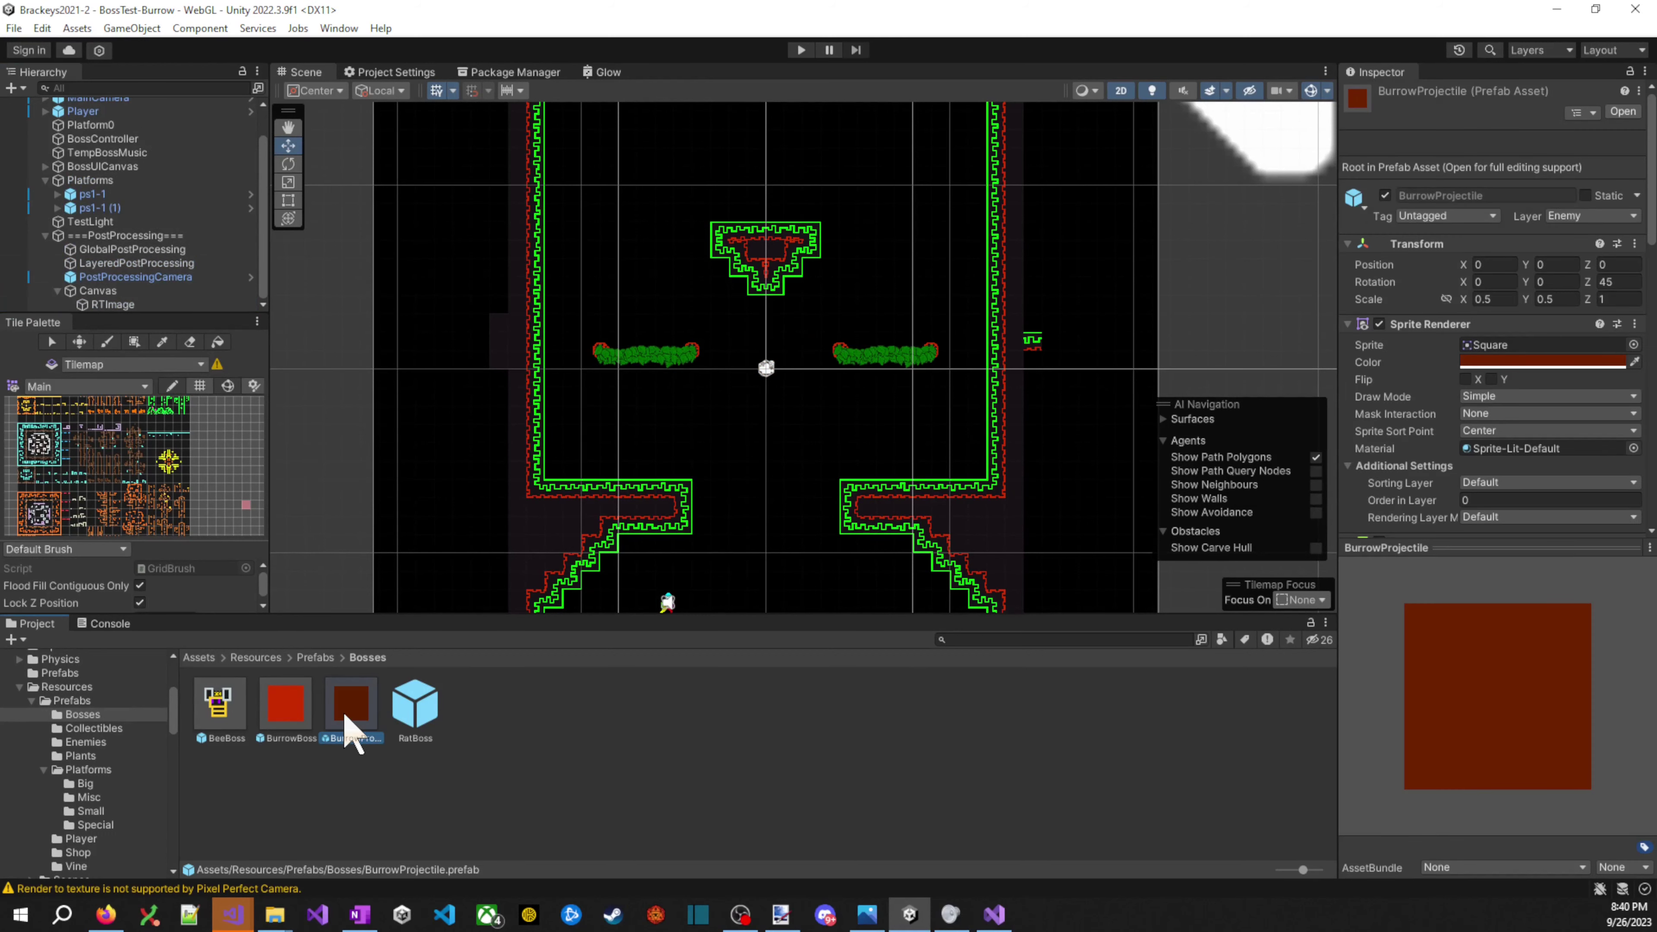
pyautogui.doubleClick(357, 712)
pyautogui.scroll(-5, 1520, 490)
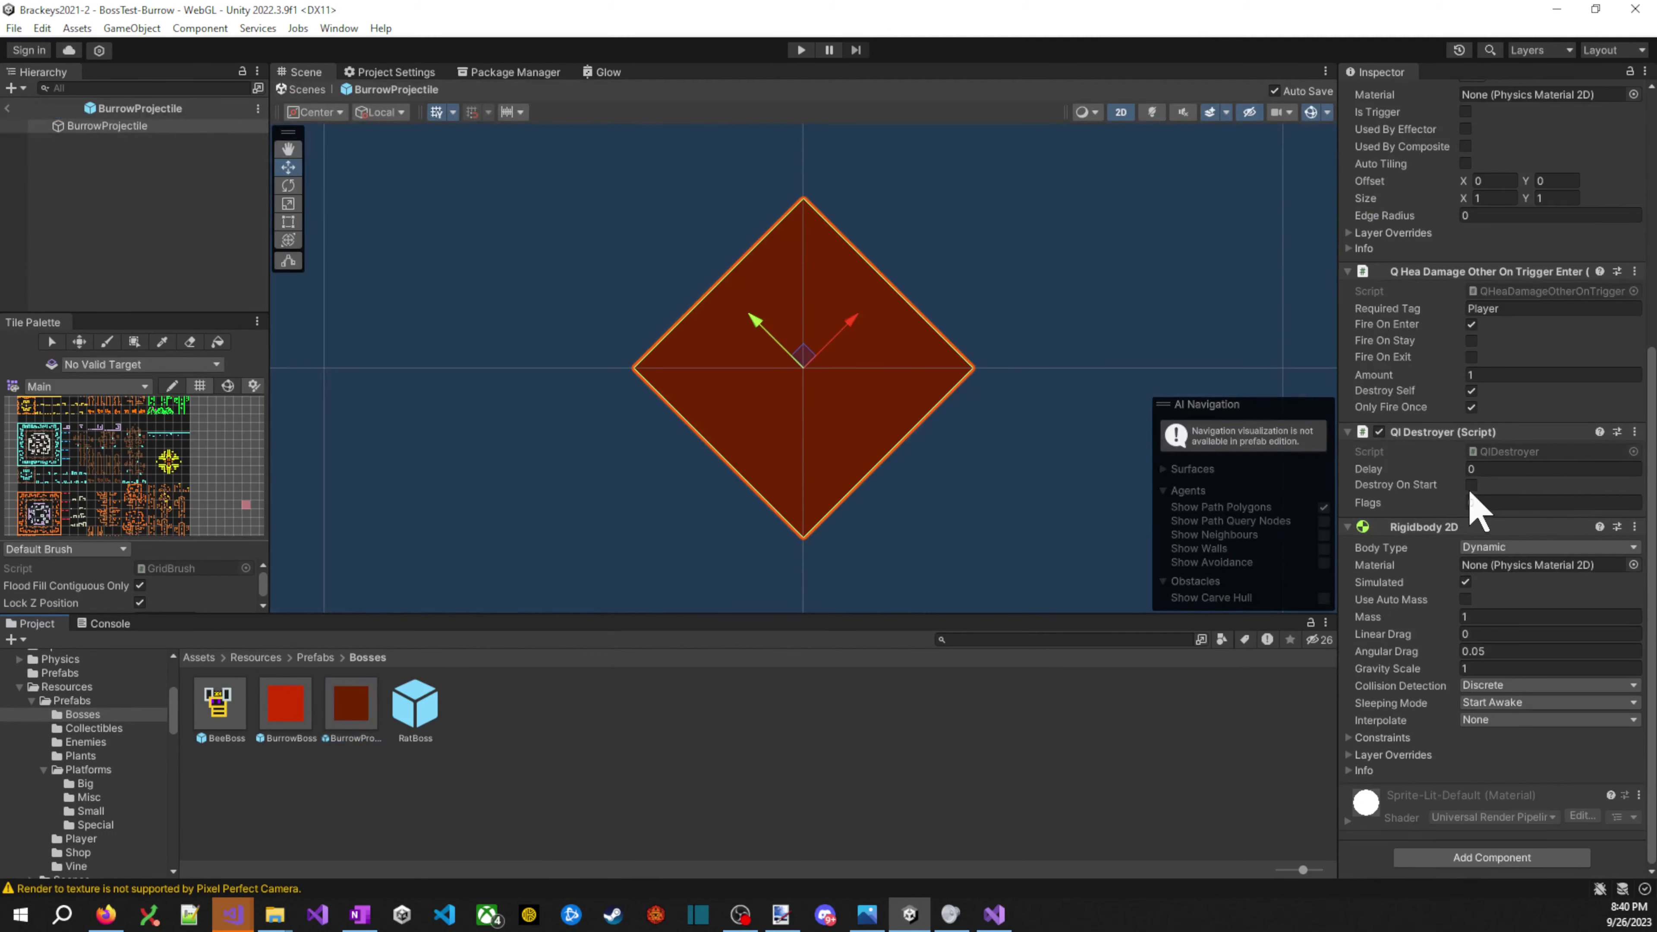
pyautogui.scroll(2, 1471, 352)
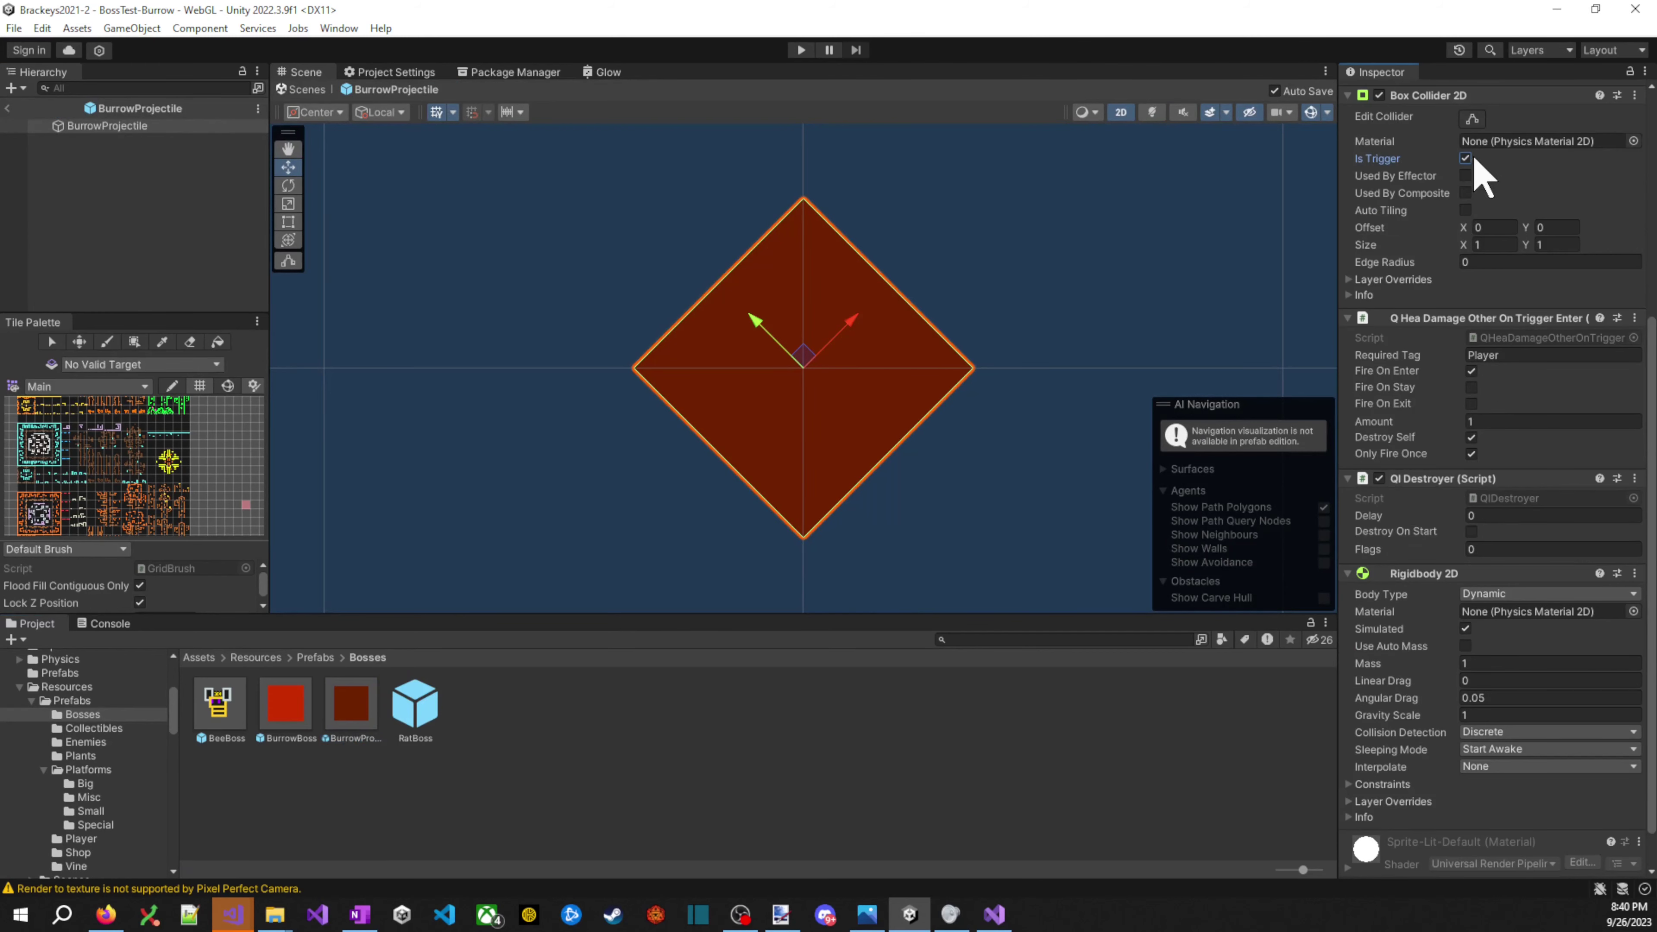
# - Playtest again, running and jumping the player, then leave play mode and return to the code
pyautogui.click(801, 50)
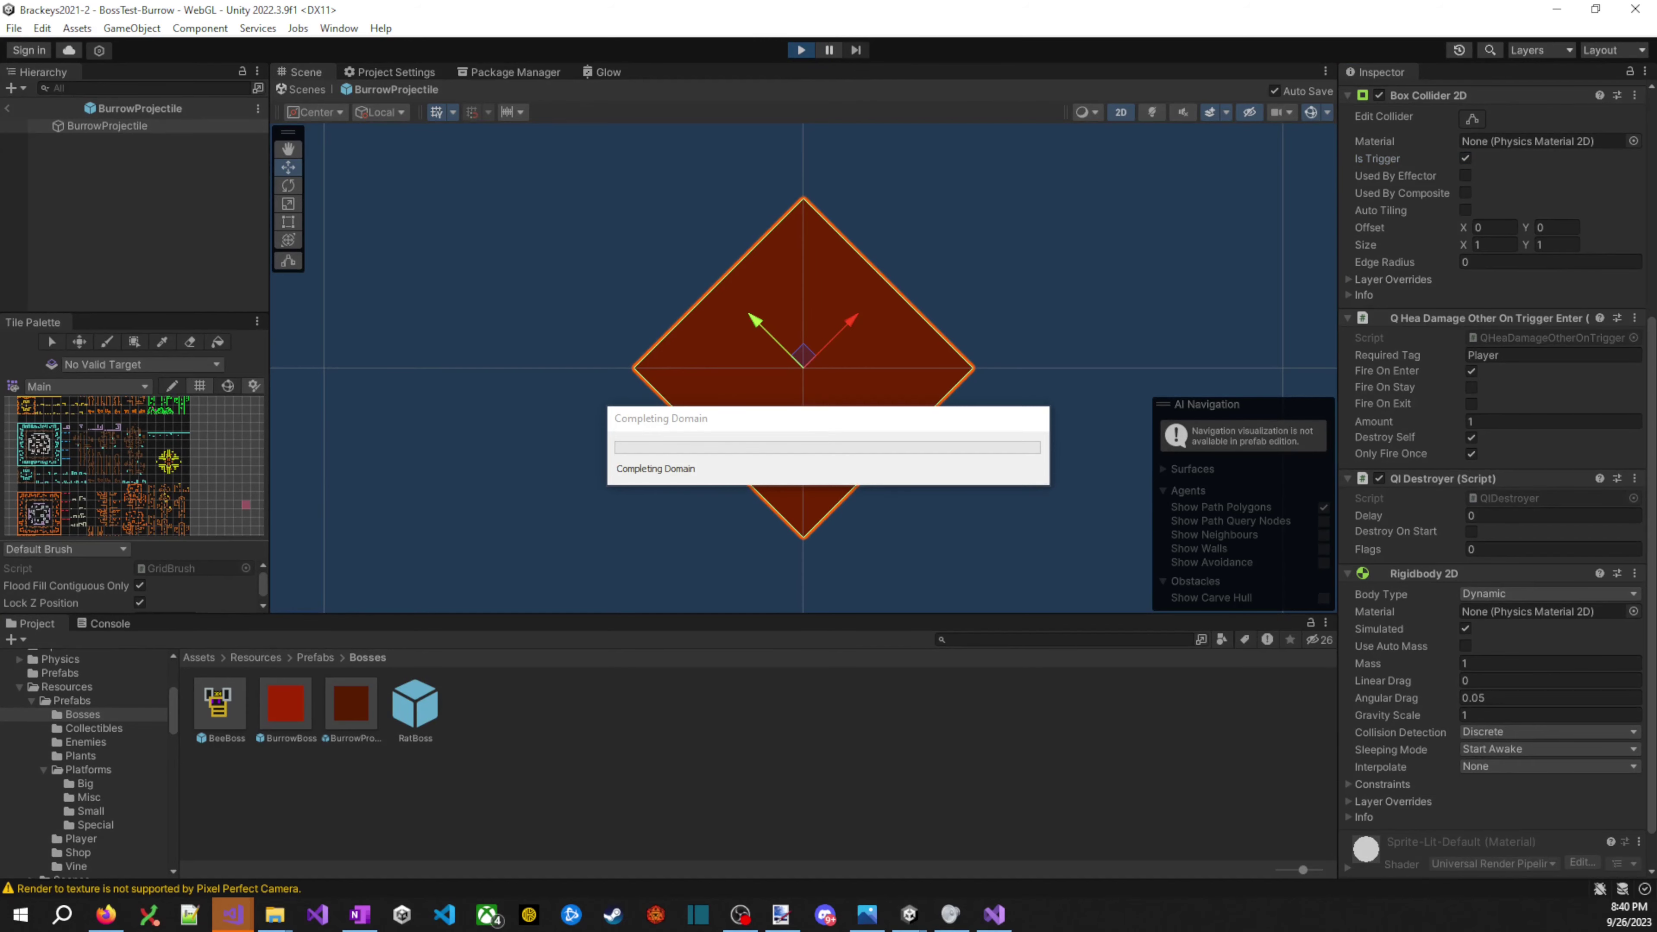
pyautogui.hotkey('alt', 'Tab')
pyautogui.hotkey('alt', 'Tab')
pyautogui.hotkey('alt', 'Tab')
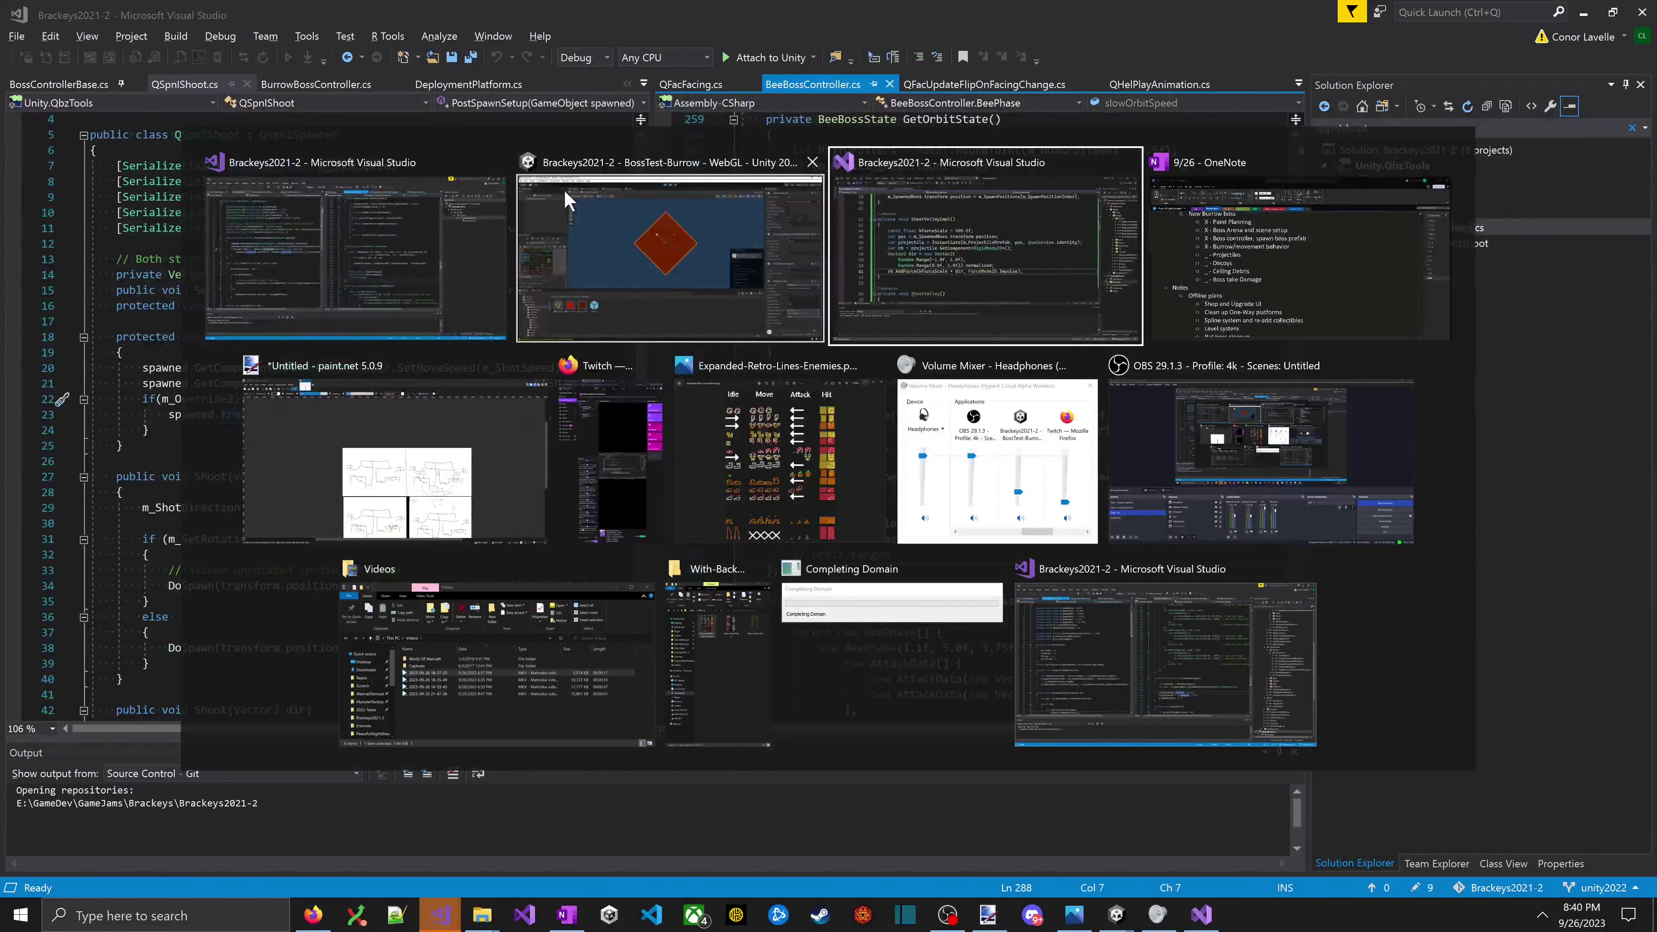
pyautogui.hotkey('alt', 'Tab')
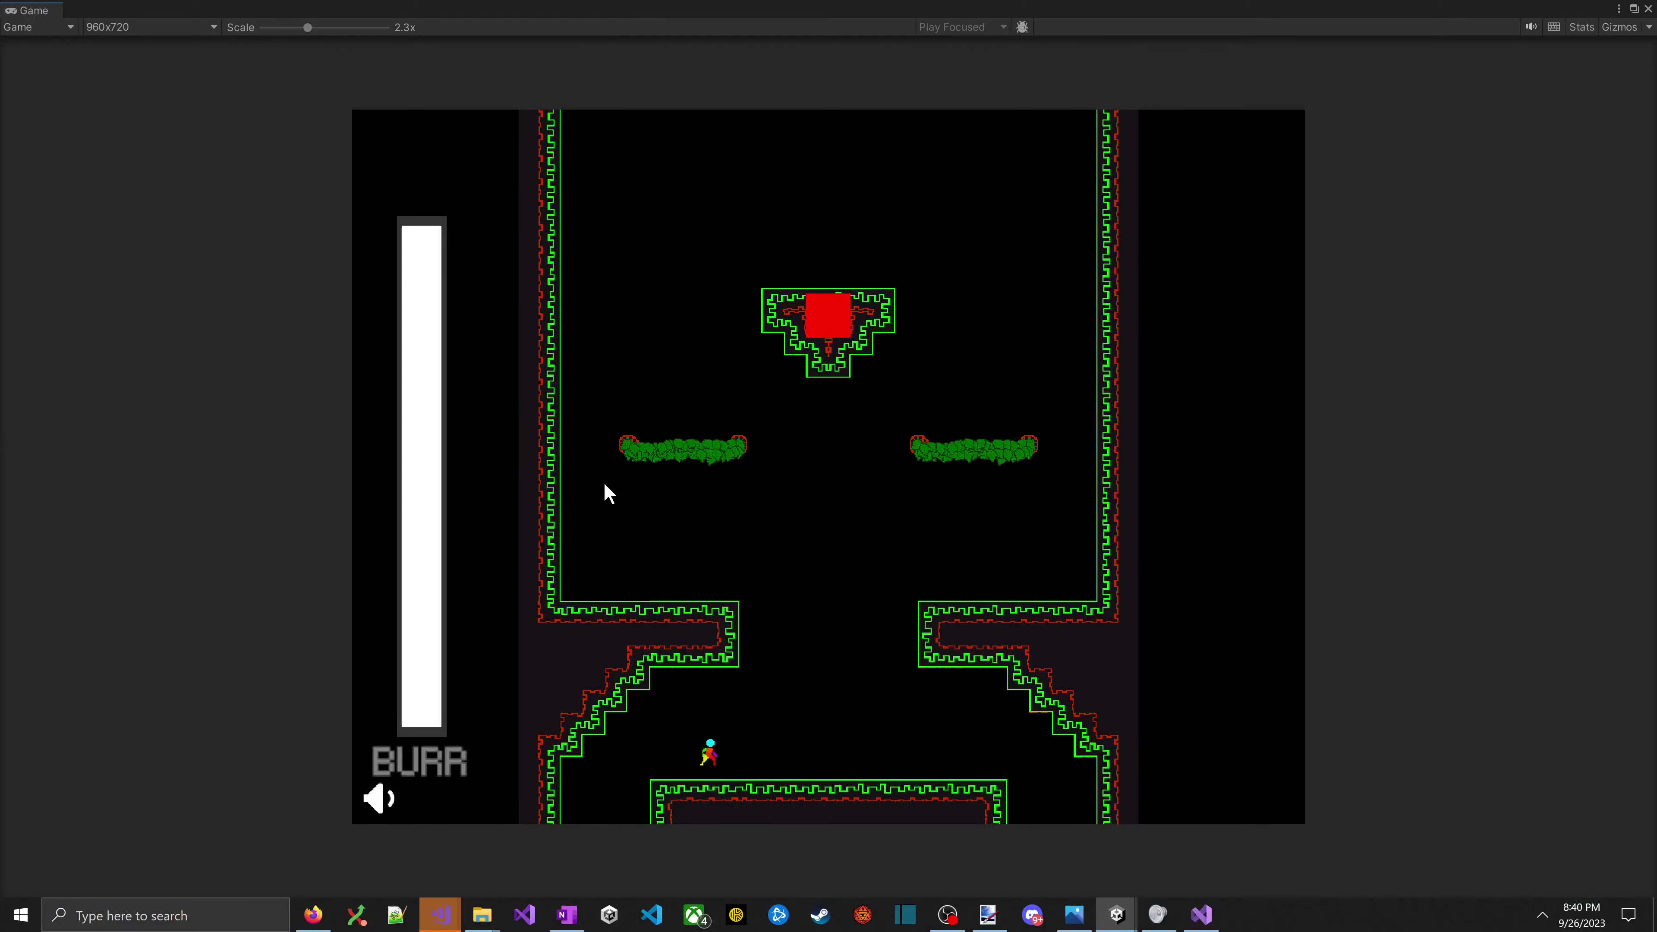
pyautogui.press('d')
pyautogui.press('space')
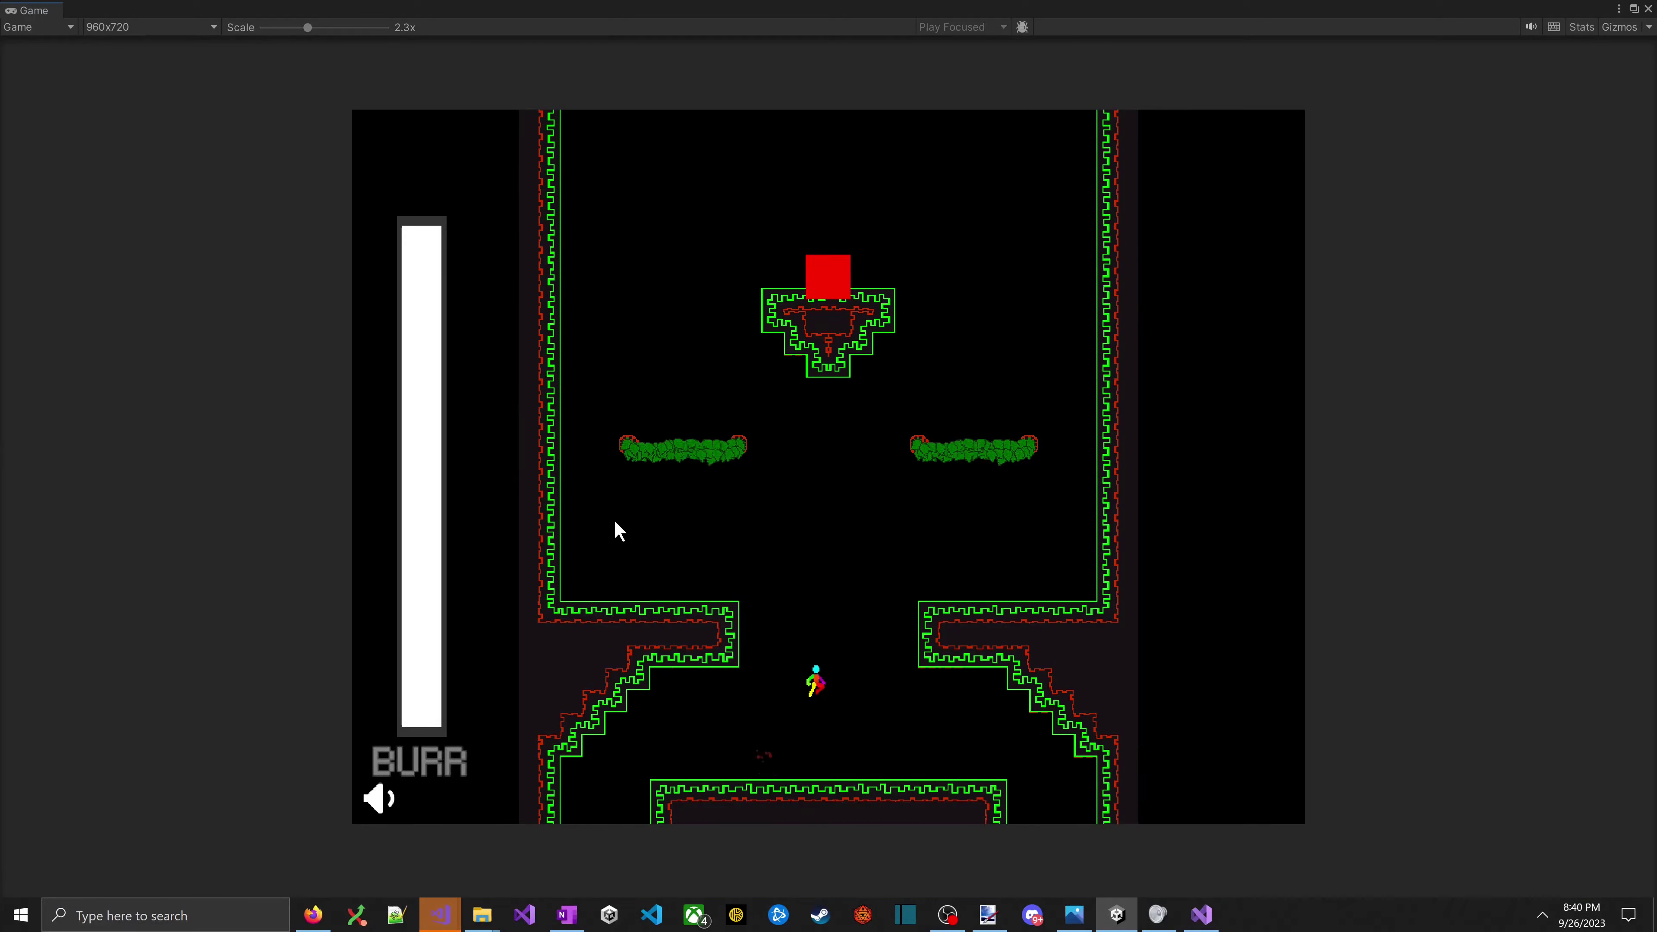
pyautogui.hotkey('ctrl', 'p')
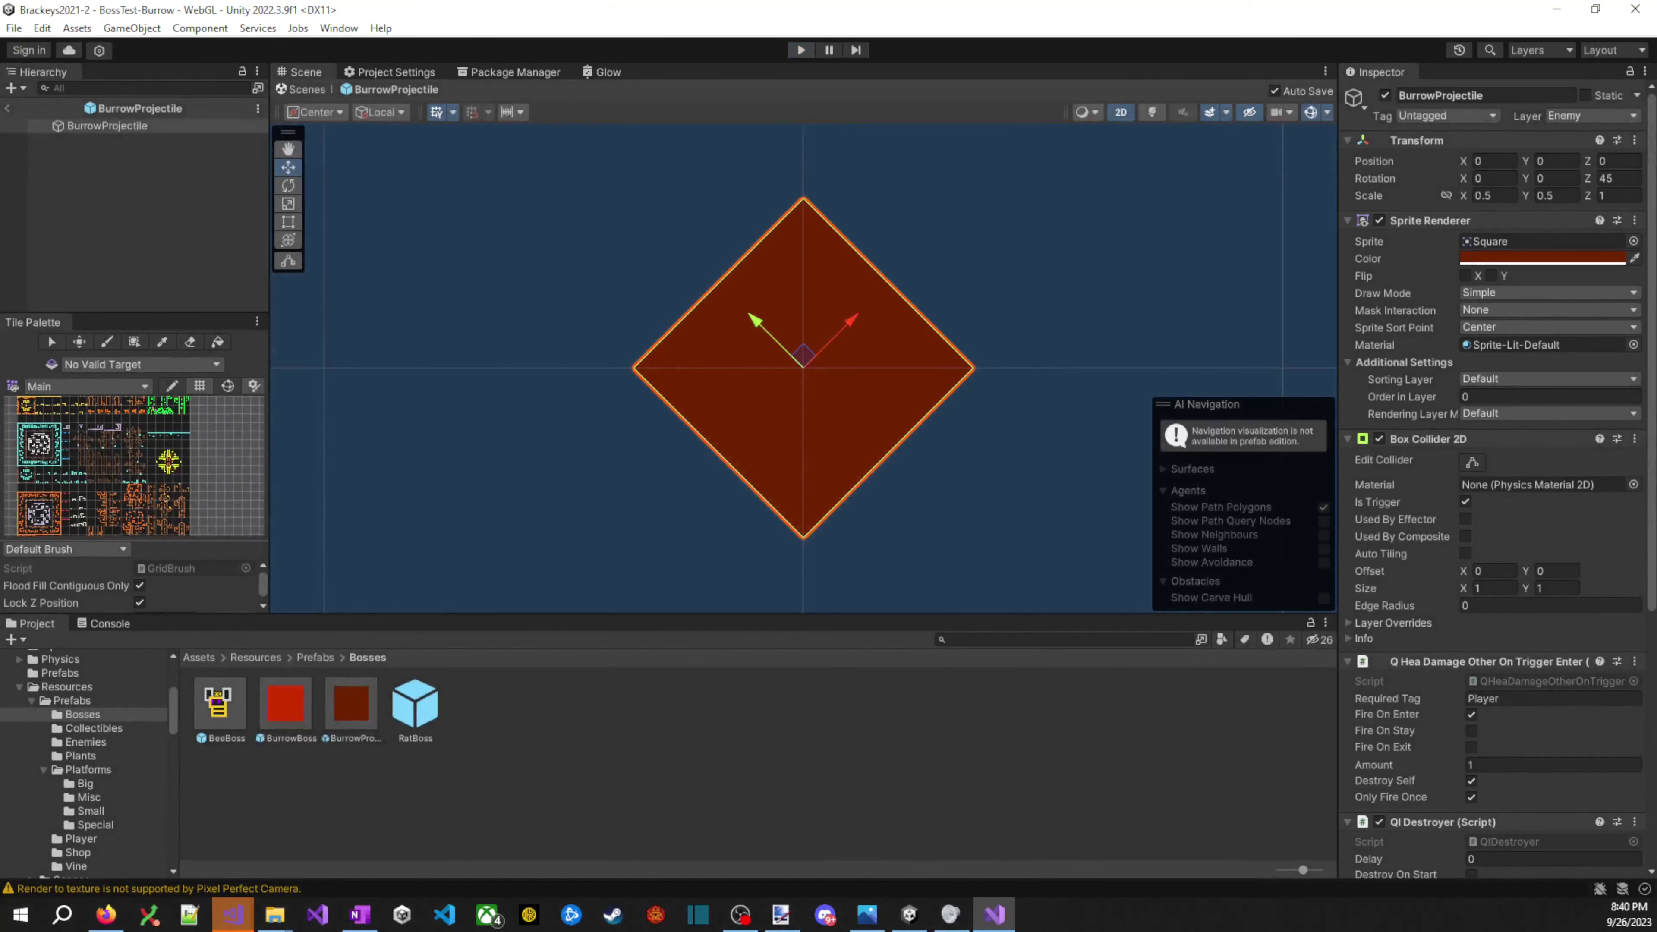
pyautogui.hotkey('alt', 'Tab')
# - Paste a ShootVolley( call onto a new line at the end of the Surfaced case
pyautogui.doubleClick(598, 519)
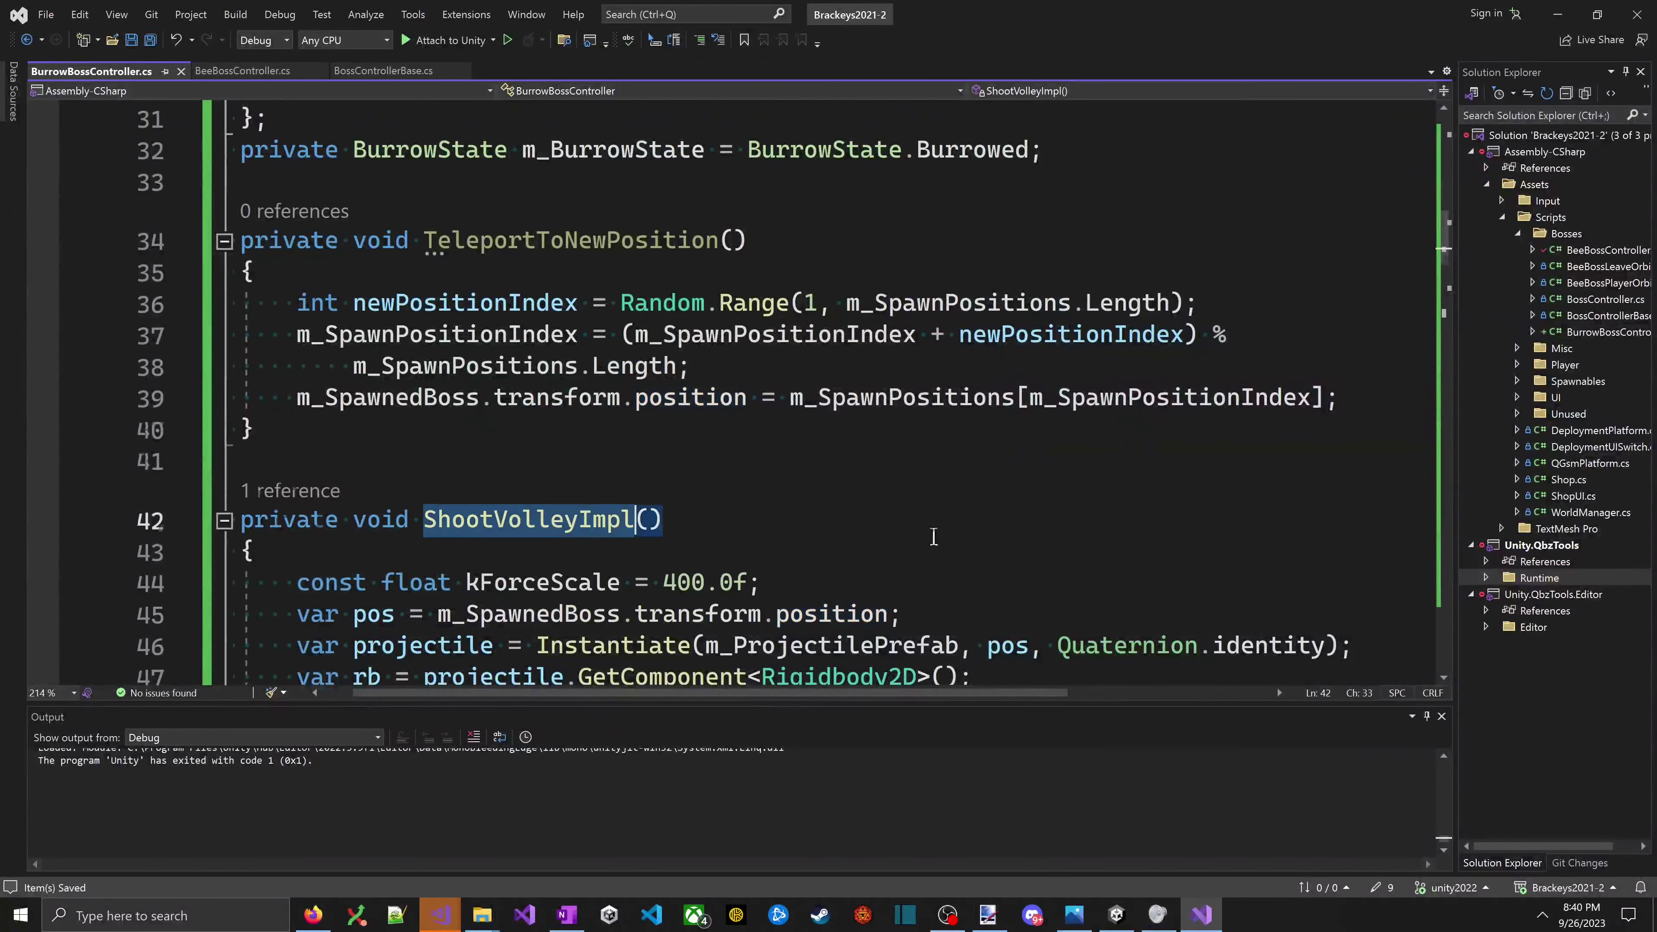
pyautogui.scroll(2, 978, 496)
pyautogui.scroll(-6, 592, 545)
pyautogui.scroll(-1, 592, 545)
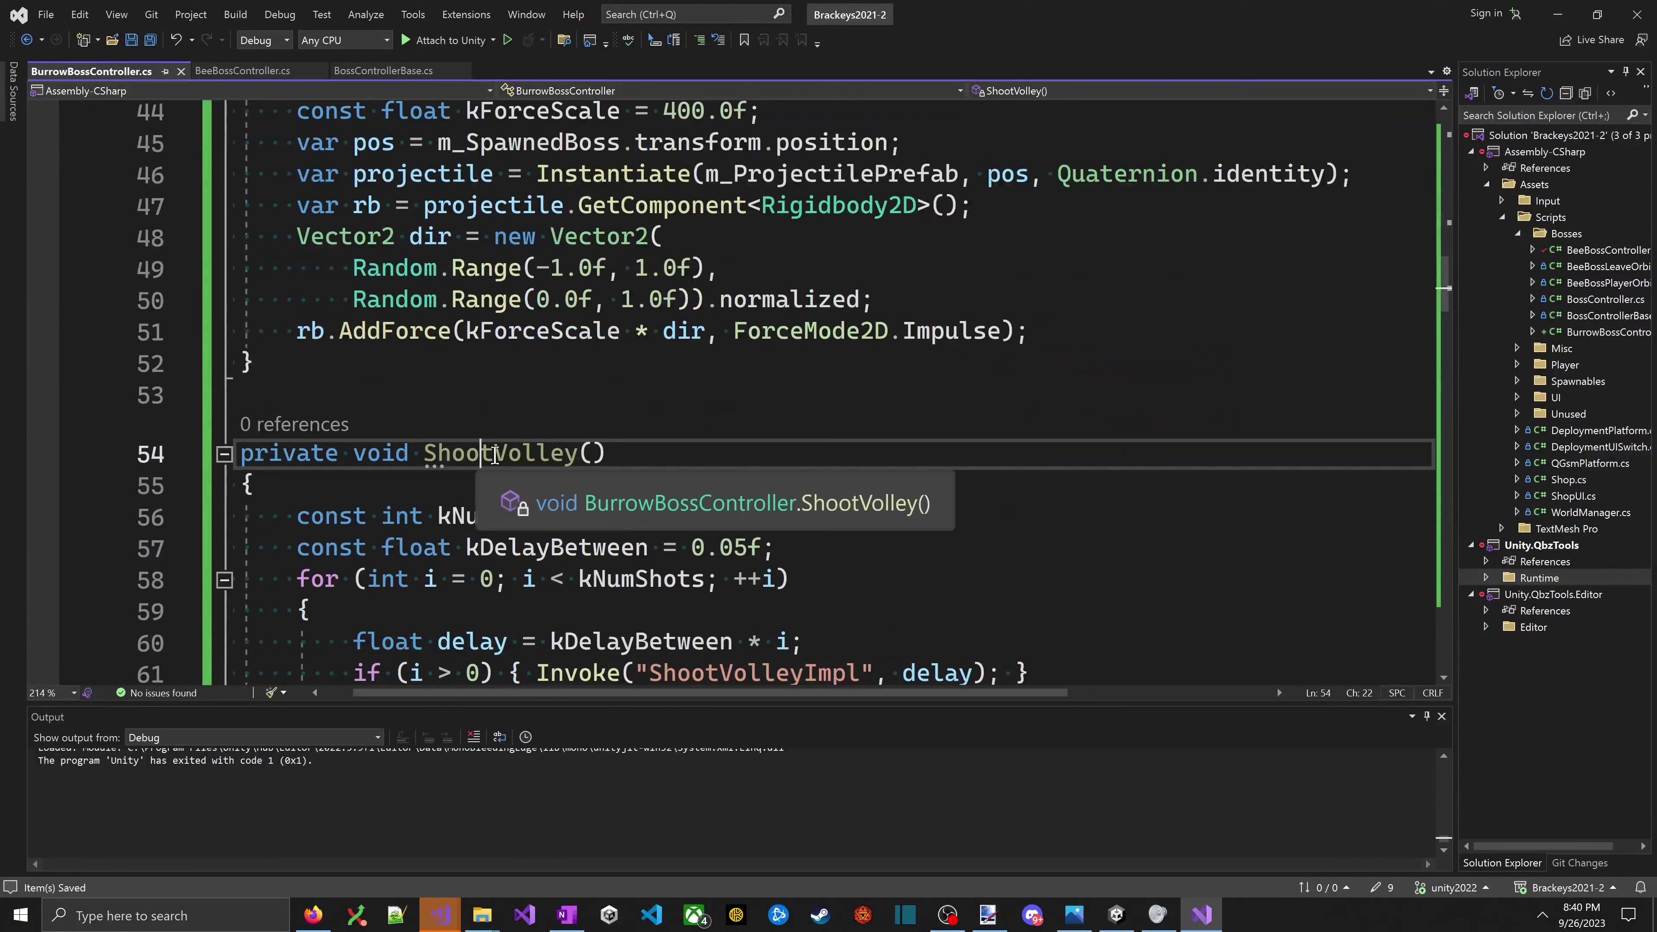
pyautogui.doubleClick(542, 454)
pyautogui.hotkey('ctrl', 'c')
pyautogui.scroll(-12, 685, 509)
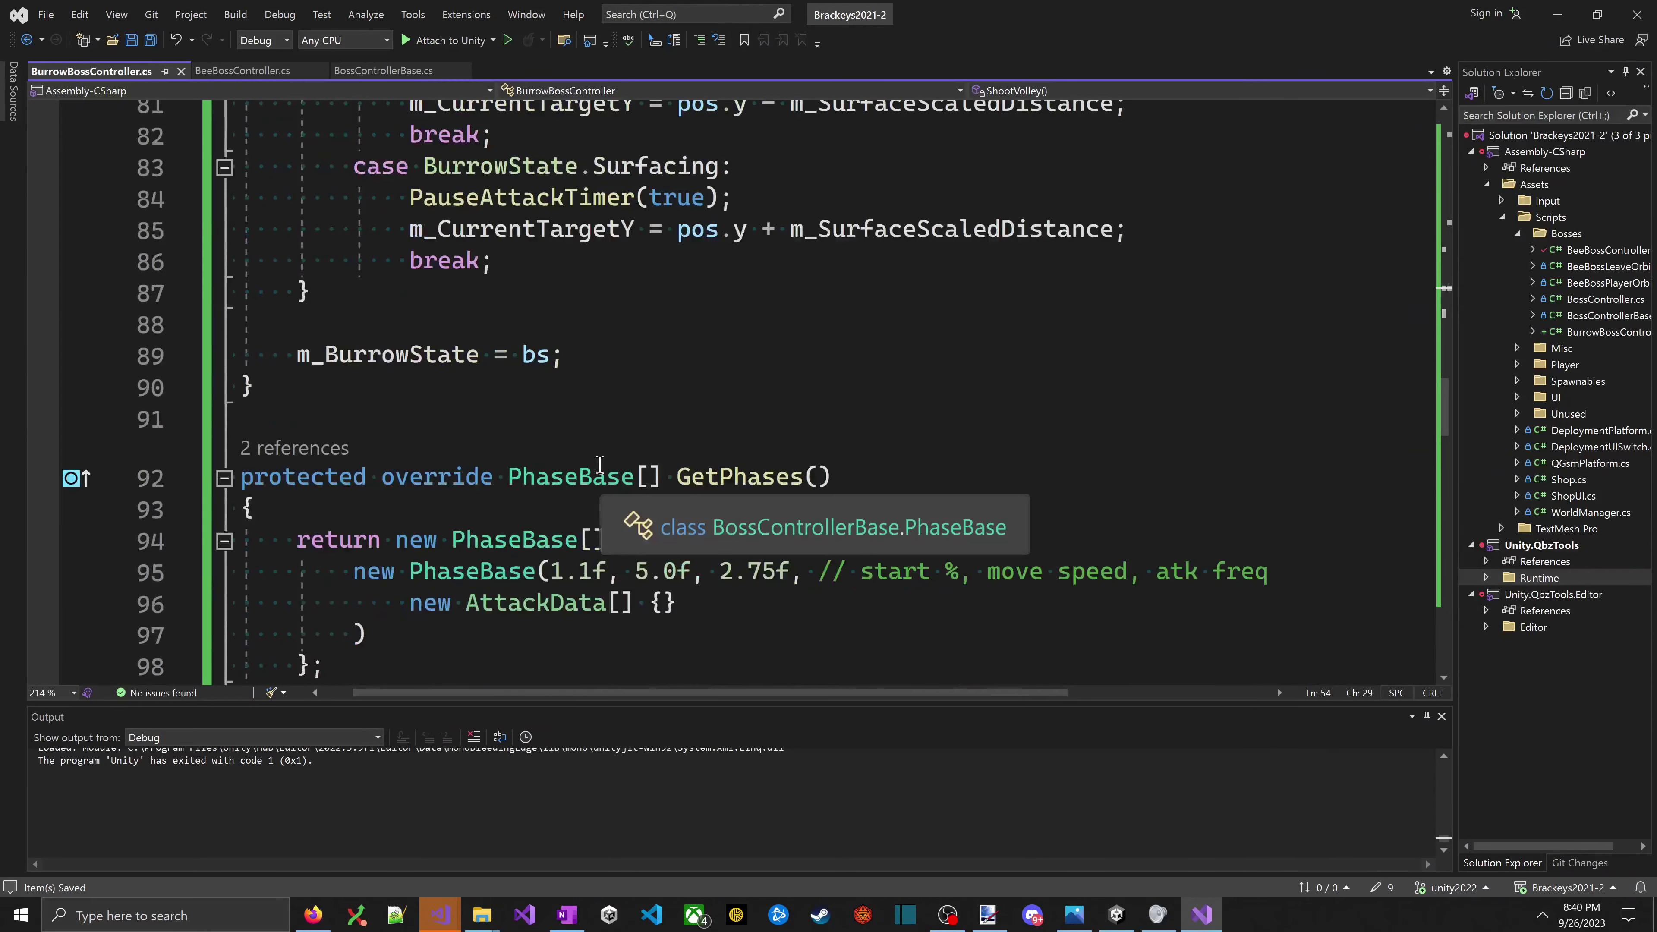
pyautogui.scroll(5, 735, 555)
pyautogui.click(834, 455)
pyautogui.click(852, 419)
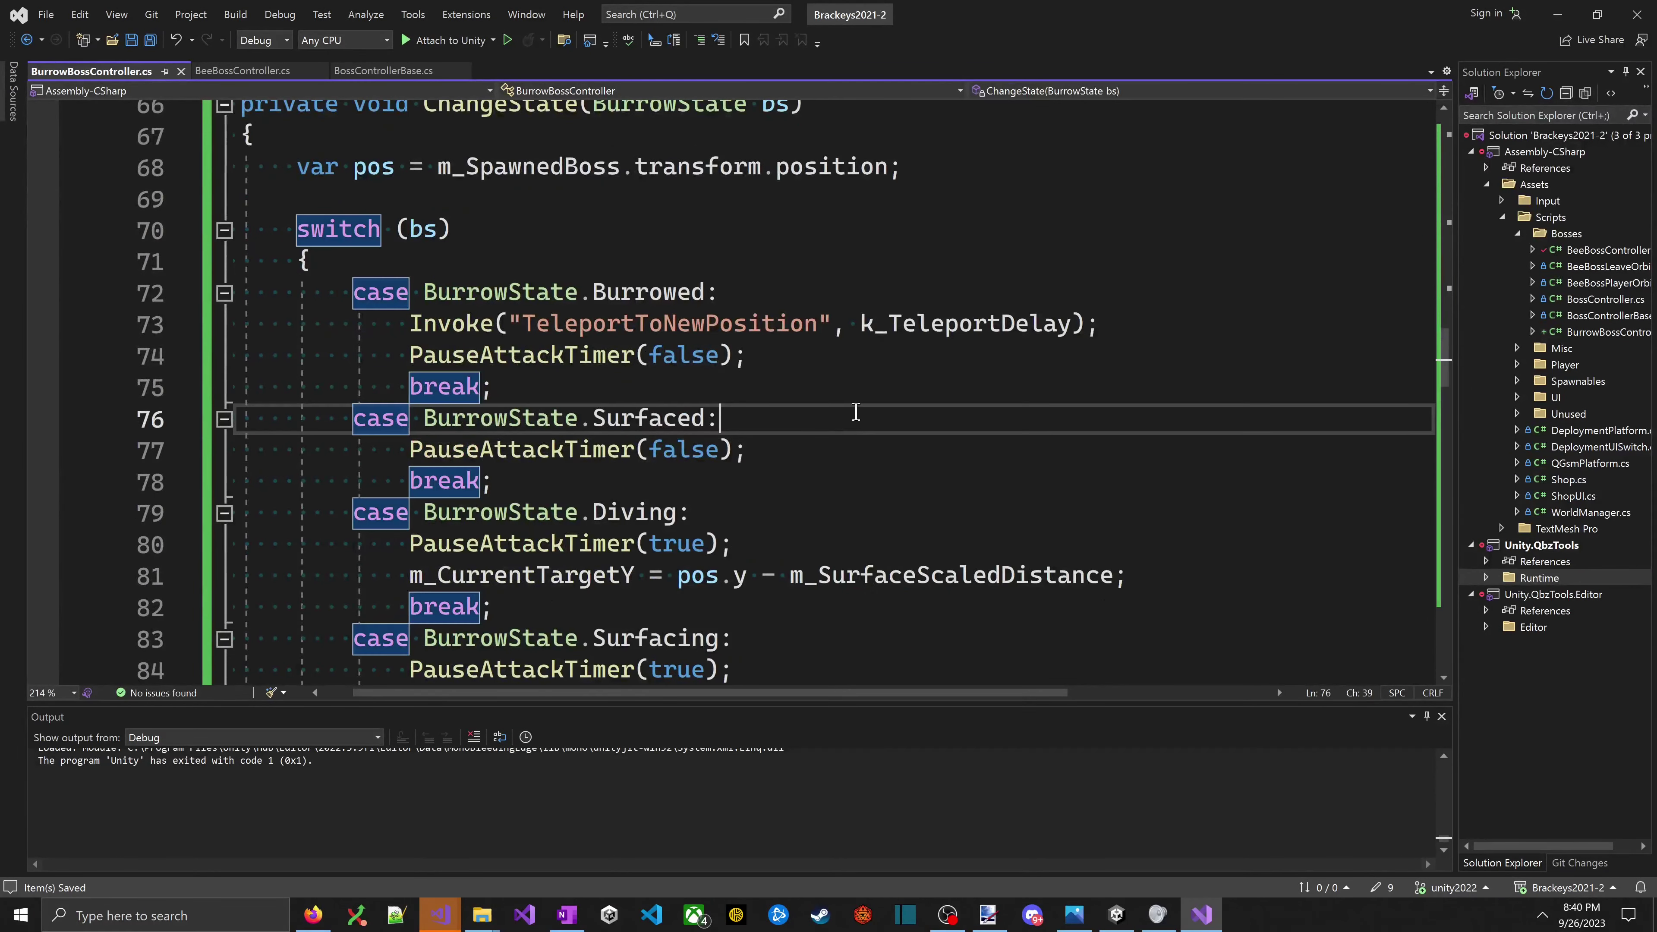
pyautogui.press('Return')
pyautogui.hotkey('ctrl', 'v')
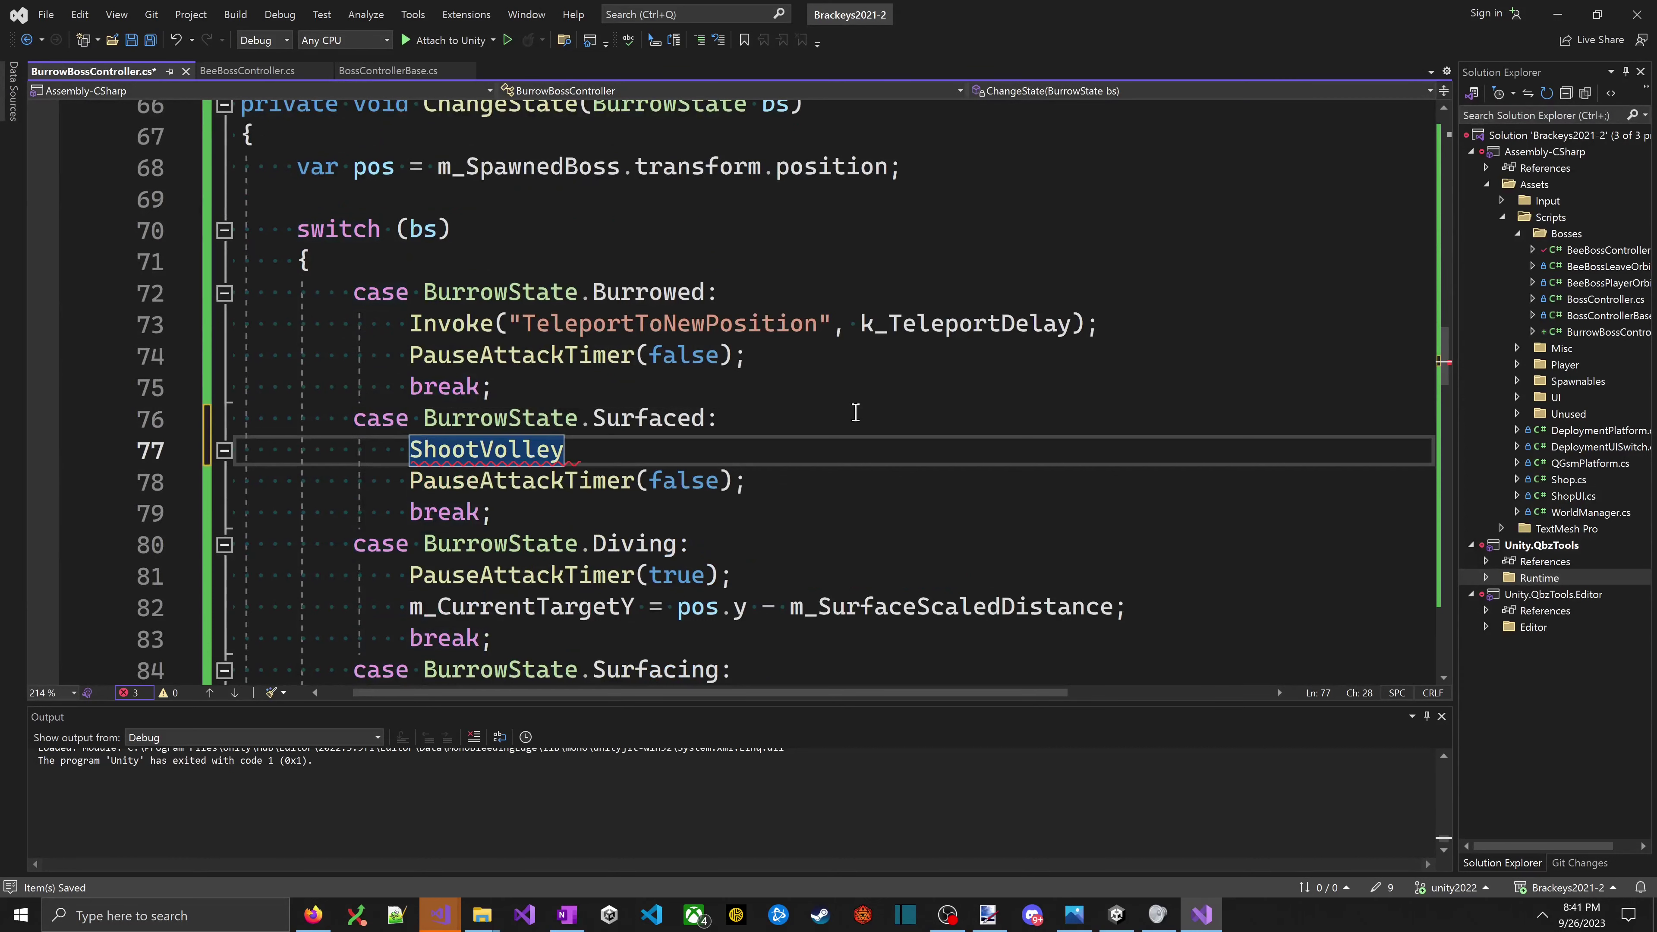
pyautogui.write('(')
pyautogui.press('Escape')
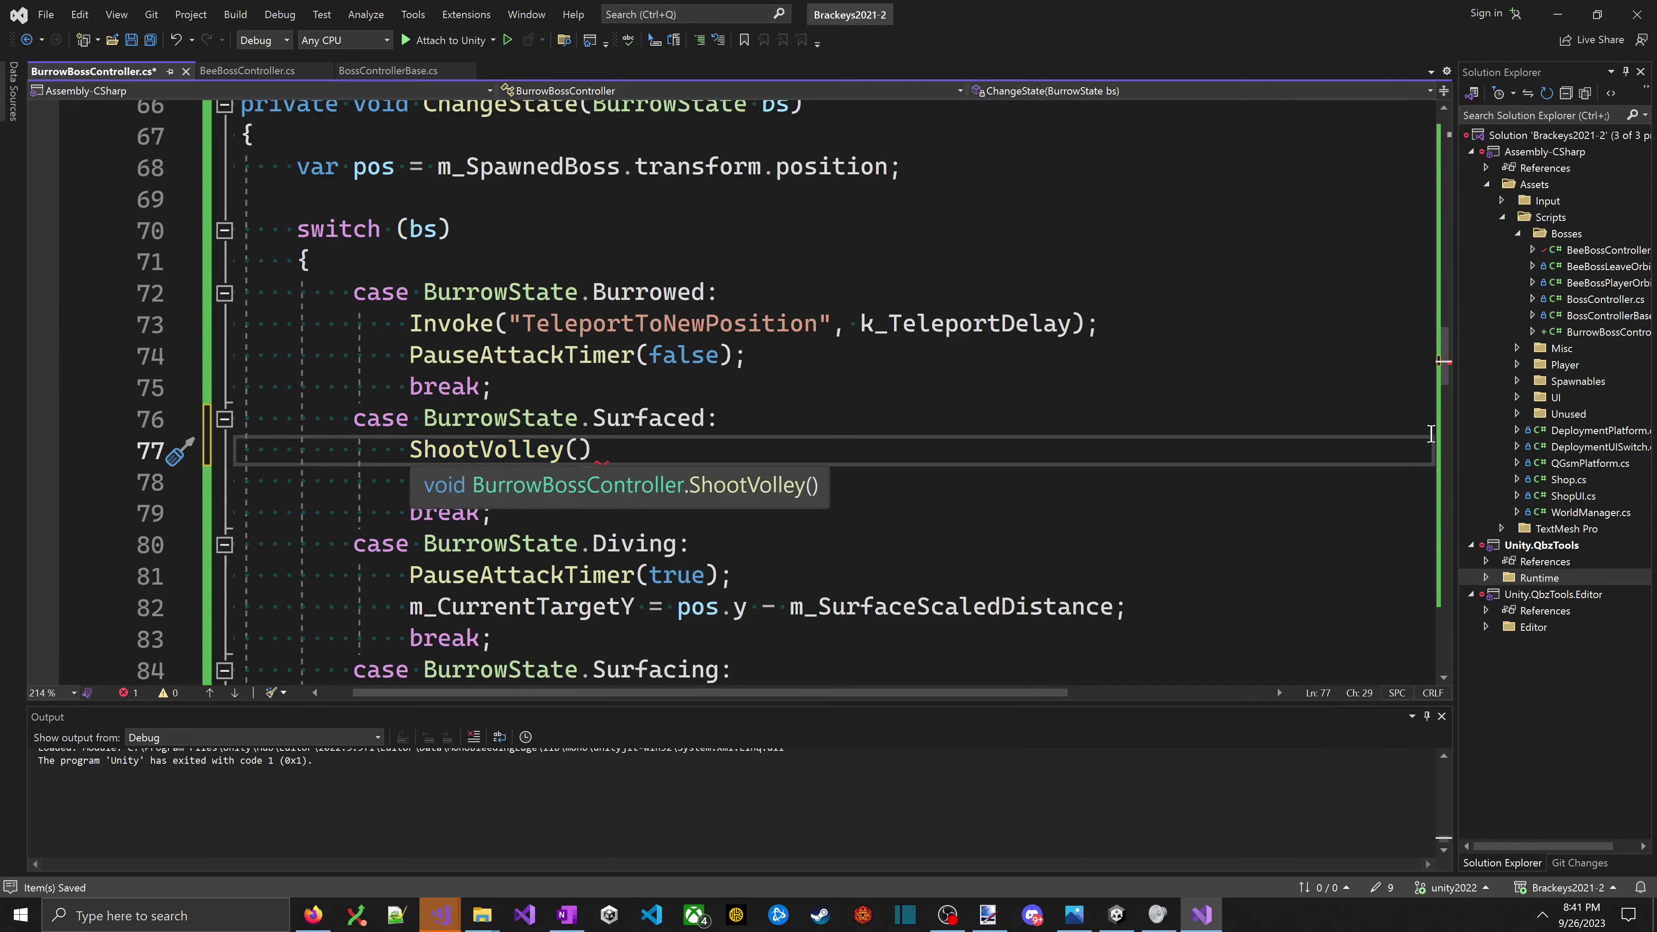
pyautogui.scroll(18, 1070, 326)
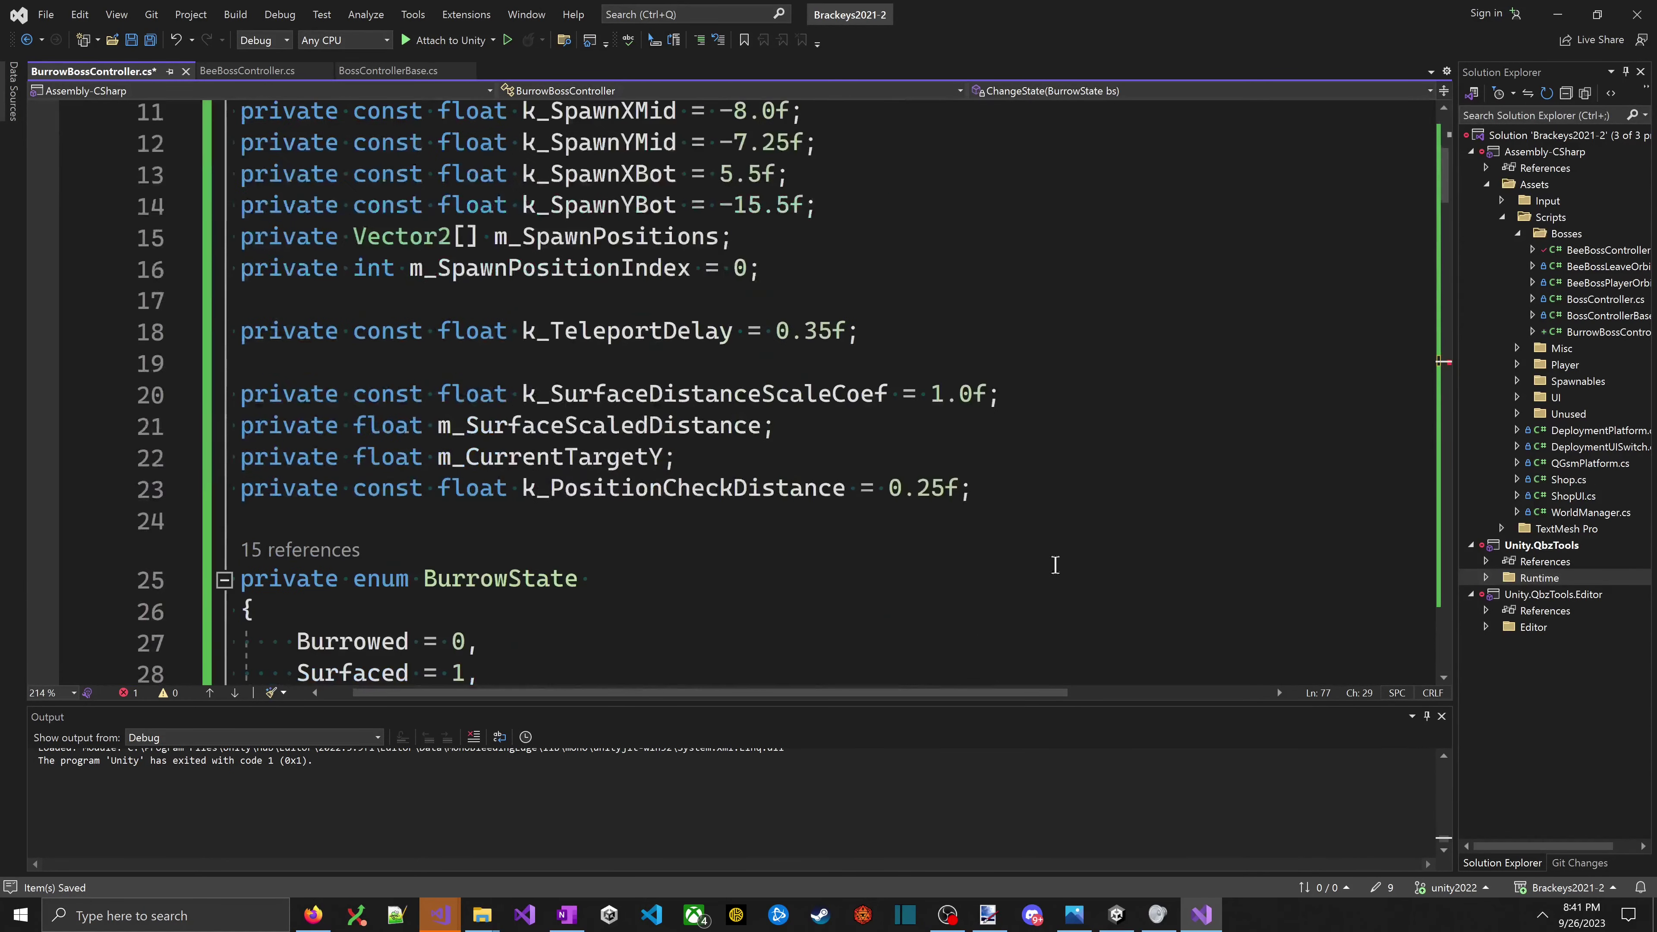
# - Duplicate the k_TeleportDelay declaration and rename the copy to k_SurfaceVolleyDelay
pyautogui.click(1086, 462)
pyautogui.click(1012, 327)
pyautogui.hotkey('shift', 'Home')
pyautogui.hotkey('ctrl', 'c')
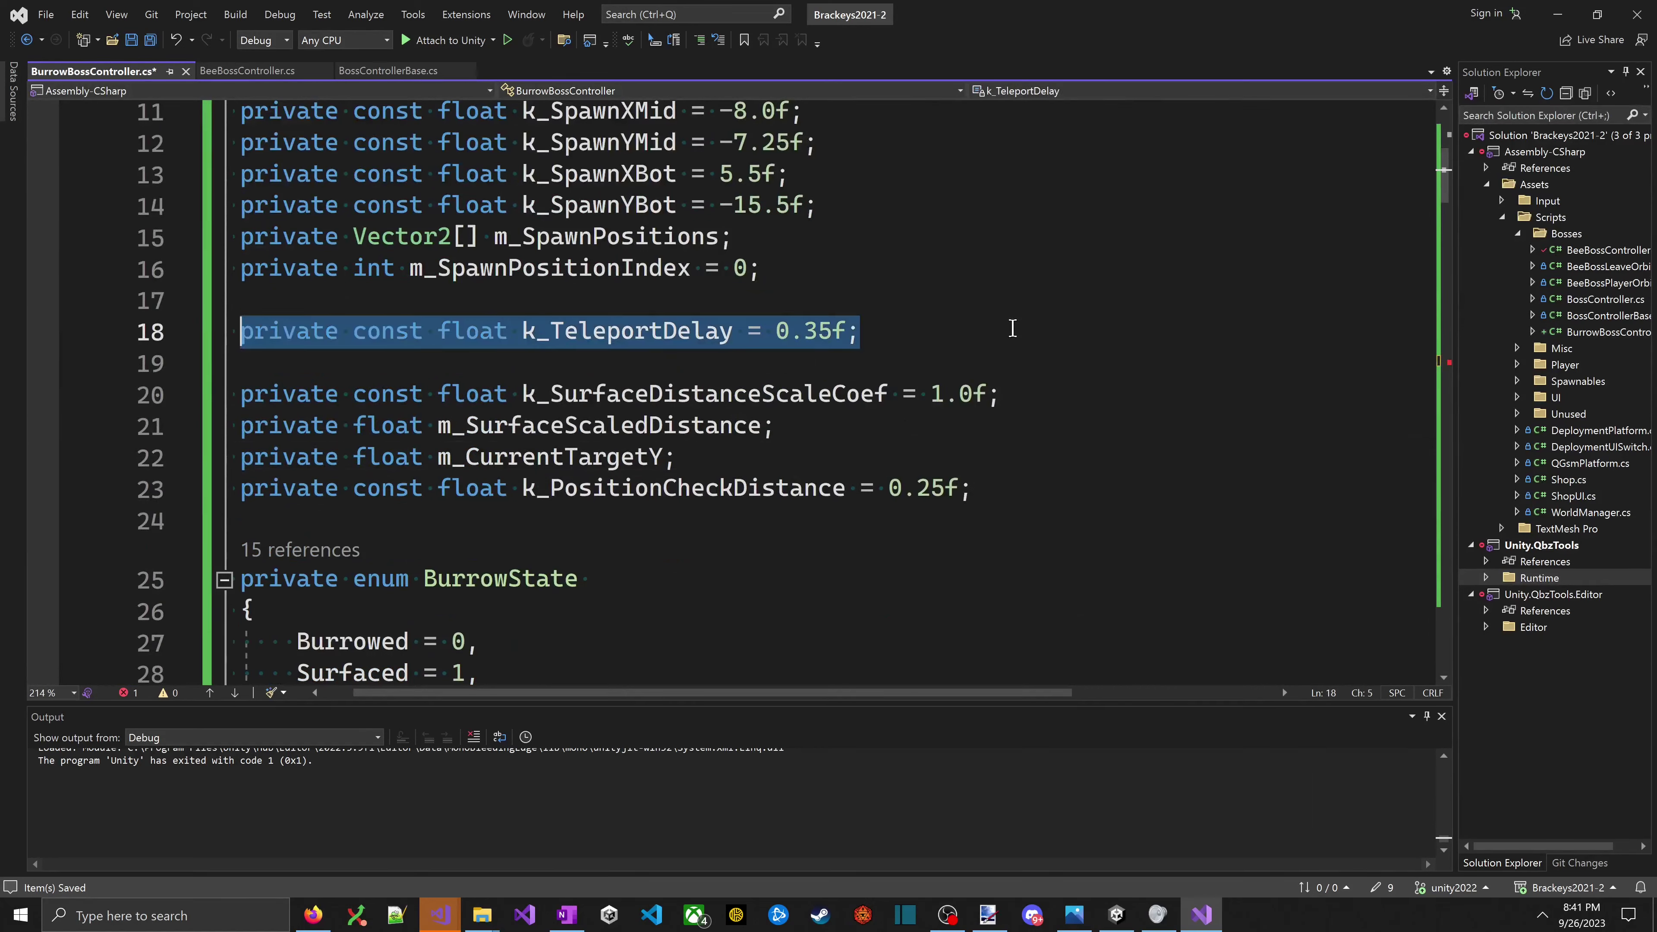
pyautogui.press('End')
pyautogui.press('Return')
pyautogui.hotkey('ctrl', 'v')
pyautogui.press('Home')
pyautogui.hotkey('ctrl', 'Right')
pyautogui.hotkey('ctrl', 'shift', 'Left')
pyautogui.write('k_Surface')
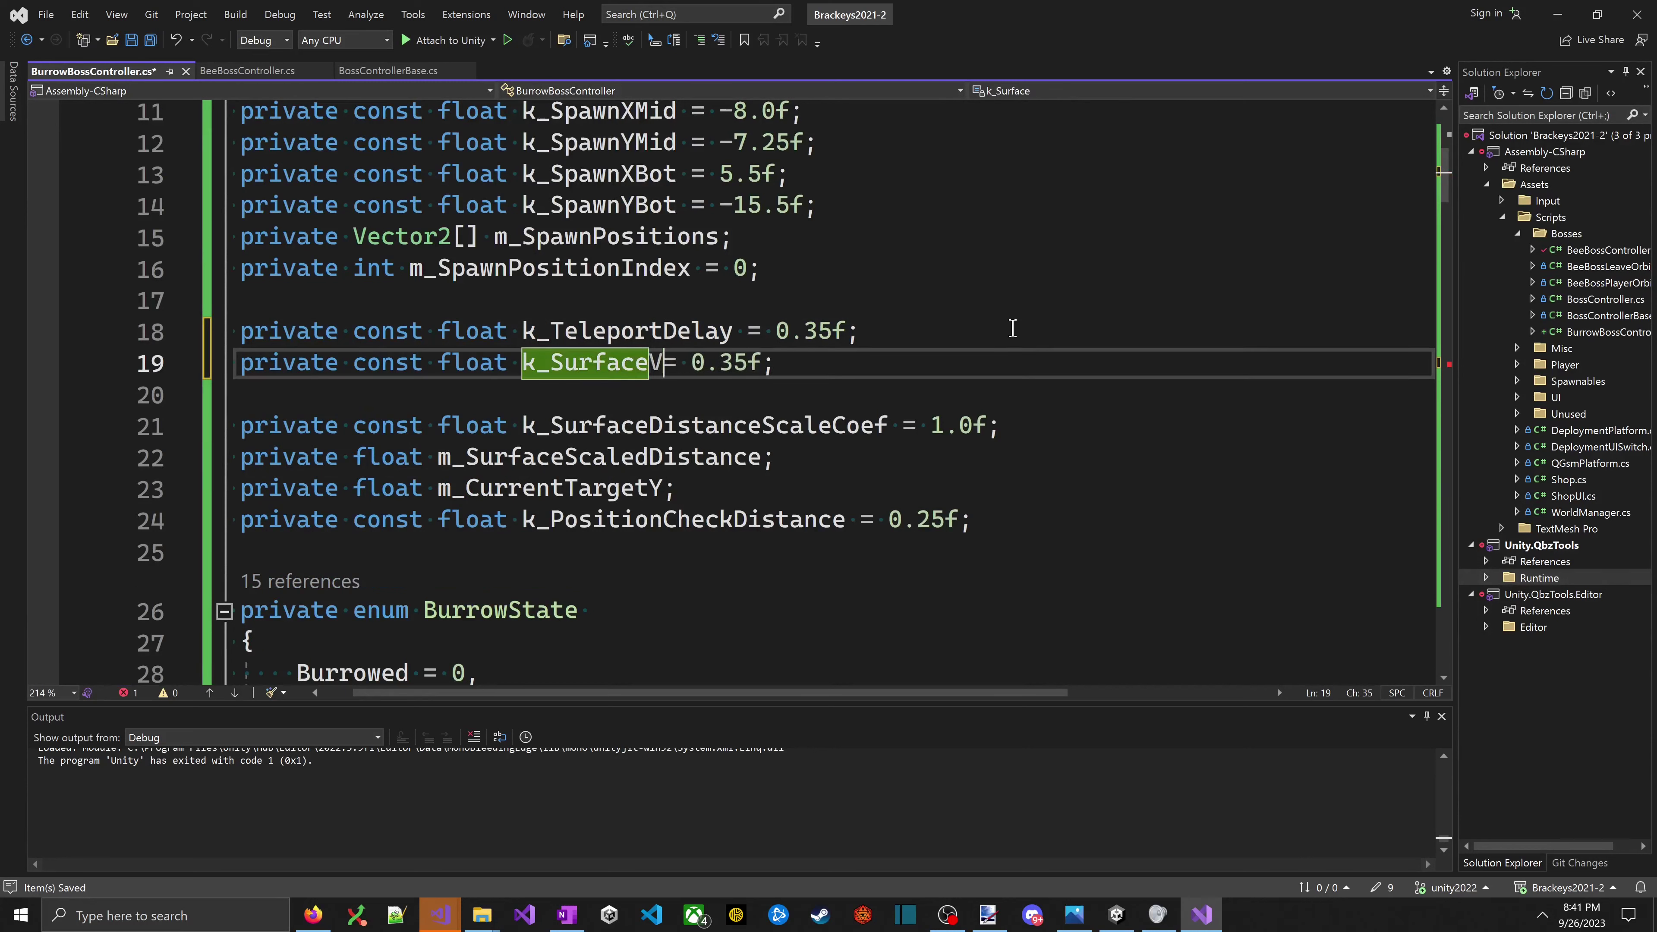
pyautogui.write('VolleyDelay')
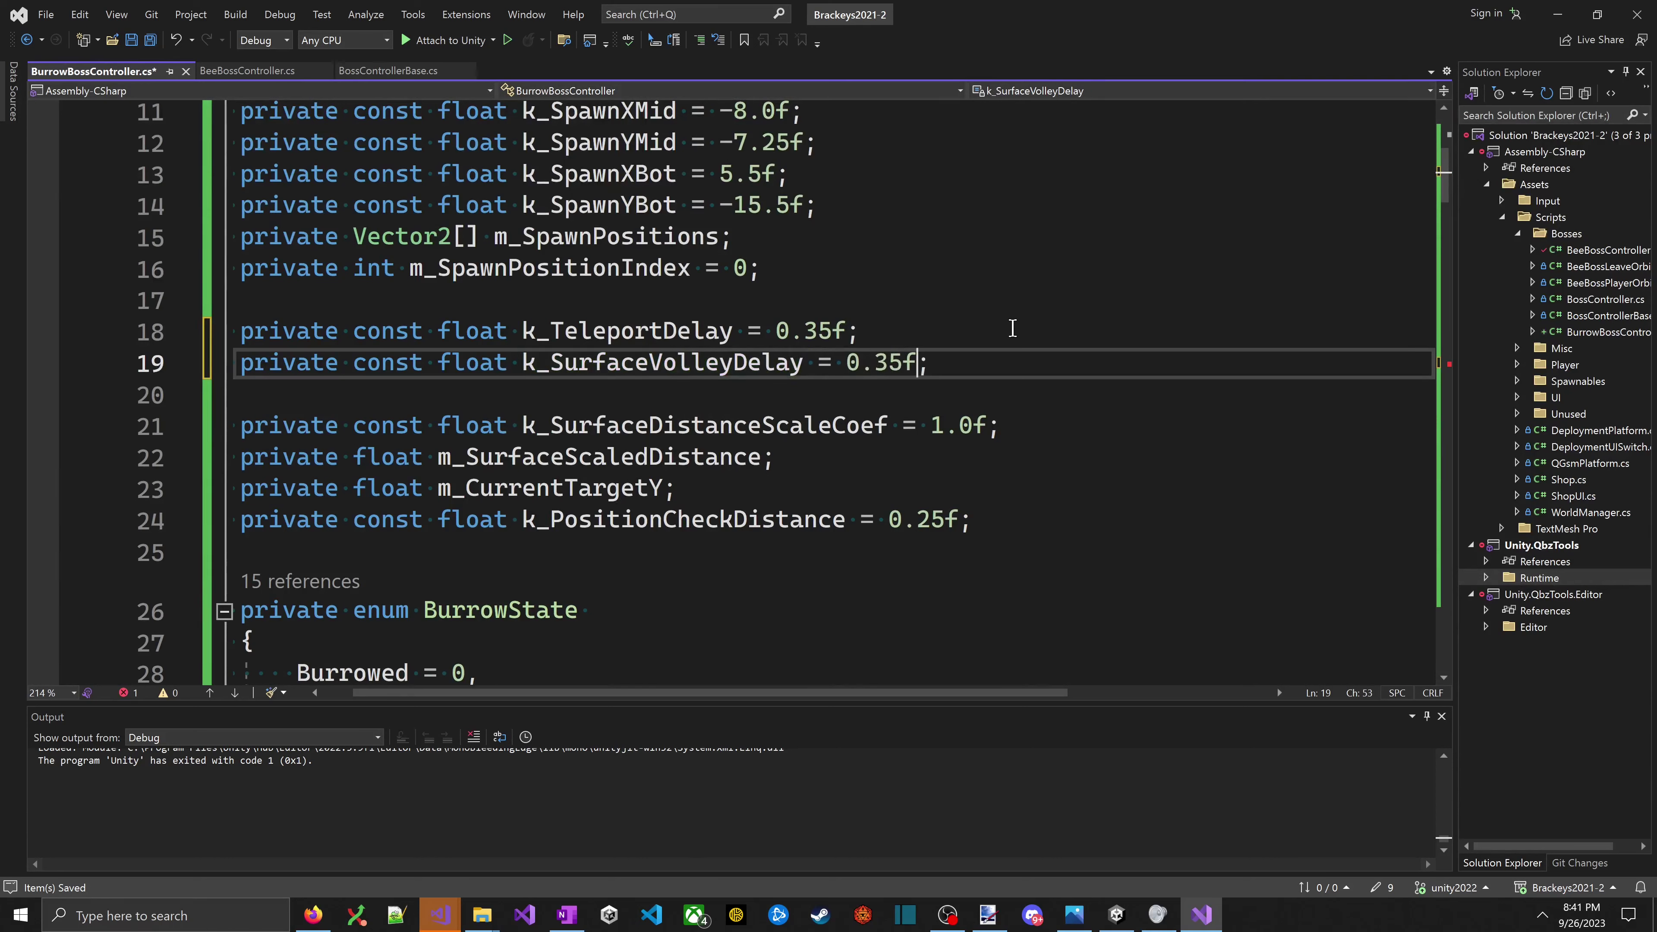
# - Adjust the k_SurfaceVolleyDelay value and save the controller script
pyautogui.press('BackSpace')
pyautogui.write('5')
pyautogui.press('BackSpace')
pyautogui.hotkey('ctrl', 's')
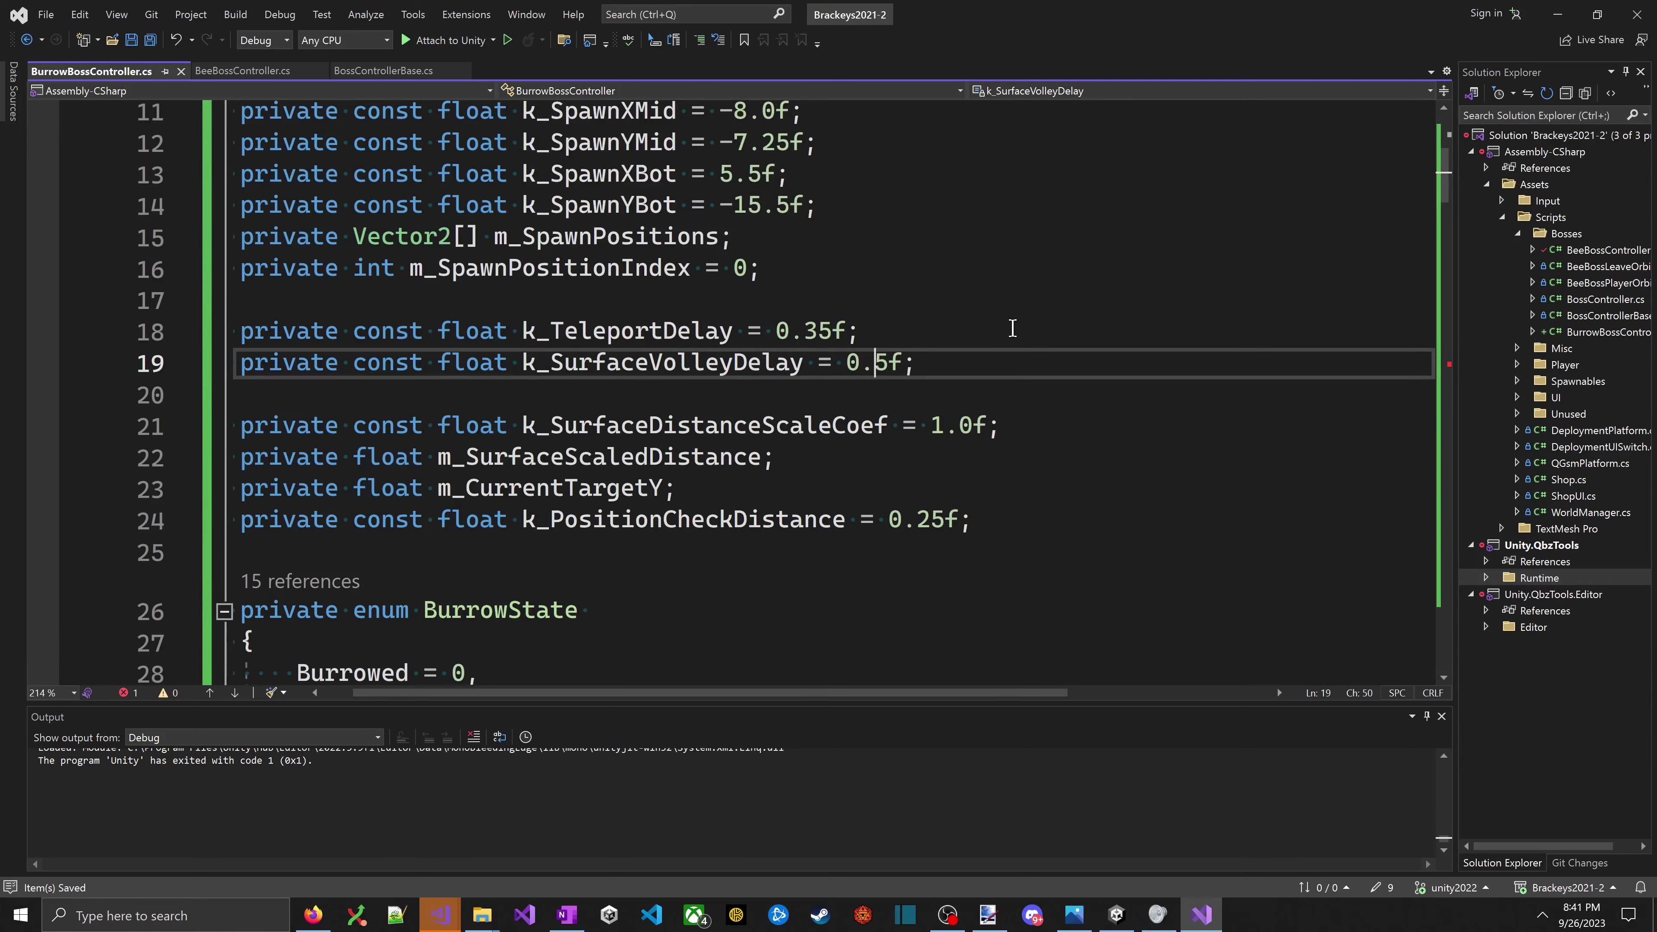
pyautogui.hotkey('shift', 'End')
# - Try passing k_SurfaceVolleyDelay as the ShootVolley argument, then remove it
pyautogui.doubleClick(754, 366)
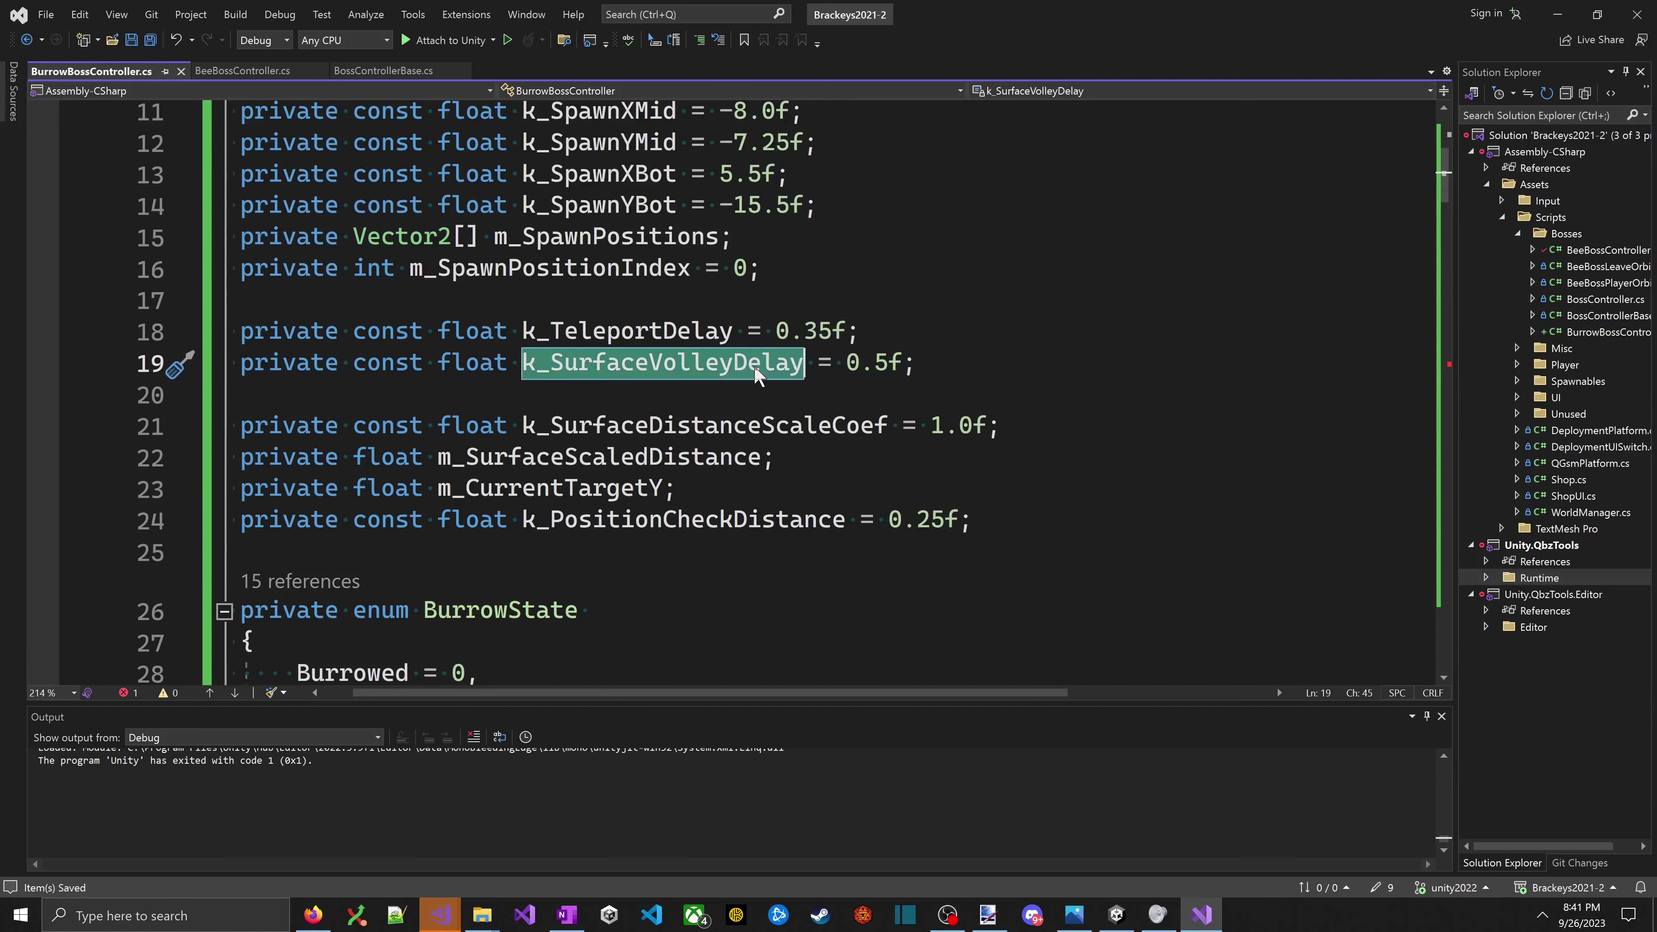
pyautogui.scroll(-20, 1016, 302)
pyautogui.scroll(3, 1016, 302)
pyautogui.scroll(-2, 1028, 307)
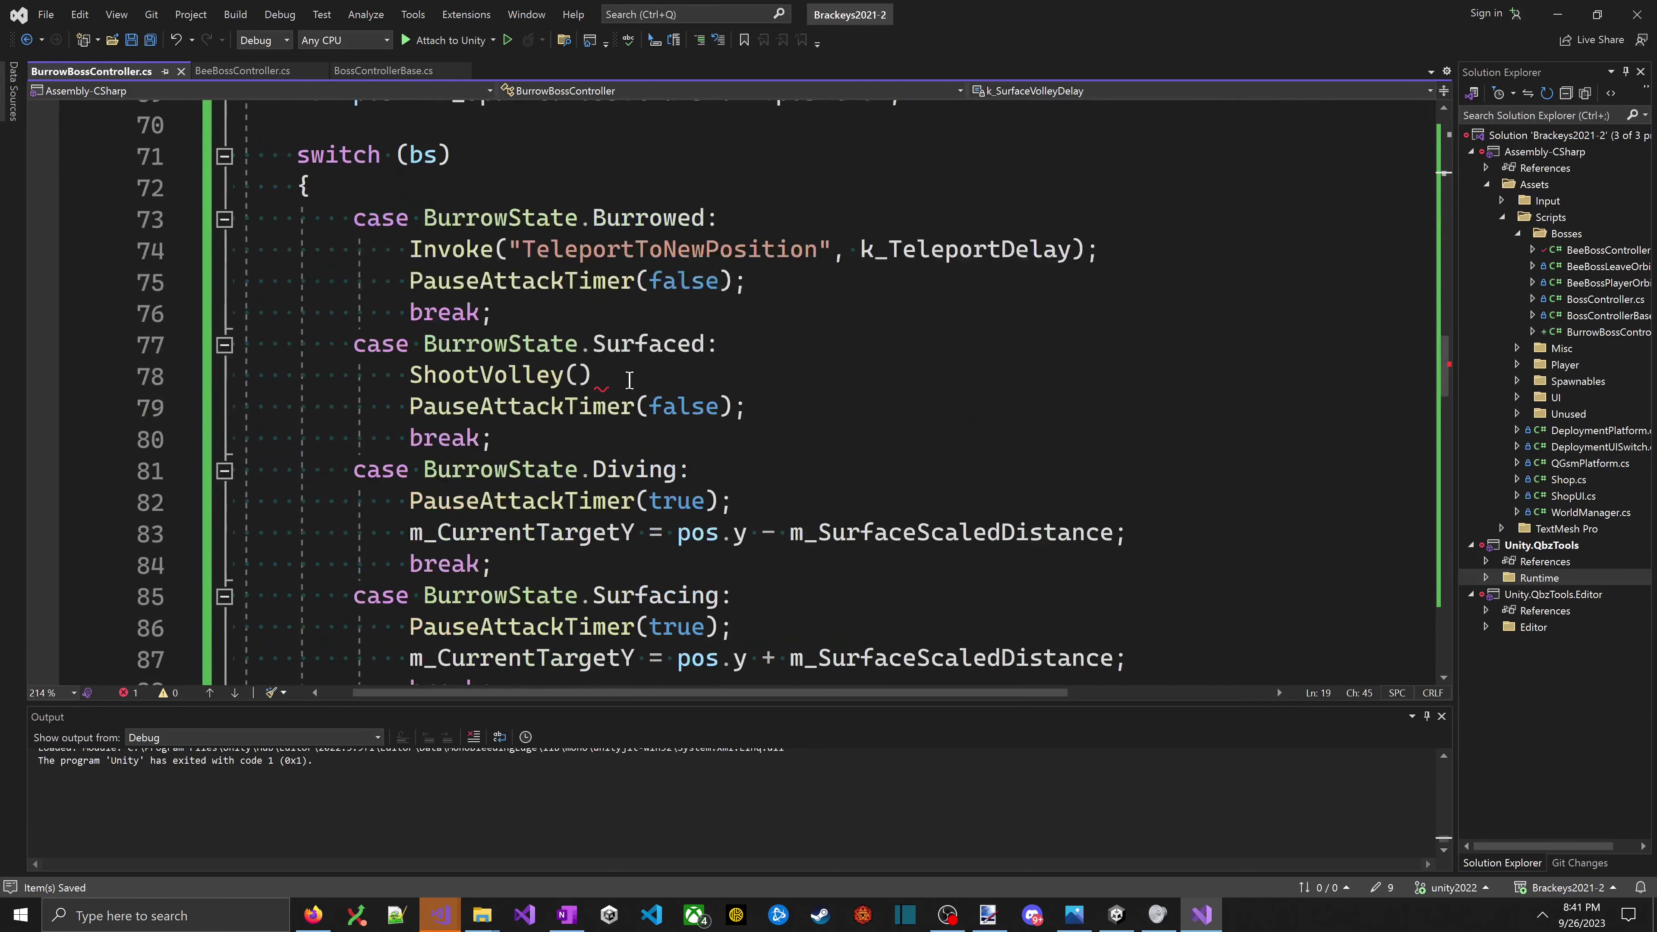
pyautogui.click(583, 375)
pyautogui.hotkey('ctrl', 'v')
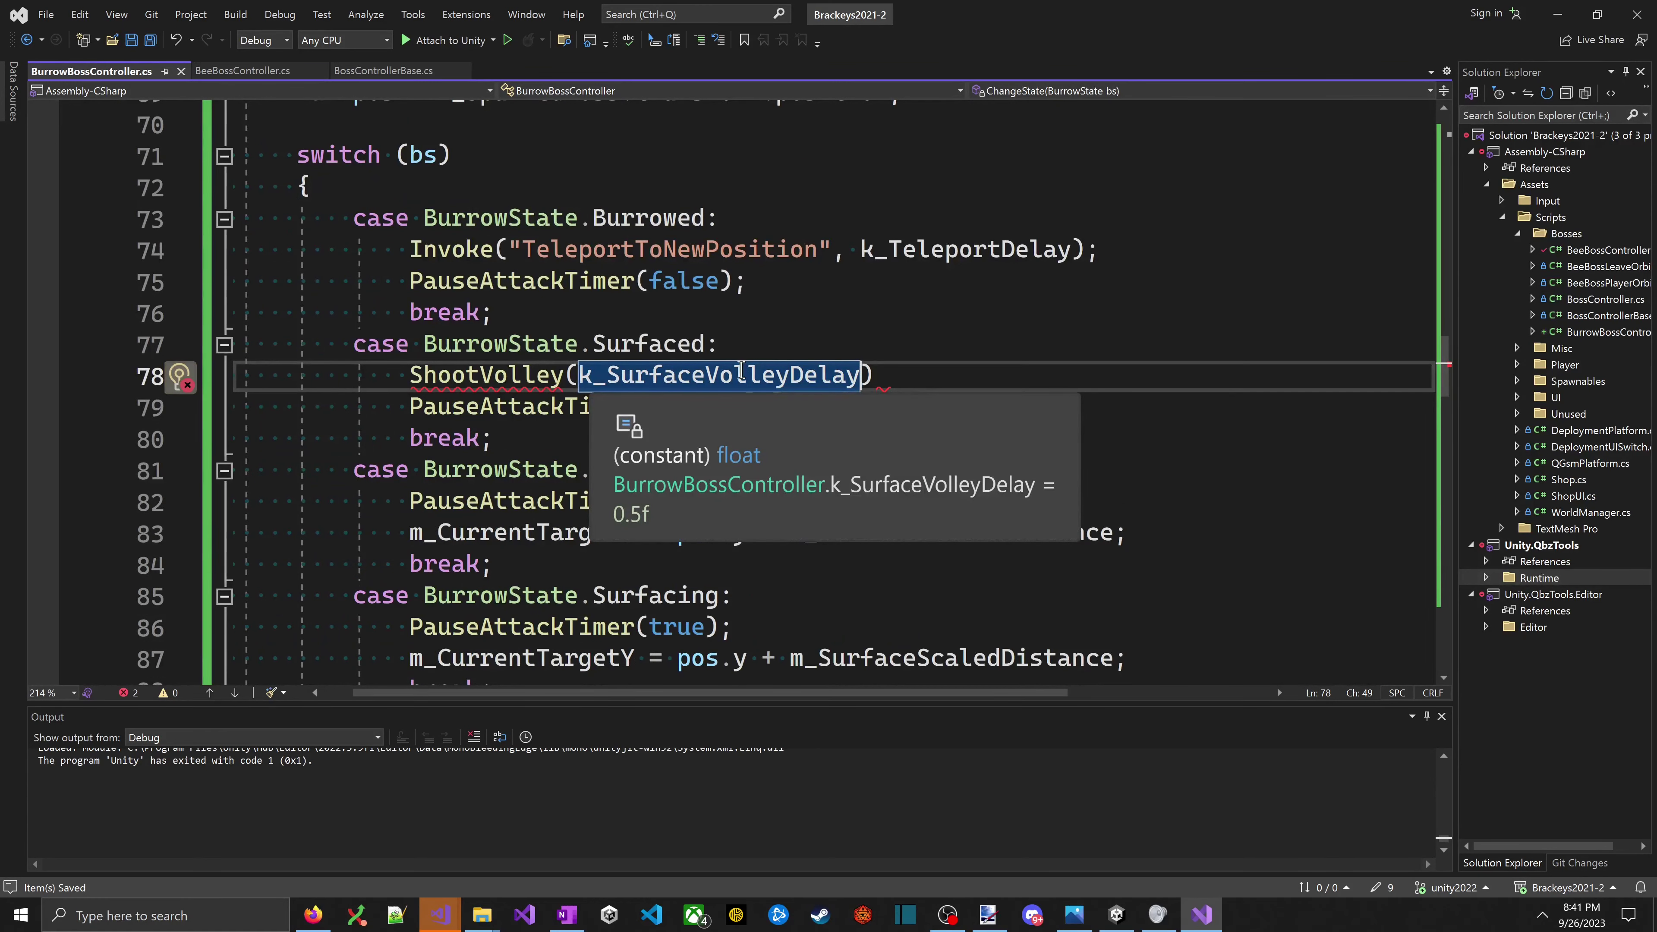
pyautogui.press('BackSpace')
# - Cut the k_SurfaceVolleyDelay declaration, paste it into the call, then delete it again
pyautogui.scroll(20, 704, 392)
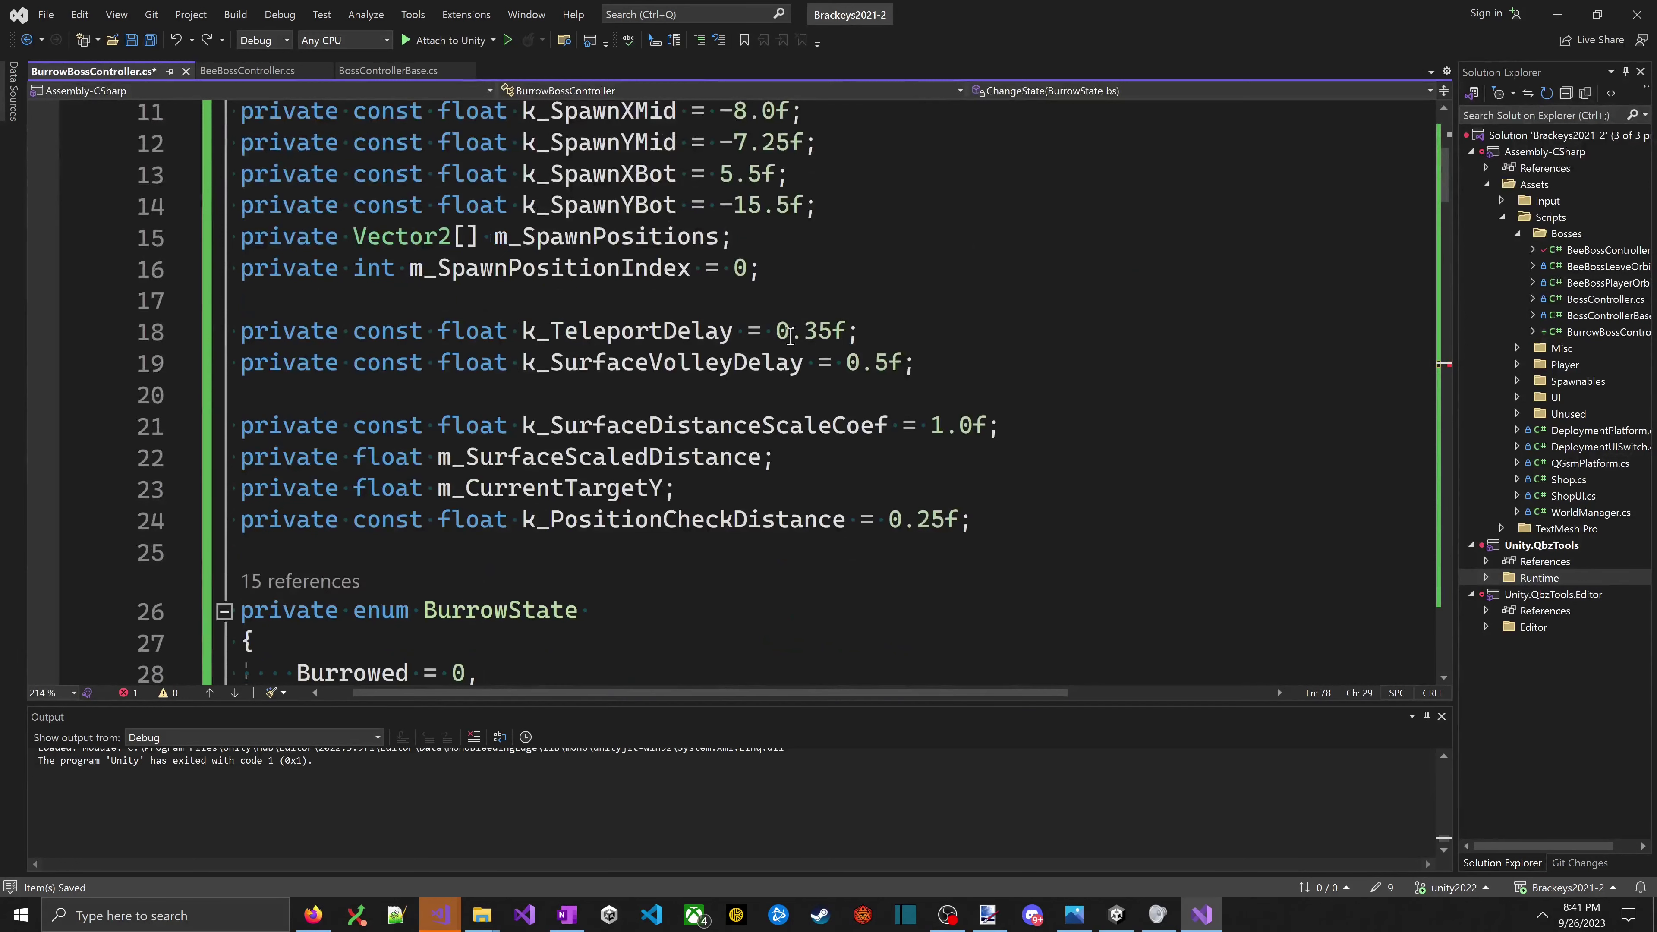
pyautogui.tripleClick(737, 362)
pyautogui.hotkey('ctrl', 'x')
pyautogui.scroll(-18, 725, 353)
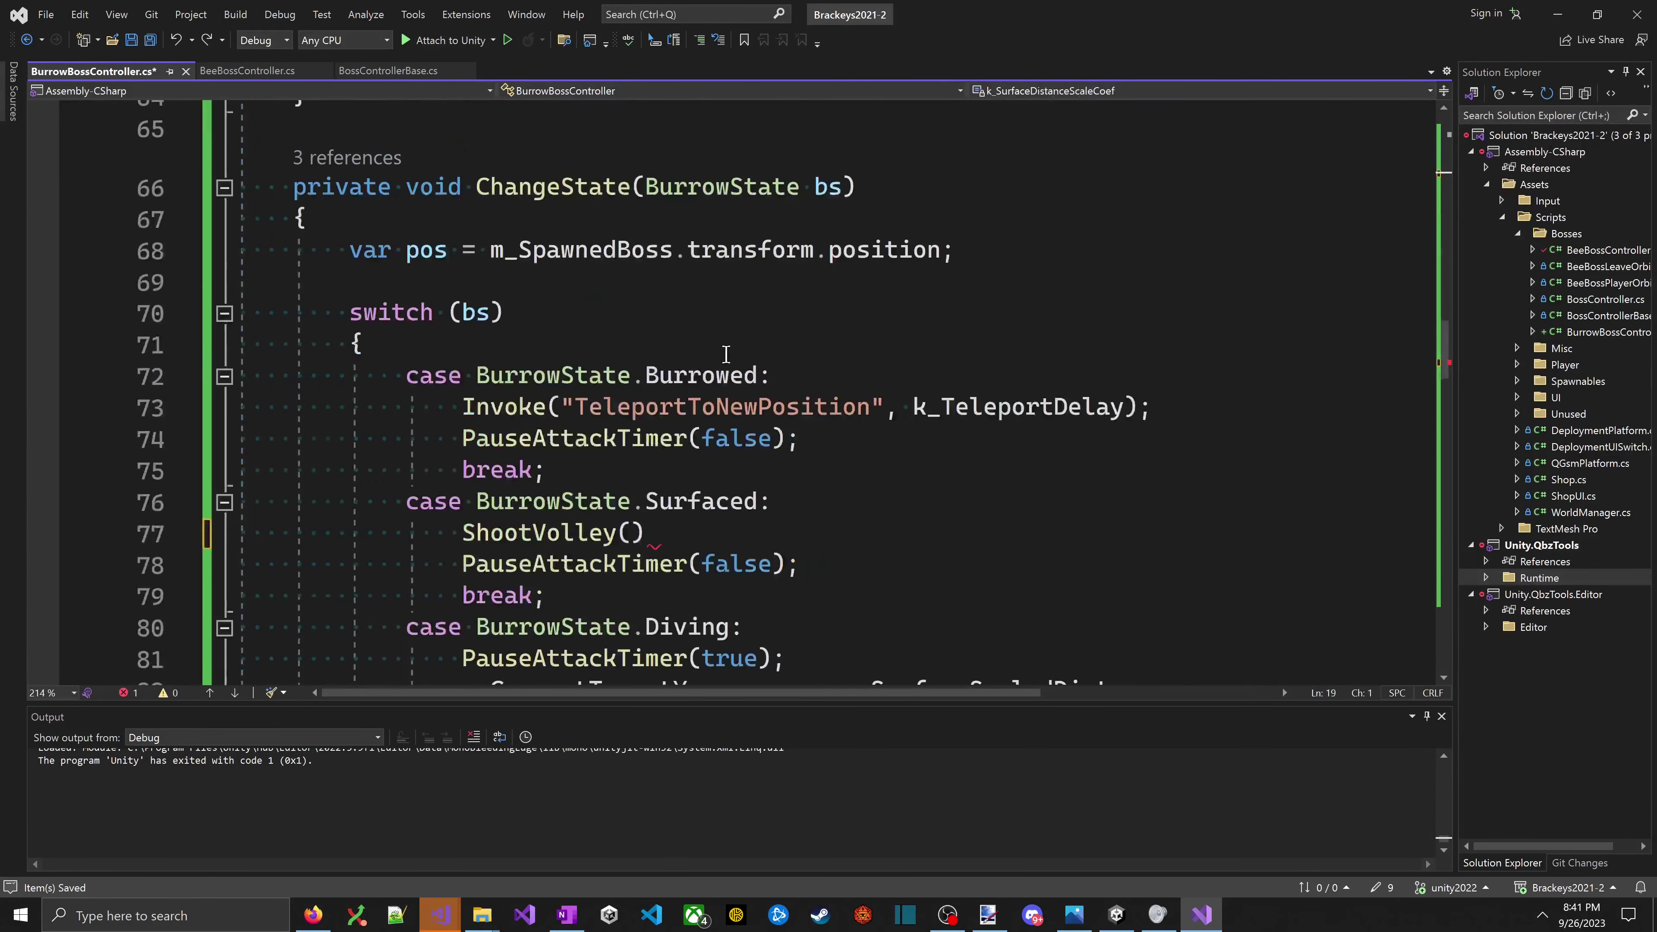
pyautogui.scroll(-1, 718, 353)
pyautogui.click(634, 435)
pyautogui.hotkey('ctrl', 'v')
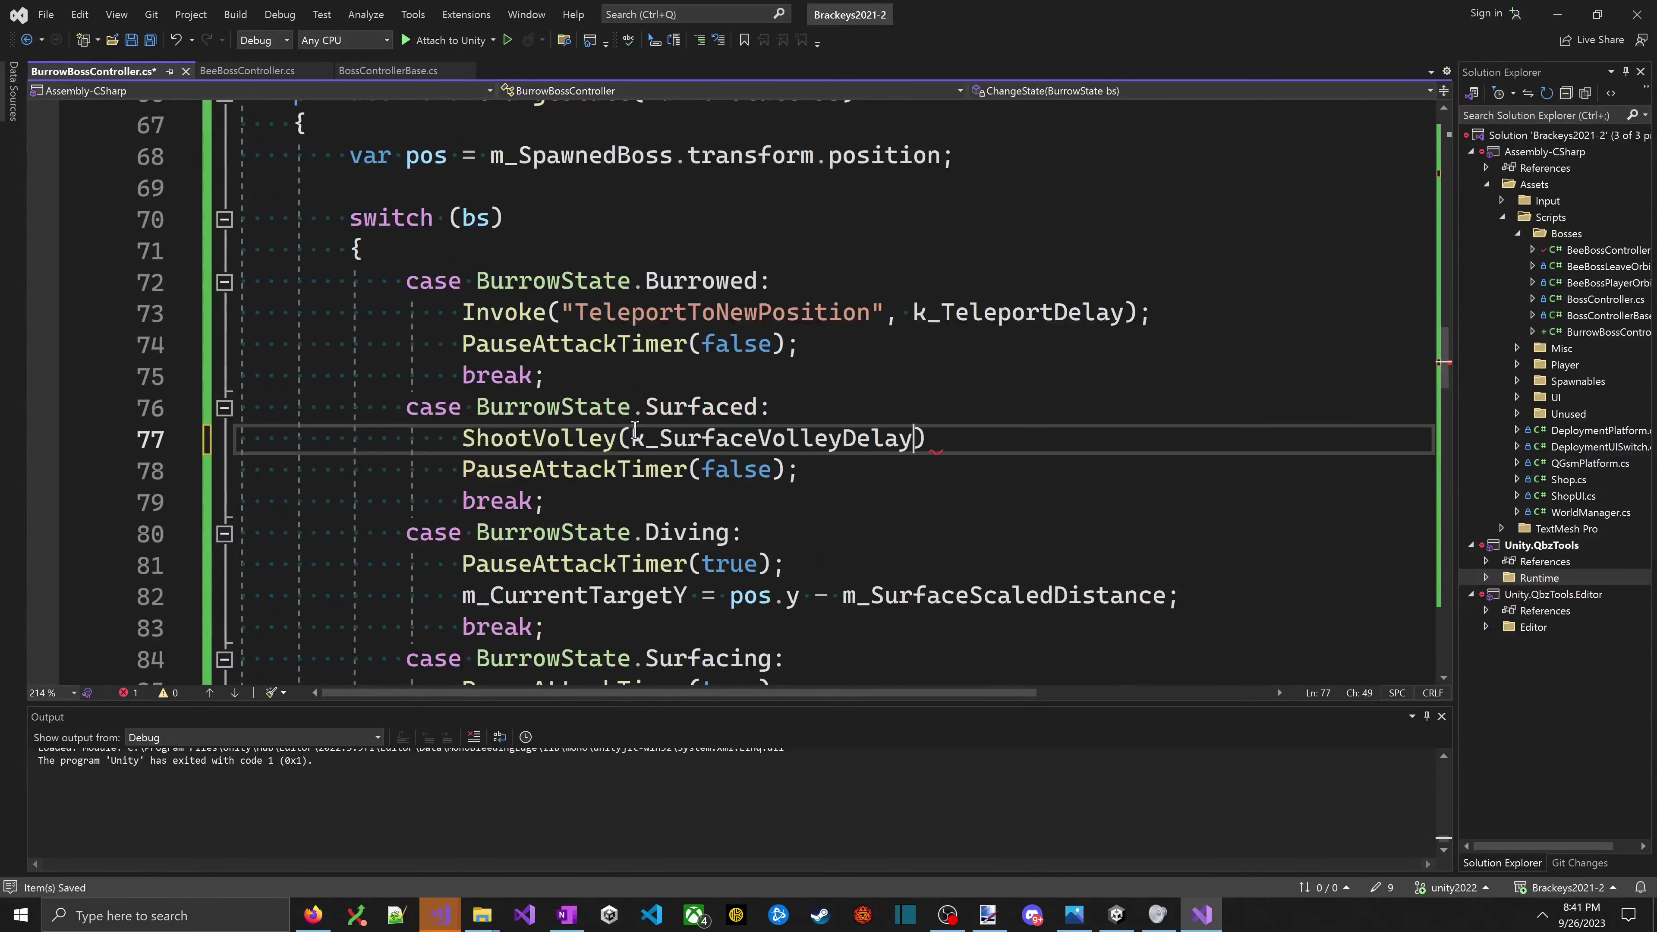
pyautogui.write(',')
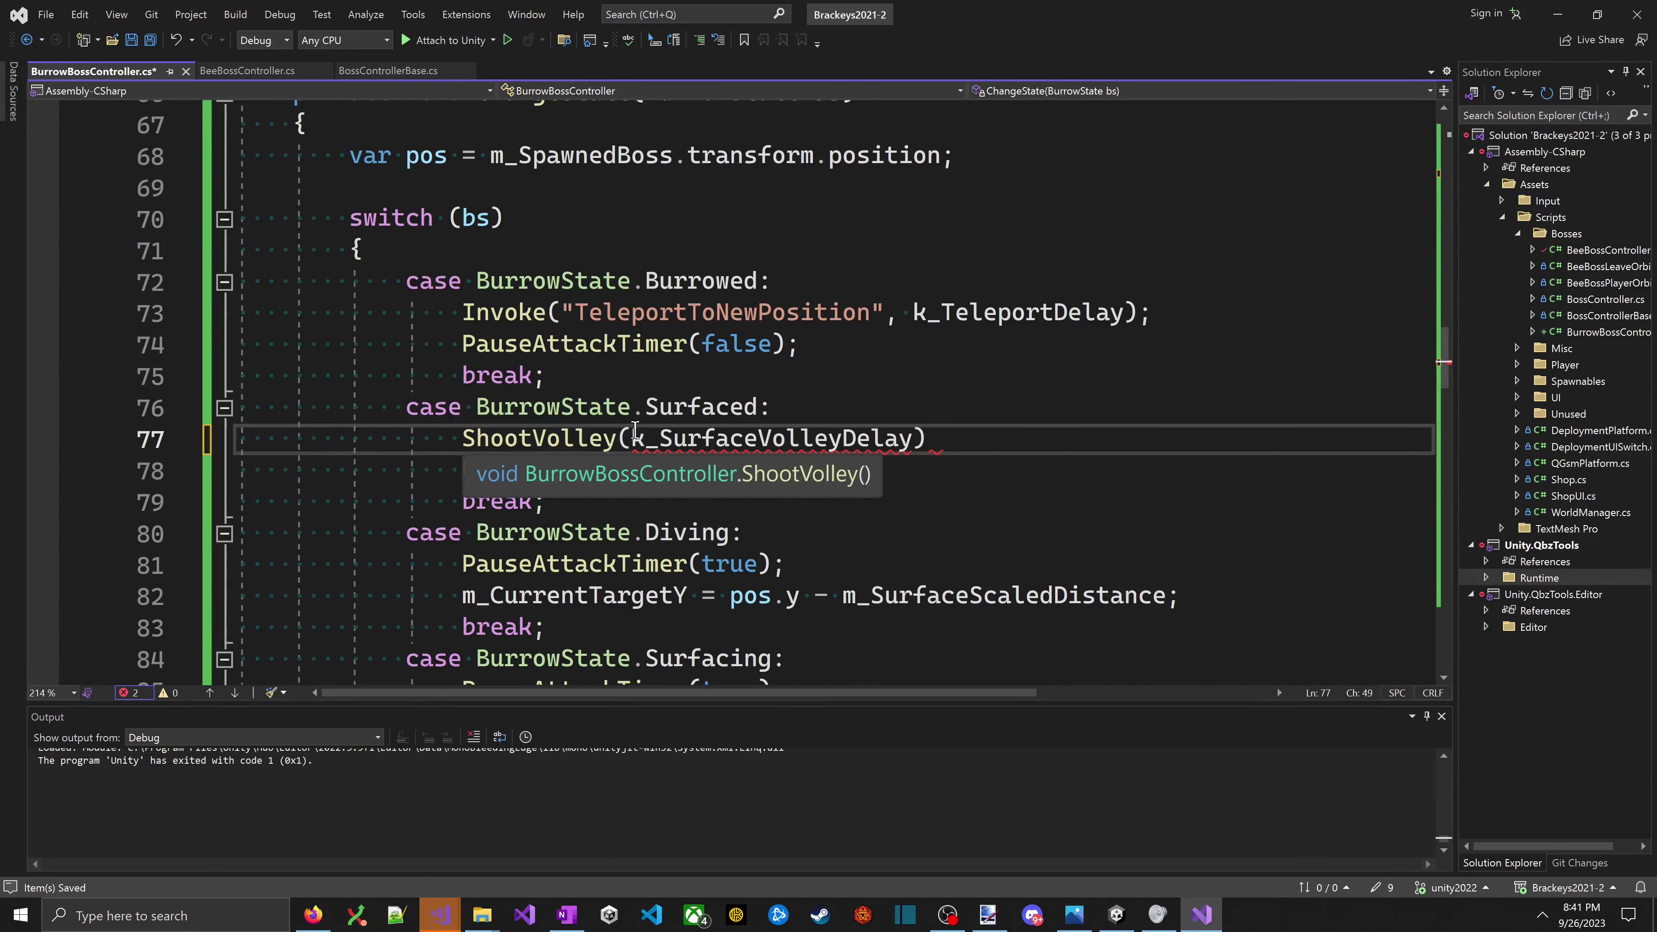
pyautogui.hotkey('ctrl', 'BackSpace')
# - End the ShootVolley() call with a semicolon and save the script
pyautogui.press('End')
pyautogui.write(';')
pyautogui.hotkey('ctrl', 's')
pyautogui.moveTo(884, 504); pyautogui.dragTo(888, 521)
pyautogui.scroll(15, 862, 503)
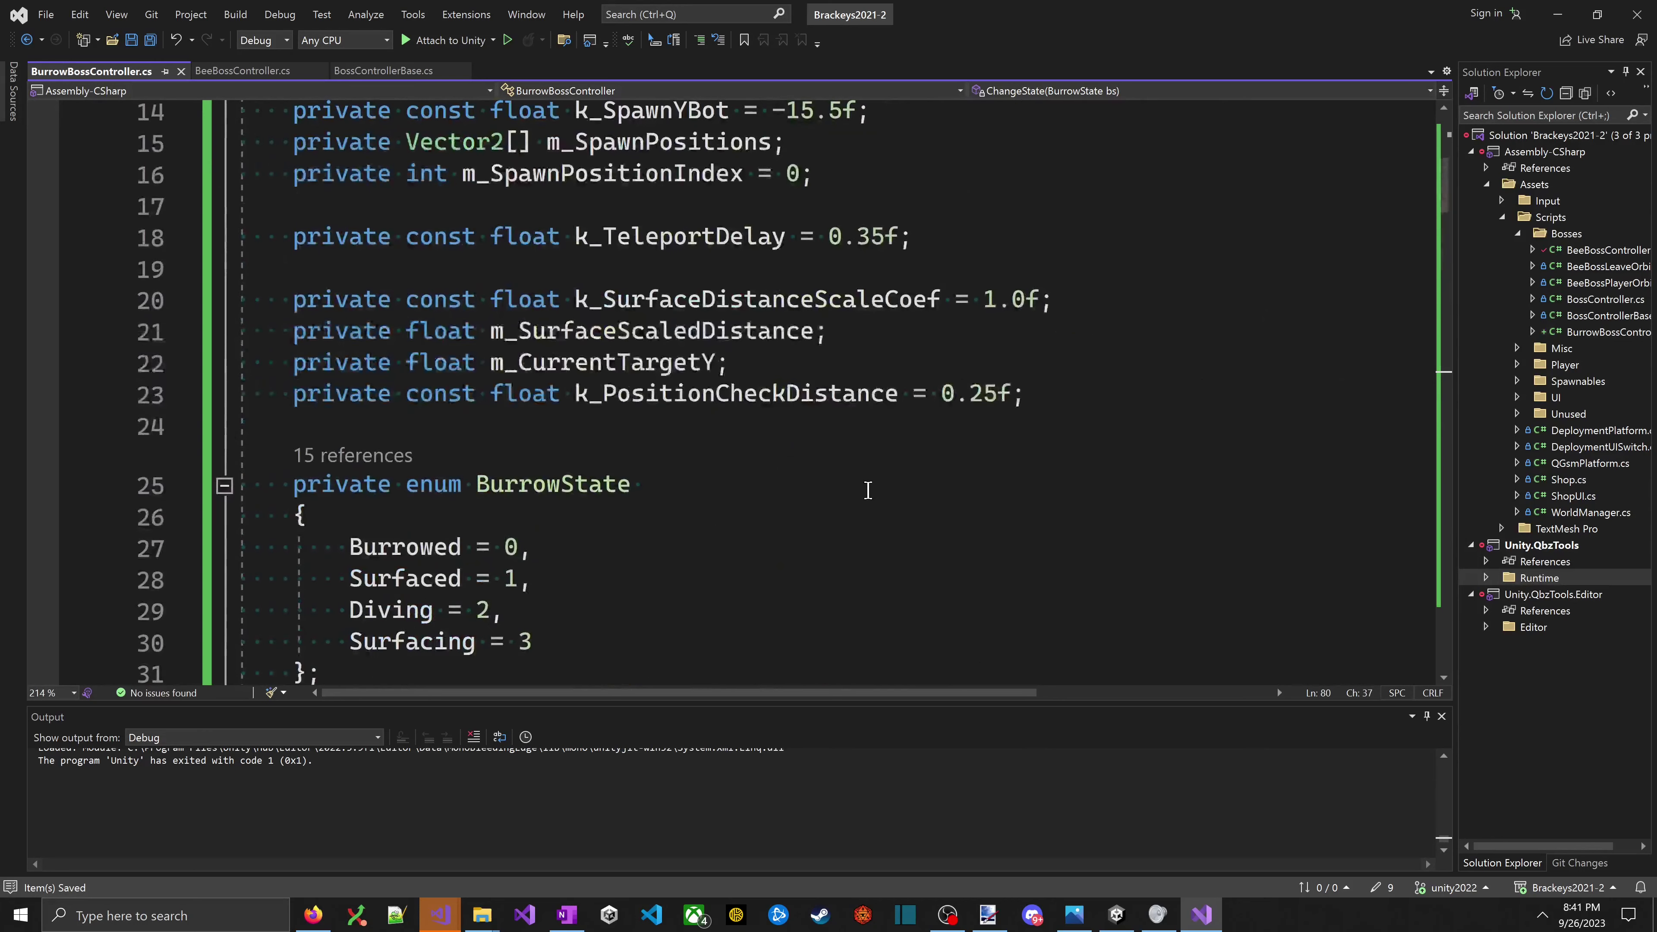
pyautogui.scroll(-7, 862, 497)
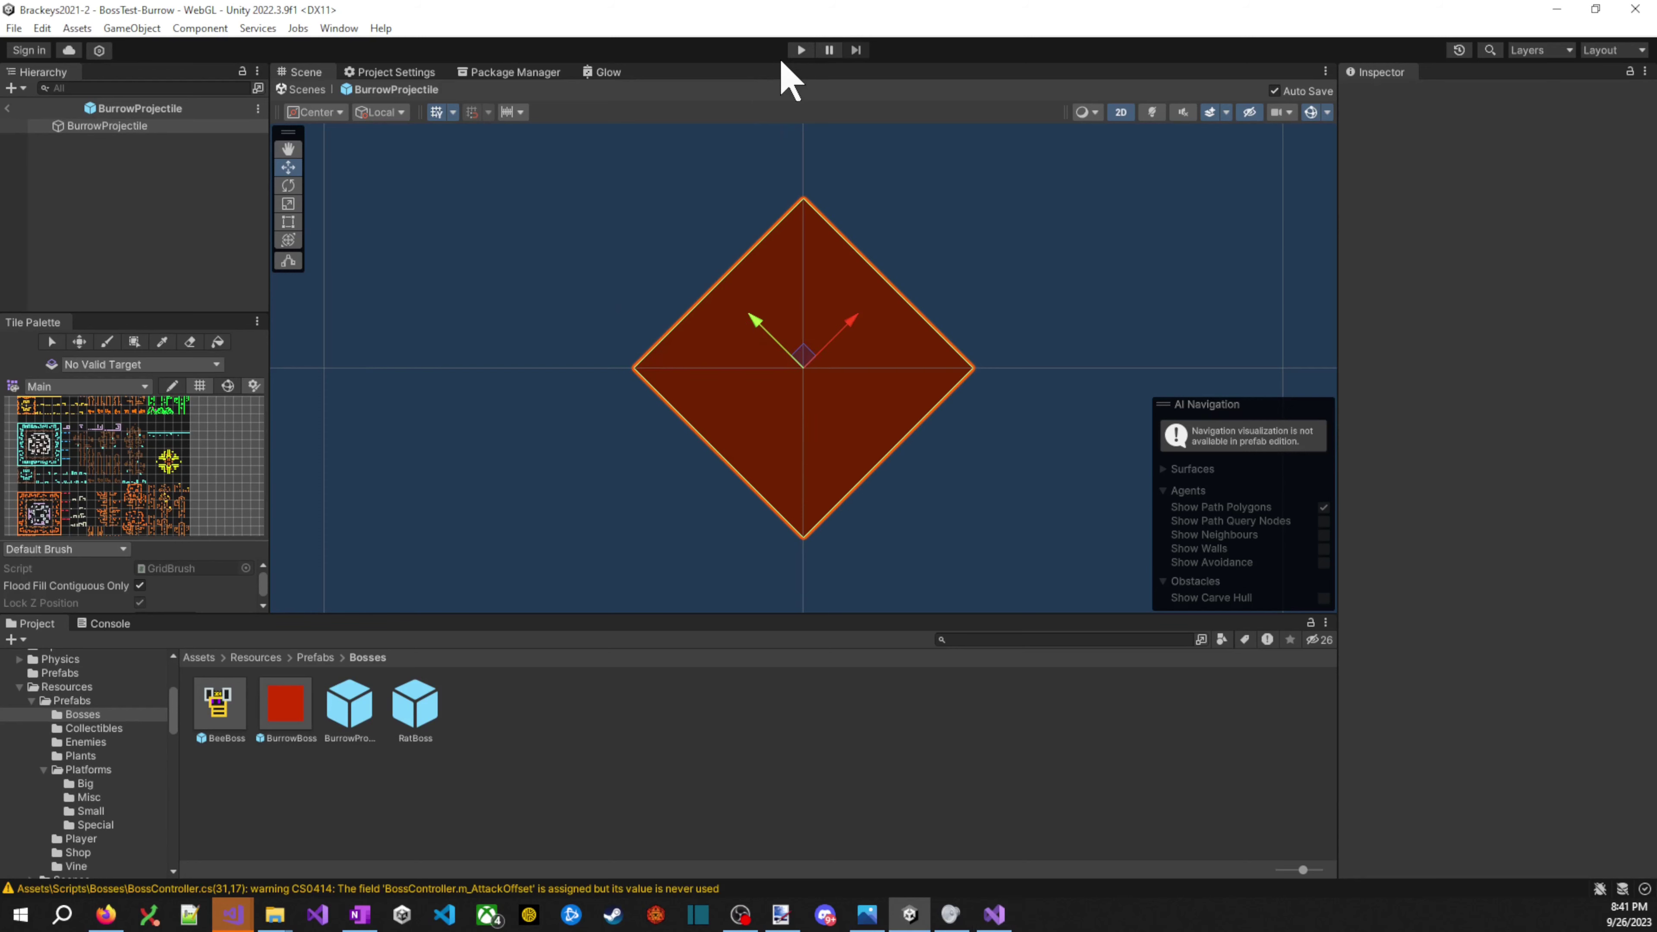
# - Playtest the boss scene, moving the player right, then stop to read the m_ProjectilePrefab unassigned error
pyautogui.click(800, 50)
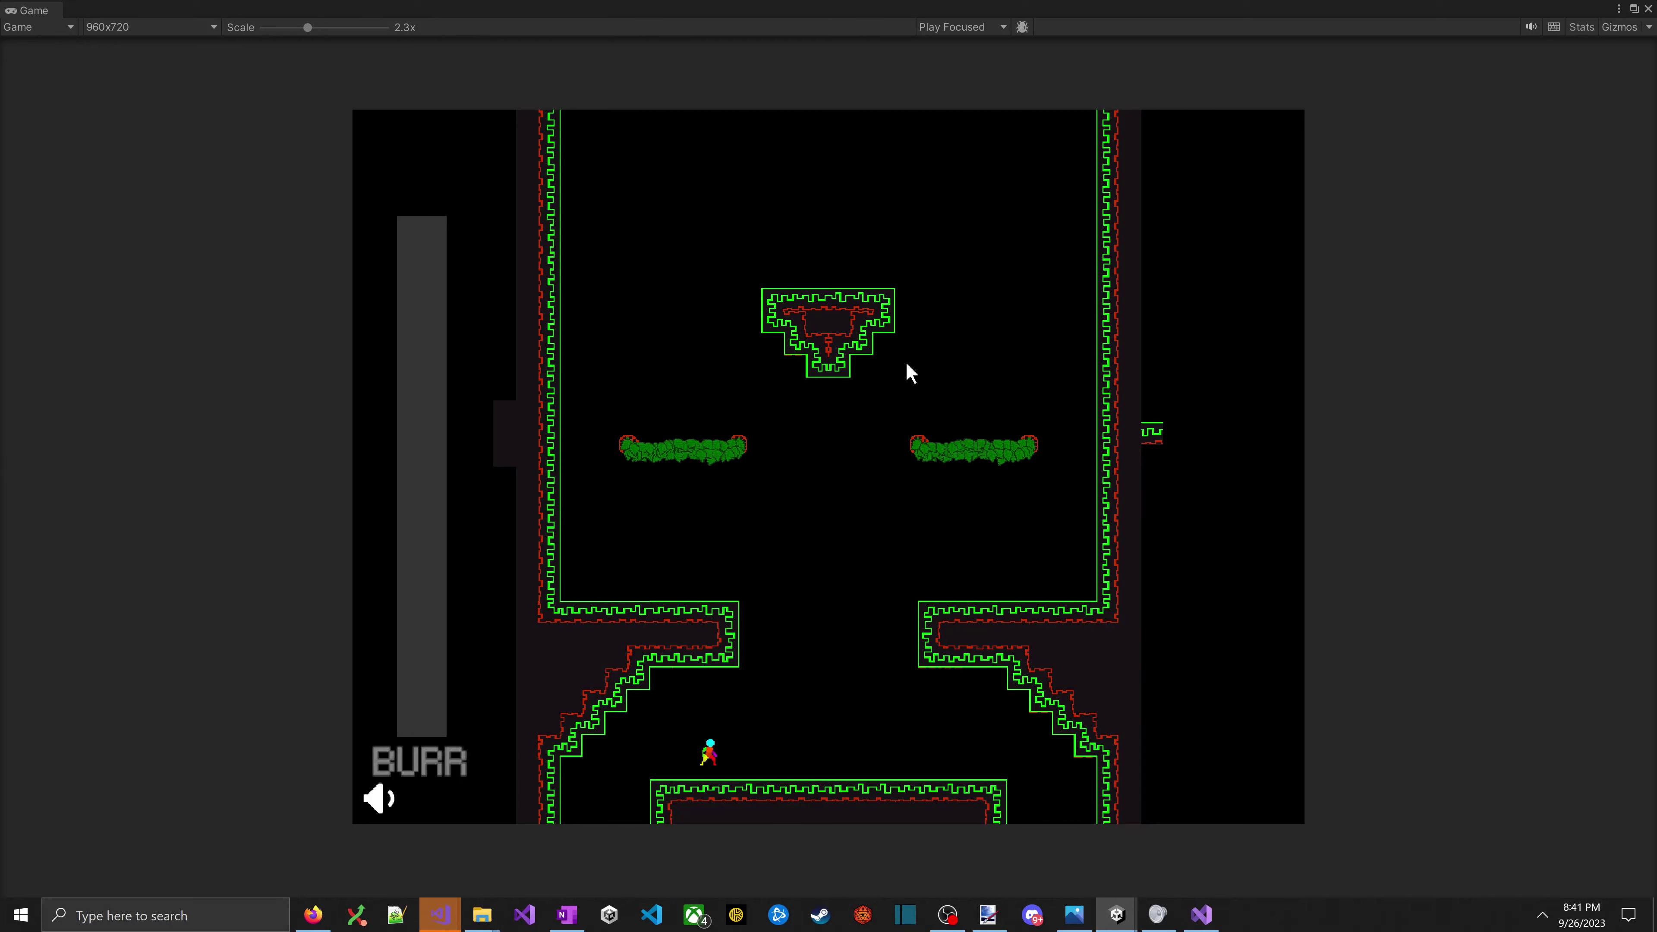
pyautogui.press('d')
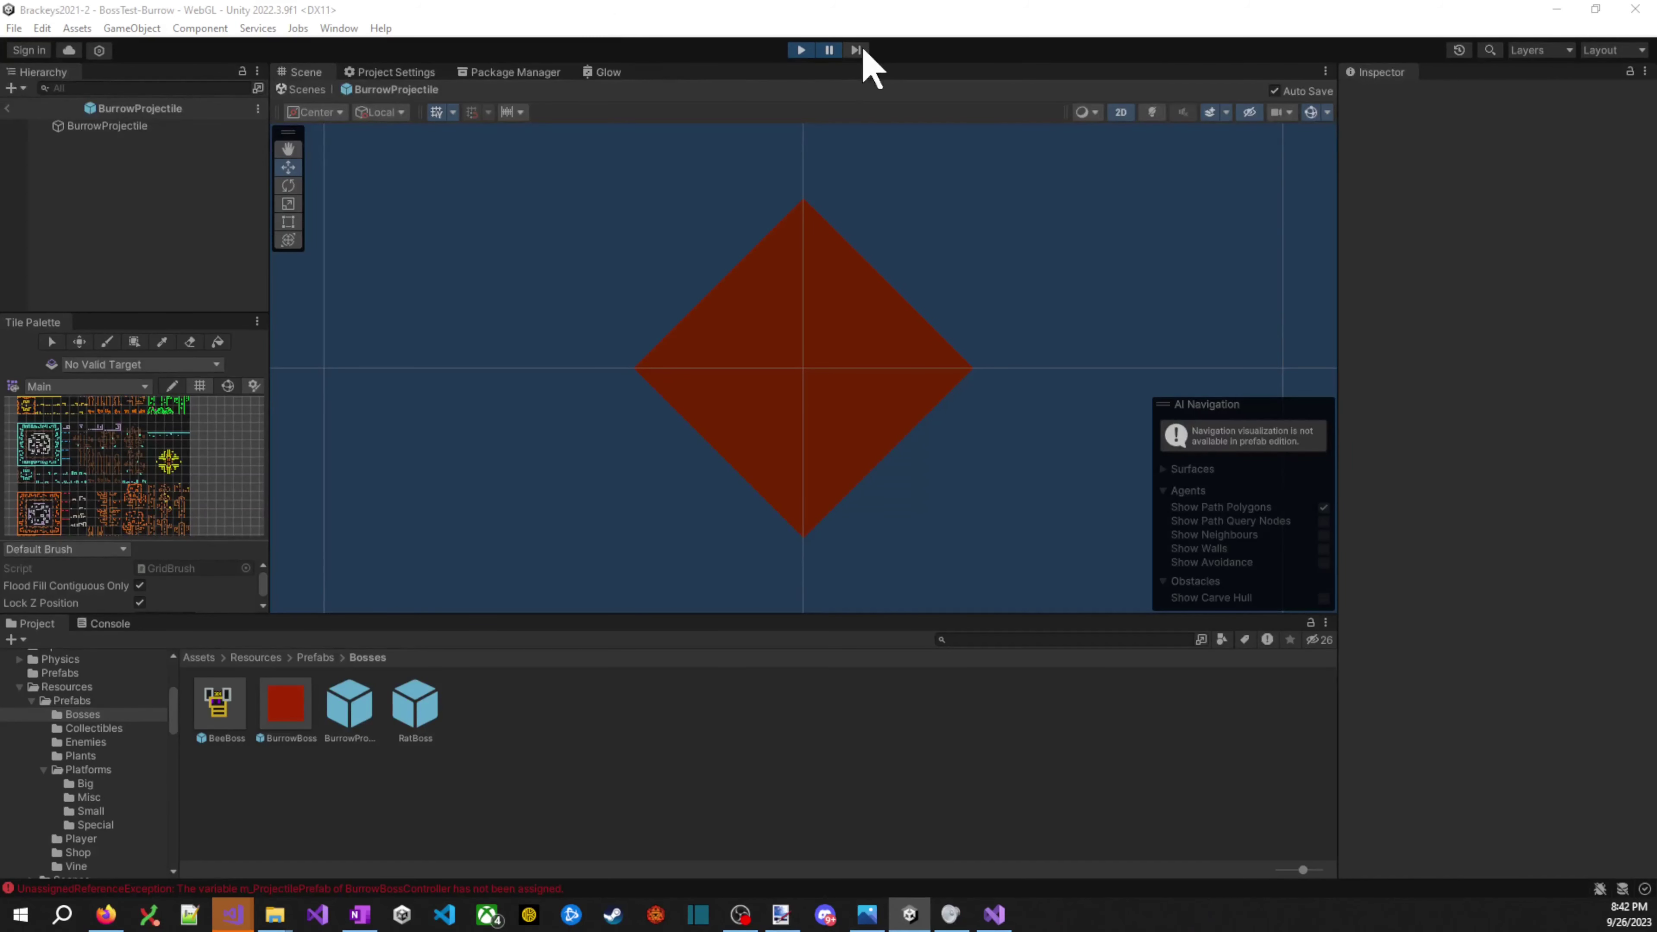
pyautogui.click(795, 48)
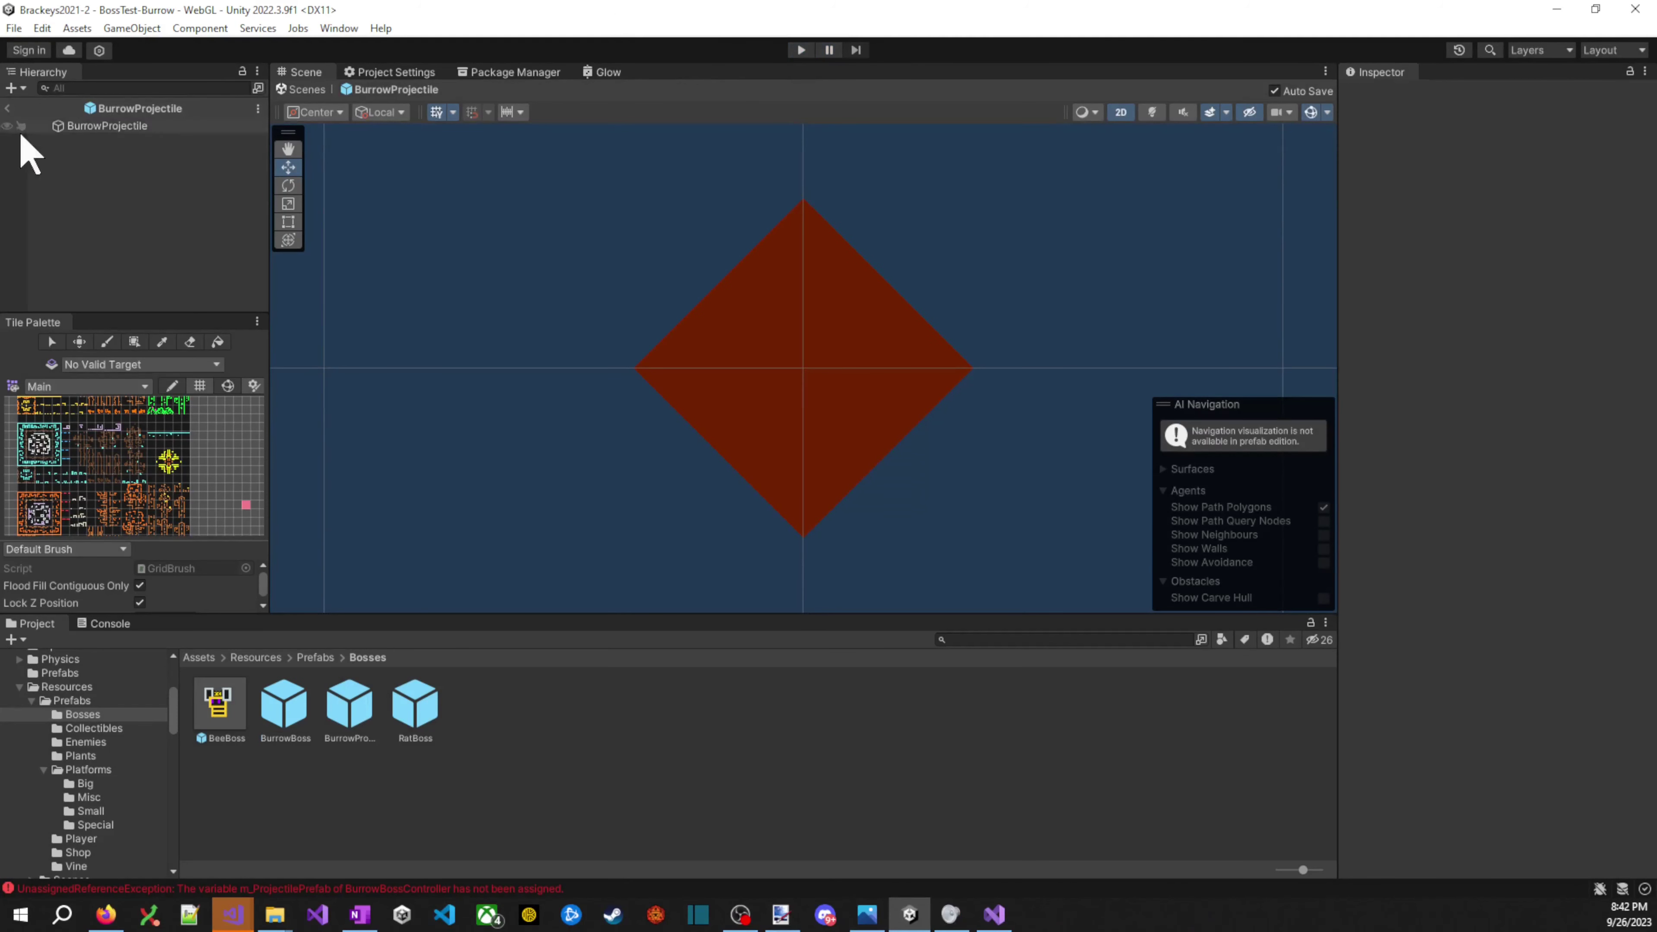
# - Leave prefab mode, briefly open the BurrowBoss prefab, and return to the BossTest-Burrow scene
pyautogui.click(14, 109)
pyautogui.click(287, 715)
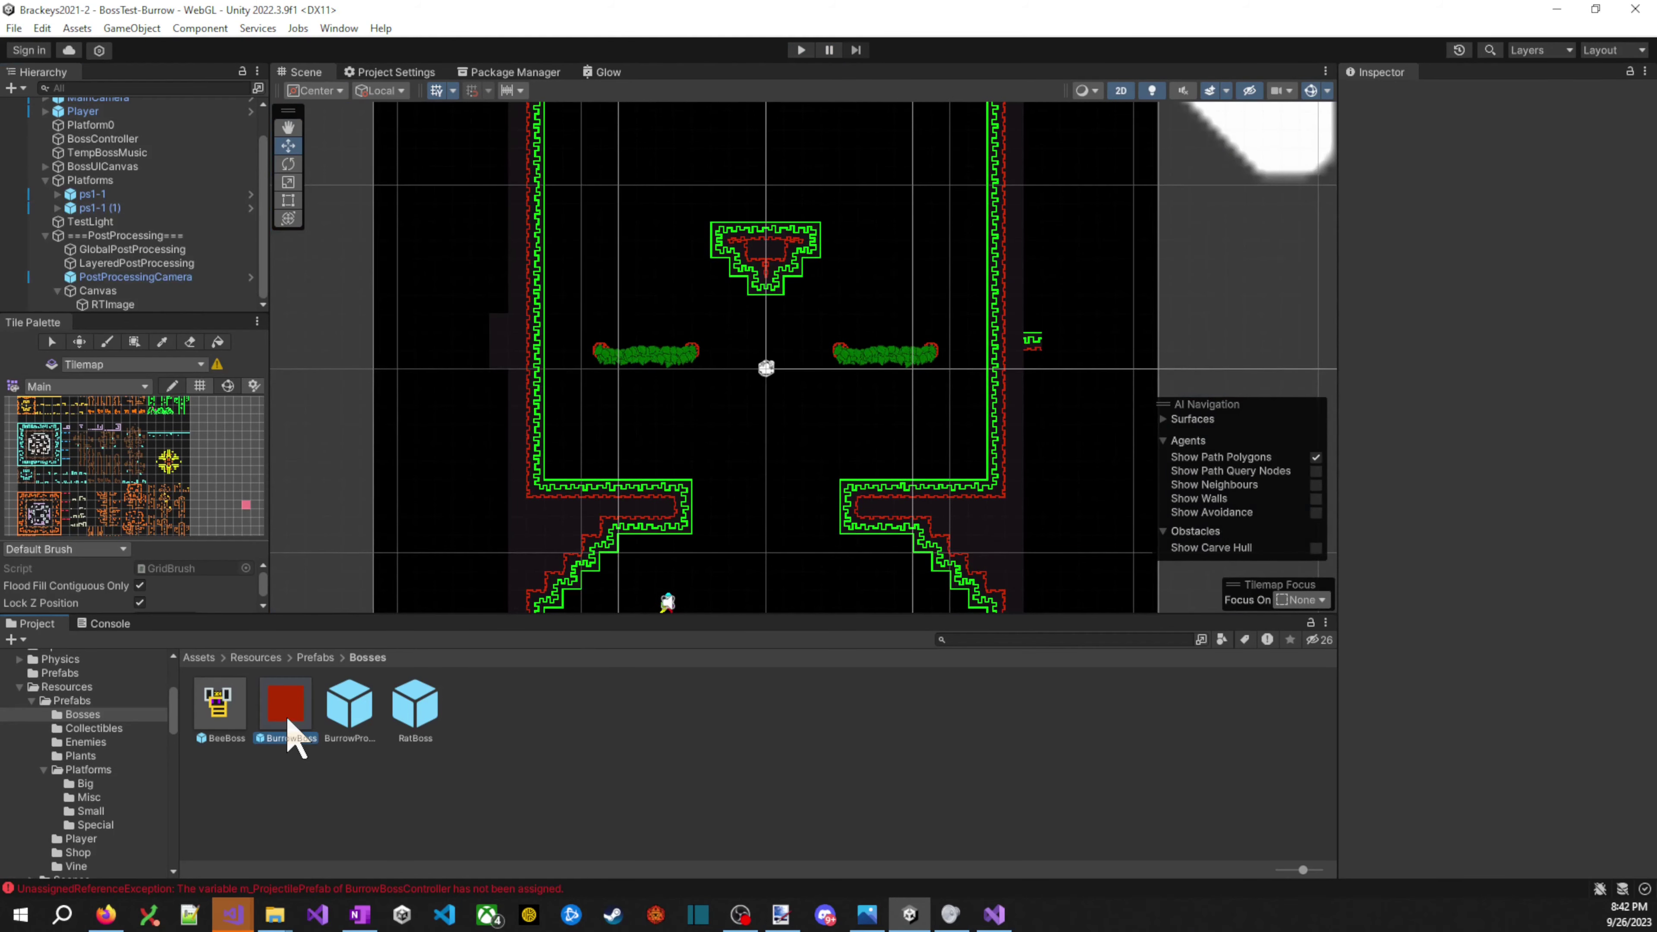
pyautogui.doubleClick(288, 719)
pyautogui.scroll(-1, 1642, 499)
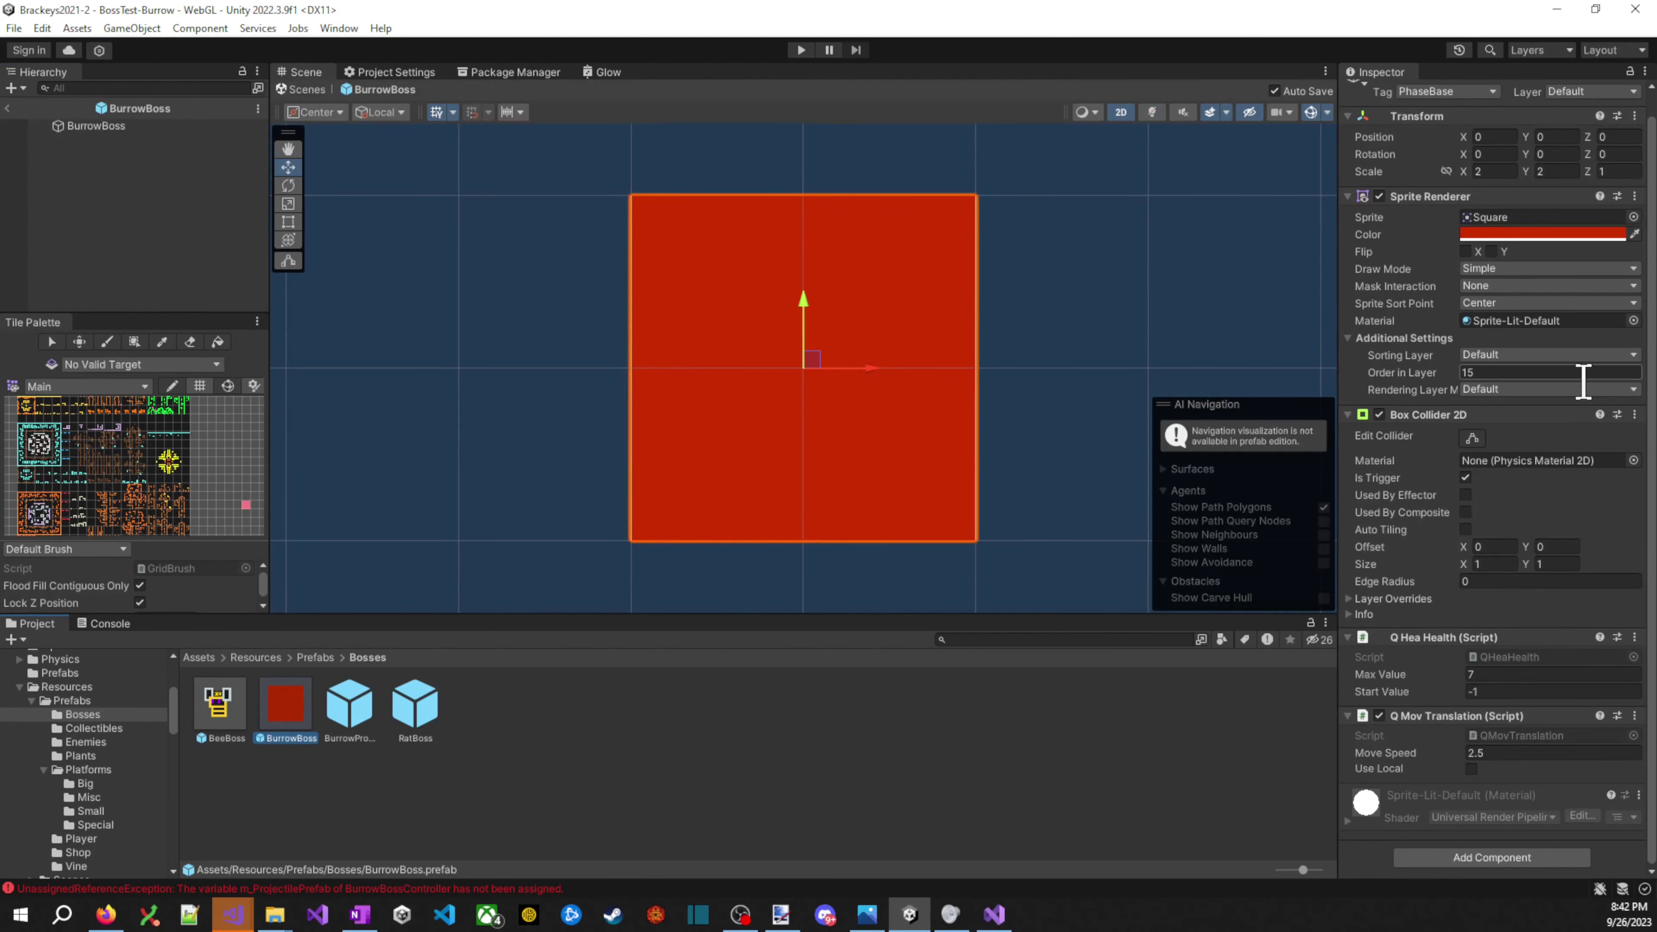
pyautogui.click(8, 108)
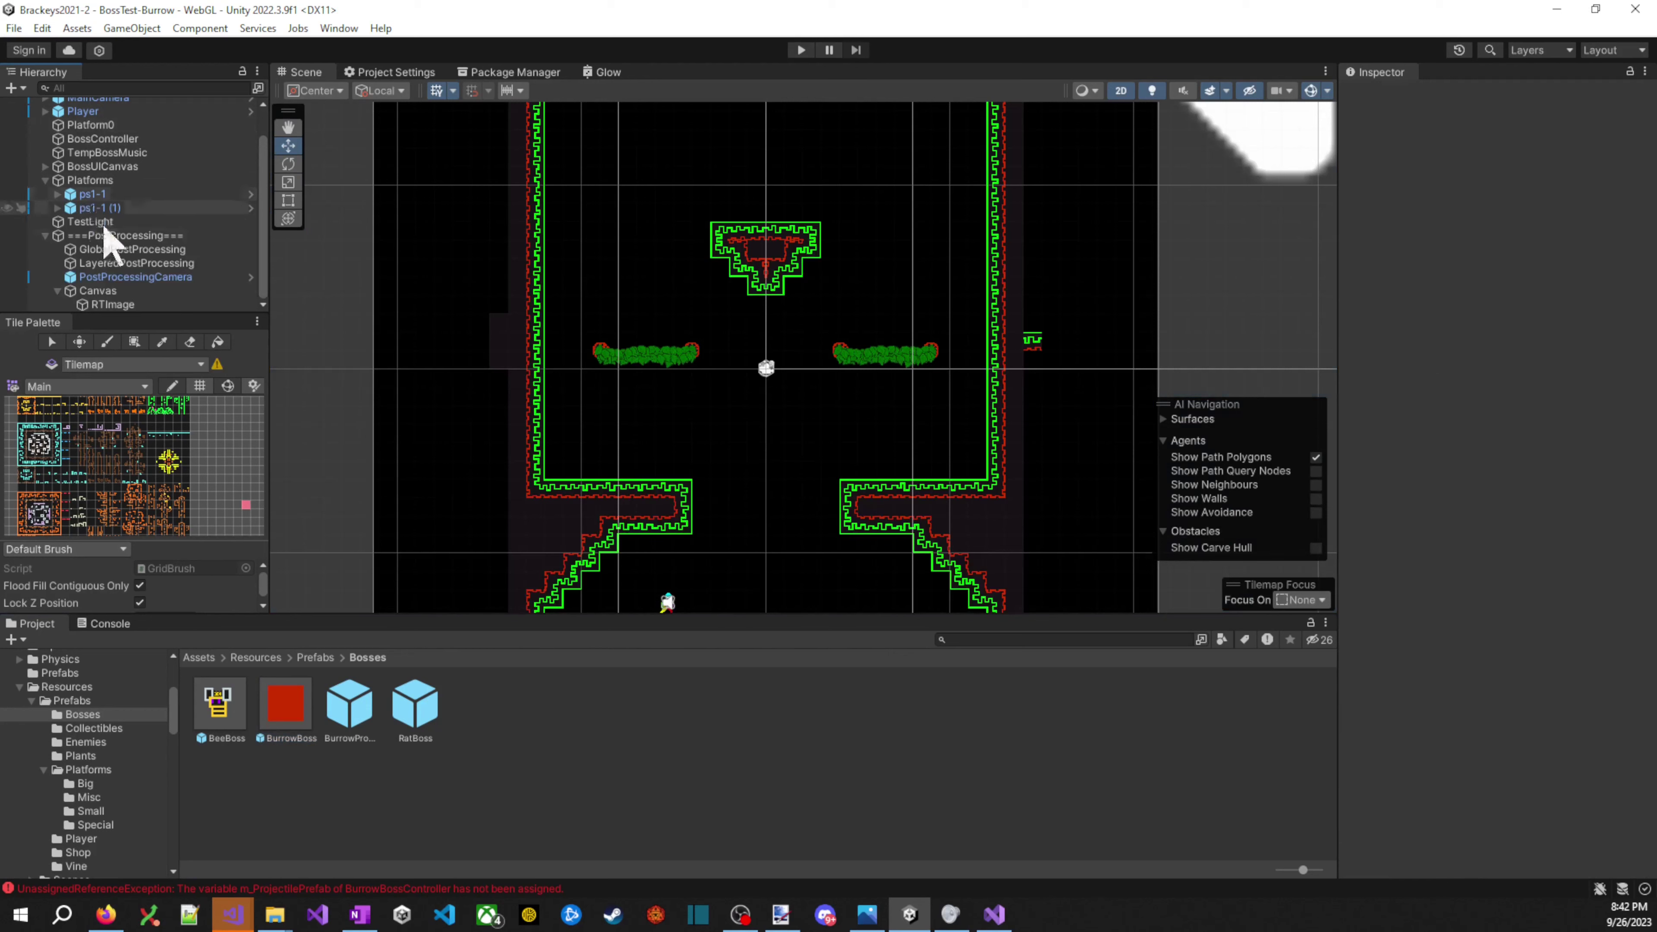
# - Set BossController's Projectile Prefab to BurrowProjectile and start another playtest
pyautogui.click(104, 173)
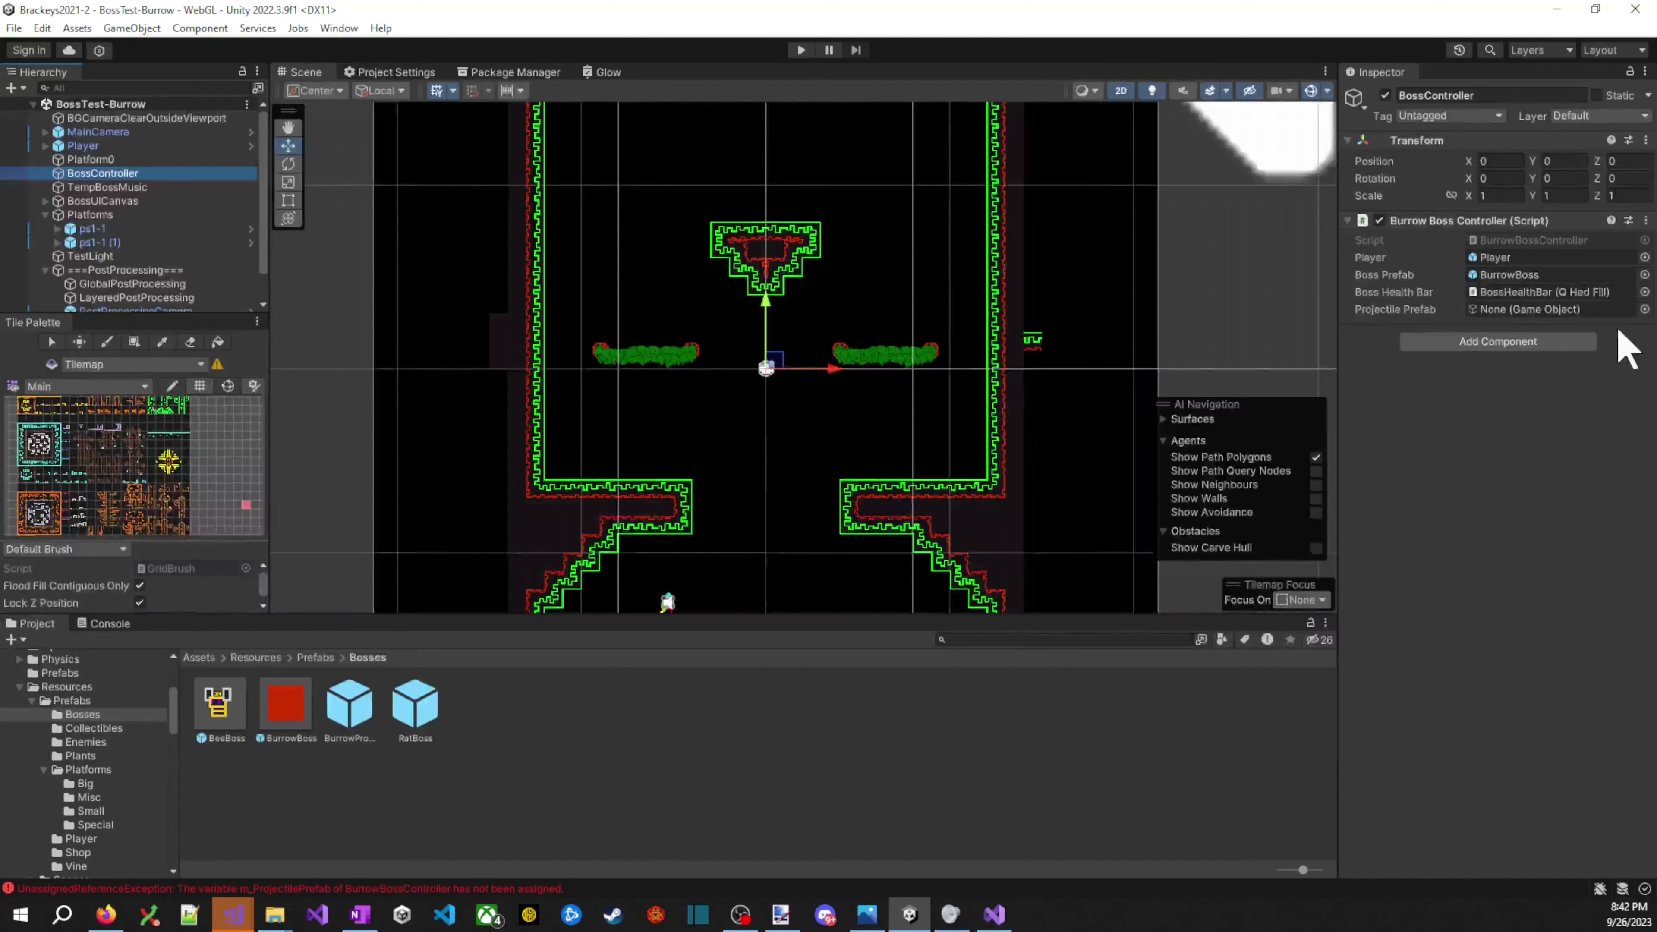
pyautogui.click(1645, 309)
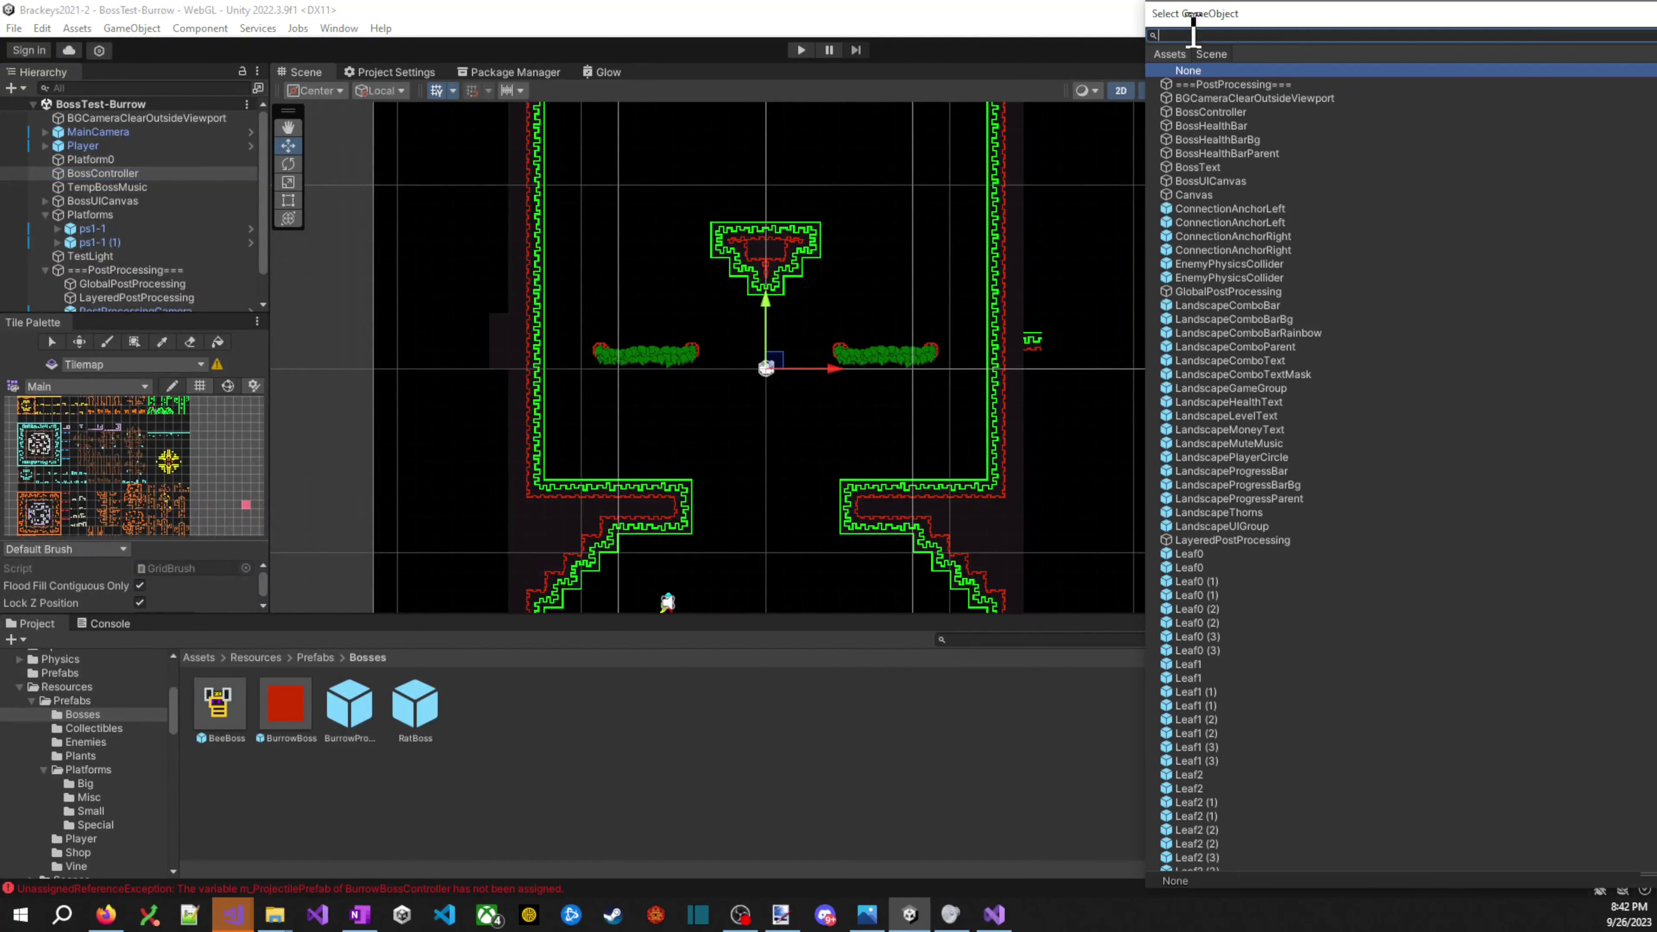
pyautogui.write('project')
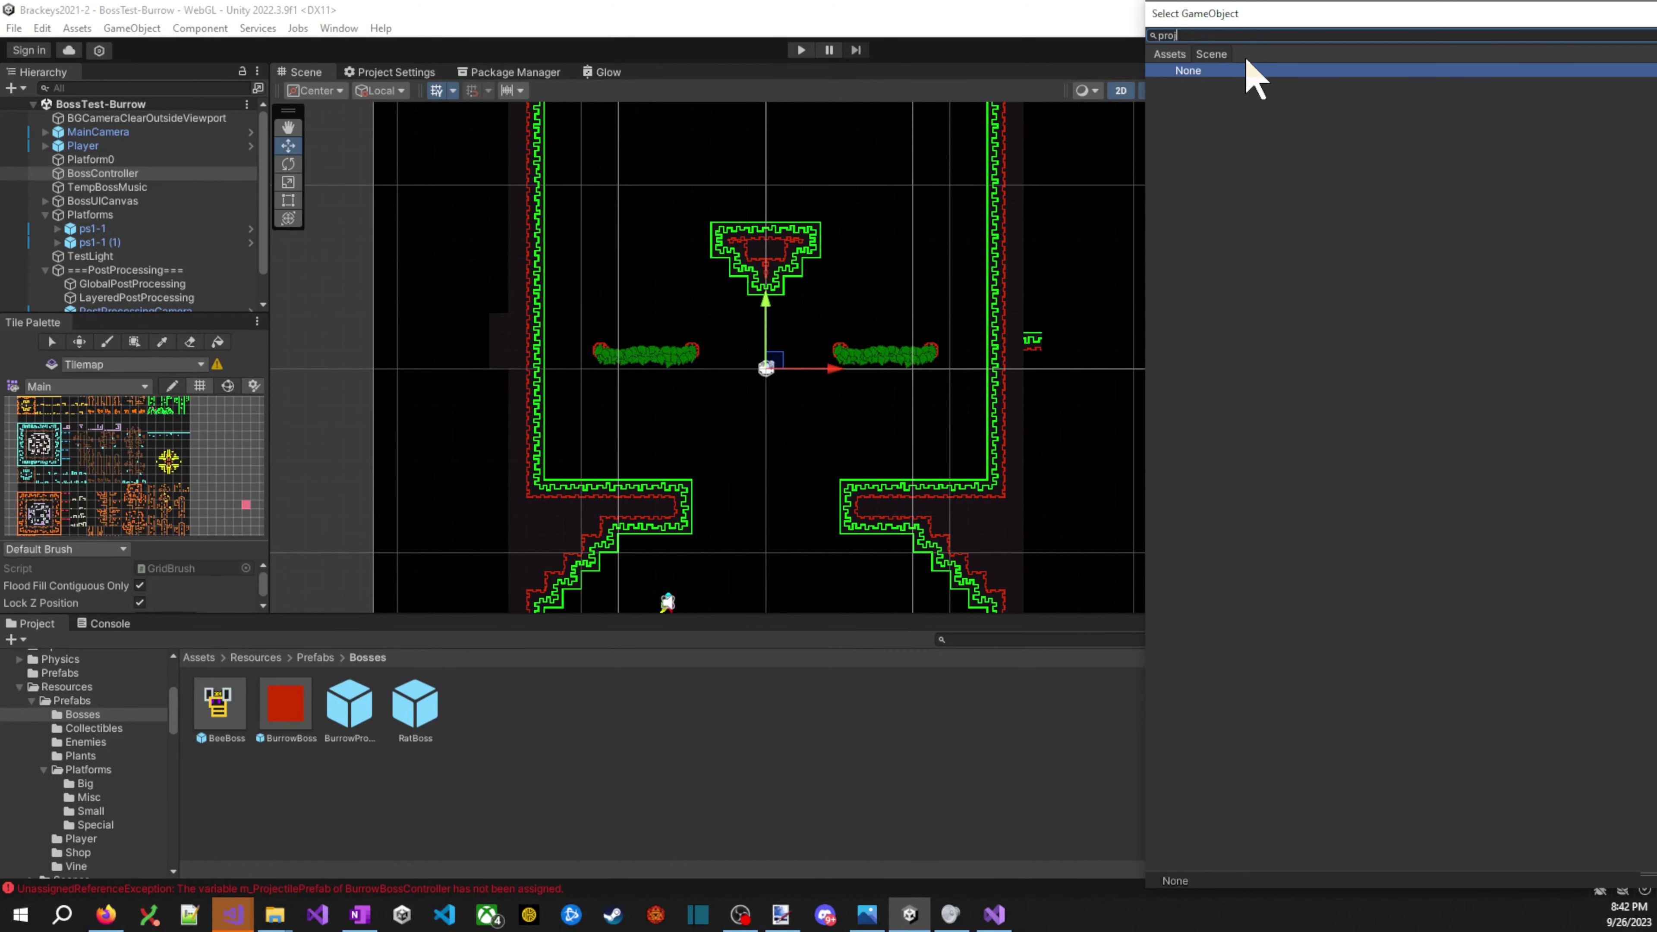
pyautogui.click(1207, 84)
pyautogui.click(1207, 84)
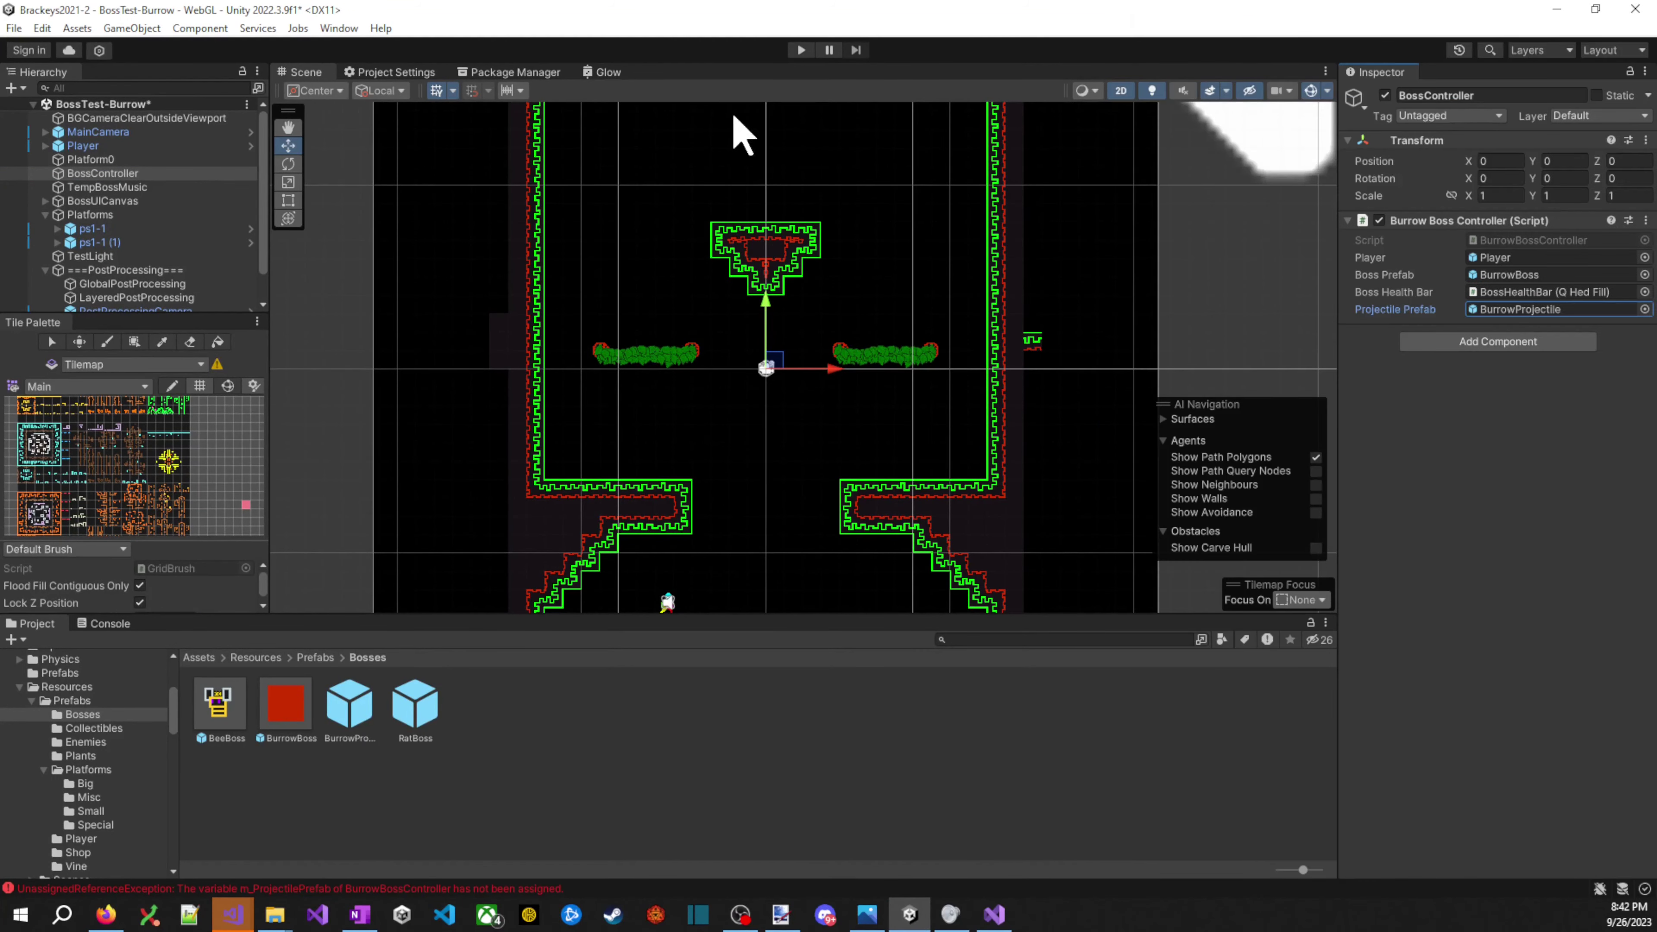
pyautogui.click(802, 50)
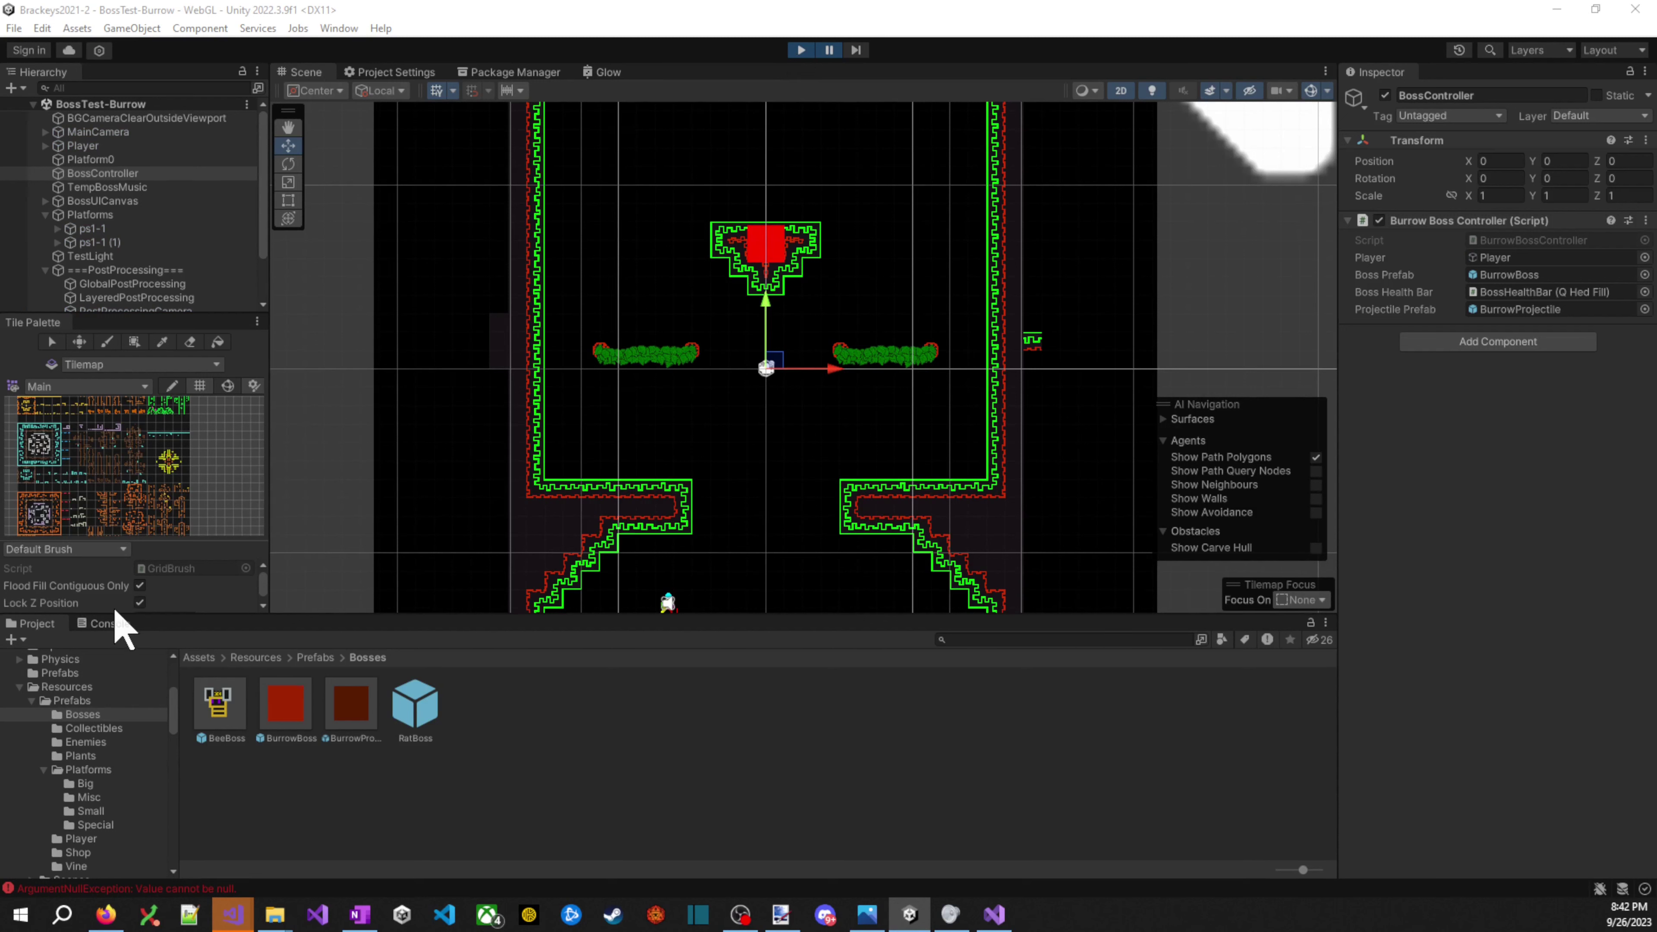
# - Show the Console, enlarge the stack-trace pane, and read the ArgumentNullException trace lines
pyautogui.click(111, 624)
pyautogui.click(134, 698)
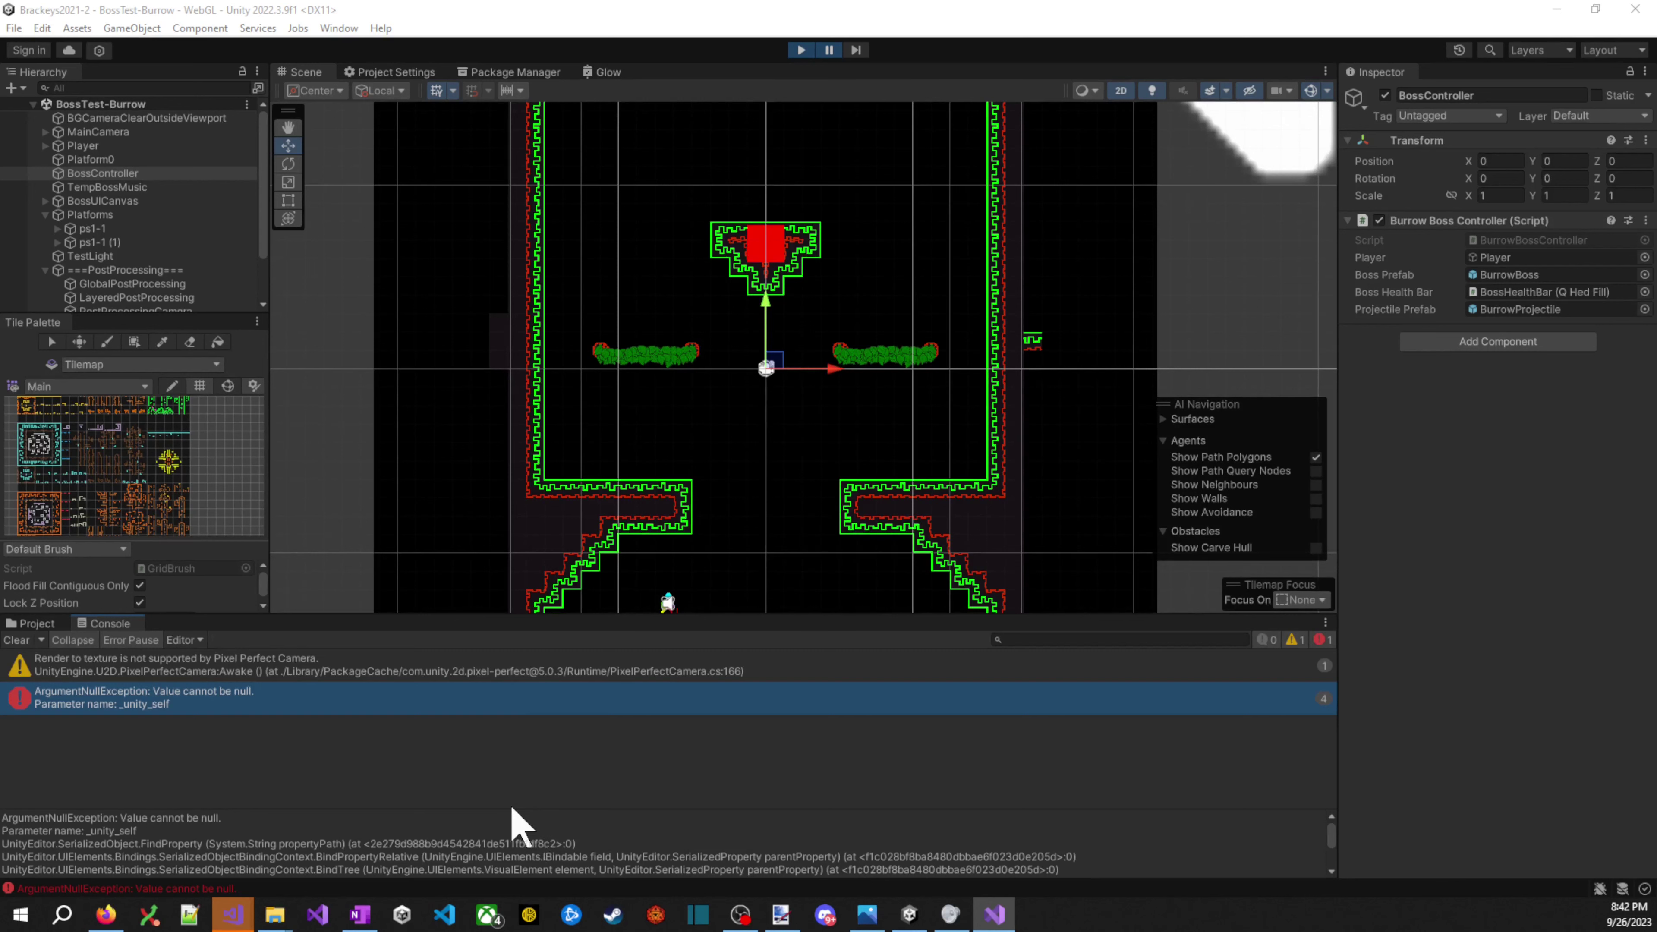
pyautogui.moveTo(492, 808); pyautogui.dragTo(491, 697)
pyautogui.scroll(-2, 483, 822)
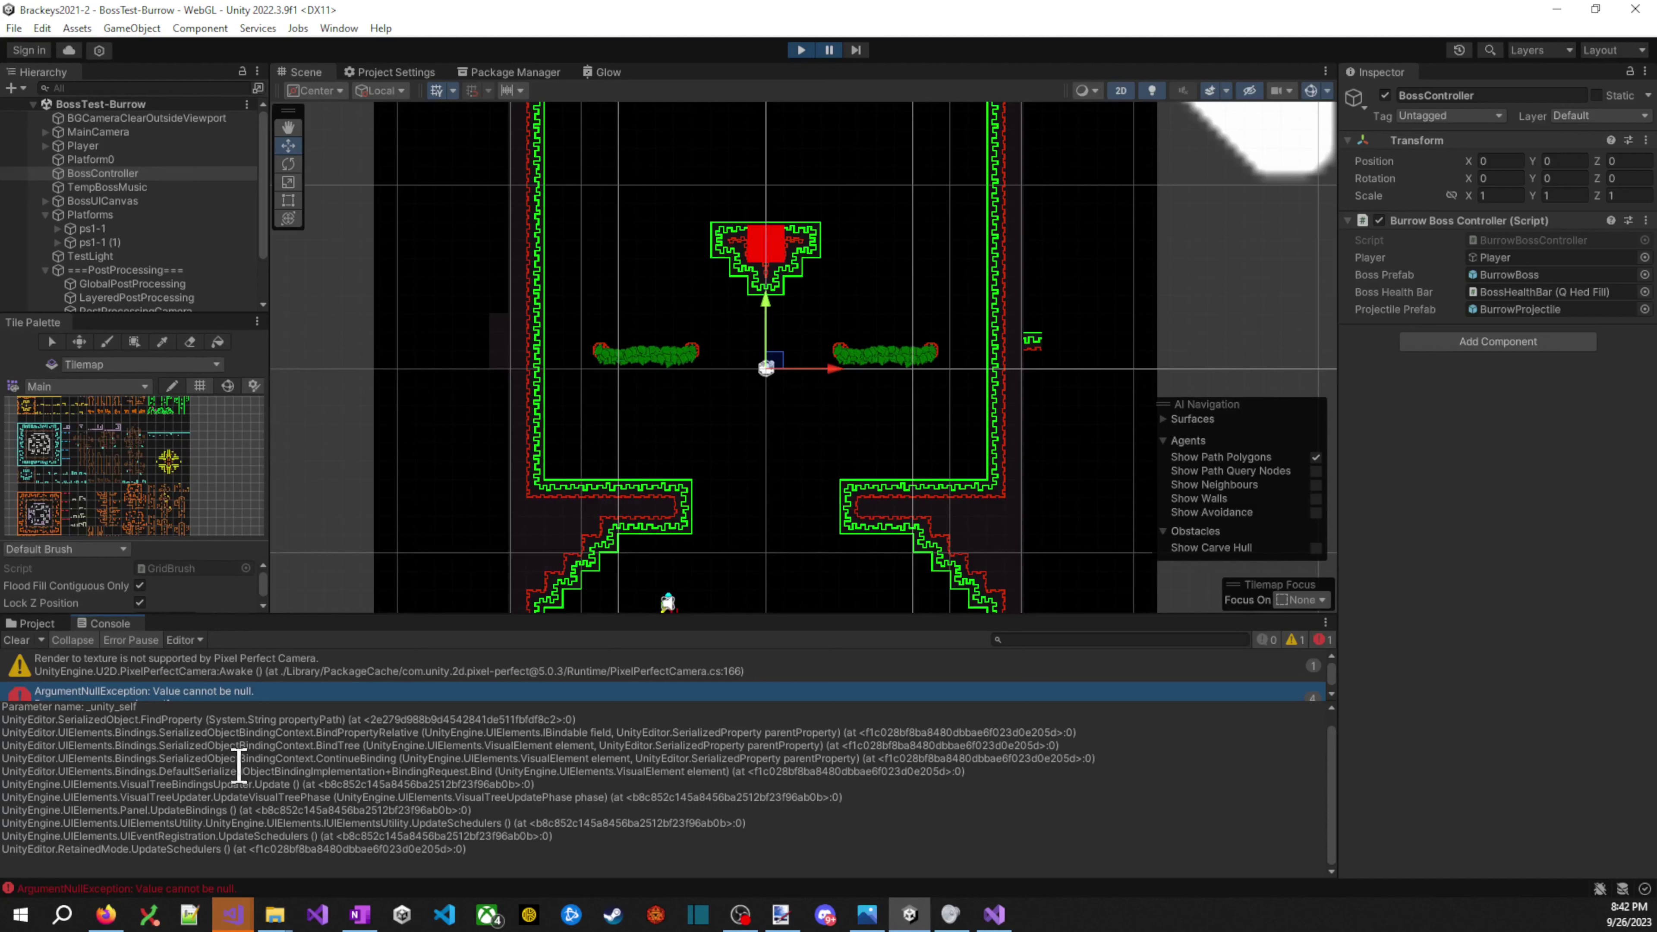
pyautogui.scroll(2, 630, 842)
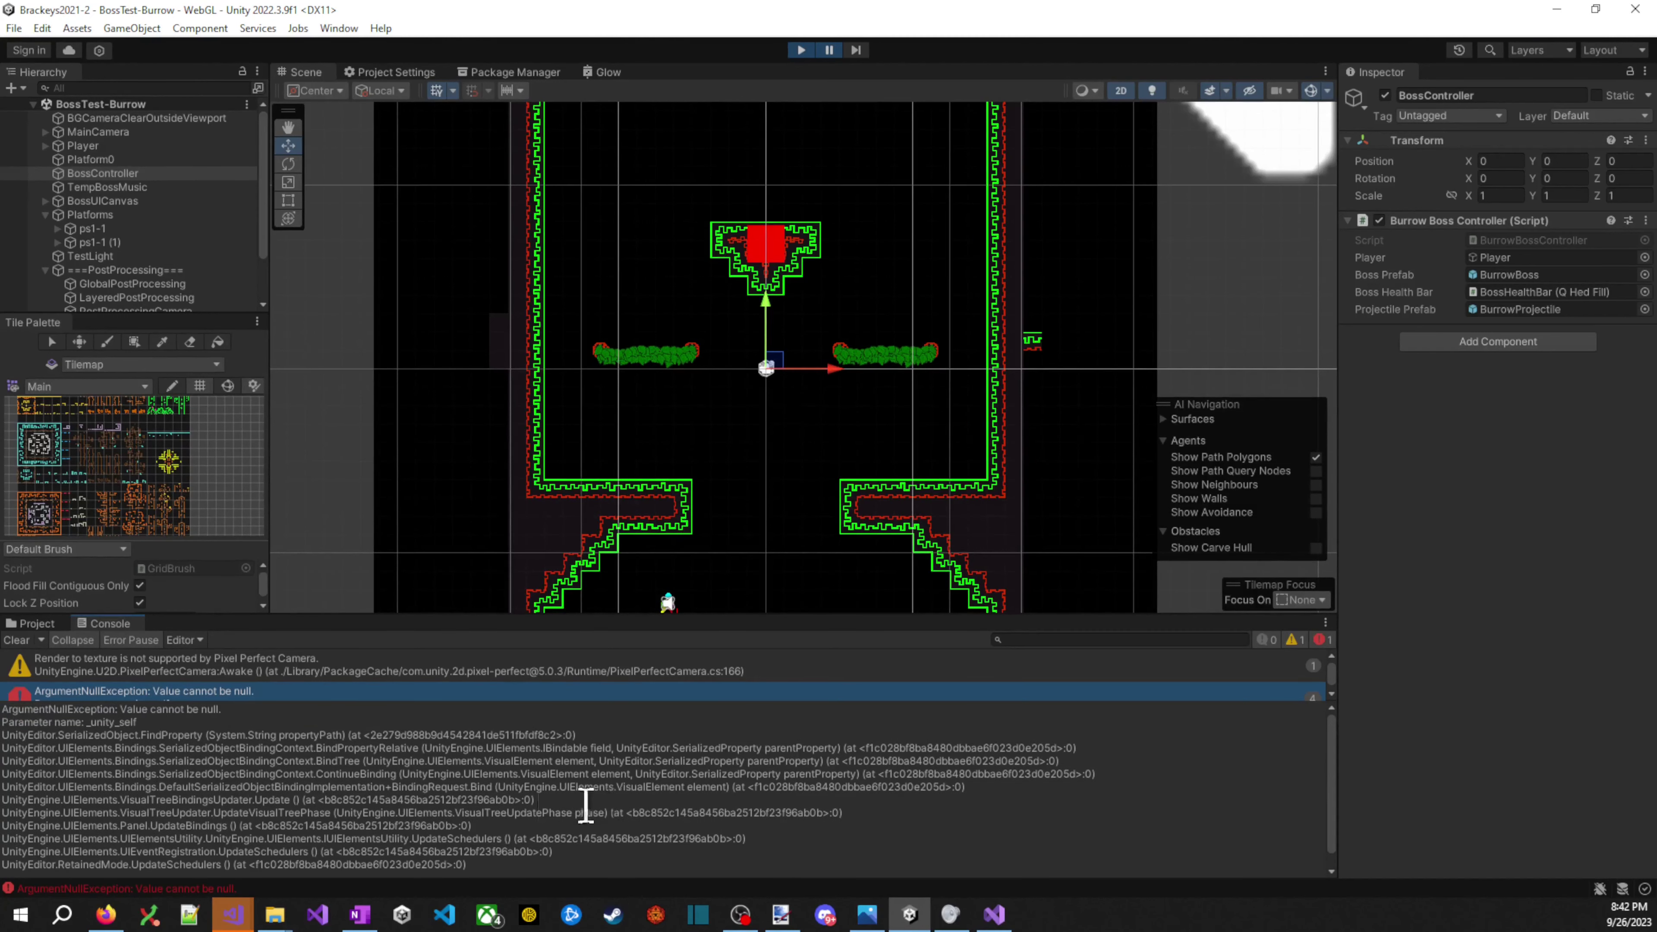
pyautogui.moveTo(228, 813)
pyautogui.mouseDown()
pyautogui.moveTo(229, 797)
pyautogui.moveTo(238, 811)
pyautogui.moveTo(189, 838)
pyautogui.mouseUp()
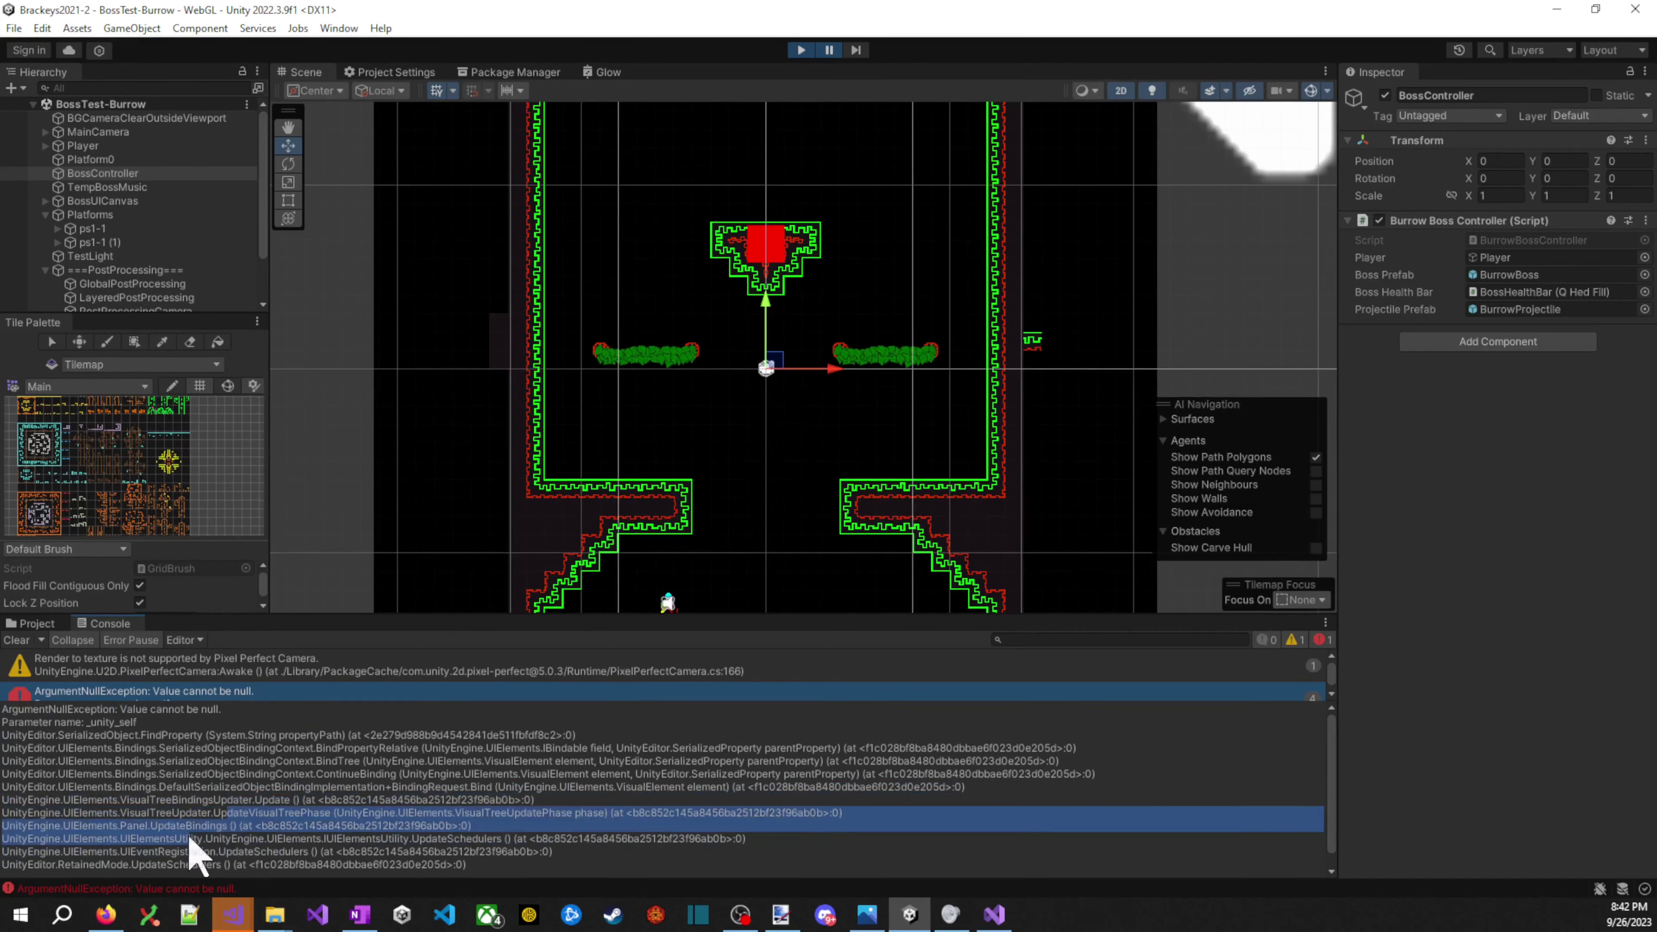
pyautogui.click(416, 856)
pyautogui.doubleClick(361, 850)
pyautogui.click(360, 851)
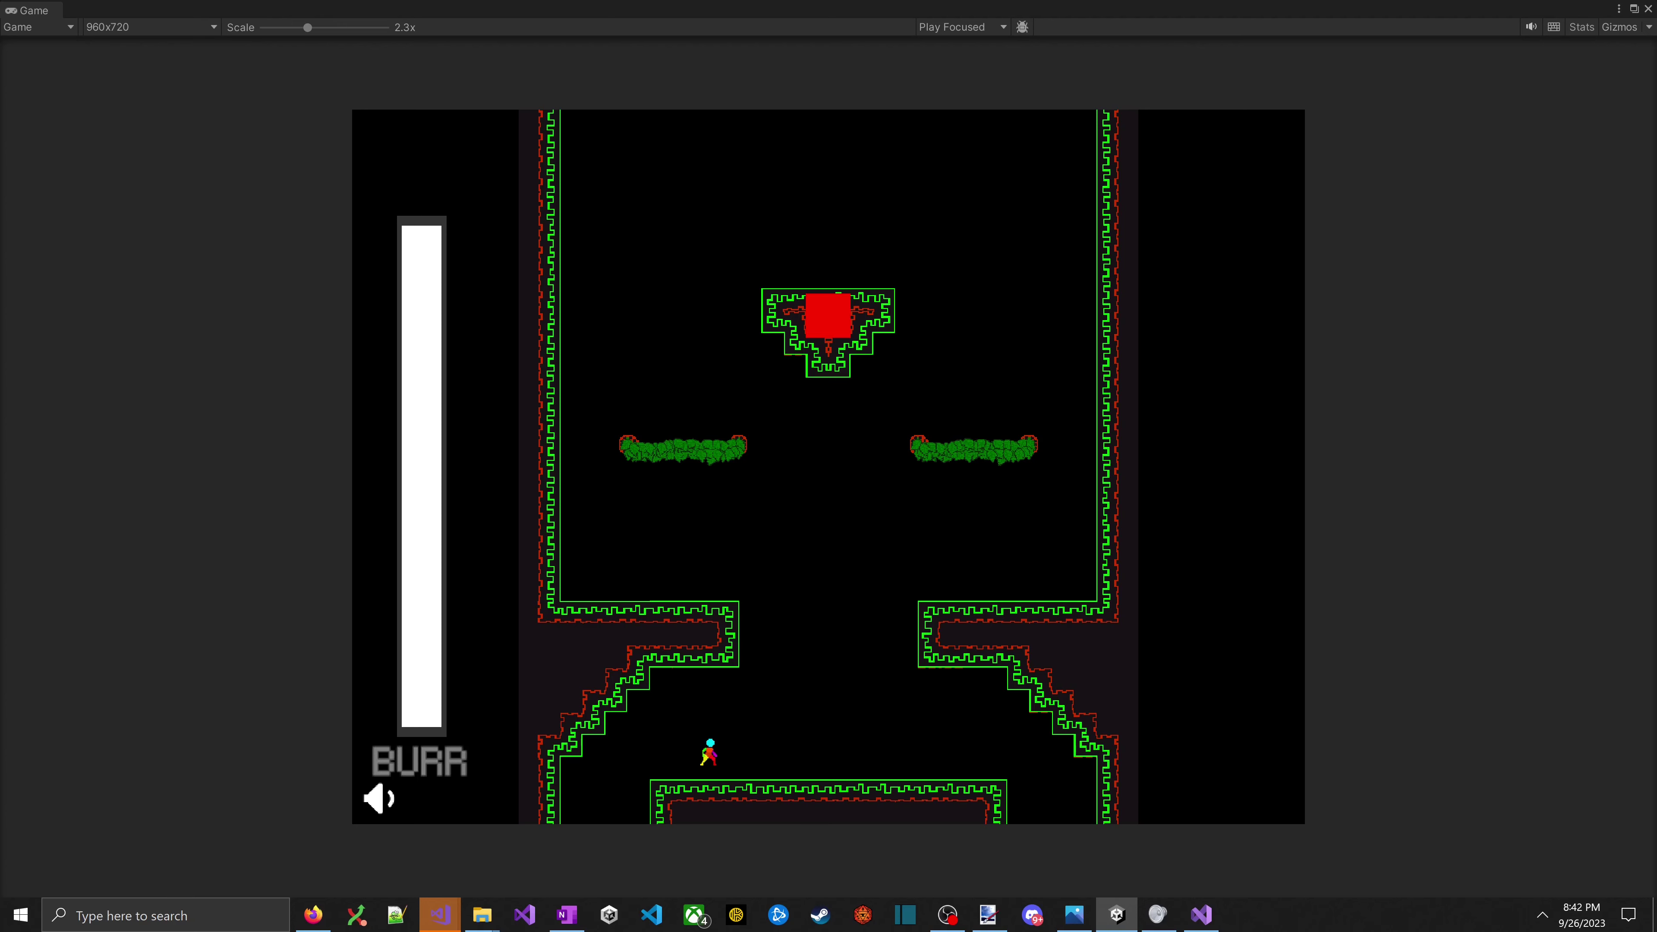
# - Stop the playtest and resize the Console panel down and back up
pyautogui.hotkey('ctrl', 'p')
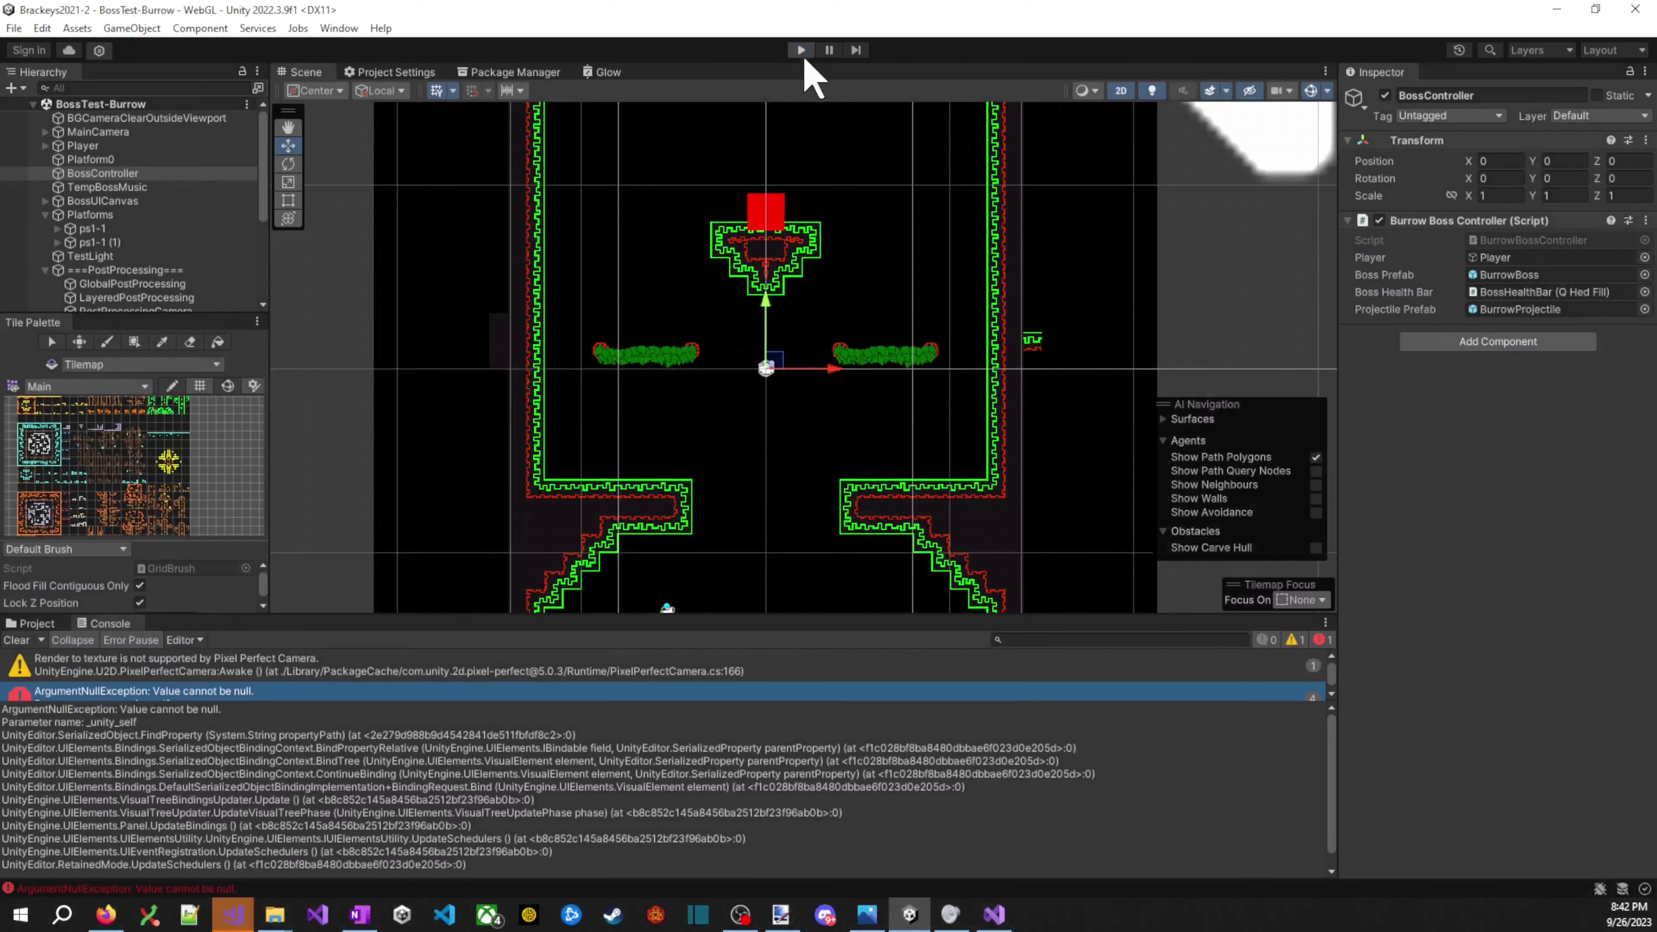
pyautogui.moveTo(401, 615); pyautogui.dragTo(415, 865)
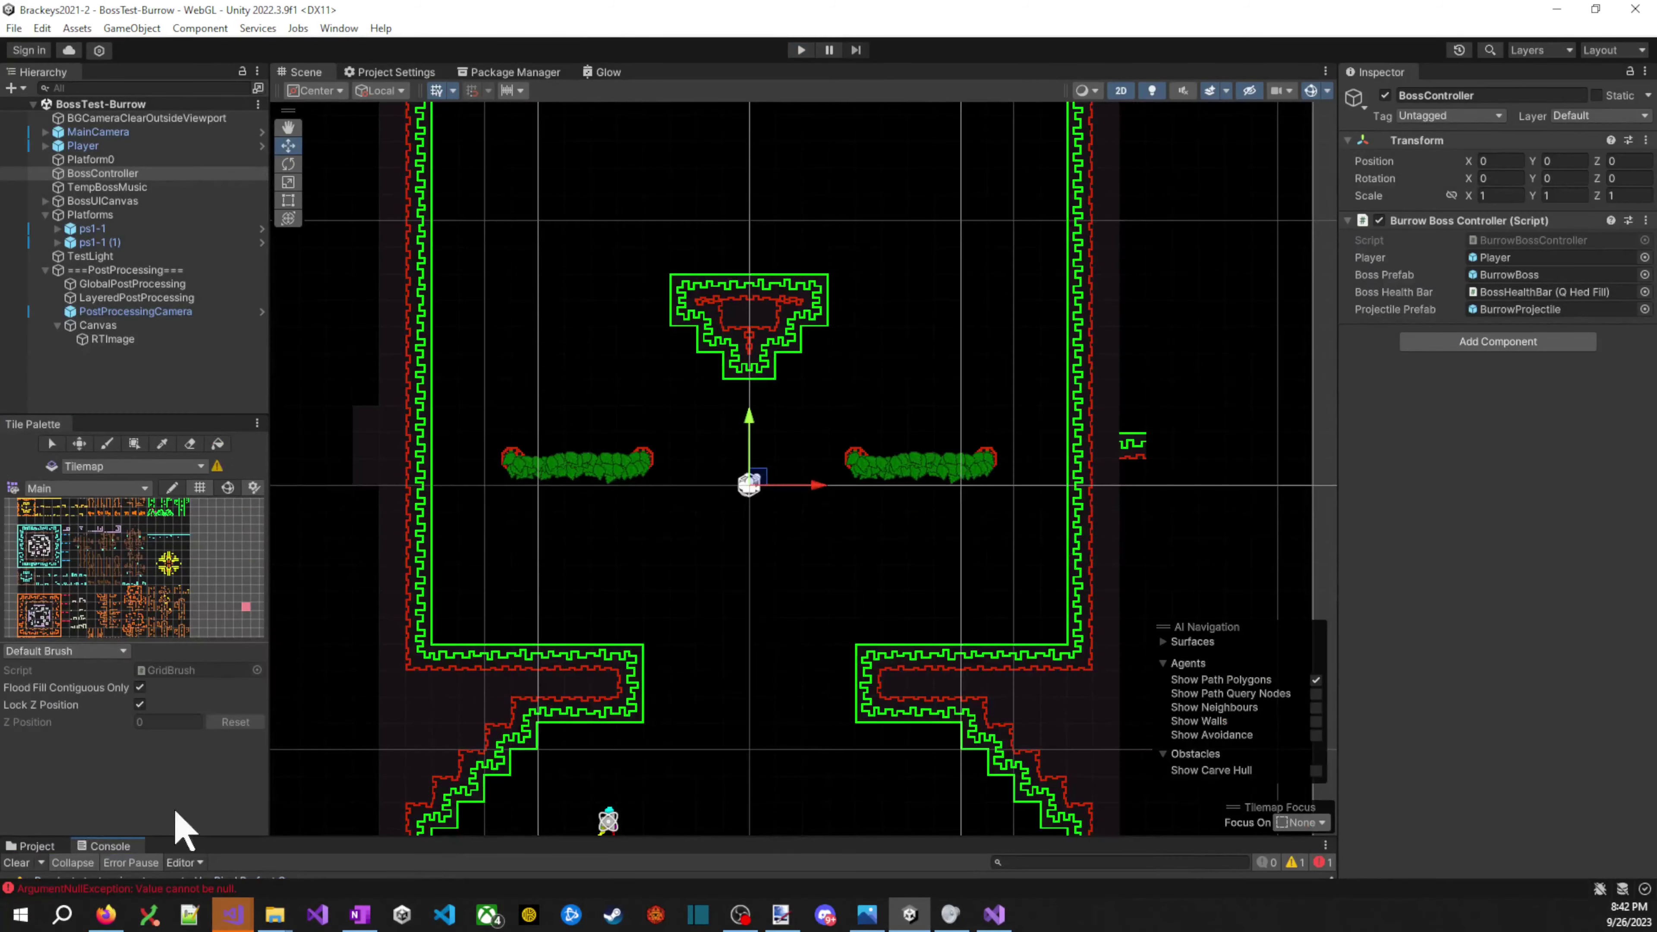
pyautogui.hotkey('ctrl', 'p')
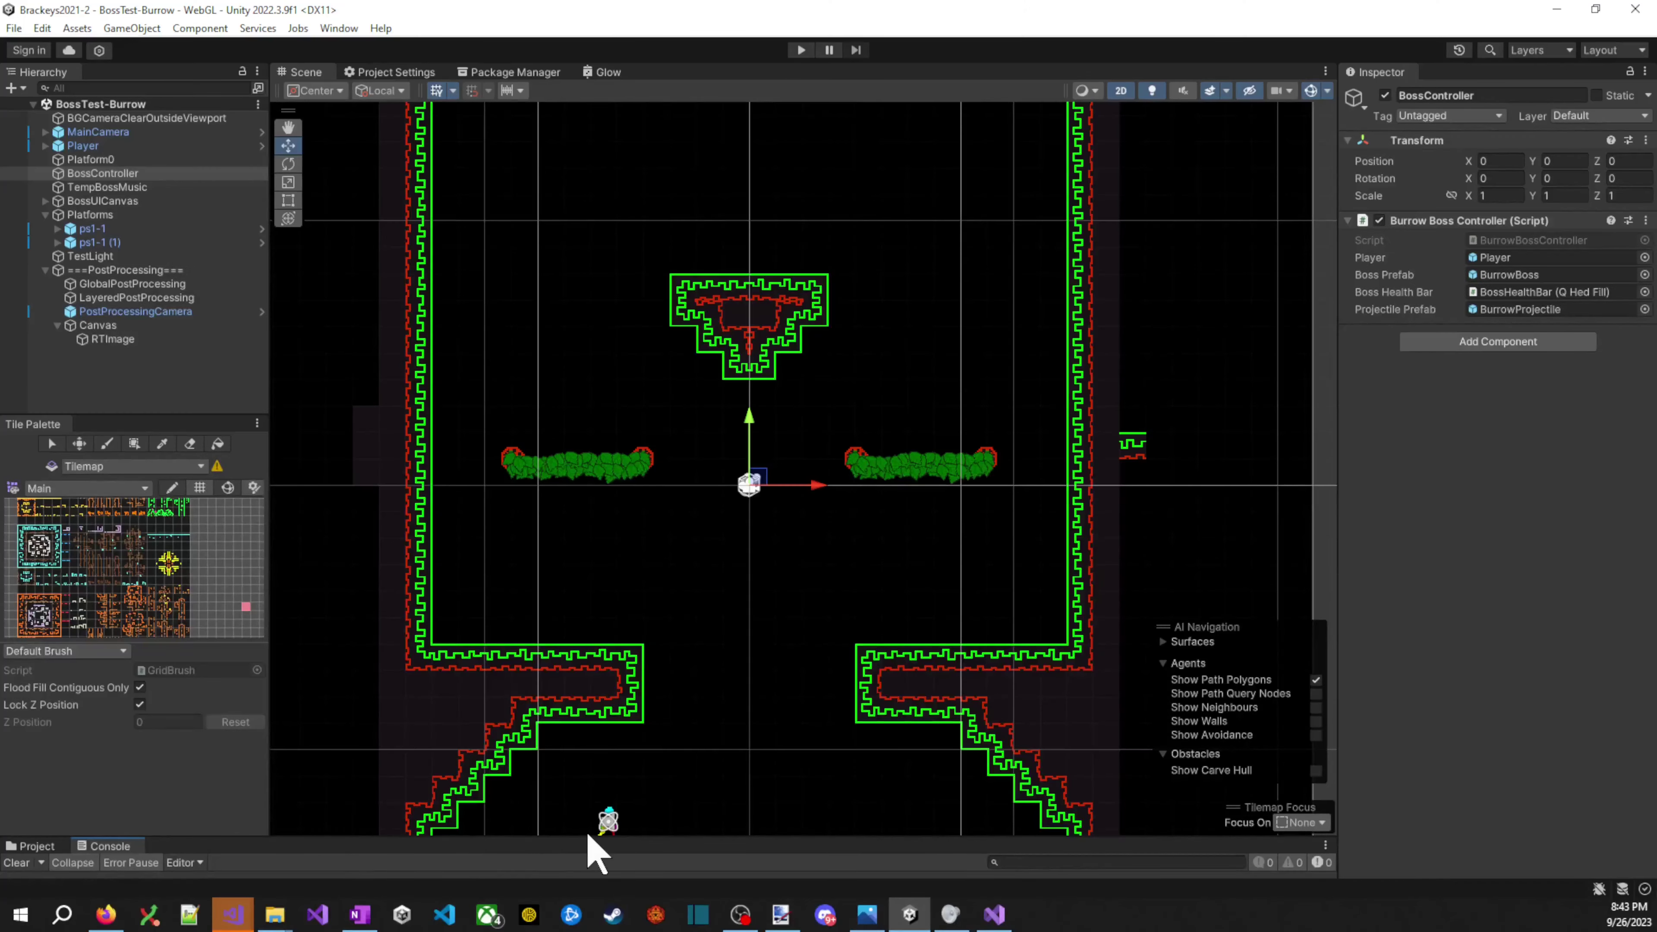
pyautogui.moveTo(592, 838); pyautogui.dragTo(614, 645)
# - Playtest, view the ArgumentNullException stack trace, resume, run and jump, then stop play mode
pyautogui.click(802, 51)
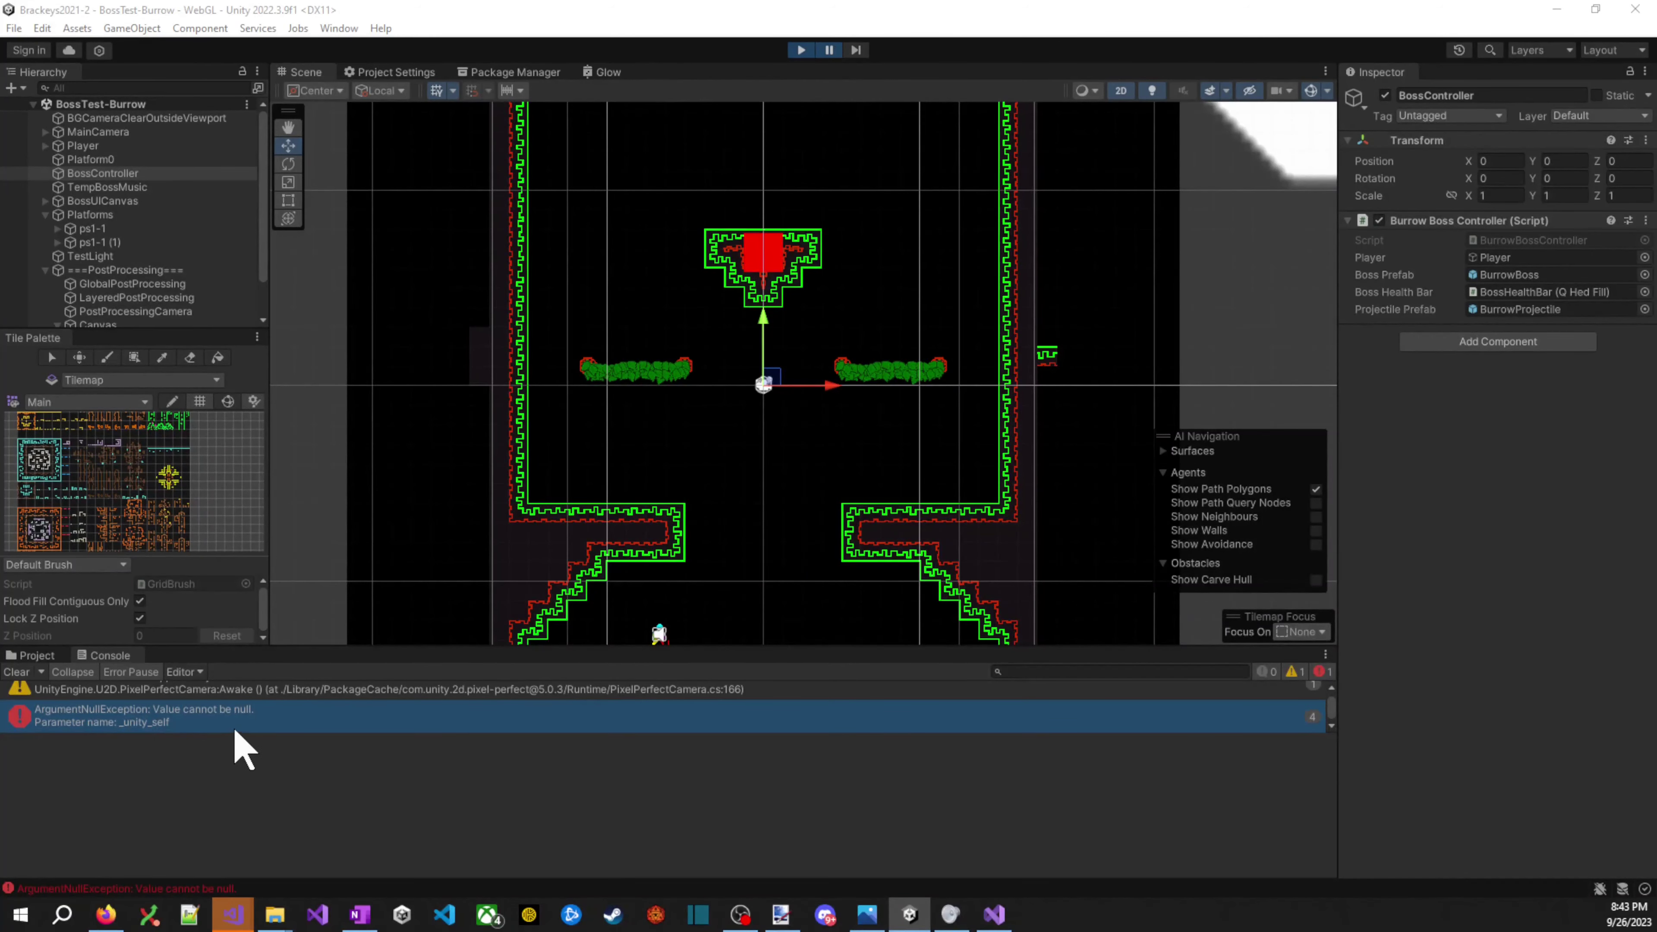
pyautogui.click(218, 725)
pyautogui.scroll(-2, 279, 846)
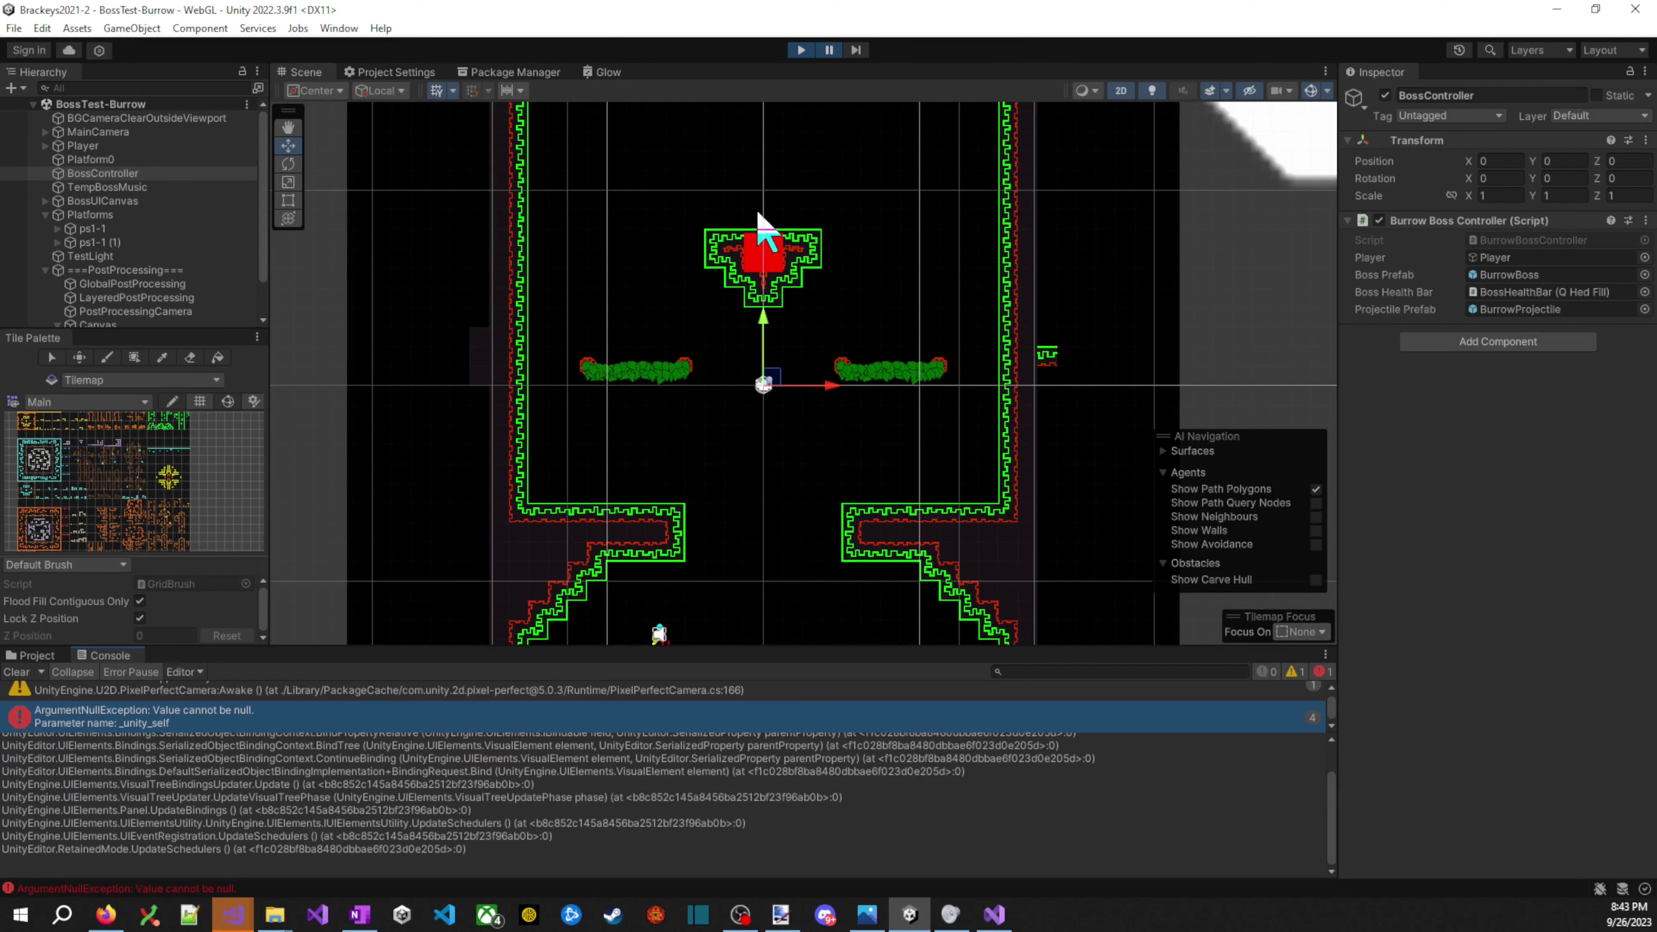
pyautogui.click(829, 50)
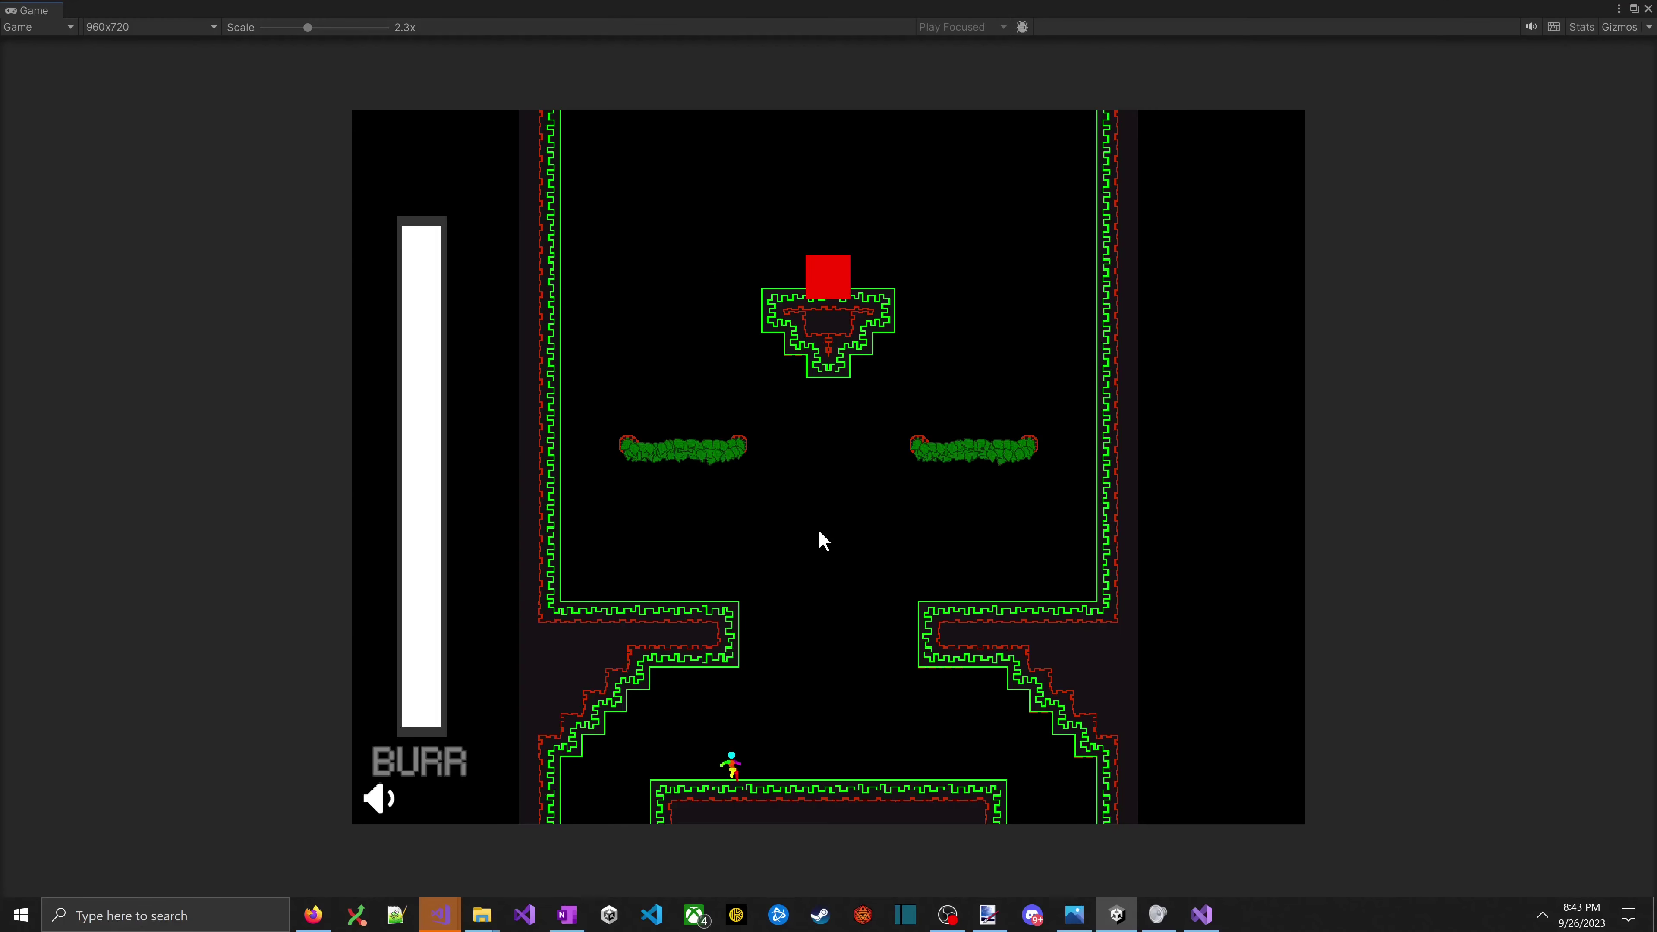
pyautogui.press('d')
pyautogui.press('space')
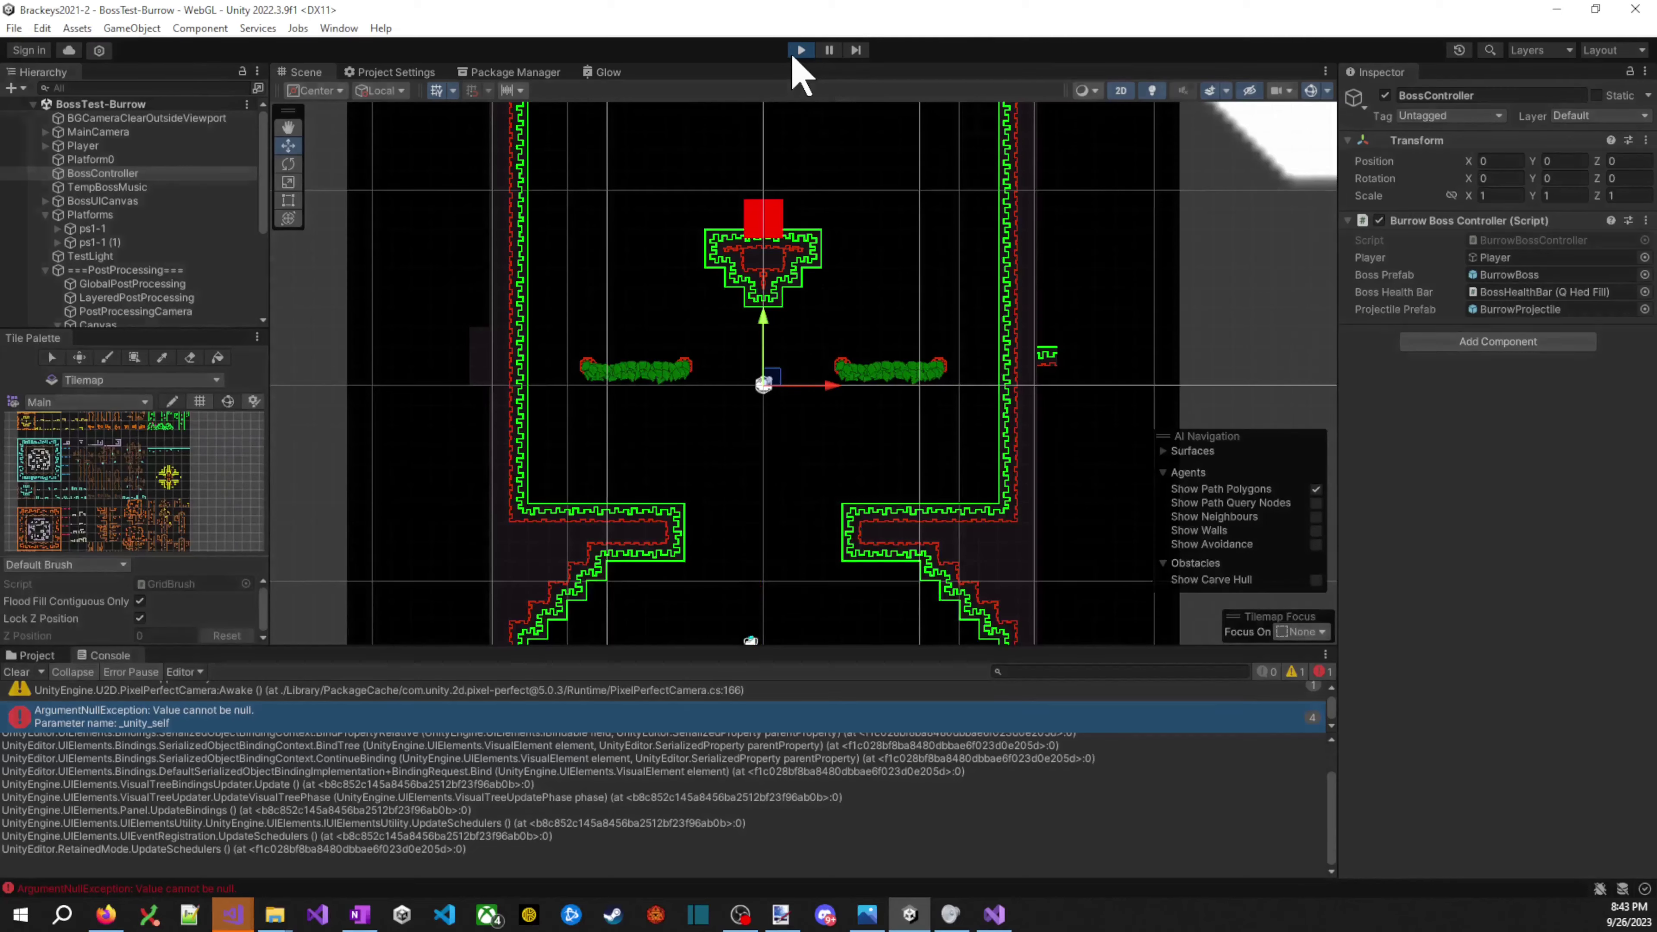
pyautogui.click(801, 50)
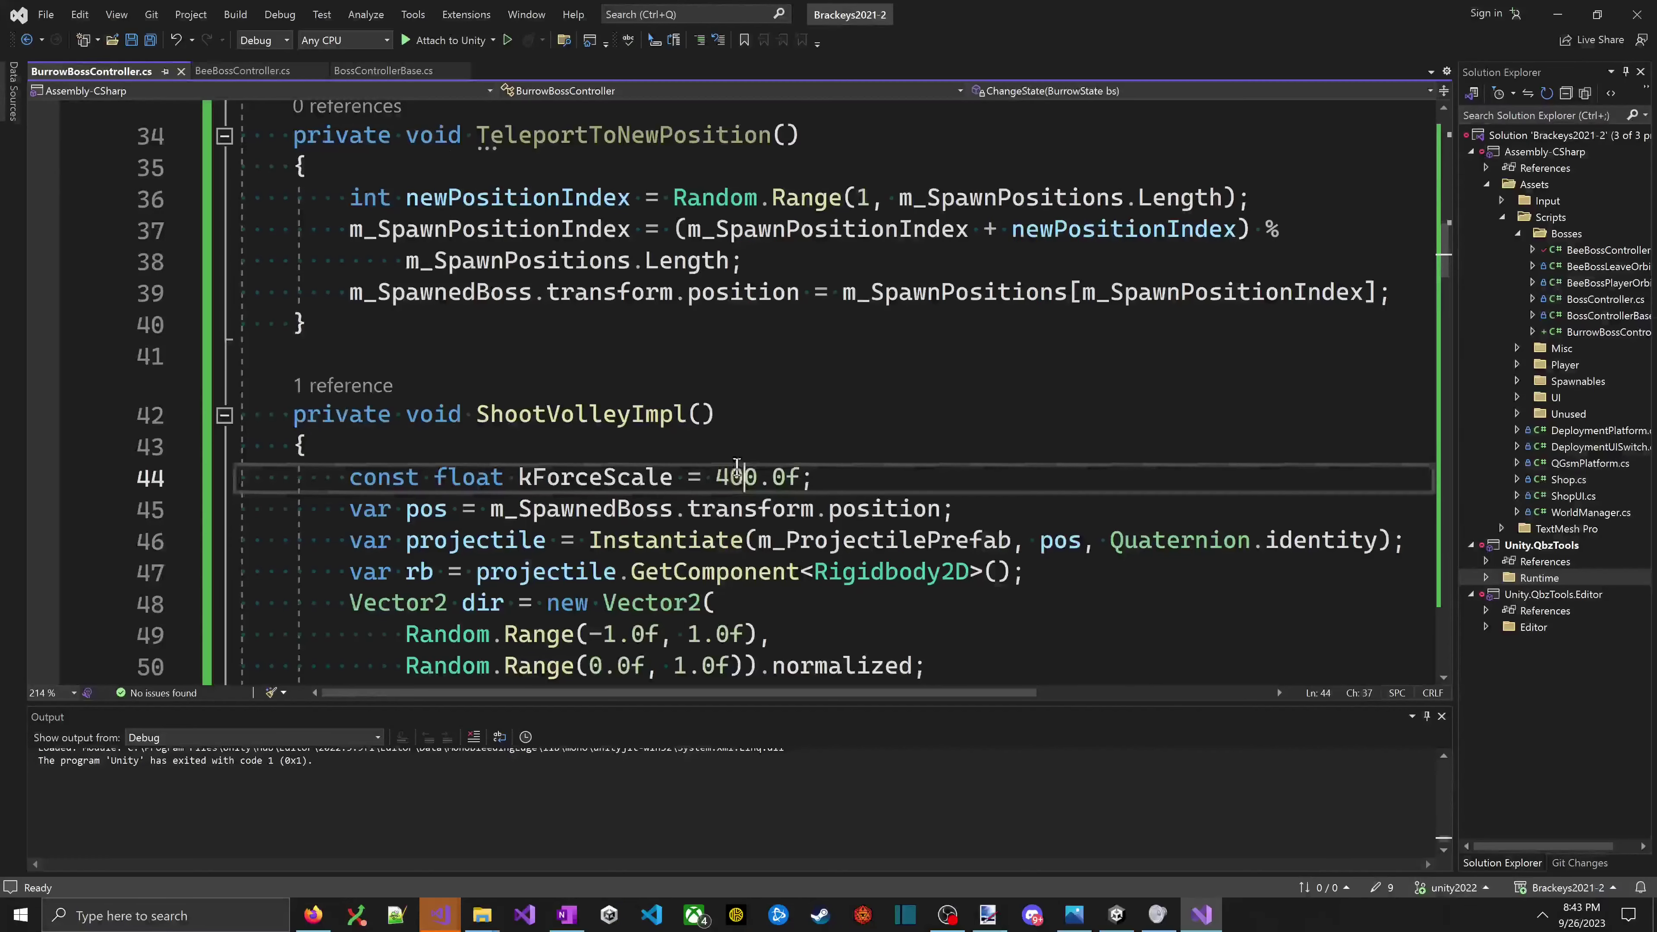
# - Change kForceScale on line 44 from 400.0f to 100.0f and save BurrowBossController.cs
pyautogui.click(717, 479)
pyautogui.press('Delete')
pyautogui.write('1400.0f;')
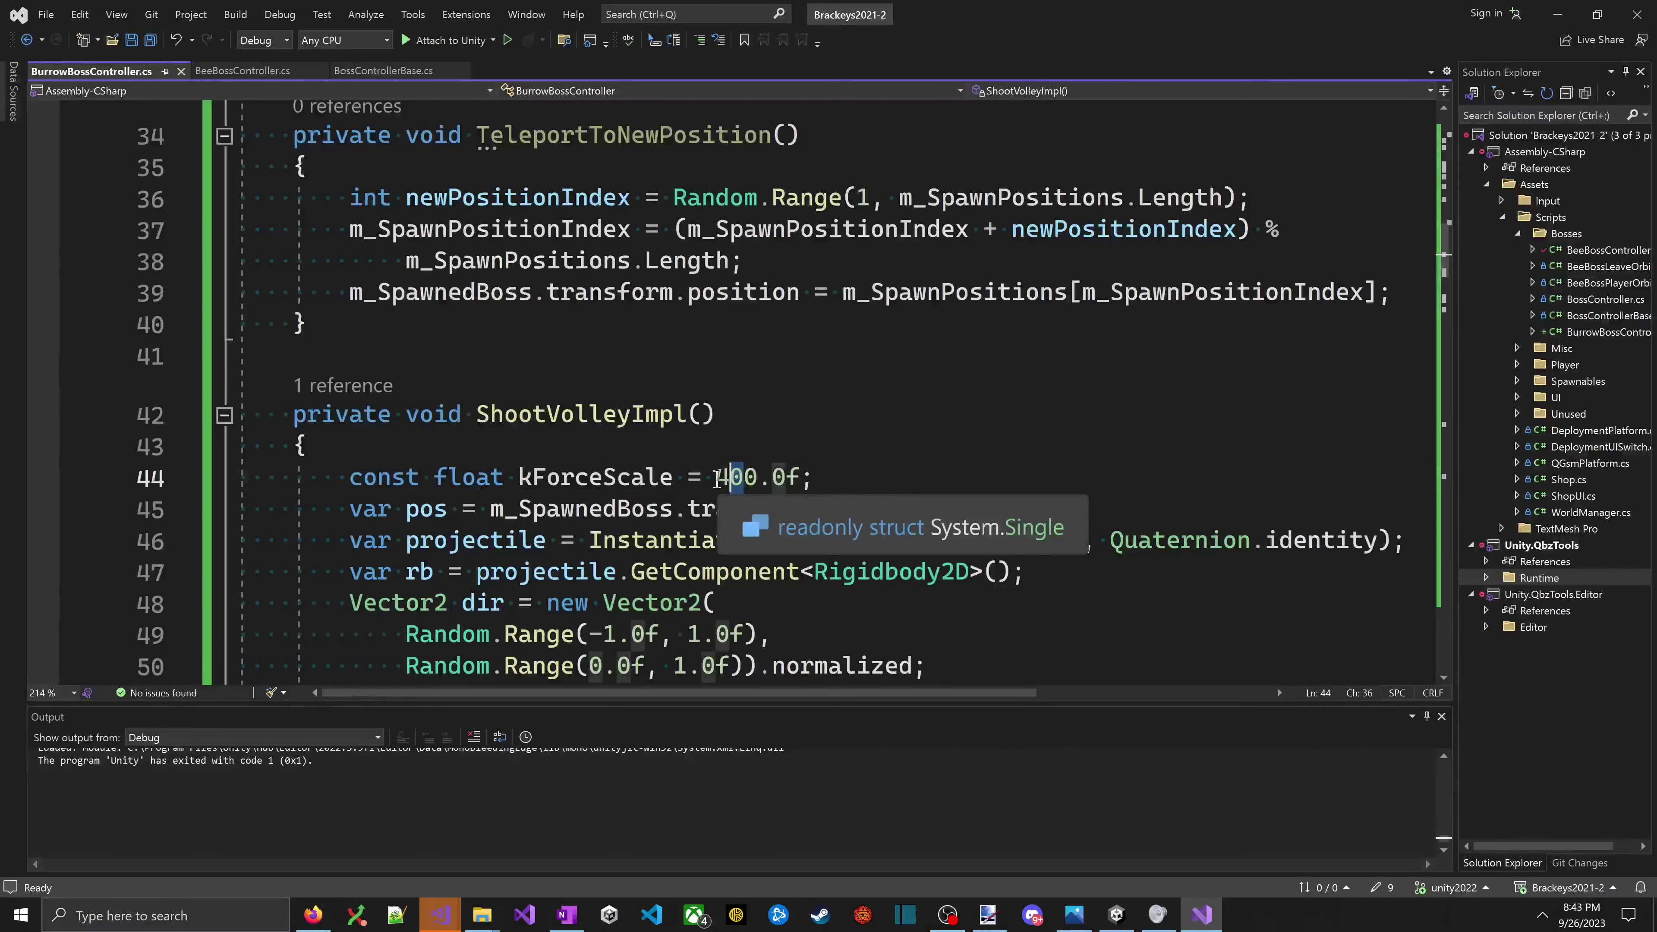
pyautogui.hotkey('ctrl', 's')
pyautogui.press('Down')
pyautogui.press('Down')
pyautogui.press('Down')
pyautogui.press('Down')
pyautogui.hotkey('shift', 'Up')
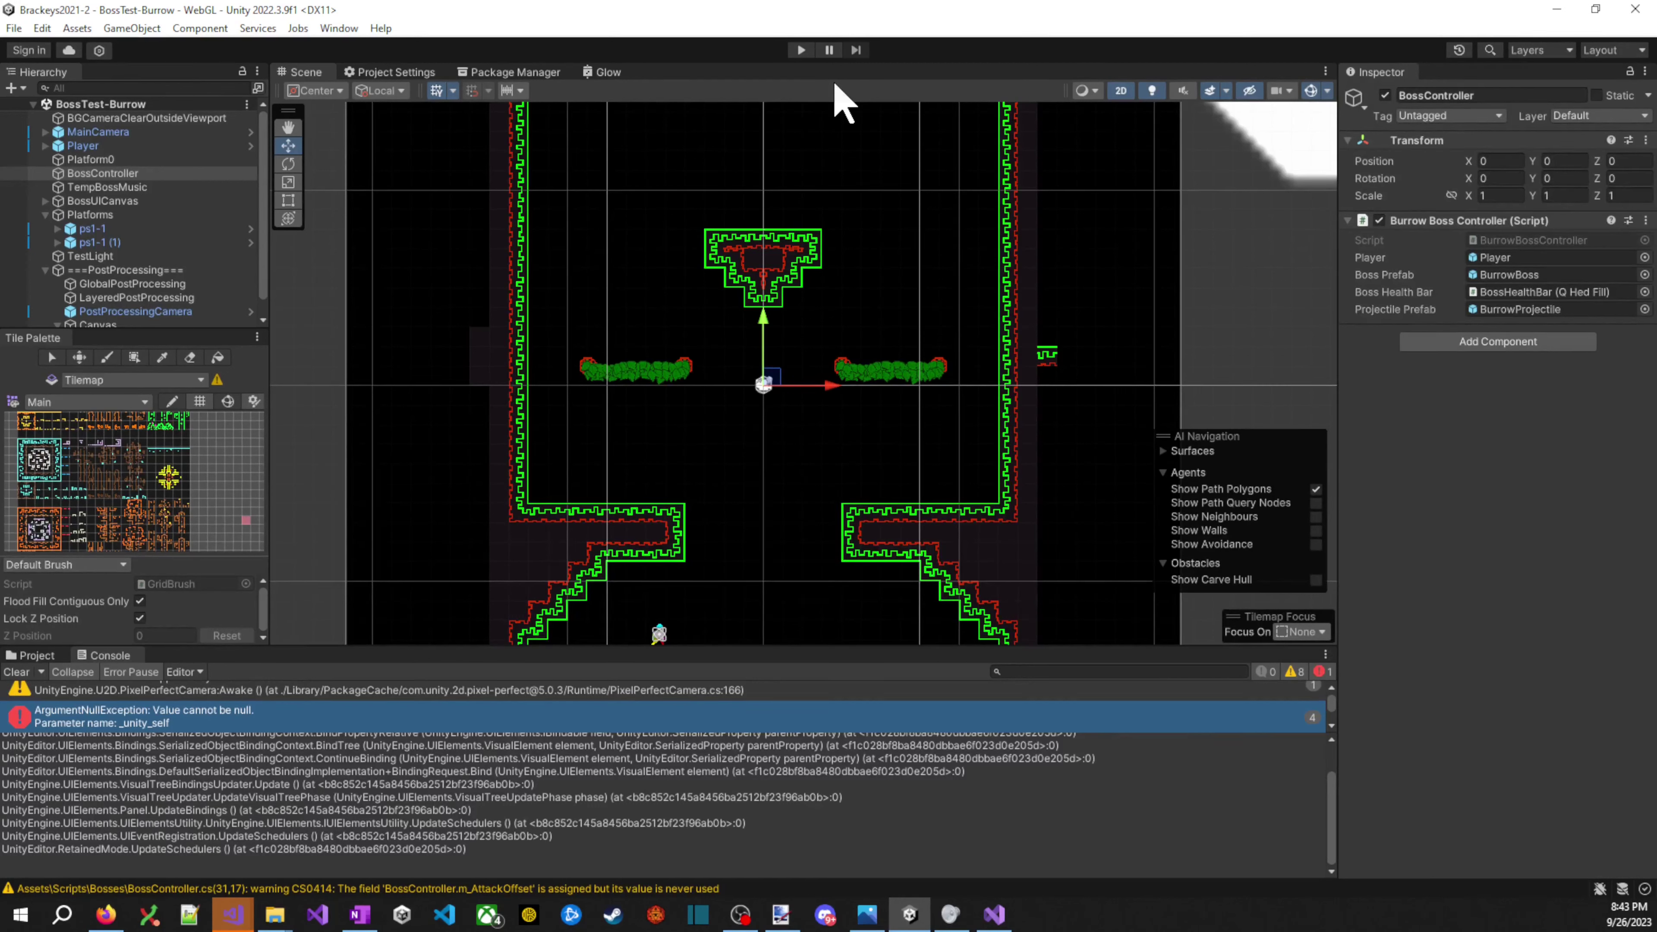
# - Deselect BossController and playtest the reduced-force volley, running, jumping and moving left
pyautogui.click(812, 134)
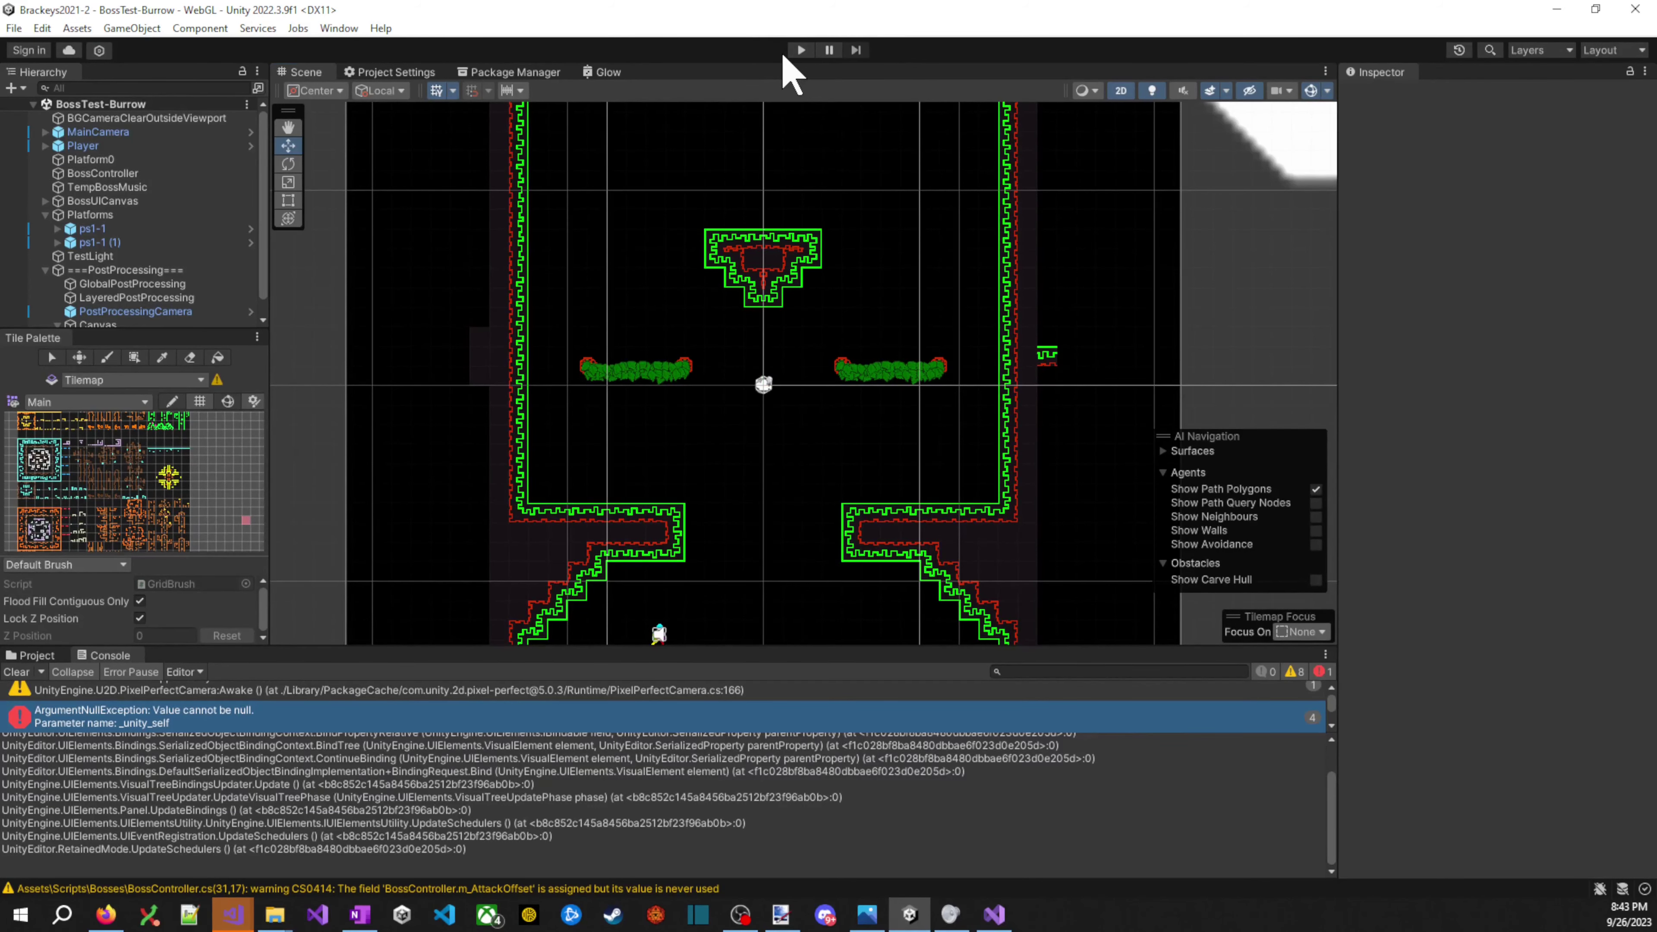
pyautogui.click(802, 50)
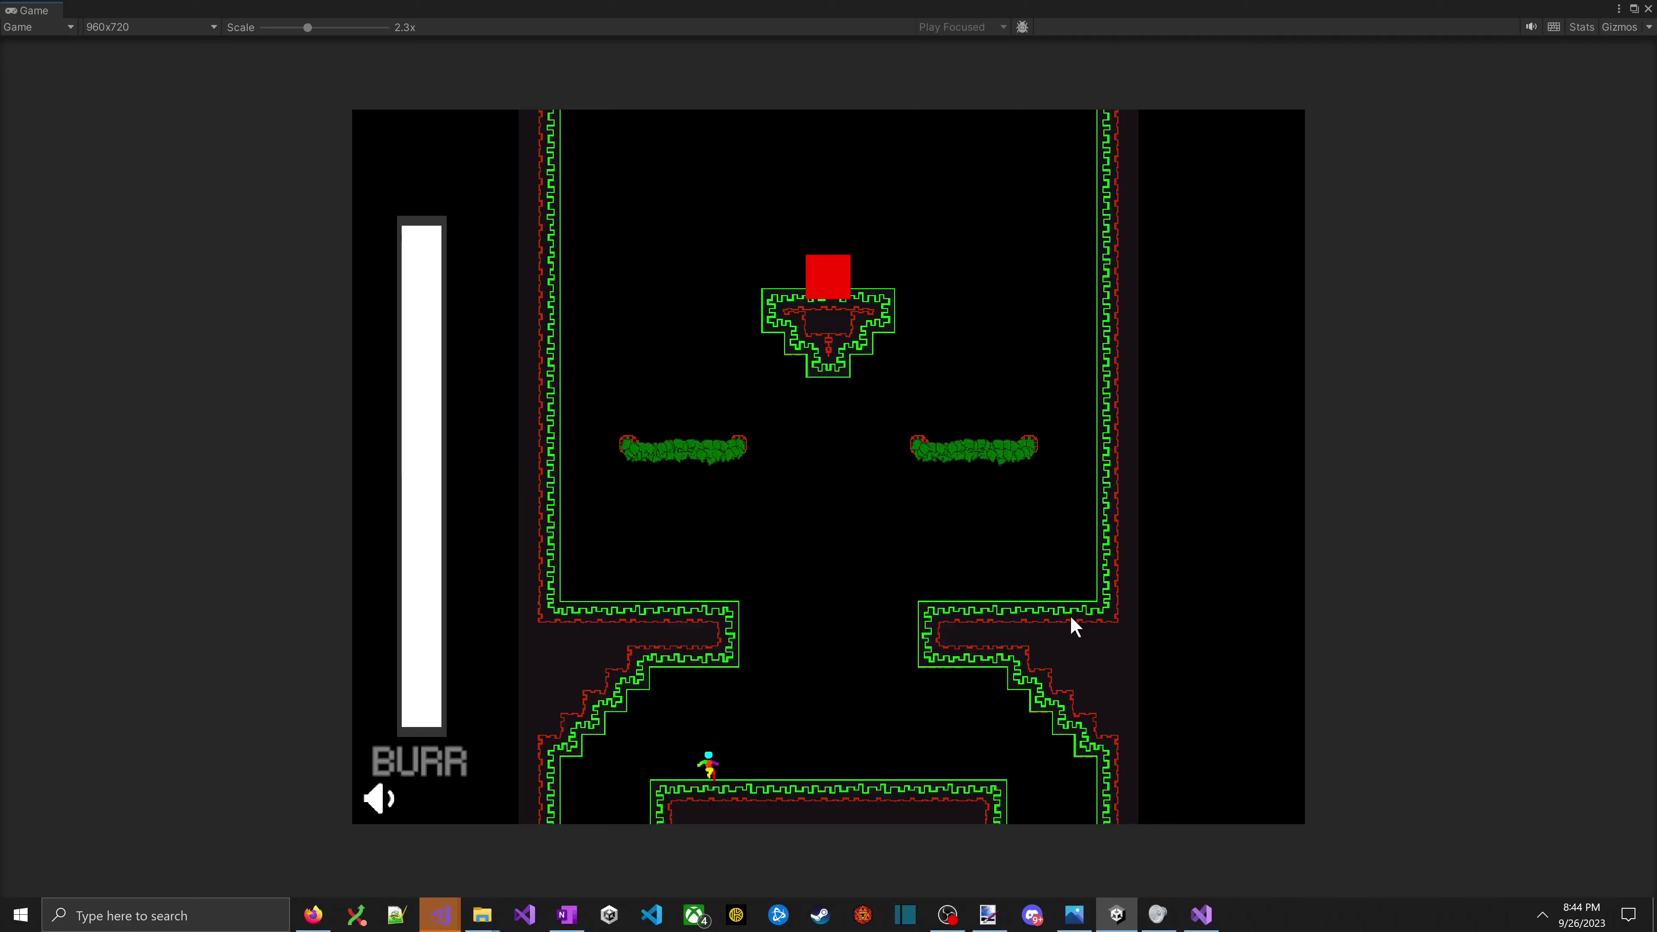
pyautogui.press('d')
pyautogui.press('space')
pyautogui.press('space')
pyautogui.press('a')
pyautogui.press('space')
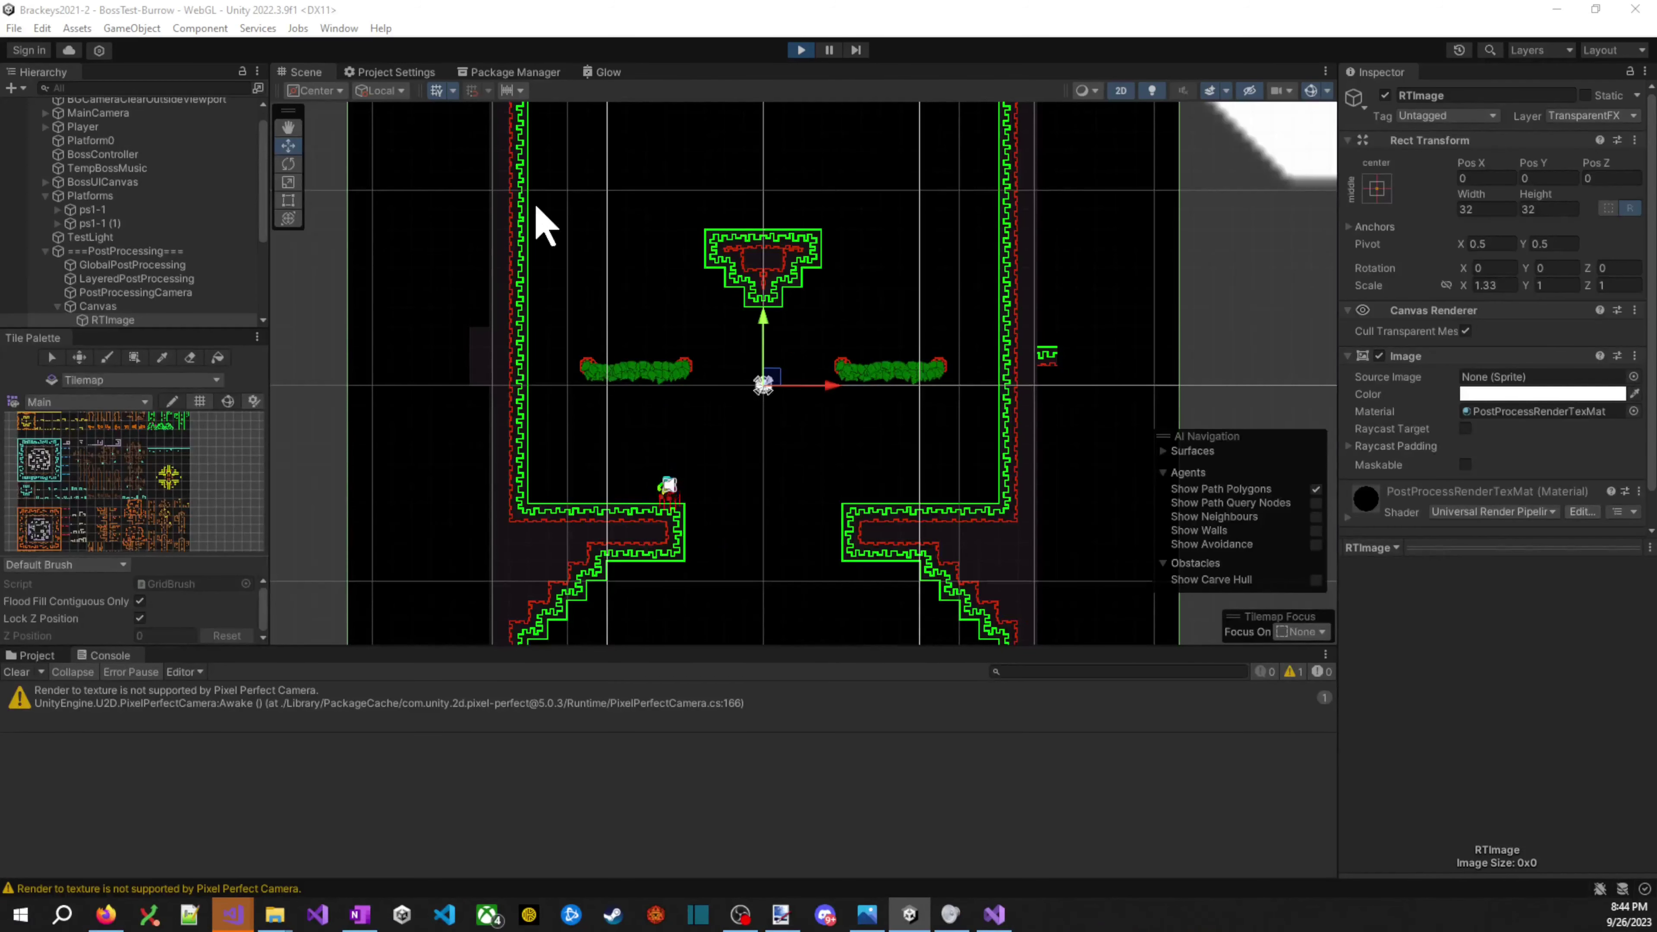
pyautogui.press('space')
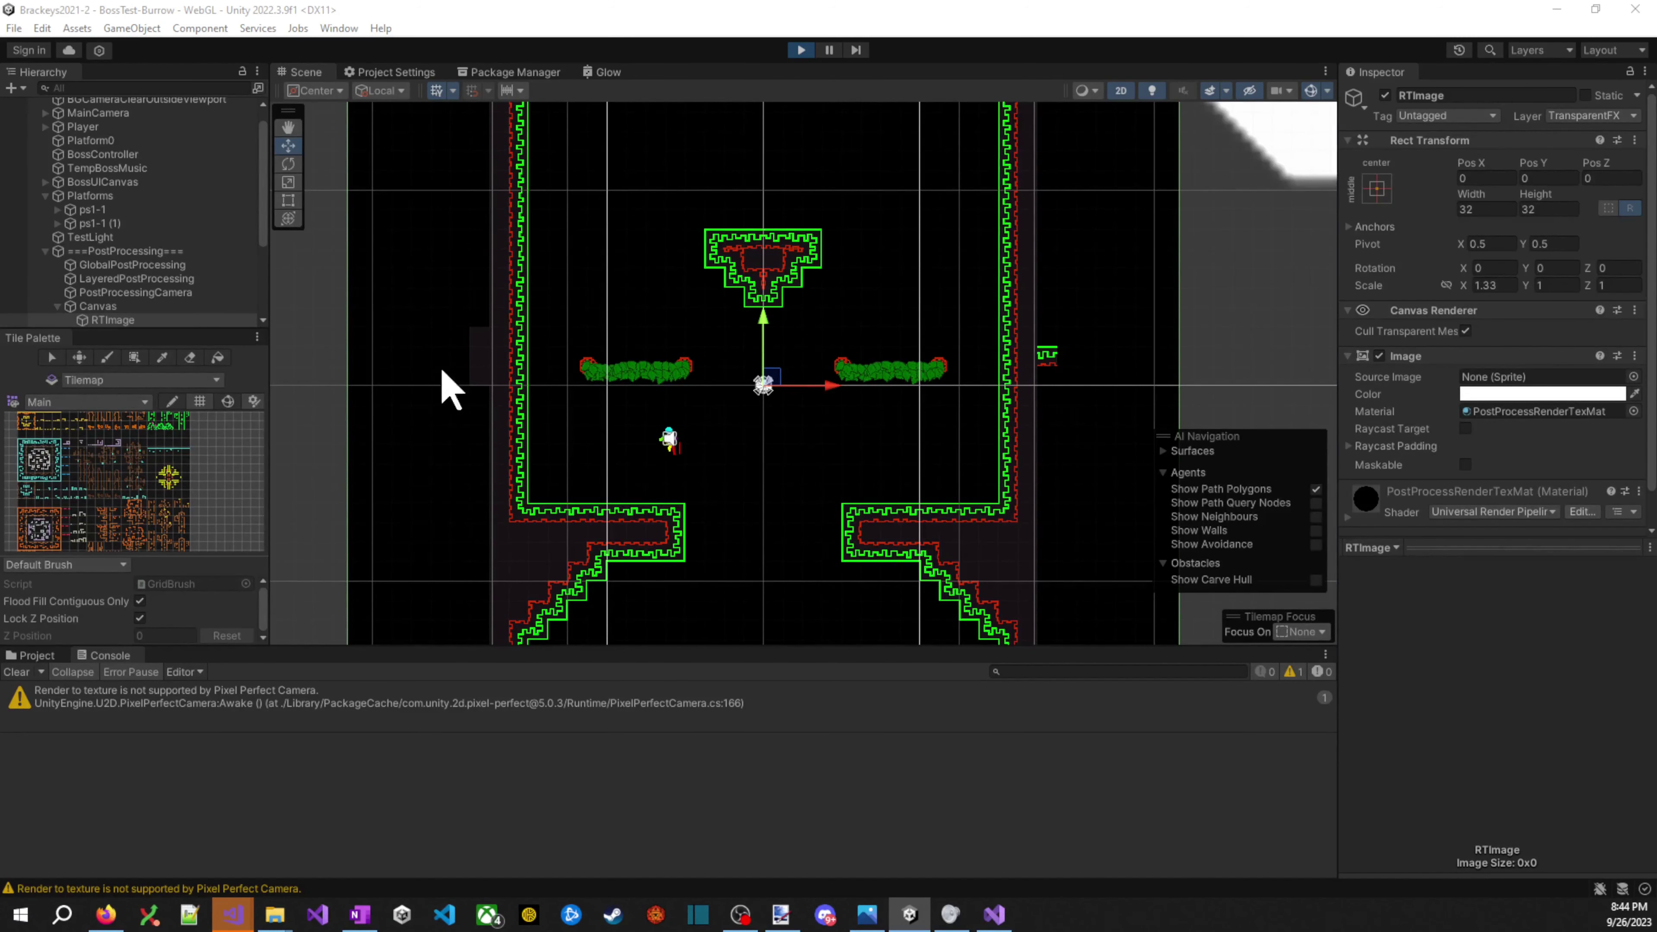
pyautogui.scroll(-5, 899, 544)
pyautogui.scroll(1, 816, 571)
pyautogui.scroll(2, 815, 572)
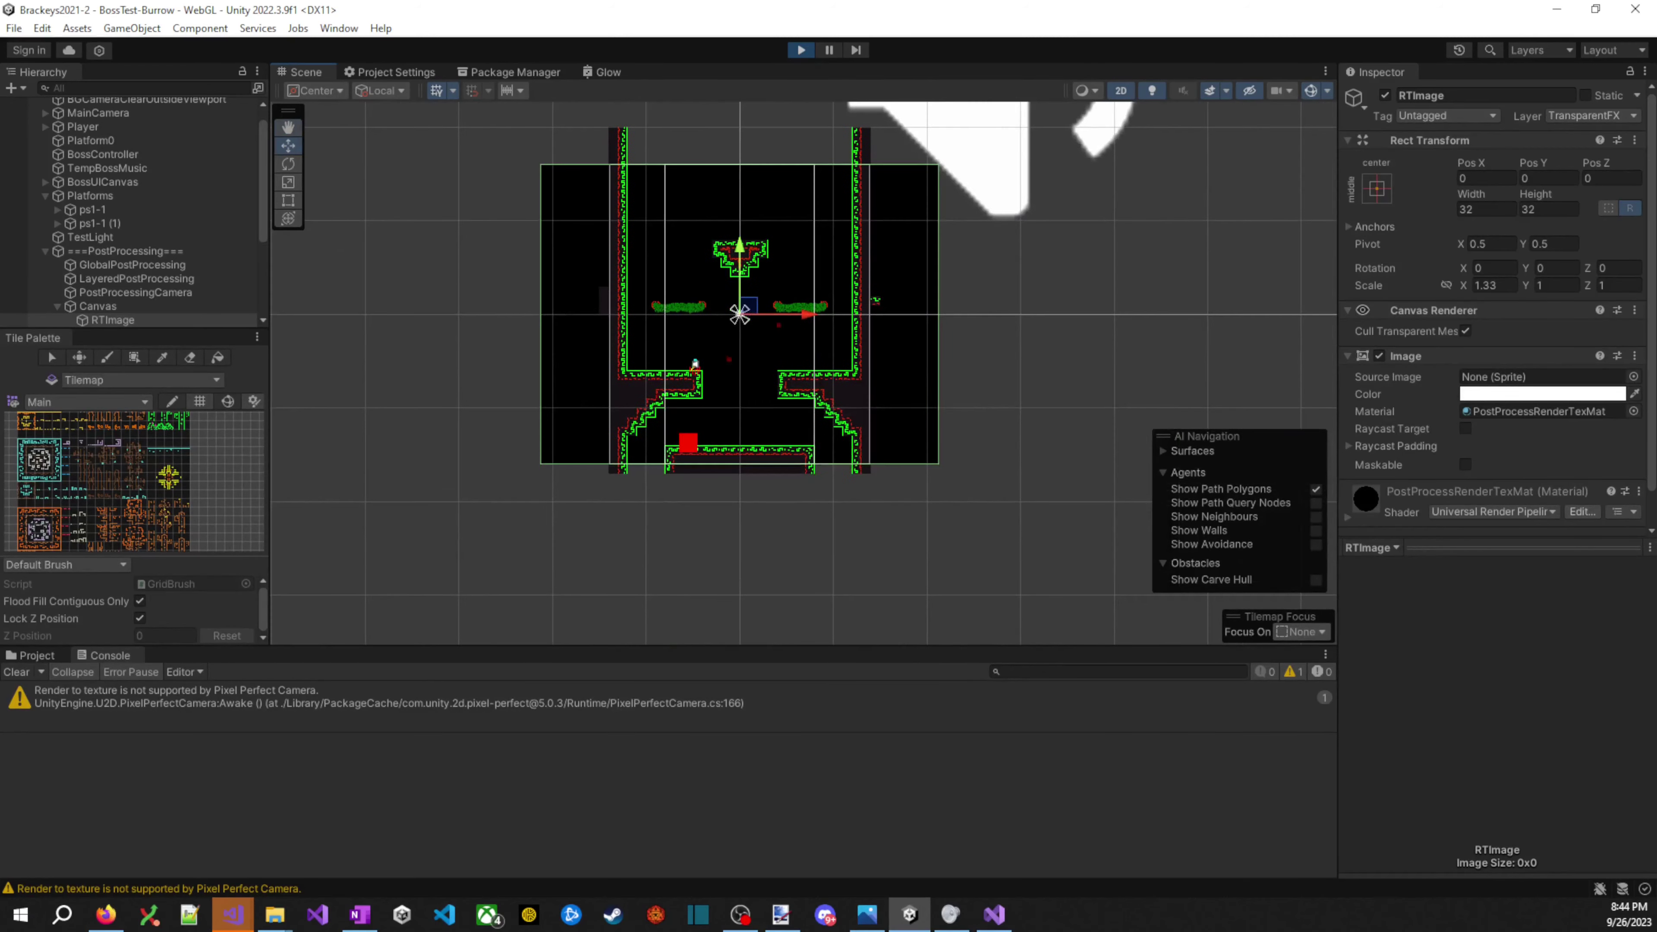
# - Pause and stop play mode, then switch to Visual Studio
pyautogui.hotkey('alt', 'Tab')
pyautogui.click(823, 45)
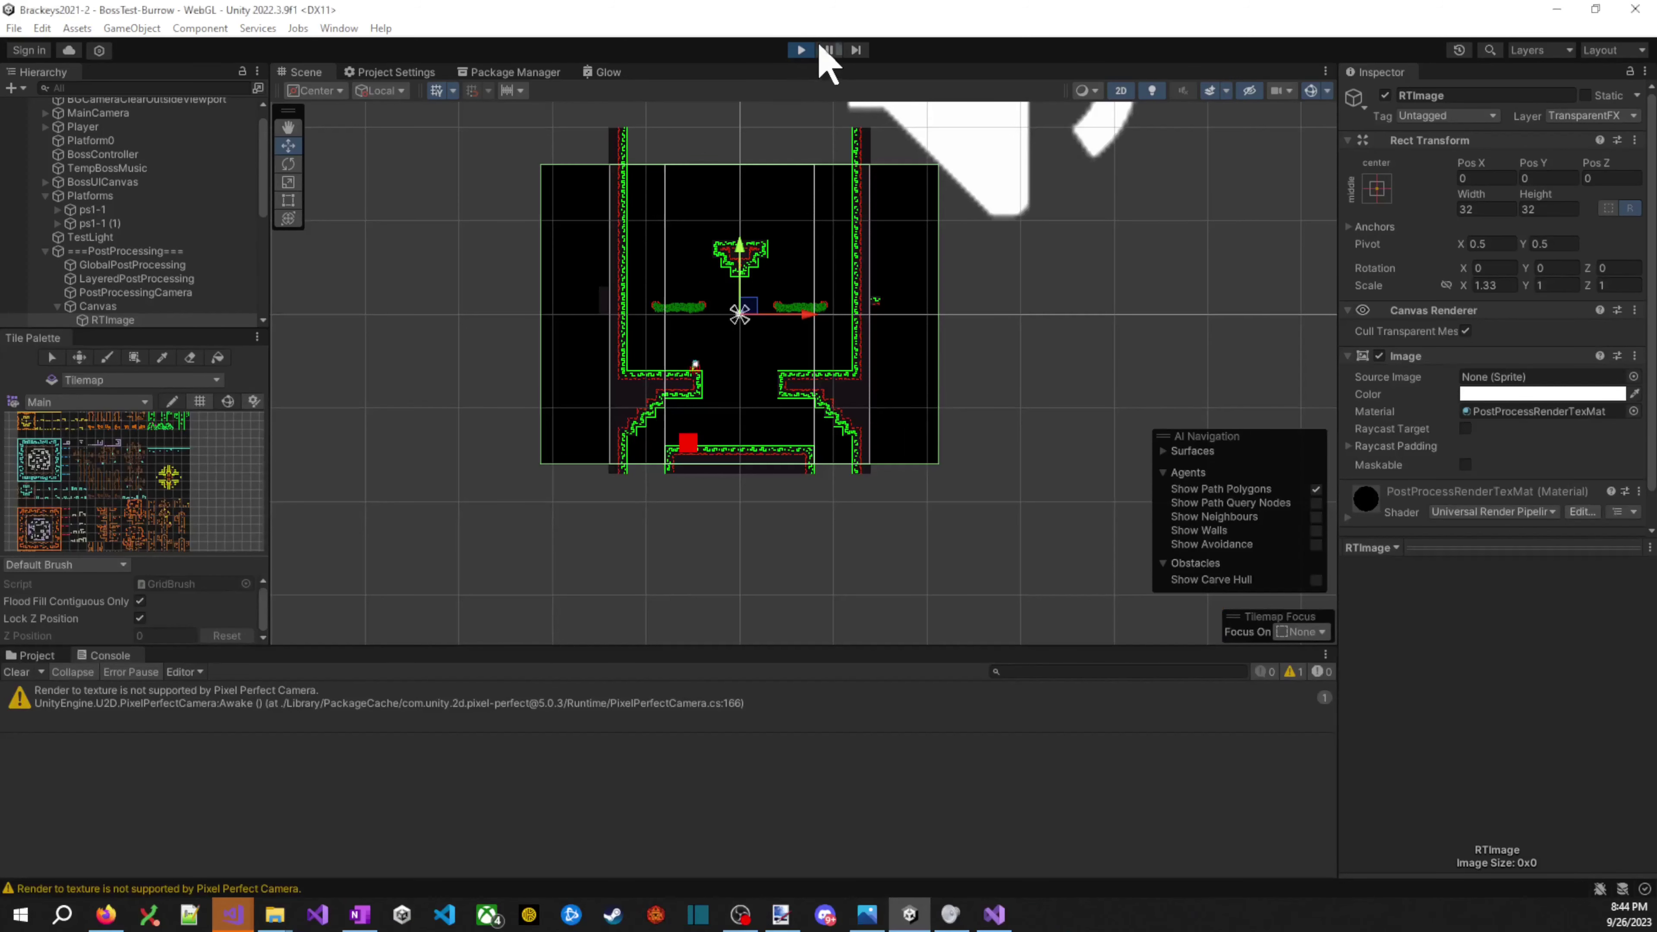
pyautogui.click(807, 51)
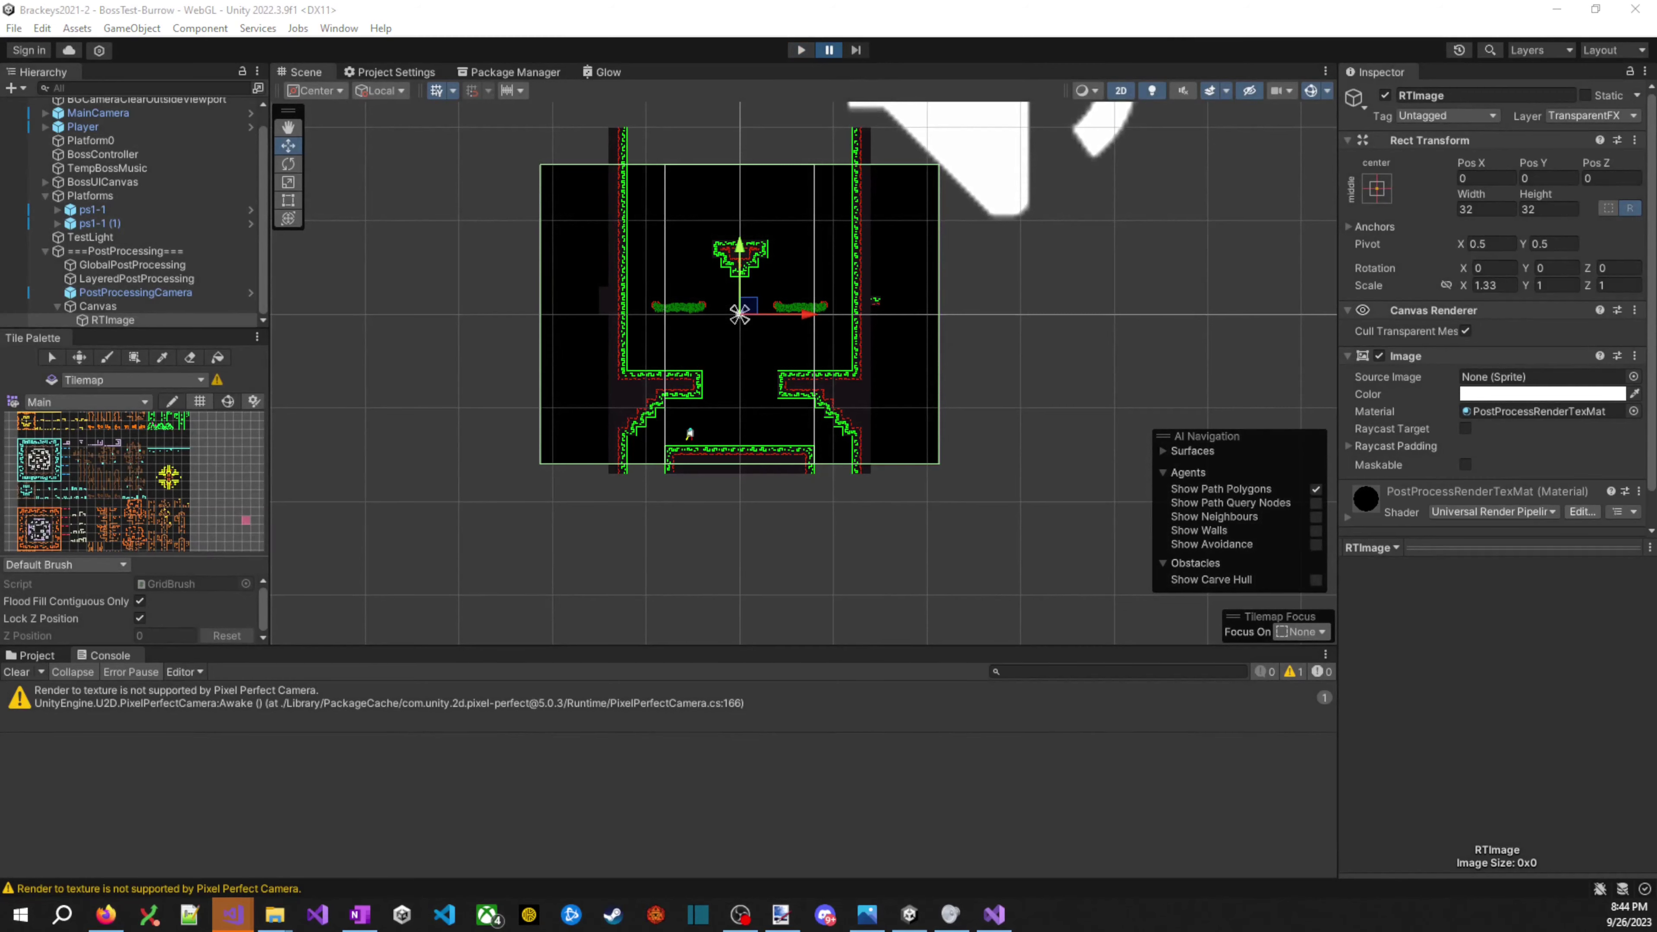
pyautogui.hotkey('alt', 'Tab')
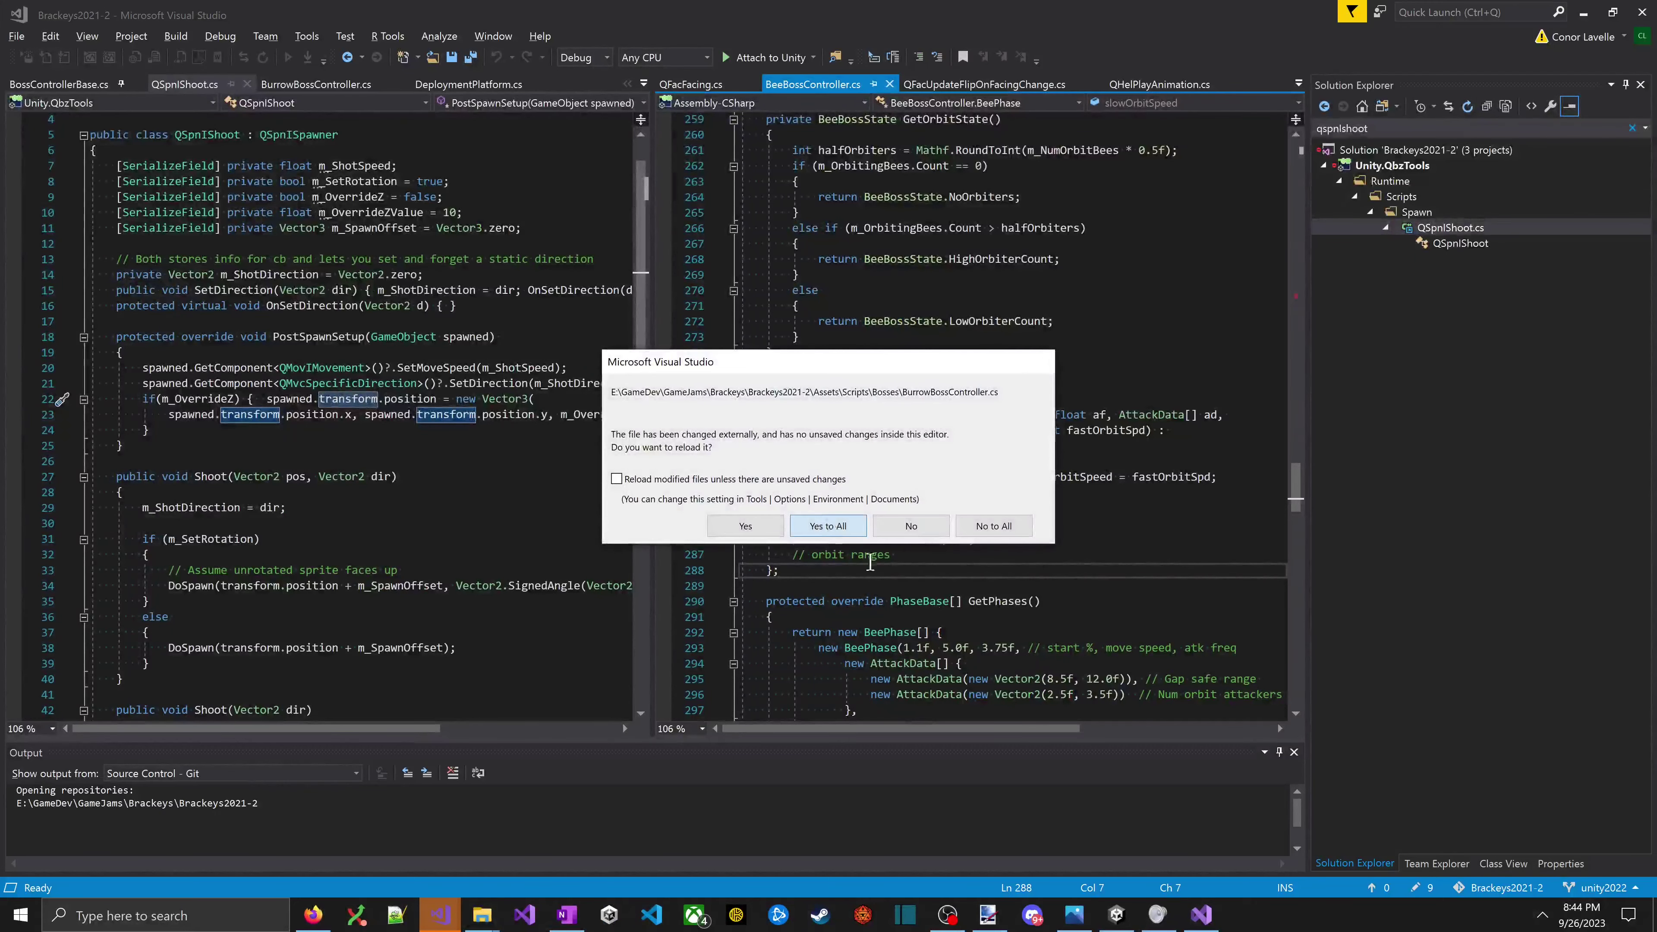
# - Reload the changed files and cut kForceScale from 100.0f to 10.0f in BurrowBossController.cs
pyautogui.click(825, 527)
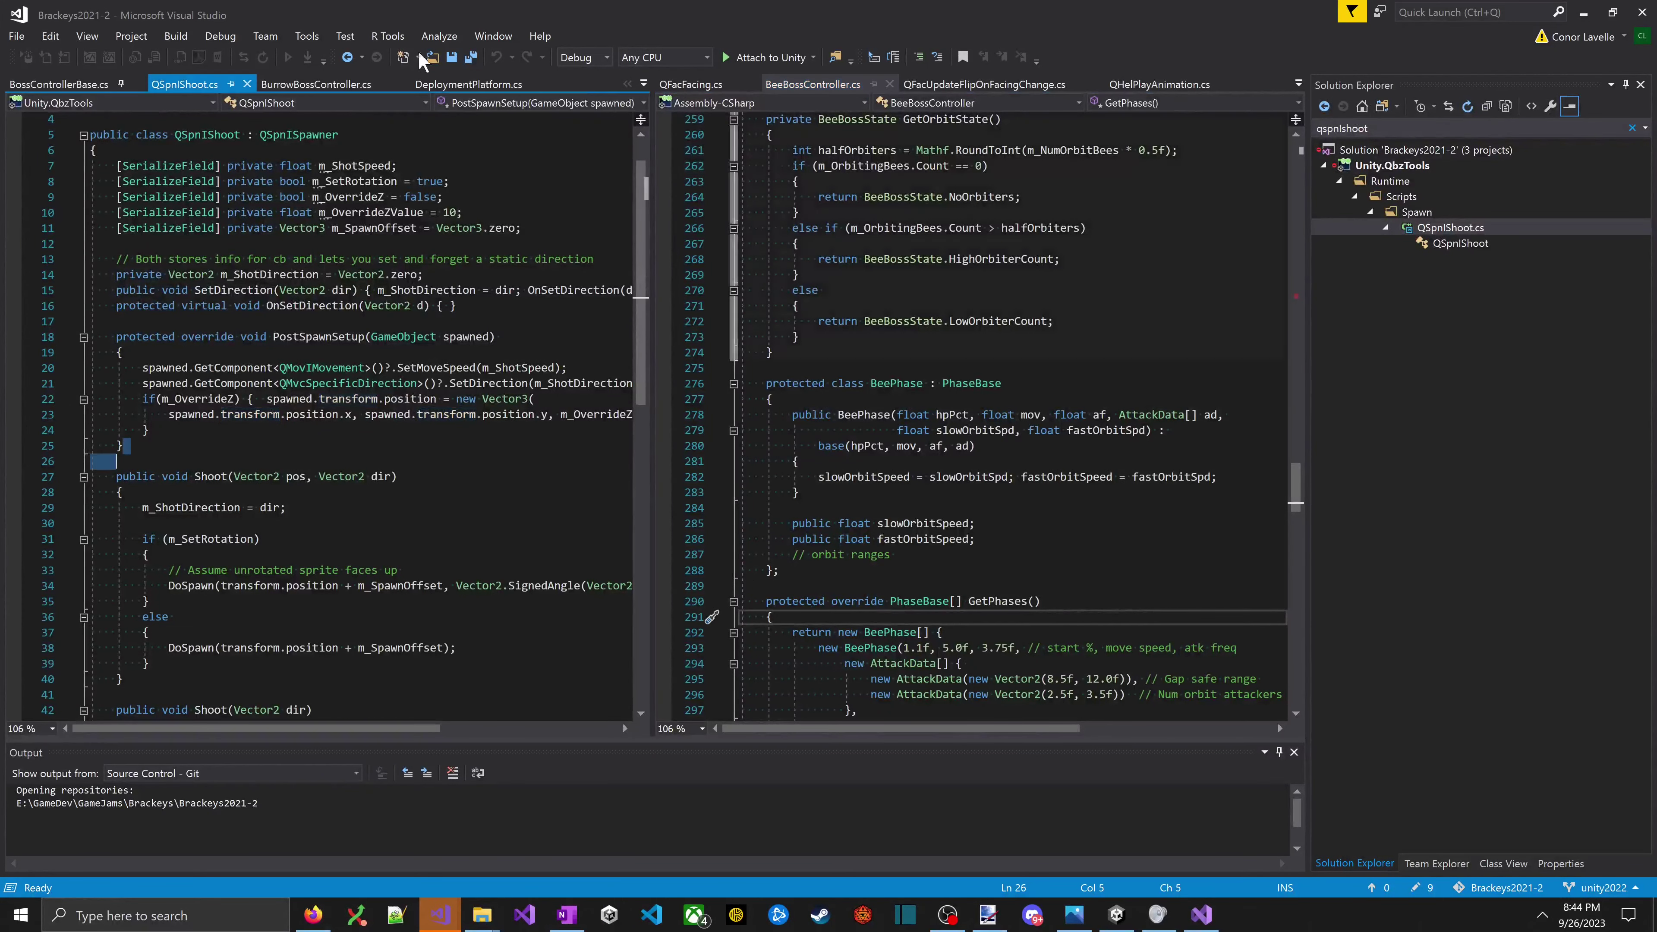
pyautogui.hotkey('alt', 'Tab')
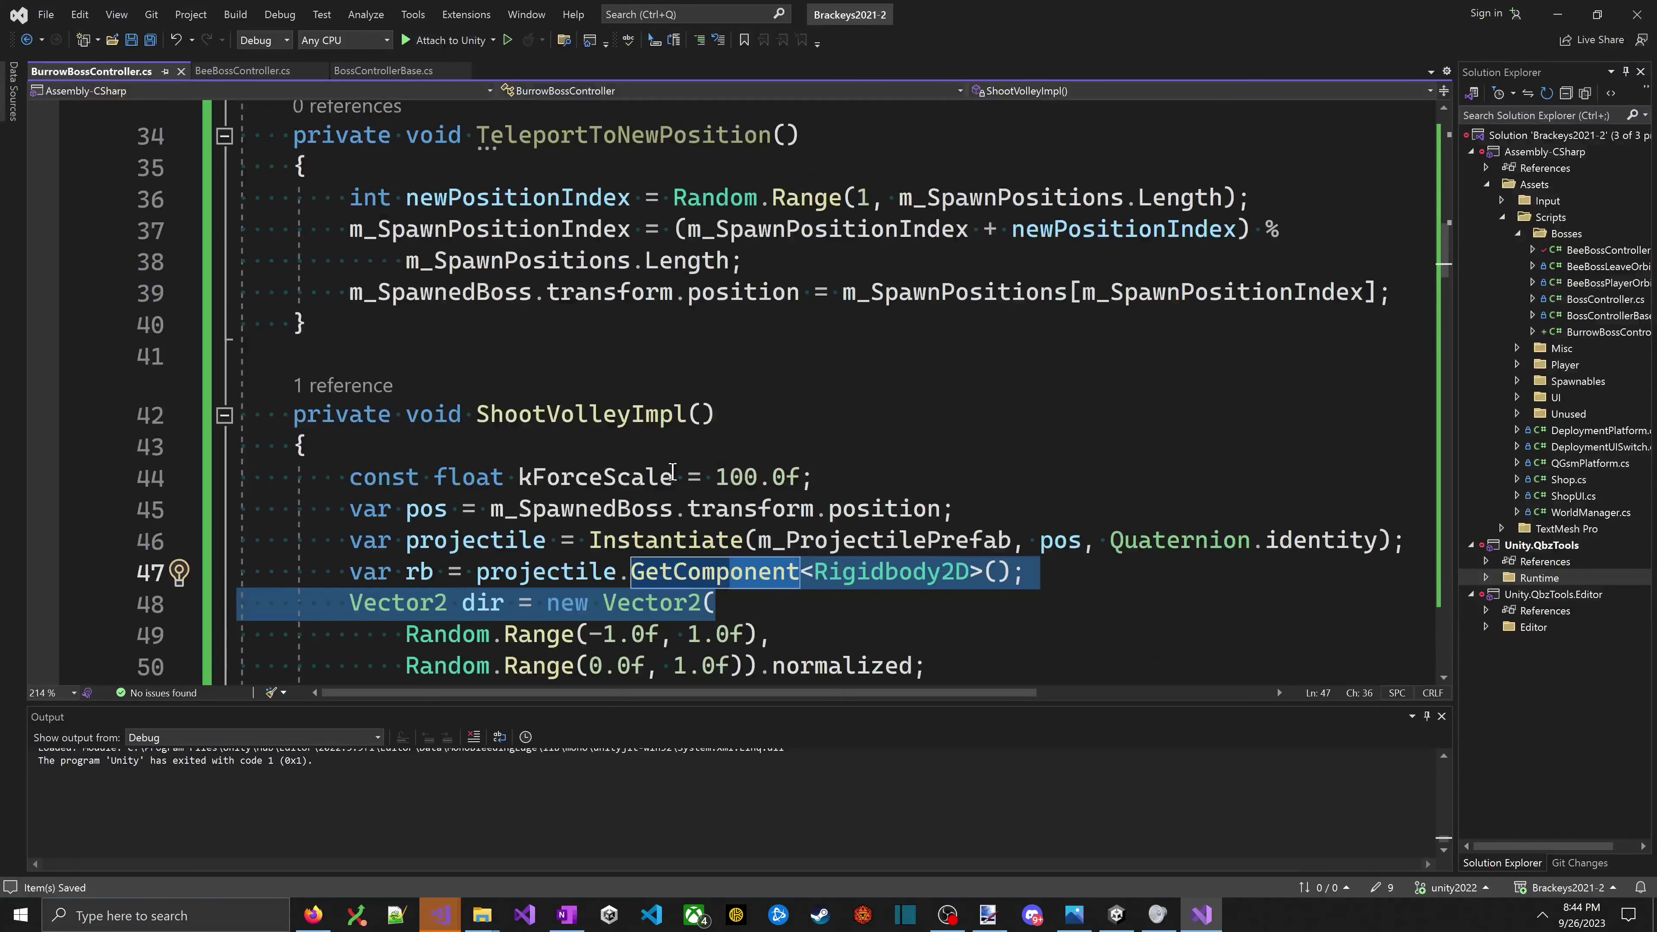
pyautogui.click(742, 478)
pyautogui.press('Delete')
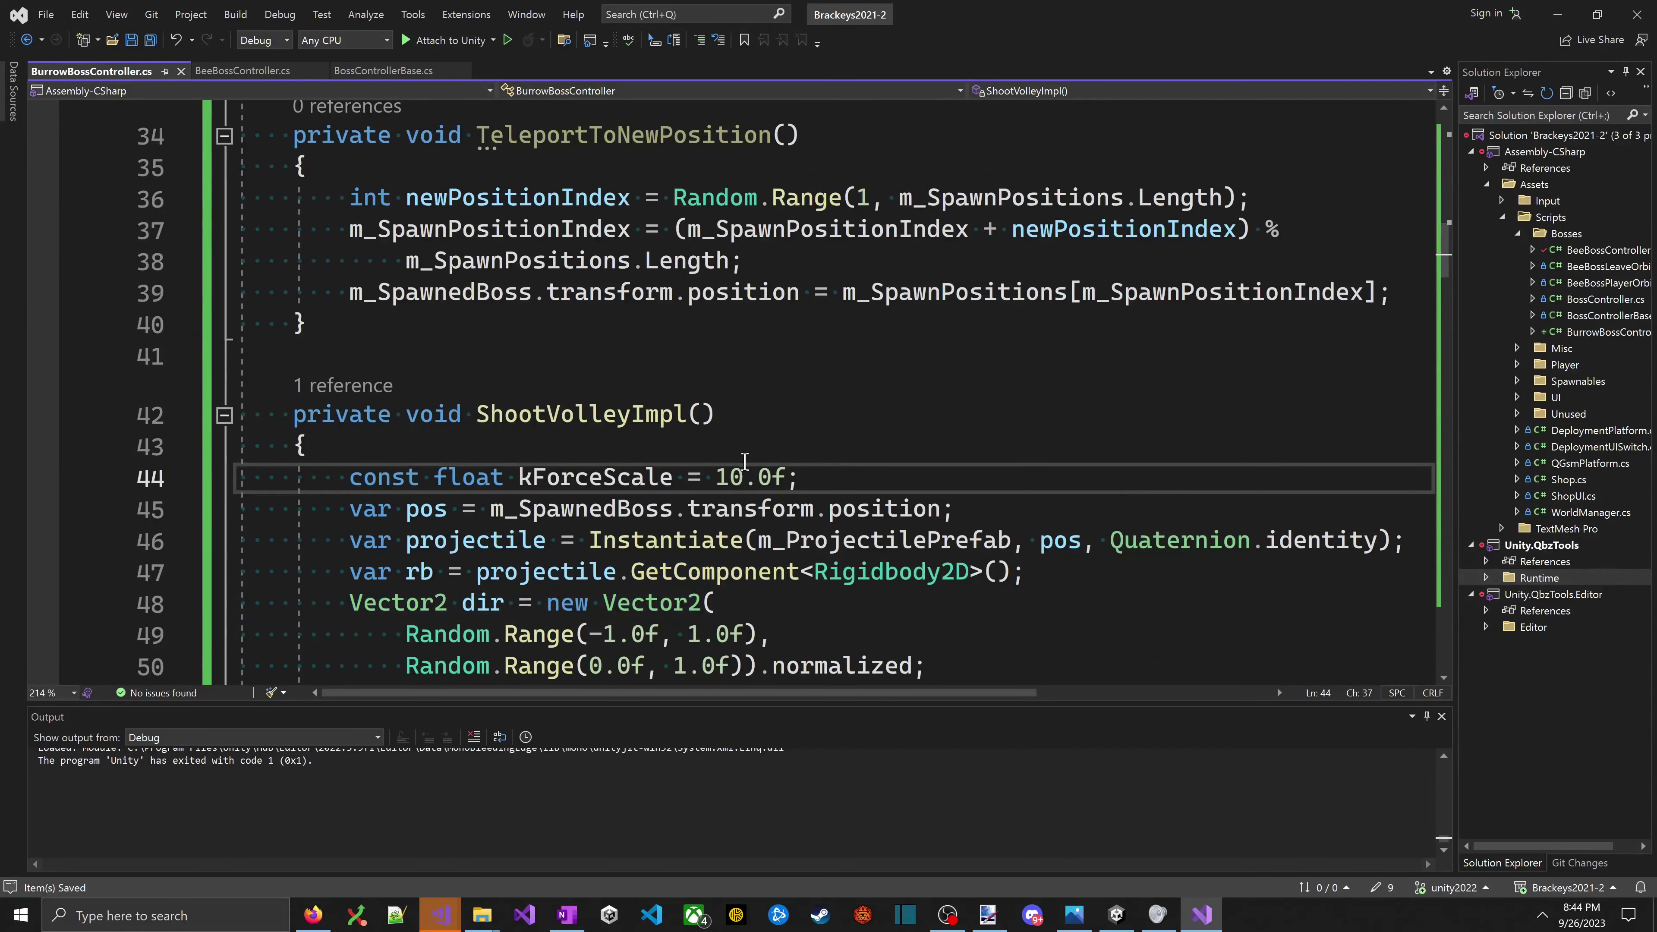
pyautogui.click(597, 421)
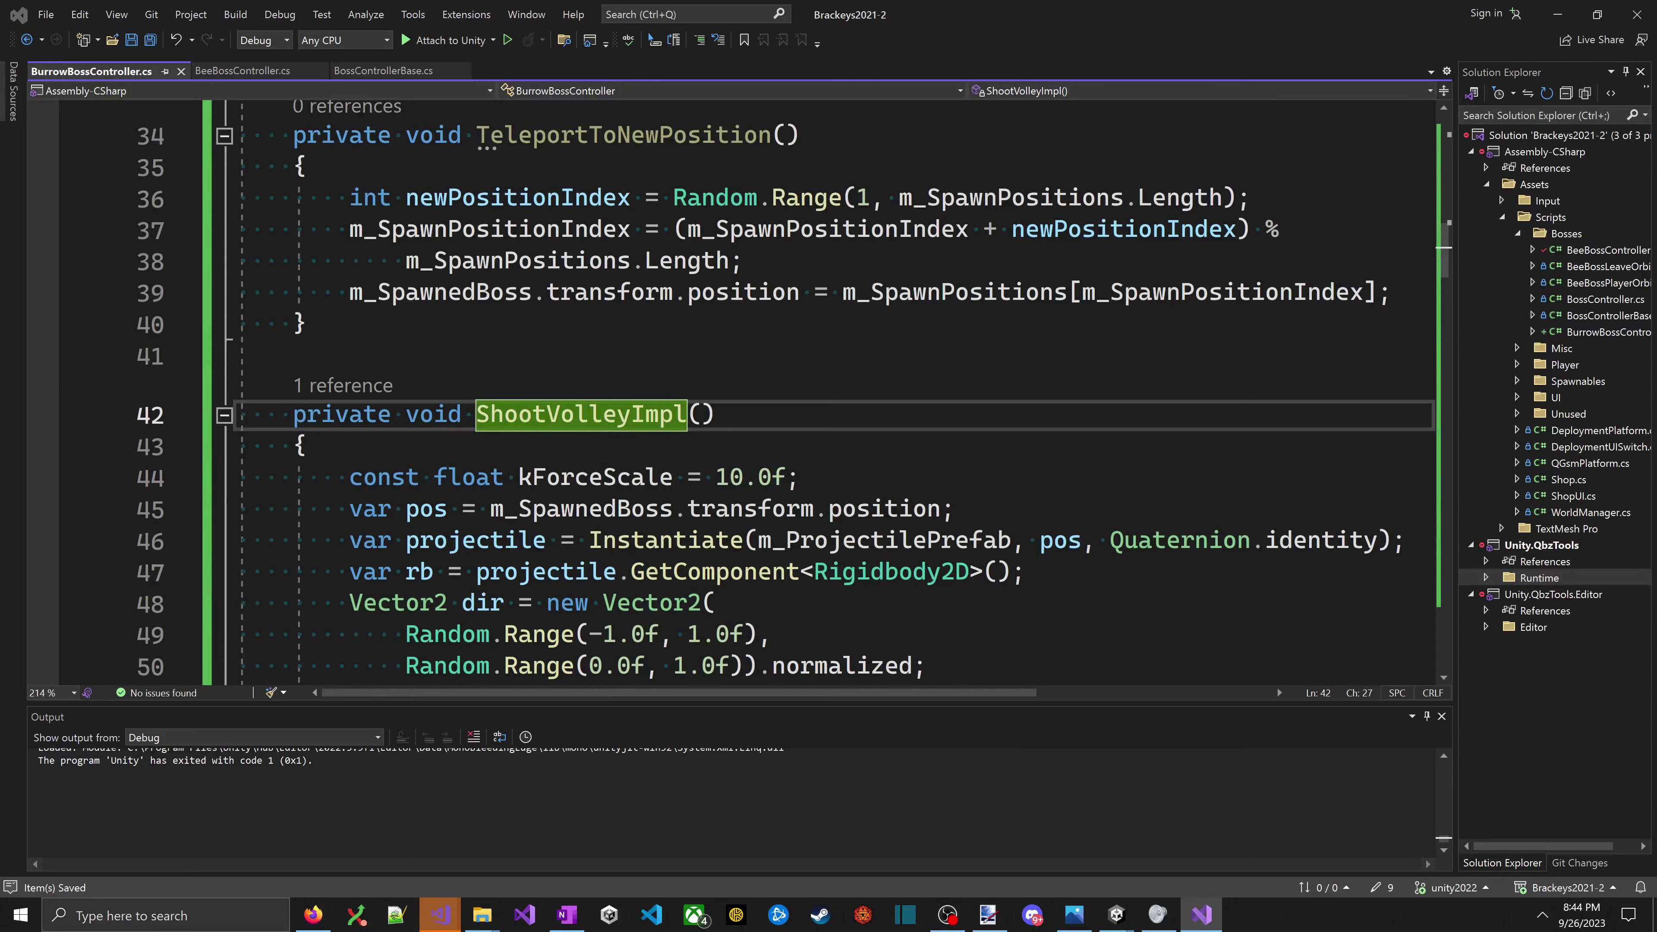
pyautogui.hotkey('alt', 'Tab')
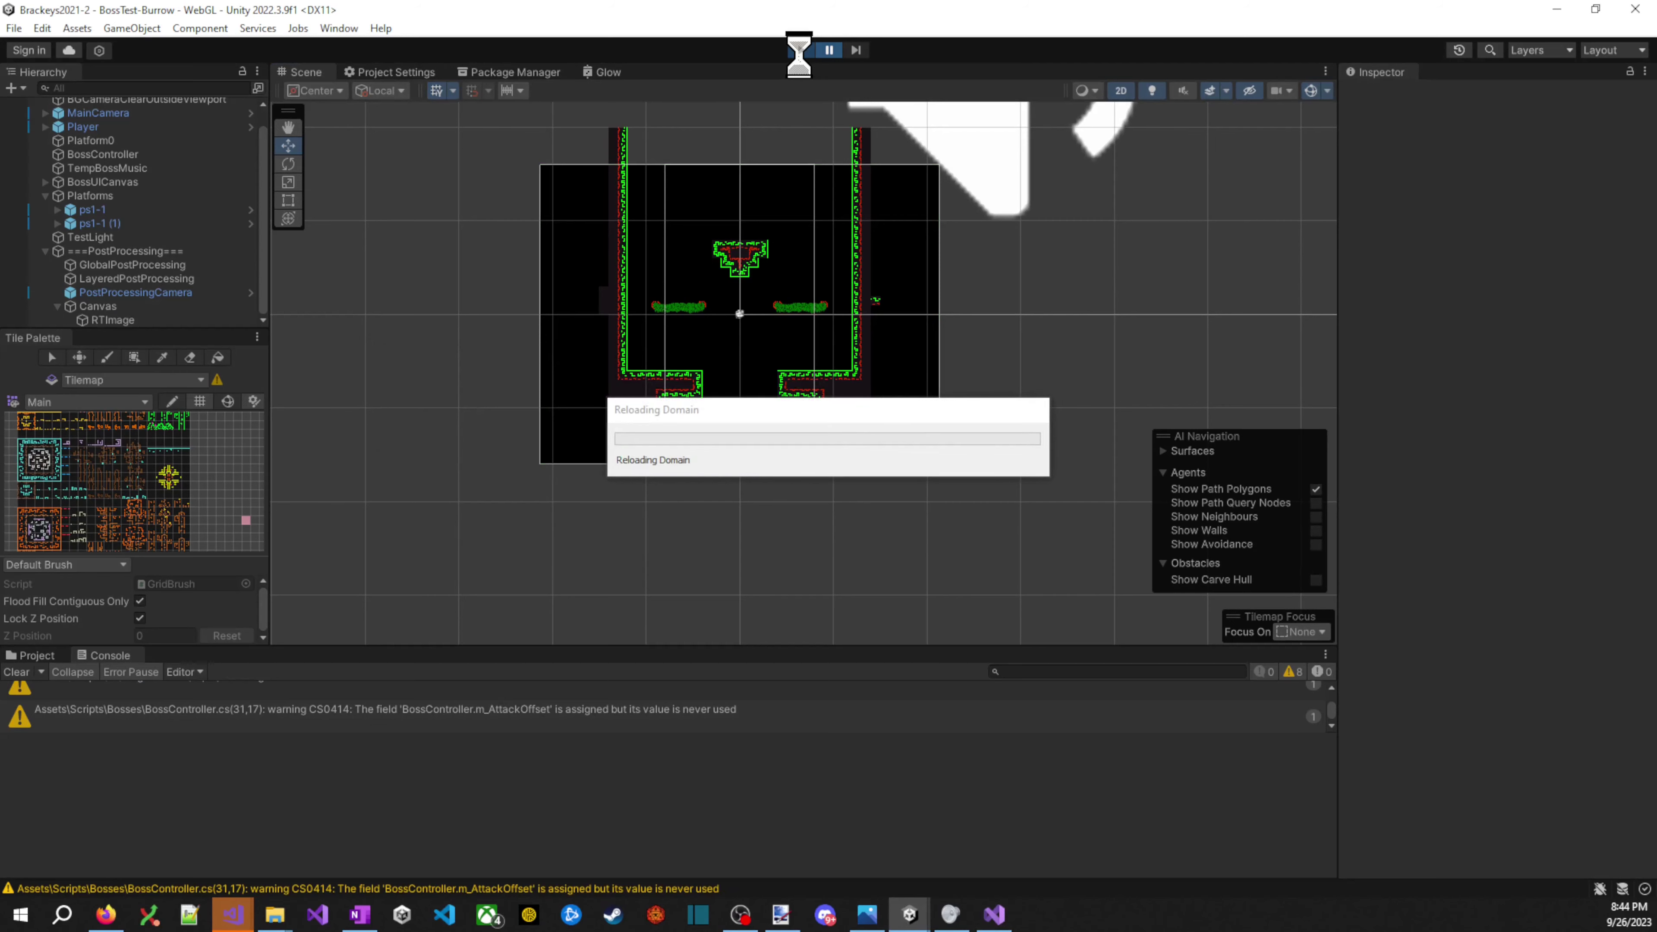
# - Playtest the 10.0f-force volley, adjusting the Game view scale, running right, jumping and moving left
pyautogui.click(799, 49)
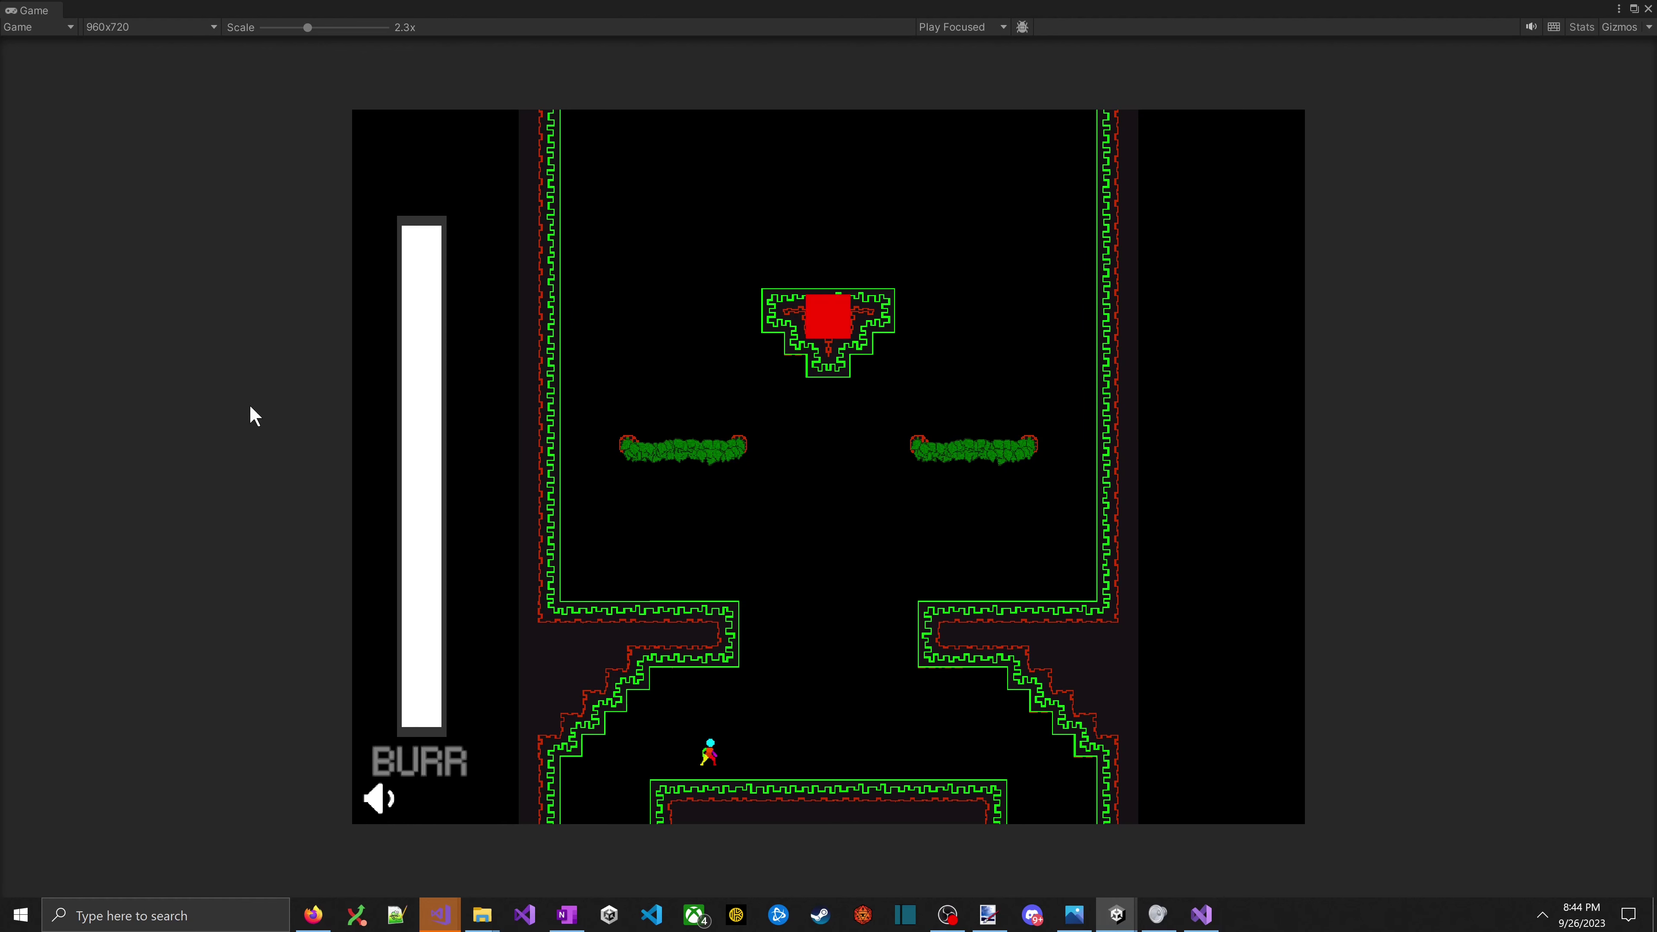
pyautogui.scroll(-1, 874, 580)
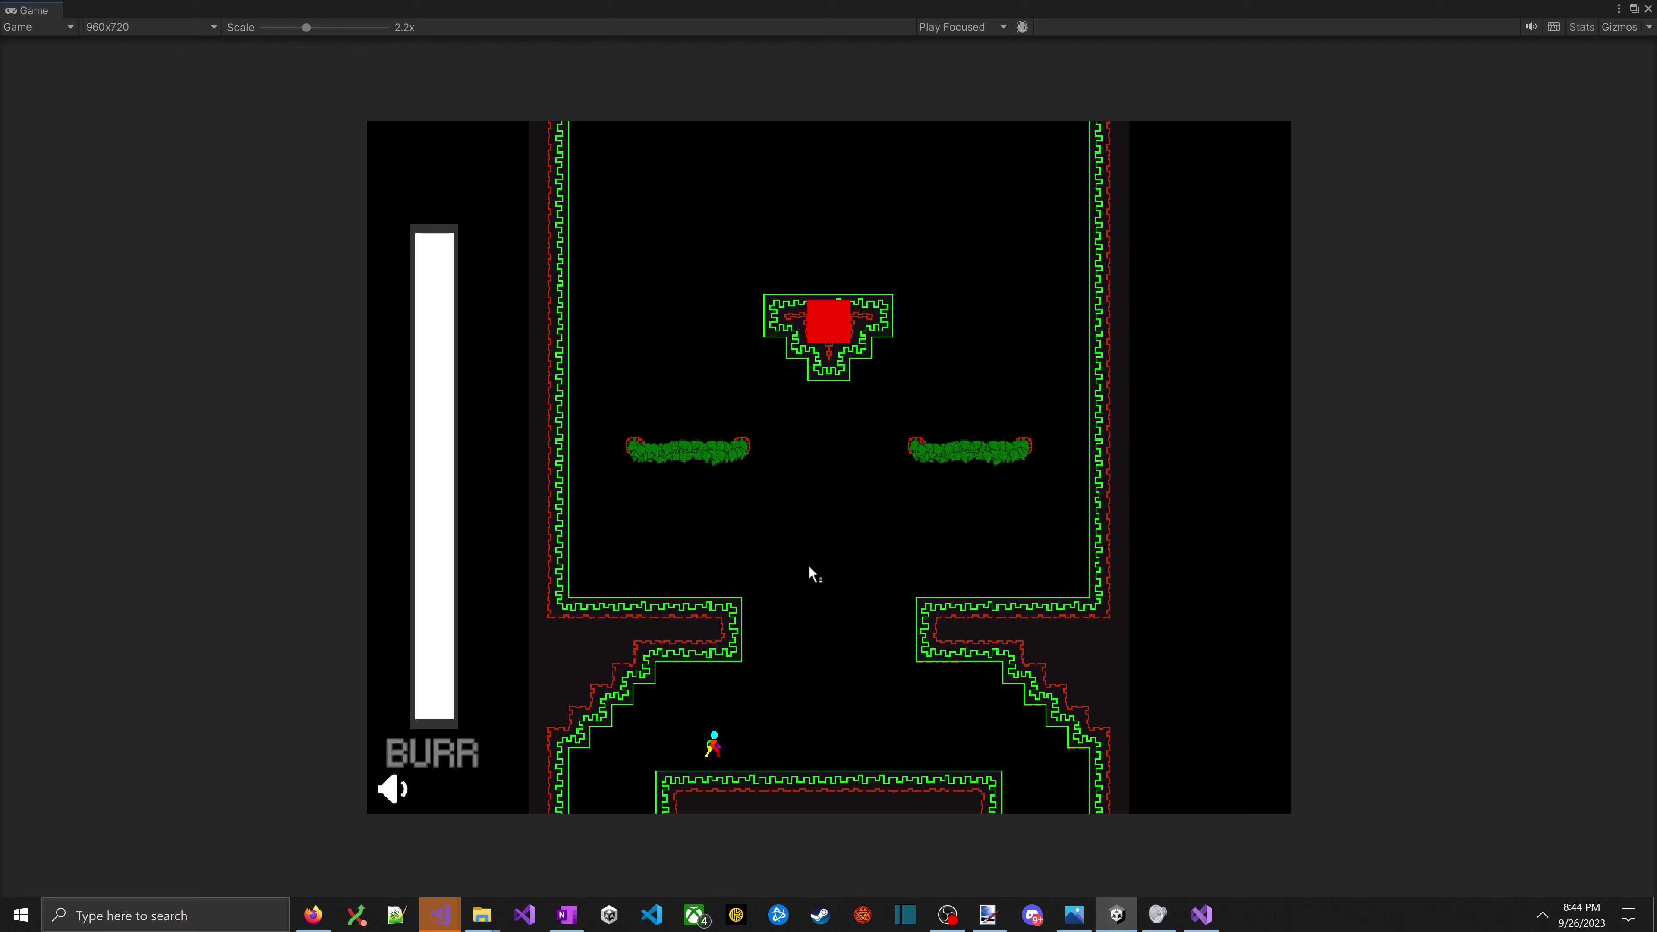
pyautogui.scroll(2, 803, 563)
pyautogui.scroll(1, 762, 549)
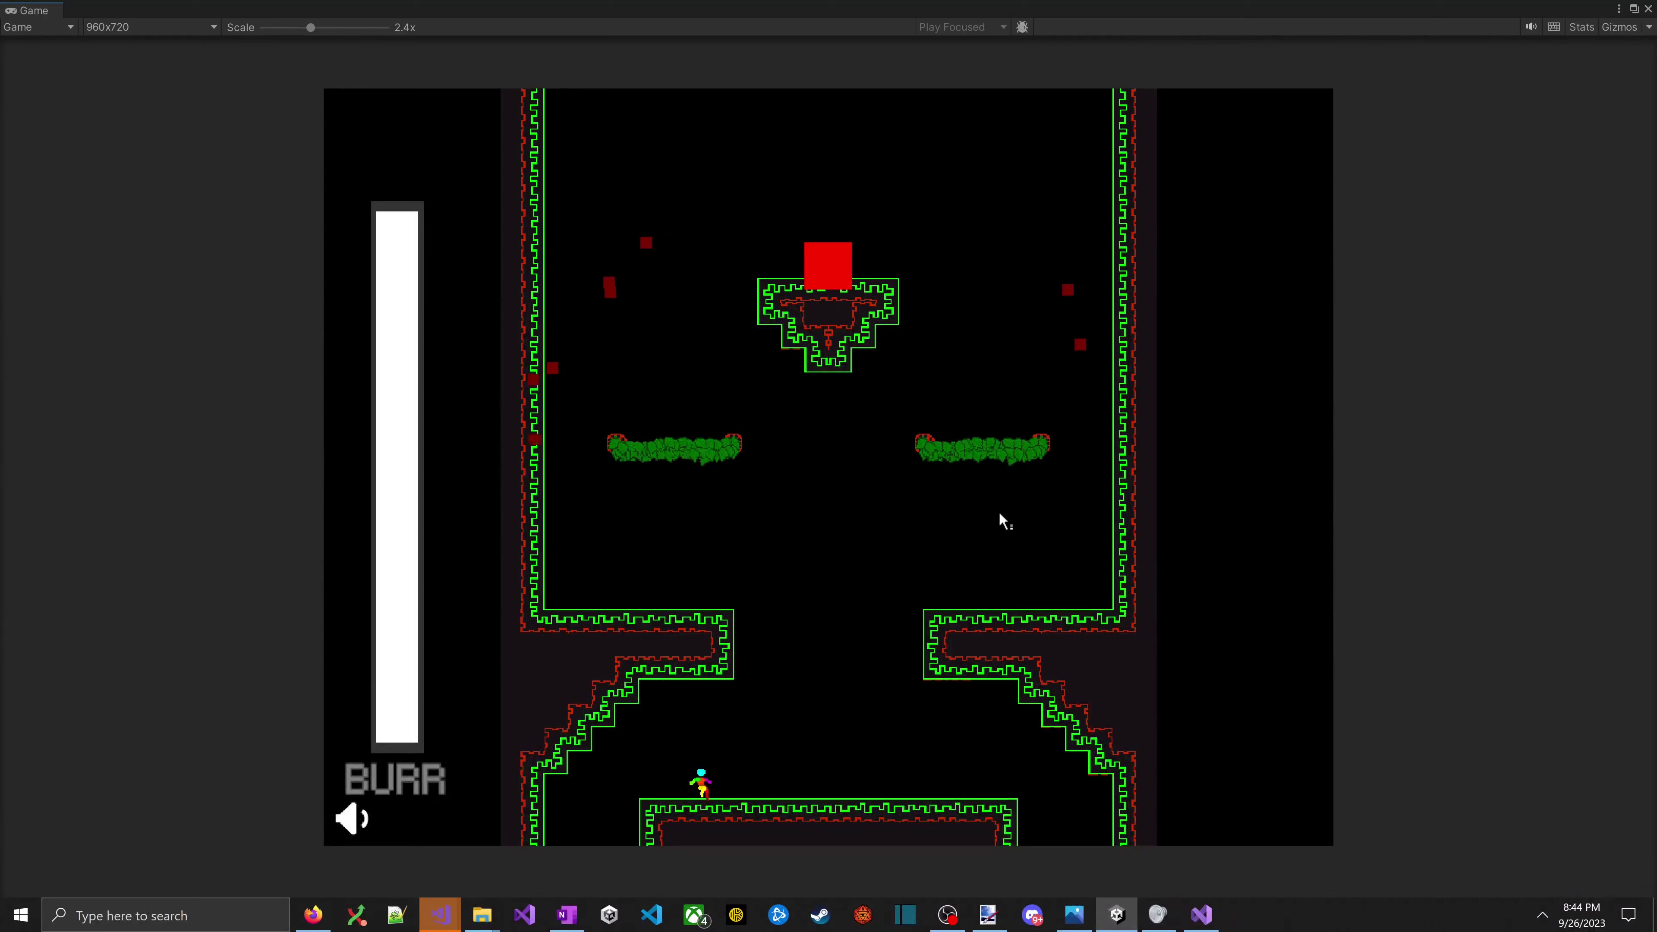
pyautogui.press('d')
pyautogui.press('space')
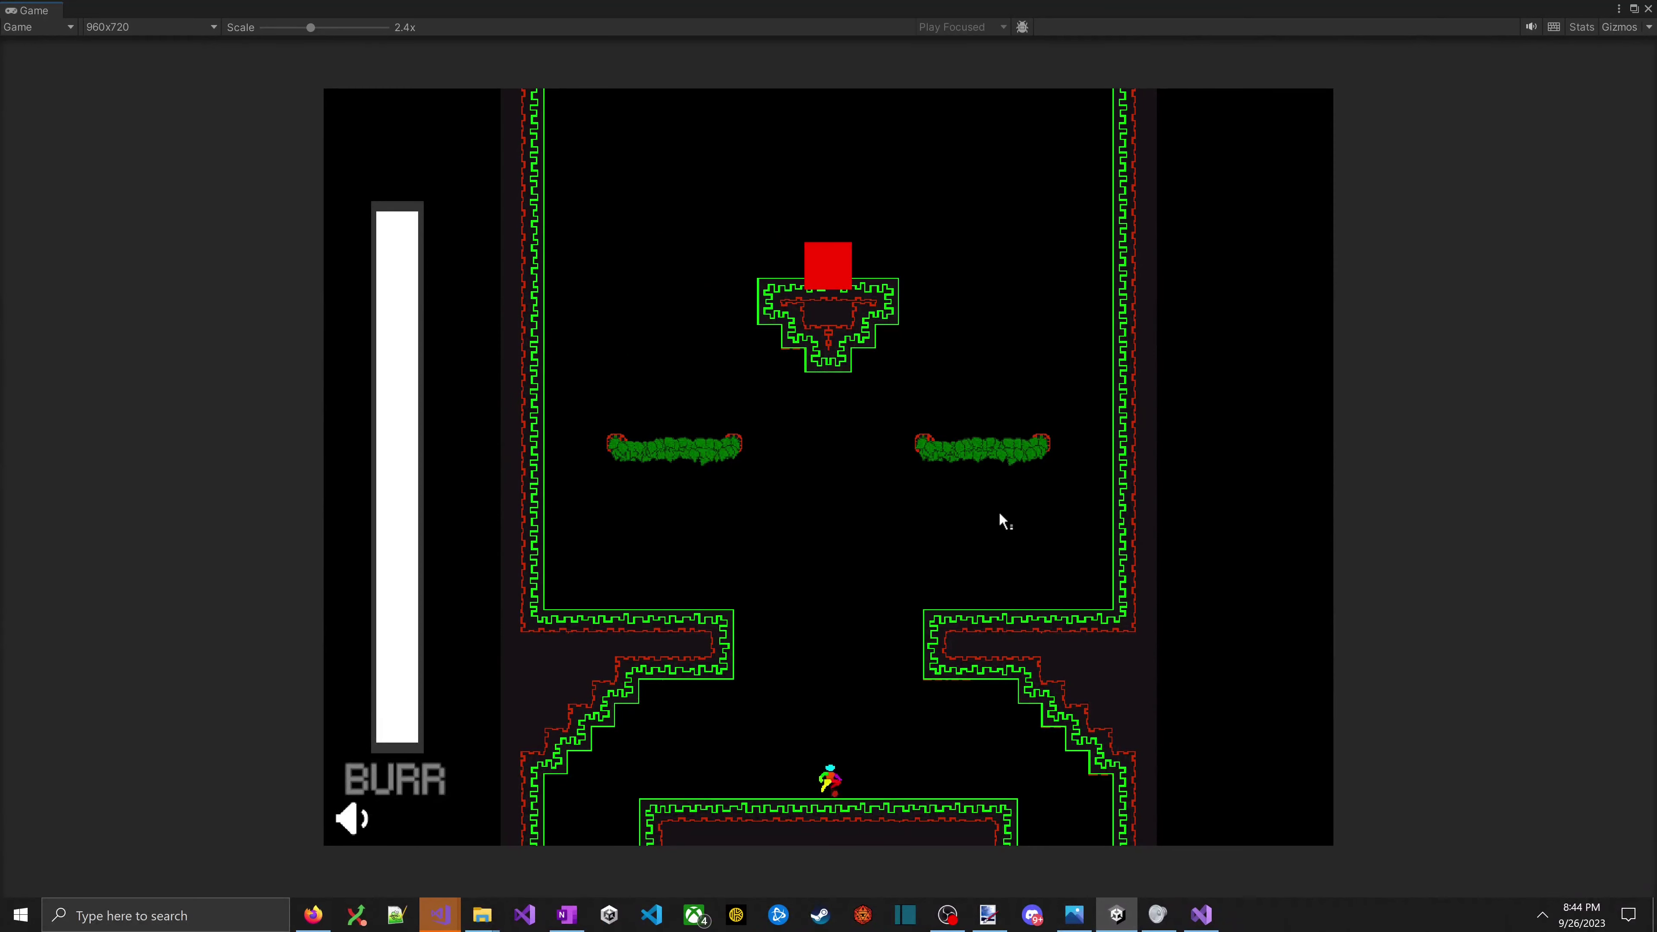
pyautogui.press('a')
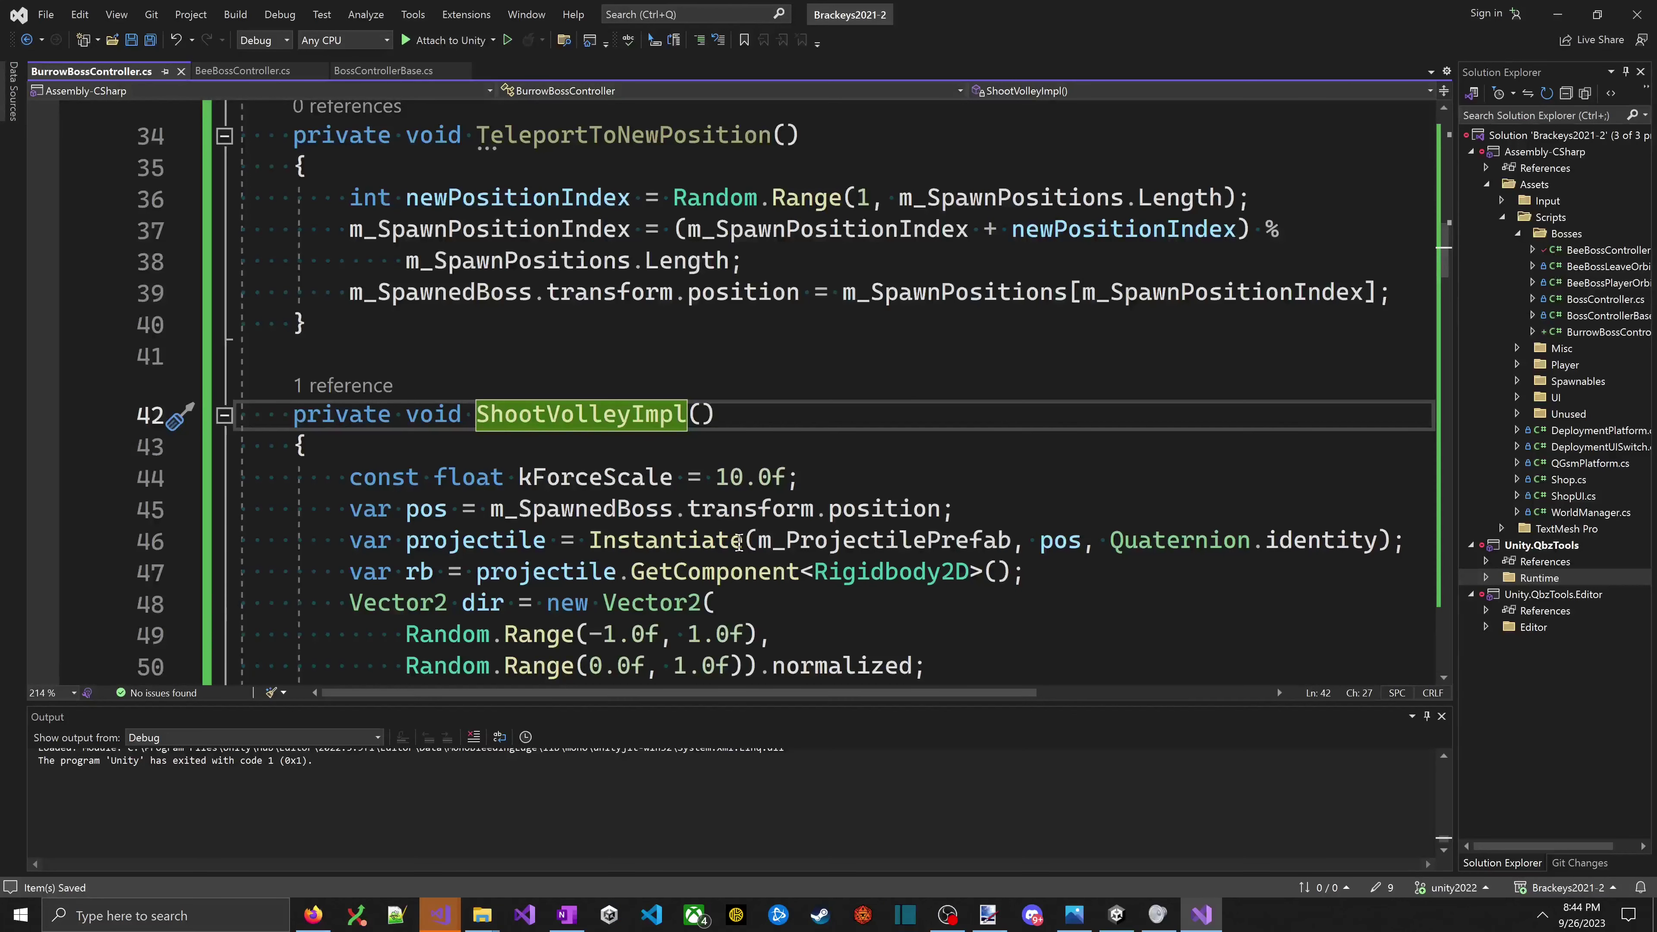
# - Narrow the horizontal spread on line 49 to Random.Range(-0.5f, 0.5f) and save the script
pyautogui.scroll(3, 705, 454)
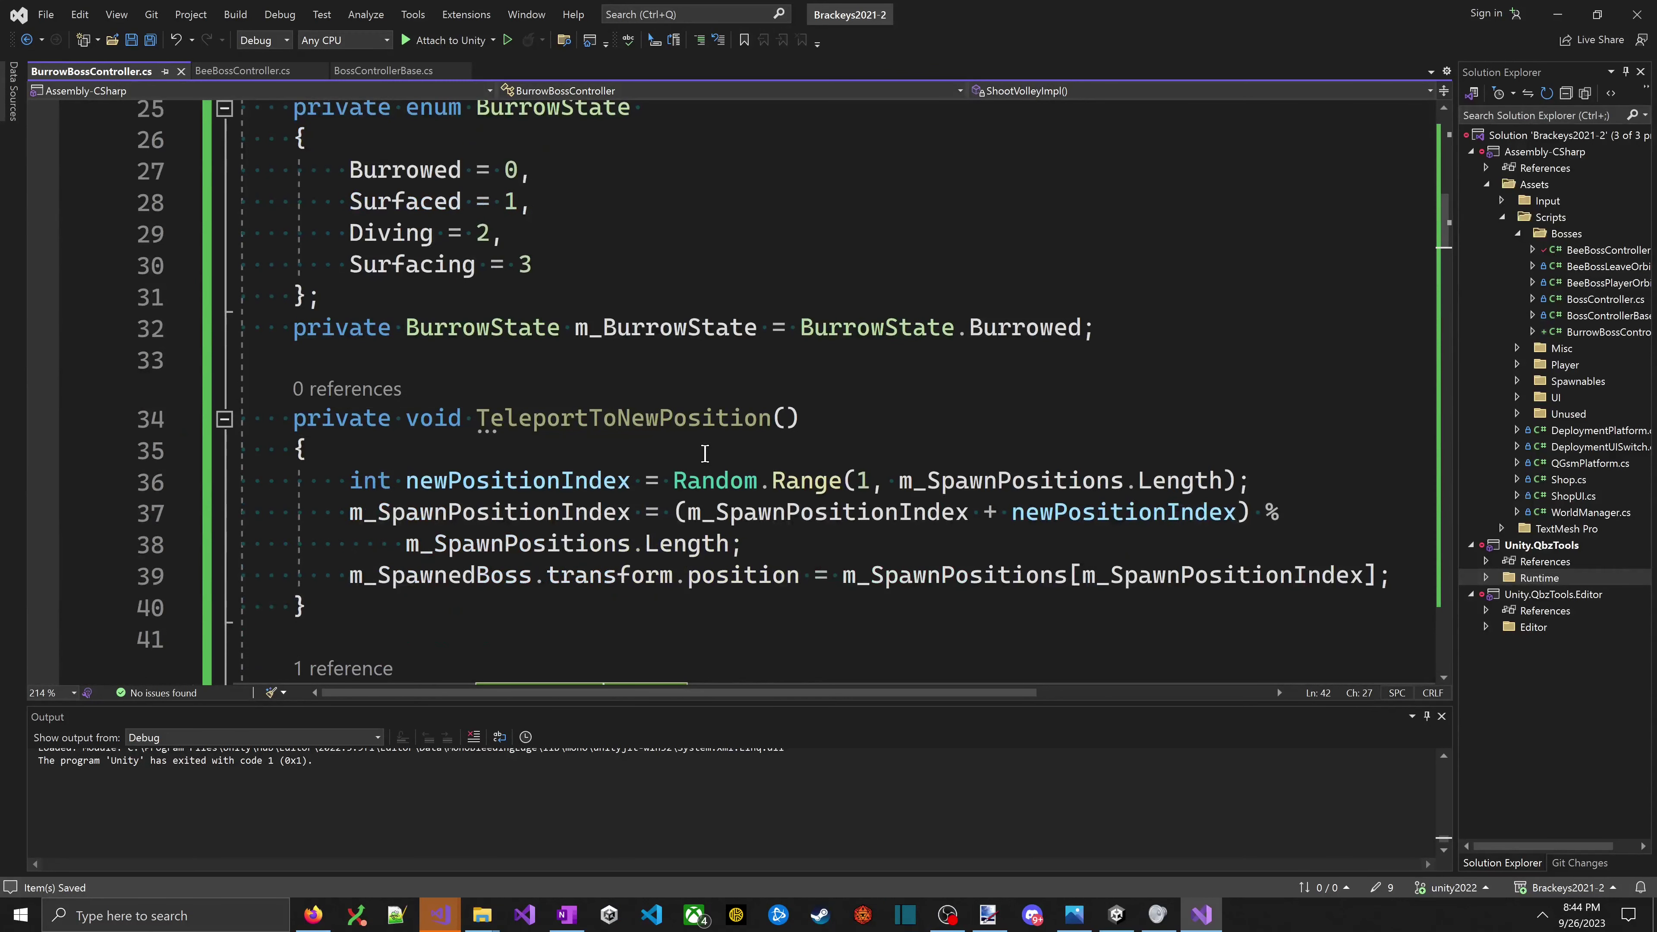
pyautogui.scroll(-3, 742, 276)
pyautogui.scroll(-6, 789, 510)
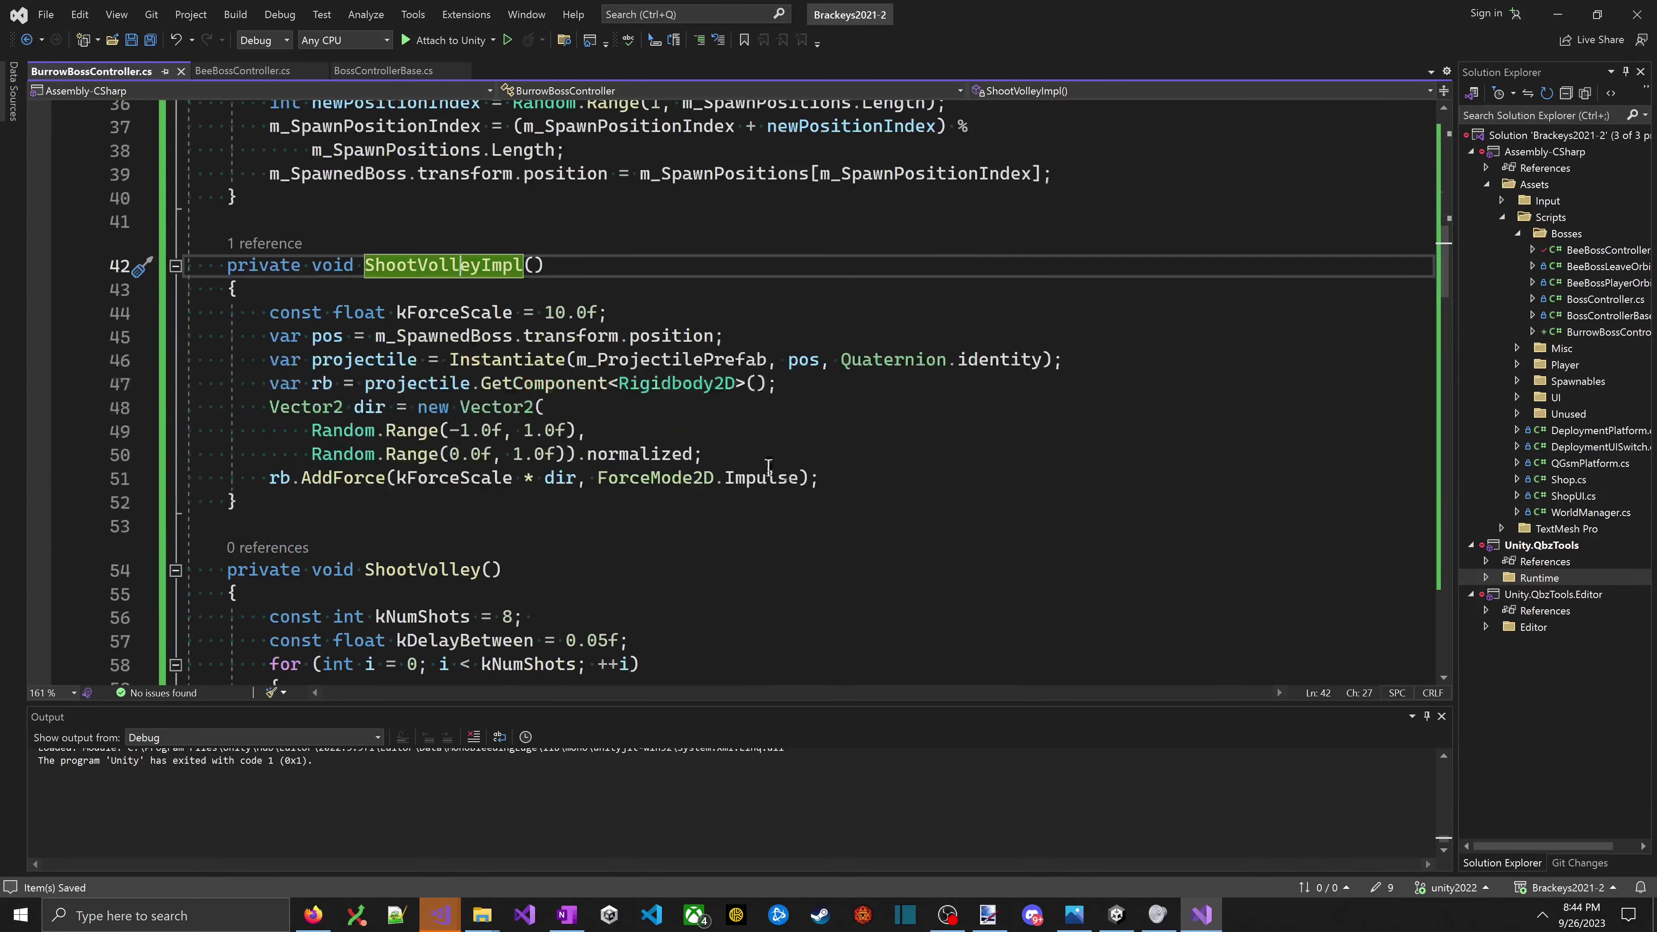
pyautogui.scroll(-15, 706, 442)
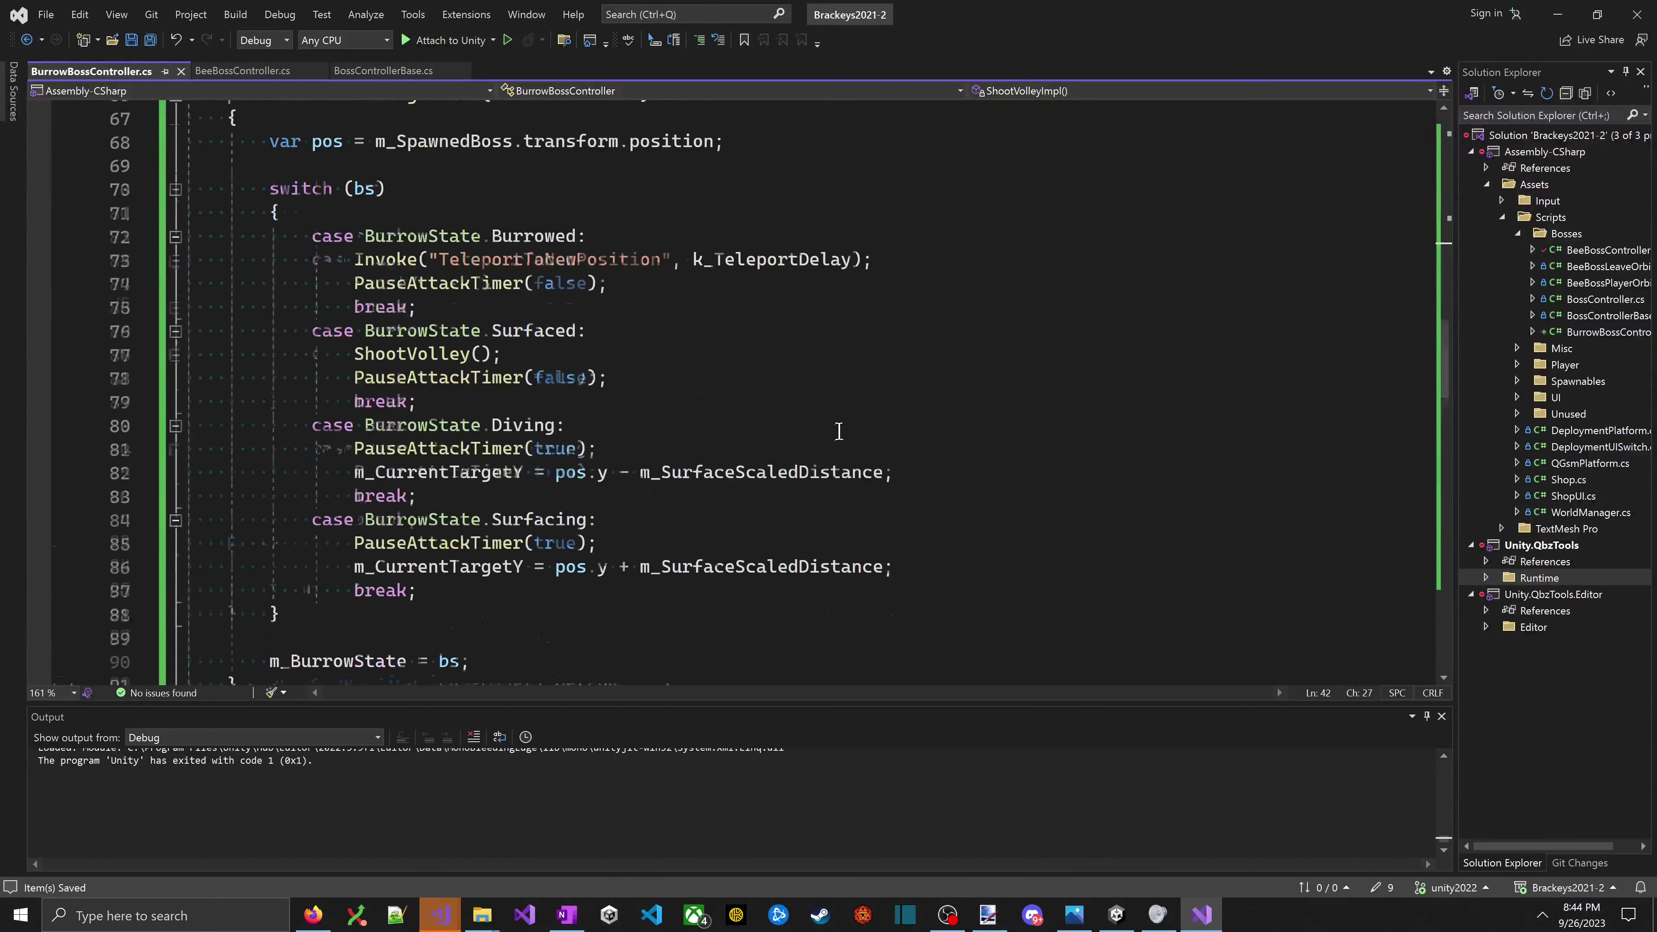
pyautogui.scroll(-6, 612, 299)
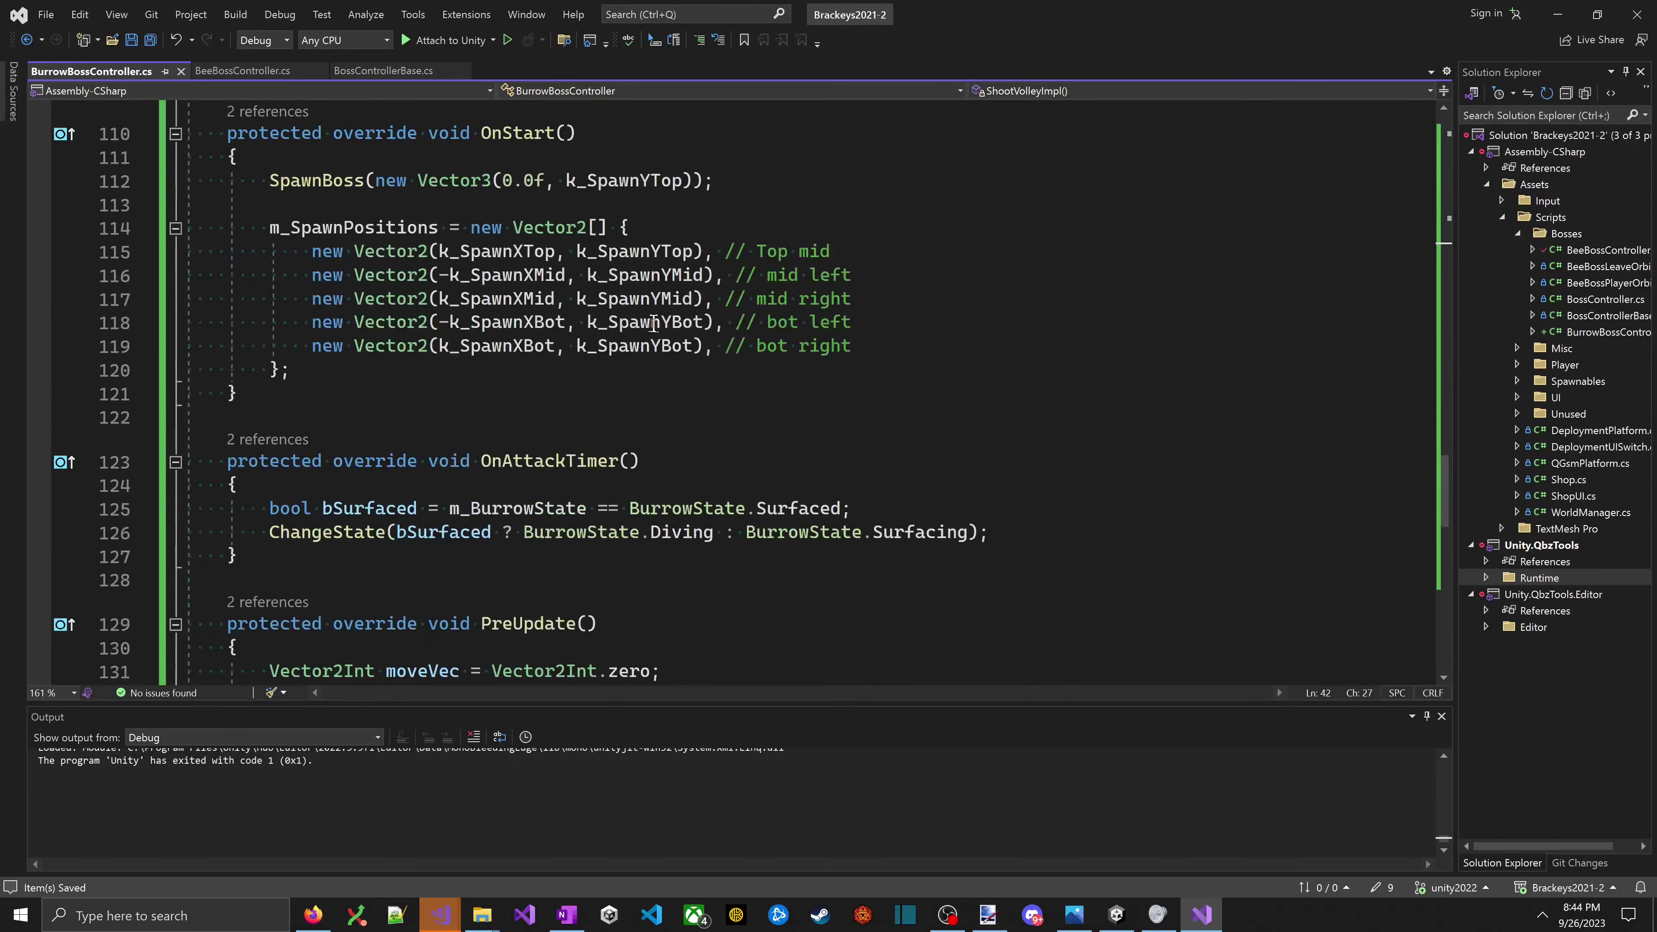
pyautogui.scroll(20, 652, 369)
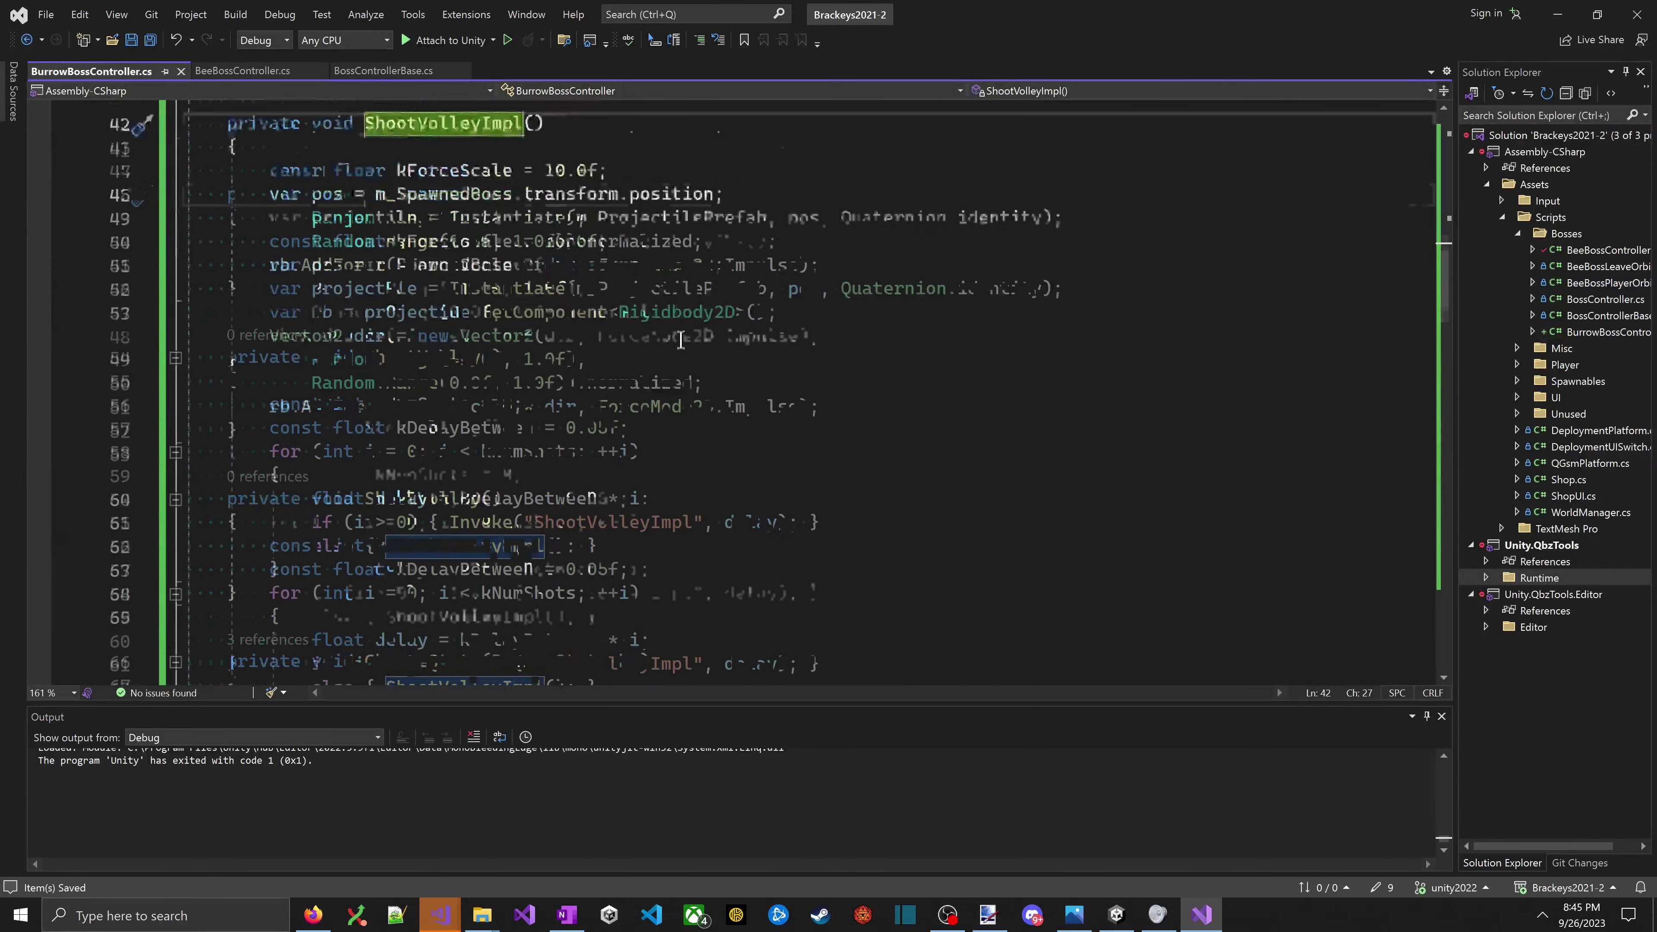
pyautogui.scroll(1, 607, 377)
pyautogui.click(481, 289)
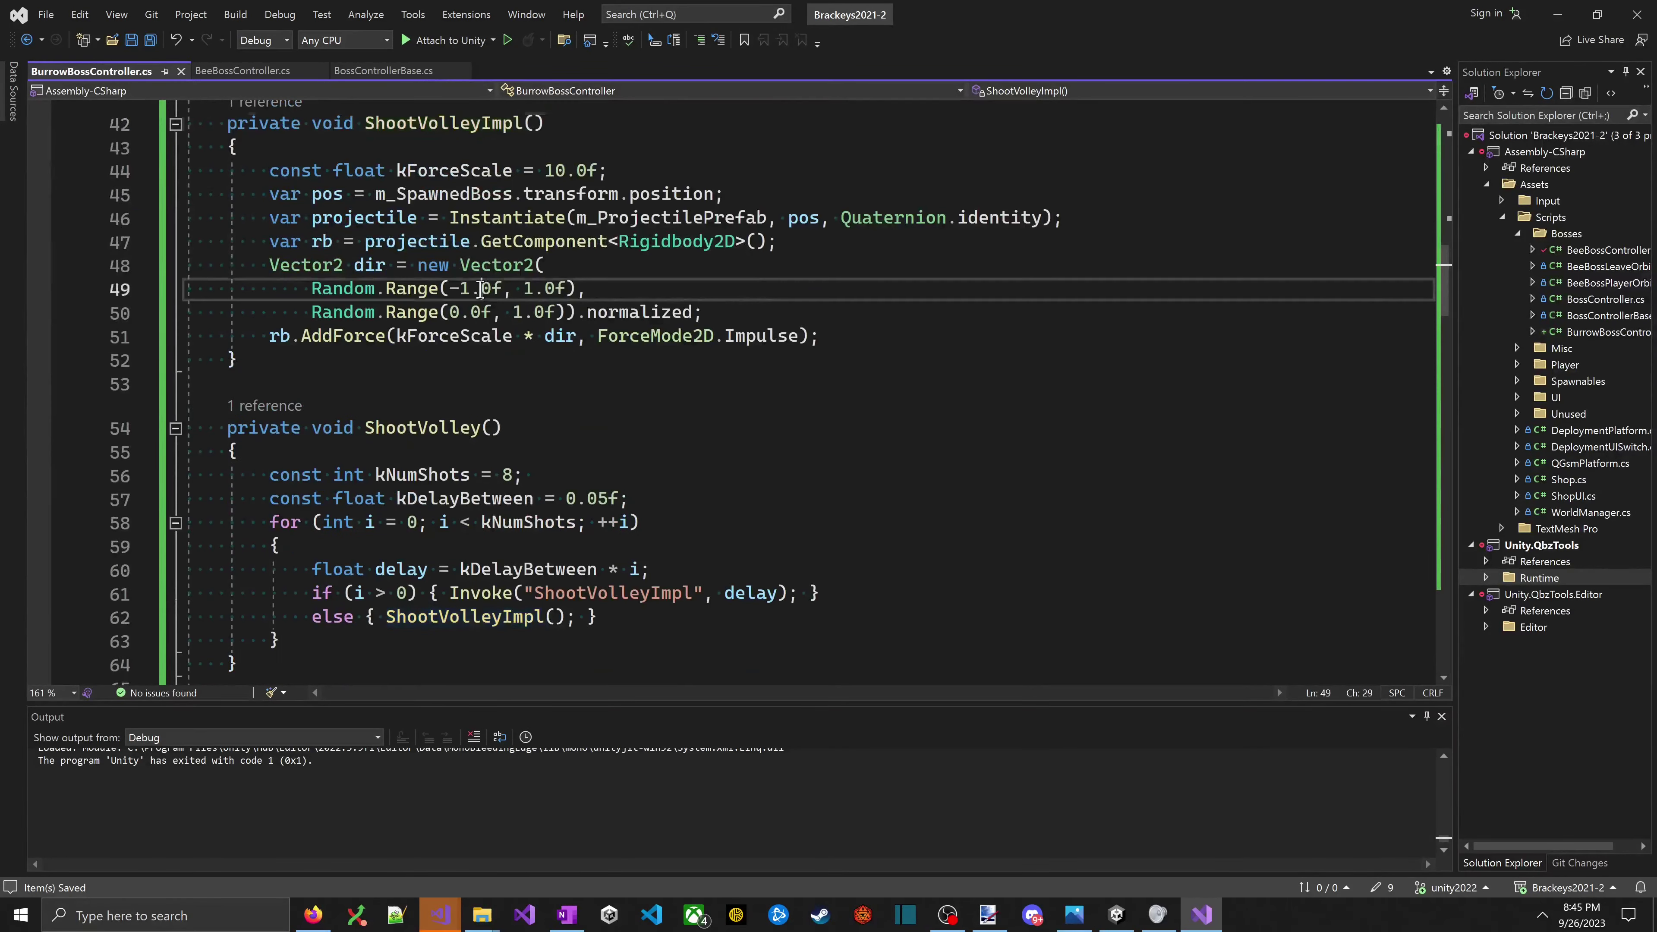
pyautogui.press('BackSpace')
pyautogui.press('BackSpace')
pyautogui.write('0.')
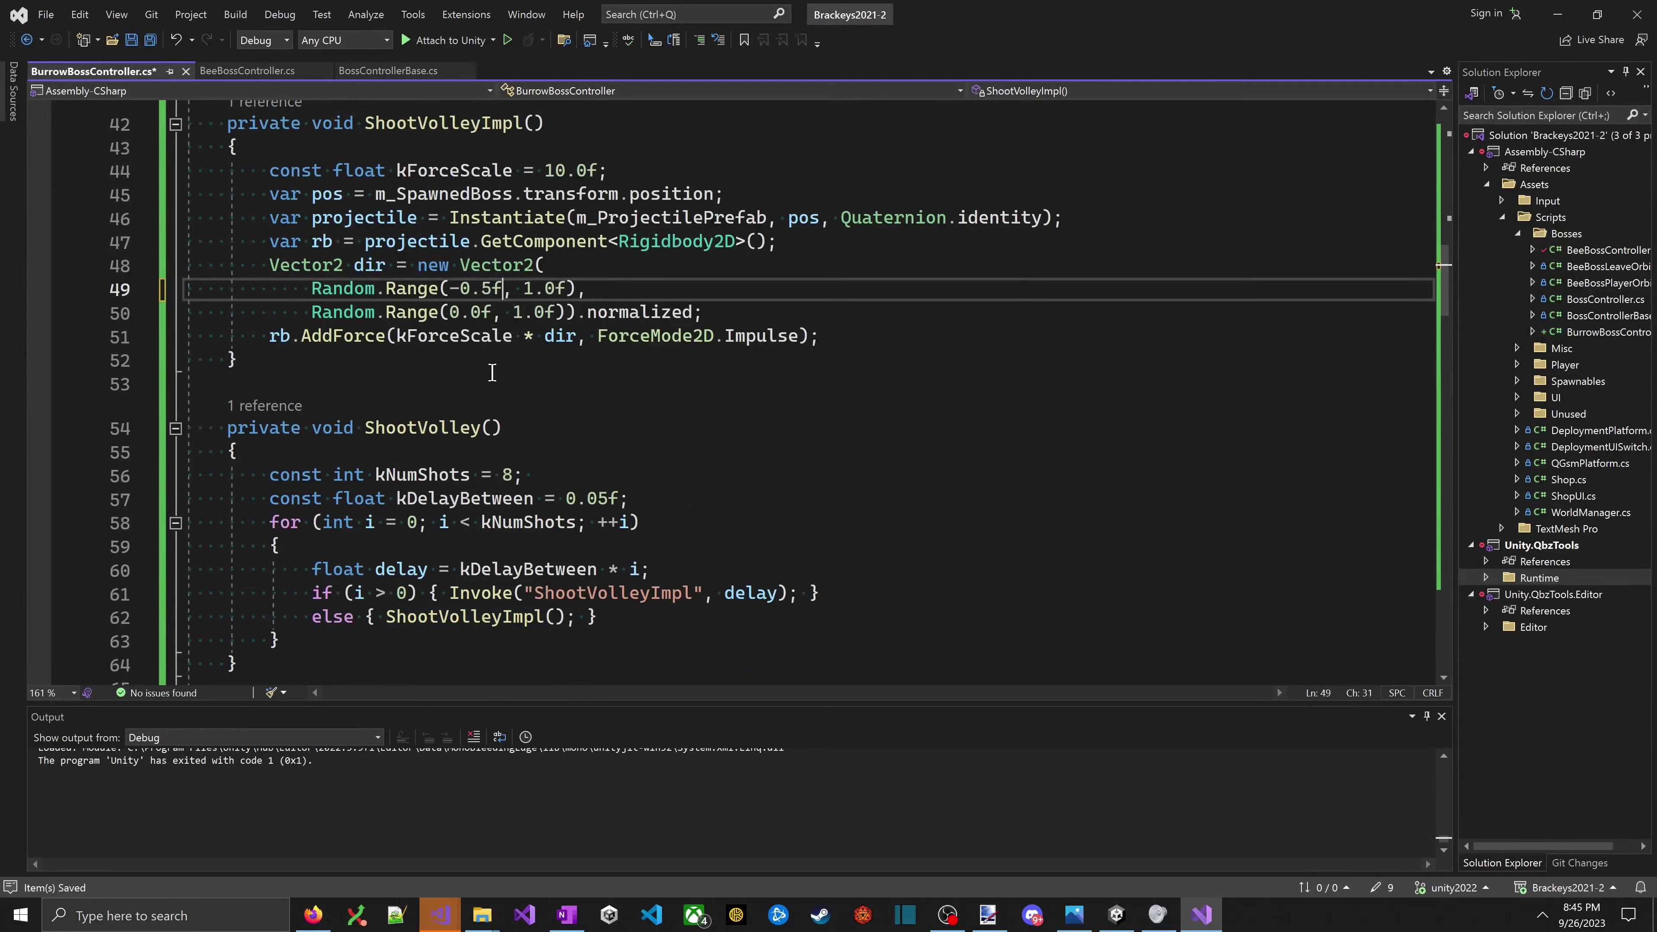
pyautogui.press('Delete')
pyautogui.write('0.5')
pyautogui.hotkey('ctrl', 's')
# - Raise kForceScale from 10.0f to 20.0f, then switch back to Unity to test
pyautogui.click(732, 432)
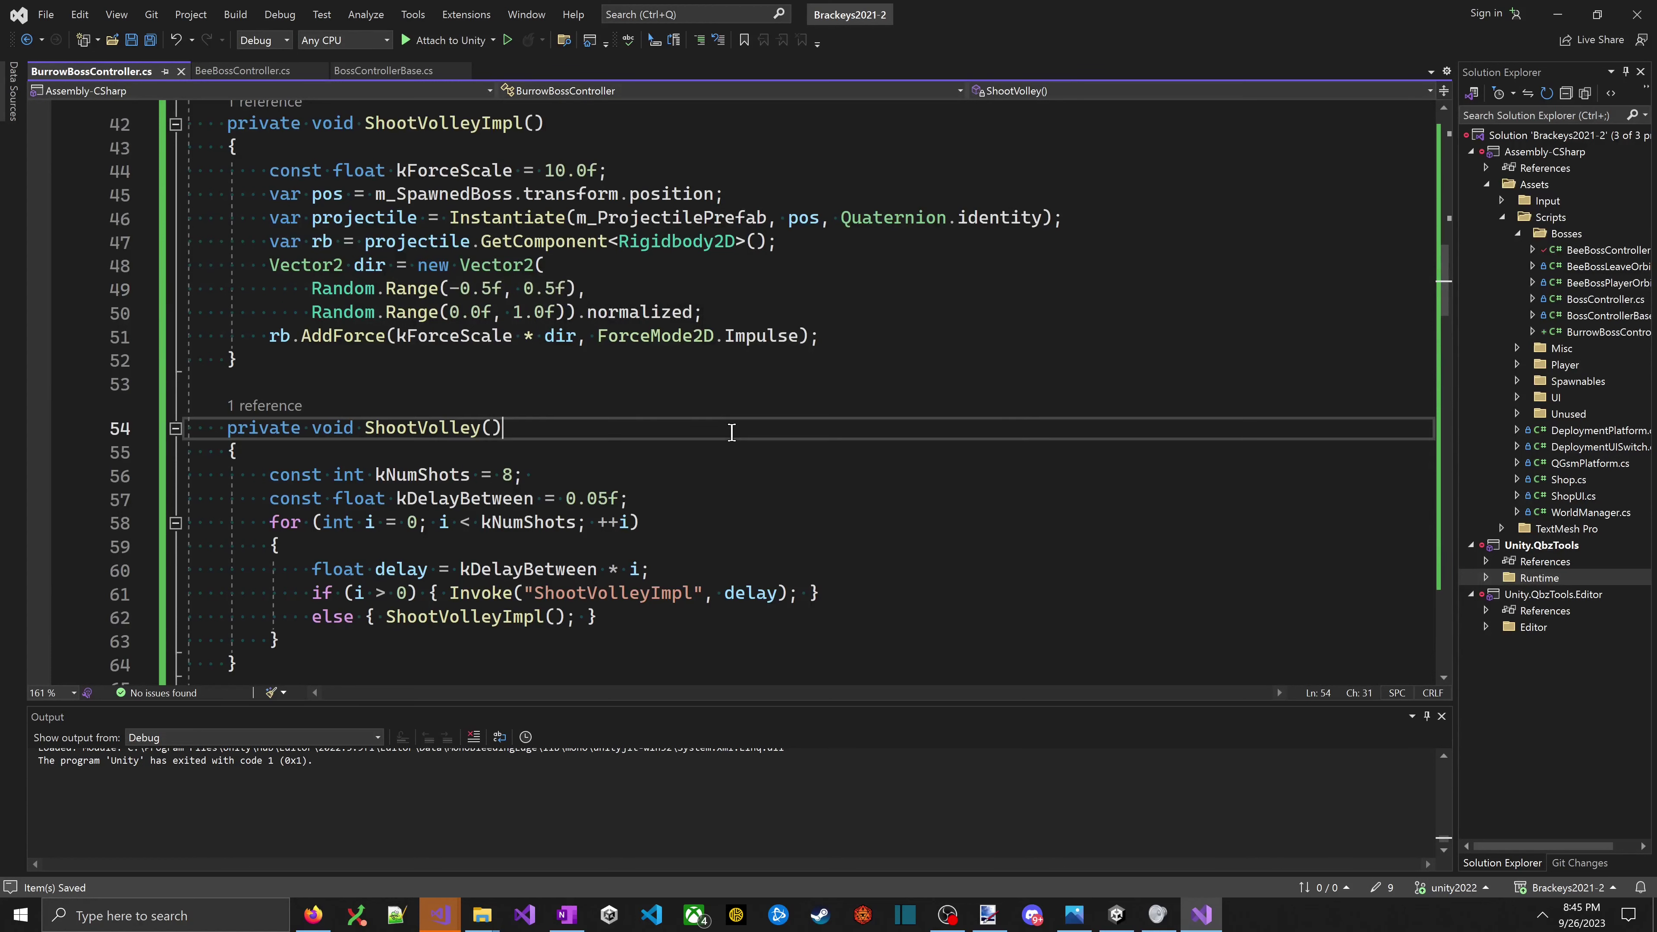
pyautogui.scroll(-3, 710, 438)
pyautogui.click(691, 447)
pyautogui.scroll(-3, 572, 497)
pyautogui.scroll(-13, 572, 497)
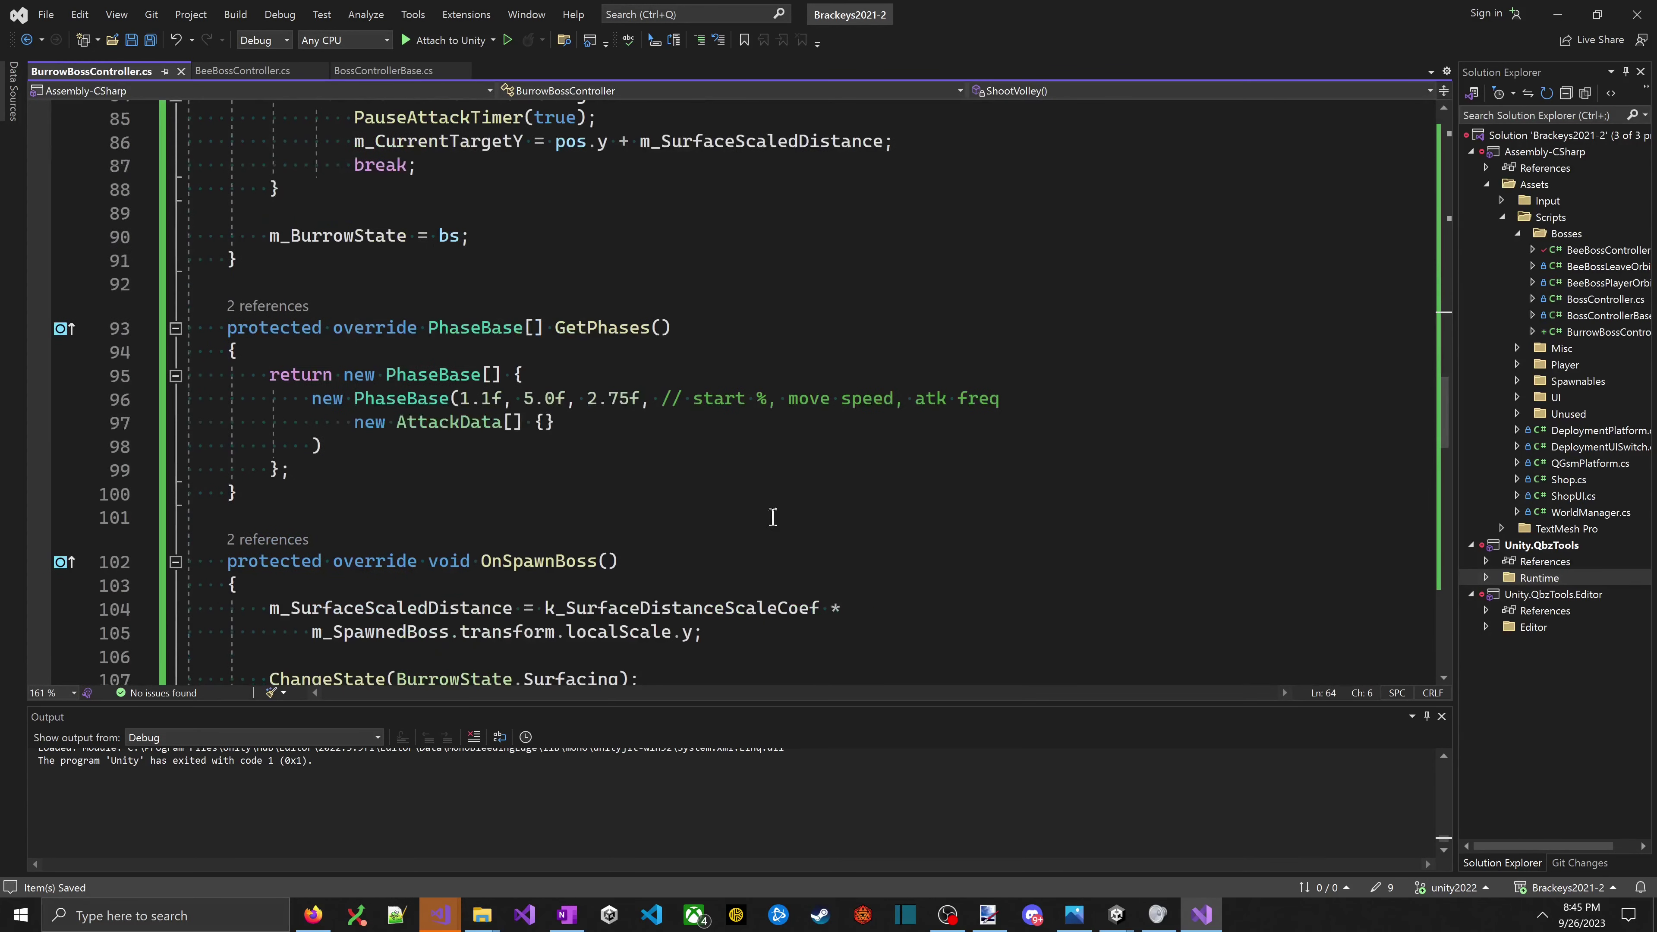
pyautogui.scroll(-5, 519, 482)
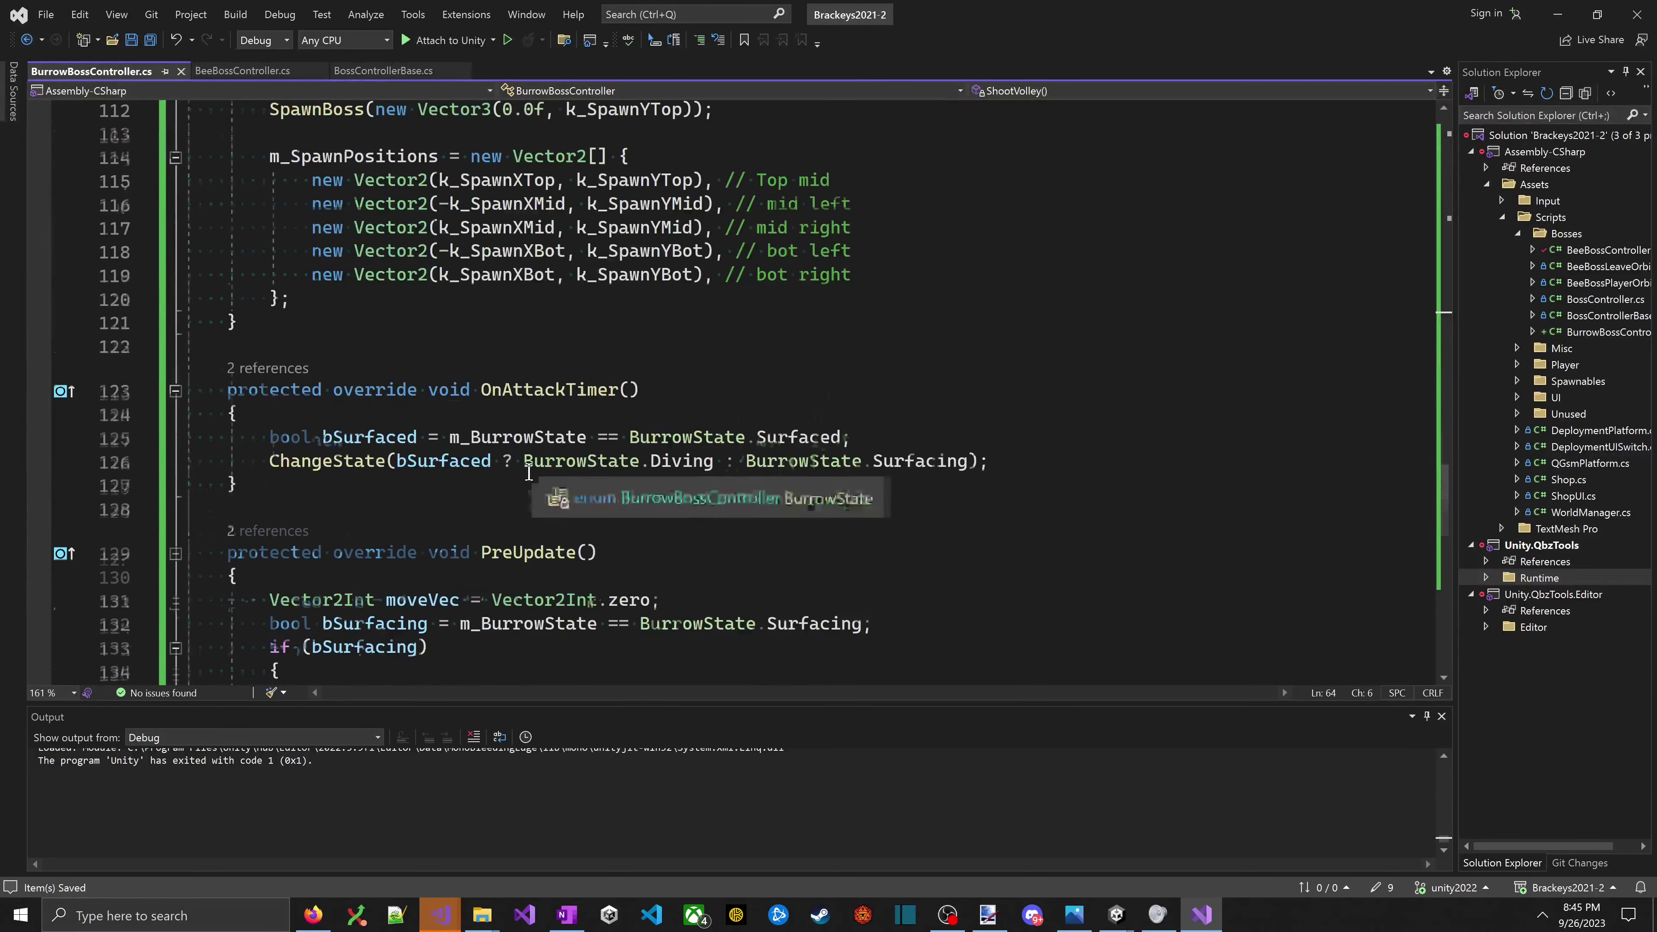
pyautogui.scroll(15, 567, 469)
pyautogui.scroll(7, 566, 469)
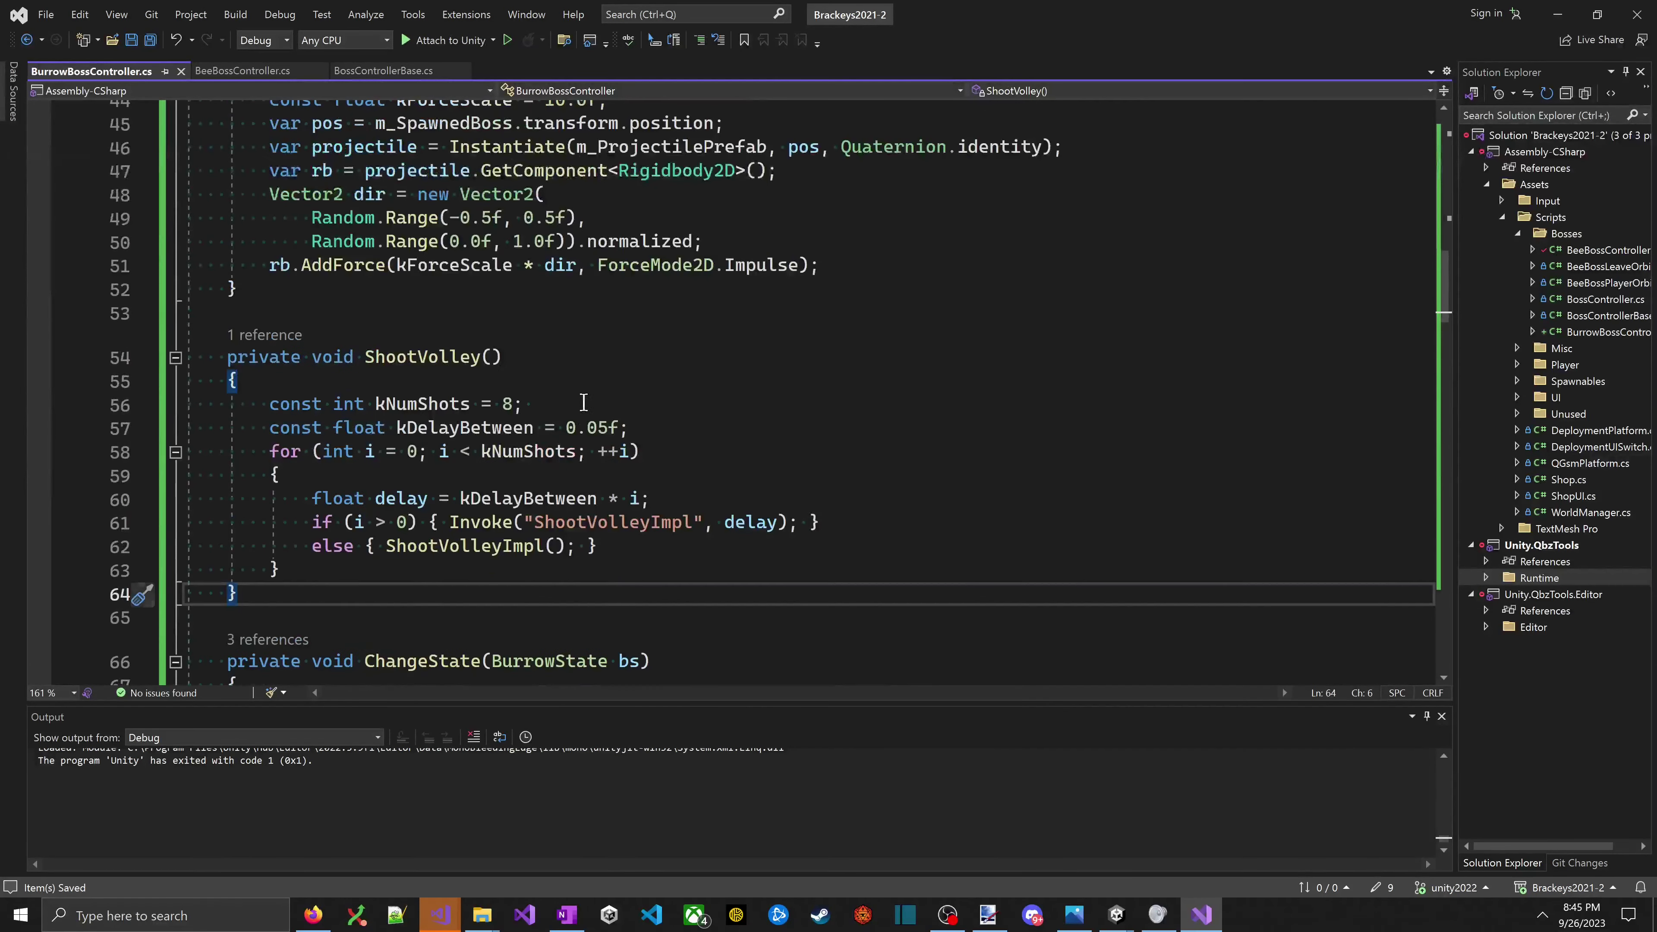
pyautogui.scroll(4, 495, 456)
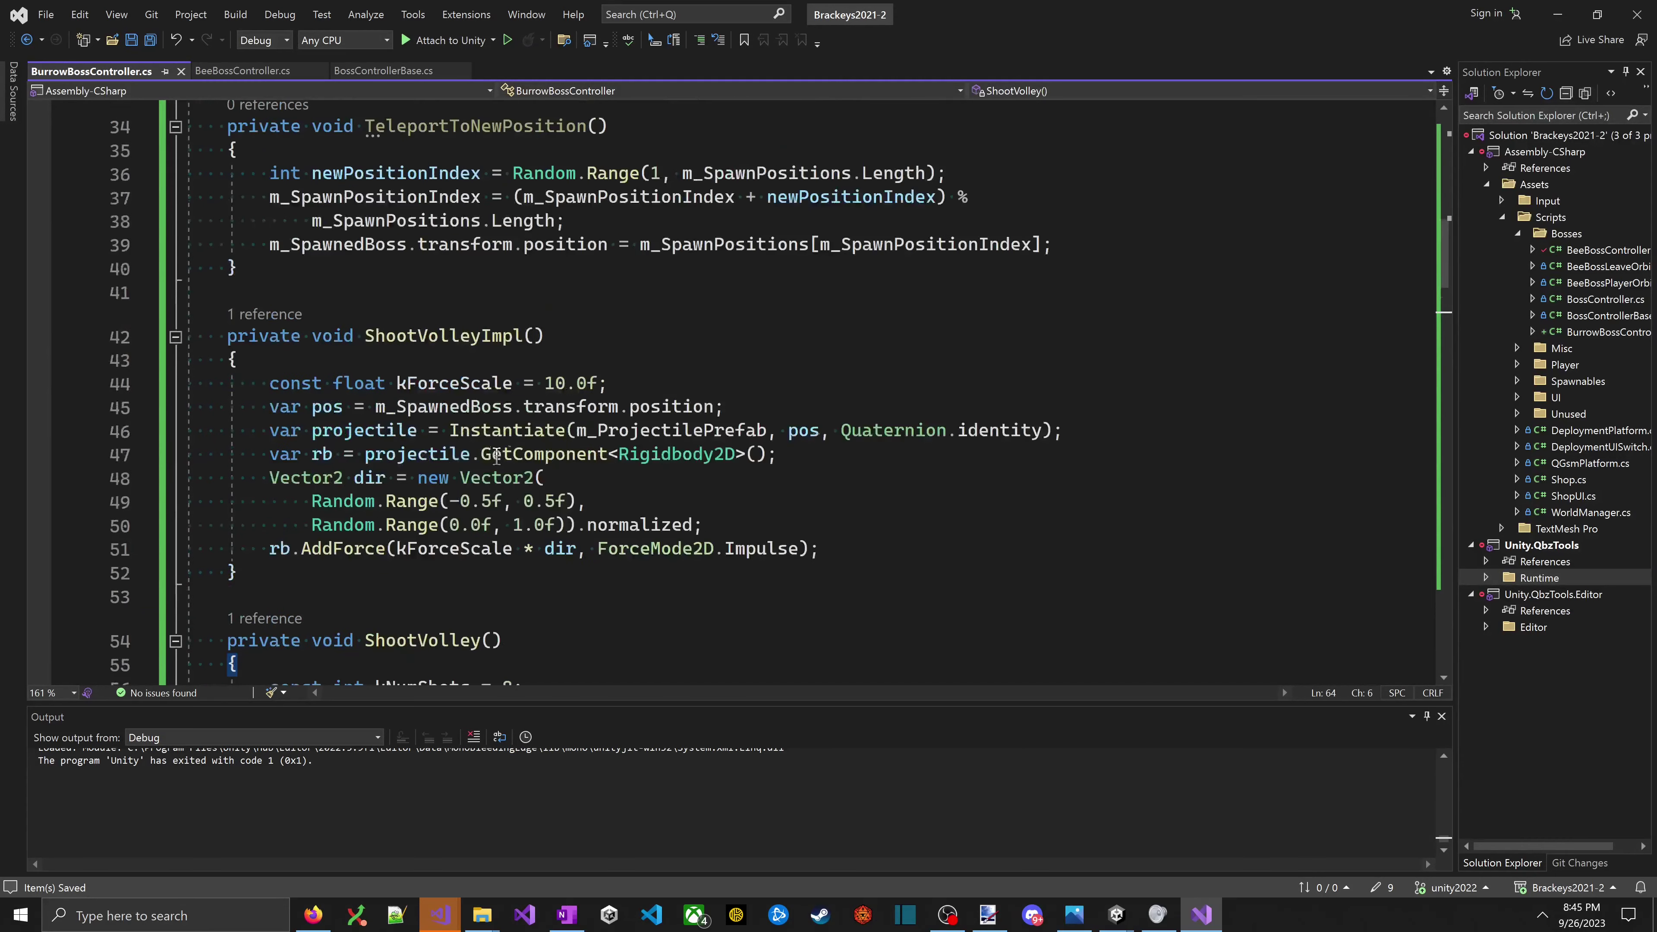
pyautogui.click(555, 384)
pyautogui.press('BackSpace')
pyautogui.write('2')
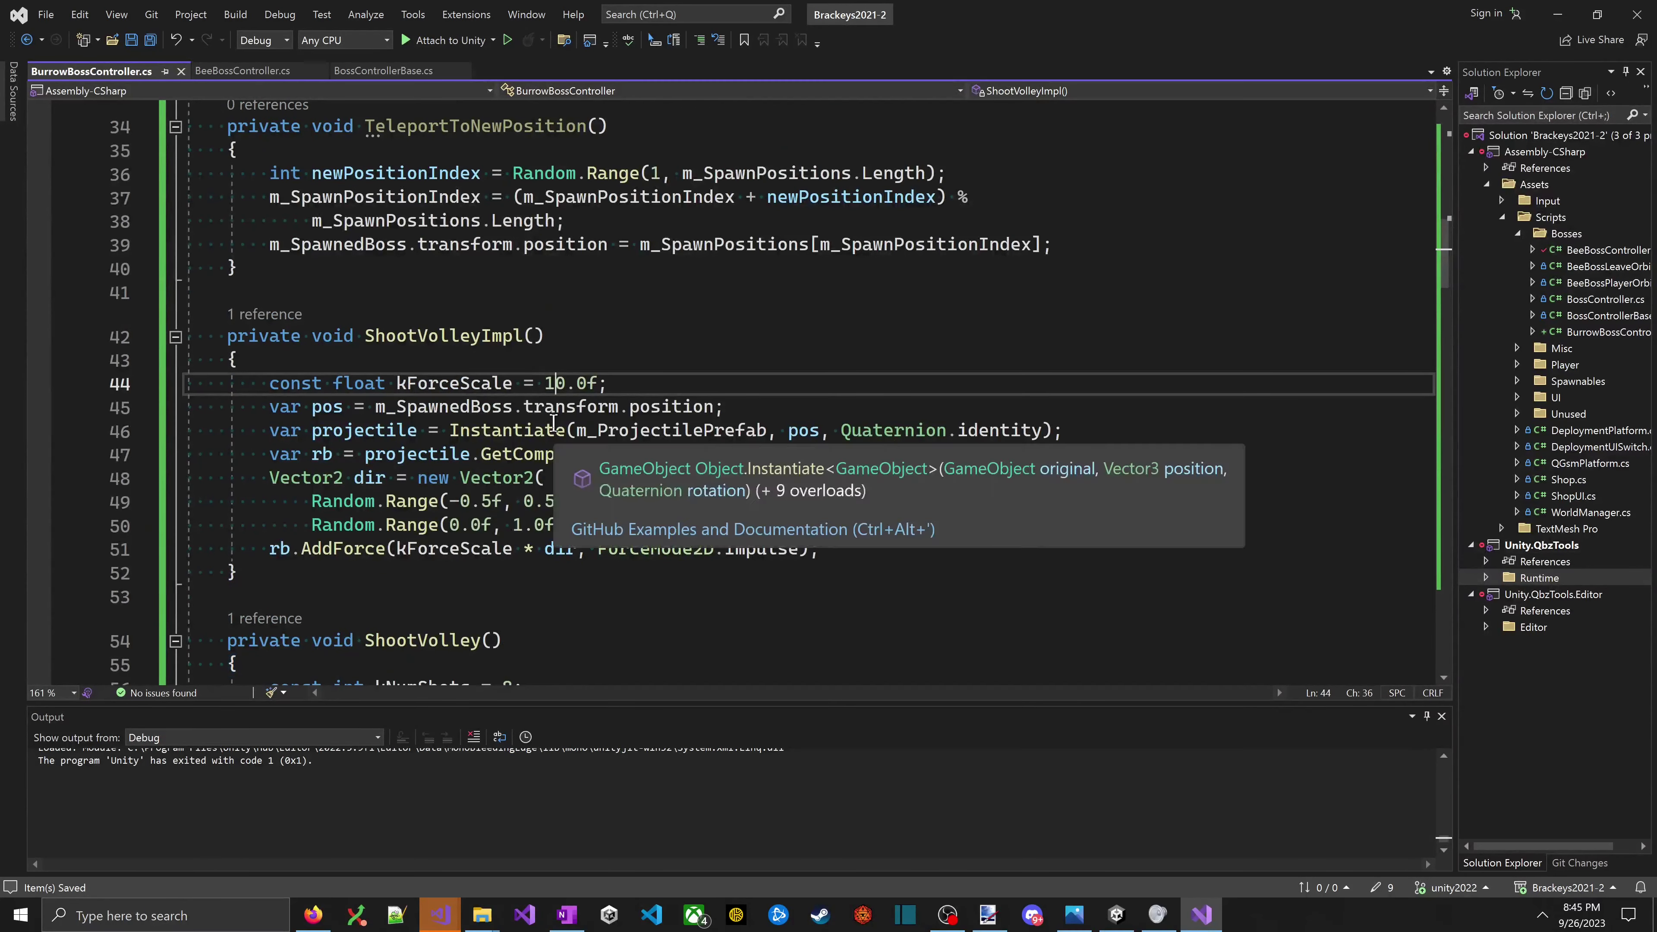
pyautogui.hotkey('alt', 'Tab')
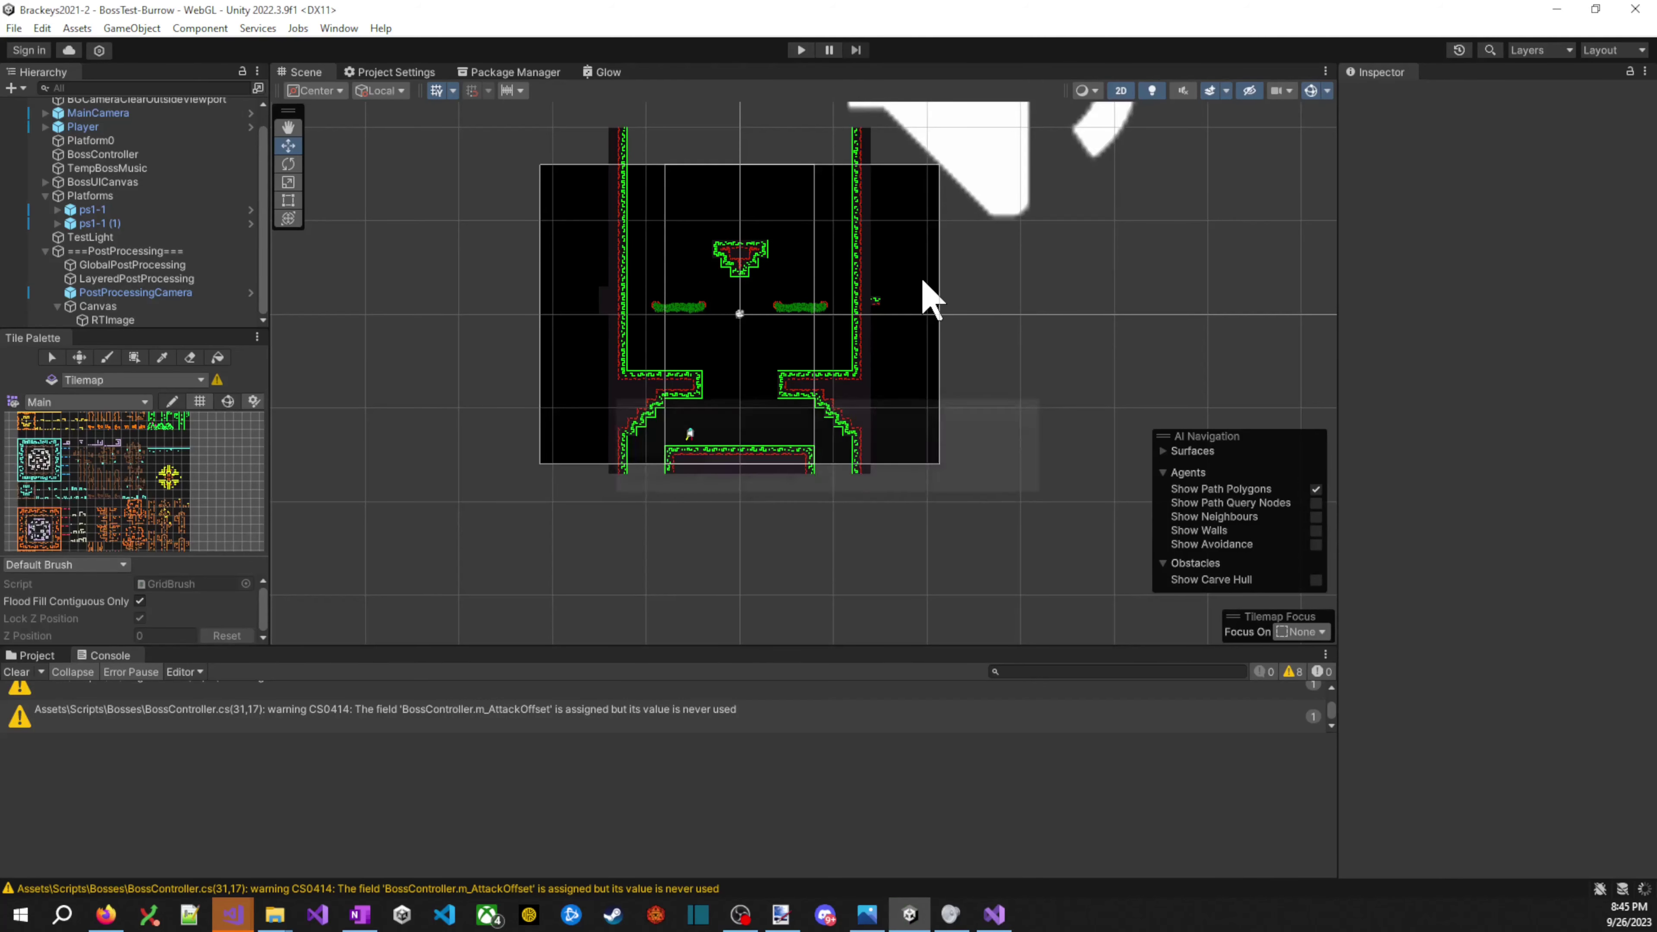
pyautogui.click(801, 50)
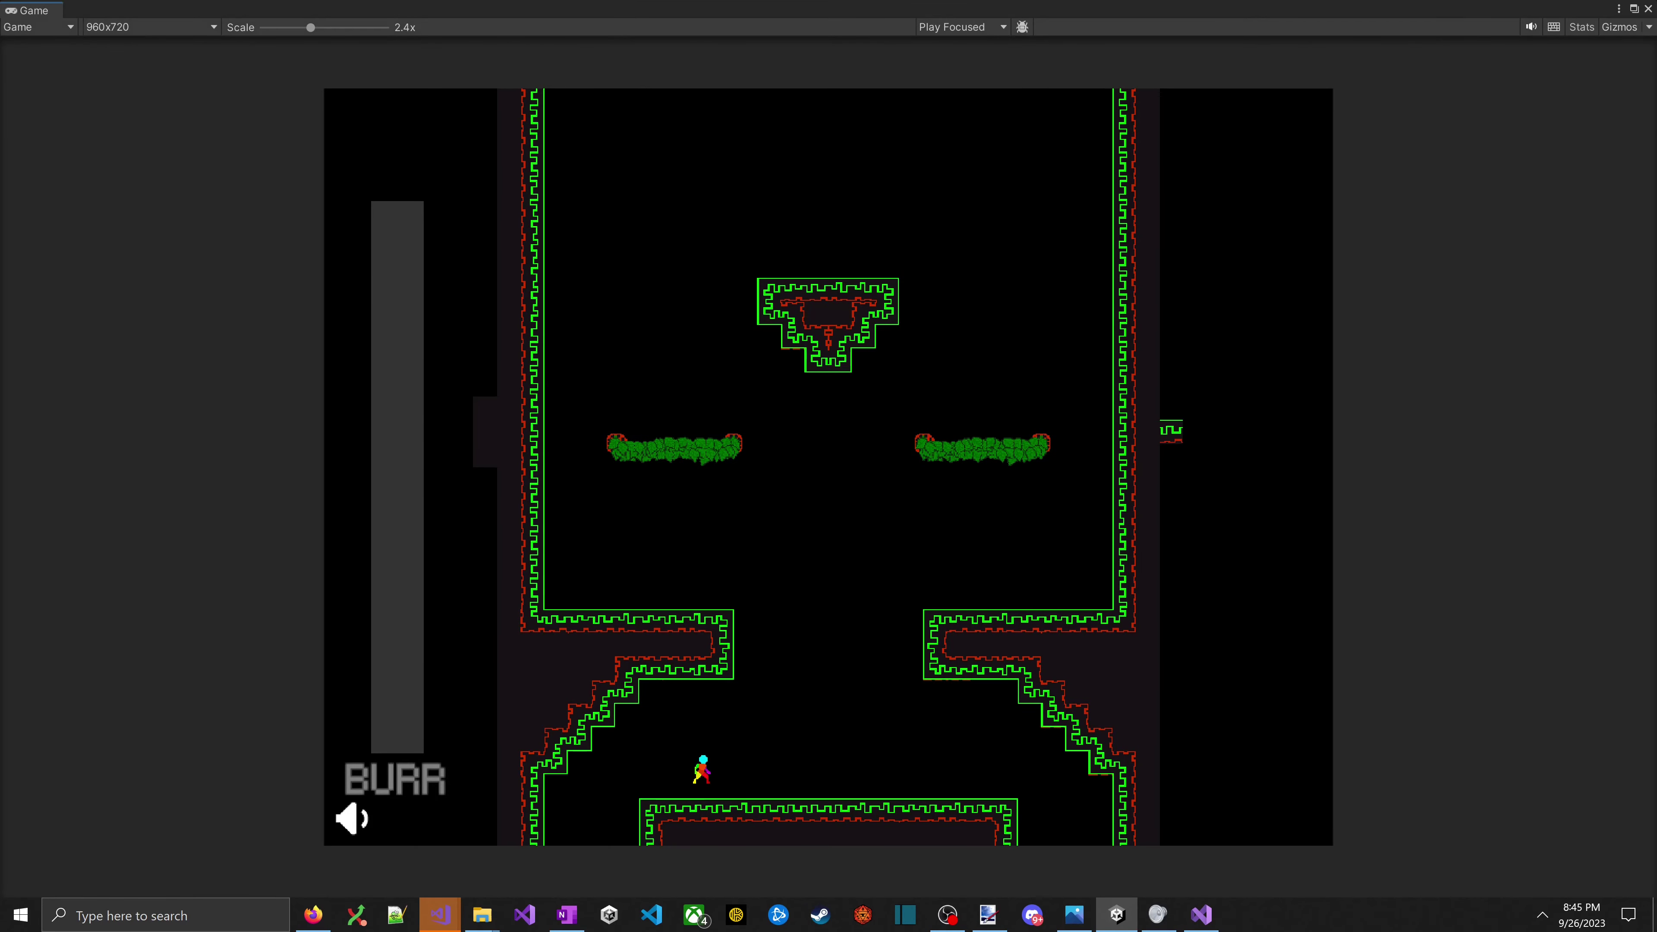
pyautogui.hotkey('ctrl', 'p')
pyautogui.click(802, 49)
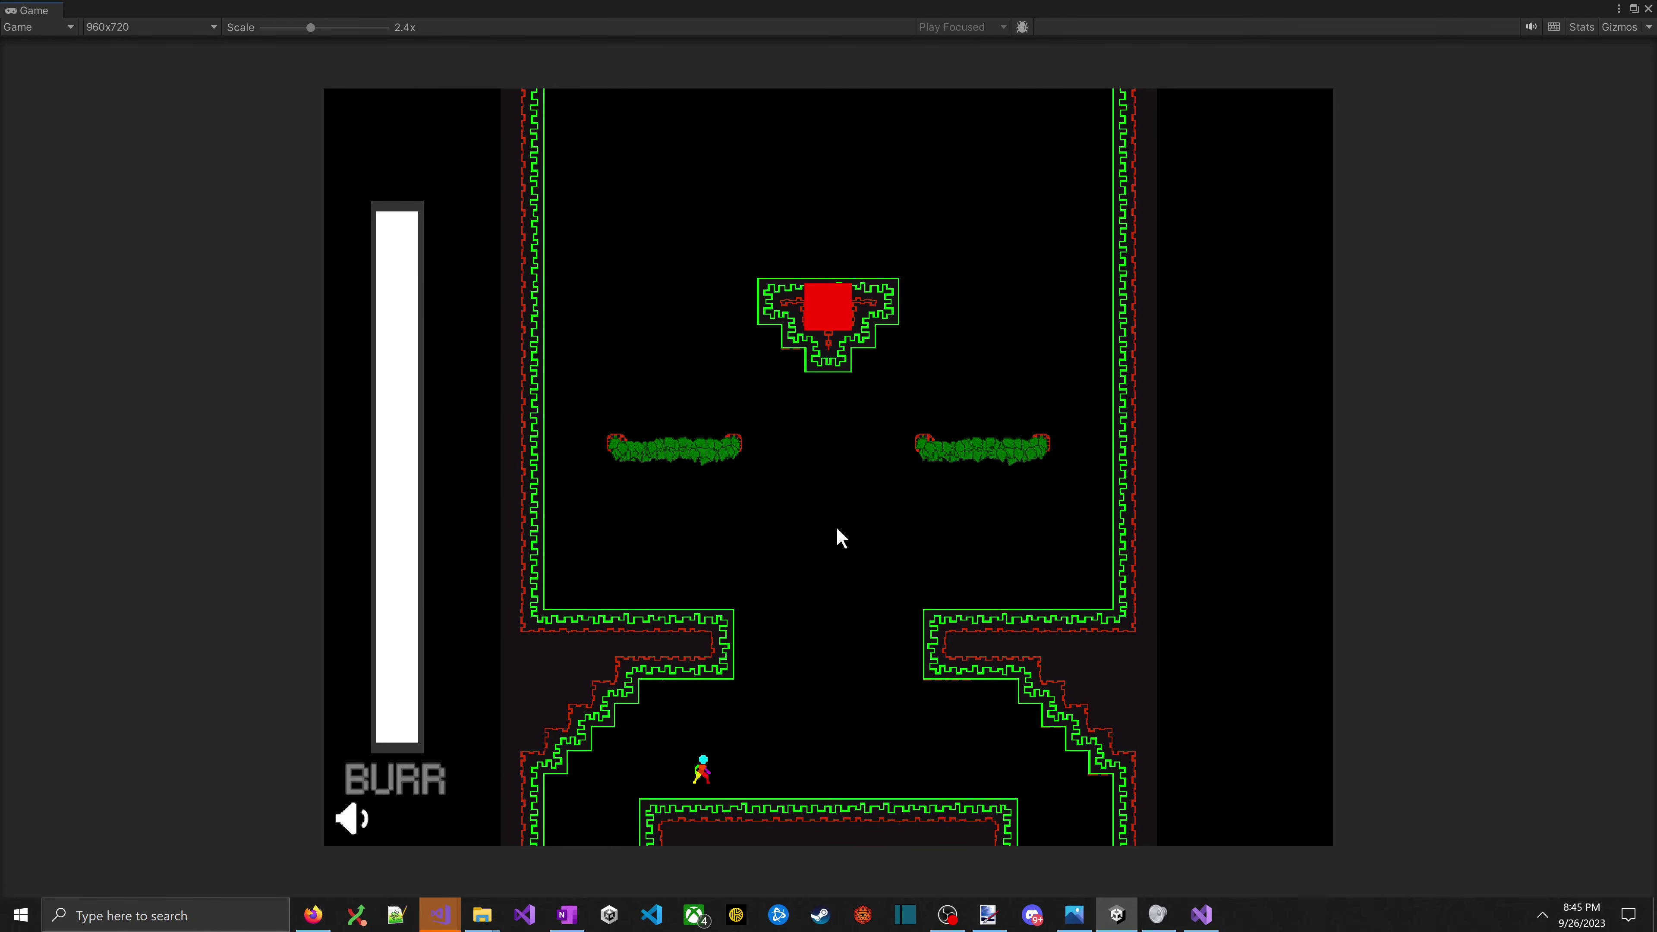
pyautogui.press('d')
pyautogui.press('space')
pyautogui.press('a')
pyautogui.press('space')
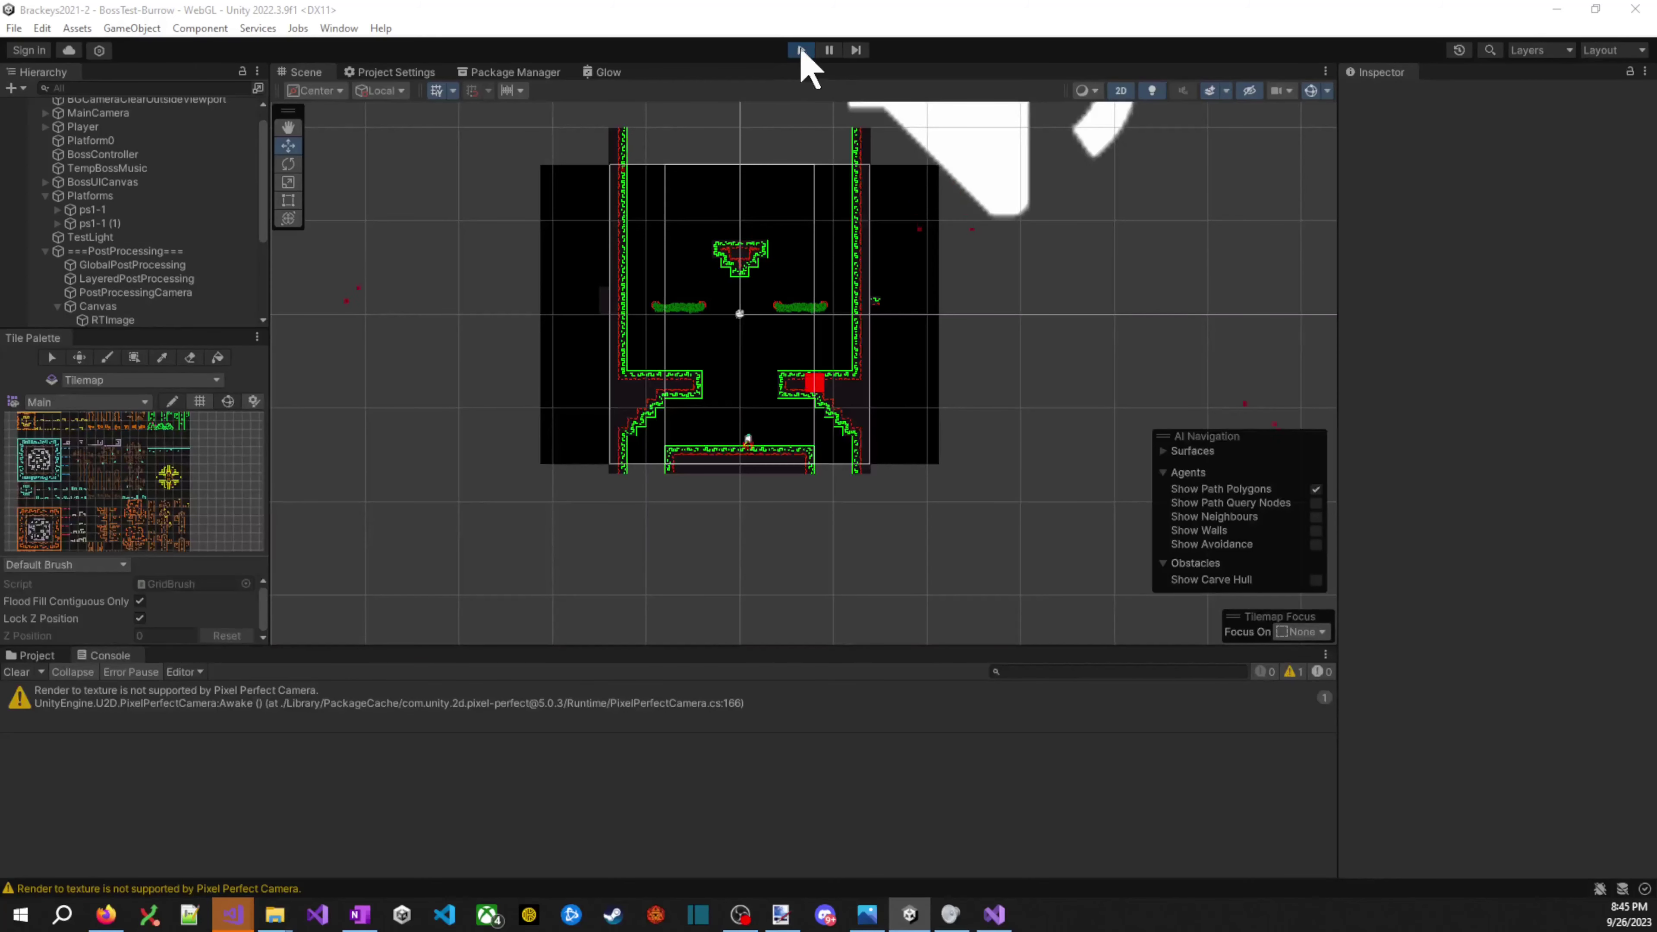
pyautogui.click(802, 50)
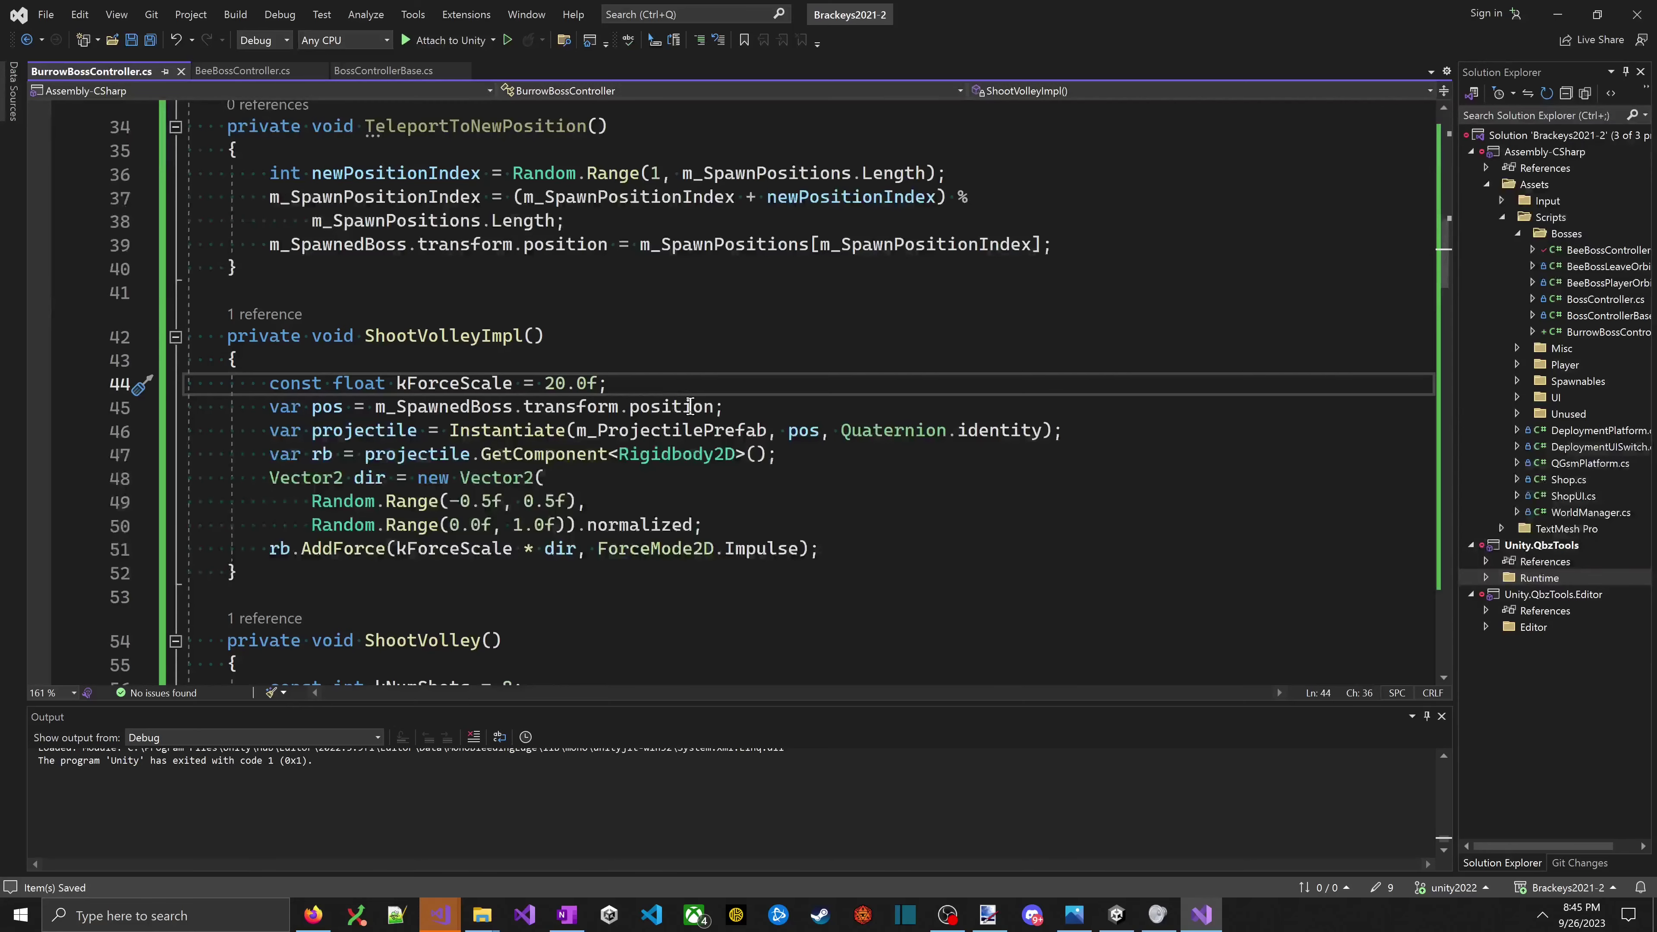
# - Set kForceScale to 14.0f, save, and start another boss playtest in Unity
pyautogui.press('BackSpace')
pyautogui.press('BackSpace')
pyautogui.write('14')
pyautogui.hotkey('ctrl', 's')
pyautogui.hotkey('alt', 'Tab')
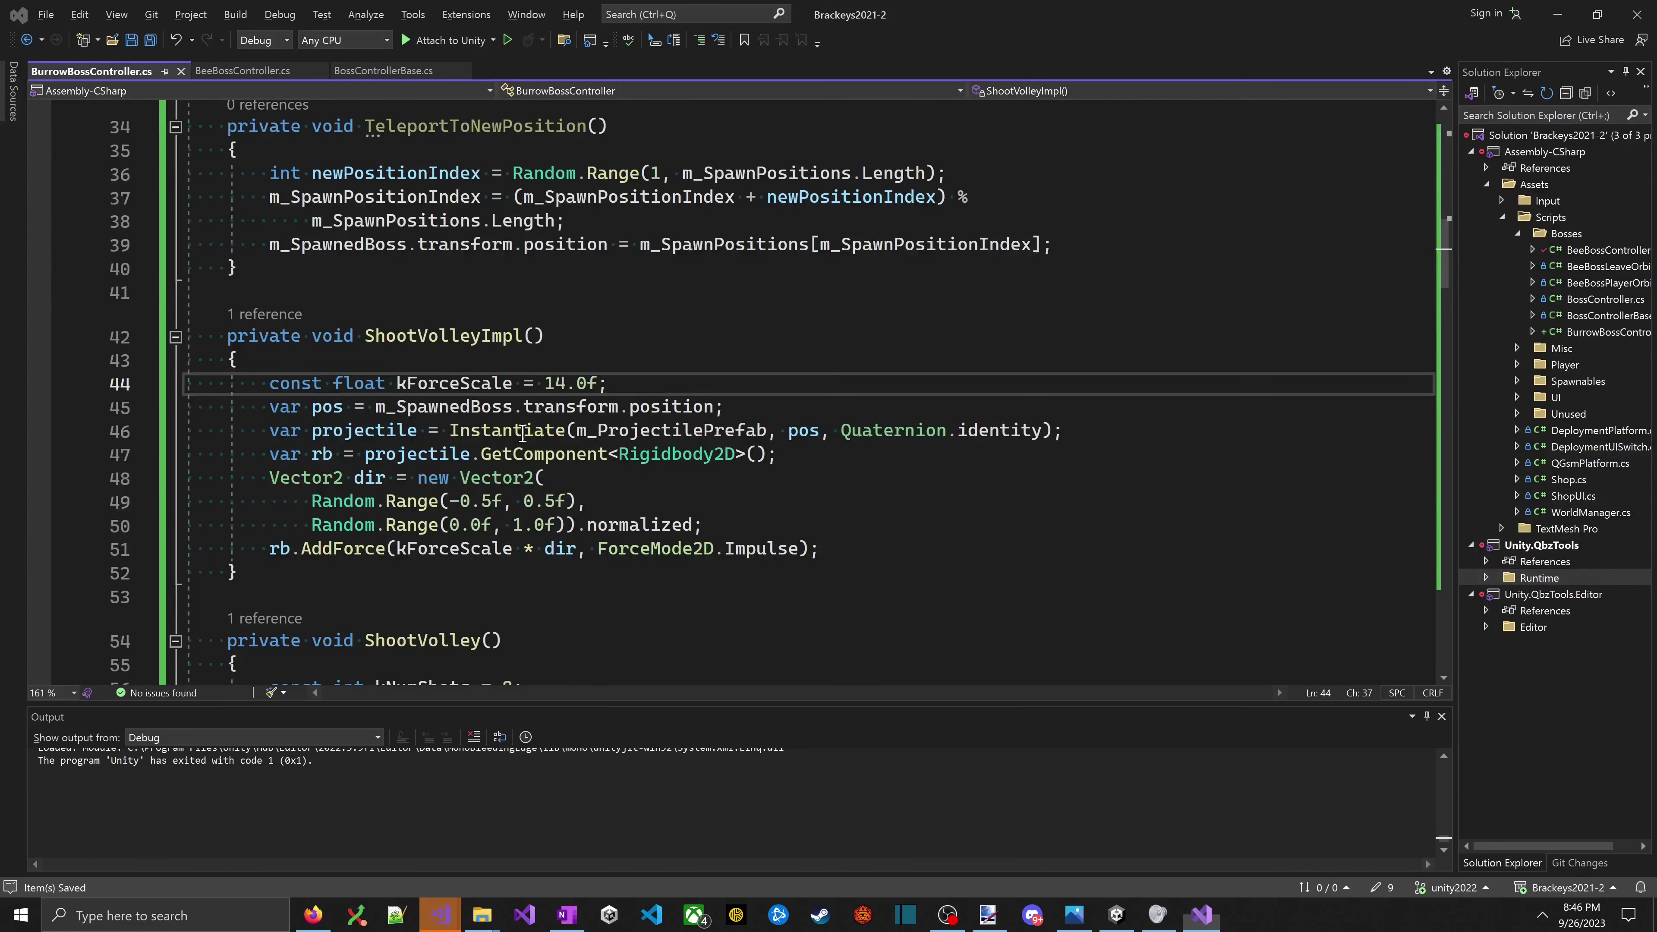
pyautogui.hotkey('alt', 'Tab')
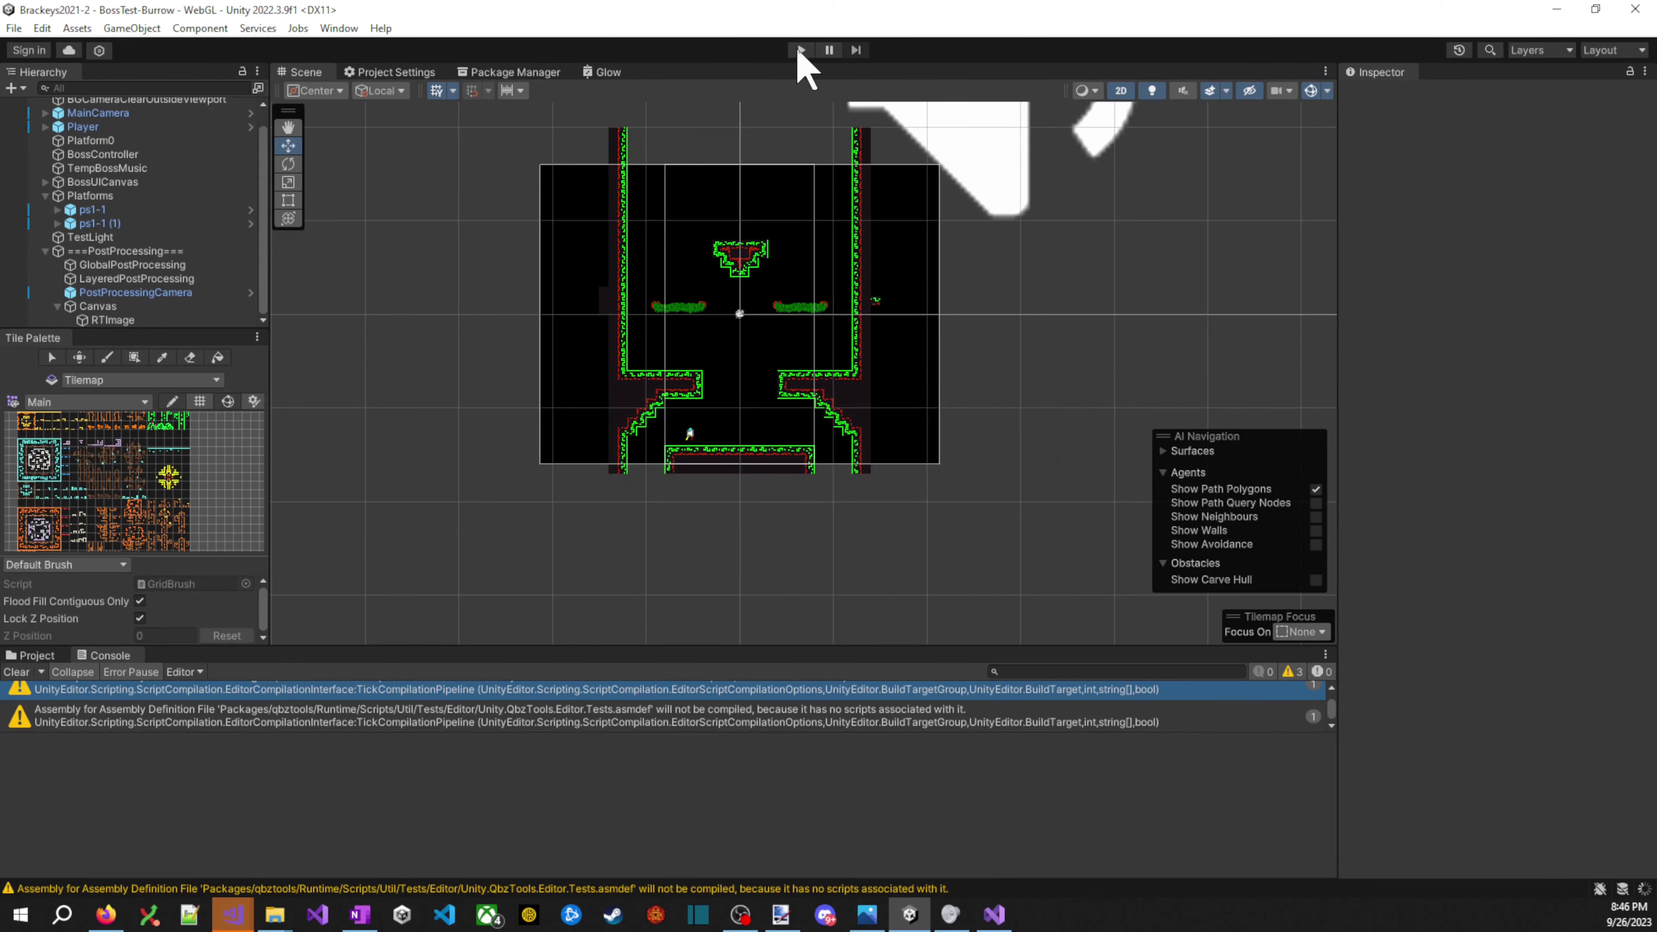
pyautogui.click(802, 50)
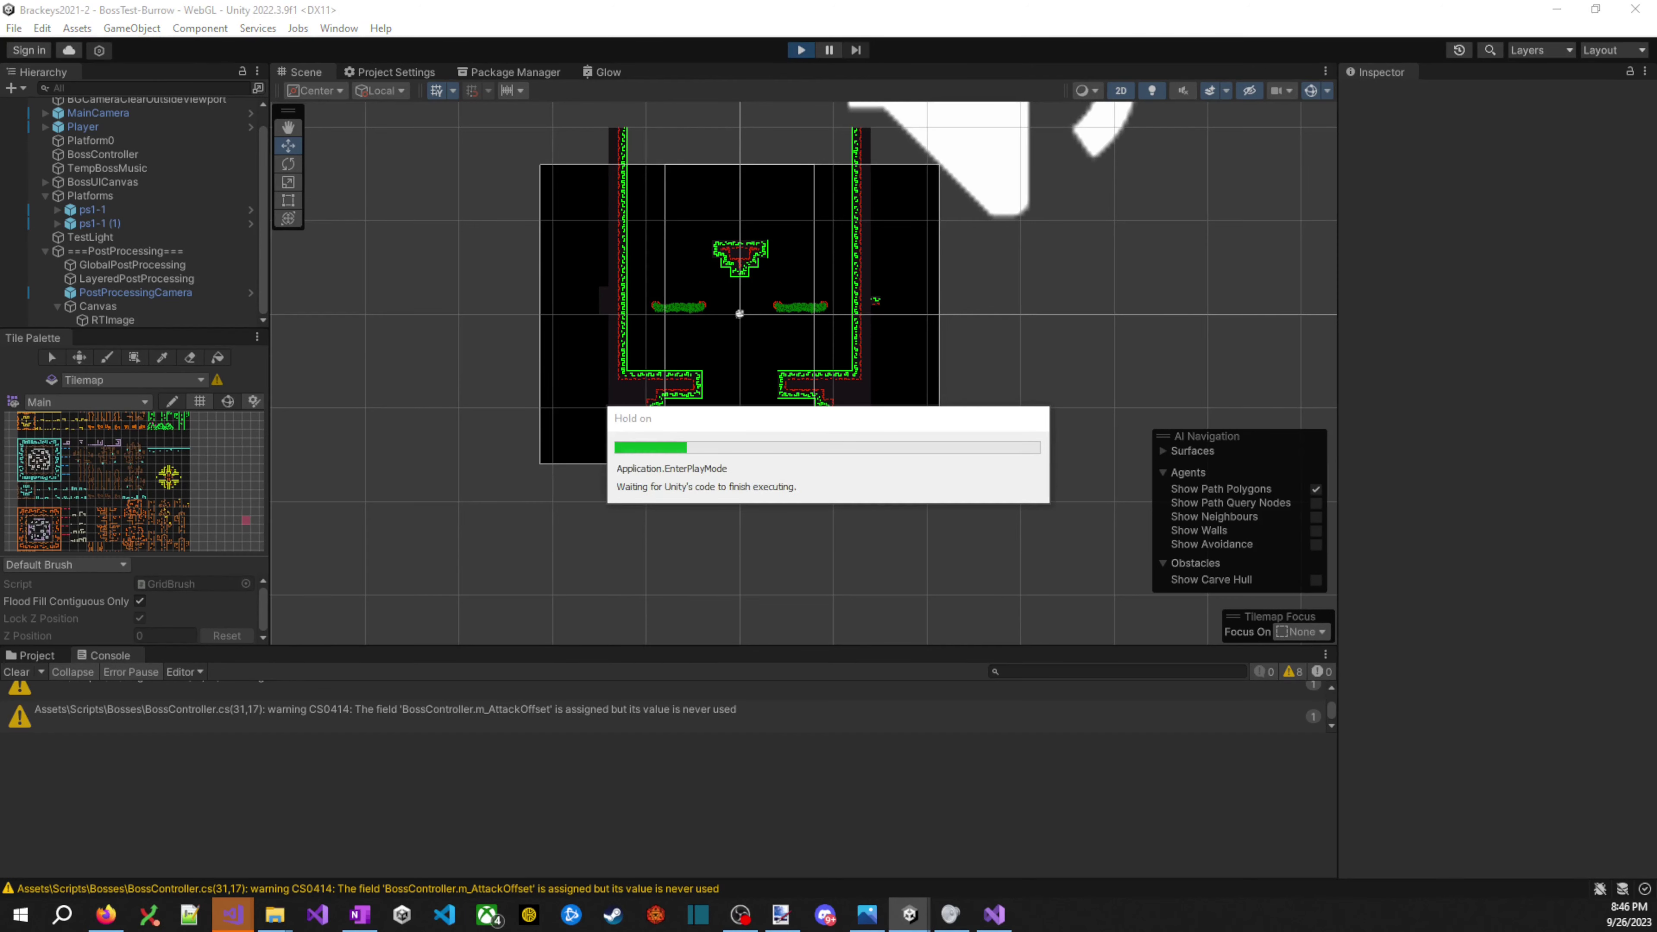
# - Playtest at force 14 by jumping to the middle platform, then stop and edit kForceScale
pyautogui.press('d')
pyautogui.press('space')
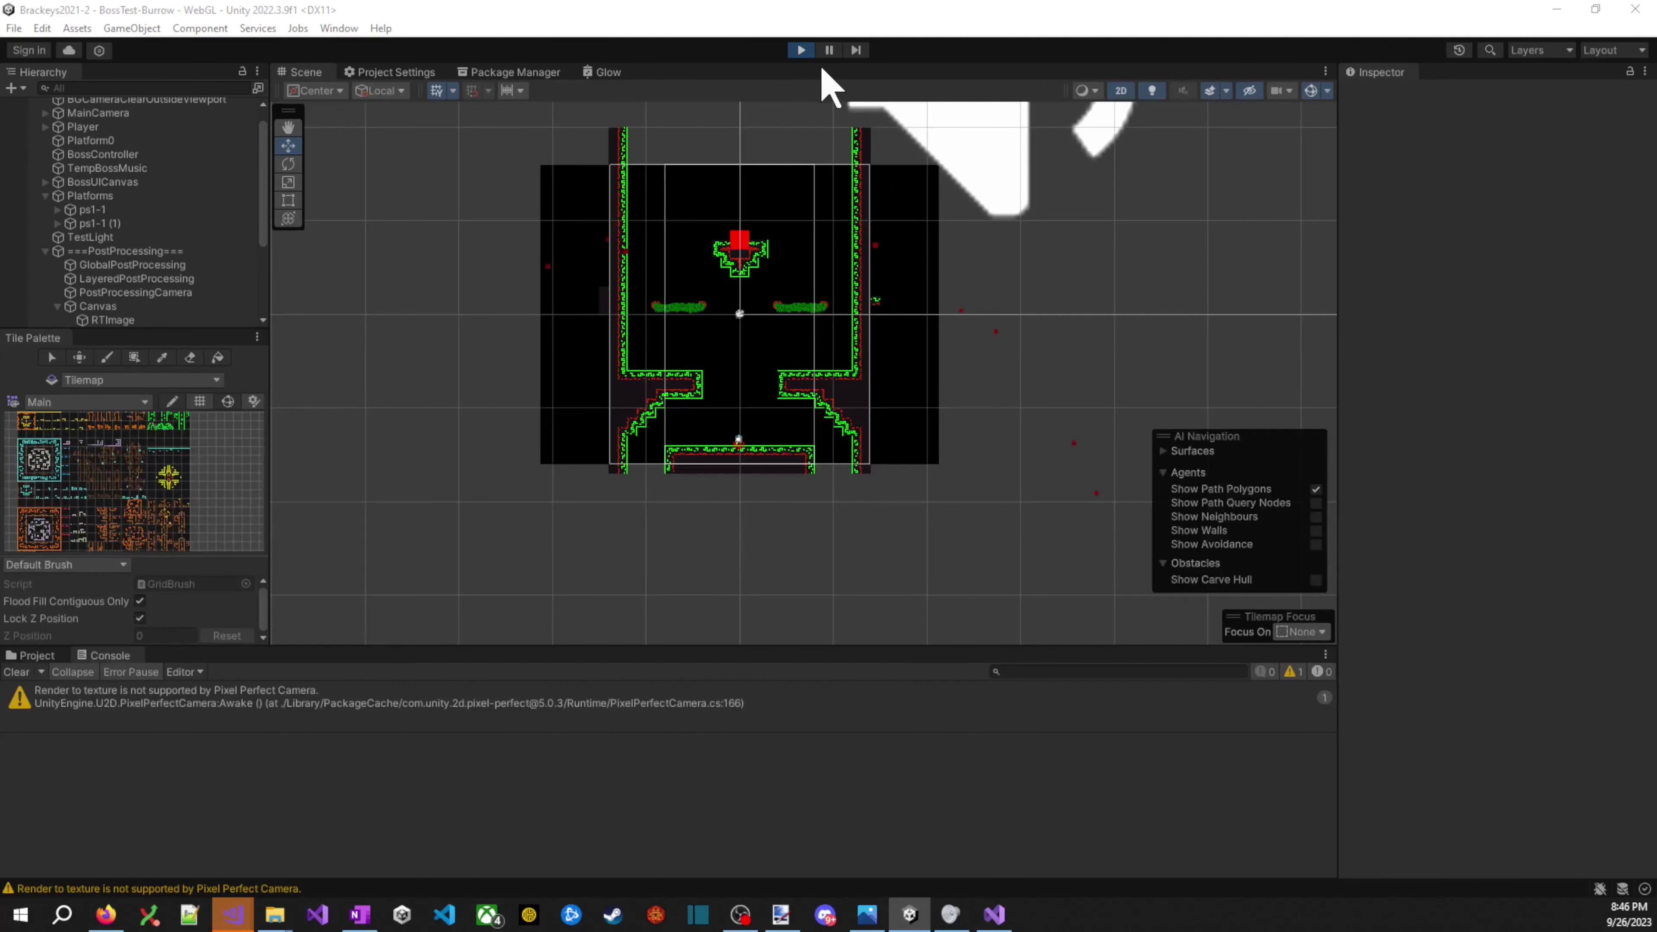
pyautogui.click(803, 55)
pyautogui.click(567, 387)
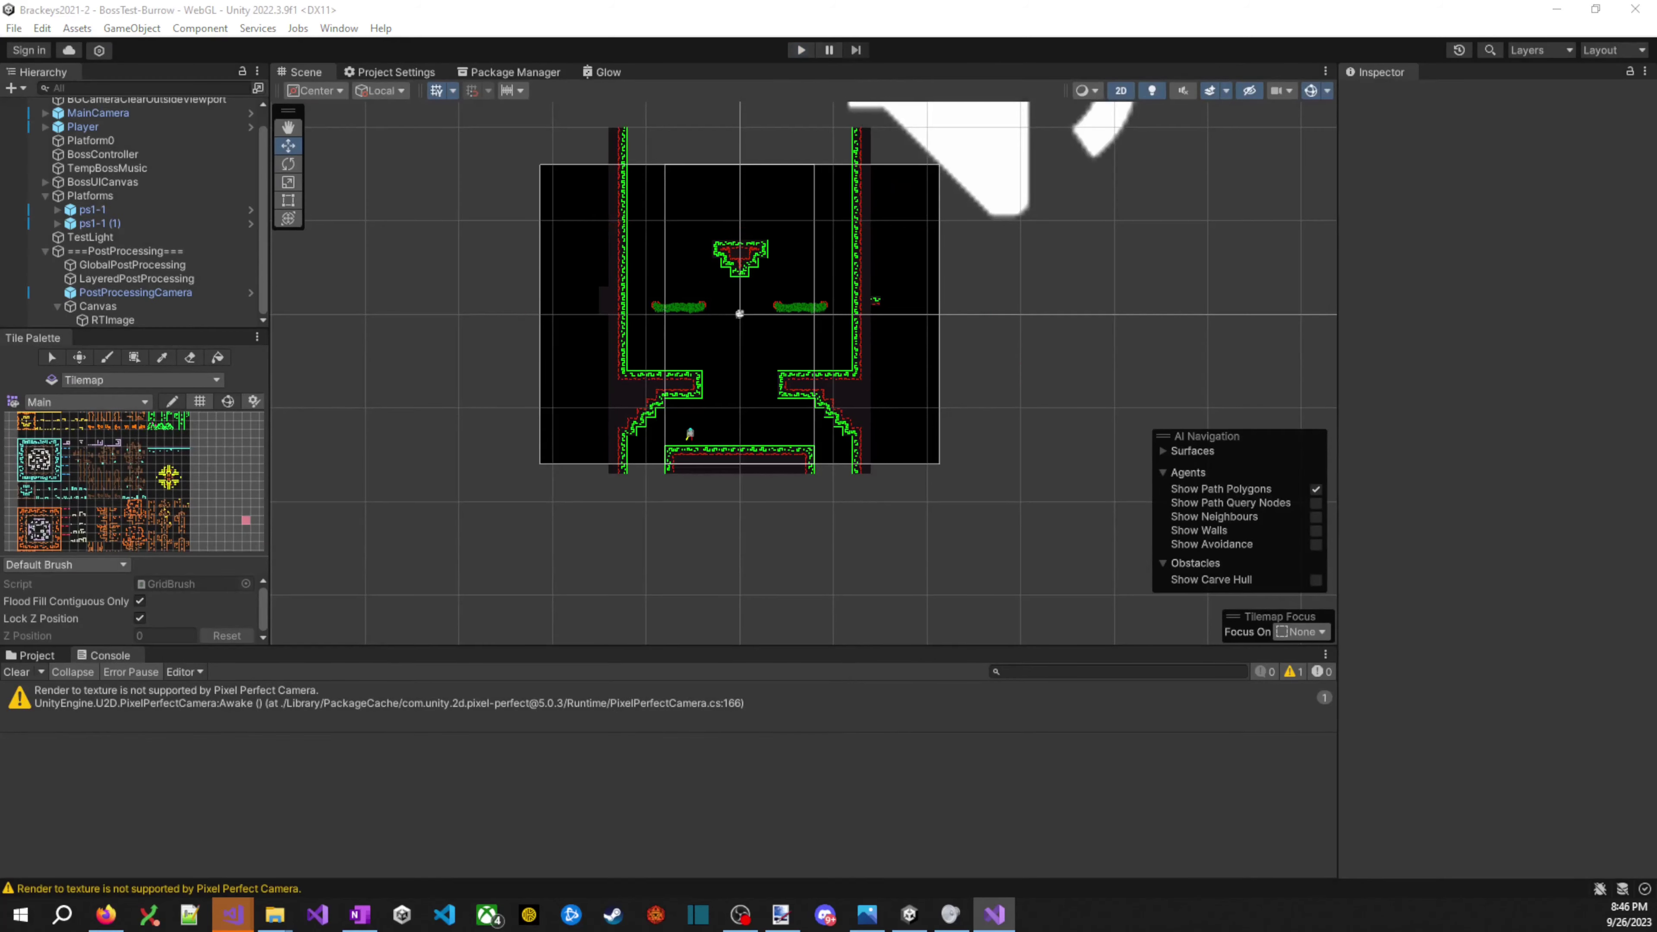
pyautogui.press('BackSpace')
# - Finish changing kForceScale to 11.0f and switch to Unity to recompile
pyautogui.write('11.0f;')
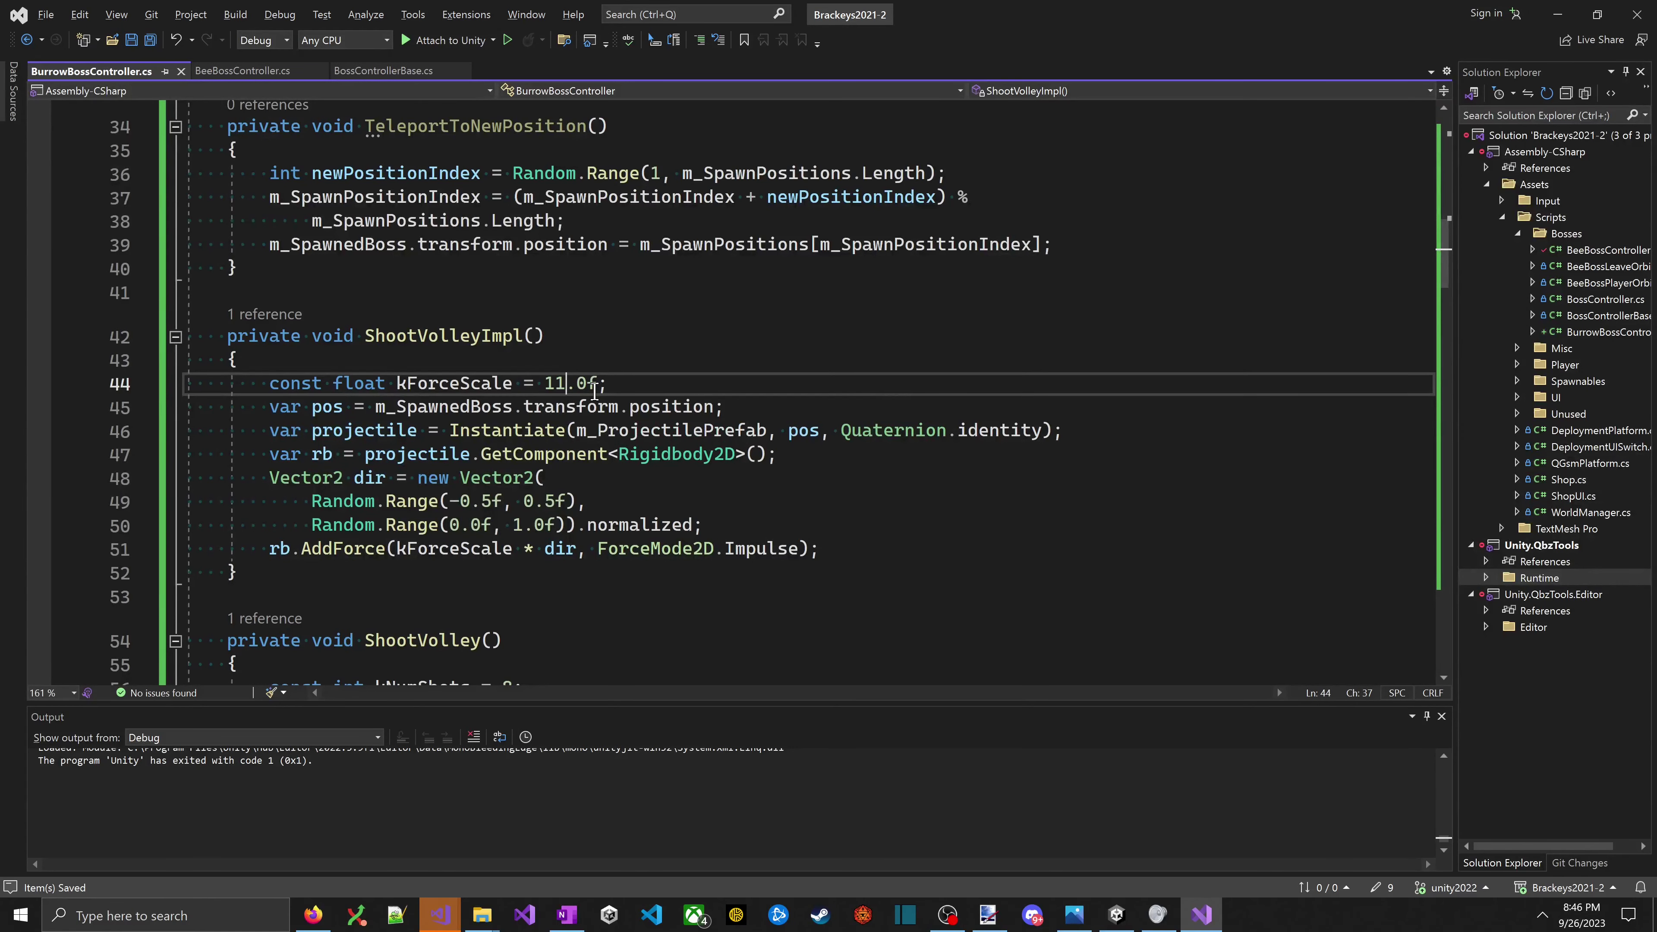
pyautogui.hotkey('alt', 'Tab')
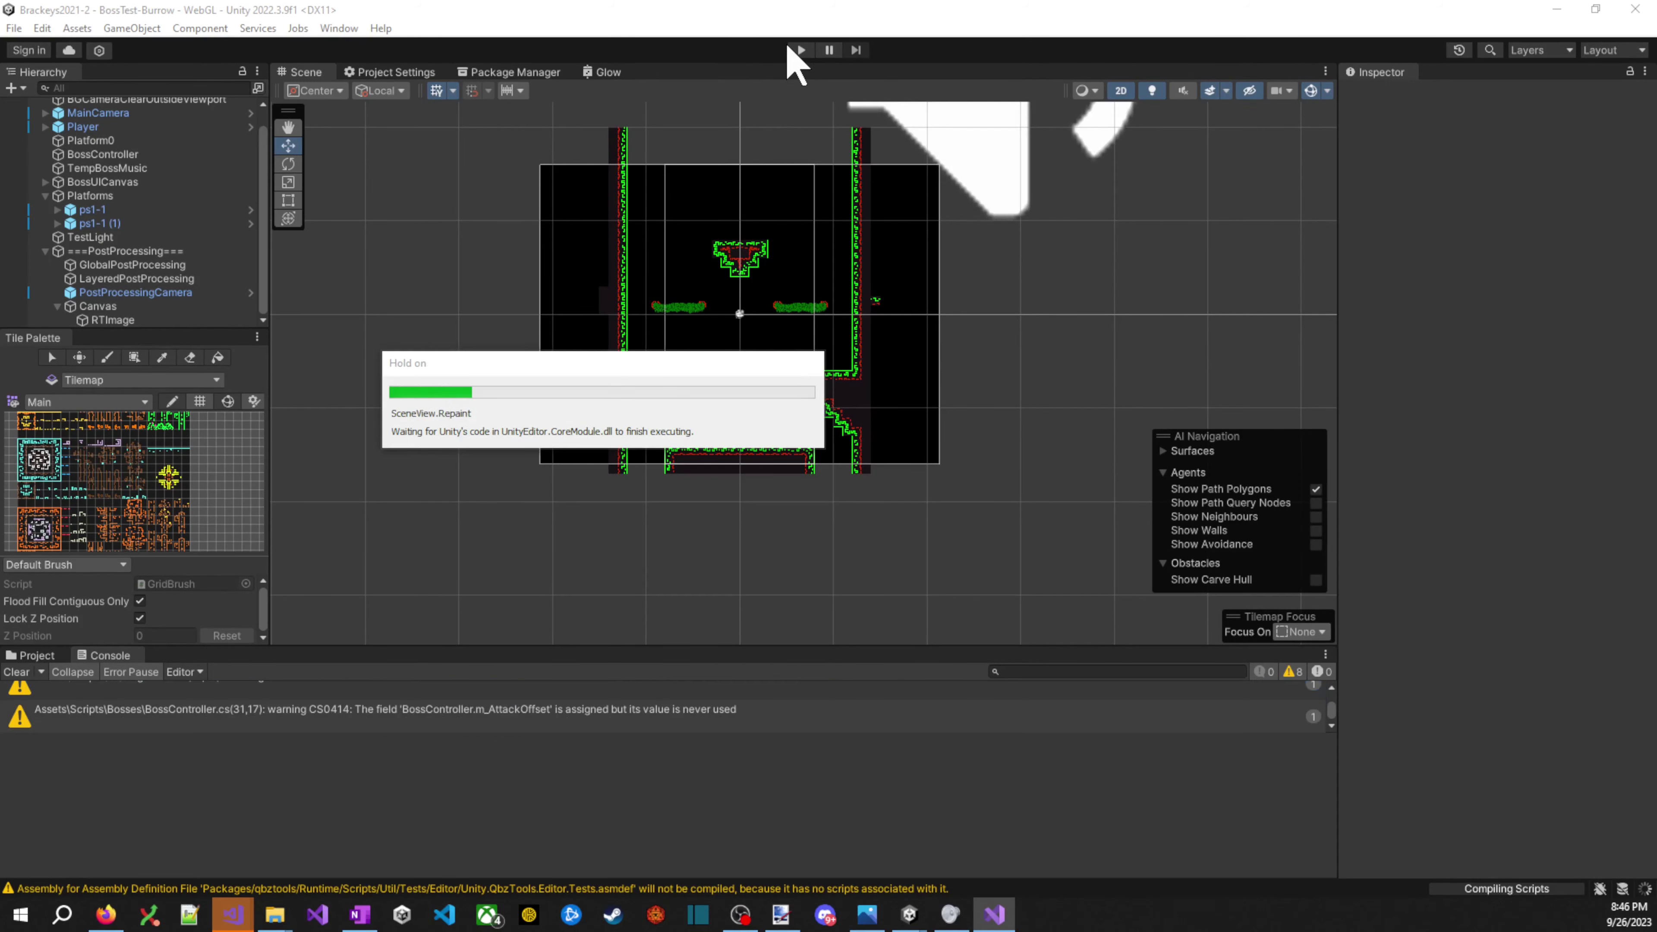
pyautogui.click(802, 50)
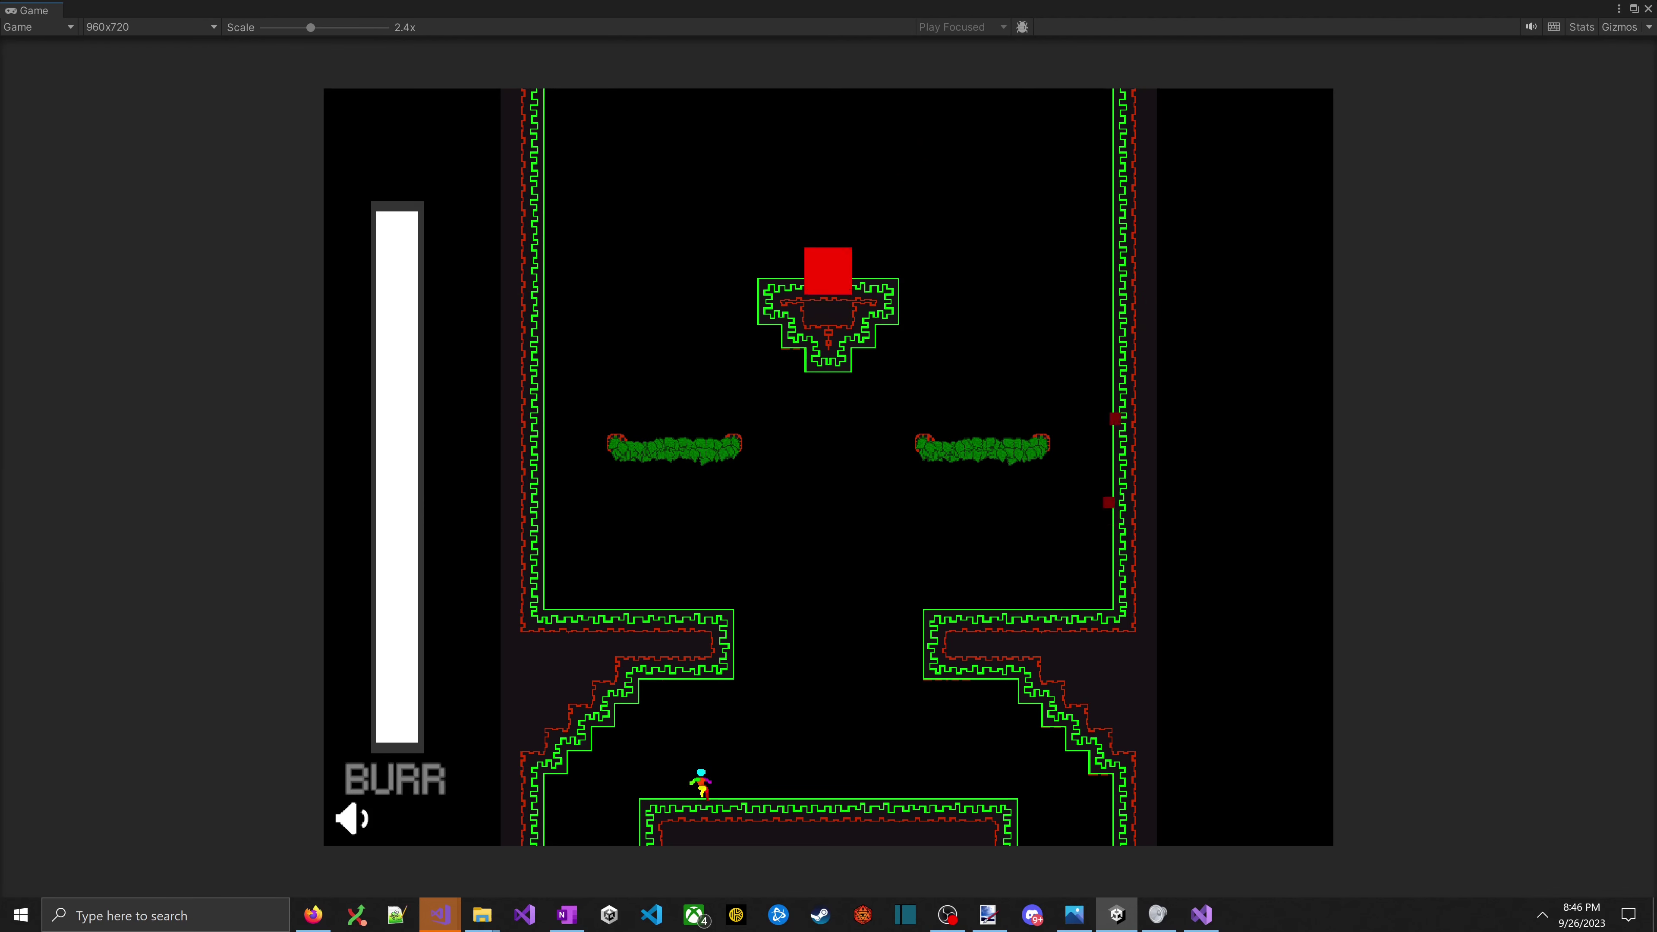
pyautogui.hotkey('ctrl', 'p')
pyautogui.hotkey('alt', 'Tab')
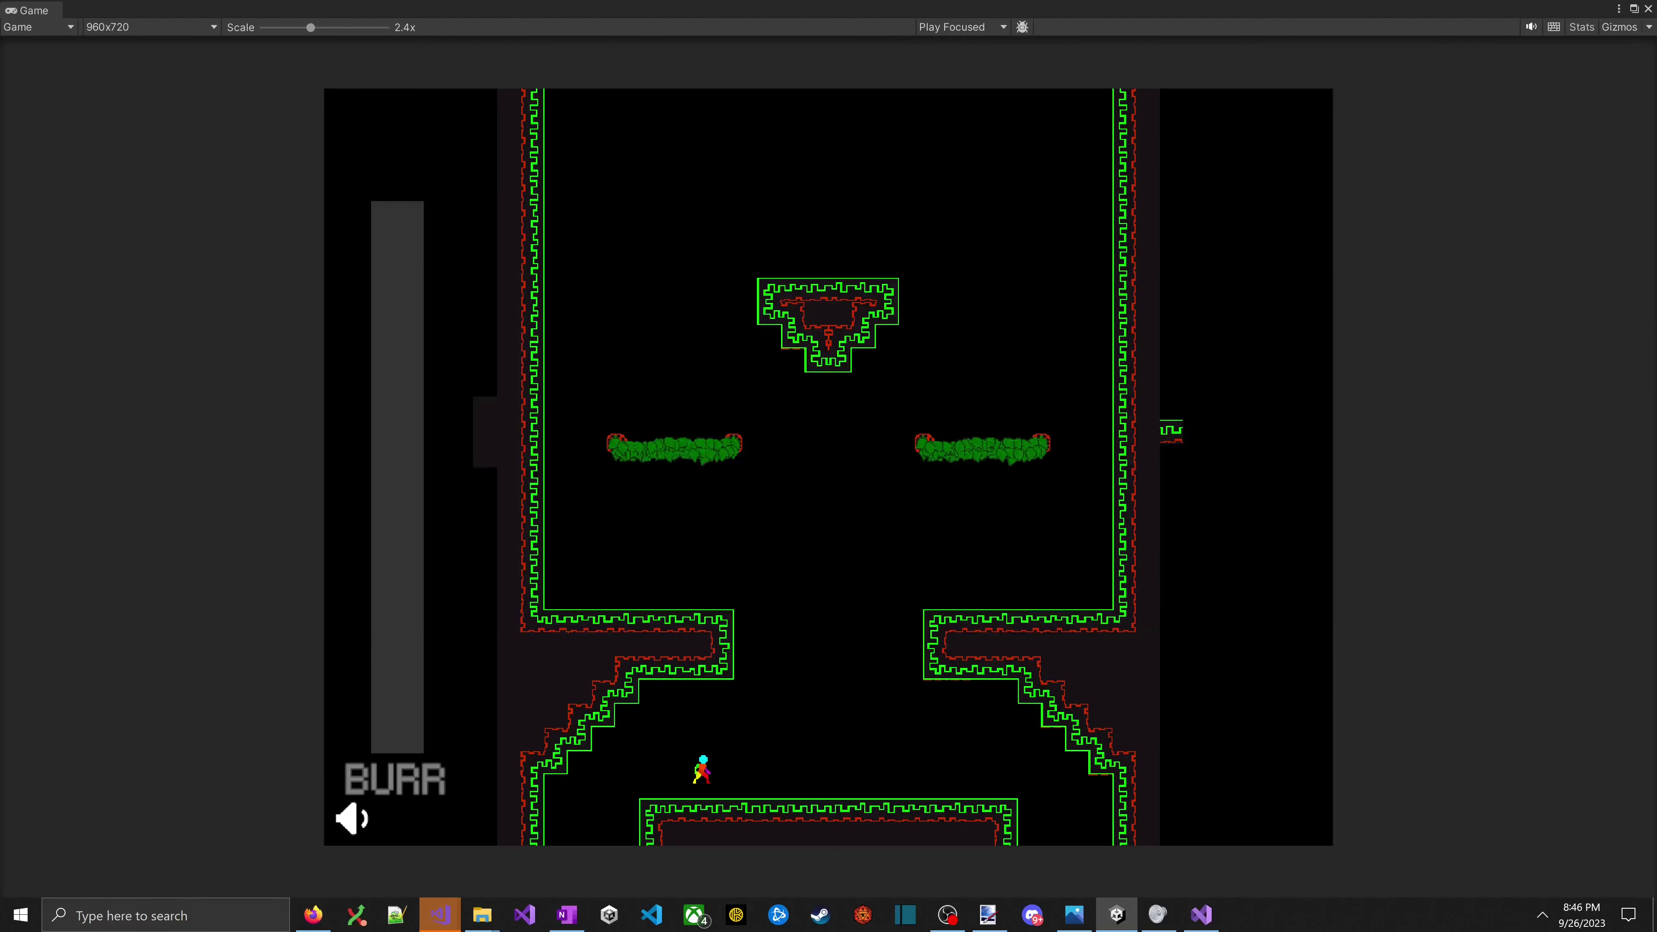
pyautogui.hotkey('alt', 'Tab')
pyautogui.click(801, 49)
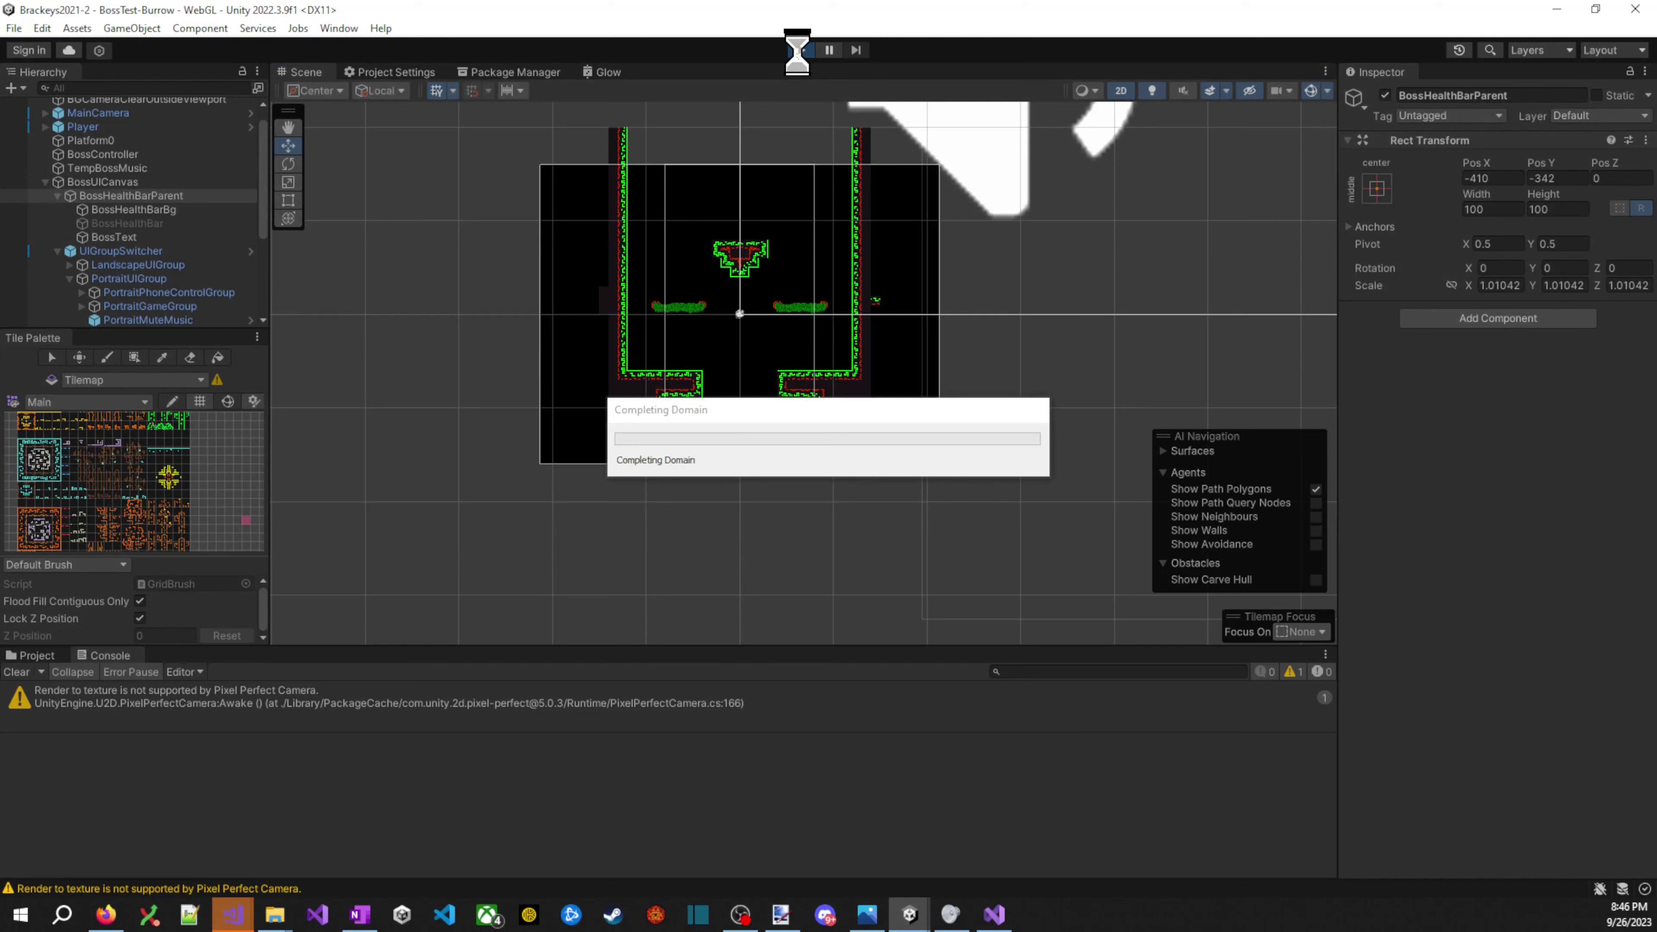
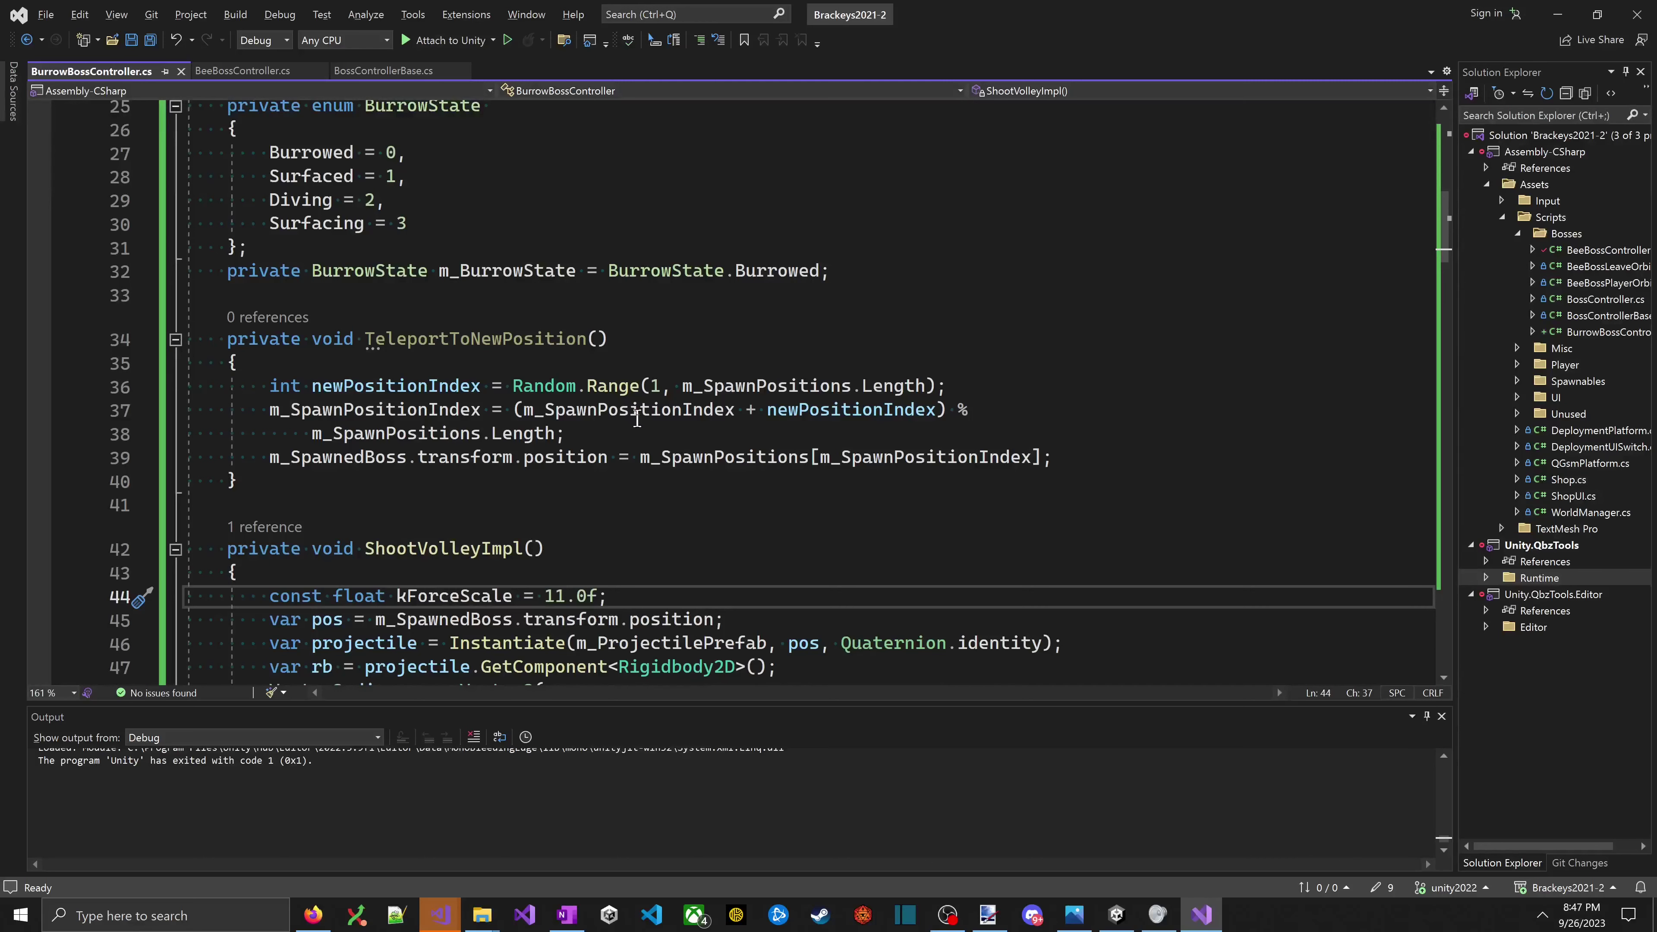
# - Bring up BurrowBossController.cs in Visual Studio, scrolled to the ShootVolleyImpl volley code
pyautogui.scroll(-1, 638, 418)
pyautogui.scroll(5, 633, 411)
# - Change the vertical Random.Range minimum on line 50 from 0.0f to 0.5f and save
pyautogui.rightClick(608, 381)
pyautogui.click(466, 433)
pyautogui.scroll(-7, 527, 470)
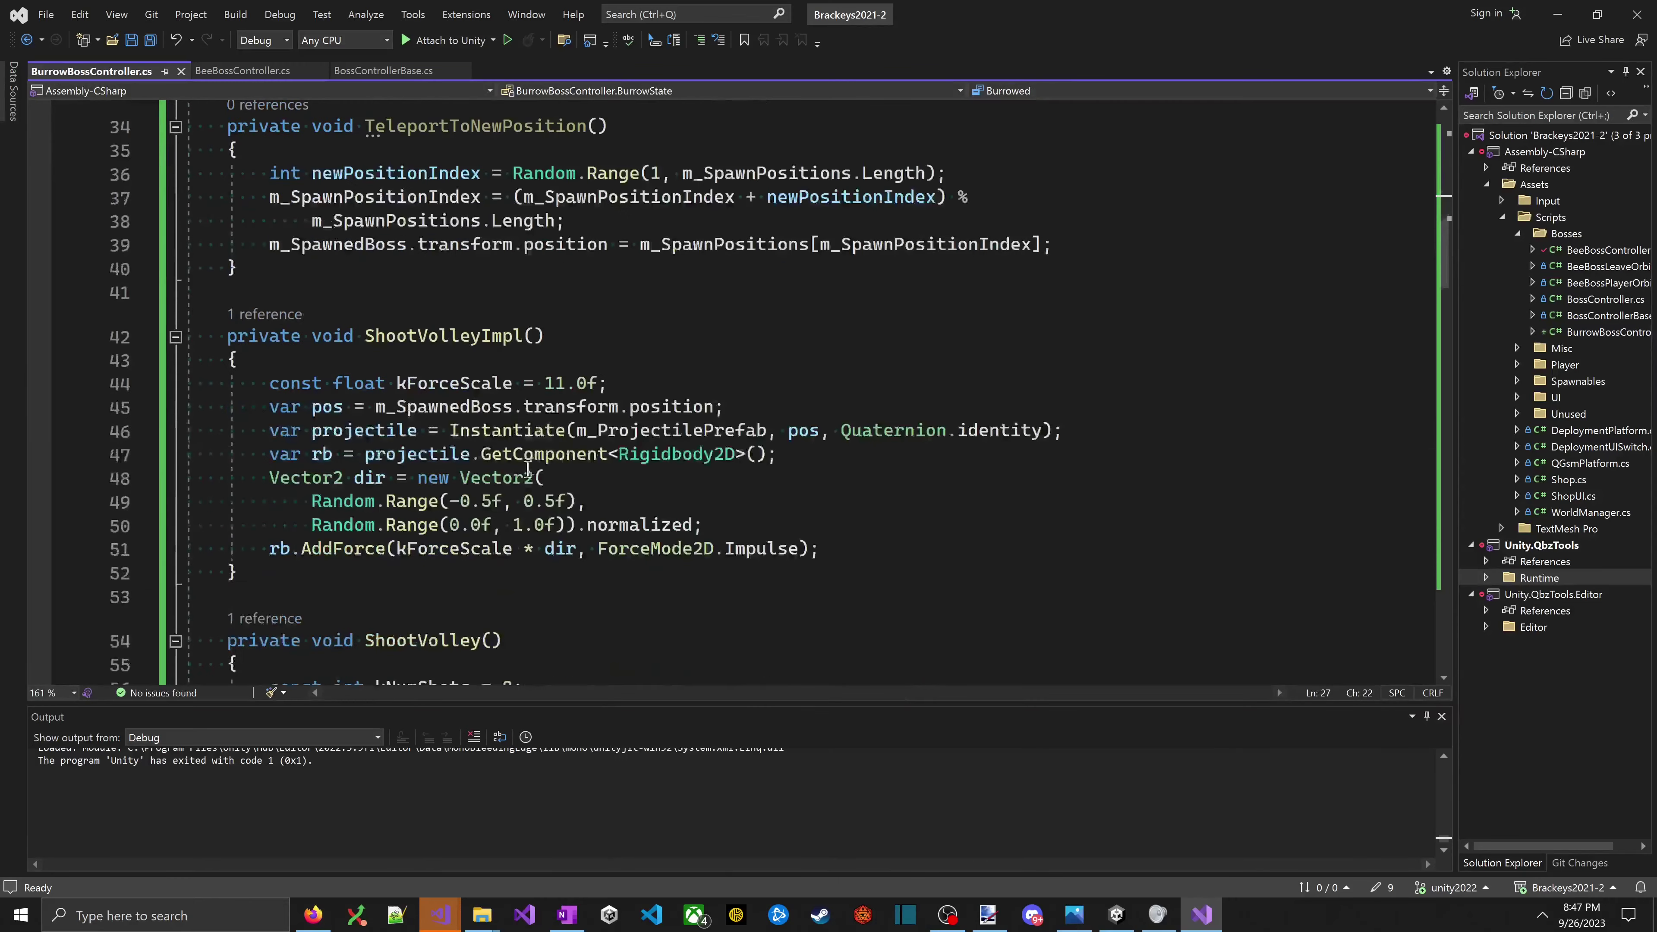
pyautogui.scroll(-3, 527, 469)
pyautogui.scroll(-13, 486, 406)
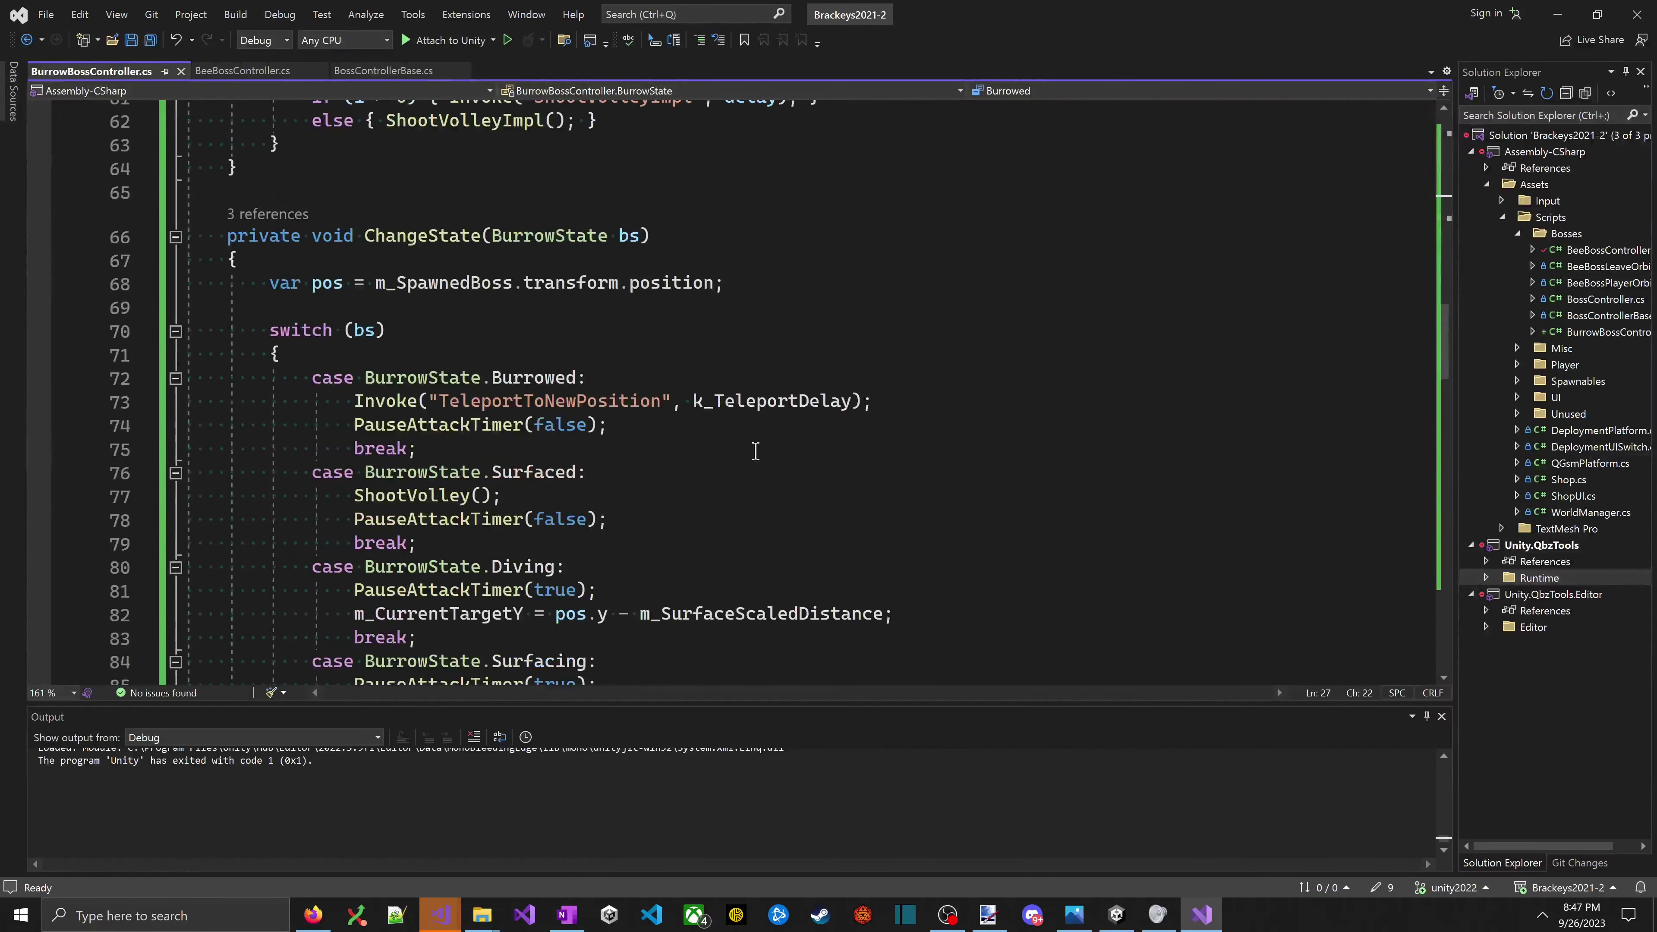
pyautogui.scroll(18, 862, 608)
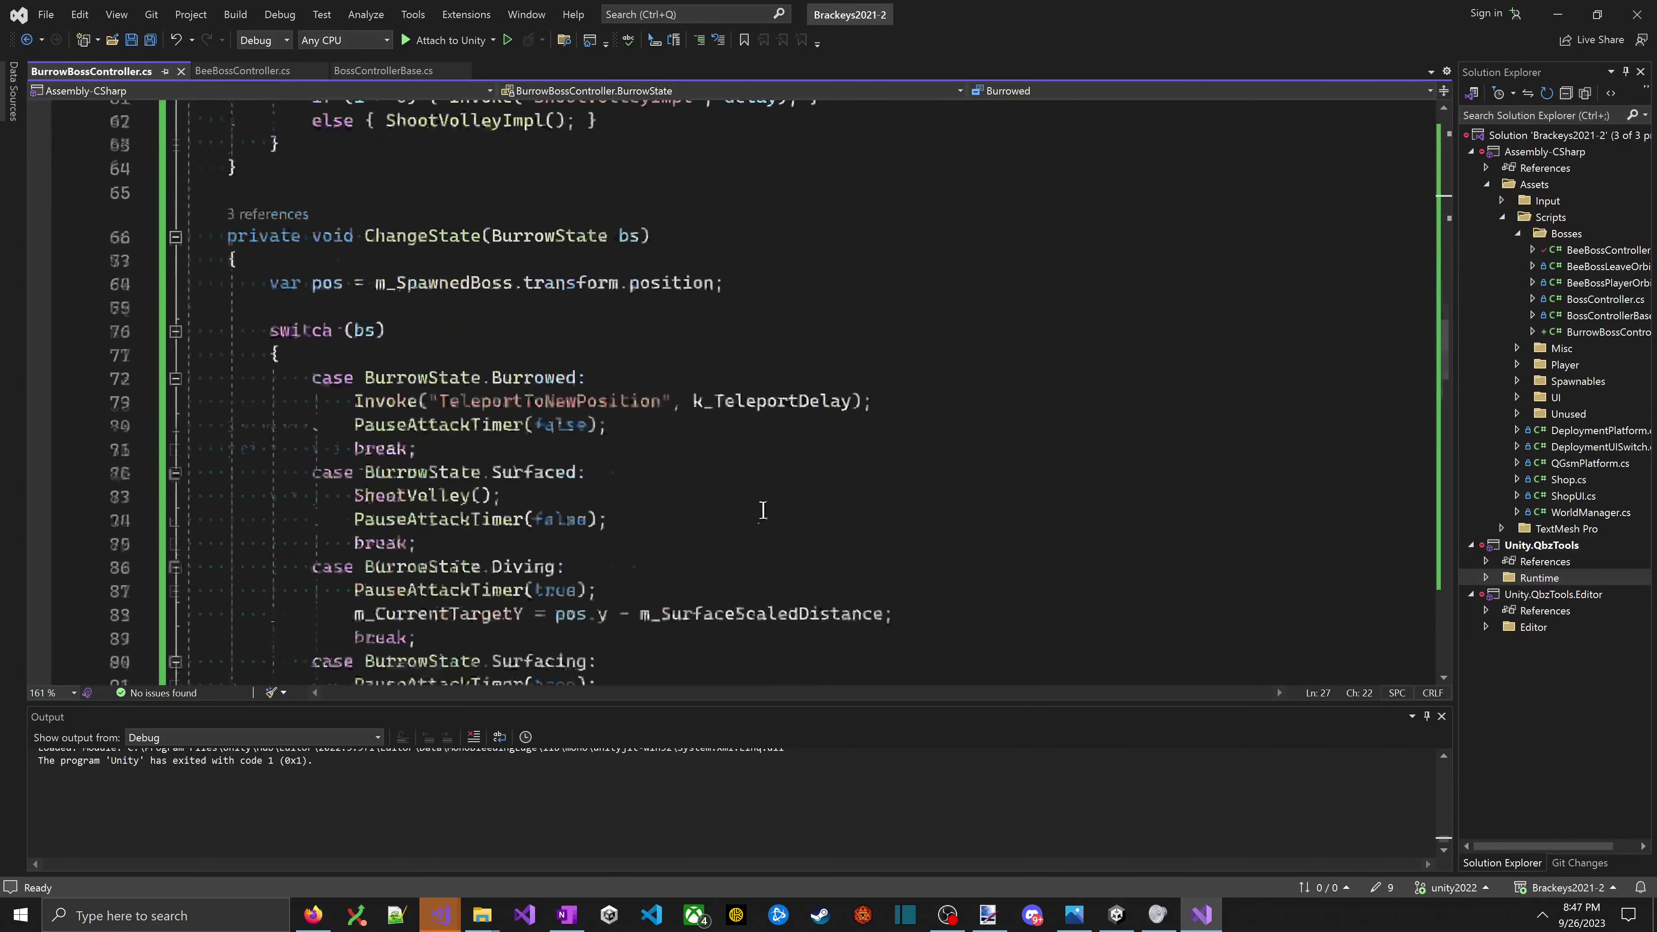
pyautogui.scroll(3, 906, 522)
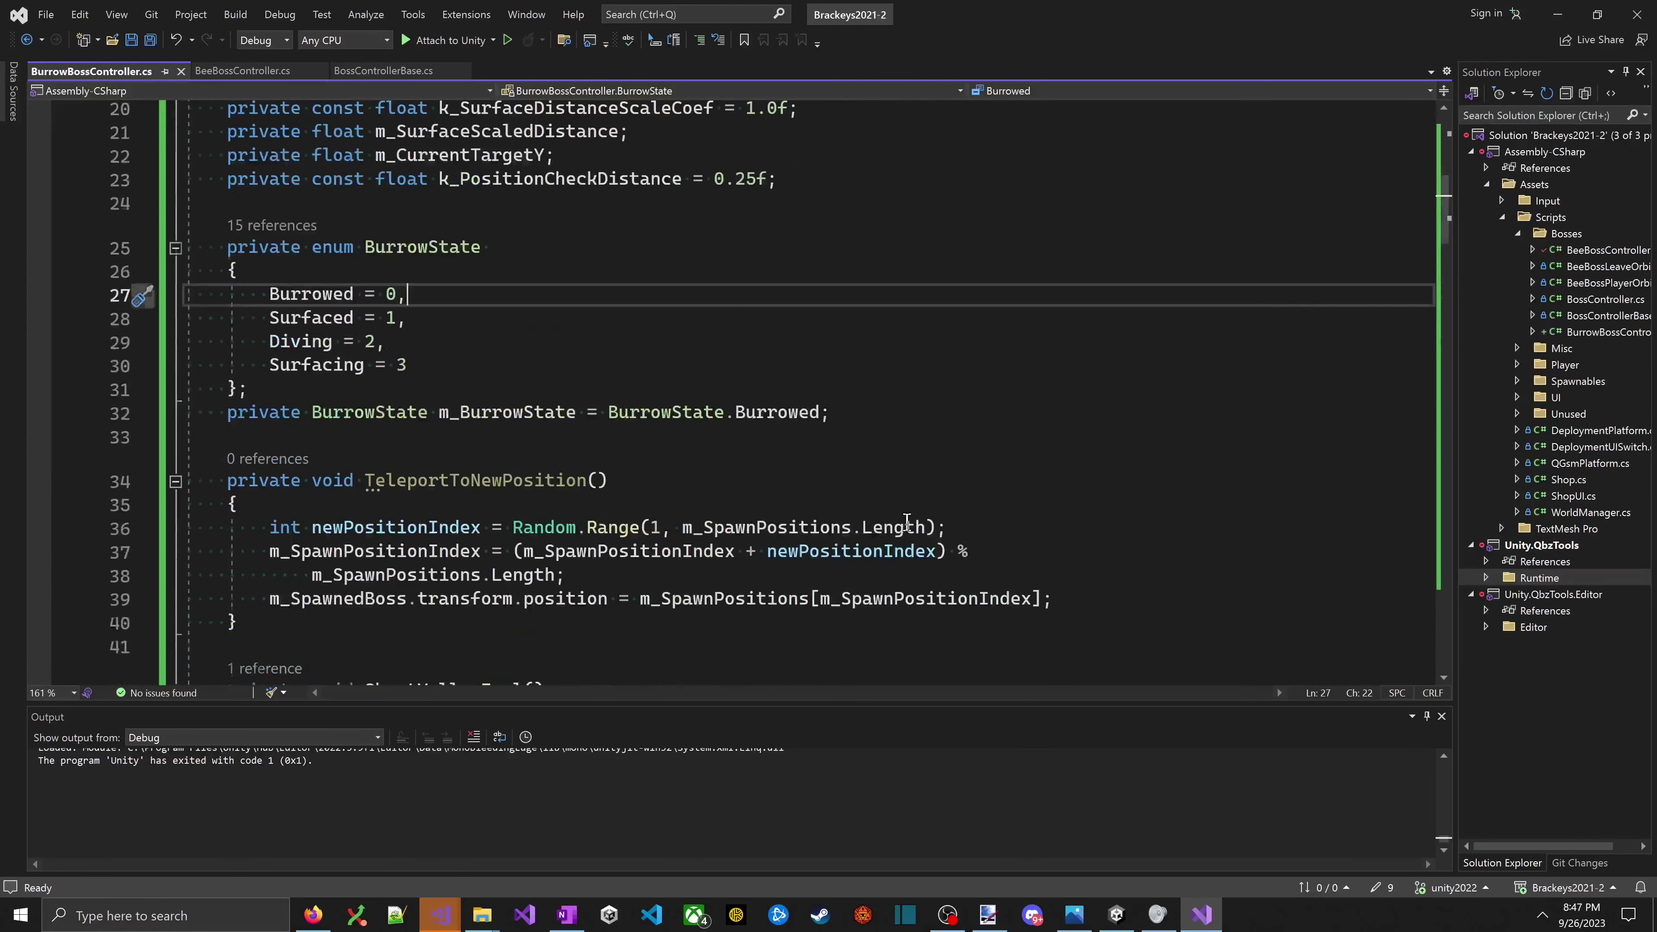
pyautogui.scroll(-5, 913, 526)
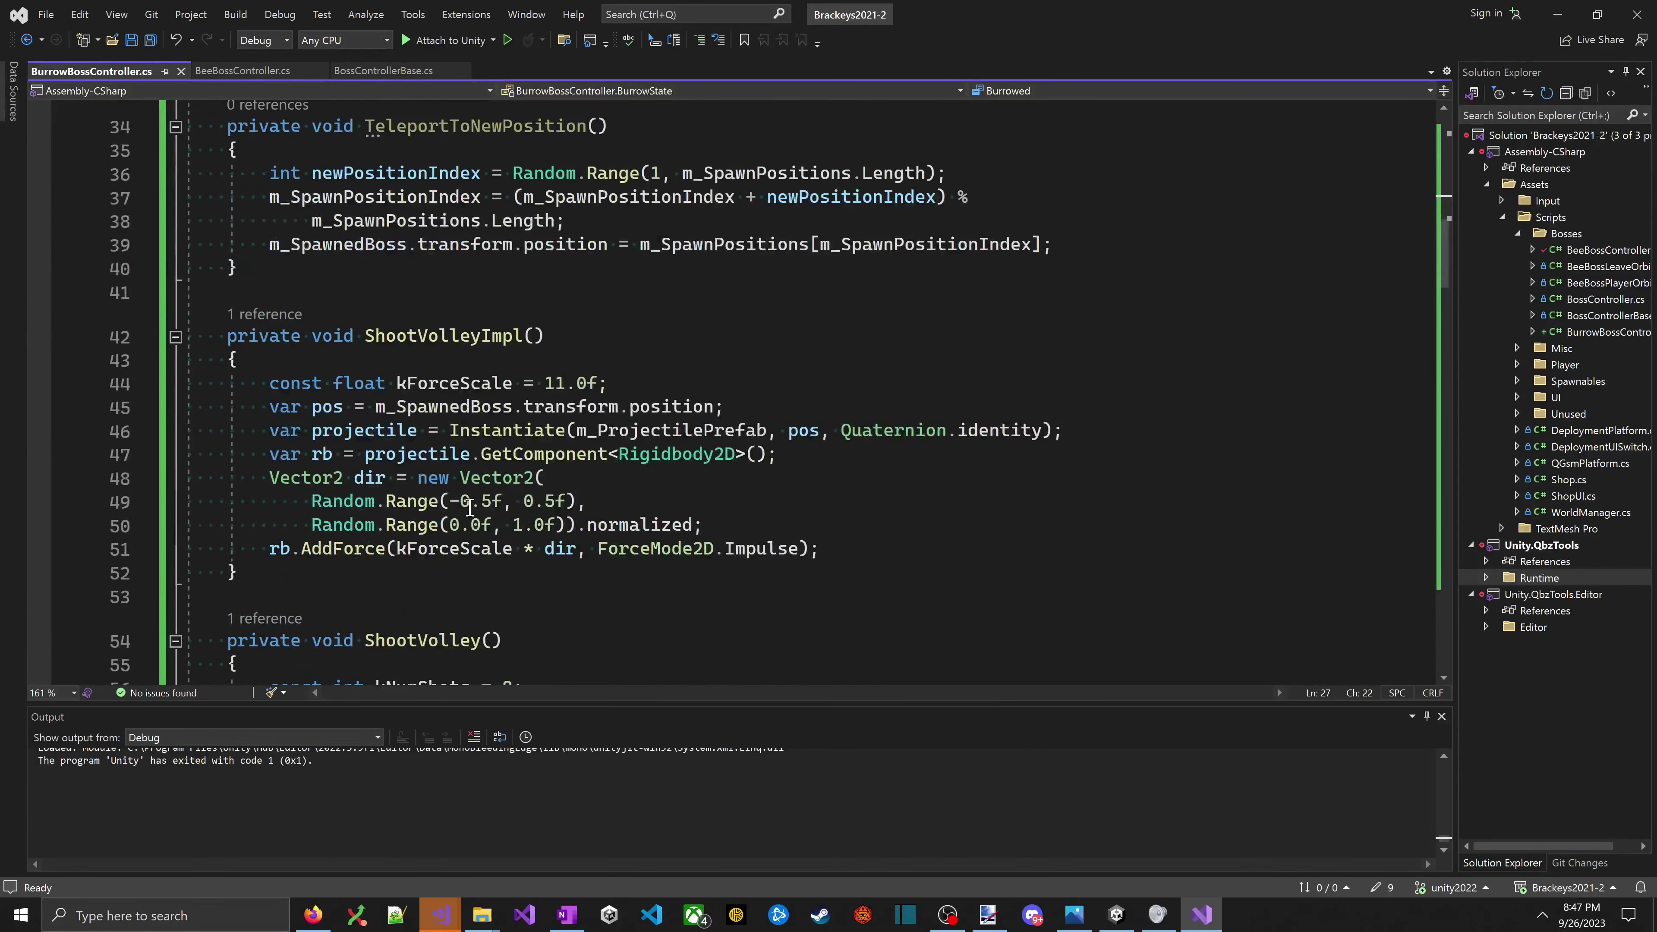
pyautogui.click(472, 525)
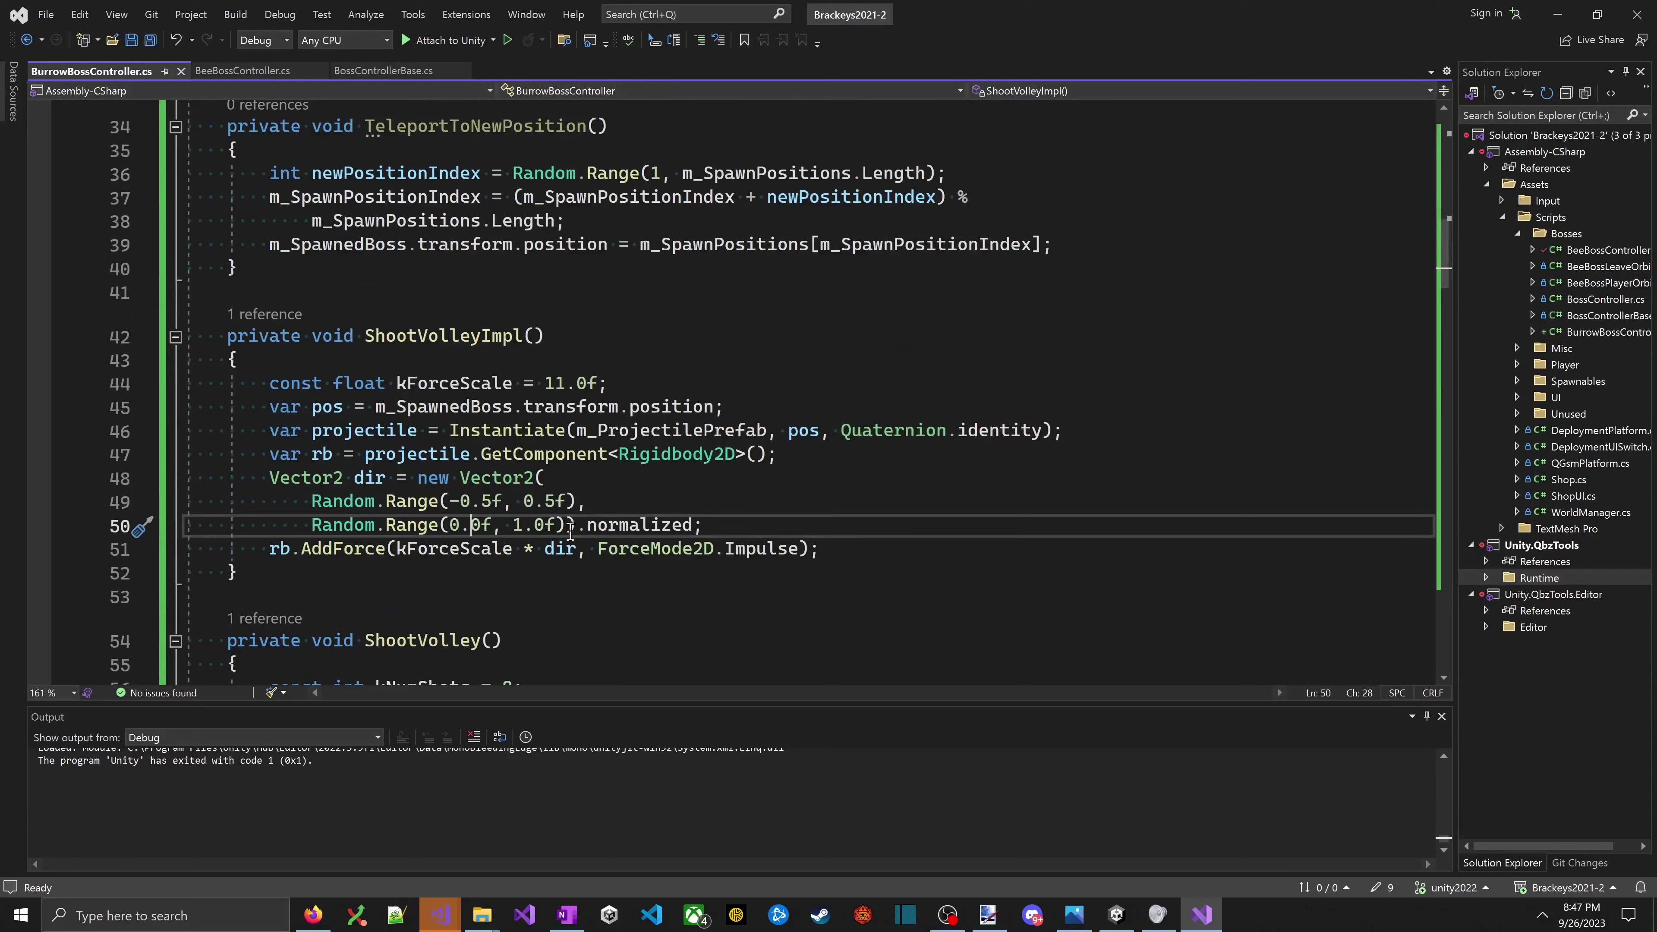
pyautogui.press('Delete')
pyautogui.write('5')
pyautogui.hotkey('ctrl', 's')
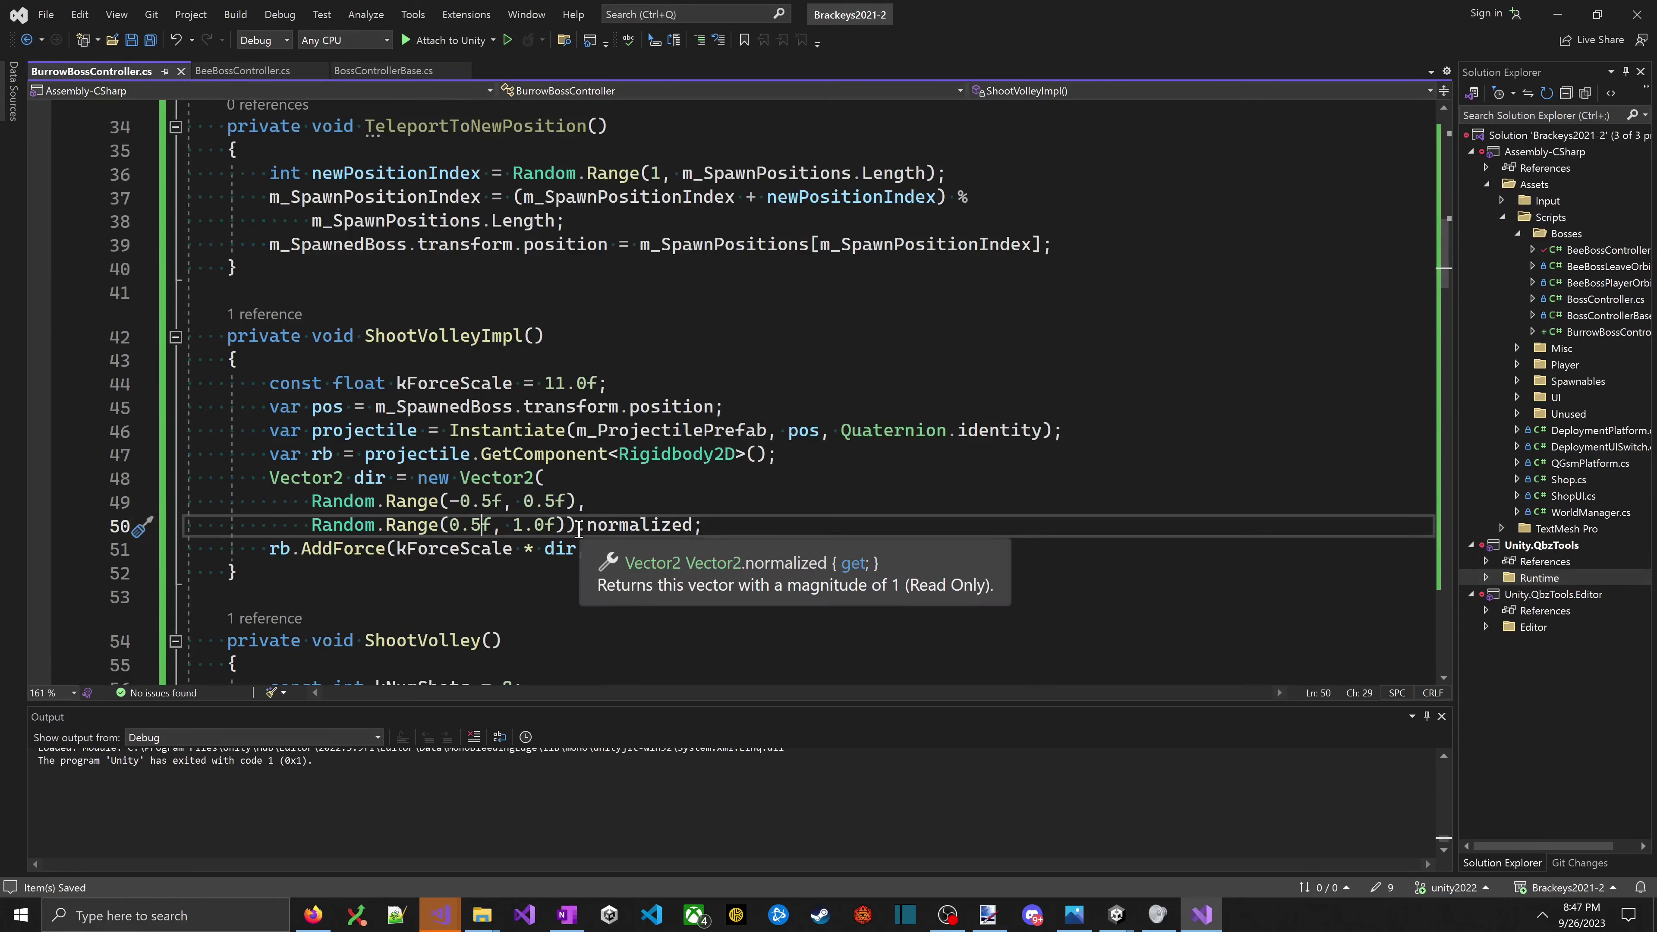
# - Review the direction and force lines, then restart play mode in Unity
pyautogui.moveTo(513, 510); pyautogui.dragTo(502, 640)
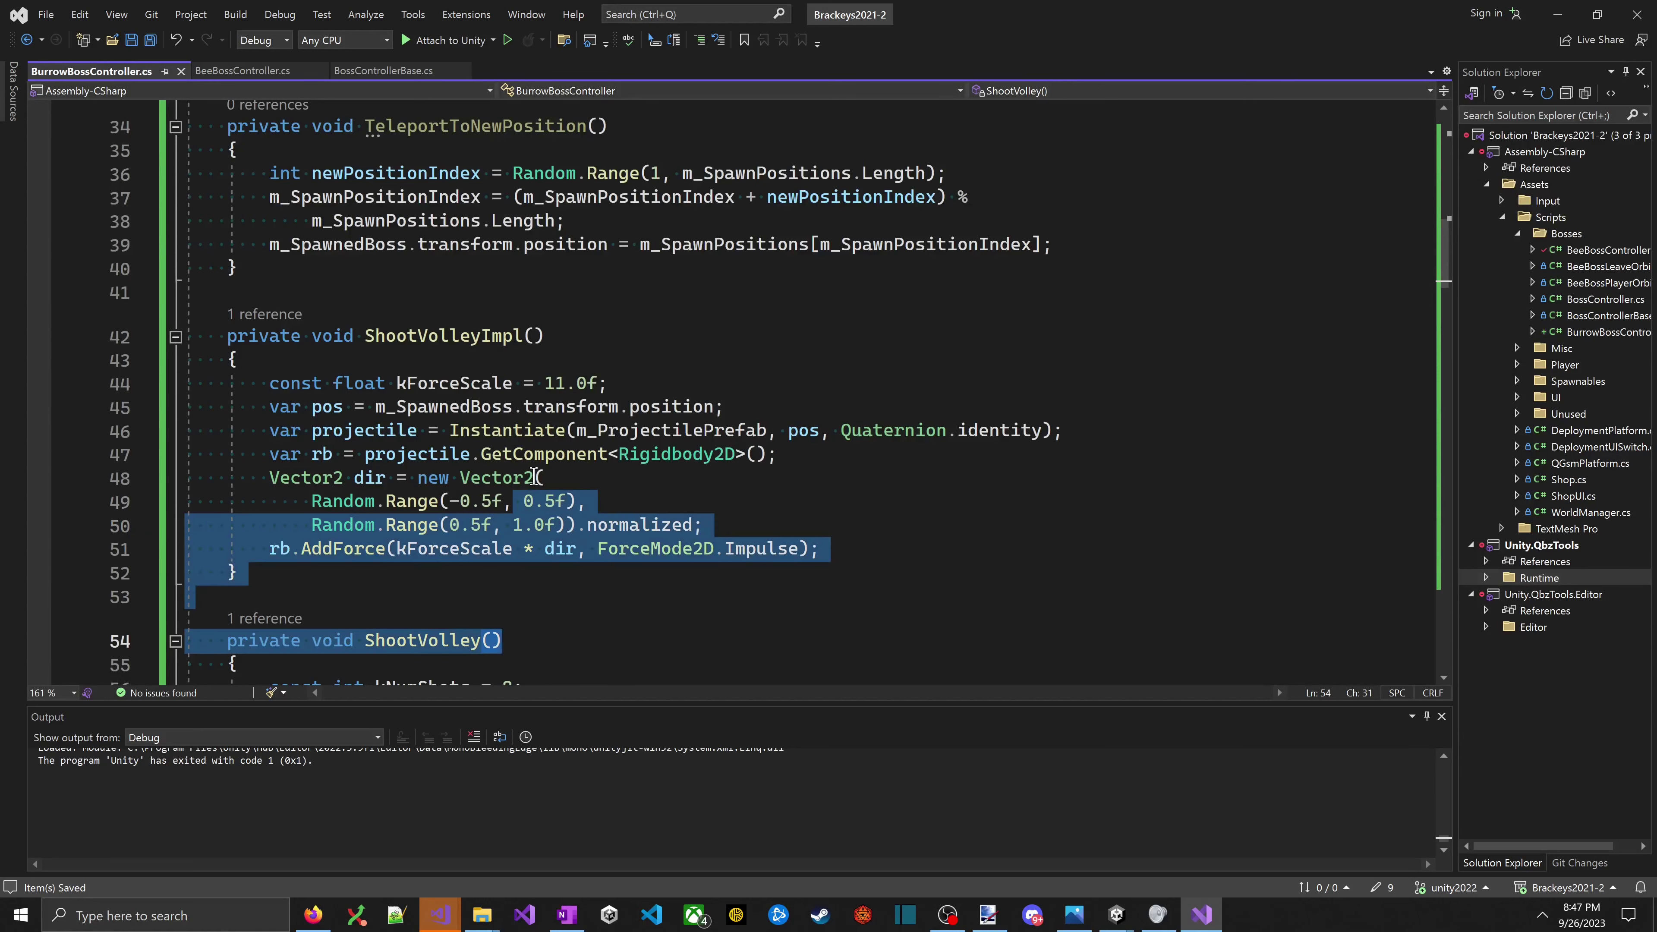
pyautogui.click(534, 478)
pyautogui.click(534, 505)
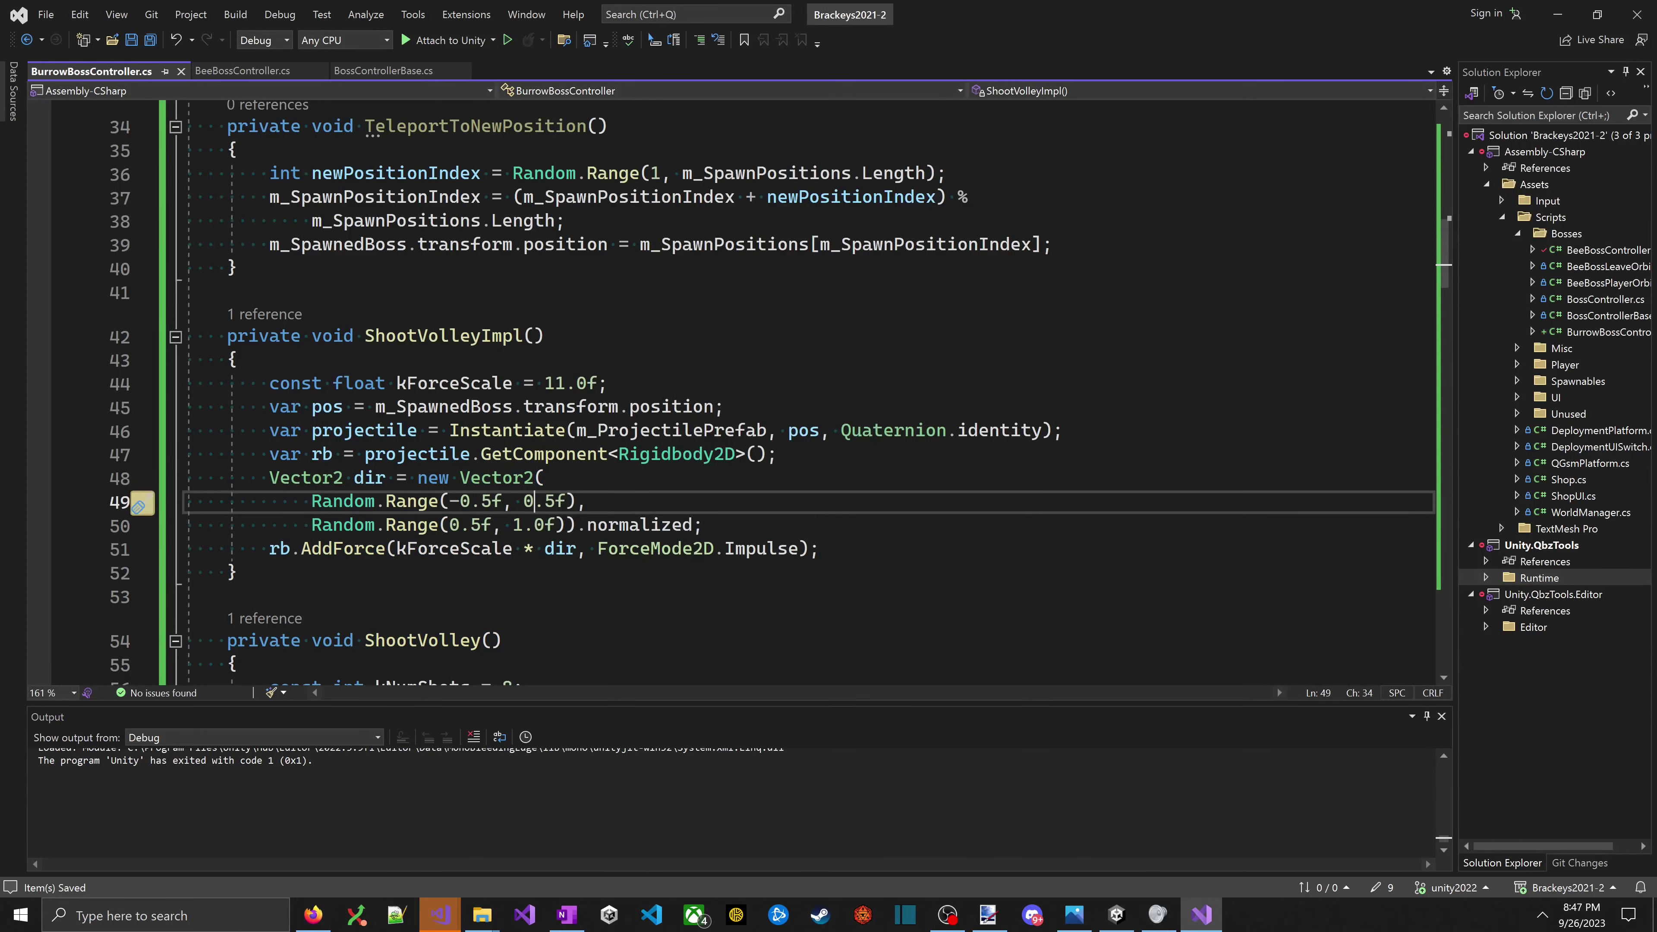
pyautogui.hotkey('alt', 'Tab')
pyautogui.click(804, 51)
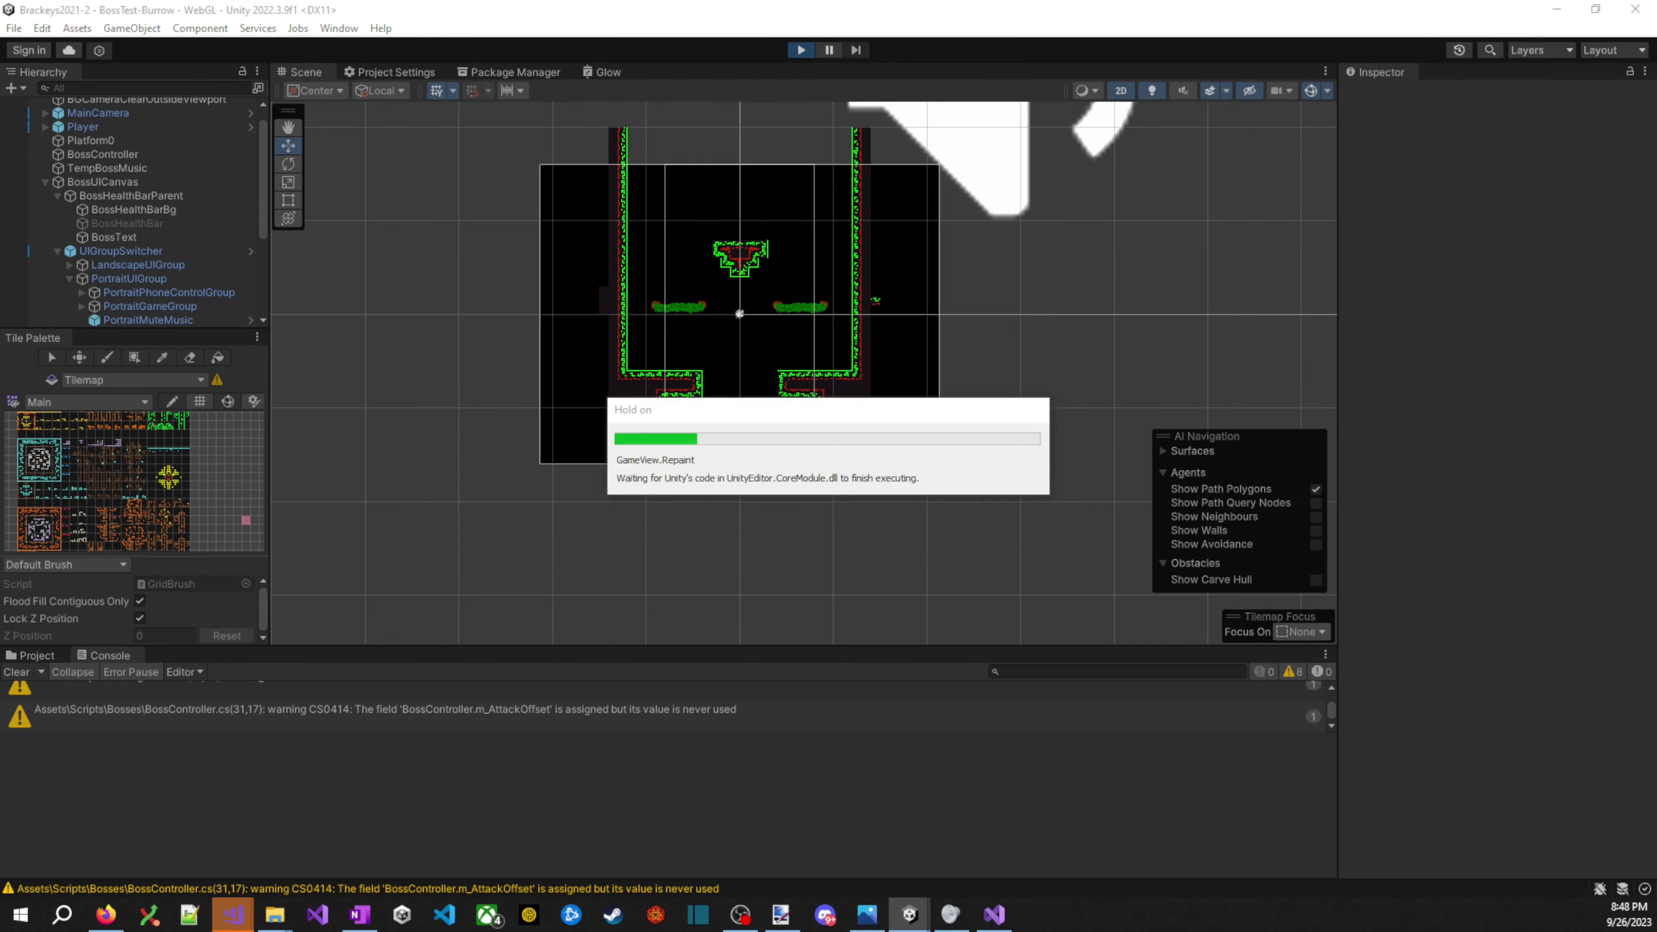
# - Play the boss fight, running left and right and jumping while volleys fly upward
pyautogui.press('d')
pyautogui.press('space')
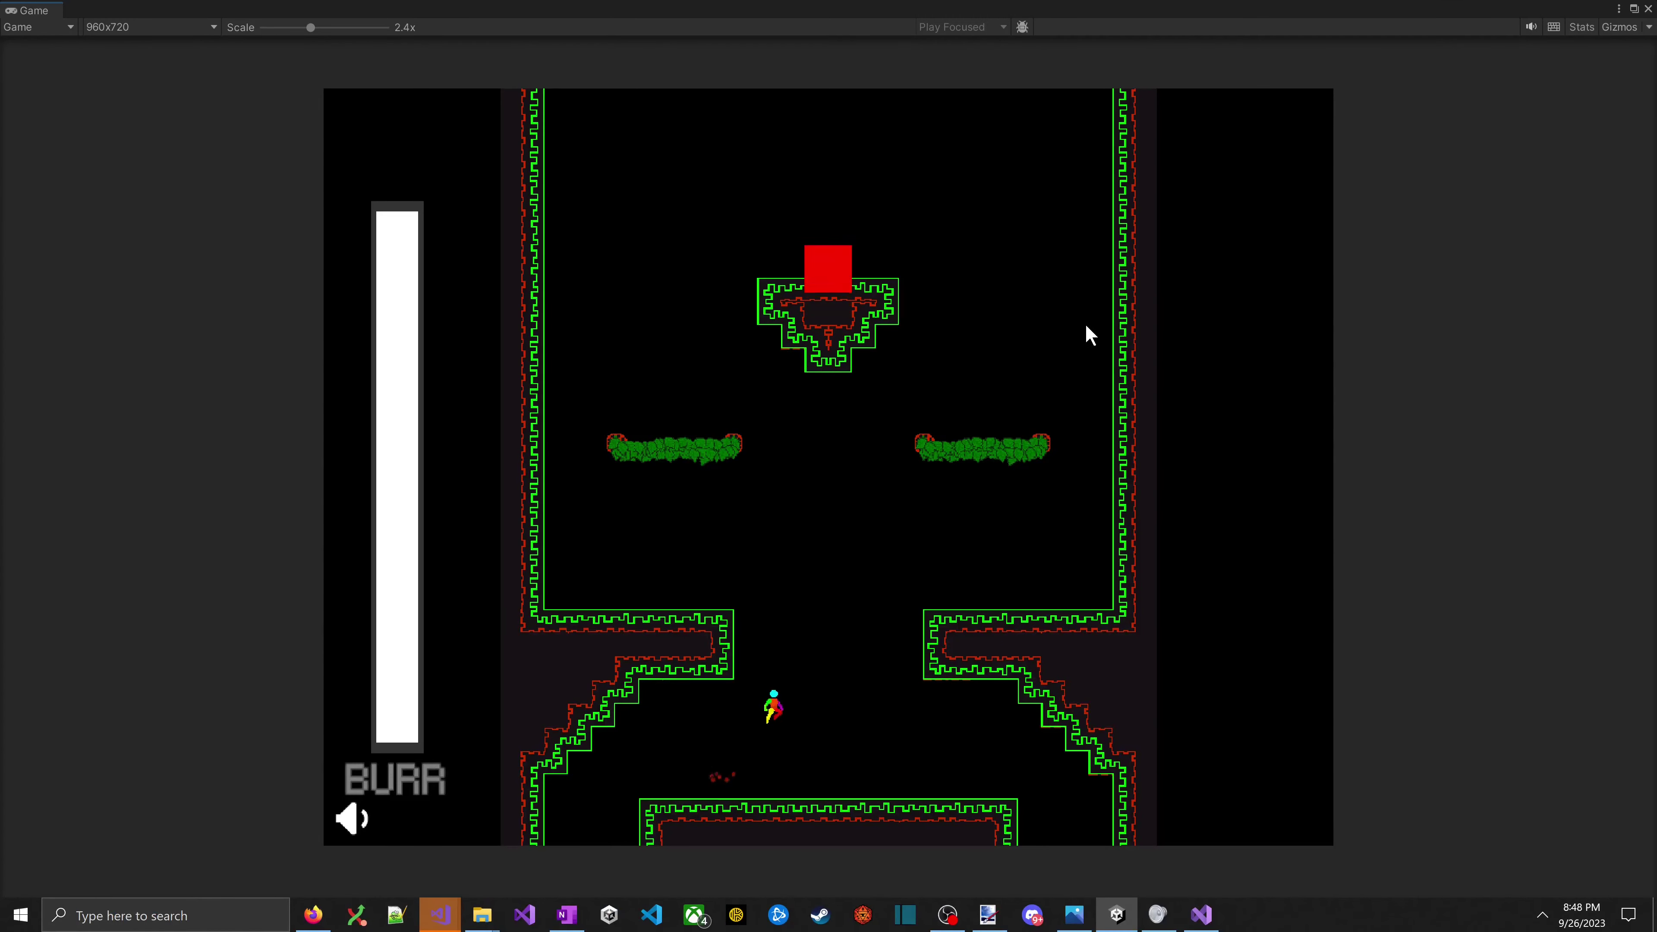
pyautogui.press('a')
pyautogui.press('space')
pyautogui.press('d')
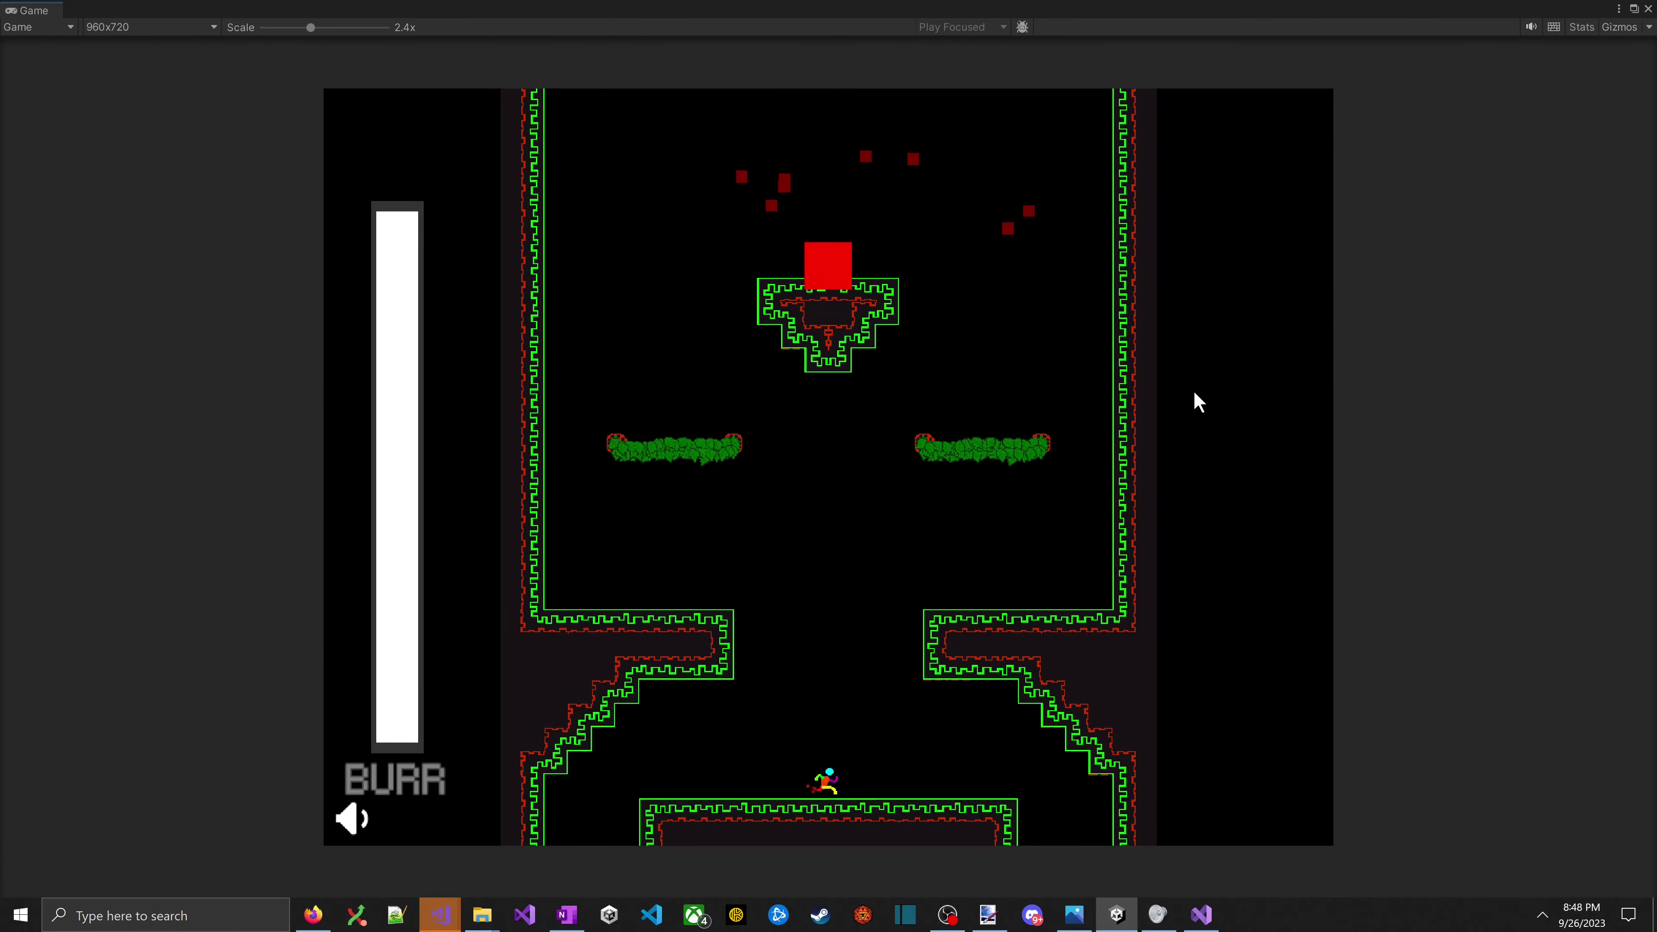
pyautogui.press('a')
pyautogui.press('space')
pyautogui.press('d')
pyautogui.press('space')
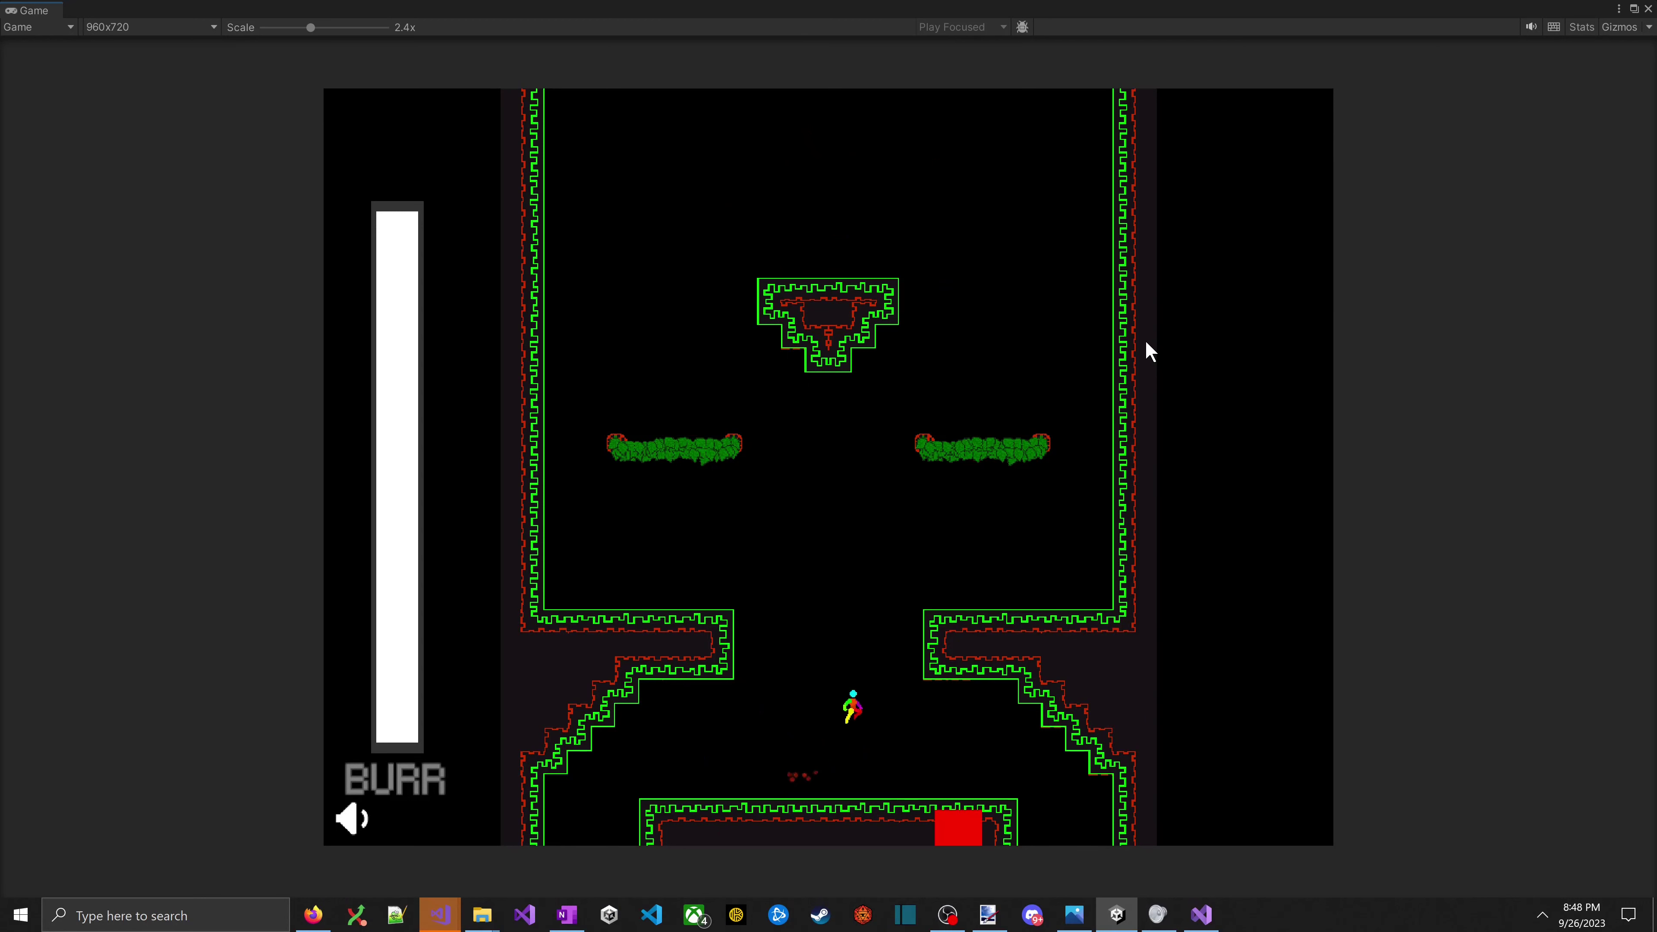
pyautogui.press('space')
pyautogui.press('a')
pyautogui.press('d')
pyautogui.press('a')
# - Keep dodging the boss's red projectiles with jumps, then pause the game
pyautogui.press('space')
pyautogui.press('d')
pyautogui.press('a')
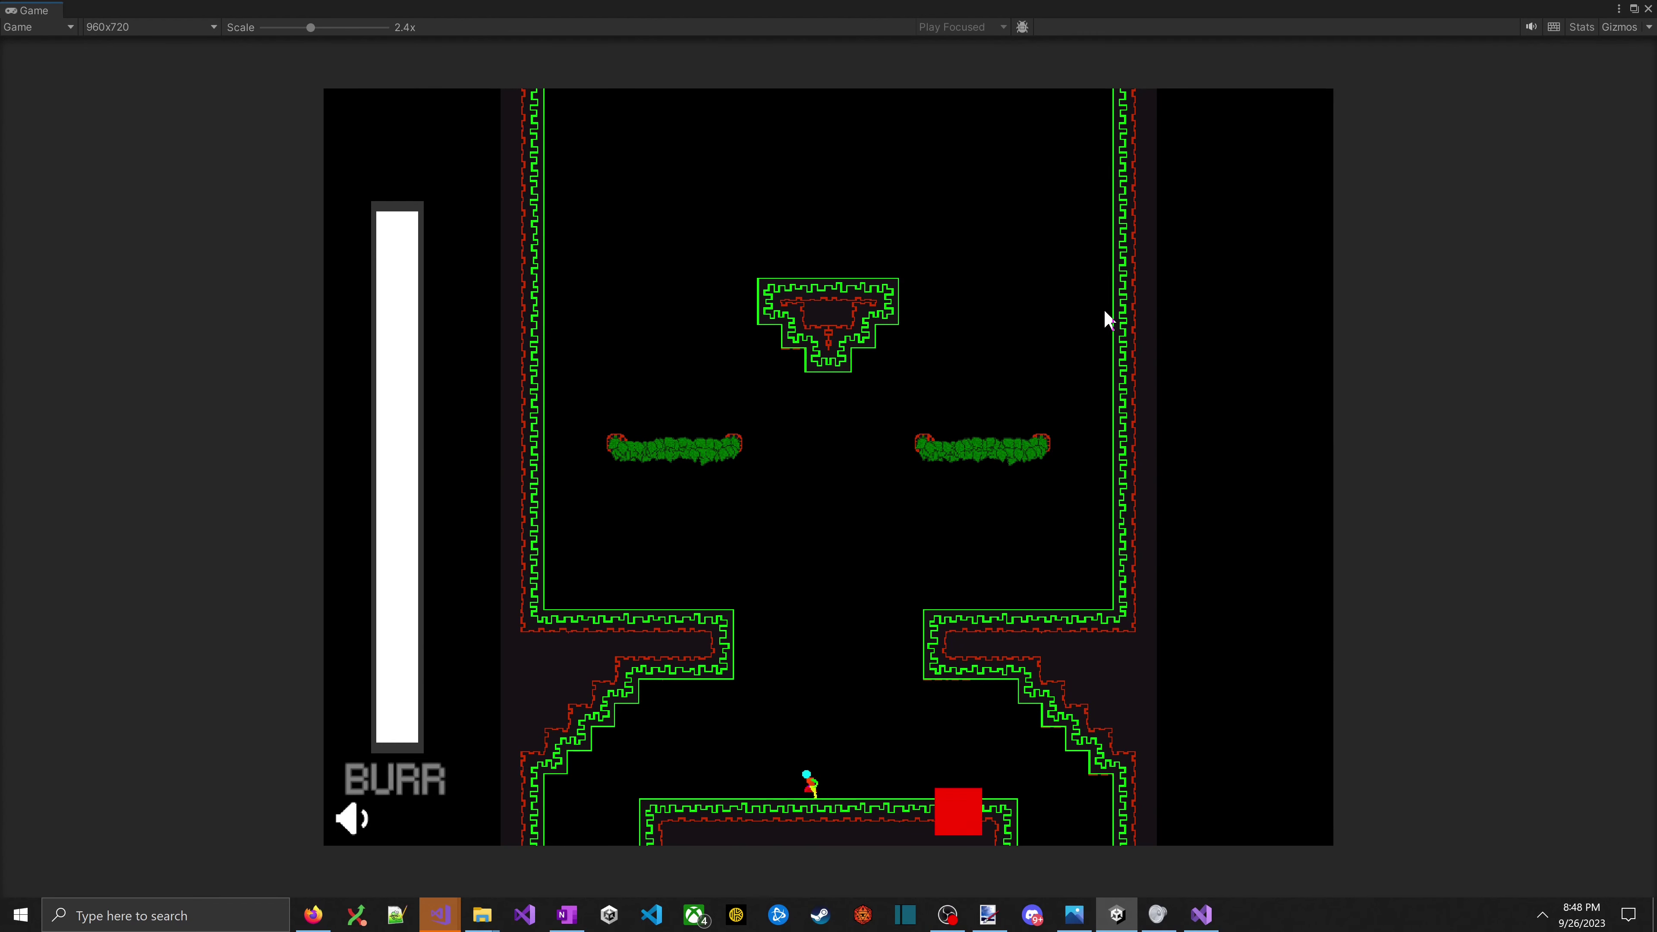
pyautogui.press('space')
pyautogui.press('space')
pyautogui.press('a')
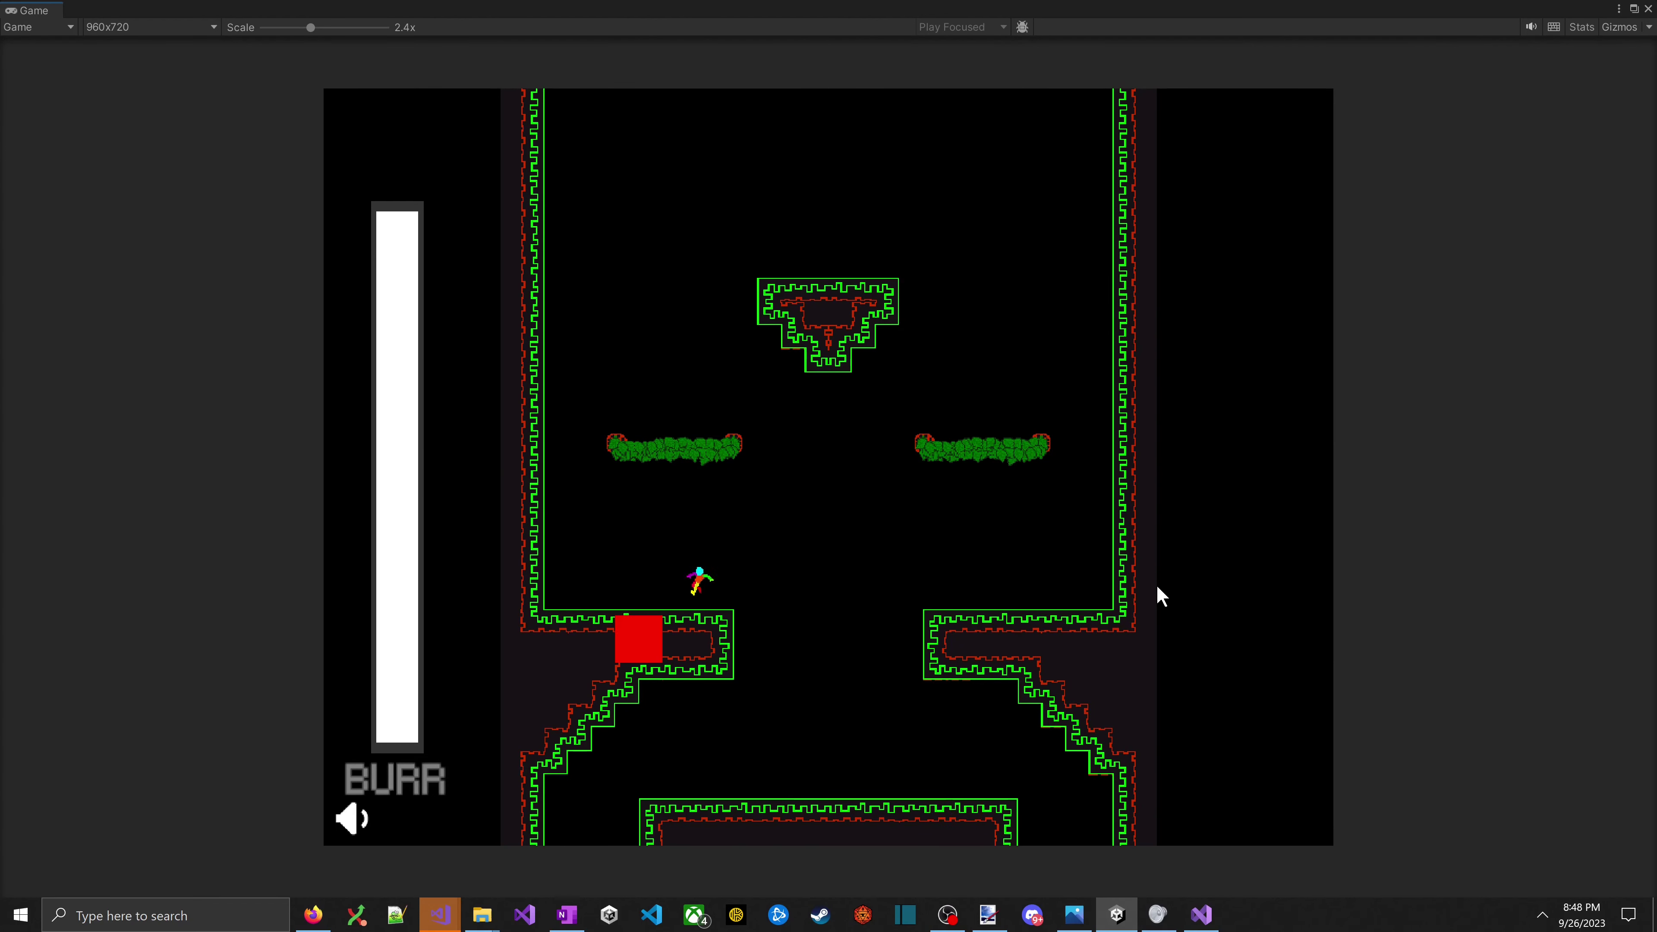
pyautogui.press('a')
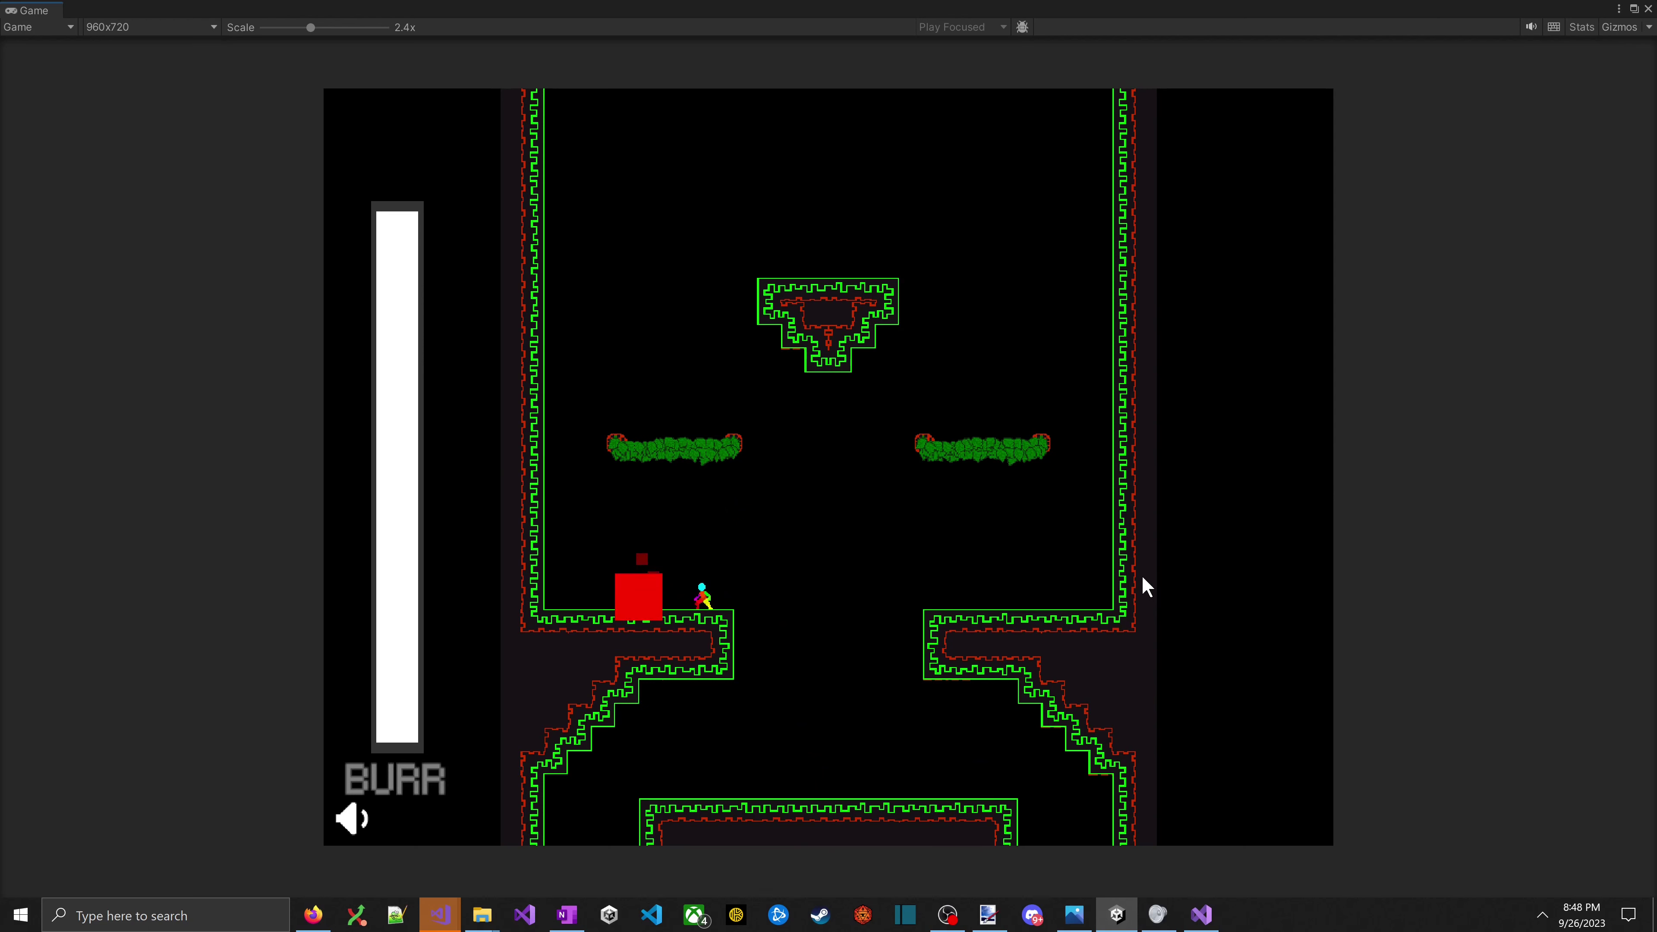
pyautogui.press('d')
pyautogui.press('space')
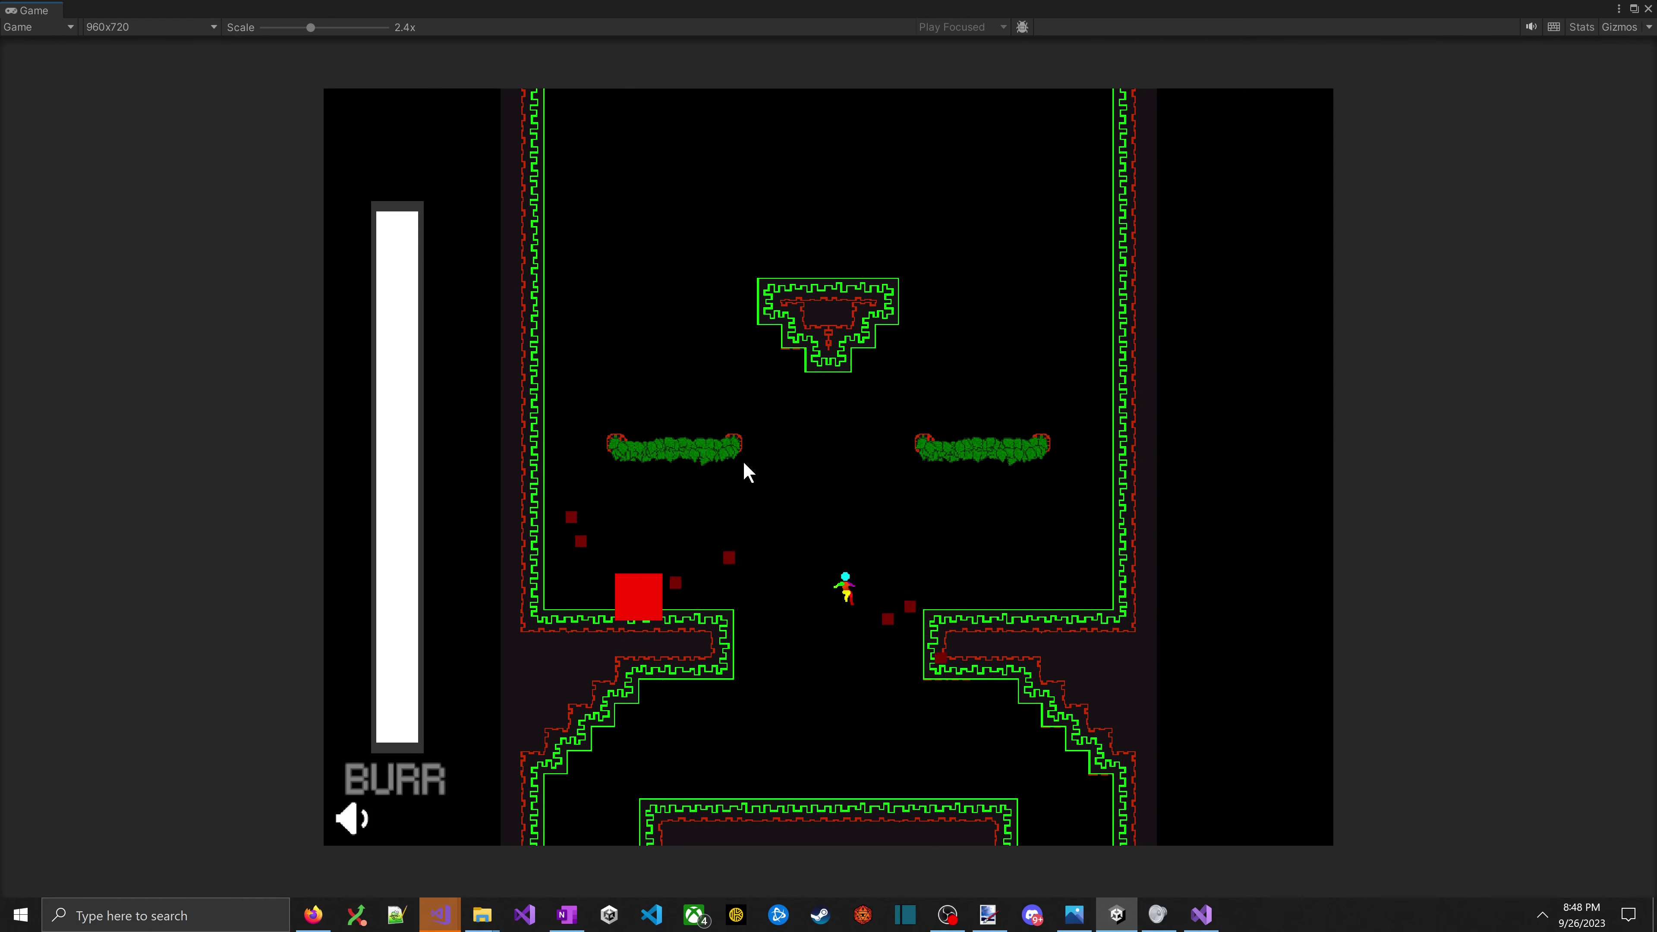
pyautogui.press('a')
pyautogui.press('space')
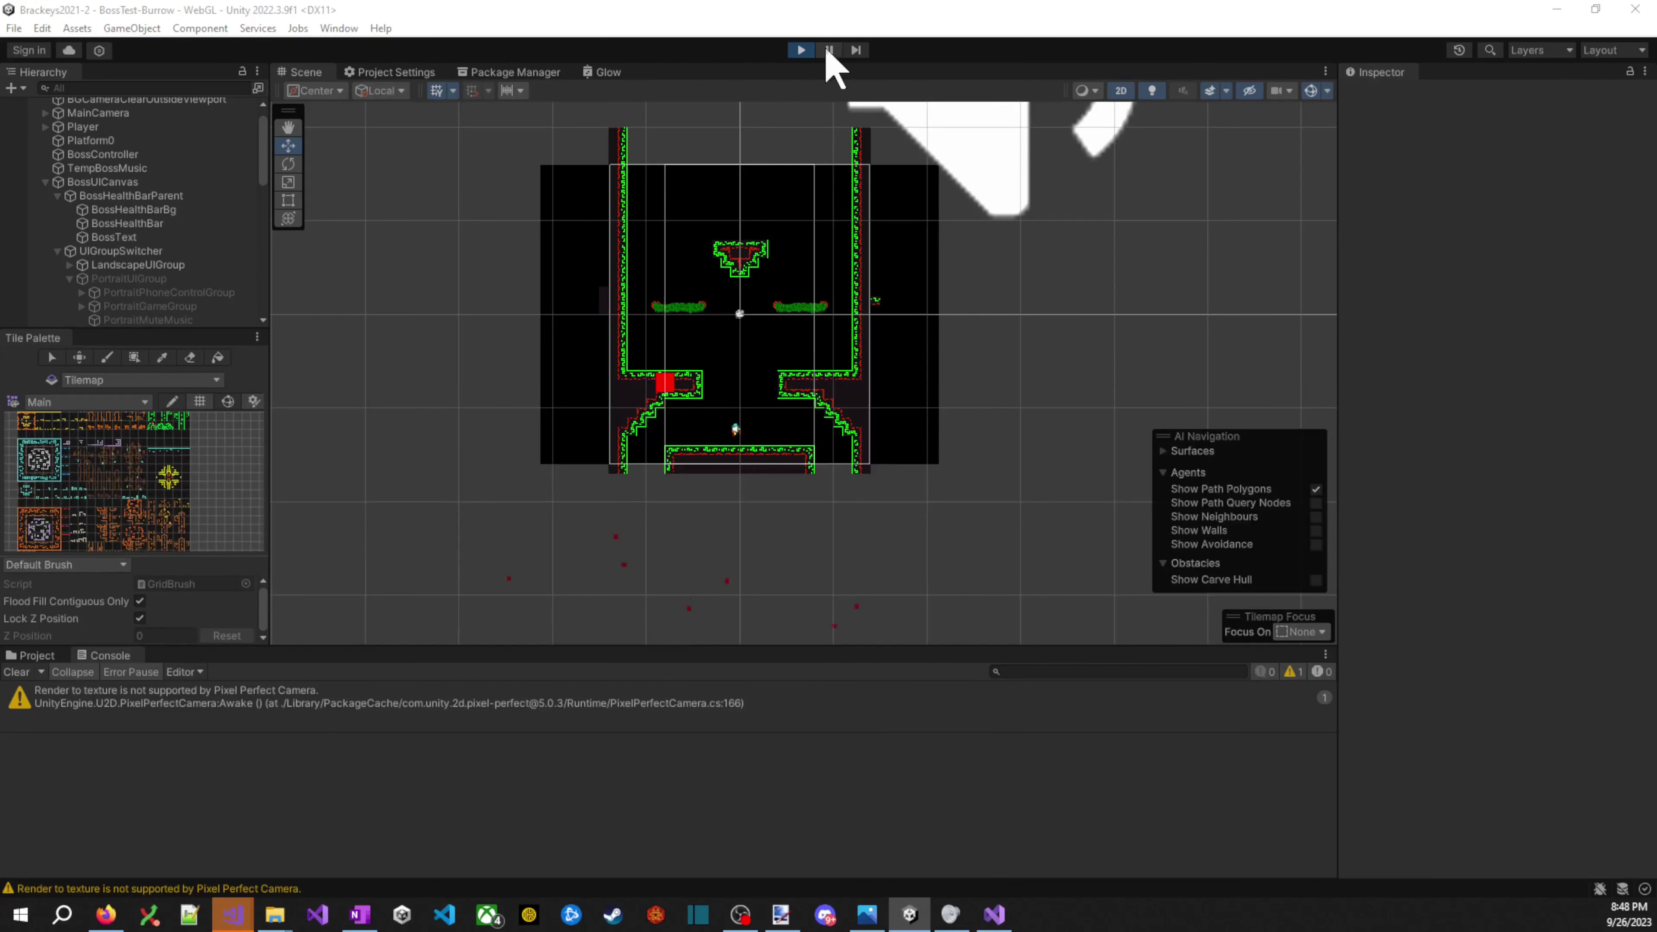
pyautogui.click(826, 49)
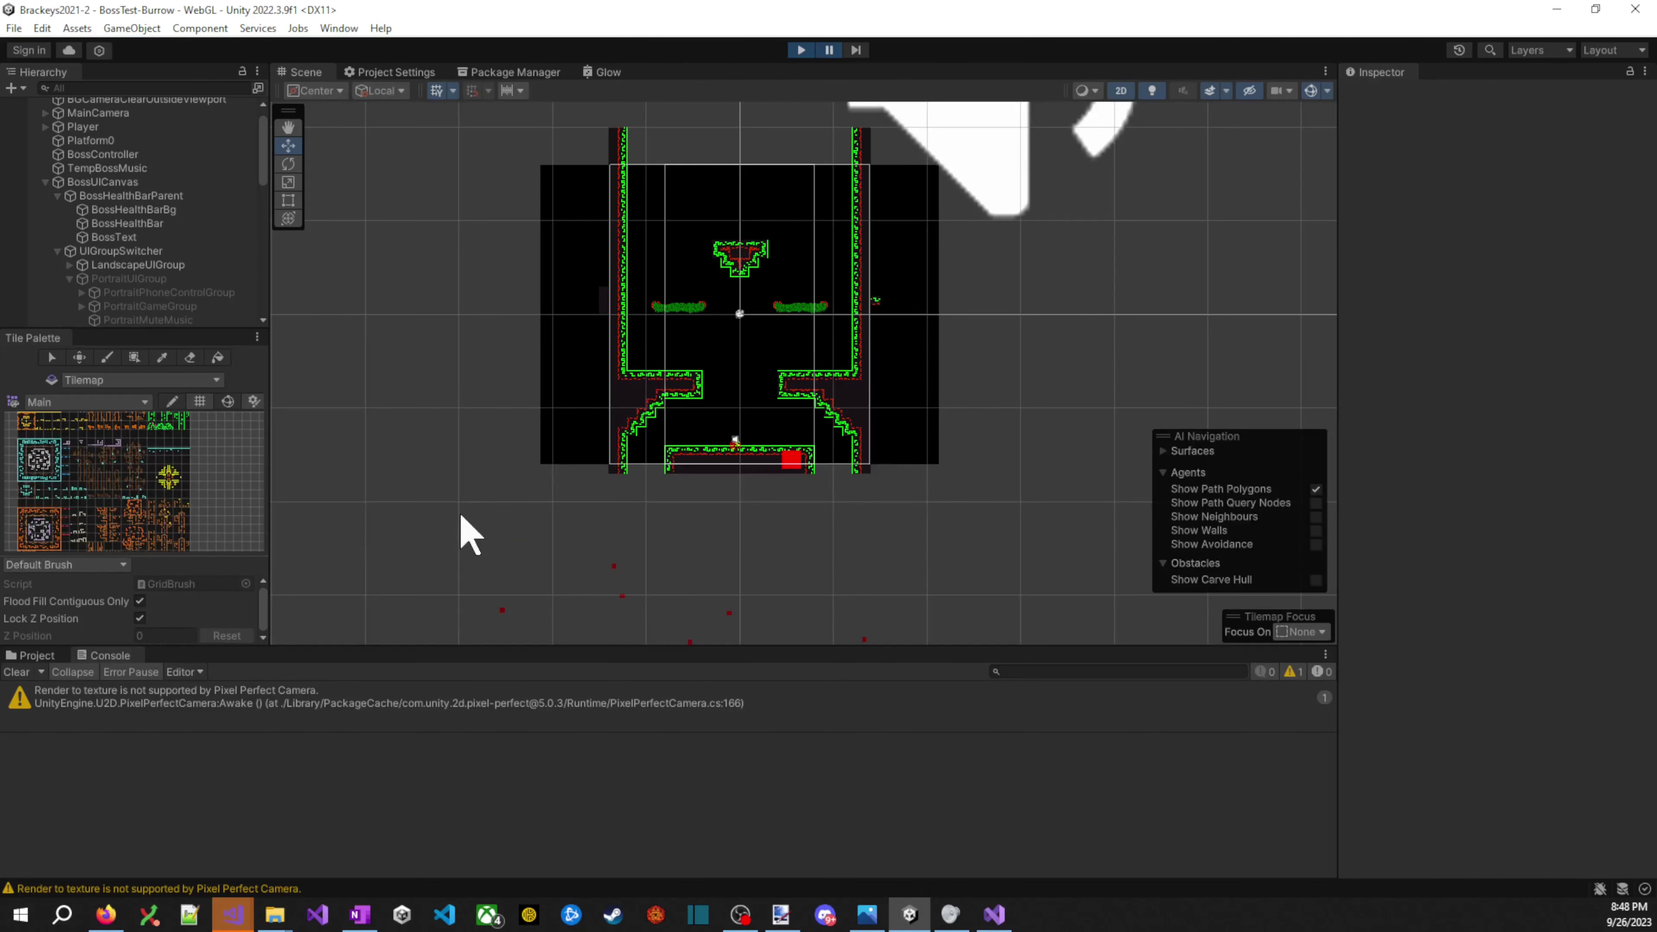
# - Inspect a spawned BurrowProjectile(Clone) in the paused scene, then stop play mode
pyautogui.scroll(-6, 122, 172)
pyautogui.scroll(1, 672, 636)
pyautogui.click(621, 563)
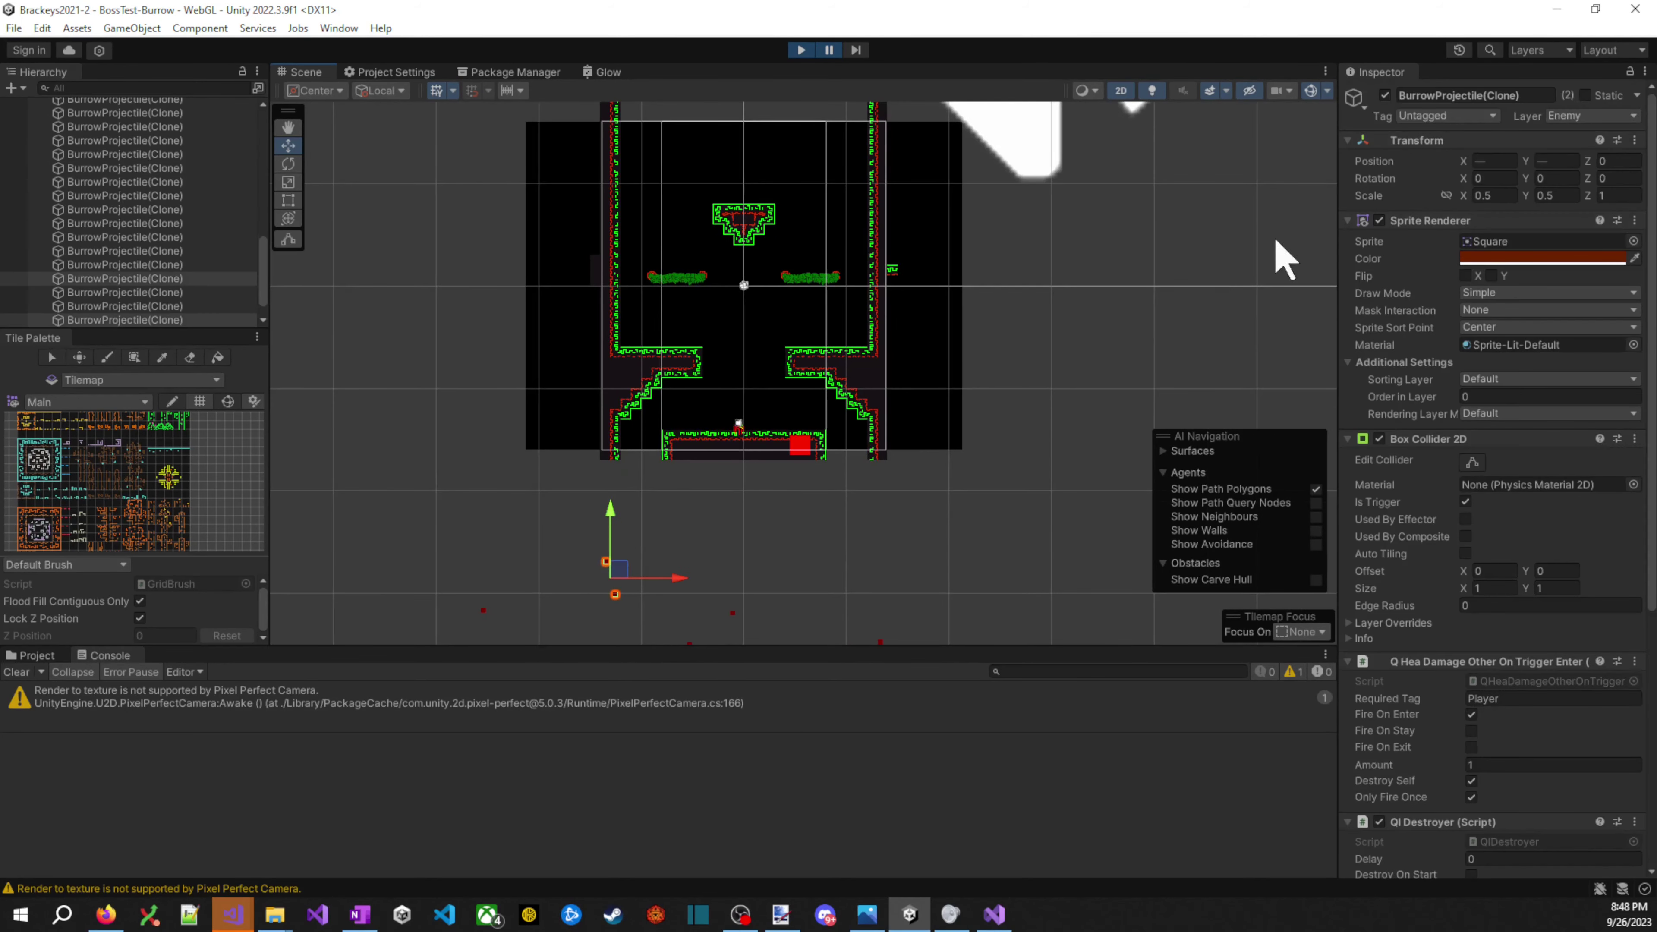
pyautogui.click(579, 546)
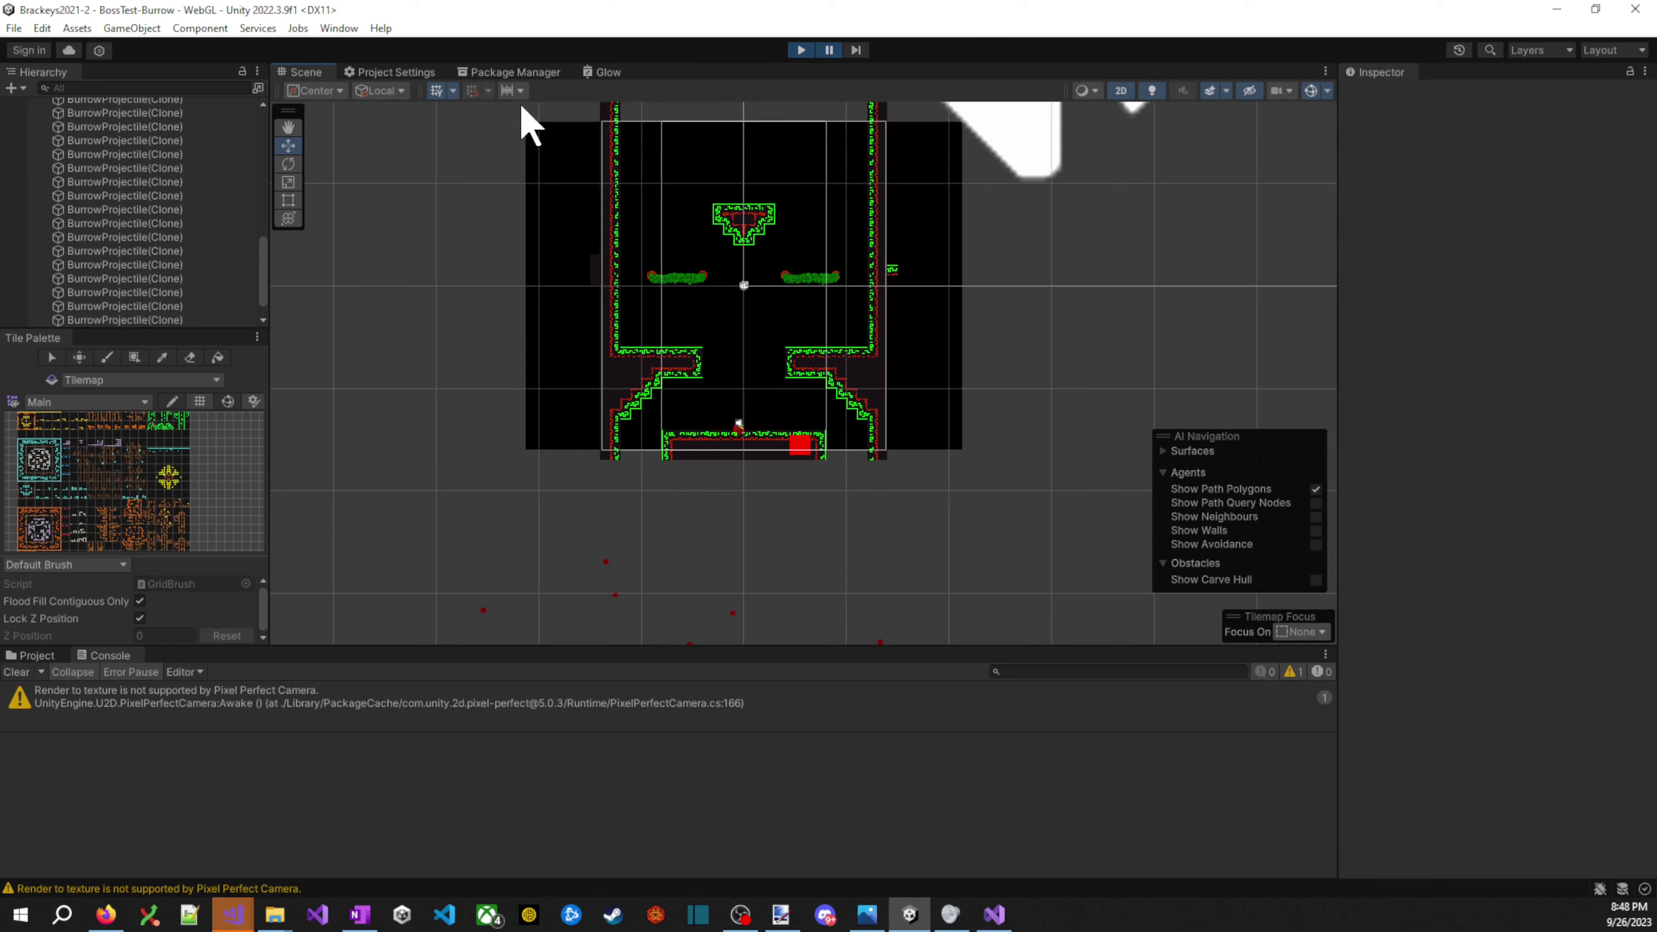
pyautogui.click(483, 610)
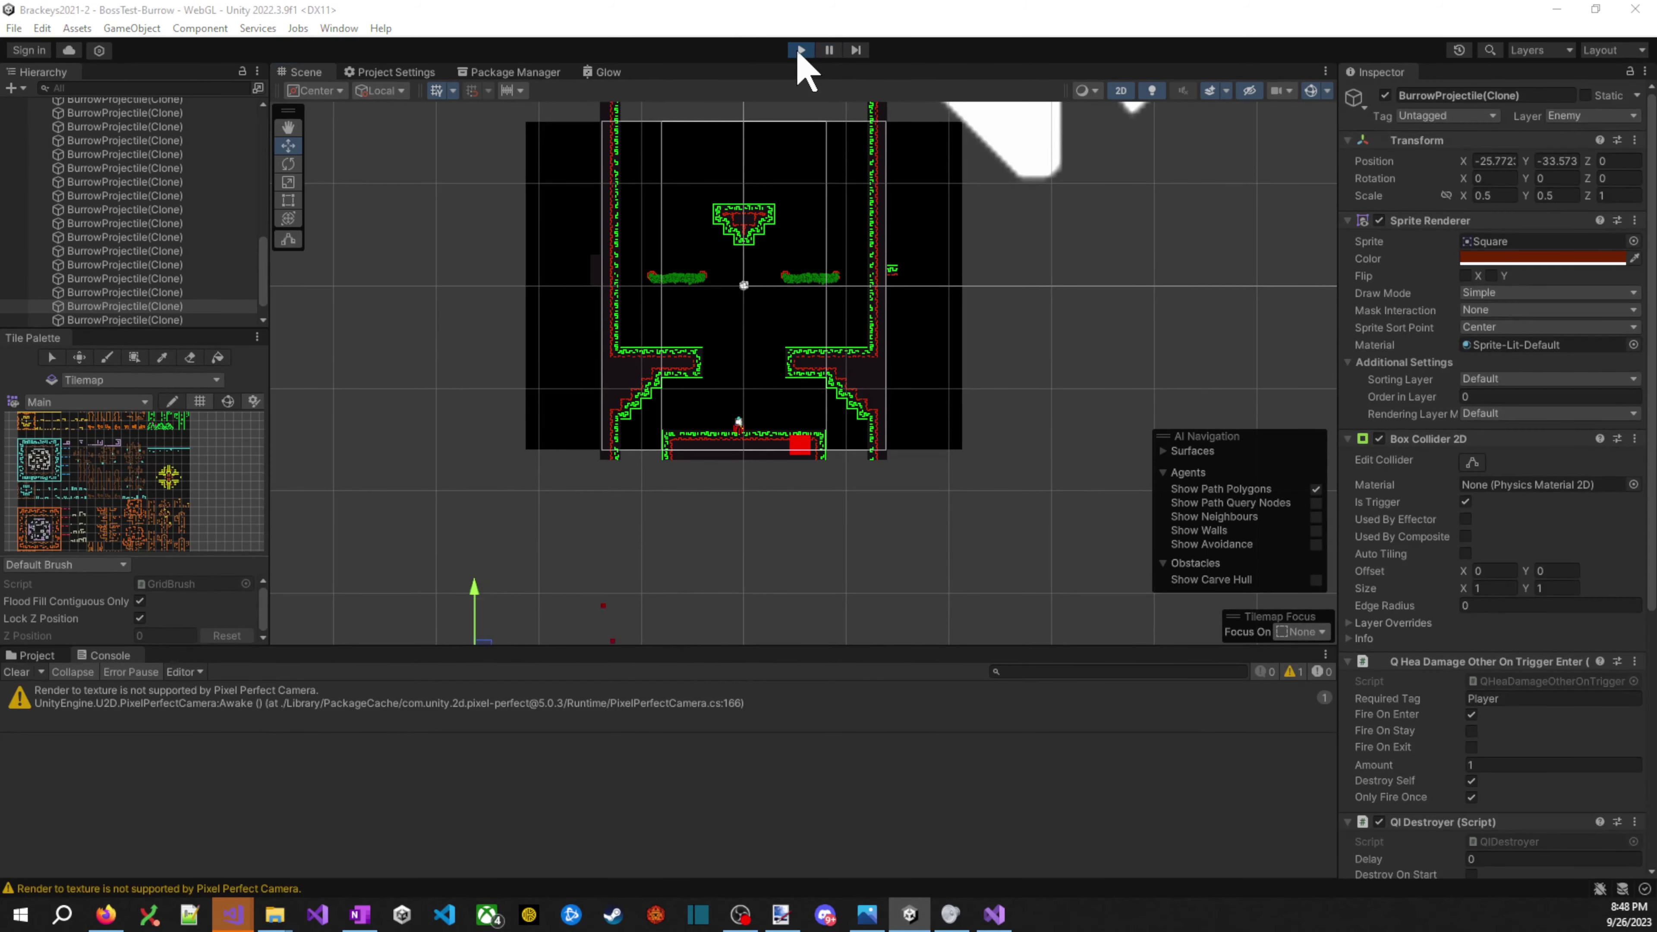
pyautogui.click(801, 49)
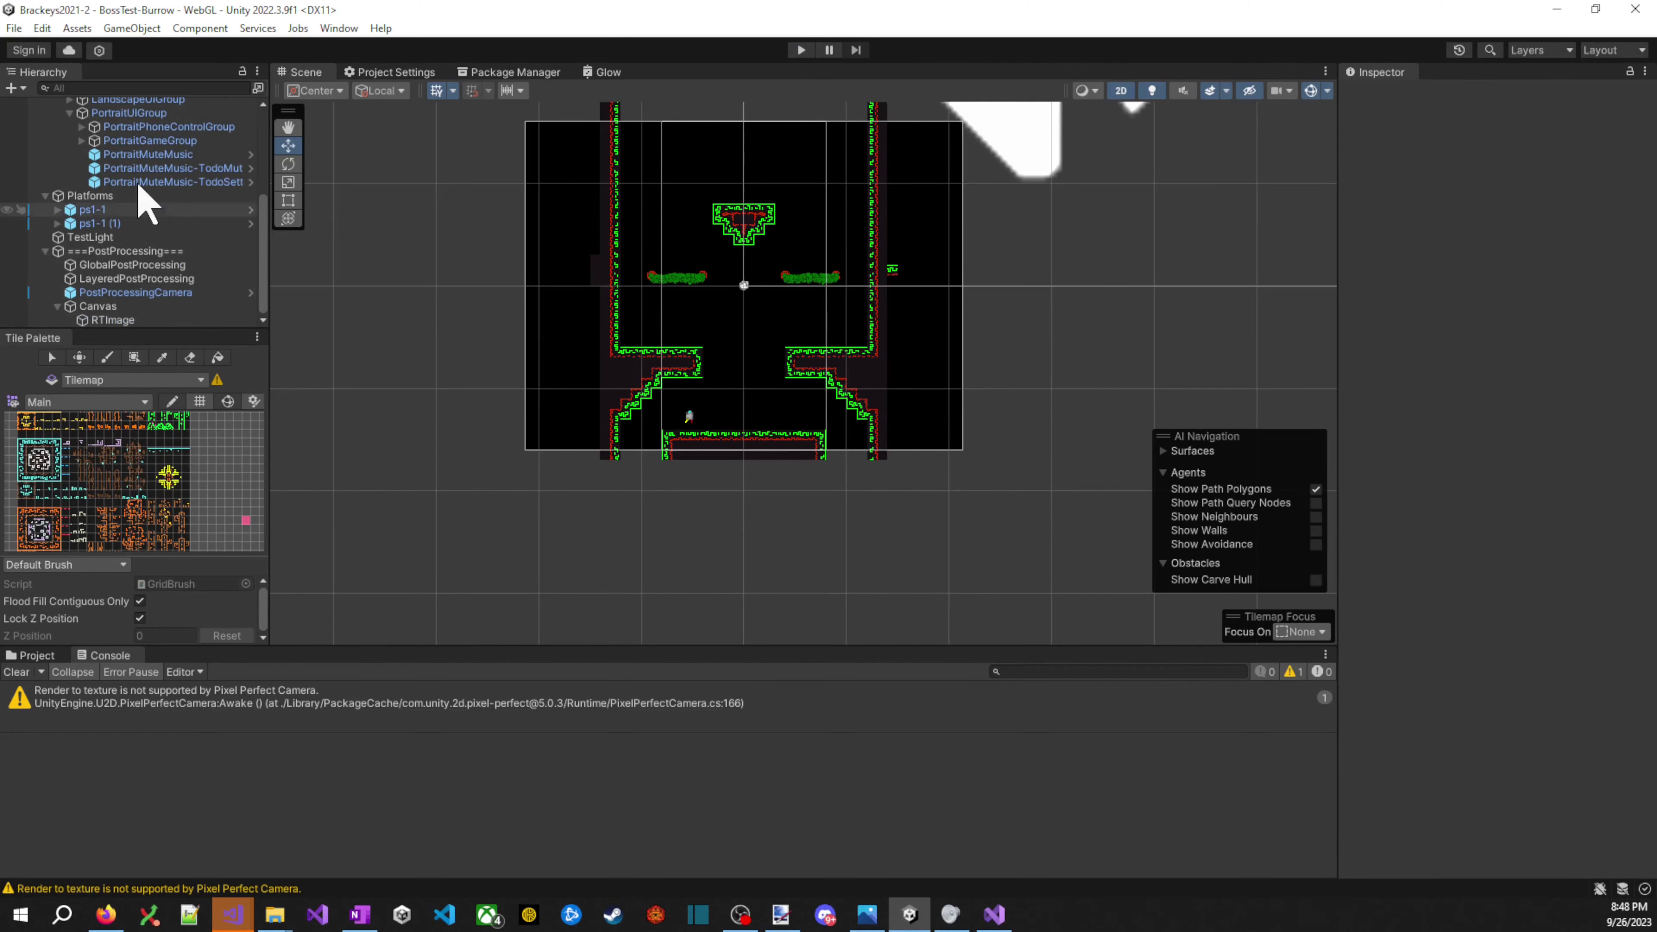
# - Clear the console warnings and set the BurrowProjectile prefab's Layer to EnemyKnockbackTrigger, then relaunch the game
pyautogui.click(26, 693)
pyautogui.click(26, 673)
pyautogui.click(33, 655)
pyautogui.doubleClick(351, 738)
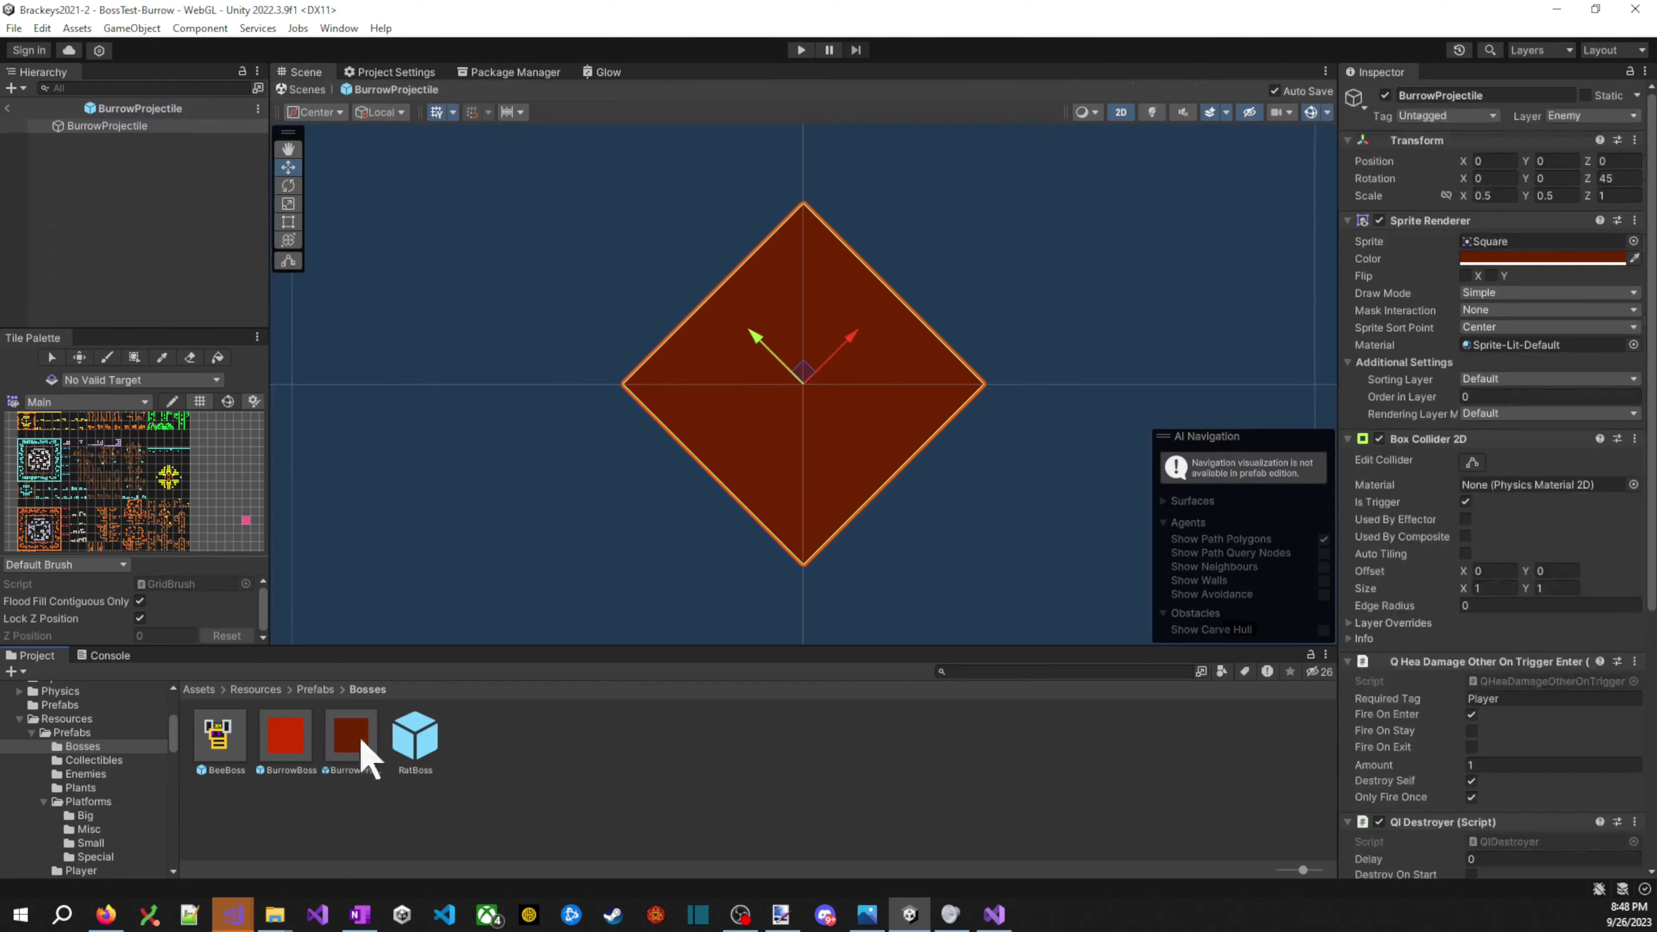
pyautogui.click(1566, 115)
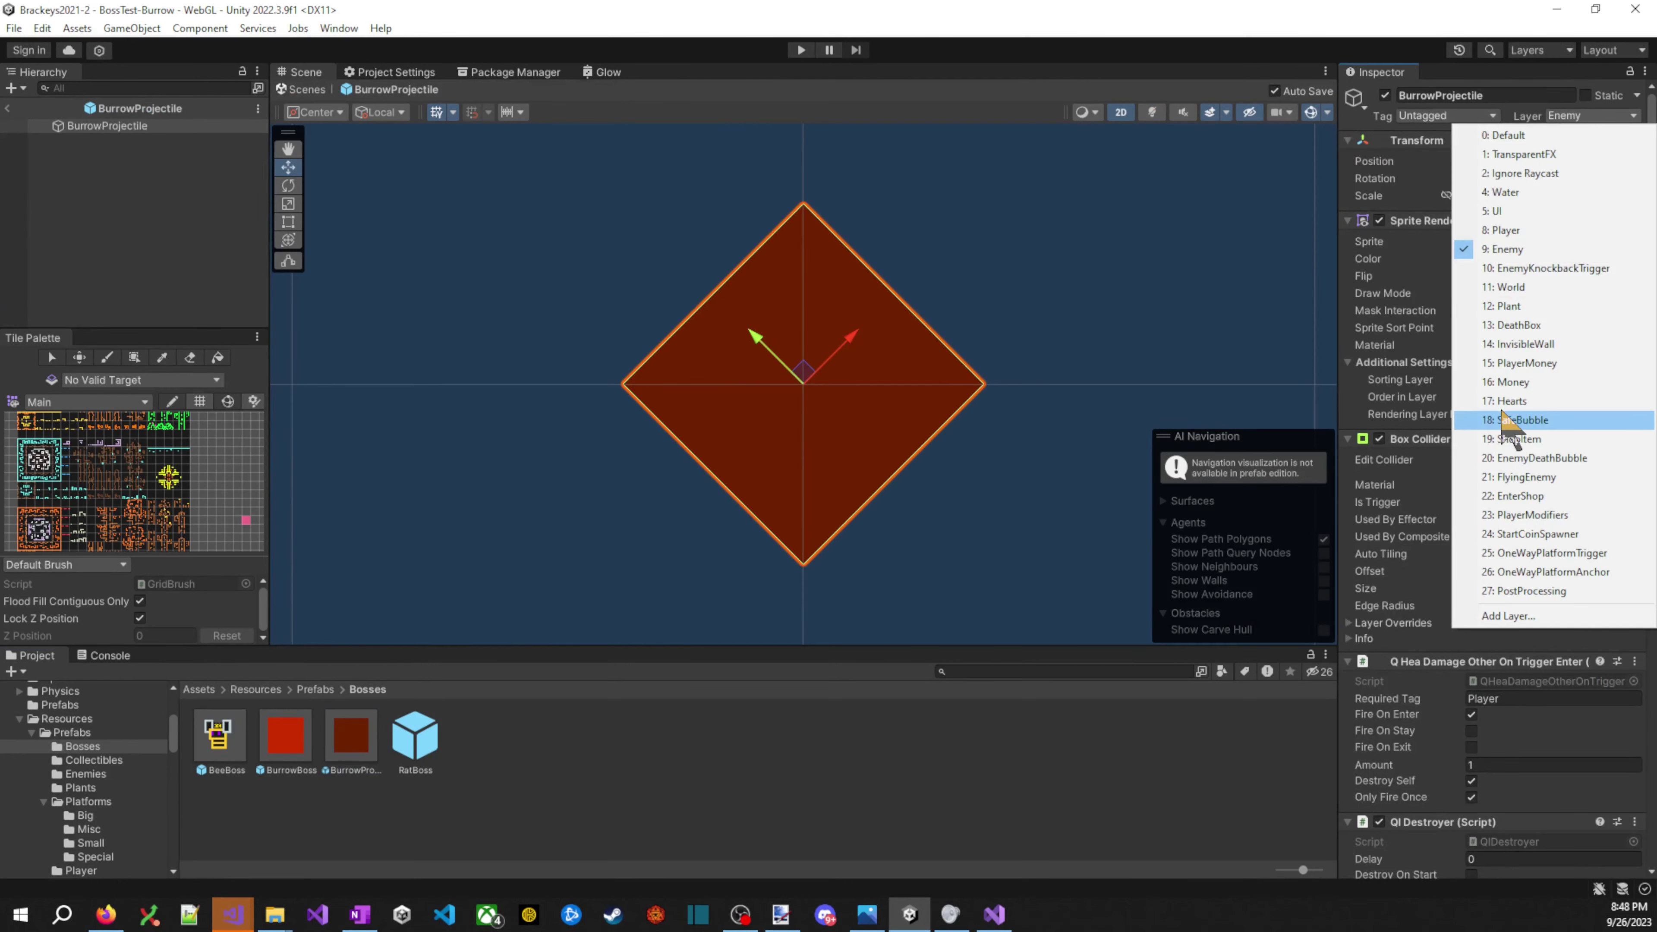
pyautogui.click(1546, 268)
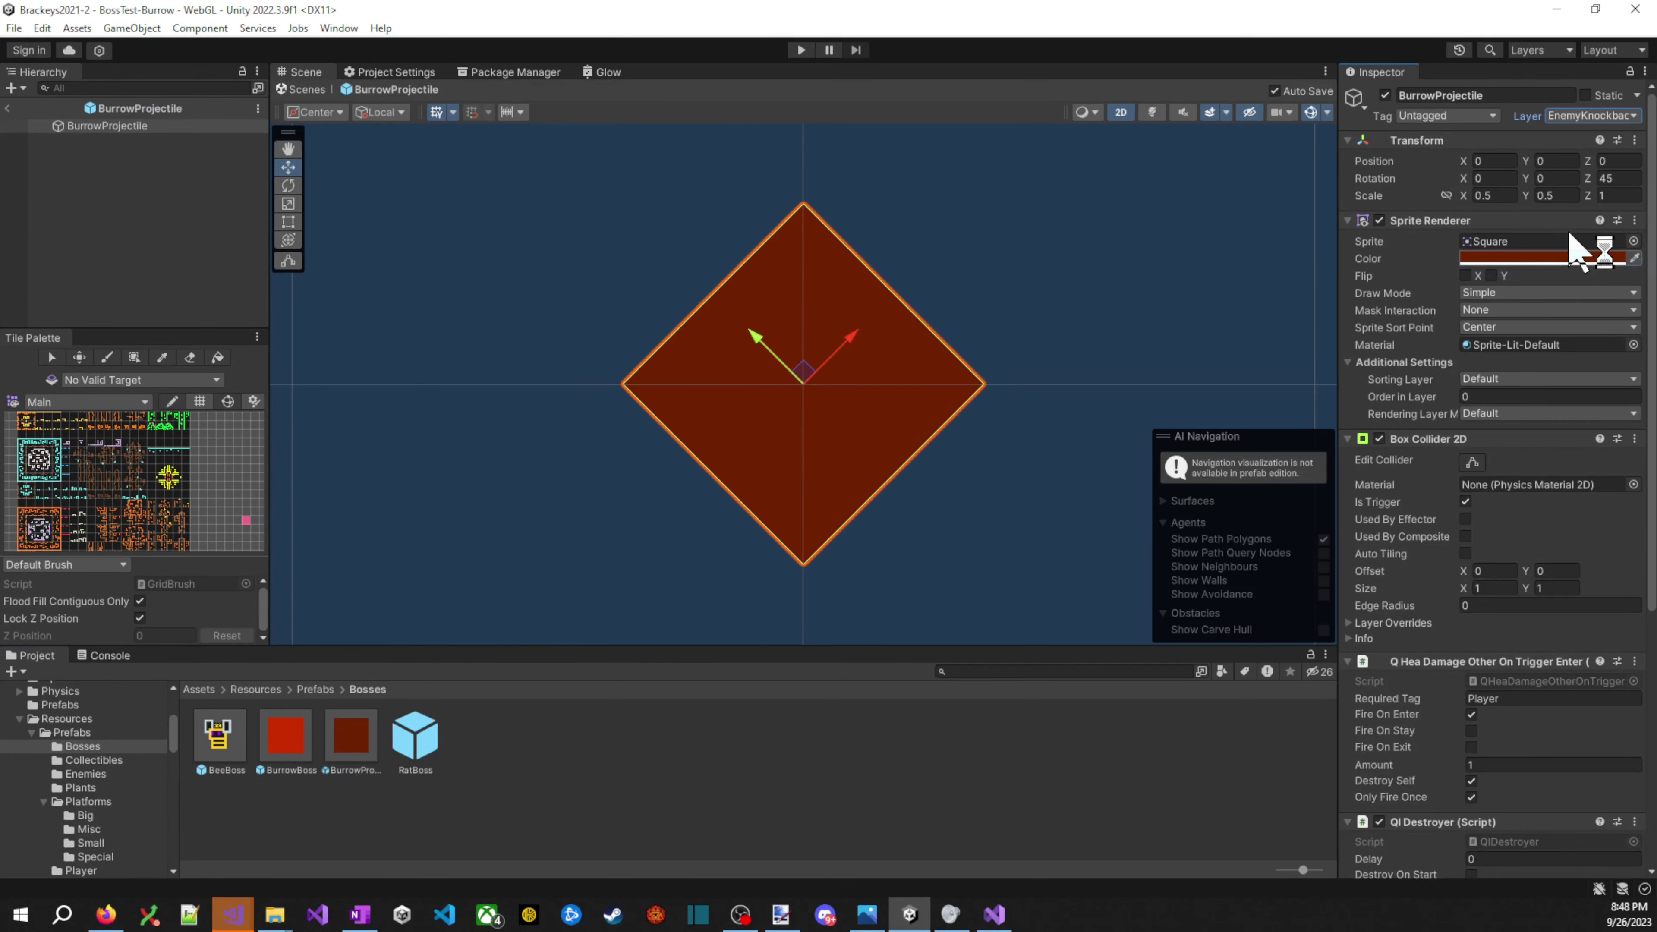
pyautogui.click(802, 50)
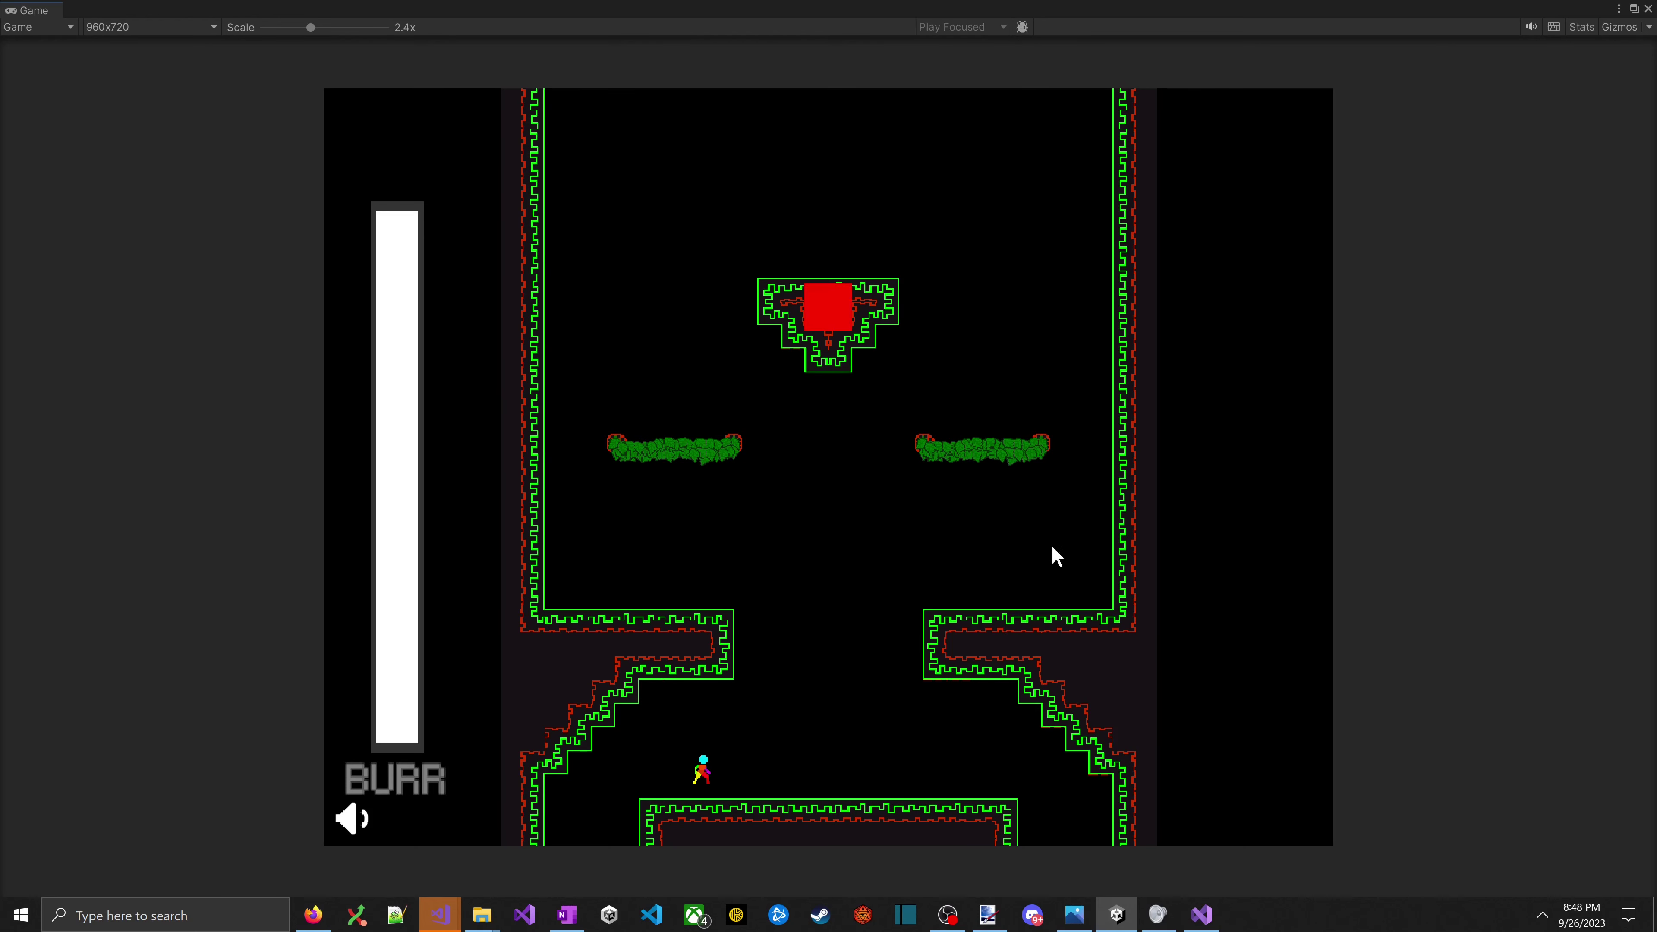
# - Jump around the arena against the re-layered projectiles, then return to the level scene and attempt a save
pyautogui.press('space')
pyautogui.press('d')
pyautogui.press('space')
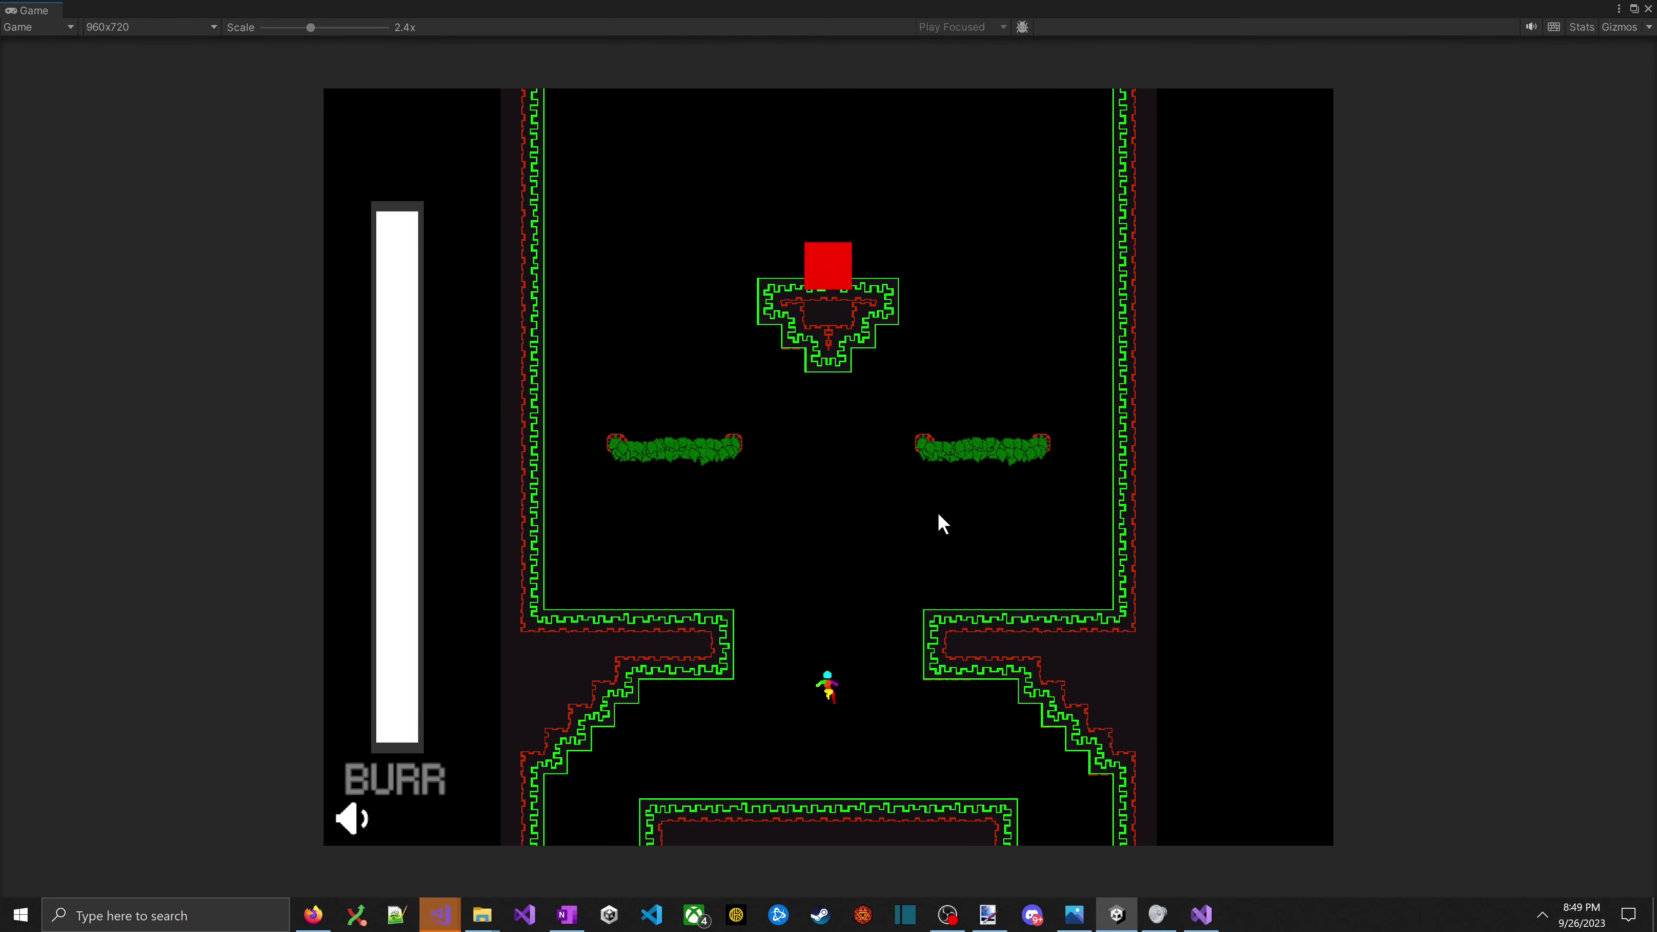
pyautogui.press('space')
pyautogui.press('a')
pyautogui.press('d')
pyautogui.press('space')
pyautogui.press('Left')
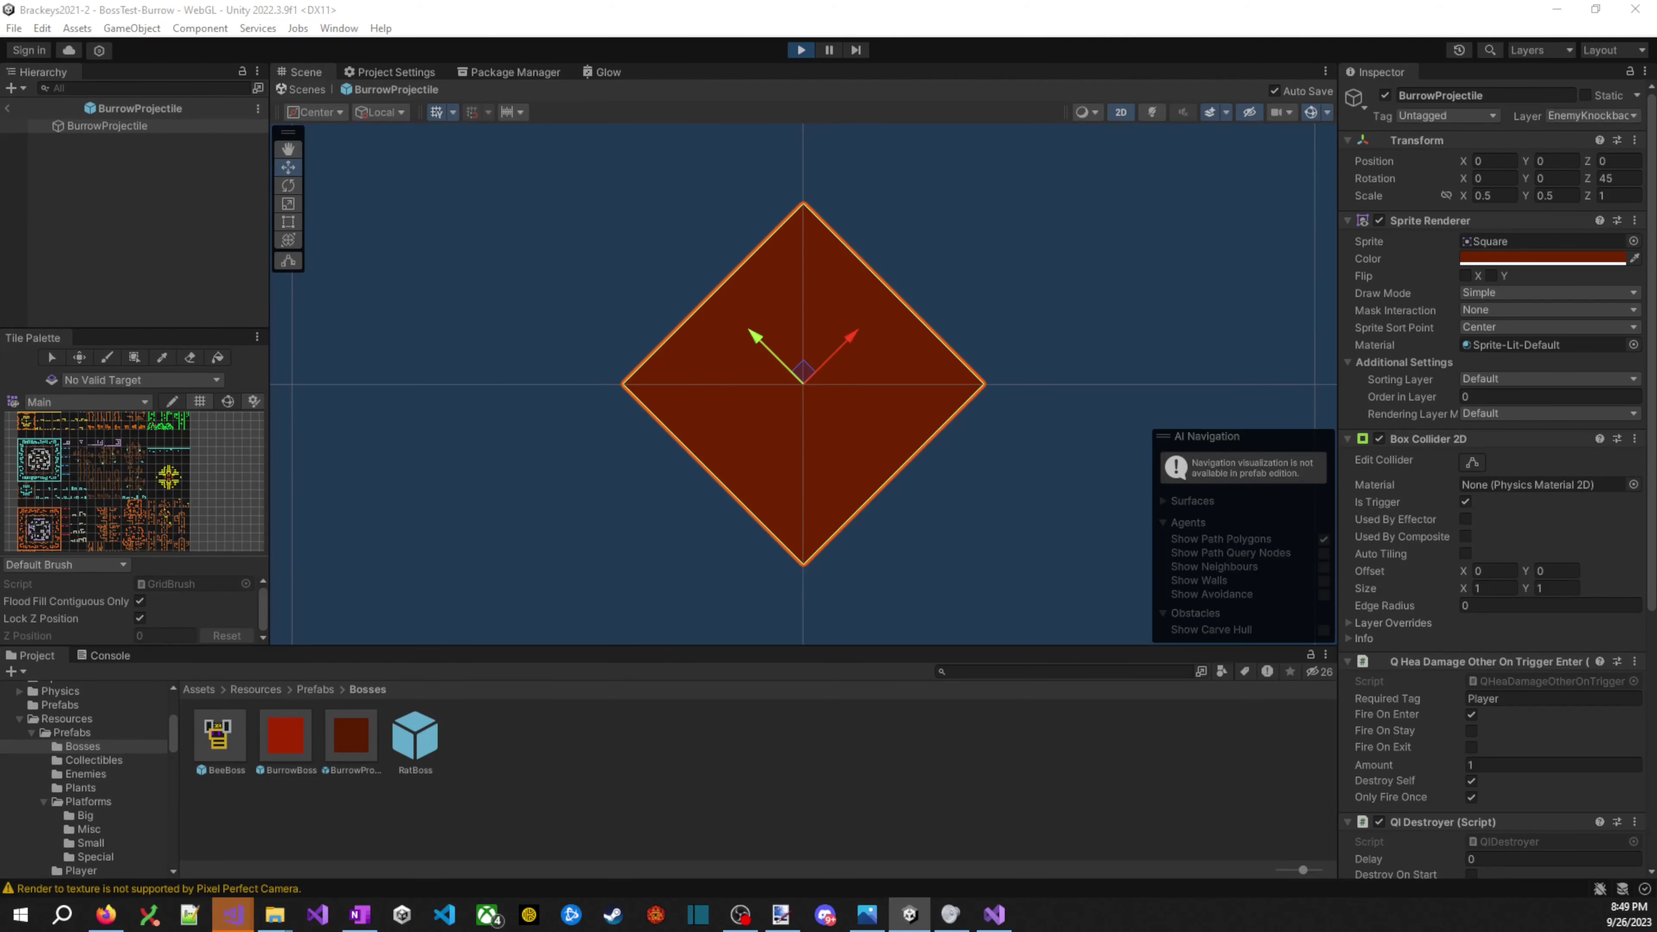
pyautogui.click(8, 109)
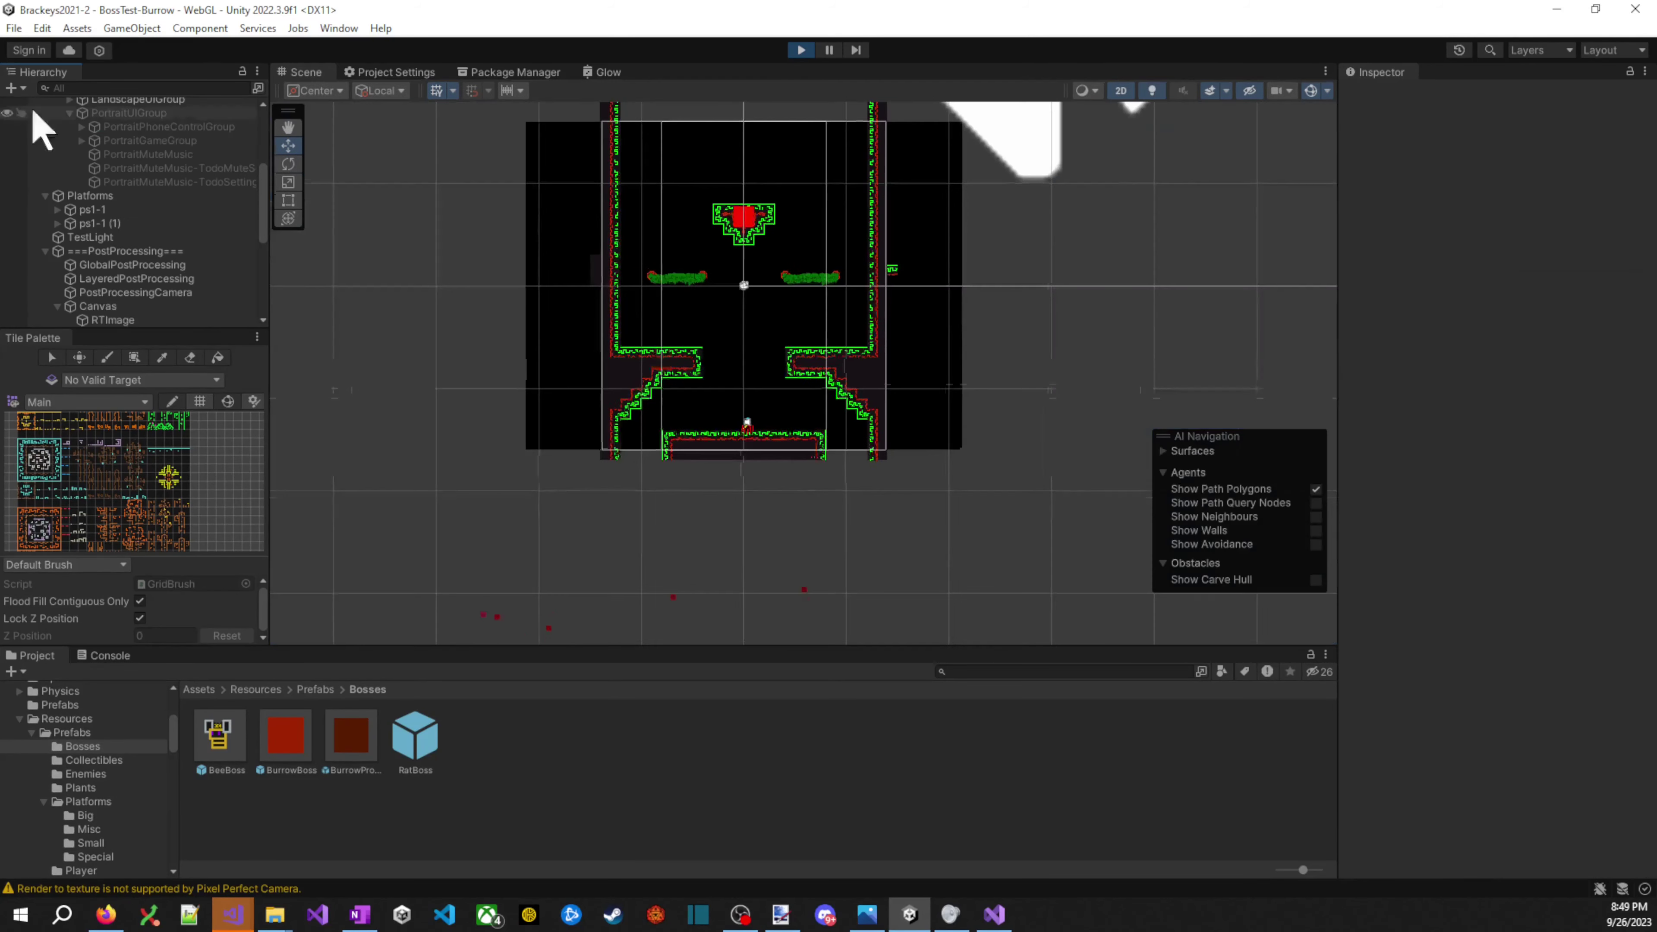
pyautogui.hotkey('ctrl', 's')
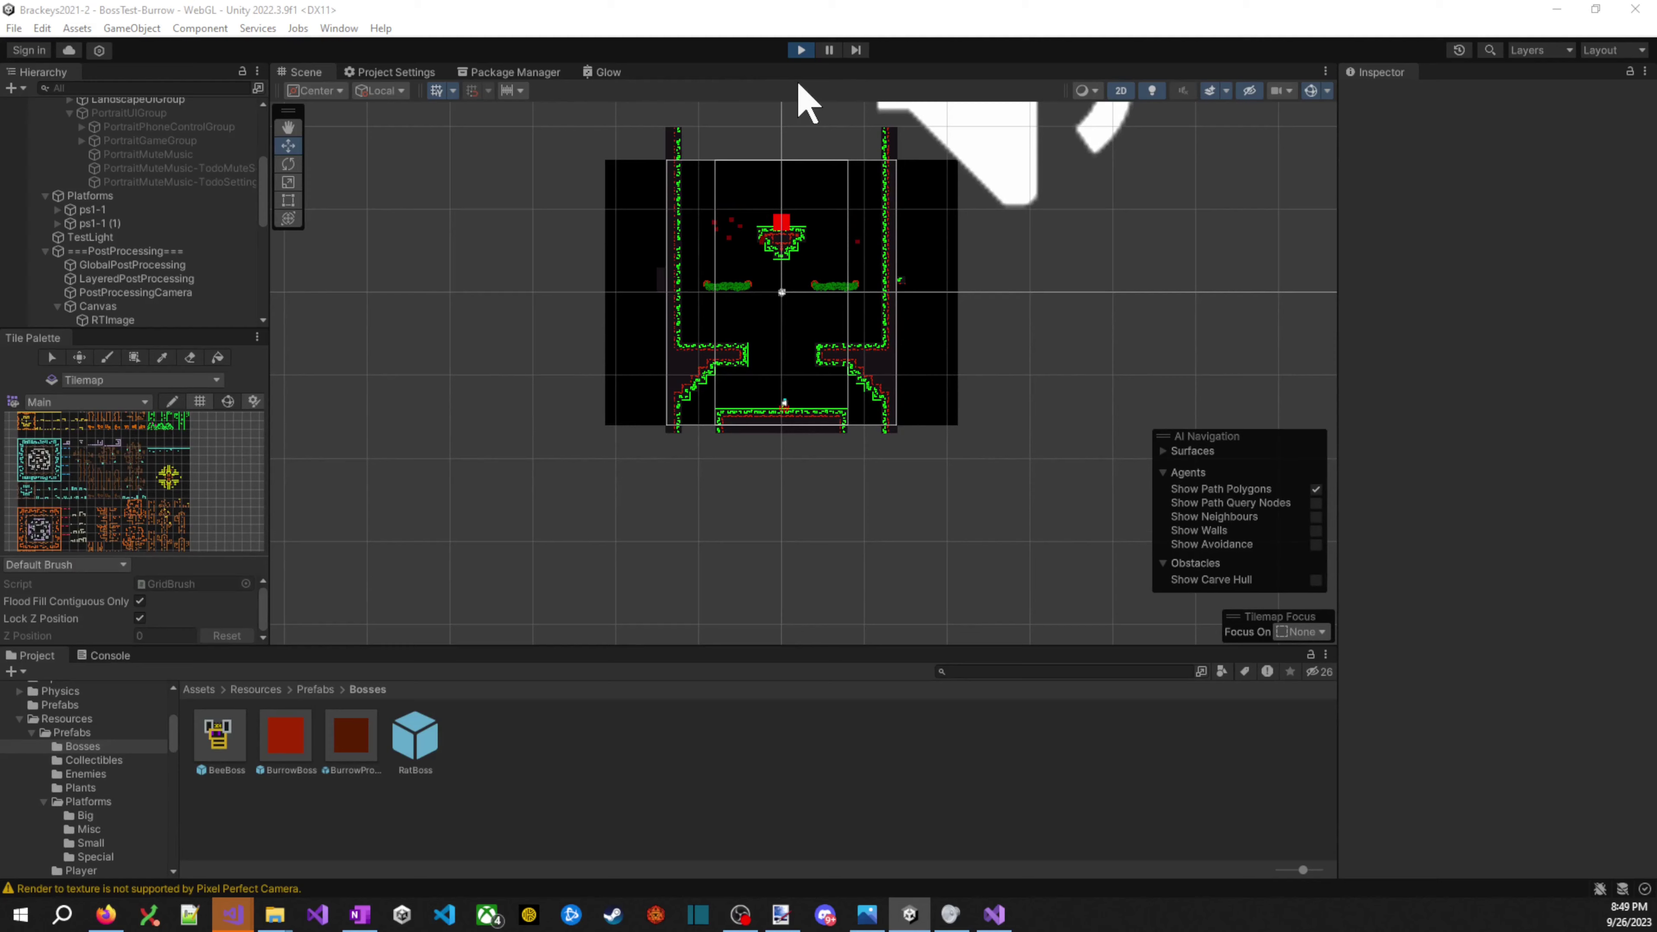
# - Set Order in Layer to 15 on the Canvas and a live BurrowProjectile(Clone), then resume
pyautogui.click(826, 53)
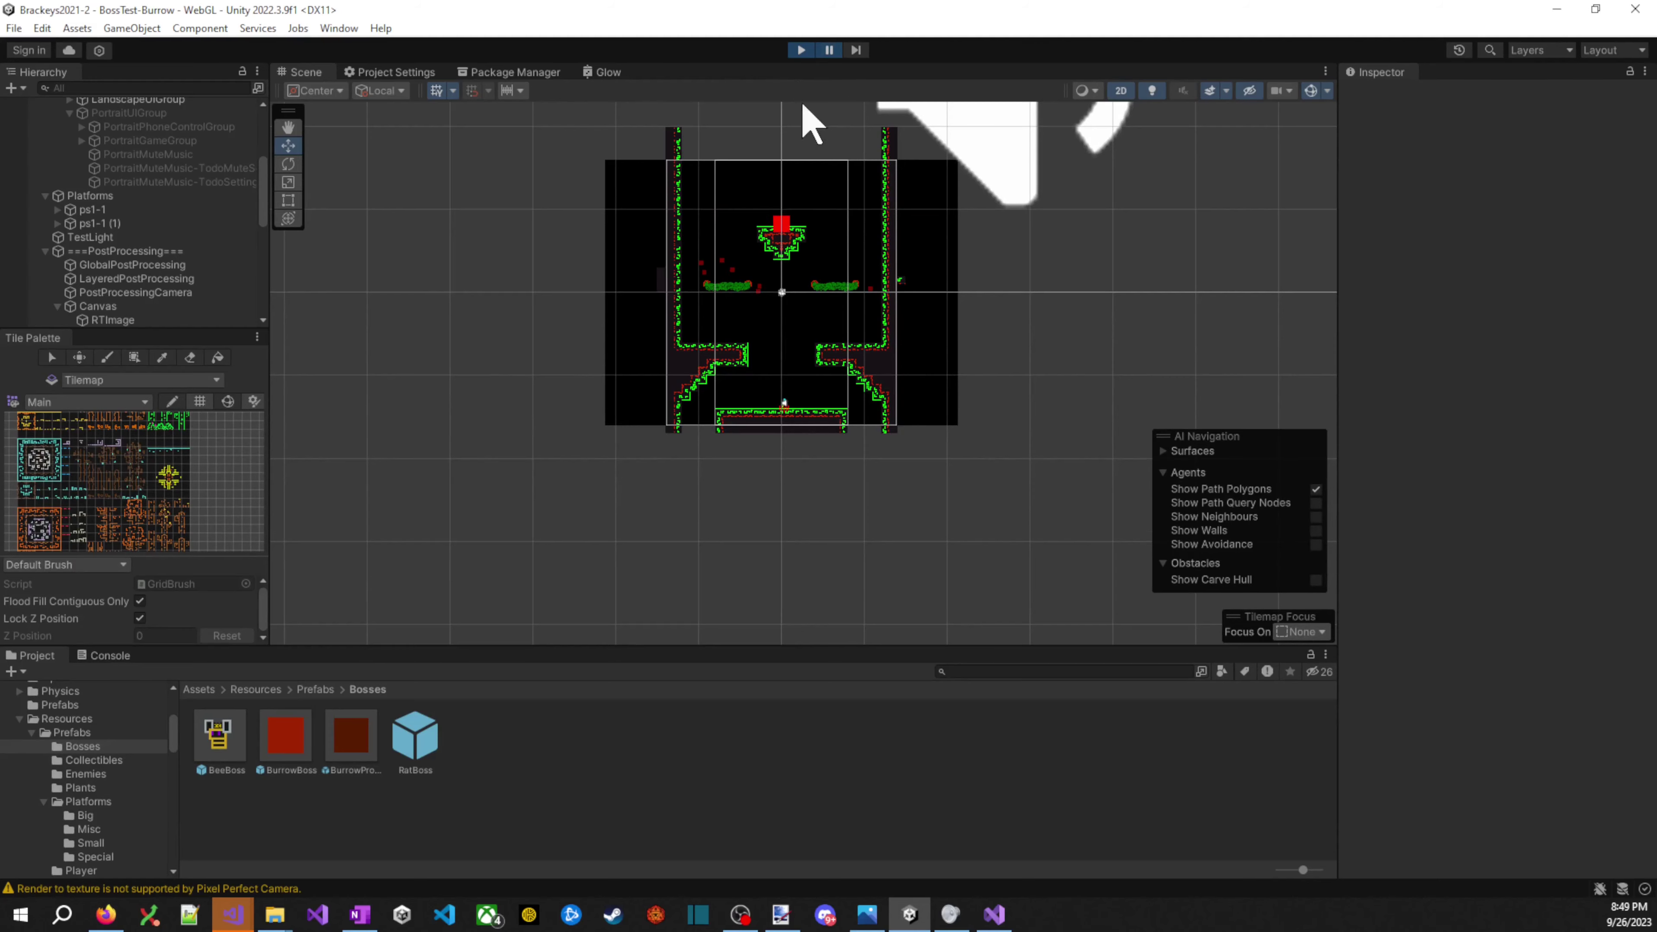
pyautogui.scroll(6, 677, 311)
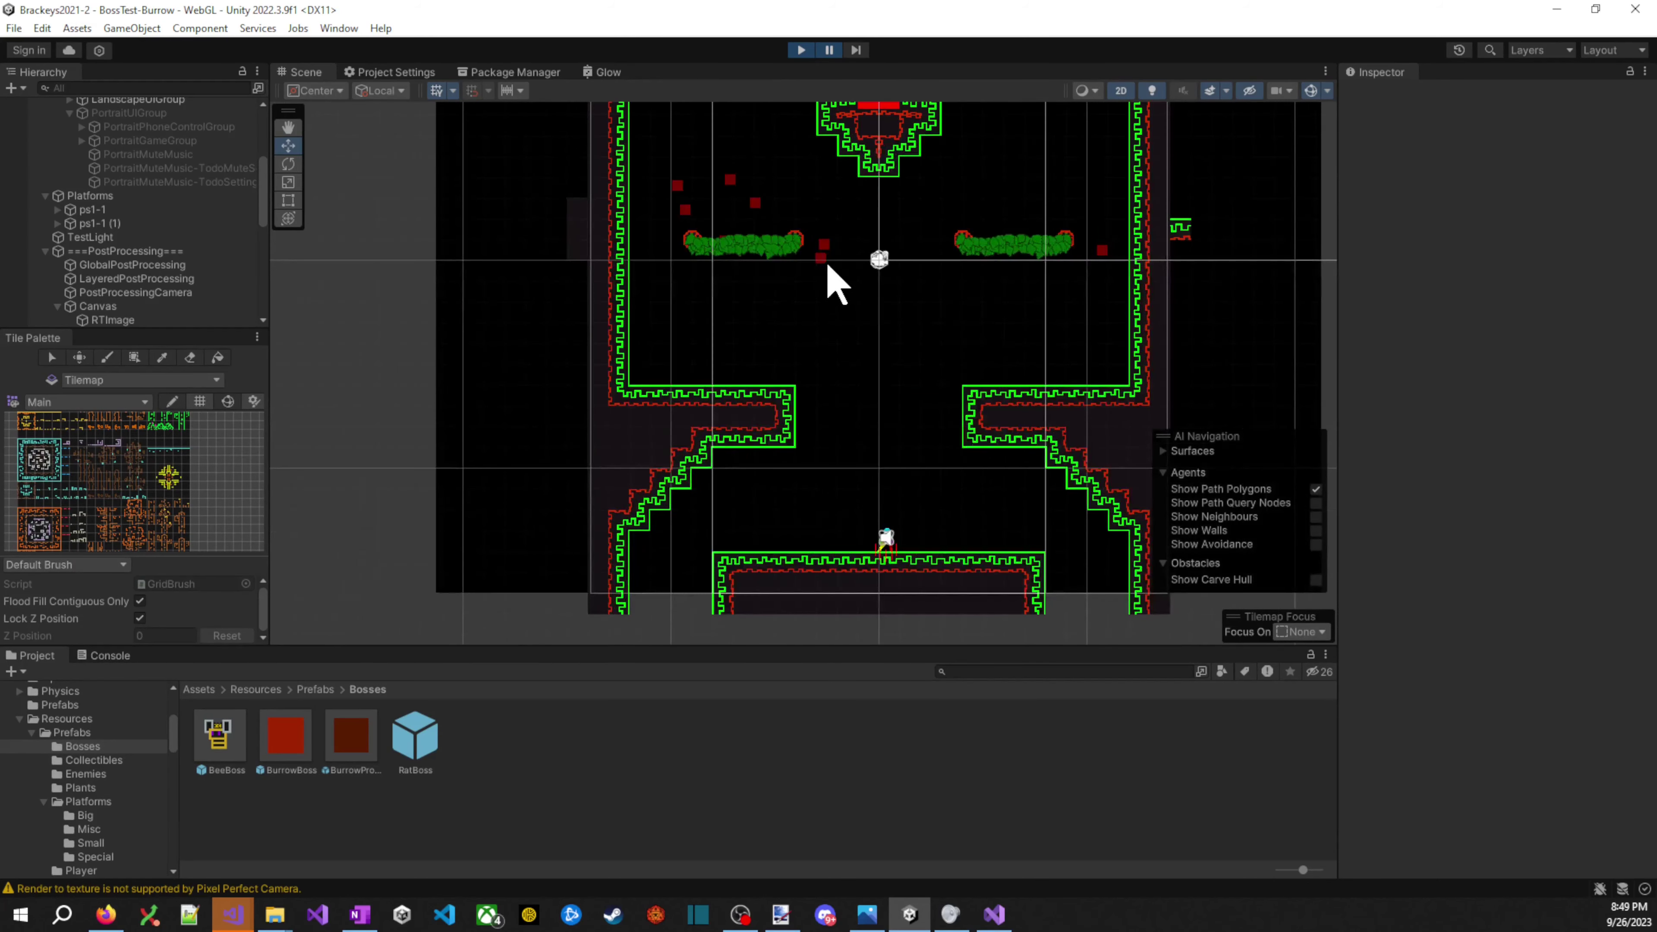
pyautogui.click(832, 265)
pyautogui.click(832, 264)
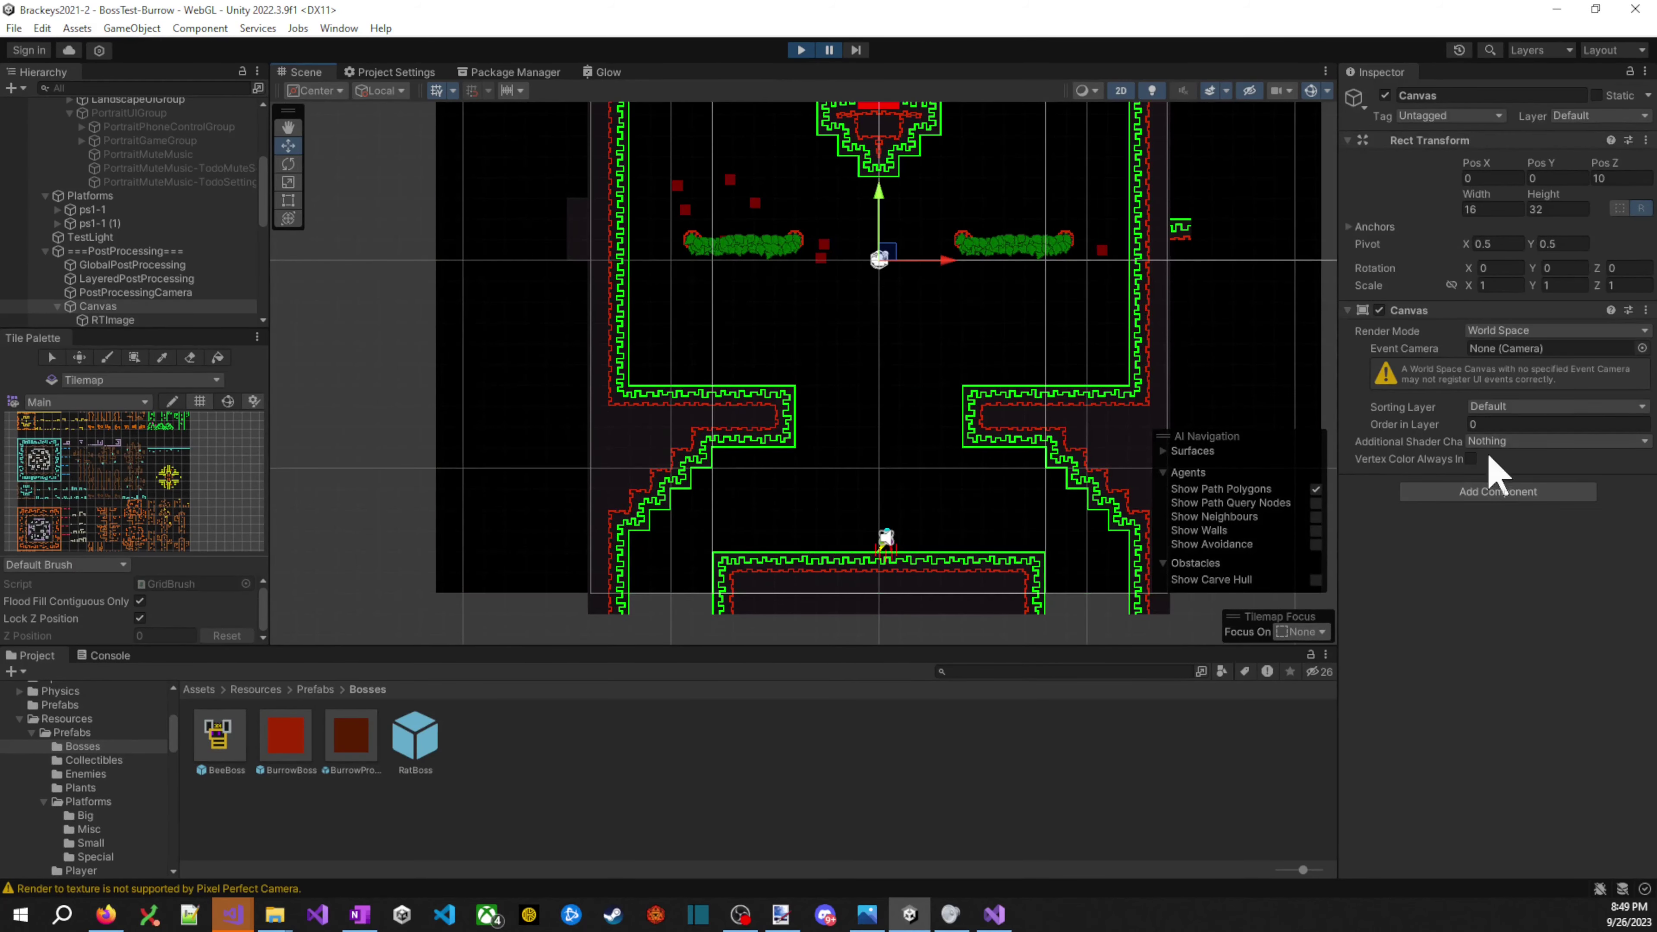
pyautogui.click(1505, 423)
pyautogui.write('15')
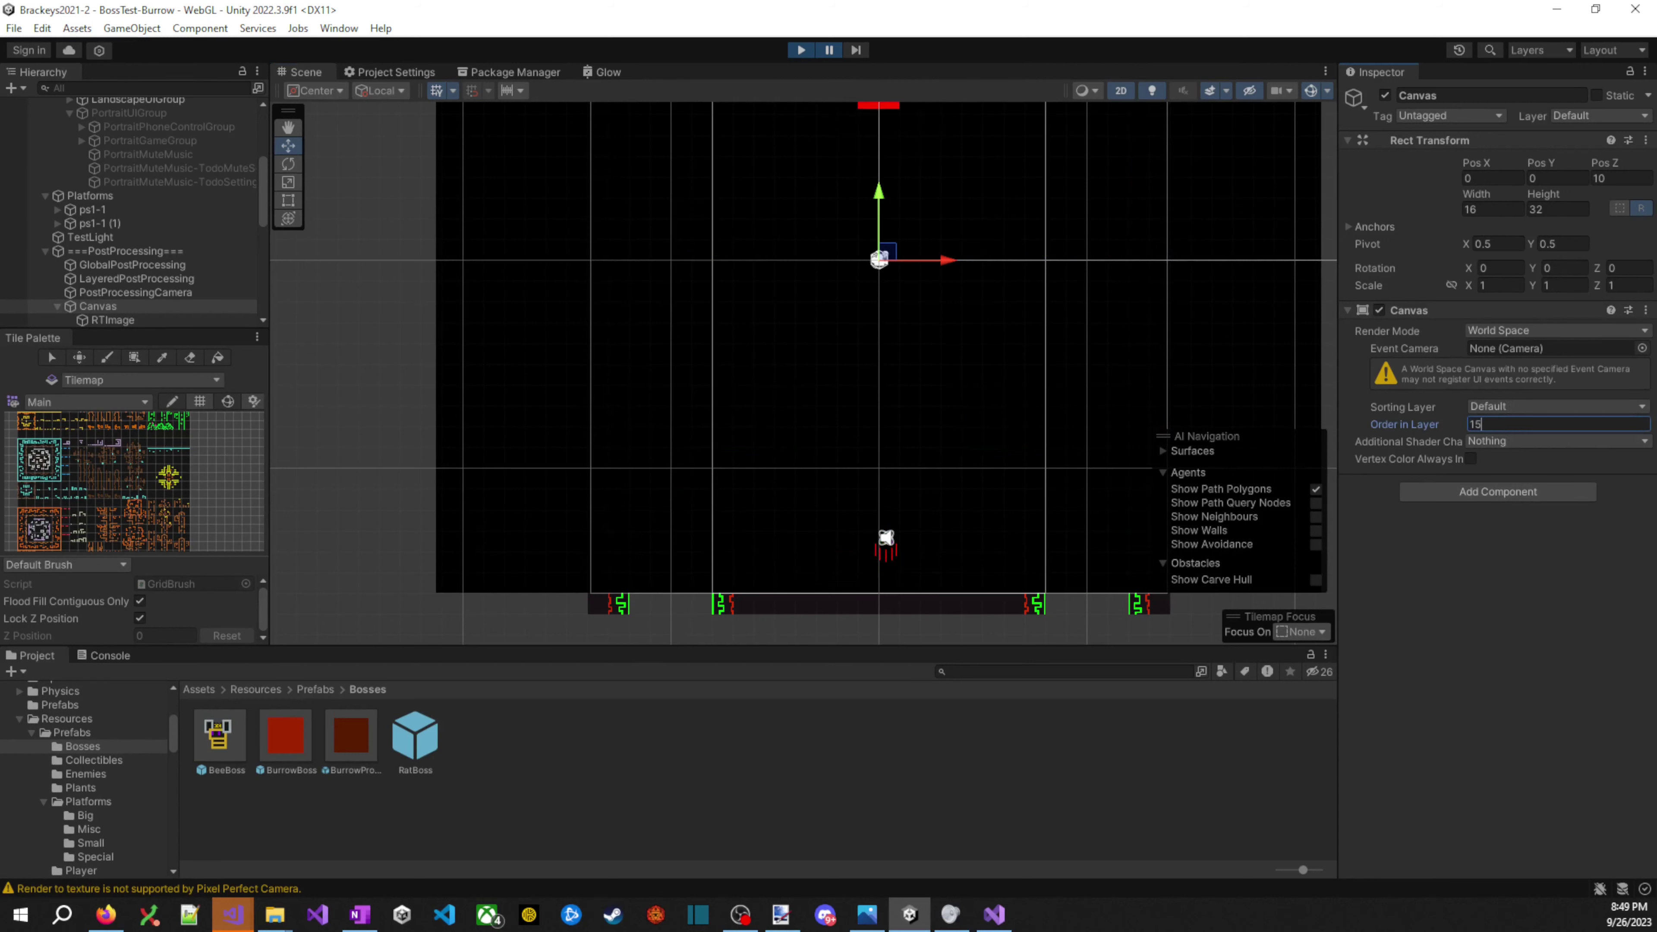
pyautogui.click(819, 251)
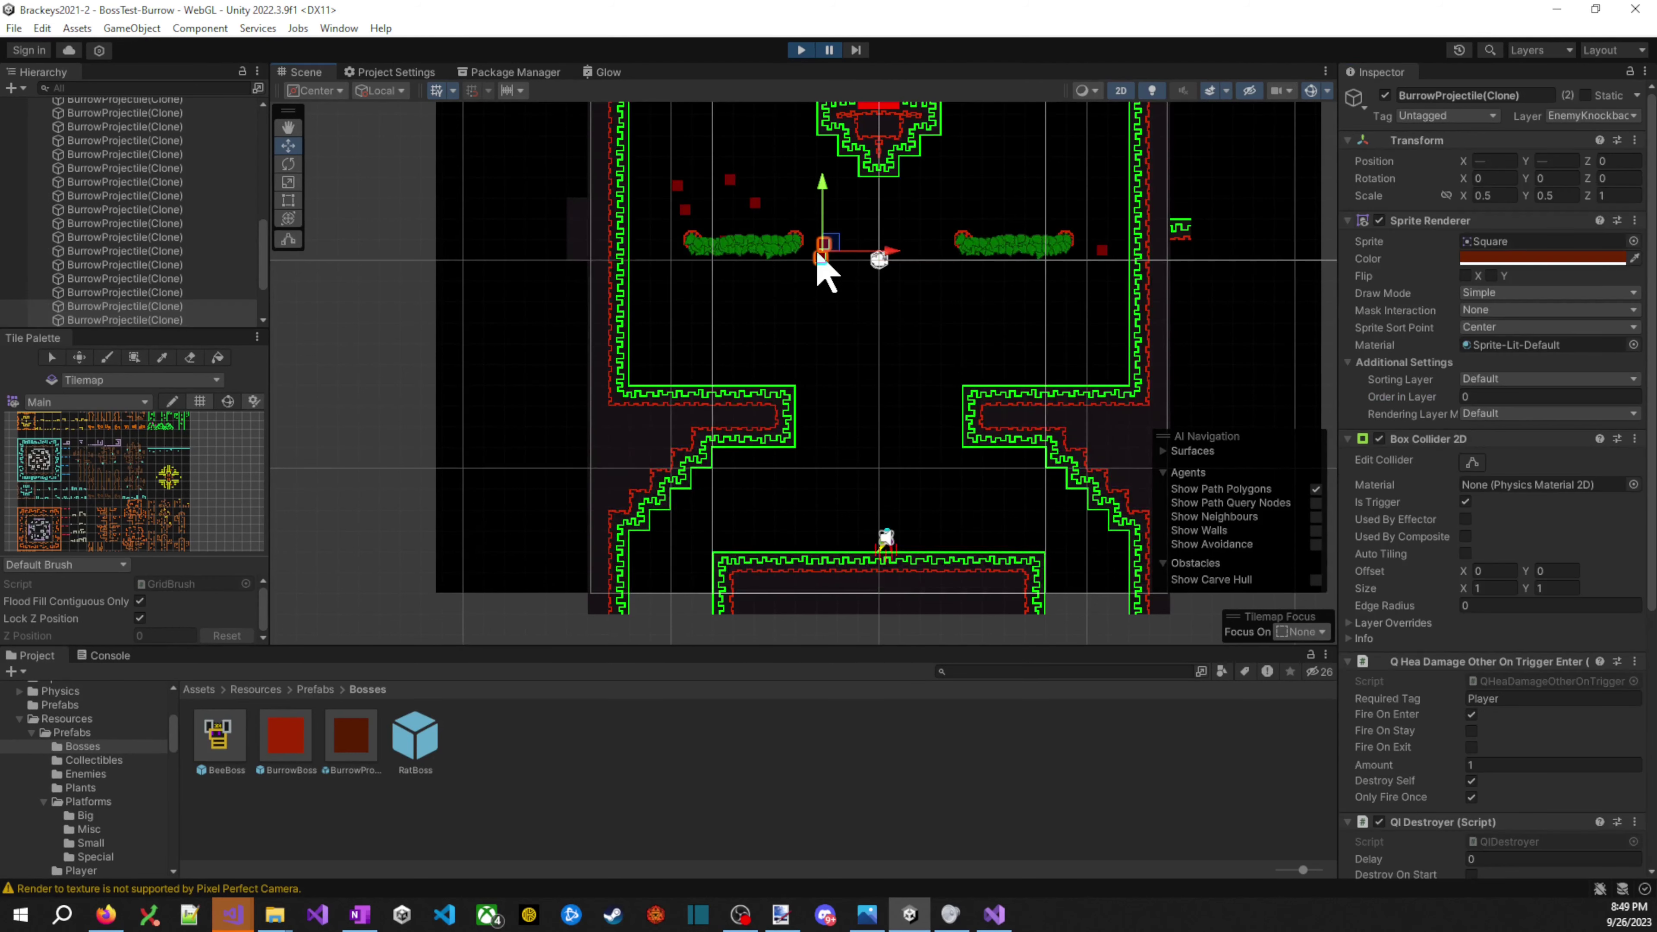
pyautogui.click(1468, 398)
pyautogui.write('15')
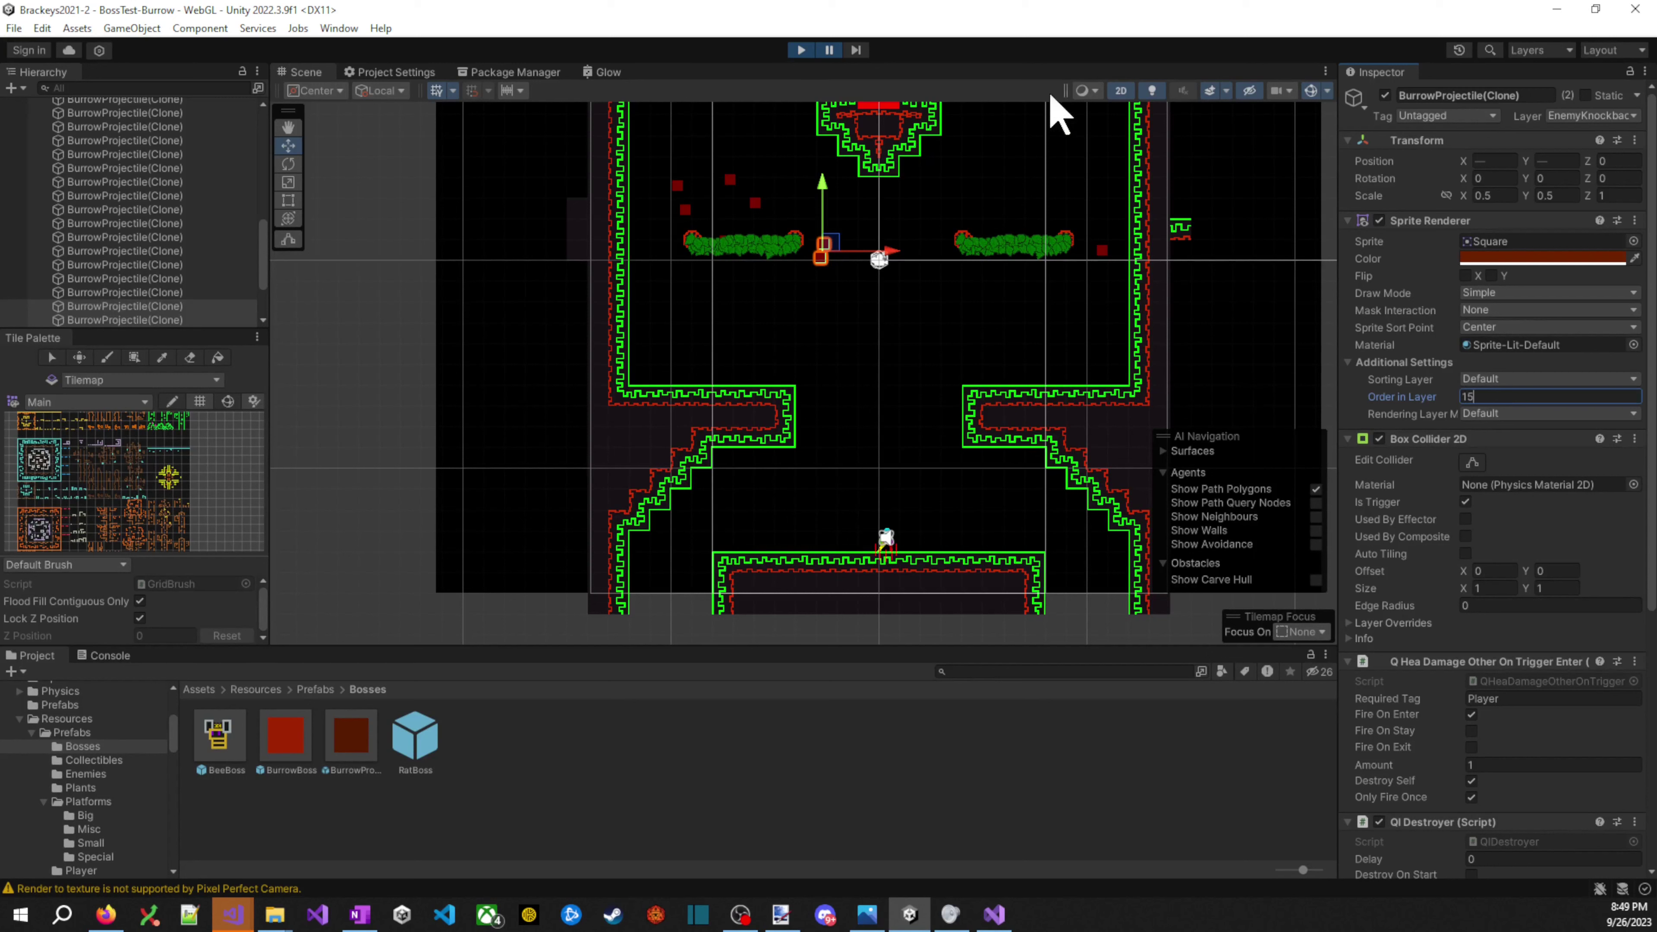
pyautogui.click(829, 50)
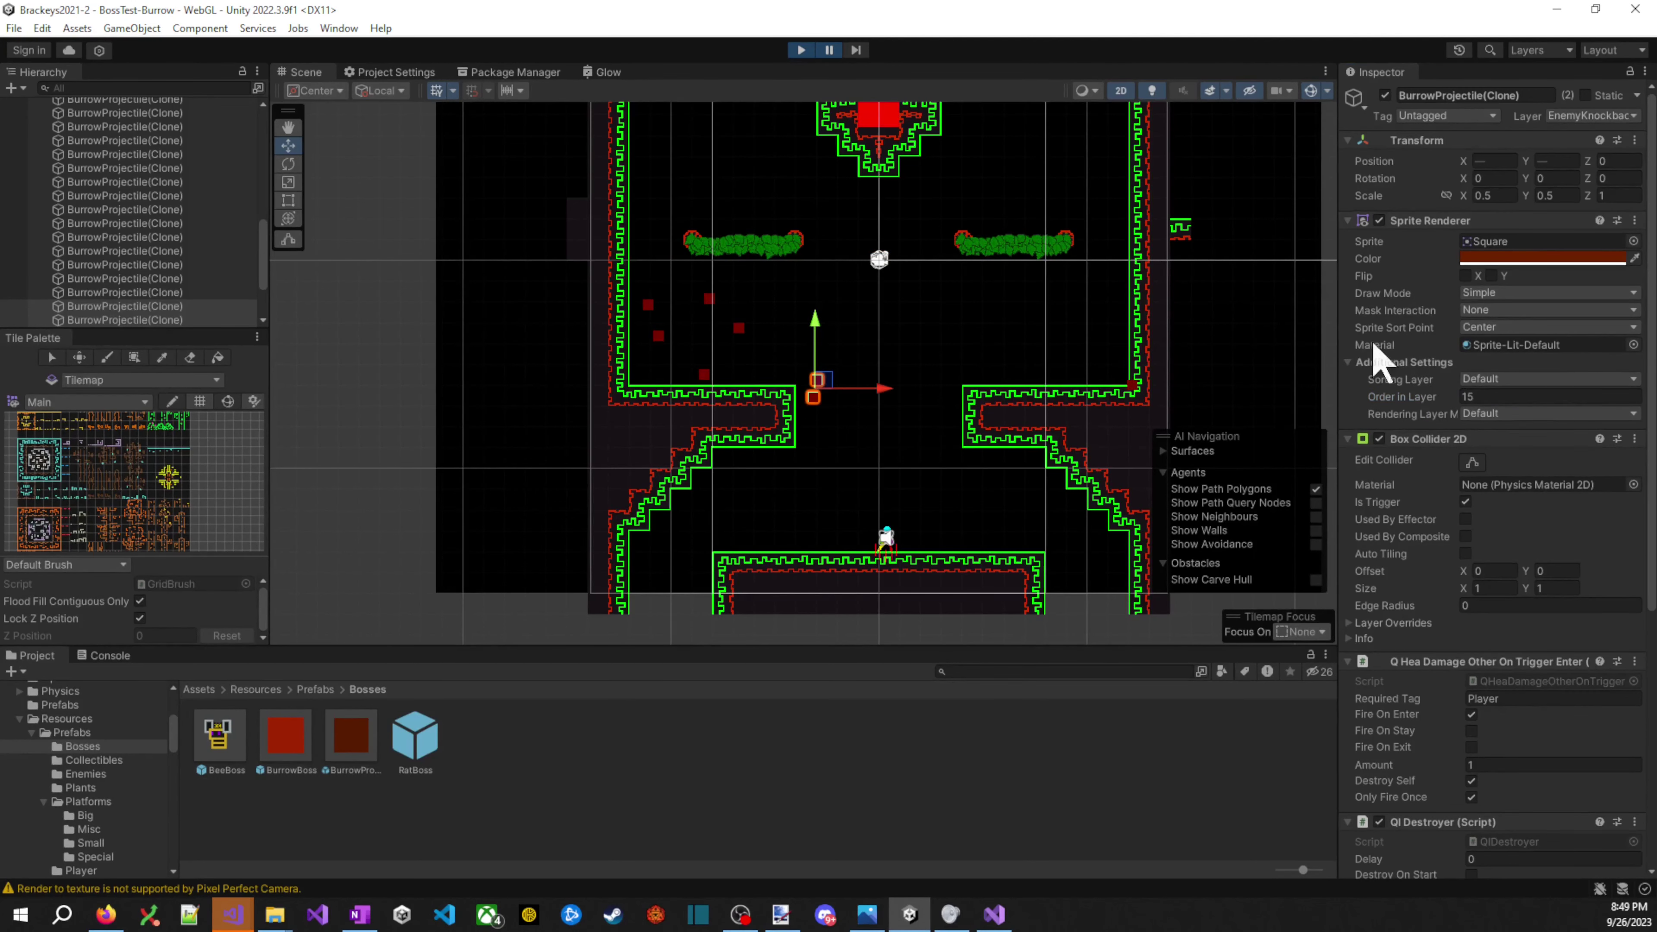
# - Assign Sprite-Unlit-Default as the live projectile's Material, then stop play mode
pyautogui.scroll(-1, 1373, 352)
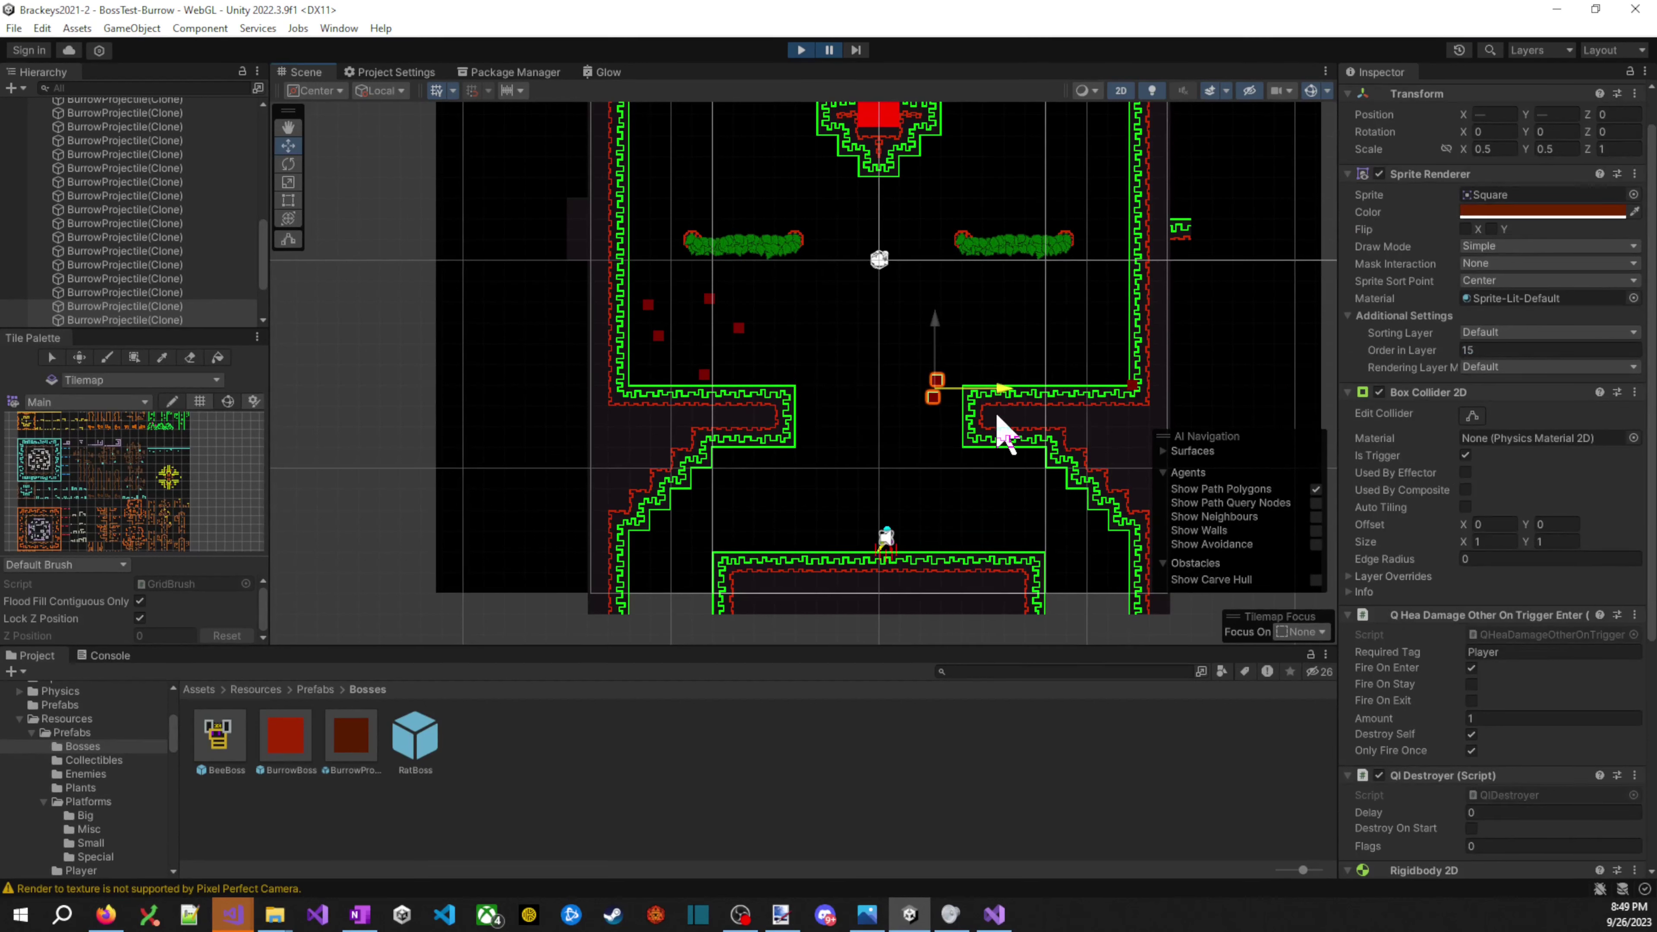
pyautogui.scroll(-3, 1546, 496)
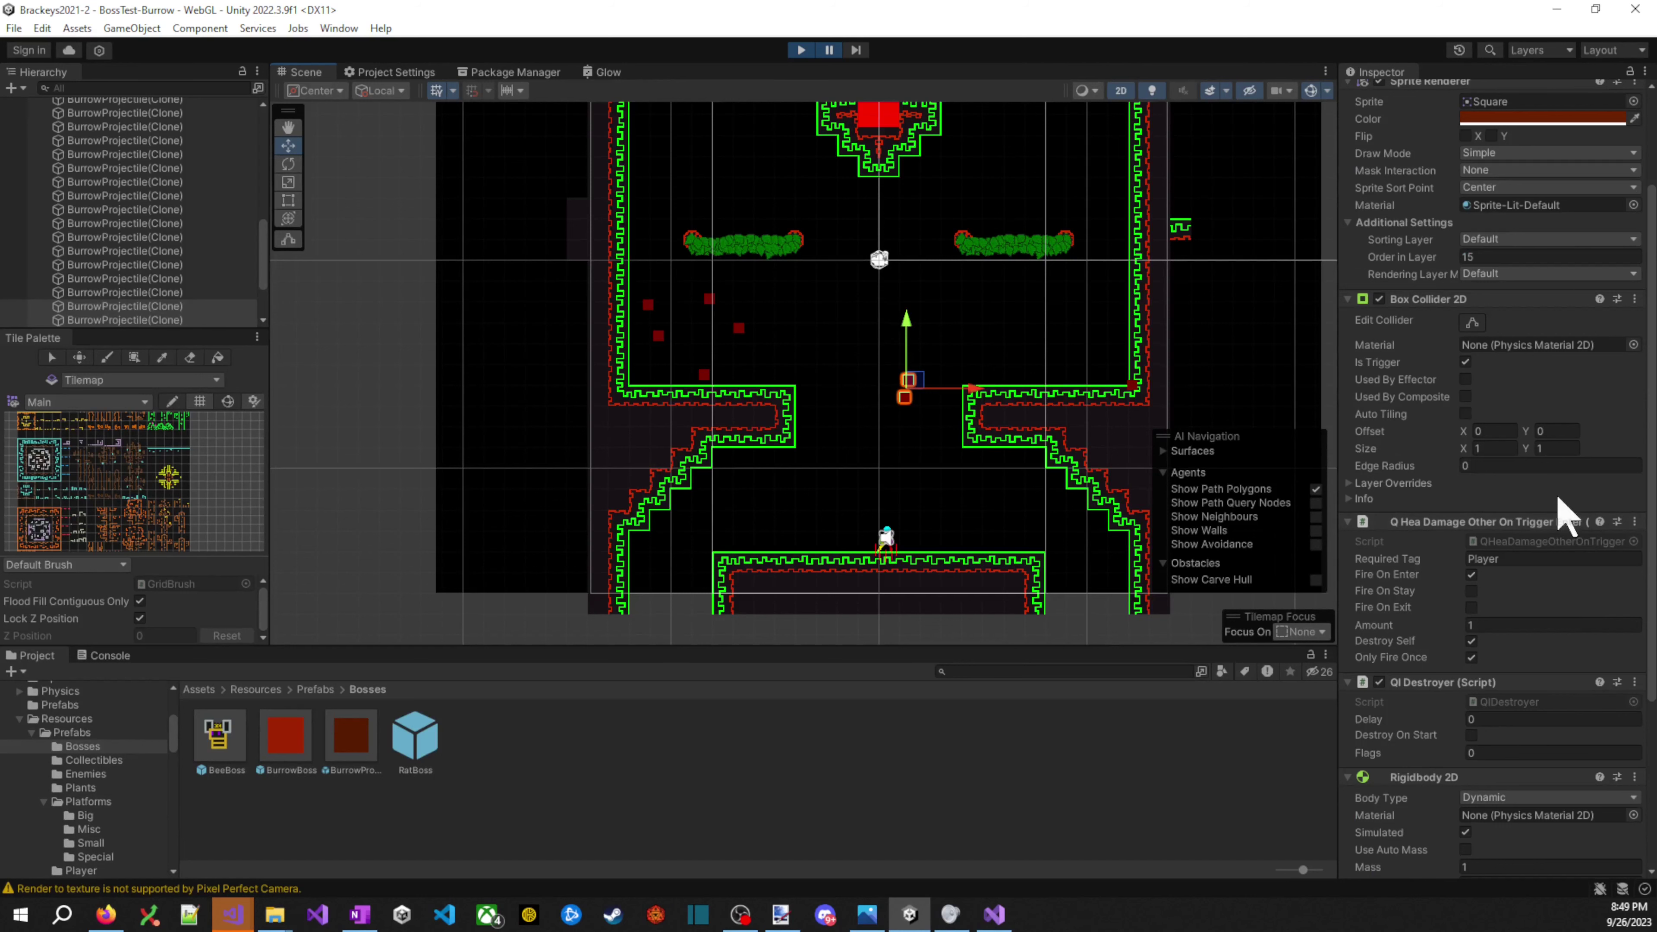
pyautogui.click(1635, 221)
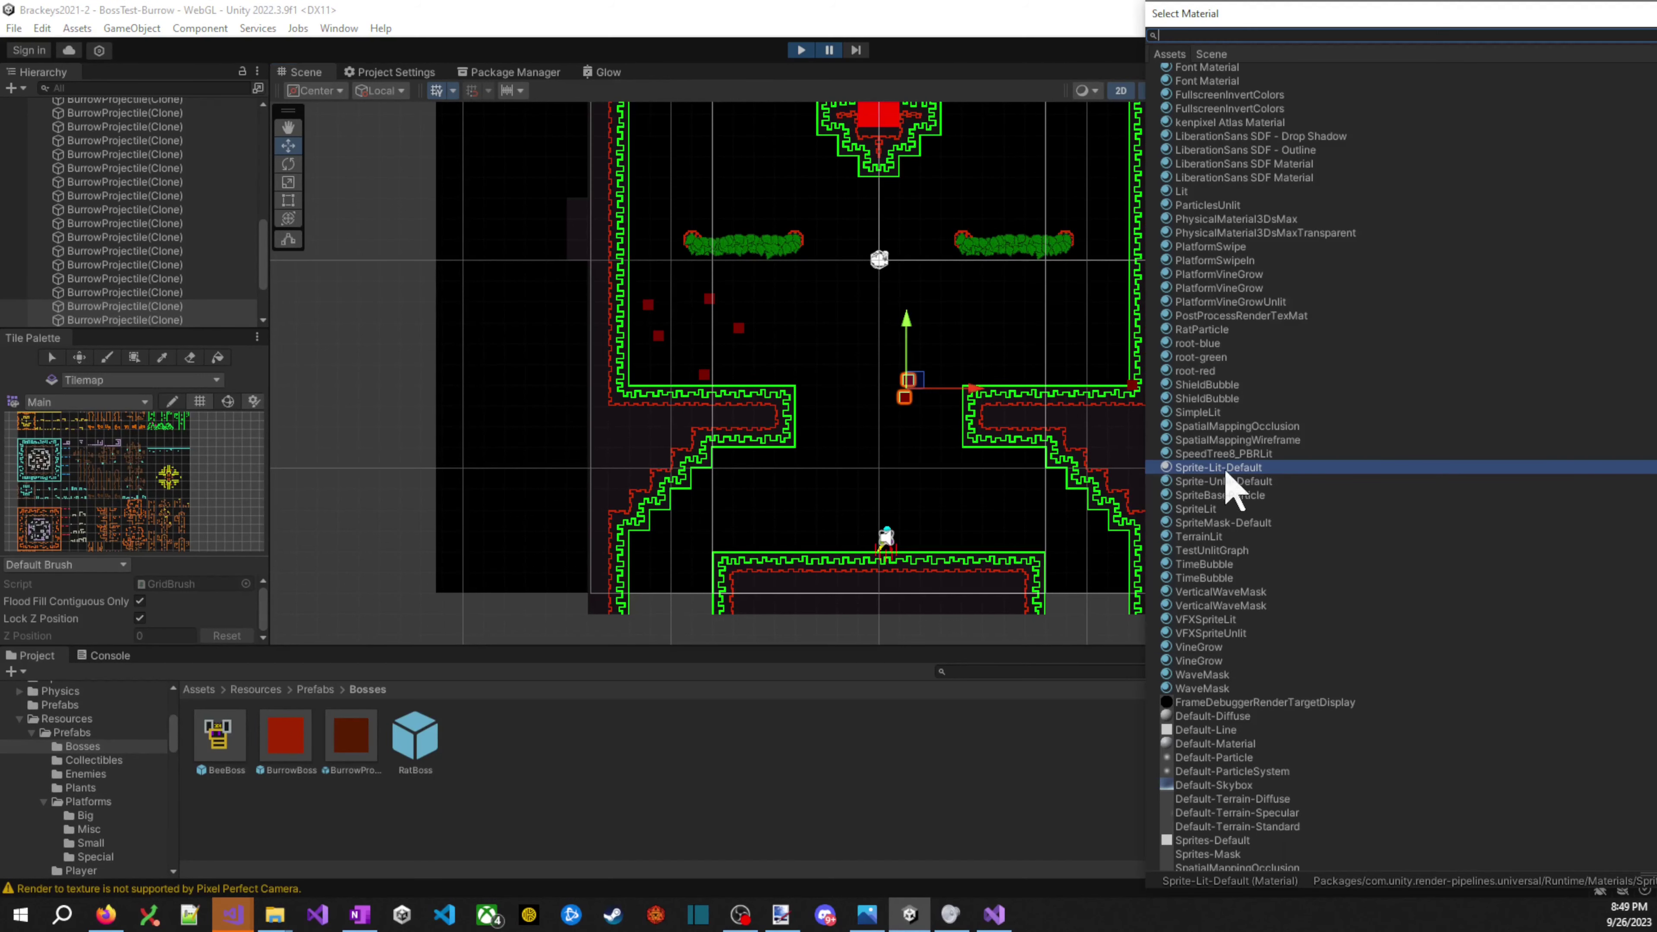
pyautogui.doubleClick(1243, 481)
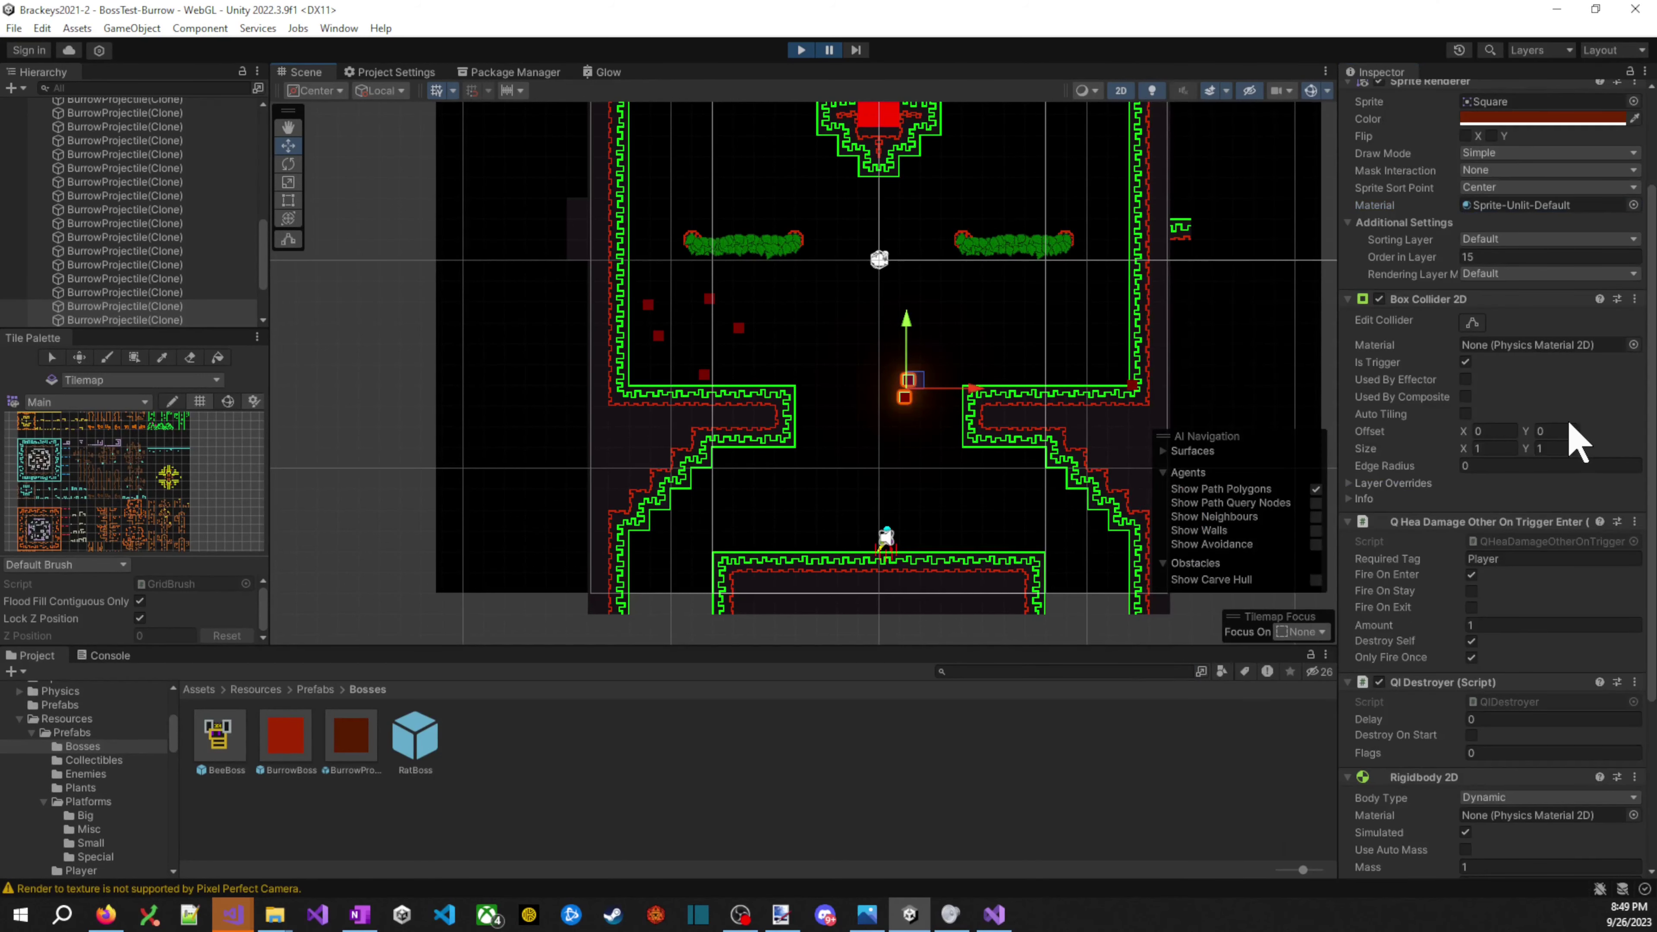
pyautogui.click(801, 50)
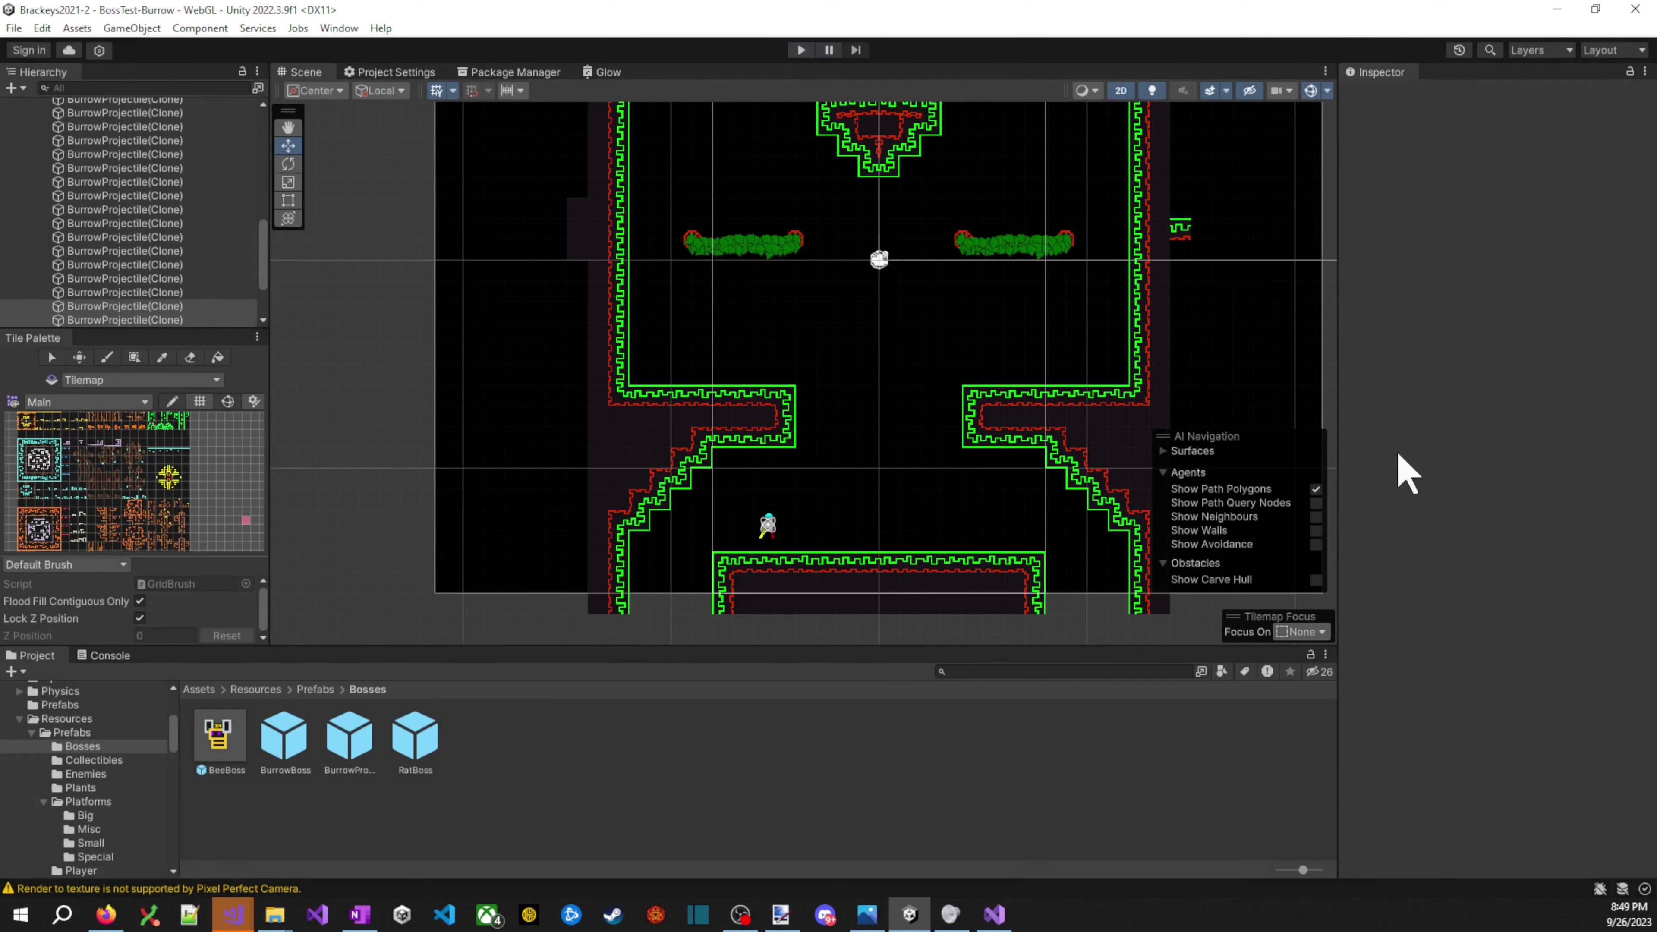
# - Give the BurrowProjectile prefab Sprite-Unlit-Default material and Order in Layer 16, then duplicate its root
pyautogui.doubleClick(346, 737)
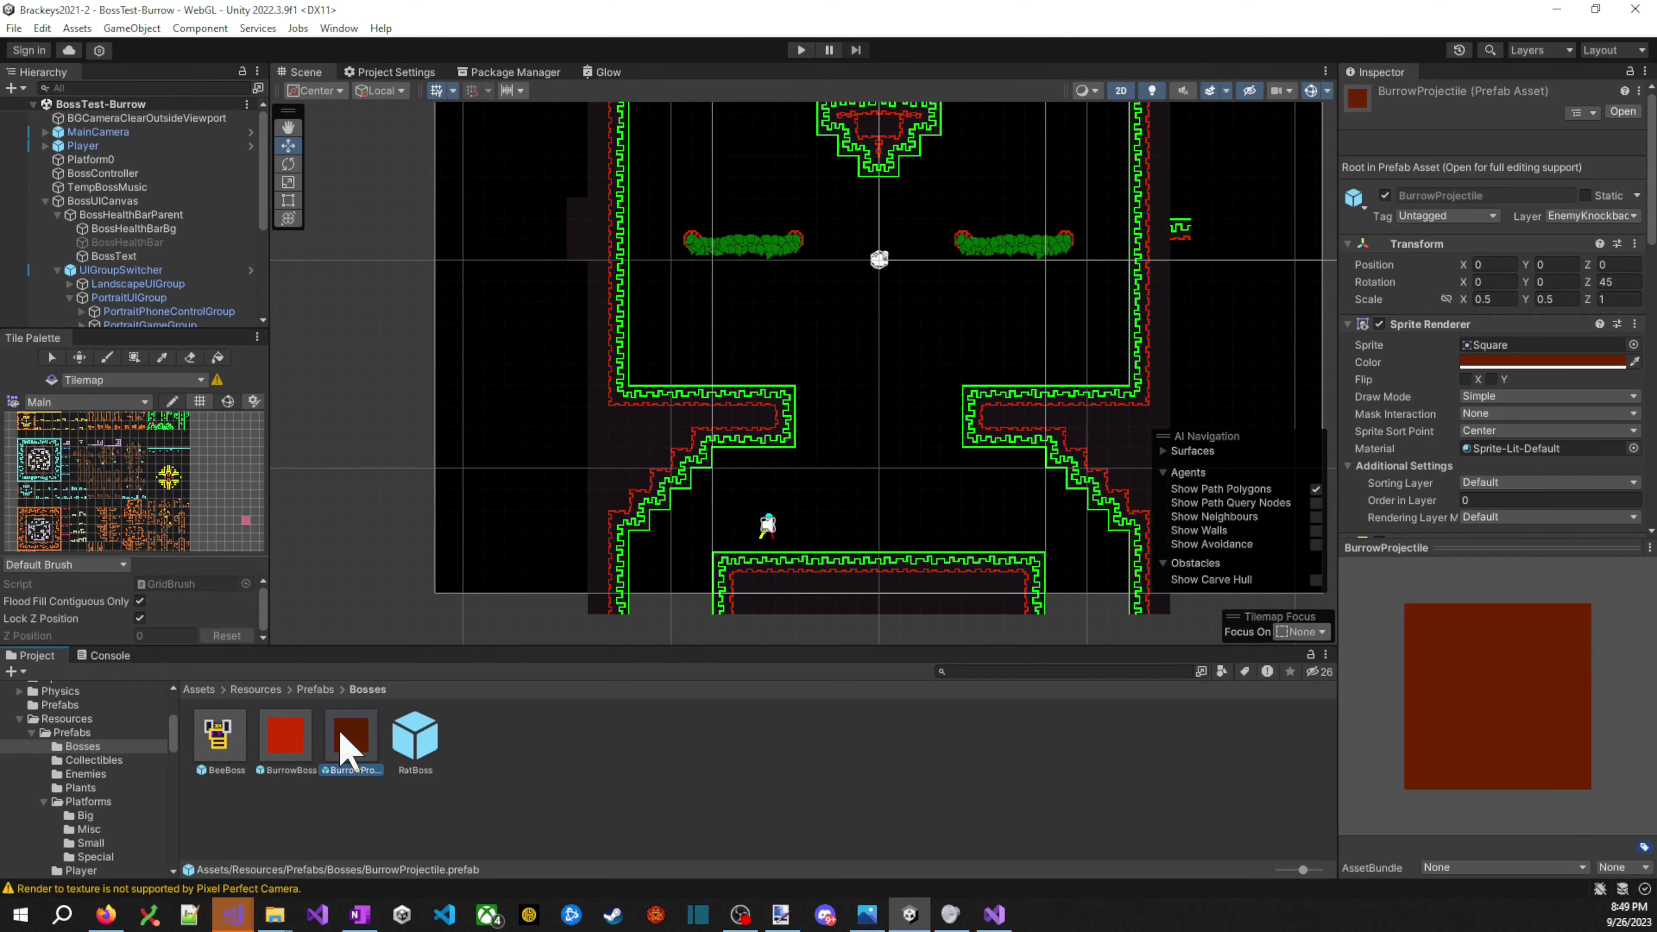
pyautogui.scroll(-3, 1618, 391)
pyautogui.click(1633, 355)
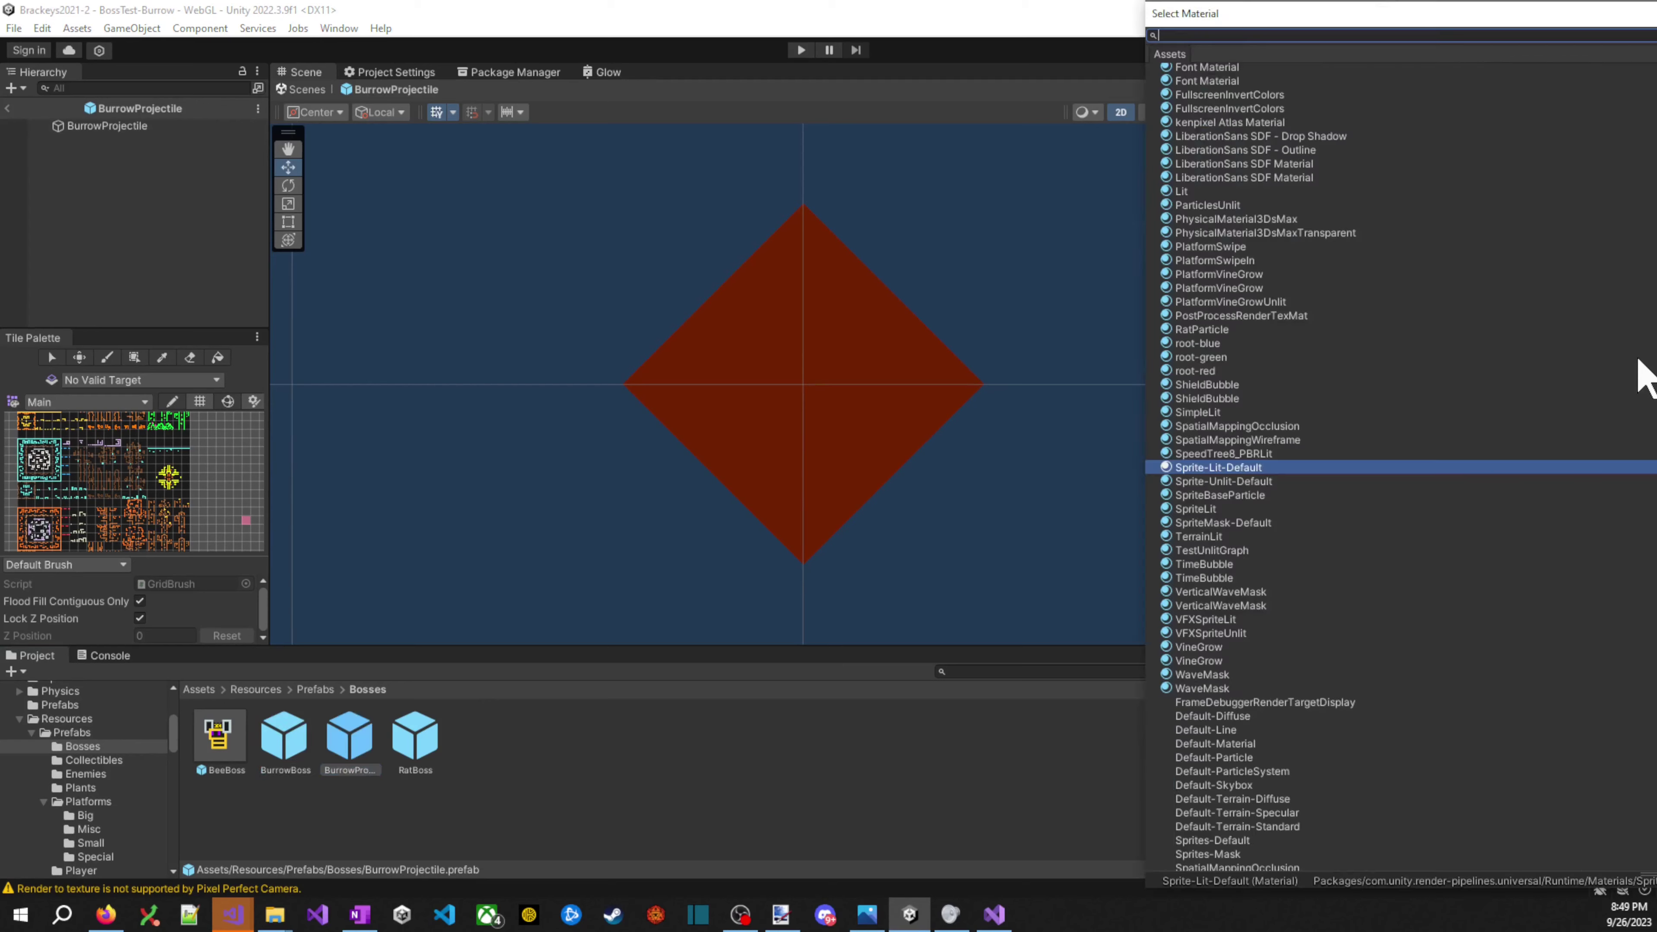
pyautogui.doubleClick(1224, 482)
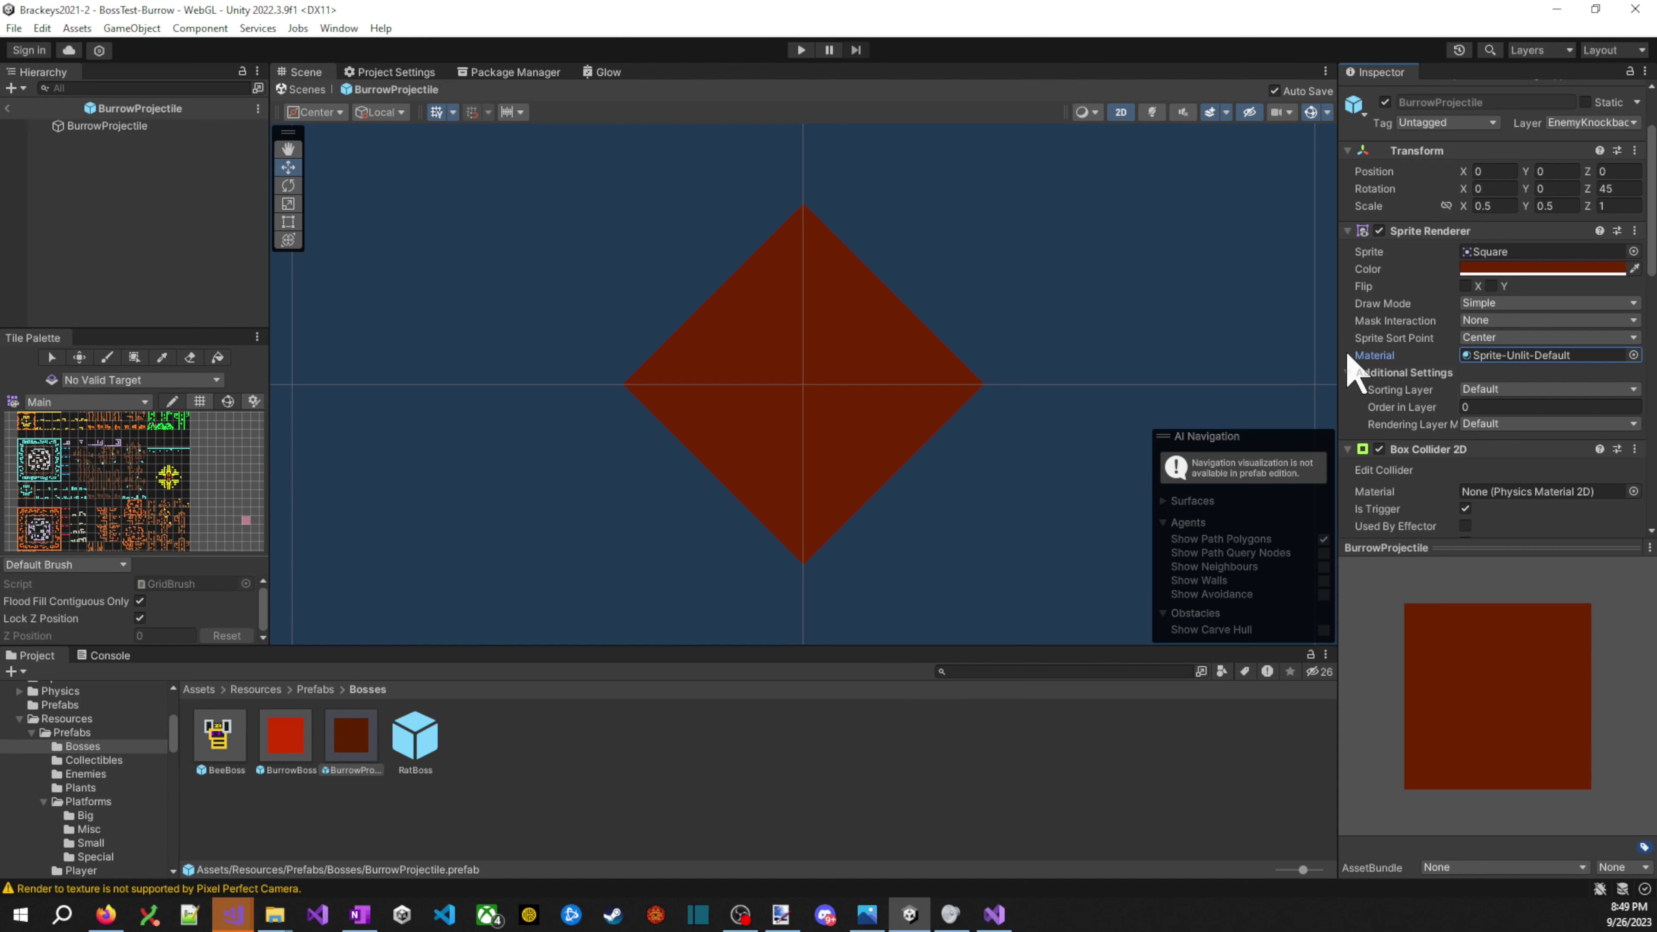
pyautogui.click(1536, 408)
pyautogui.write('16')
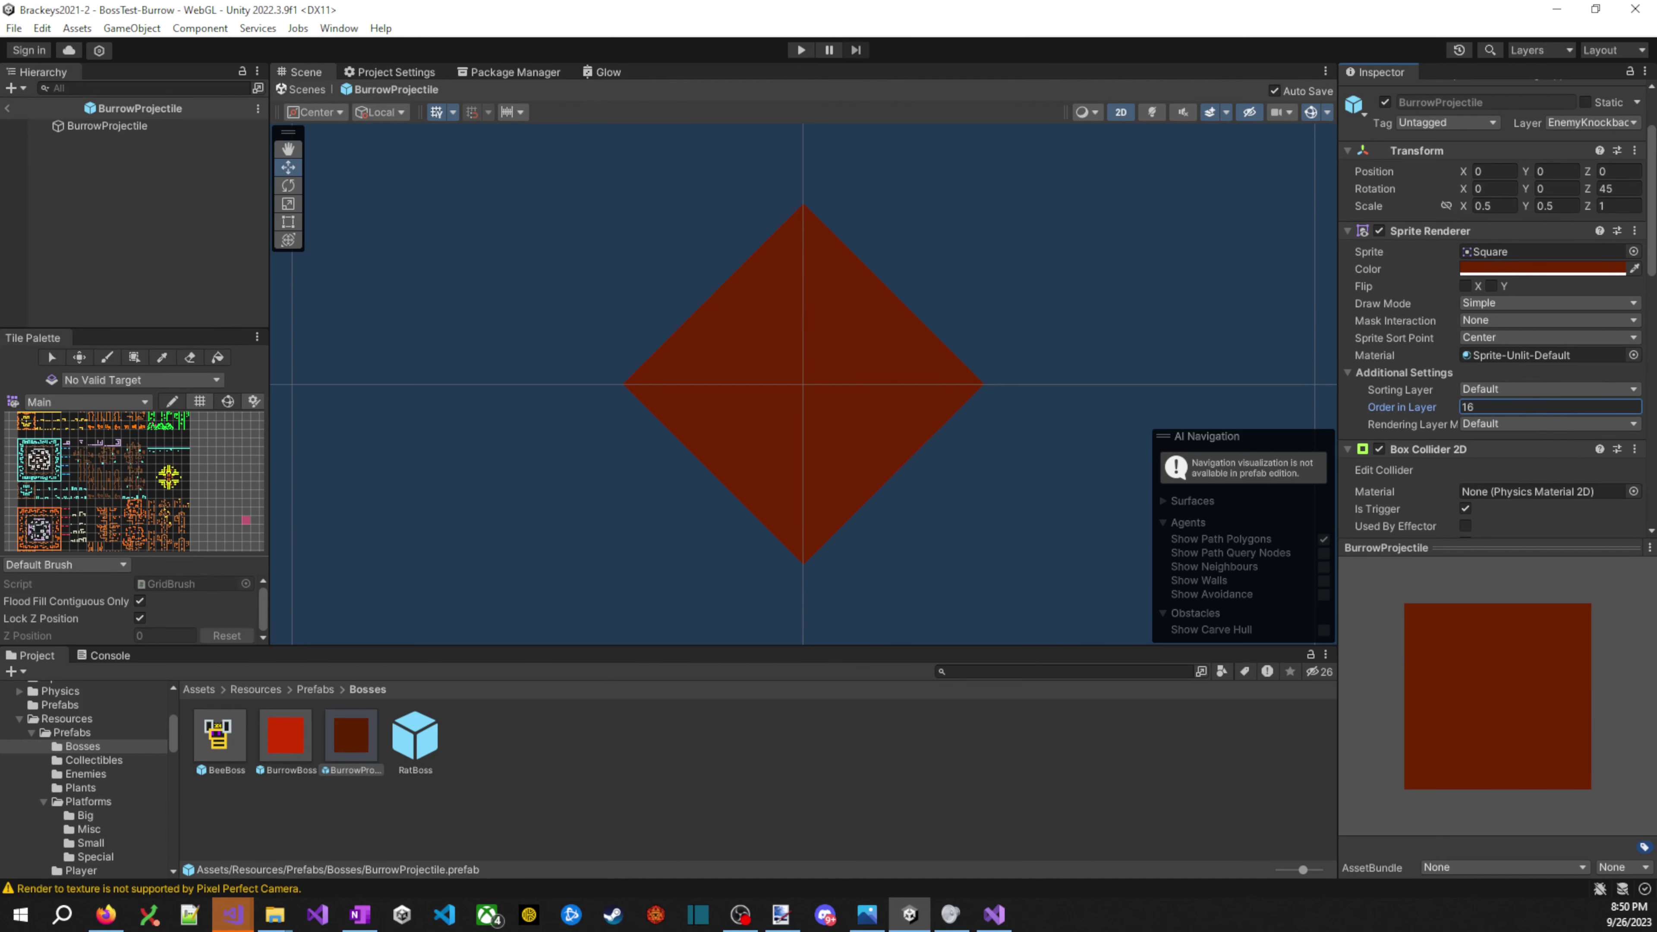
pyautogui.click(141, 128)
pyautogui.hotkey('ctrl', 'd')
# - Rename the duplicated child to Glowhurtbox and set its Scale X and Y to 1.1
pyautogui.press('F2')
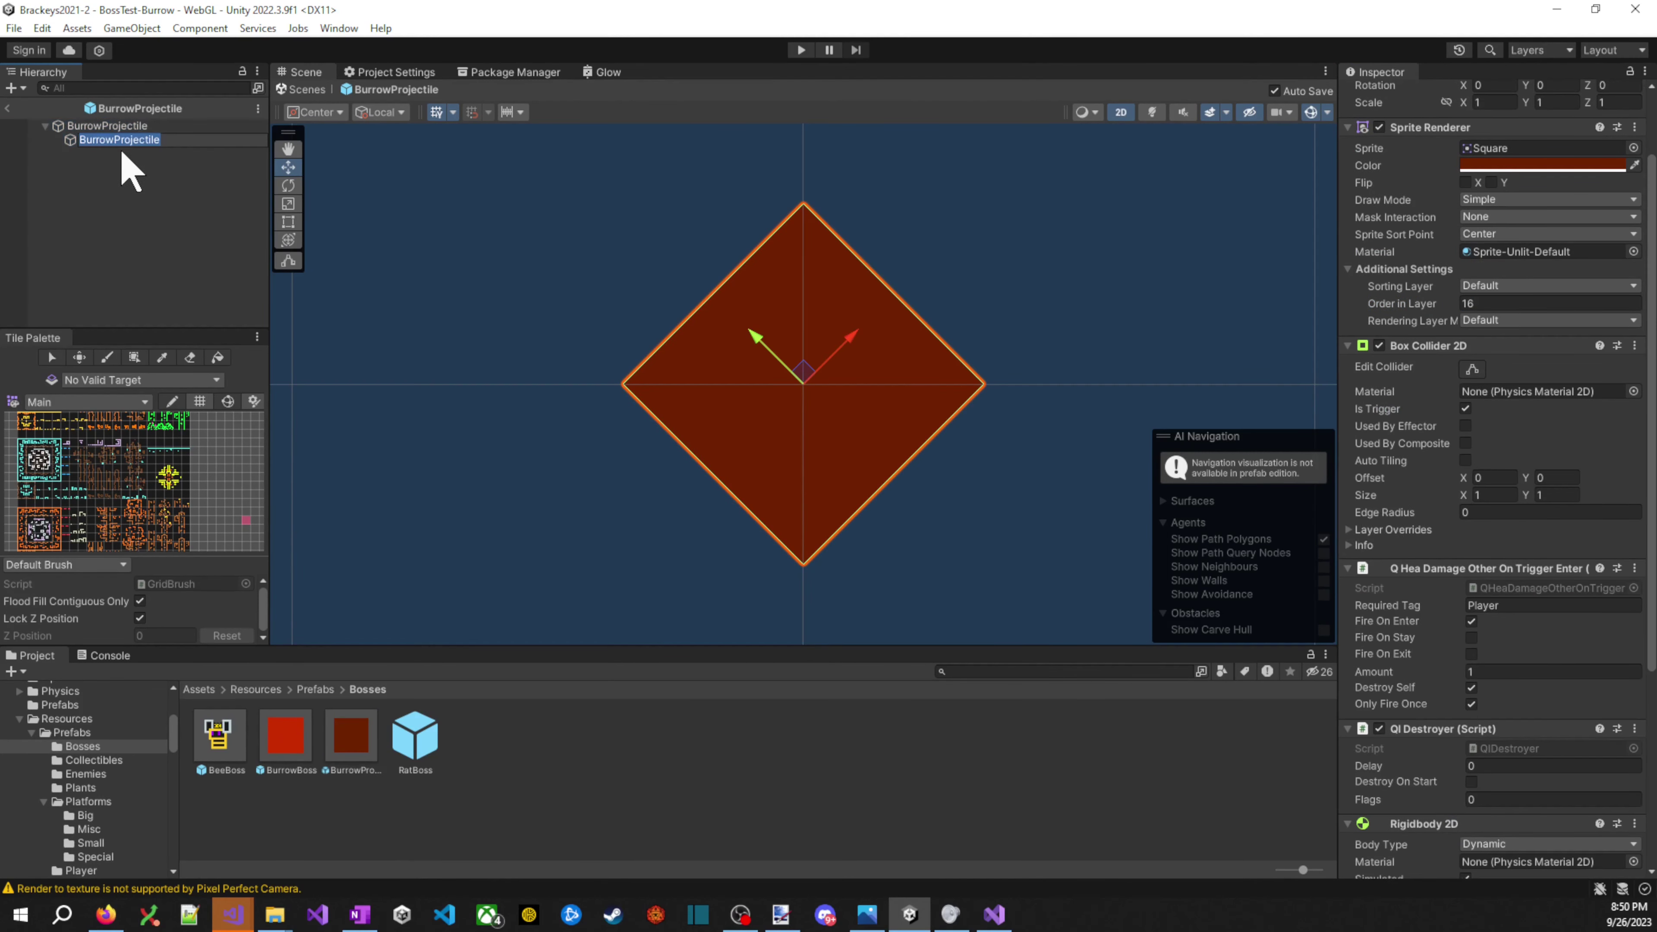
pyautogui.write('Glowhurtbox')
pyautogui.press('Return')
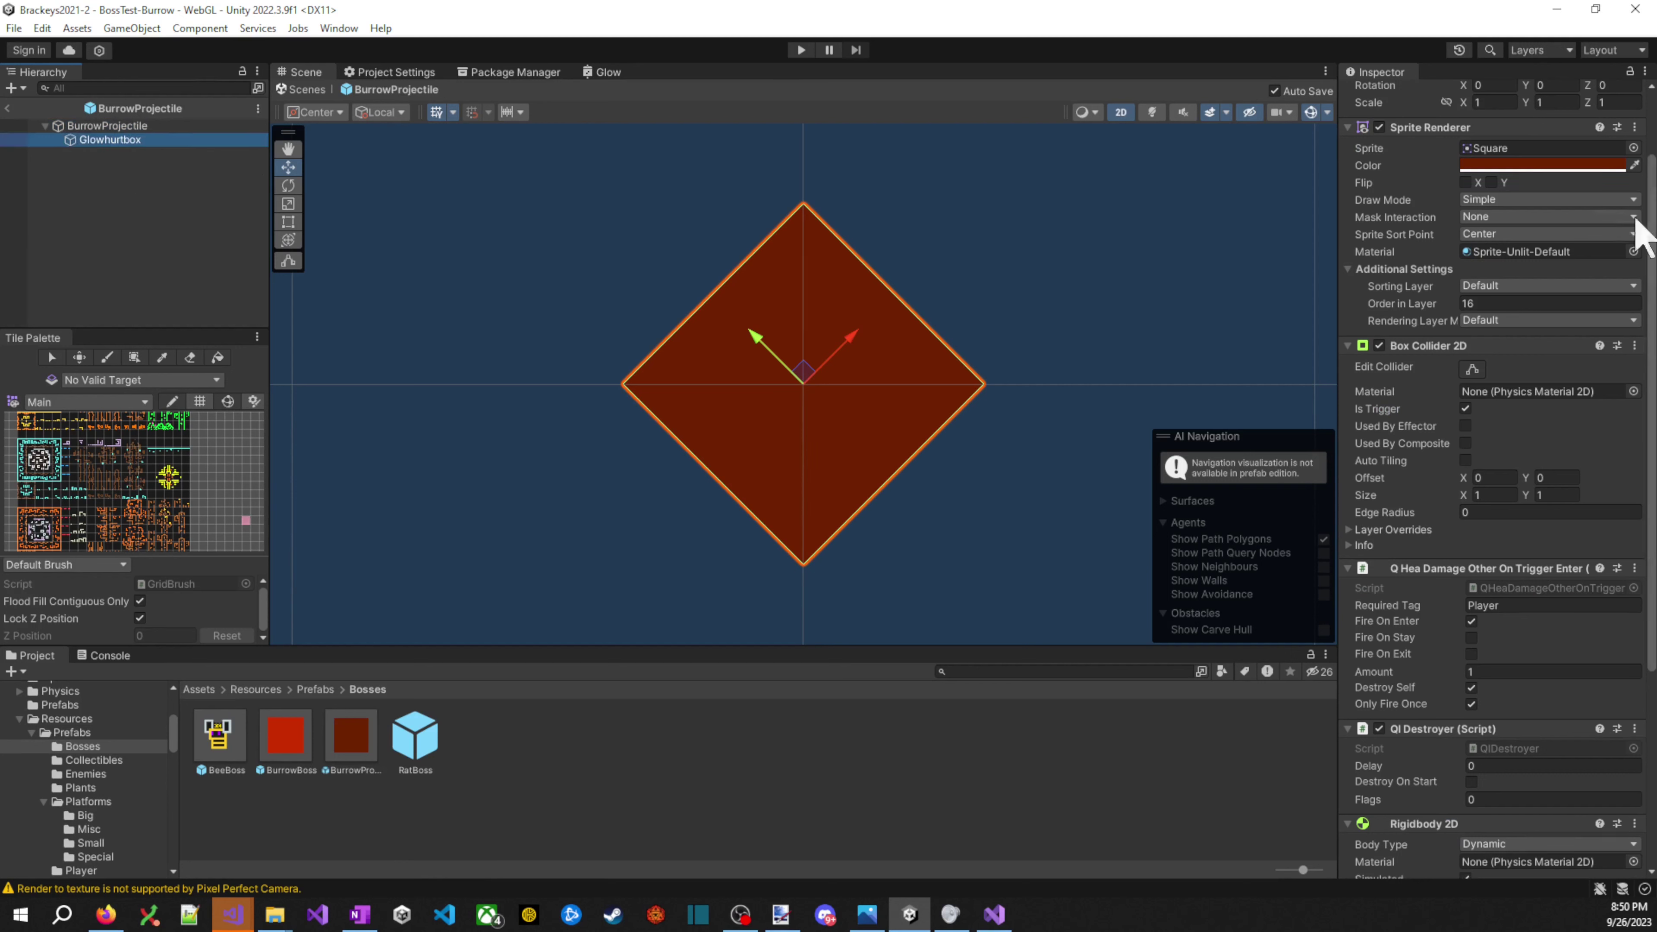
pyautogui.scroll(3, 1505, 219)
pyautogui.click(1509, 196)
pyautogui.write('1.1')
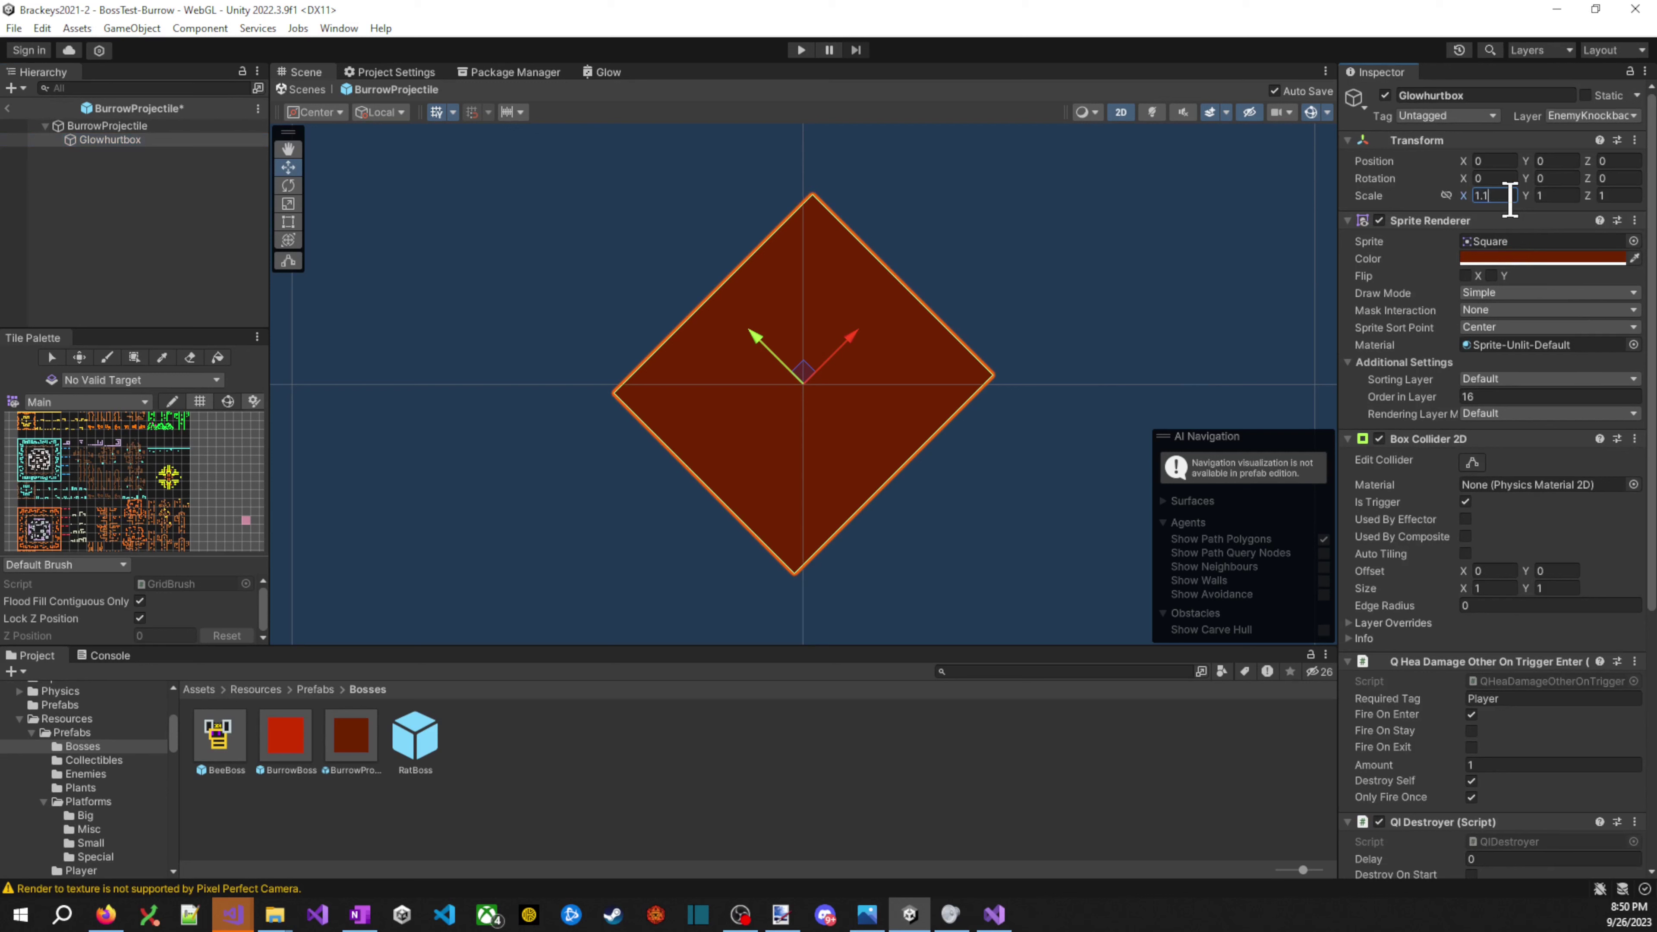
pyautogui.press('Tab')
pyautogui.write('1.1')
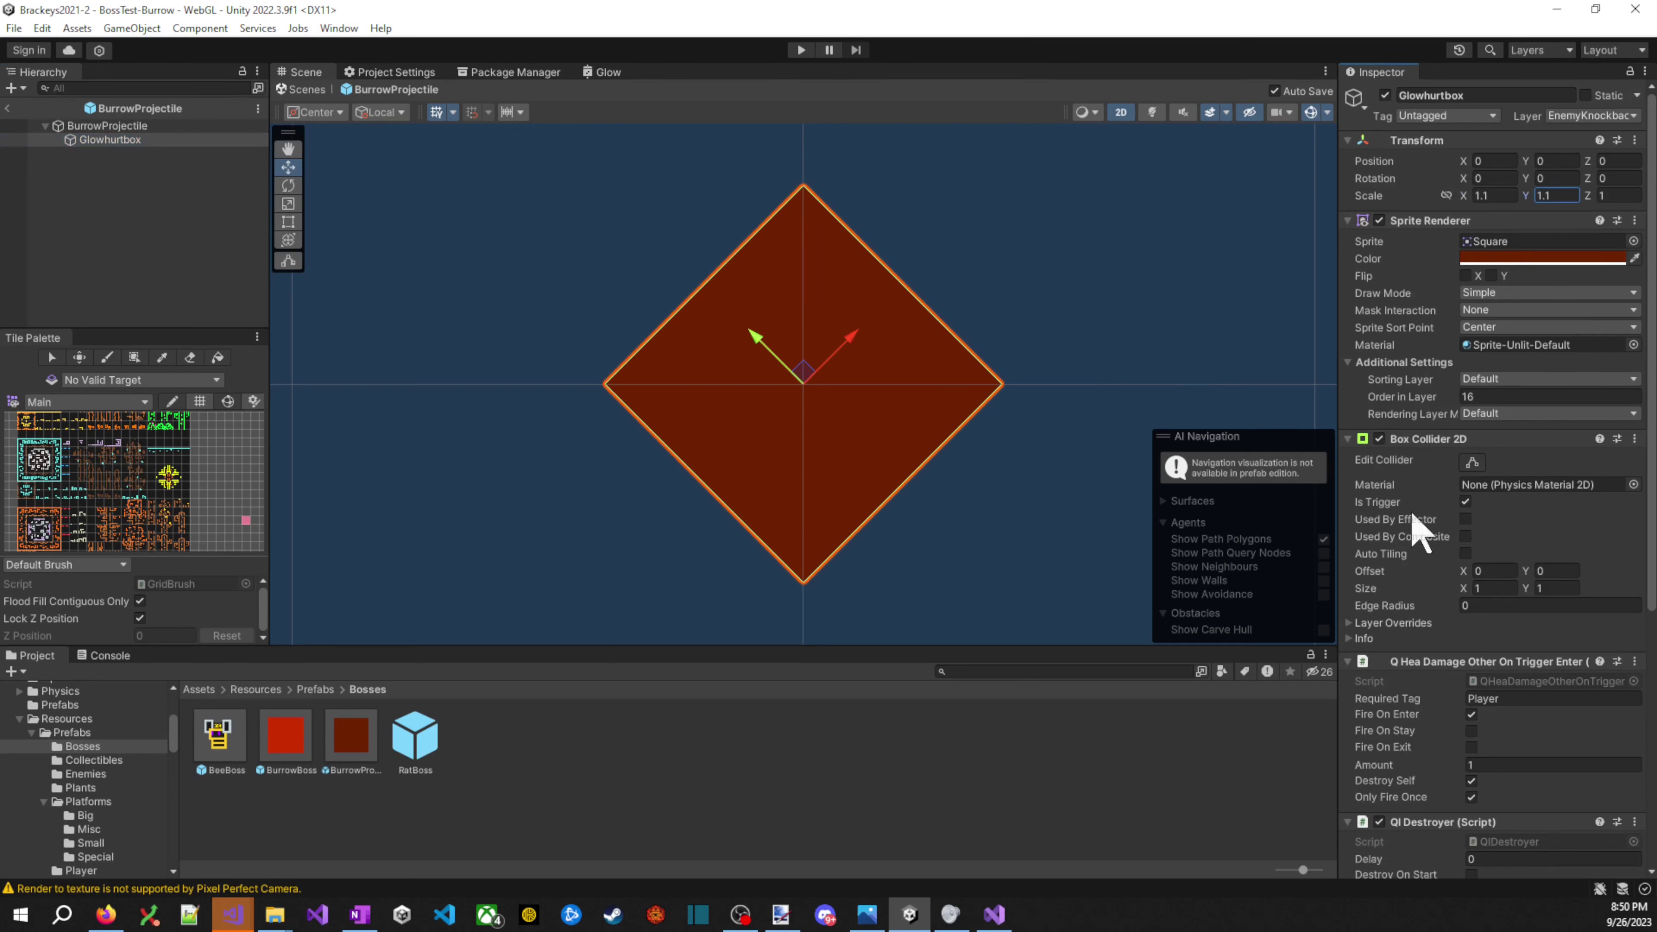
# - Set the Glowhurtbox Order in Layer to 14
pyautogui.scroll(-5, 1500, 750)
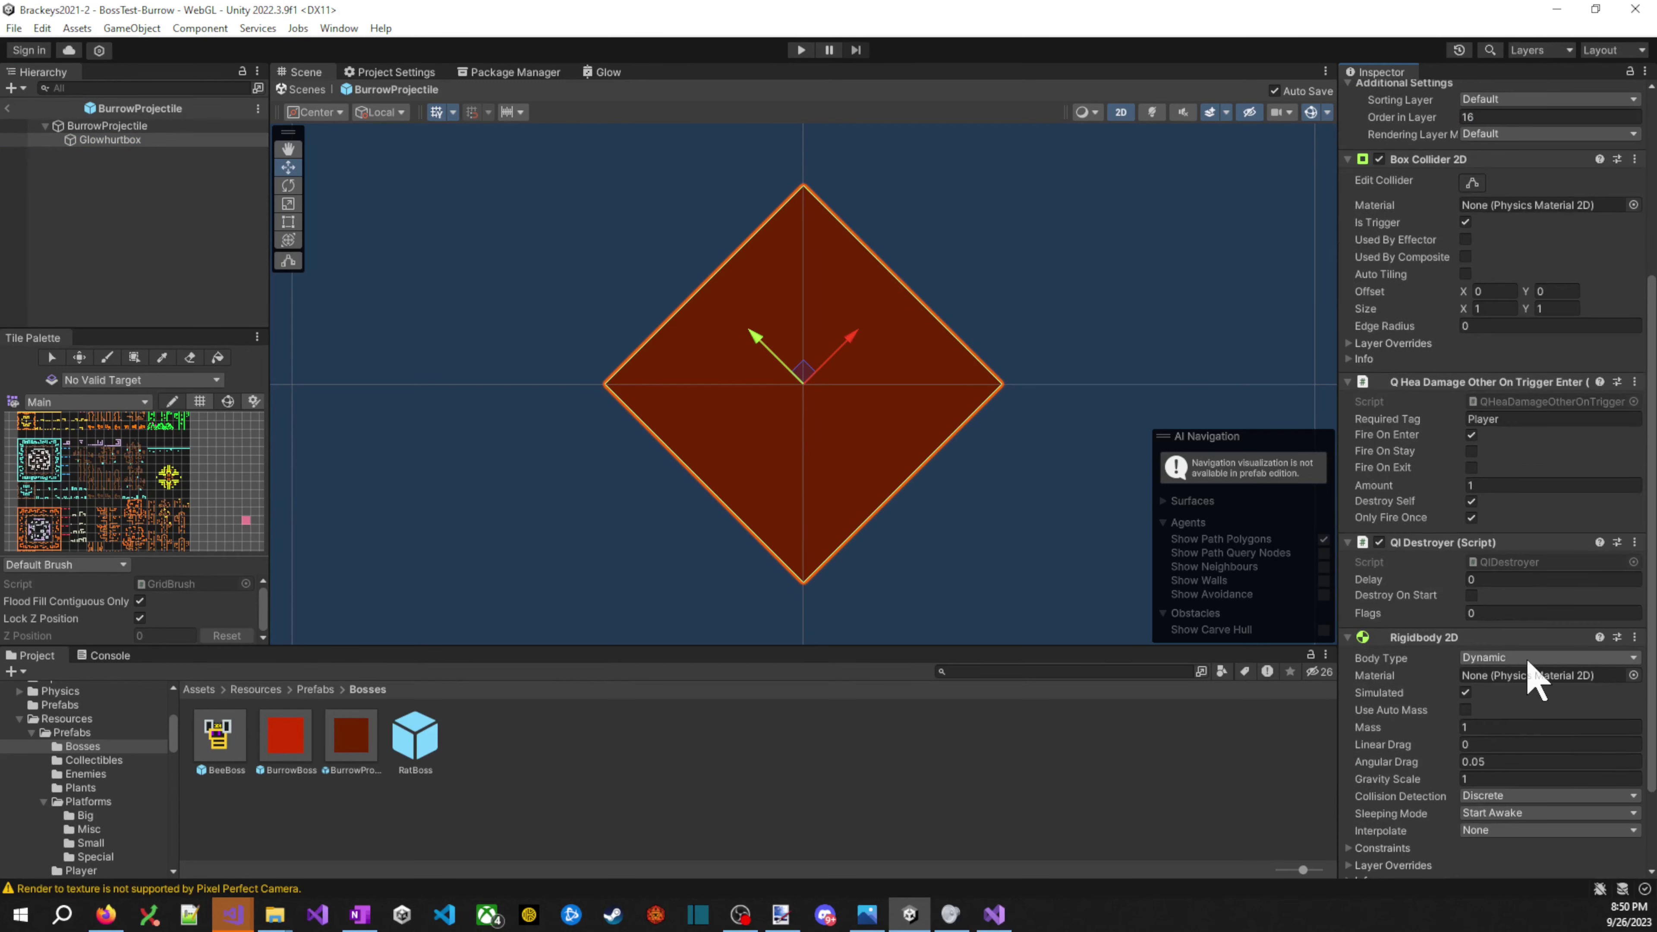
pyautogui.scroll(-1, 1529, 660)
pyautogui.click(1503, 565)
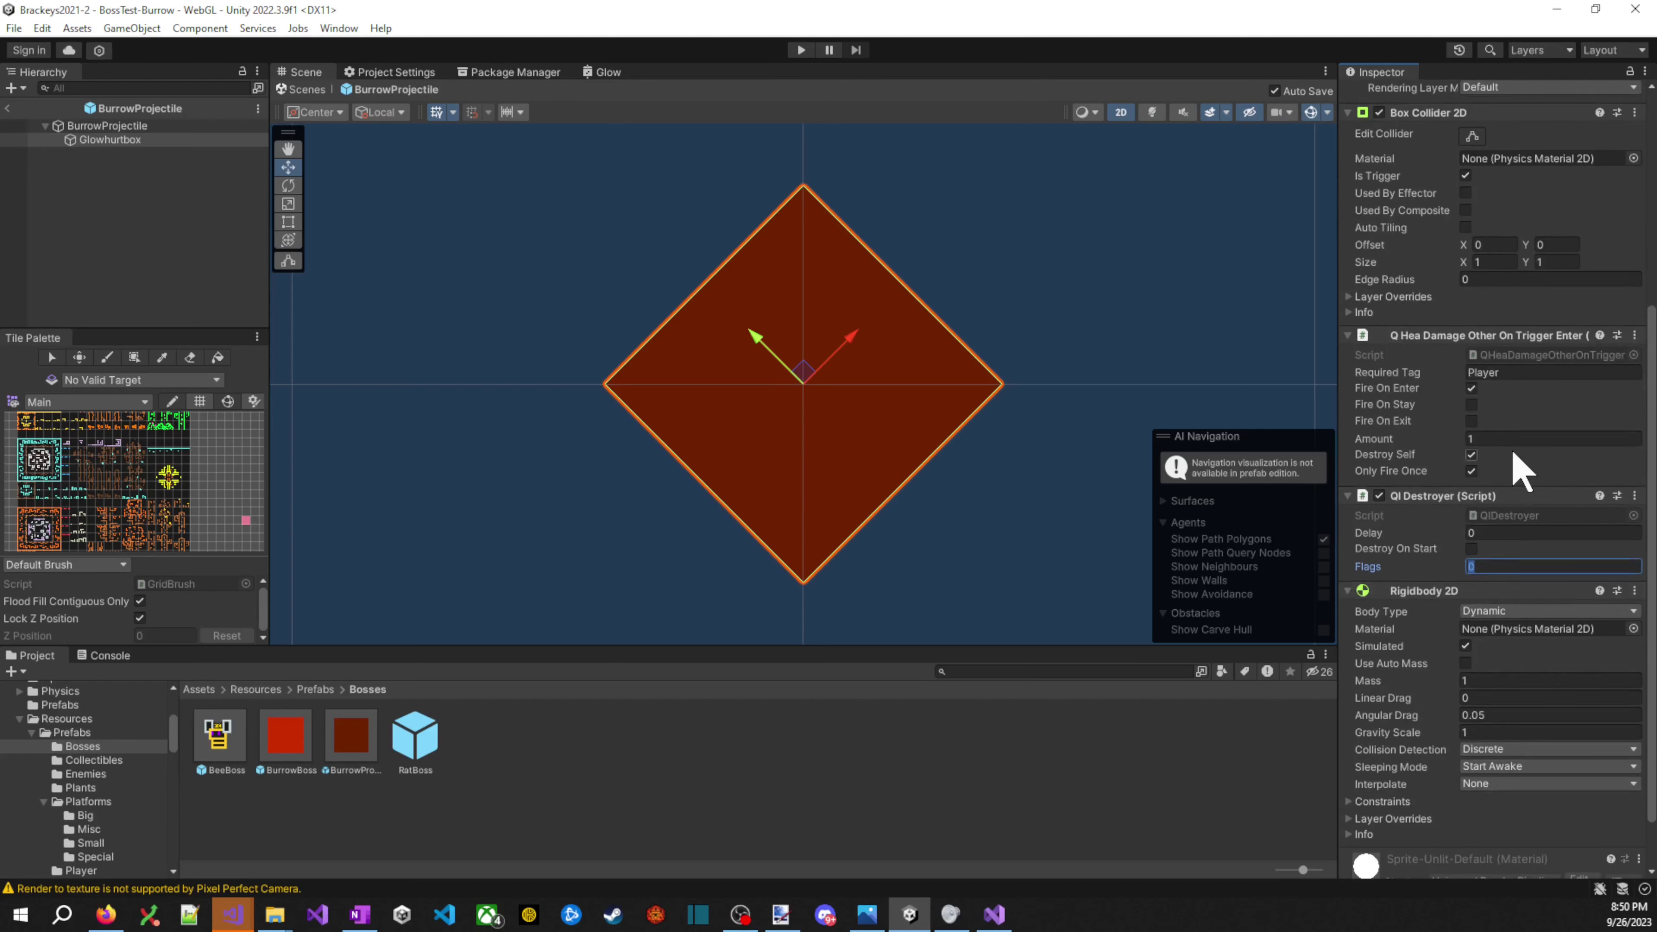
pyautogui.scroll(3, 1510, 470)
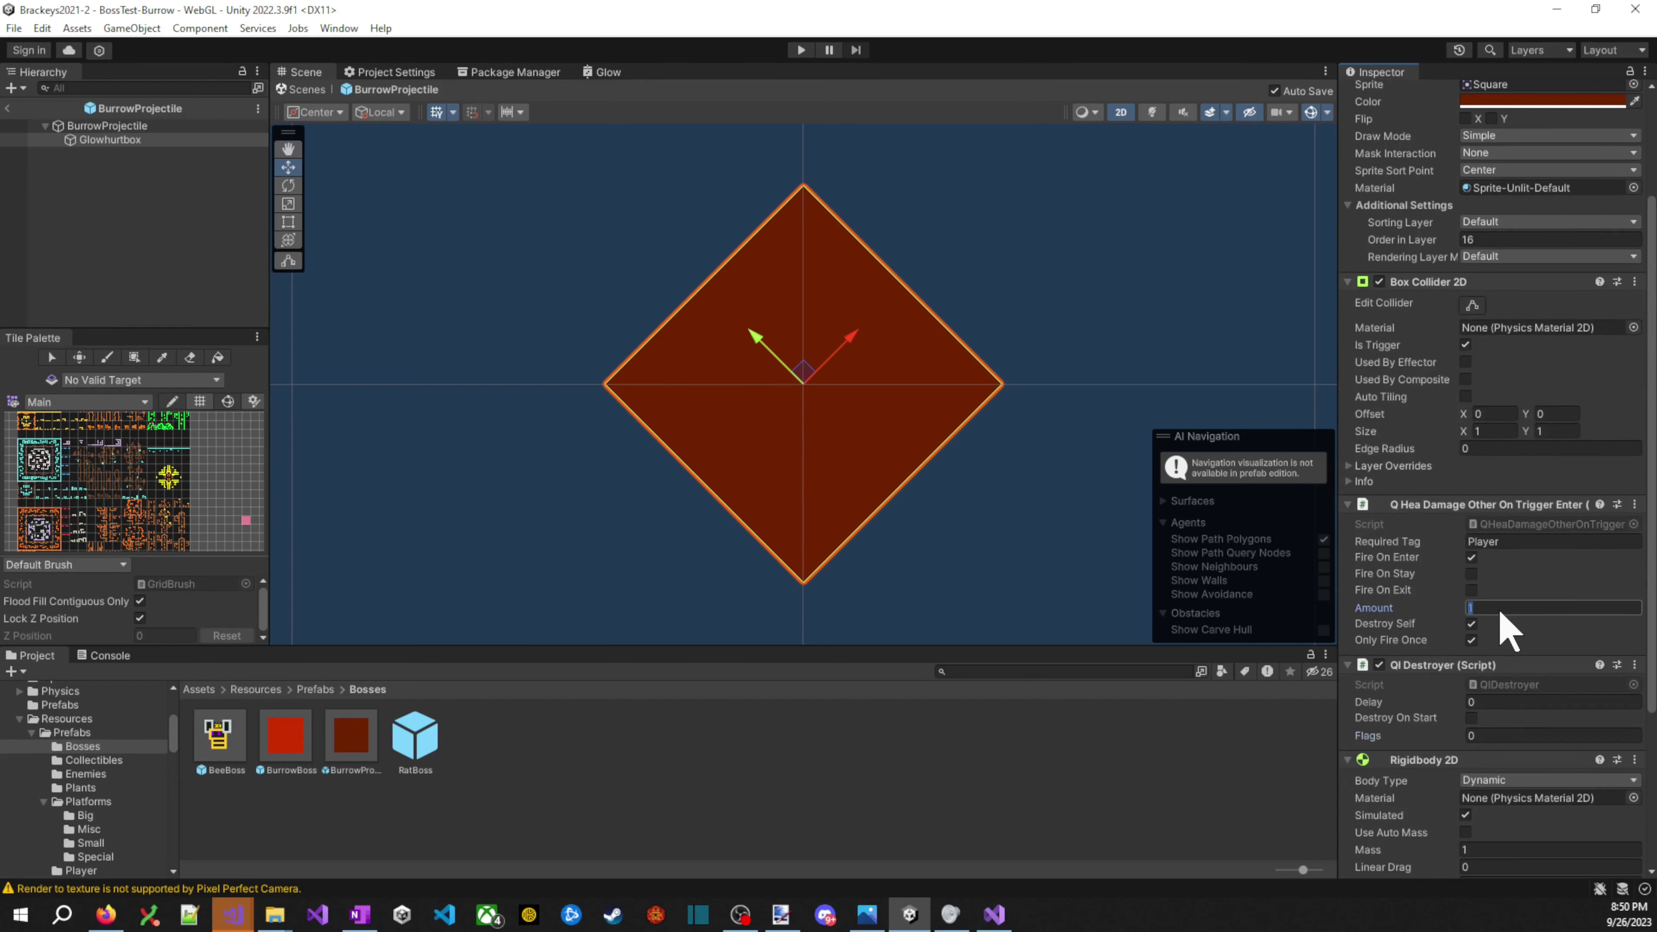
pyautogui.click(1514, 448)
pyautogui.click(1476, 239)
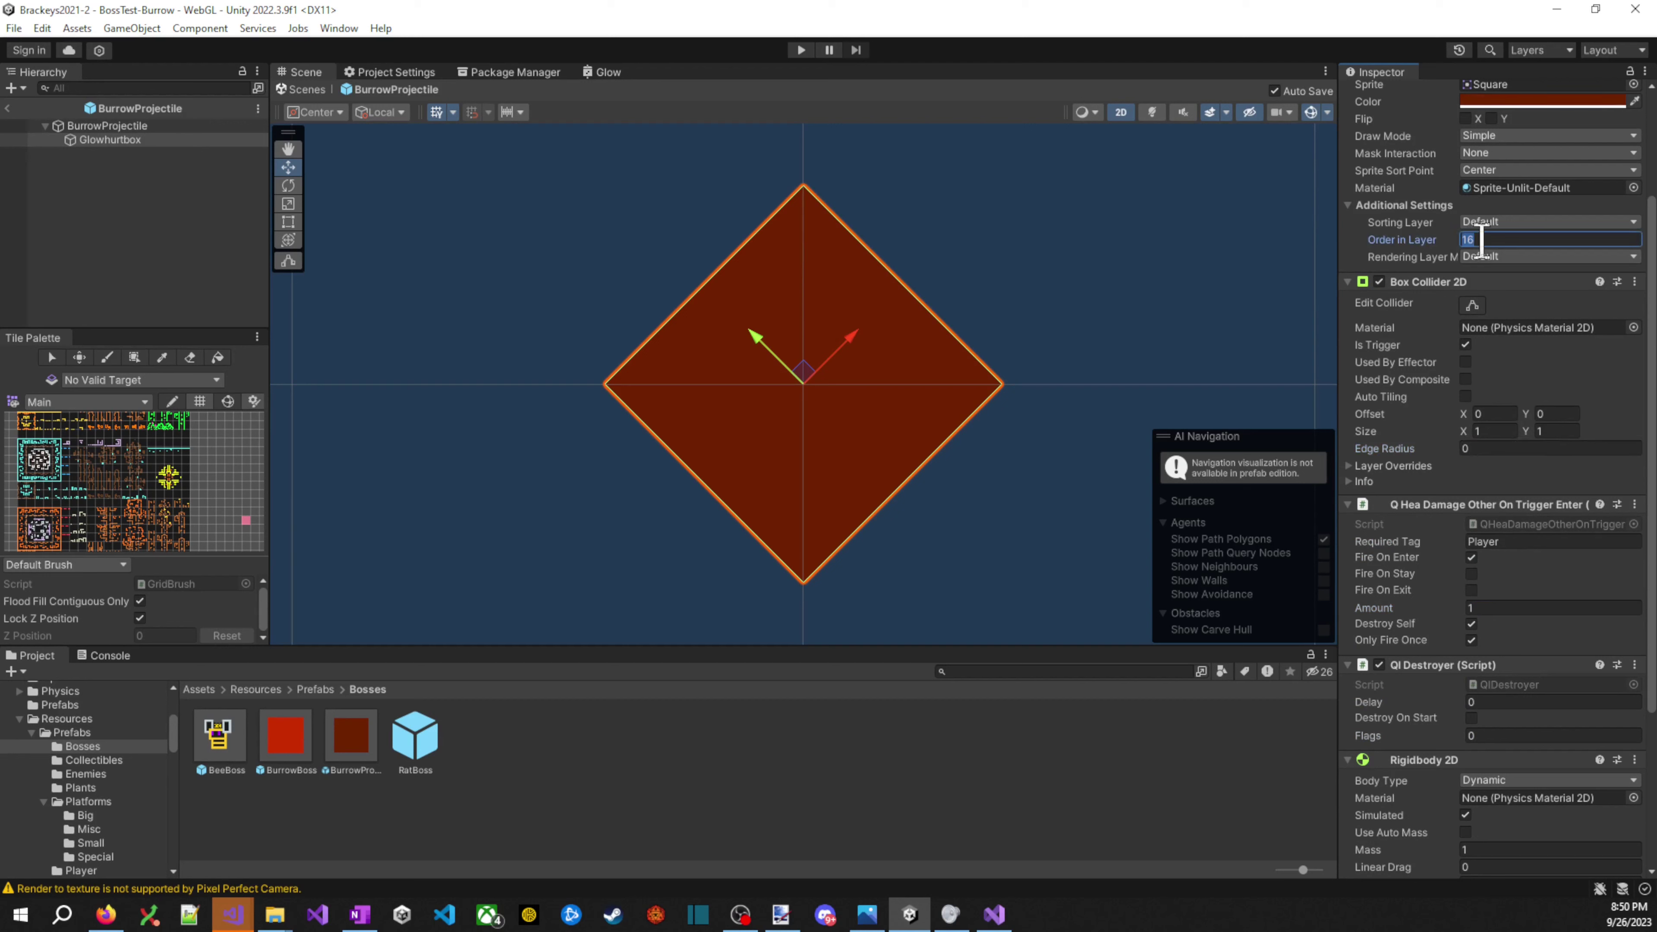
pyautogui.write('14')
# - Tint the Glowhurtbox sprite pure red, FF0000
pyautogui.scroll(1, 1504, 209)
pyautogui.click(1515, 148)
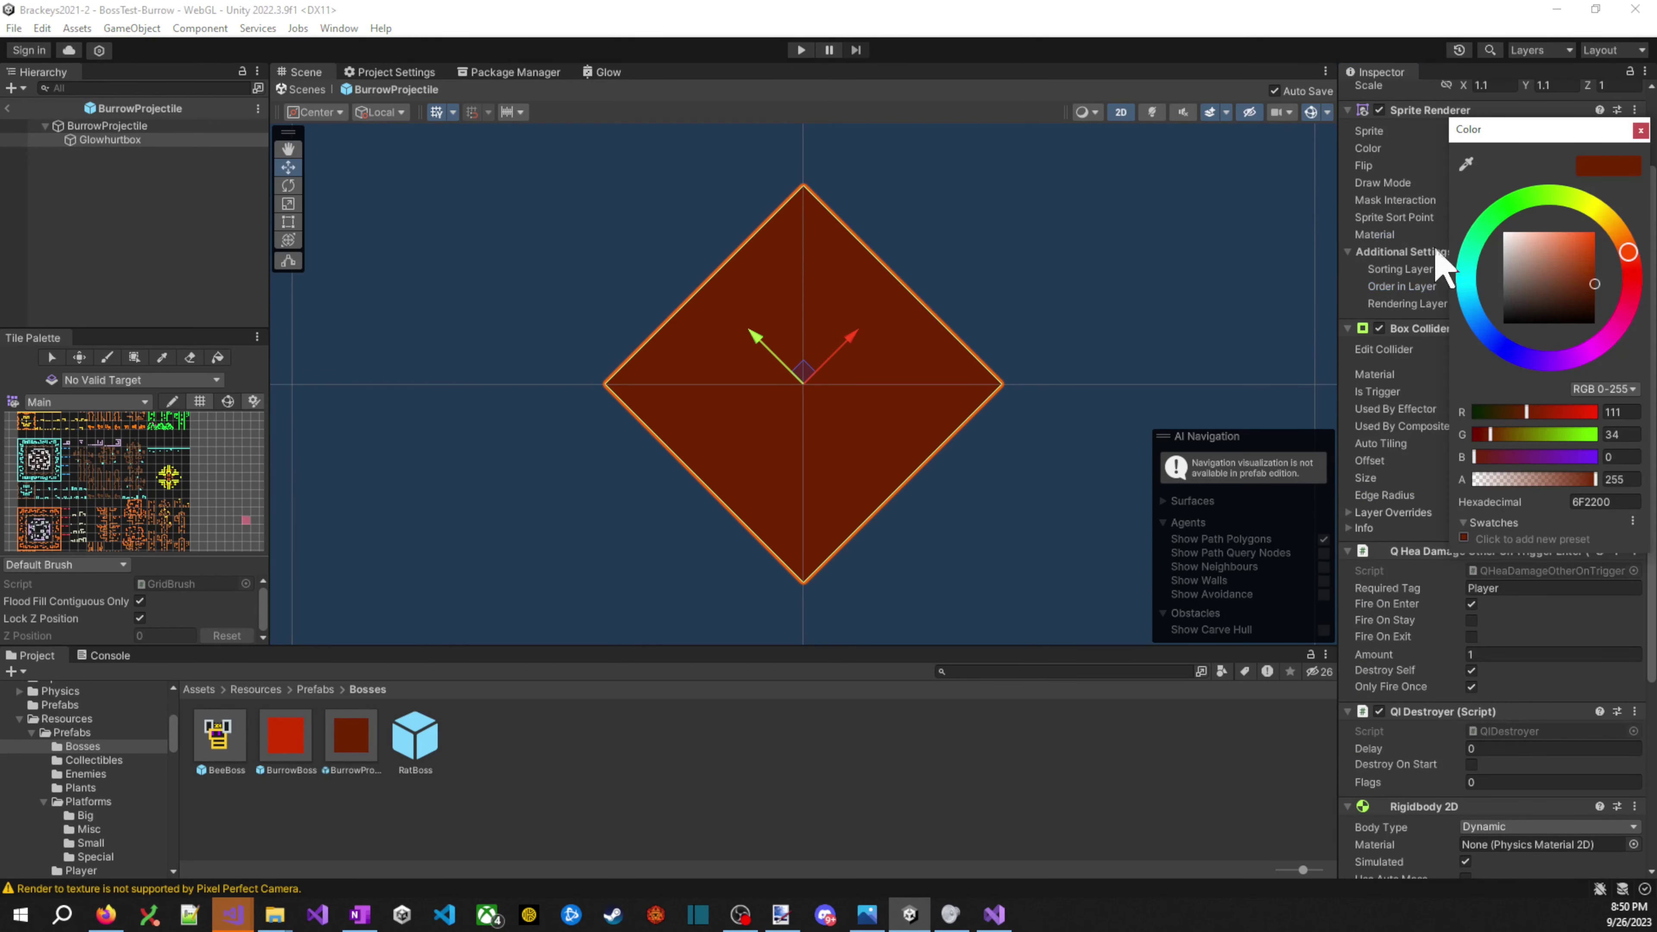
pyautogui.moveTo(1589, 282); pyautogui.dragTo(1593, 232)
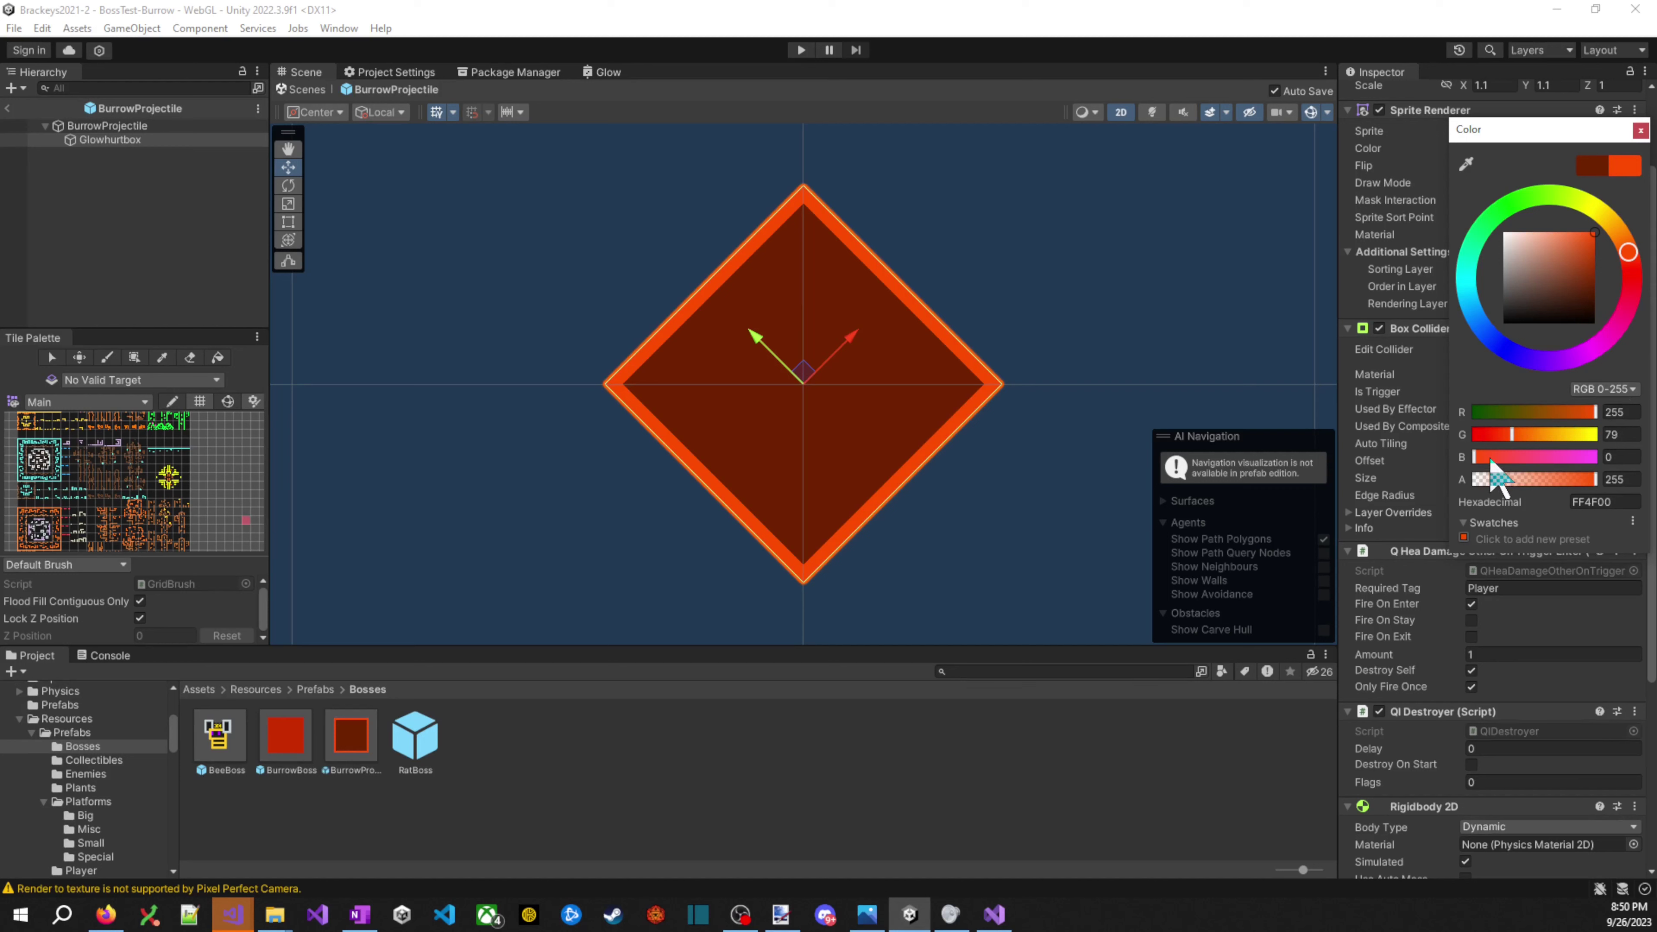
pyautogui.moveTo(1519, 437); pyautogui.dragTo(1129, 396)
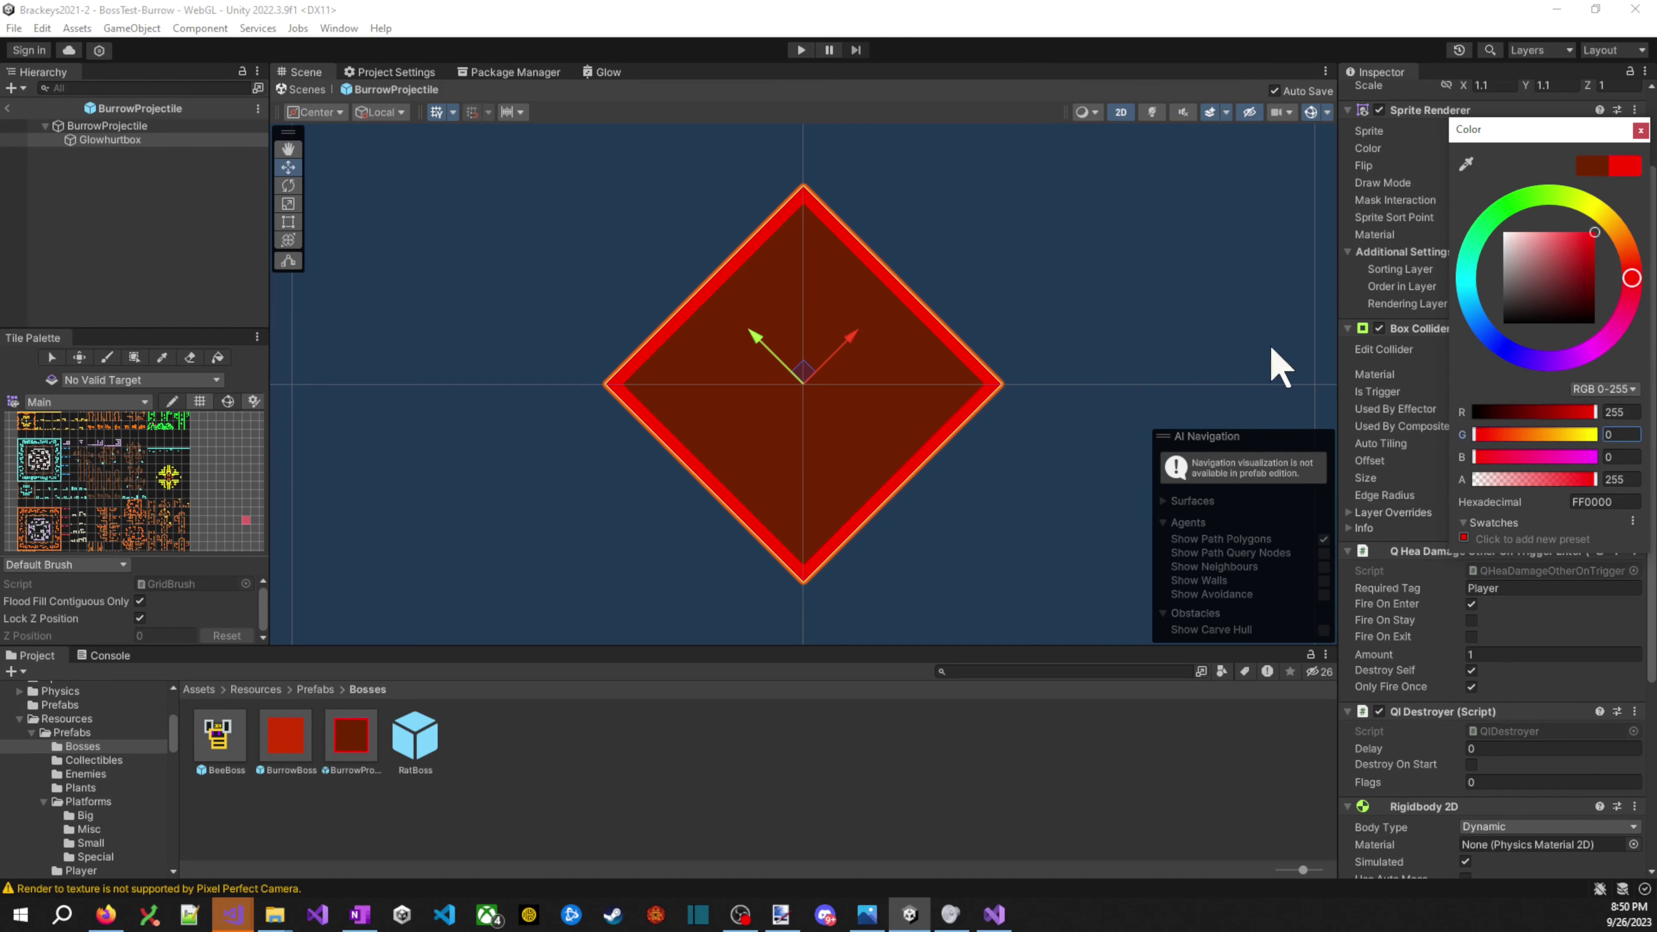
pyautogui.click(1640, 131)
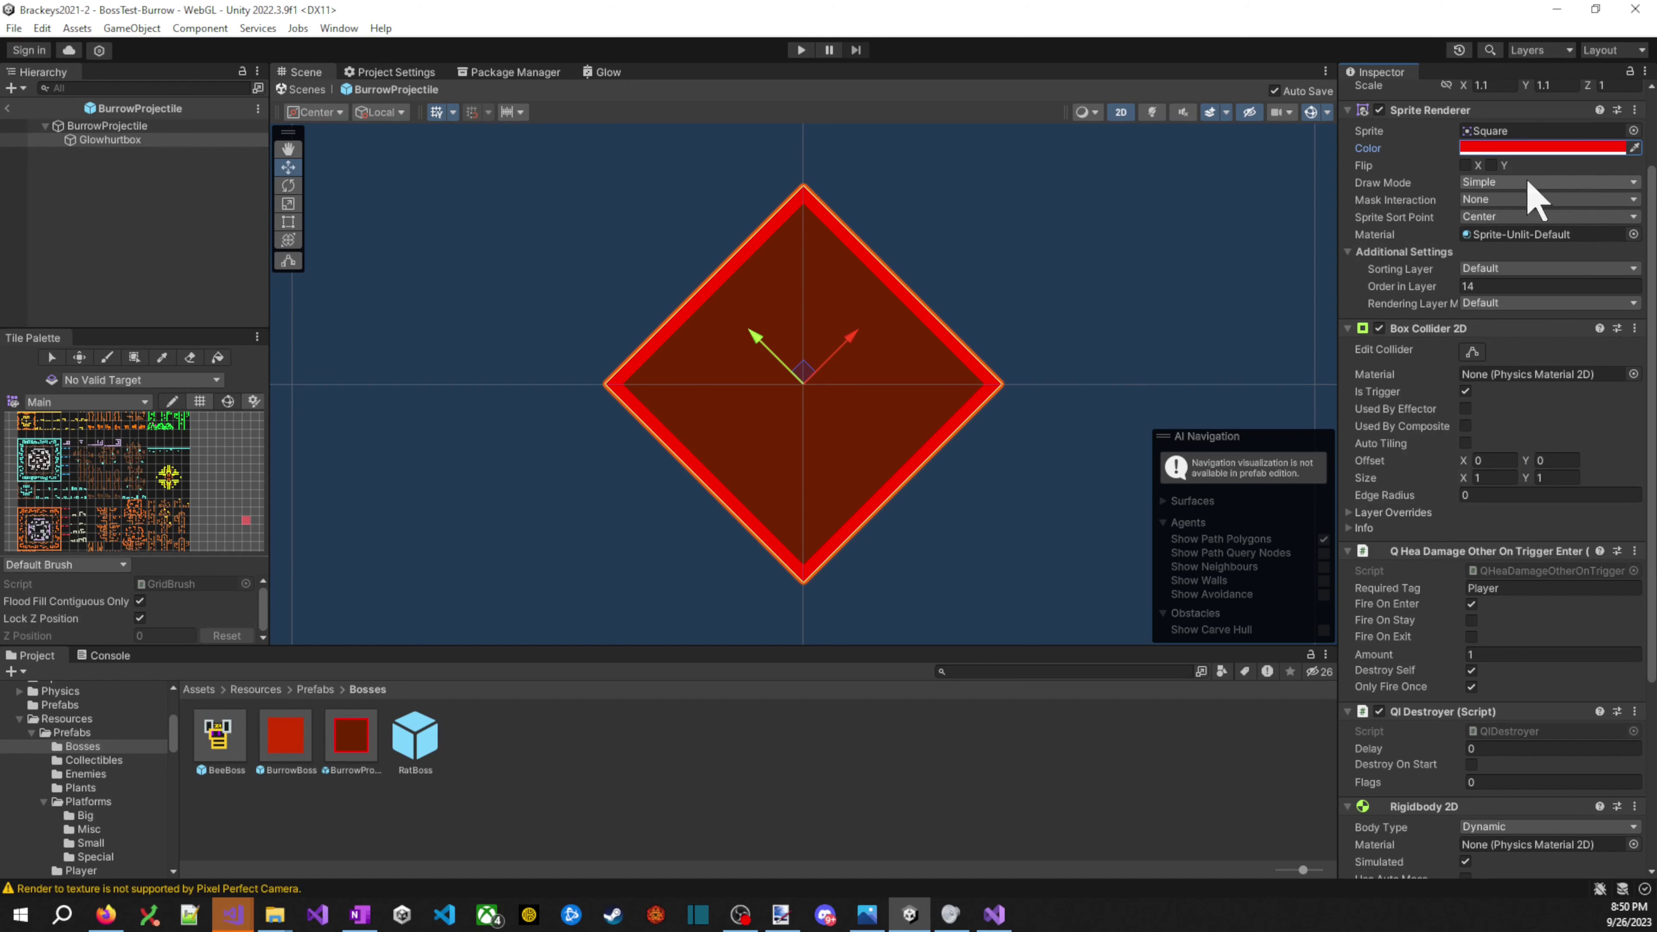
# - Darken the parent BurrowProjectile's Color to 381100
pyautogui.click(121, 125)
pyautogui.click(1579, 147)
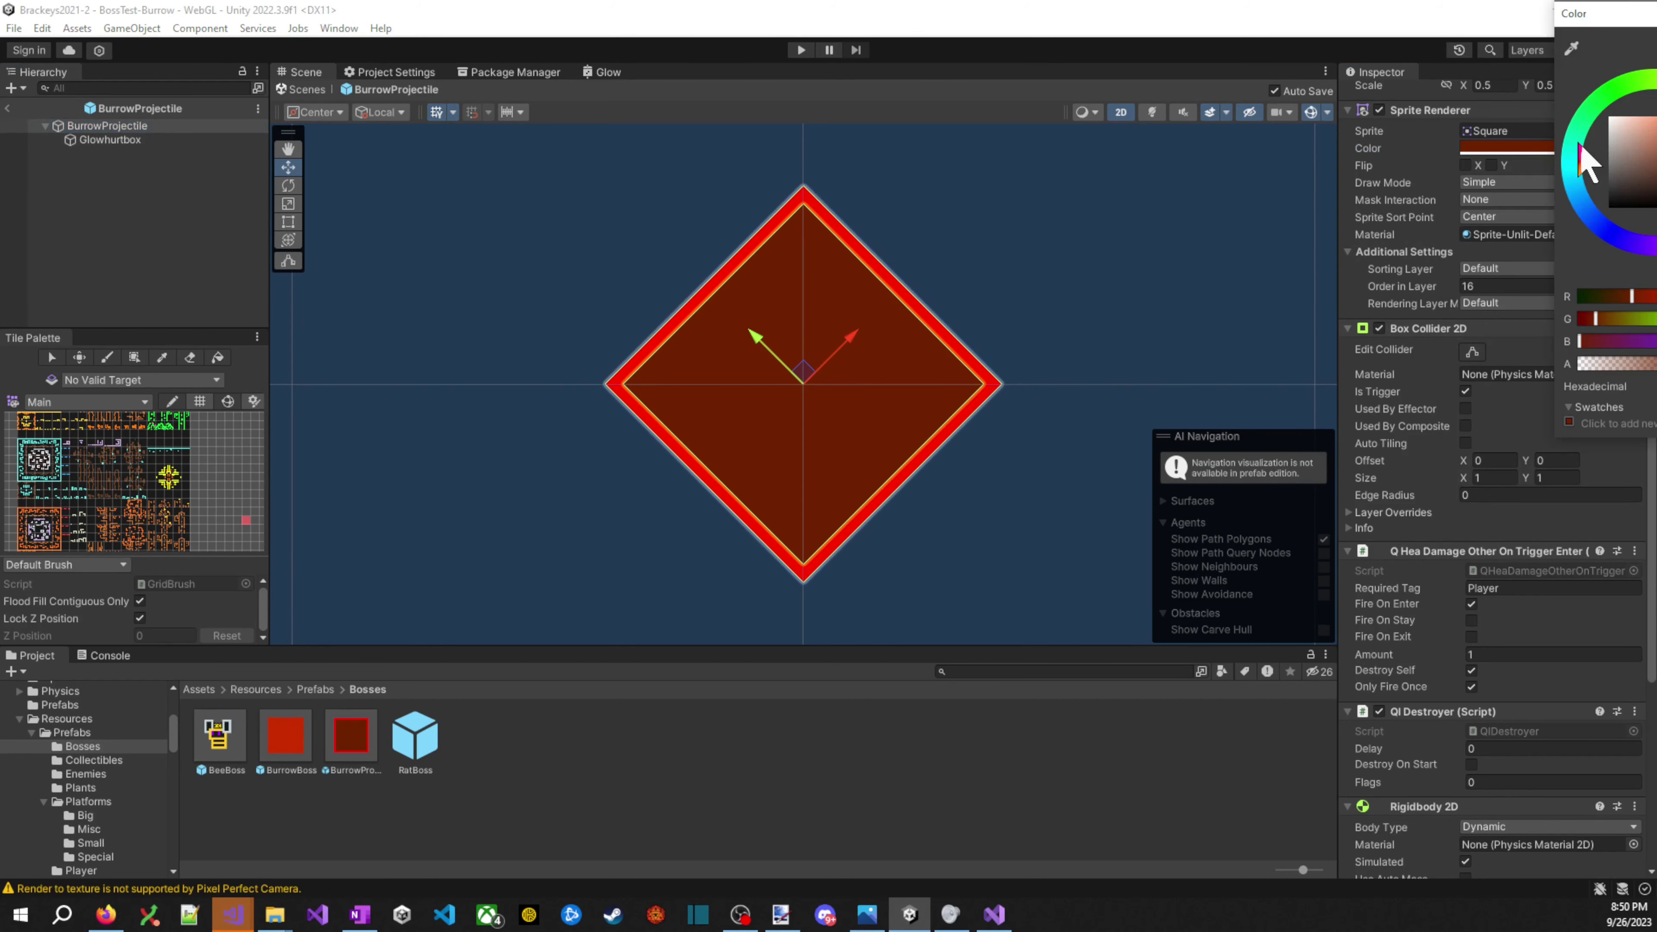
pyautogui.moveTo(1607, 12); pyautogui.dragTo(1117, 248)
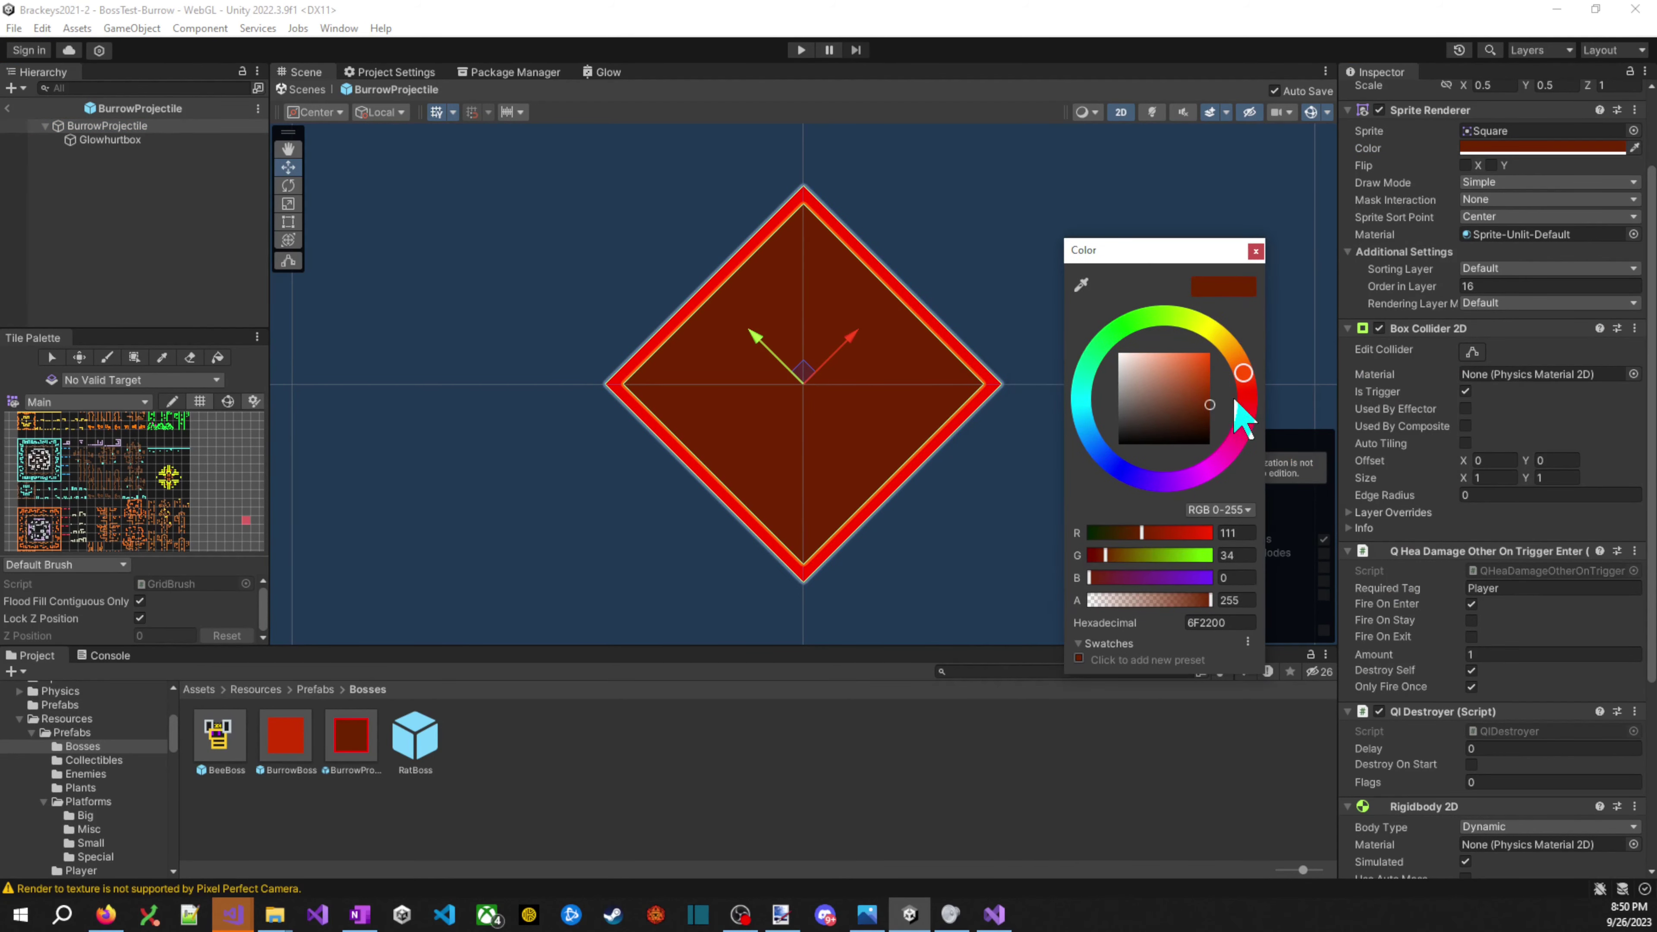
pyautogui.moveTo(1206, 410); pyautogui.dragTo(1237, 426)
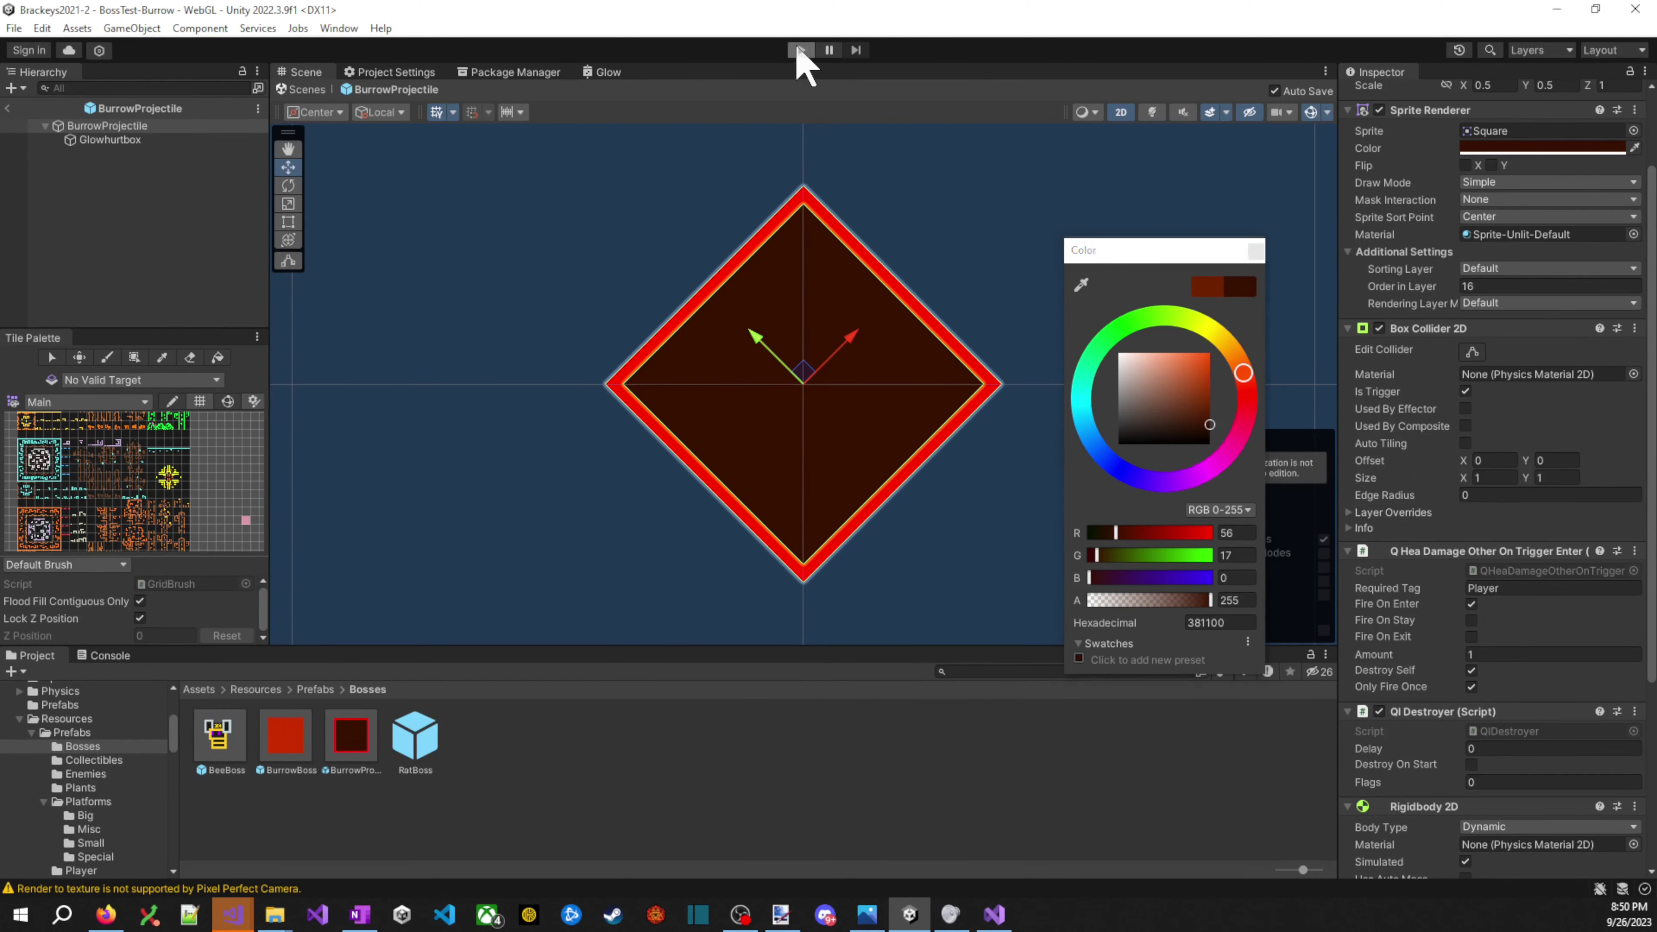
# - Start the game and run and jump around the arena, dodging the boss's orange projectiles
pyautogui.click(802, 50)
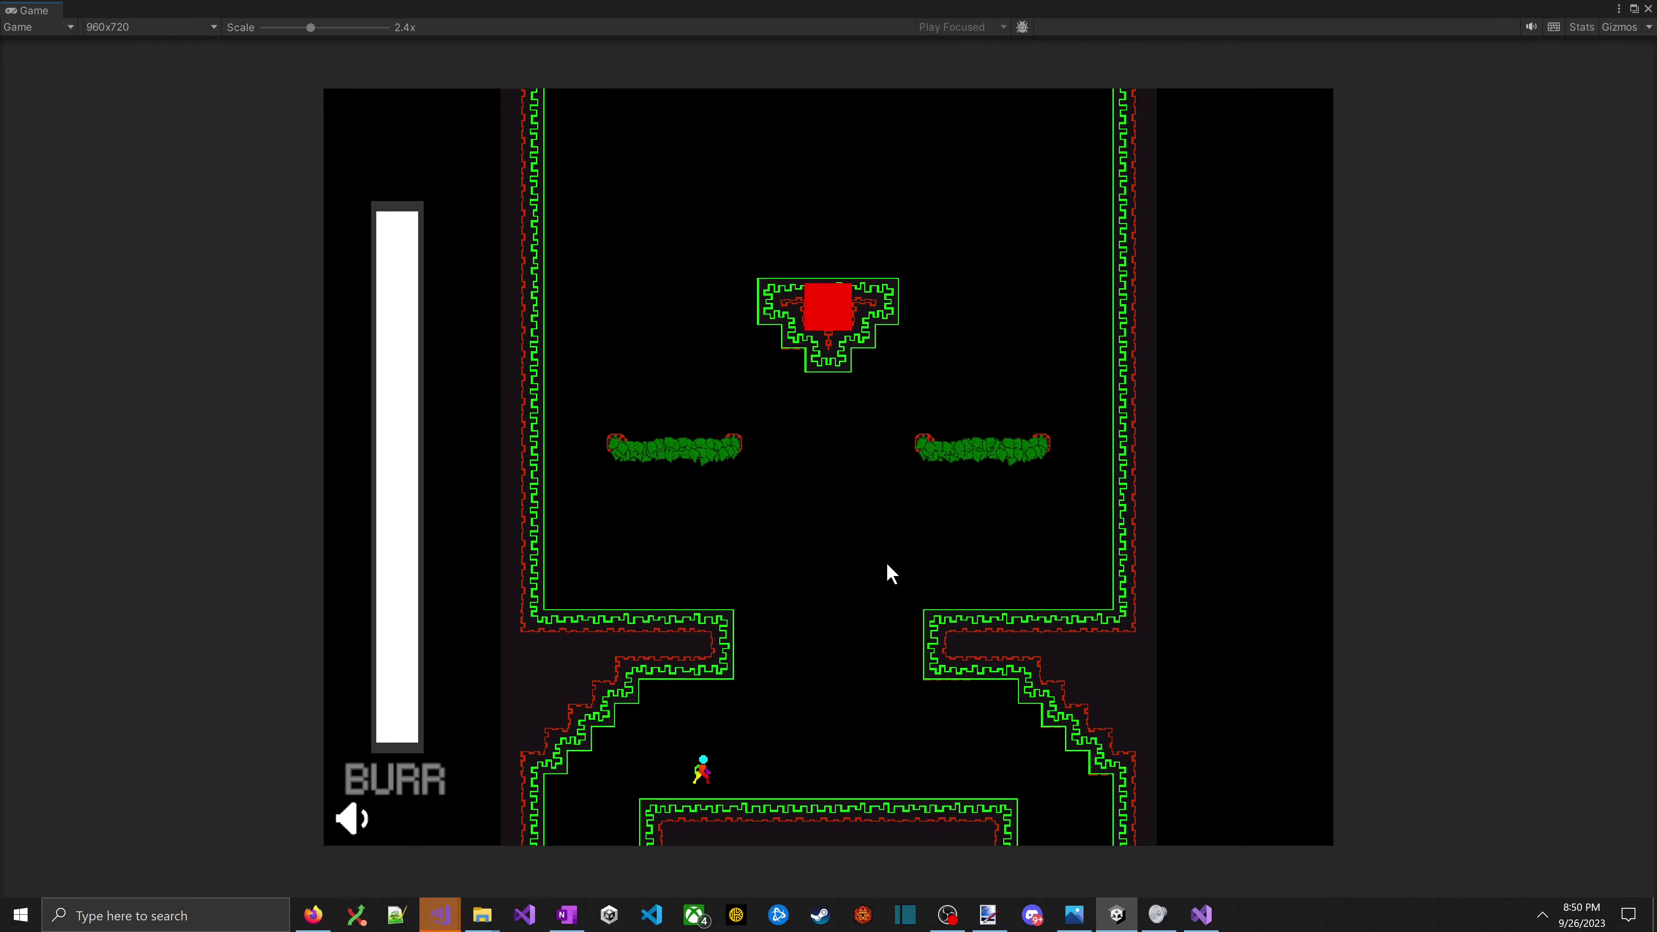
pyautogui.press('d')
pyautogui.press('space')
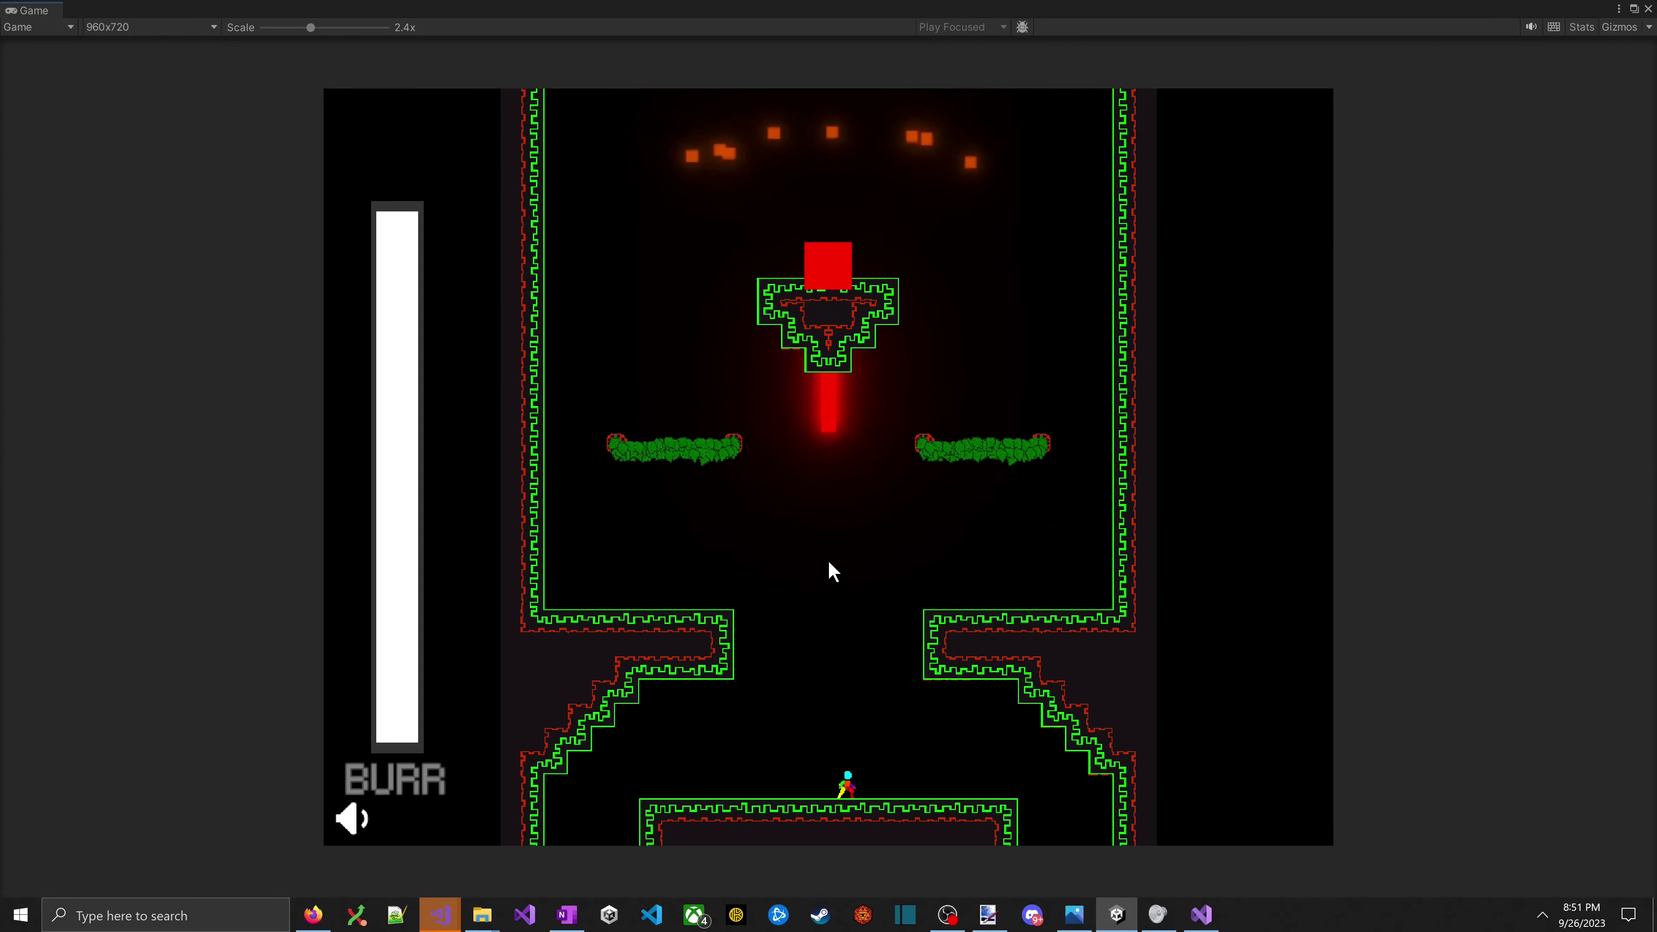
pyautogui.press('a')
pyautogui.press('d')
pyautogui.press('space')
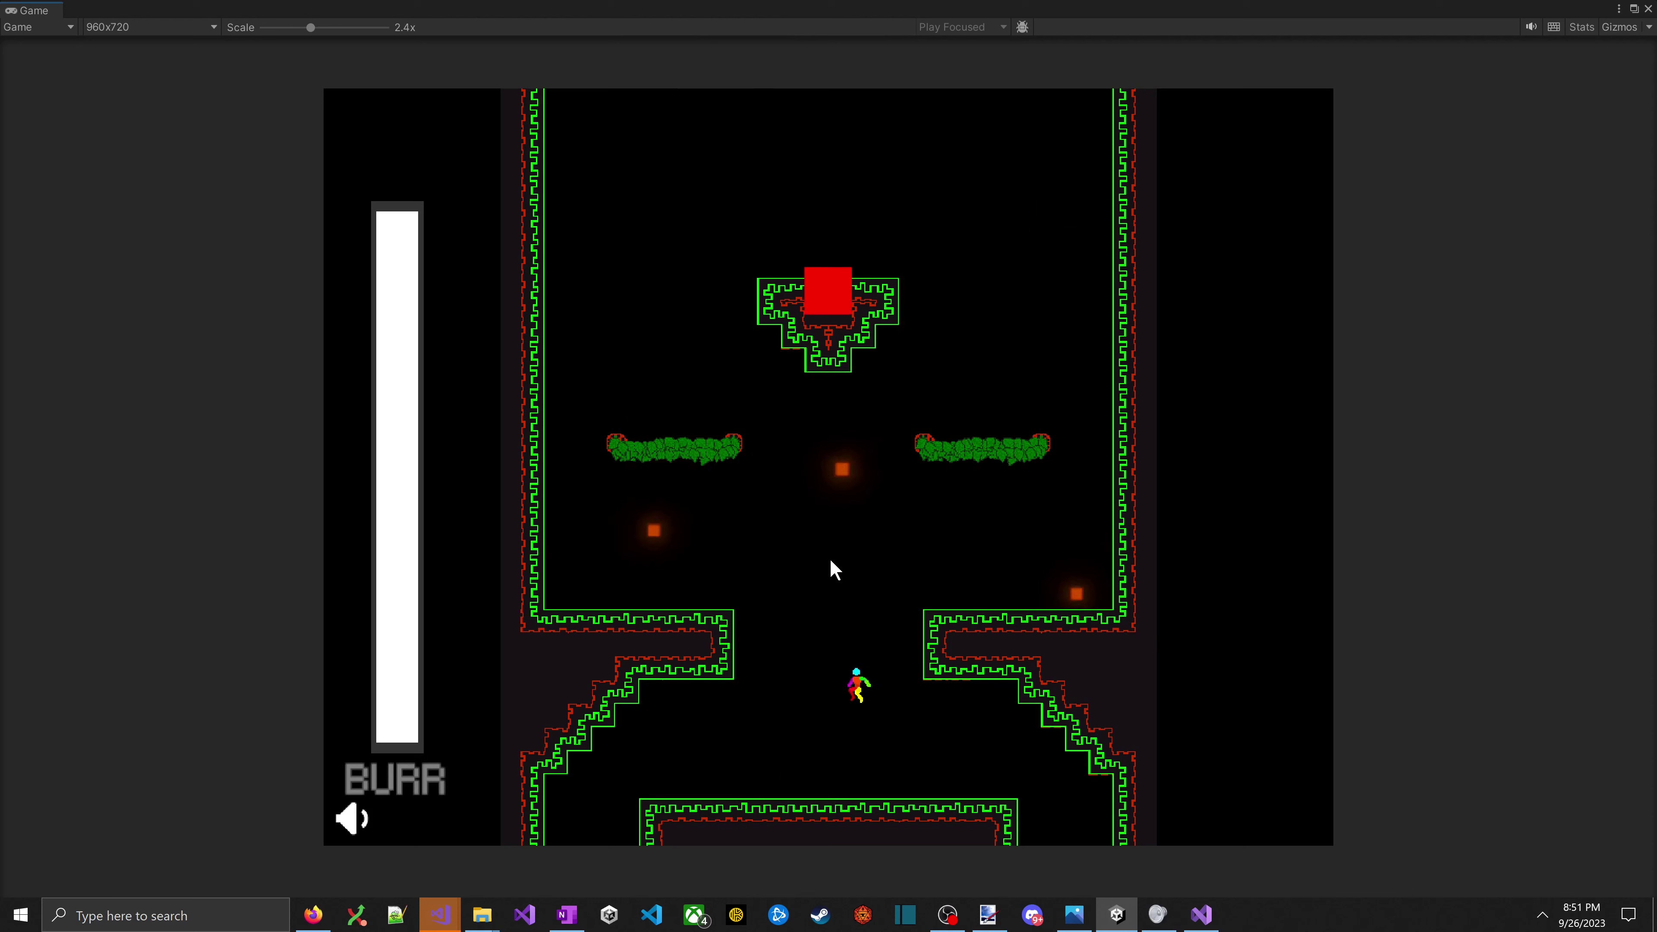
pyautogui.press('a')
pyautogui.press('space')
pyautogui.press('d')
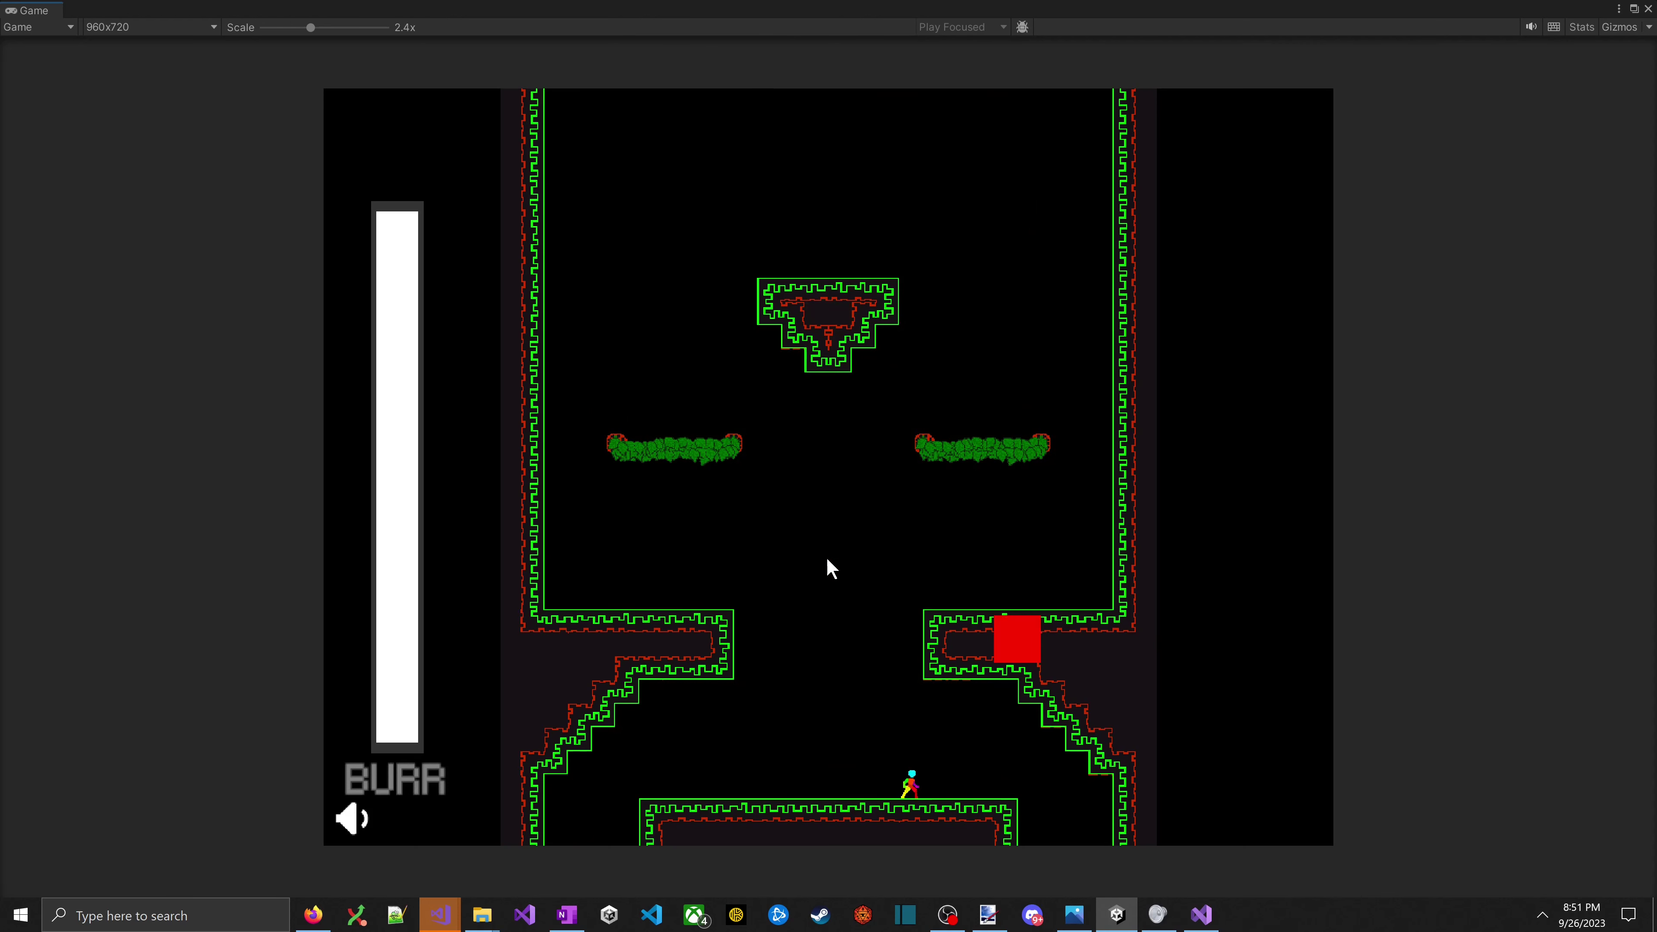
pyautogui.press('Left')
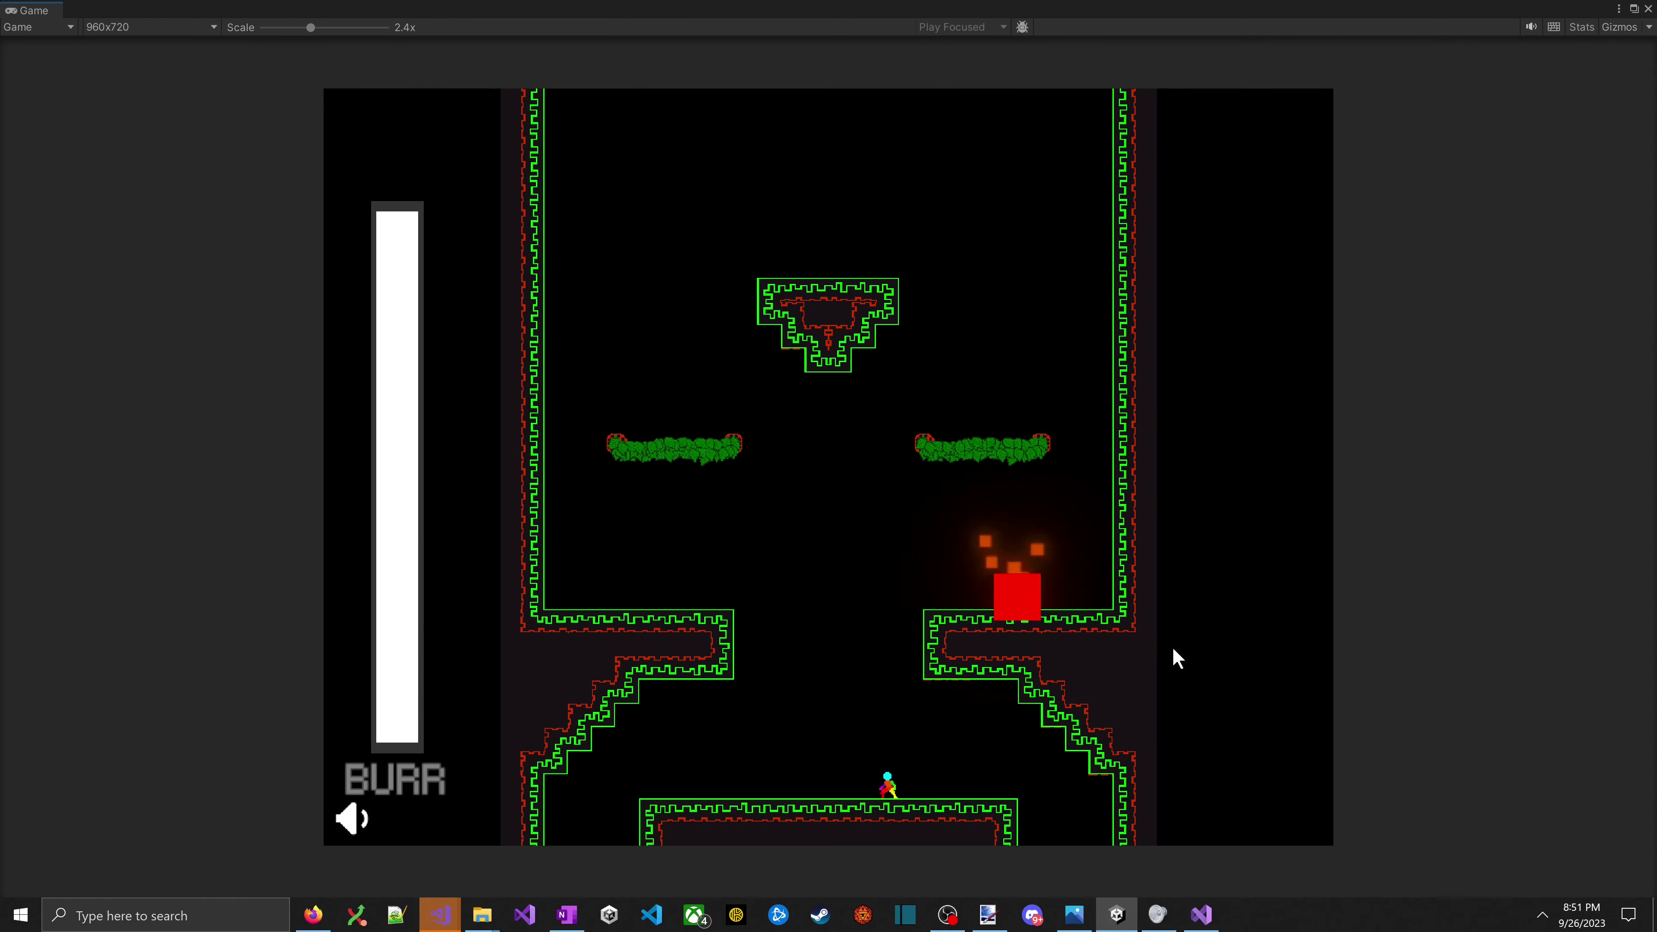
pyautogui.press('Left')
pyautogui.press('space')
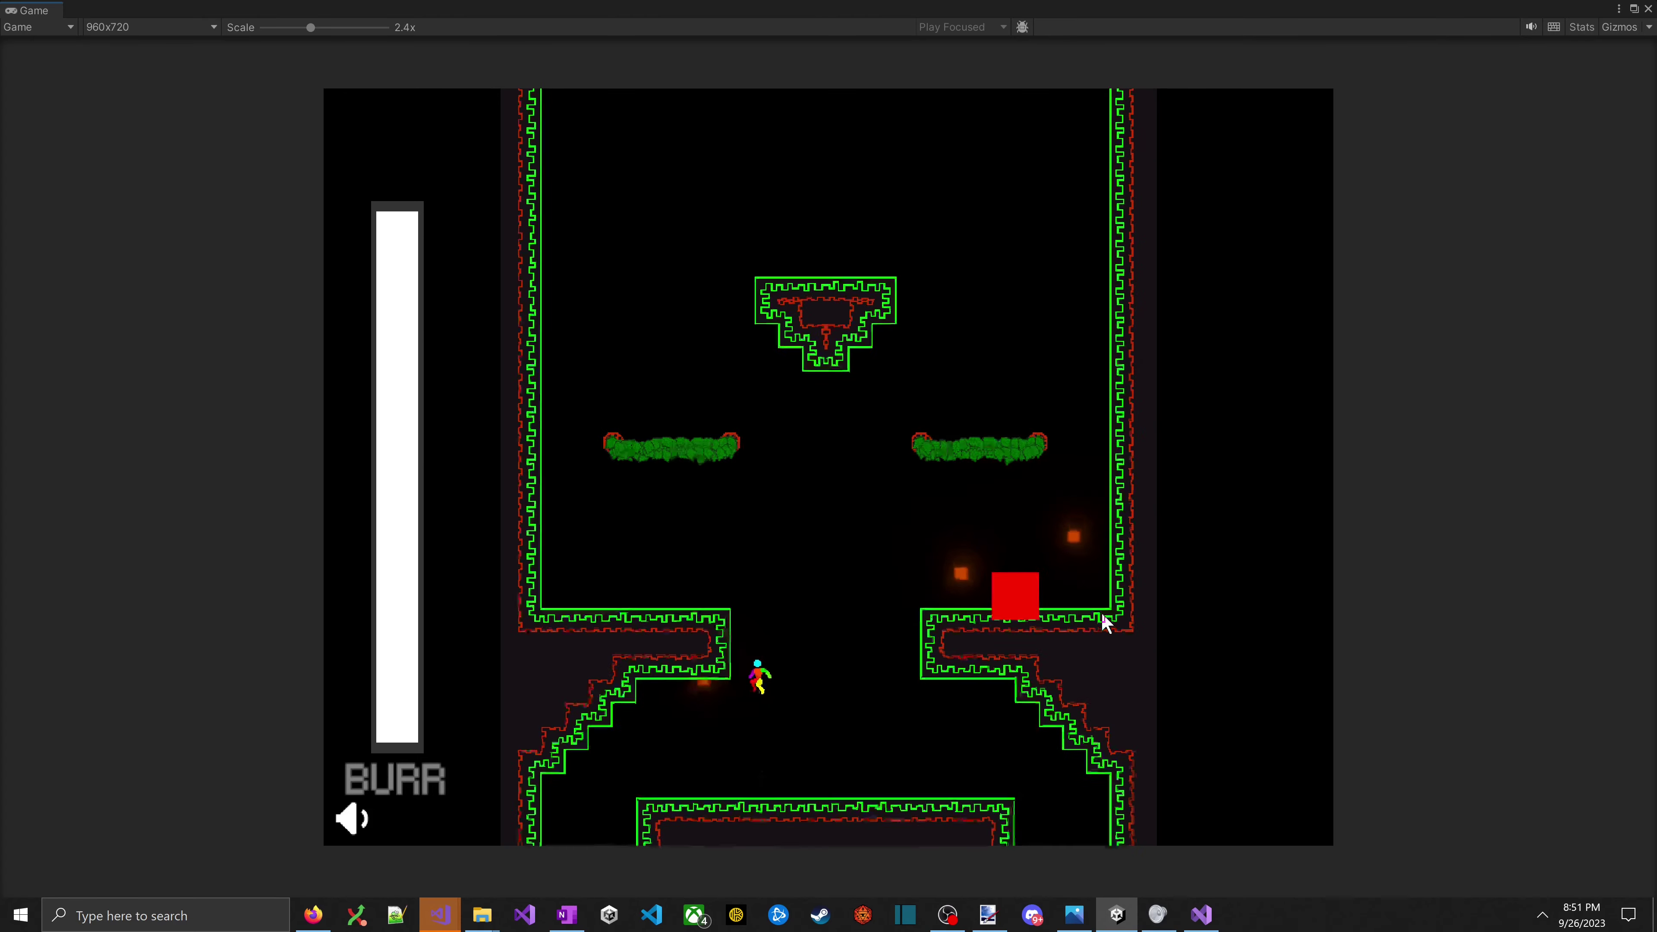
pyautogui.press('Right')
pyautogui.press('space')
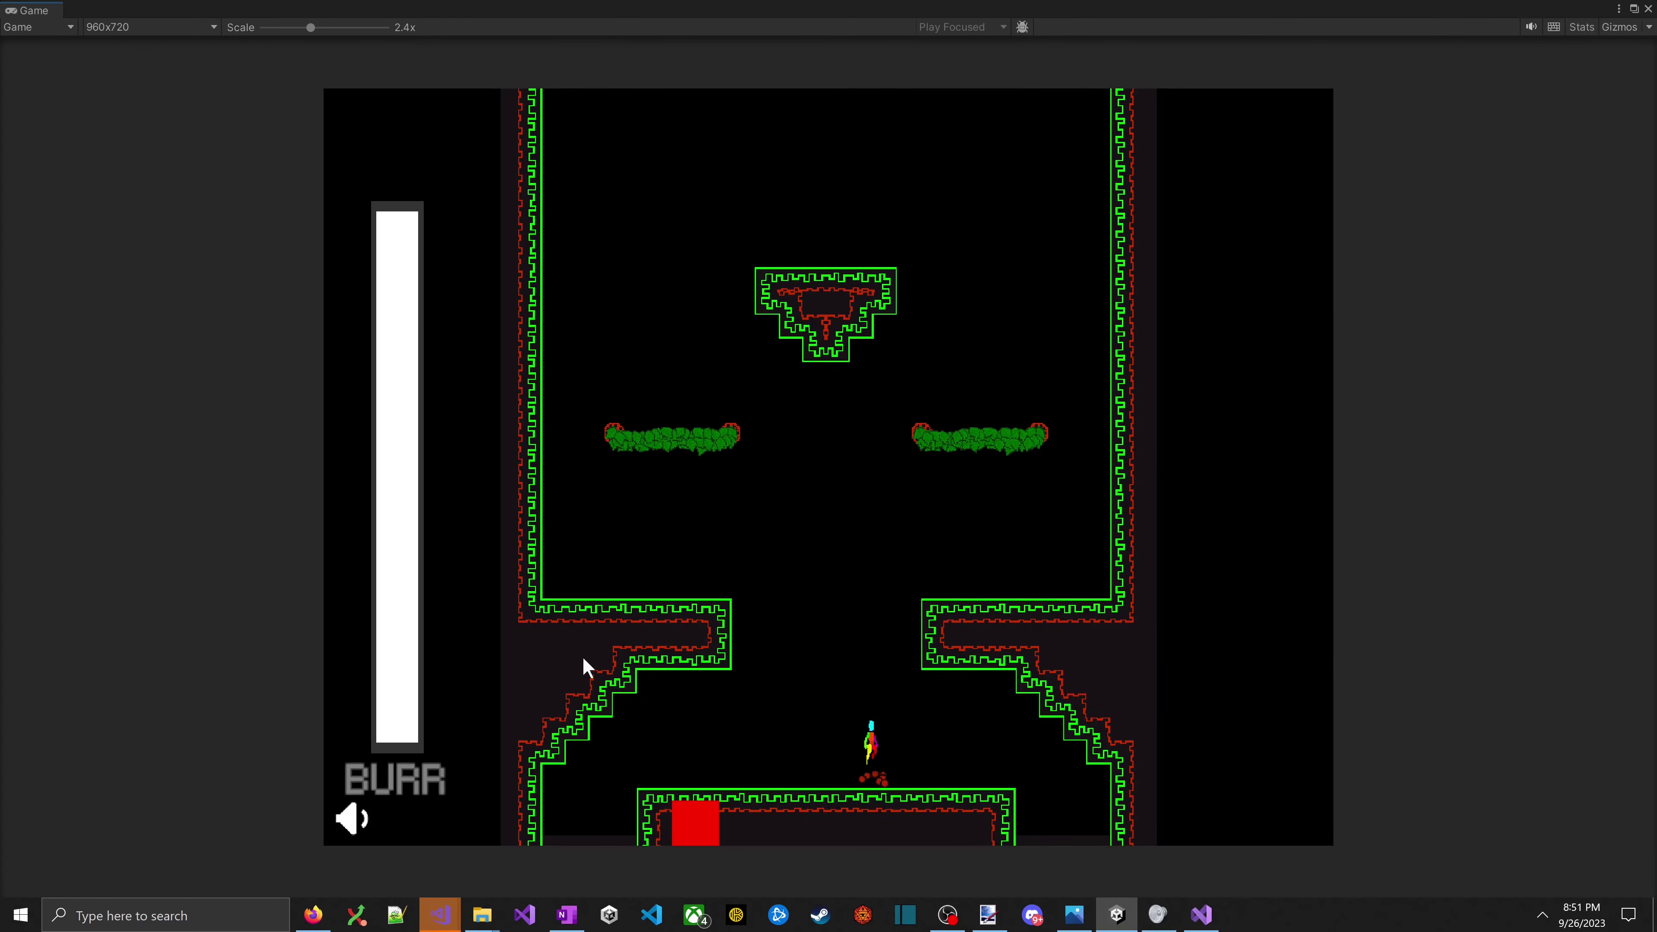
pyautogui.press('Left')
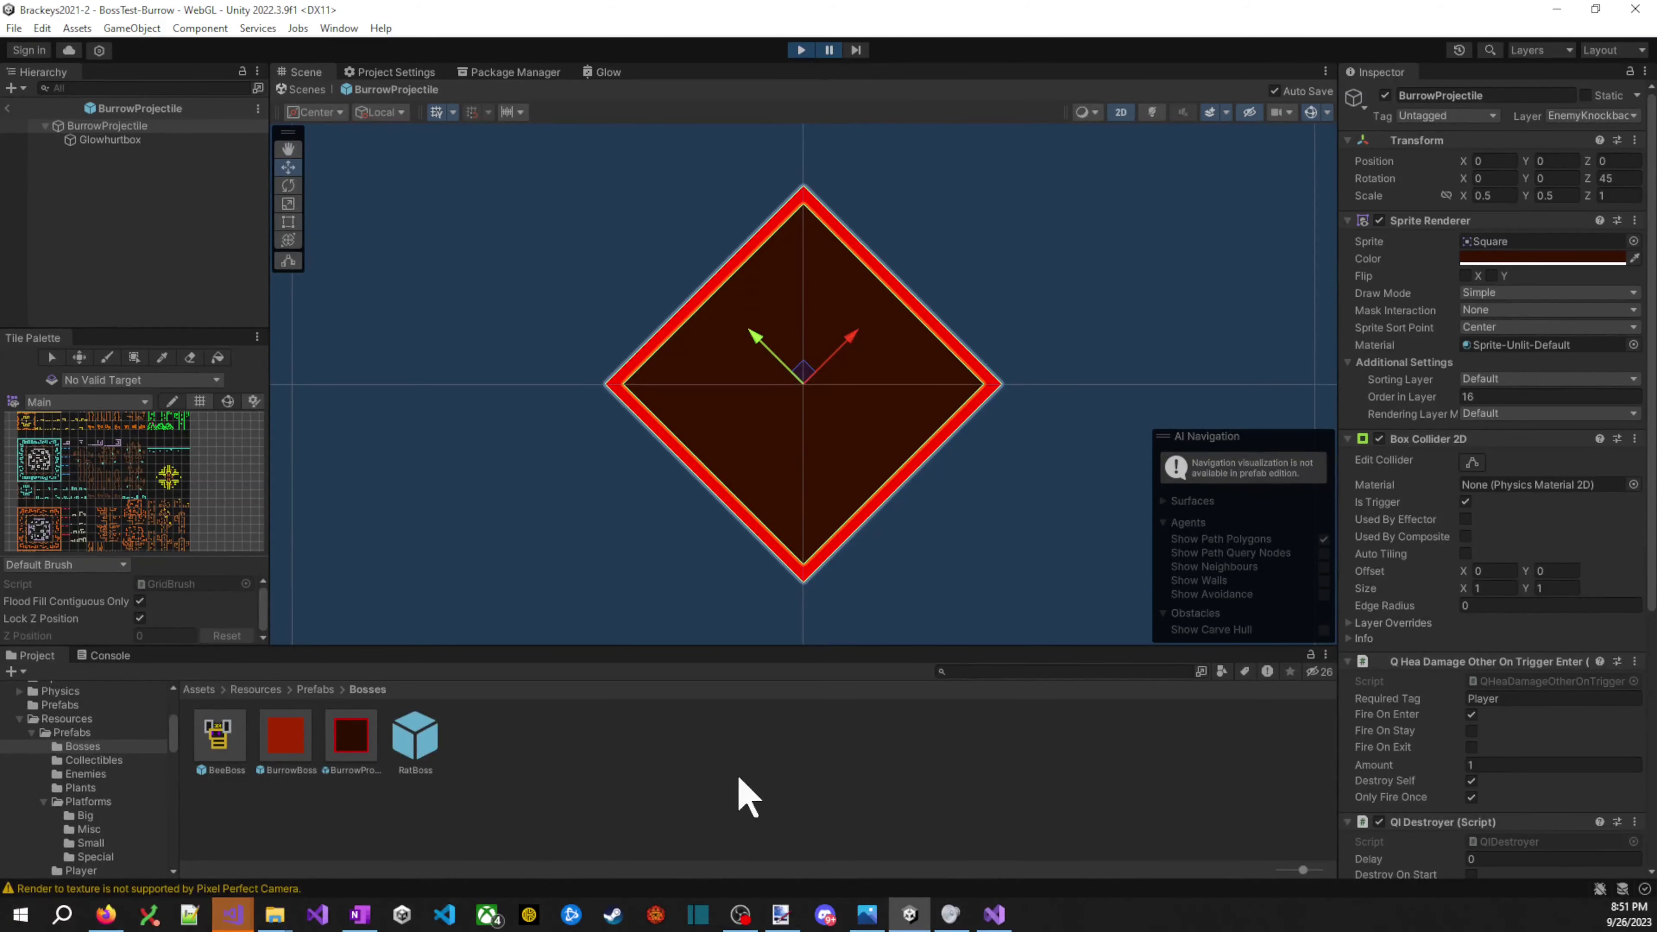
# - Remove Box Collider 2D, Q Hea Damage and Rigidbody 2D from the BurrowProjectile root
pyautogui.click(114, 140)
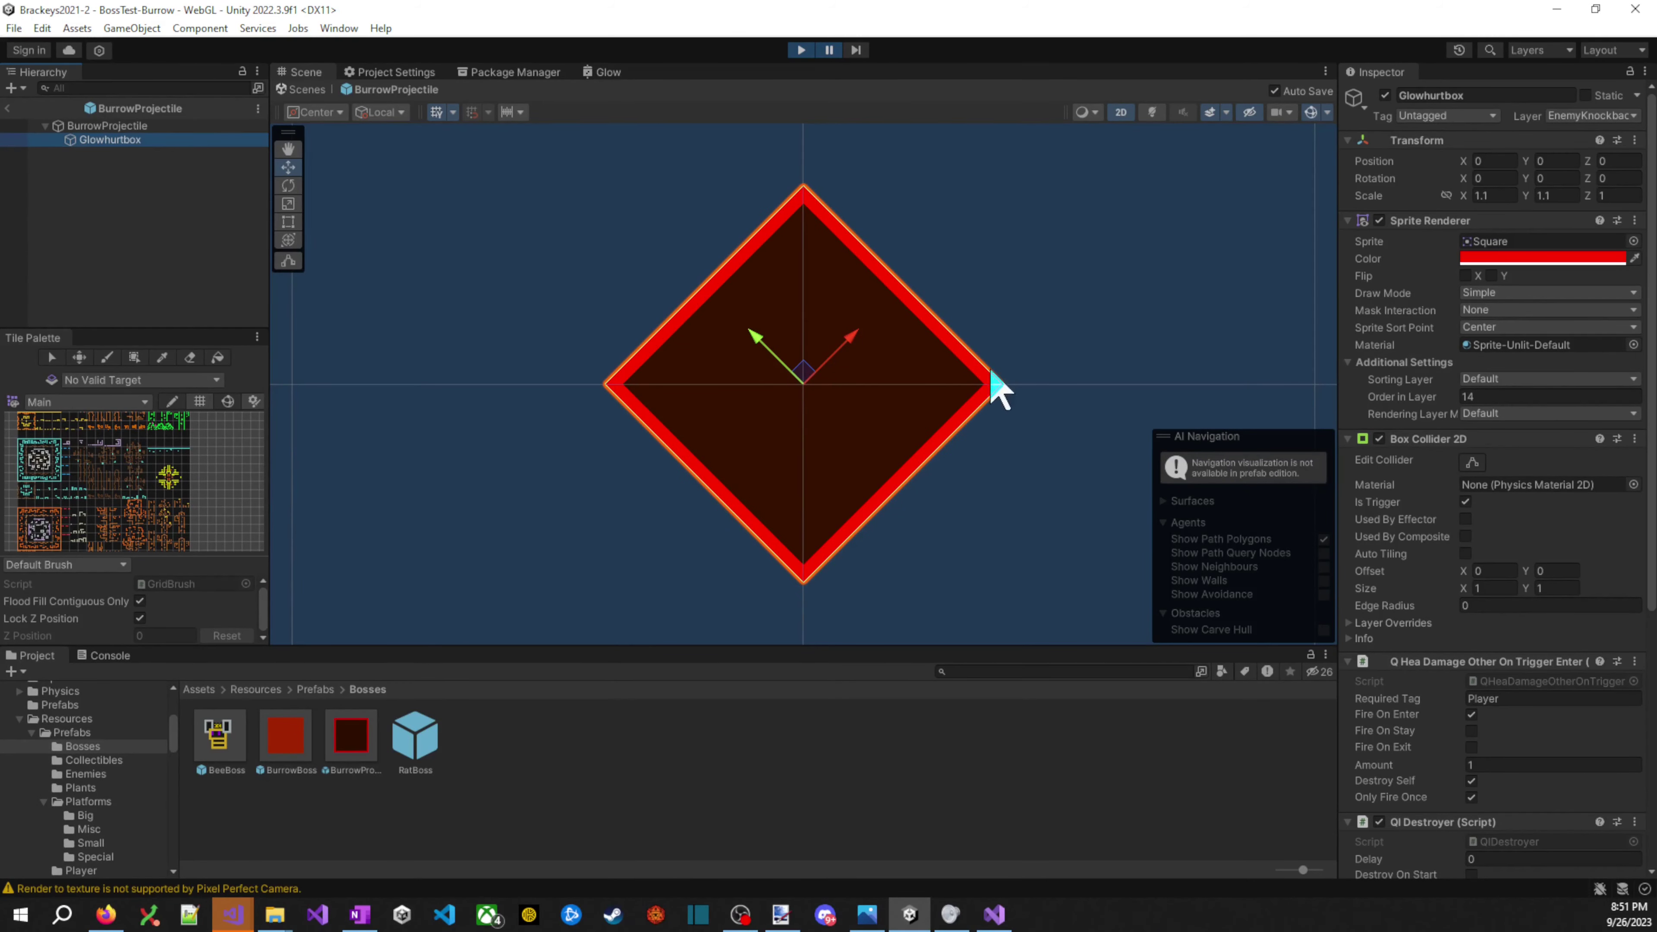
pyautogui.scroll(-4, 1513, 434)
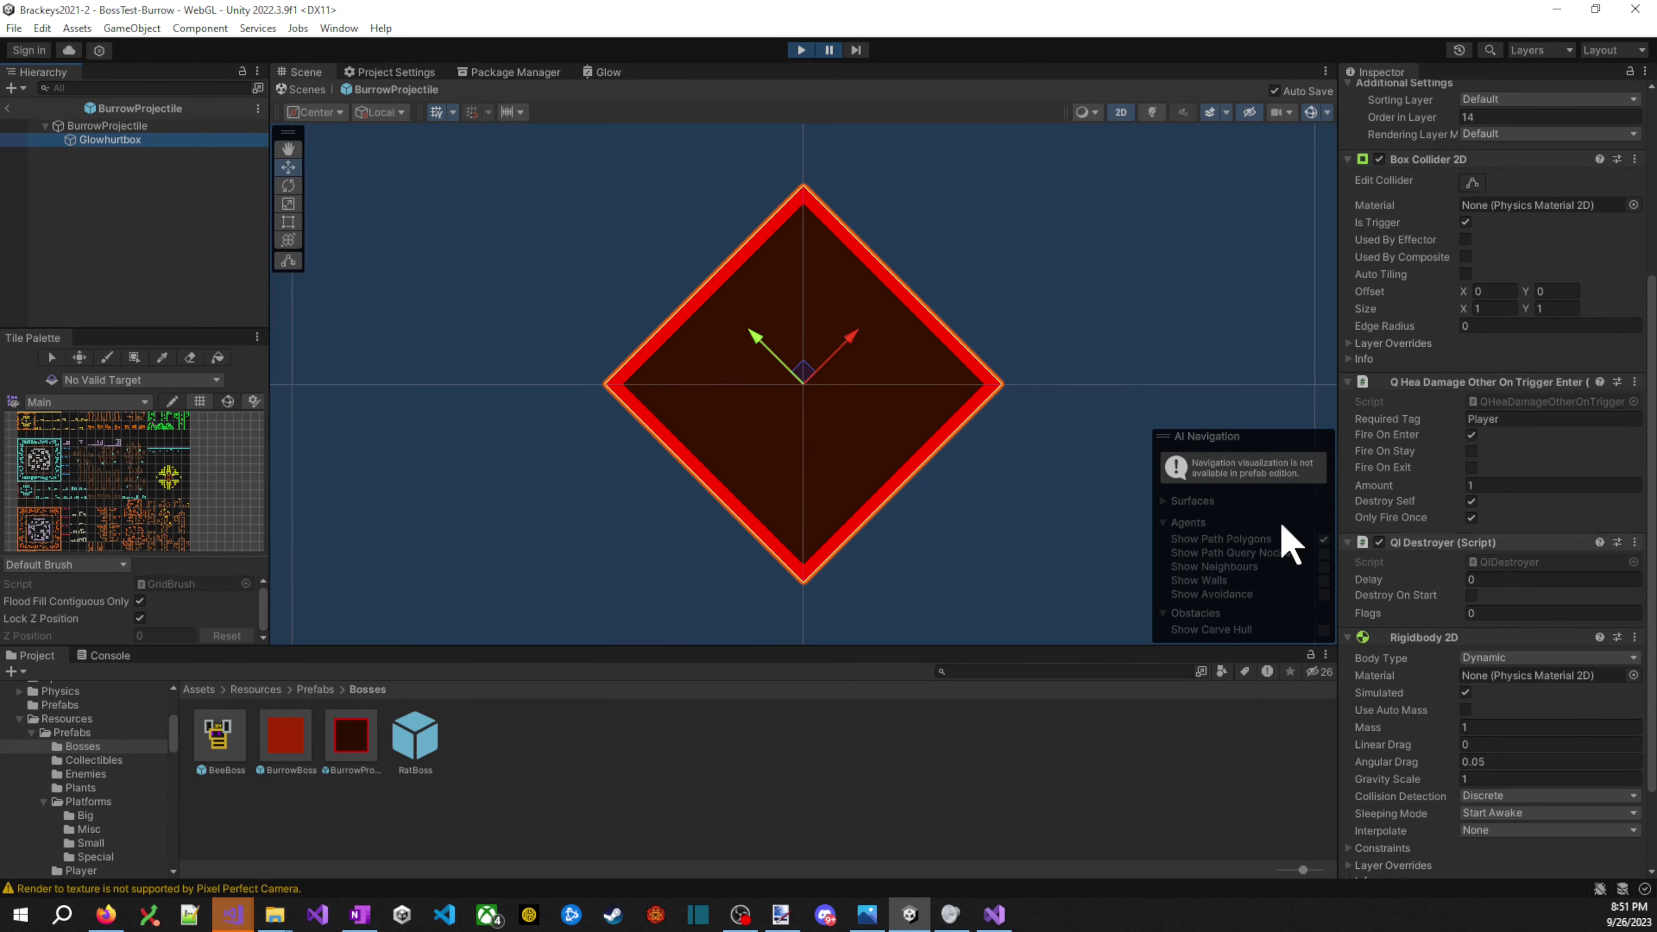
pyautogui.click(110, 126)
pyautogui.scroll(-3, 1500, 568)
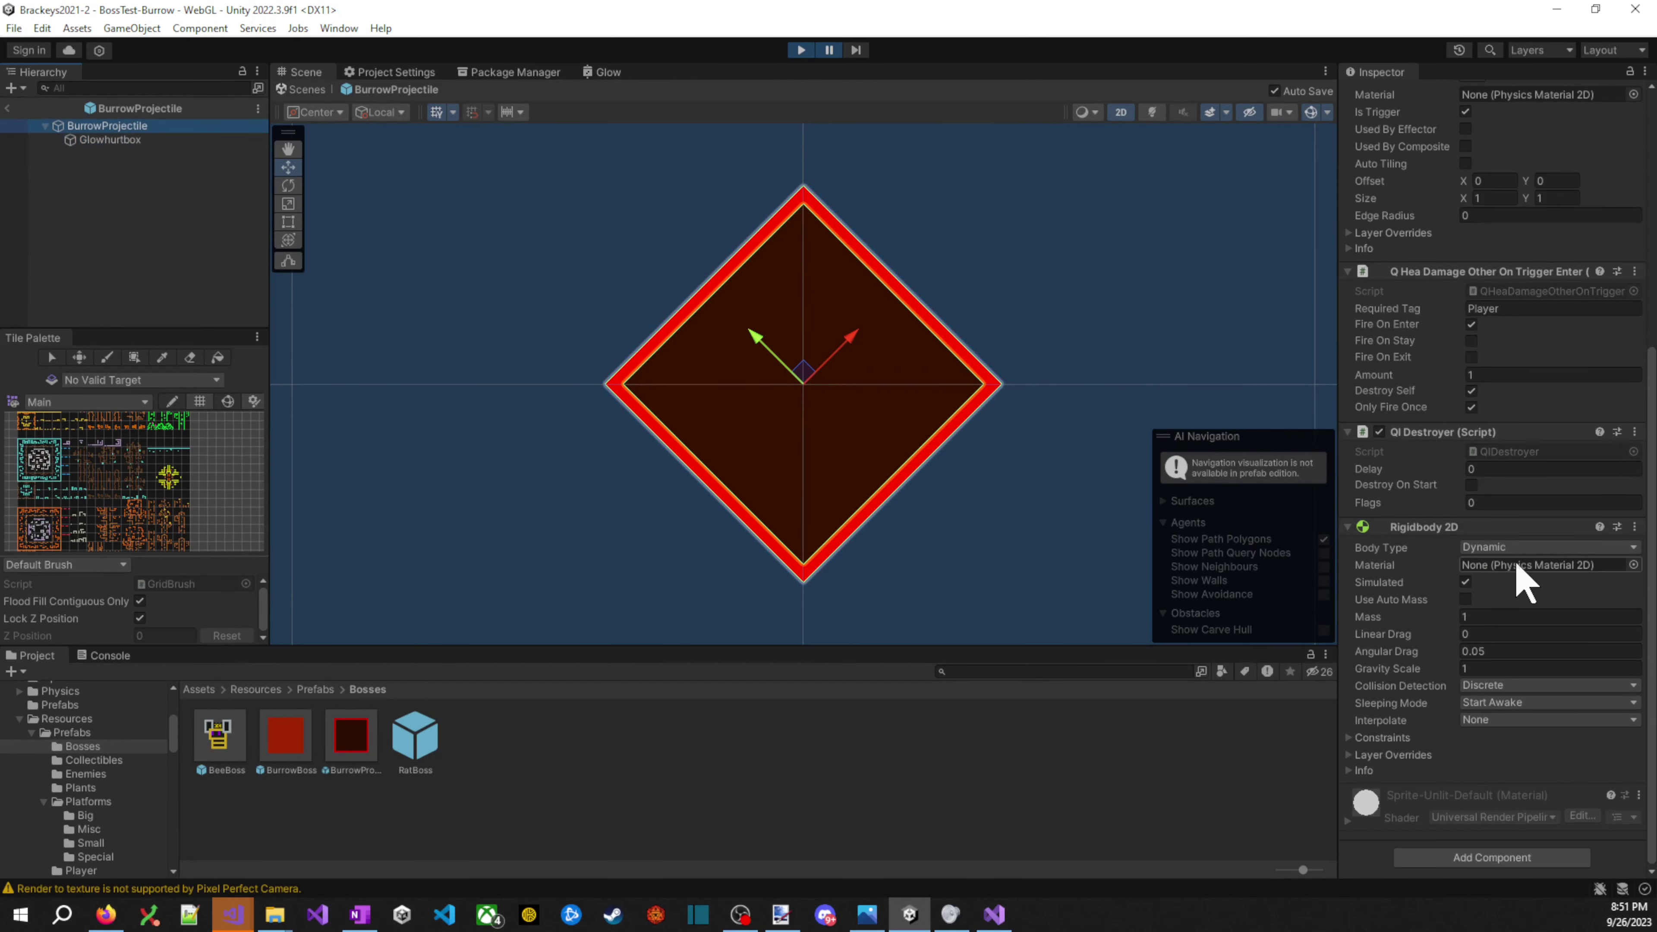
pyautogui.scroll(8, 1448, 594)
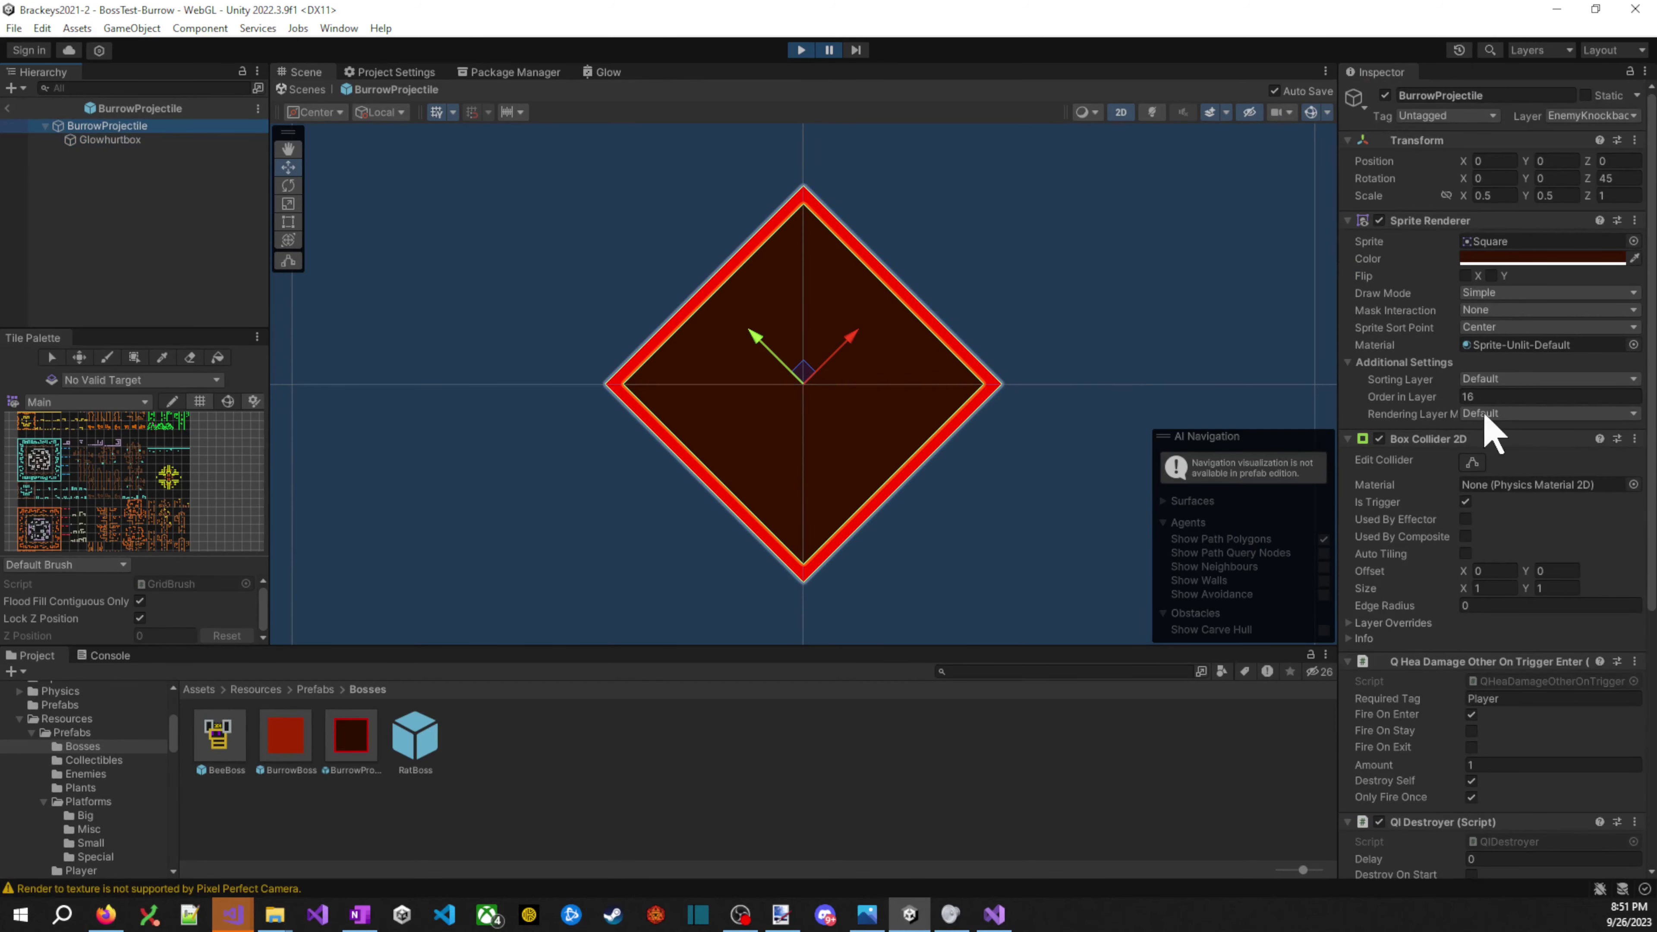
pyautogui.rightClick(1449, 439)
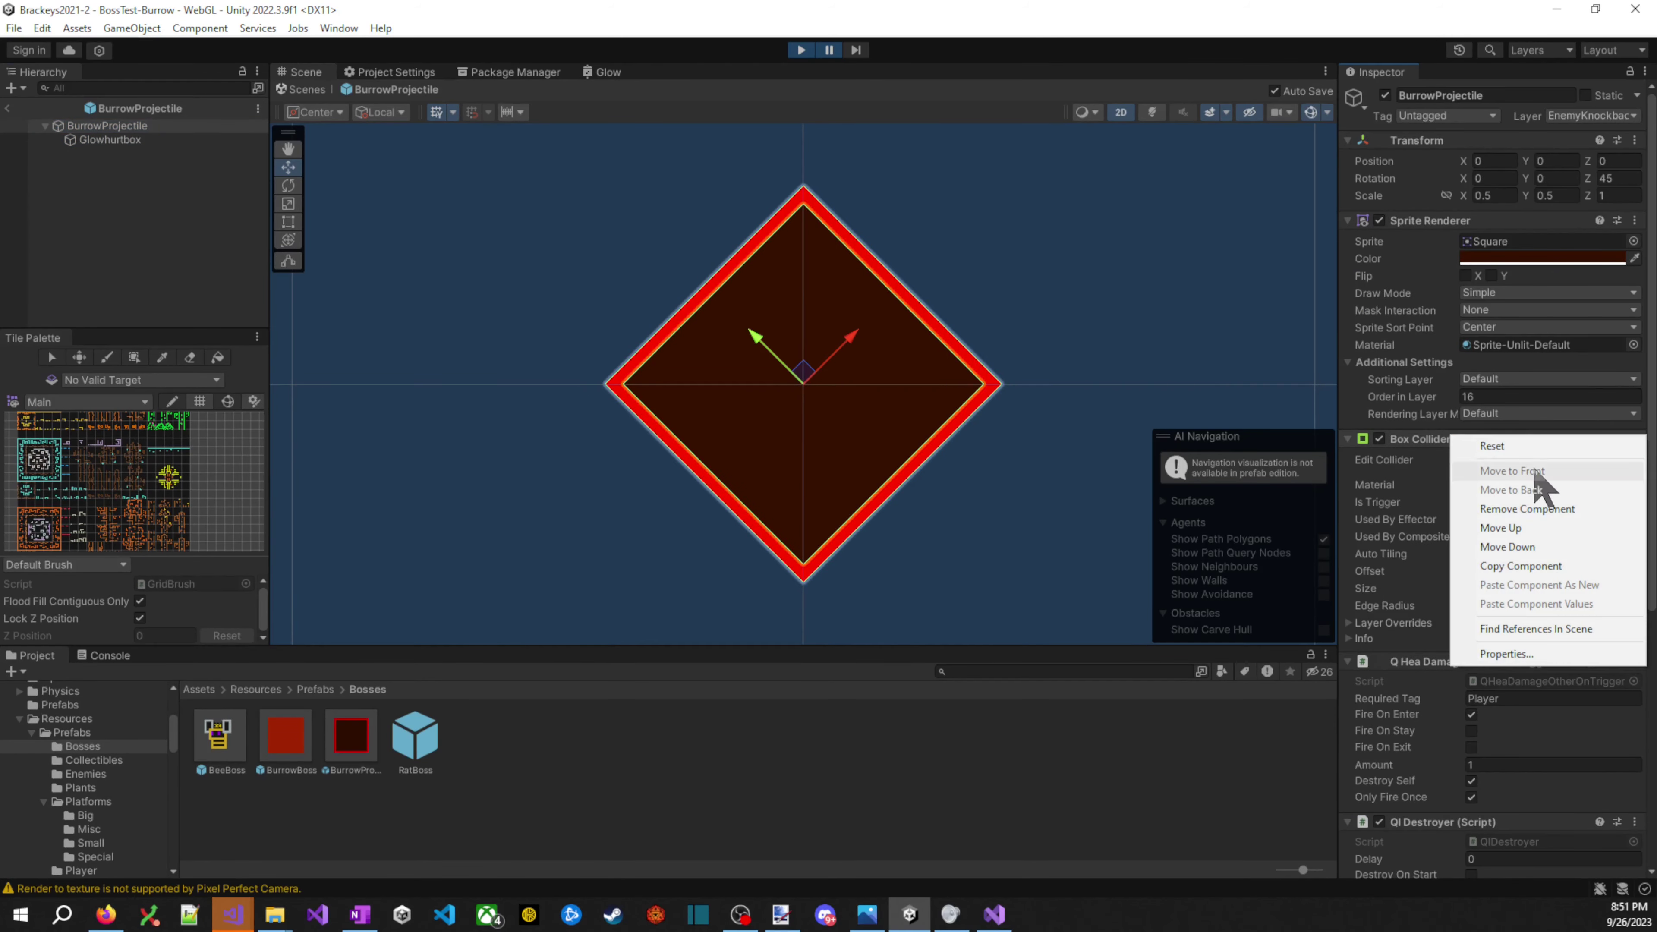
pyautogui.click(1527, 509)
pyautogui.scroll(-1, 1494, 474)
pyautogui.rightClick(1465, 395)
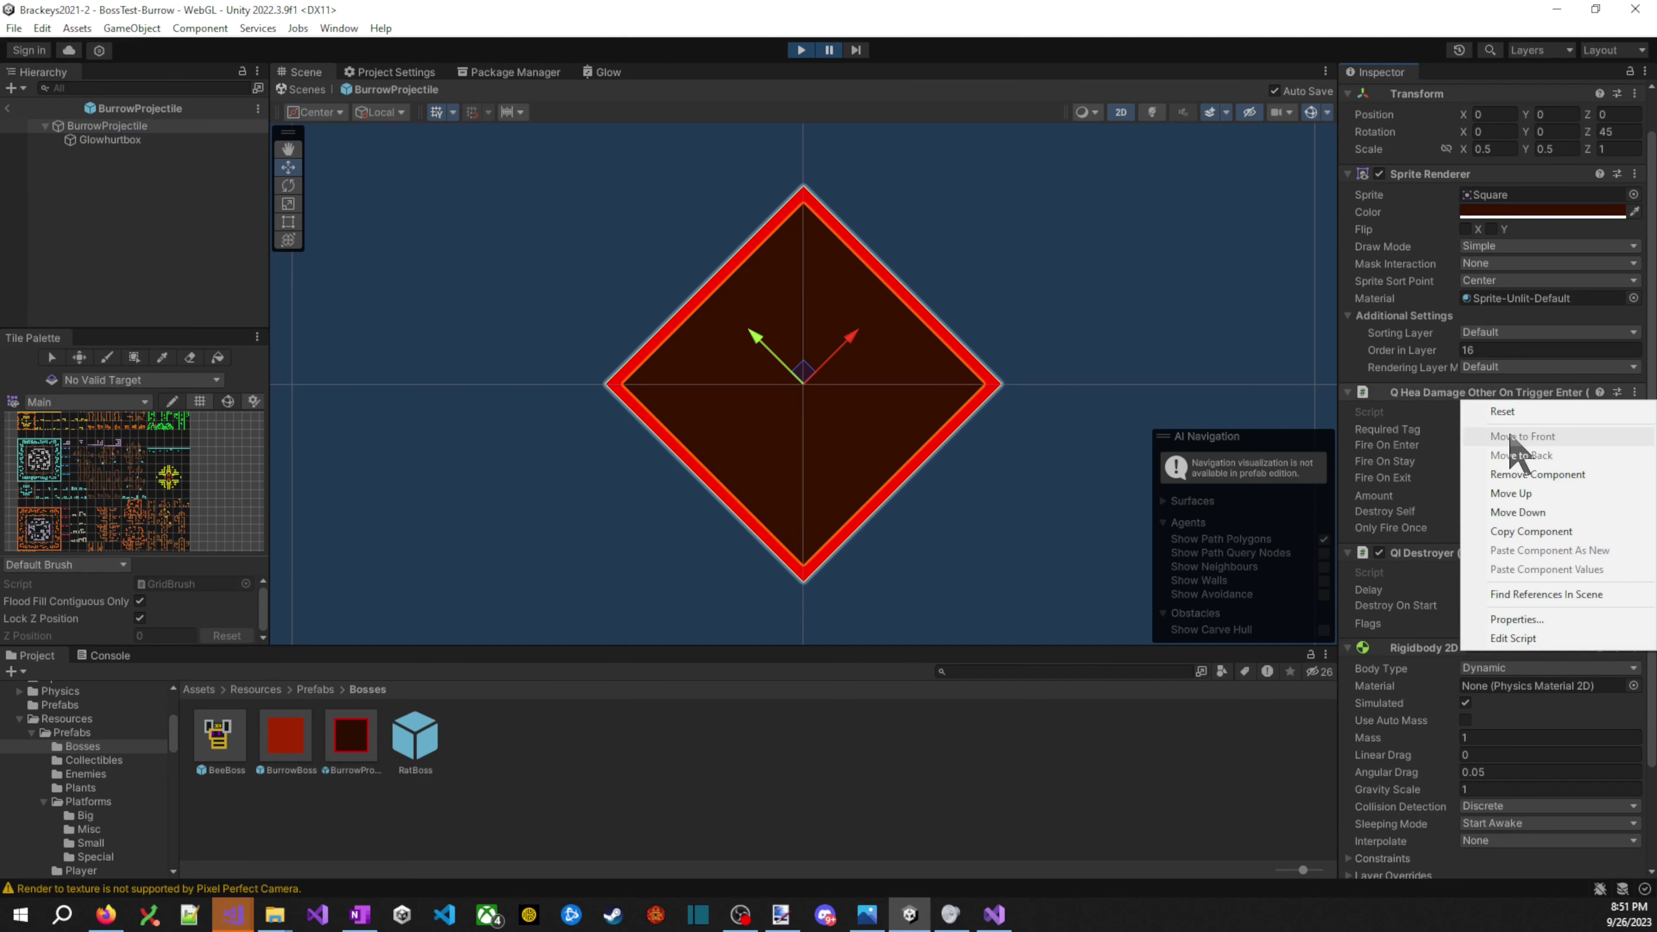
pyautogui.click(1530, 474)
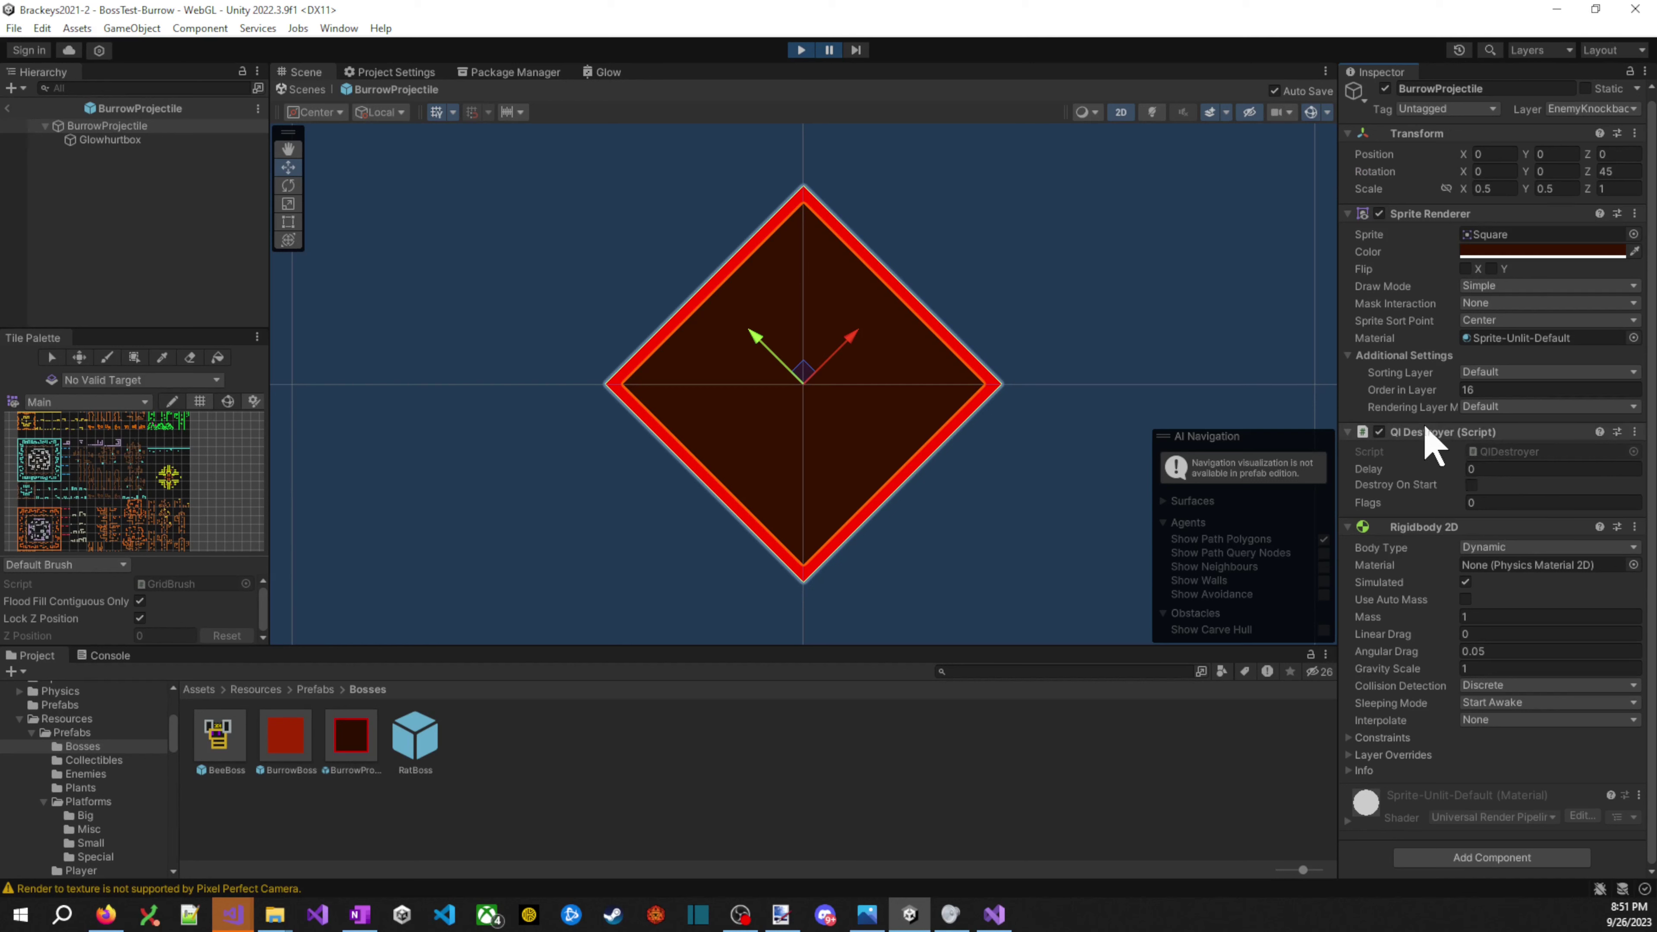
pyautogui.rightClick(1421, 531)
pyautogui.click(1473, 602)
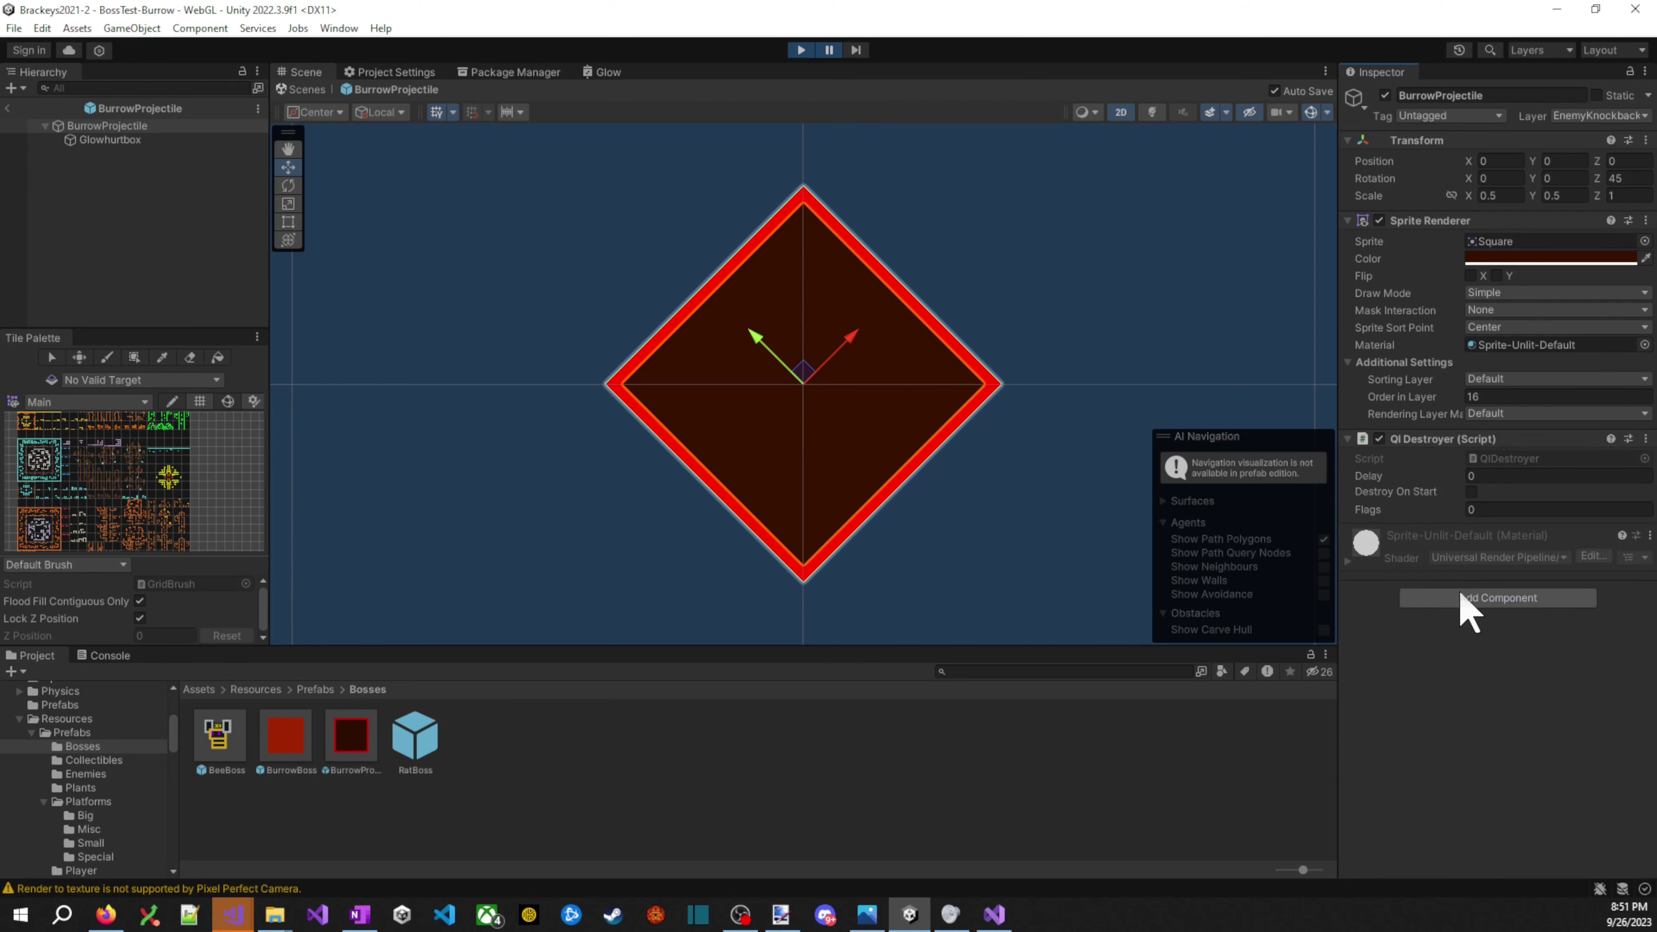
# - Remove the QI Destroyer component from the Glowhurtbox child
pyautogui.click(144, 139)
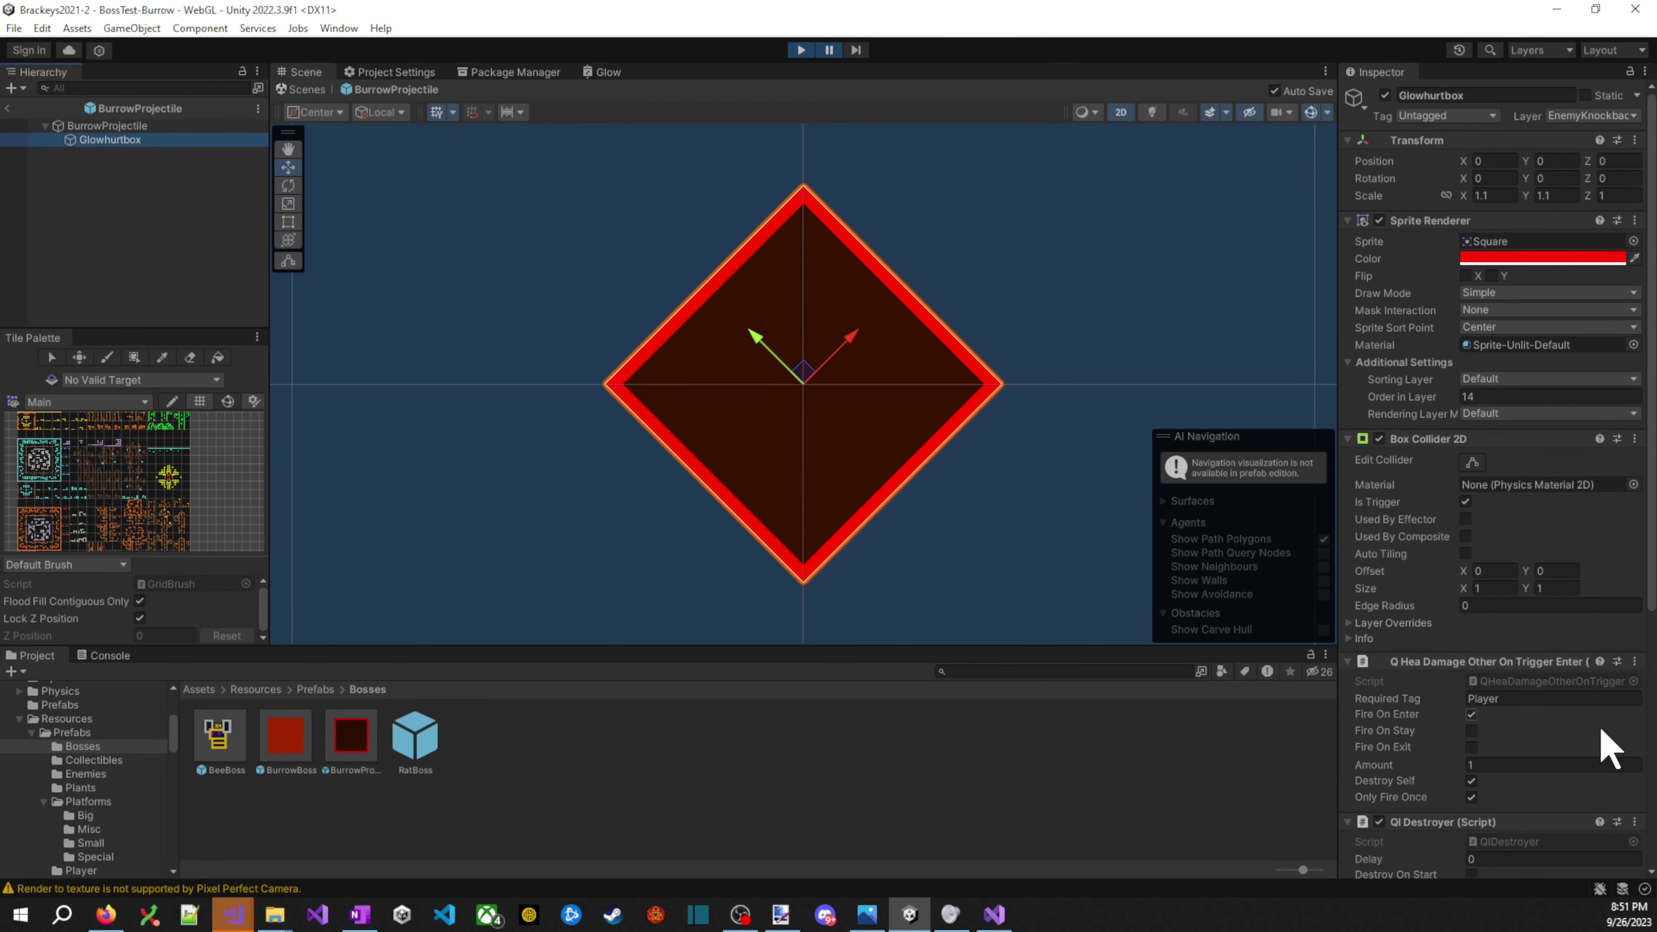
pyautogui.scroll(-10, 1553, 718)
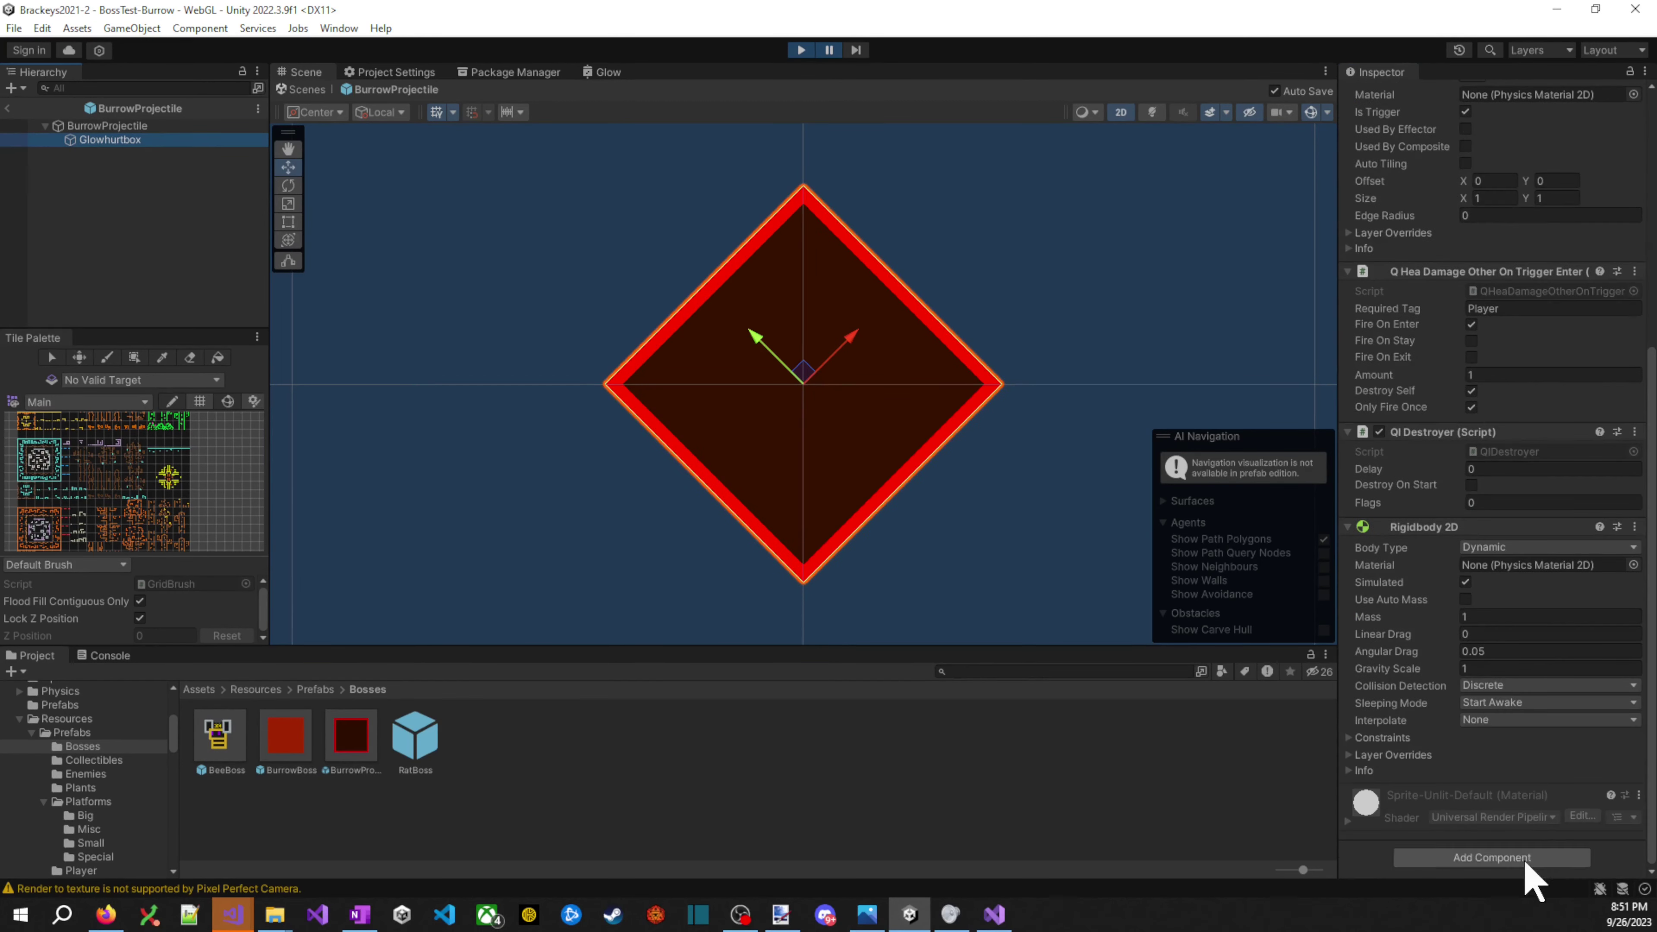
pyautogui.scroll(1, 1499, 515)
pyautogui.rightClick(1457, 485)
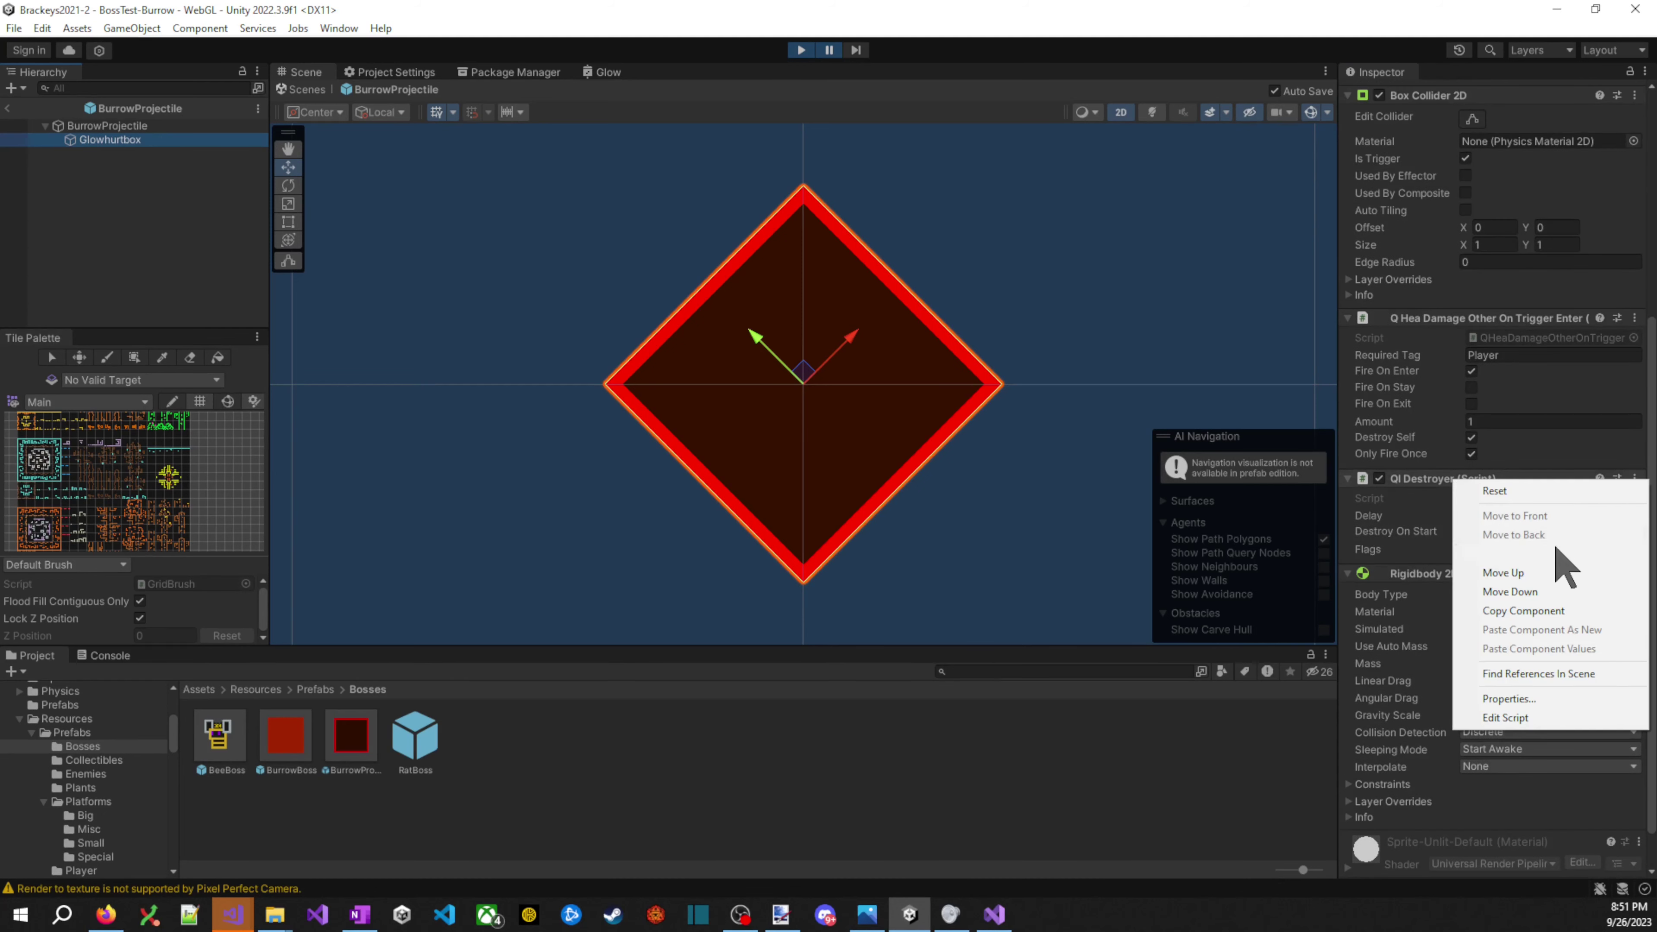
pyautogui.click(1572, 564)
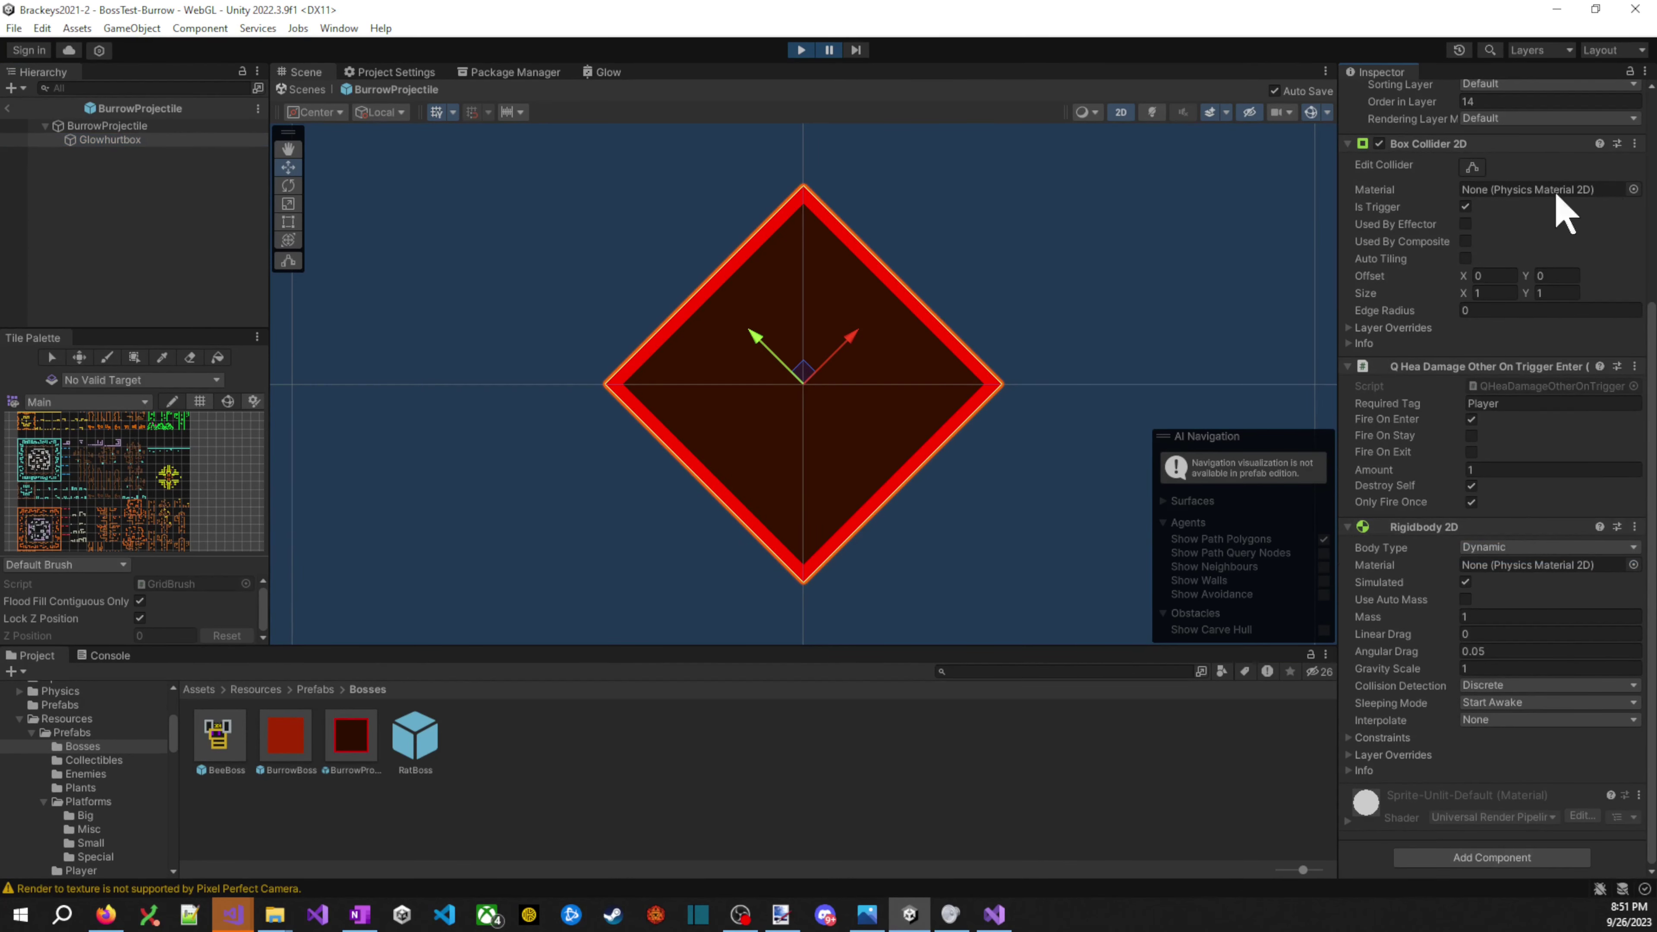
pyautogui.scroll(6, 1611, 424)
# - Put the BurrowProjectile root on the Enemy layer, applying to this object only
pyautogui.click(139, 126)
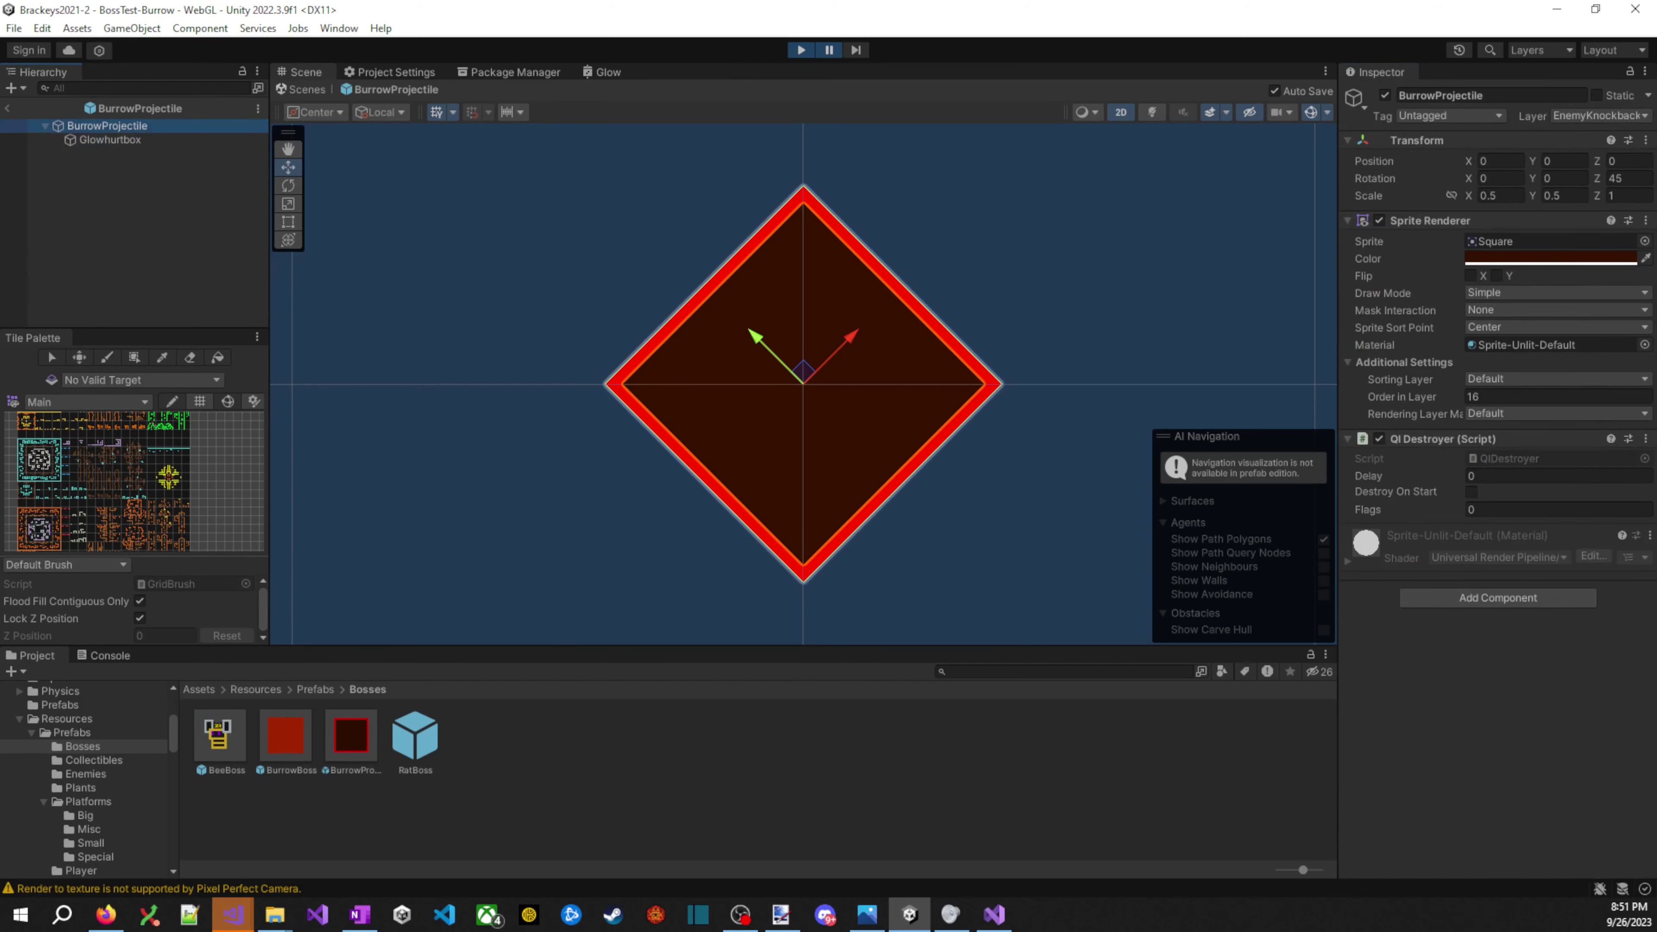
pyautogui.click(1599, 116)
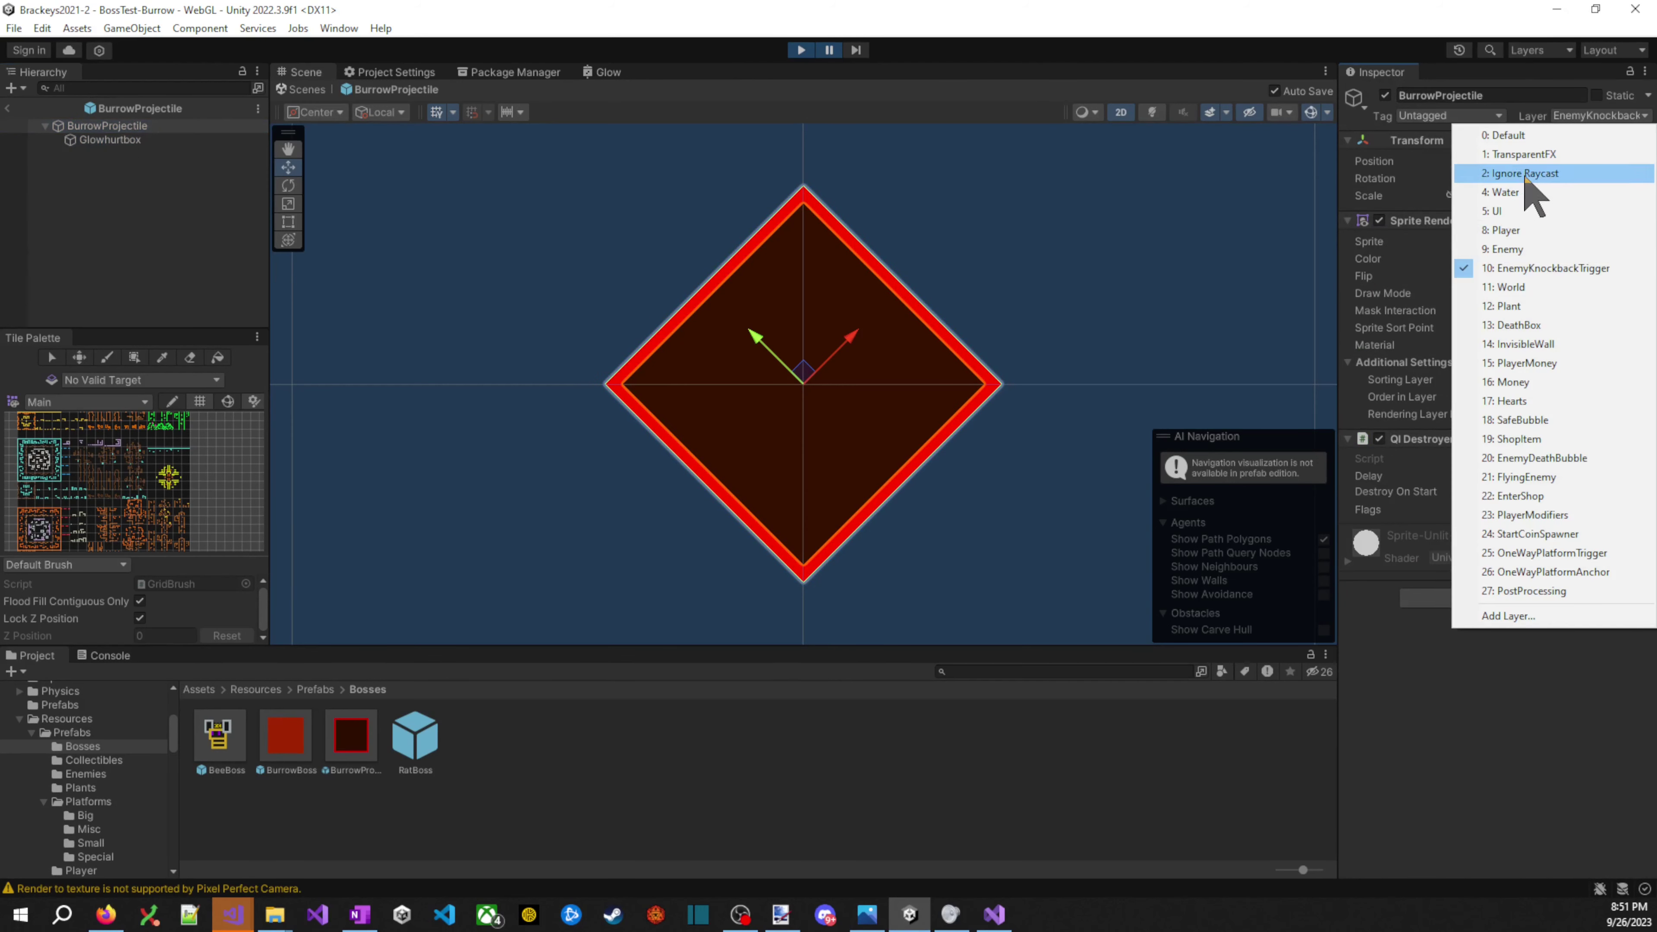
pyautogui.click(1553, 248)
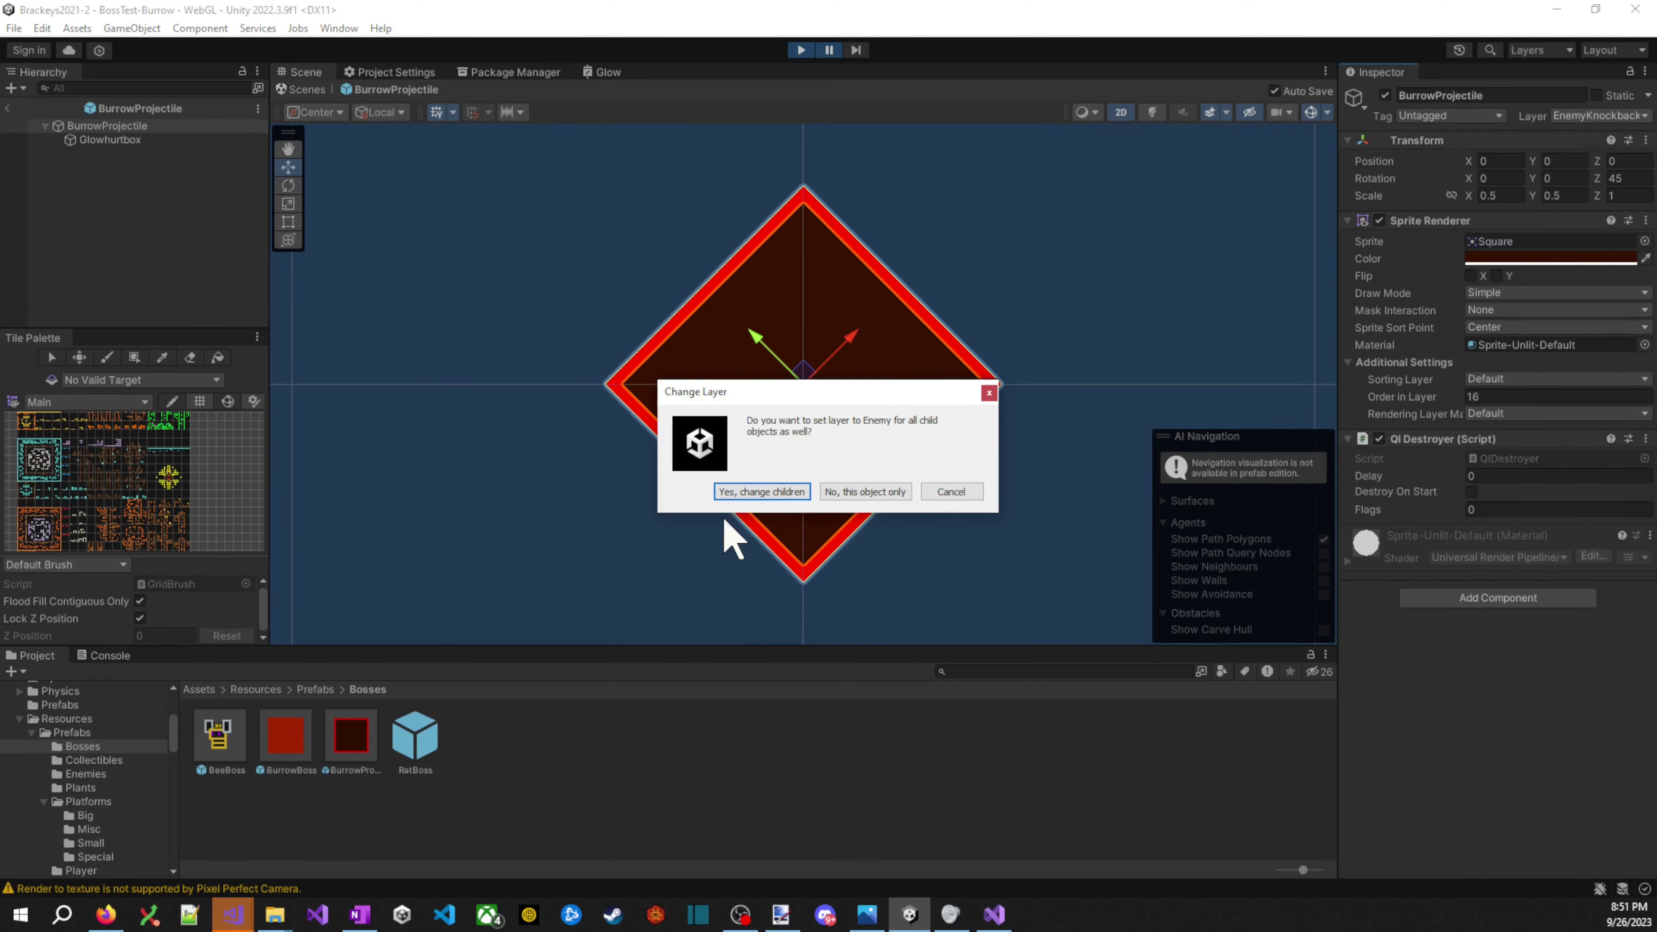
pyautogui.click(865, 492)
pyautogui.click(110, 140)
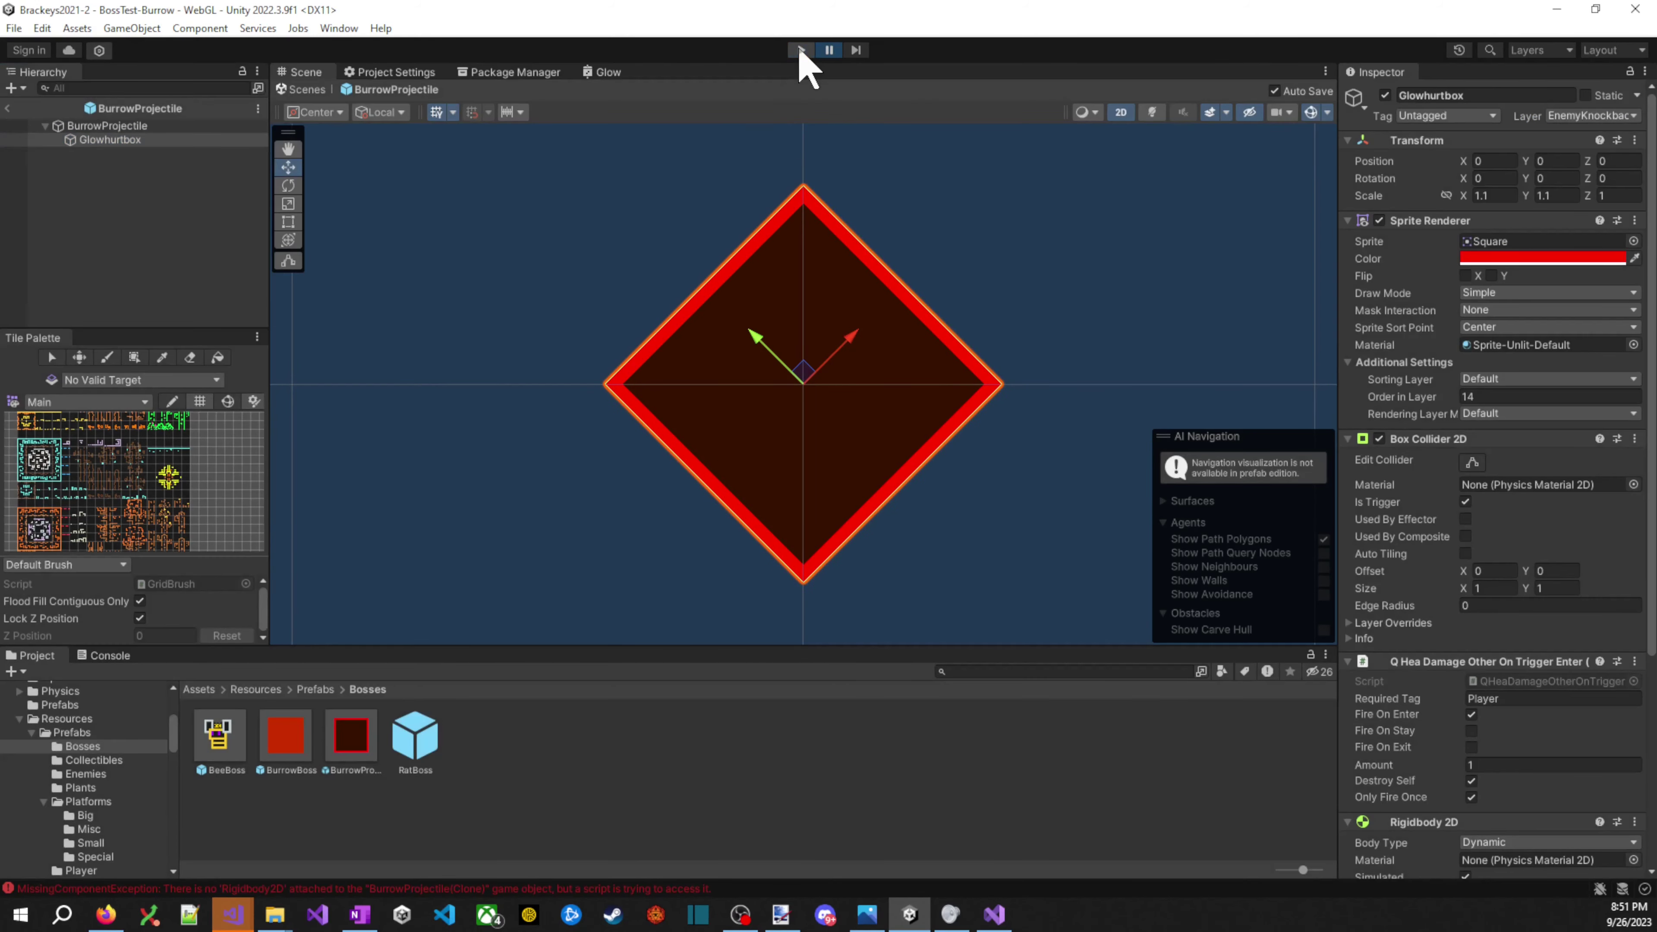
# - Toggle pause, enter Play mode, and jump the player right with Space and D during the volley
pyautogui.click(828, 51)
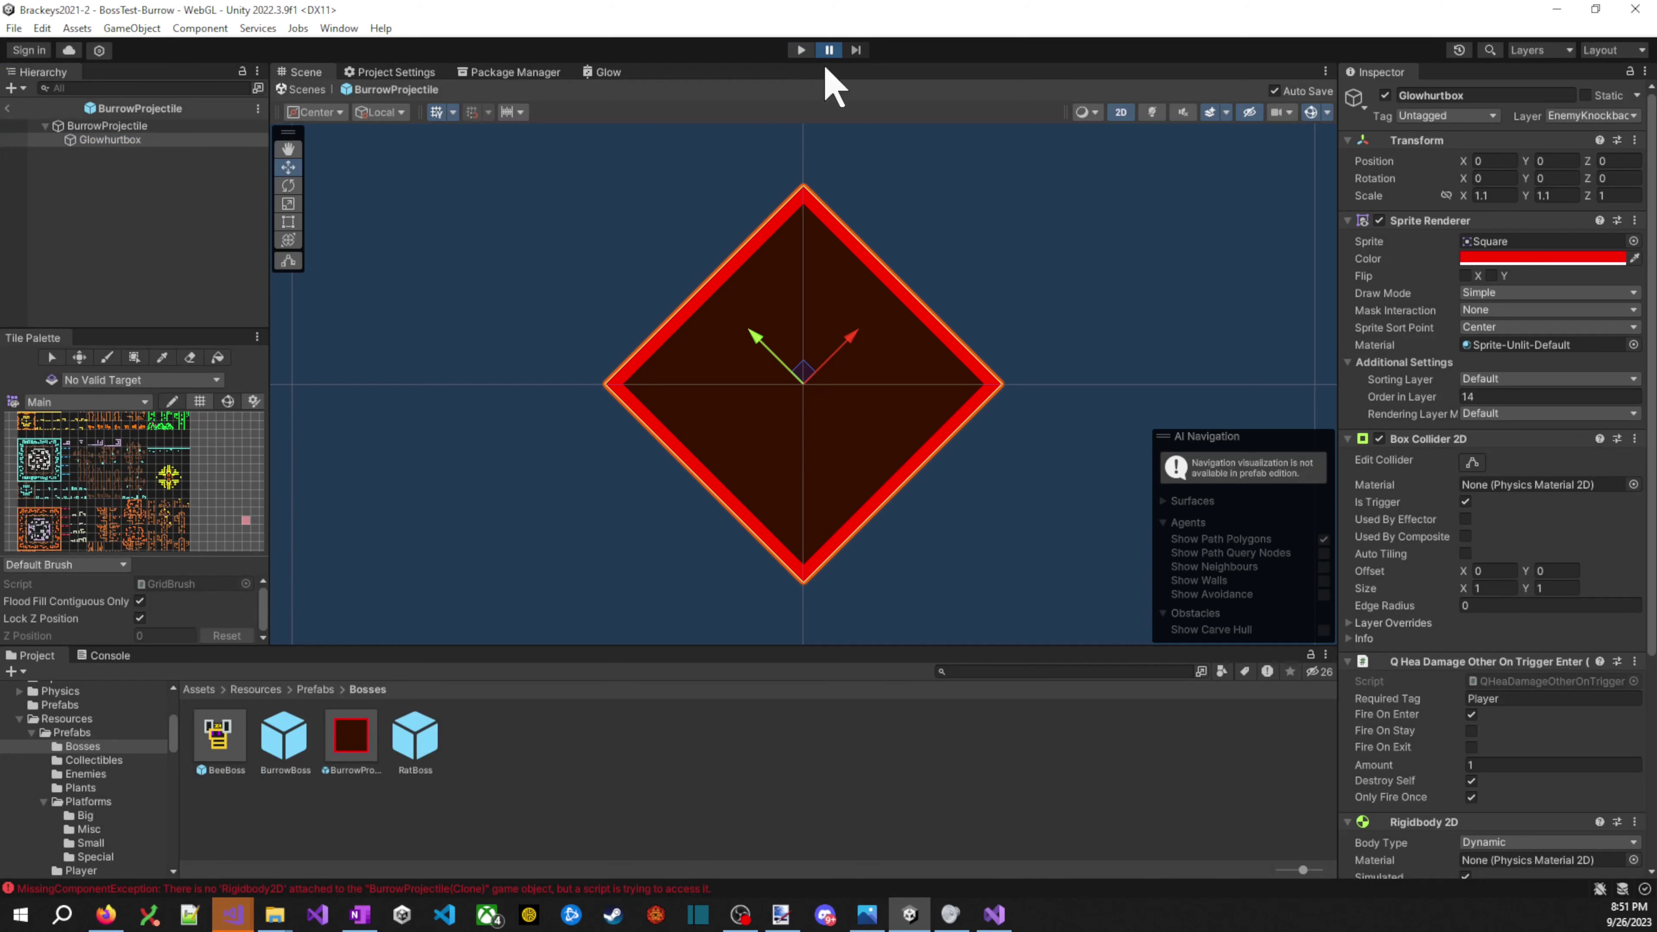
pyautogui.click(802, 51)
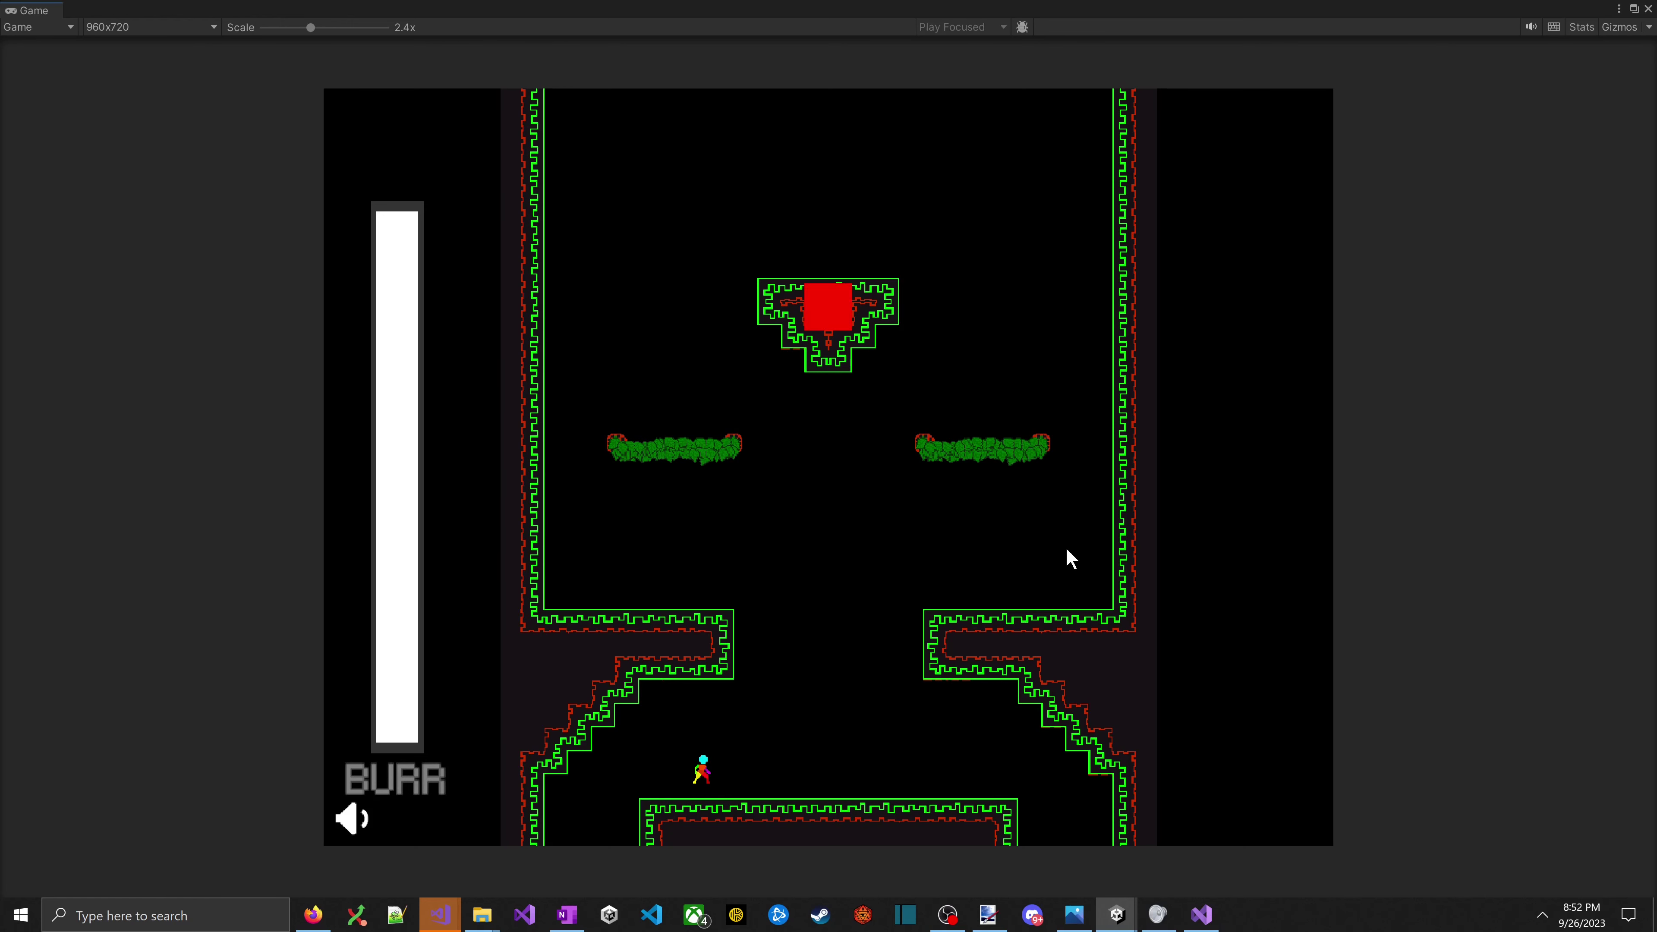
pyautogui.press('space')
pyautogui.press('d')
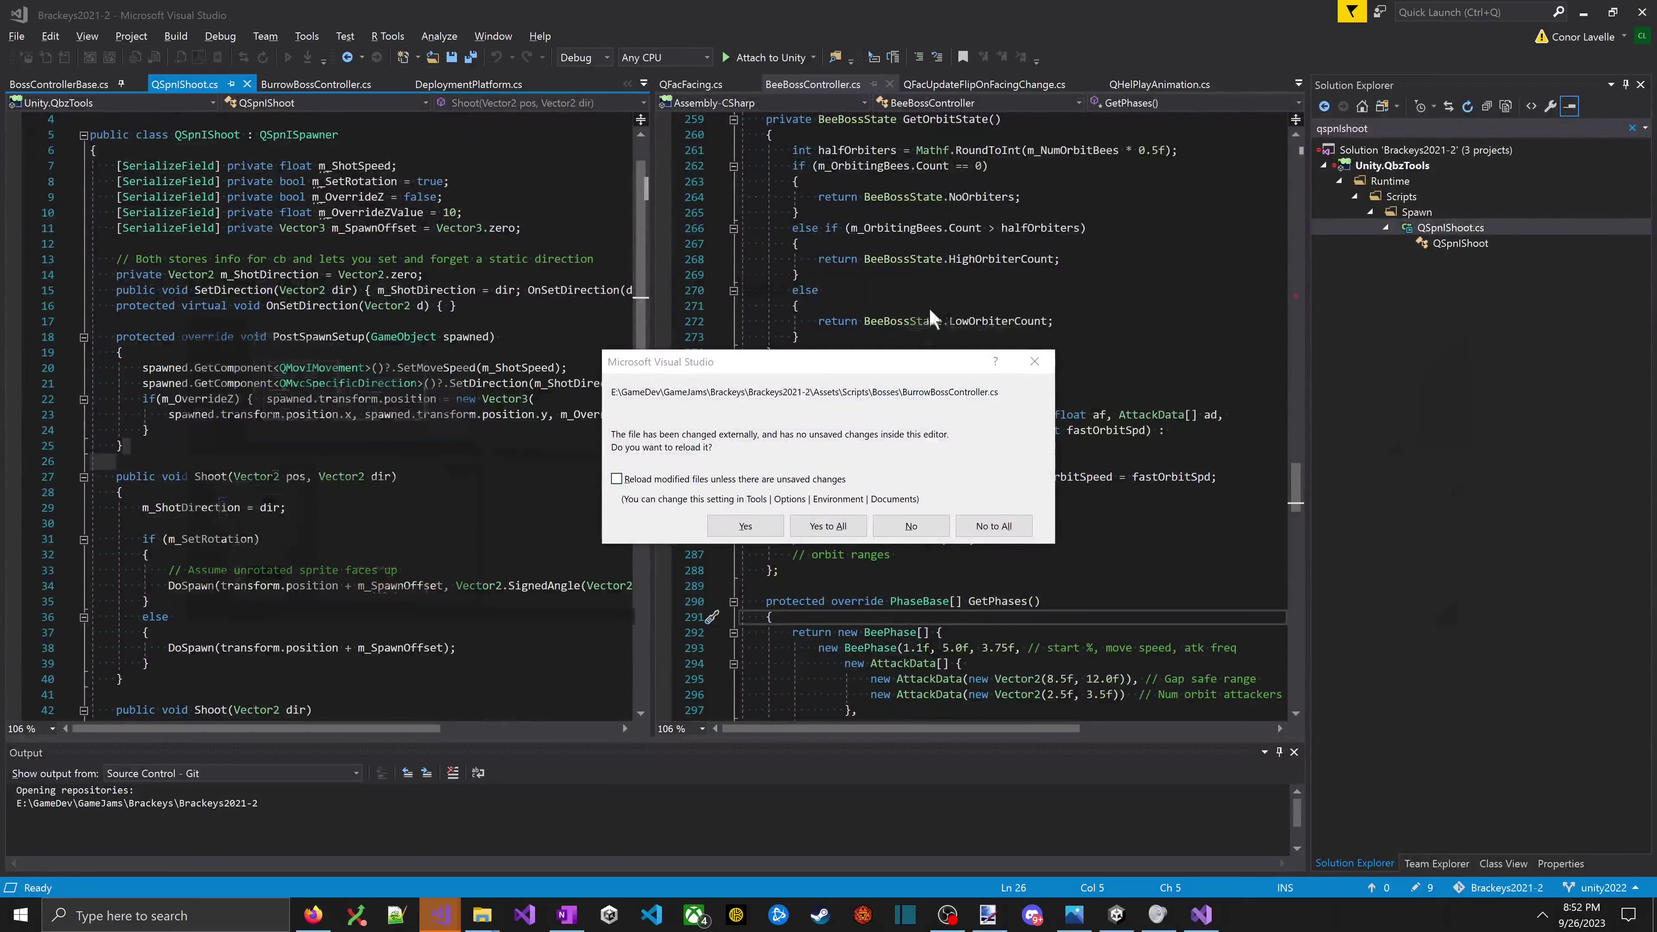
# - Change GetComponent to GetComponentInChildren on line 47 of BurrowBossController.cs and save
pyautogui.hotkey('alt', 'Tab')
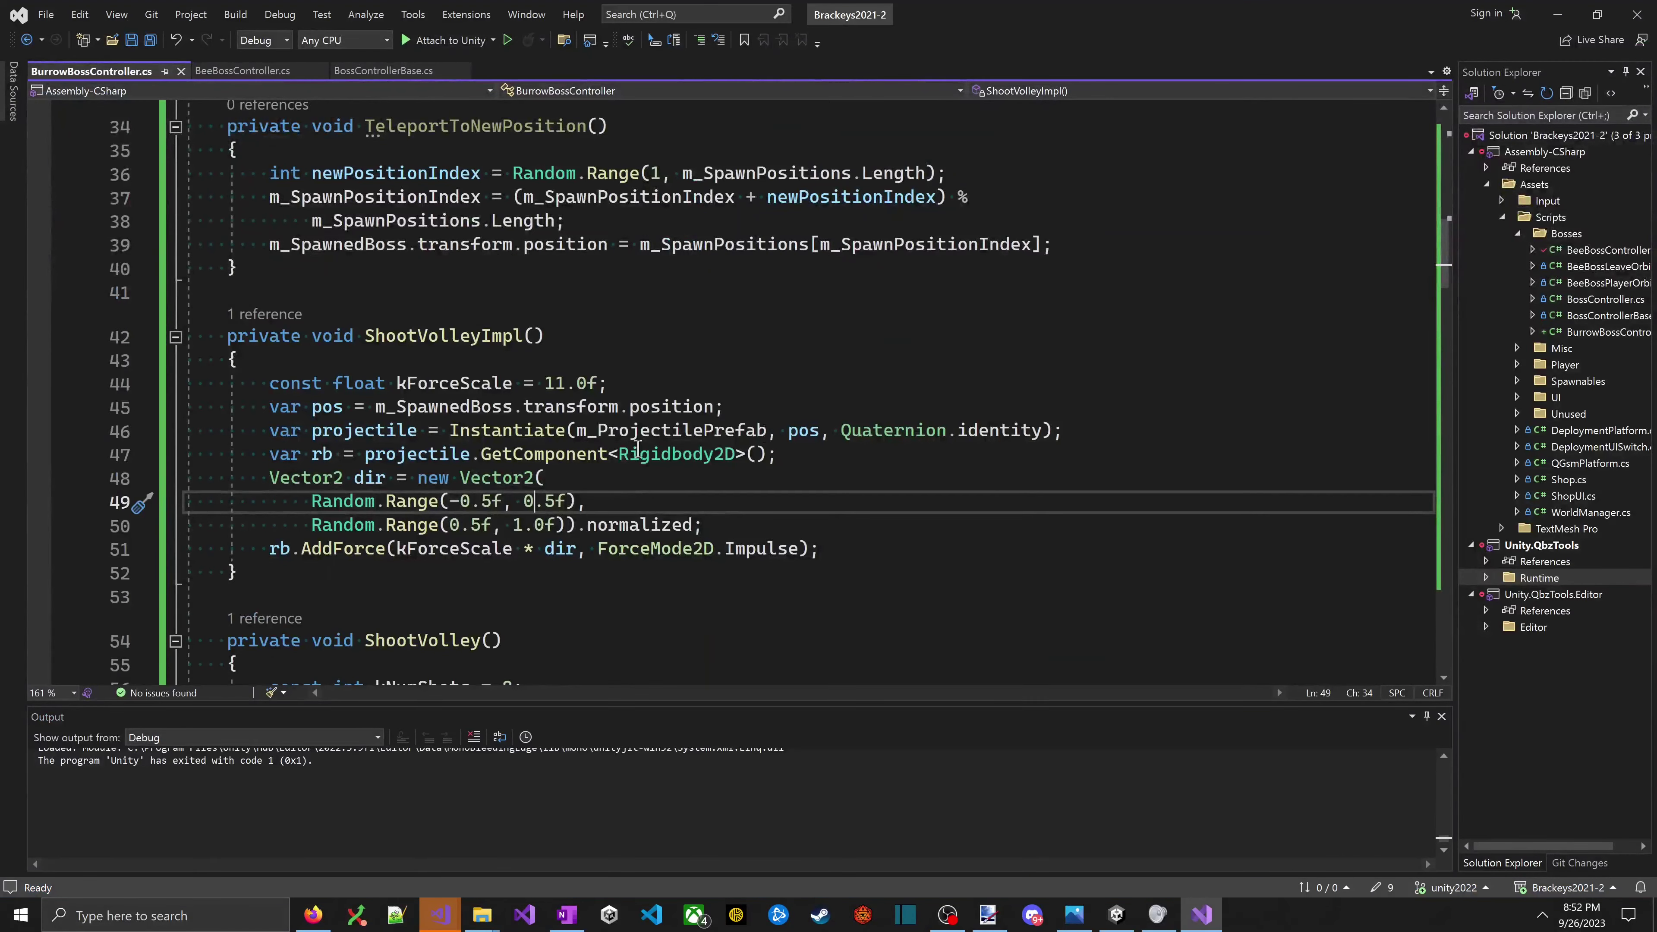
pyautogui.click(484, 457)
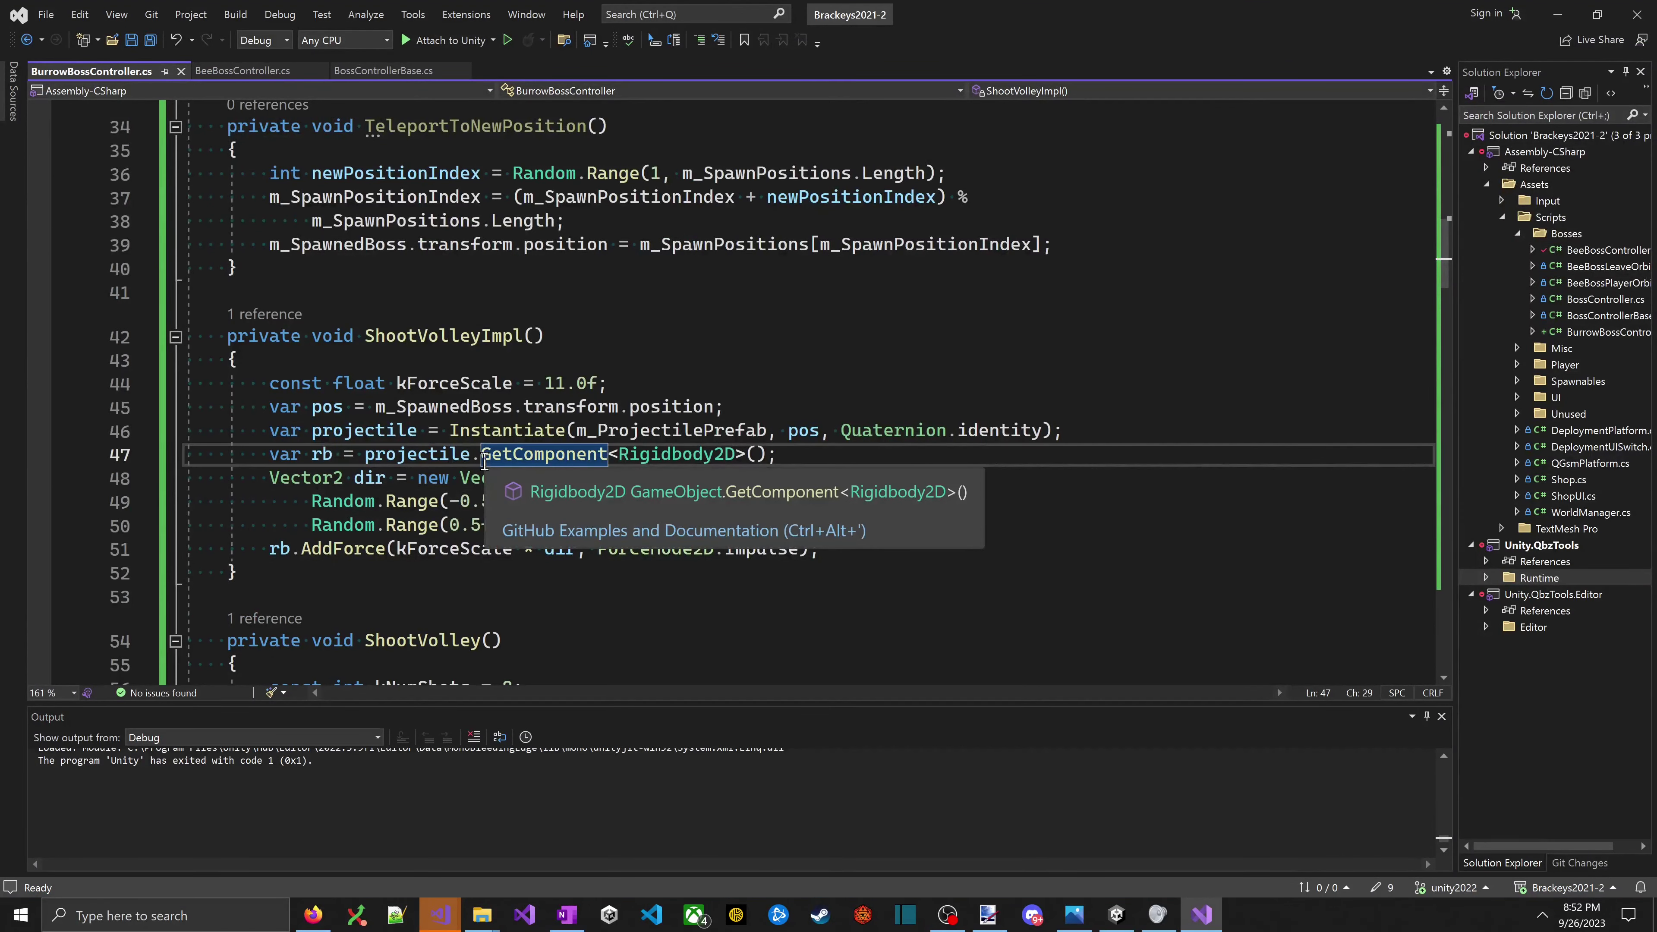
pyautogui.doubleClick(484, 459)
pyautogui.press('Right')
pyautogui.write('InChildren')
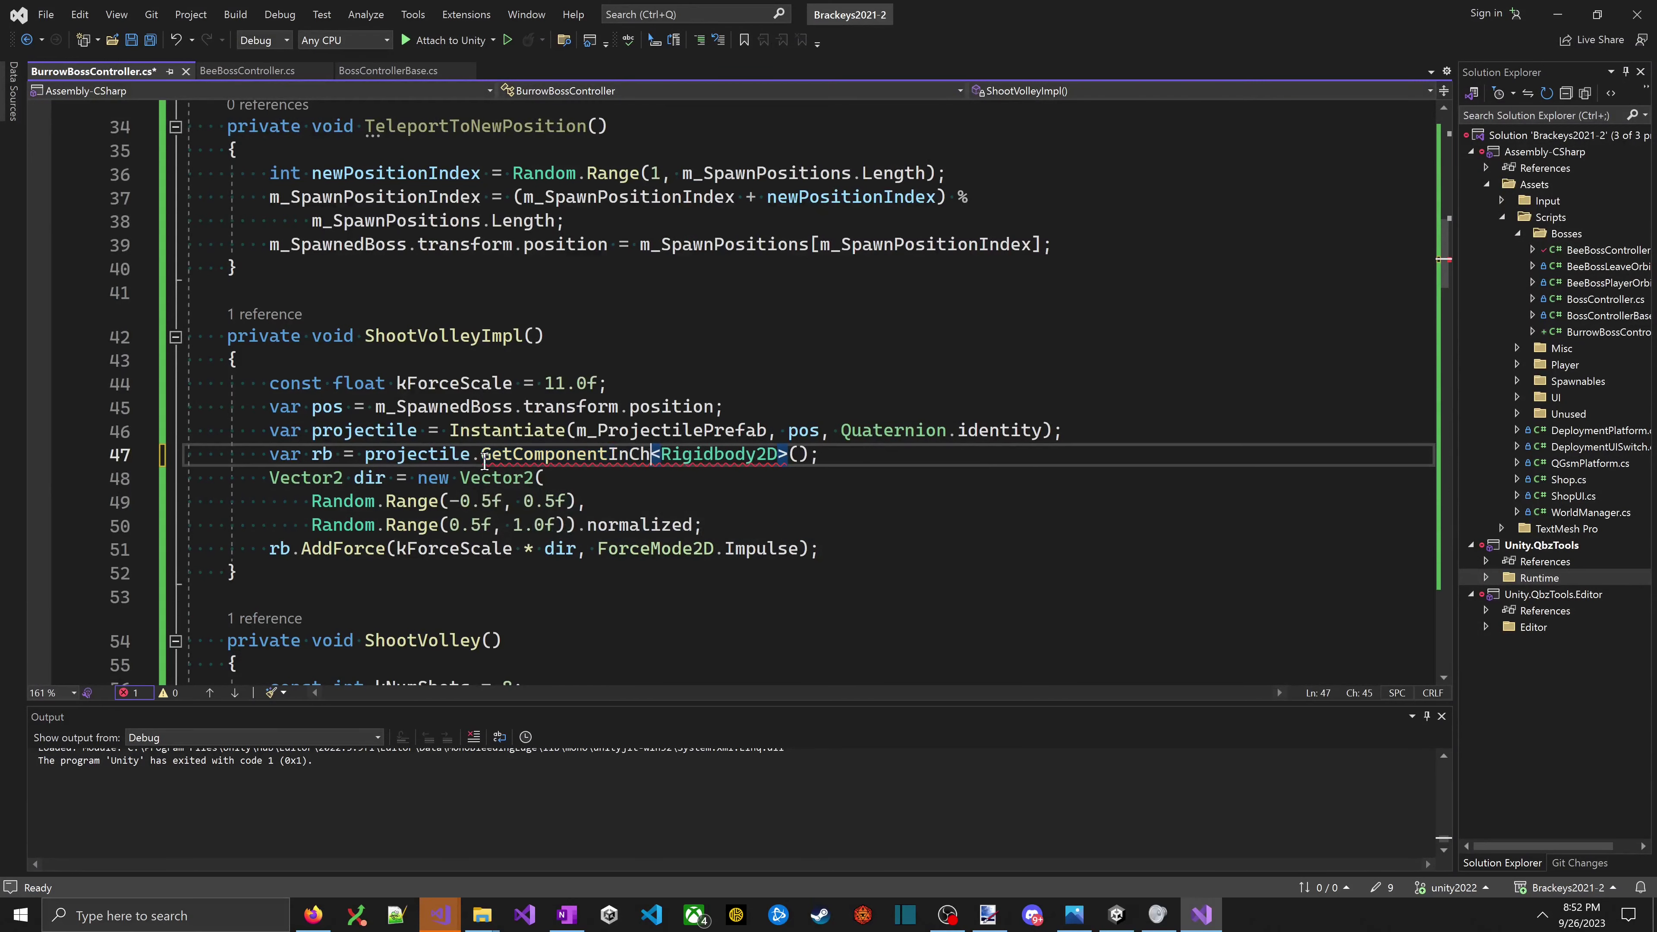
pyautogui.hotkey('ctrl', 's')
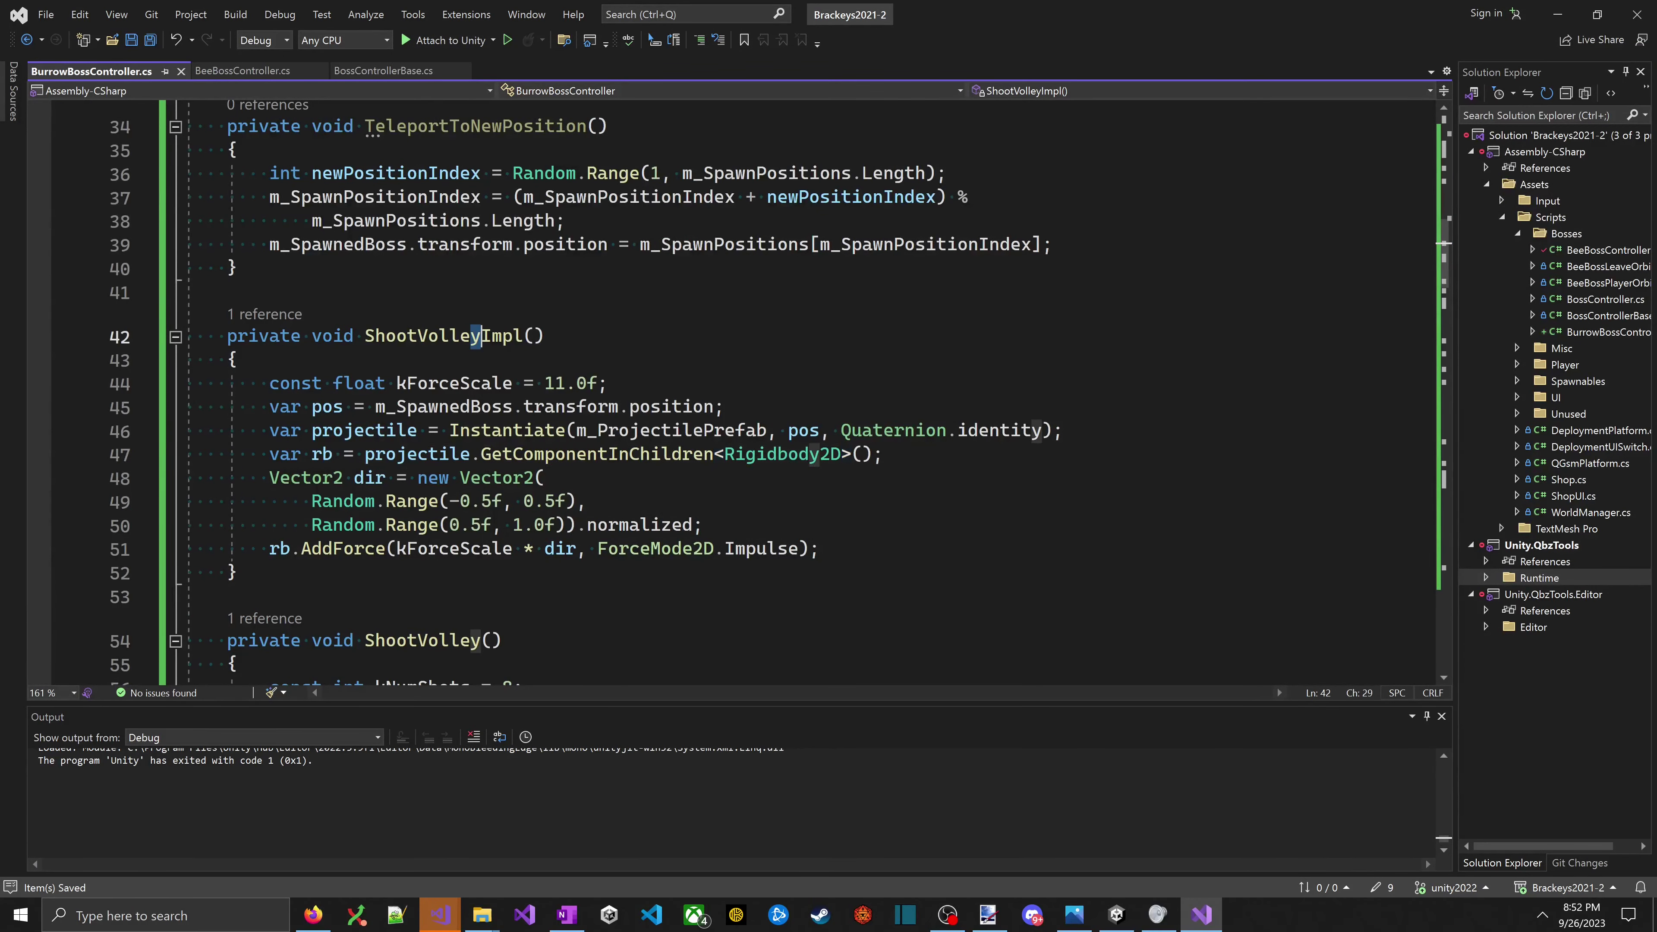
pyautogui.hotkey('alt', 'Tab')
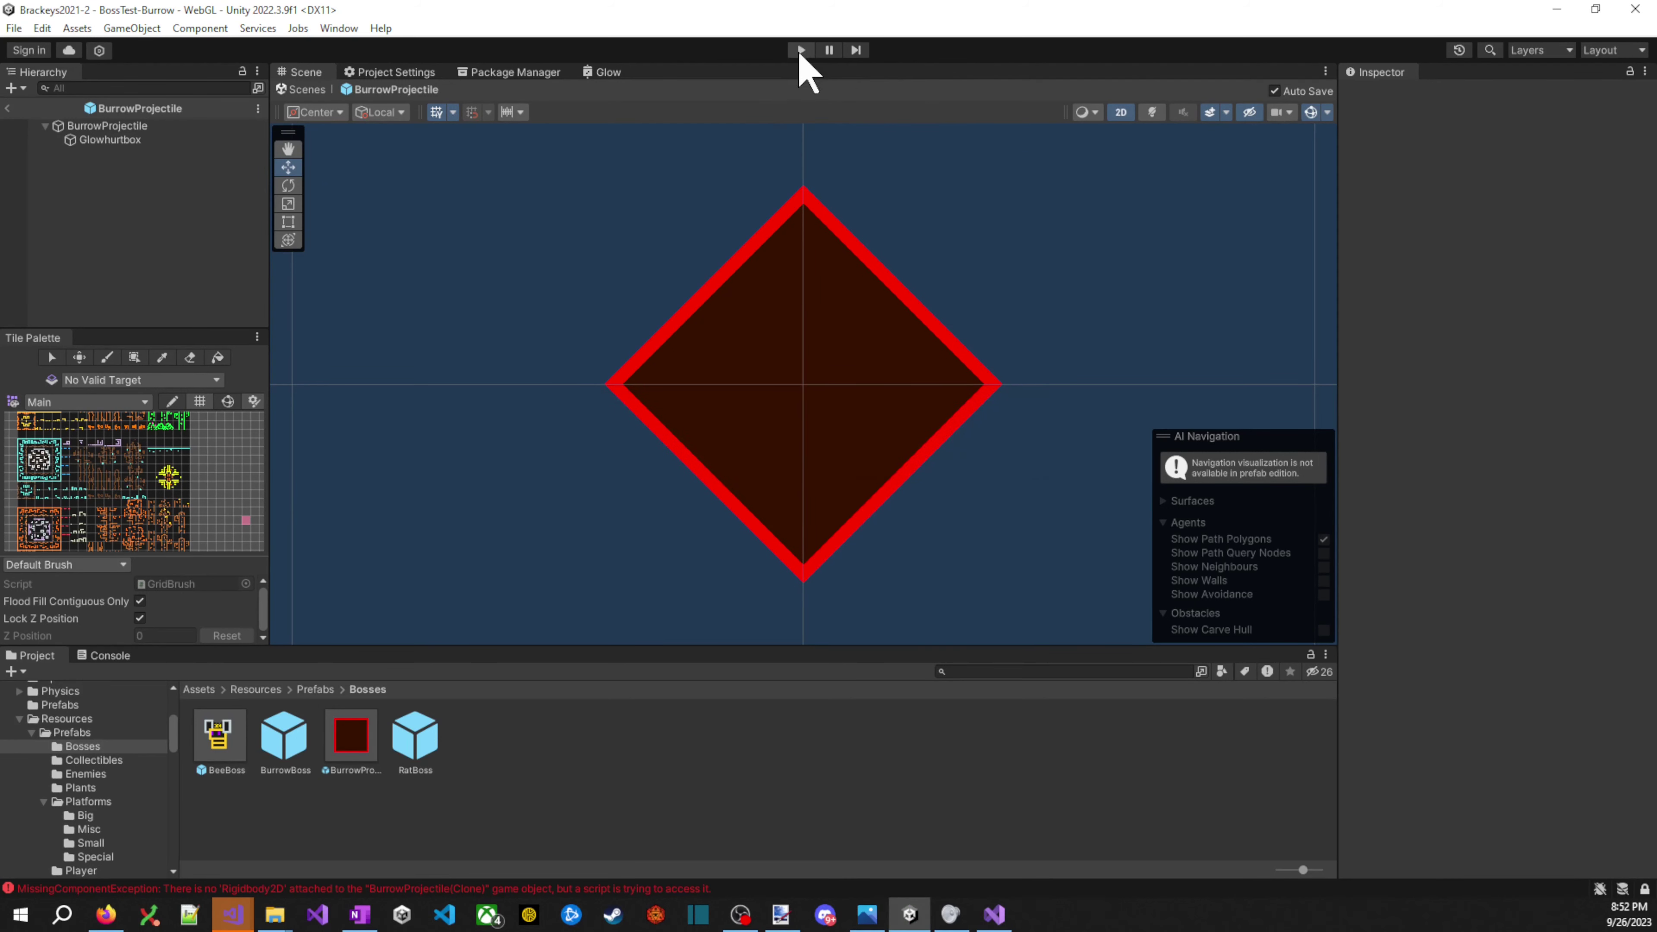
# - Play the boss fight again, jumping onto the mid-platform and running left and right as projectiles fire
pyautogui.click(801, 51)
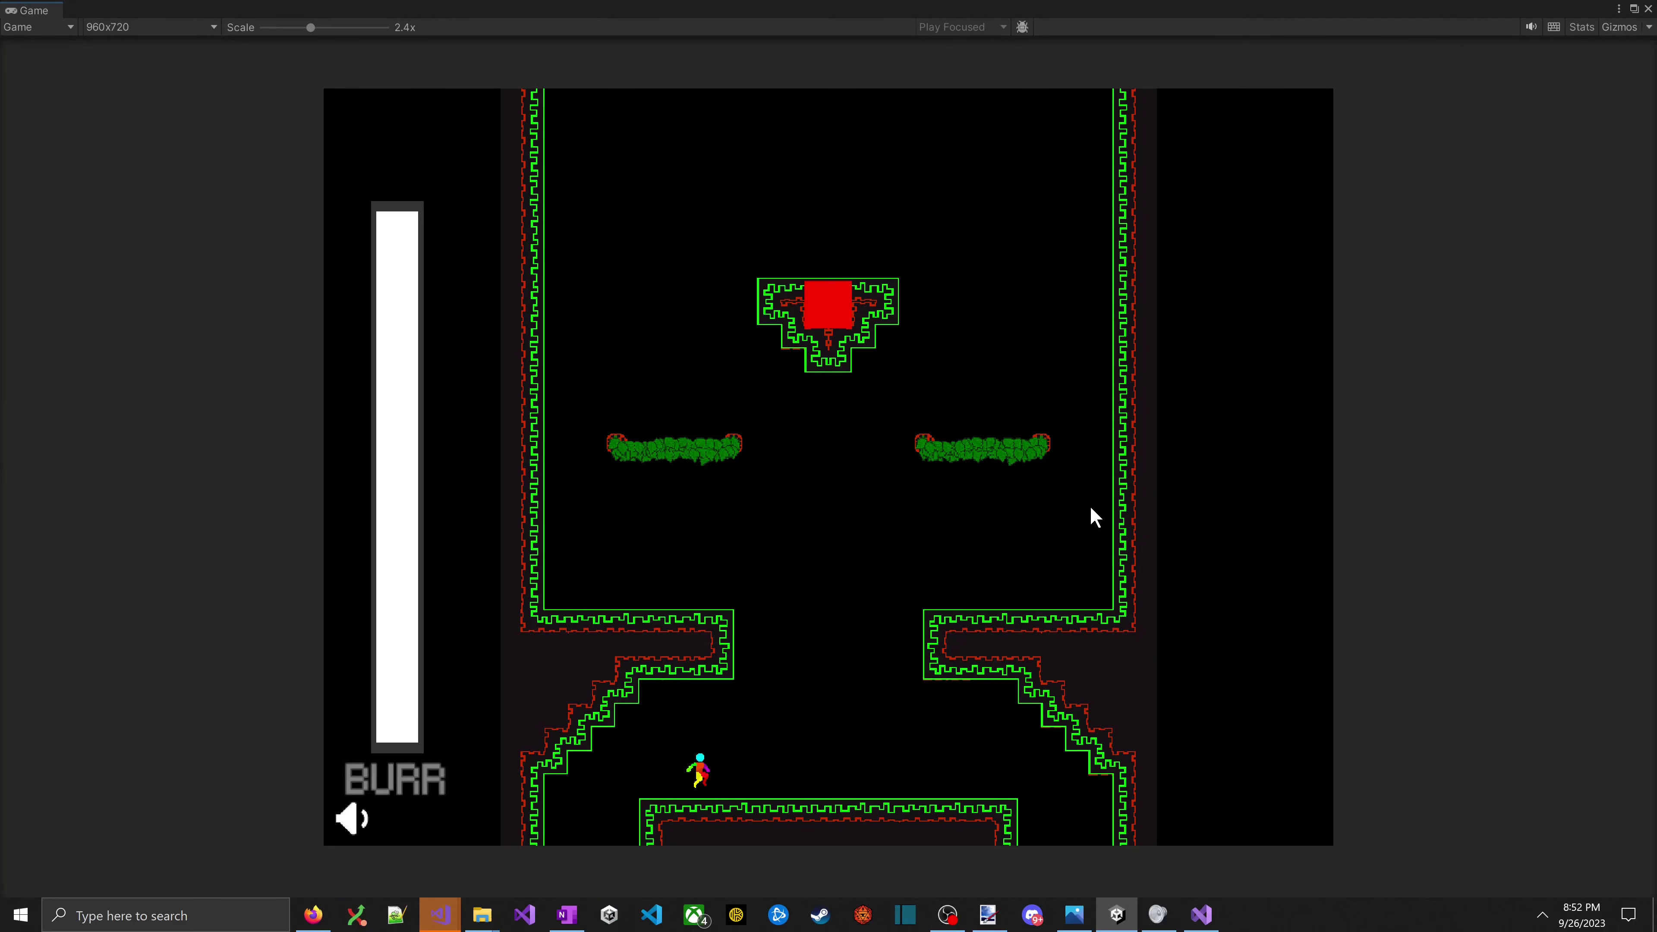
pyautogui.press('space')
pyautogui.press('d')
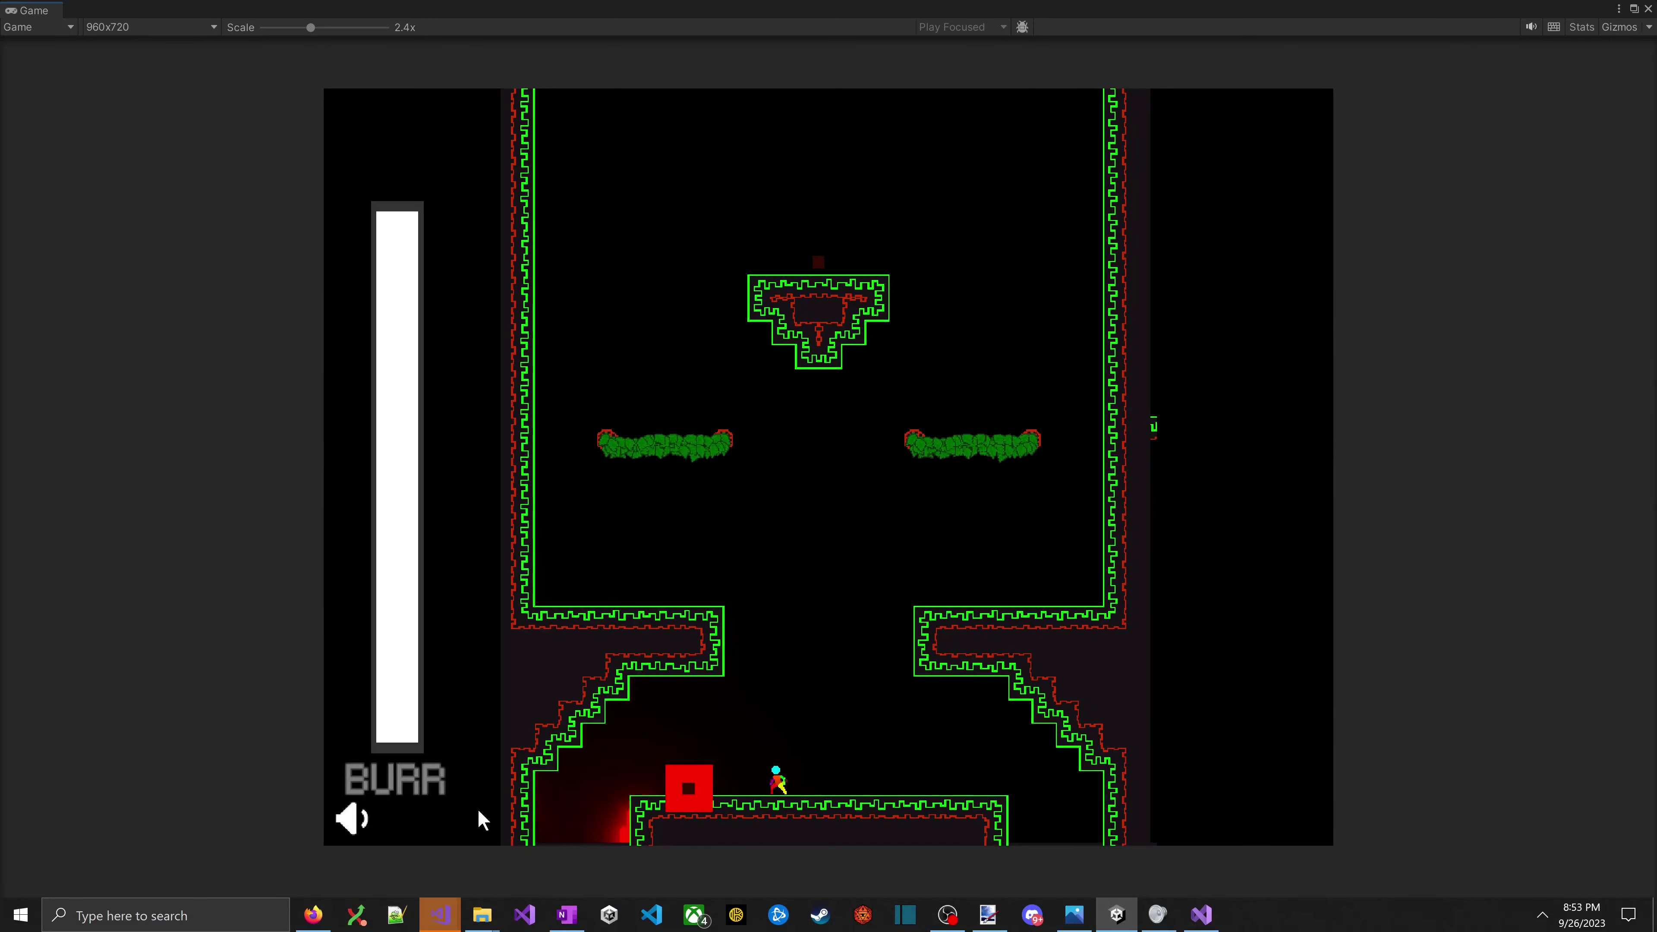
pyautogui.press('d')
pyautogui.press('a')
pyautogui.press('d')
pyautogui.press('a')
pyautogui.press('d')
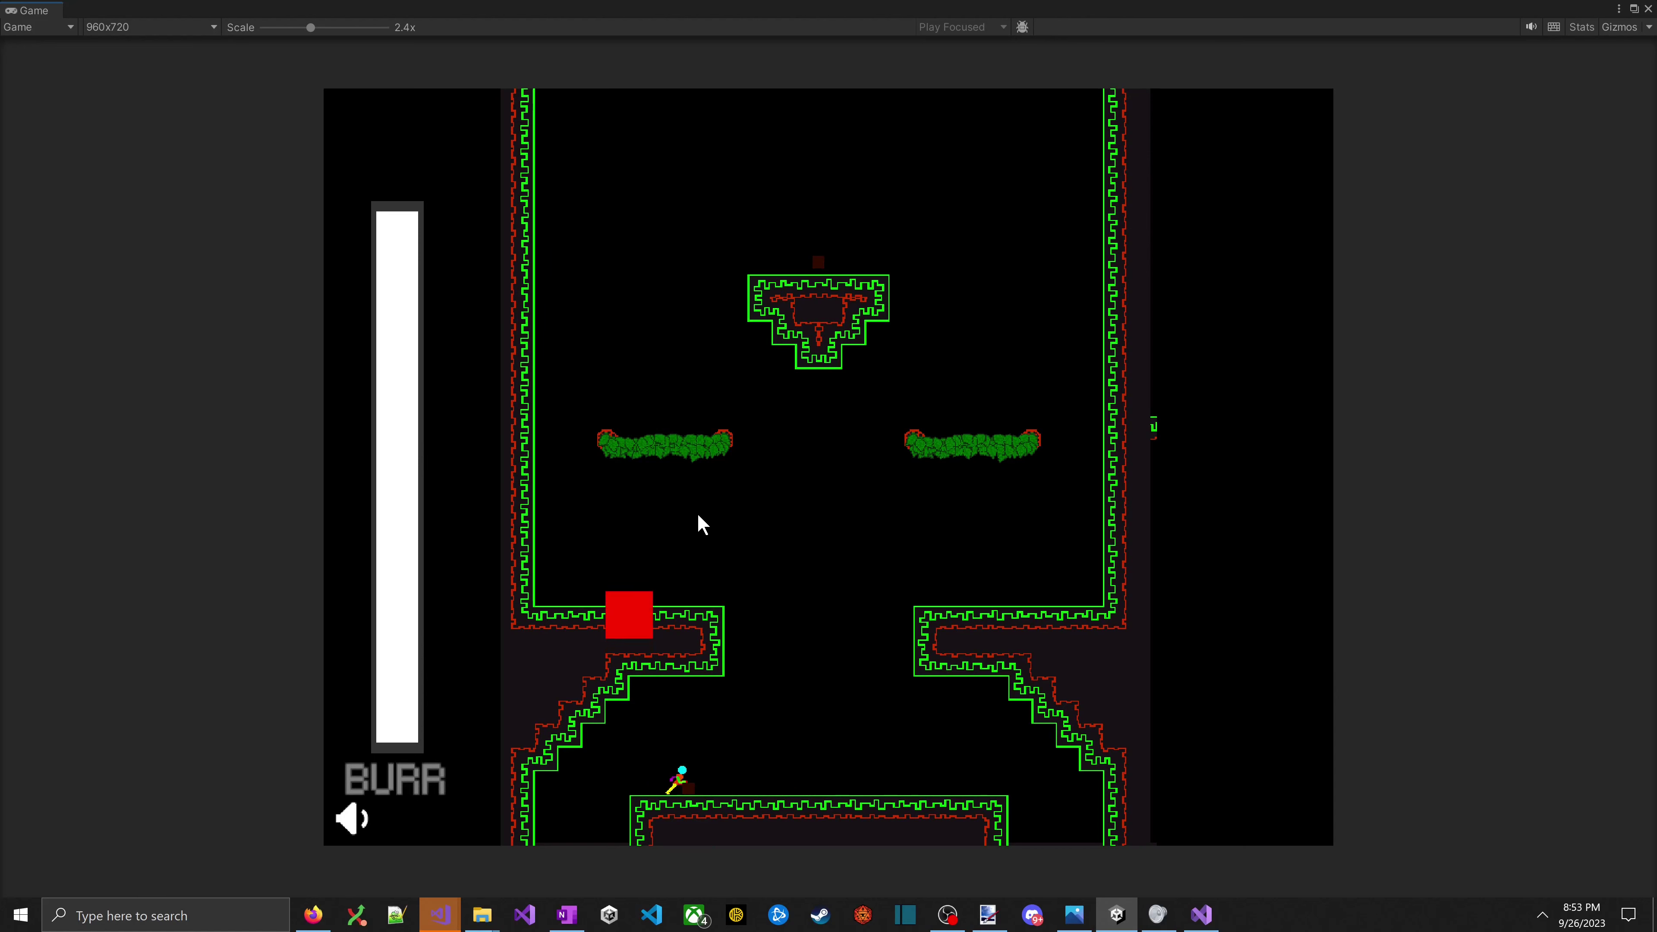
pyautogui.press('a')
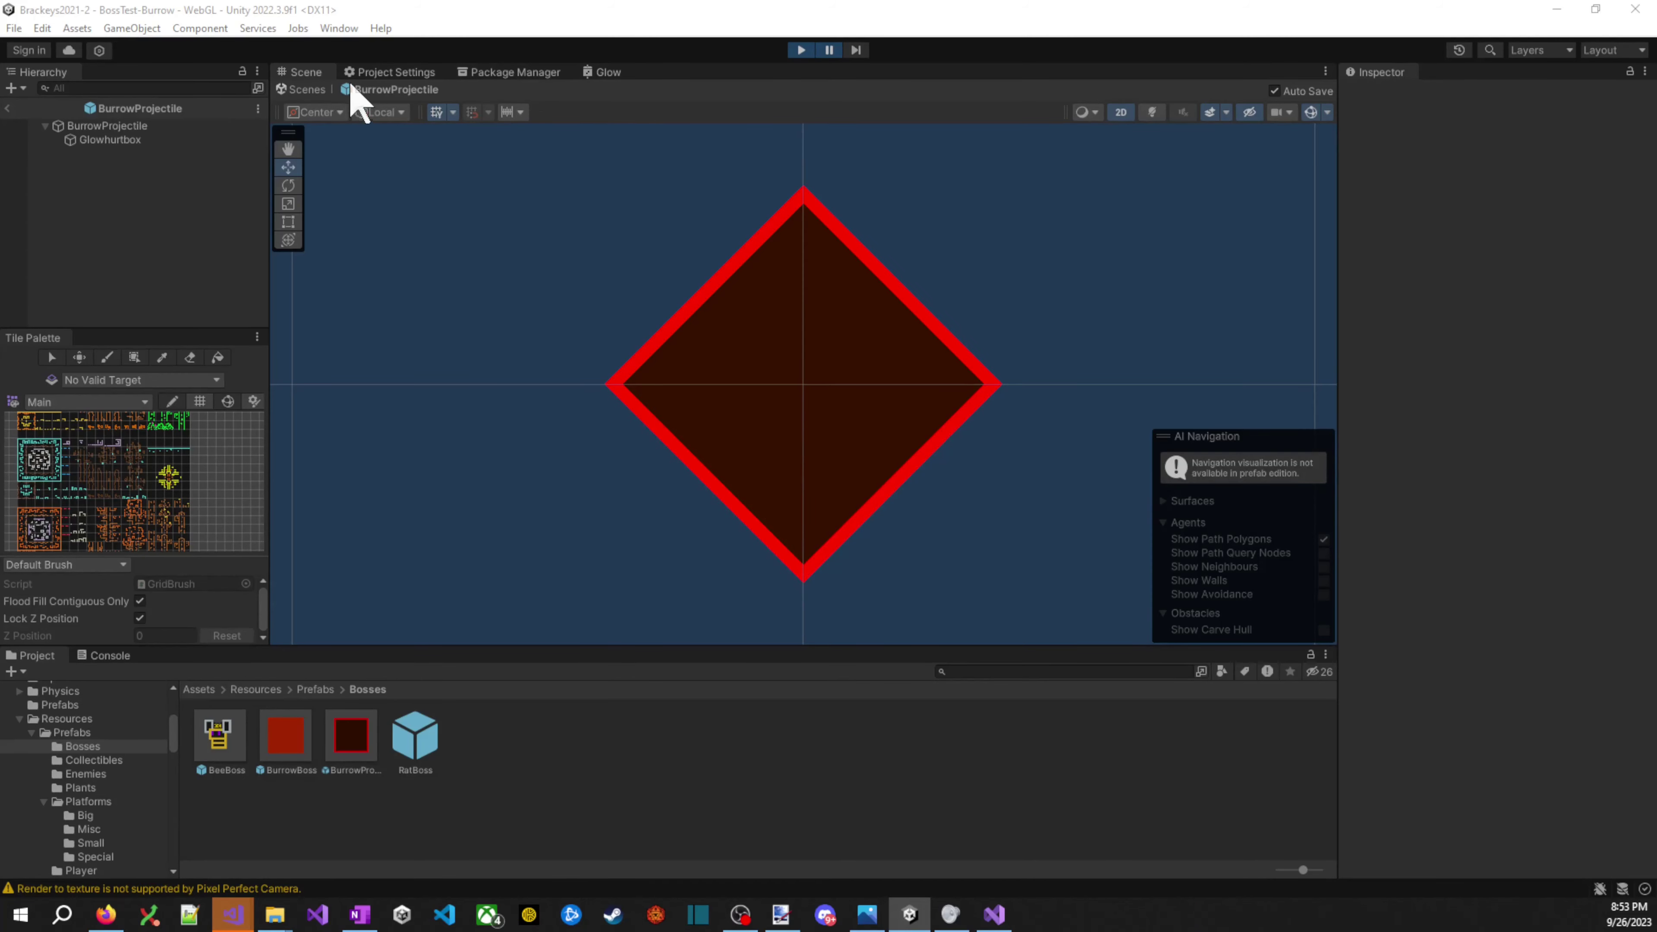
# - Leave Prefab Mode for the scene and select a fired projectile clone
pyautogui.click(9, 108)
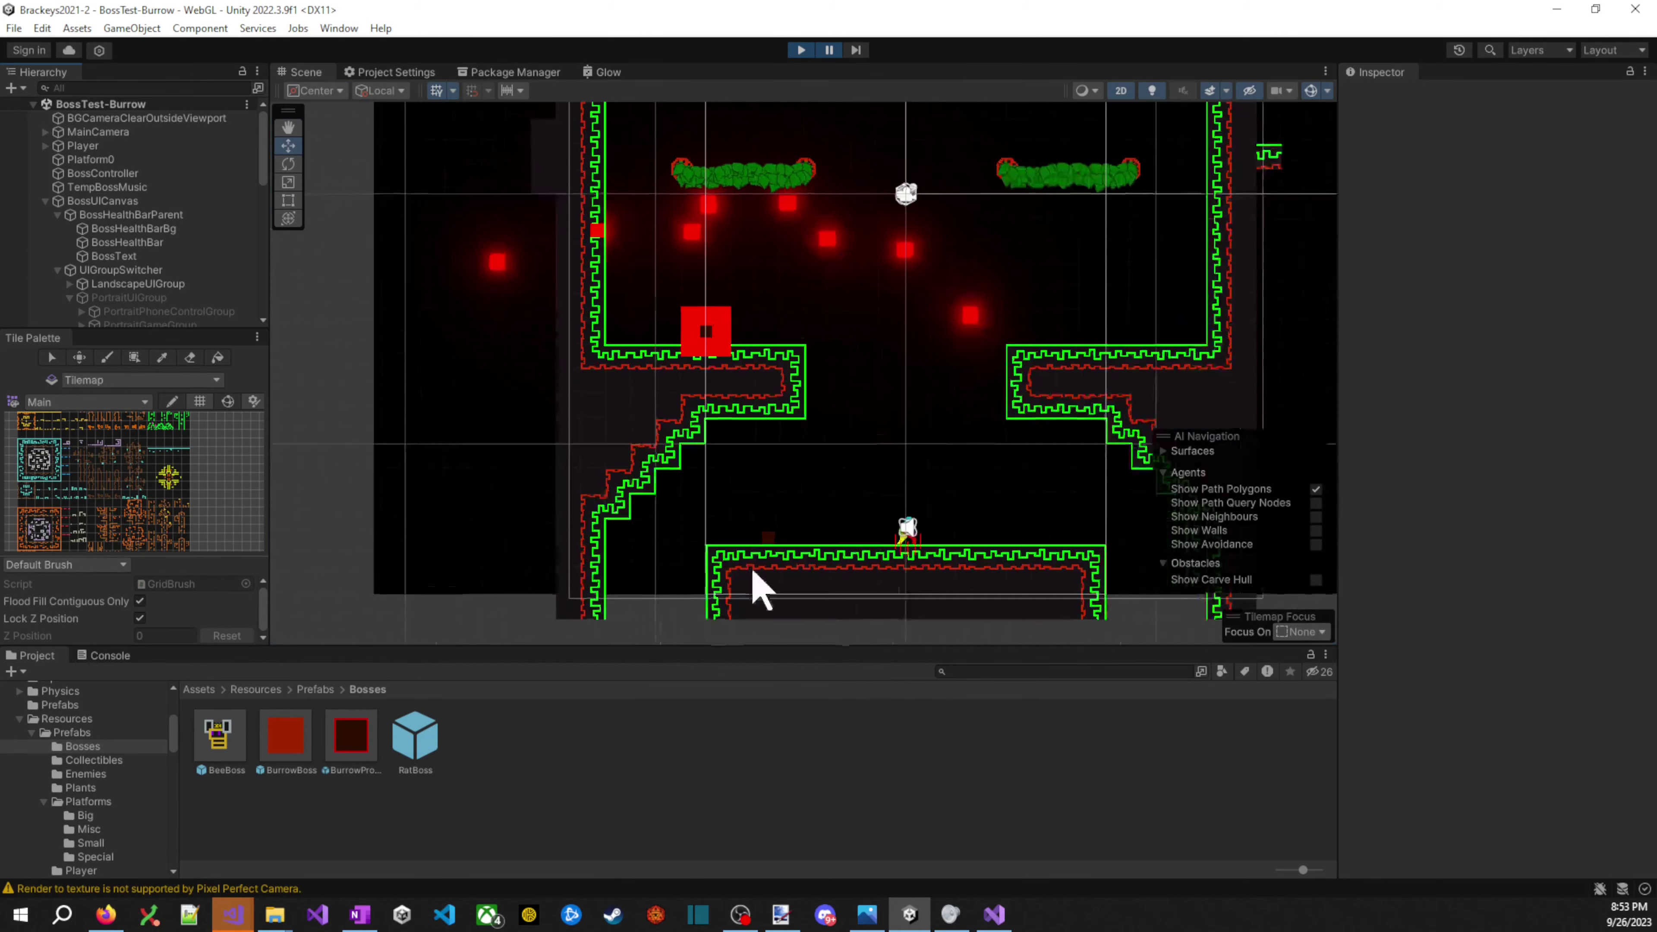
pyautogui.scroll(3, 752, 555)
pyautogui.click(760, 542)
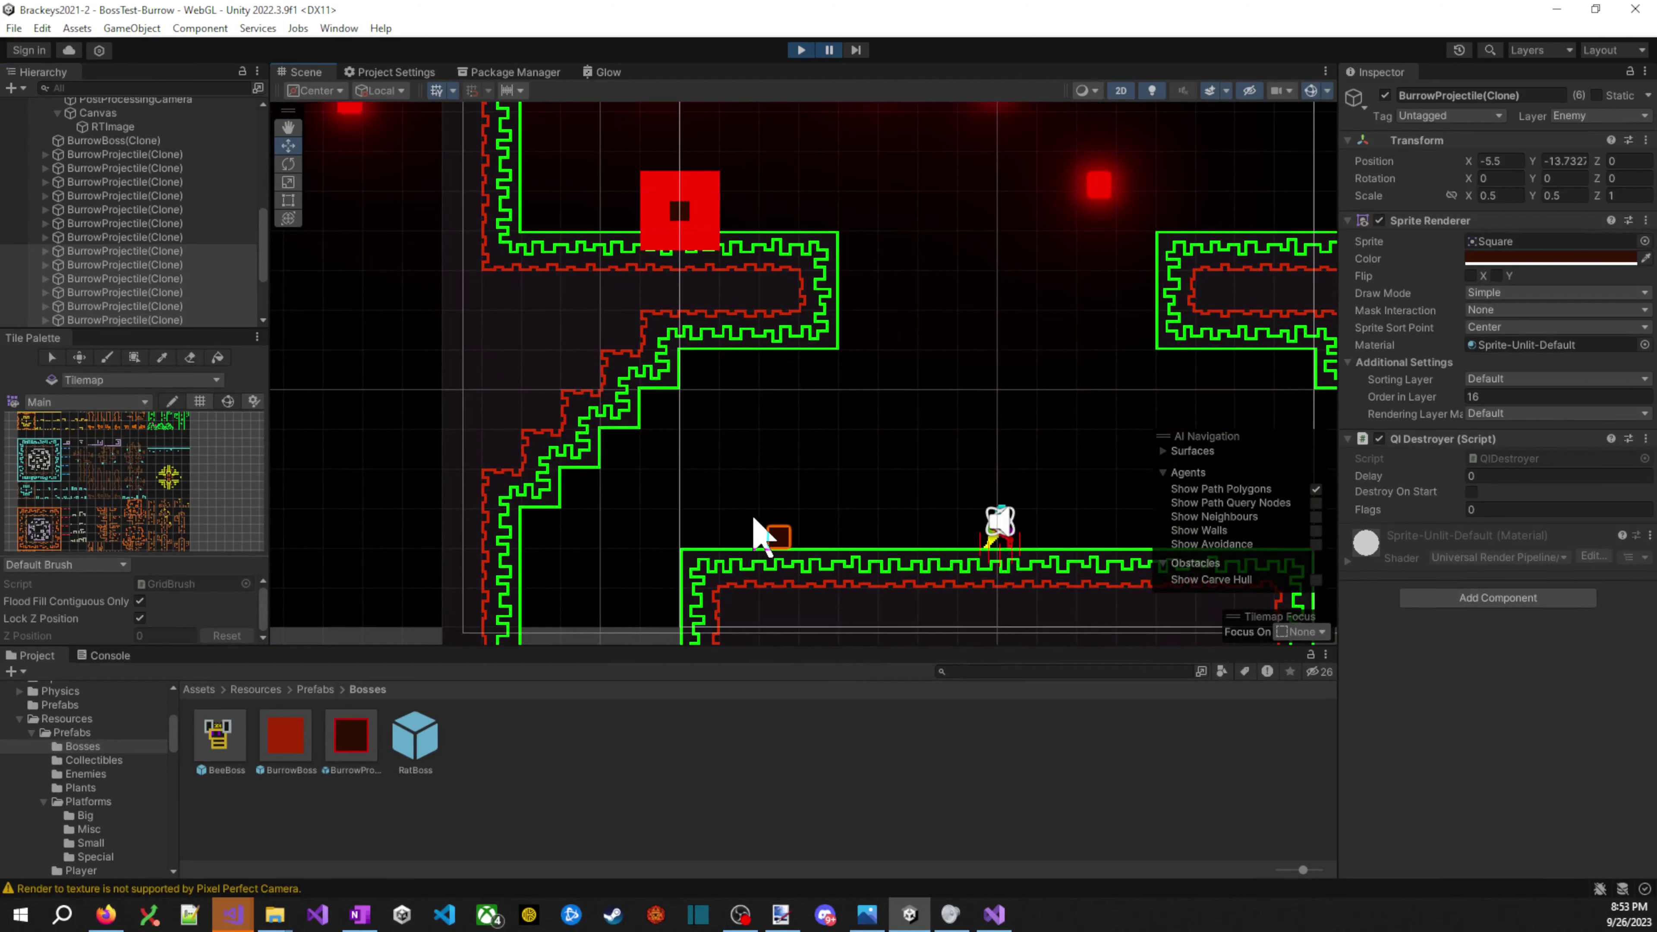
pyautogui.click(170, 251)
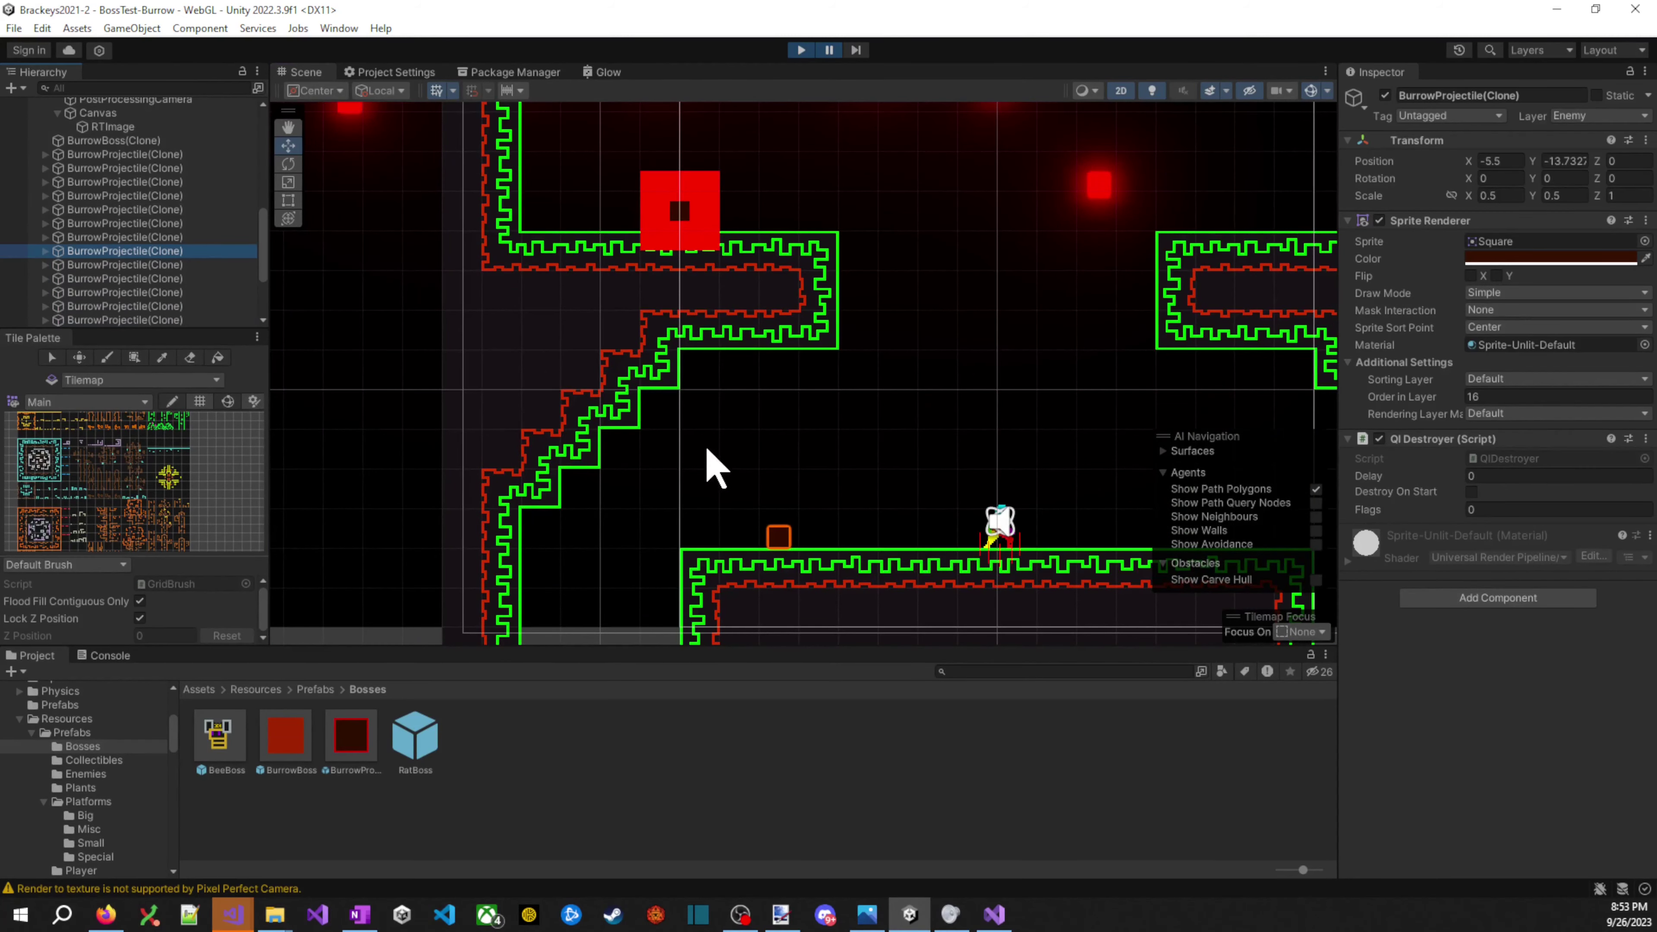
pyautogui.scroll(-1, 323, 235)
pyautogui.scroll(-2, 496, 294)
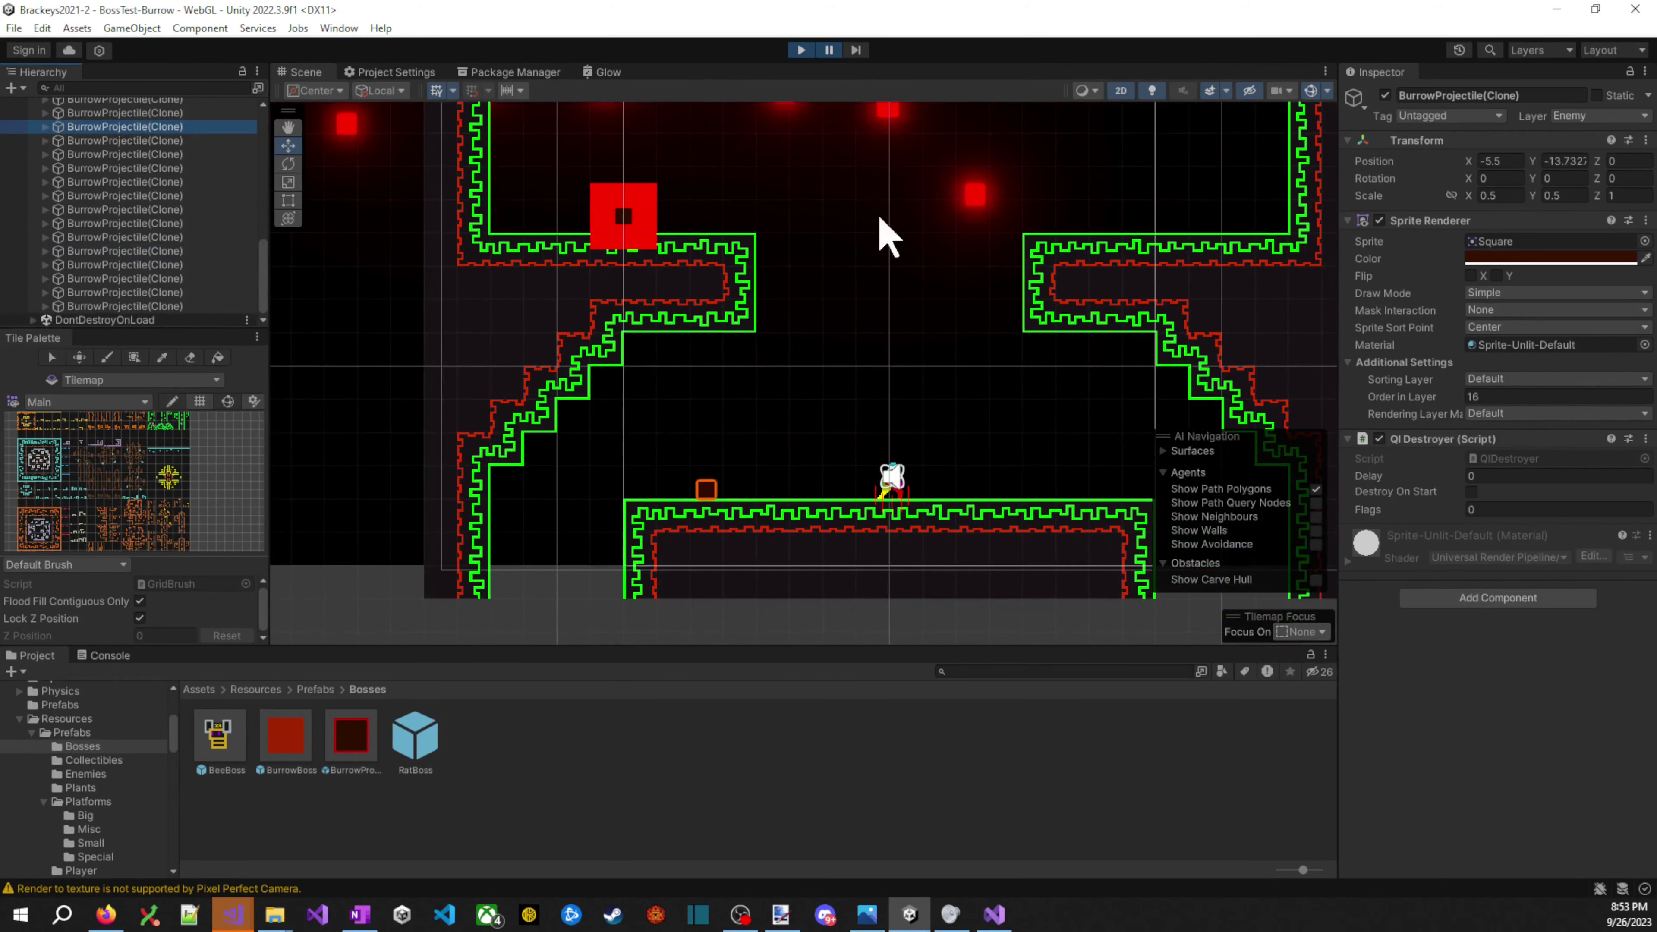
pyautogui.scroll(-2, 766, 536)
pyautogui.scroll(1, 740, 510)
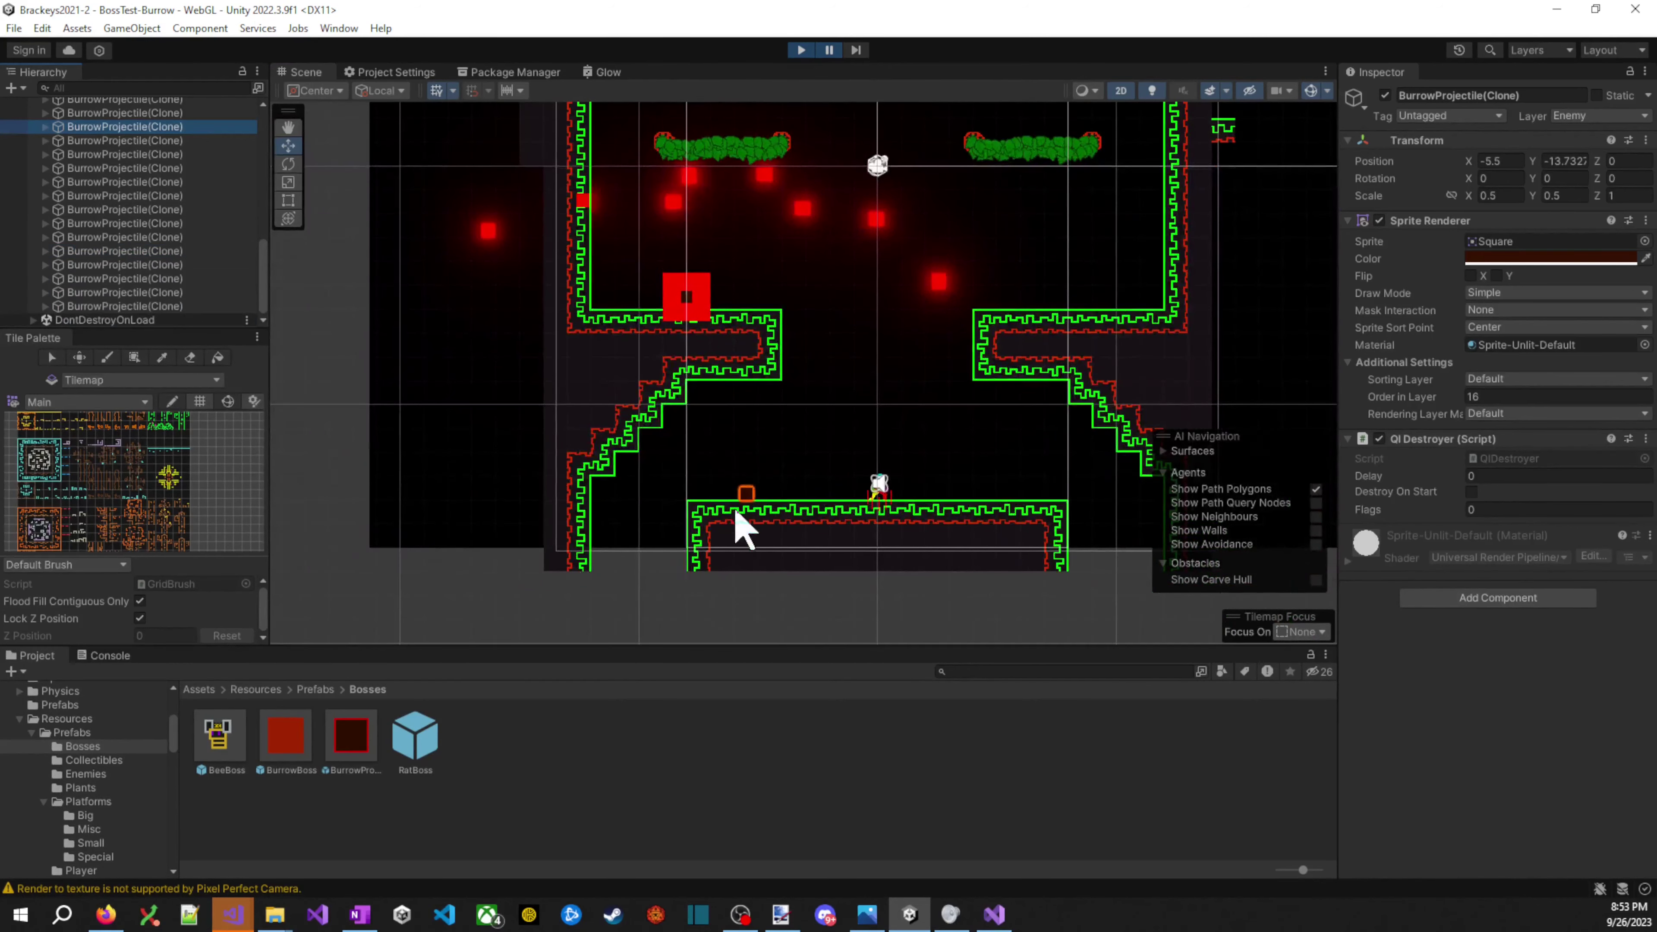
# - Box-select the stacked projectiles and cycle through them to a single BurrowProjectile(Clone)
pyautogui.moveTo(723, 478); pyautogui.dragTo(787, 527)
pyautogui.click(748, 493)
pyautogui.click(748, 492)
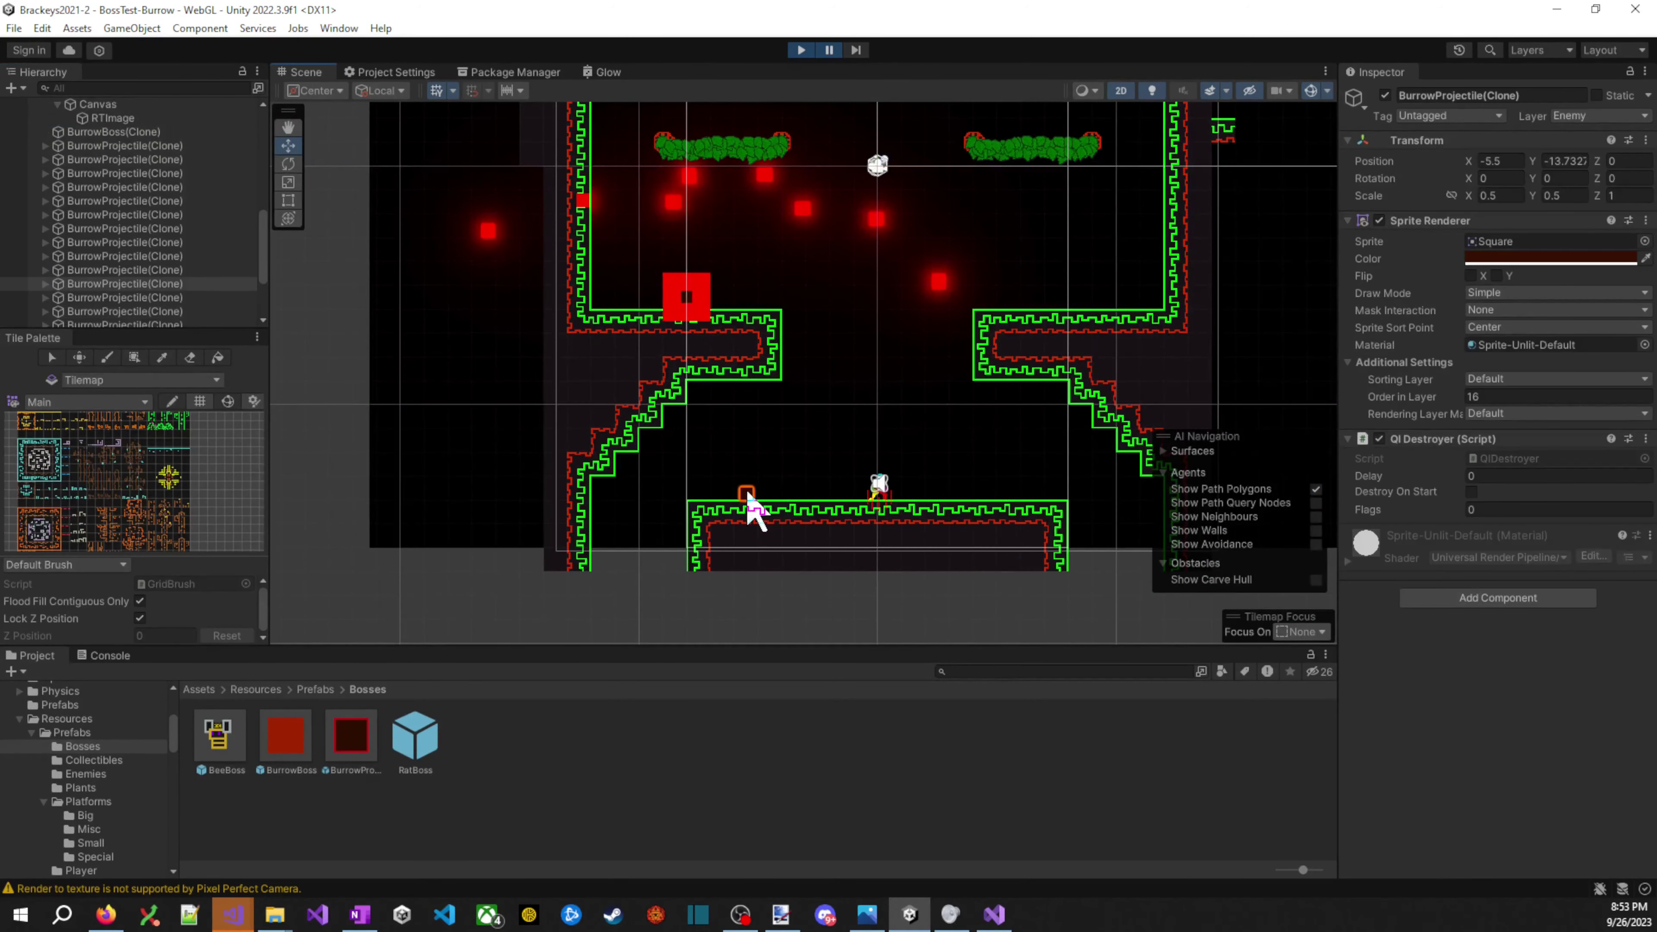
pyautogui.click(748, 493)
pyautogui.click(747, 493)
pyautogui.click(748, 493)
pyautogui.click(748, 493)
pyautogui.click(748, 493)
pyautogui.click(748, 492)
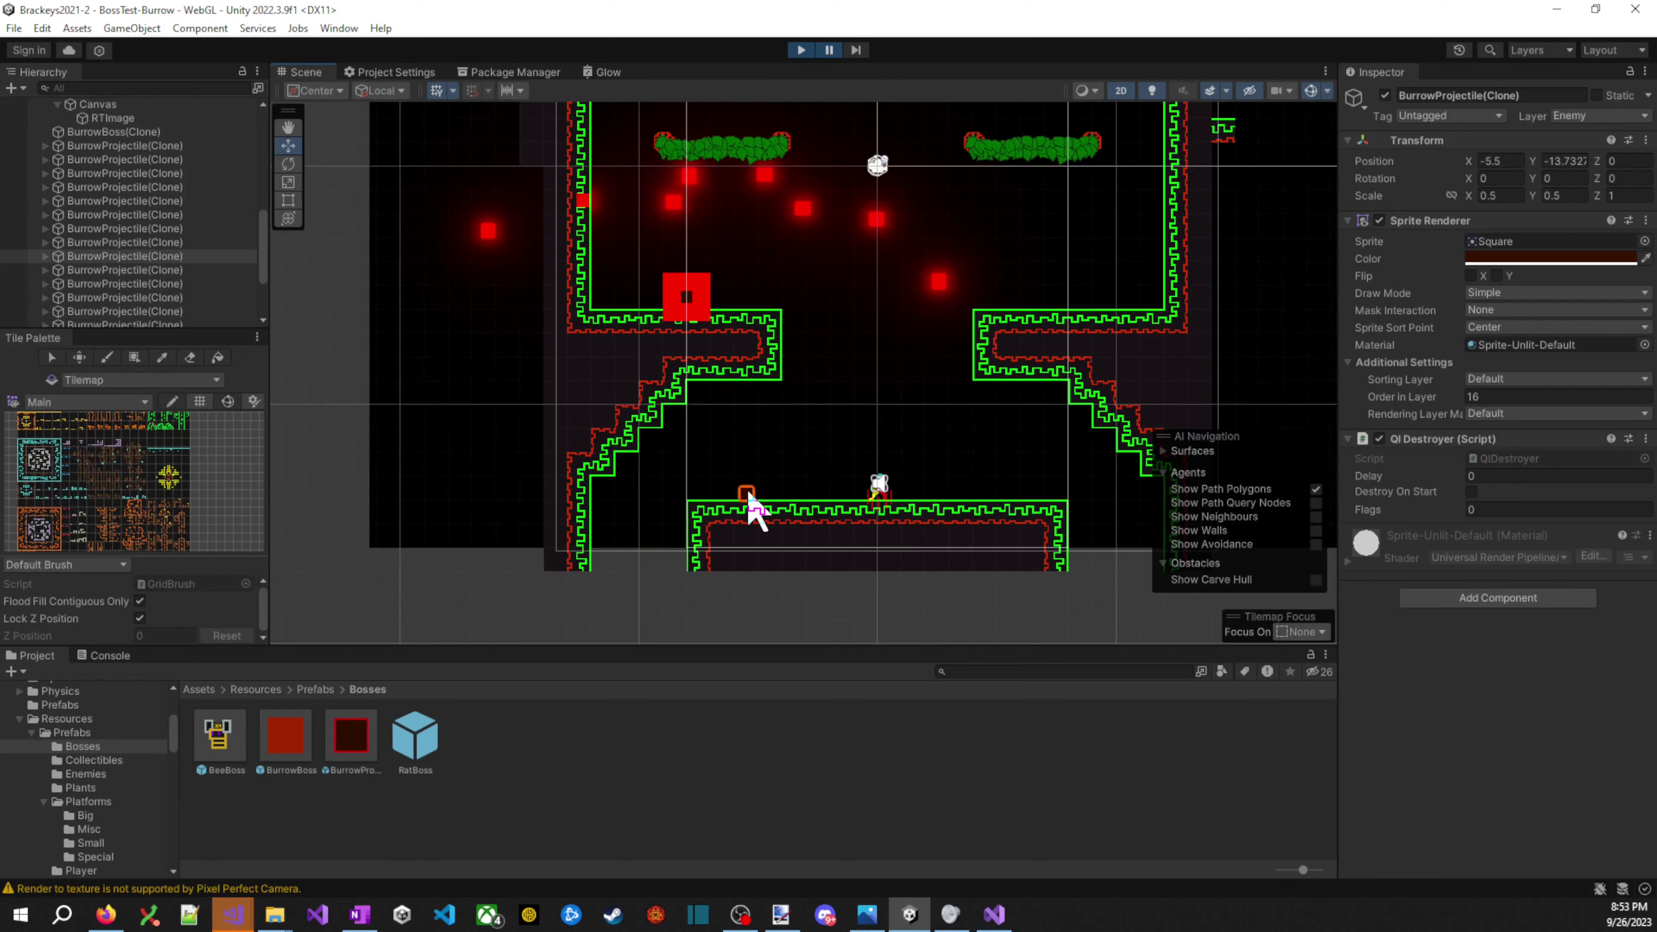
pyautogui.hotkey('alt', 'Tab')
pyautogui.hotkey('alt', 'Tab')
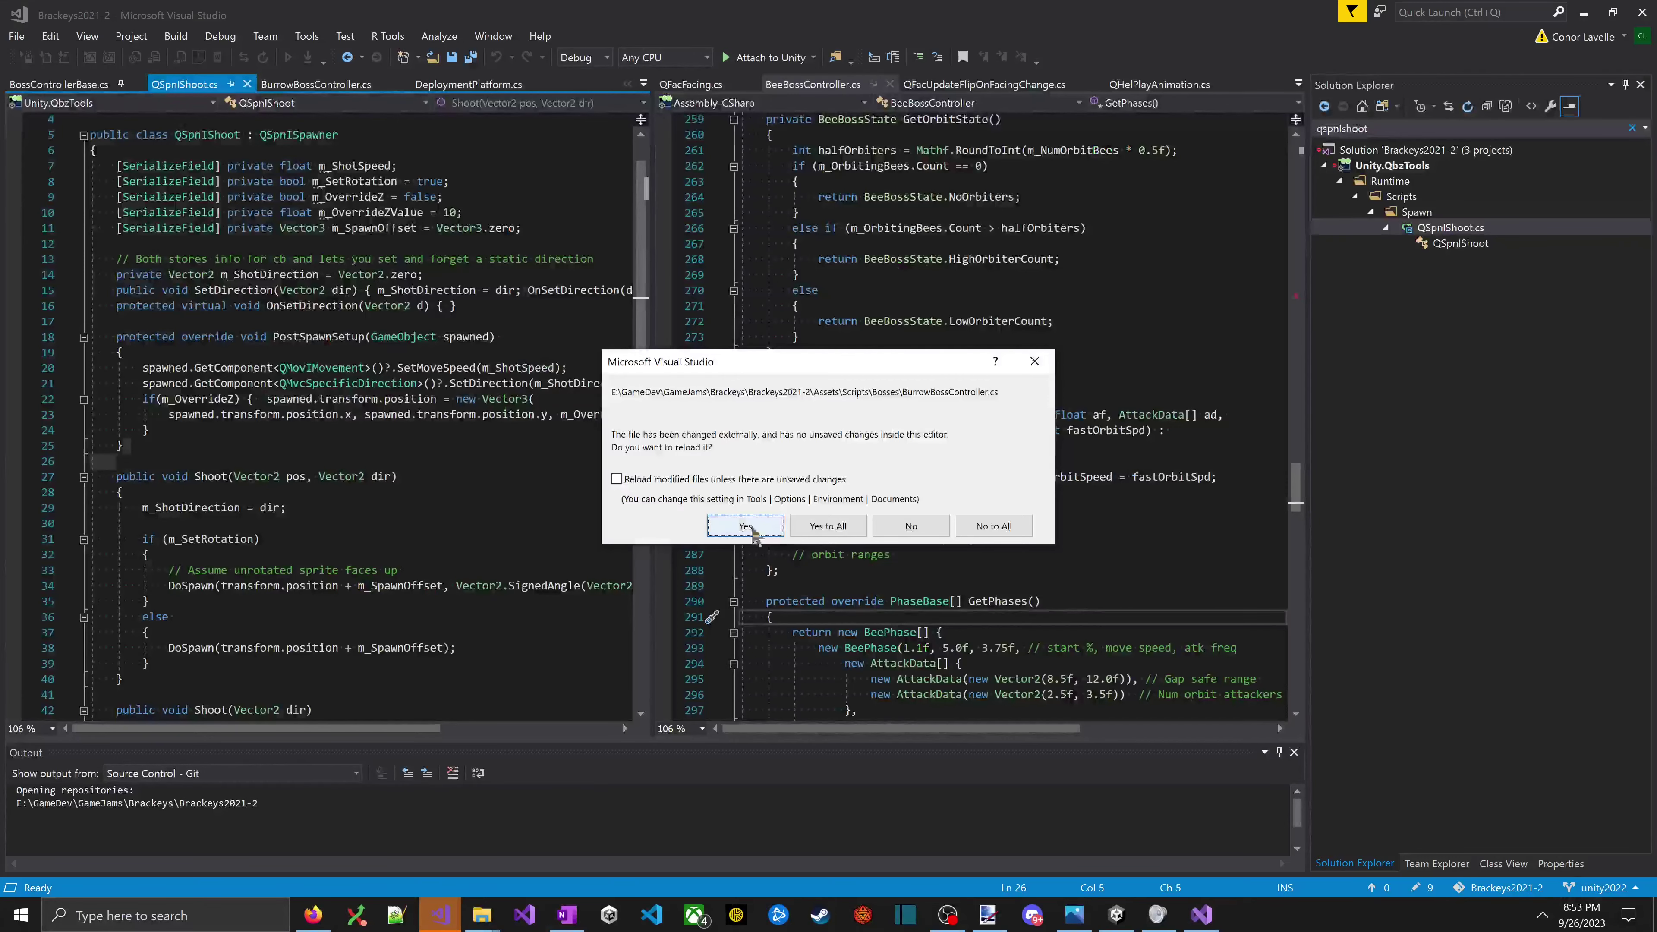
# - Change kForceScale on line 44 from 11.0f to 10.5f and save the script
pyautogui.hotkey('alt', 'Tab')
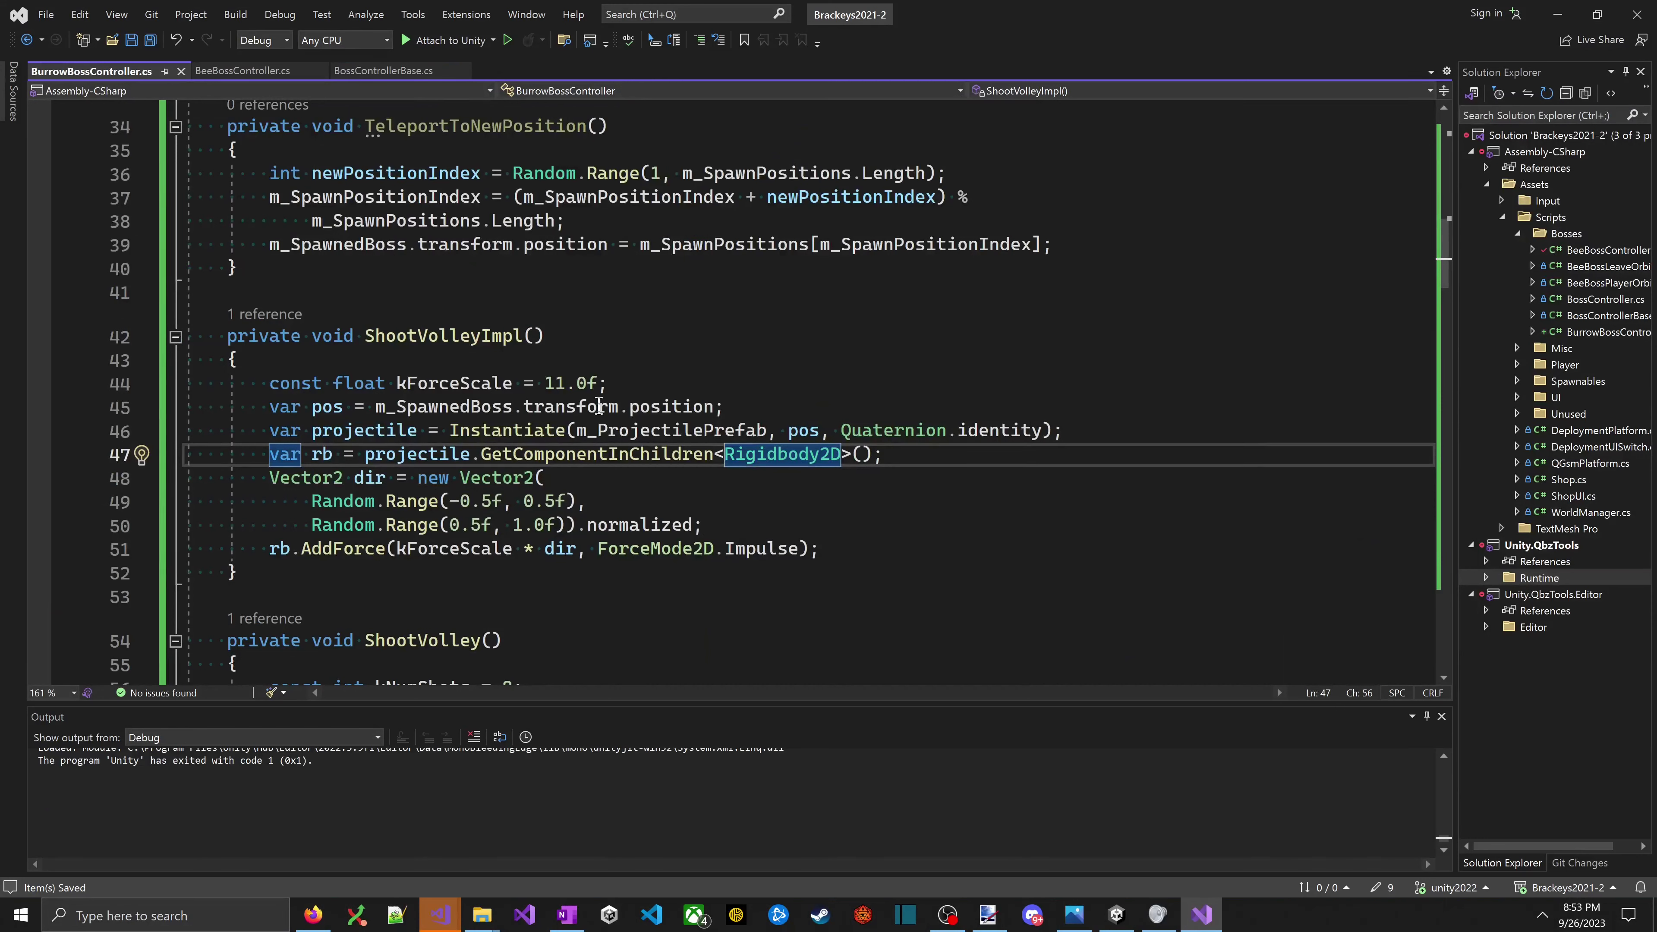
pyautogui.click(607, 384)
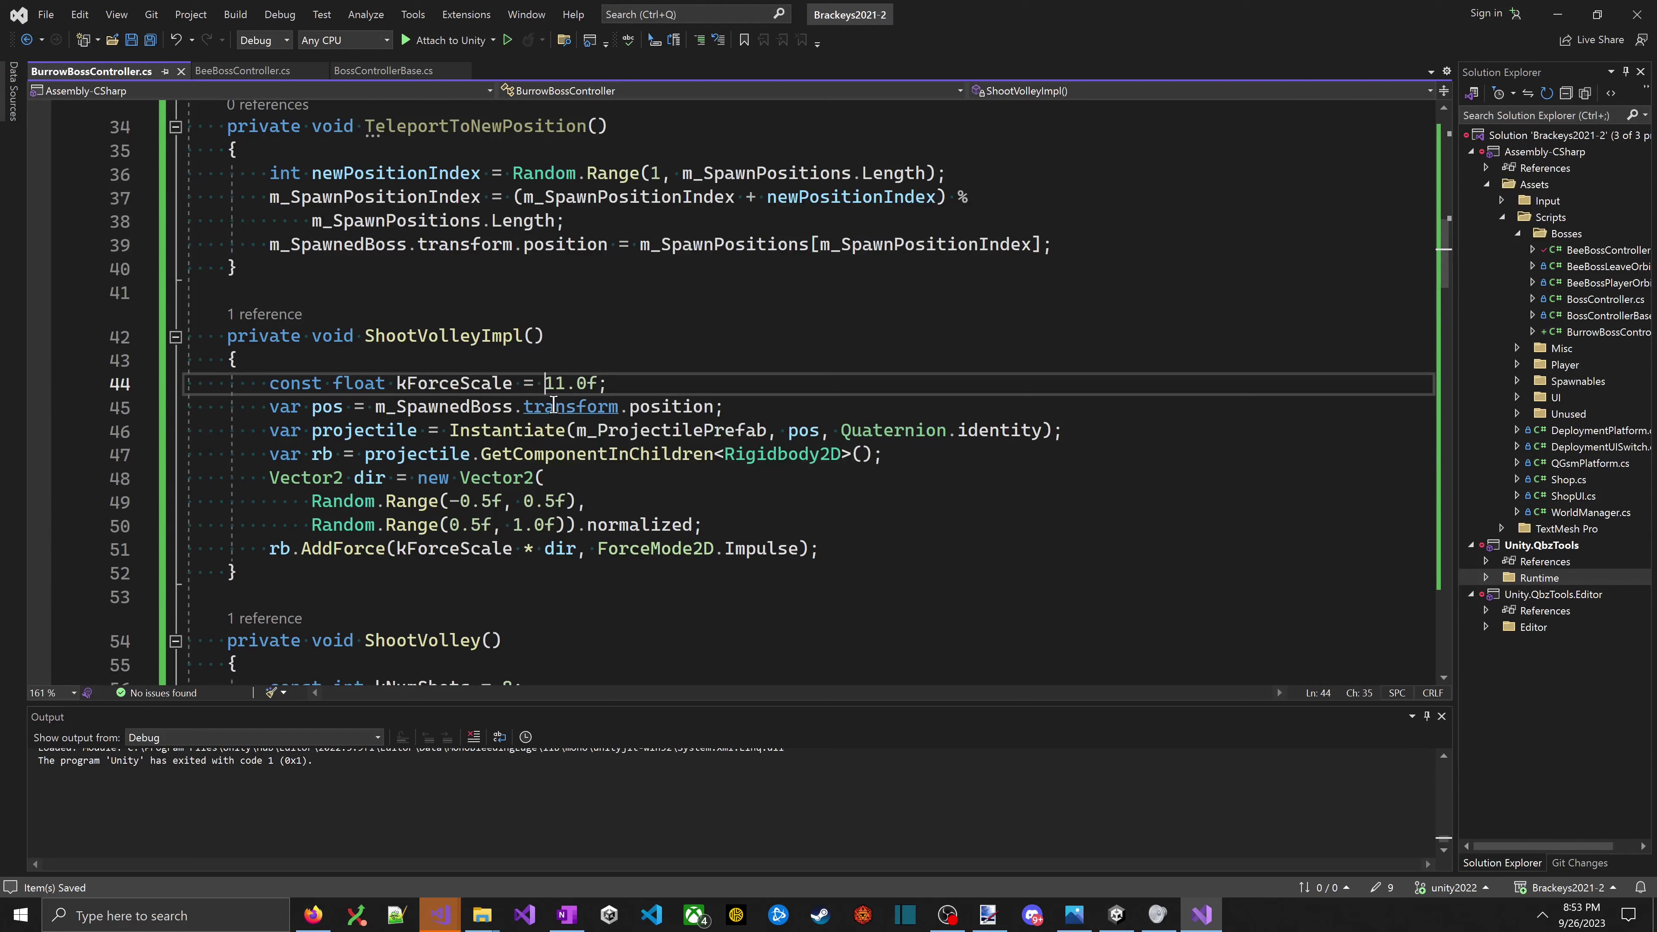
pyautogui.press('Delete')
pyautogui.press('Delete')
pyautogui.write('10-')
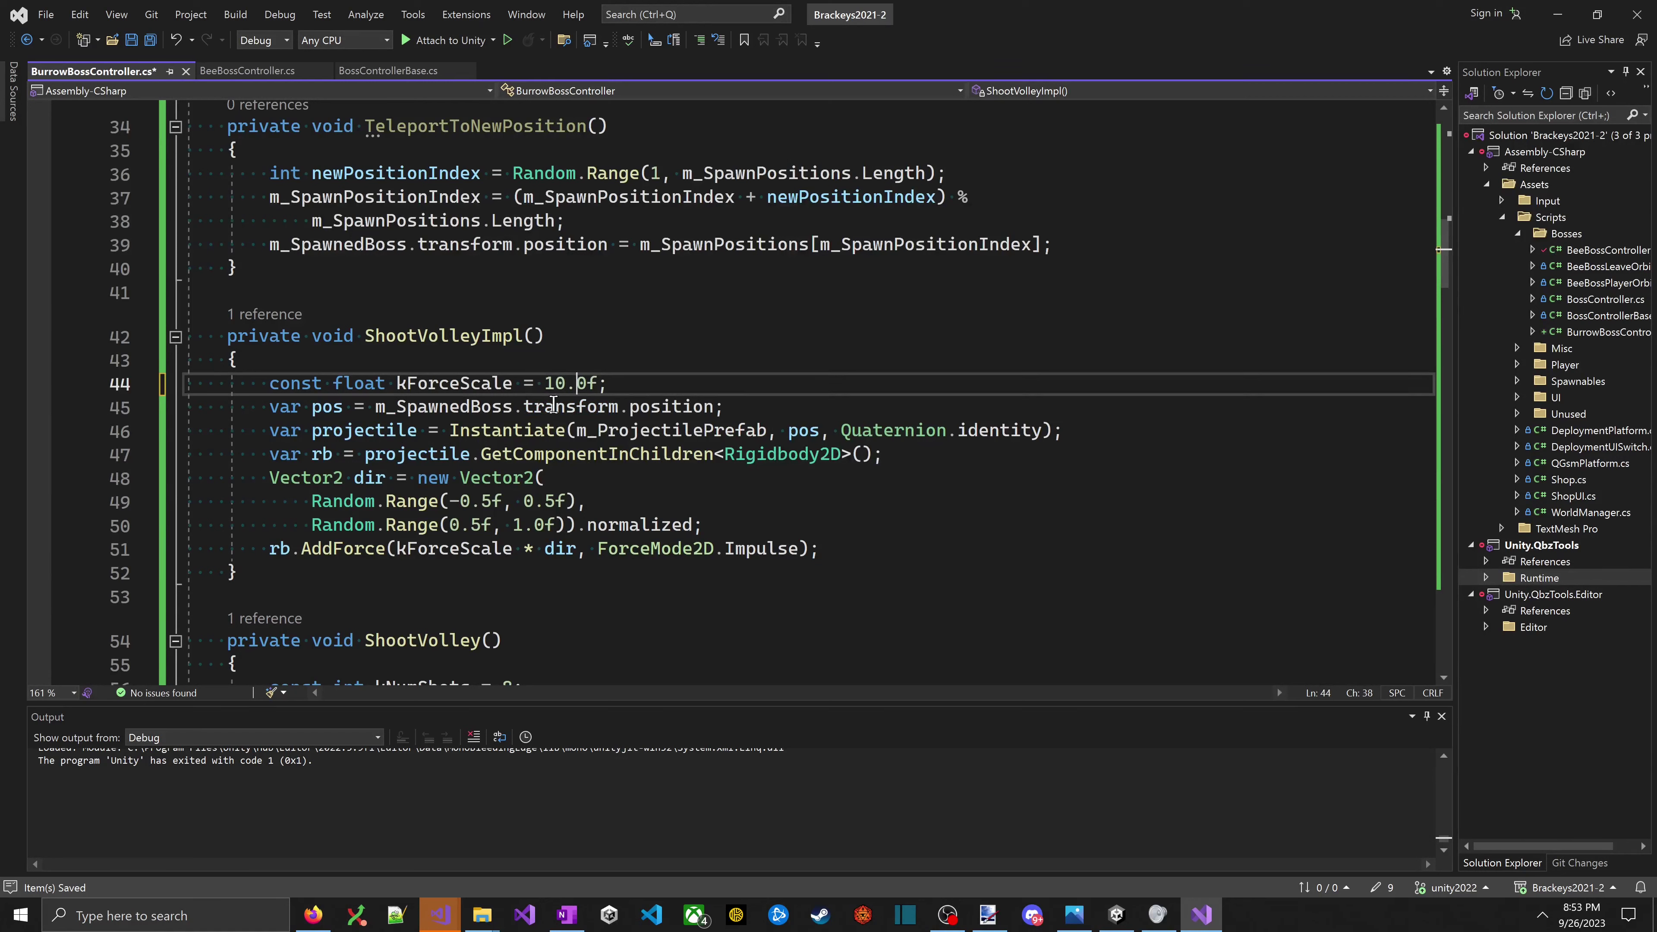
pyautogui.press('Delete')
pyautogui.write('5')
pyautogui.hotkey('ctrl', 's')
# - Review ShootVolleyImpl lines 45–48, undoing an accidental space after pos
pyautogui.click(674, 453)
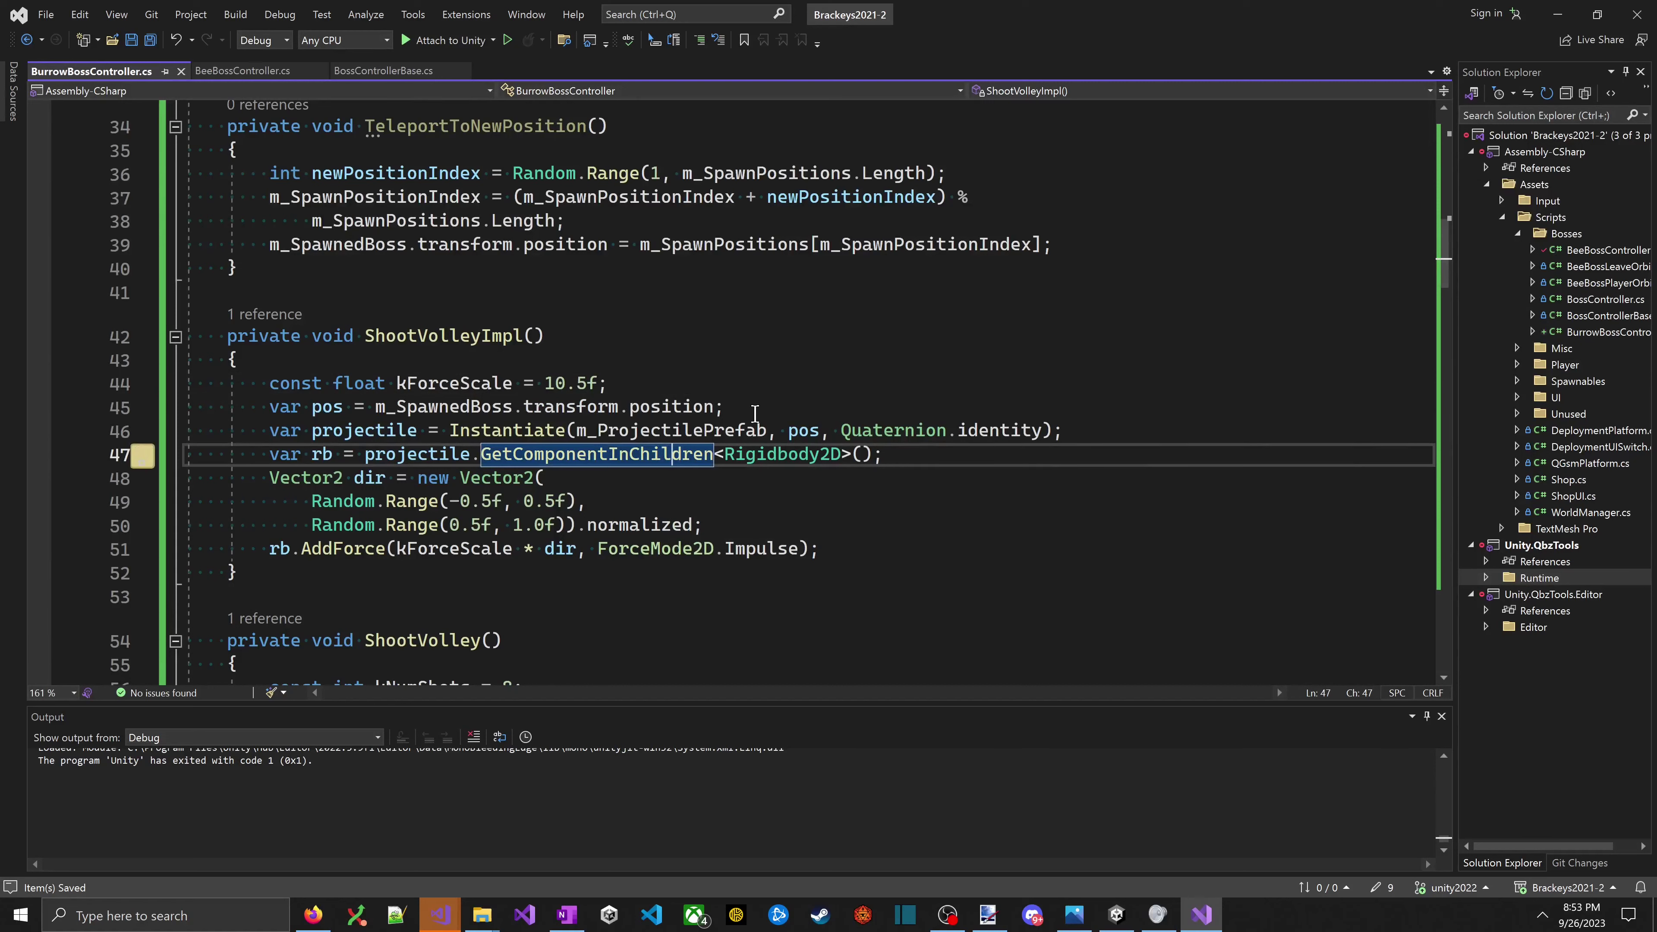
pyautogui.click(802, 433)
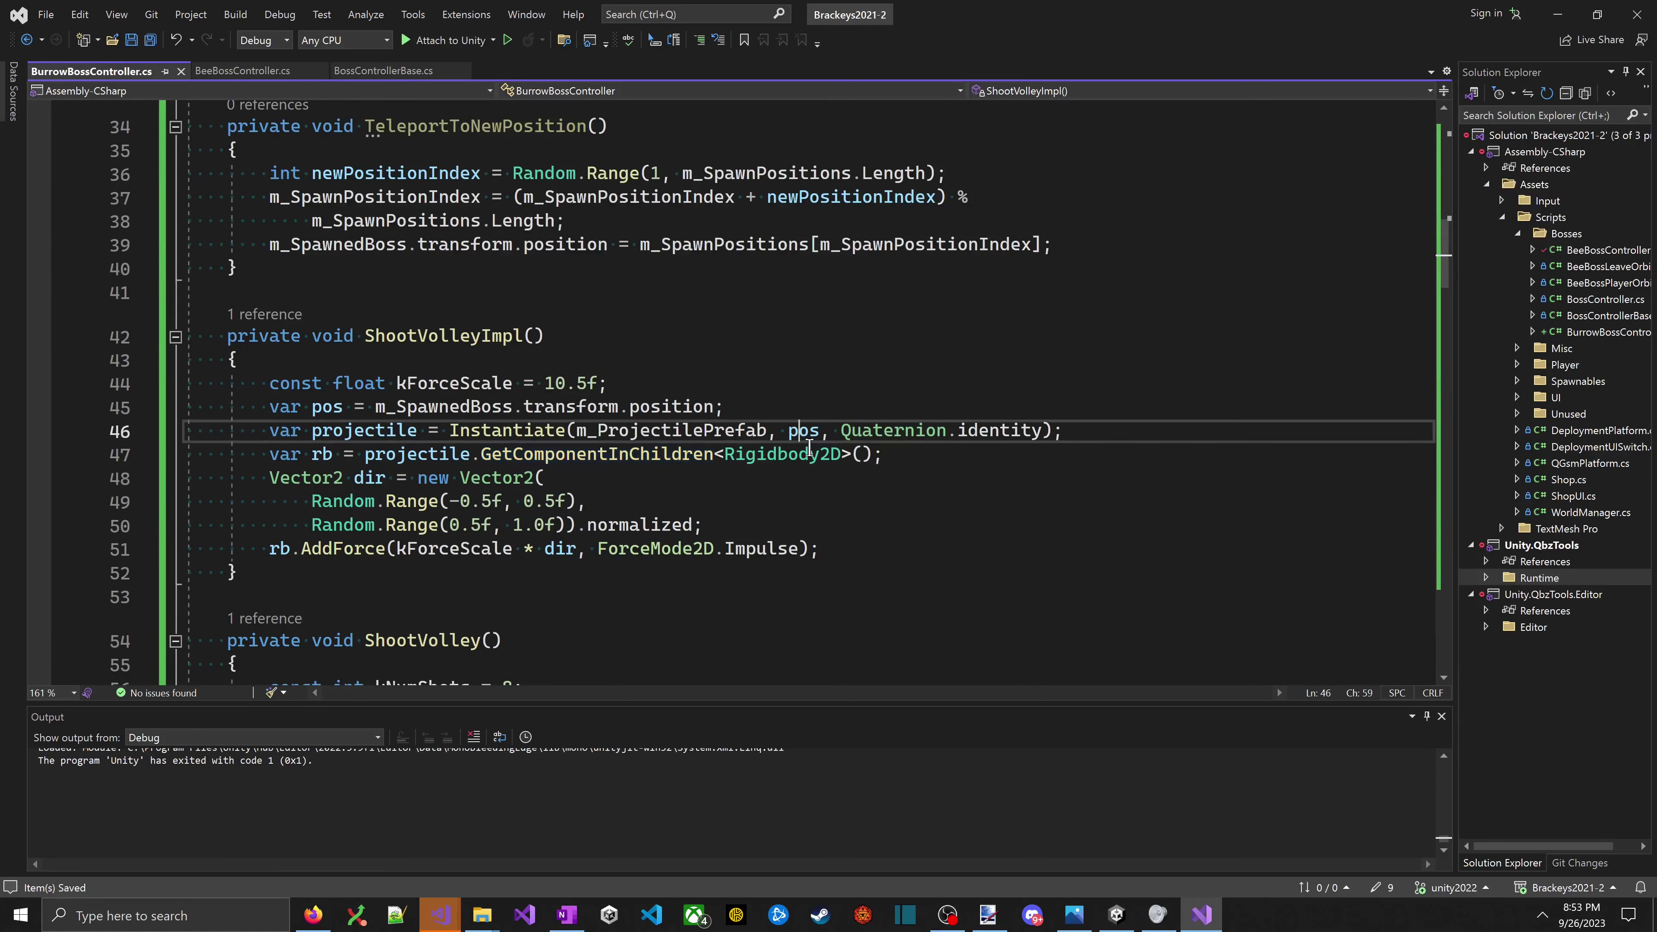
pyautogui.click(818, 430)
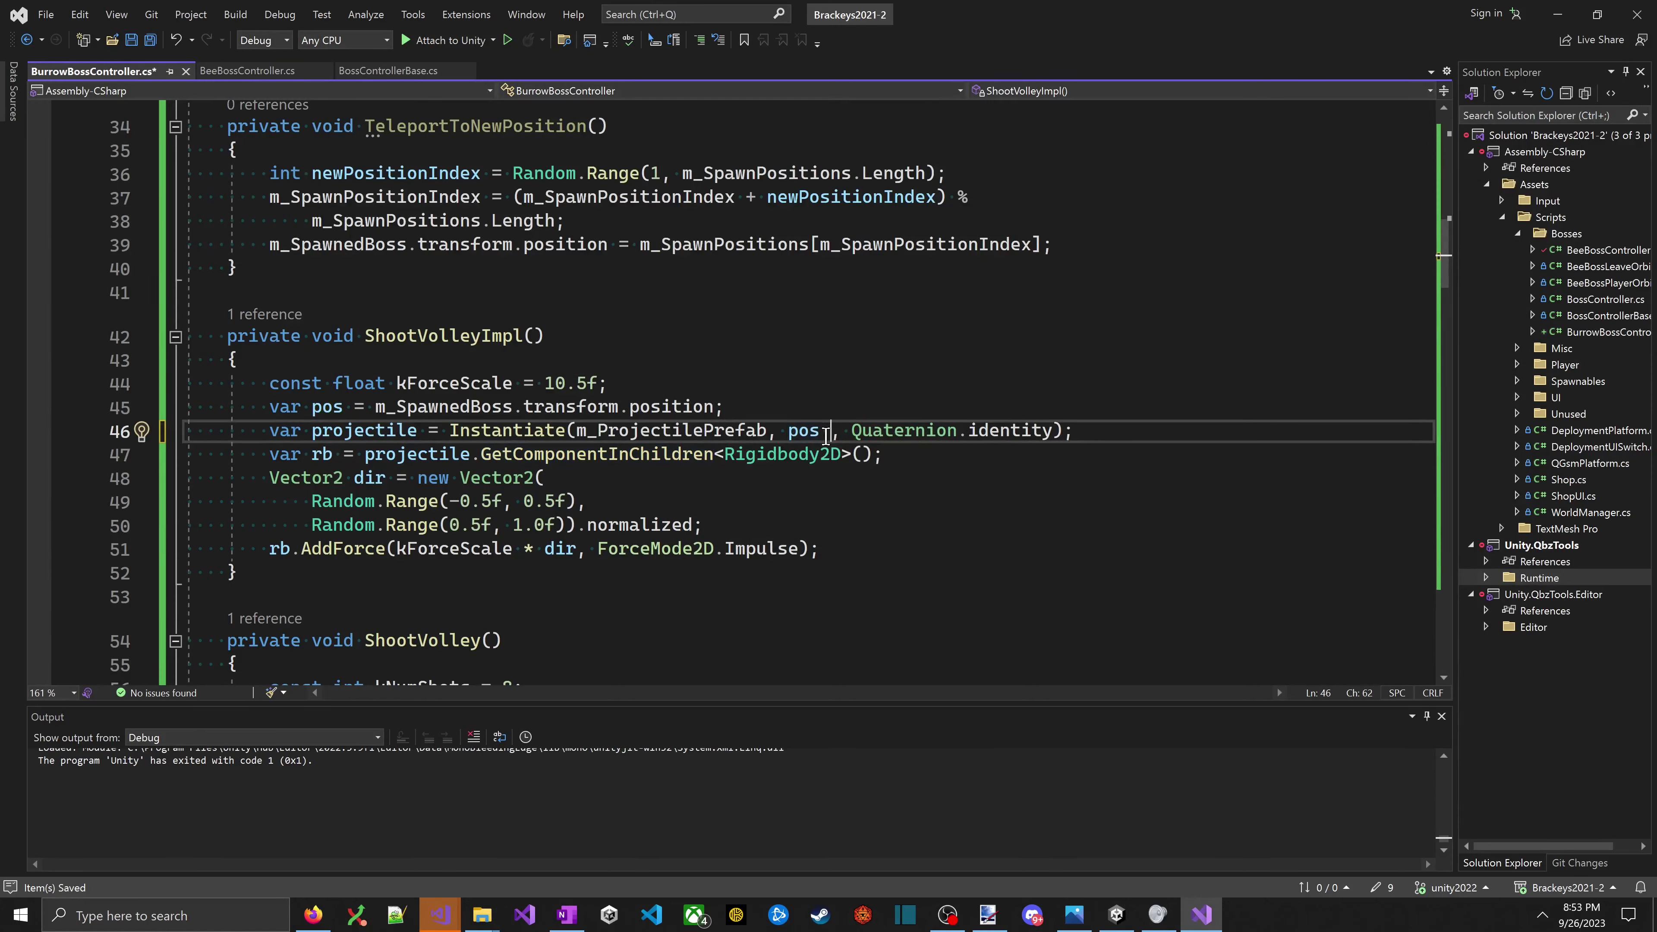
pyautogui.hotkey('ctrl', 'z')
pyautogui.click(601, 408)
pyautogui.click(627, 431)
pyautogui.click(678, 482)
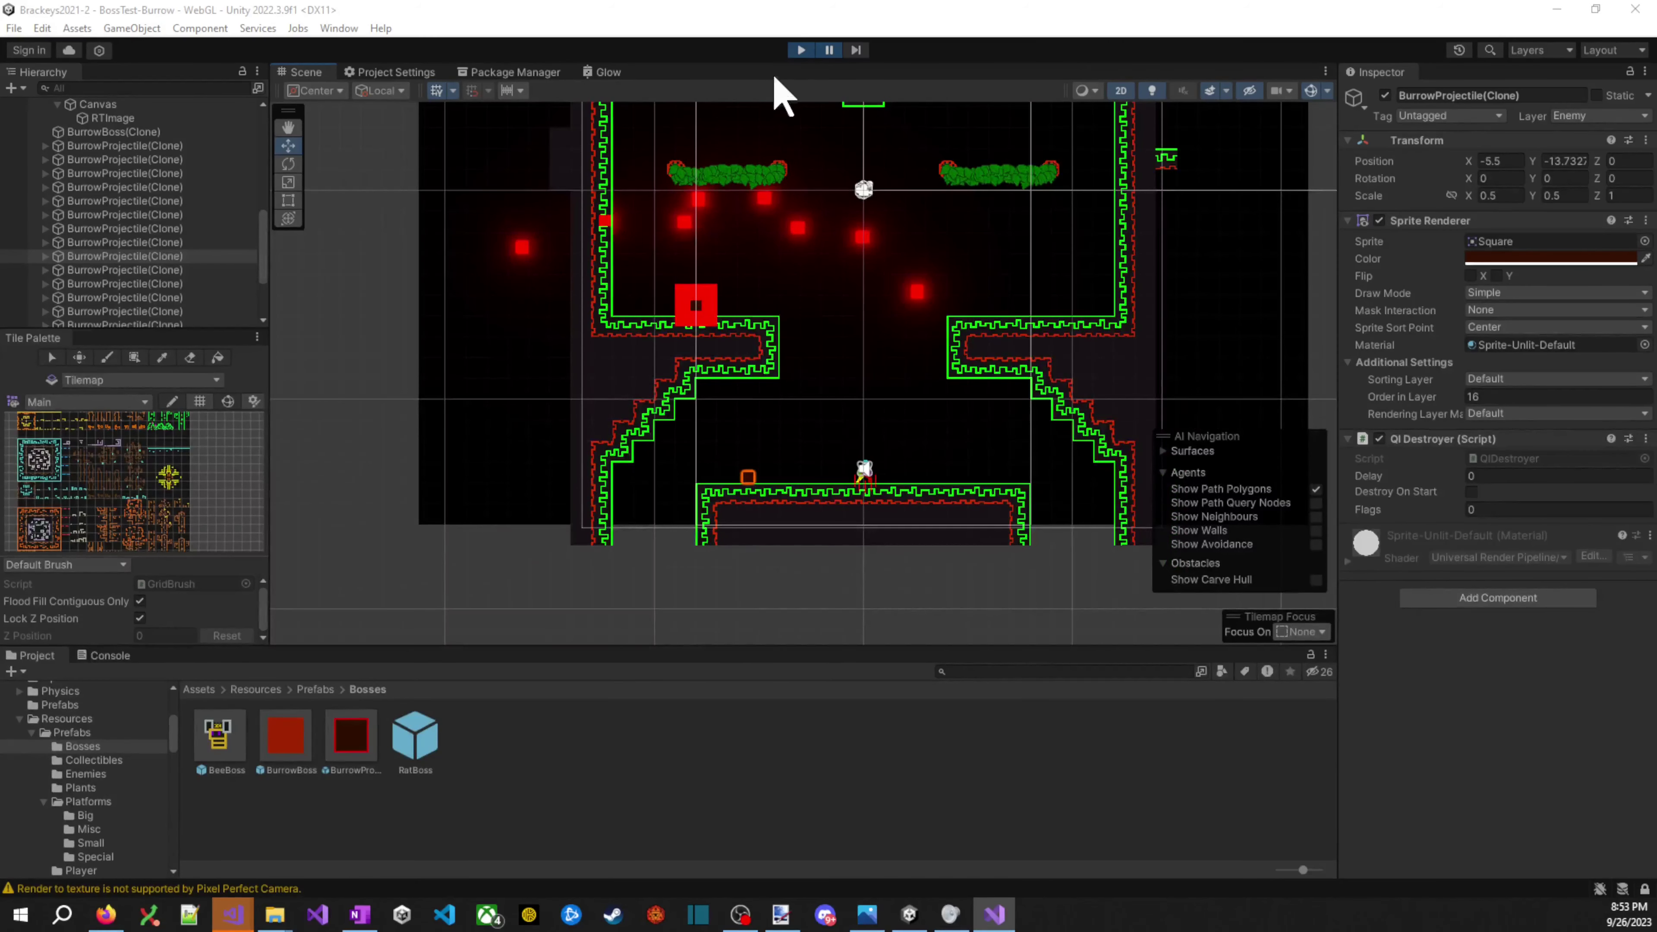
# - Exit Play mode so scripts reload, then pan and zoom the Scene view
pyautogui.click(797, 51)
pyautogui.click(801, 50)
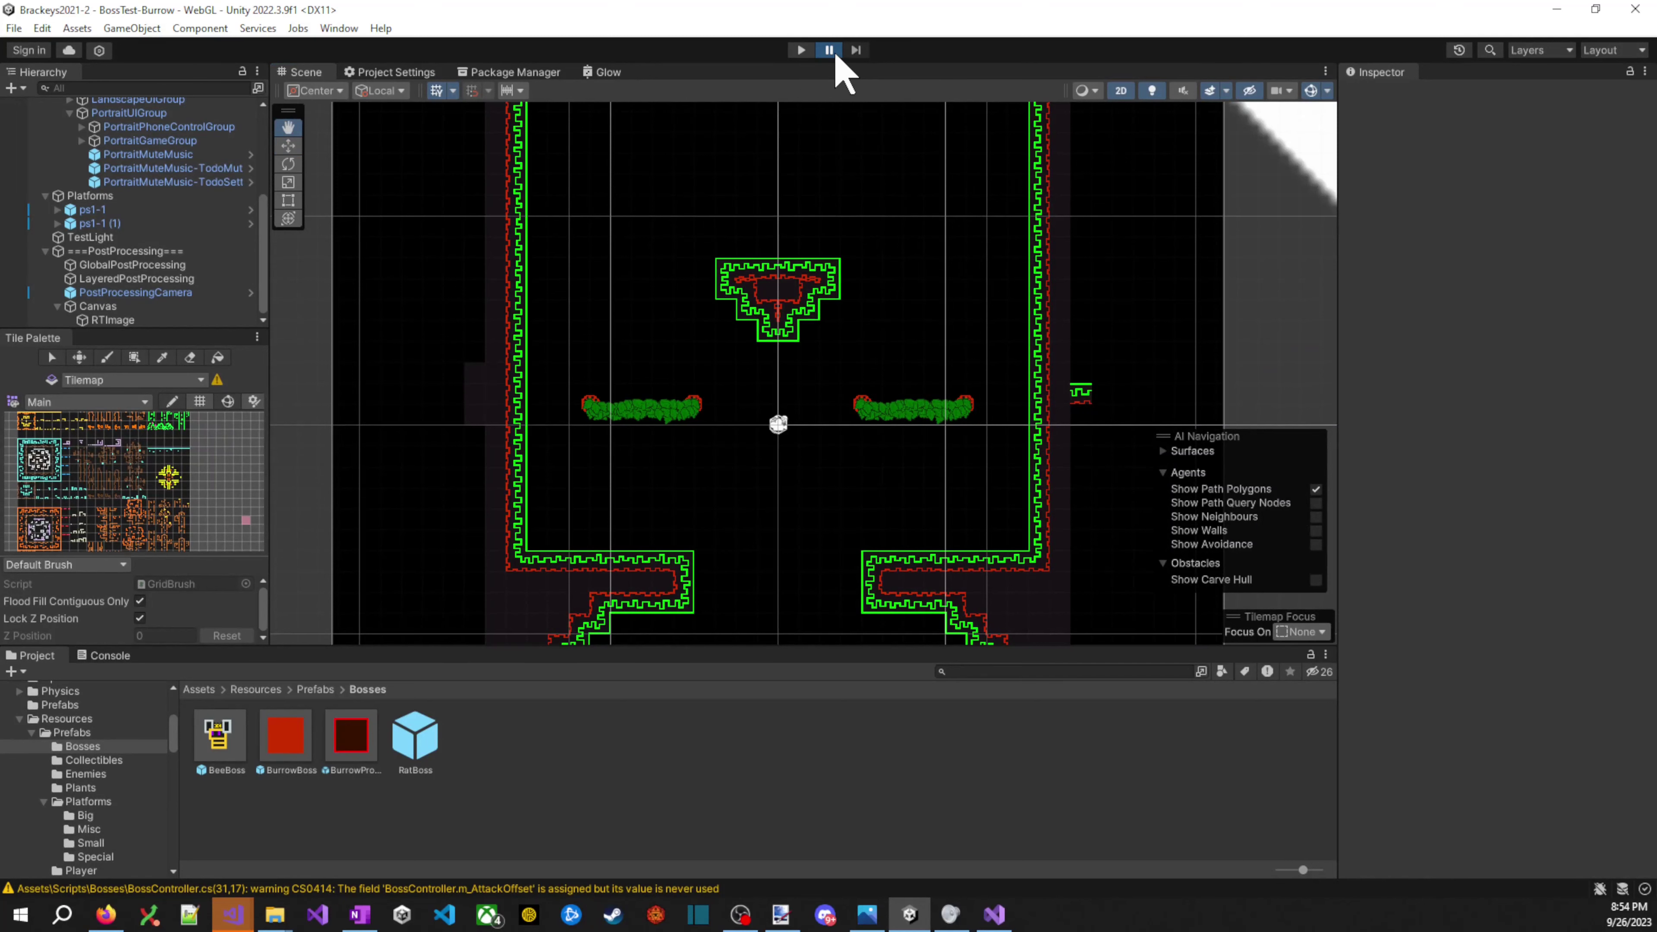
pyautogui.moveTo(835, 52); pyautogui.dragTo(1044, 163)
pyautogui.scroll(-2, 844, 124)
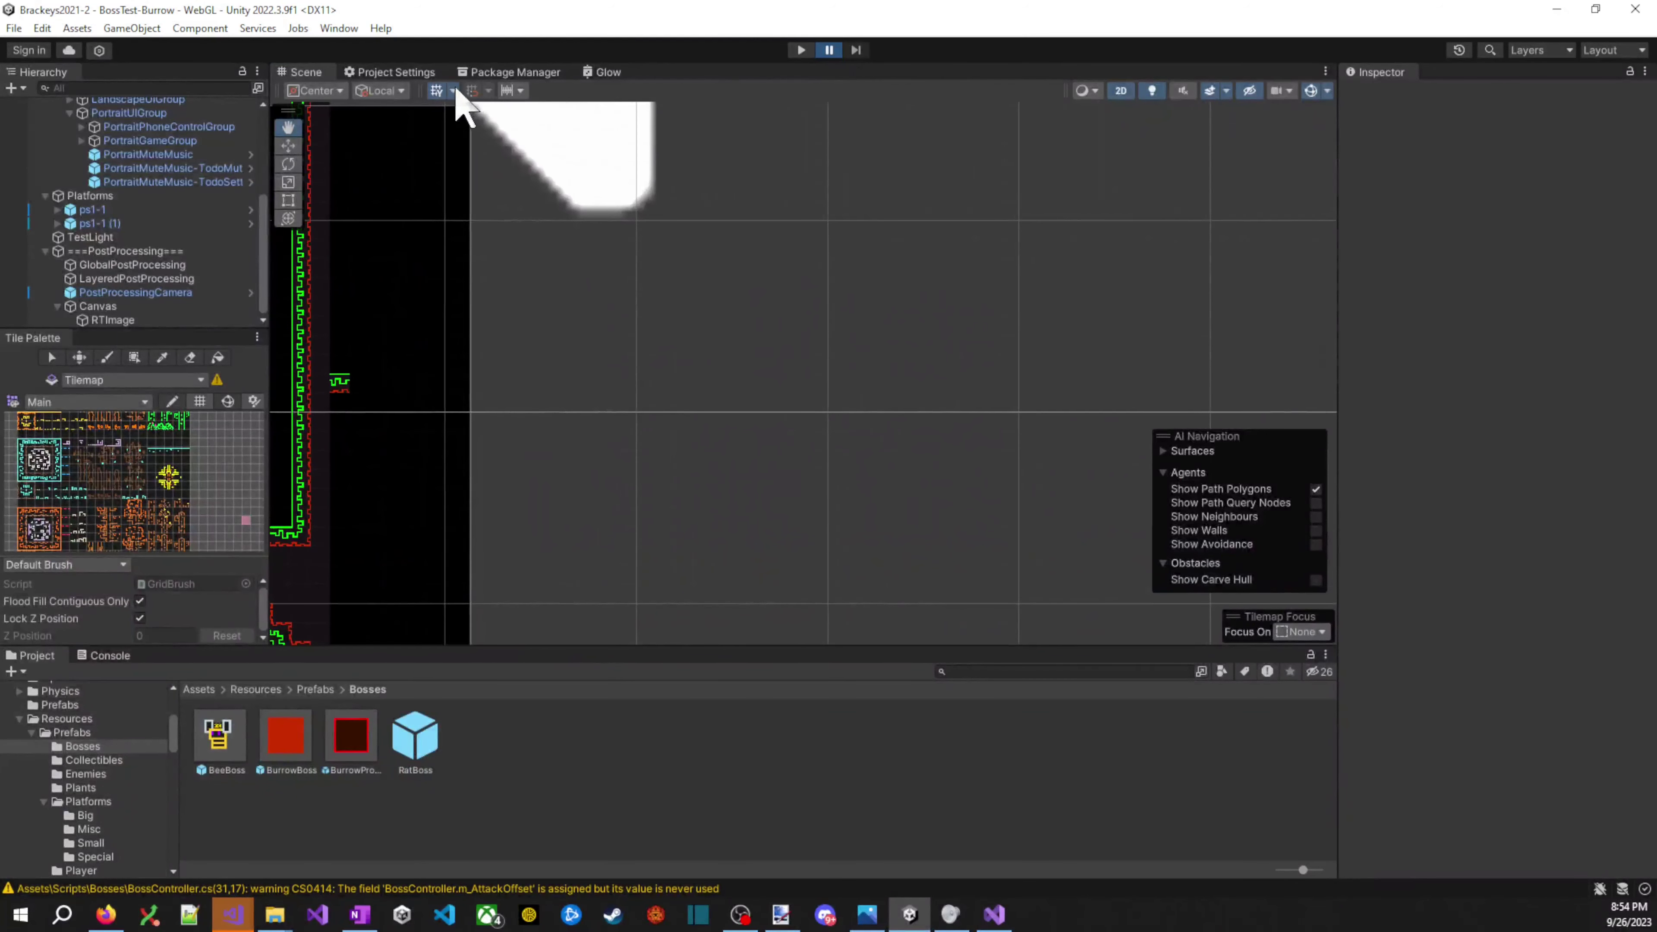
pyautogui.moveTo(455, 87)
pyautogui.mouseDown()
pyautogui.moveTo(1217, 93)
pyautogui.moveTo(1132, 61)
pyautogui.moveTo(1006, 93)
pyautogui.moveTo(743, 54)
pyautogui.moveTo(846, 0)
pyautogui.moveTo(807, 2)
pyautogui.moveTo(521, 344)
pyautogui.moveTo(313, 129)
pyautogui.moveTo(332, 133)
pyautogui.moveTo(283, 142)
pyautogui.moveTo(362, 41)
pyautogui.moveTo(399, 60)
pyautogui.moveTo(407, 43)
pyautogui.moveTo(397, 85)
pyautogui.moveTo(437, 85)
pyautogui.mouseUp()
# - Inspect PortraitUIGroup, then close the Glow panel tab and maximize the editor window
pyautogui.click(195, 144)
pyautogui.click(197, 108)
pyautogui.moveTo(407, 6); pyautogui.dragTo(430, 356)
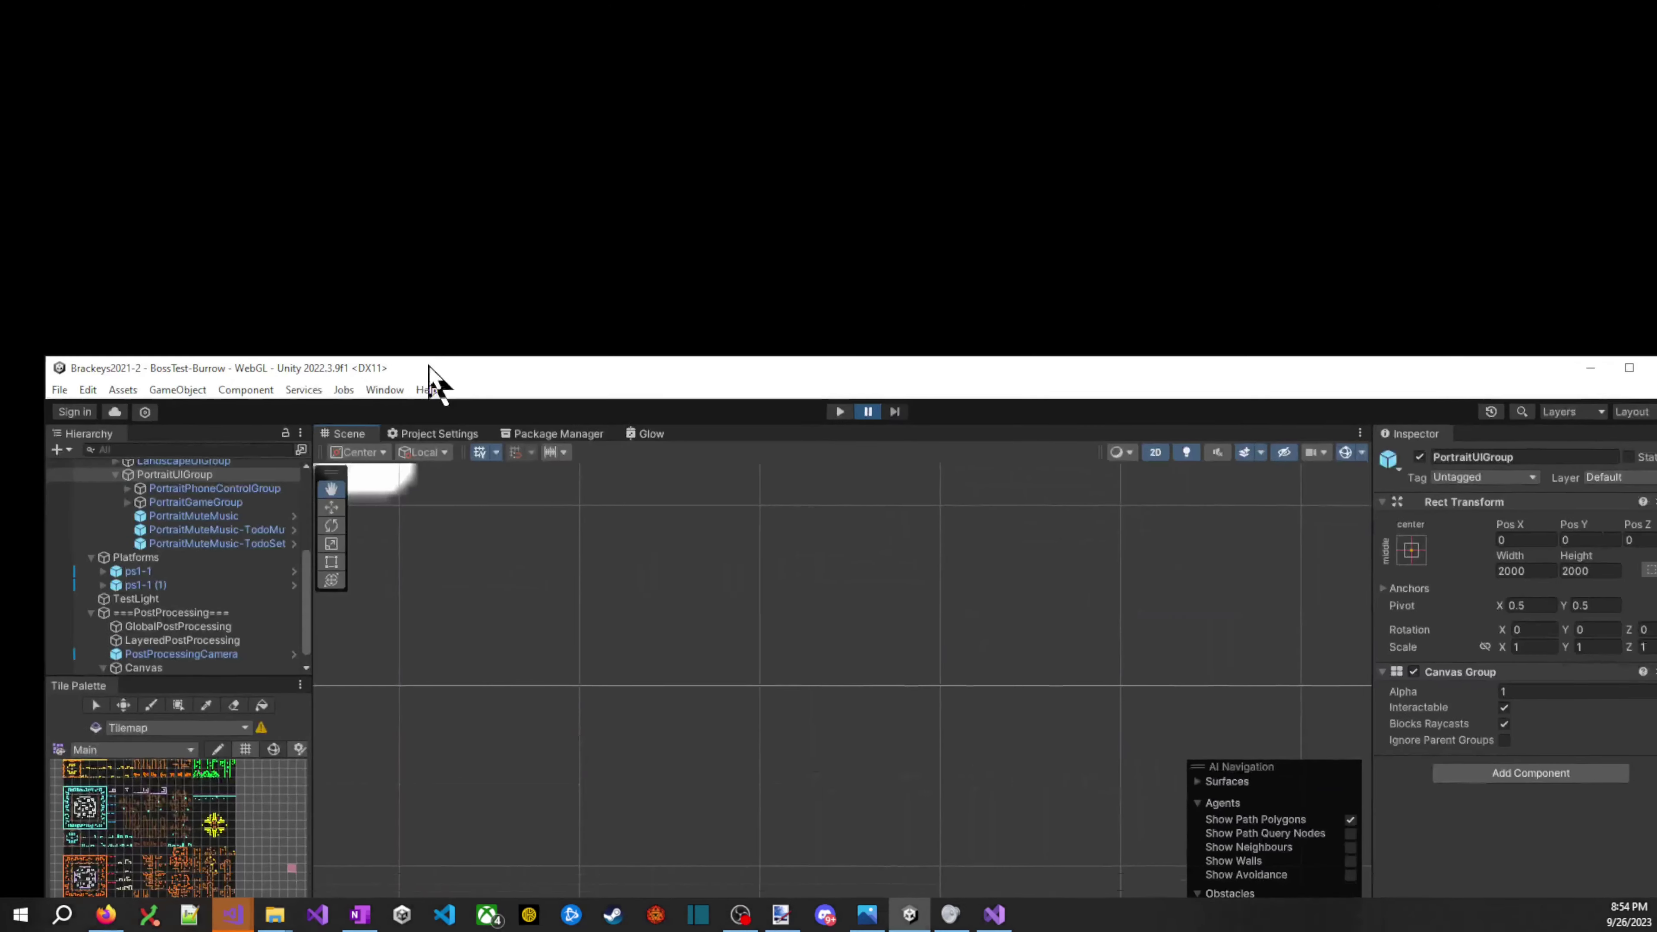
pyautogui.doubleClick(427, 351)
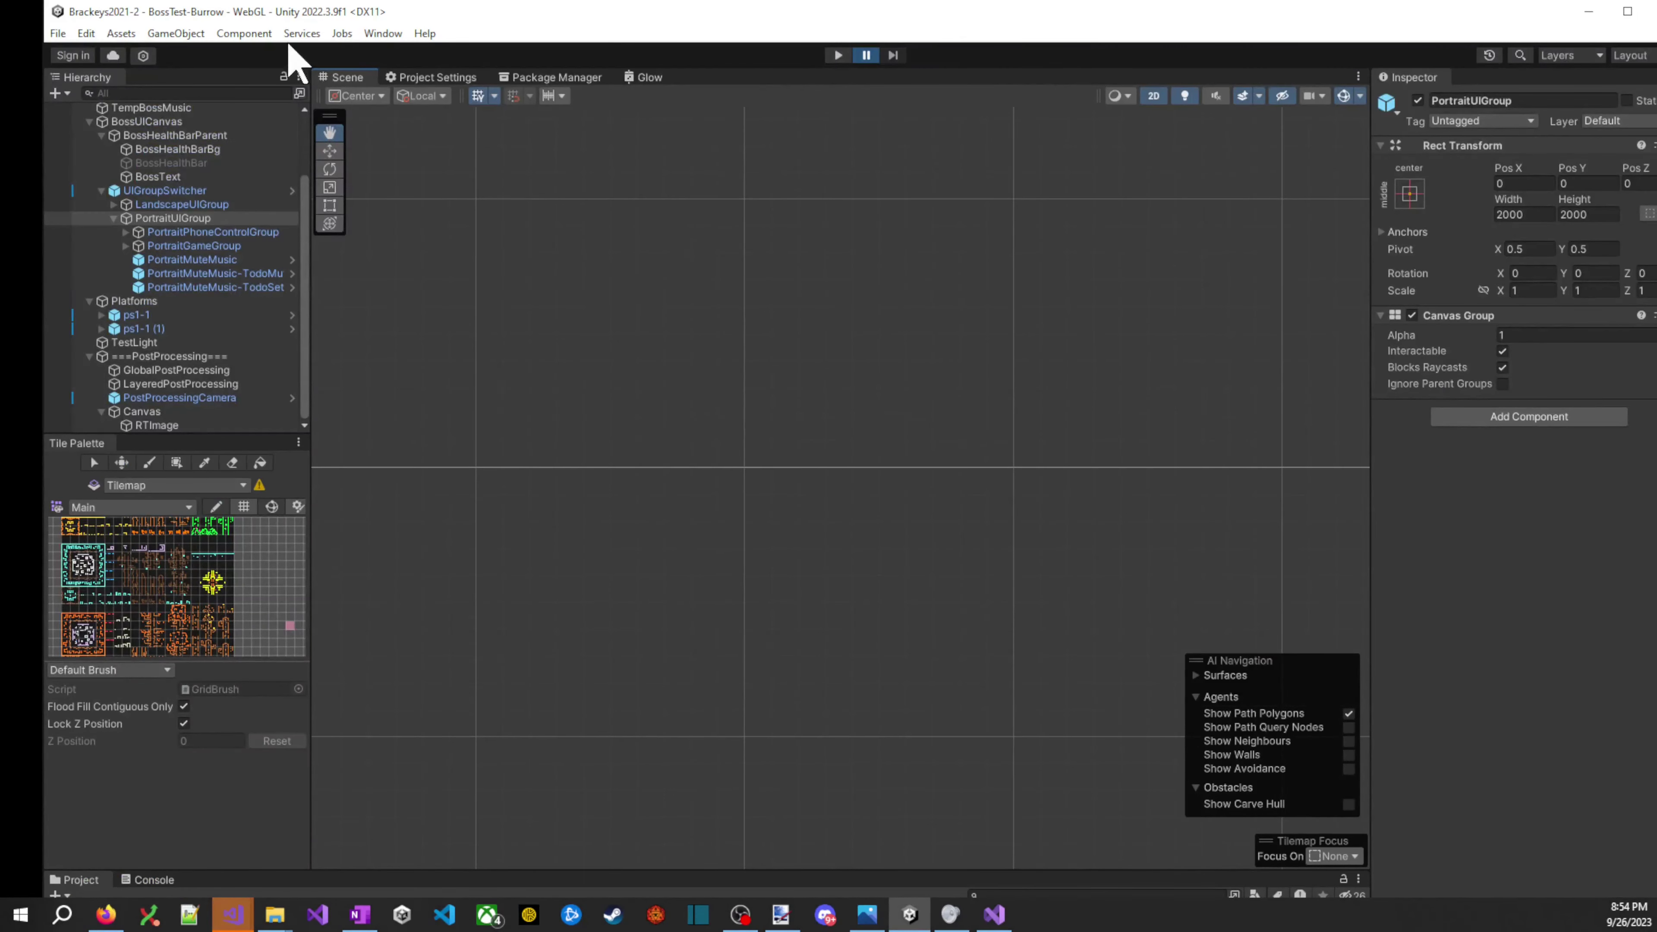
pyautogui.rightClick(648, 77)
pyautogui.click(693, 101)
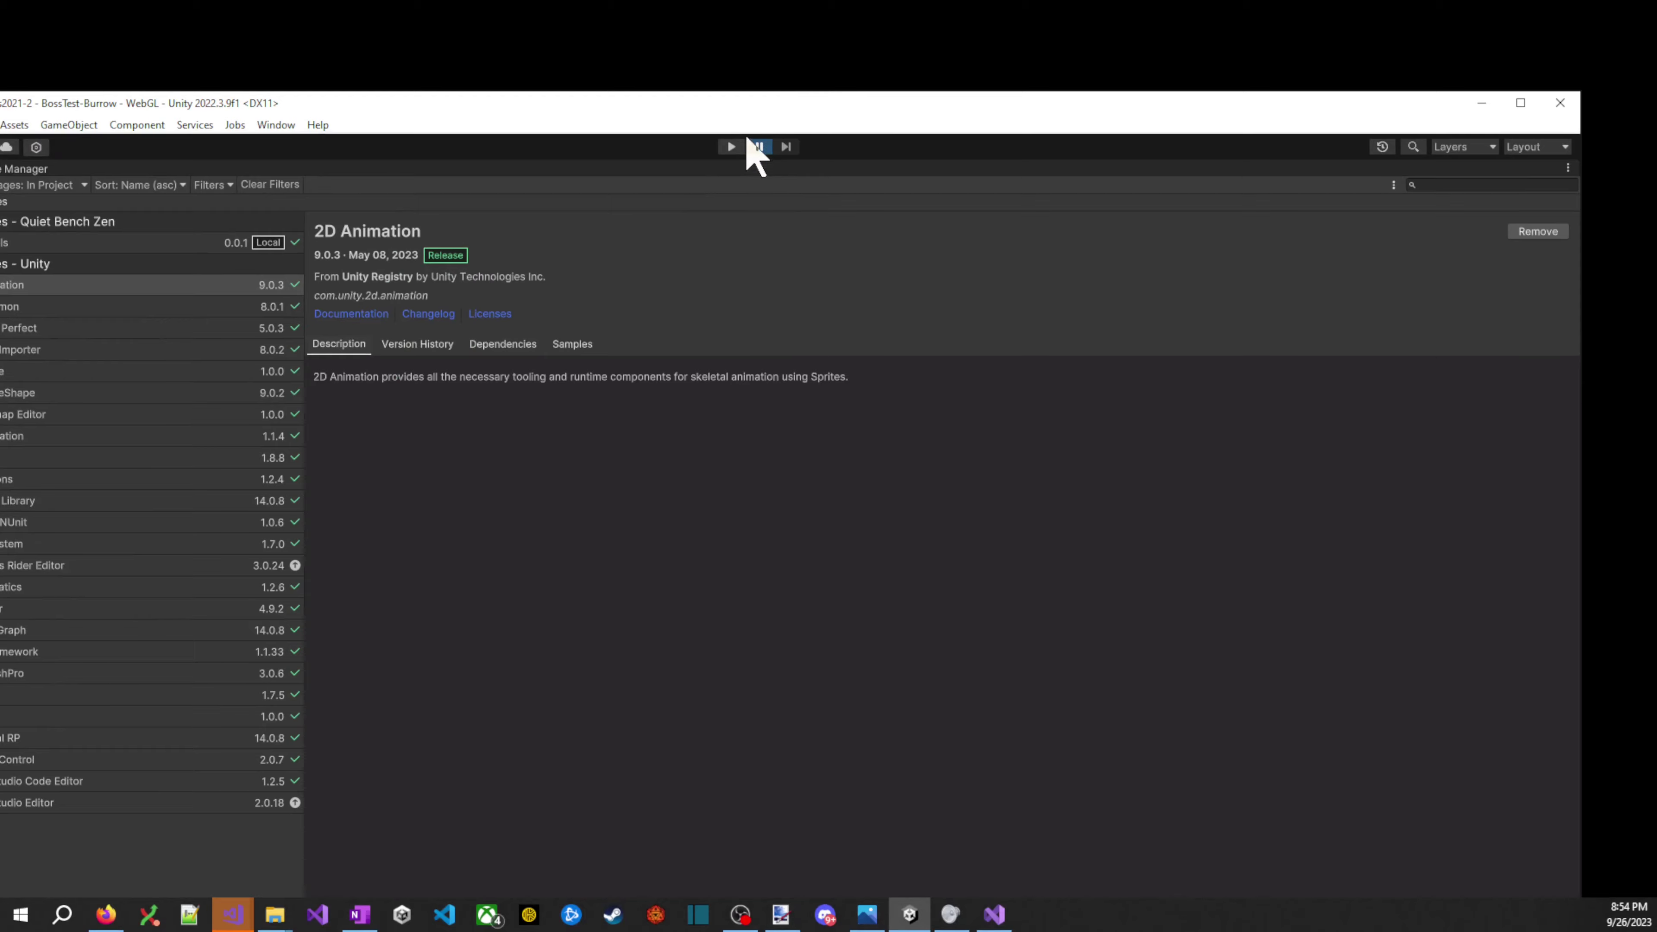
pyautogui.click(1520, 102)
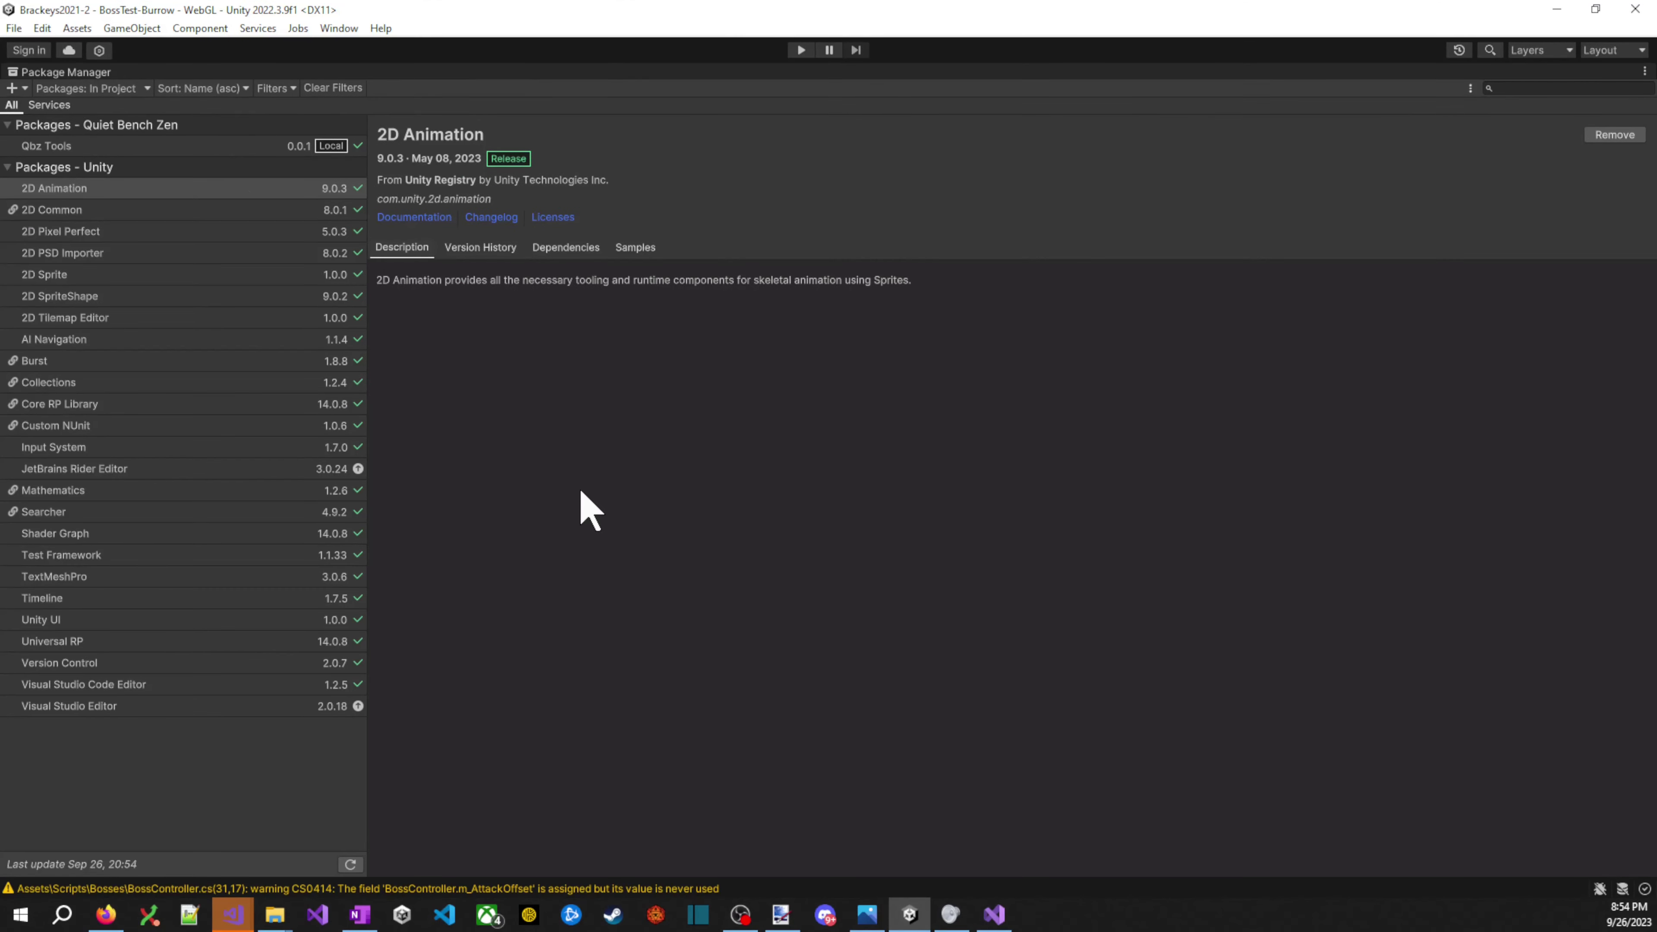
# - Try restoring the Scene panel via Window > Panels, then re-maximize the editor window
pyautogui.click(339, 28)
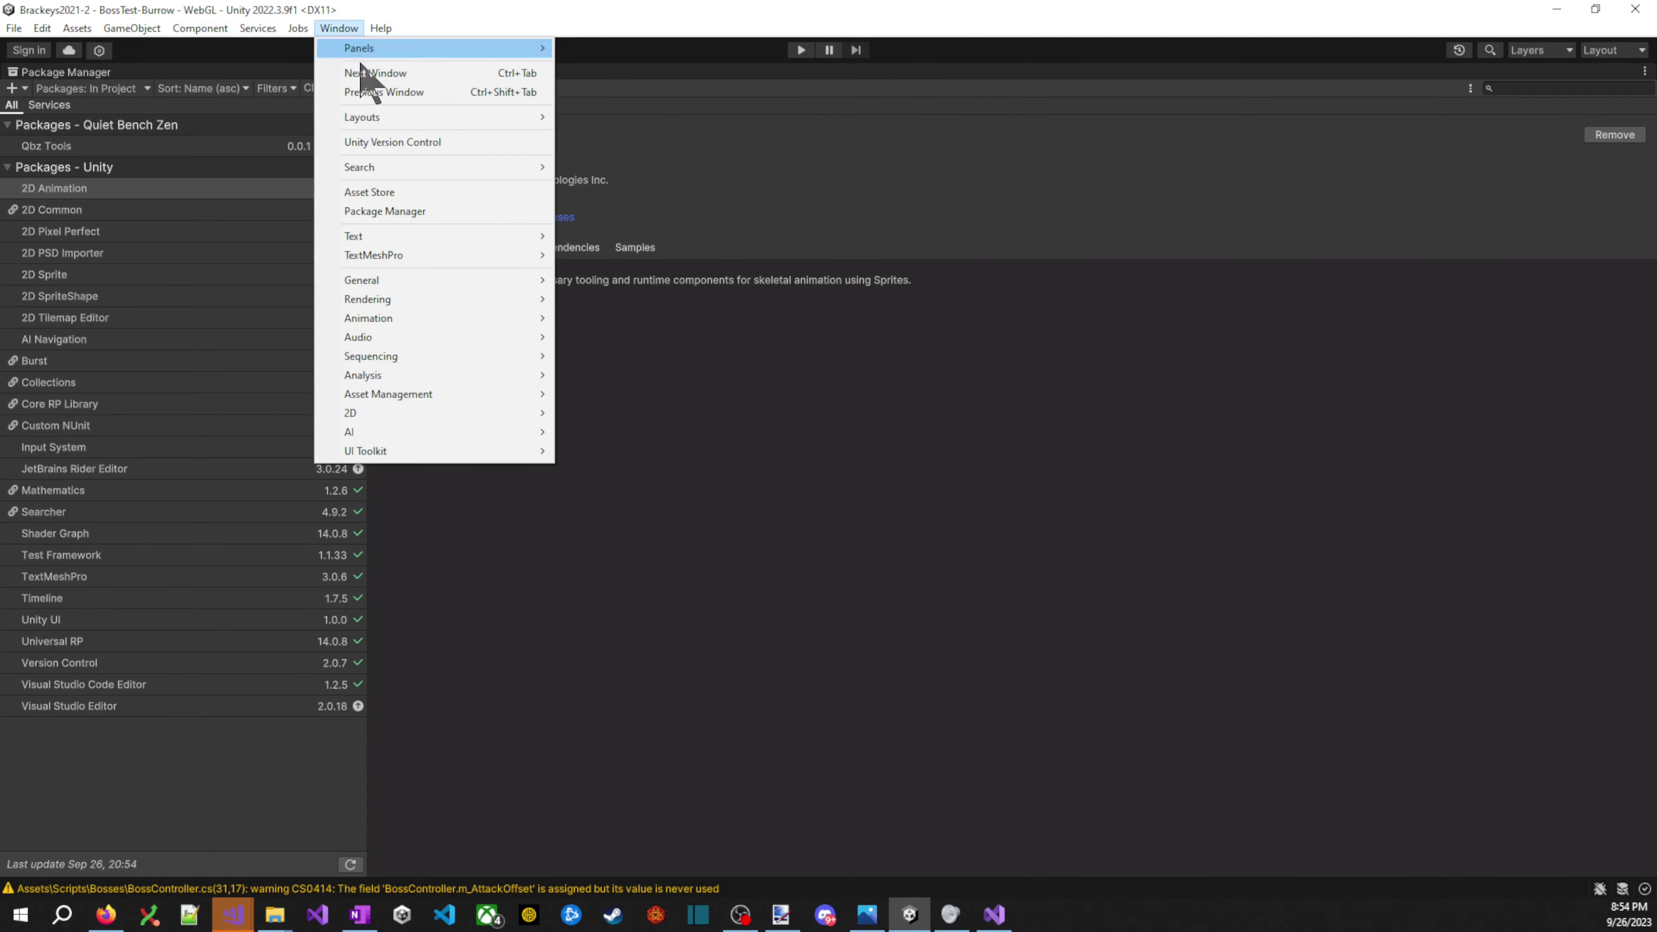
pyautogui.moveTo(435, 56)
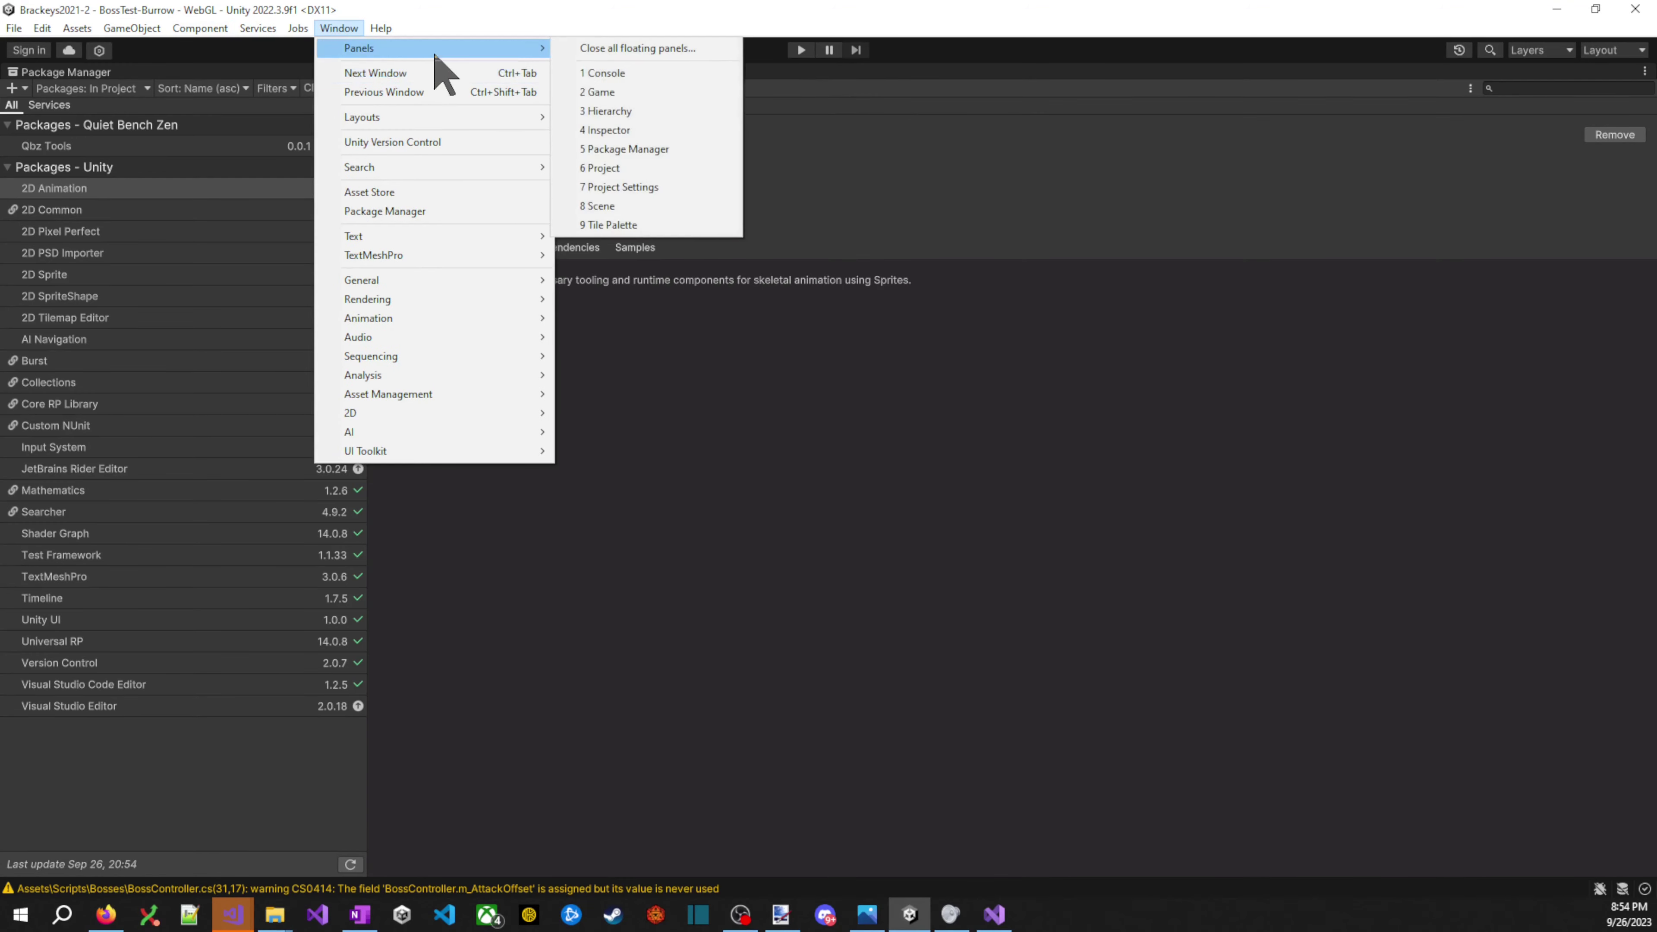
pyautogui.click(637, 208)
pyautogui.moveTo(481, 13); pyautogui.dragTo(543, 257)
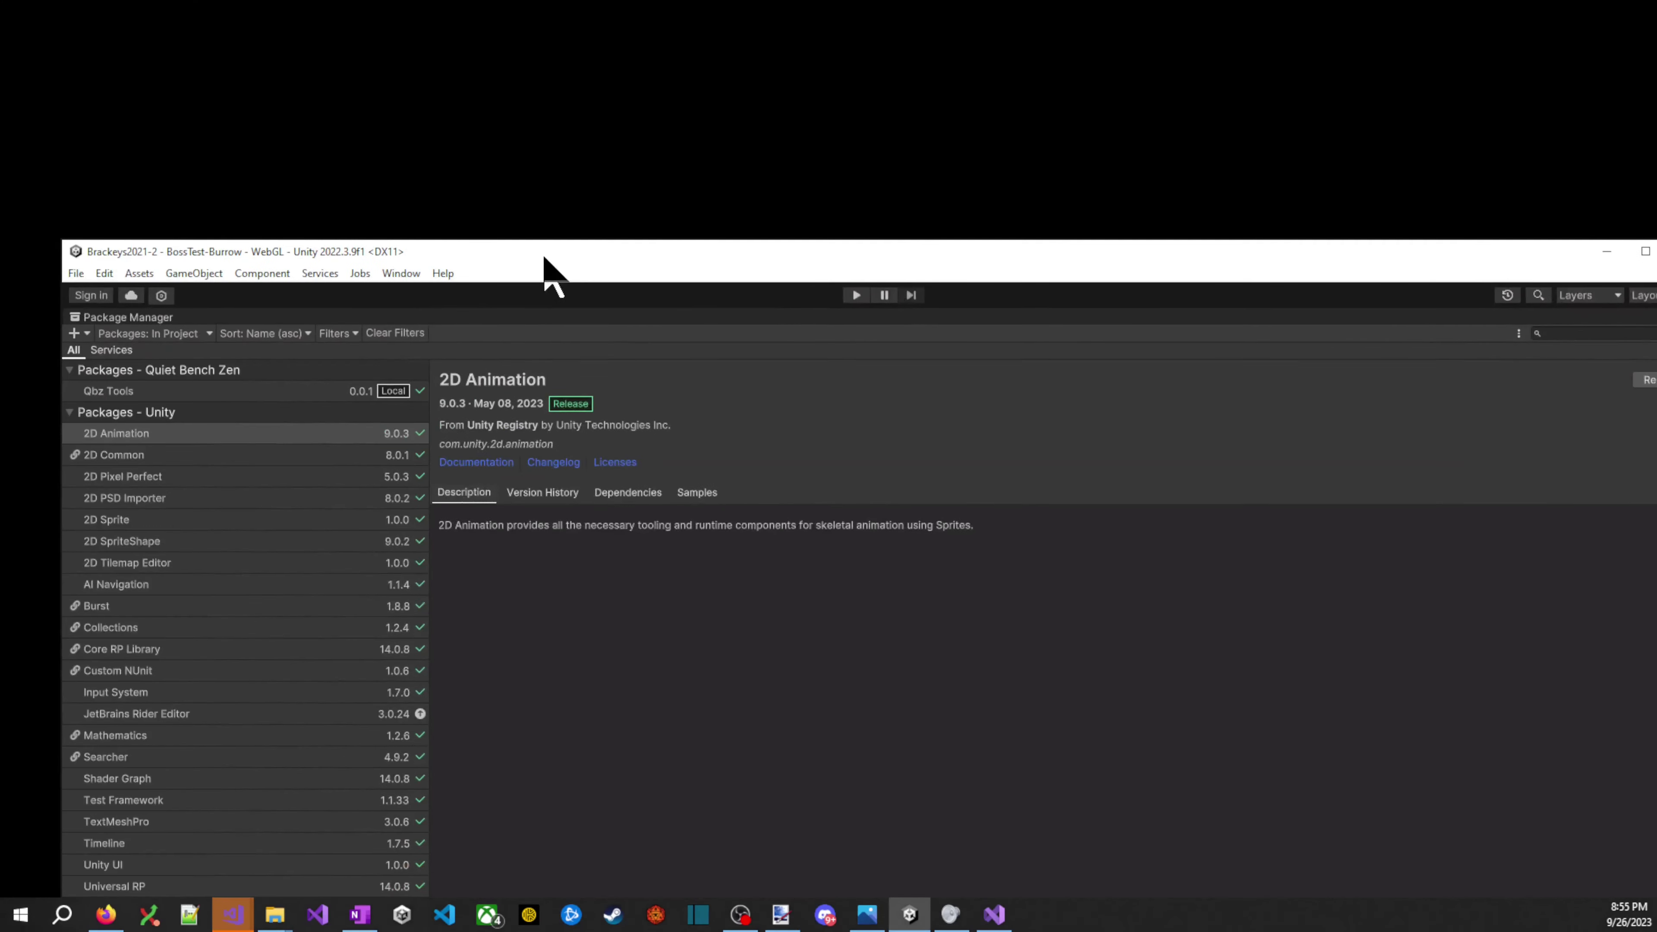
pyautogui.doubleClick(543, 256)
pyautogui.click(1598, 9)
pyautogui.click(160, 297)
pyautogui.click(479, 262)
pyautogui.doubleClick(480, 261)
# - Try restoring the Console panel, then switch to the next editor window
pyautogui.click(339, 28)
pyautogui.moveTo(385, 48)
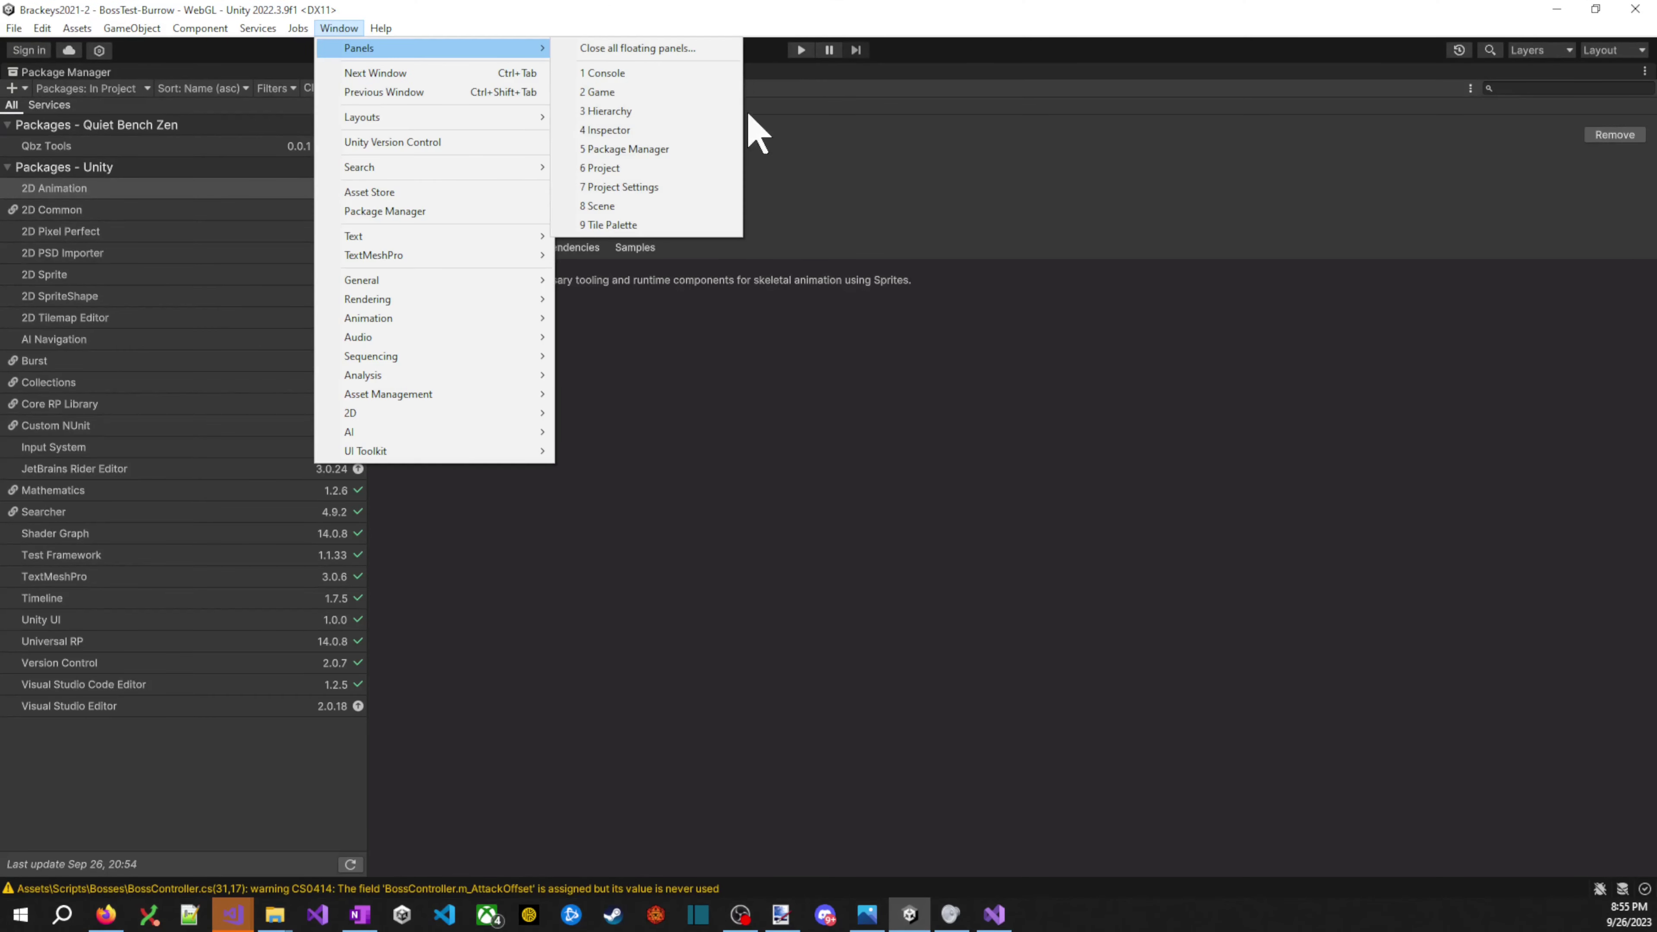
pyautogui.click(610, 73)
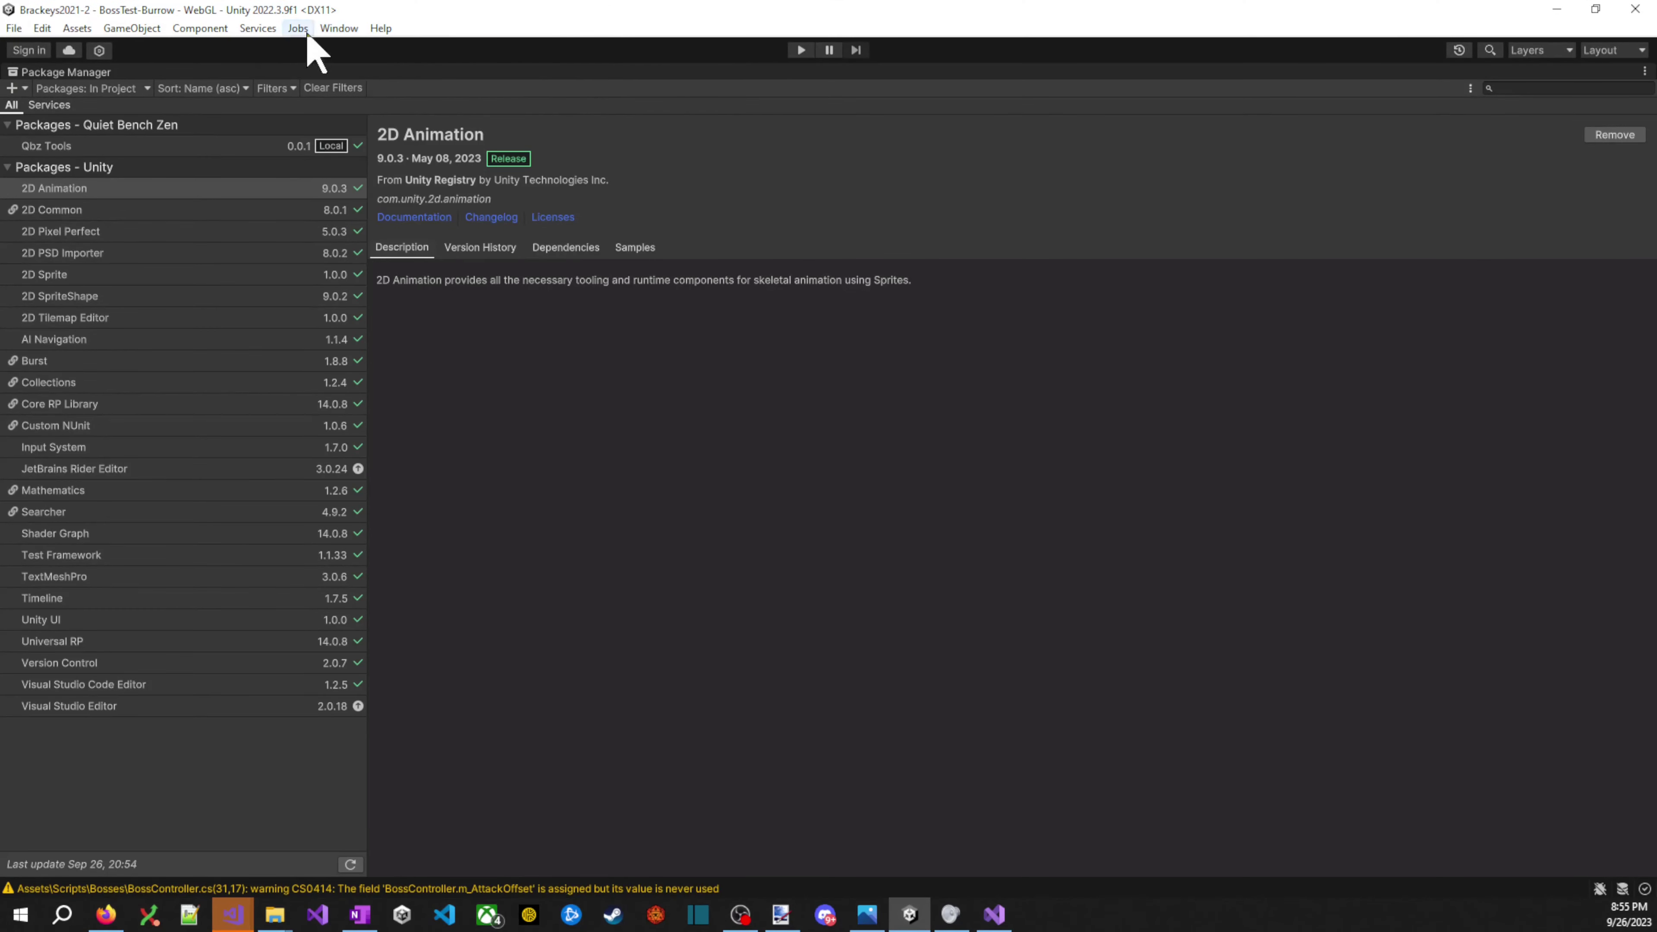
pyautogui.click(340, 30)
pyautogui.click(353, 71)
# - Quit the Unity editor, launch Unity Hub, and open the Brackeys2021-2 project
pyautogui.click(1635, 9)
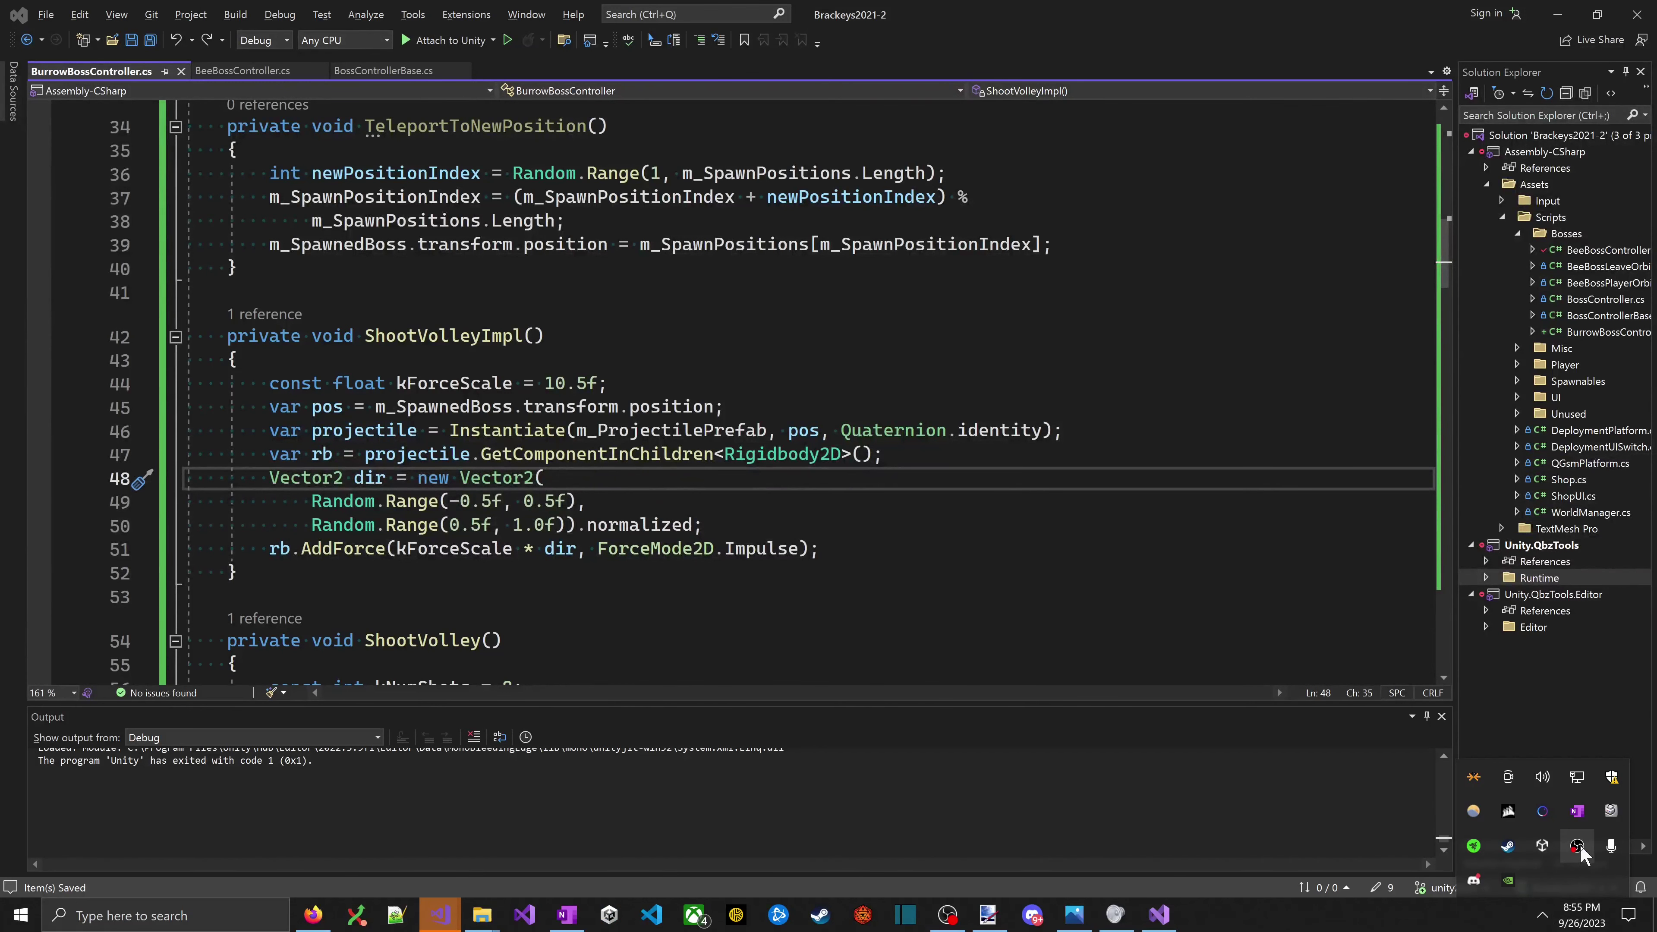
pyautogui.click(1573, 845)
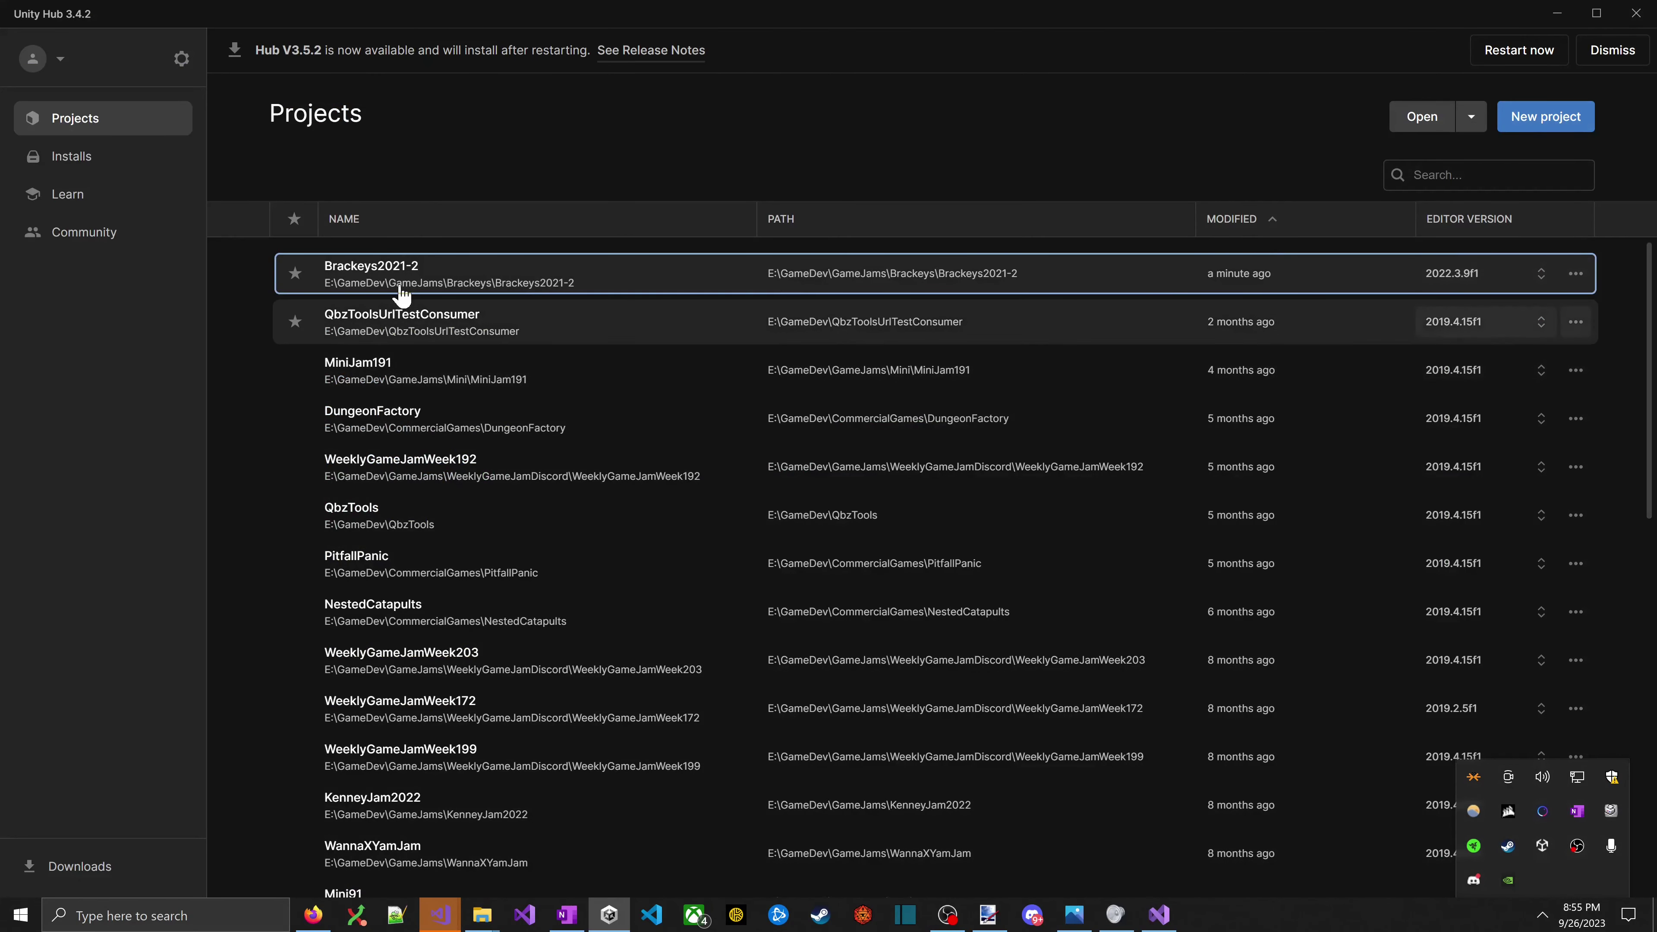
pyautogui.click(707, 283)
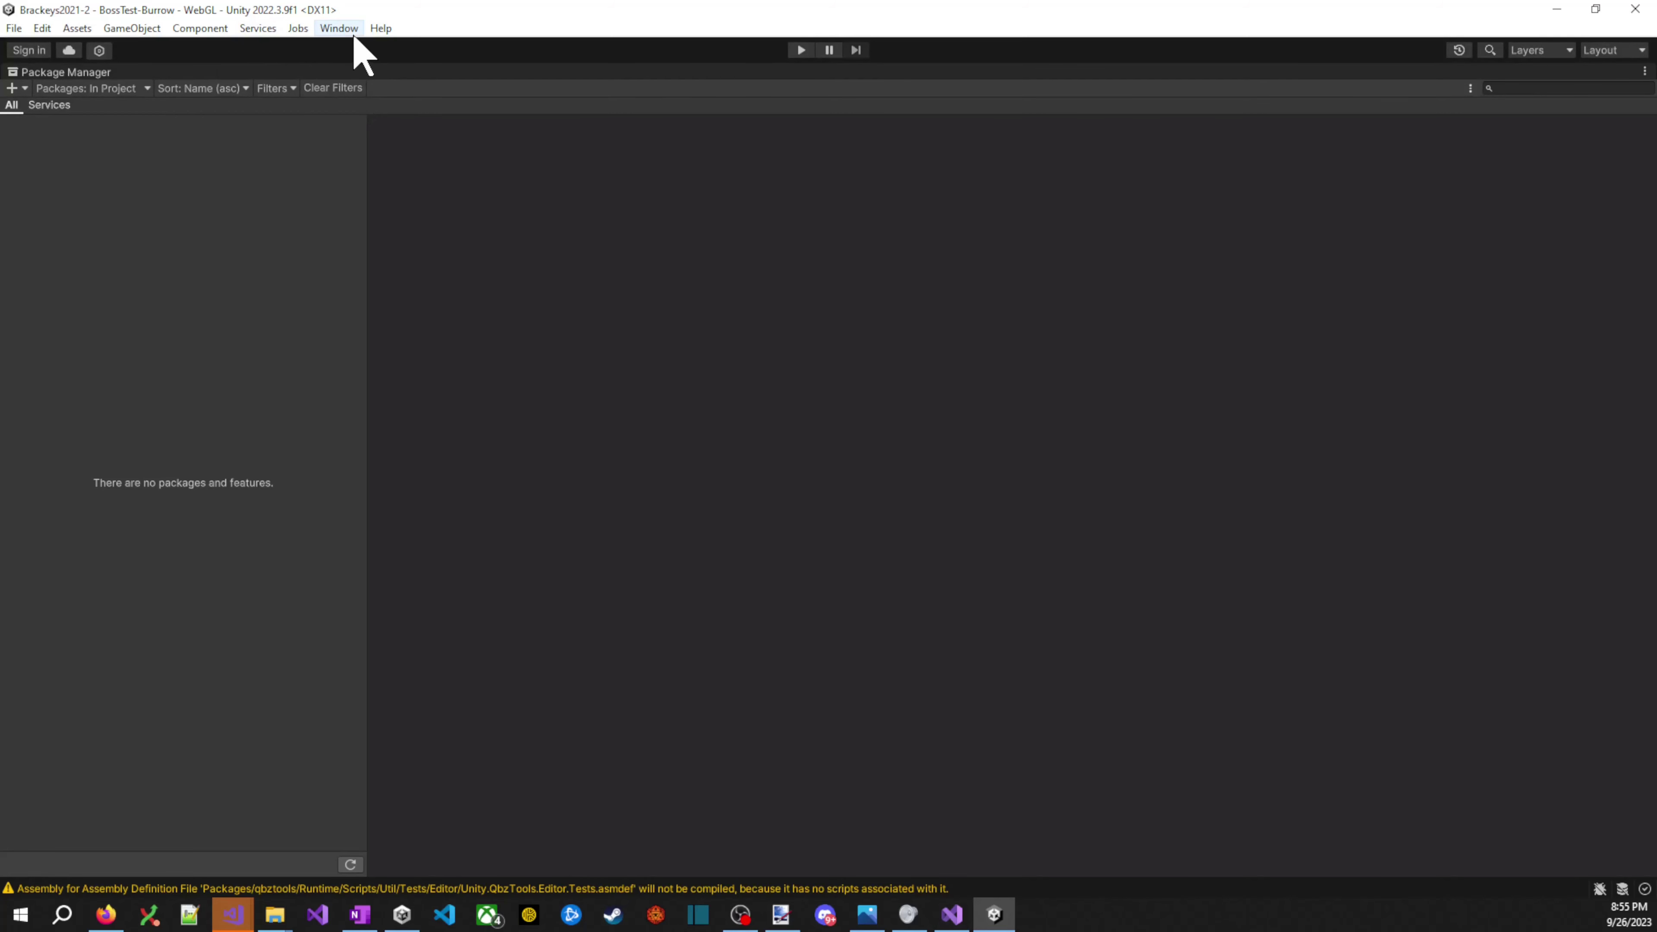
# - Close all floating panels, open a Scene view and dock it on the right half
pyautogui.click(342, 29)
pyautogui.moveTo(428, 53)
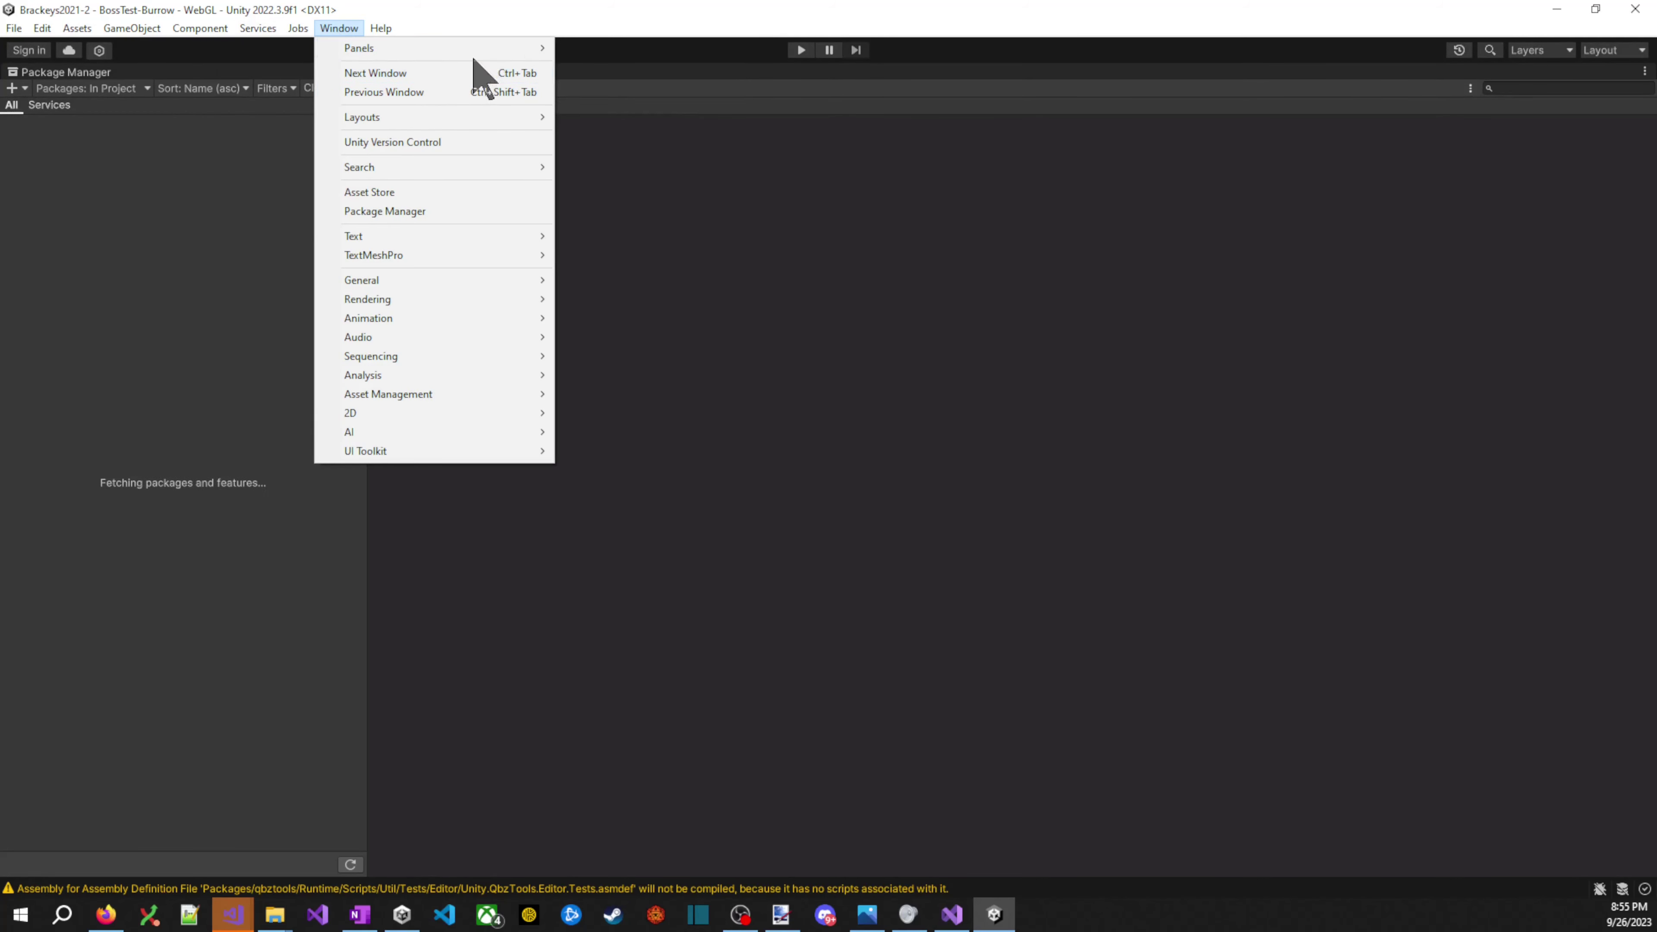
pyautogui.moveTo(522, 47)
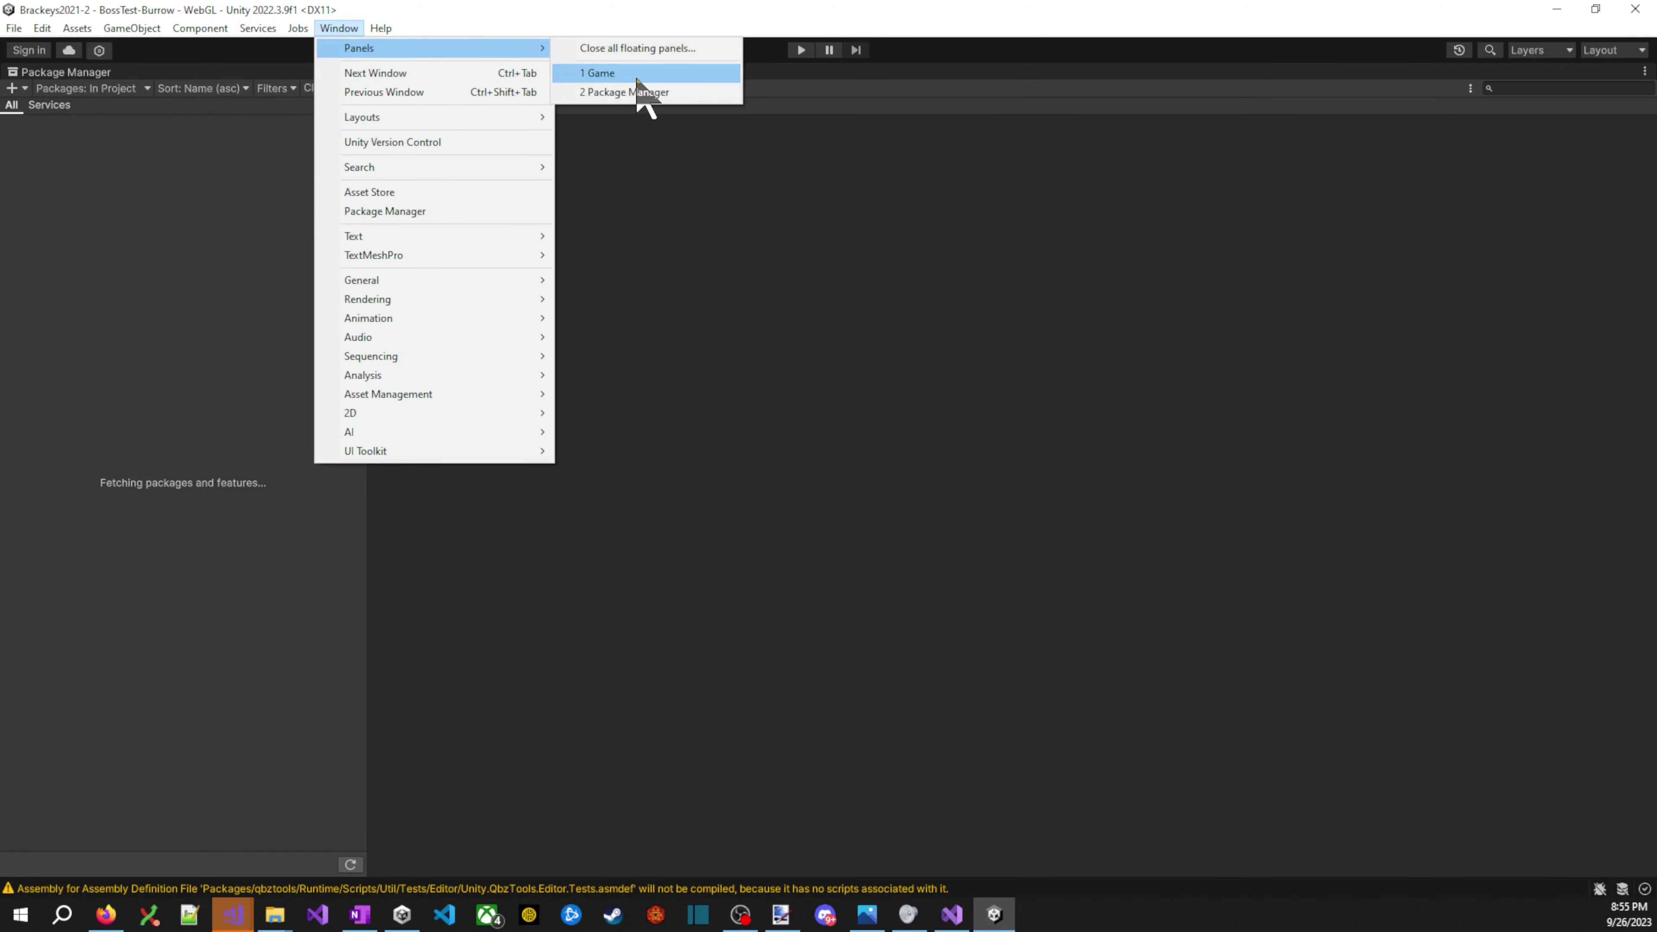
pyautogui.click(607, 57)
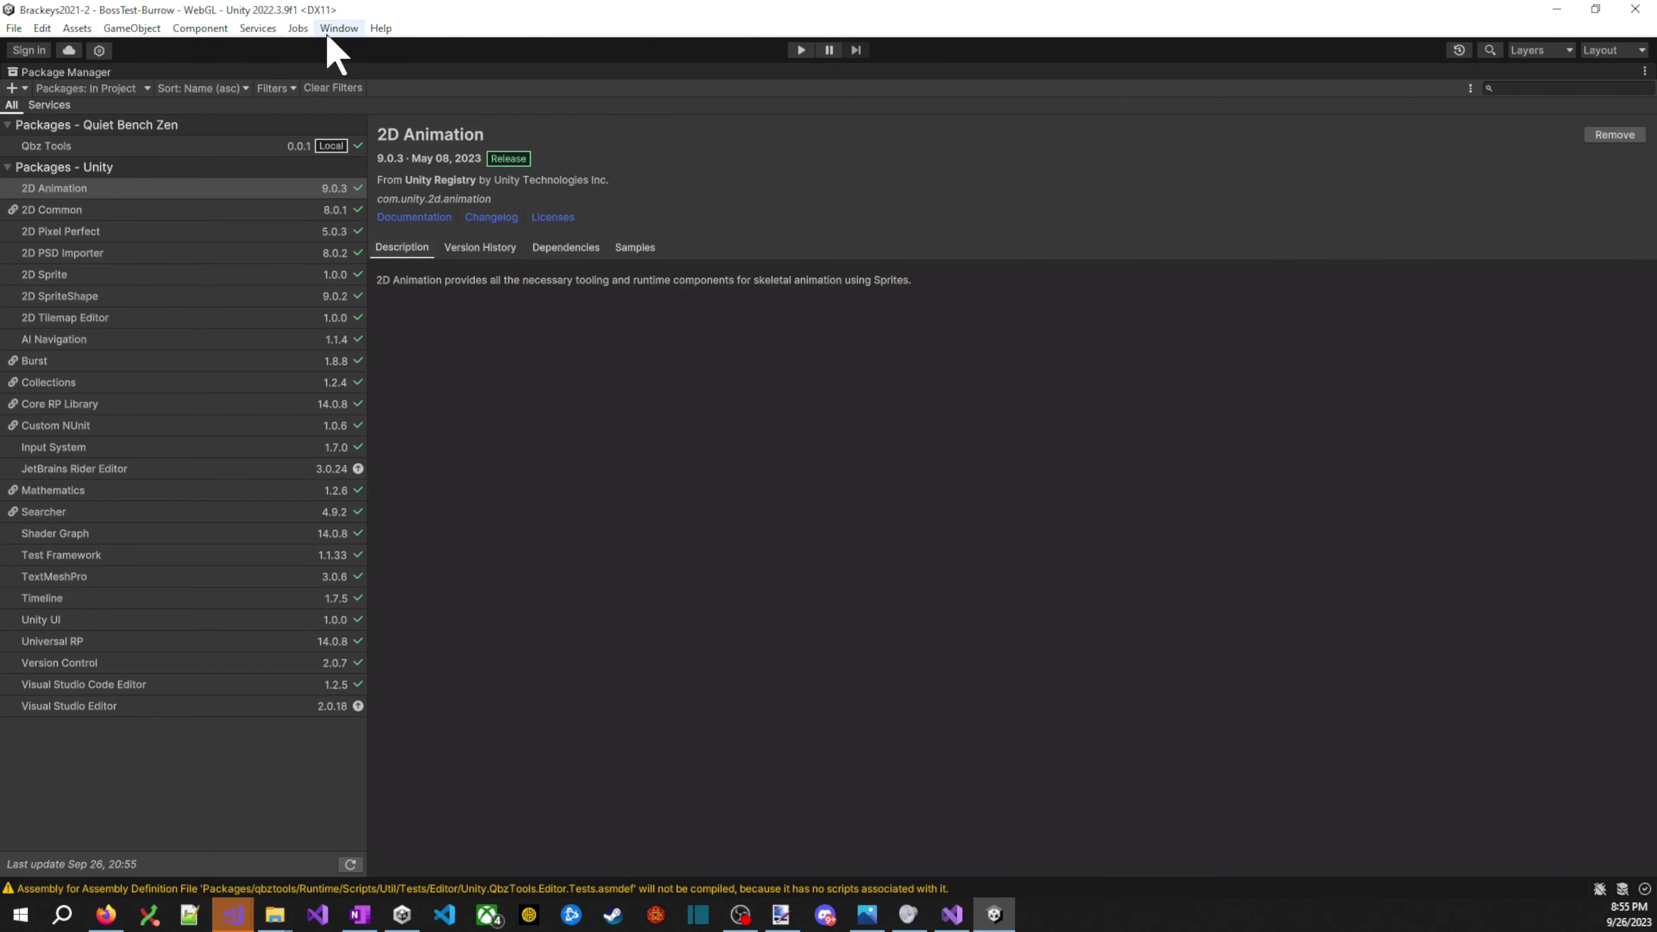
pyautogui.click(339, 29)
pyautogui.moveTo(506, 280)
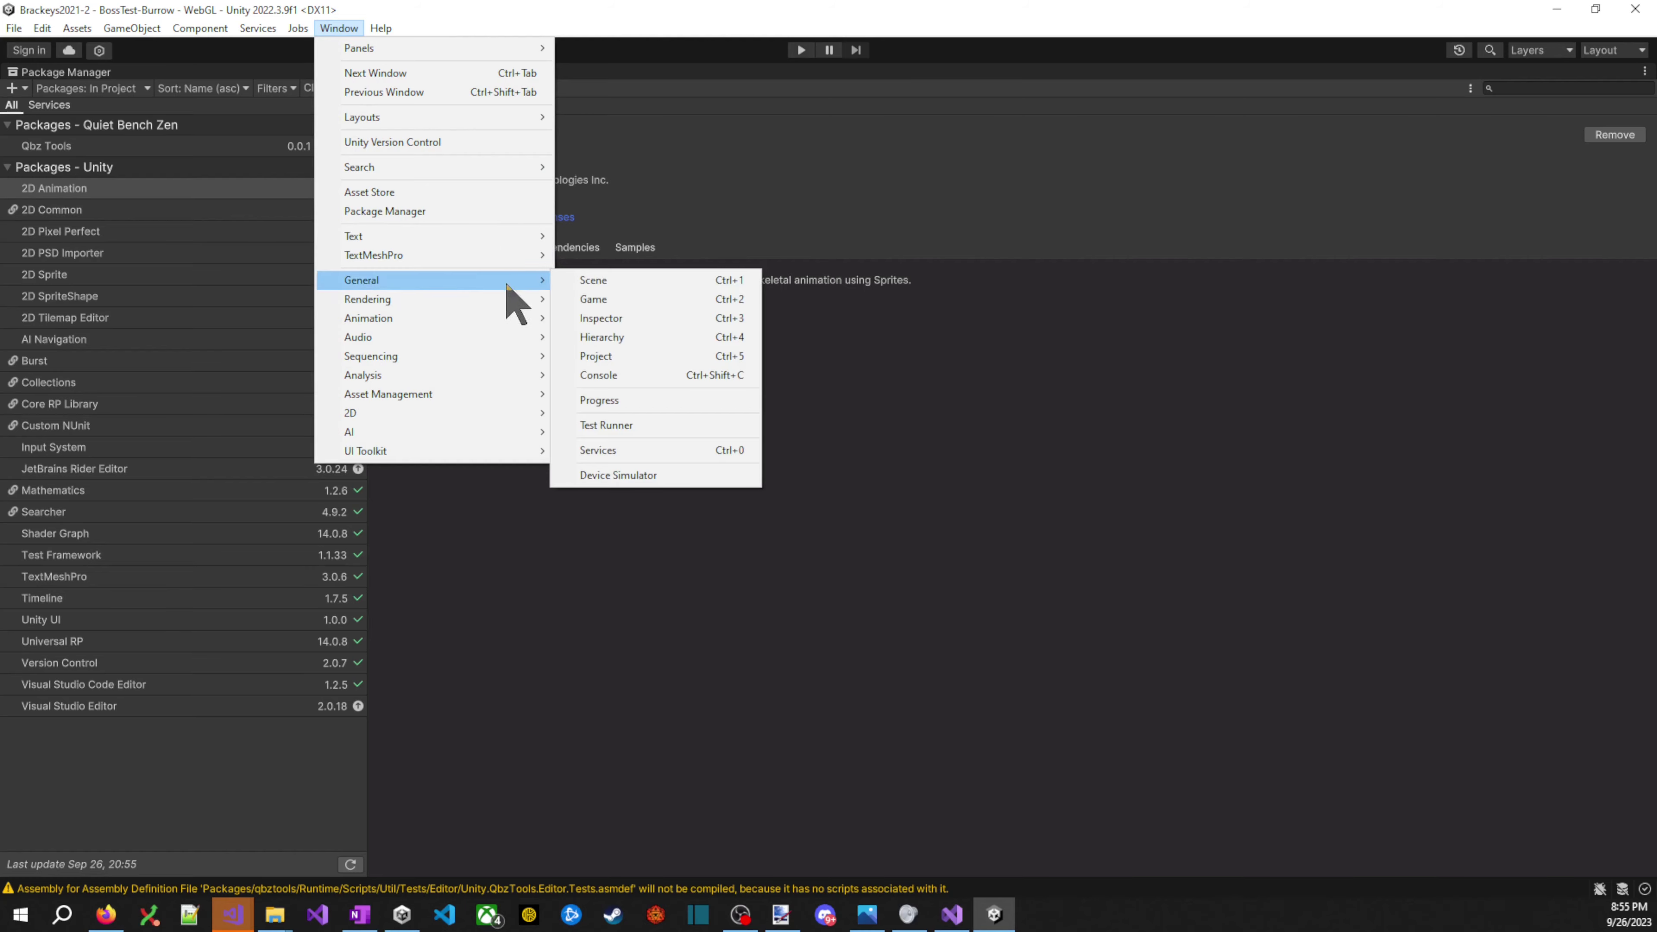
pyautogui.click(637, 280)
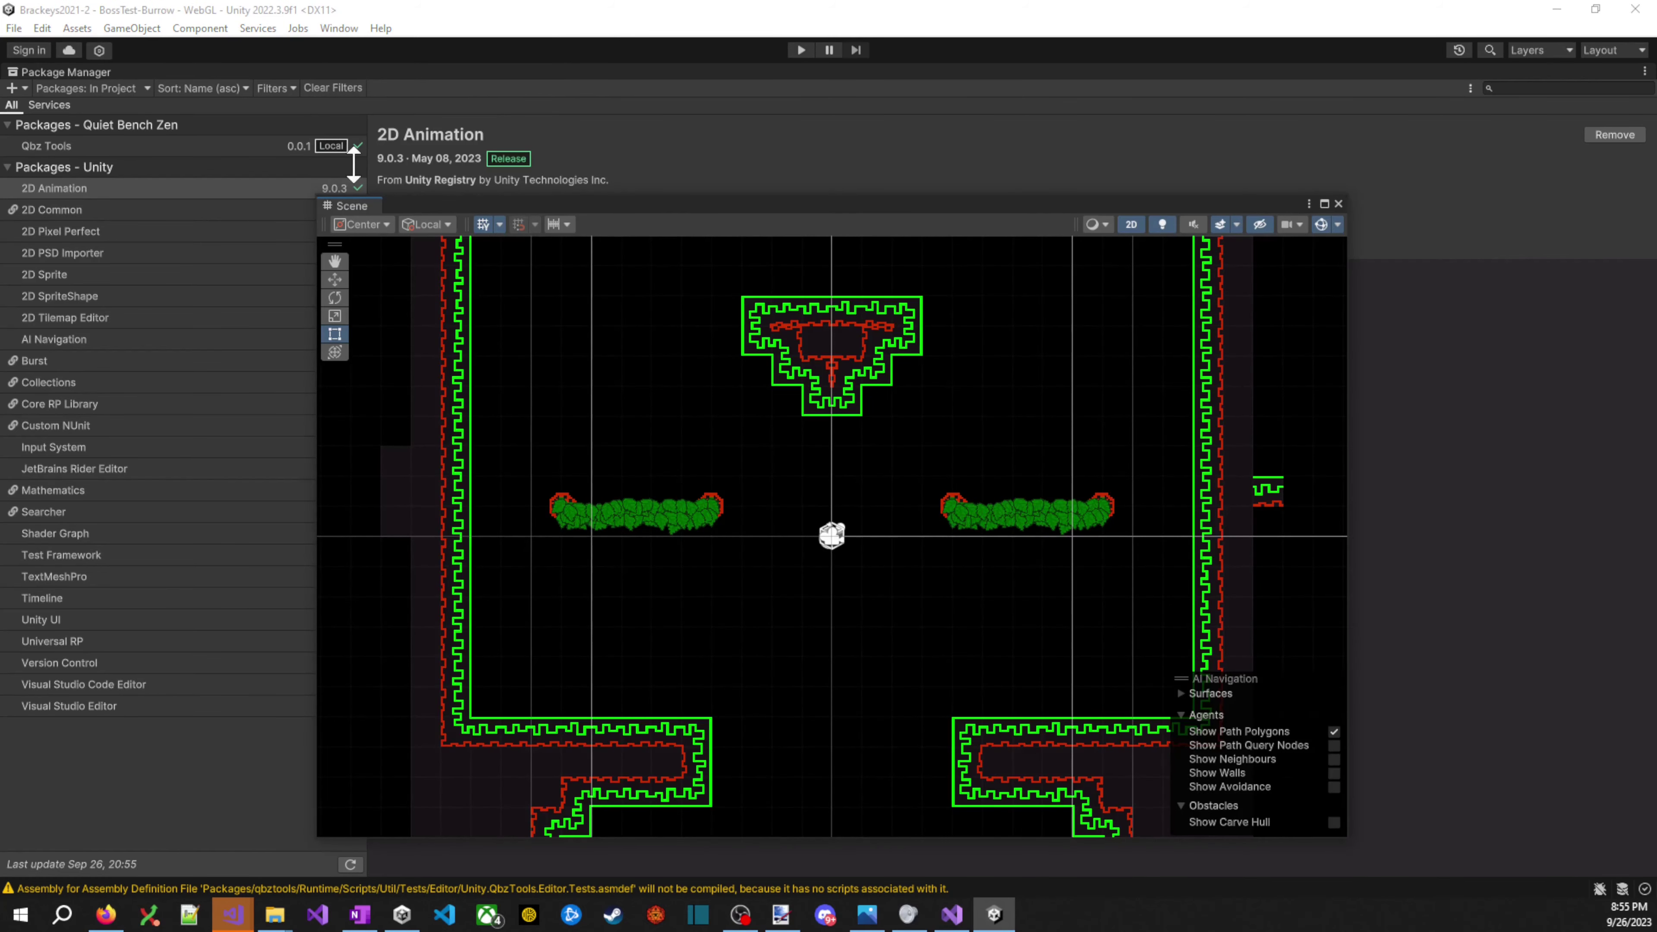
pyautogui.moveTo(346, 204); pyautogui.dragTo(204, 144)
pyautogui.moveTo(49, 14); pyautogui.dragTo(1402, 274)
# - Apply the Wide layout and dock the Hierarchy as a full-height left column
pyautogui.click(336, 29)
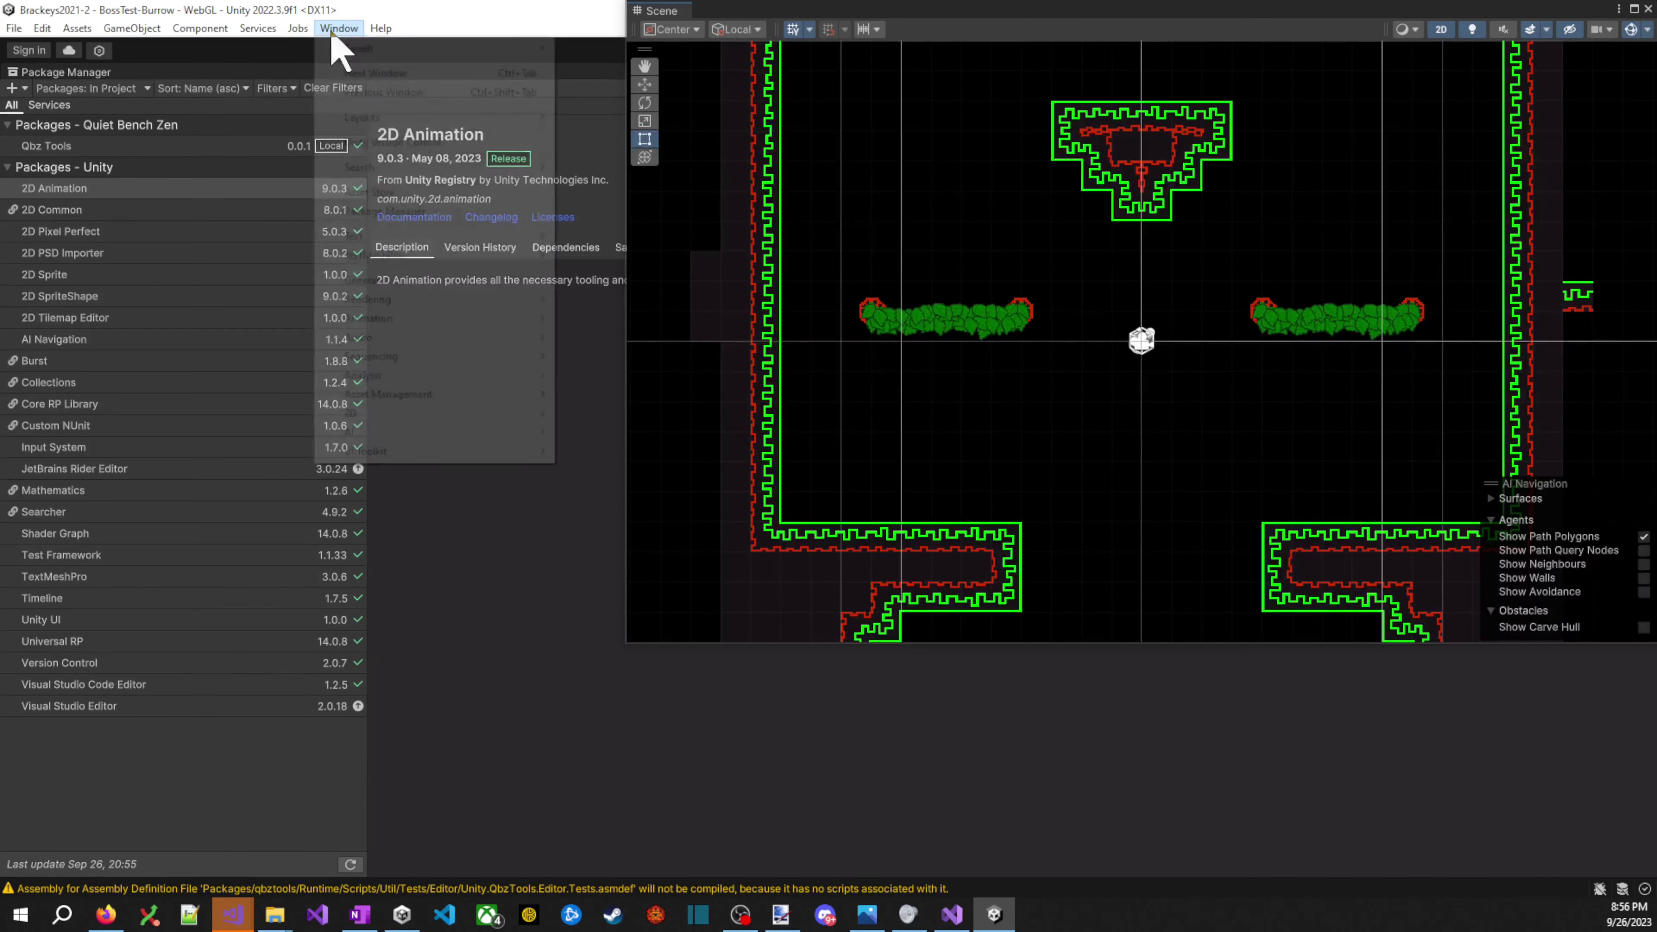
pyautogui.moveTo(400, 116)
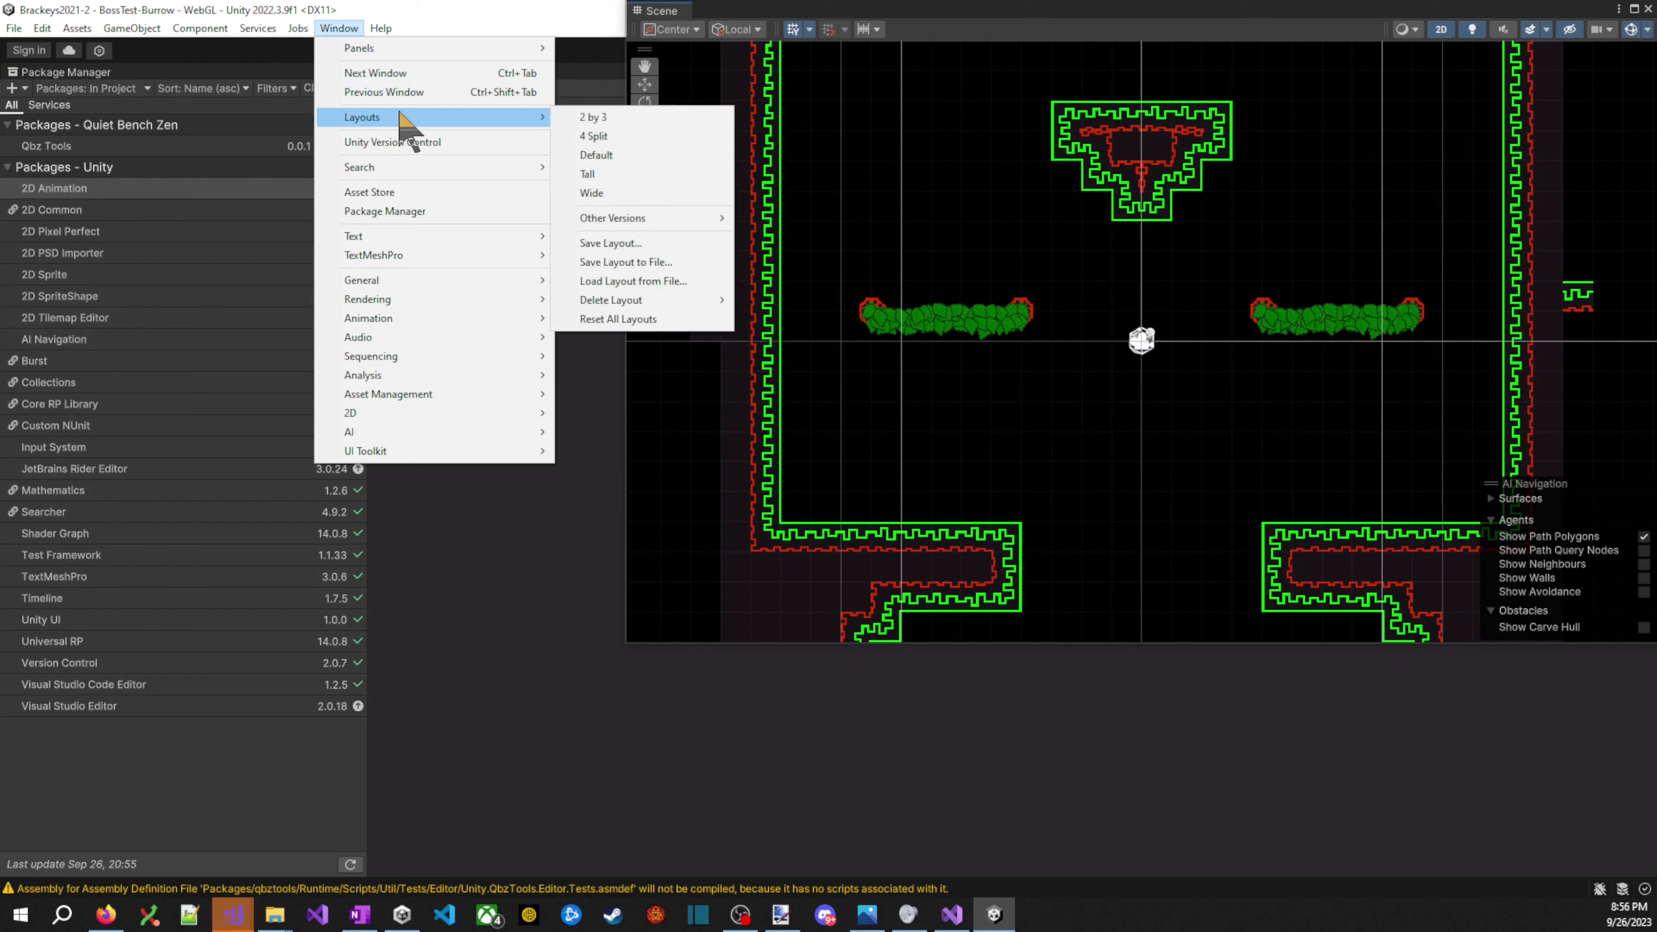
pyautogui.click(677, 194)
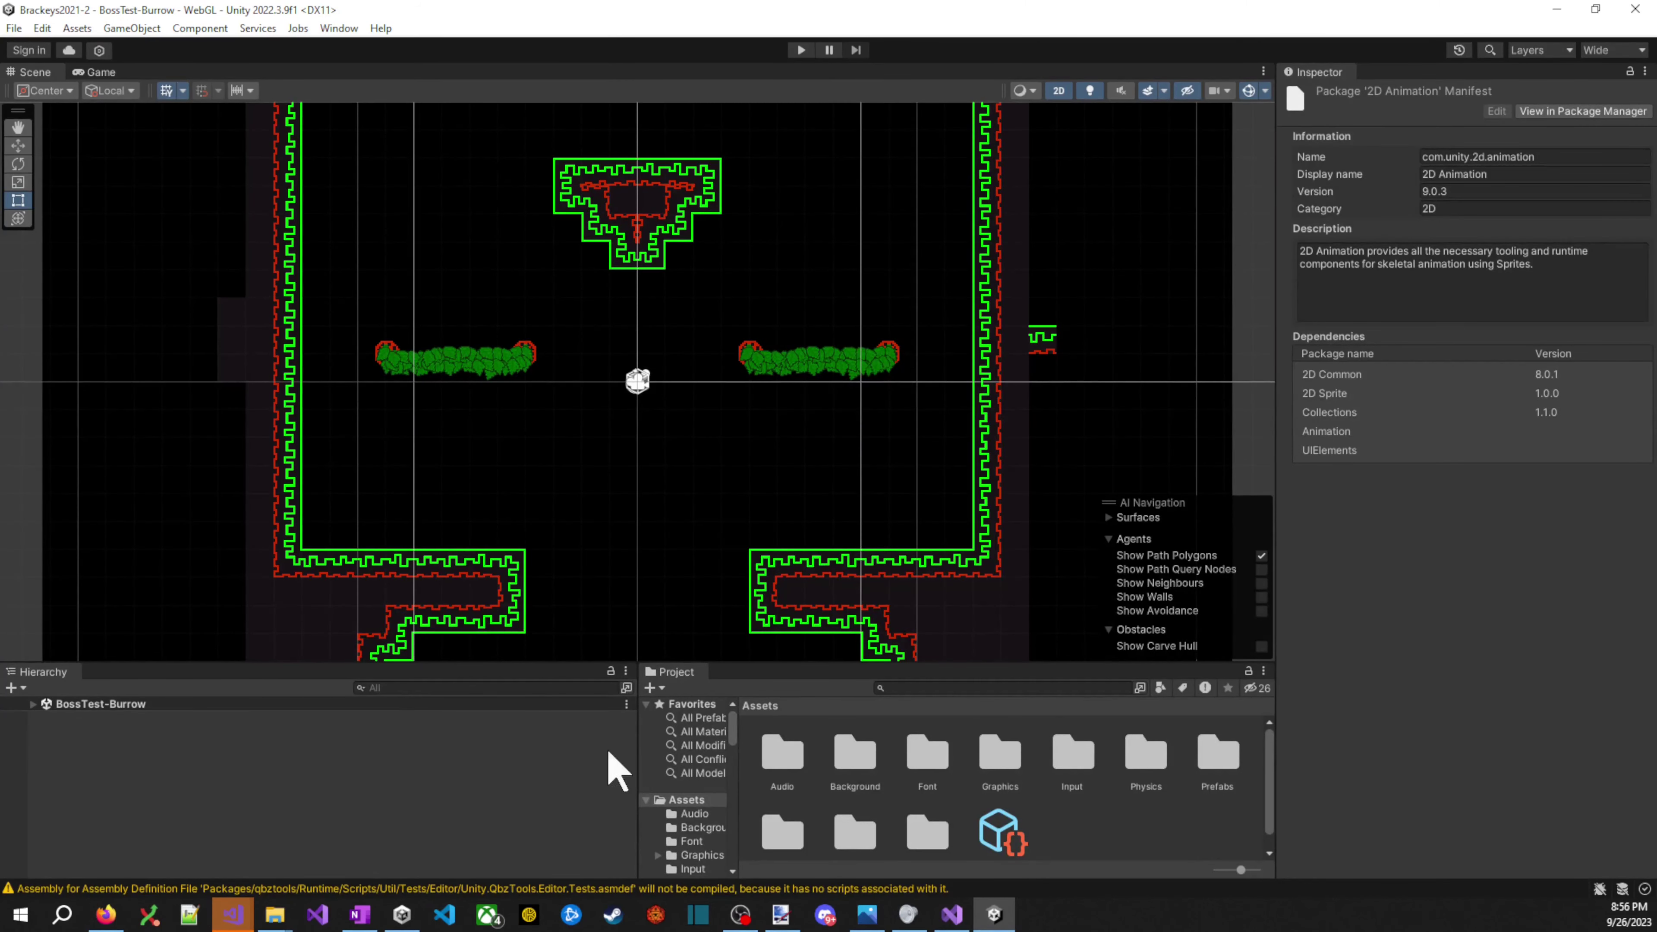
pyautogui.moveTo(39, 672); pyautogui.dragTo(48, 393)
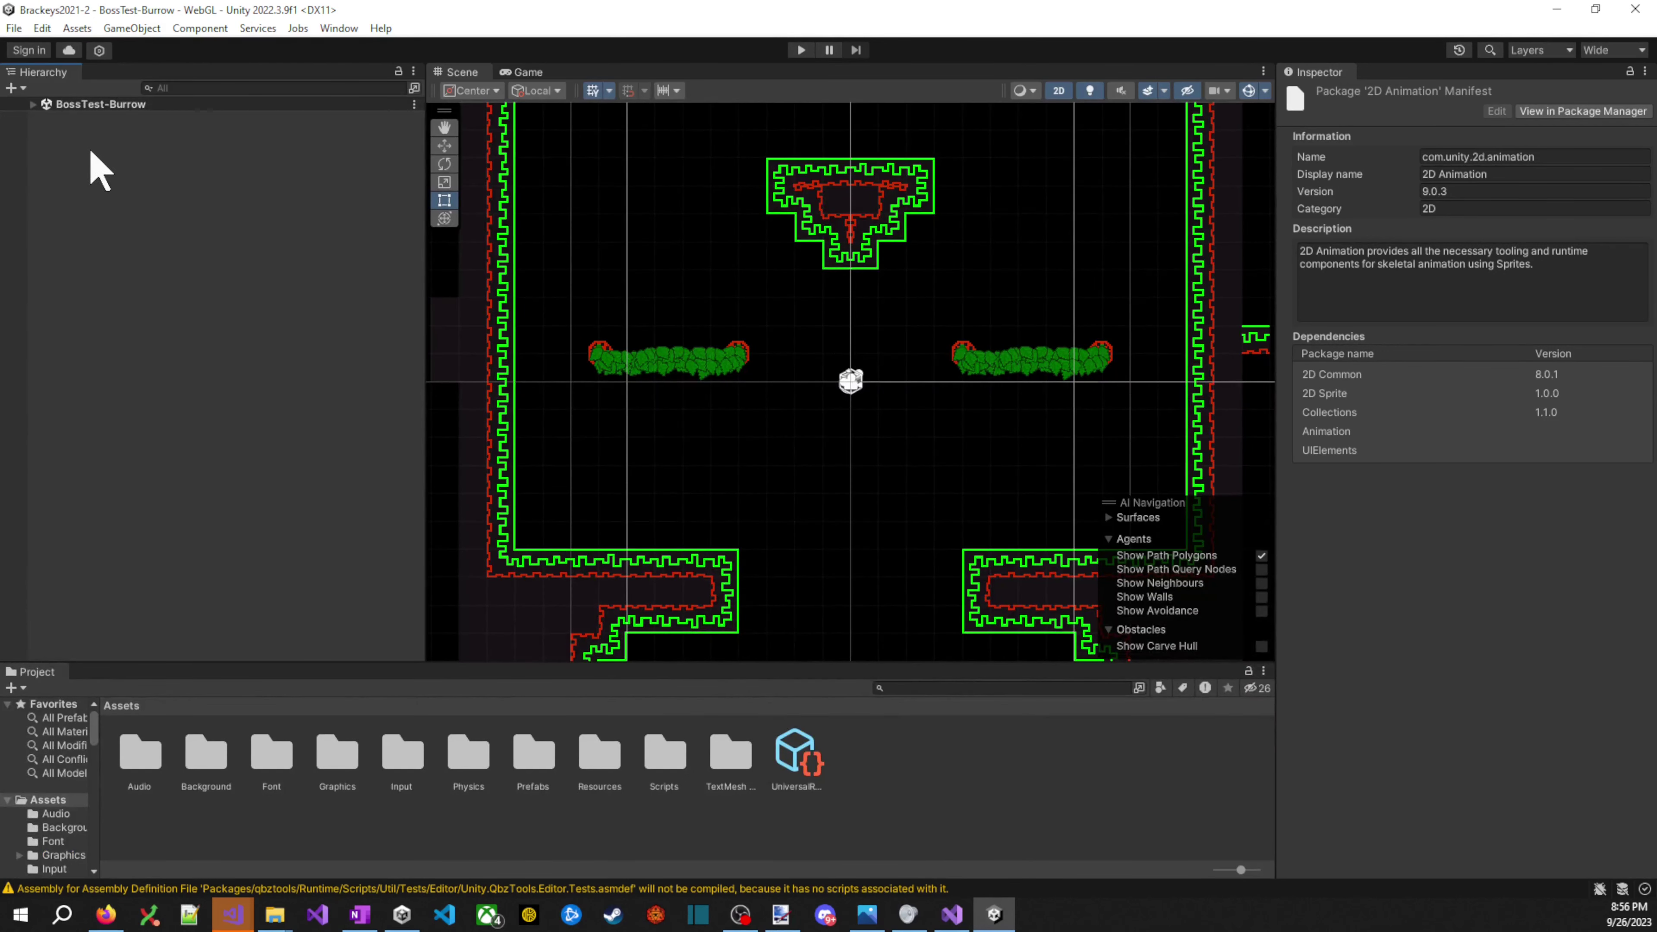
pyautogui.click(98, 170)
pyautogui.scroll(-2, 796, 535)
pyautogui.scroll(-4, 938, 578)
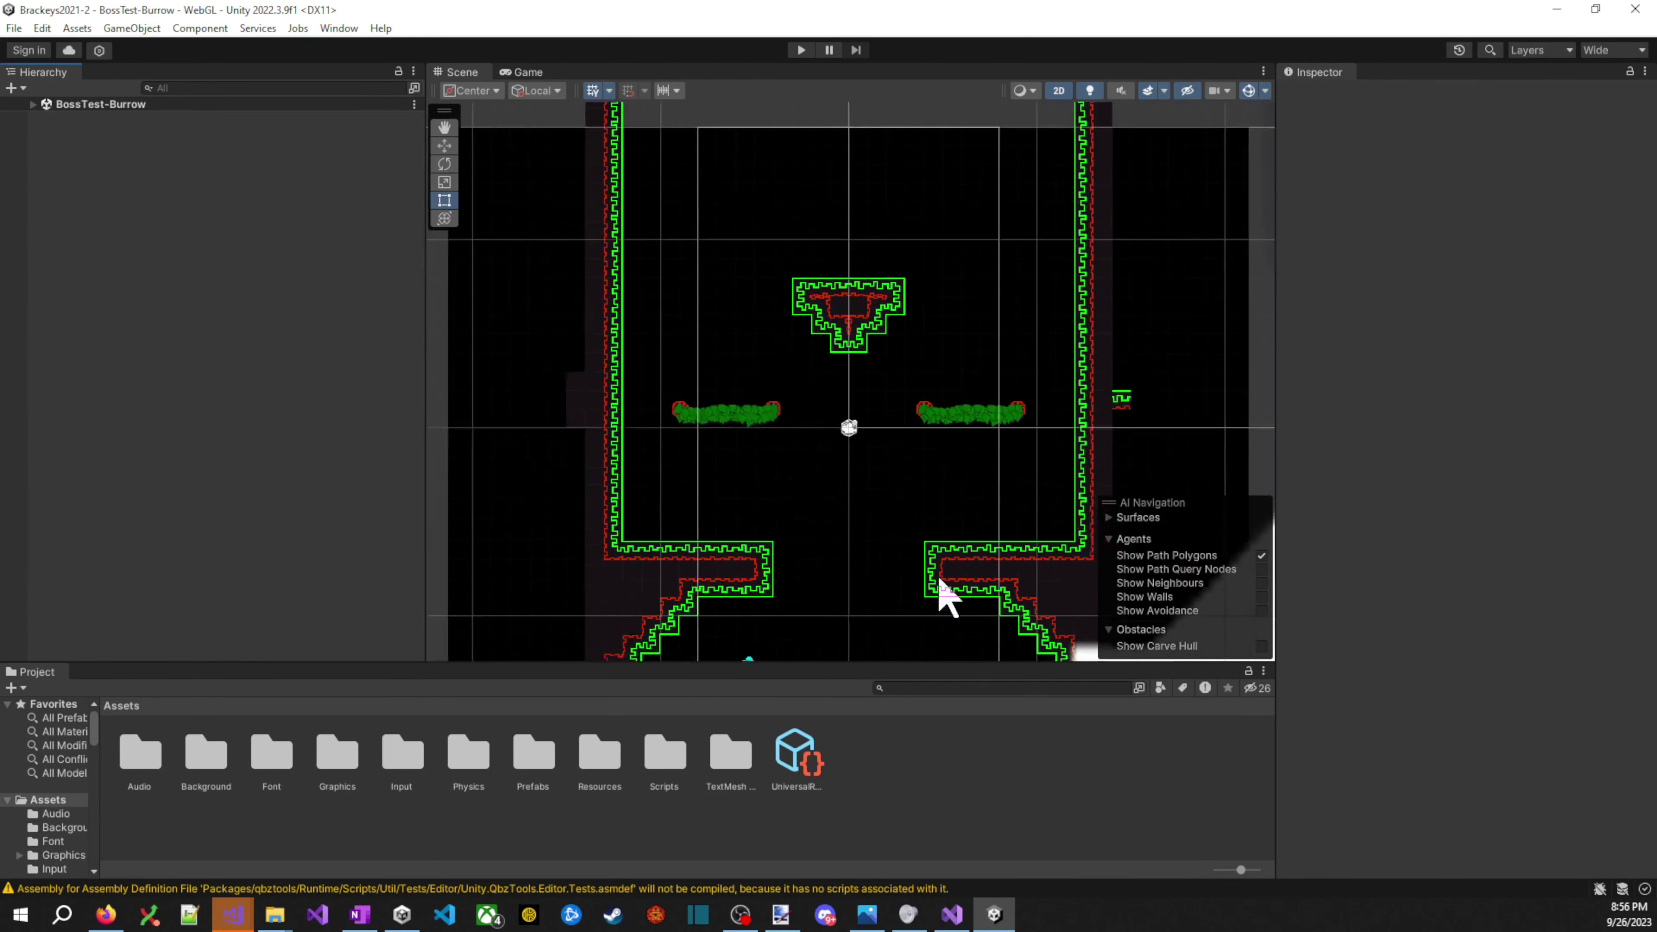
pyautogui.moveTo(871, 573); pyautogui.dragTo(740, 278)
pyautogui.scroll(-5, 776, 392)
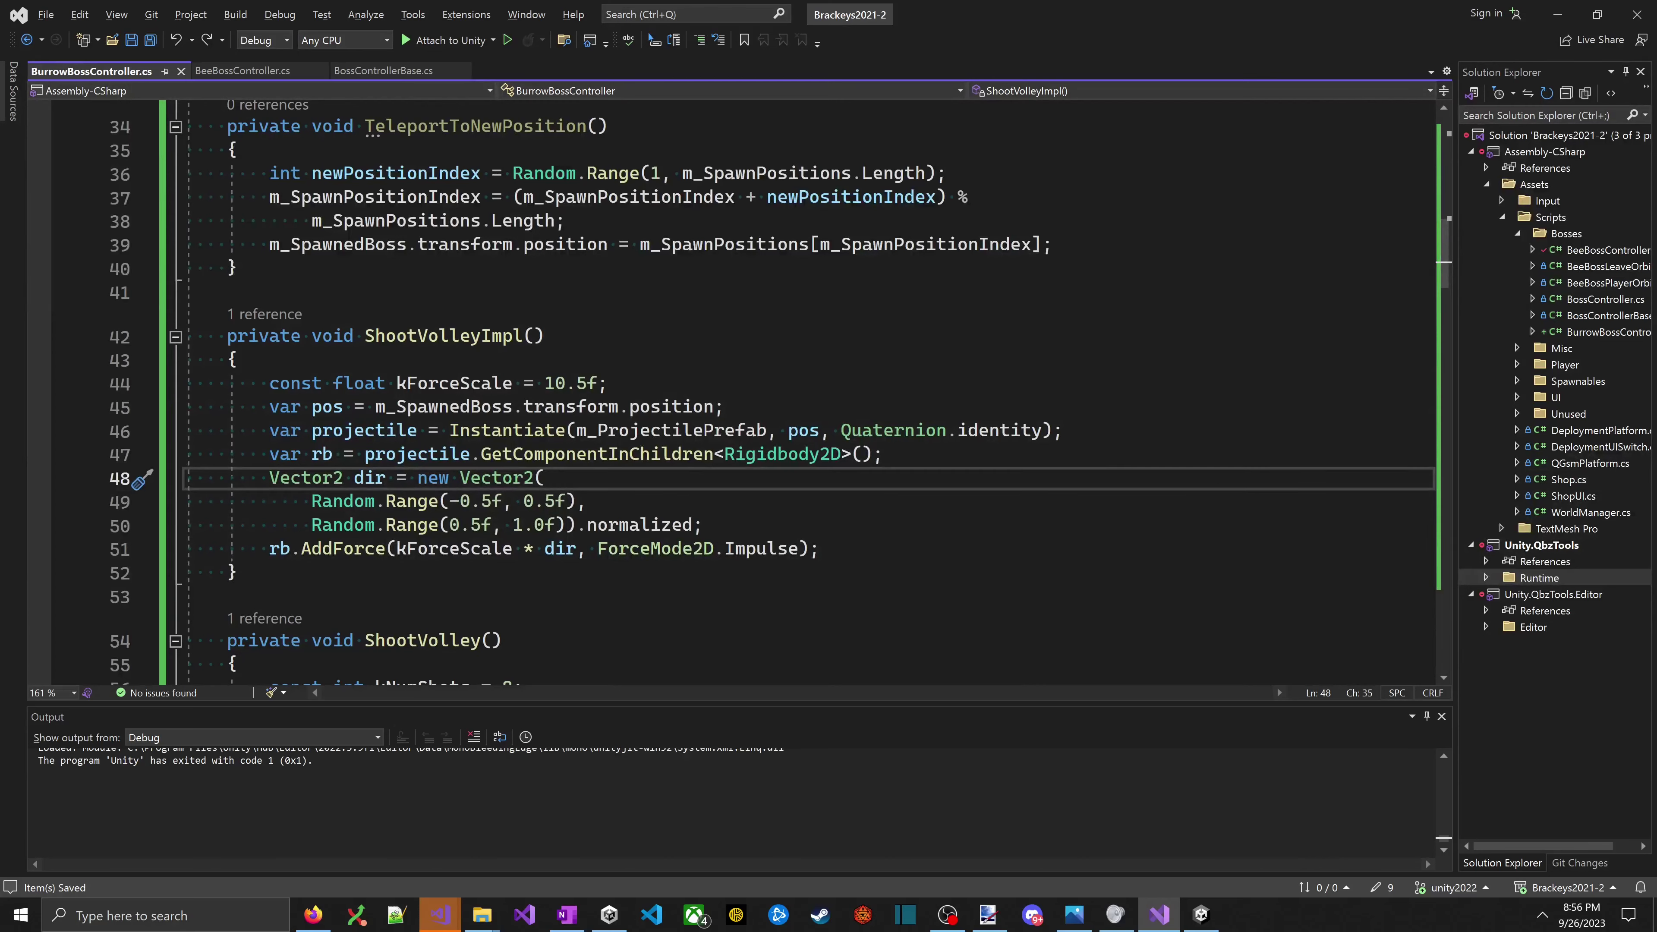
# - Return to Unity, pause the BossTest-Burrow play session, and frame the red boss in the Scene view
pyautogui.hotkey('alt', 'Tab')
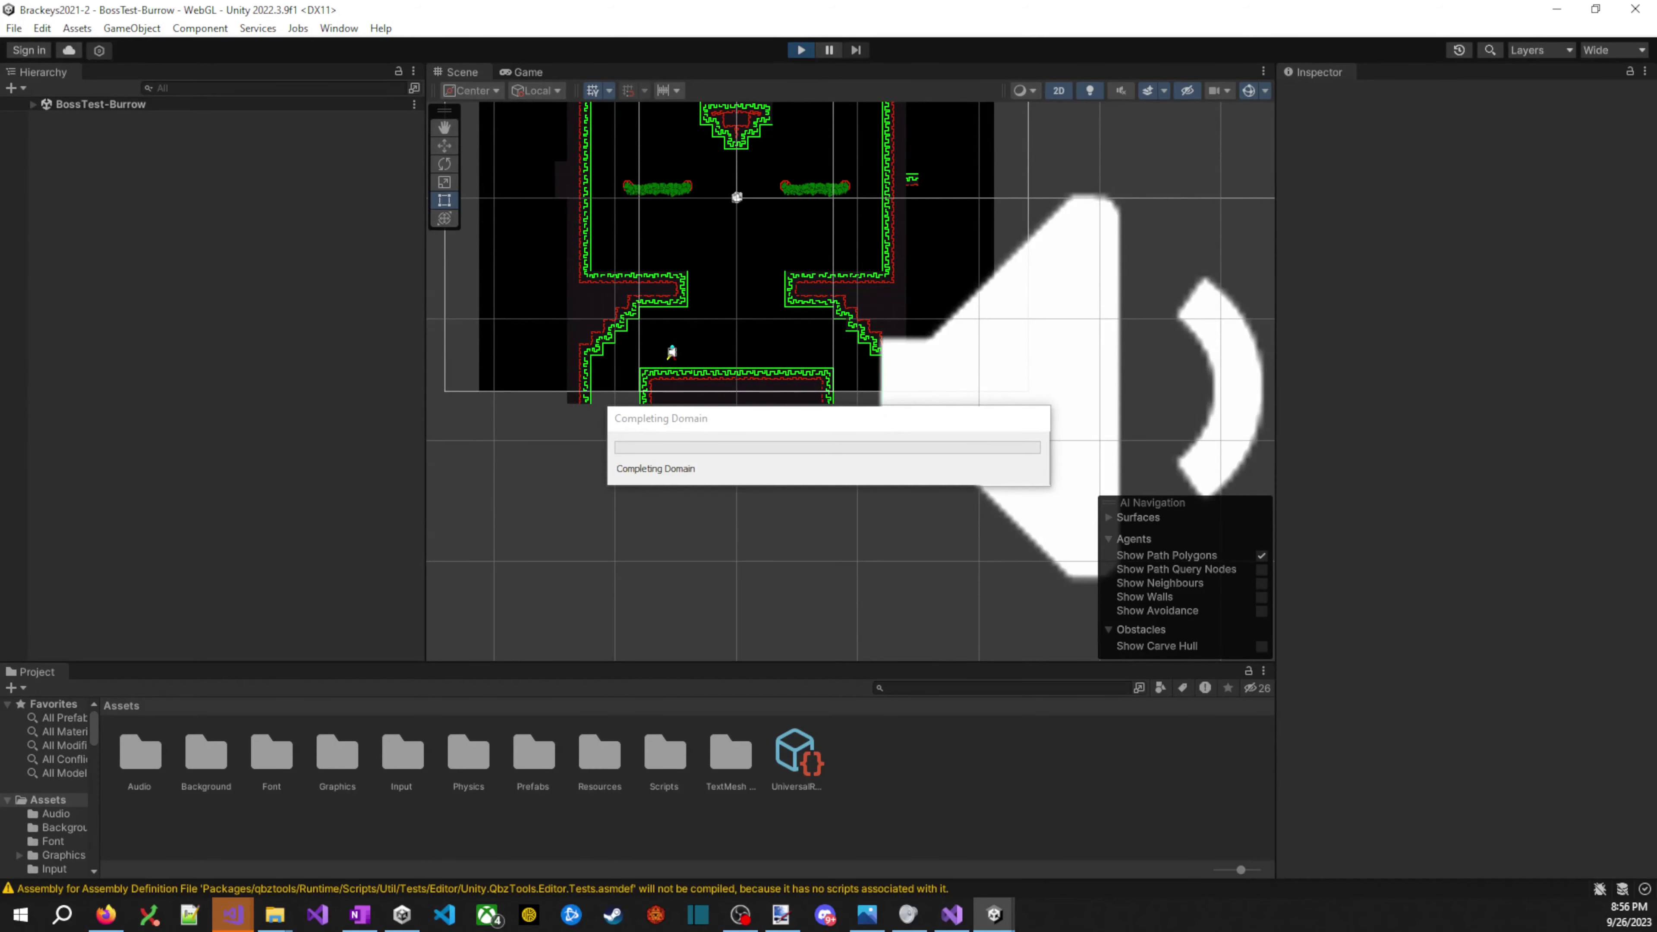
pyautogui.hotkey('alt', 'Tab')
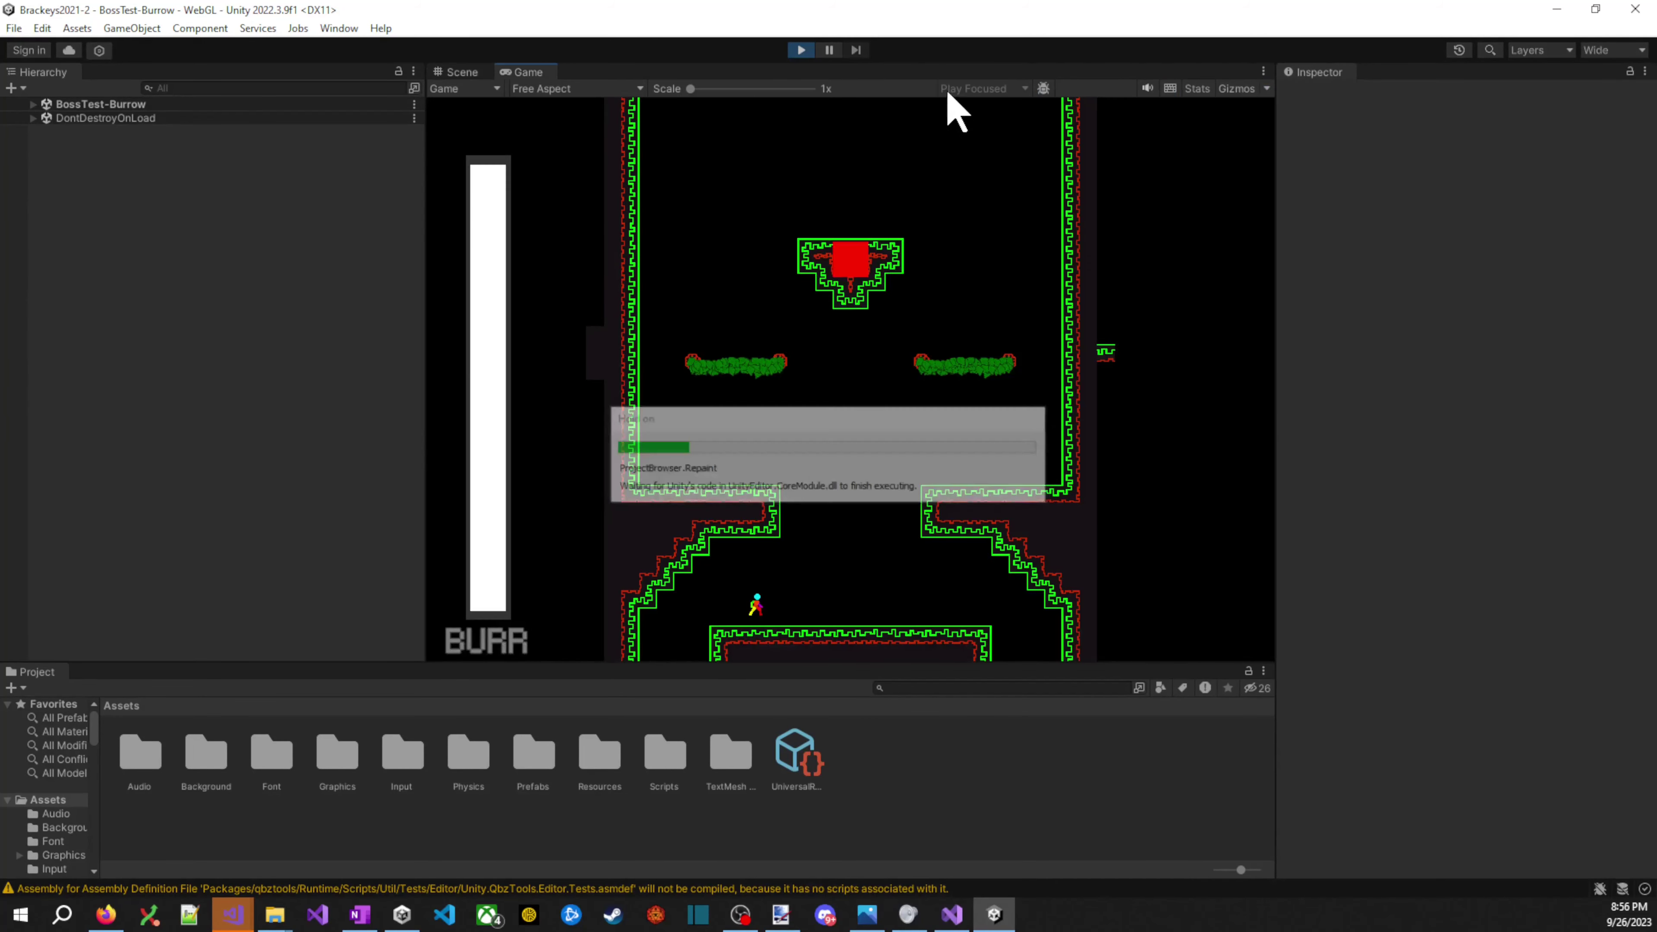
pyautogui.click(851, 54)
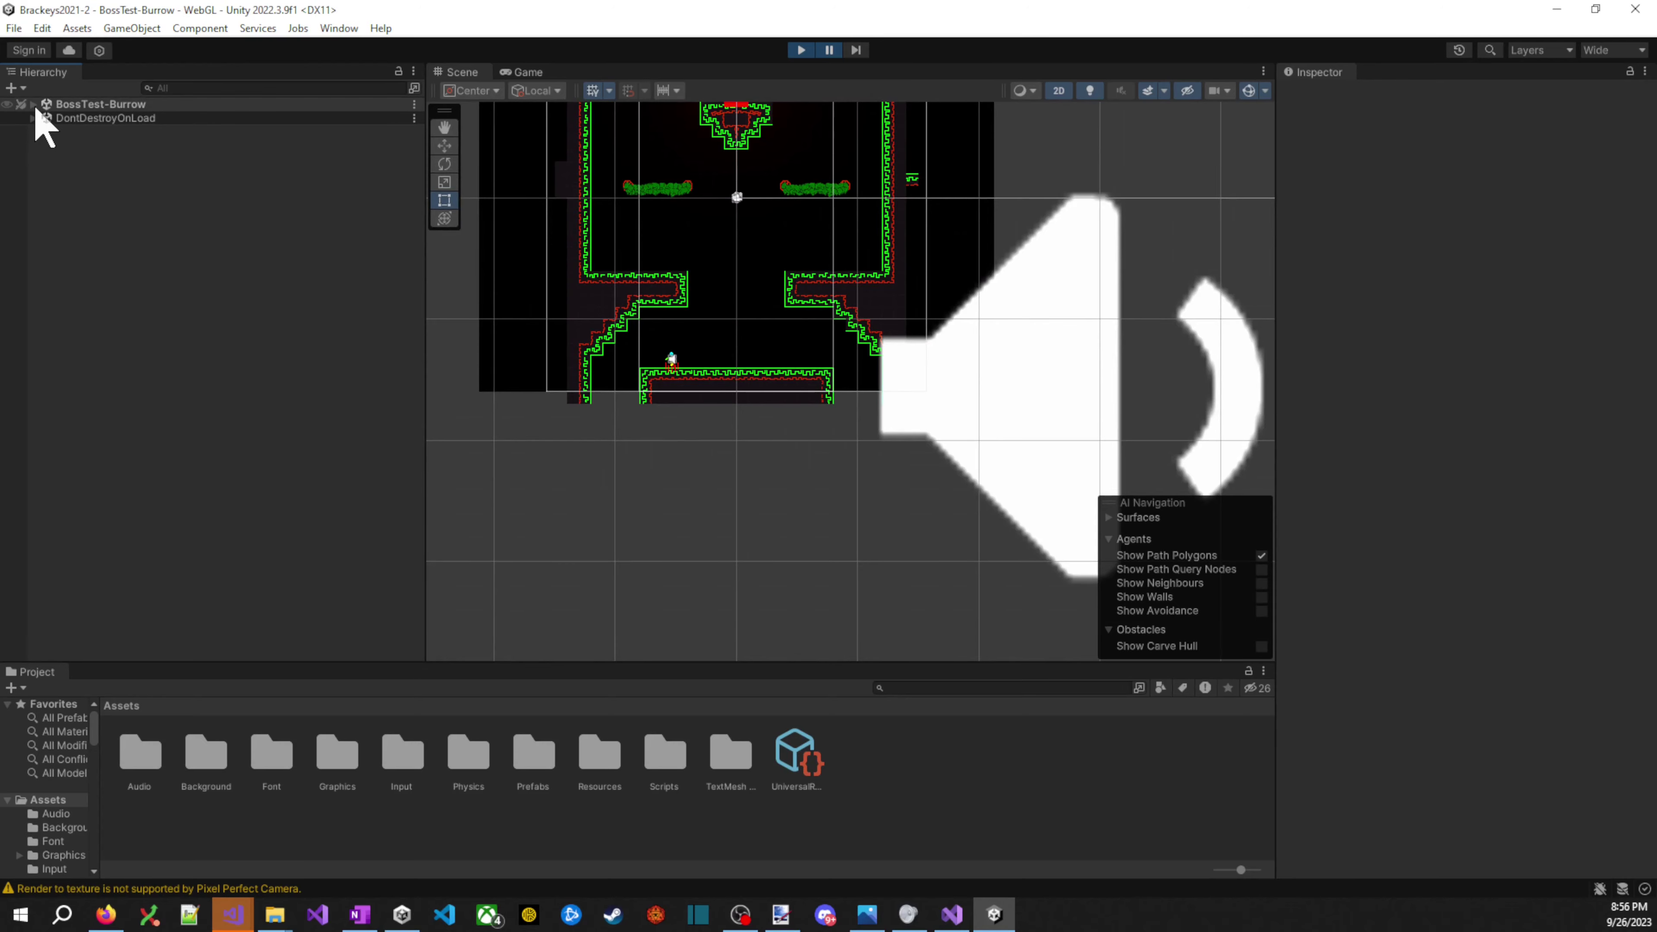
pyautogui.click(36, 107)
pyautogui.scroll(3, 724, 180)
pyautogui.moveTo(731, 186); pyautogui.dragTo(745, 575)
pyautogui.scroll(5, 795, 489)
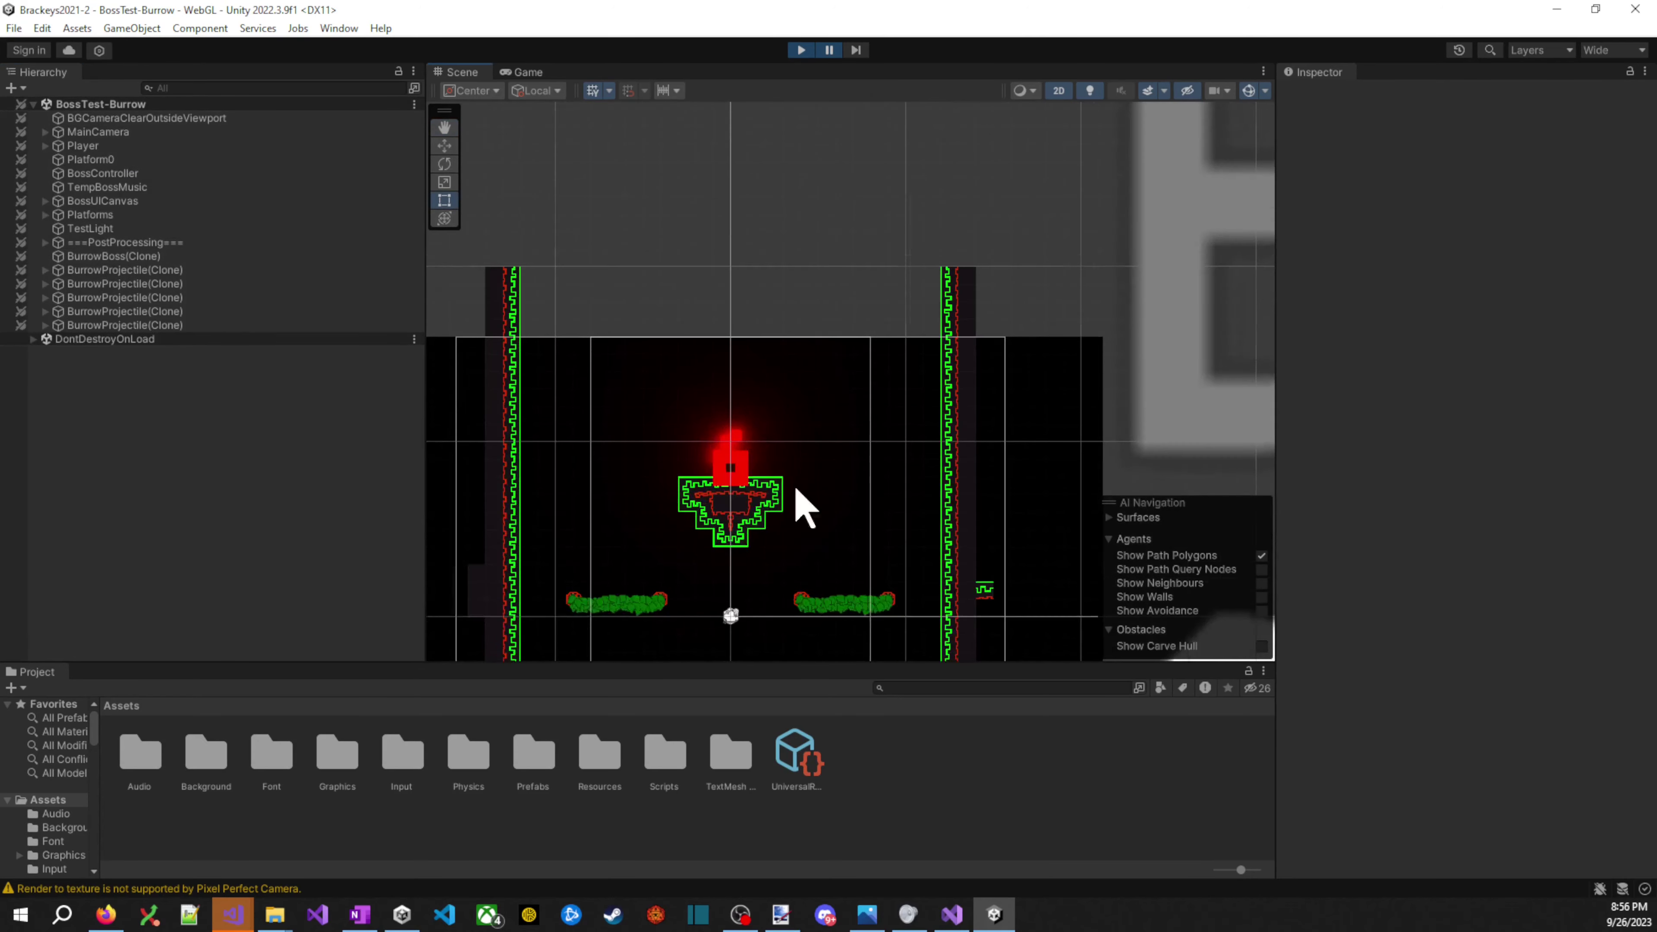
pyautogui.scroll(4, 797, 489)
# - Frame-step the paused game as BurrowProjectile clones spawn, selecting the newest one with the Move tool
pyautogui.click(856, 51)
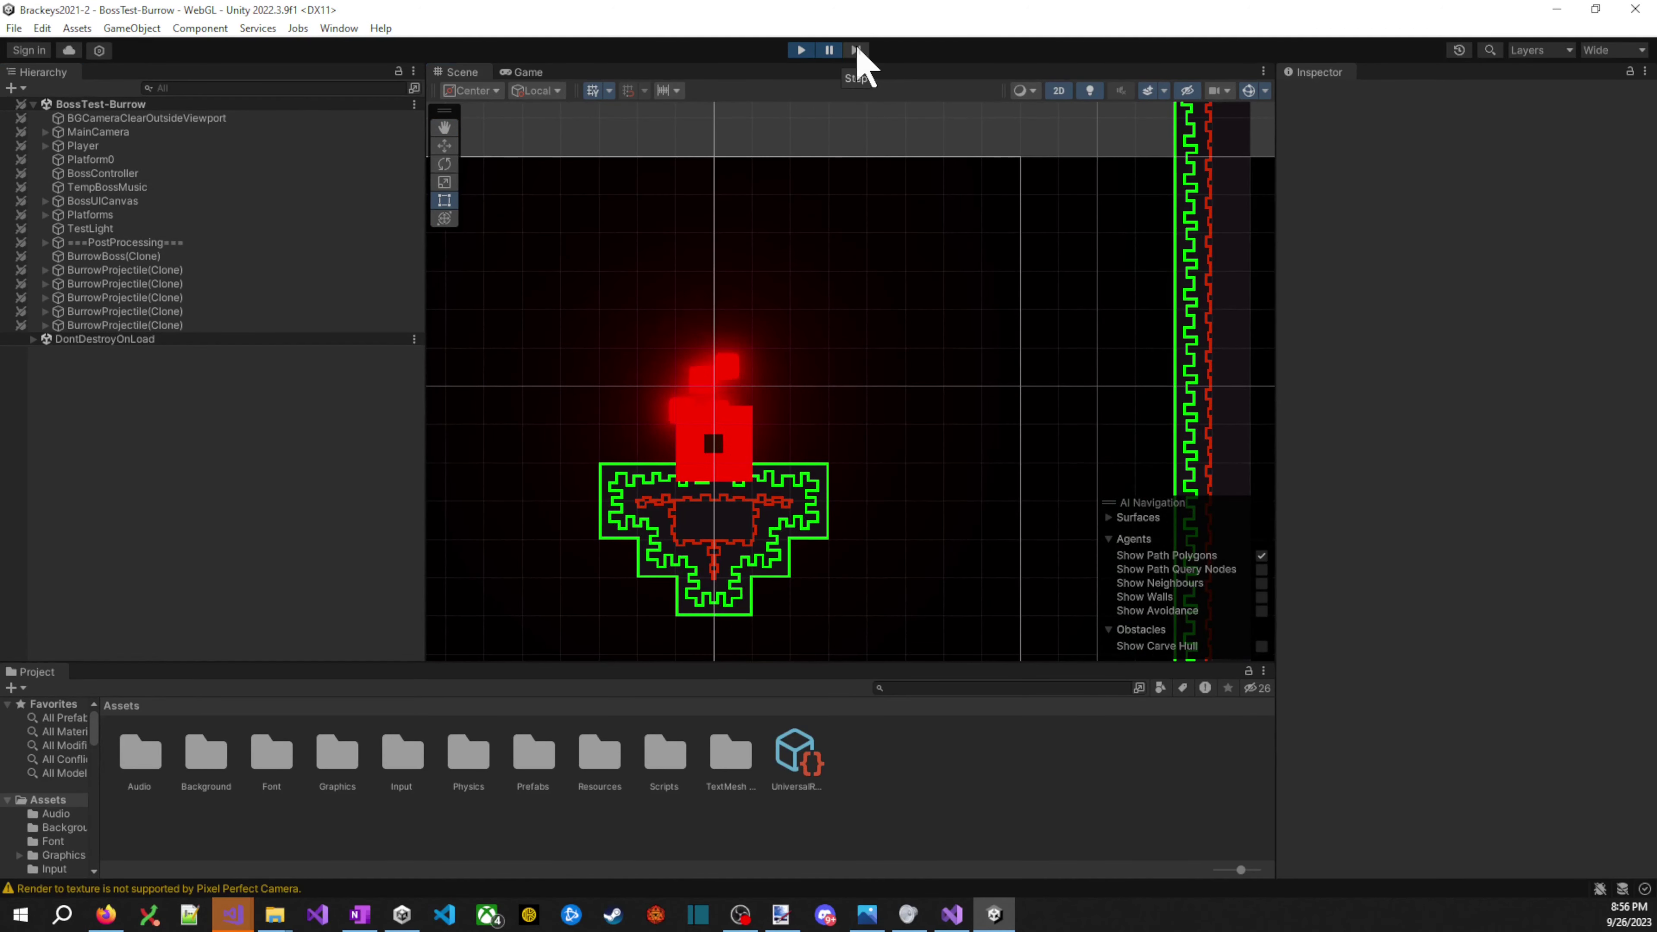
pyautogui.click(858, 50)
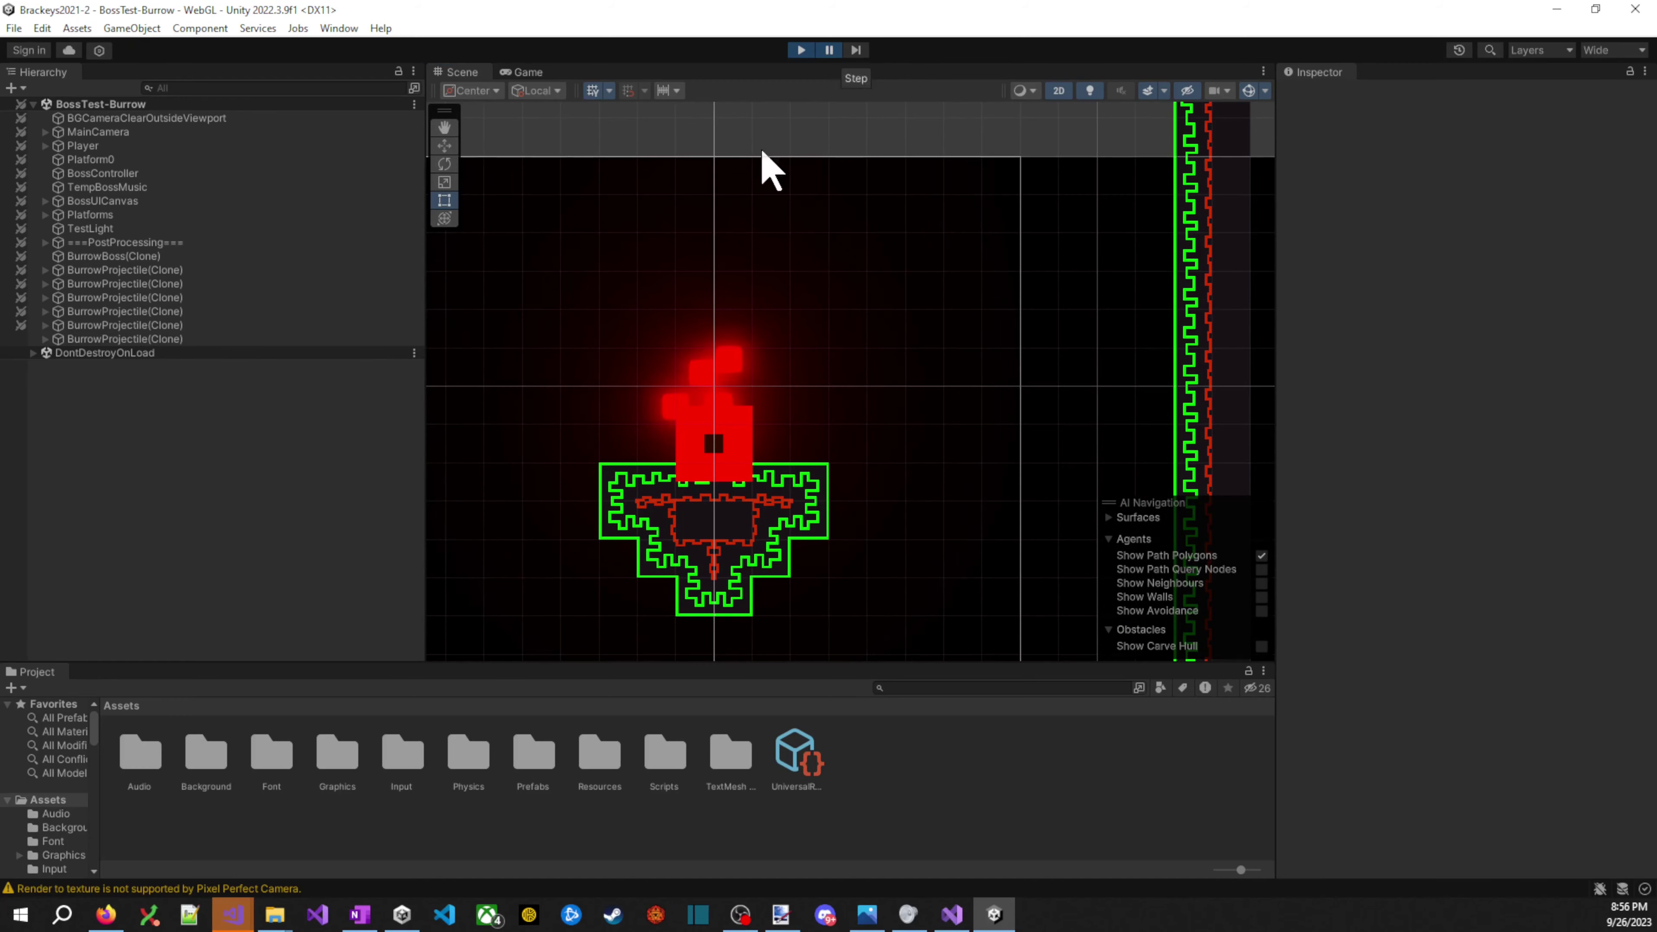
pyautogui.click(196, 338)
pyautogui.press('w')
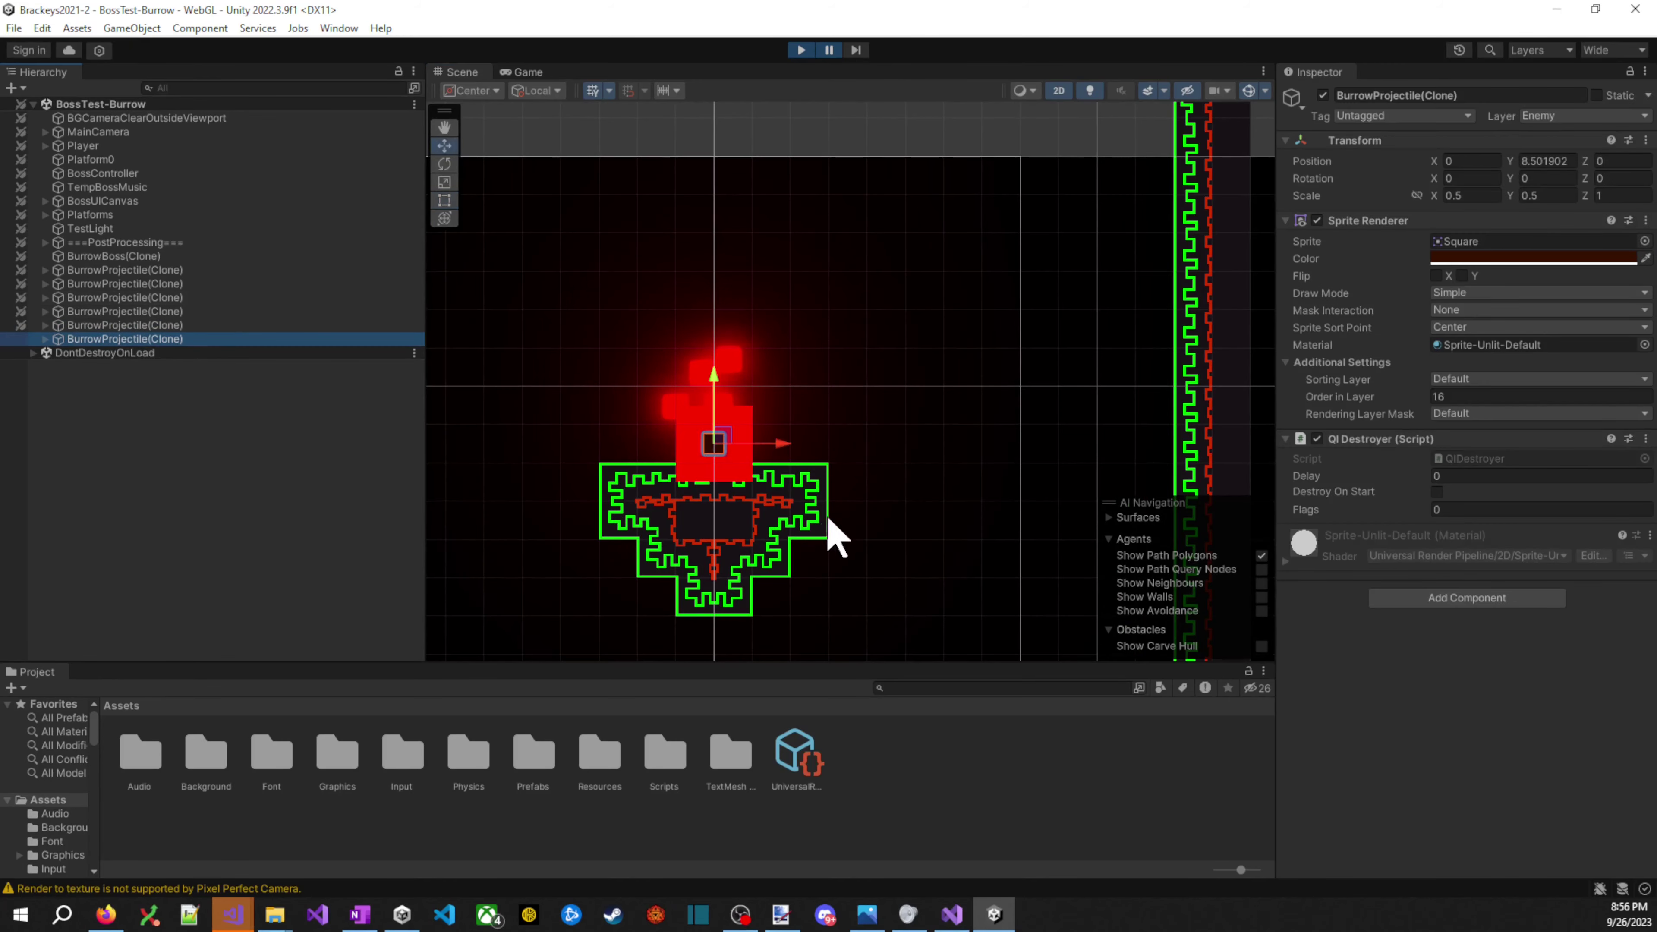
pyautogui.click(857, 50)
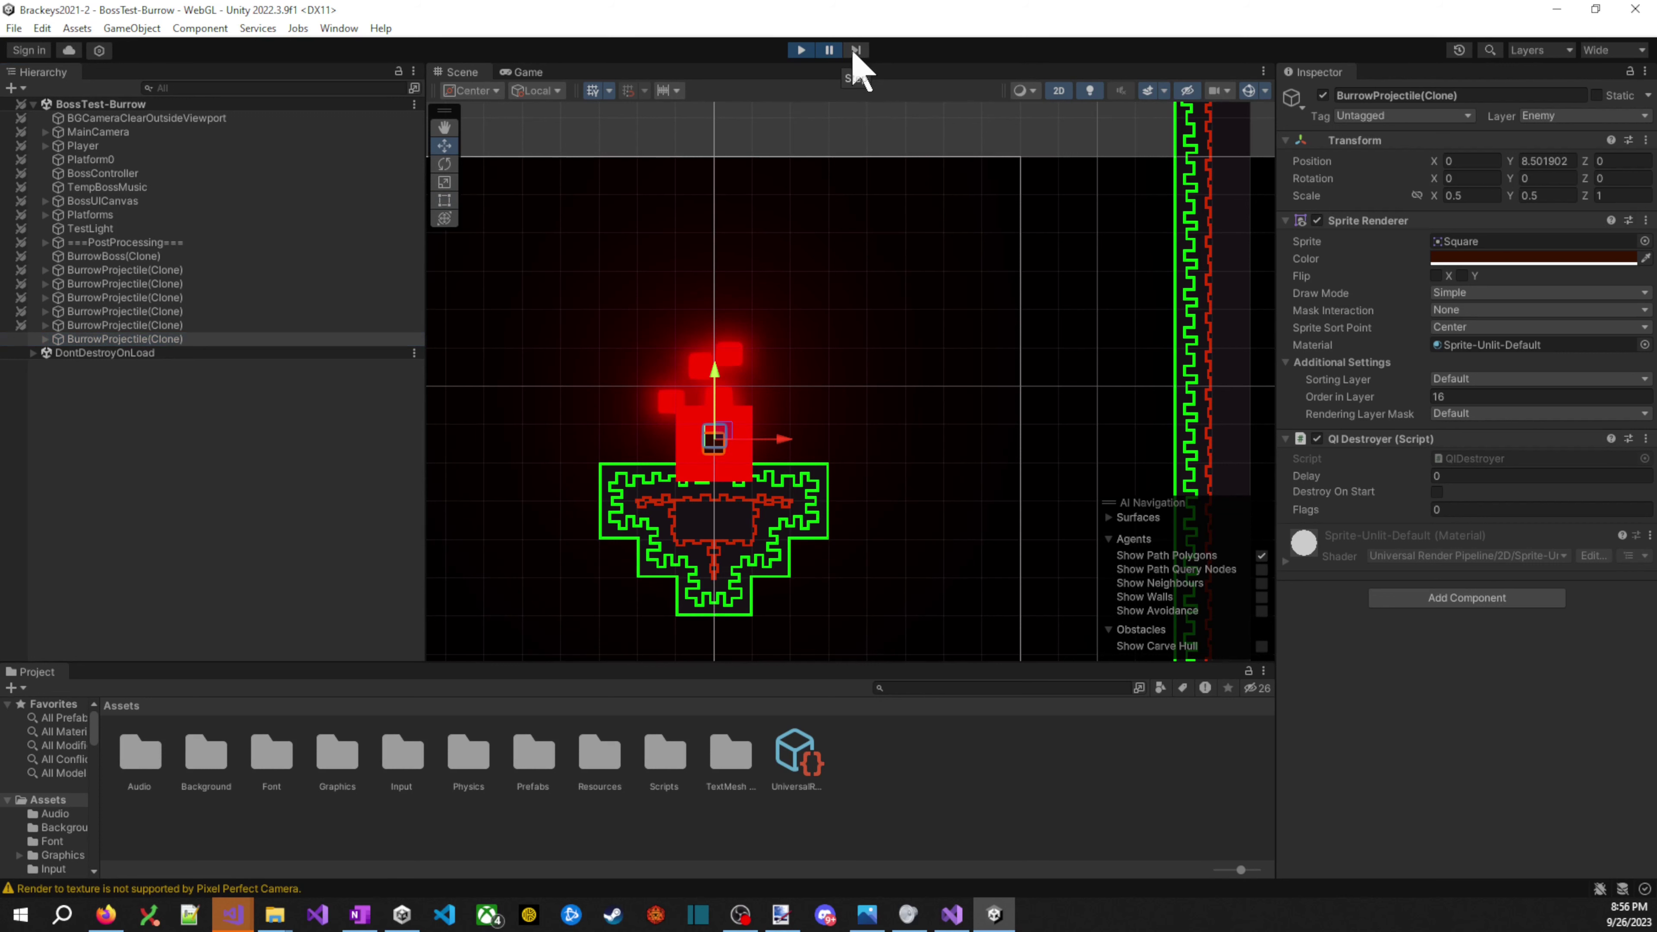
pyautogui.click(856, 50)
pyautogui.click(857, 50)
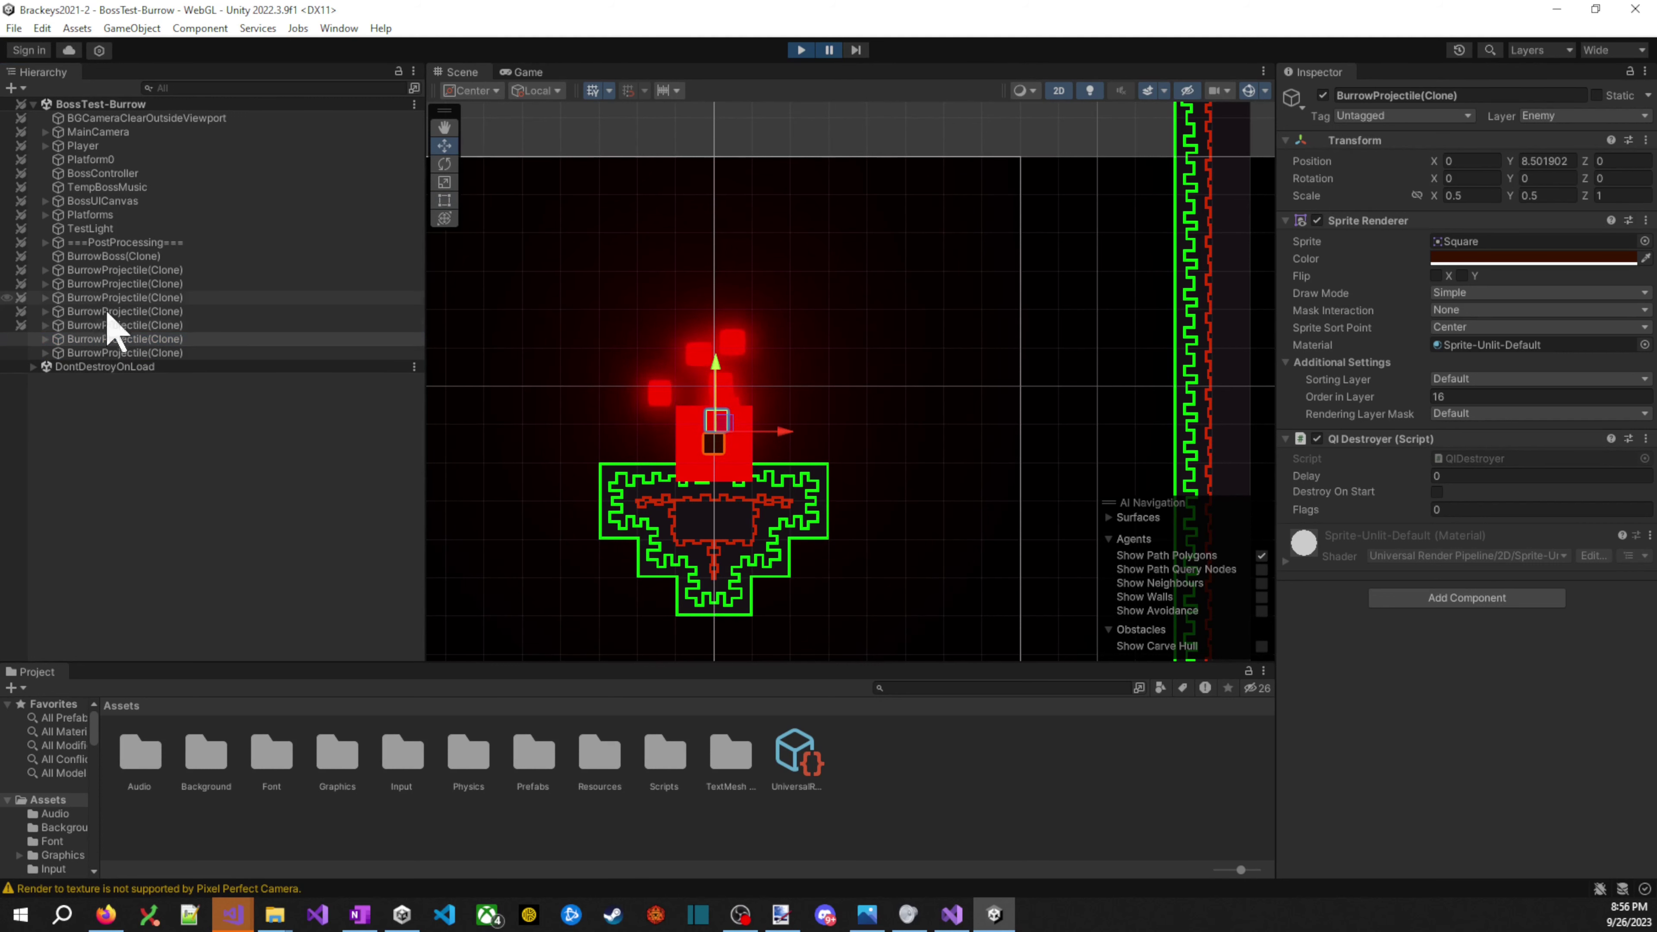
pyautogui.click(134, 353)
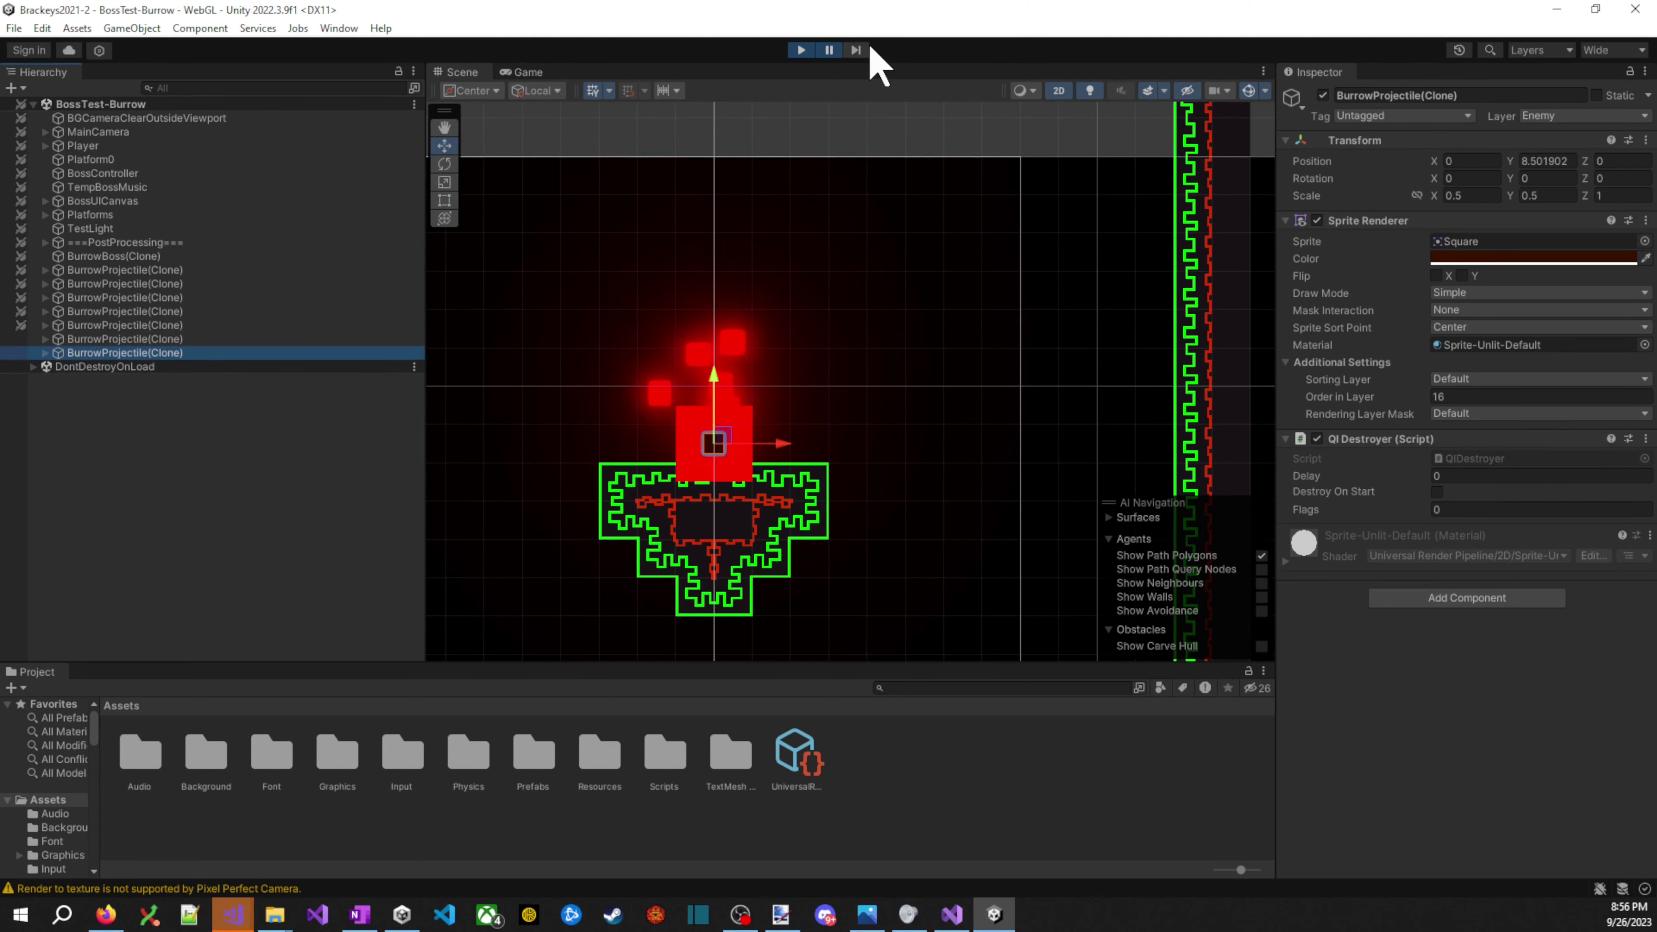
pyautogui.click(856, 50)
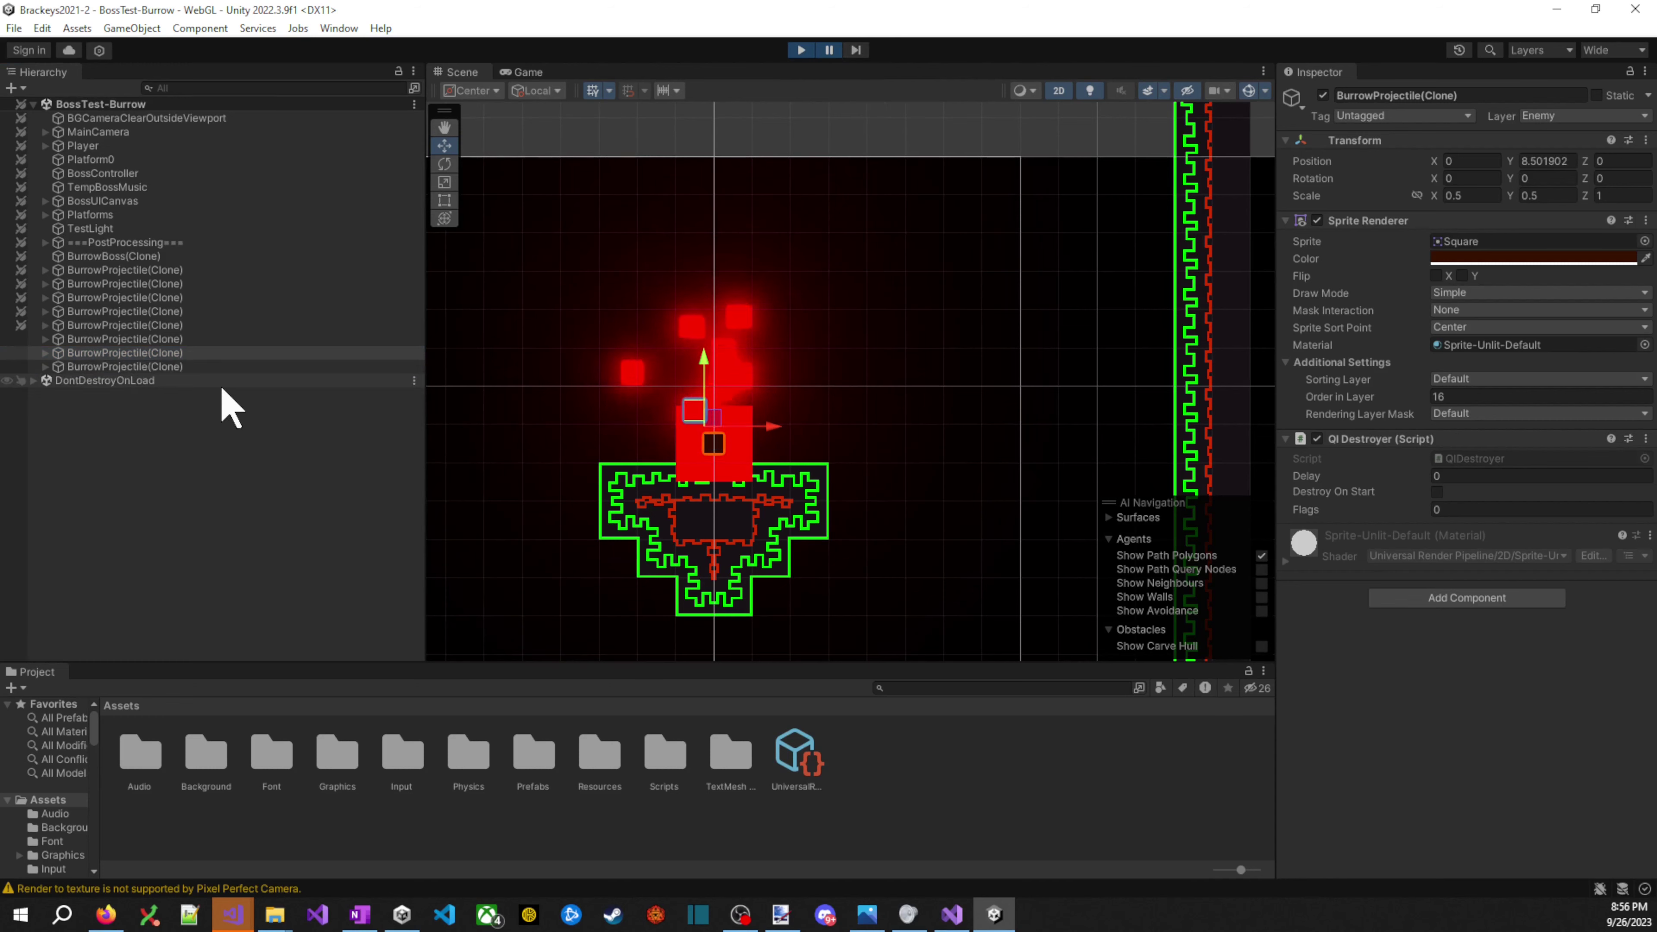
# - Inspect the first, second and third BurrowProjectile clones and the third's Glowhurtbox child
pyautogui.click(204, 273)
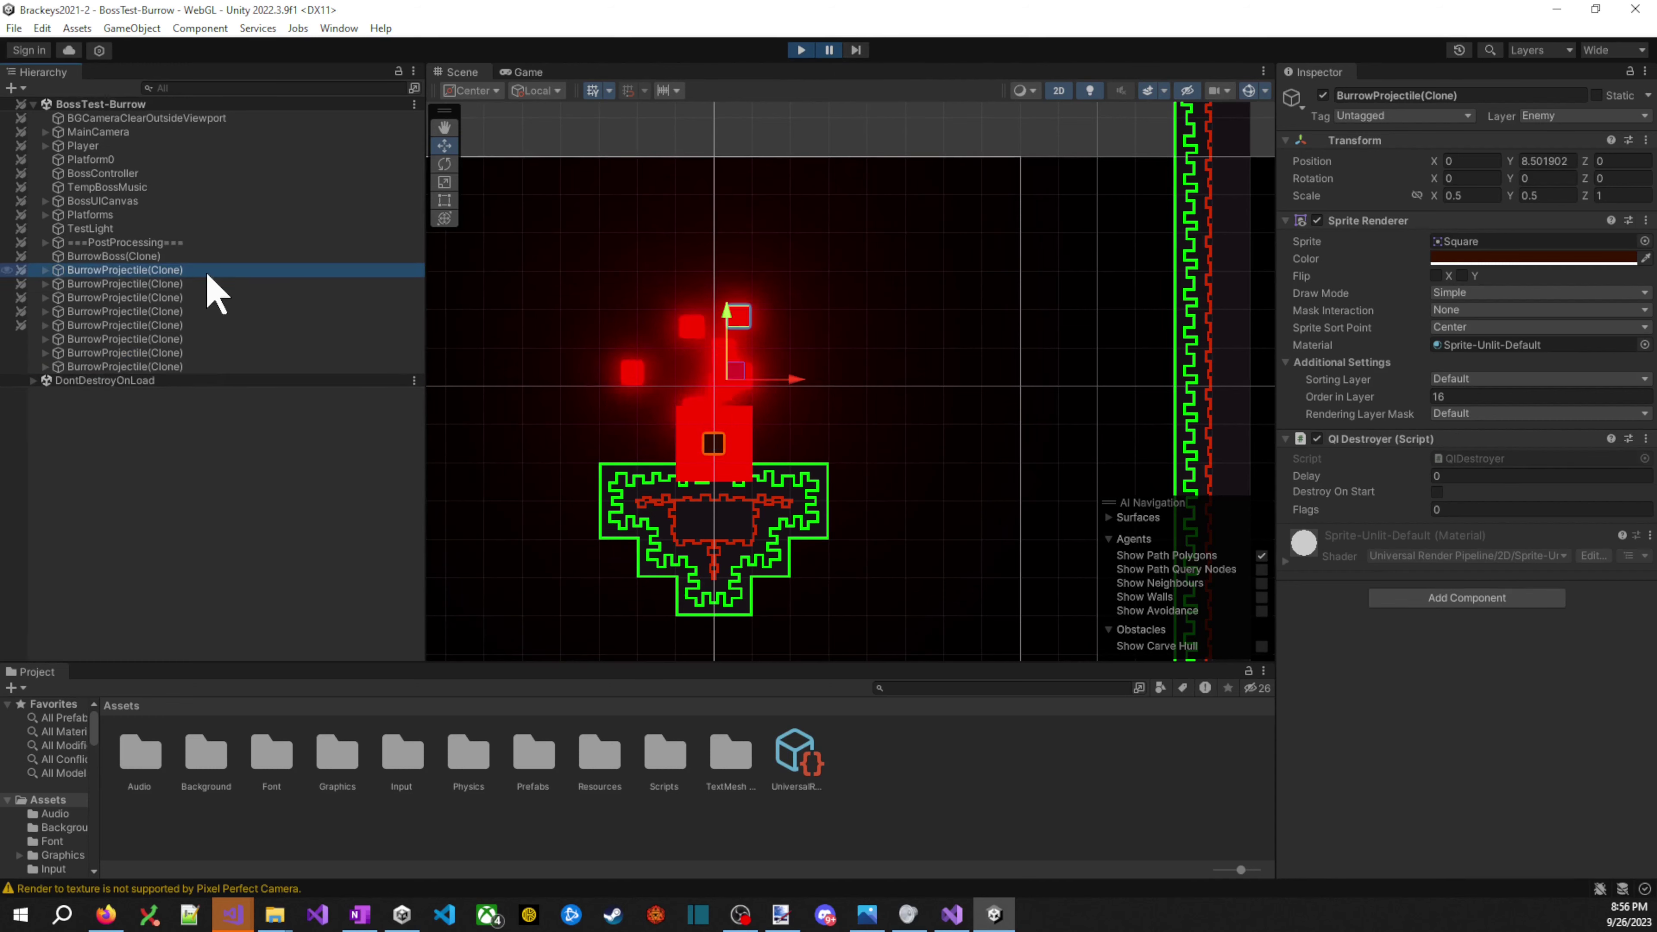
pyautogui.click(203, 257)
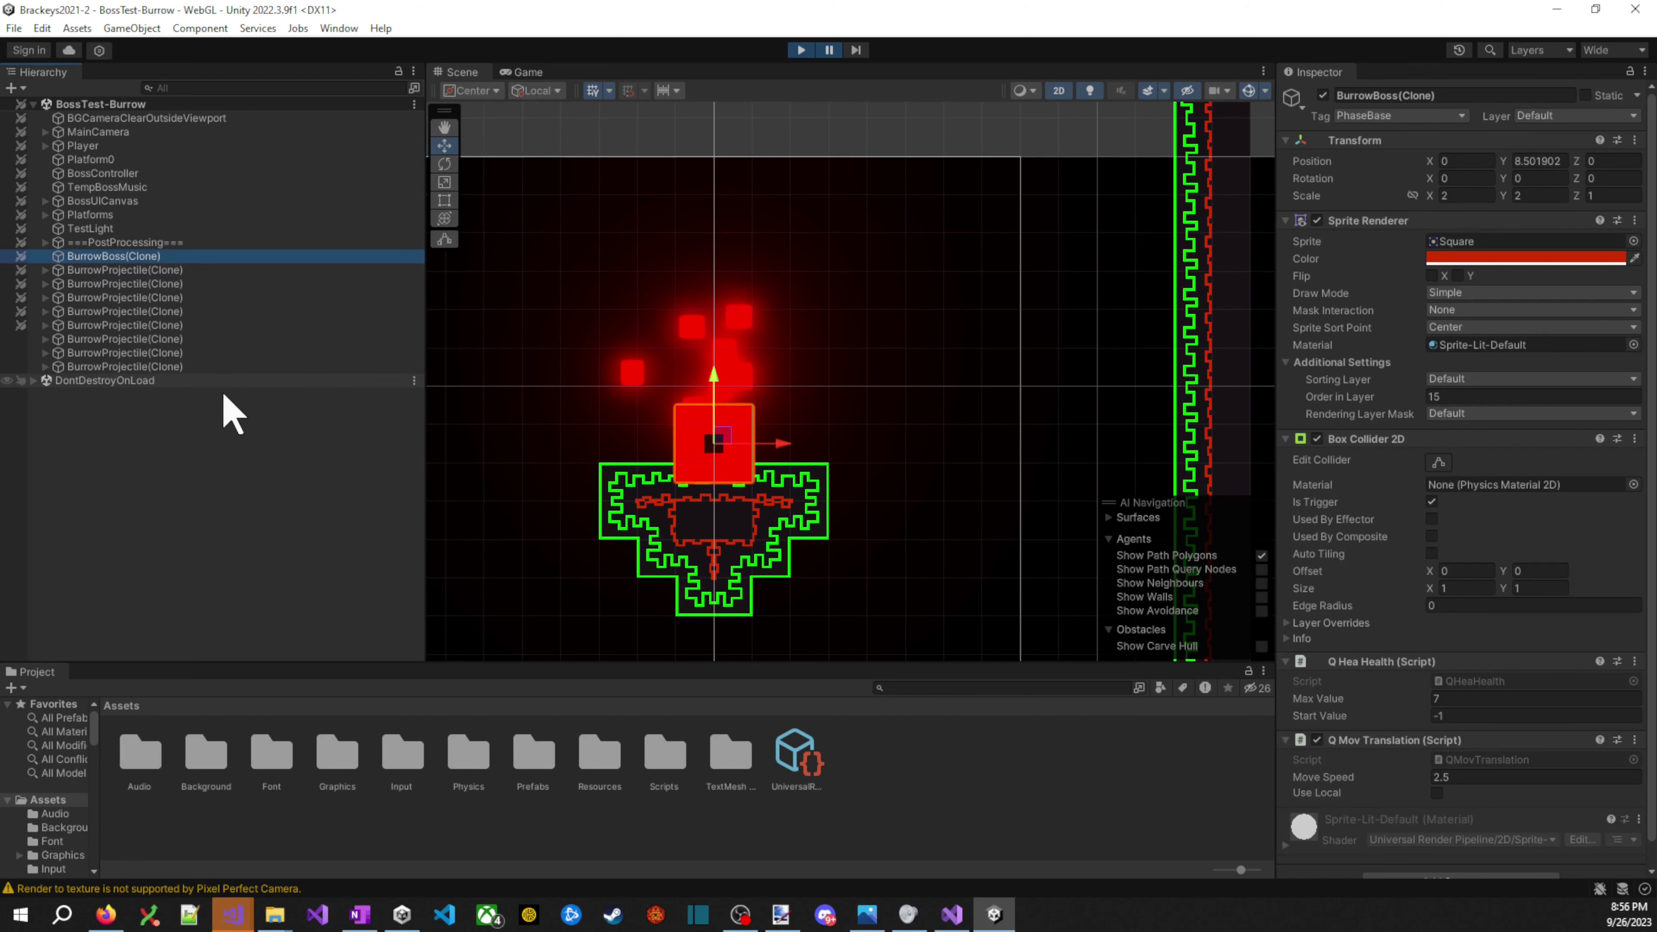
pyautogui.click(195, 273)
pyautogui.click(189, 284)
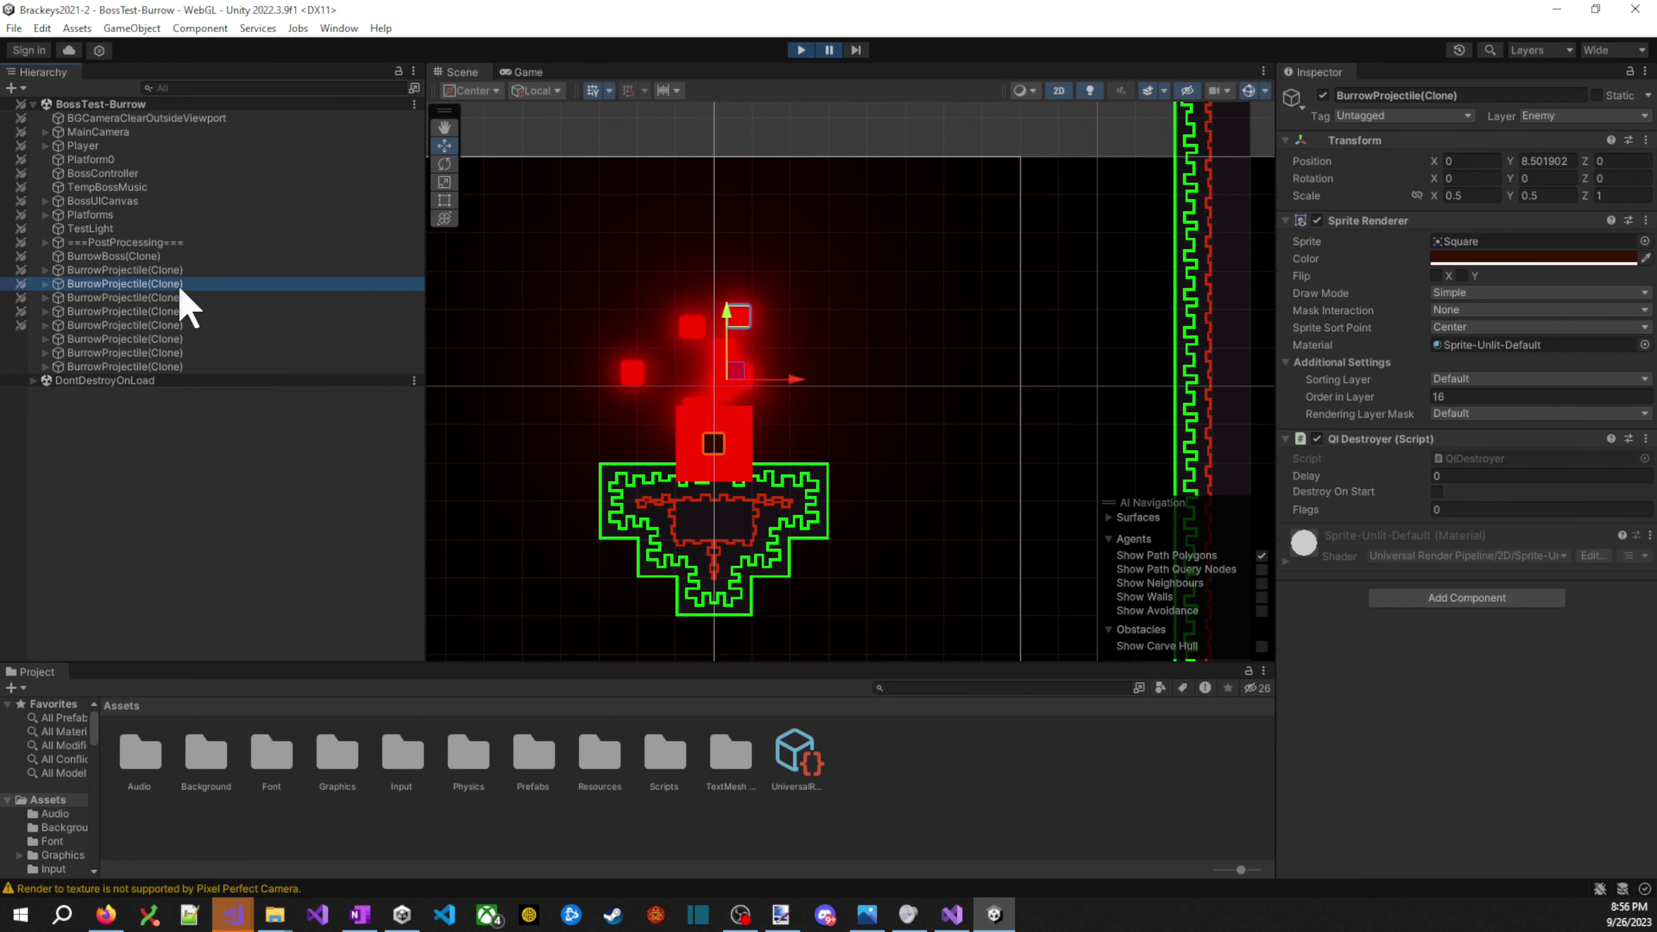
pyautogui.click(185, 284)
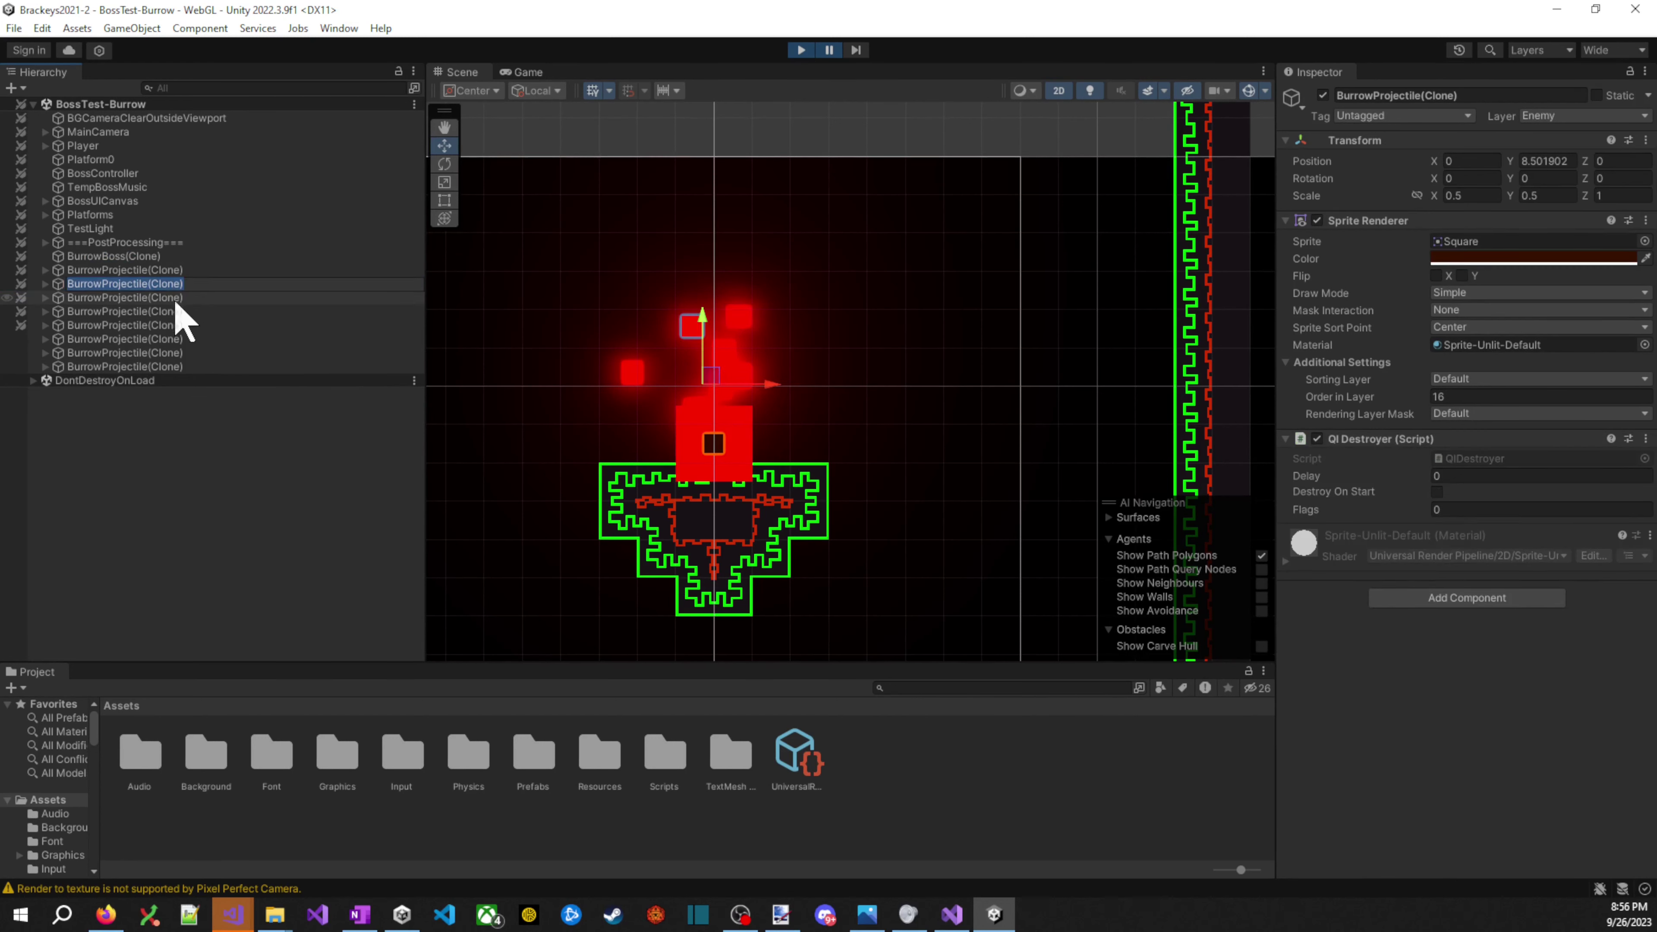
pyautogui.click(42, 297)
pyautogui.click(45, 298)
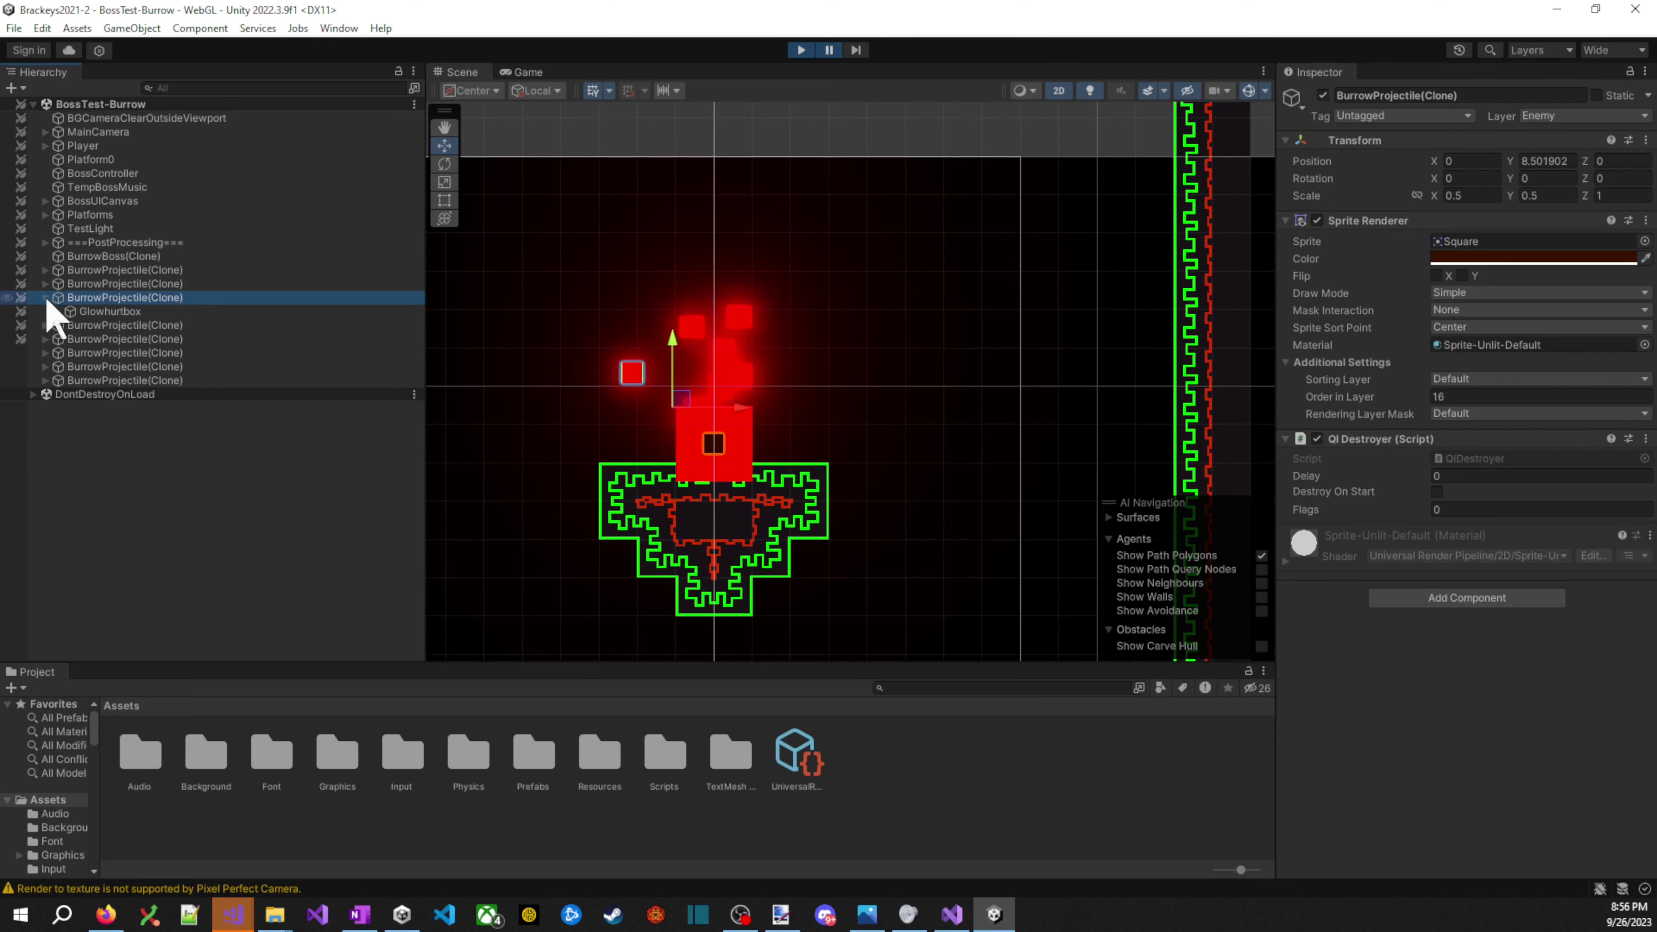
pyautogui.click(98, 312)
pyautogui.click(111, 298)
# - Advance four more frames and re-inspect a projectile's Glowhurtbox before reselecting its parent clone
pyautogui.click(860, 52)
pyautogui.click(860, 52)
pyautogui.click(860, 52)
pyautogui.click(861, 52)
pyautogui.click(860, 52)
pyautogui.click(860, 53)
pyautogui.click(860, 53)
pyautogui.click(860, 52)
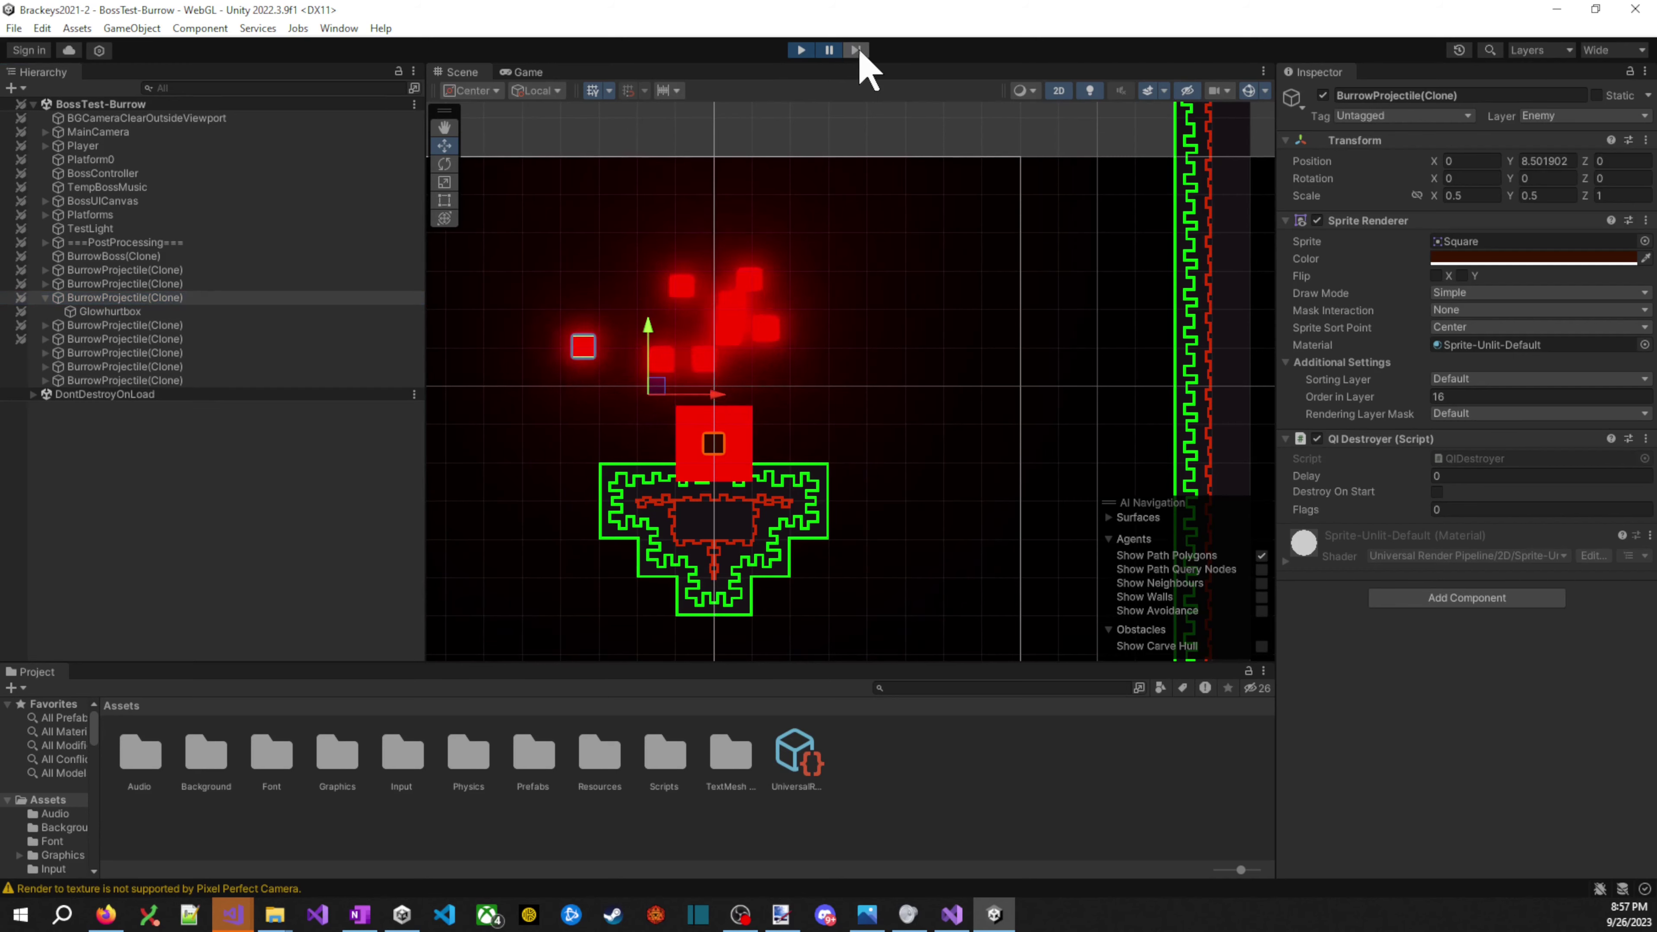
pyautogui.click(111, 312)
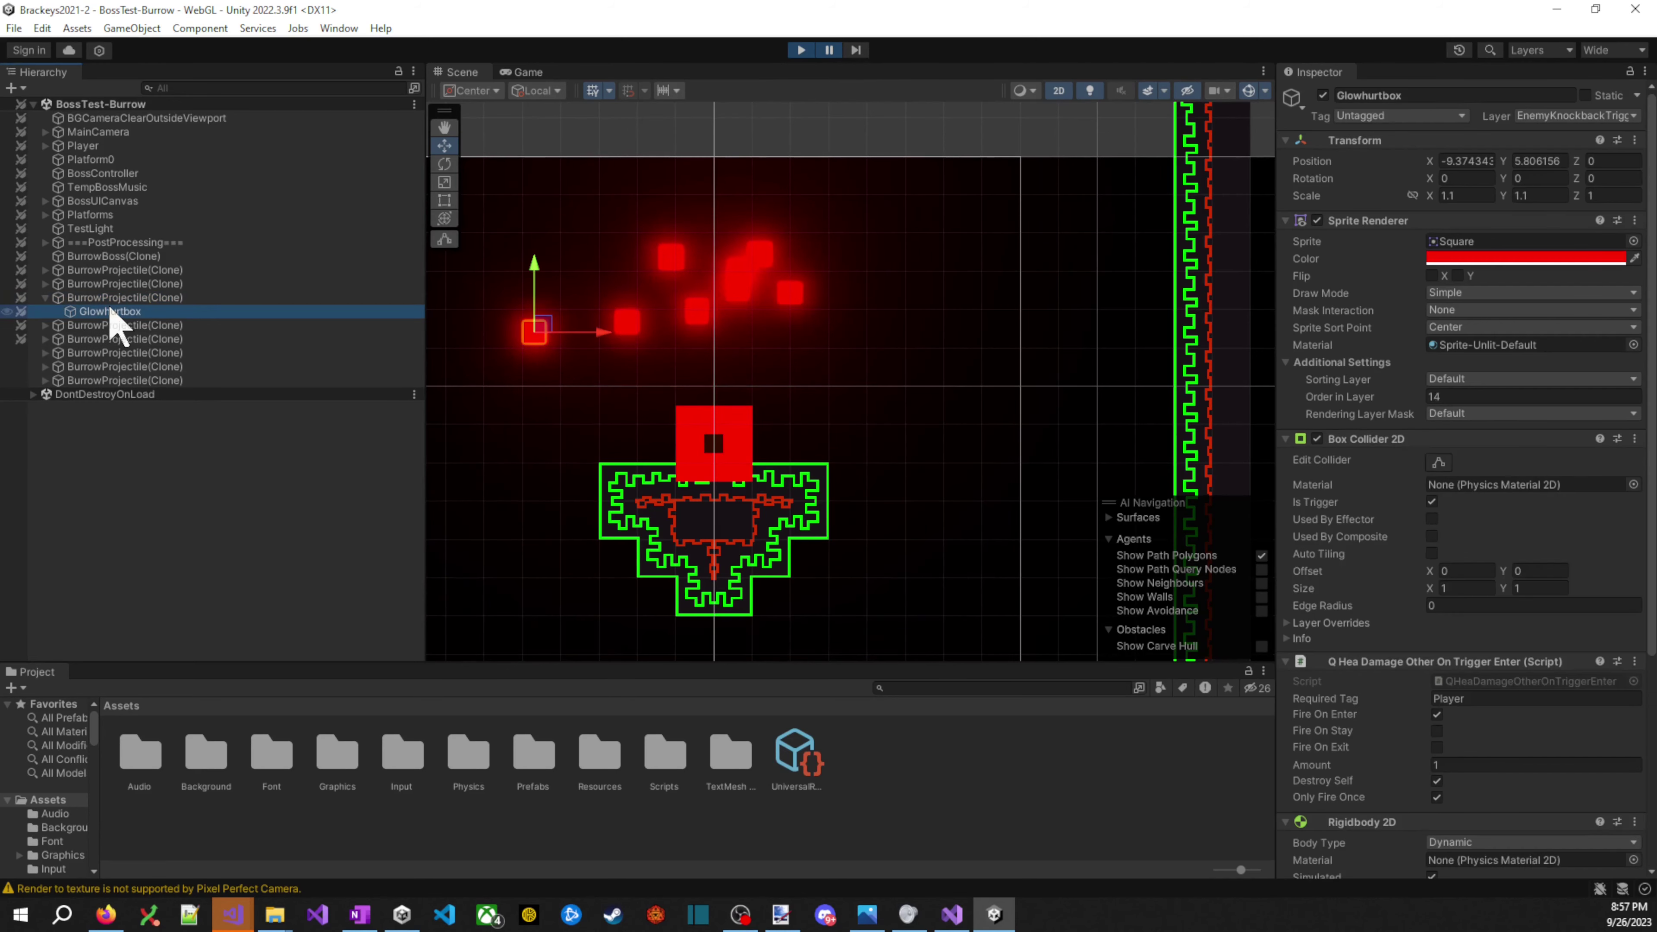
pyautogui.click(252, 300)
# - Drag the selected projectile left along X to -2.34 and reframe the projectiles in the Scene view
pyautogui.click(655, 390)
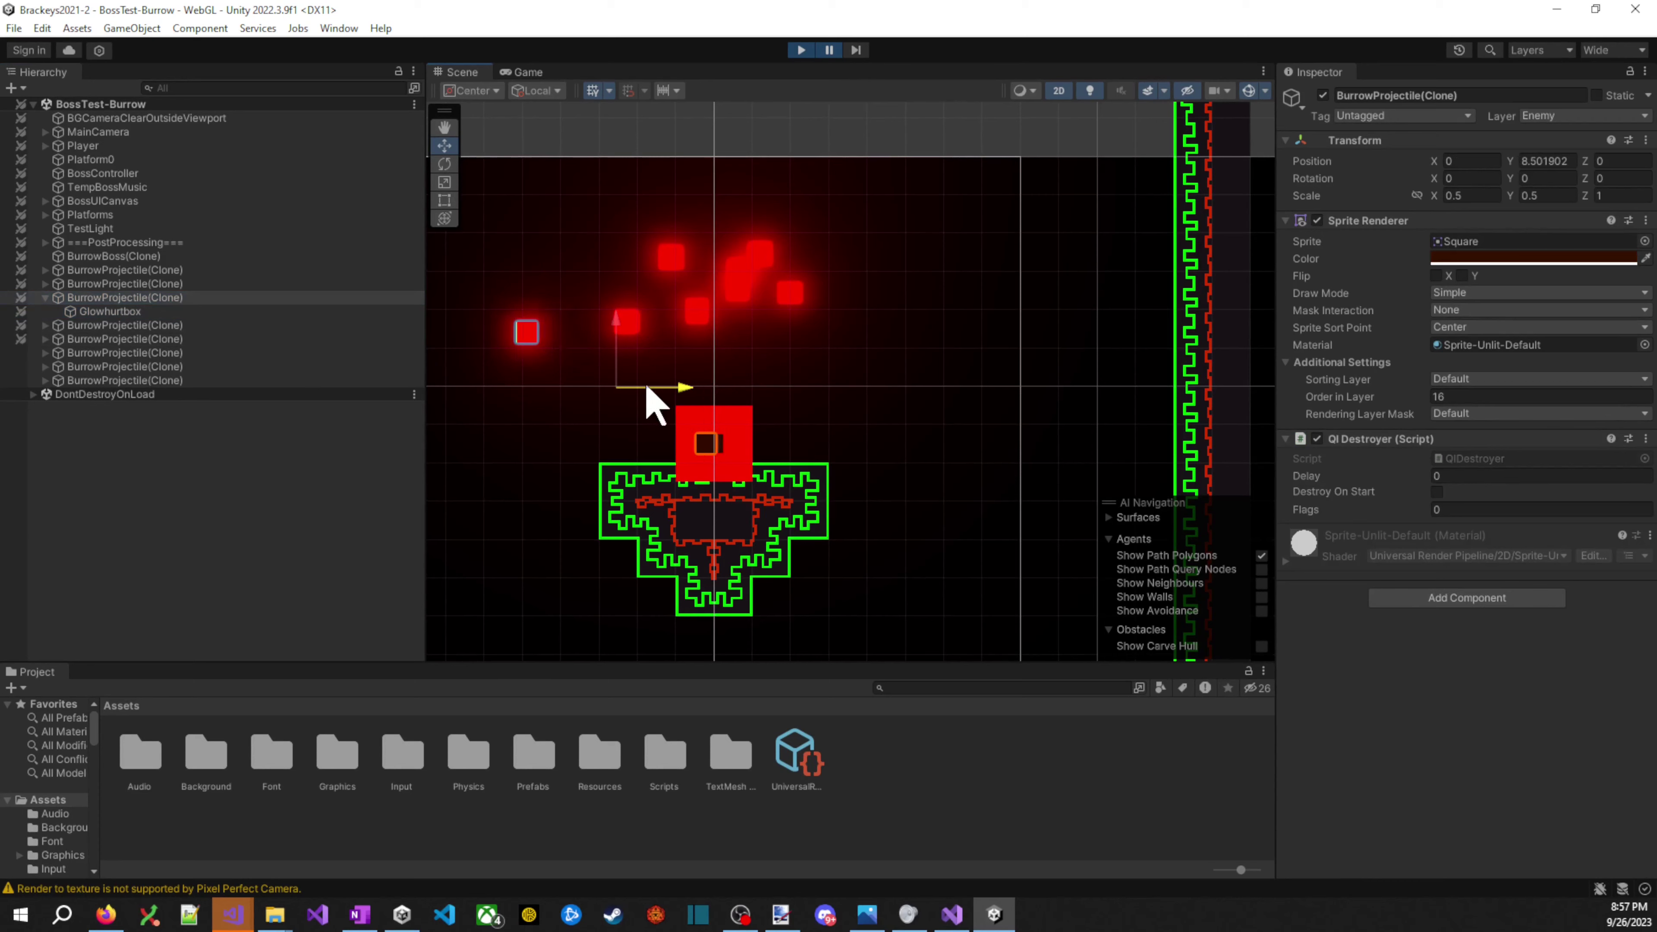
pyautogui.moveTo(648, 387); pyautogui.dragTo(565, 399)
pyautogui.scroll(-1, 574, 475)
pyautogui.scroll(6, 712, 491)
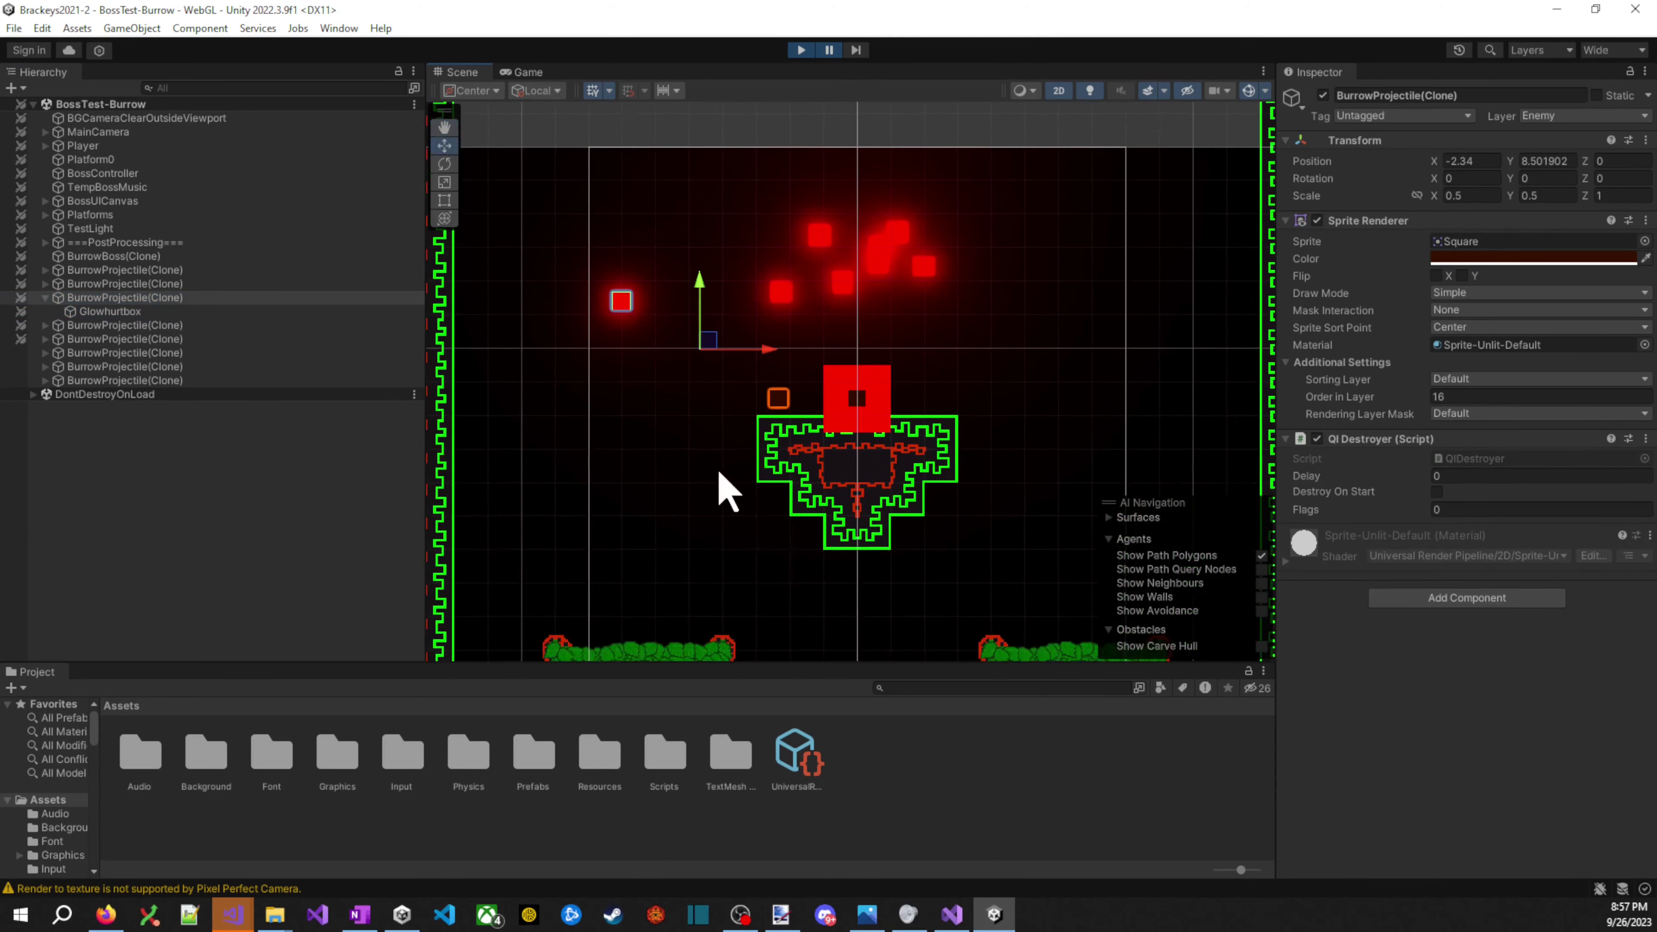
pyautogui.moveTo(690, 488); pyautogui.dragTo(747, 545)
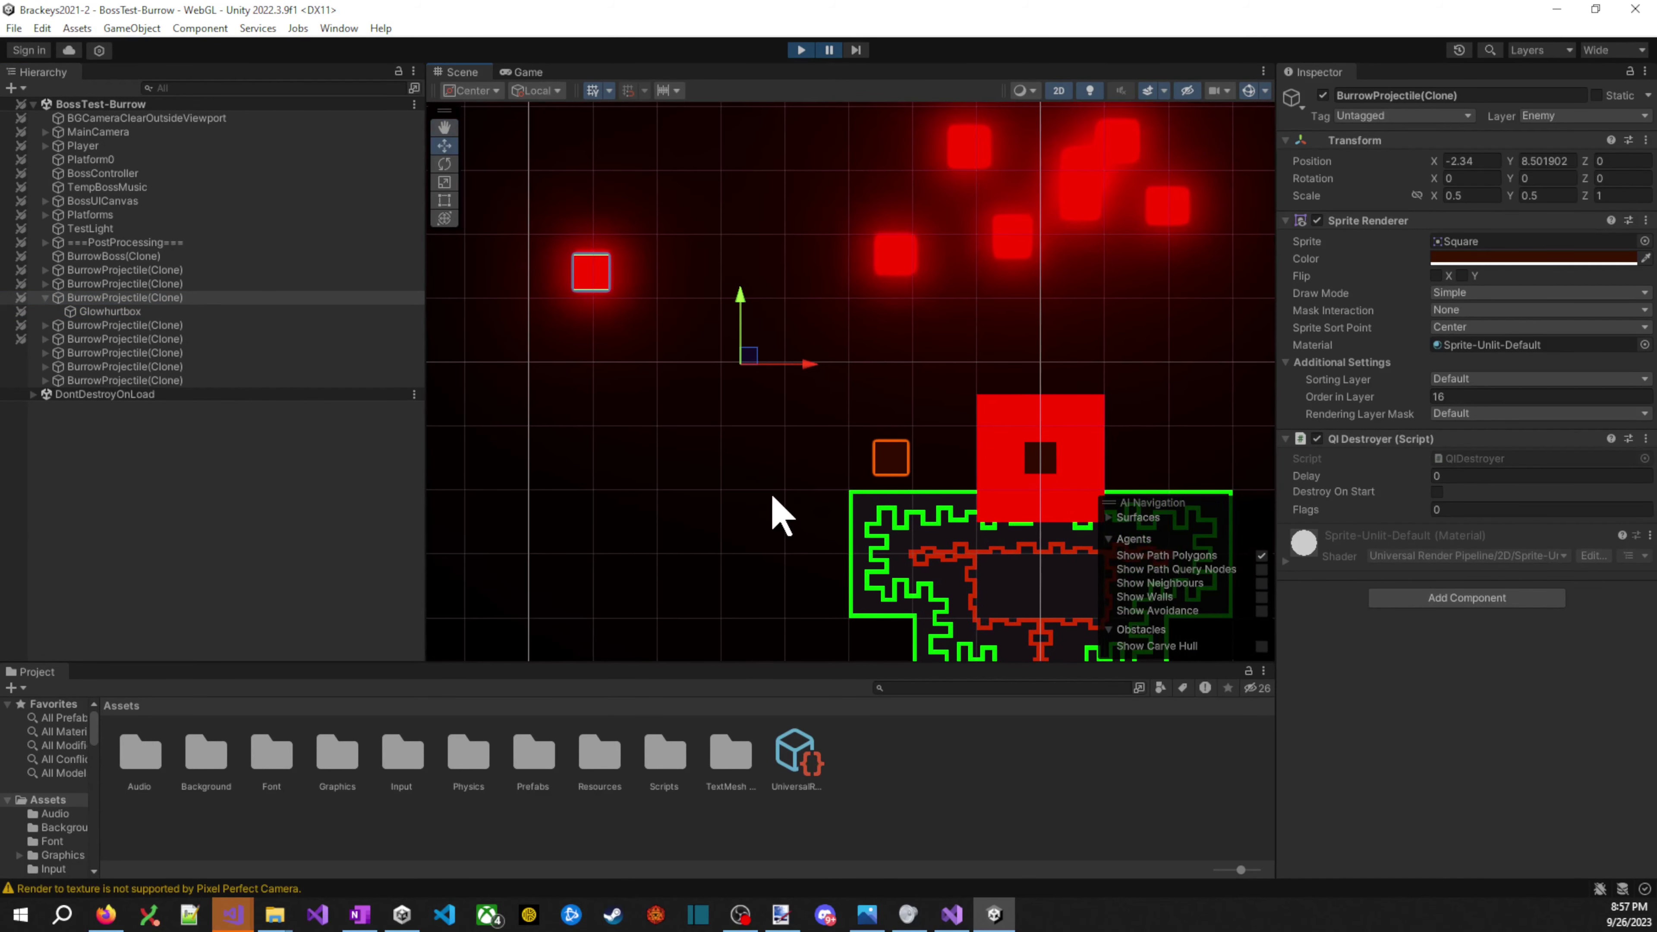
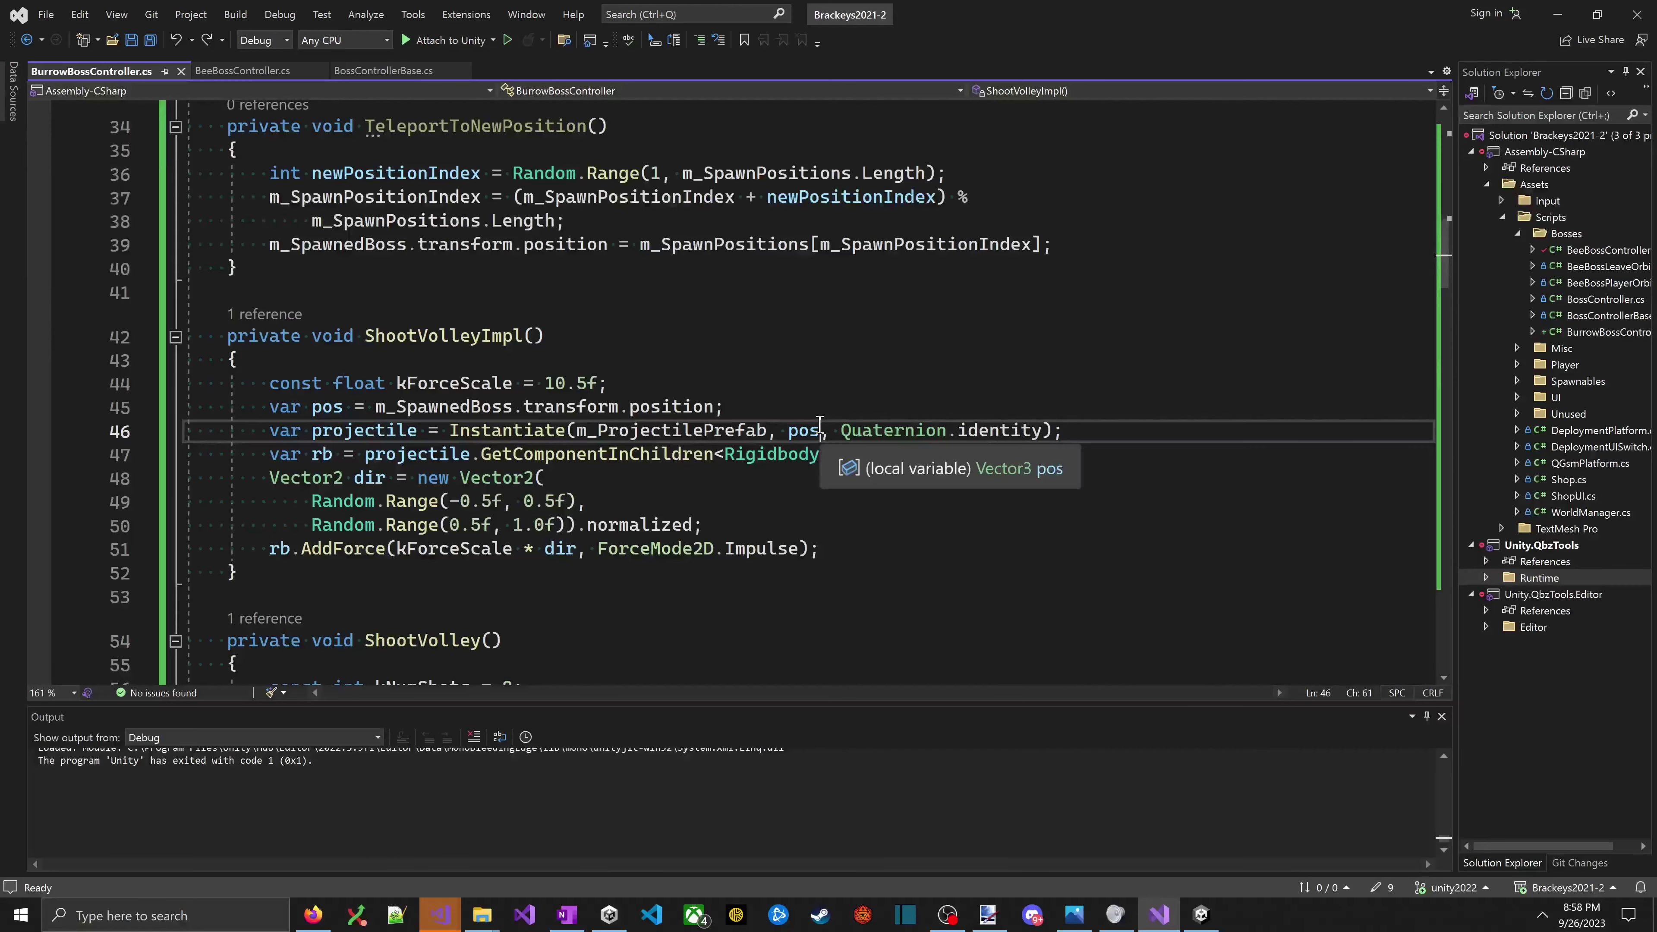
# - Select the pos variable on line 46, then switch between Visual Studio and the running Unity game
pyautogui.doubleClick(794, 432)
pyautogui.hotkey('alt', 'Tab')
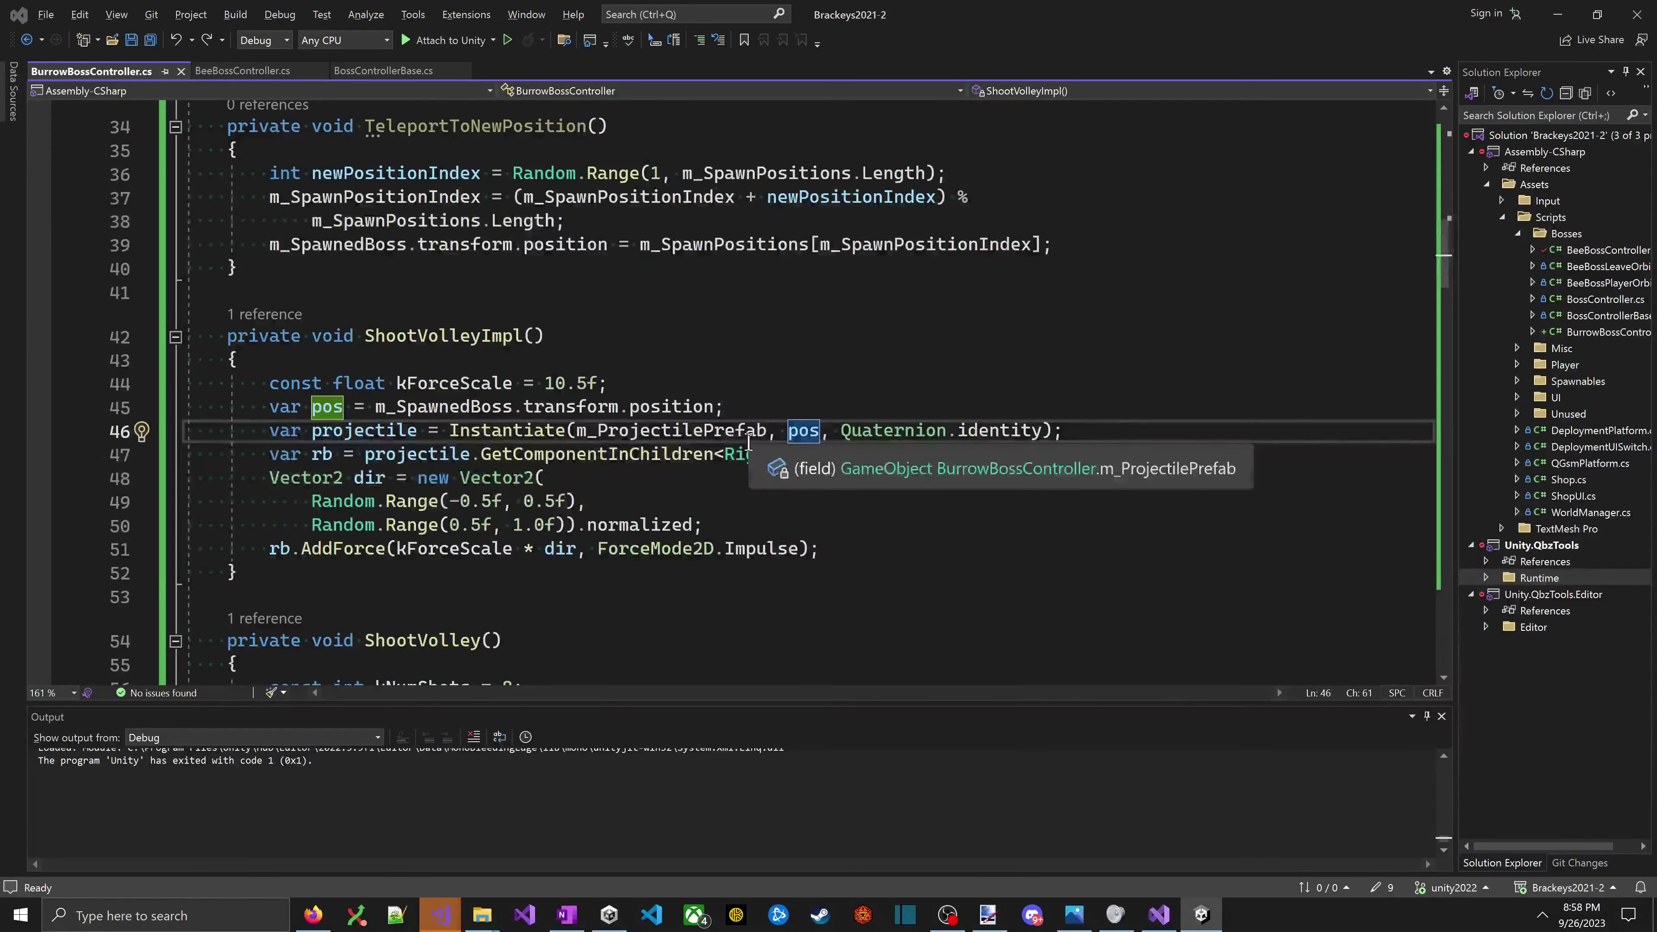
pyautogui.hotkey('alt', 'Tab')
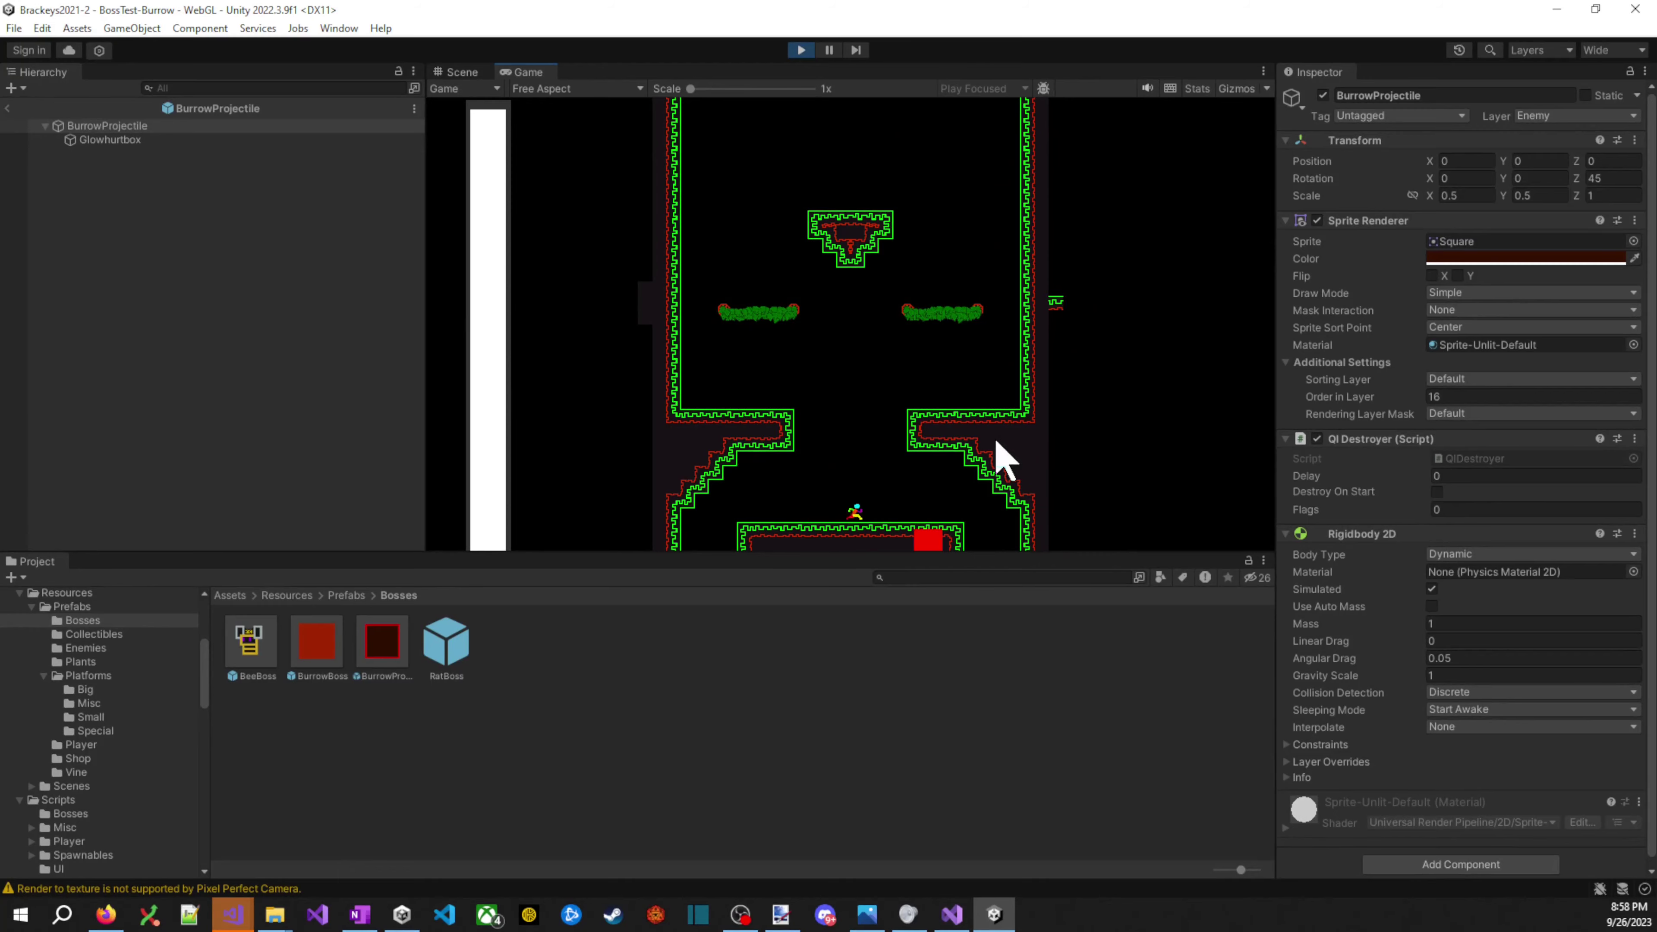
pyautogui.hotkey('alt', 'Tab')
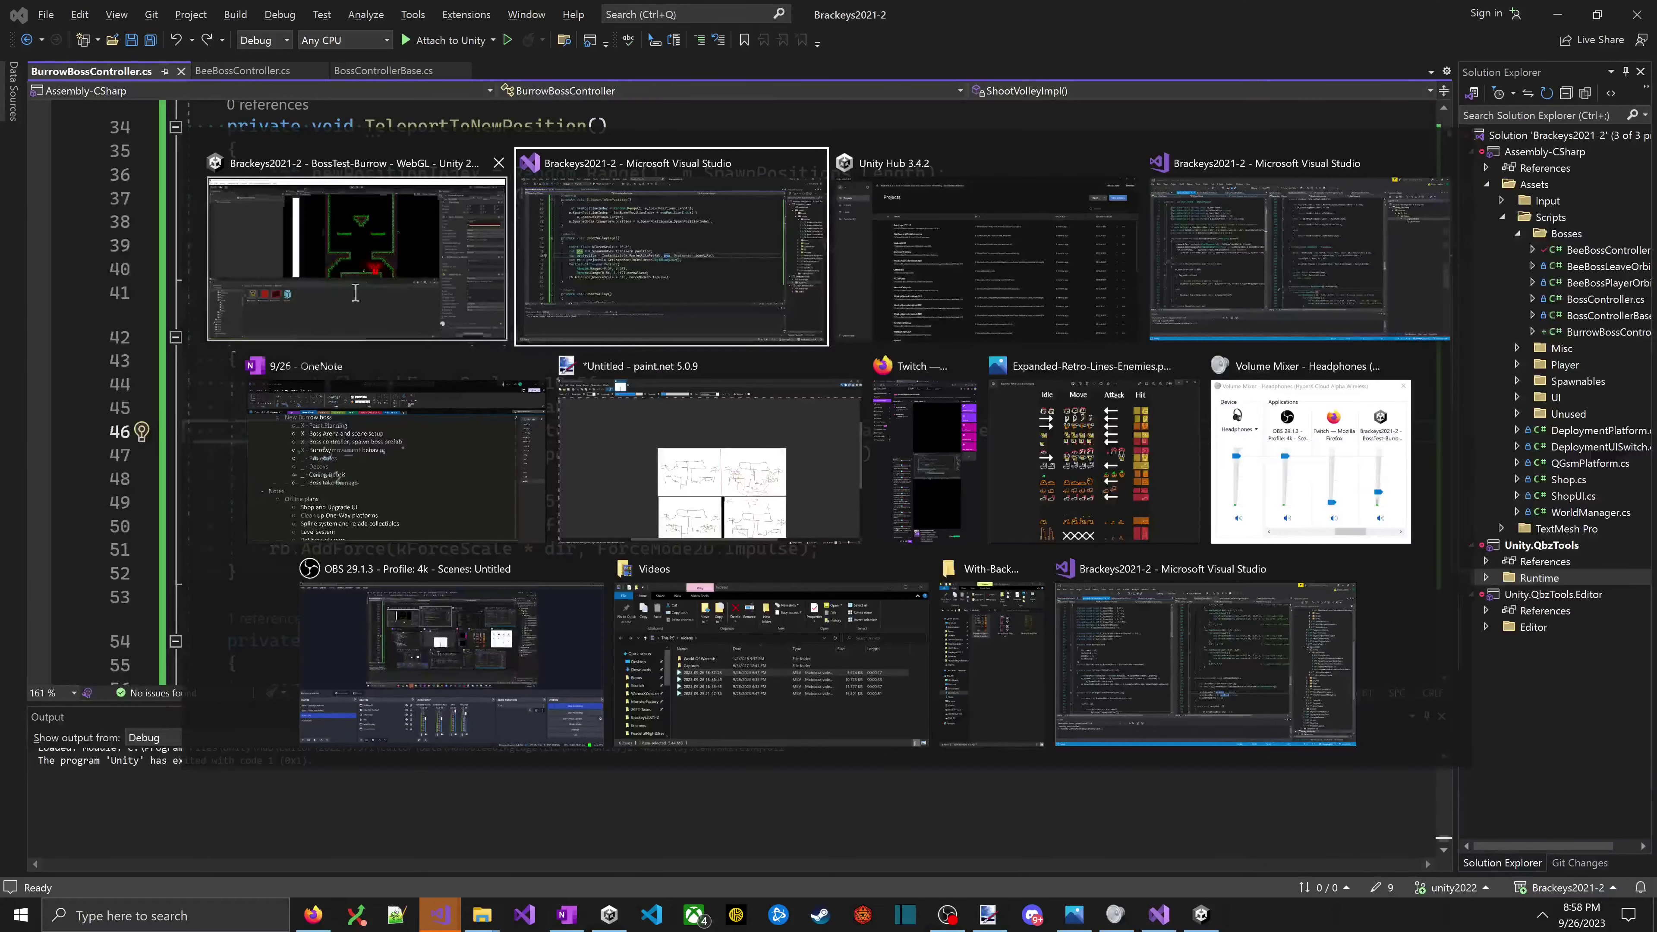
# - Detach the Game view into its own floating window and maximize it
pyautogui.hotkey('alt', 'Tab')
pyautogui.moveTo(527, 71); pyautogui.dragTo(914, 303)
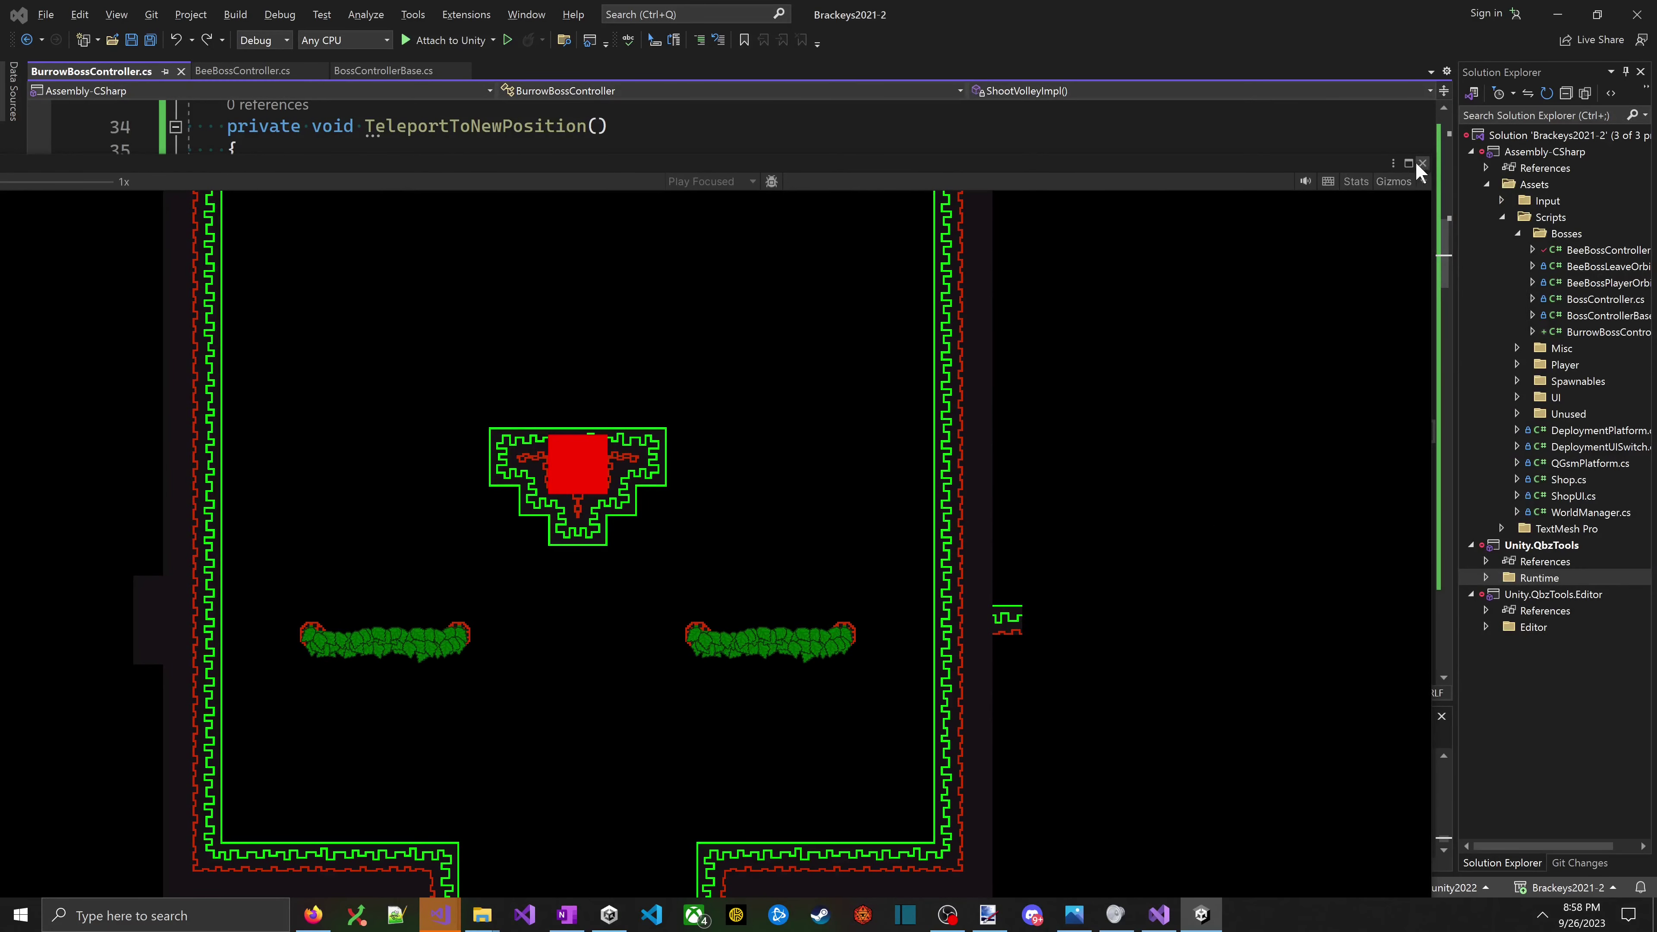
pyautogui.click(1409, 163)
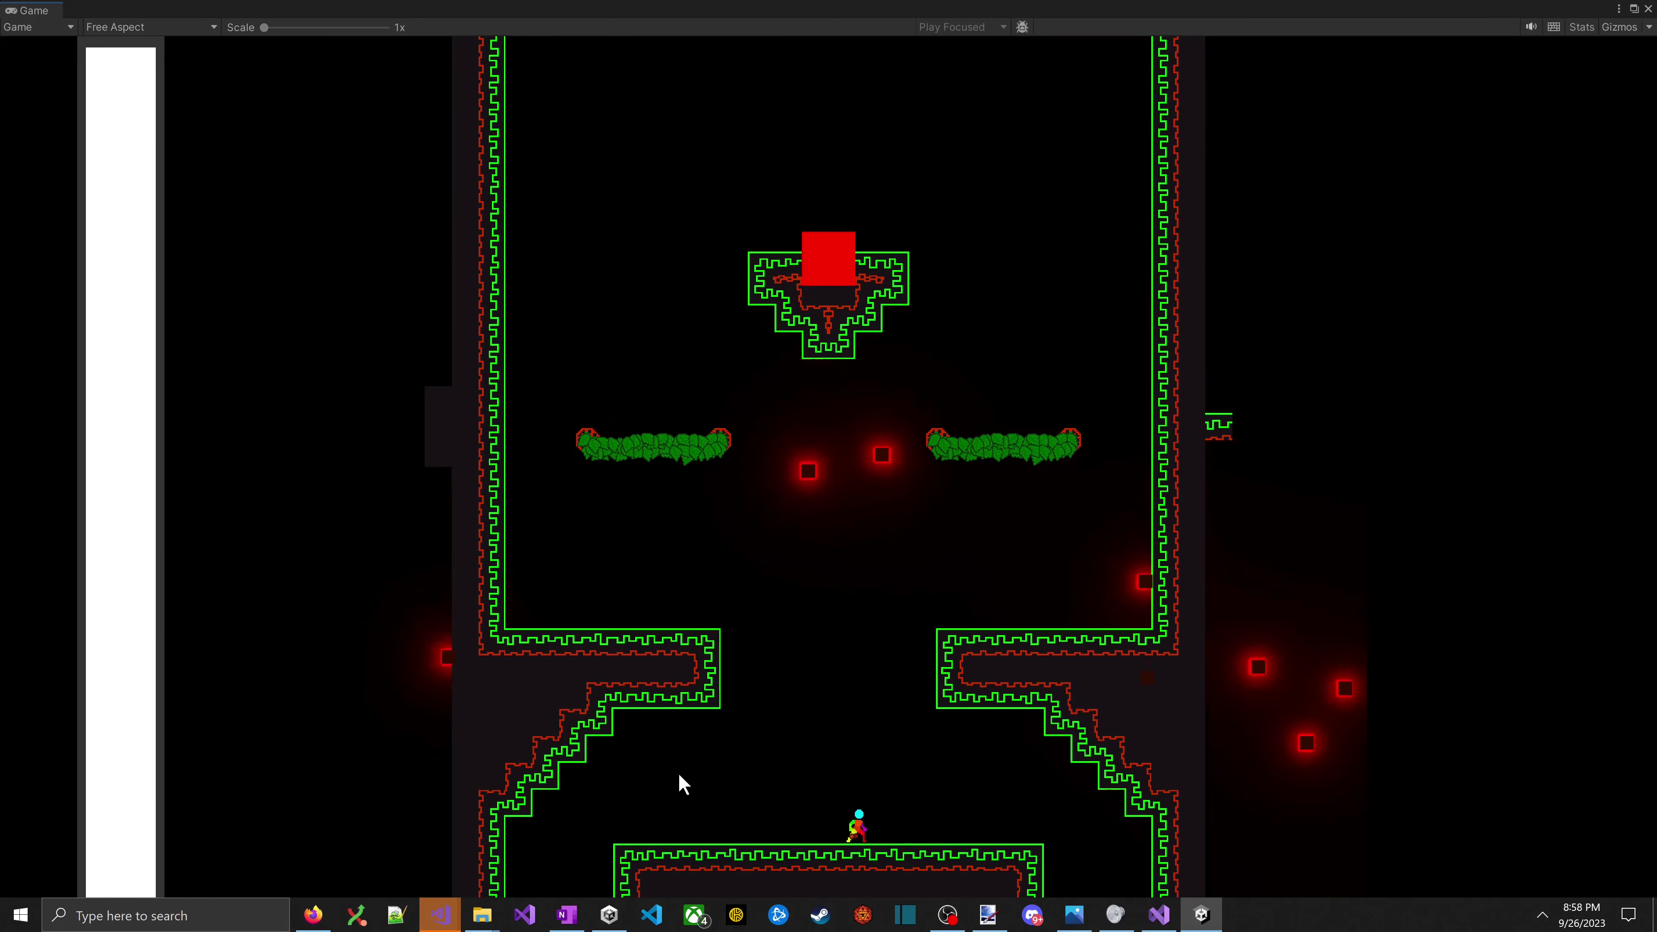
# - Run and jump the player left and right in the Burrow arena
pyautogui.press('space')
pyautogui.press('a')
pyautogui.press('space')
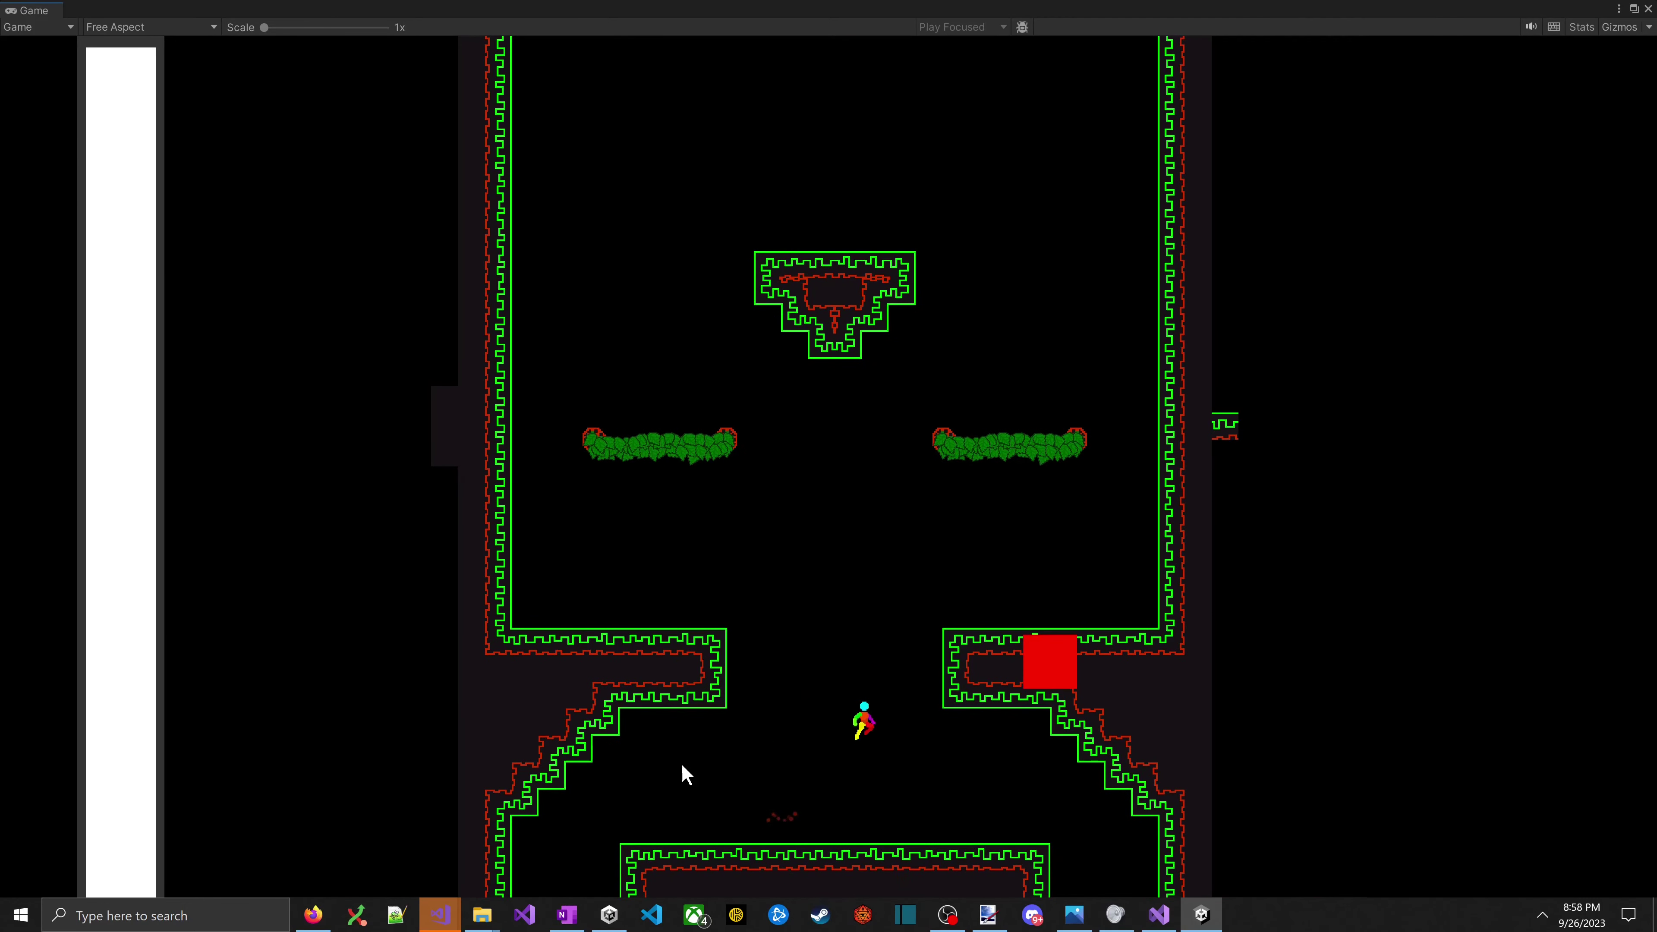
pyautogui.press('a')
pyautogui.press('d')
pyautogui.press('space')
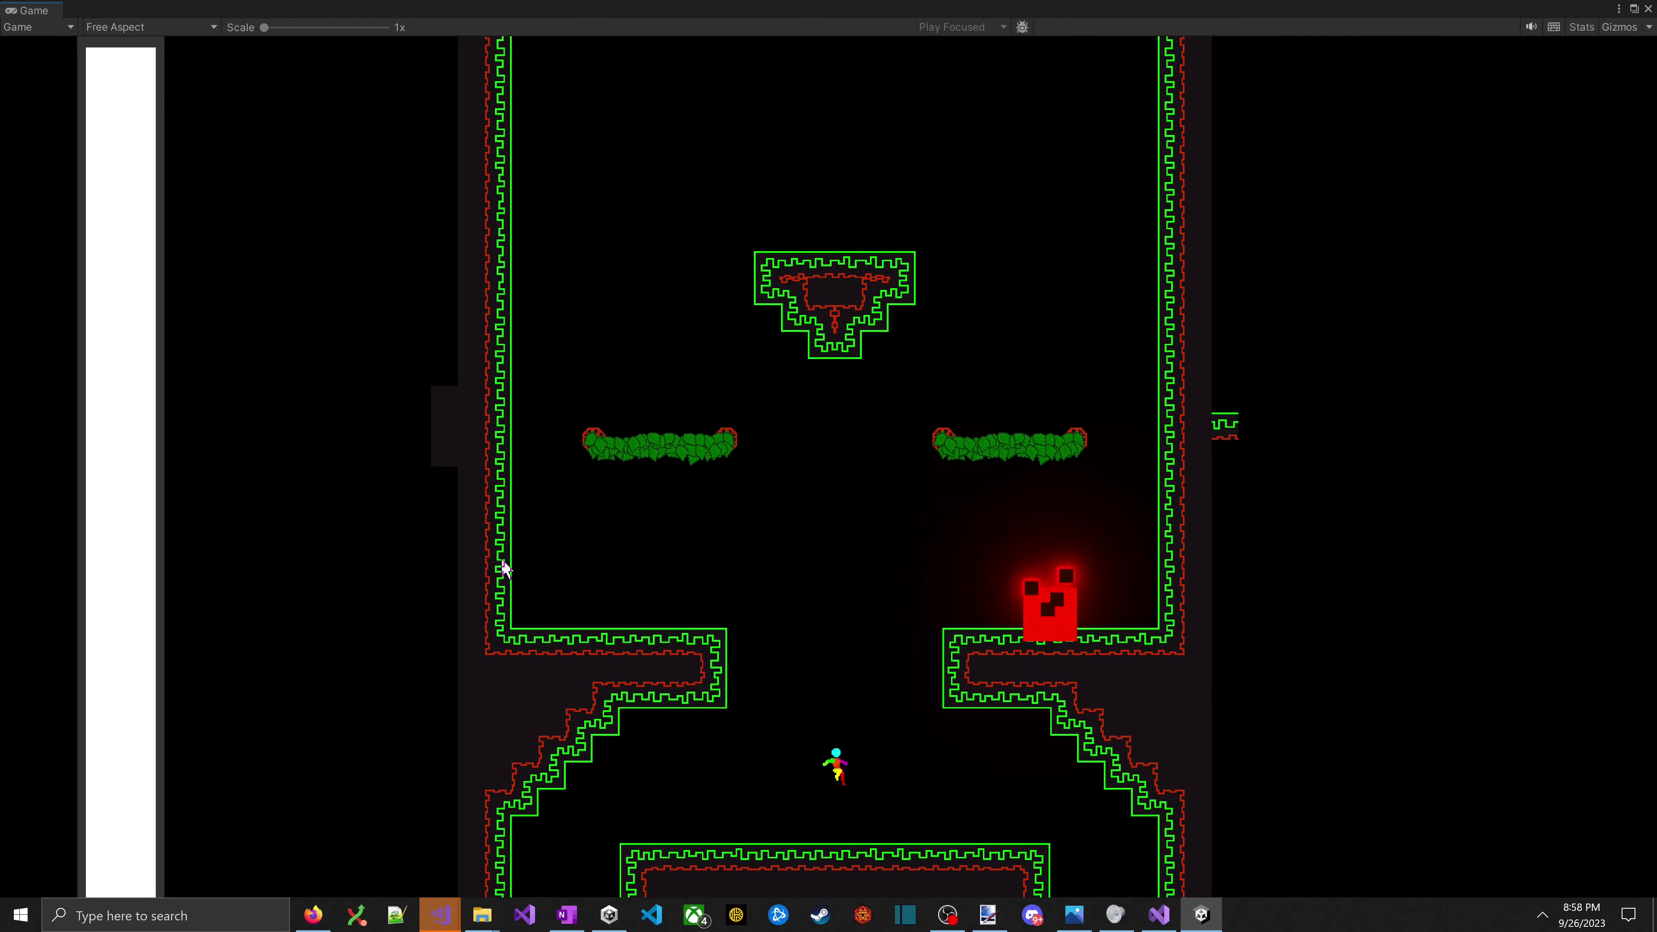
# - Enlarge the game display scale and set the Game view resolution to 960x720
pyautogui.moveTo(264, 27)
pyautogui.mouseDown()
pyautogui.moveTo(288, 27)
pyautogui.moveTo(264, 28)
pyautogui.mouseUp()
pyautogui.click(159, 27)
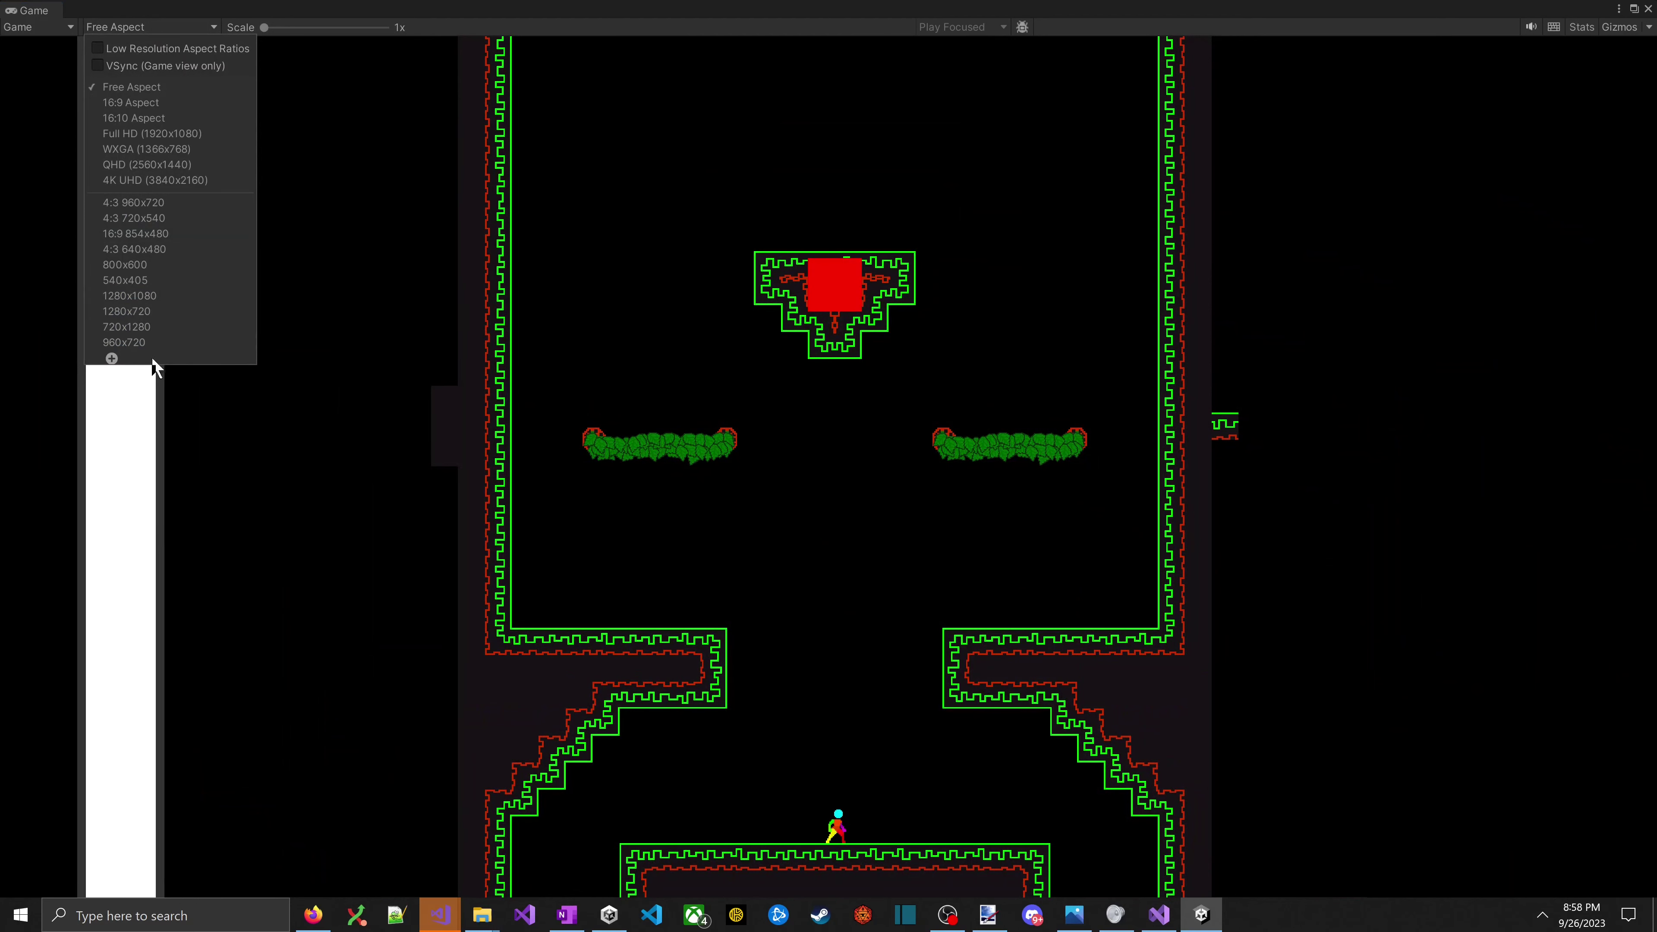
pyautogui.click(159, 343)
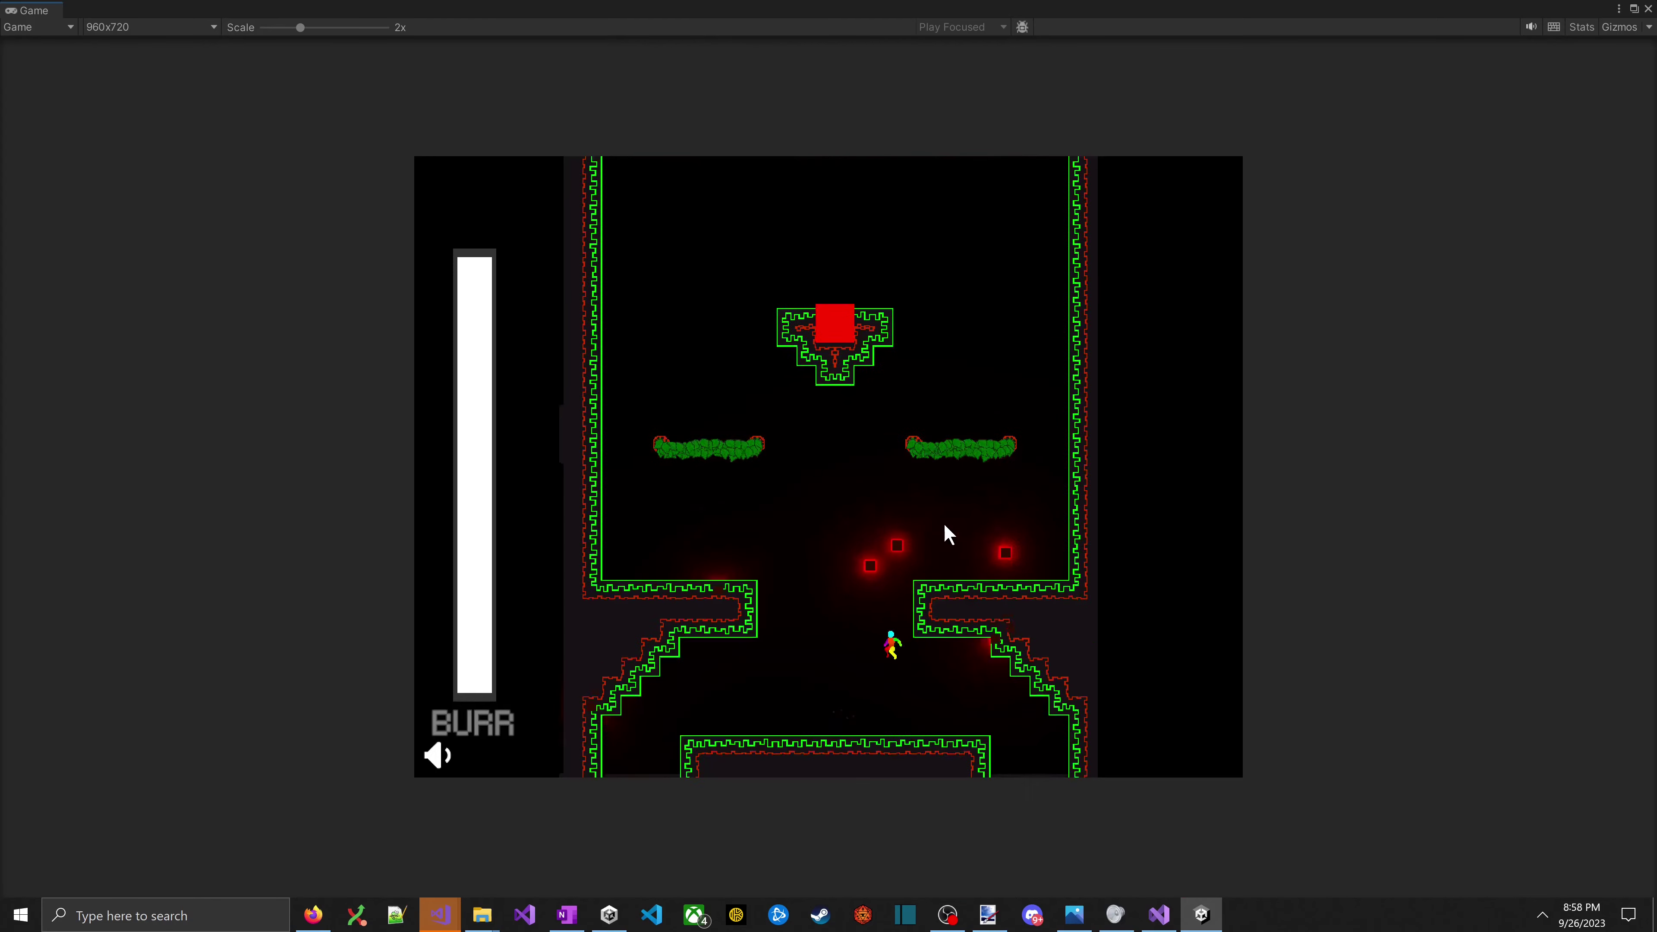
# - Dodge the Burrow boss's red projectile volleys by running and jumping with A, D and Space
pyautogui.press('space')
pyautogui.press('a')
pyautogui.press('d')
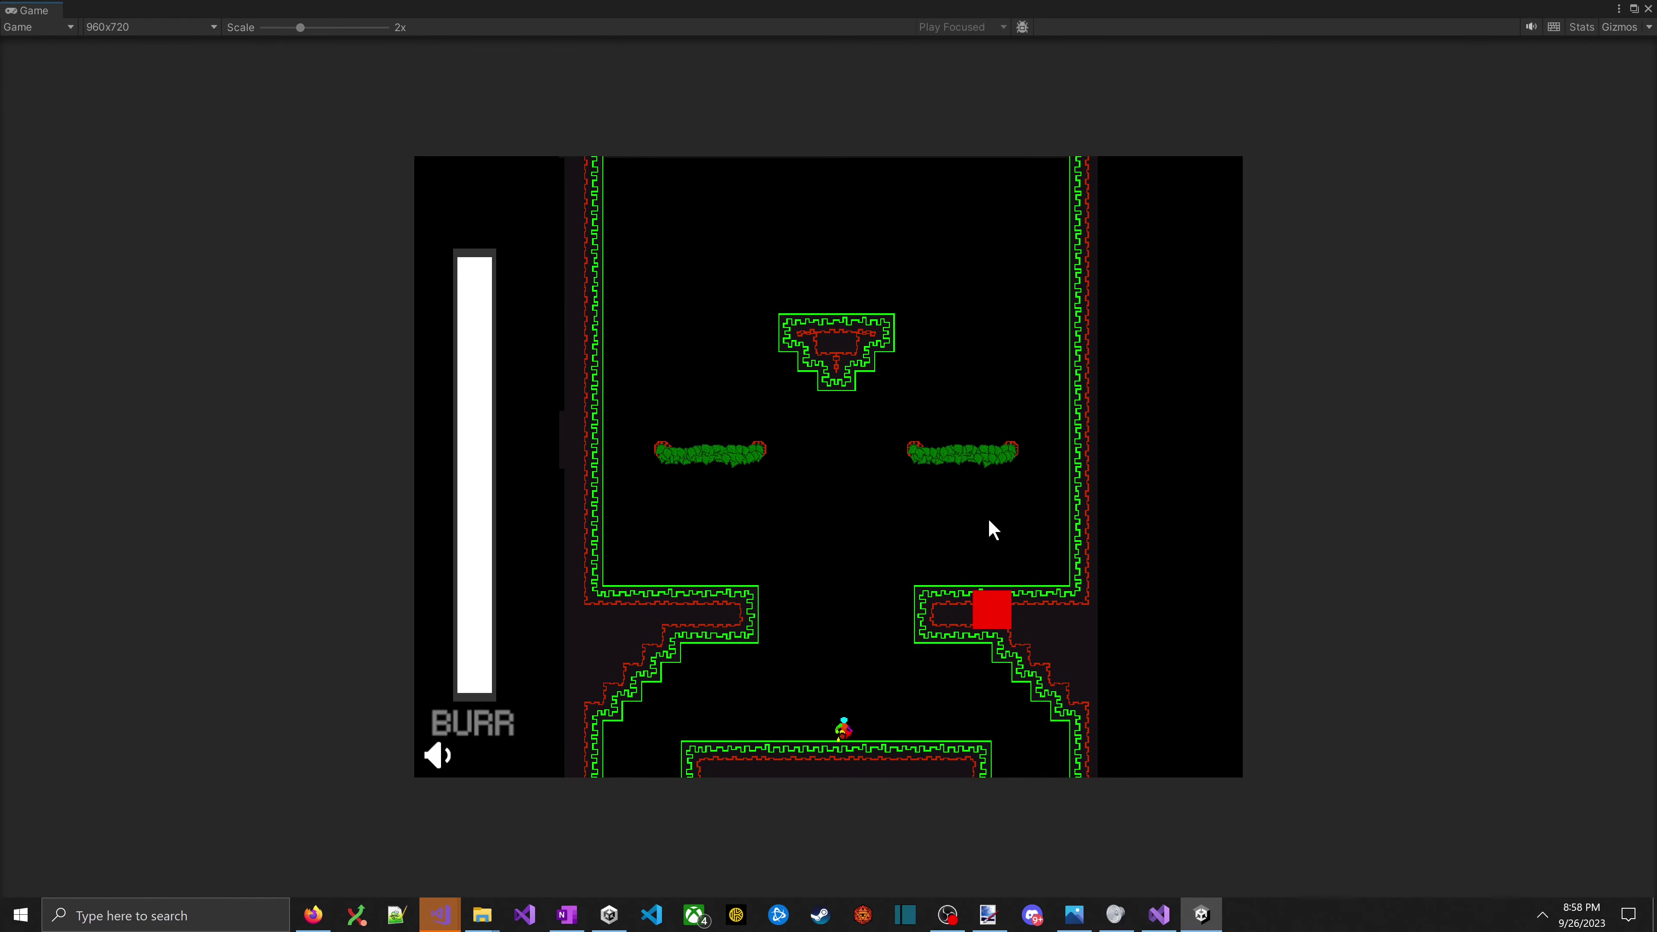
pyautogui.press('space')
pyautogui.press('space')
pyautogui.press('a')
pyautogui.press('d')
pyautogui.press('space')
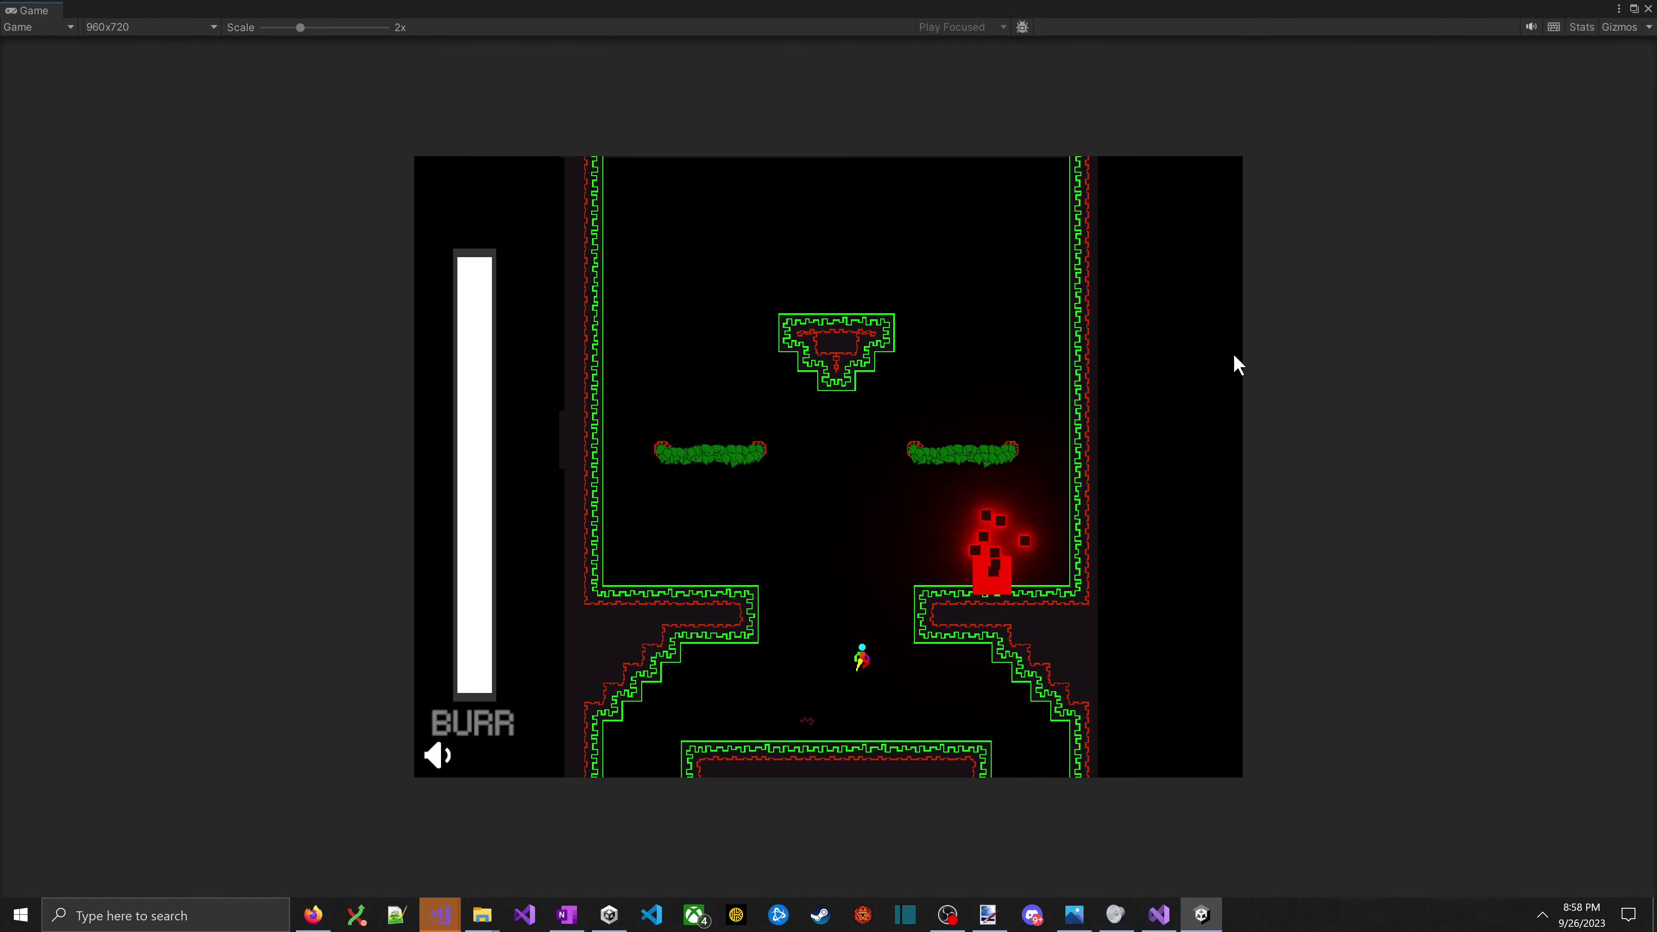
pyautogui.press('a')
pyautogui.press('d')
pyautogui.press('space')
pyautogui.press('a')
pyautogui.press('d')
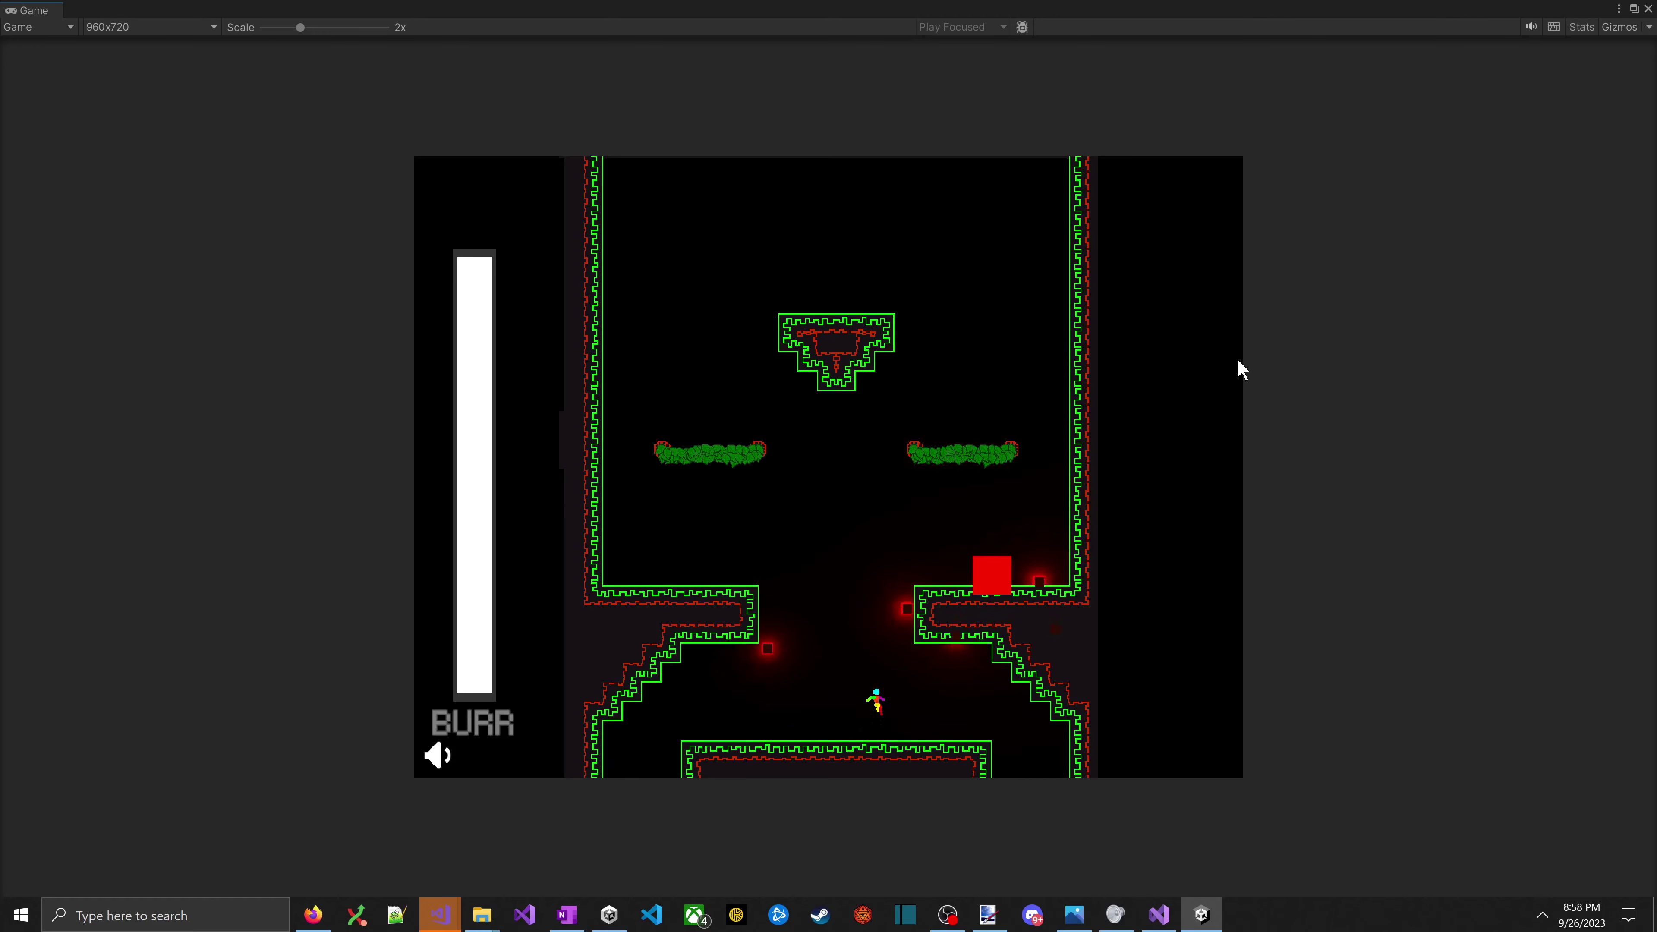
pyautogui.press('space')
pyautogui.press('a')
pyautogui.press('d')
pyautogui.press('space')
pyautogui.press('space')
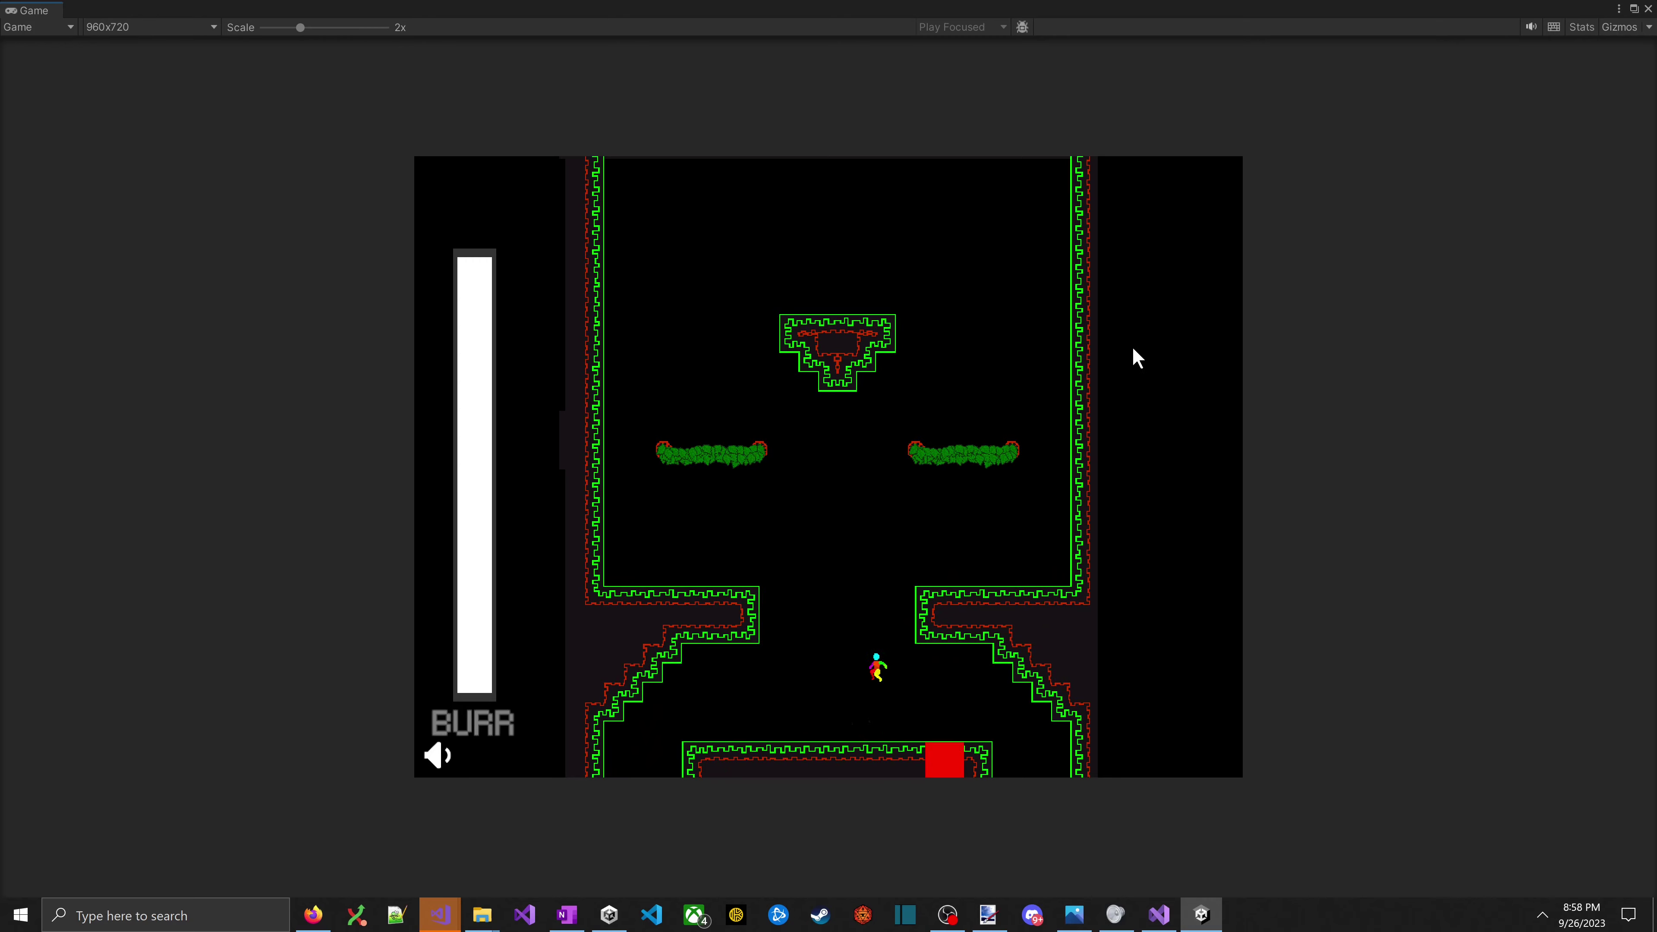
pyautogui.press('space')
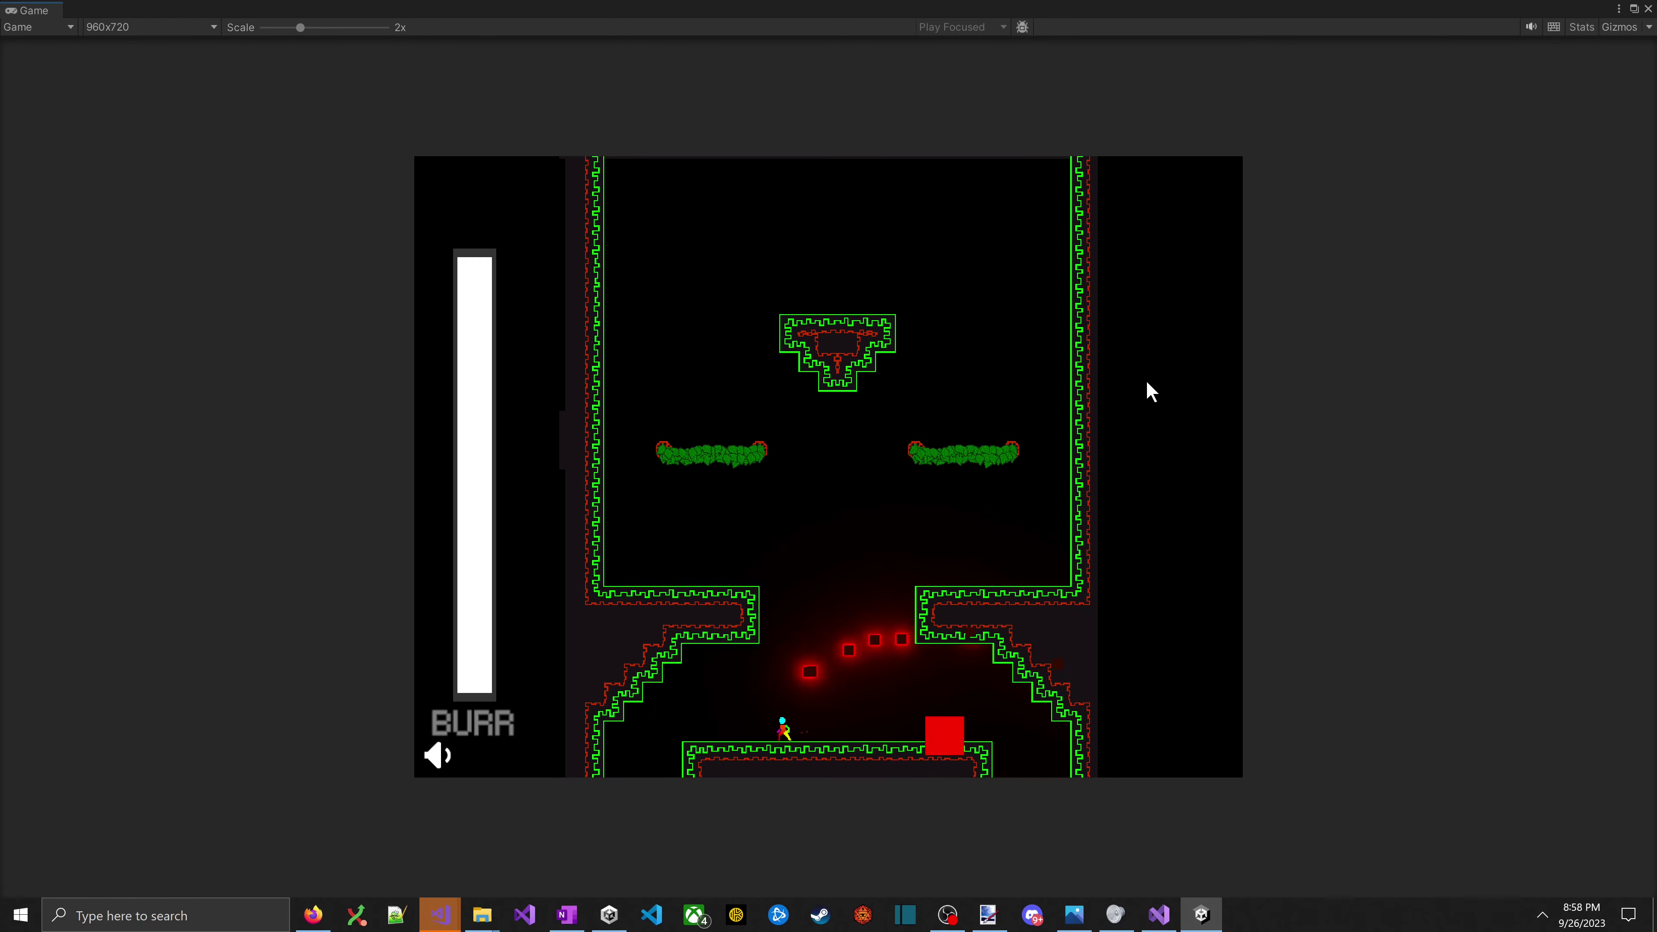
pyautogui.press('space')
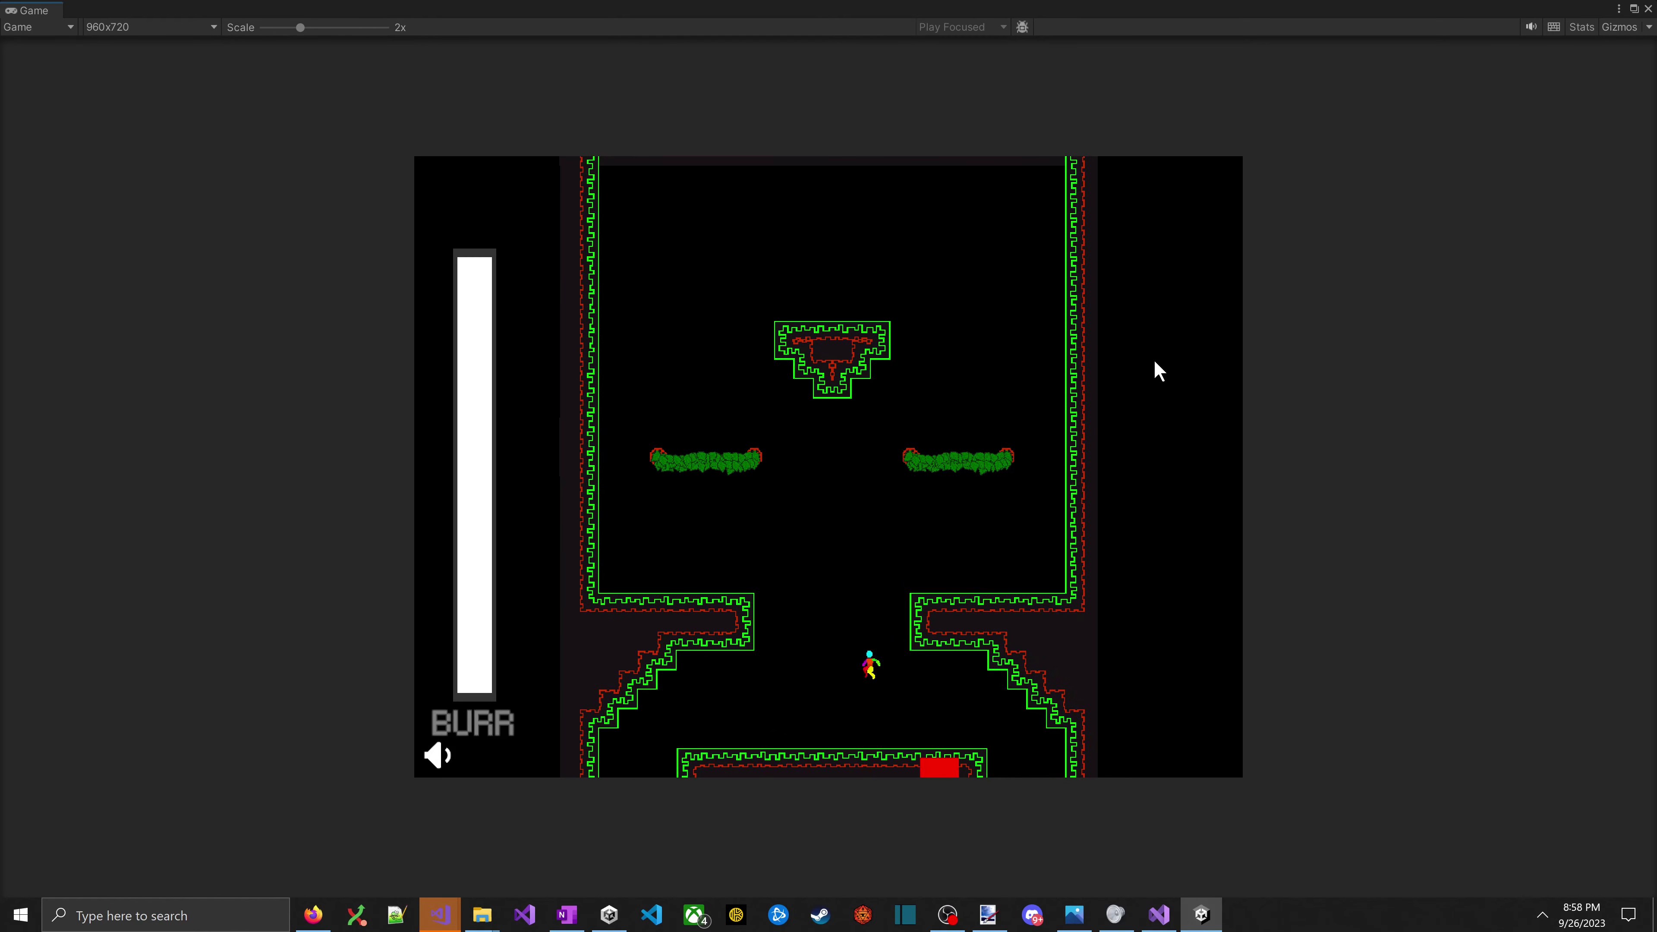
pyautogui.press('a')
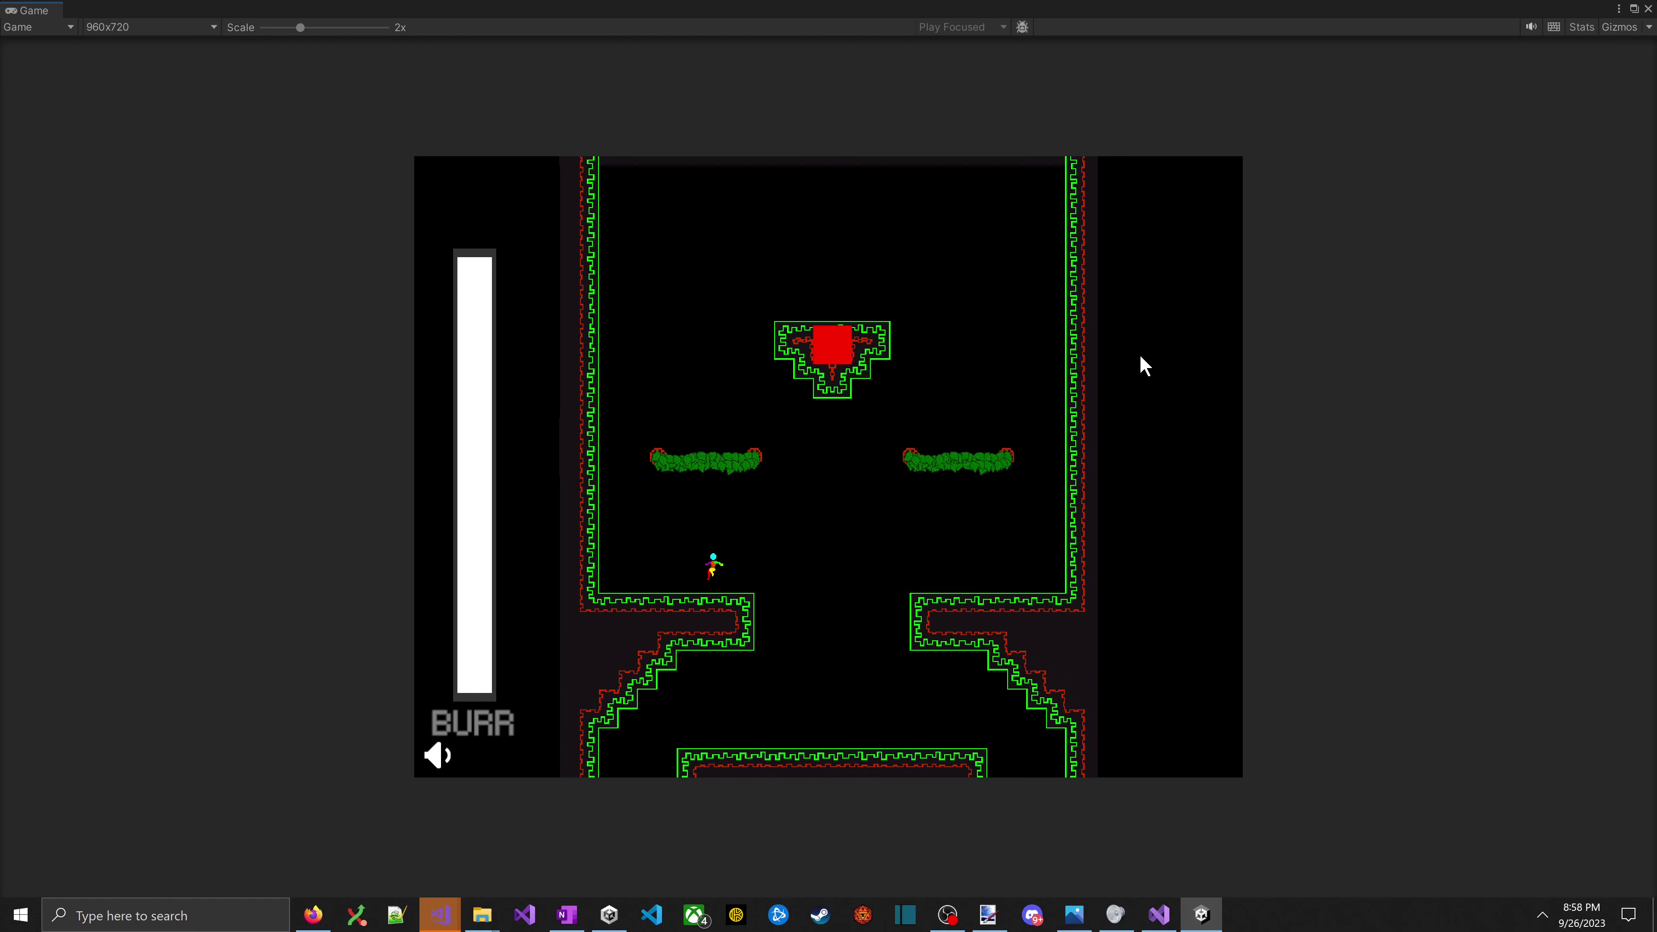
pyautogui.press('space')
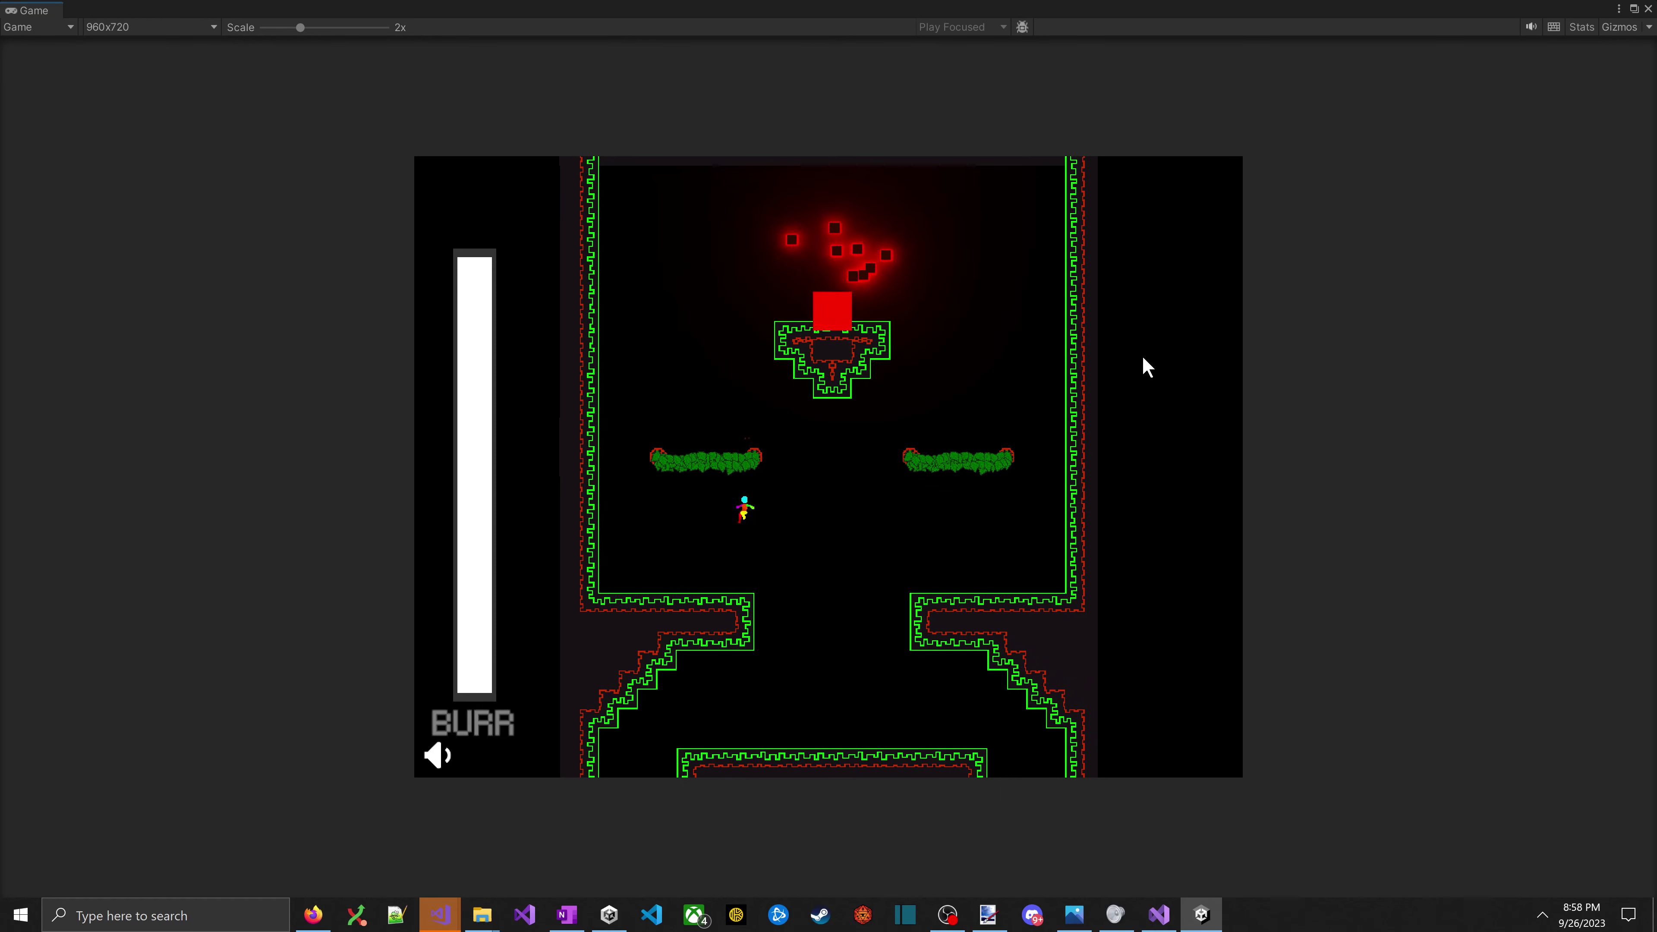
pyautogui.press('space')
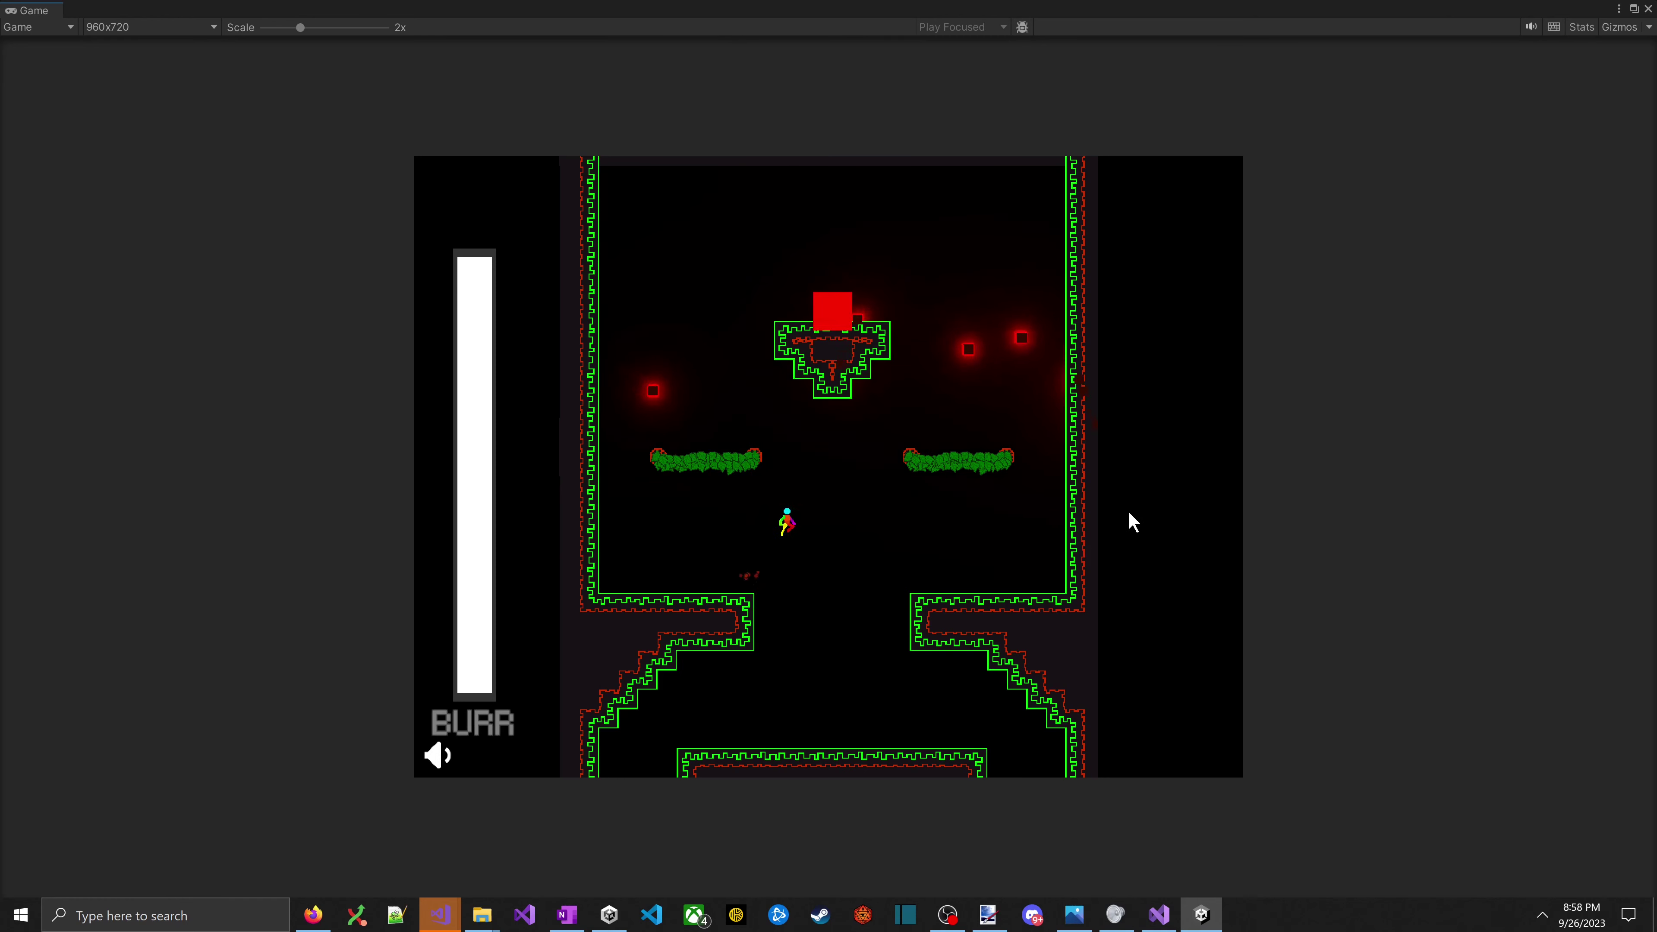
pyautogui.press('a')
pyautogui.press('space')
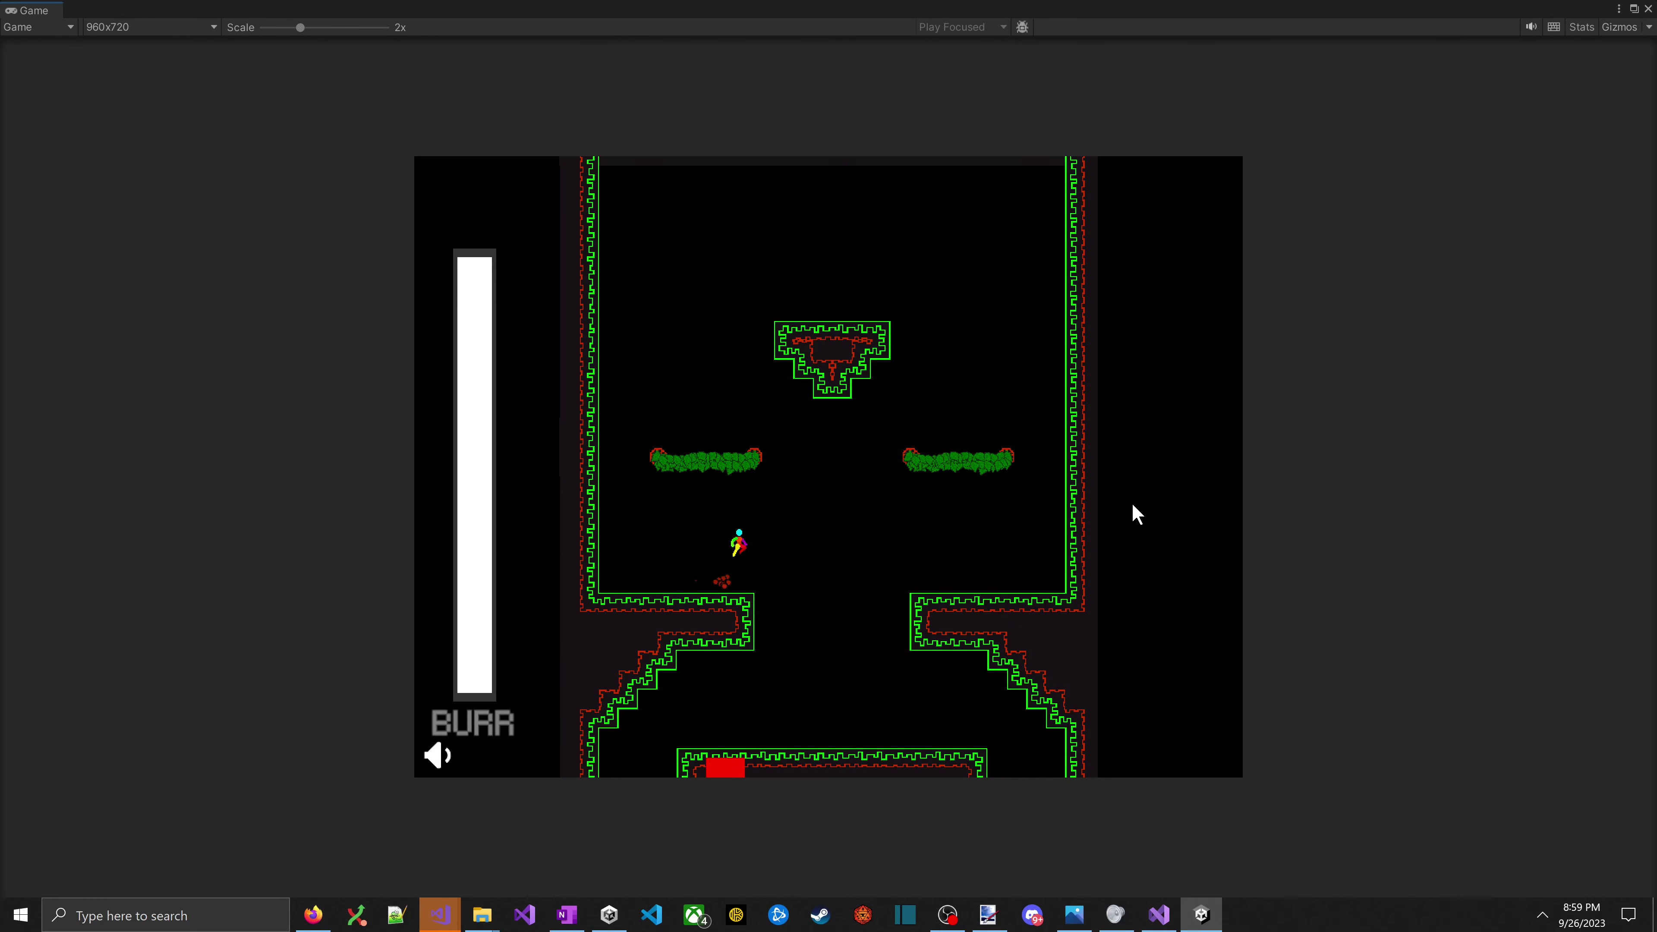
# - Keep dodging volleys with the arrow keys, jumping across the gap, ledges and red block
pyautogui.press('Right')
pyautogui.press('a')
pyautogui.press('space')
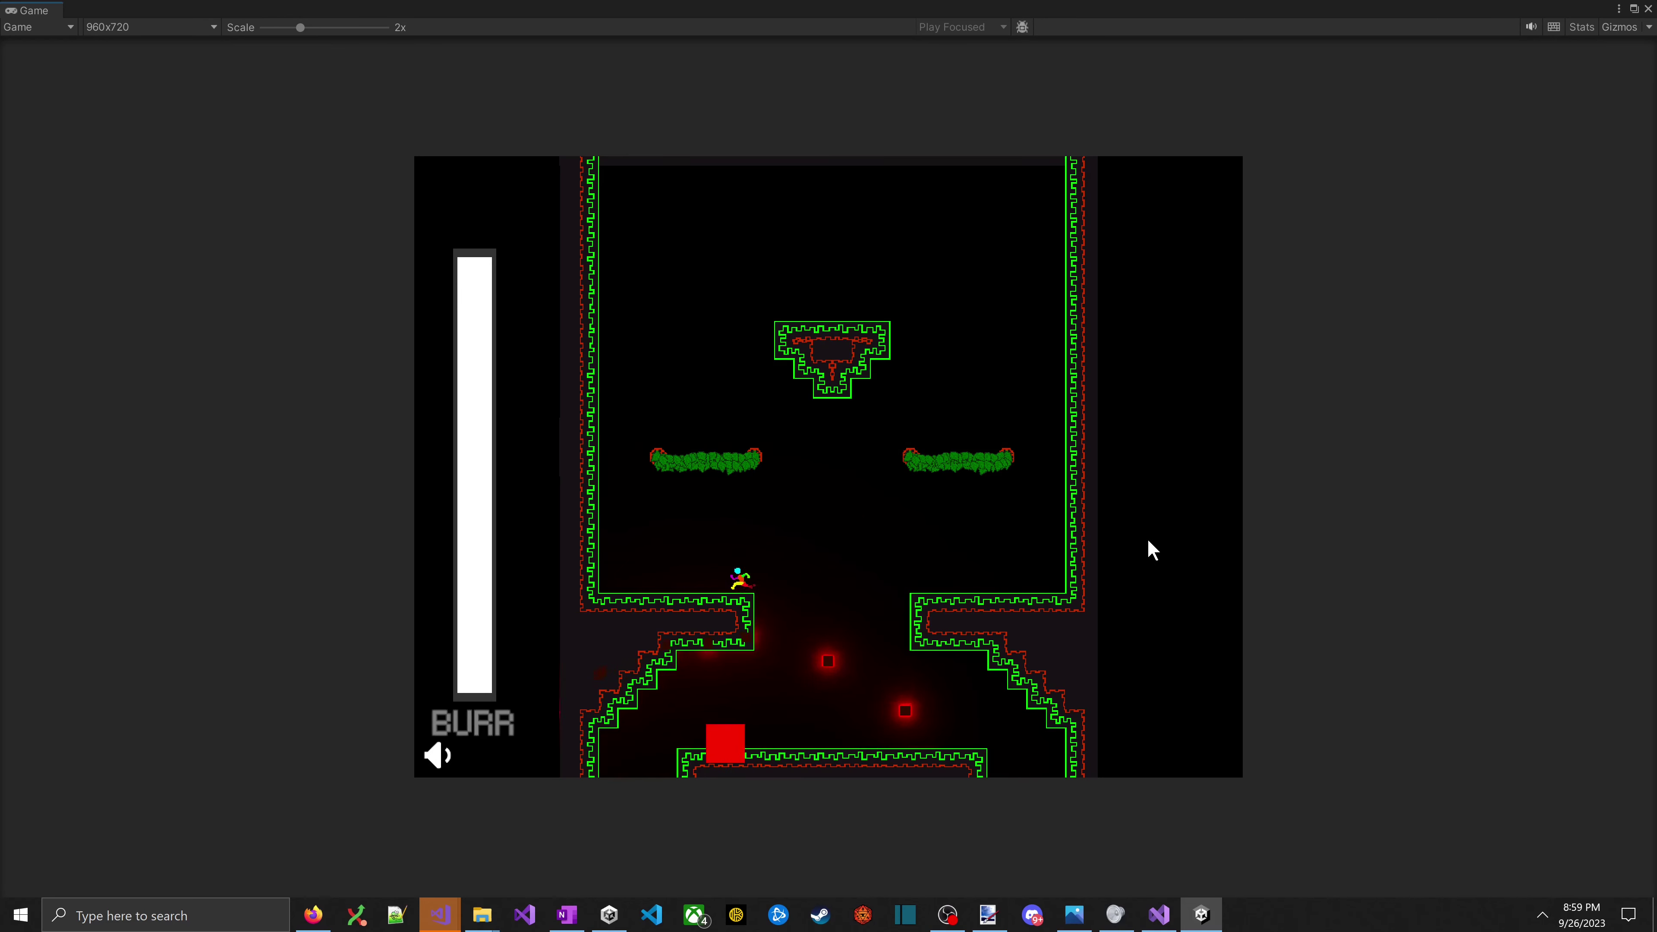
pyautogui.press('space')
pyautogui.press('Right')
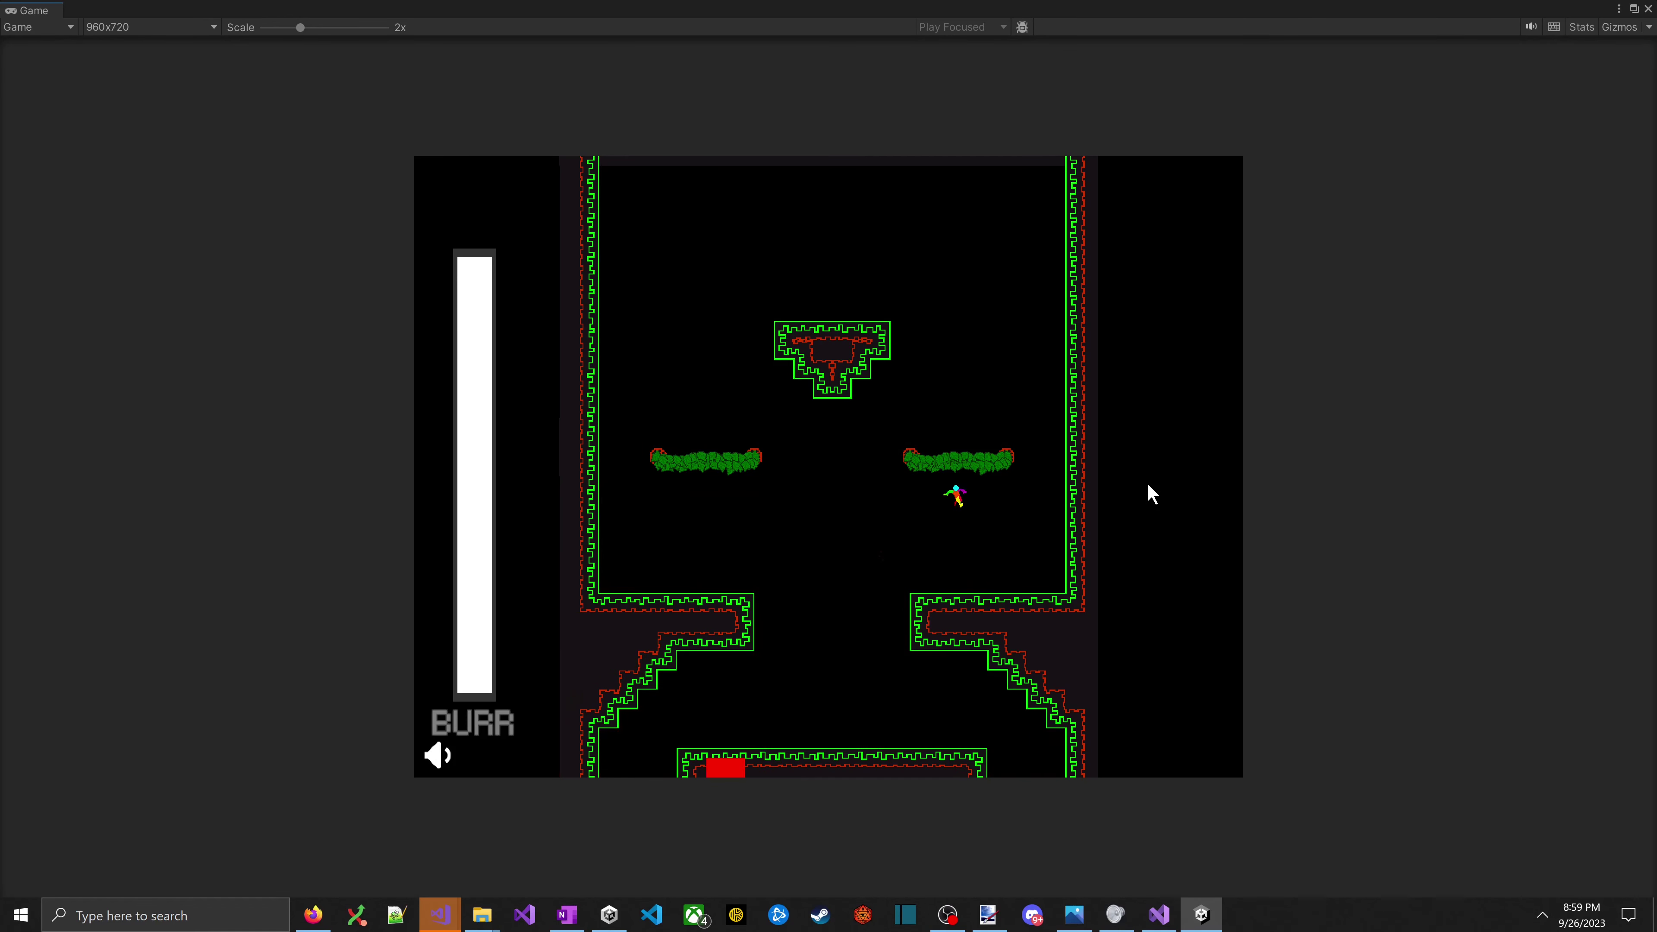
pyautogui.press('Left')
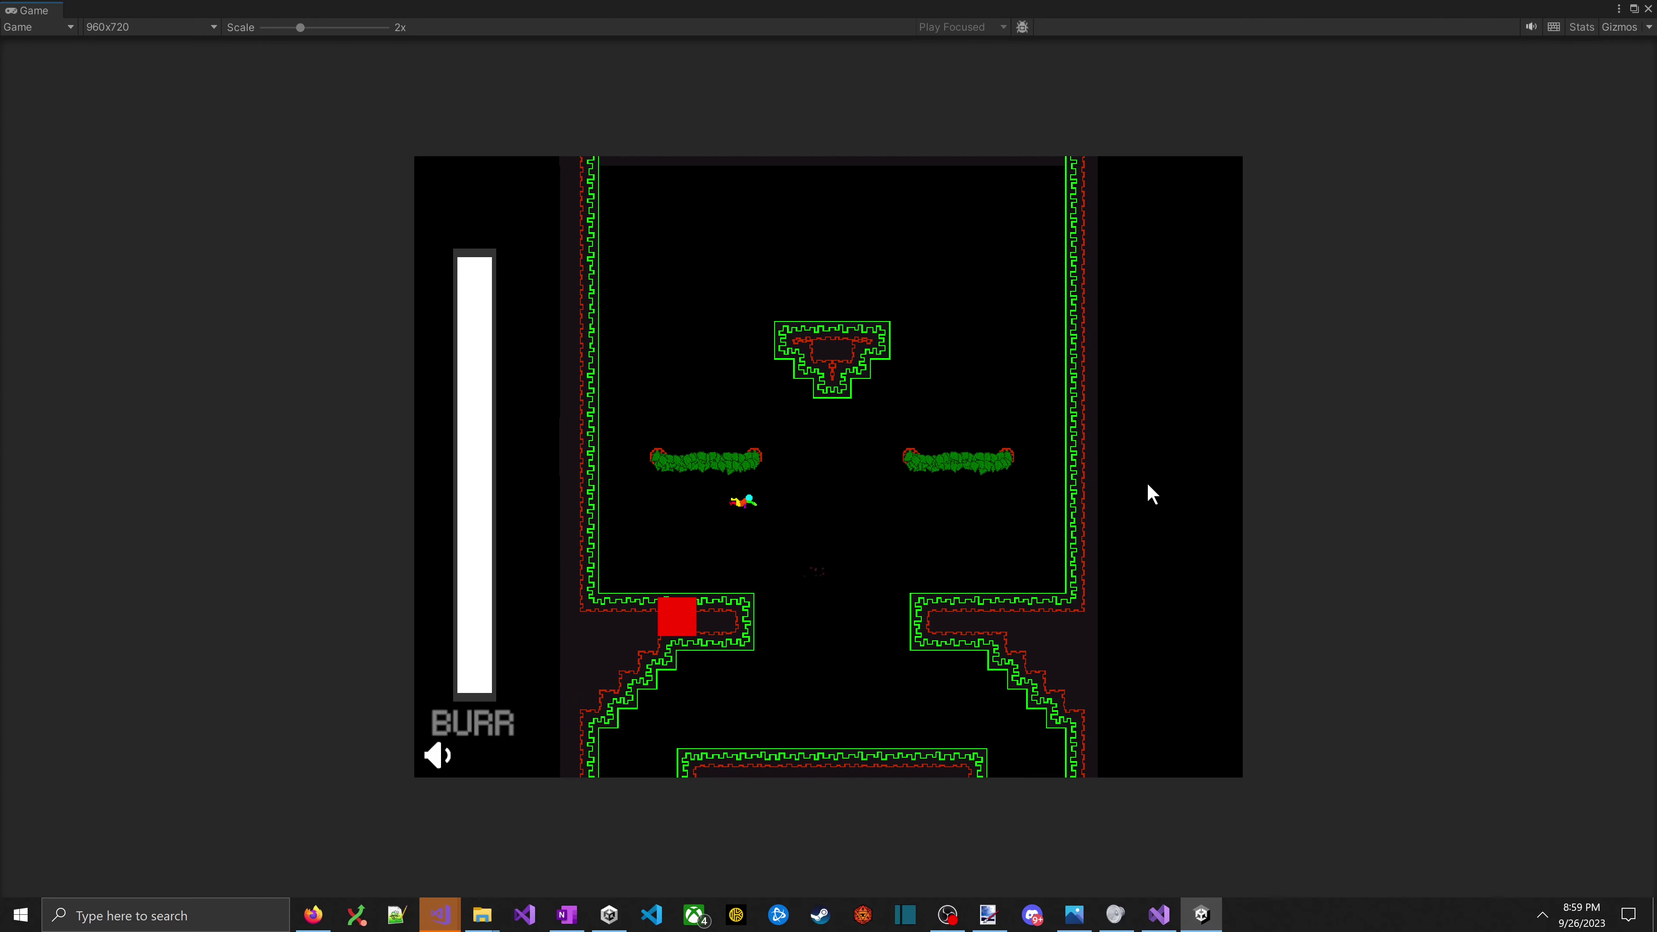
pyautogui.press('space')
pyautogui.press('Right')
pyautogui.press('Left')
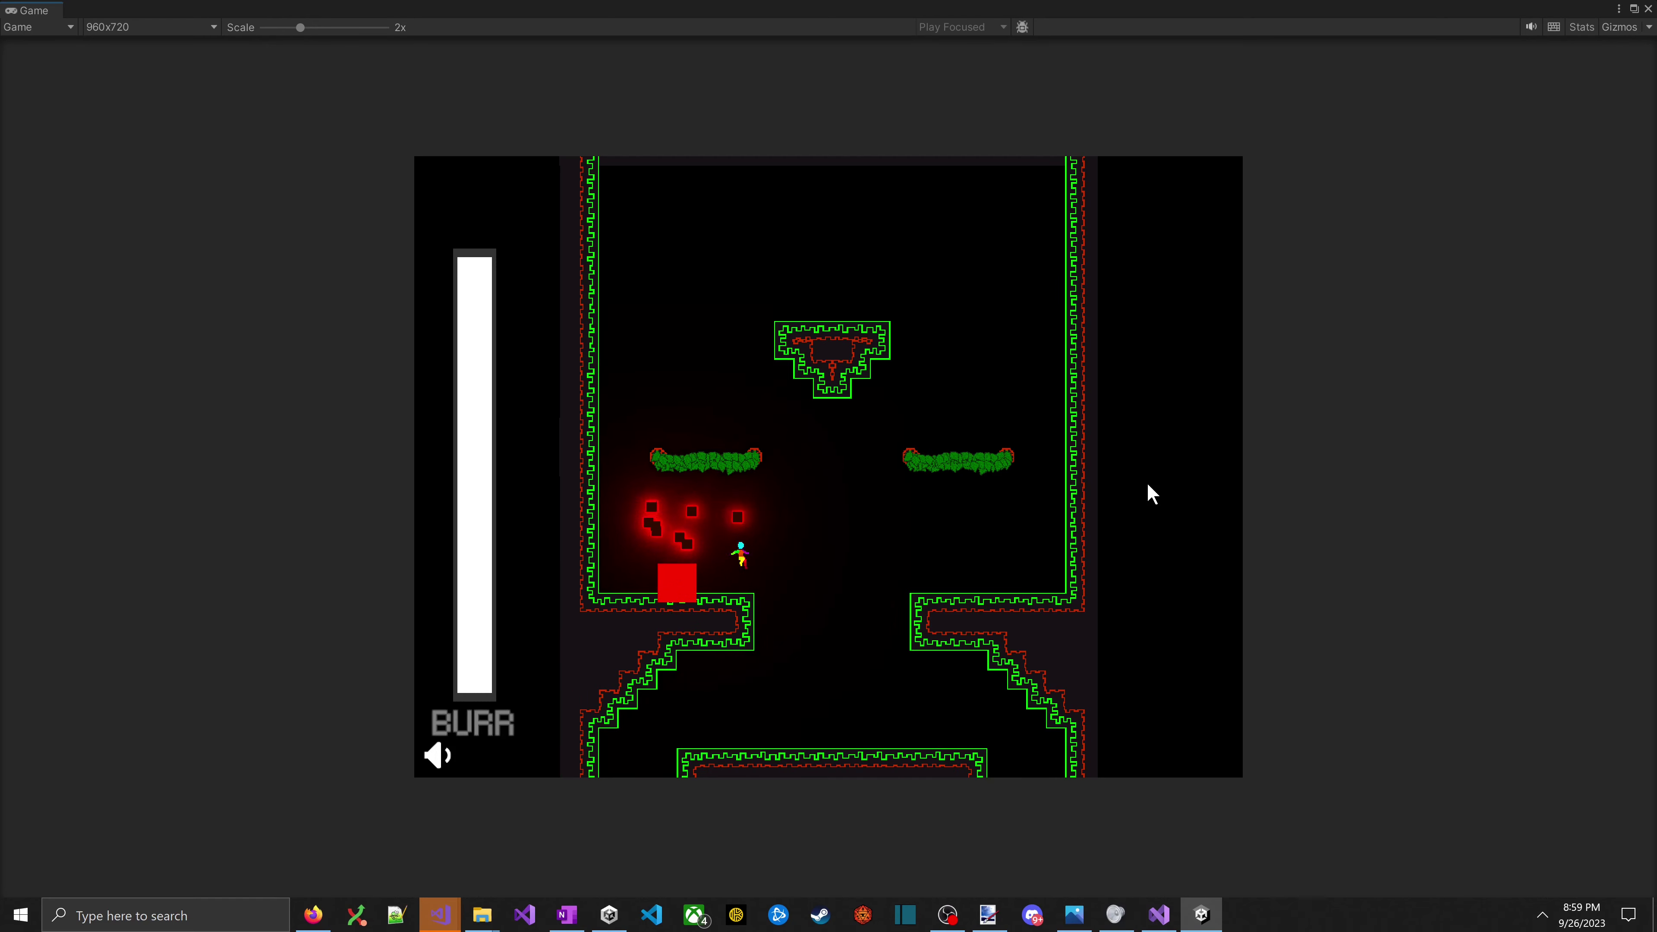
pyautogui.press('Right')
pyautogui.press('space')
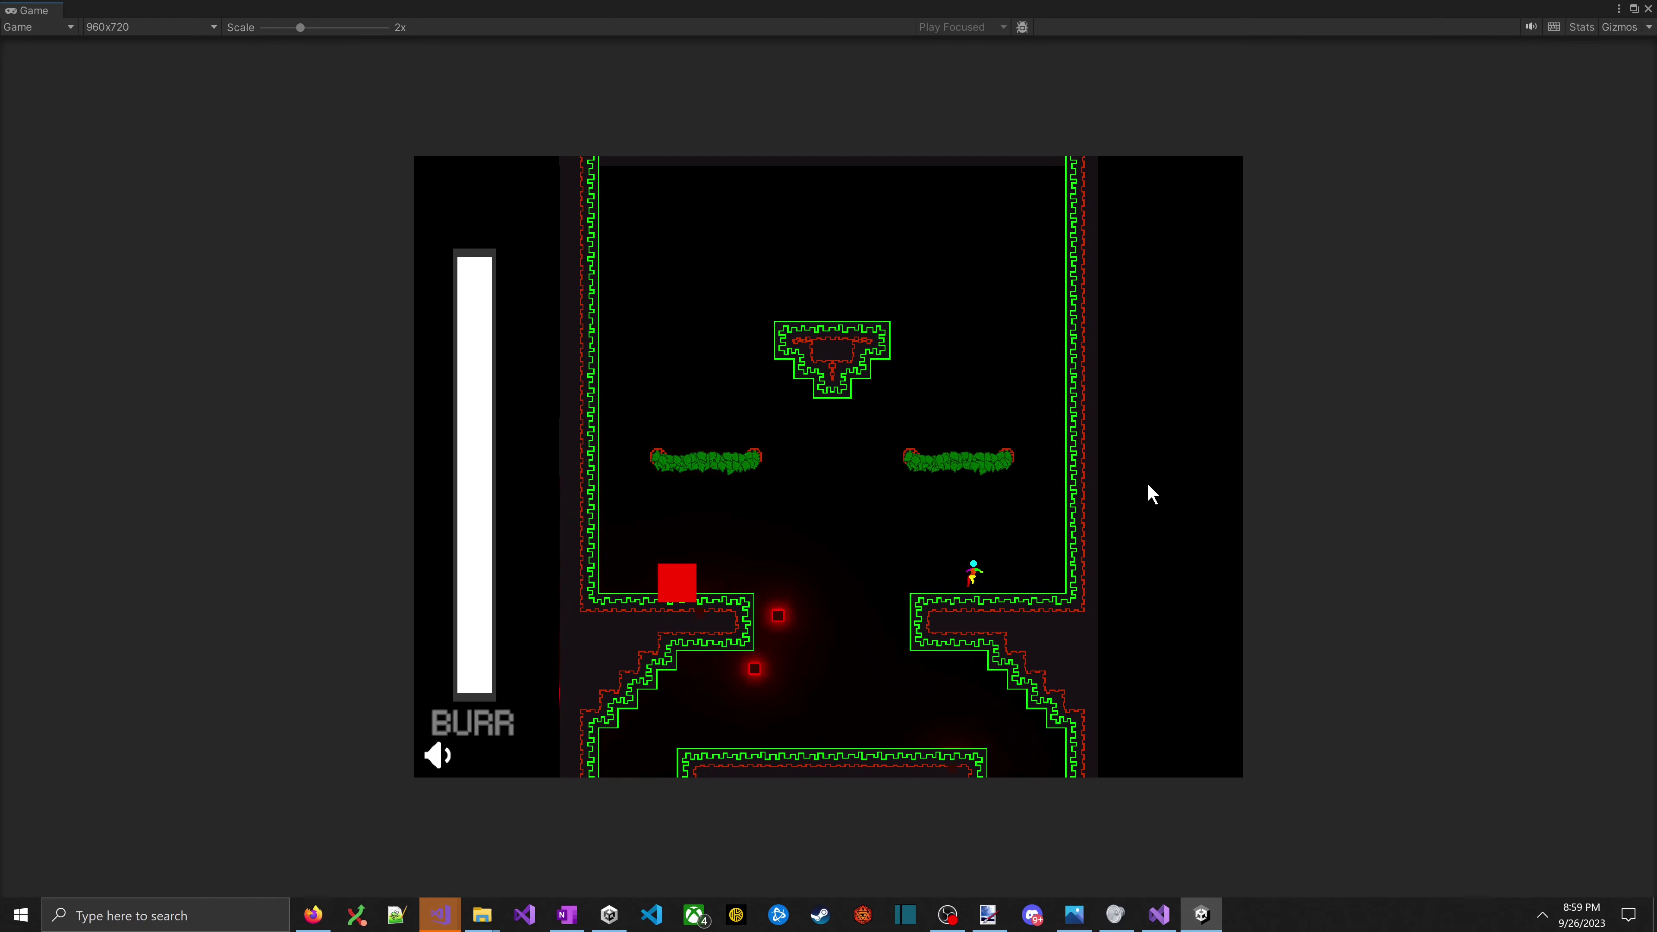
pyautogui.press('Left')
pyautogui.press('space')
pyautogui.press('Left')
pyautogui.press('space')
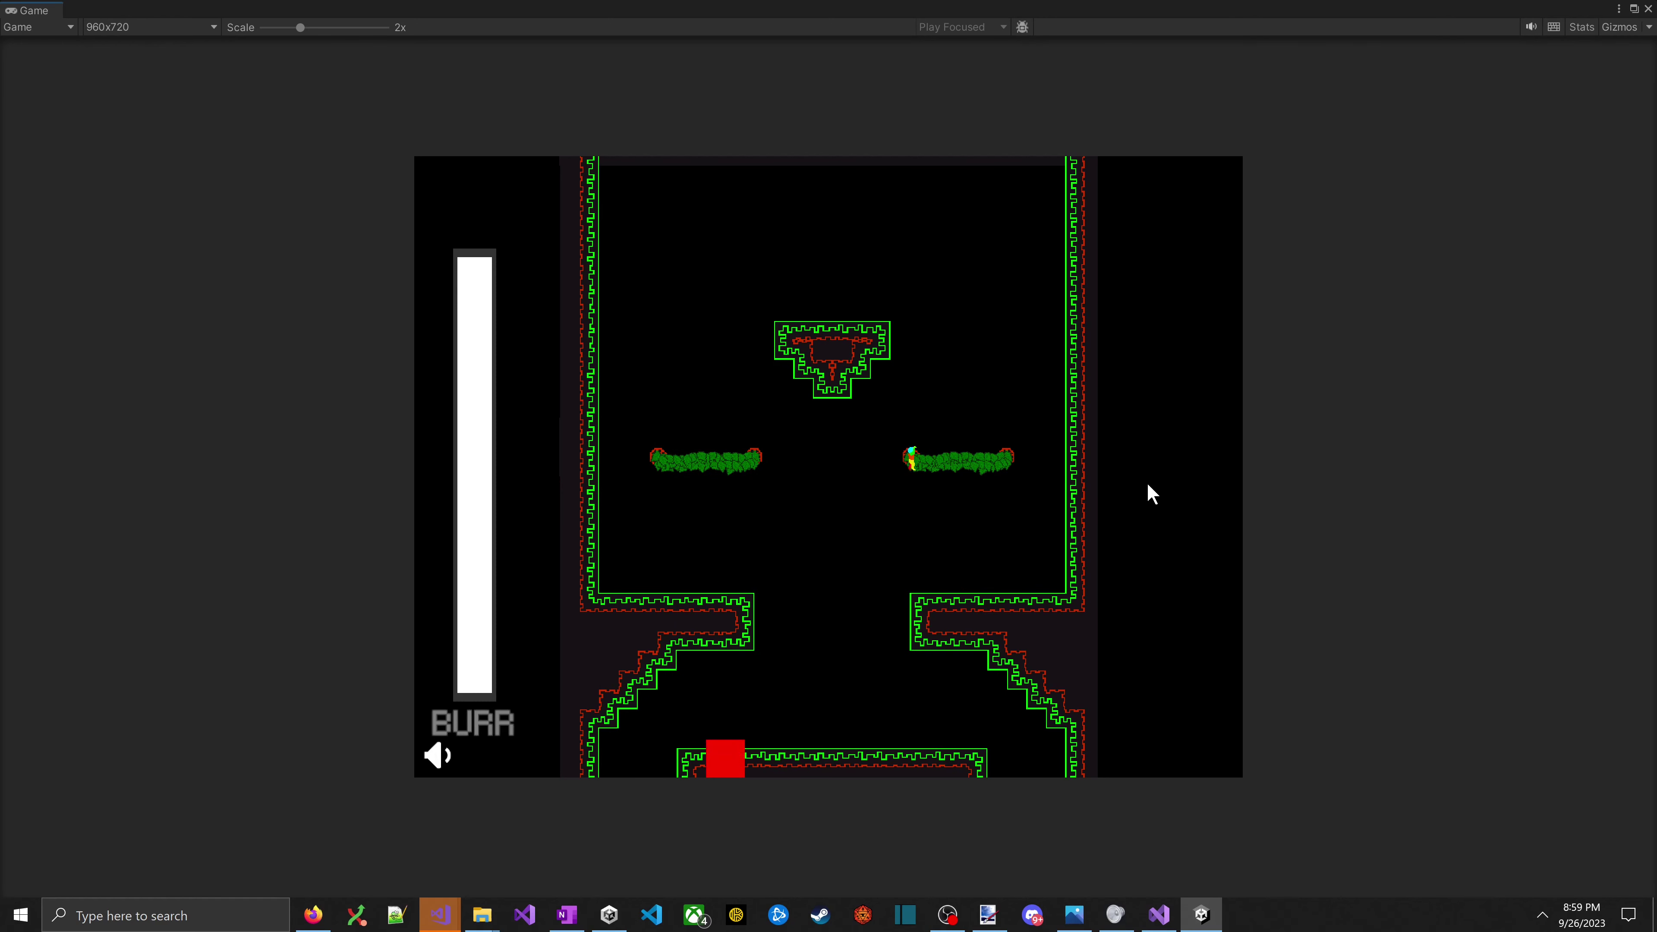
pyautogui.press('Up')
pyautogui.press('Left')
pyautogui.press('space')
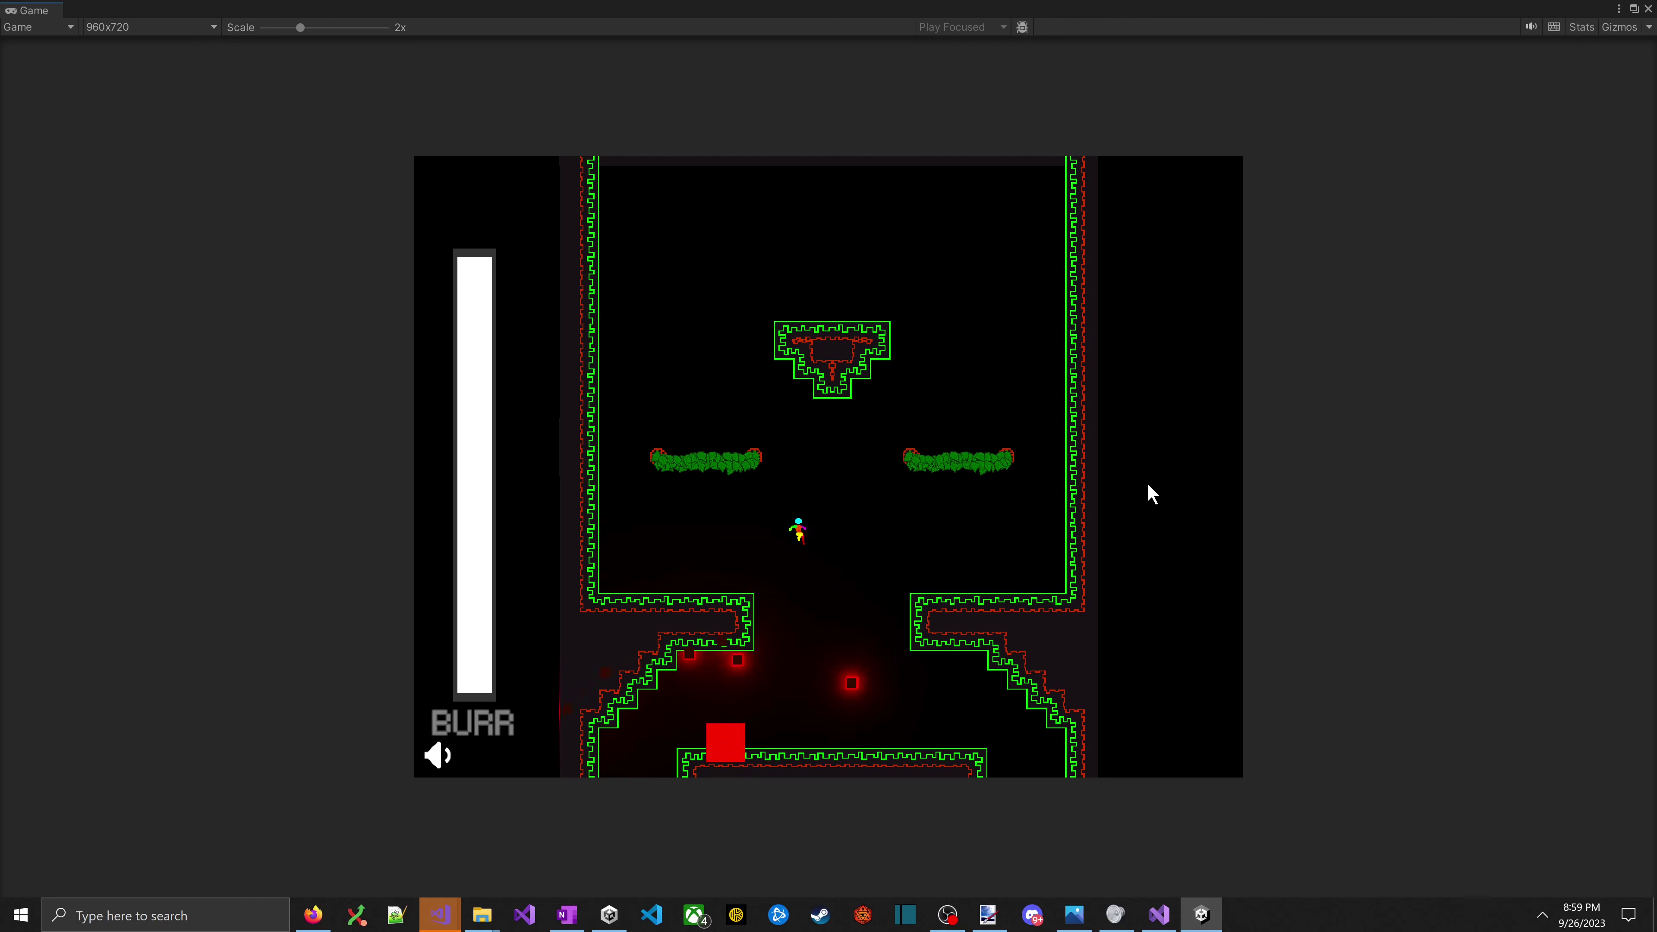
pyautogui.press('Right')
pyautogui.press('space')
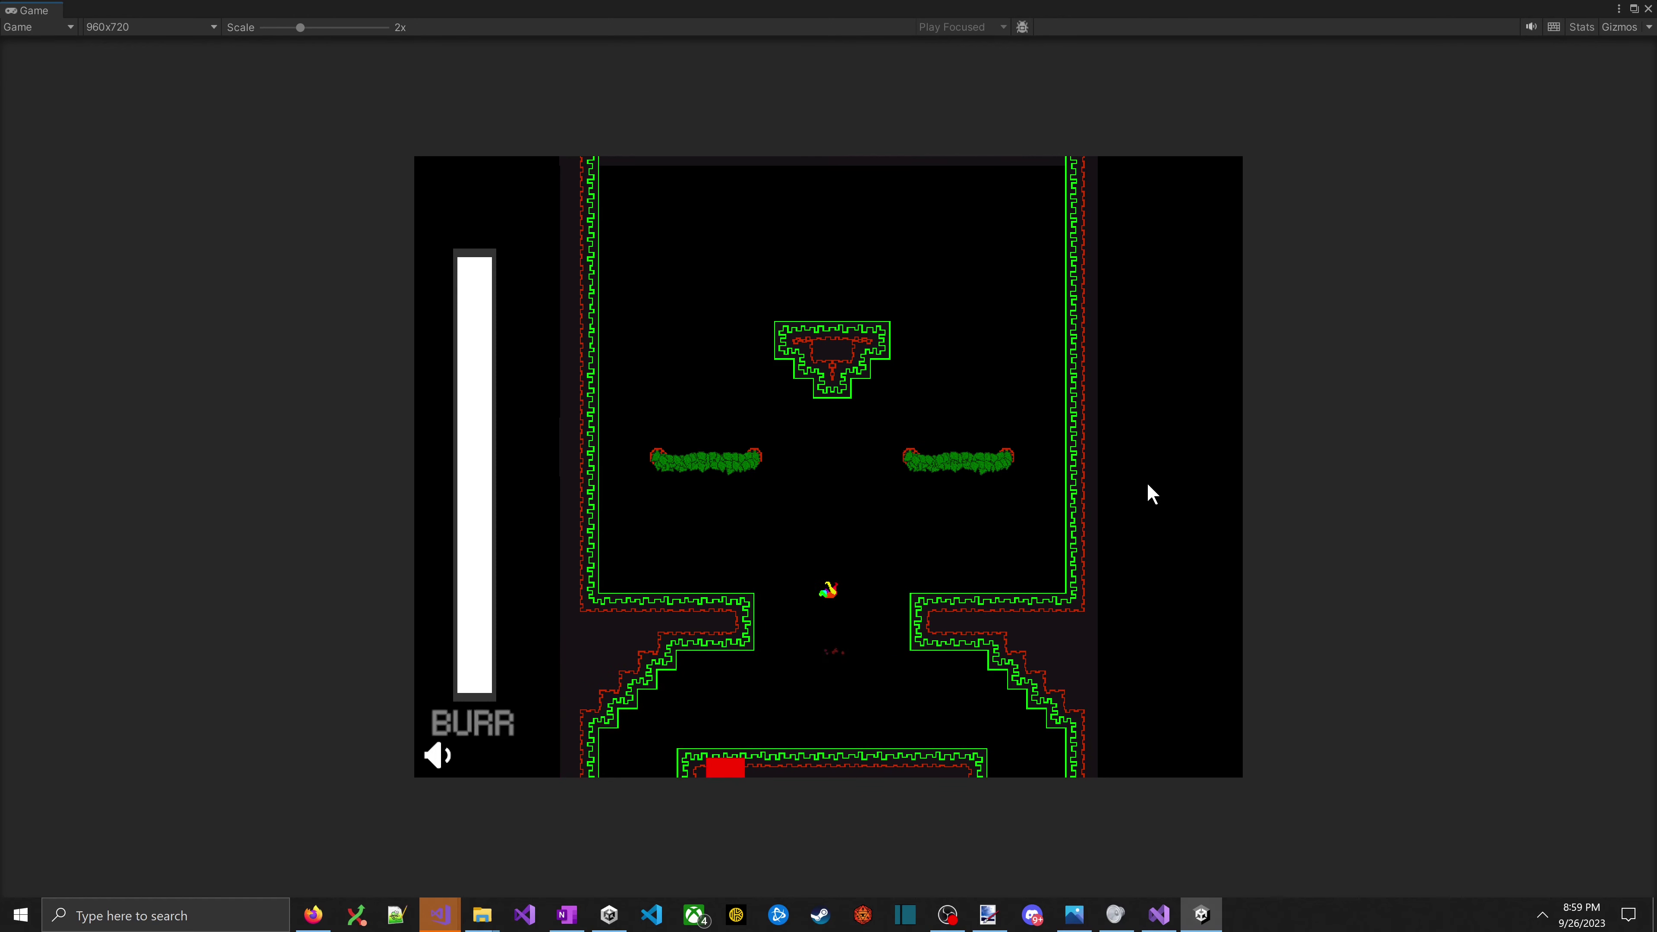
pyautogui.press('Left')
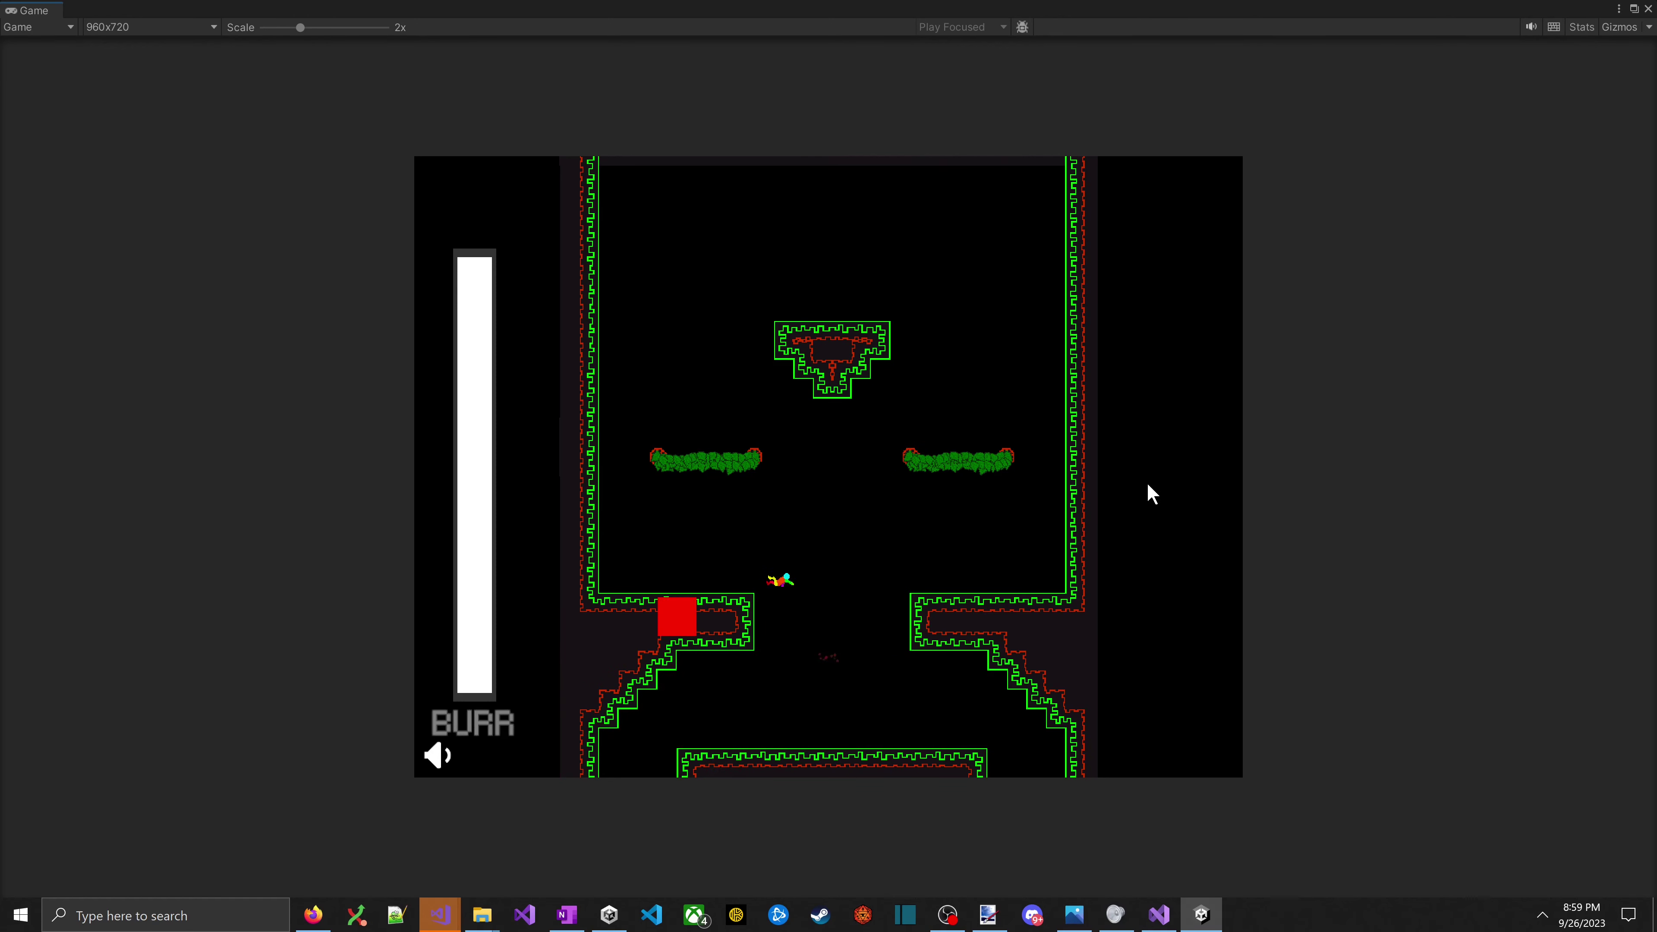
pyautogui.press('space')
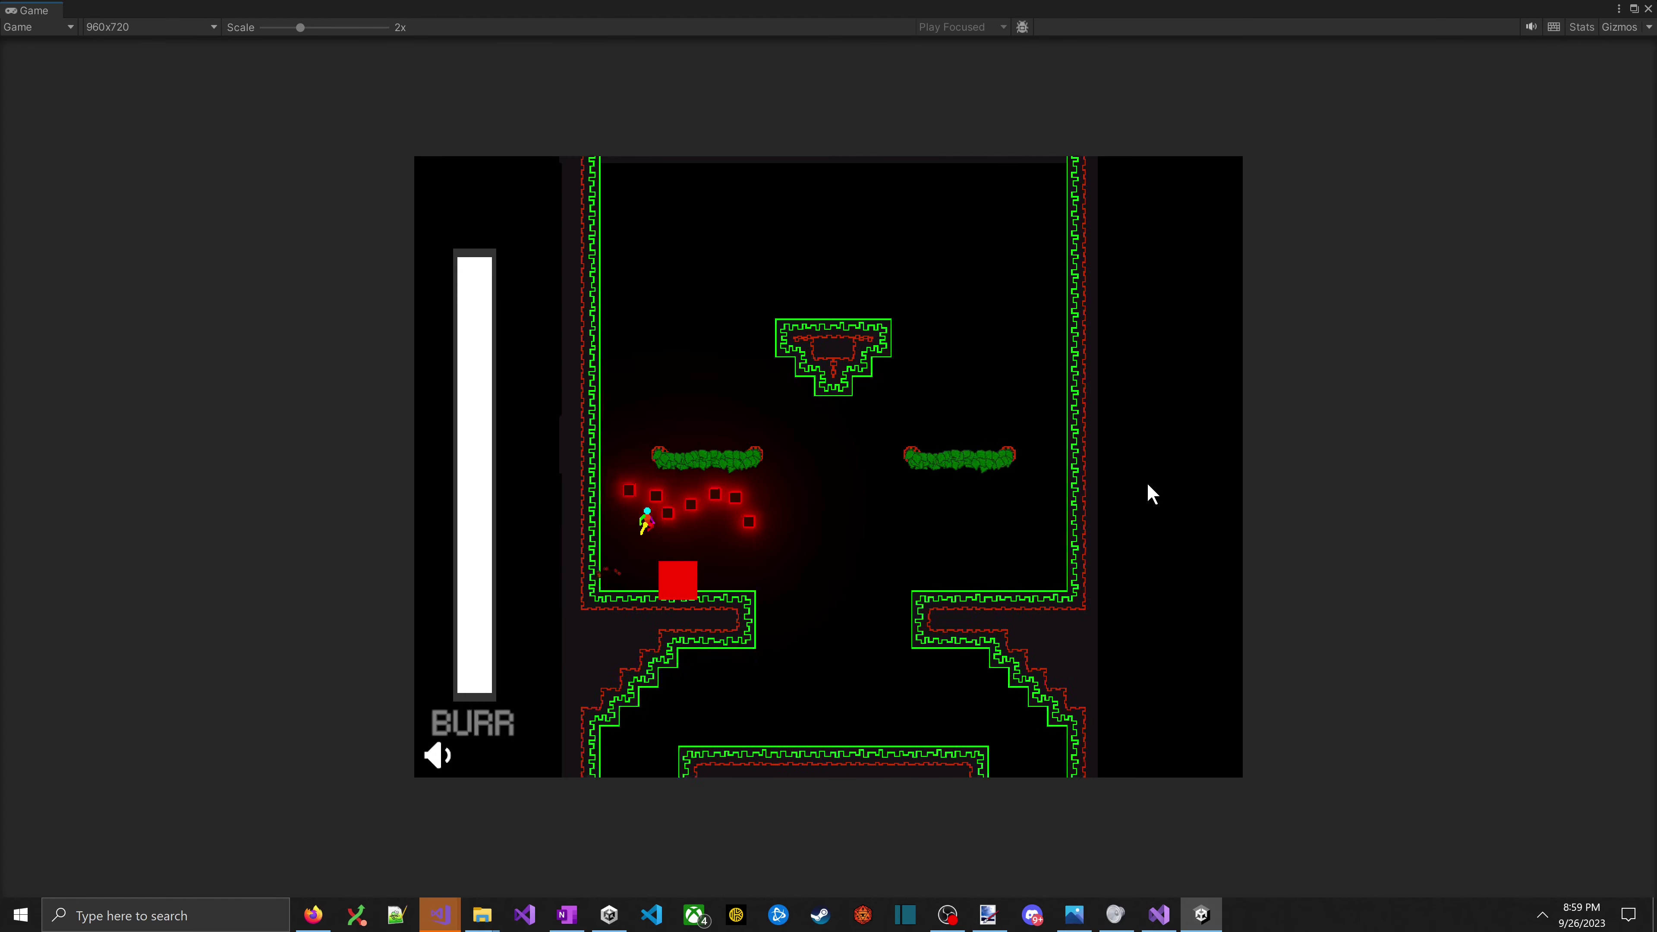
pyautogui.press('Right')
pyautogui.press('space')
pyautogui.press('Left')
pyautogui.press('Right')
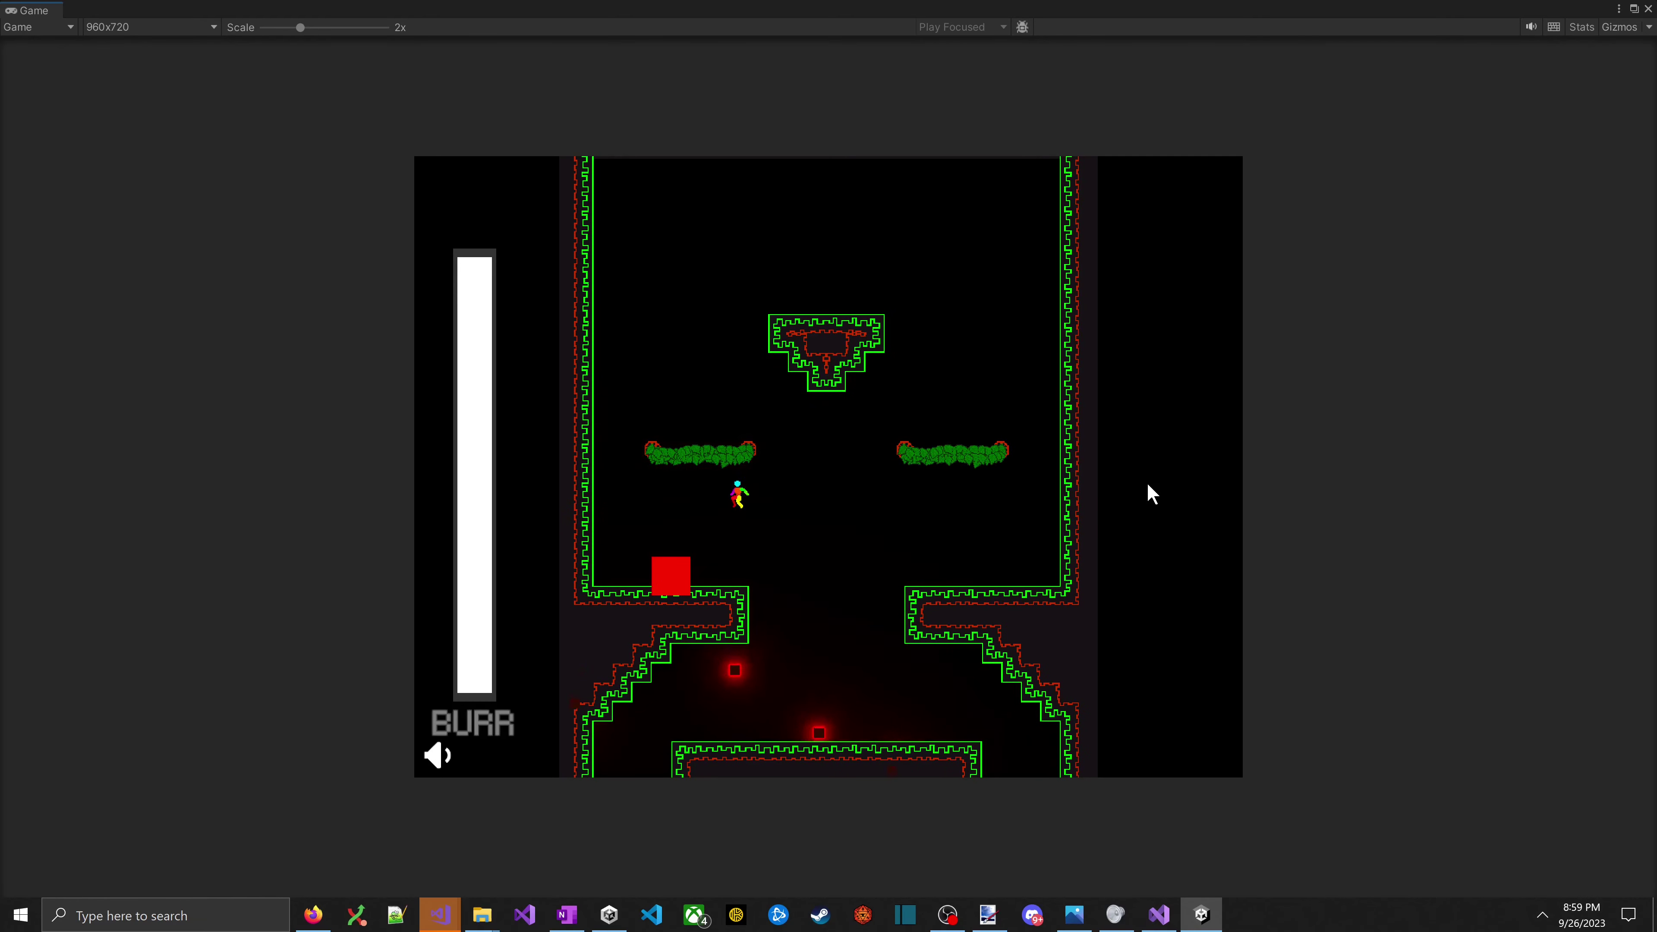
pyautogui.press('Left')
pyautogui.press('Right')
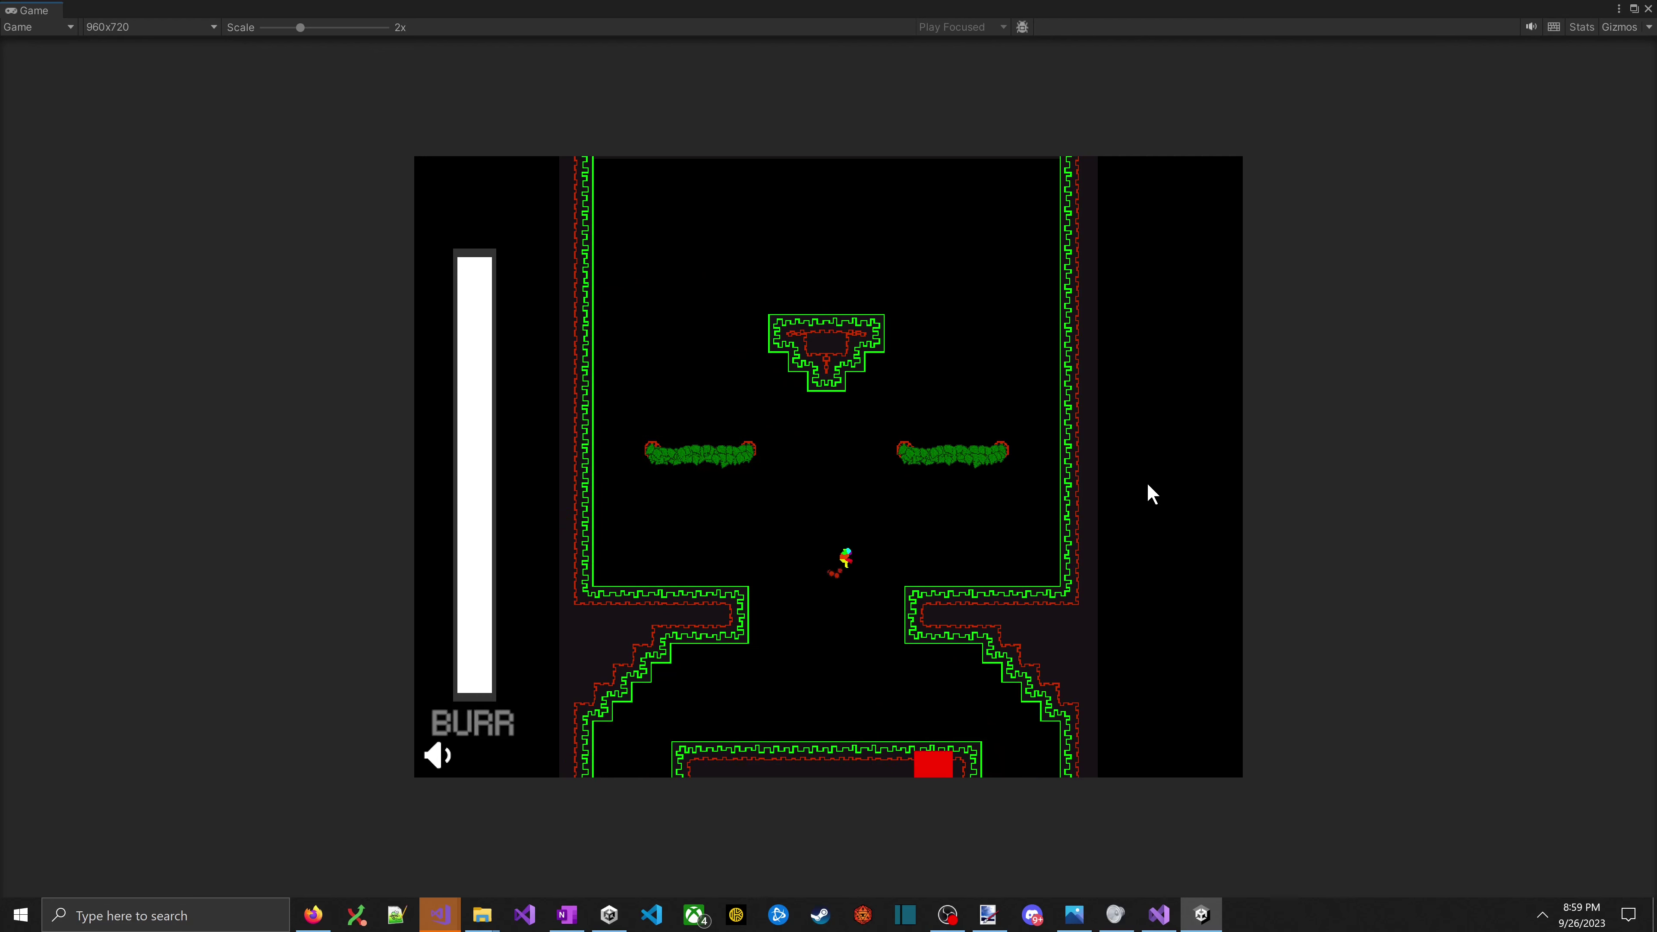
pyautogui.press('Left')
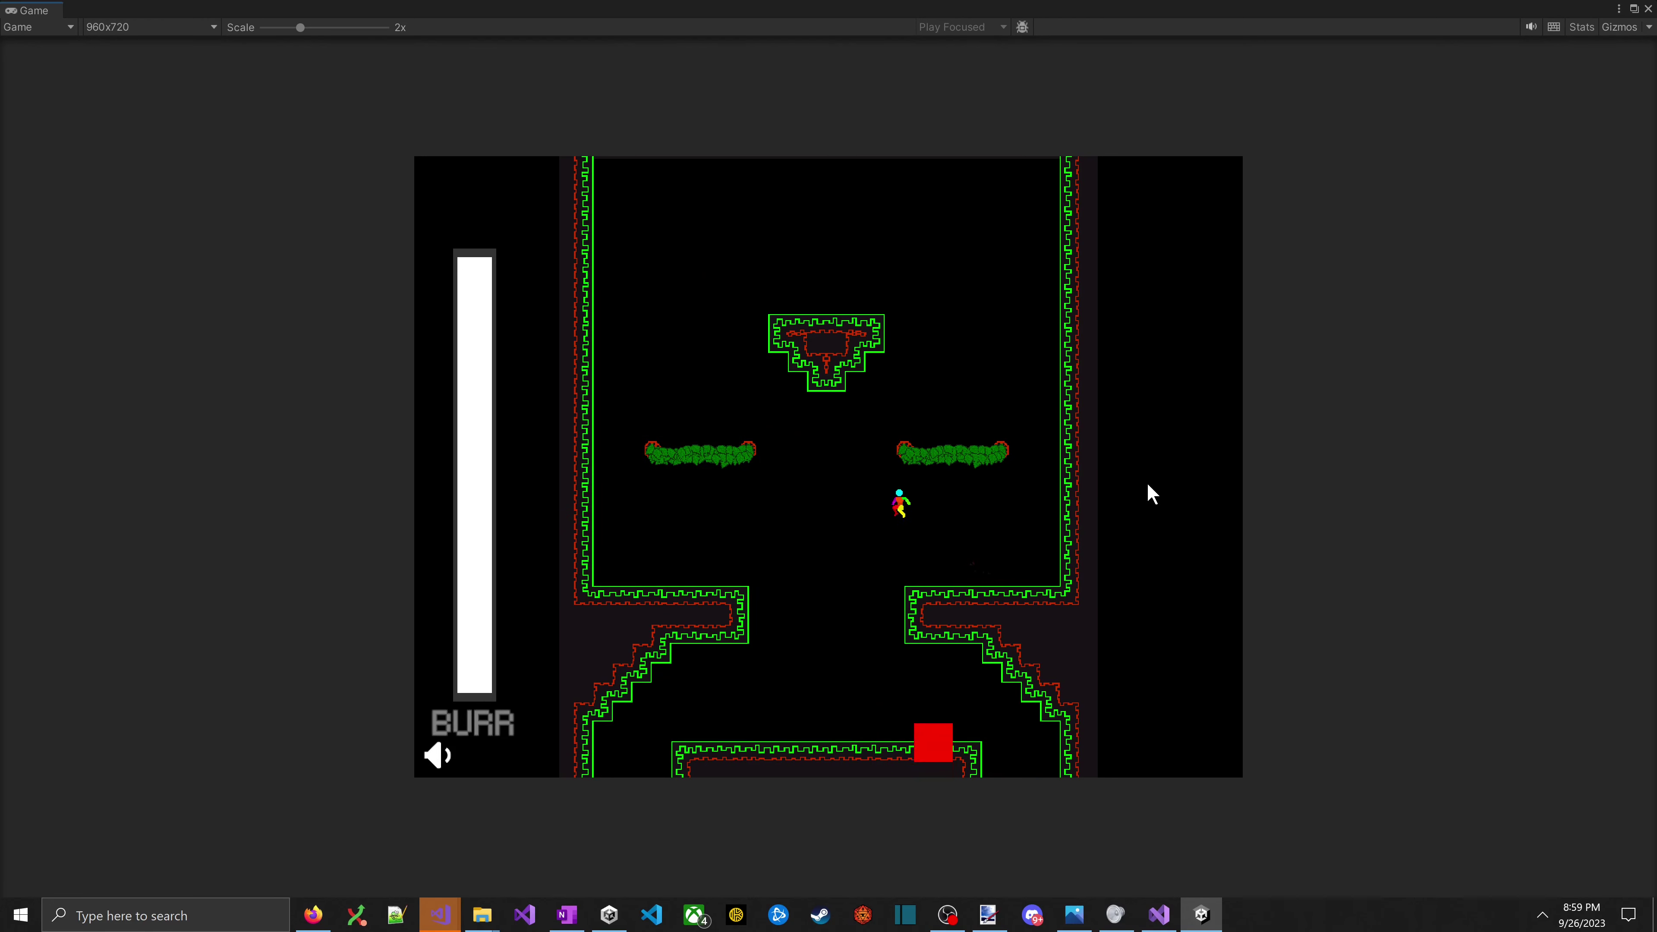
pyautogui.press('space')
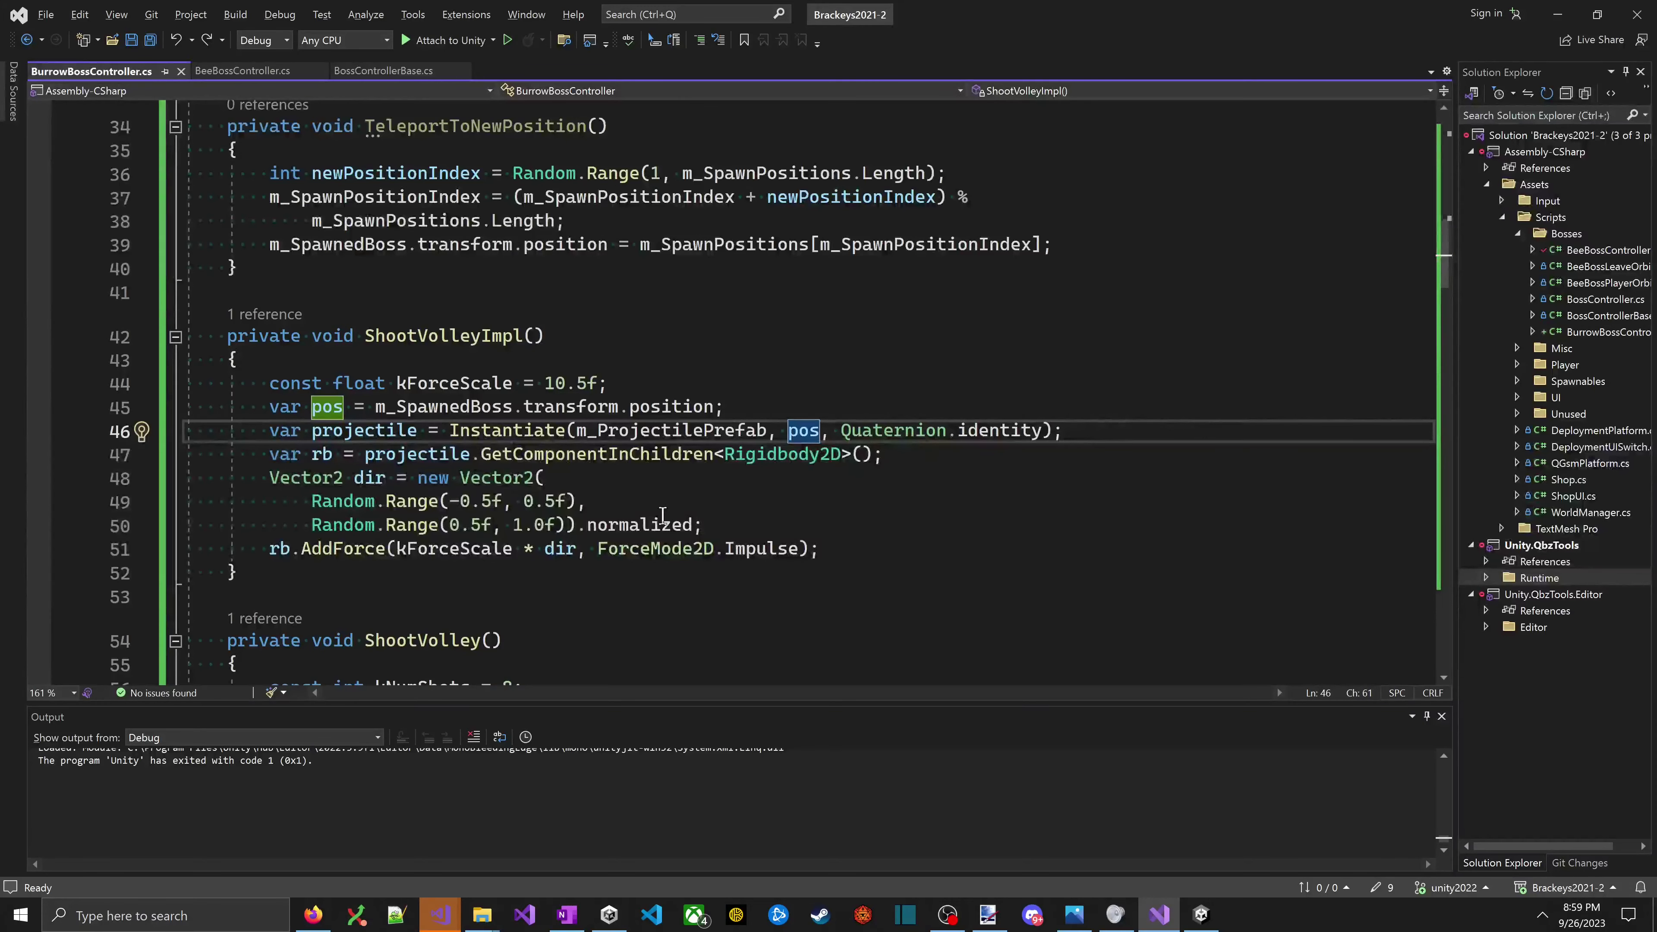
# - In the 9/26 OneNote notes, replace the blank marker before Projectiles with X
pyautogui.press('super+Tab')
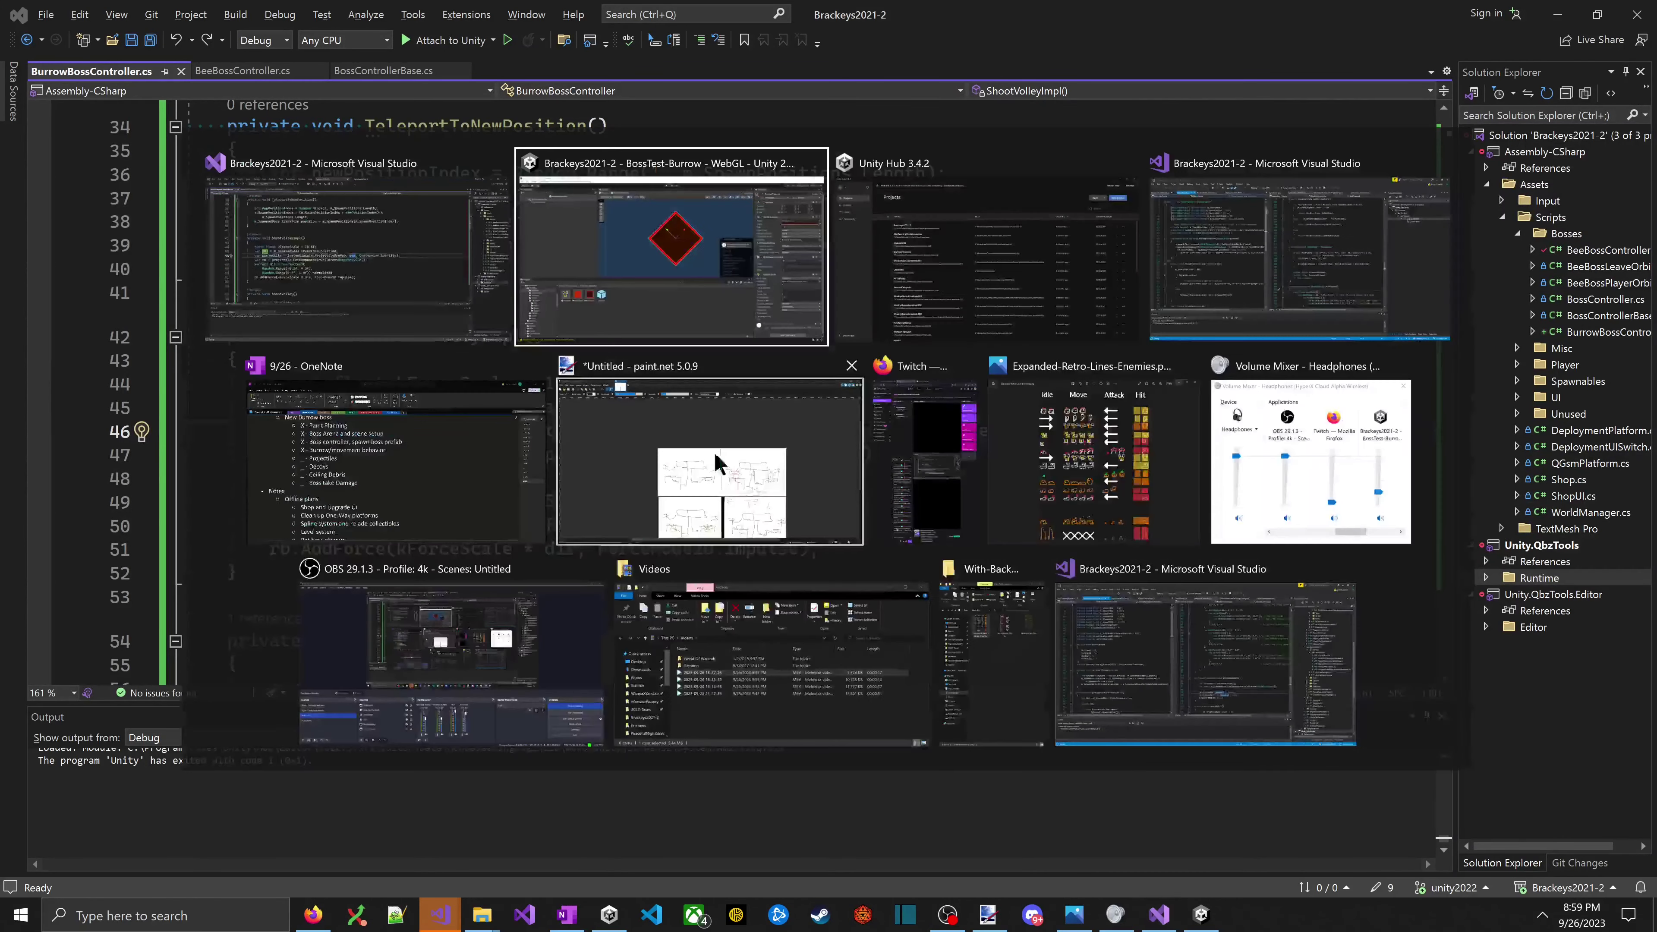
pyautogui.click(543, 418)
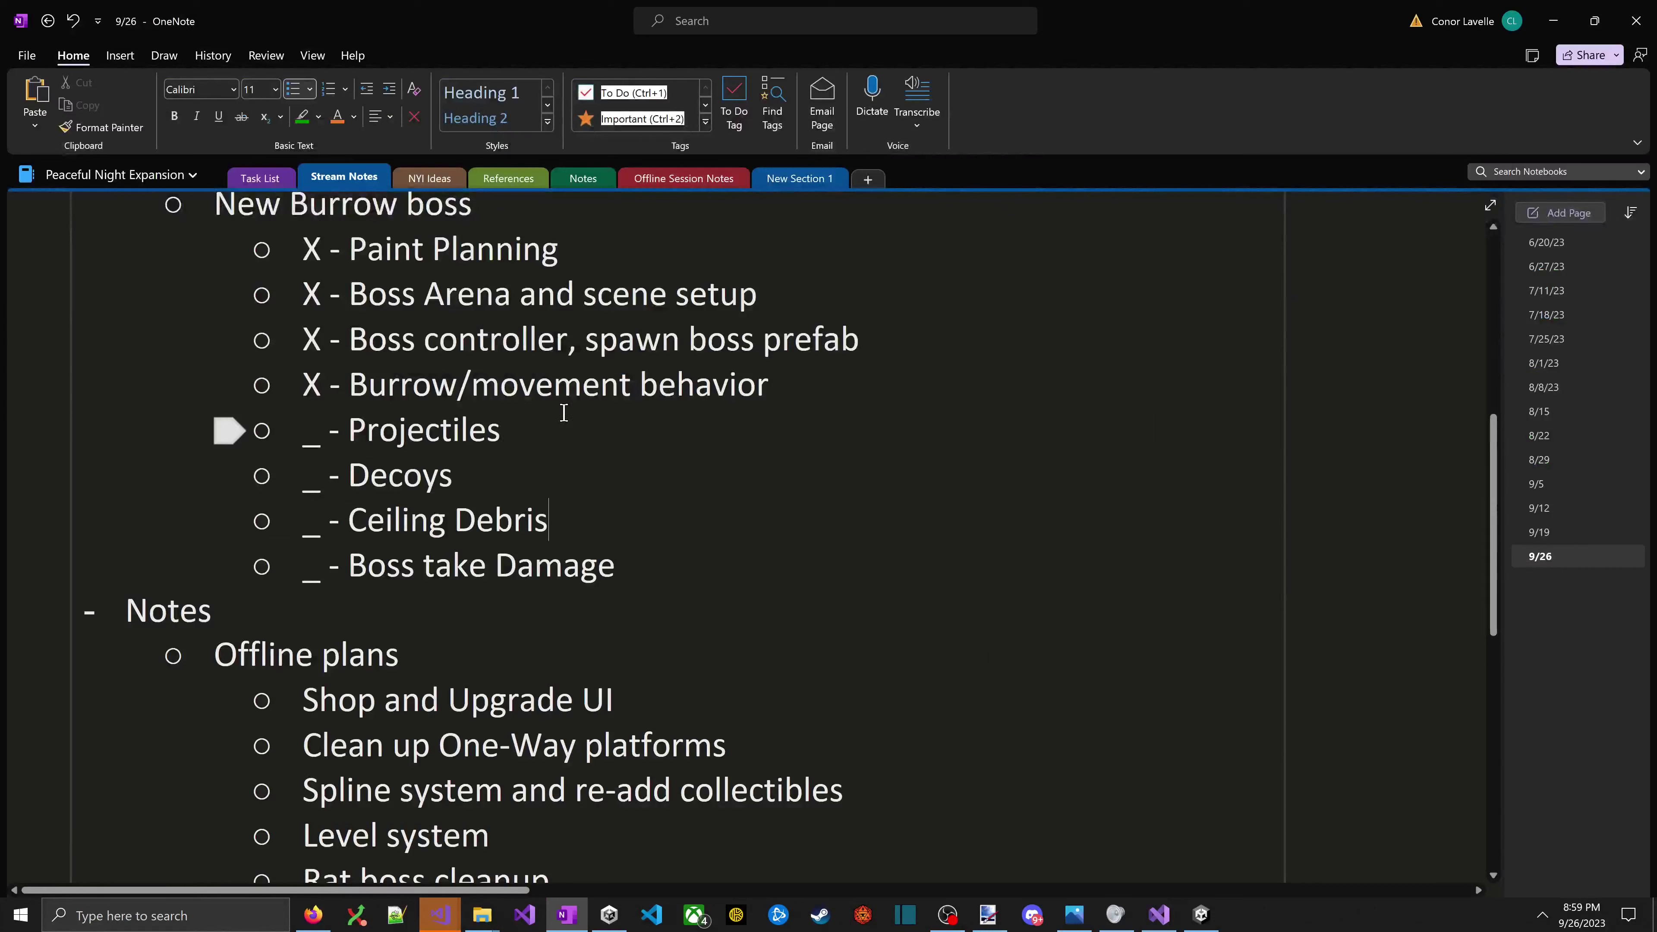
pyautogui.press('Delete')
pyautogui.write('X')
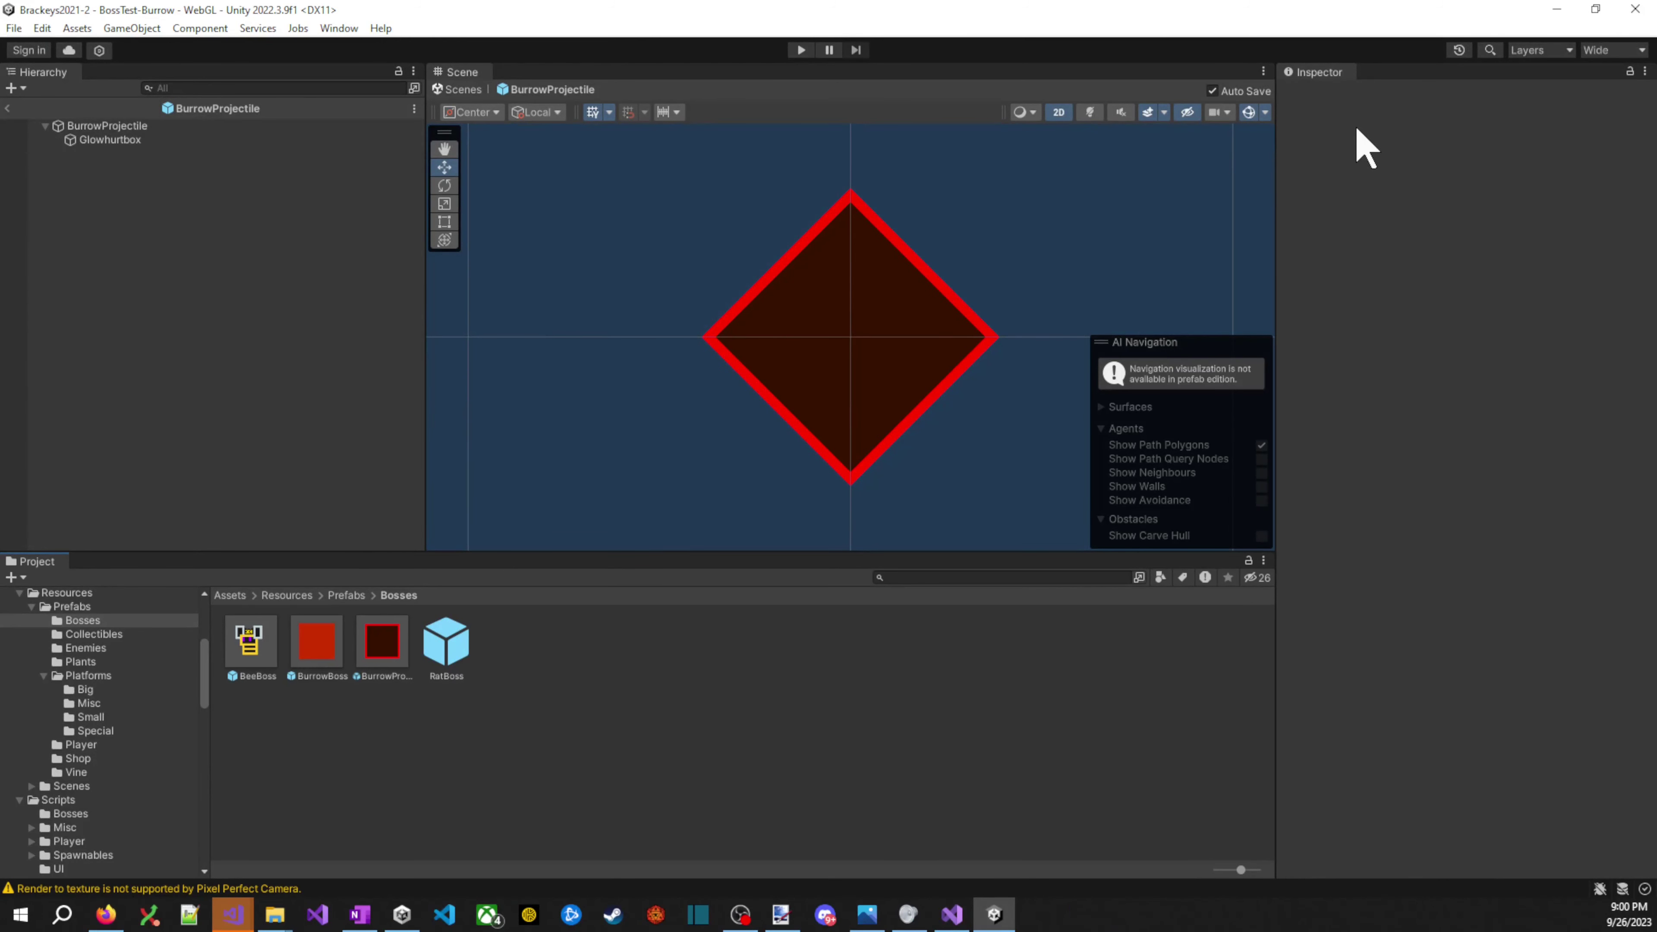
# - Browse Resources > Scenes, open BossTest-Bee.unity and enter Play mode
pyautogui.click(282, 595)
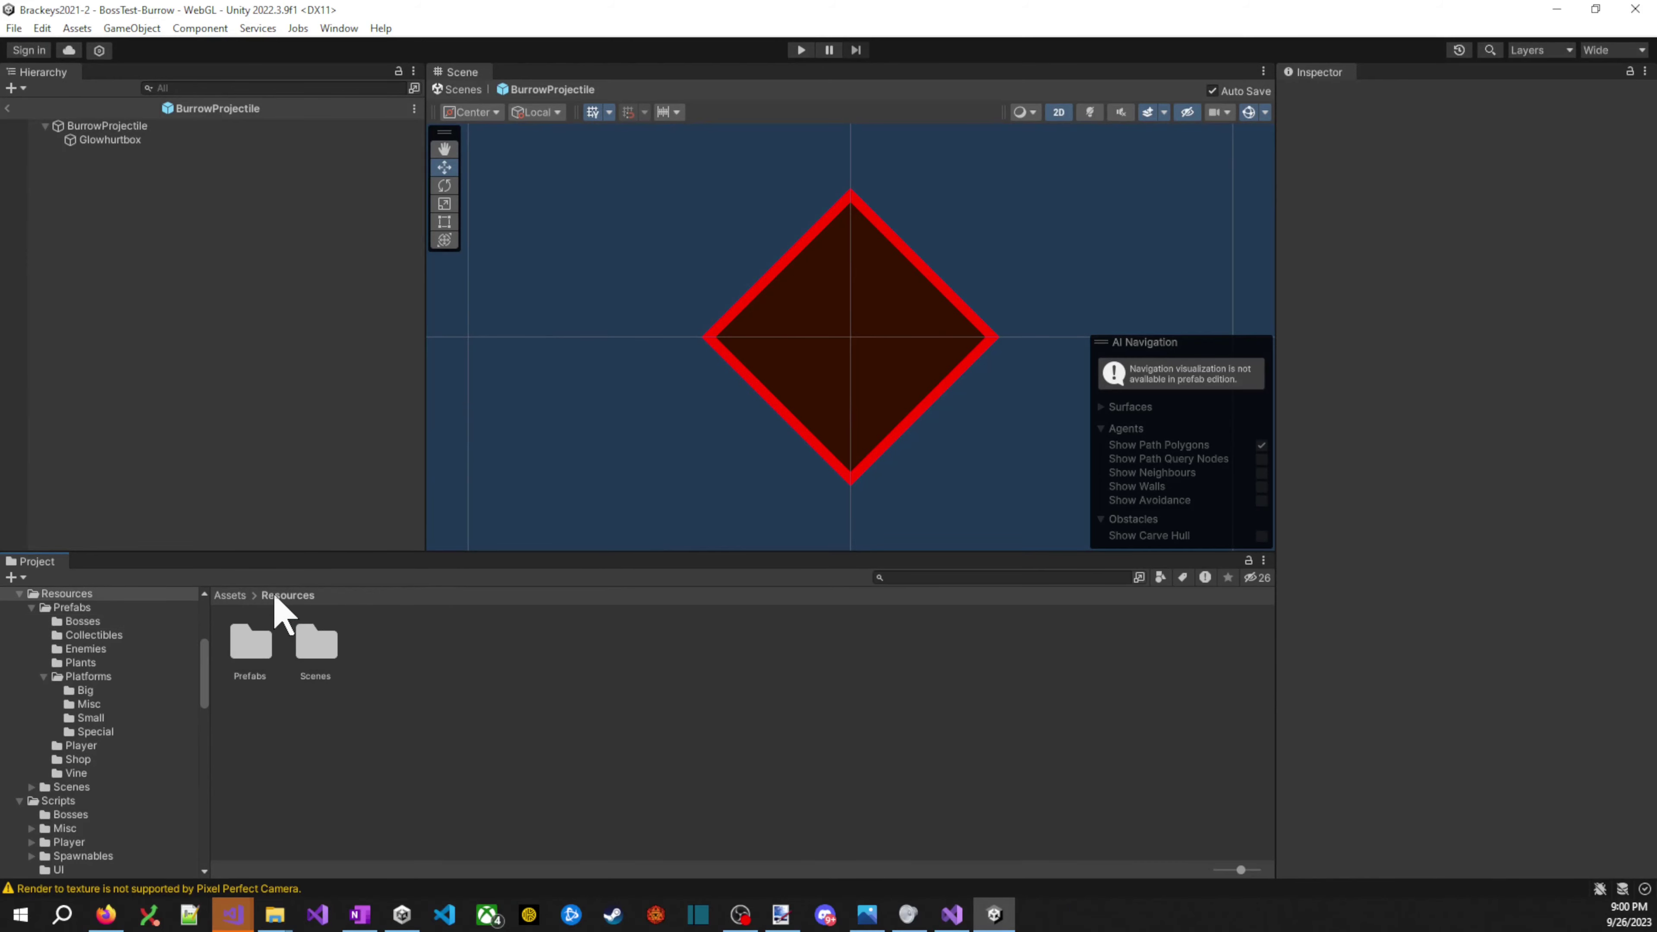
pyautogui.doubleClick(329, 662)
pyautogui.click(436, 658)
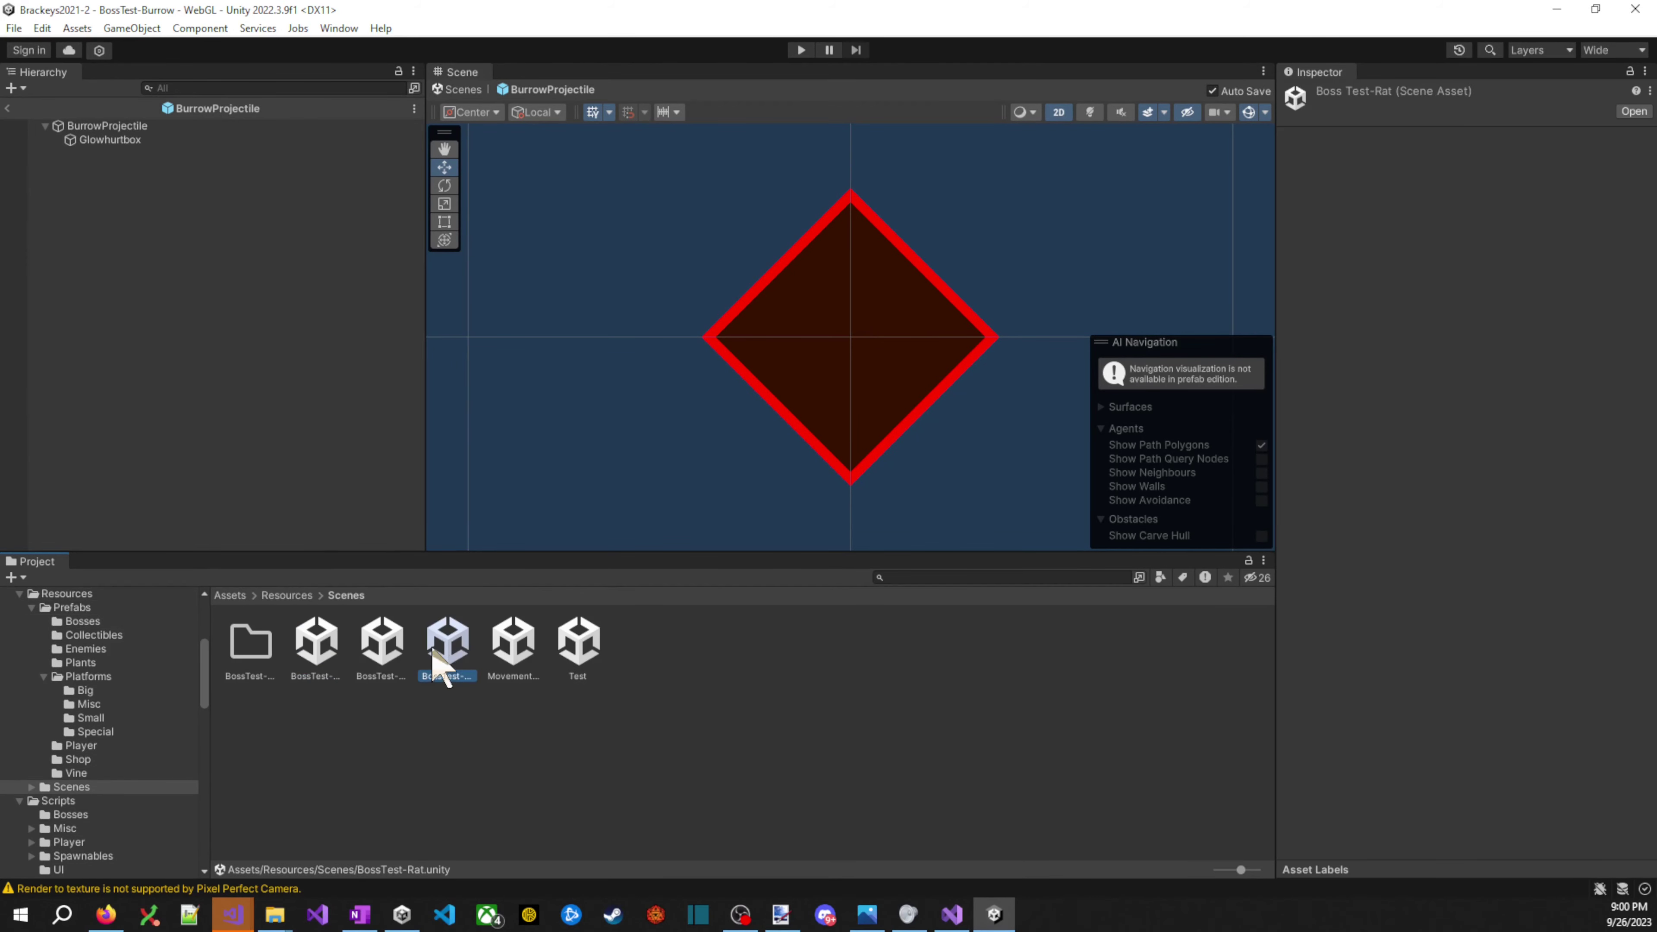
pyautogui.click(274, 656)
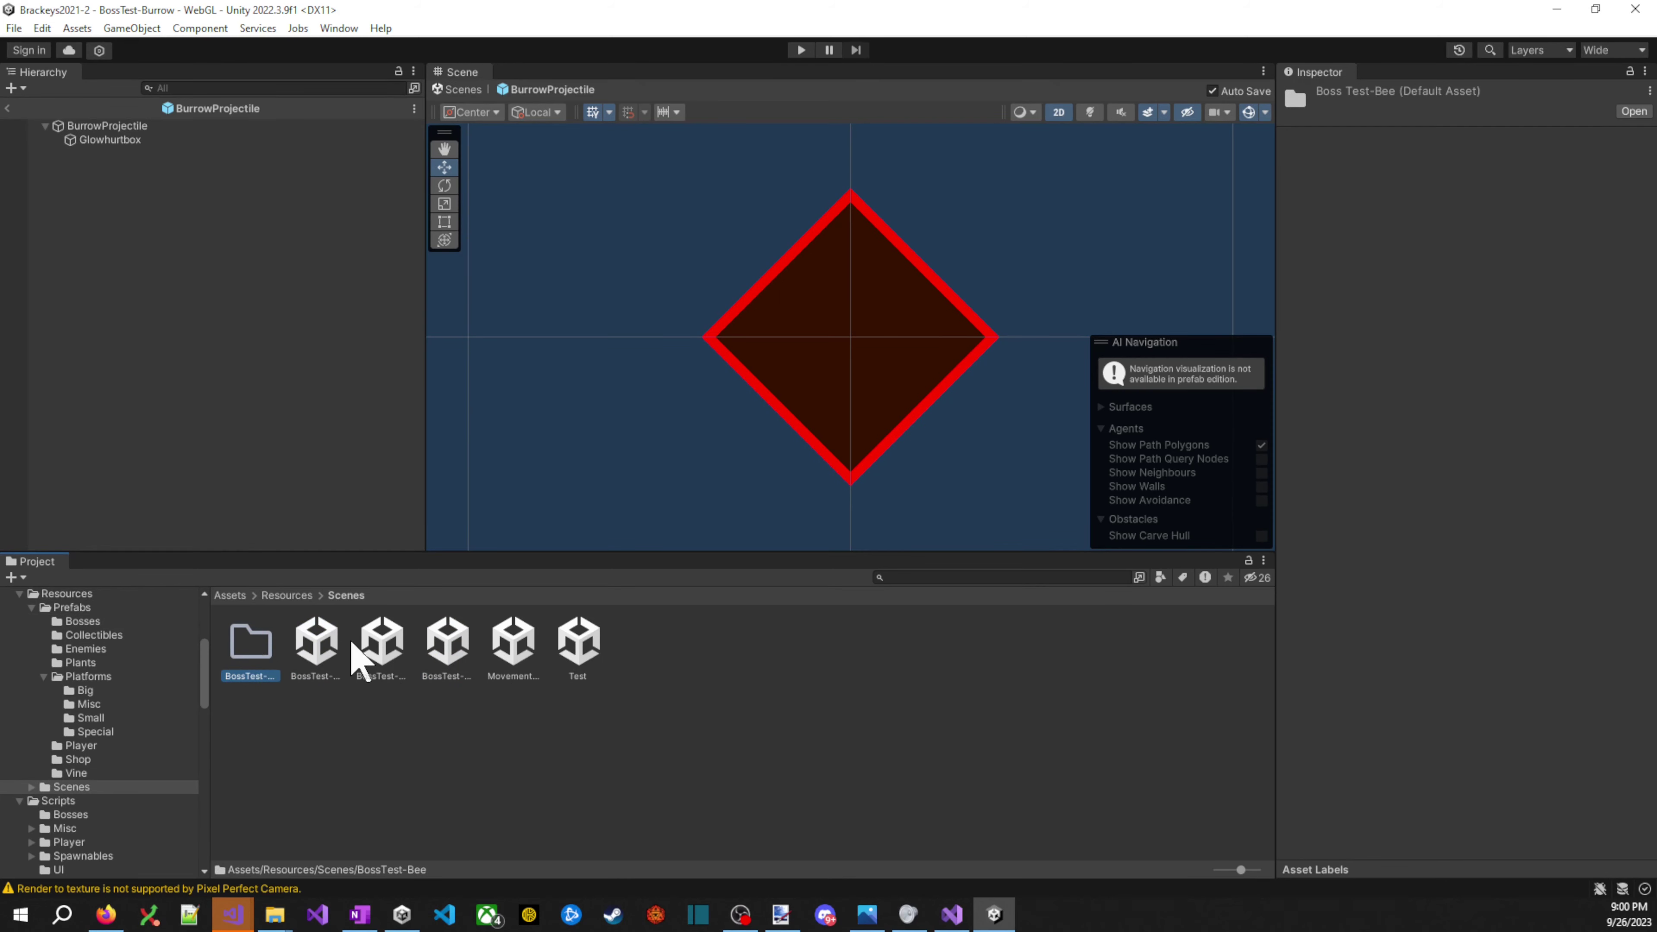
pyautogui.doubleClick(258, 646)
pyautogui.click(346, 595)
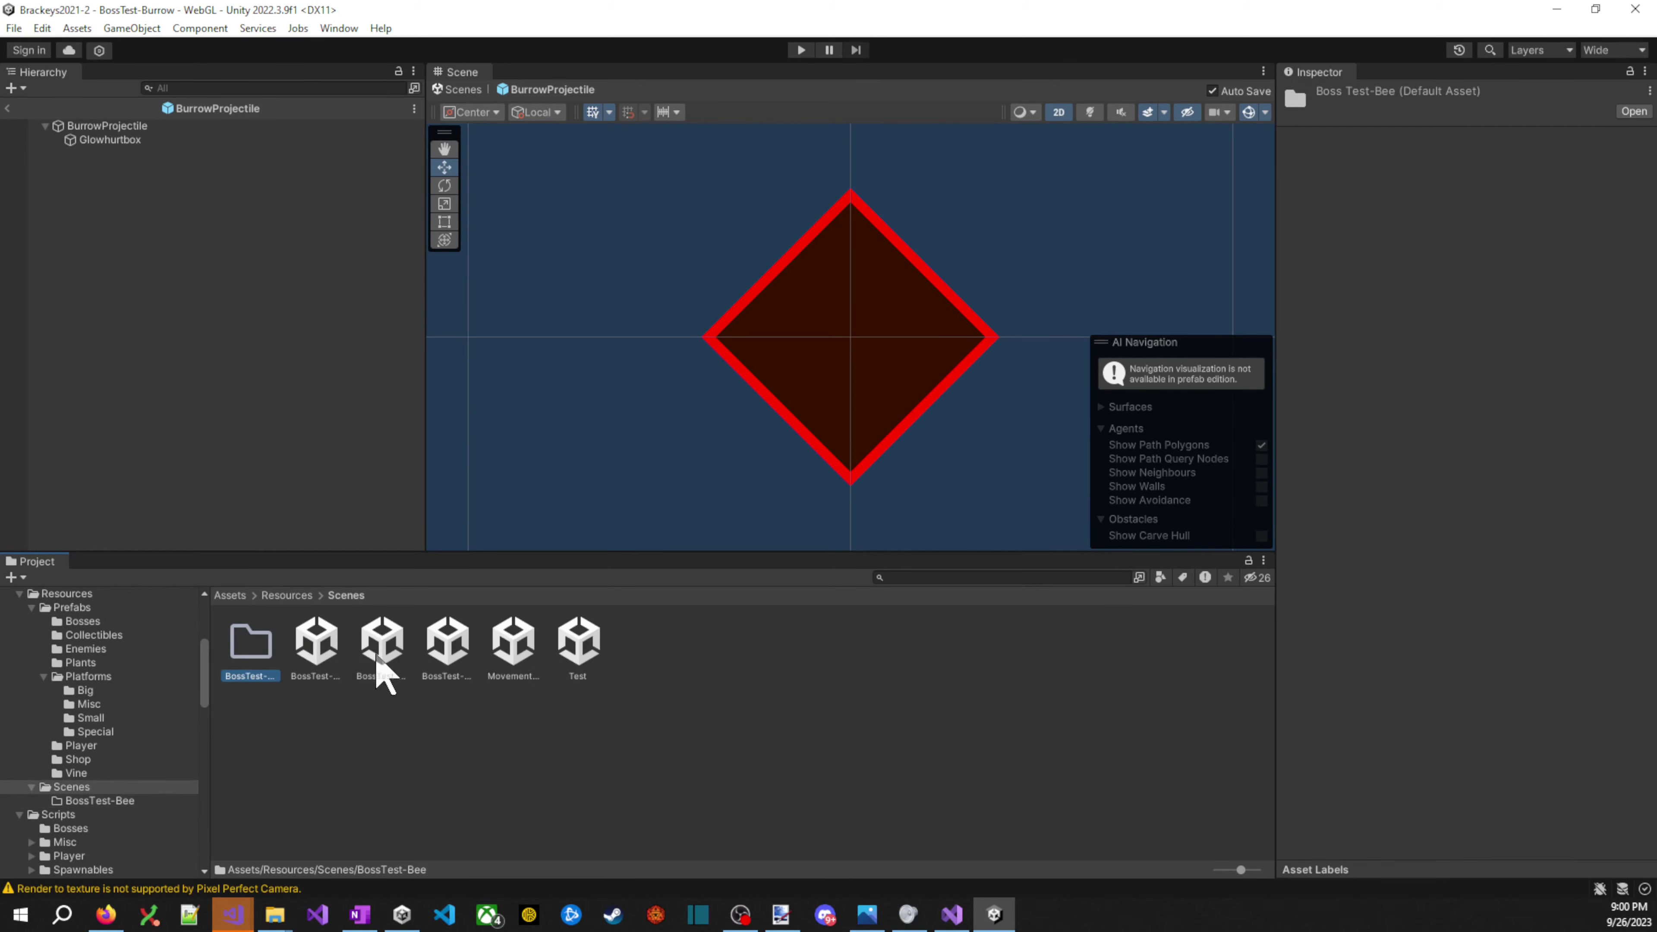
pyautogui.doubleClick(381, 656)
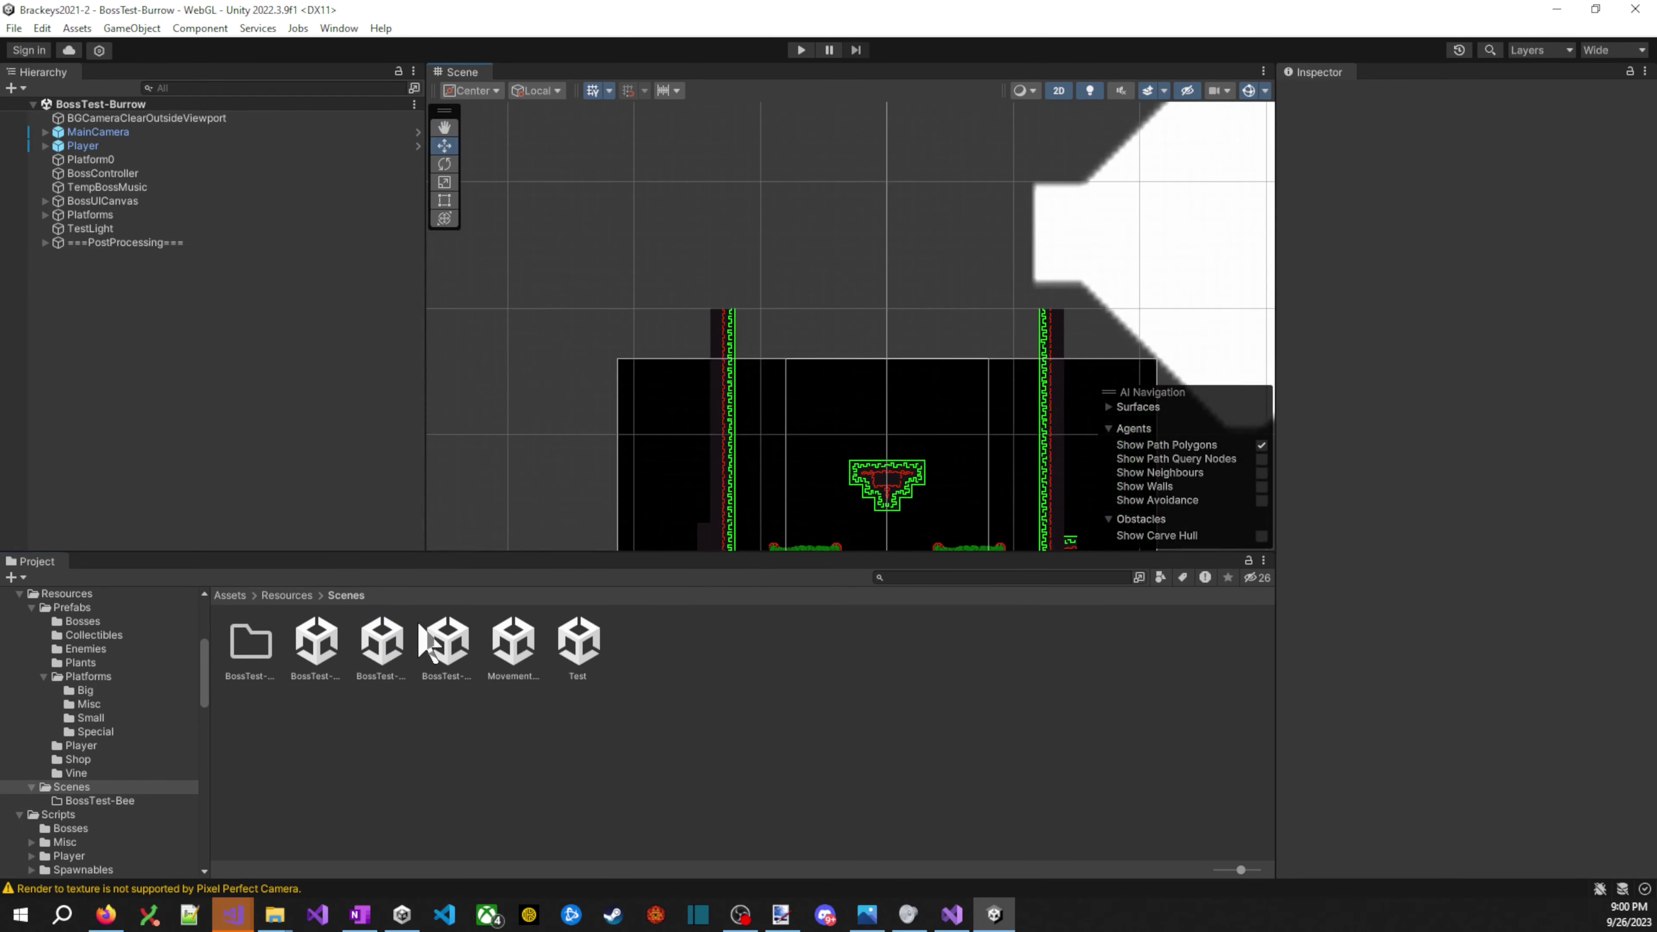
pyautogui.doubleClick(317, 649)
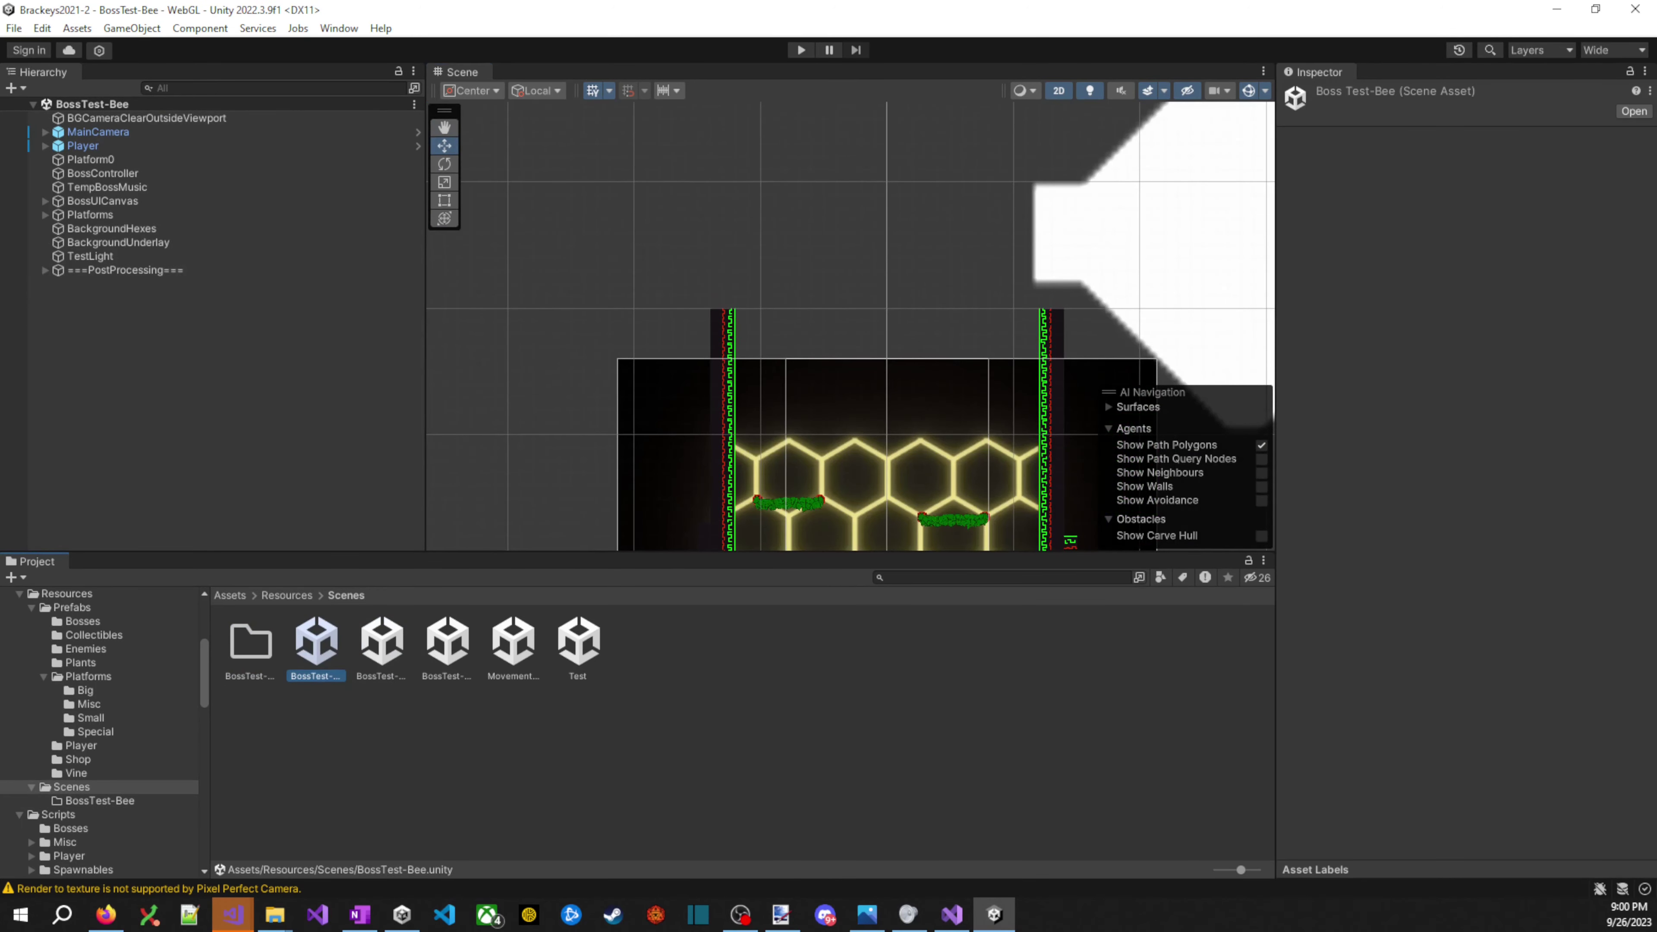
pyautogui.click(802, 49)
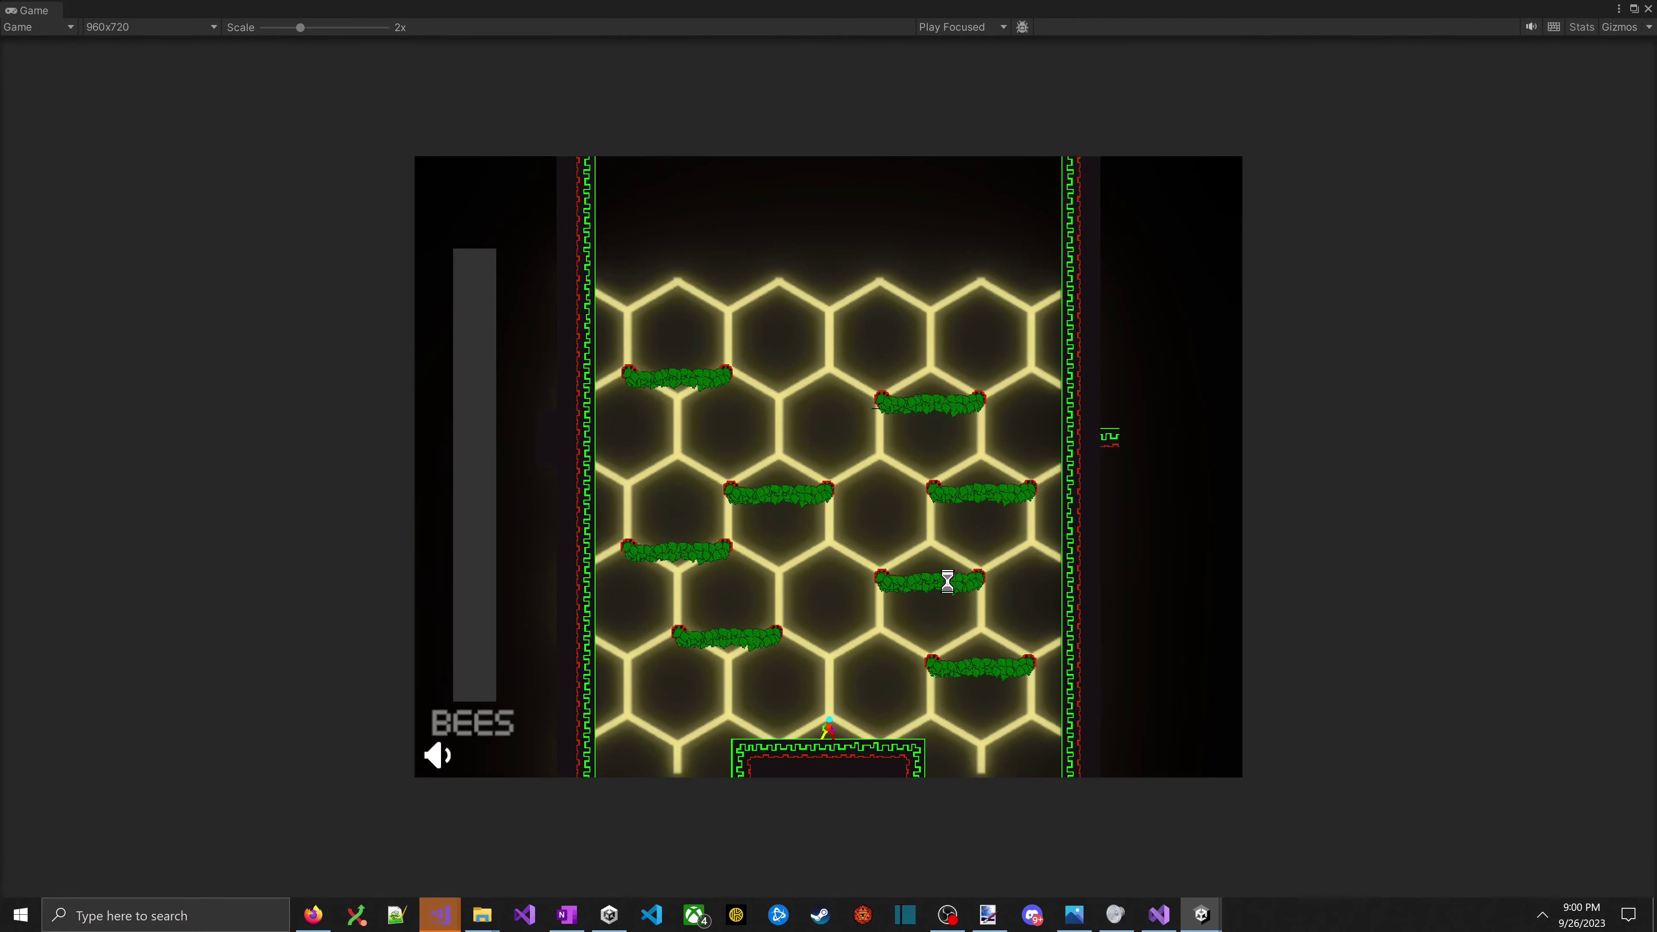
# - Switch to the 9/26 OneNote page, read through the Offline plans notes, then return to the game
pyautogui.hotkey('alt', 'Tab')
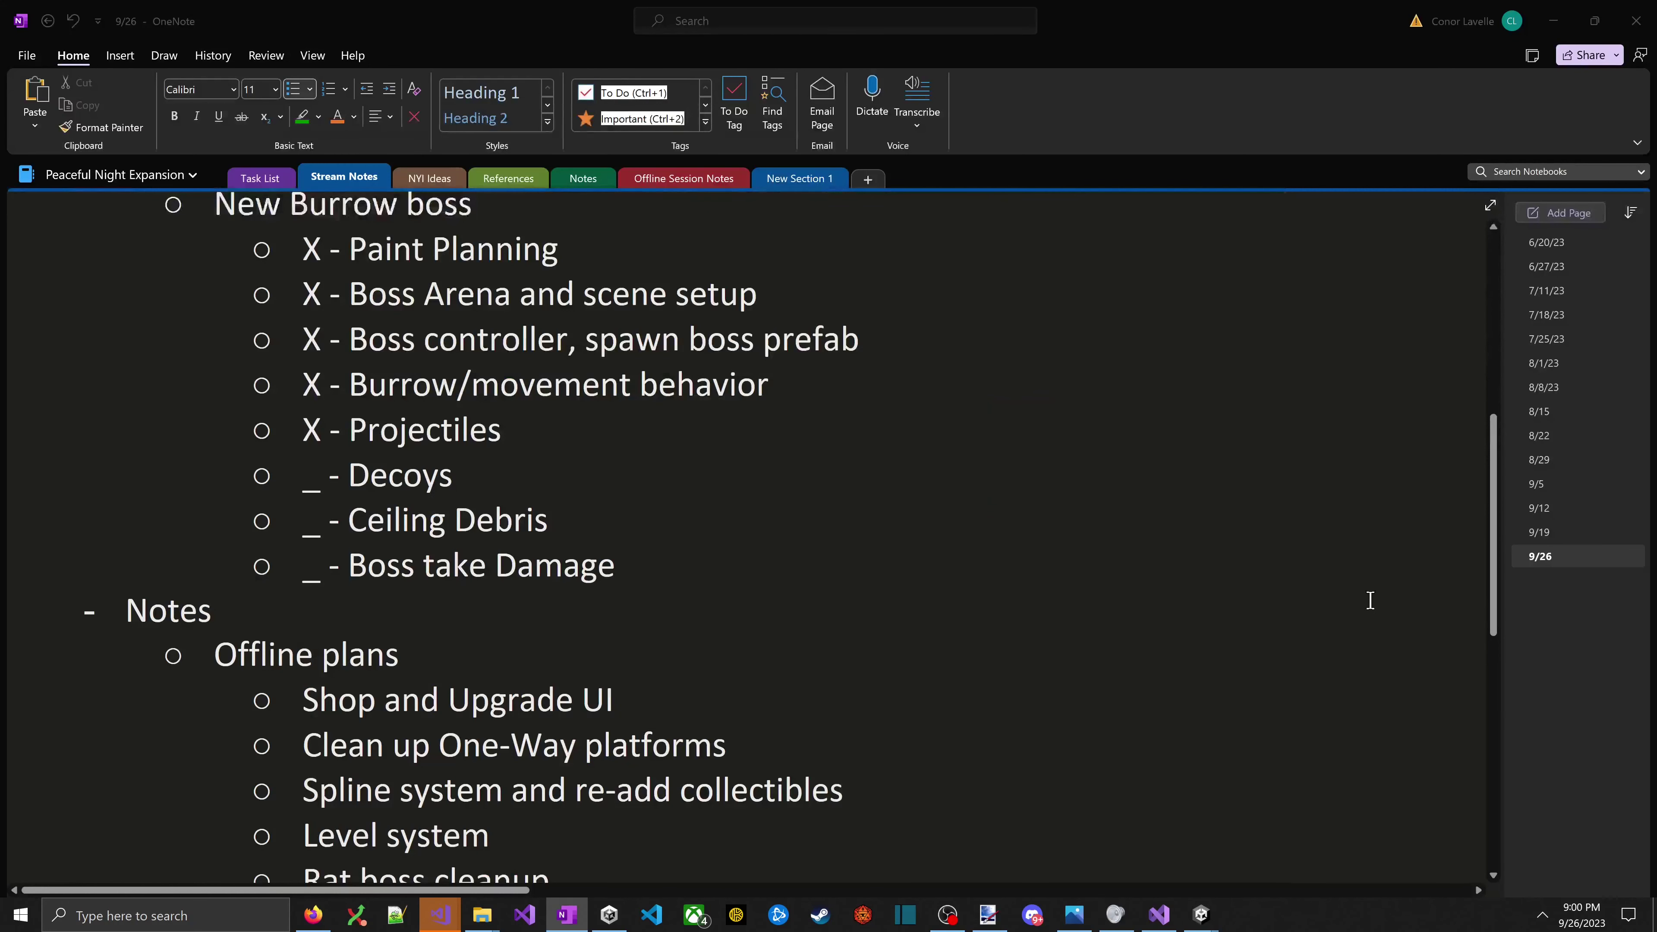
pyautogui.hotkey('alt', 'Tab')
pyautogui.hotkey('alt', 'Tab')
pyautogui.hotkey('alt', 'Tab')
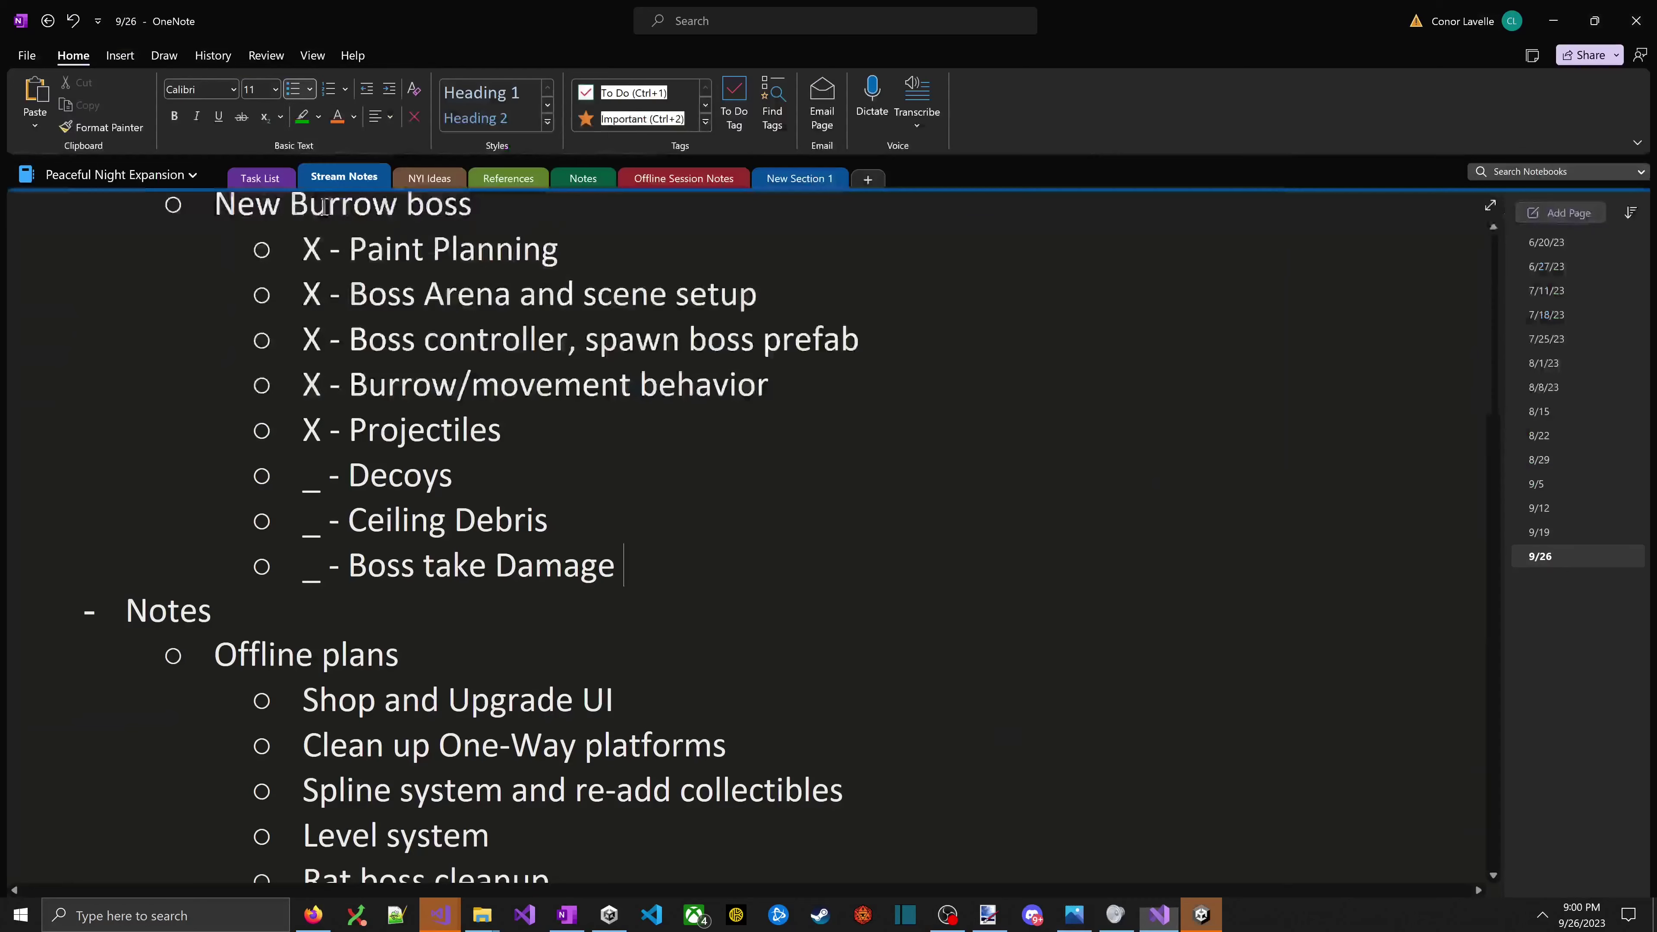
pyautogui.hotkey('alt', 'Tab')
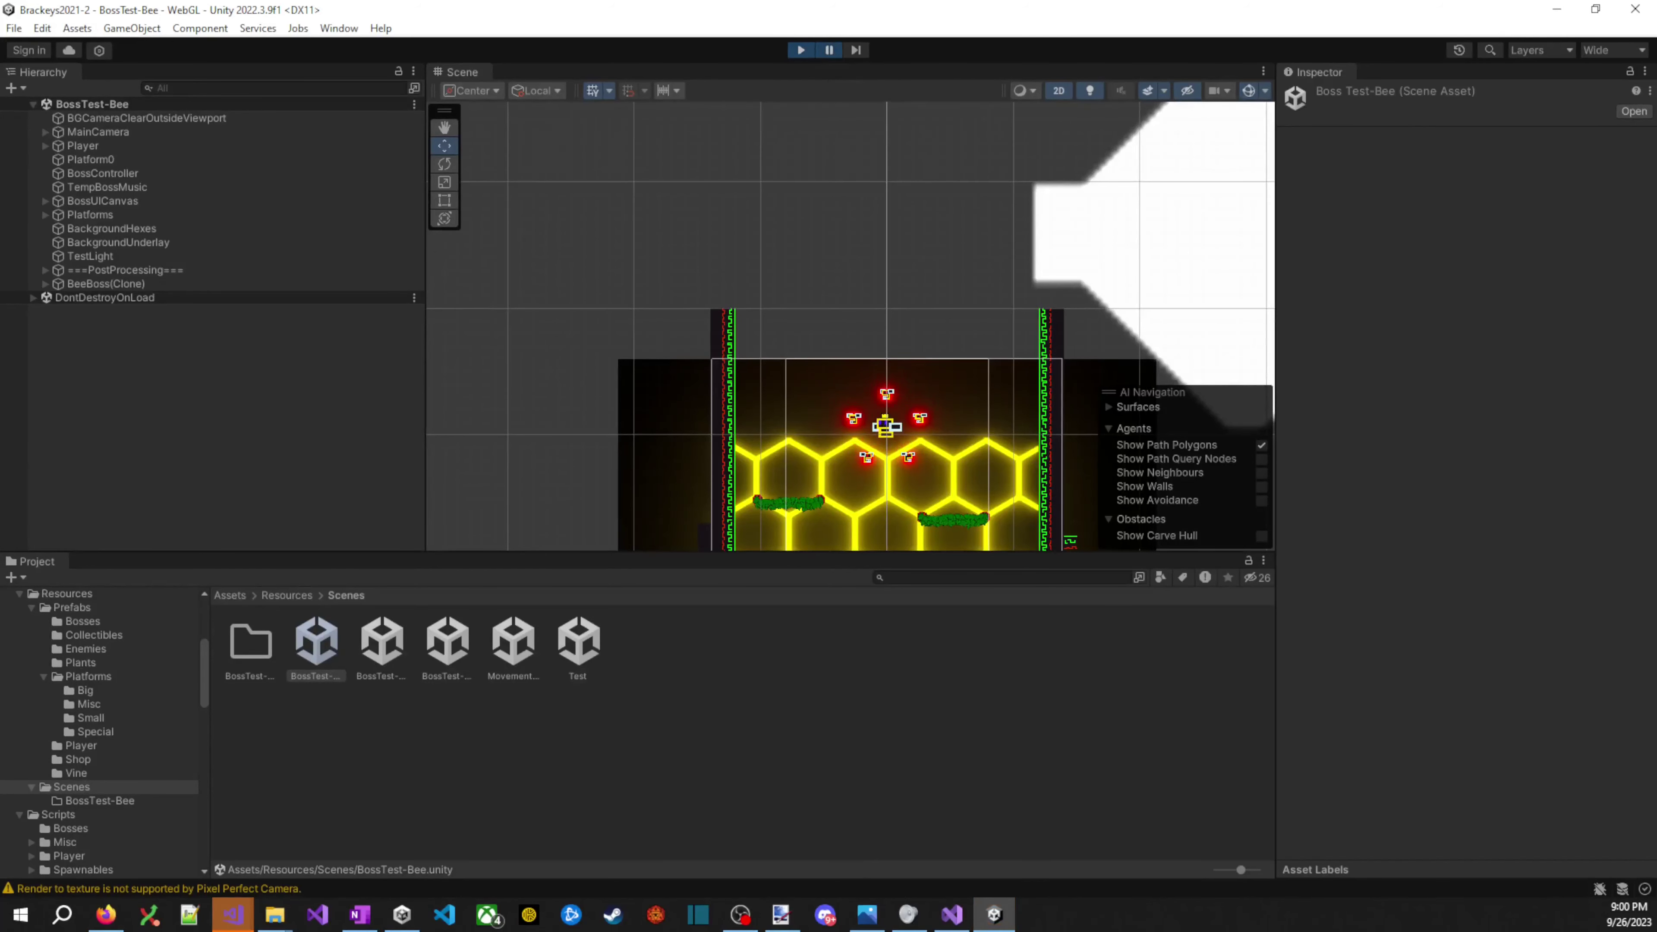
pyautogui.hotkey('alt', 'Tab')
pyautogui.scroll(-8, 758, 522)
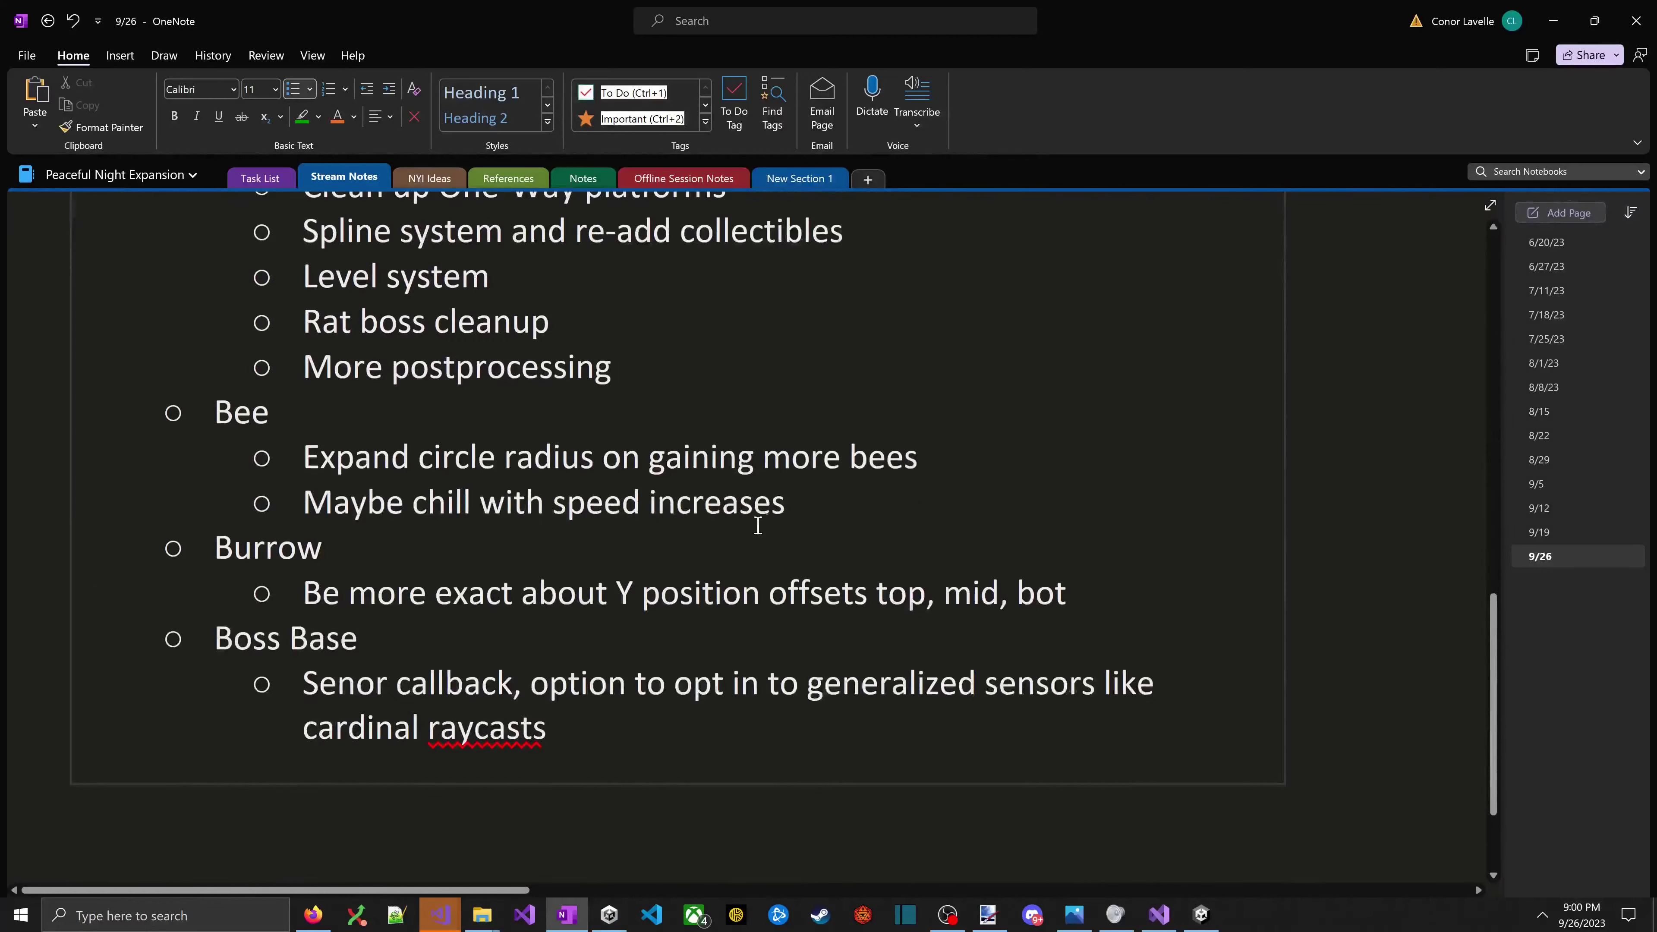
pyautogui.scroll(4, 642, 561)
pyautogui.moveTo(304, 279); pyautogui.dragTo(799, 444)
pyautogui.click(788, 474)
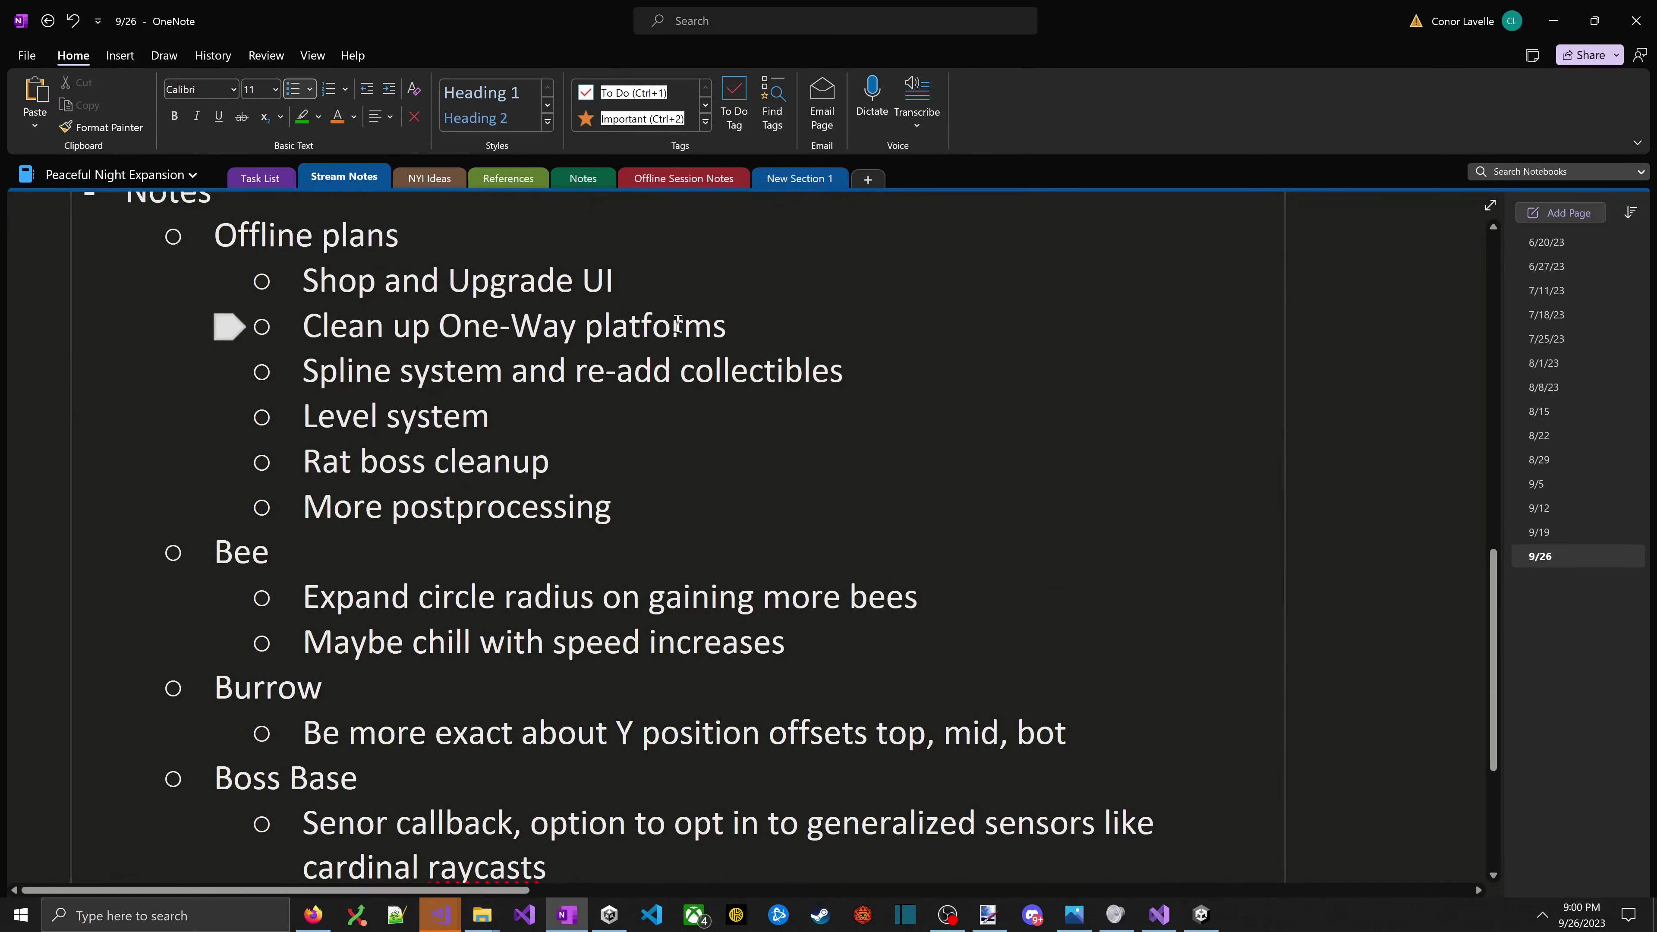
pyautogui.doubleClick(682, 326)
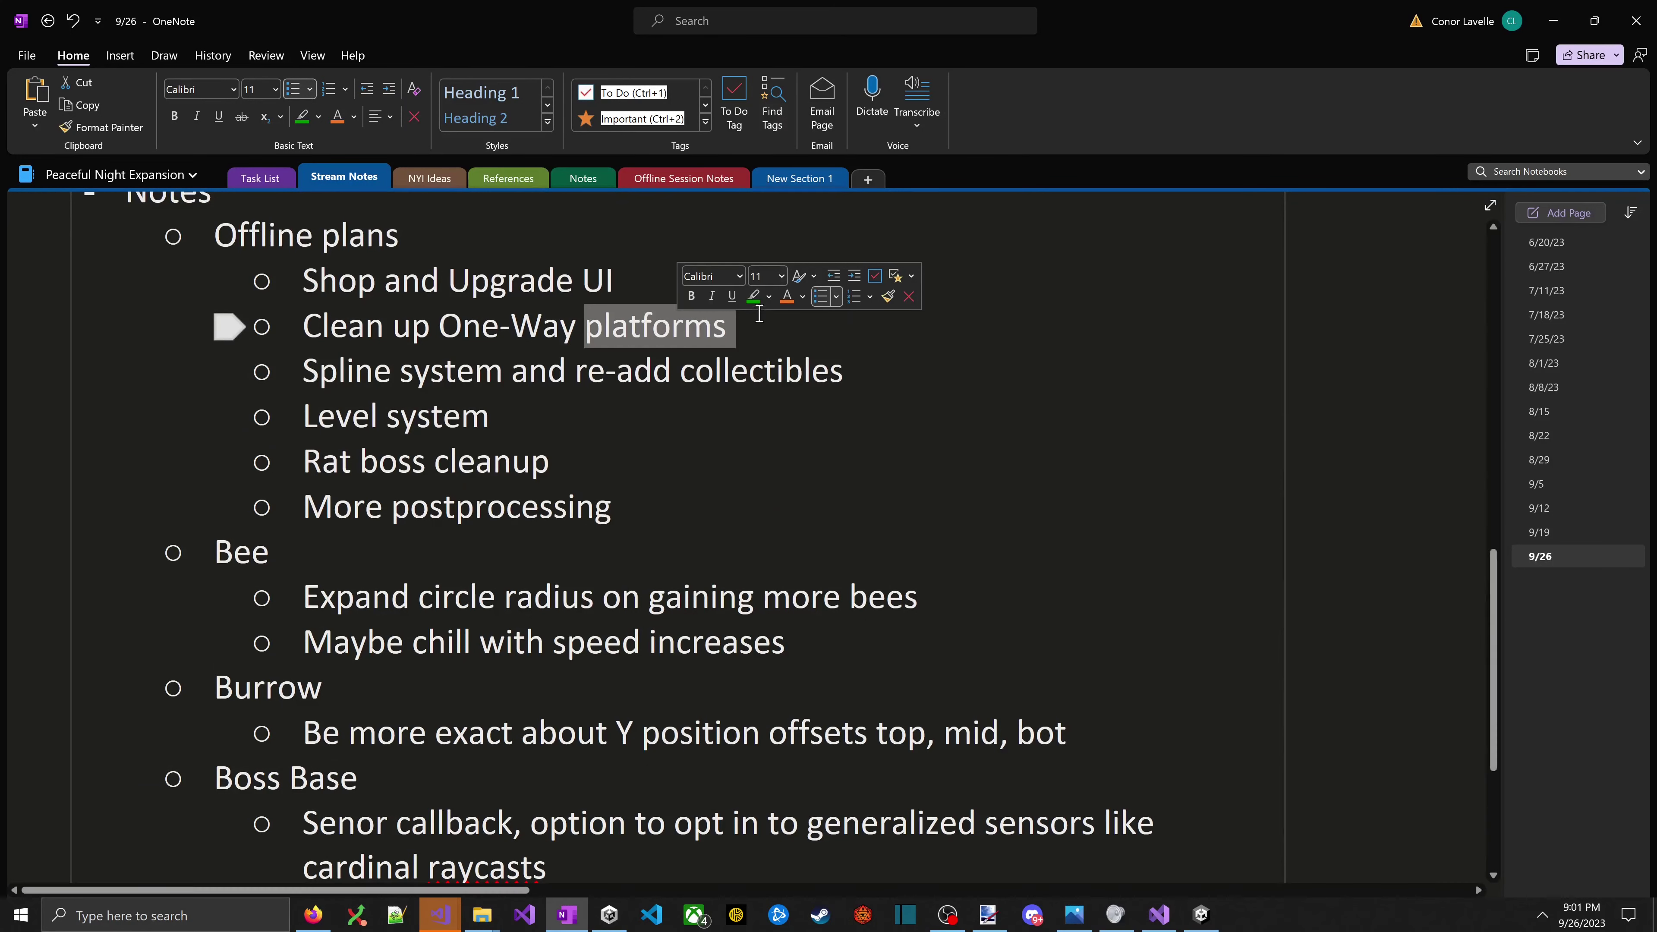
pyautogui.hotkey('alt', 'Tab')
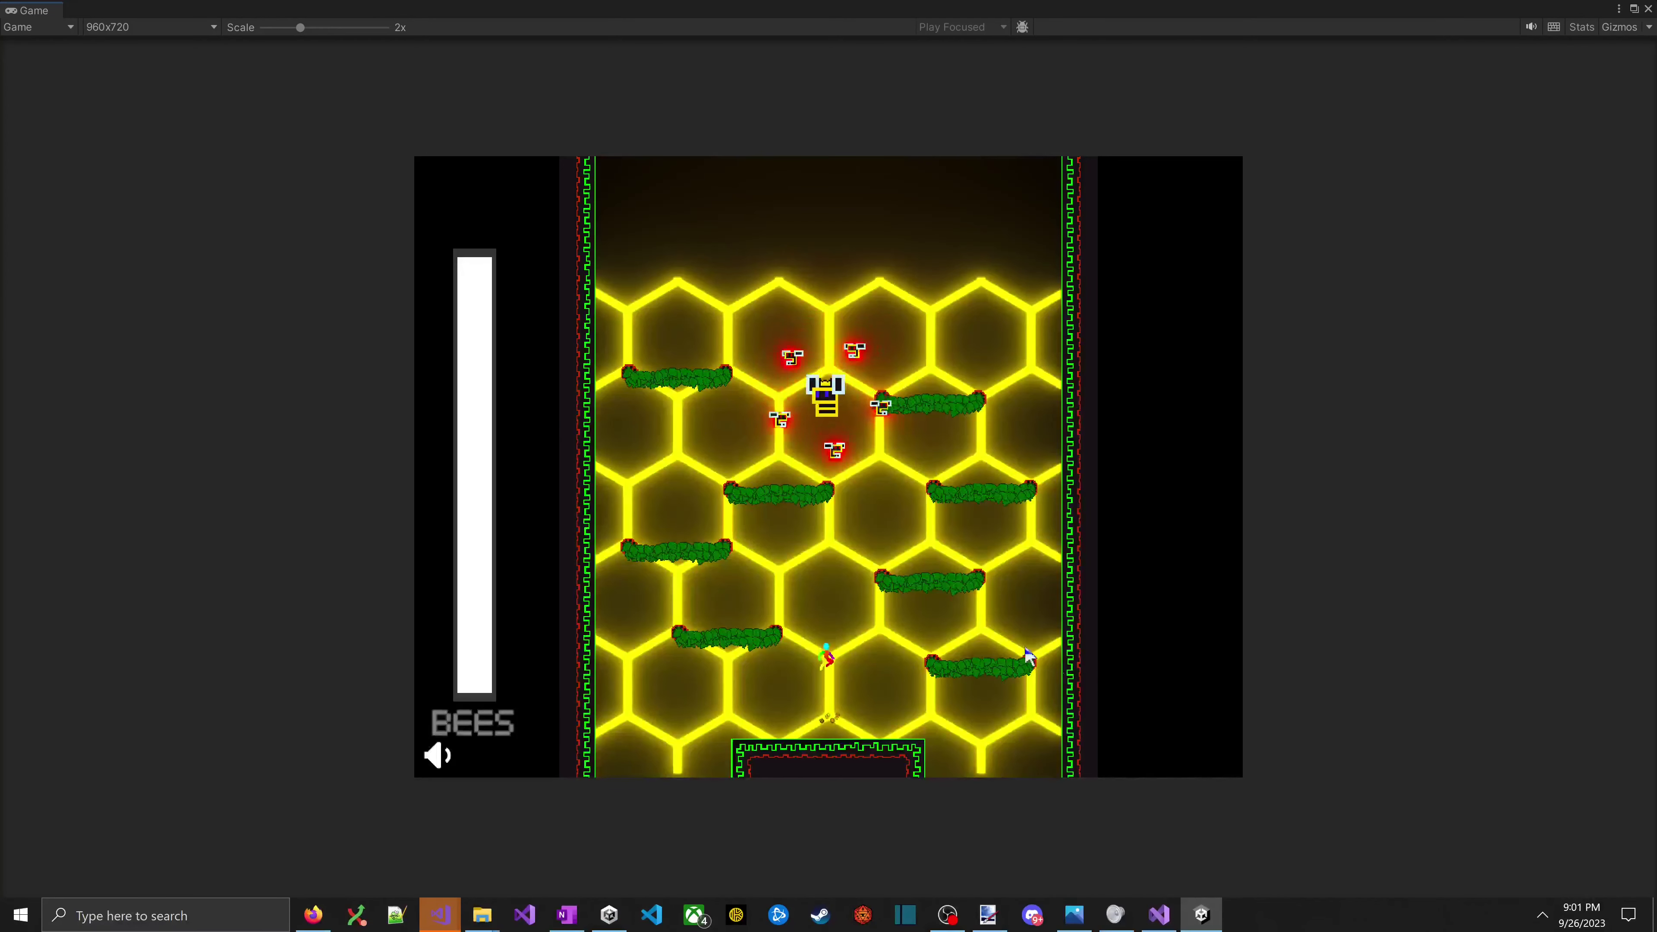
# - Jump around to dodge the bee swarm, heading left toward the leafy platform
pyautogui.press('space')
pyautogui.press('d')
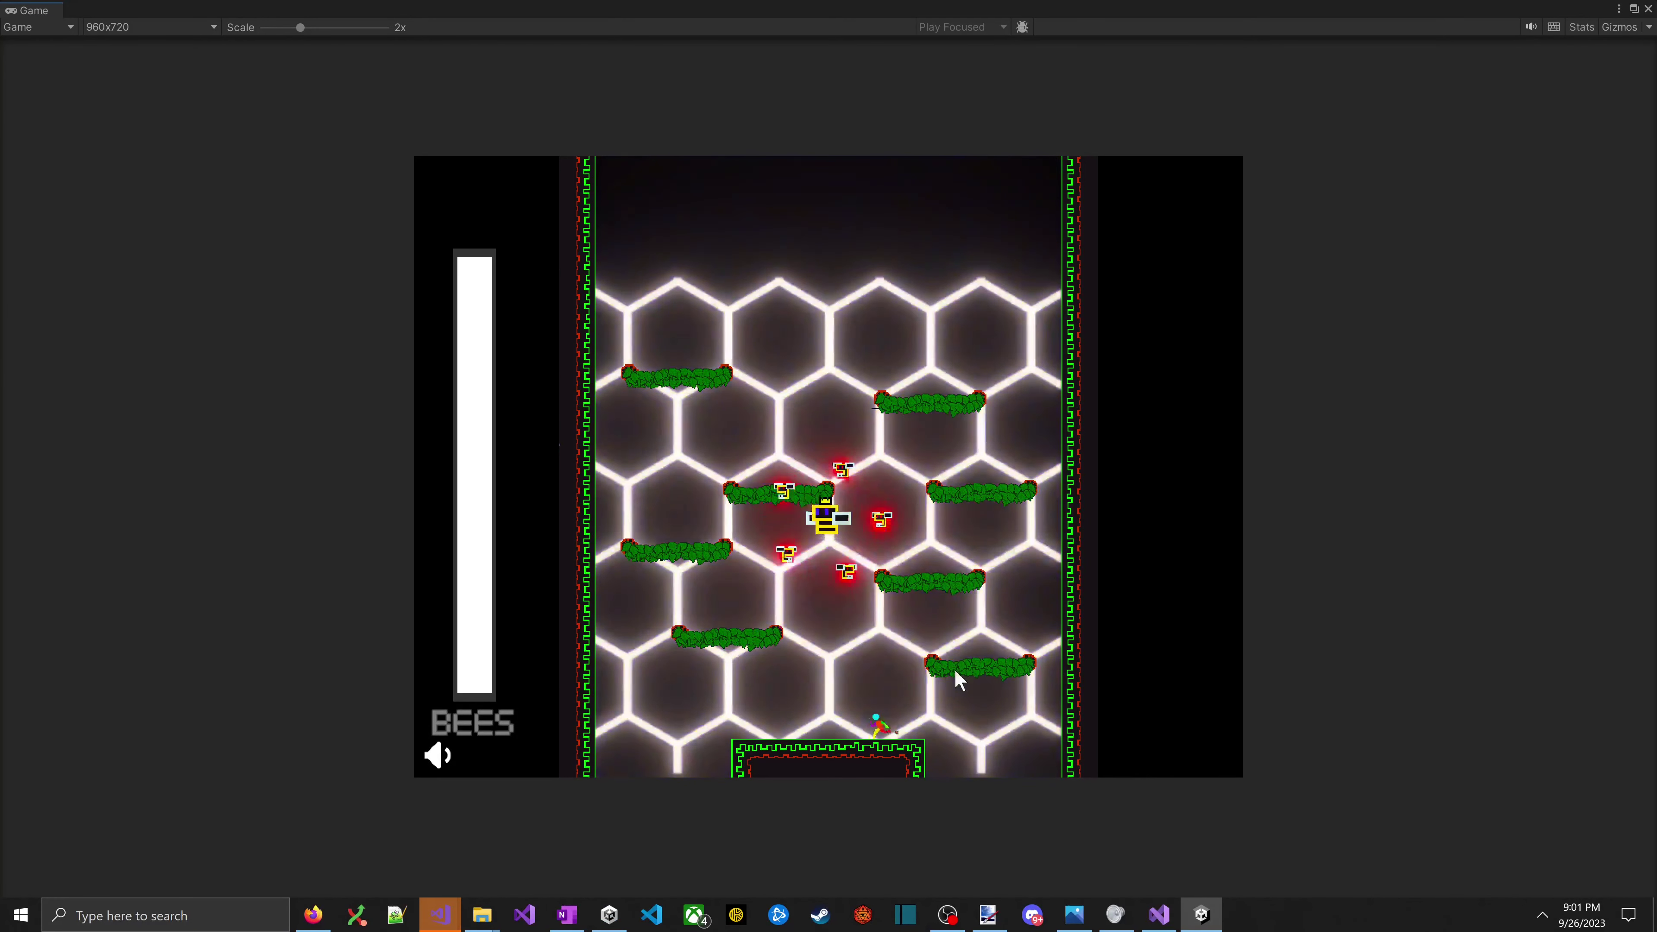
pyautogui.press('a')
pyautogui.press('space')
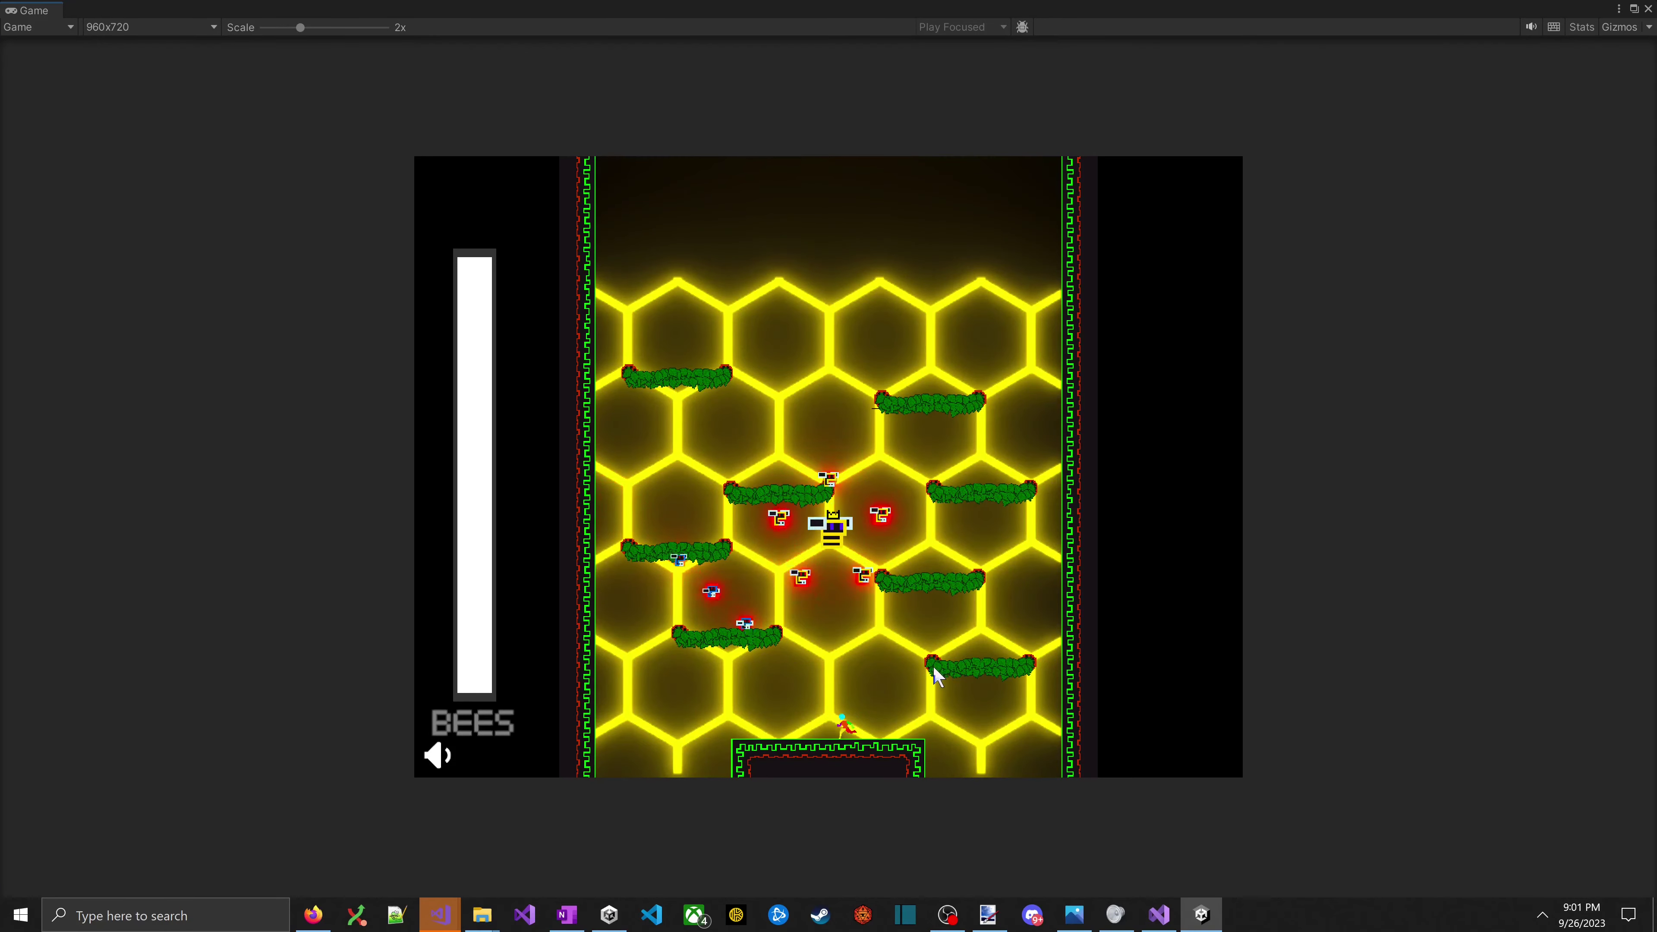
pyautogui.press('a')
pyautogui.press('space')
pyautogui.press('space')
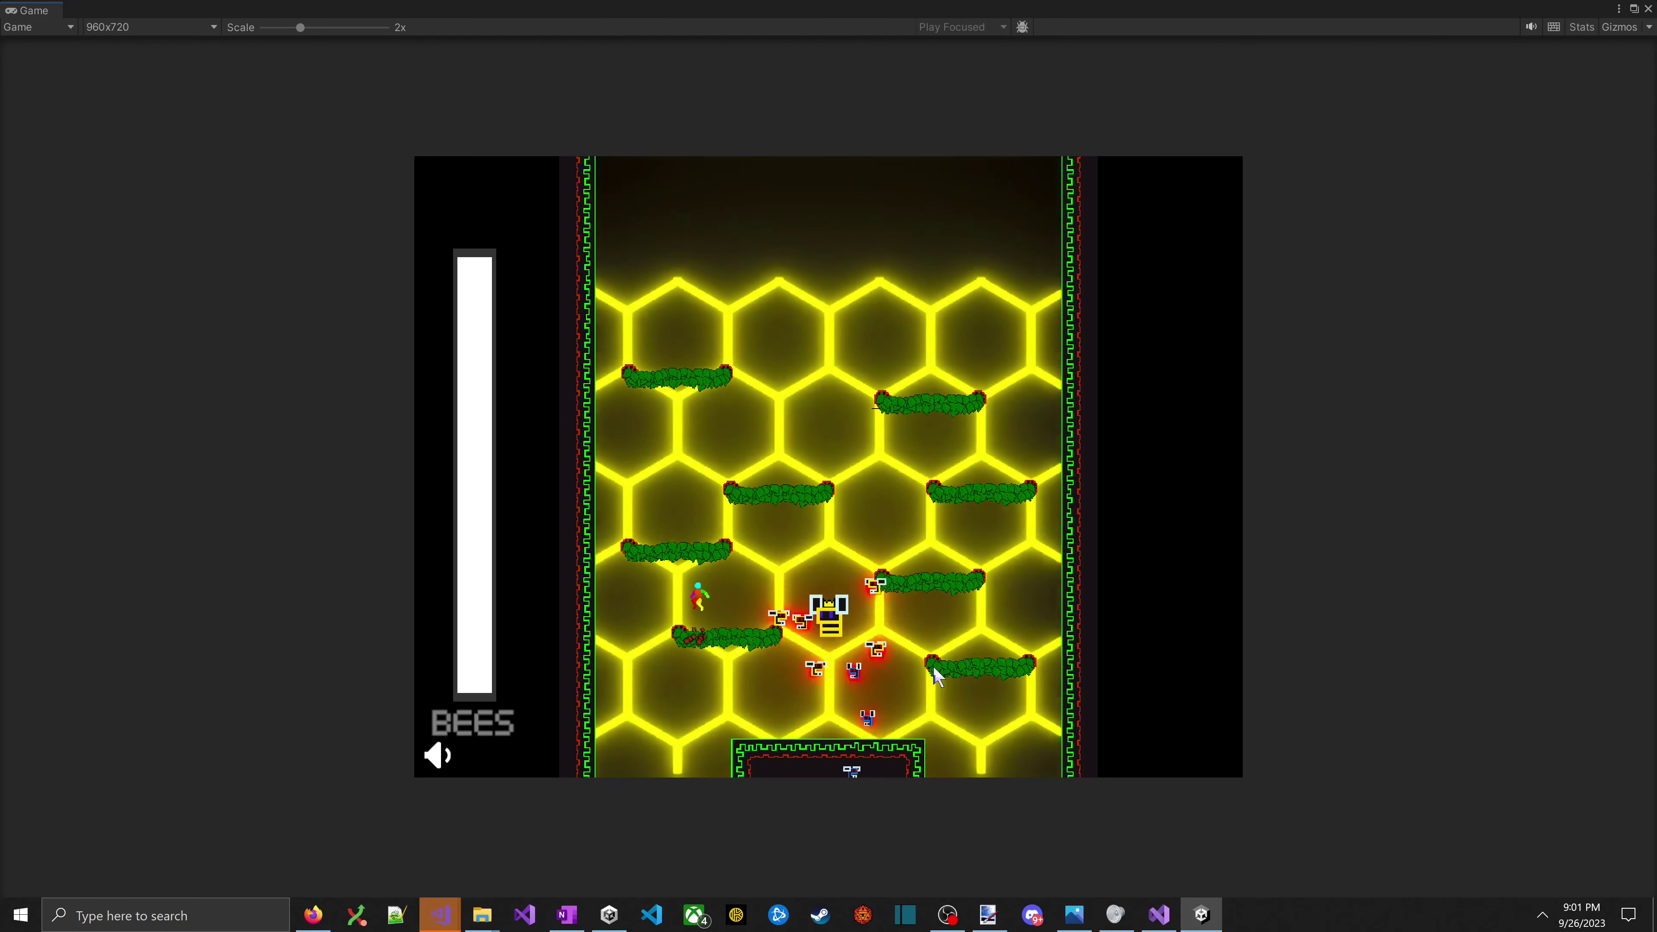
pyautogui.press('space')
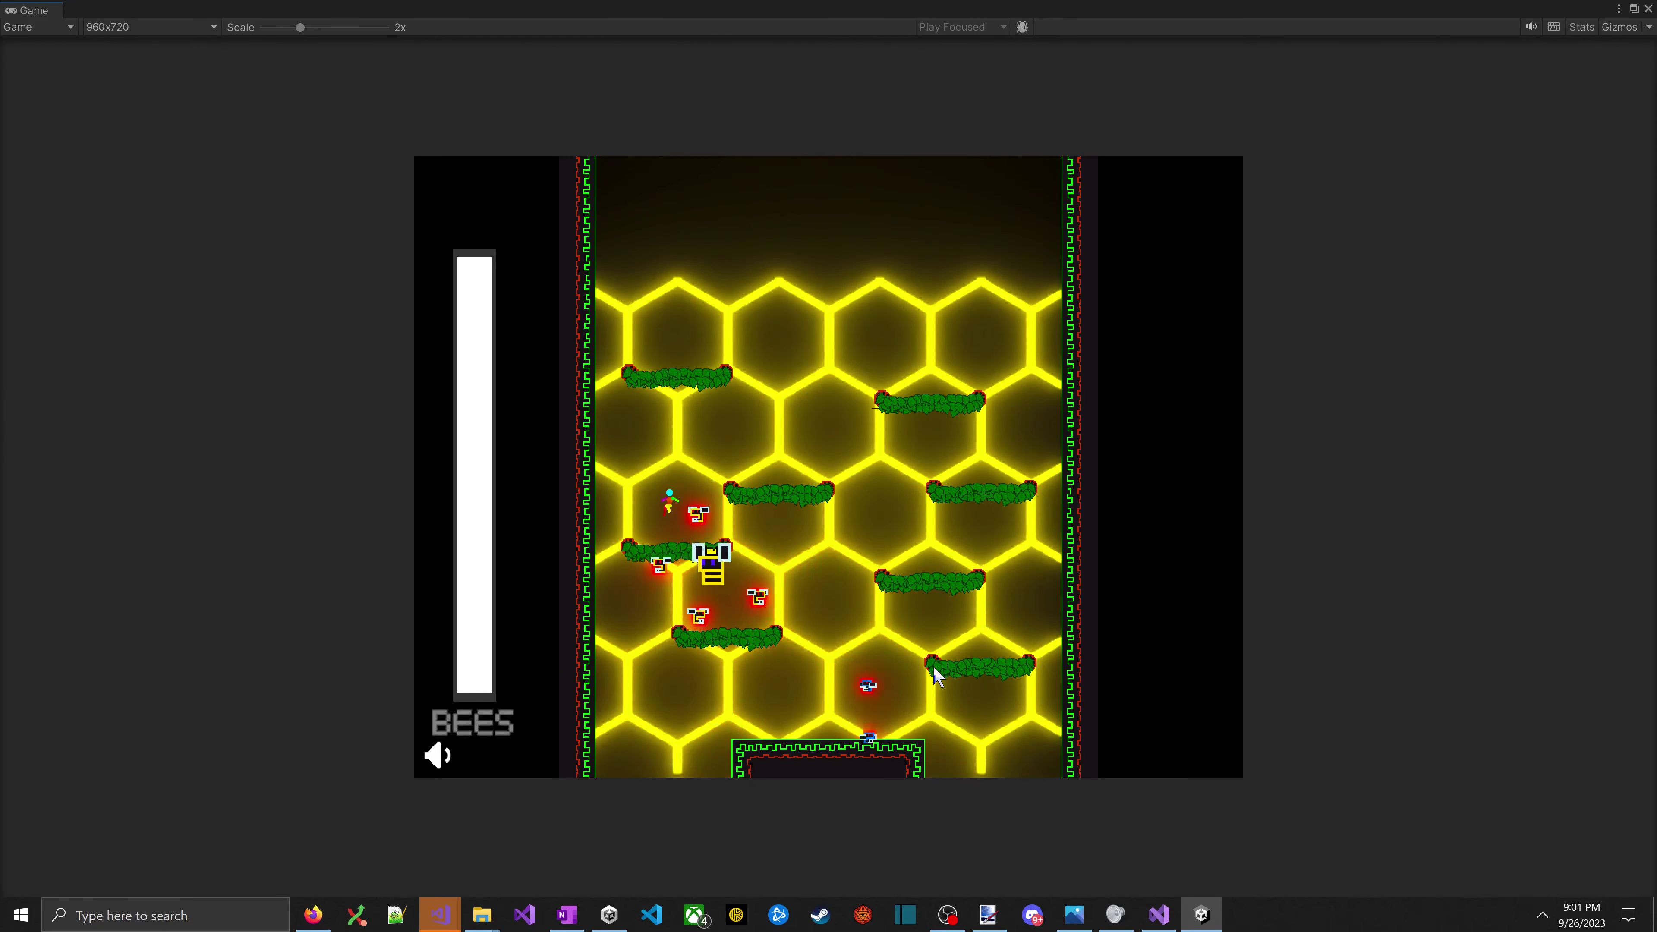
pyautogui.press('a')
pyautogui.press('space')
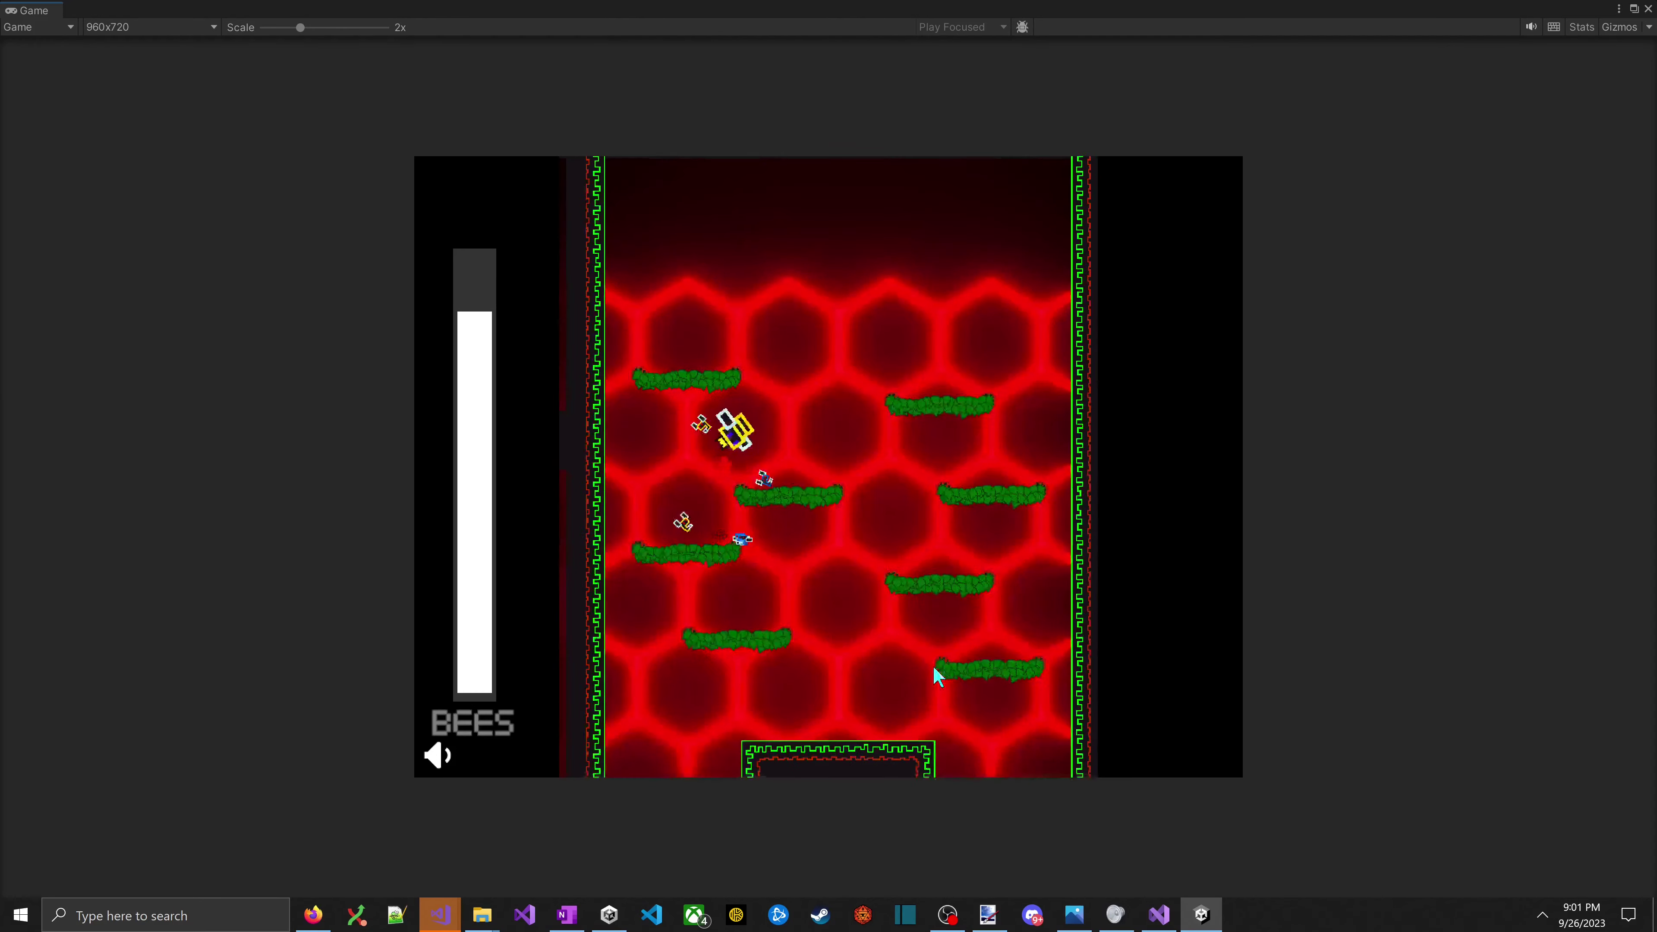
# - Hop between the right and left platforms with the arrow keys, then stop and restart Play mode
pyautogui.press('Right')
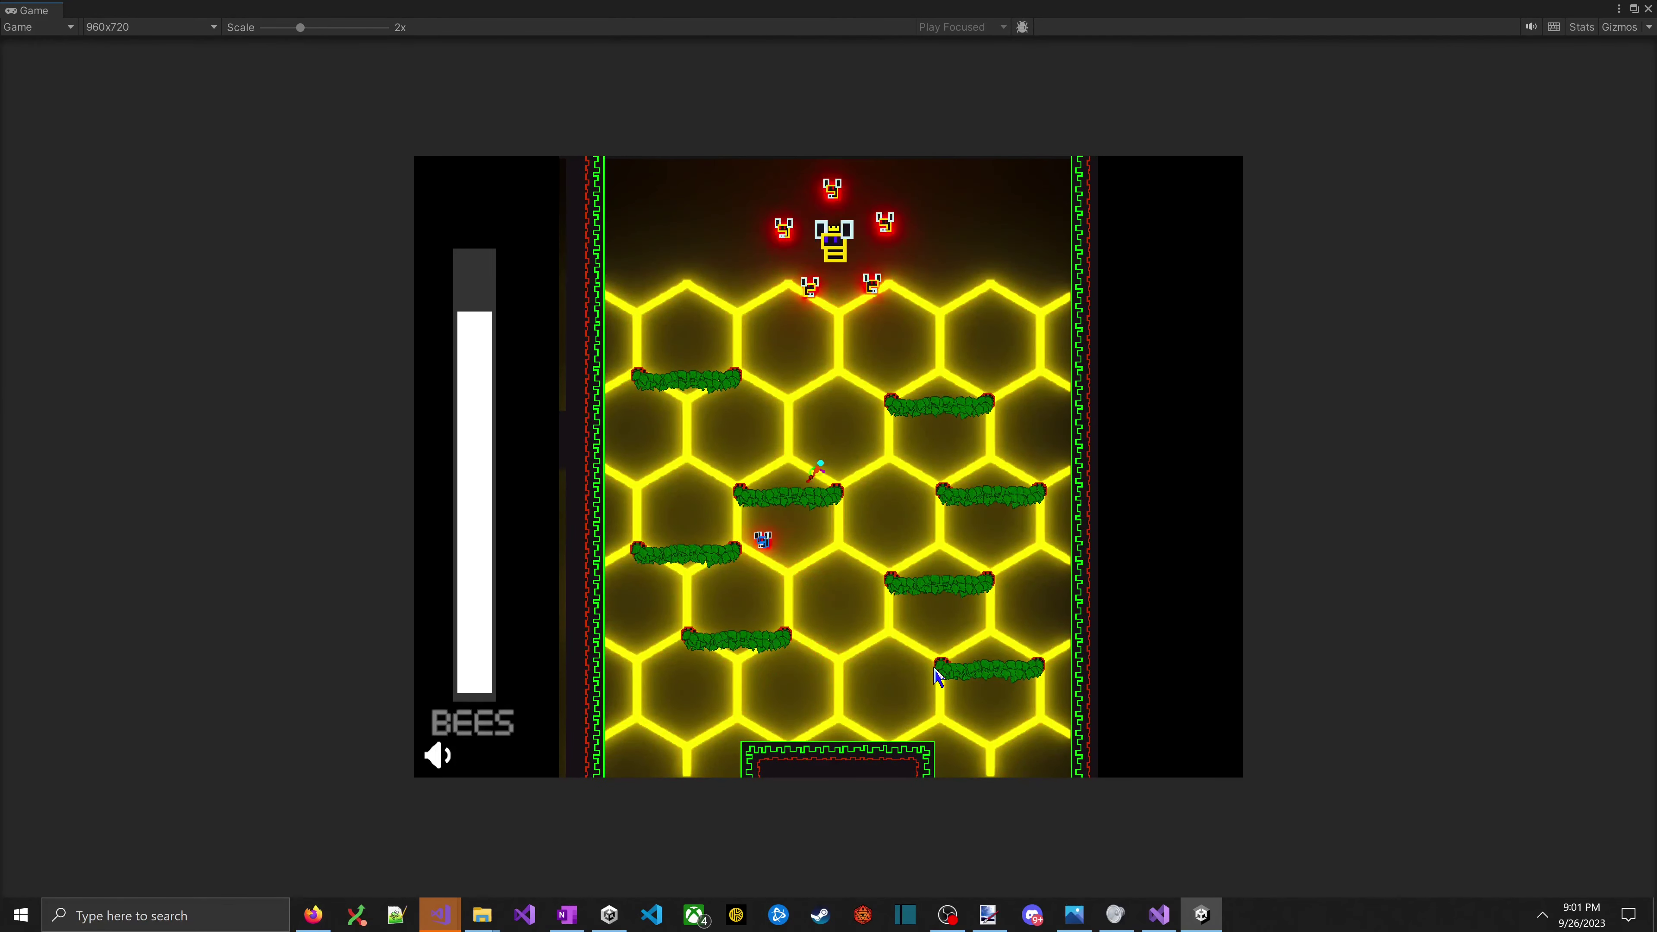
pyautogui.press('space')
pyautogui.press('Left')
pyautogui.press('space')
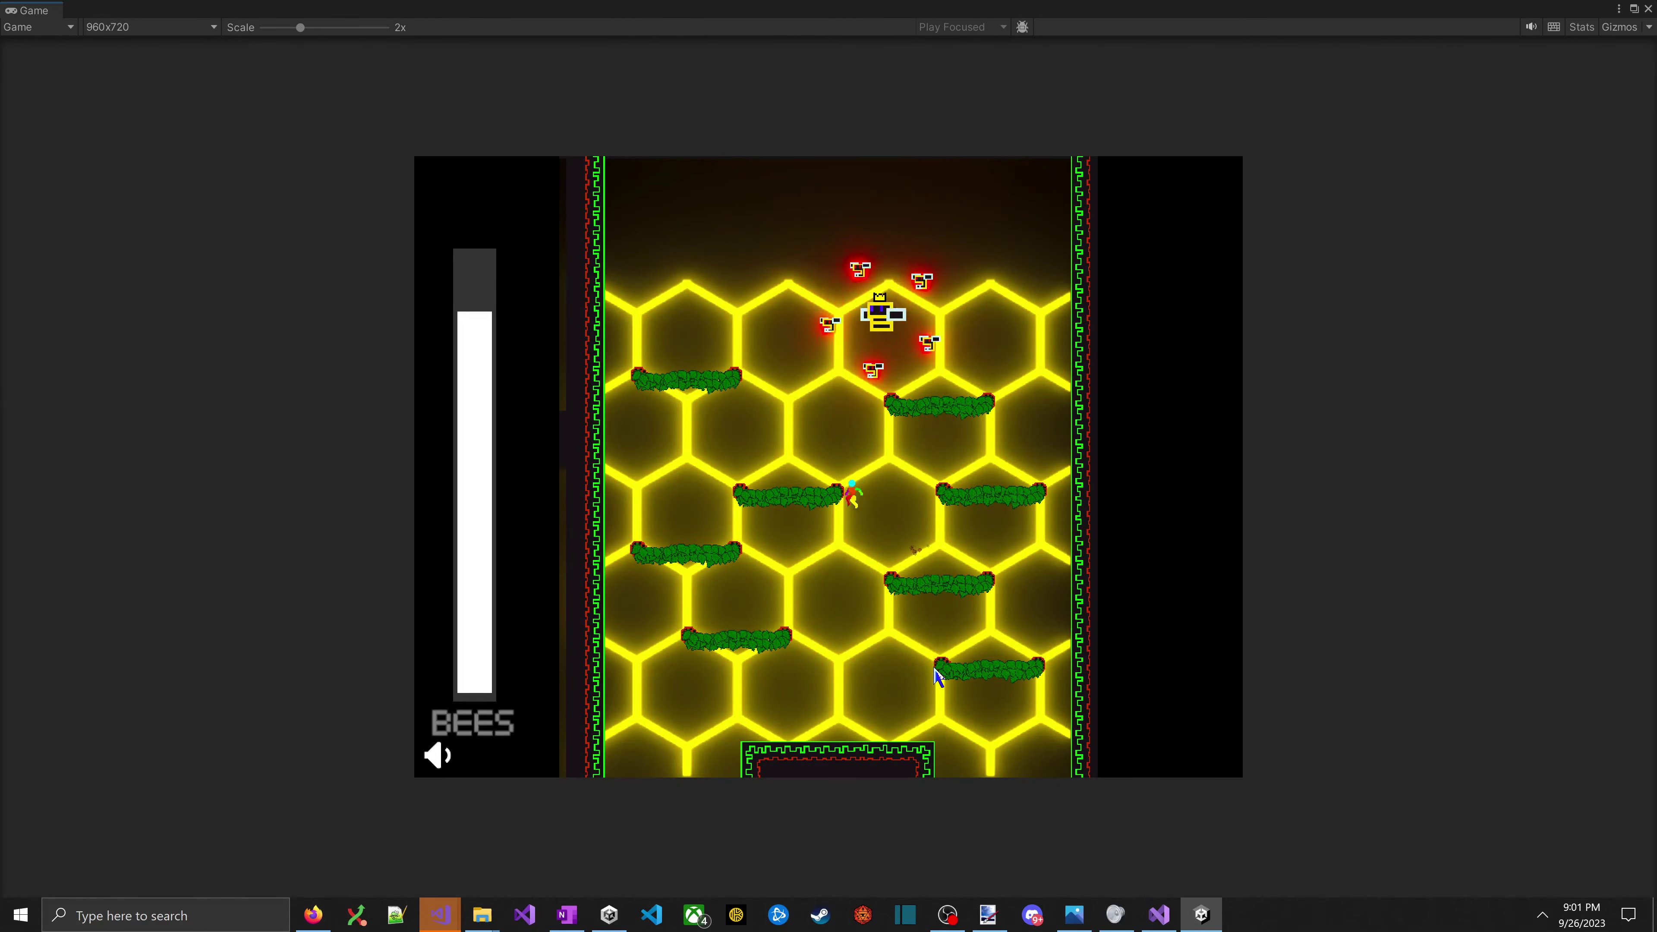
pyautogui.press('space')
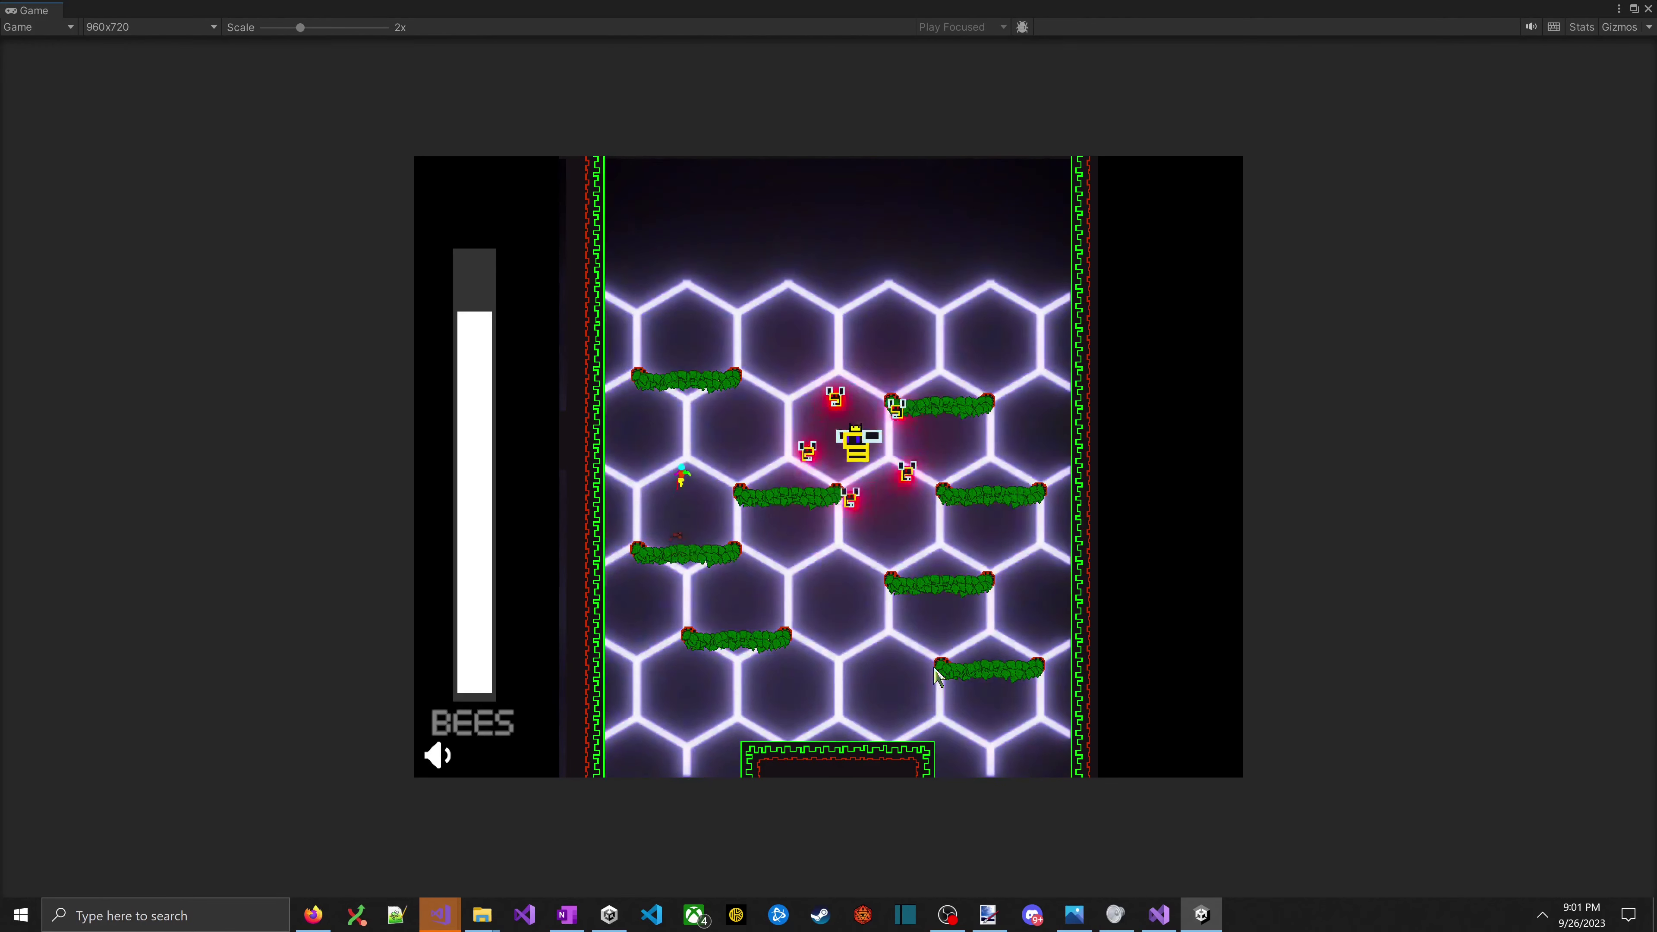
pyautogui.press('Right')
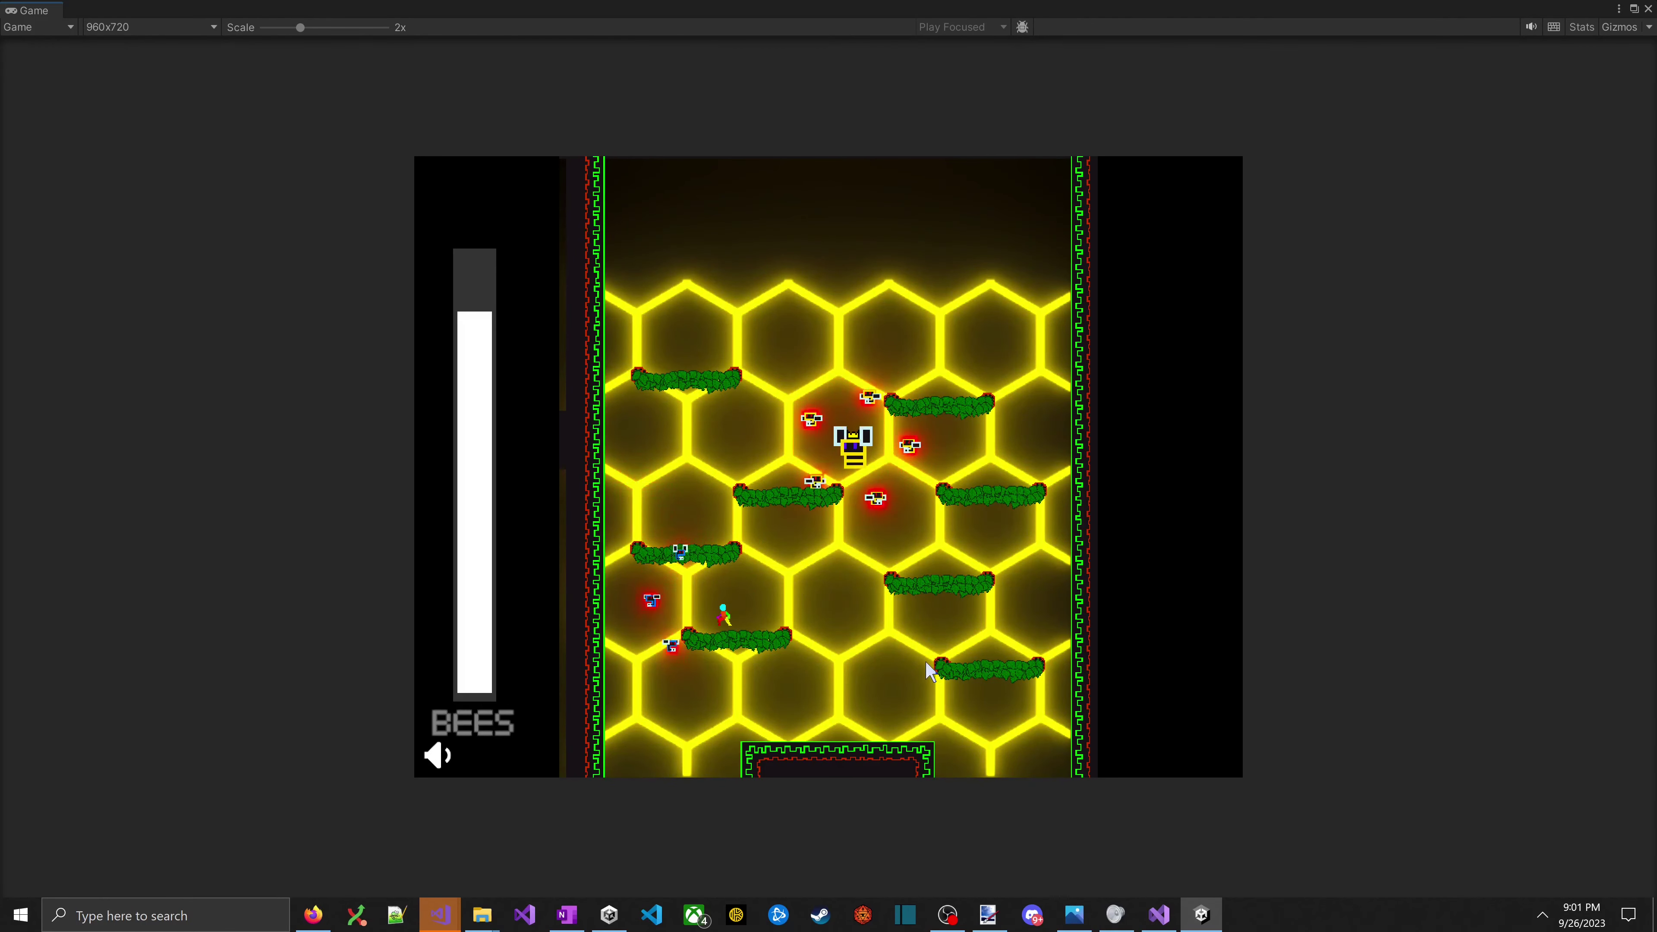
pyautogui.press('space')
pyautogui.press('Left')
pyautogui.press('space')
pyautogui.press('Left')
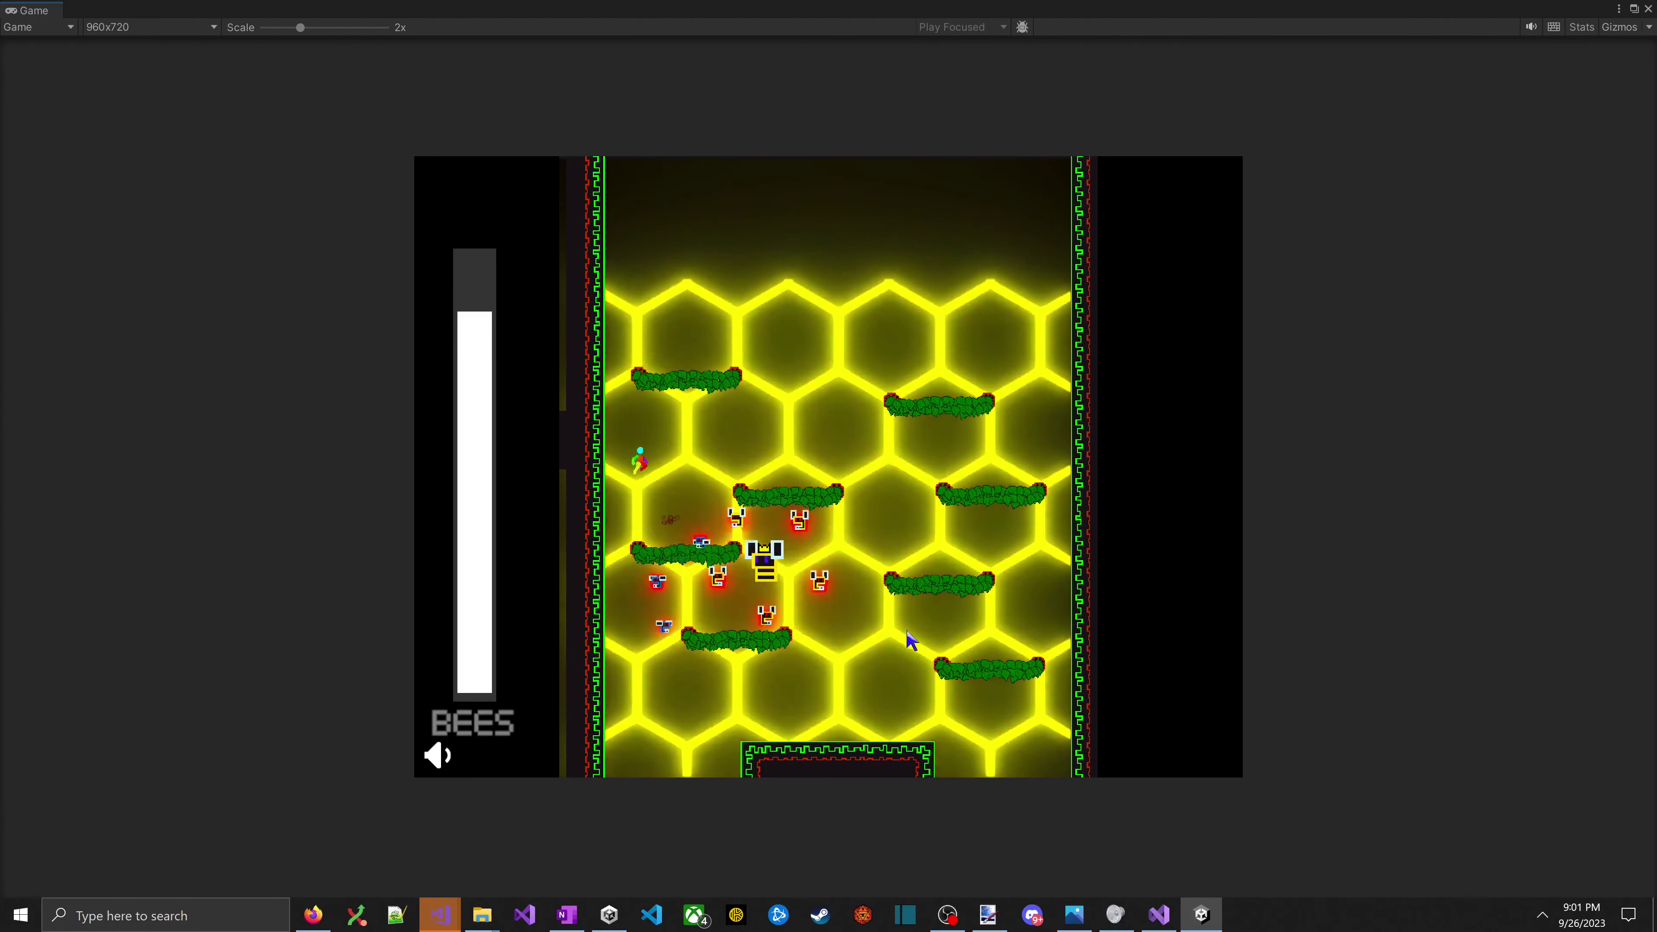
pyautogui.press('Right')
pyautogui.press('Right')
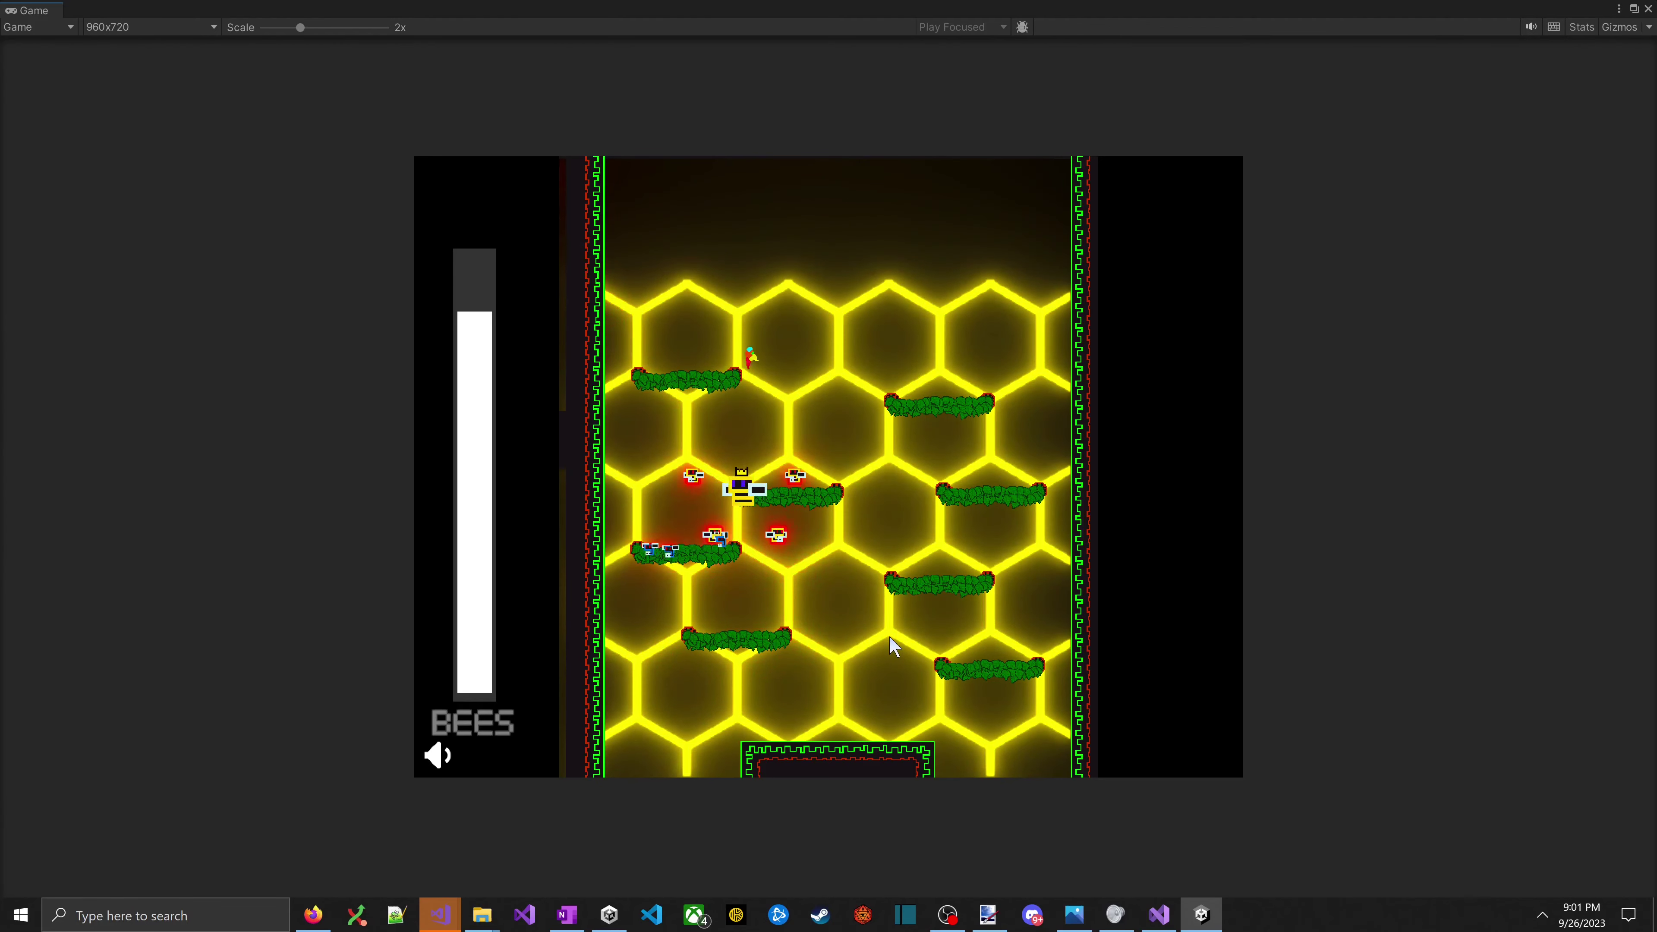
pyautogui.press('Right')
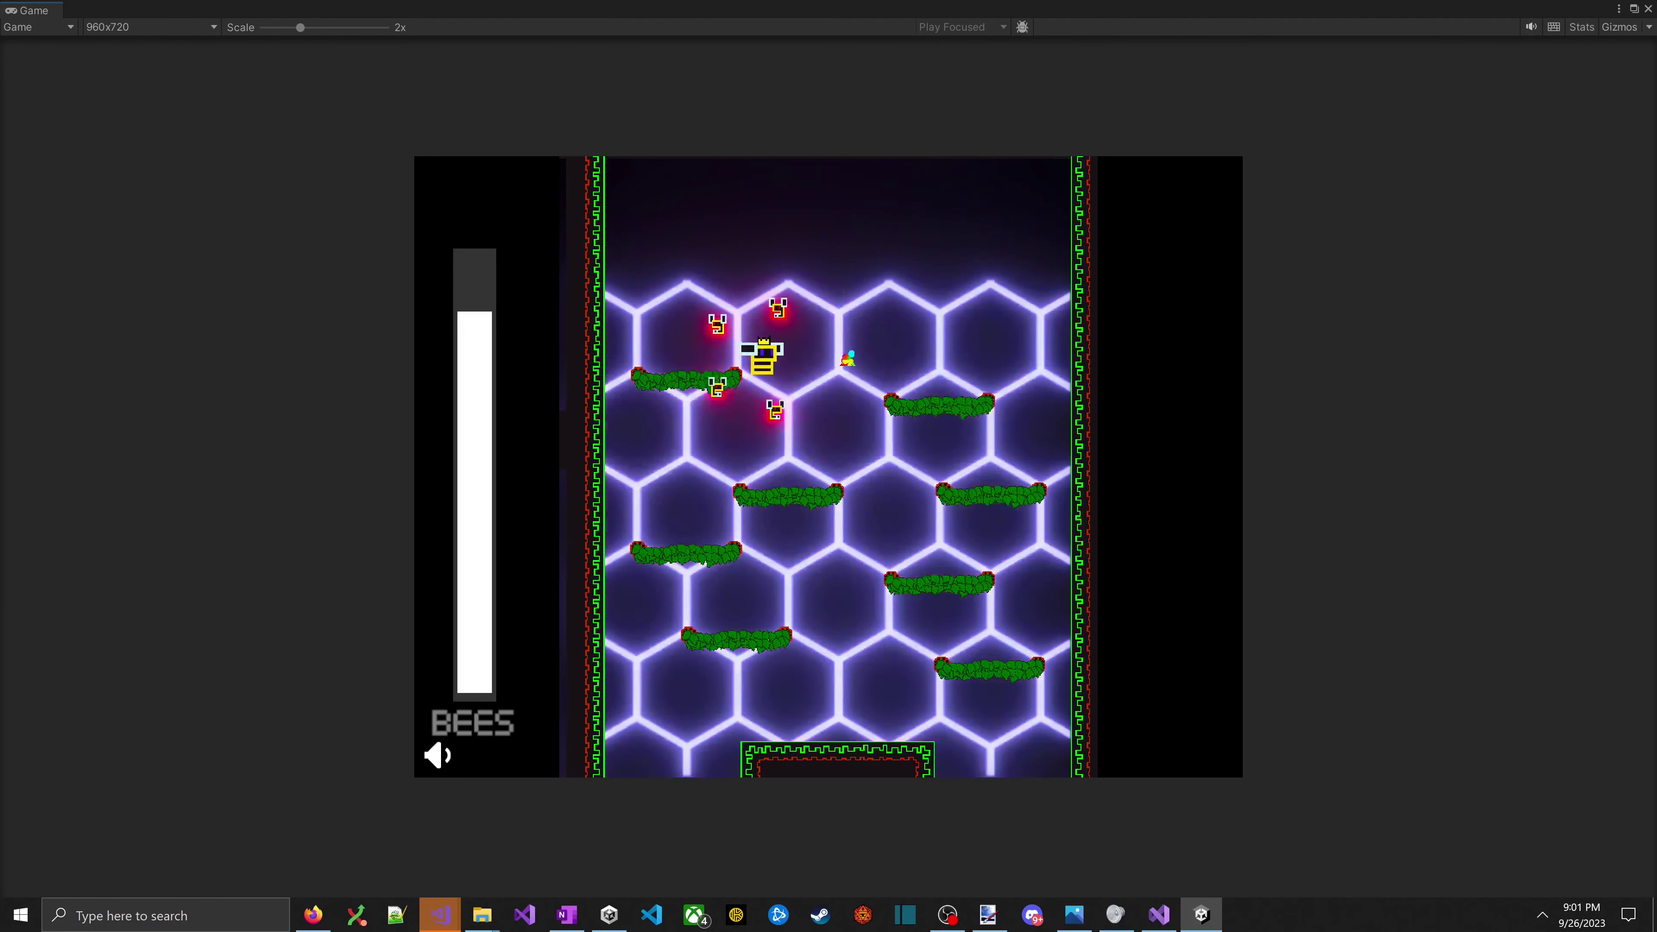
pyautogui.click(789, 52)
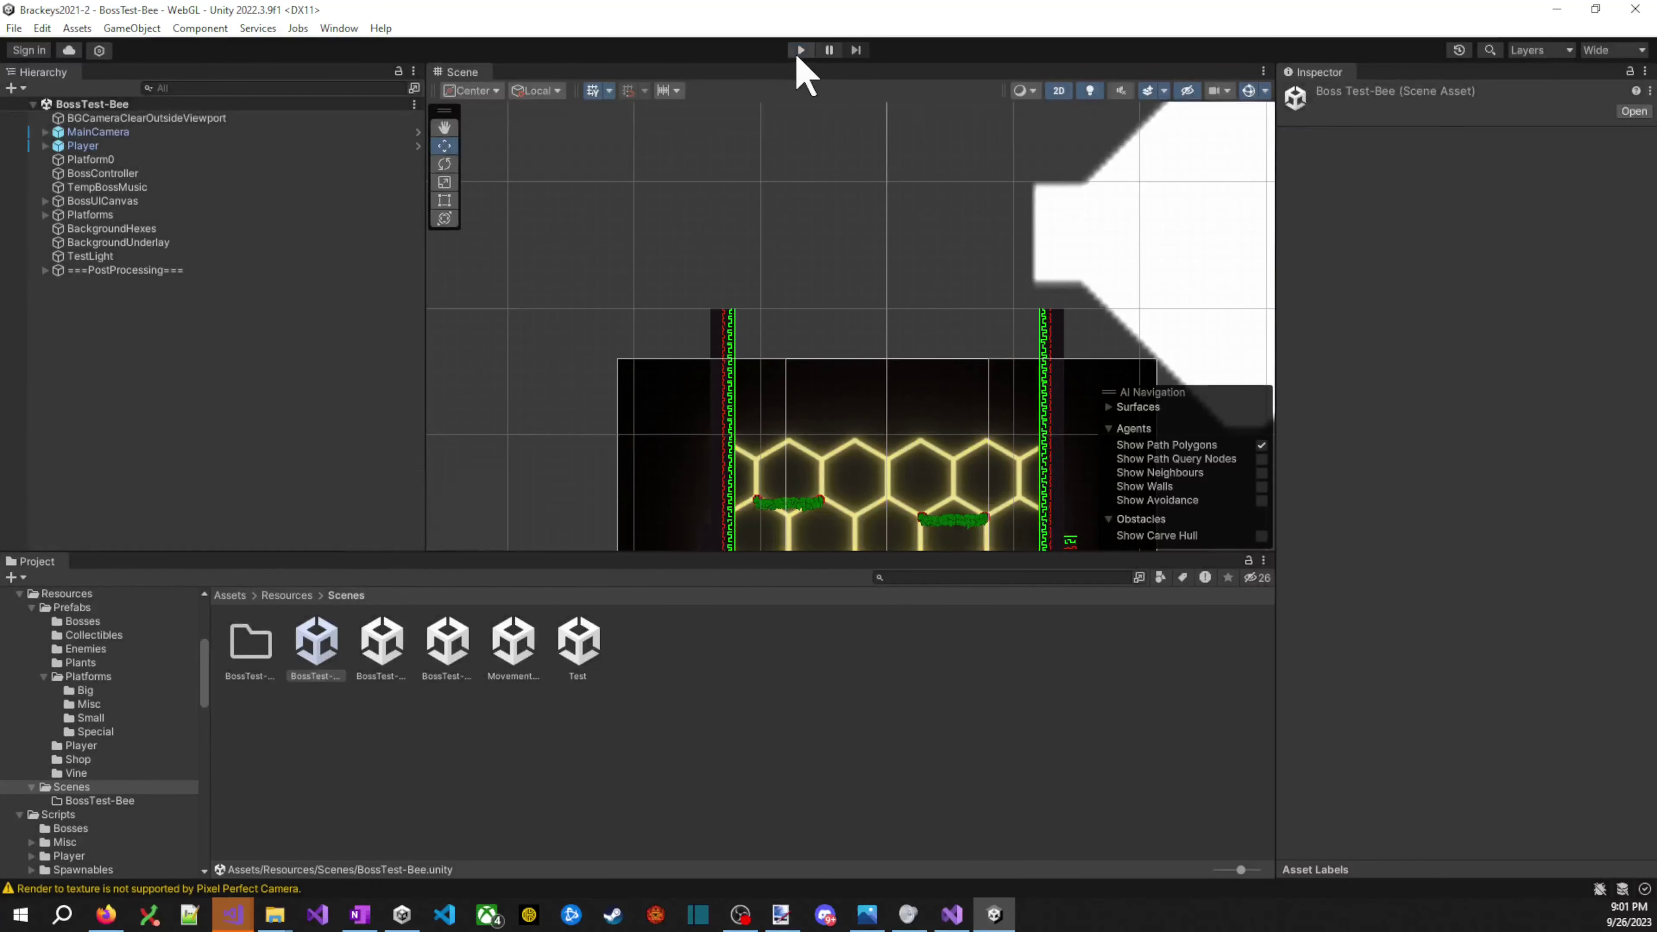
pyautogui.click(795, 54)
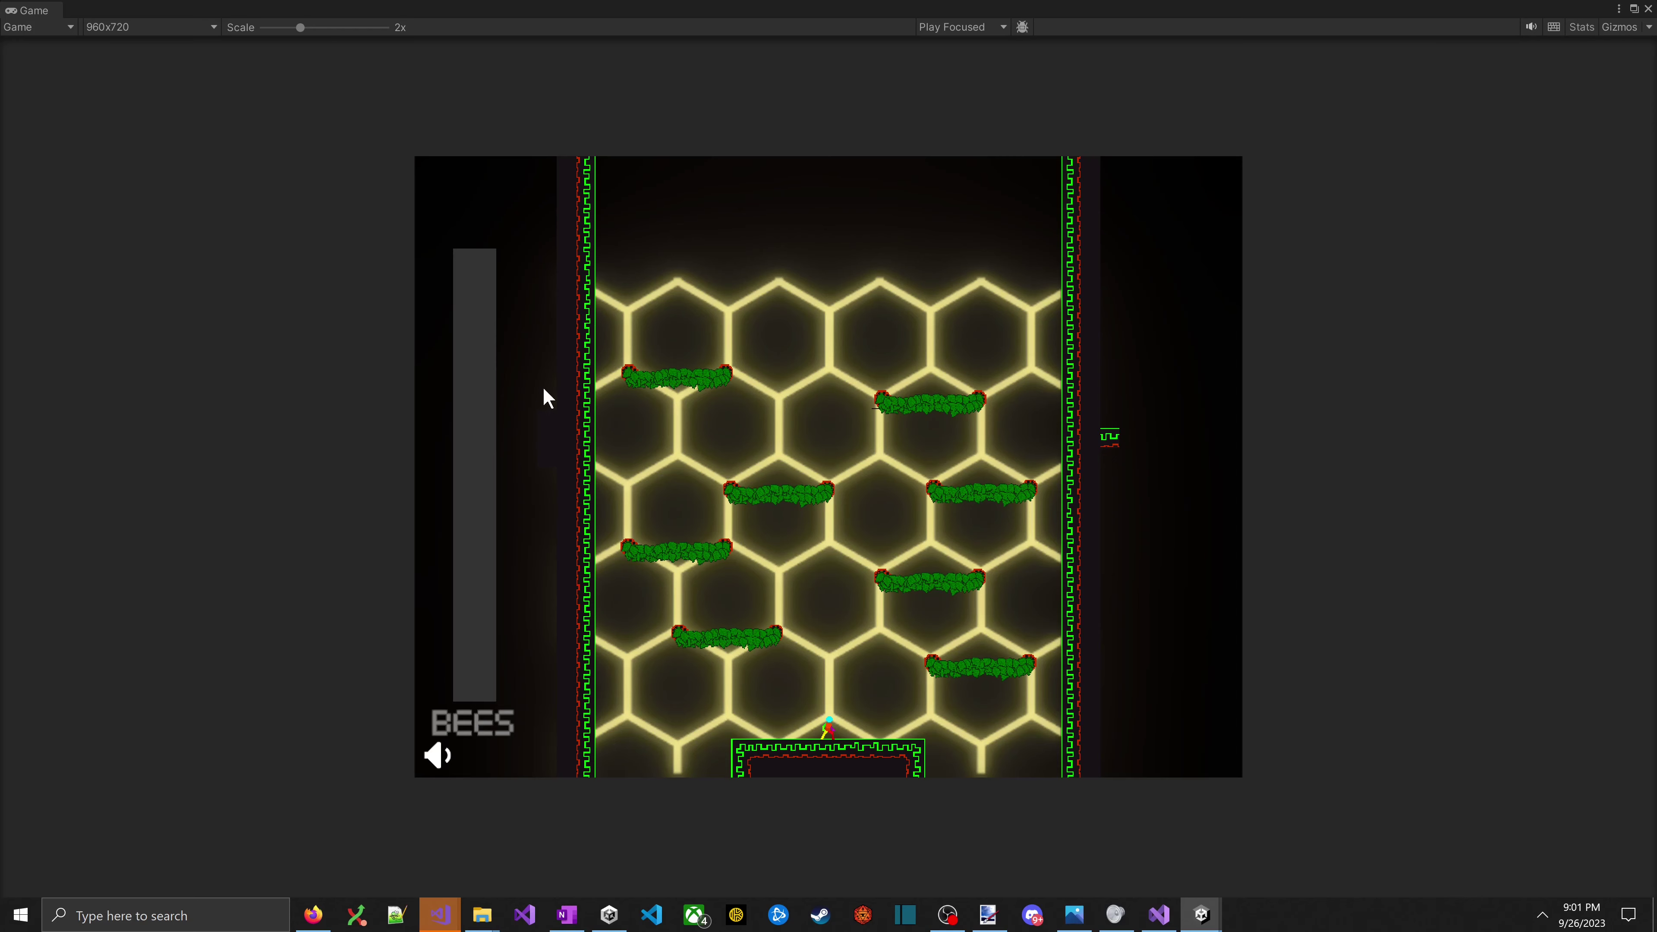
# - Dodge the first bee columns by running left along the floor and jumping onto the left platform
pyautogui.press('d')
pyautogui.press('space')
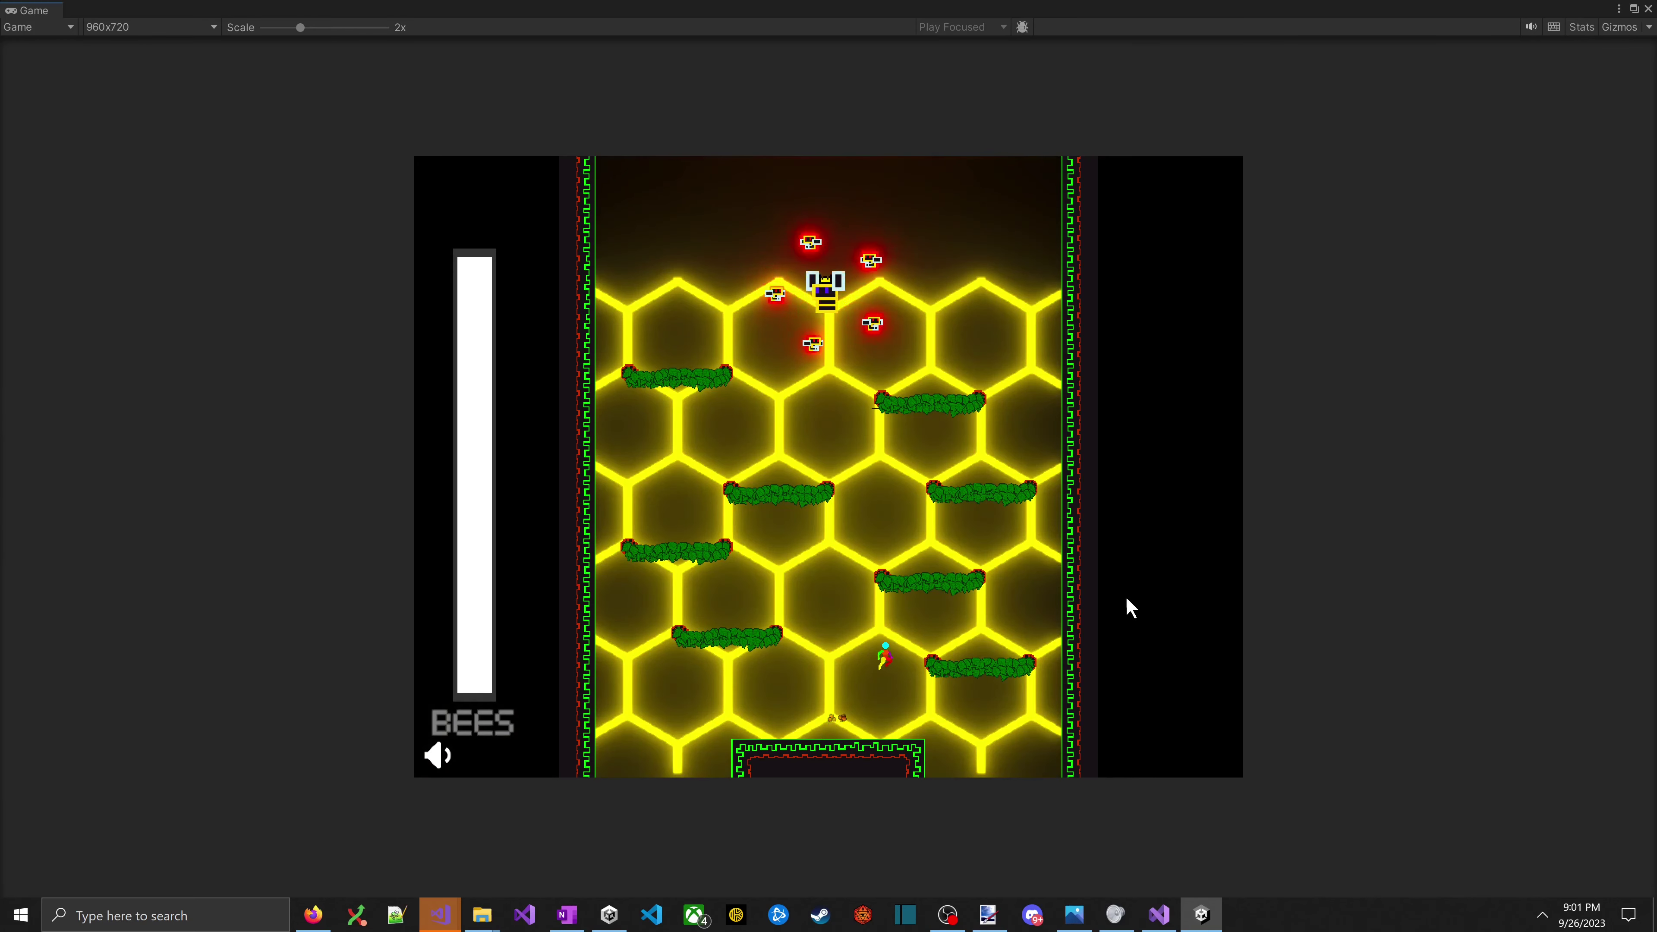
pyautogui.press('a')
pyautogui.press('space')
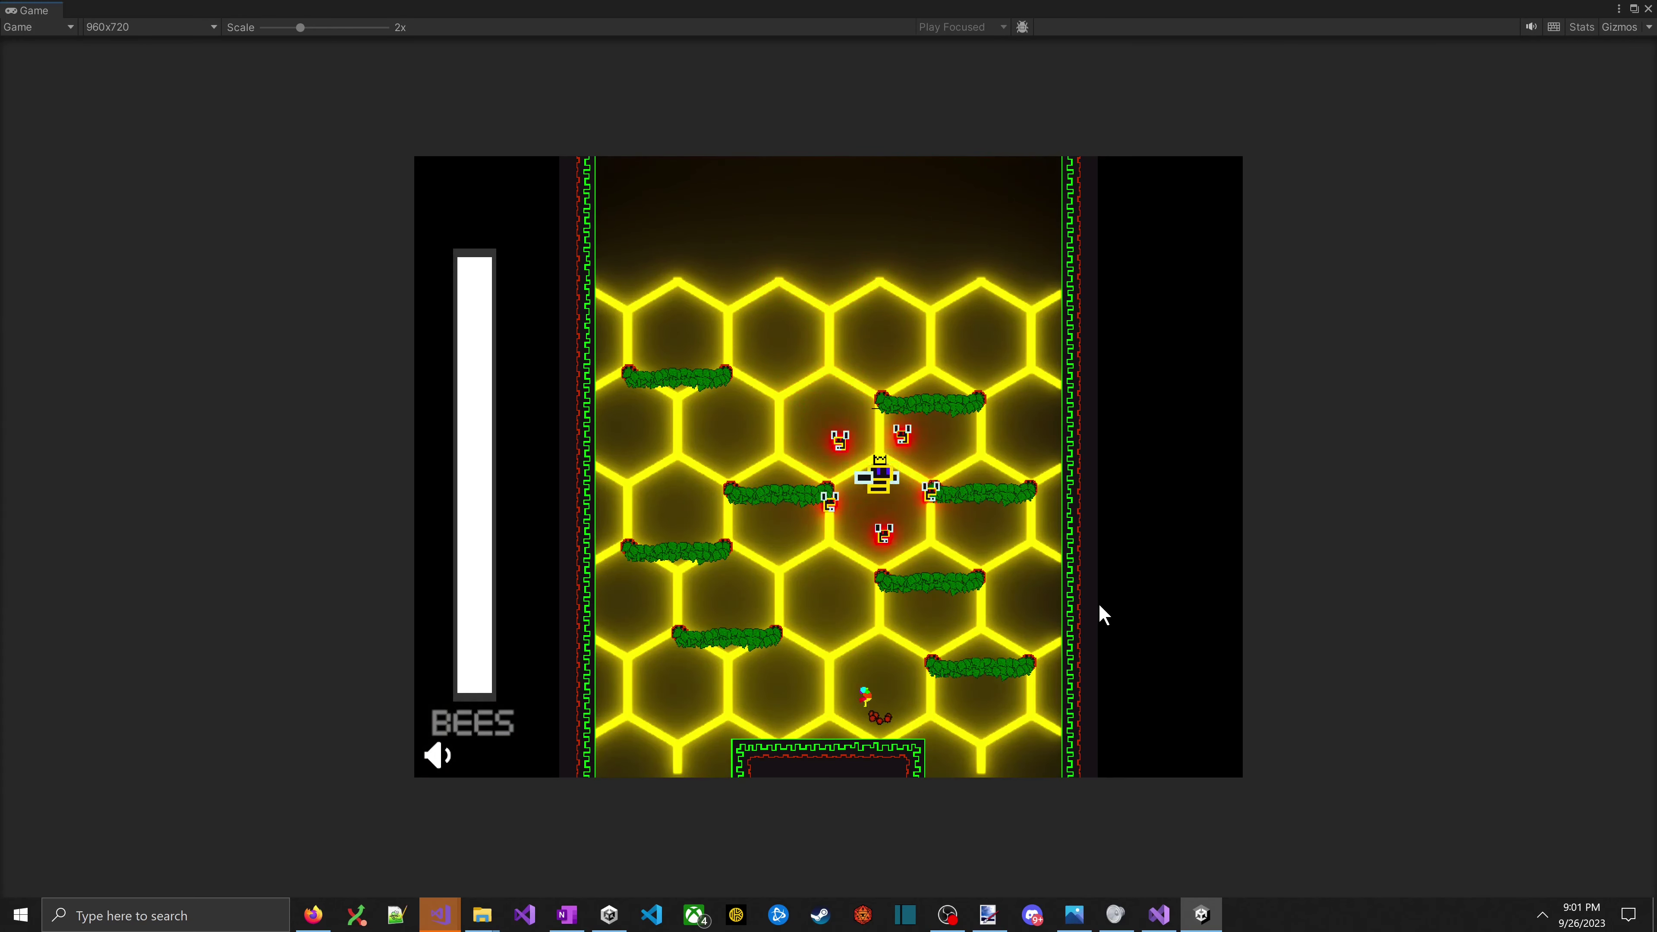
pyautogui.press('space')
pyautogui.press('space')
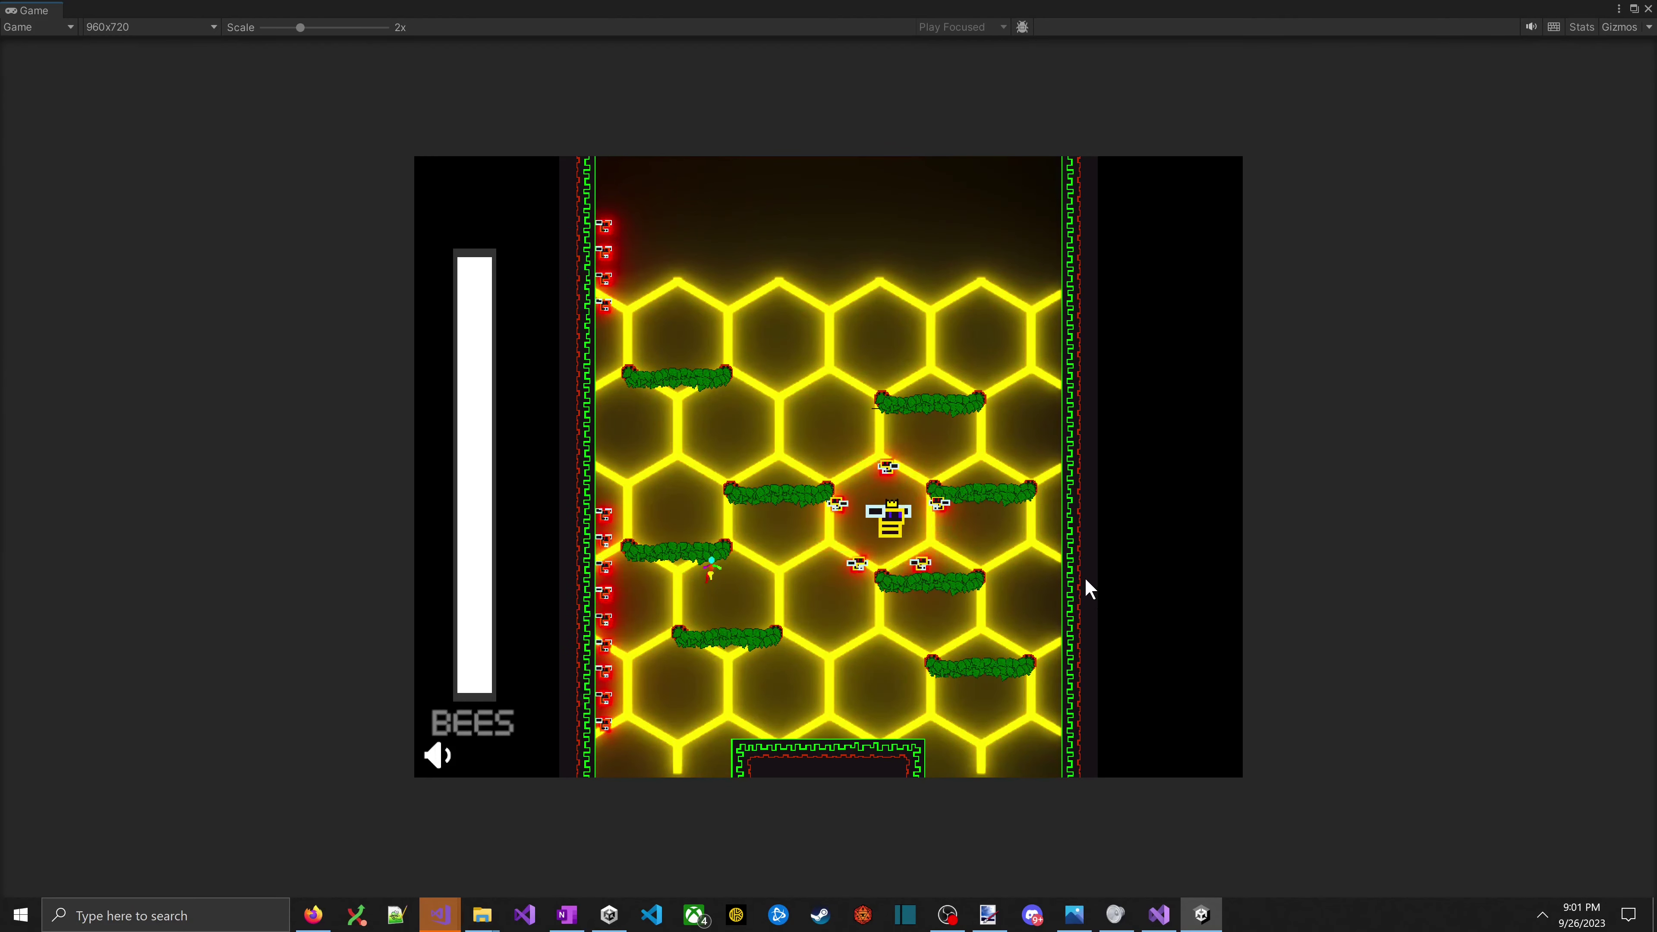
pyautogui.press('space')
pyautogui.press('a')
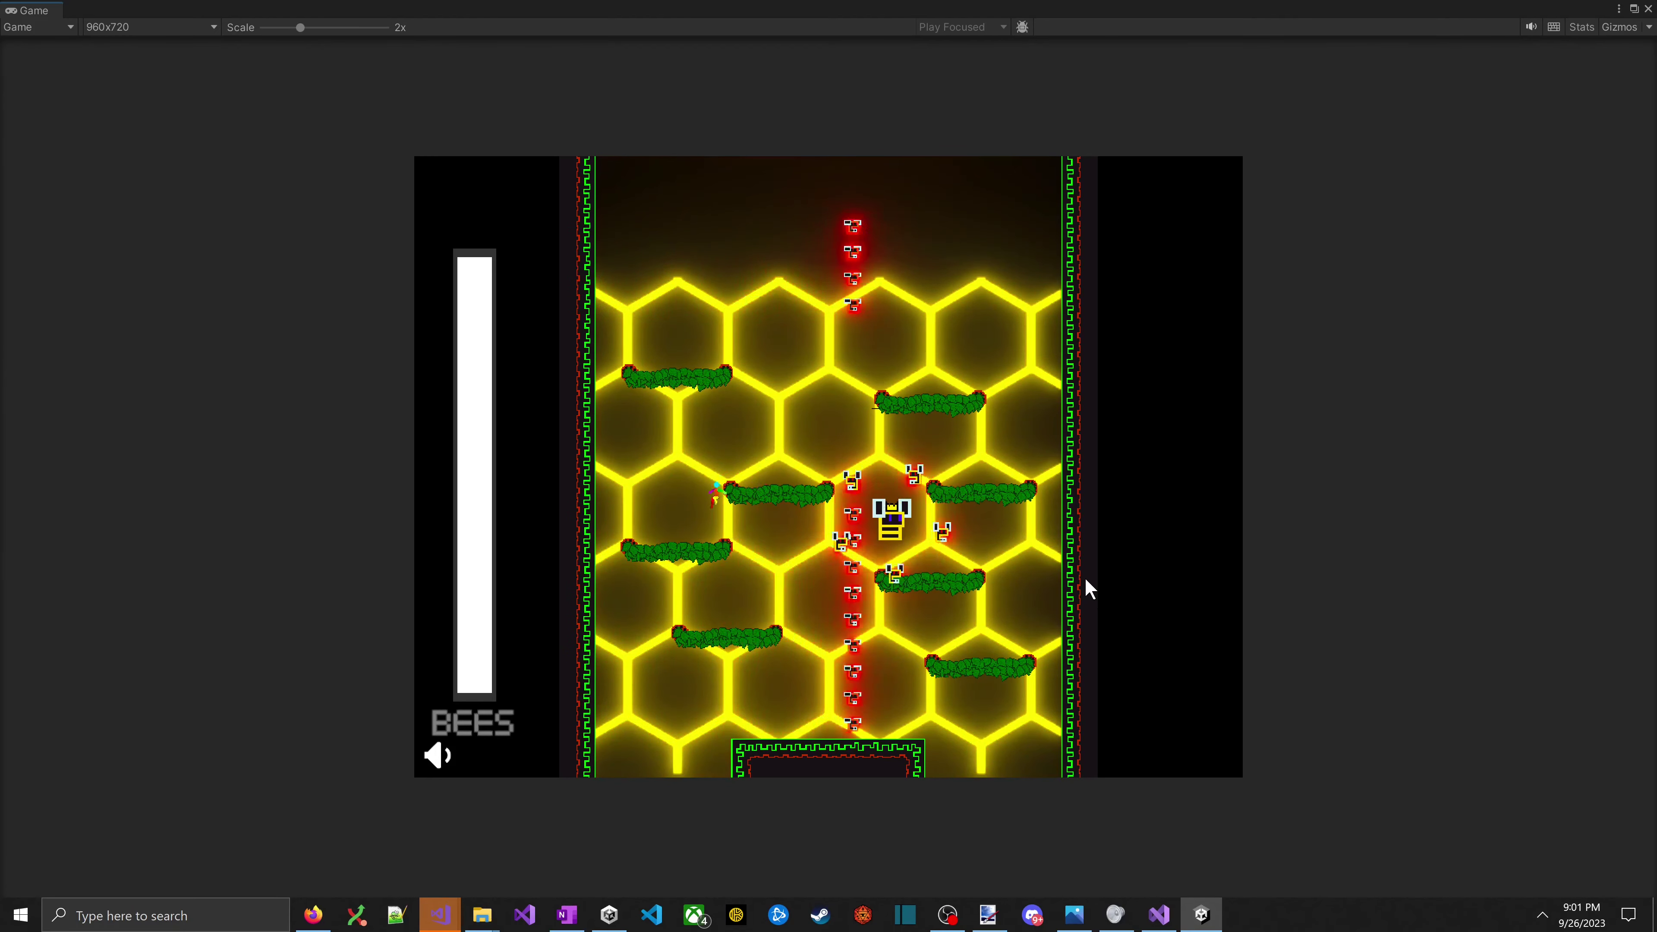
pyautogui.press('d')
# - Hop across the upper-left and lower-left platforms, then fly right and hit the queen bee
pyautogui.press('space')
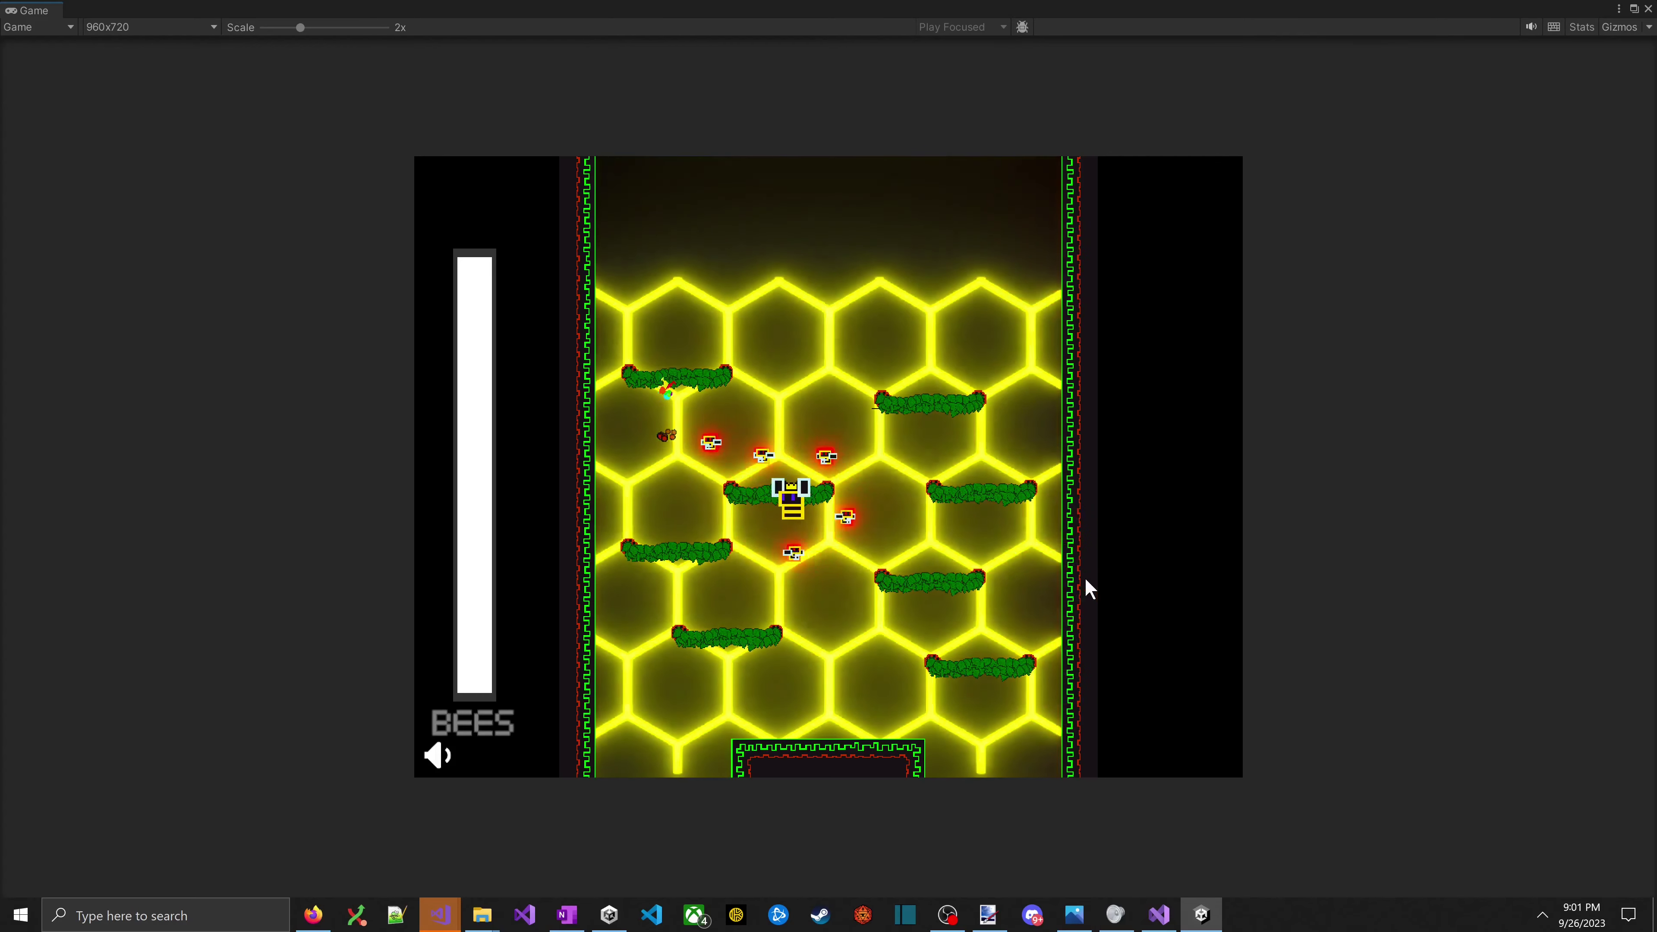
pyautogui.press('Right')
pyautogui.press('space')
pyautogui.press('Right')
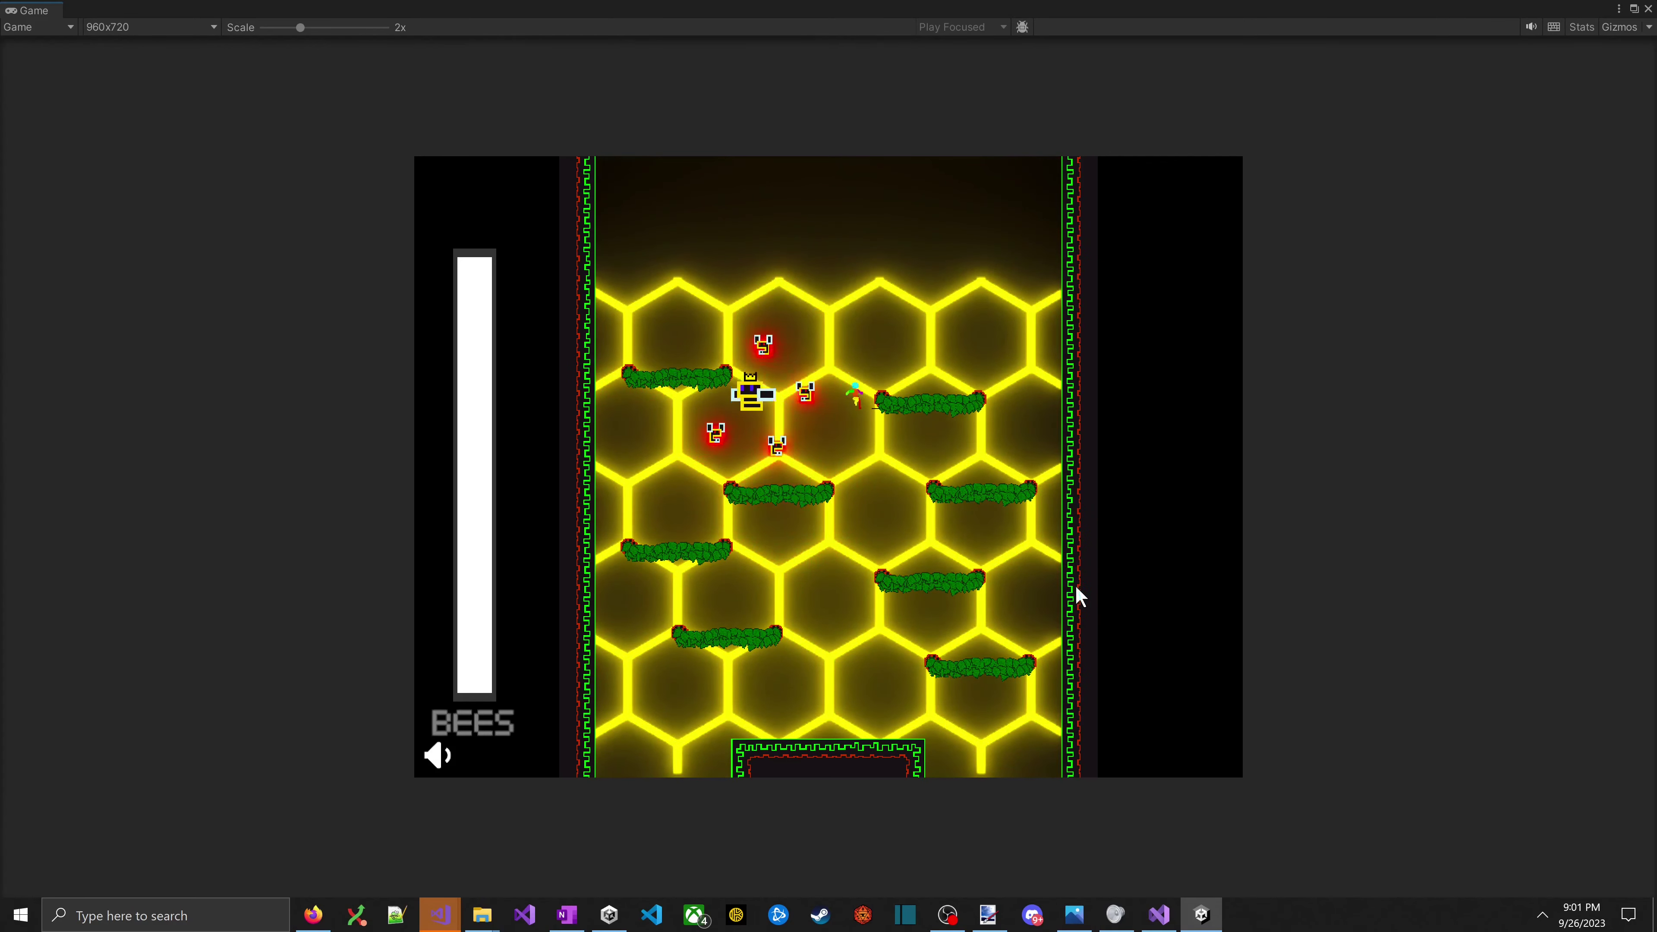
pyautogui.press('a')
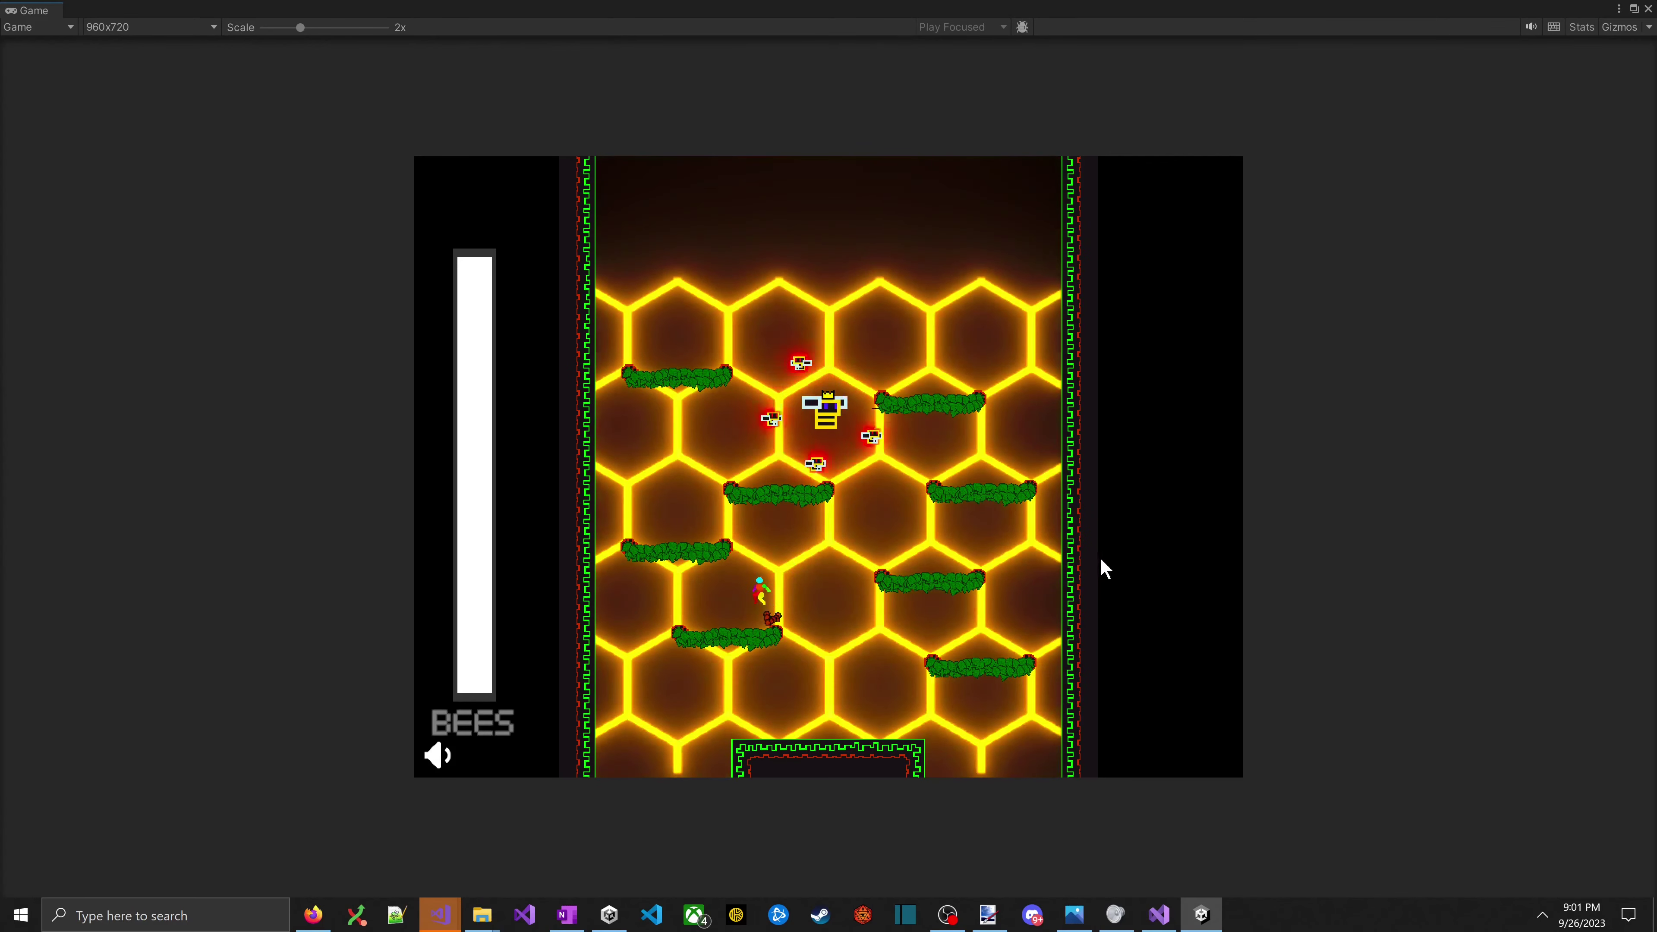
pyautogui.press('space')
pyautogui.press('d')
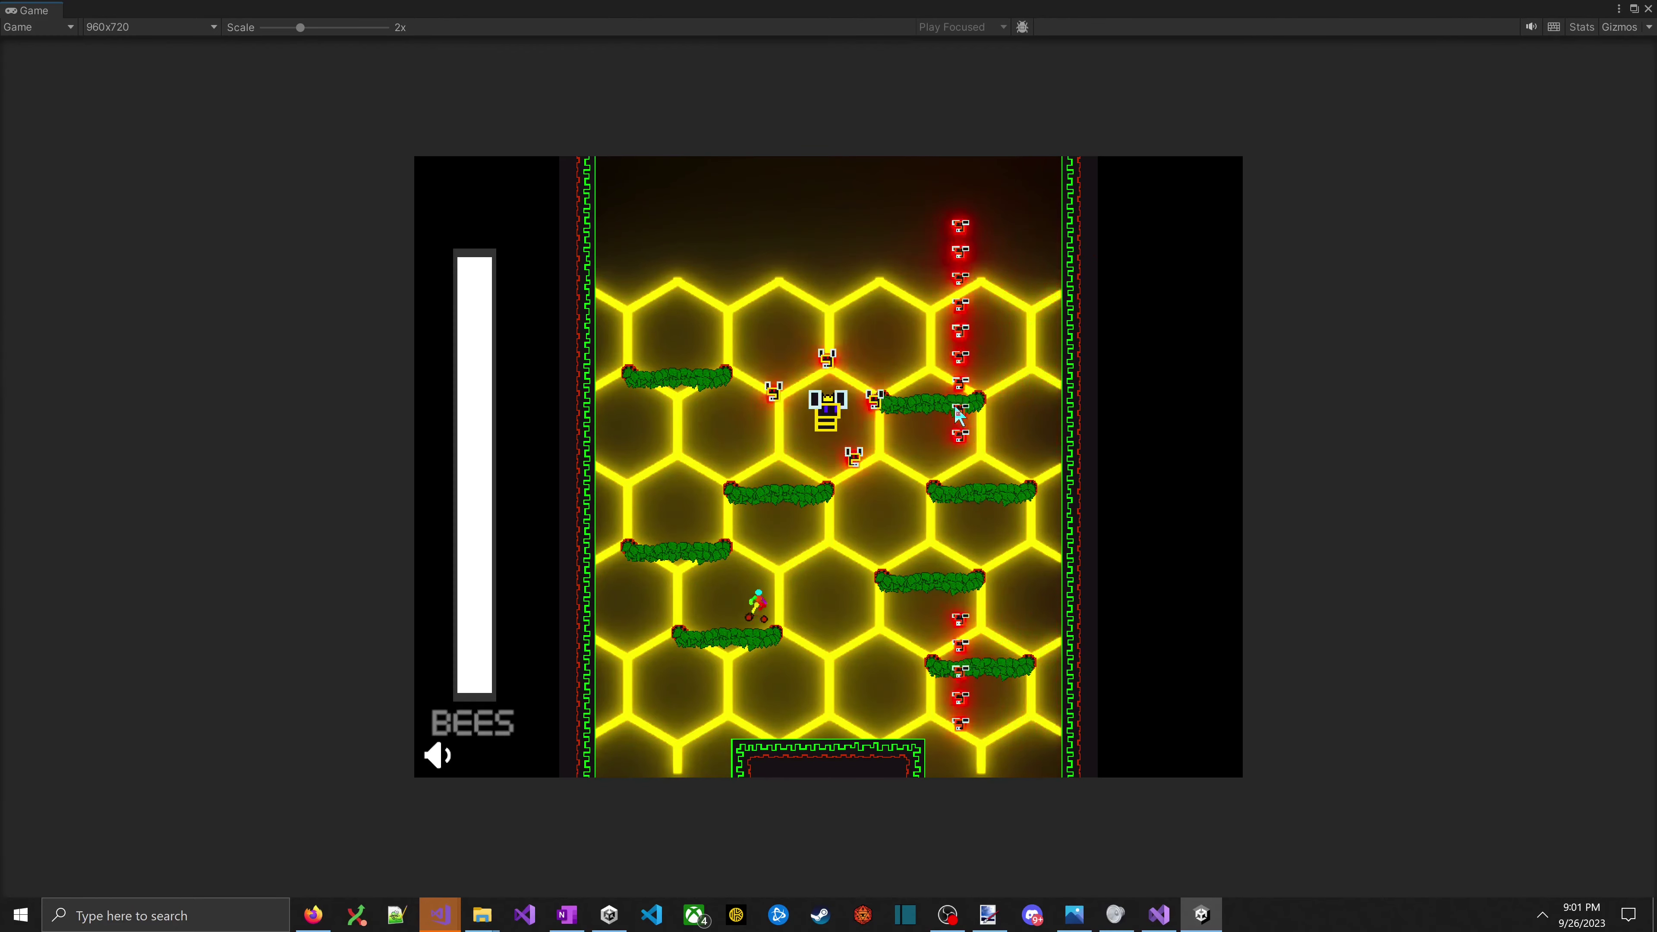
pyautogui.press('space')
pyautogui.press('d')
pyautogui.press('a')
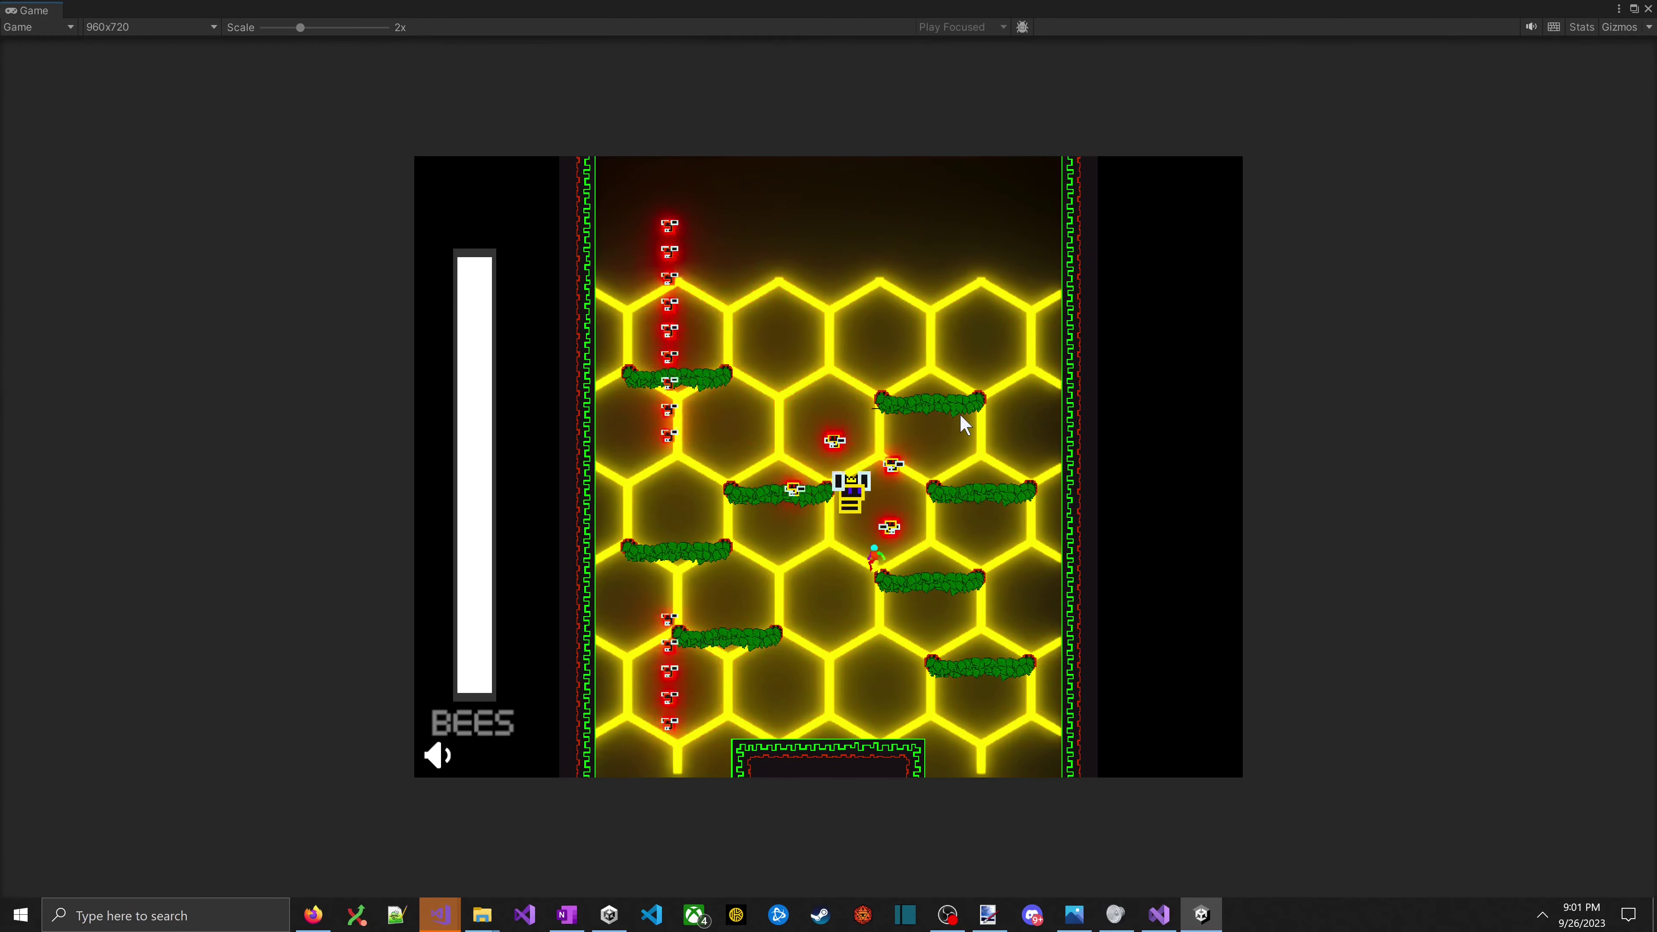
pyautogui.press('space')
# - Weave between the lower platforms past the swarms, then climb and strike the queen again, lowering the BEES bar
pyautogui.press('a')
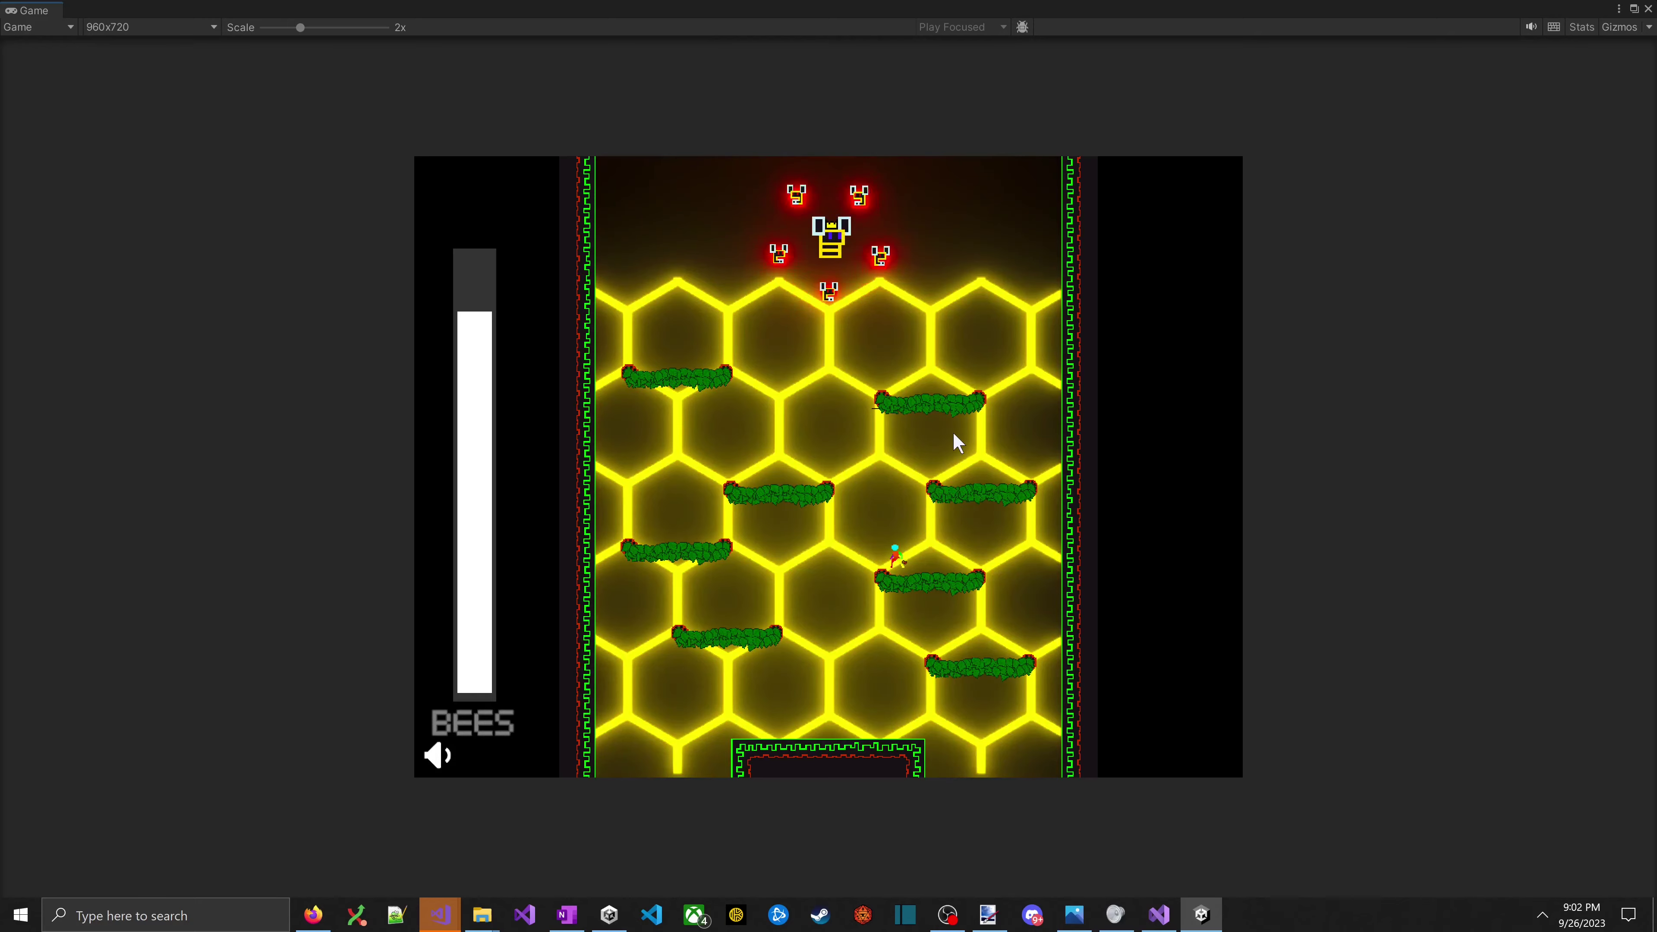
pyautogui.press('space')
pyautogui.press('a')
pyautogui.press('space')
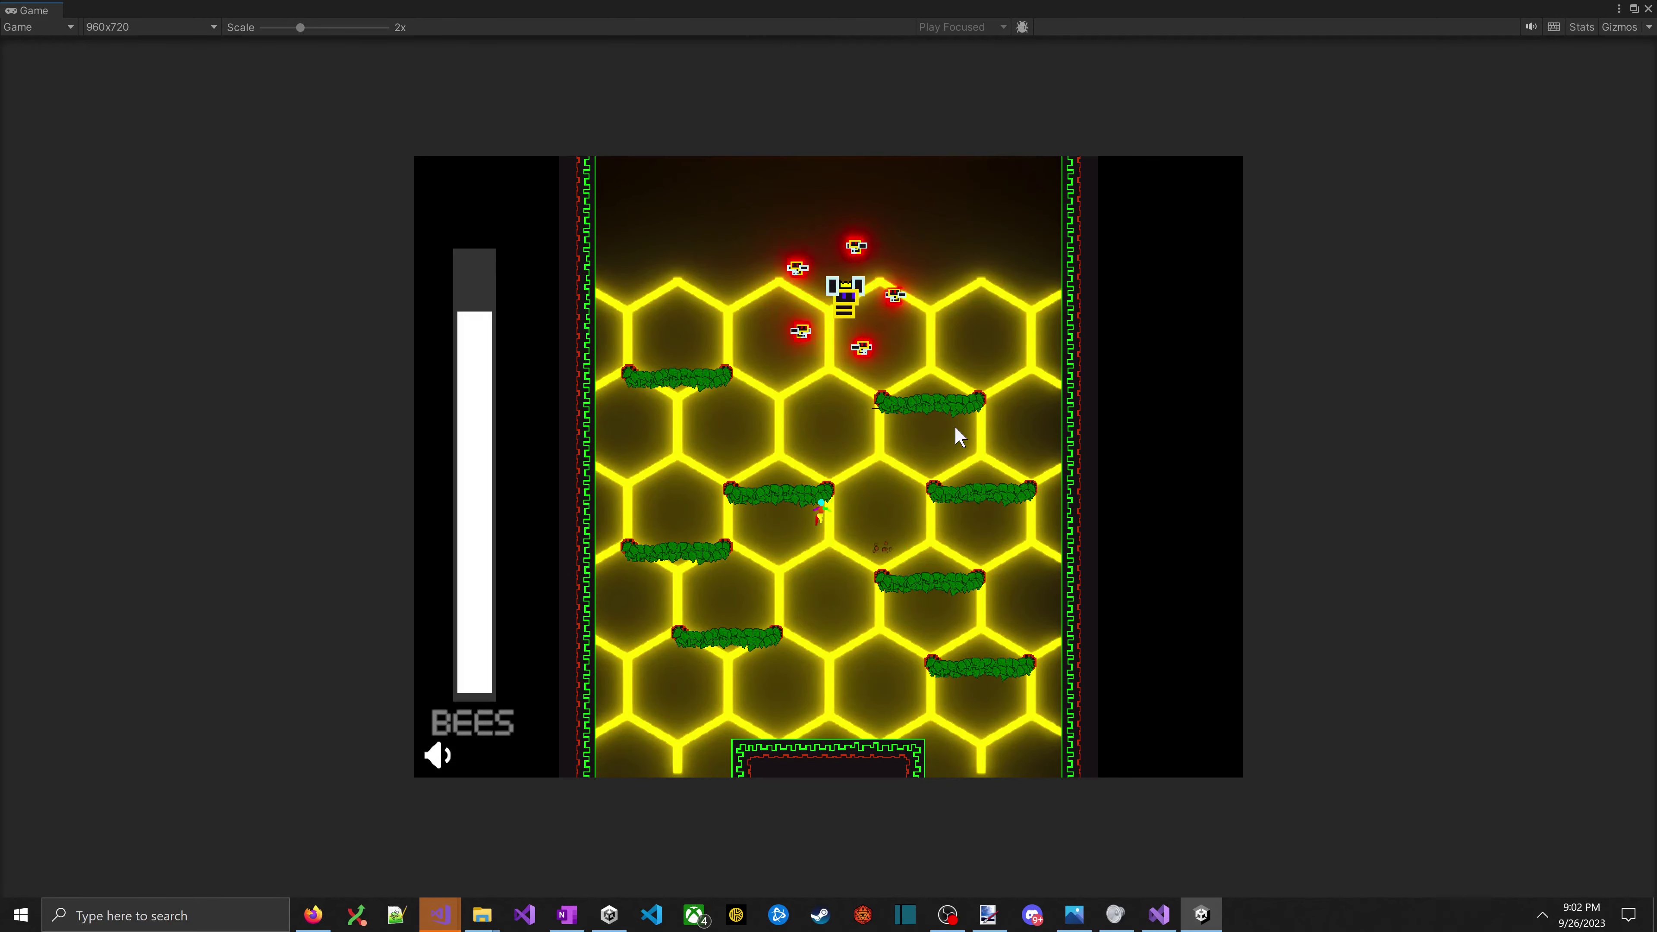
pyautogui.press('d')
pyautogui.press('space')
pyautogui.press('a')
pyautogui.press('space')
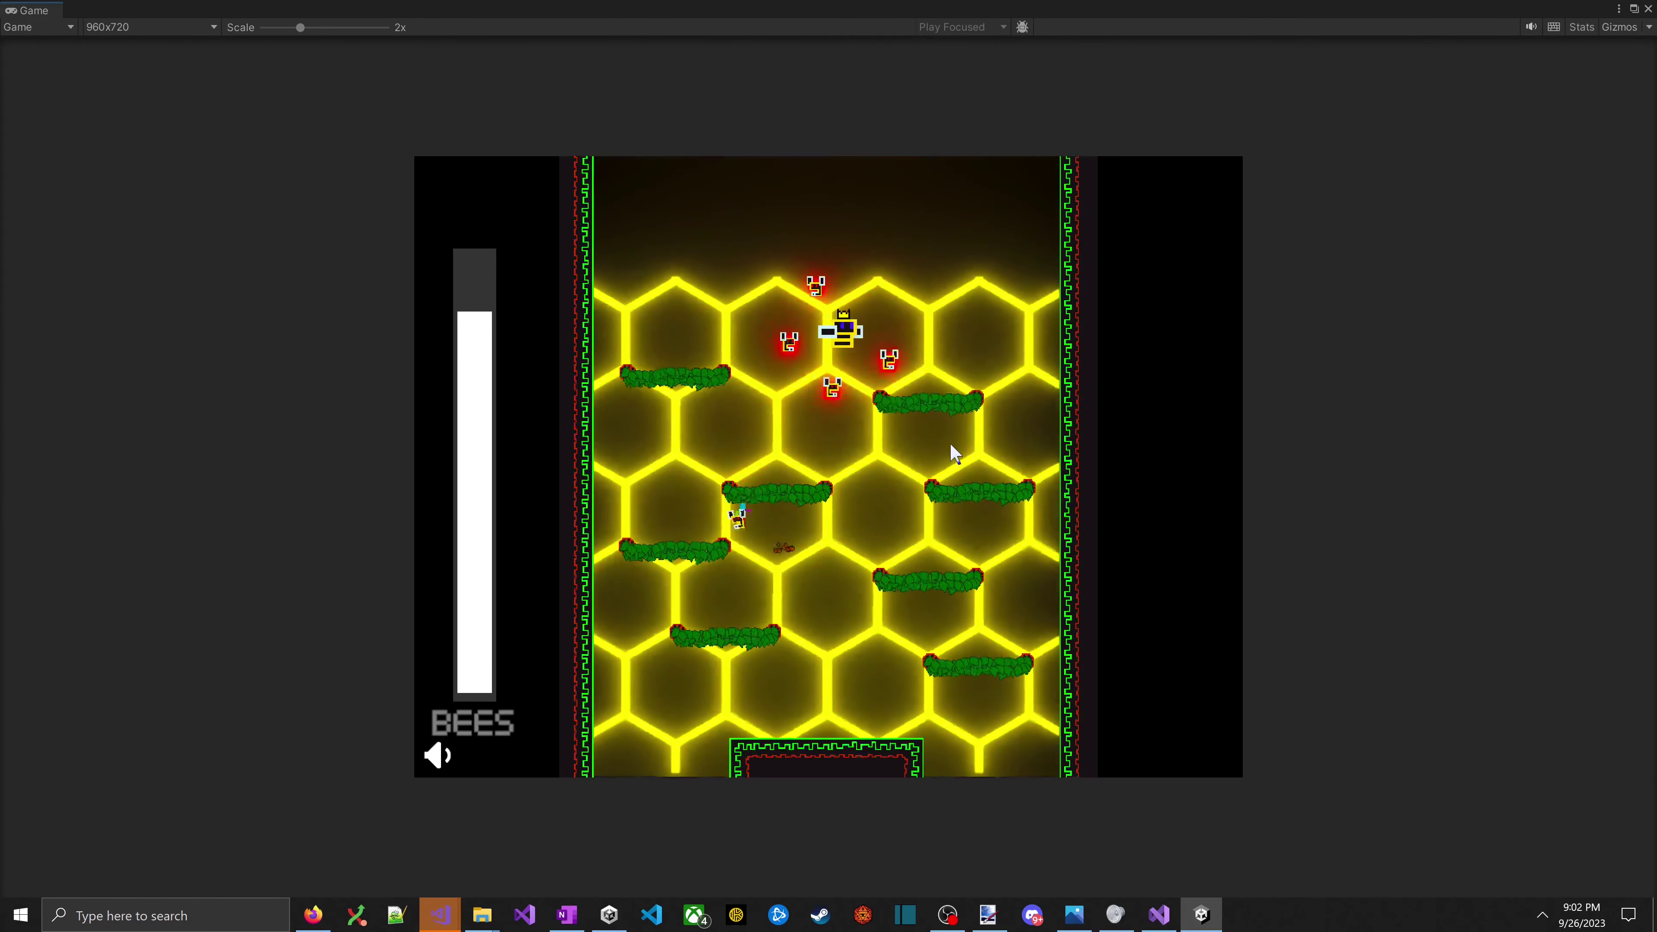
pyautogui.press('d')
pyautogui.press('space')
pyautogui.press('space')
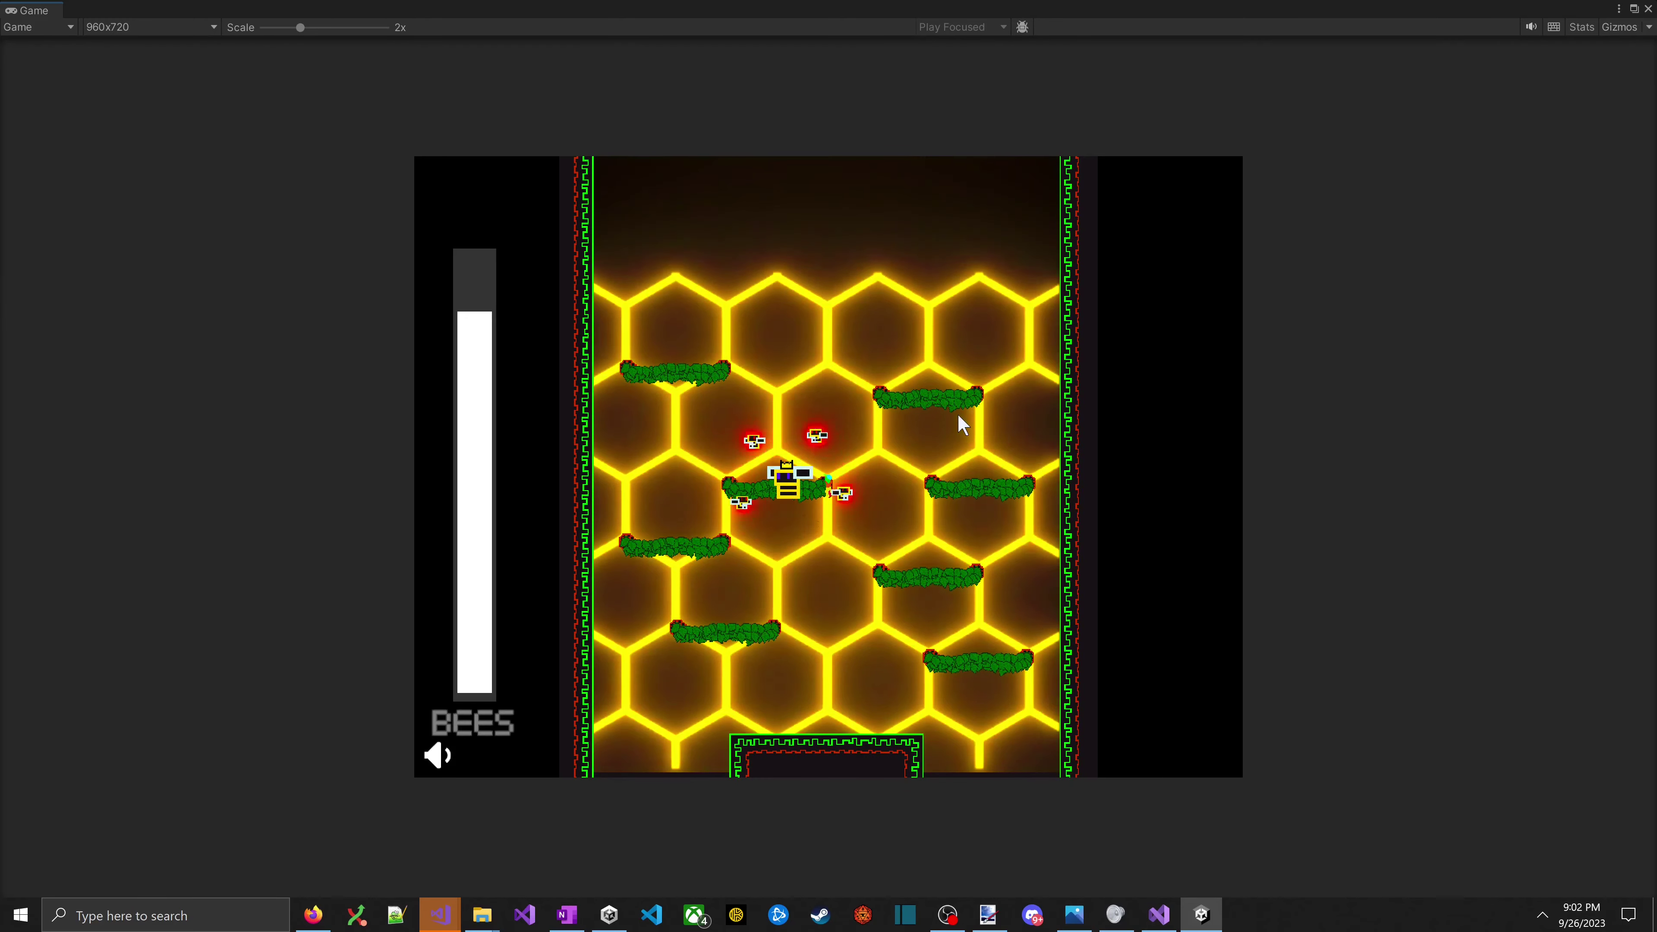
pyautogui.press('space')
pyautogui.press('a')
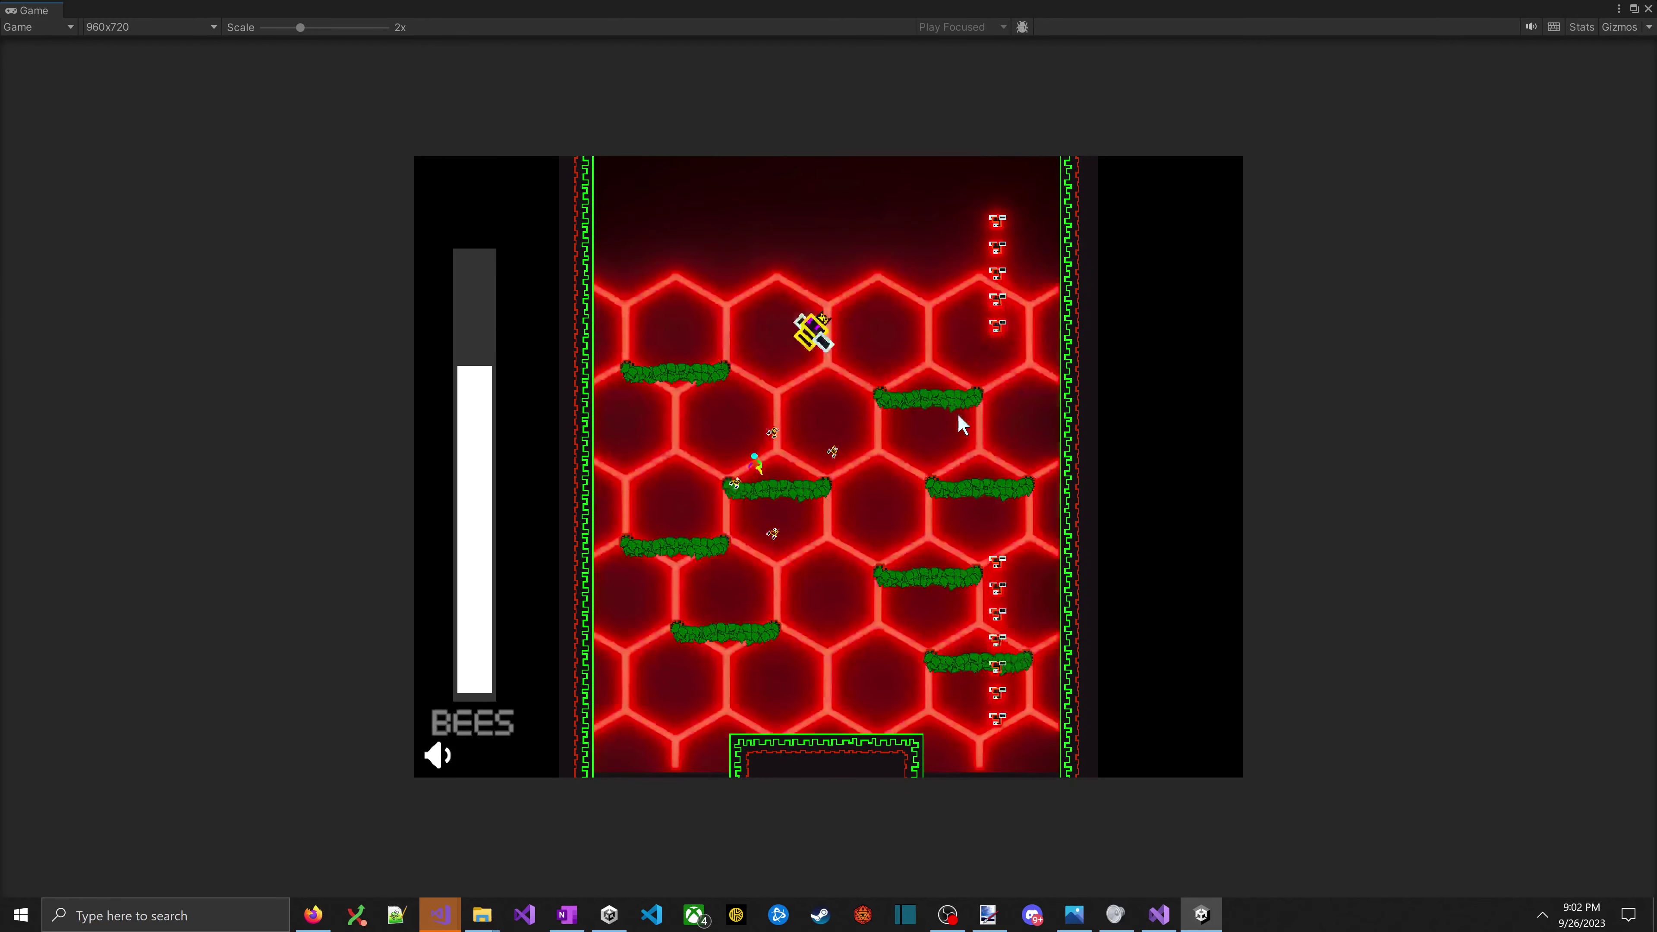